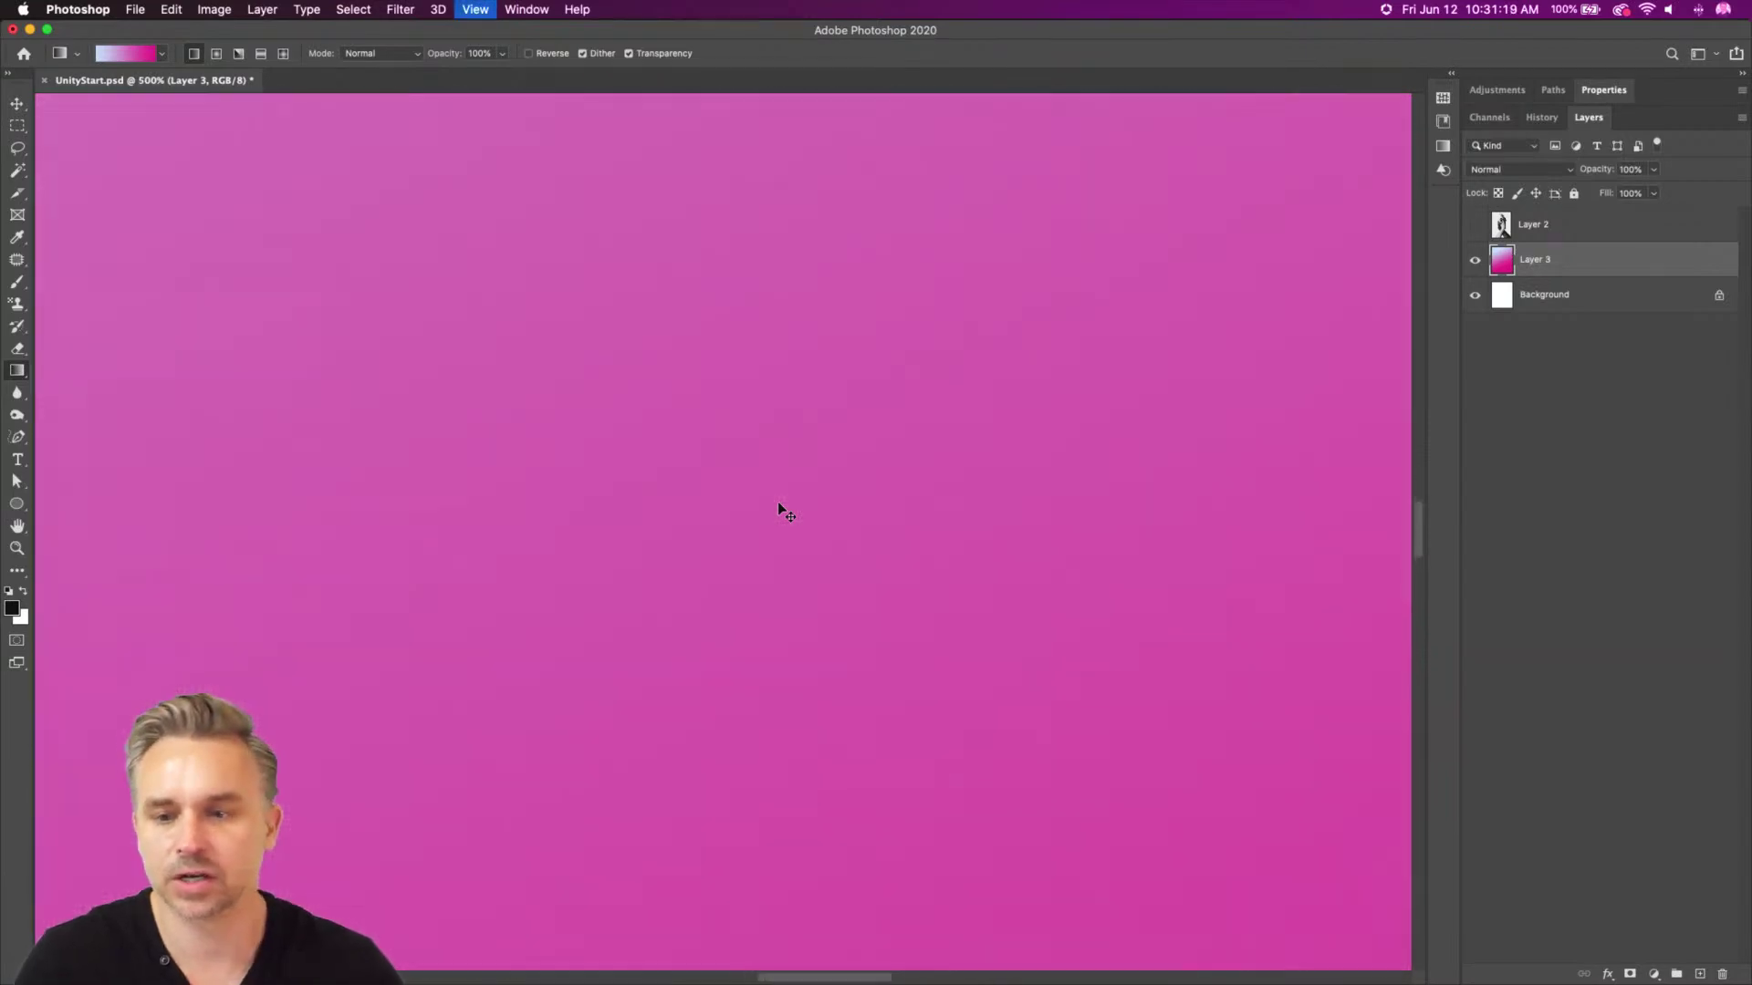
Place "cinematic portrait of girl in dark studio" from the People library, enlarged beyond the canvas width, and add a blank layer above it
key(super+plus)
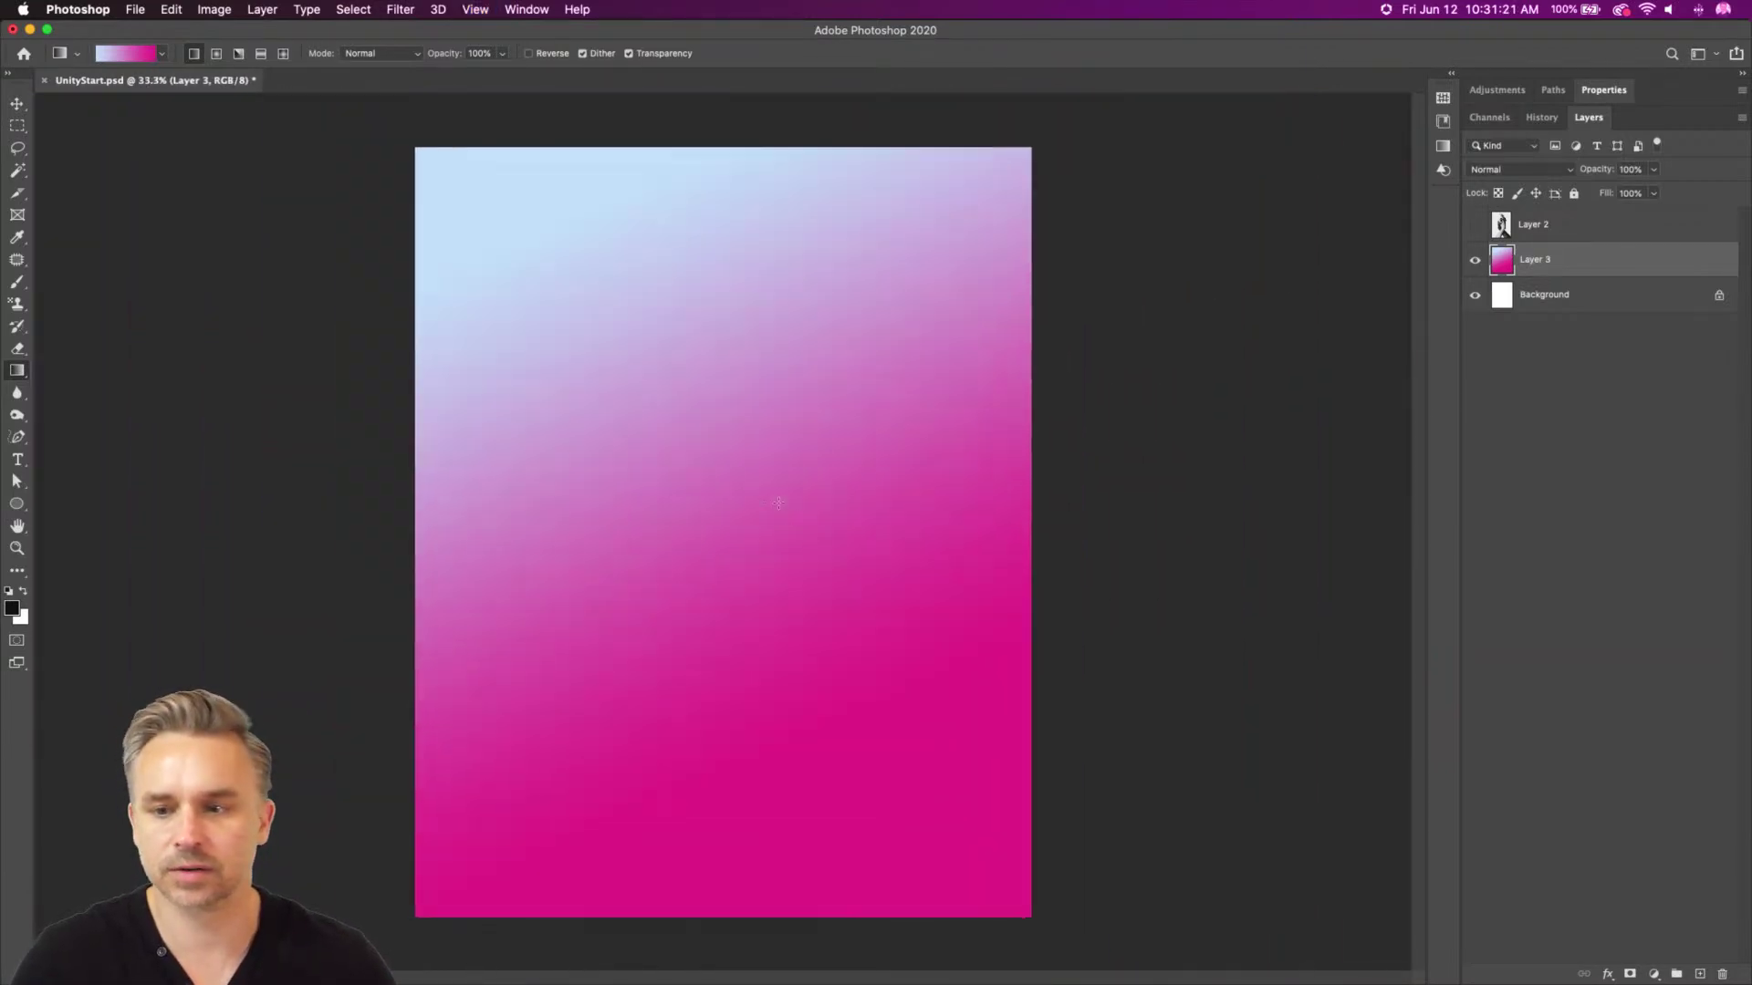
click(1452, 77)
click(1216, 95)
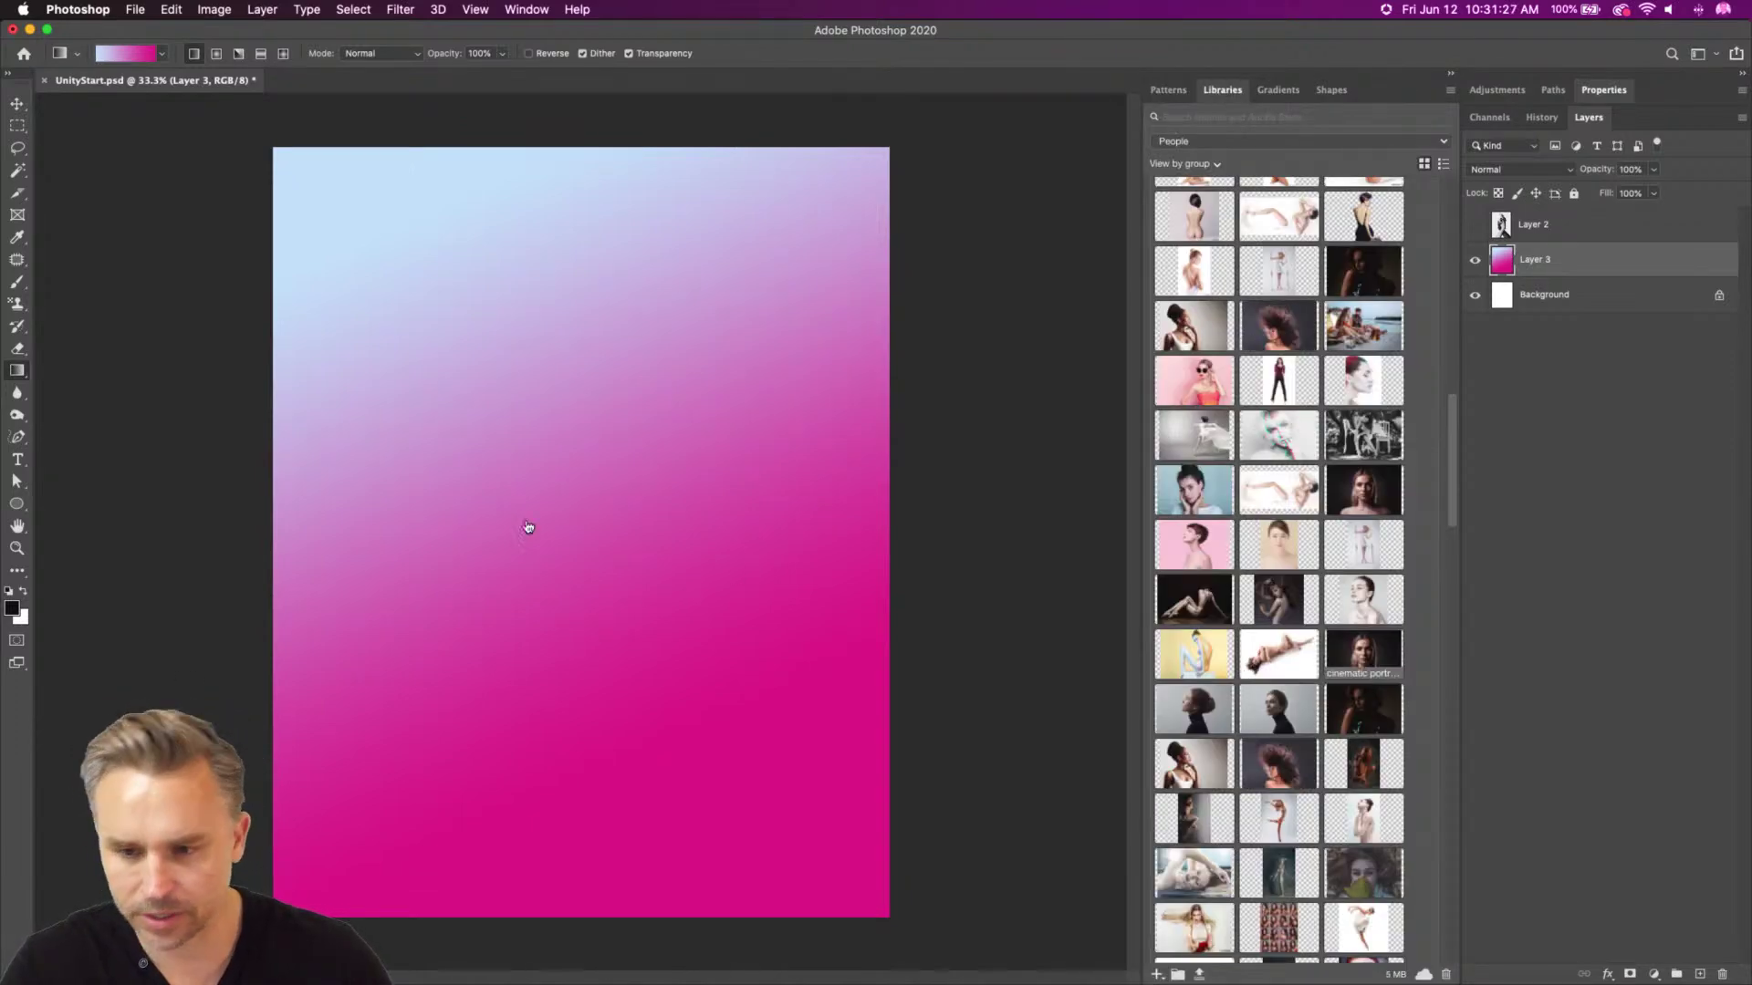
drag(518, 531, 523, 518)
drag(378, 523, 520, 618)
drag(467, 480, 0, 157)
drag(206, 438, 346, 493)
key(Return)
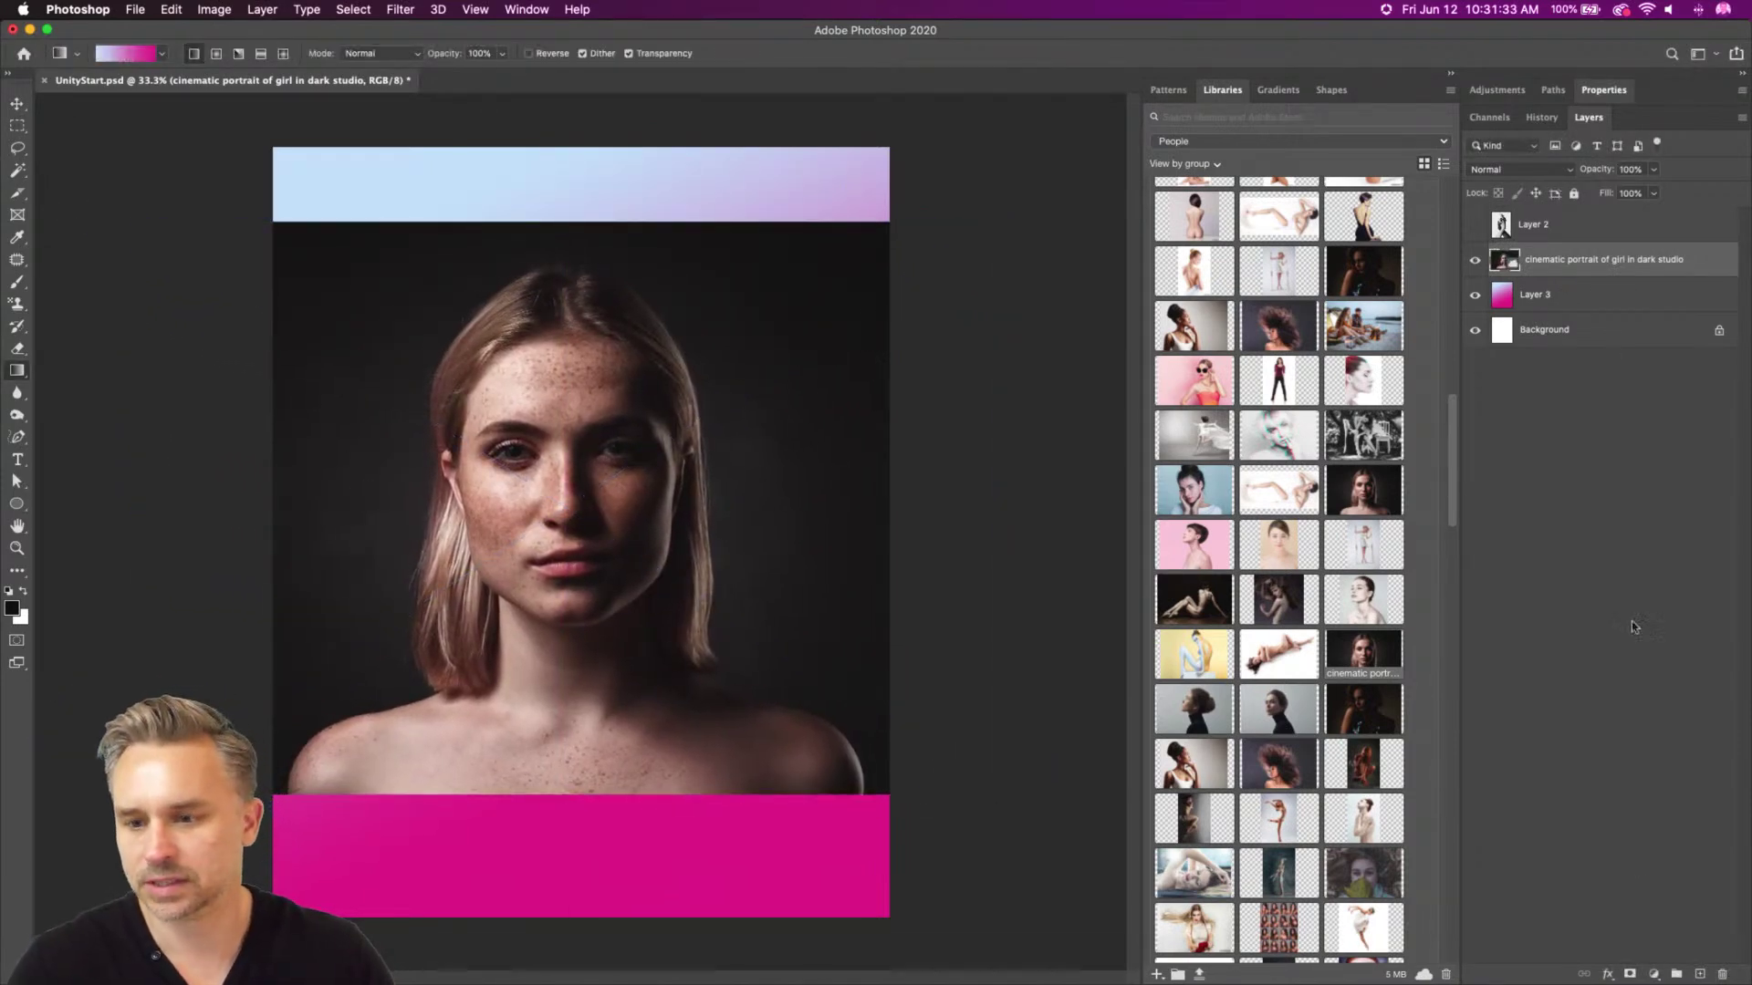
click(1699, 973)
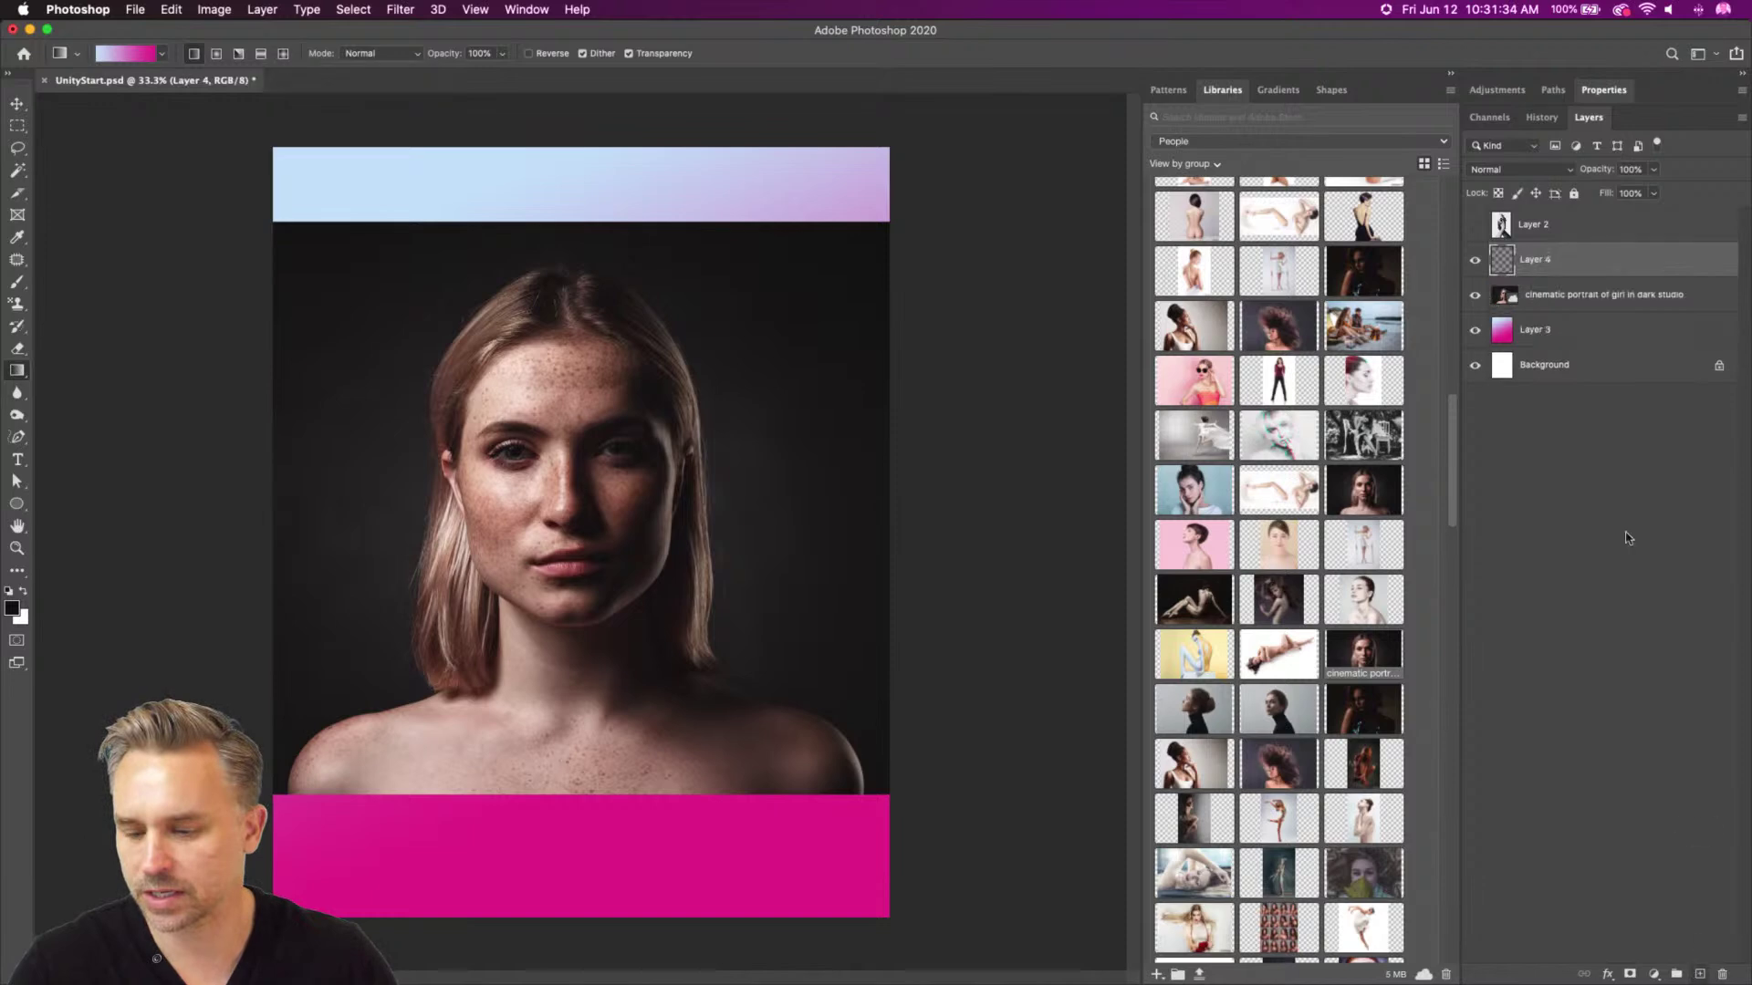
click(1448, 73)
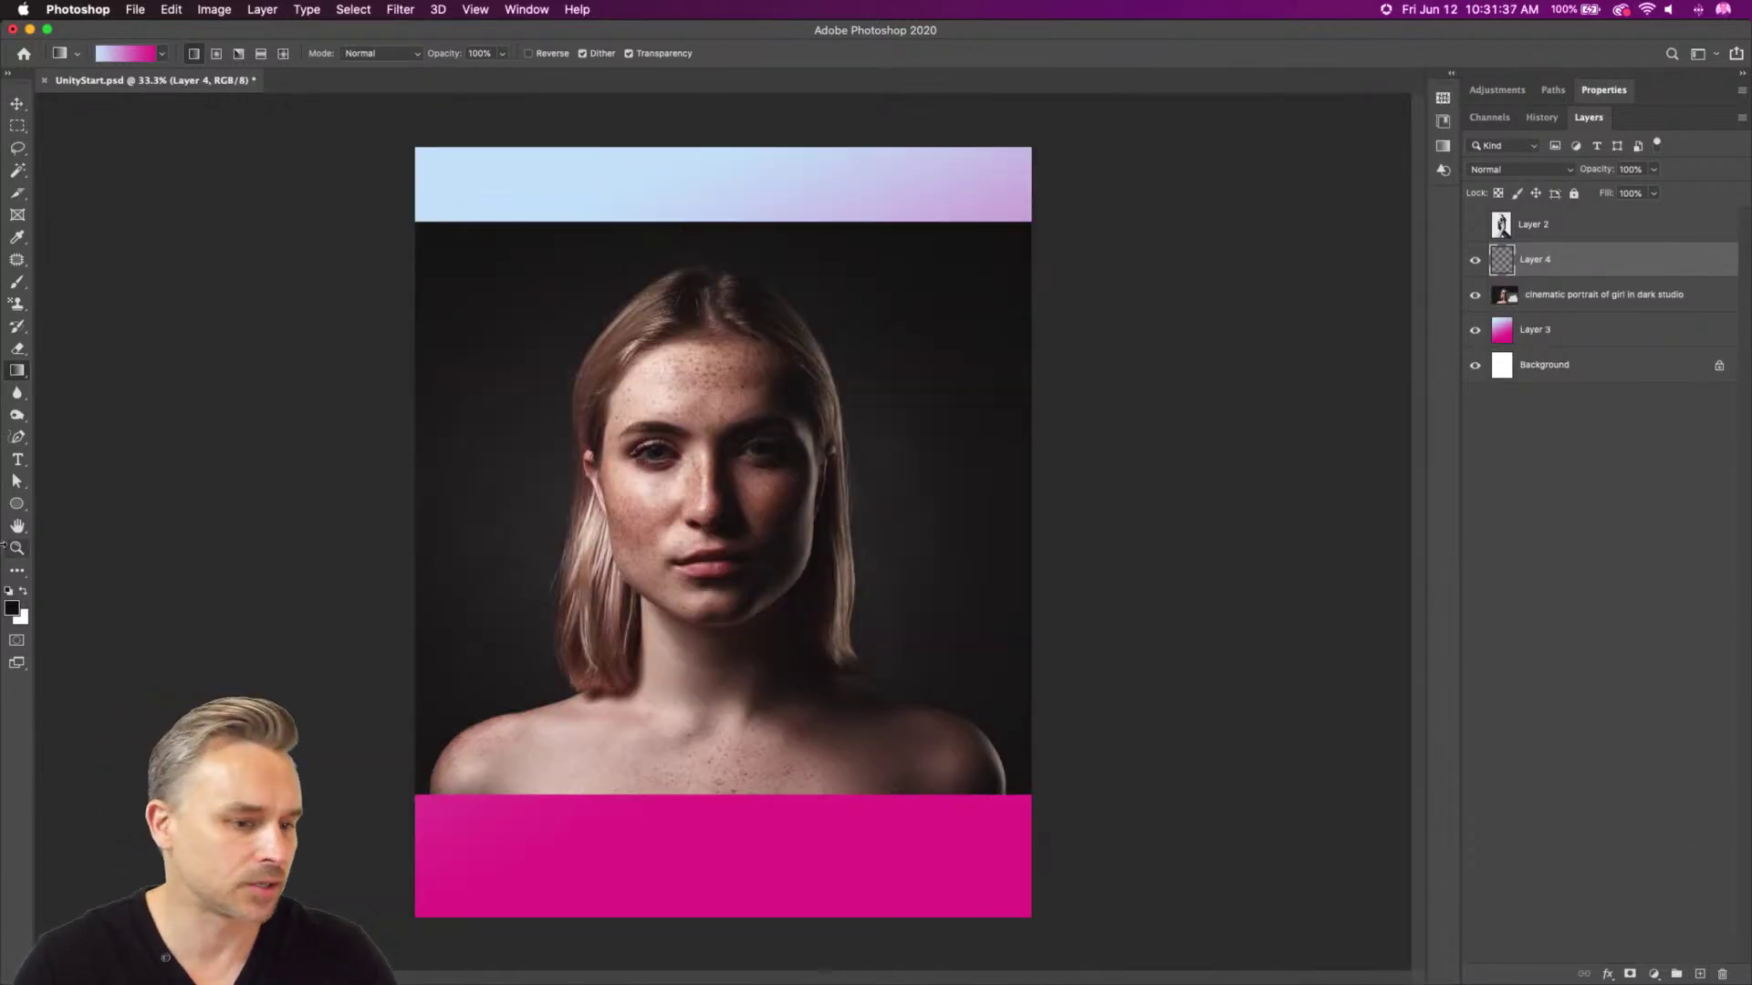
Review the path selection, pen and shape tool variants and activate the Ellipse Tool
click(6, 502)
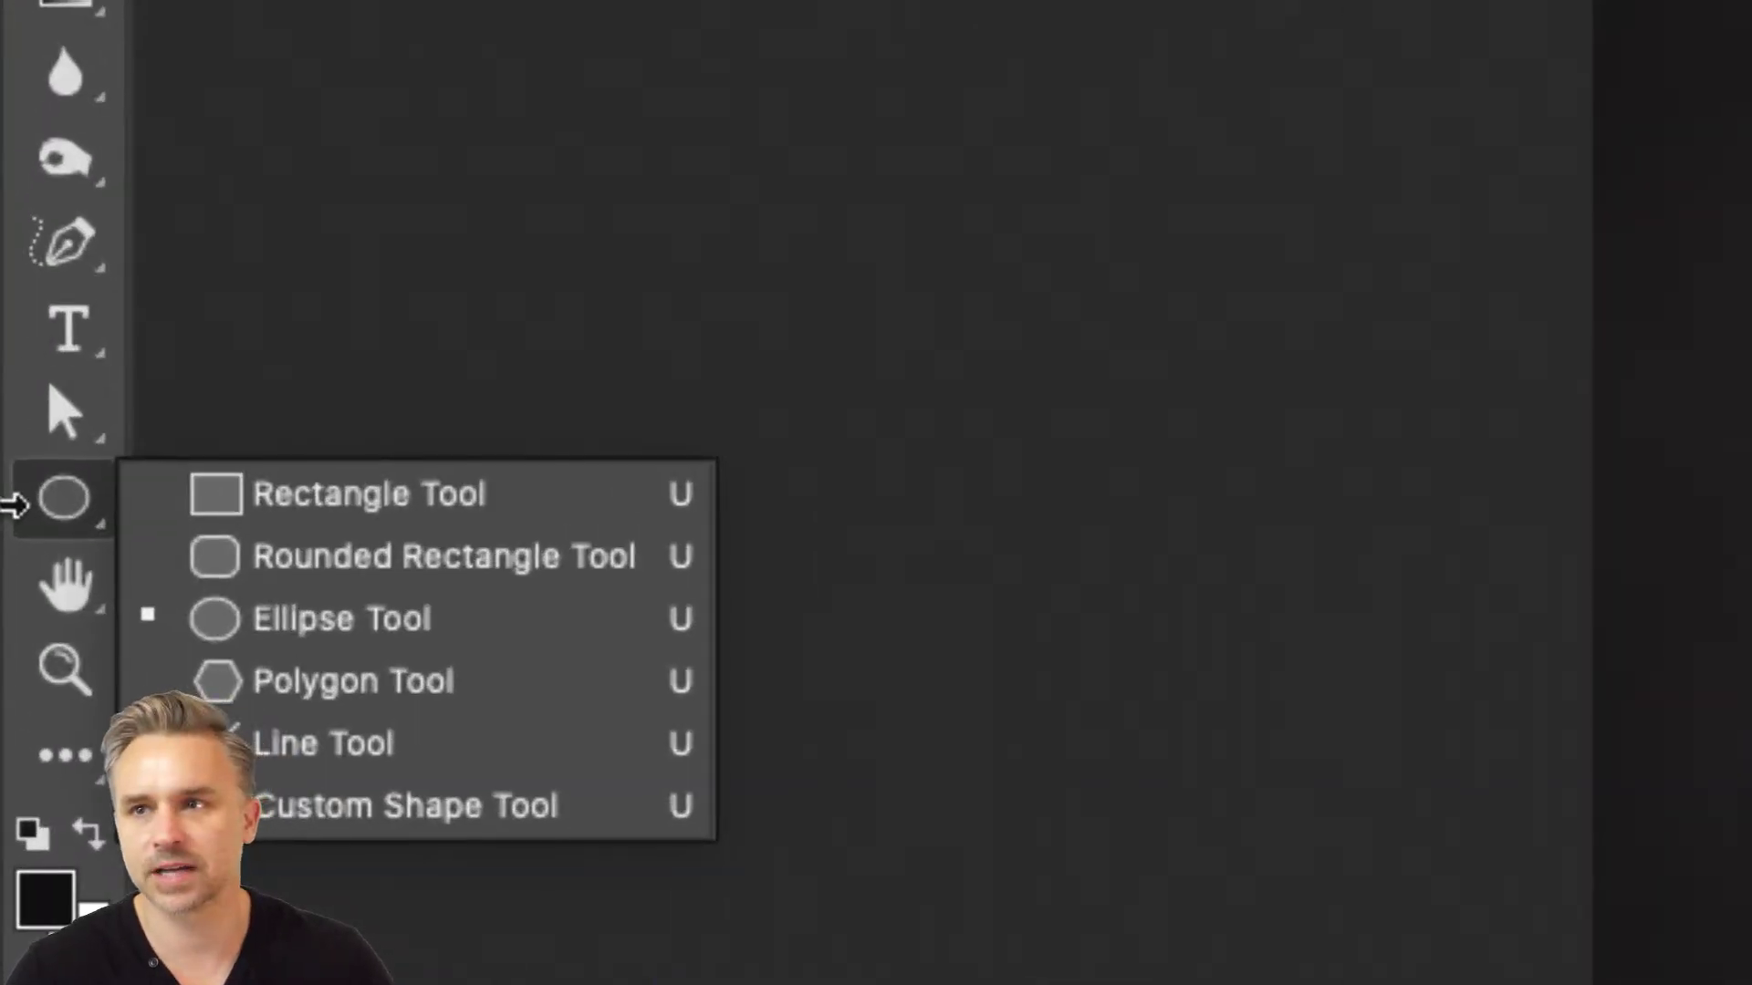
click(35, 430)
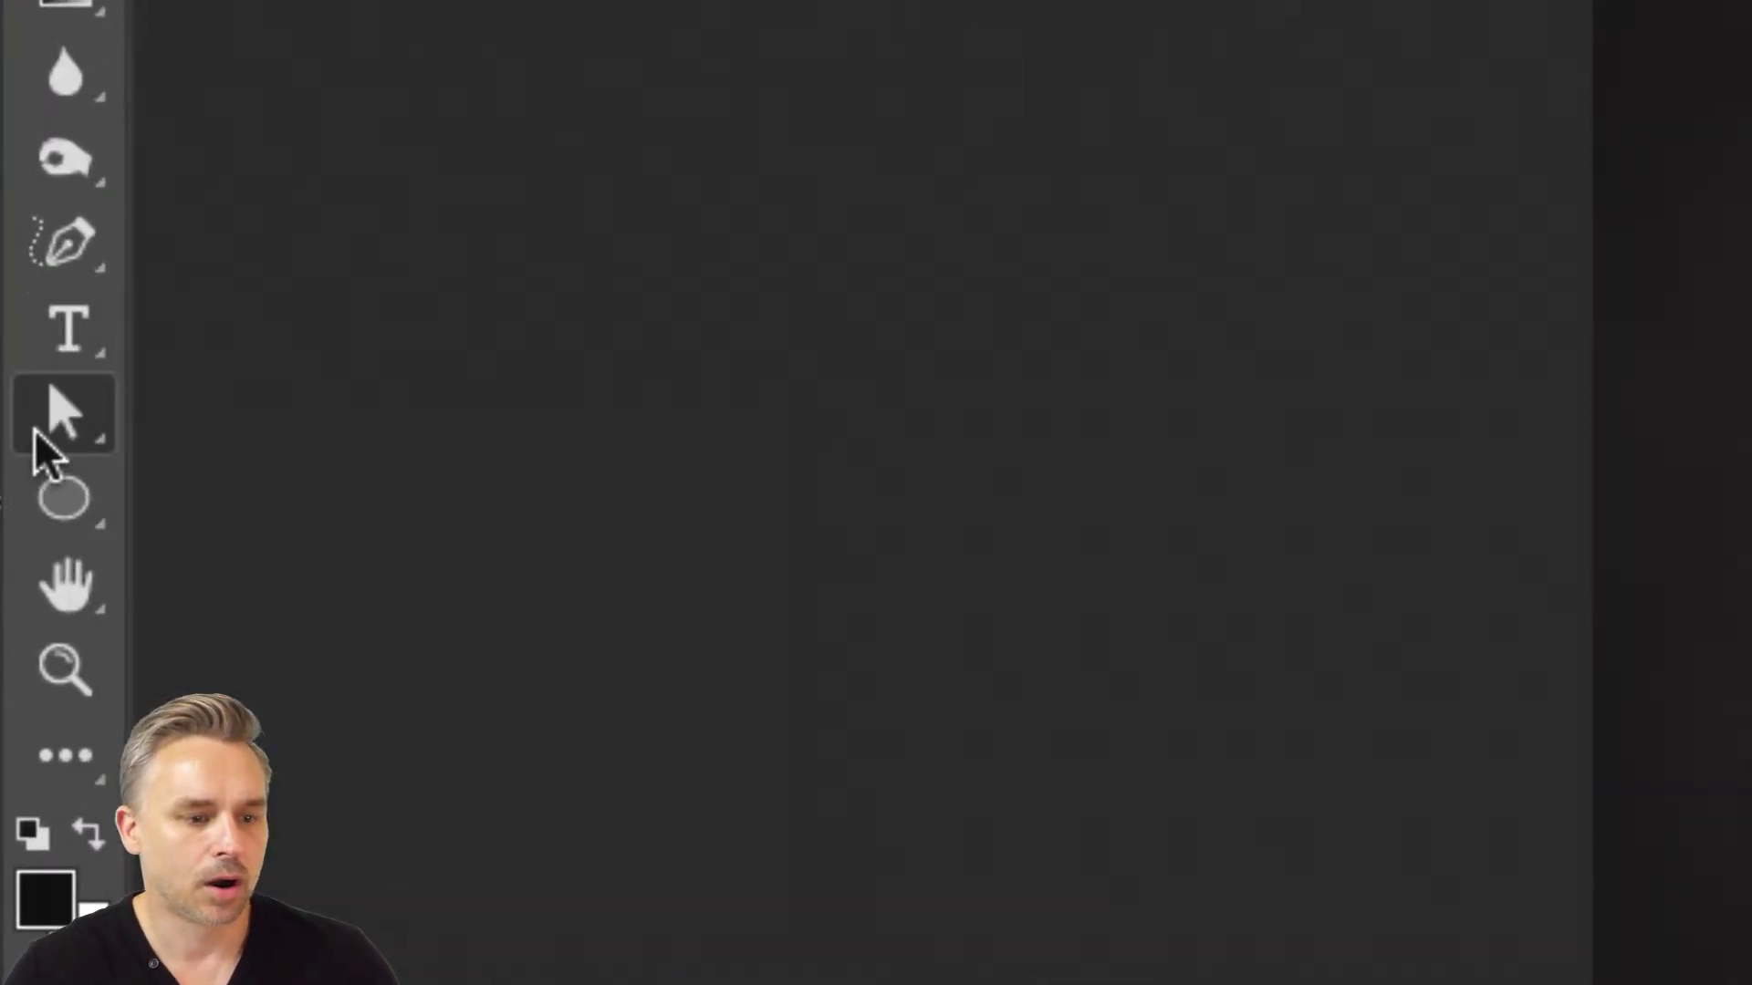
click(50, 255)
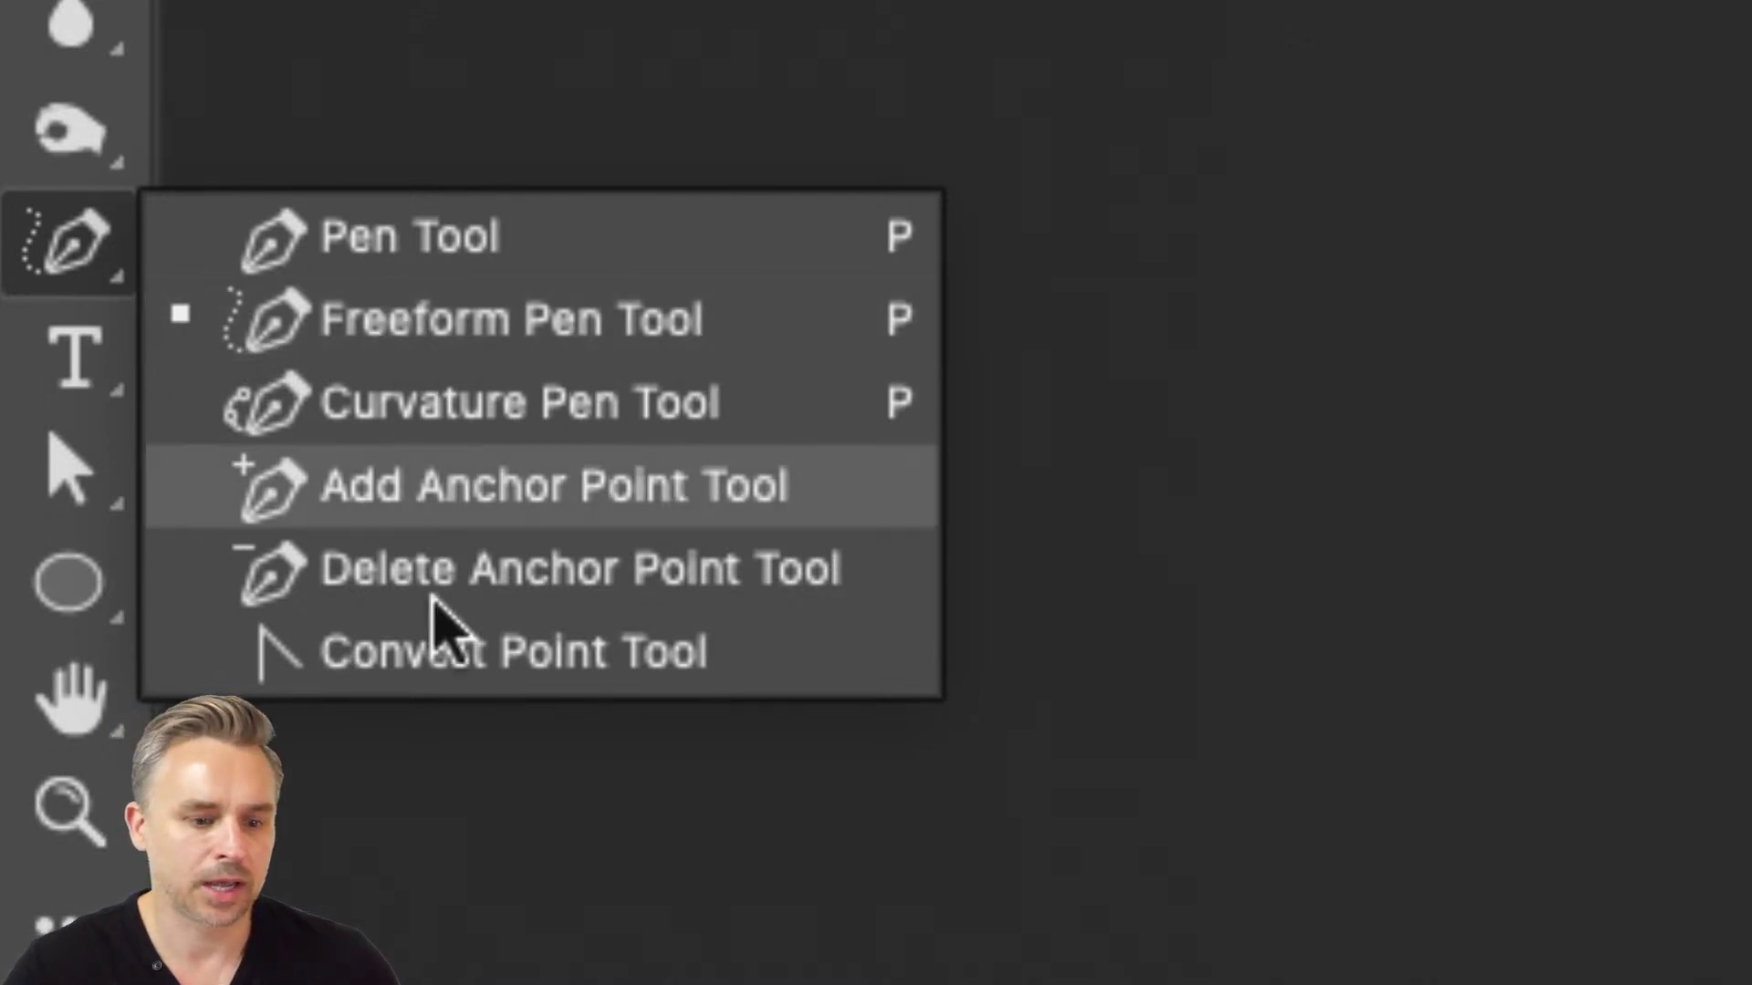
click(77, 251)
click(85, 604)
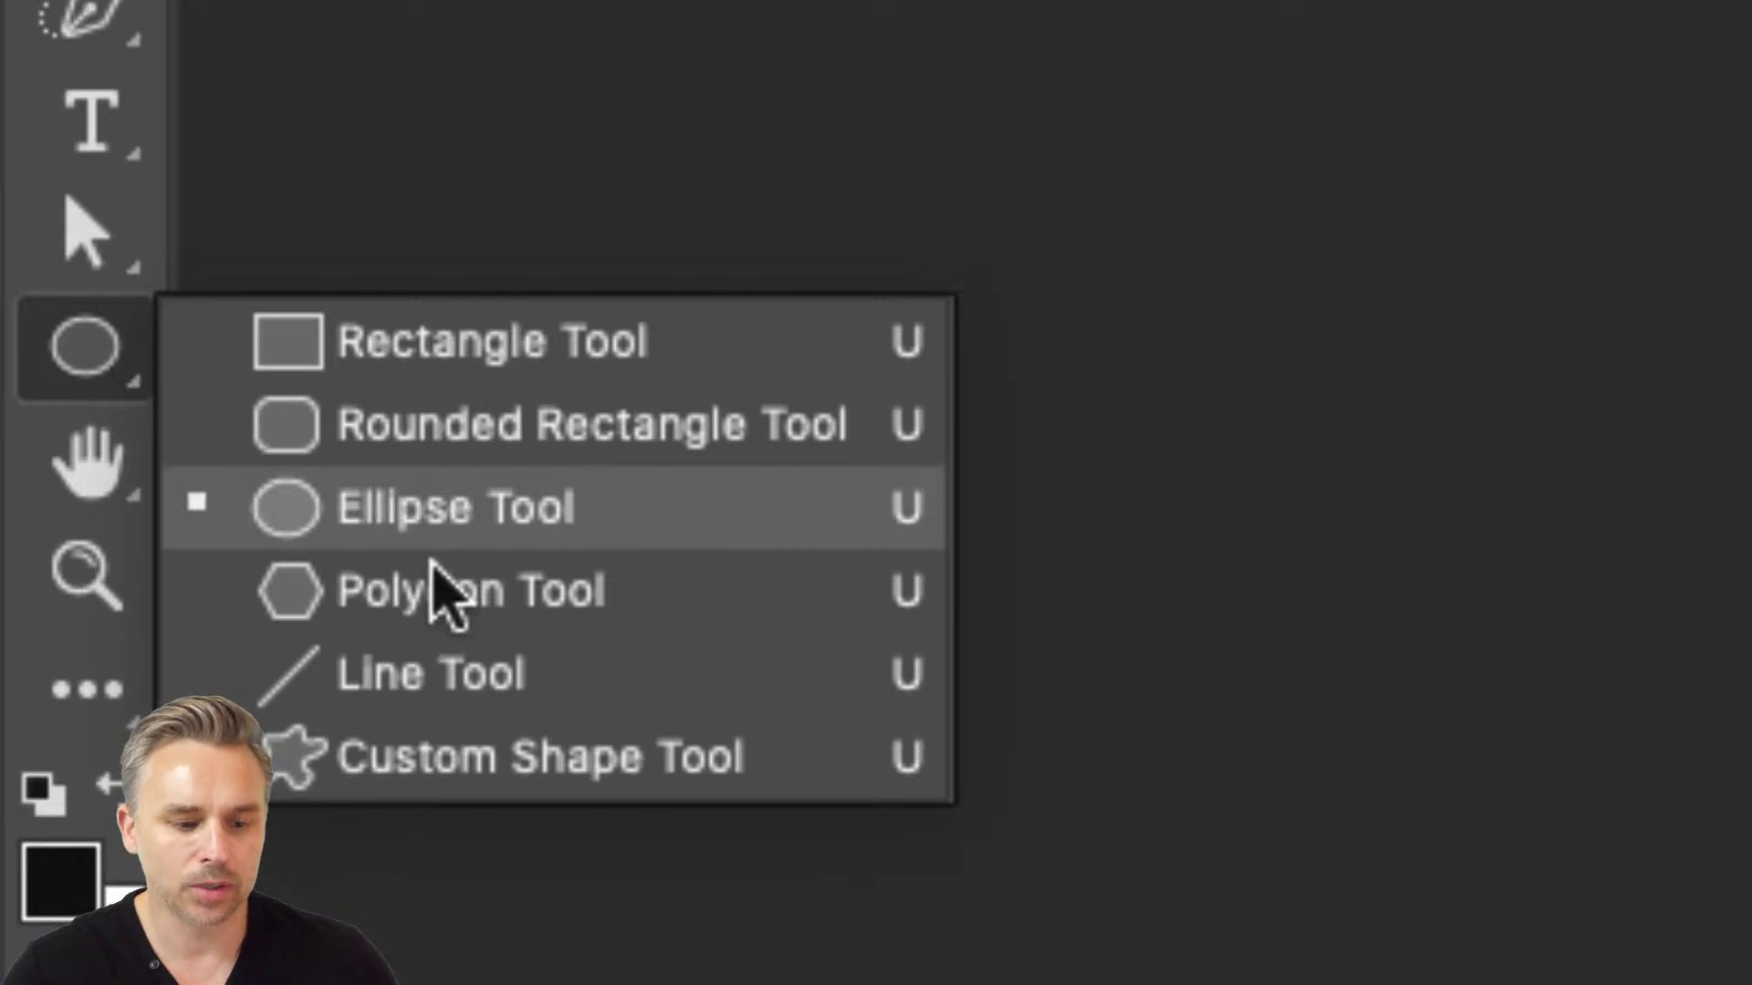
click(86, 371)
right_click(82, 352)
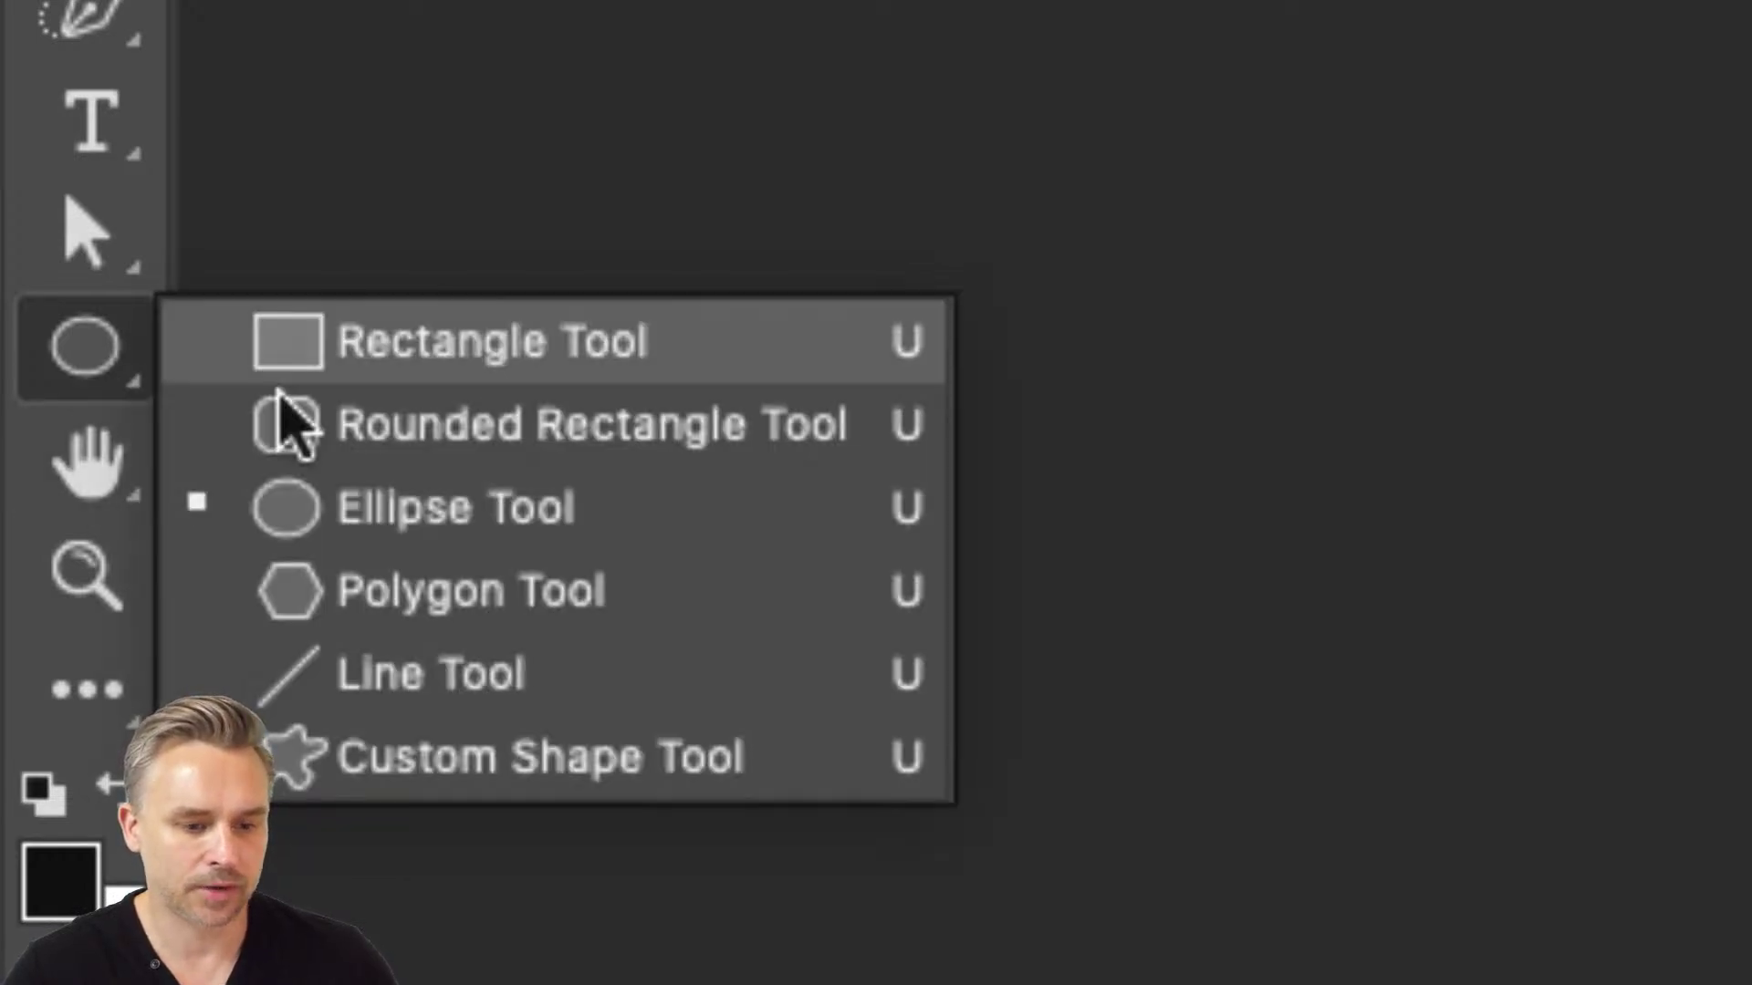
click(321, 495)
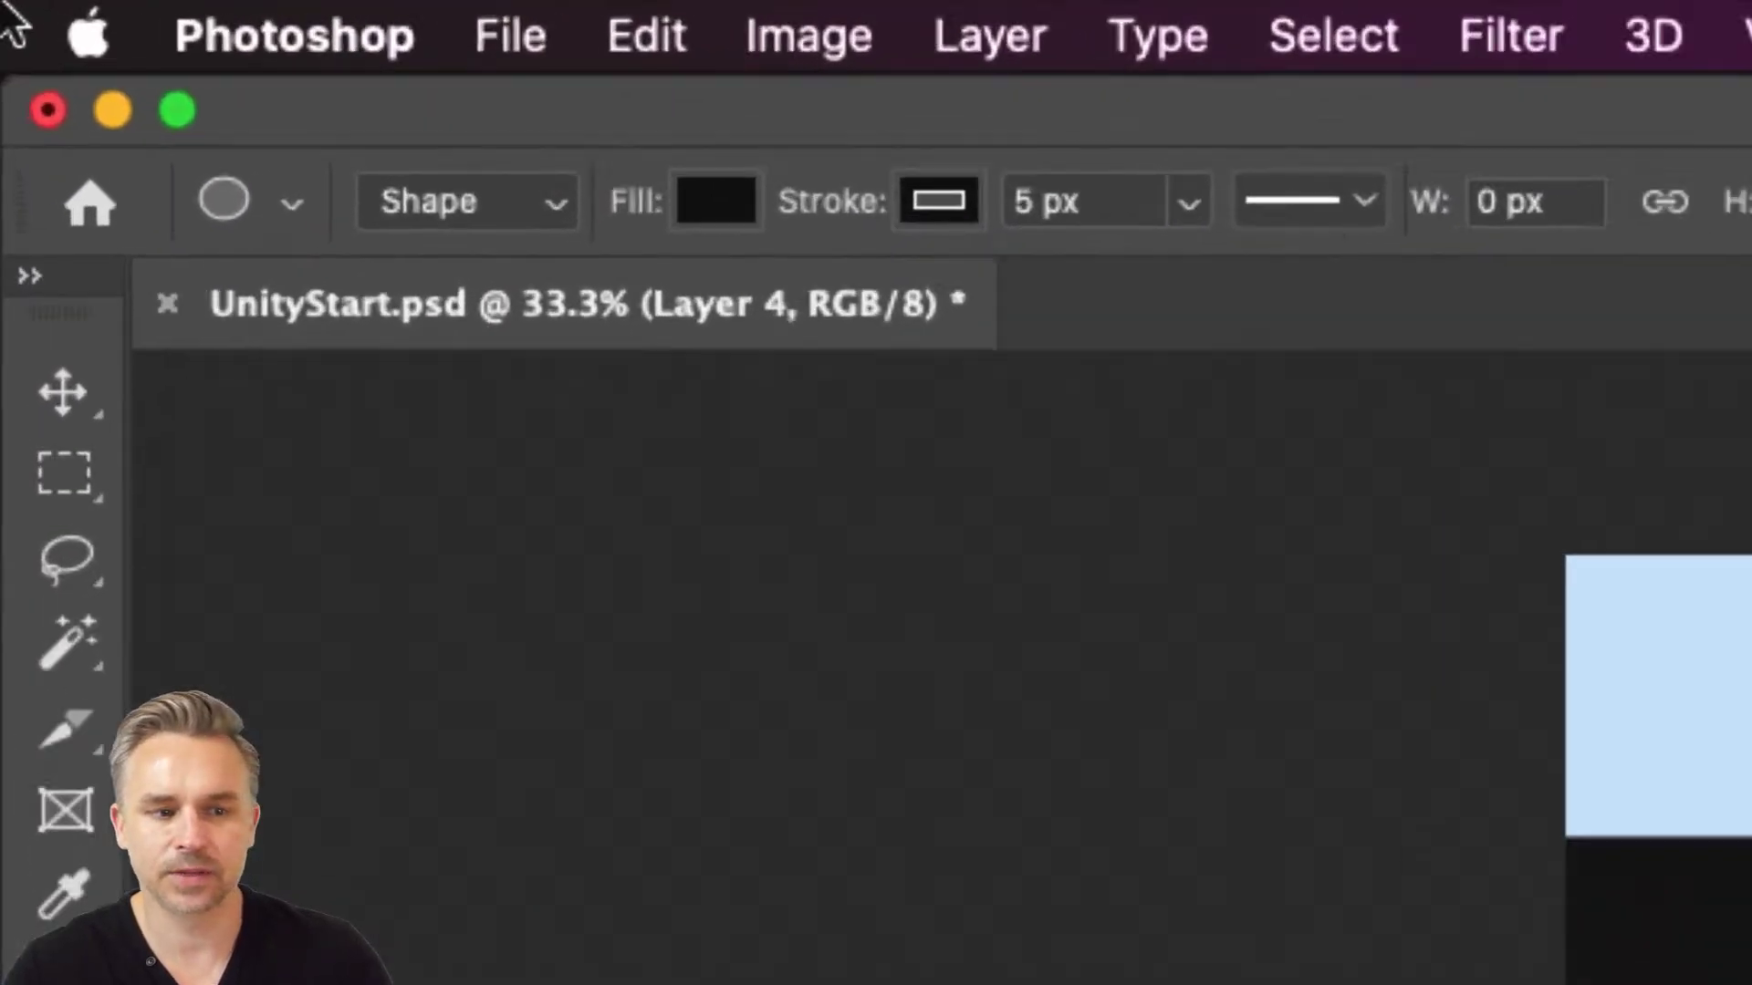
Switch the Ellipse Tool through the Path and Pixels modes and set it back to Shape
click(388, 204)
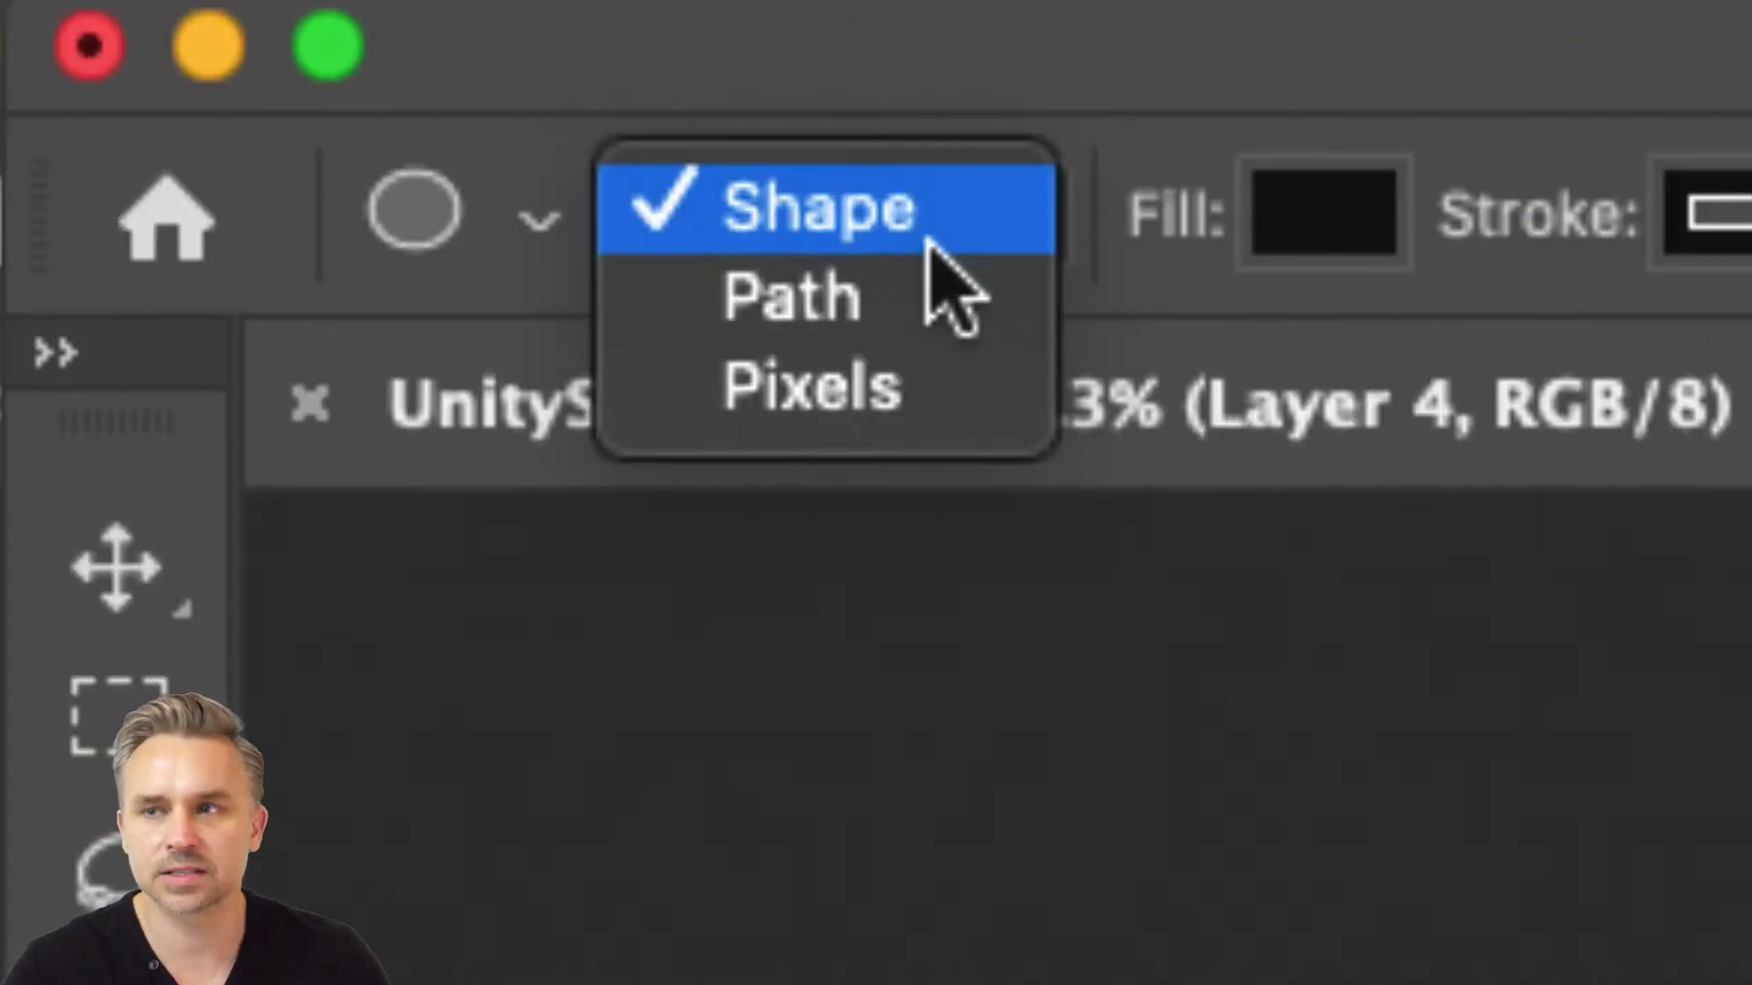
click(900, 301)
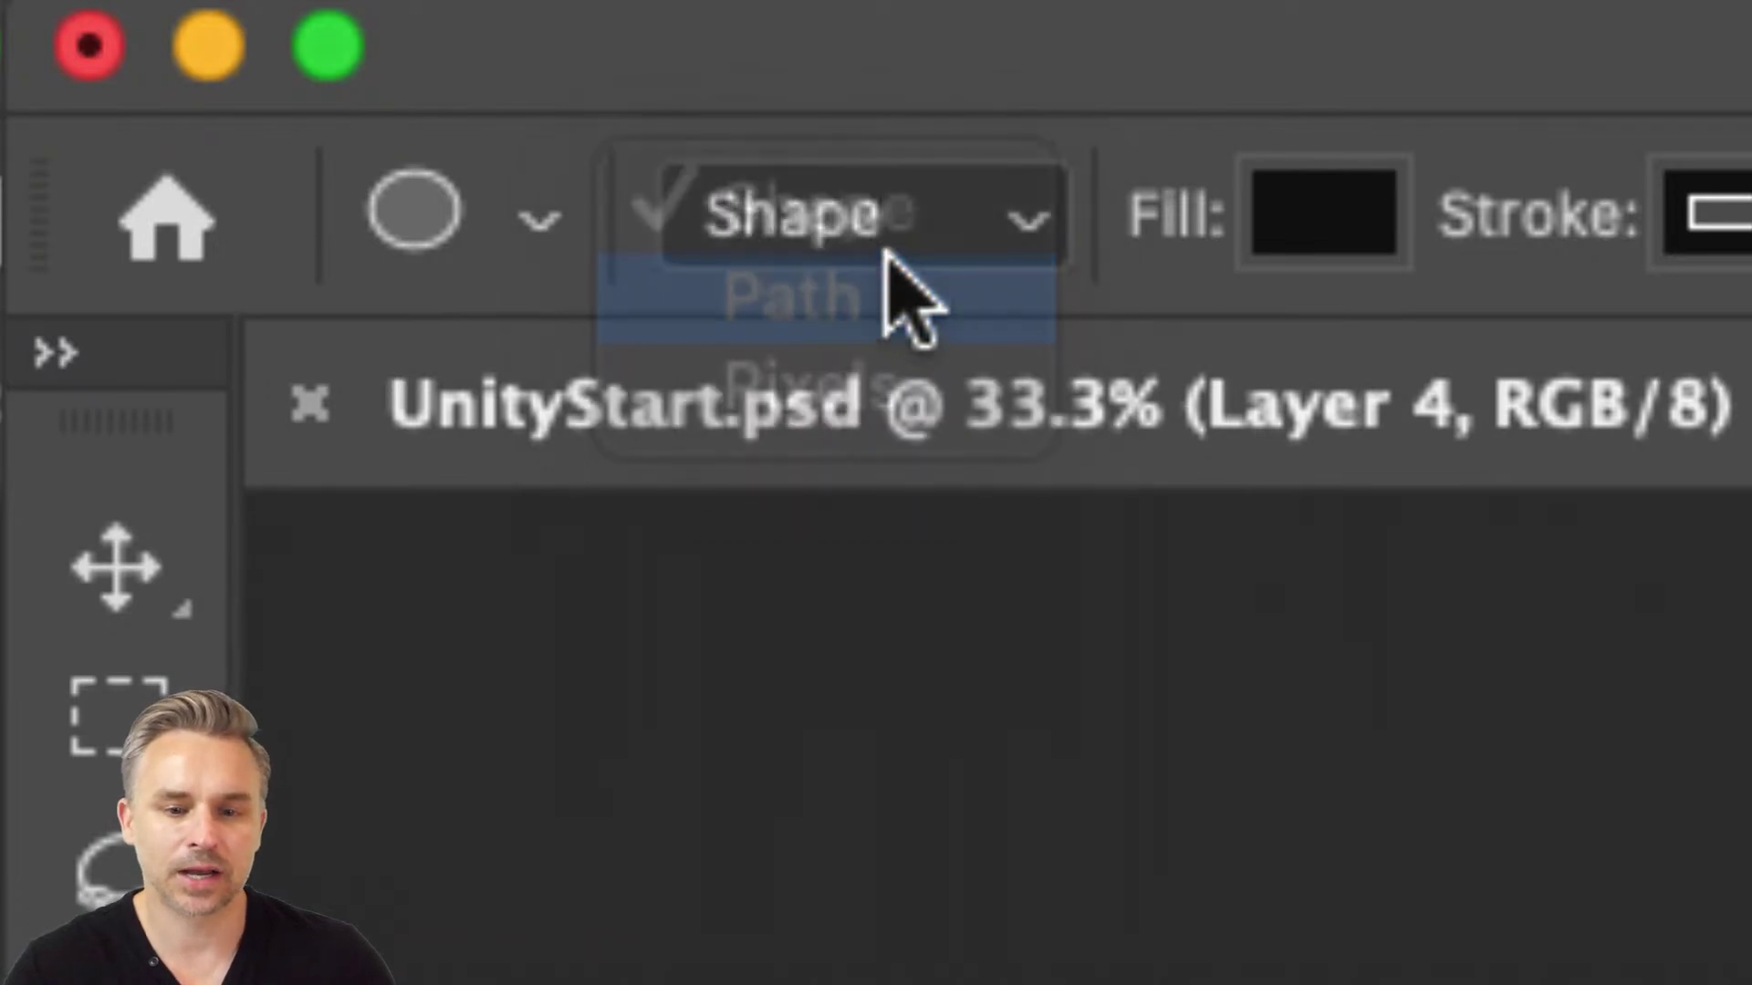
click(881, 239)
click(883, 230)
click(891, 206)
click(902, 306)
click(894, 228)
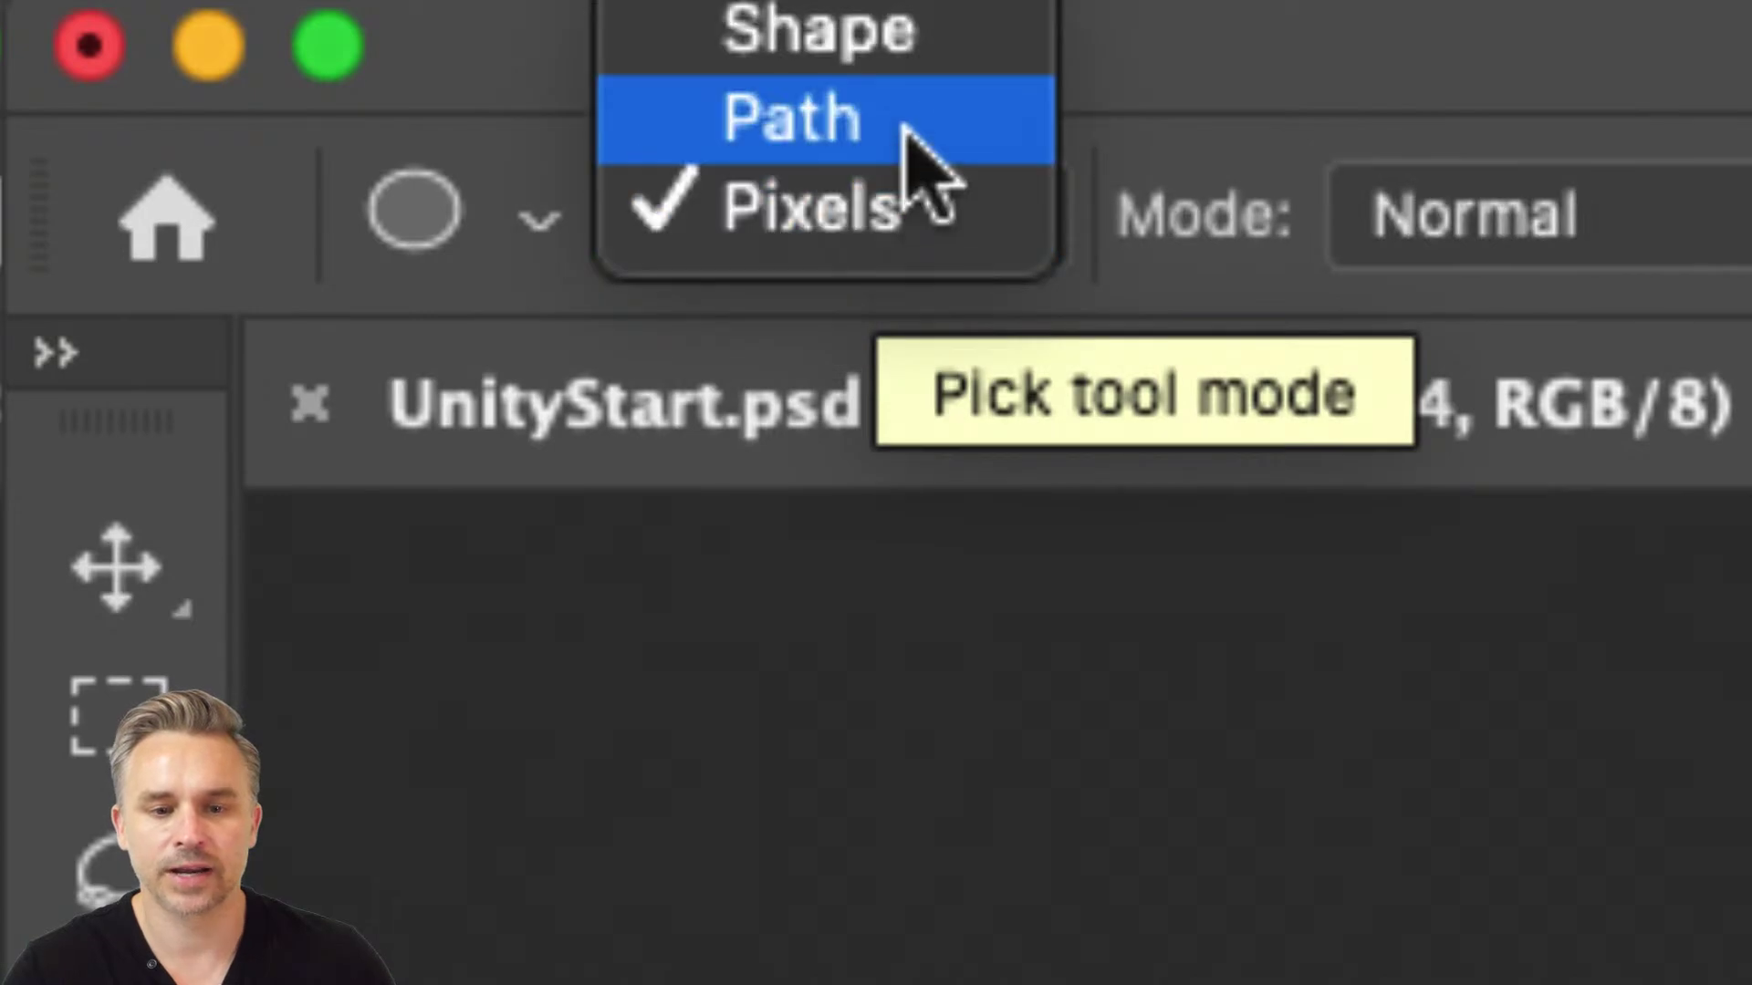
click(905, 137)
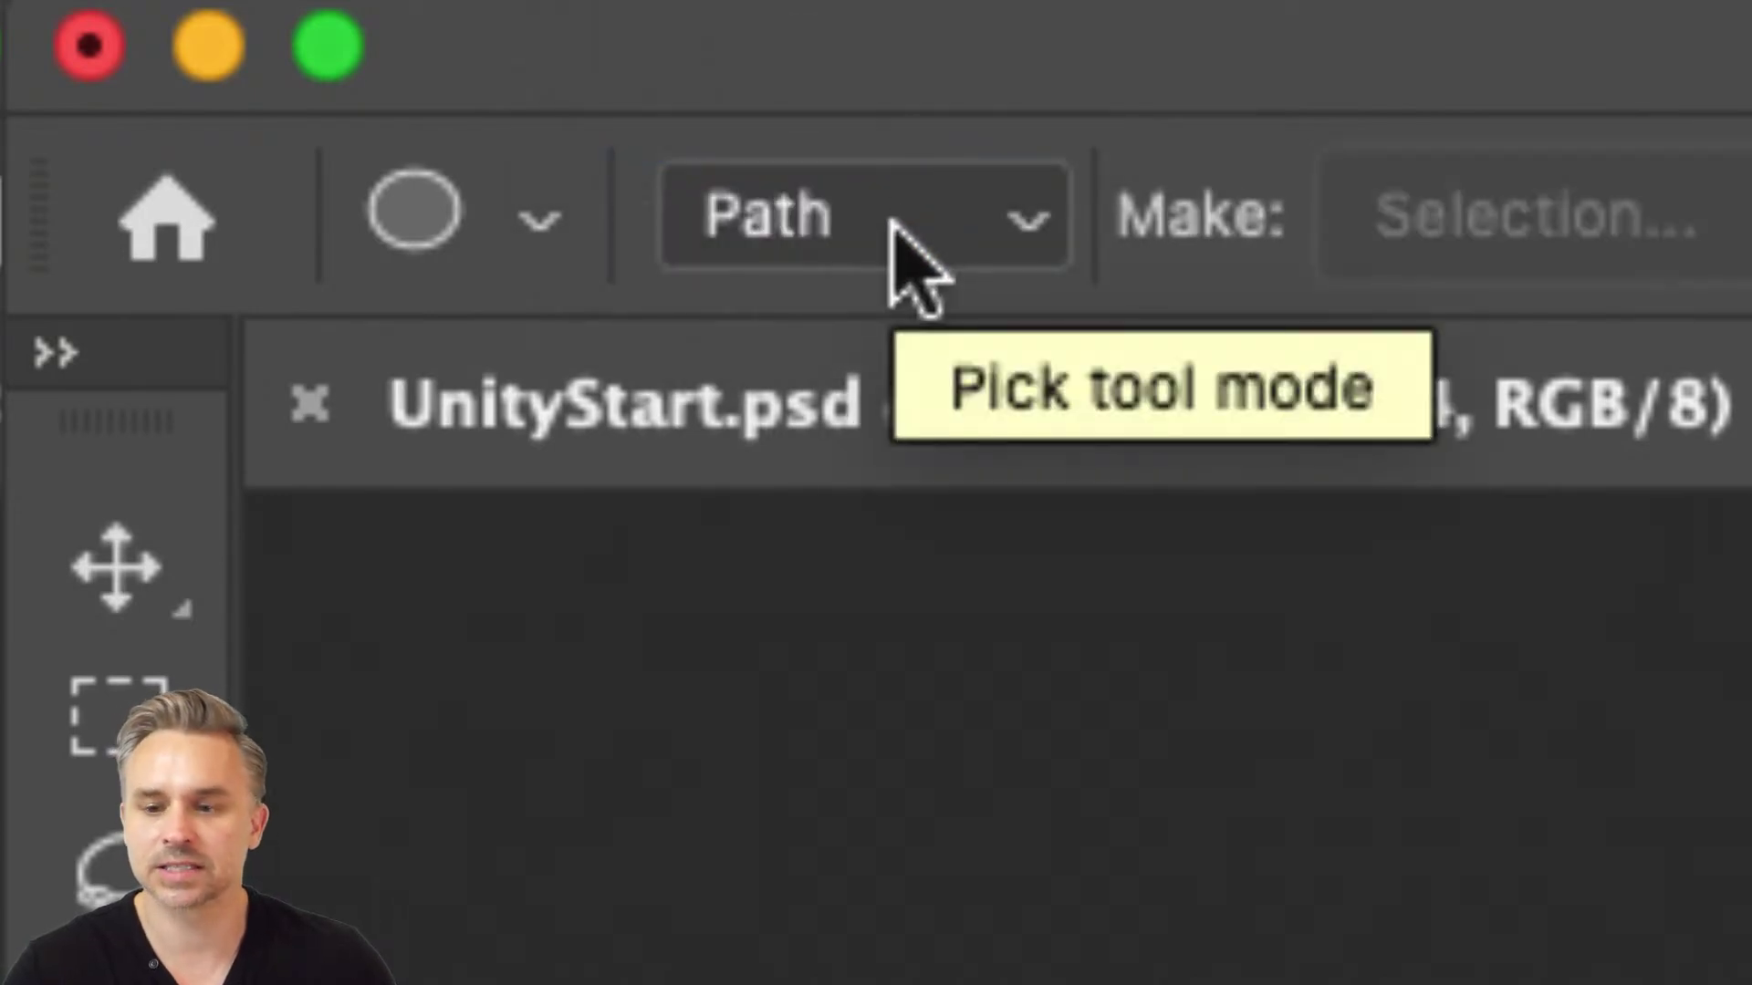
click(890, 227)
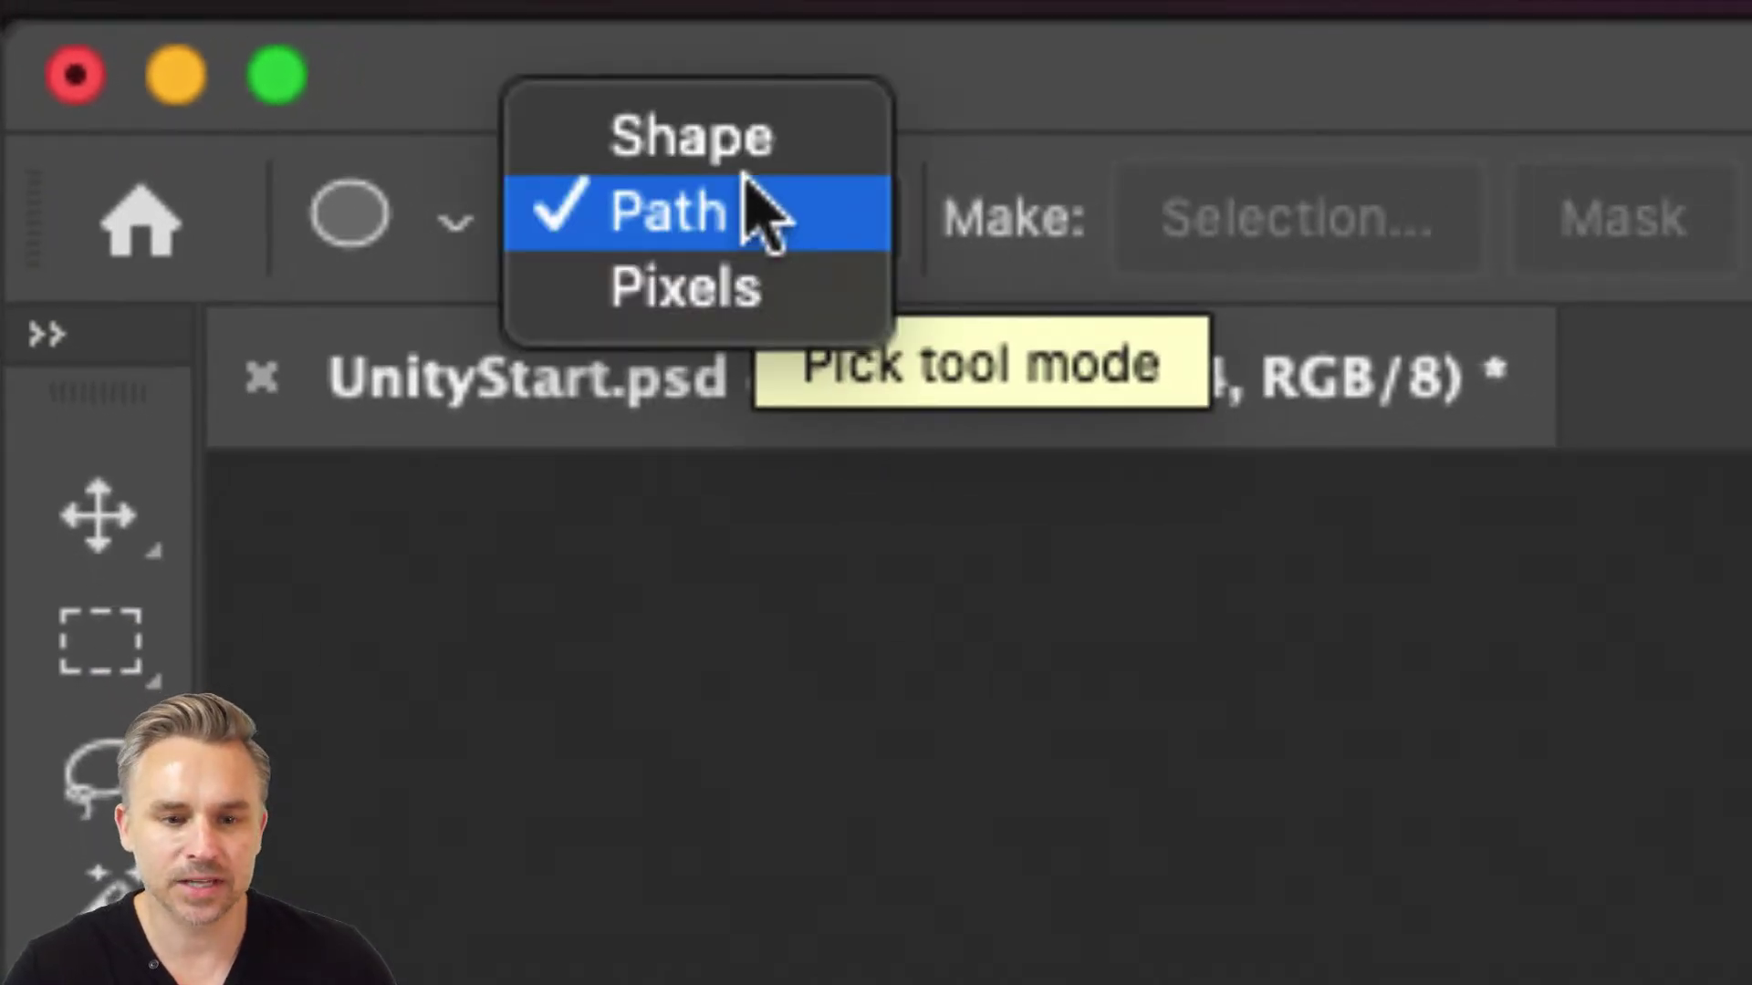
click(742, 152)
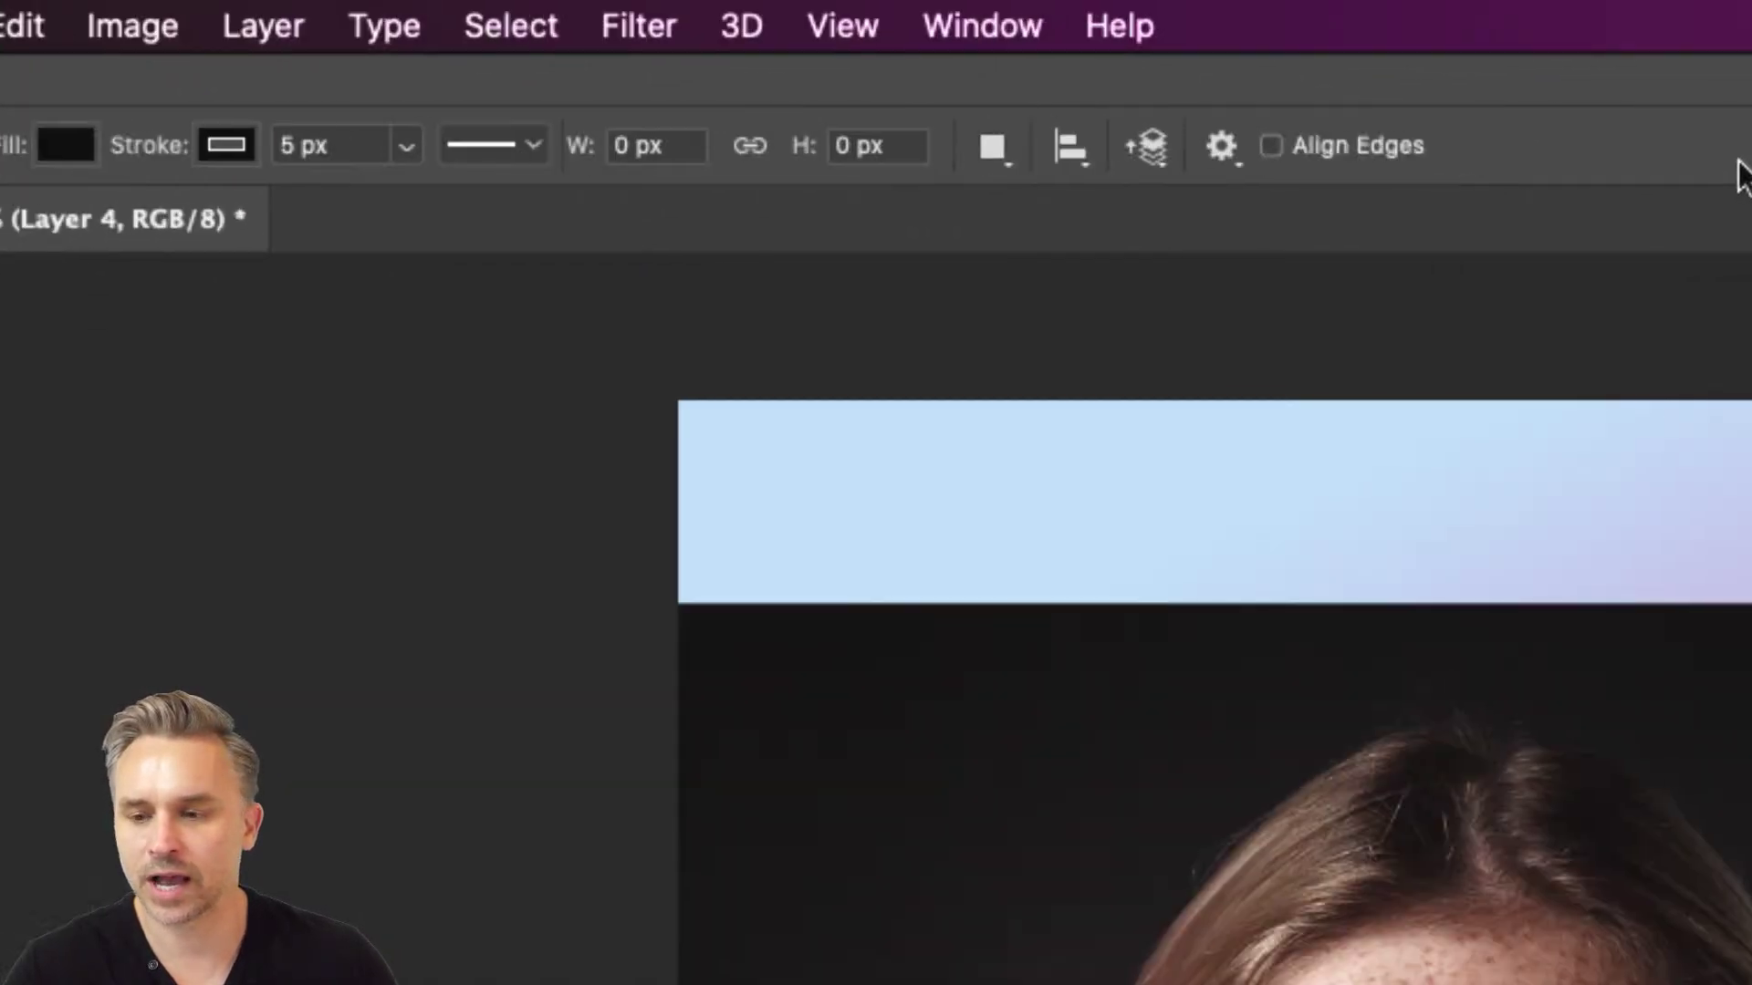
Examine the Ellipse Tool's path operations and path options, keeping New Layer and Unconstrained
click(995, 155)
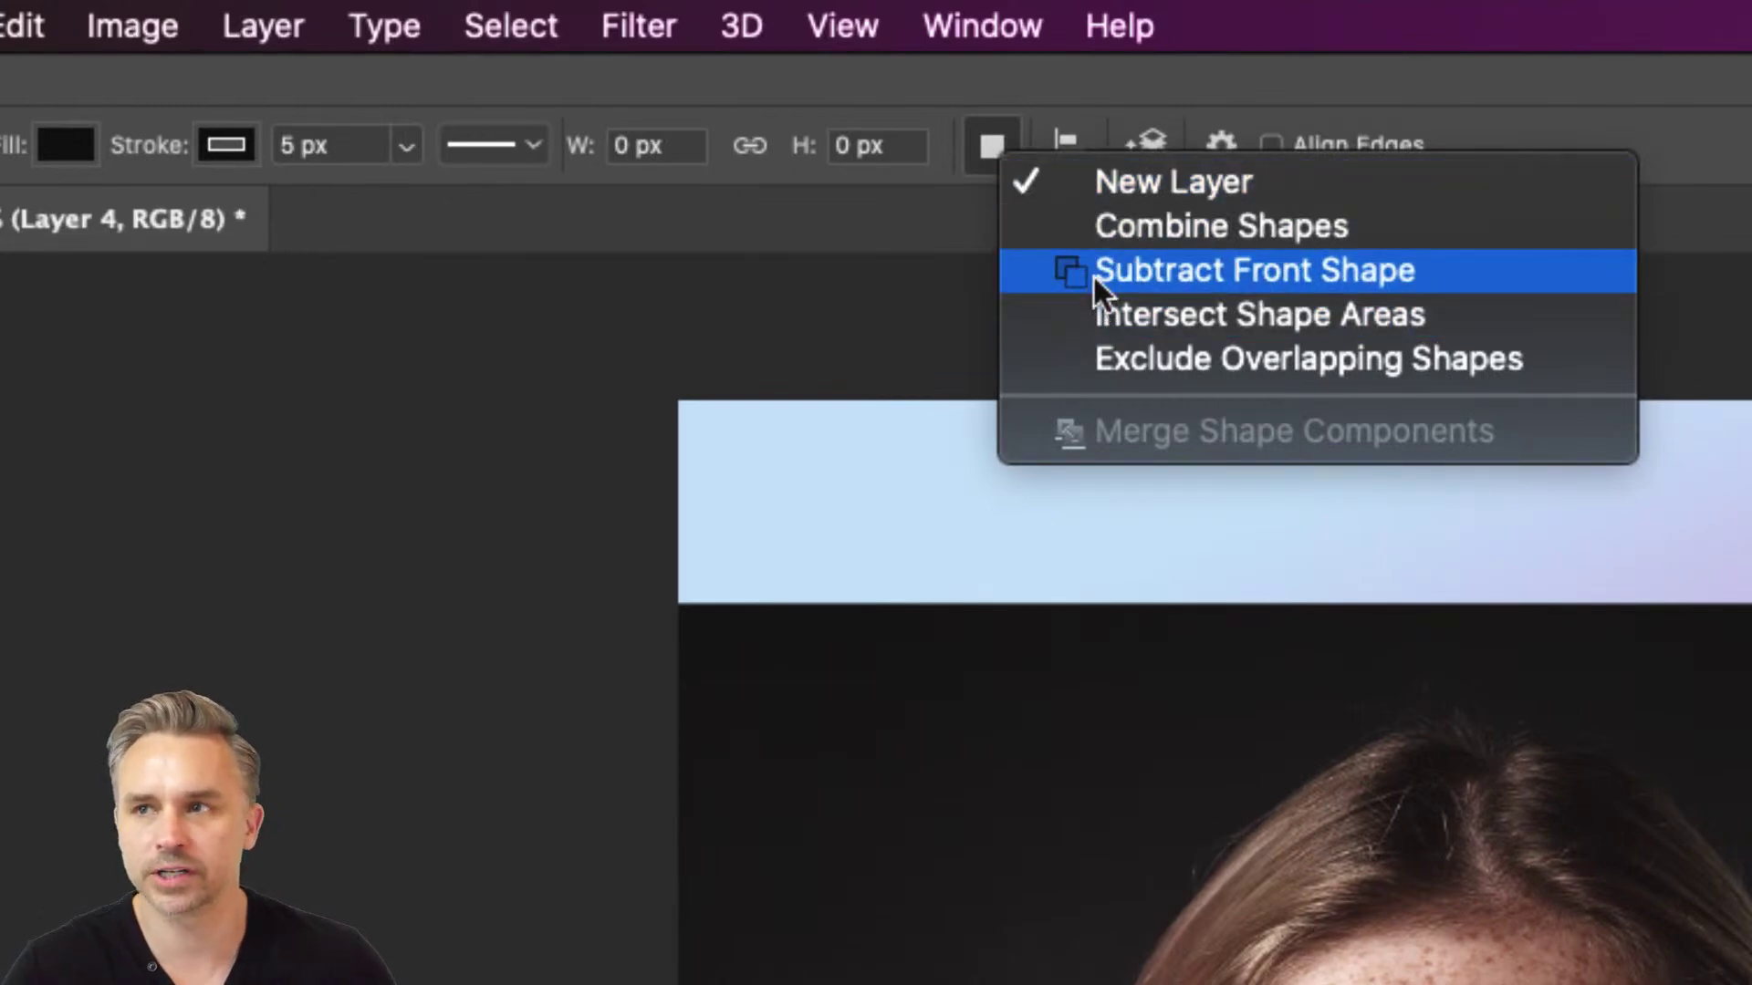
click(1084, 182)
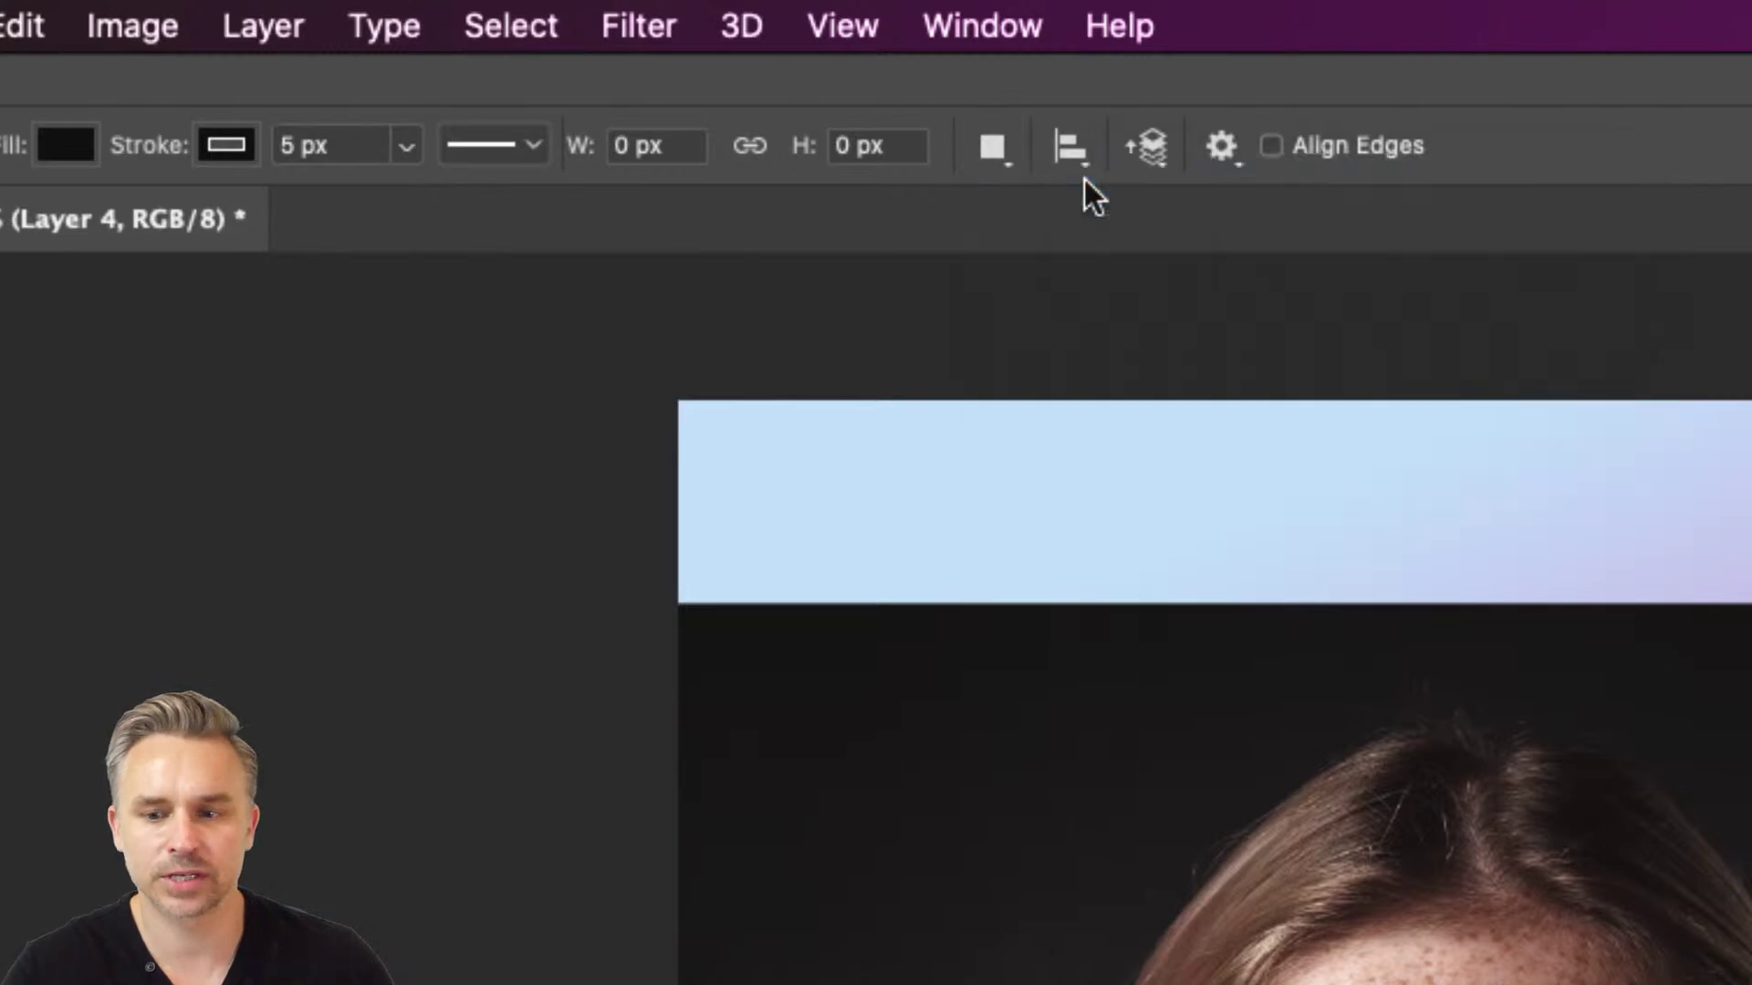
click(1221, 148)
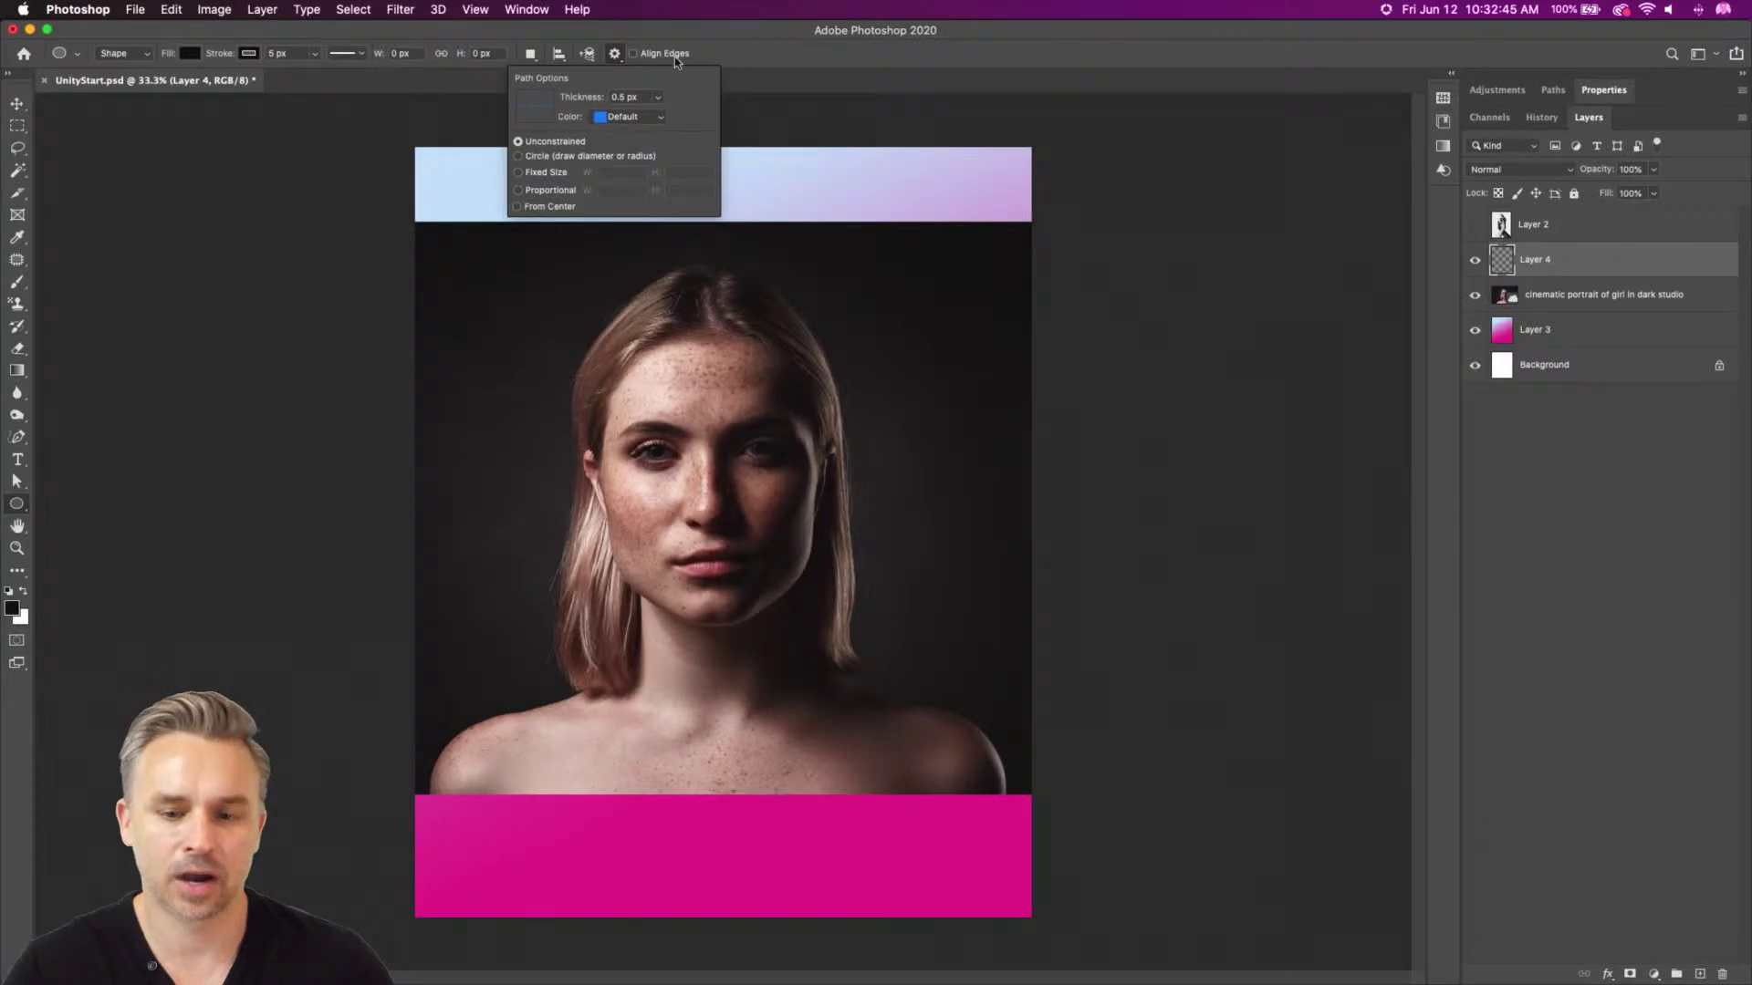
click(874, 89)
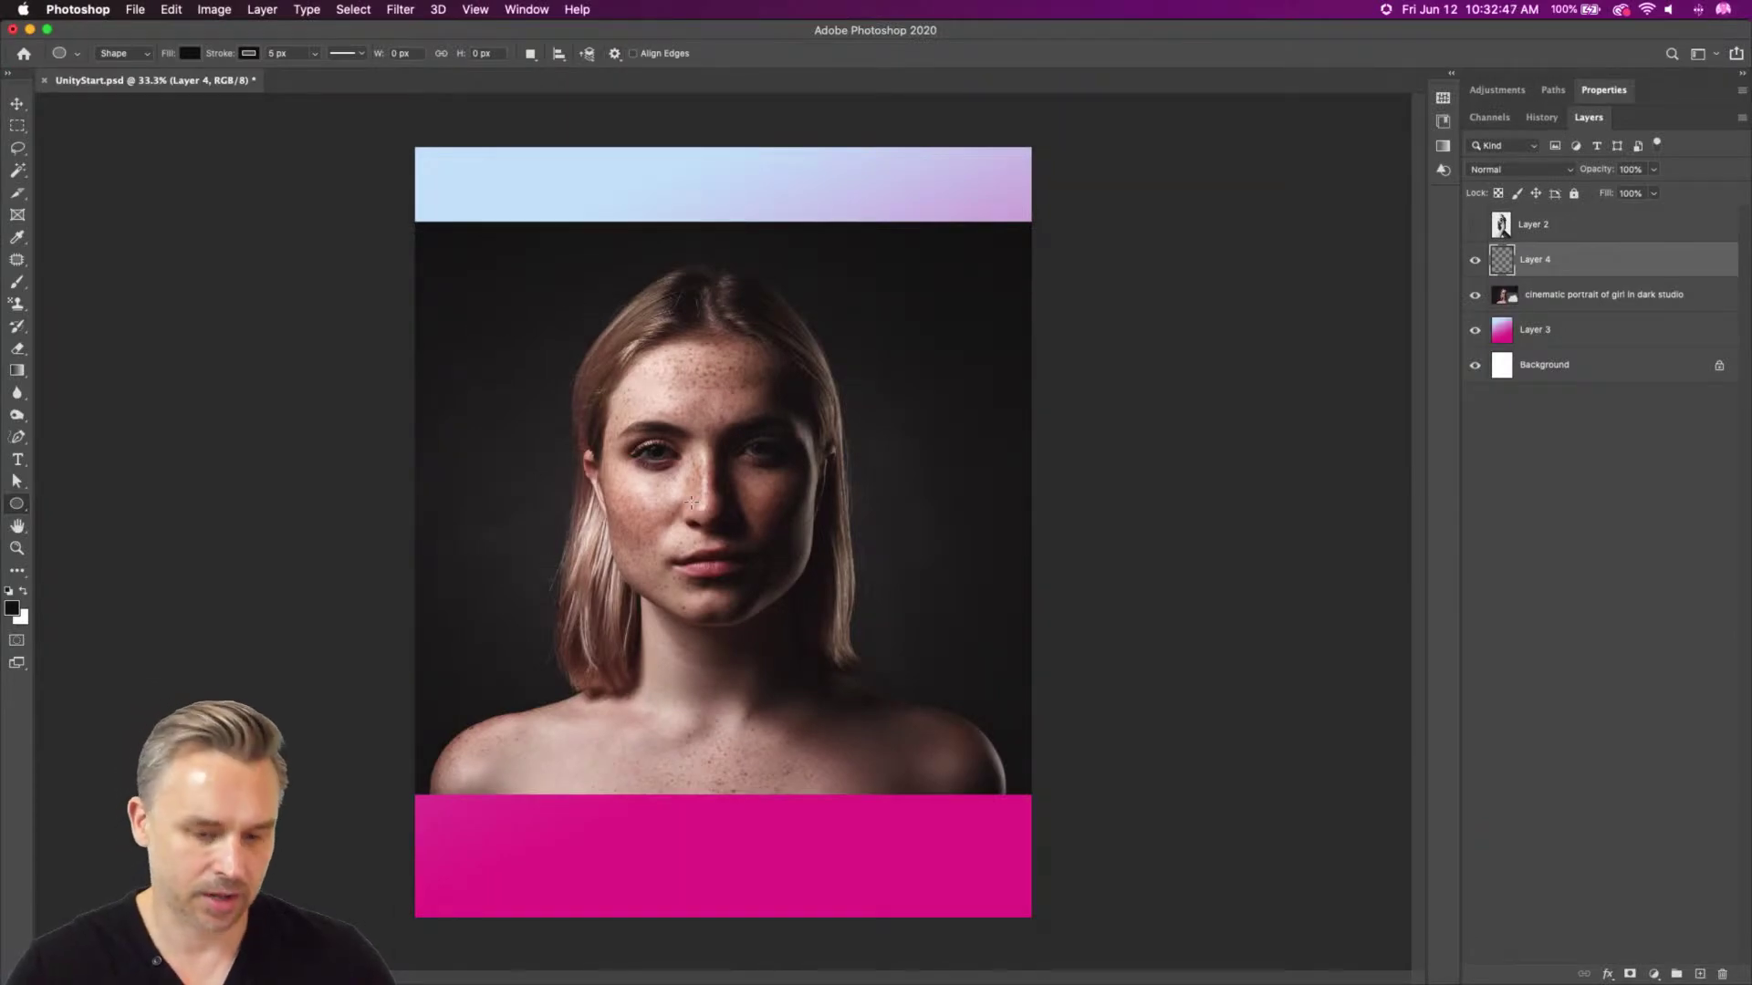
Clip the portrait to a black circle about 1586 px wide, drawn centred on the face and placed beneath the portrait layer
drag(715, 513, 944, 803)
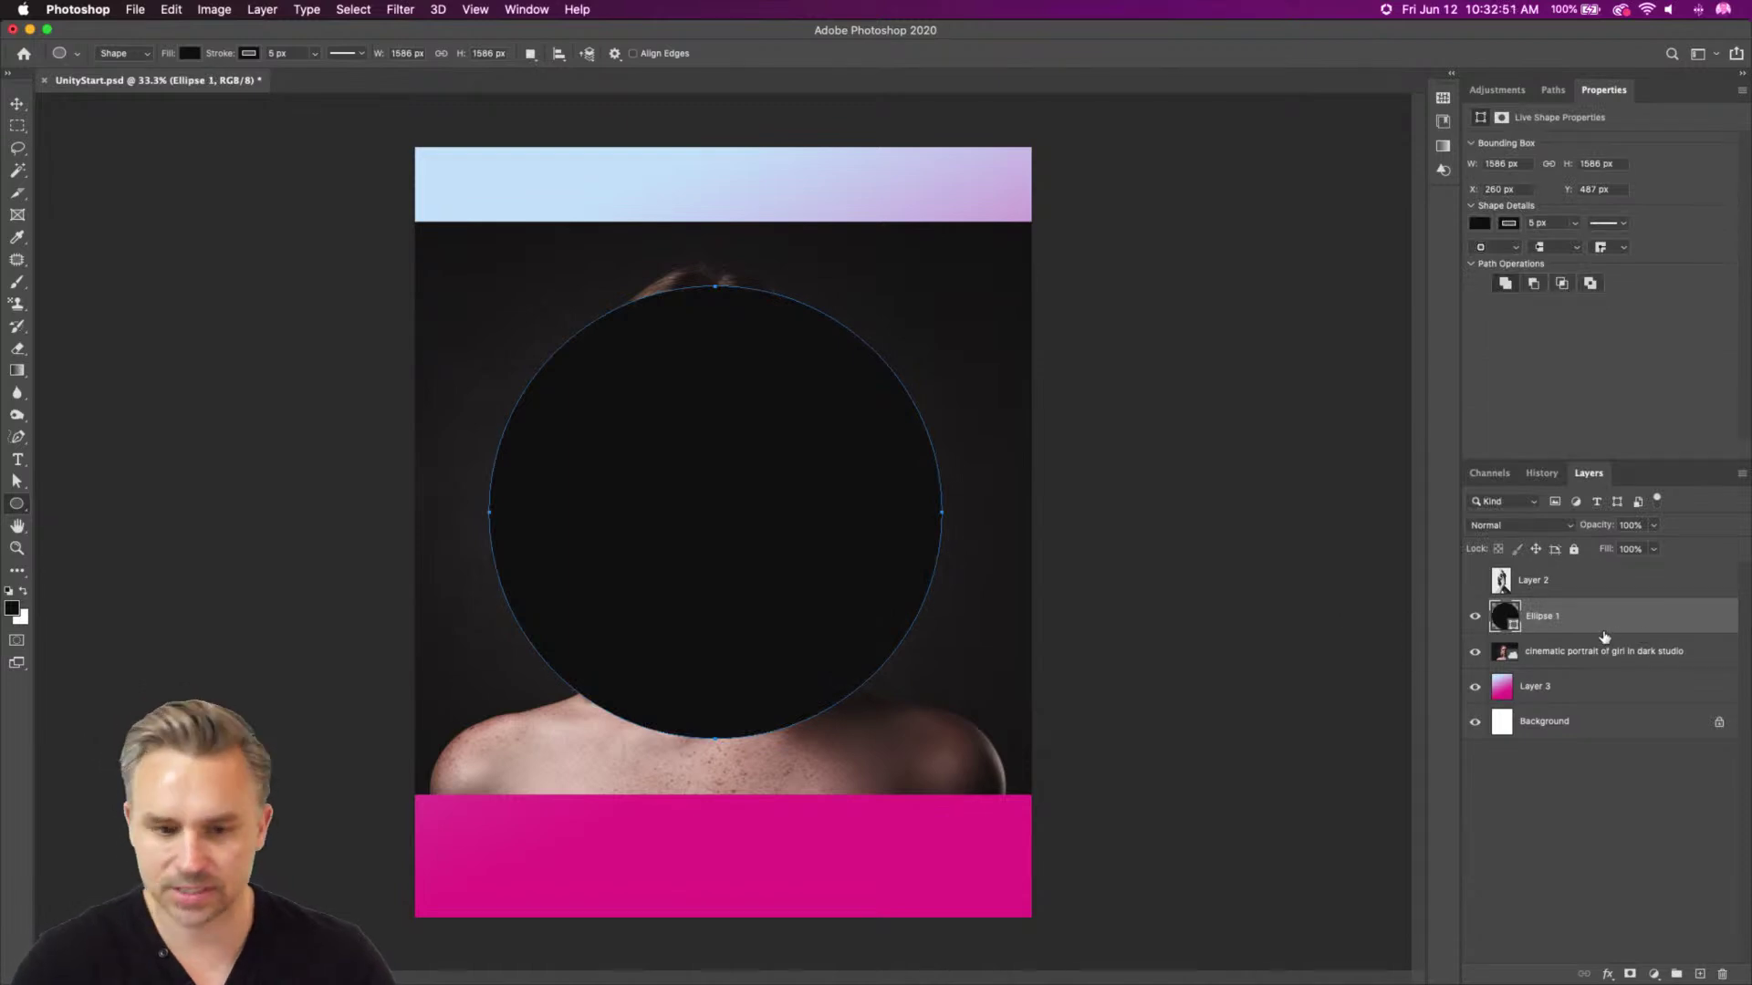
drag(1598, 636, 1604, 670)
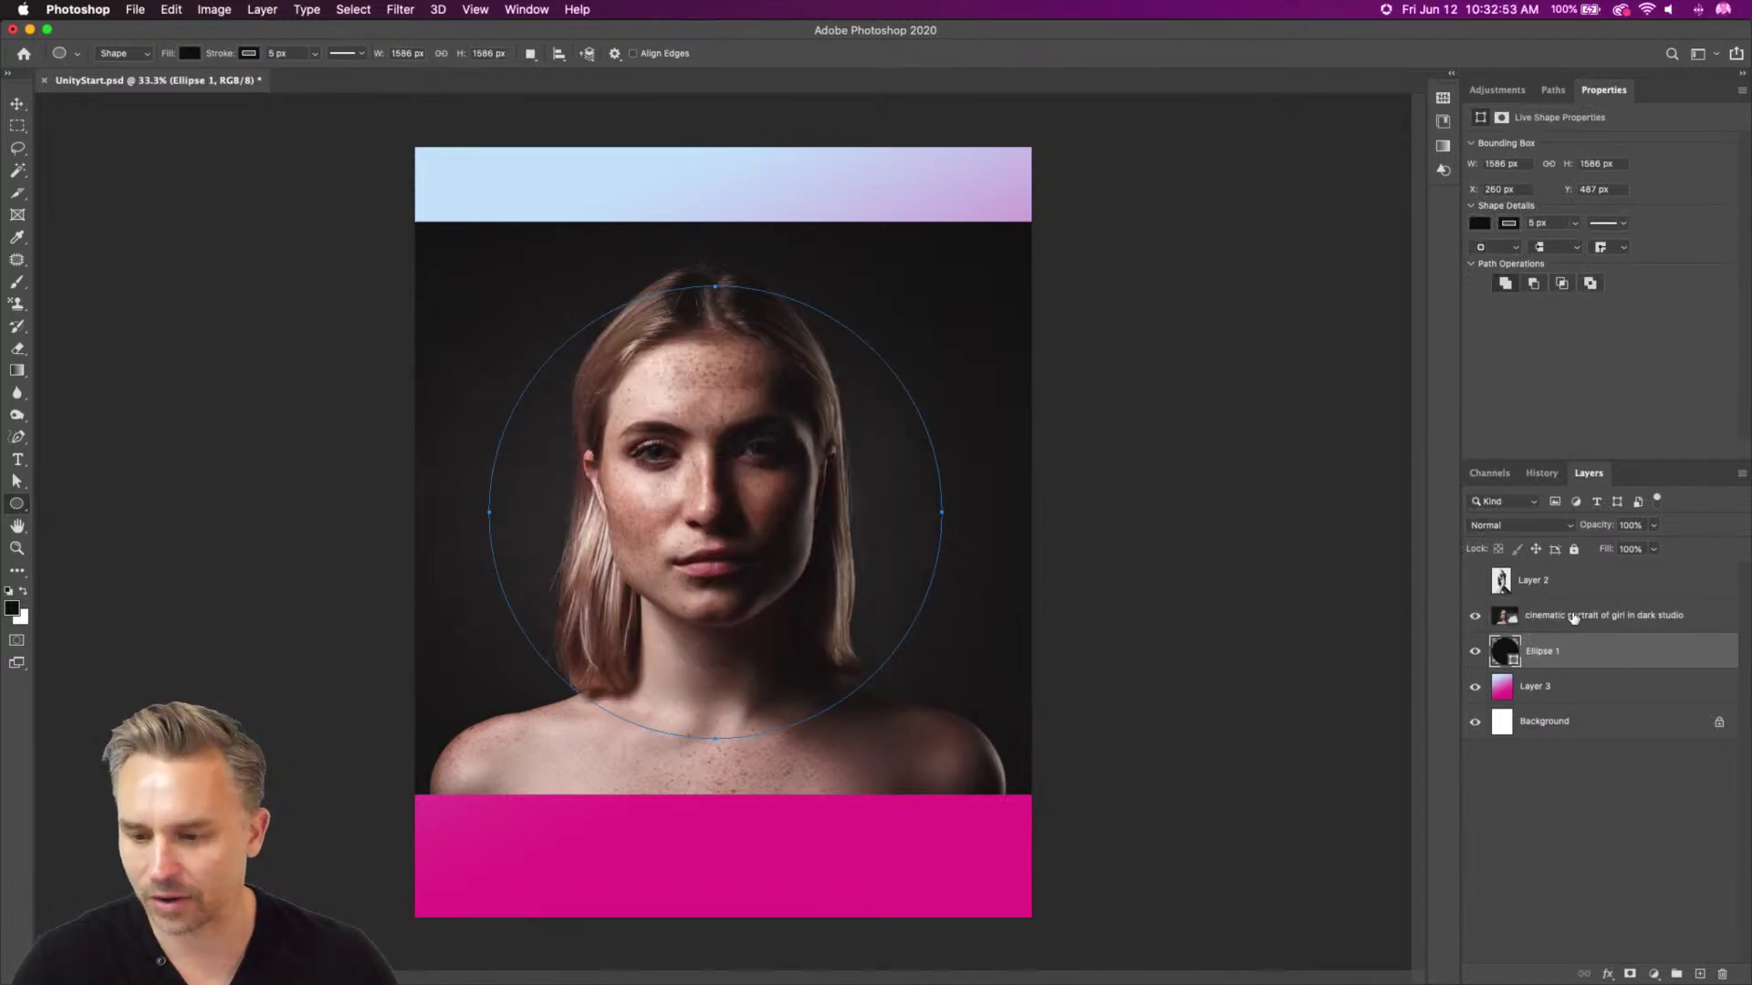
alt+click(1581, 634)
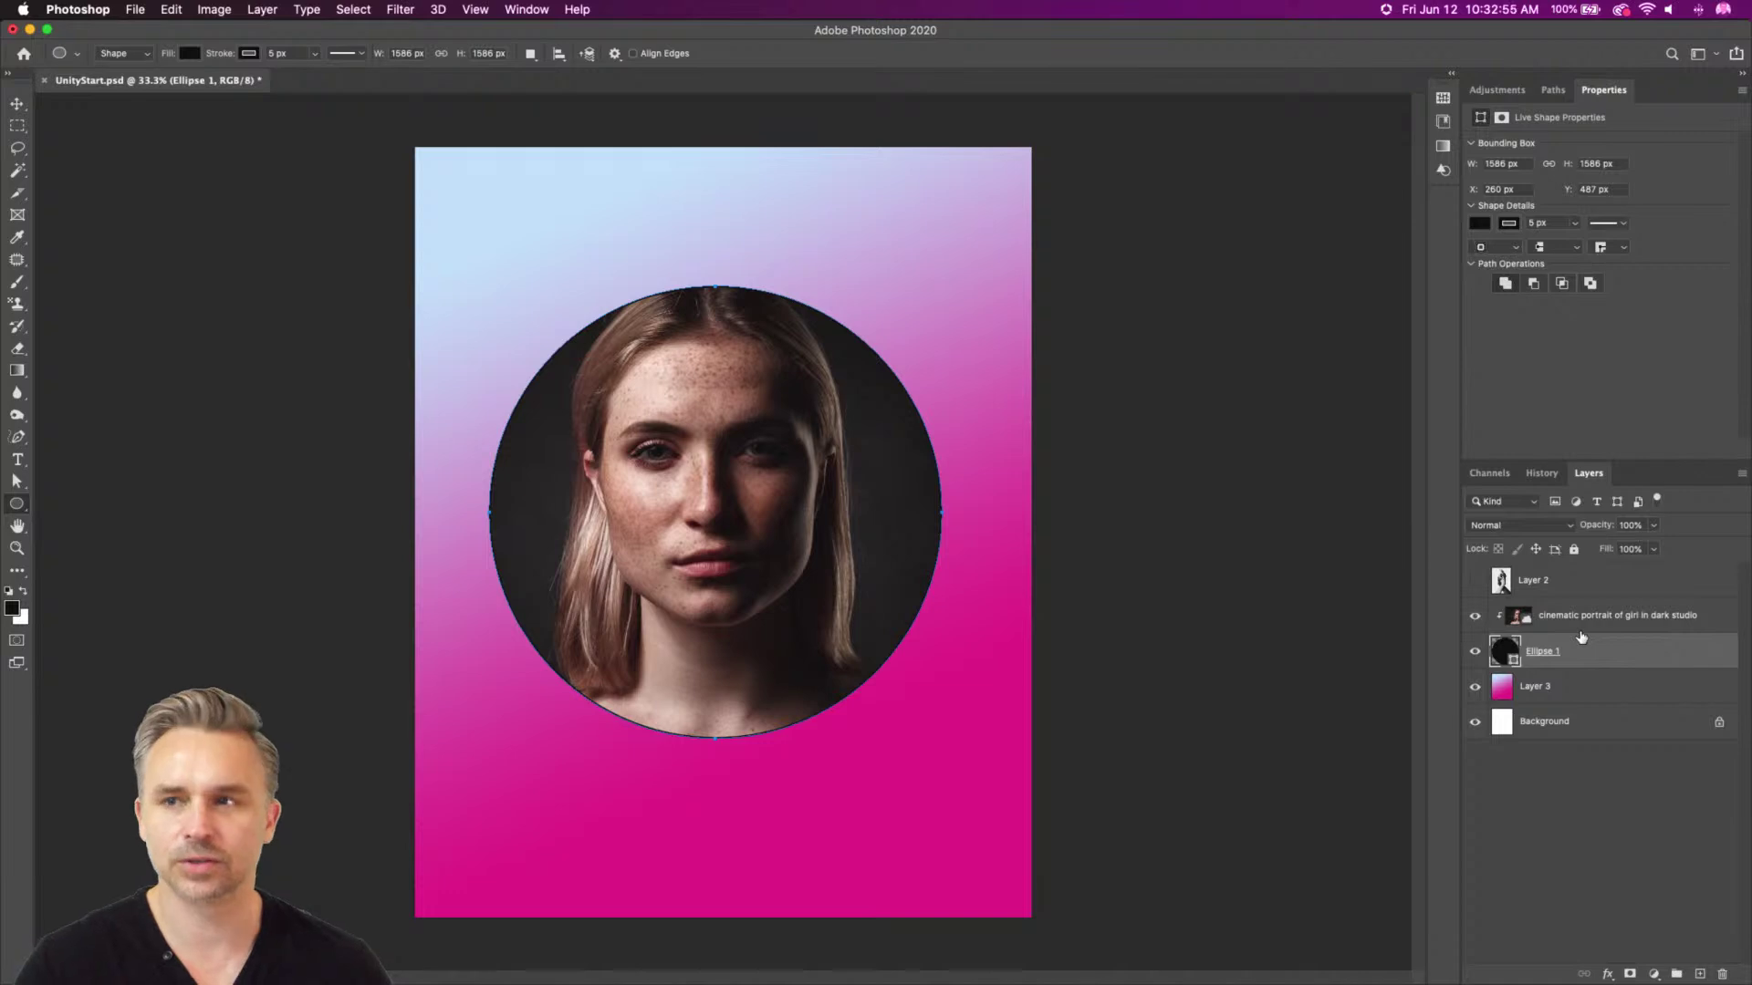
Switch to the Custom Shape Tool and browse the available shapes, keeping the heart selected
key(super+plus)
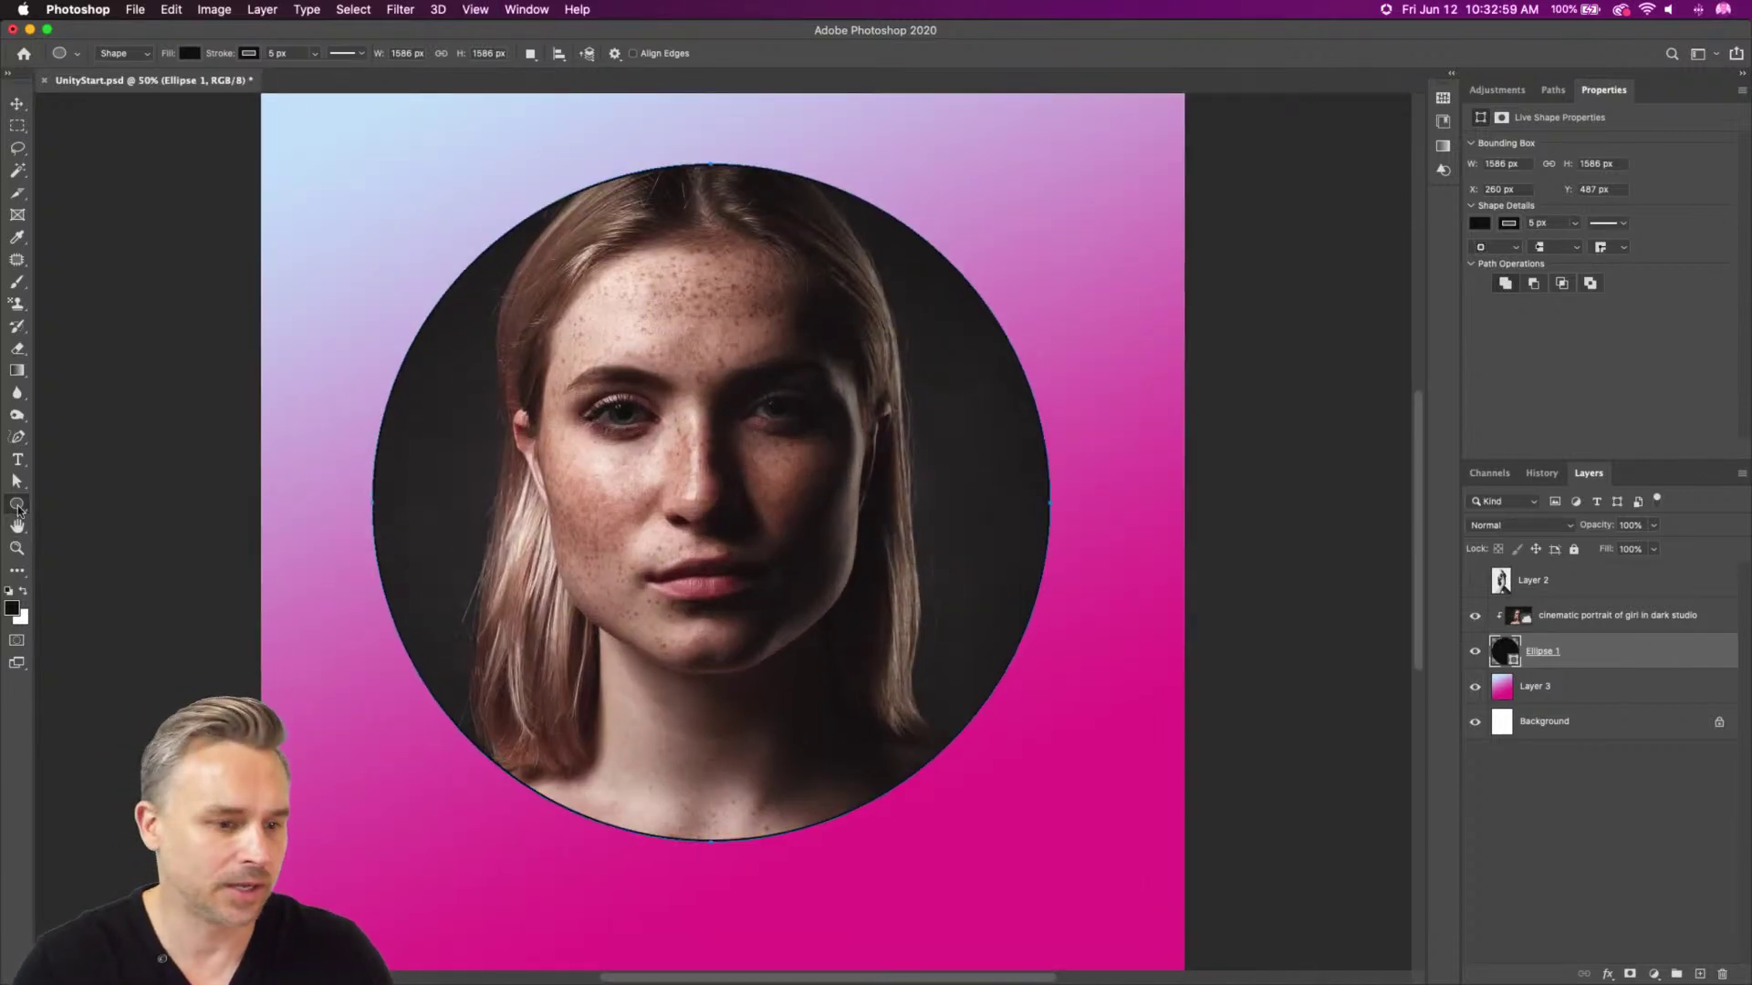
drag(16, 509, 72, 583)
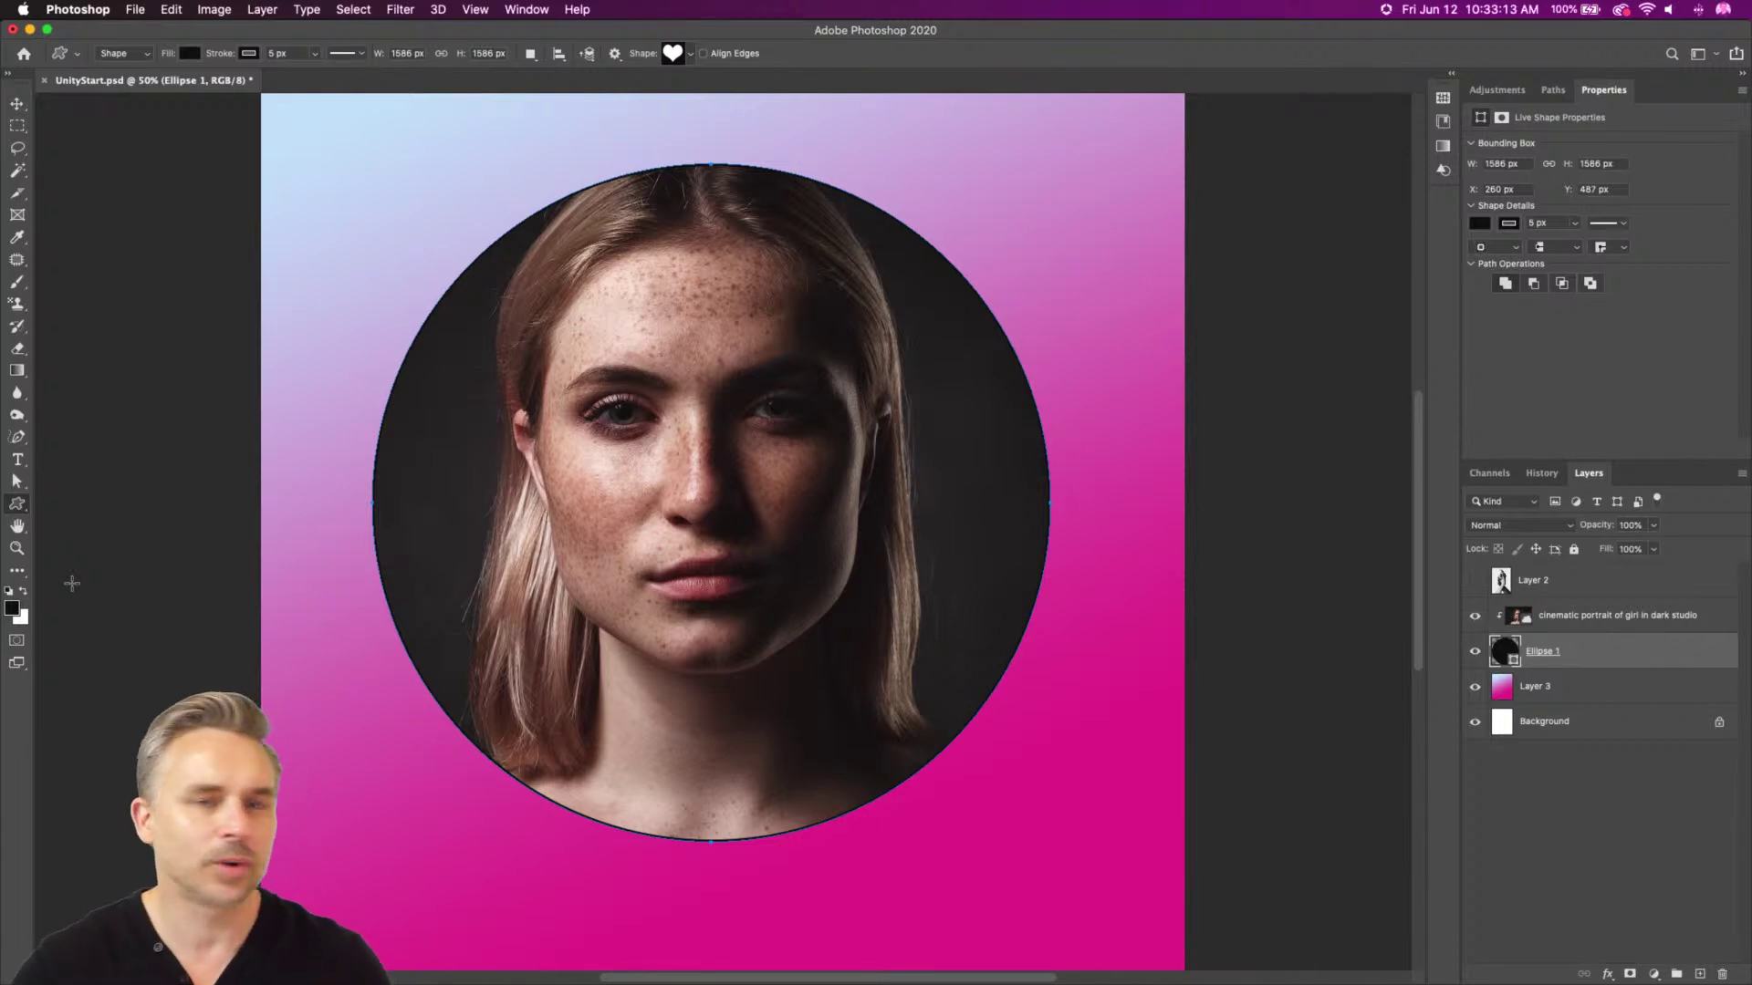
click(691, 58)
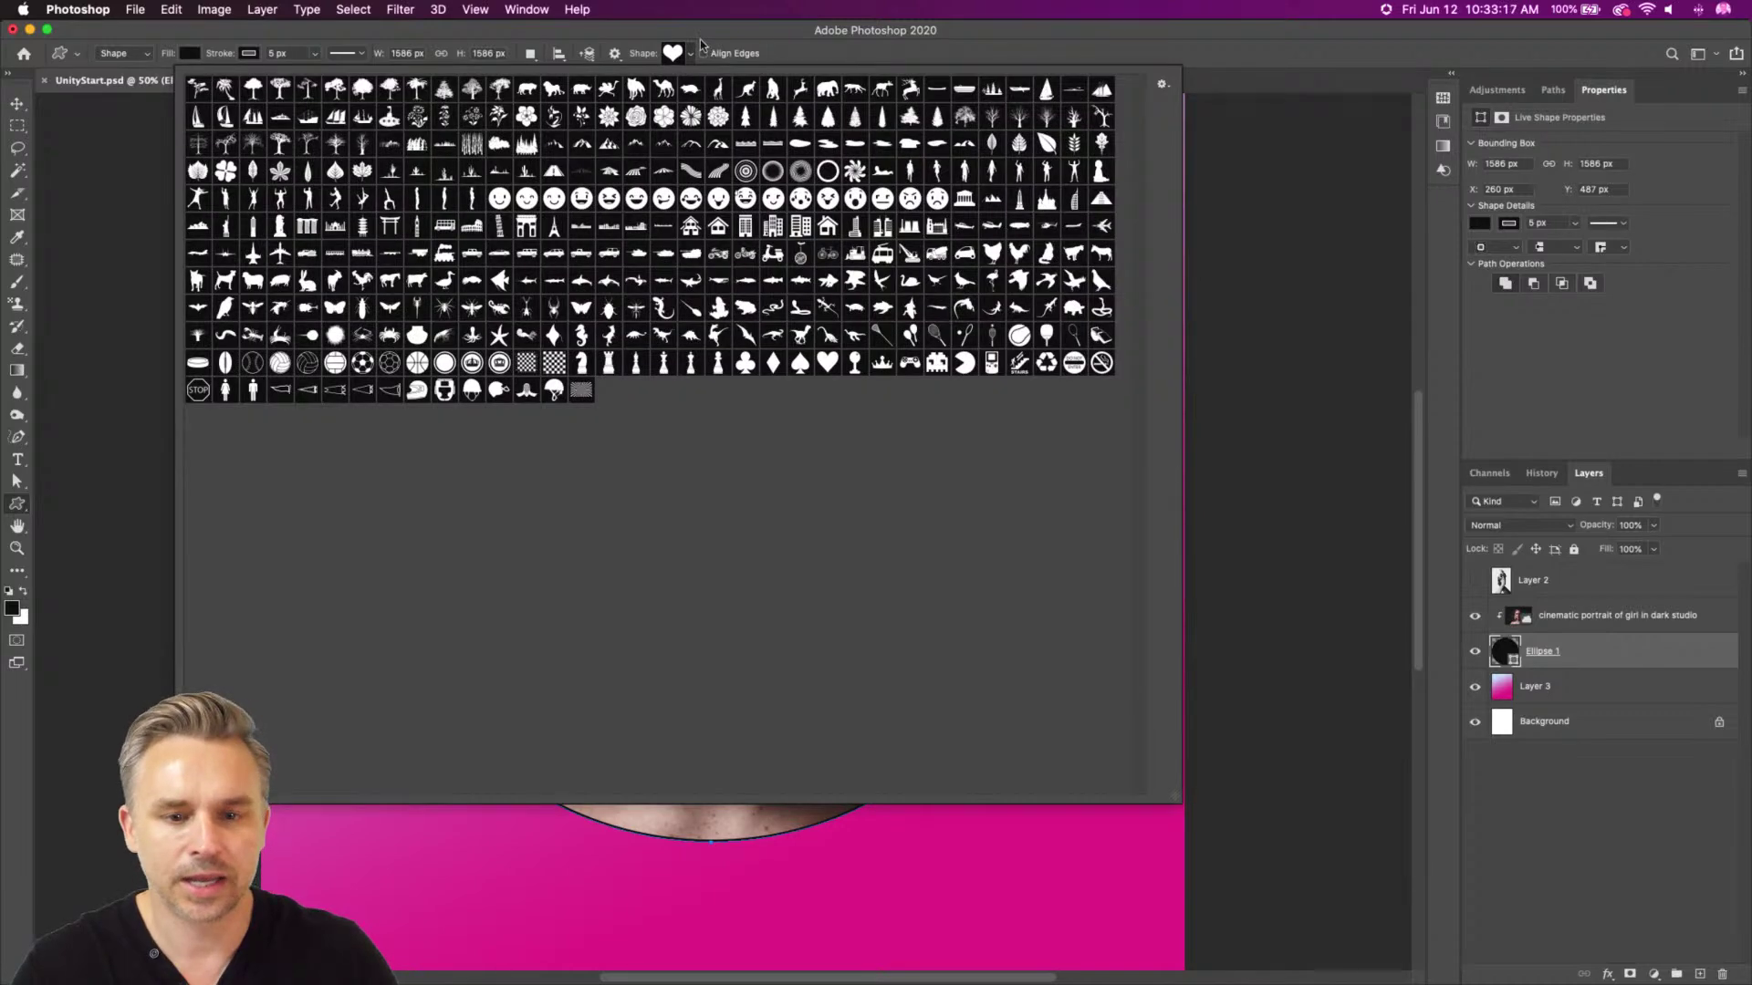
click(700, 36)
click(16, 505)
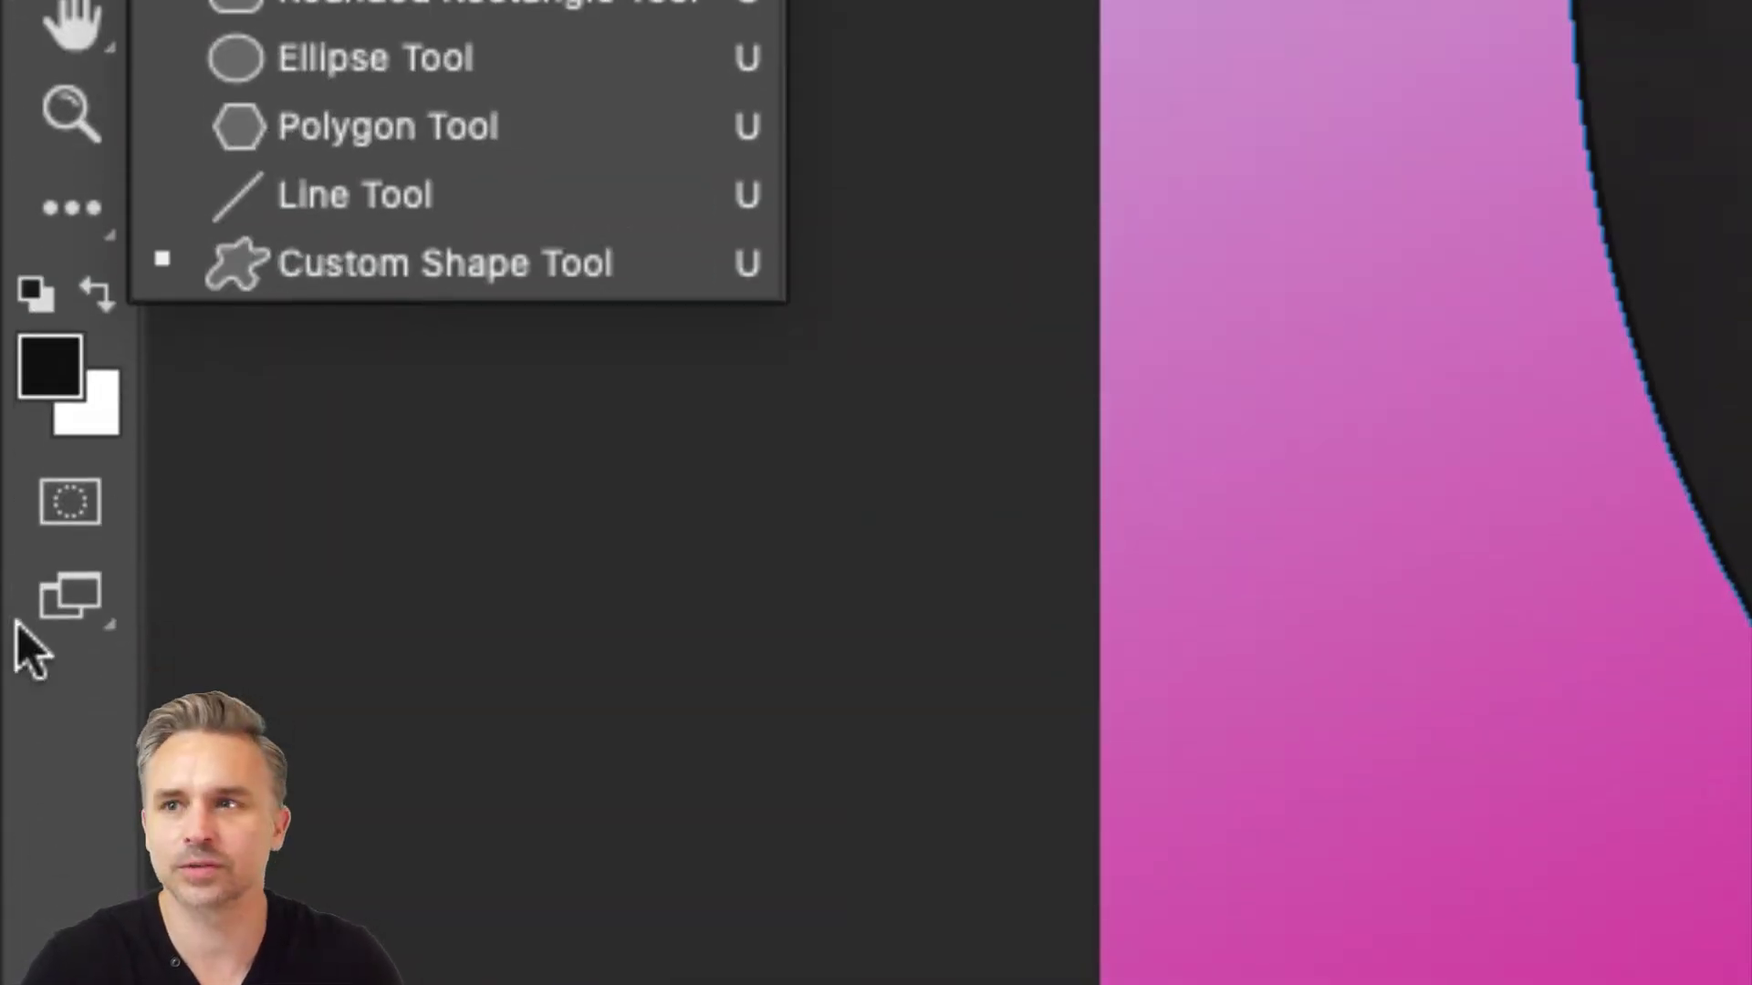
click(278, 274)
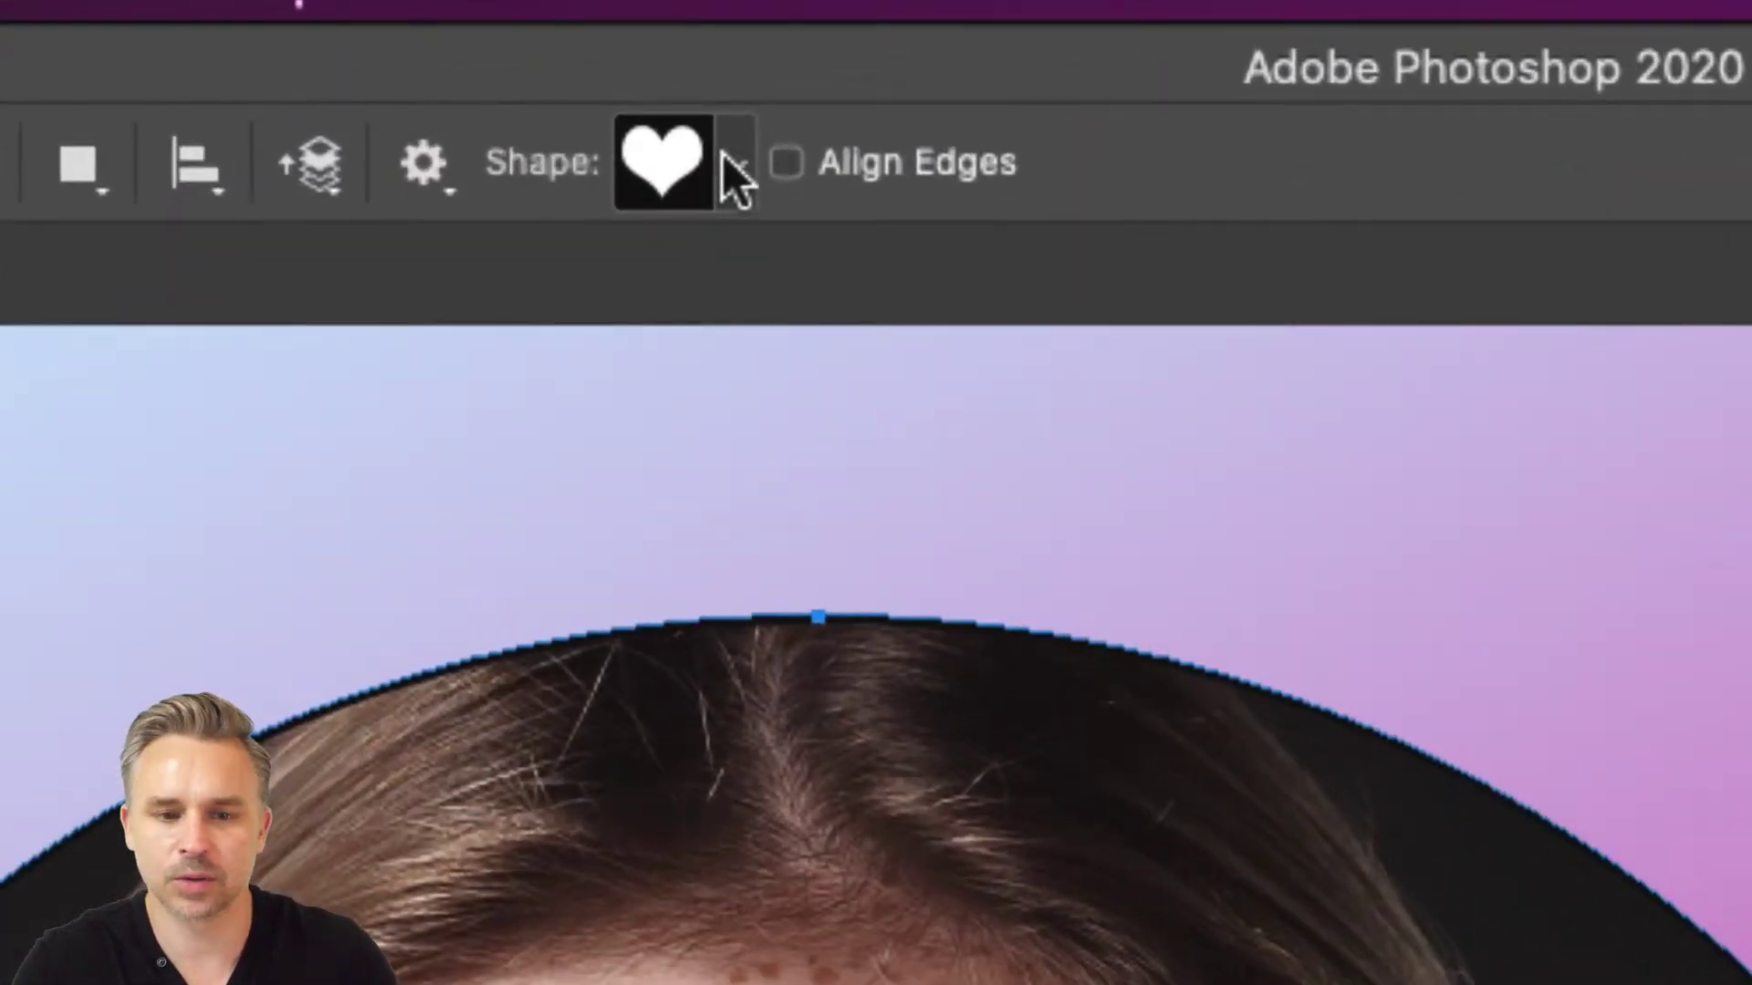
click(734, 169)
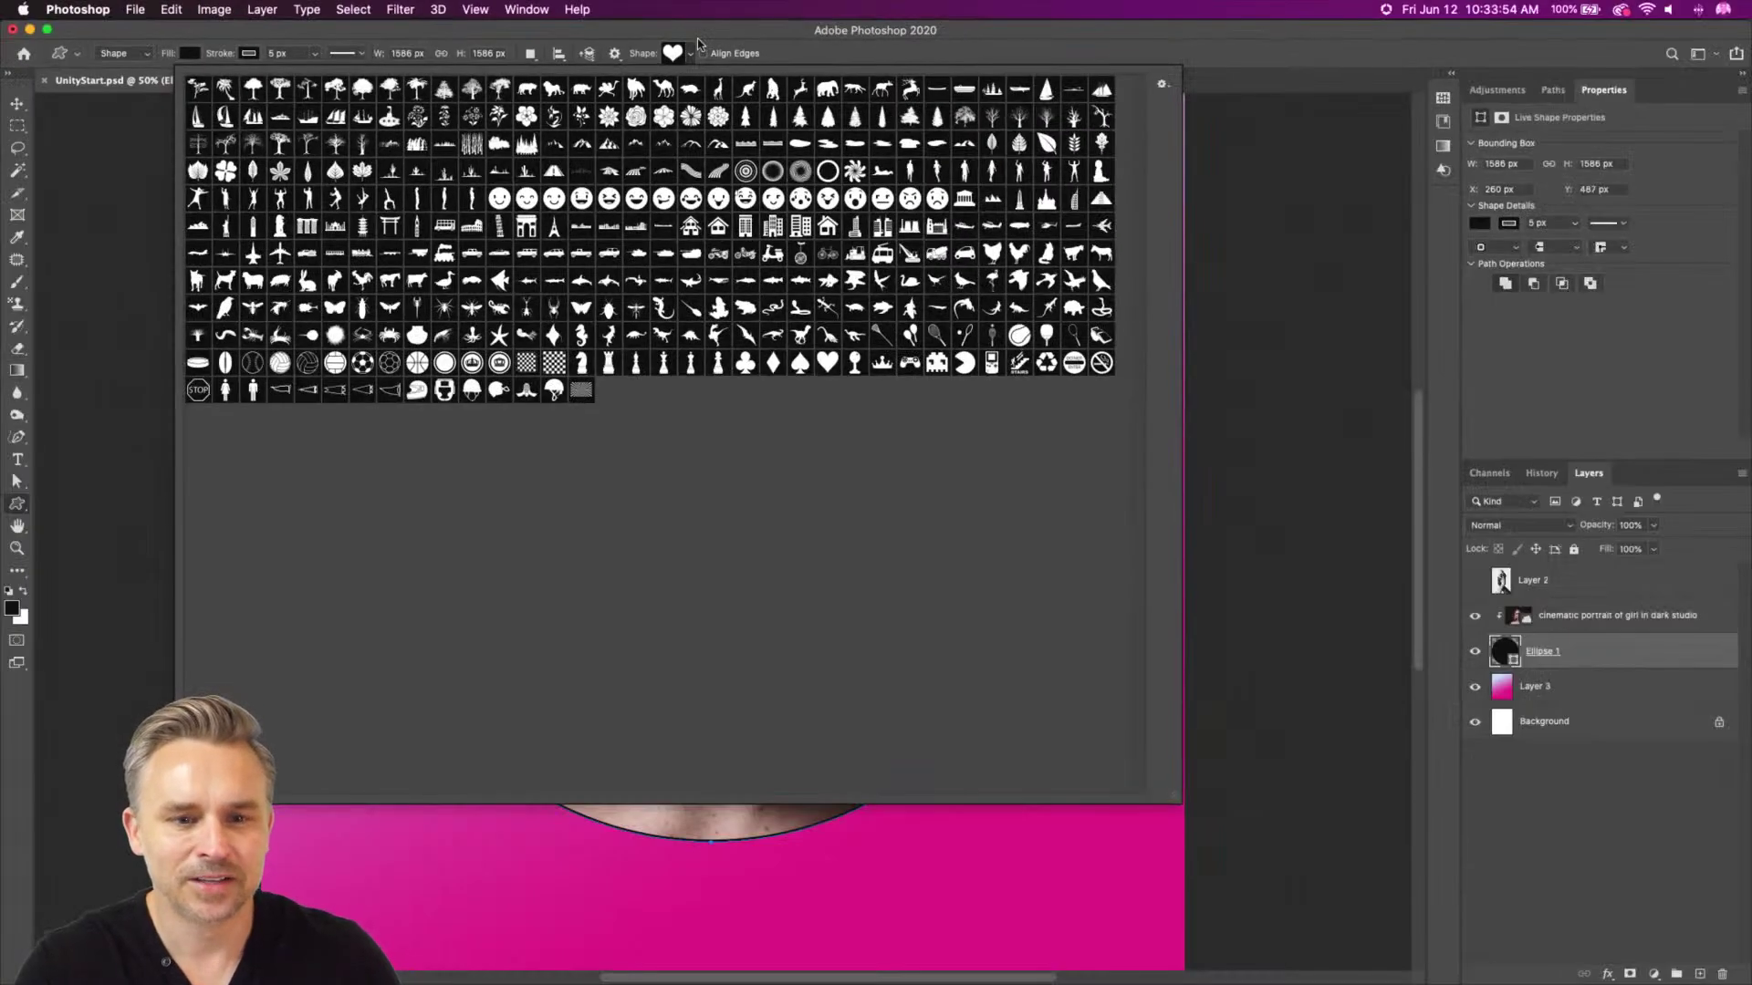
click(698, 40)
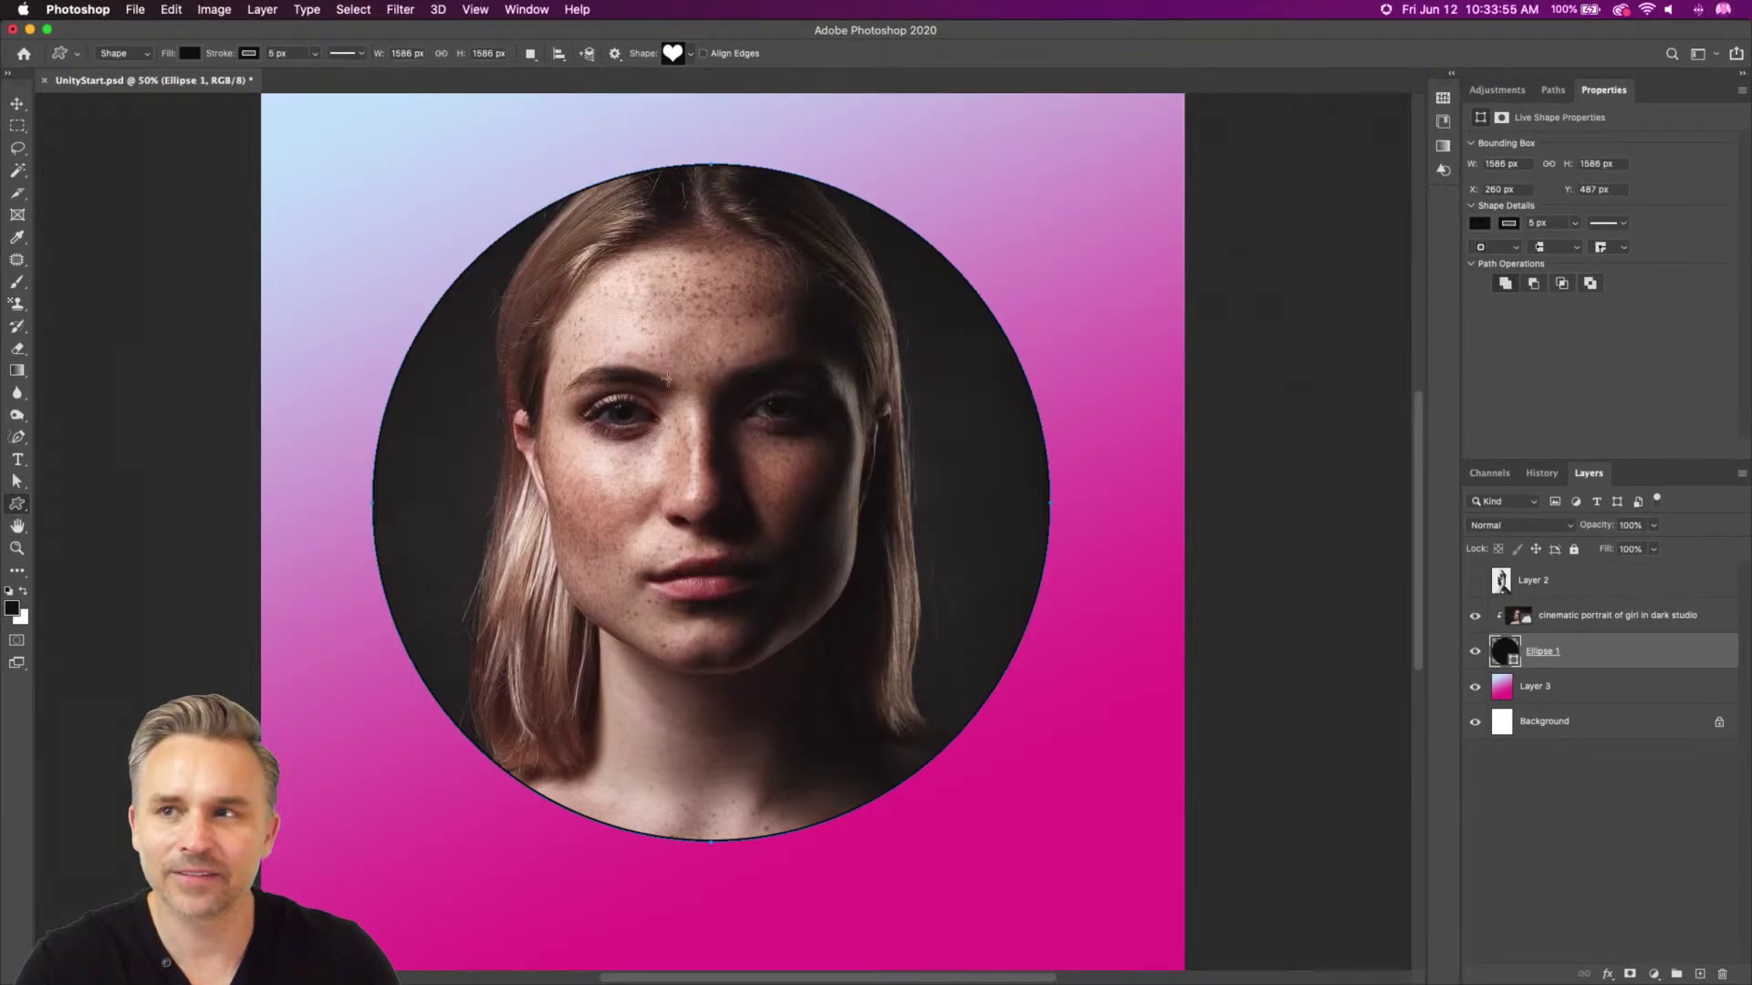
Draw a black heart about 1718 by 1498 px over the face on a new layer and move it beneath the portrait layer
click(1609, 618)
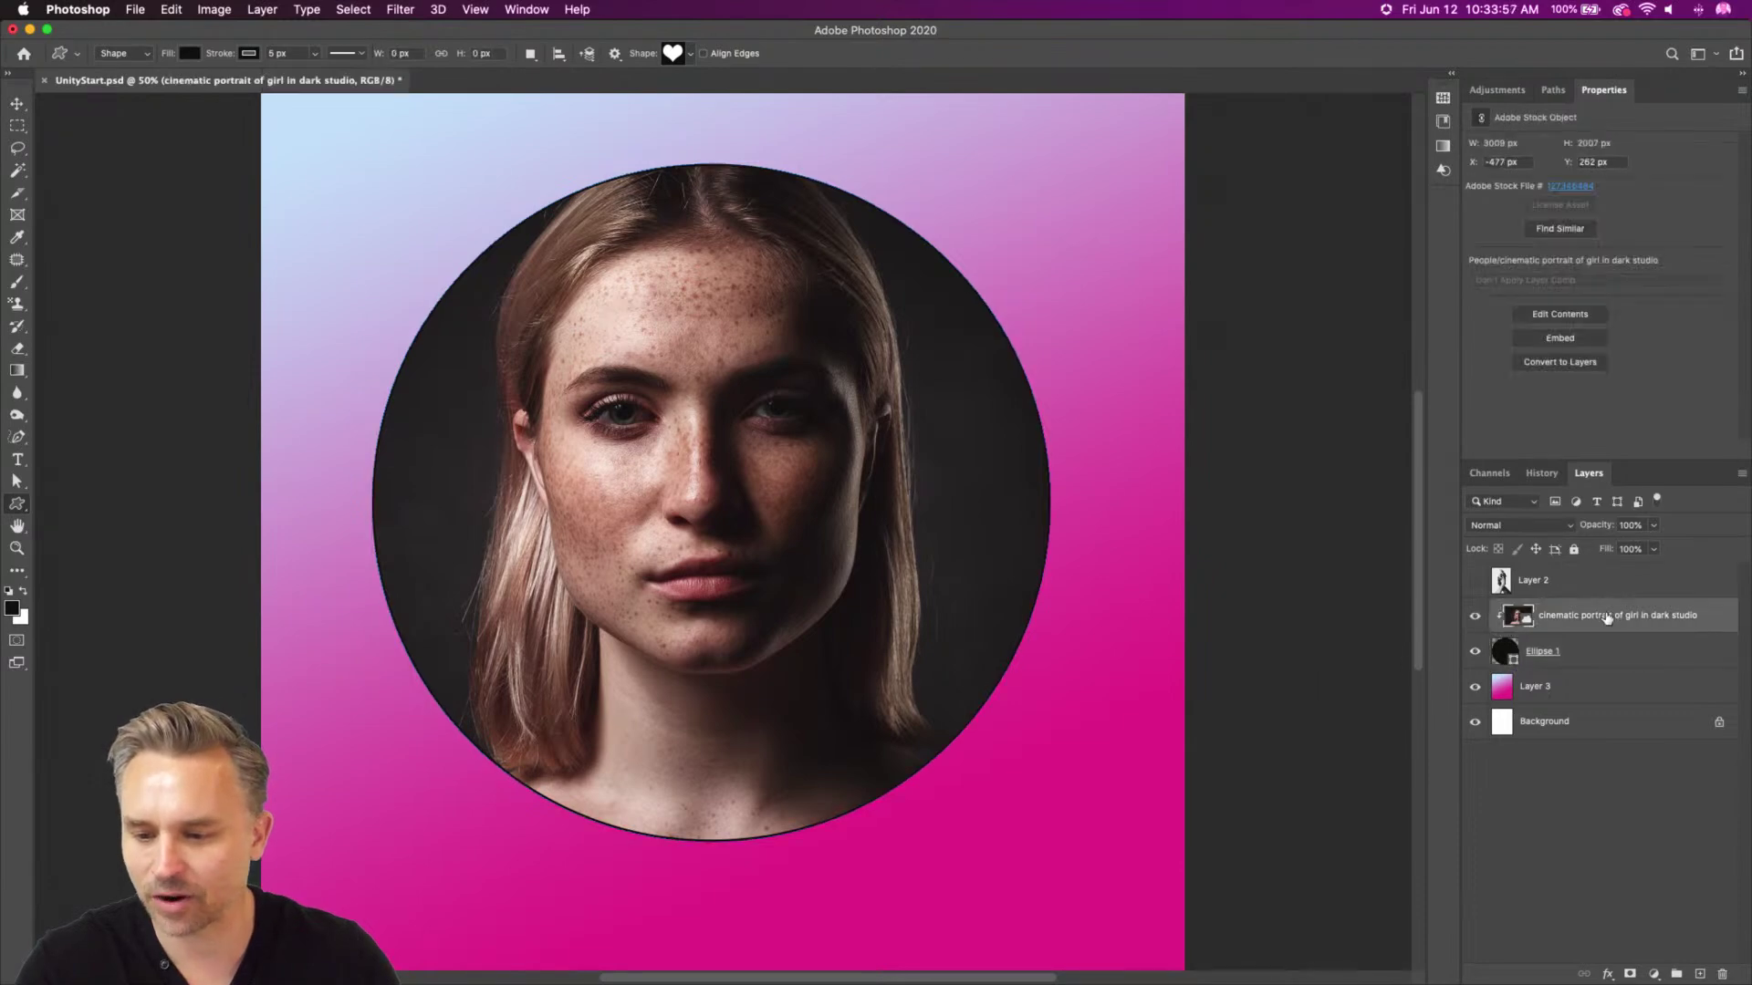
click(1698, 975)
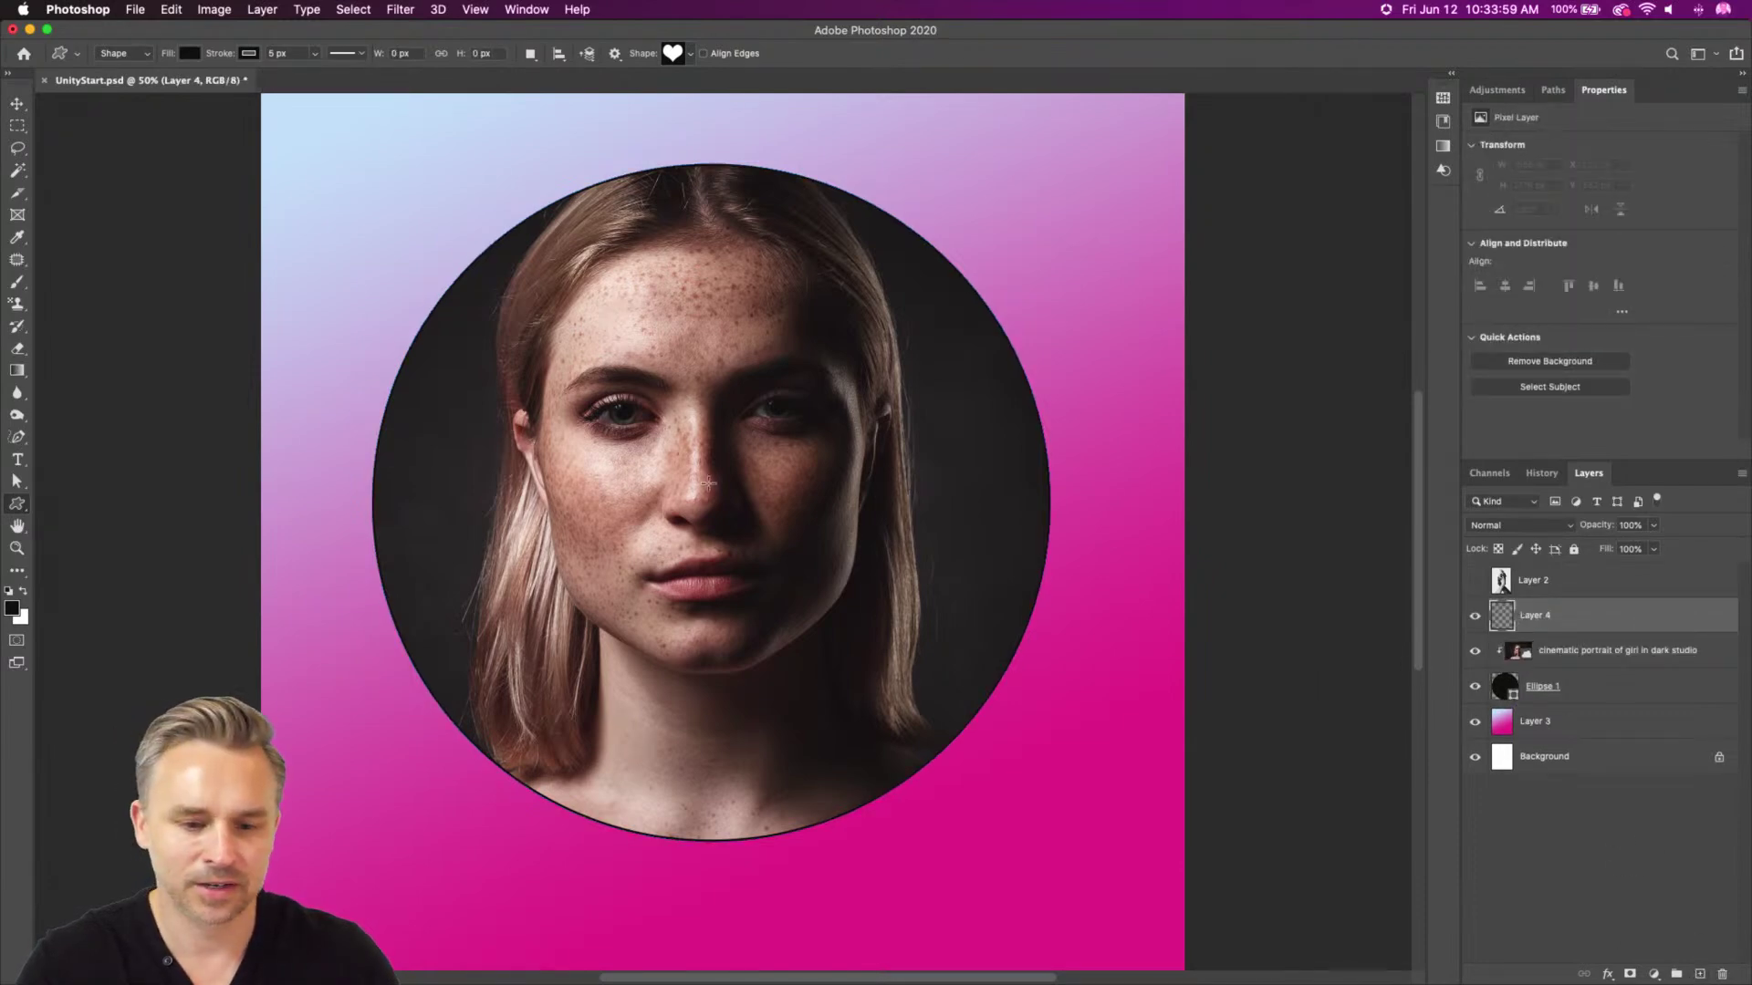
drag(713, 497, 1080, 958)
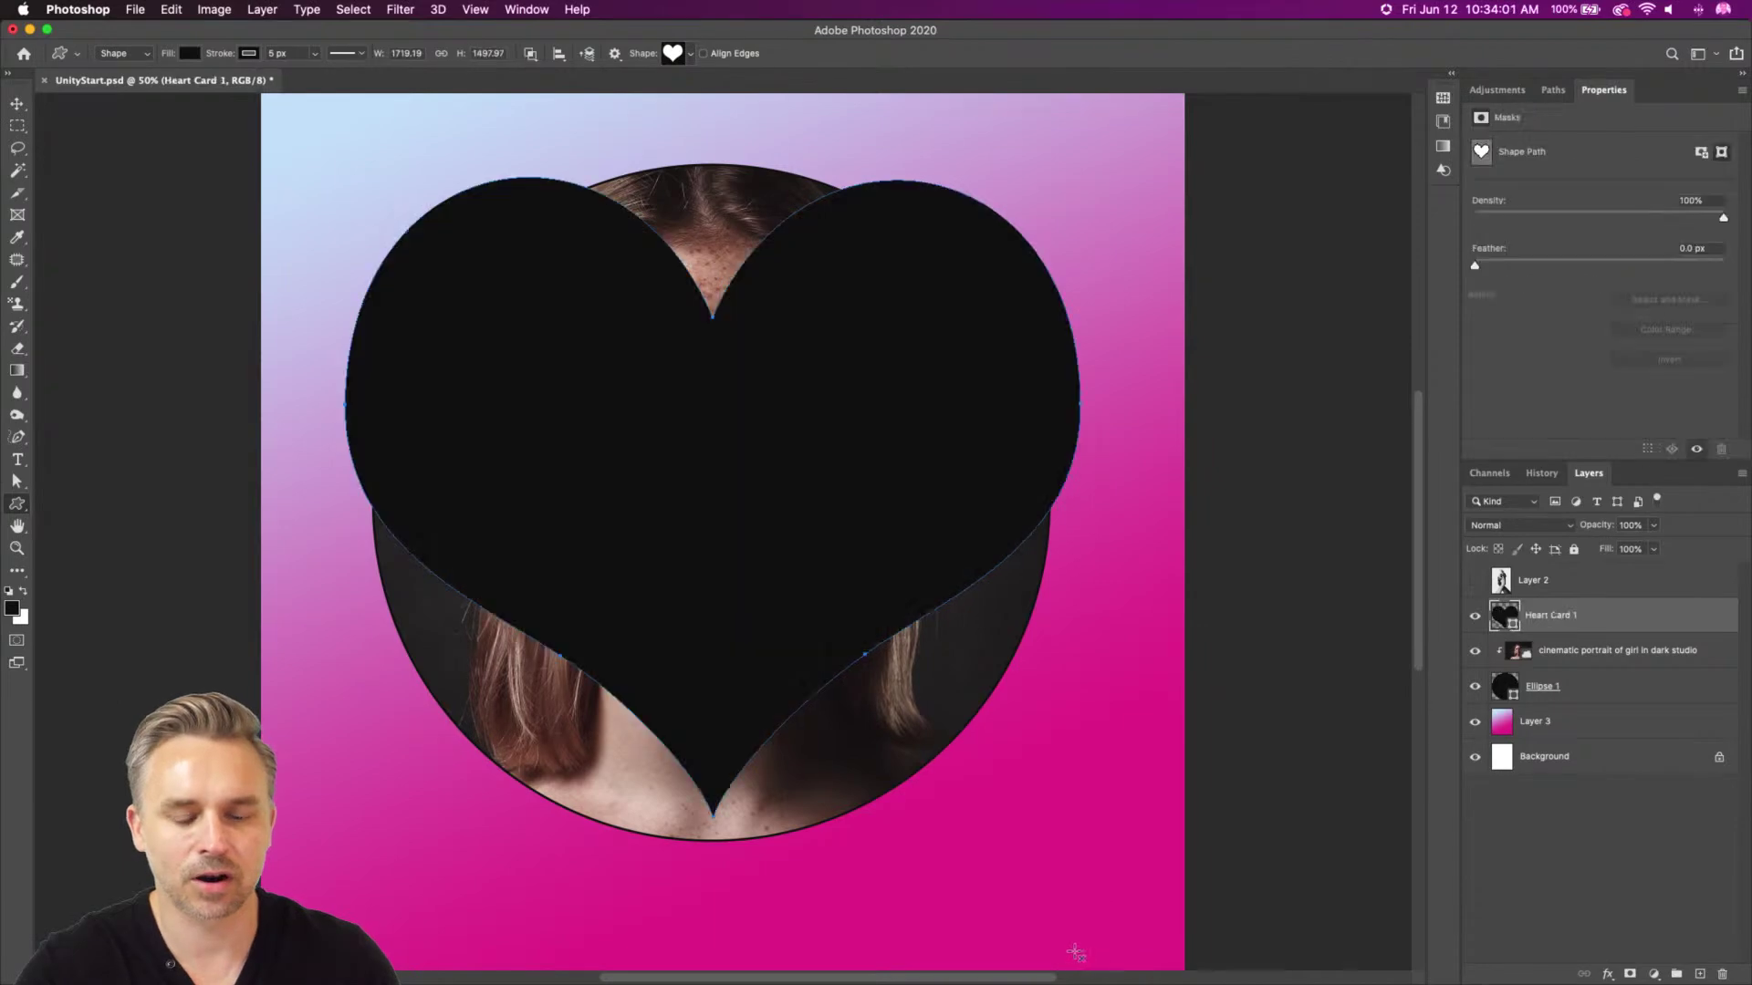
drag(1541, 622, 1541, 673)
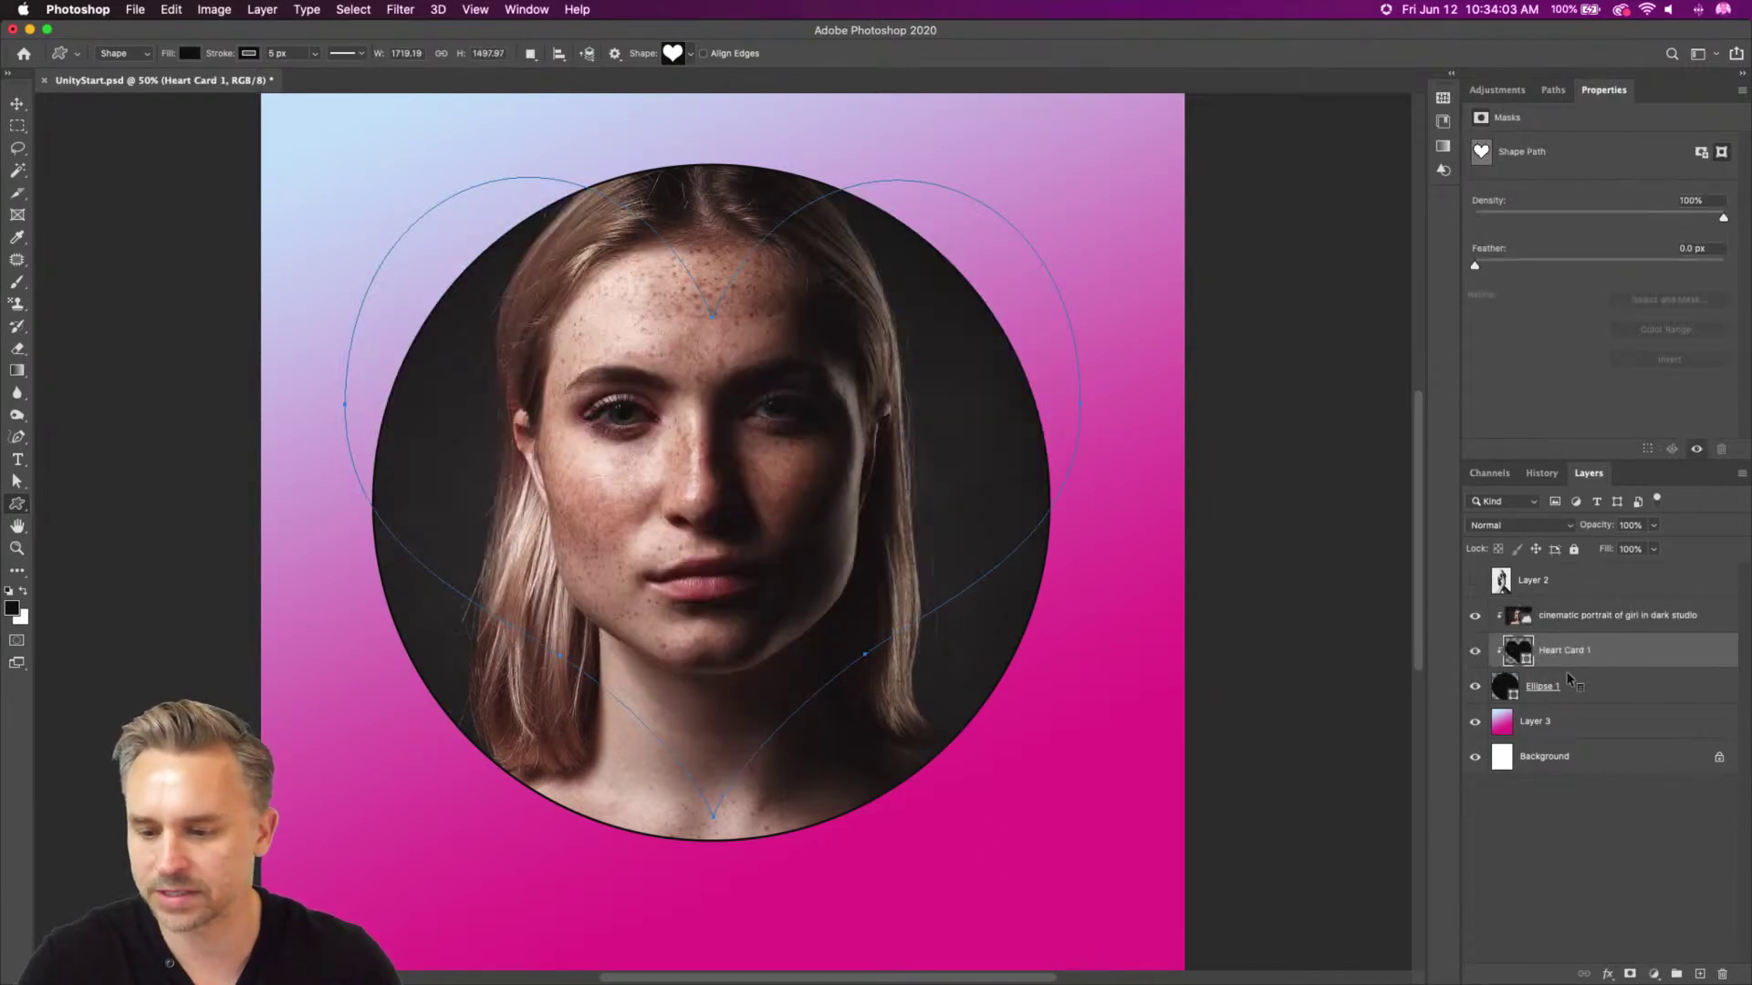
Clip the portrait to the heart shape only and delete the Ellipse 1 layer
alt+click(1578, 632)
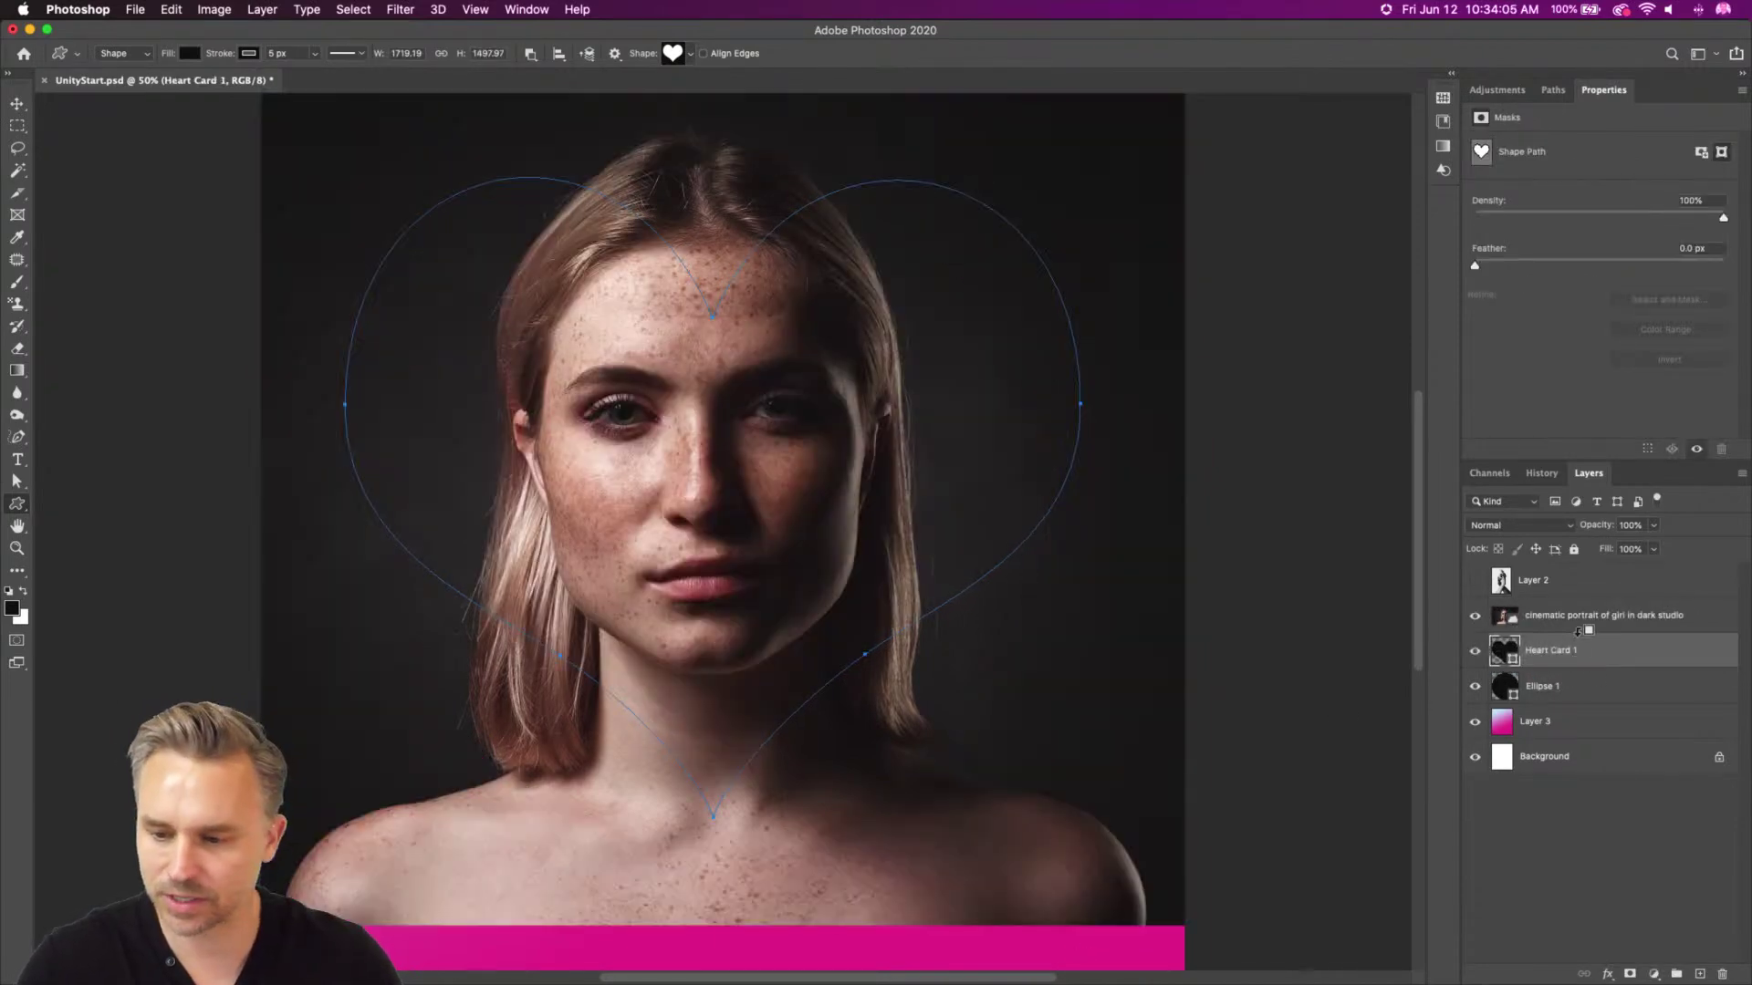
alt+click(1577, 630)
drag(1557, 698, 1715, 974)
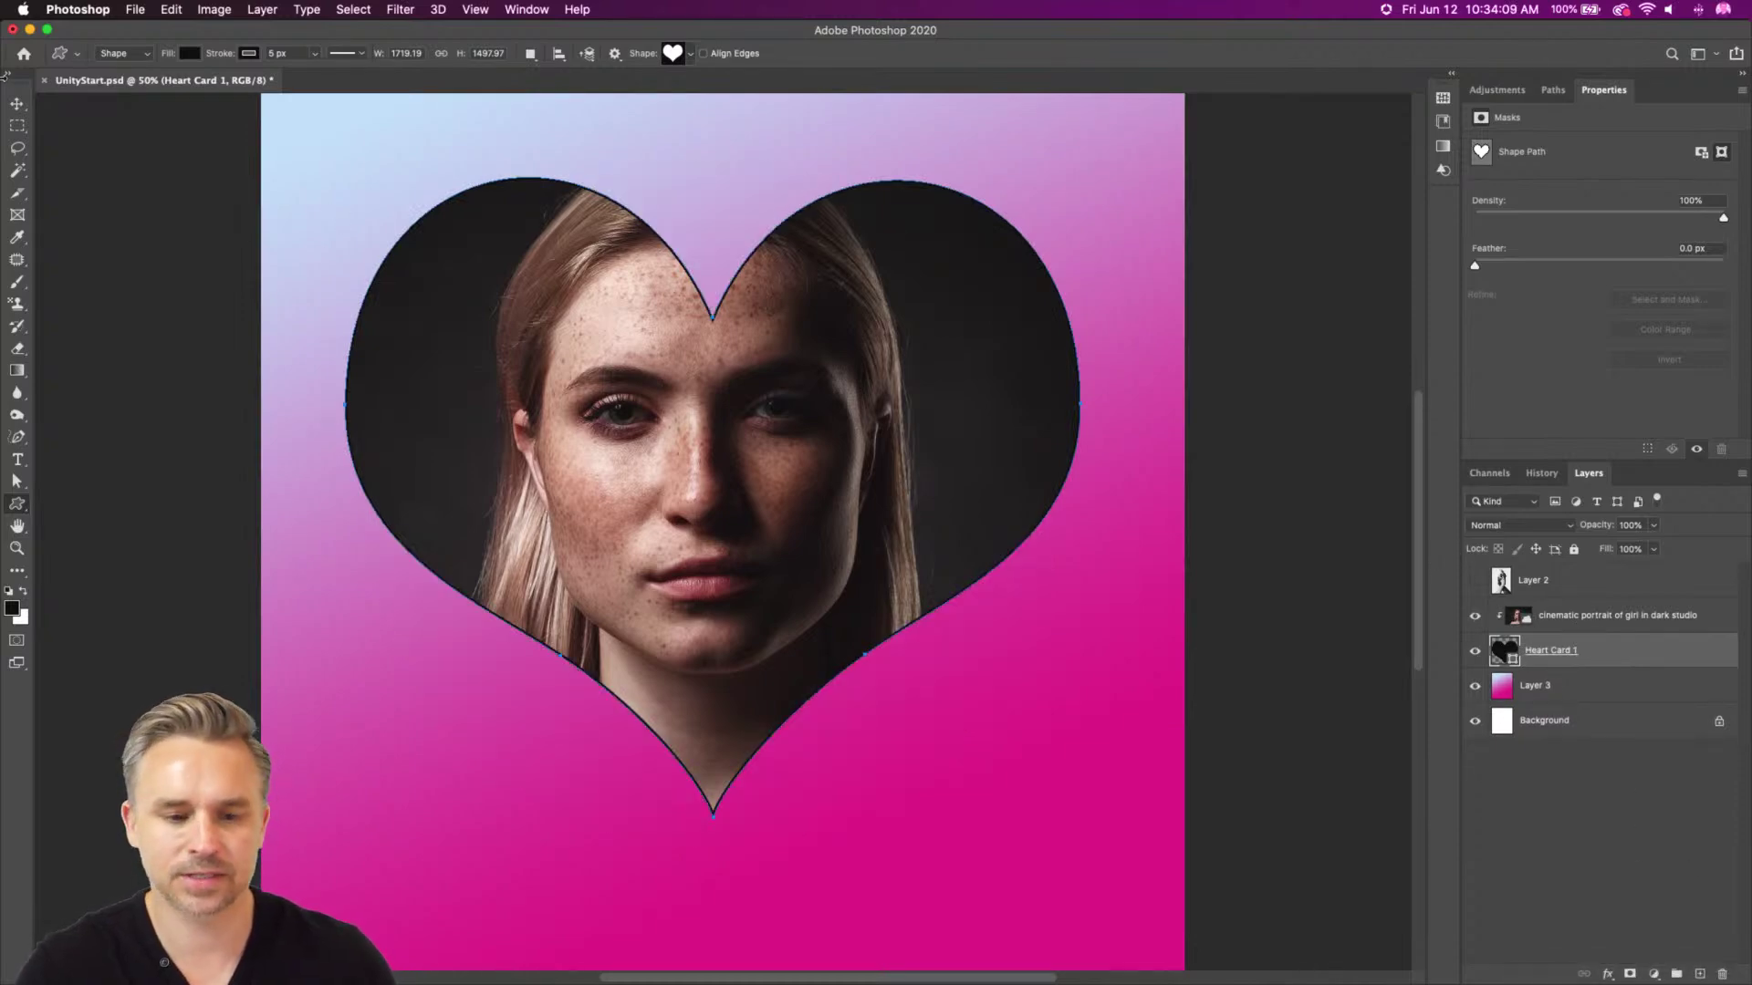
Move the heart shape slightly left and down over the portrait with the Move Tool
click(16, 104)
mouse_move(496, 383)
mouse_down()
mouse_move(524, 385)
mouse_move(449, 349)
mouse_move(418, 379)
mouse_move(479, 365)
mouse_move(467, 390)
mouse_up()
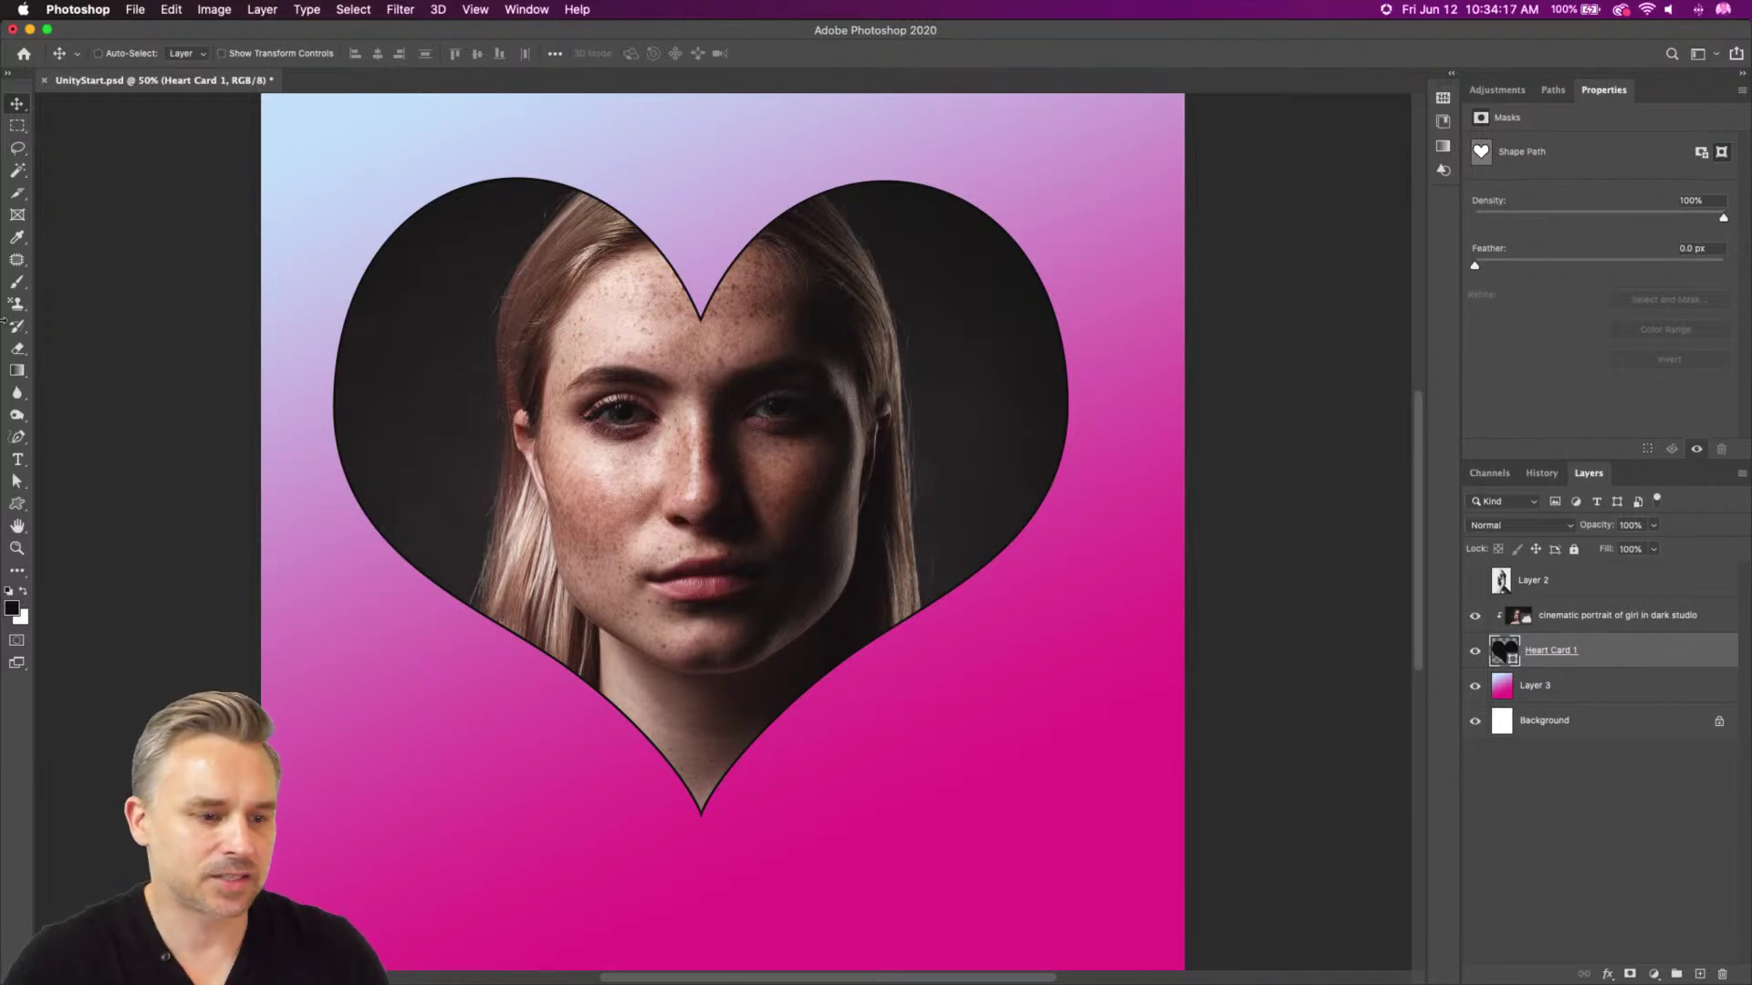
Return to the Custom Shape Tool and examine its shape picker and the picker's options, keeping the heart selected
click(17, 504)
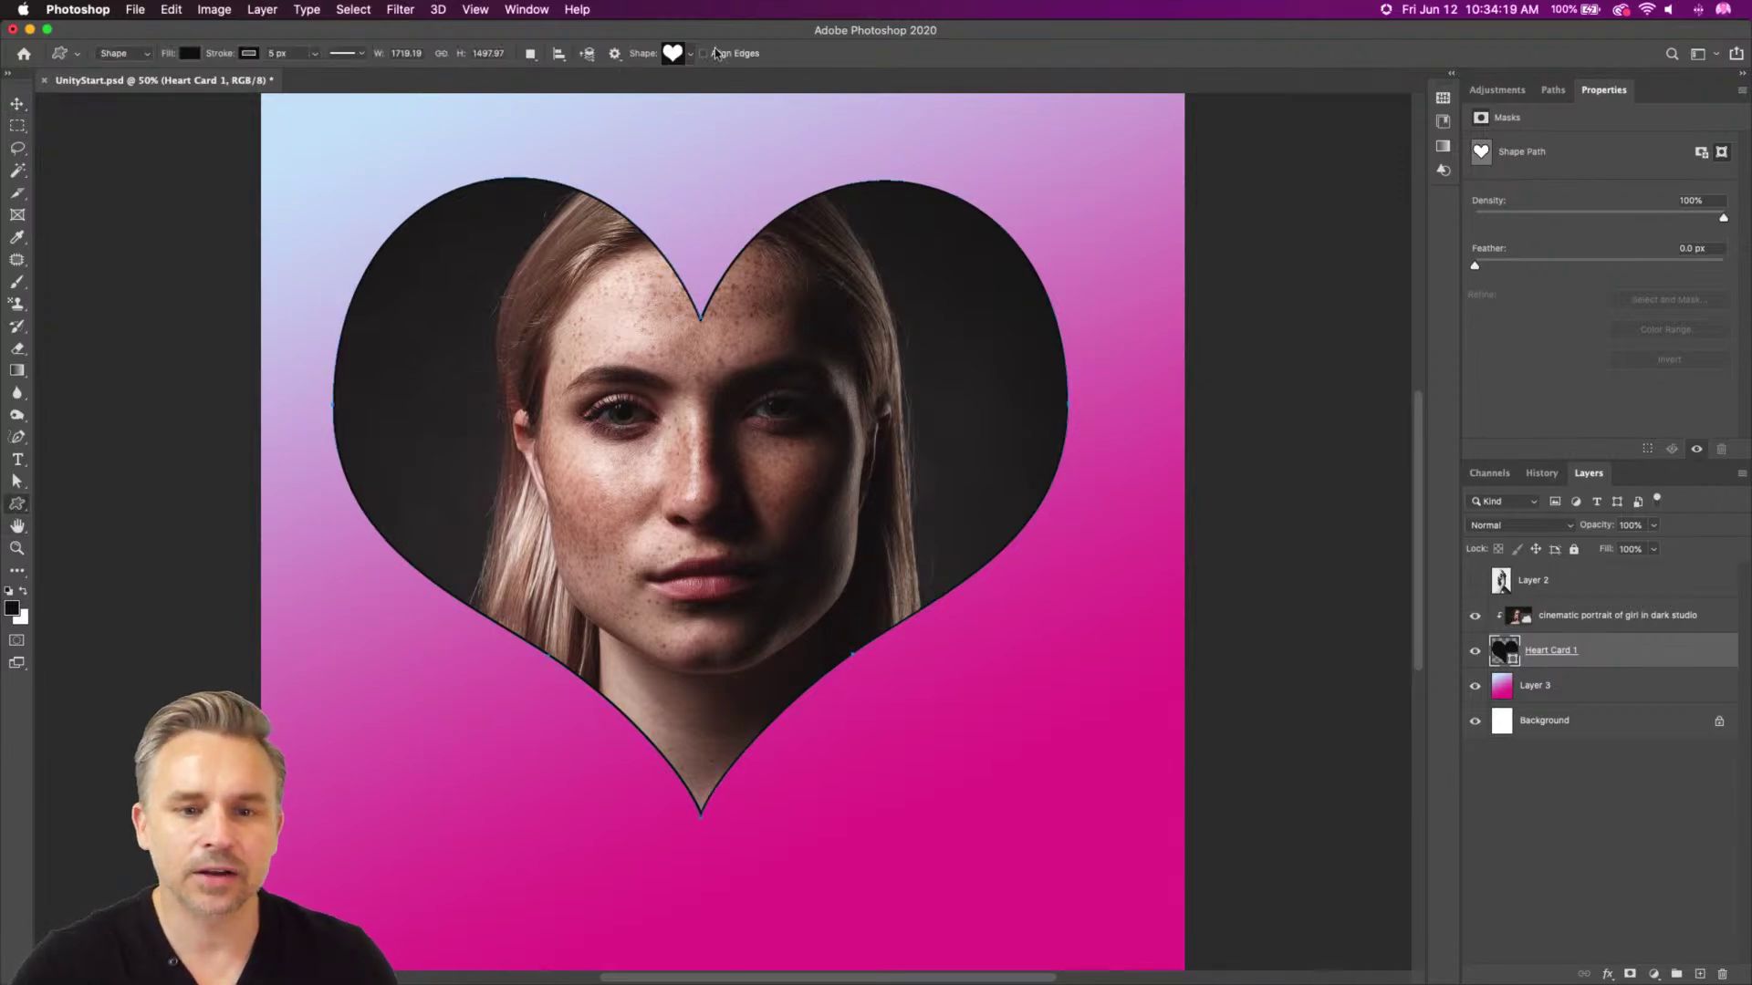
click(686, 56)
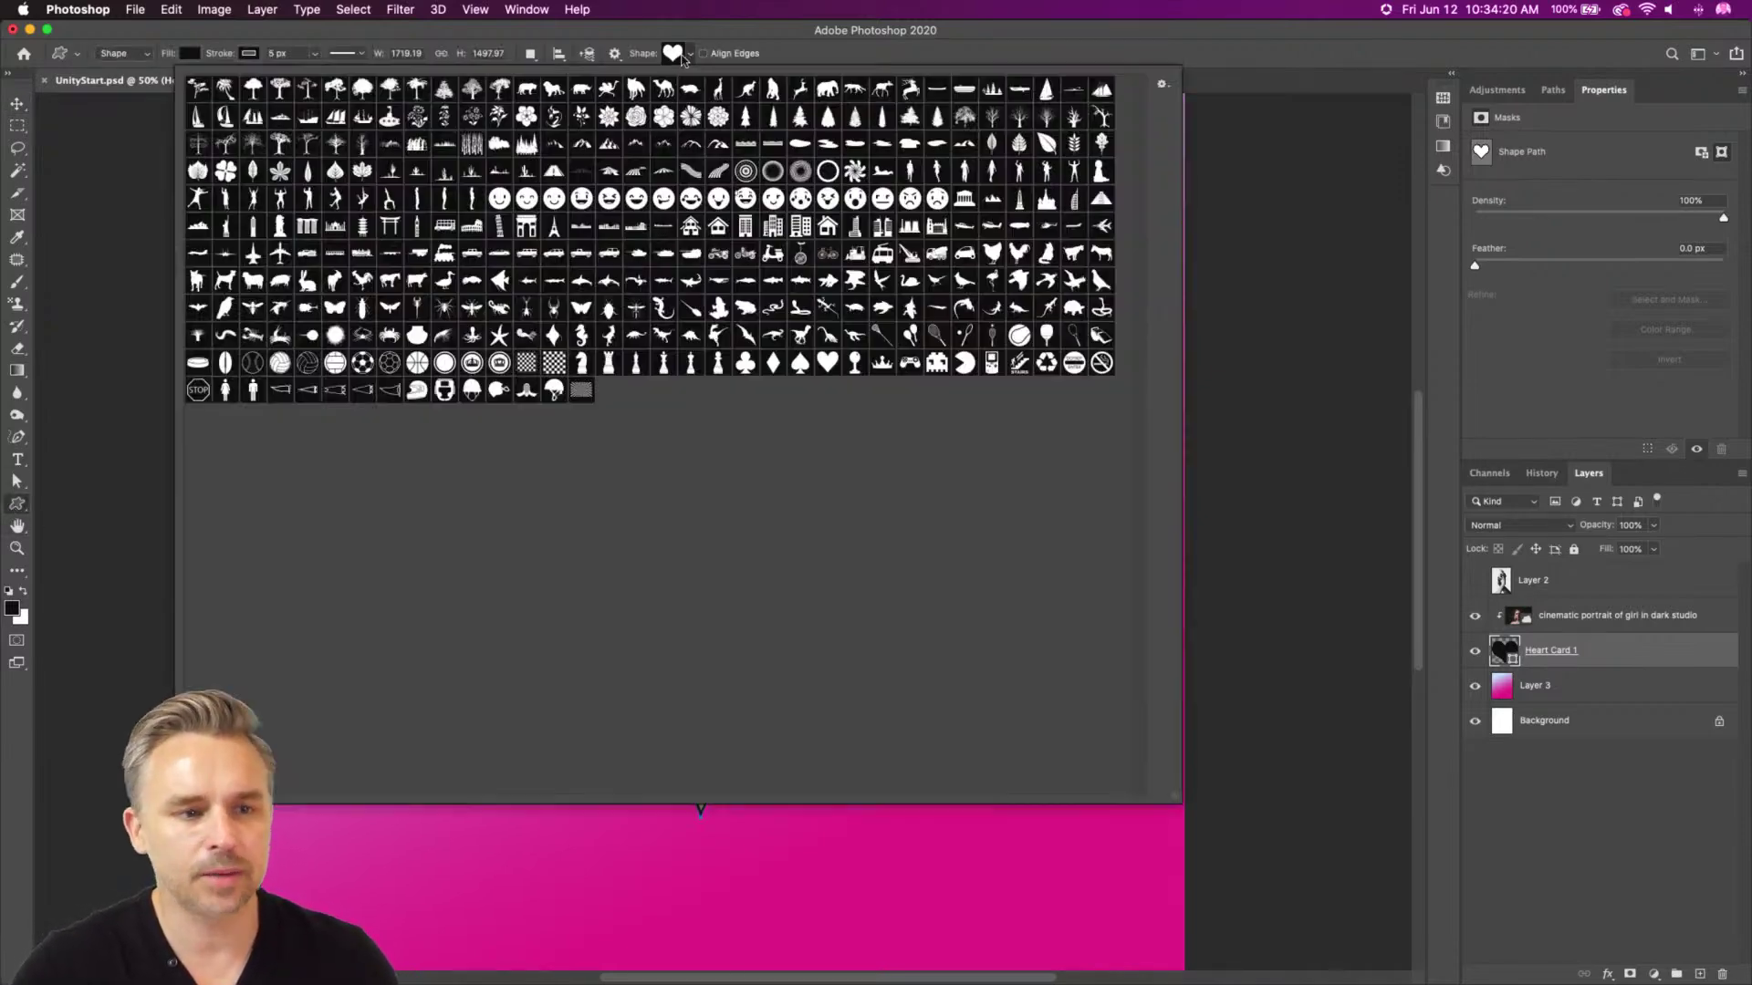
click(1162, 84)
click(681, 523)
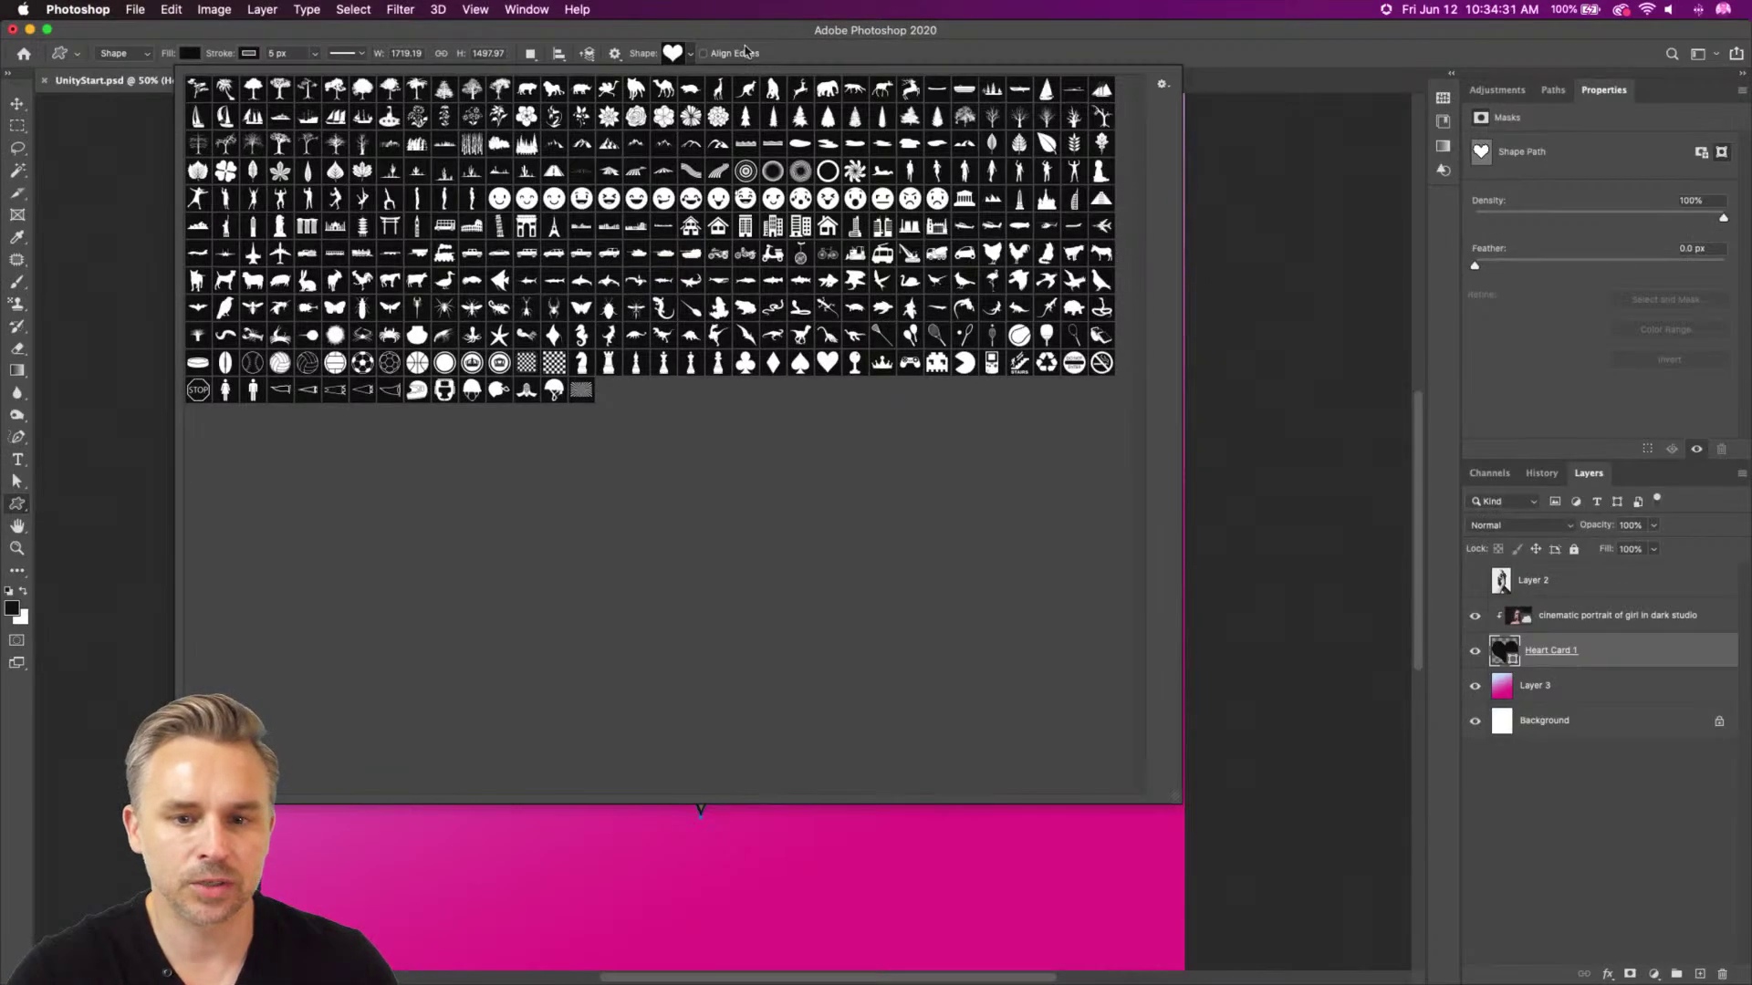
click(749, 46)
Show the Shapes panel, detach it from its panel group and place it floating over the canvas's right part
click(545, 9)
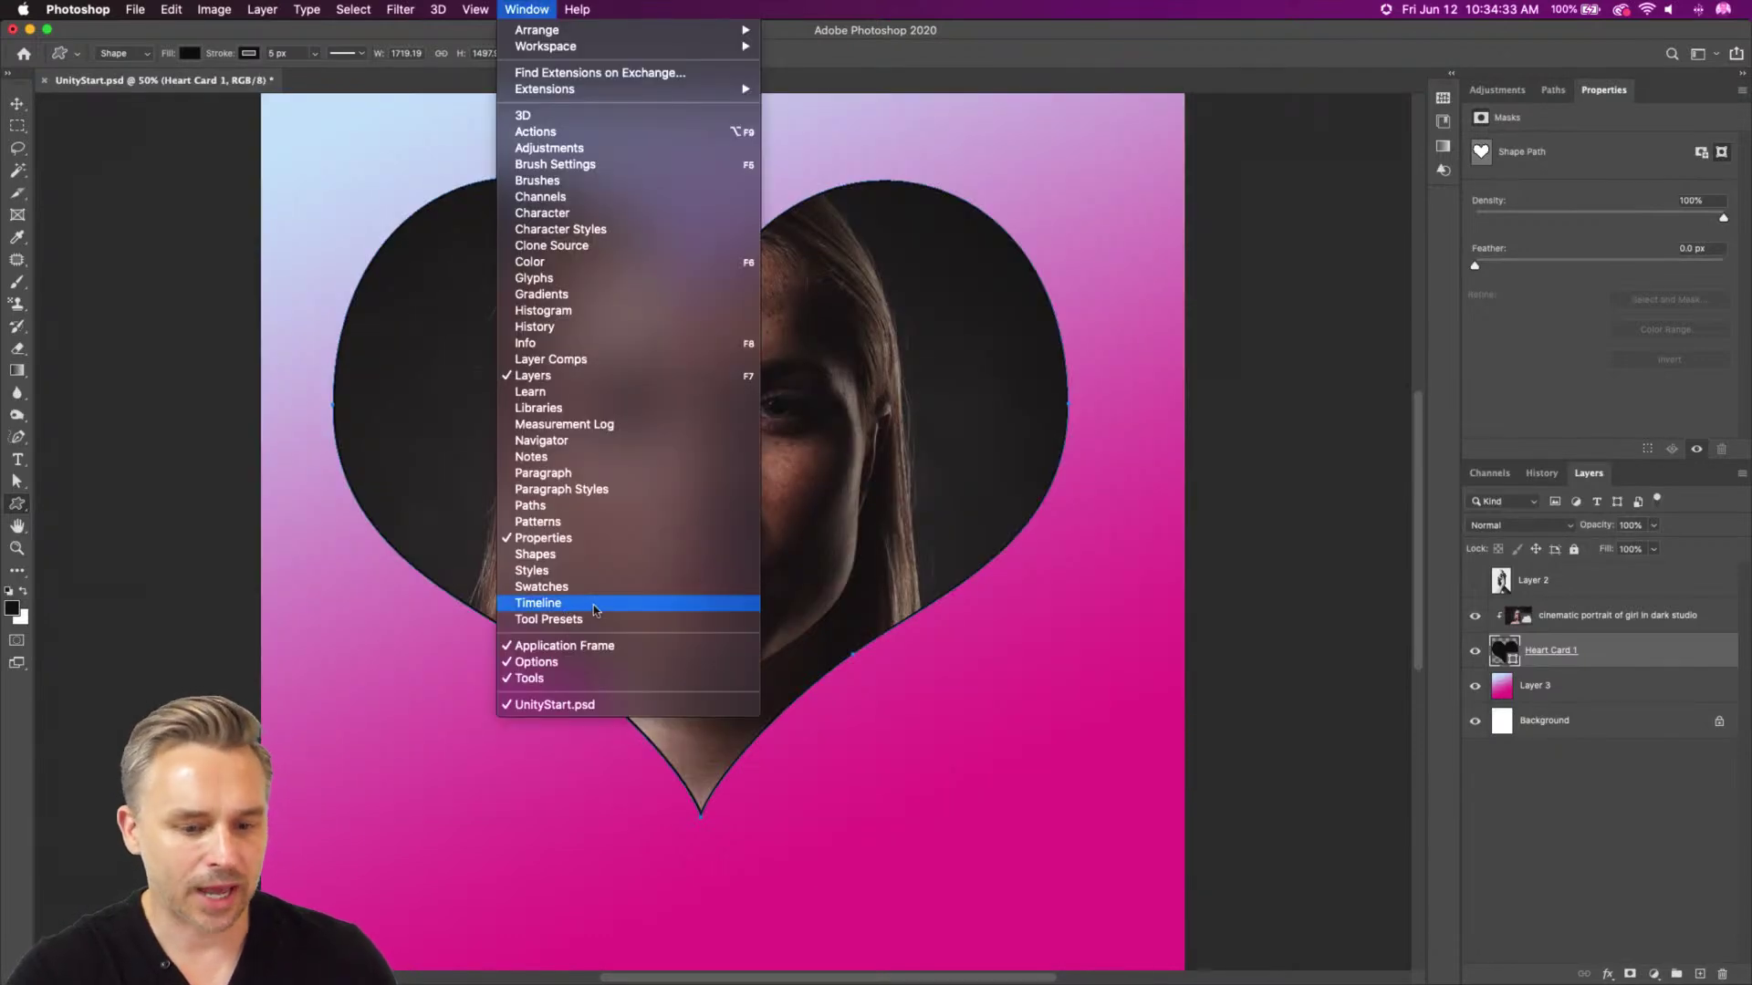
click(615, 554)
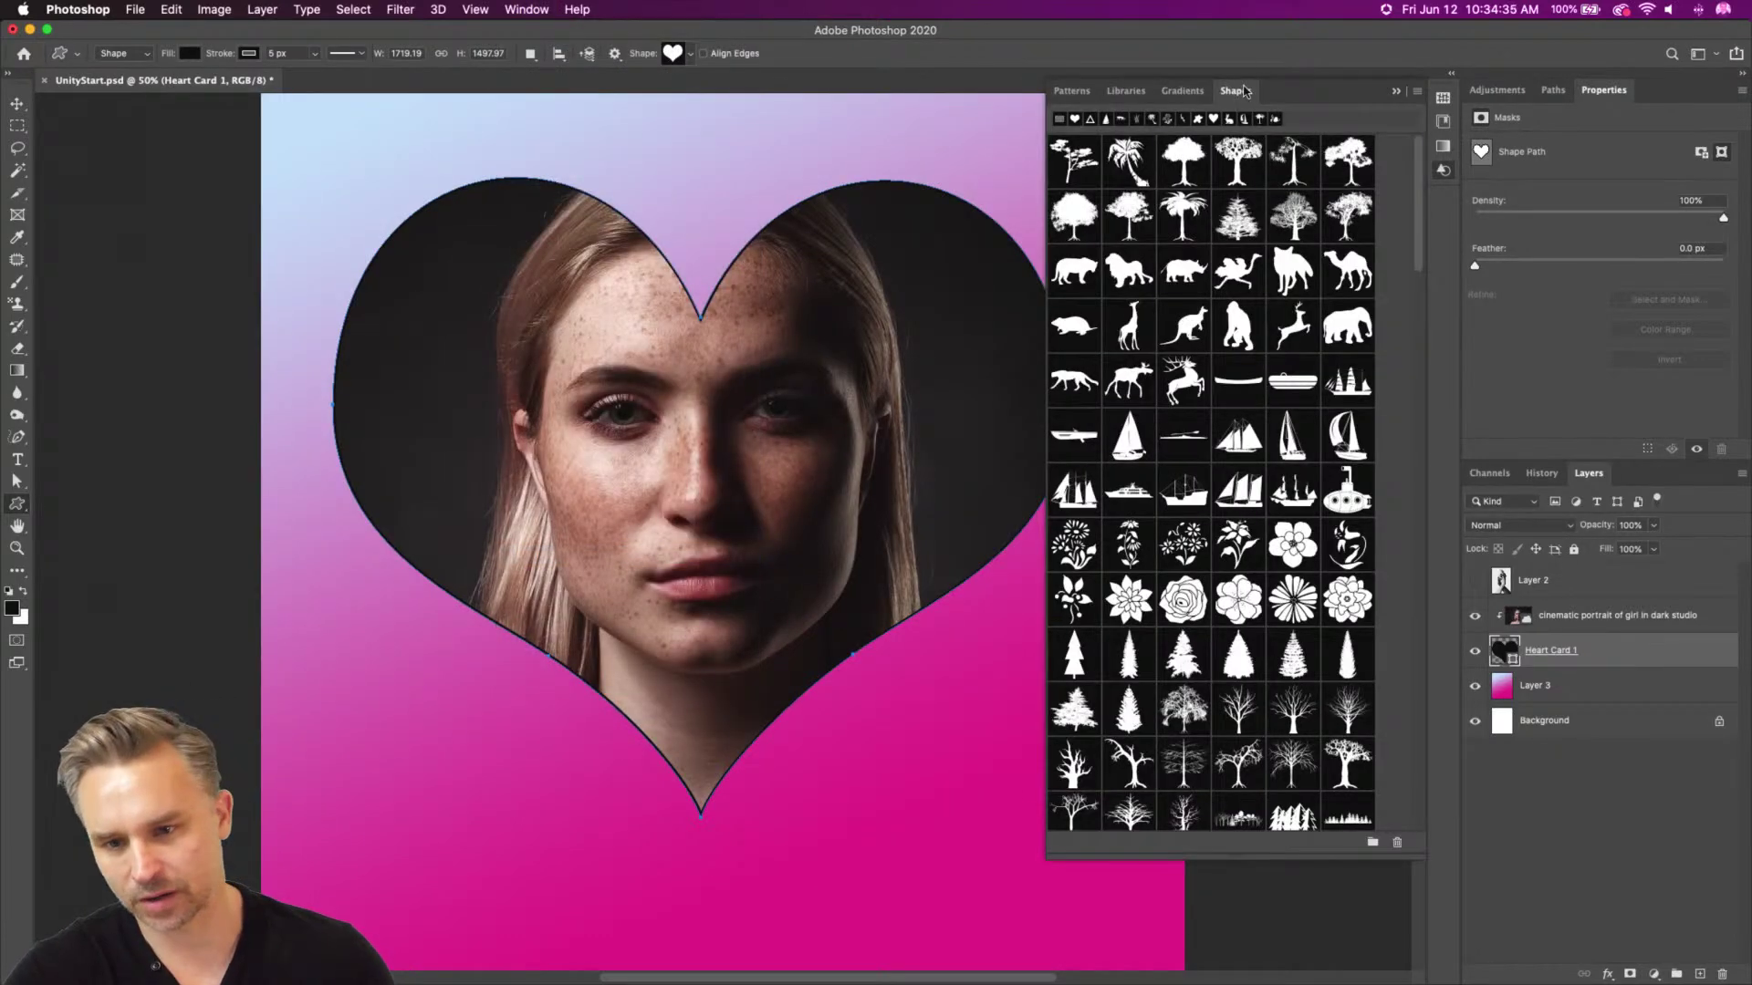
drag(1228, 98, 848, 174)
click(1396, 93)
drag(1203, 143, 1208, 139)
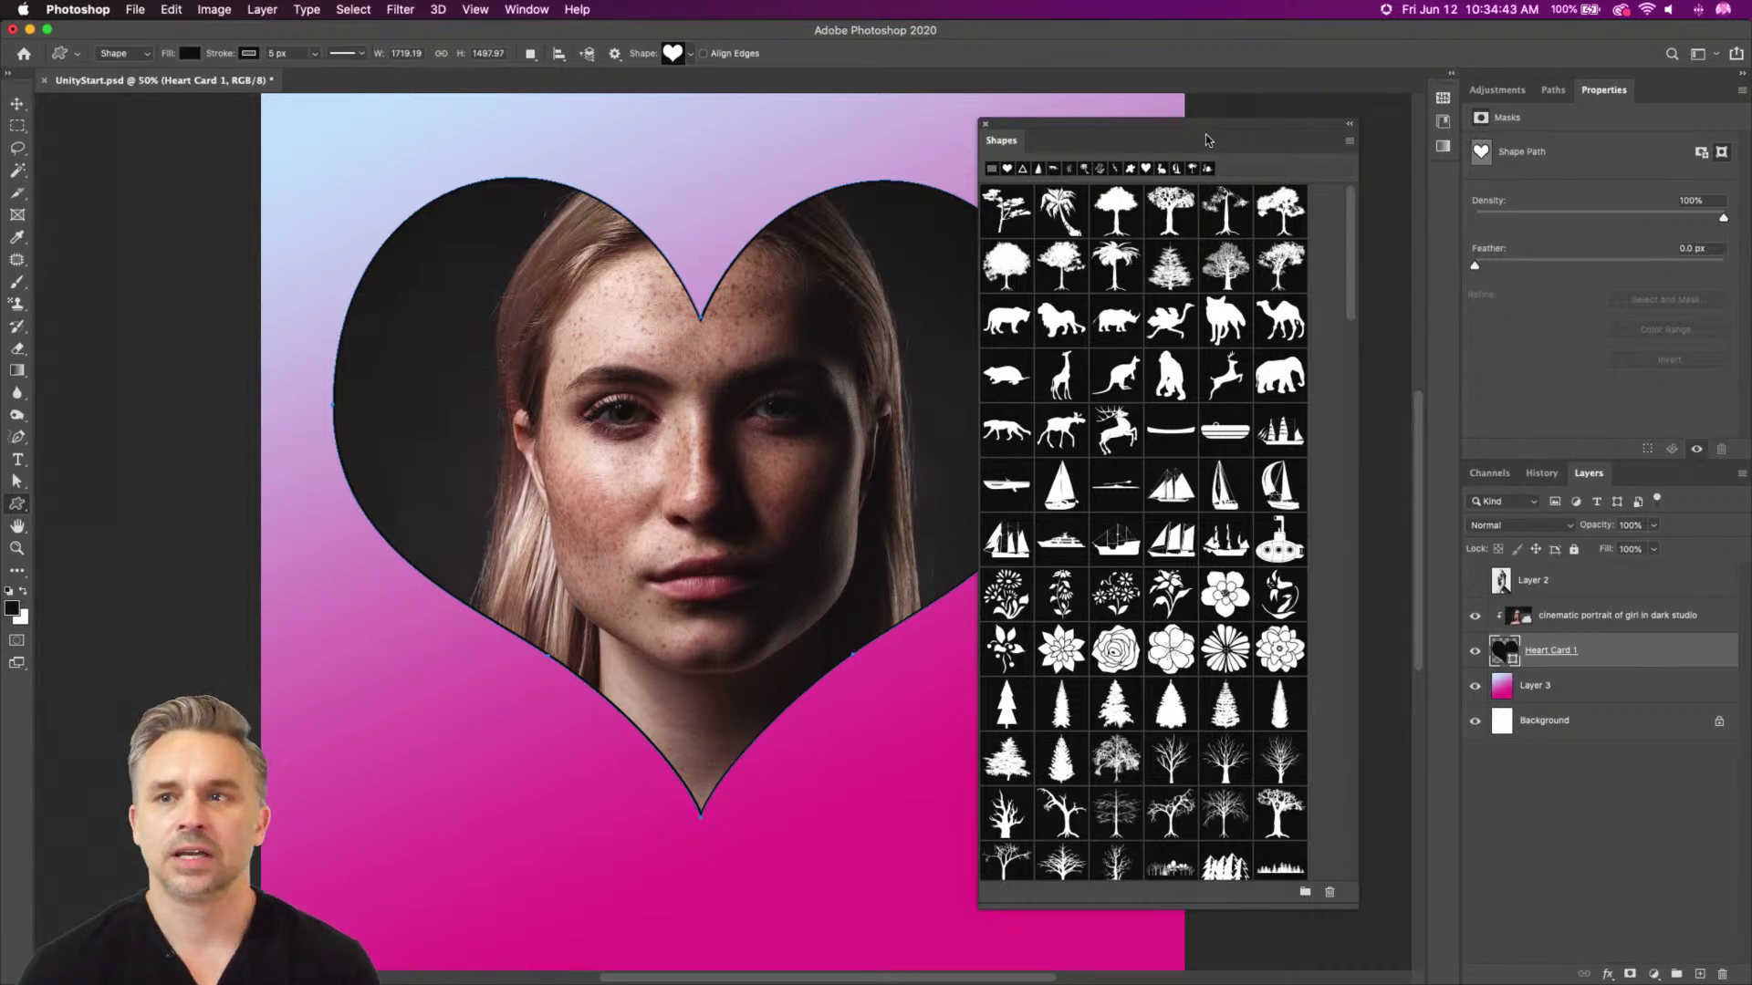
drag(1205, 134, 1217, 110)
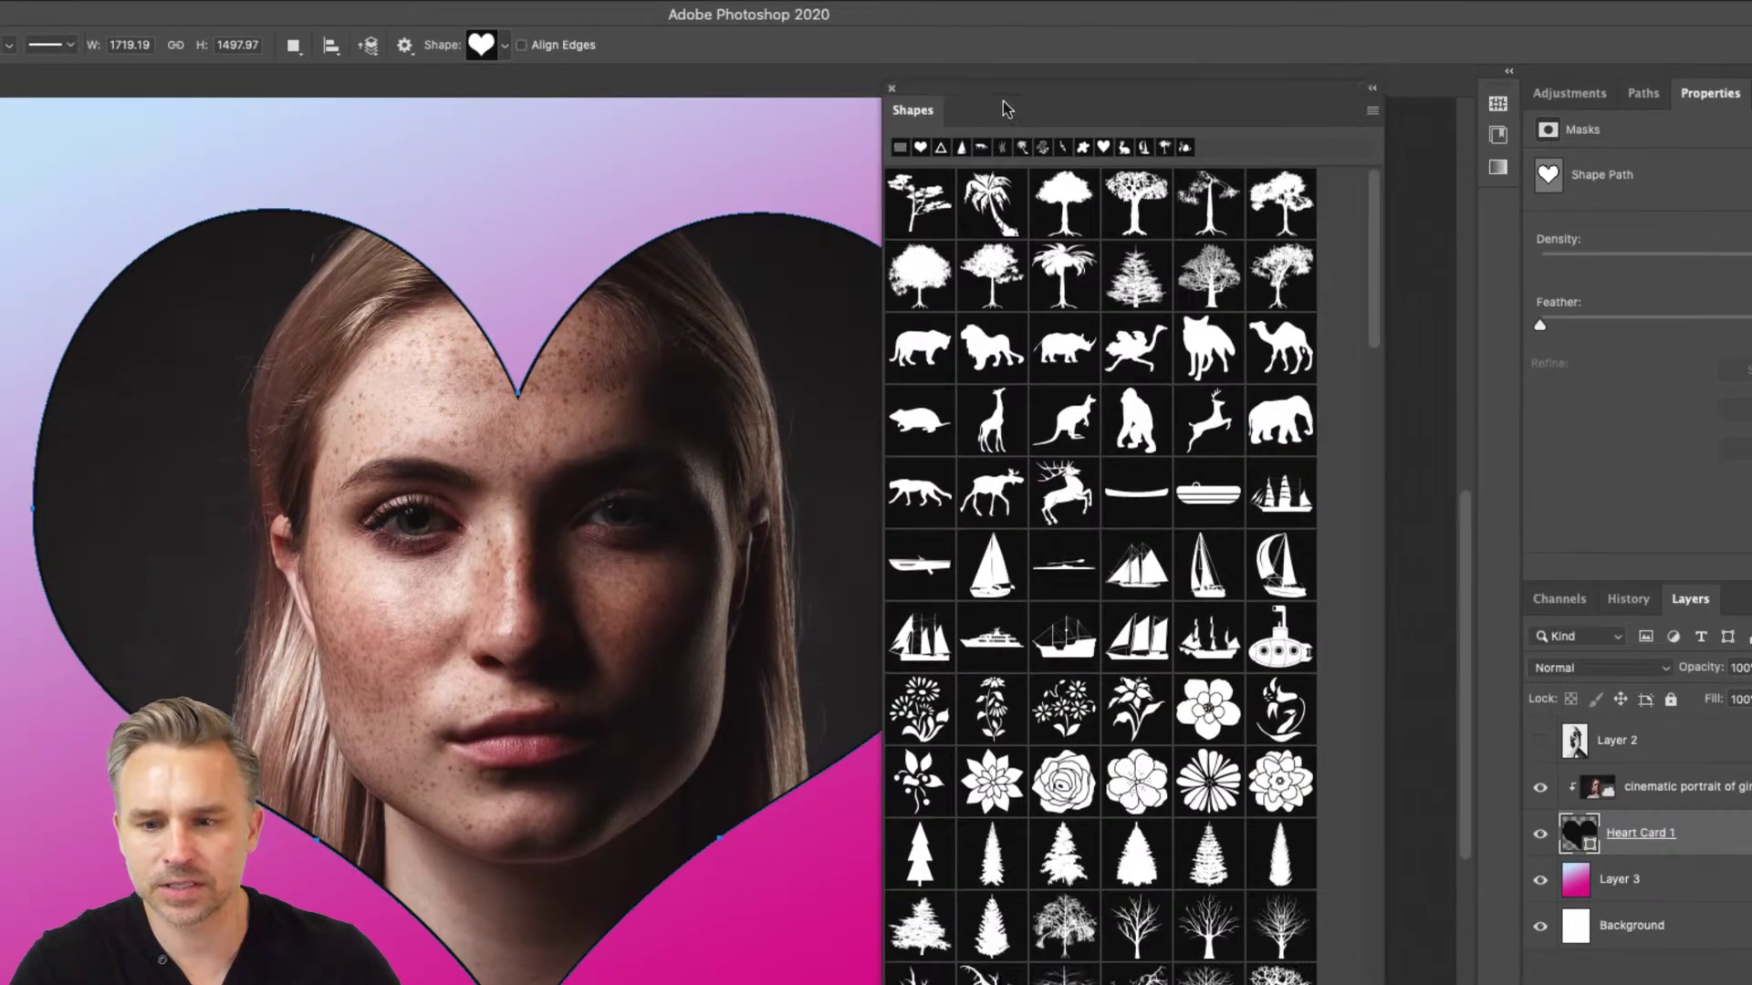
Examine the Shapes panel's options and browse the shape list down to its end
click(1363, 108)
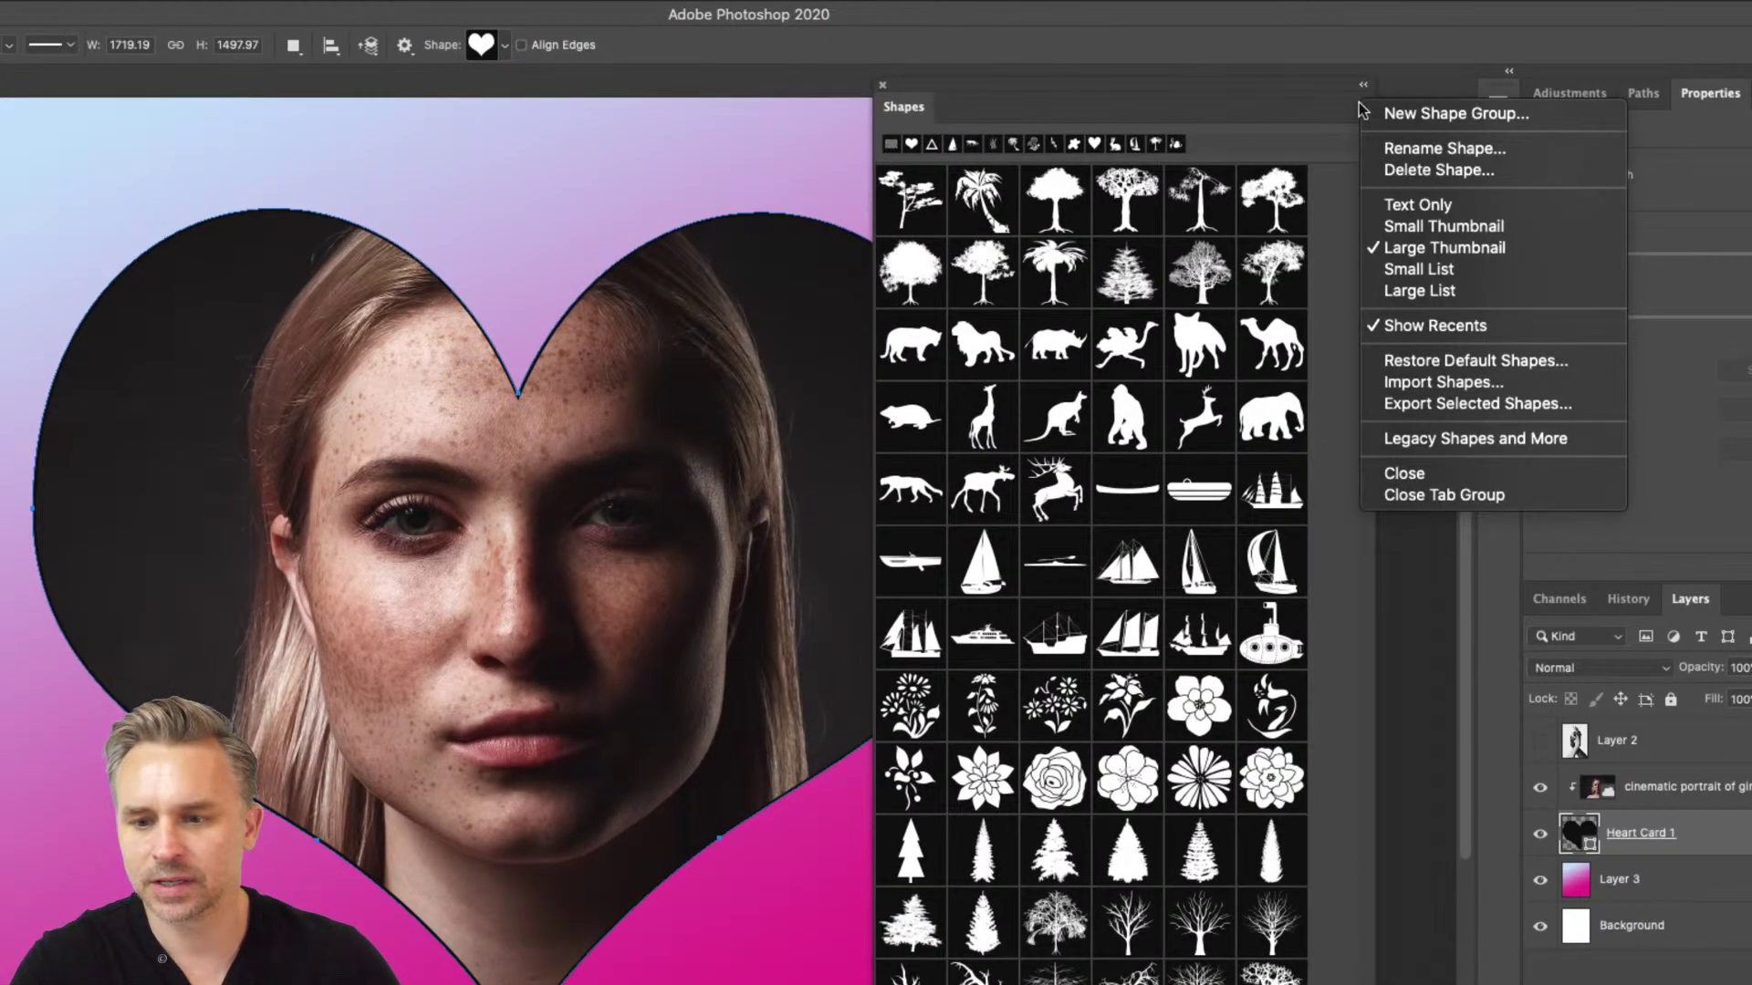
click(1312, 248)
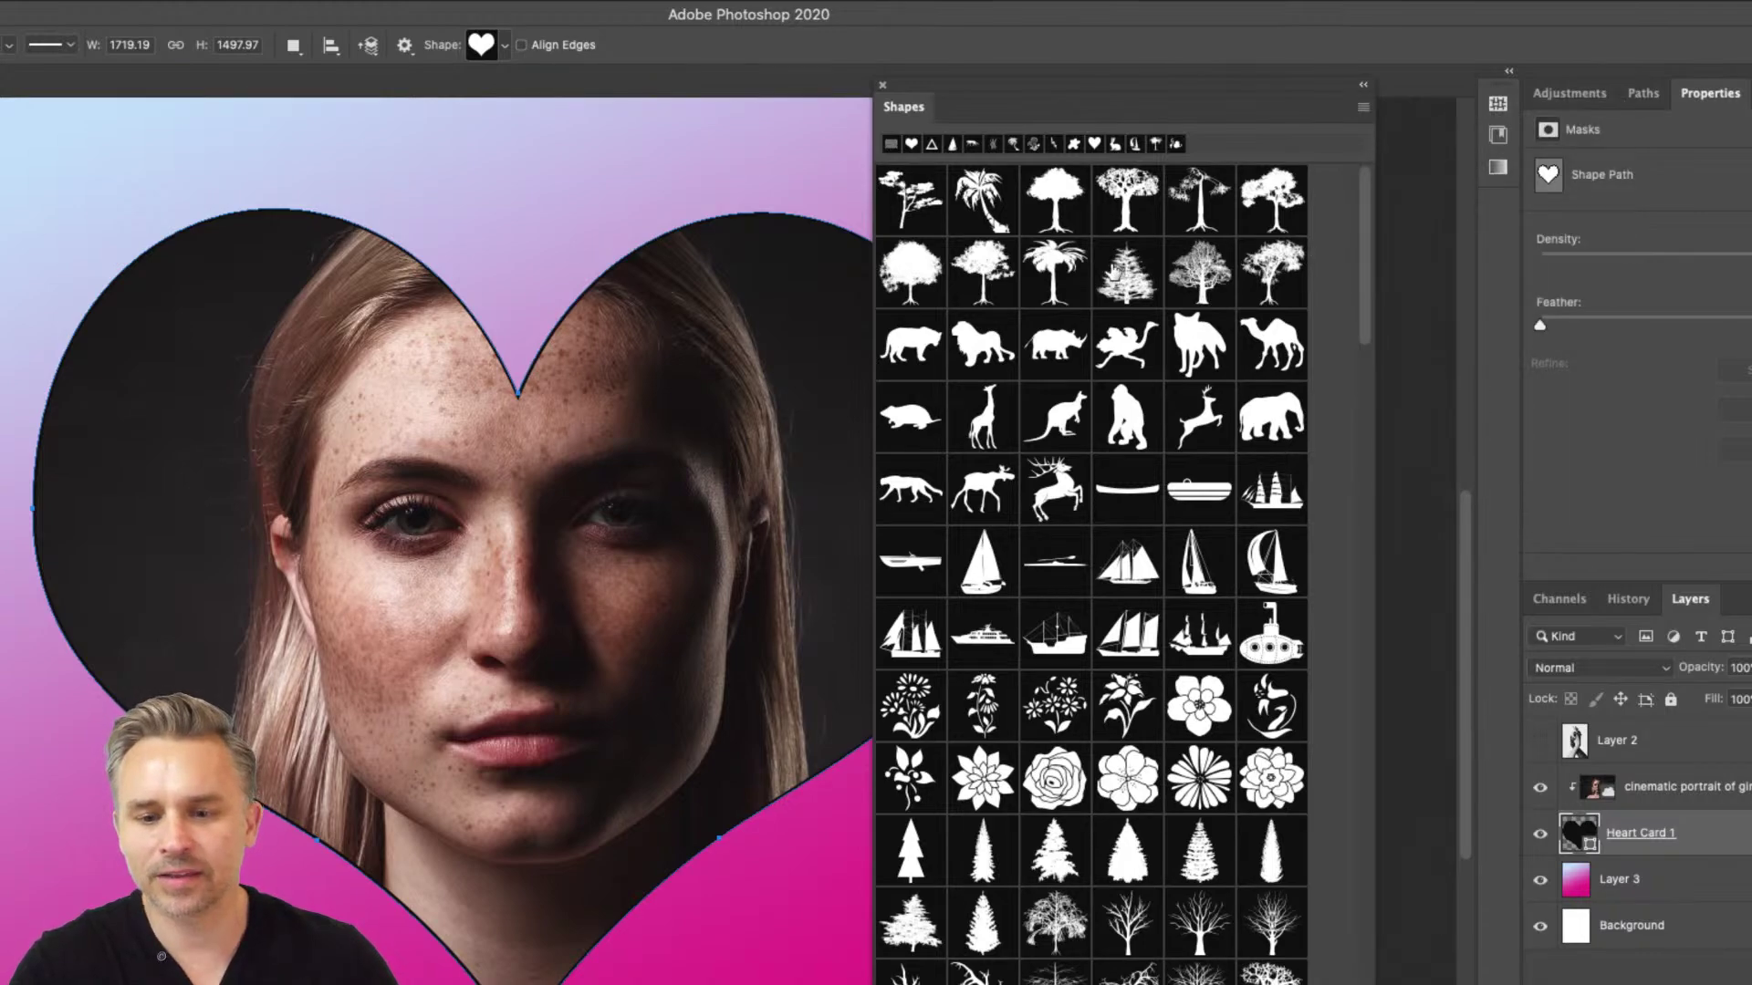
scroll(1115, 272, down, 20)
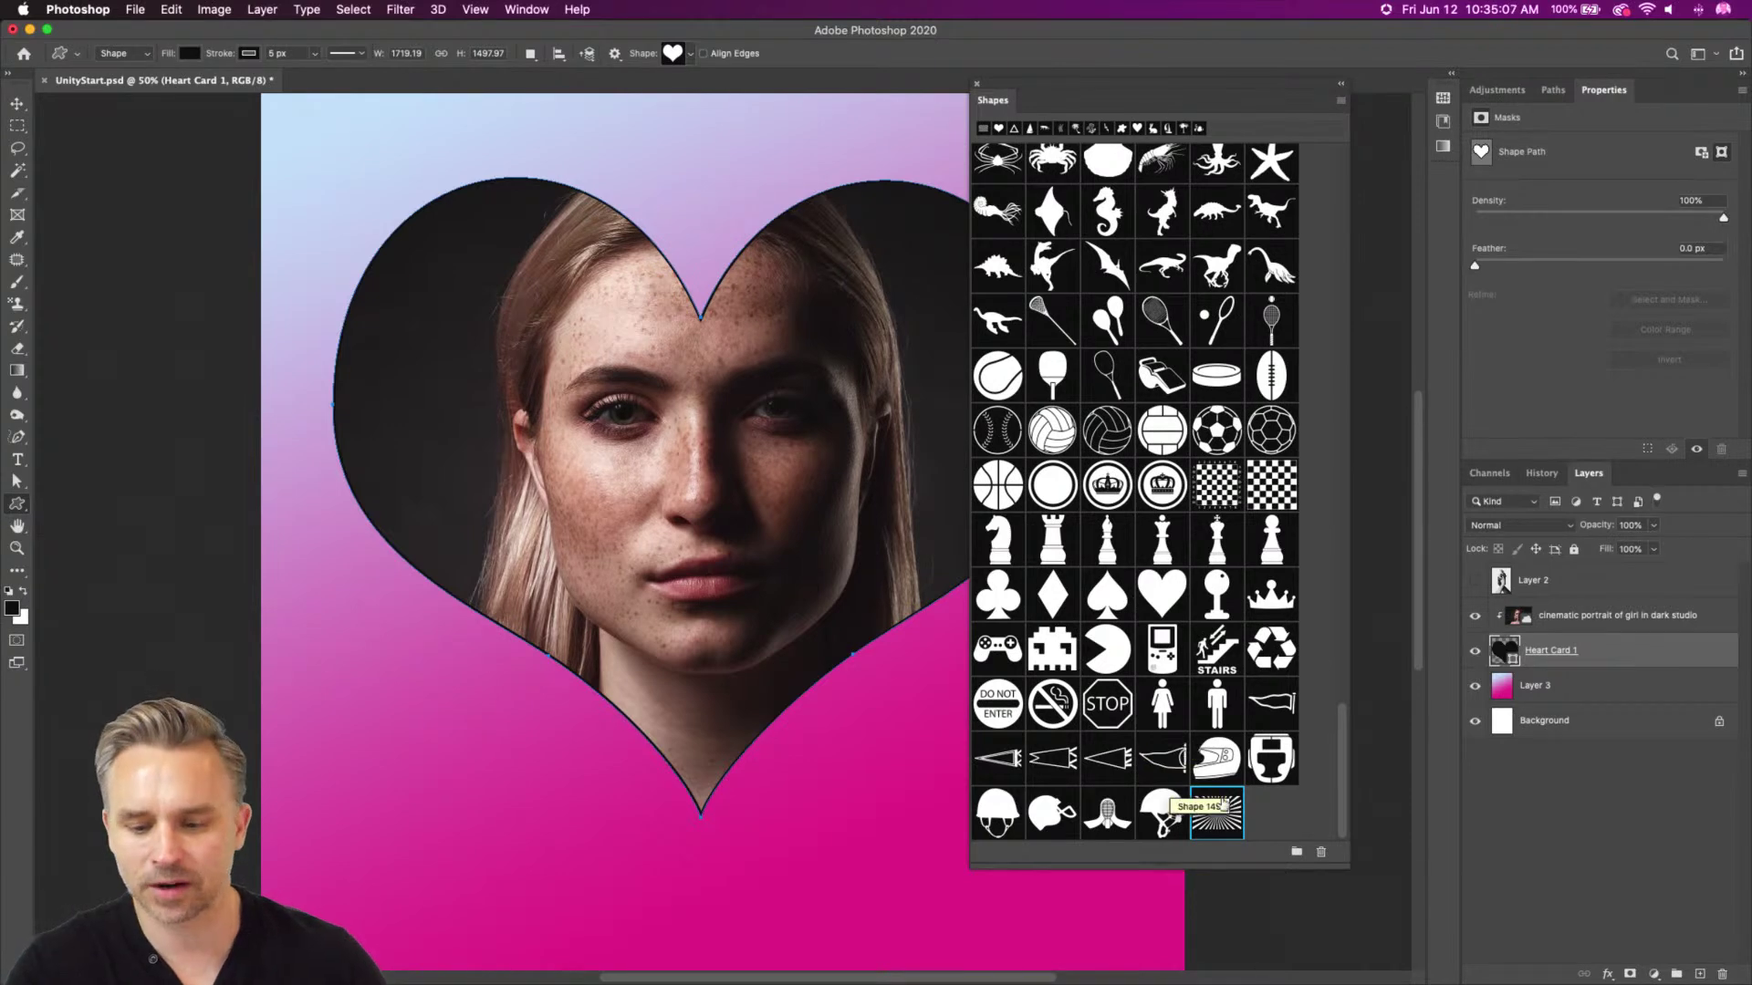
Create a shape group named Animals and move the shapes from the chess knight through the starburst into it
click(1296, 852)
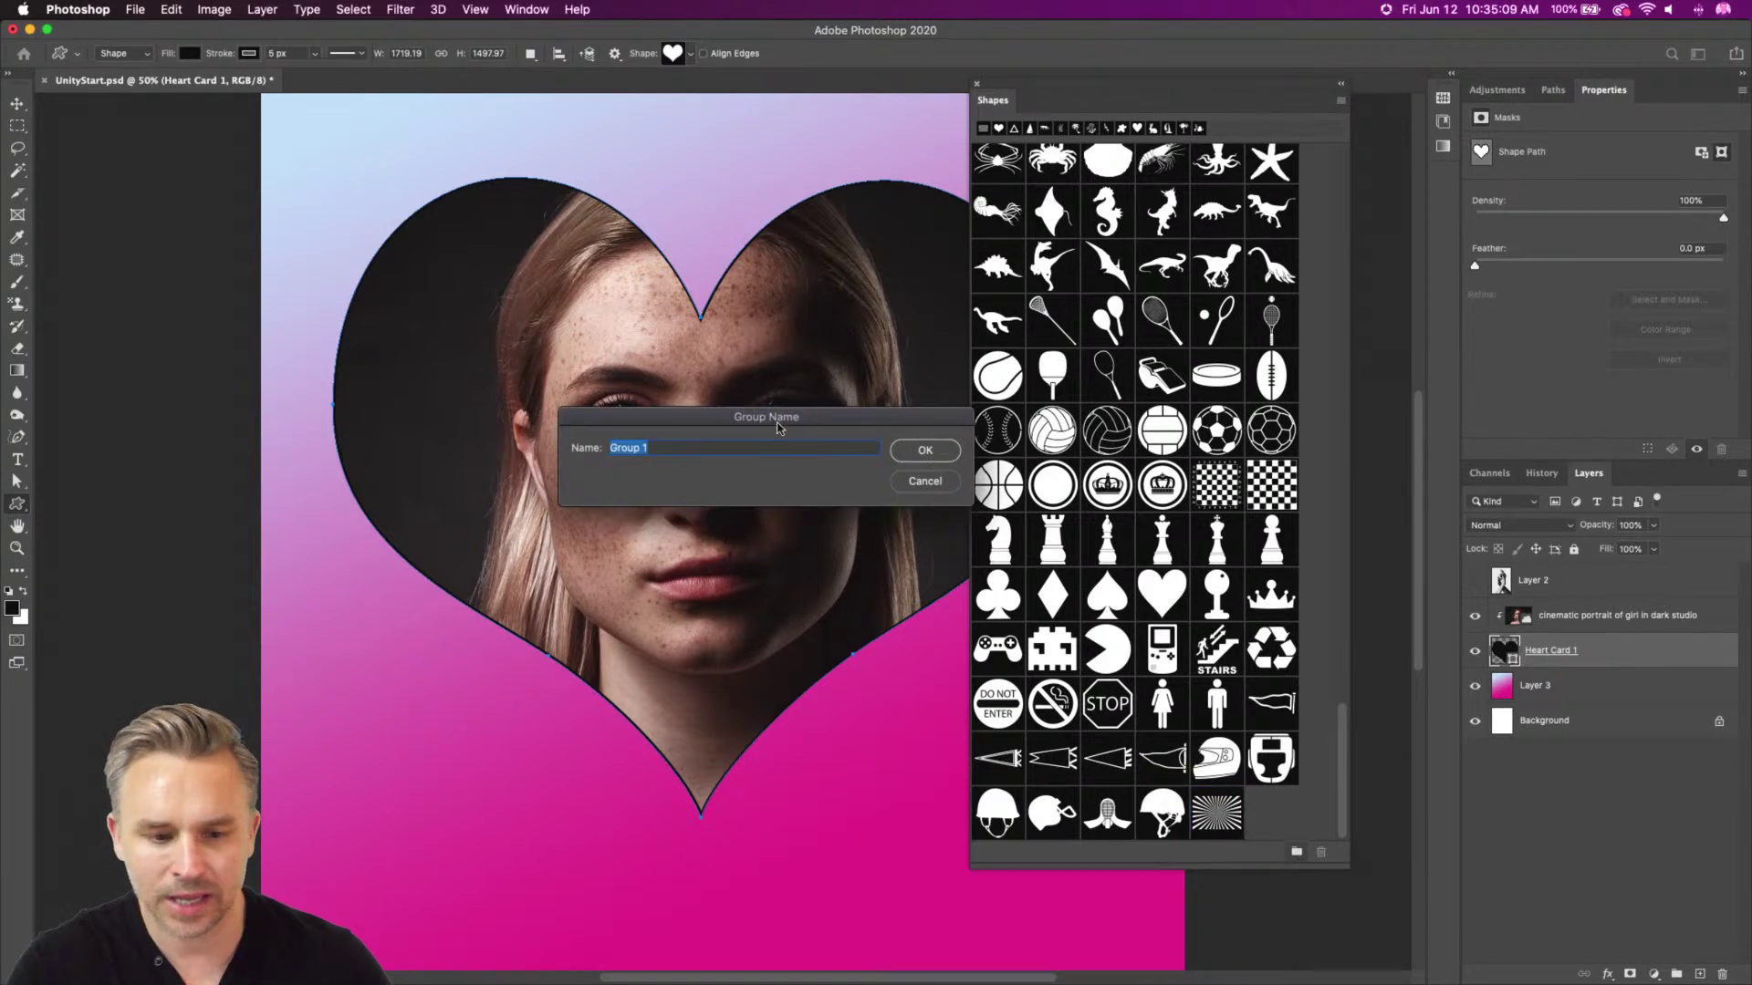
text(Animals)
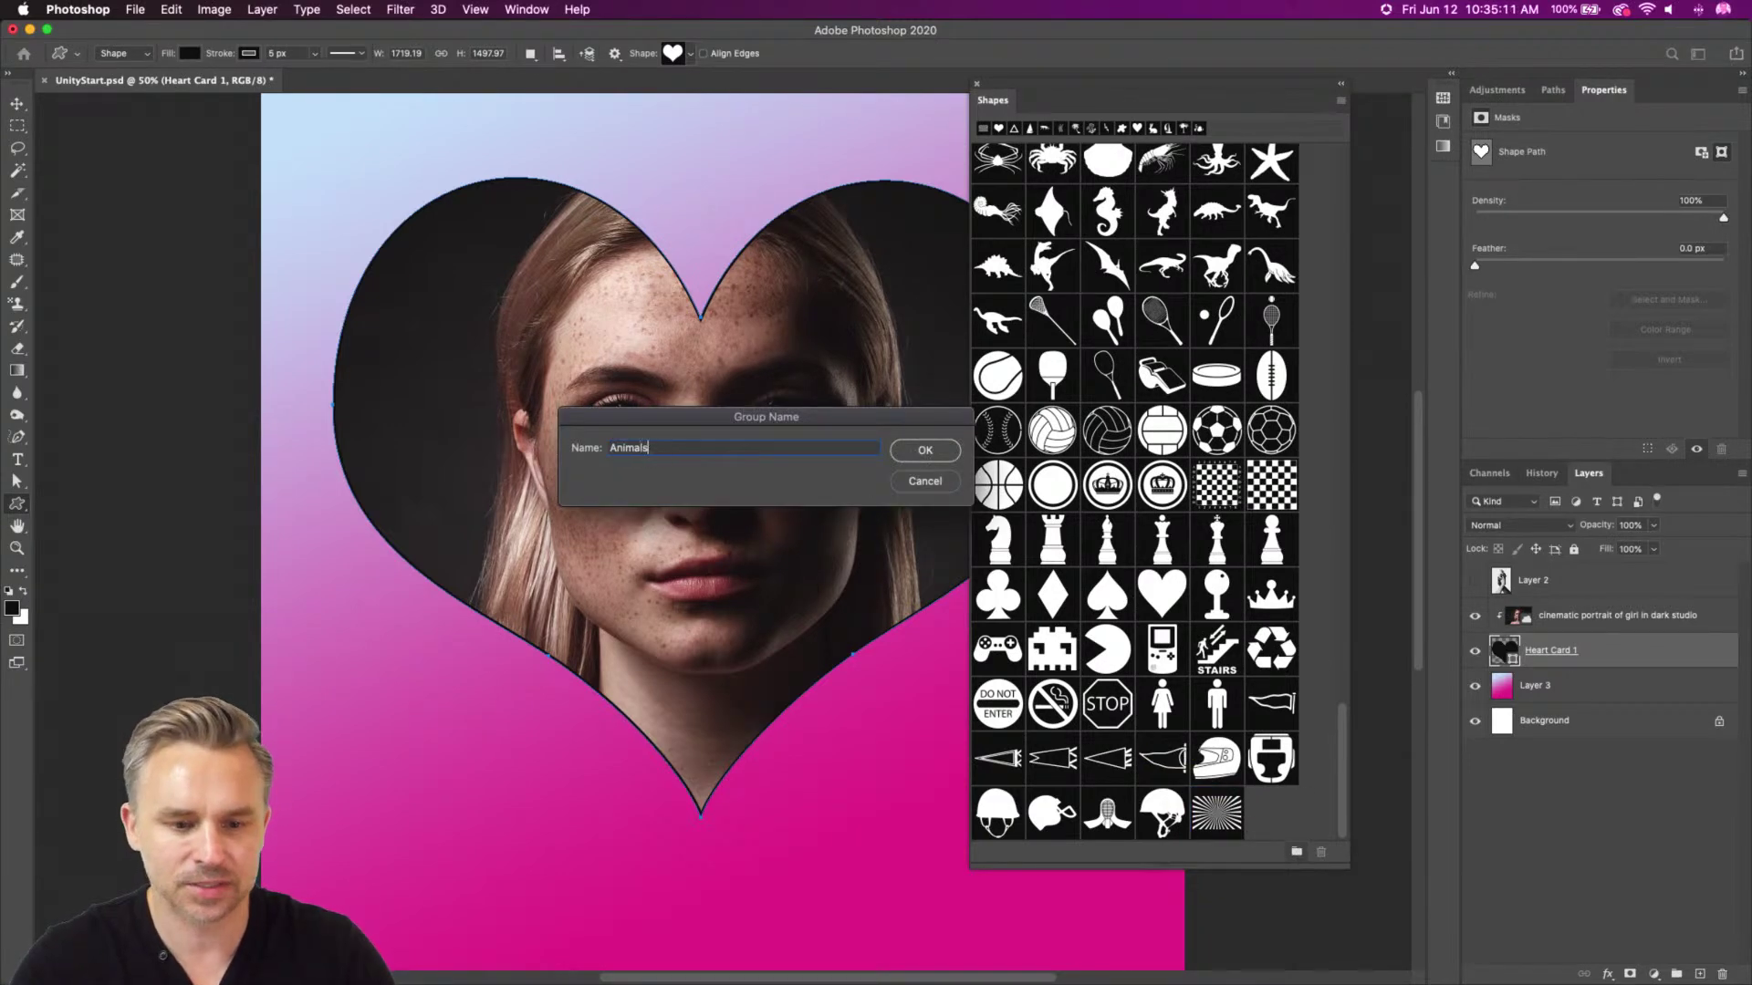
key(Return)
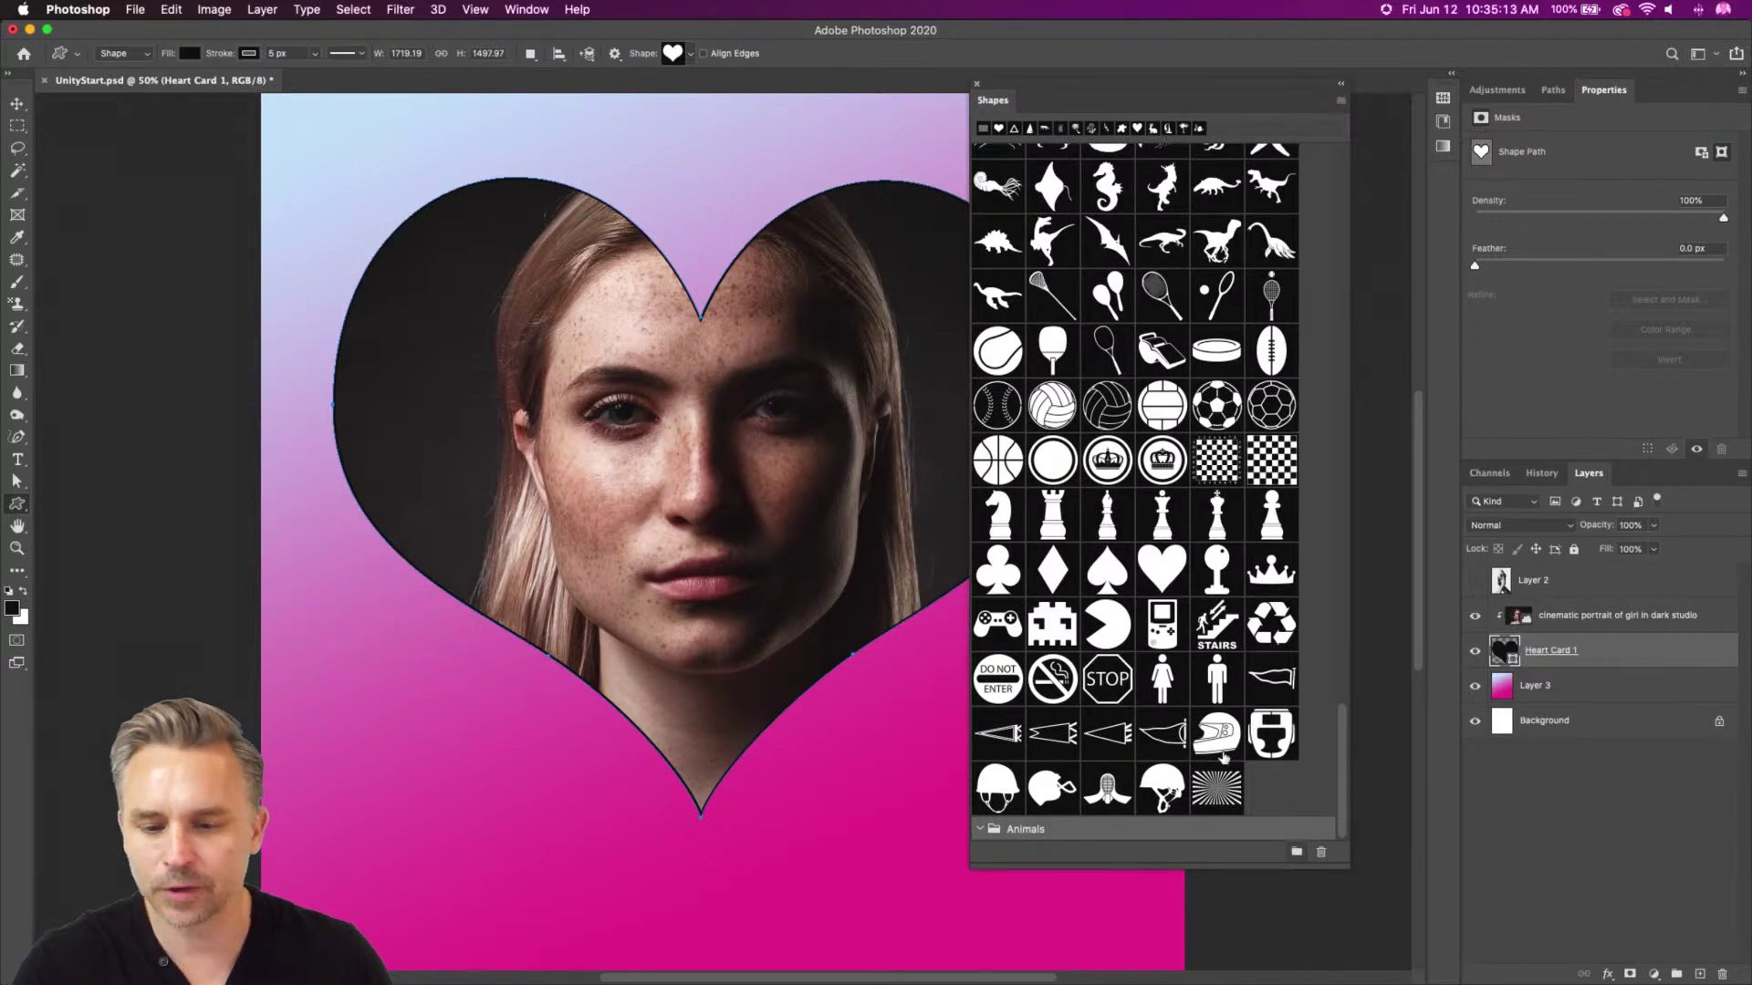
click(1204, 796)
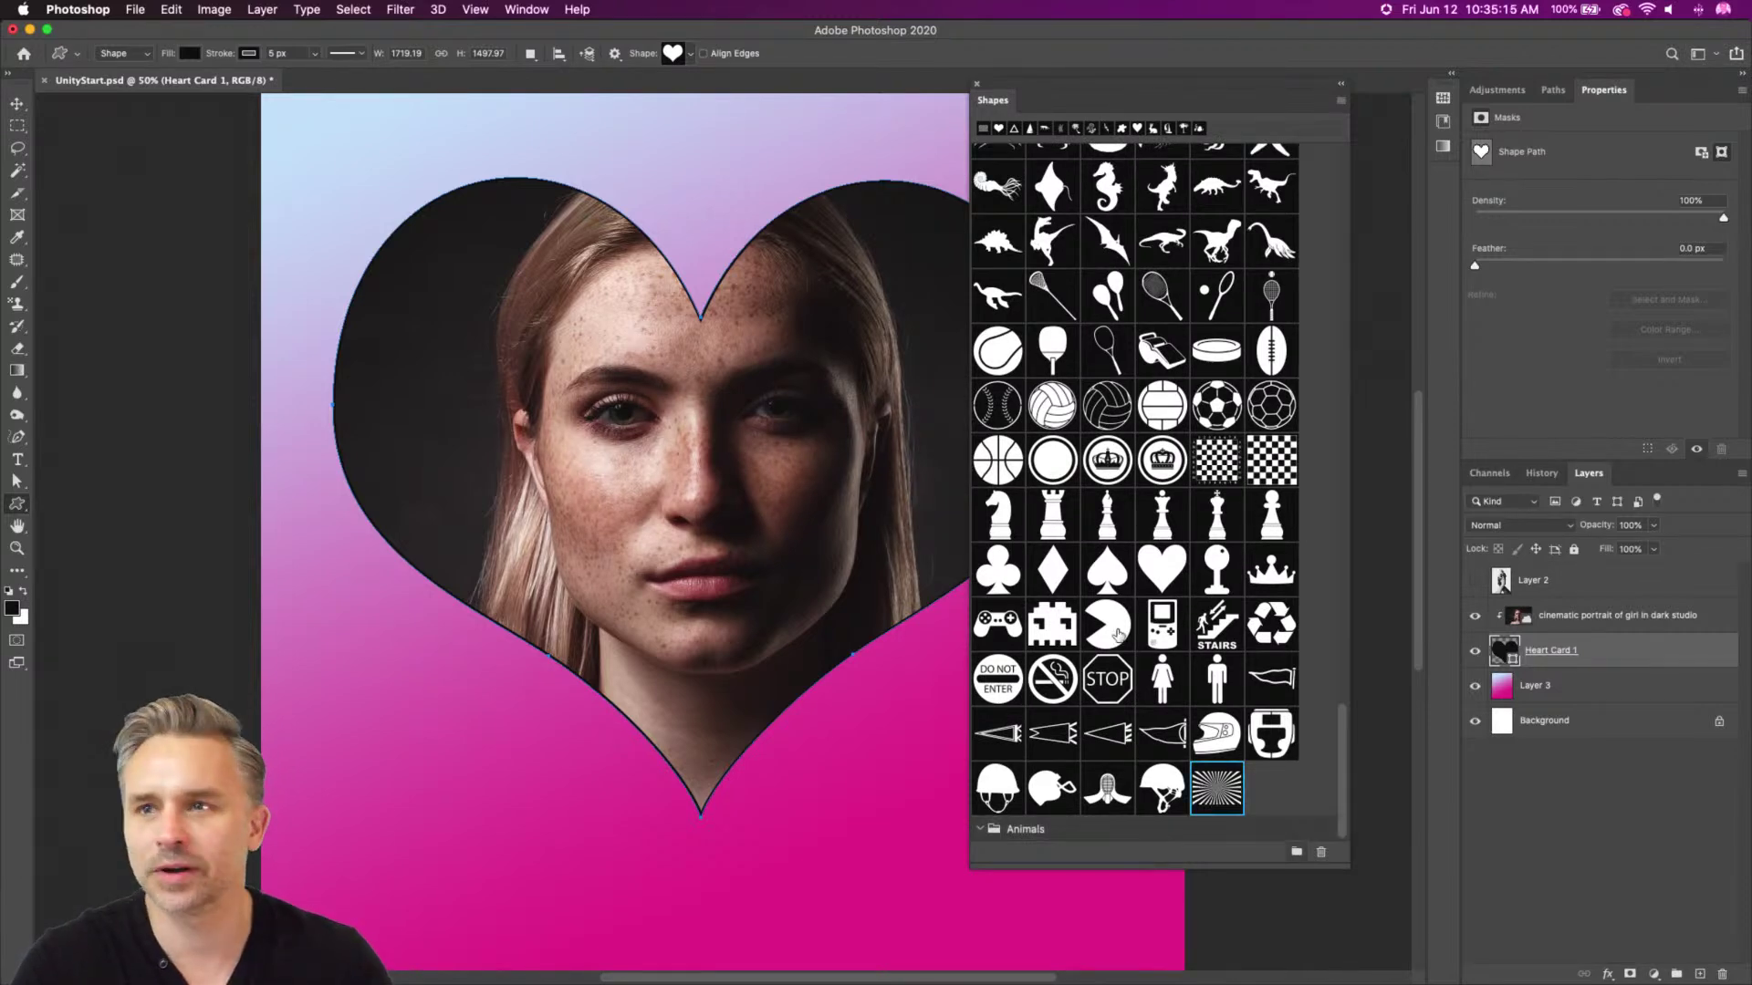
shift+click(994, 529)
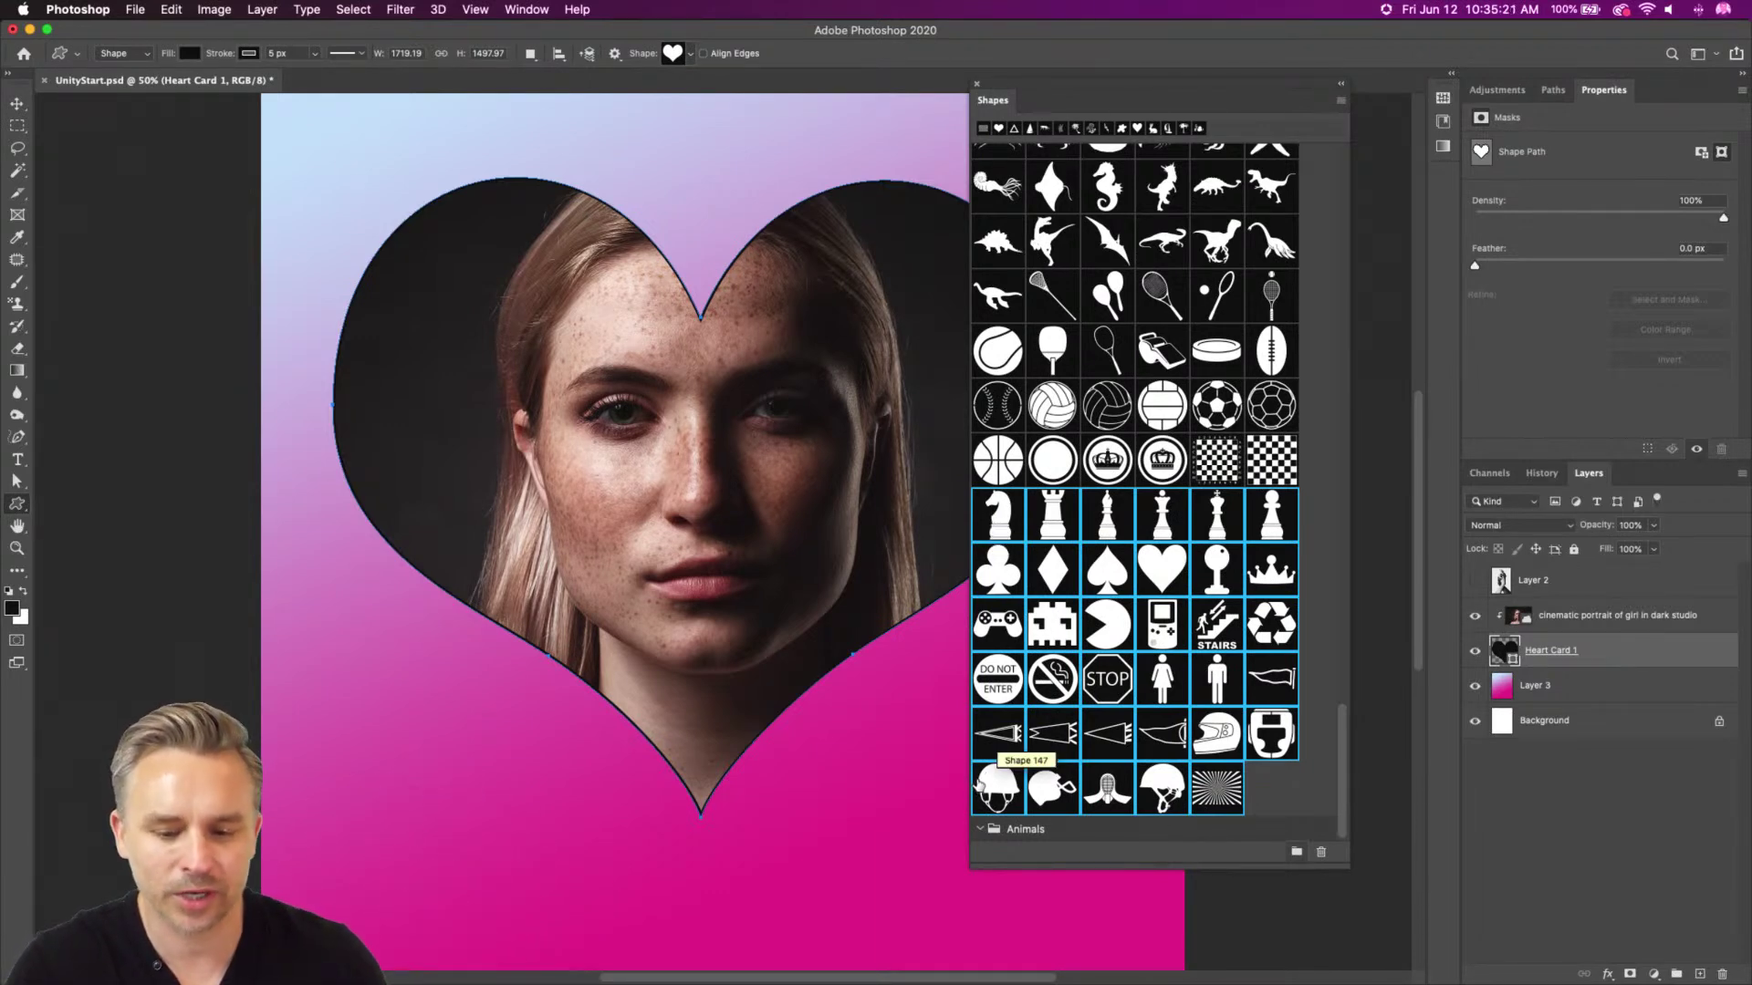
drag(988, 793, 998, 825)
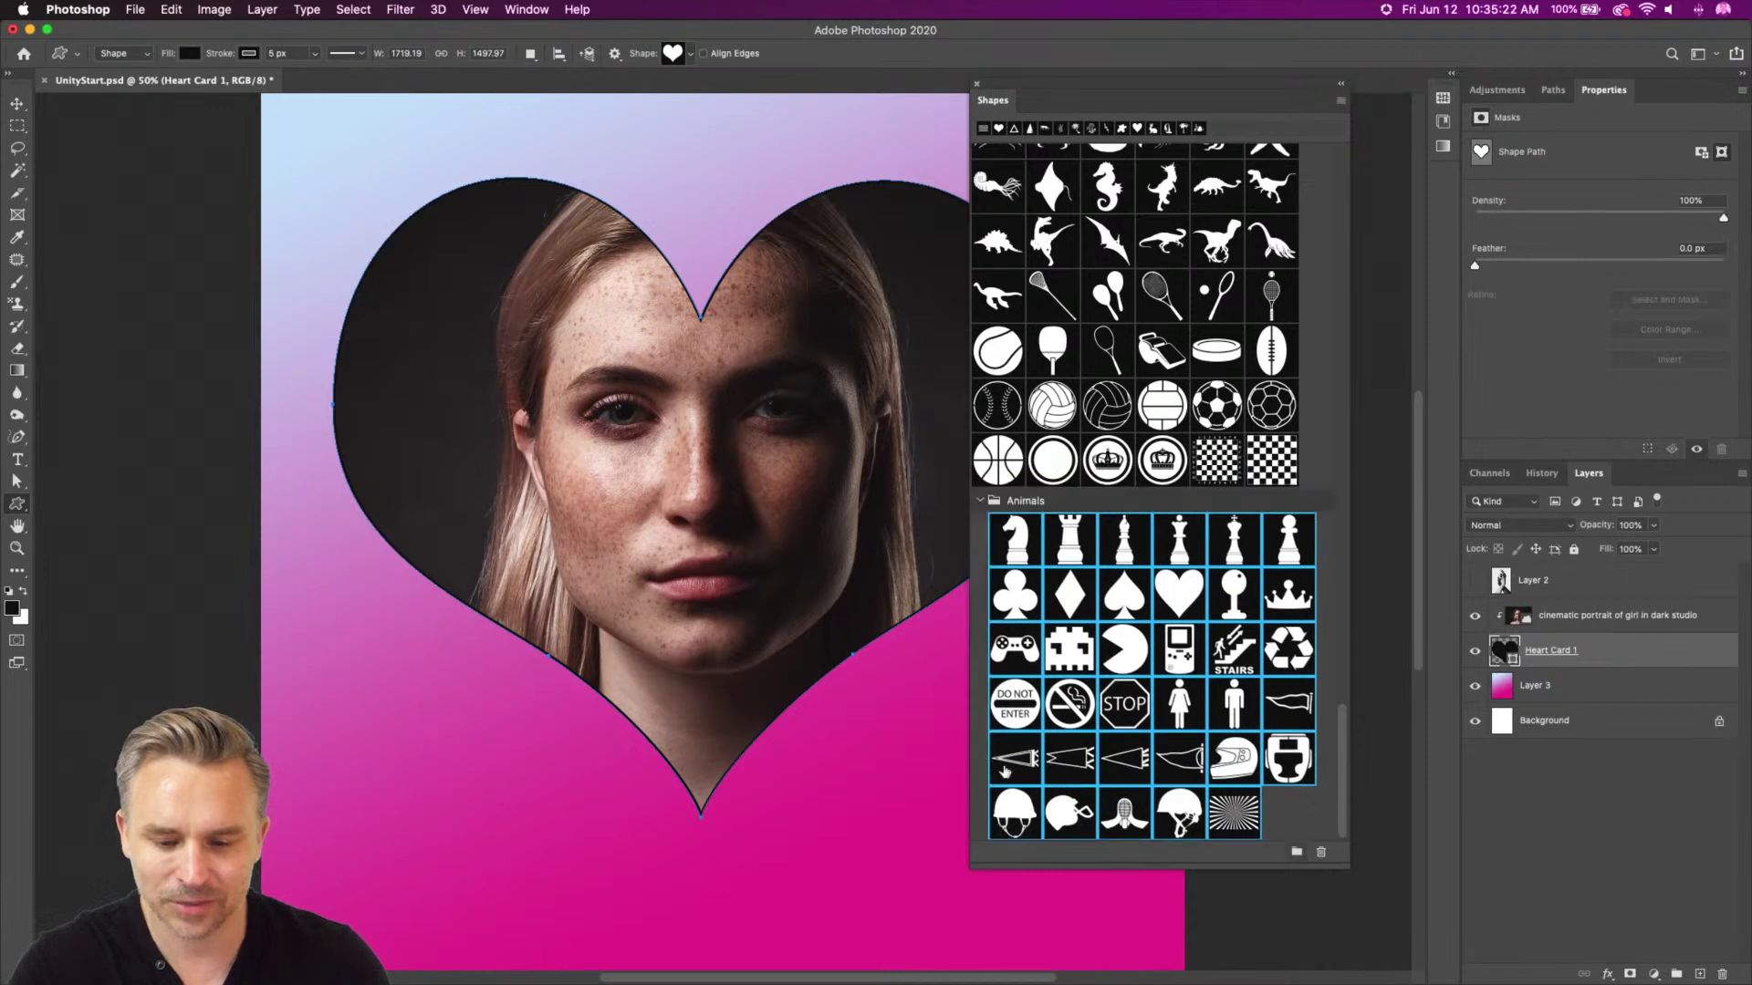
Move the grouped shapes back out of the Animals group and delete the empty group
click(980, 502)
click(977, 830)
click(1217, 817)
shift+click(1007, 548)
drag(1006, 549, 1328, 466)
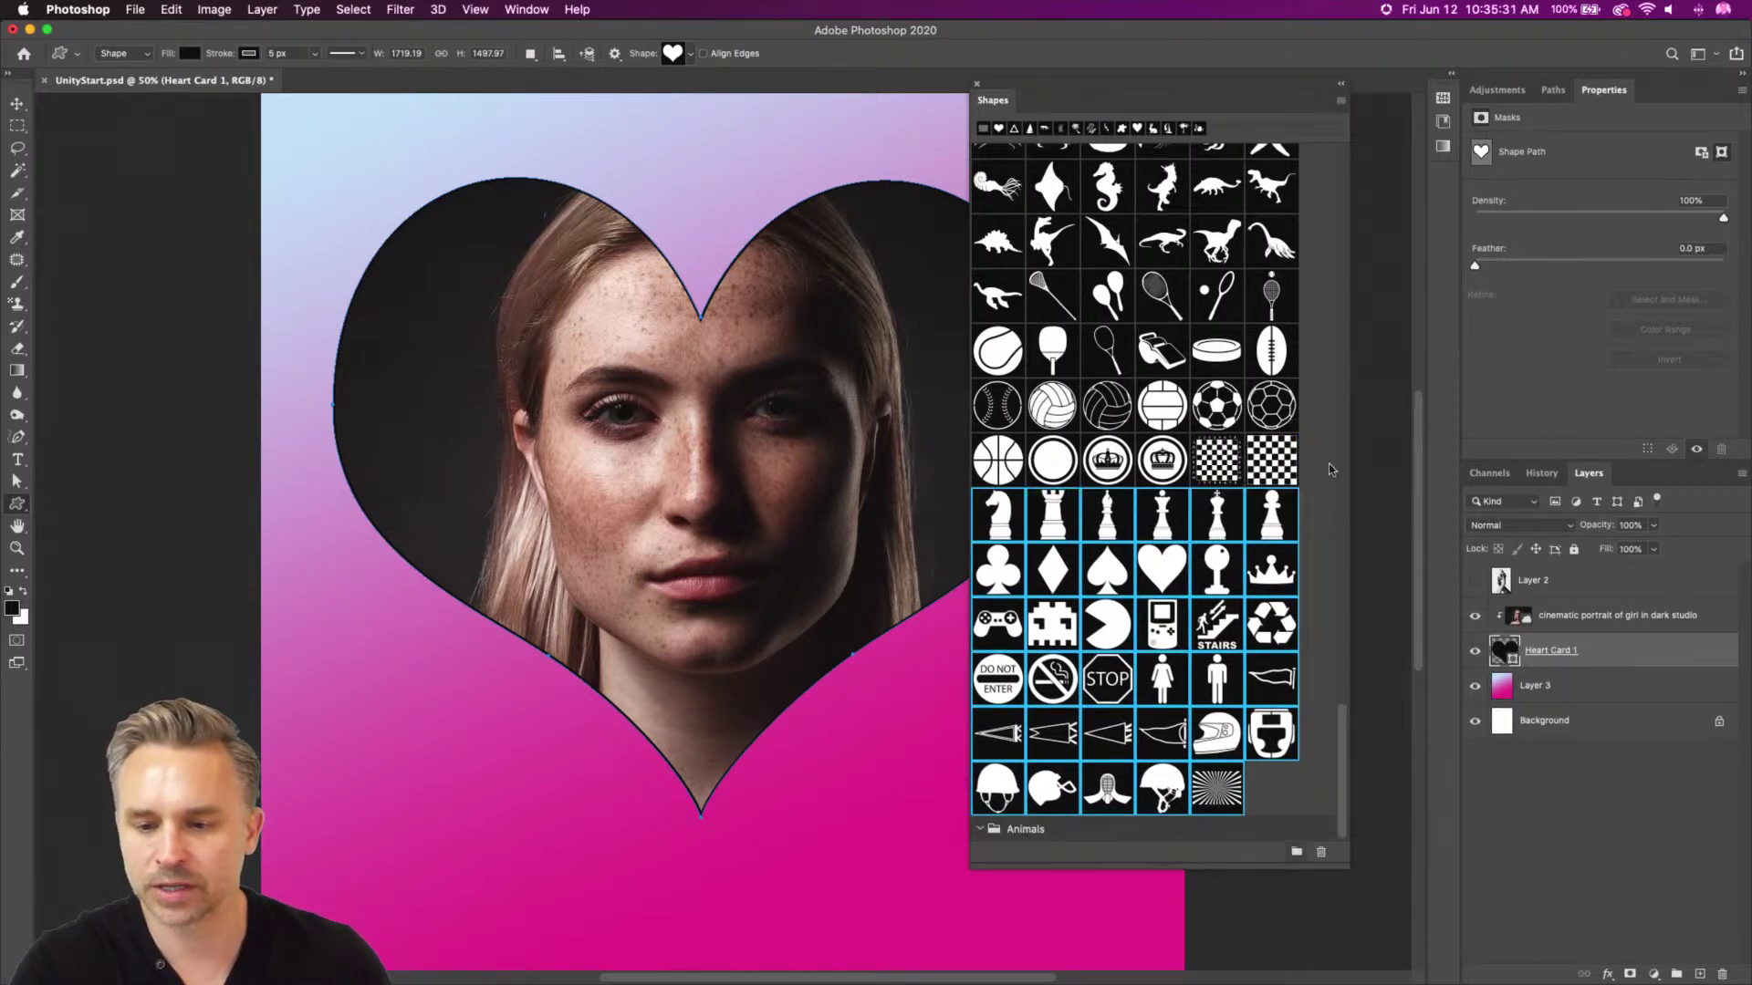
click(1037, 835)
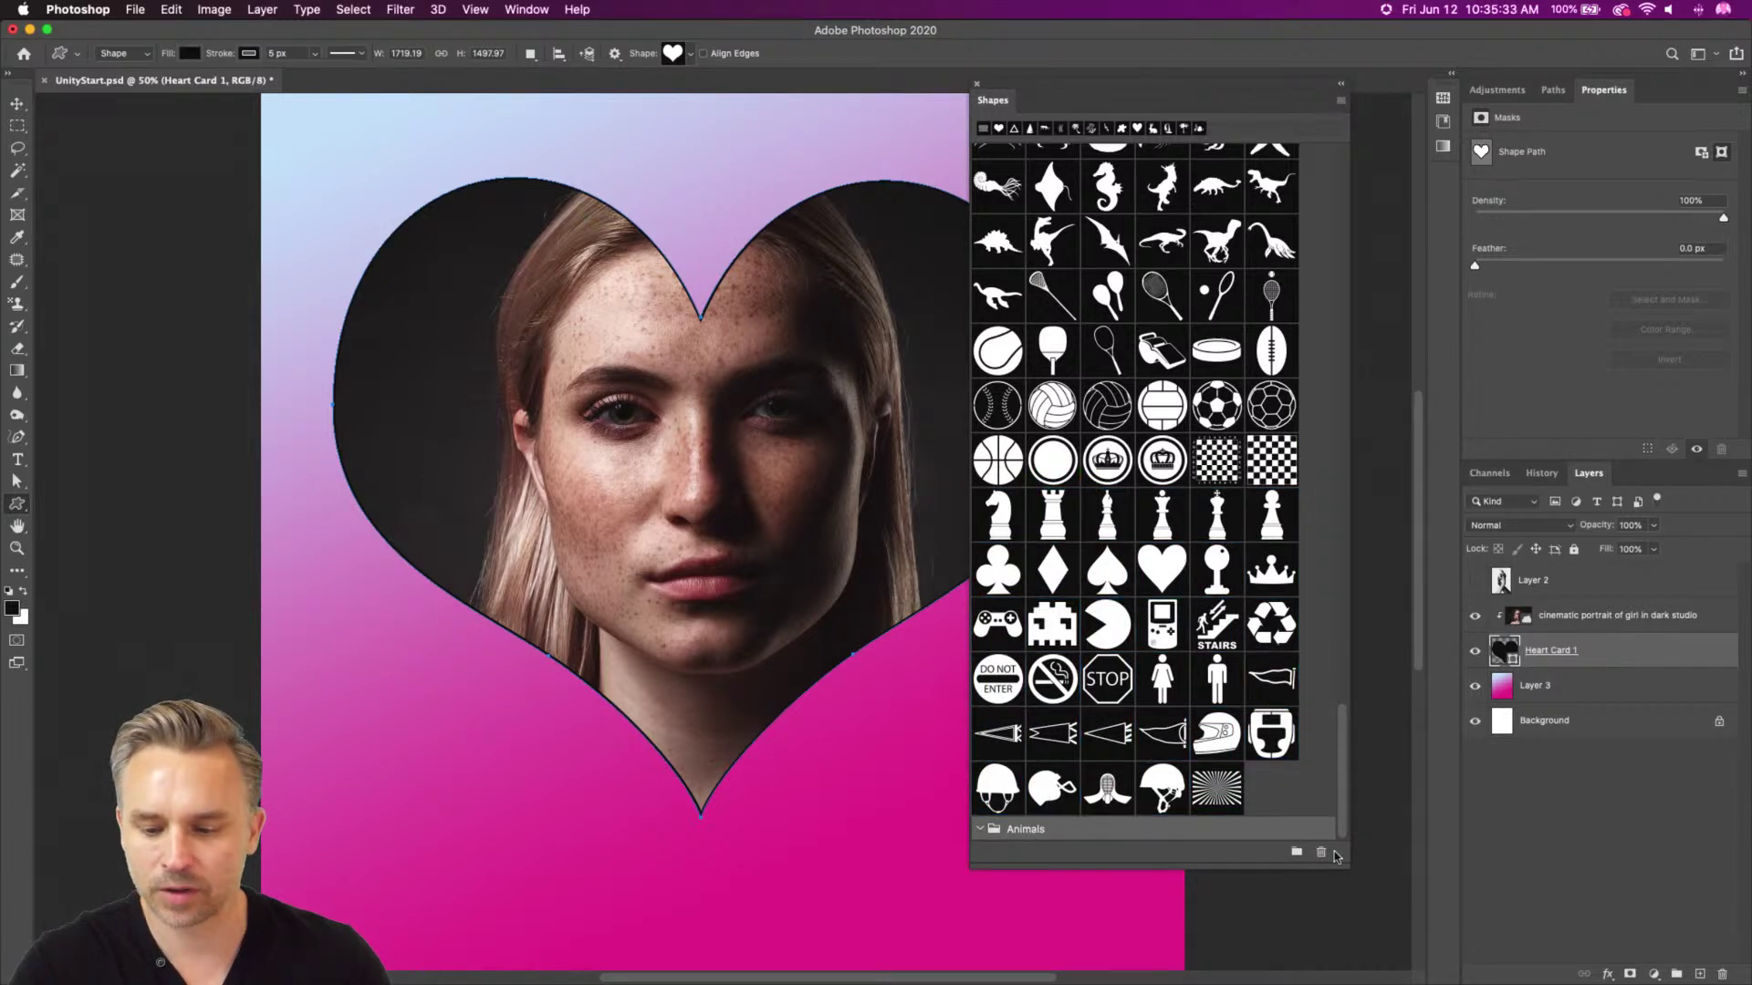
click(1319, 853)
click(994, 337)
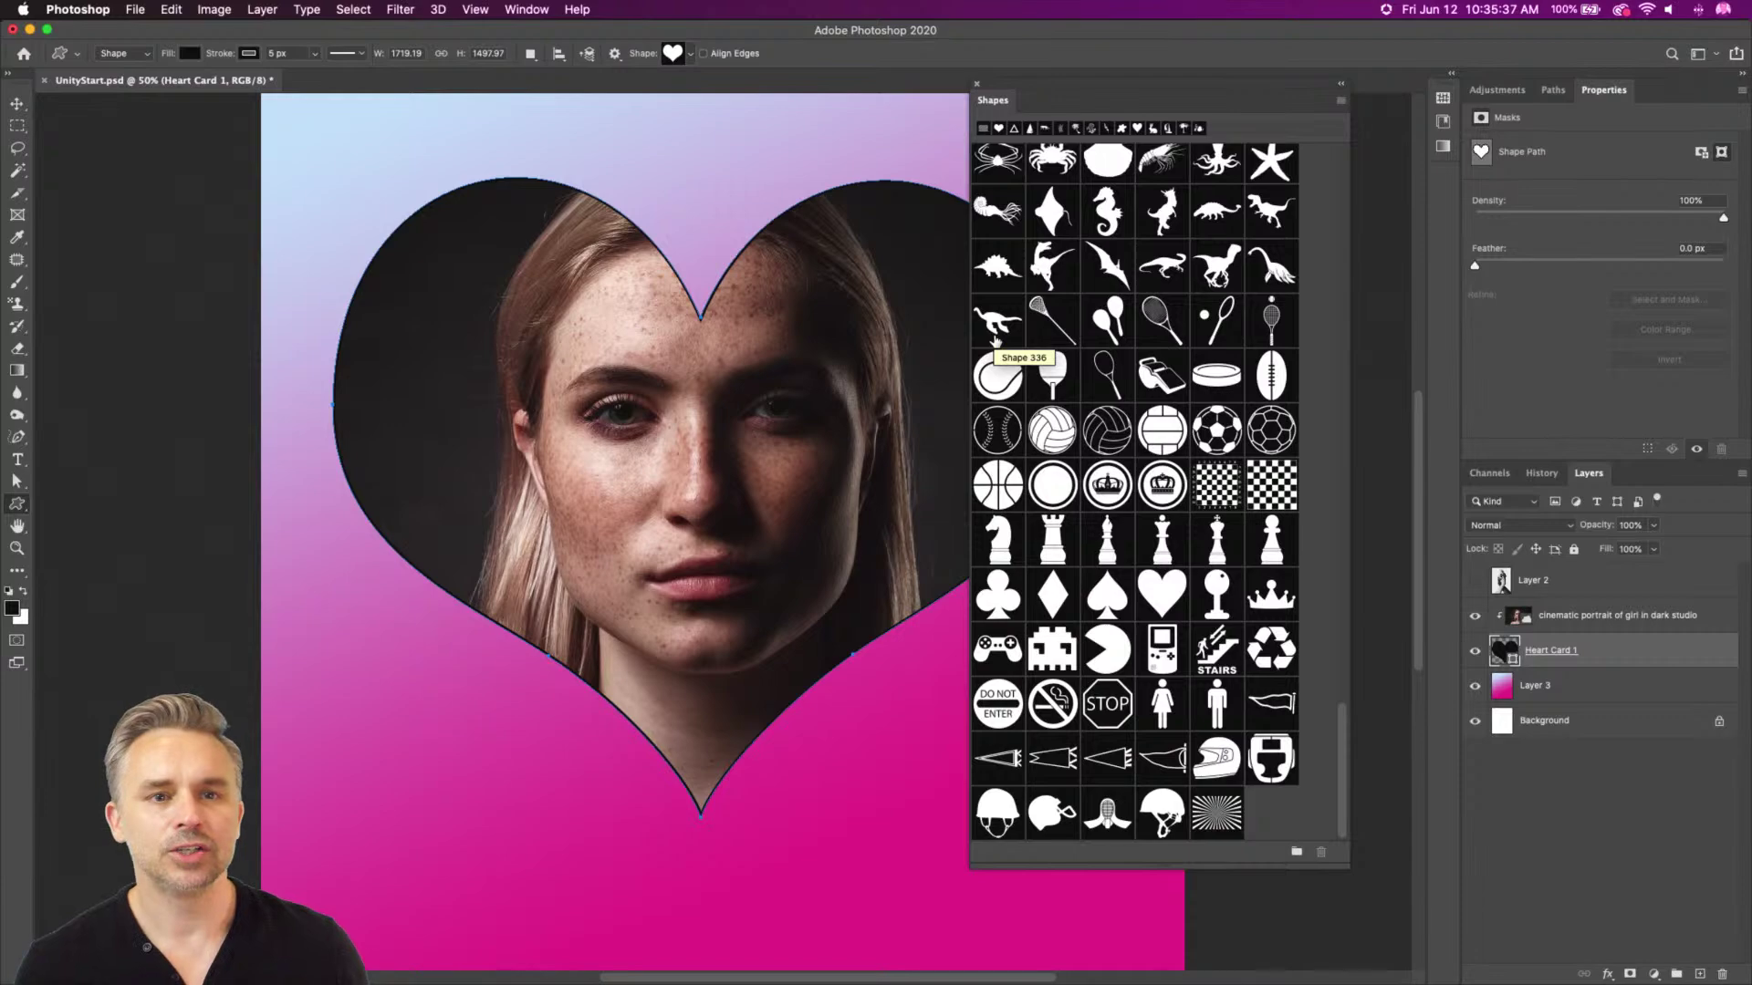
Widen the floating Shapes panel to show more shapes per row and move it over the canvas's left part
scroll(1248, 394, up, 10)
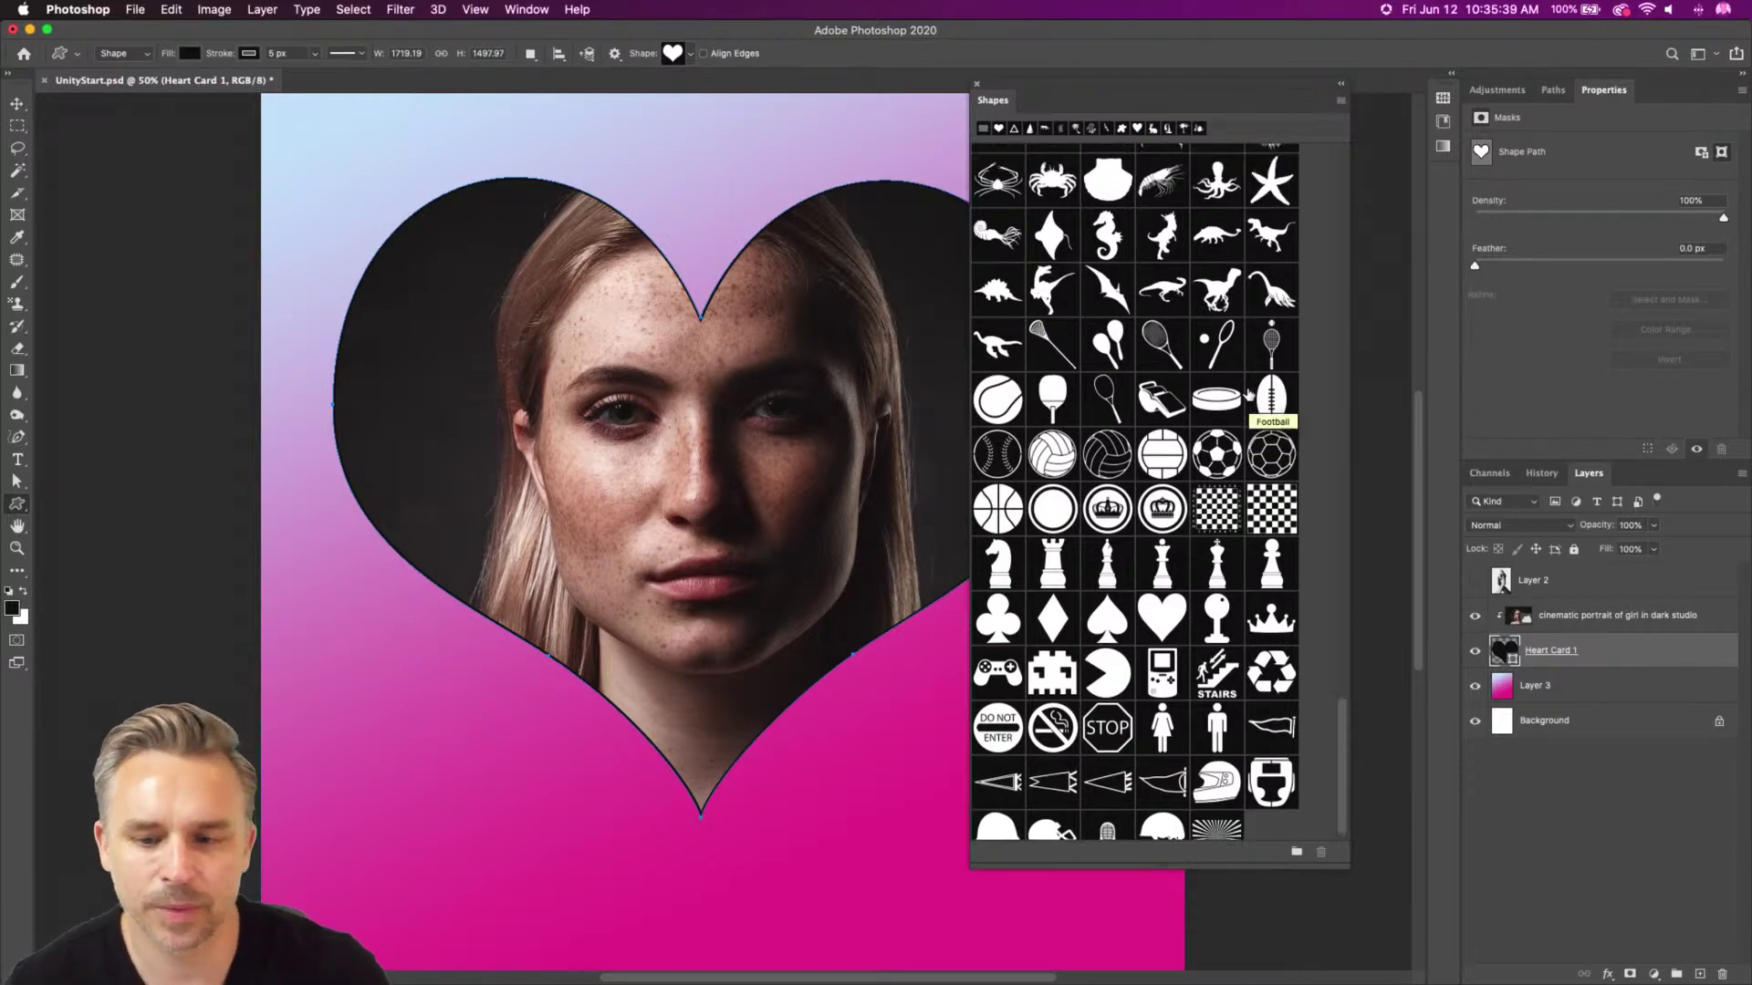
scroll(1248, 395, up, 5)
scroll(912, 950, up, 2)
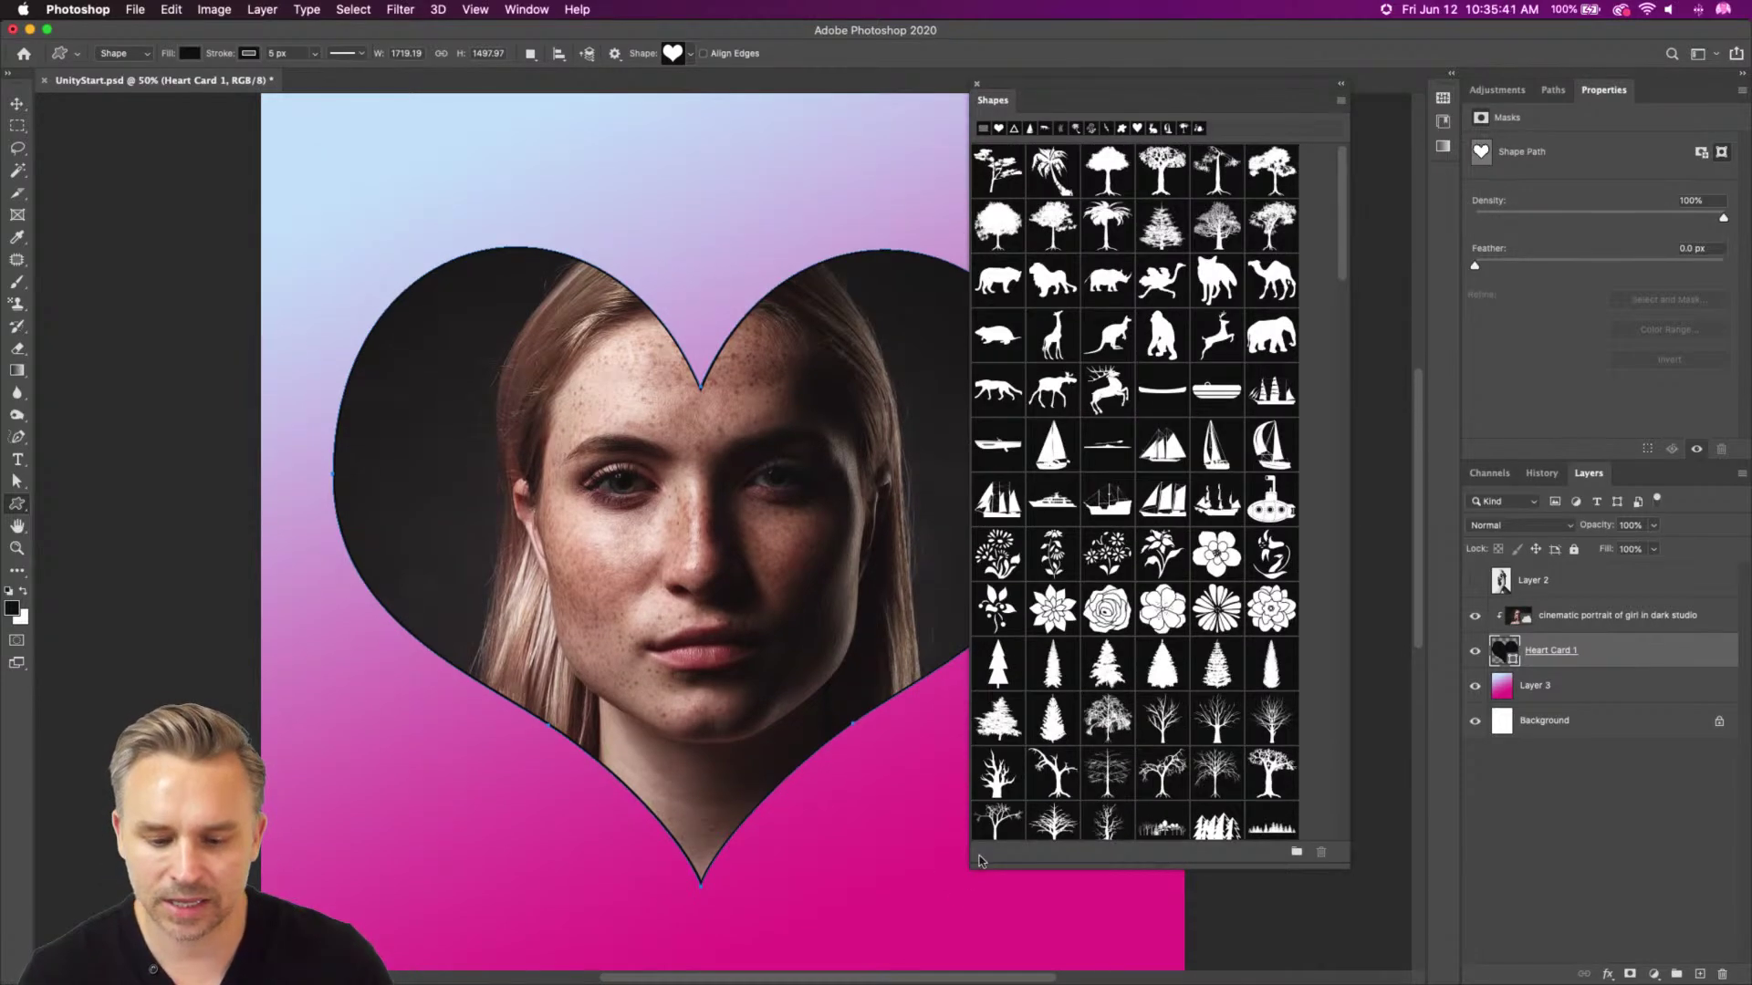
drag(970, 867, 751, 888)
drag(886, 104, 346, 134)
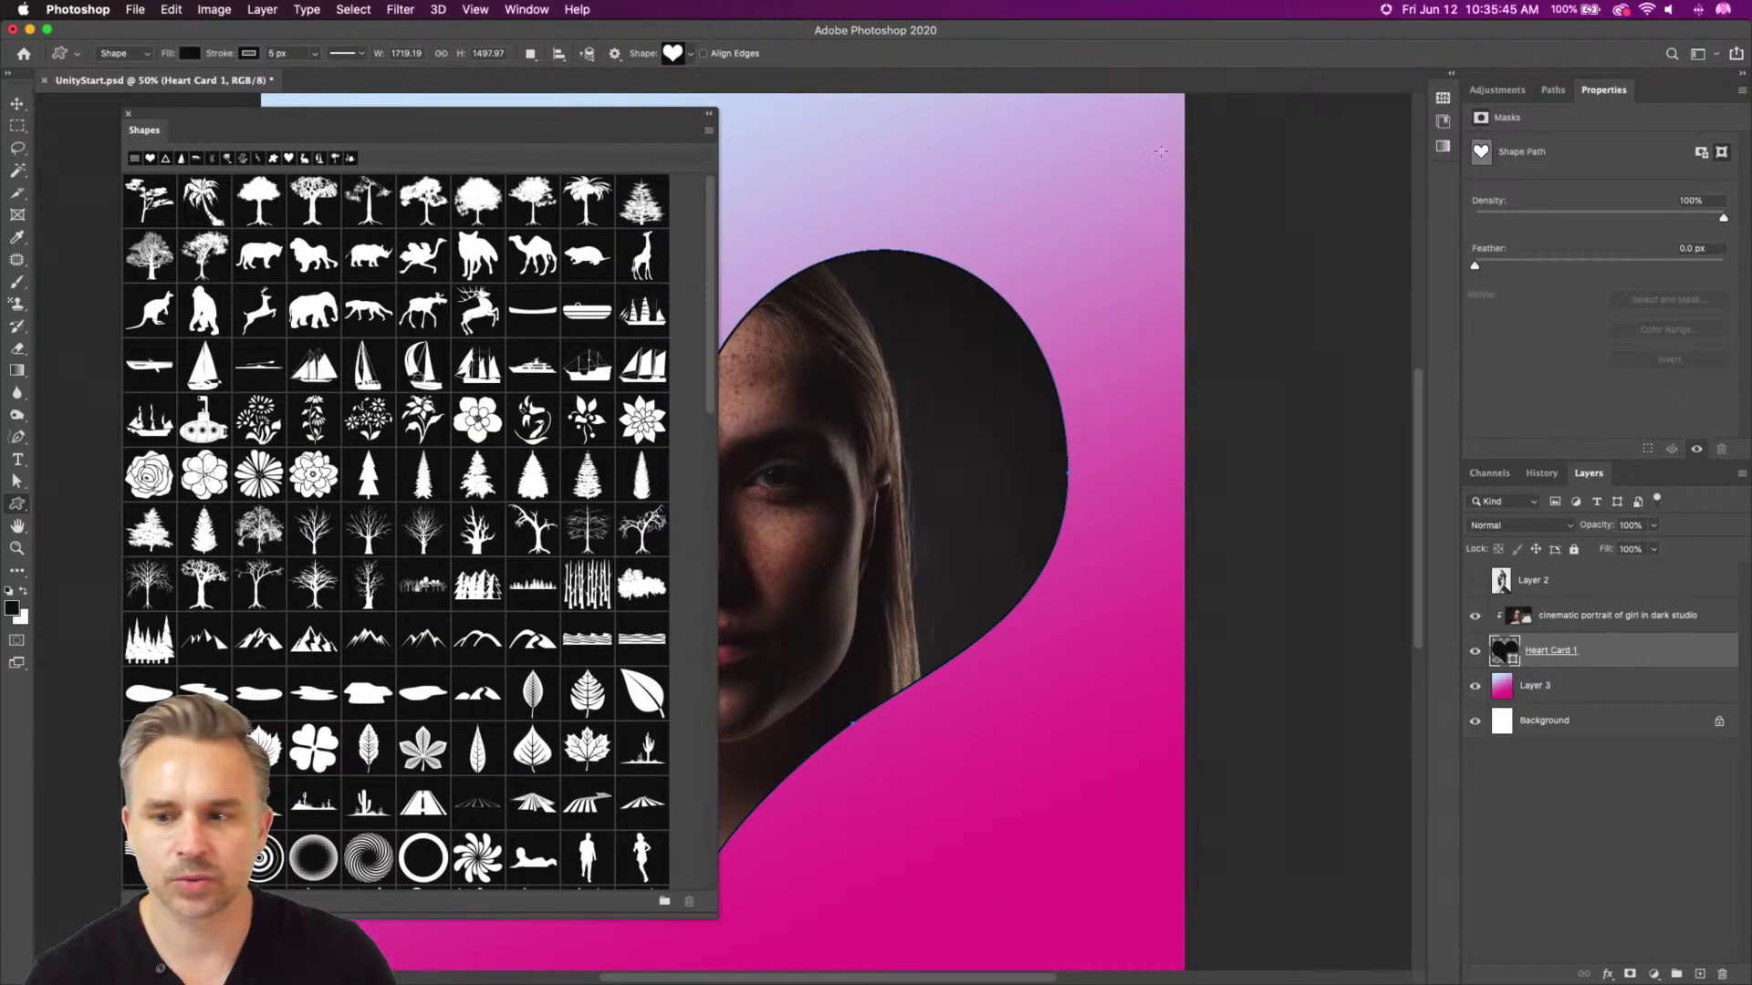
Expand the collapsed panel dock and detach the Patterns panel, floating it beside the Shapes panel
click(1451, 76)
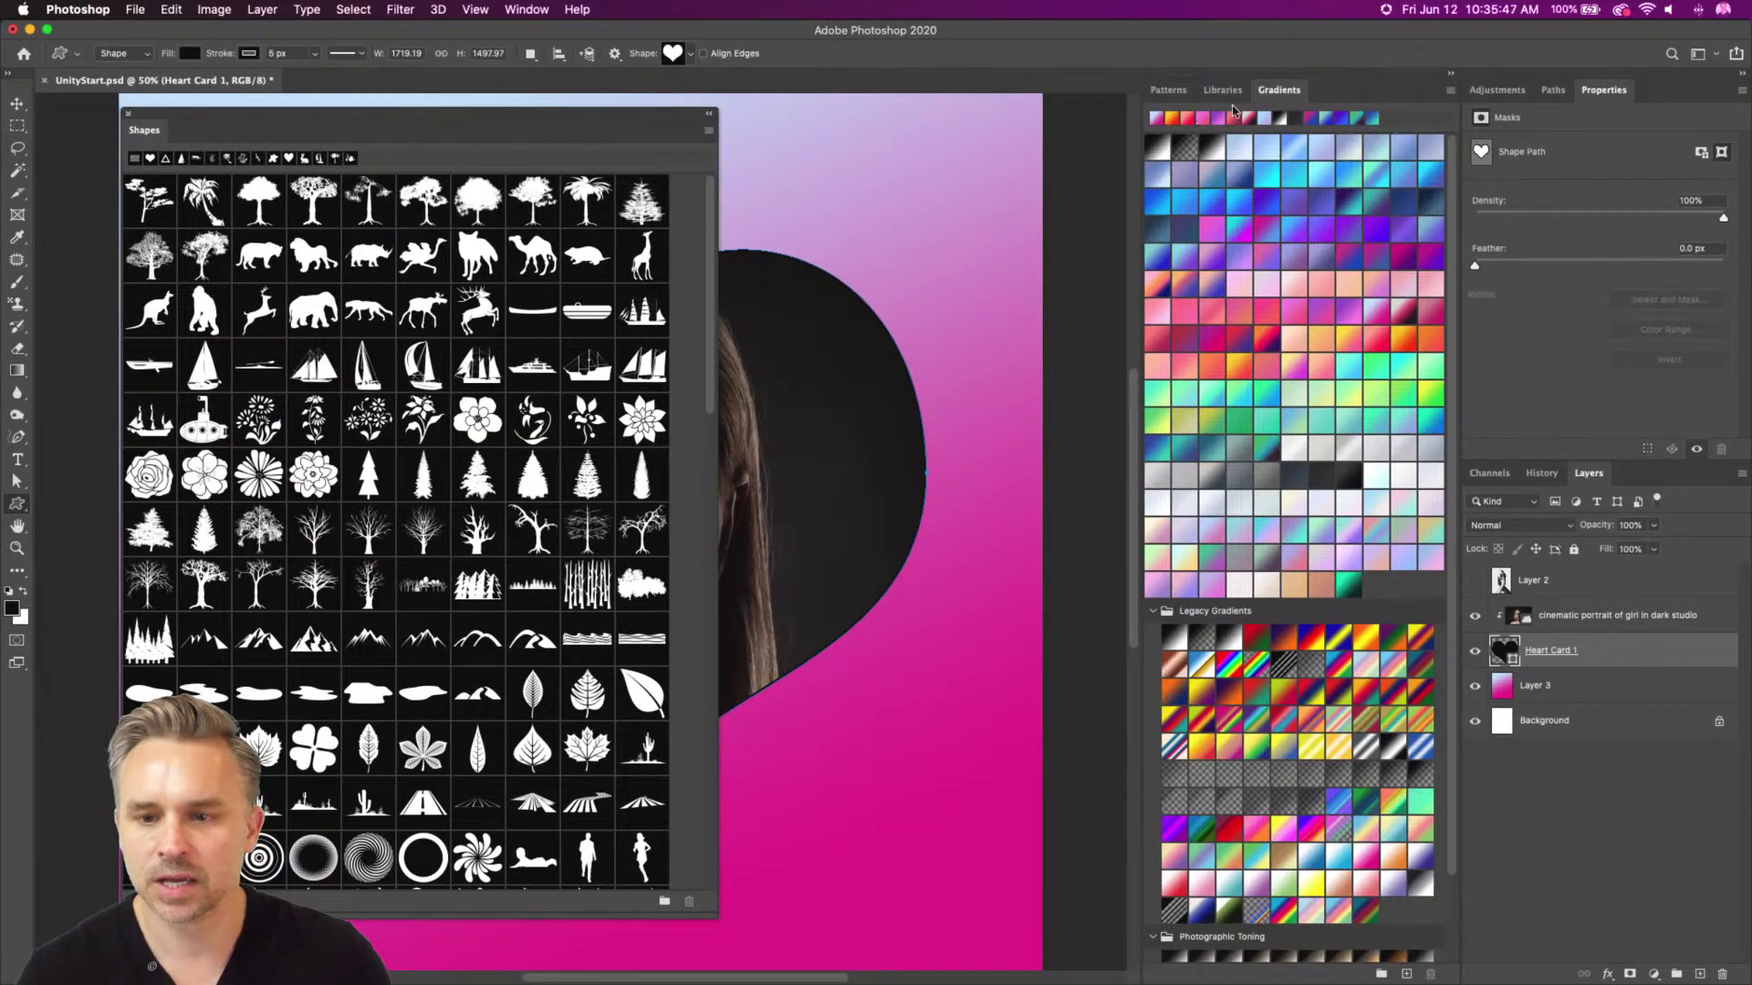
drag(1164, 91, 776, 84)
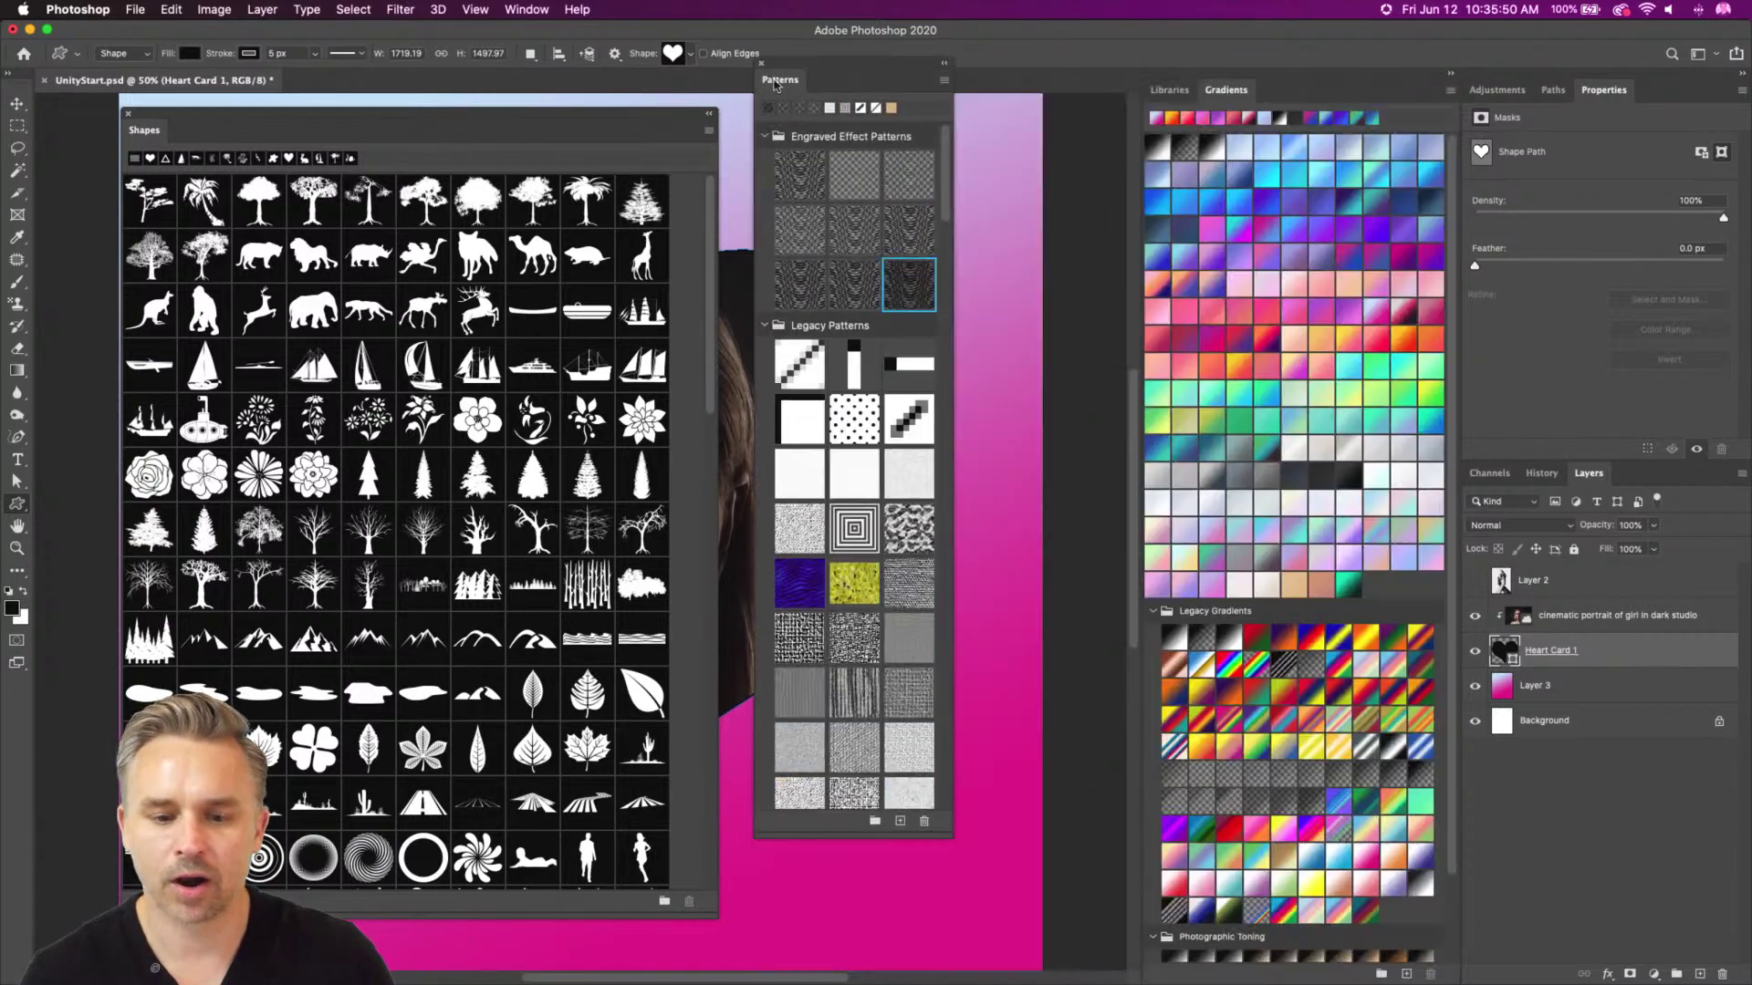
Collapse the Engraved Effect Patterns and Legacy Patterns groups and enlarge the floating Patterns panel
click(767, 137)
drag(949, 835, 1137, 915)
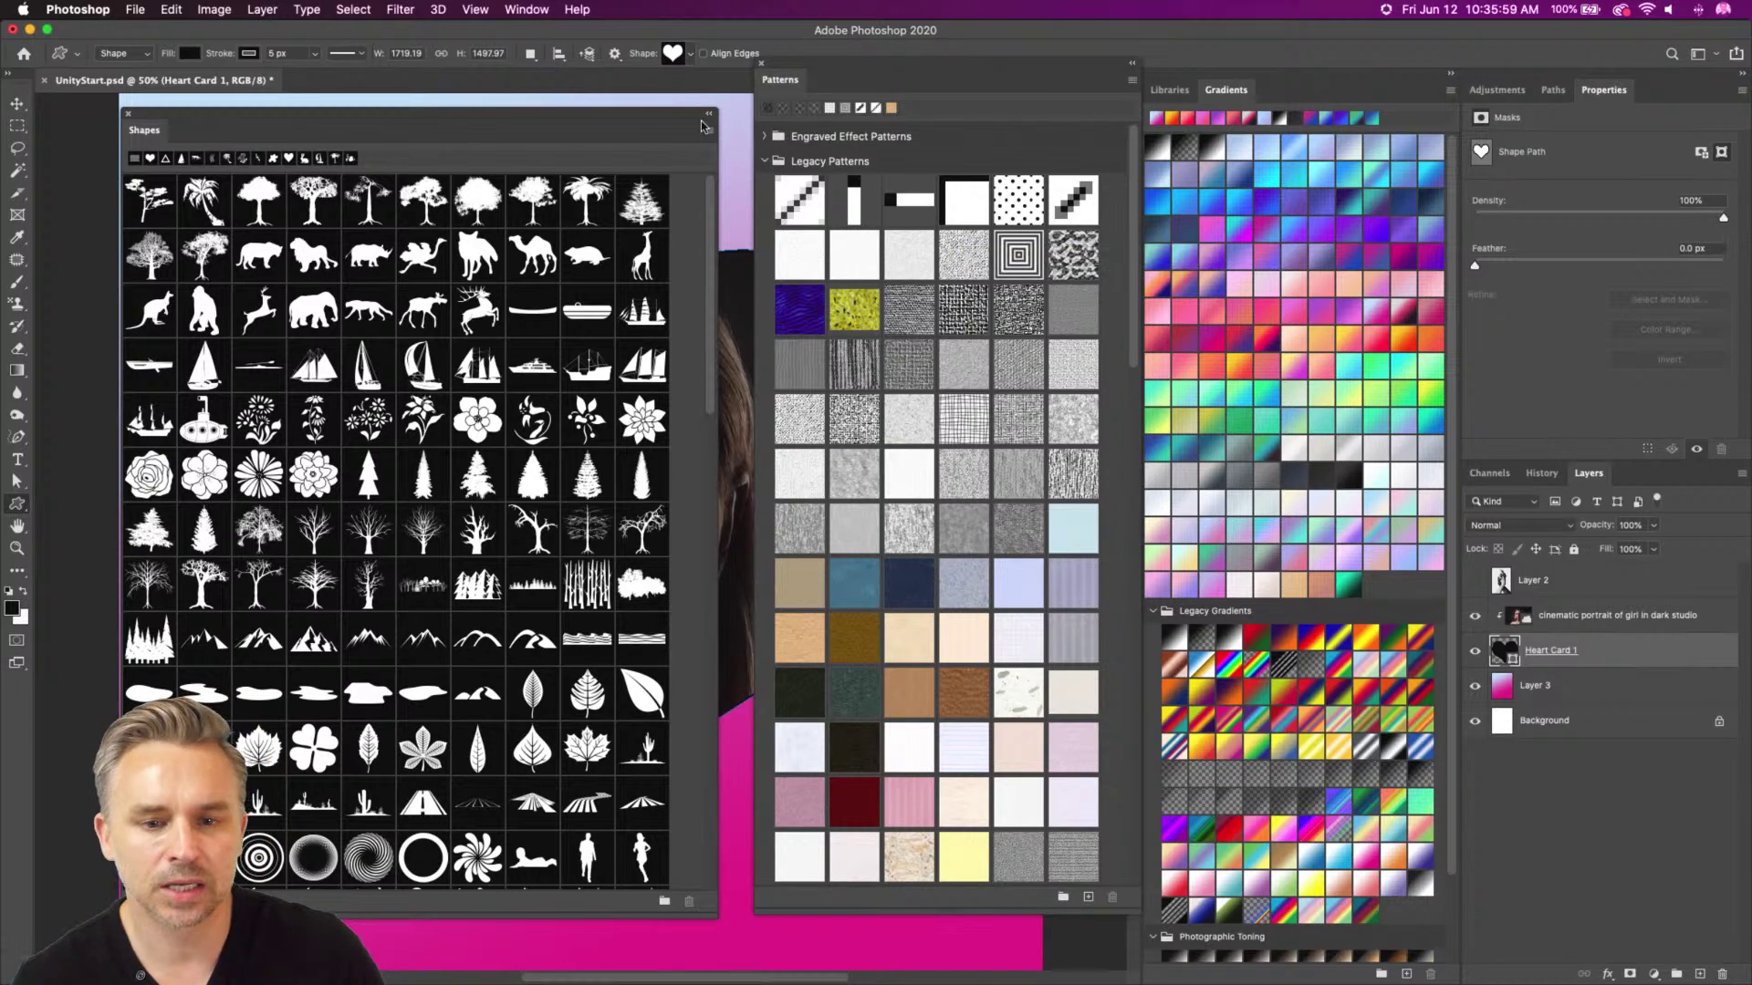
click(765, 137)
click(766, 137)
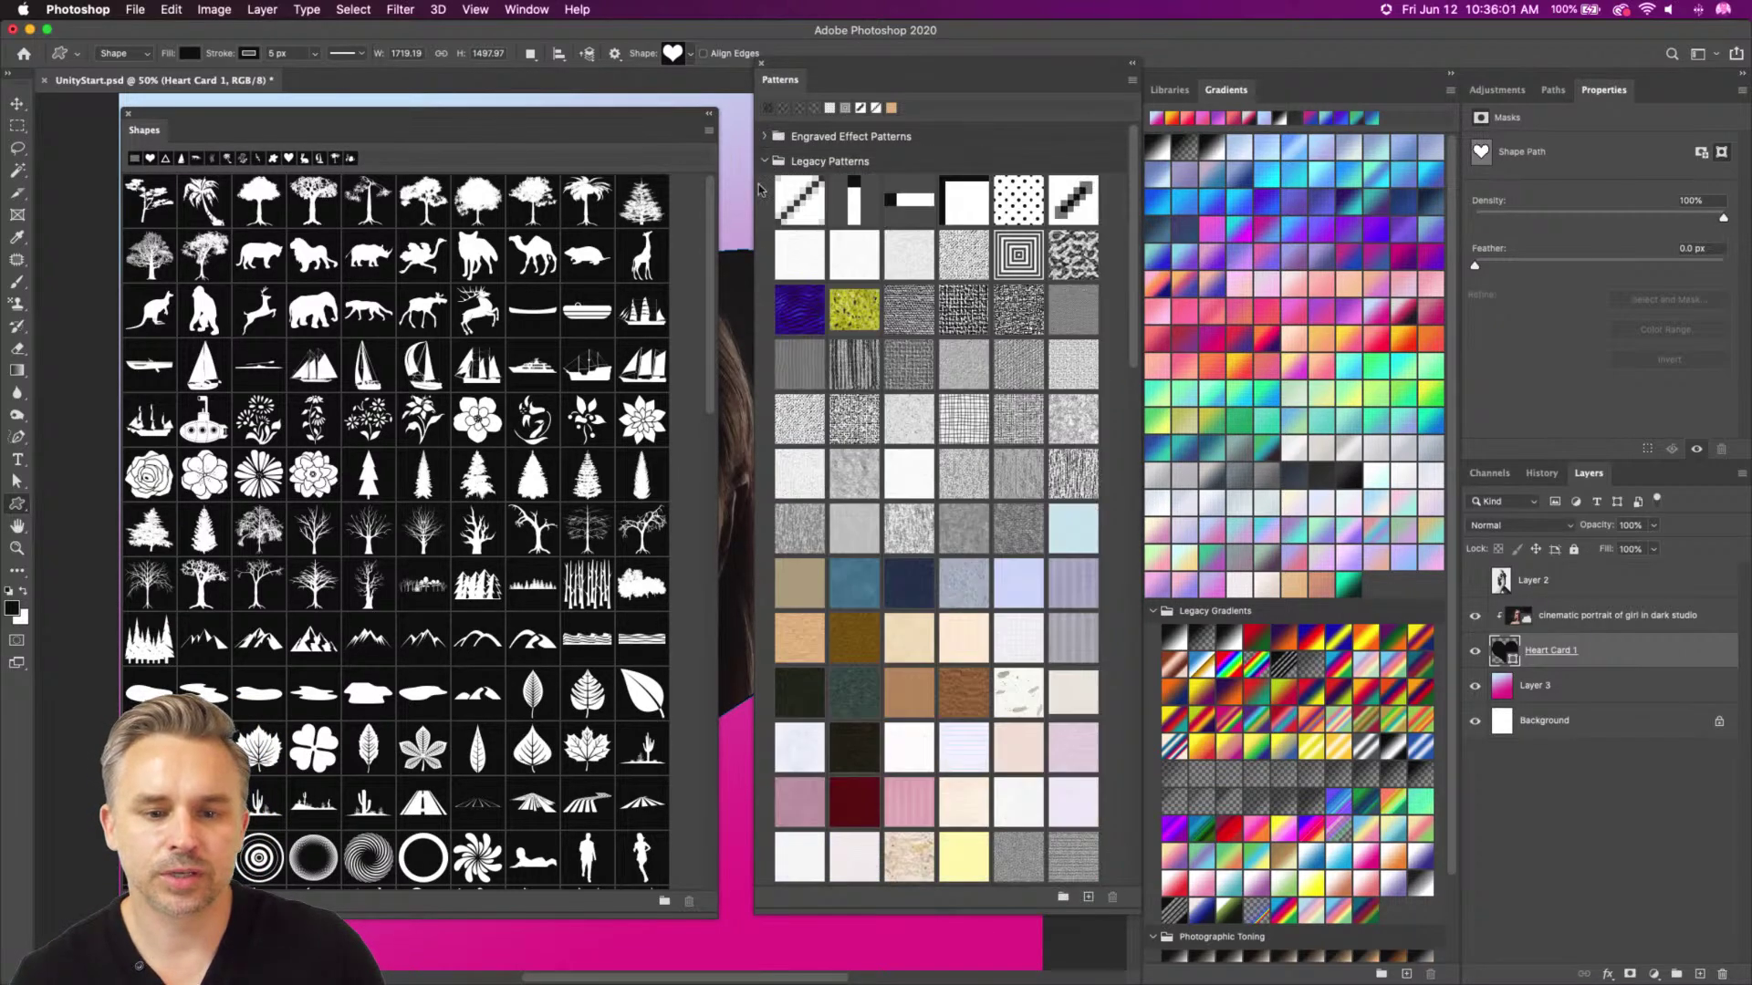
click(765, 161)
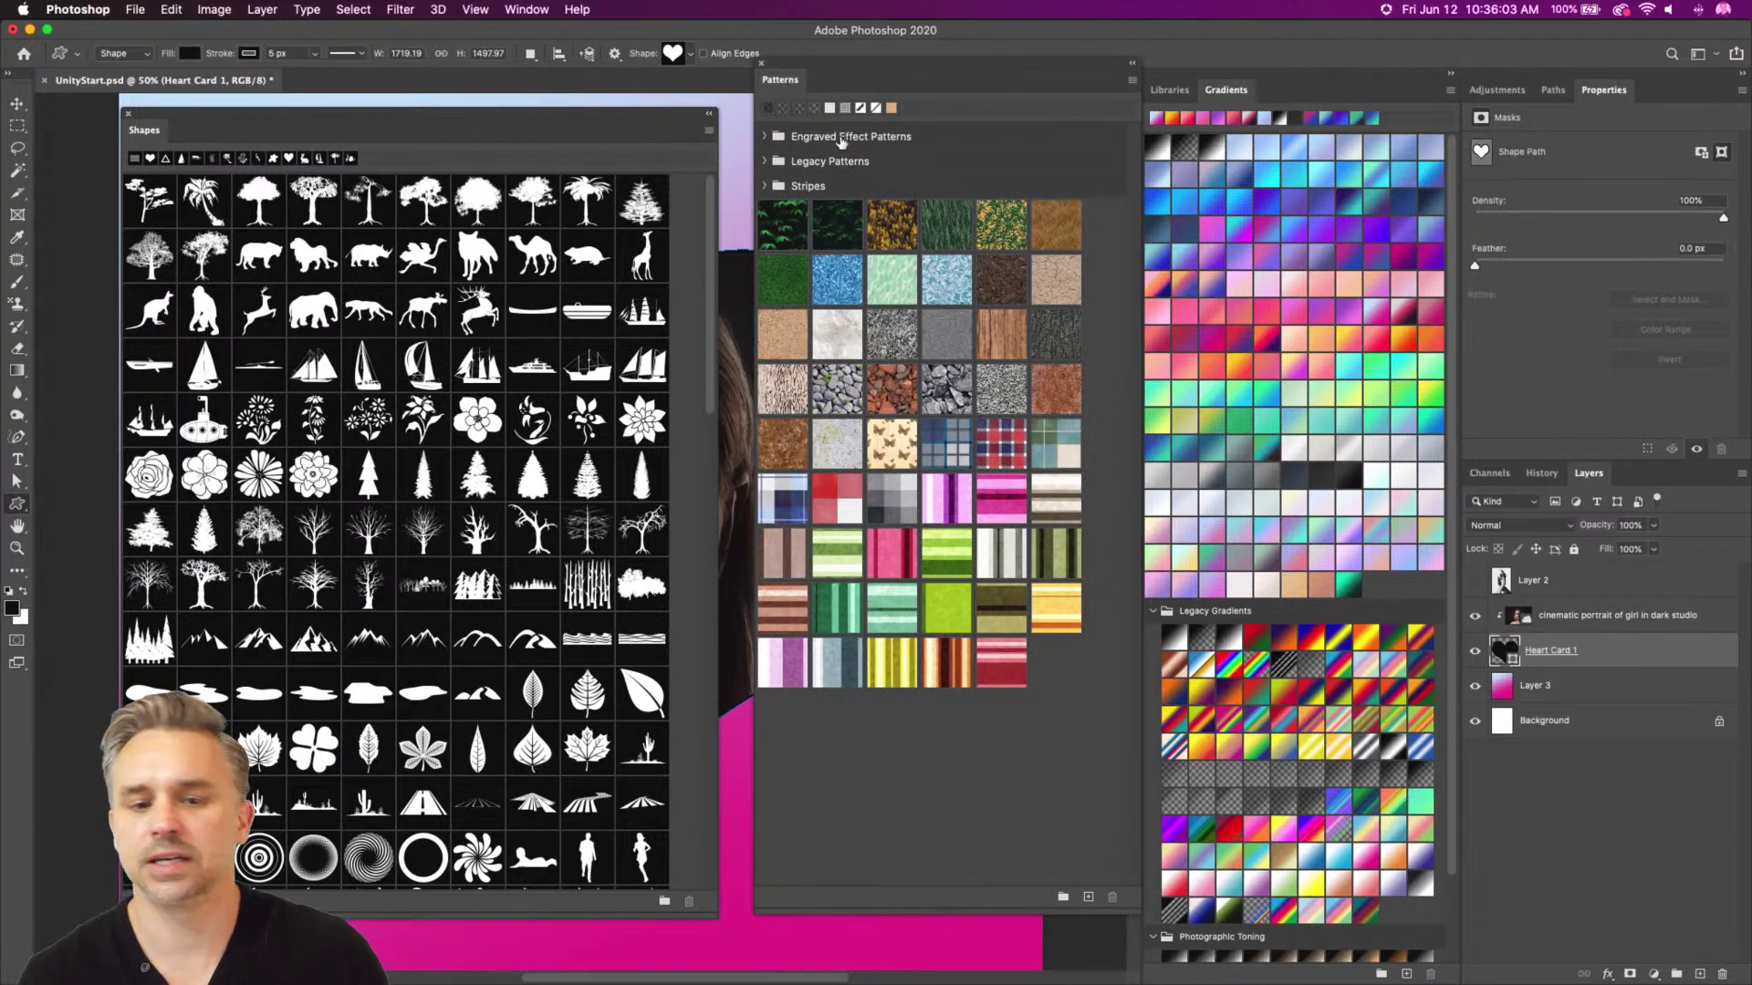
Dock the floating Patterns and Shapes panels back into the group with Libraries and Gradients
drag(788, 84, 1159, 91)
drag(152, 134, 1257, 95)
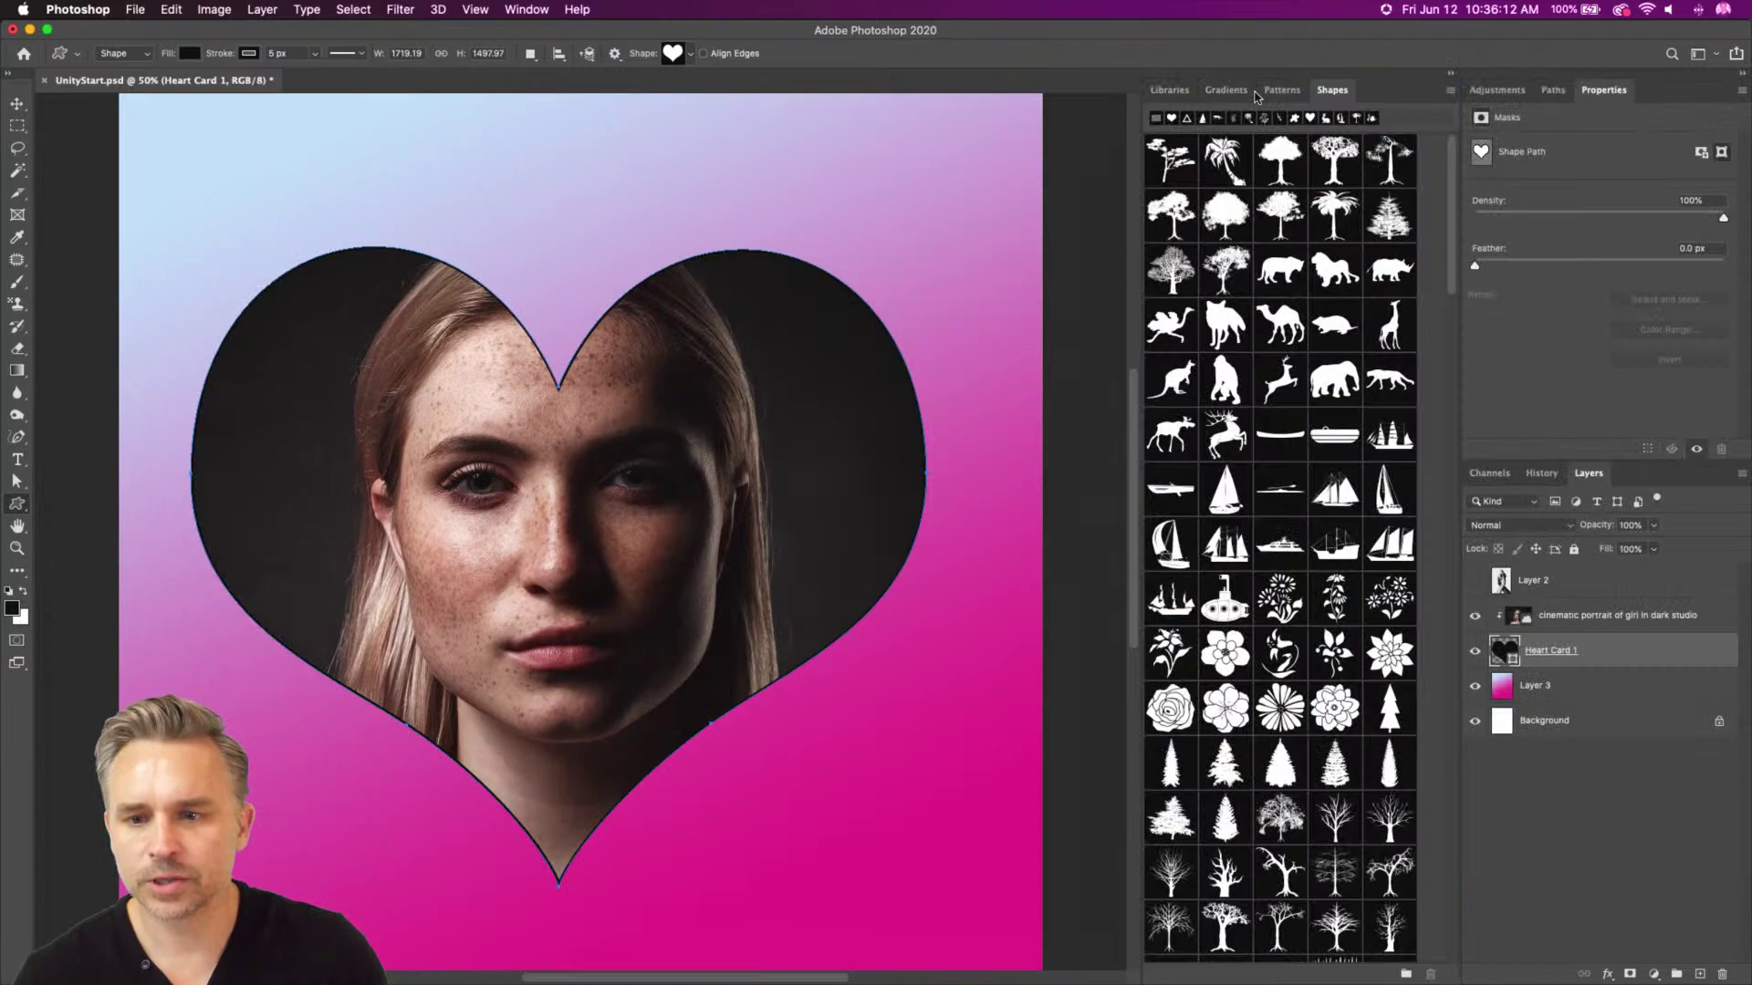
Load the Legacy Shapes and More set into the Shapes panel
click(1451, 90)
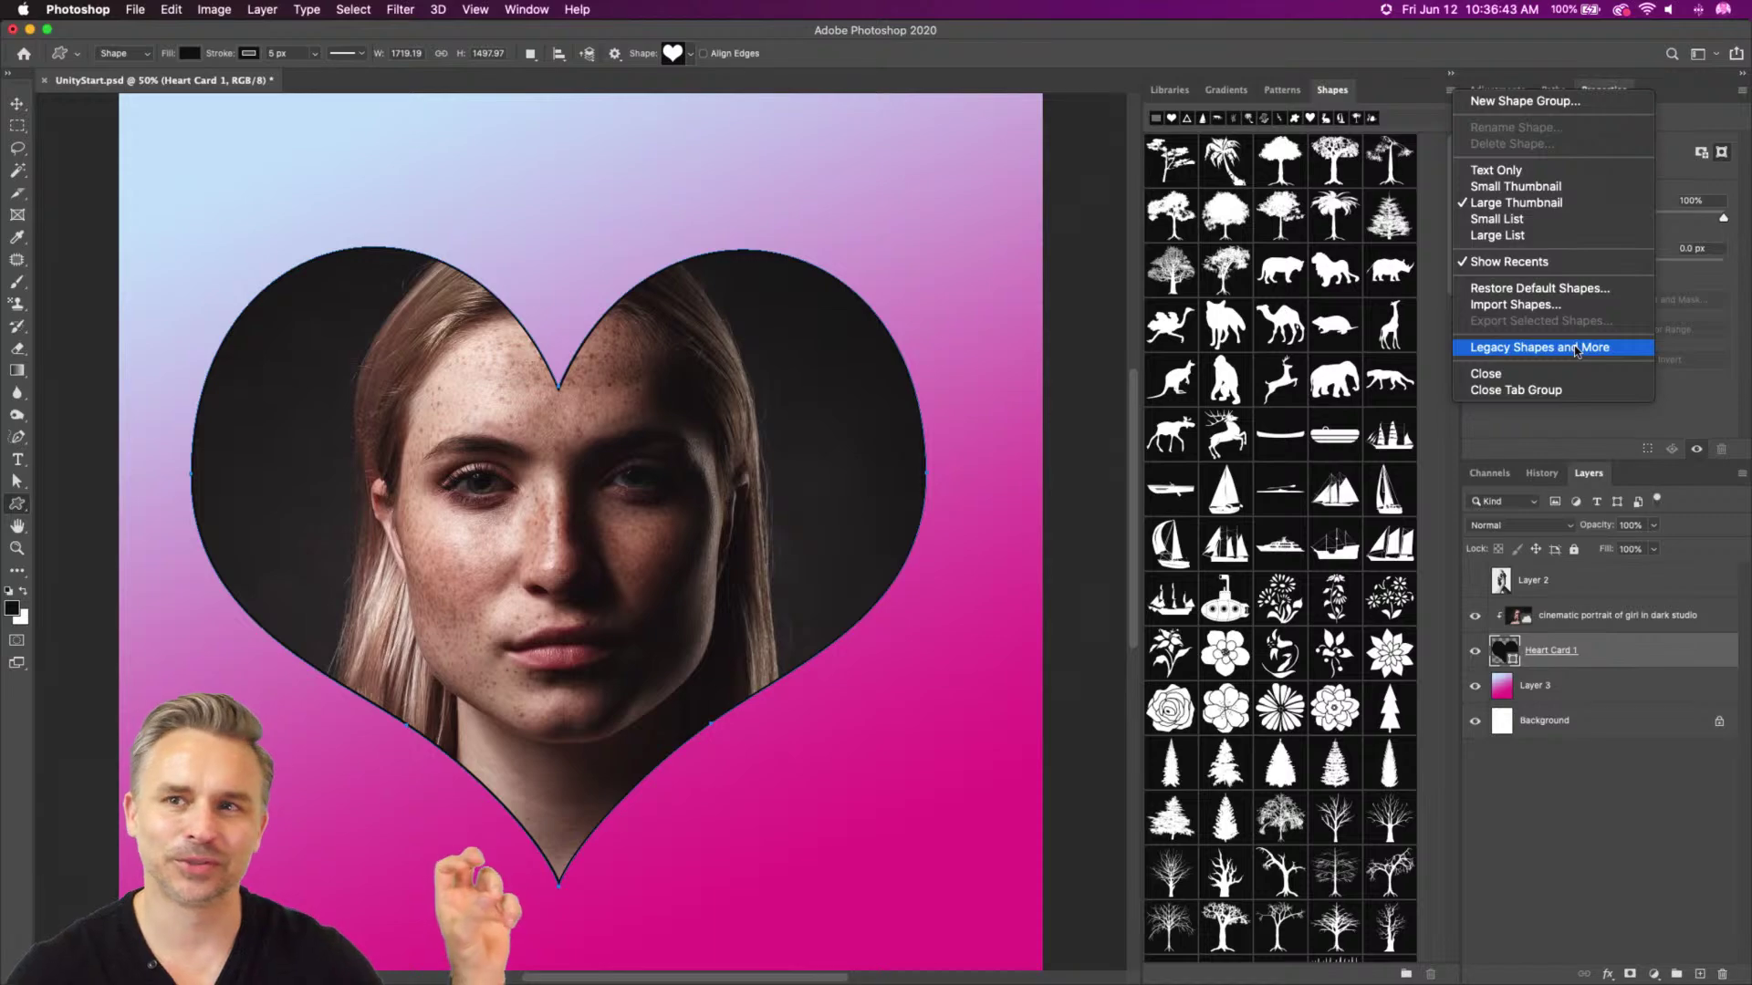
click(1287, 583)
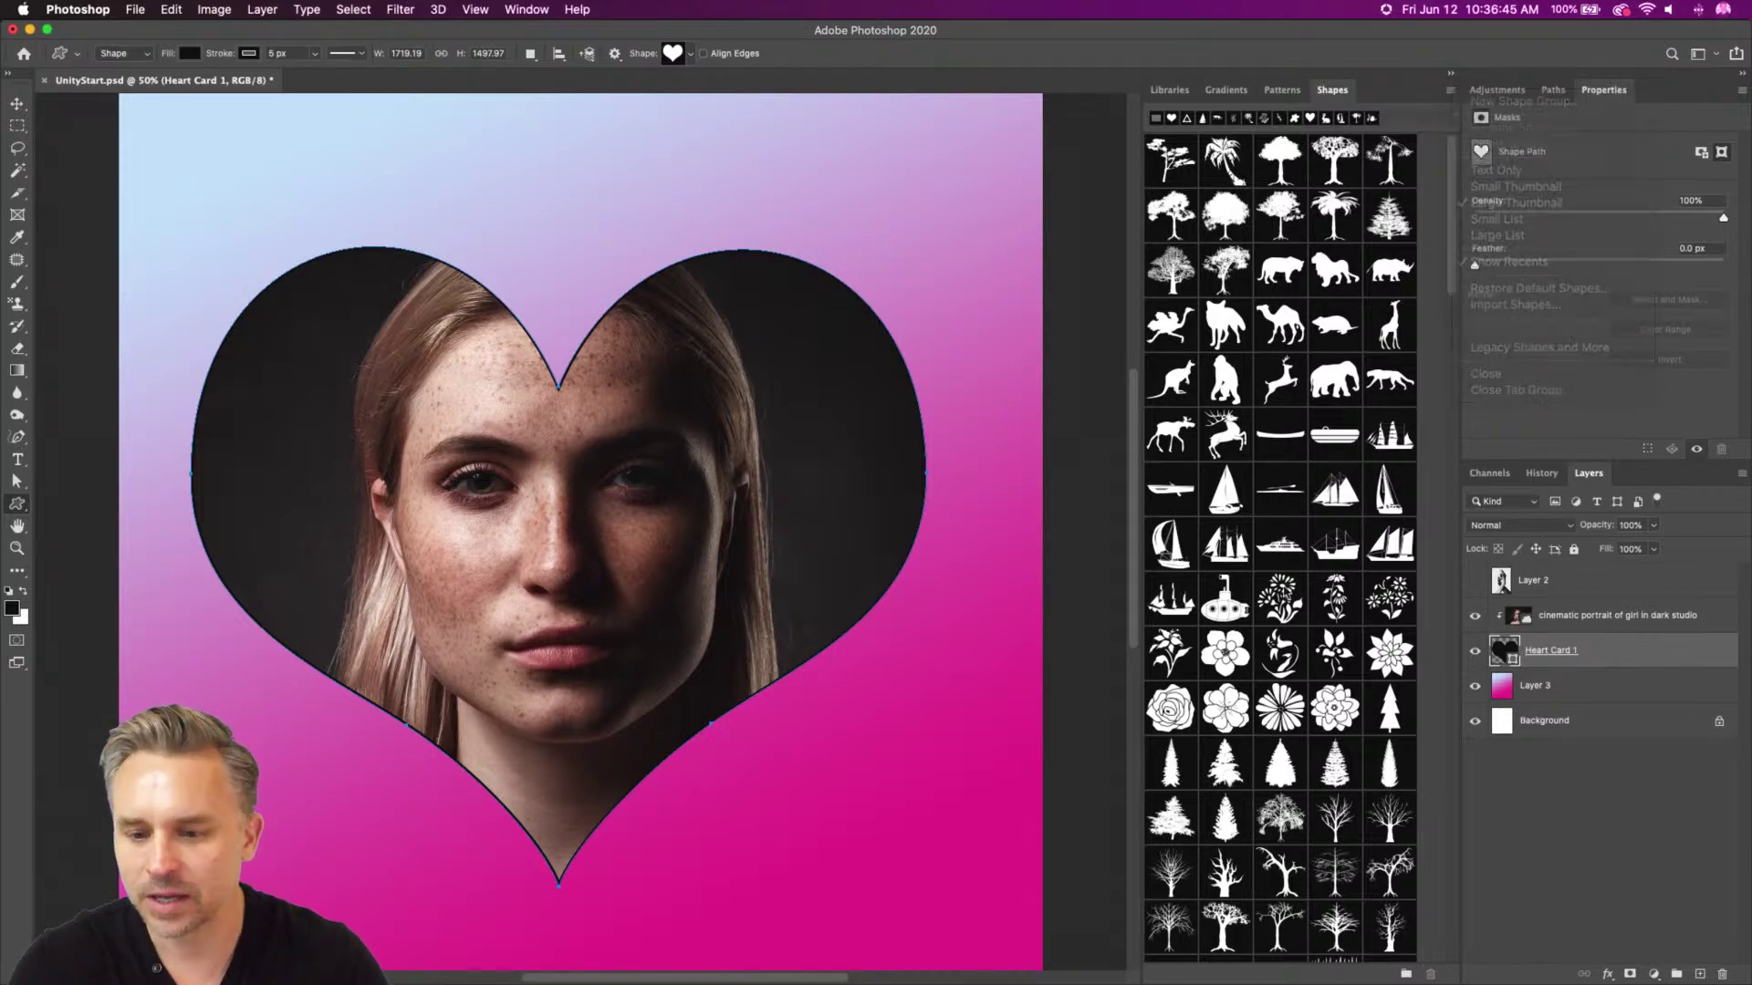
scroll(1305, 593, down, 20)
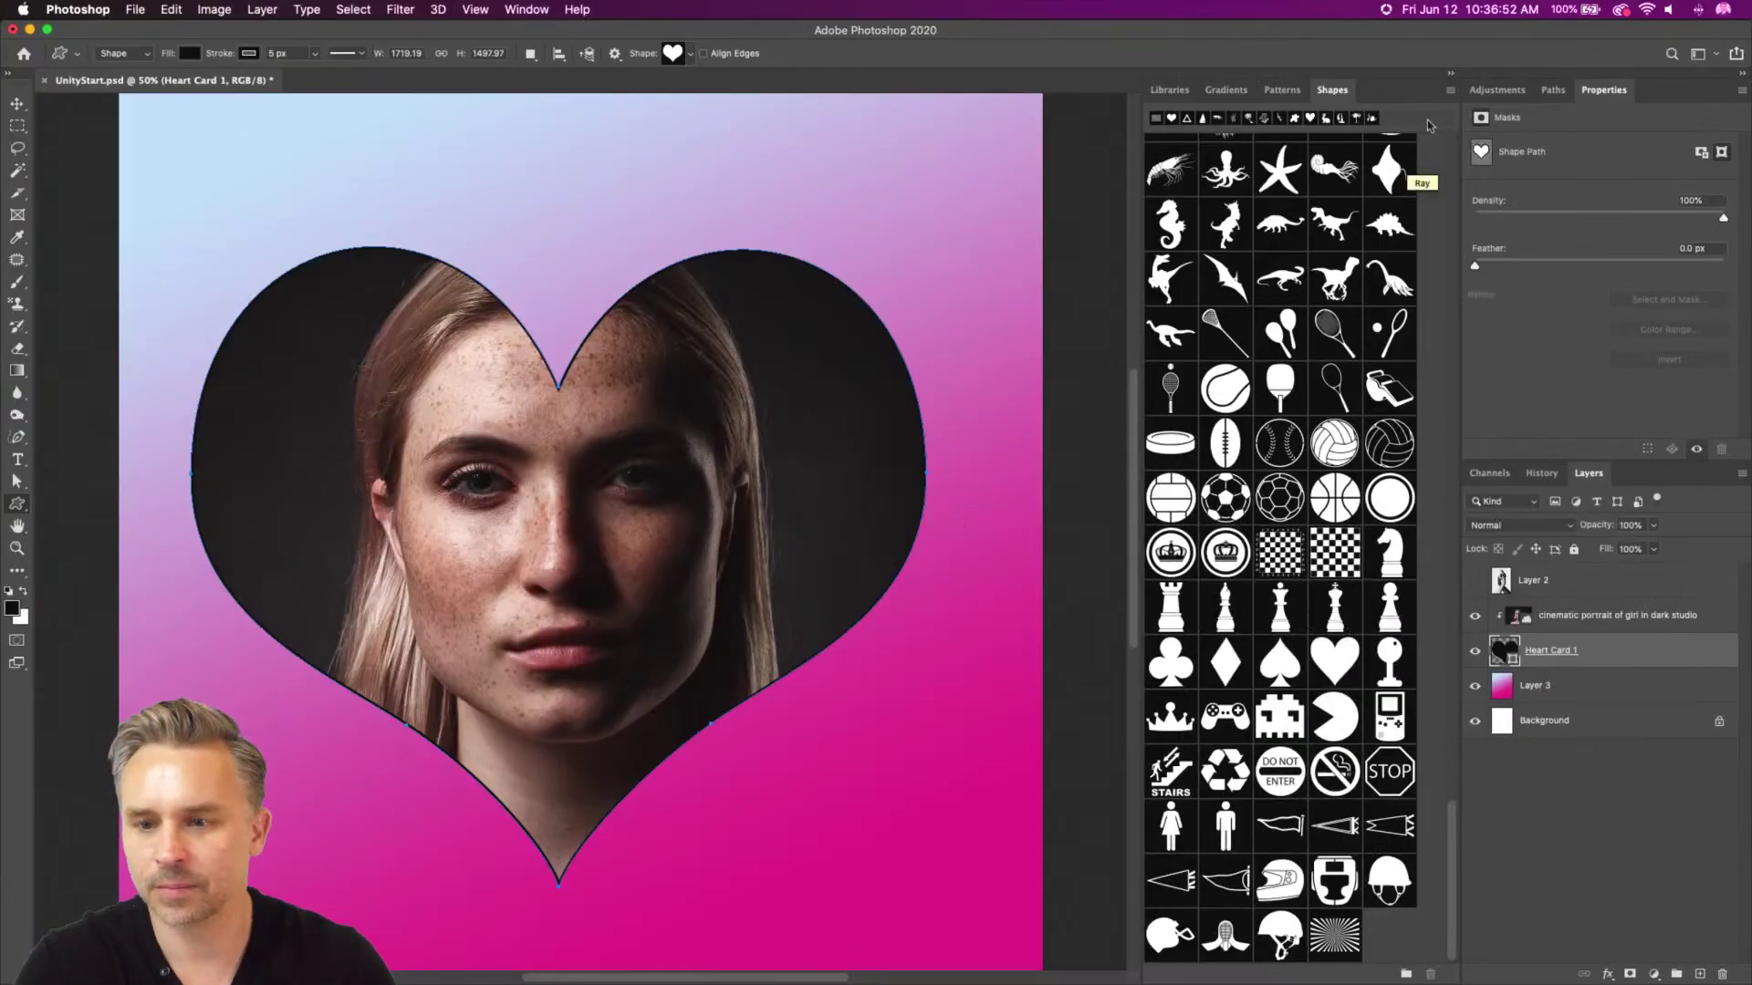
click(1450, 91)
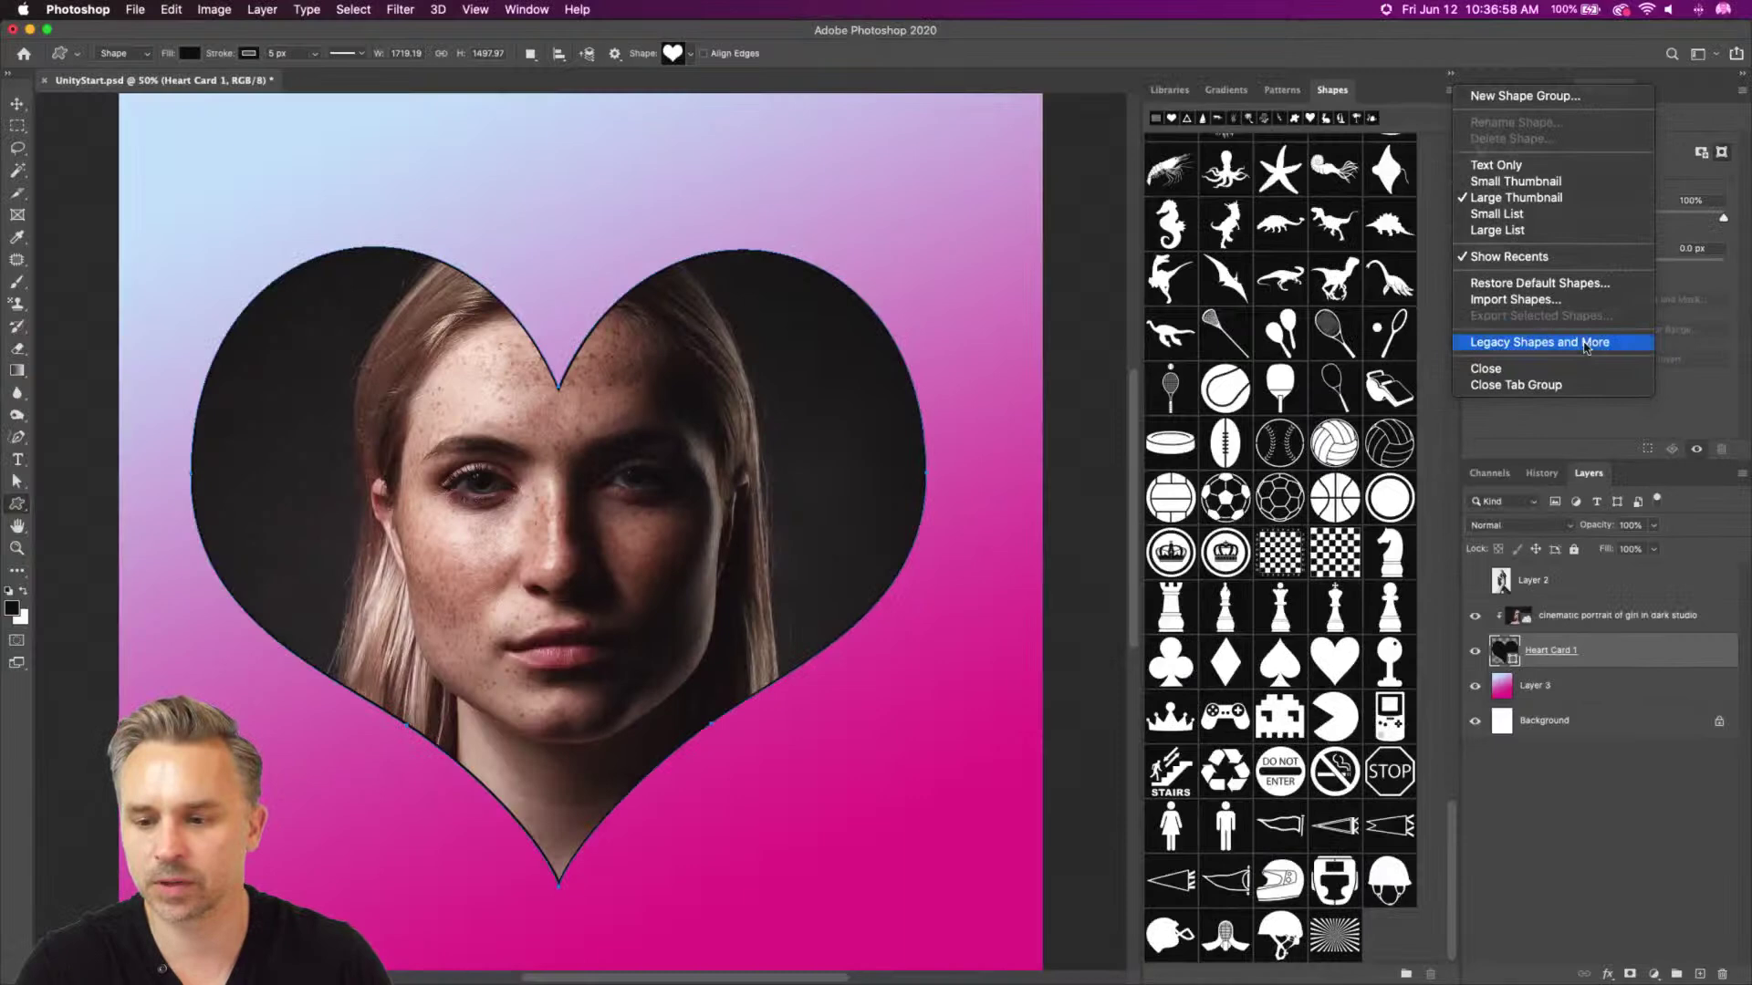
click(1585, 344)
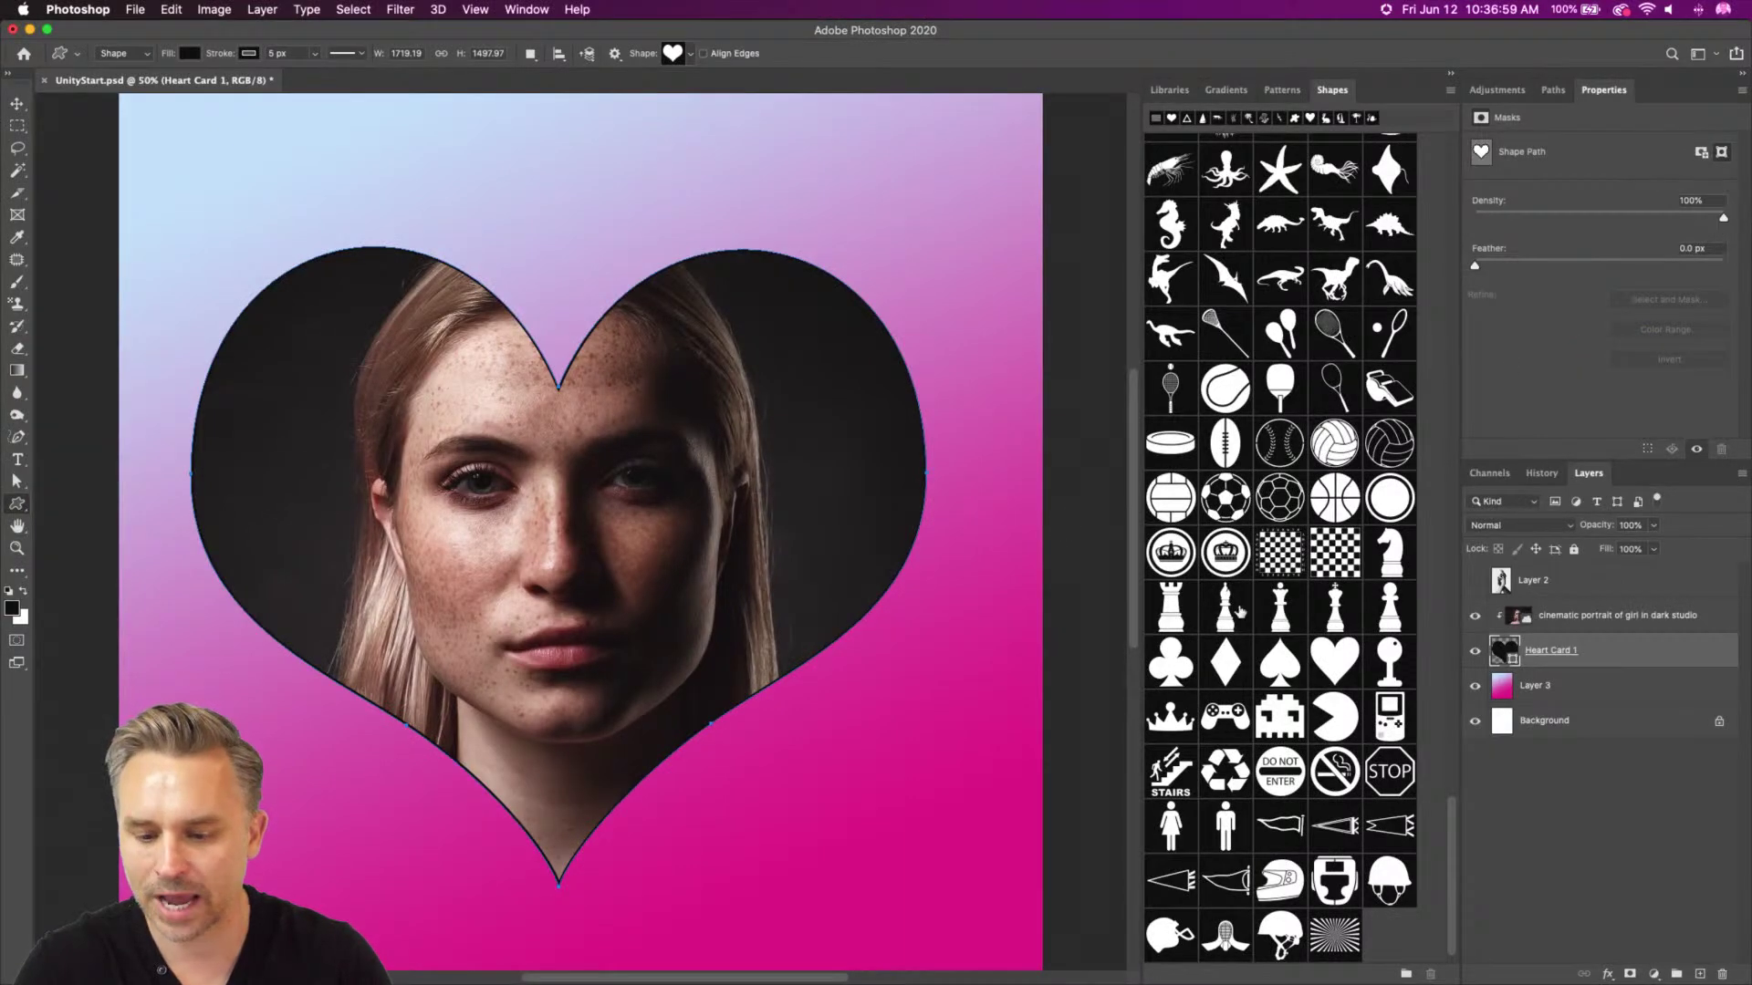
Expand the Legacy Shapes and More set and its 2019 Shapes group to browse the categories
click(1152, 950)
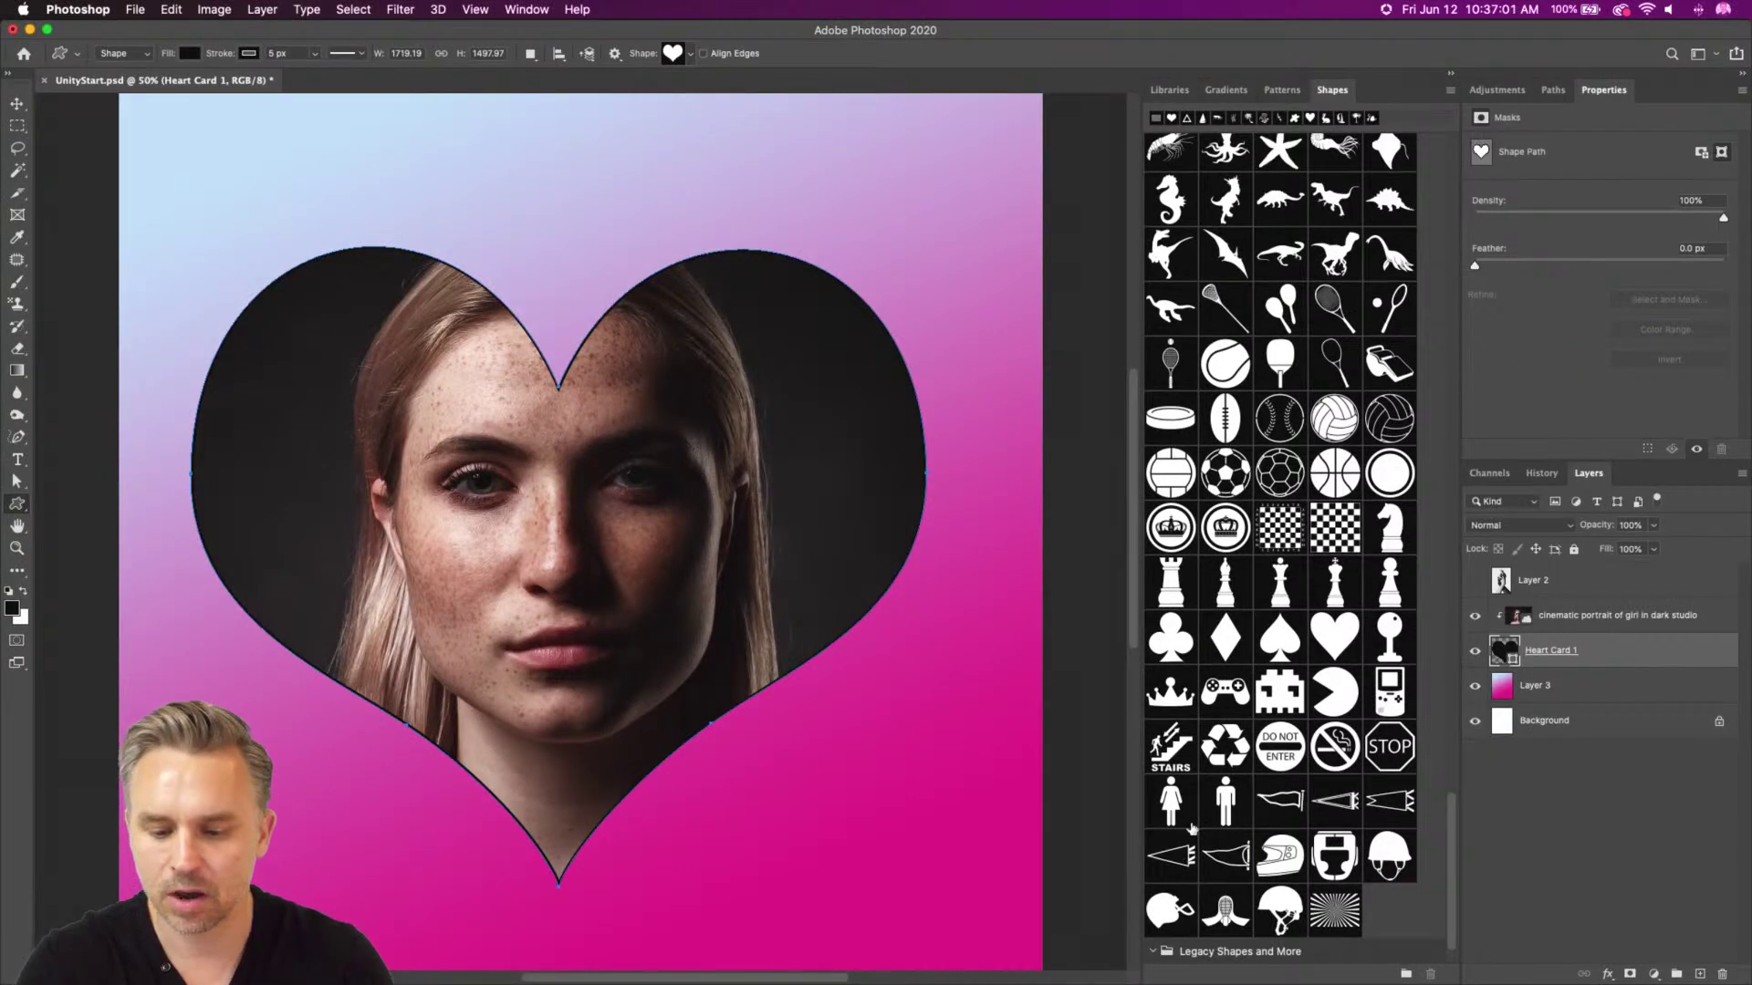
click(1167, 928)
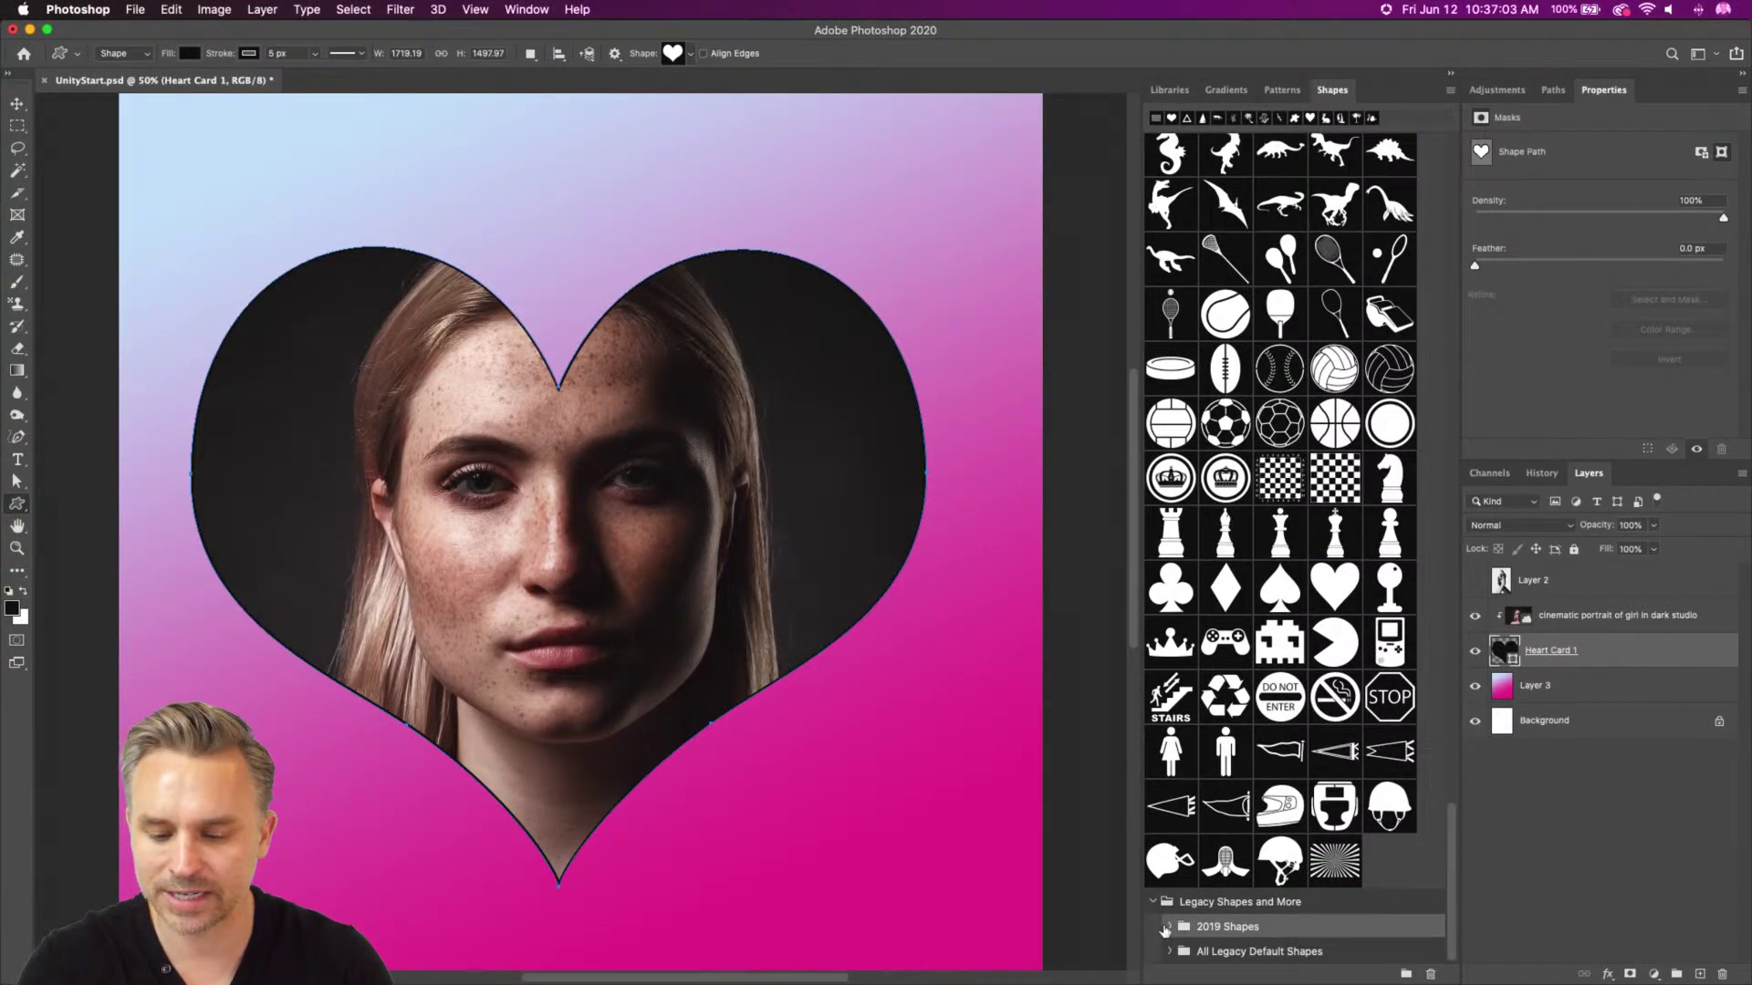
click(1169, 928)
scroll(1171, 930, down, 10)
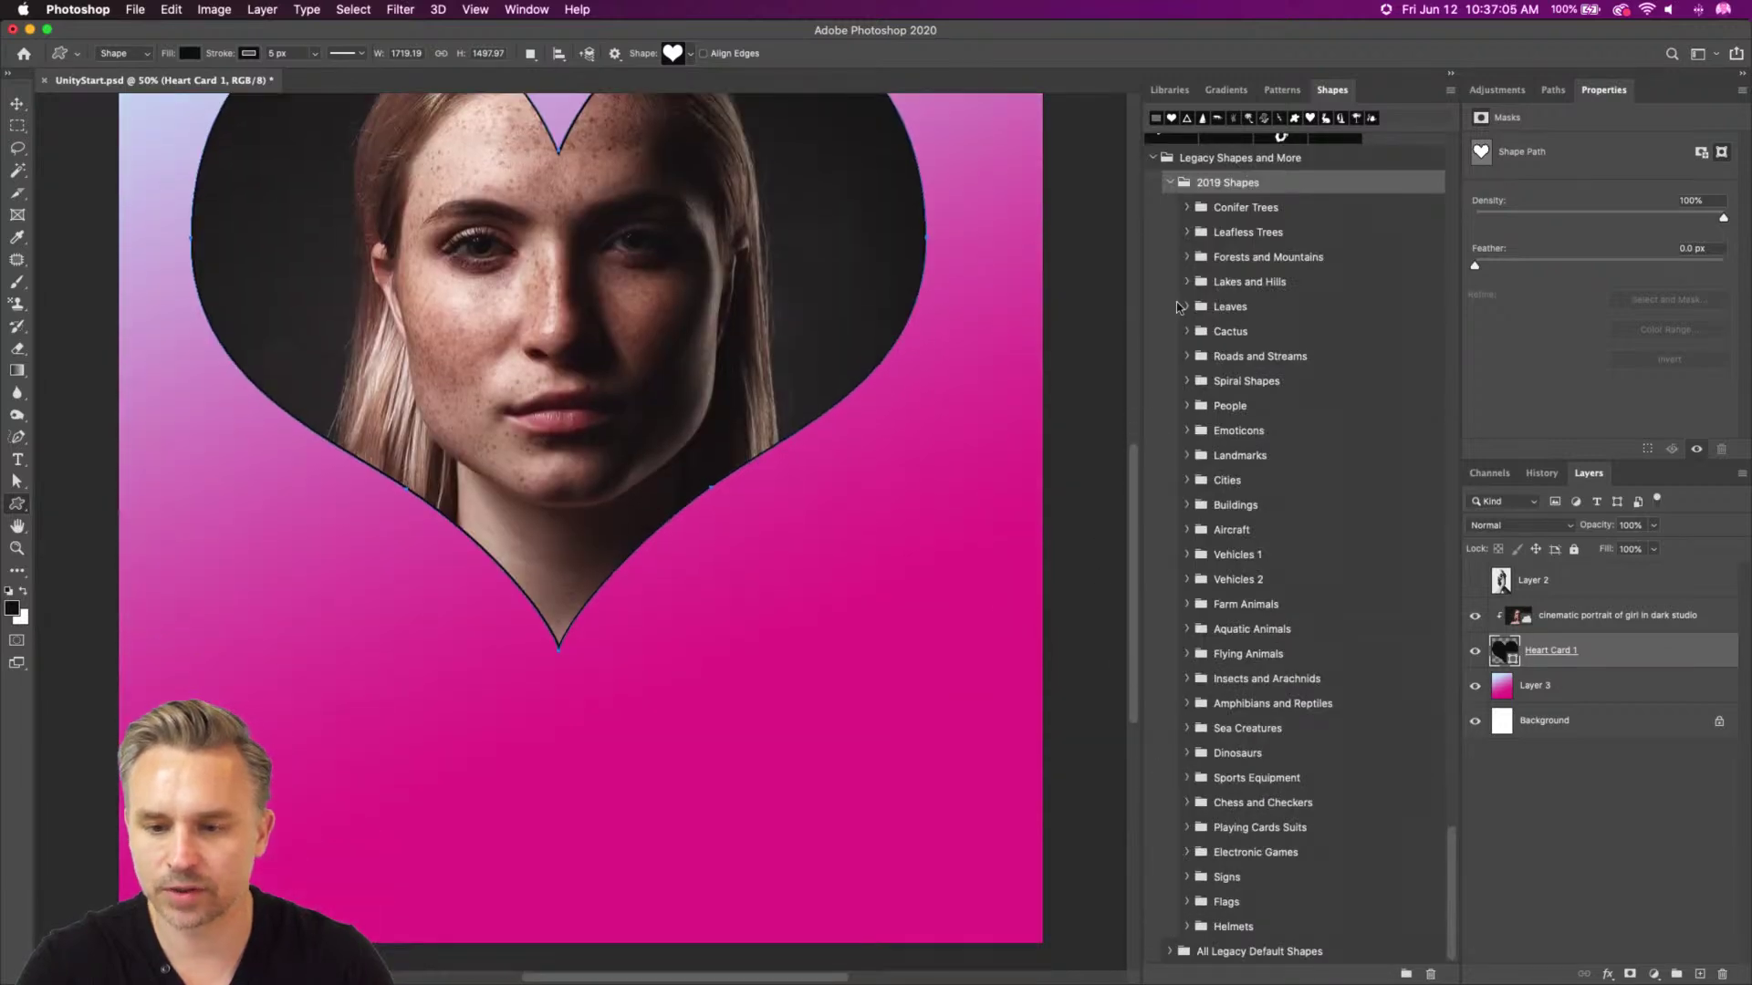
scroll(1313, 307, up, 1)
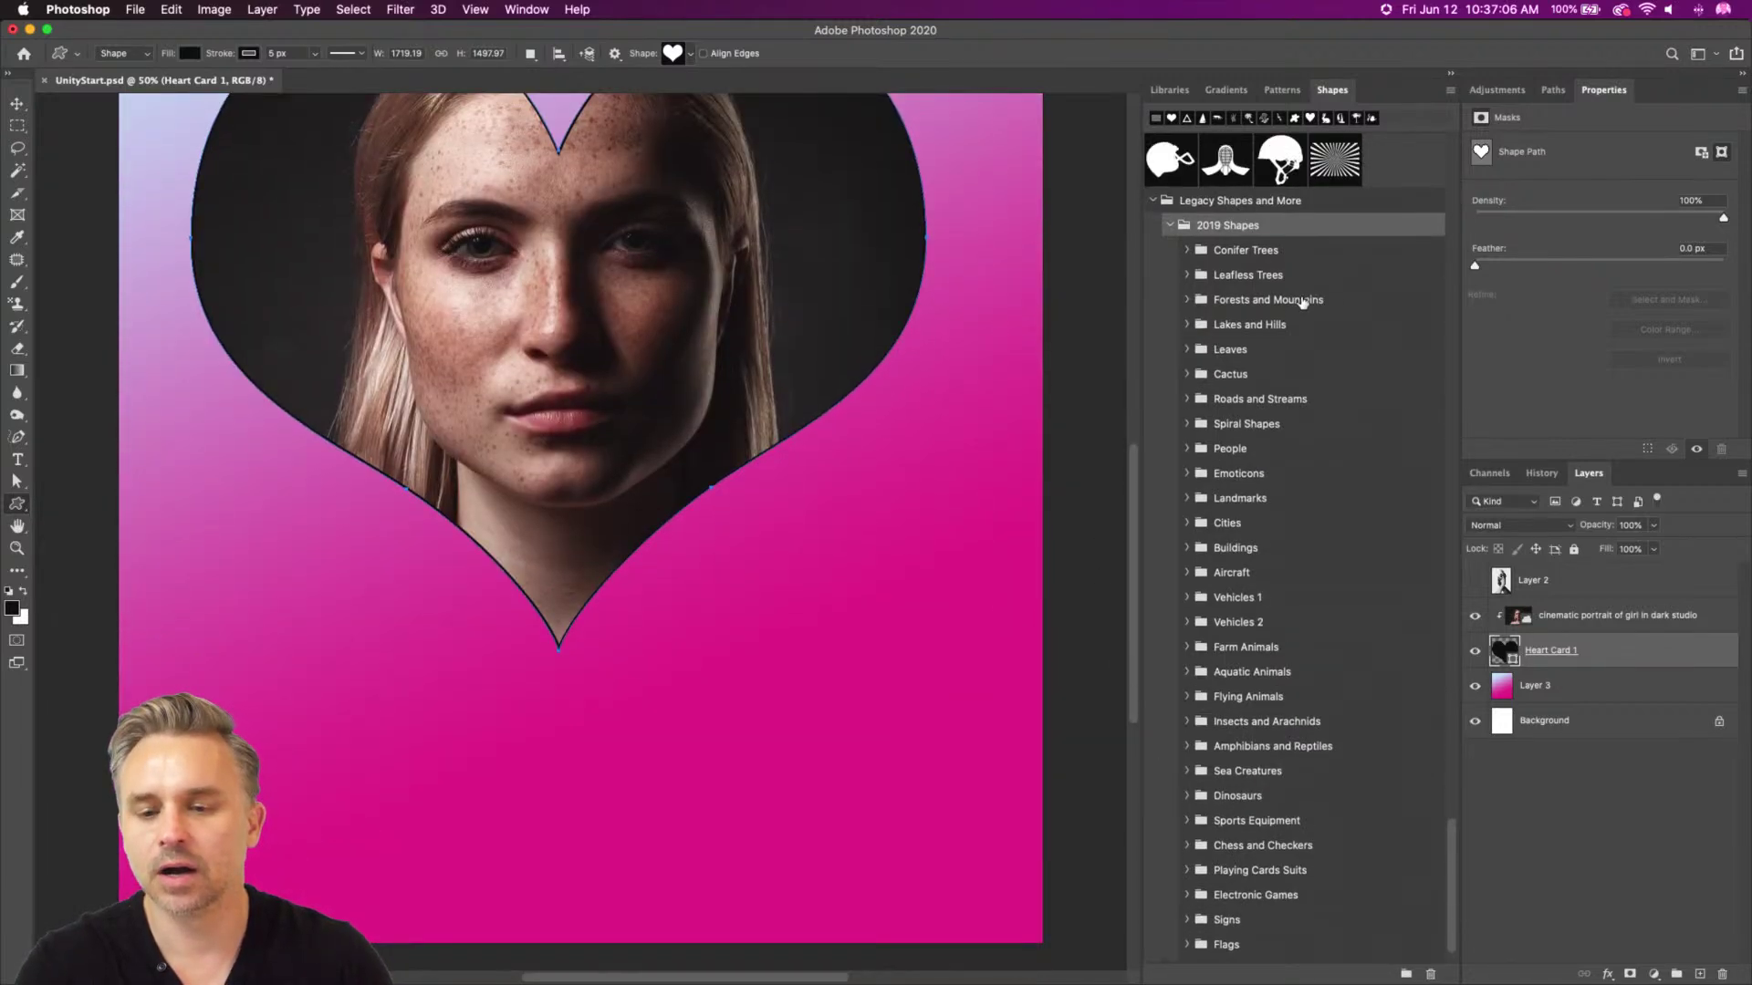
click(1216, 377)
scroll(1342, 387, up, 15)
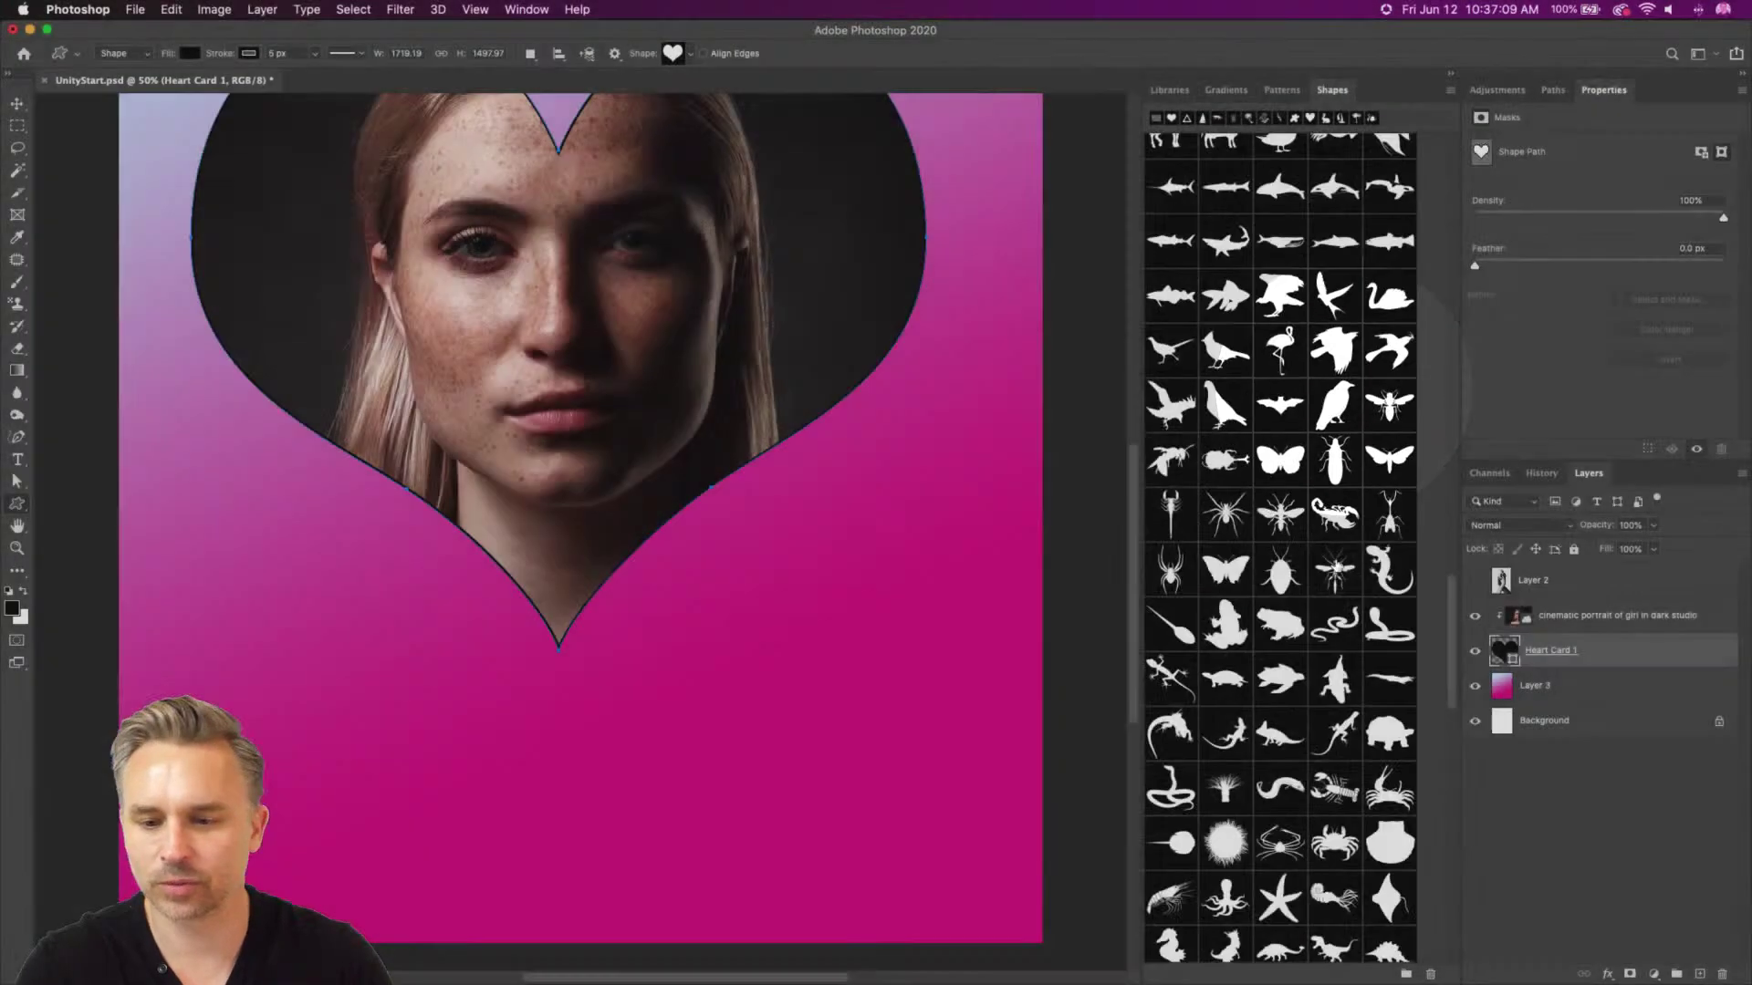
scroll(1334, 590, down, 15)
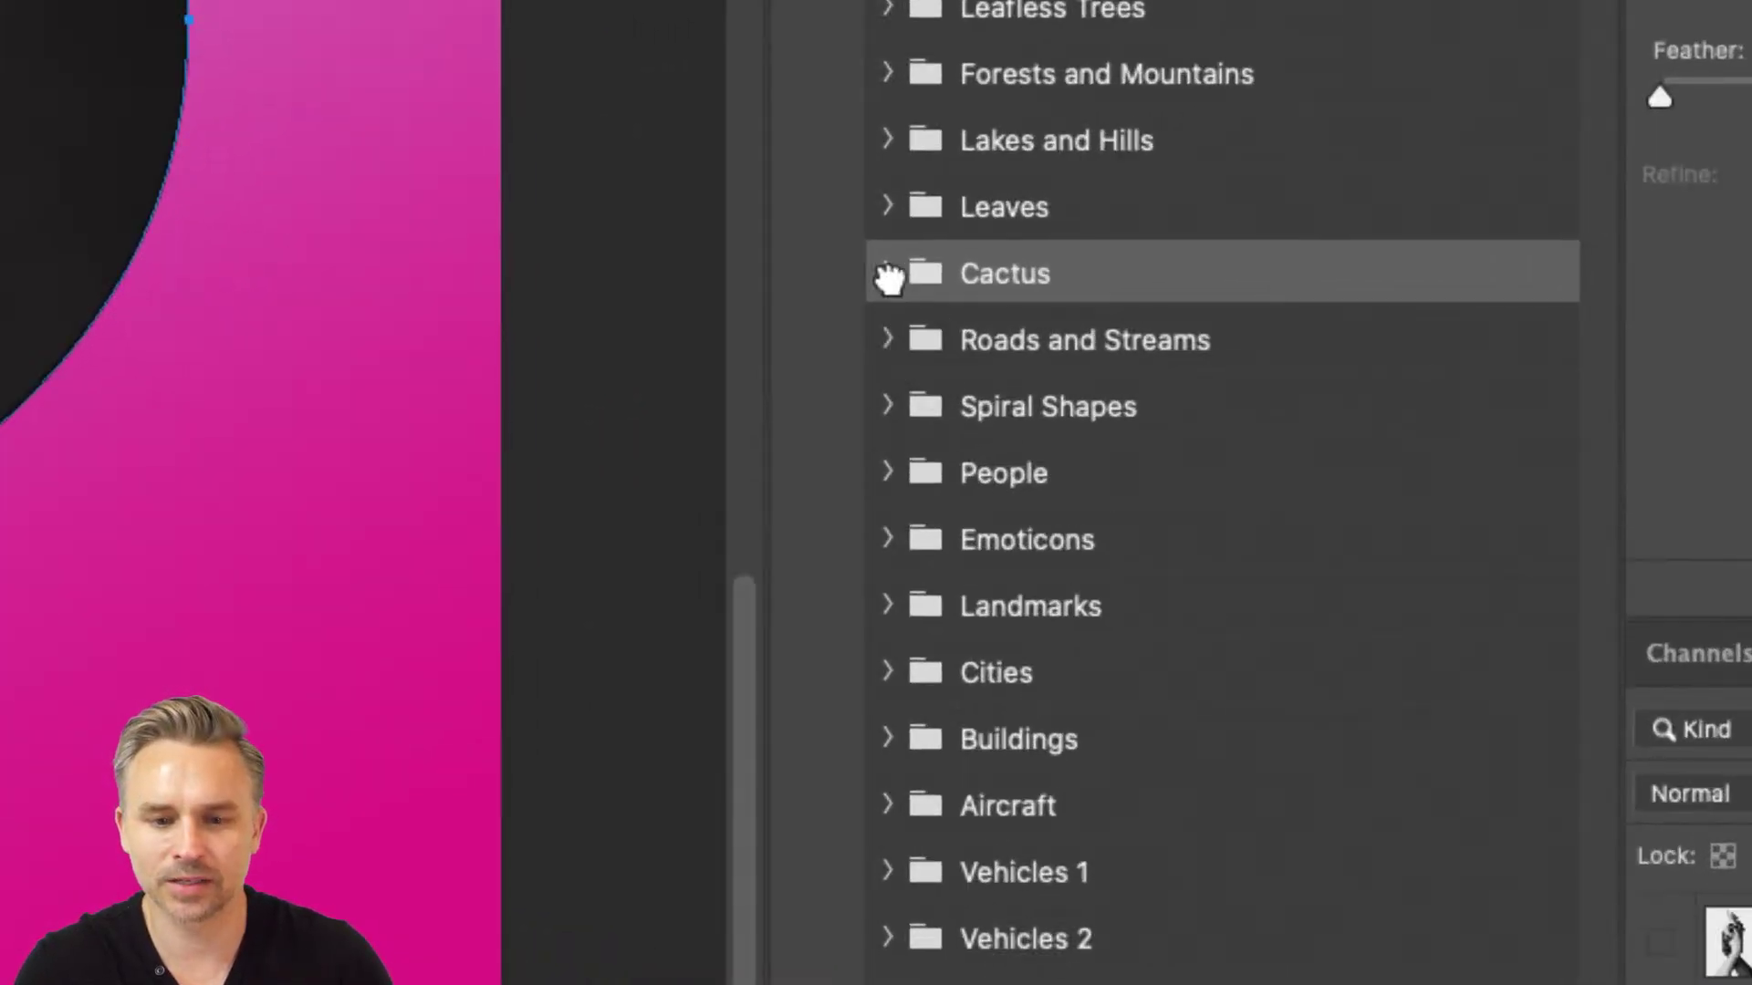
Preview the shapes in the Cactus group and leave the Cactus and Roads and Streams groups collapsed
click(886, 274)
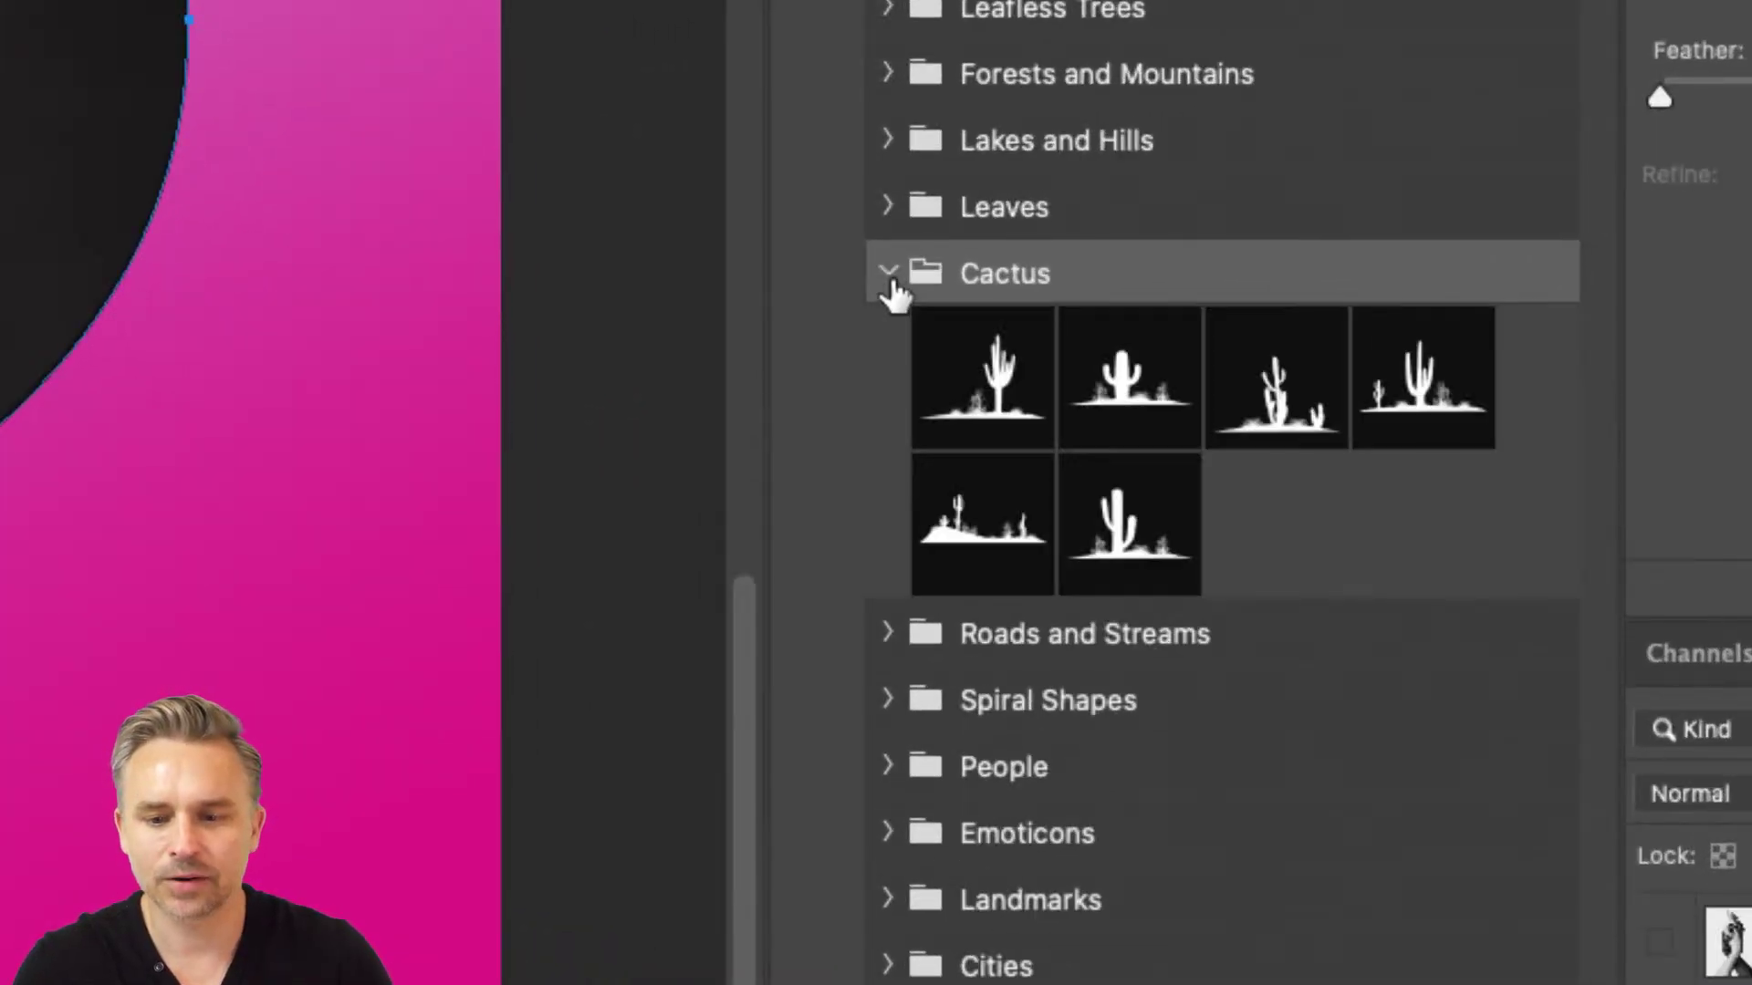
click(886, 274)
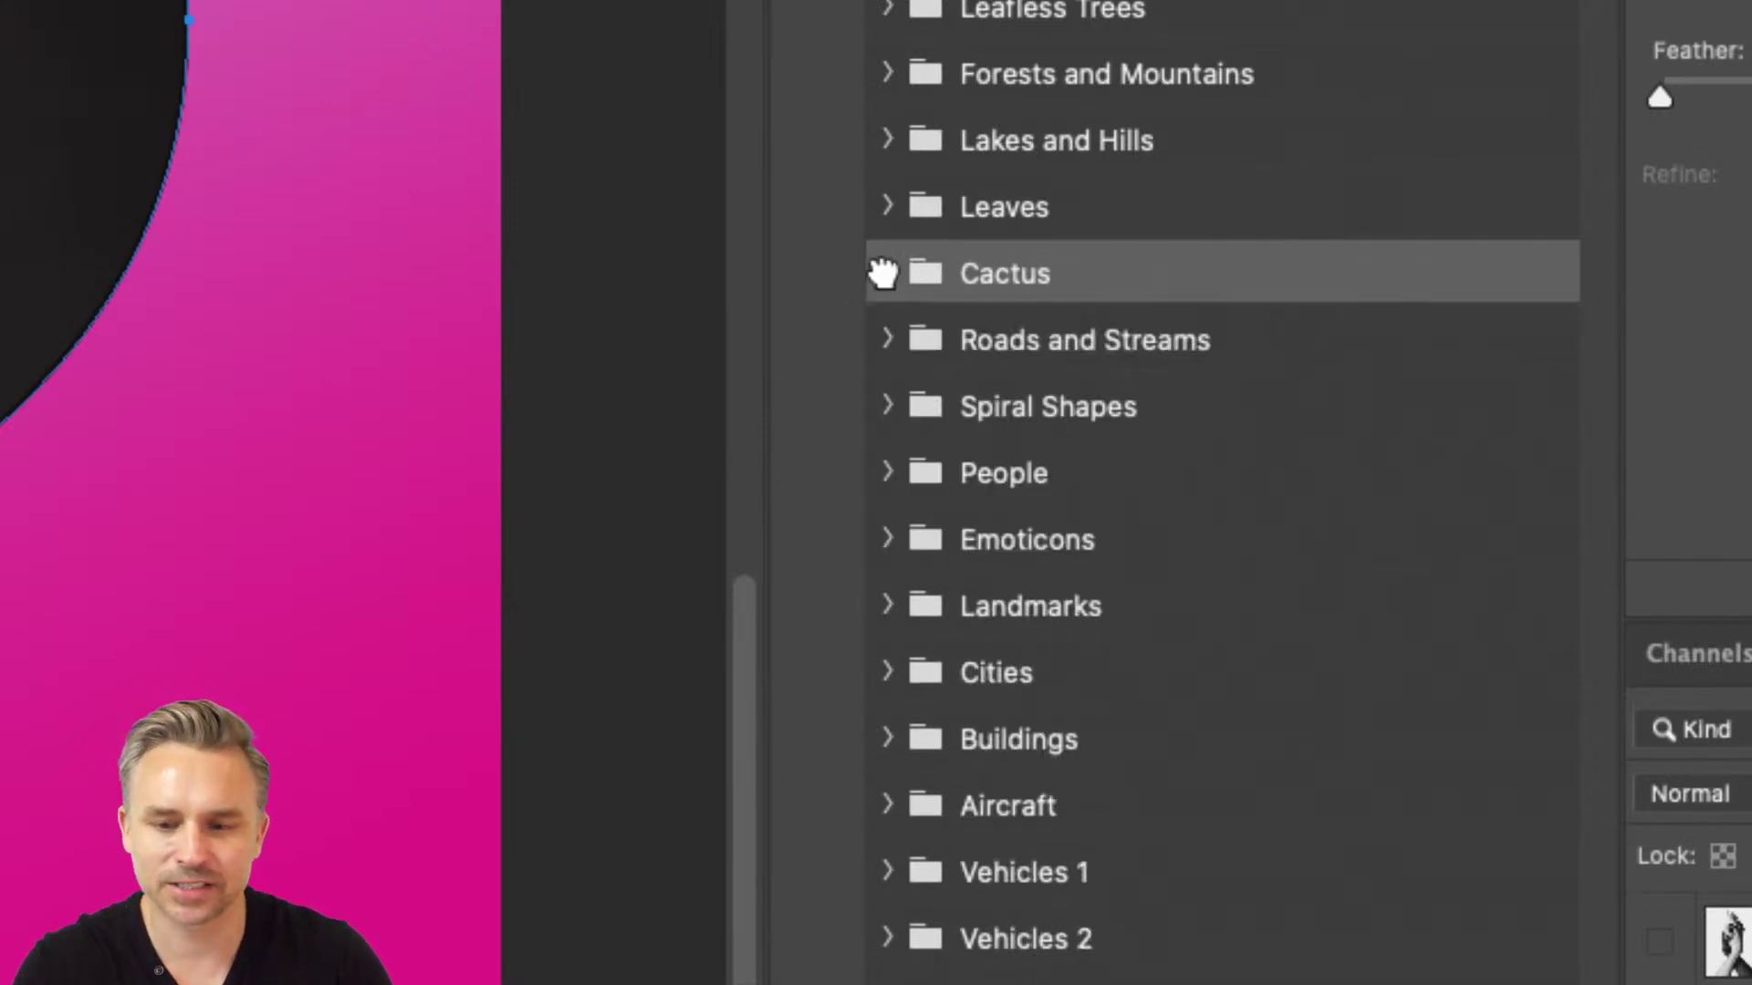
click(885, 341)
click(885, 340)
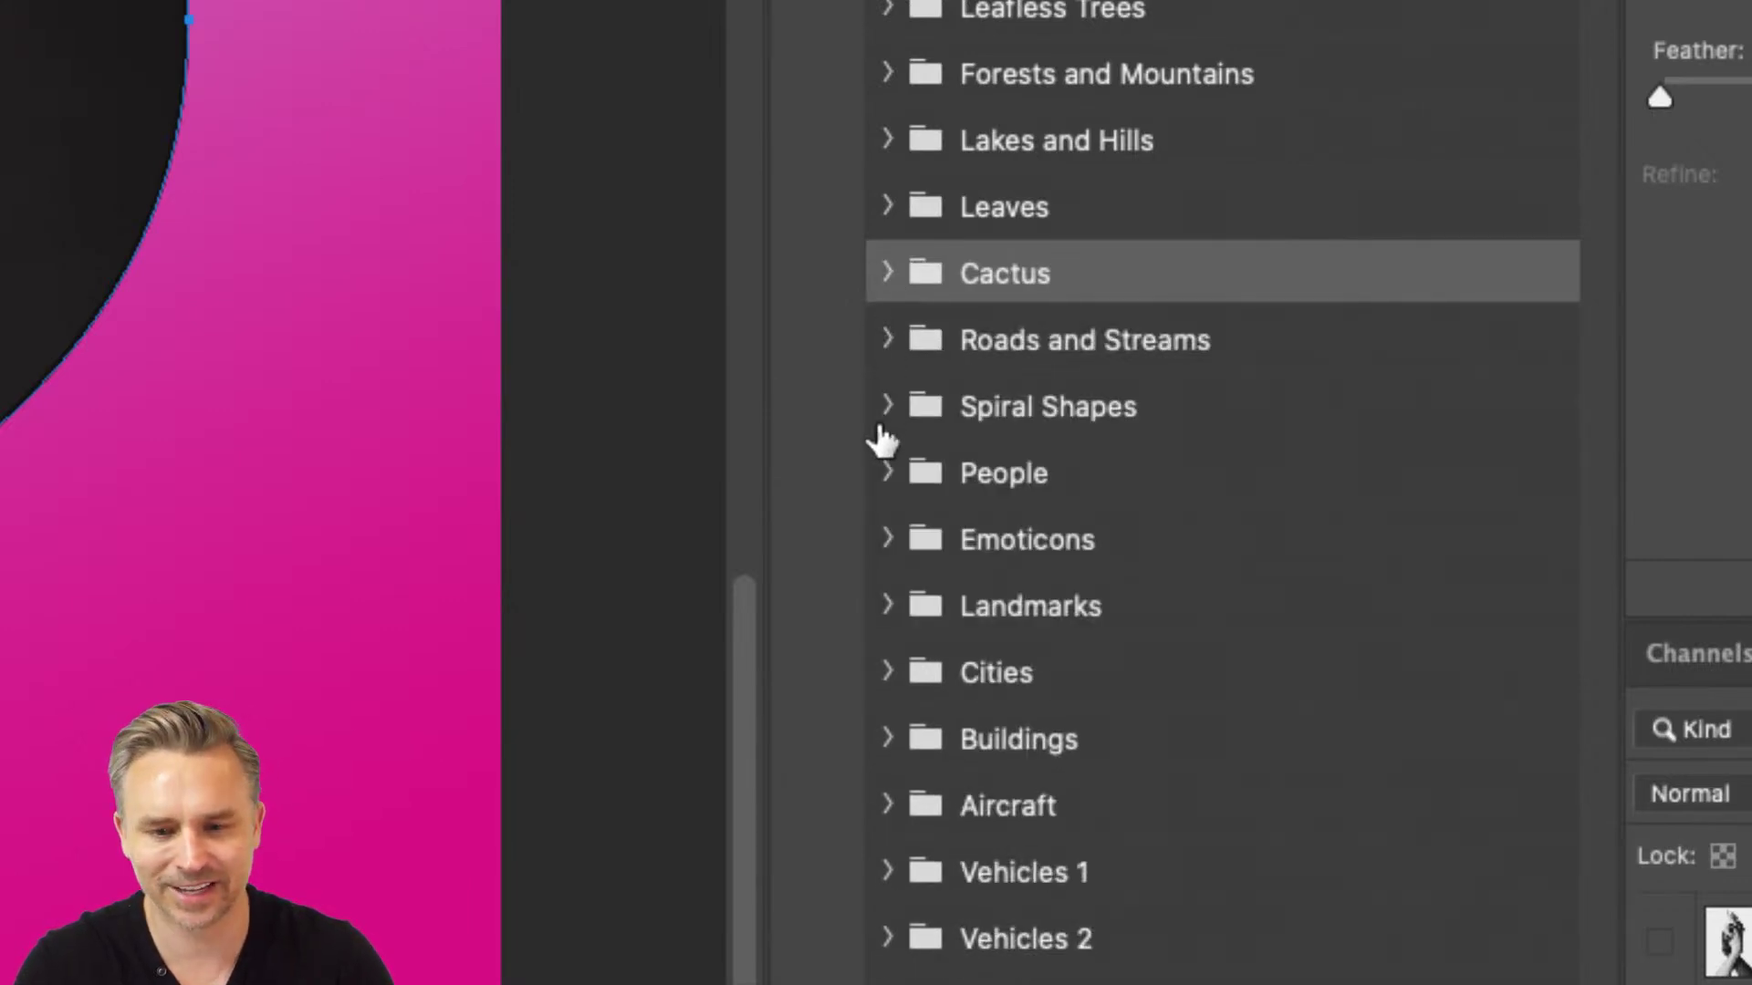
Expand the Spiral Shapes group and place its concentric rings shape behind the heart, centred around the portrait's mouth and chin
click(884, 407)
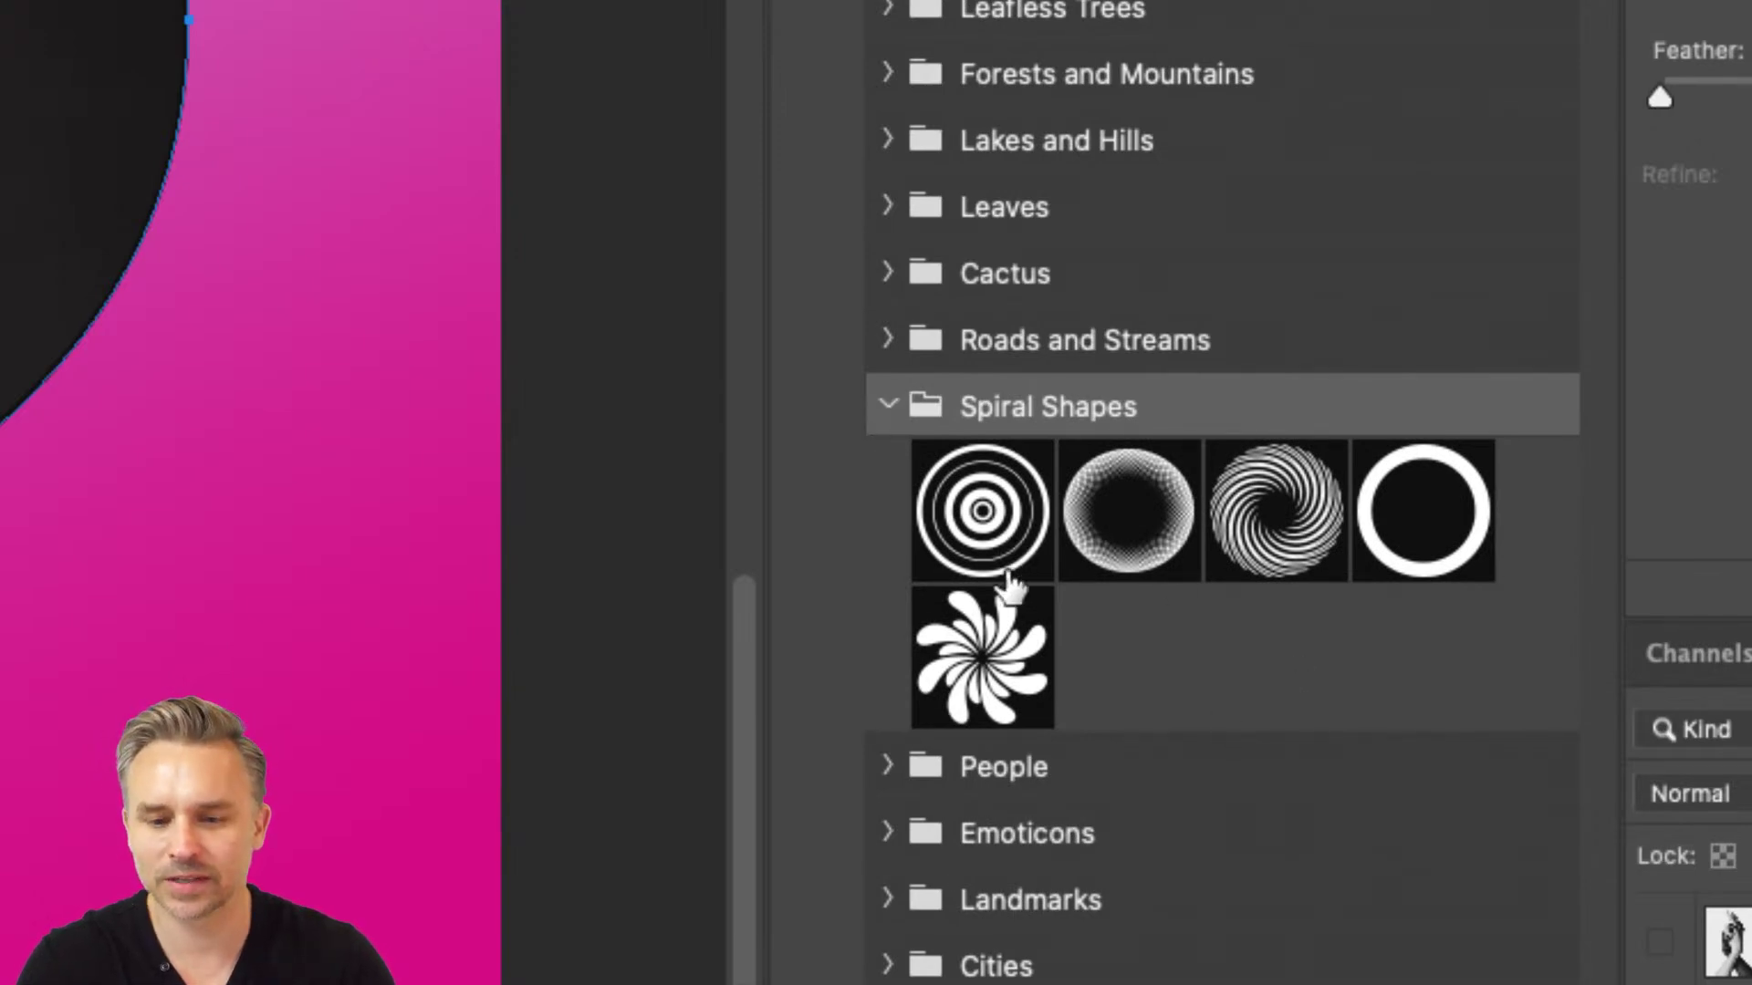
click(986, 536)
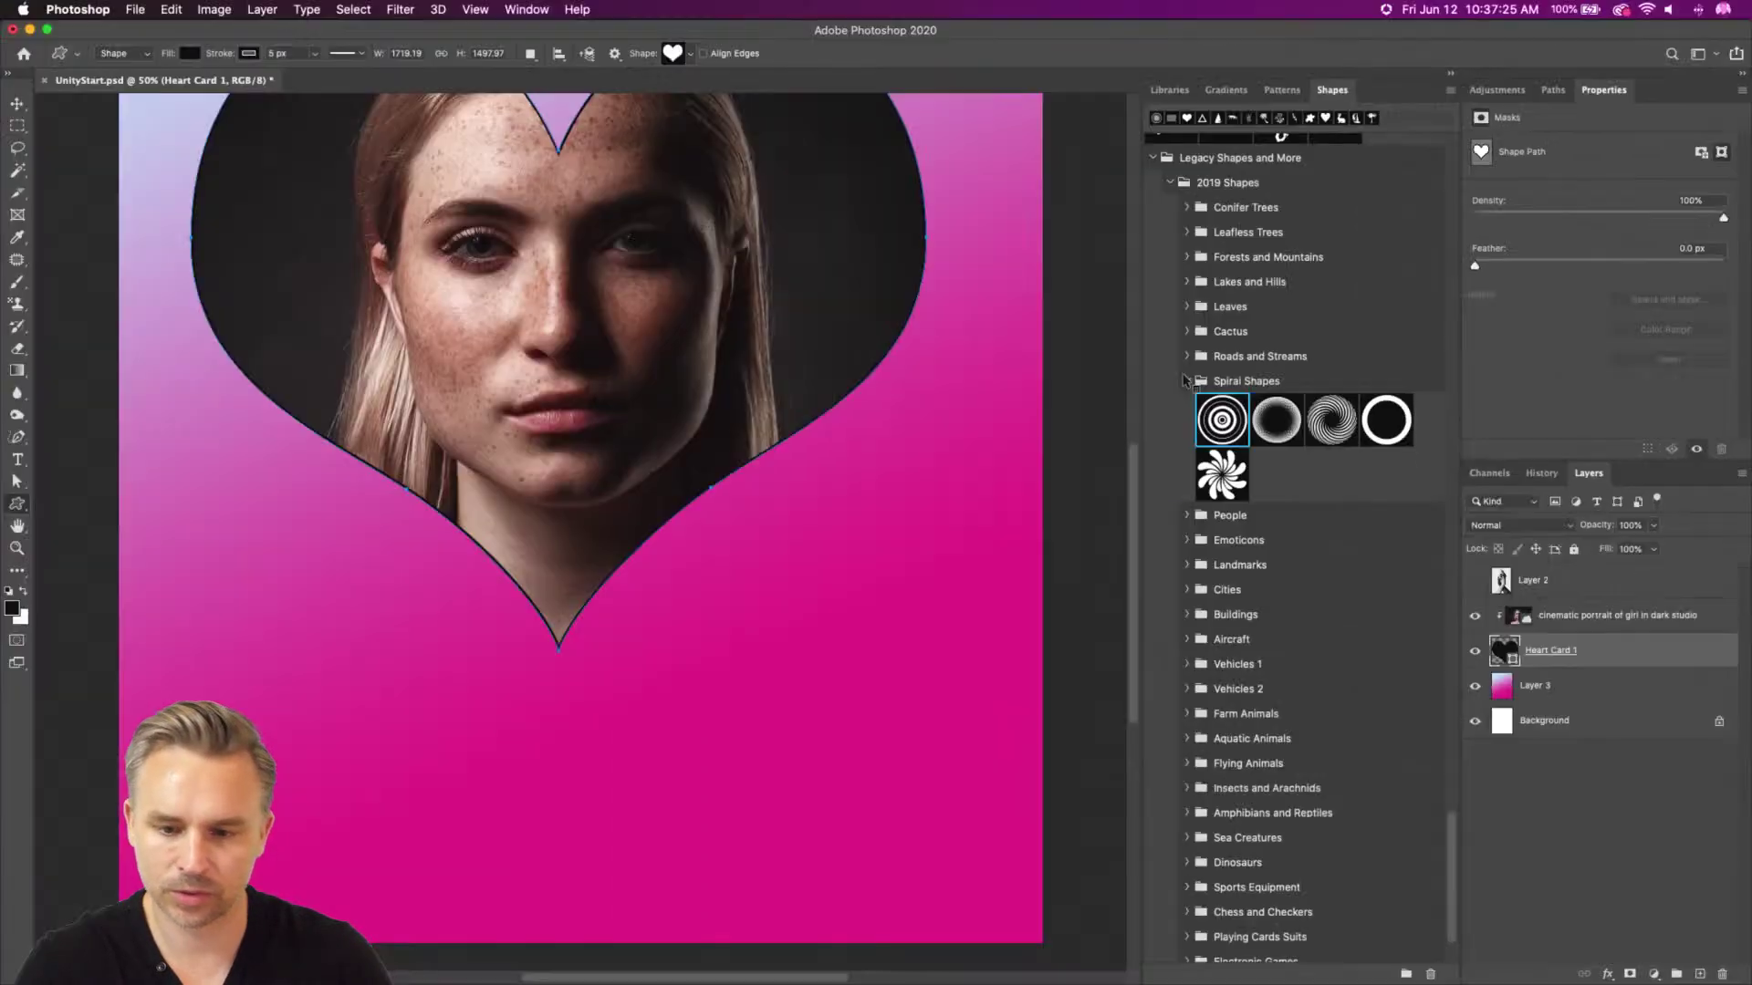
drag(716, 315, 721, 357)
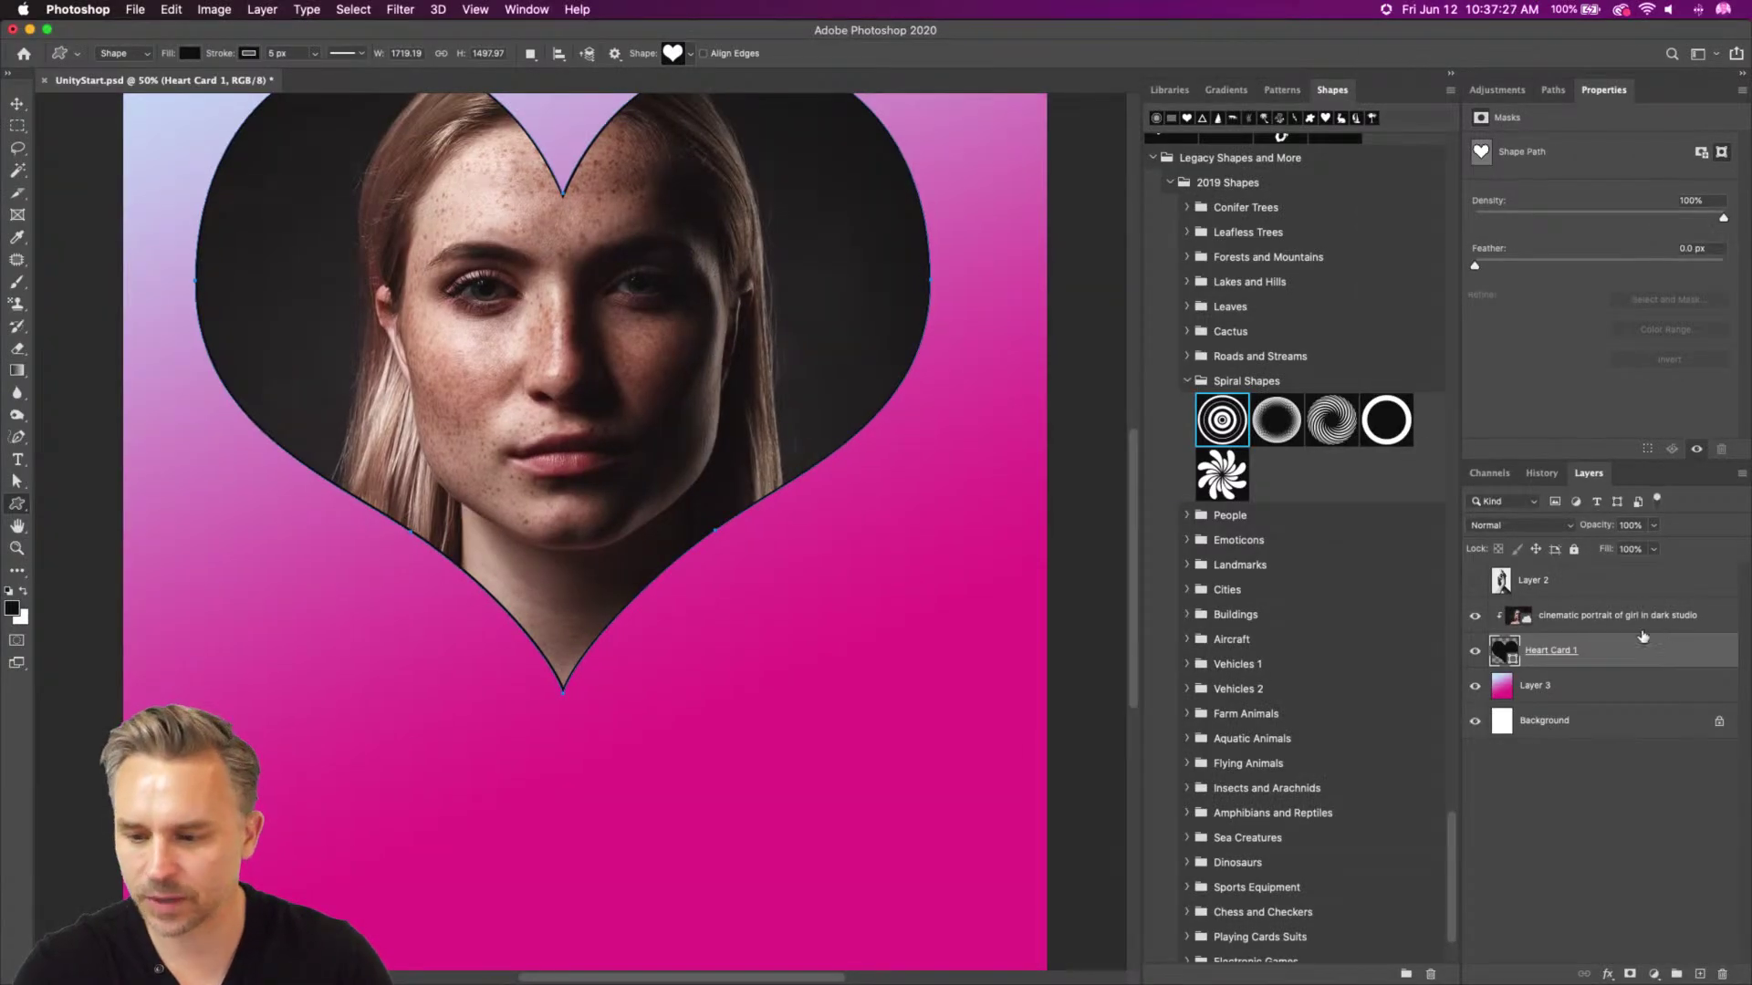
drag(1218, 426, 693, 717)
drag(655, 633, 554, 390)
key(Return)
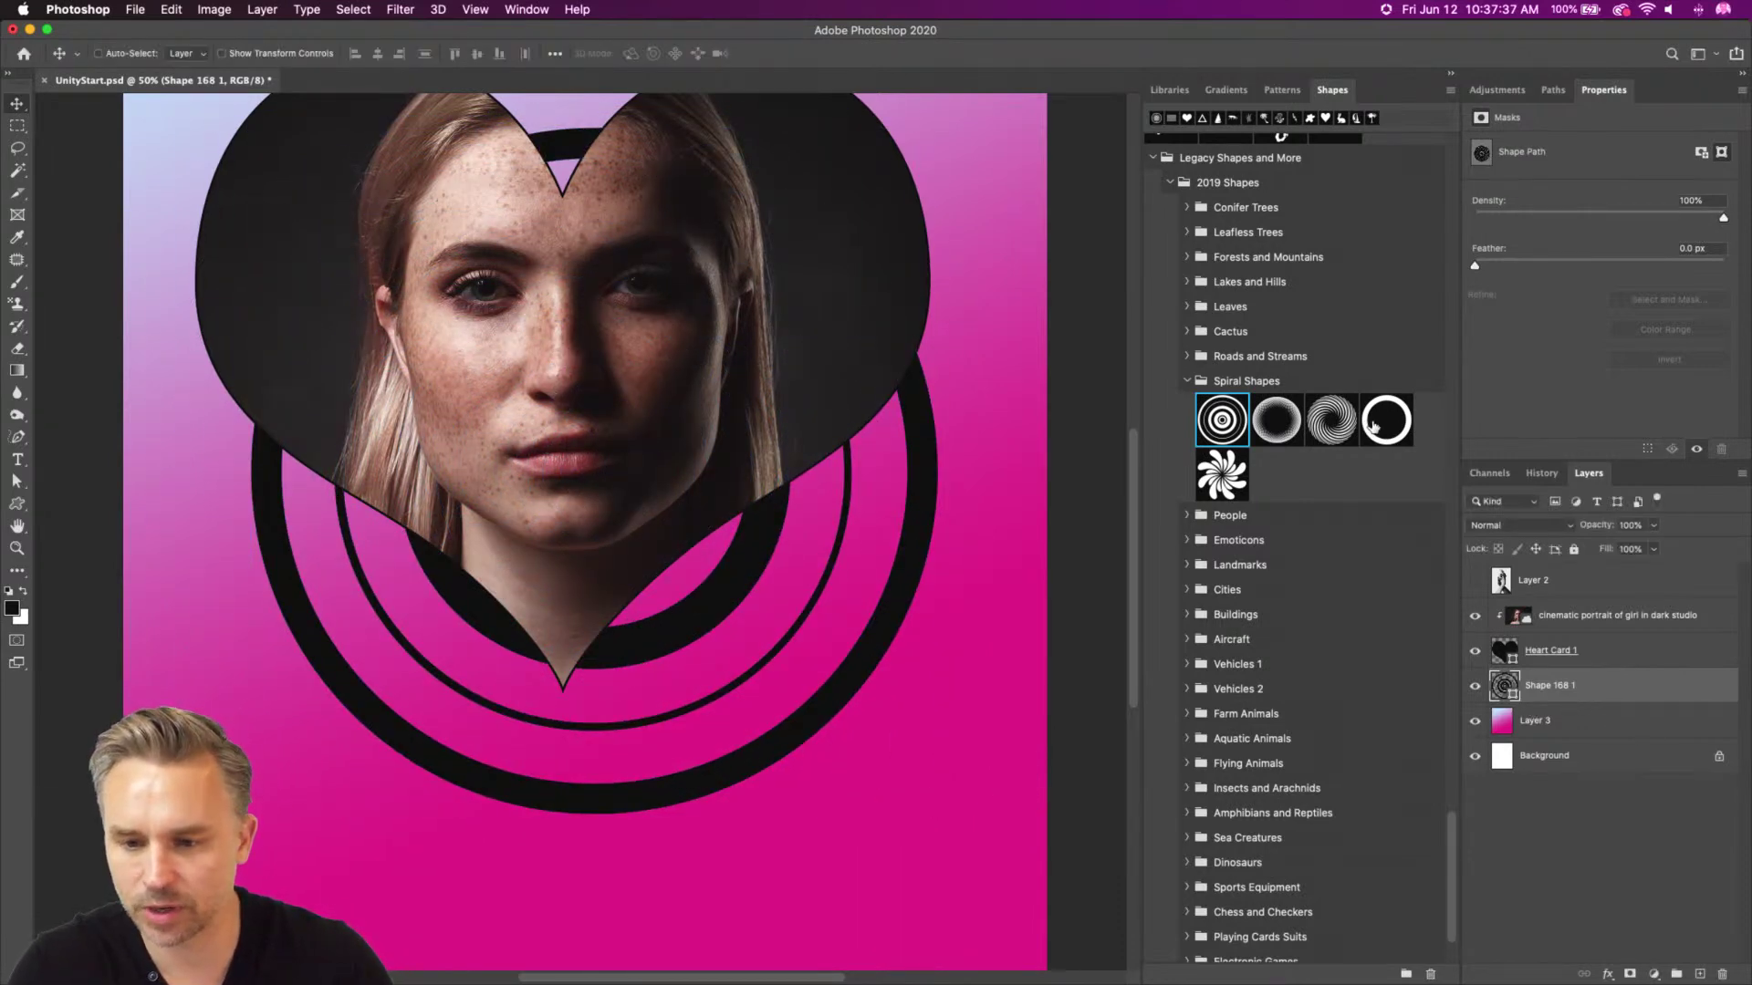
Place the curved-line swirl from Spiral Shapes above the portrait, centred over the concentric rings
drag(1331, 425, 616, 519)
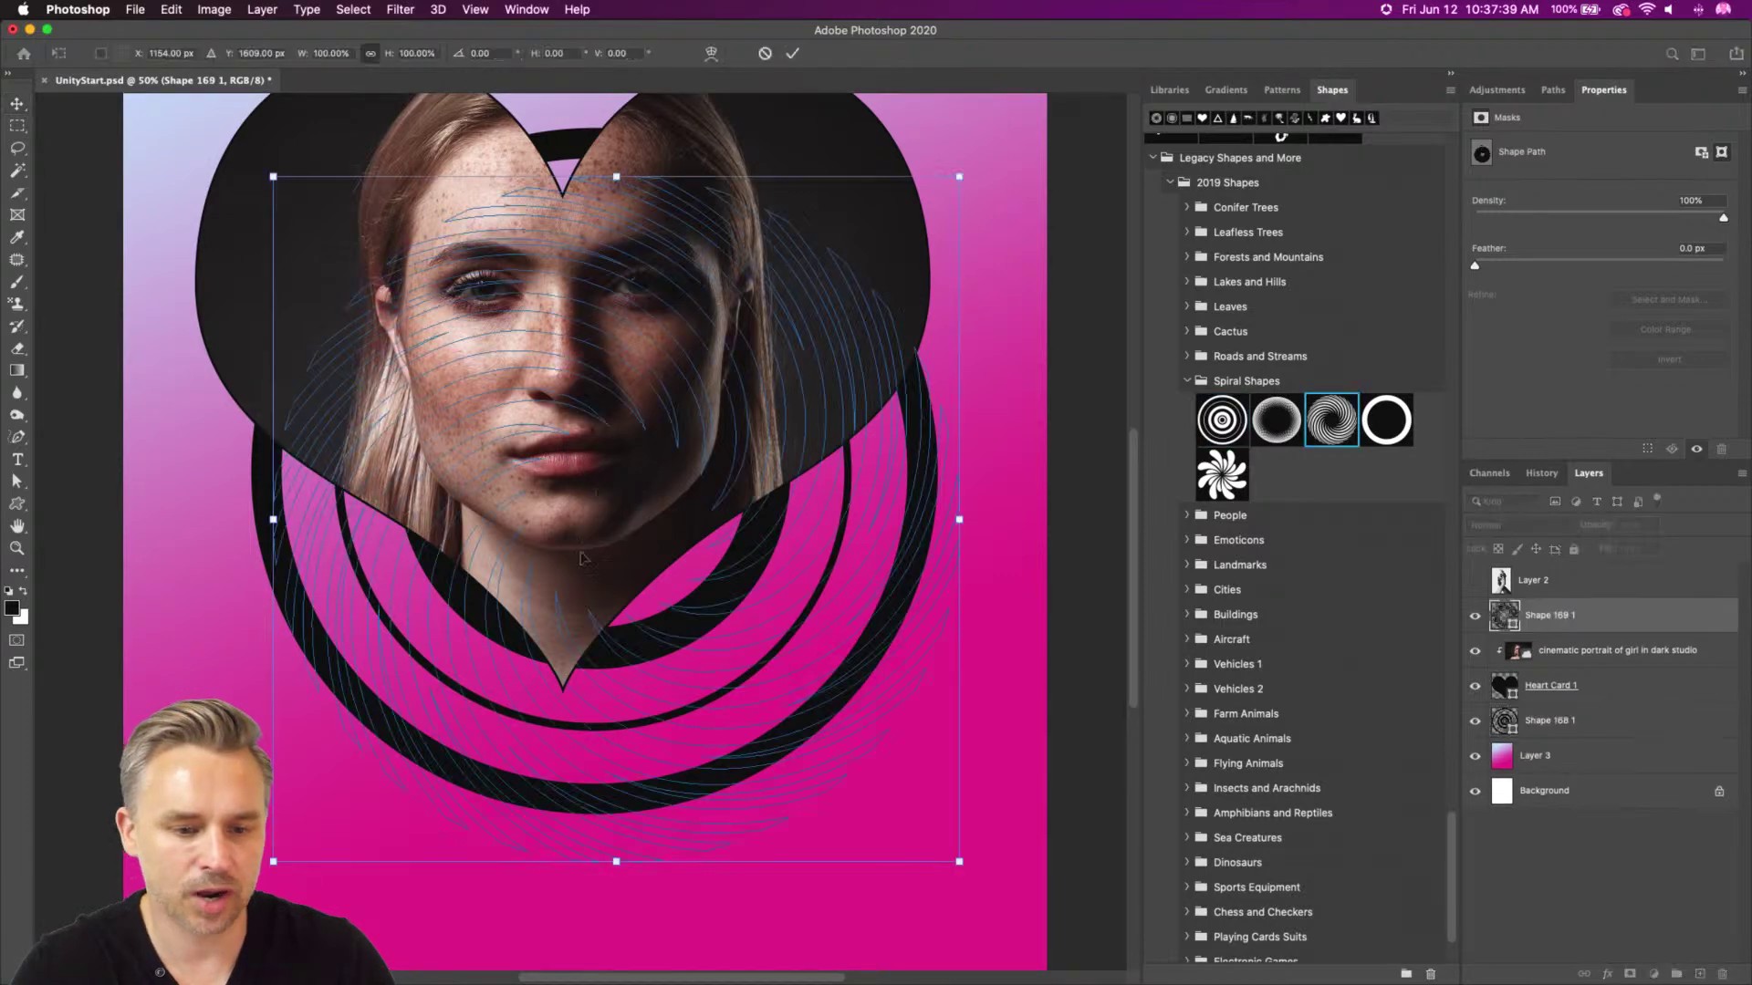
drag(543, 627, 519, 629)
key(Return)
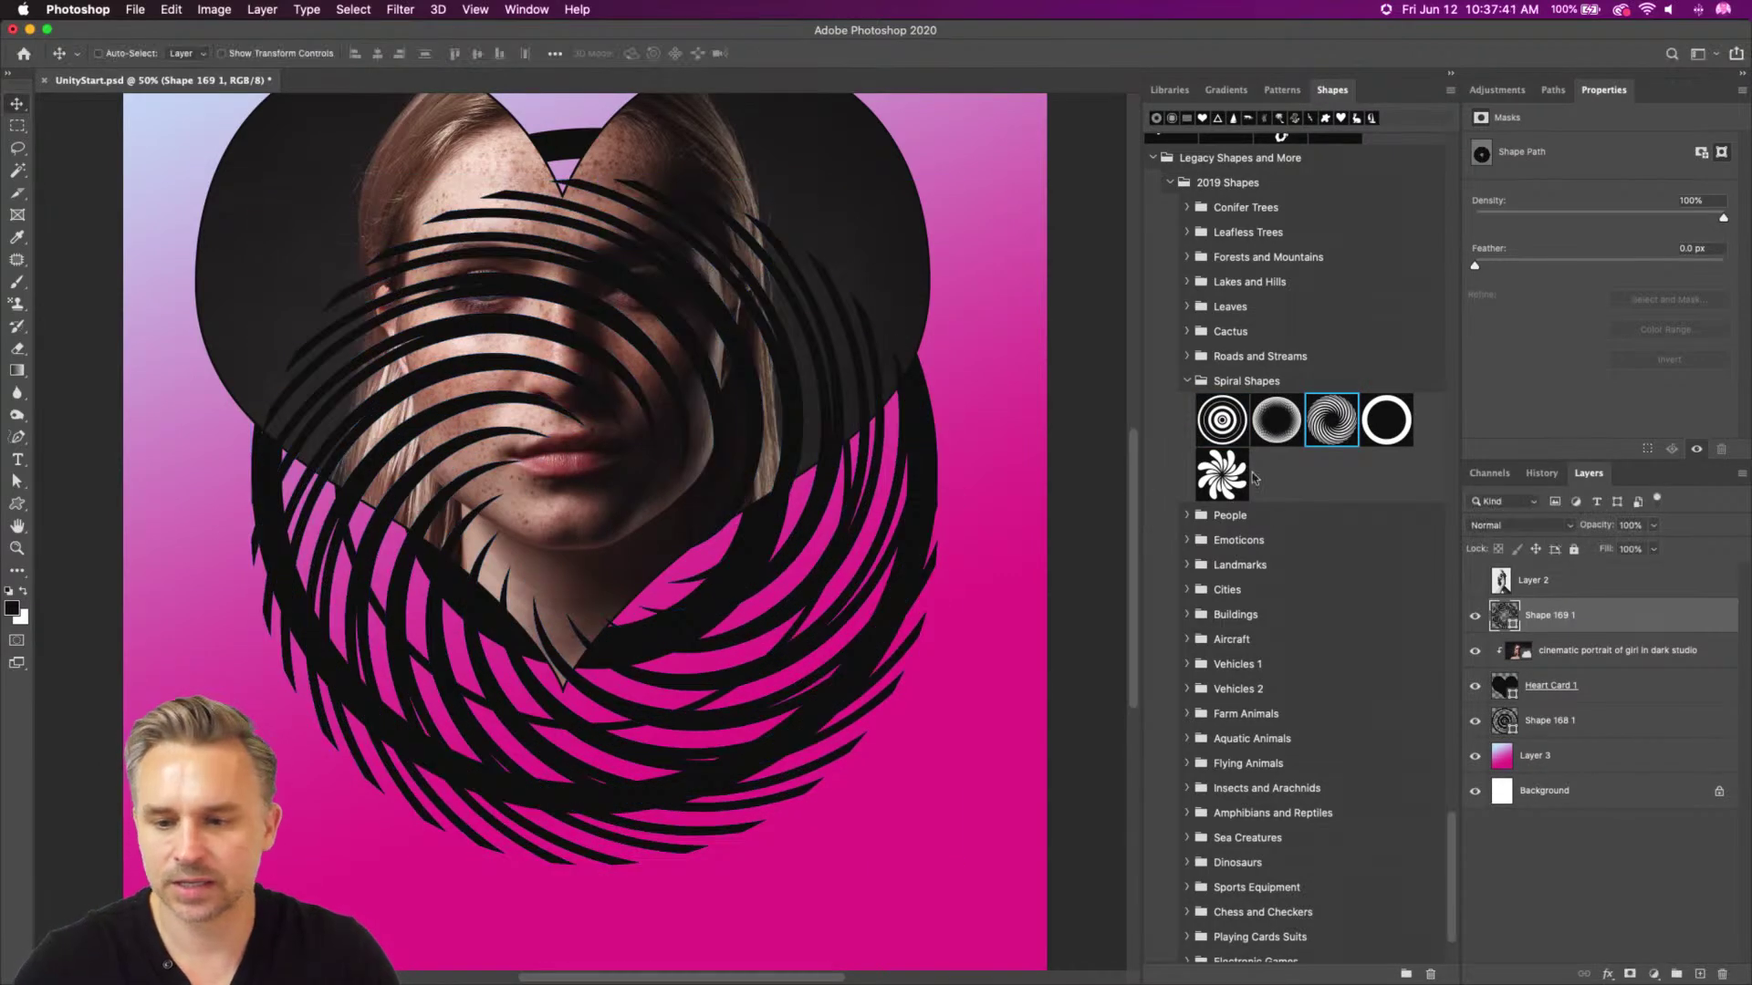
Add the thick plain ring from Spiral Shapes between the swirl and the portrait, and select the swirl's layer
drag(1381, 418, 518, 515)
key(Return)
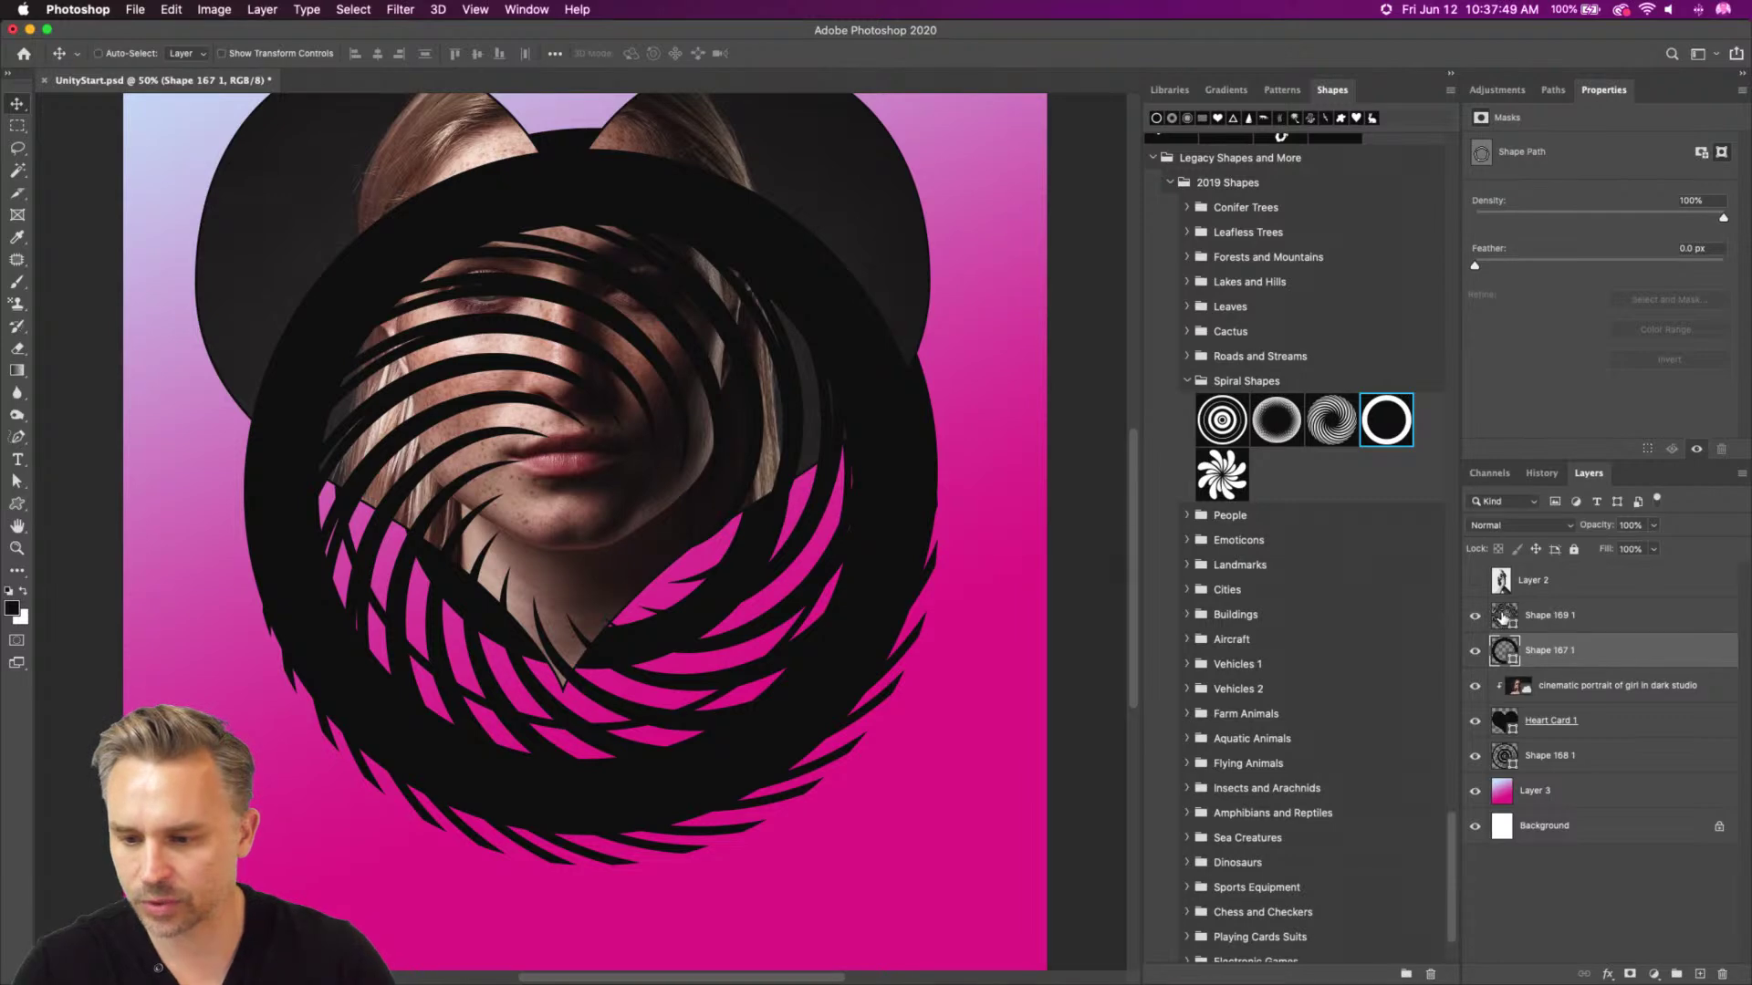
click(1548, 622)
Collapse the Spiral Shapes group, preview the People shapes, and collapse the whole Legacy Shapes and More set
click(1187, 382)
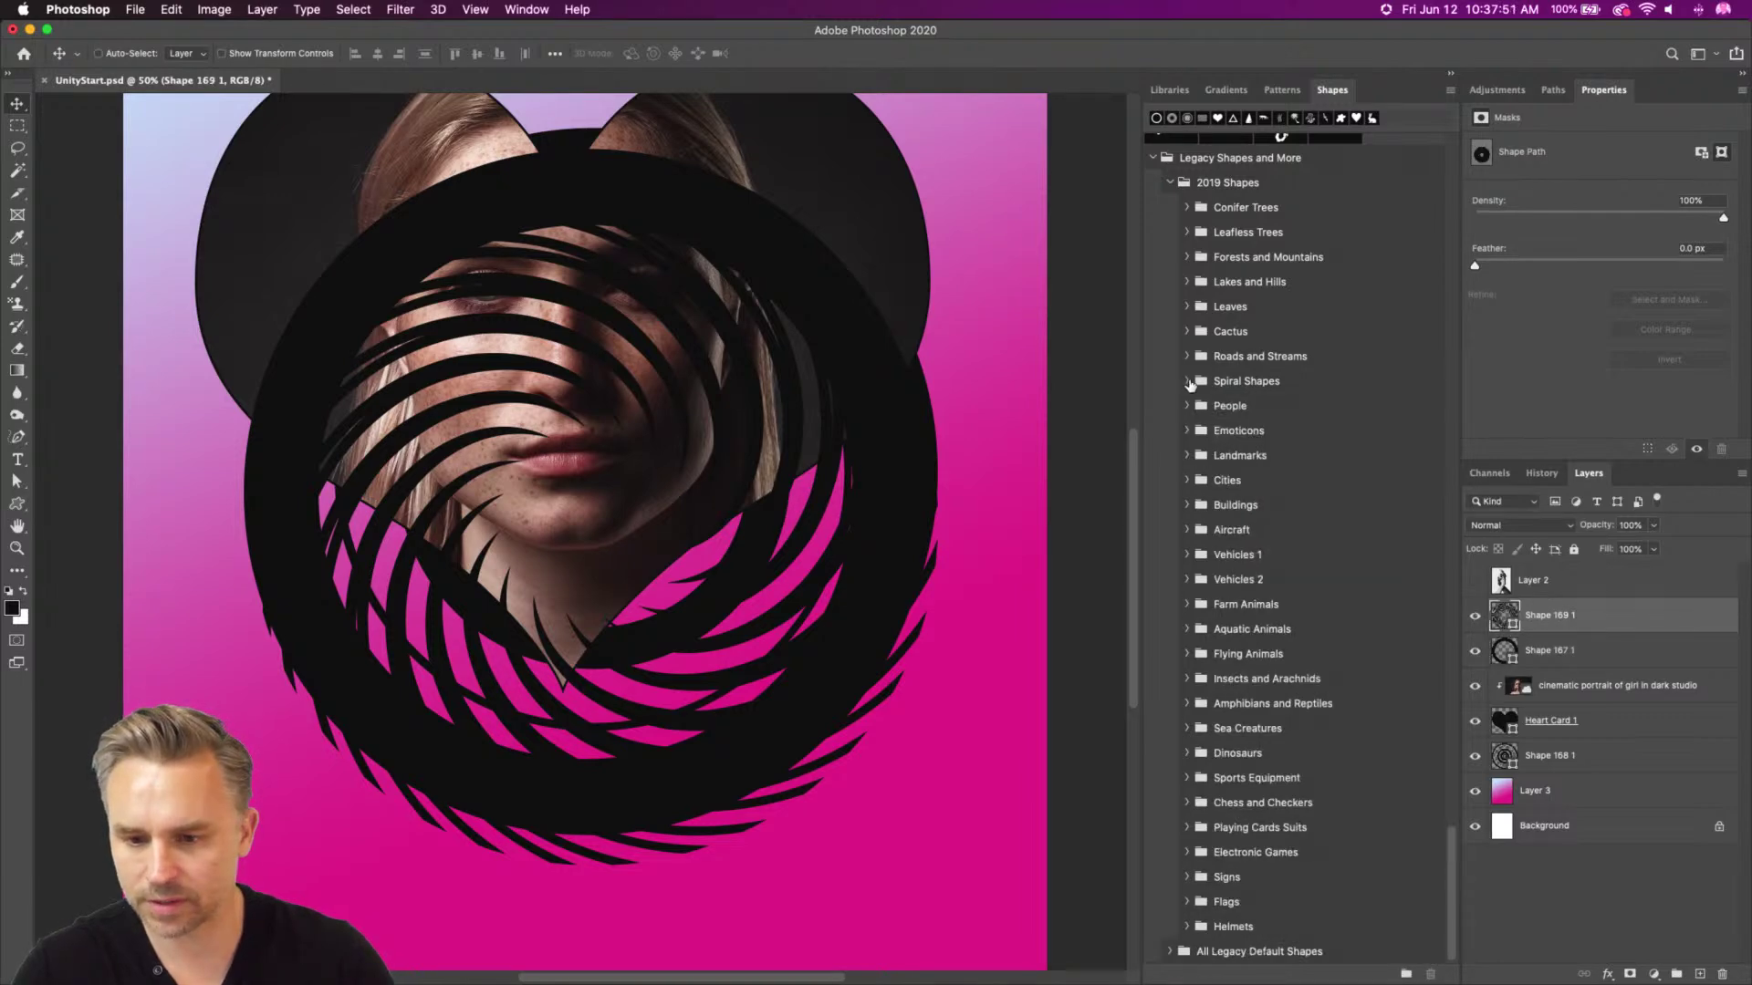
click(1188, 407)
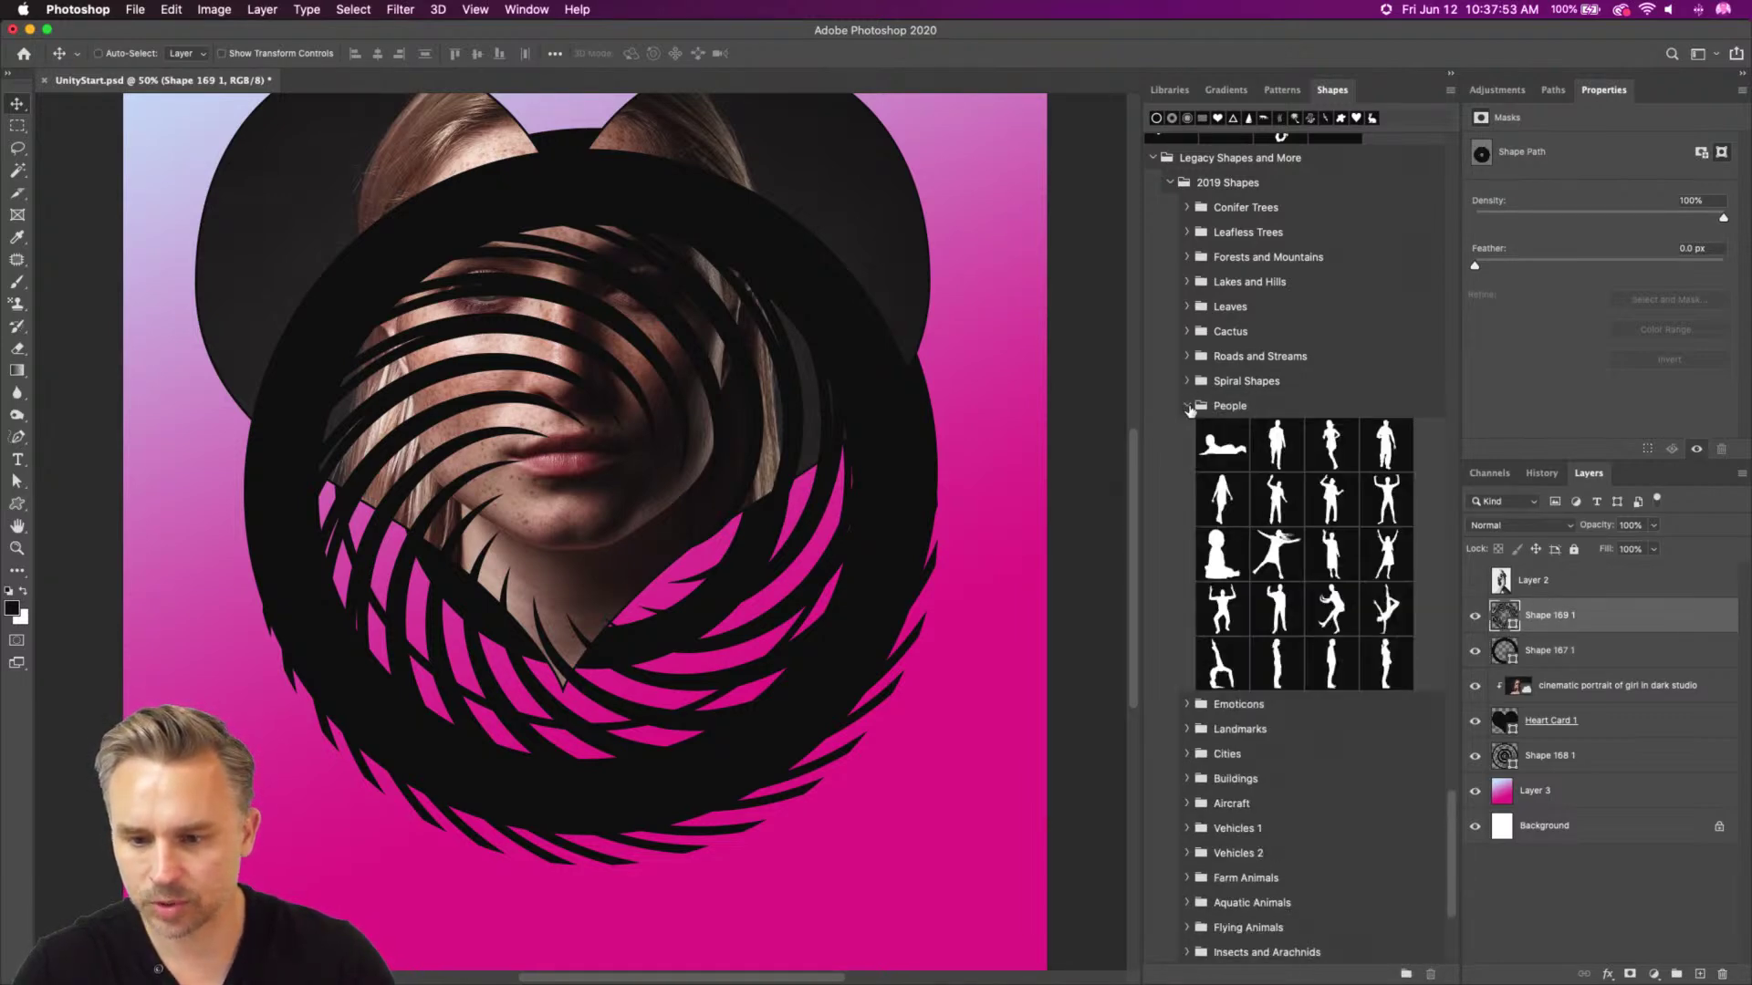
click(1188, 407)
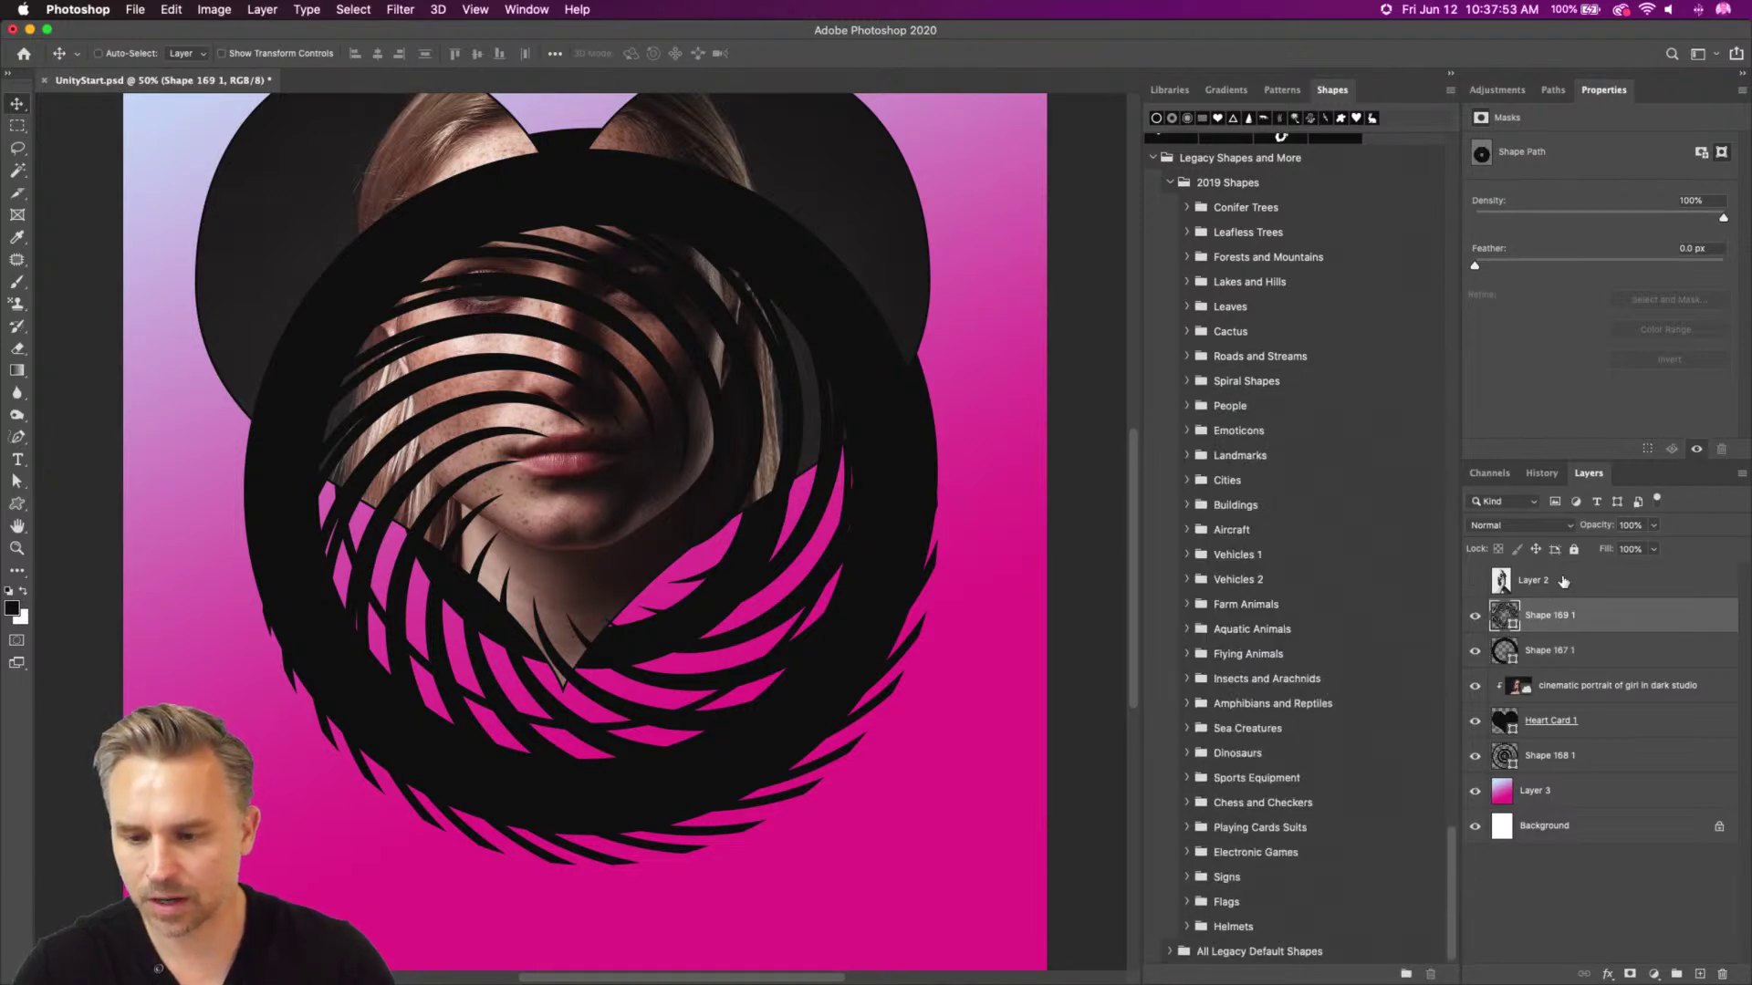
click(1190, 159)
click(1154, 159)
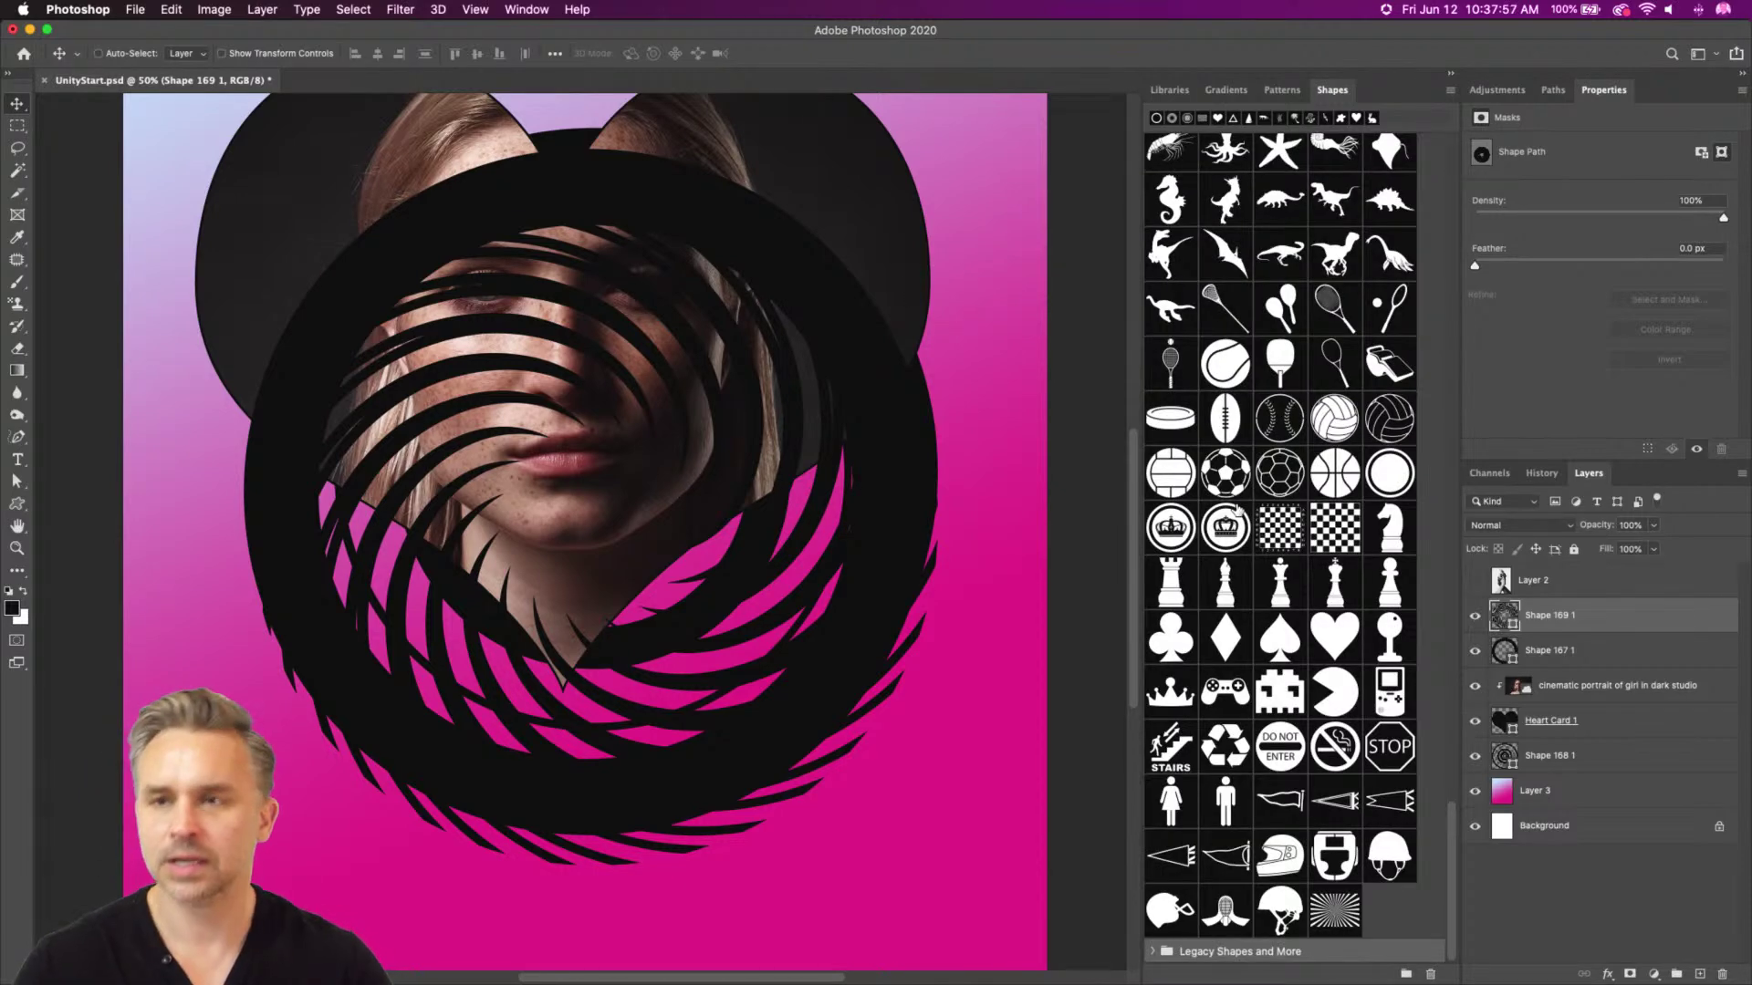
Clip the portrait layer to the swirl shape with the other shape layers hidden, and shift the portrait slightly downward
drag(1573, 684, 1564, 631)
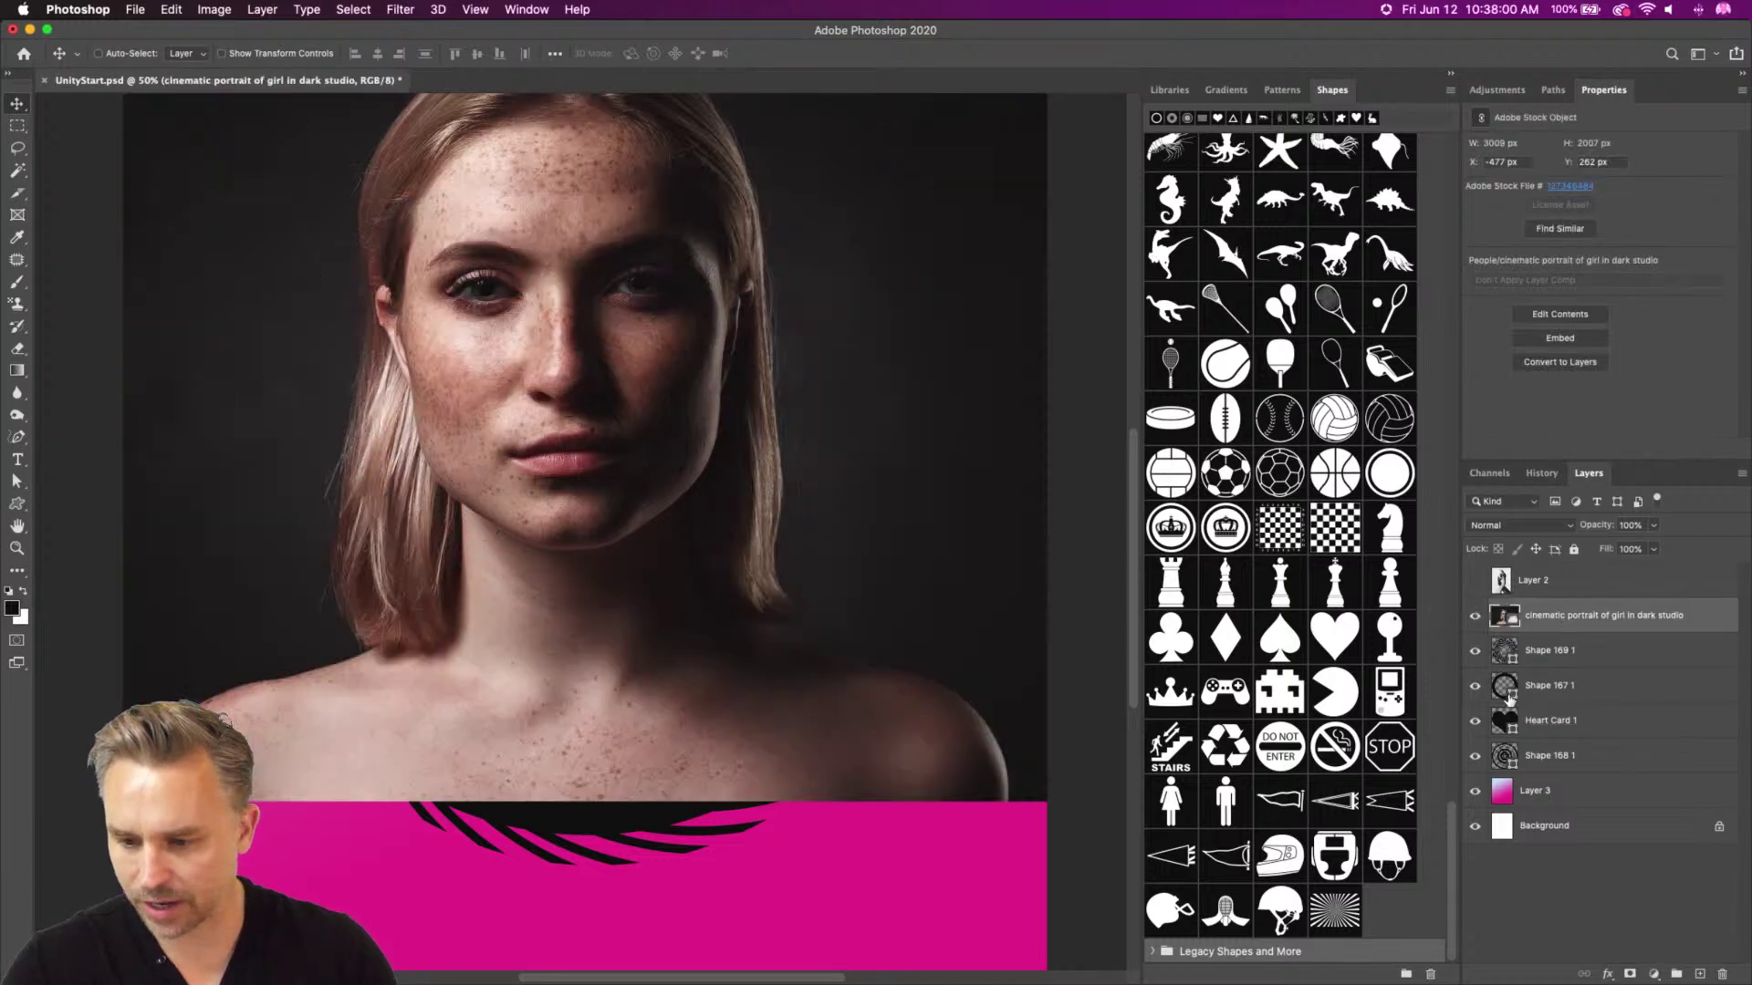
alt+click(1558, 634)
drag(1475, 687, 1476, 765)
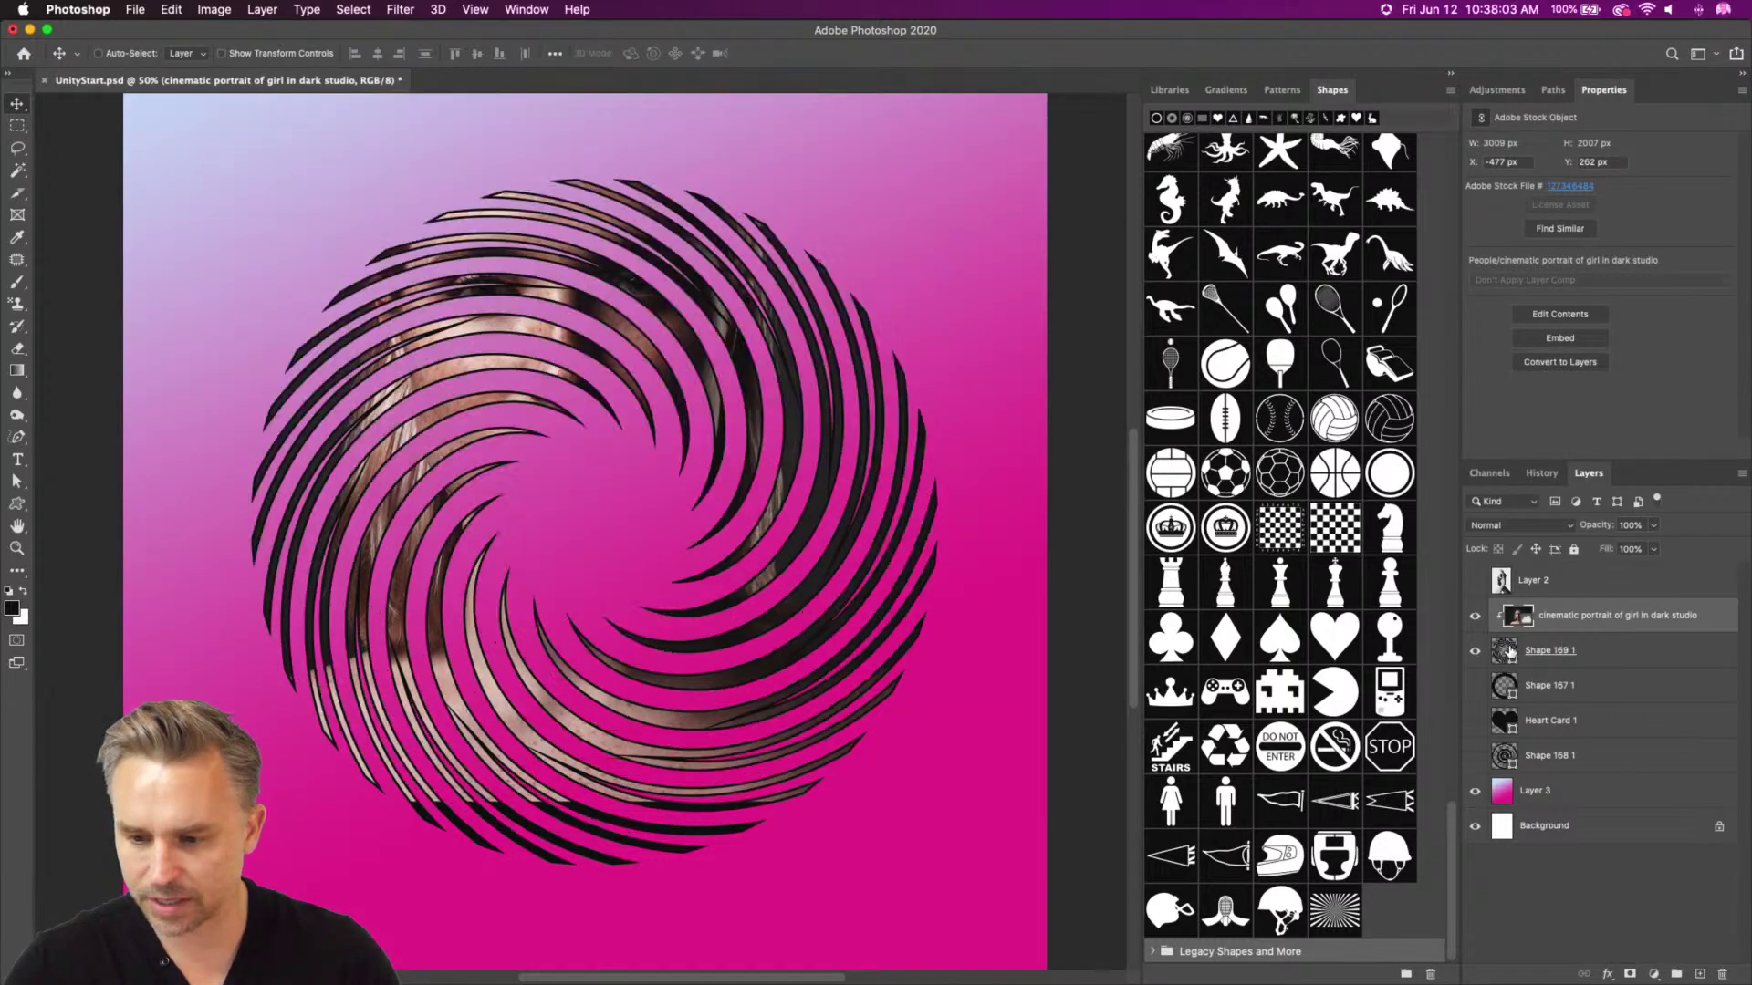
drag(446, 388, 438, 426)
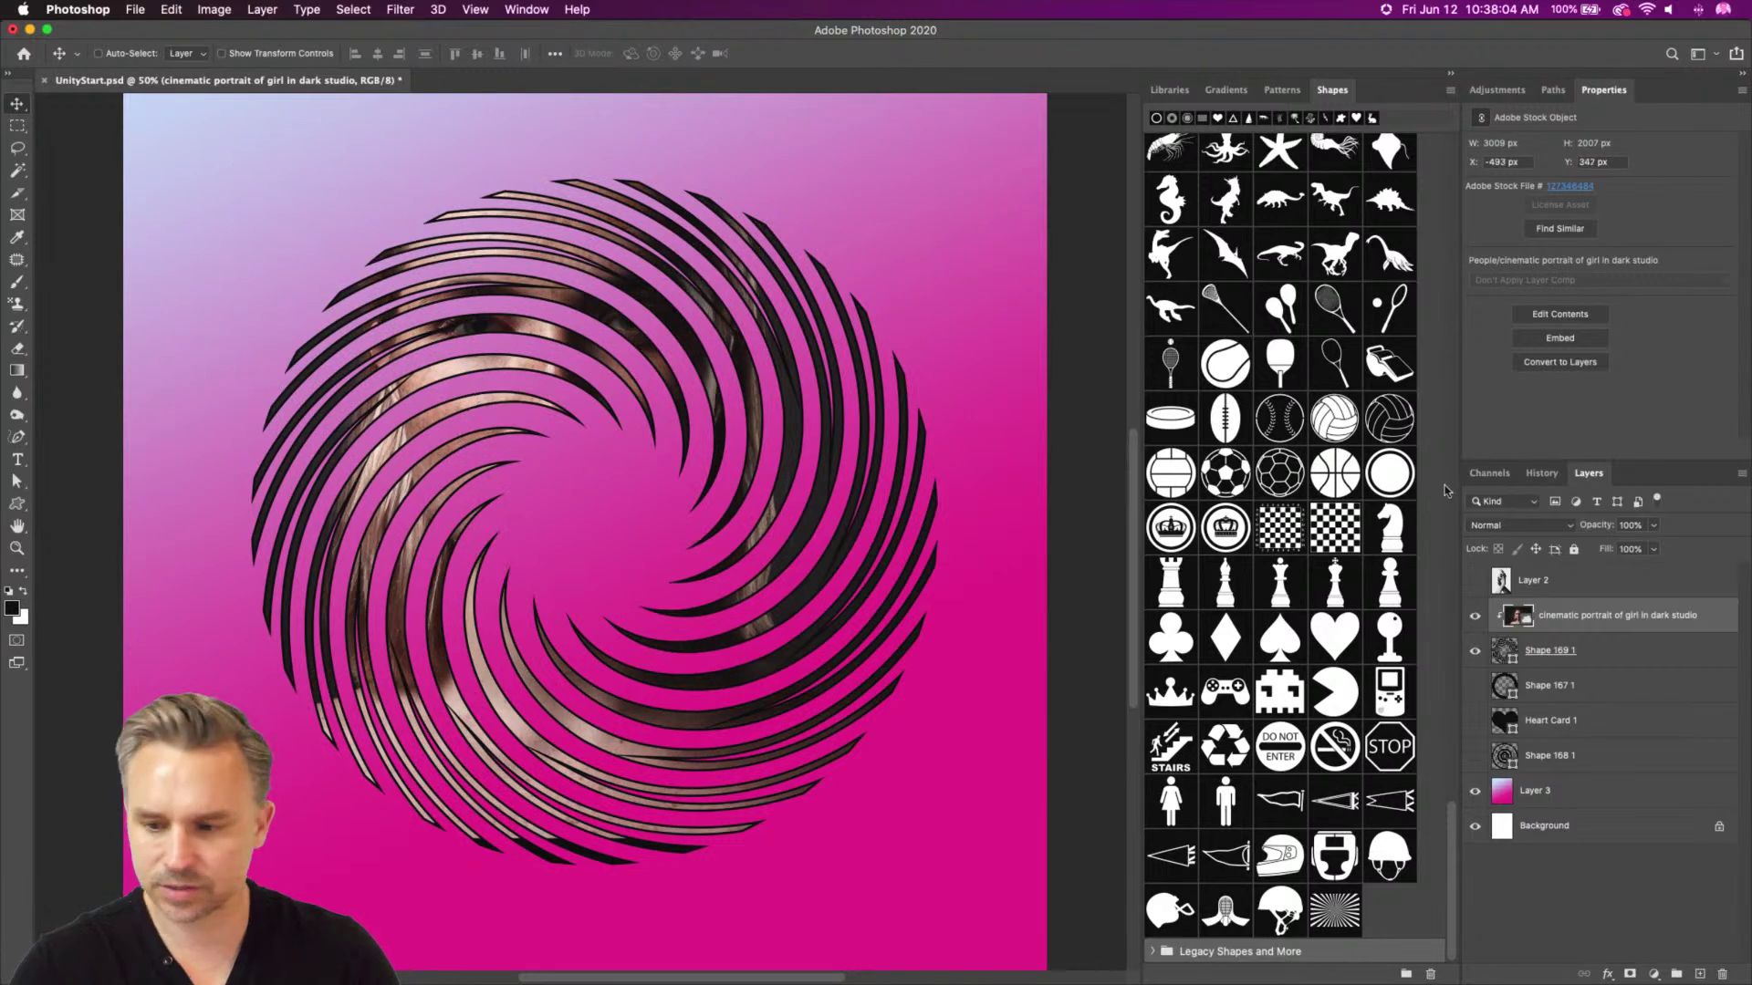
Show the thick ring and concentric rings without the heart, and select both layers together with the swirl layer
click(1550, 664)
click(1476, 686)
drag(1474, 752, 1475, 757)
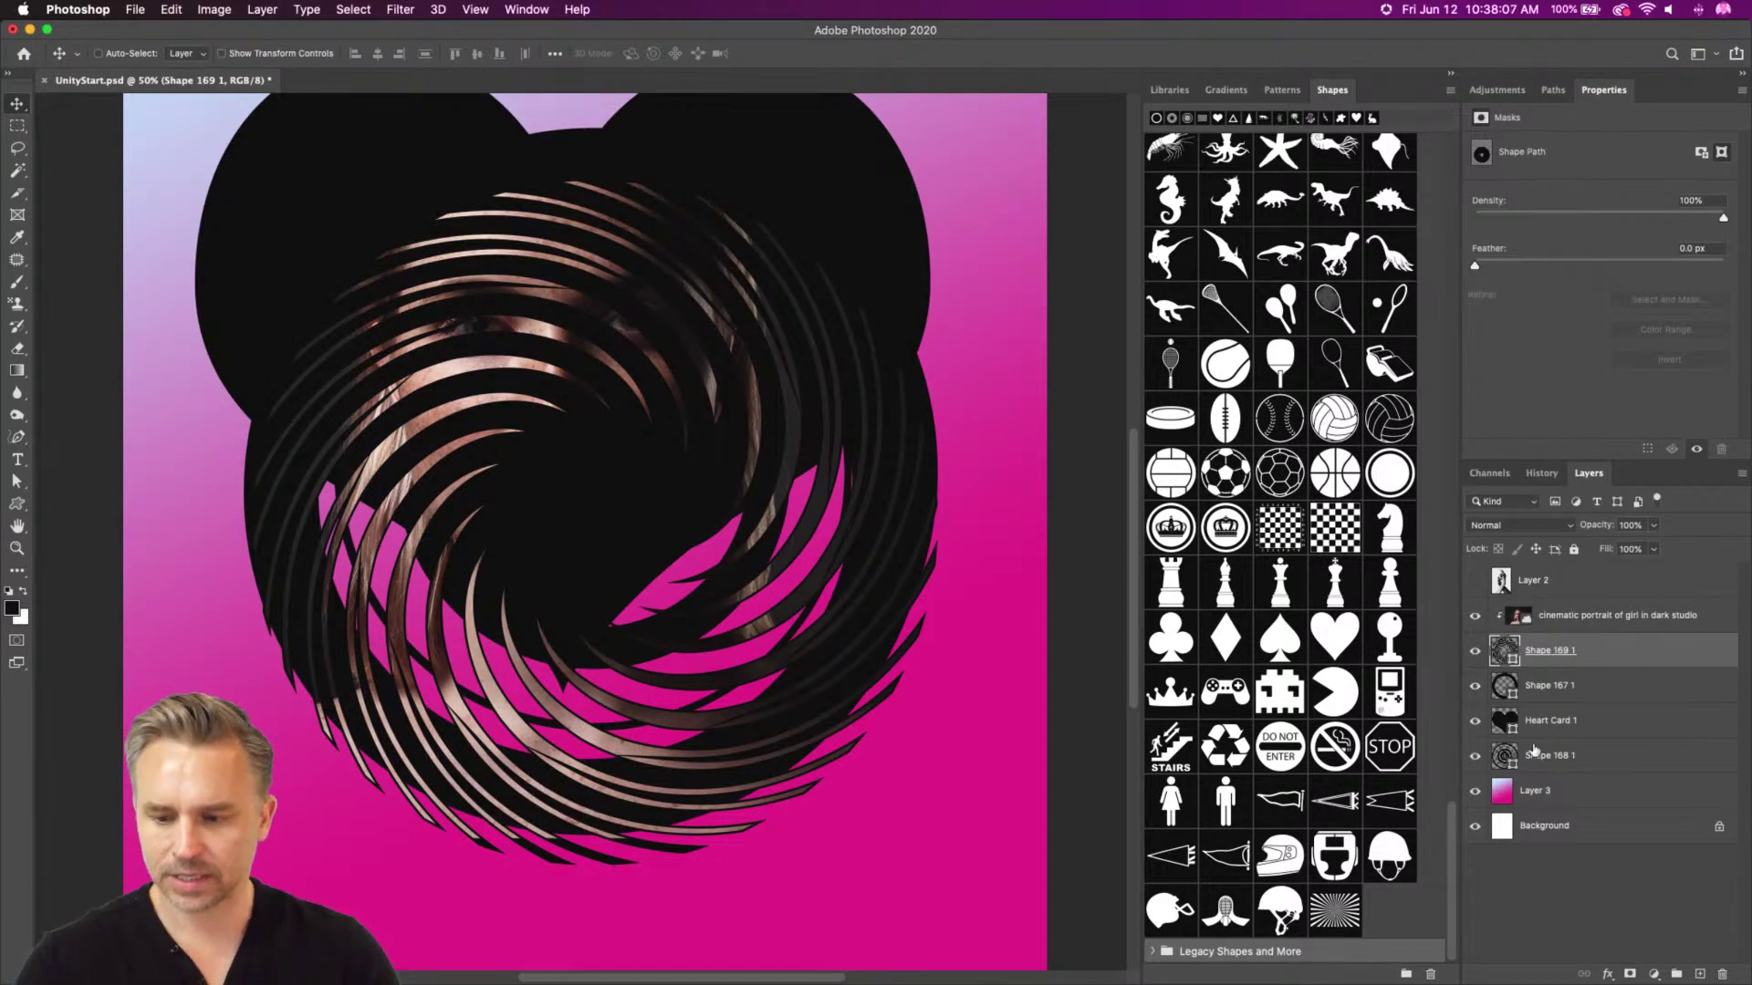
click(1533, 750)
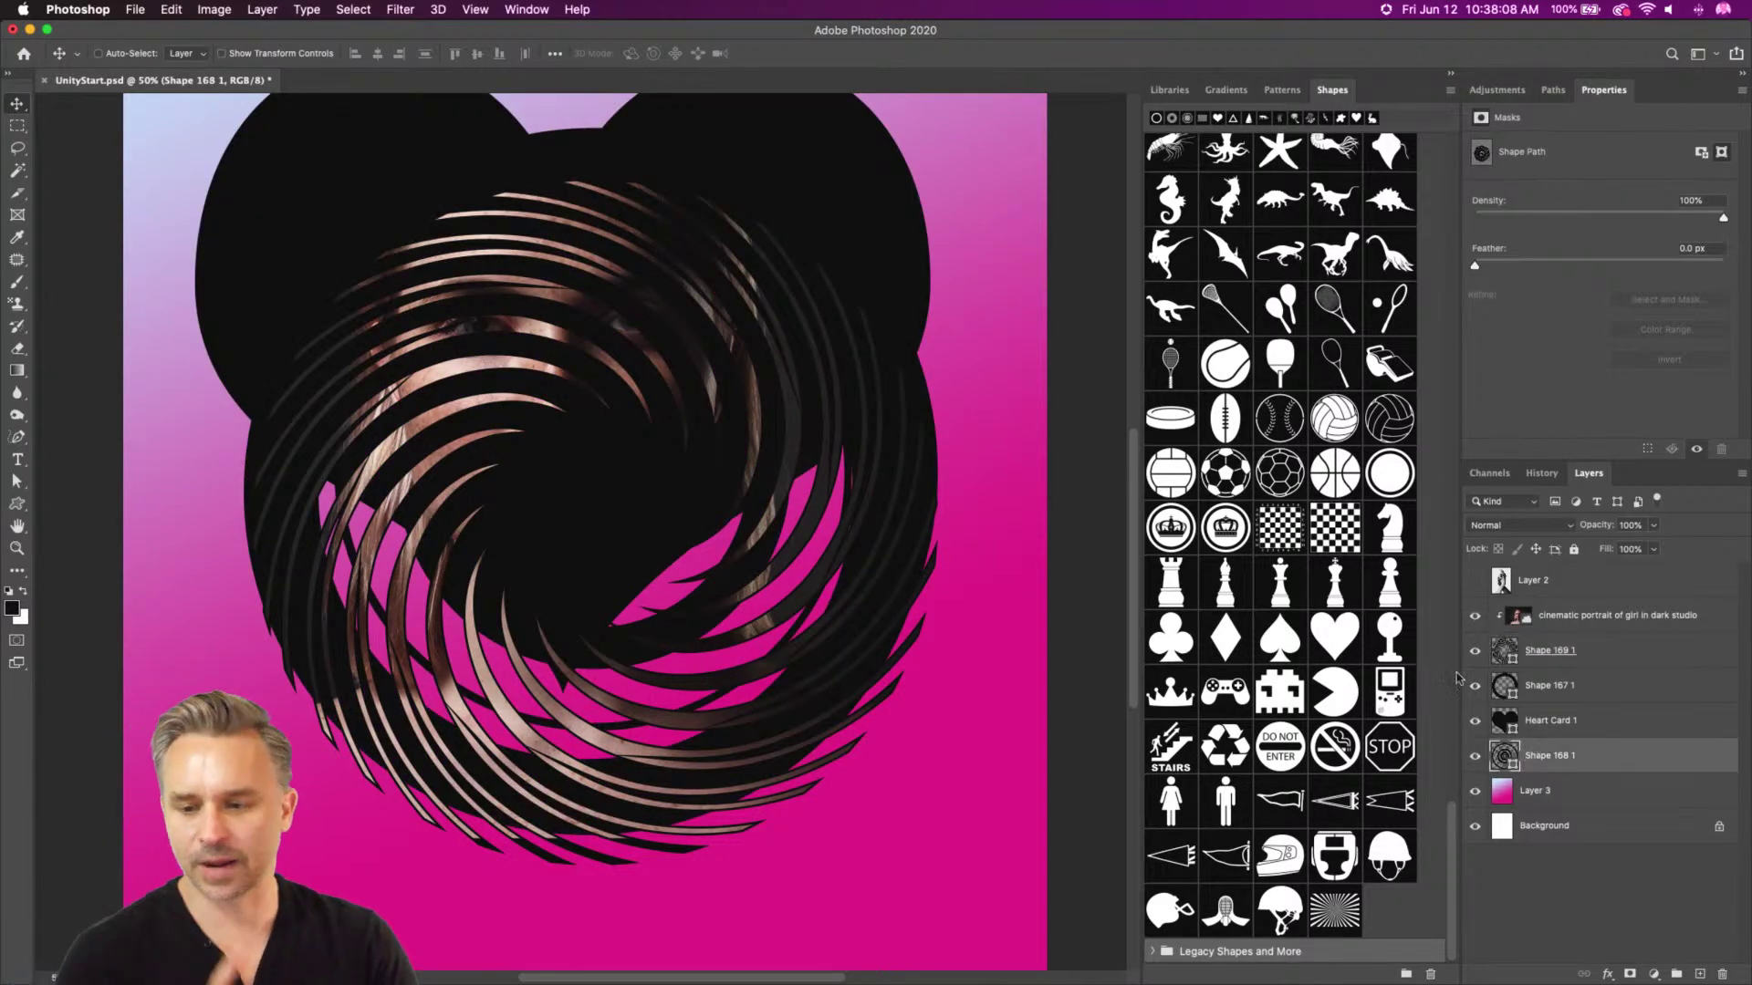
click(1475, 721)
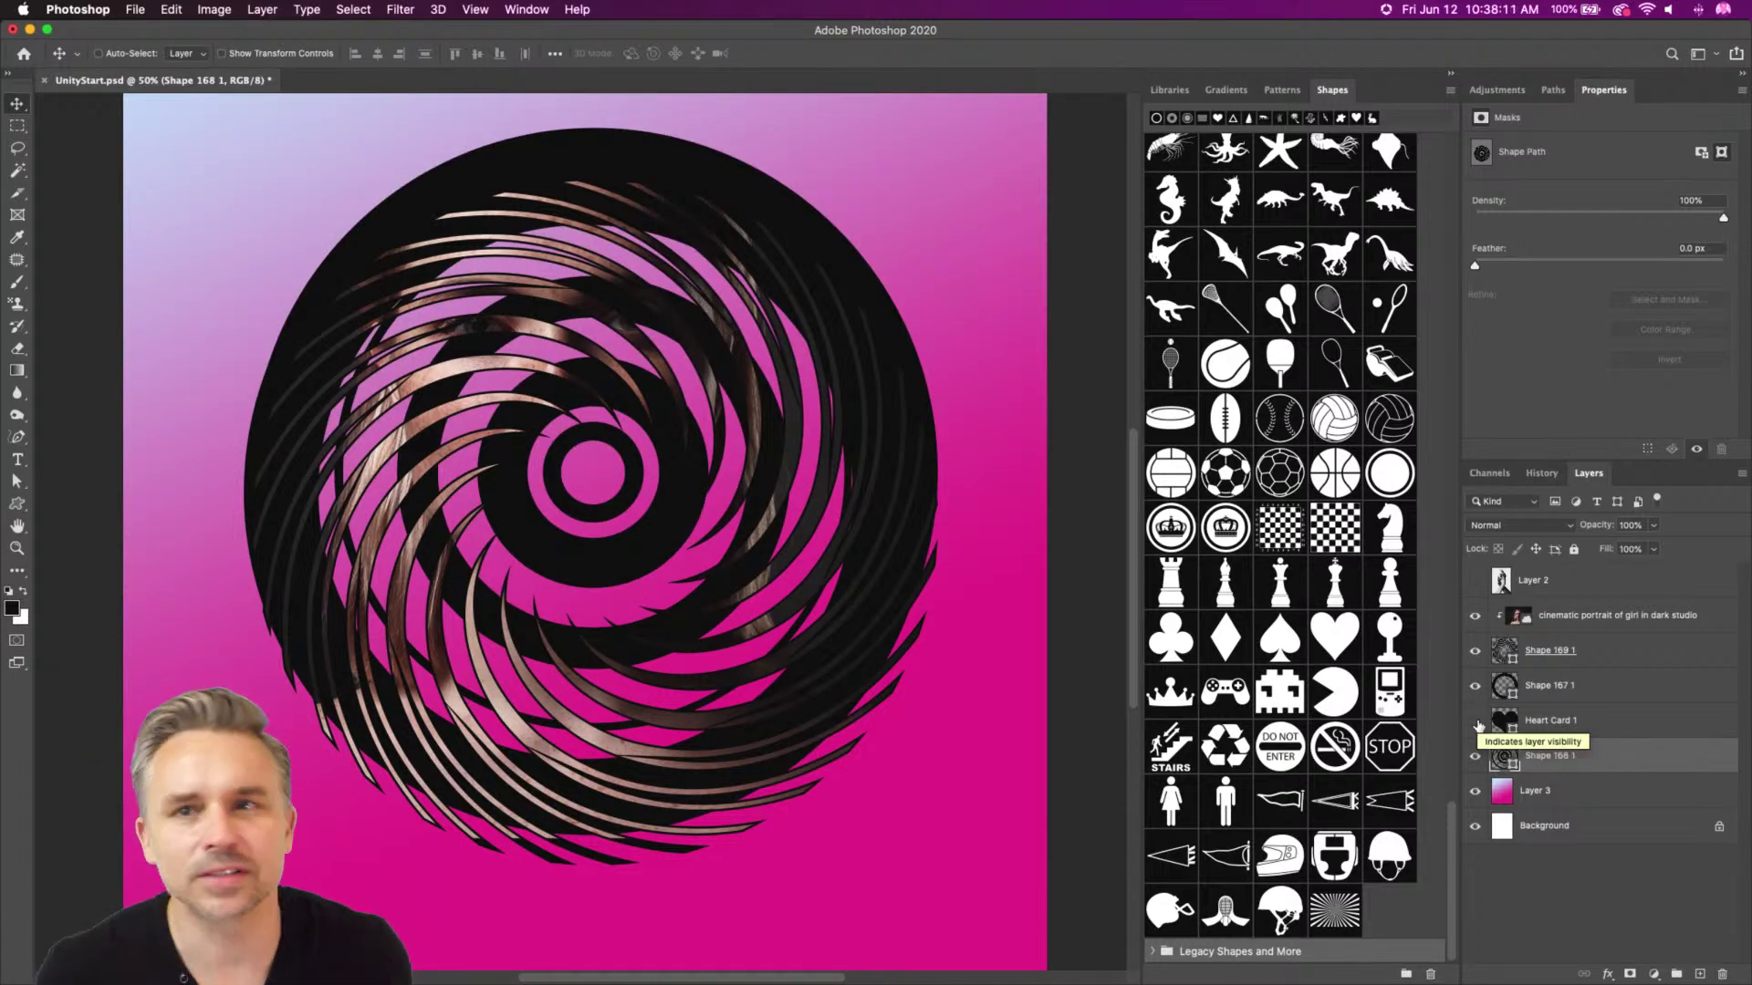
shift+click(1580, 670)
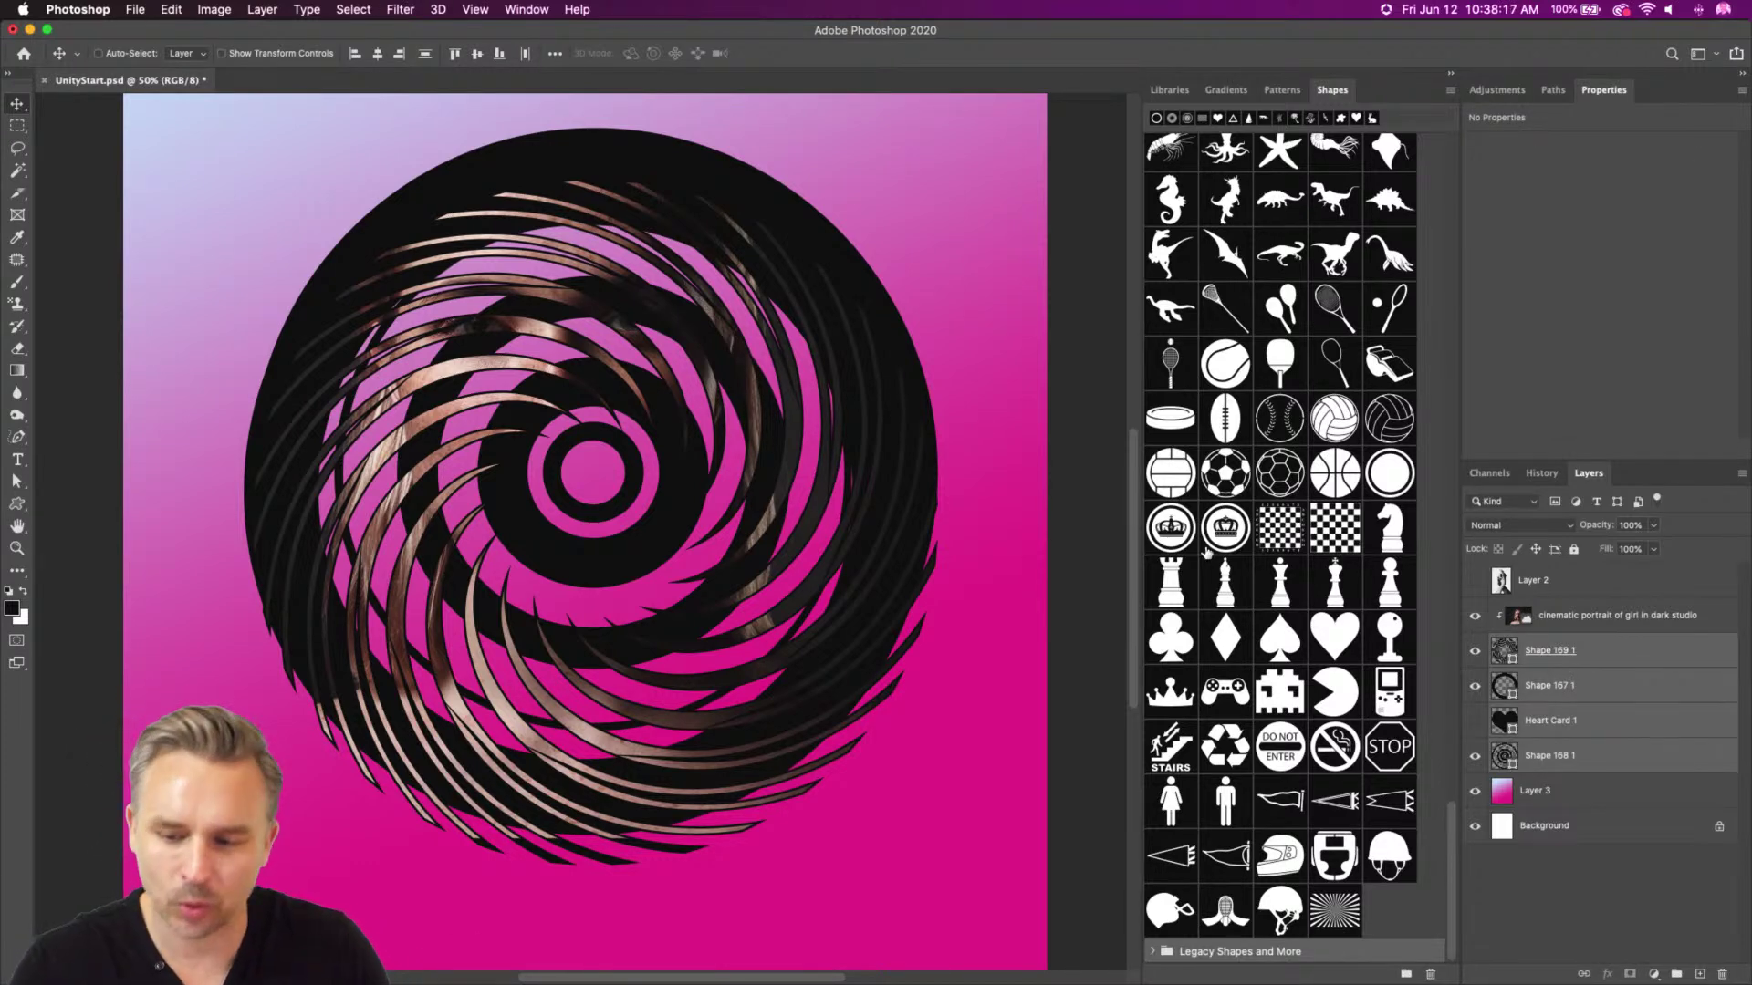
Activate the Rectangular Marquee tool, select only the swirl layer, and hide the thick ring and concentric rings layers
click(16, 125)
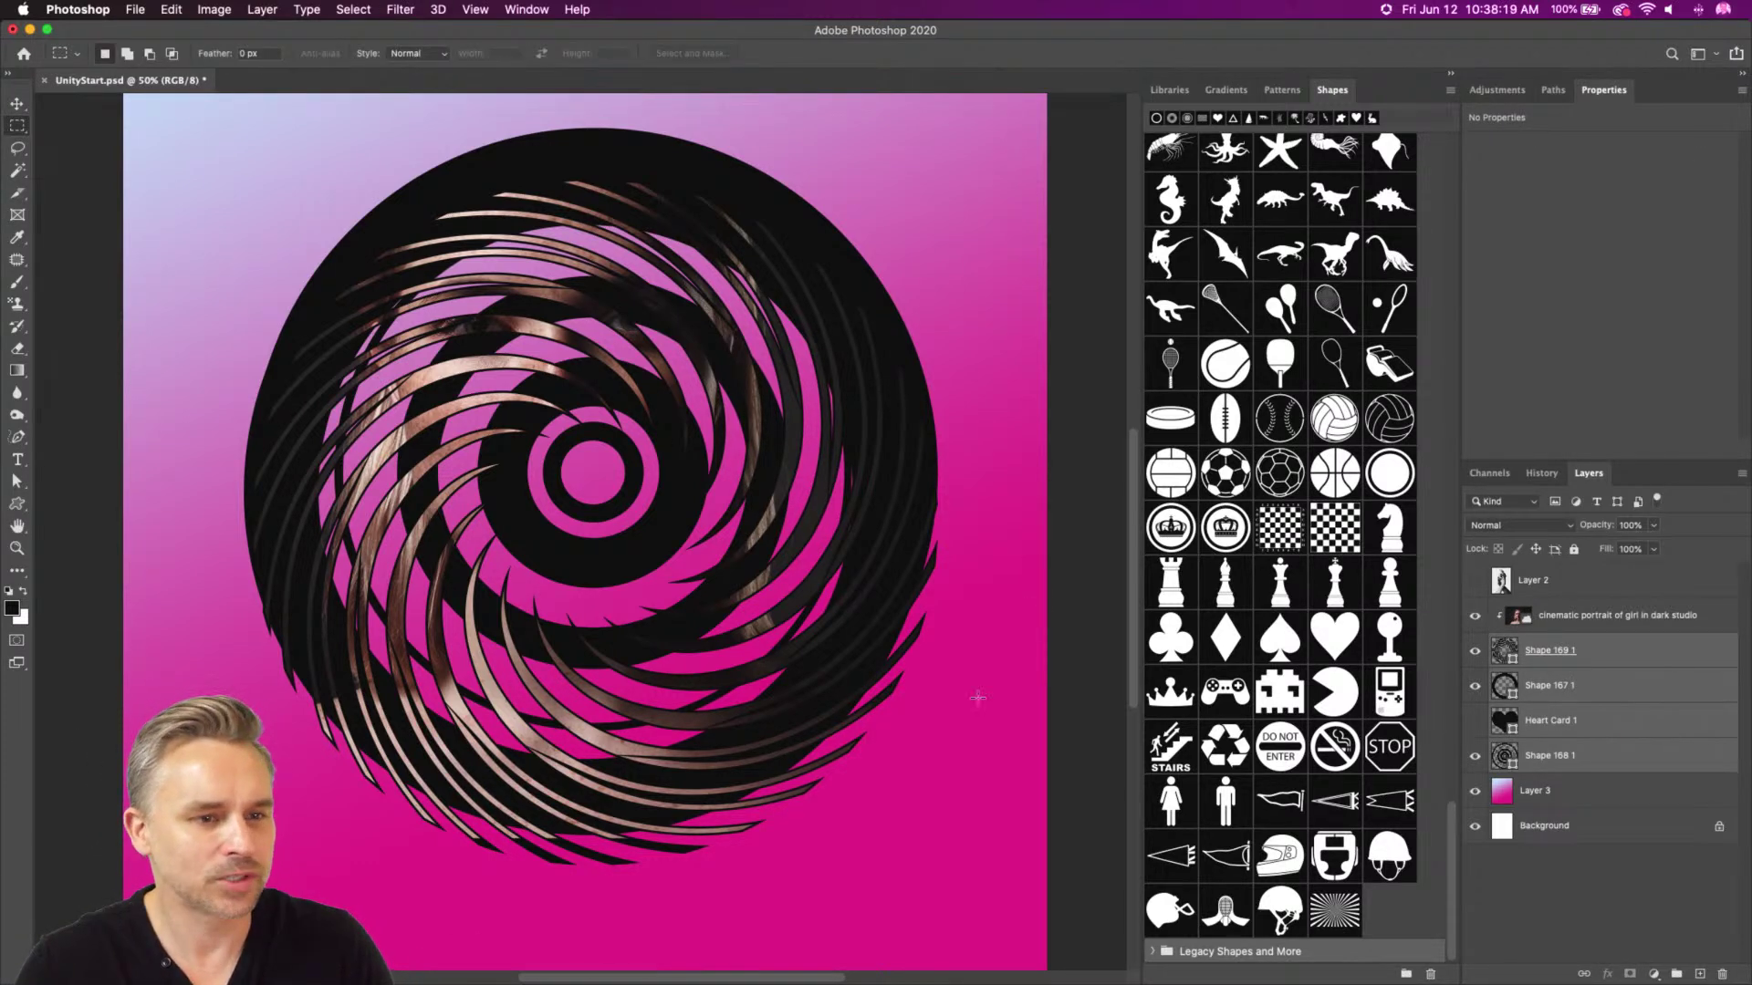
click(1519, 651)
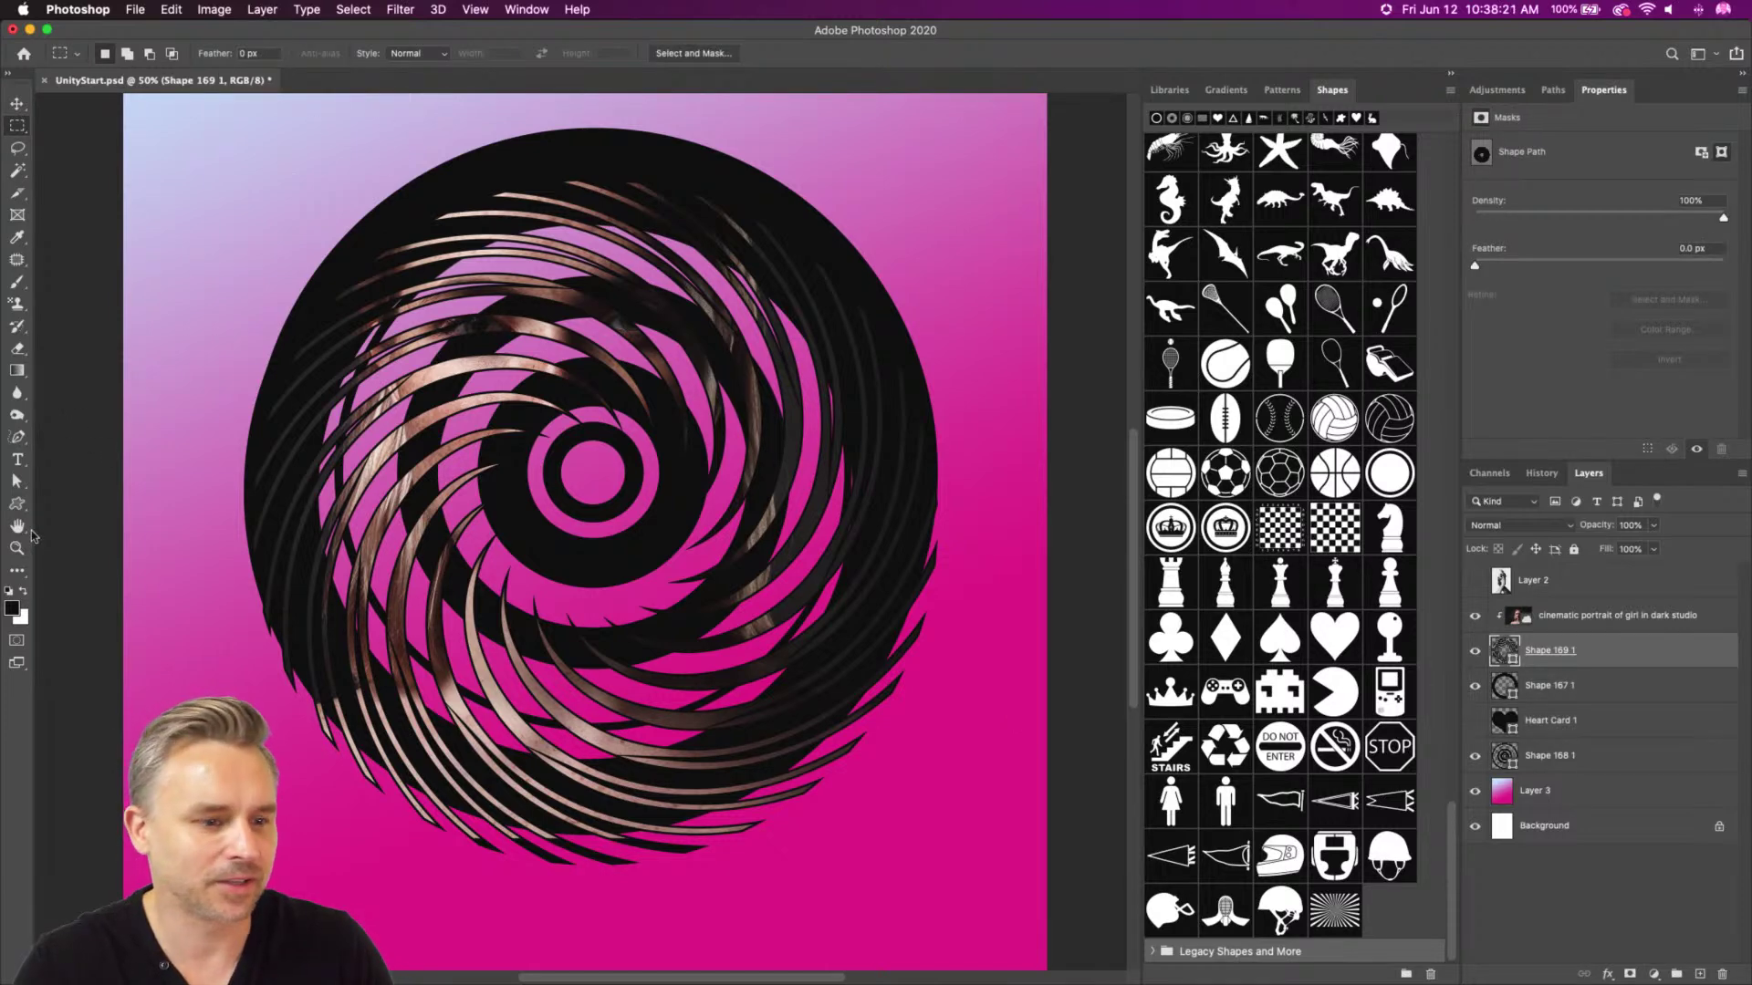
drag(1475, 685, 1475, 774)
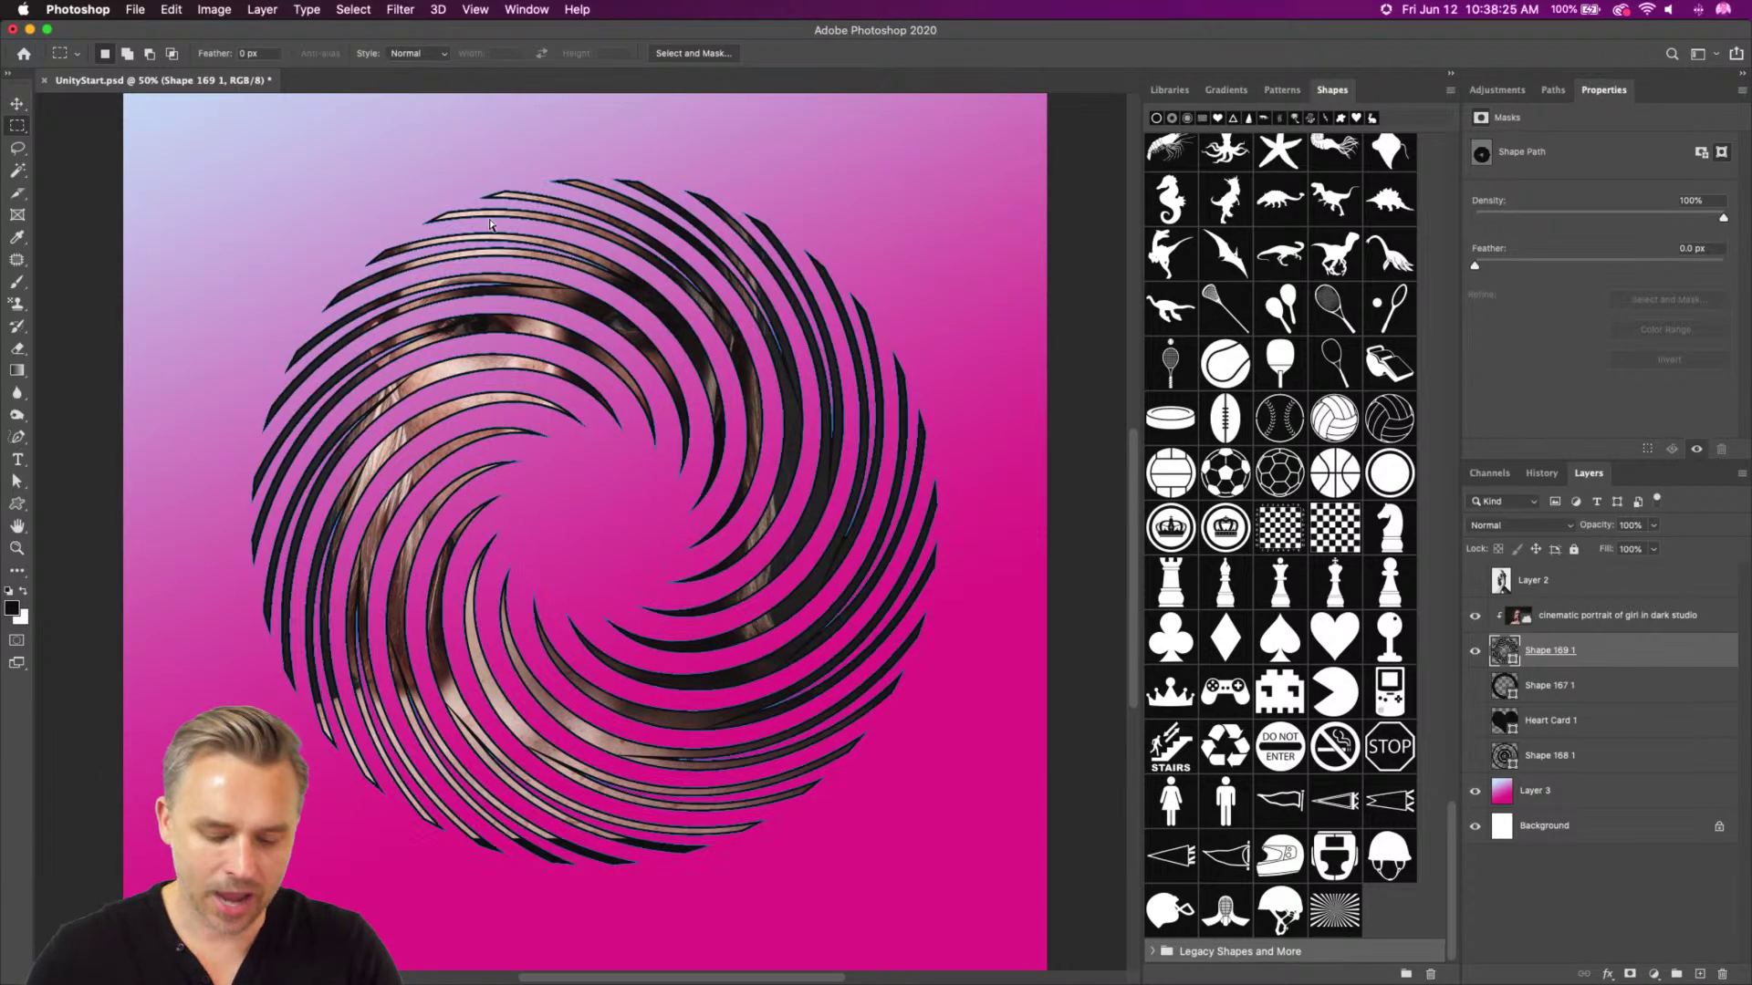
Activate the Custom Shape tool with the swirl layer selected and reset the tool to its defaults
key(super+plus)
key(super+plus)
key(super+plus)
key(super+plus)
drag(477, 212, 489, 782)
drag(92, 264, 554, 698)
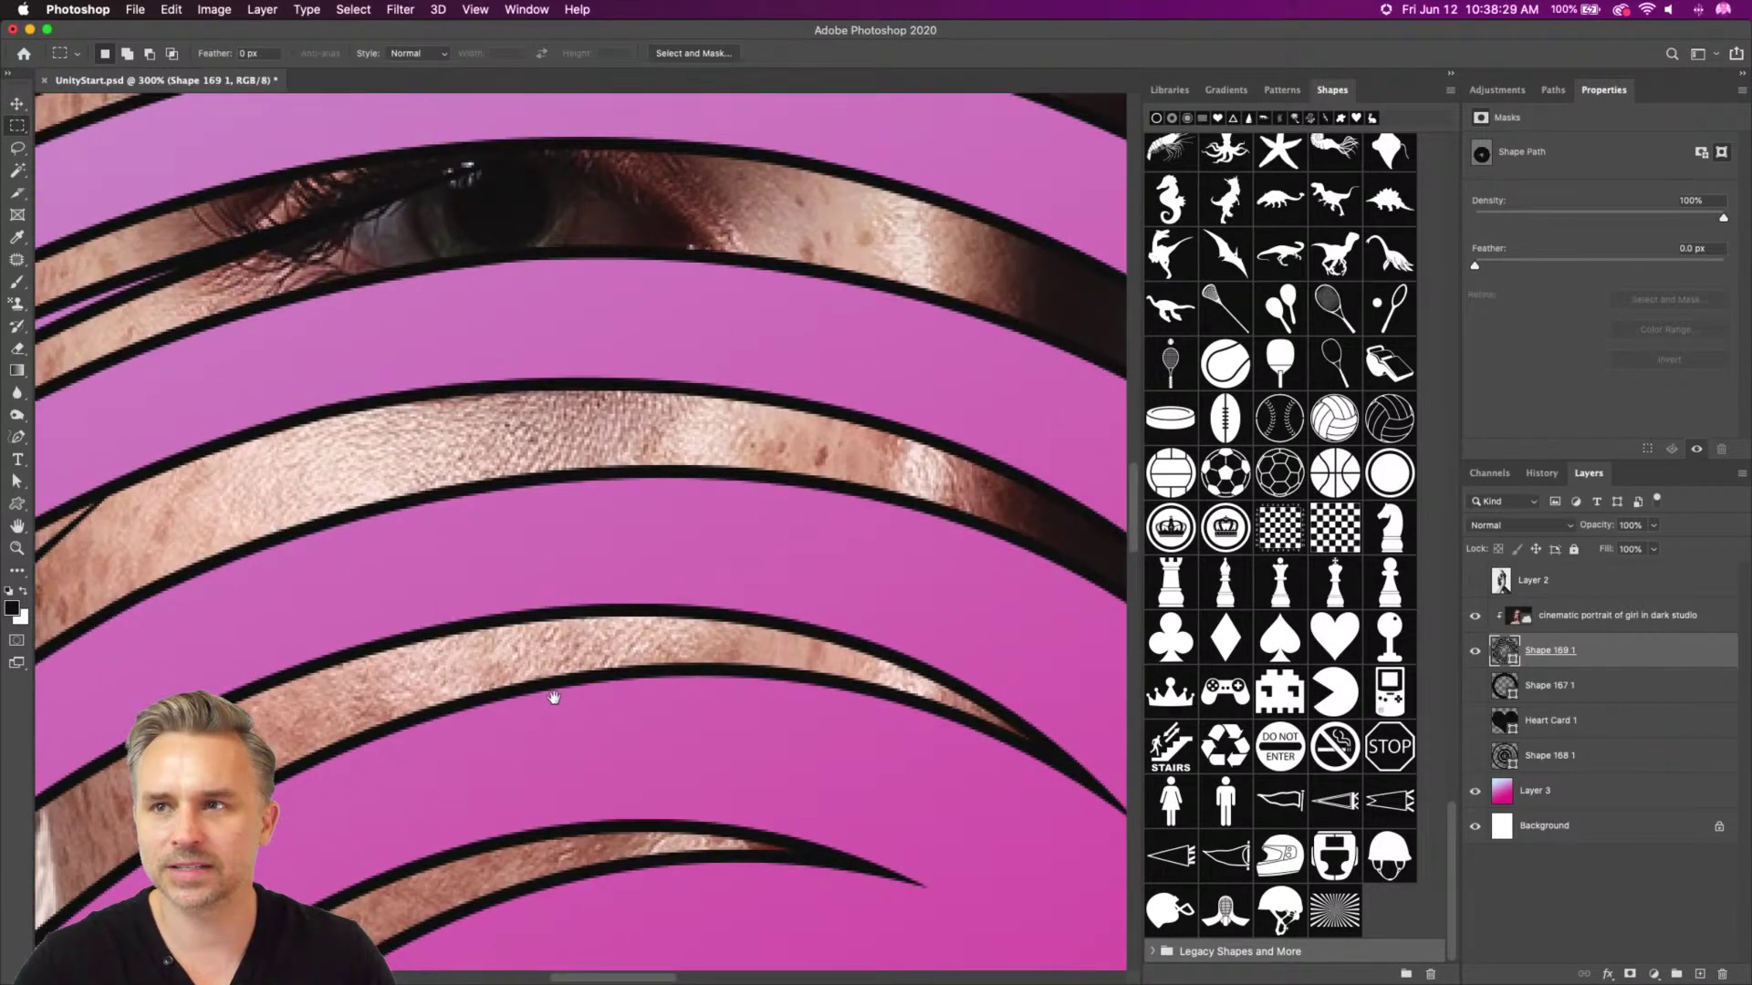
click(16, 504)
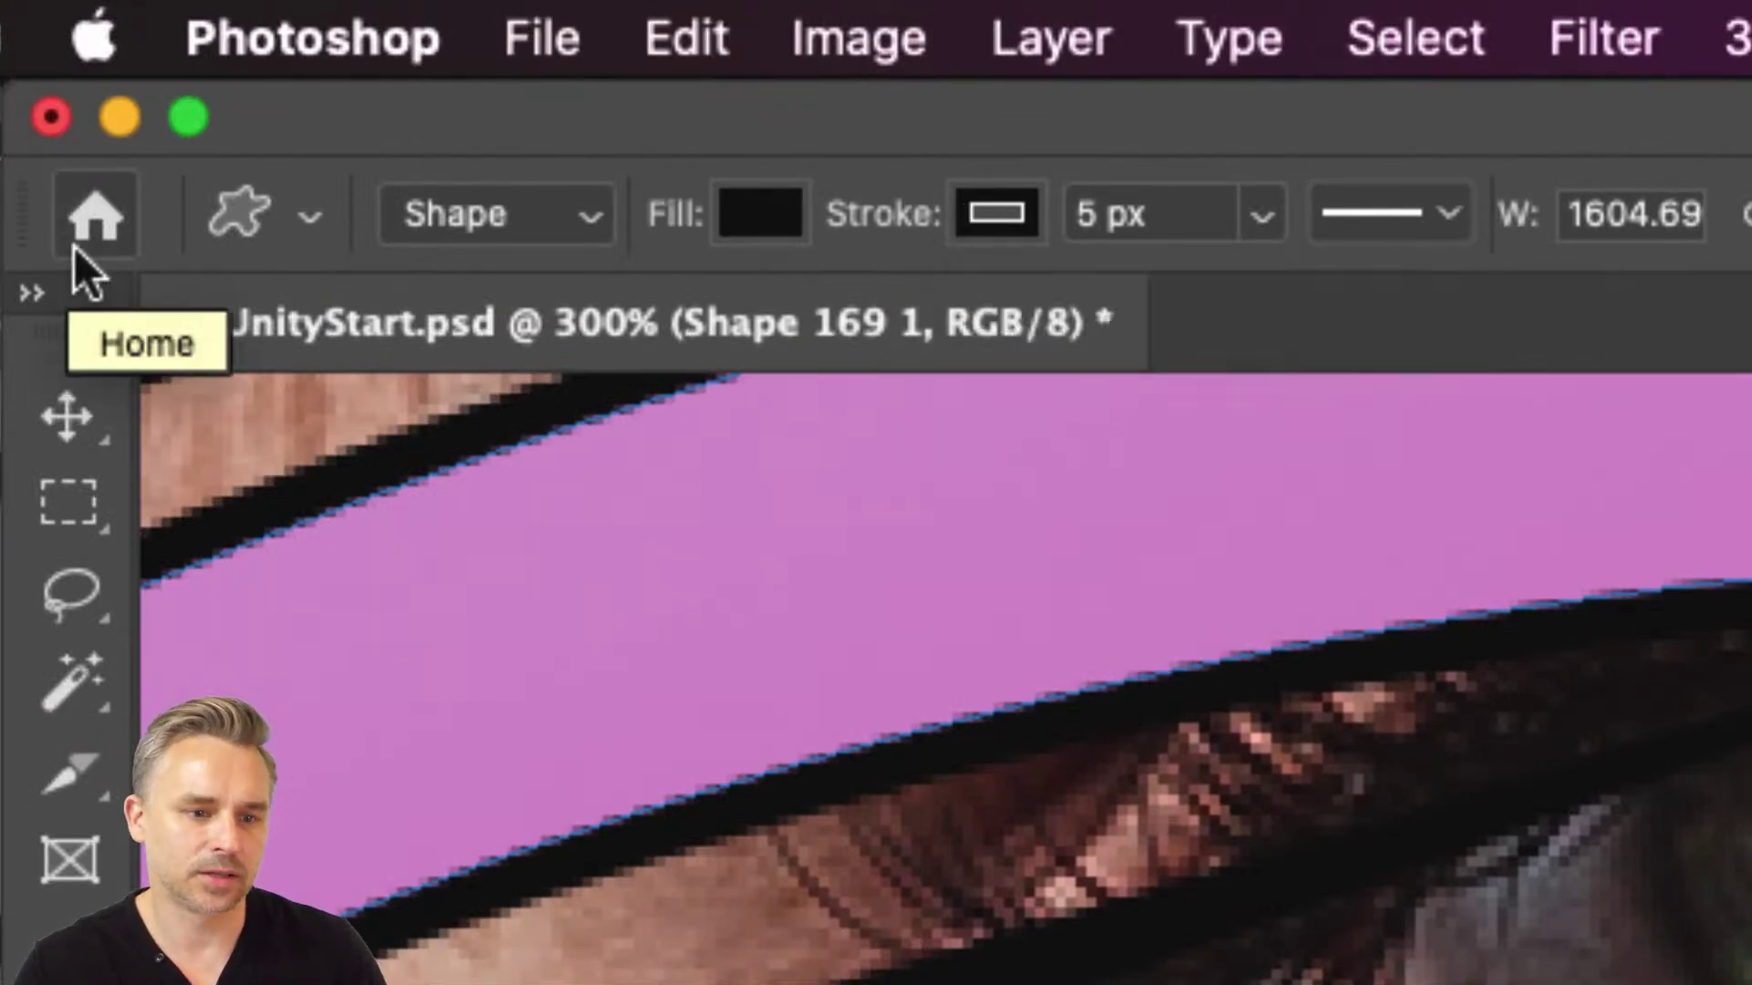
right_click(243, 230)
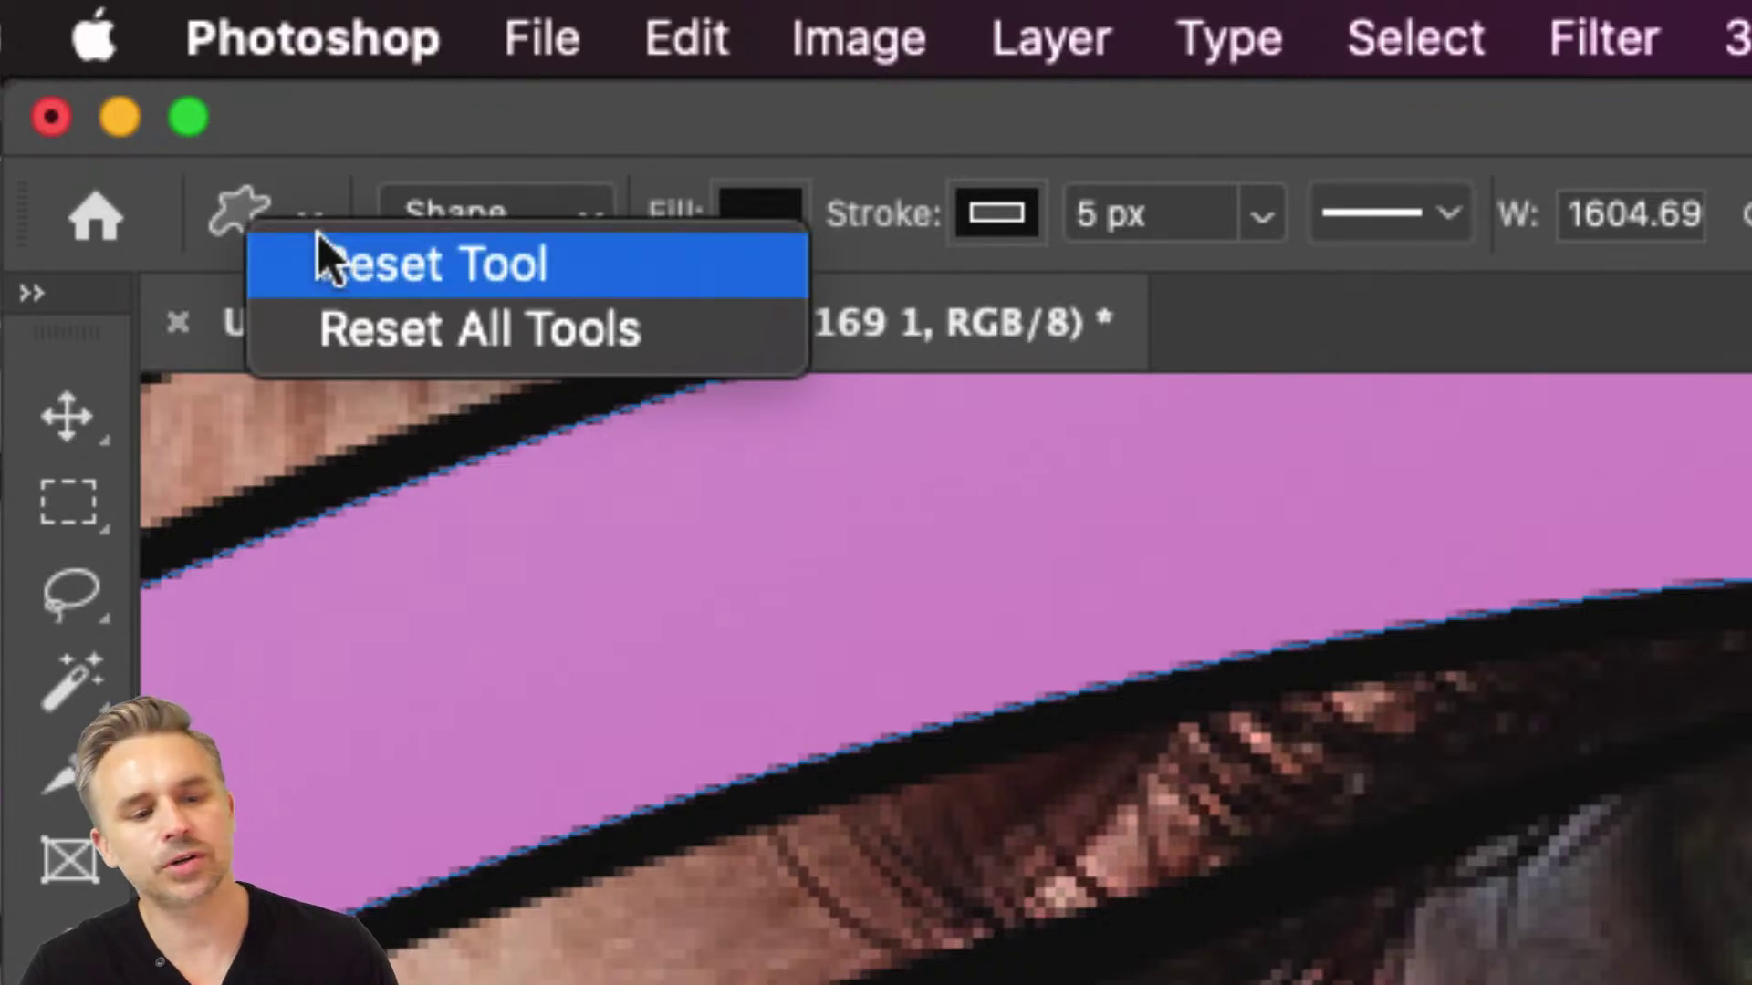
click(365, 265)
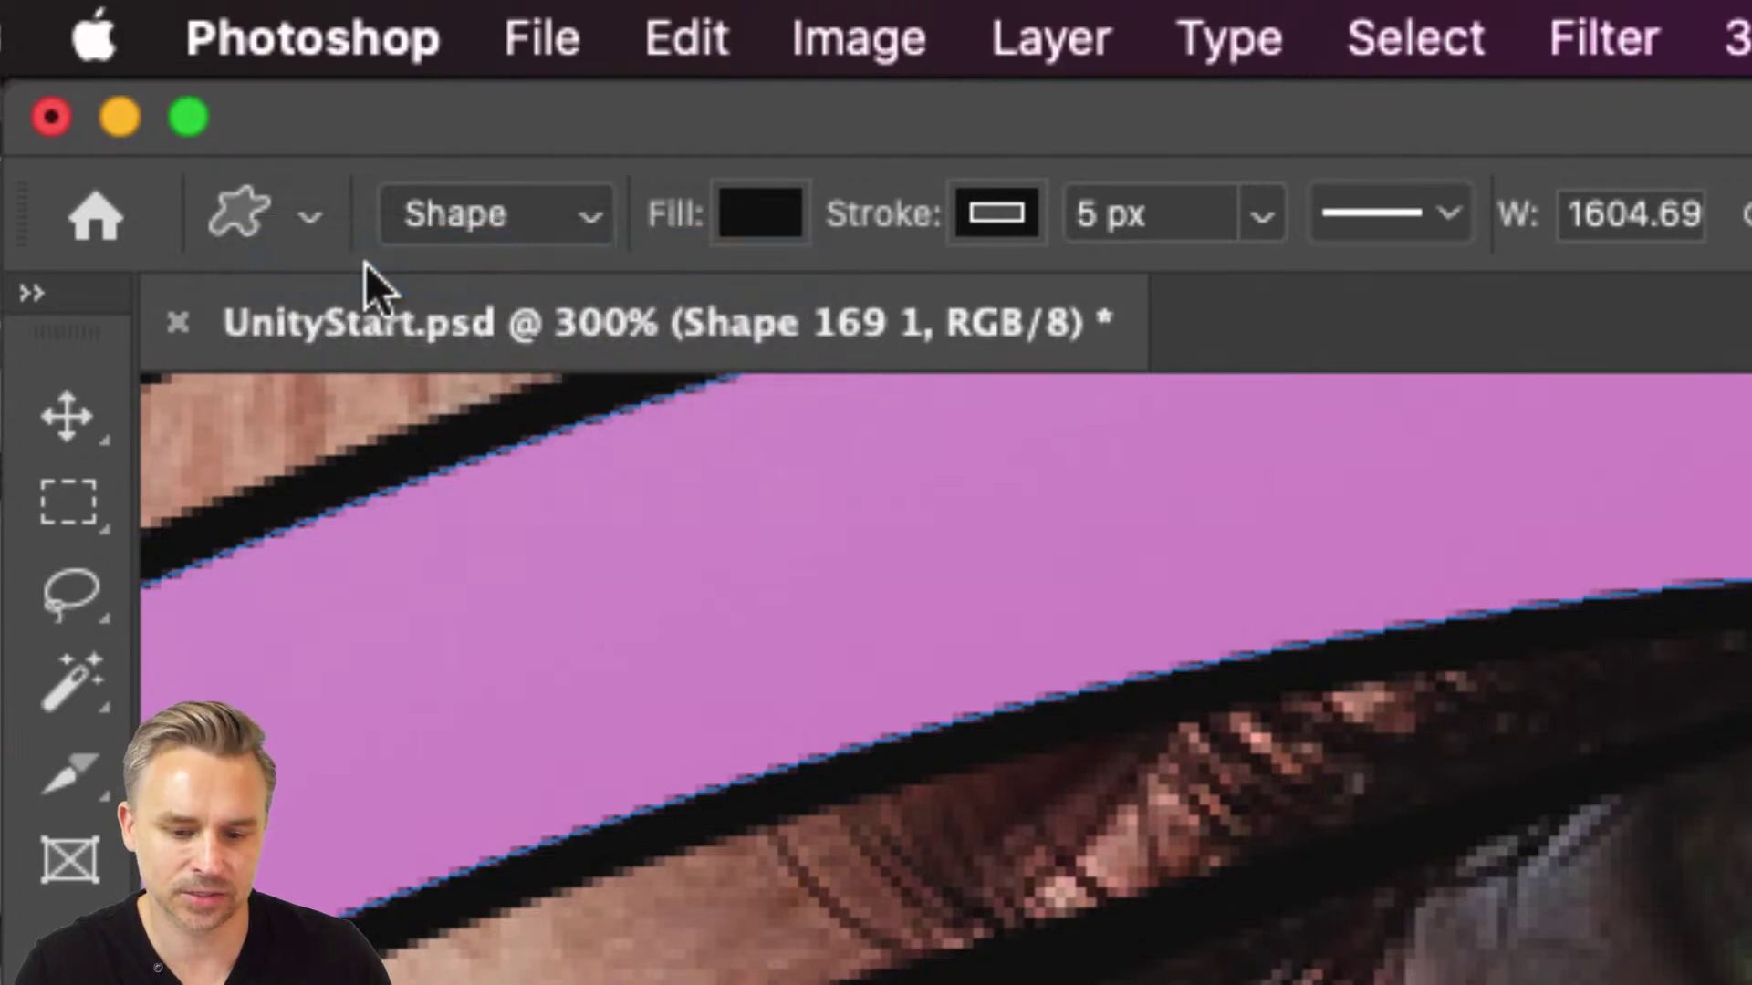
Set the swirl shape's stroke to no color
click(1003, 217)
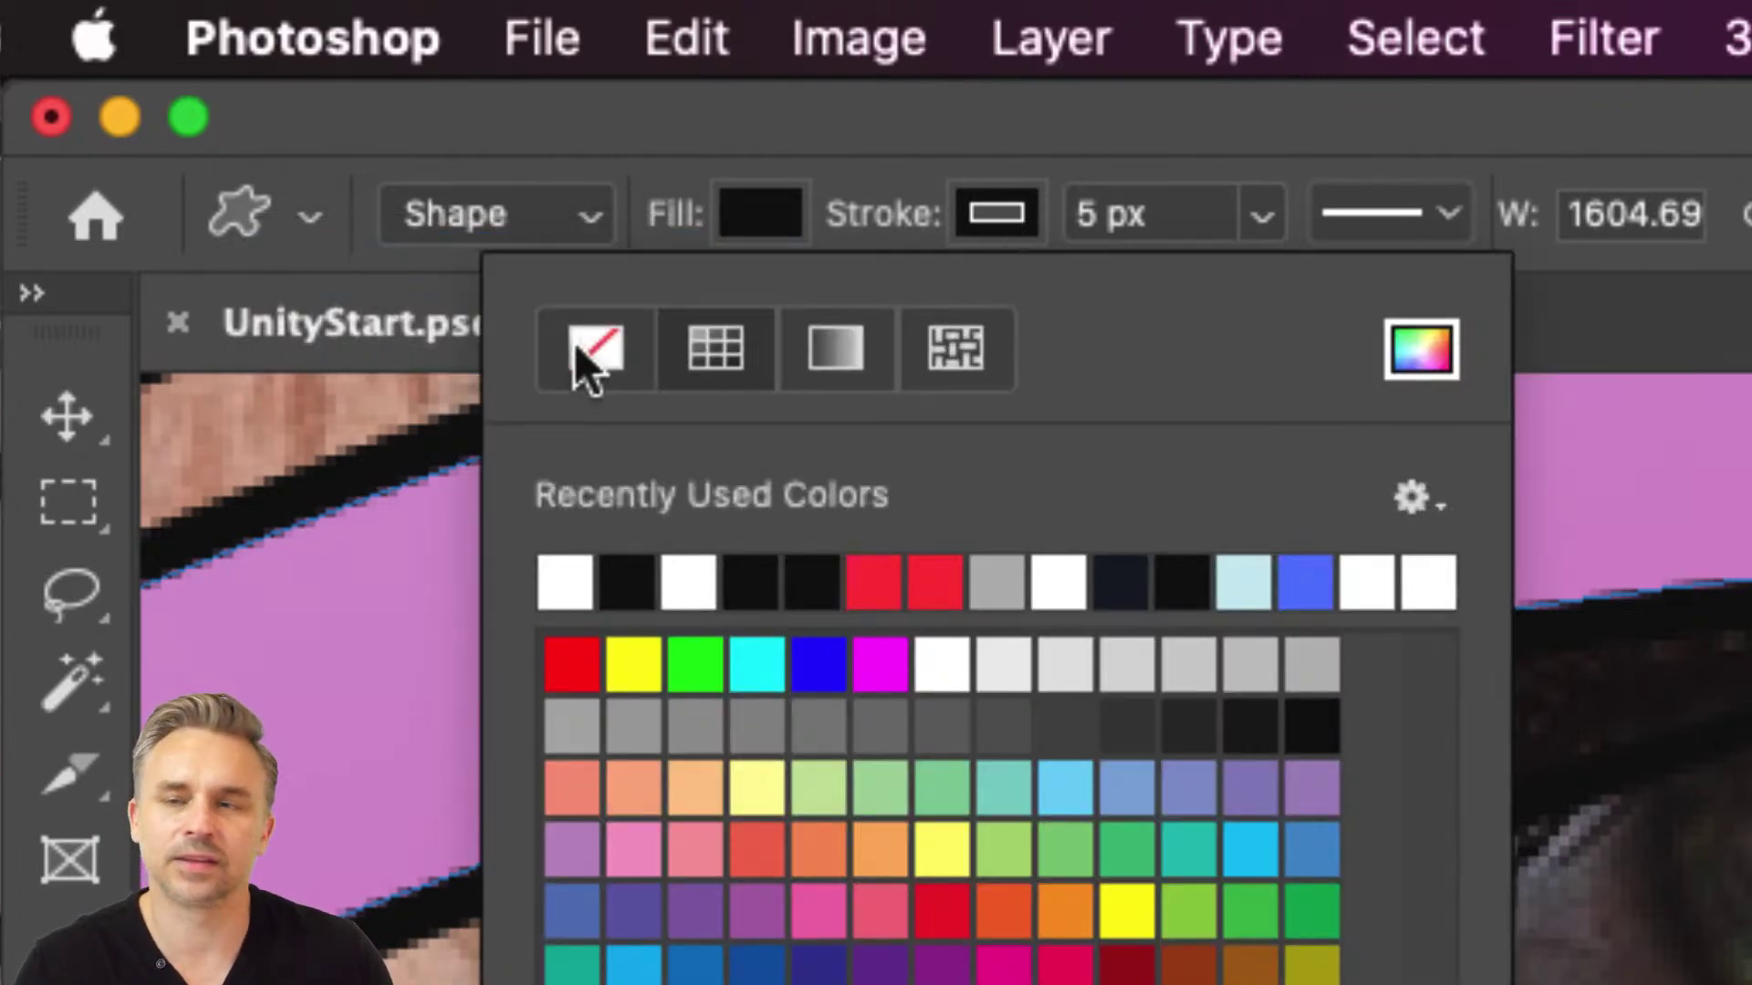
click(589, 368)
click(647, 146)
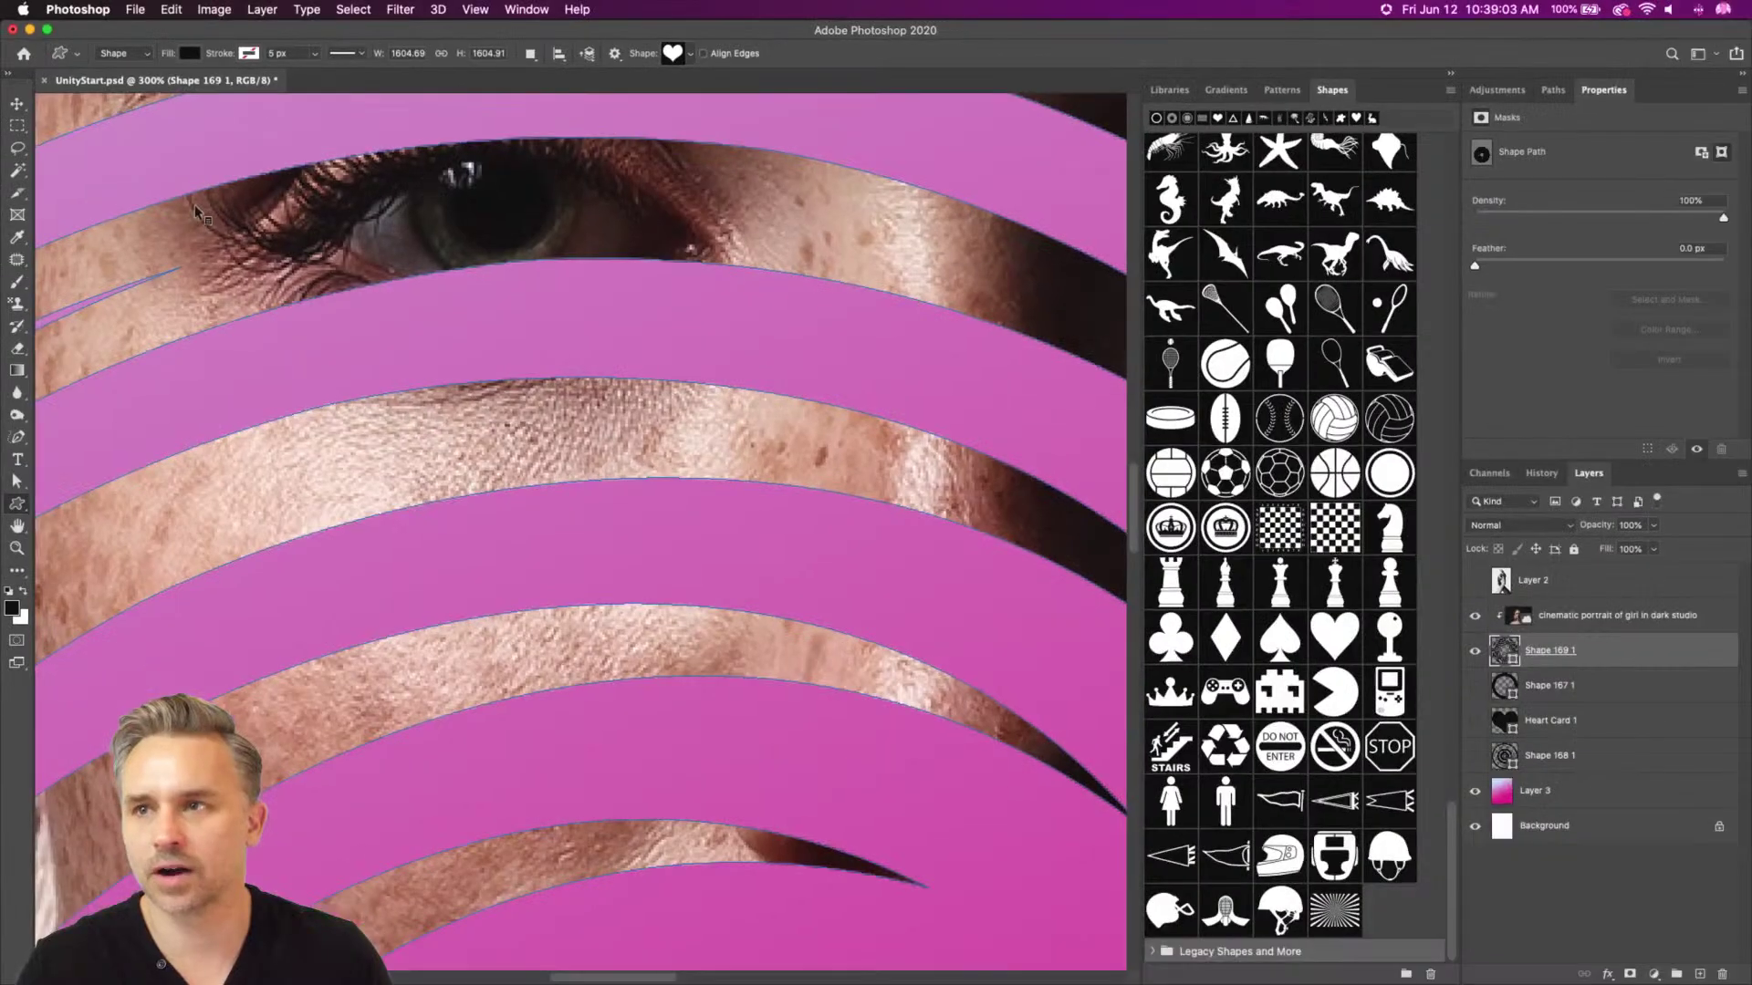
key(super+minus)
key(super+minus)
key(super+minus)
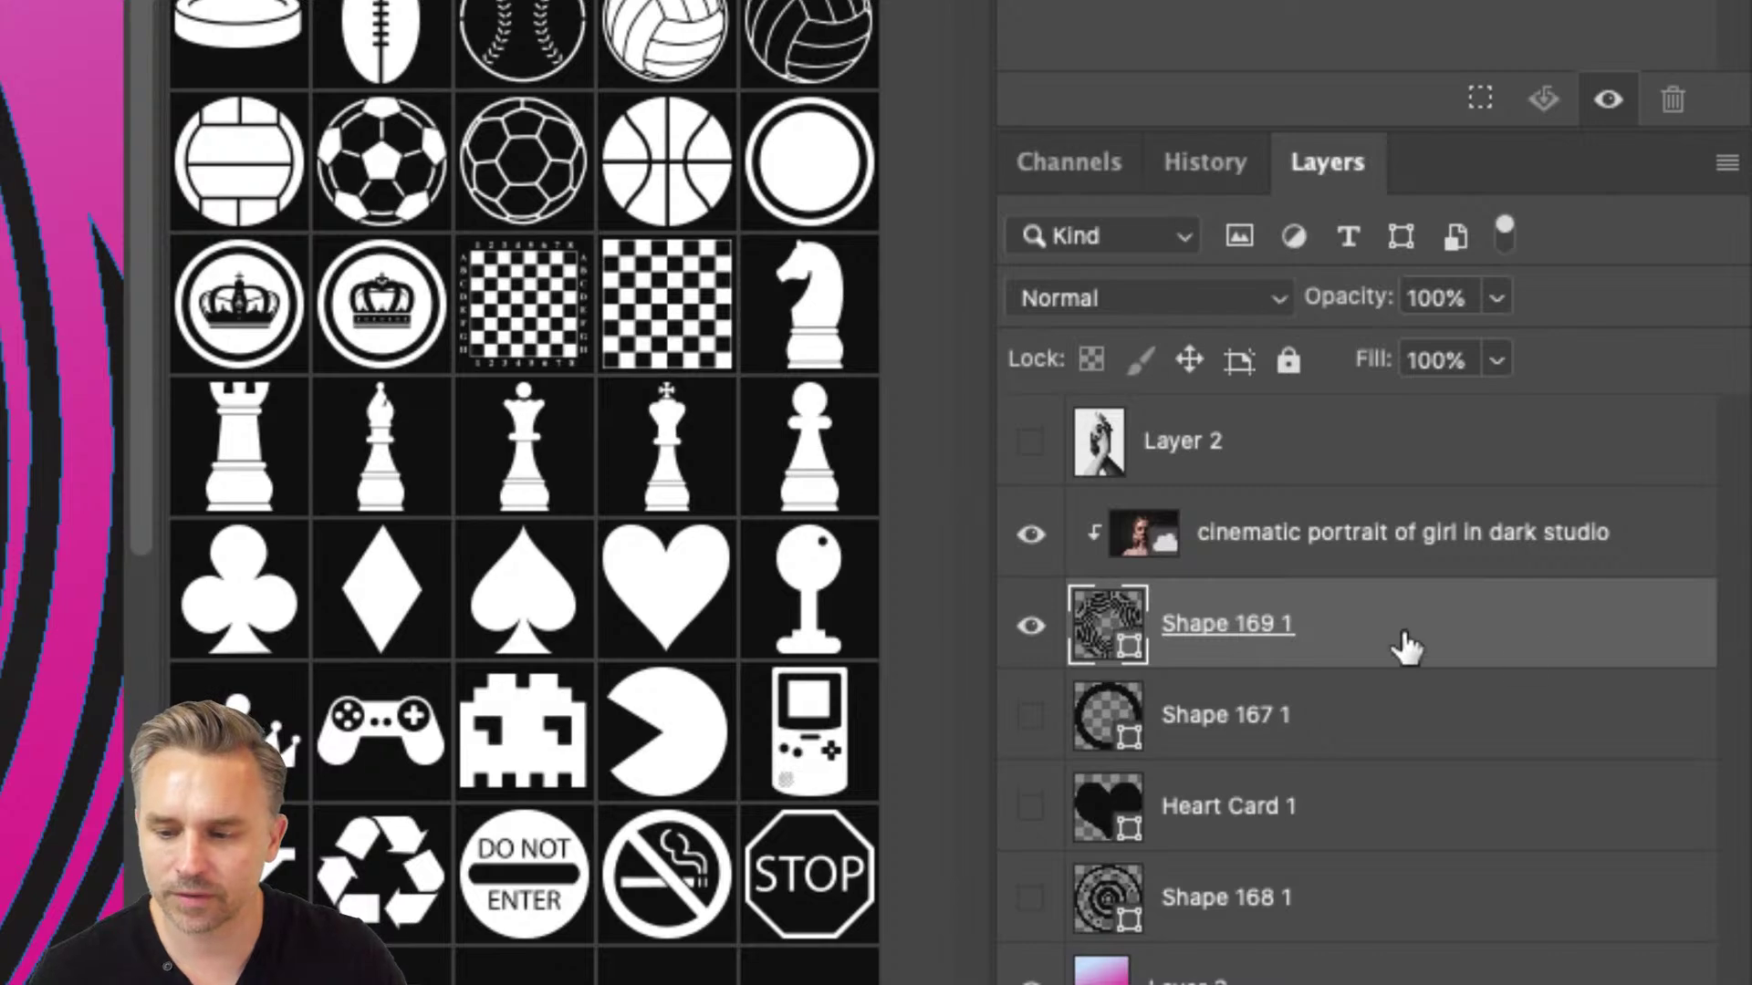
double_click(1447, 629)
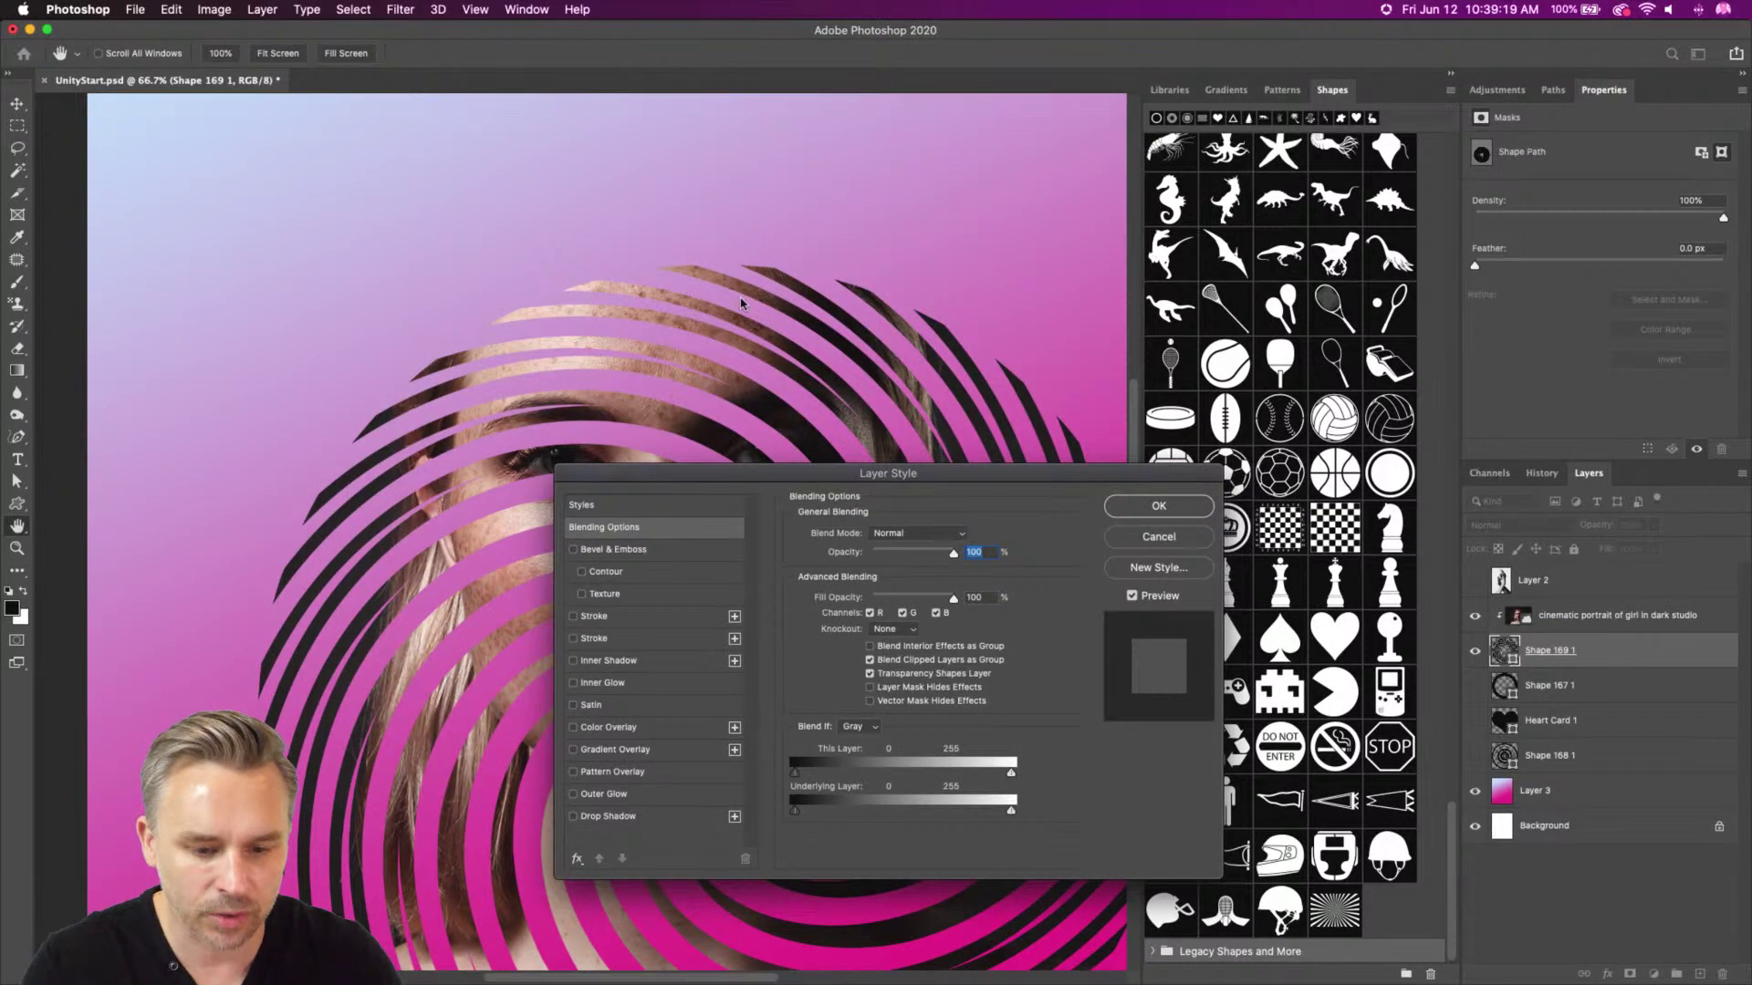
drag(662, 474, 781, 297)
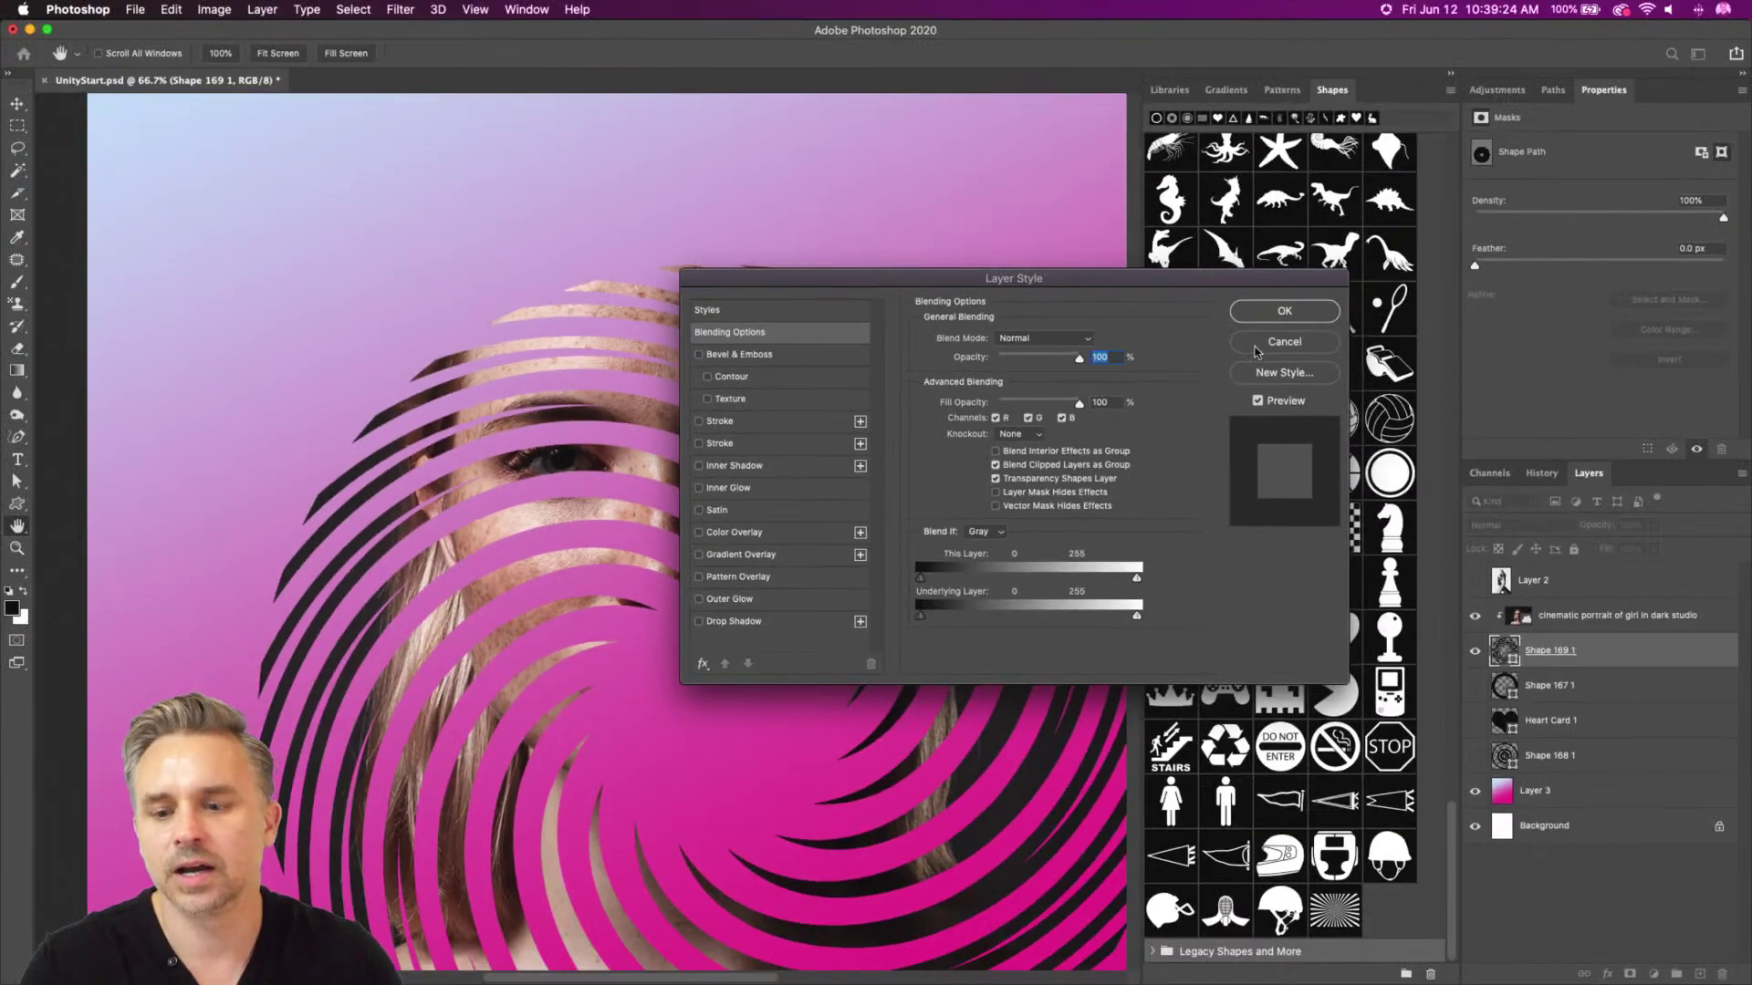
click(1257, 349)
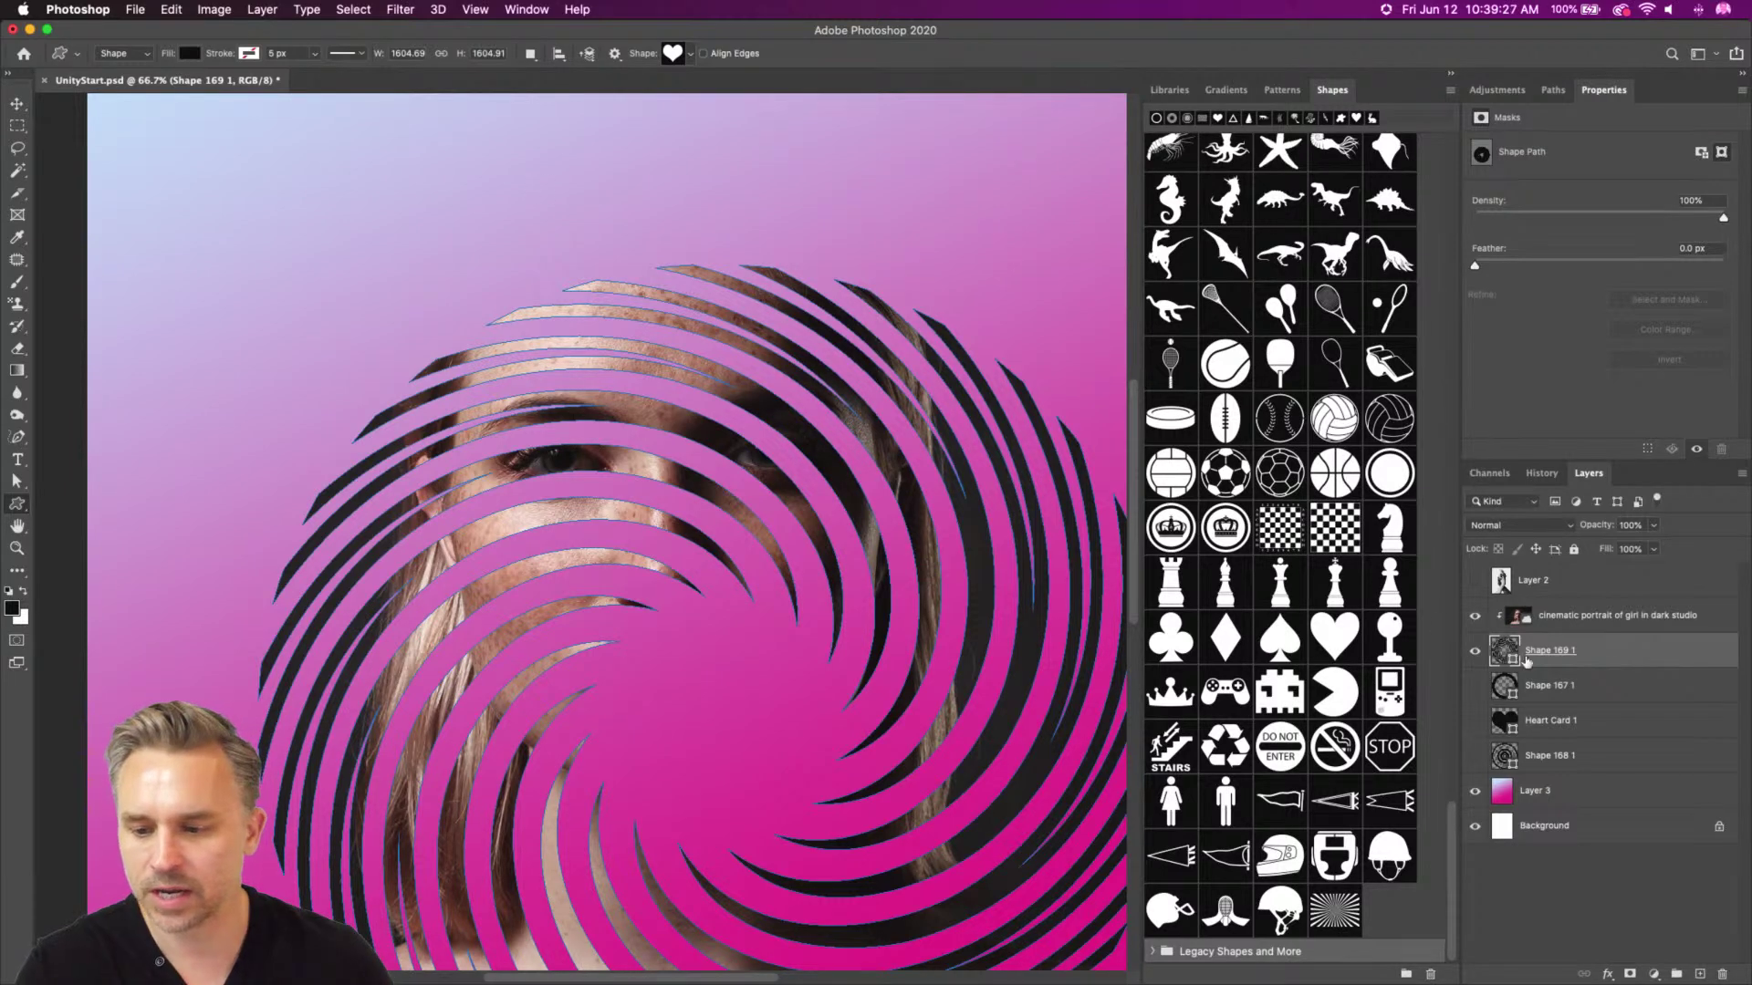
Select the thick ring layer, hide the swirl and its clipped portrait, and show the thick ring and heart layers
click(1567, 693)
drag(1474, 651, 1473, 621)
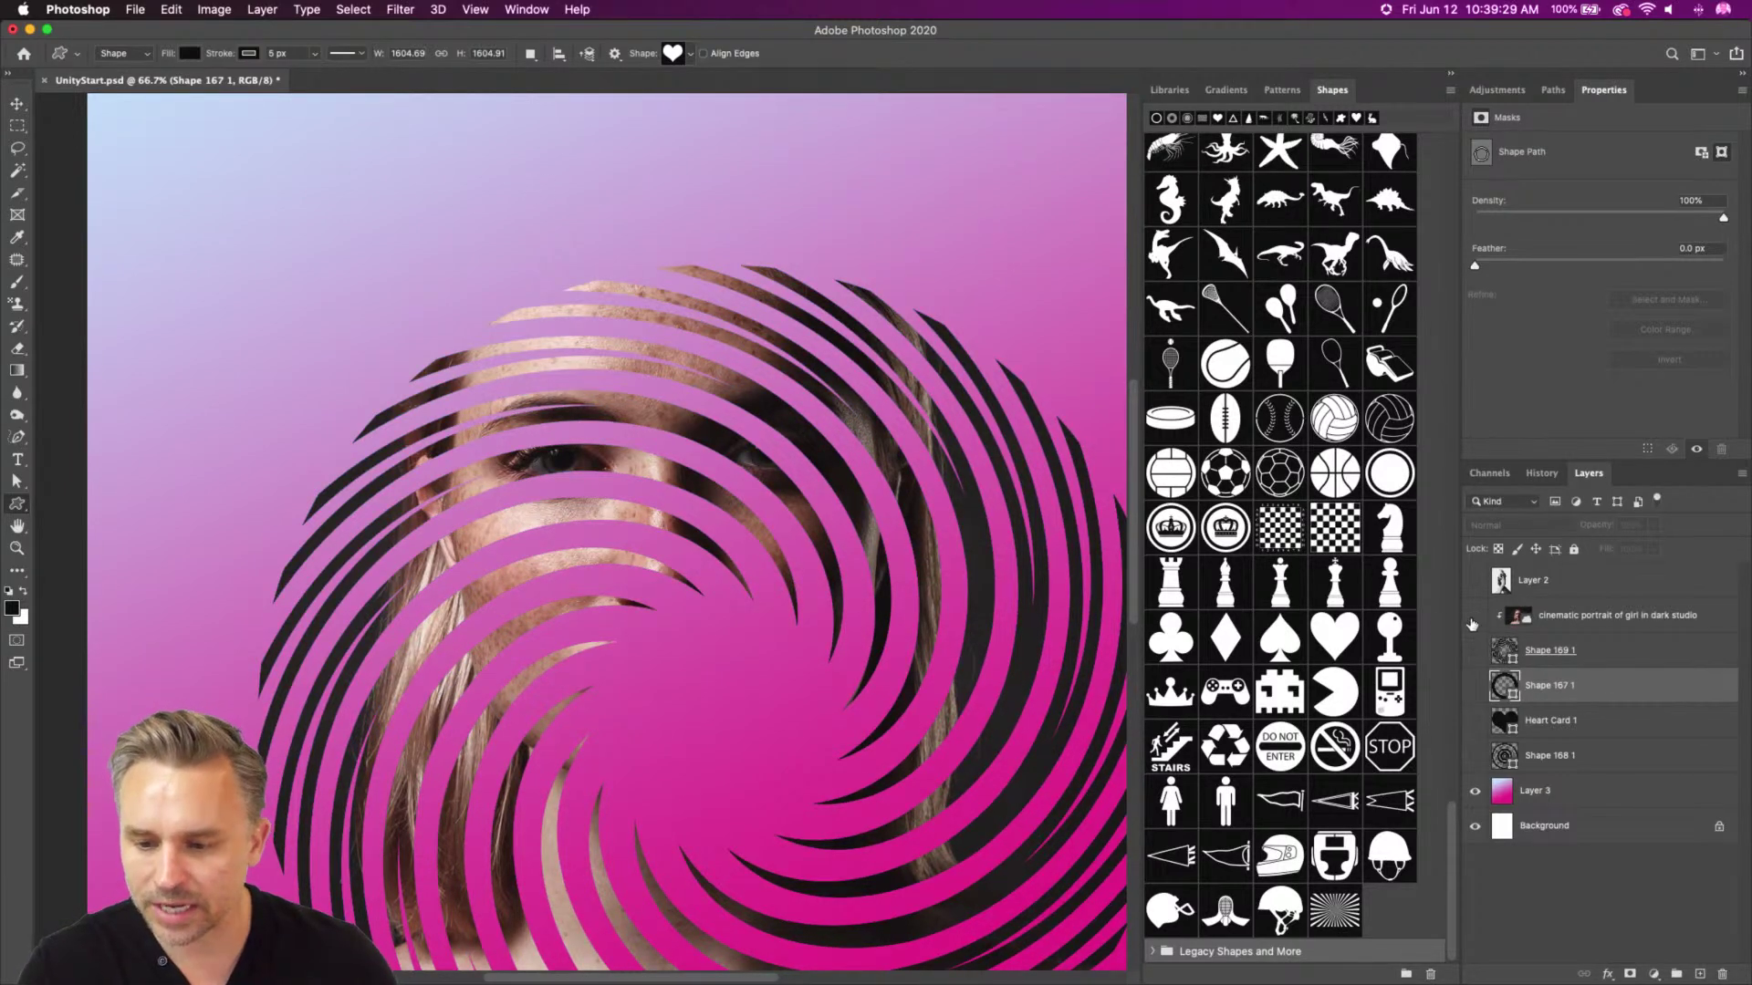
drag(1475, 688, 1474, 720)
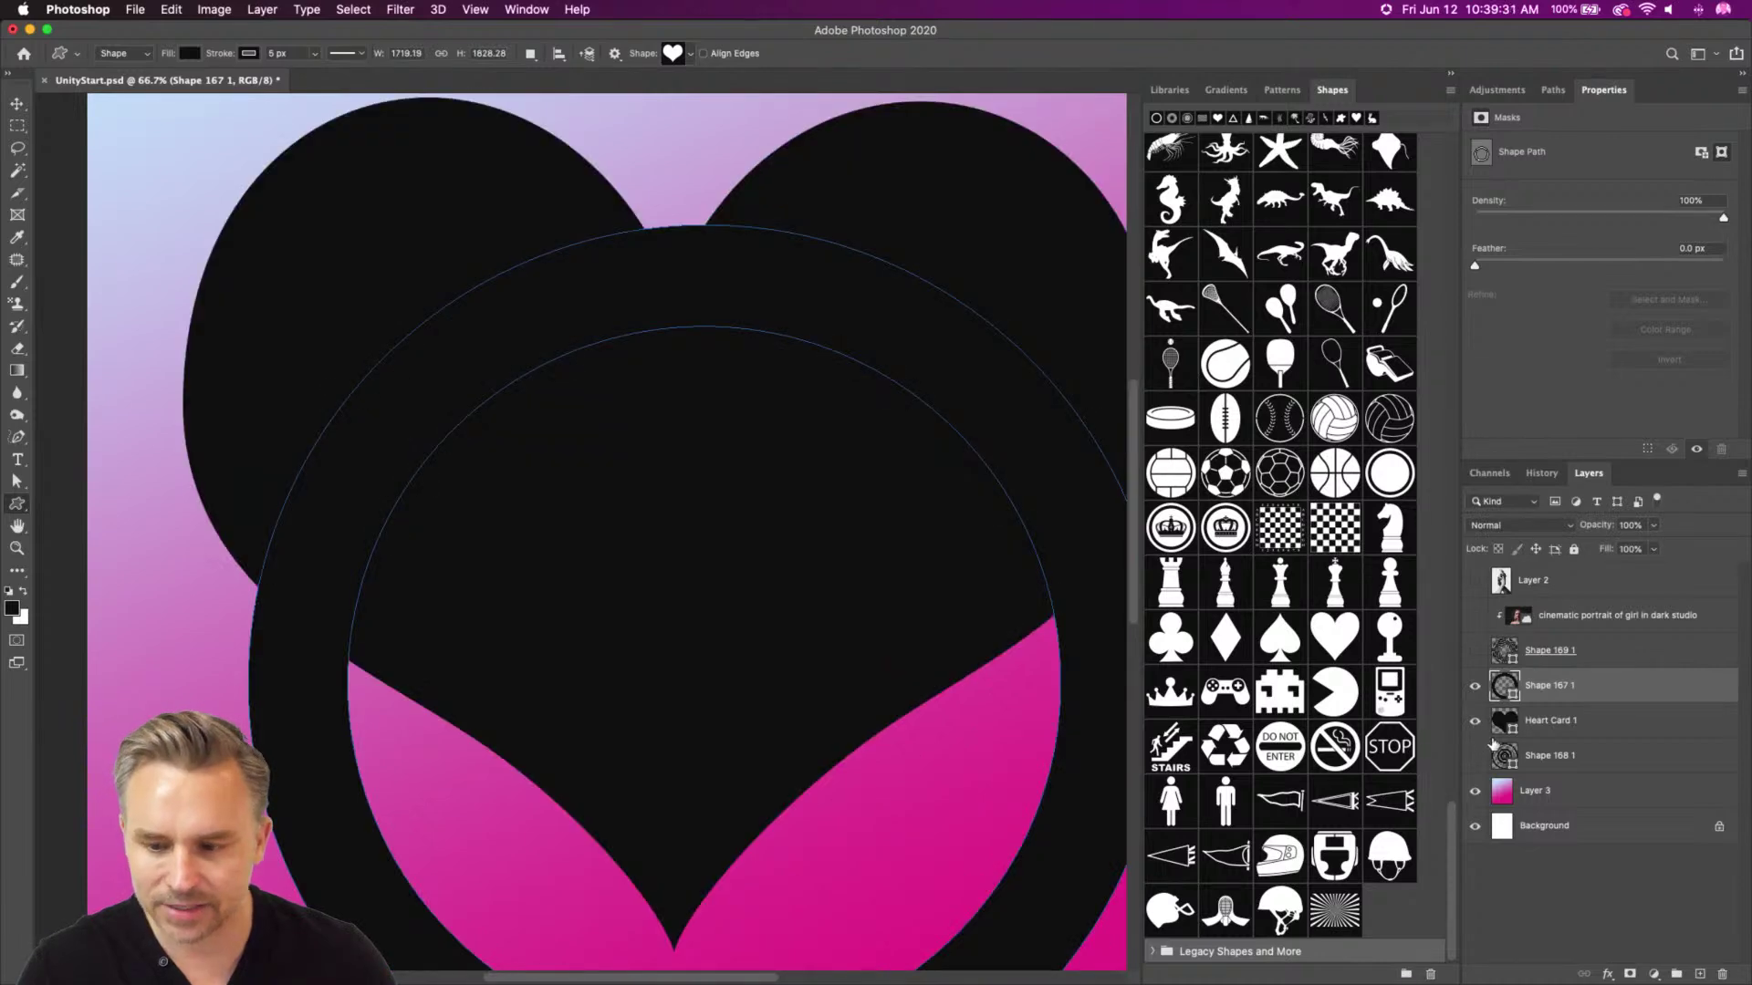
Change the heart shape's fill color to a dark red
click(1517, 723)
double_click(1504, 721)
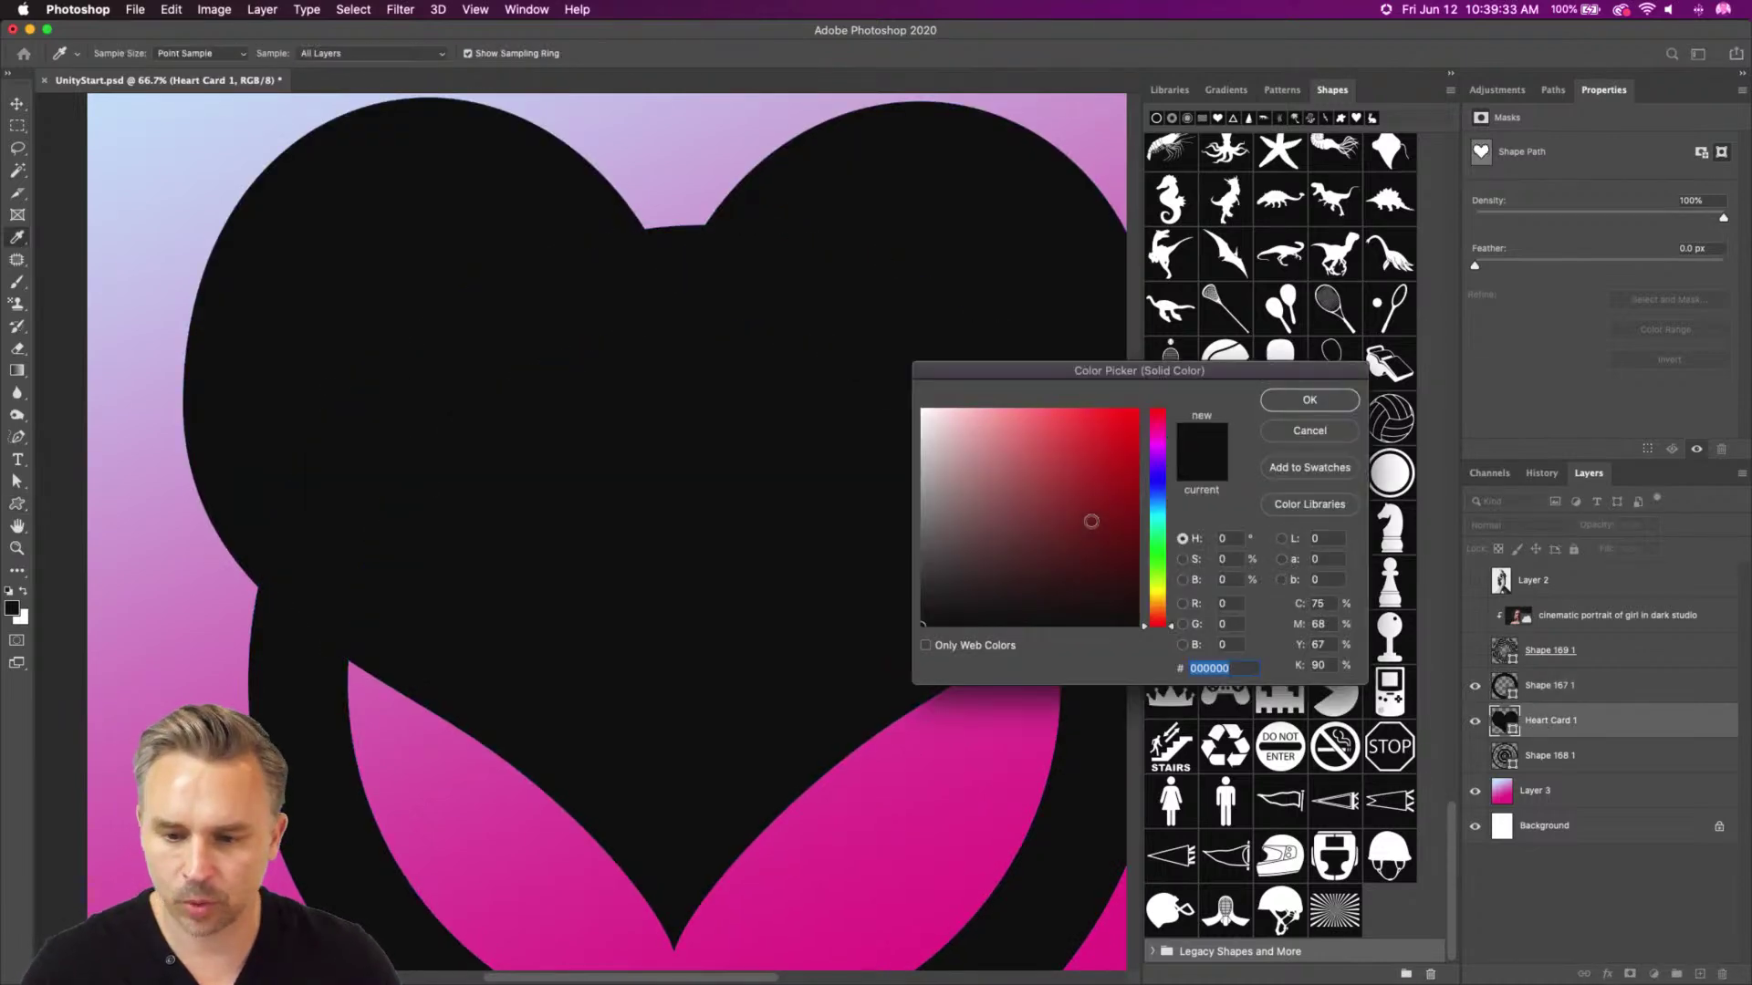
click(1076, 508)
key(Return)
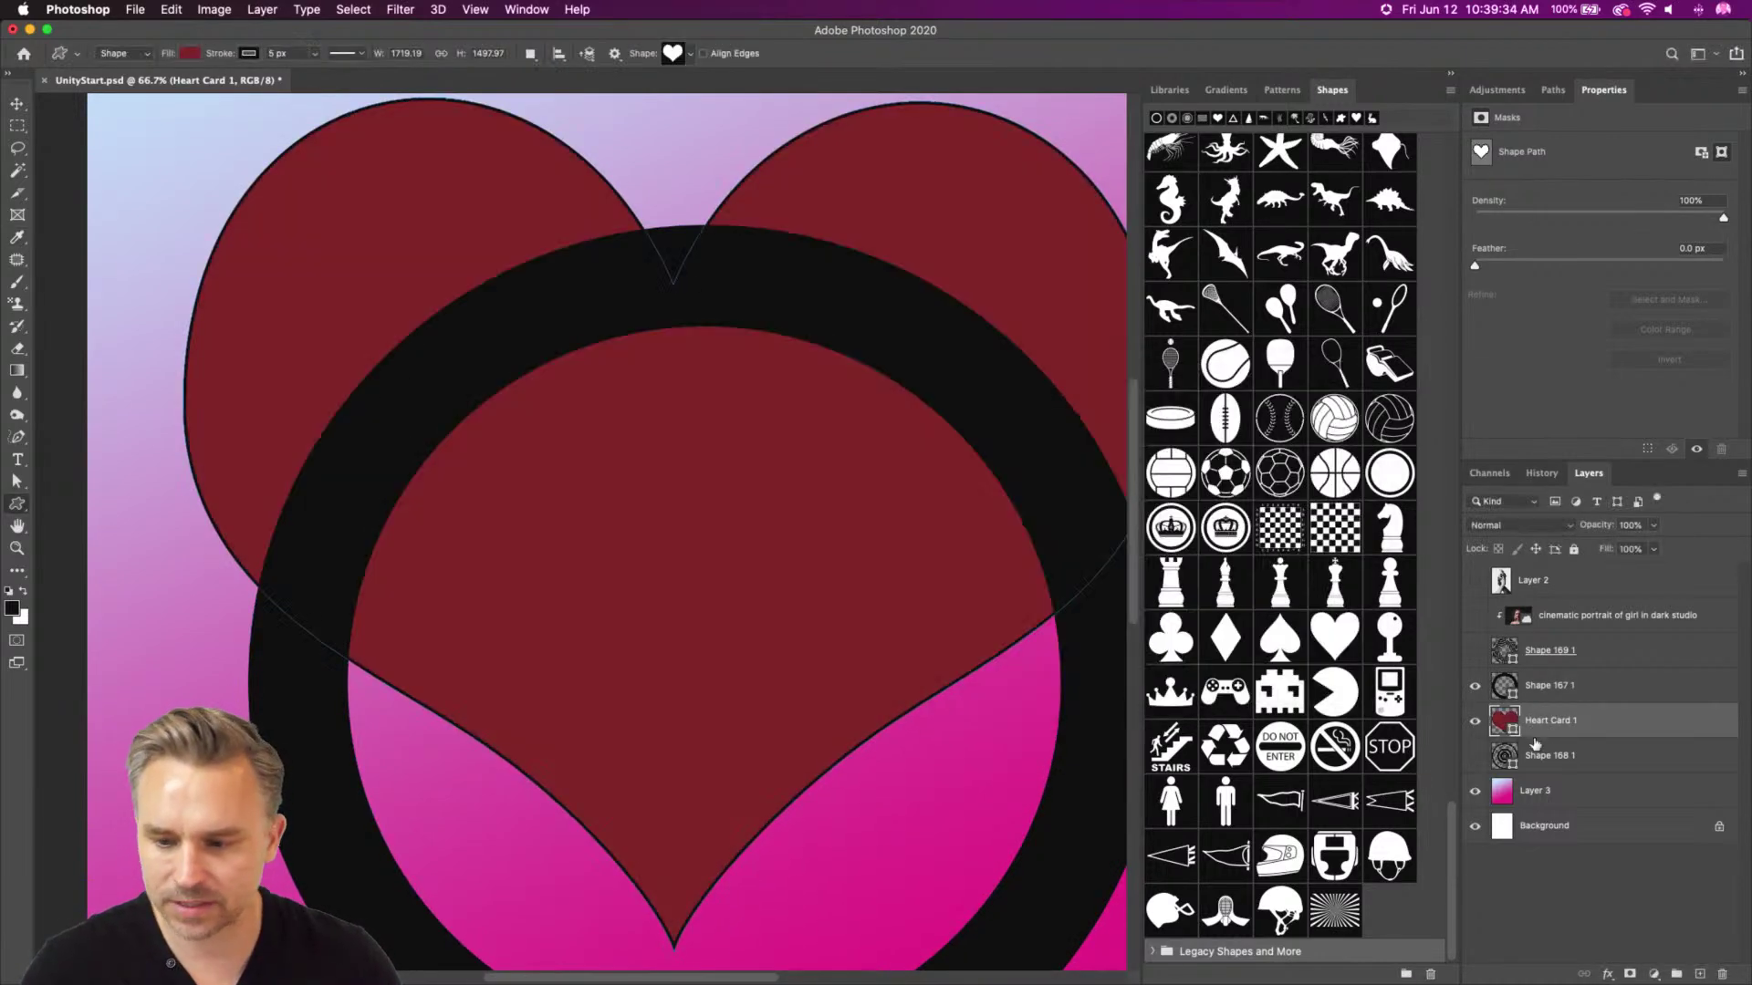
Change the thick ring shape's fill color to a muted purple
double_click(1503, 690)
click(929, 800)
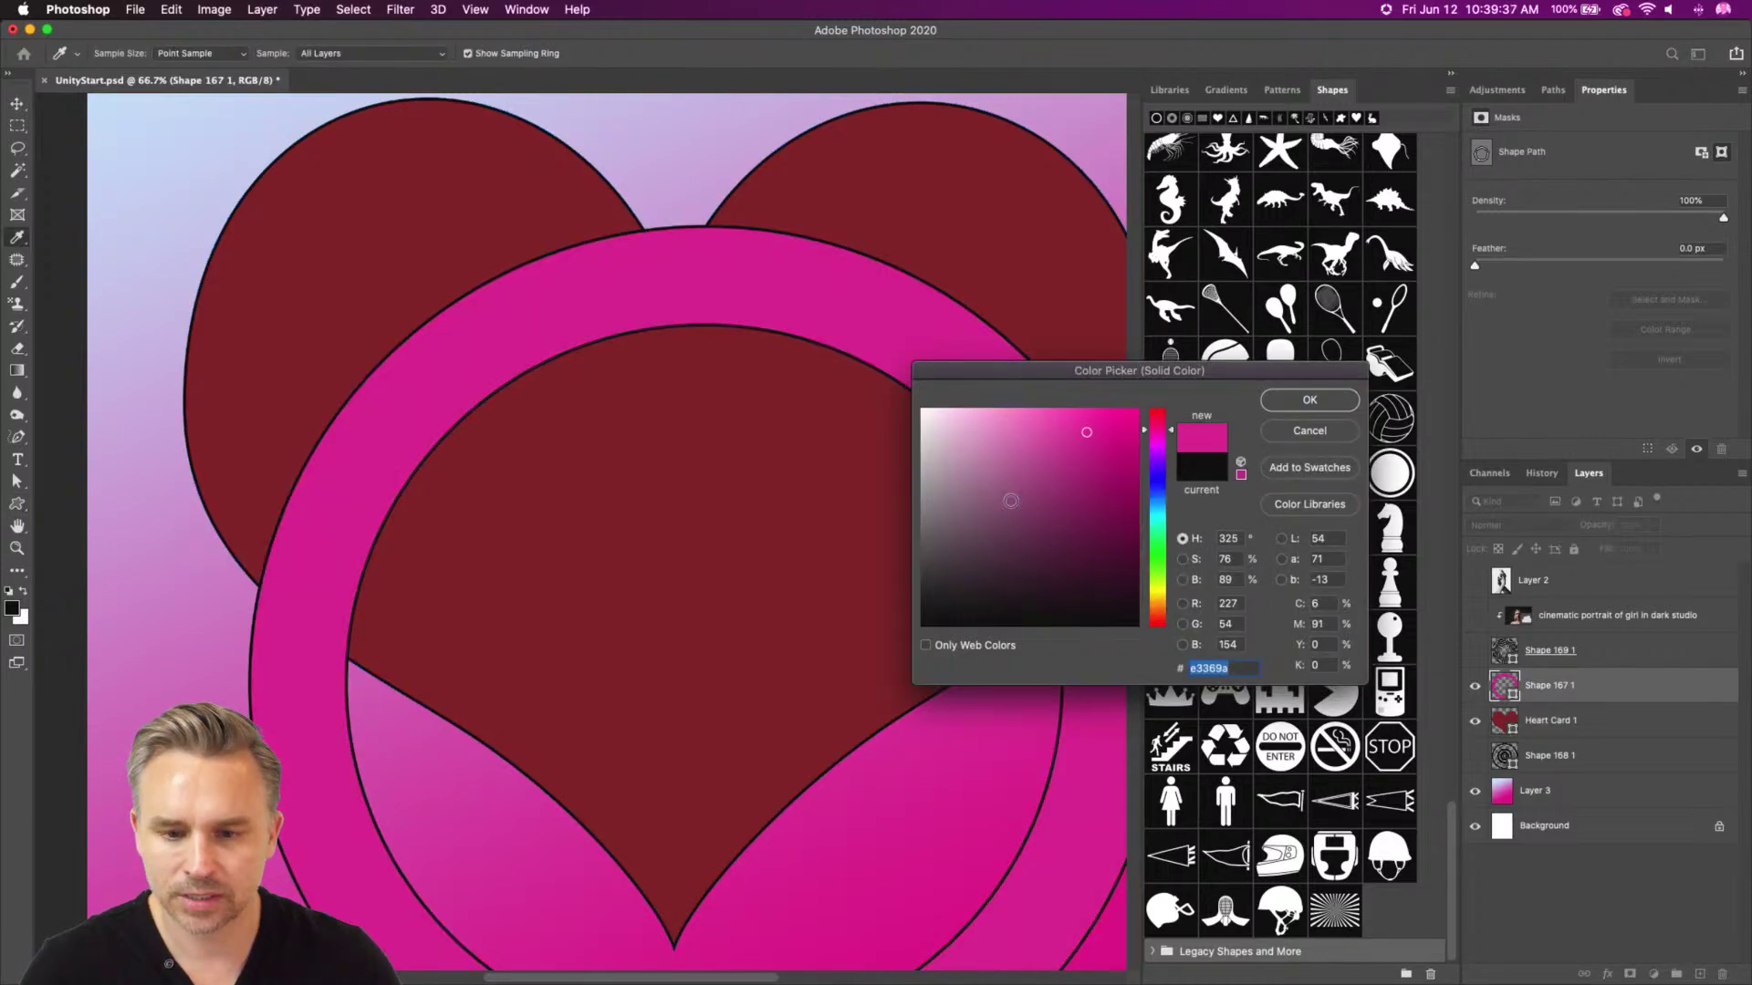
click(1012, 516)
key(Return)
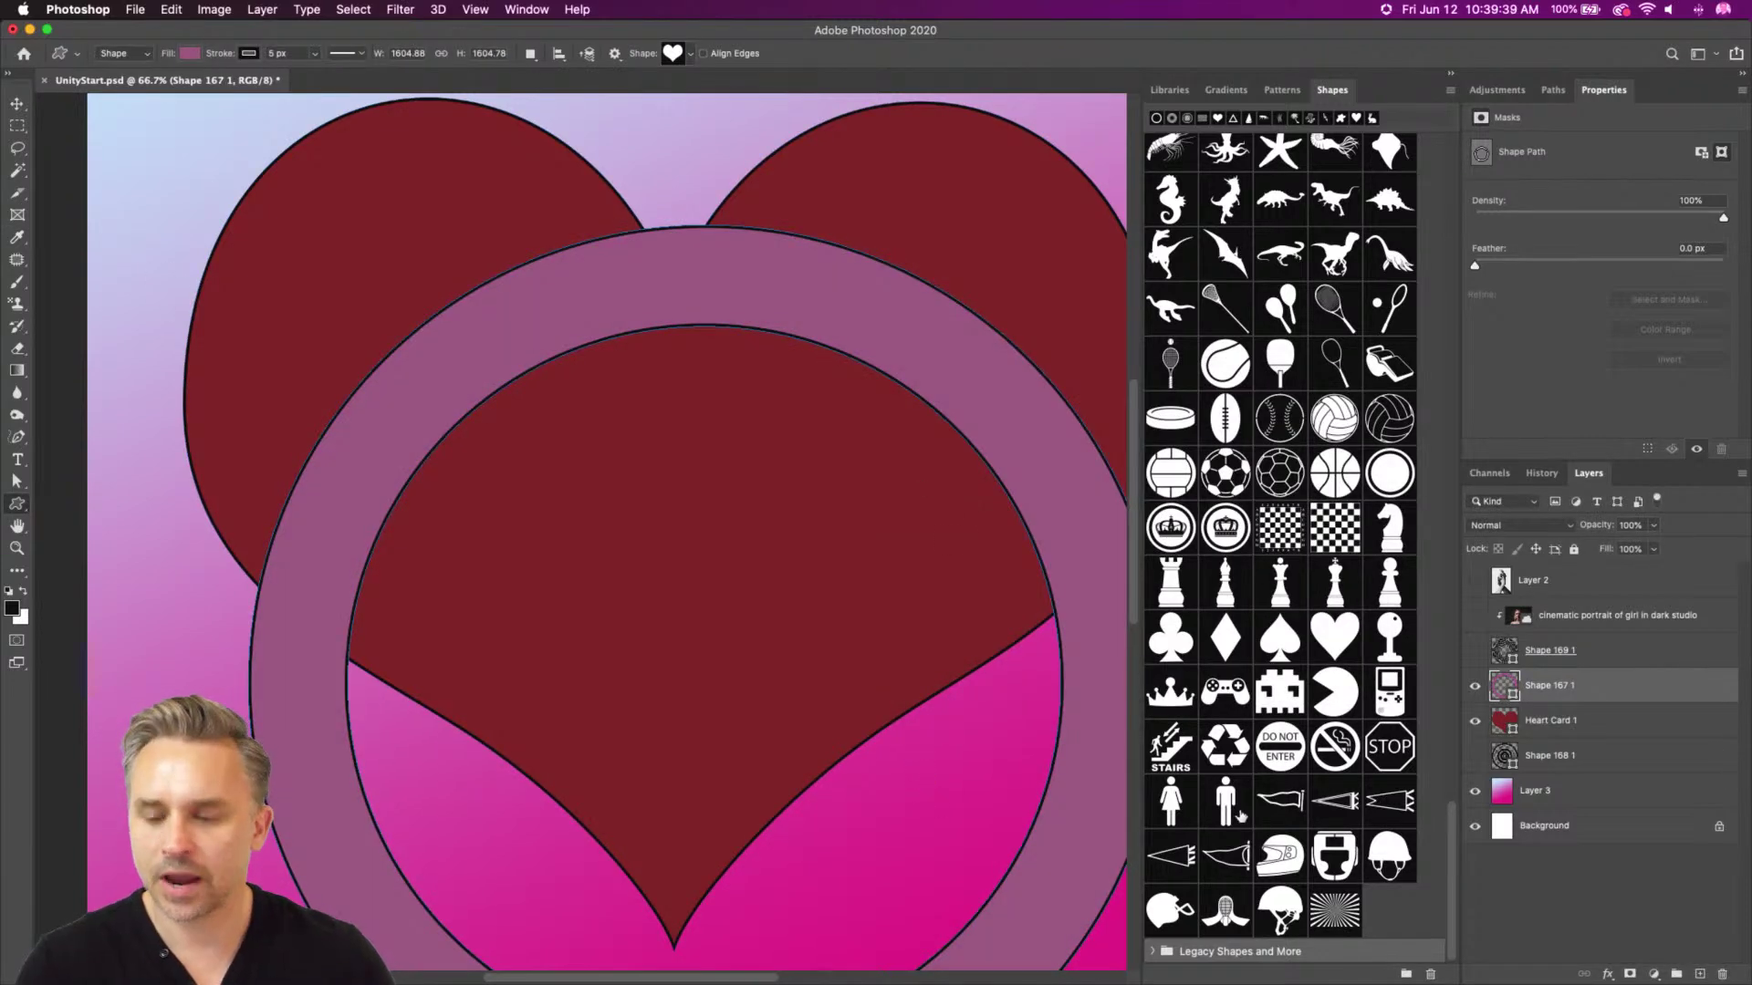
Show the concentric rings layer and change its fill color to a muted brownish red
click(1475, 755)
double_click(1504, 756)
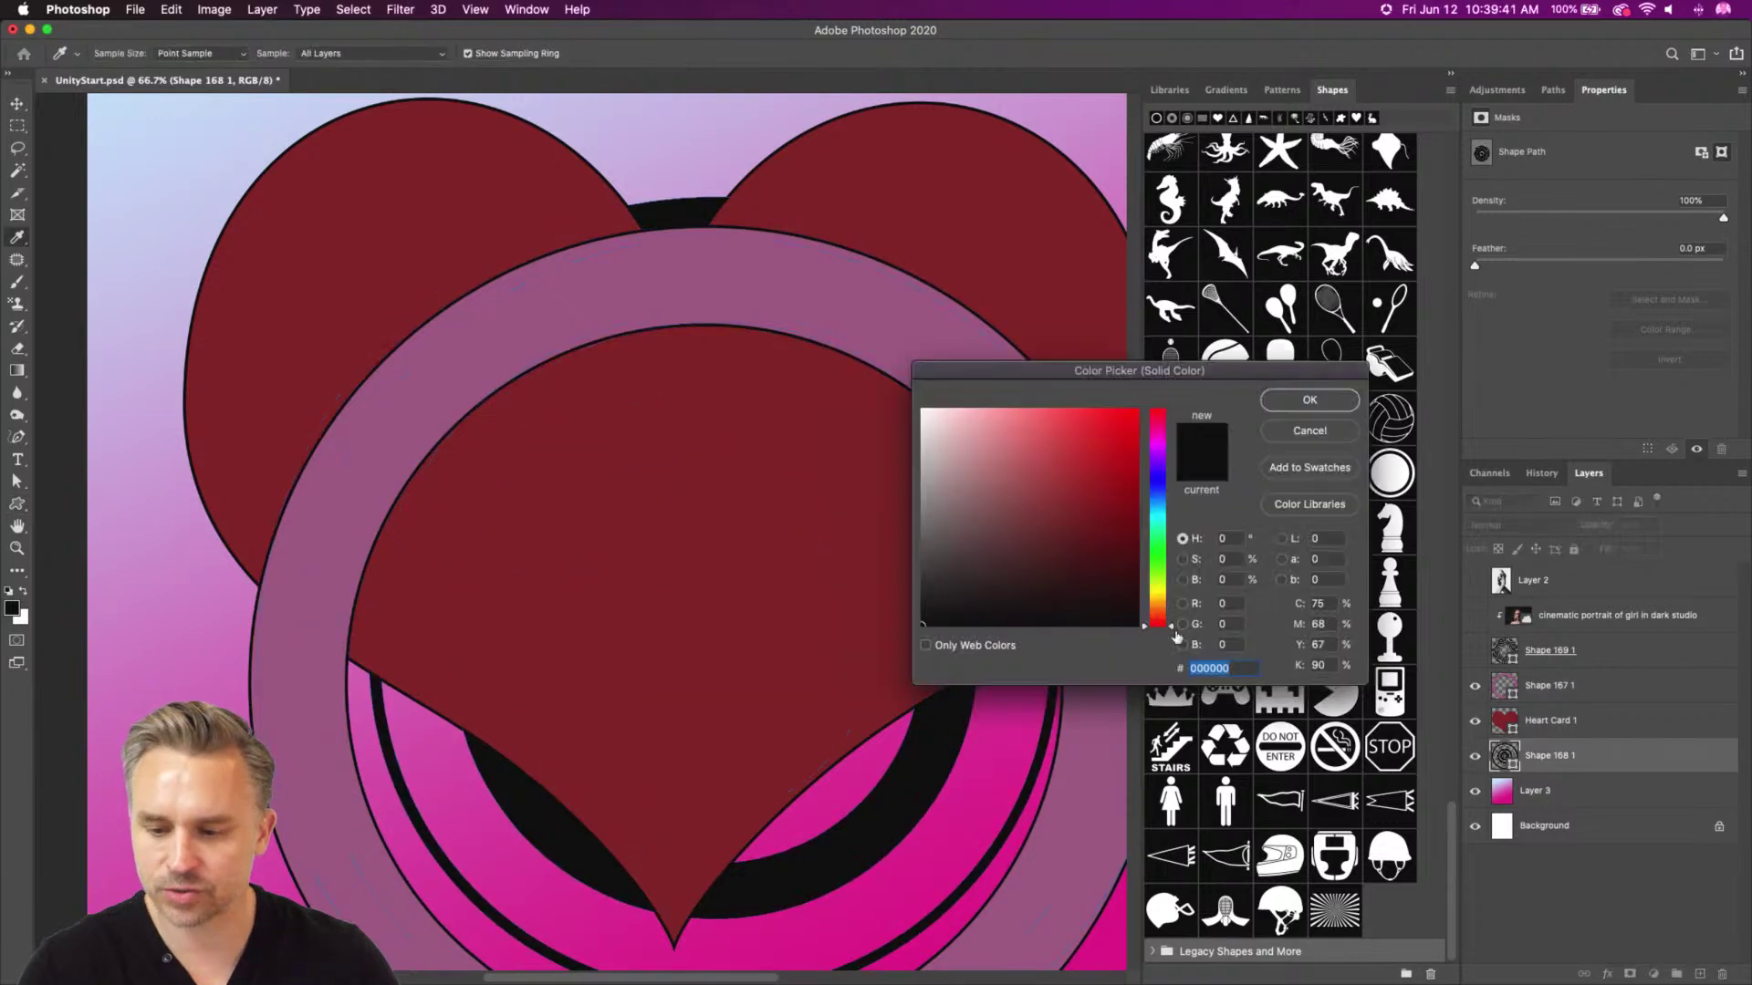
click(996, 505)
key(Return)
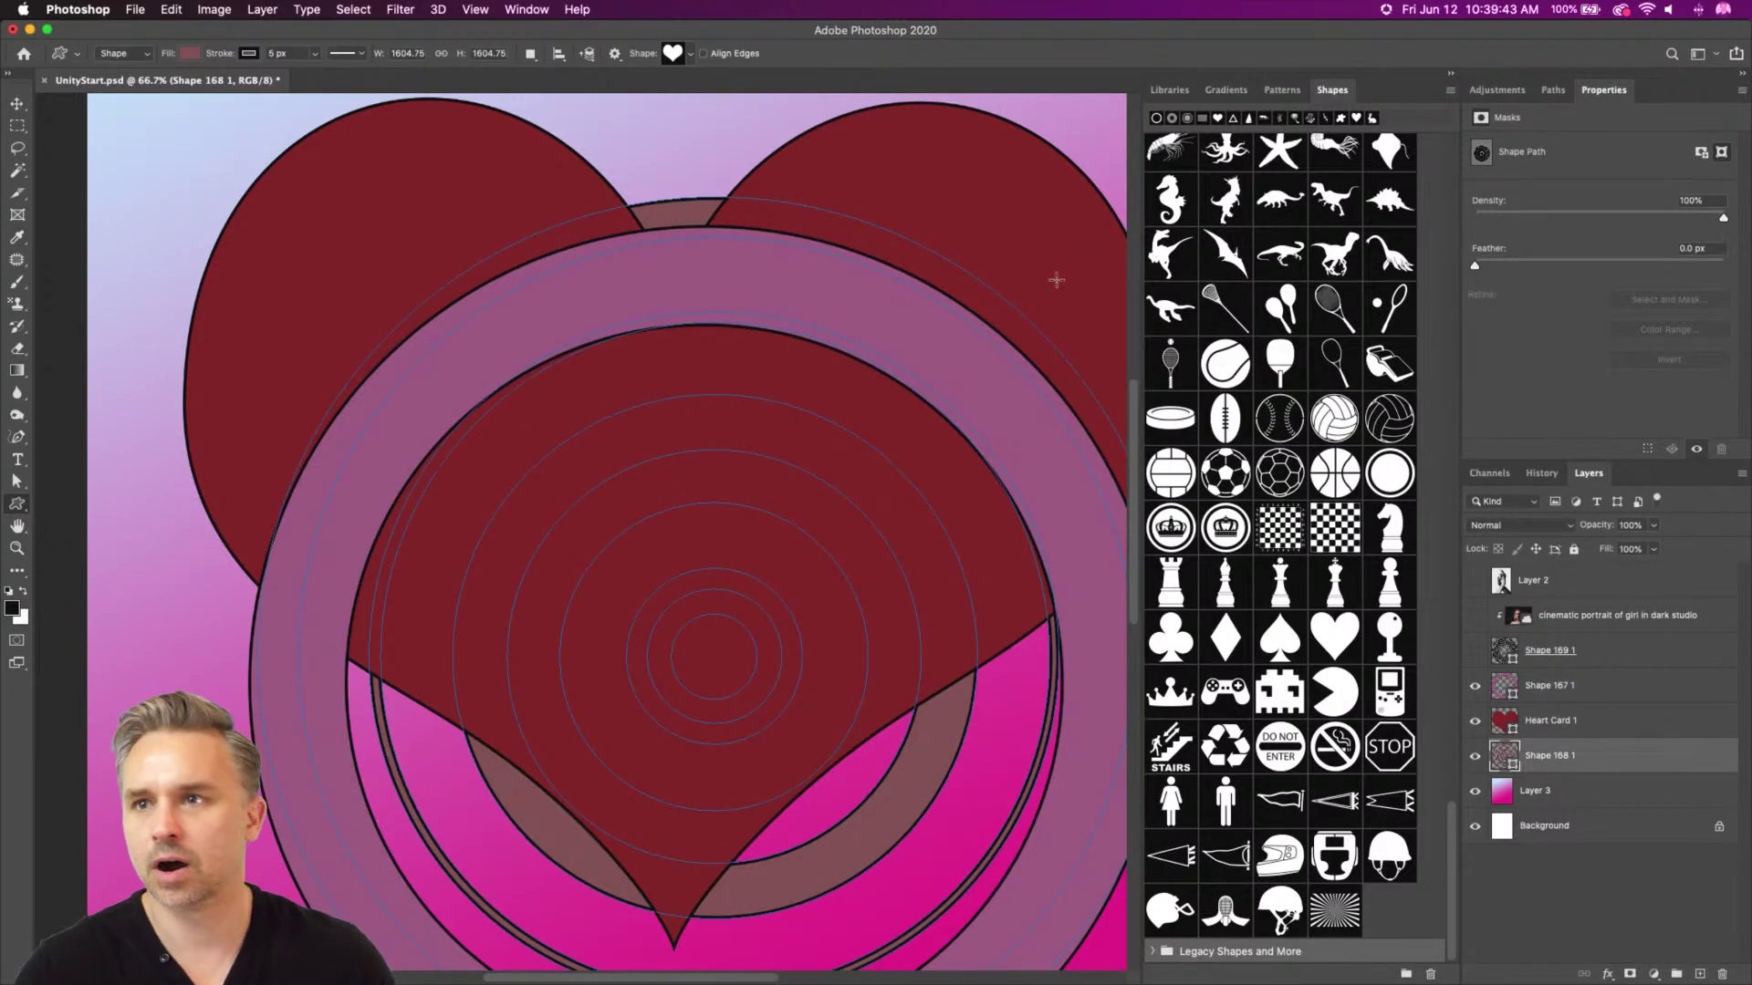
Remove the strokes from the thick ring, heart and concentric rings shapes, and switch to the Move tool with the Shapes panel group collapsed
shift+click(1579, 698)
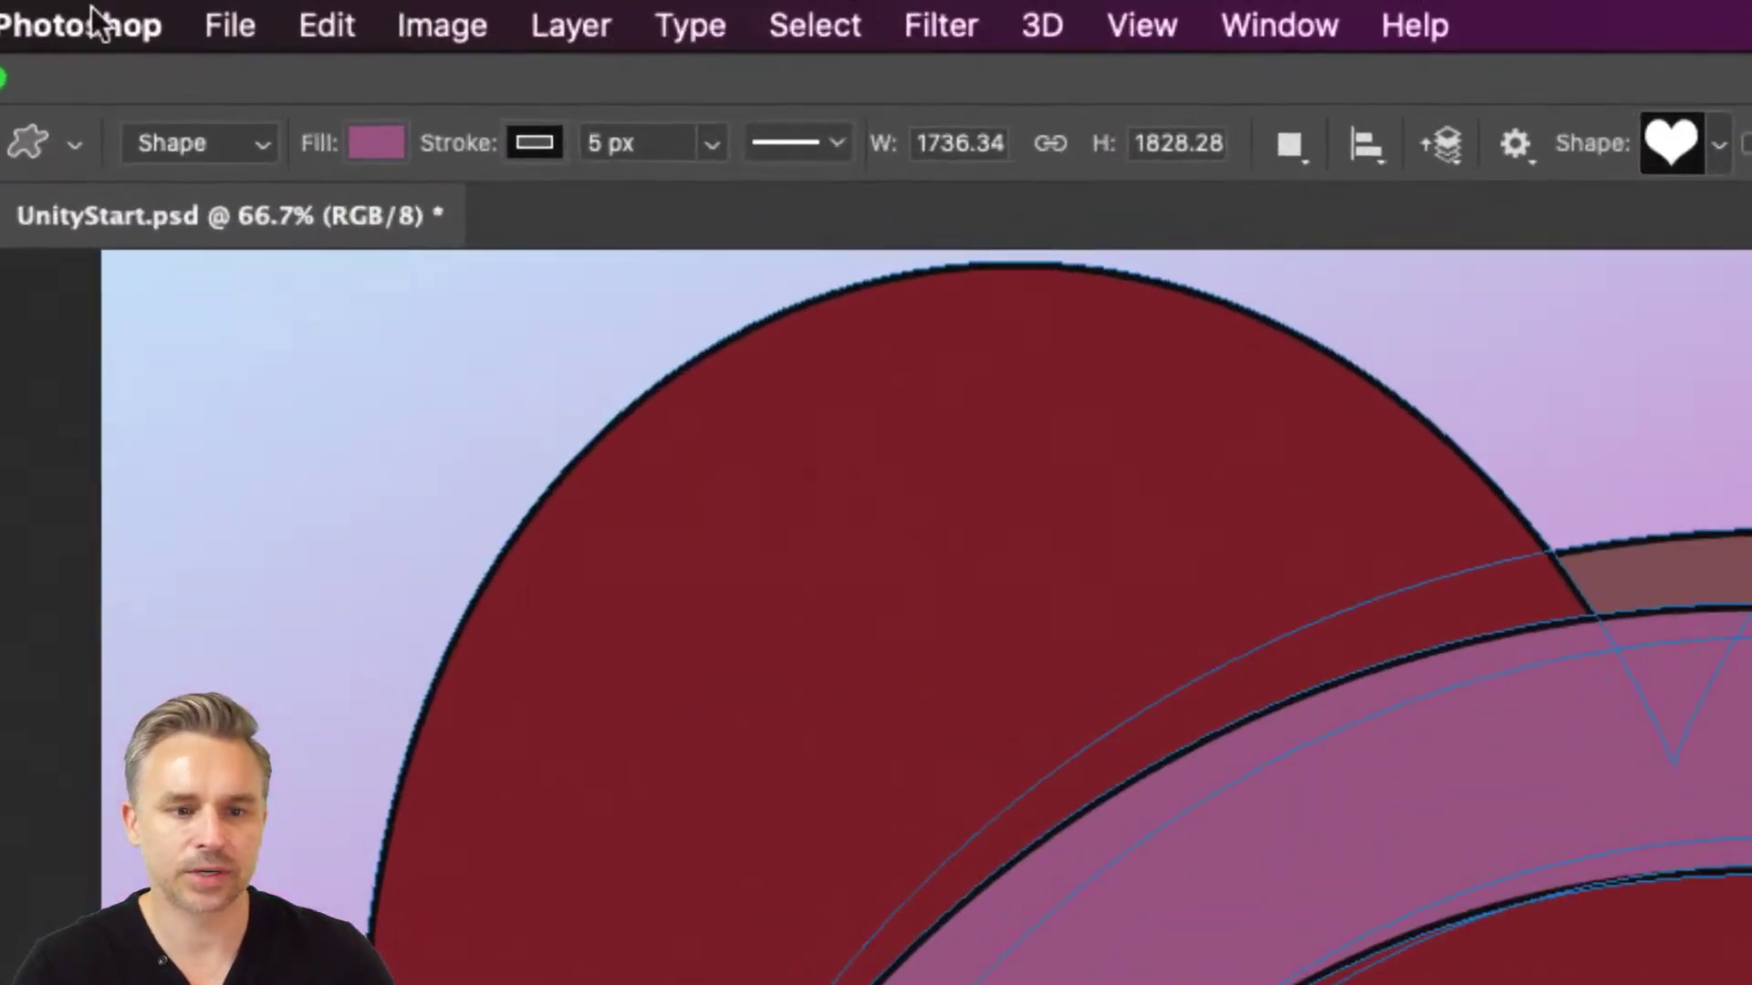
click(532, 146)
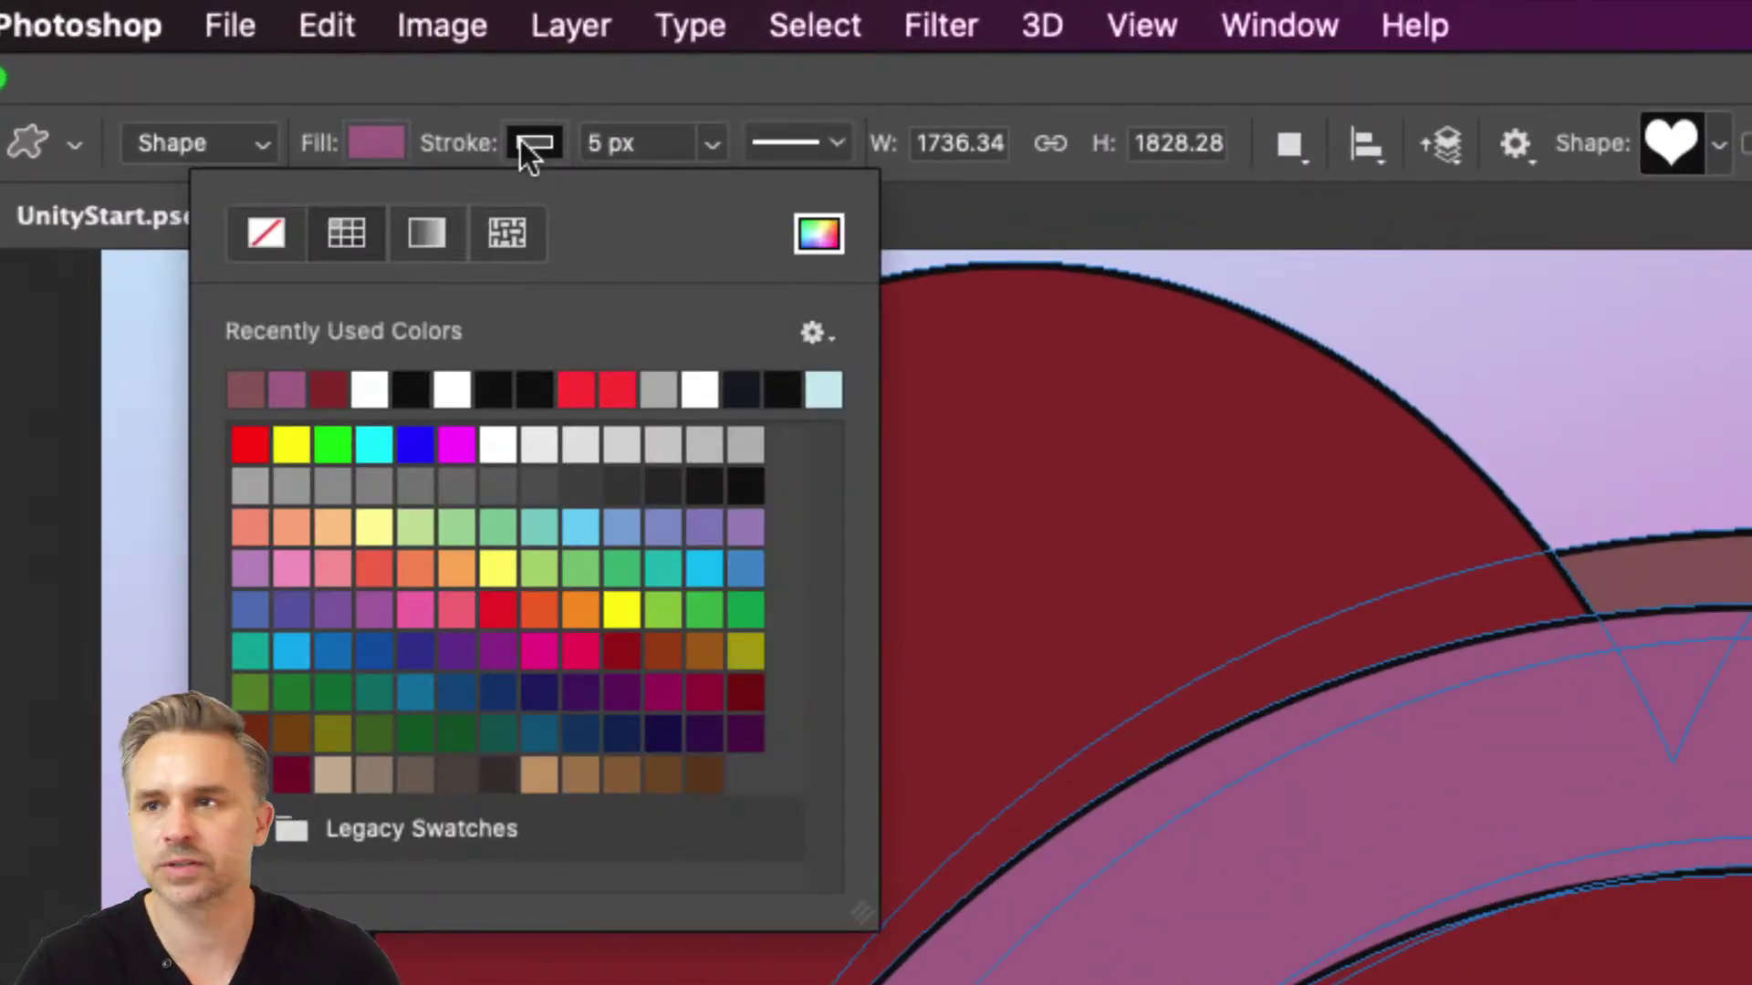
click(253, 221)
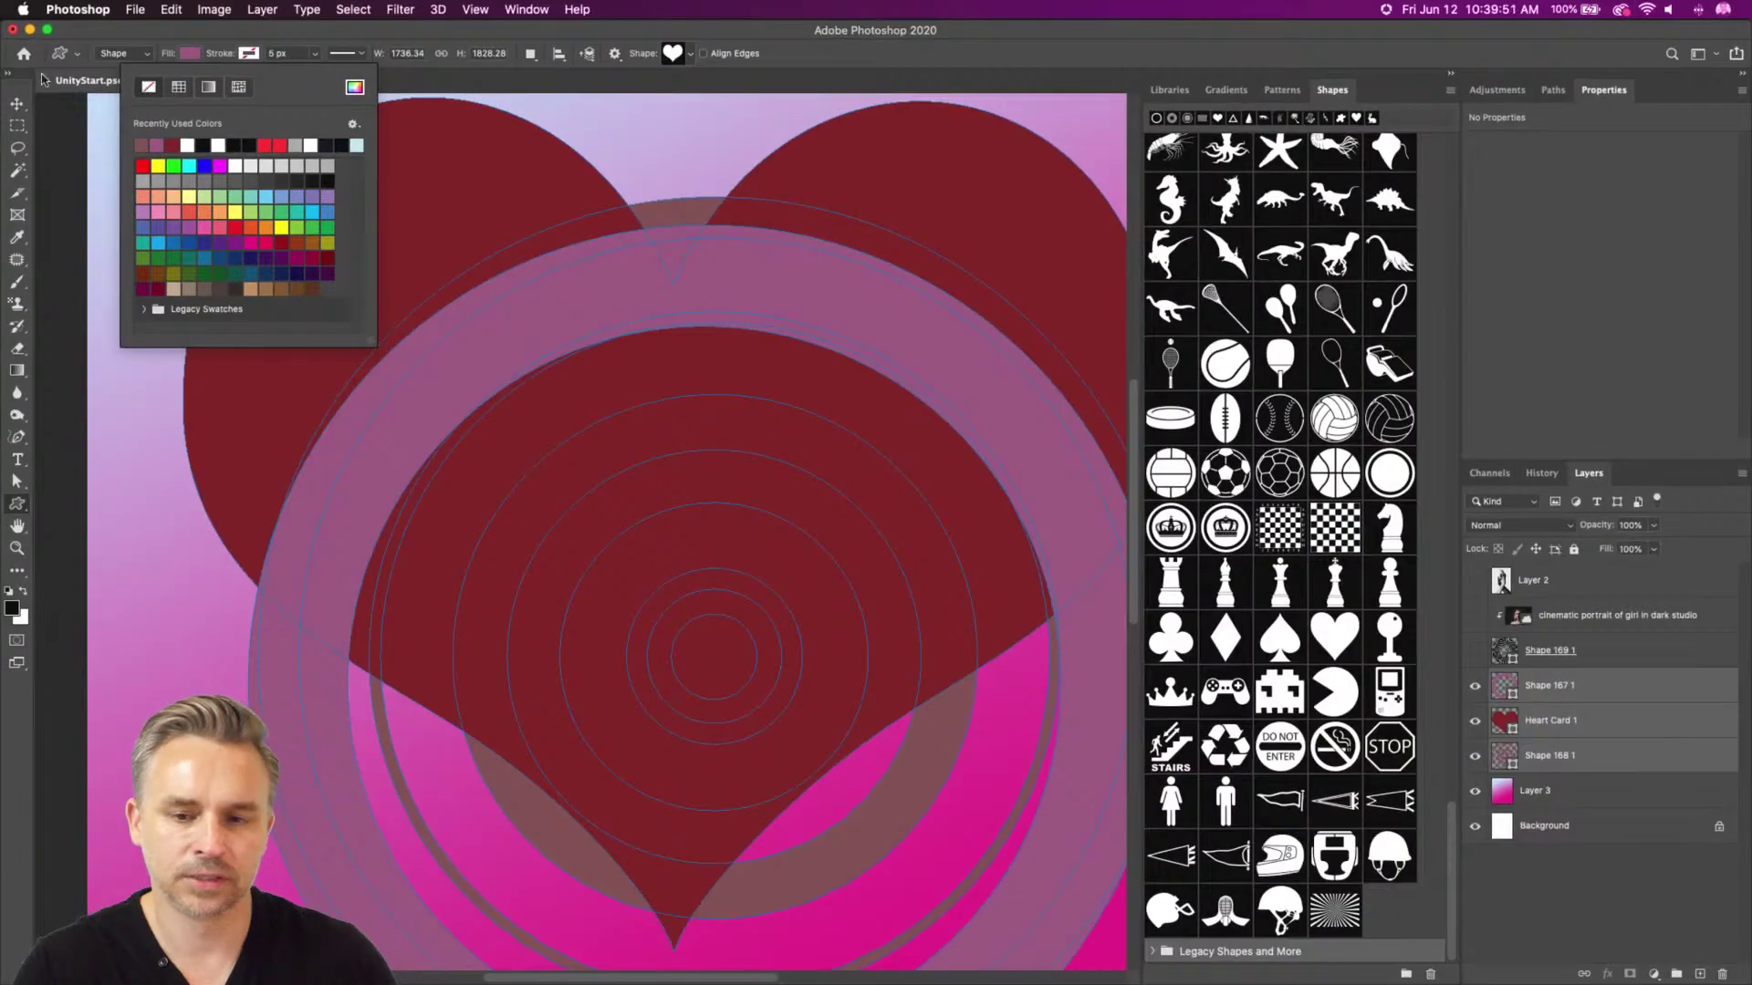
click(15, 108)
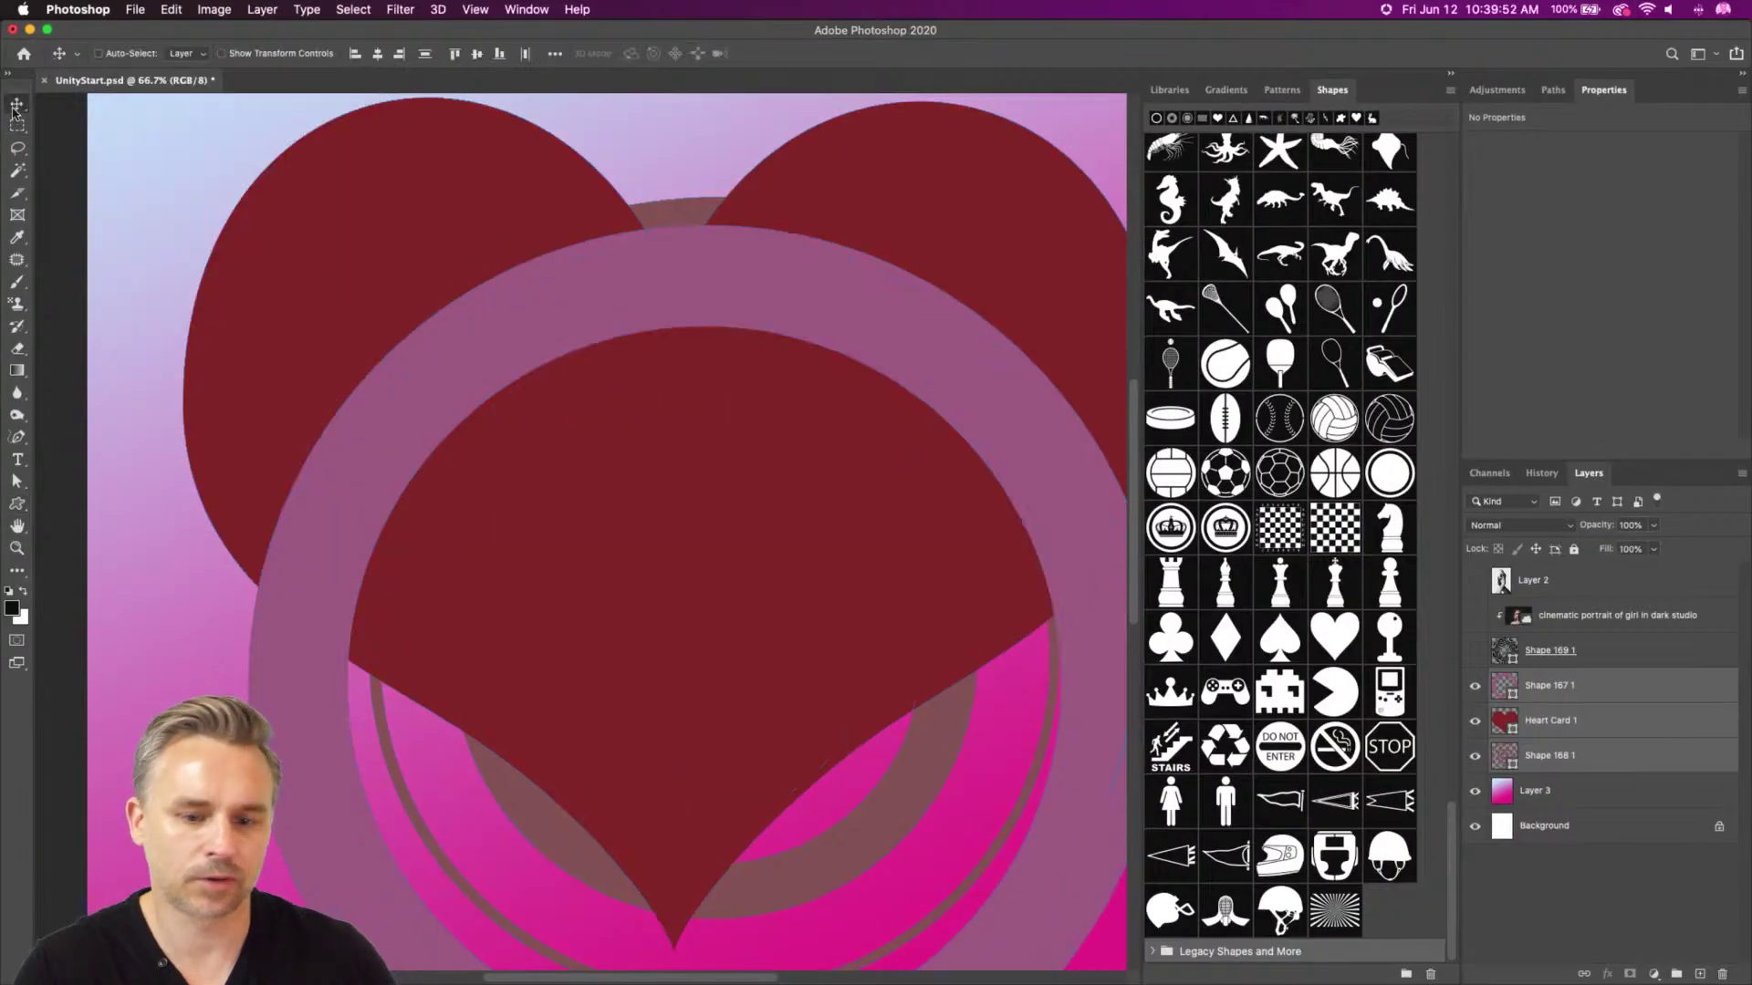
click(1450, 76)
Show the swirl shape and its clipped portrait, and select the portrait layer
click(1531, 651)
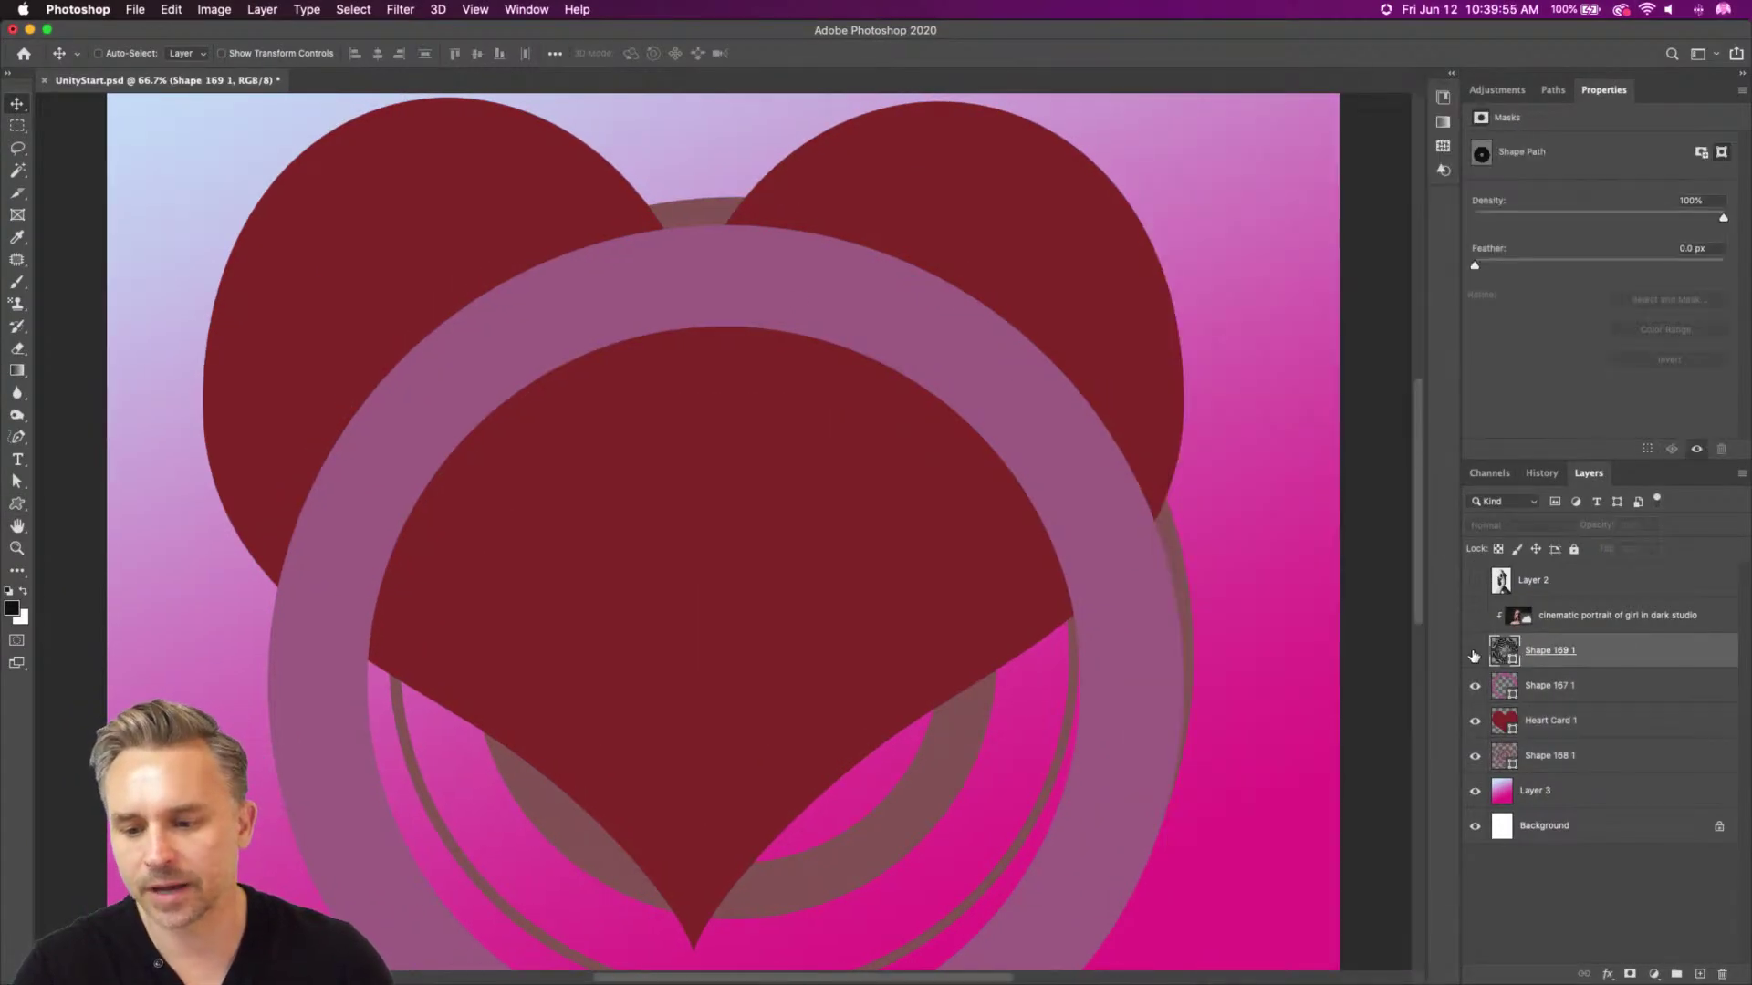
click(1474, 651)
click(1472, 618)
click(1548, 624)
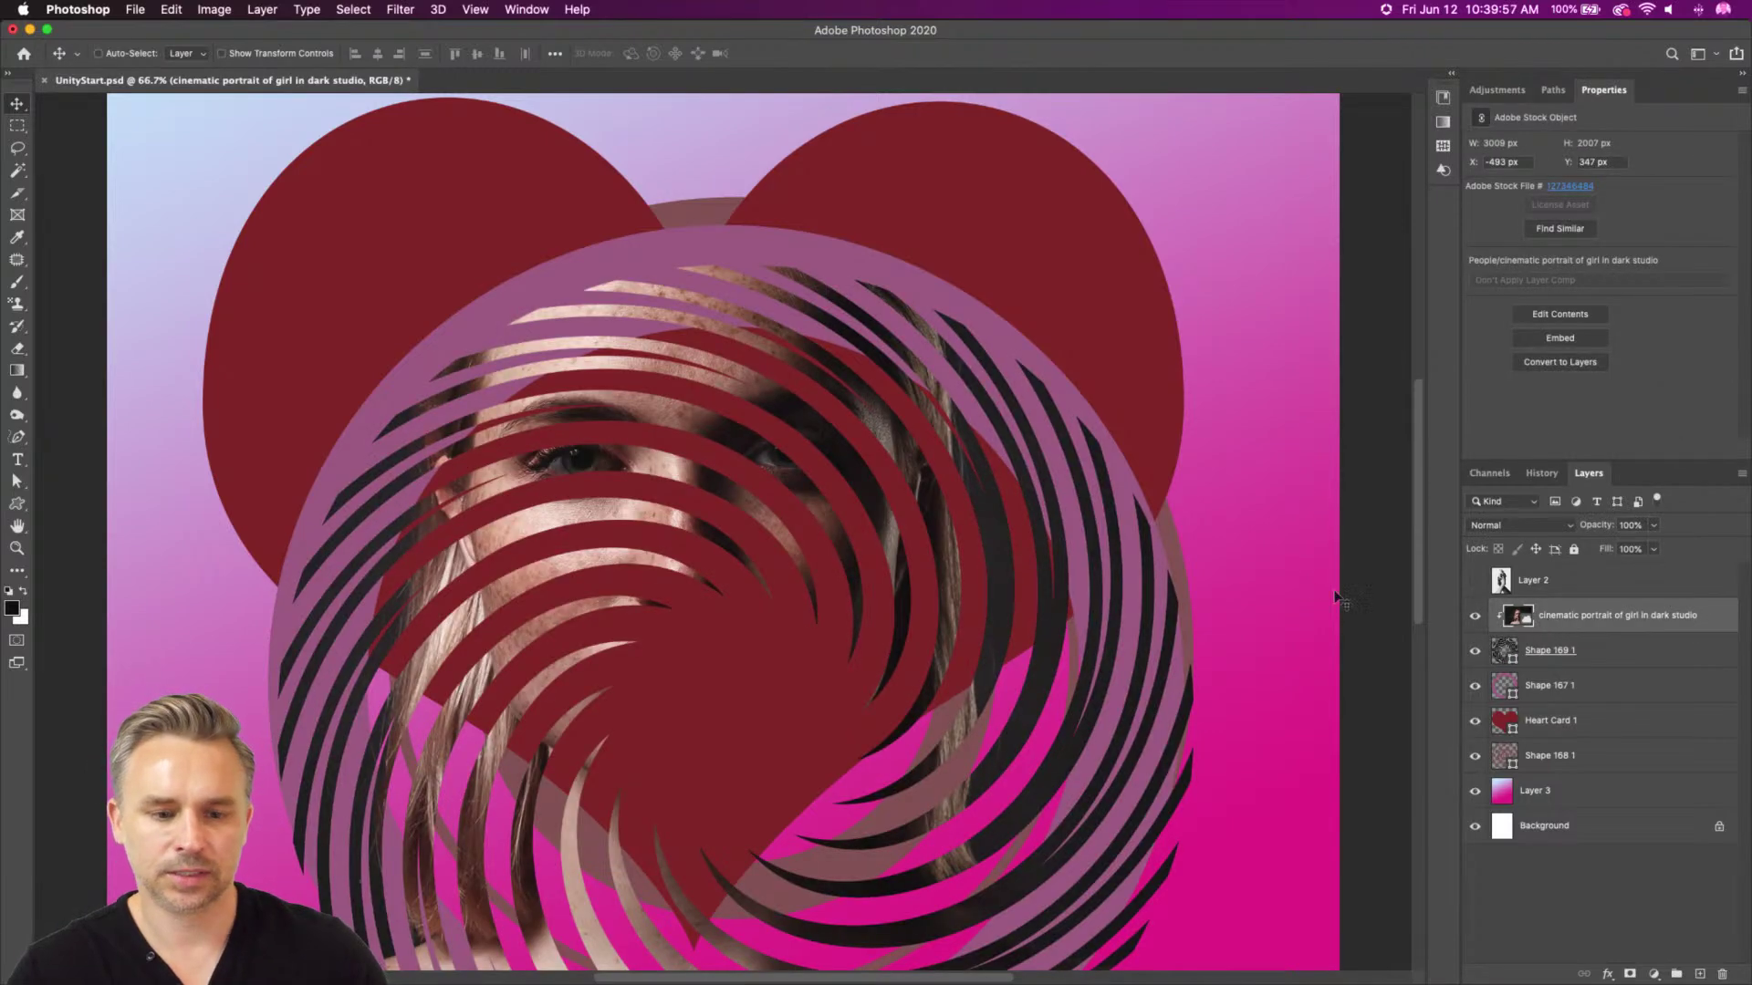
Duplicate the portrait layer, place the copy directly above the thick ring layer and clip it to that ring
key(super+j)
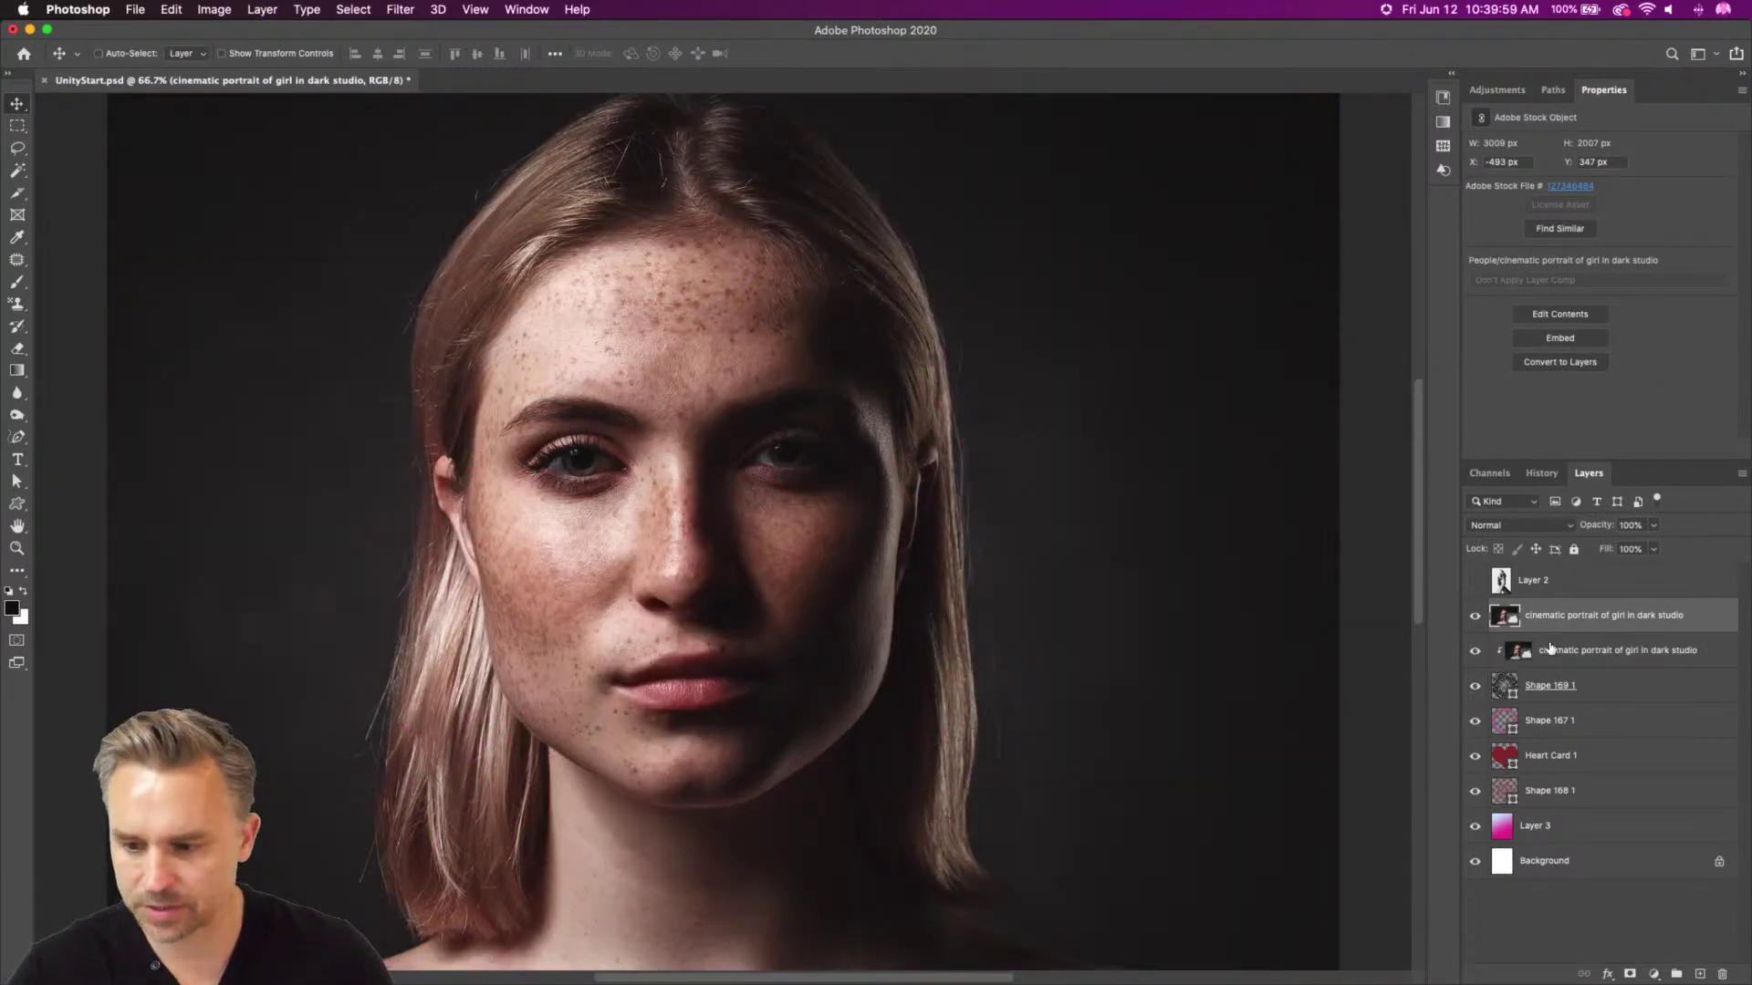
drag(1542, 627, 1534, 708)
alt+click(1542, 703)
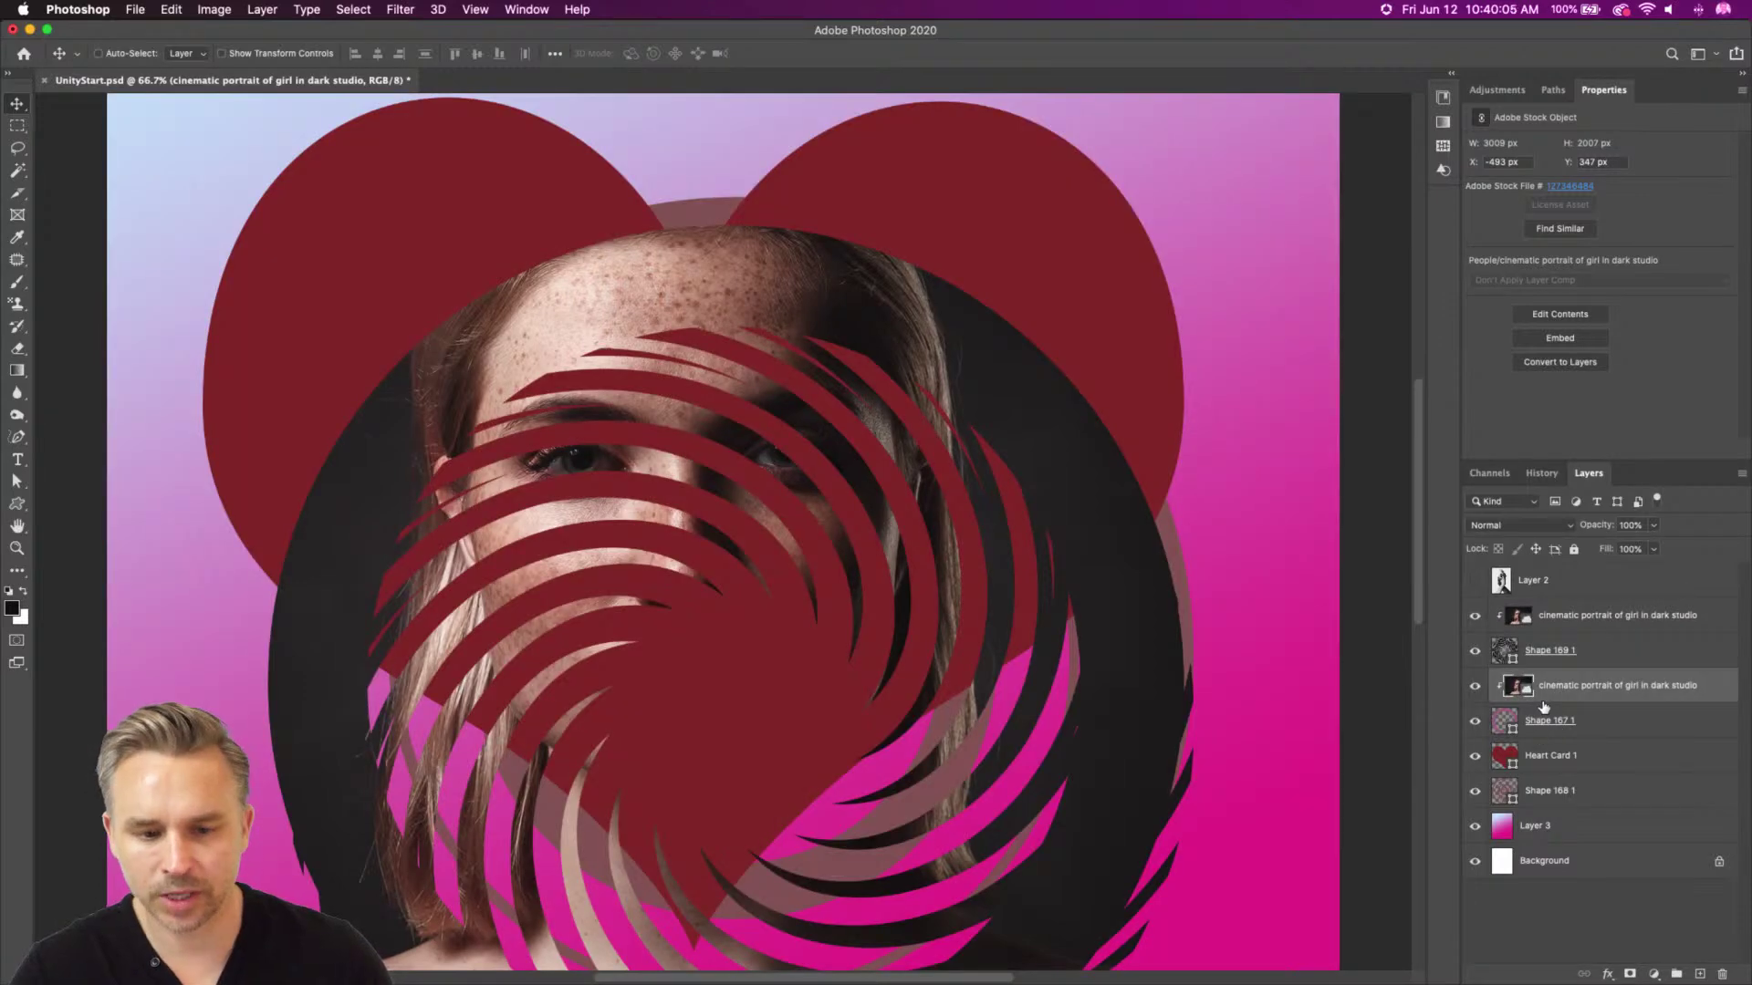
Place another copy of the portrait directly above the heart layer and clip it to the heart
click(1549, 723)
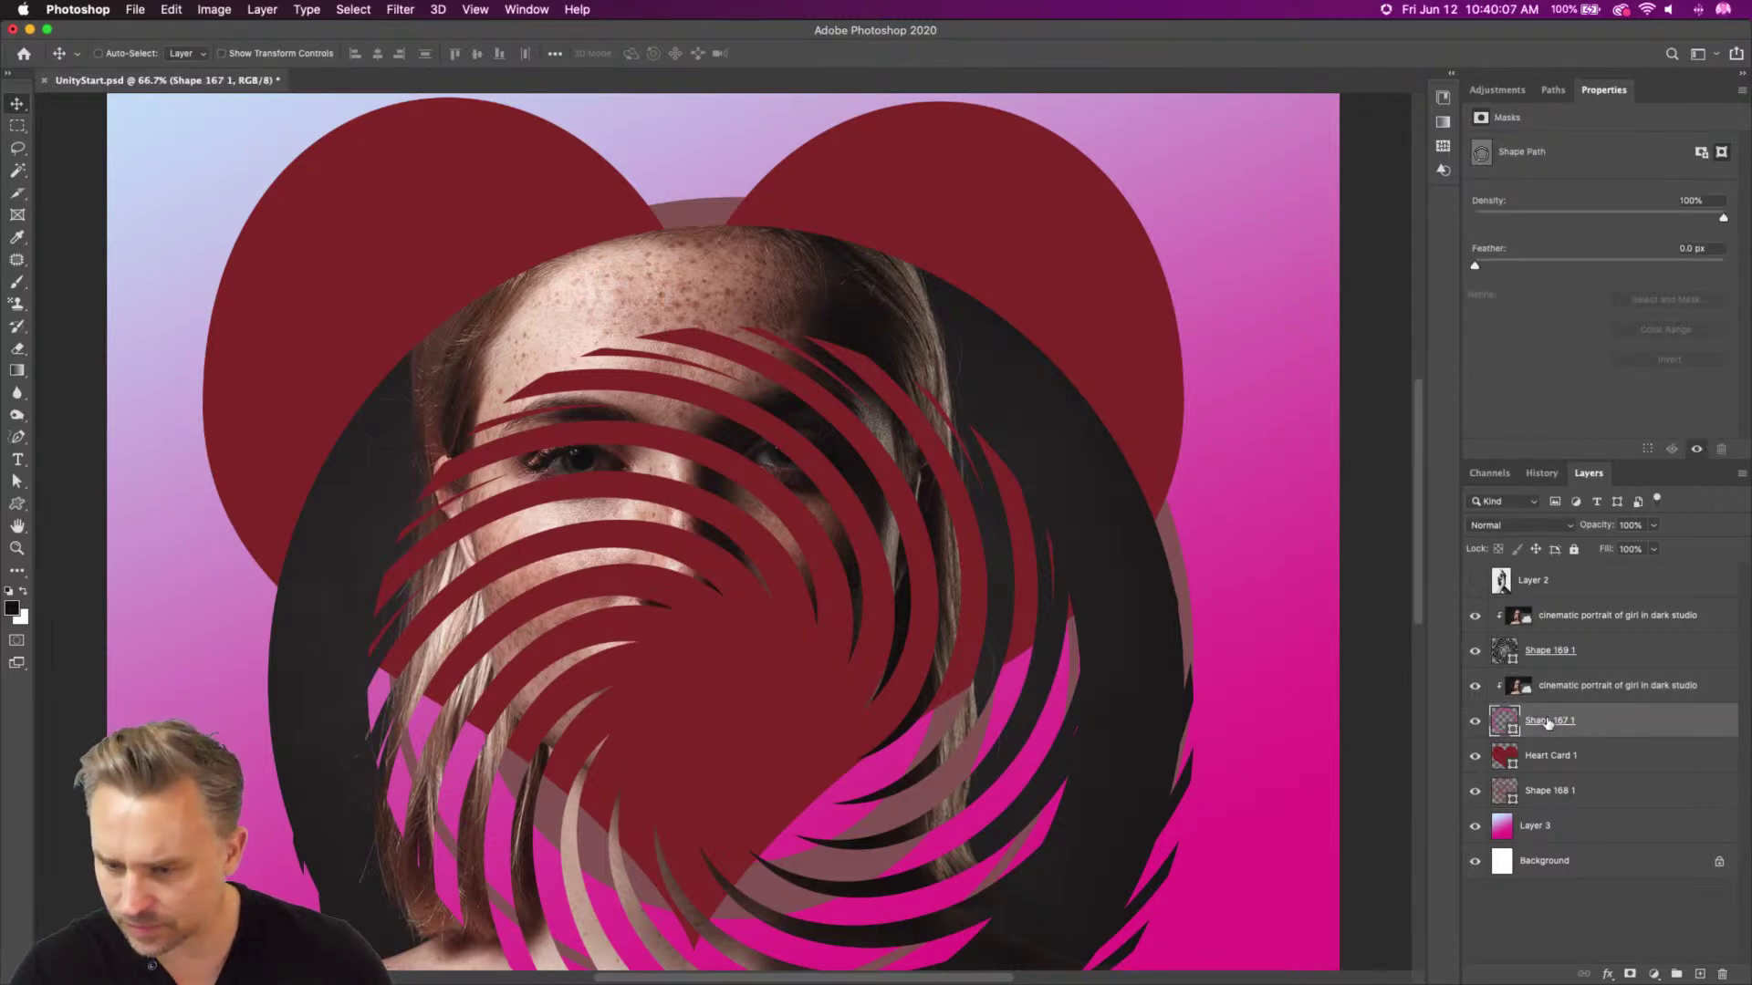
drag(1560, 698, 1572, 765)
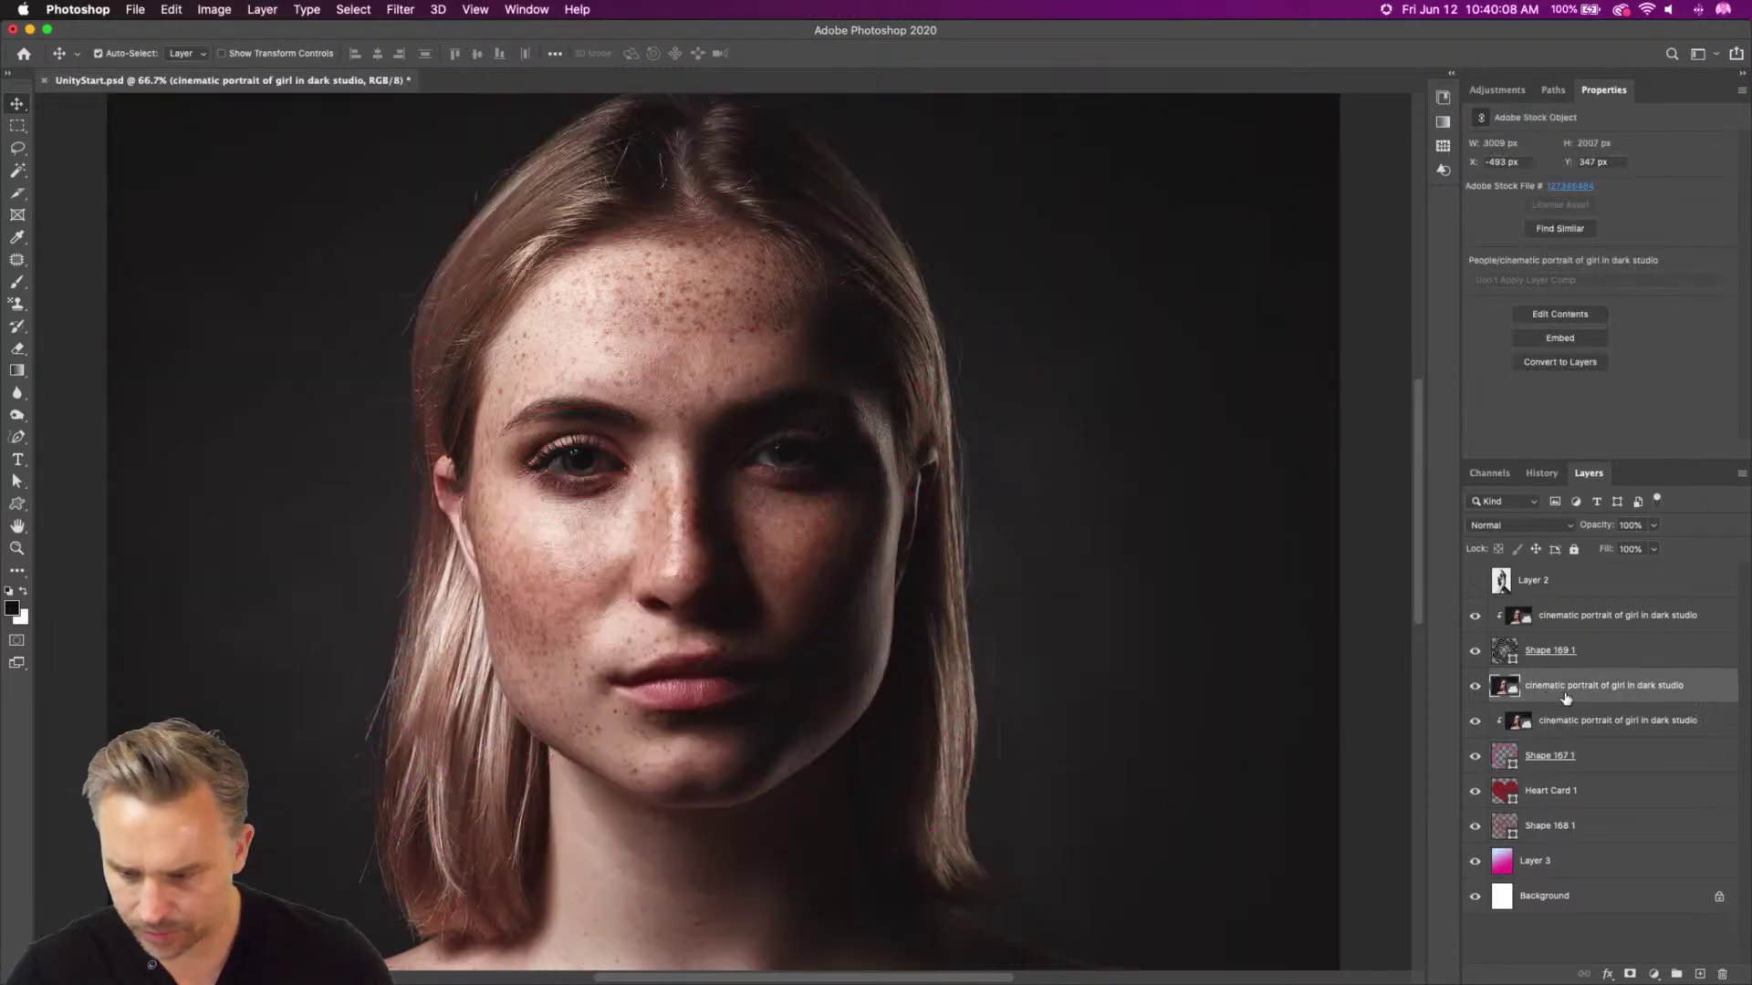
alt+click(1580, 773)
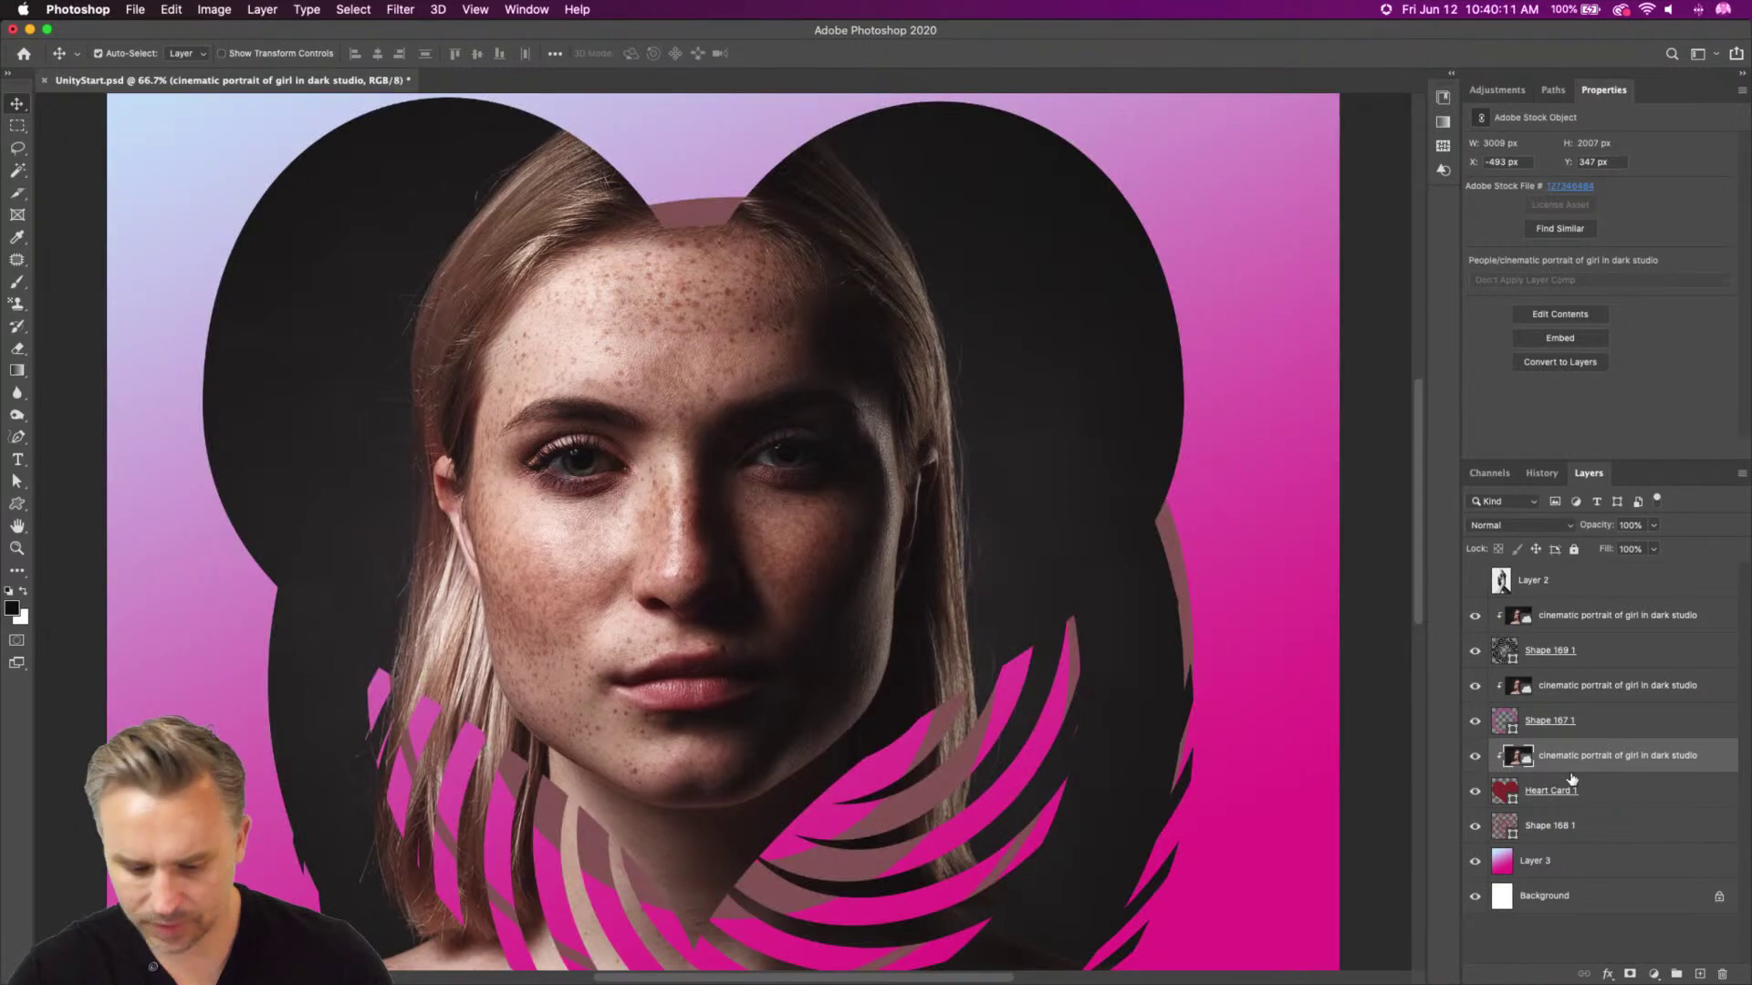
Duplicate the heart's portrait, place the copy above the concentric rings layer and clip it to those rings
key(super+j)
drag(1575, 771, 1594, 841)
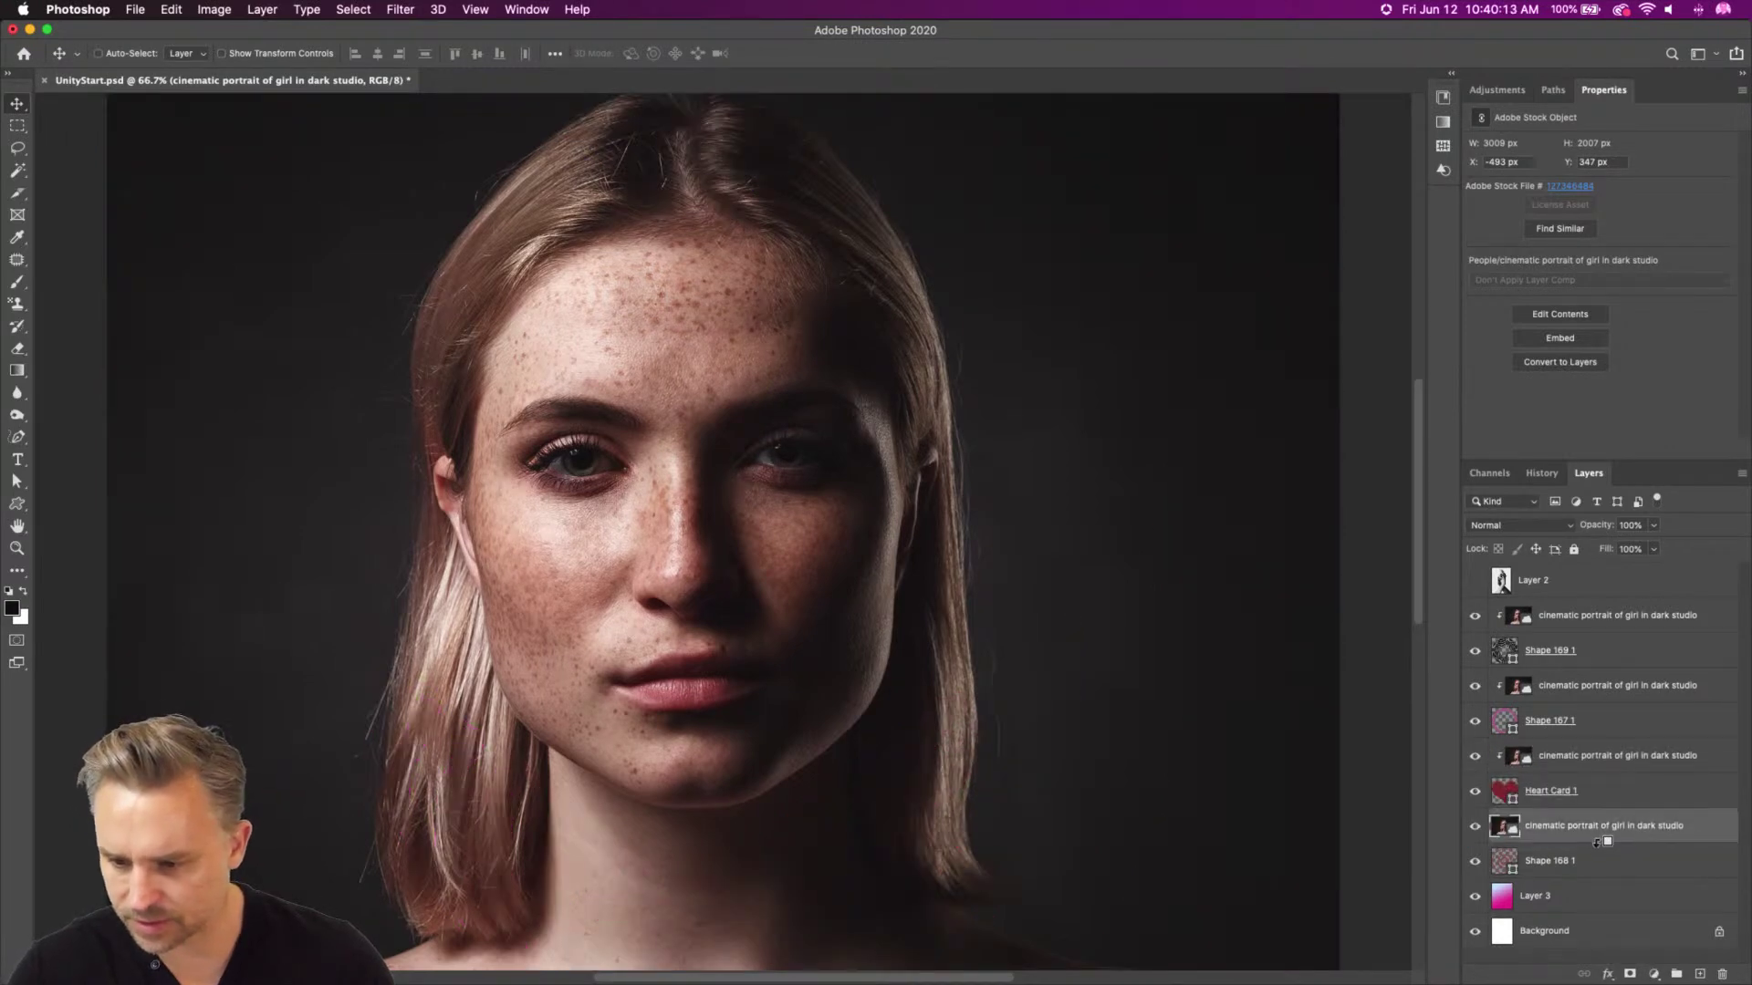
alt+click(1603, 842)
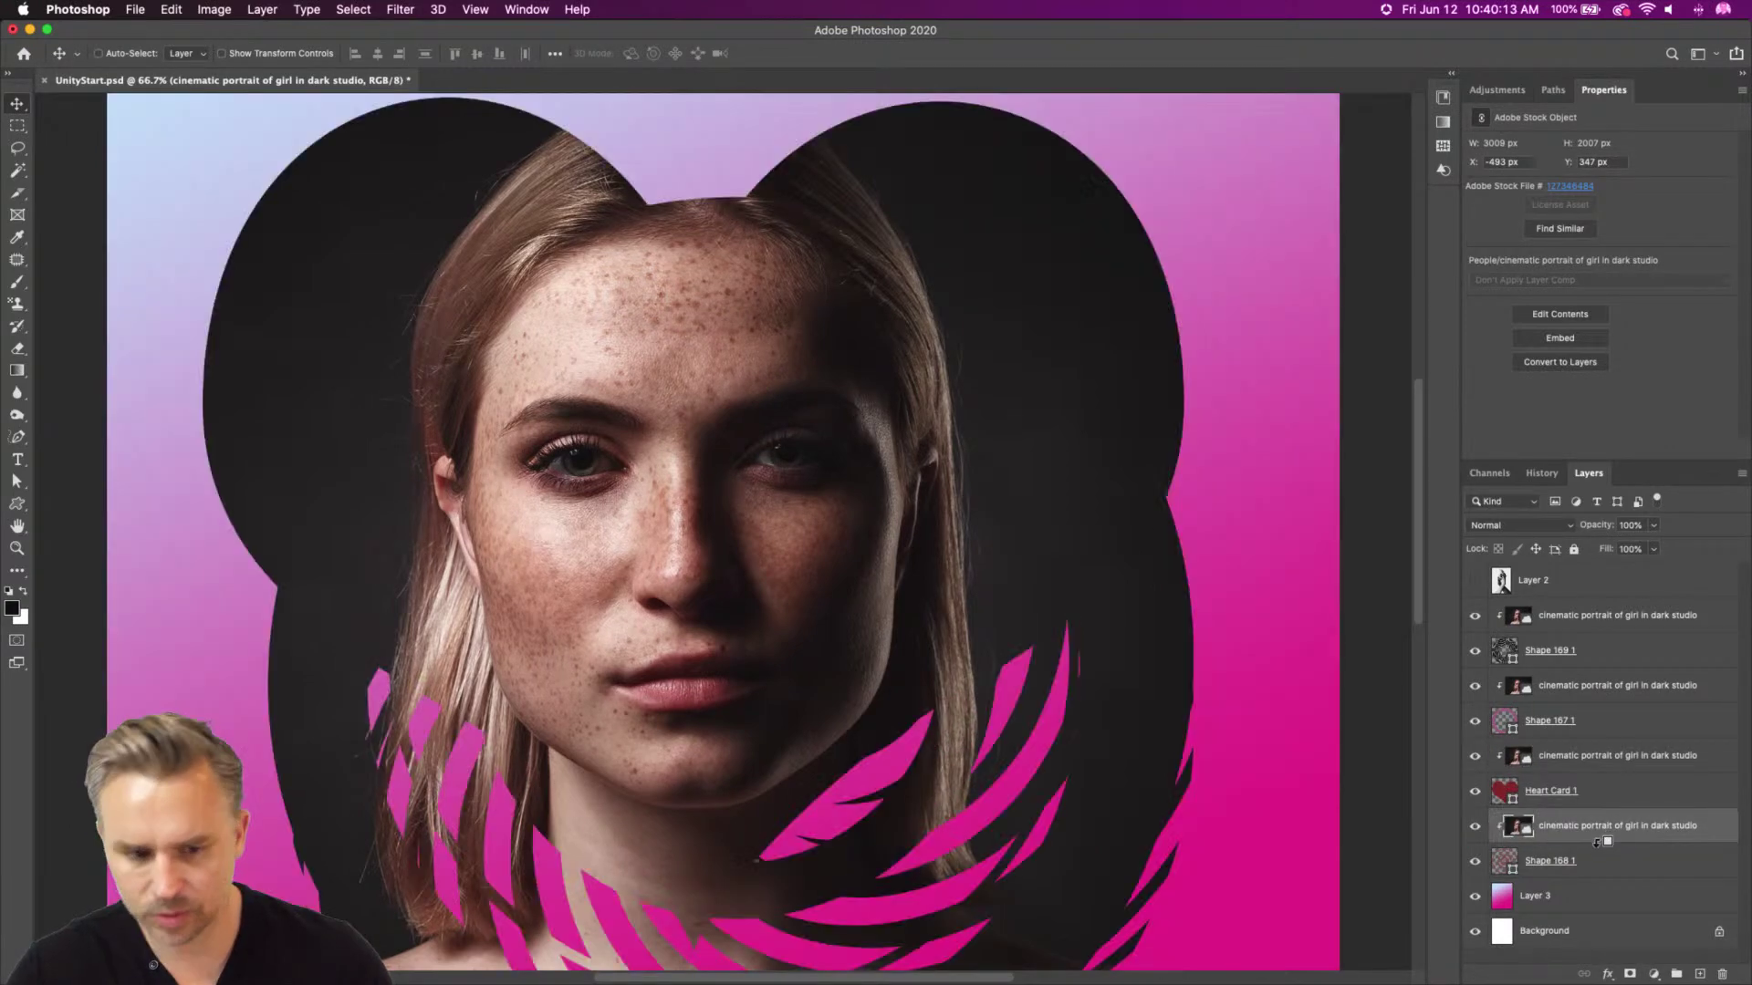
Select the swirl shape layer and shift it on the canvas to offset it from the other shapes
click(1559, 760)
click(1547, 654)
drag(669, 400, 651, 365)
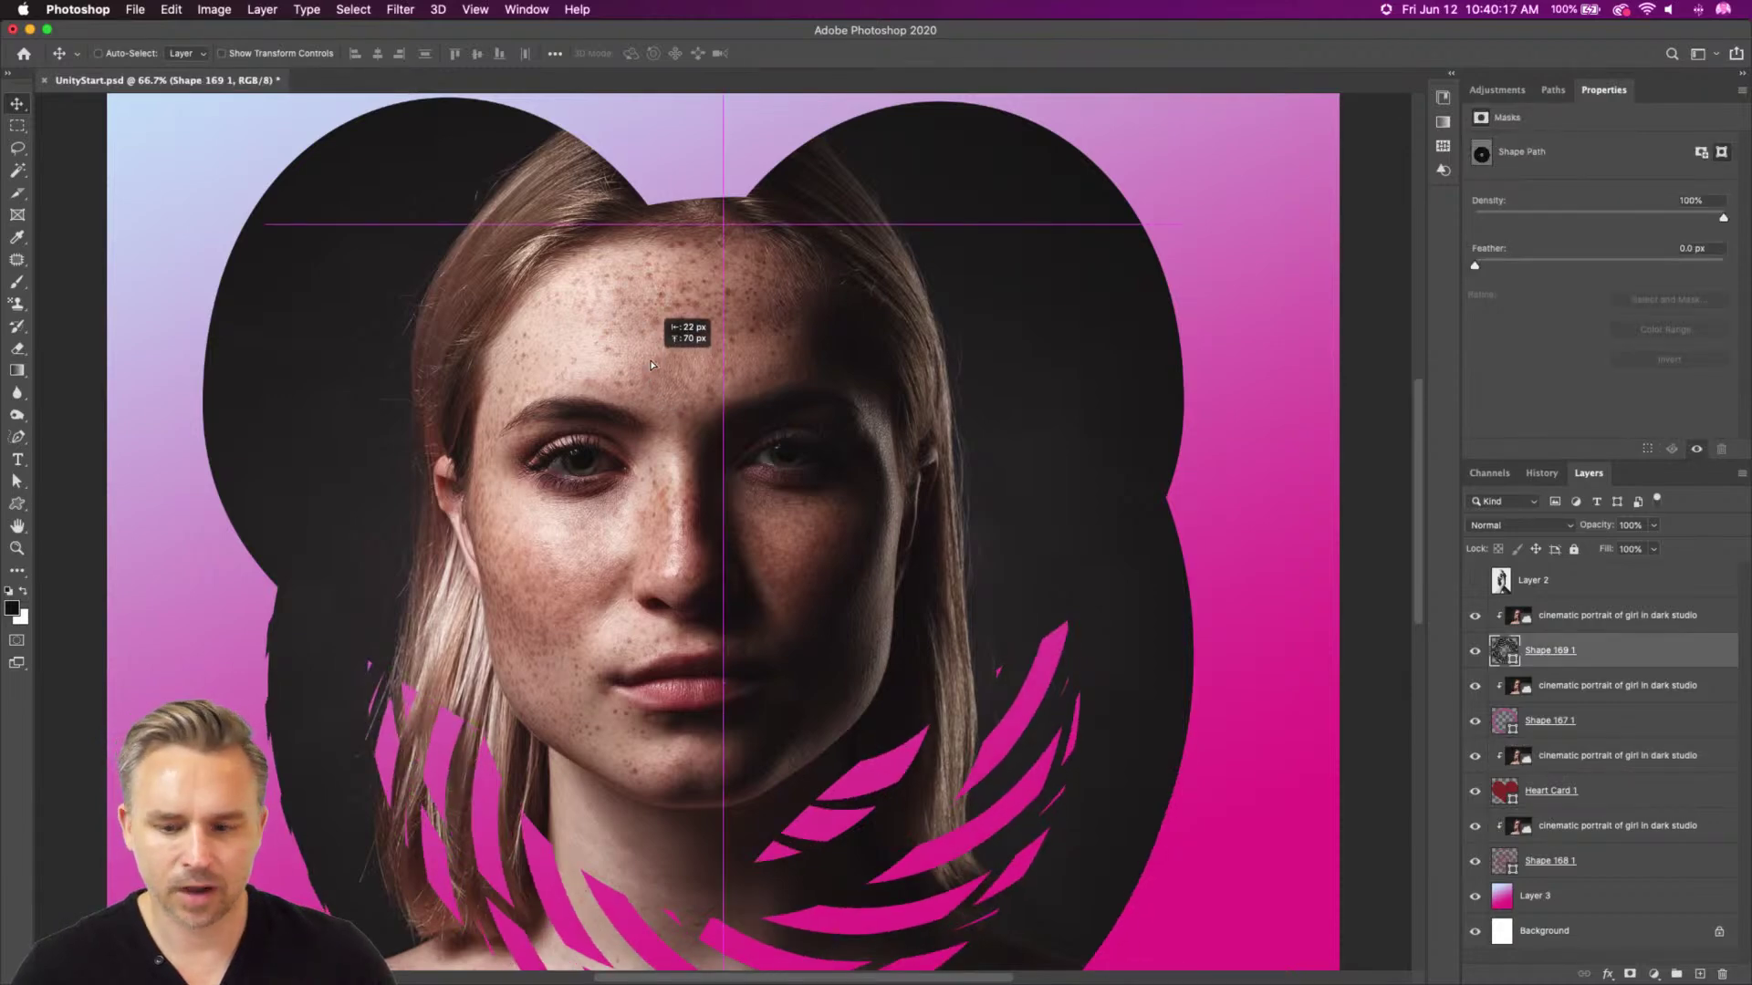
Move the portrait clipped to the swirl slightly up and left, to X -541 px and Y 313 px
click(1551, 617)
mouse_move(575, 409)
mouse_down()
mouse_move(582, 430)
mouse_move(553, 395)
mouse_up()
drag(513, 562, 513, 576)
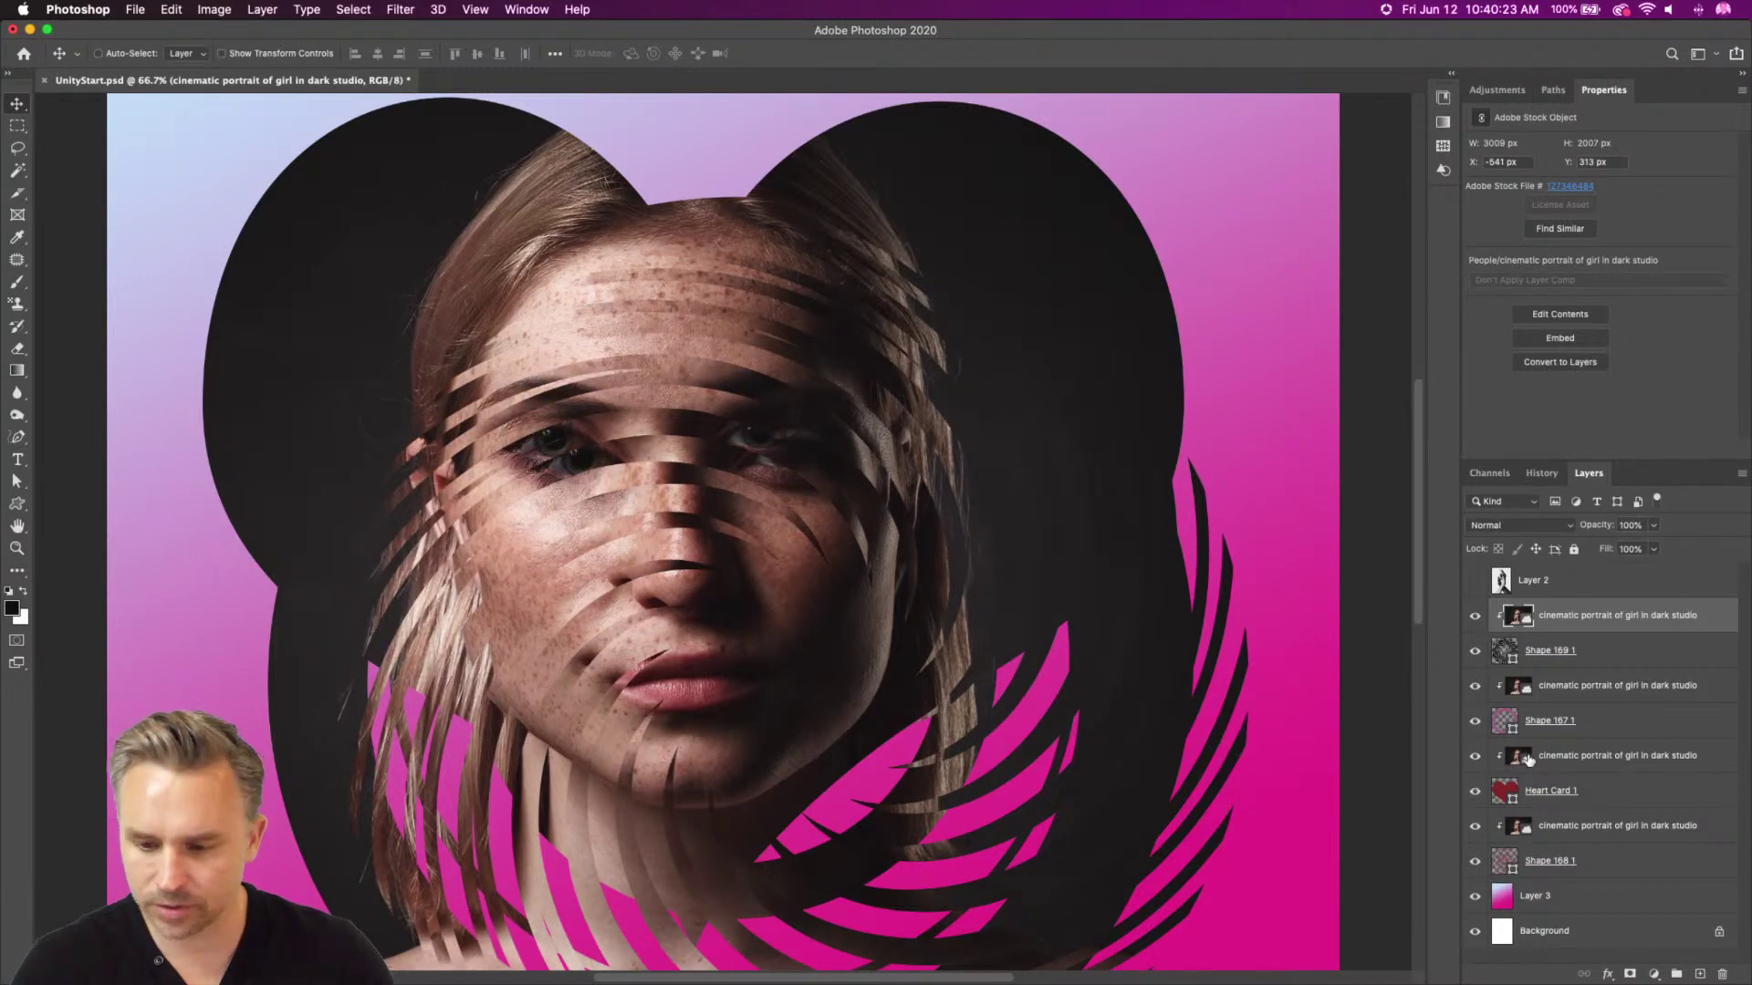
Shift the Shape 167 1 layer upward and slightly left on the canvas to offset it from the other shapes
click(1572, 763)
drag(578, 635, 577, 618)
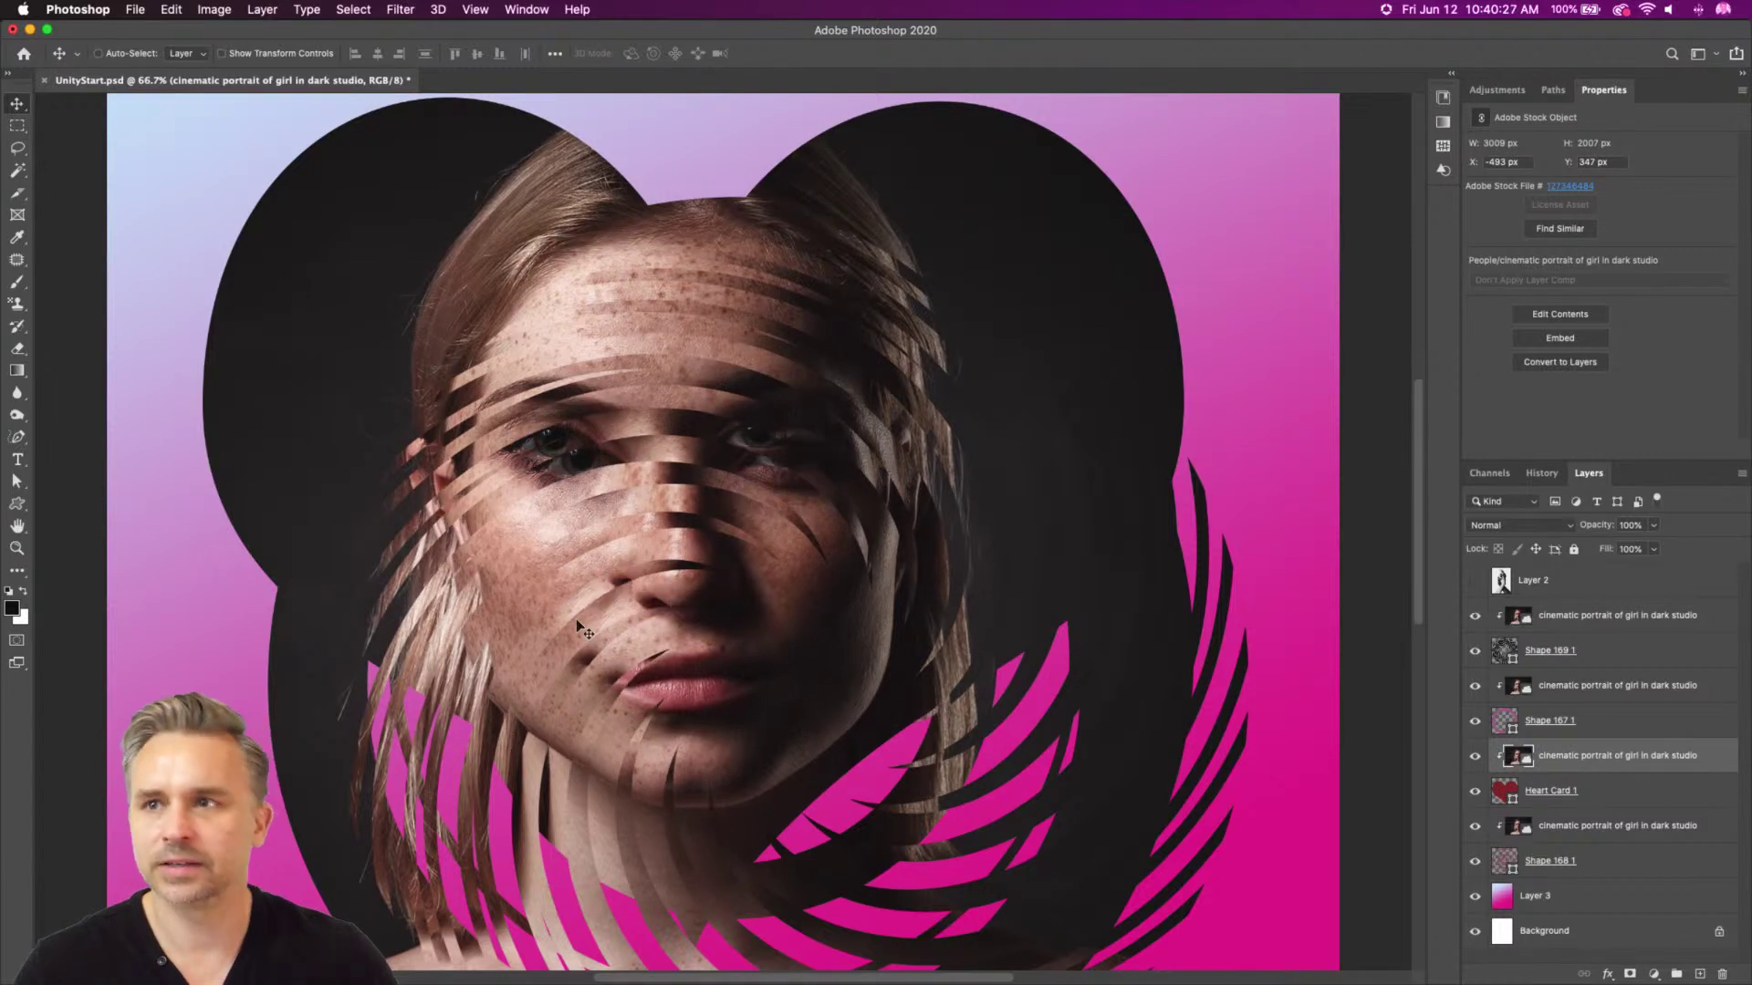
click(1514, 801)
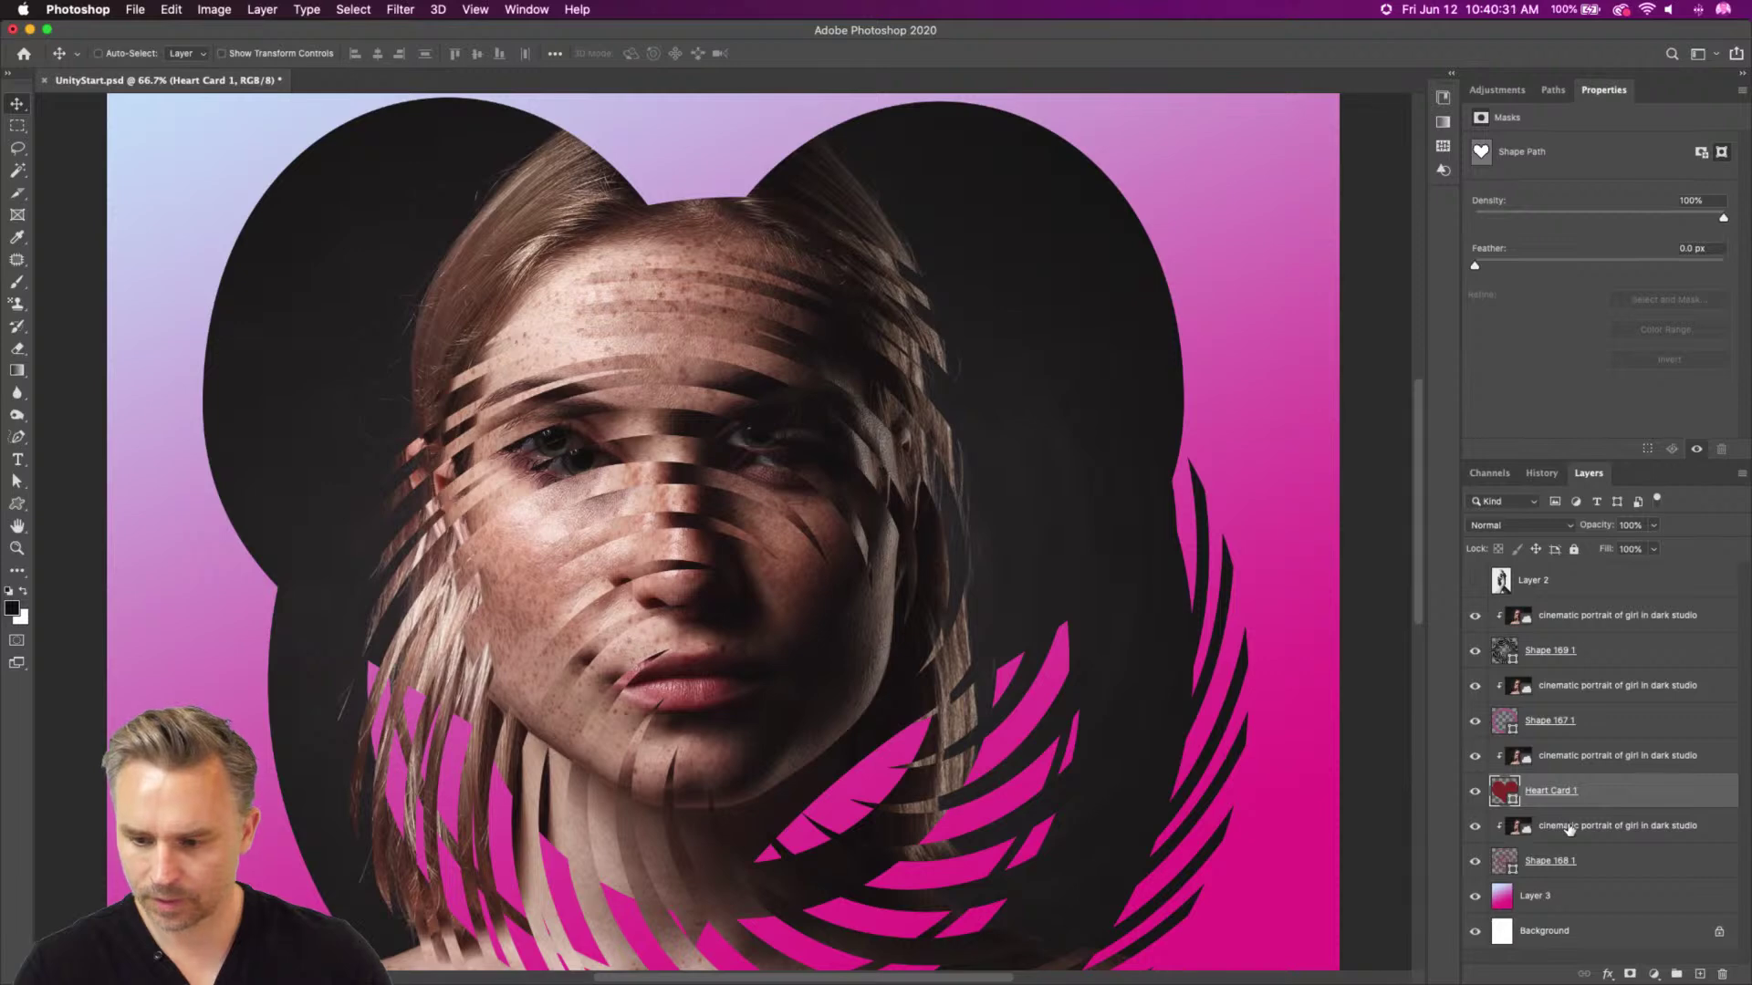
click(1508, 830)
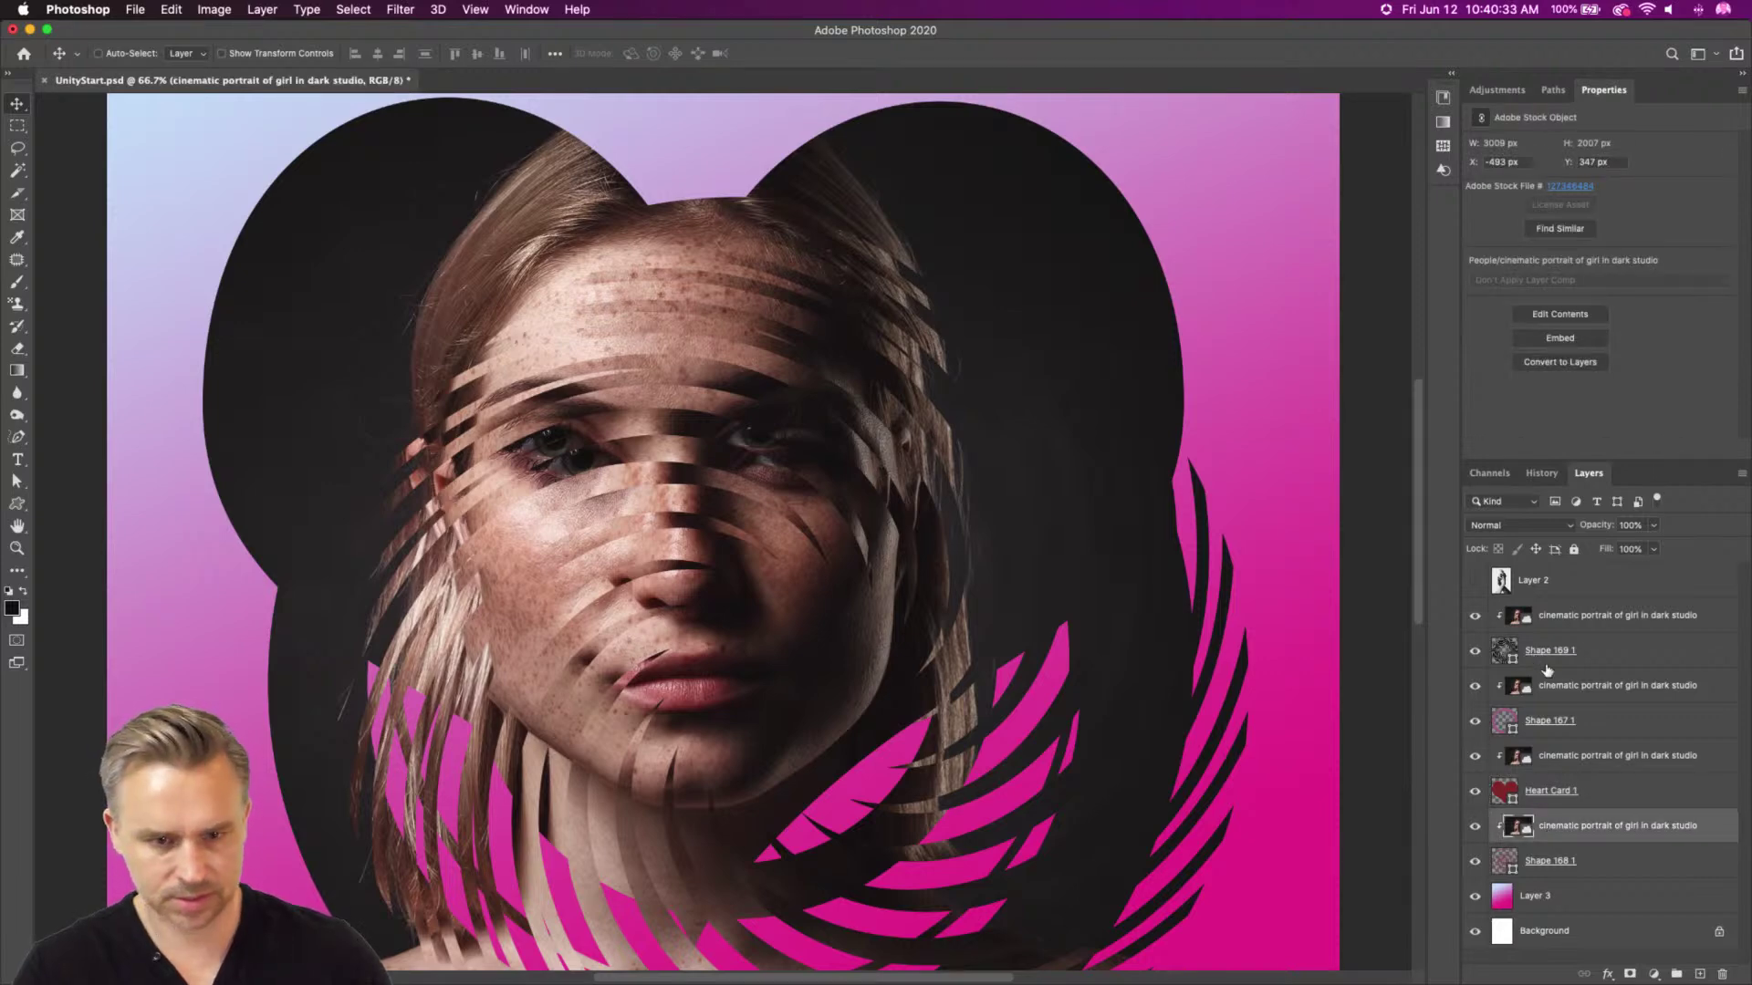
click(1555, 722)
drag(834, 744, 800, 564)
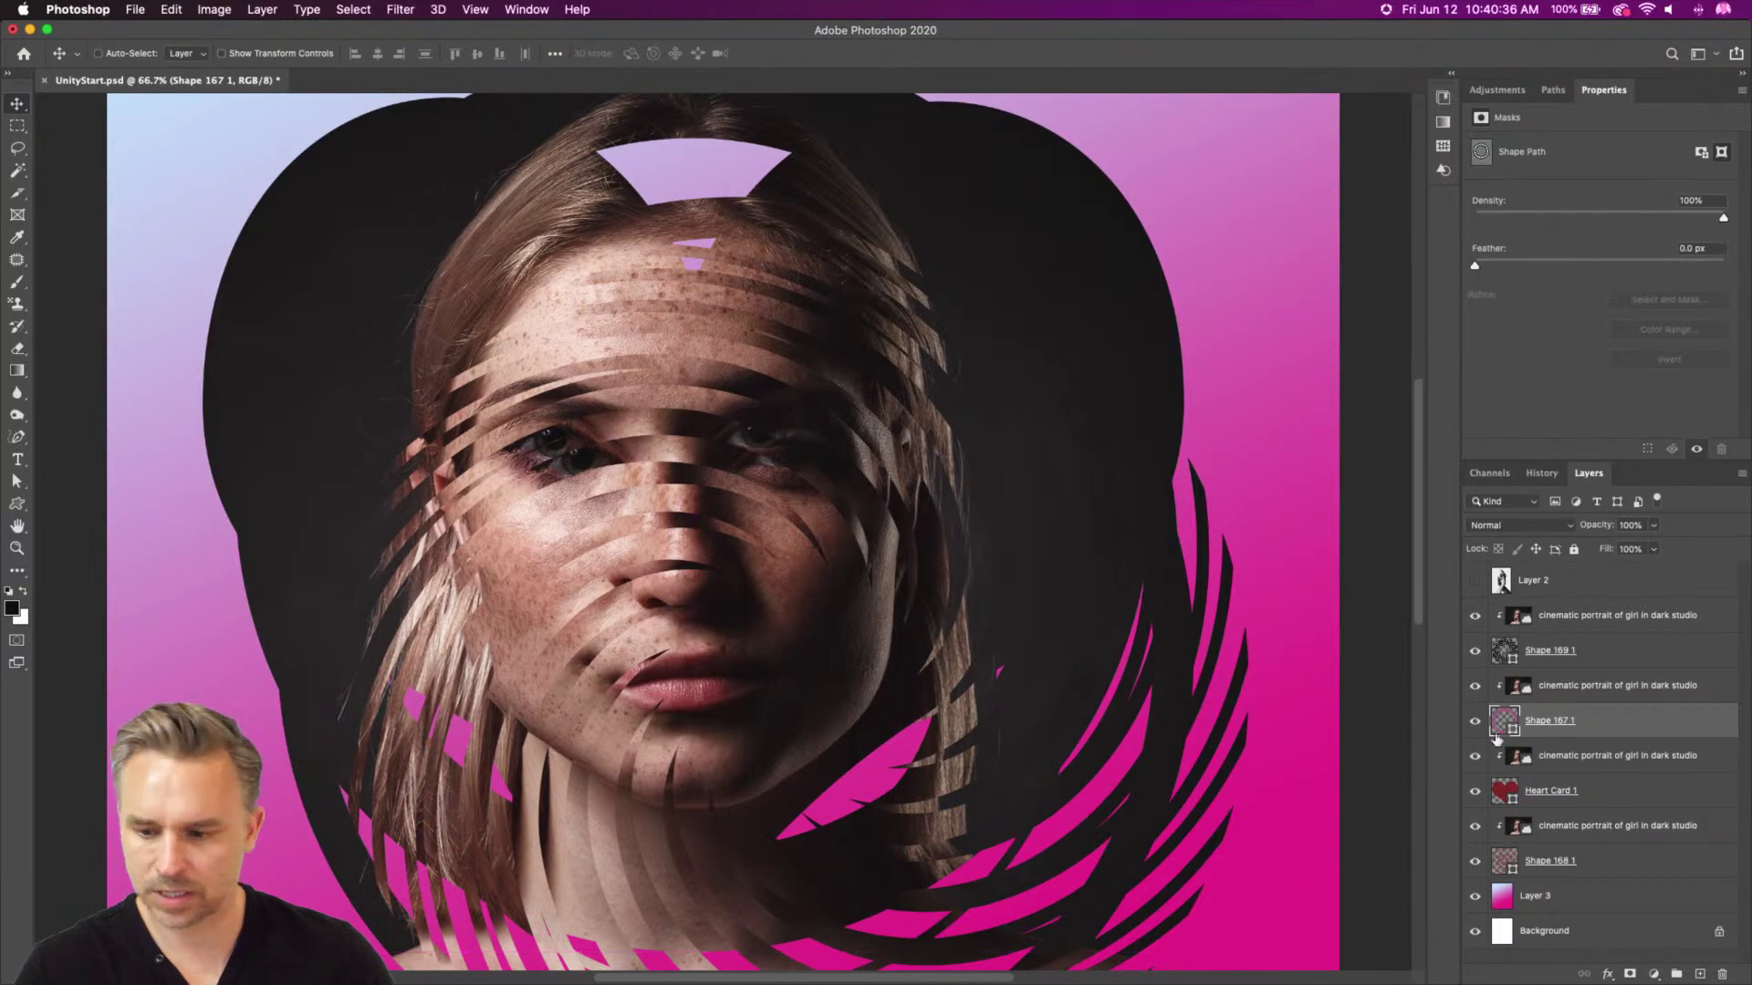
Offset the Shape 169 1 swirl up and left, and nudge the Shape 167 1 and Shape 168 1 layers down and right
click(1521, 652)
drag(625, 691, 520, 491)
click(1561, 723)
drag(910, 759, 944, 805)
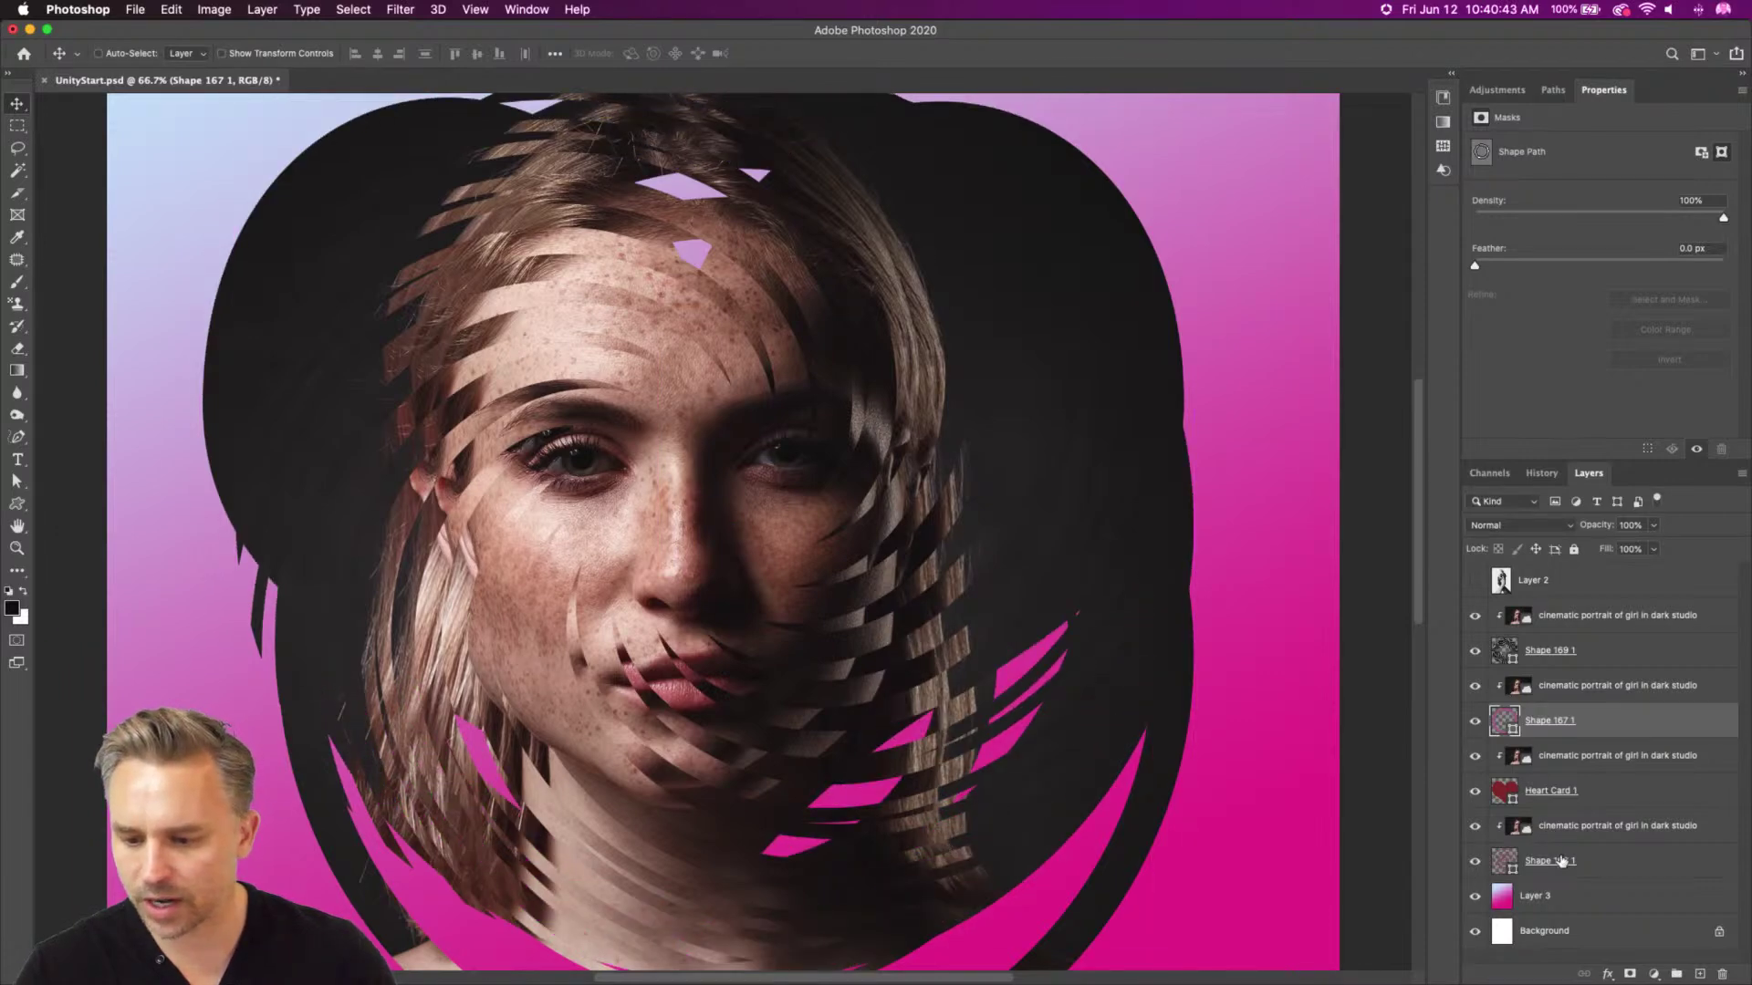
click(1561, 860)
drag(835, 496, 926, 692)
Move the Shape 168 1 layer together with its clipped portrait above the heart's portrait in the layer stack
click(1577, 757)
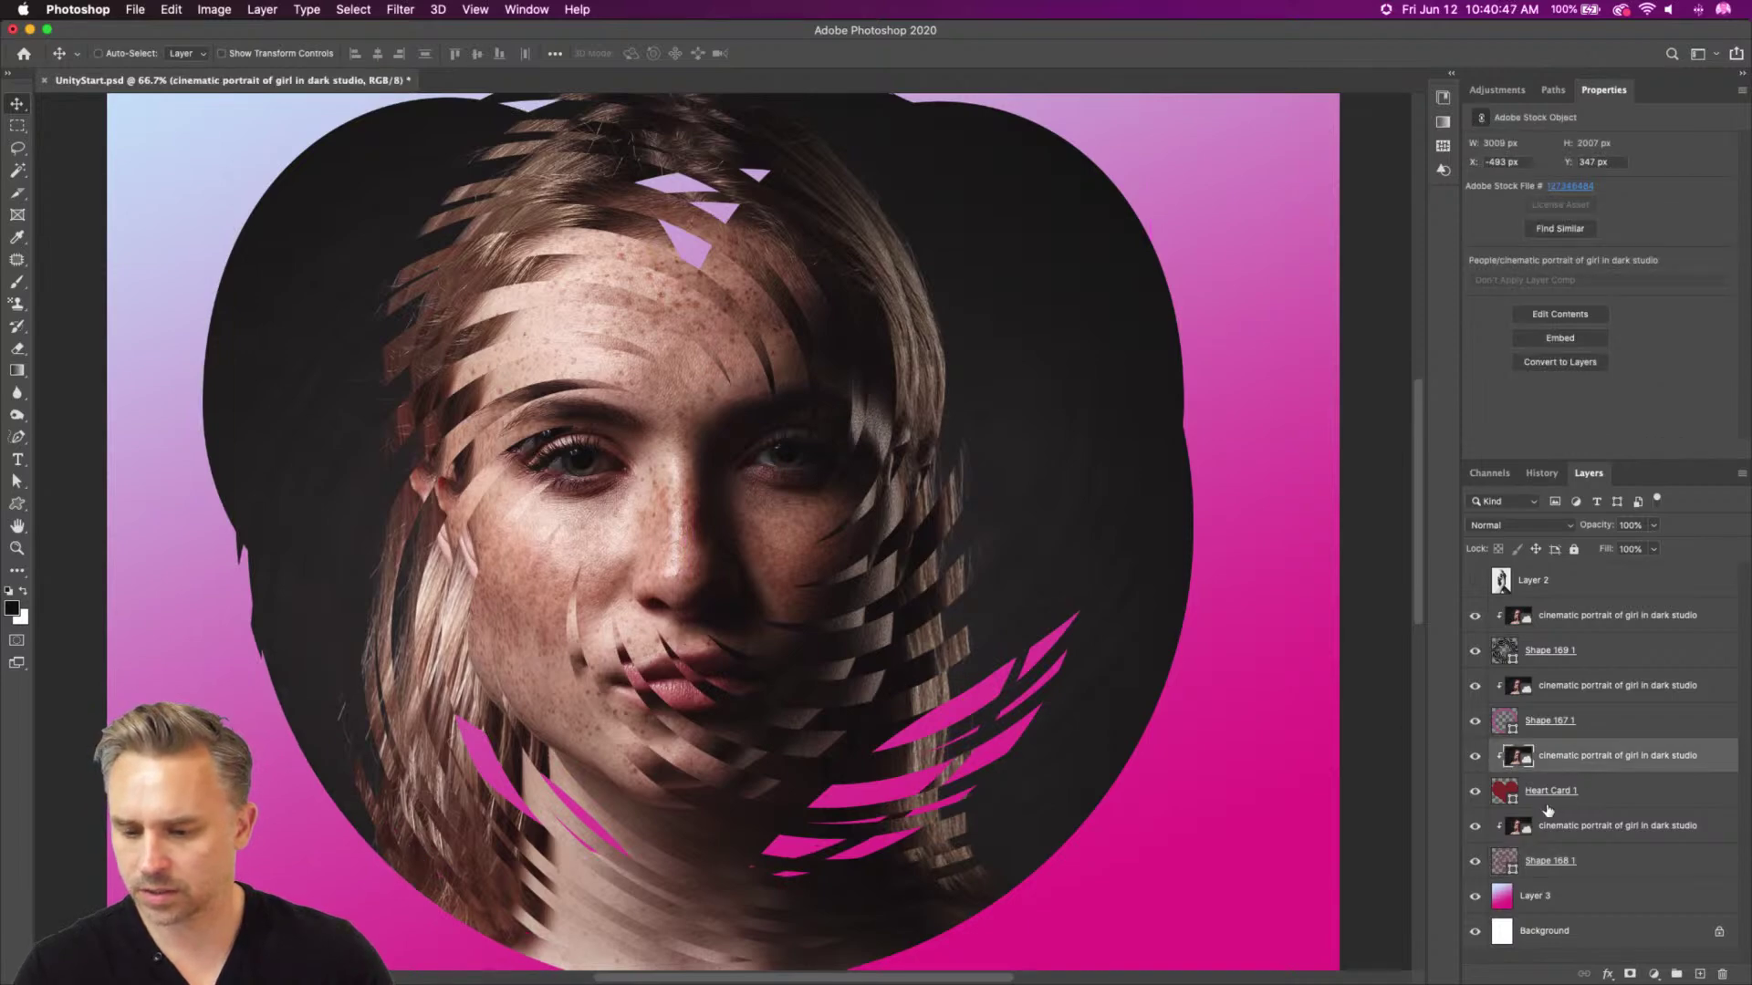
click(1551, 803)
click(1562, 828)
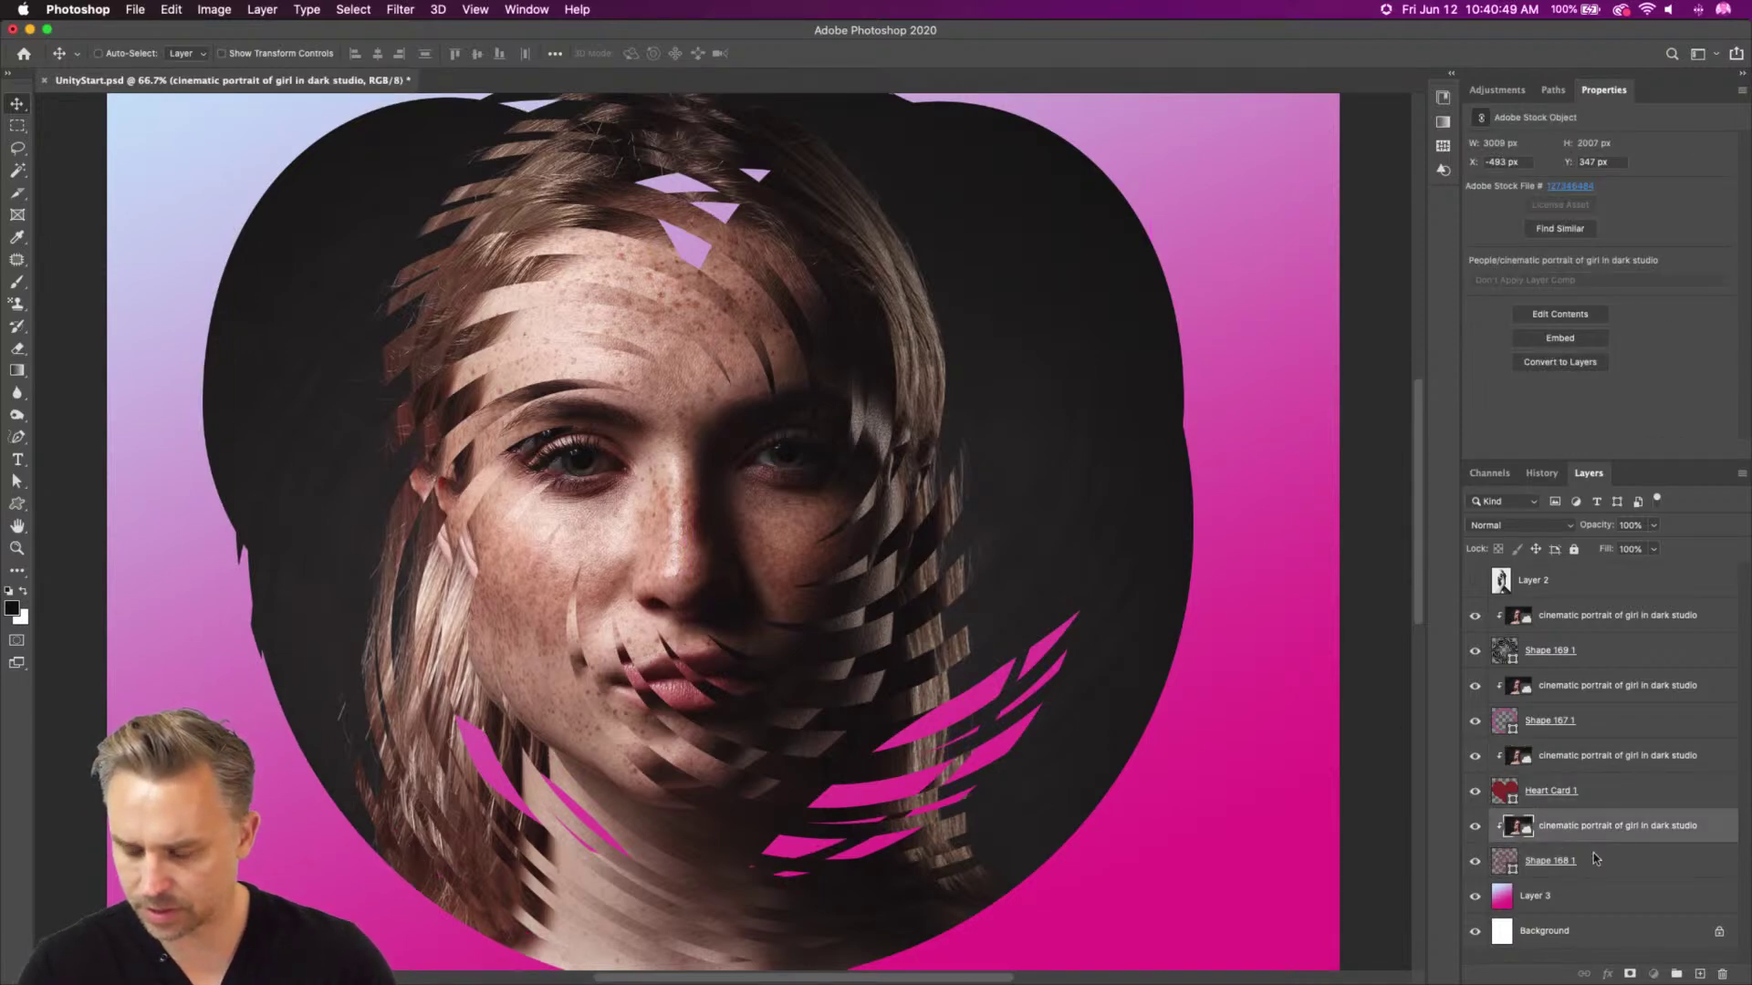
shift+click(1595, 860)
drag(1579, 833, 1564, 738)
drag(680, 523, 741, 548)
key(super+z)
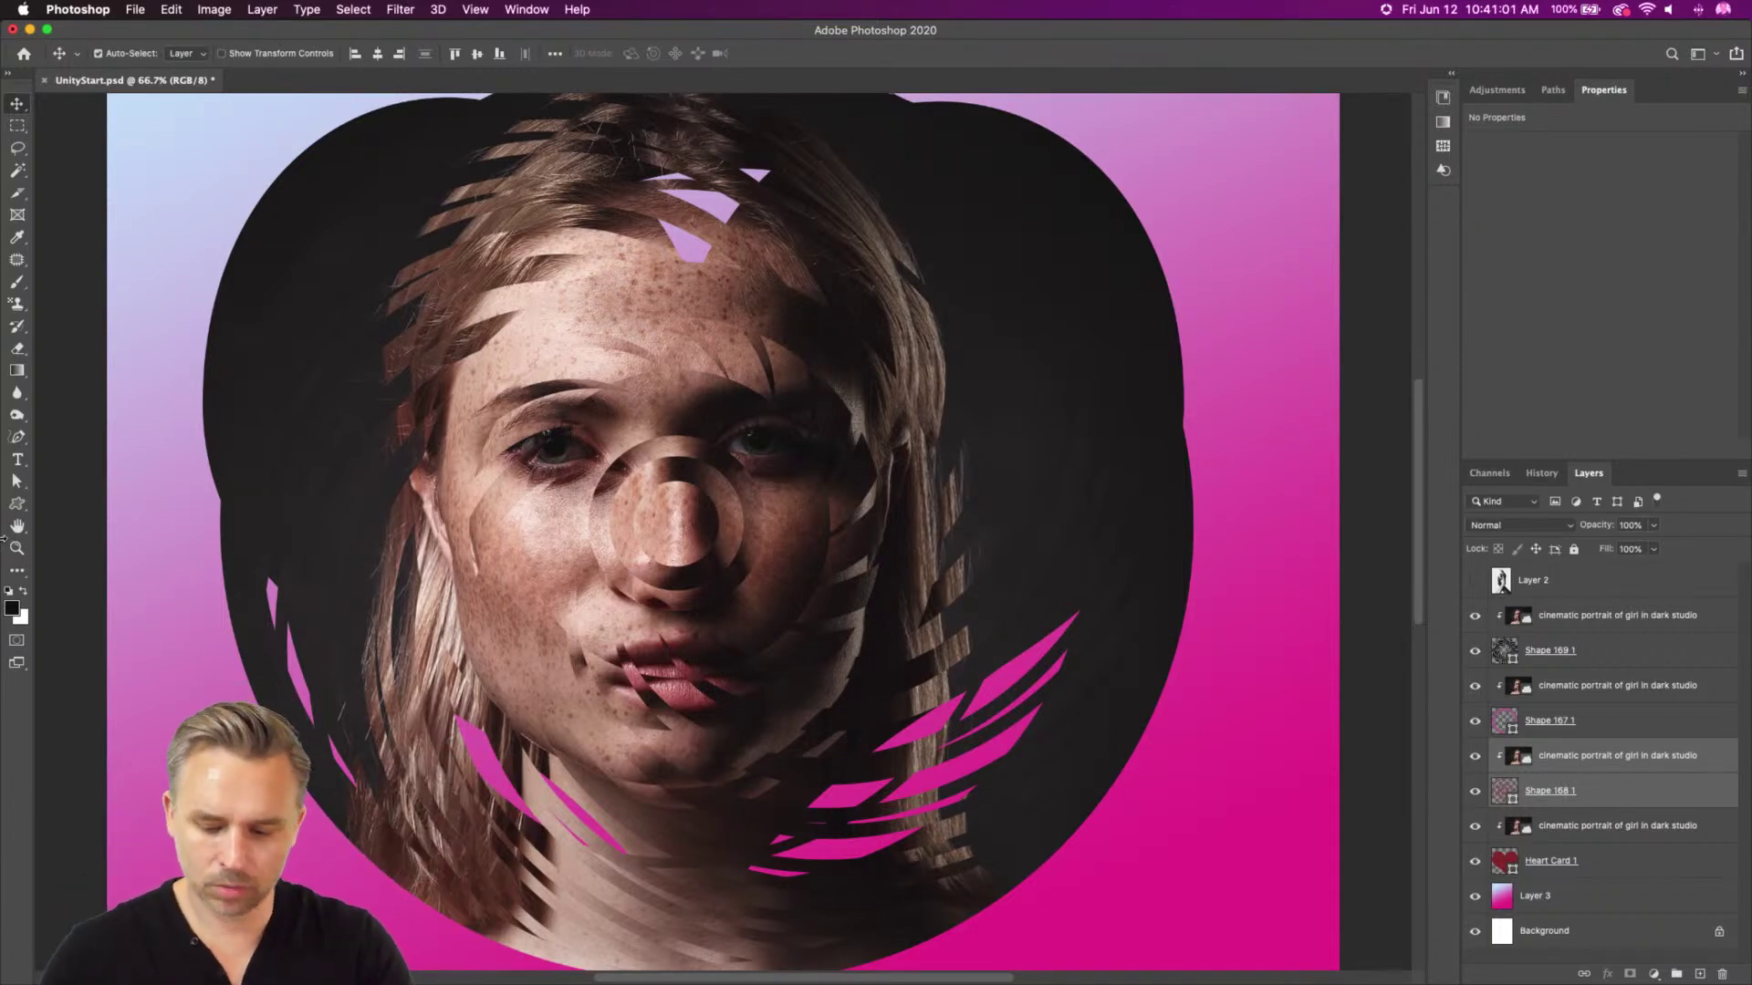
Examine the overlapping portrait fragments around the face up close and in the wider composition
key(super+plus)
key(super+plus)
key(super+plus)
key(super+plus)
key(super+plus)
key(super+minus)
key(super+minus)
key(super+minus)
key(super+minus)
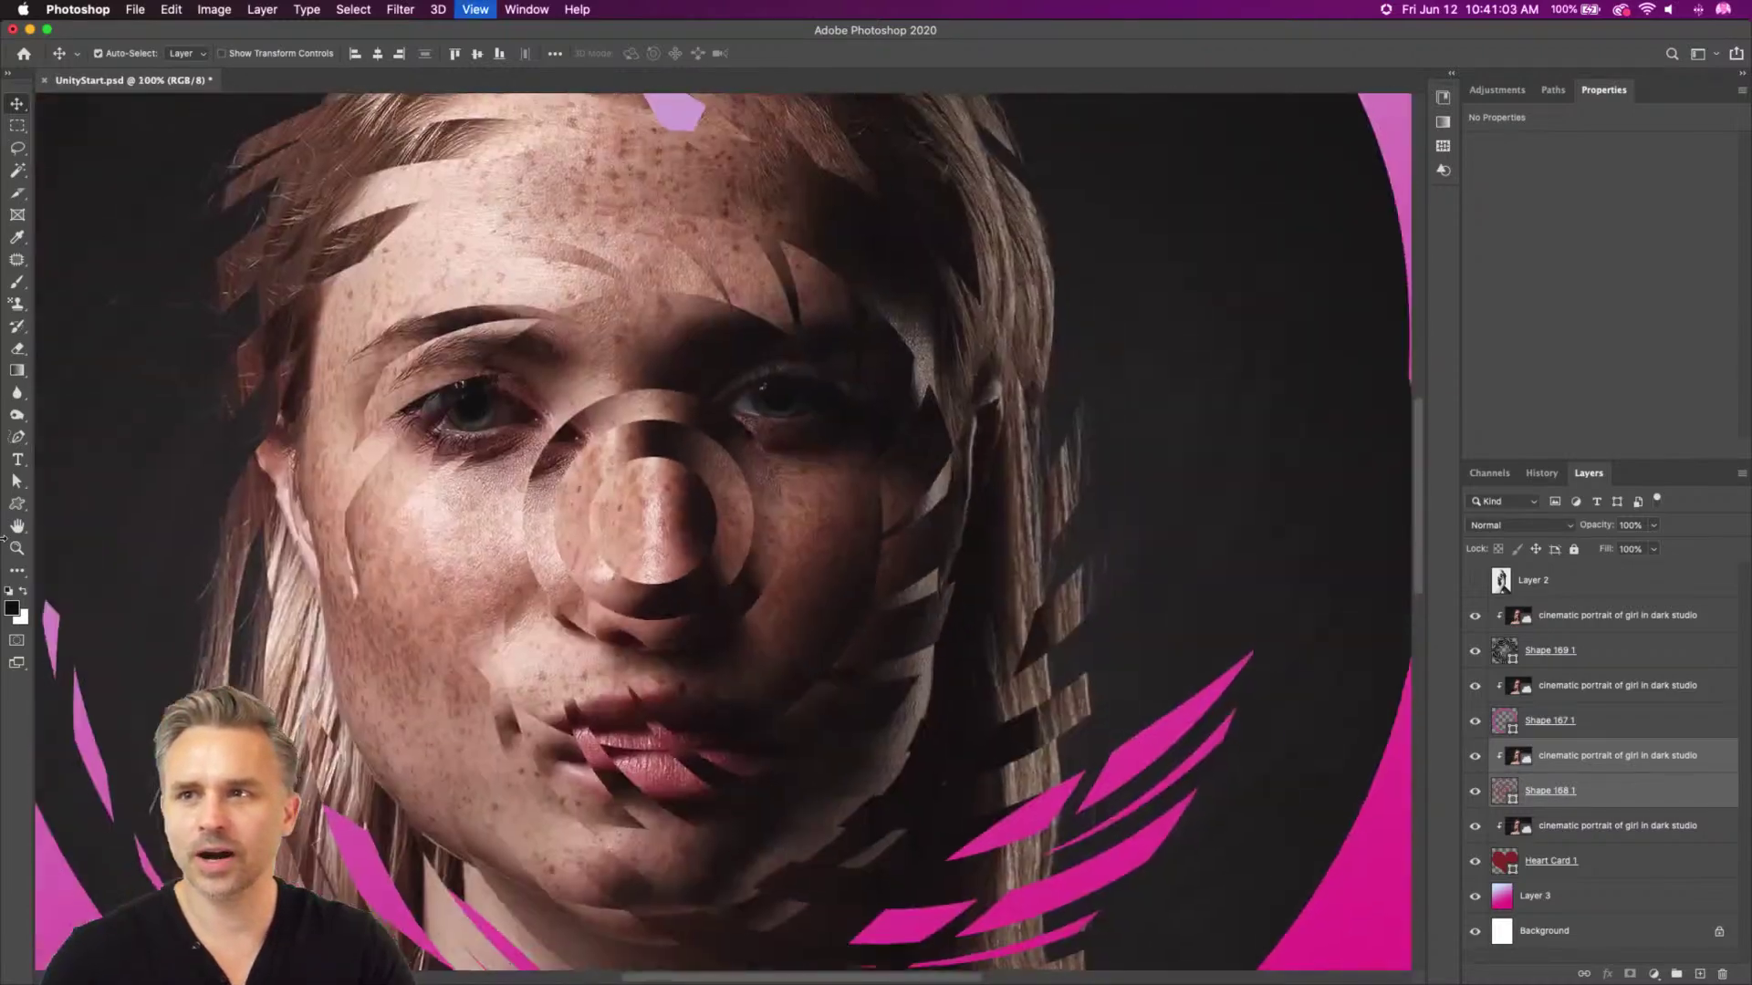
key(super+minus)
drag(2, 518, 76, 534)
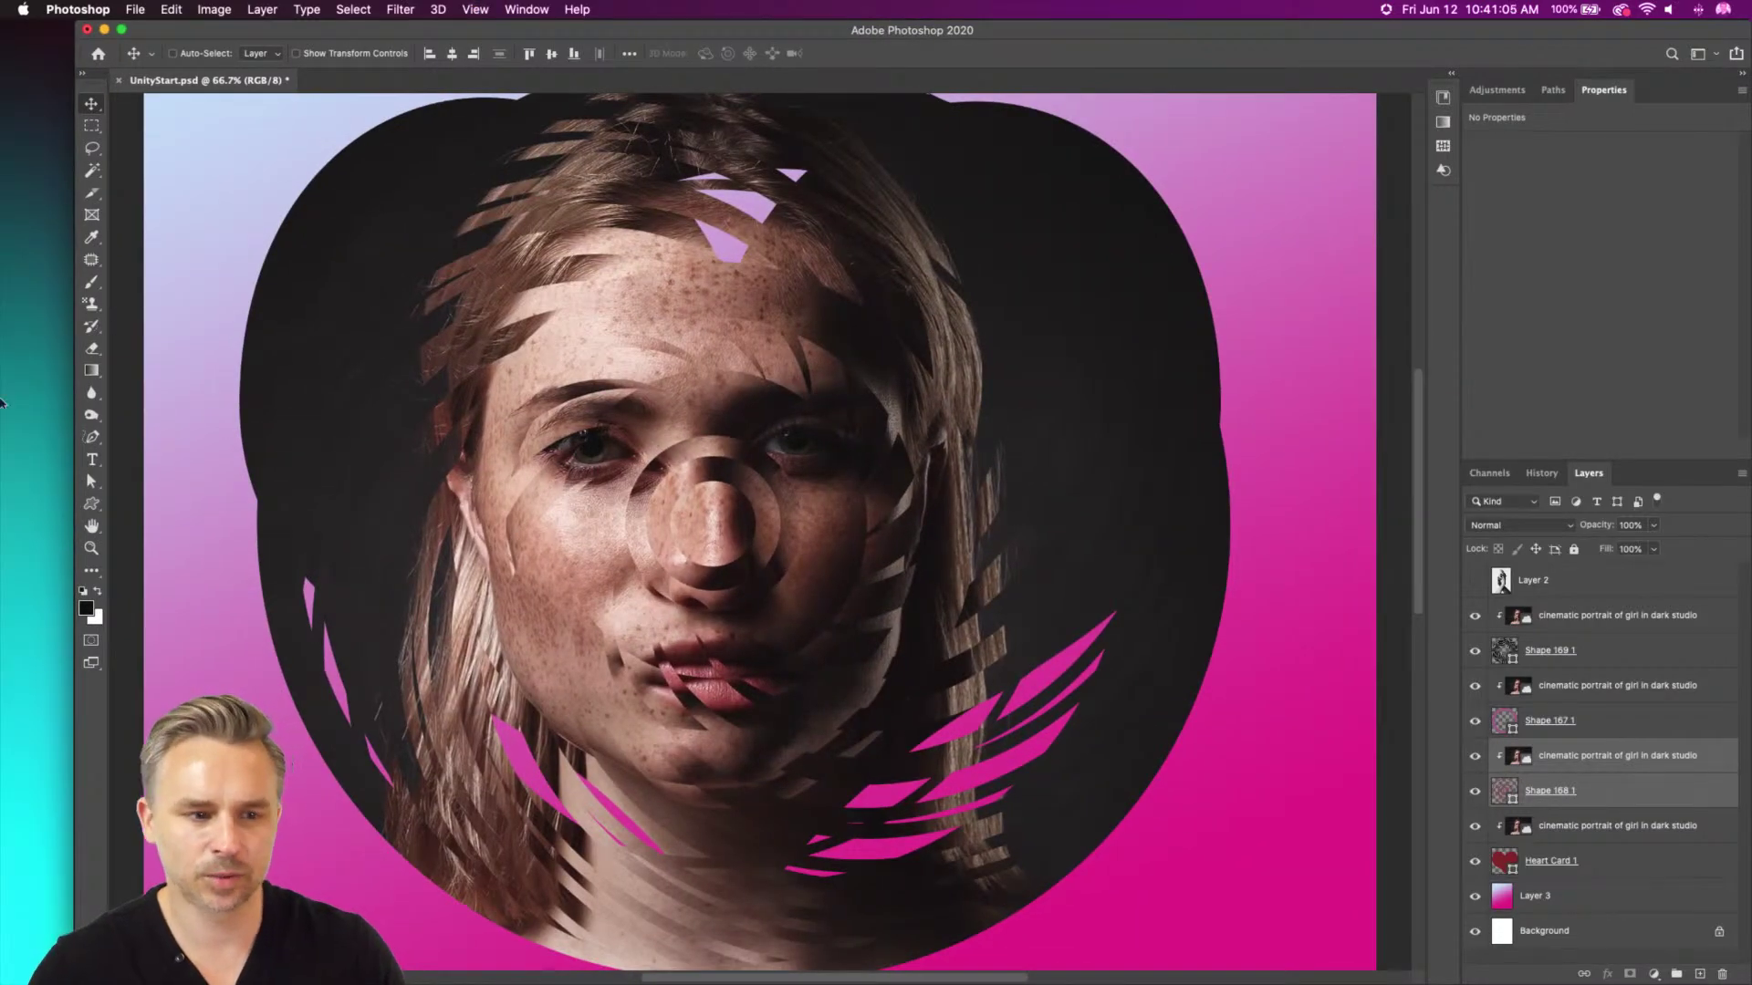
drag(75, 54, 1, 54)
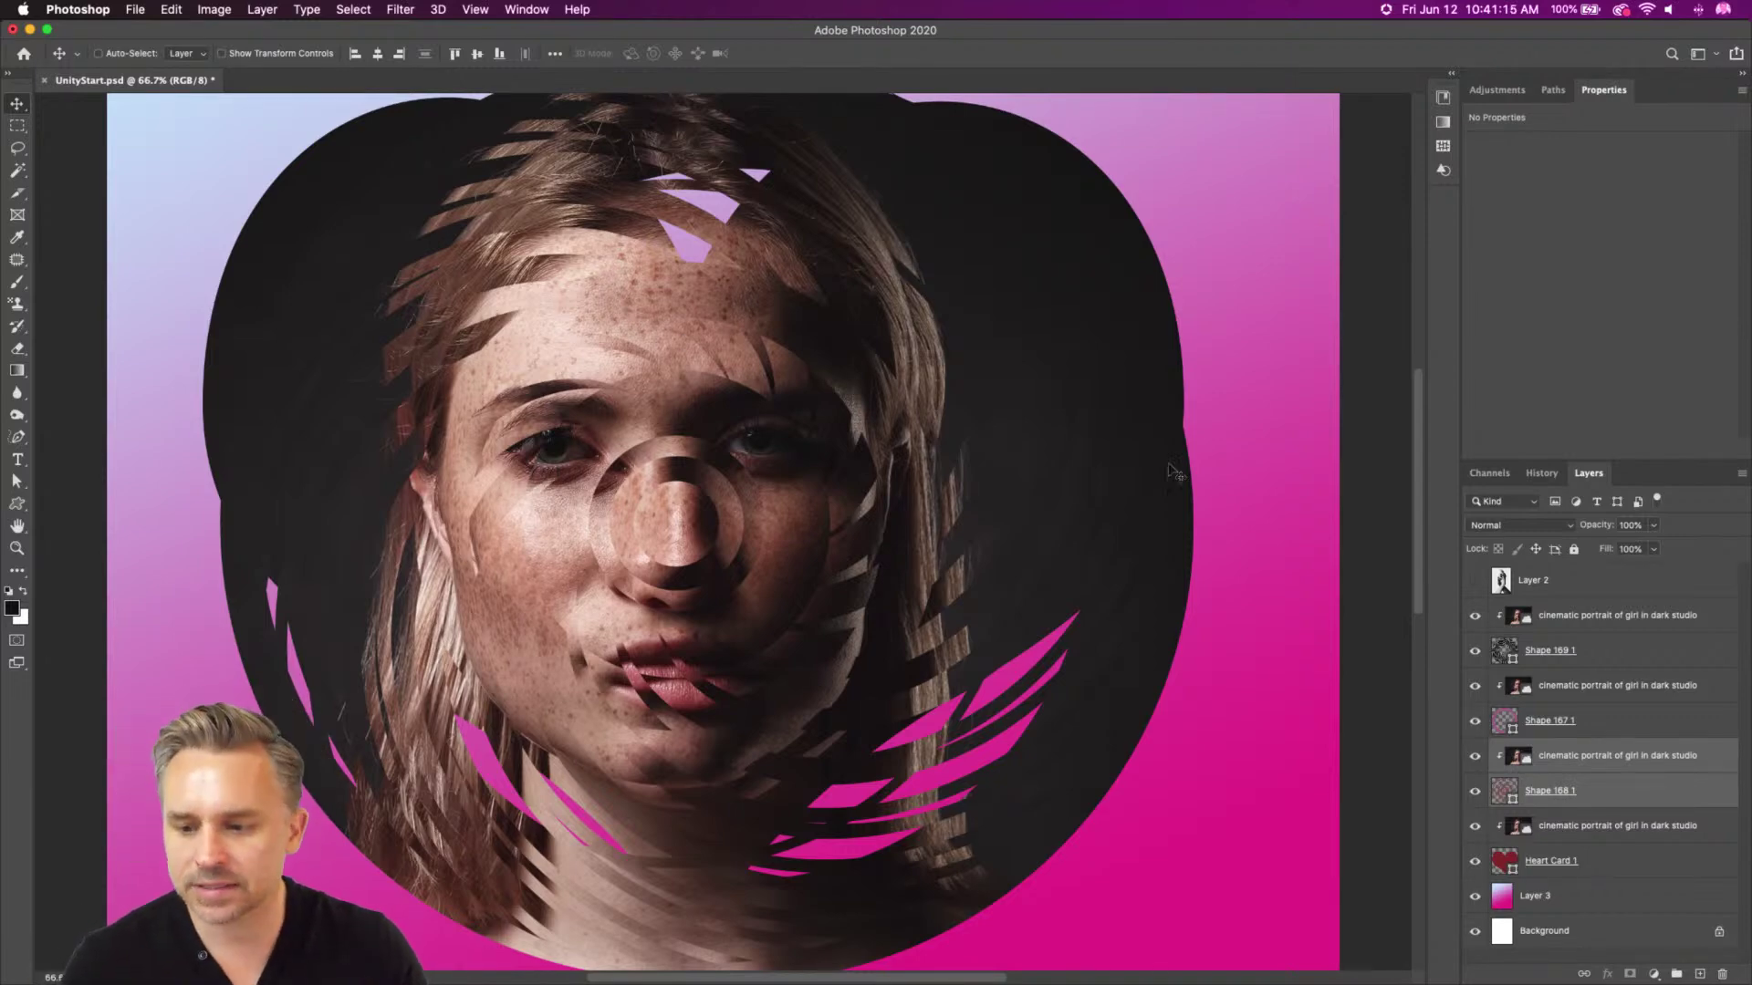
Isolate the Shape 169 1 swirl by hiding the shape and portrait layers beneath it, and scale the swirl to 99.07%
click(1566, 657)
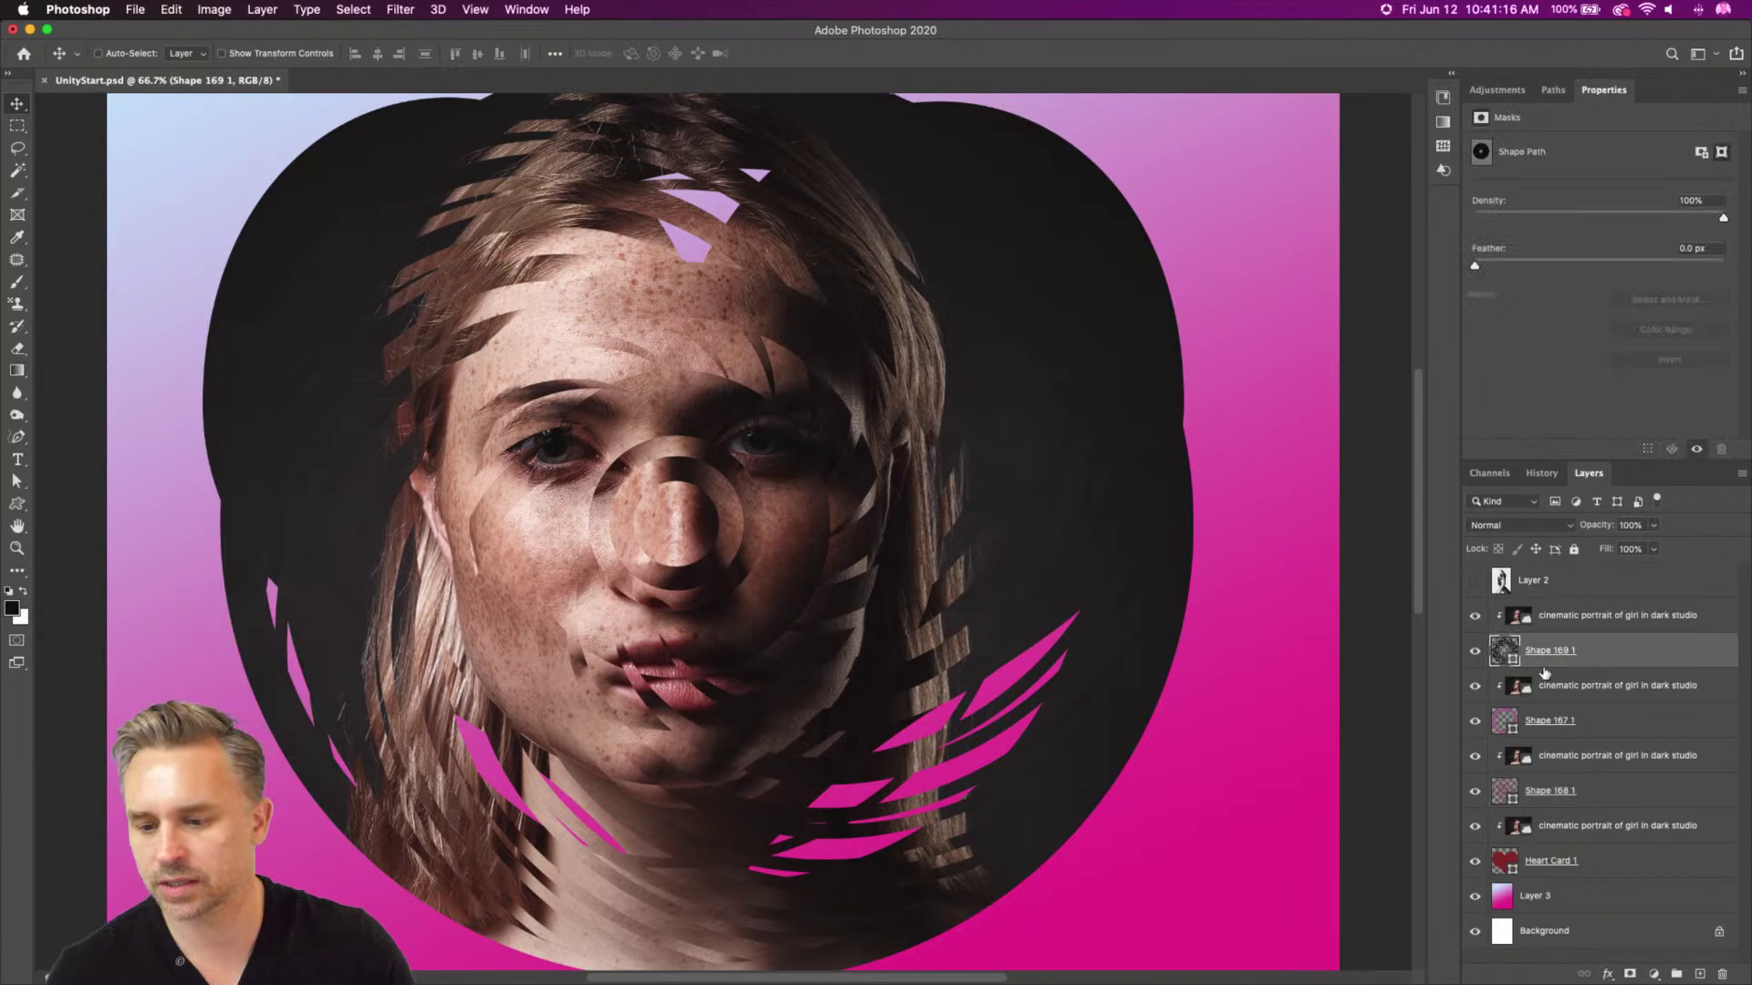
click(1475, 686)
drag(1485, 851, 1486, 868)
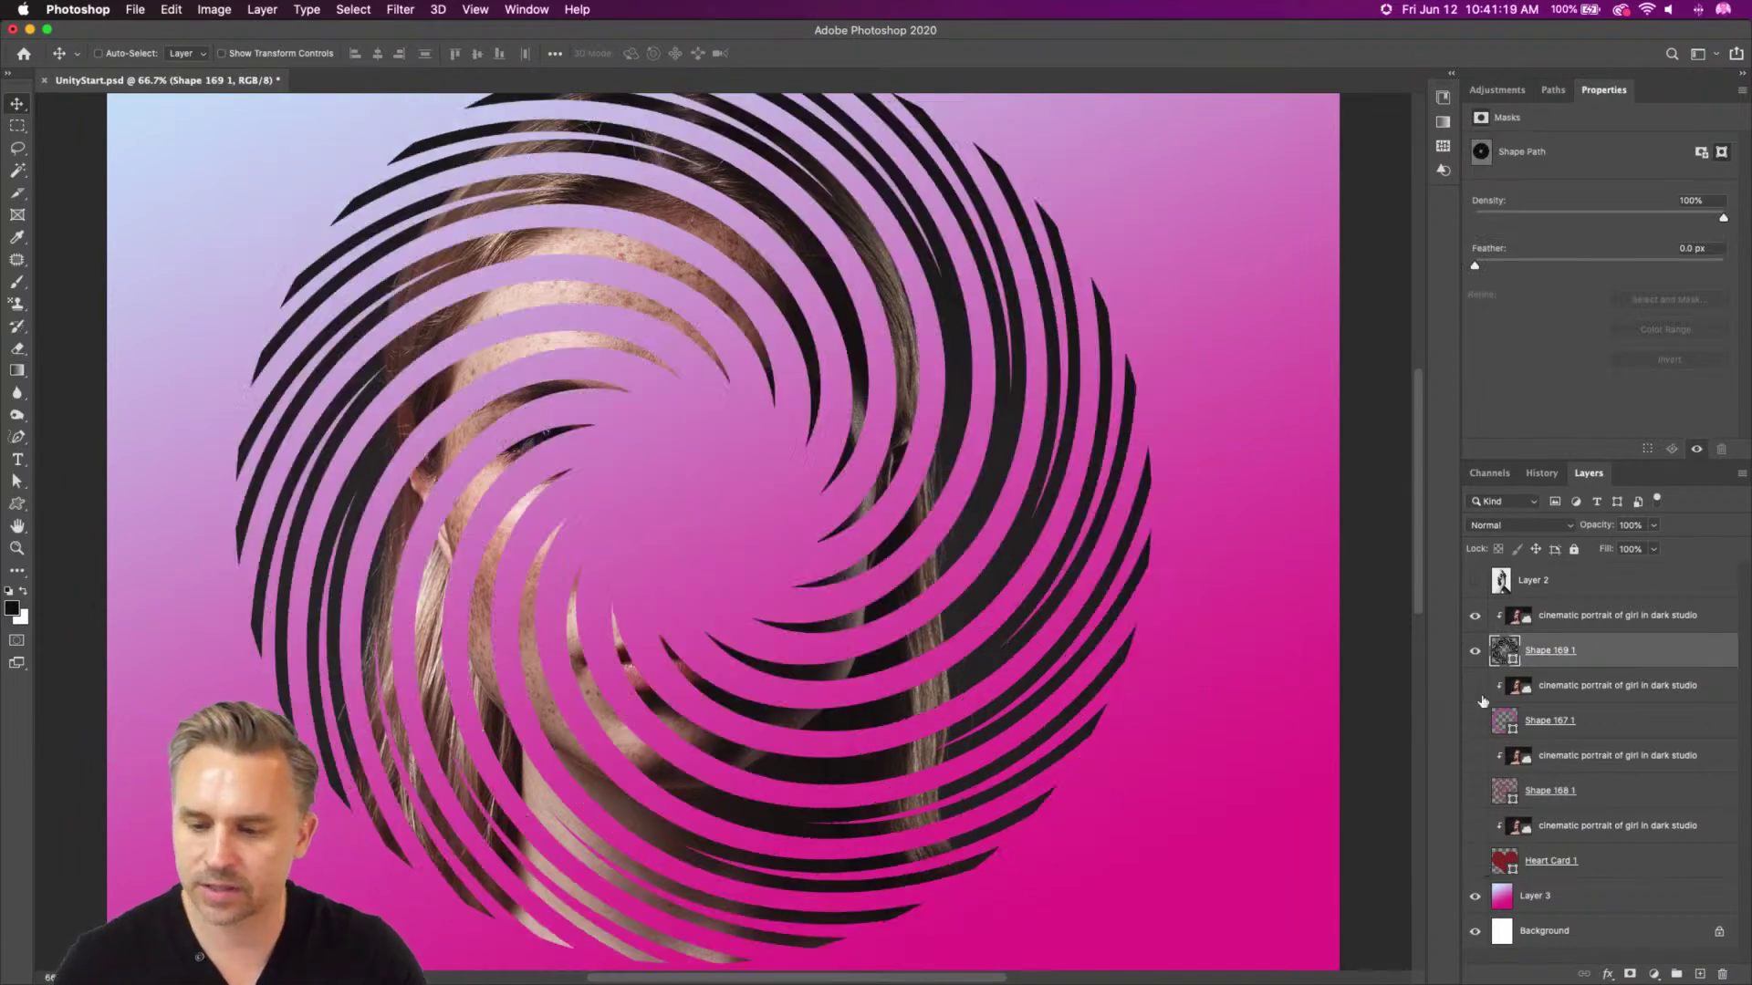
key(super+t)
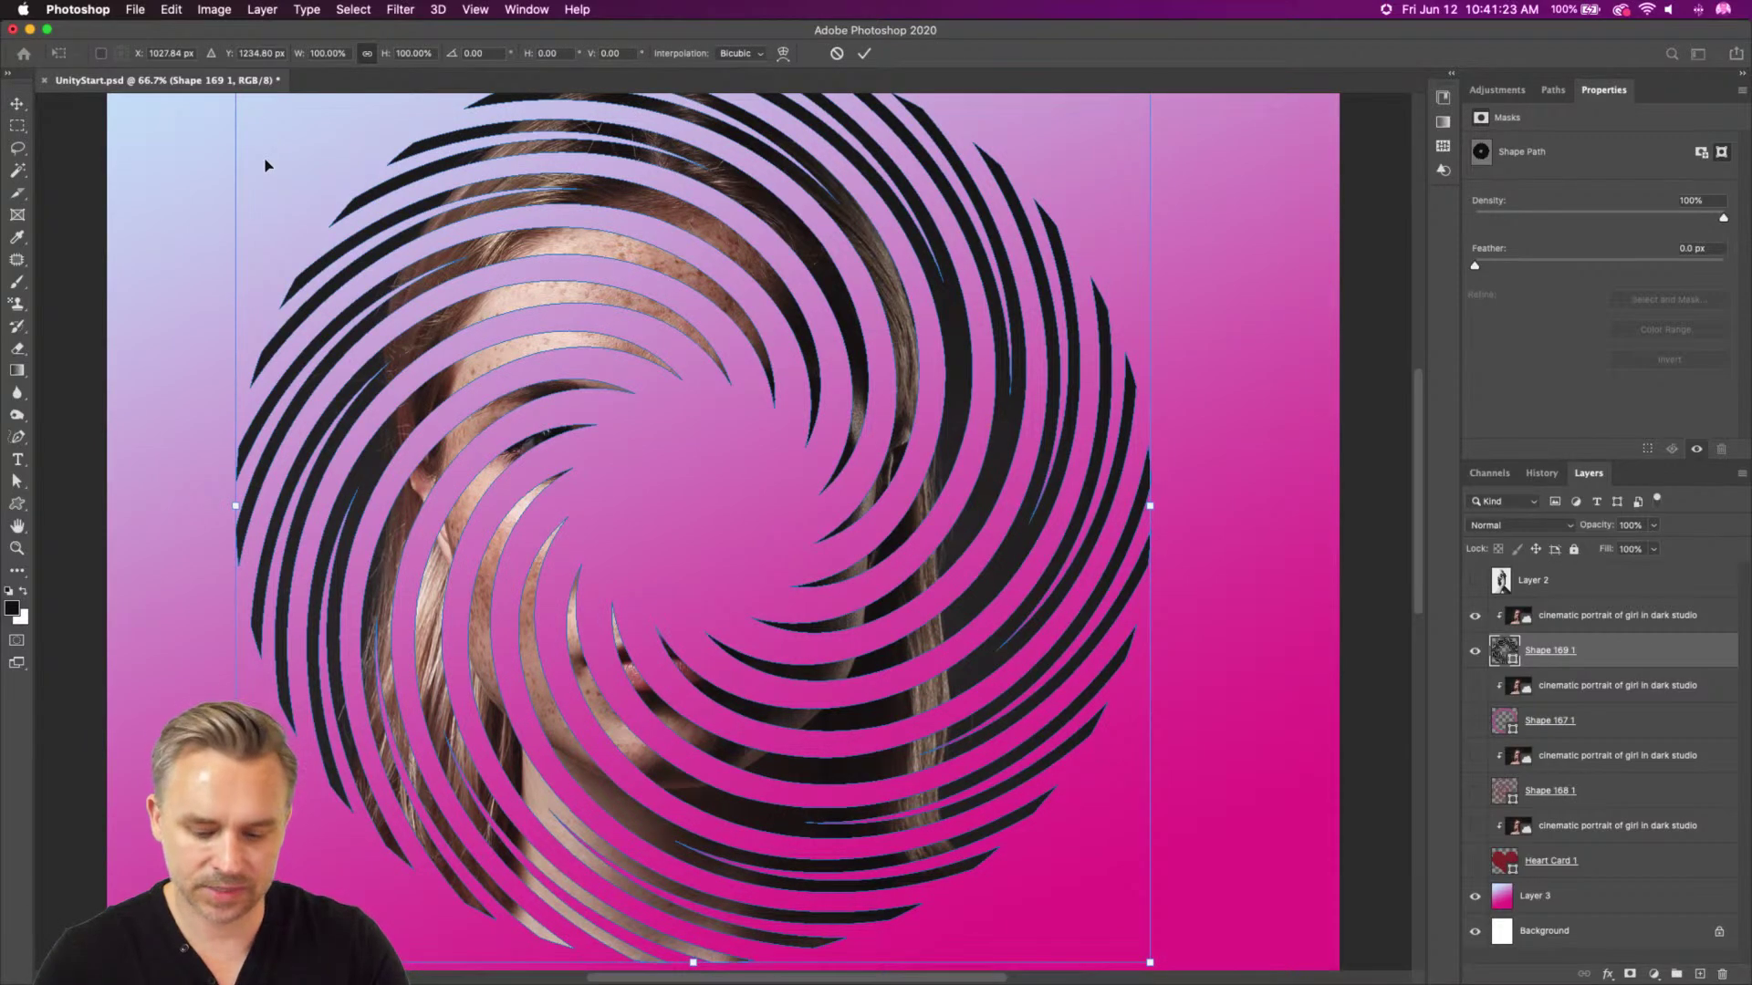
key(super+0)
drag(450, 242, 404, 285)
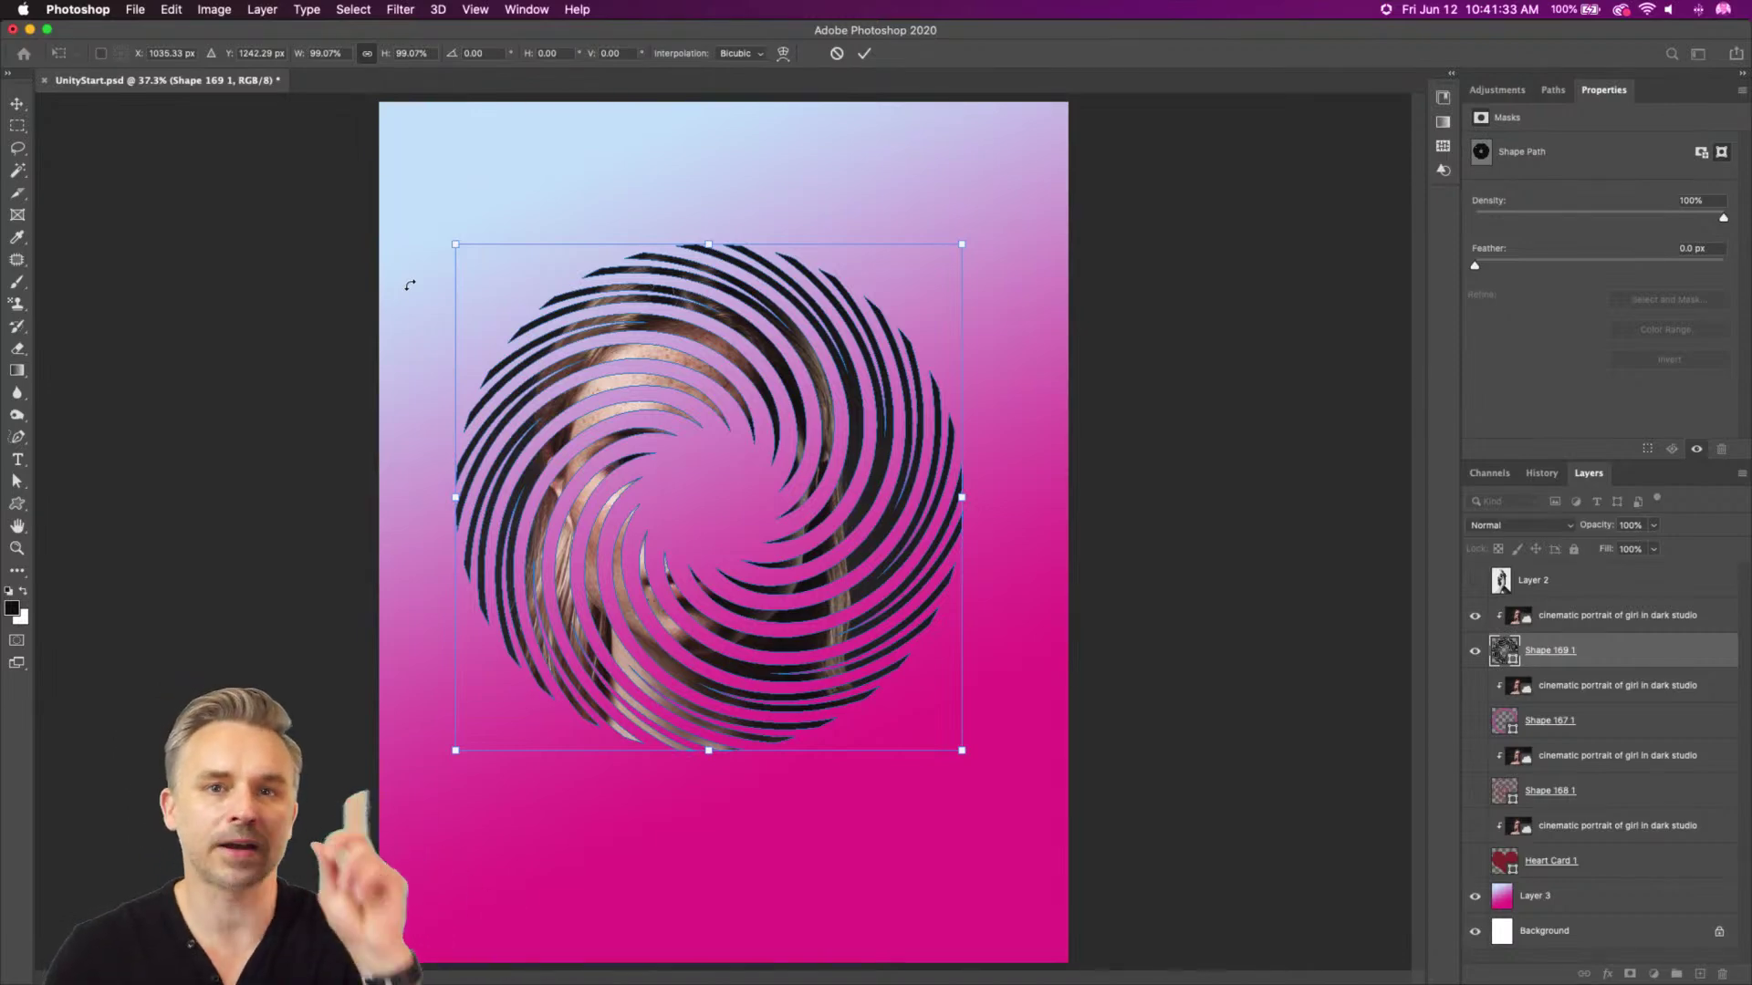
key(Return)
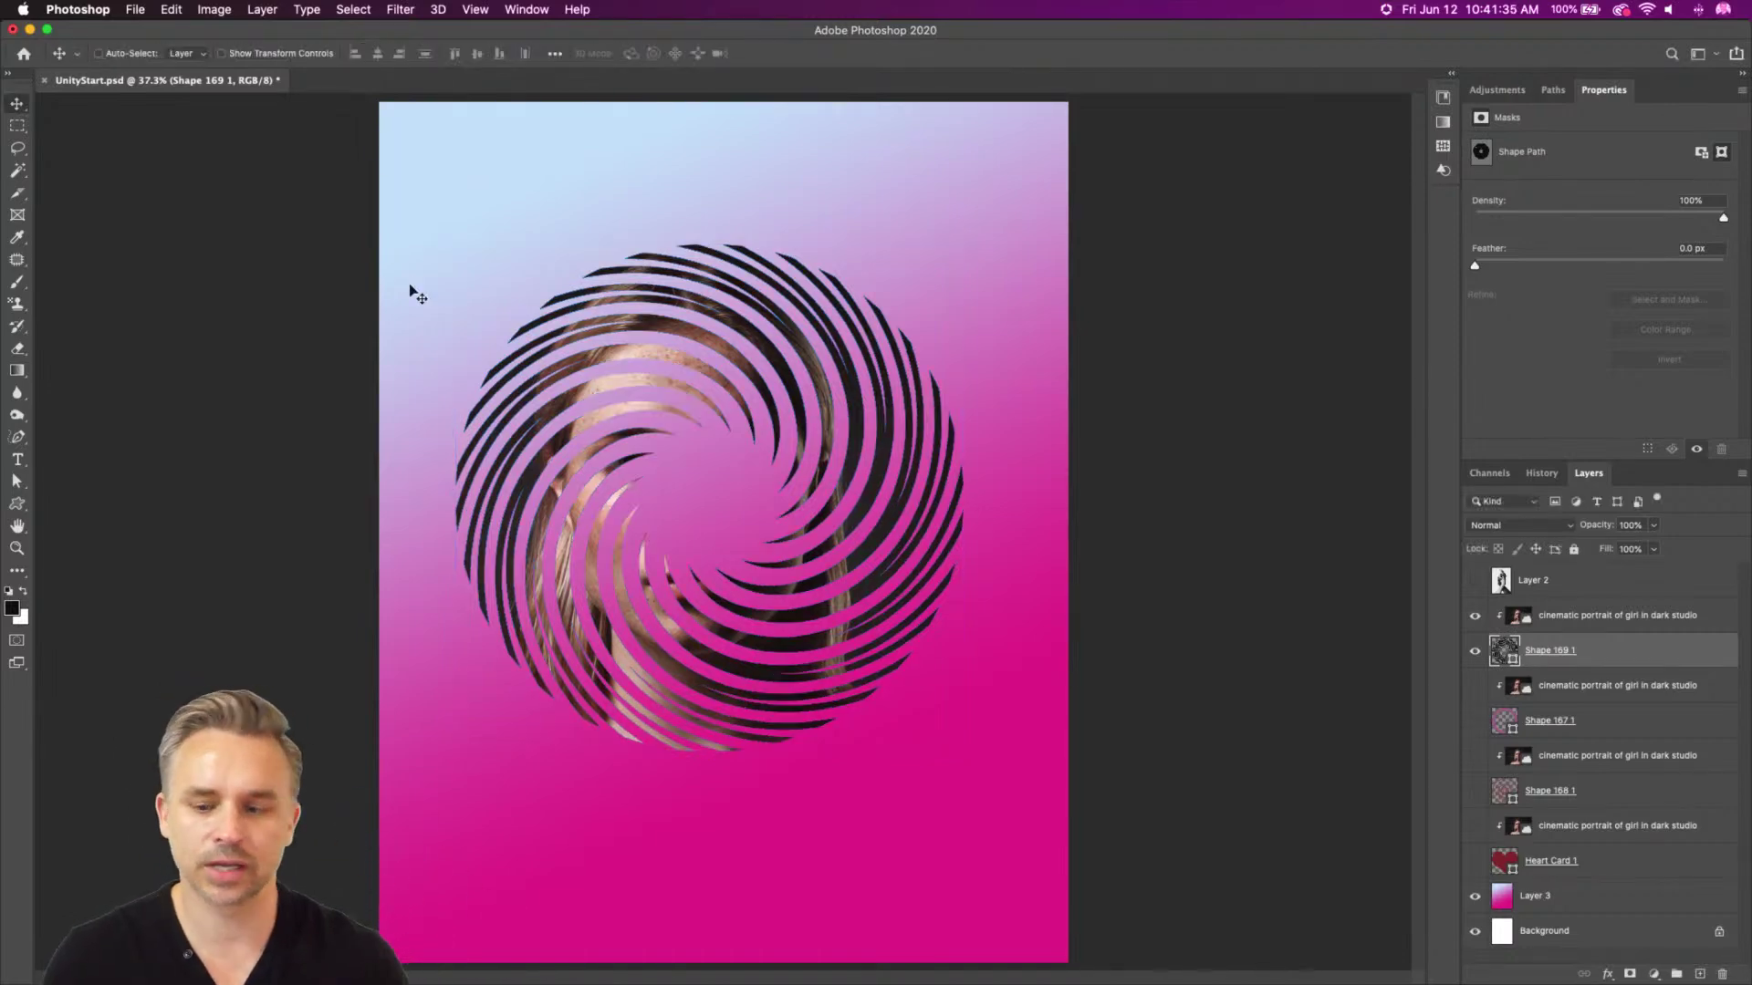
Show the hidden shape and portrait layers again, and compare the composition with and without the heart layer
drag(1473, 697, 1476, 826)
click(1476, 814)
click(1477, 761)
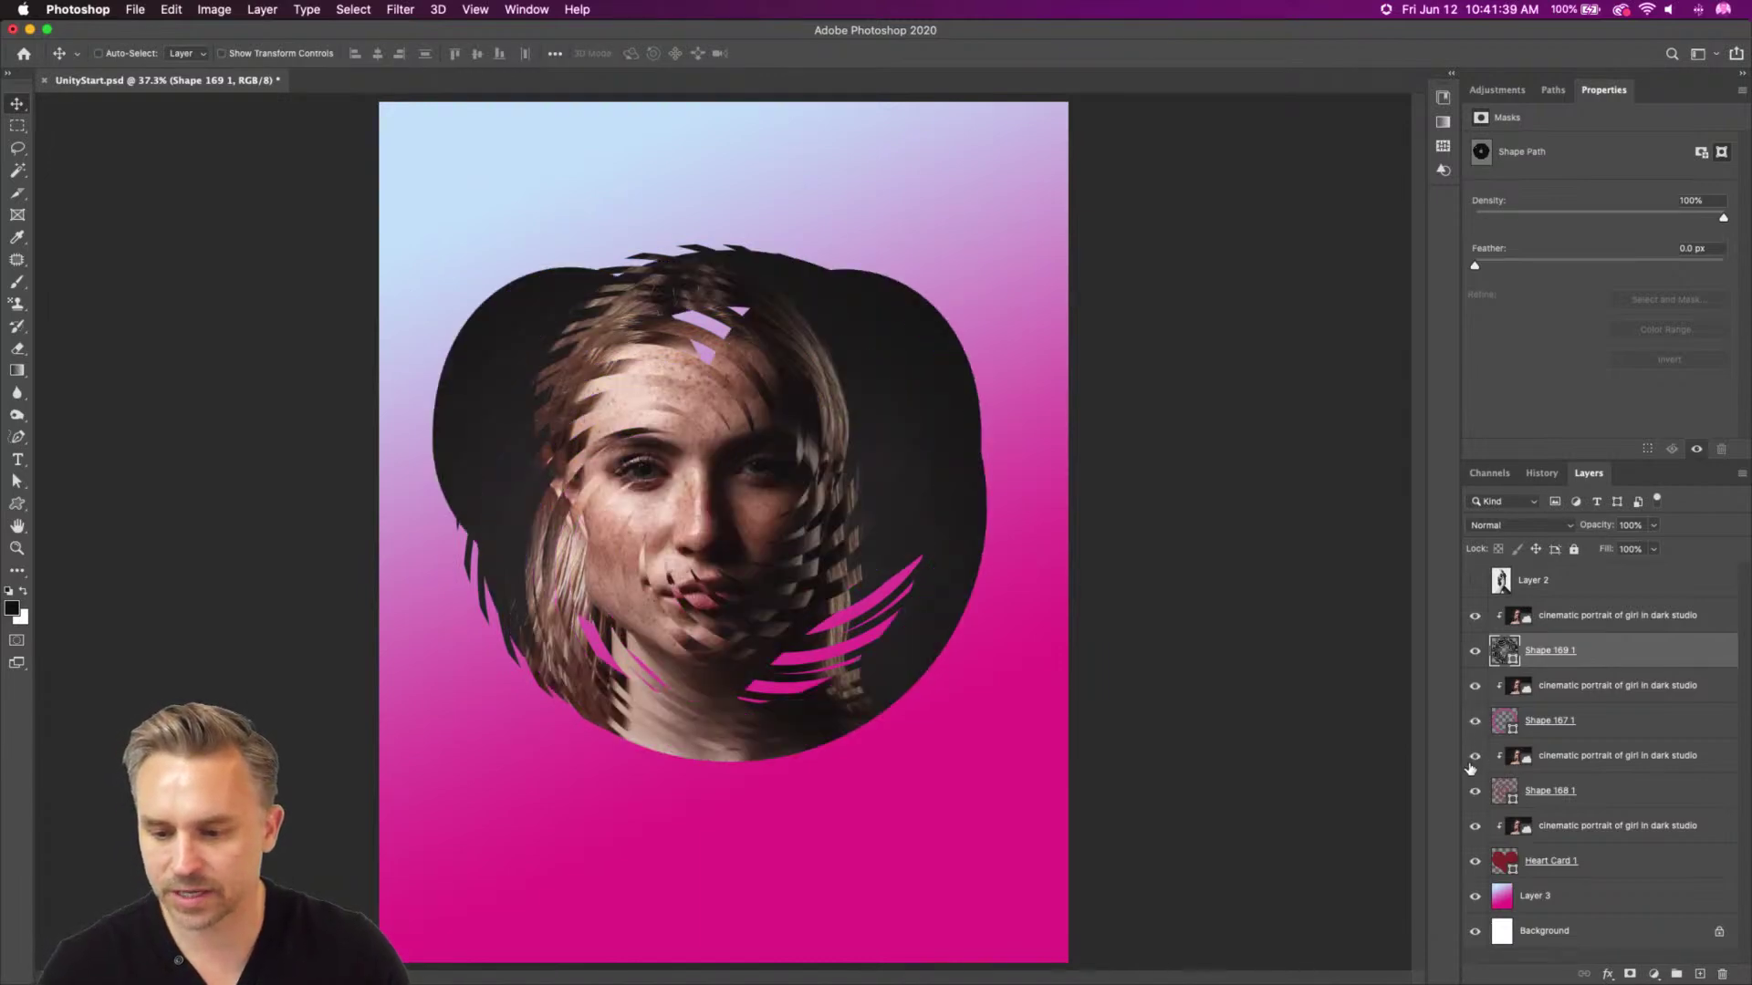
click(1470, 863)
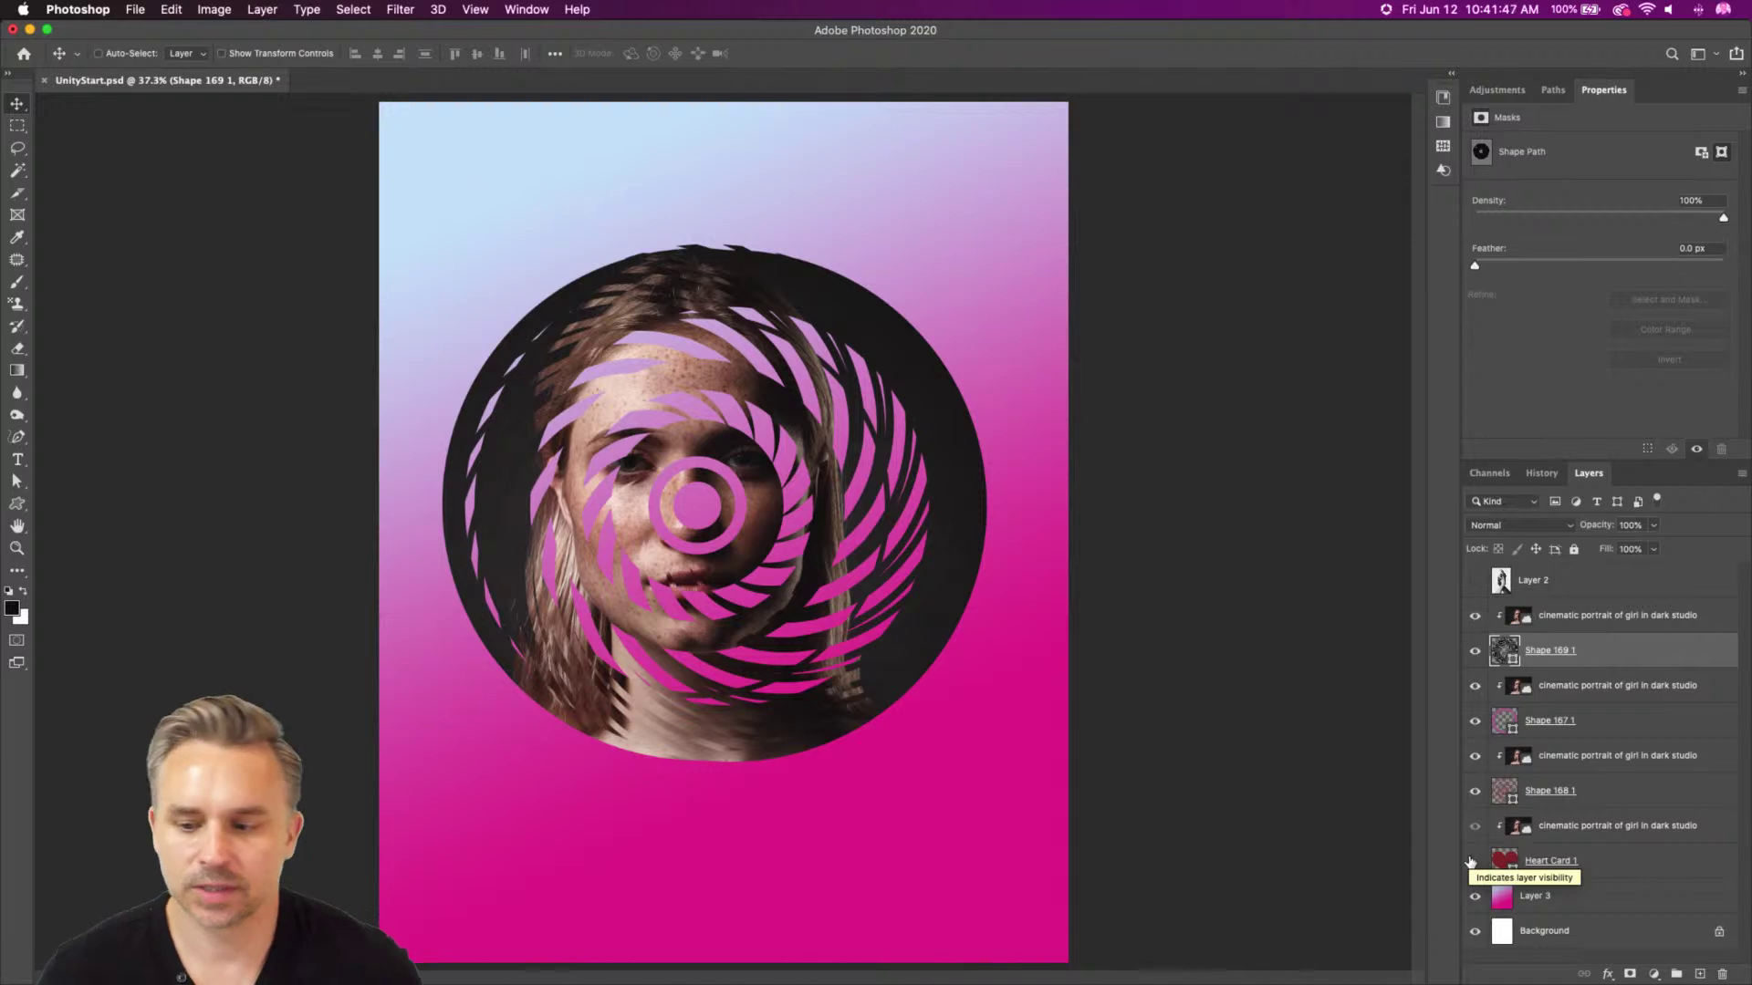
click(1567, 832)
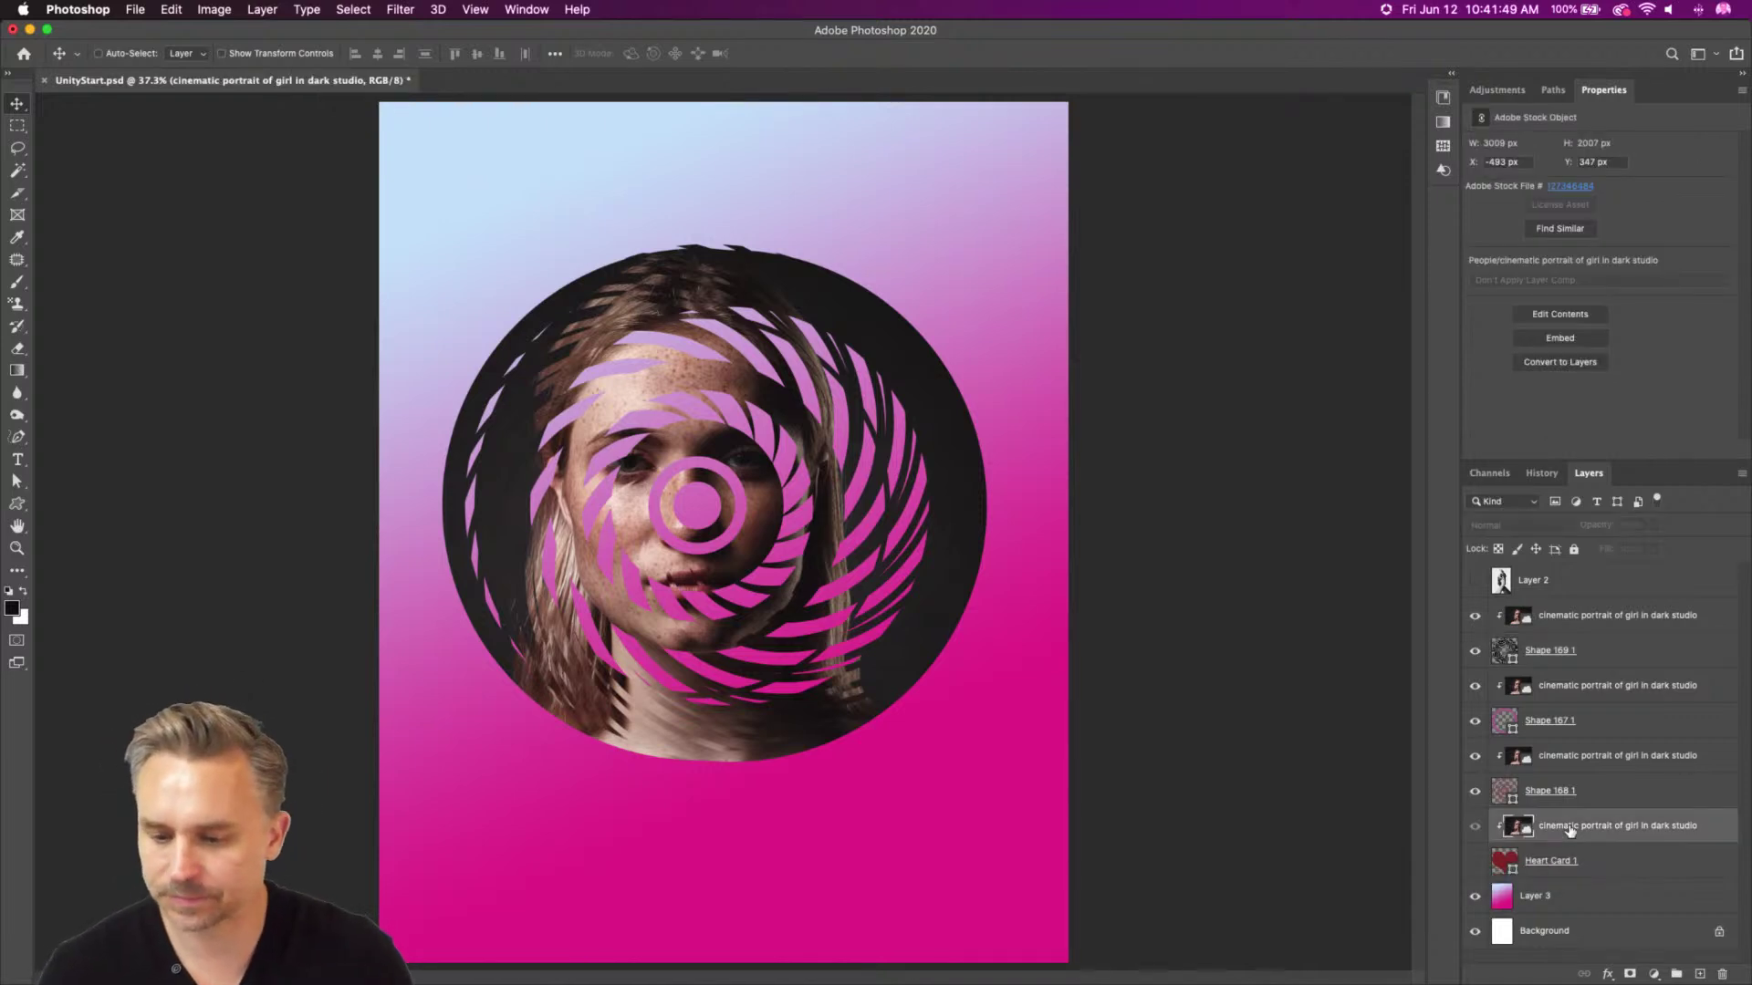
click(1475, 862)
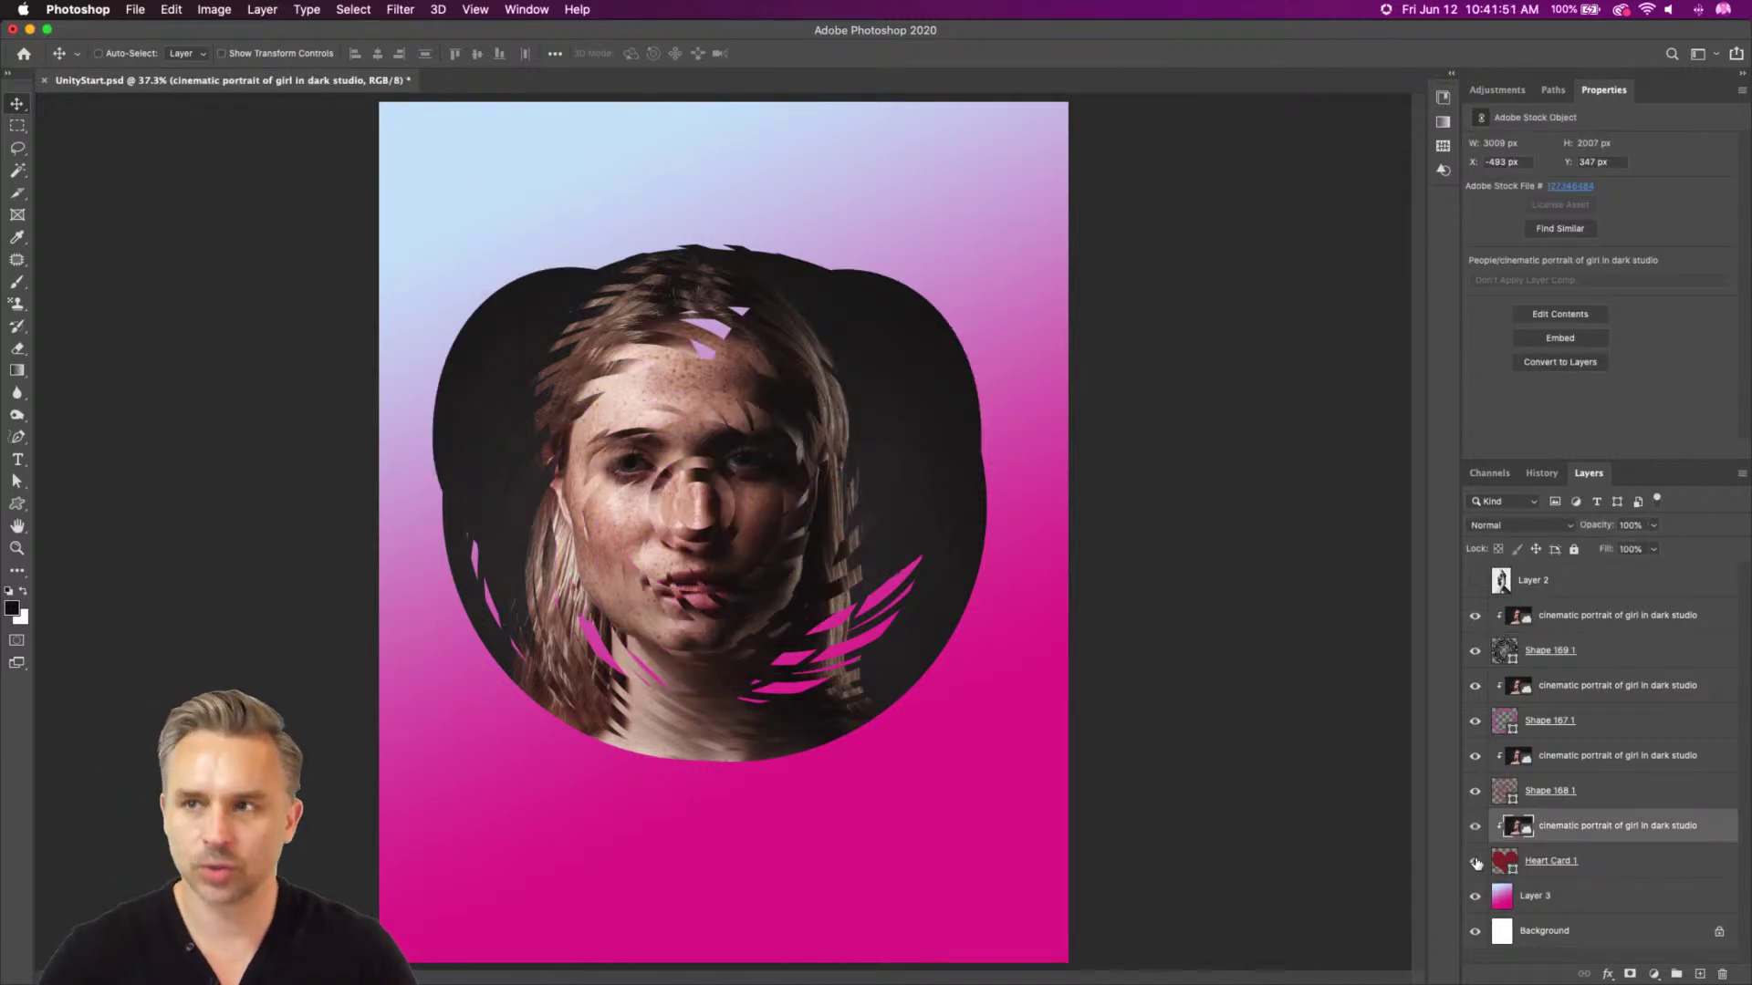
Switch to Illustrator's Burst.ai artwork and collapse the expanded panels to icons to free up the canvas
key(super+1)
drag(377, 454, 475, 534)
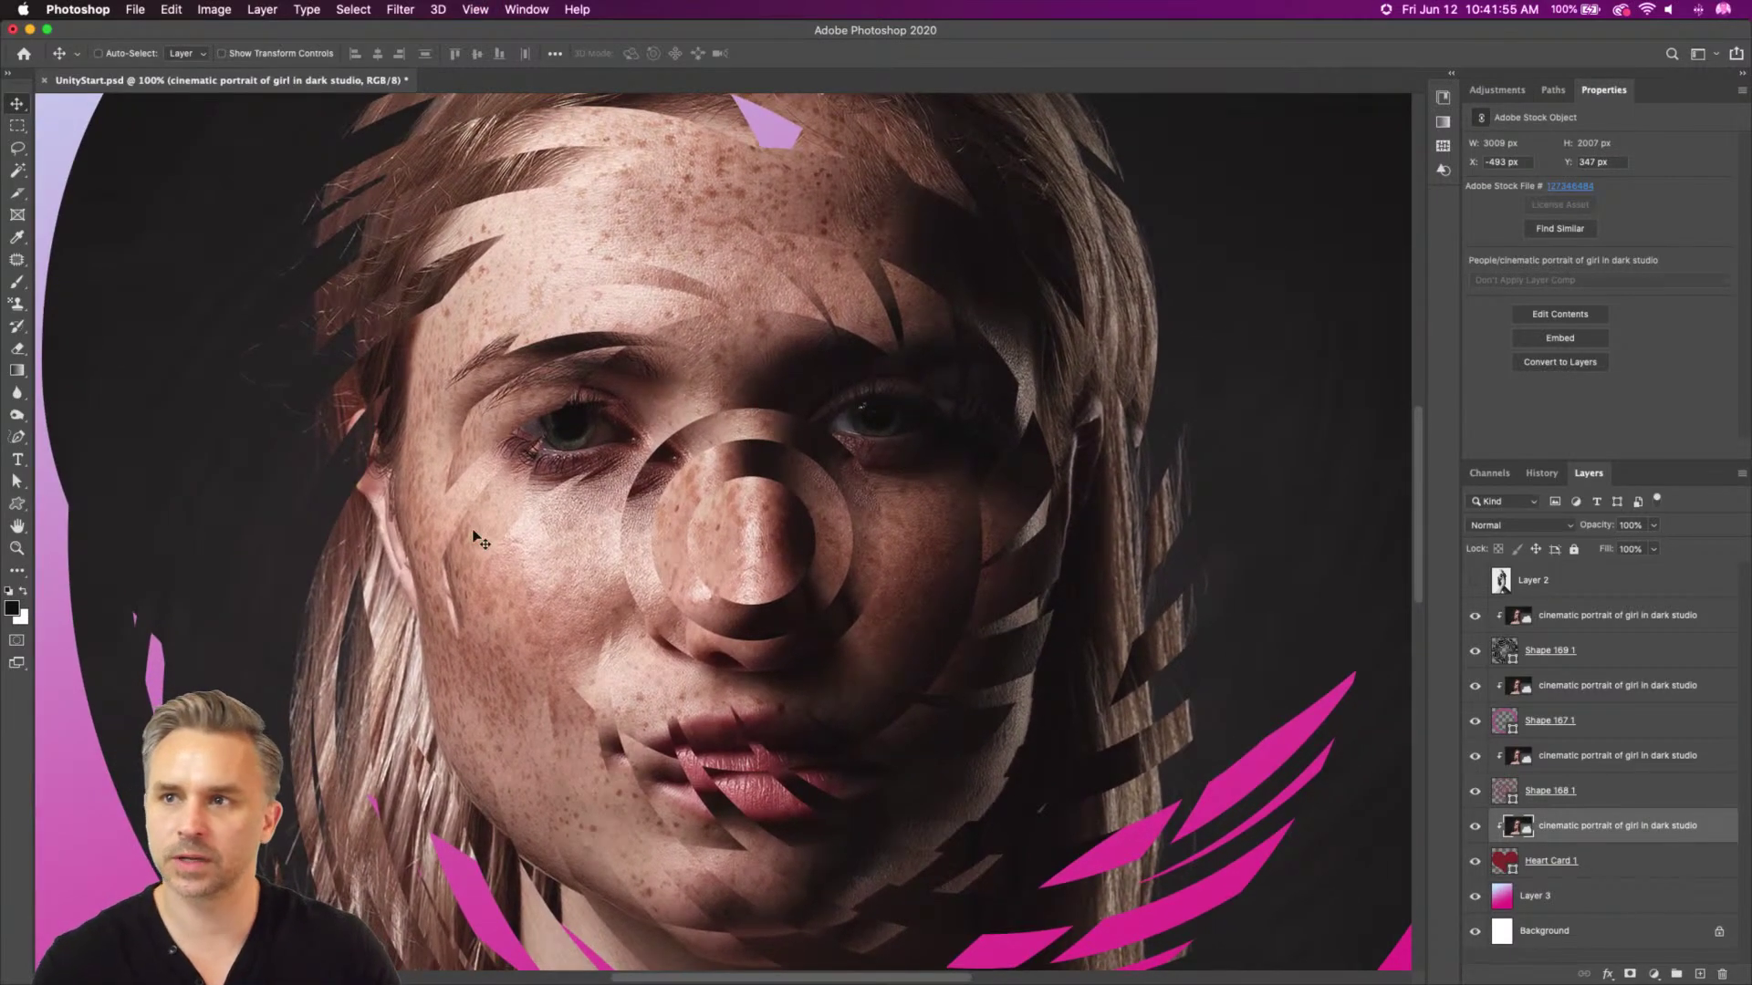
click(317, 961)
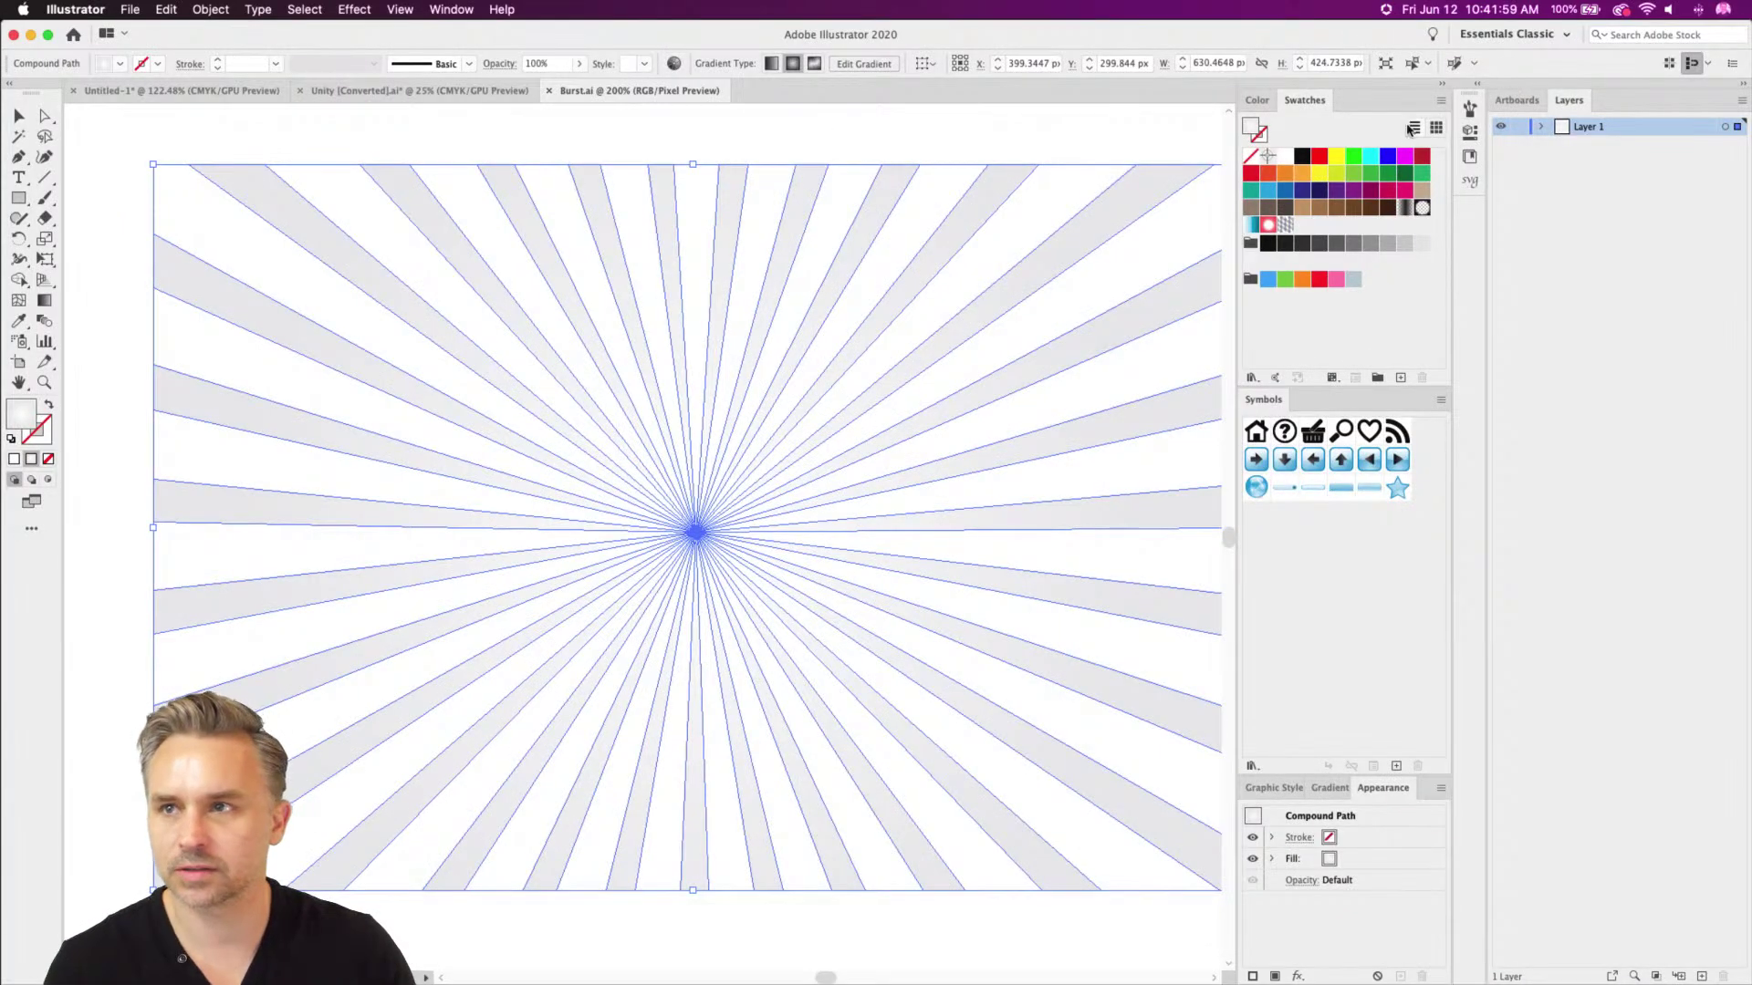
click(1443, 84)
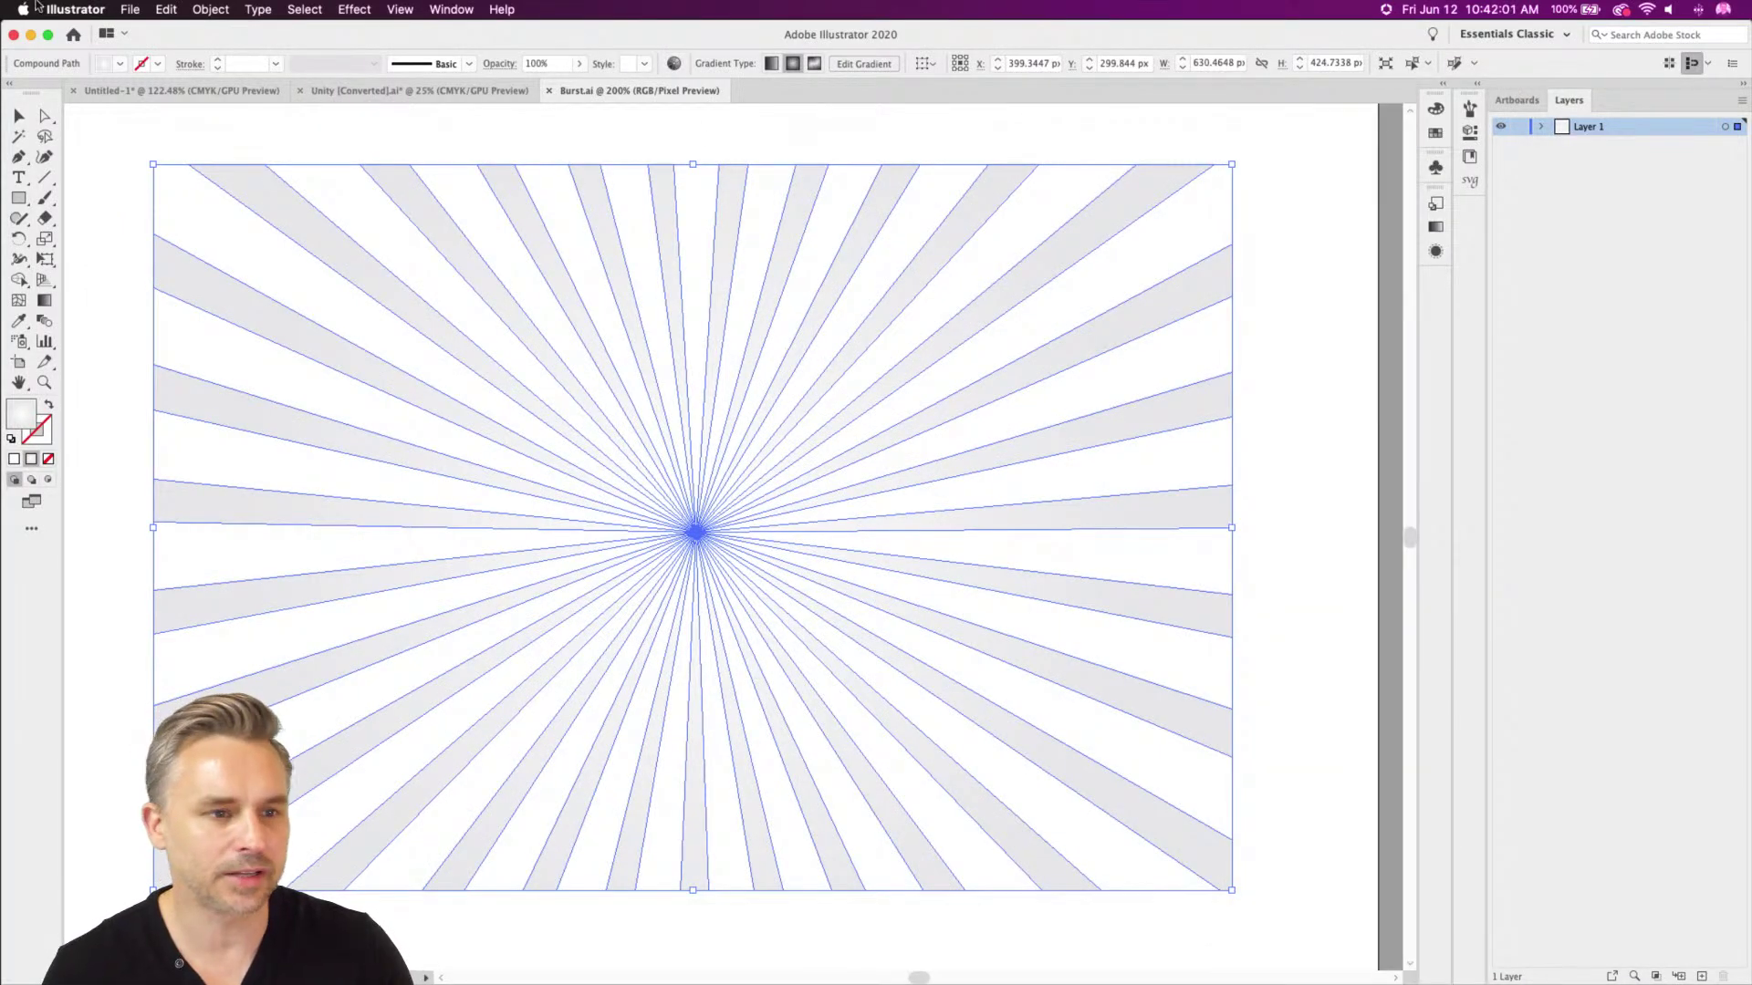
Open Illustrator's Preferences and look through the categories for the interface brightness setting
click(75, 9)
mouse_move(90, 56)
click(216, 58)
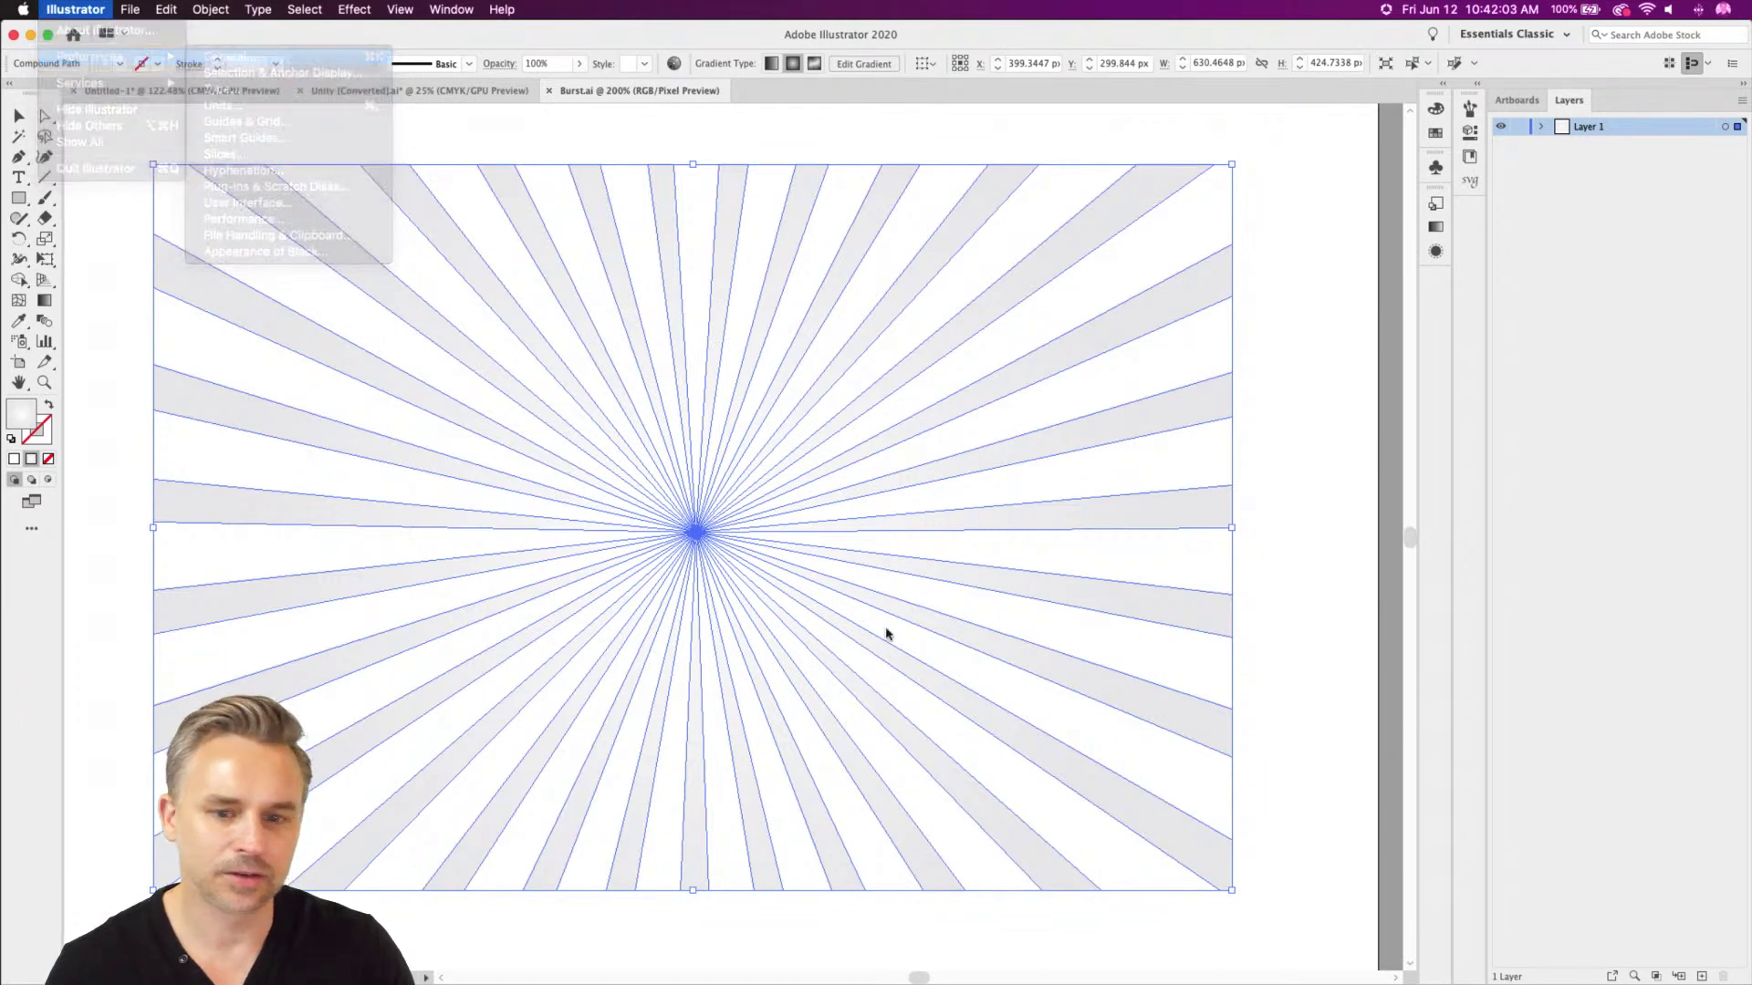
drag(776, 240, 1136, 280)
click(1075, 336)
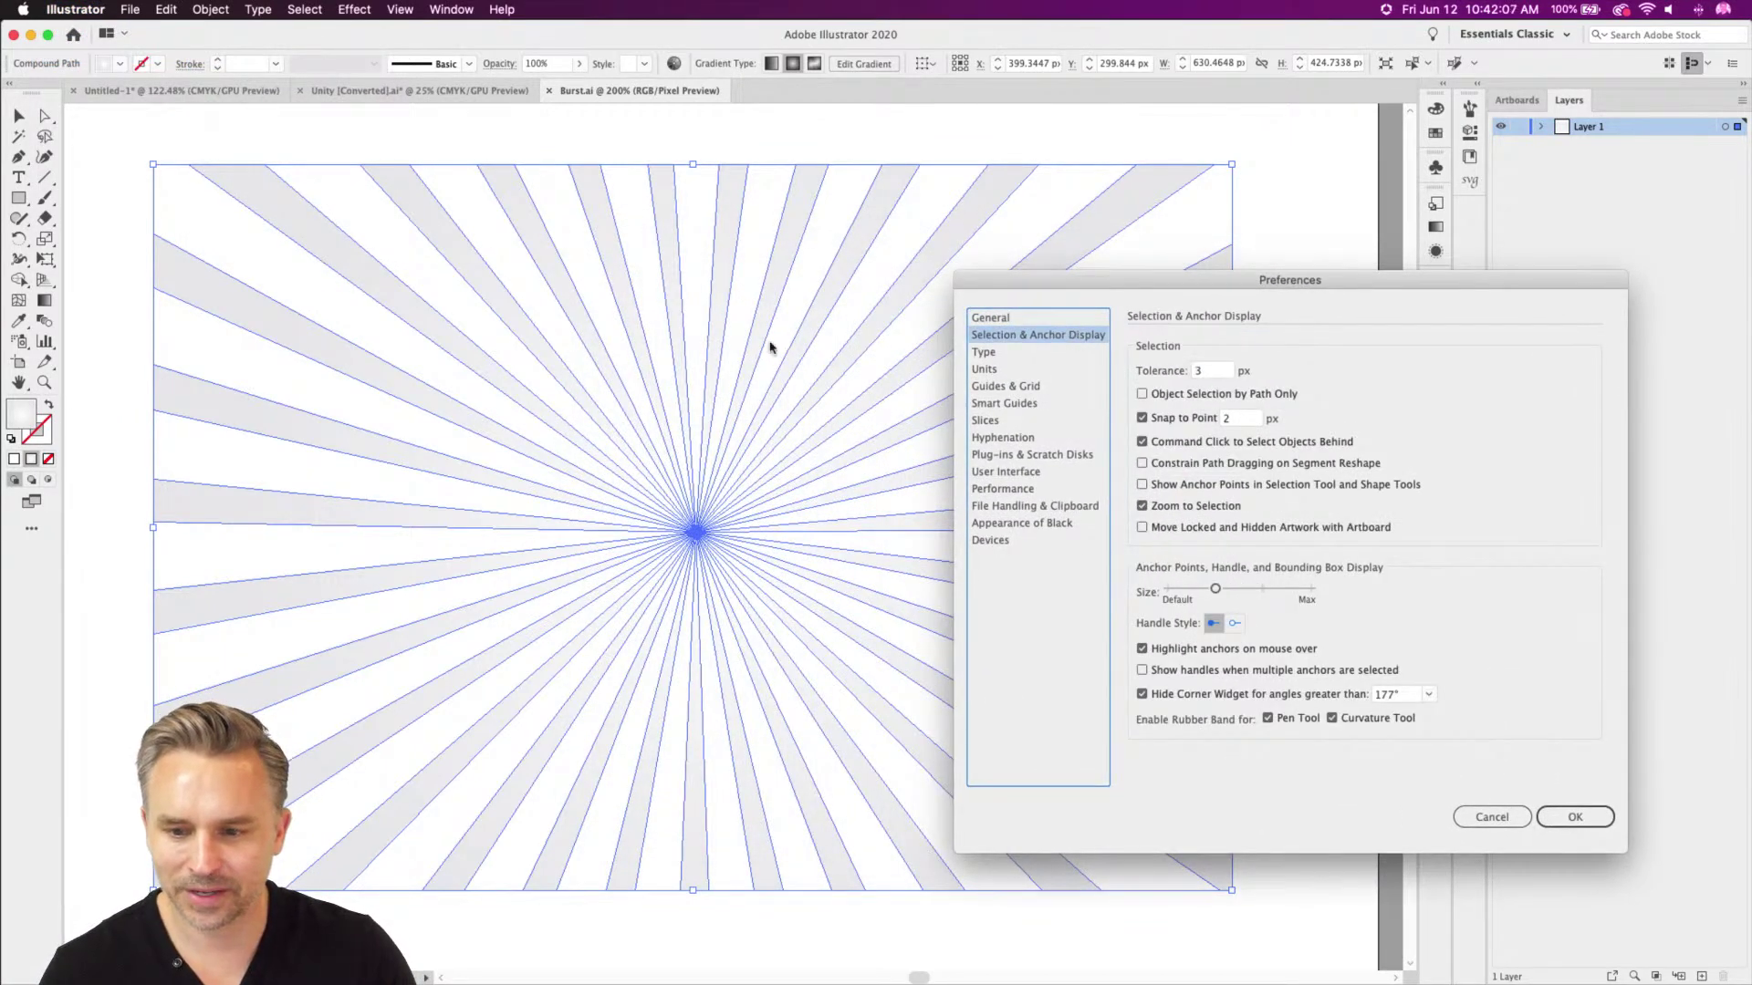
click(1011, 317)
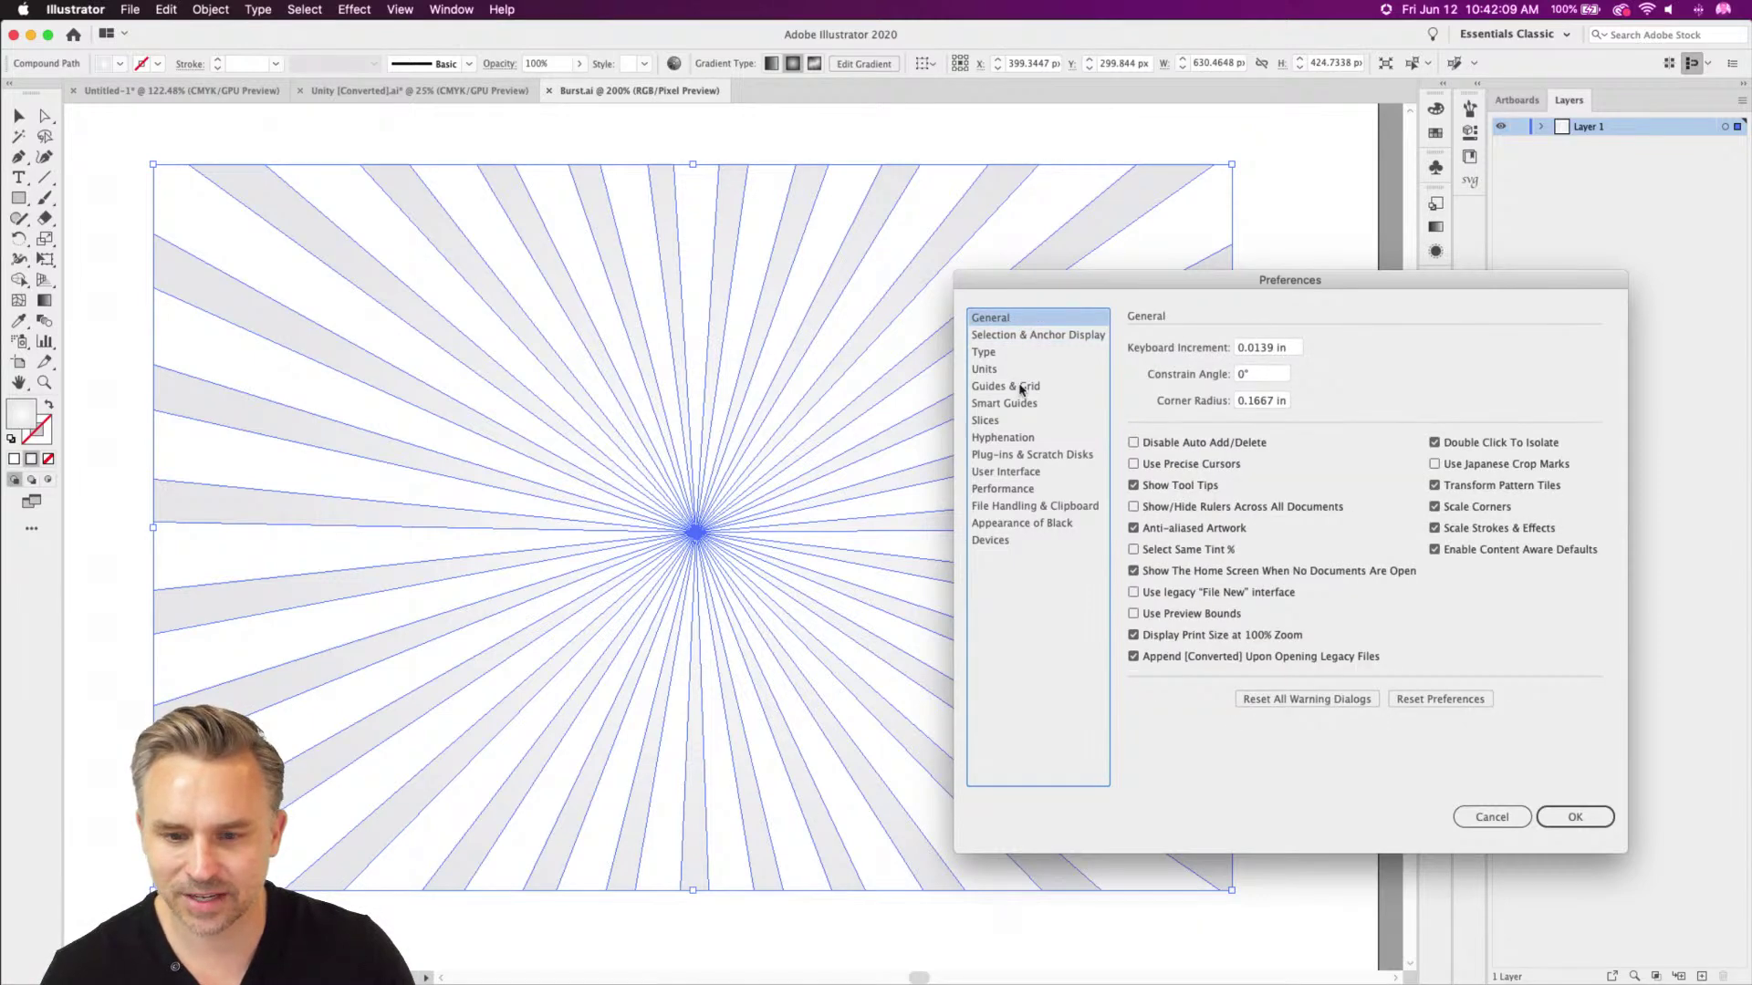
click(1005, 340)
click(1007, 360)
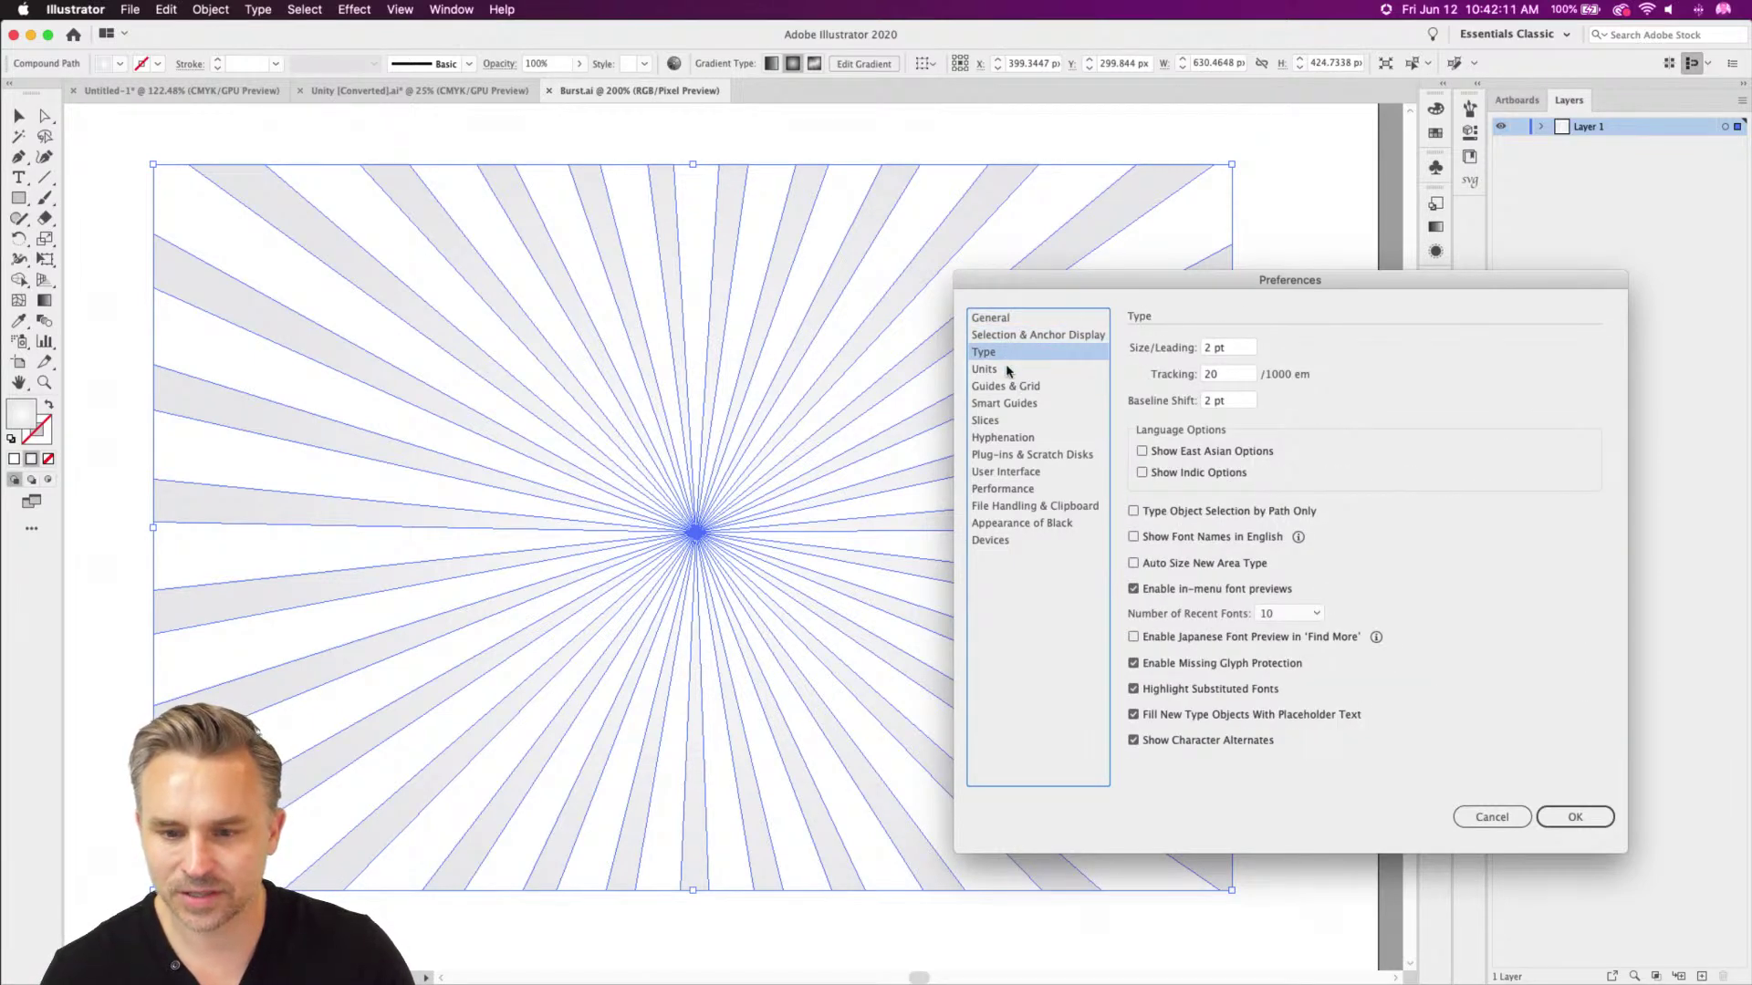
click(1007, 369)
click(1007, 389)
click(1007, 420)
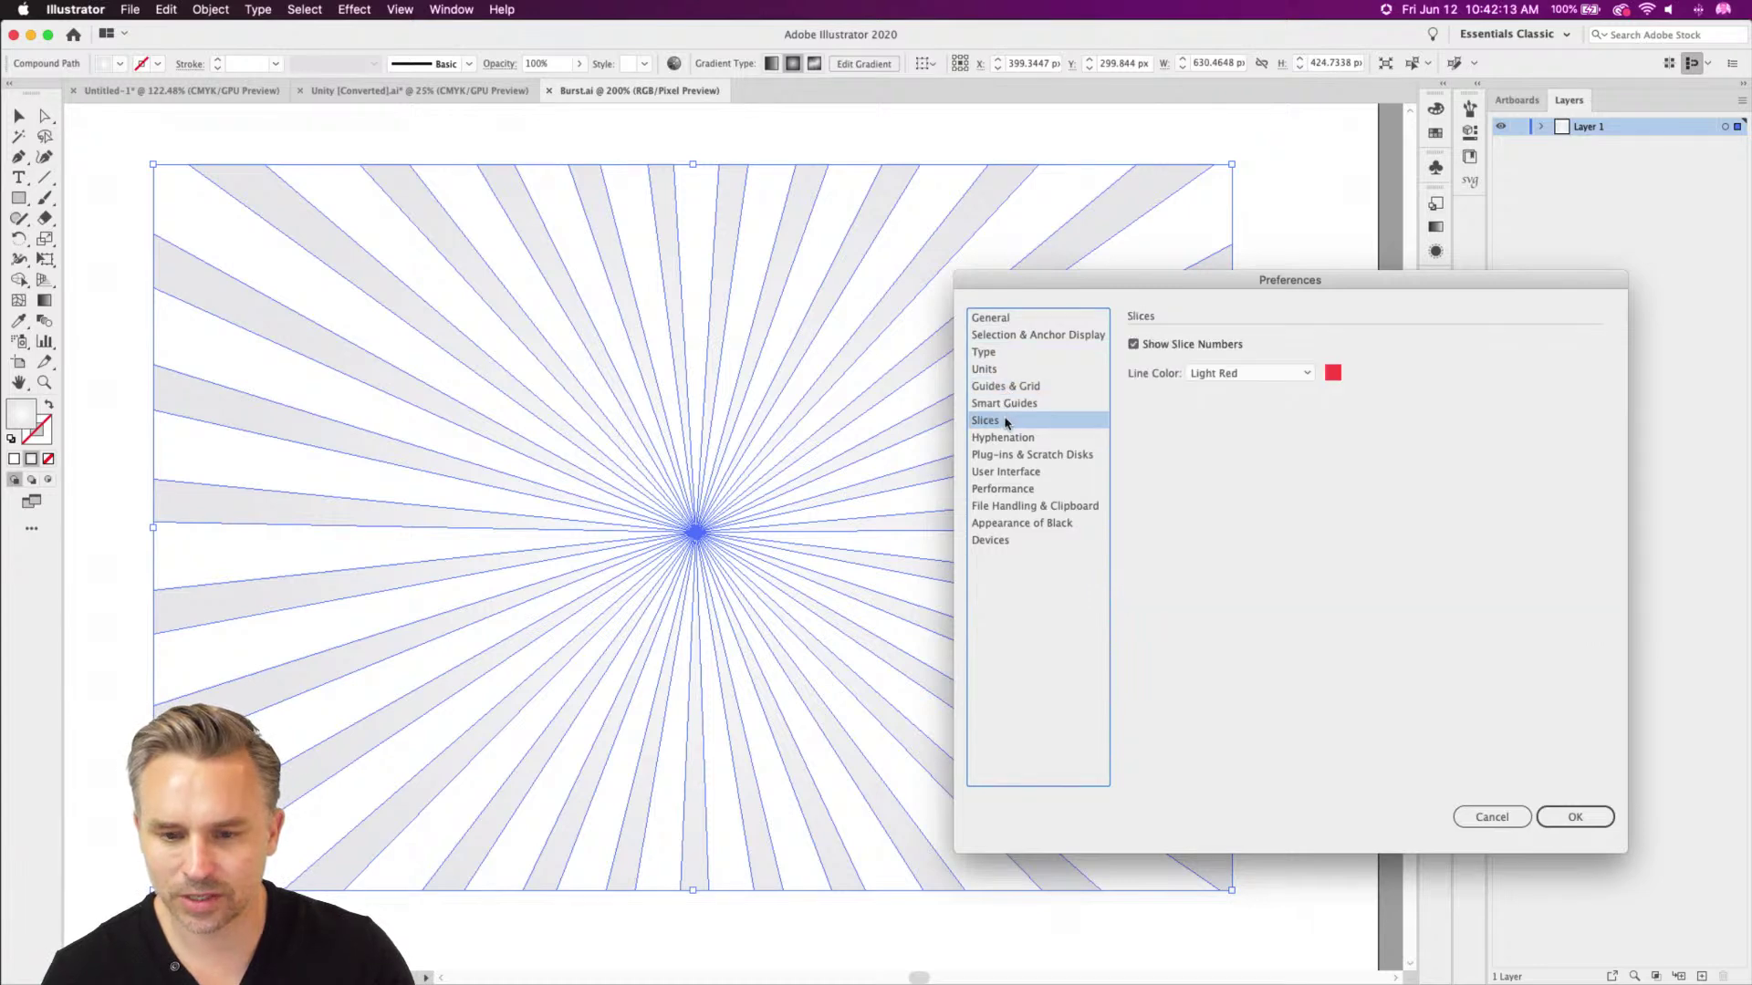
click(1007, 403)
Set the User Interface brightness to the second-darkest option and apply the preferences
click(1007, 472)
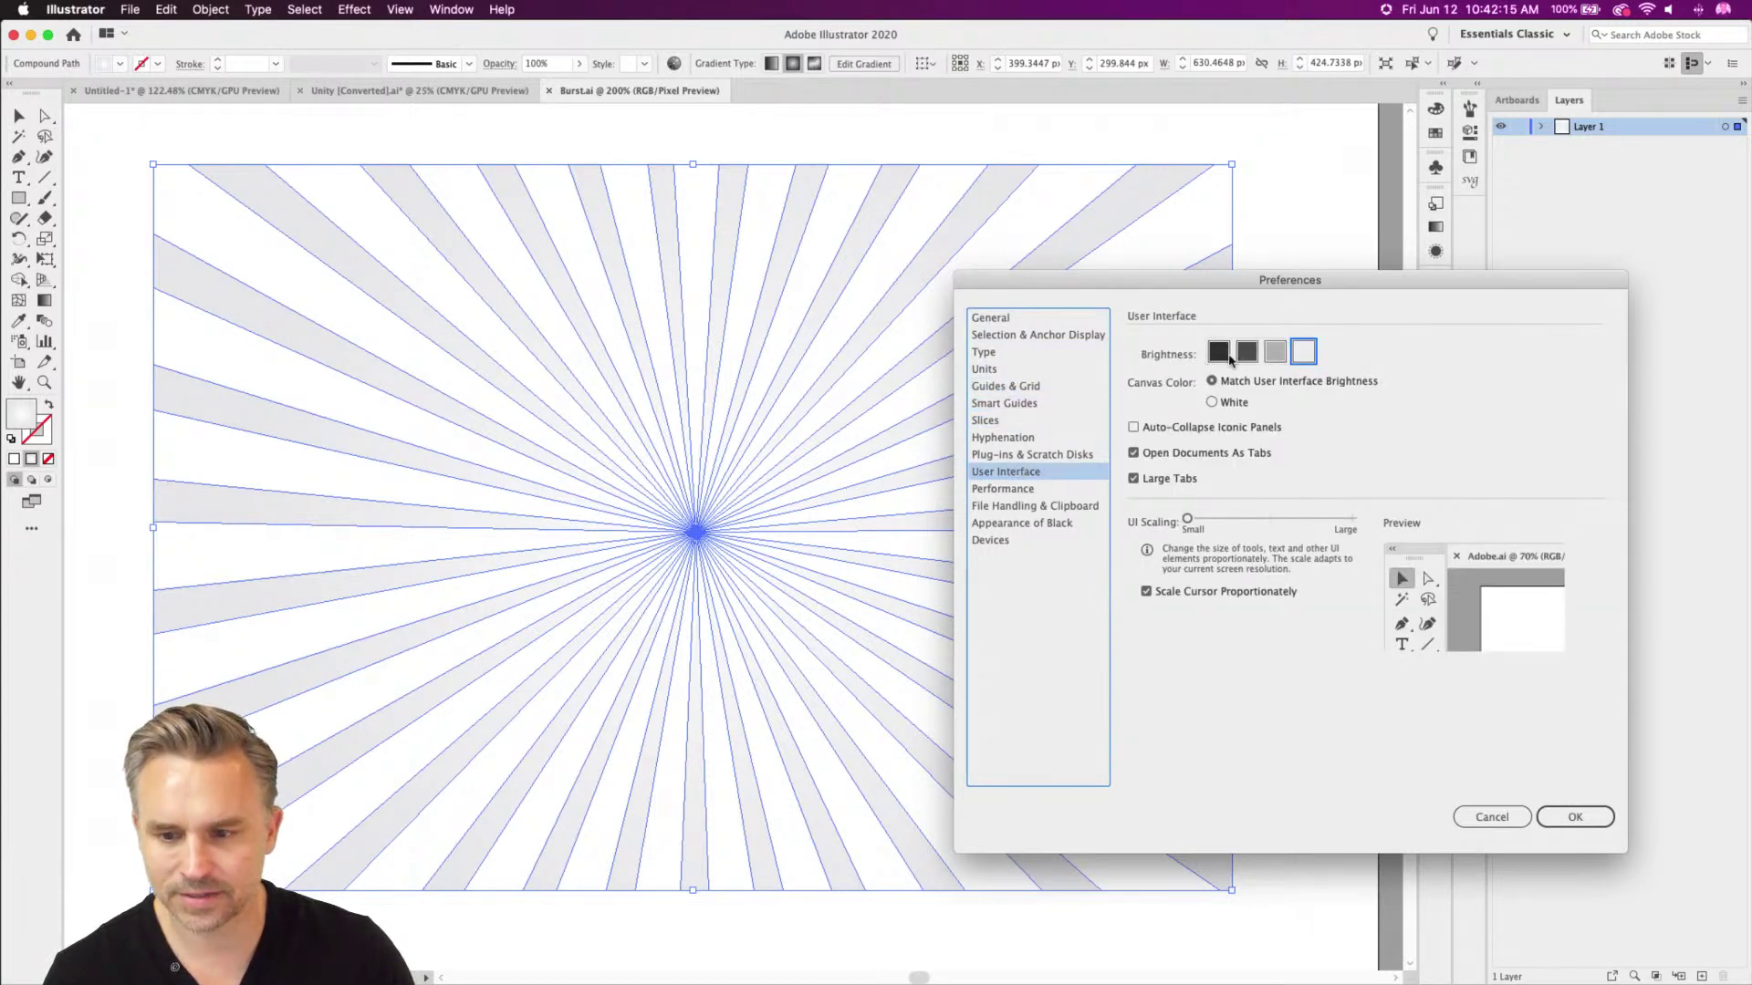
click(1274, 353)
click(1246, 354)
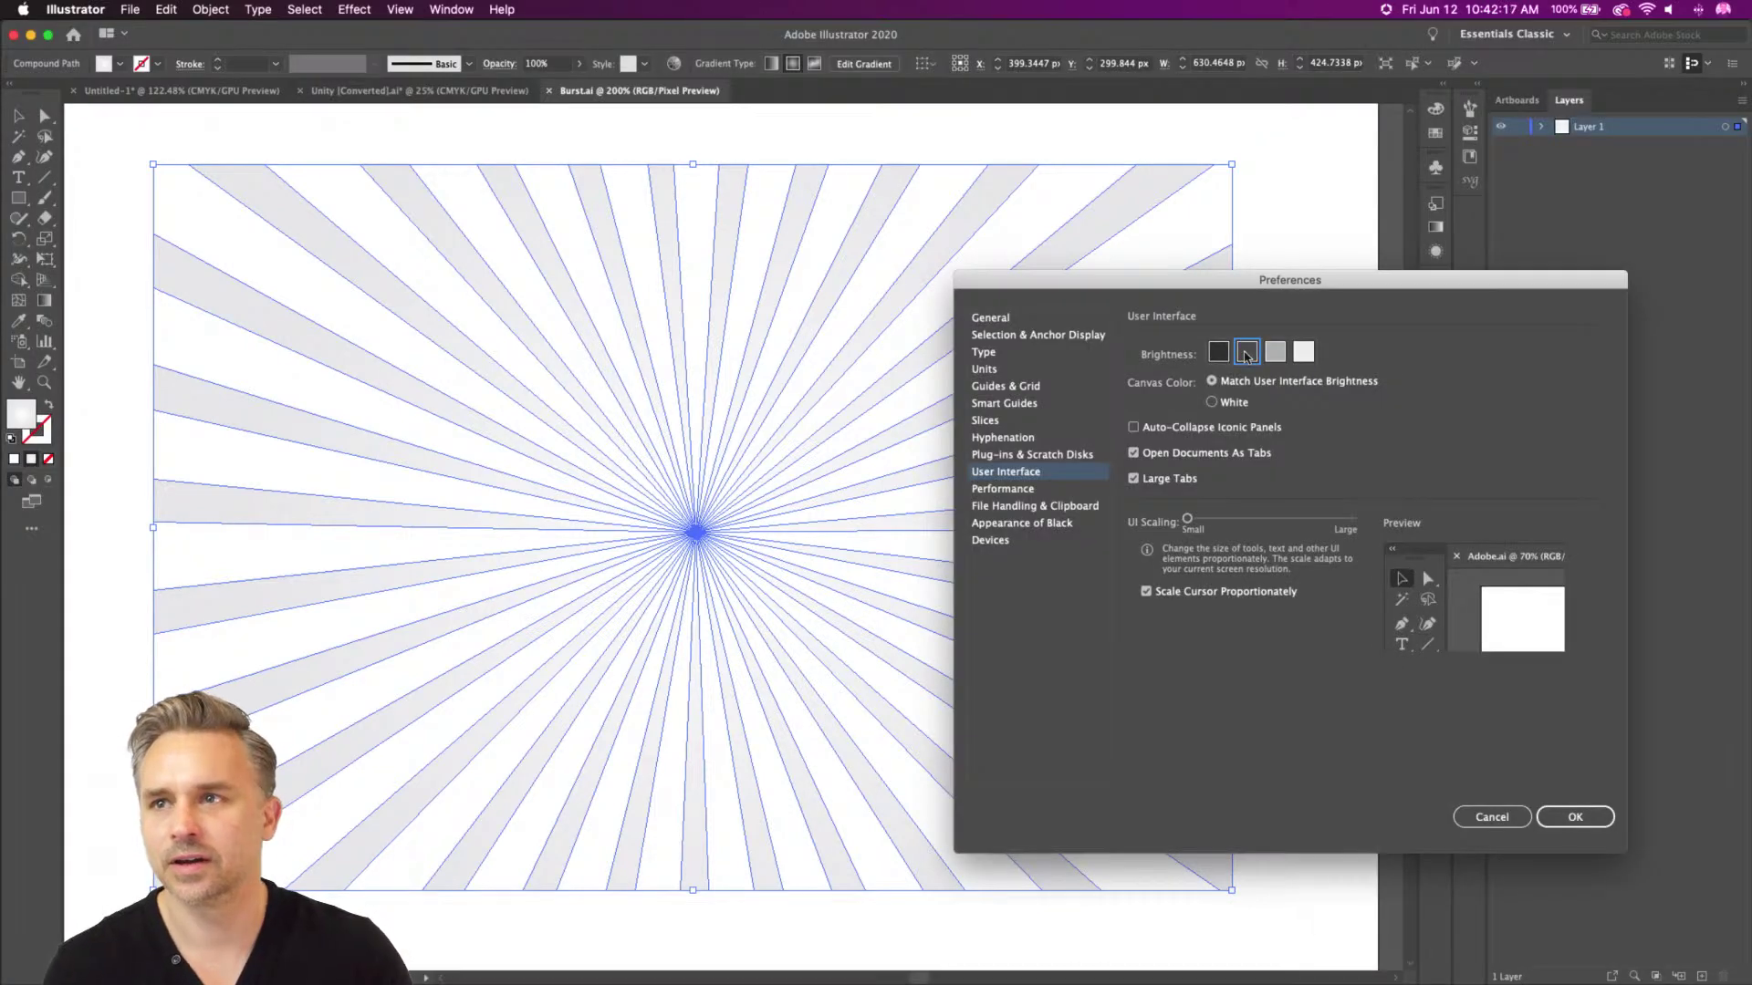
click(1564, 816)
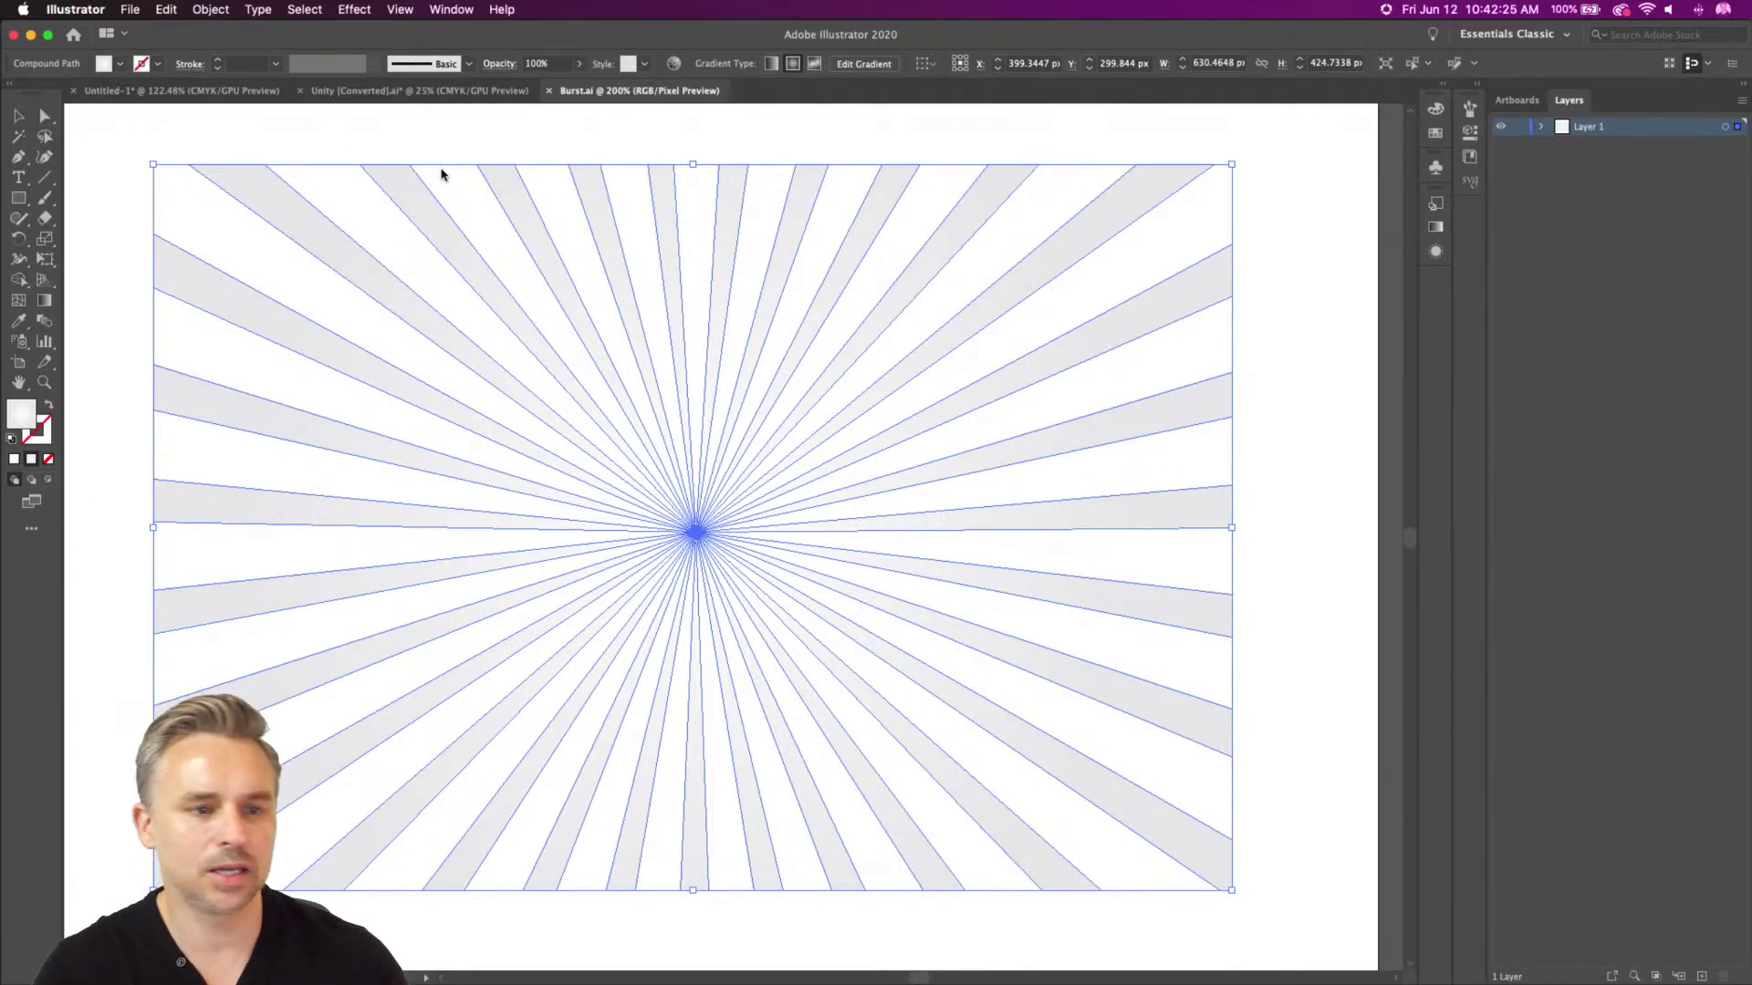
Copy the burst artwork, switch to Photoshop, and paste it as a Shape Layer above the topmost clipped portrait
key(super+c)
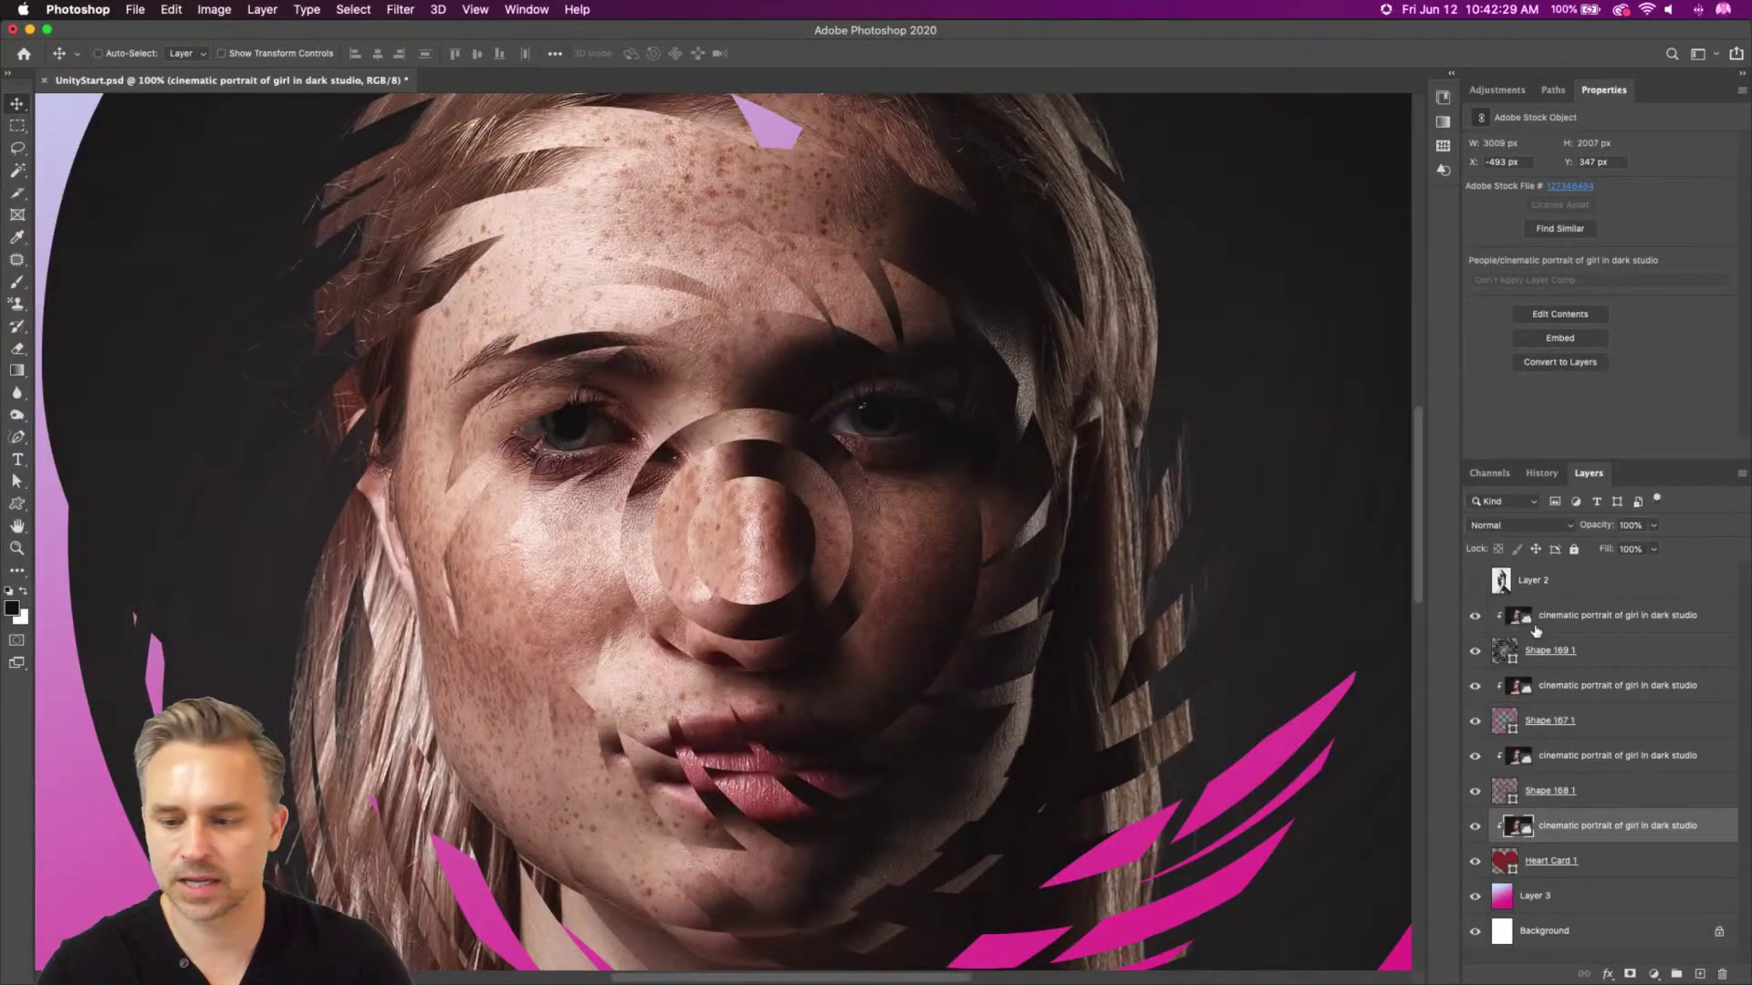
click(1575, 630)
key(super+v)
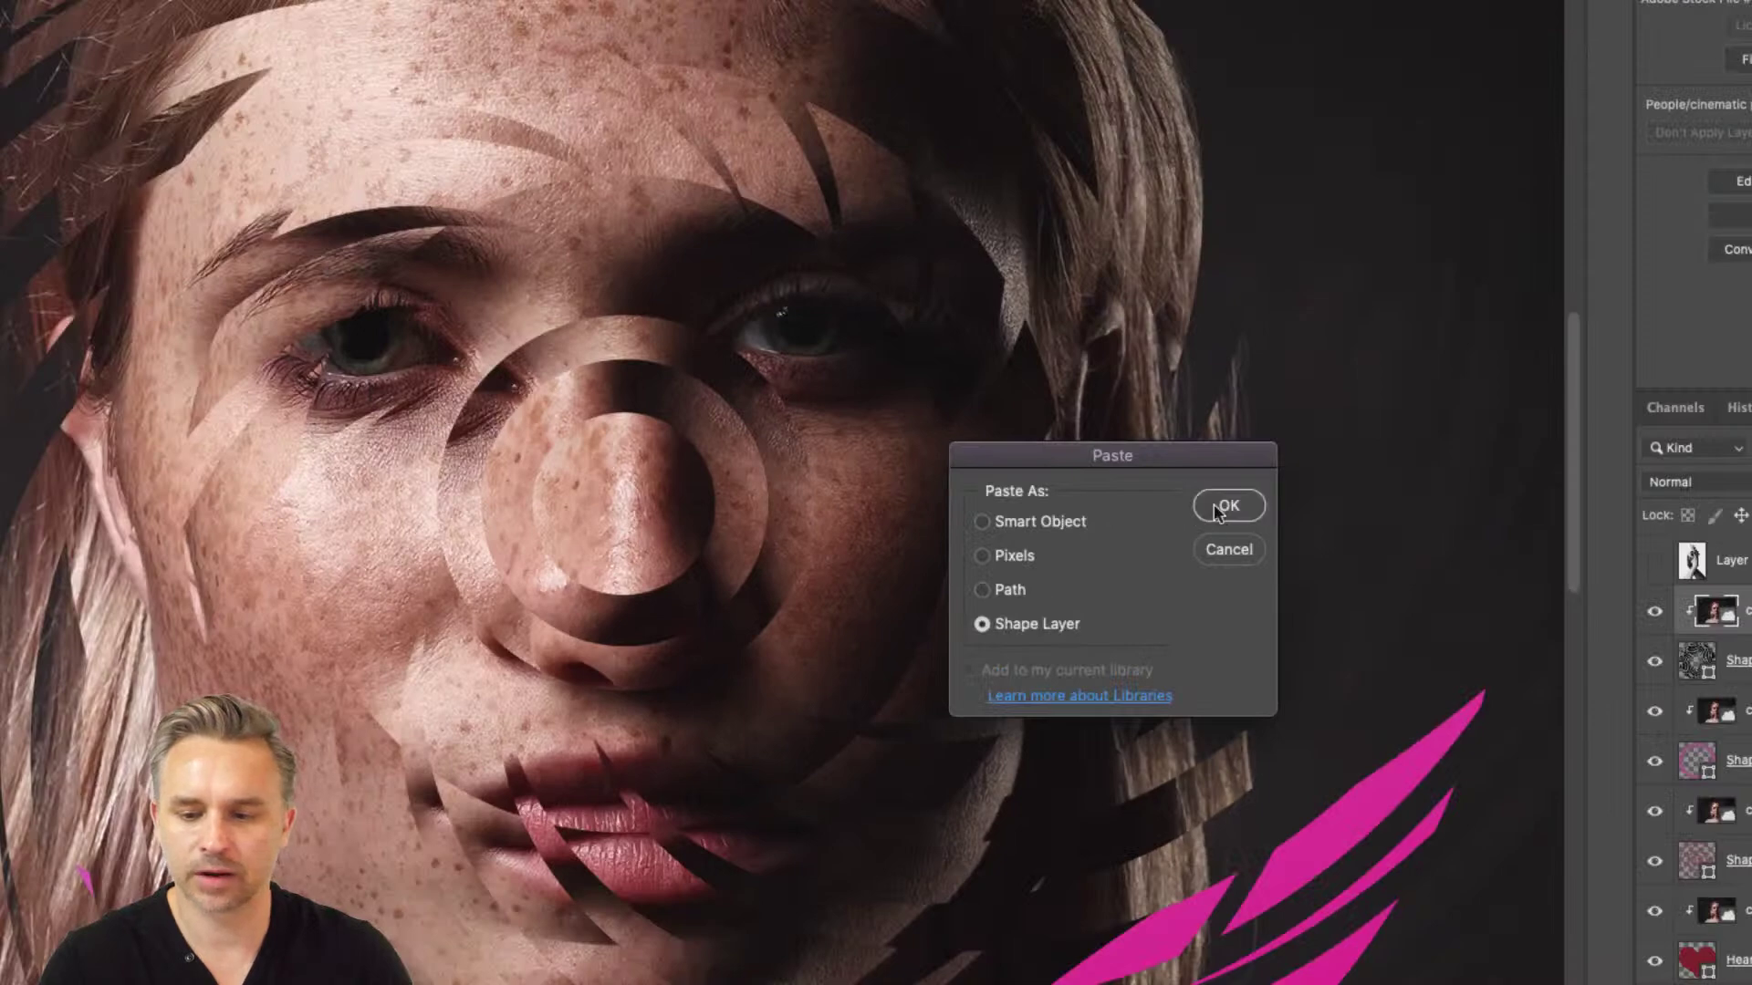
click(1221, 509)
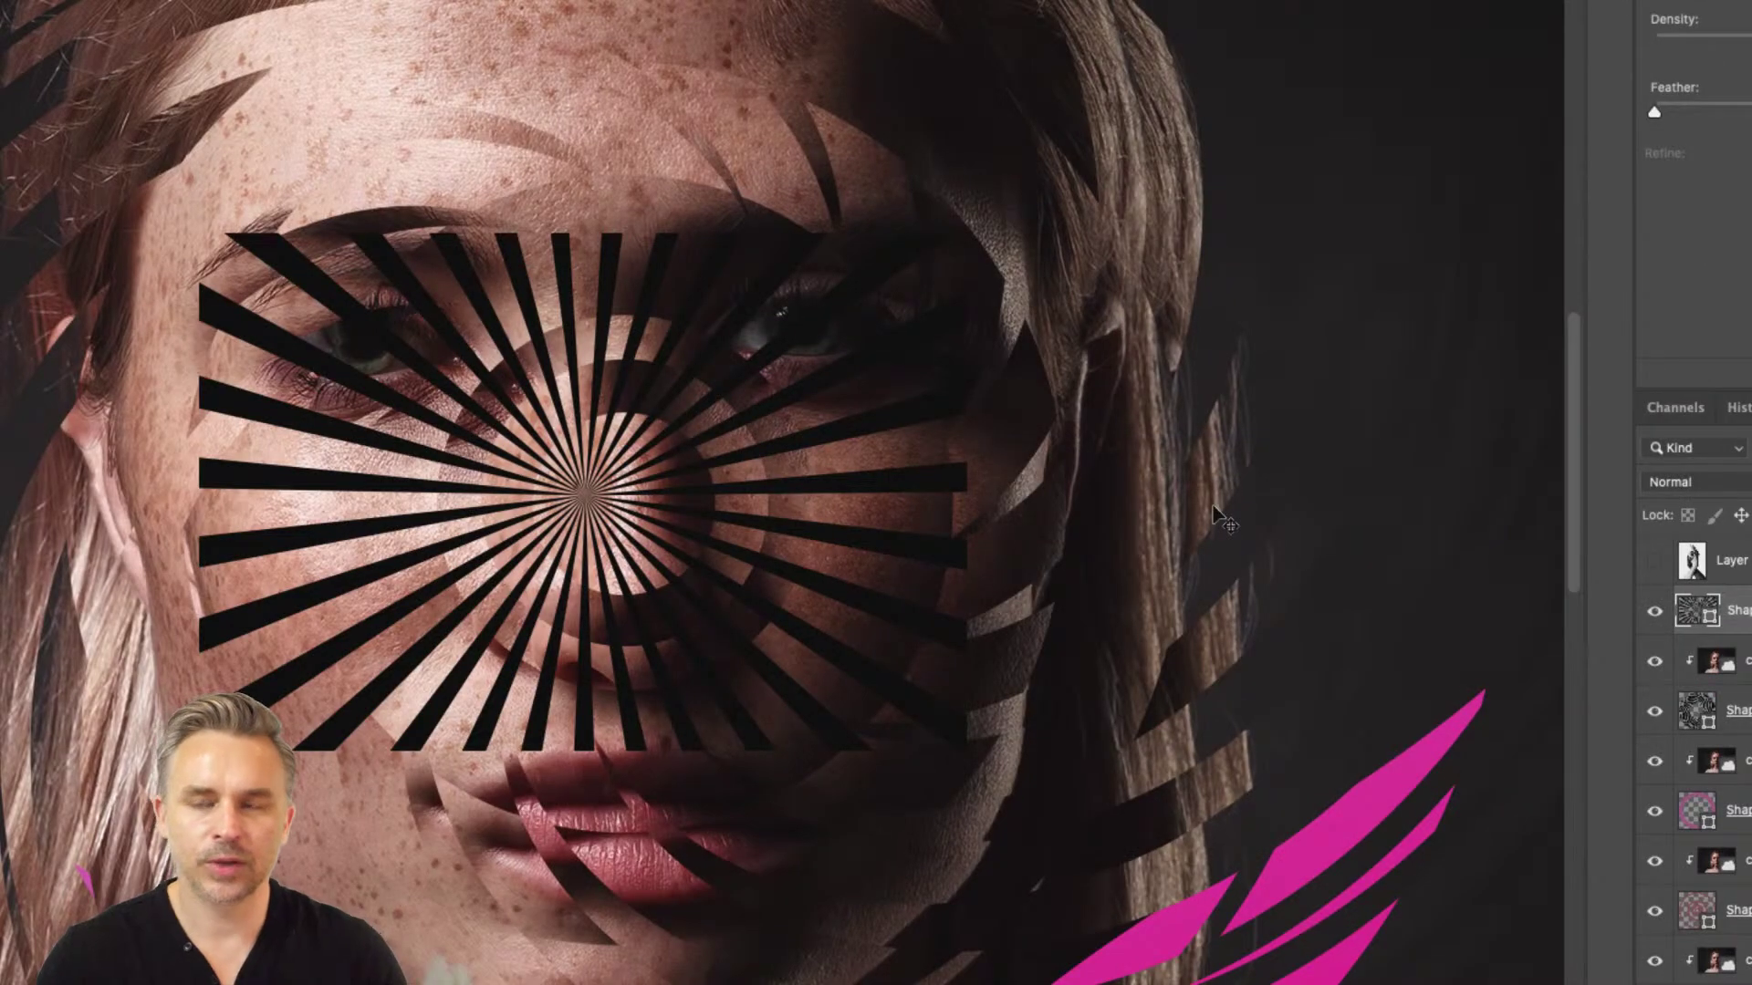
key(super+minus)
key(super+minus)
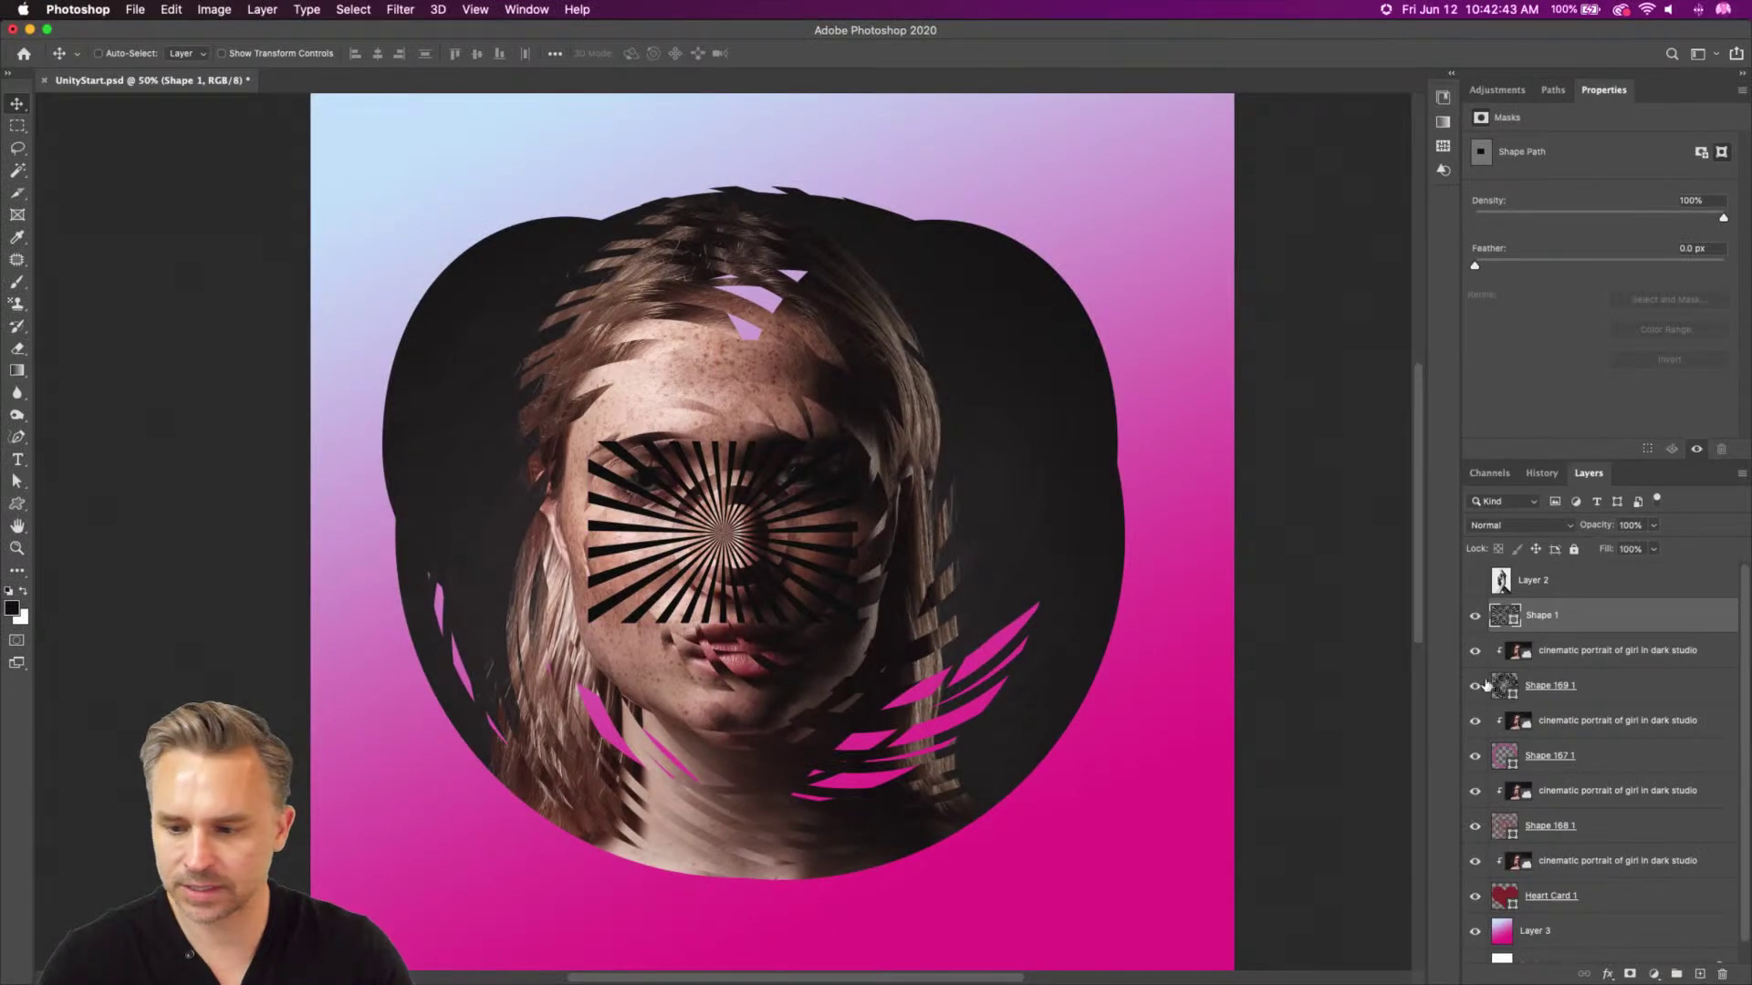
Hide the portrait layers and their clipping shapes, and scale the burst shape up to about 1371 by 925 px
click(1476, 892)
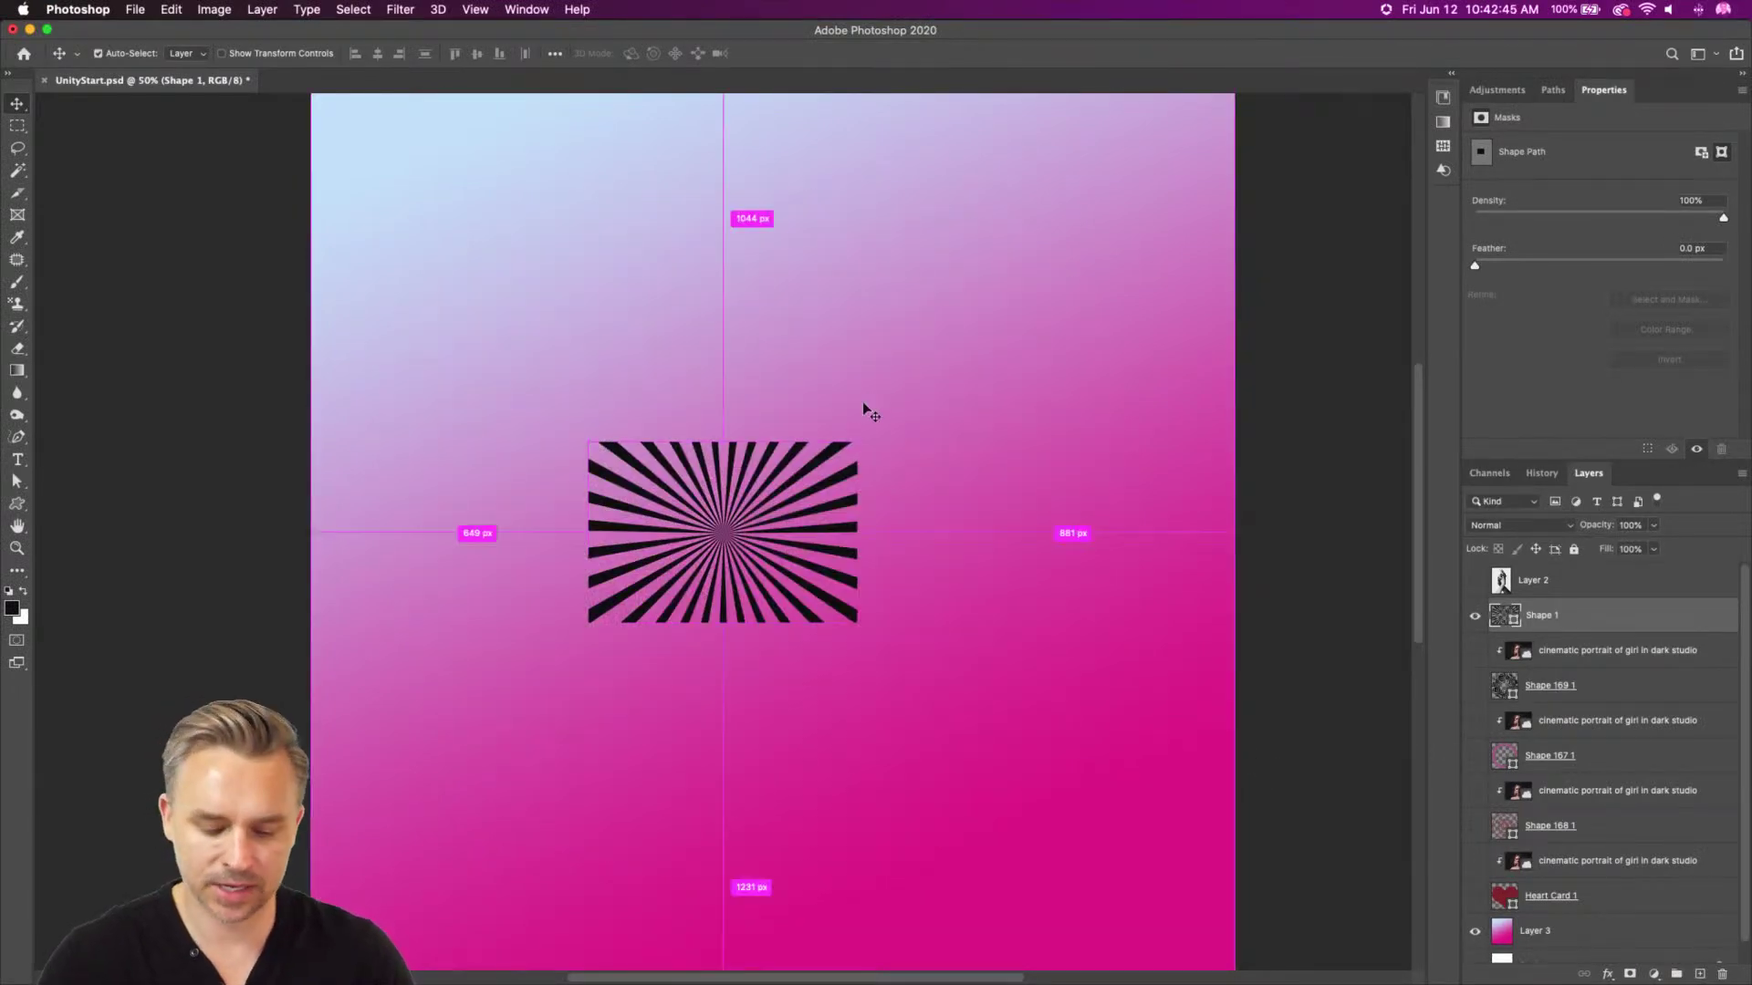
key(super+t)
drag(855, 438, 794, 475)
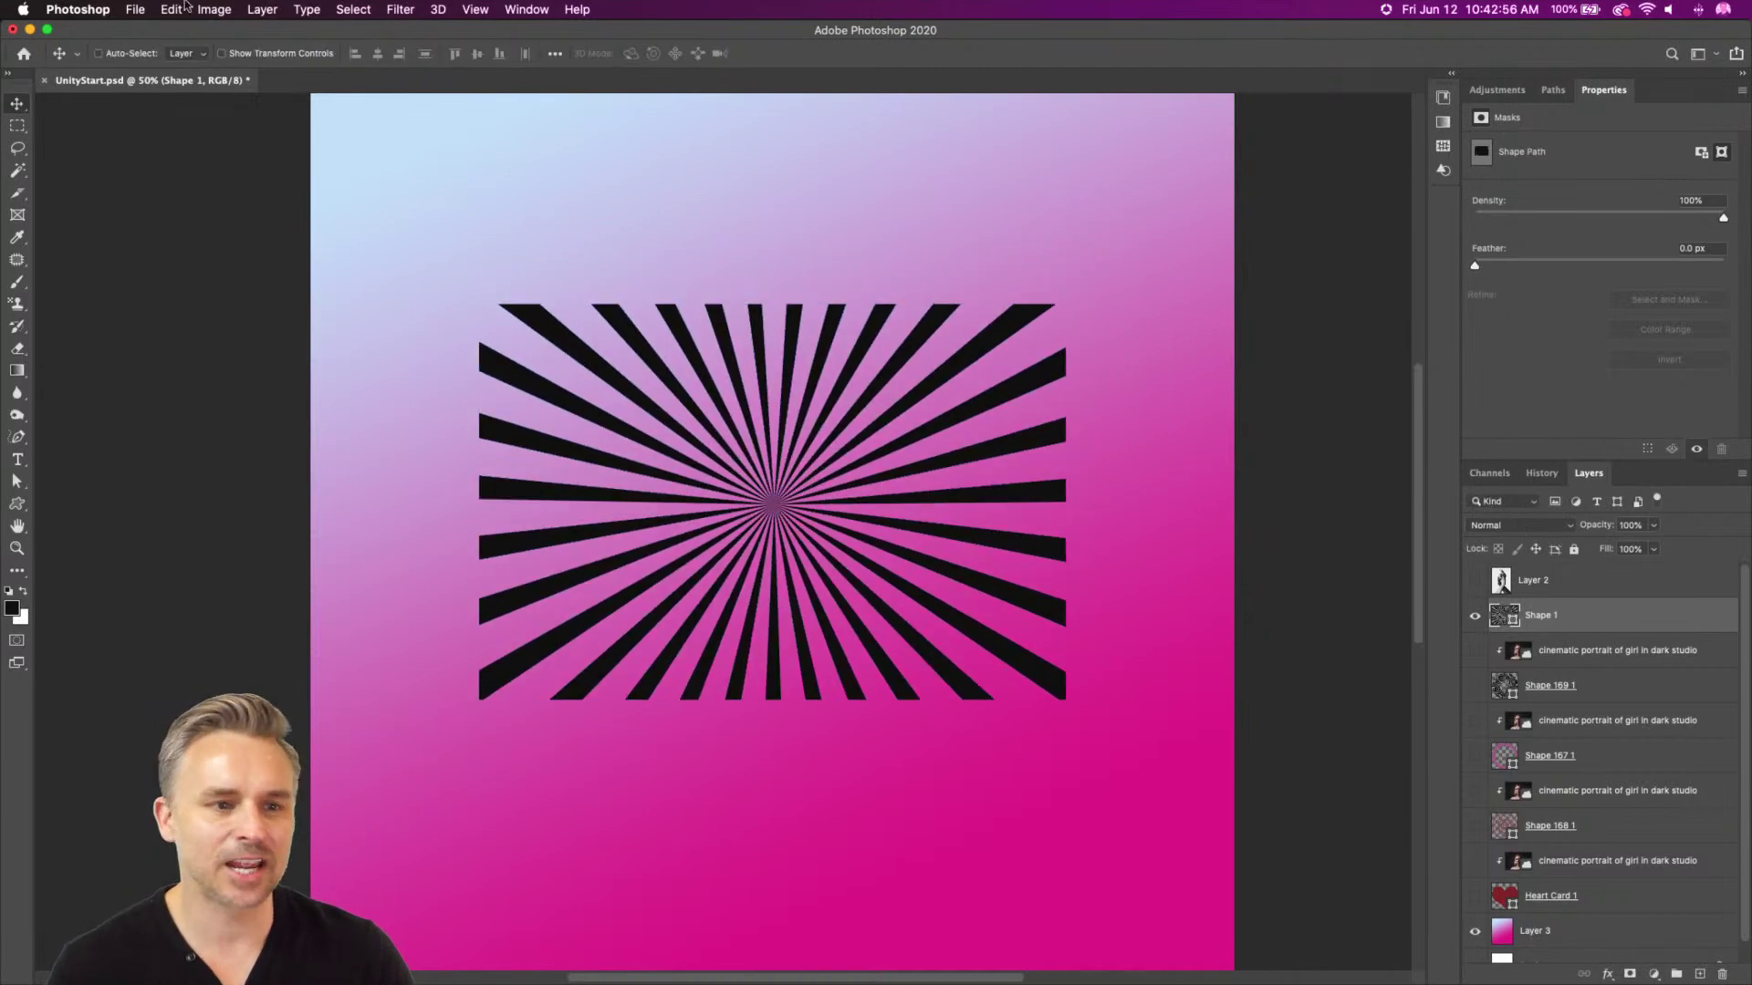
Define the selected burst path as a custom shape named "burst"
click(137, 9)
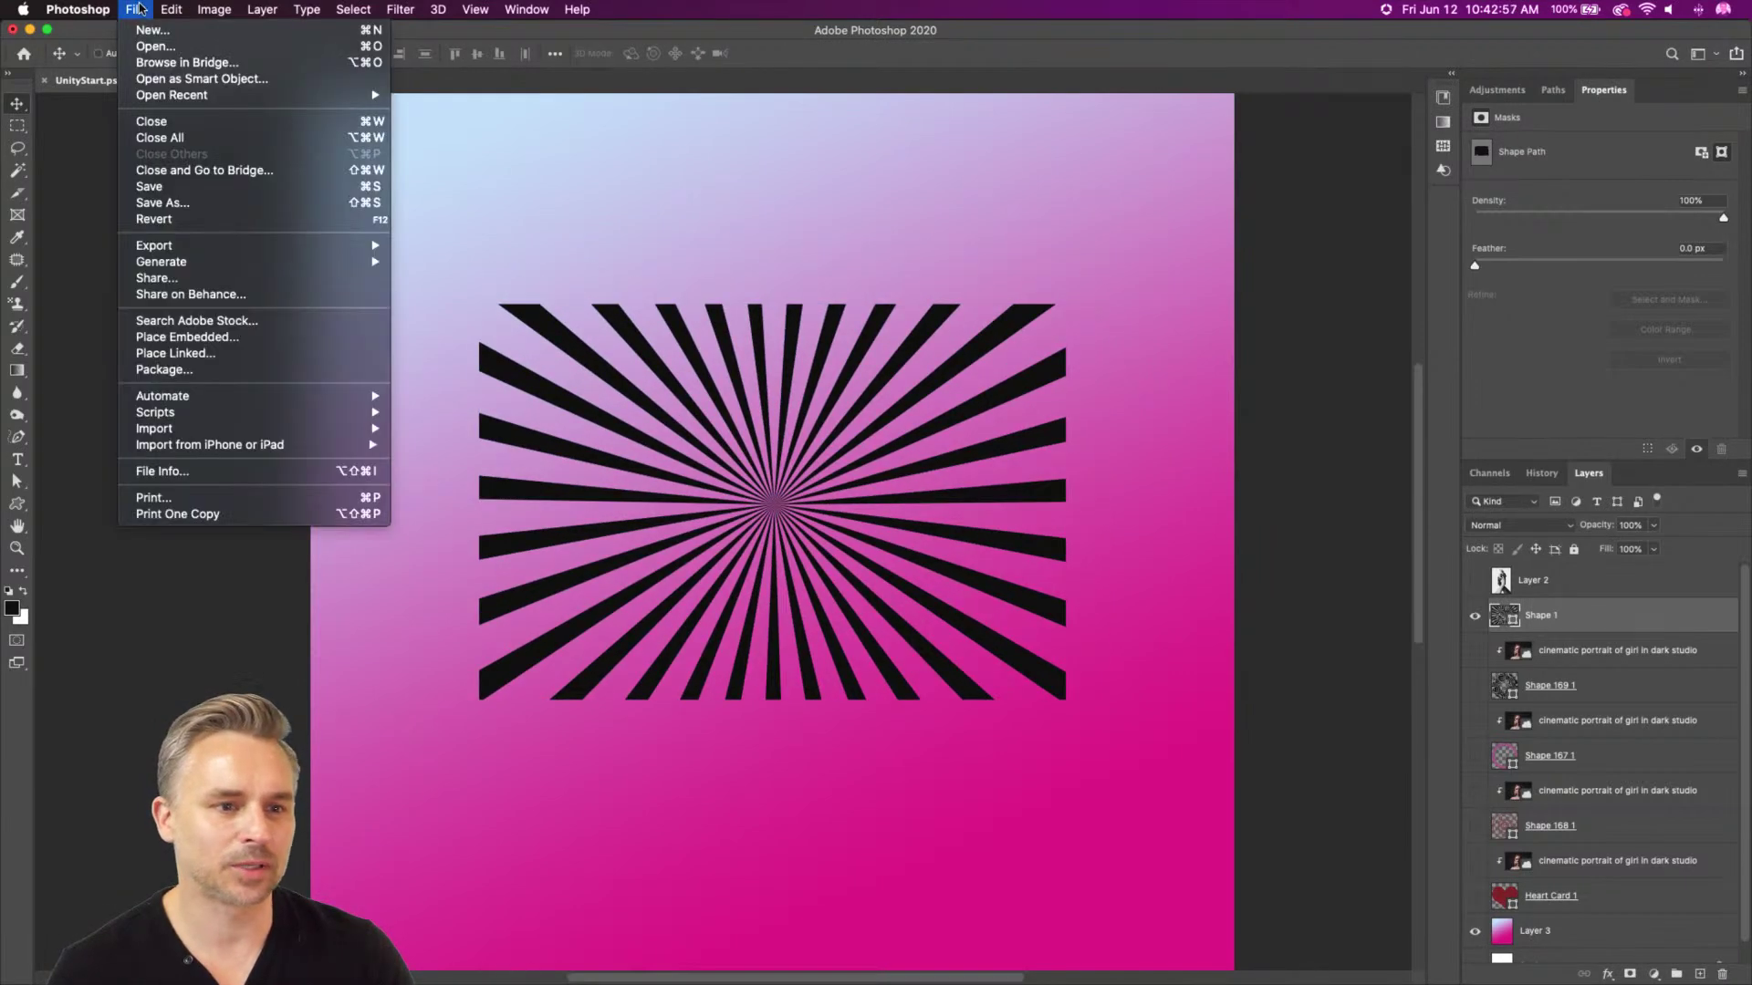
click(188, 8)
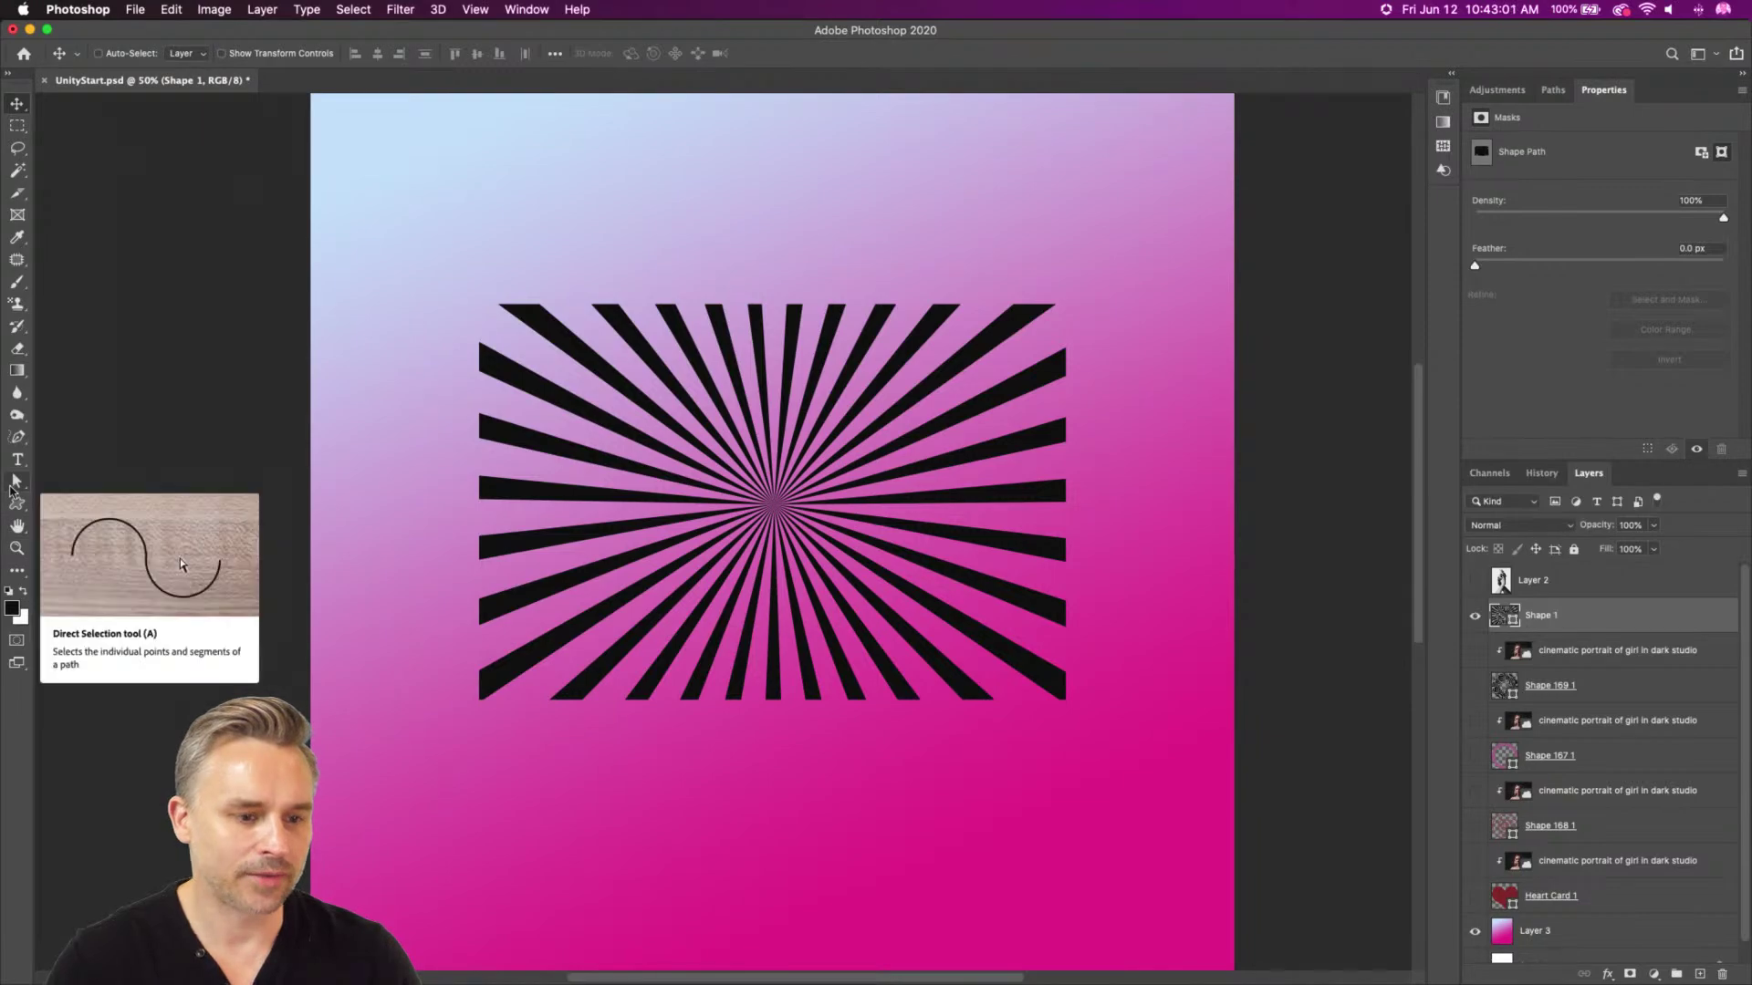
click(13, 488)
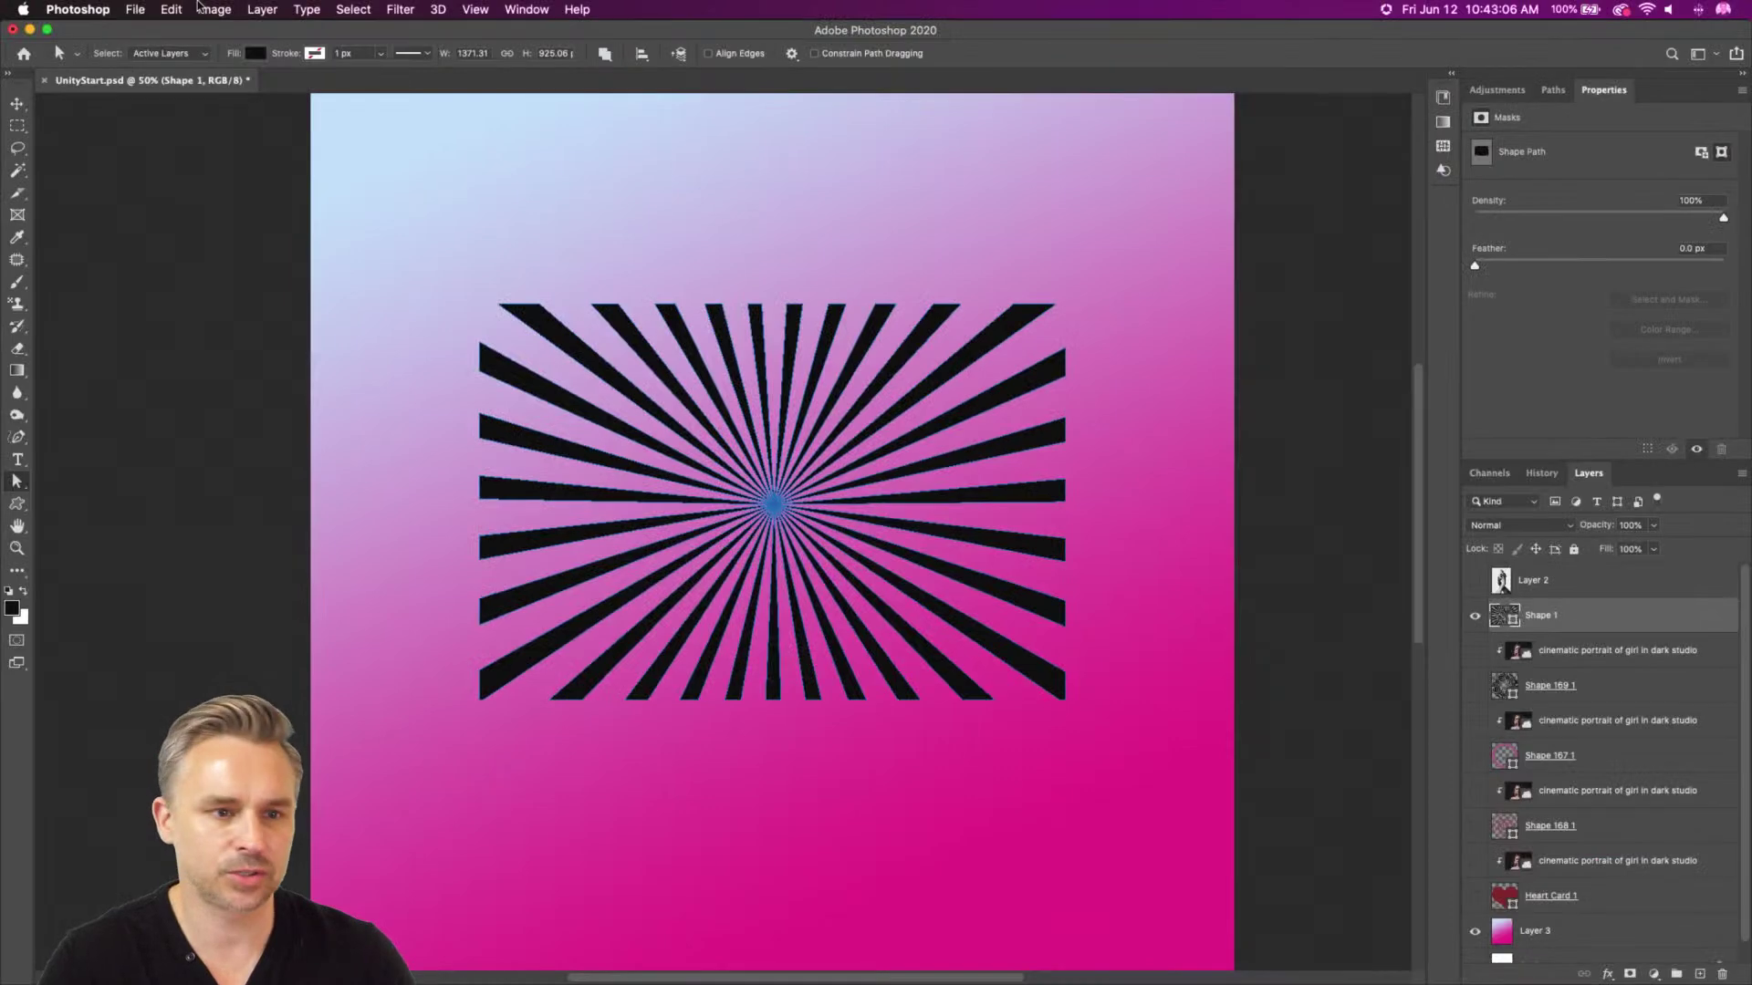
click(182, 9)
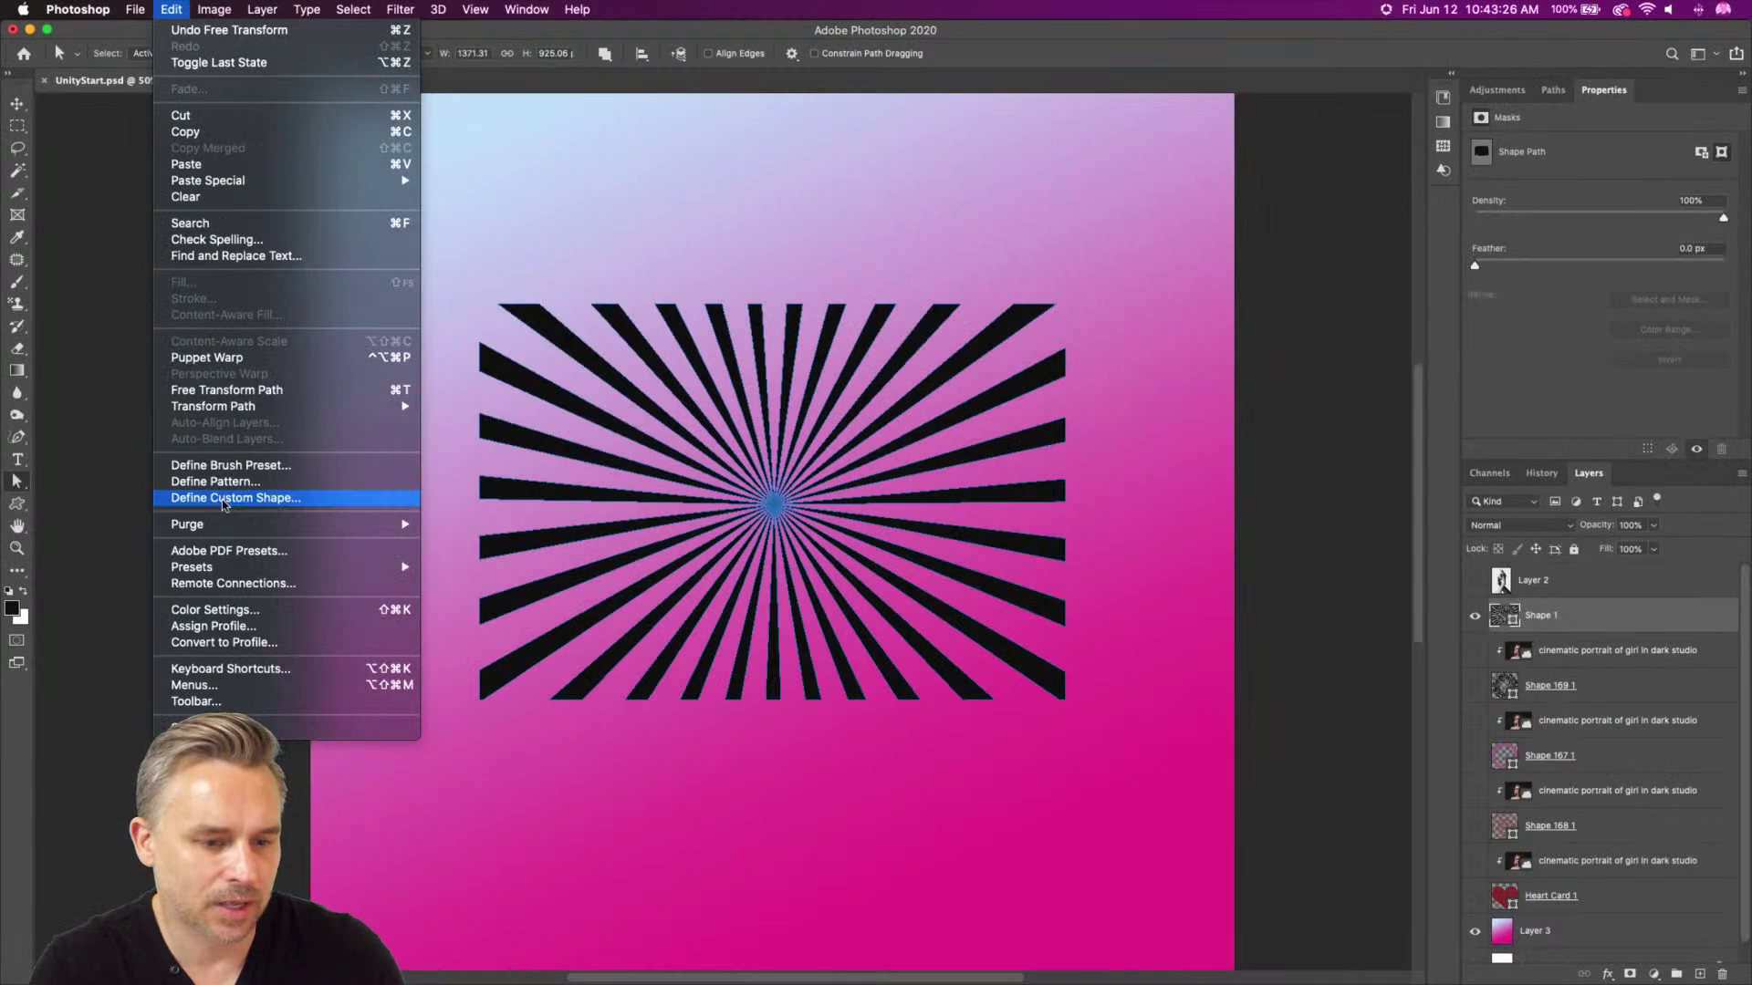
click(224, 498)
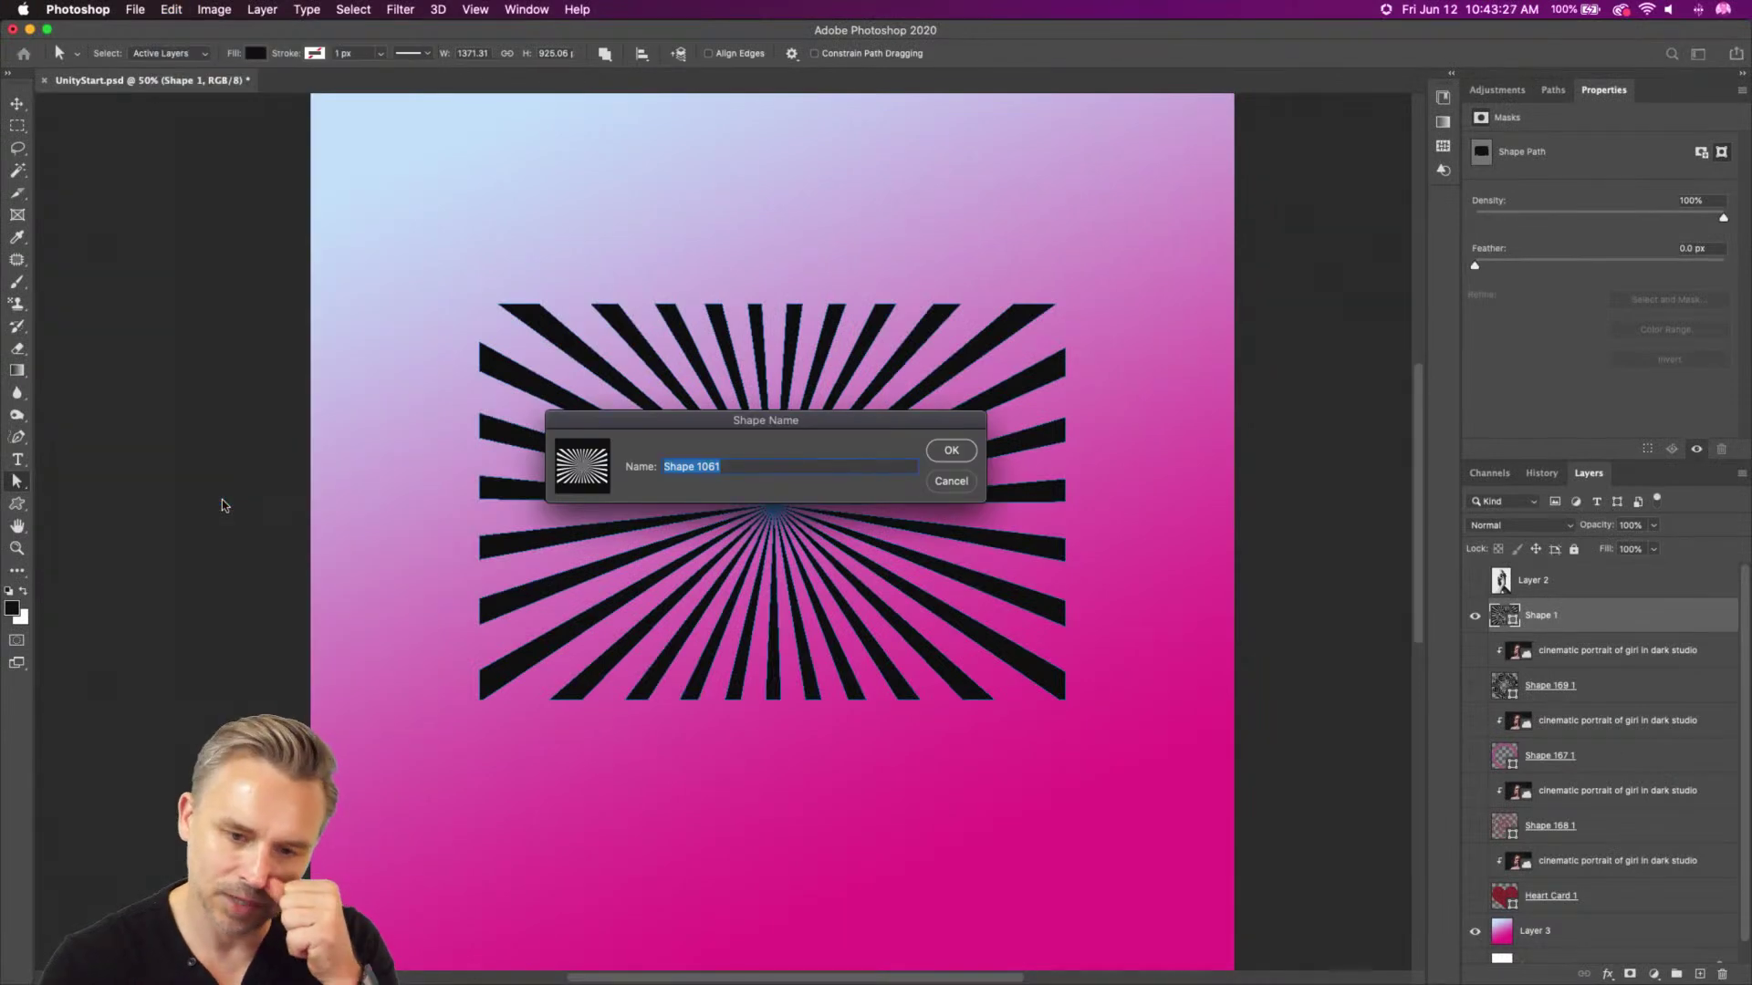
text(burst)
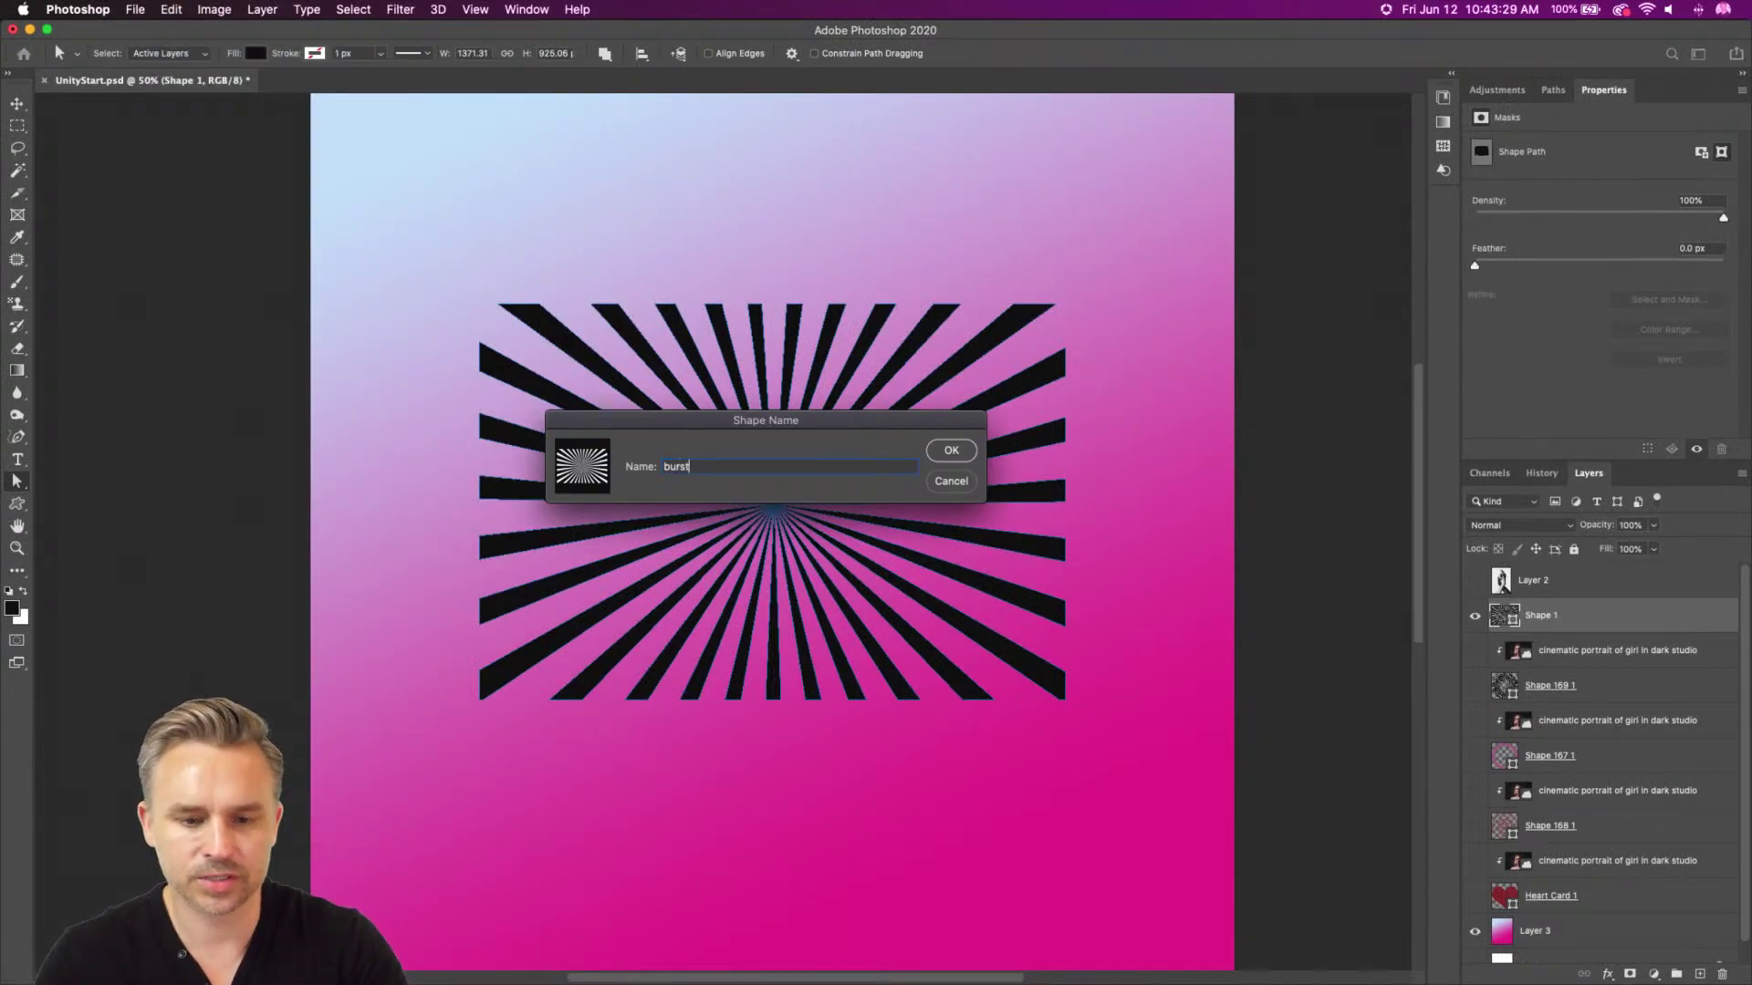
key(Return)
Look through the custom shape library, including the Legacy Shapes and More group, for the newly saved burst shape
click(1449, 77)
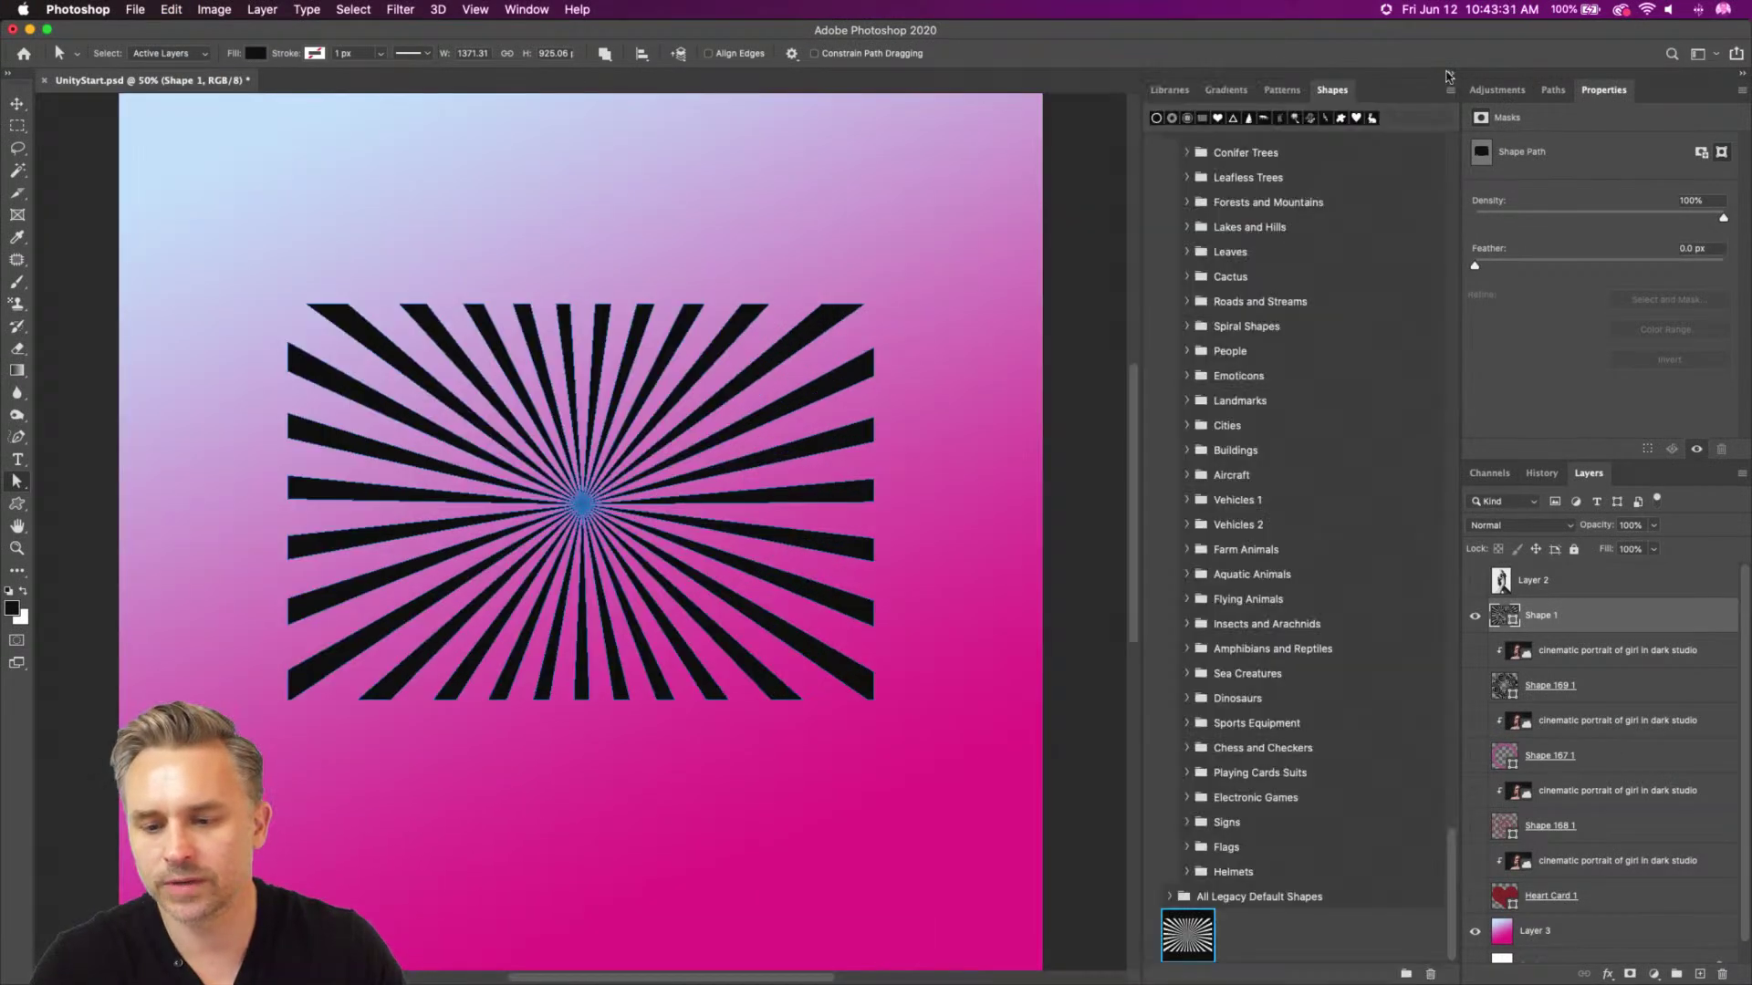
scroll(1166, 602, up, 15)
scroll(1164, 611, up, 6)
scroll(1199, 611, down, 20)
scroll(1182, 529, up, 5)
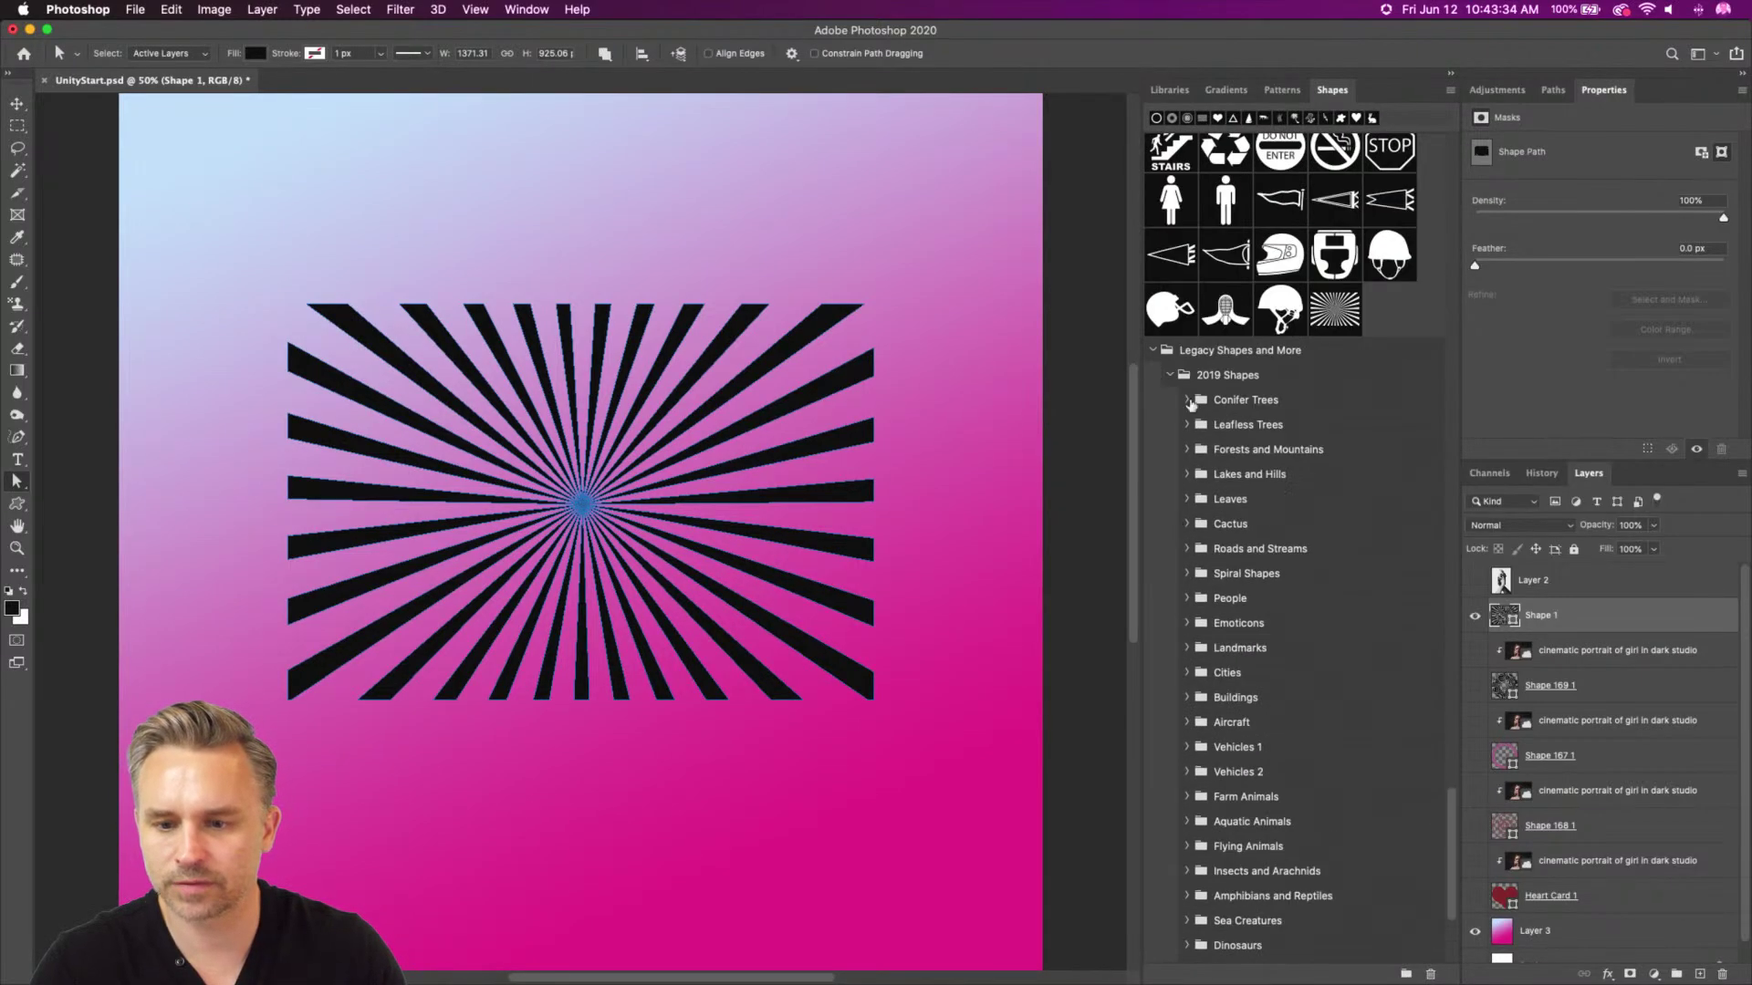
click(1152, 351)
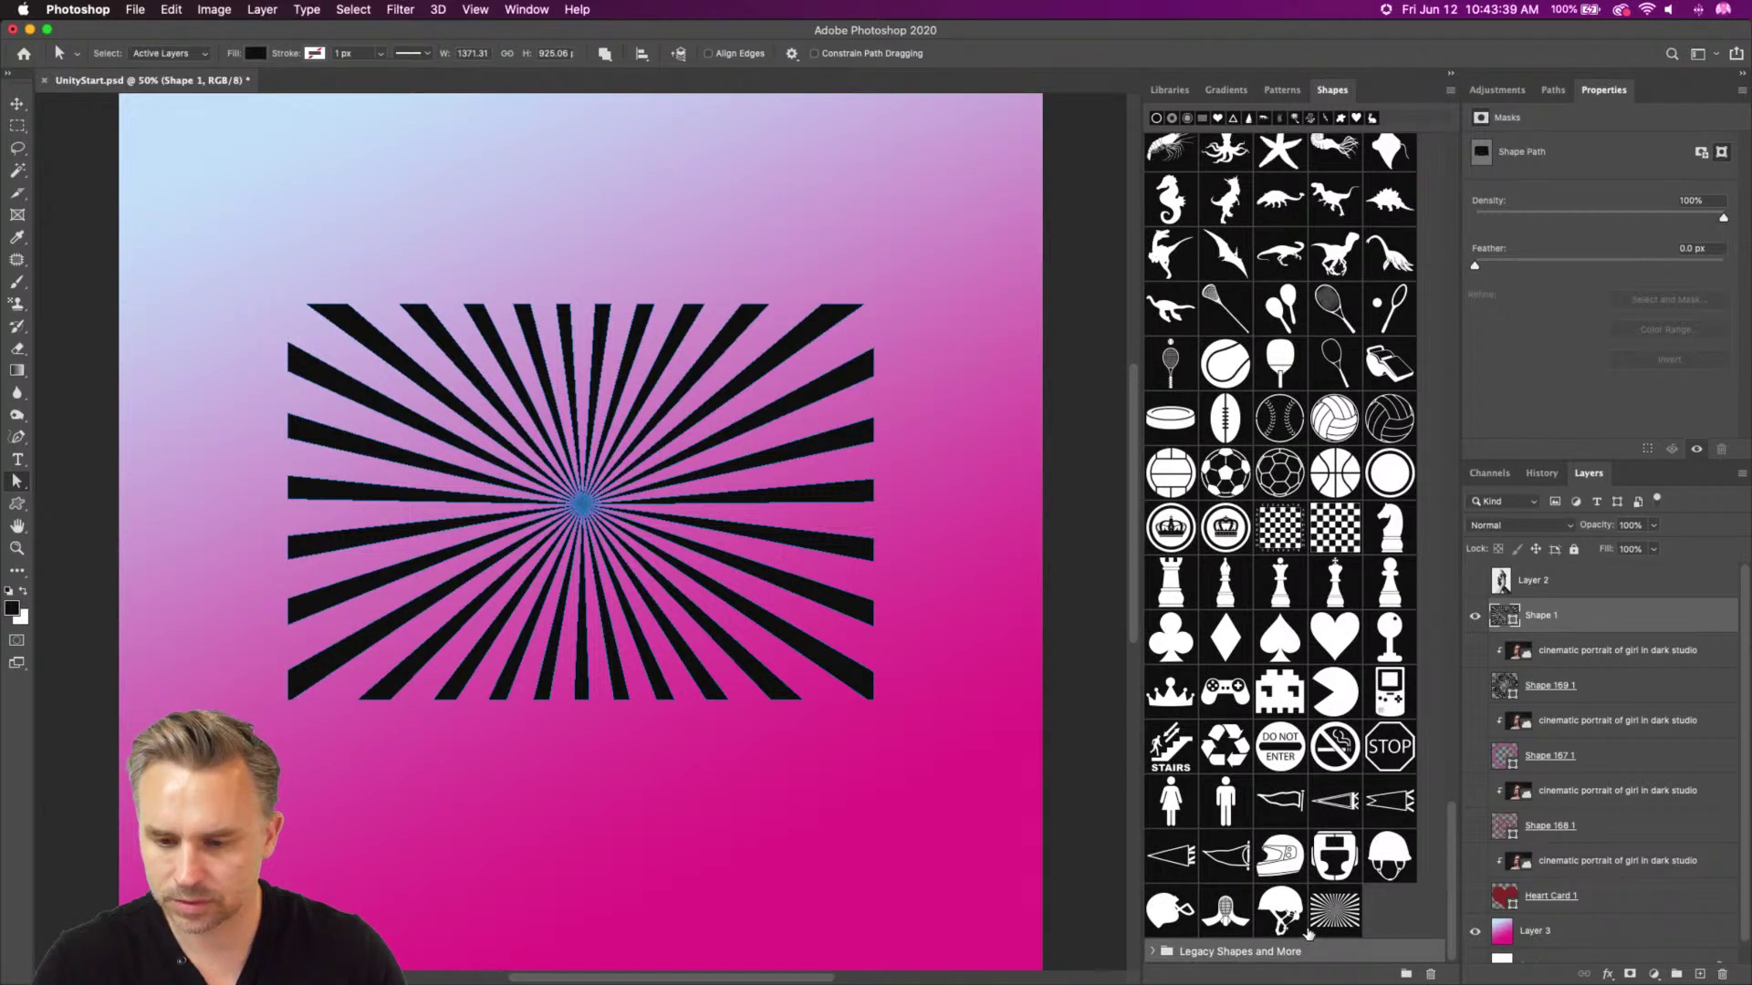
click(1155, 953)
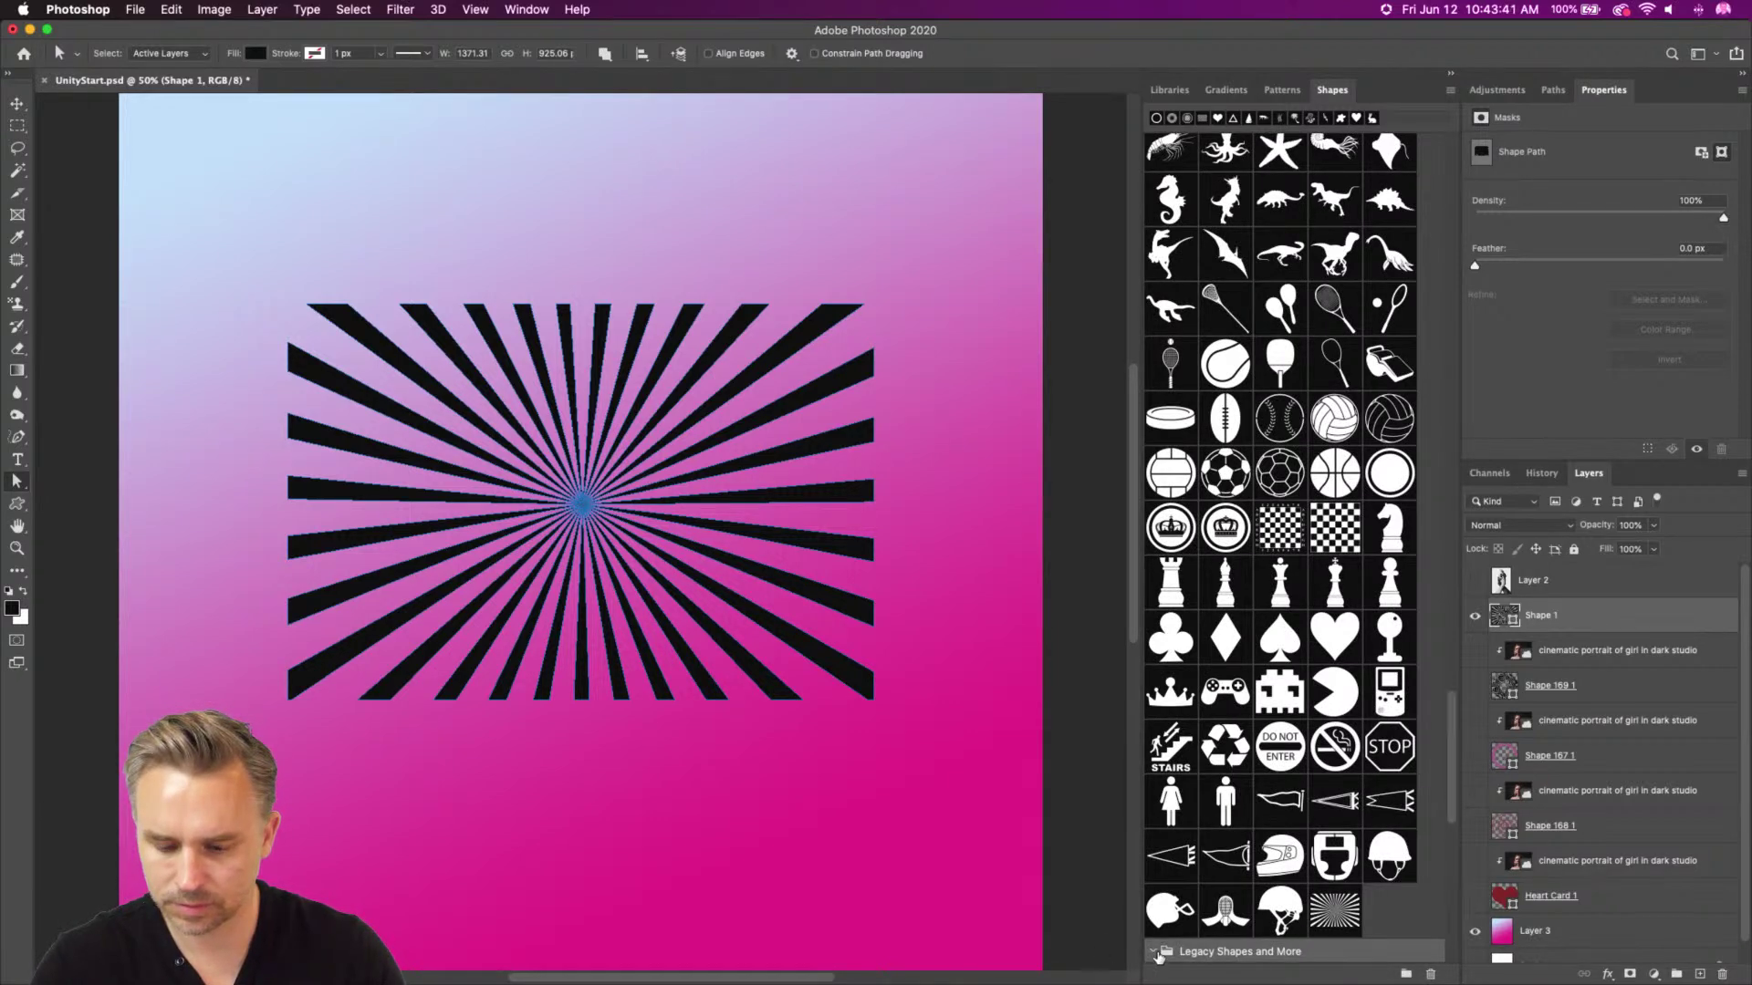
scroll(1186, 941, down, 10)
click(1204, 945)
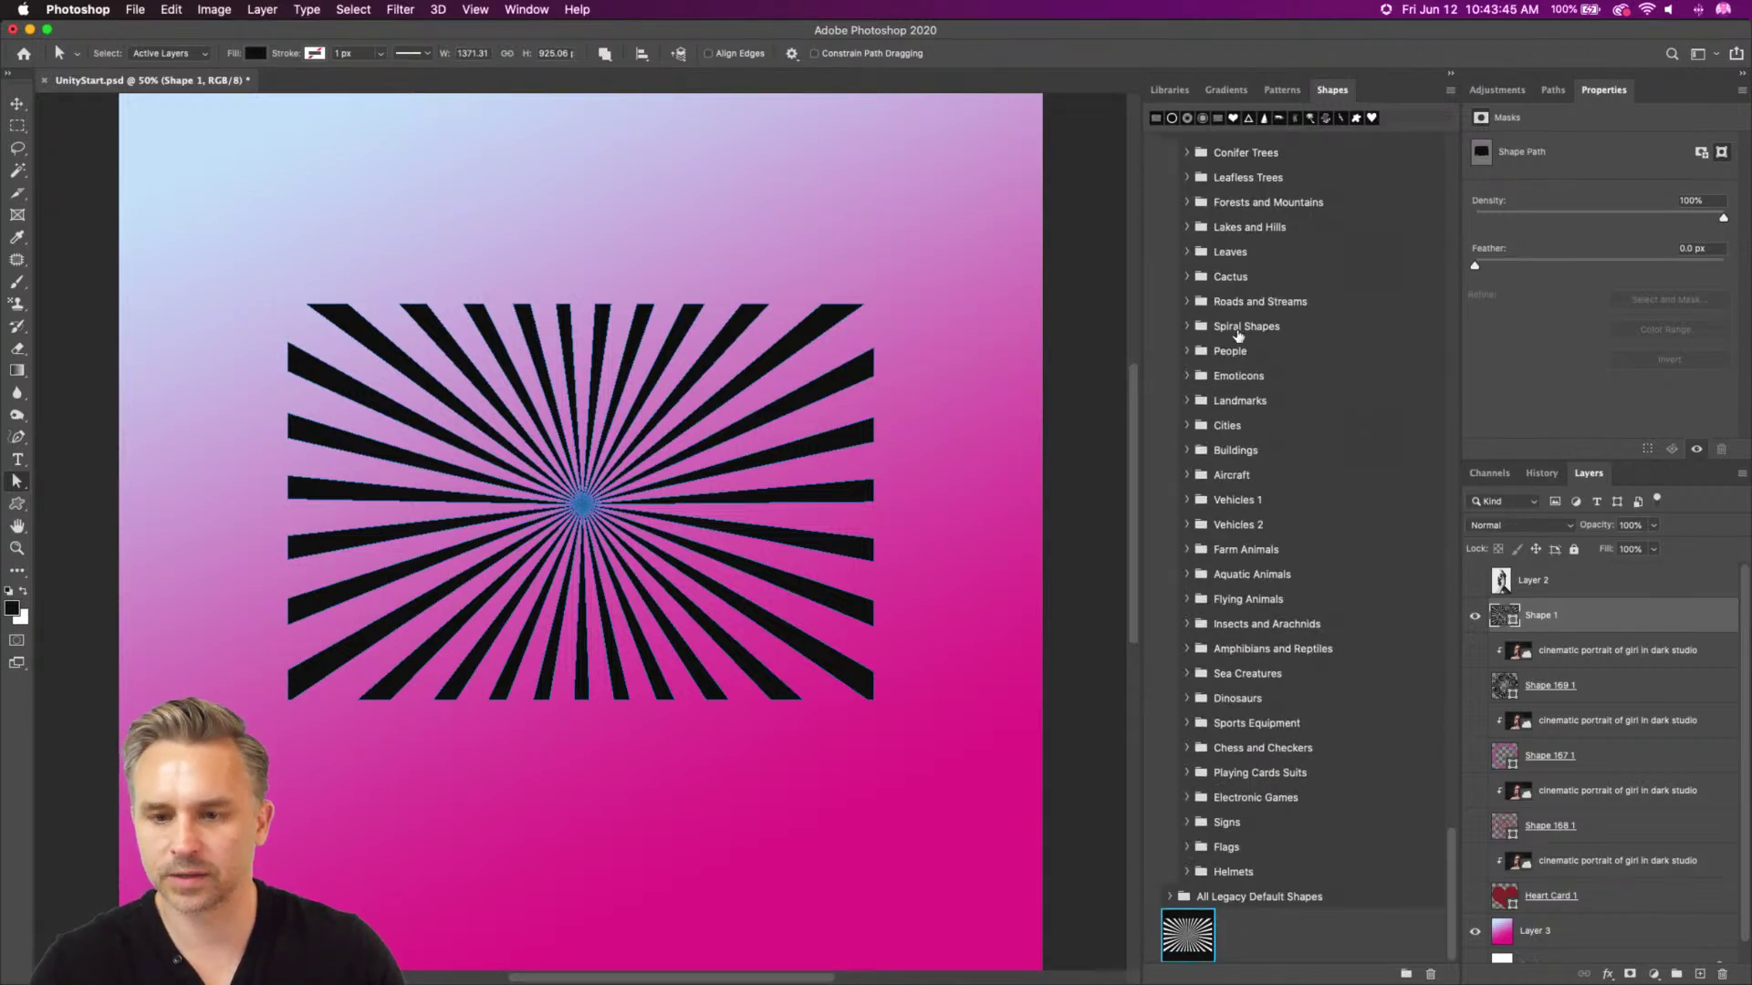
Delete the 2019 Shapes group from the shape library and move the burst shape out among the ungrouped shapes
scroll(1238, 336, up, 5)
right_click(1232, 385)
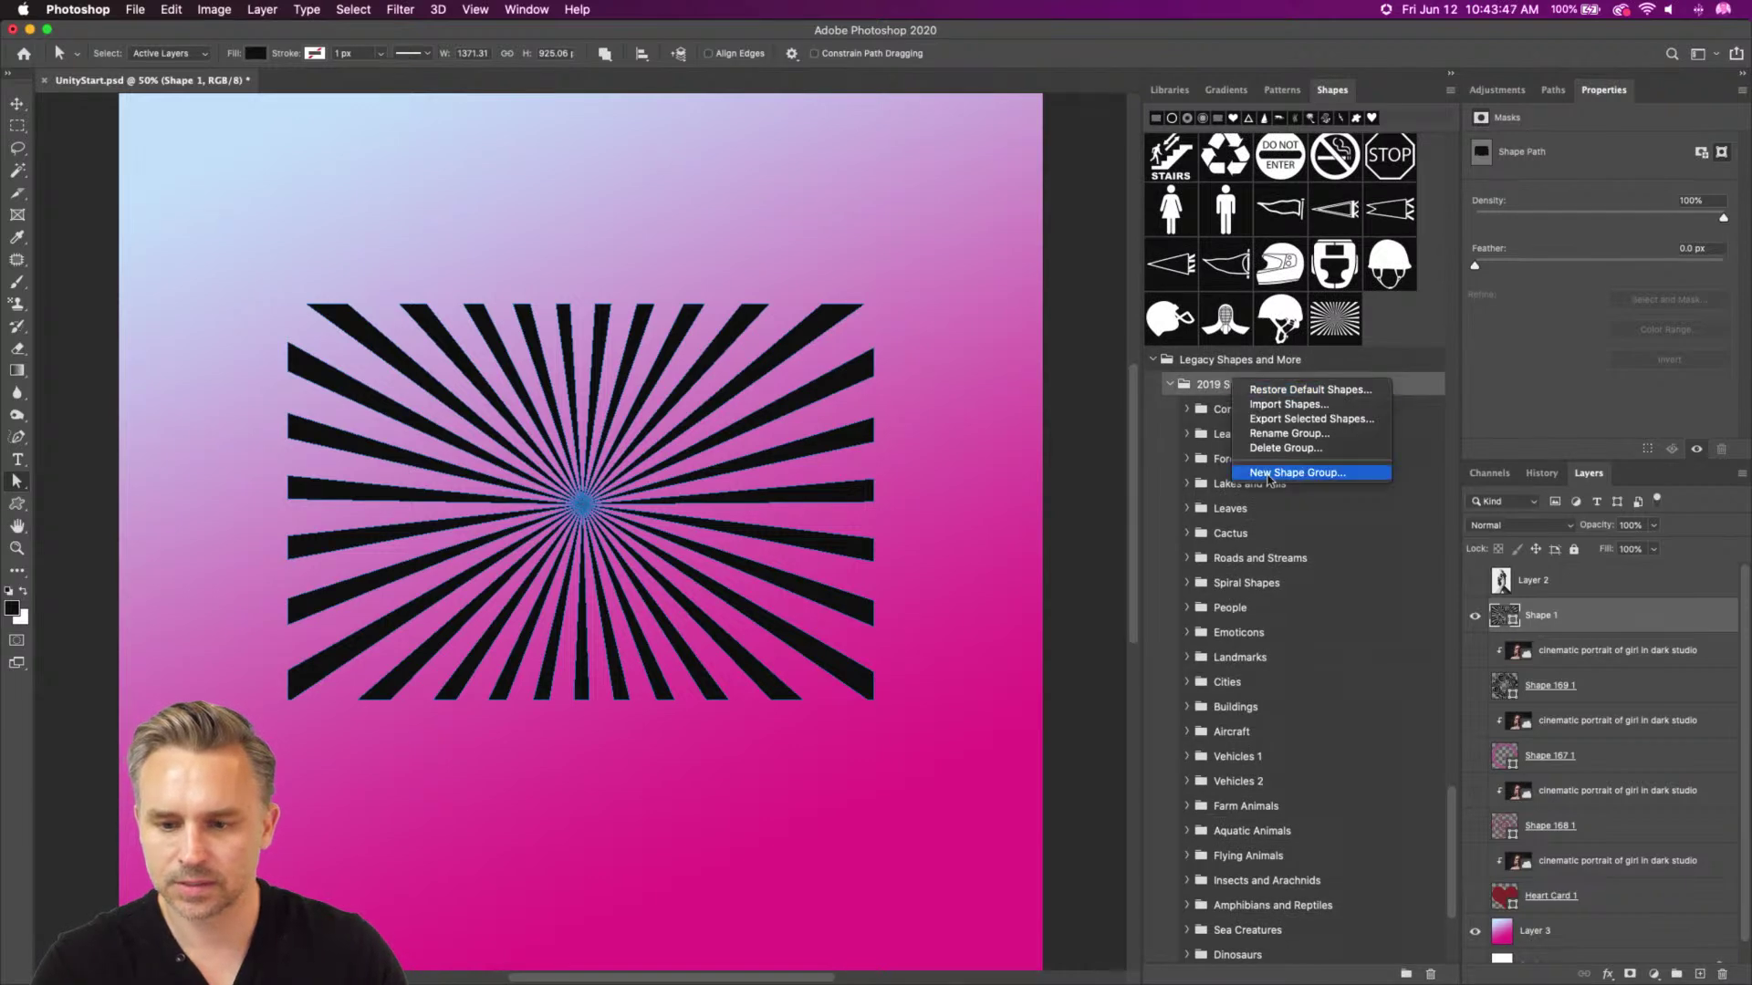
click(1269, 449)
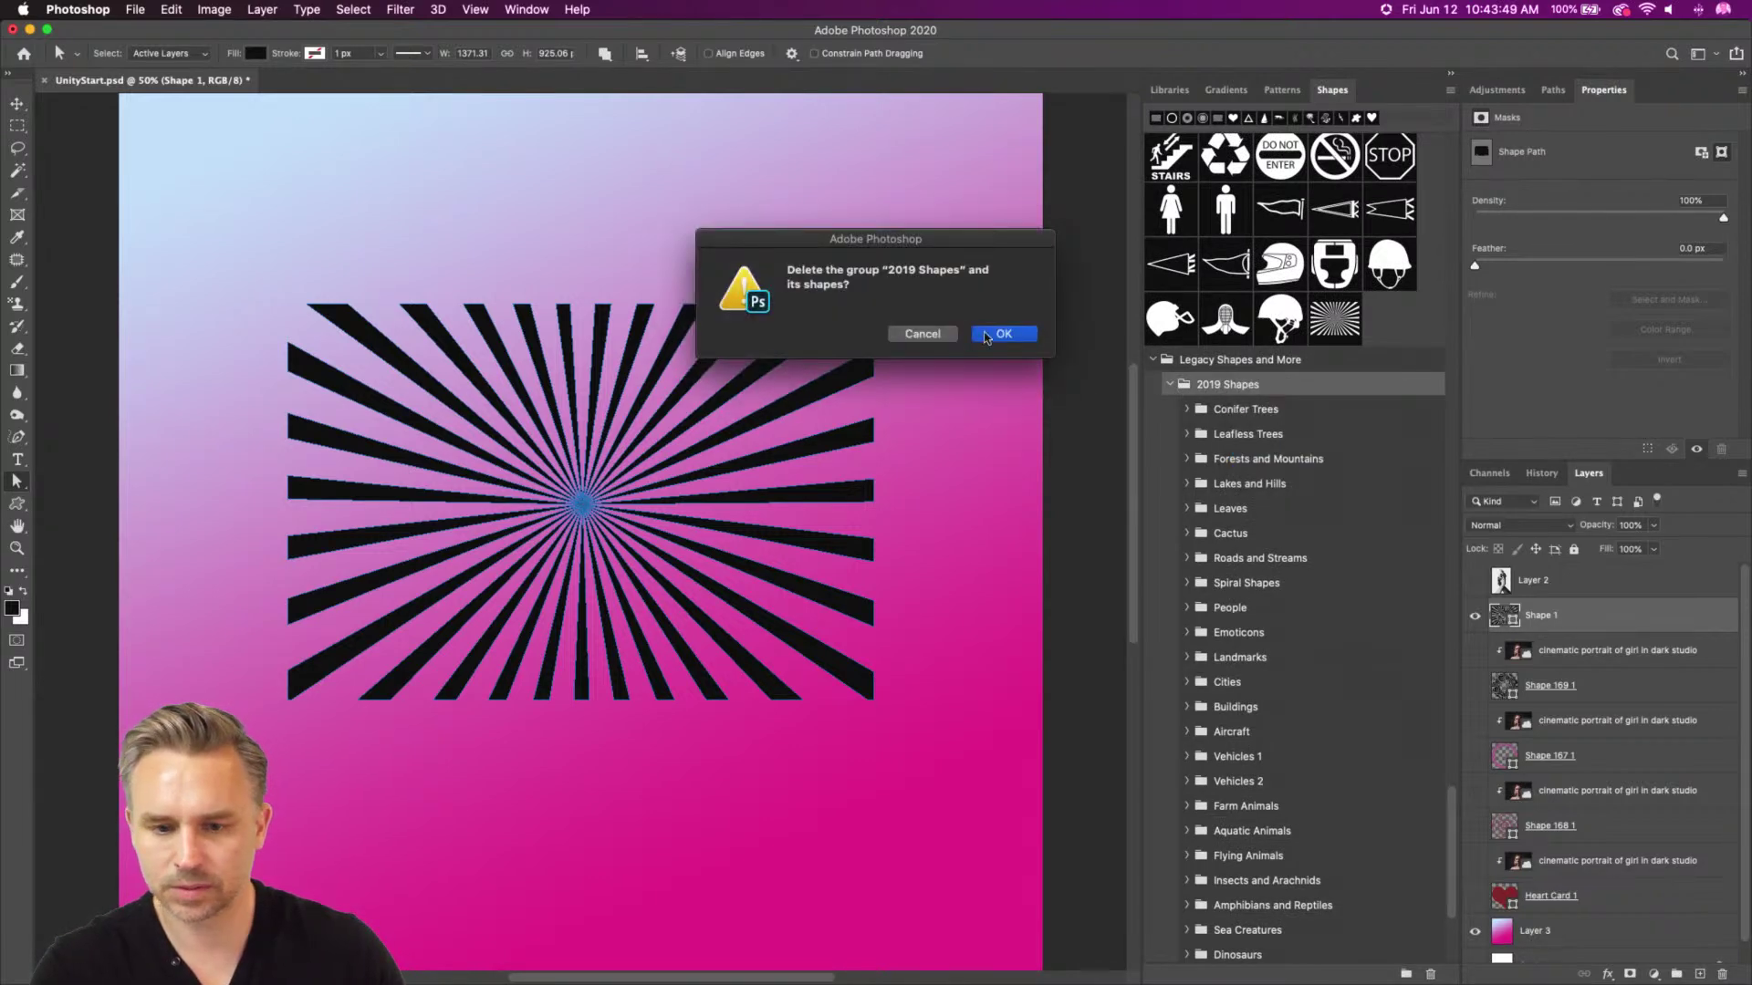
click(988, 337)
drag(1179, 930, 1394, 819)
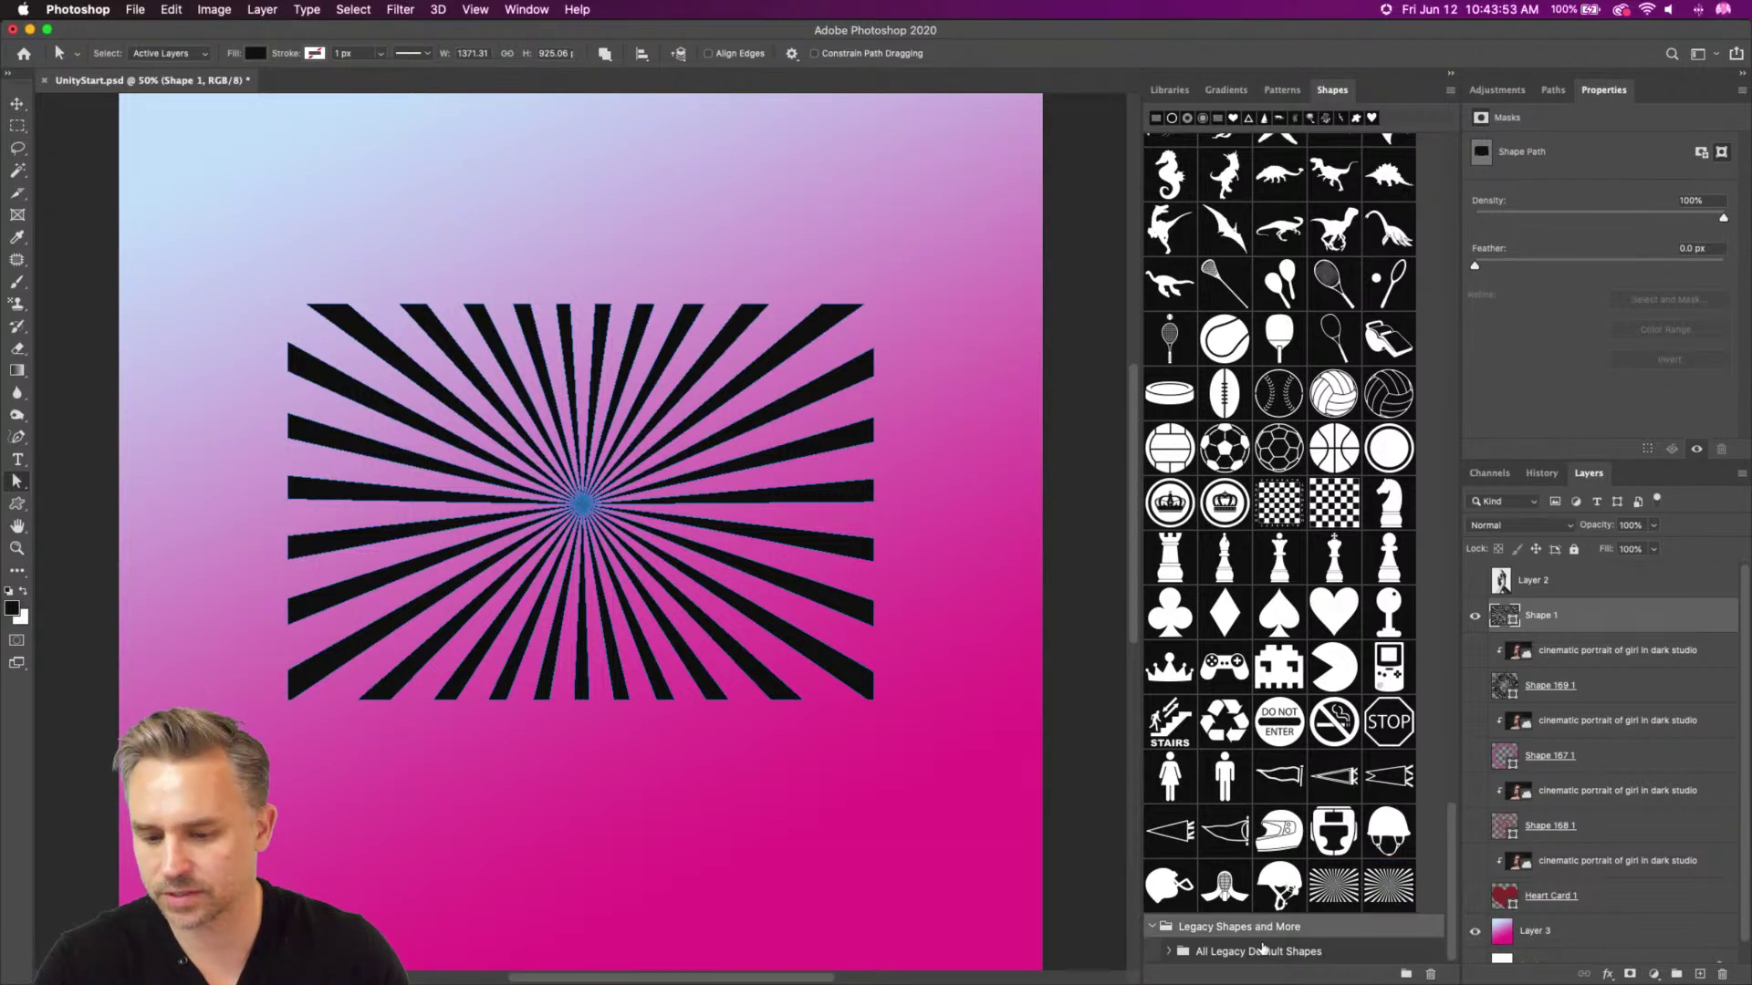
Delete the remaining legacy shape groups and the duplicate burst from the shape library
click(1264, 949)
click(1430, 974)
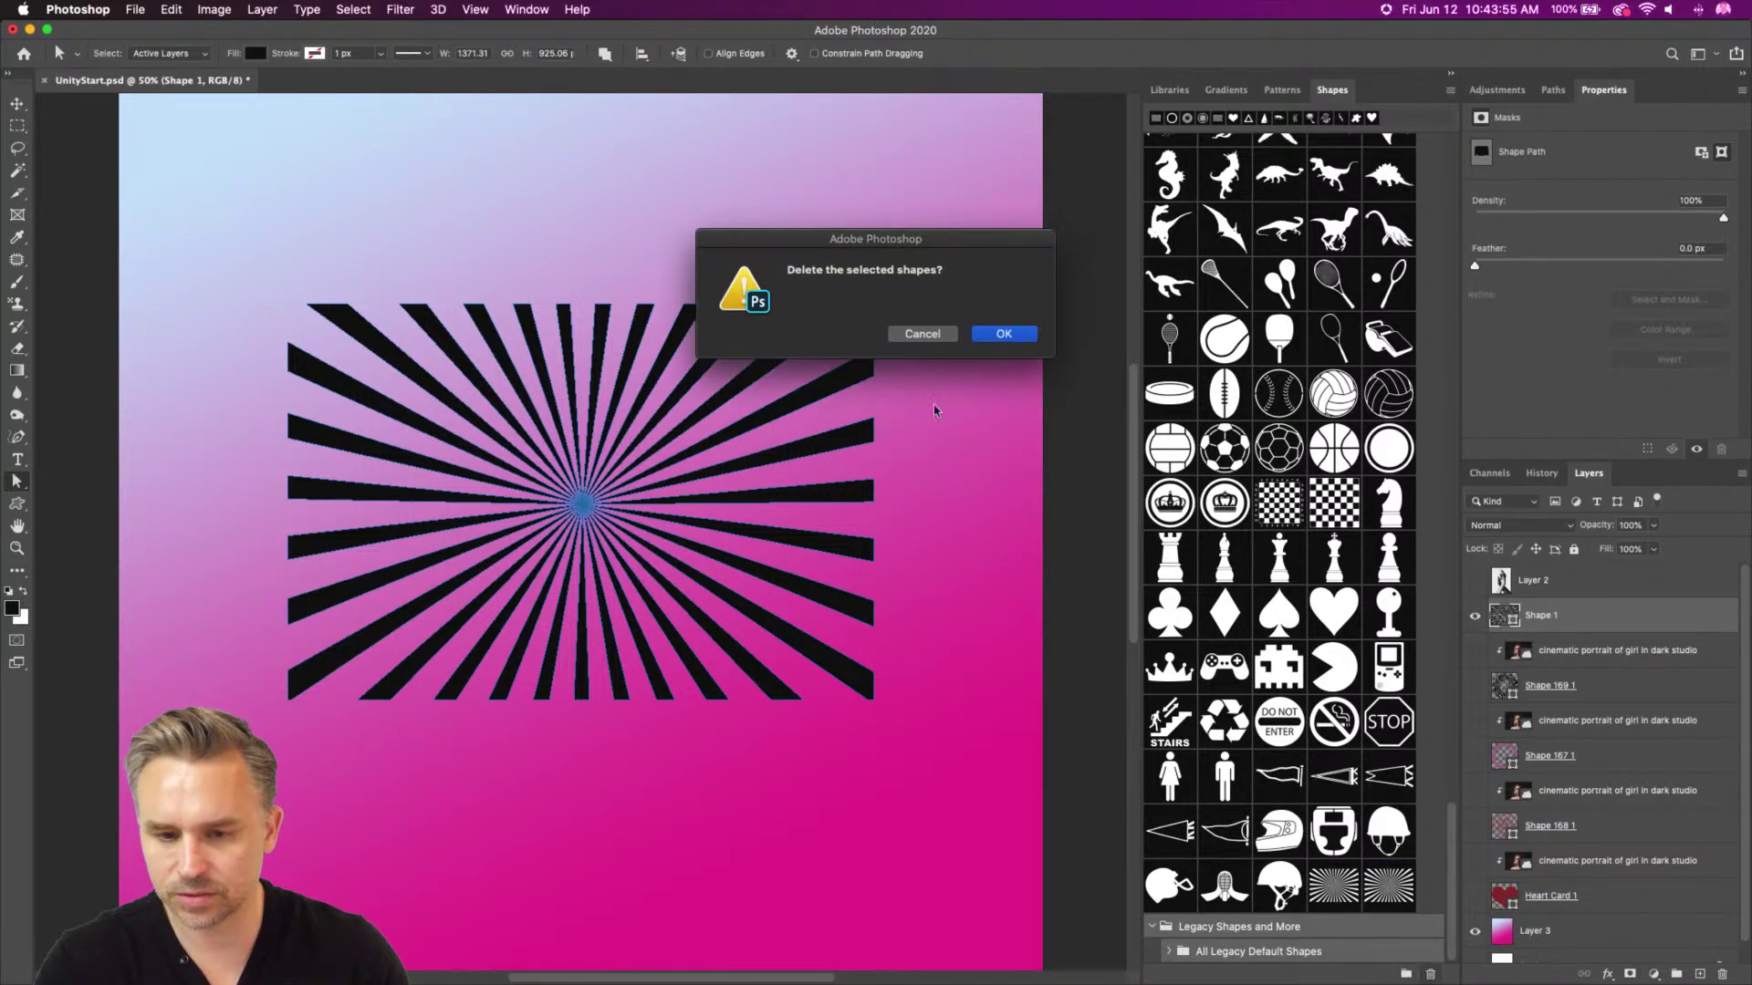
click(991, 335)
drag(1386, 936, 1431, 974)
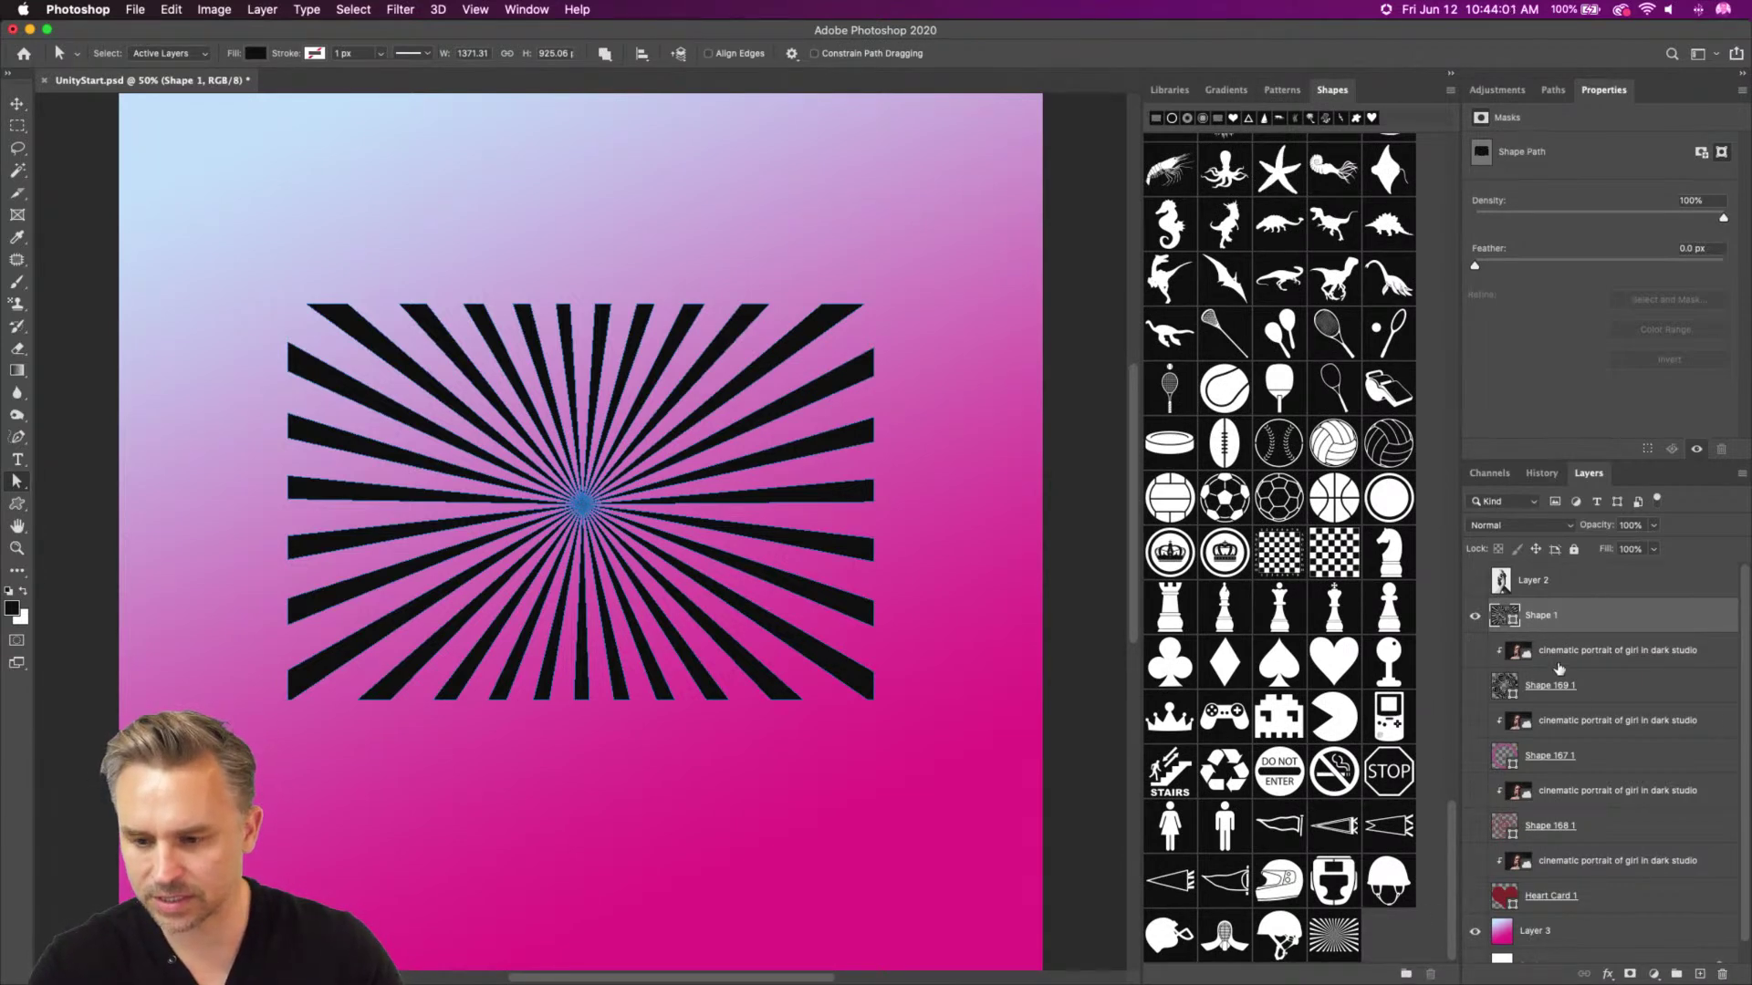
Duplicate the top portrait, clip the copy to the burst layer Shape 1, and show the hidden portrait and shape layers again
drag(1476, 686, 1476, 653)
click(1544, 657)
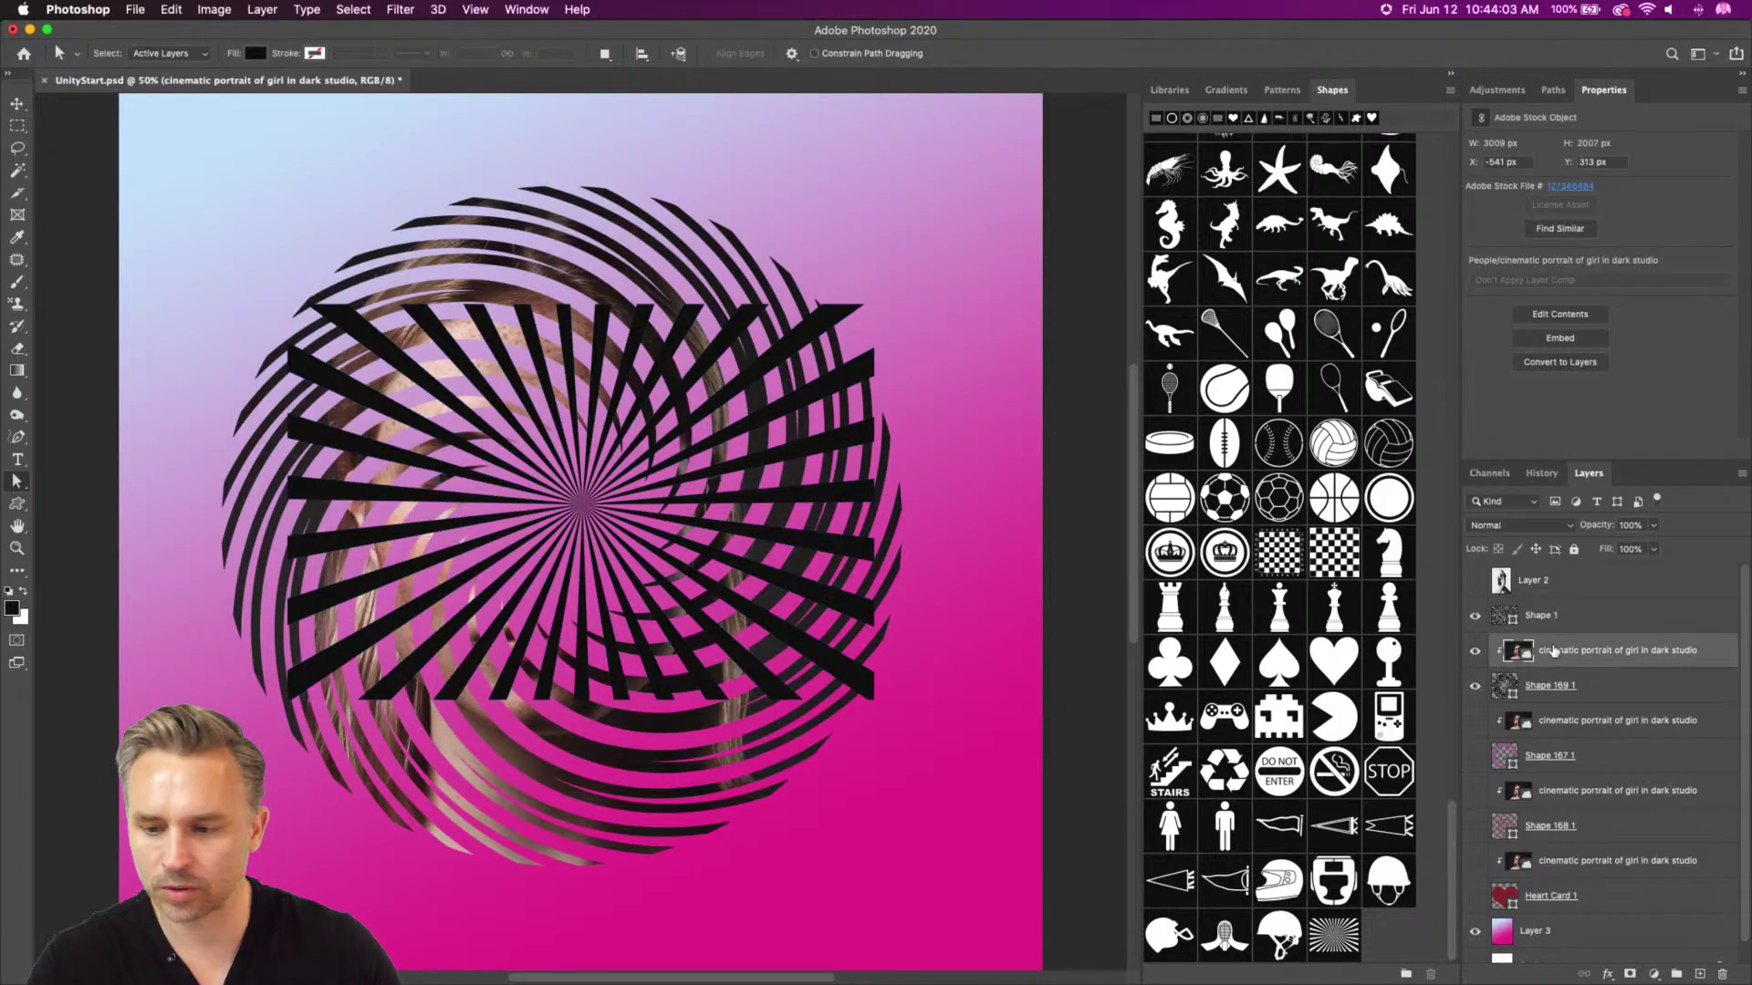
click(1570, 622)
click(1562, 655)
key(super+j)
drag(1552, 655, 1559, 604)
alt+click(1568, 632)
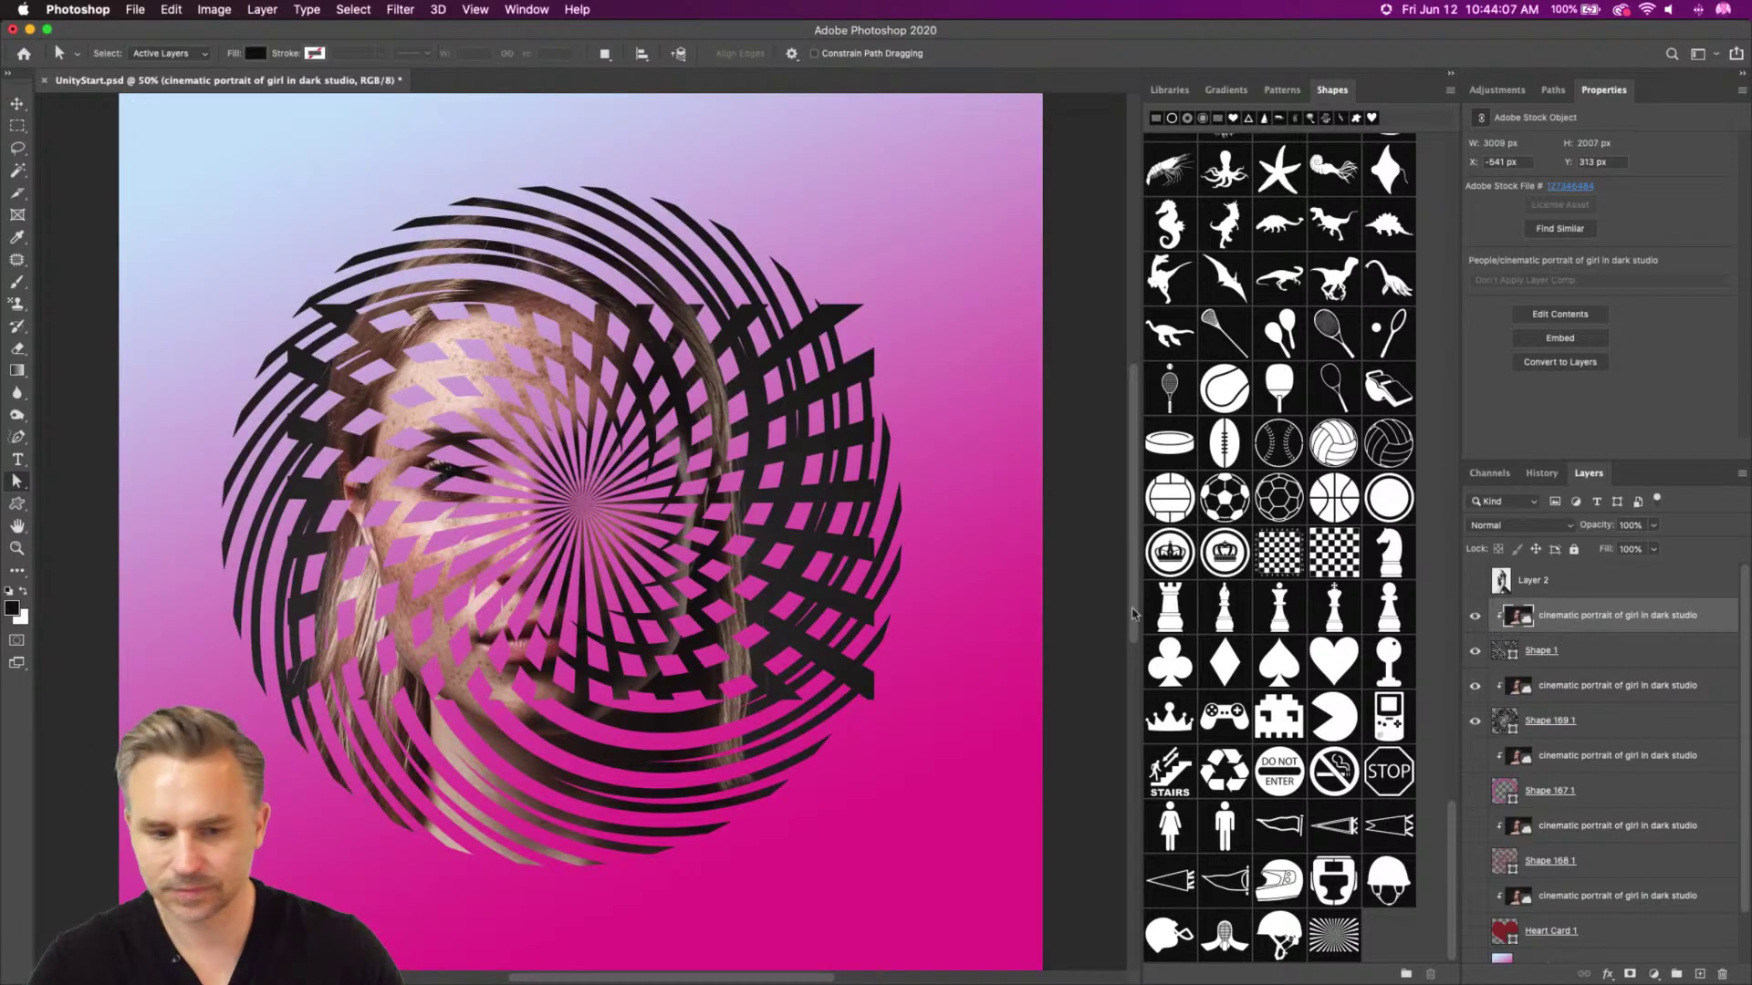
drag(1475, 761, 1478, 862)
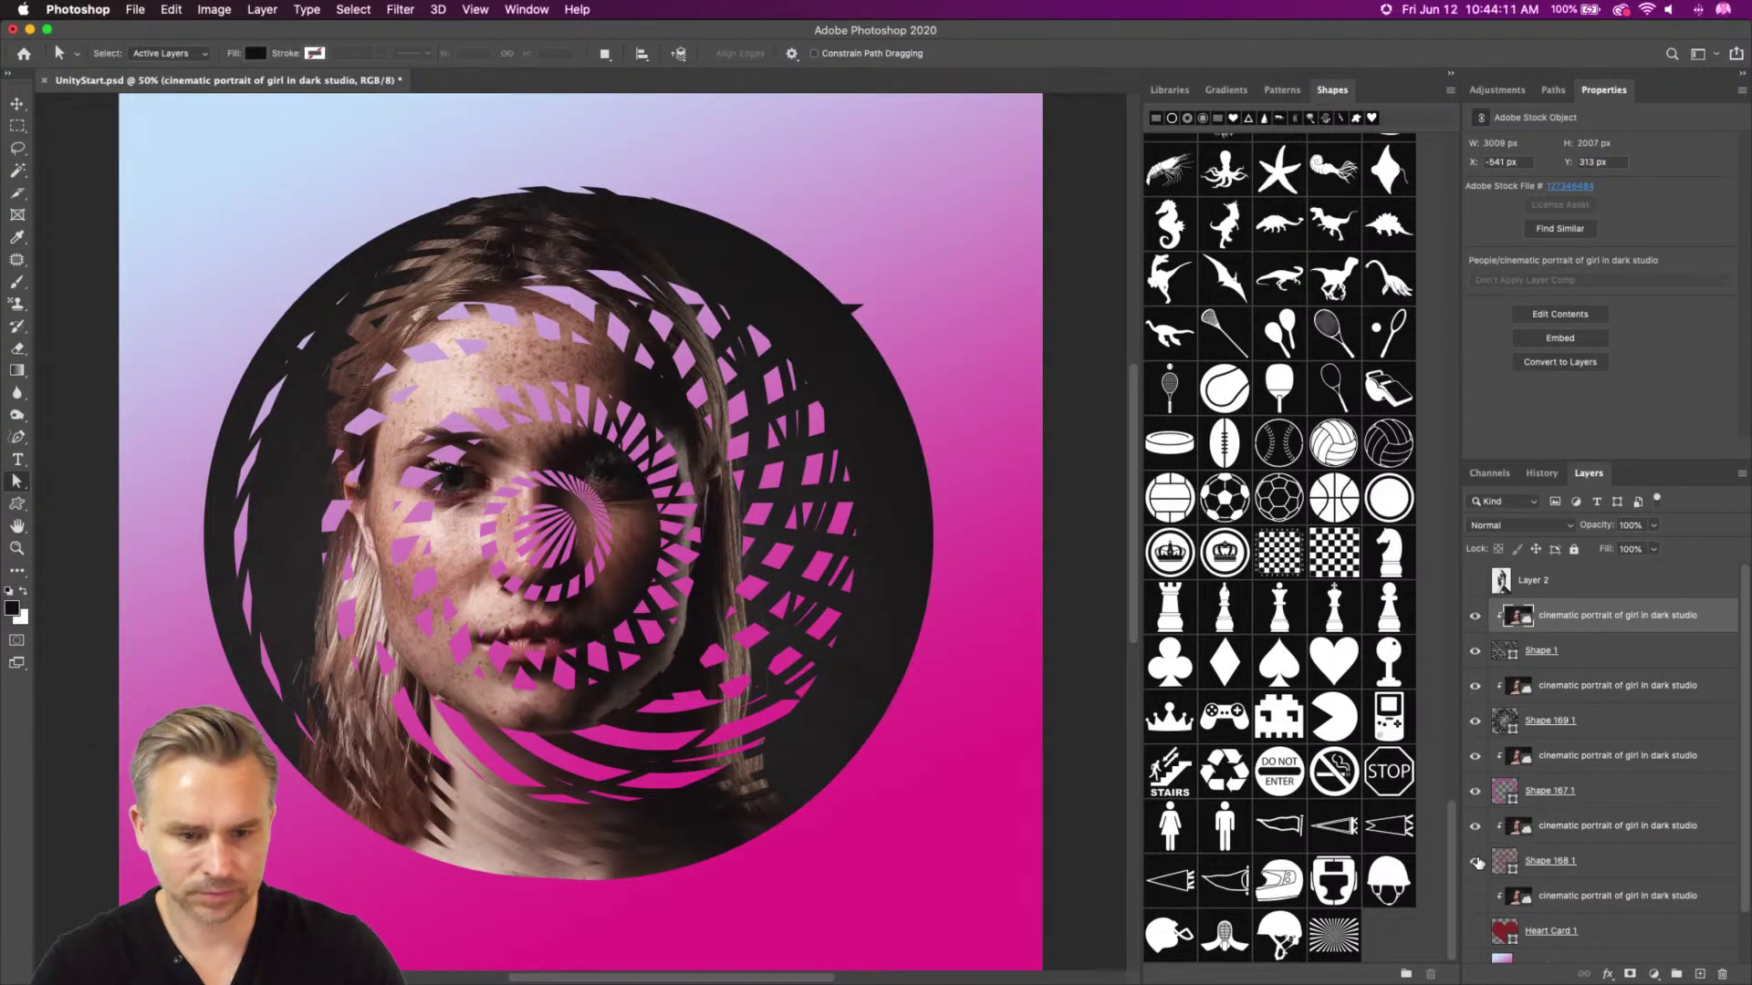
drag(1476, 931, 1475, 899)
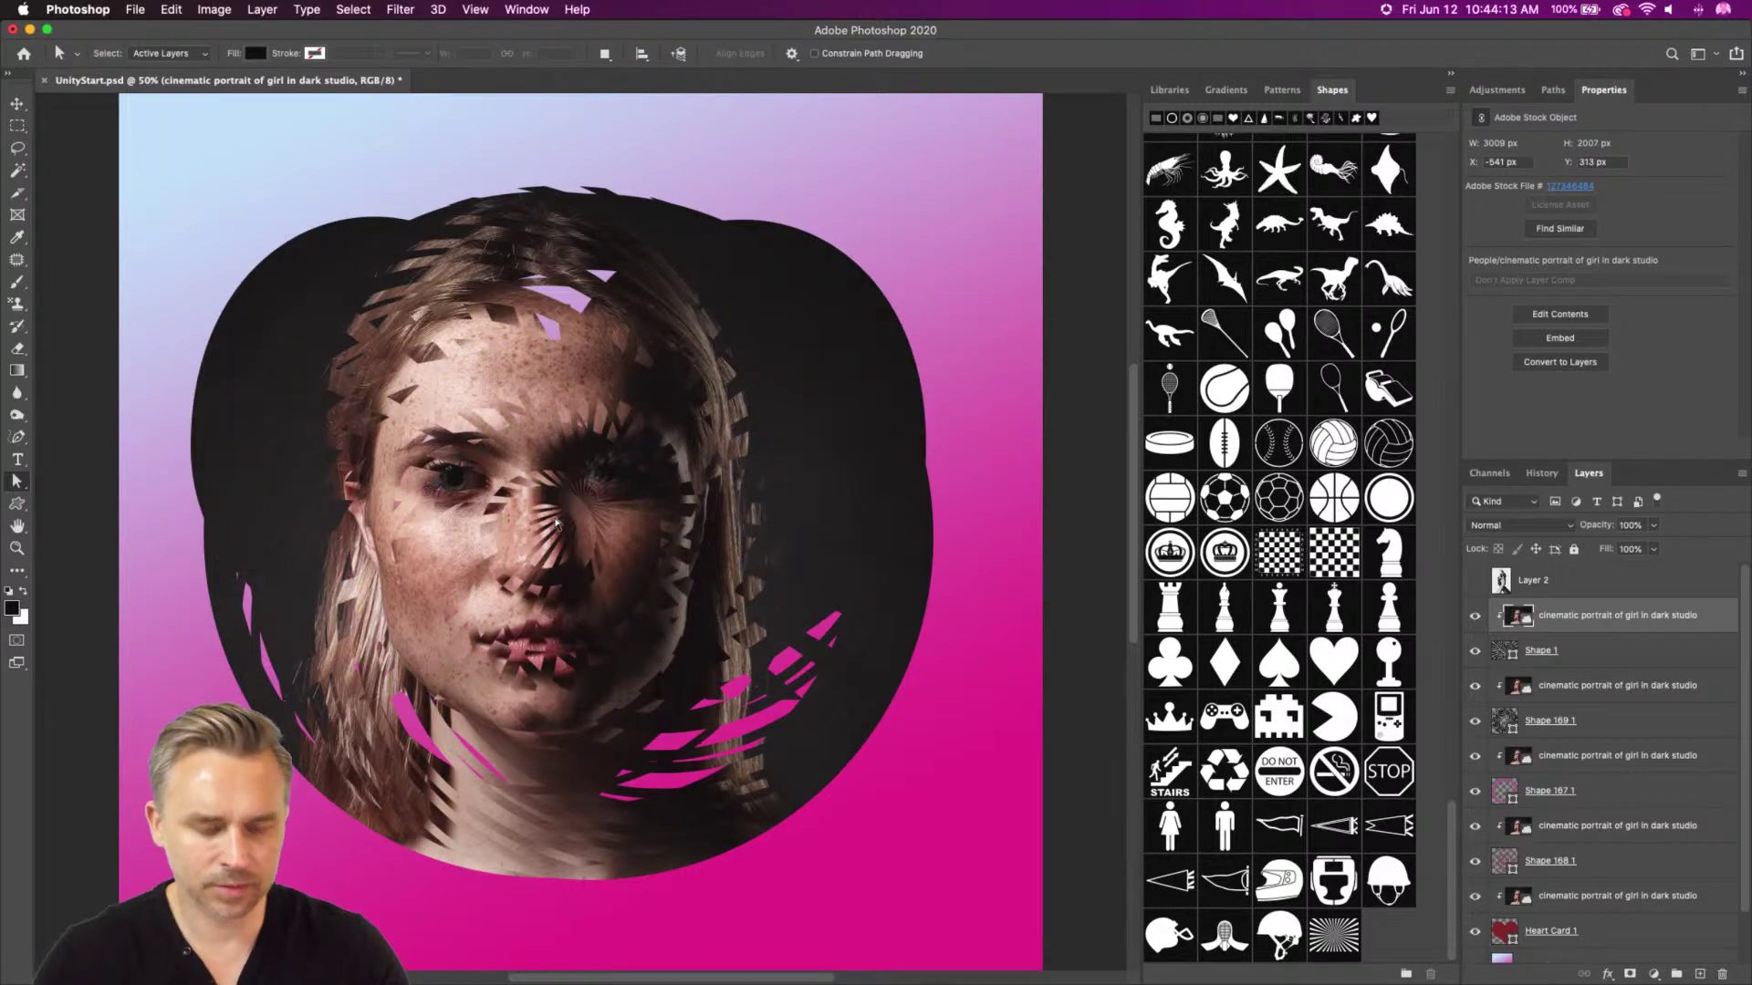
Examine the fragmented detail around the eyes and nose up close, collapsing the shape library to enlarge the canvas
key(super+plus)
key(super+plus)
key(super+plus)
key(super+plus)
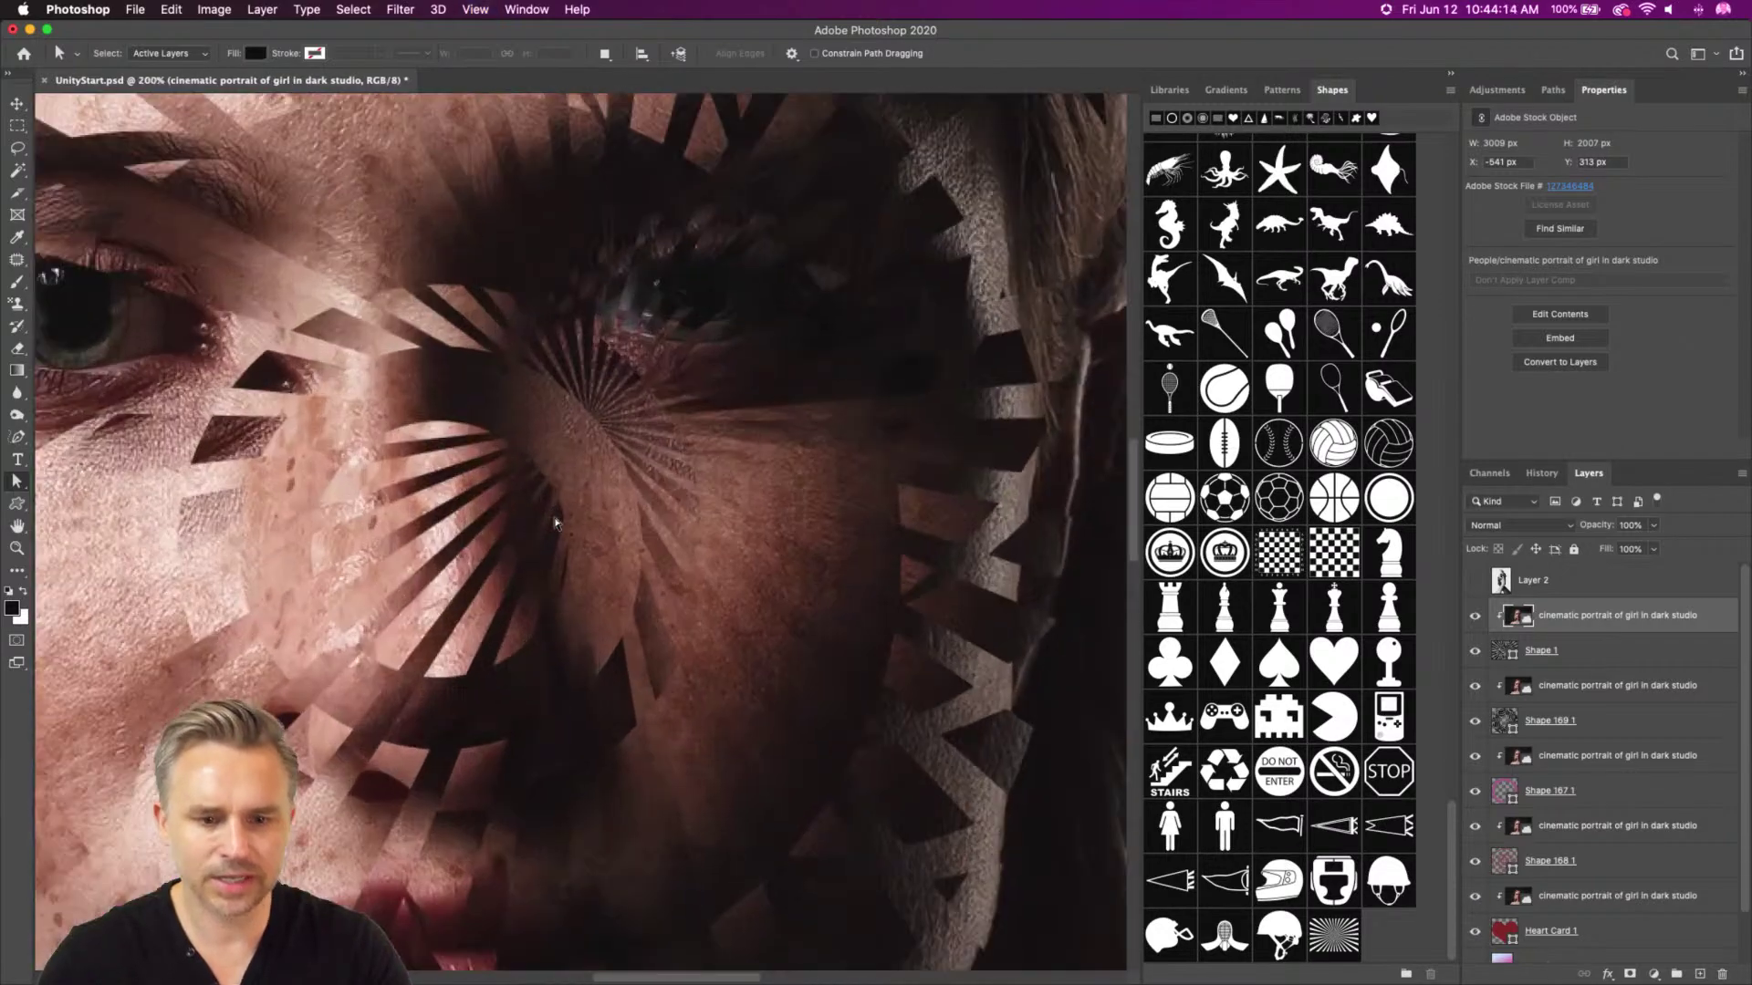
click(17, 459)
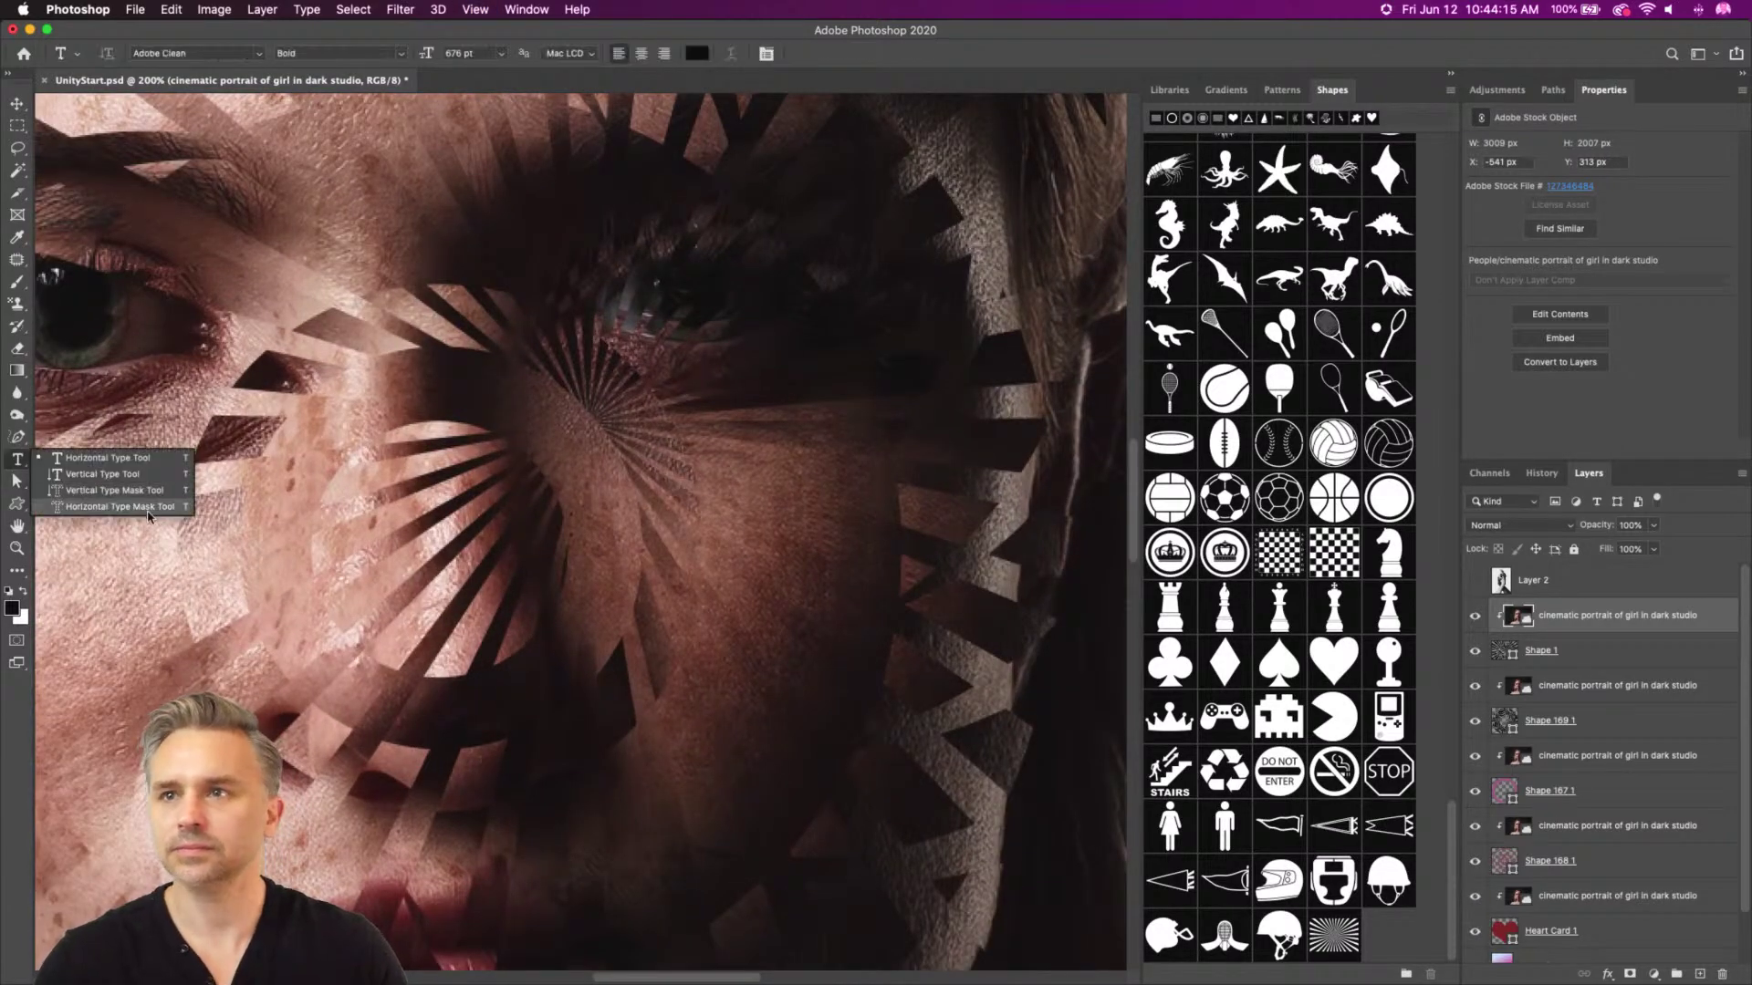
click(19, 106)
scroll(564, 401, left, 5)
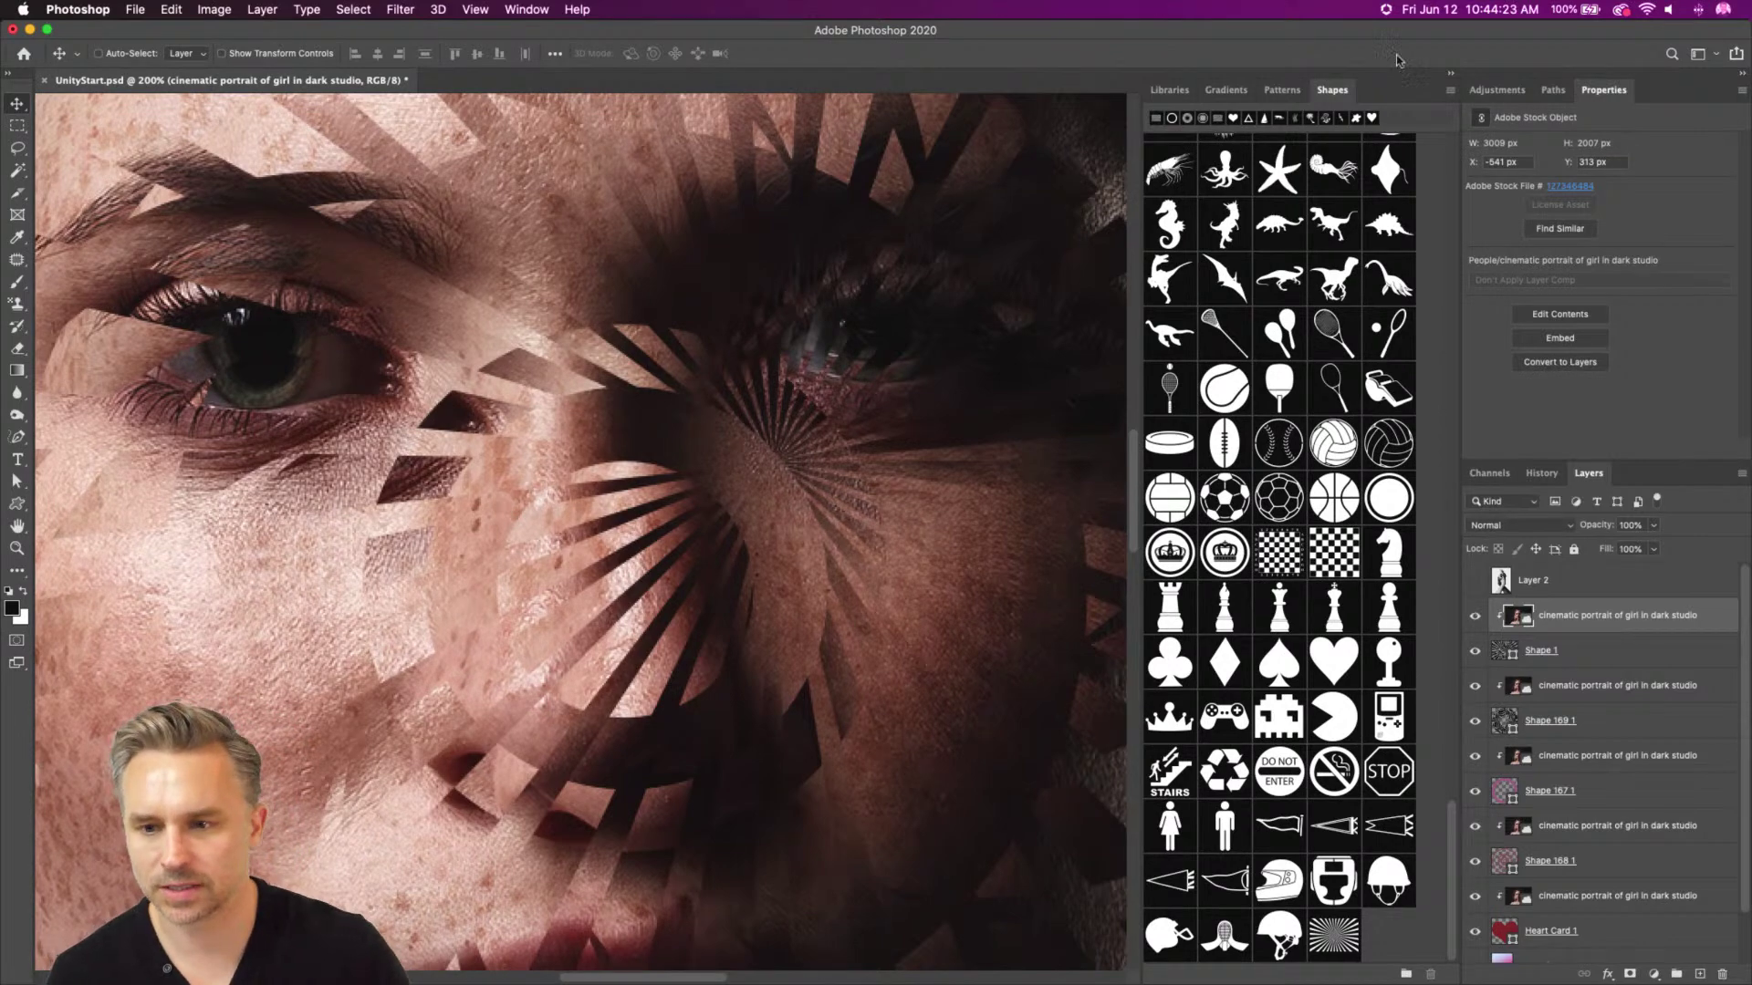
click(1449, 76)
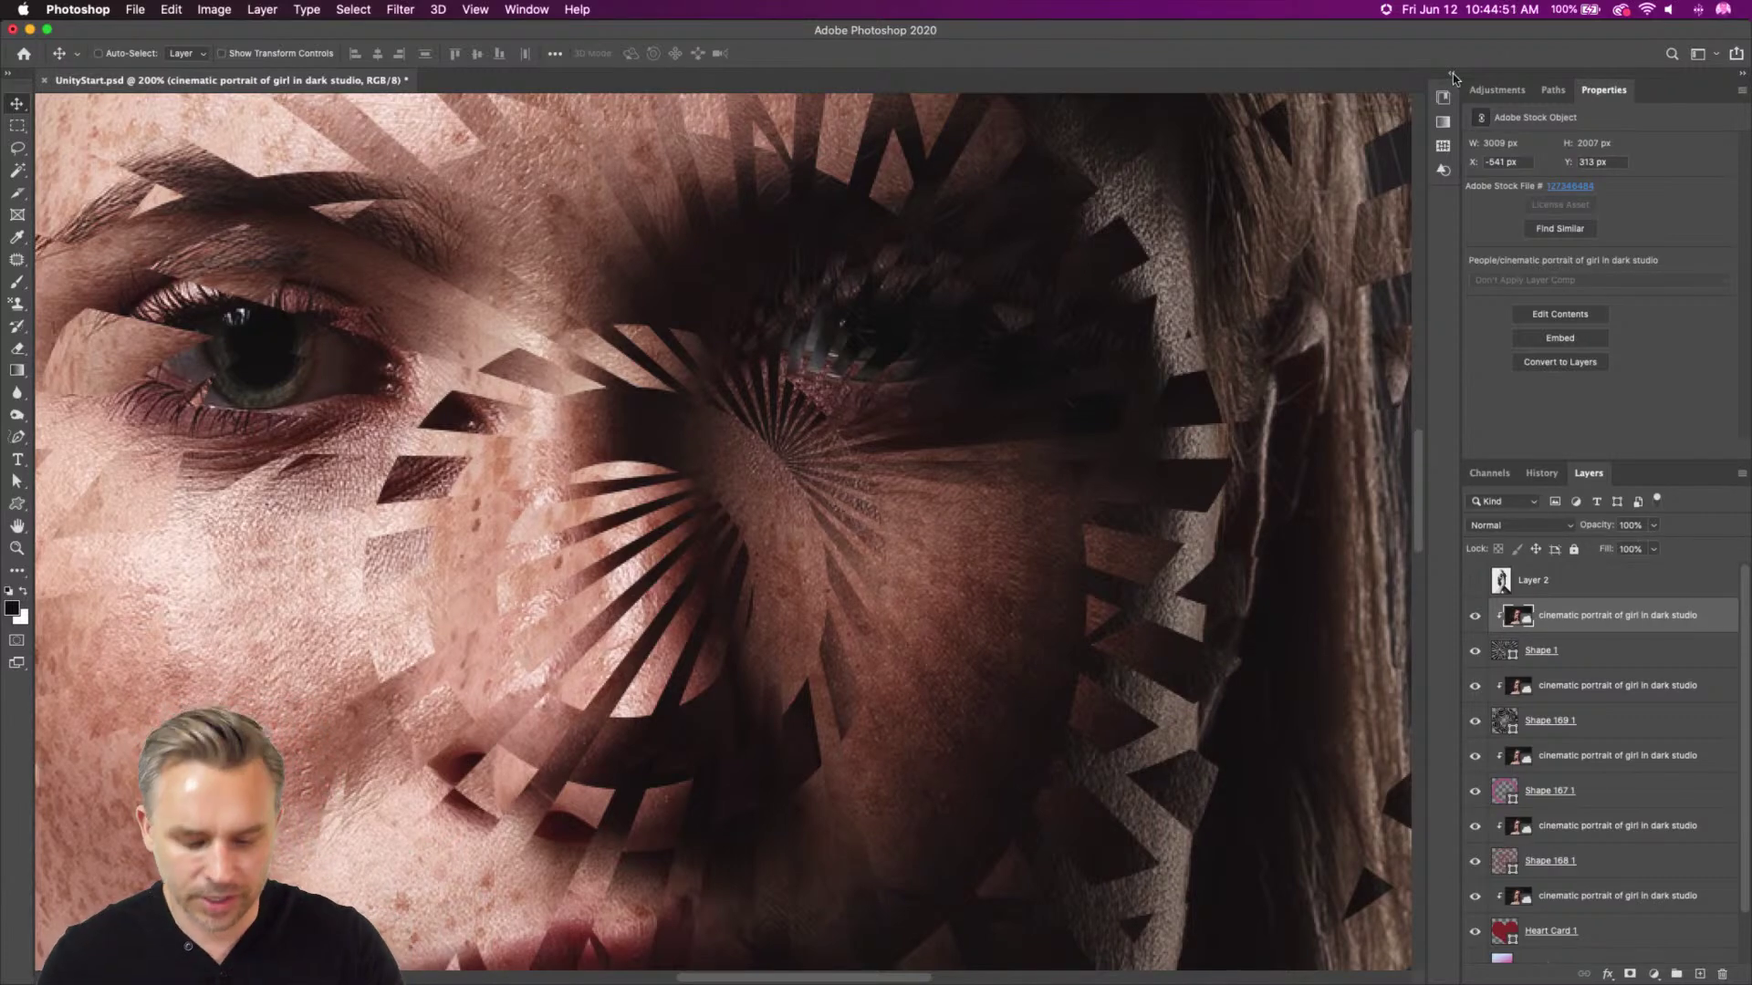
Place an unclipped duplicate of the portrait directly above the Background layer and delete the gradient Layer 3
key(super+minus)
key(super+minus)
key(super+minus)
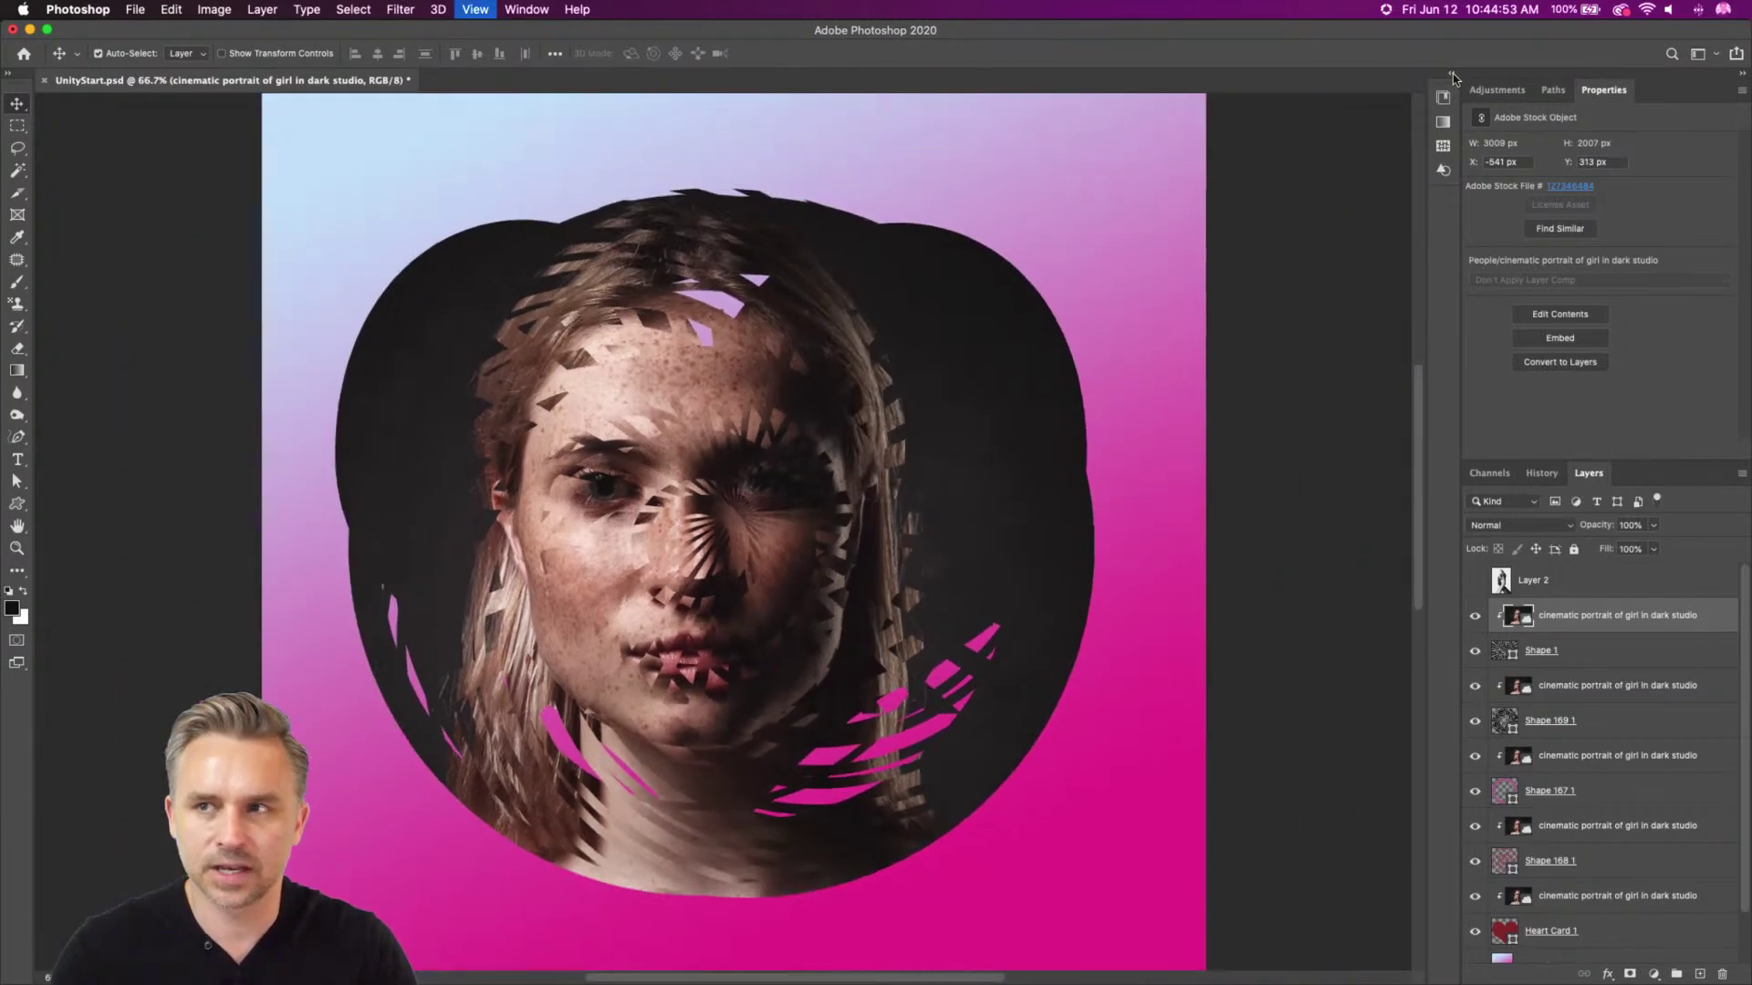
key(super+minus)
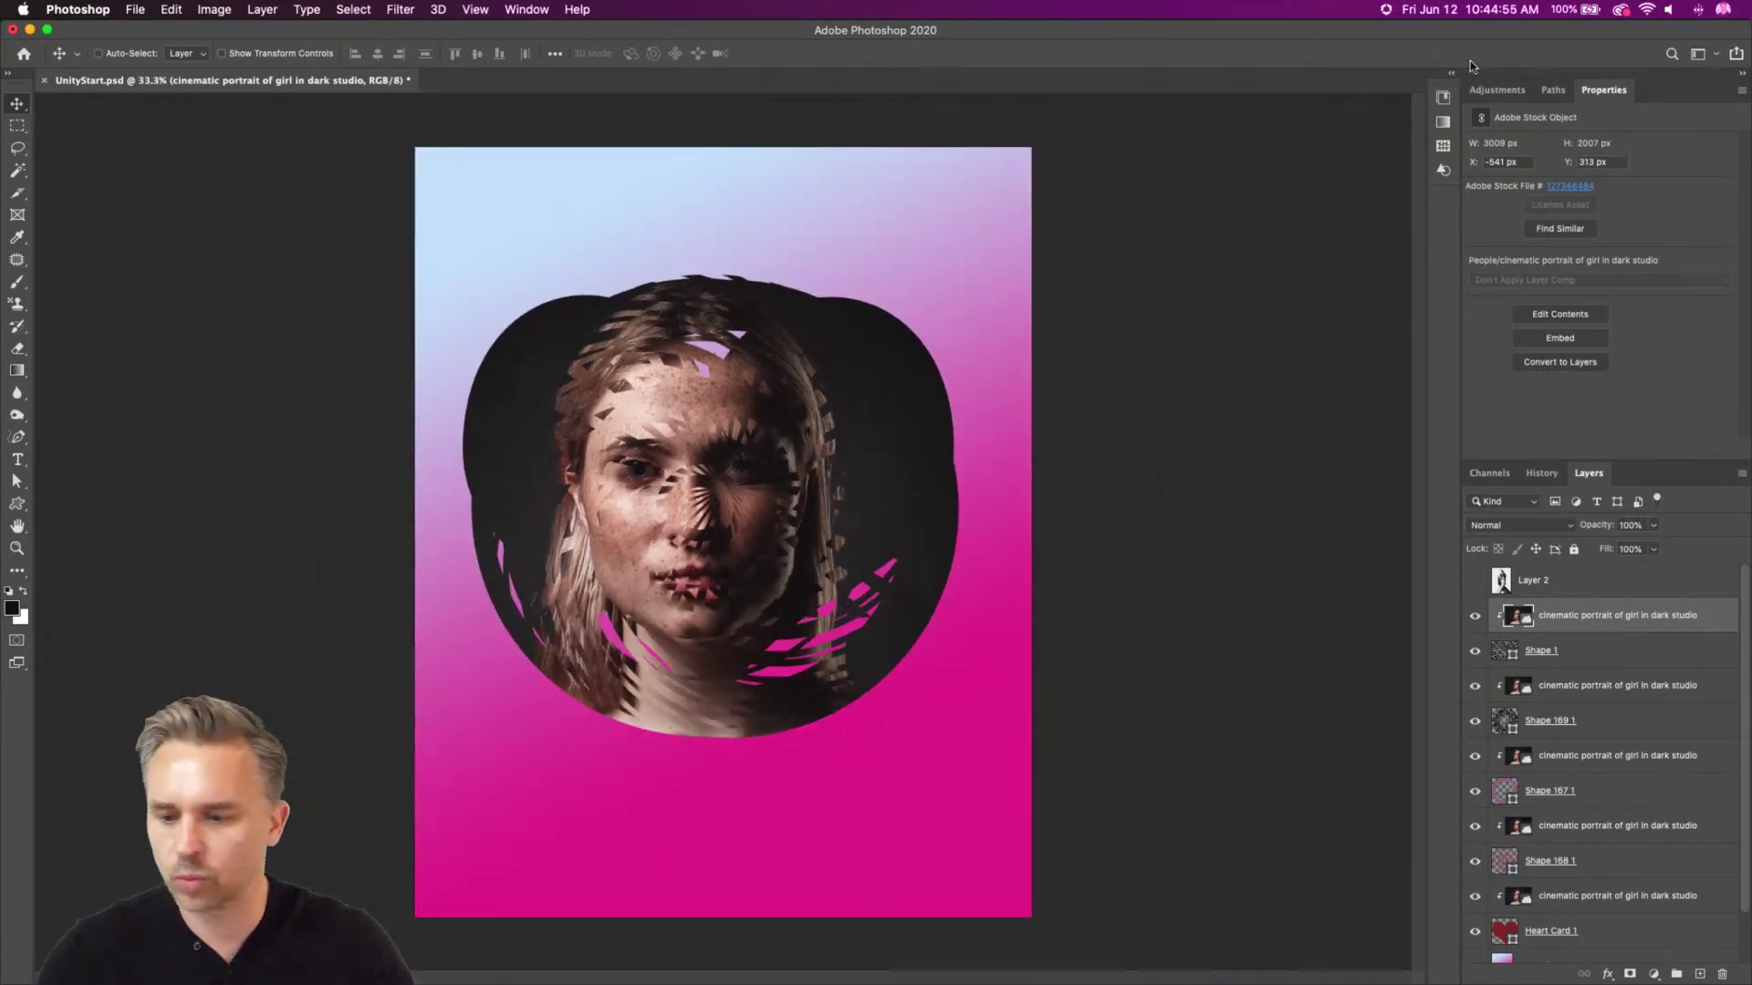
key(super+j)
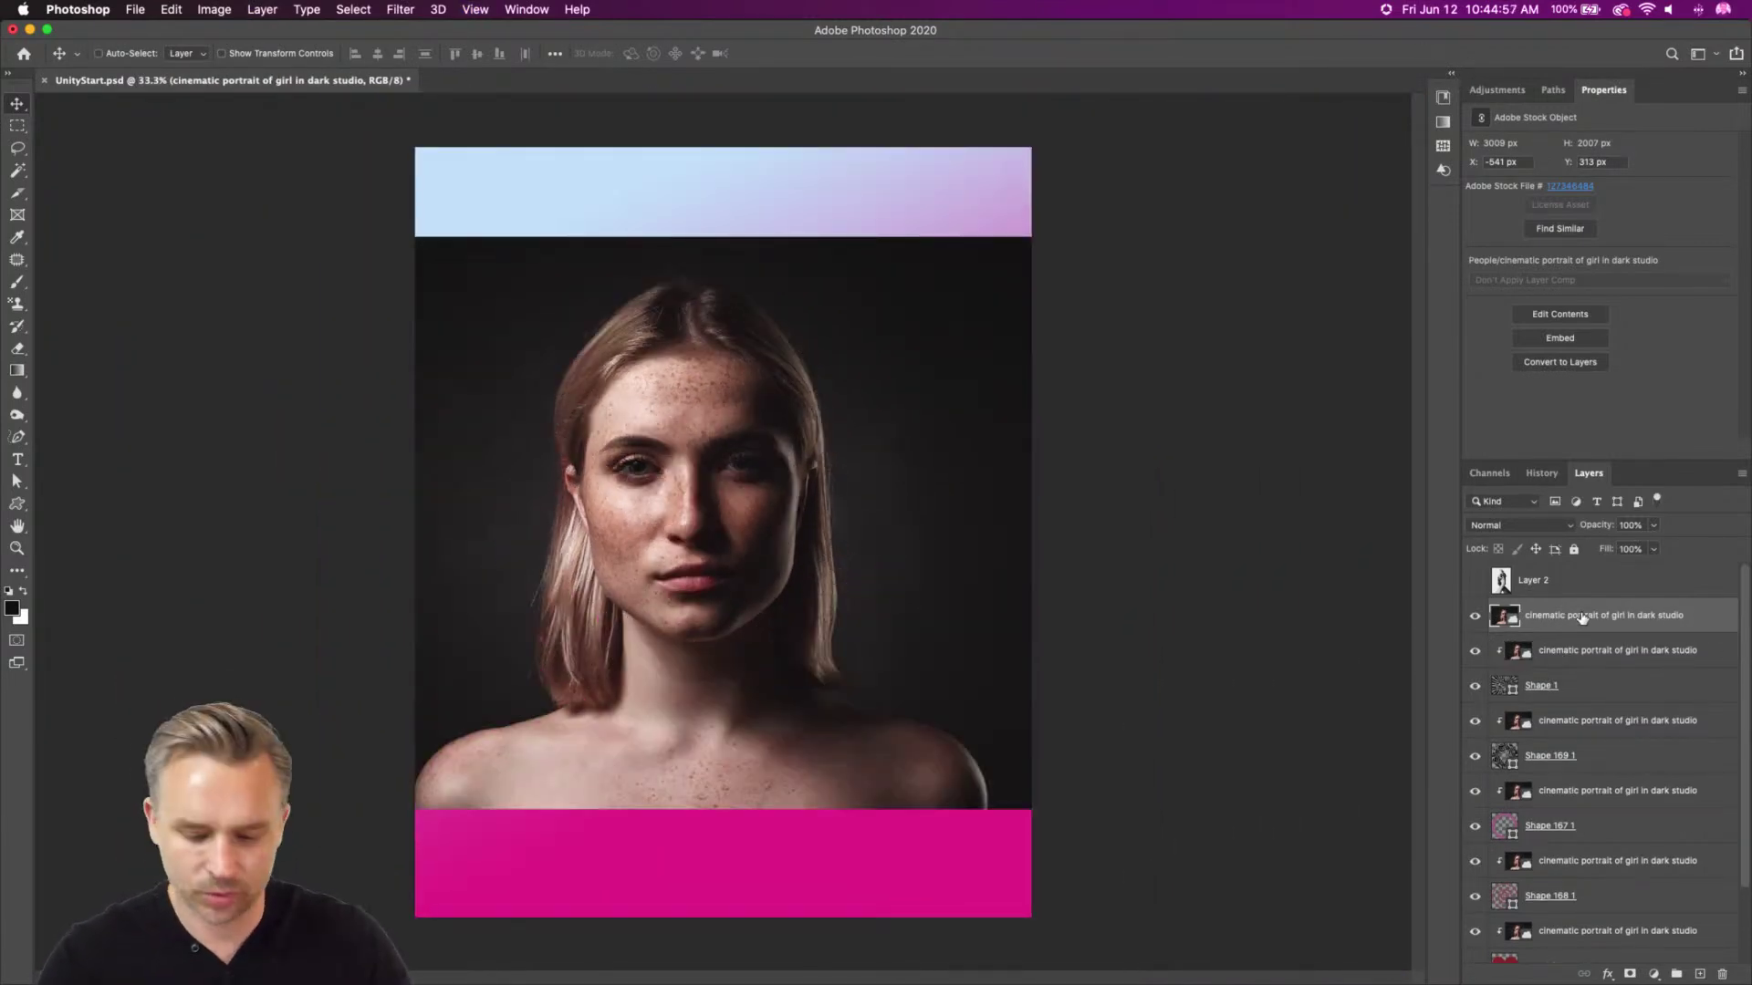
key(super+shift+bracketleft)
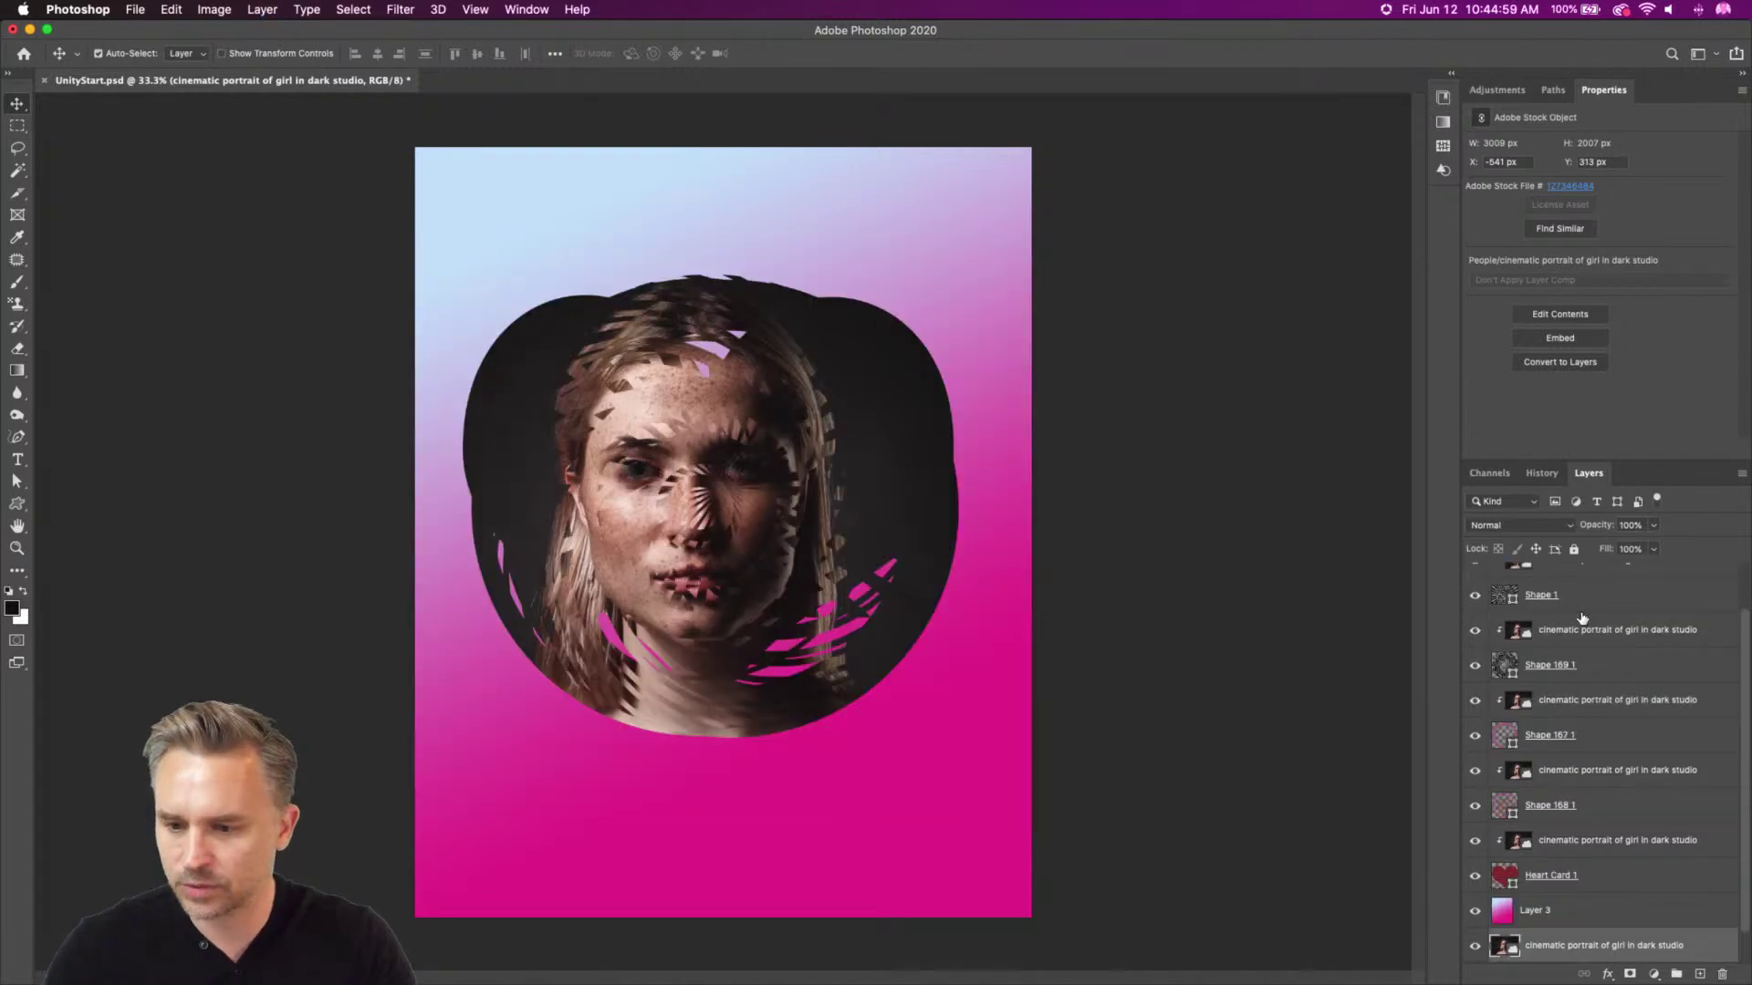
drag(1576, 919, 1722, 972)
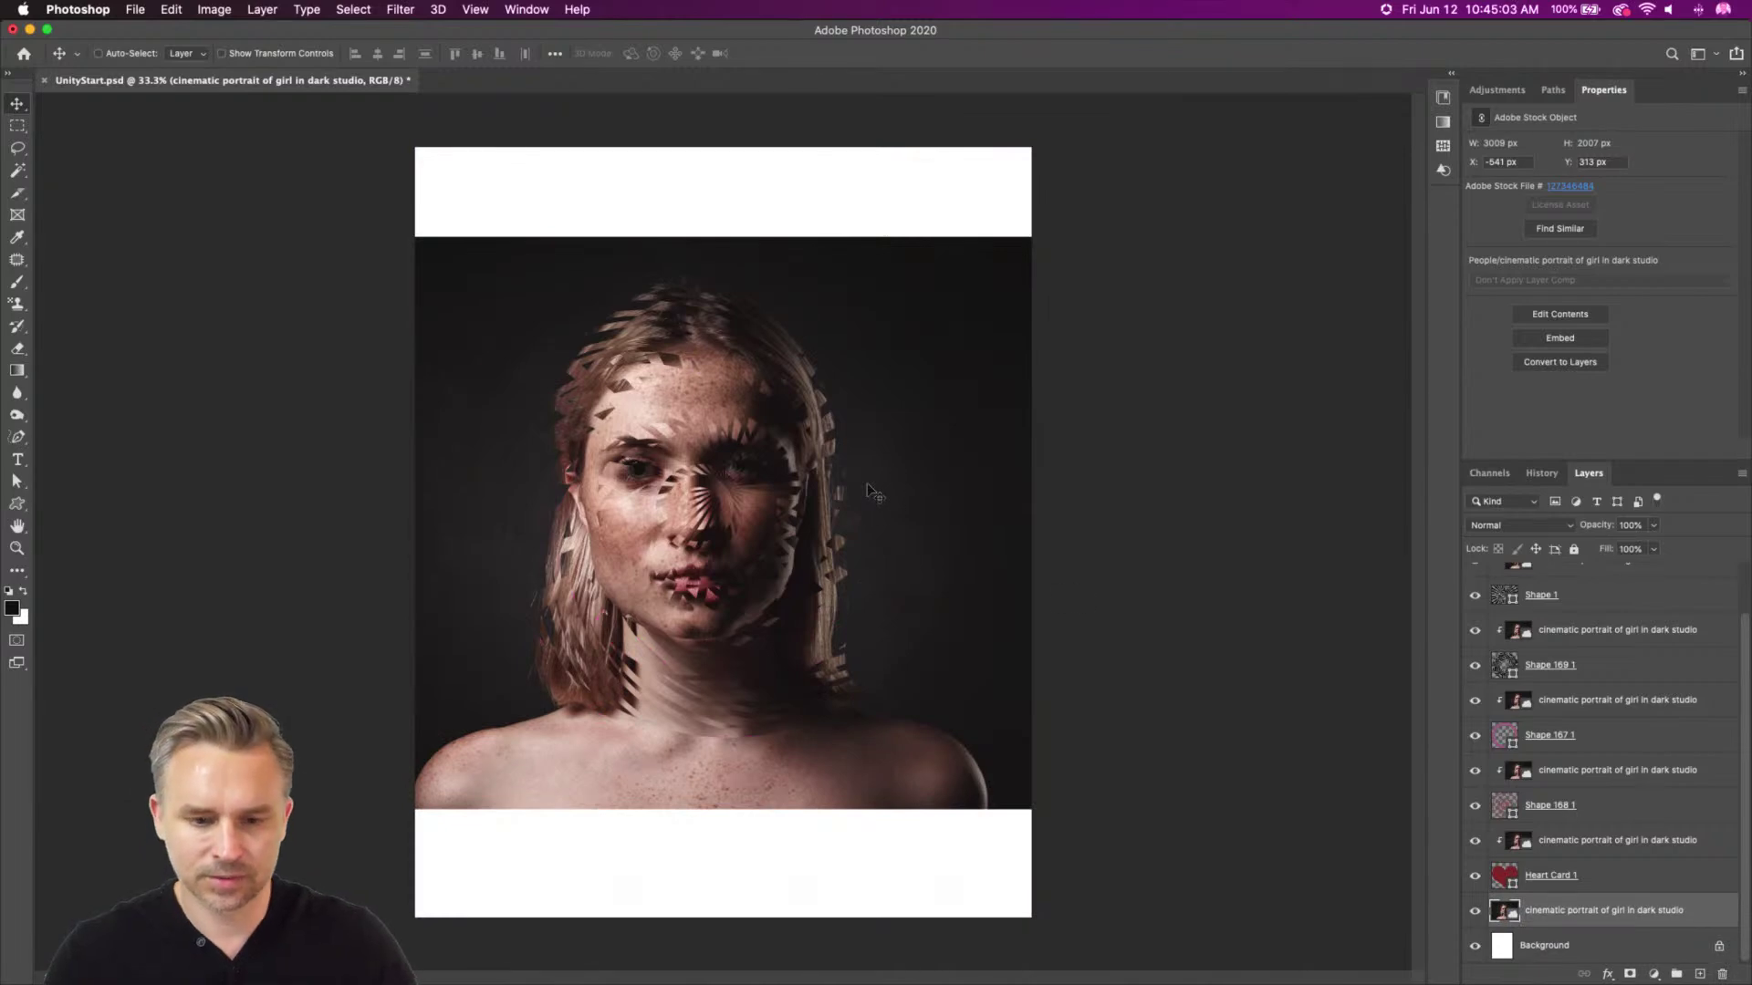
Collapse the Properties details to reveal the whole layer stack and show the hidden hands photo on Layer 2
key(super+equal)
key(super+equal)
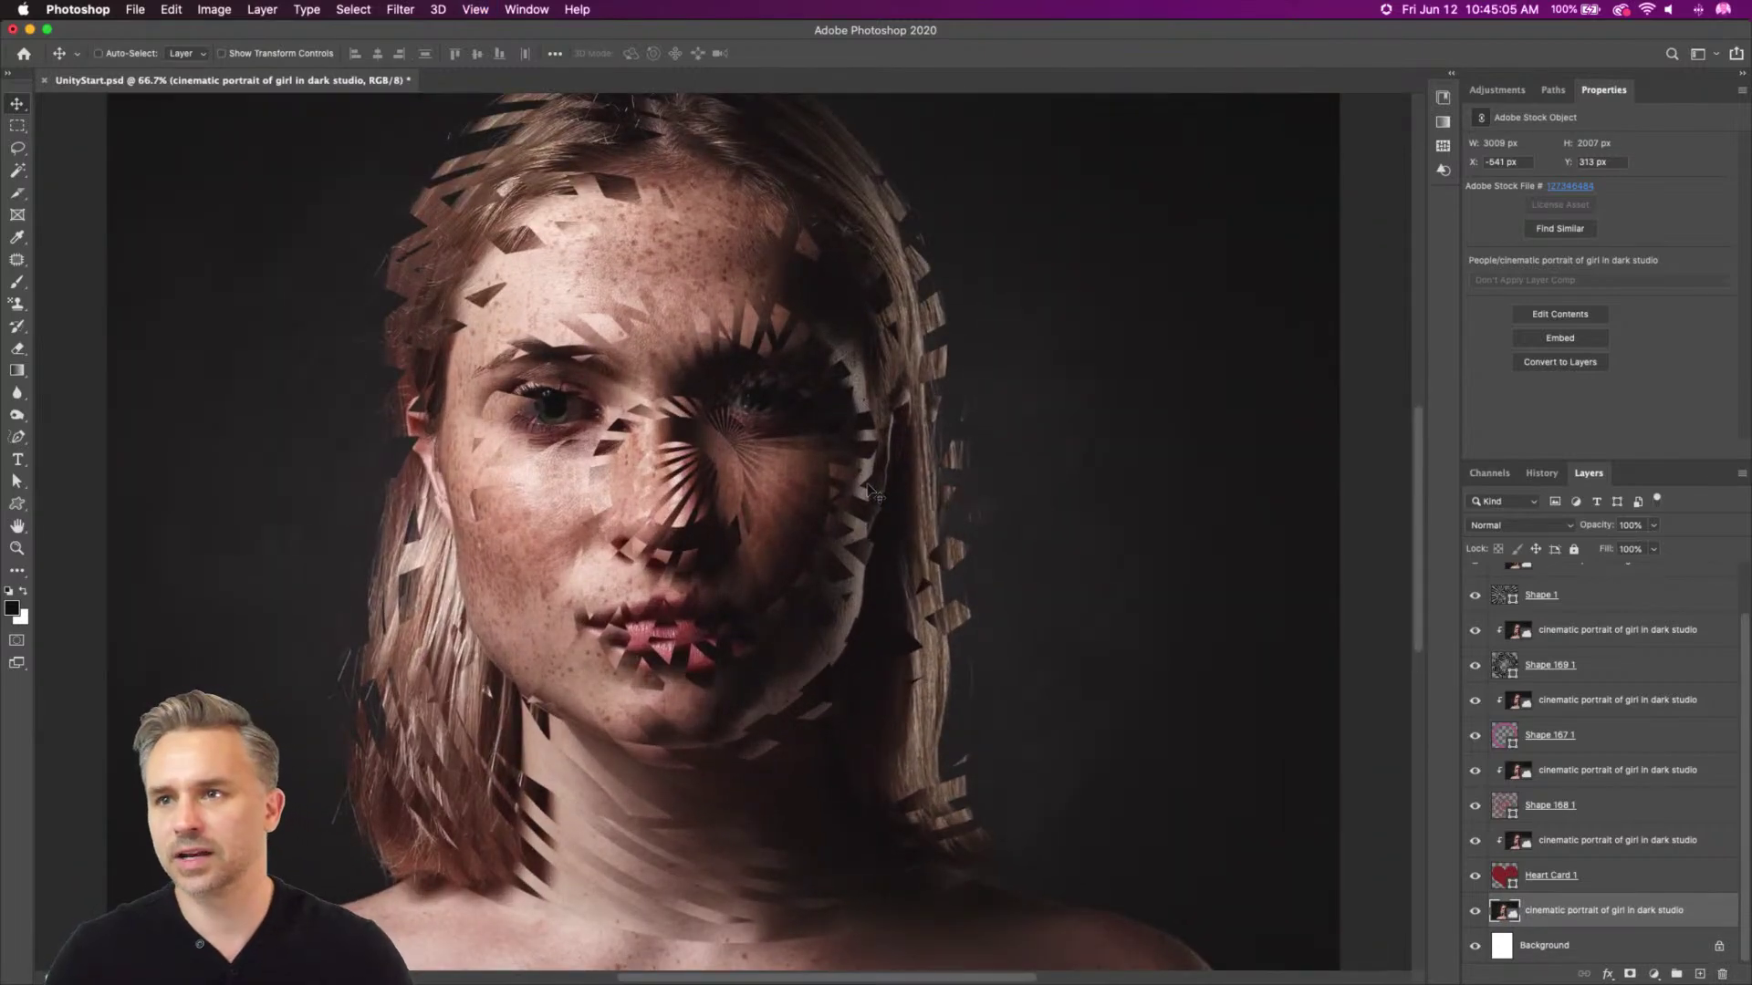
key(super+equal)
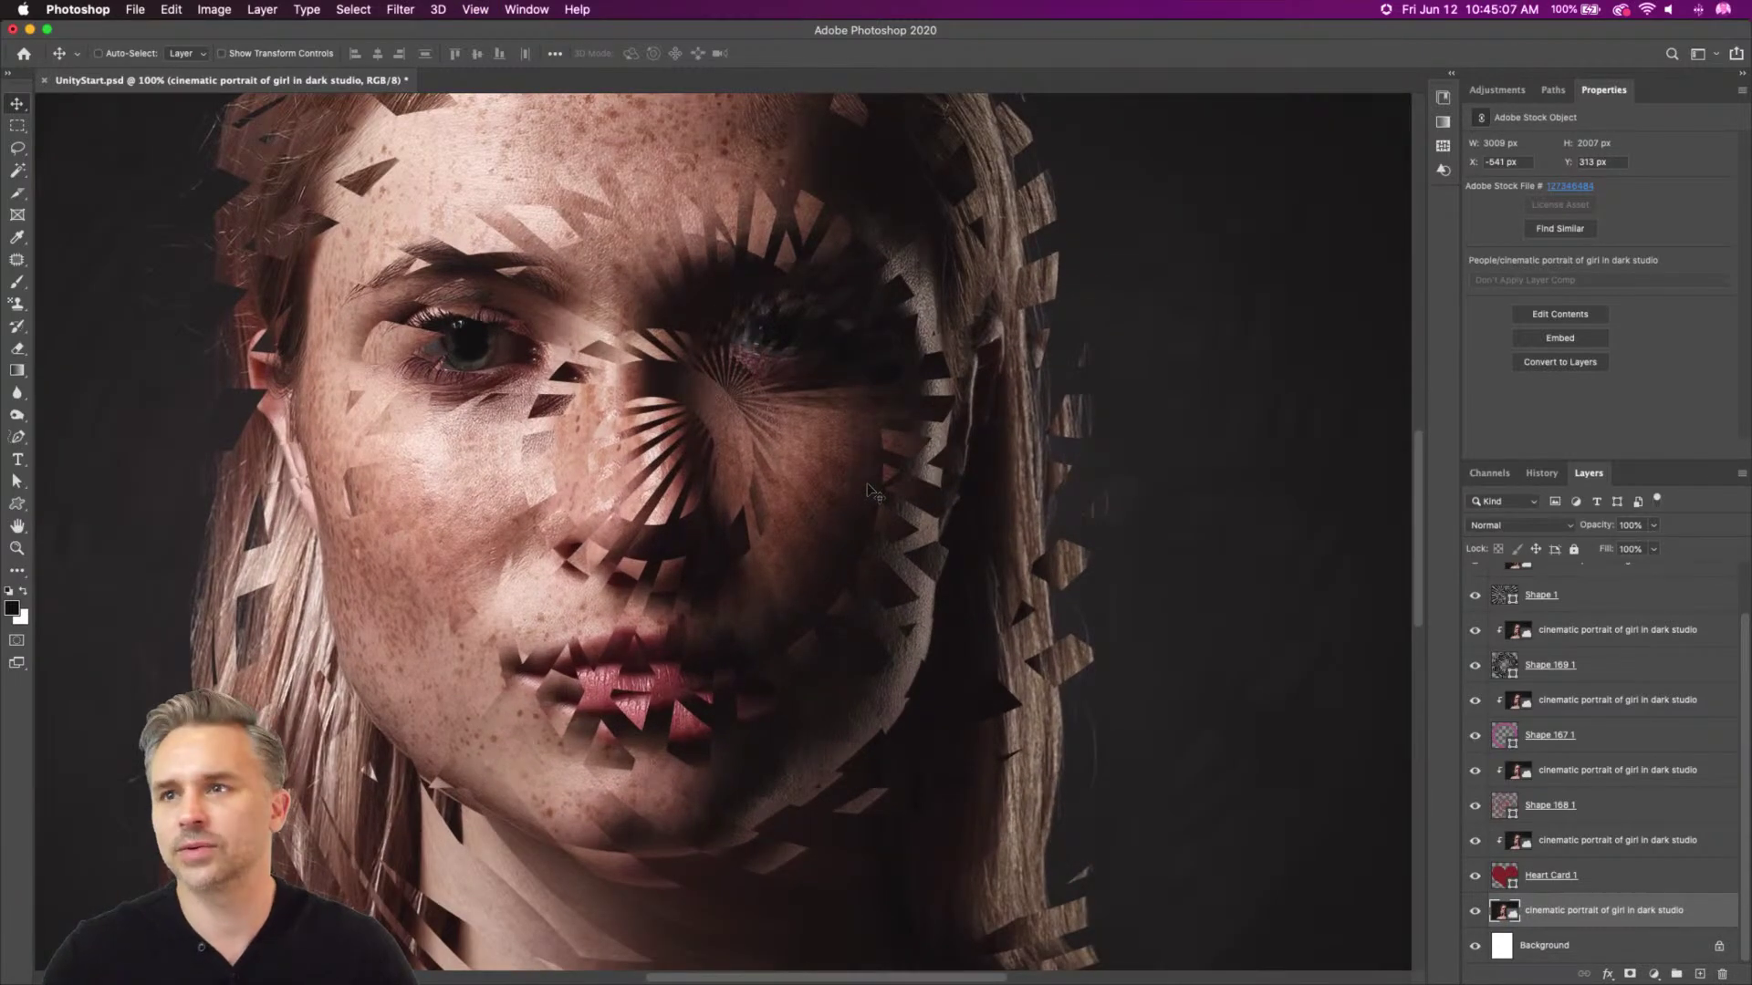
double_click(1658, 91)
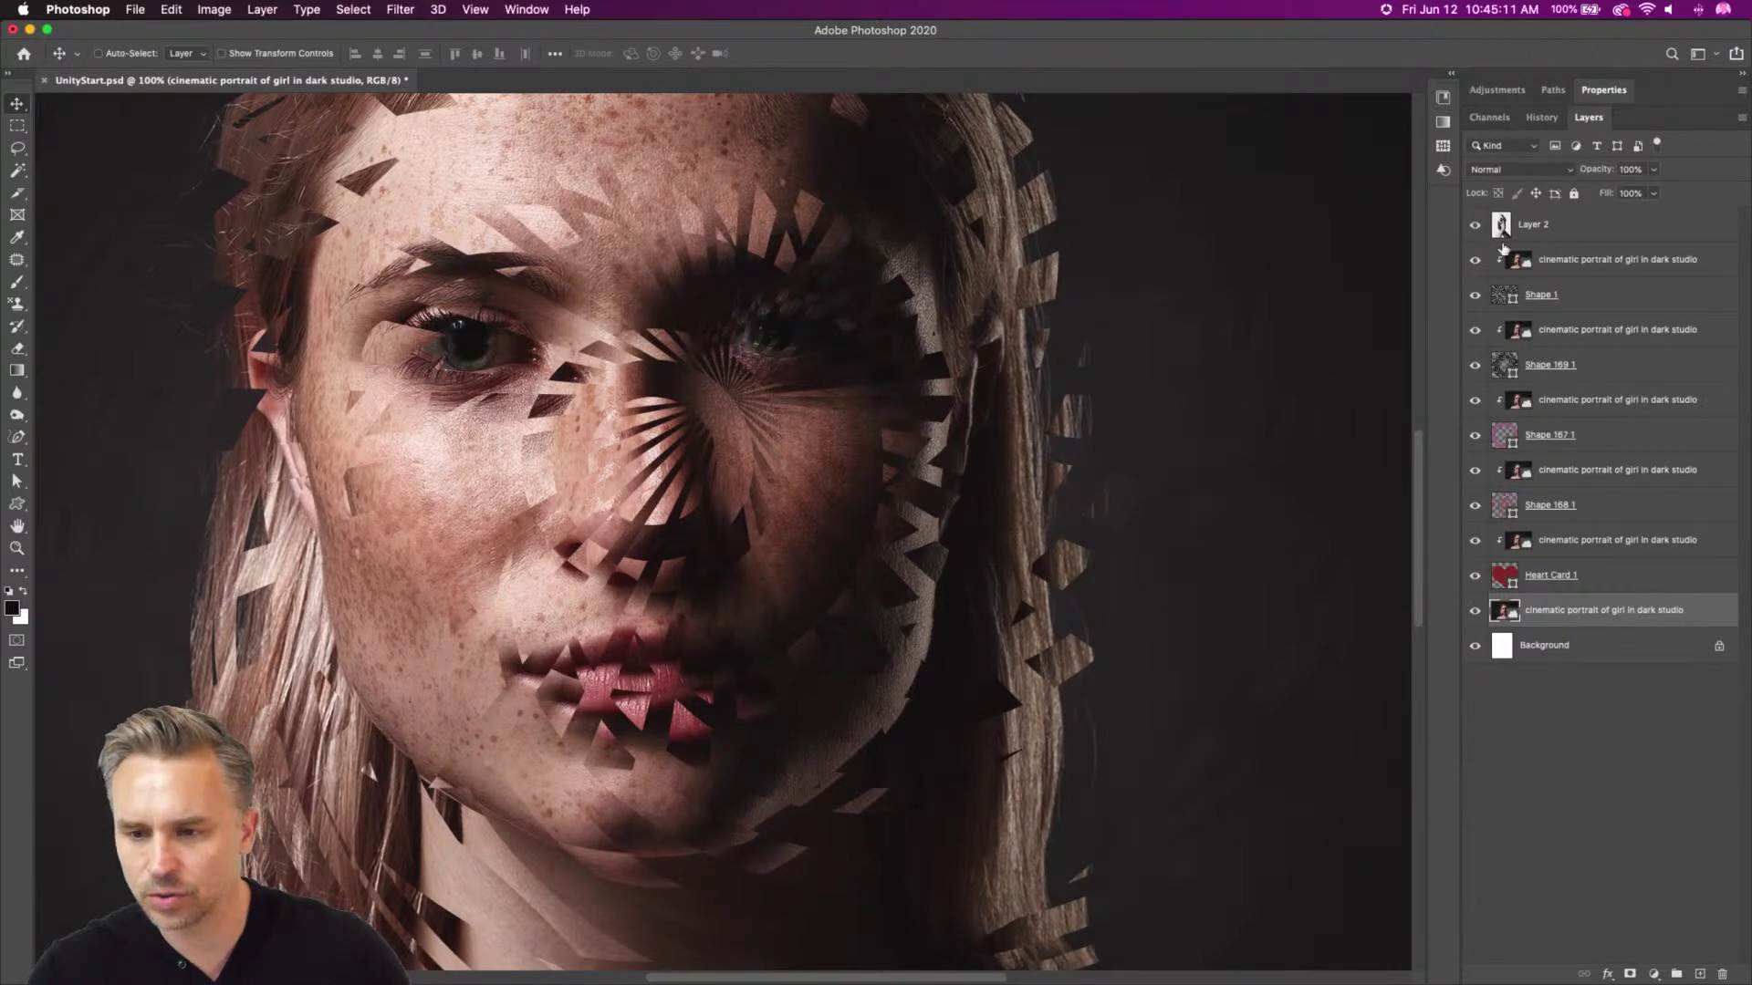
click(1476, 225)
Group all the portrait and shape layers between Layer 2 and the Background, and hide the group
click(1551, 230)
click(1567, 274)
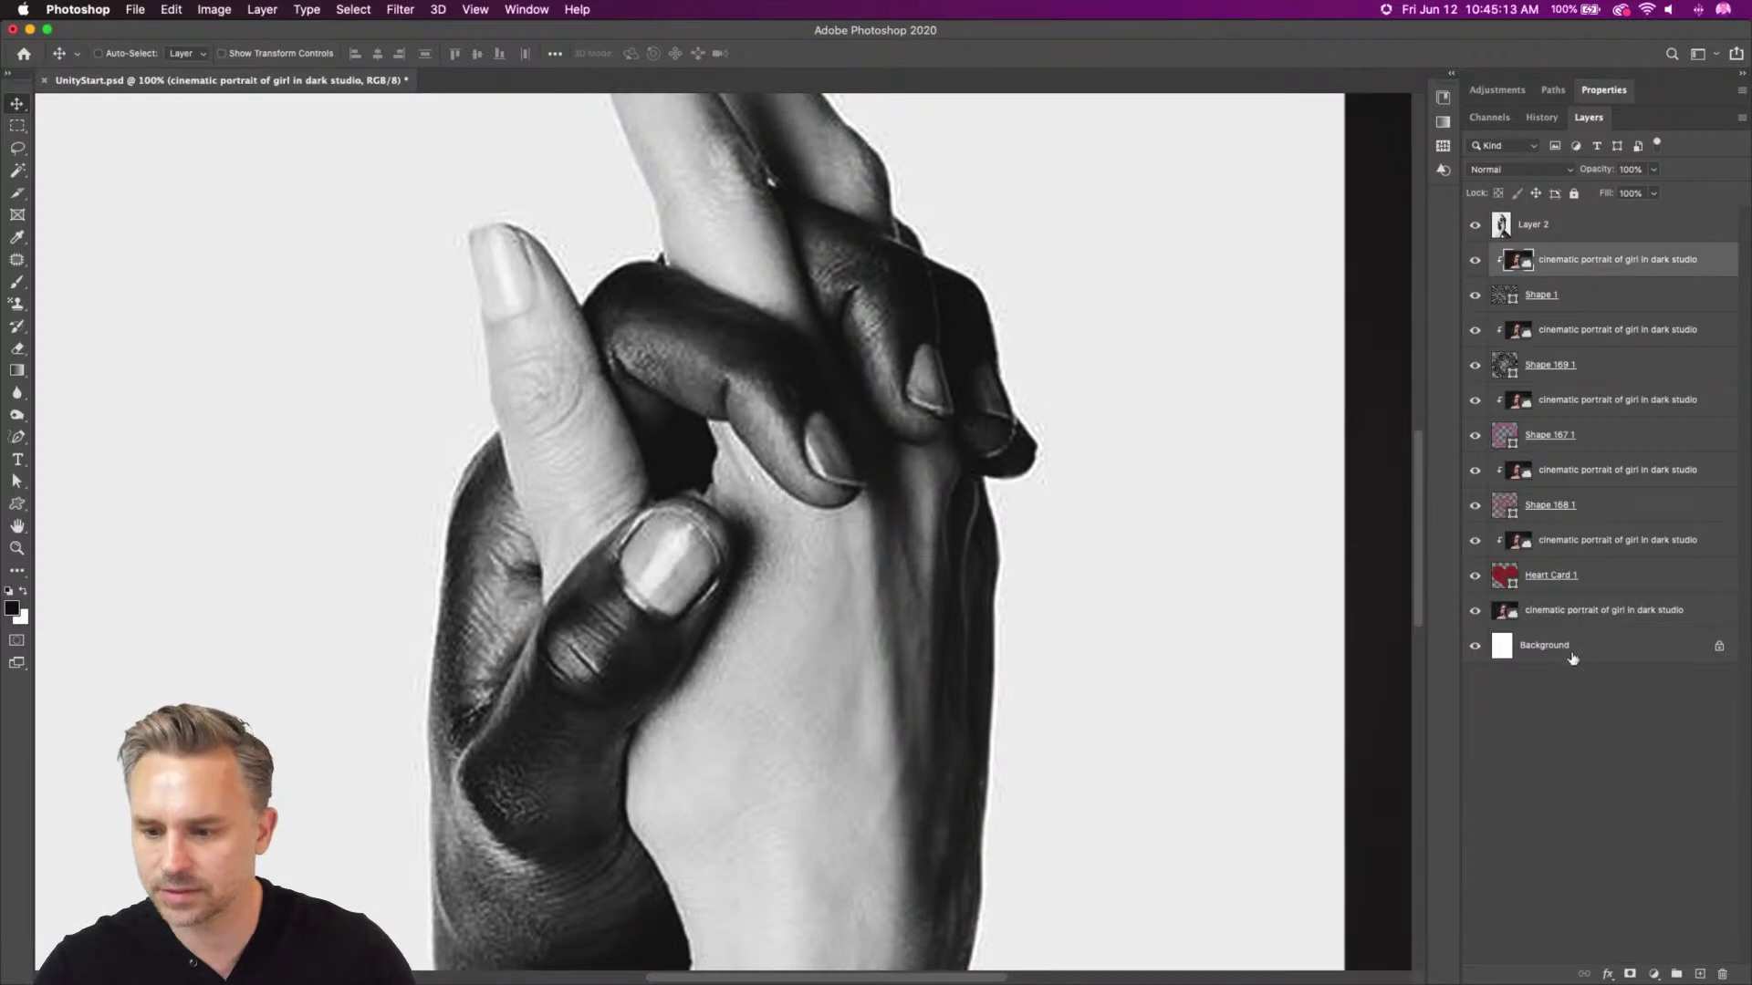
shift+click(1581, 611)
key(super+g)
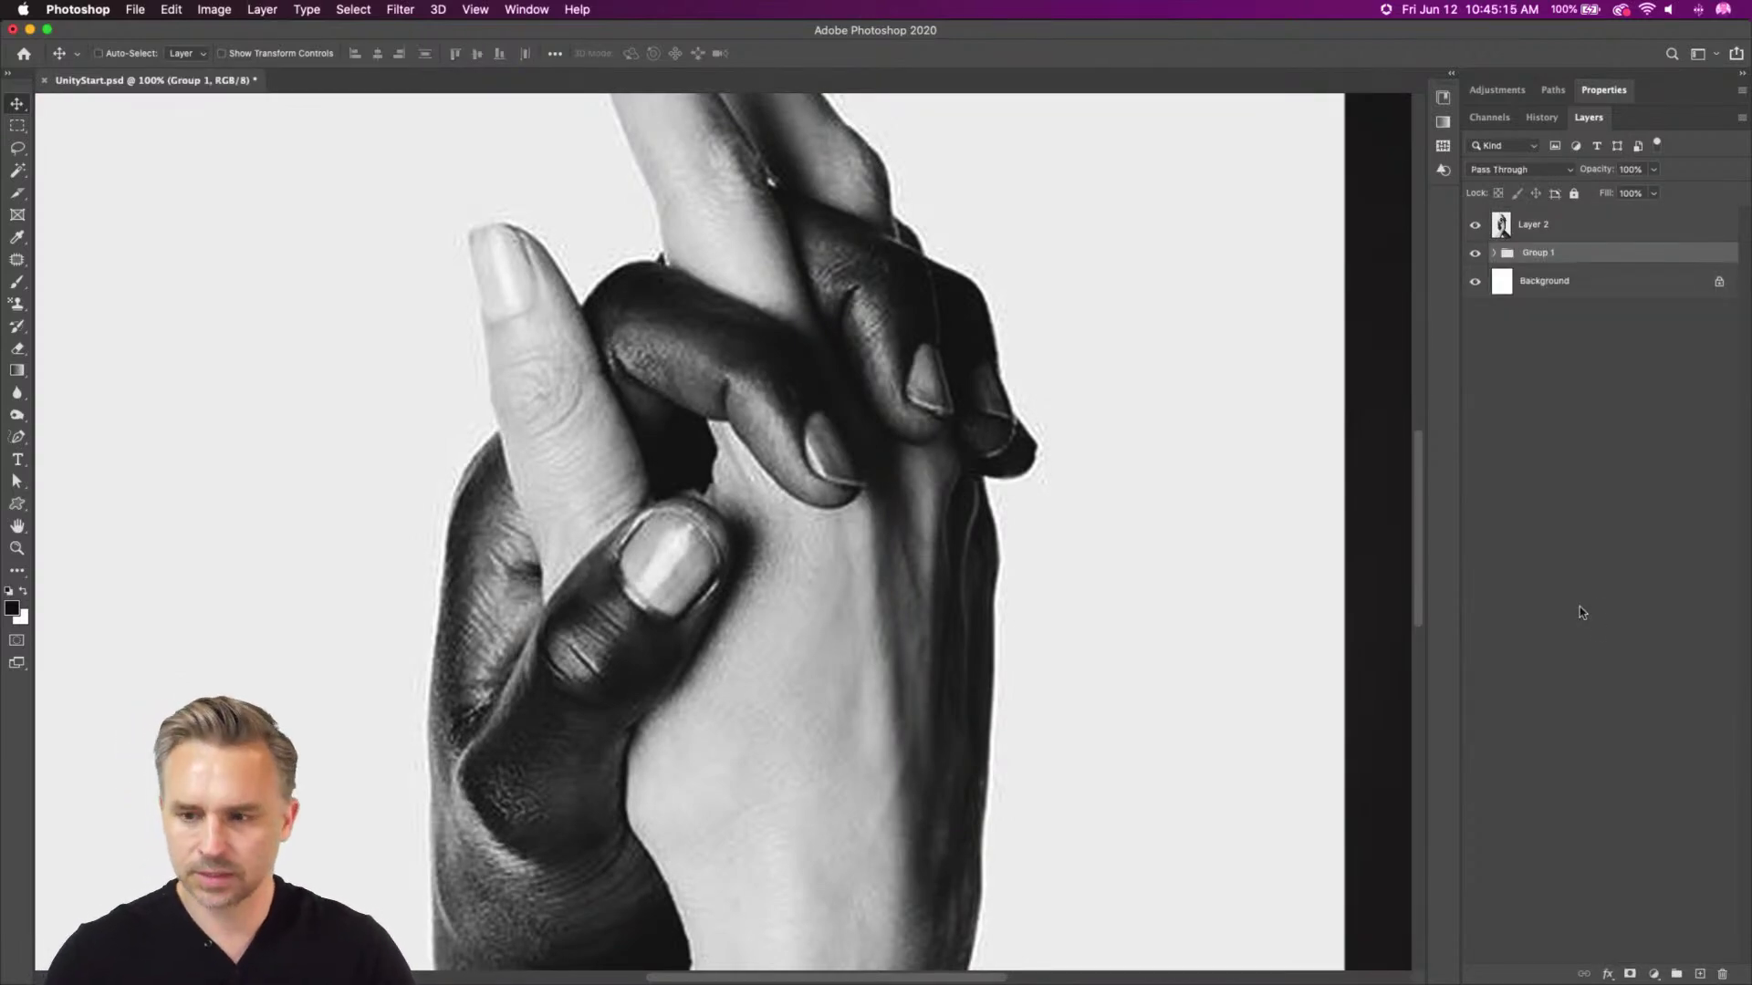
click(1475, 258)
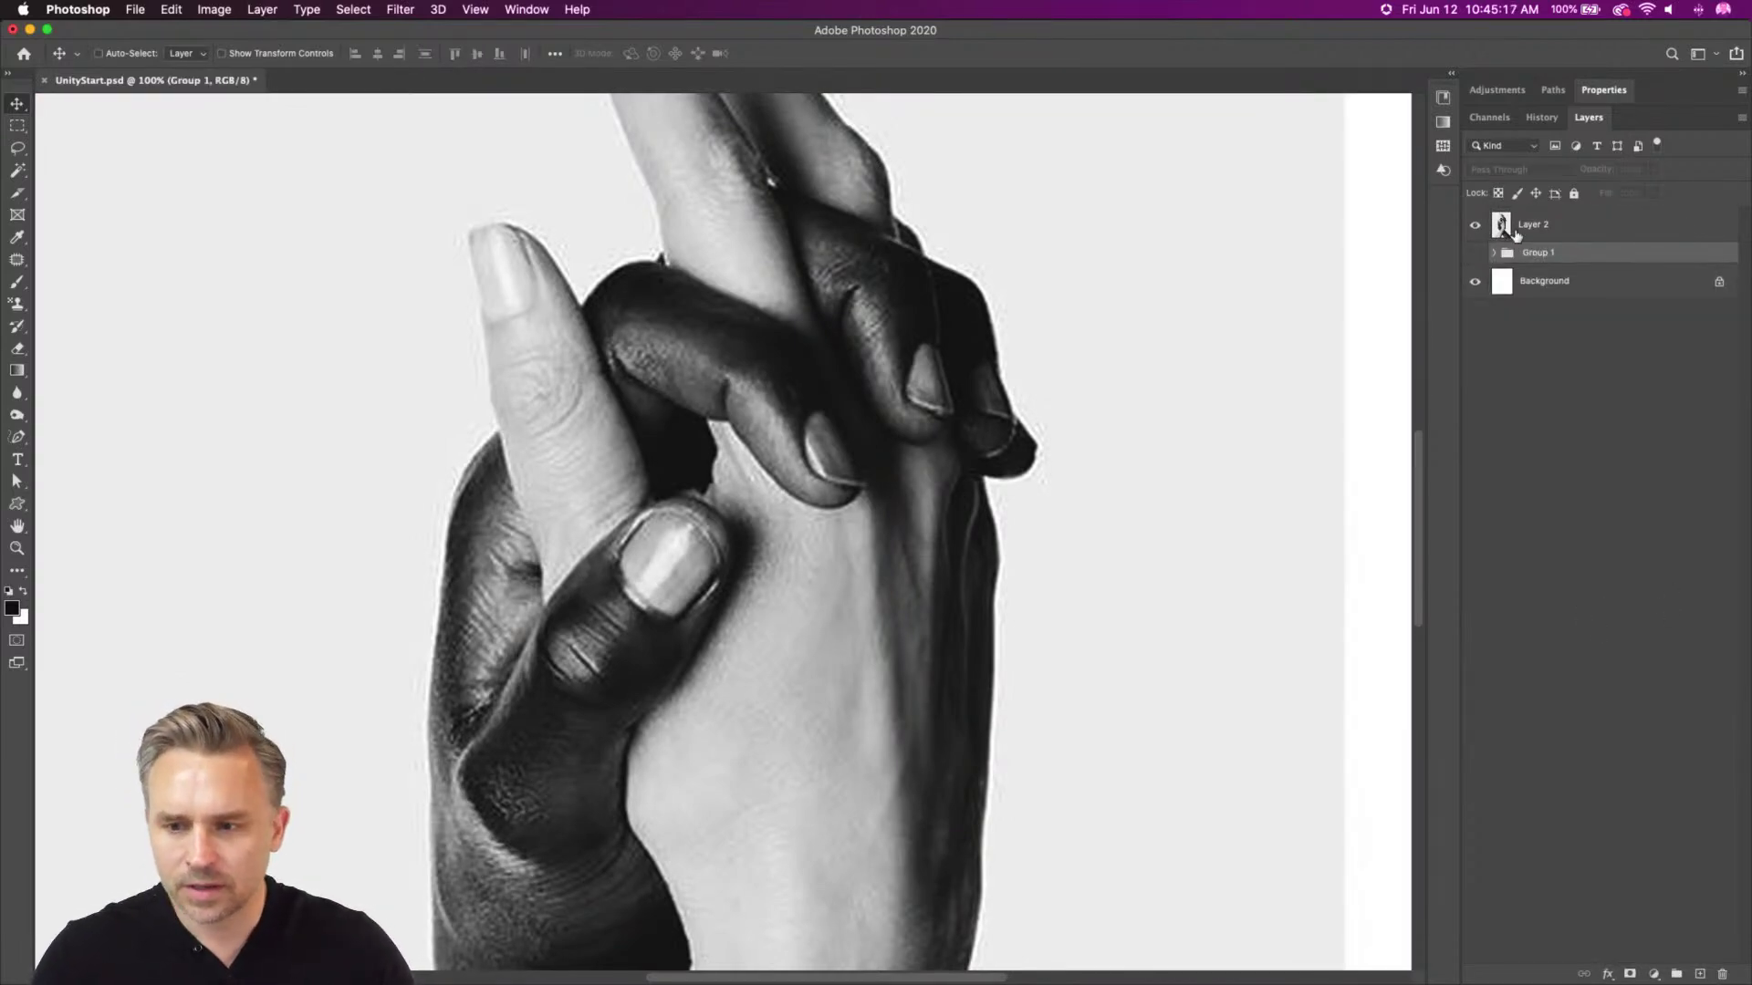
Add an empty layer above the hands photo on Layer 2 and activate the Pen tool
click(1516, 235)
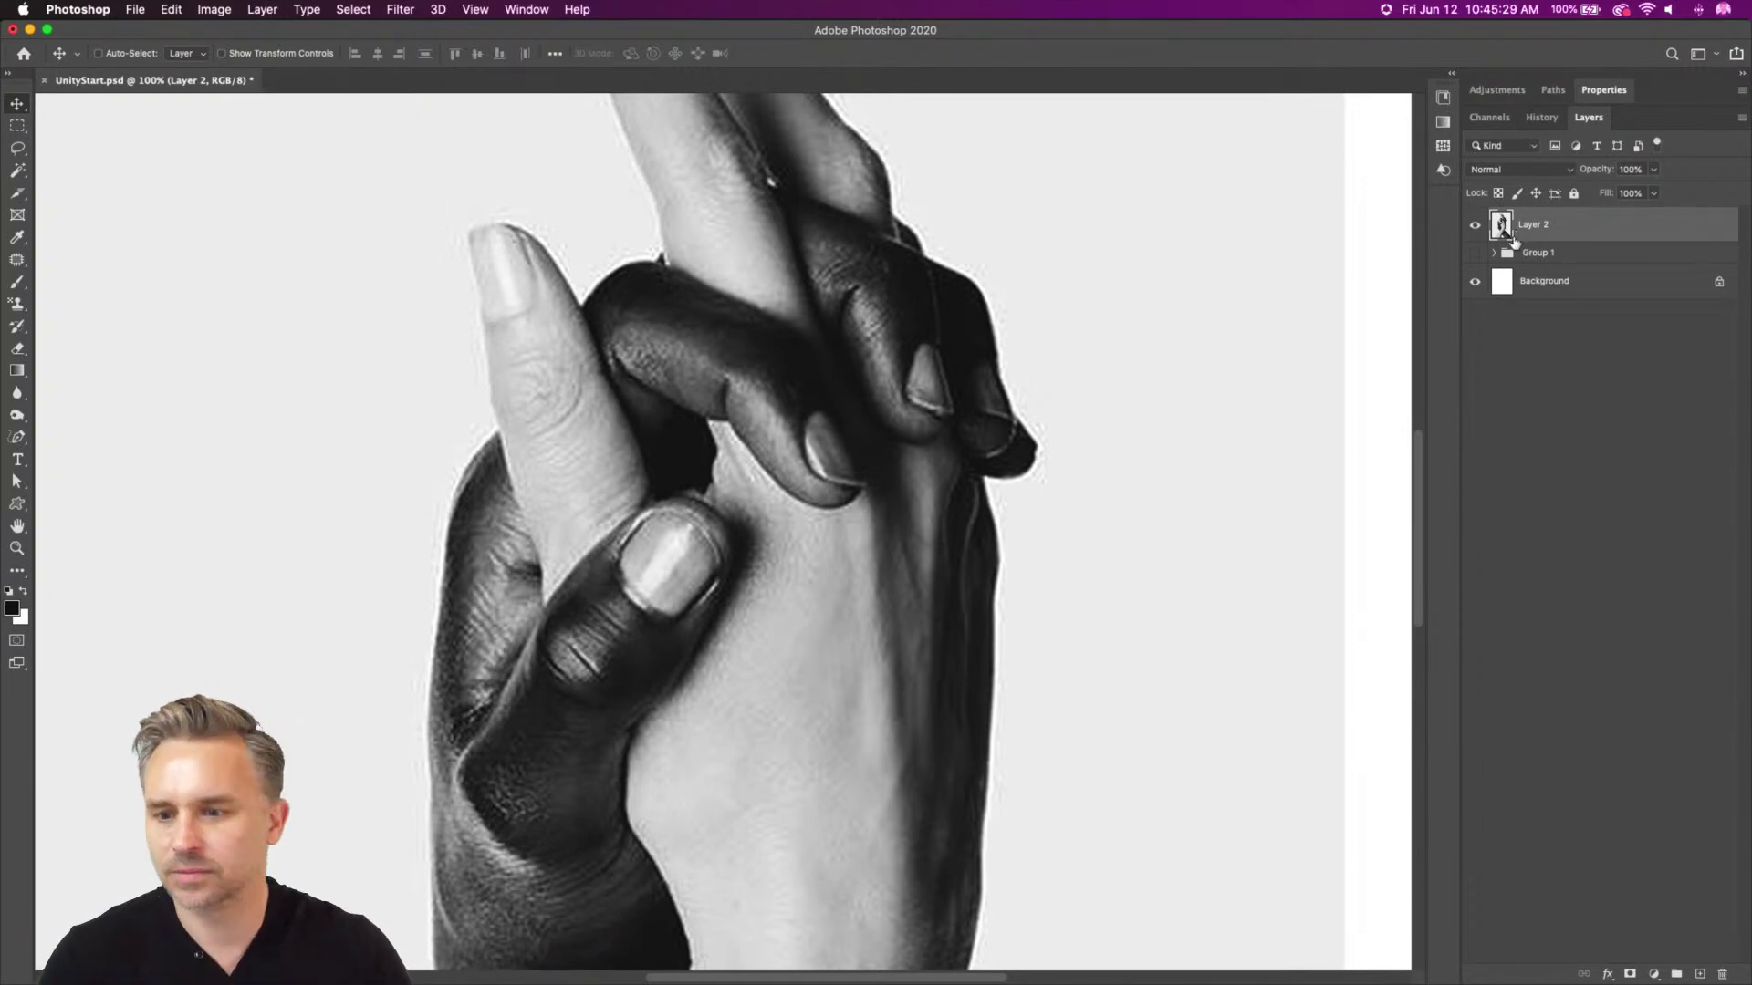
click(1699, 975)
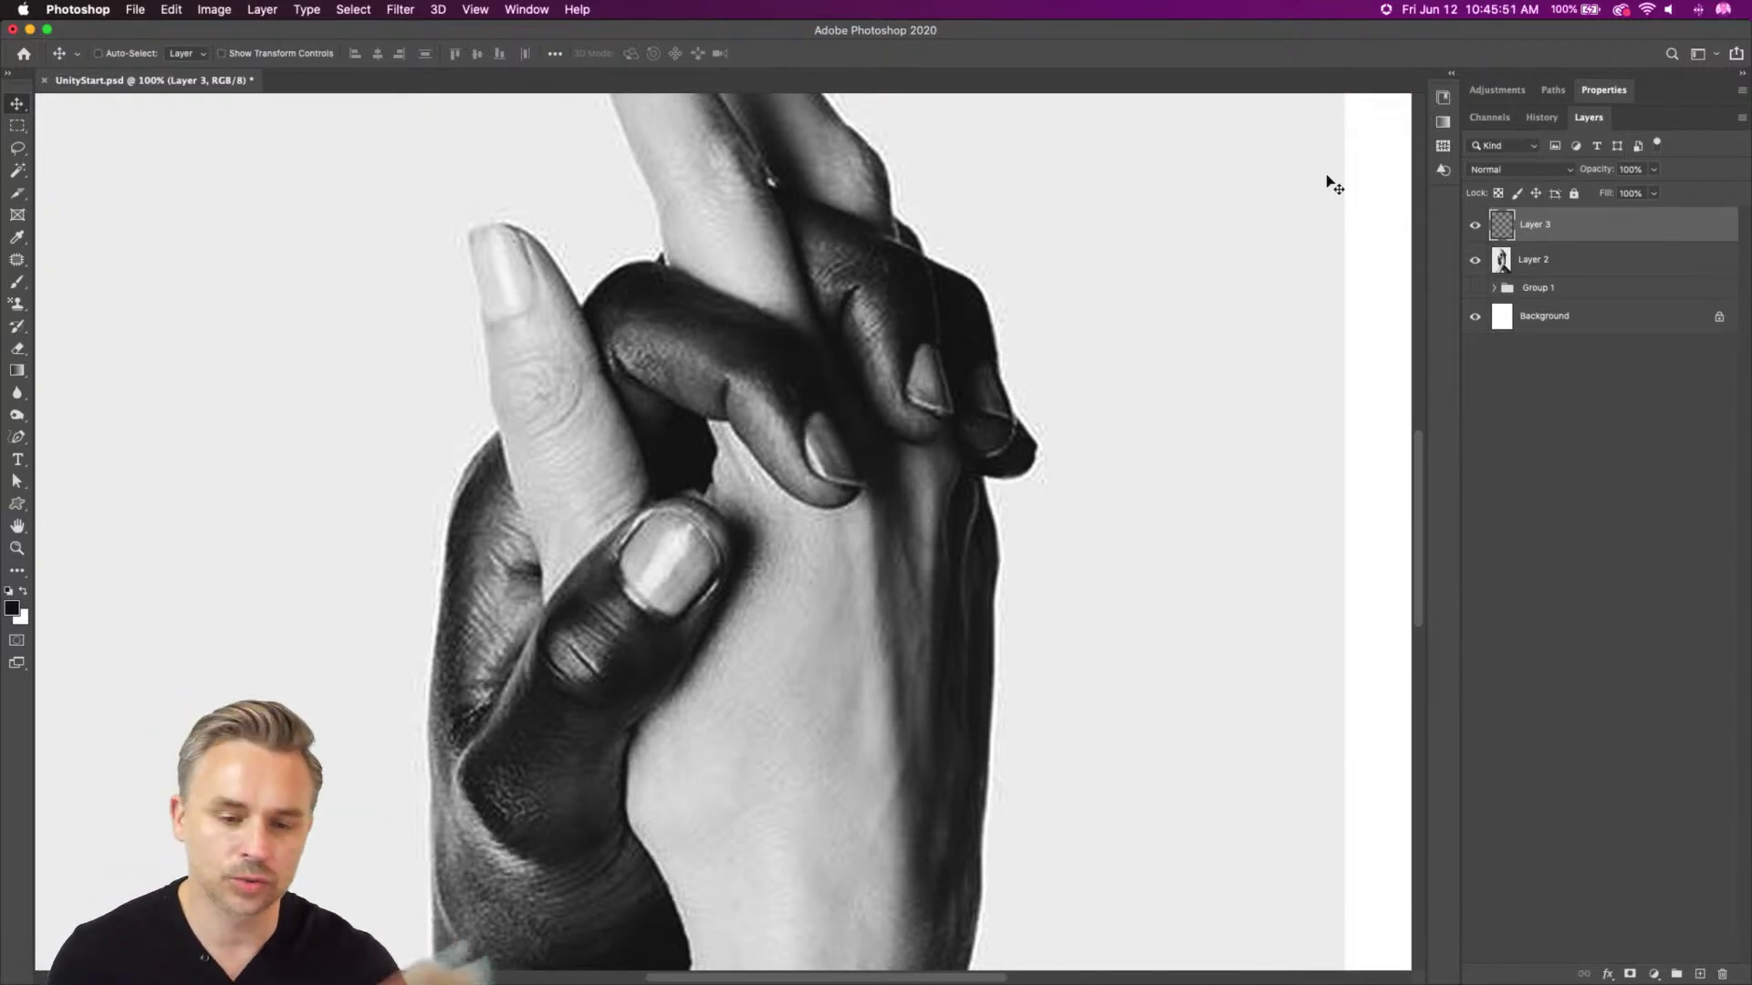
key(super+minus)
key(super+minus)
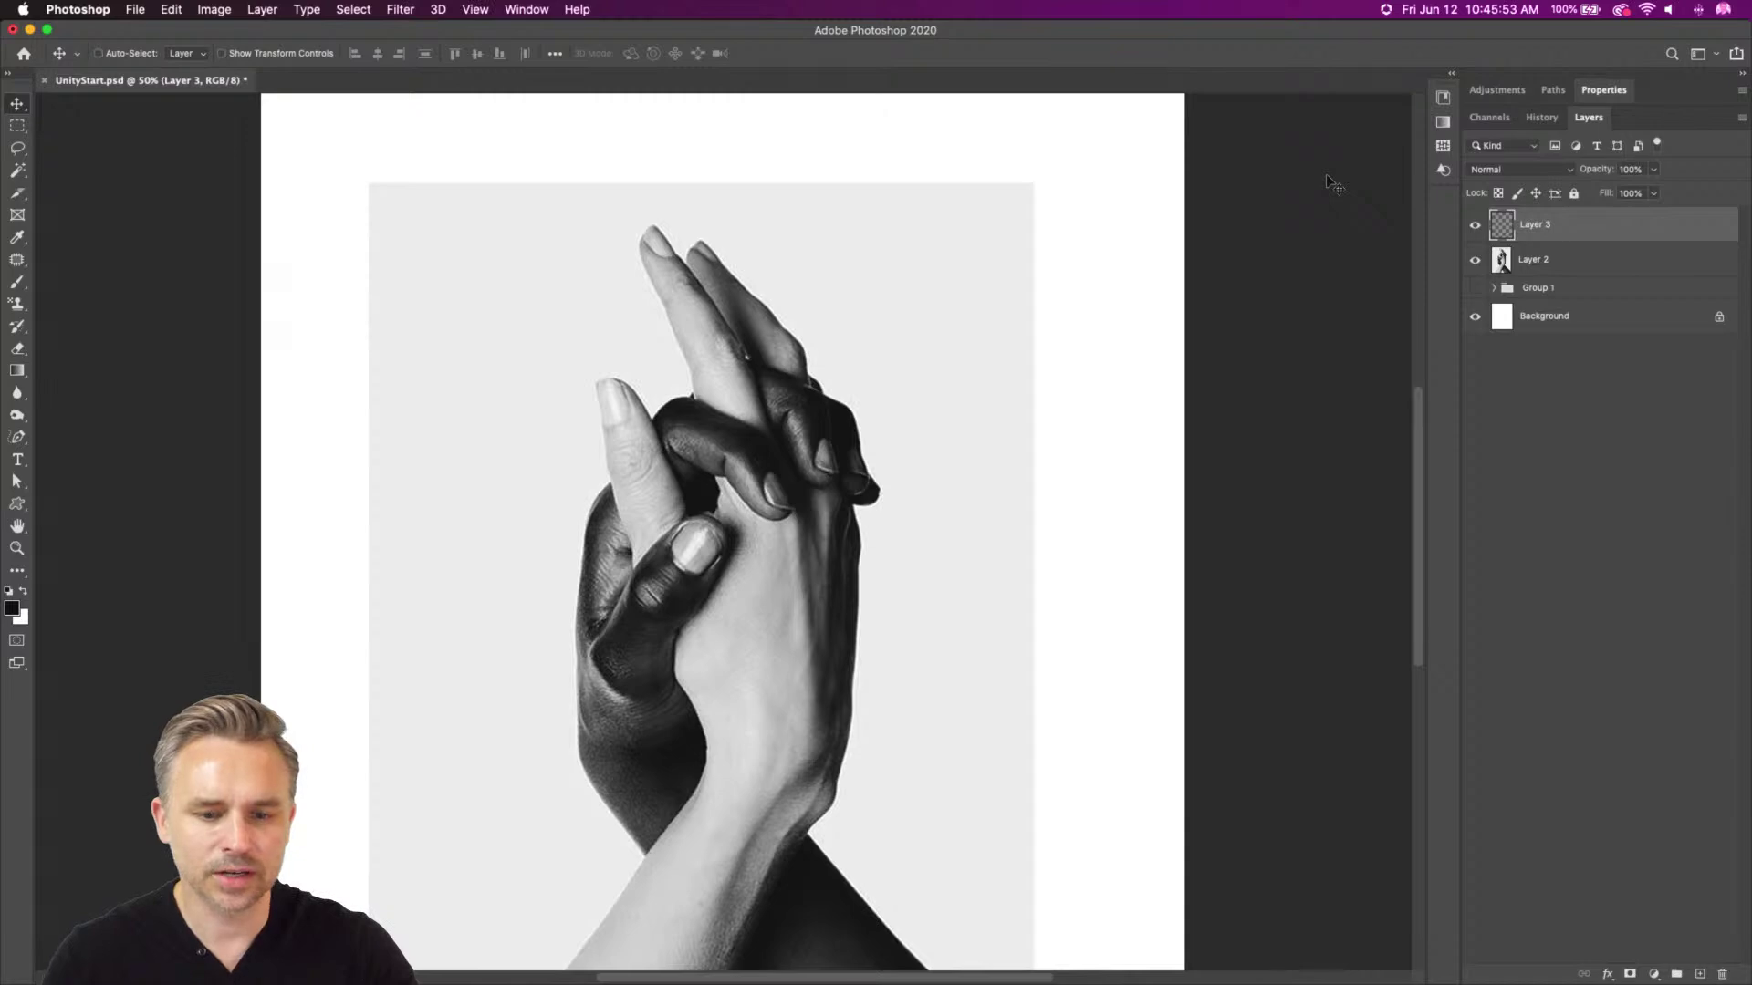
drag(737, 519, 780, 385)
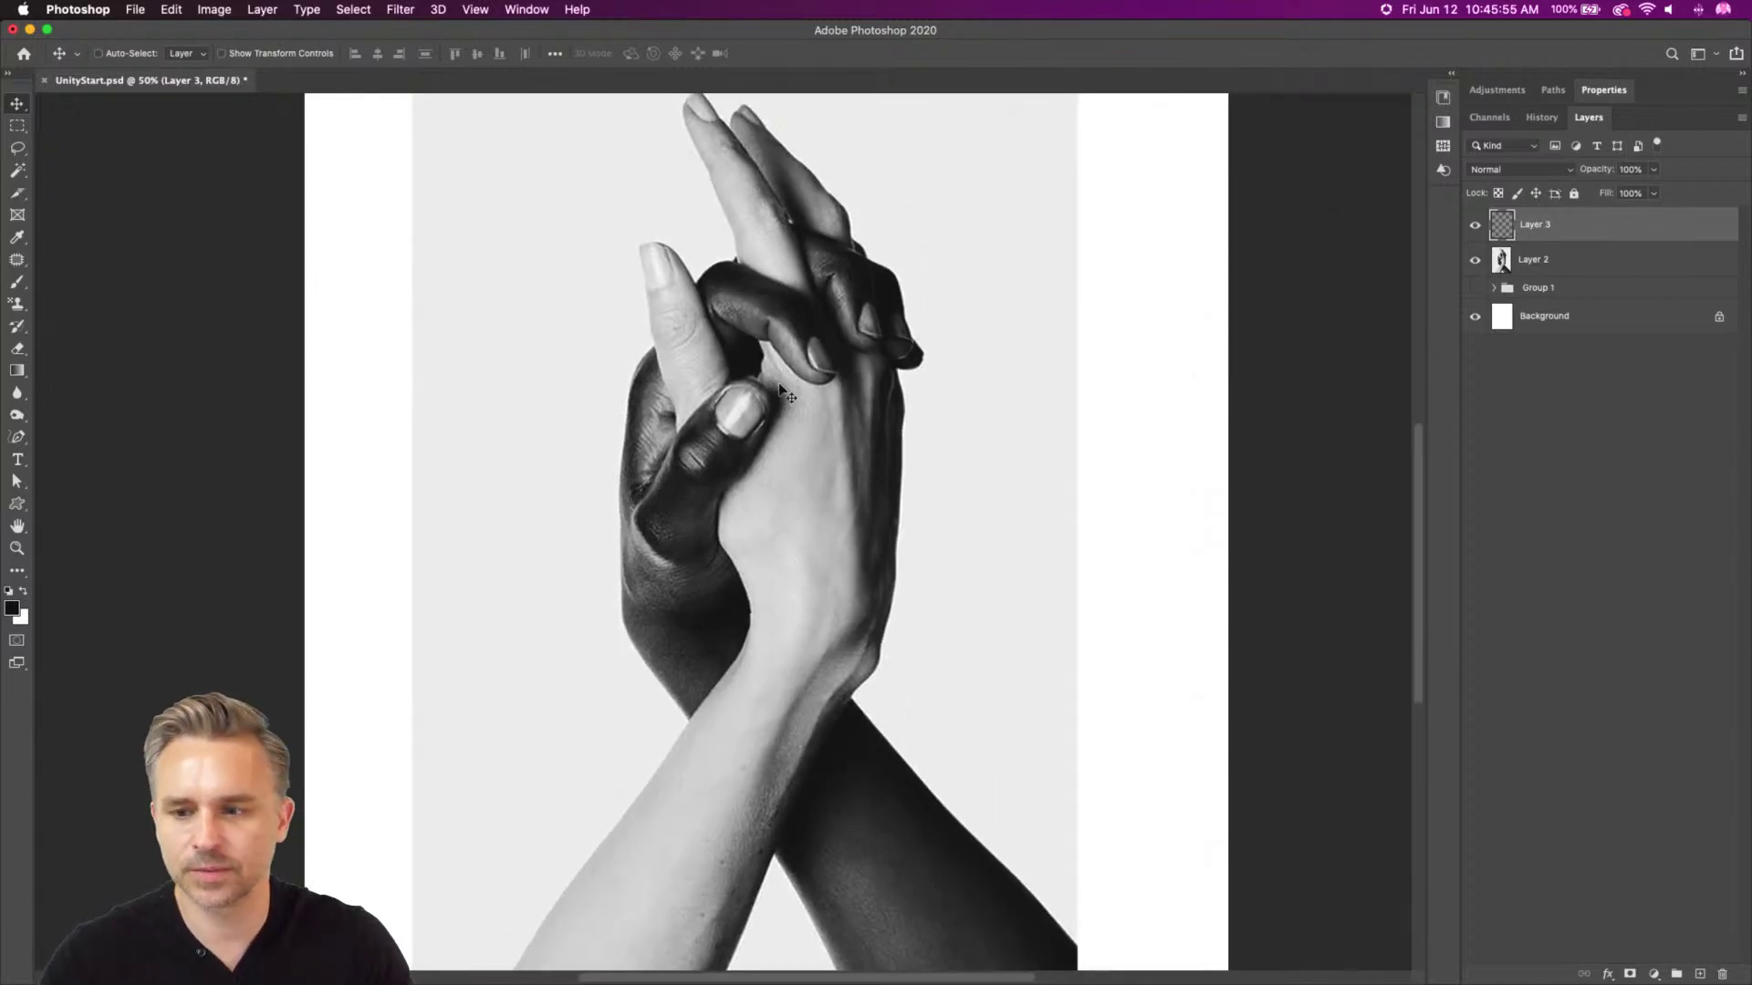
click(15, 441)
click(62, 438)
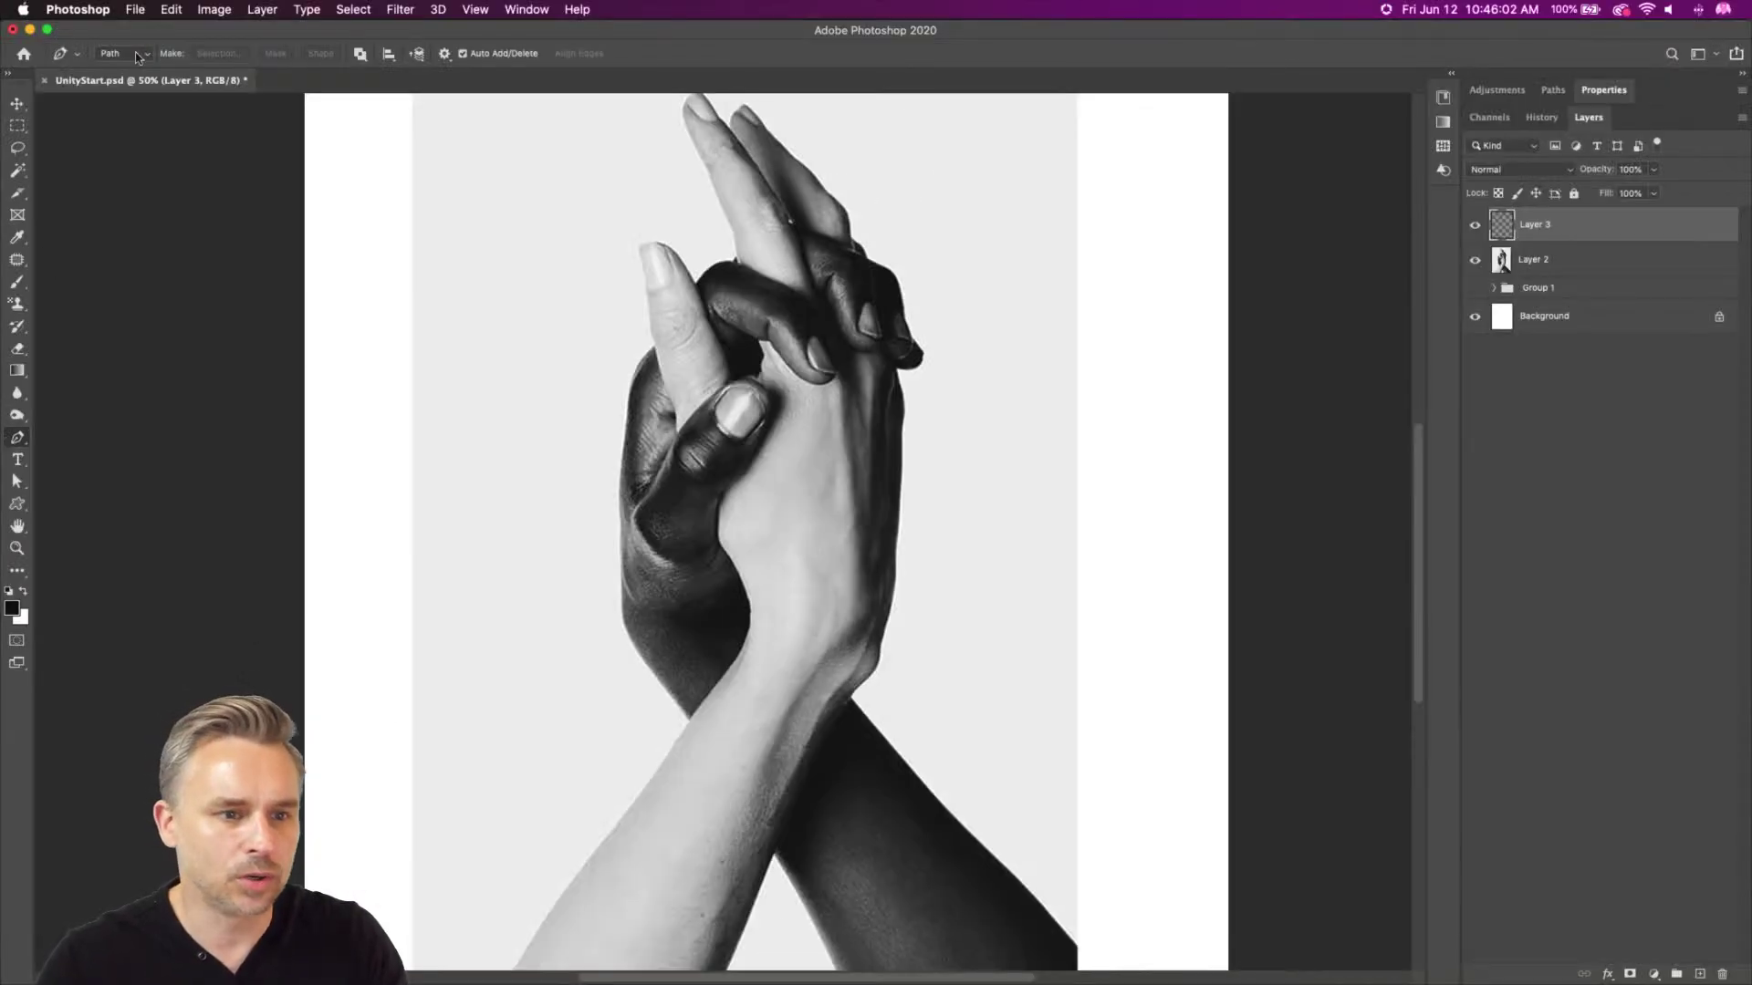
Switch the Pen tool's mode to Shape and back to Path
click(137, 57)
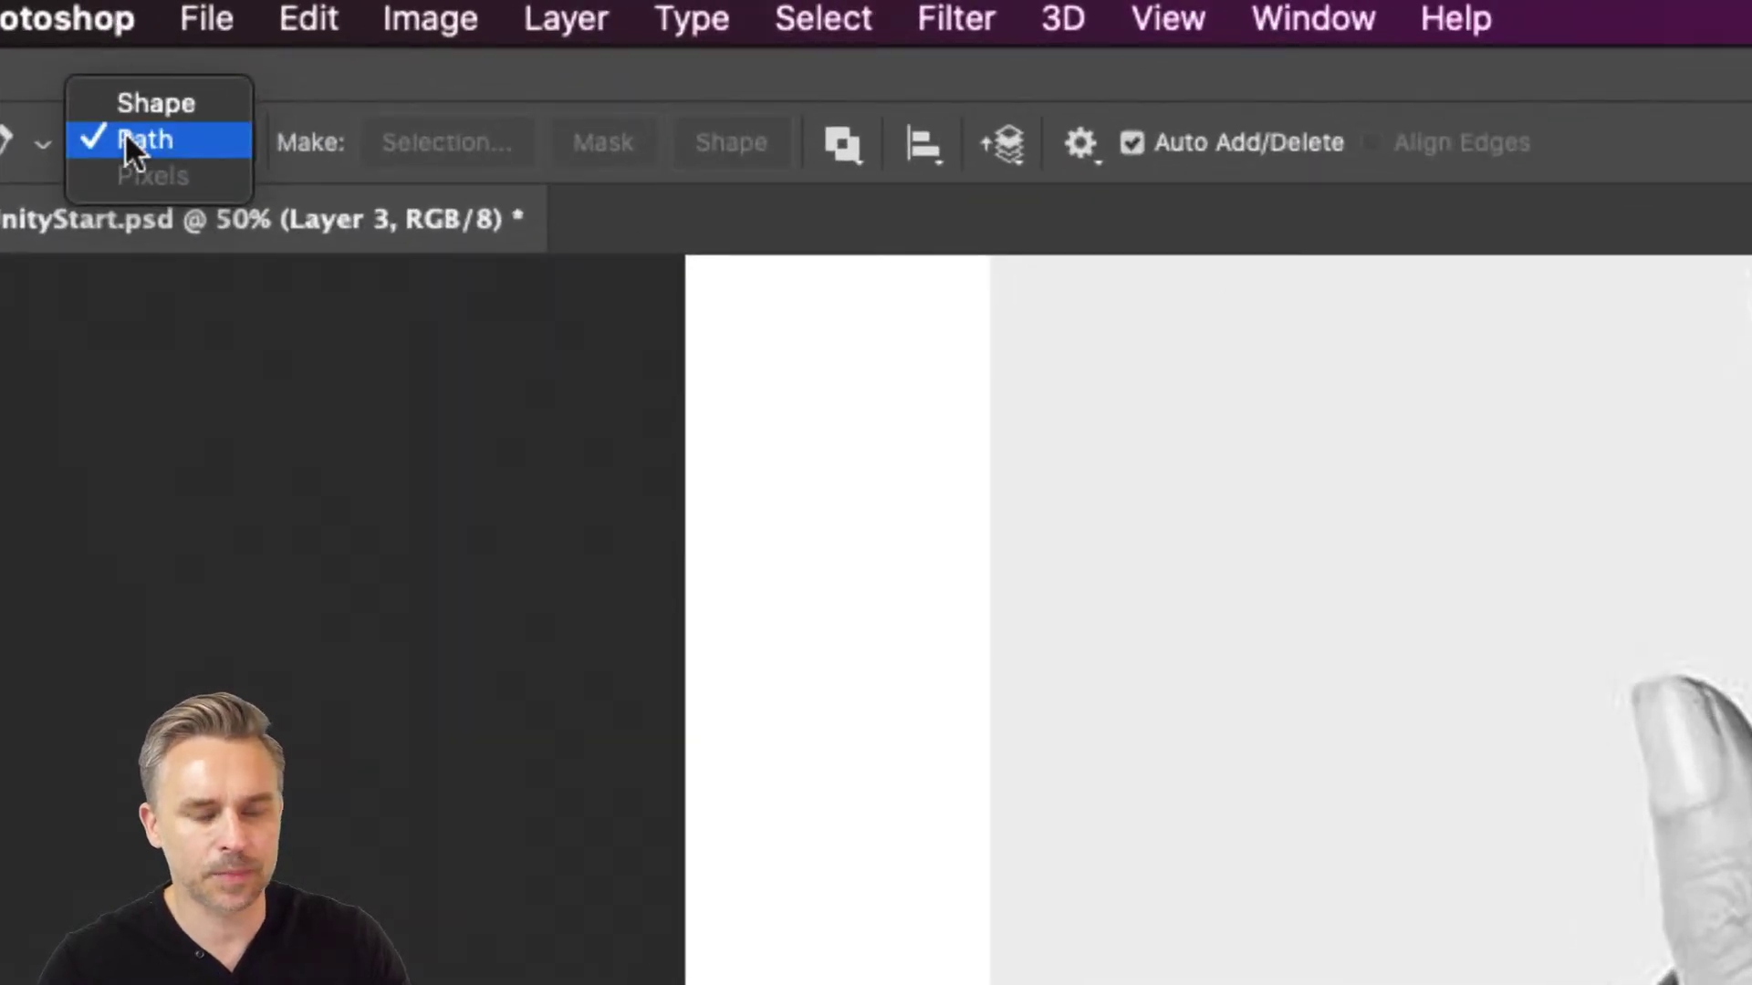
click(129, 105)
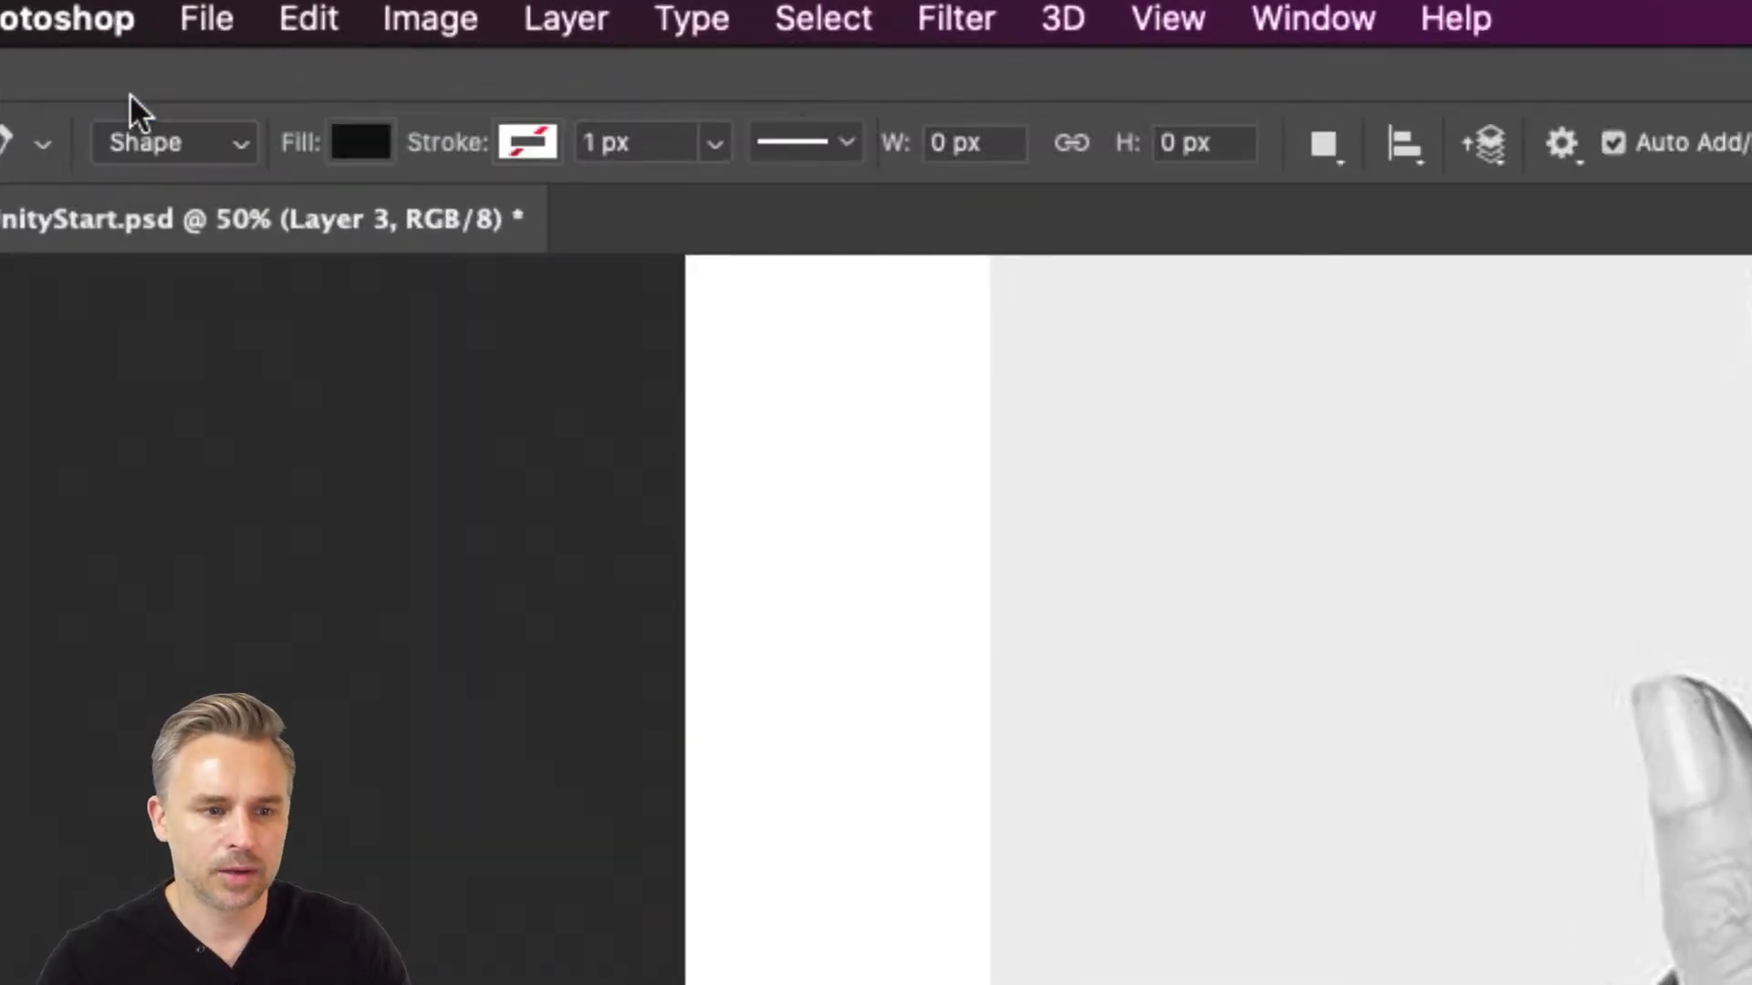
click(137, 142)
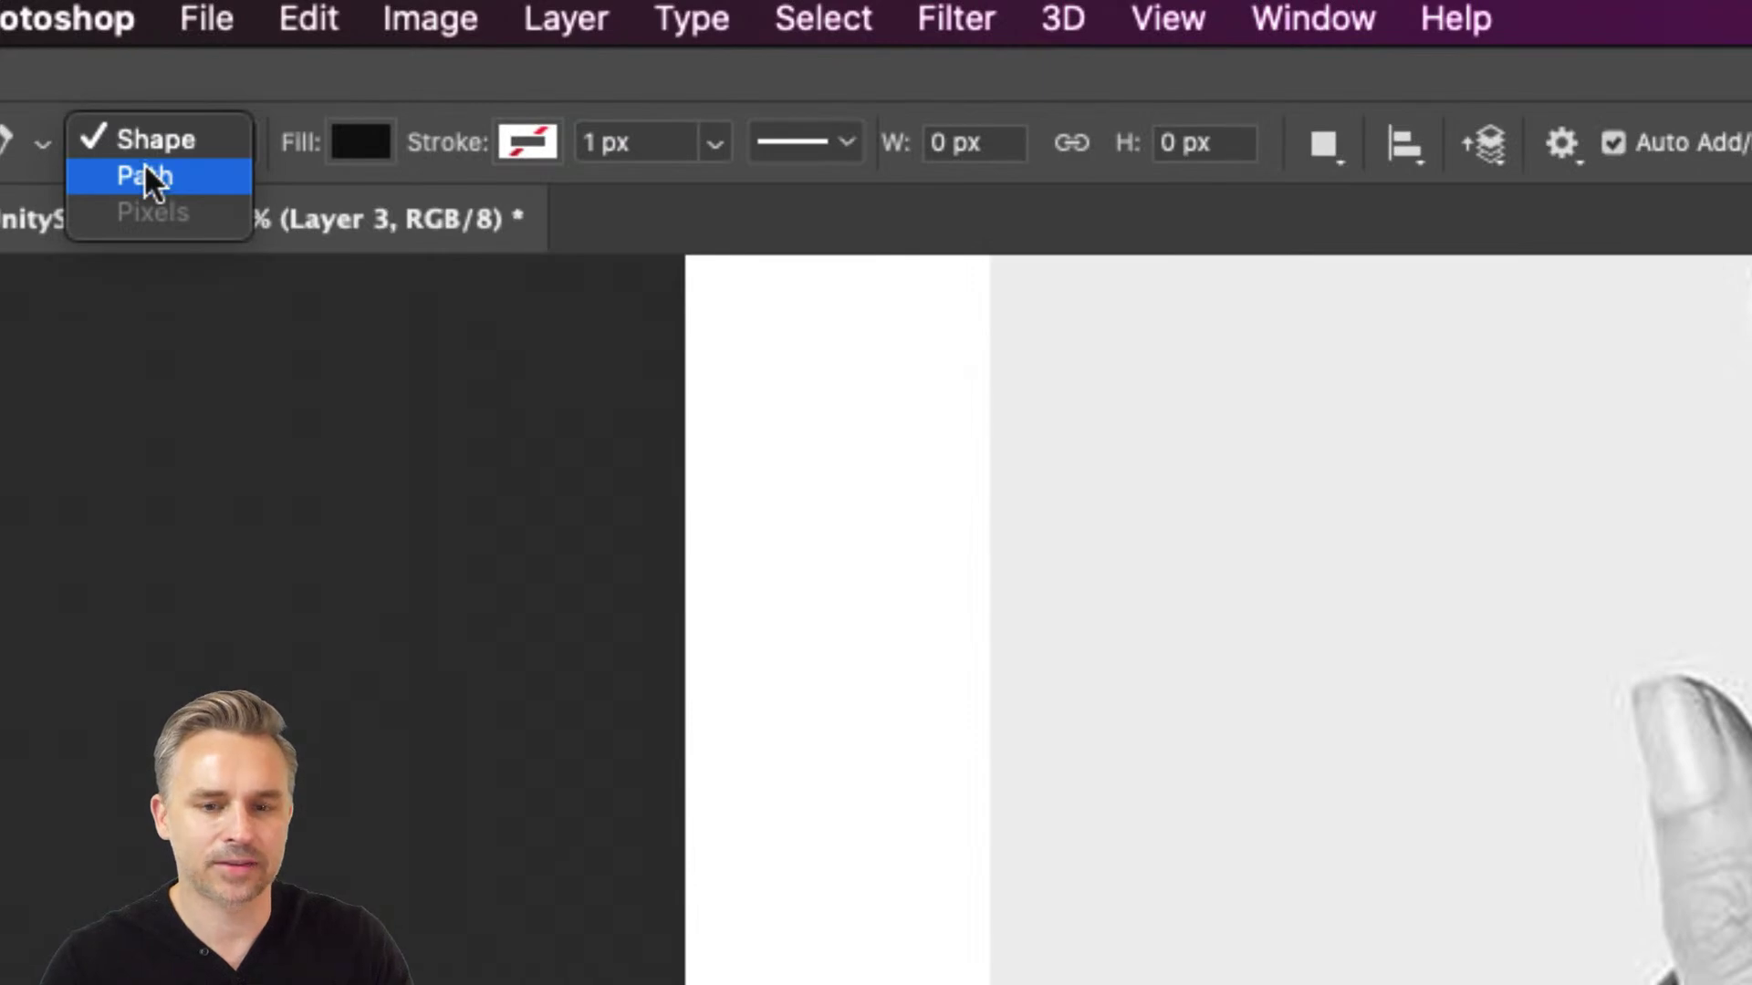
click(146, 177)
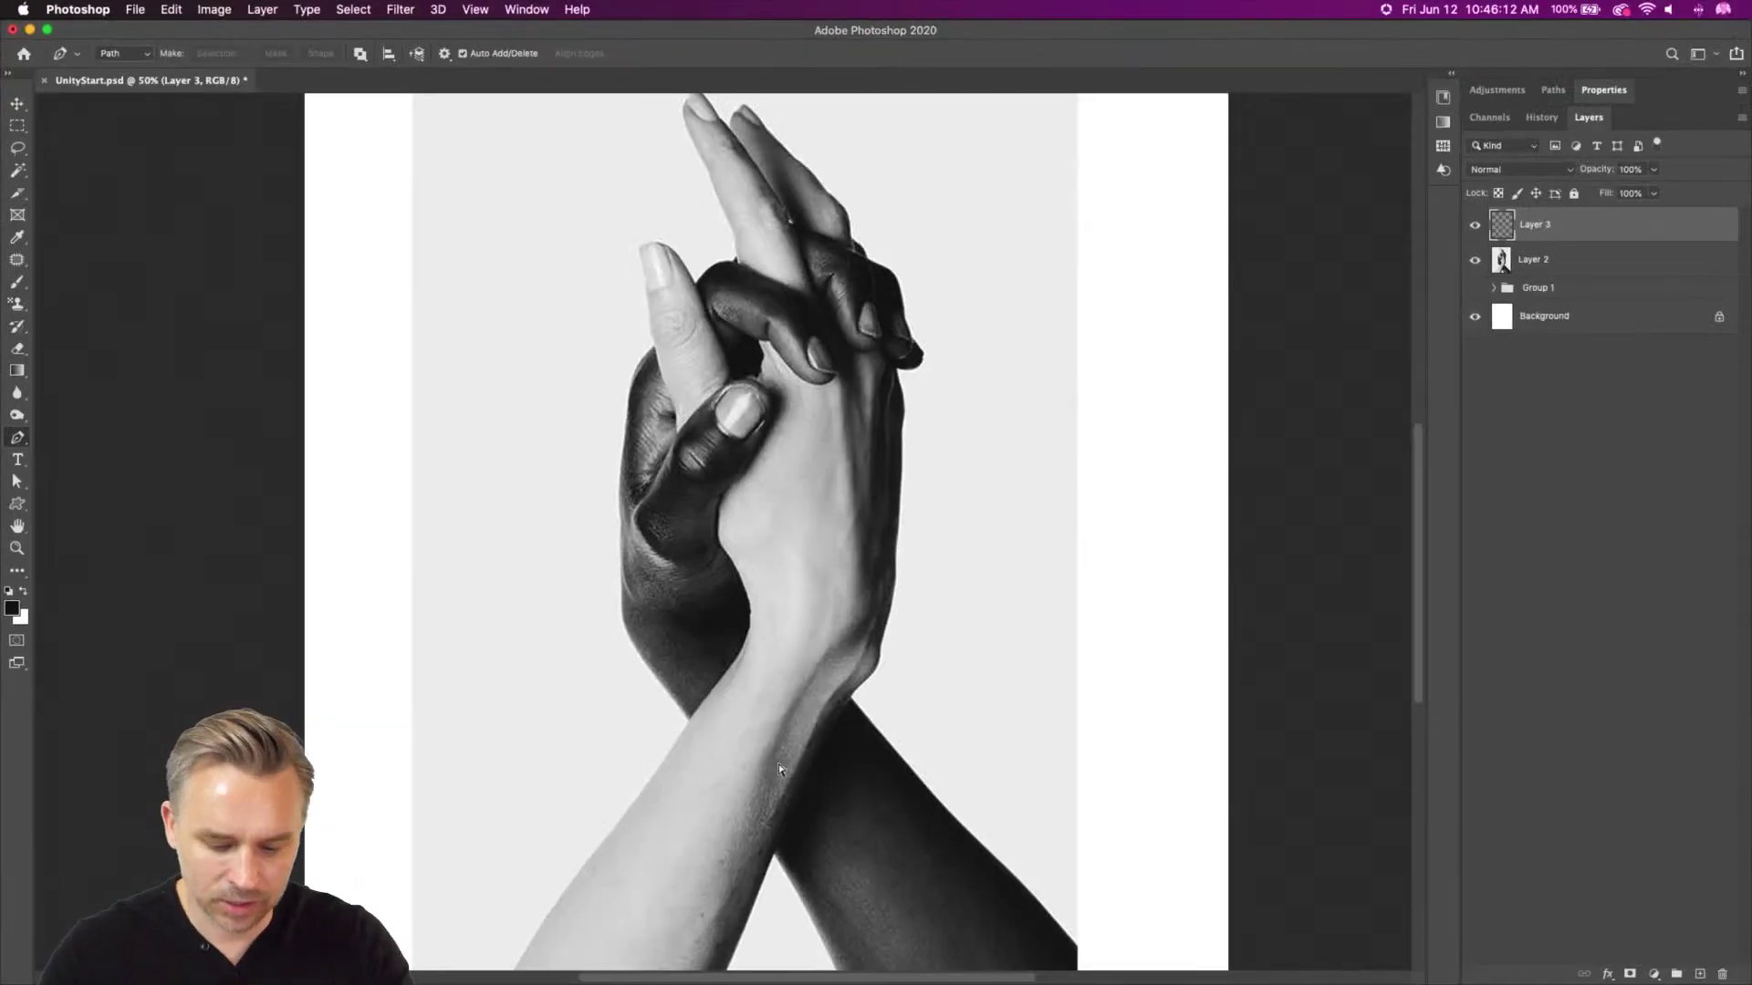
Trace a rough closed path around the pale forearm, from the photo's lower edge up to the wrist and back
key(super+plus)
drag(764, 722, 841, 490)
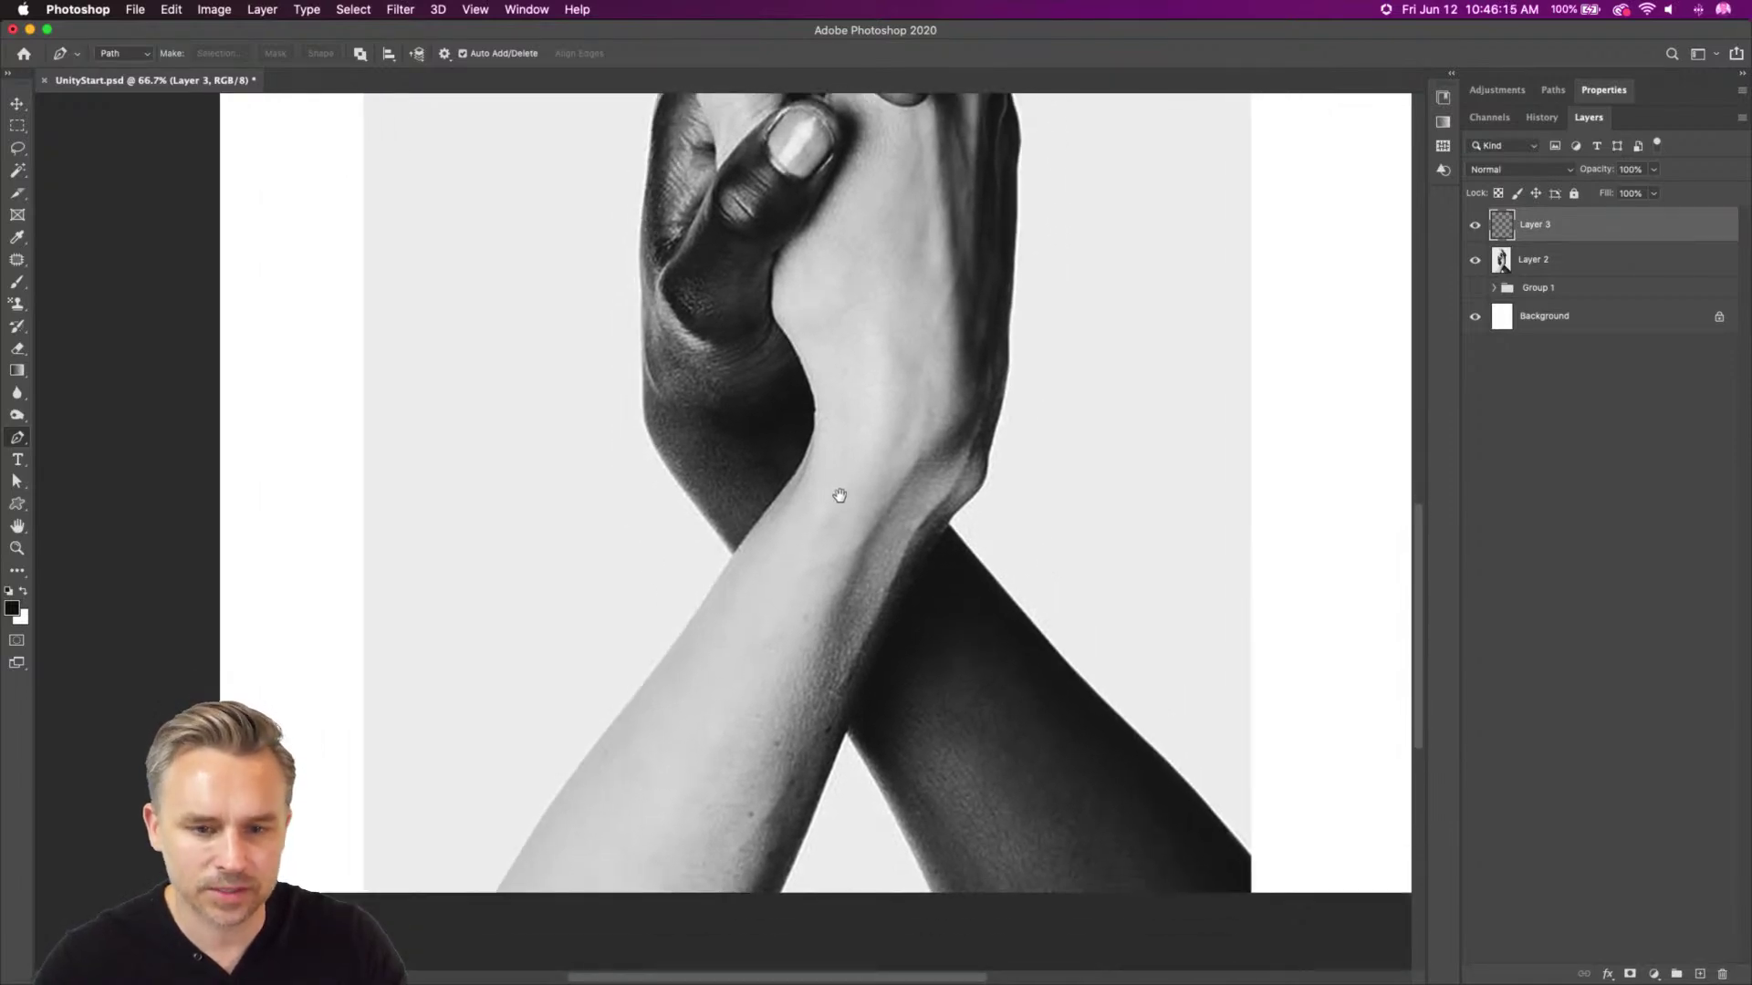
click(494, 891)
drag(660, 661, 677, 623)
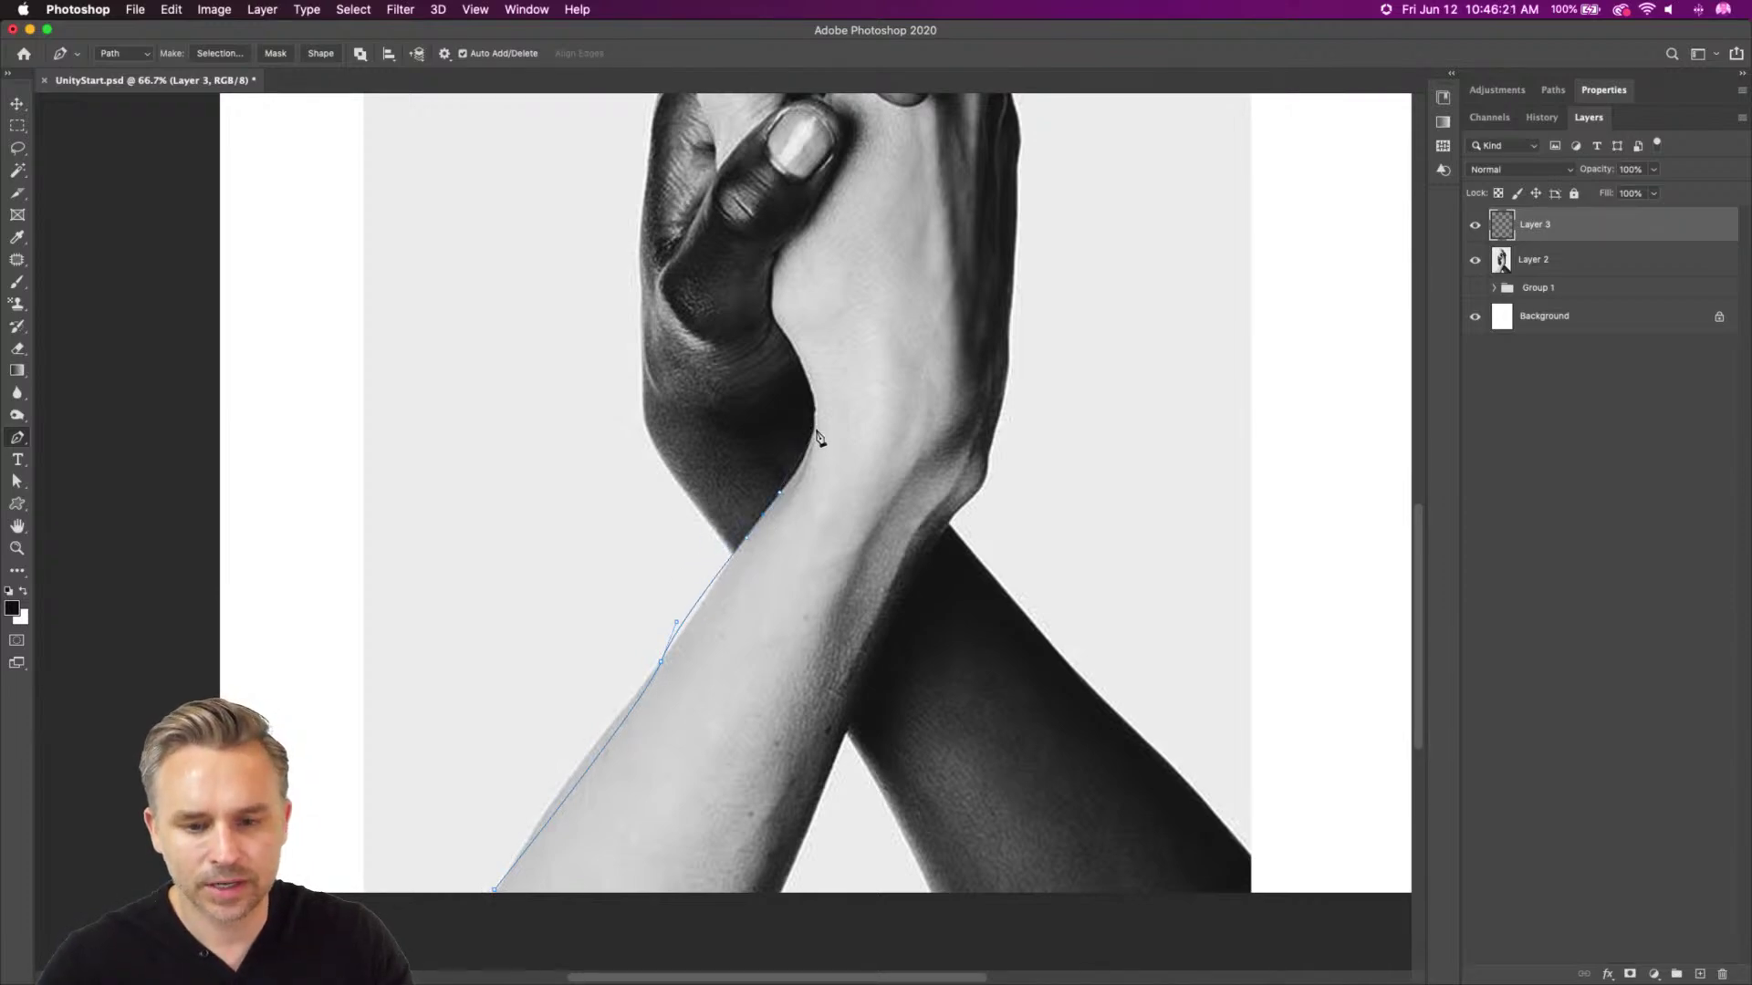
drag(925, 535, 925, 553)
drag(842, 781, 815, 814)
click(780, 913)
click(467, 910)
click(493, 890)
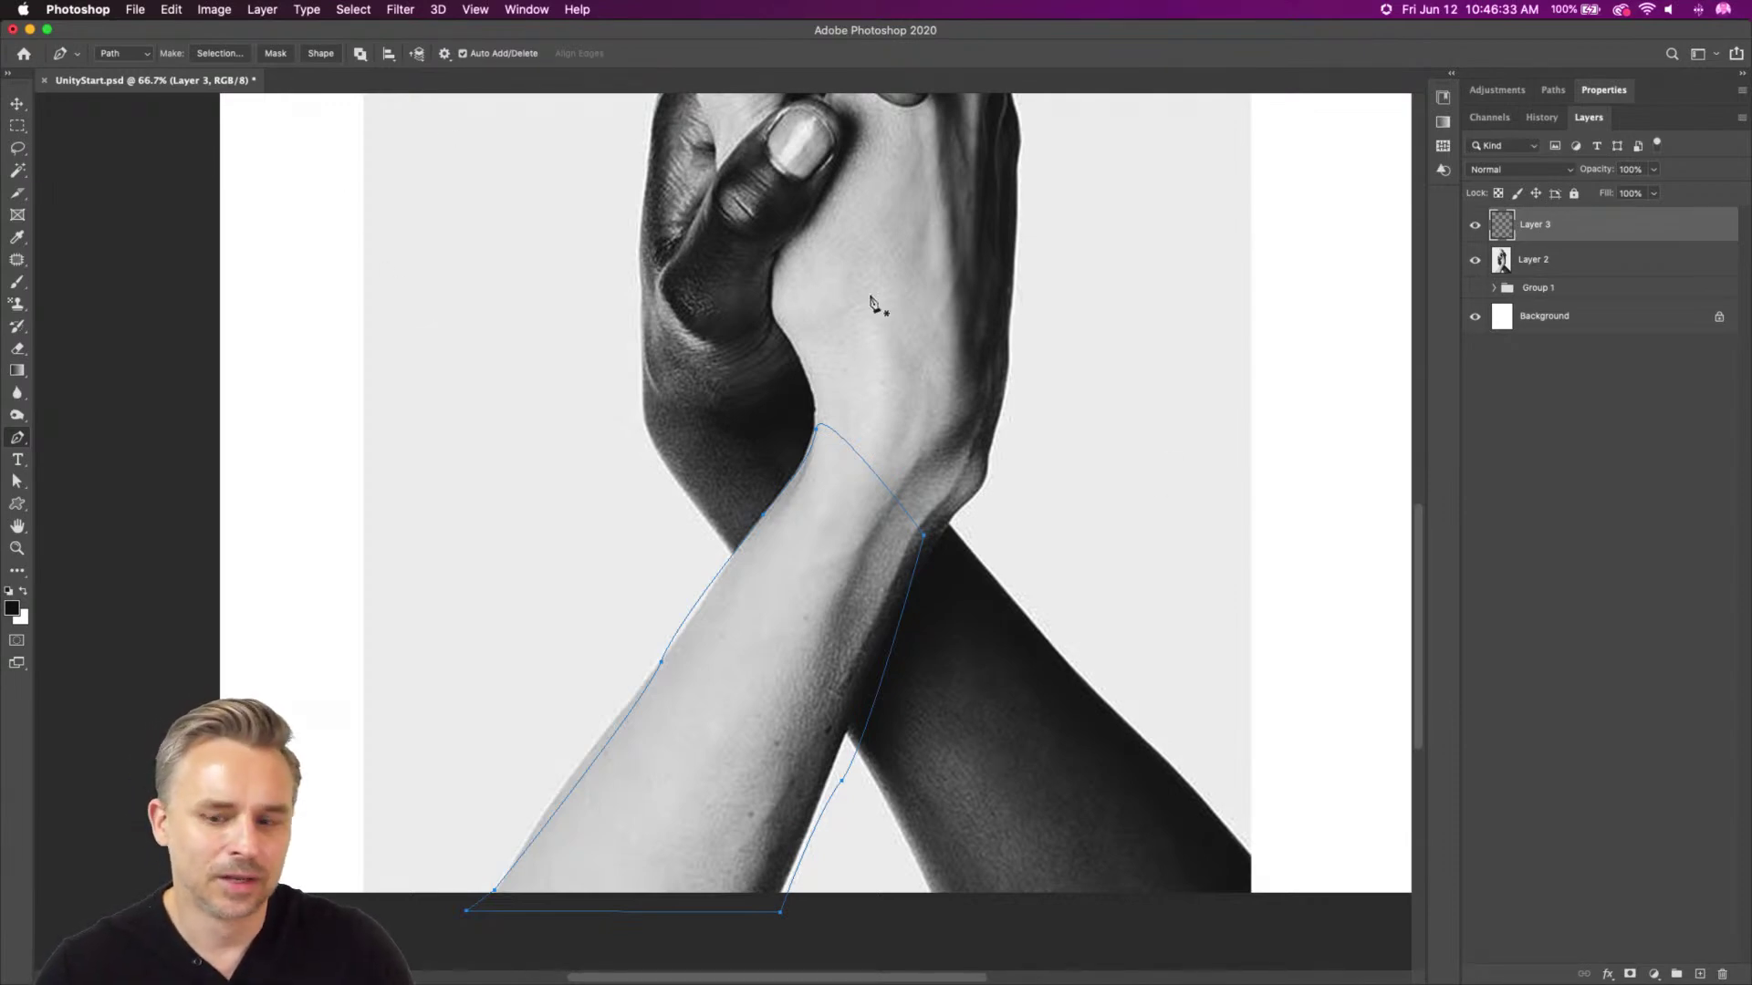
click(1655, 974)
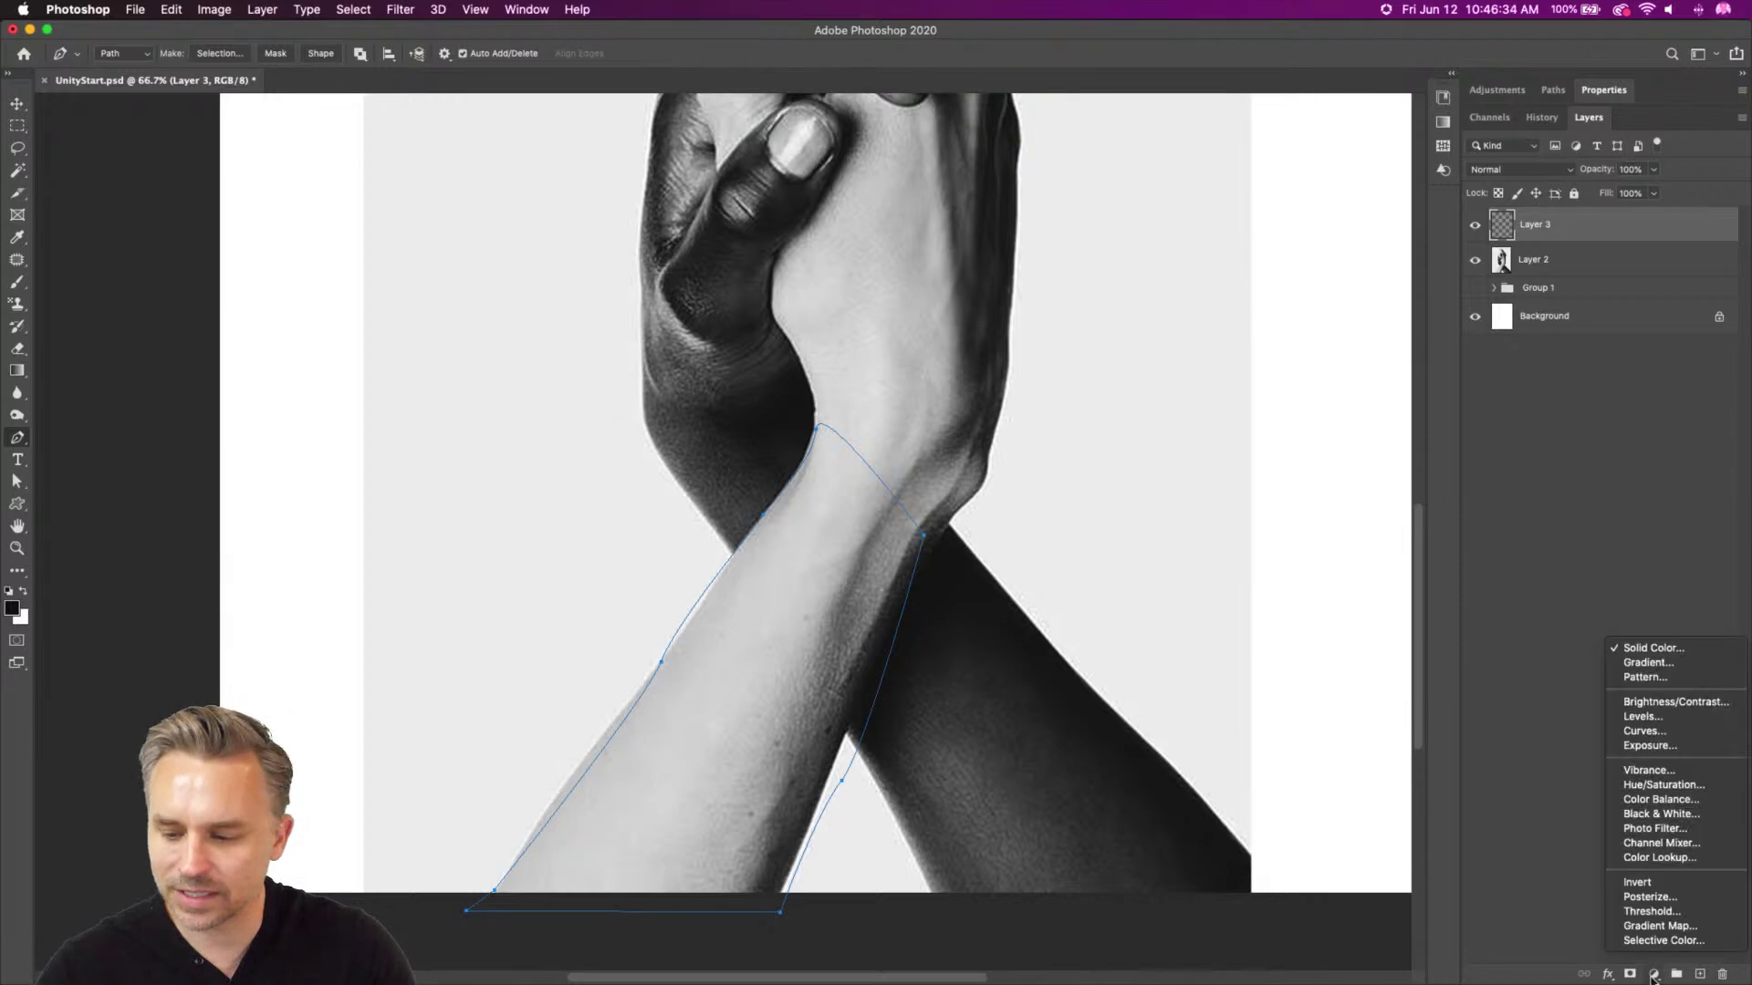
click(1700, 650)
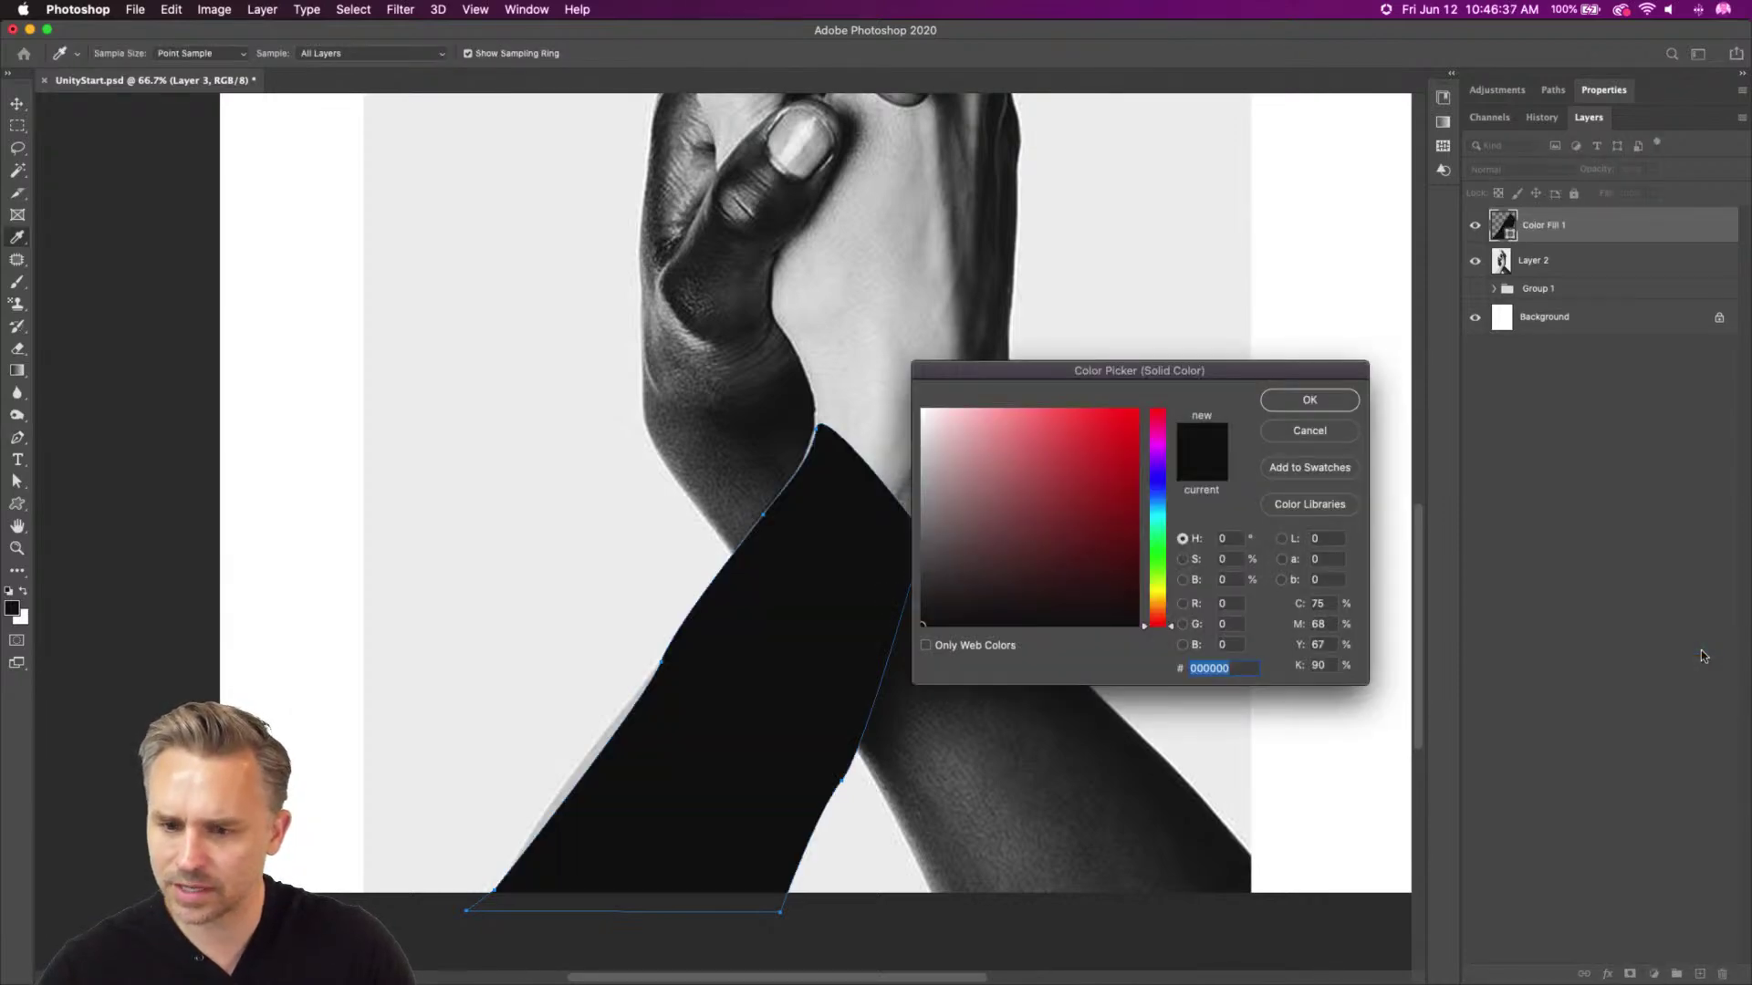
click(1307, 432)
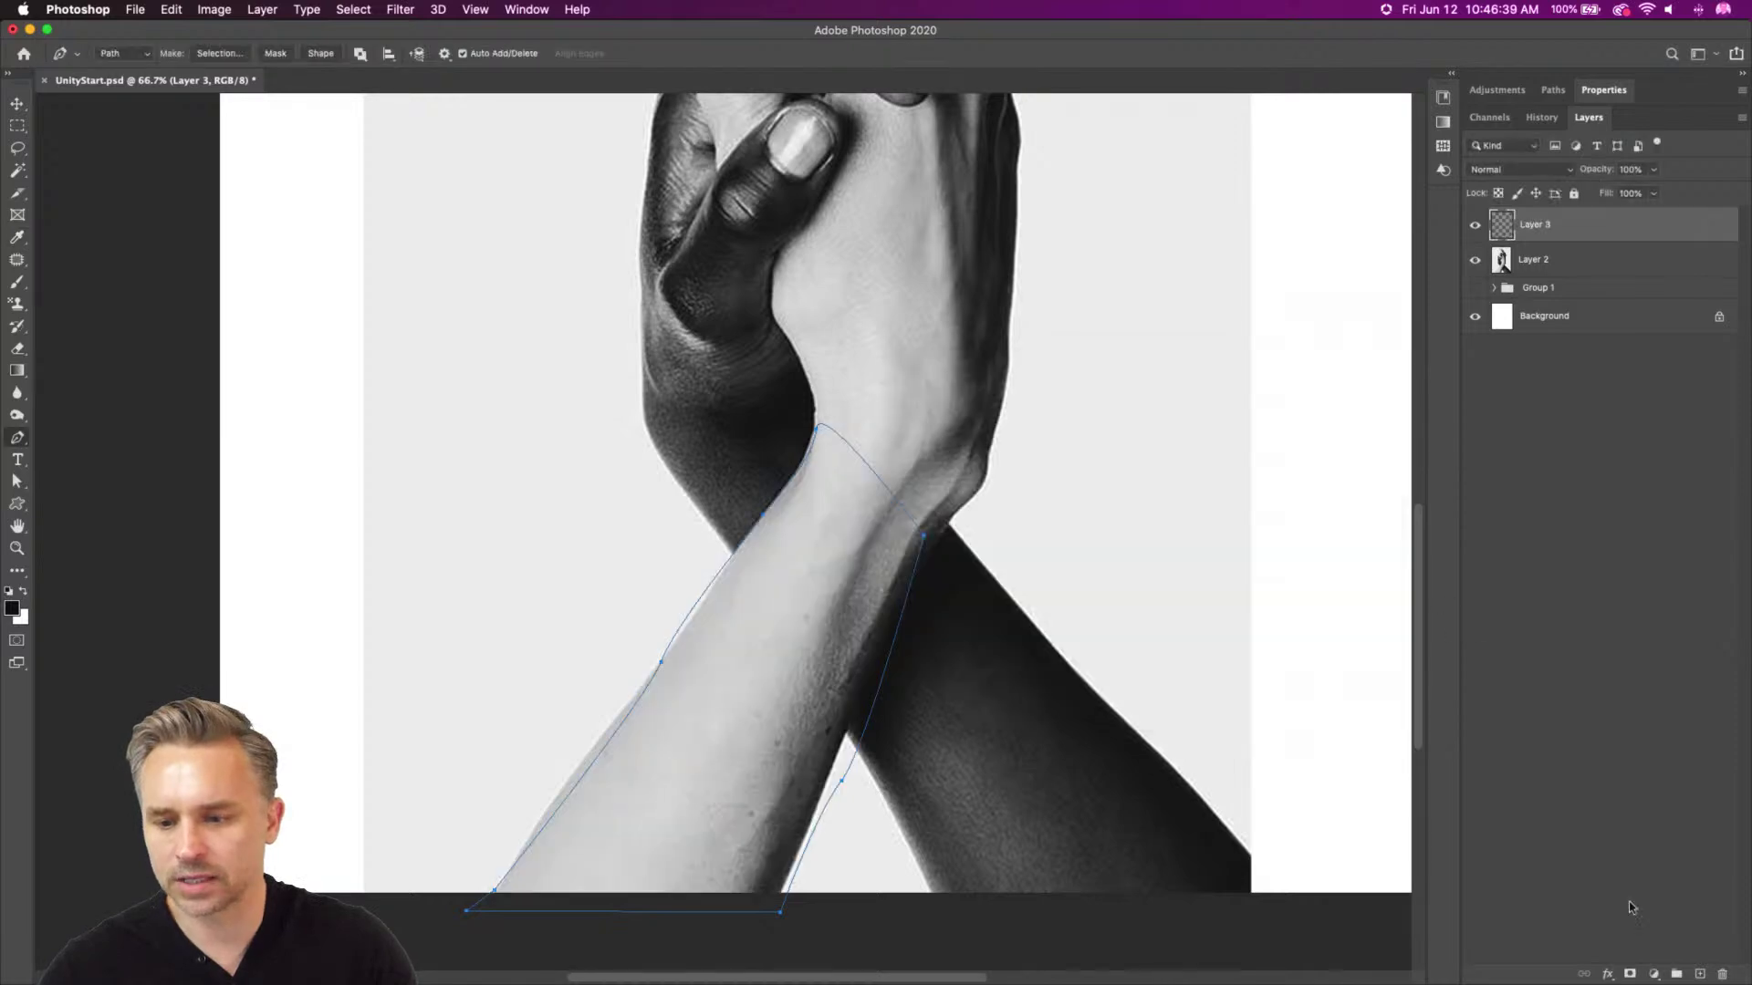
Create a solid color fill layer in black (000000) from the forearm path
click(1655, 973)
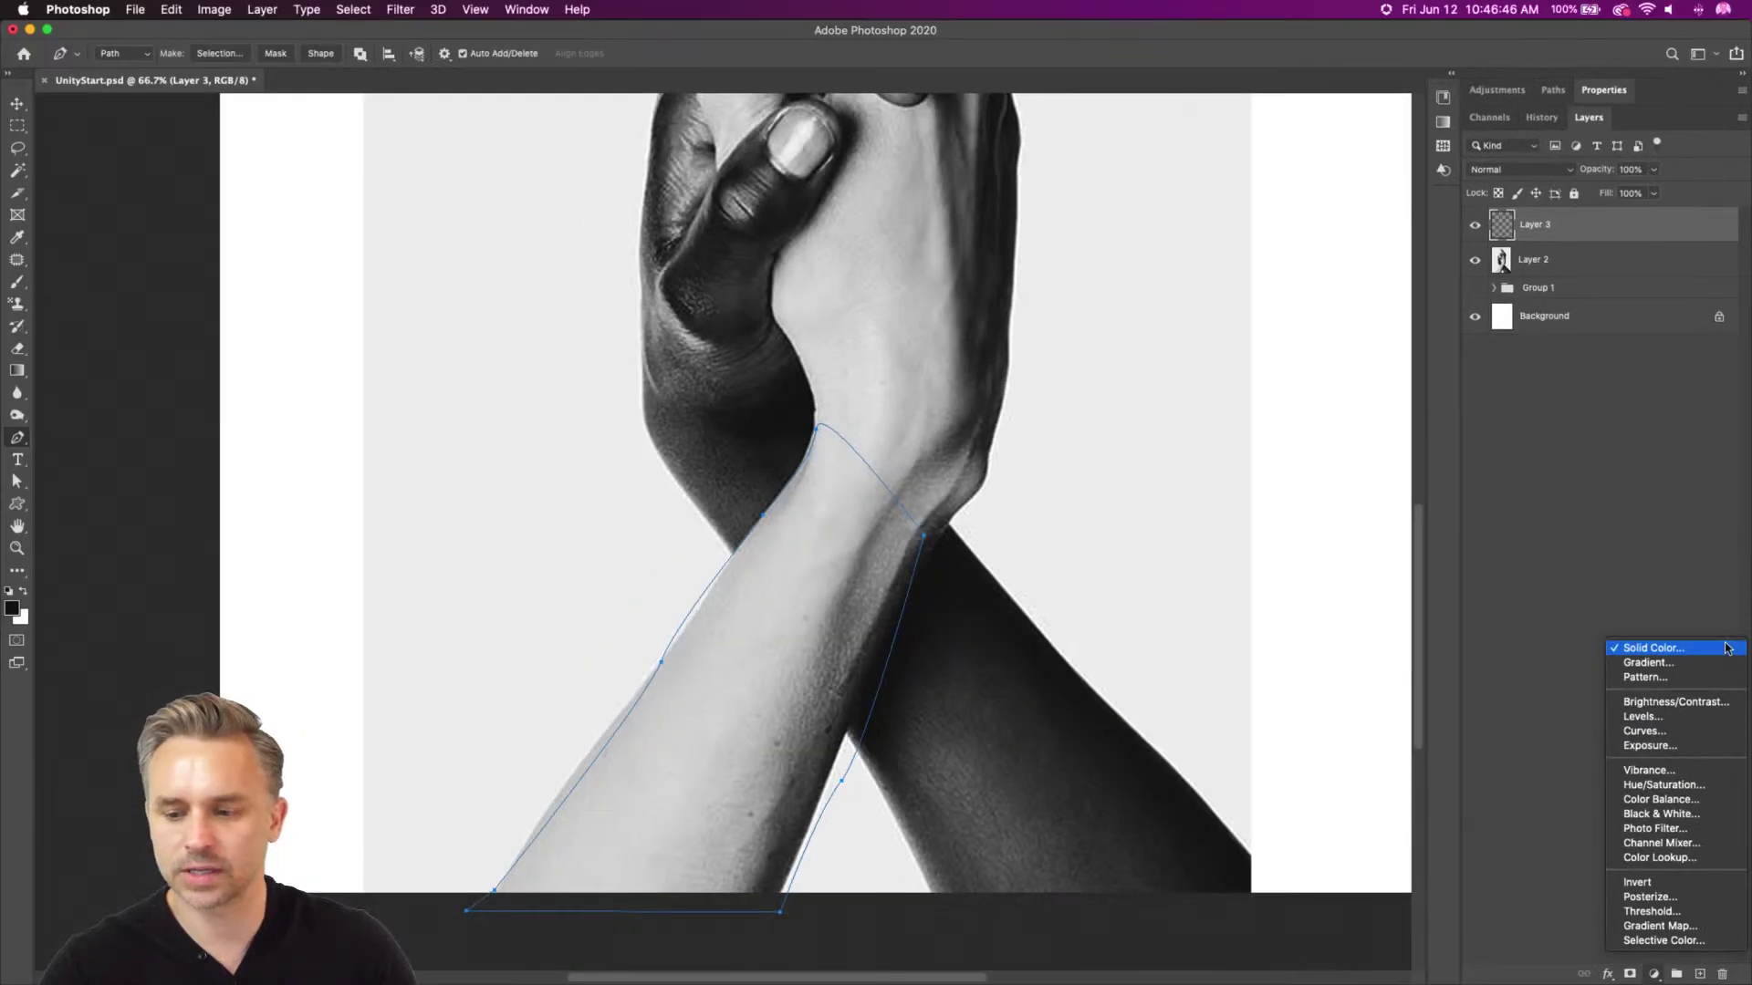
click(1727, 648)
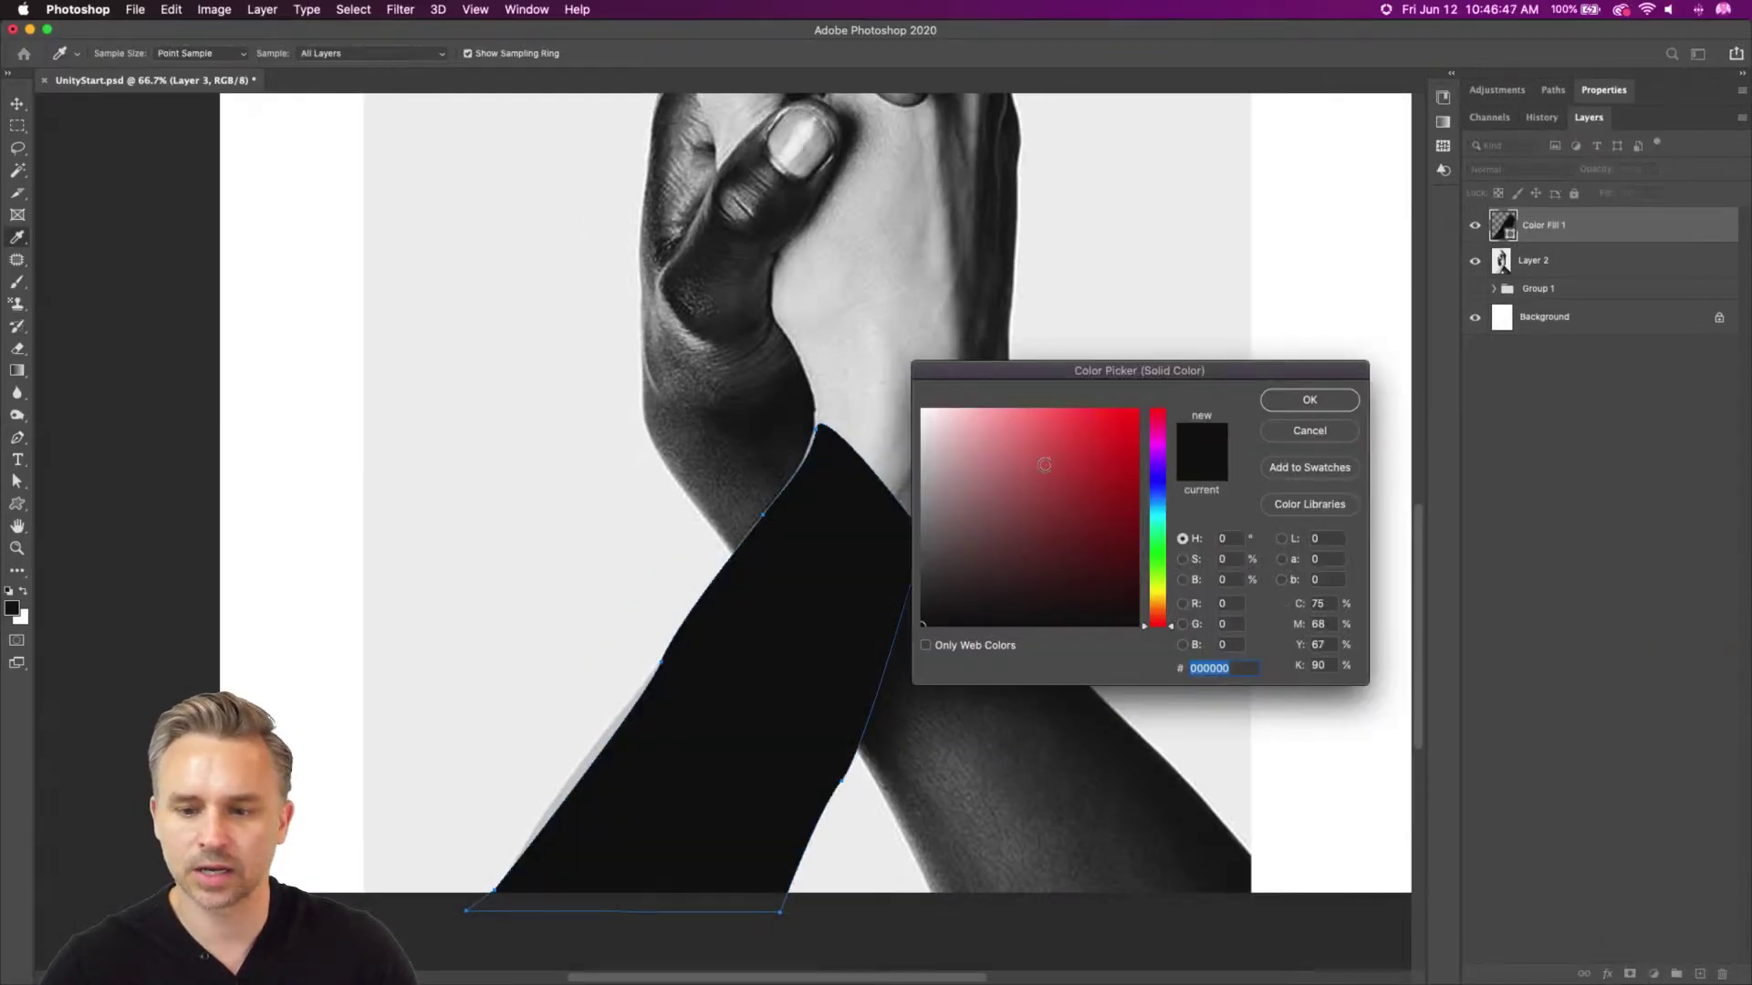
click(1288, 404)
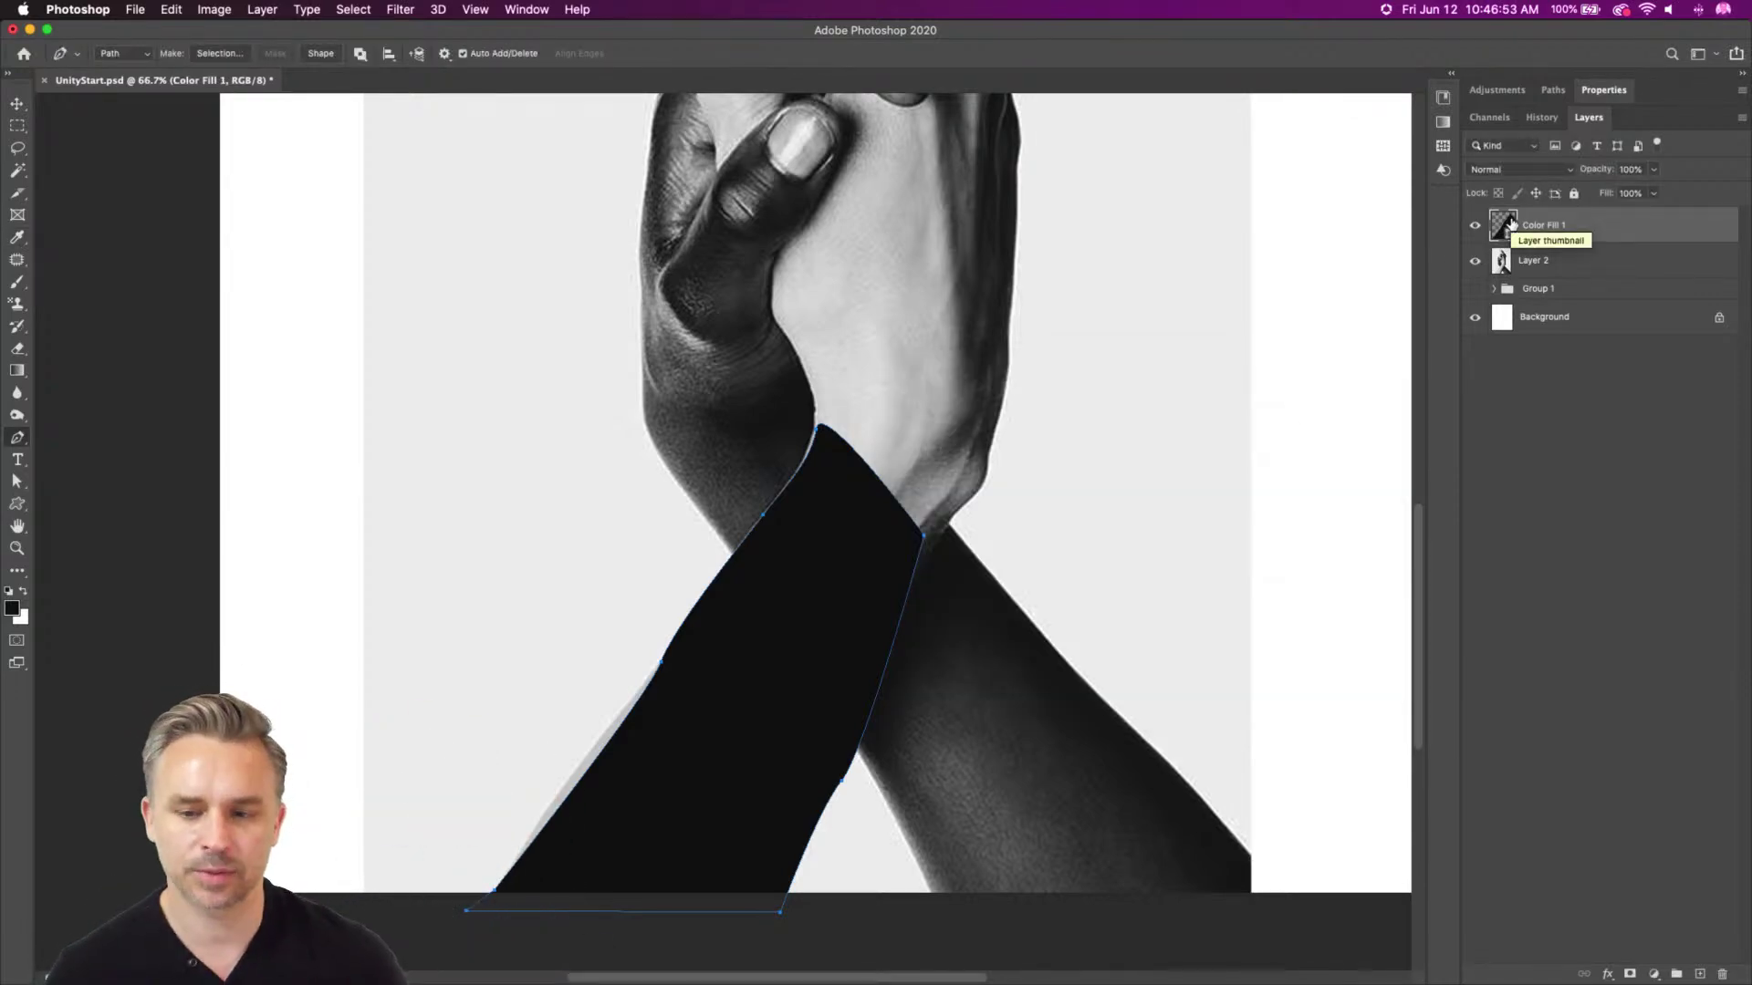
Delete the black fill layer and add an empty layer above Layer 2
drag(1510, 222, 1721, 972)
click(1701, 973)
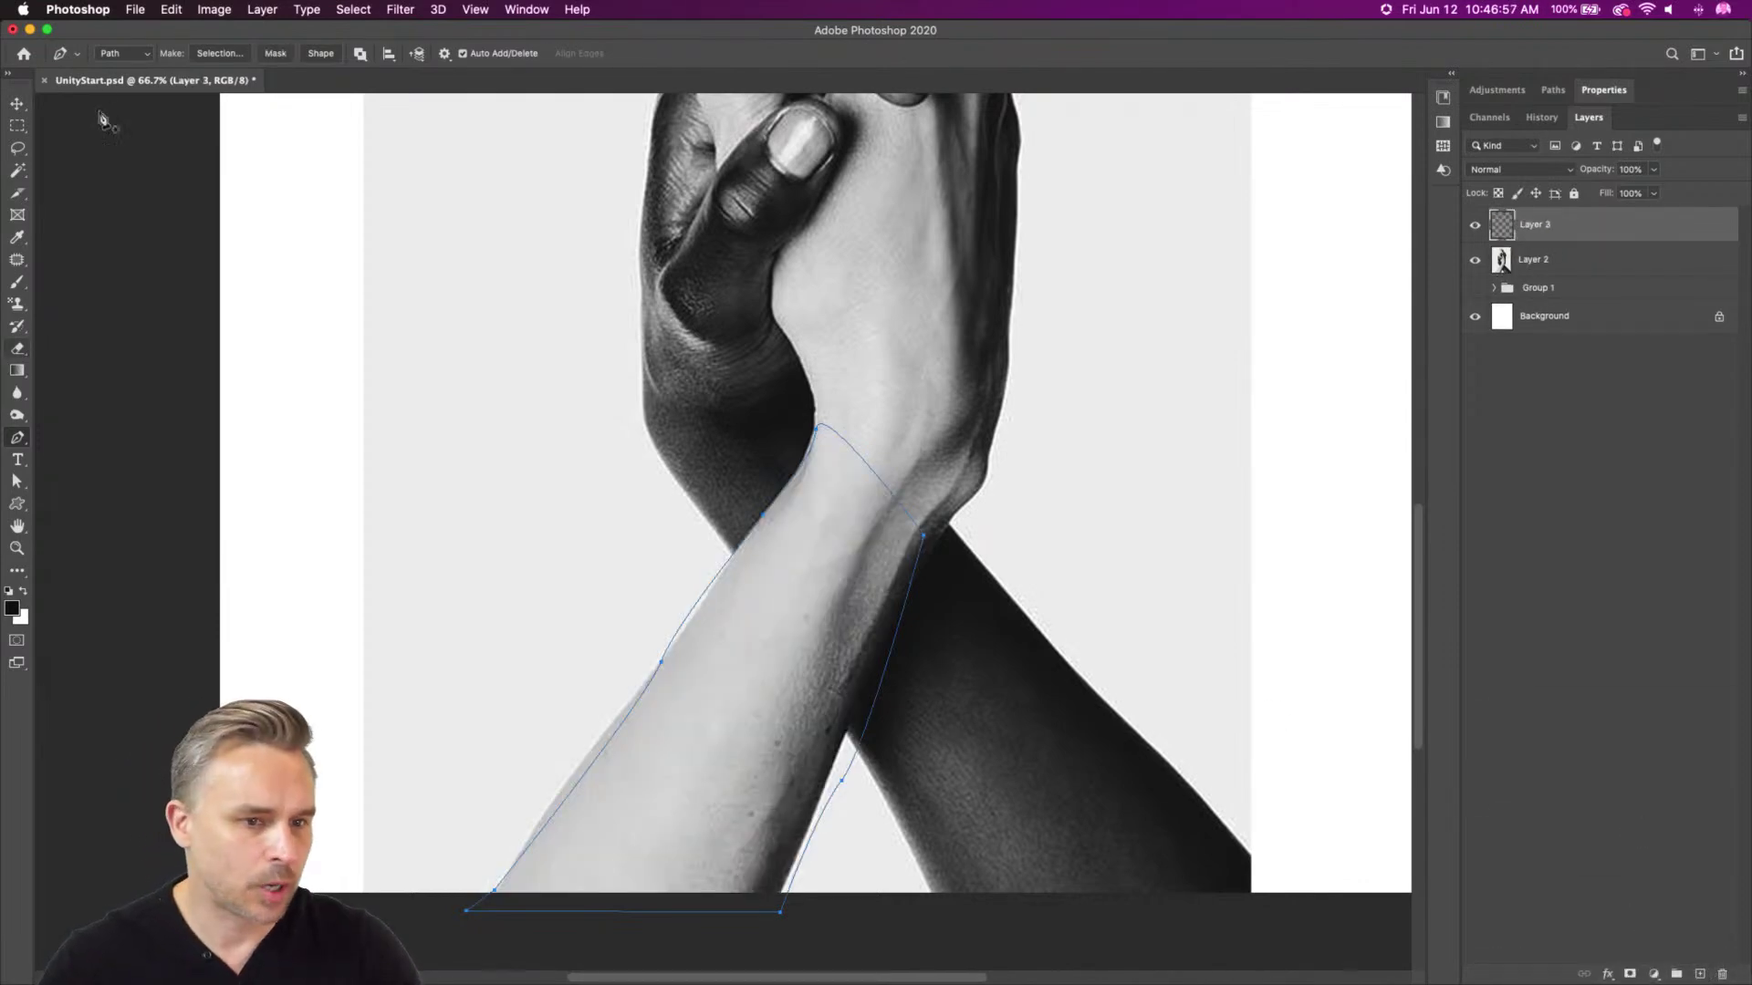
Set the Pen tool to Shape mode with a black stroke
key(super+plus)
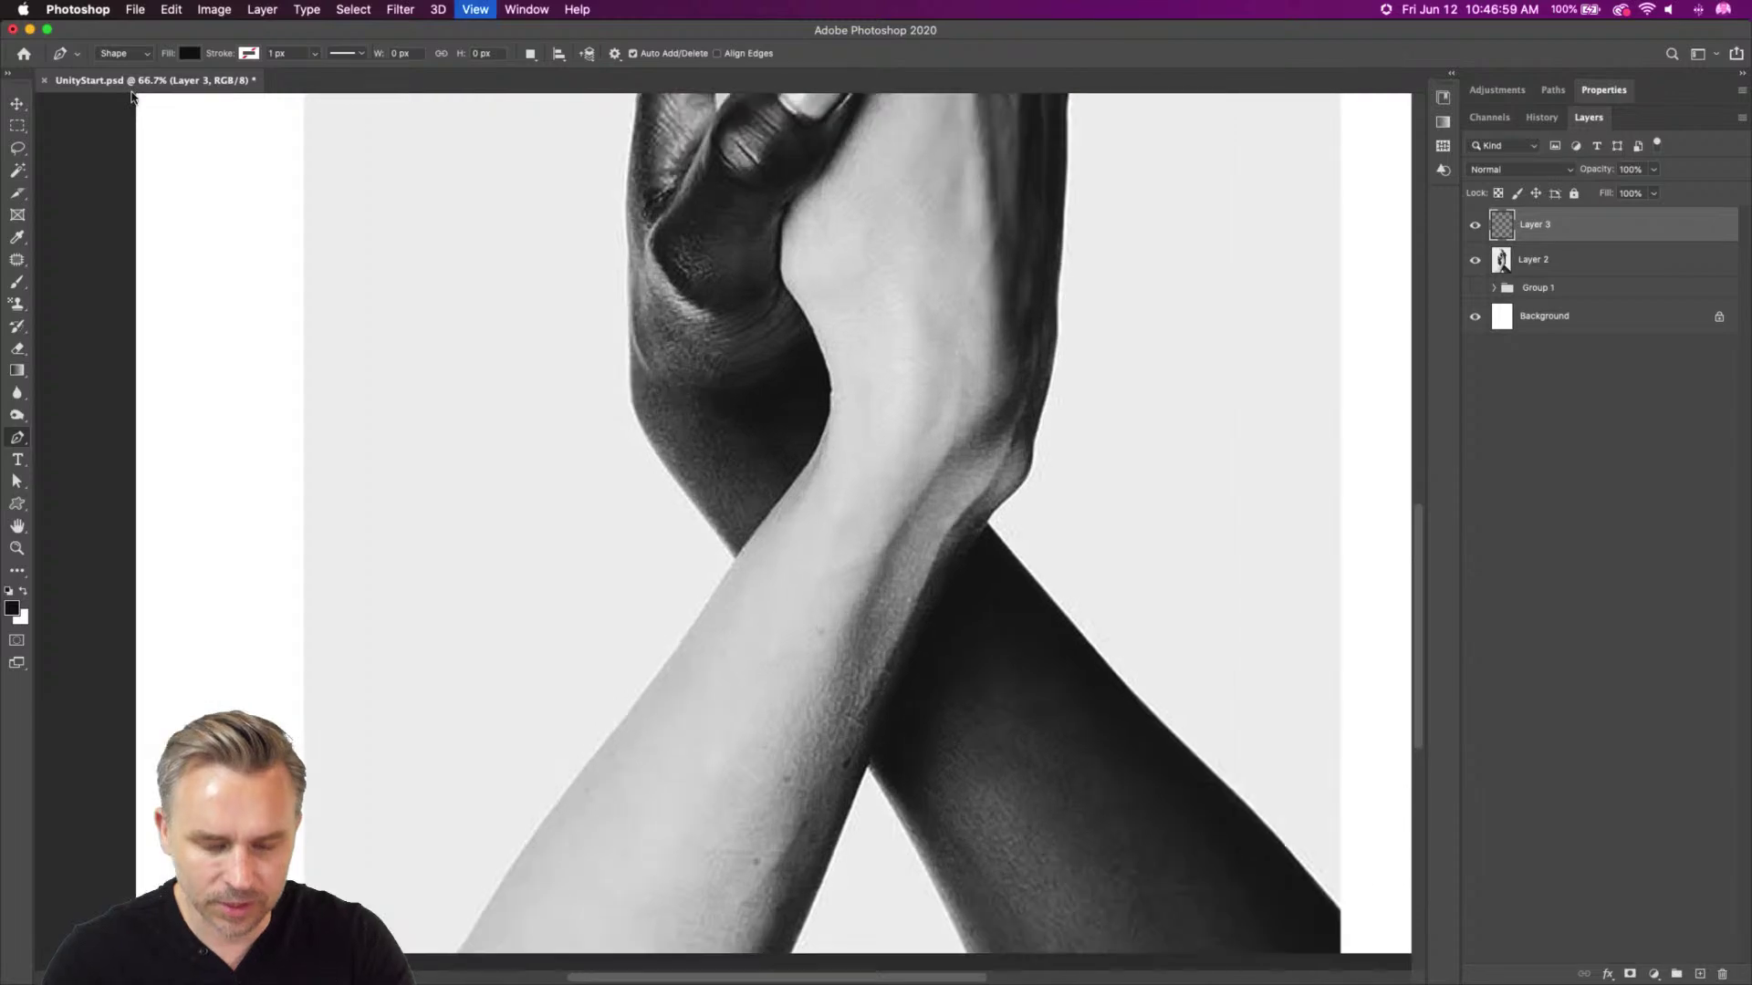
mouse_move(378, 459)
mouse_down()
mouse_move(428, 219)
mouse_move(434, 347)
mouse_up()
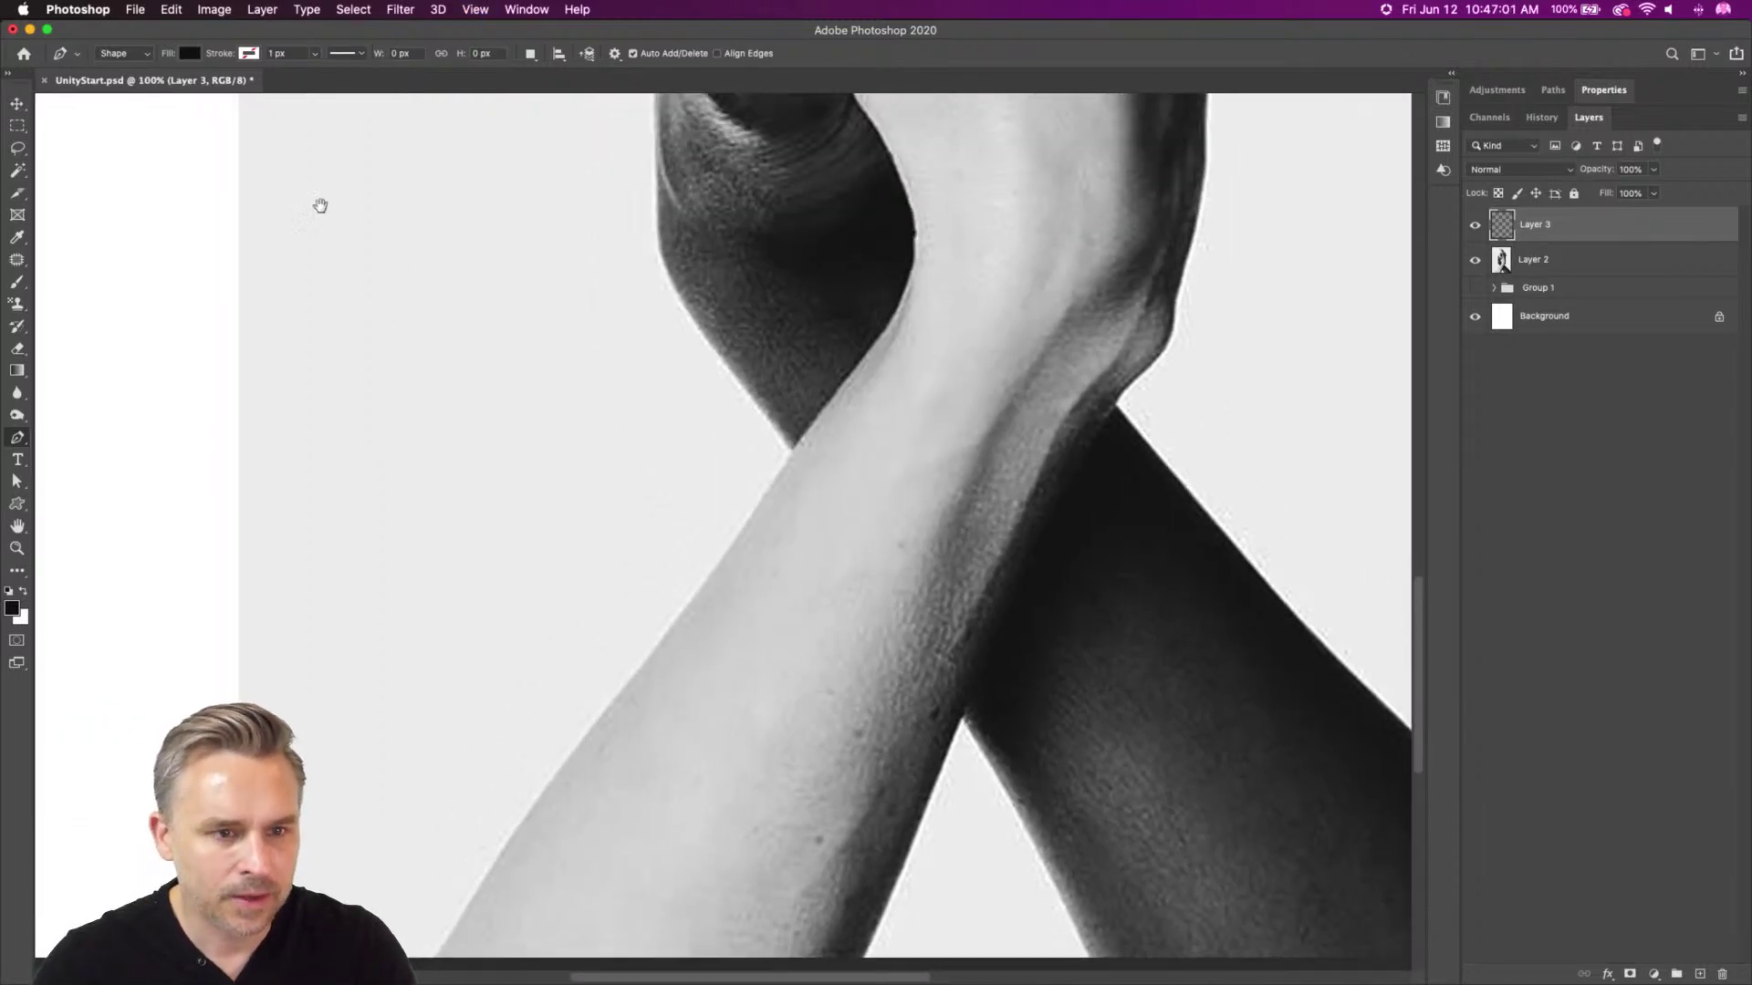
click(248, 56)
click(143, 146)
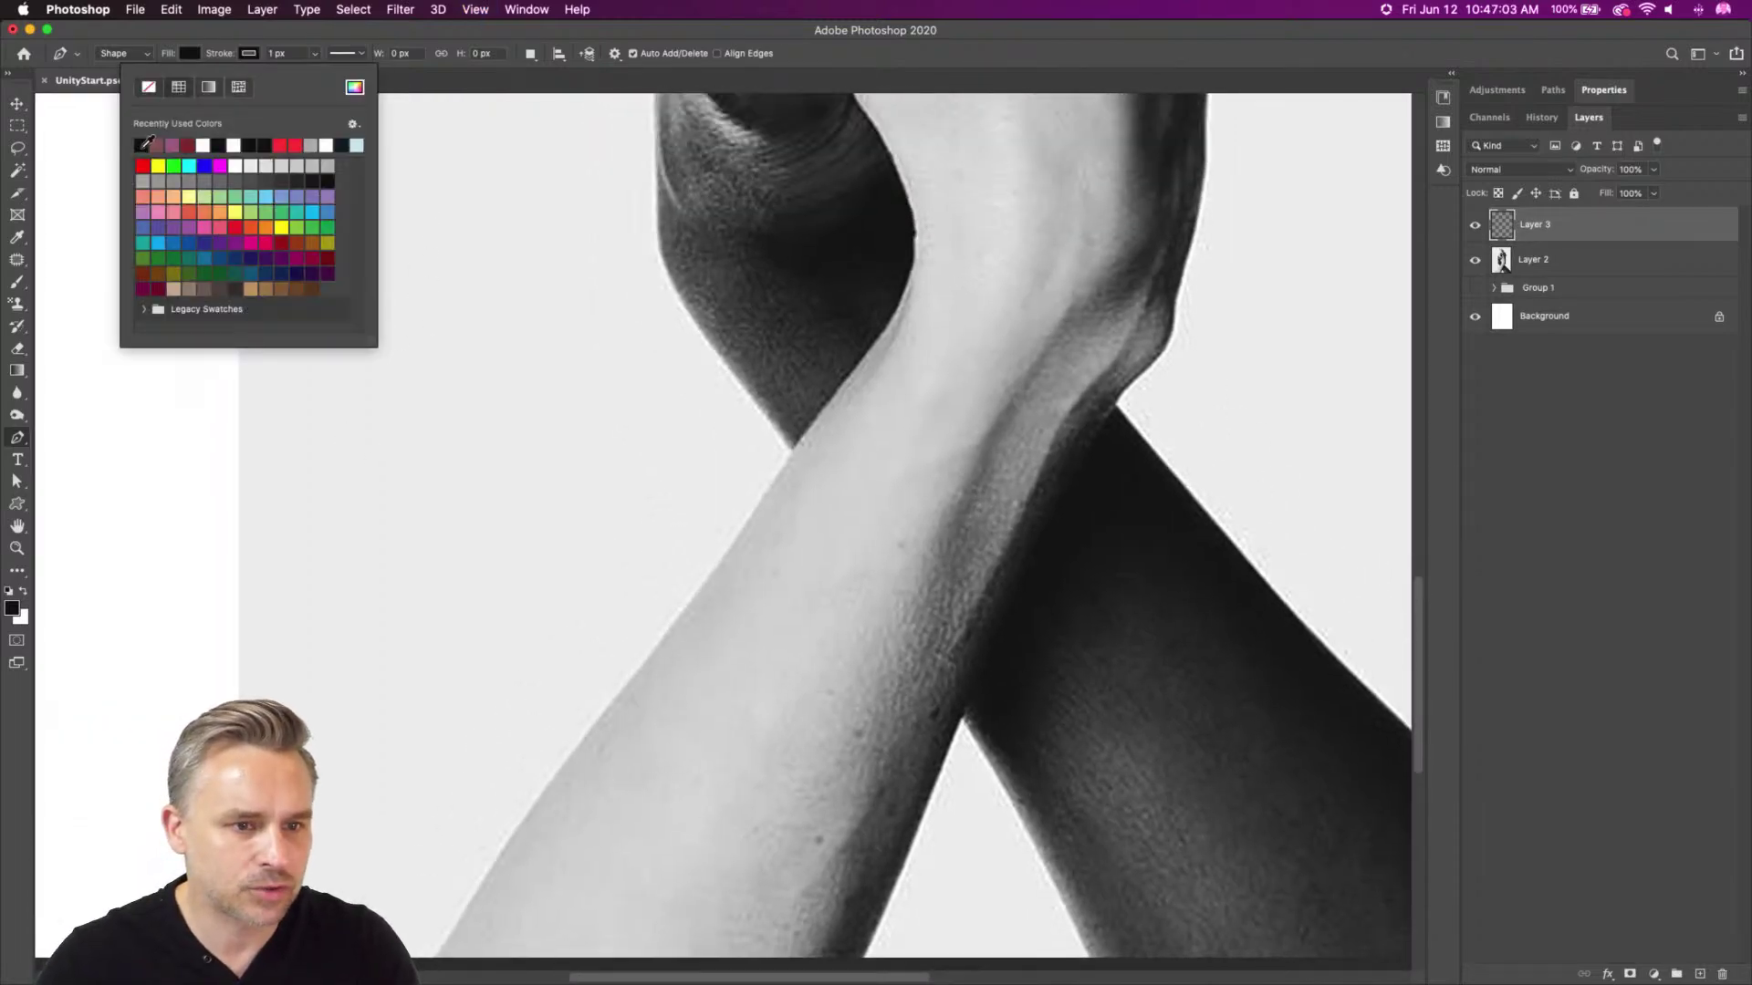
key(Return)
Start a pen shape at the pale forearm's lower end and trace its outer edge past the wrist to below the dark thumb
click(437, 958)
click(603, 711)
drag(603, 711, 665, 641)
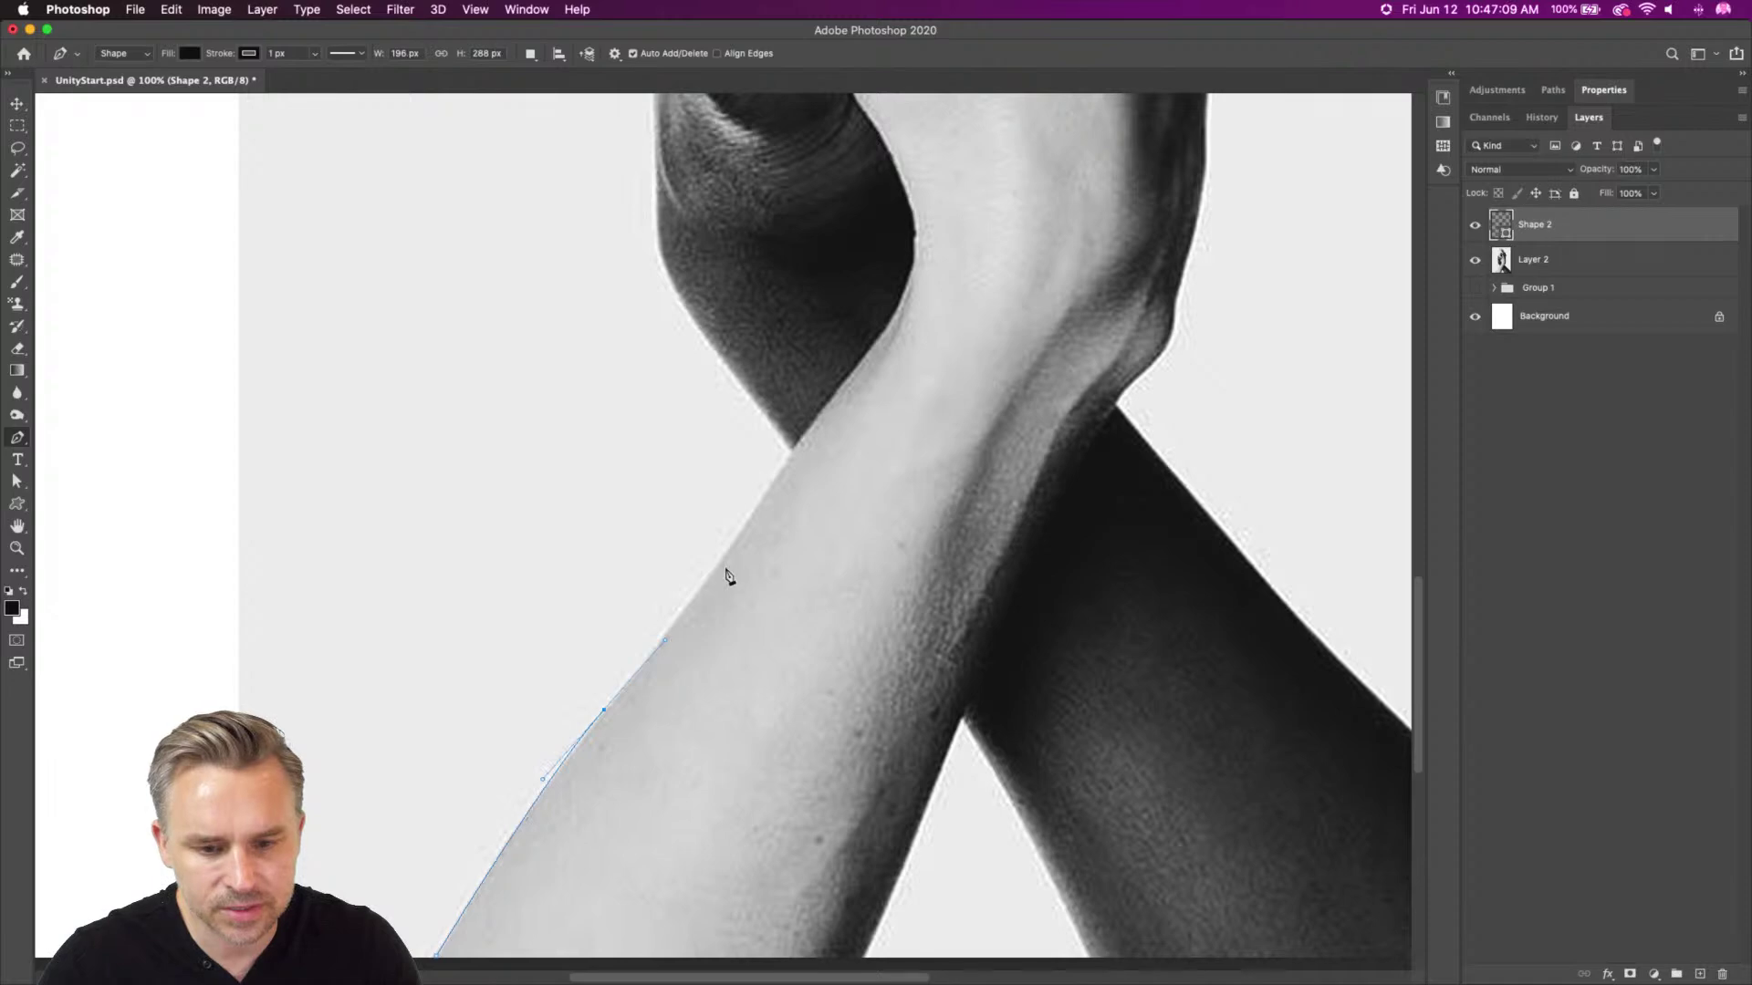
drag(787, 465, 811, 437)
drag(884, 331, 893, 311)
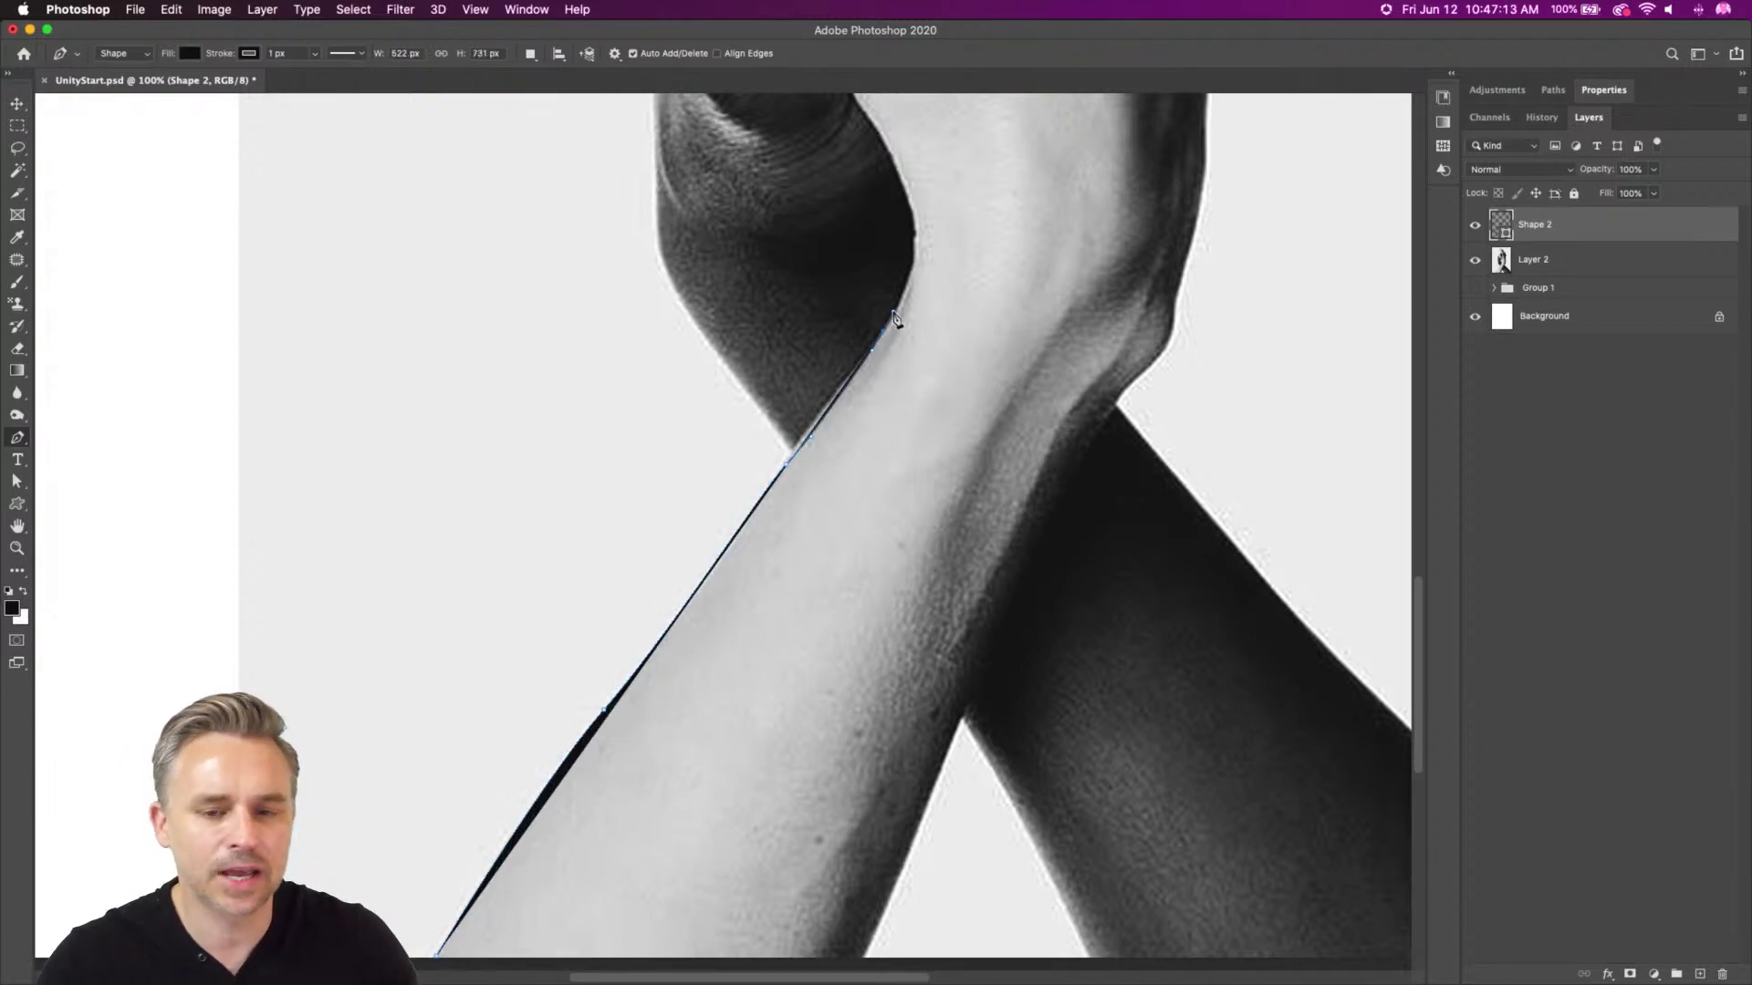
drag(917, 246, 918, 190)
drag(914, 191, 884, 638)
drag(833, 556, 824, 547)
click(822, 536)
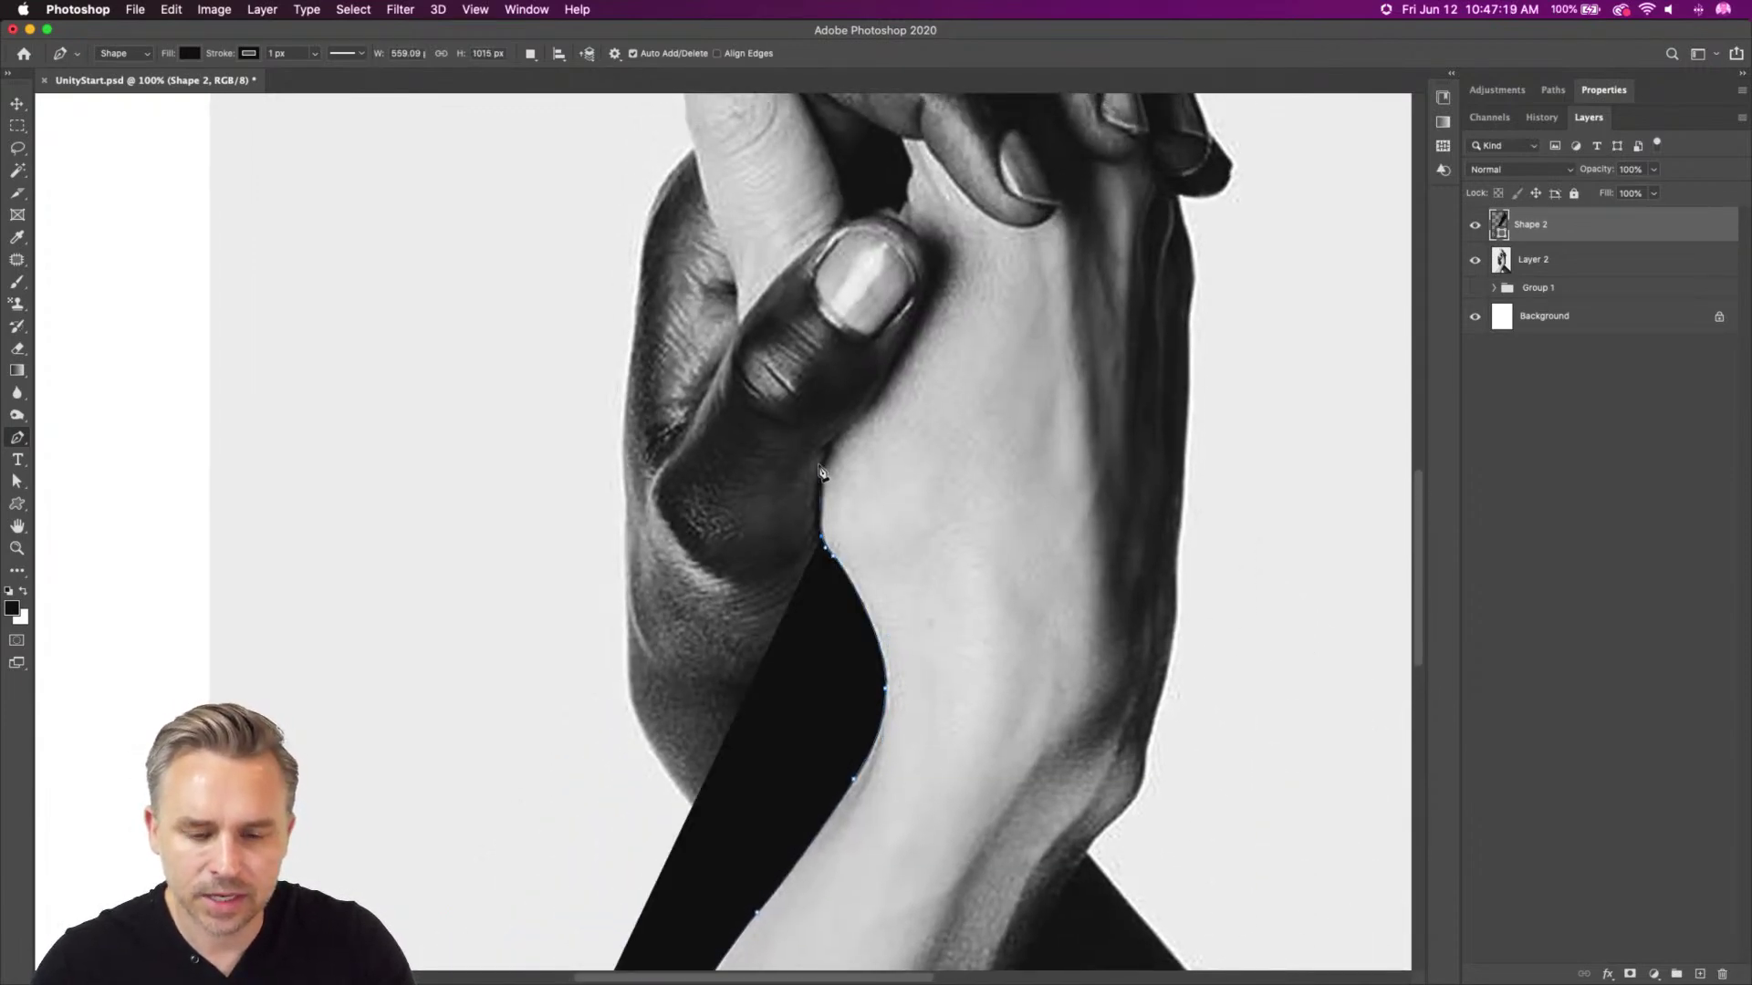
Continue the pen shape across the dark thumb and up the pale thumb's outer edge to its tip
drag(755, 464, 782, 698)
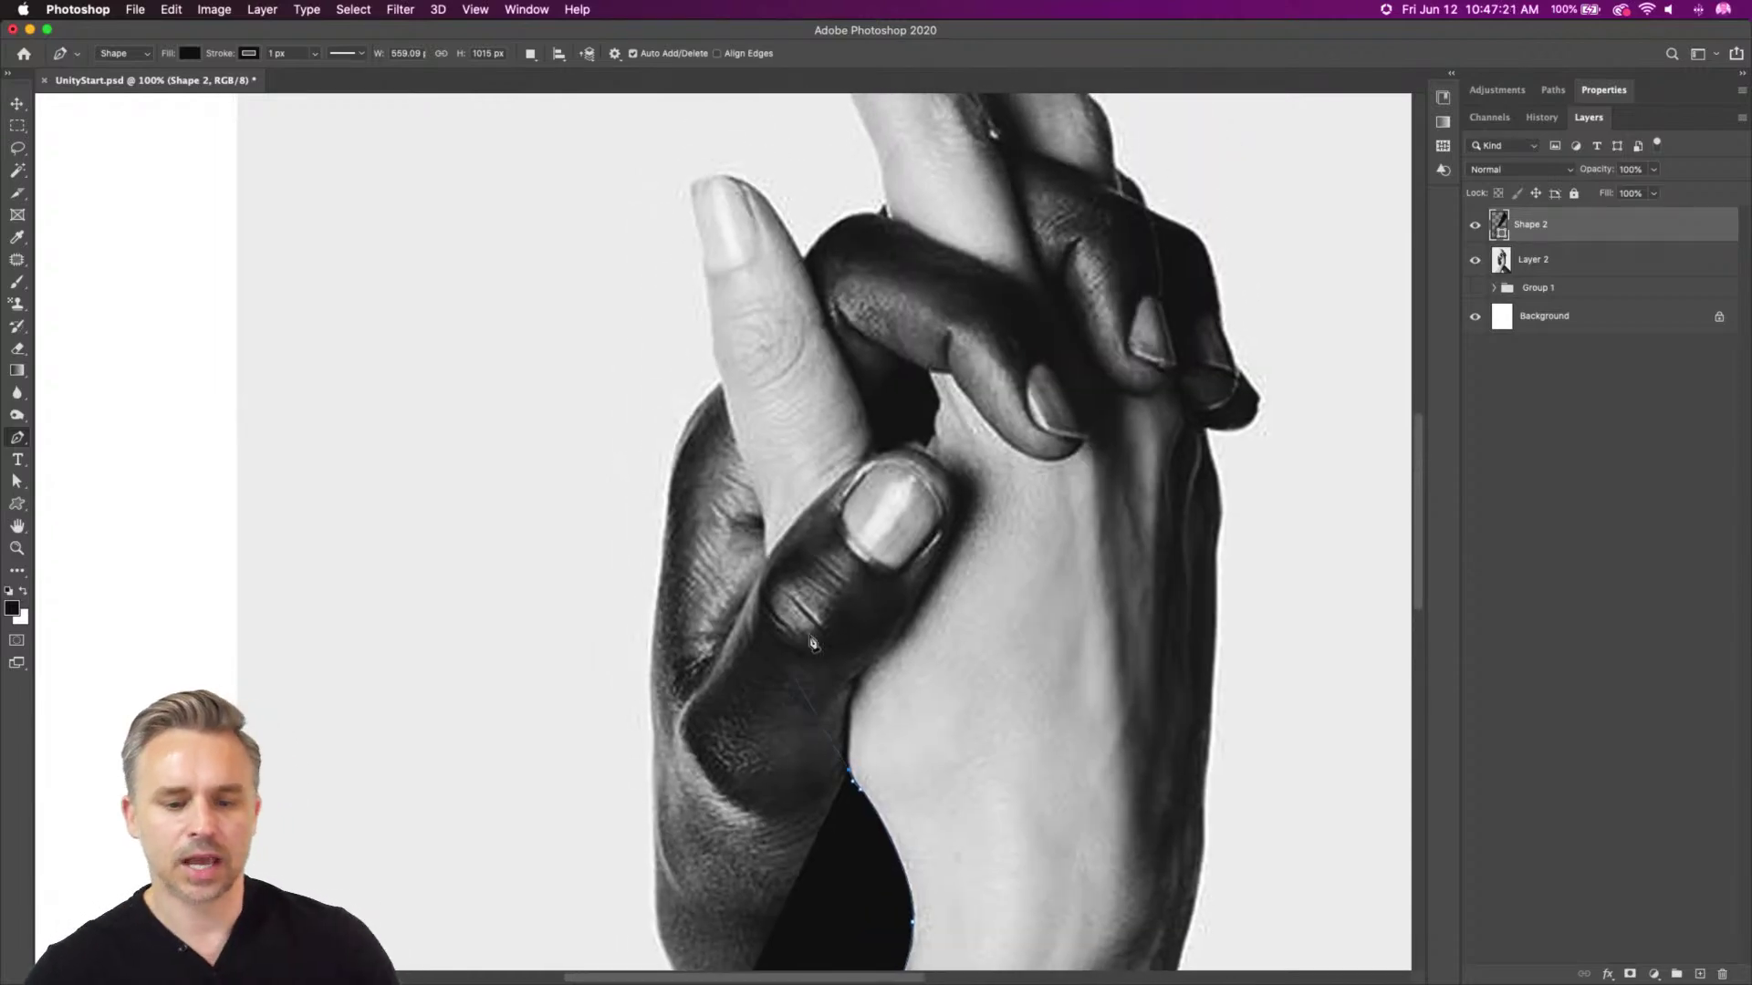
drag(778, 597, 733, 420)
click(762, 543)
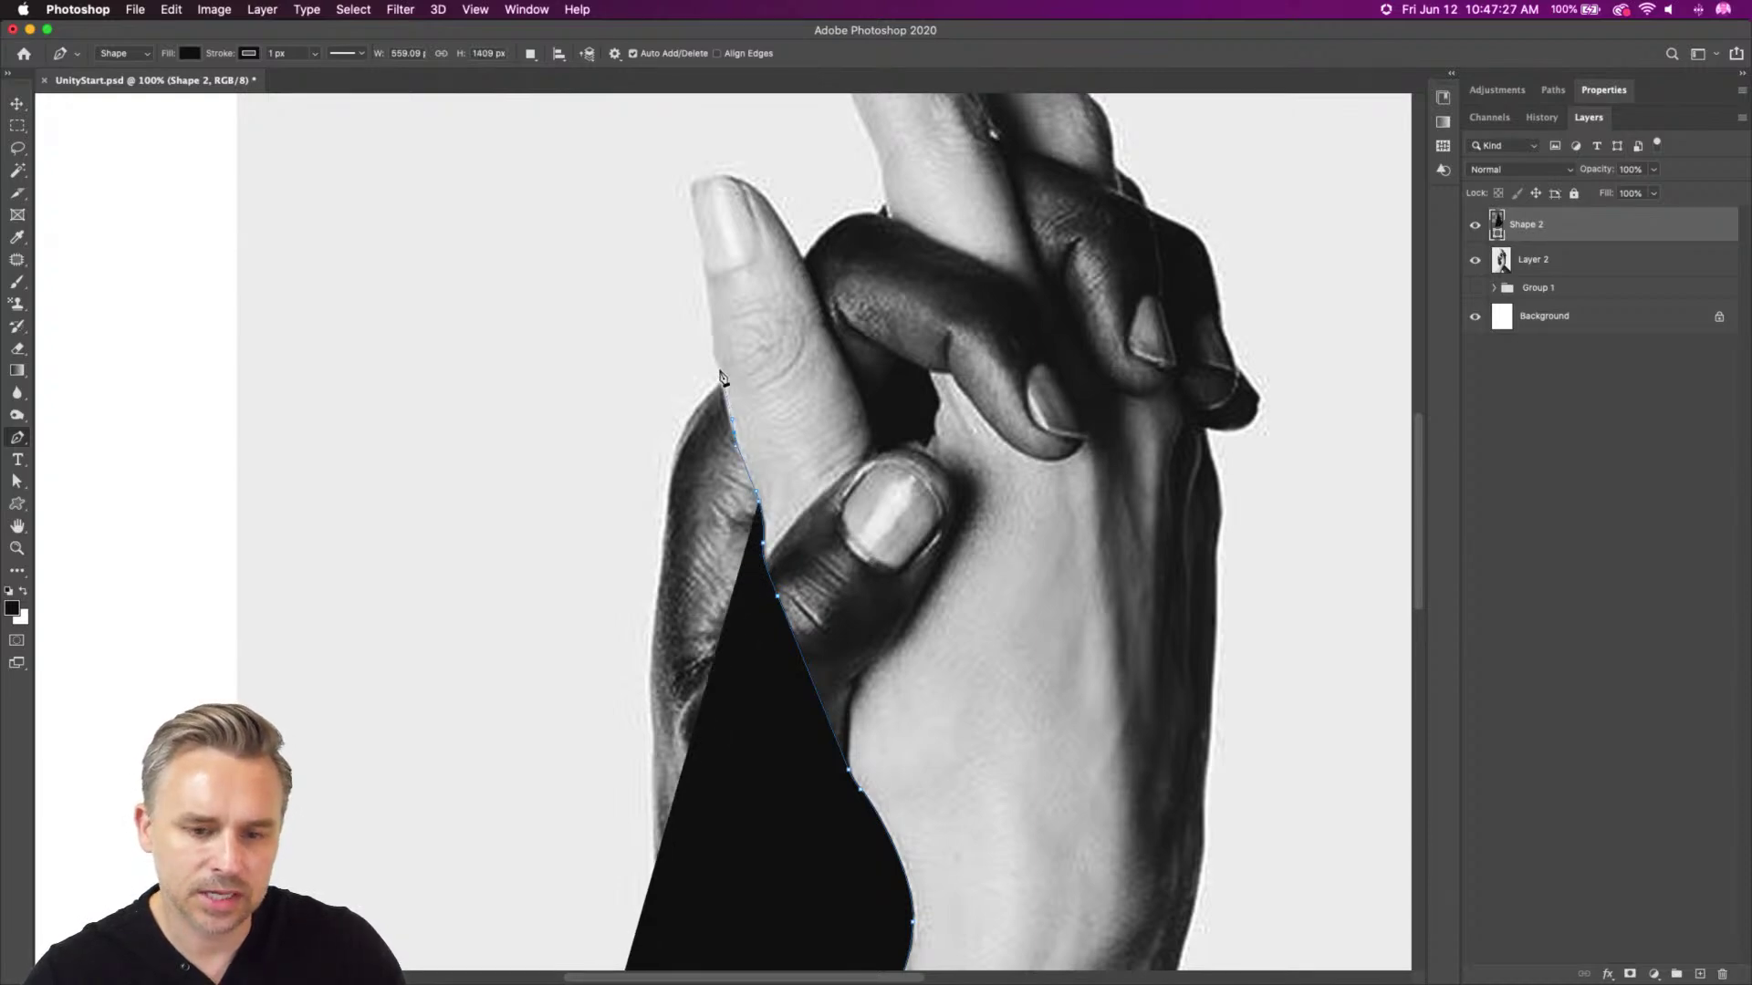
drag(714, 361, 793, 511)
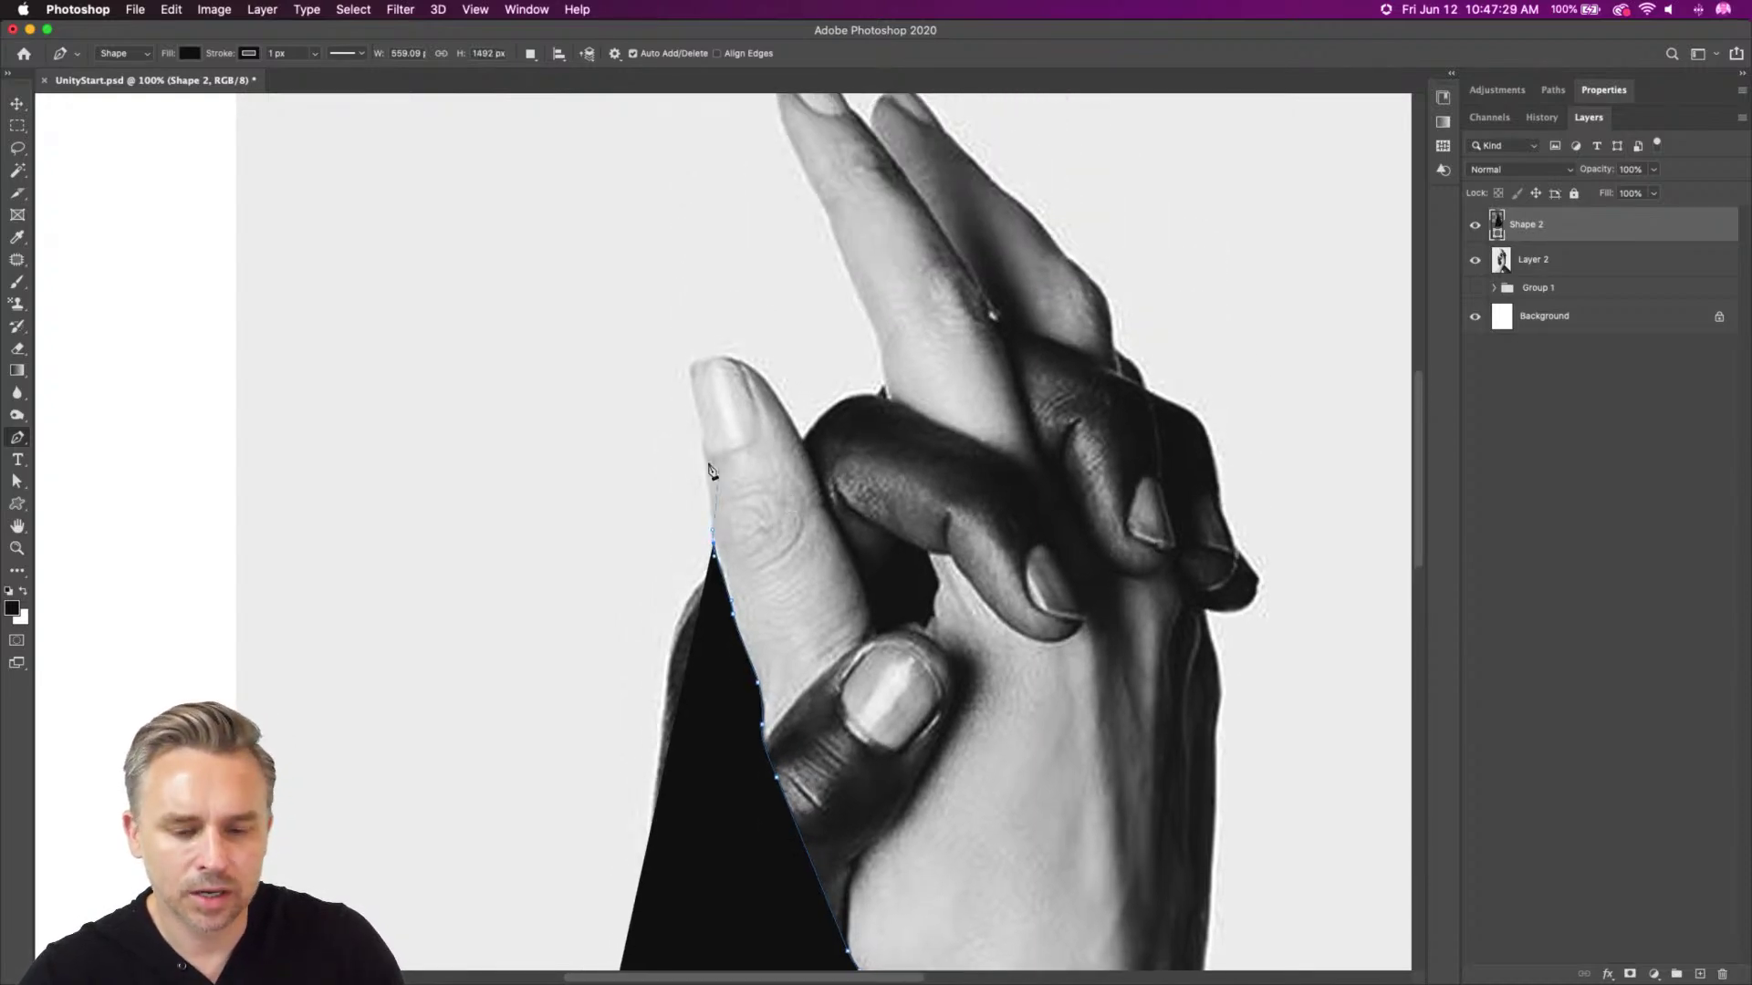
click(699, 451)
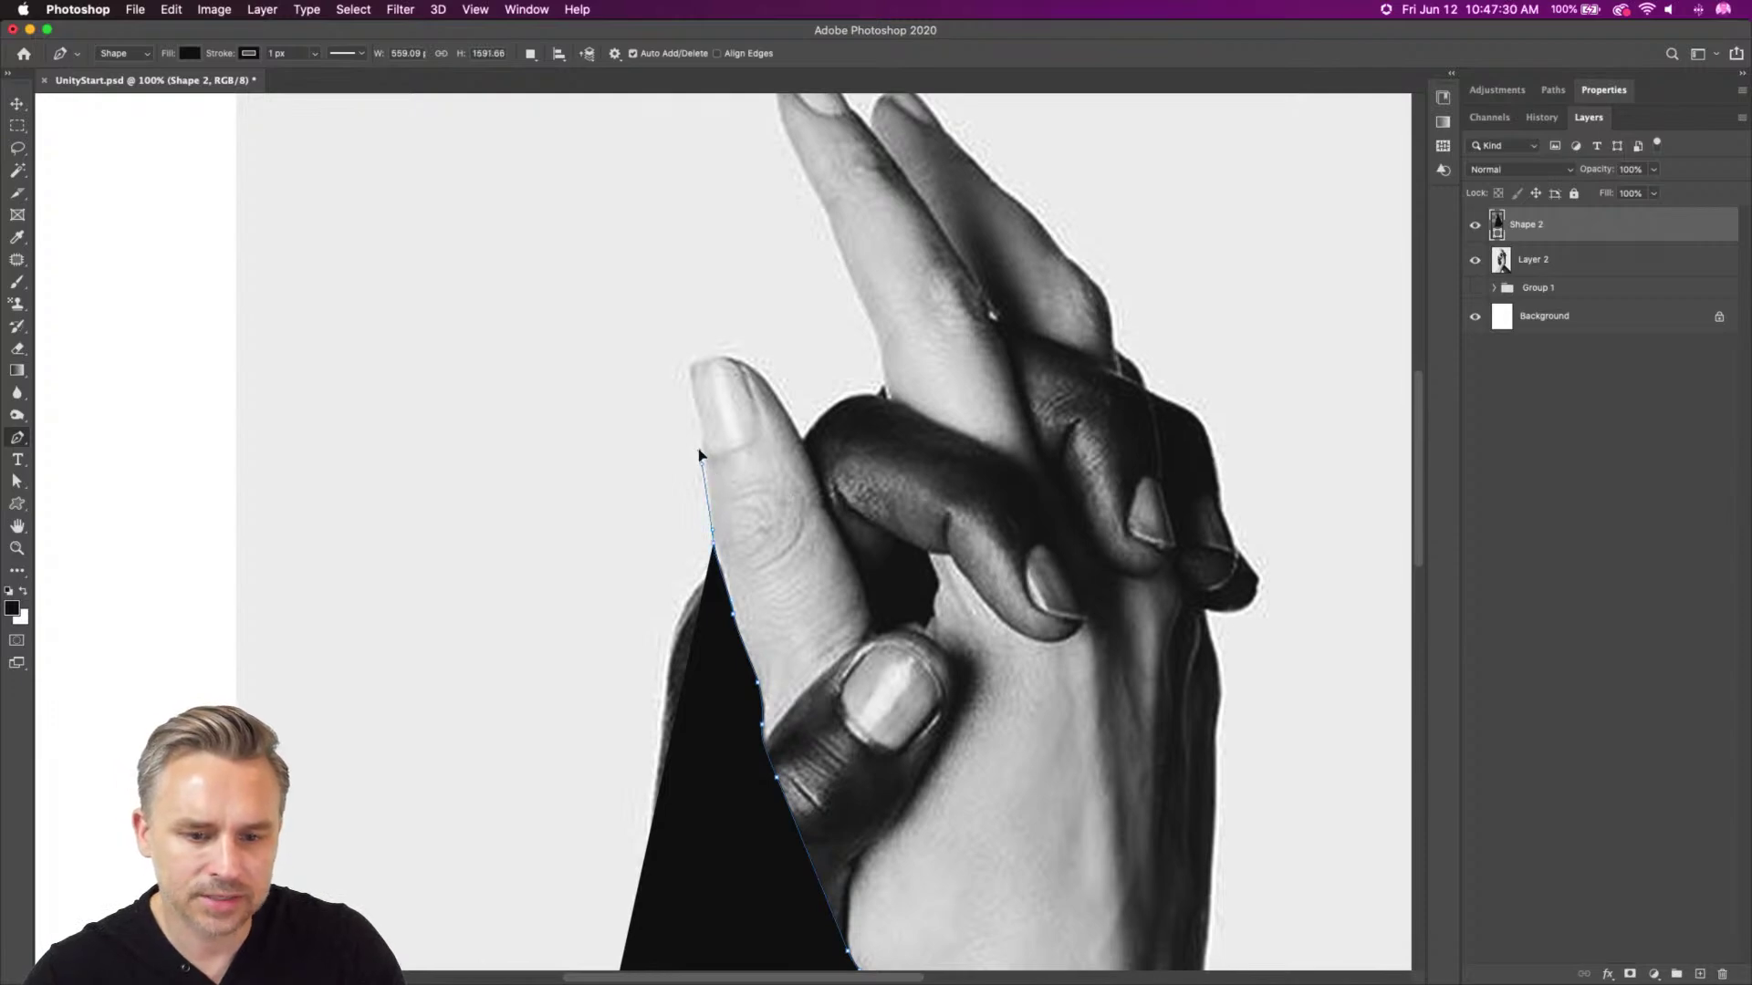
click(682, 375)
Curve the pen shape over the pale thumb's tip and trace its inner edge down to the dark thumb's nail
drag(712, 355, 817, 484)
click(821, 509)
drag(850, 558, 866, 597)
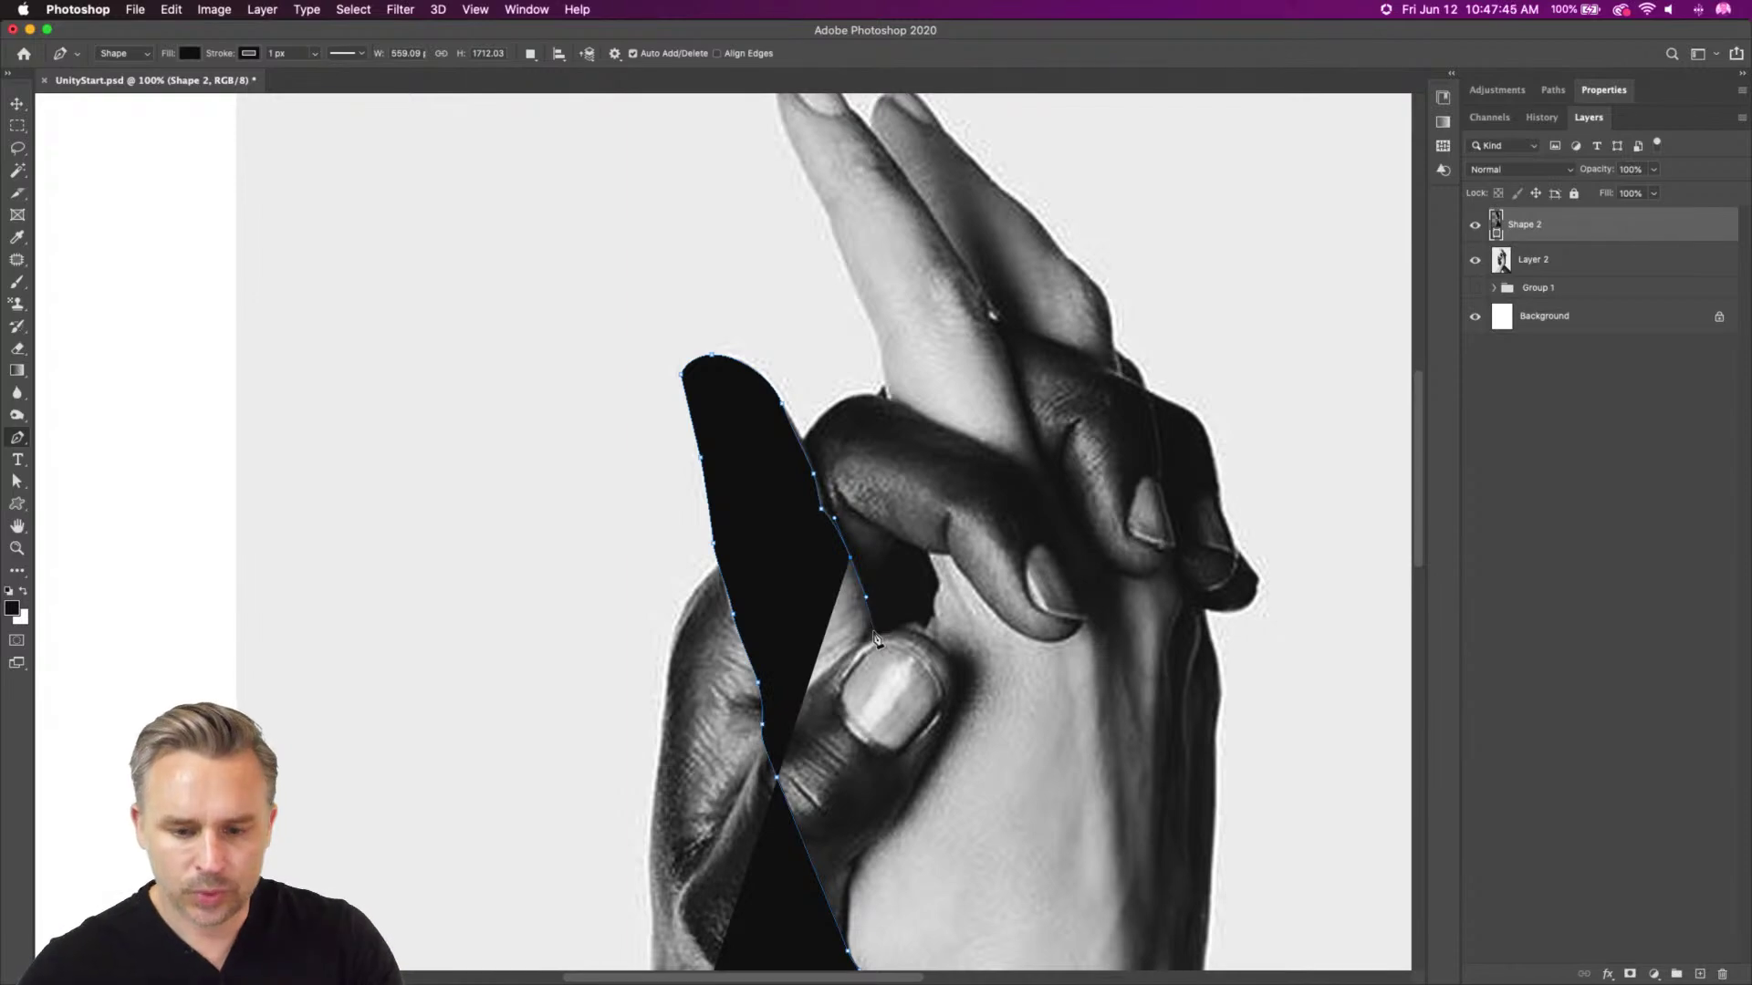
click(874, 633)
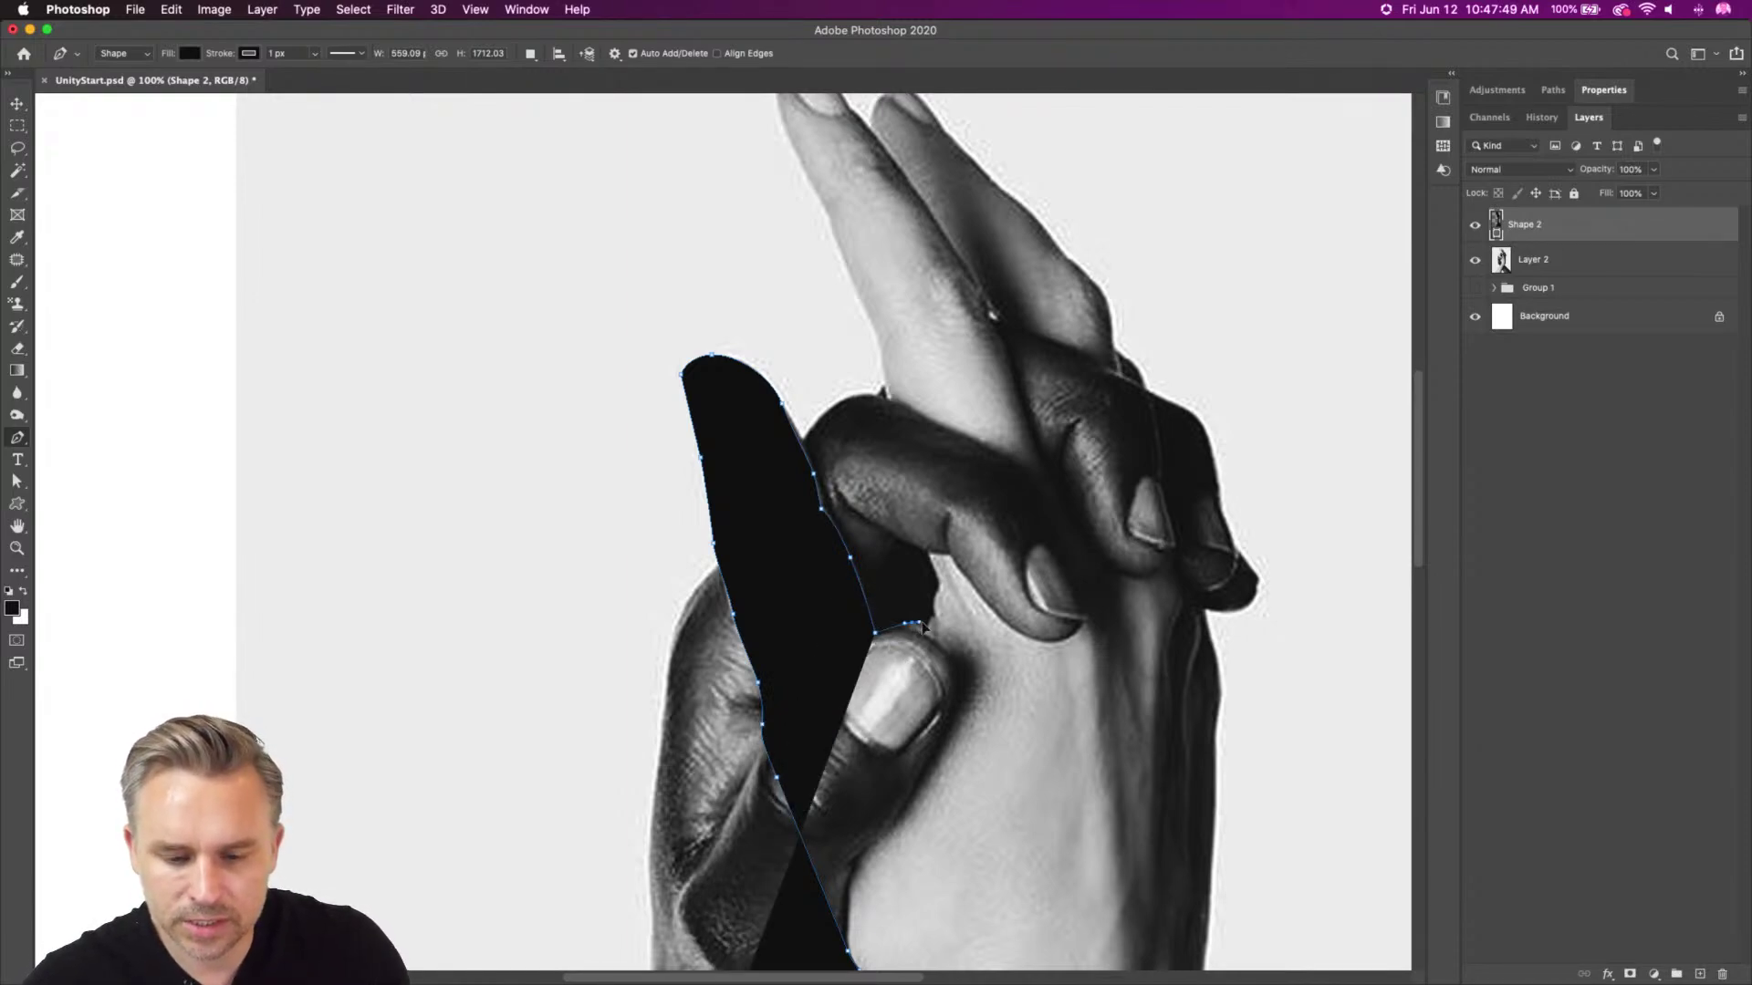
Trace the pen shape along the top of the dark thumb and up the small dark gap beside the pale palm
click(911, 623)
click(926, 626)
click(937, 616)
drag(929, 603, 932, 593)
click(940, 581)
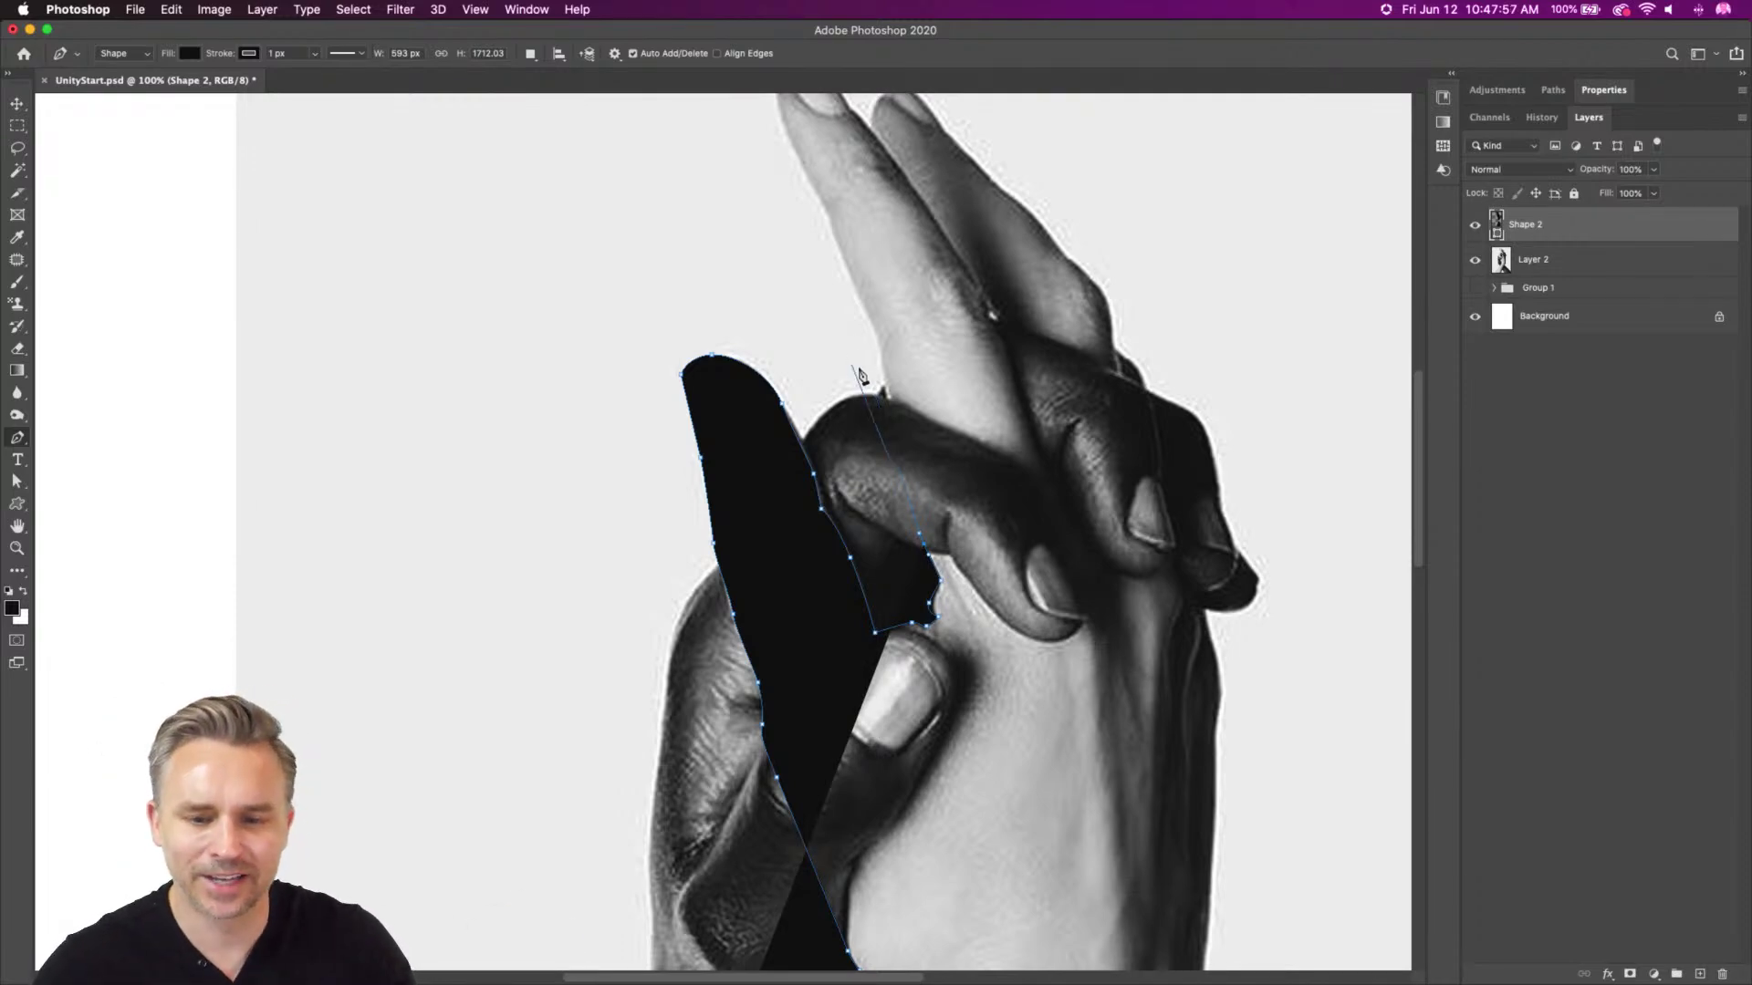
Extend the pen shape across the bent dark finger and up the pale index finger's outer edge to its tip
drag(884, 387, 859, 763)
key(space)
drag(849, 666, 777, 387)
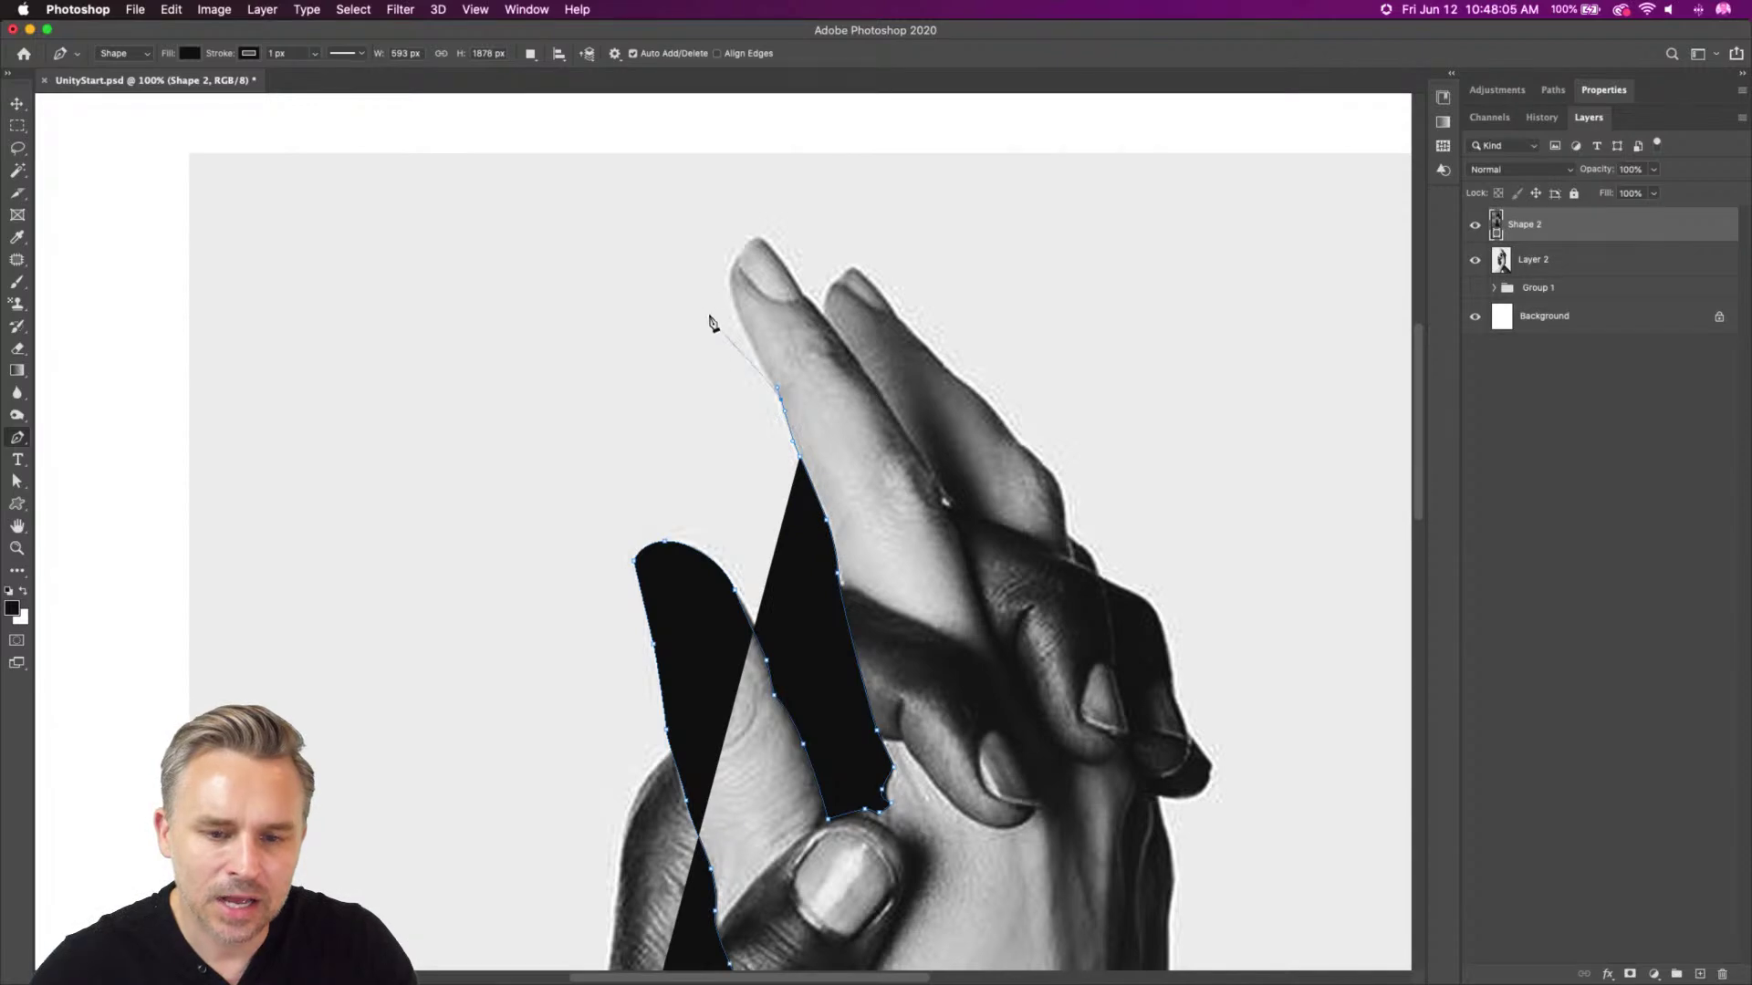
drag(743, 330, 737, 313)
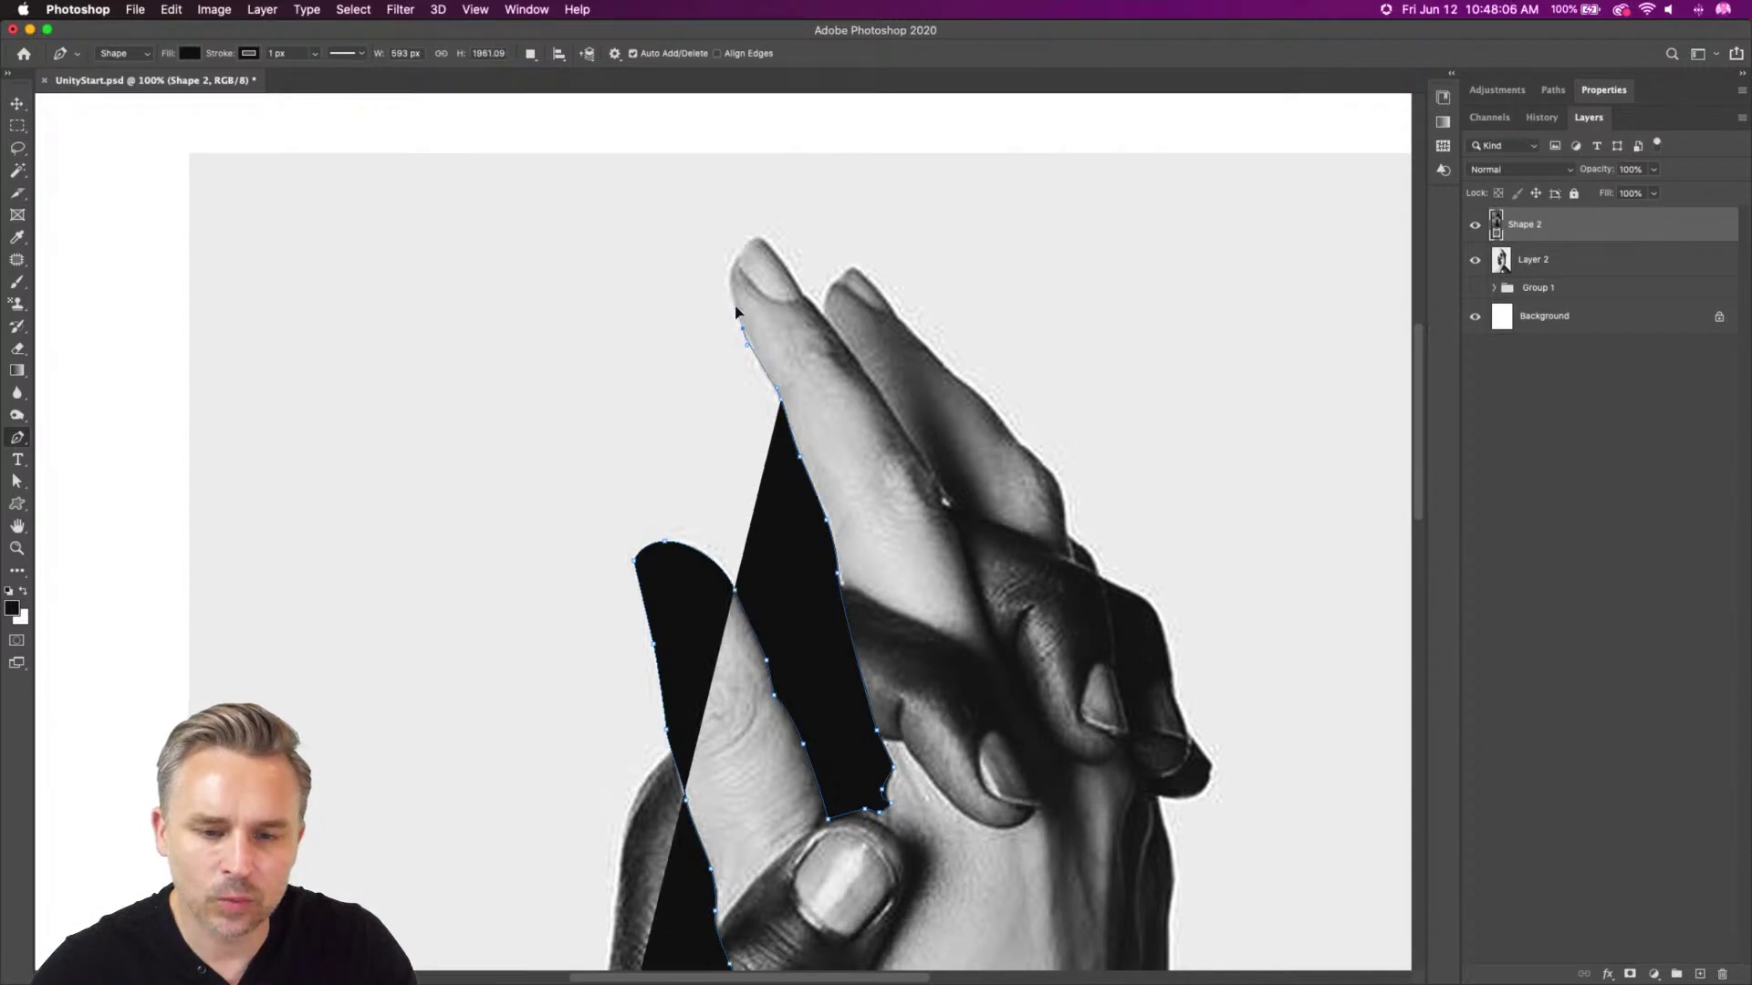
click(740, 253)
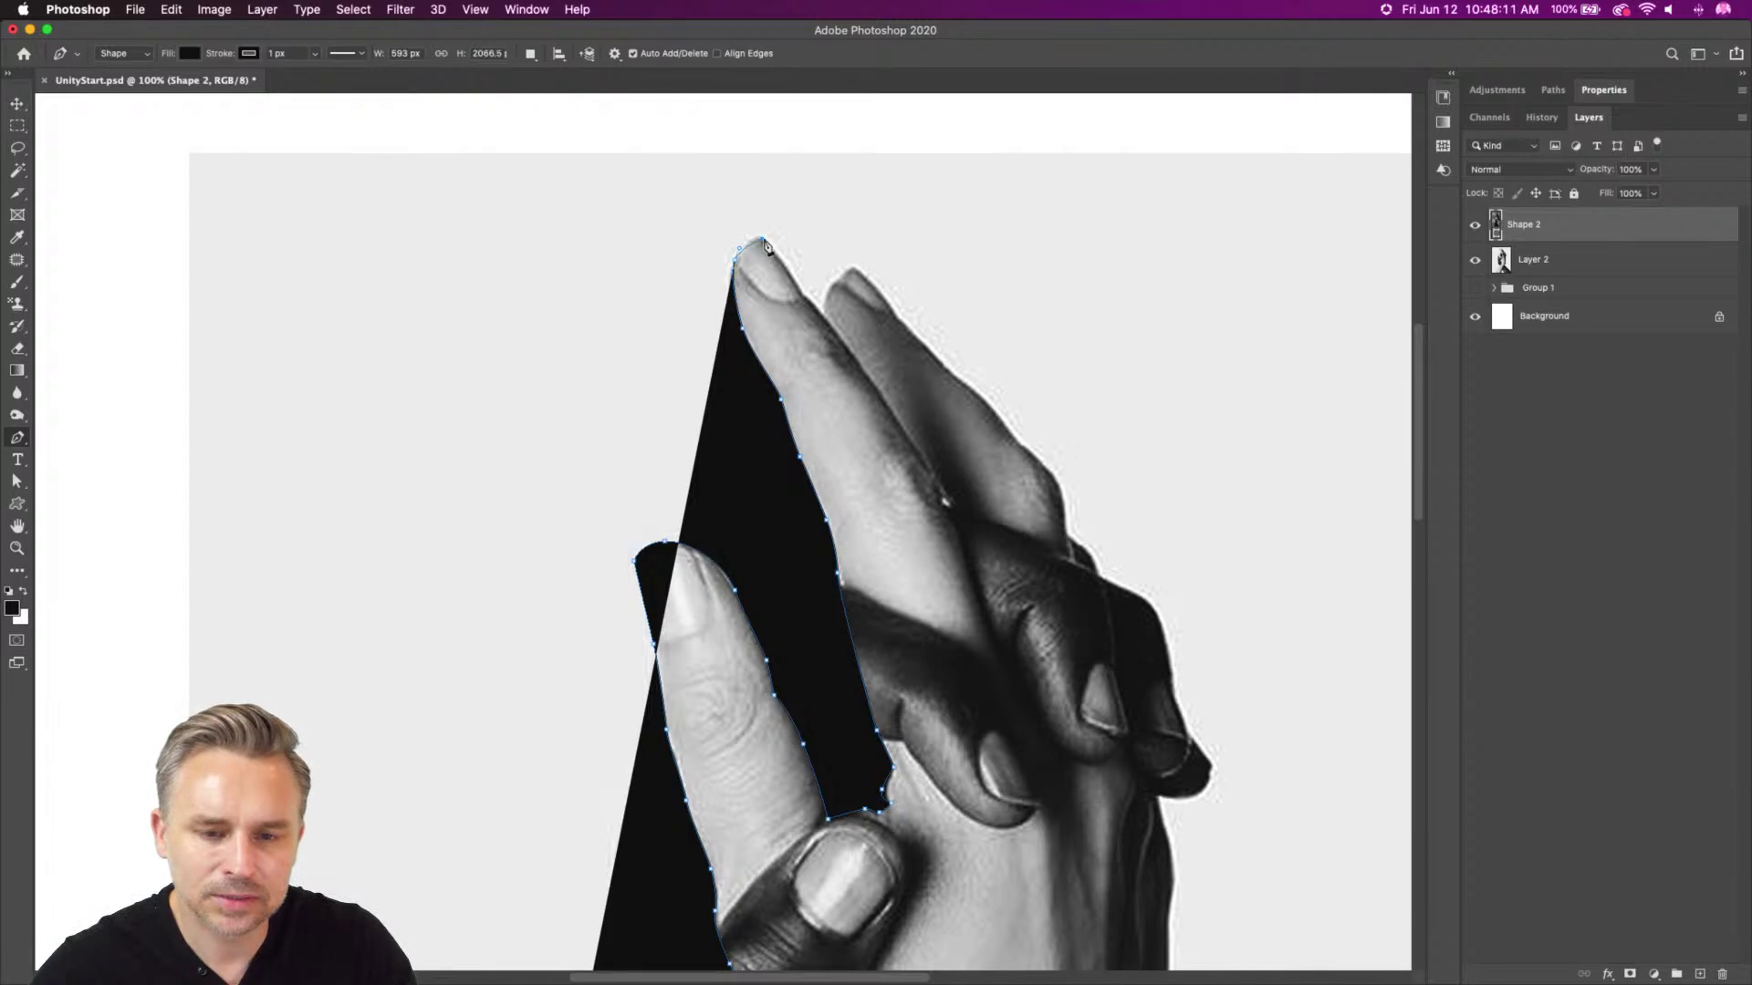
Curve the pen shape over the pale index fingertip and down its inner edge toward the knuckle
drag(762, 239, 765, 240)
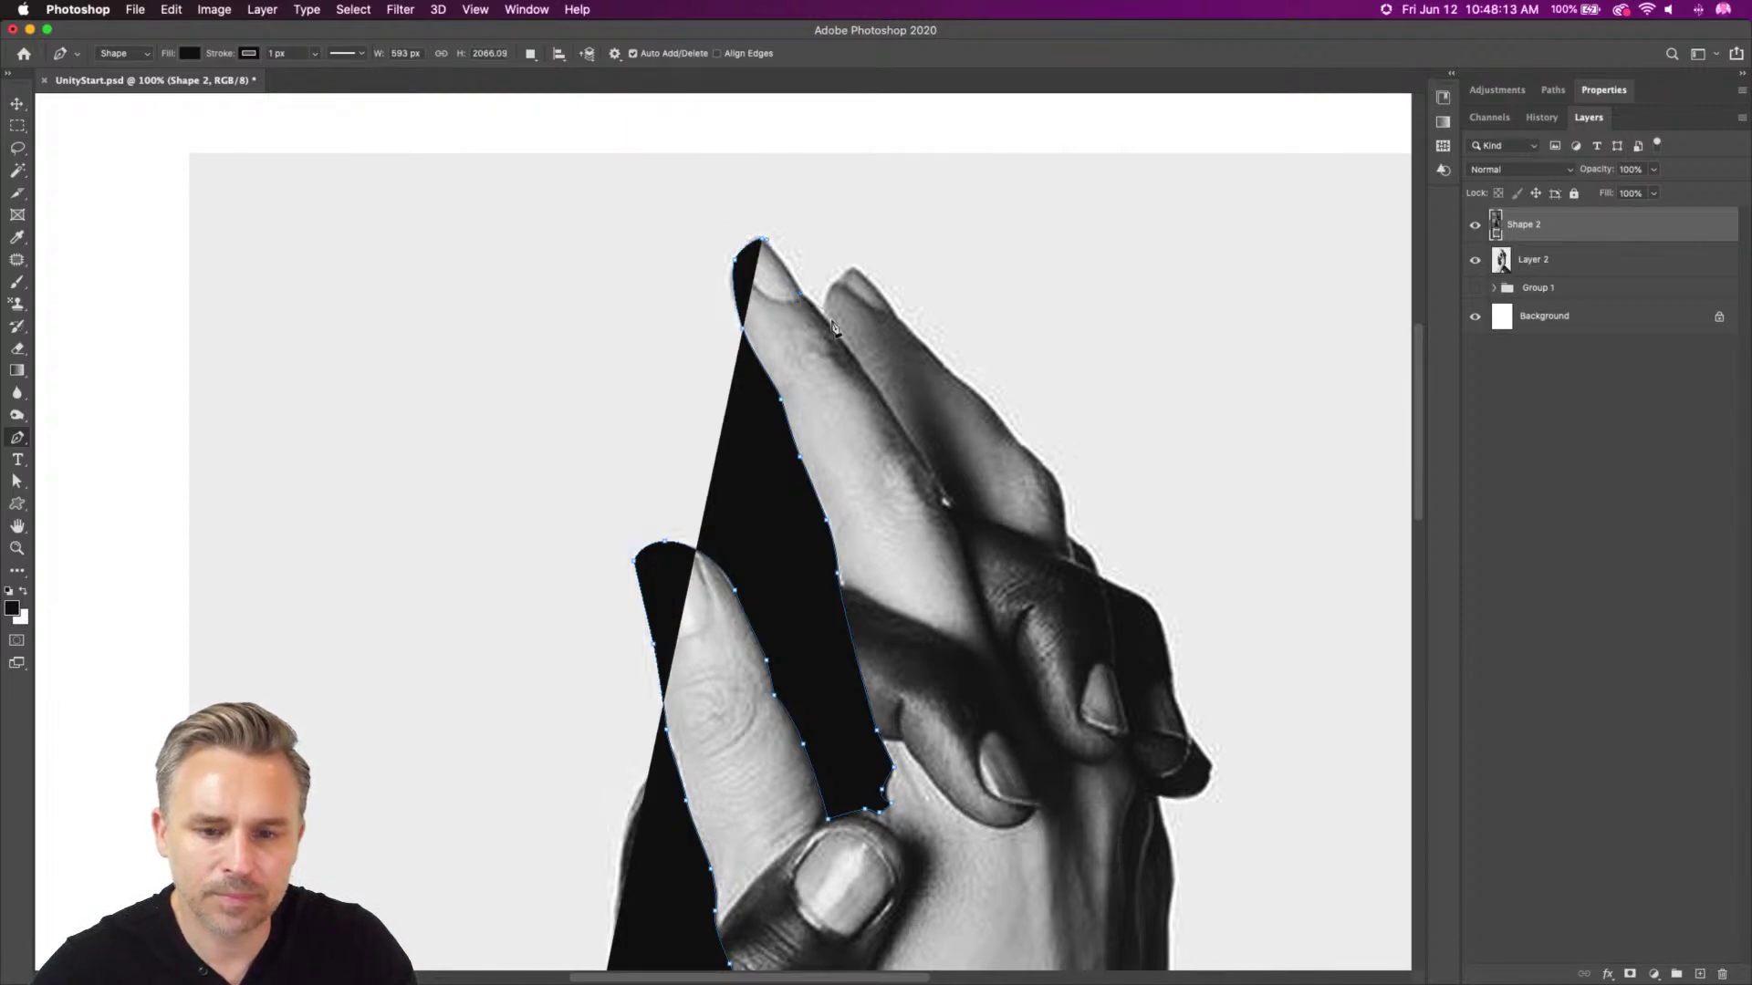
click(858, 371)
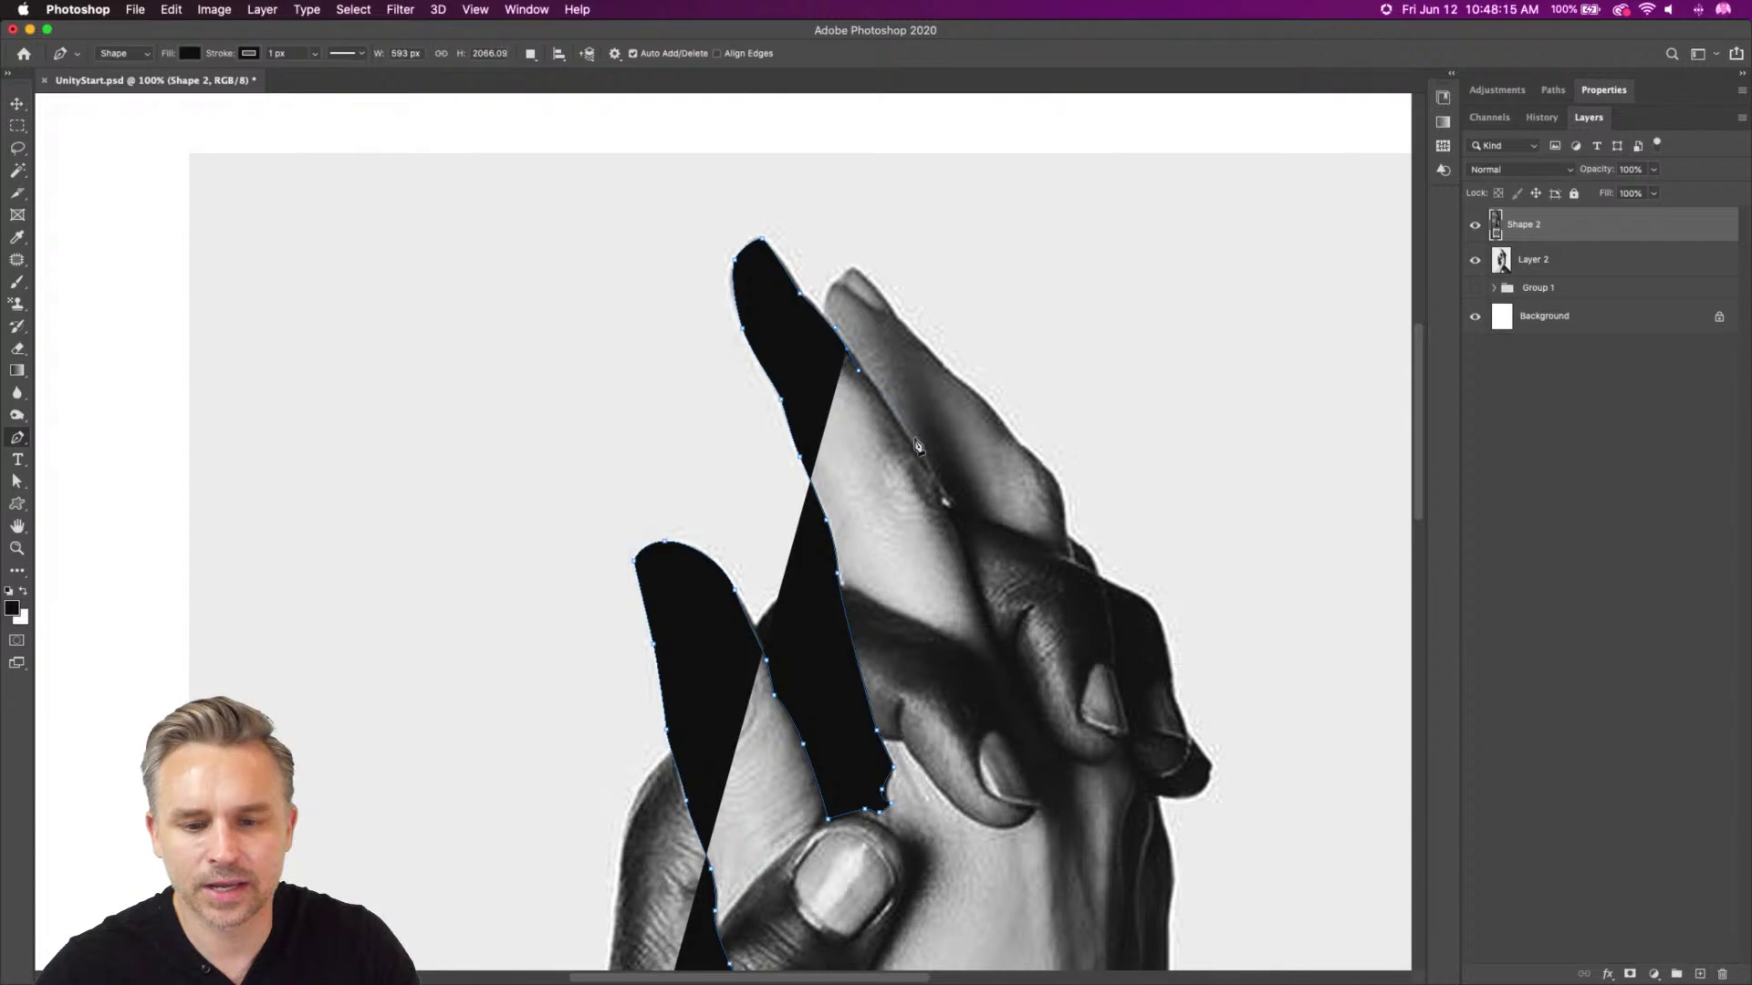
drag(913, 451, 916, 454)
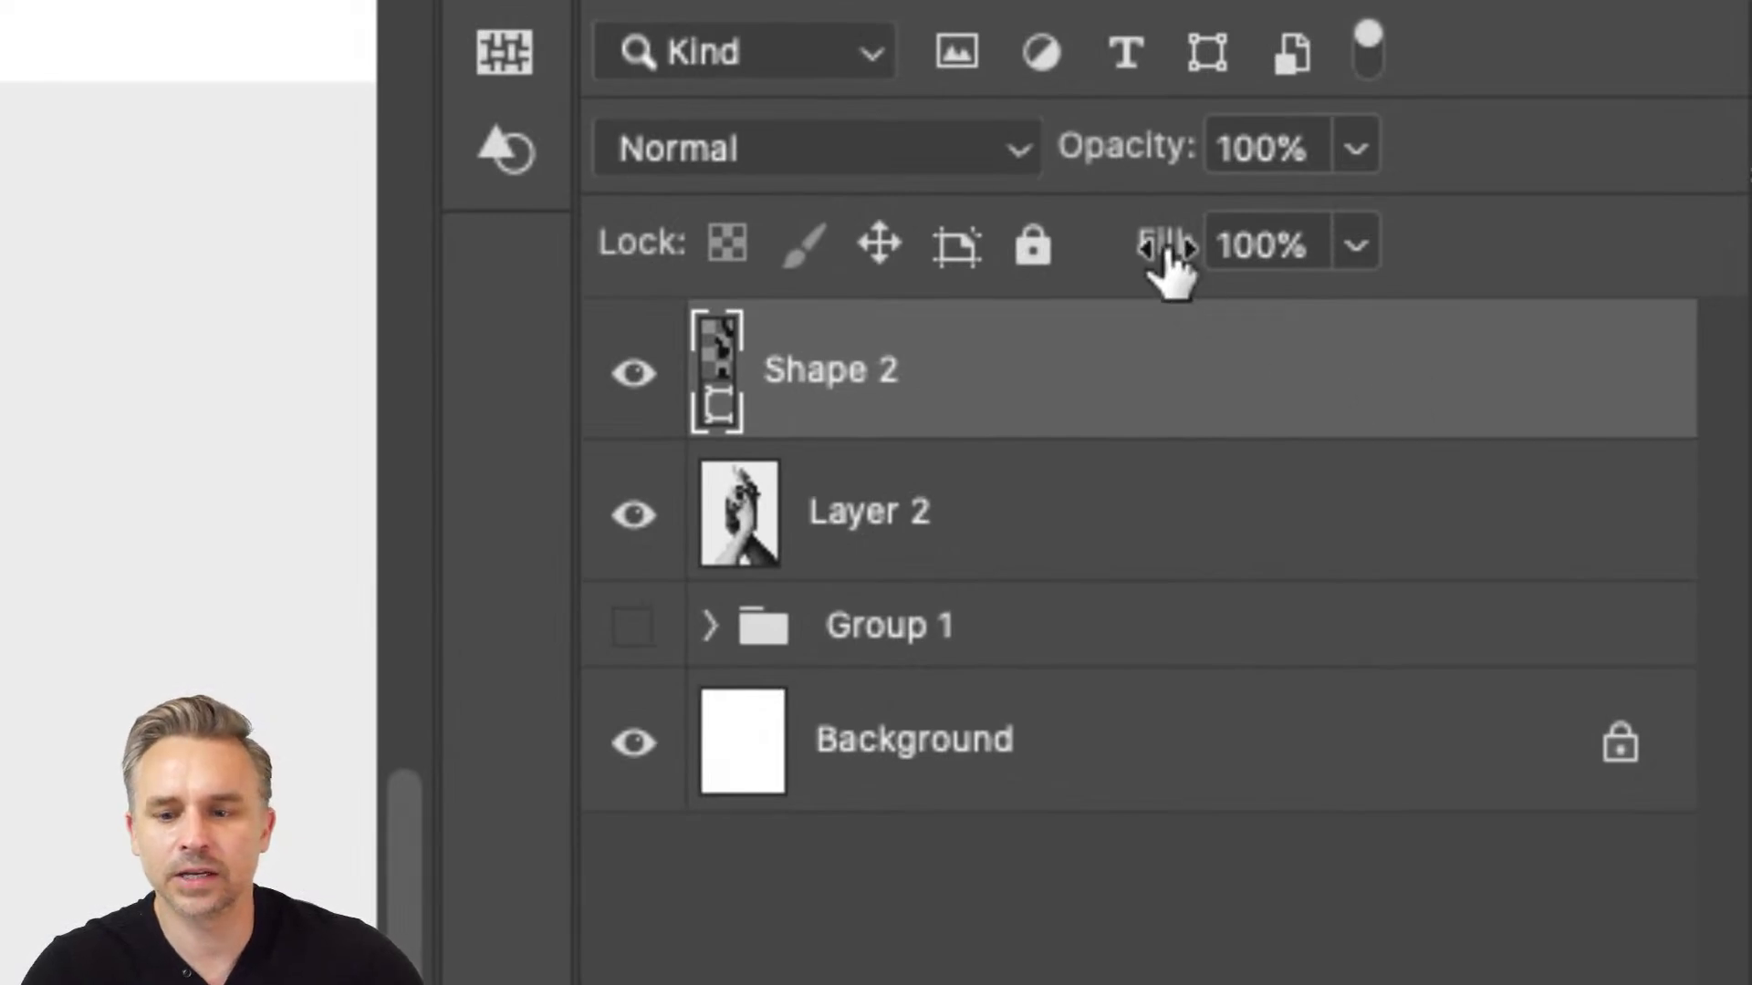
Set the Shape 2 layer's fill to 0% and expand the custom shapes collection to view its options
drag(1170, 260, 172, 292)
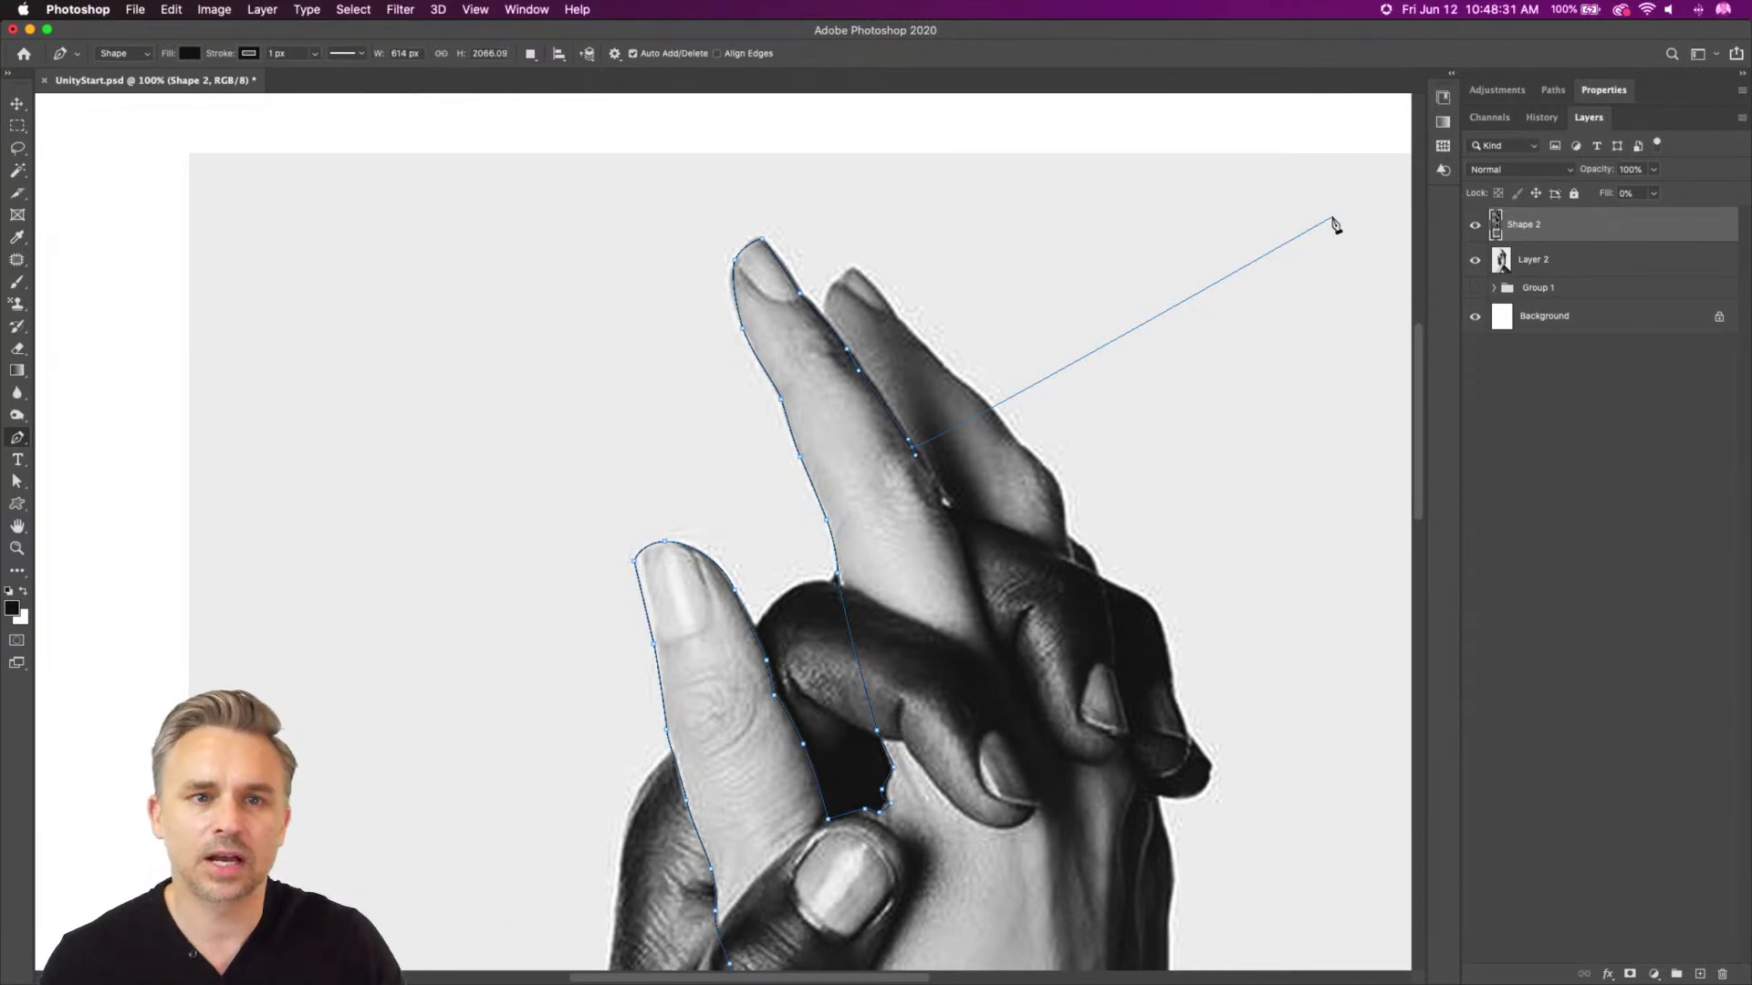
click(1453, 78)
click(1452, 94)
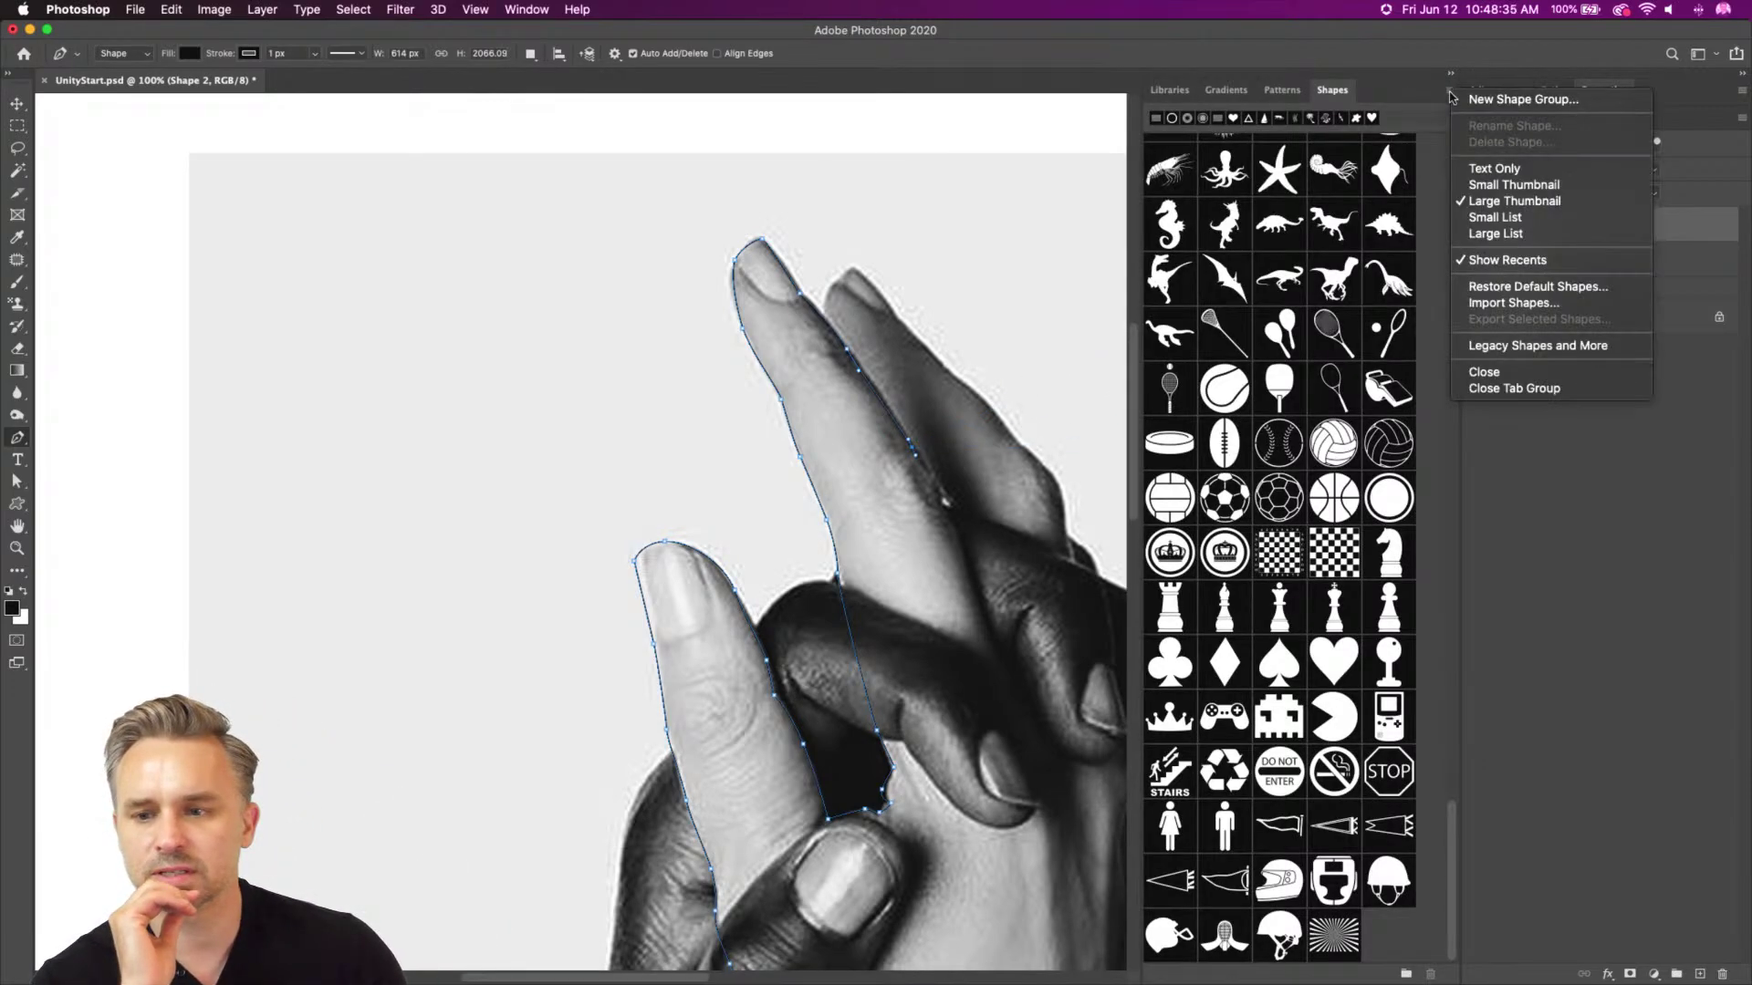
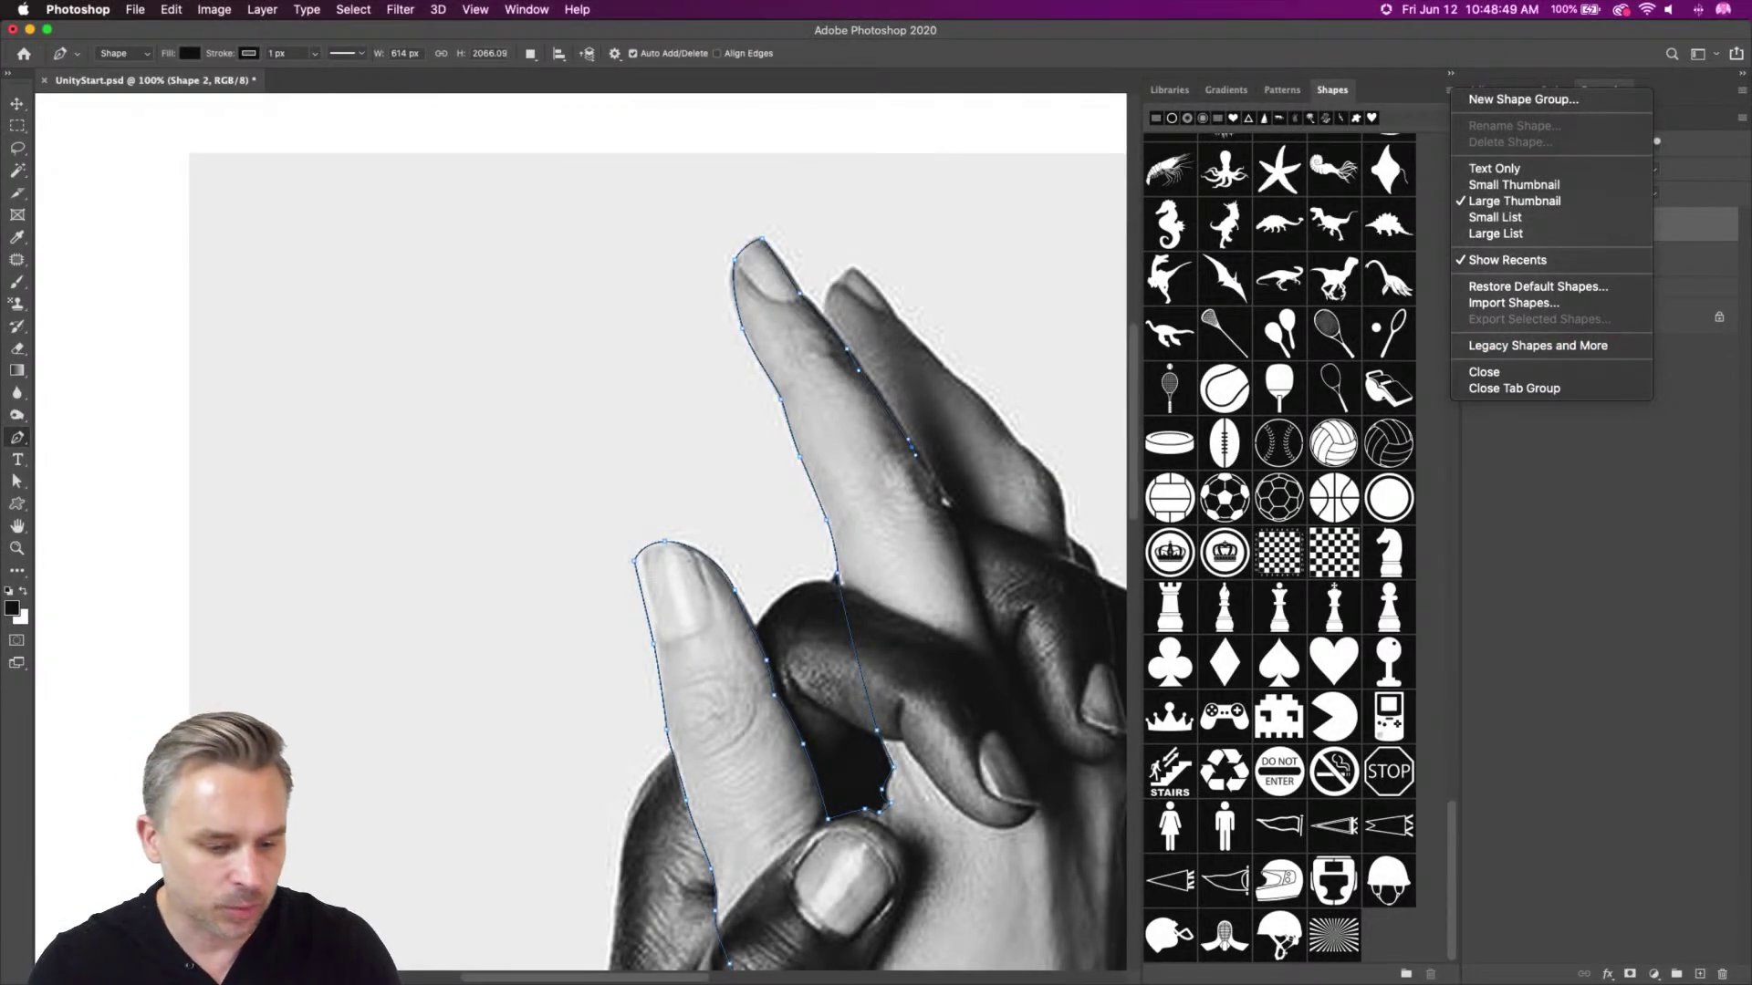
click(1614, 748)
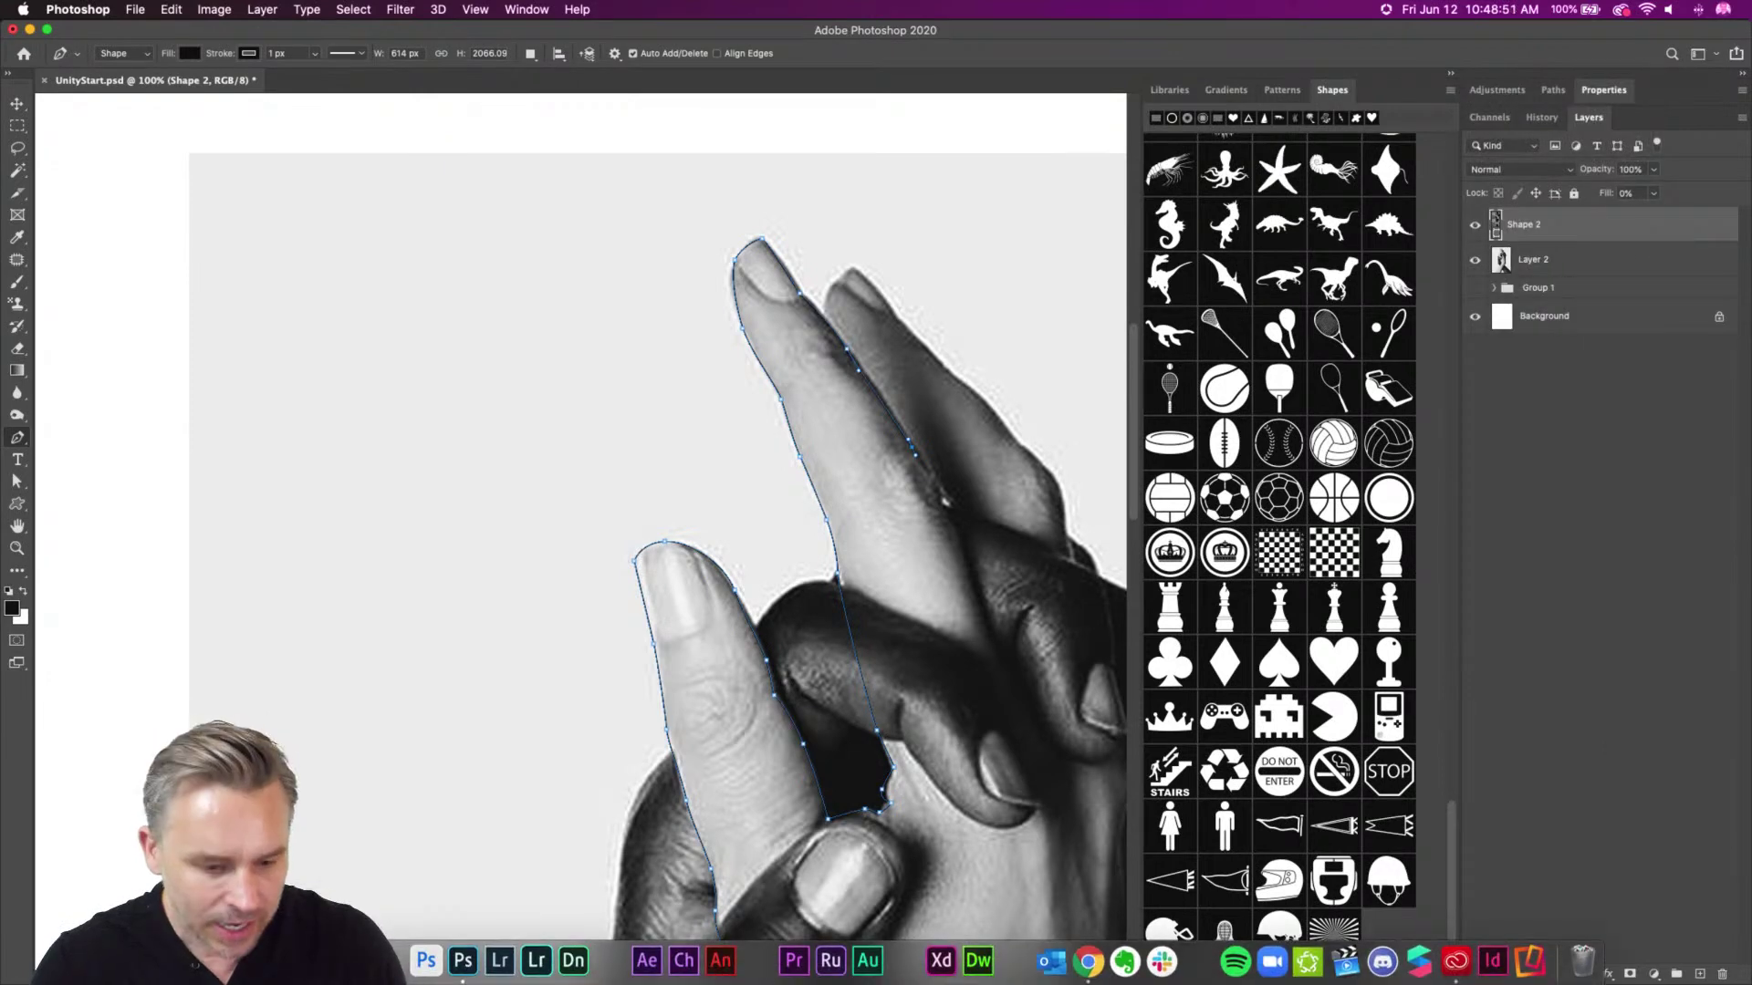
Switch to Illustrator, open the Florid Vector Pack symbol library and enlarge it to show all its symbols
click(315, 961)
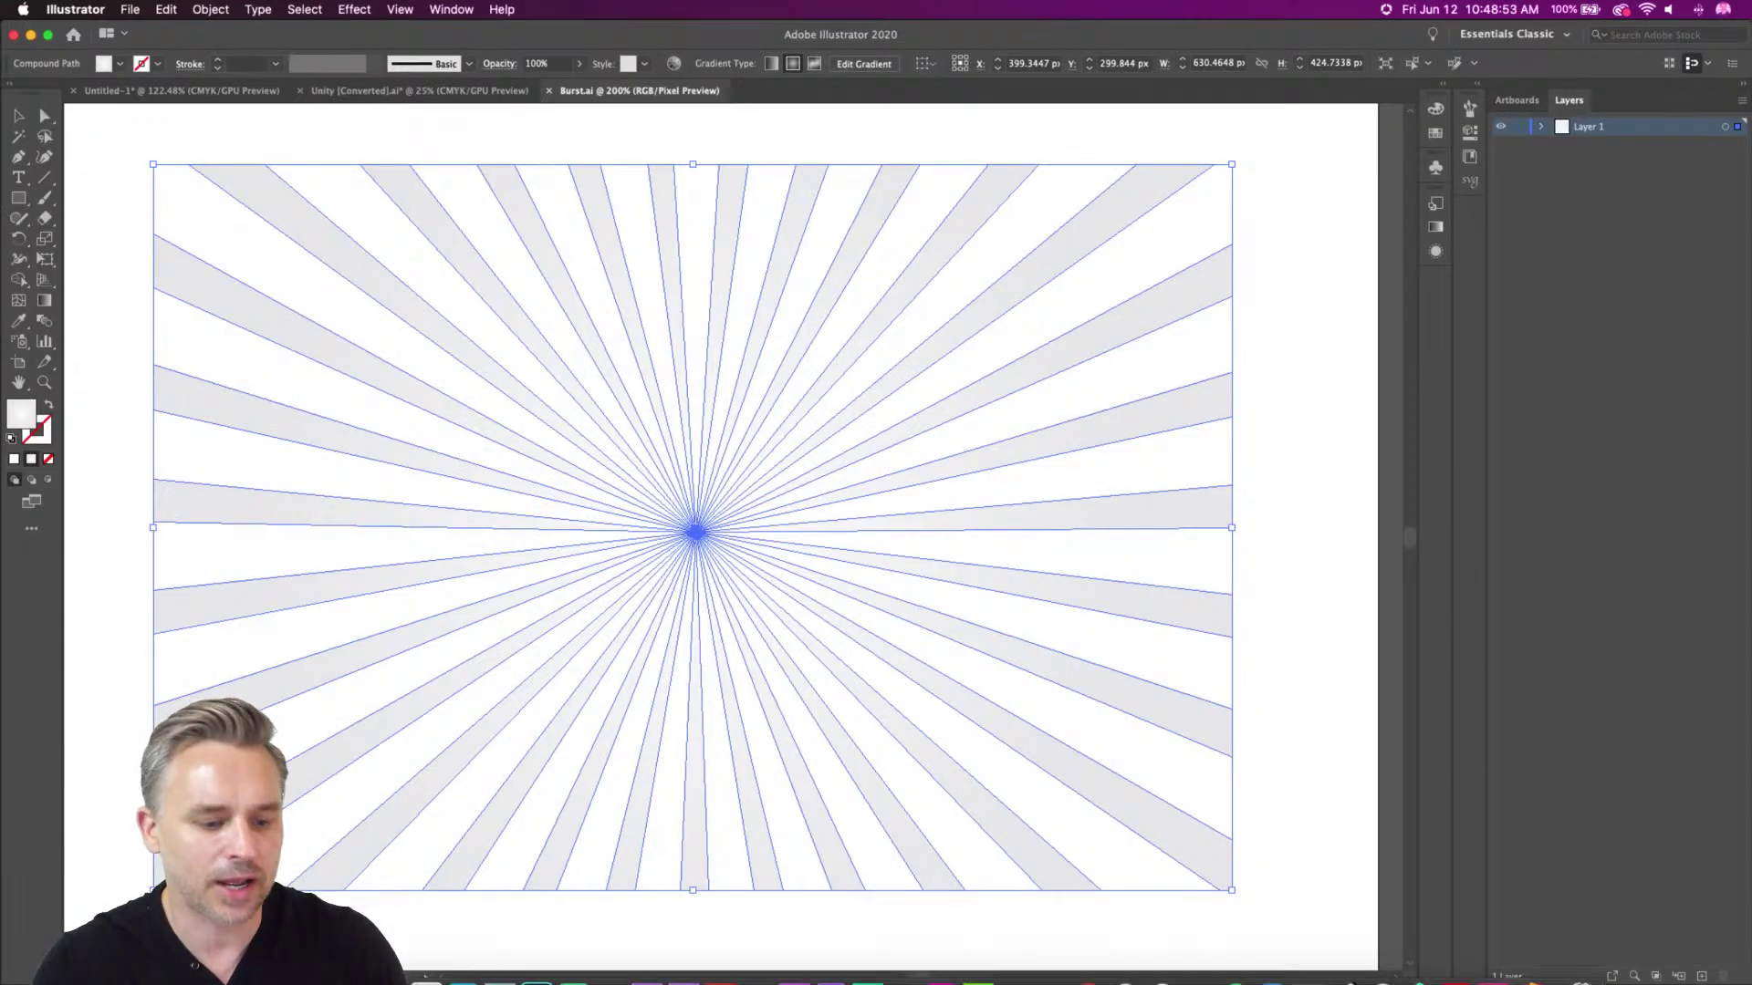
click(395, 7)
mouse_move(436, 7)
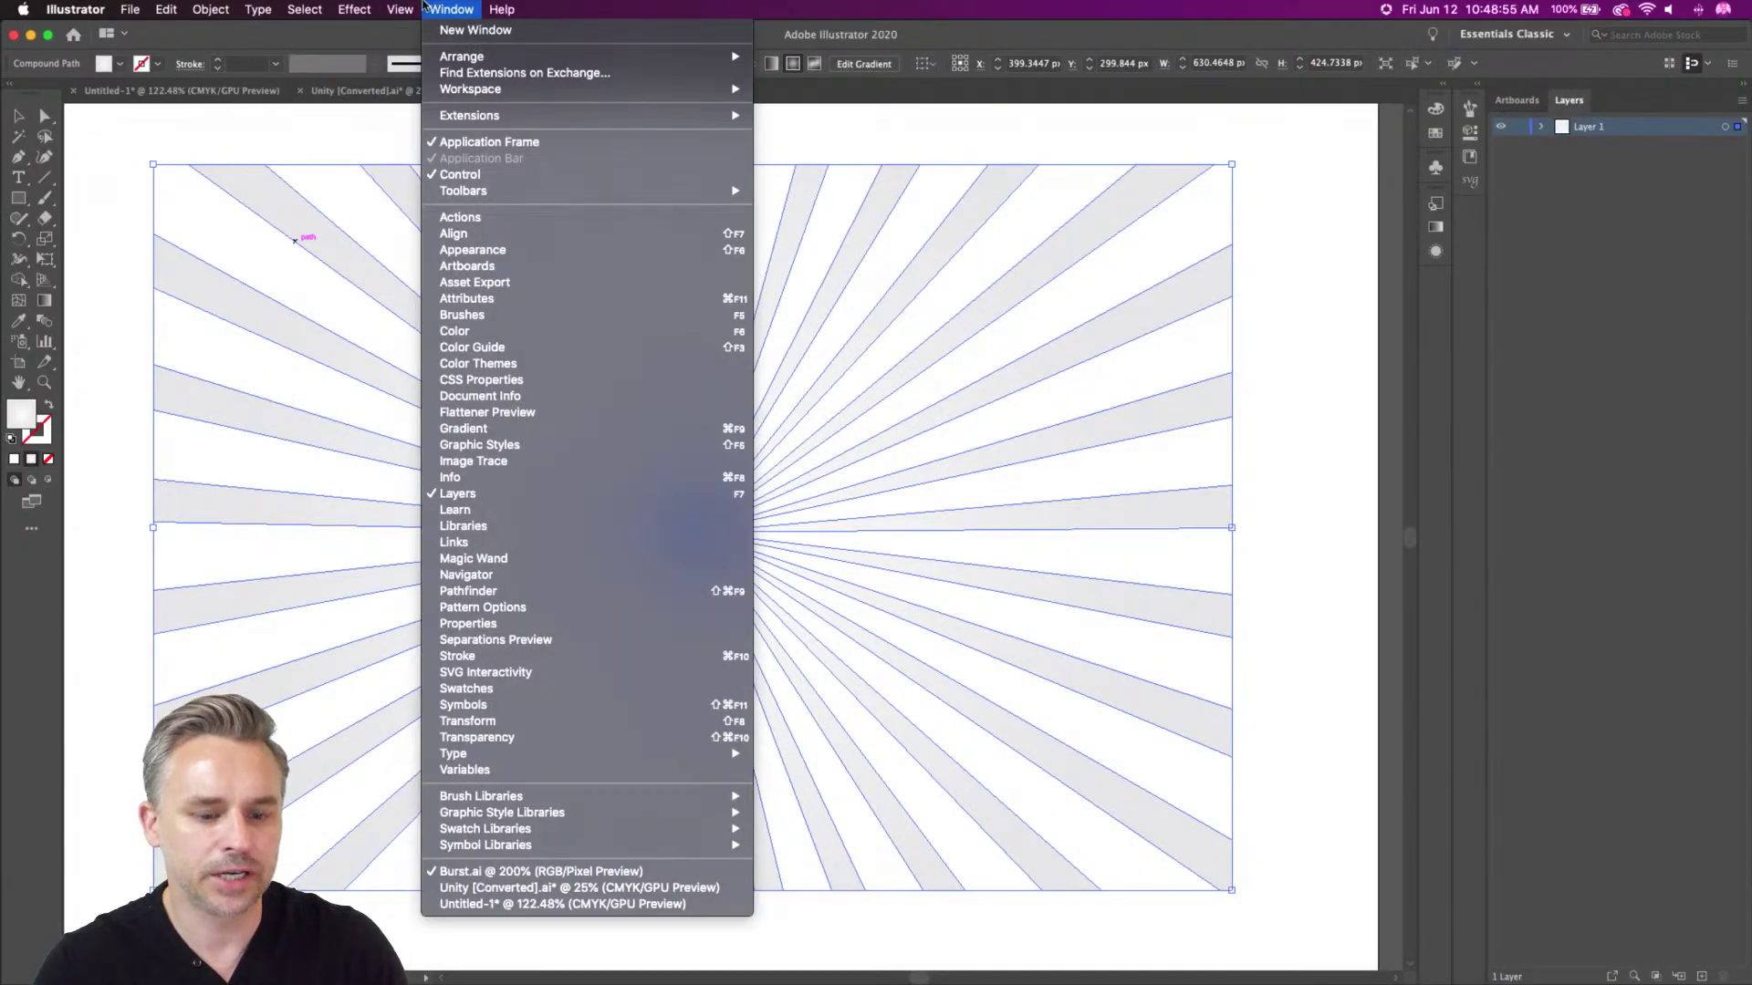
mouse_move(511, 845)
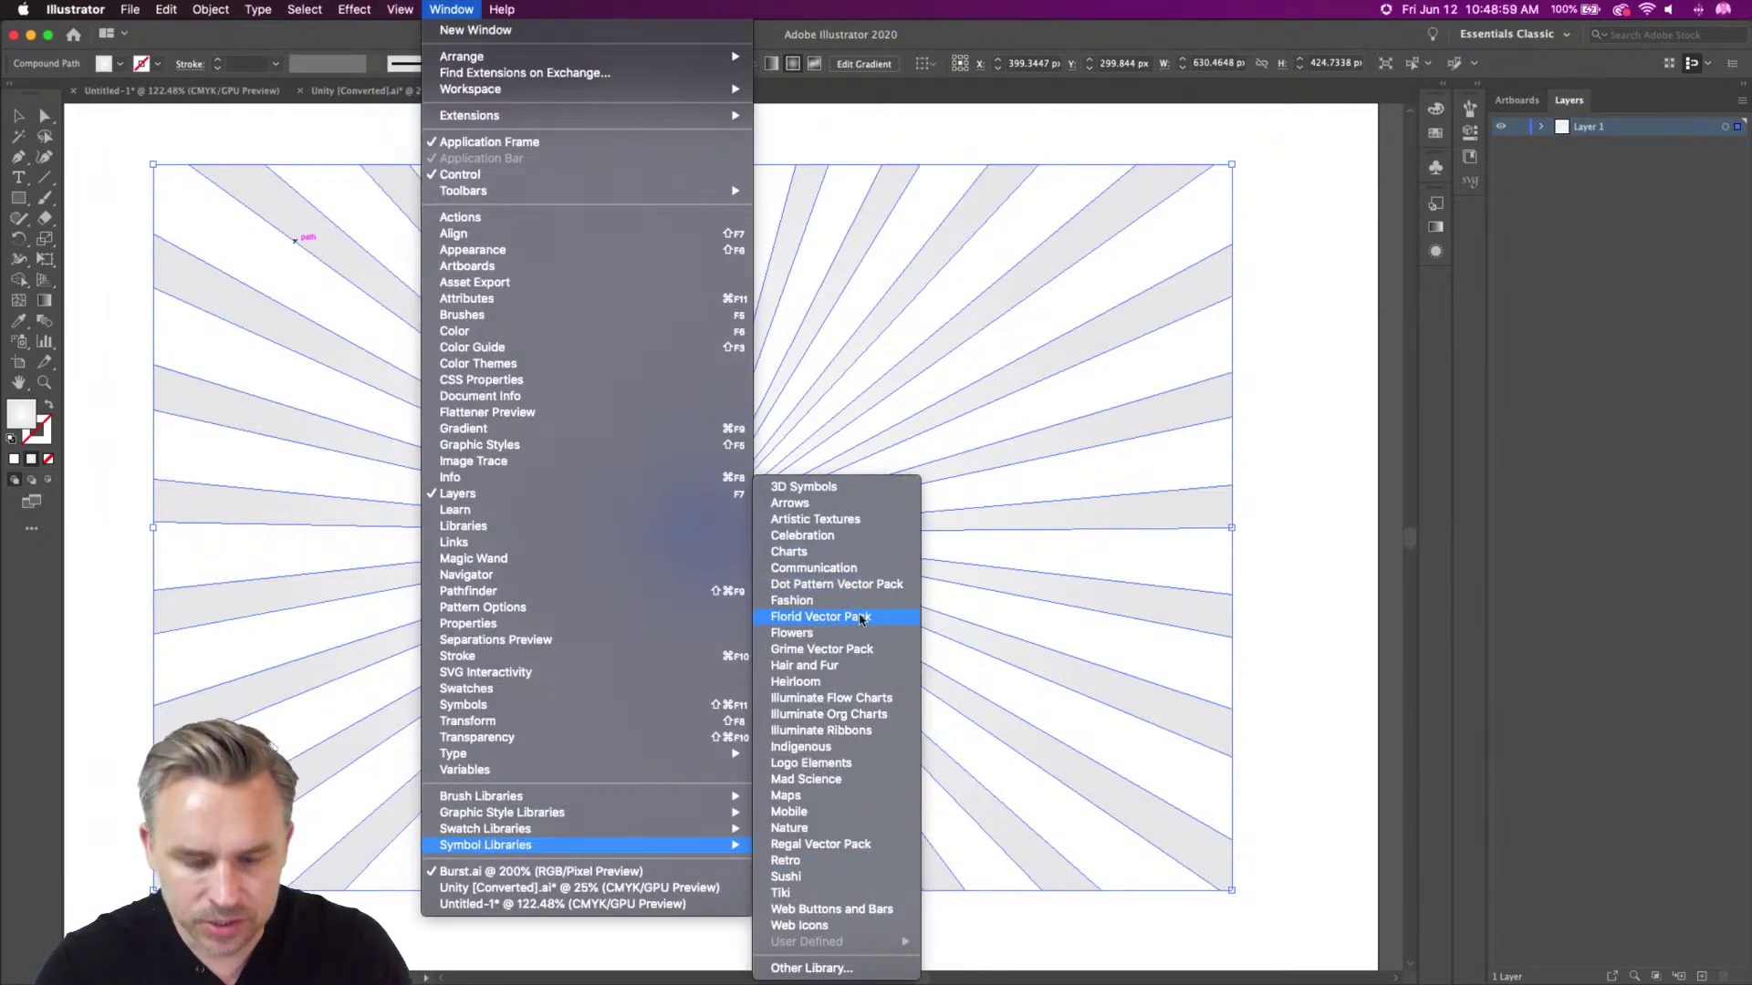
click(861, 617)
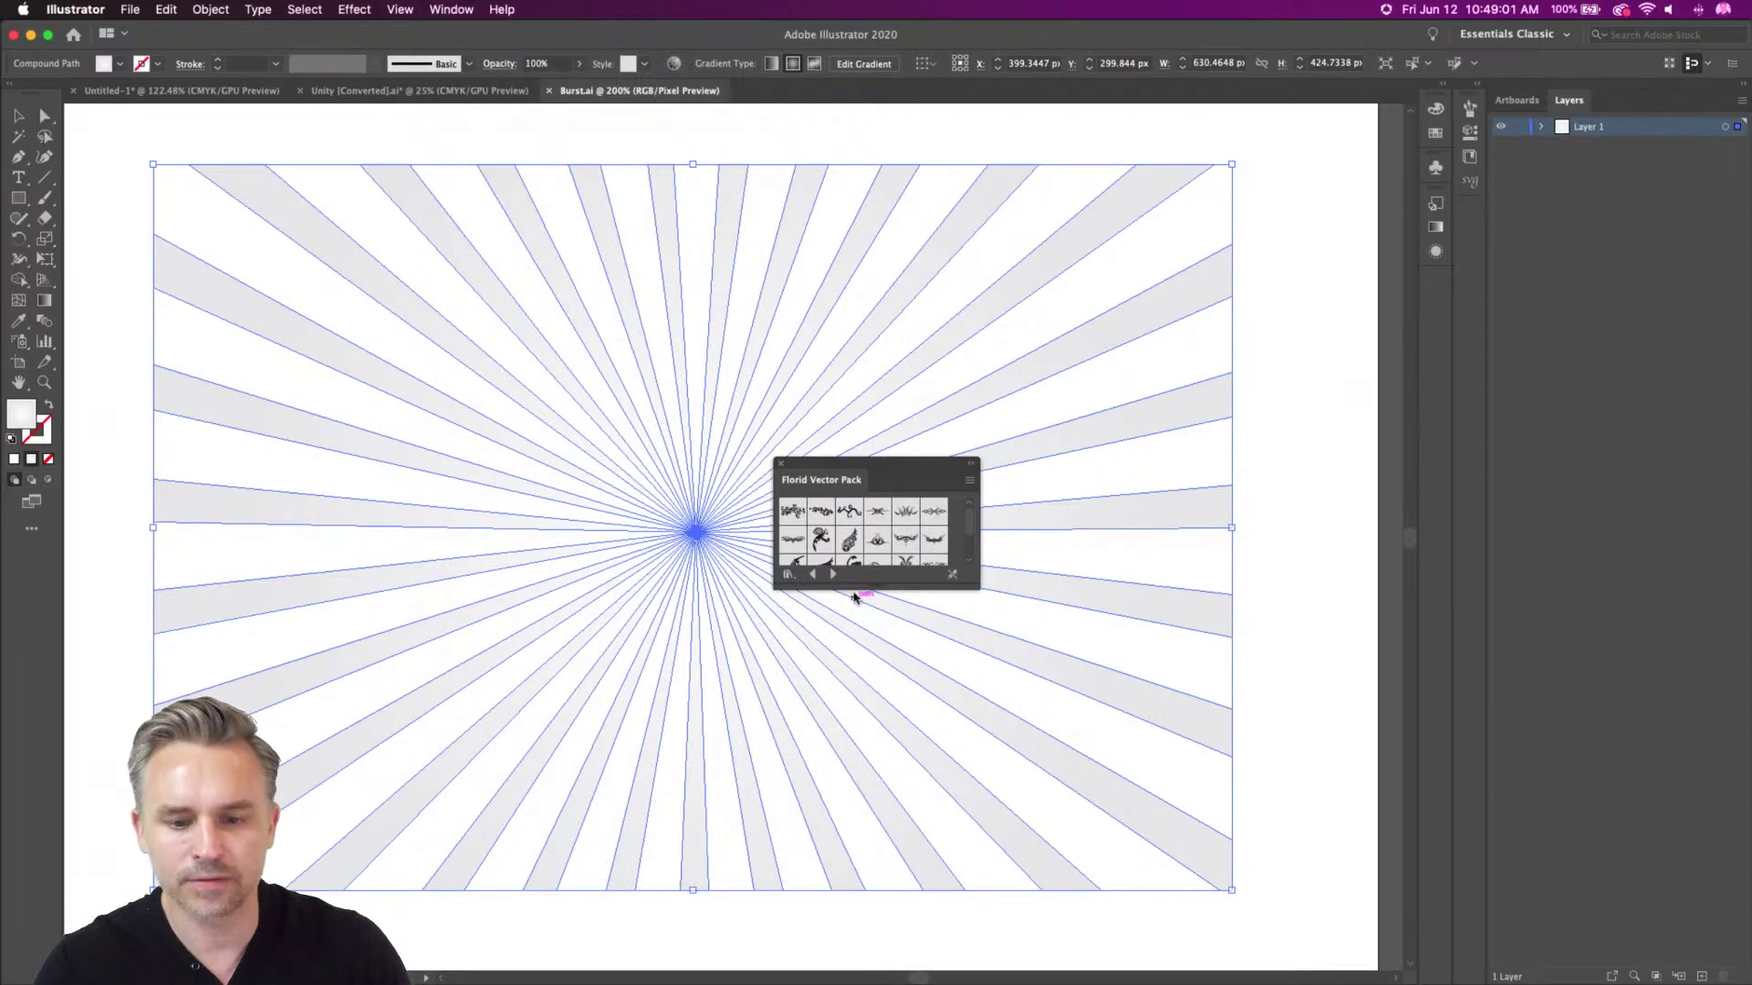
drag(873, 584, 868, 774)
Place the wing ornament from the Florid Vector Pack over the burst, break its symbol link and copy it
key(space)
drag(788, 358, 682, 460)
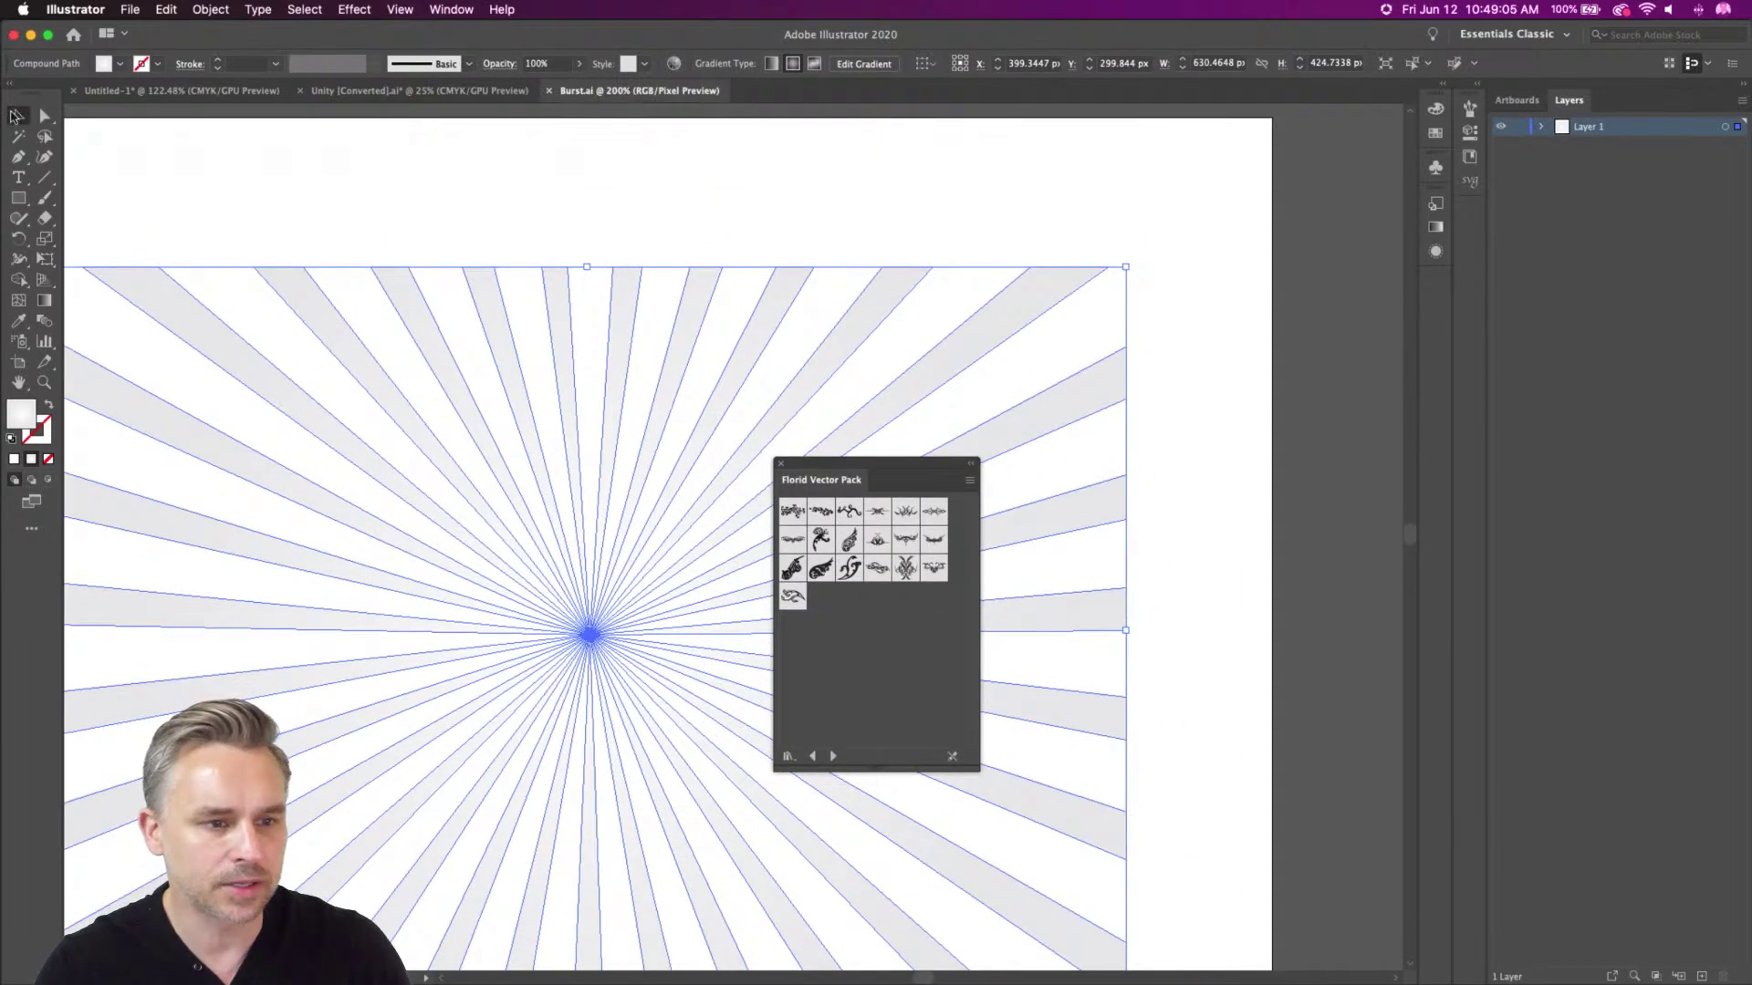
drag(821, 568, 854, 198)
drag(717, 232, 469, 350)
click(523, 68)
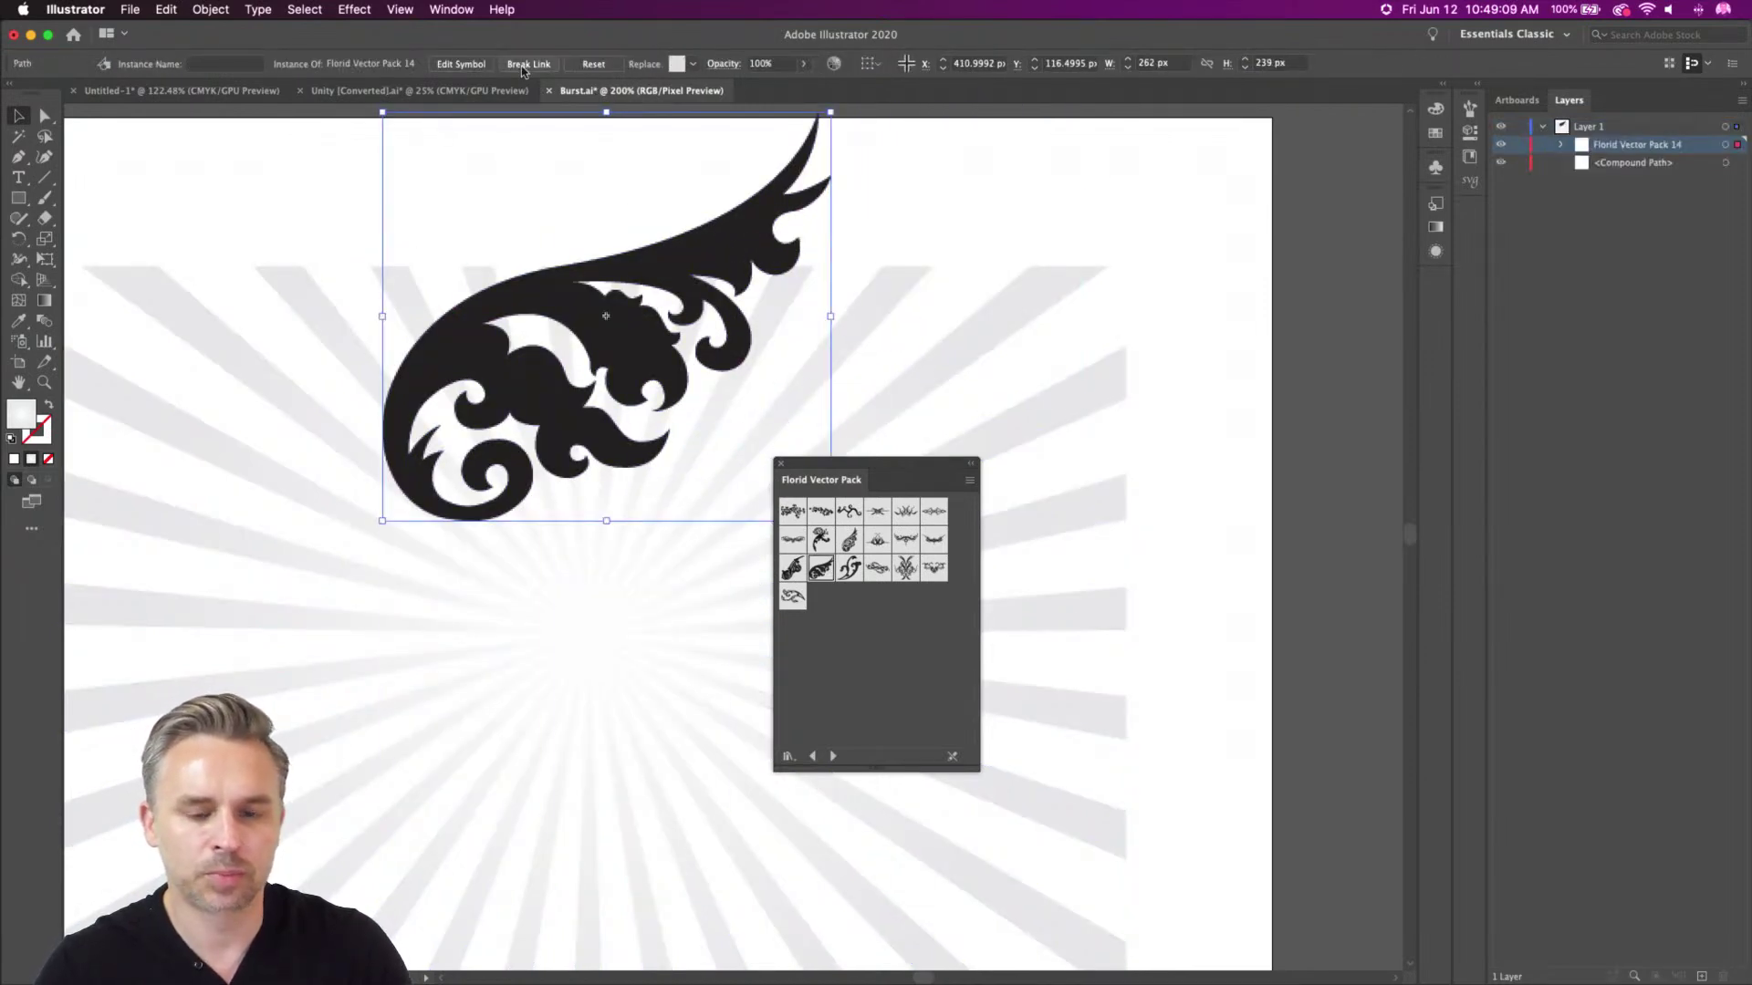
drag(663, 271, 518, 376)
key(super+c)
Switch back to Photoshop and continue the pen shape over the knuckles and down the back of the pale hand to the wrist
mouse_move(529, 969)
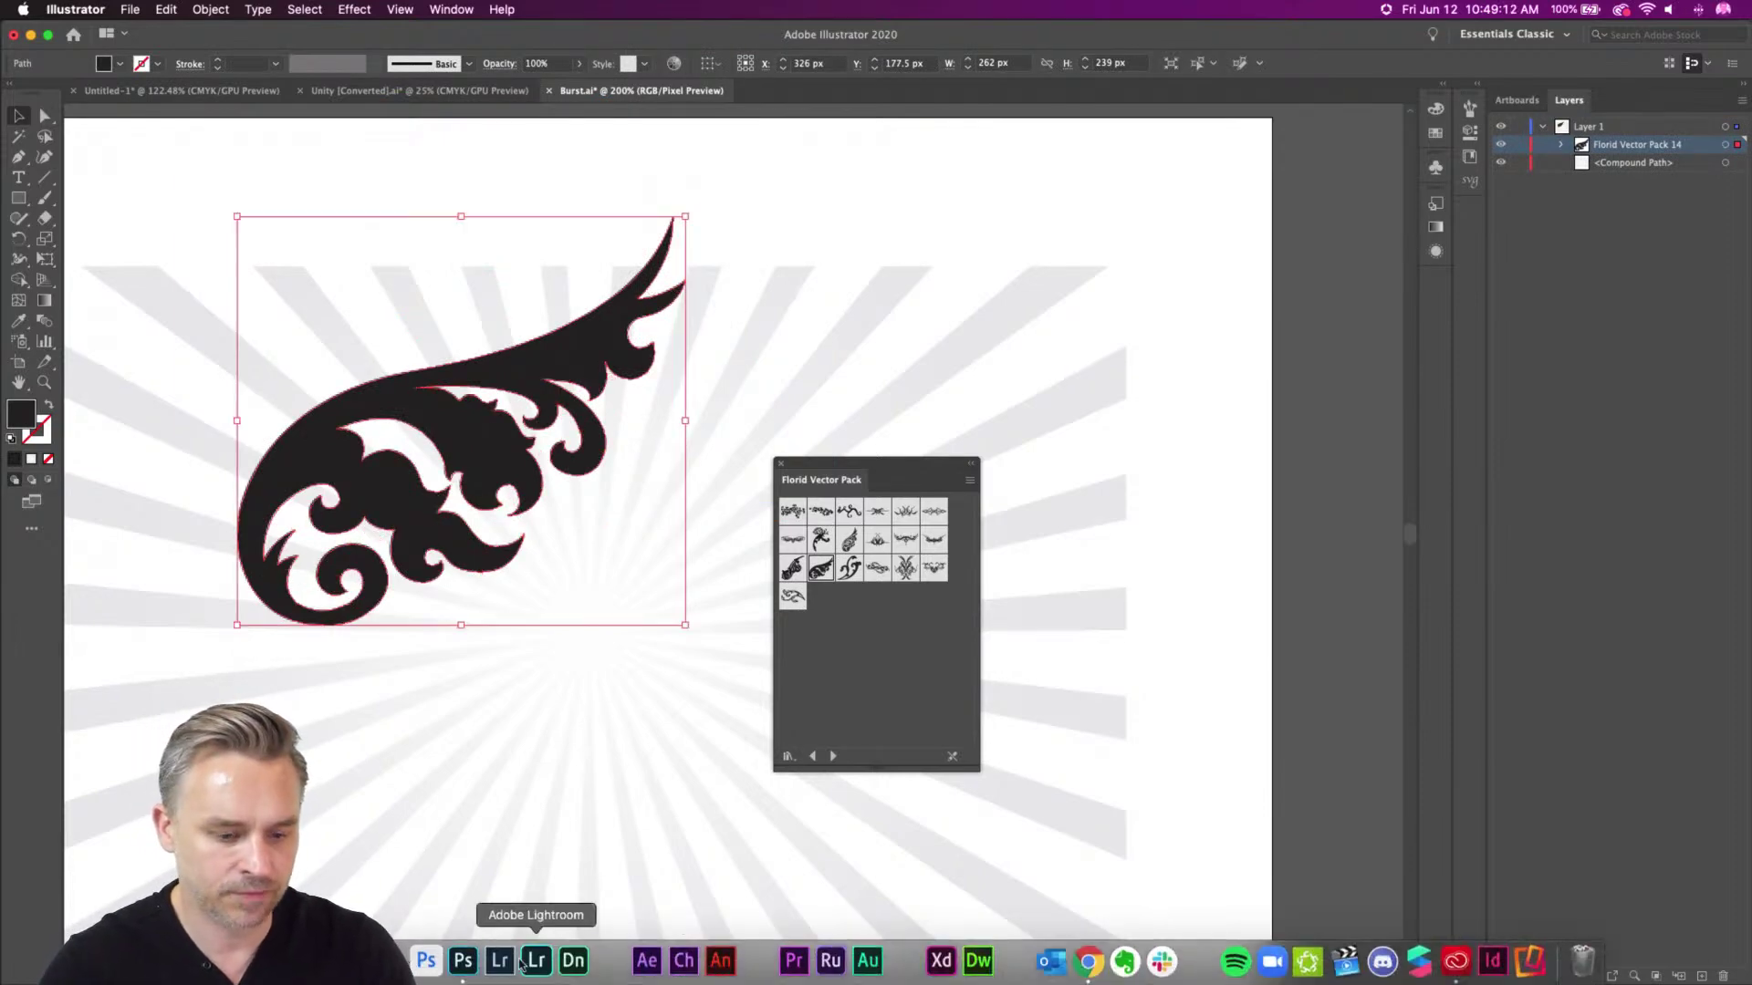
click(459, 960)
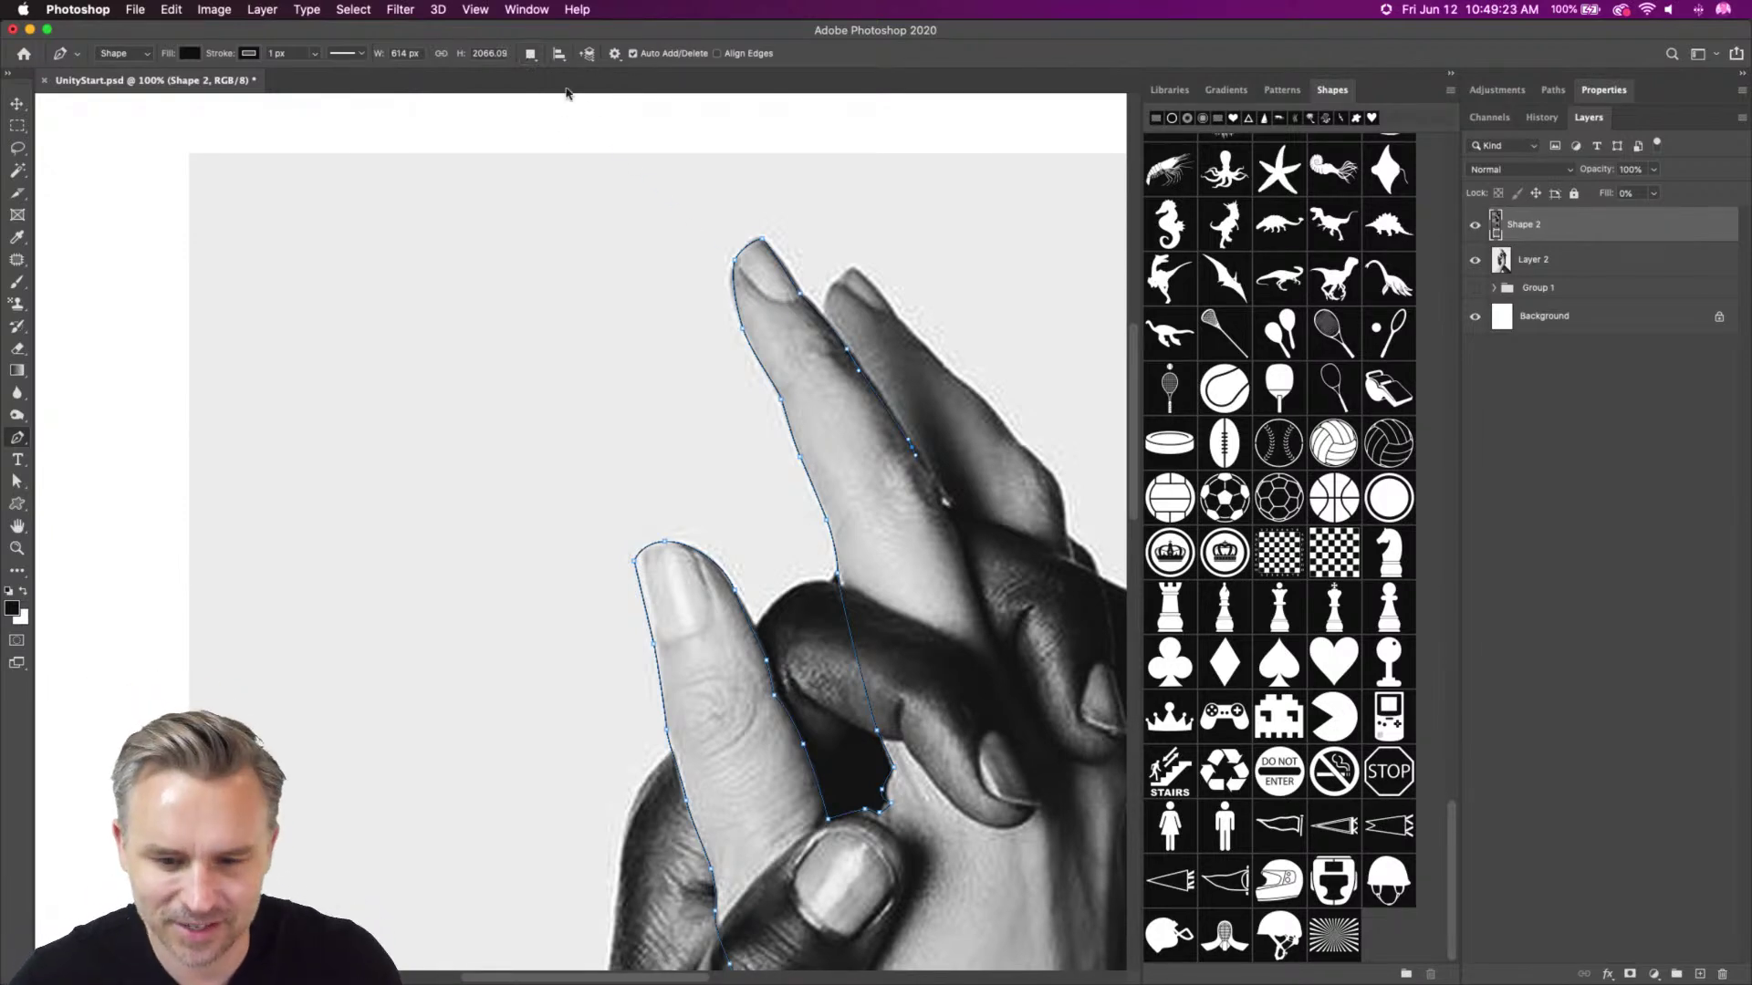
drag(942, 495, 939, 385)
click(1007, 666)
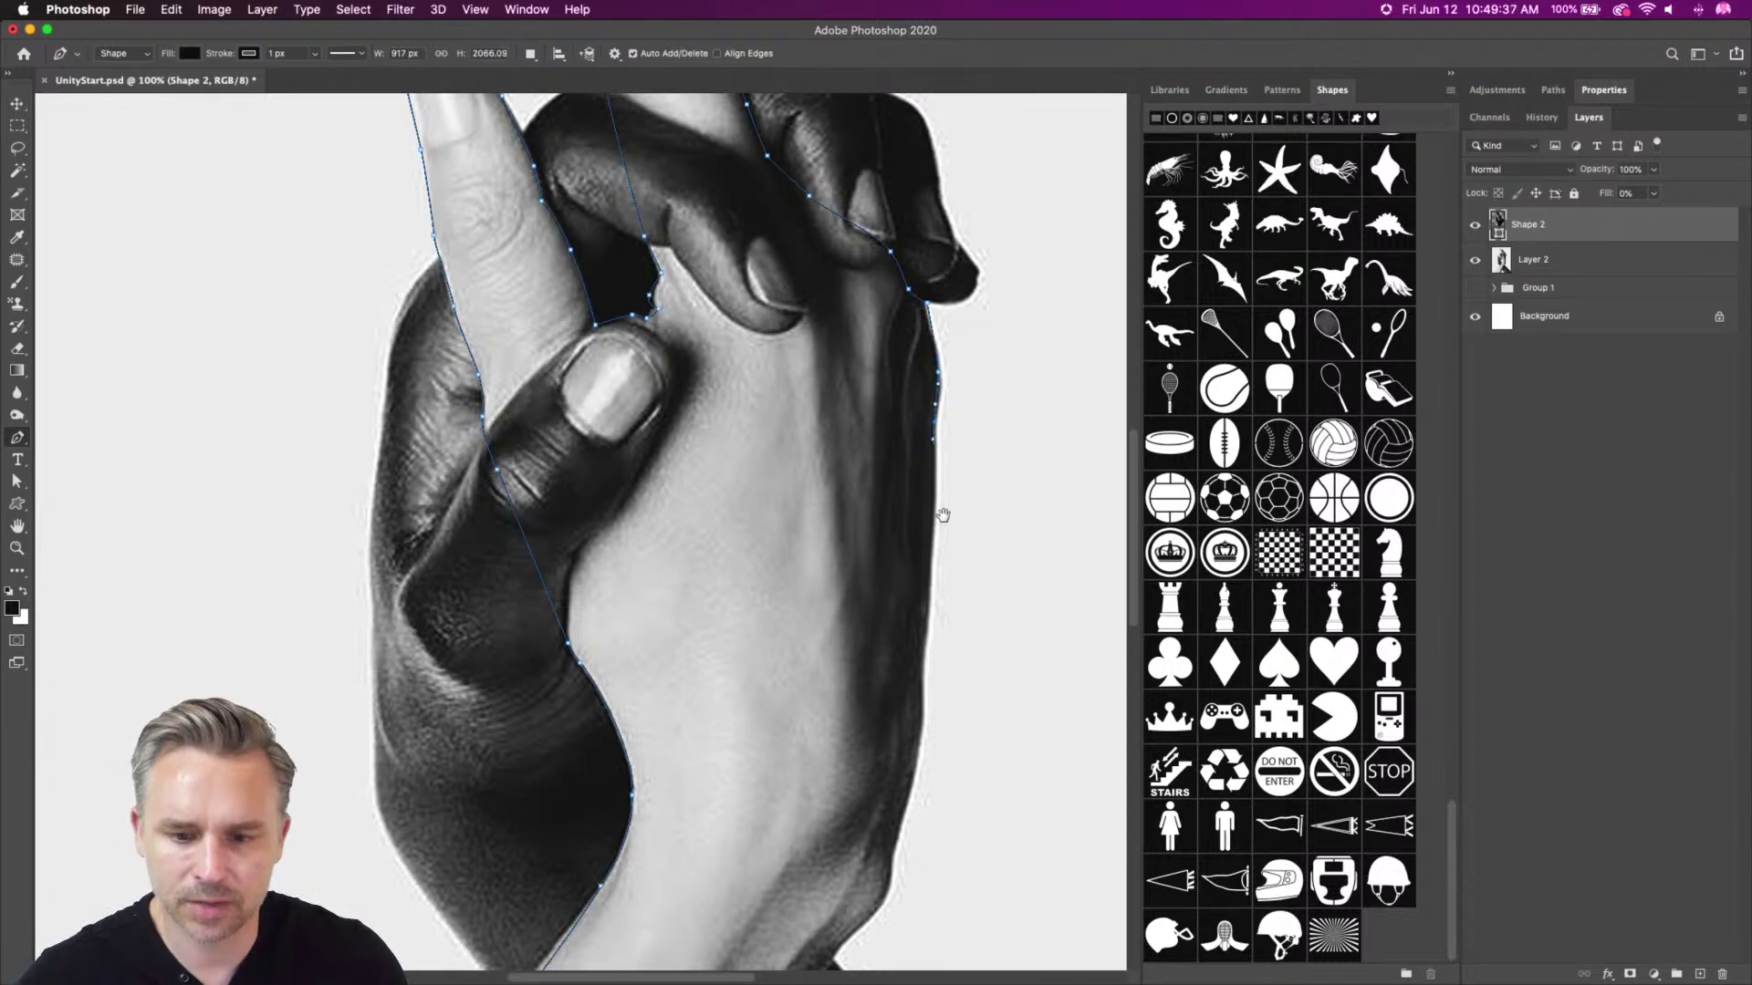
drag(942, 512, 950, 282)
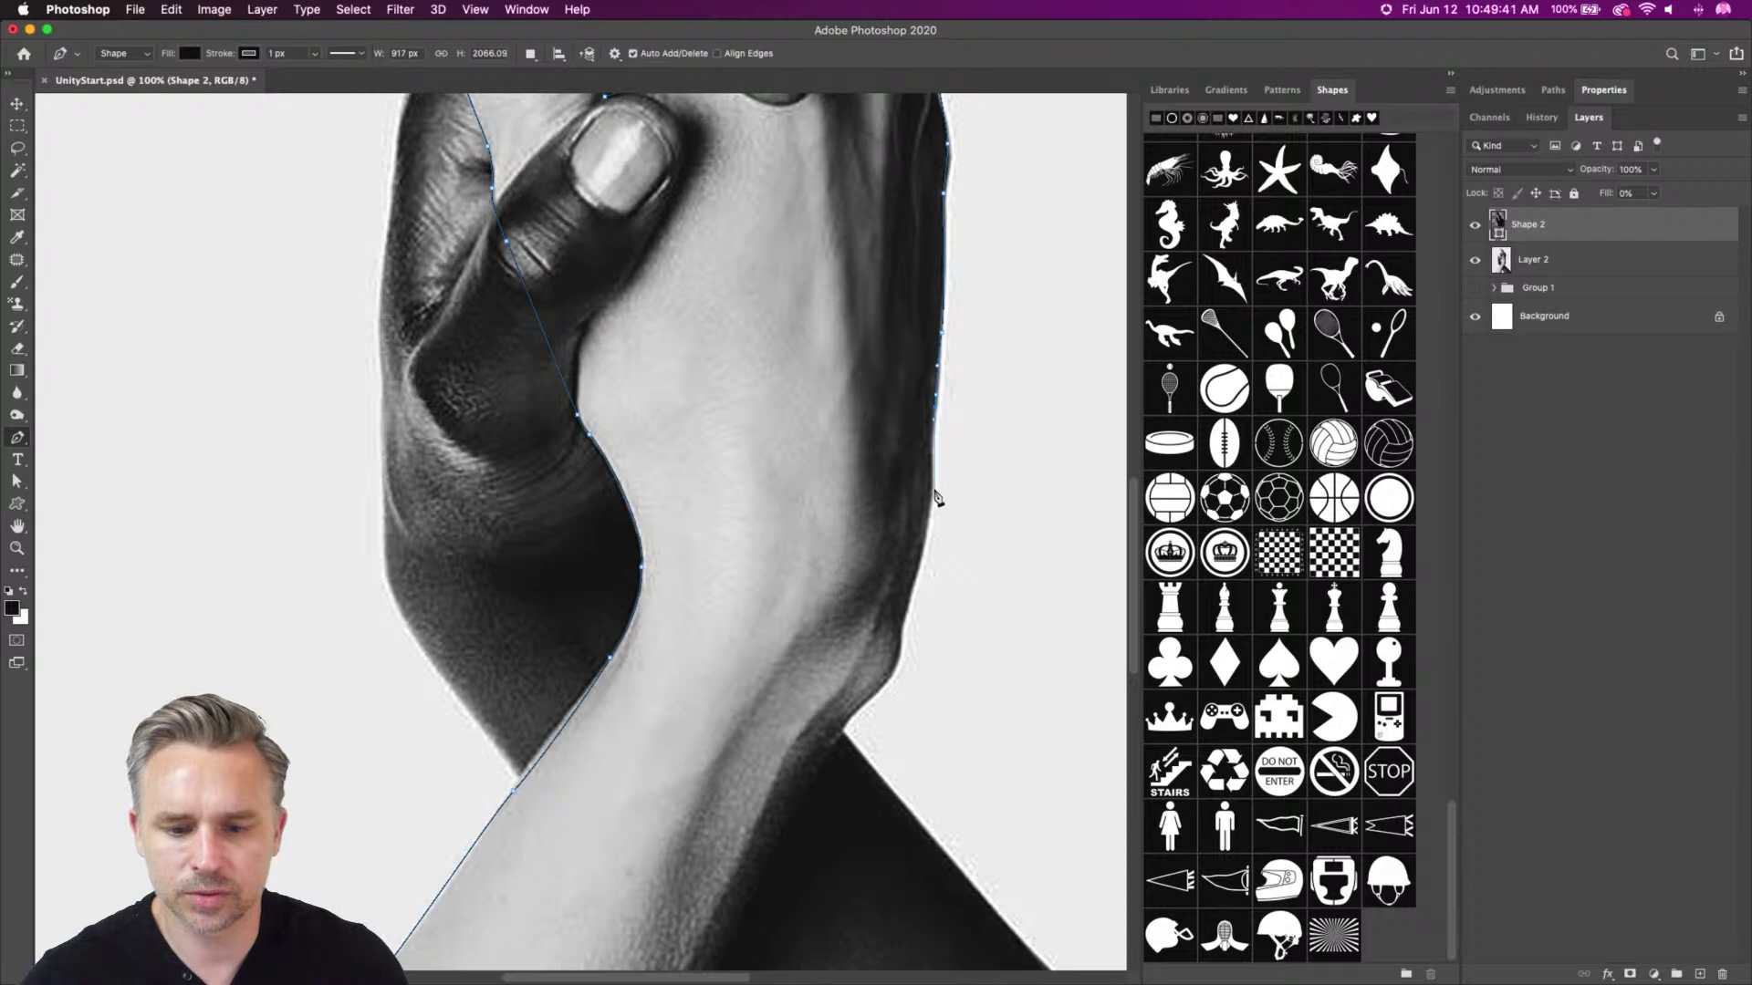
drag(935, 507, 934, 510)
drag(913, 582, 910, 595)
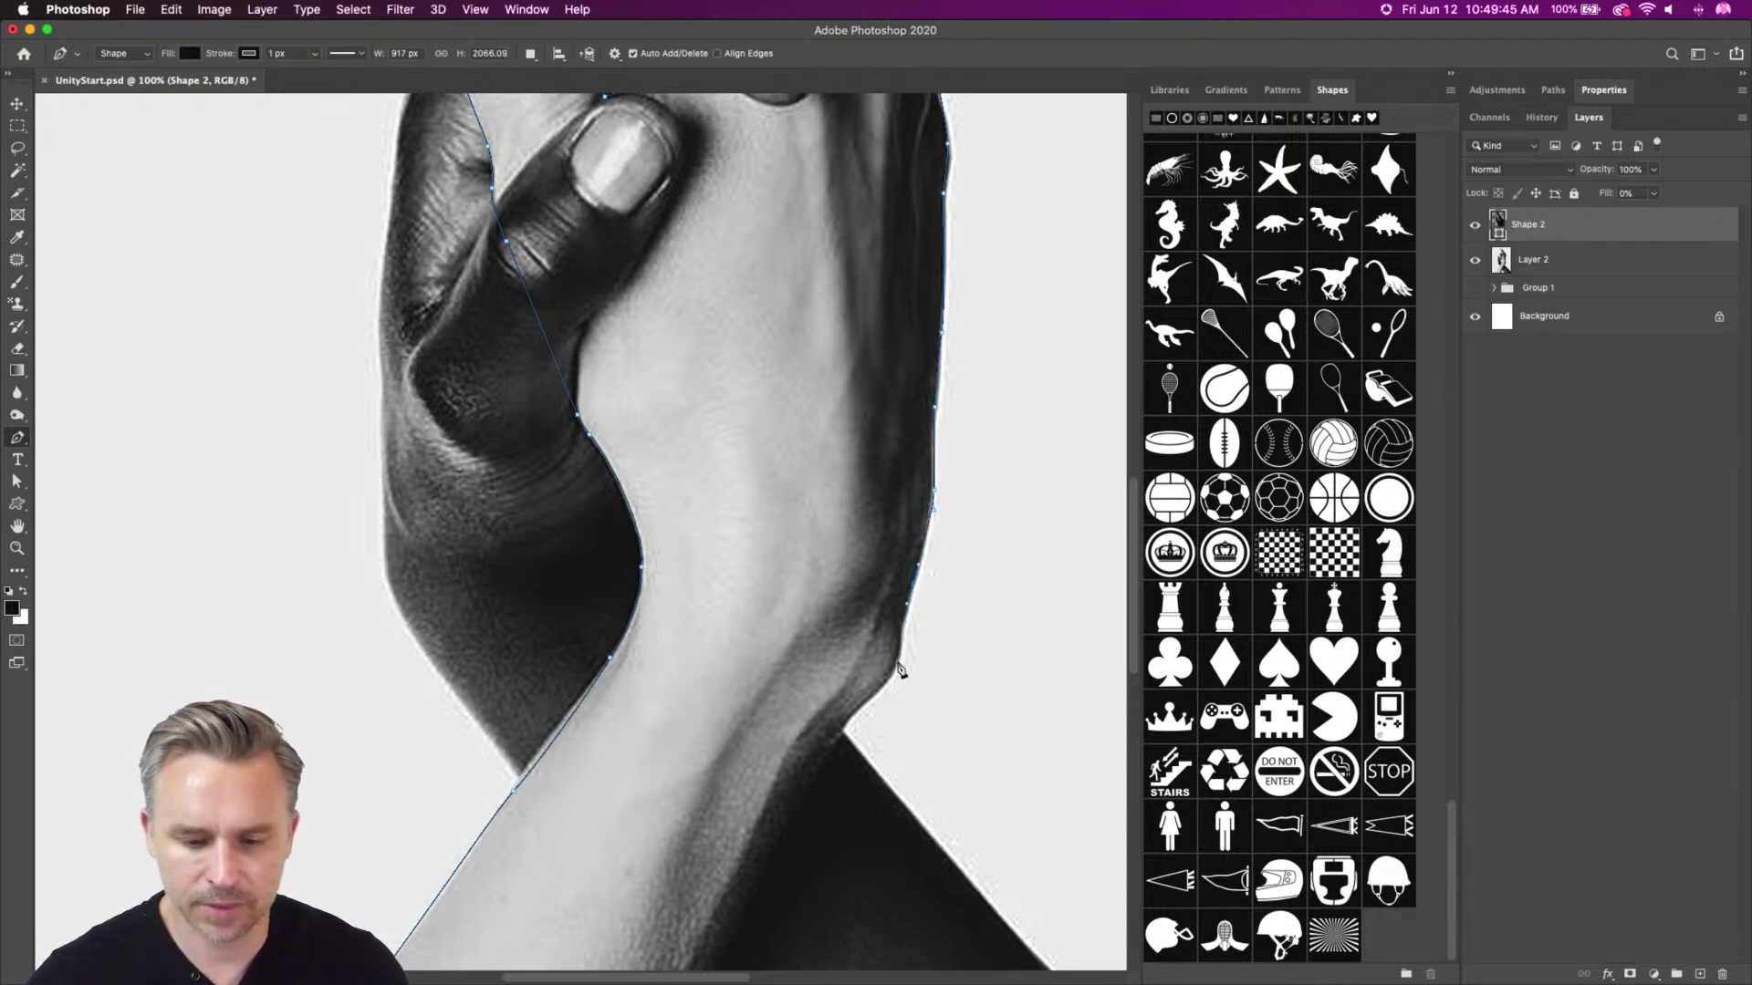
Trace the pen shape around the wrist and down the forearm's shaded edge, and close it below the image's lower edge
drag(895, 670, 946, 340)
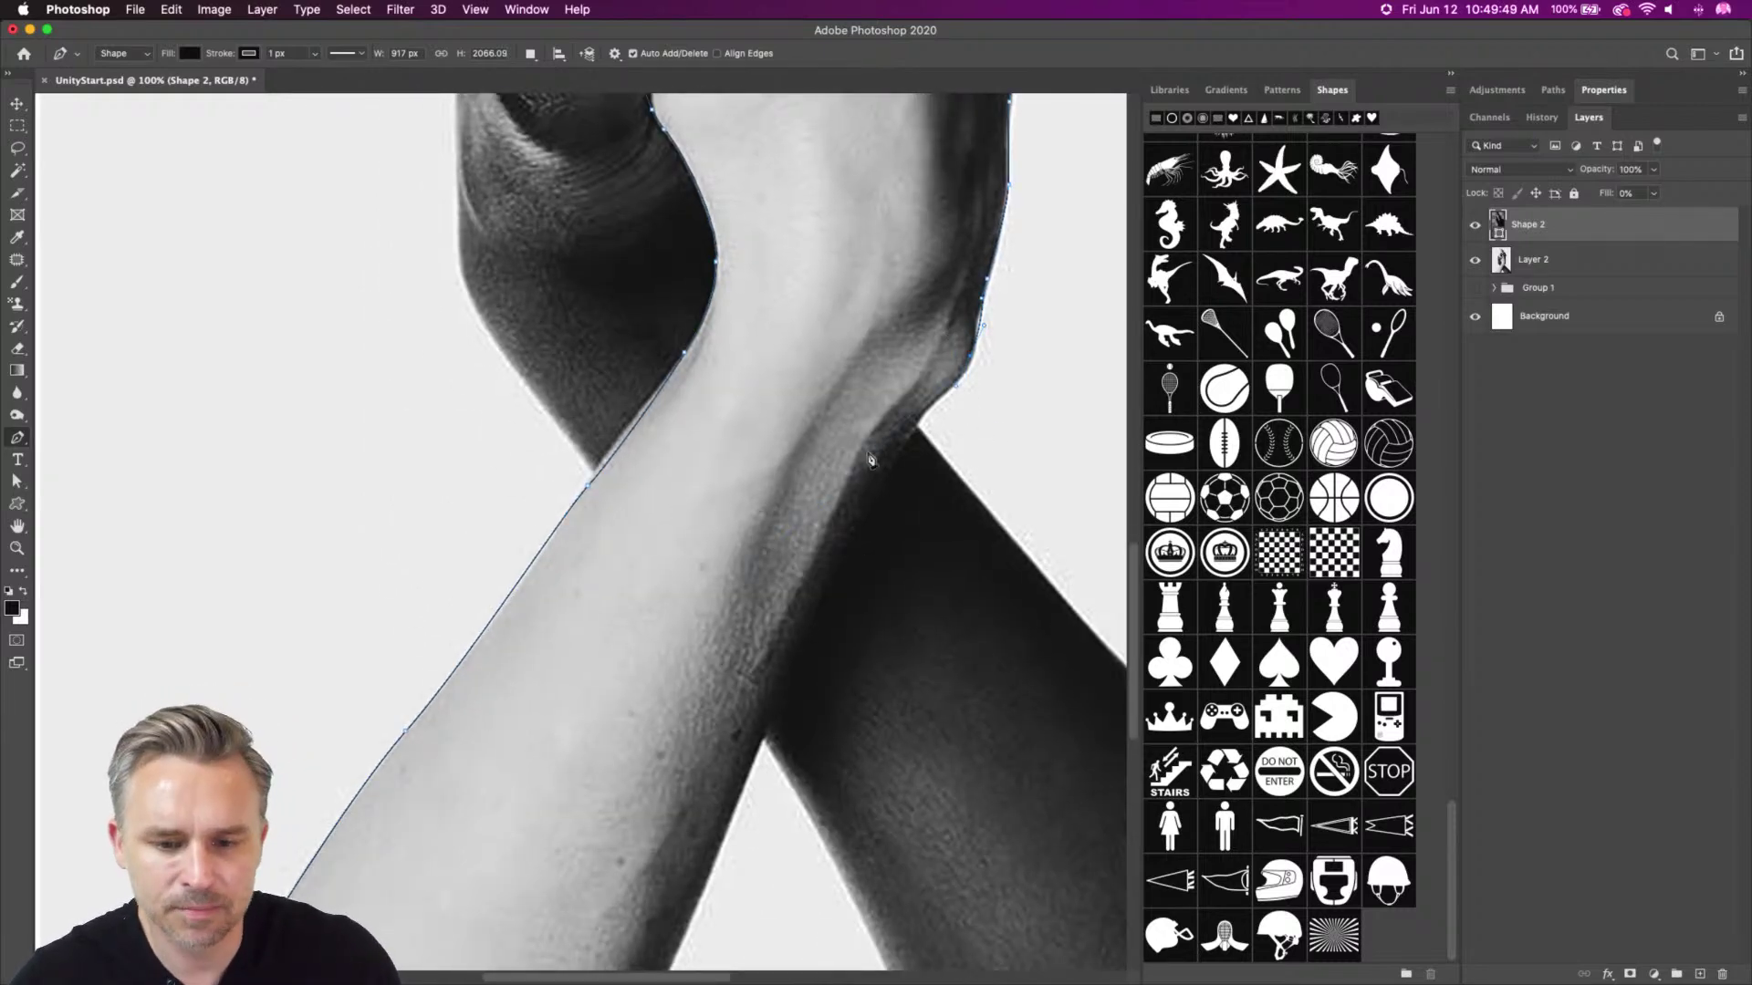
drag(894, 467, 874, 521)
drag(762, 648, 872, 452)
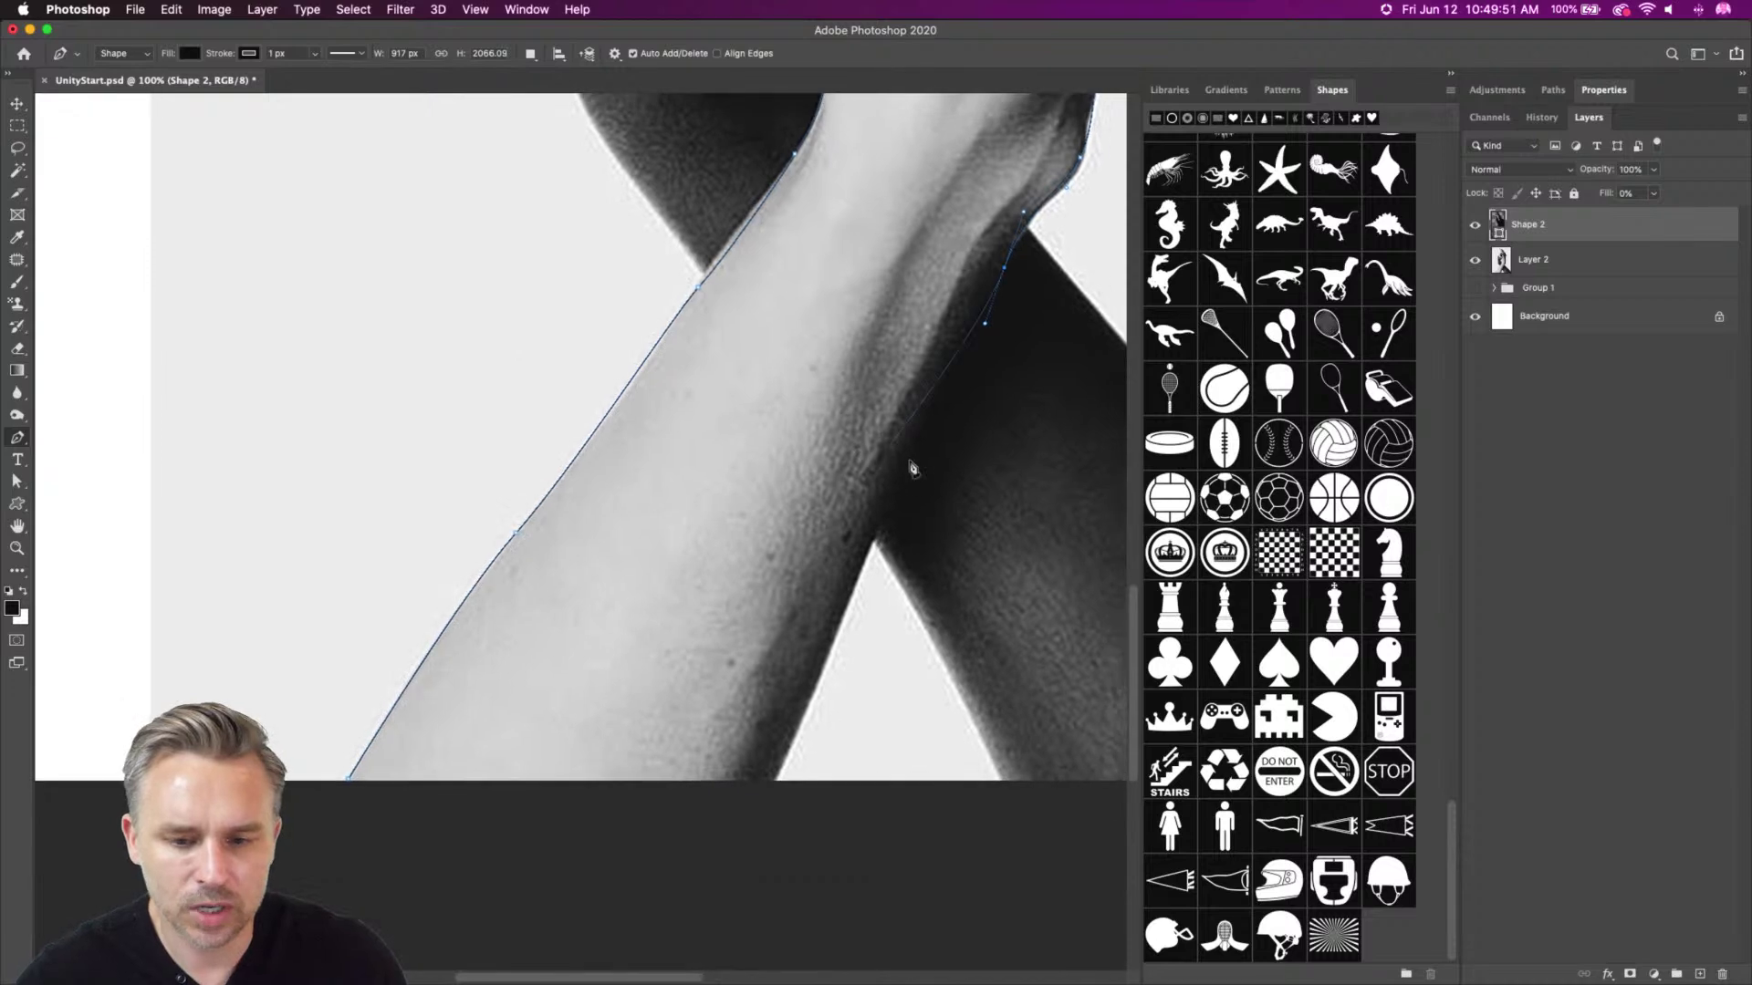
click(866, 550)
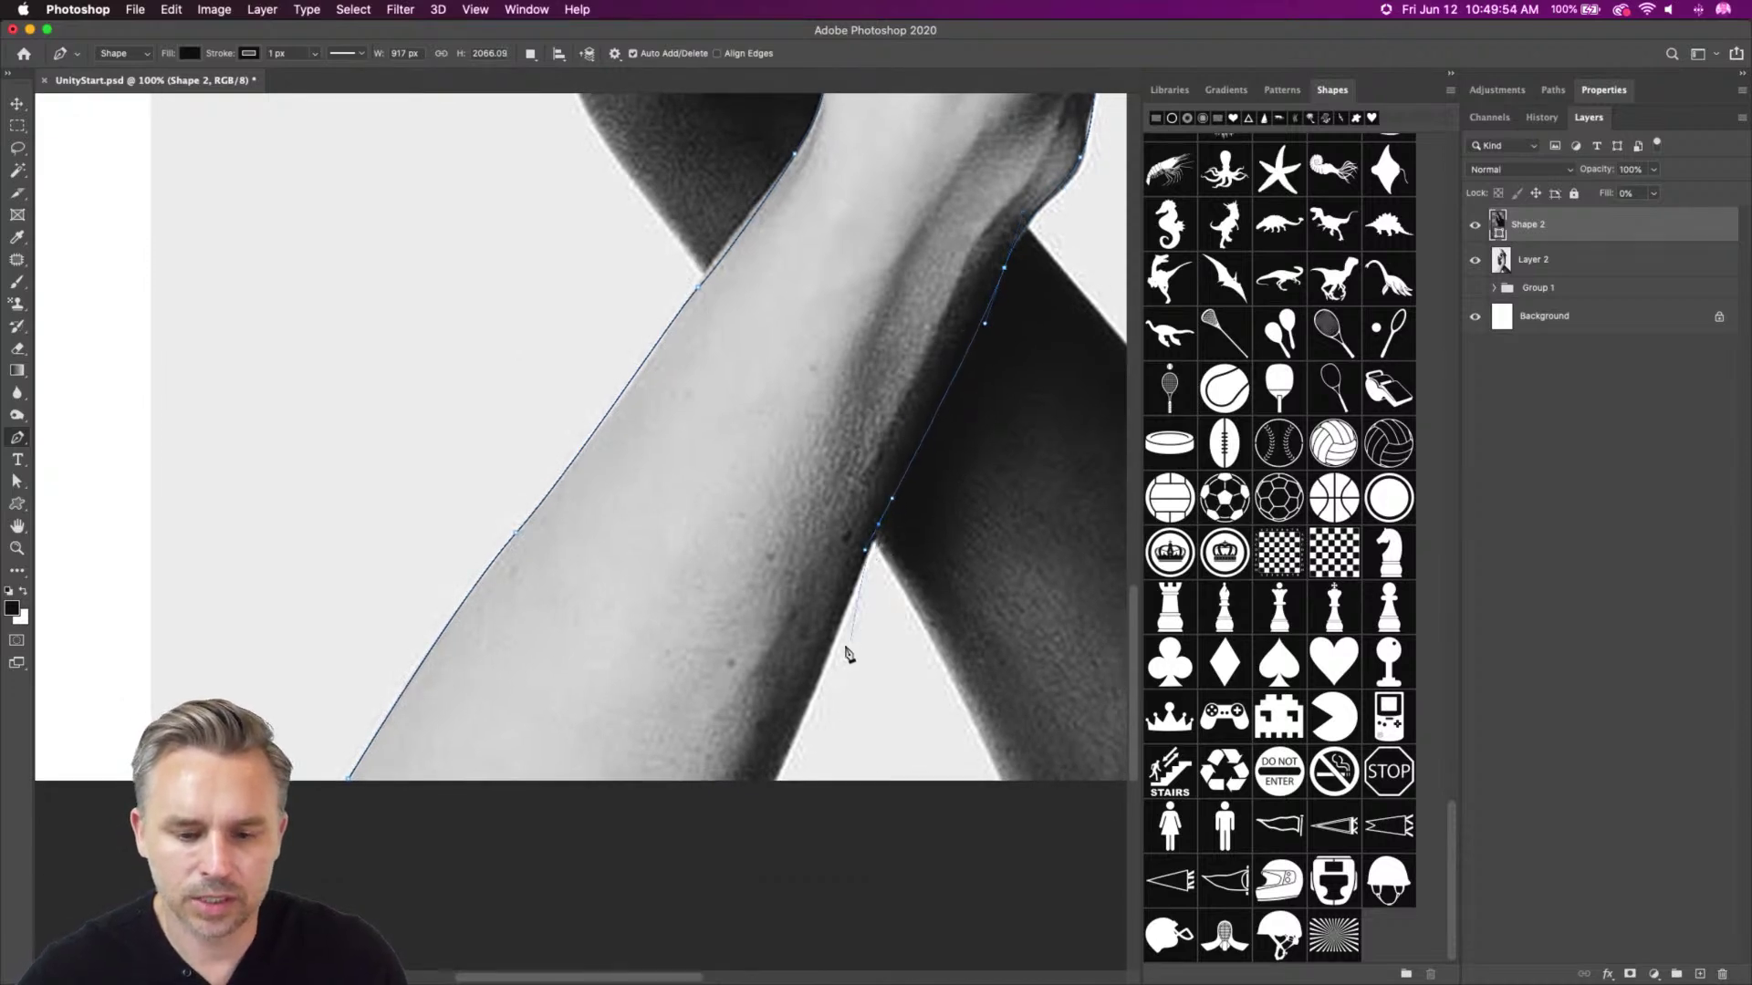
click(801, 739)
click(761, 809)
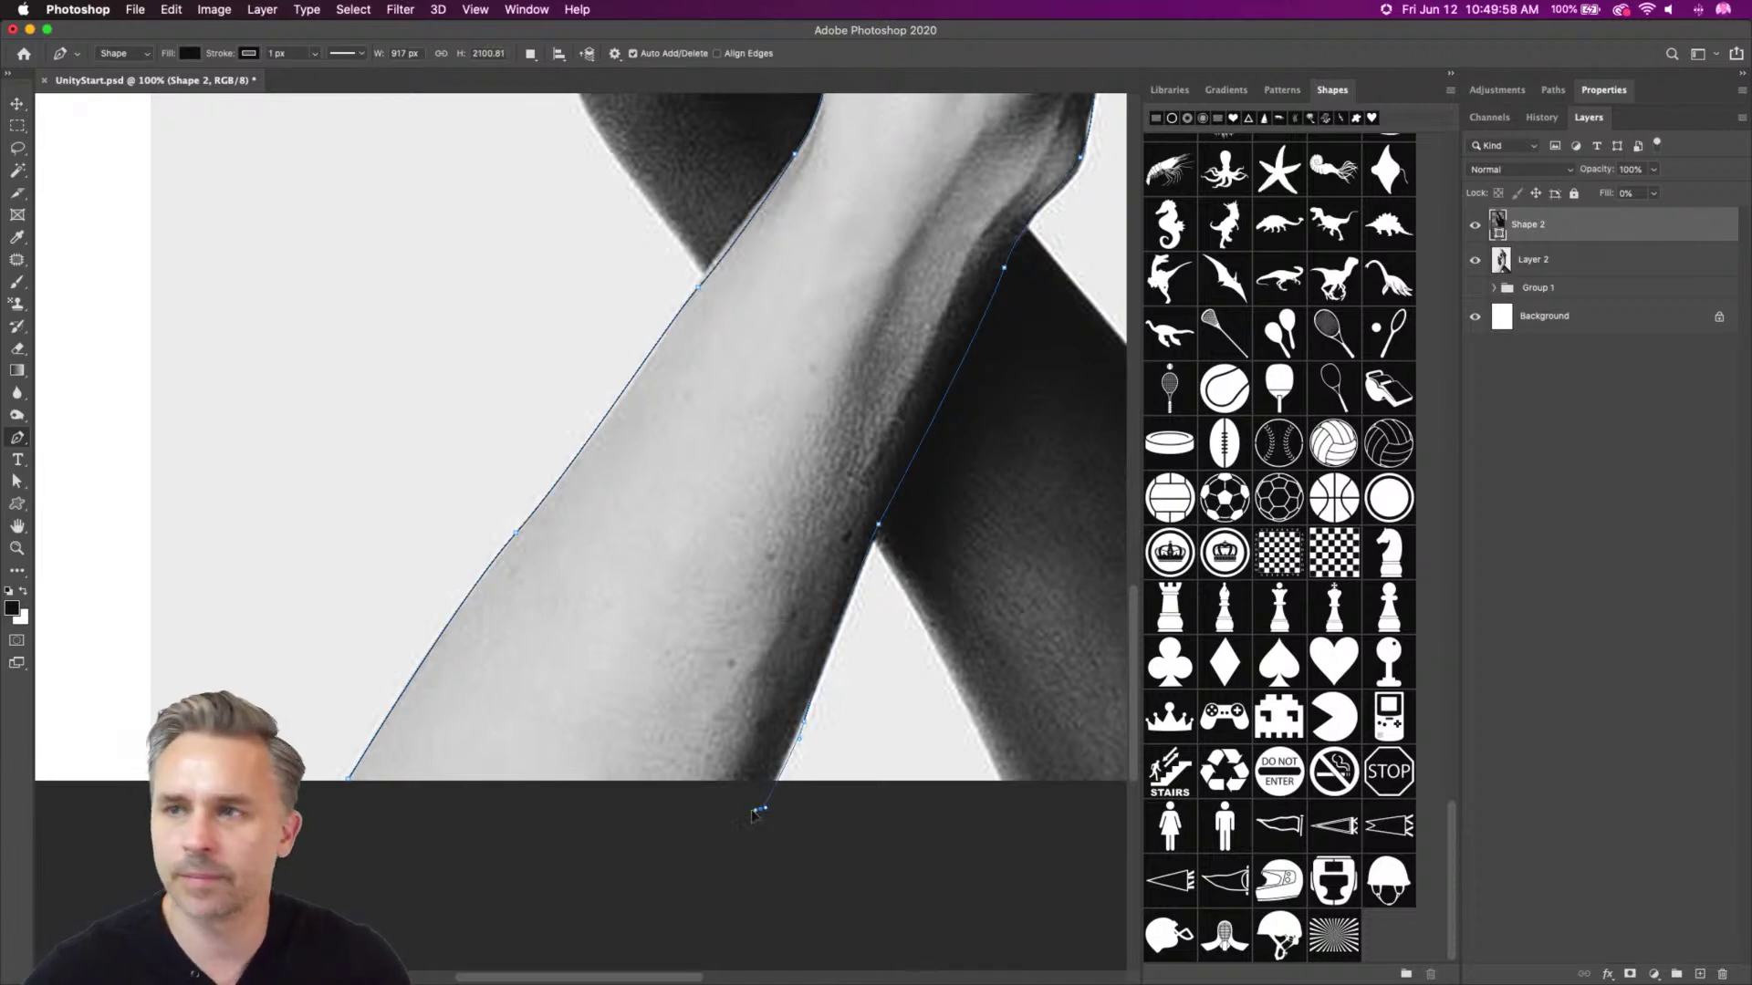
click(348, 783)
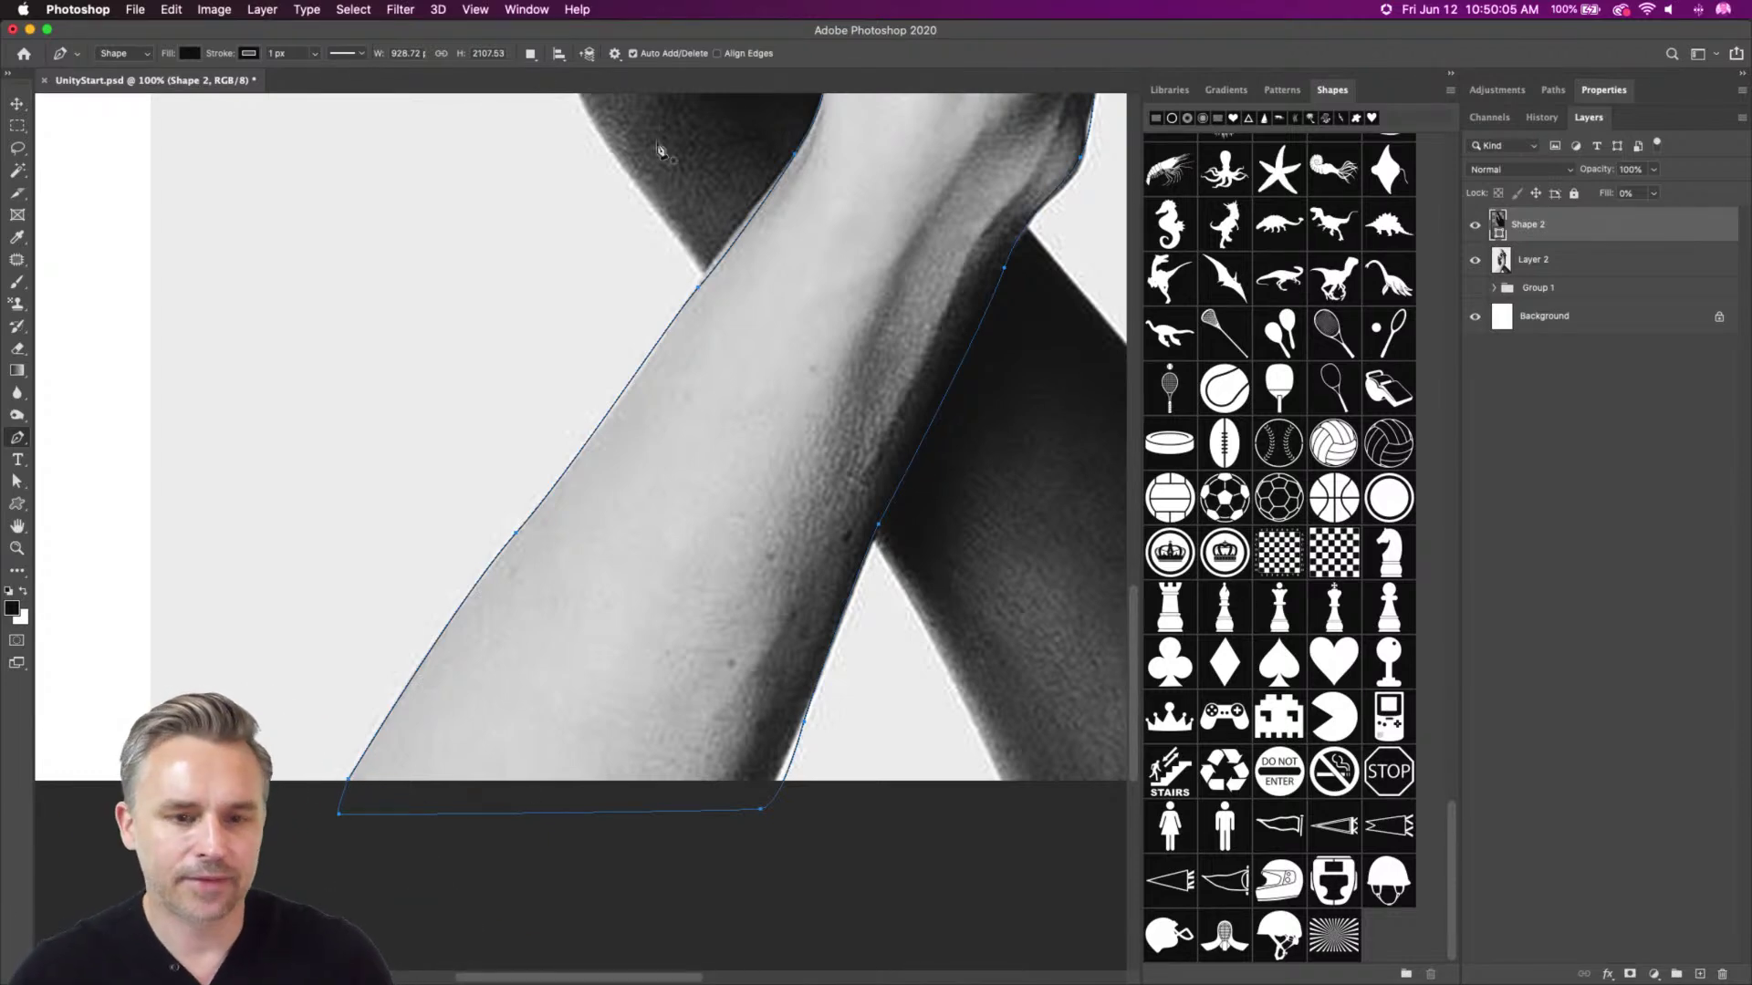
Set the Pen tool's path display thickness to 3 px and open the thickness choices again
click(615, 54)
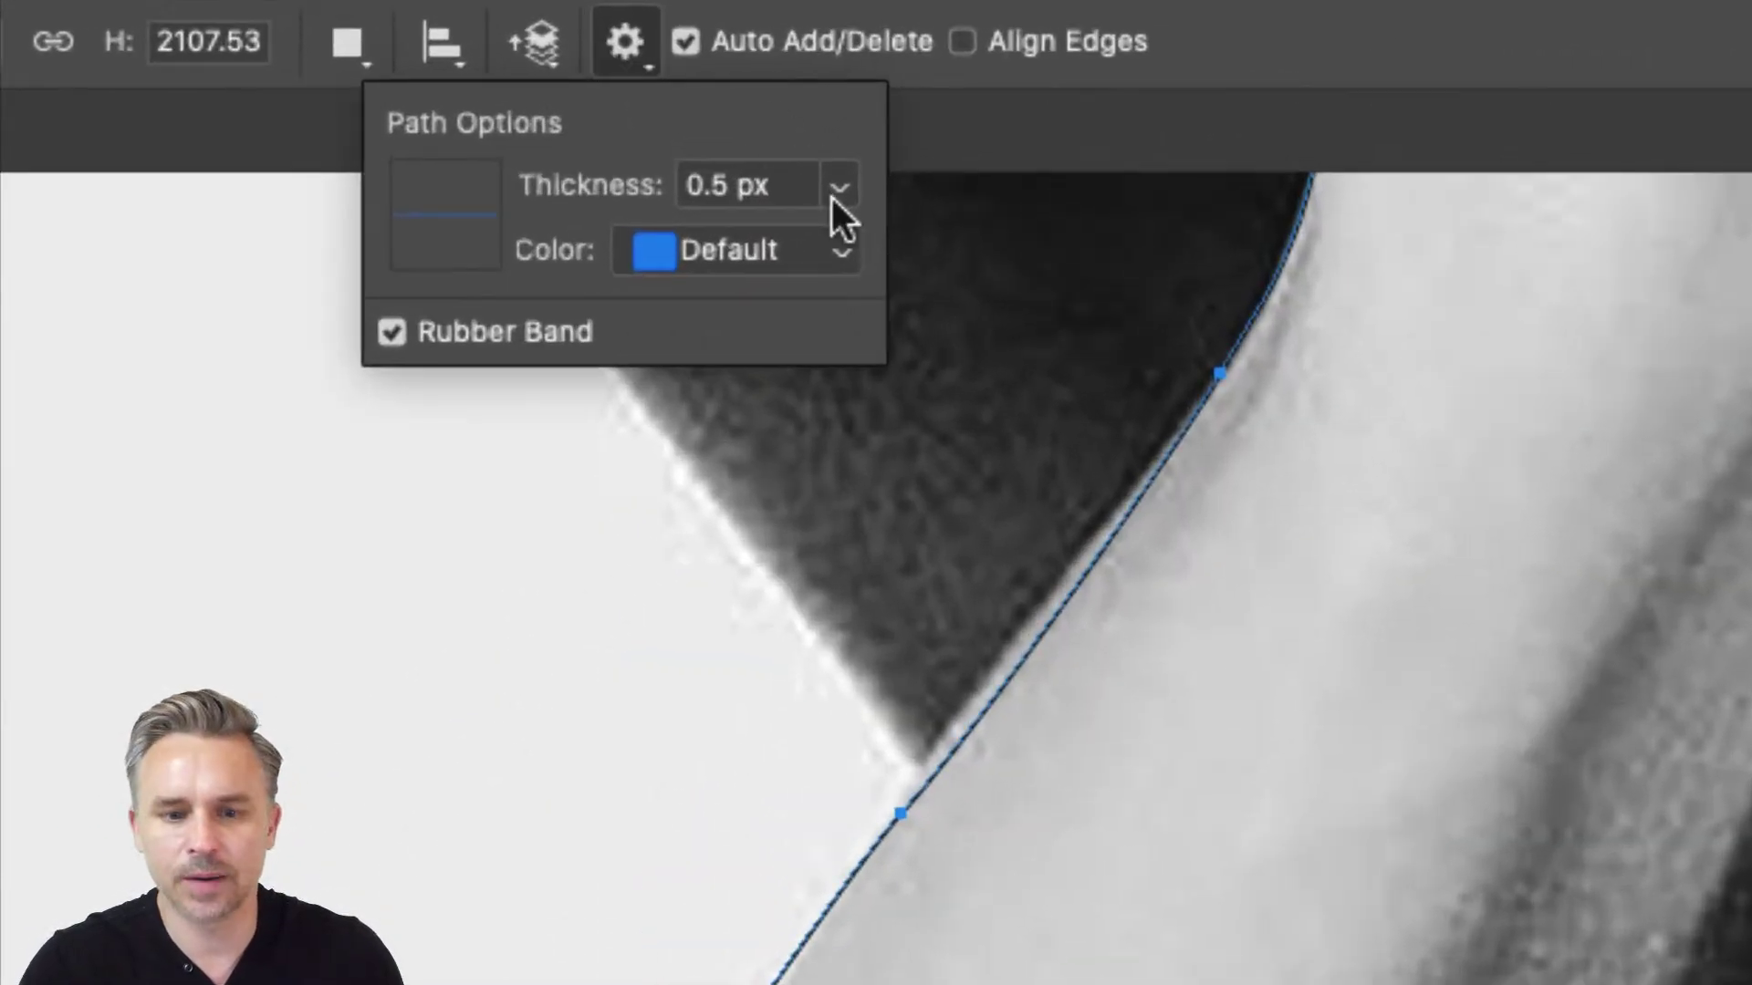
click(838, 188)
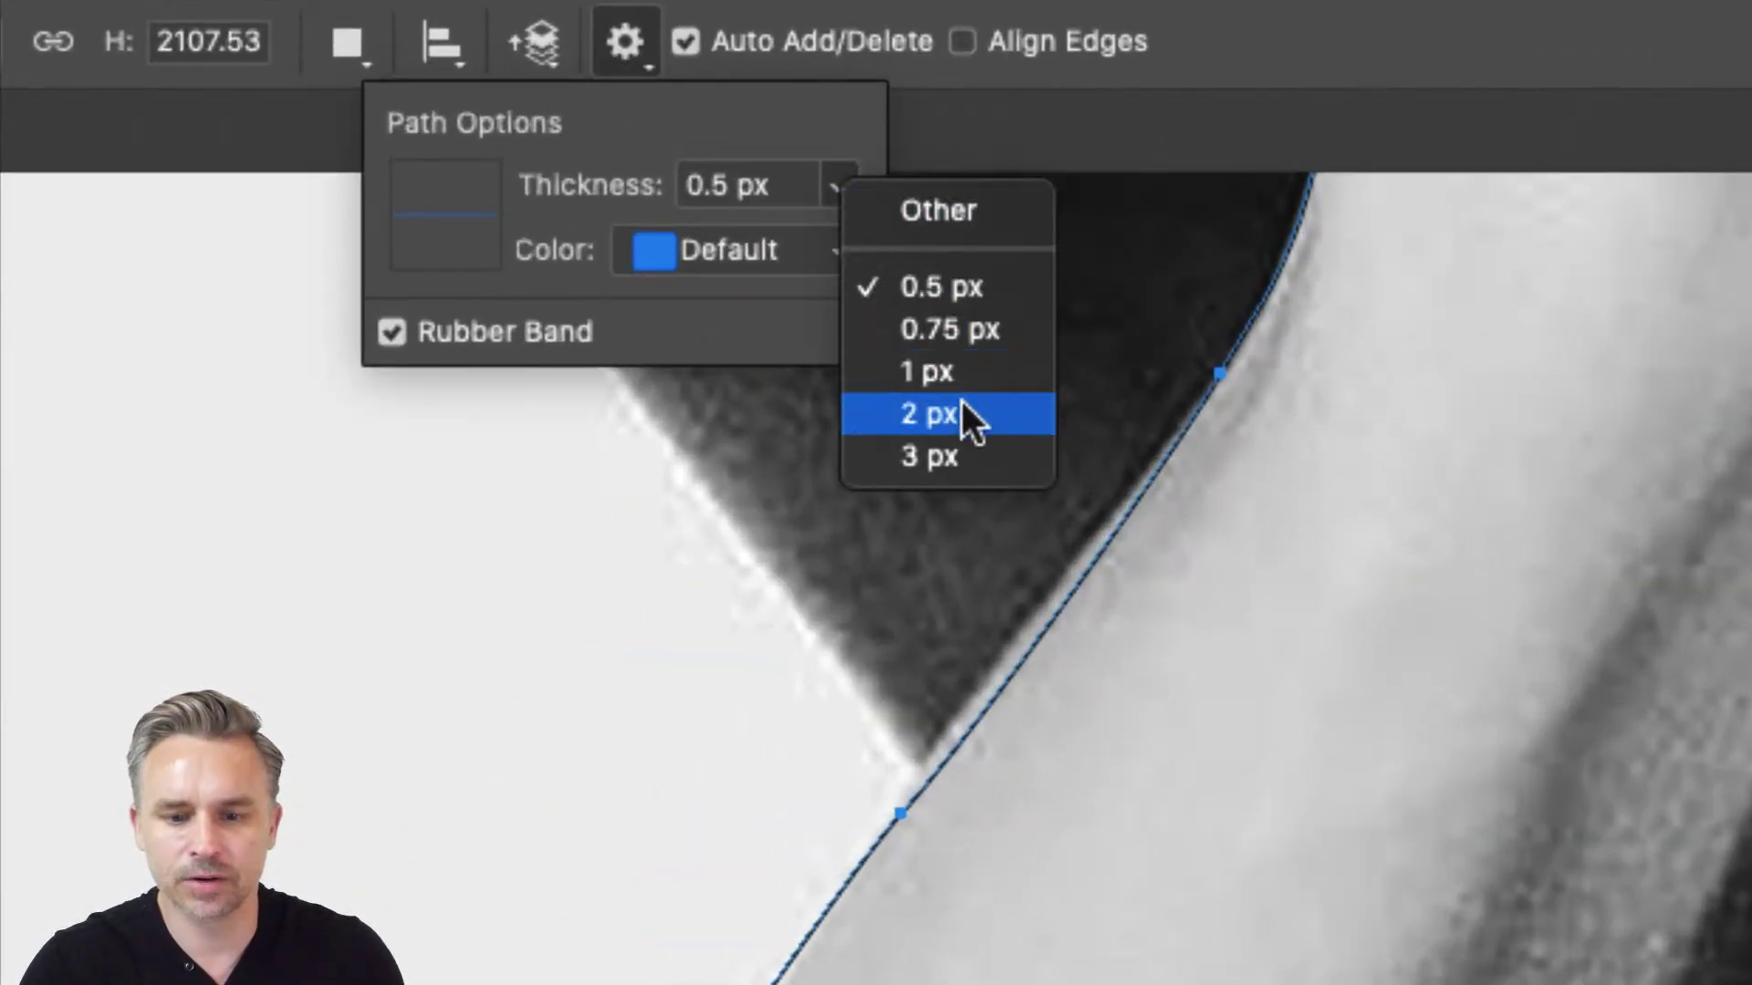
click(930, 455)
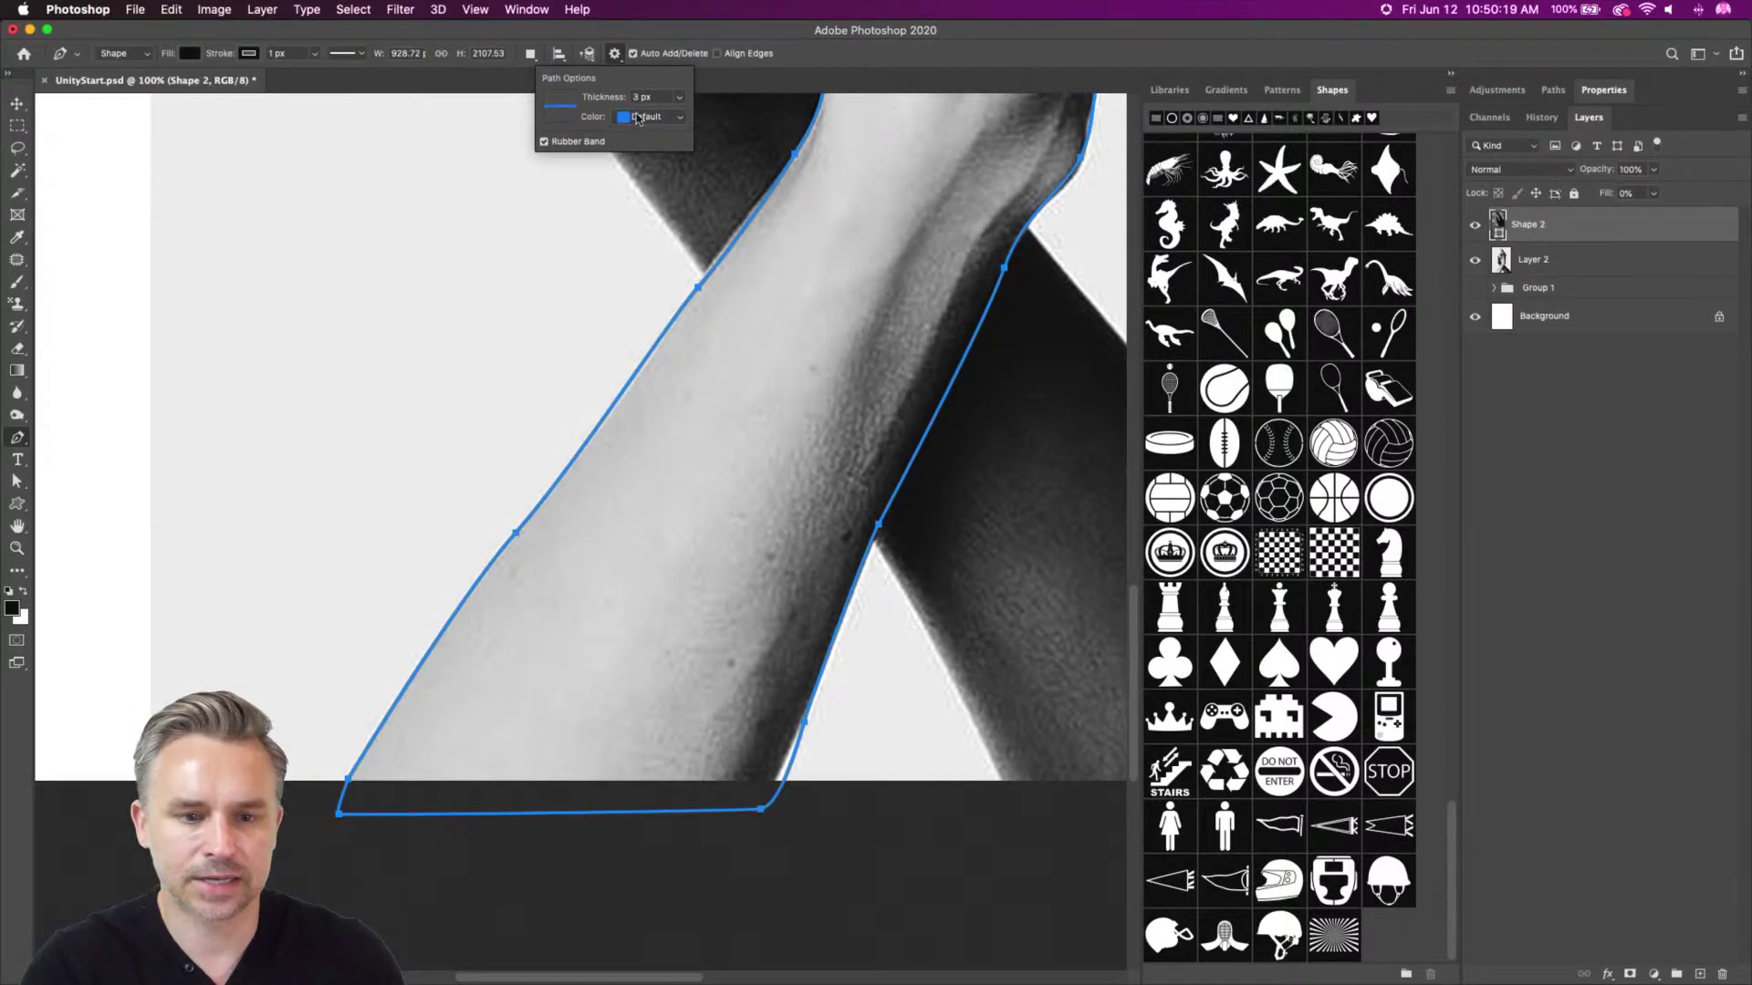
click(673, 99)
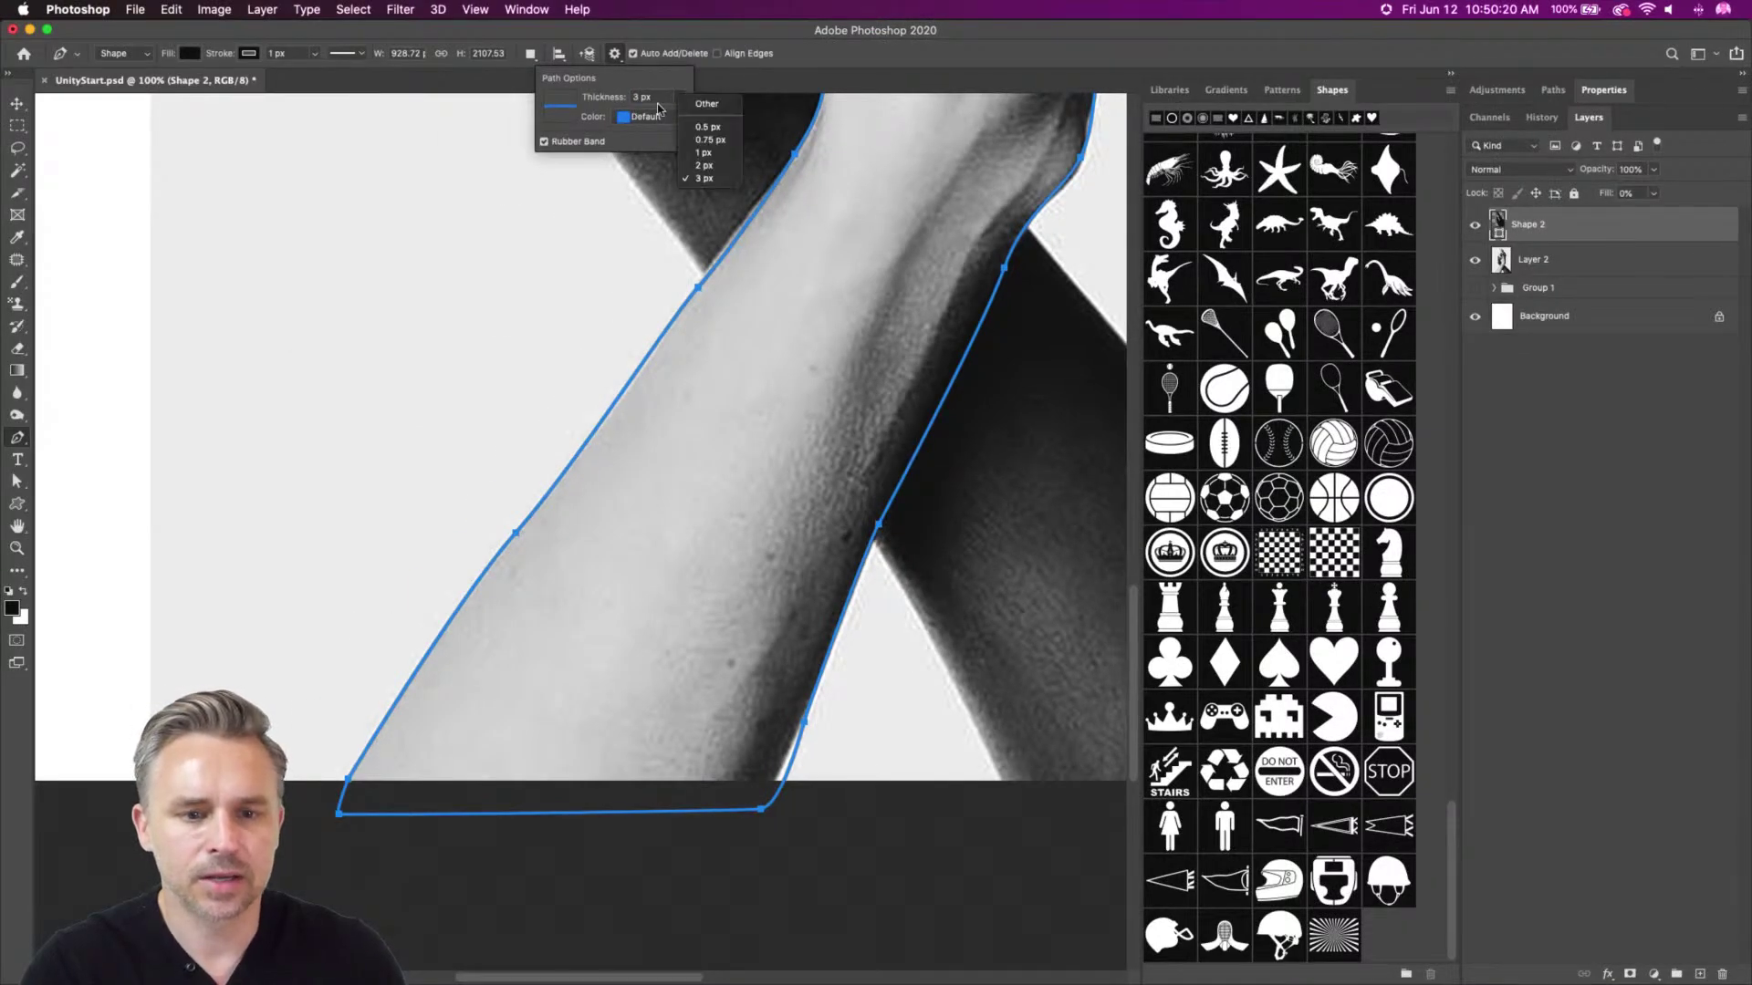
Set the path display thickness to 1 px in the path options and bring the hands into view
click(702, 152)
drag(761, 237, 606, 758)
drag(506, 318, 509, 692)
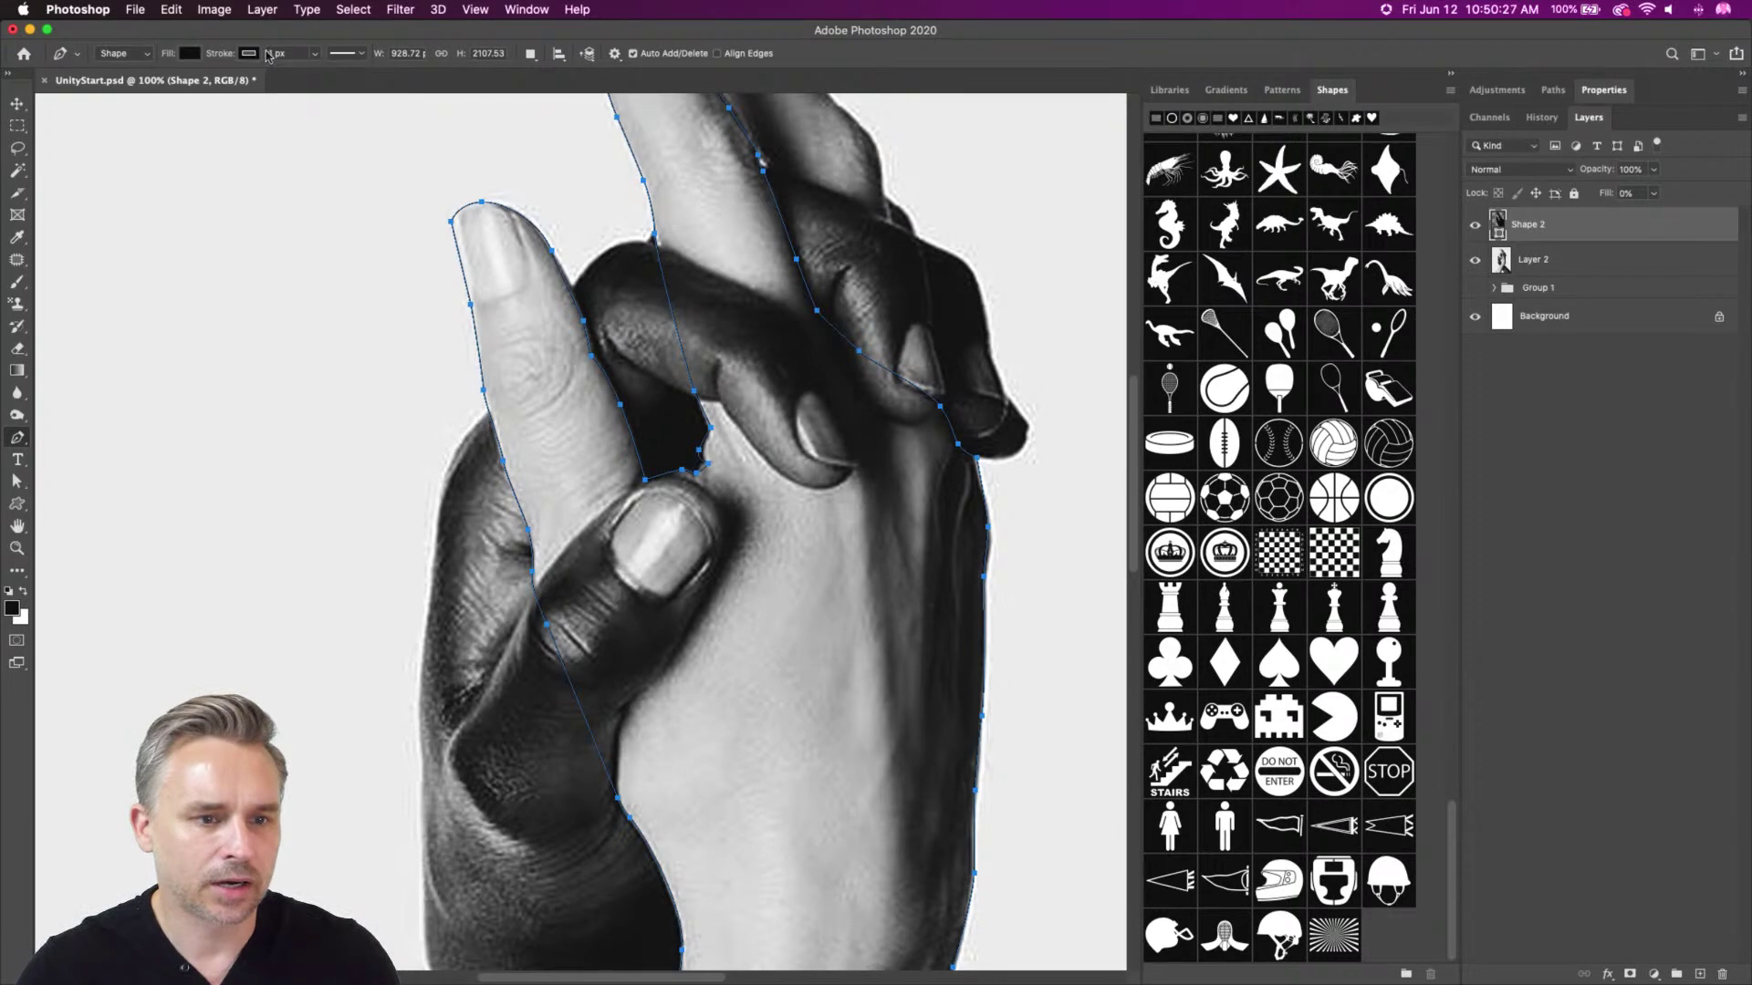
Set Shape 2's stroke width to 5.07 px and give it the dotted line style
click(312, 54)
drag(317, 77, 320, 77)
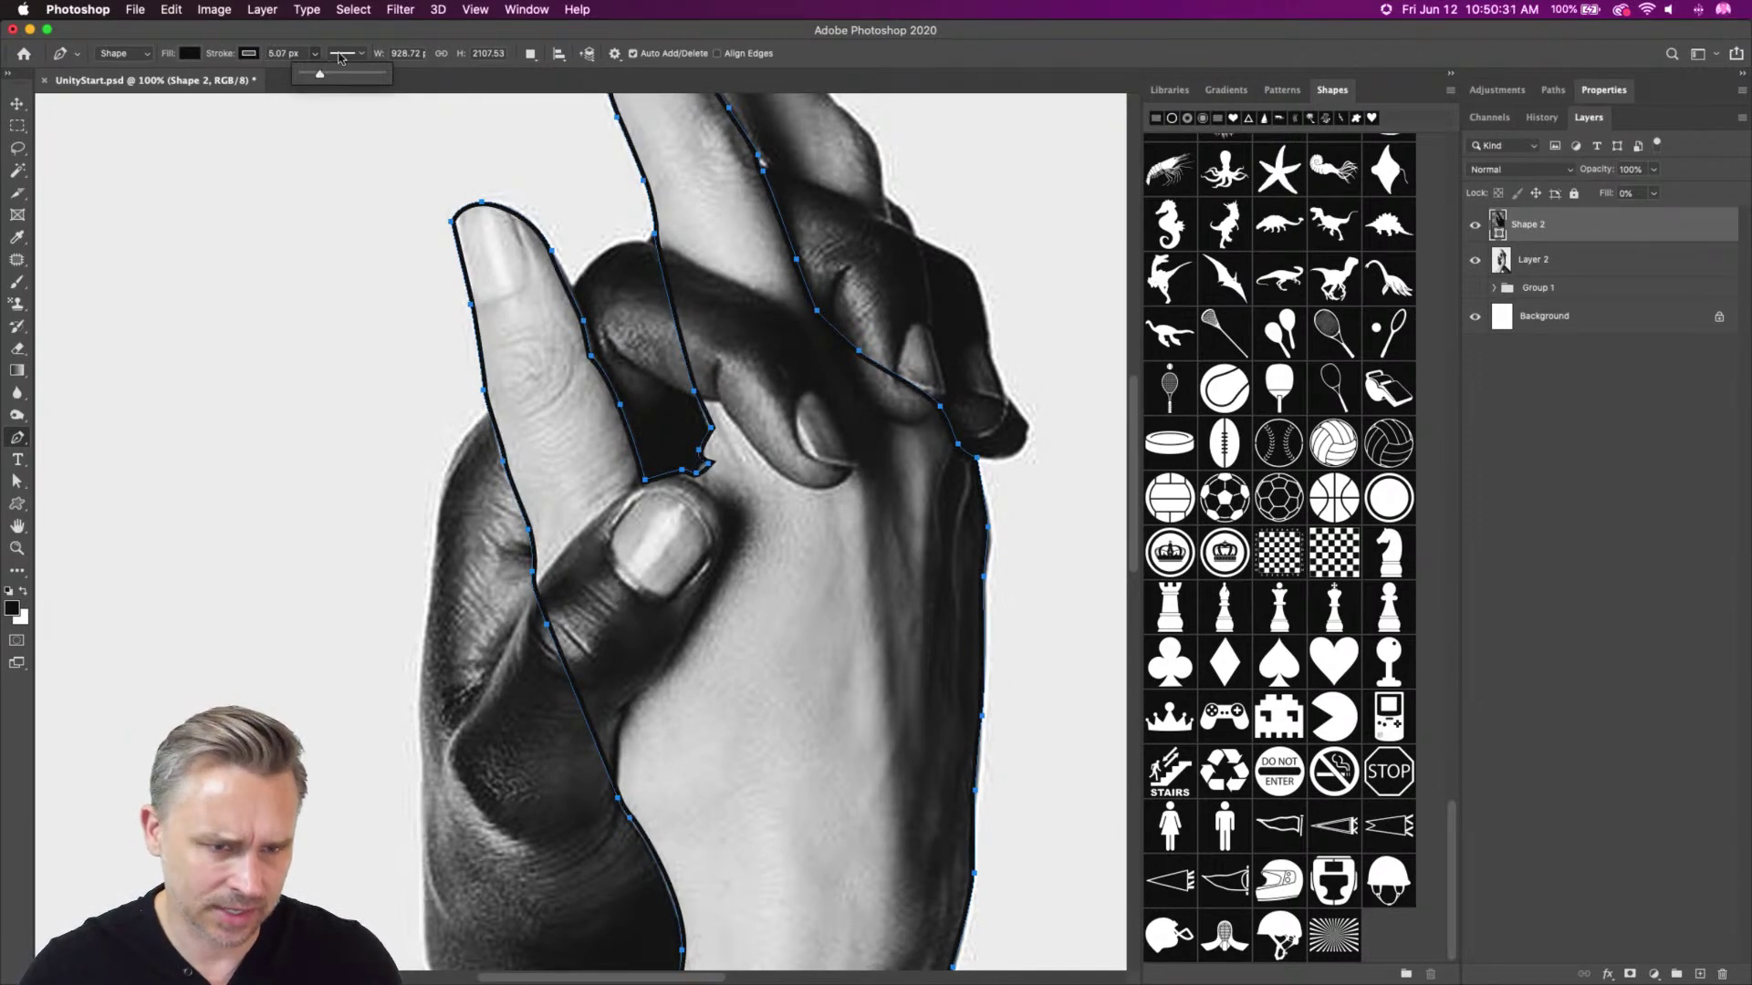
click(362, 54)
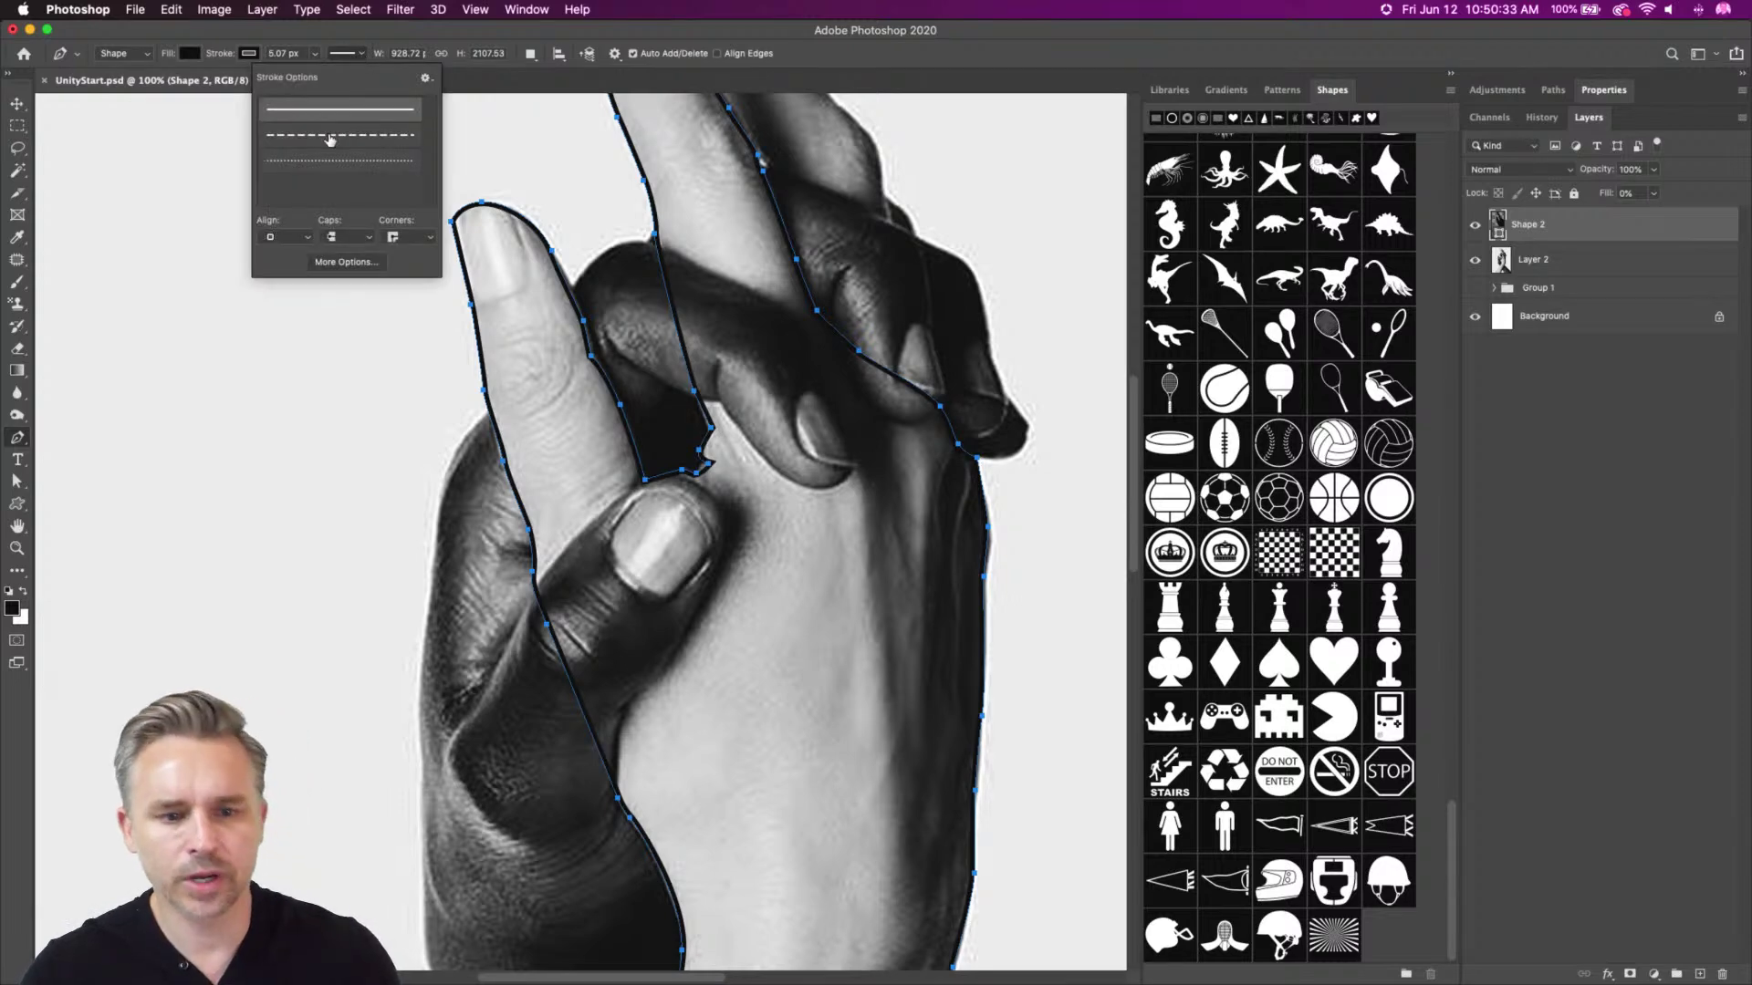
click(333, 161)
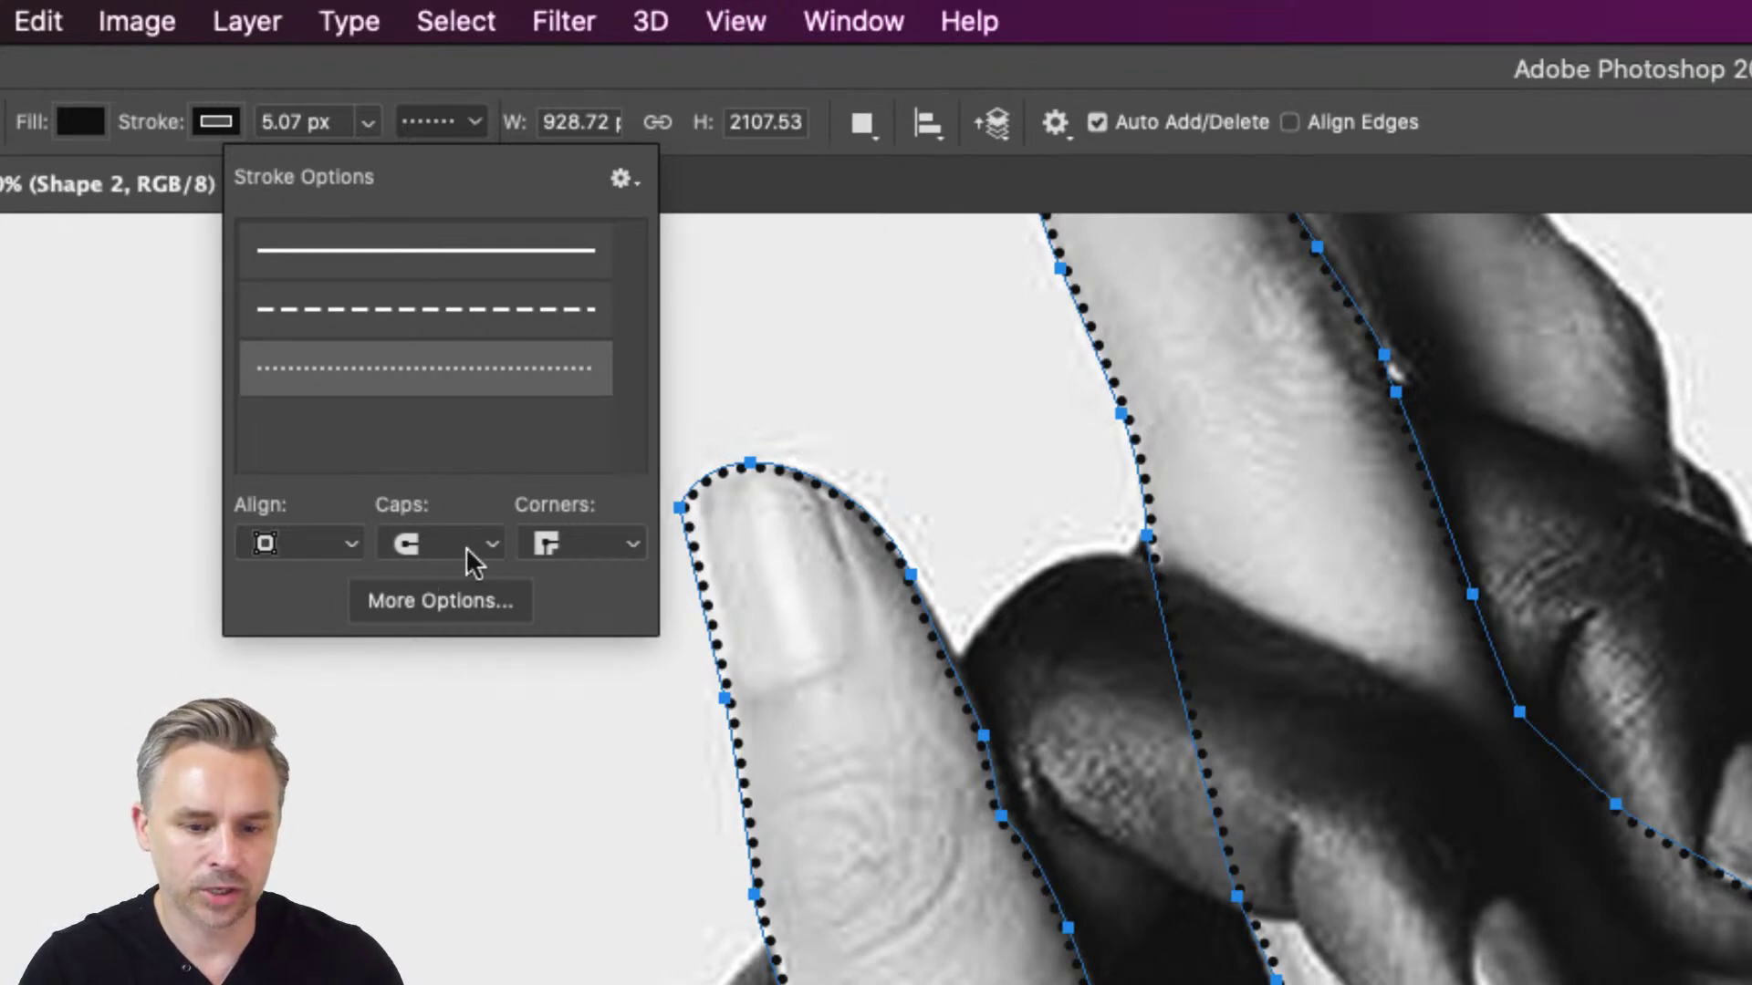
Try the alternative corner styles on Shape 2's dotted stroke and restore the miter corners
click(544, 544)
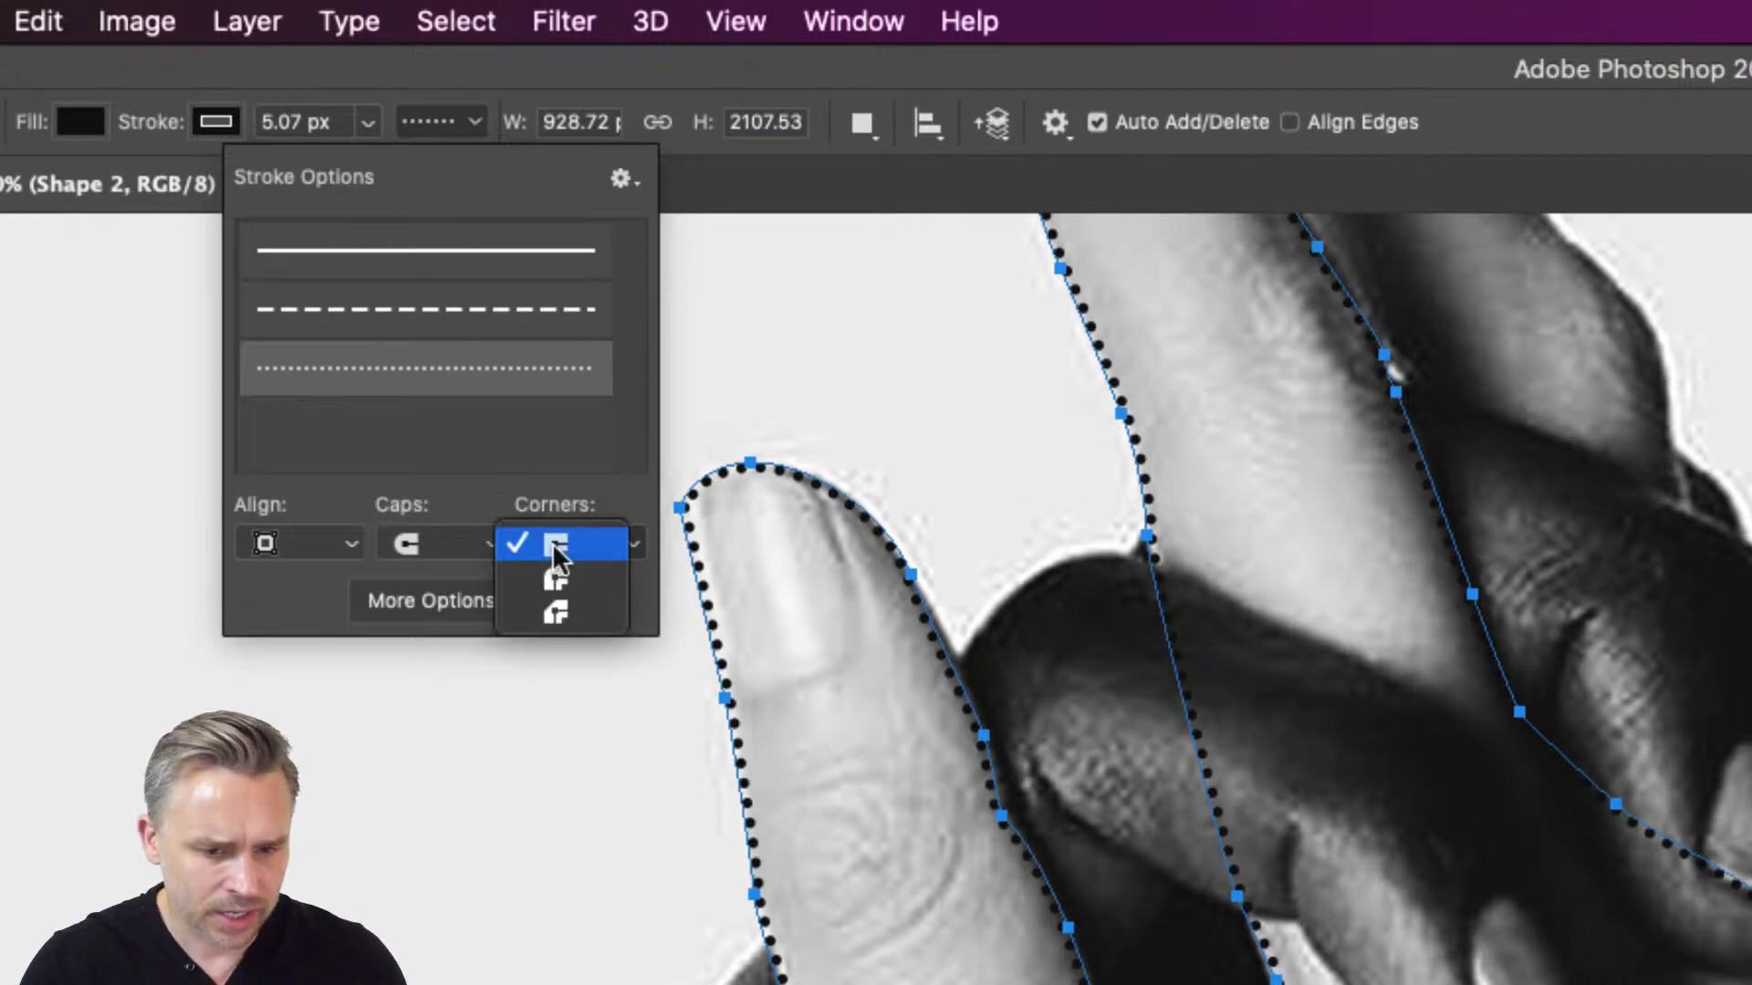
click(588, 579)
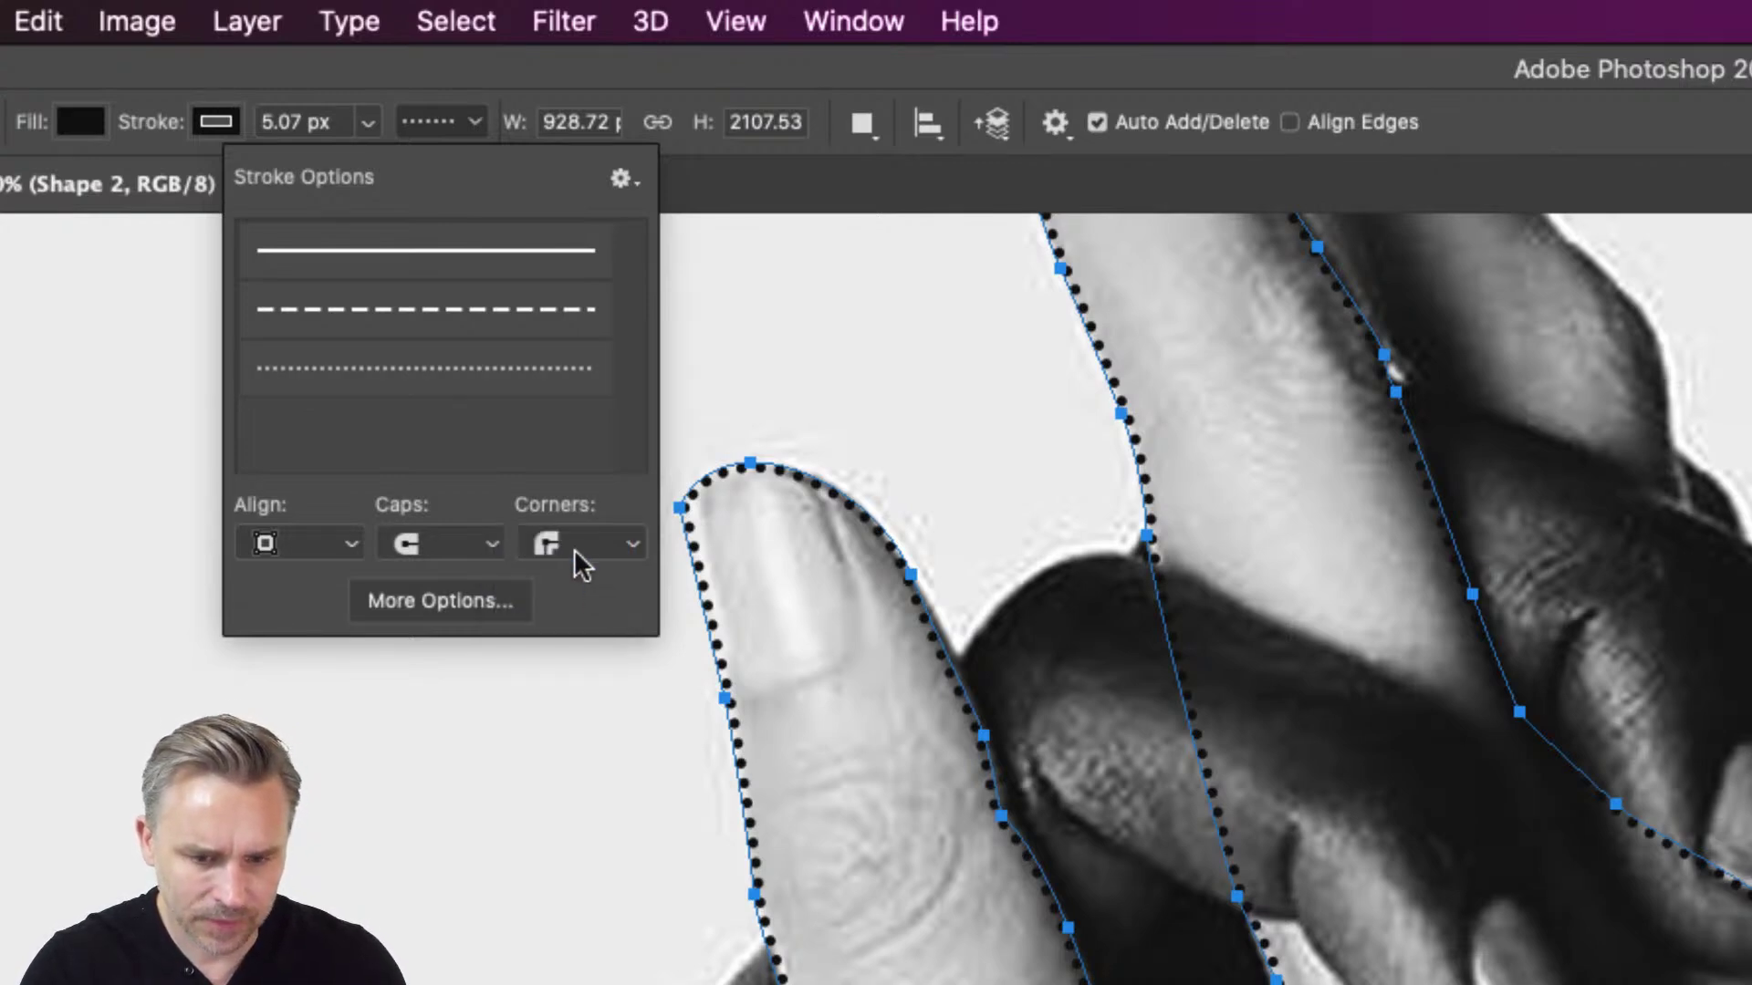
click(577, 550)
click(577, 581)
click(569, 542)
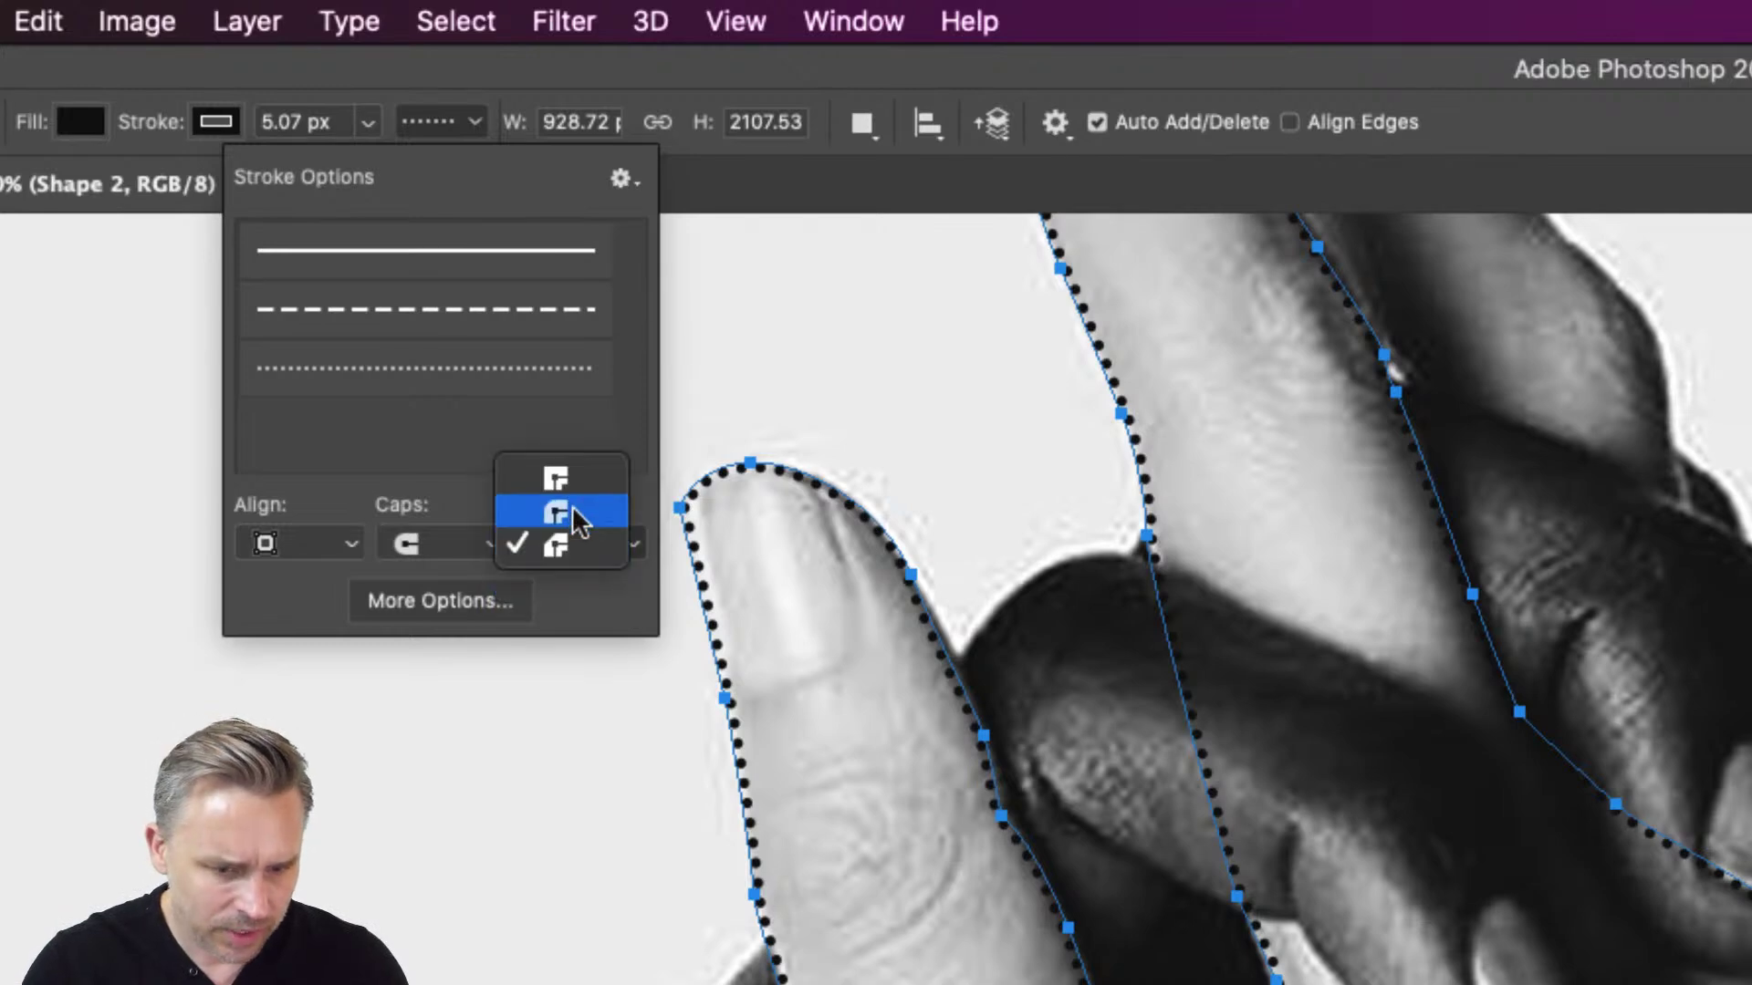
click(565, 474)
Align Shape 2's dotted stroke to the center of the path
click(269, 544)
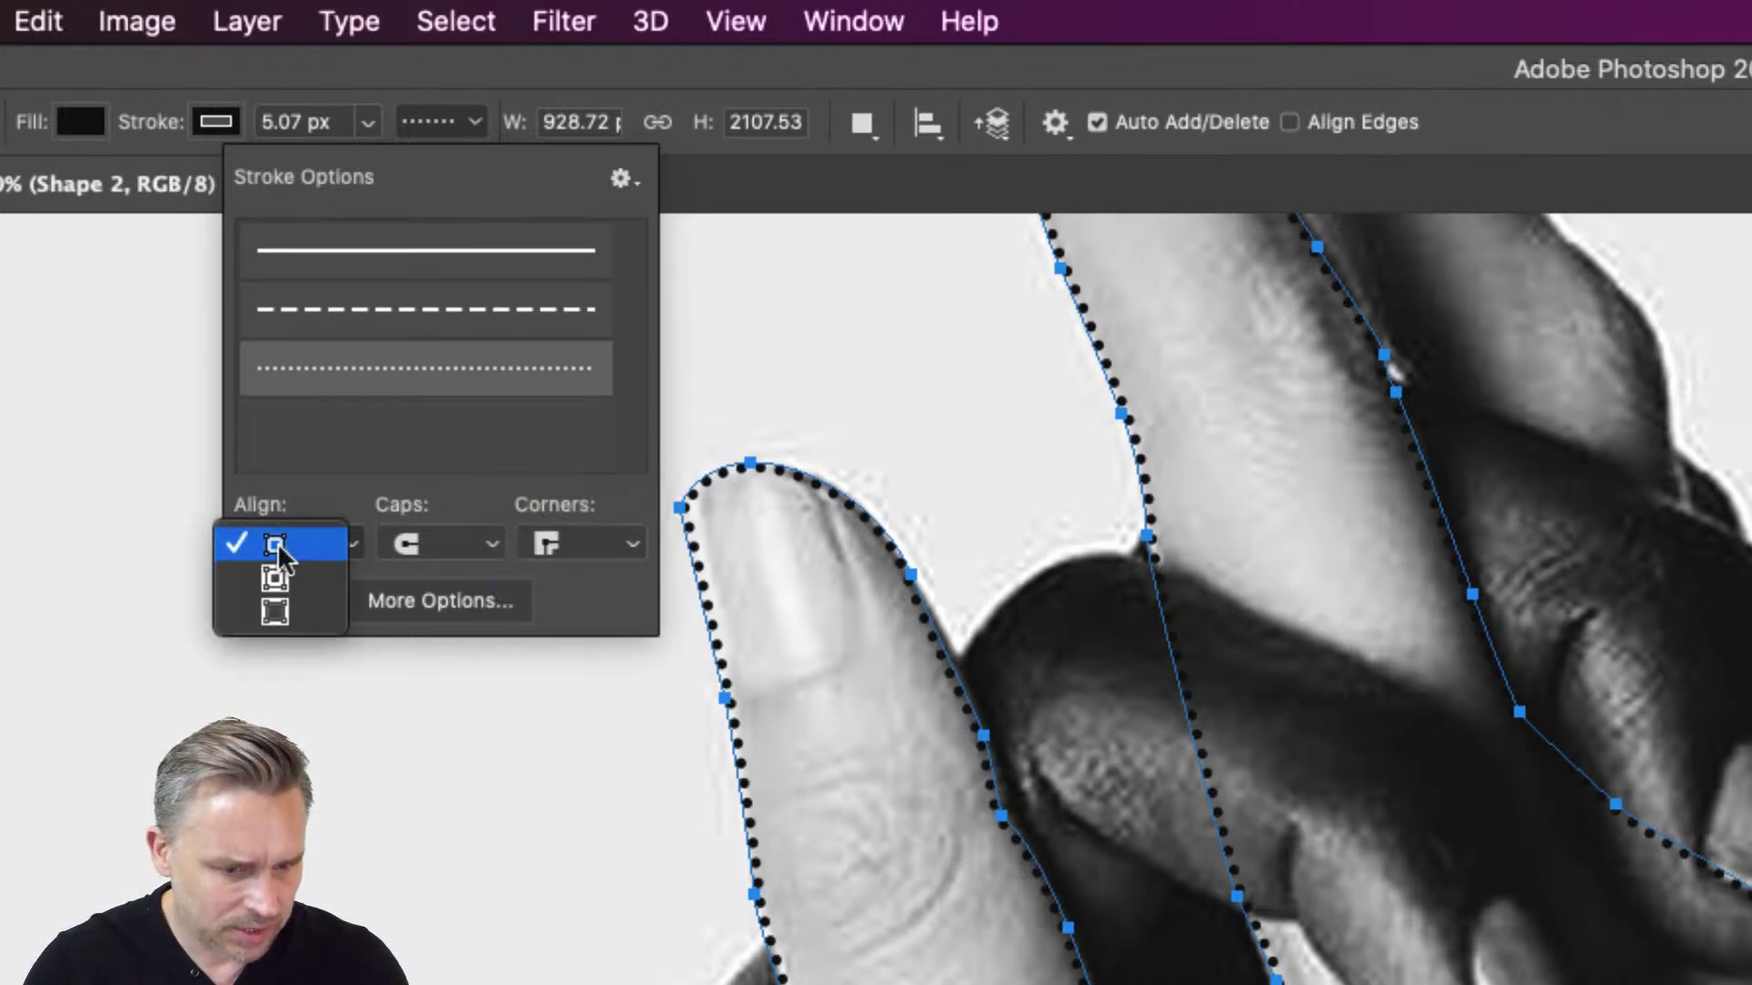
click(322, 578)
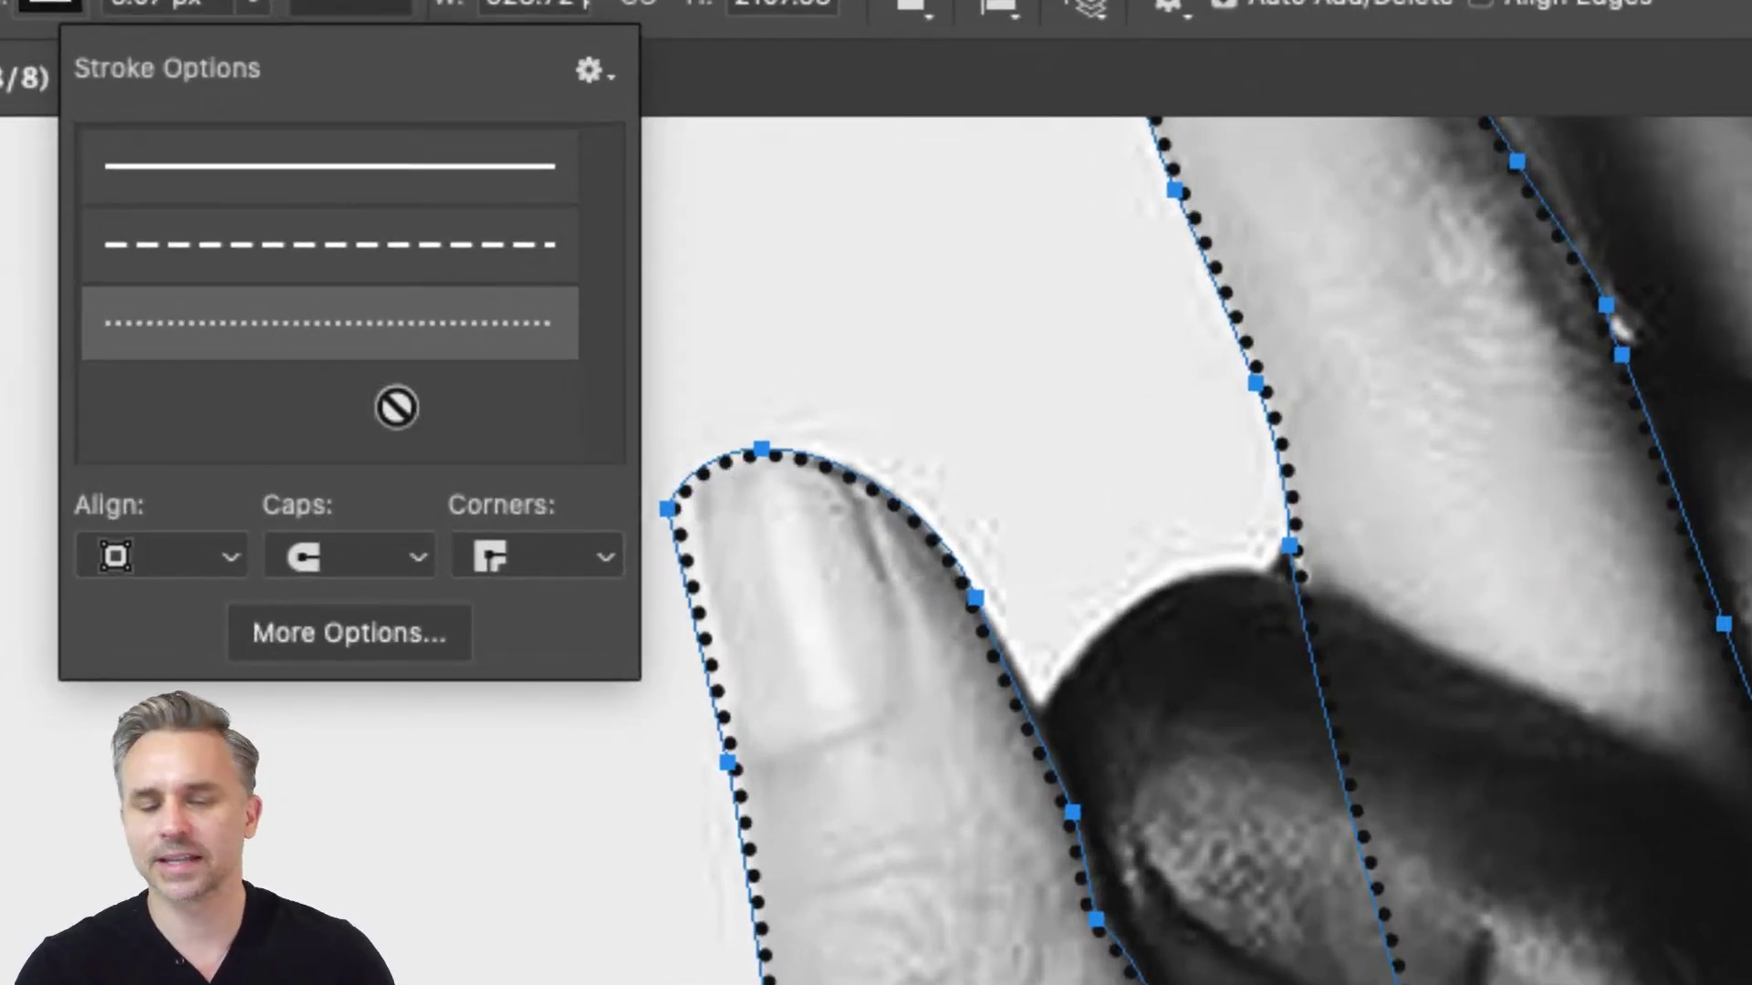
click(148, 549)
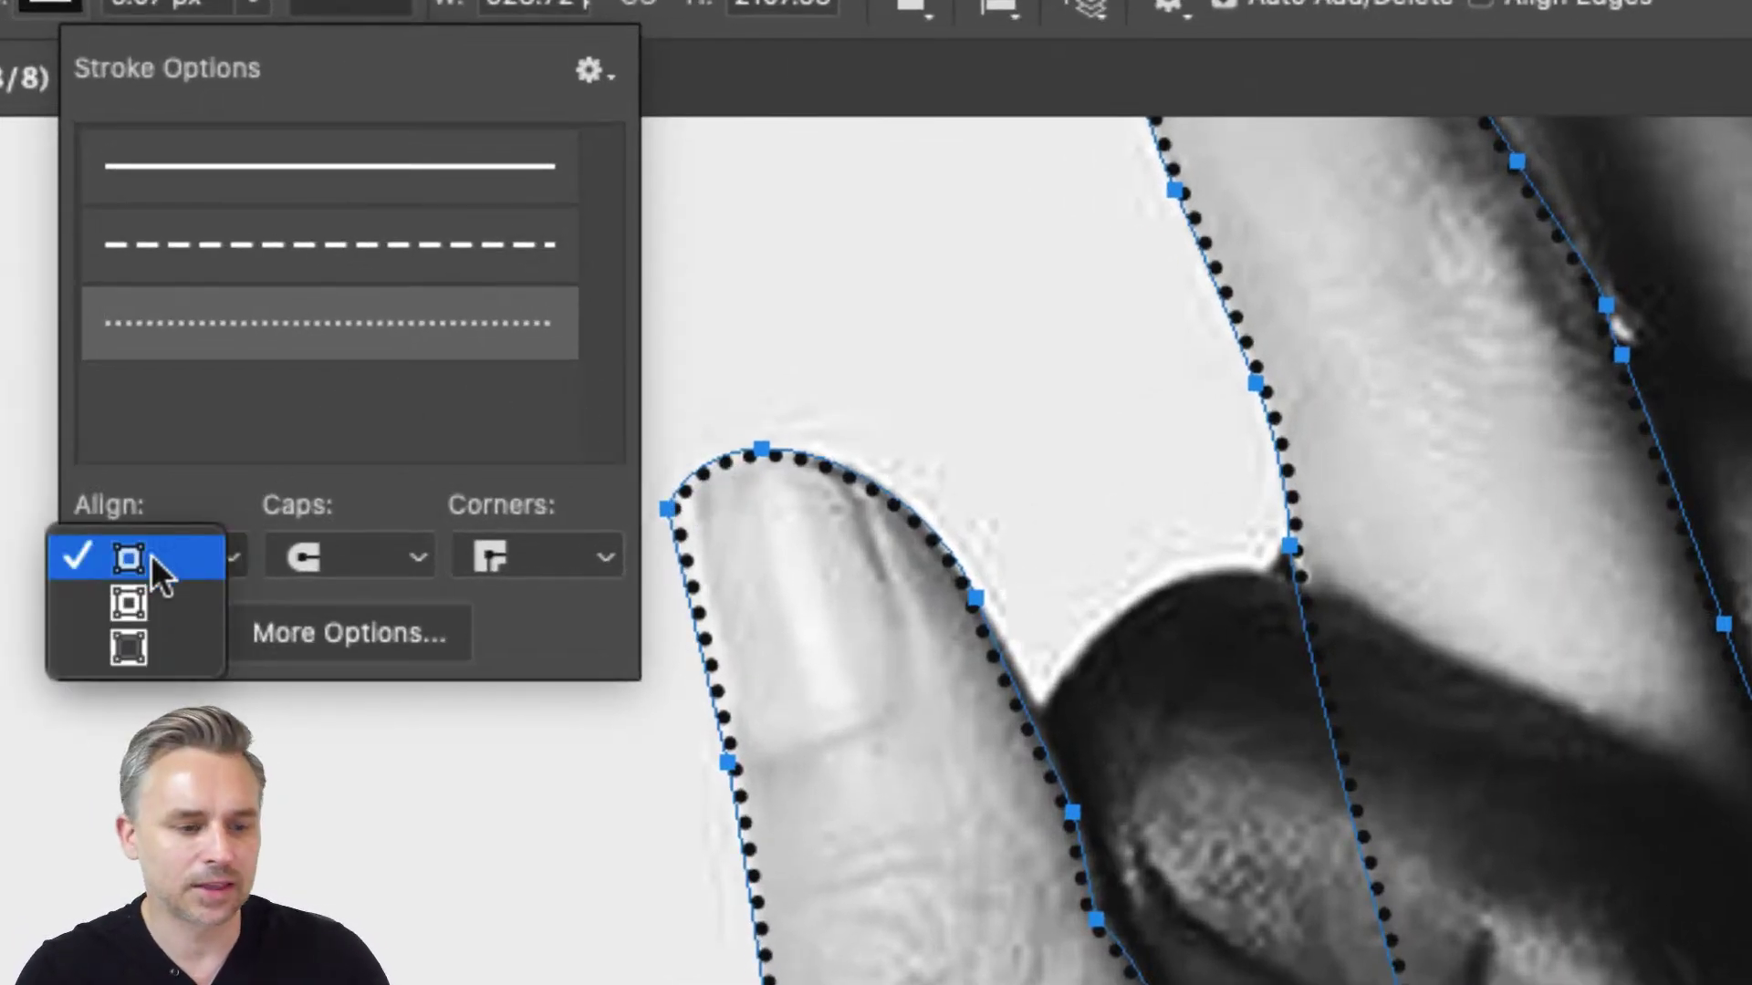
click(162, 595)
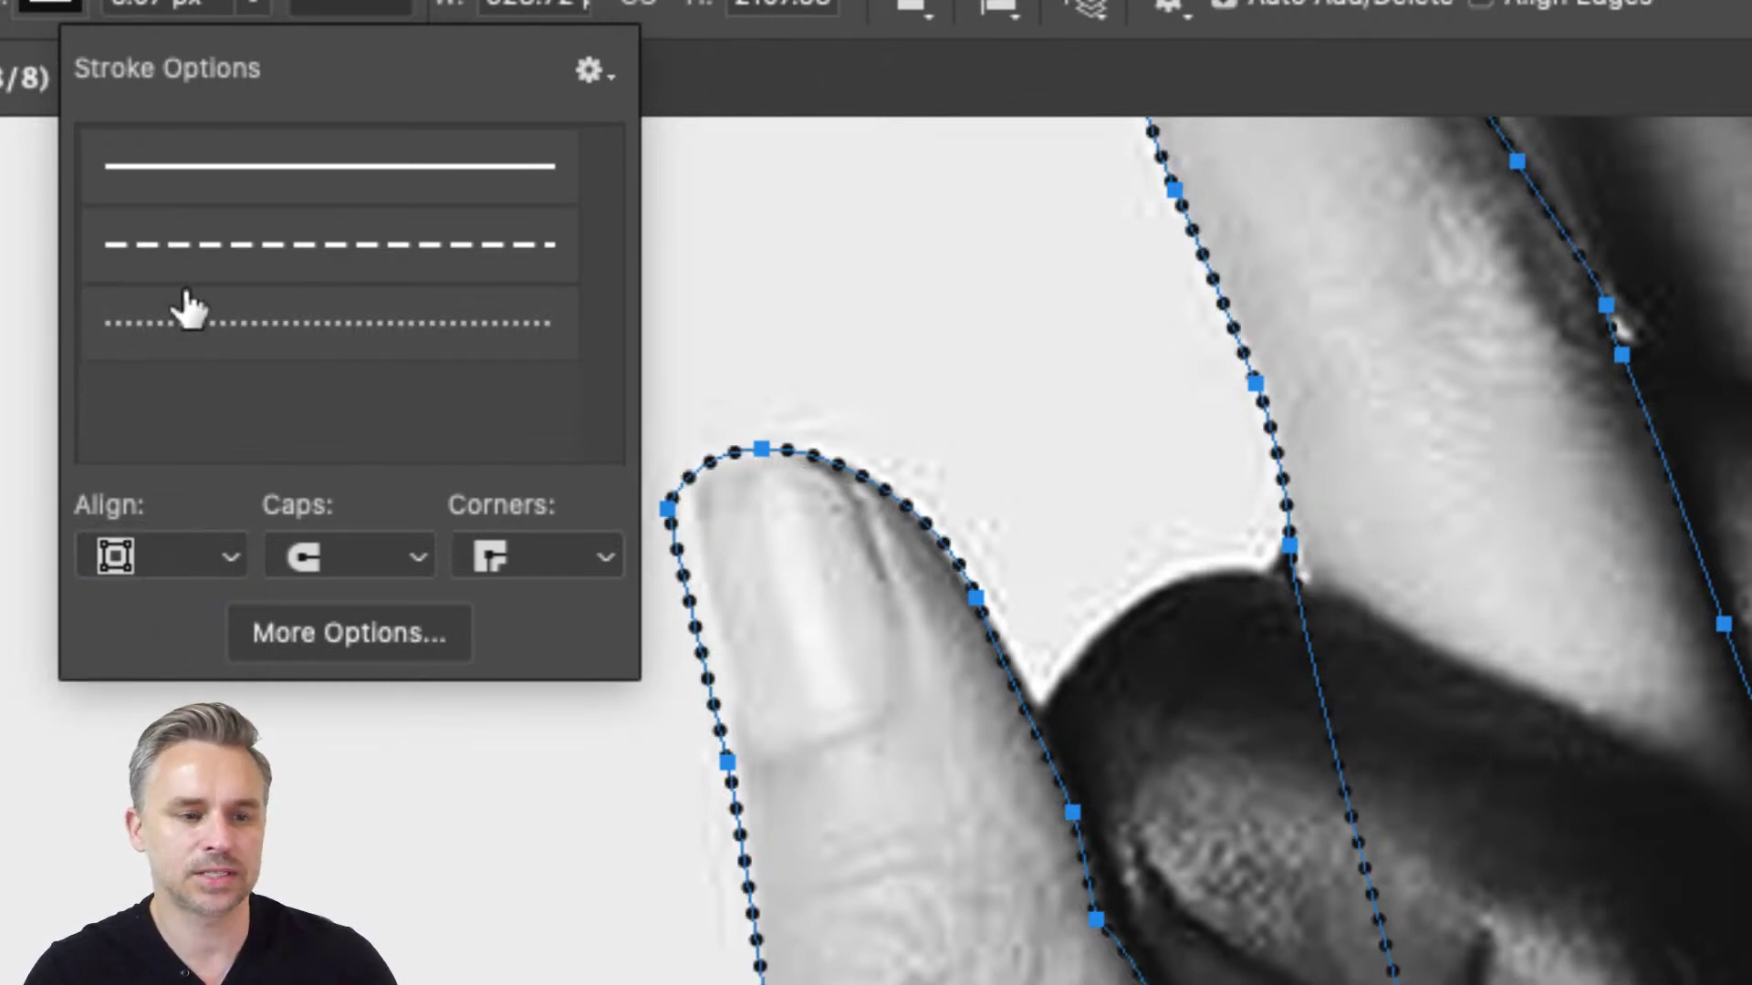
Switch Shape 2's stroke to the solid line style and align it to the center of the path
click(198, 196)
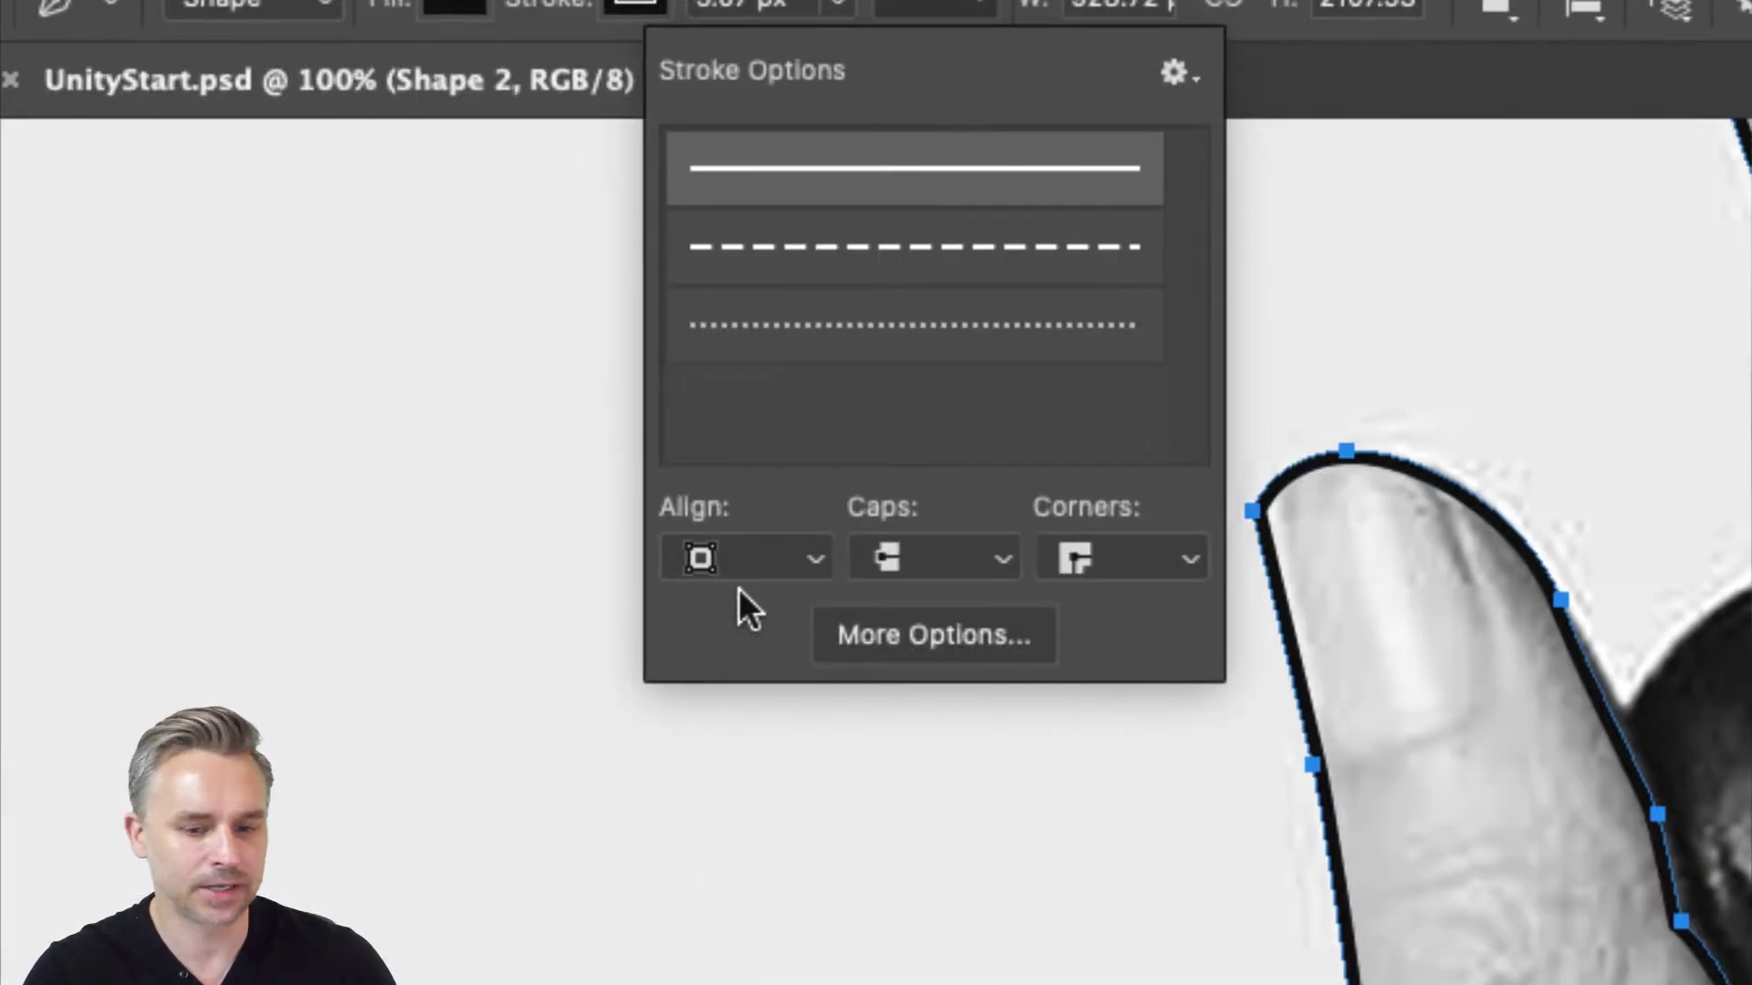
click(155, 562)
click(753, 607)
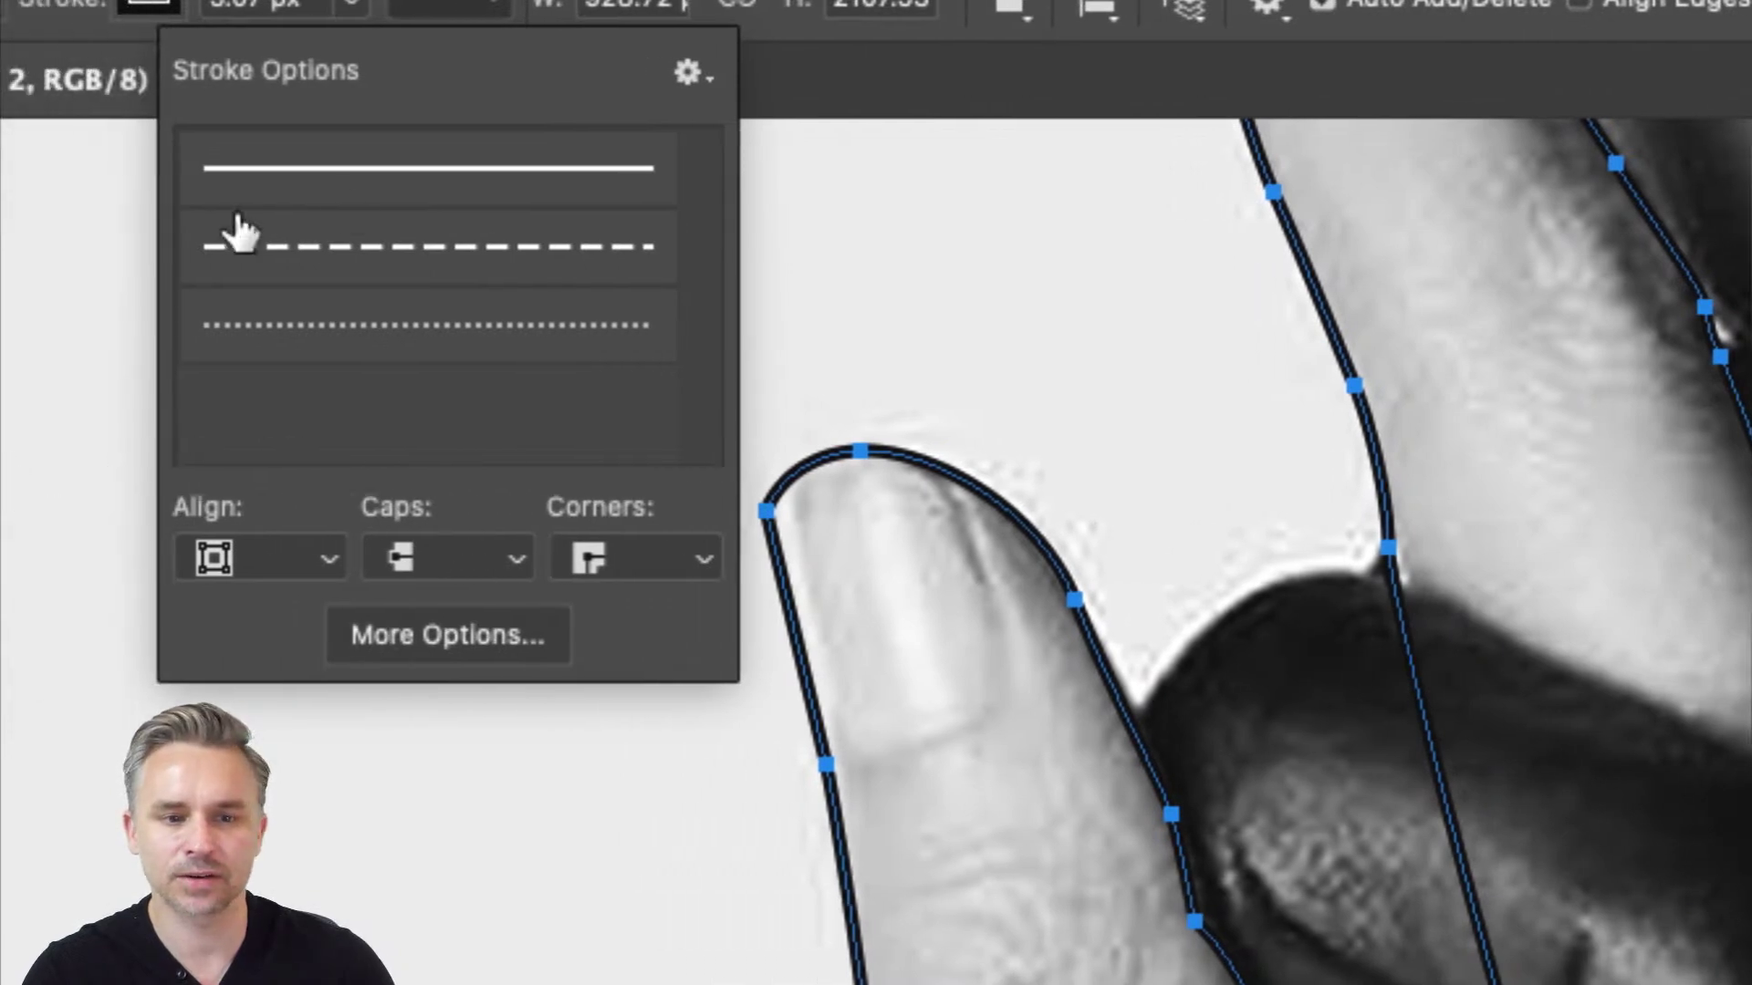
Examine the detailed stroke settings for preset, alignment, caps, corners and dashes, and dismiss them without changes
click(684, 73)
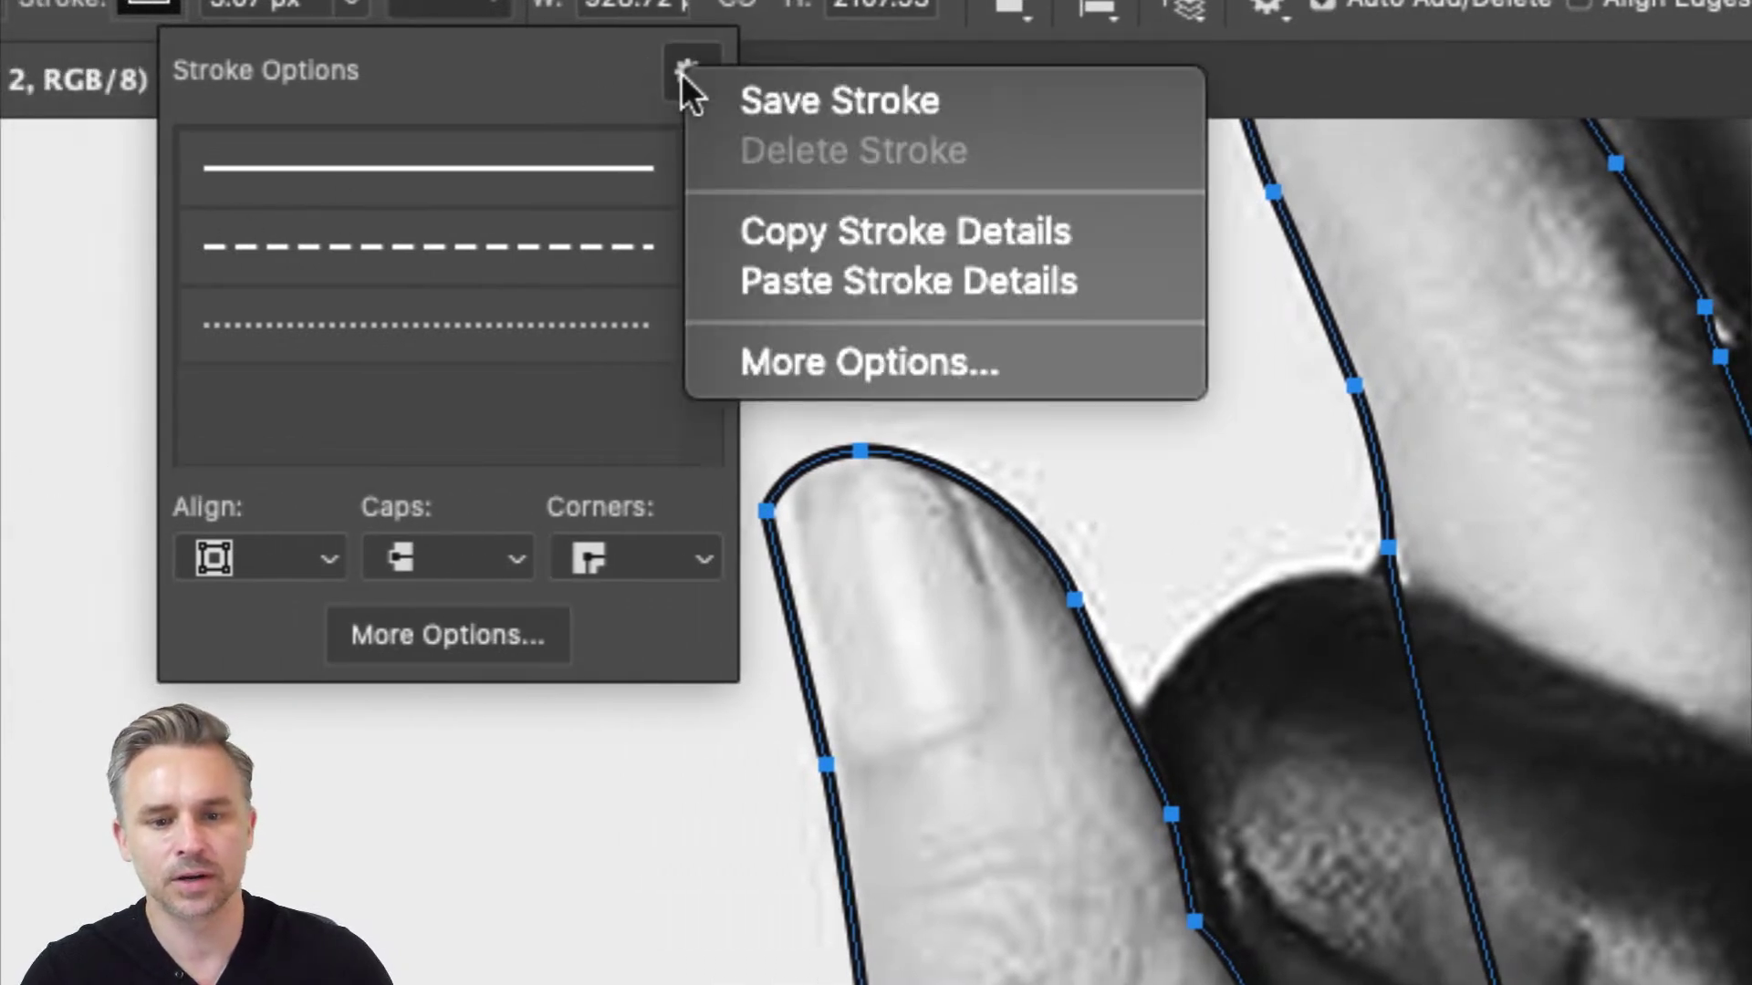
click(933, 352)
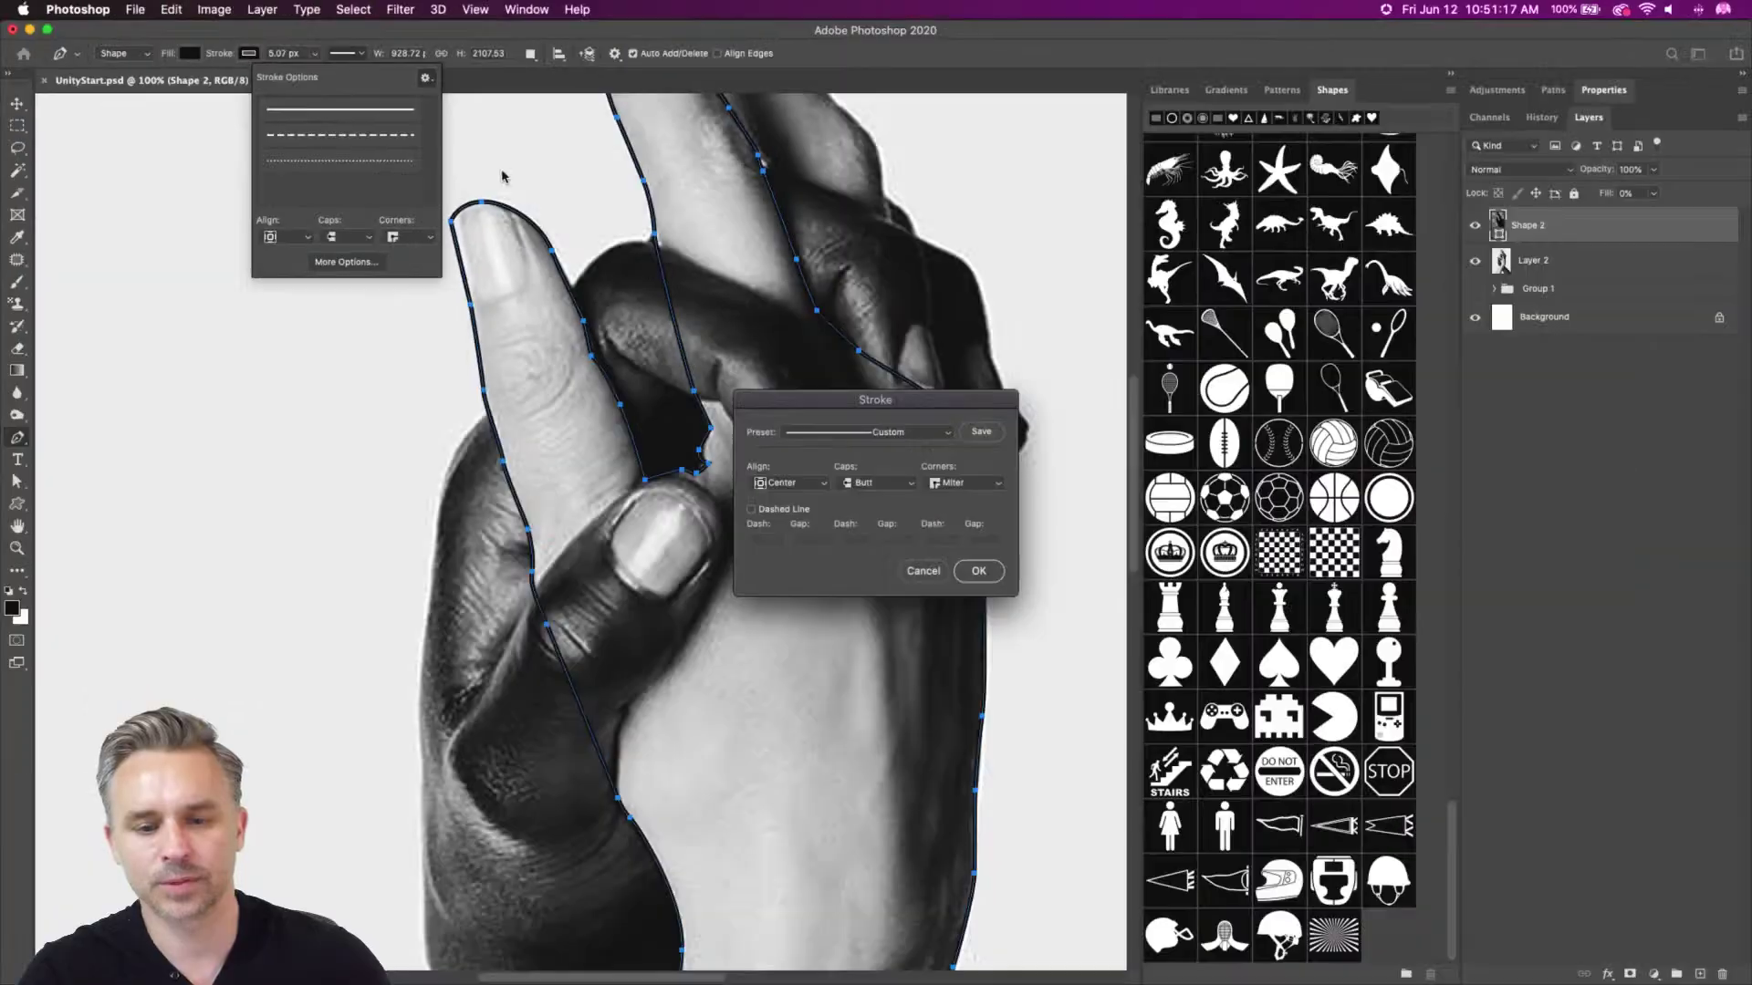
drag(780, 409, 424, 237)
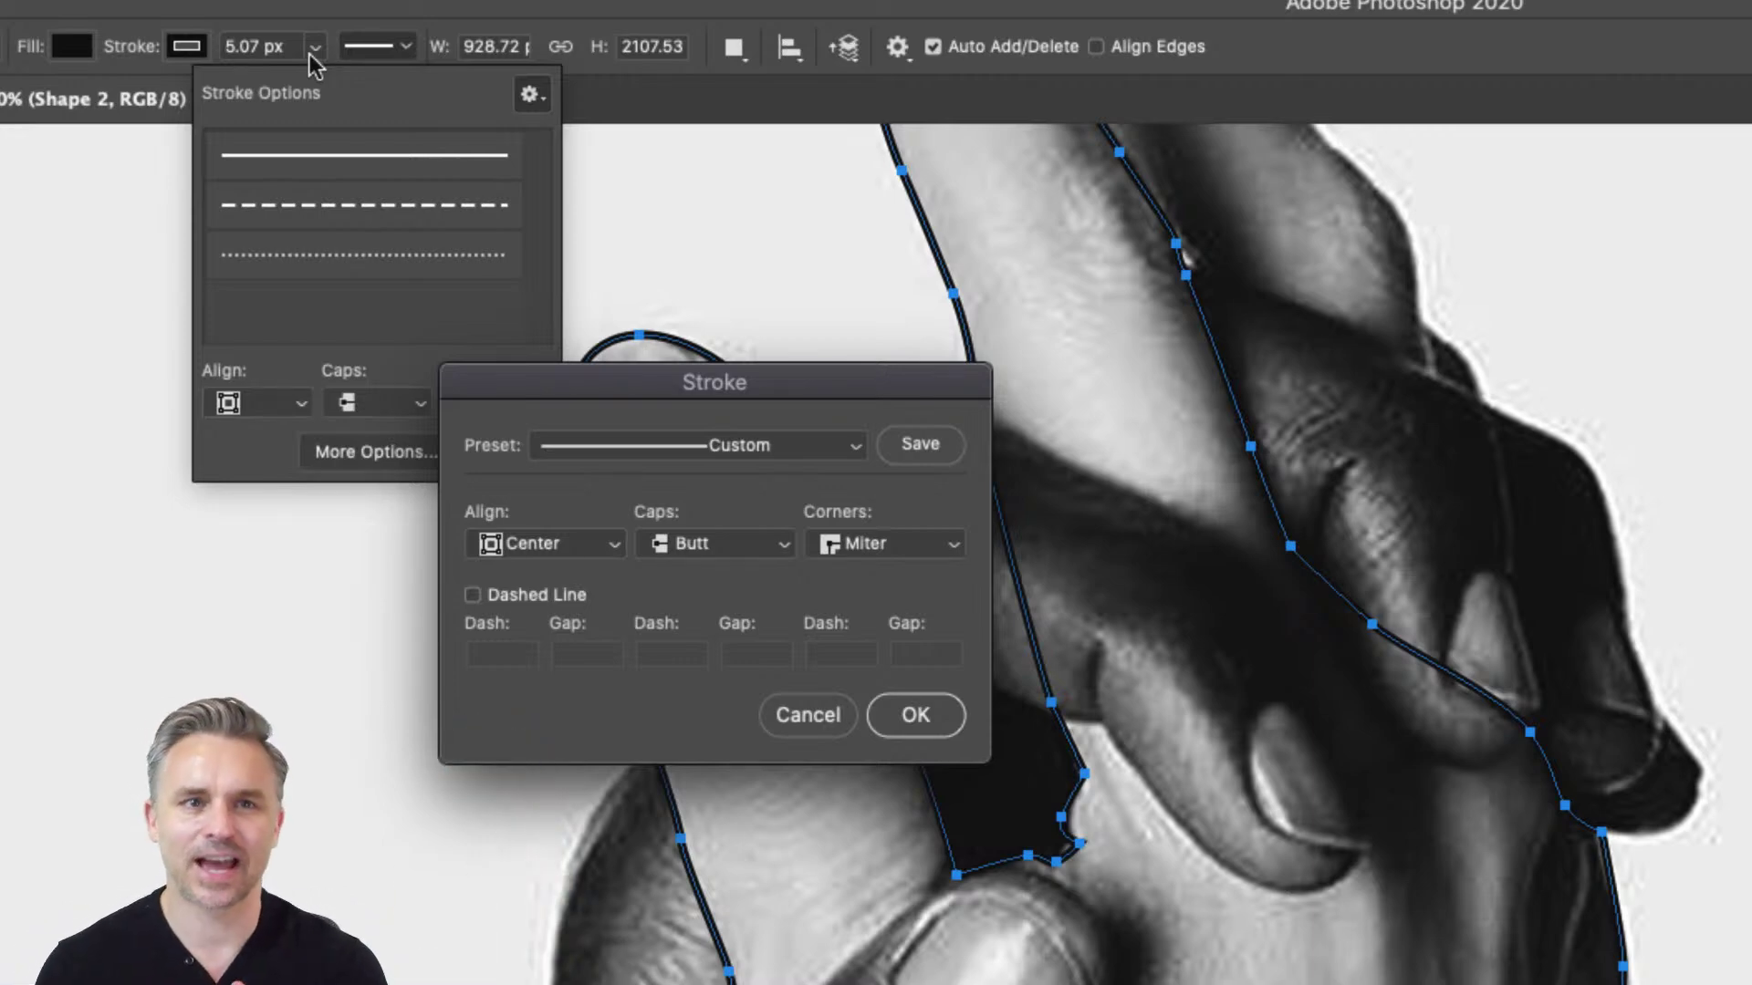
click(776, 717)
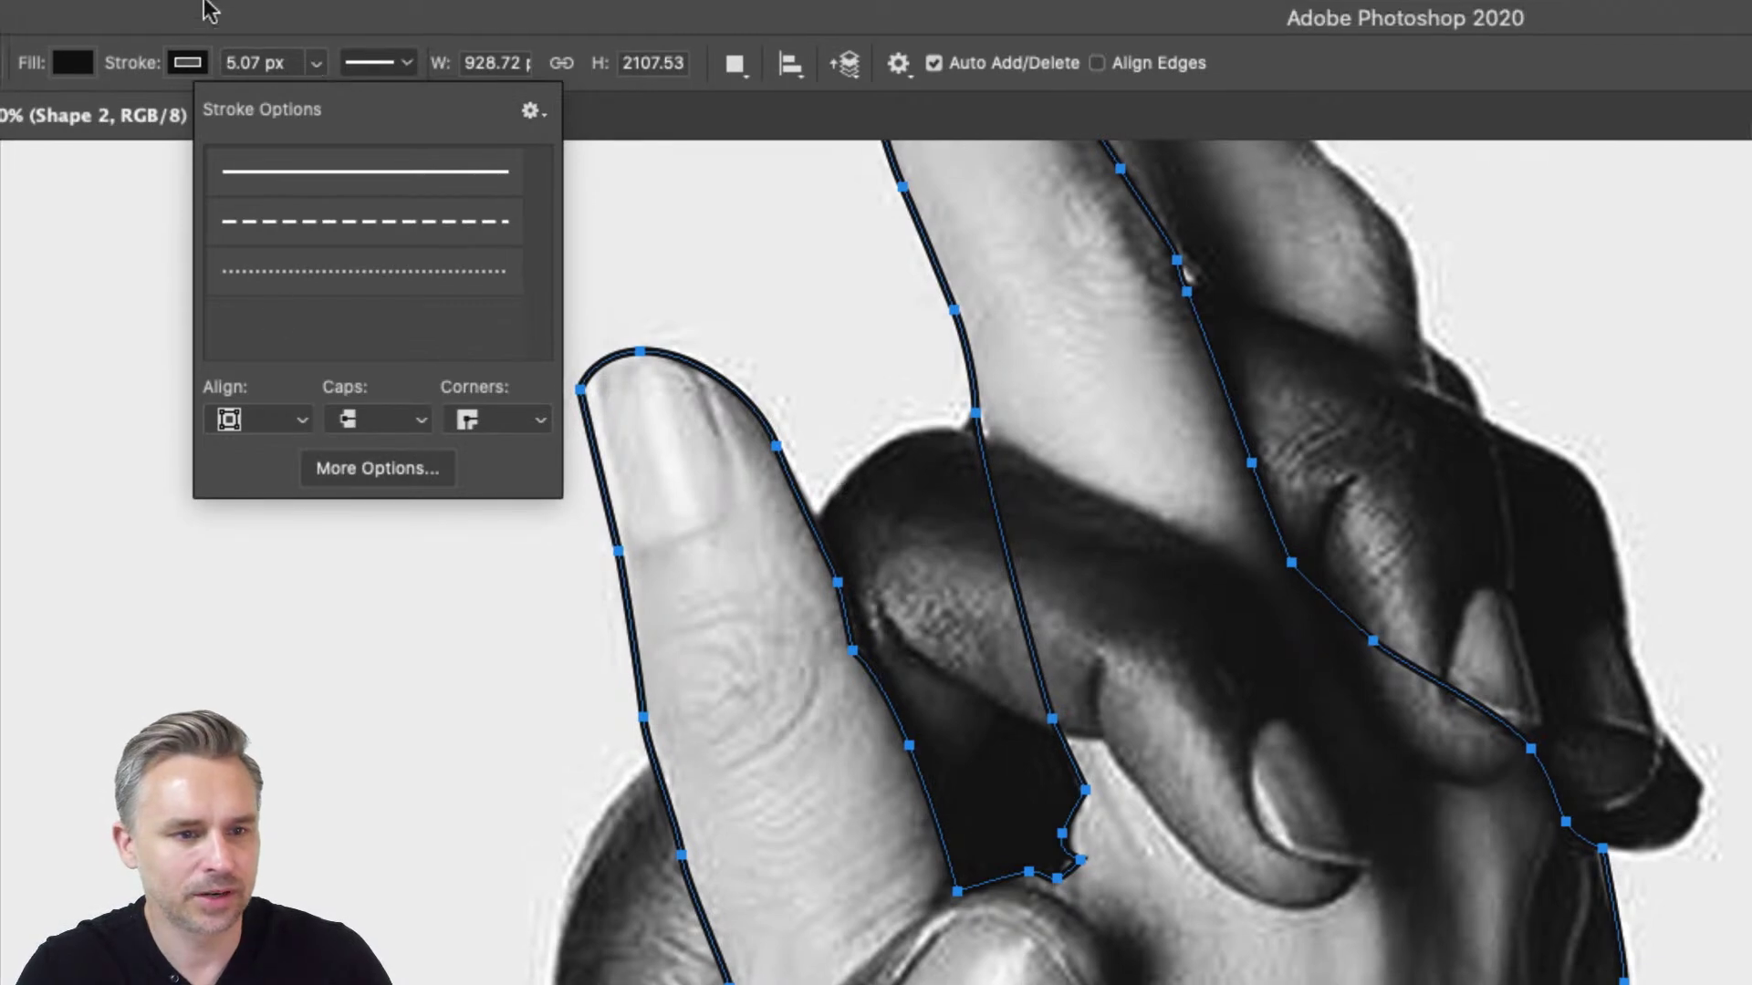
click(204, 11)
click(144, 4)
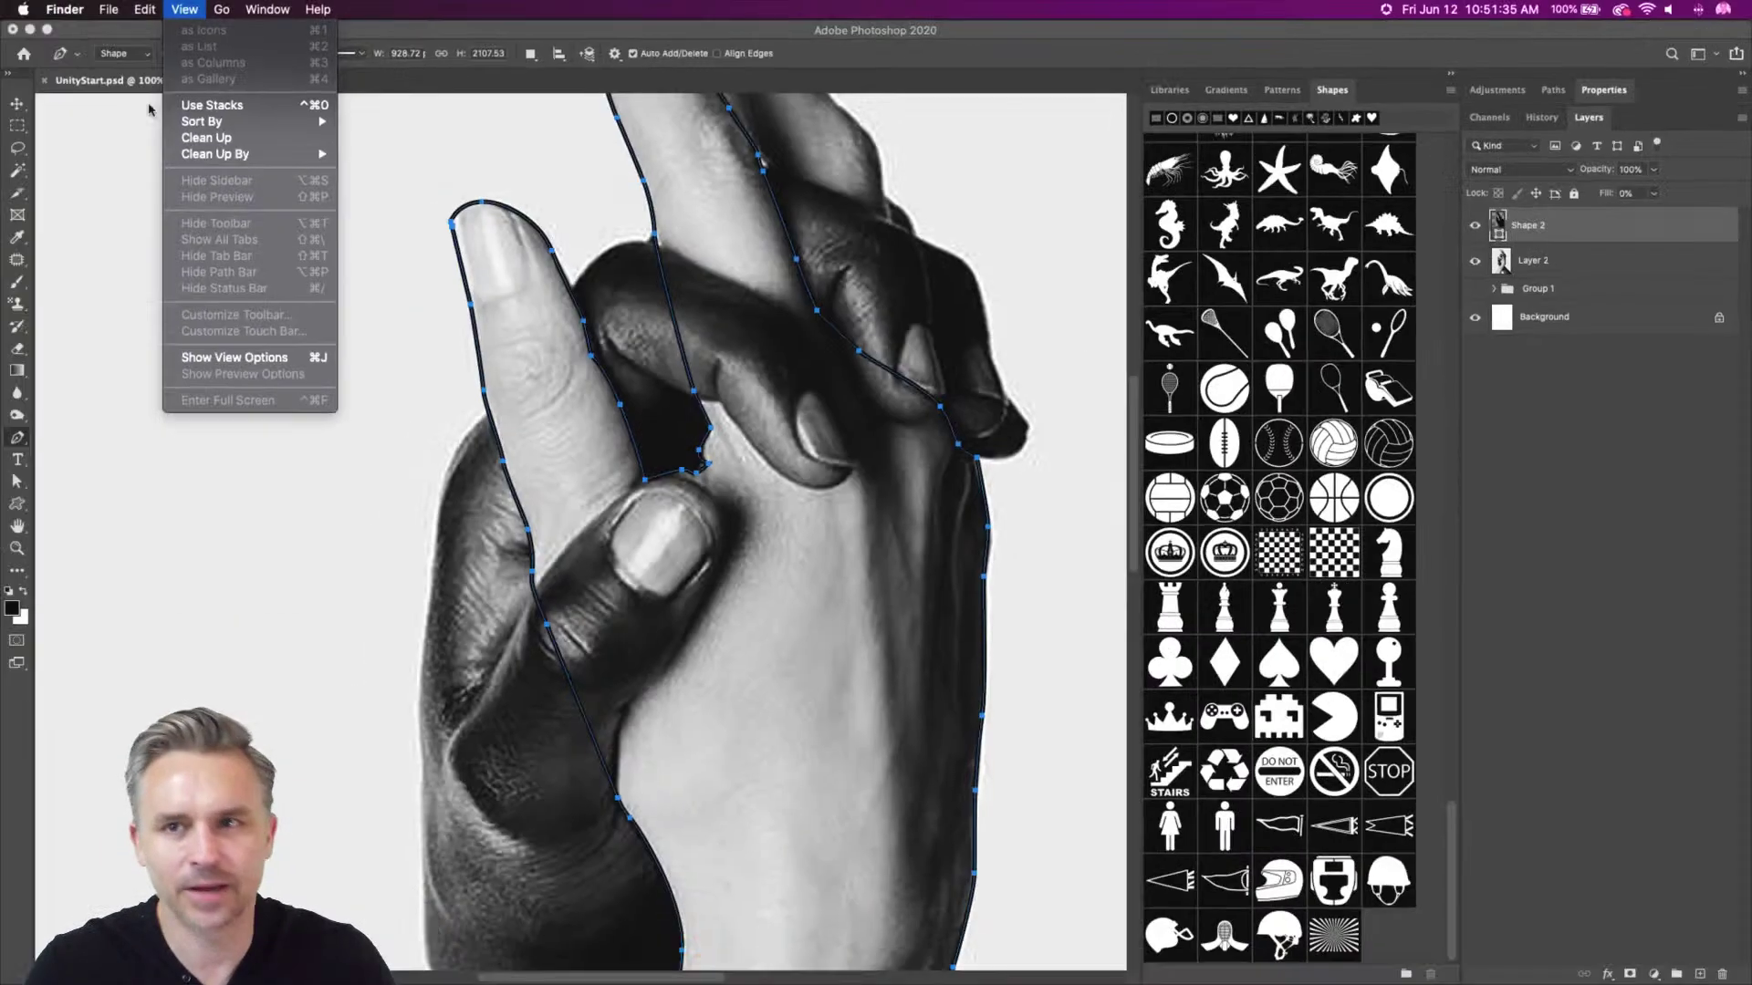
click(113, 39)
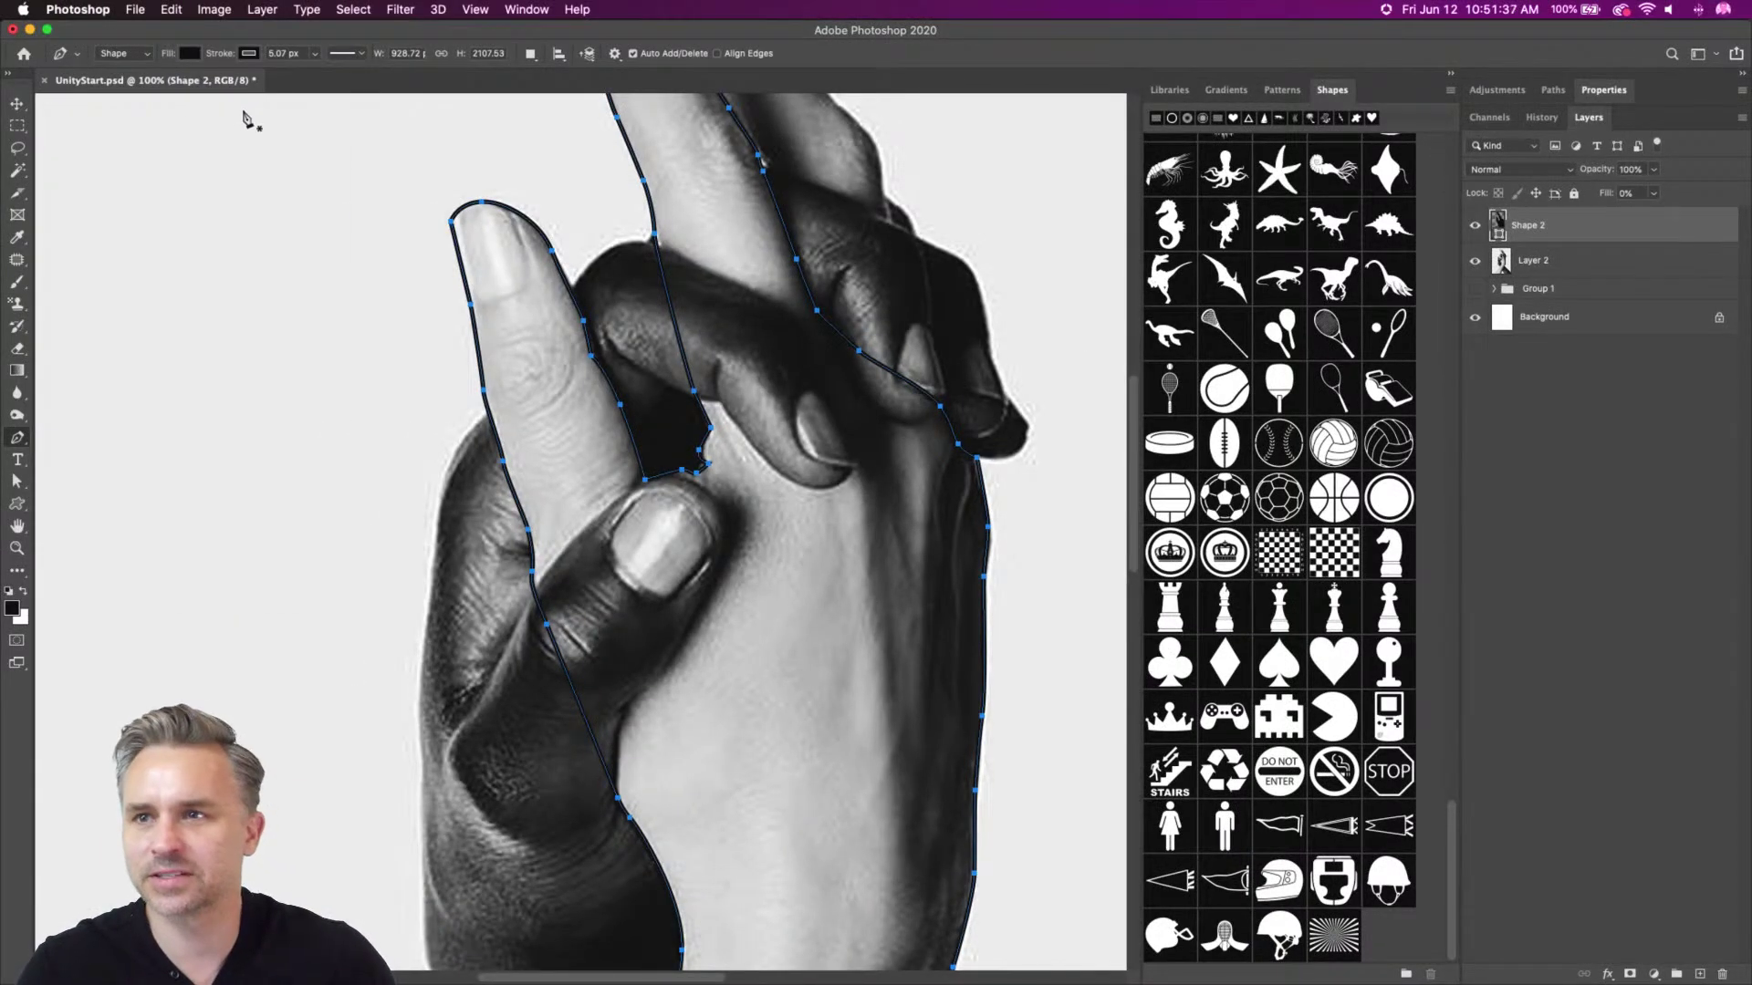
Collapse the shape library panel and set the Shape 2 layer's fill to 100%
click(1450, 75)
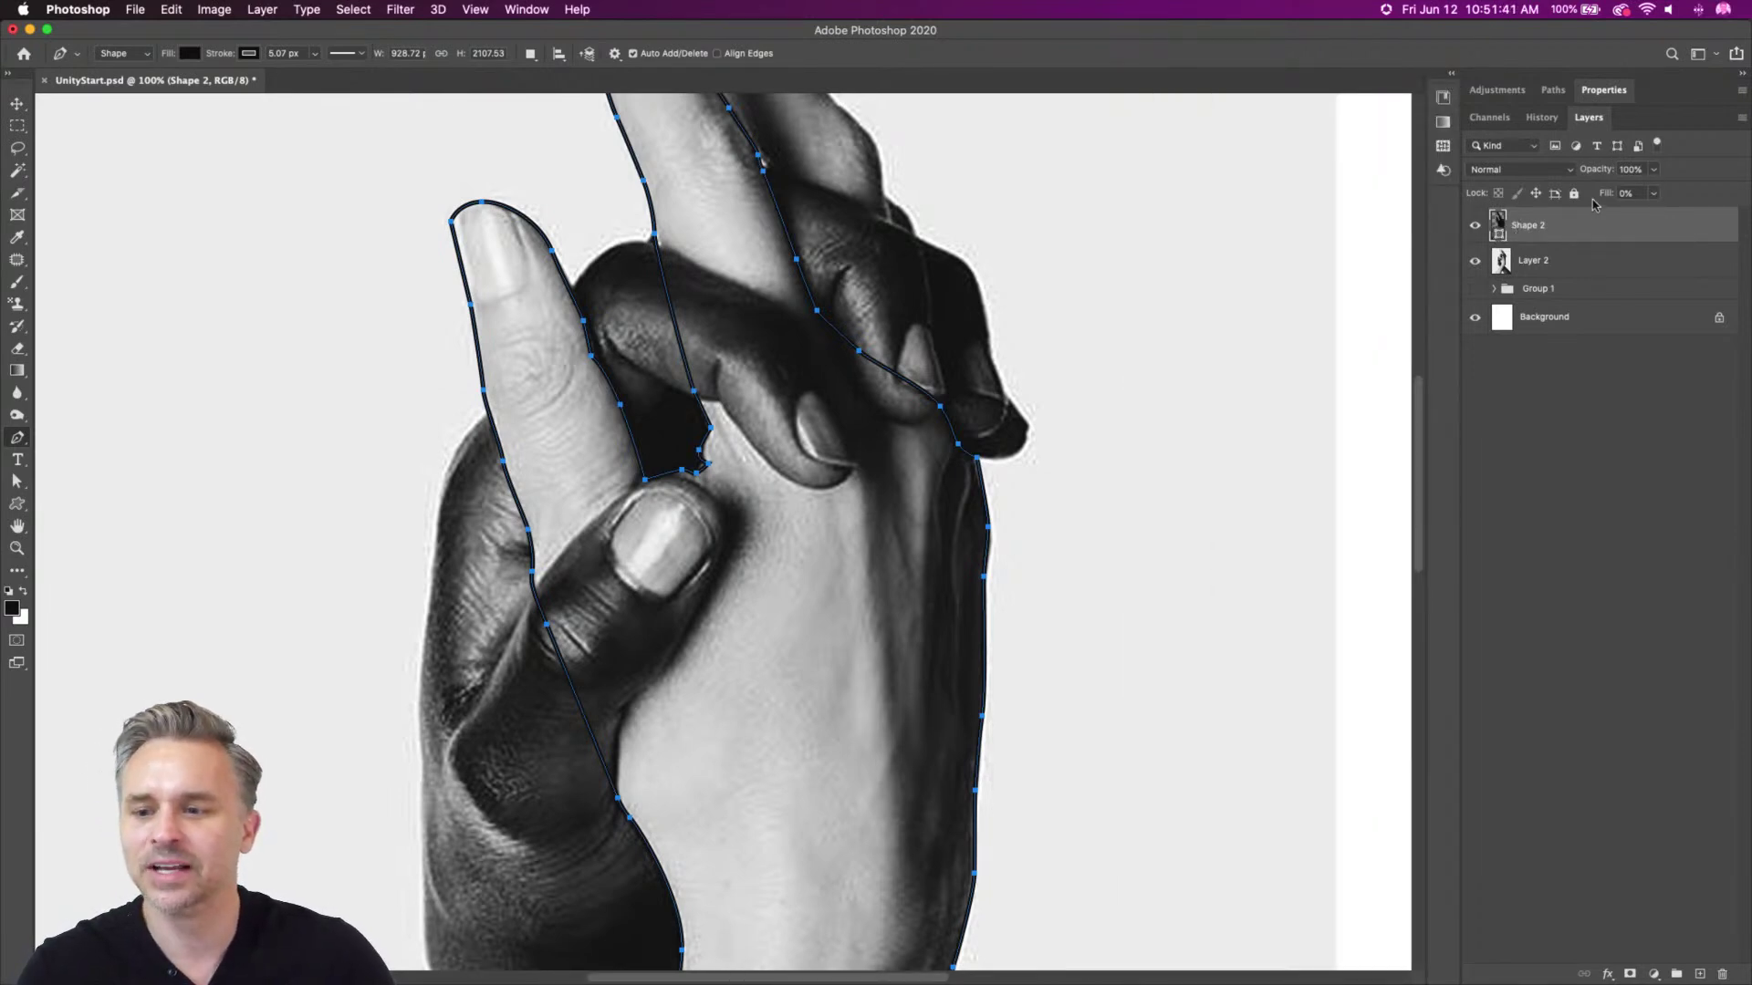
drag(1608, 195, 1634, 194)
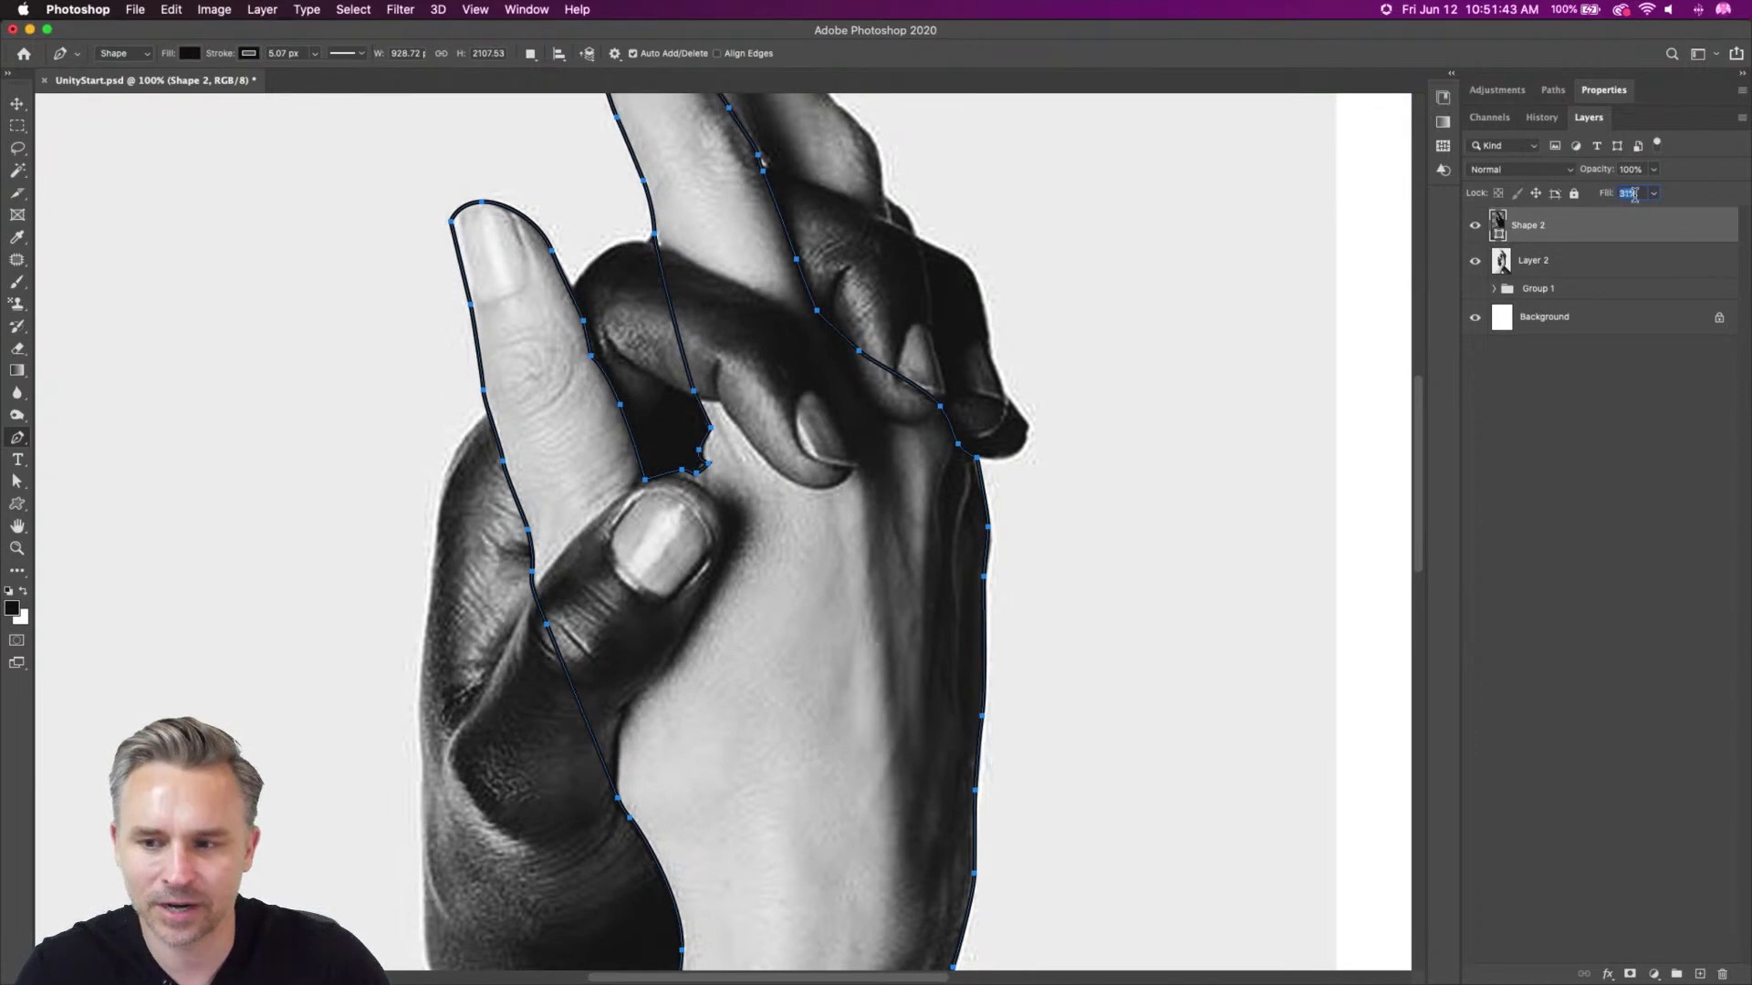
drag(1748, 235, 1747, 242)
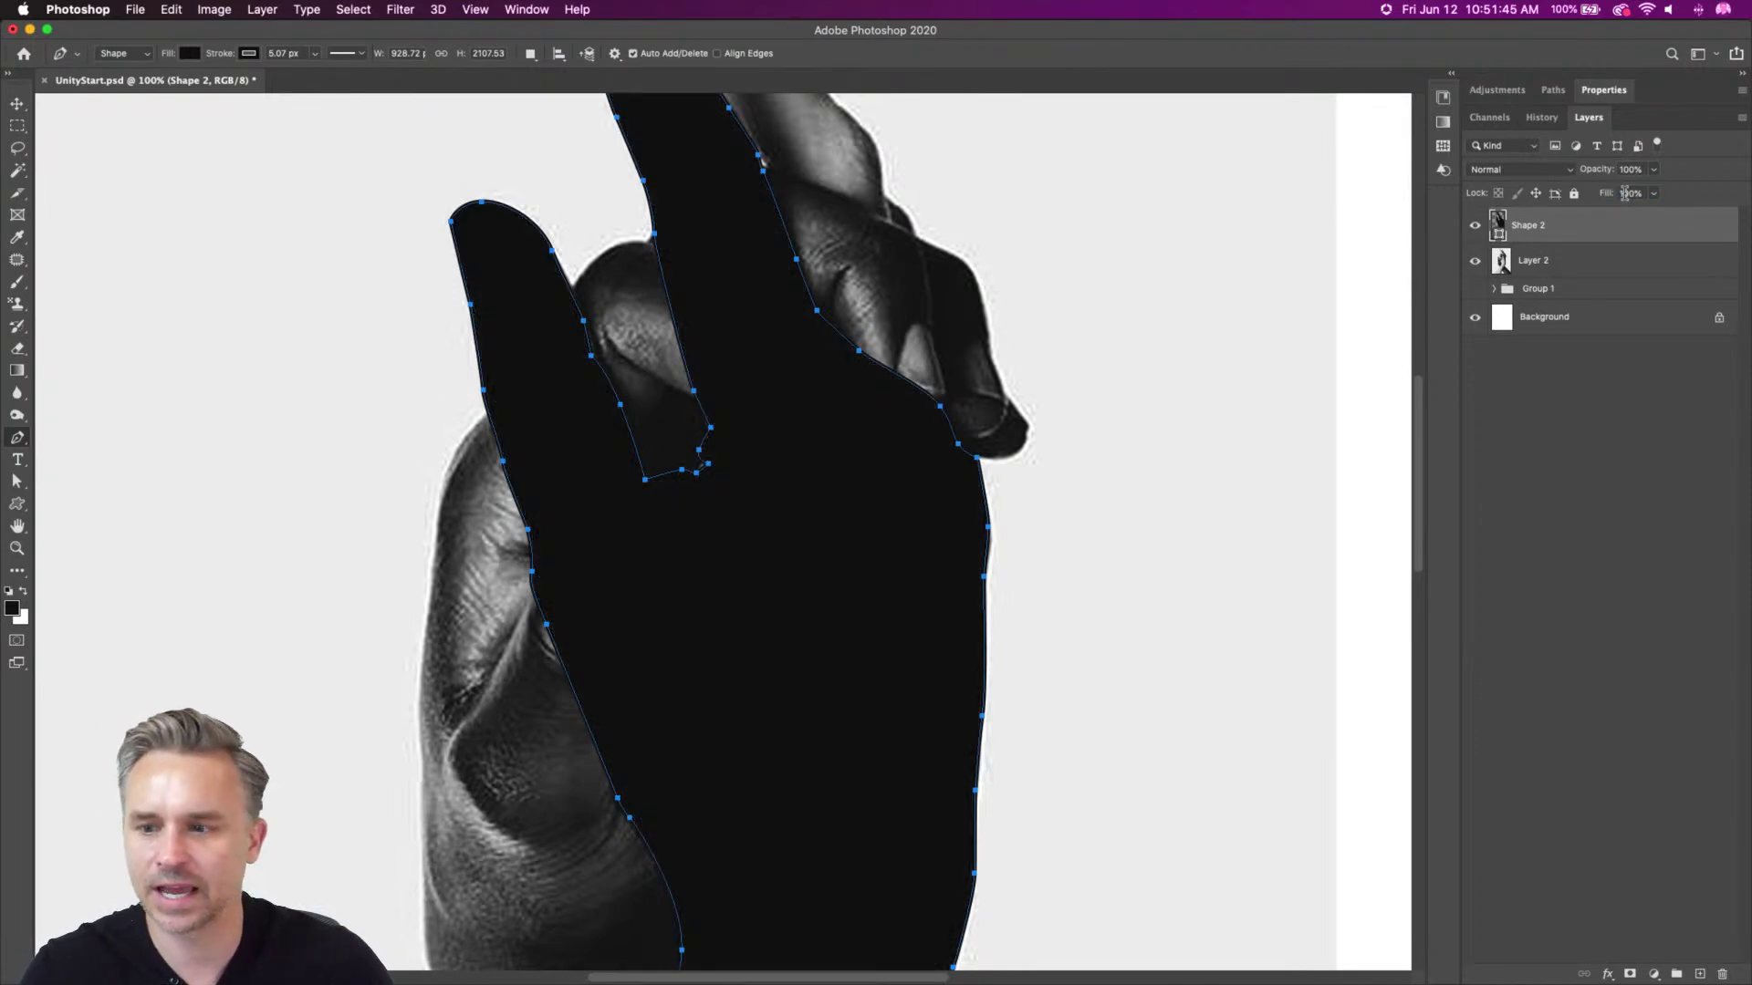
Change Shape 2's fill color to white
click(188, 54)
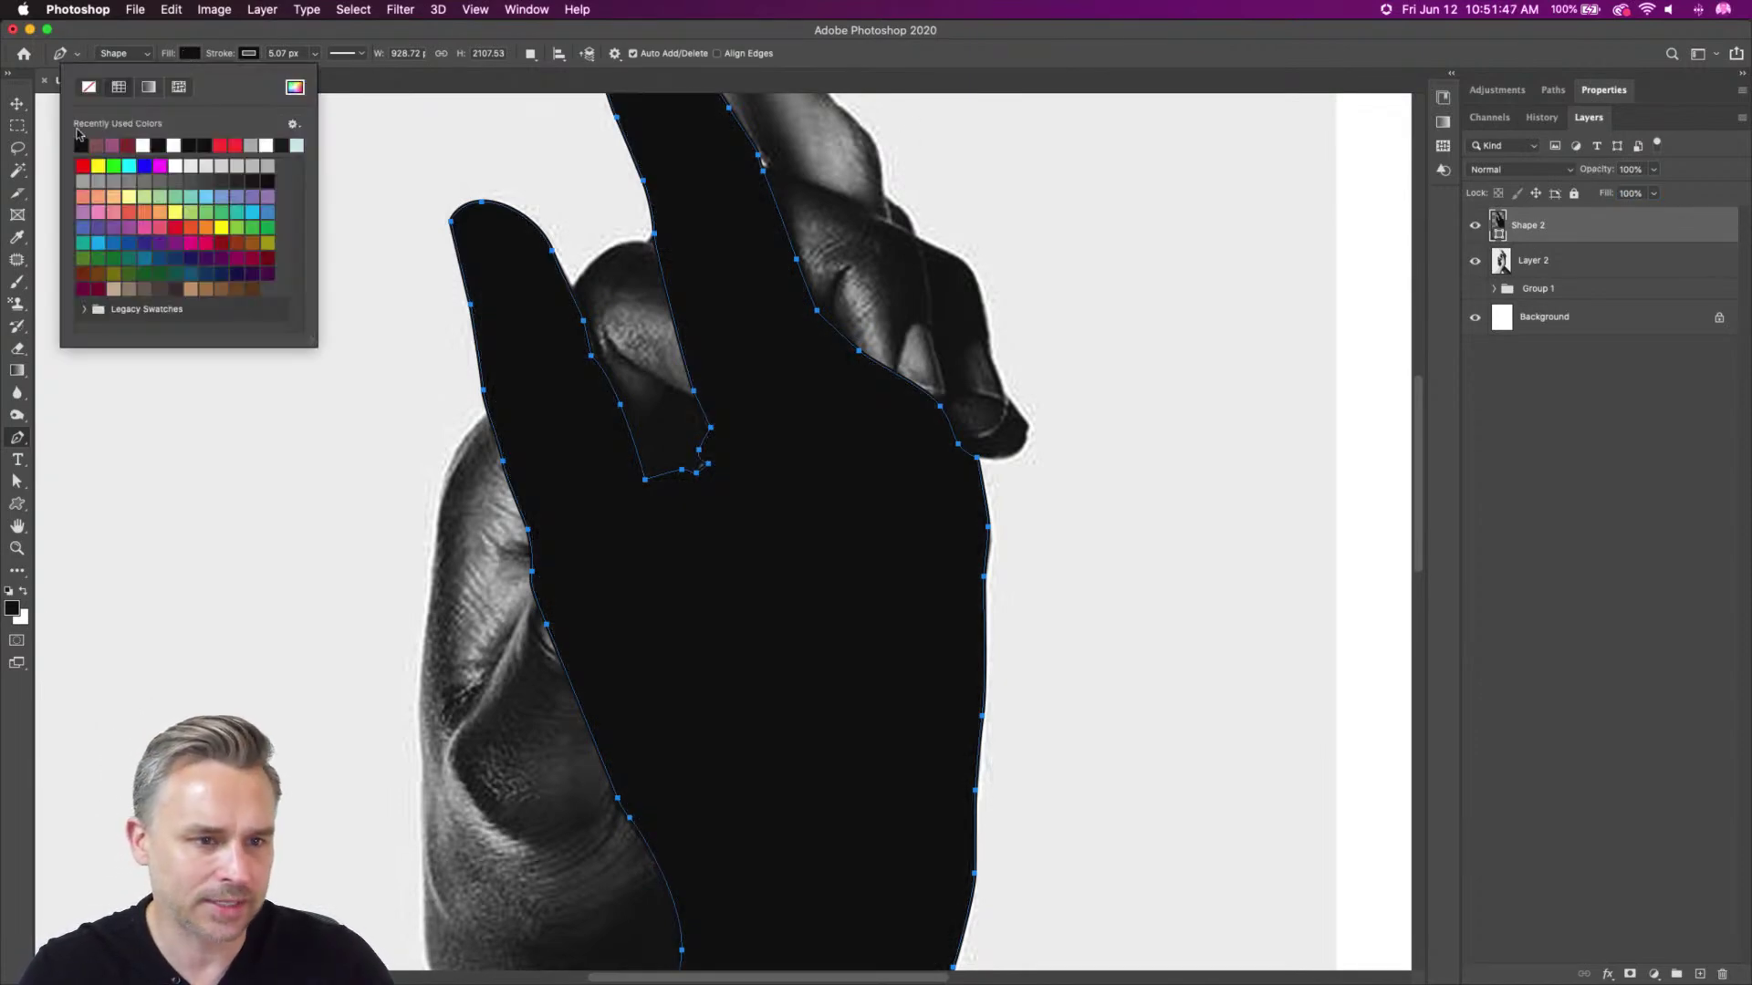
click(142, 146)
click(806, 64)
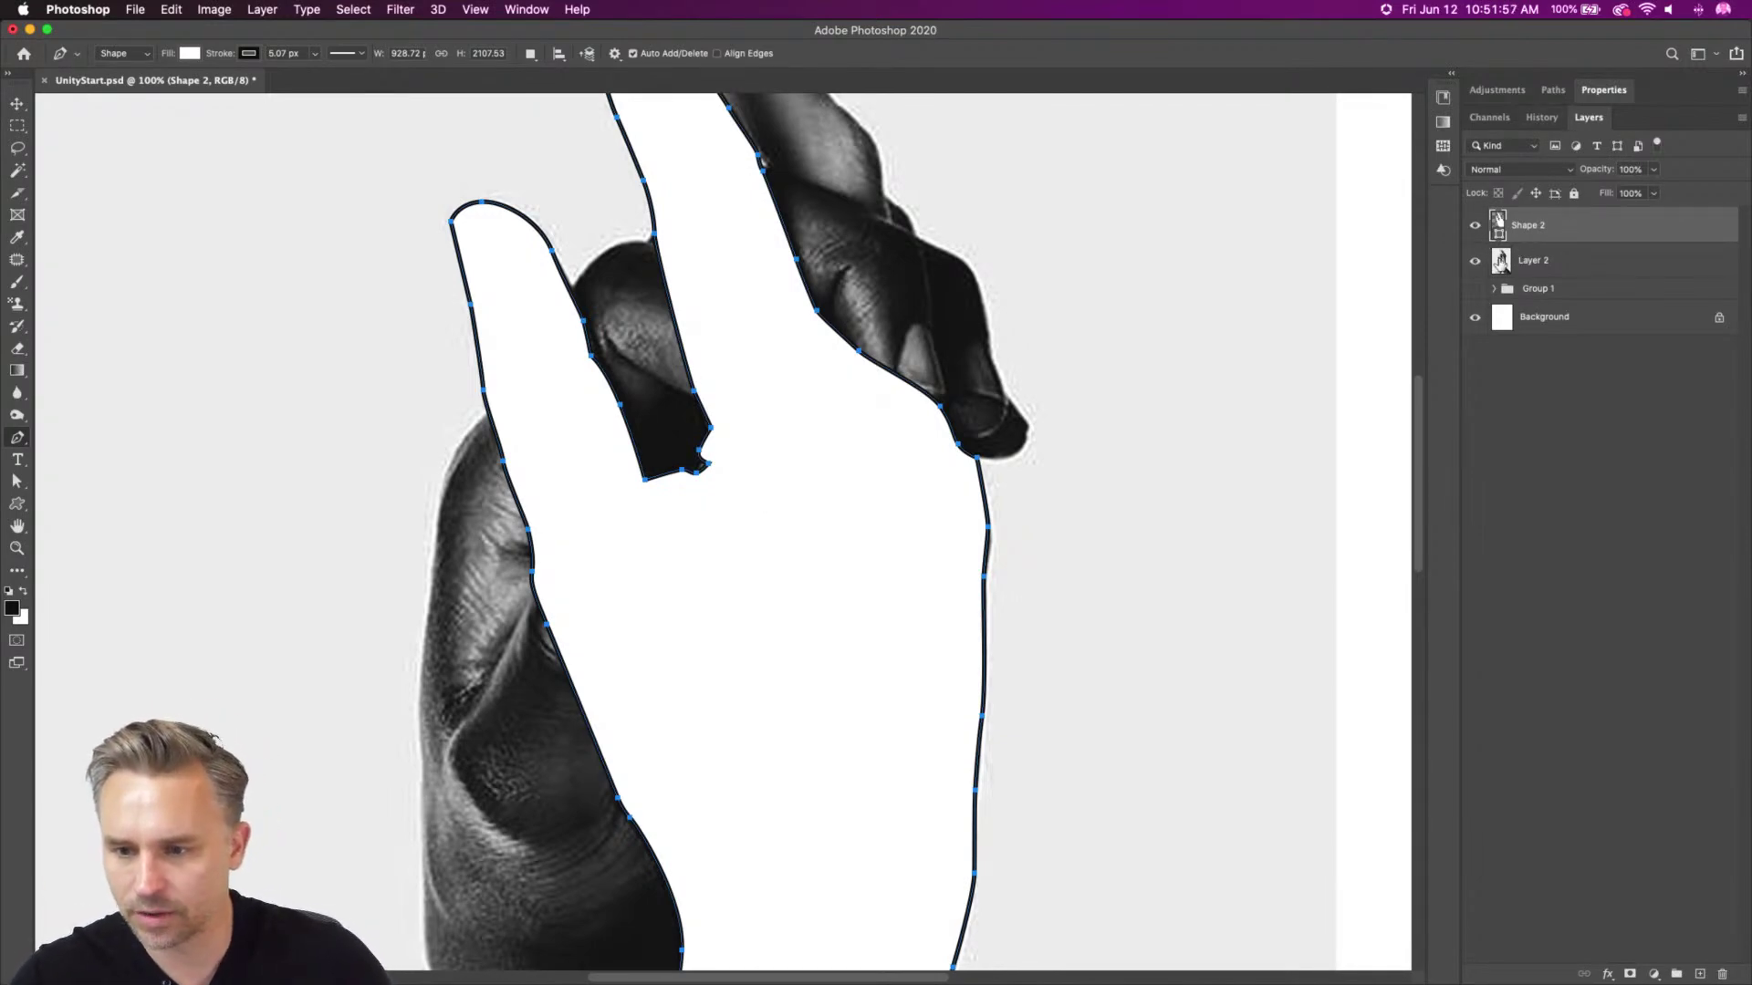
Hide the Shape 2 layer and add a new empty layer above it
click(1476, 228)
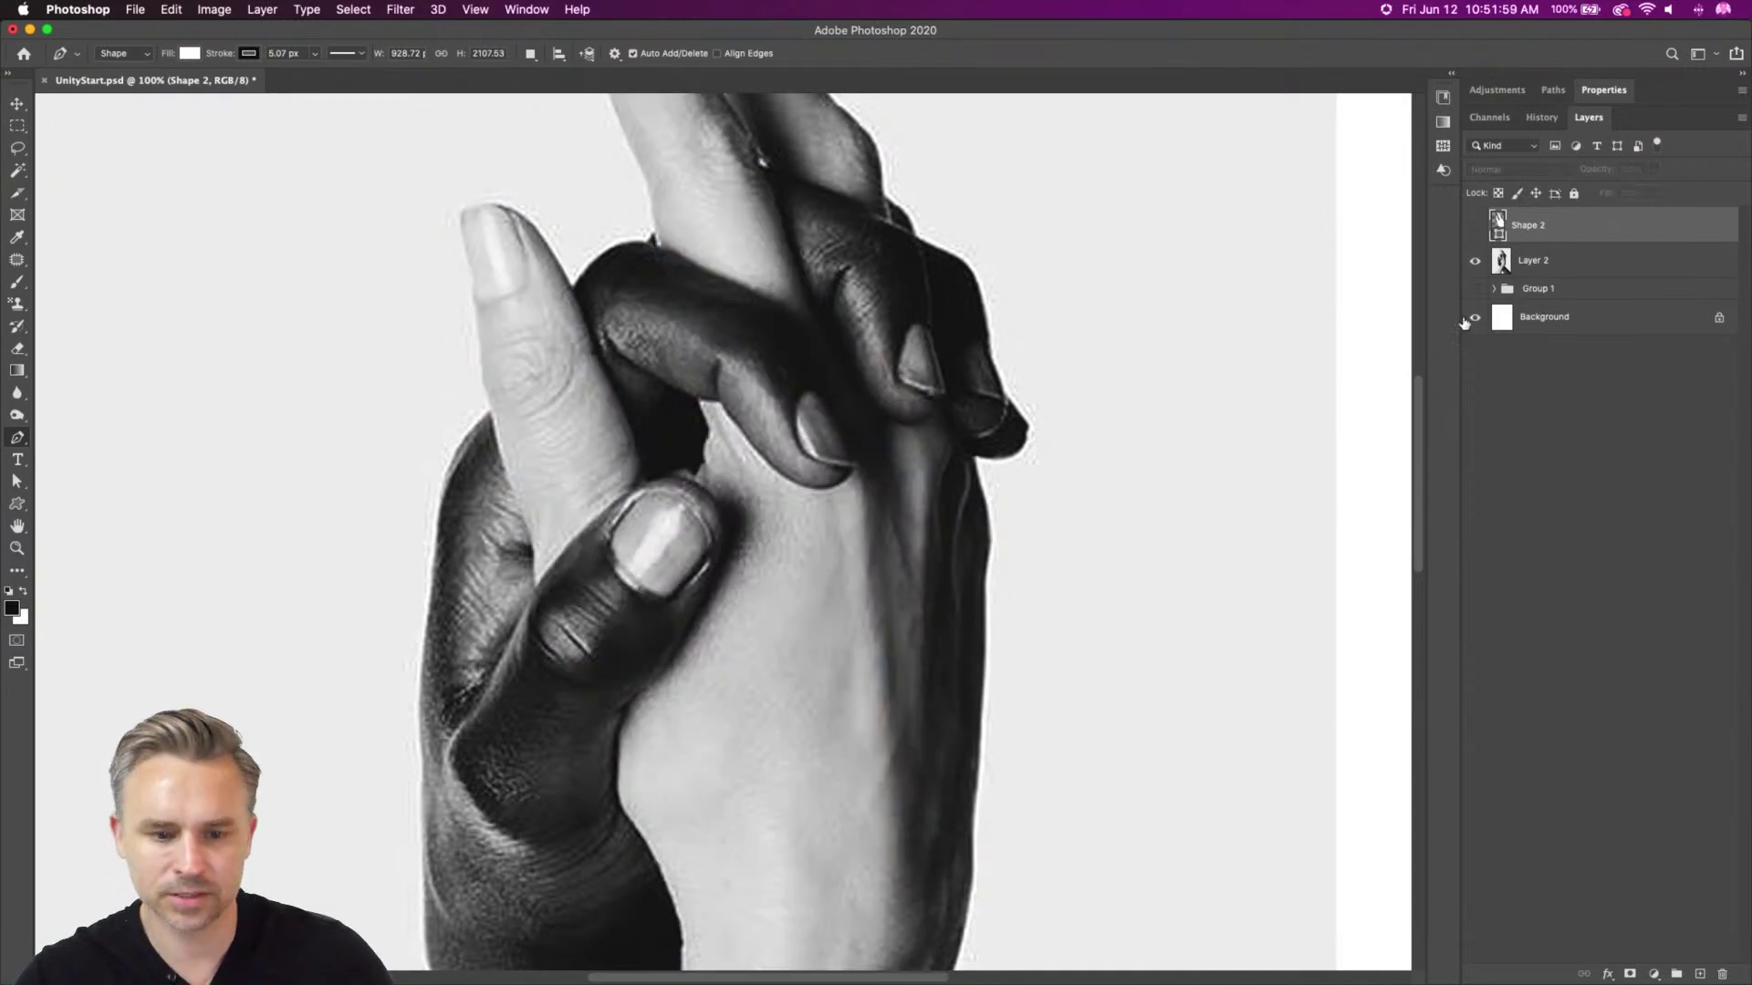
key(super+minus)
drag(1219, 347, 1229, 11)
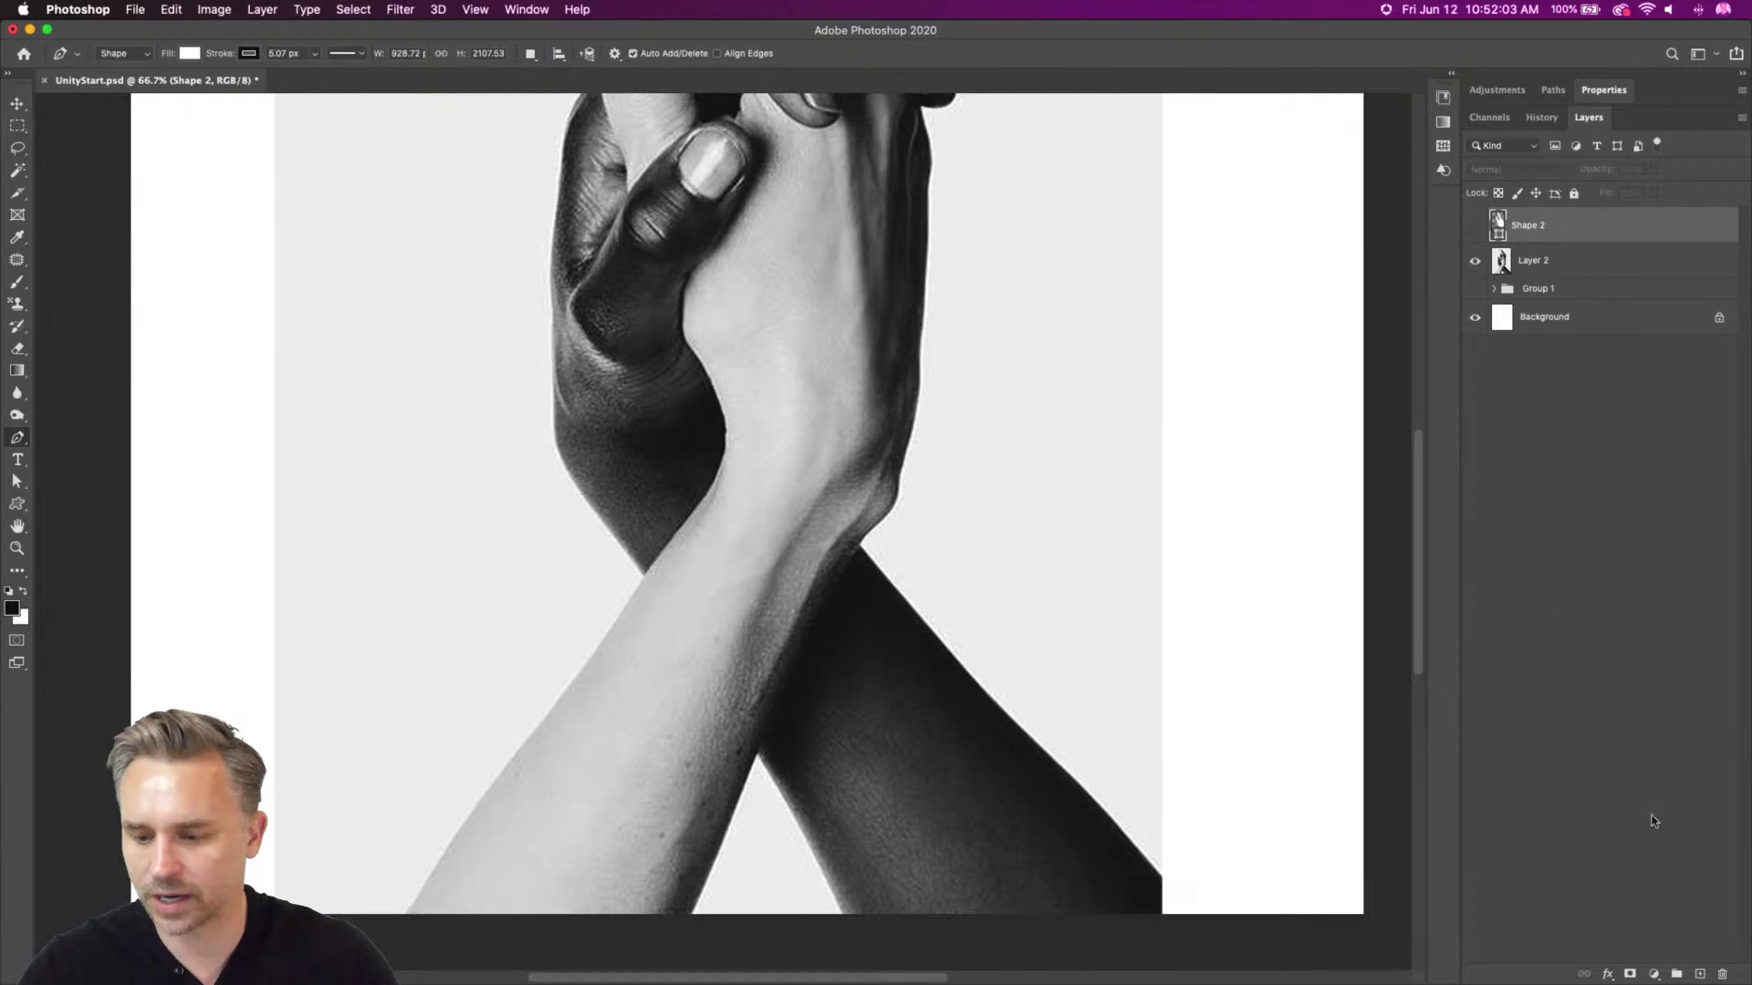
click(1701, 975)
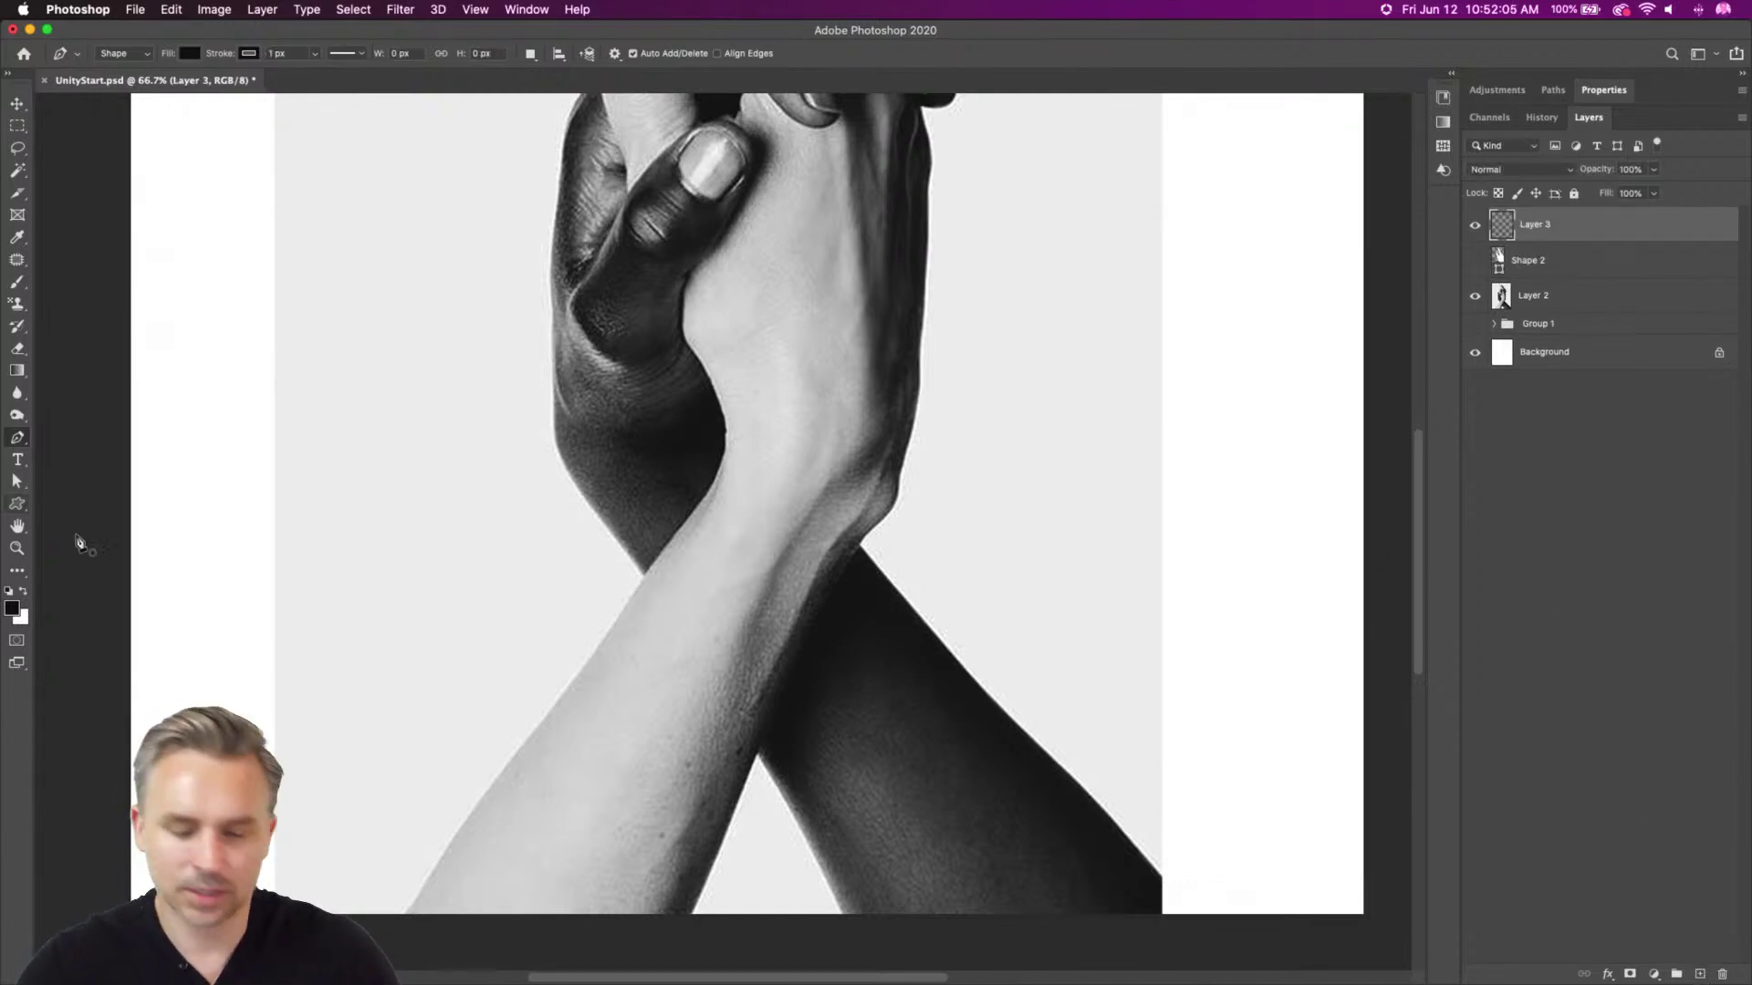
Trace the dark arm's outer left edge with the Pen tool, from below the photo up past the wrist to the bent finger
click(847, 924)
drag(752, 744, 737, 723)
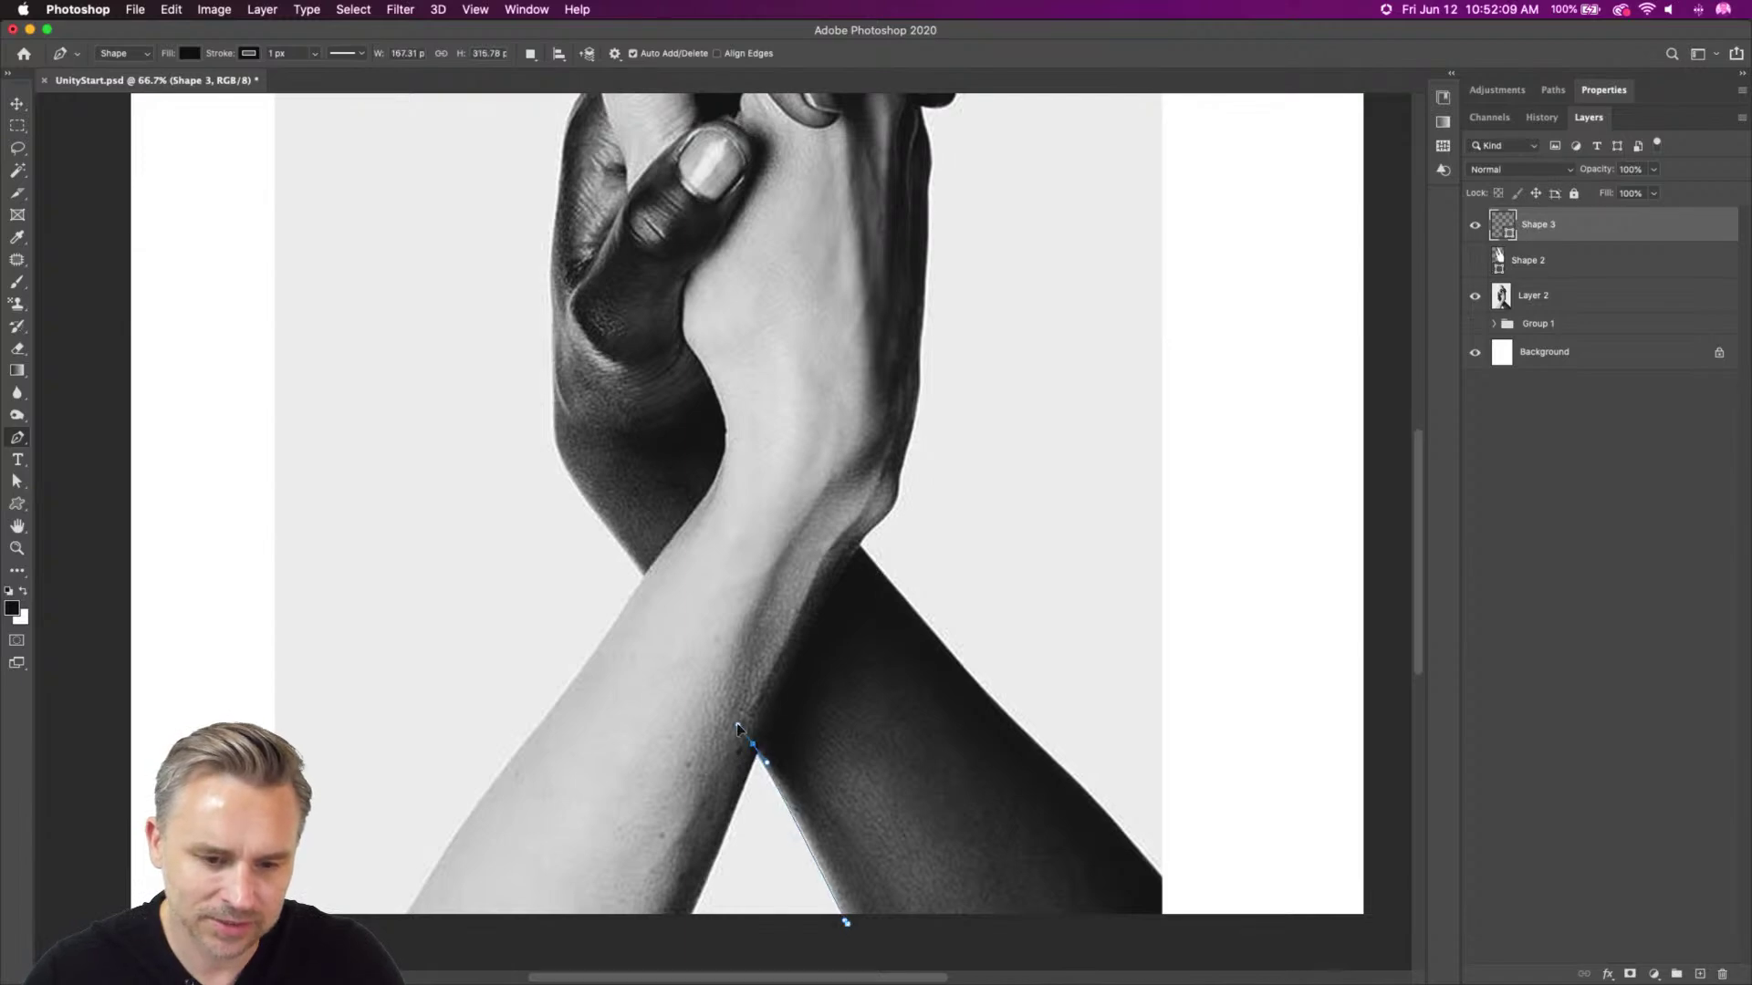
drag(617, 538, 601, 516)
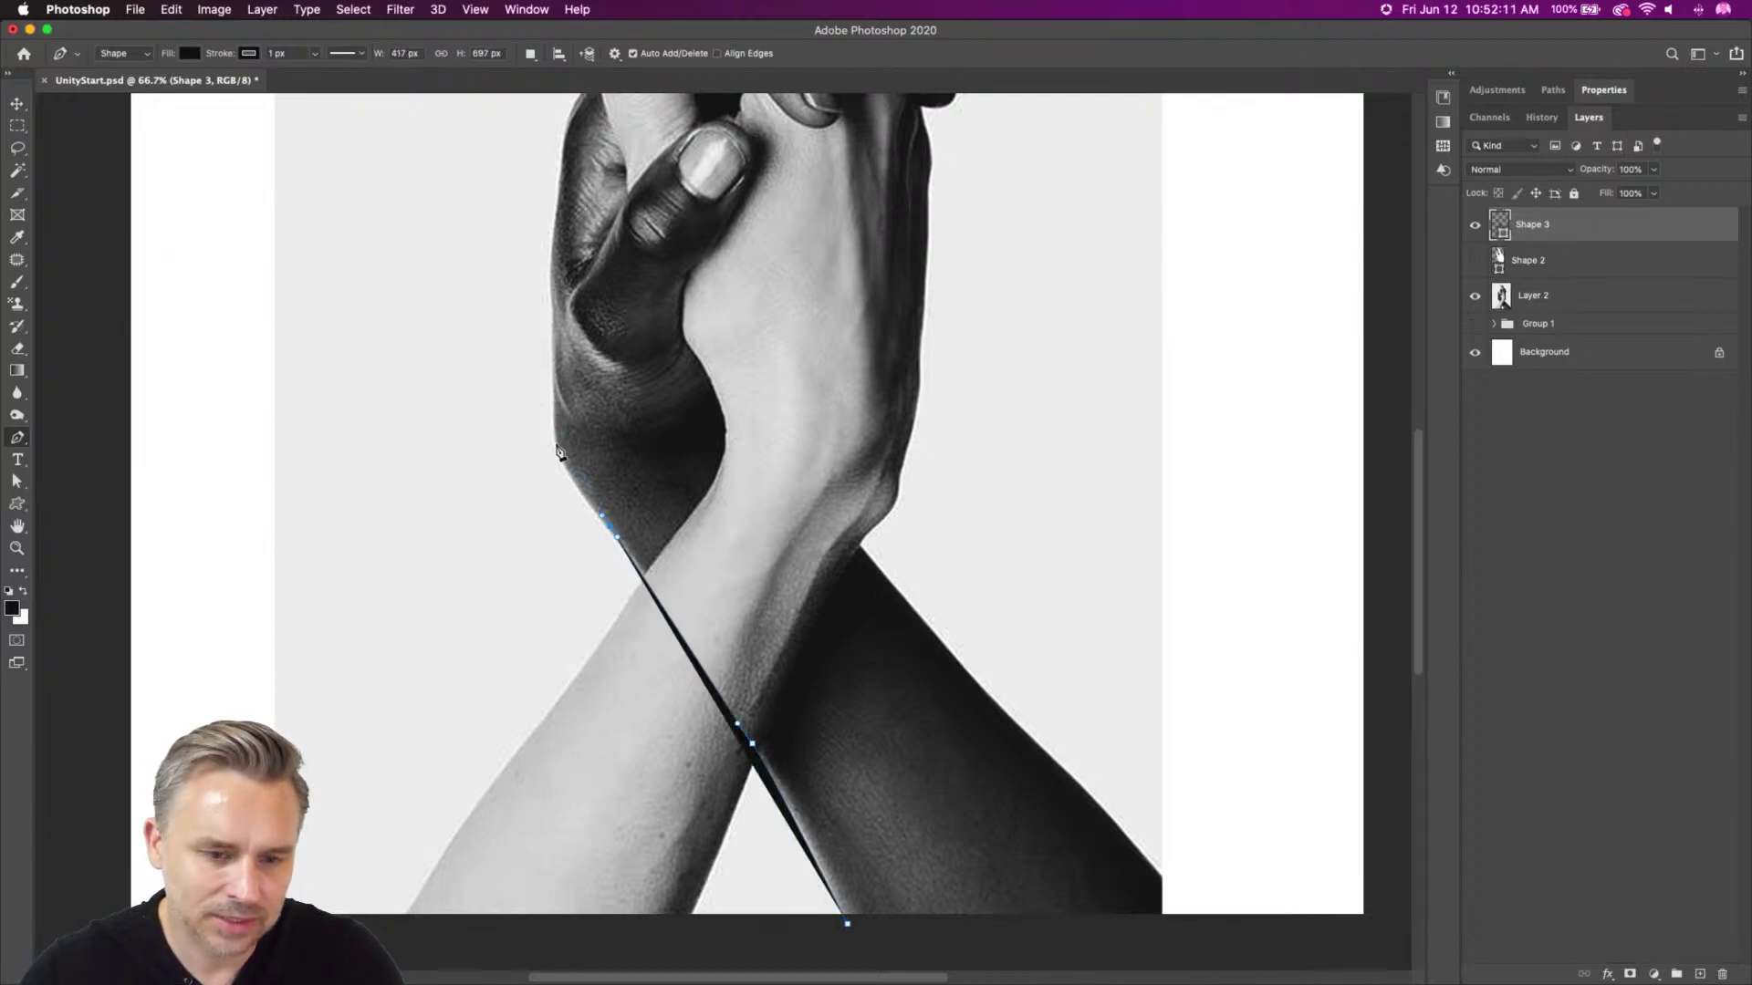
drag(553, 447, 637, 586)
drag(639, 506, 642, 476)
drag(653, 401, 661, 382)
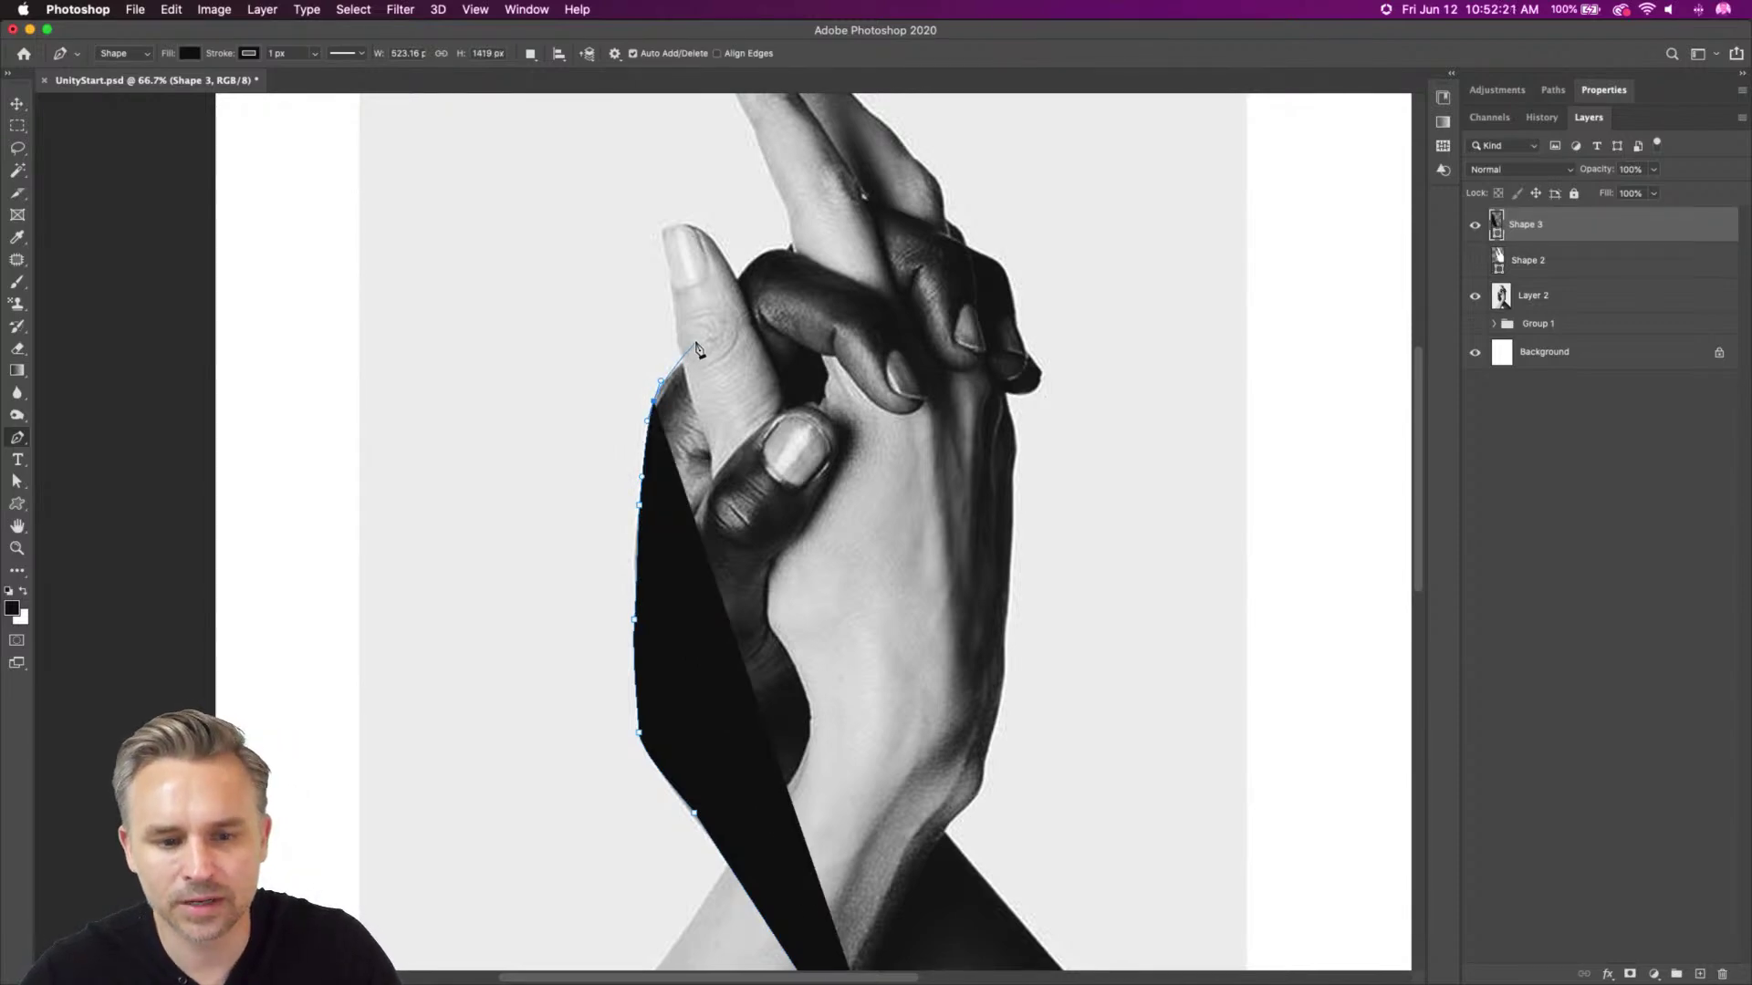
drag(758, 256, 768, 250)
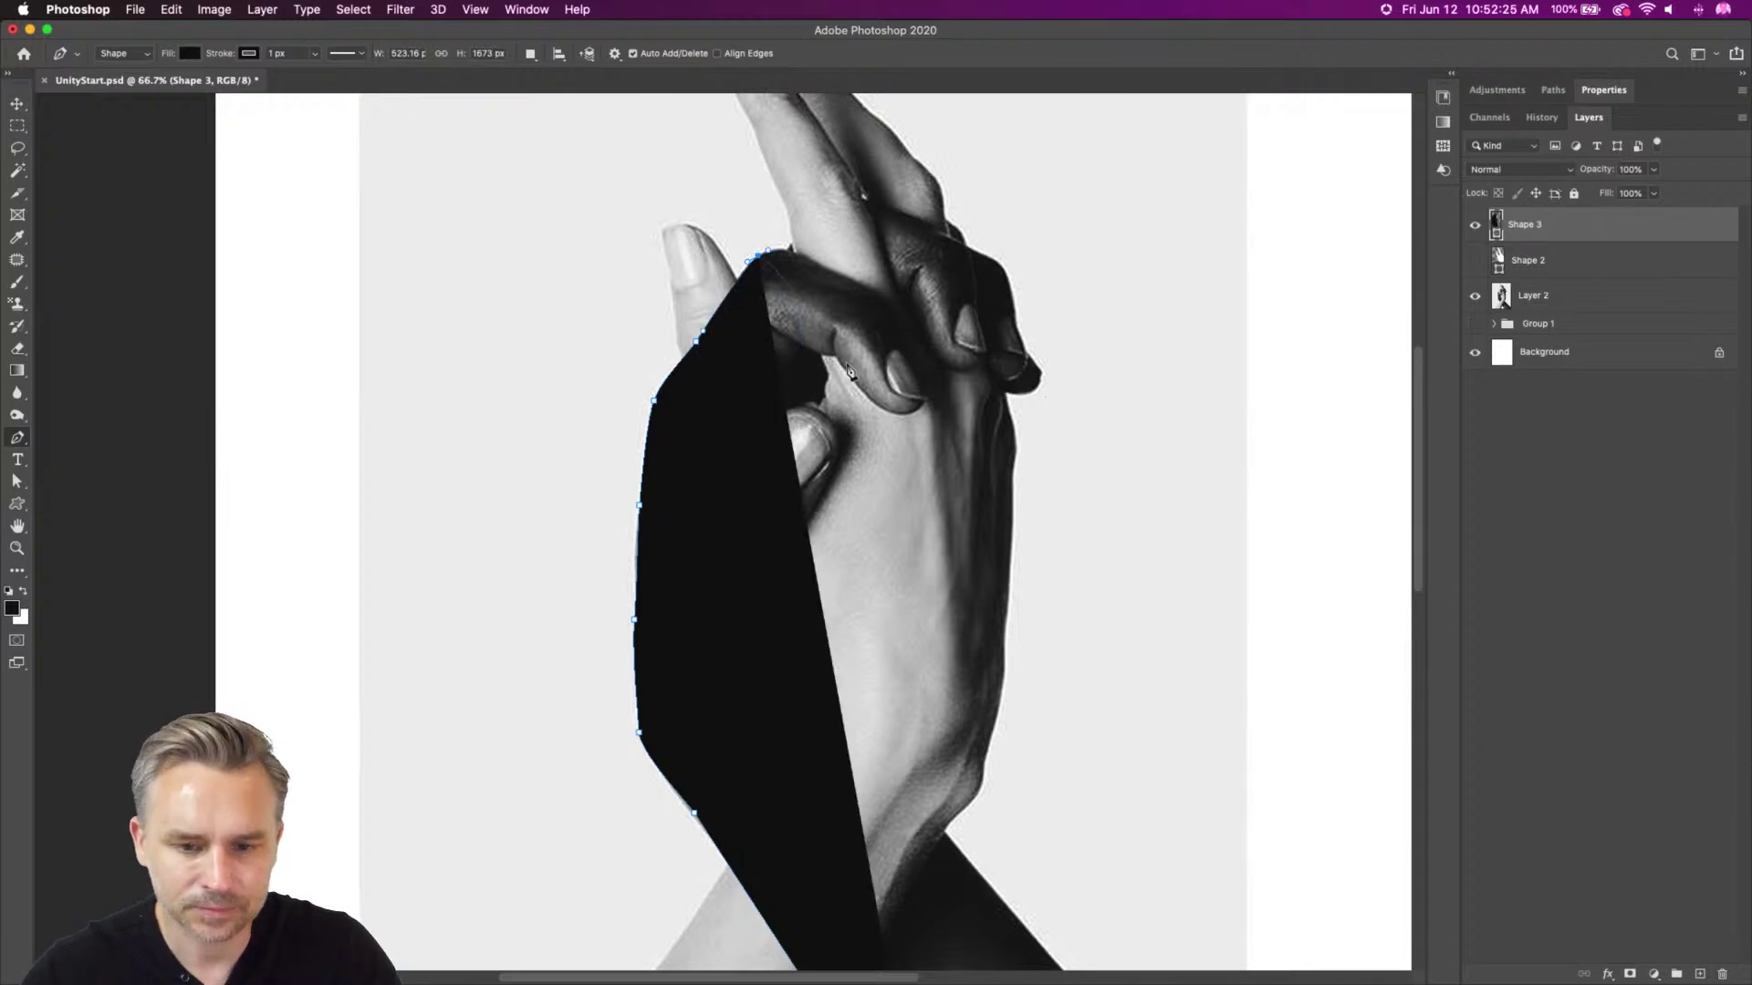
Continue the dark arm's path down across the wrist and along the forearm's right edge, closing it at the starting point below the photo
click(829, 719)
drag(835, 789, 786, 490)
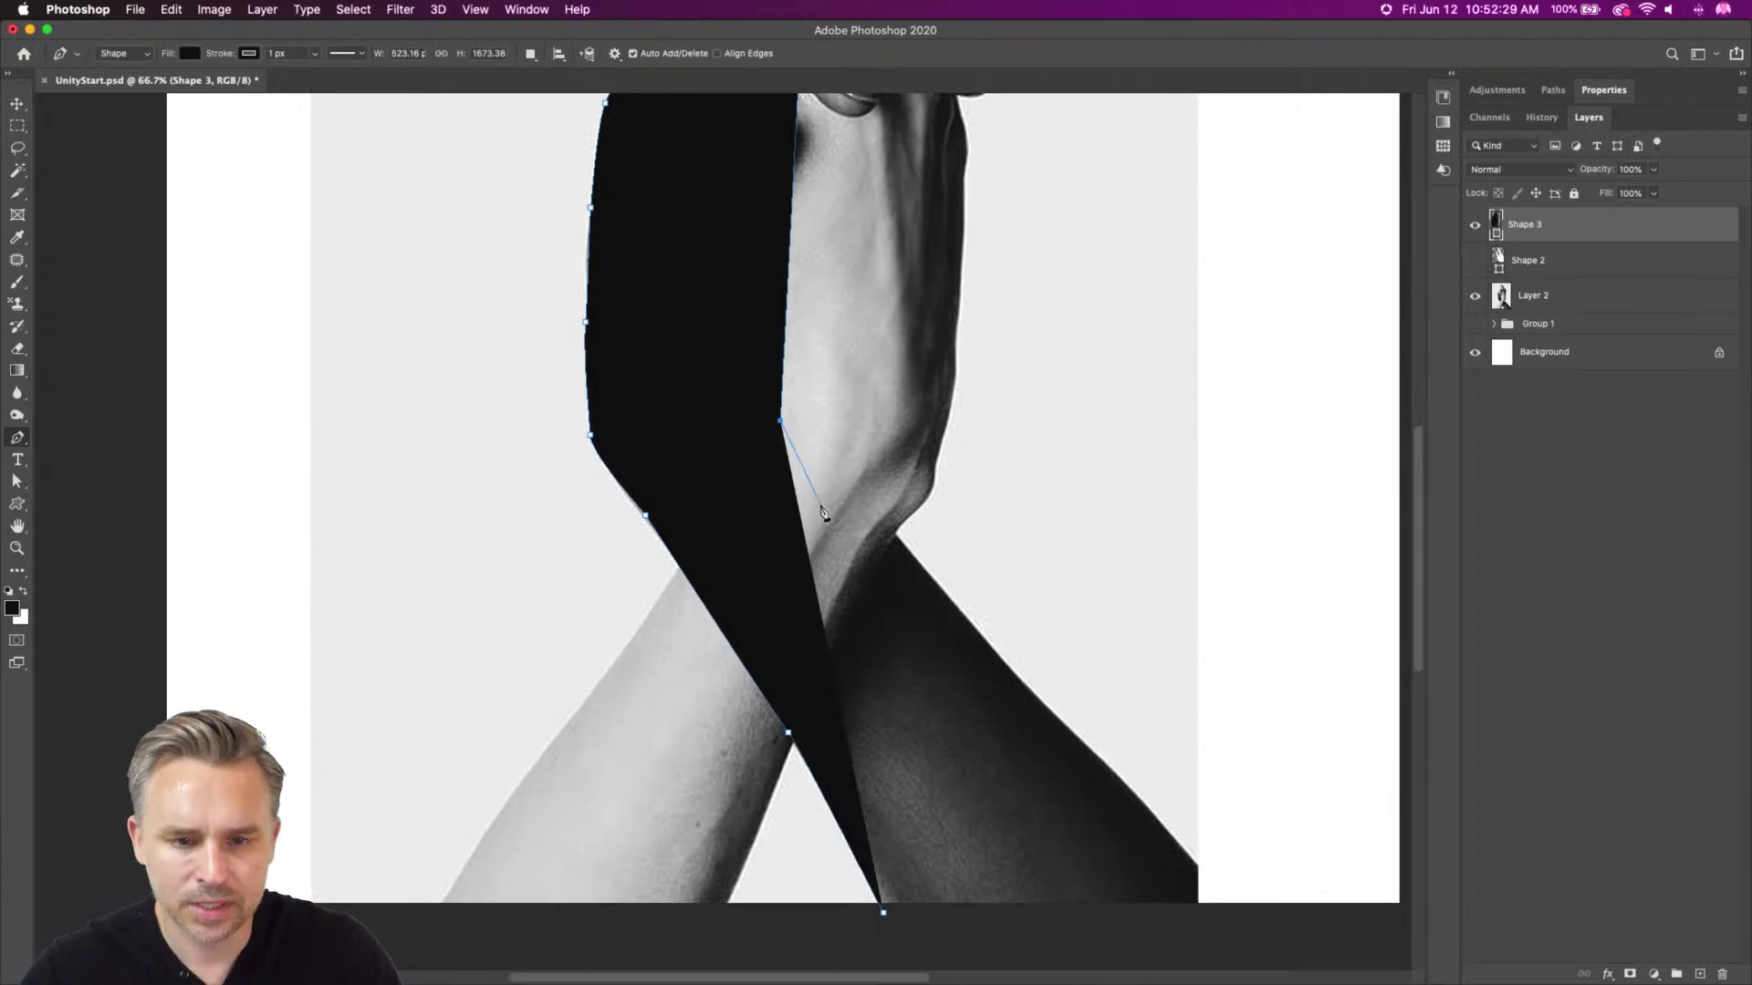
click(894, 535)
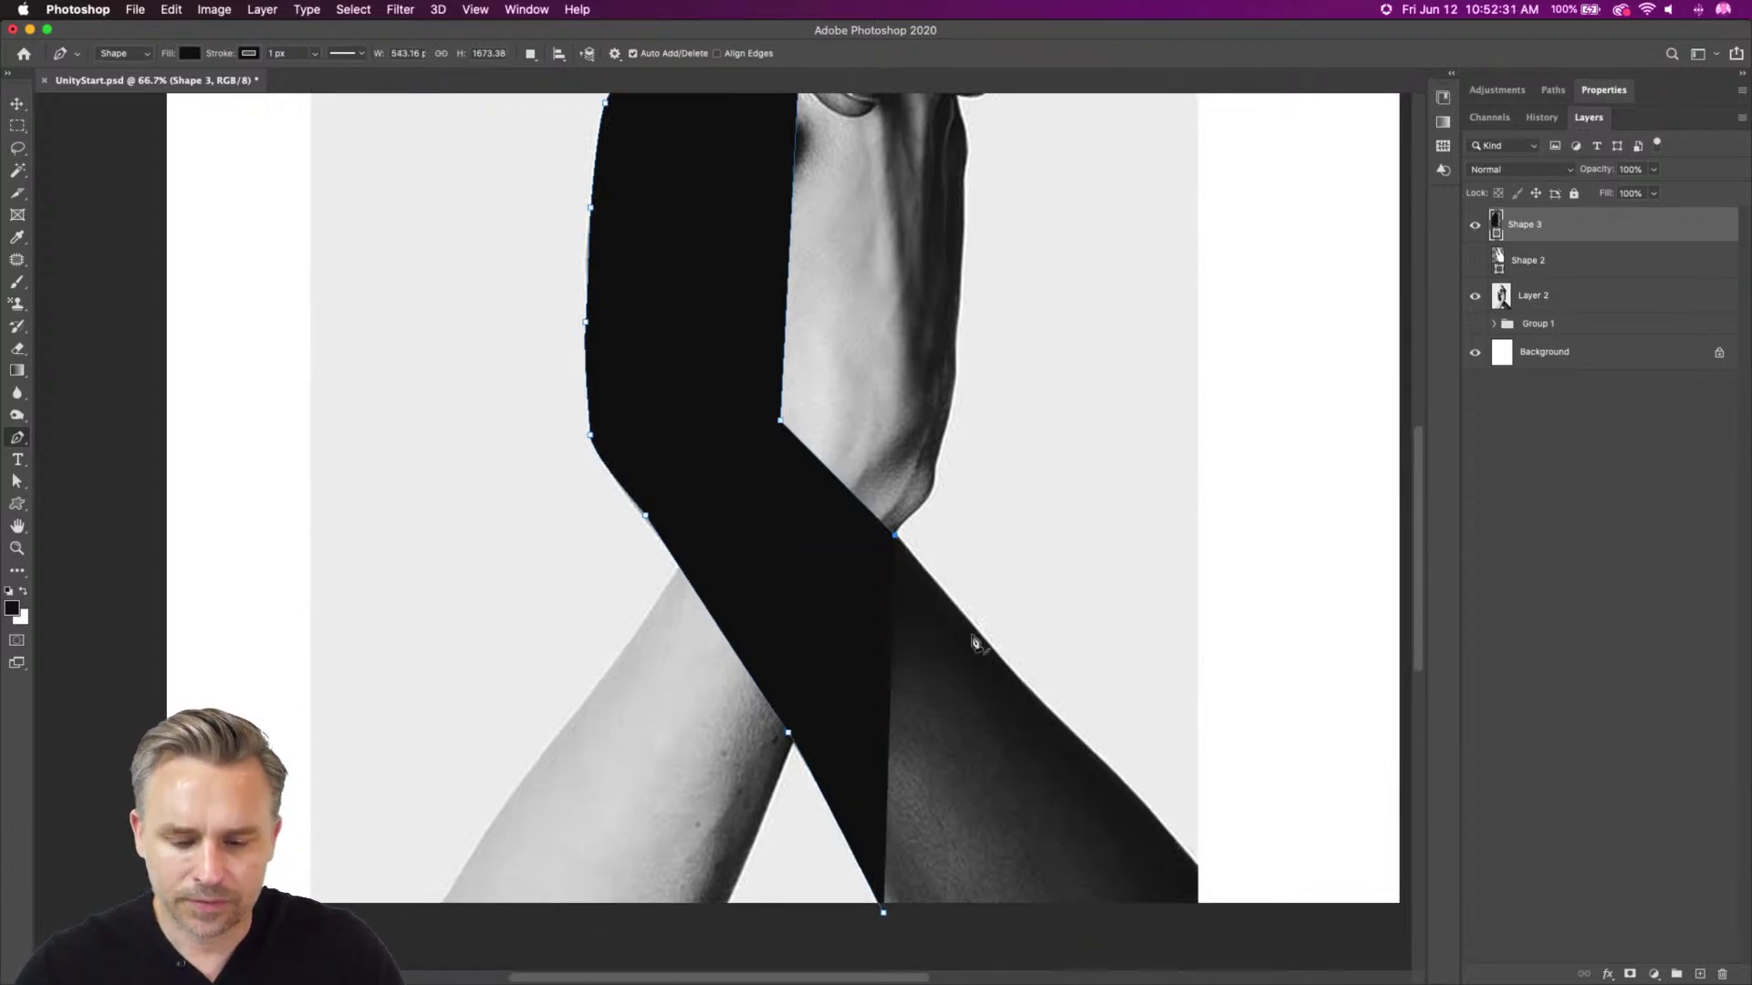
drag(1103, 764, 1136, 791)
drag(1243, 910, 1243, 925)
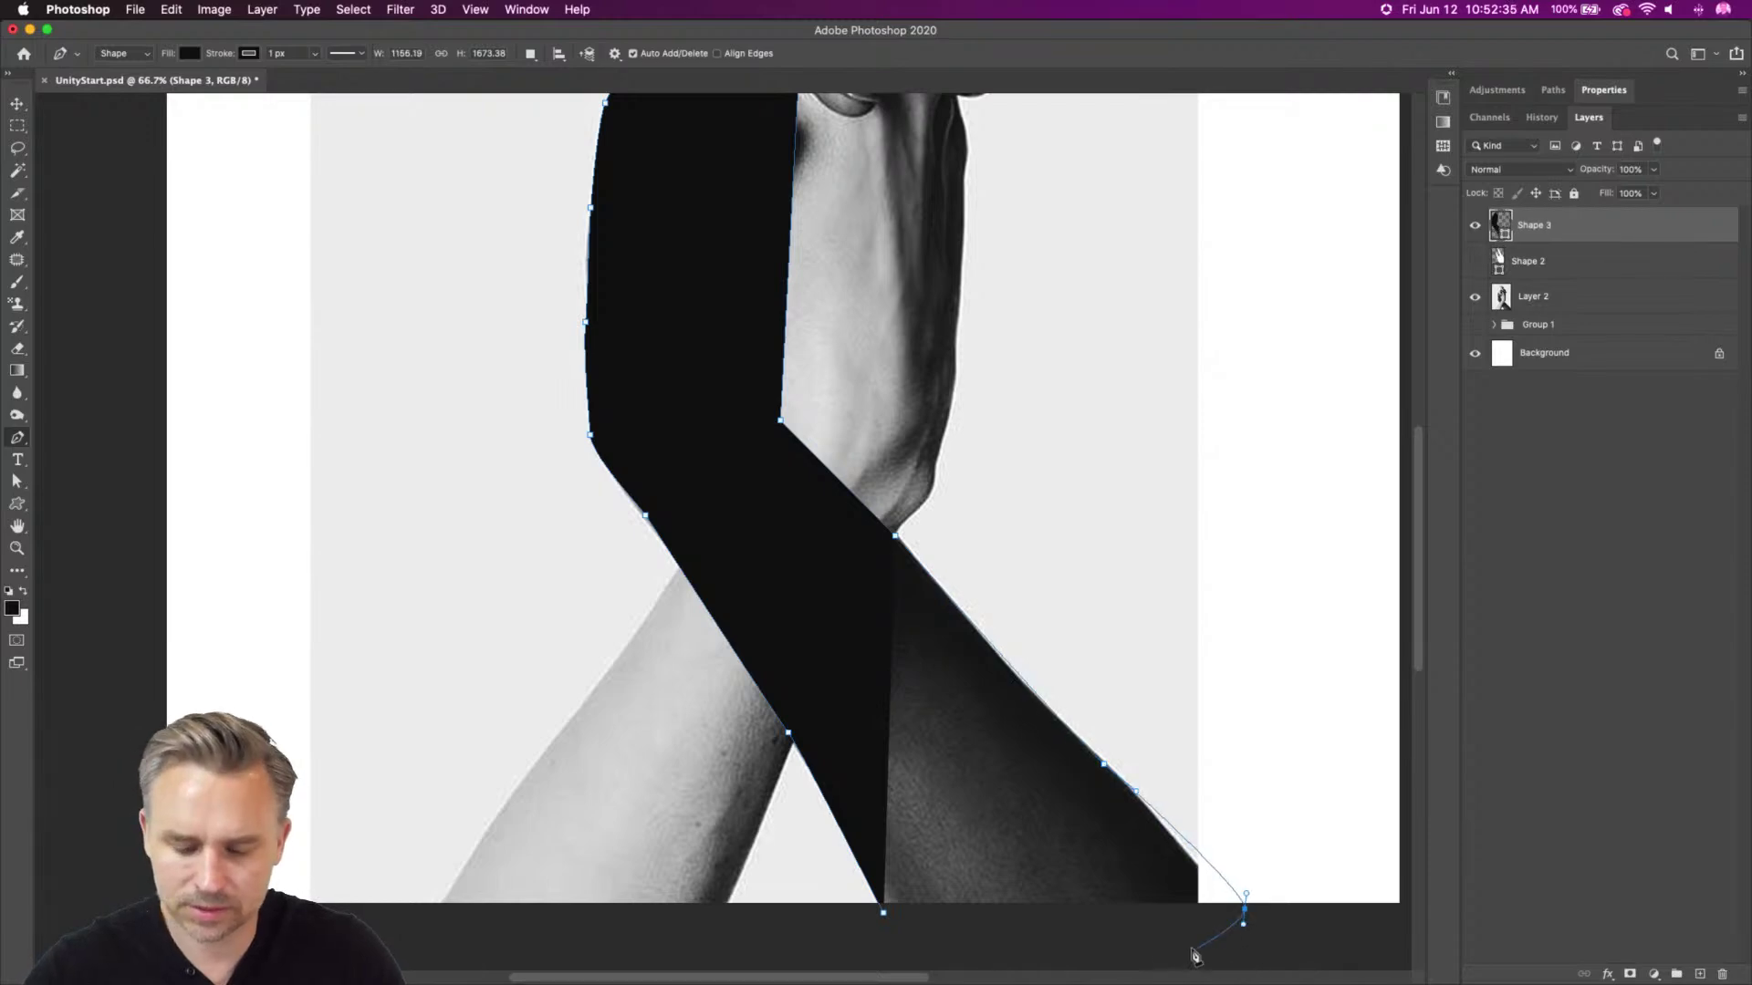
click(884, 911)
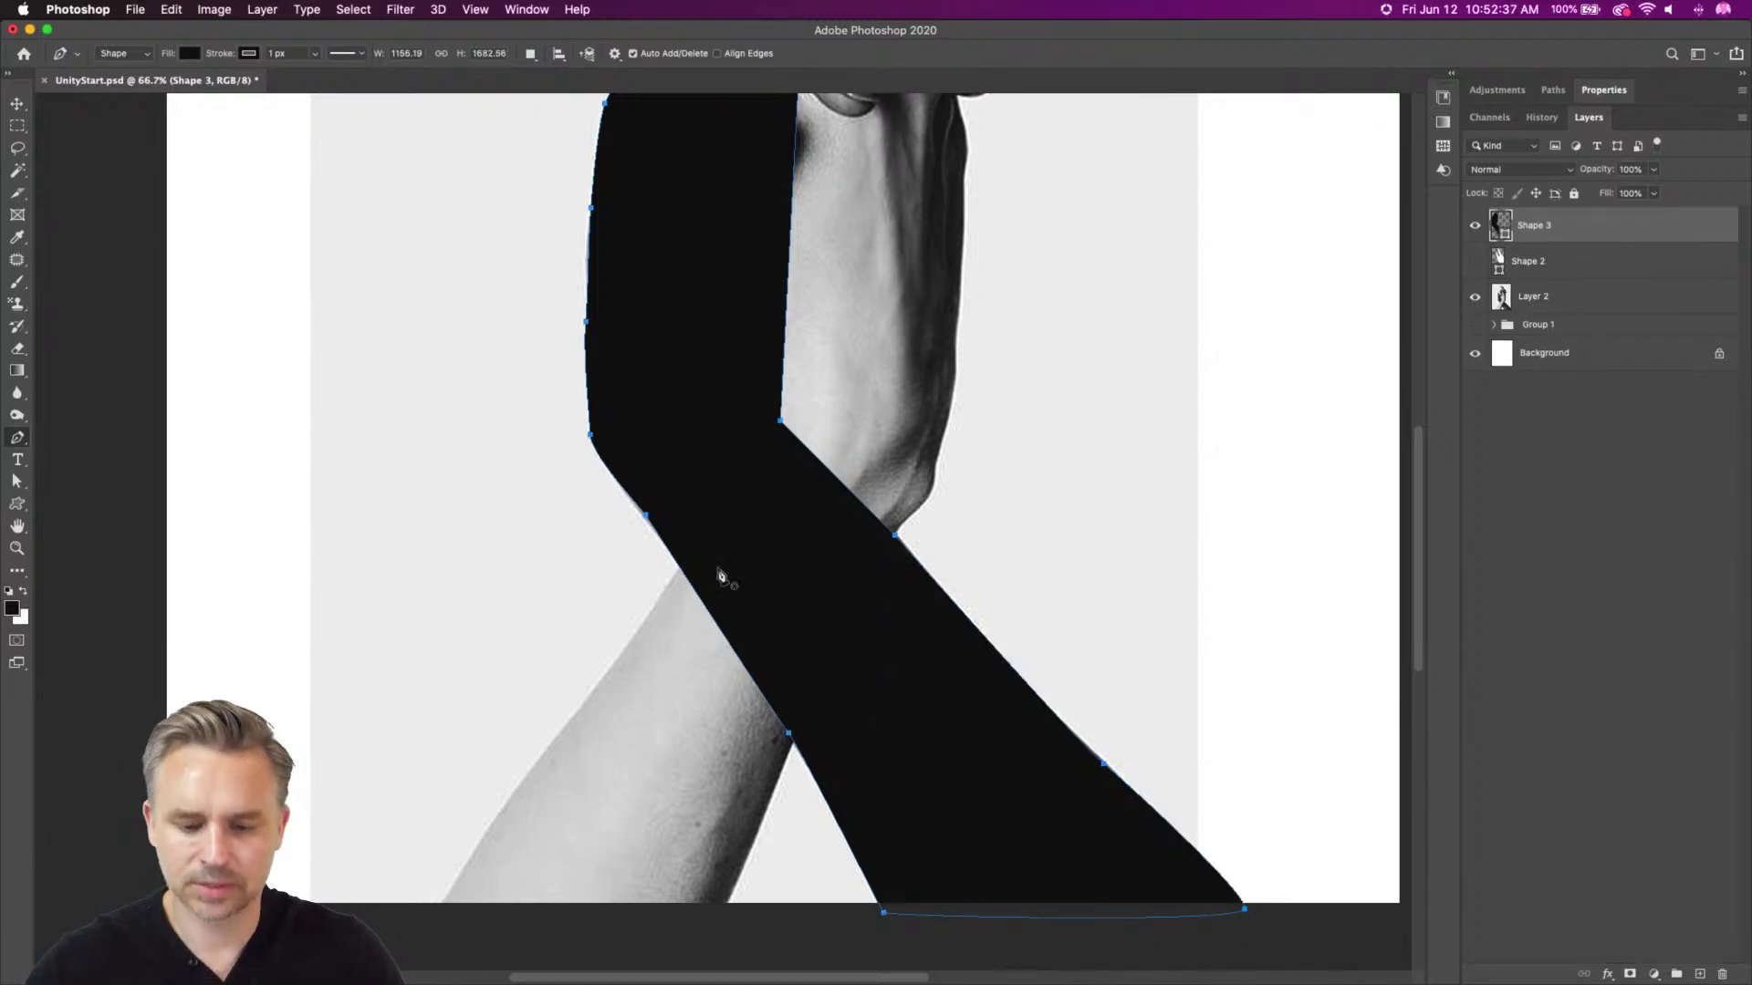
Move the Shape 3 layer below Shape 2 and make Shape 2 visible
drag(497, 266, 471, 592)
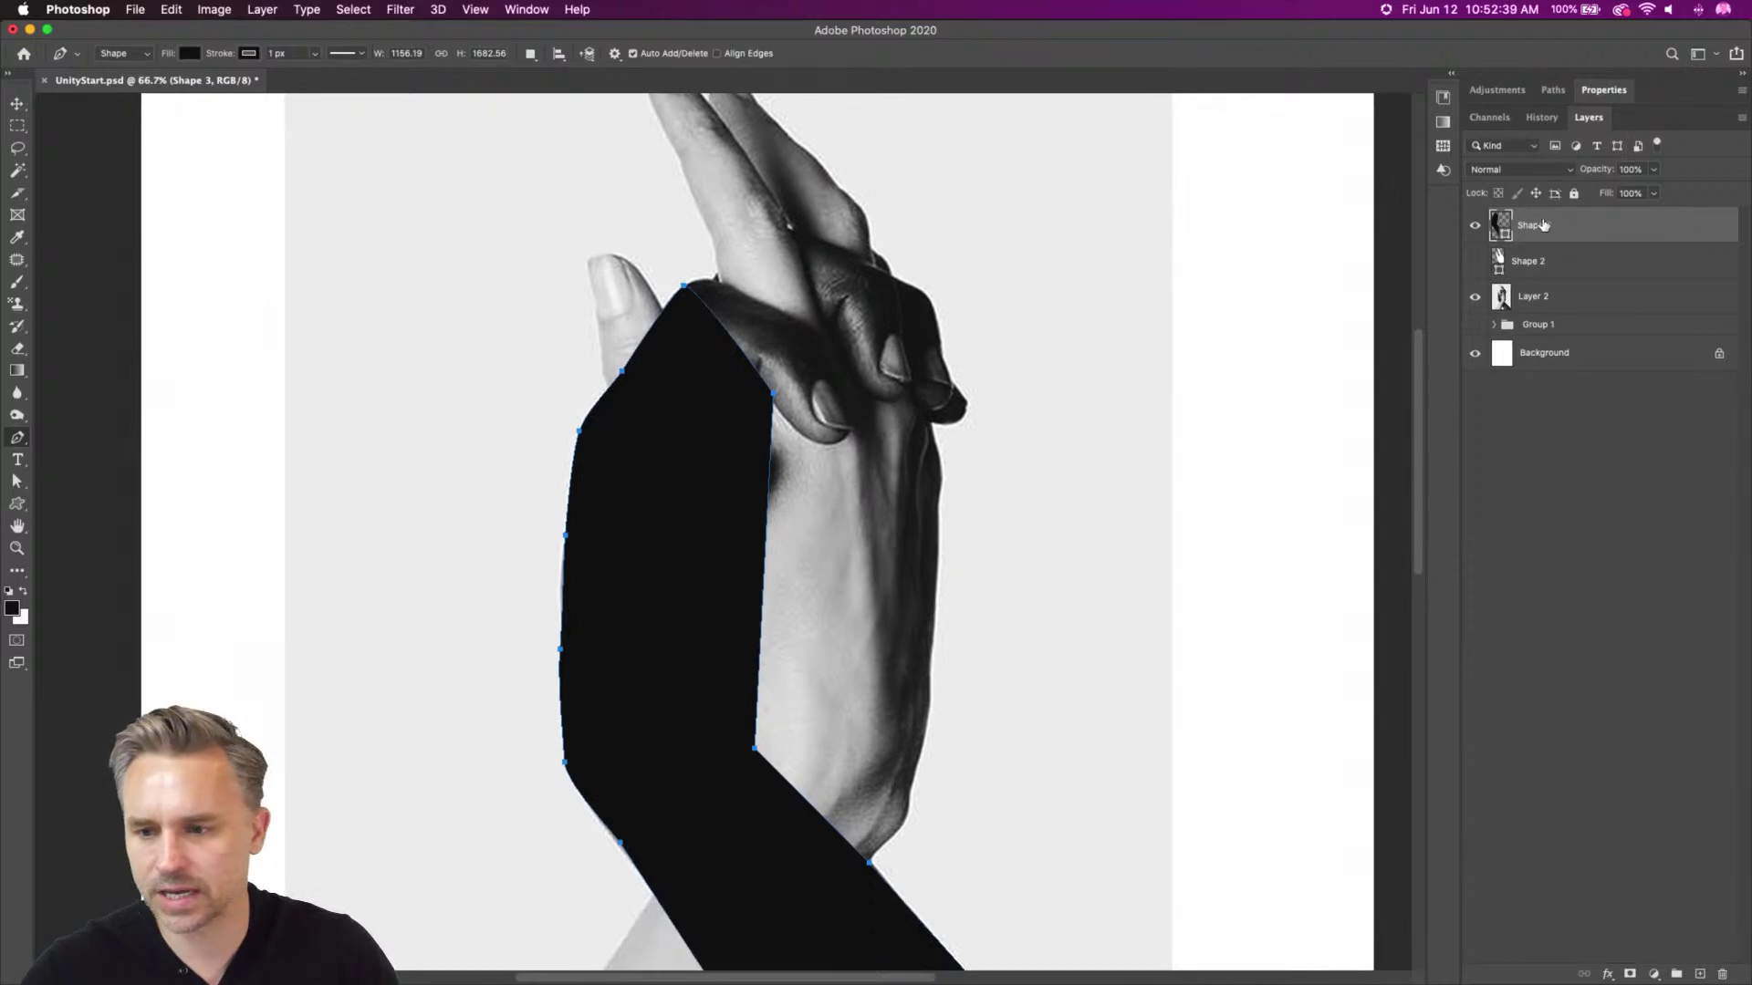
drag(1542, 225, 1535, 269)
click(1474, 226)
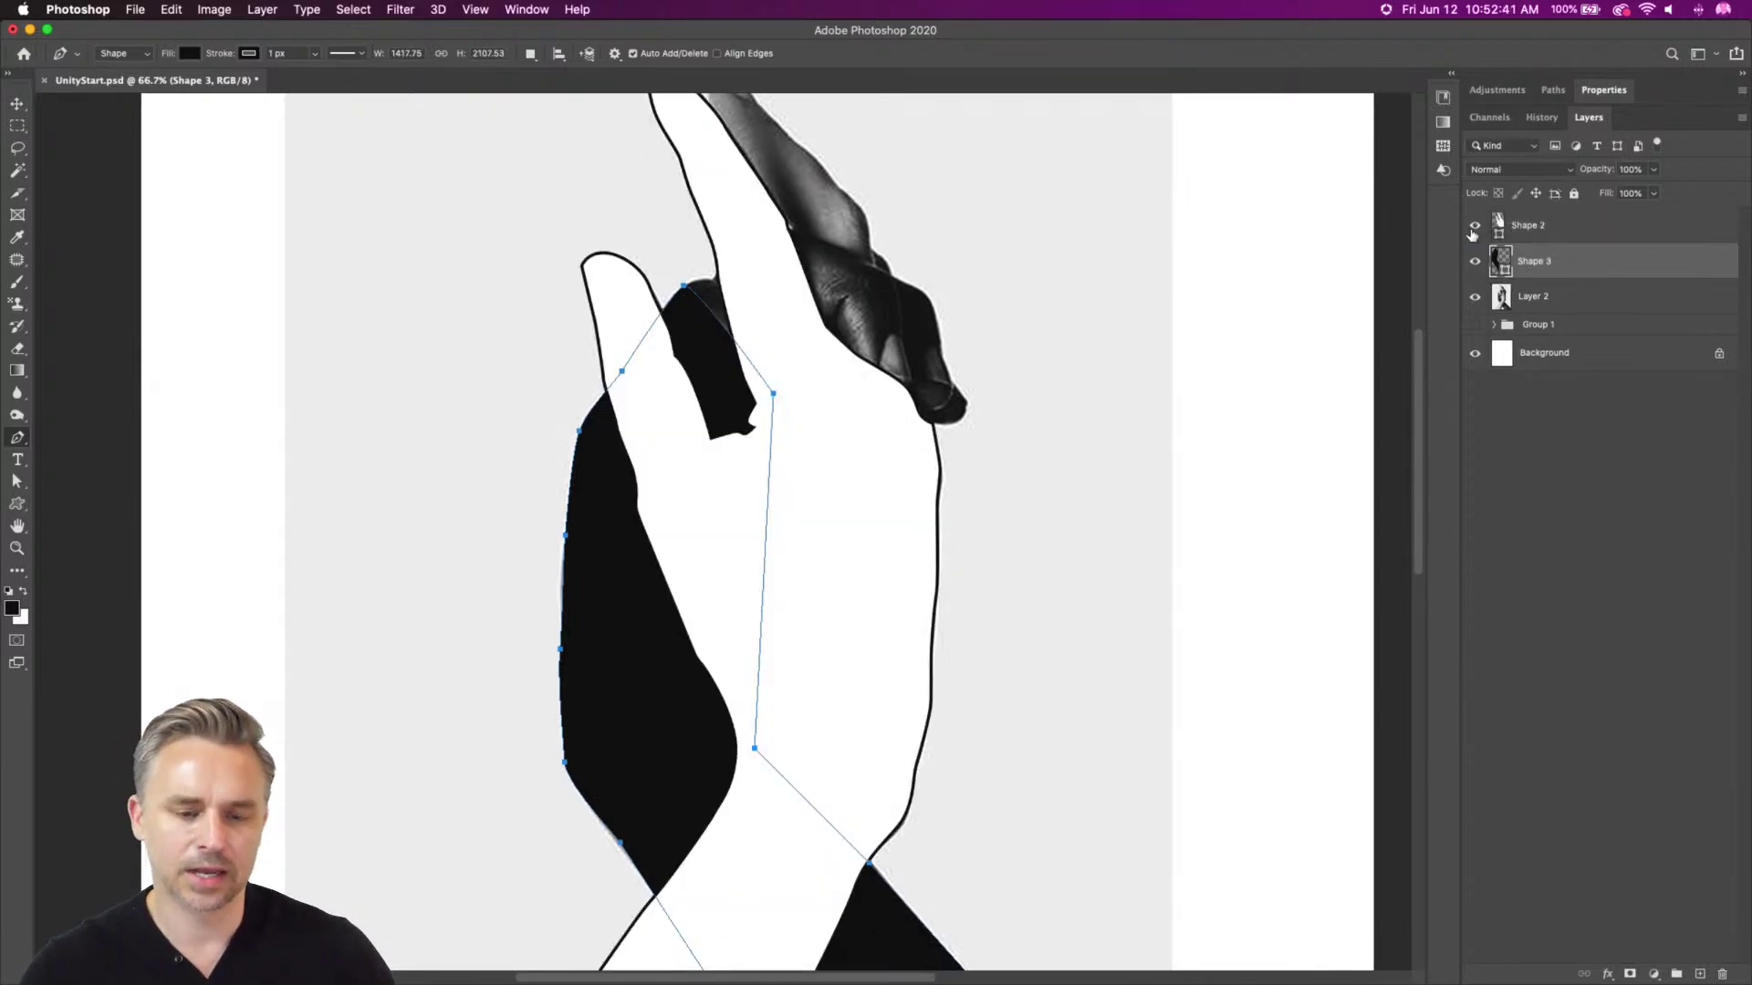
Add a new empty layer above Shape 2 and hide the Shape 2 and Shape 3 layers
click(1551, 228)
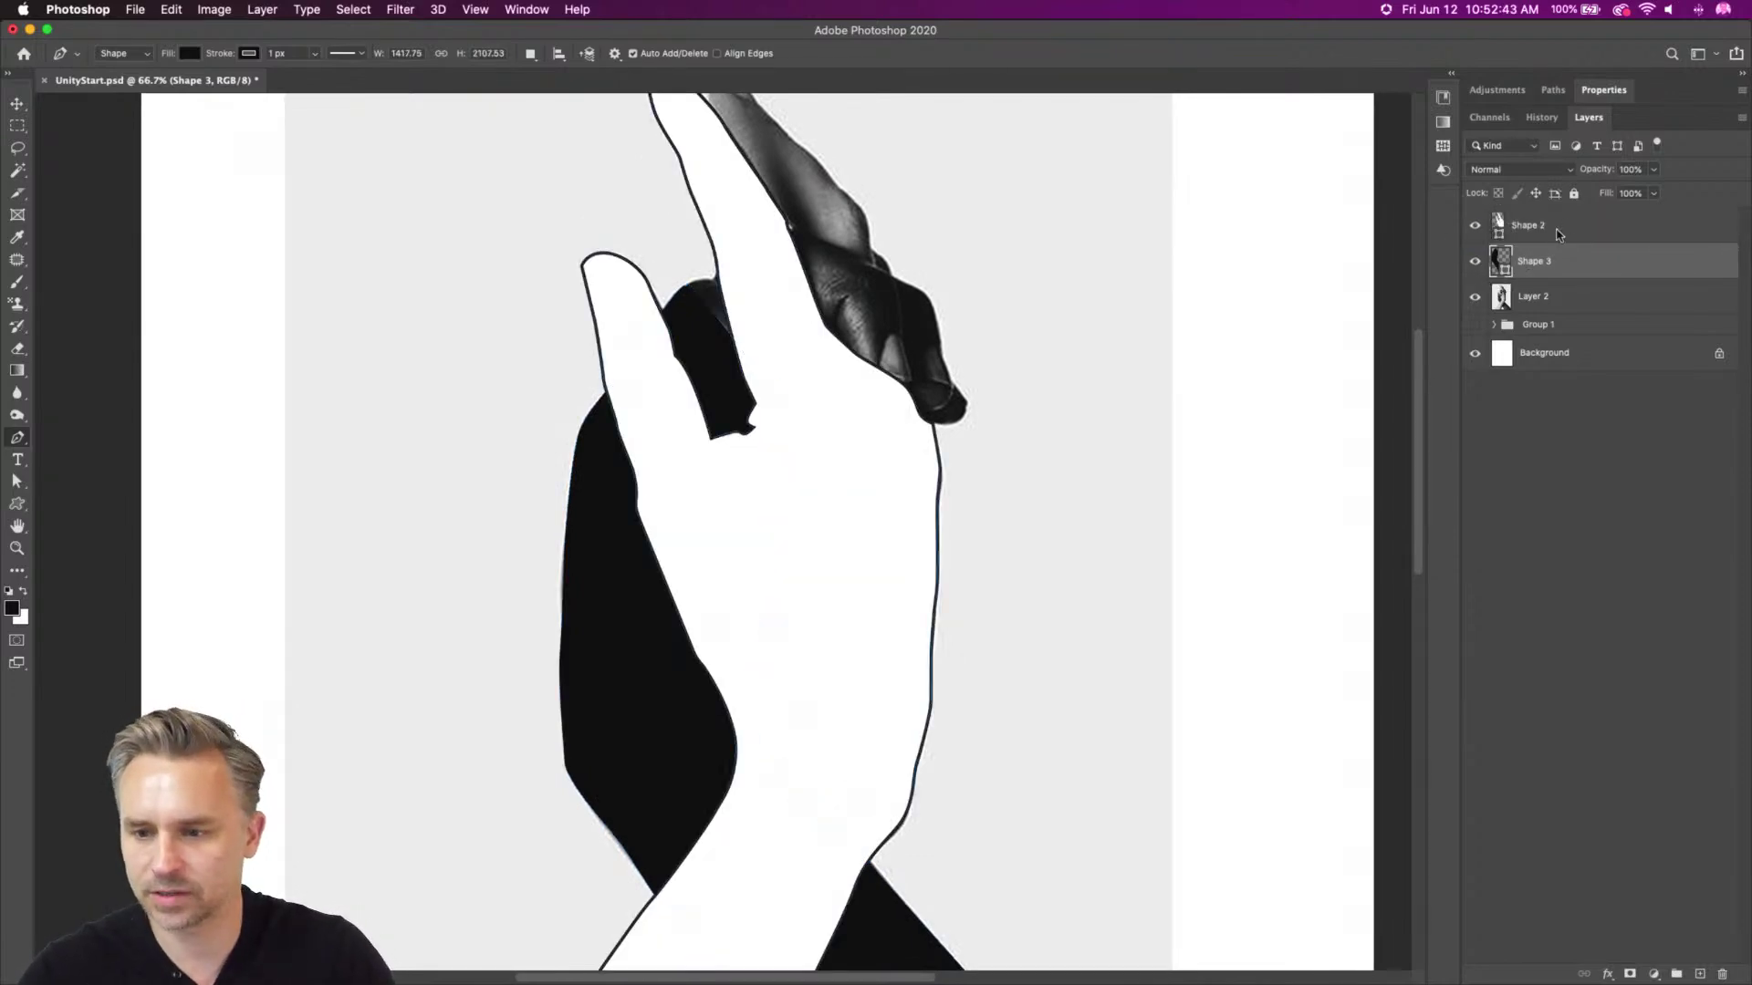
click(1697, 975)
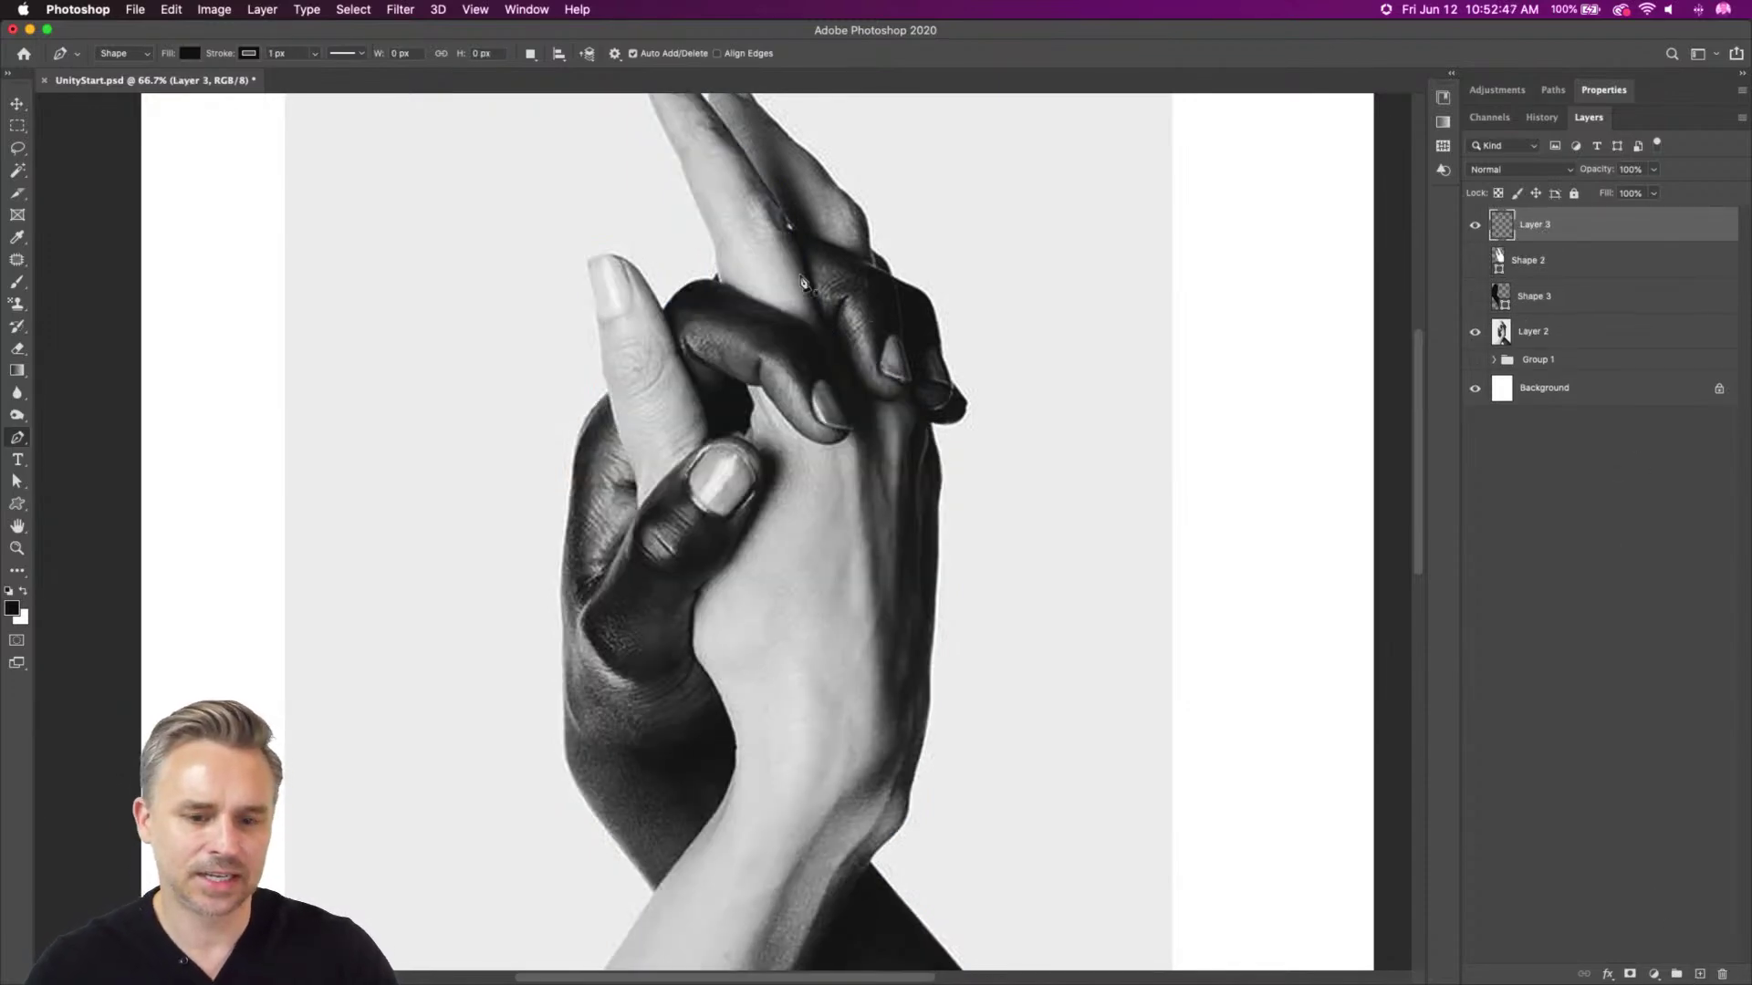
Show the Shape 3 layer and change its fill color to white
key(super+plus)
drag(529, 549, 740, 500)
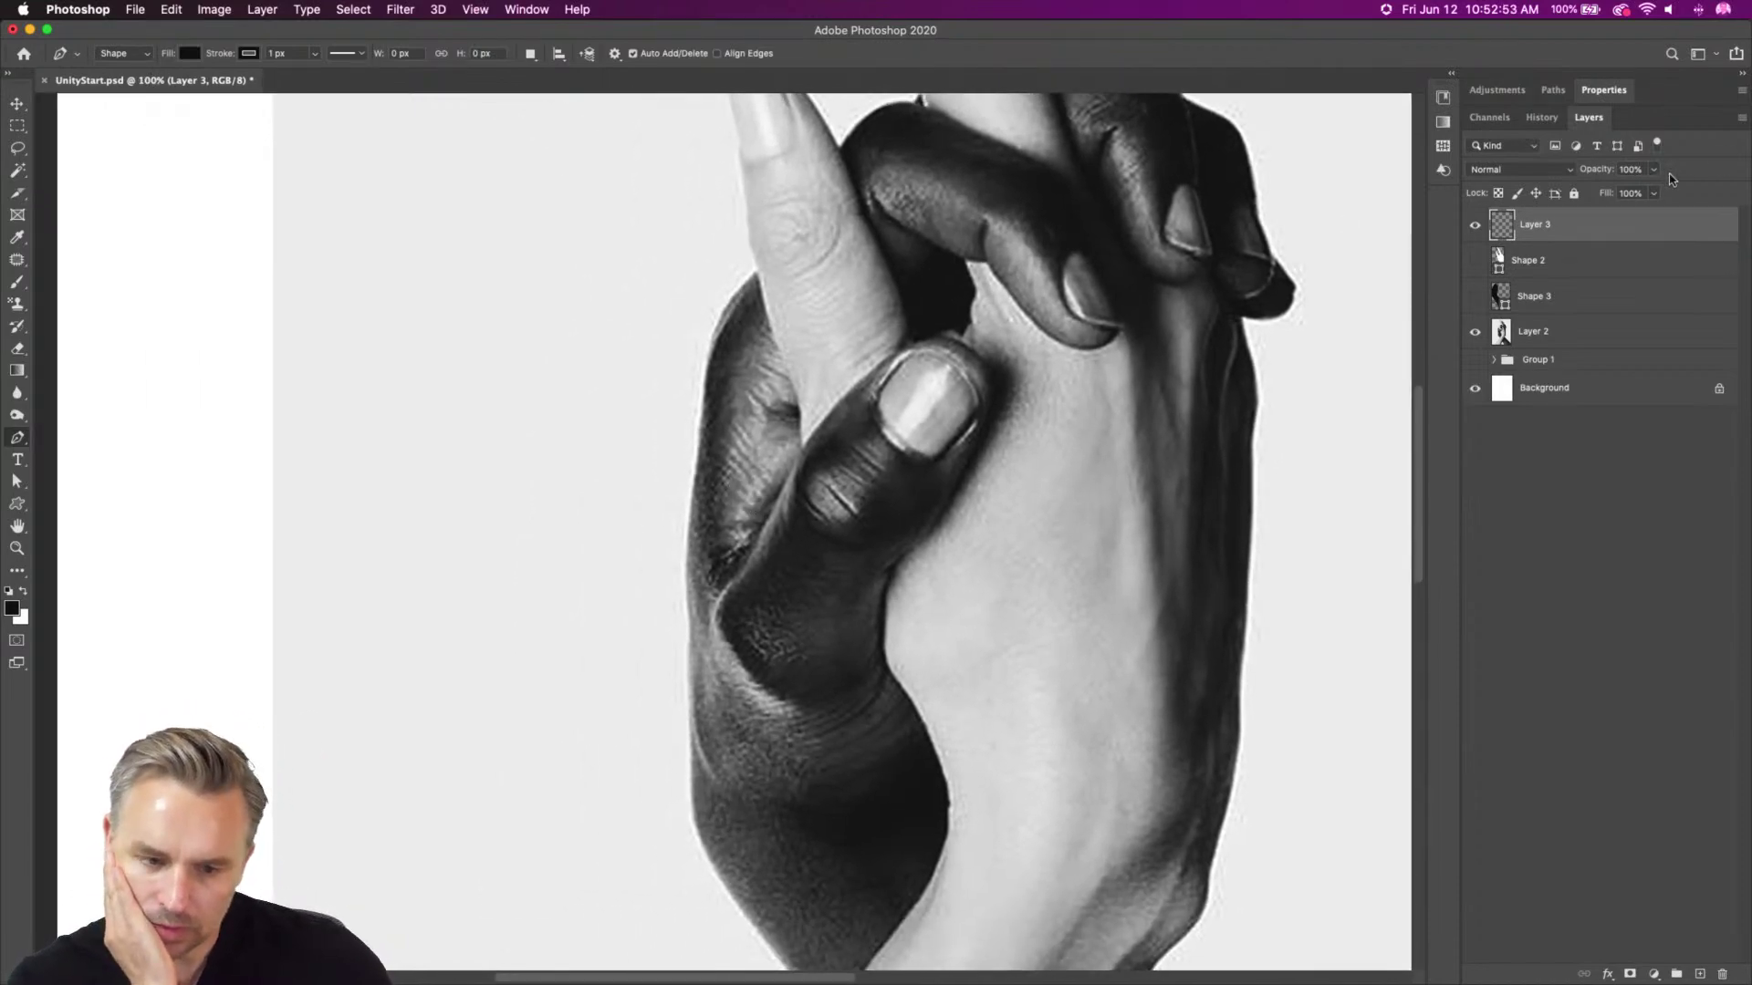
click(1473, 299)
double_click(1502, 297)
drag(990, 518, 853, 365)
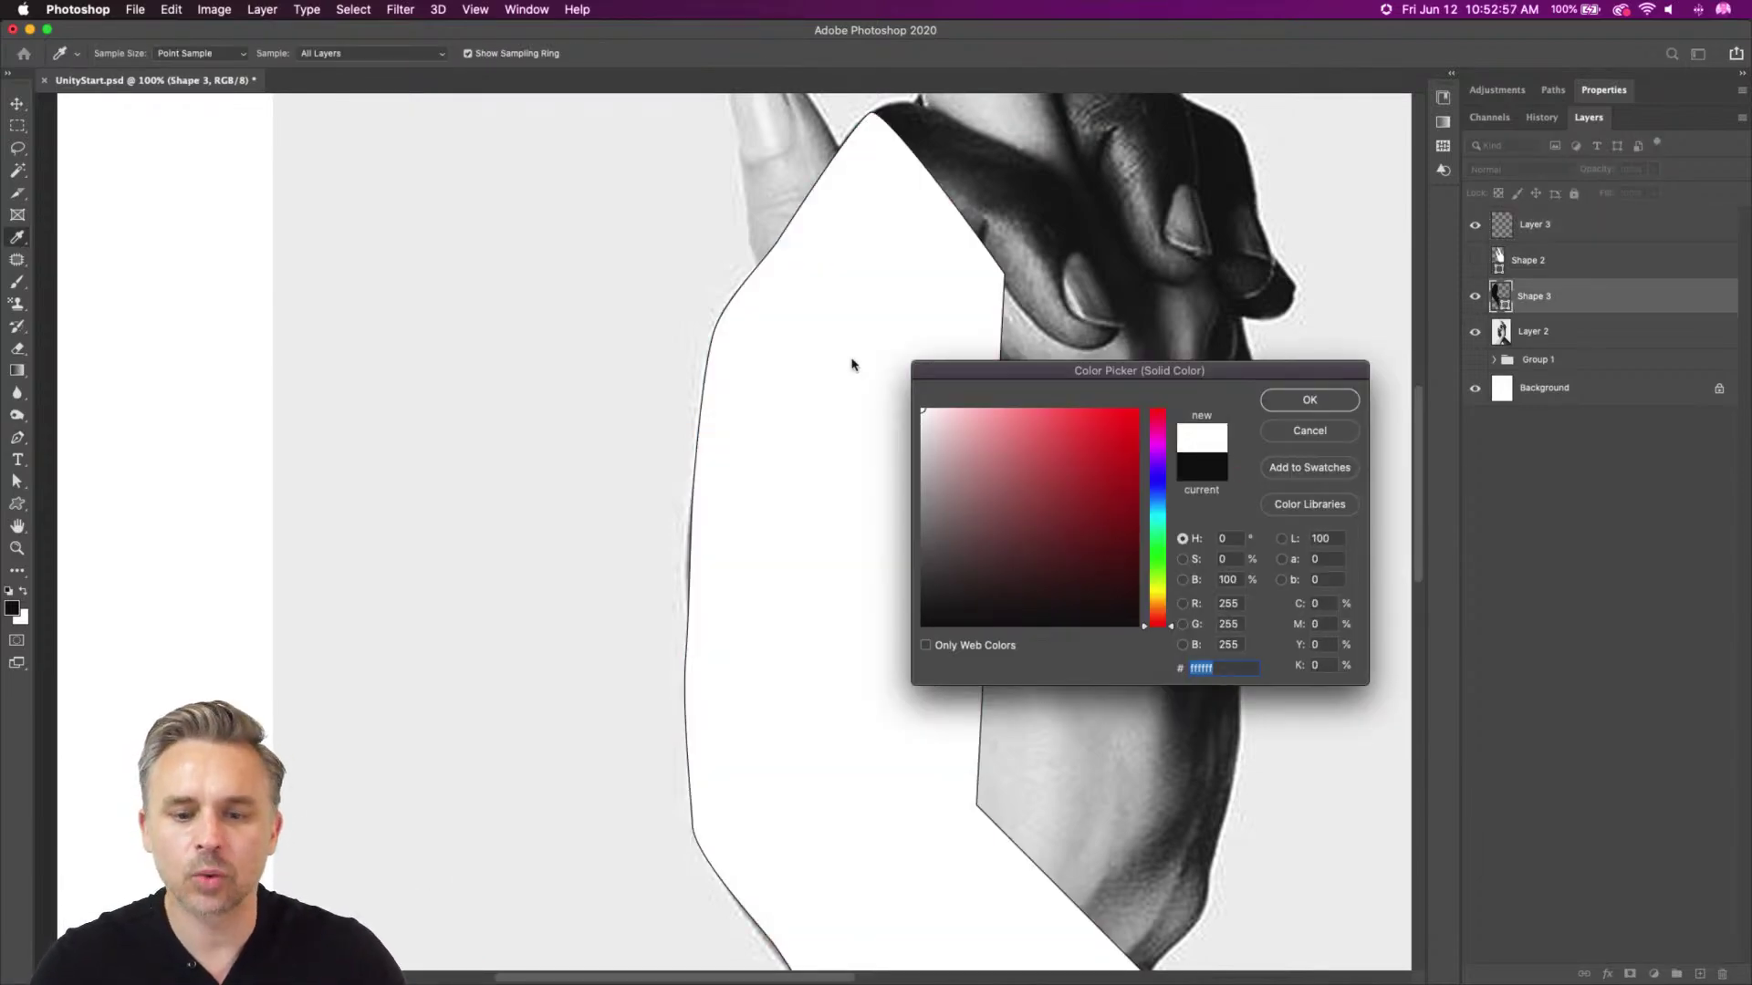
key(Return)
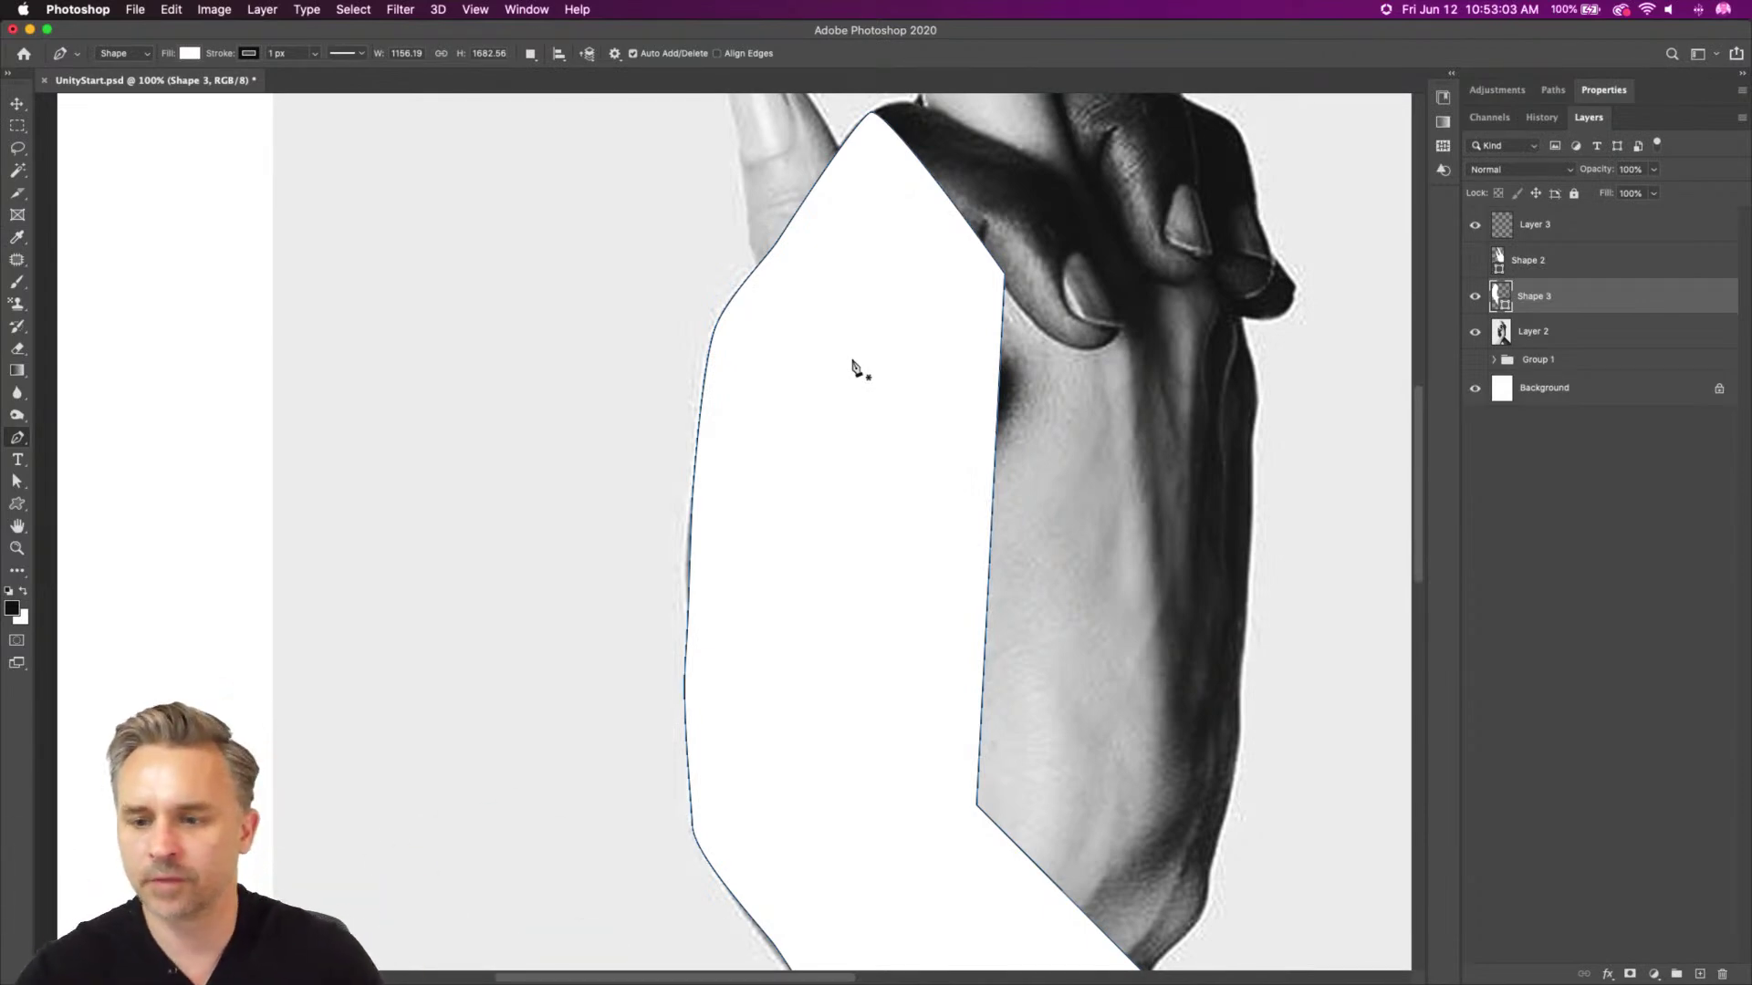
Show the Shape 2 layer and set its stroke width to 5 px
click(1475, 261)
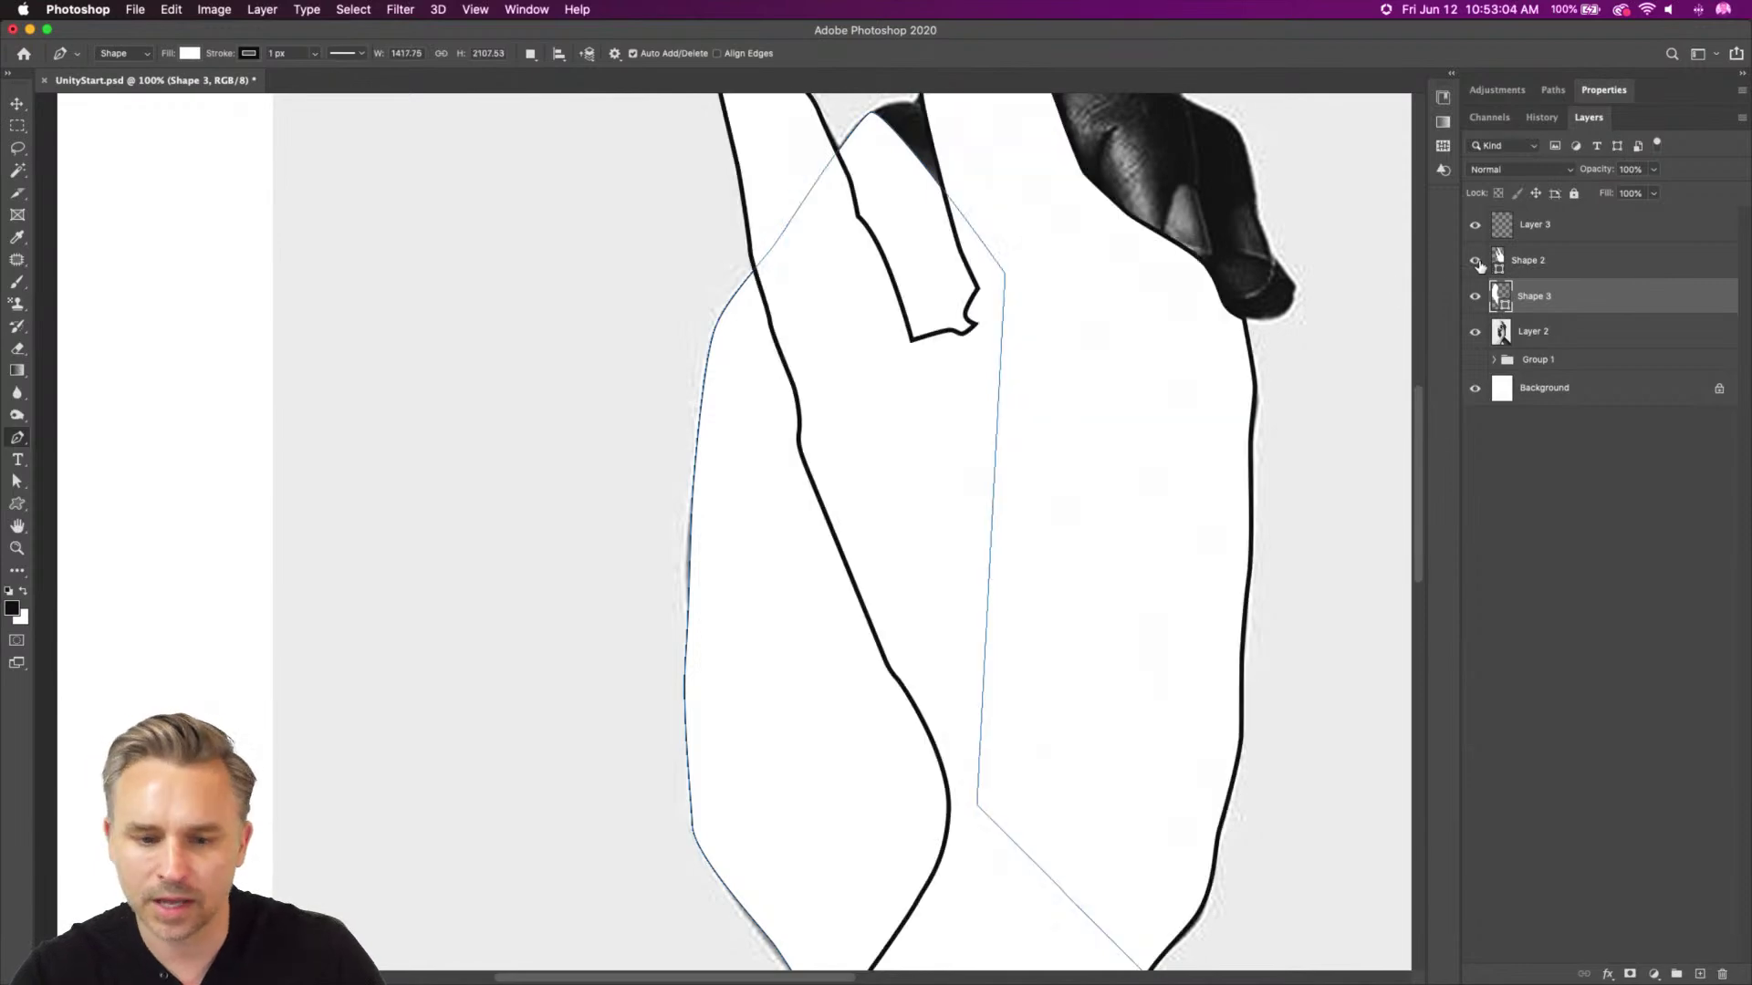
click(1587, 273)
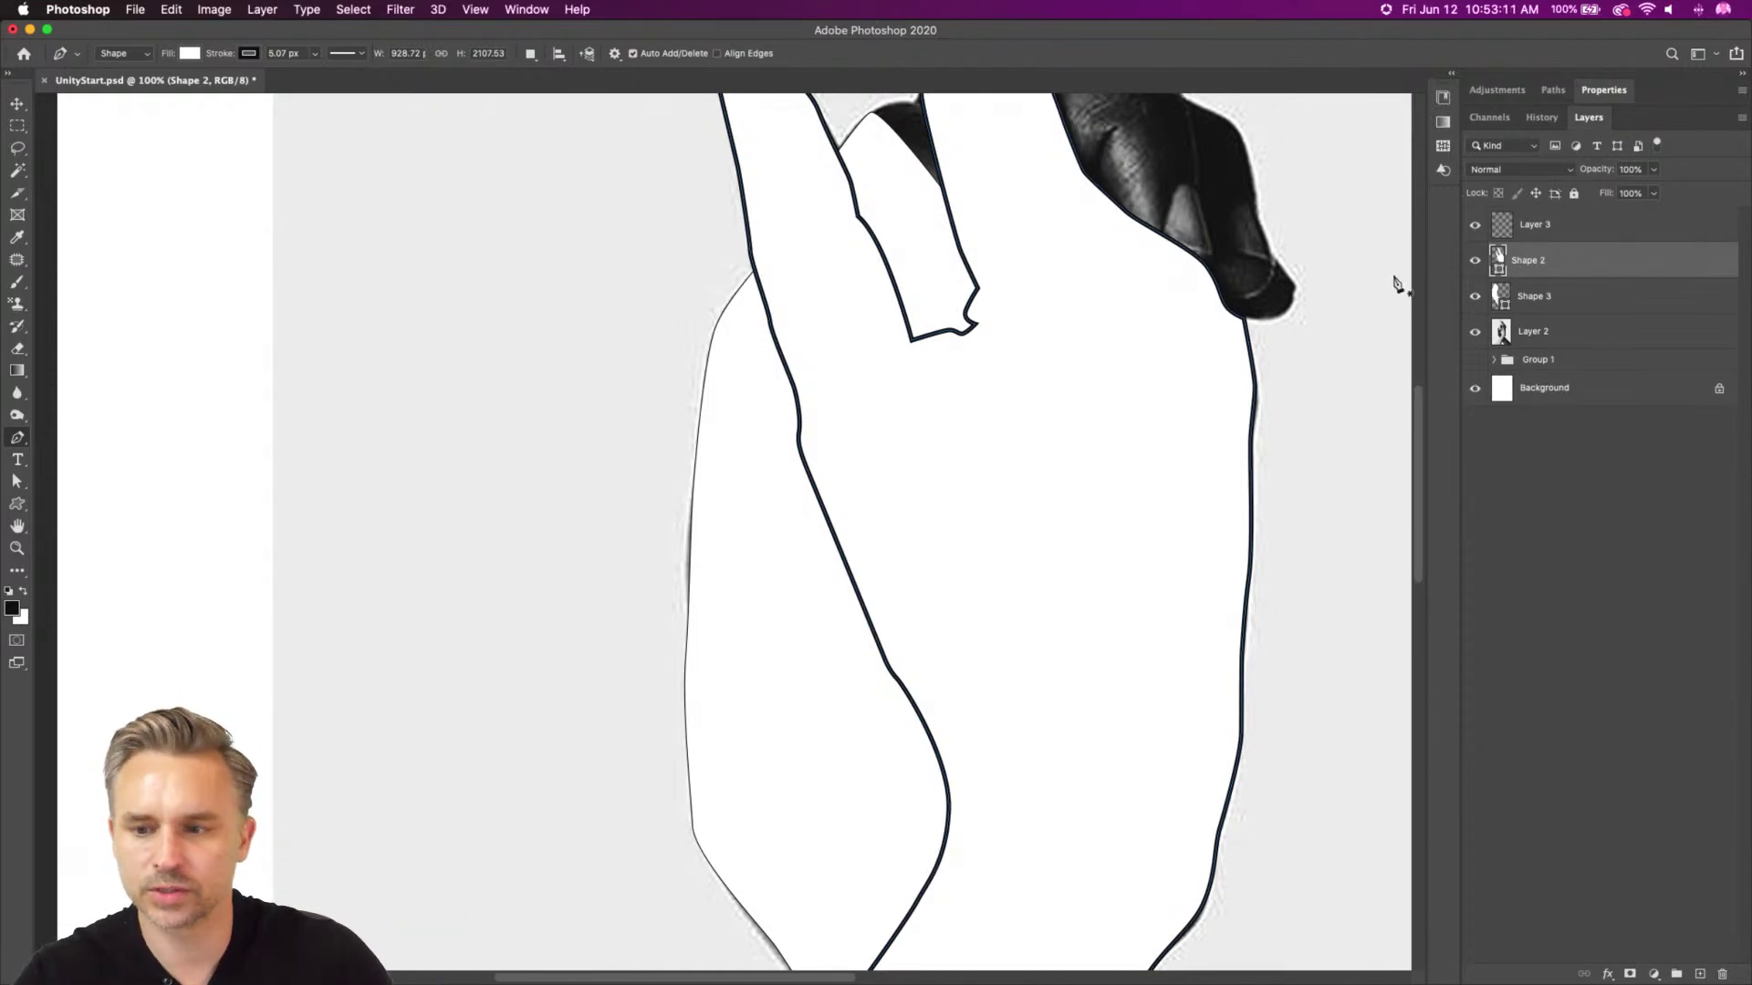
click(1499, 301)
click(1475, 301)
click(1475, 302)
click(1523, 259)
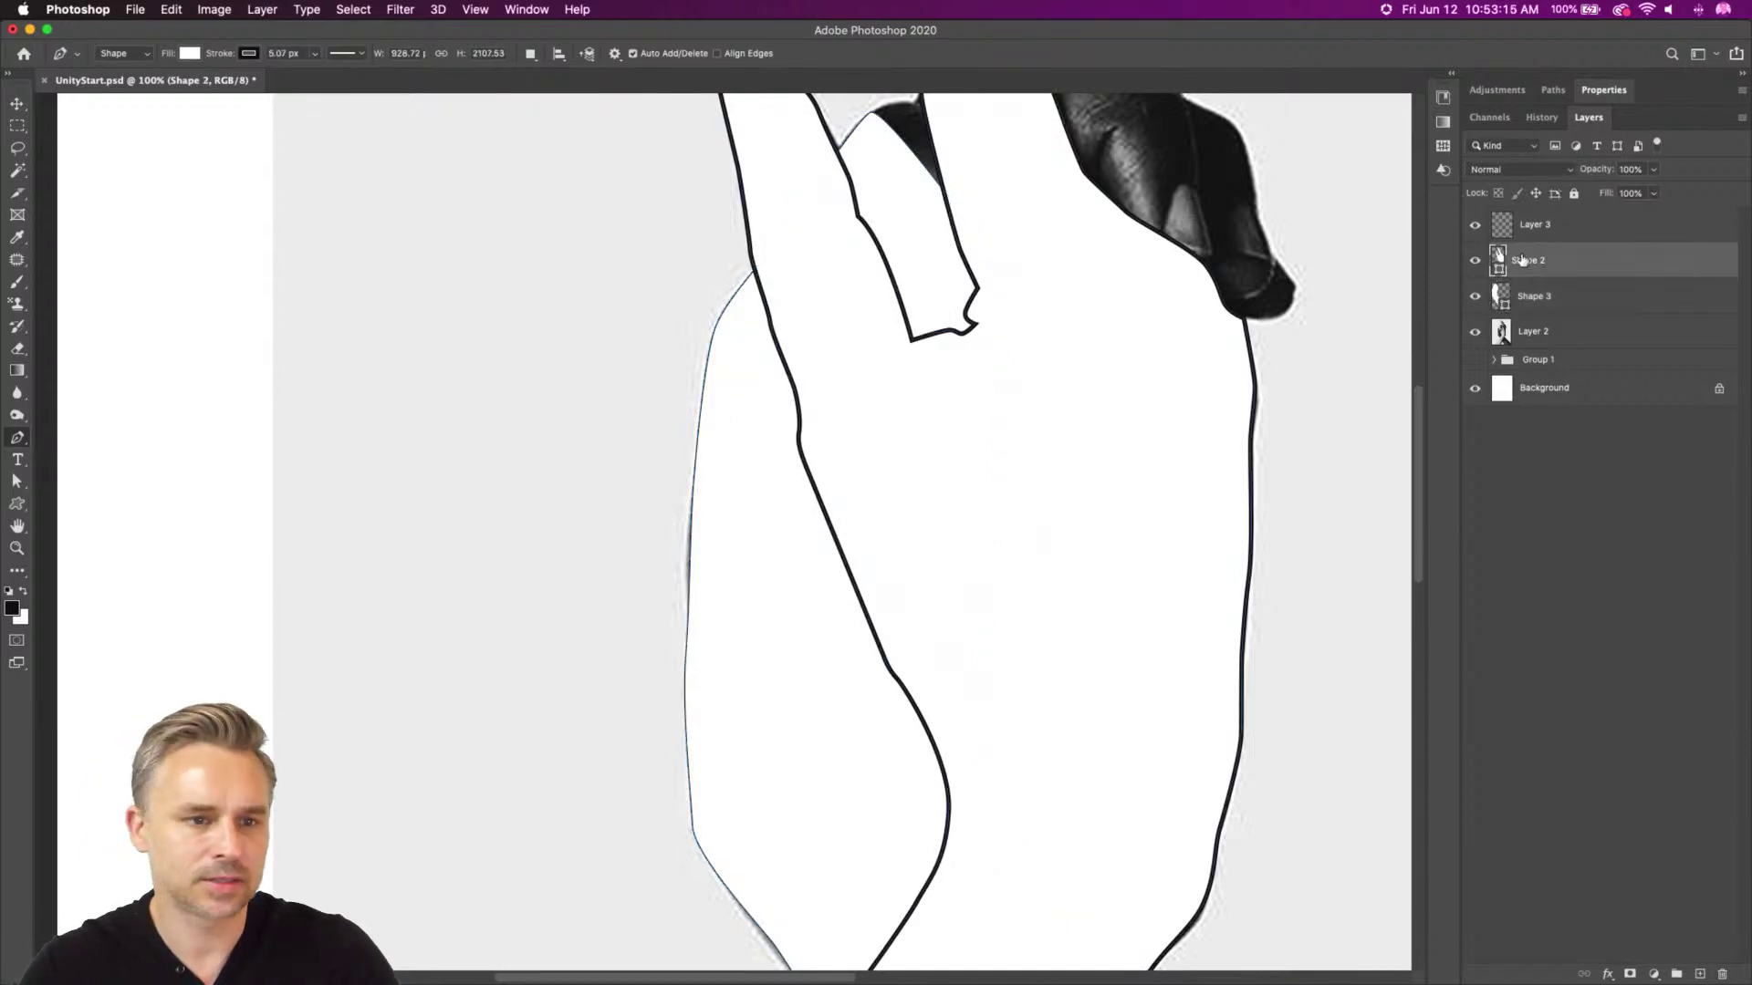
drag(298, 56, 156, 32)
text(1)
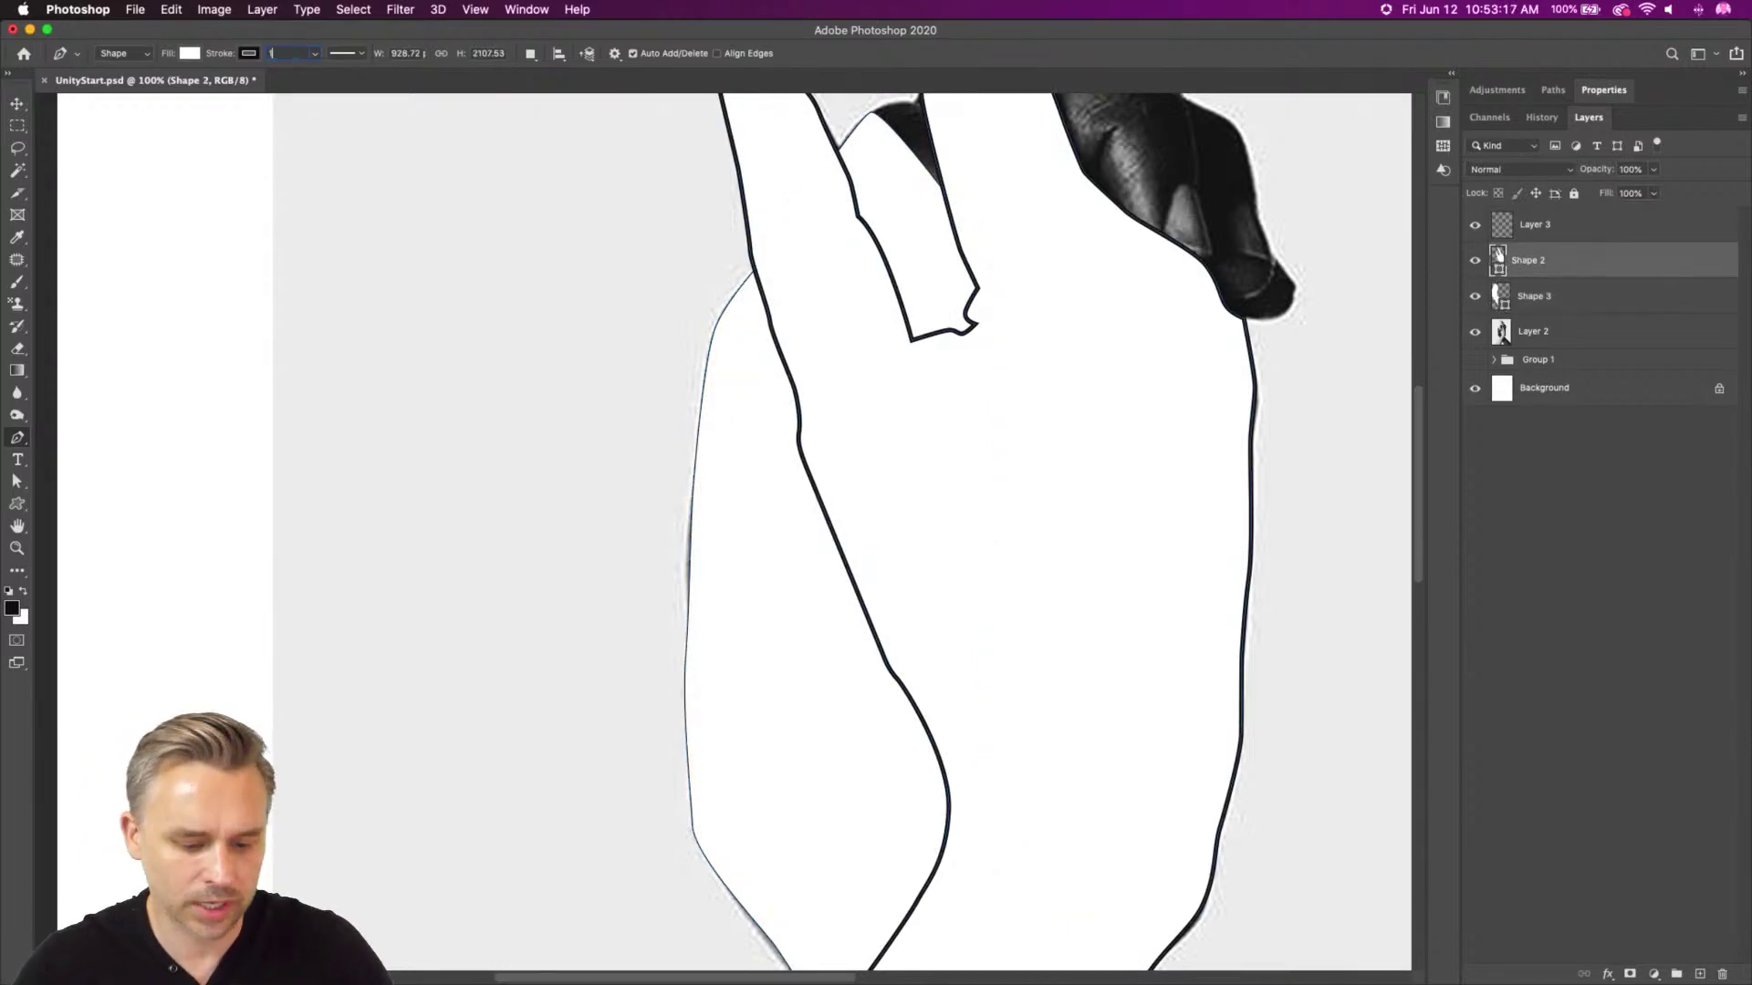
key(Return)
text(5)
key(Return)
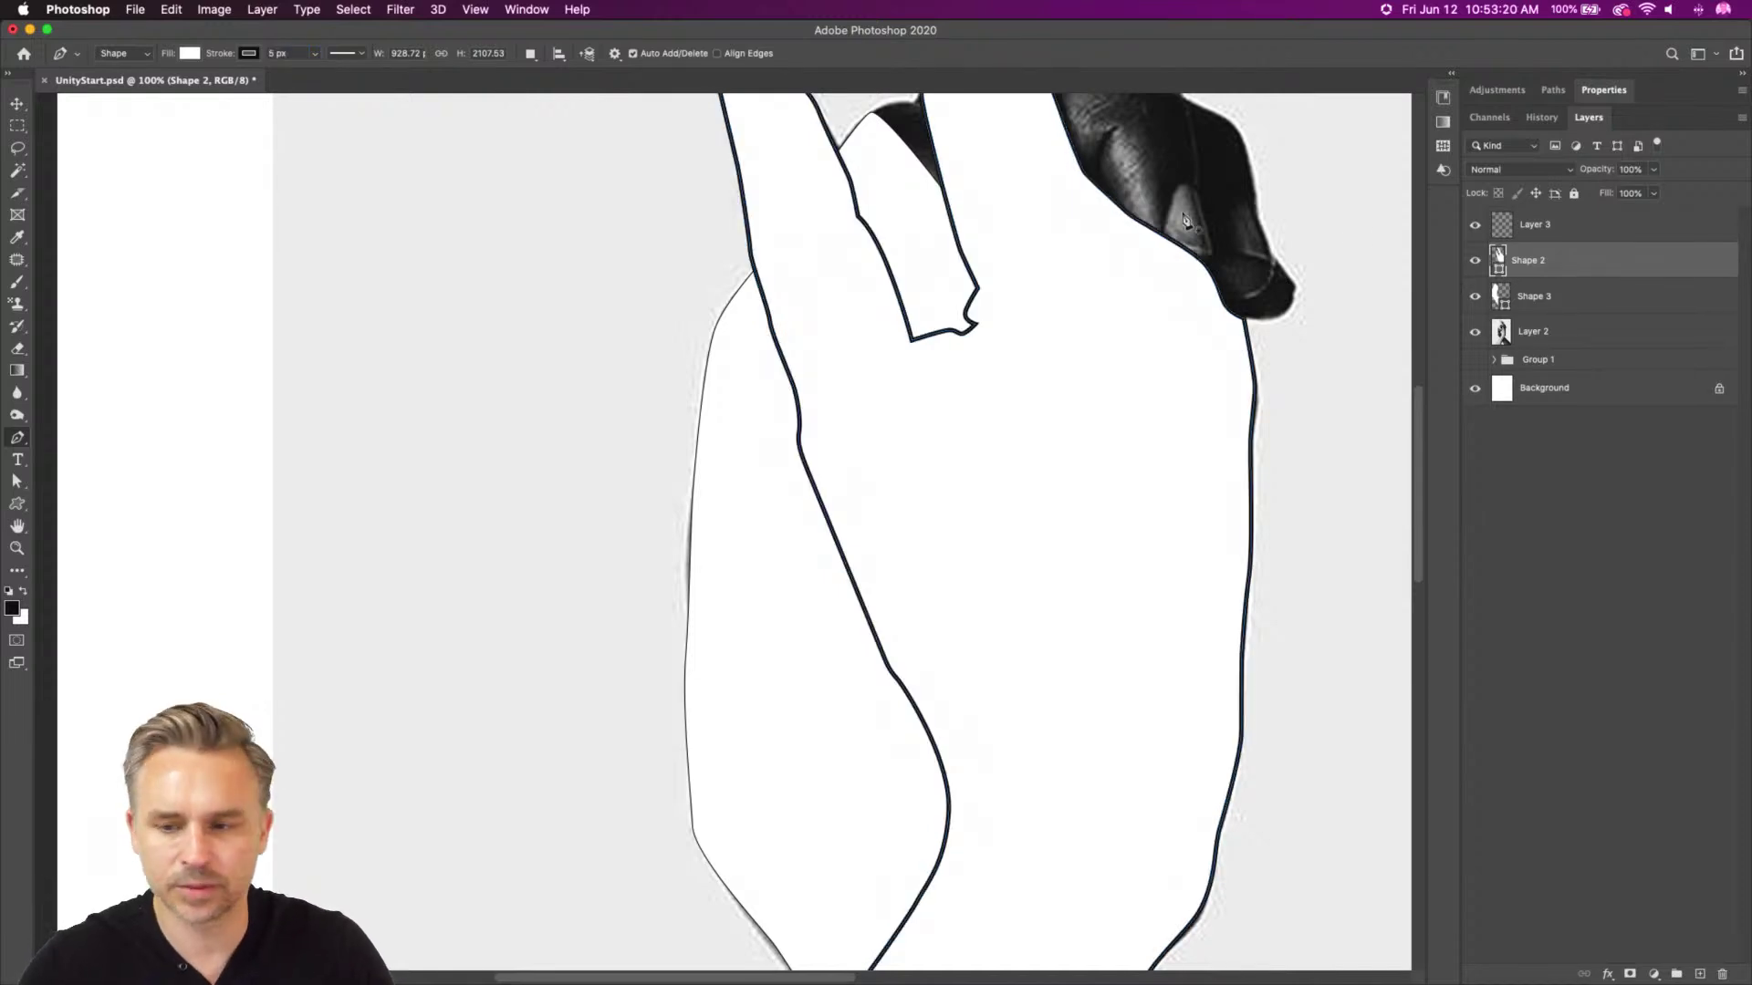
Set Shape 3's stroke width to 5 px
click(1540, 296)
click(292, 56)
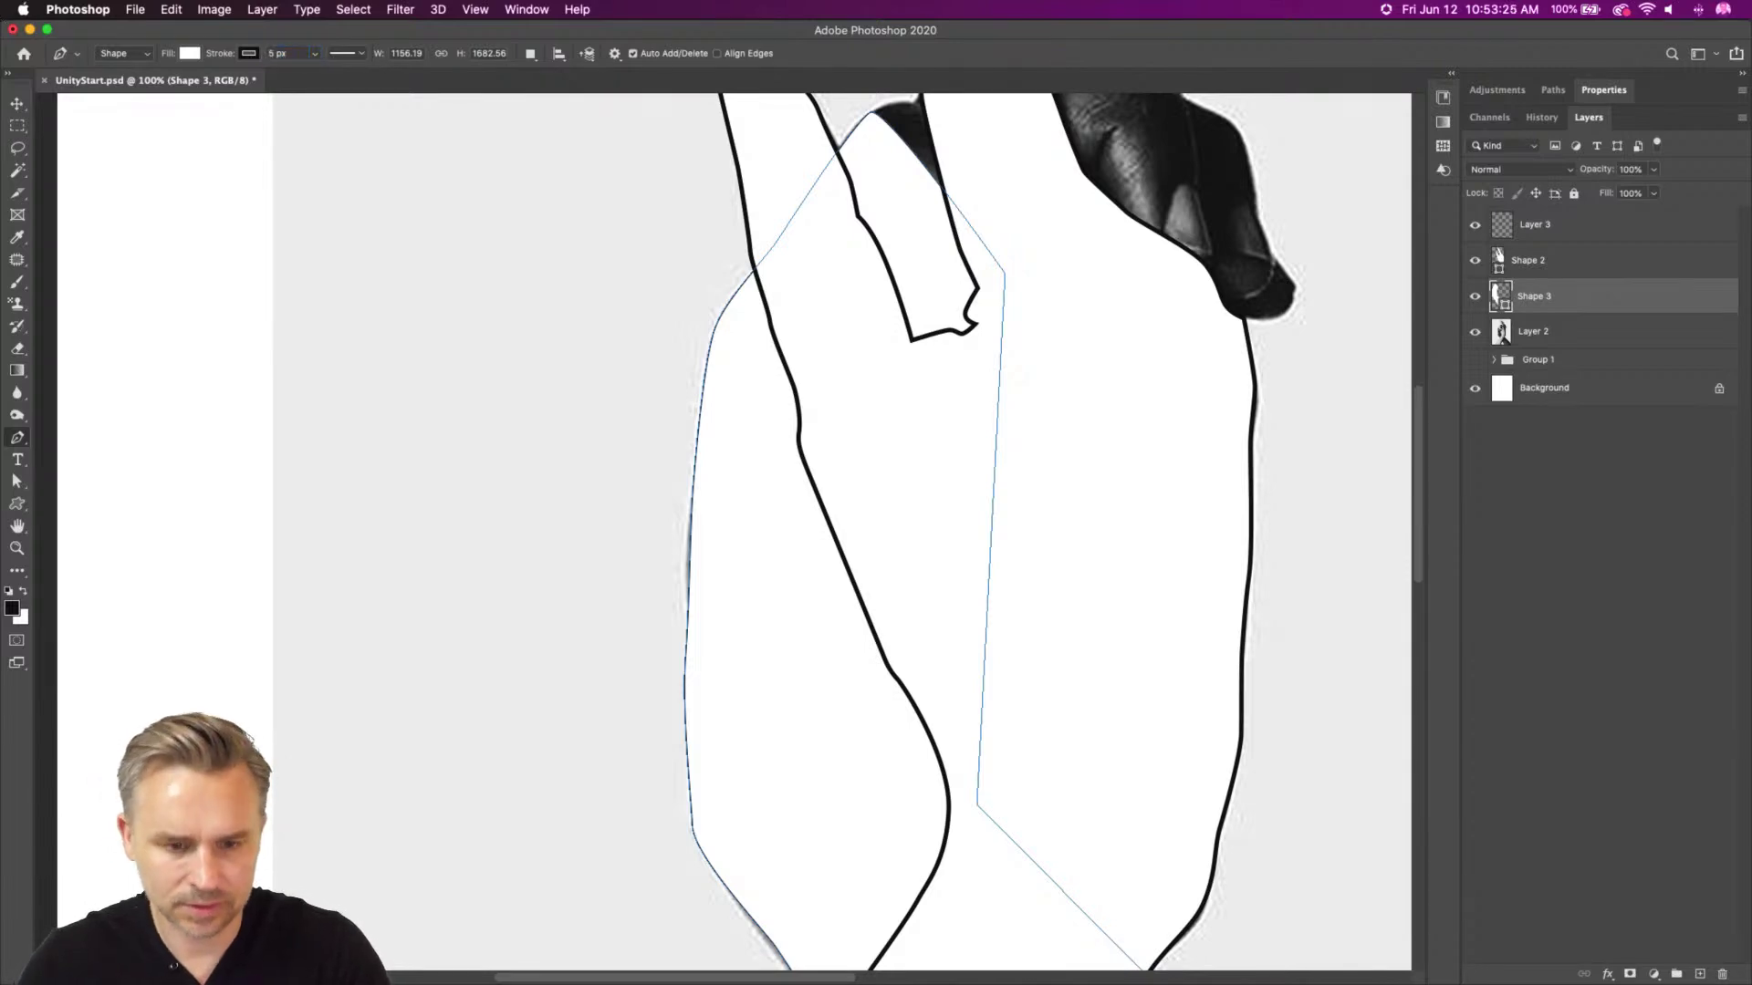
drag(836, 254, 699, 527)
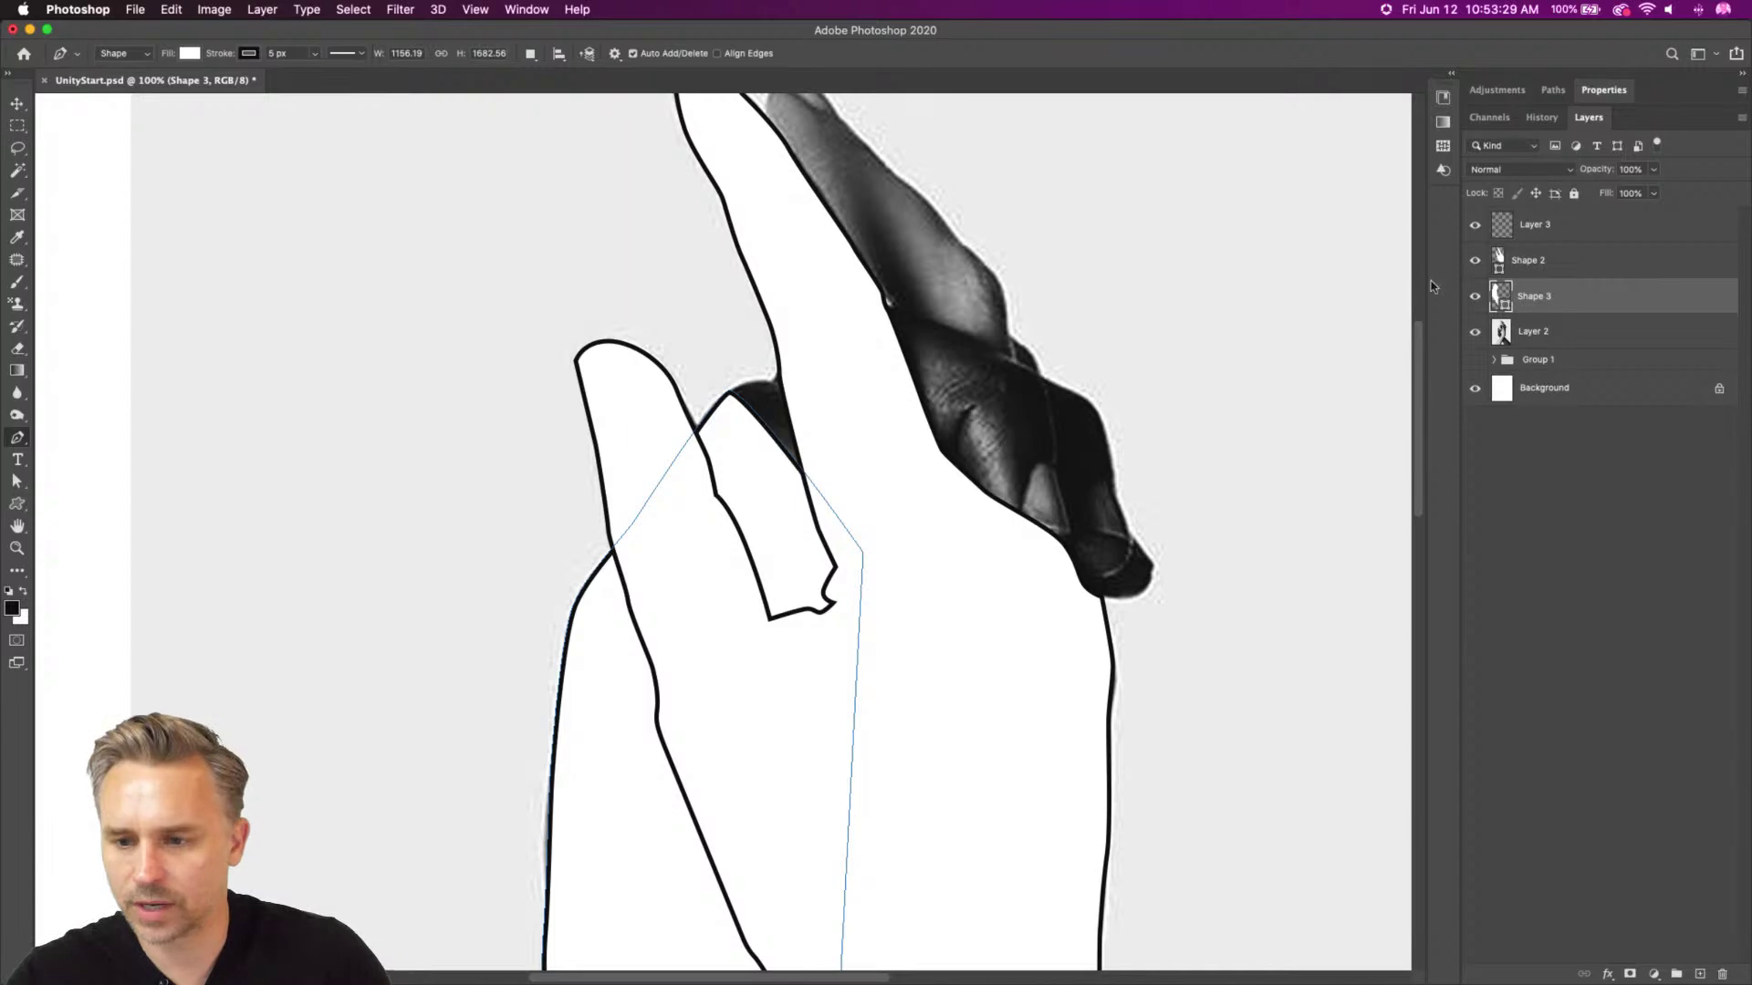
Hide the Shape 2 and Shape 3 layers and select the empty Layer 3 for the next tracing
drag(1474, 296, 1475, 263)
click(1528, 231)
drag(445, 625, 559, 301)
mouse_move(1476, 266)
mouse_down()
mouse_move(1475, 297)
mouse_move(1475, 273)
mouse_up()
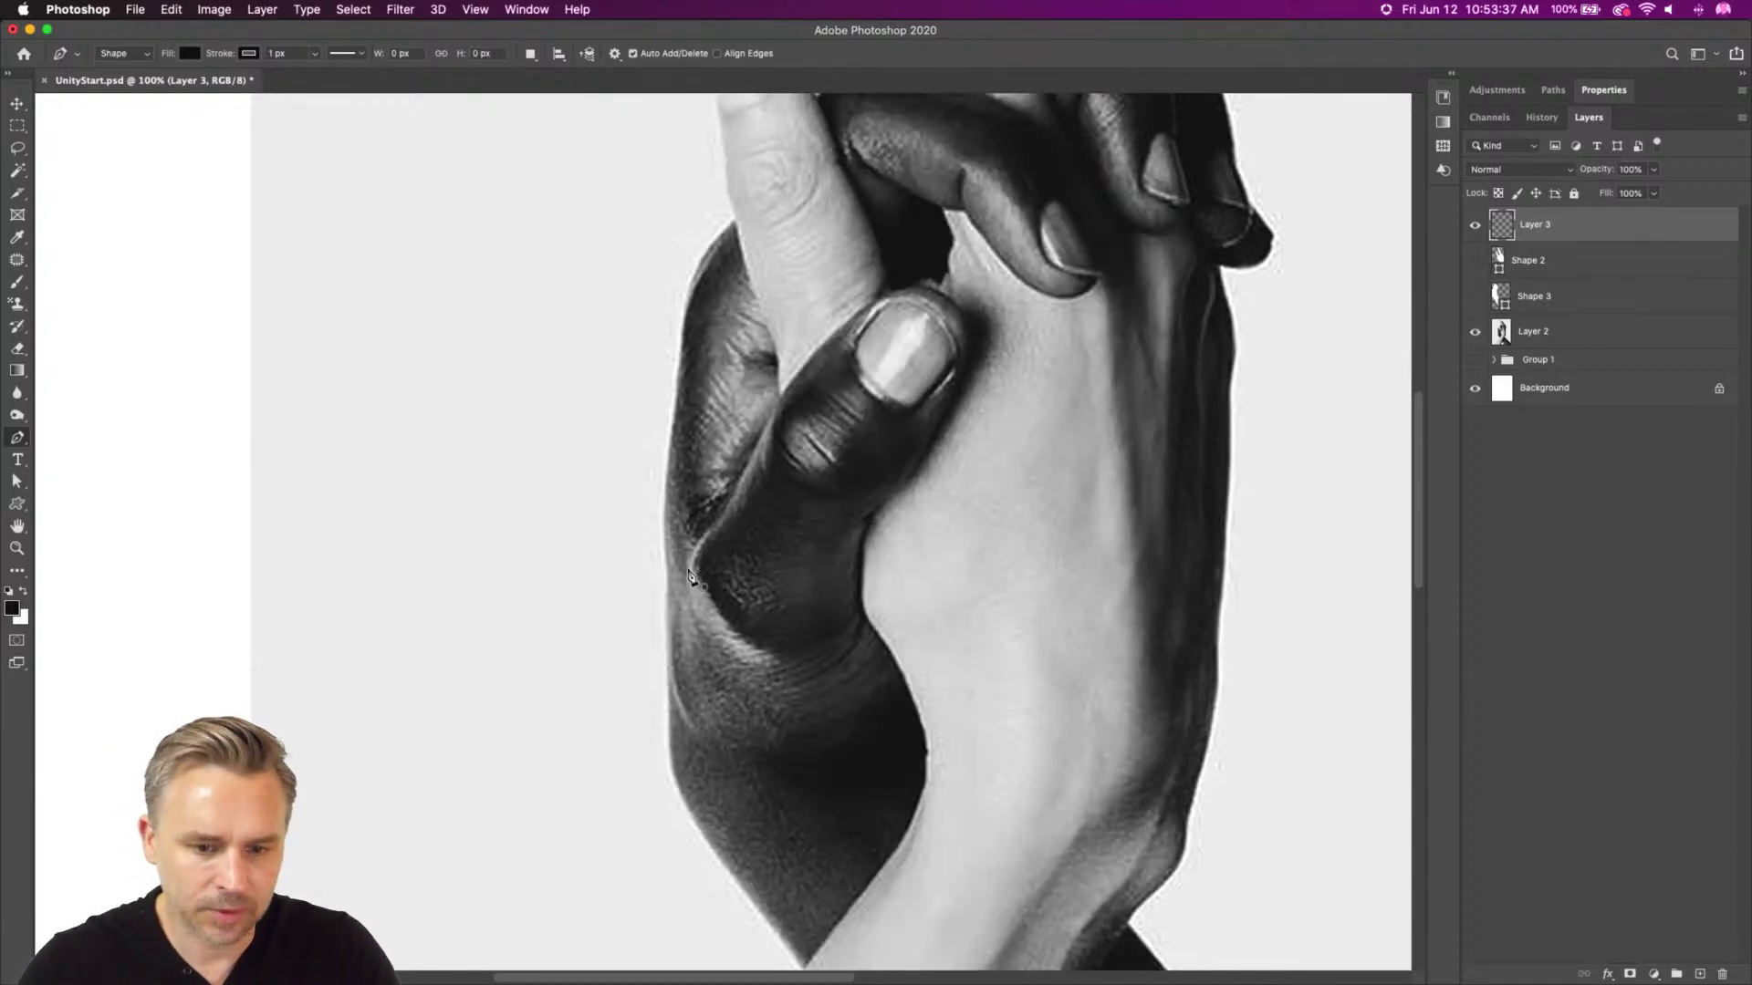
Trace the dark thumb with the Pen tool from its base along the outer left edge and around the rounded tip
drag(689, 571, 730, 511)
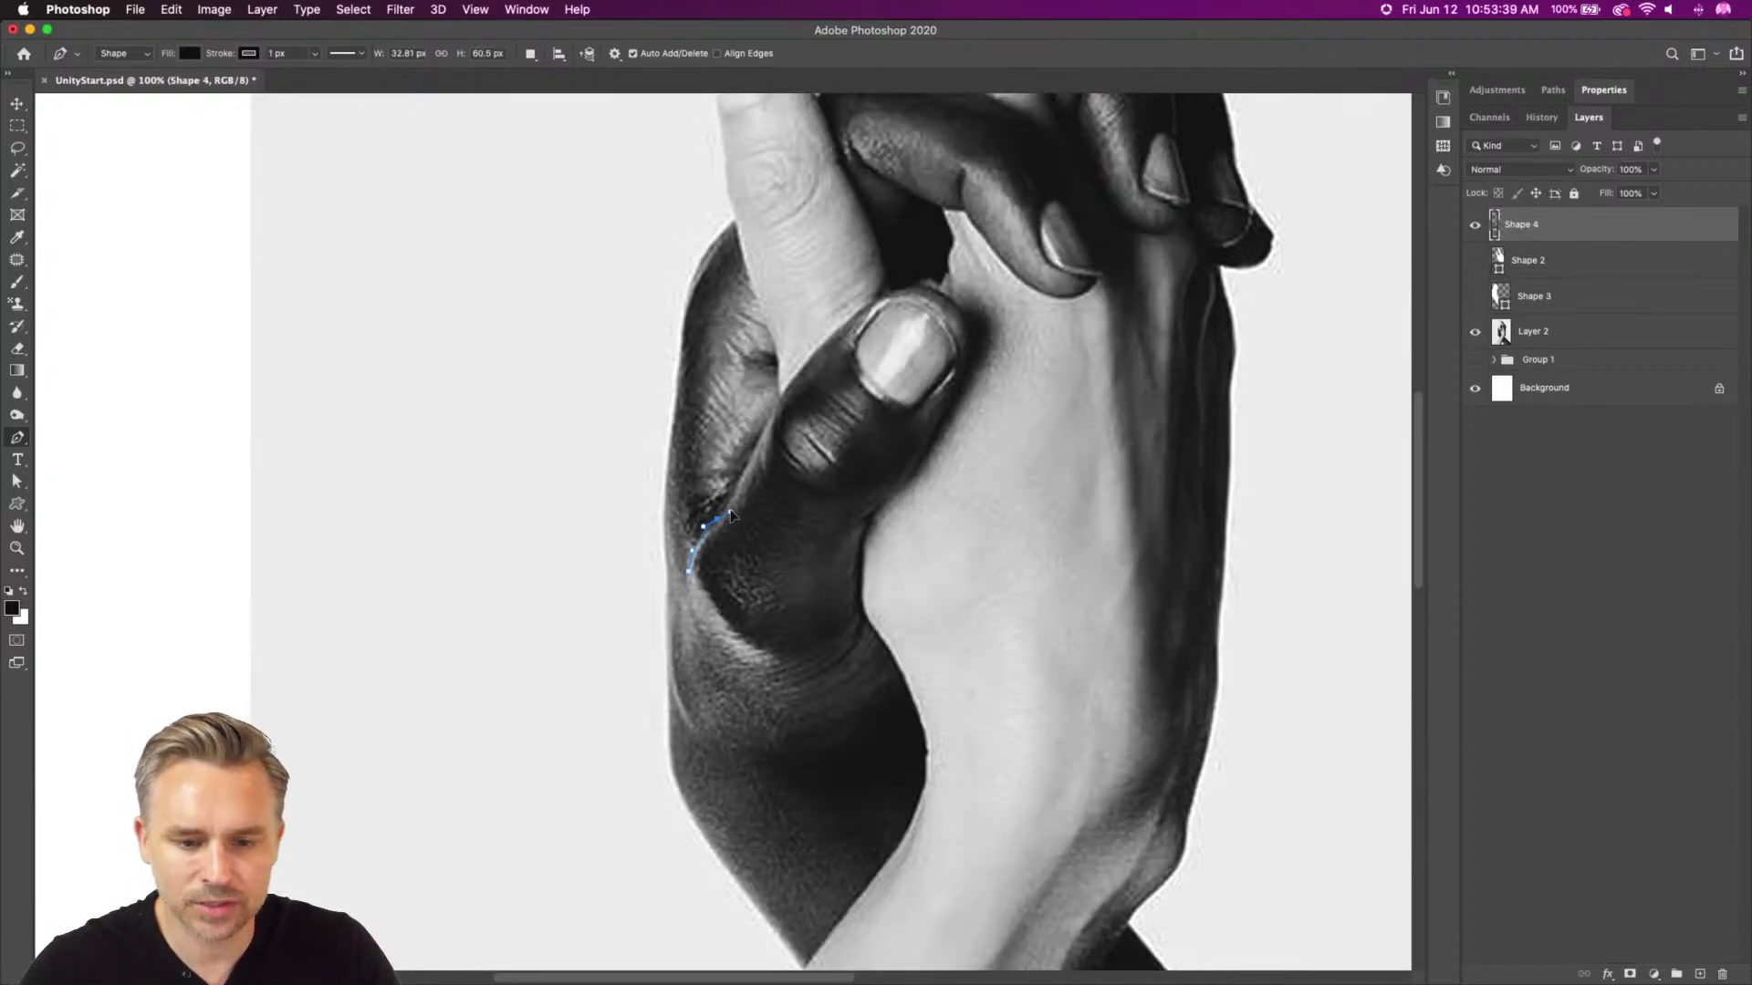
drag(753, 451, 795, 375)
drag(878, 298, 970, 314)
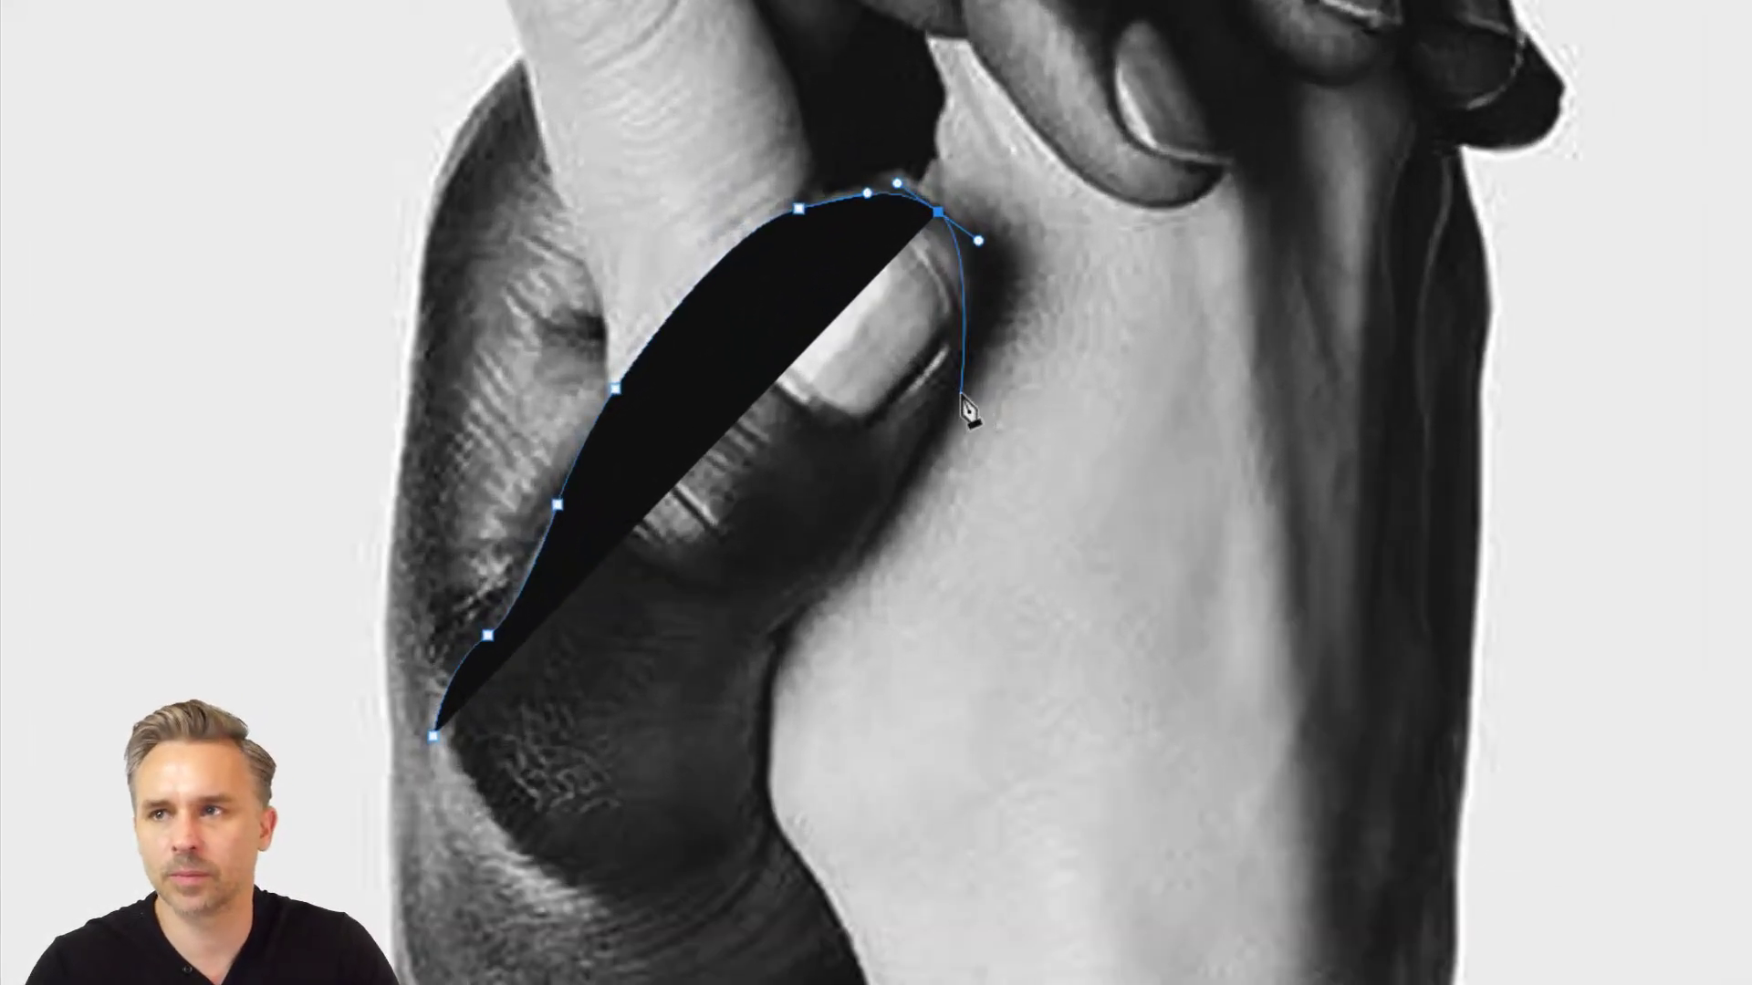
drag(960, 395, 919, 466)
scroll(917, 465, up, 3)
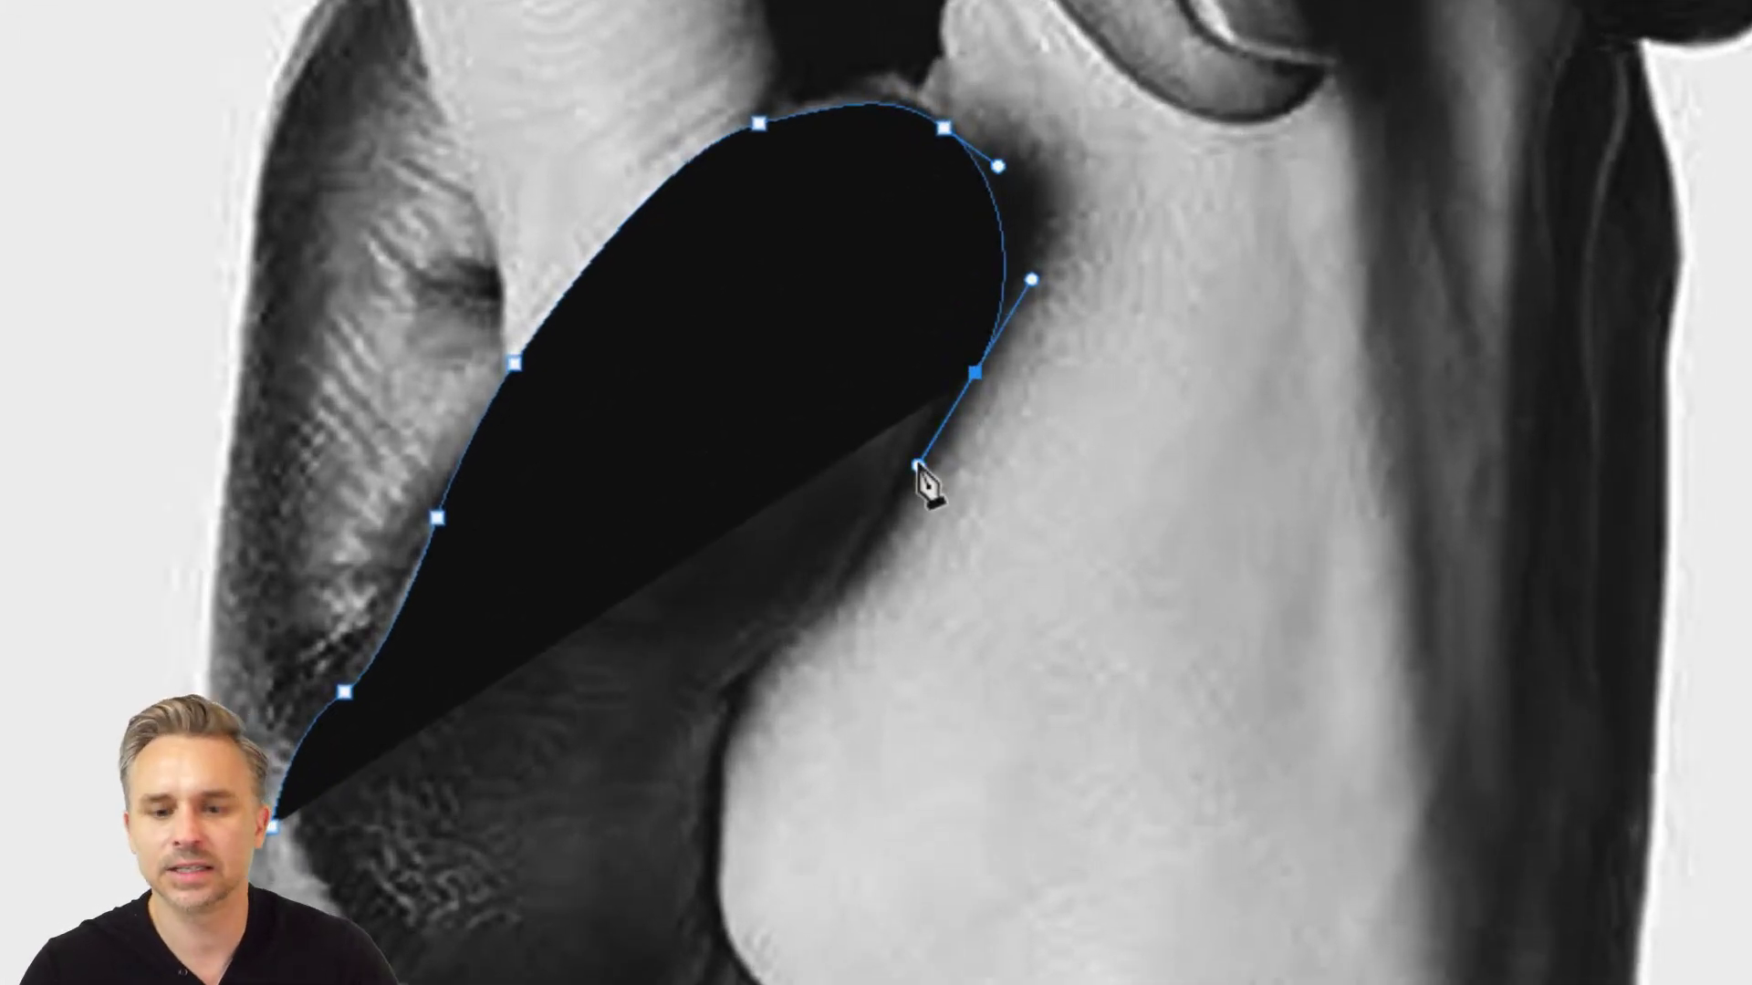
Continue the thumb's path down its right edge along the light hand to the inner wrist, correcting the misplaced anchor point
drag(890, 648, 814, 732)
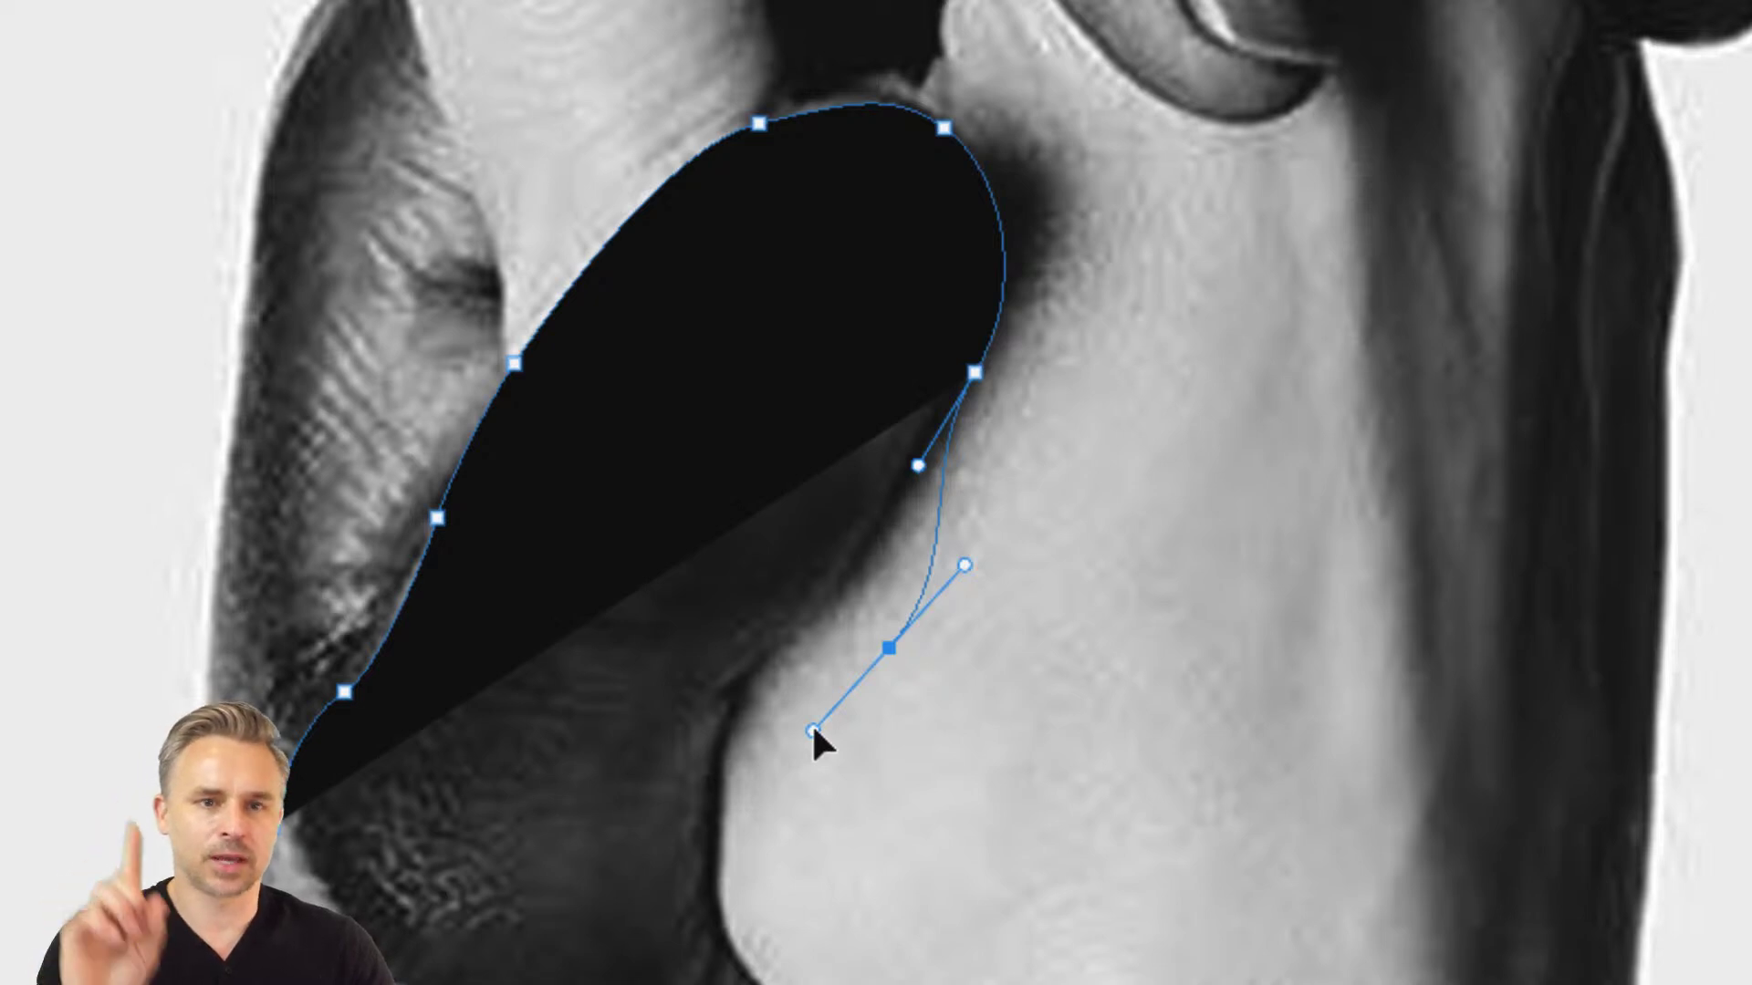
drag(812, 730, 743, 682)
drag(716, 782, 713, 839)
key(space)
drag(570, 787, 582, 424)
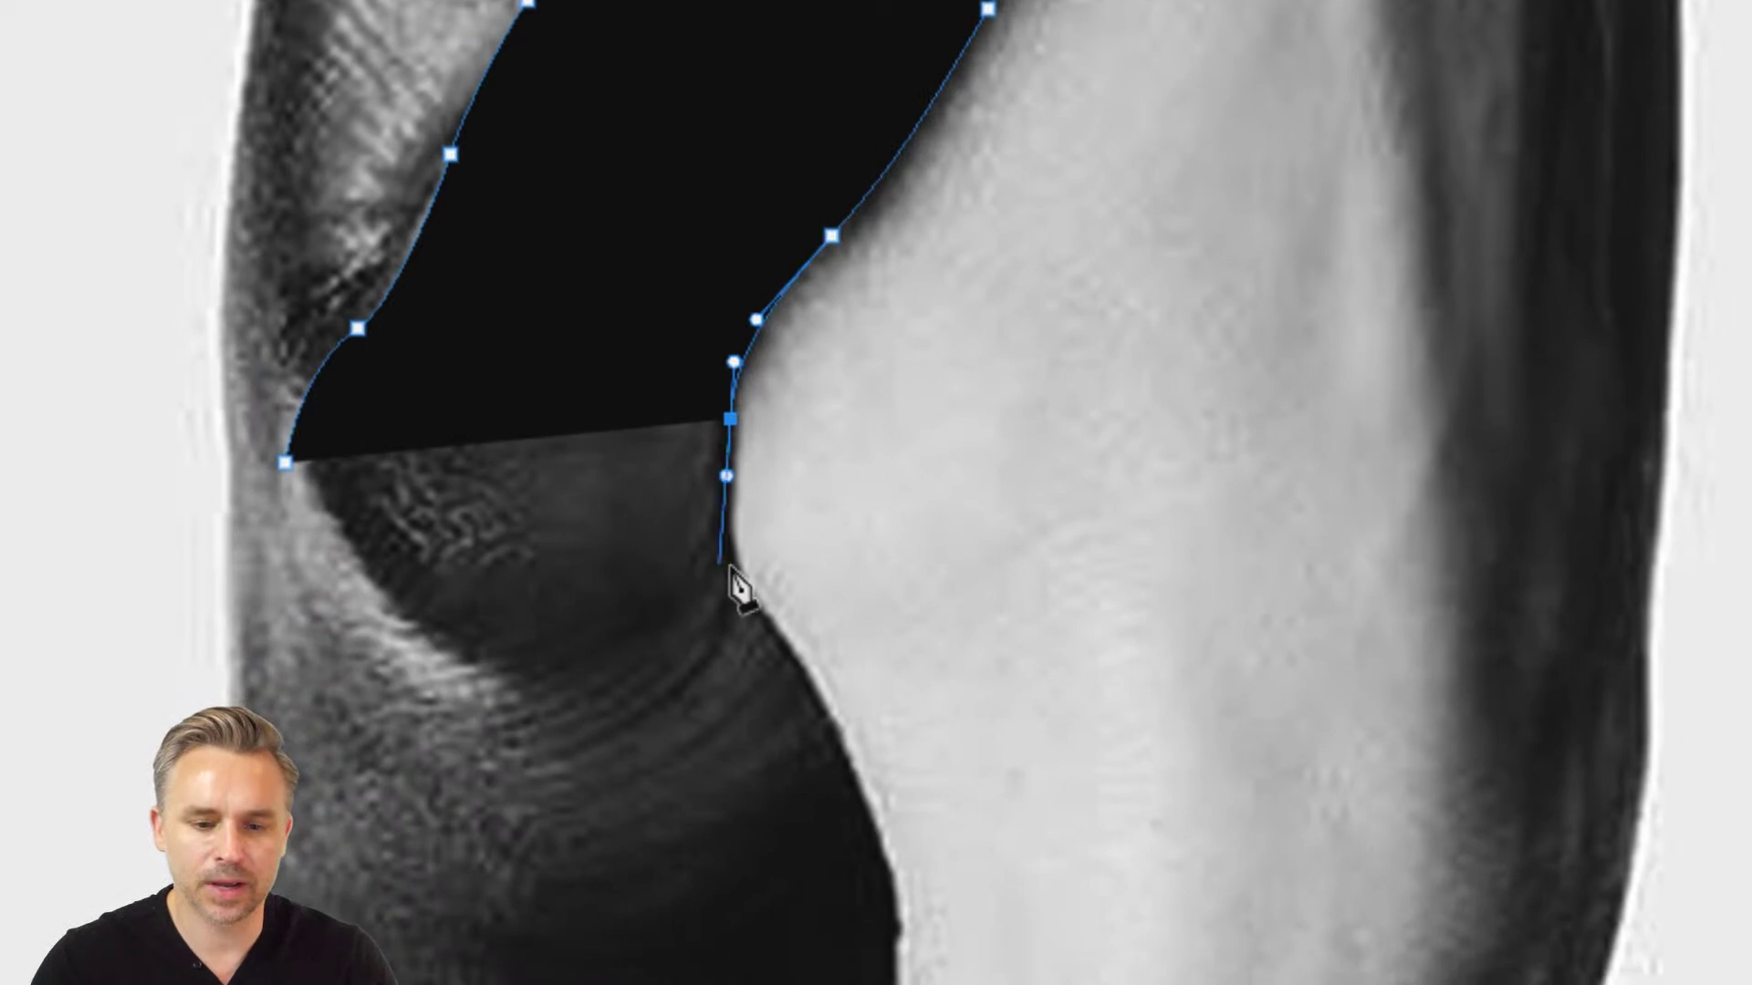
drag(733, 568, 750, 595)
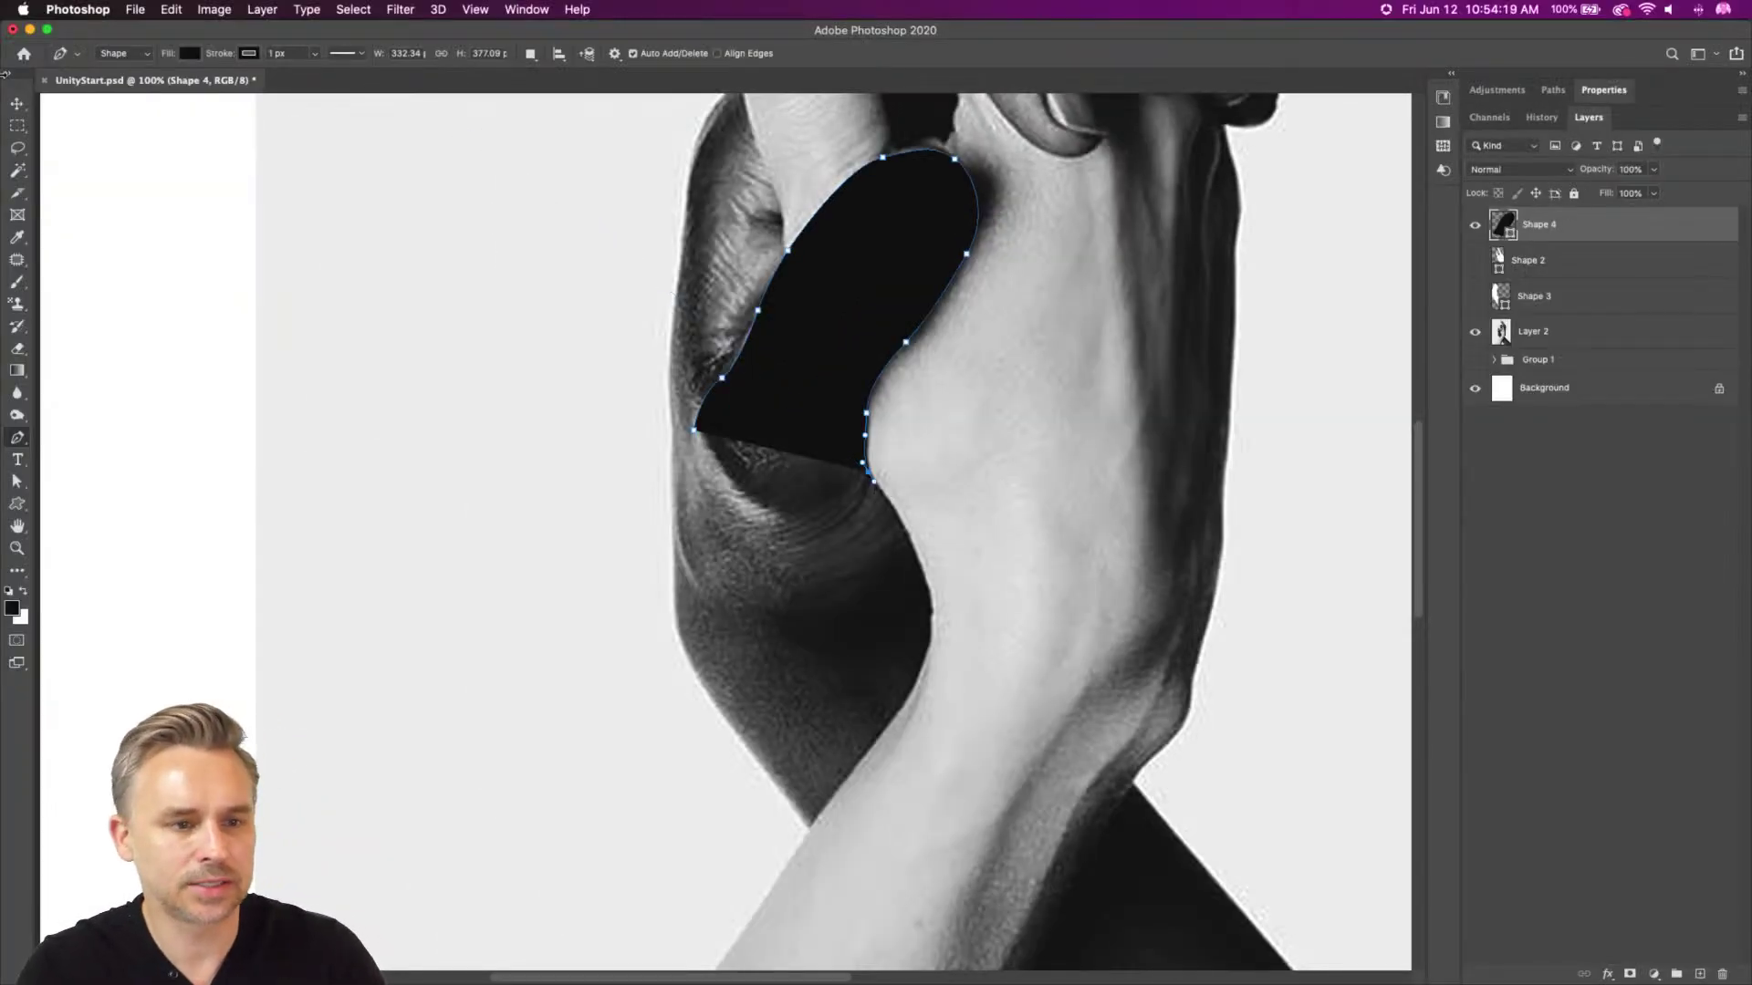
Change the thumb shape's fill color to white
click(188, 53)
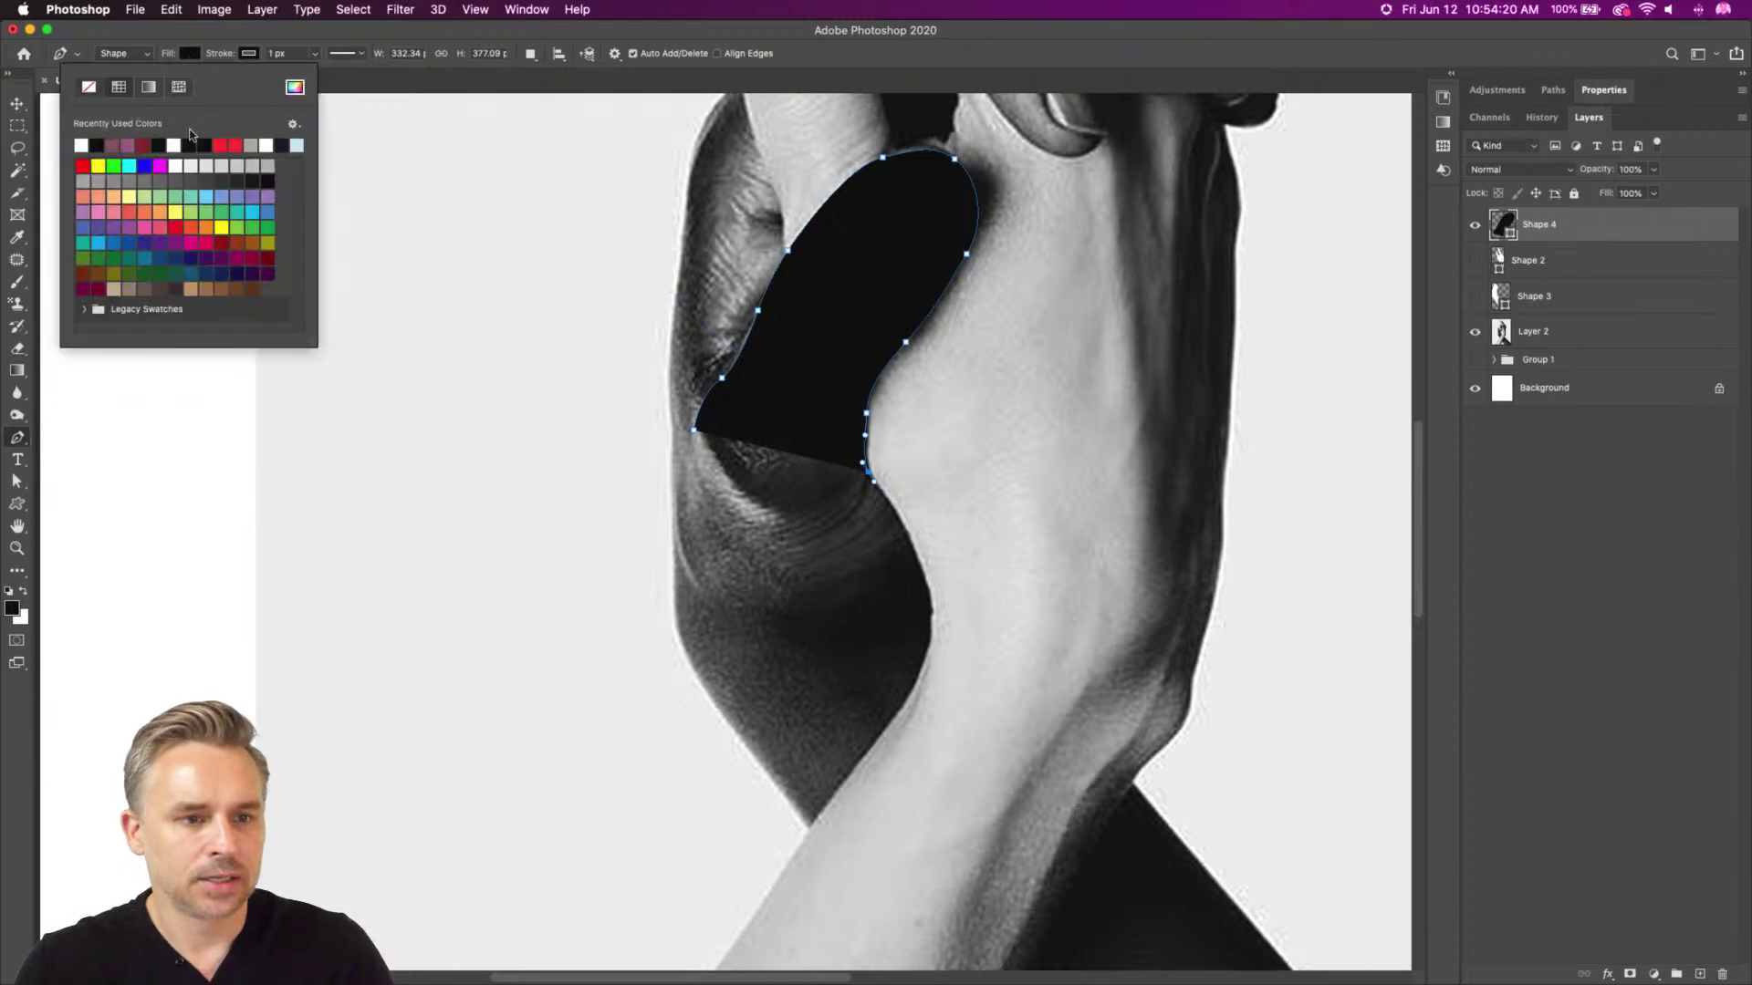
click(79, 146)
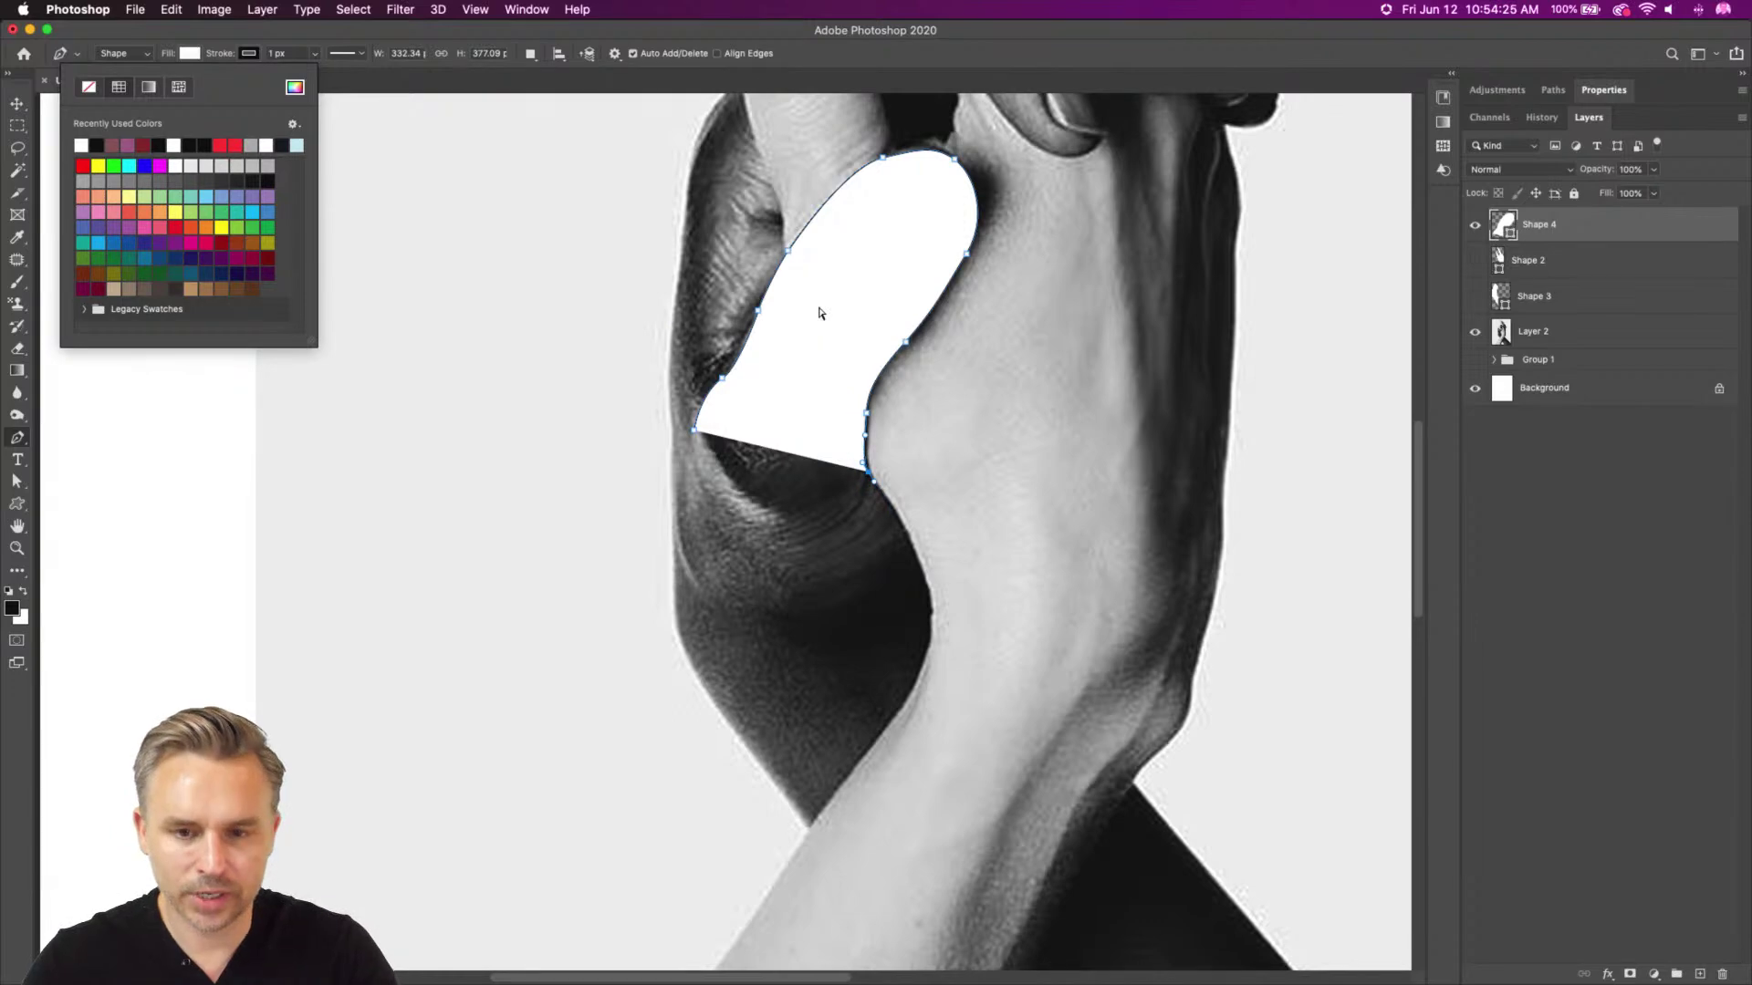
drag(821, 314, 836, 610)
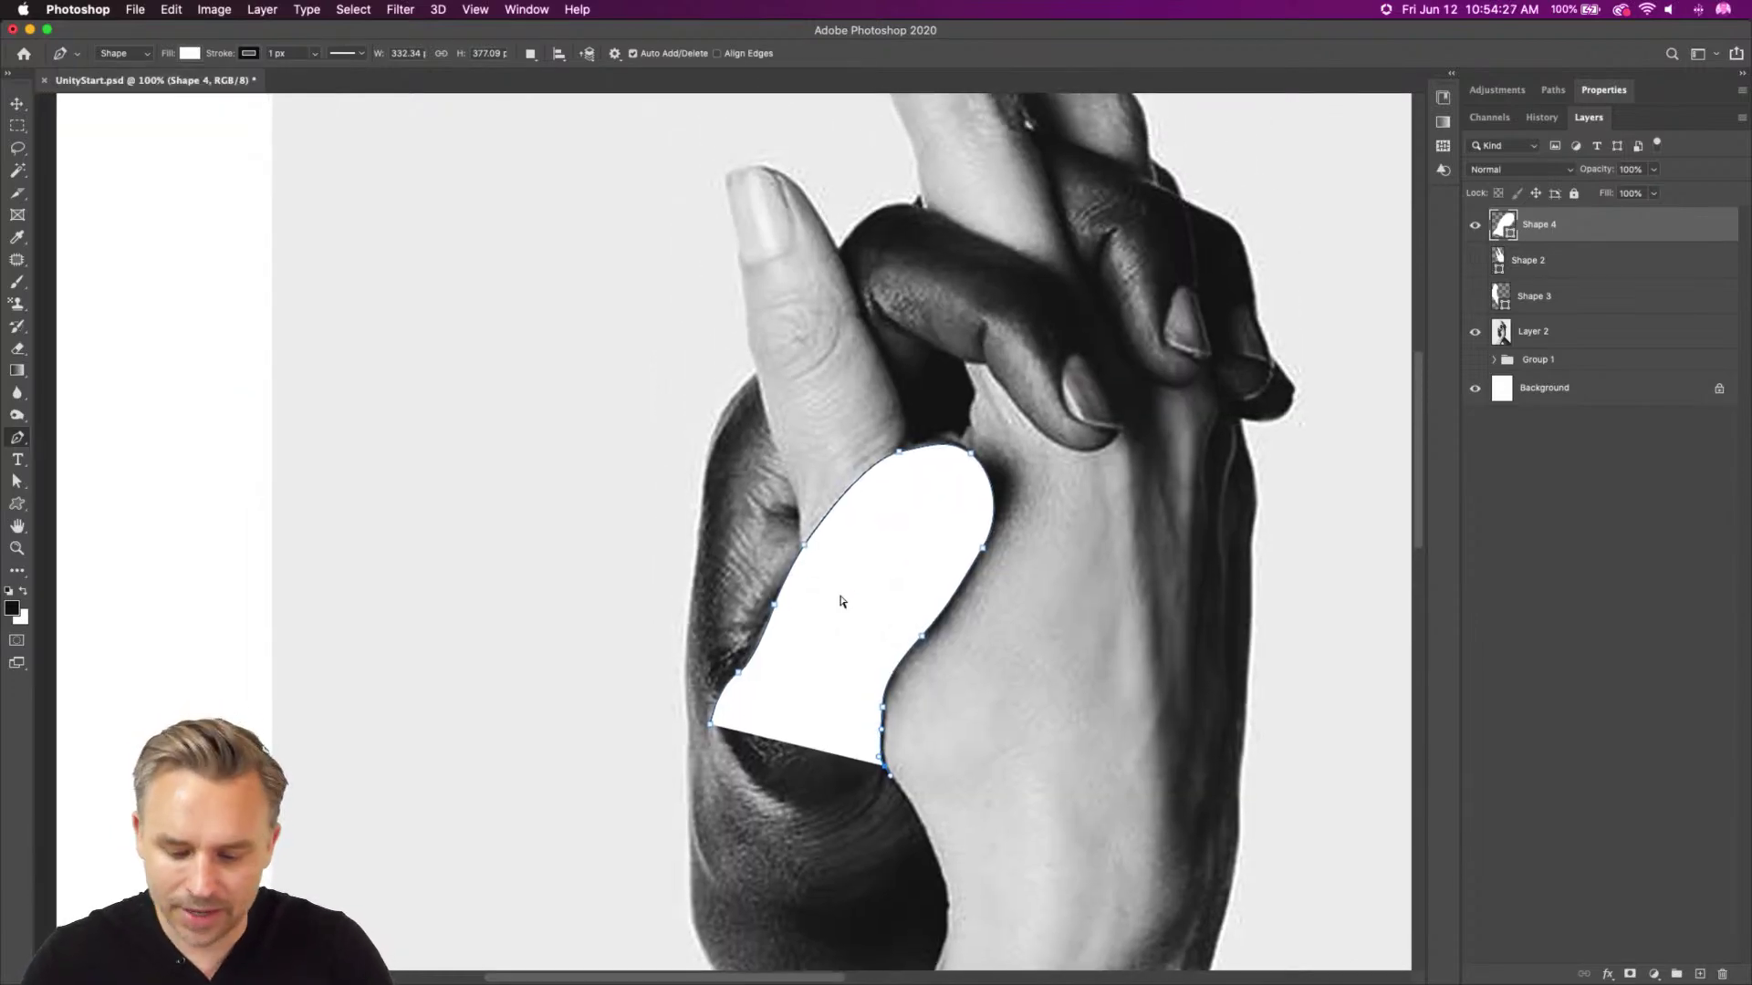
Smooth the thumb tip's curve by adjusting the direction handle and position of its upper-left anchor point
key(super+plus)
key(super+plus)
drag(899, 547, 577, 259)
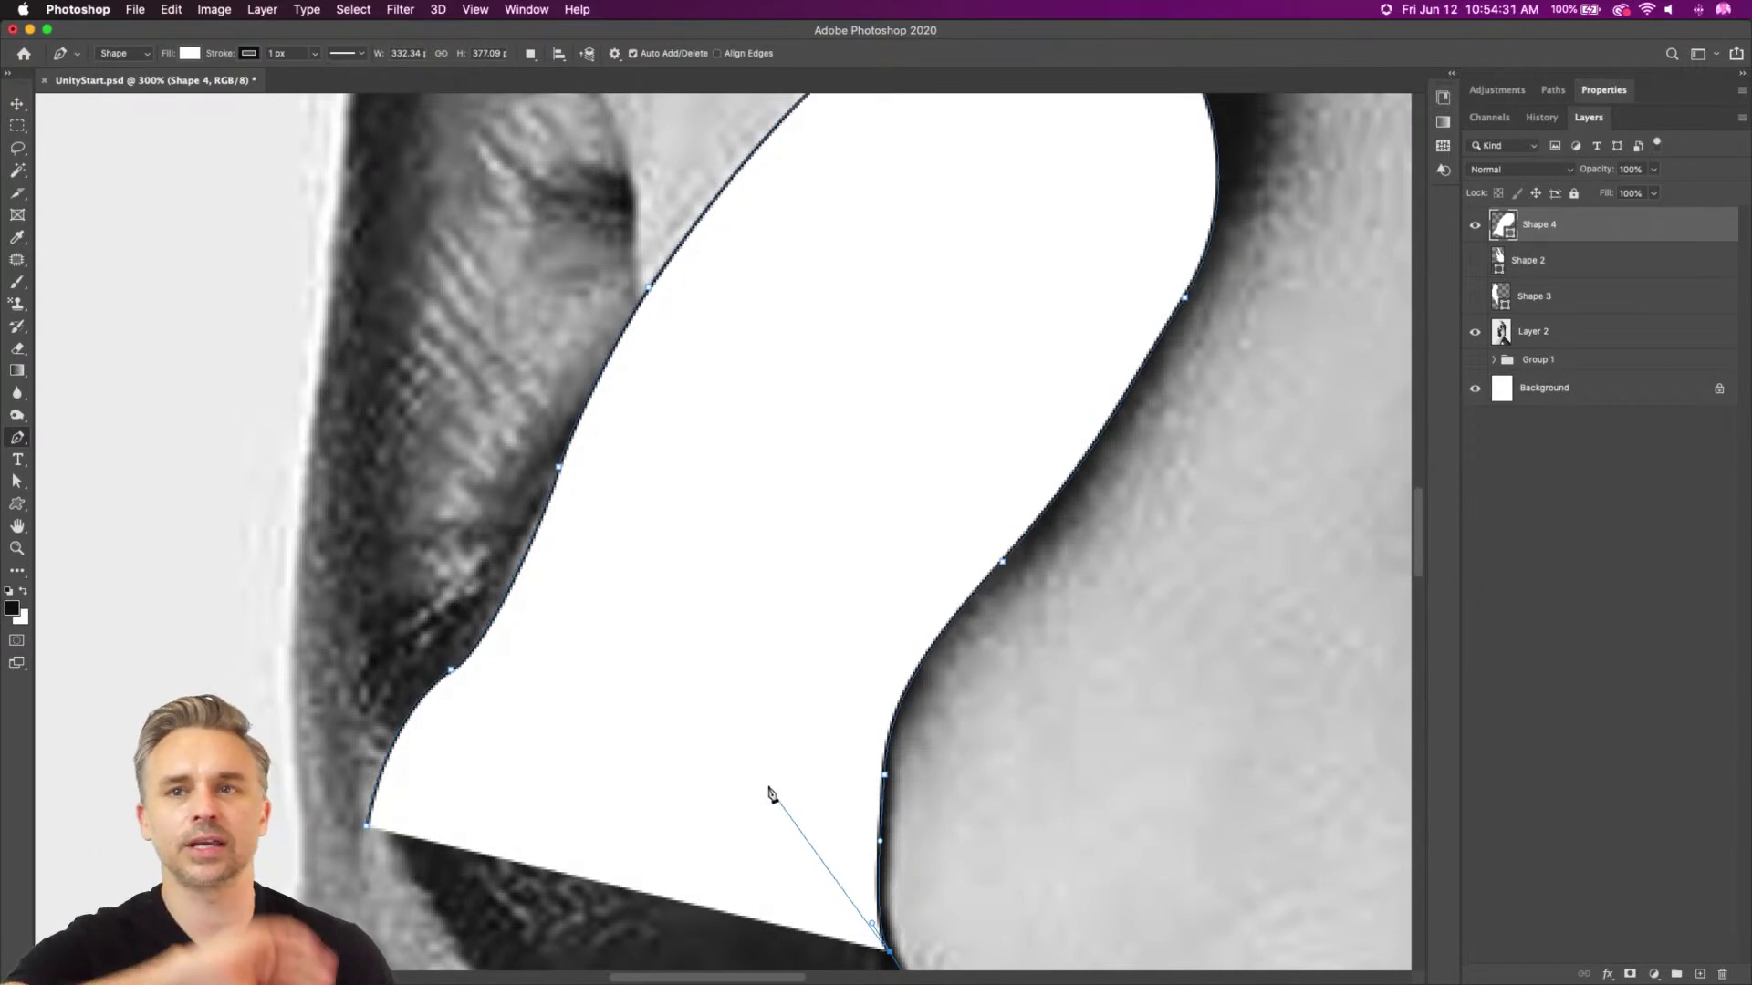
drag(827, 356, 718, 656)
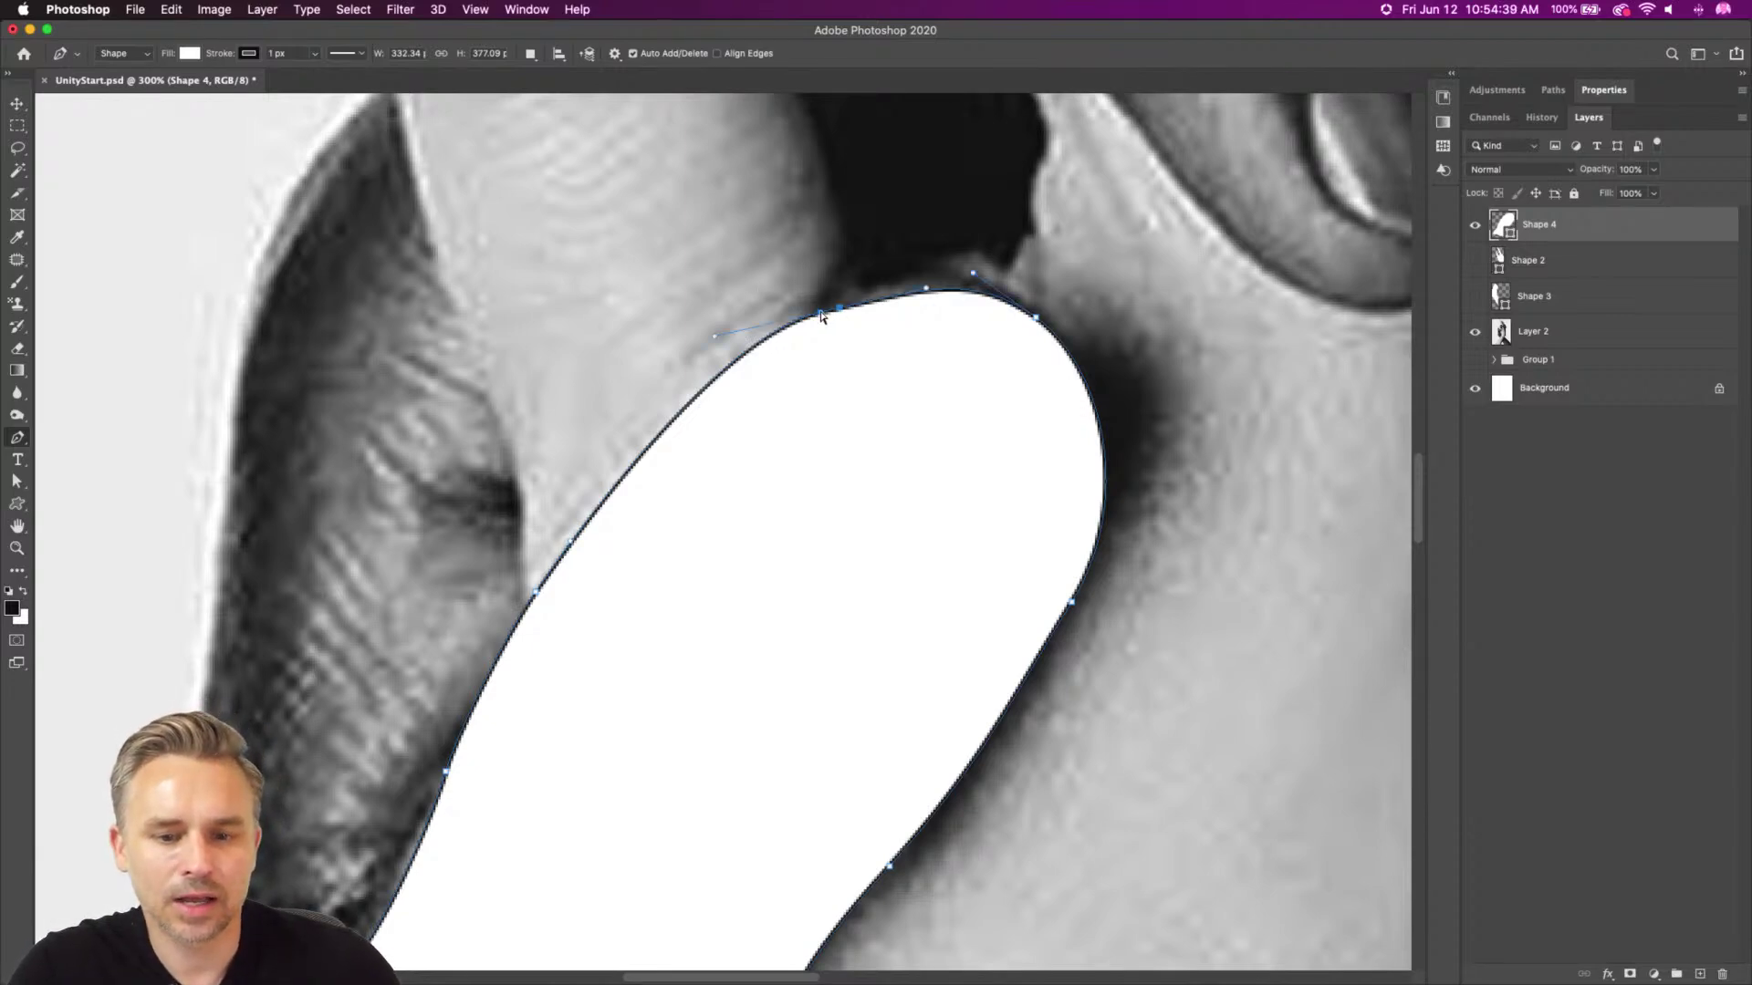
drag(927, 293, 910, 273)
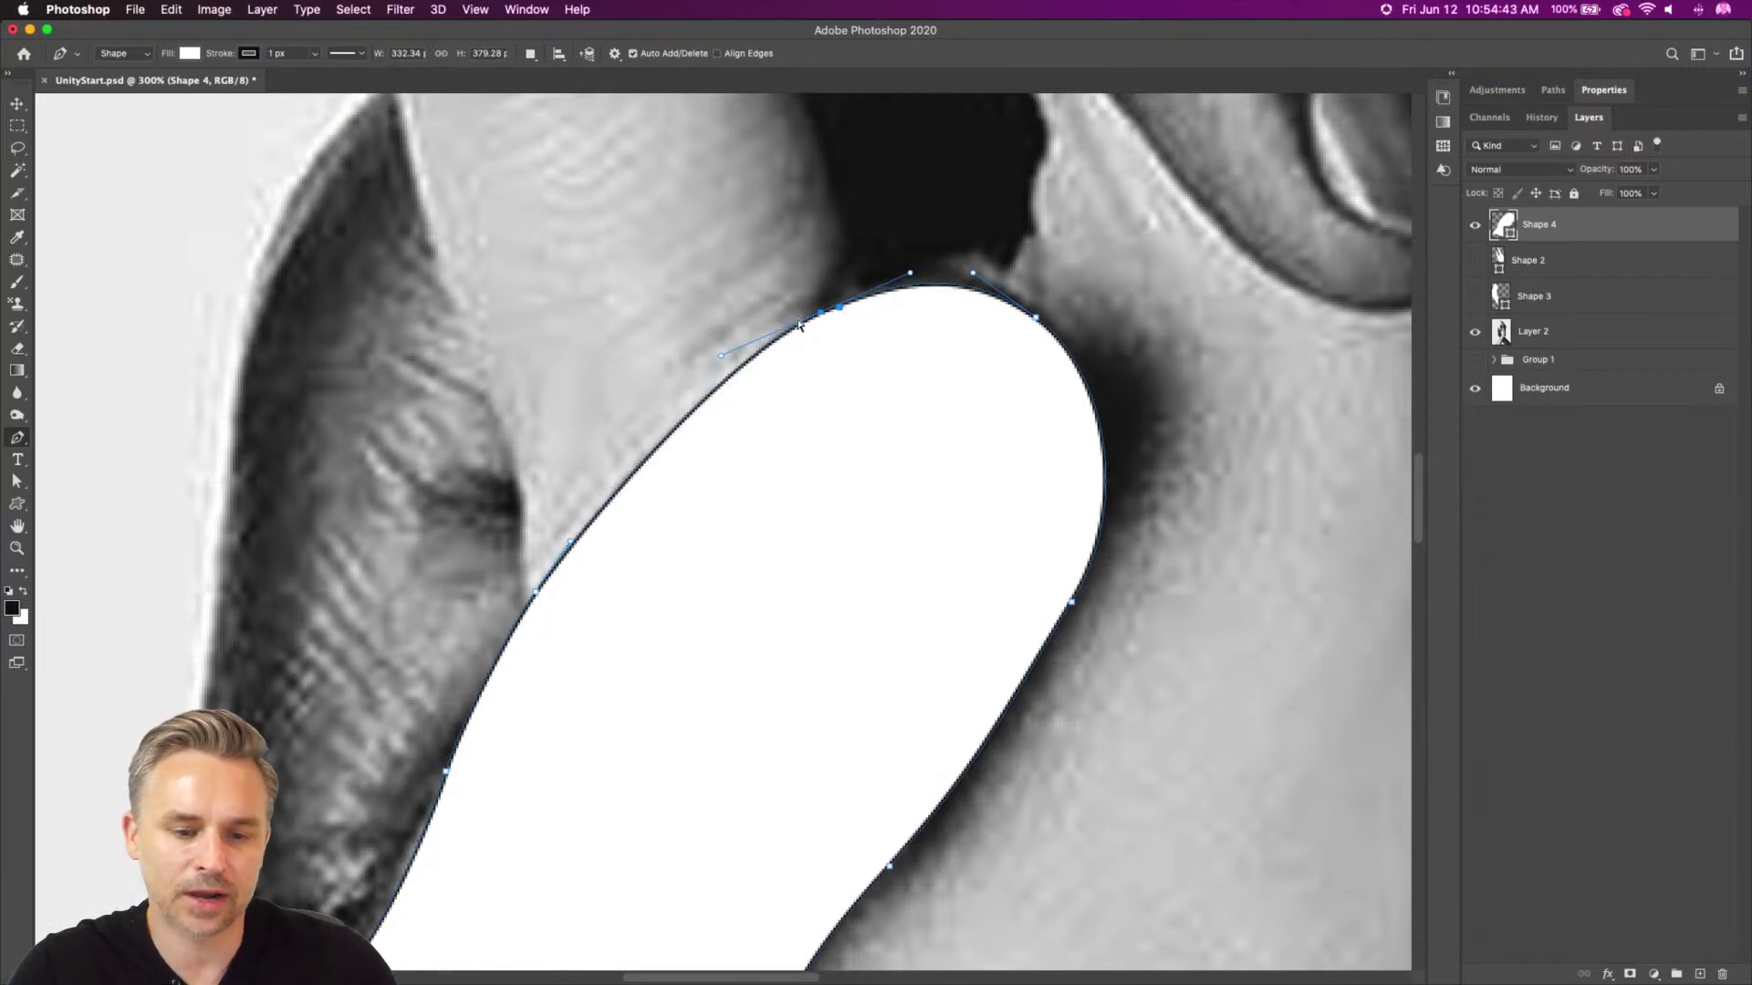
drag(822, 315, 816, 311)
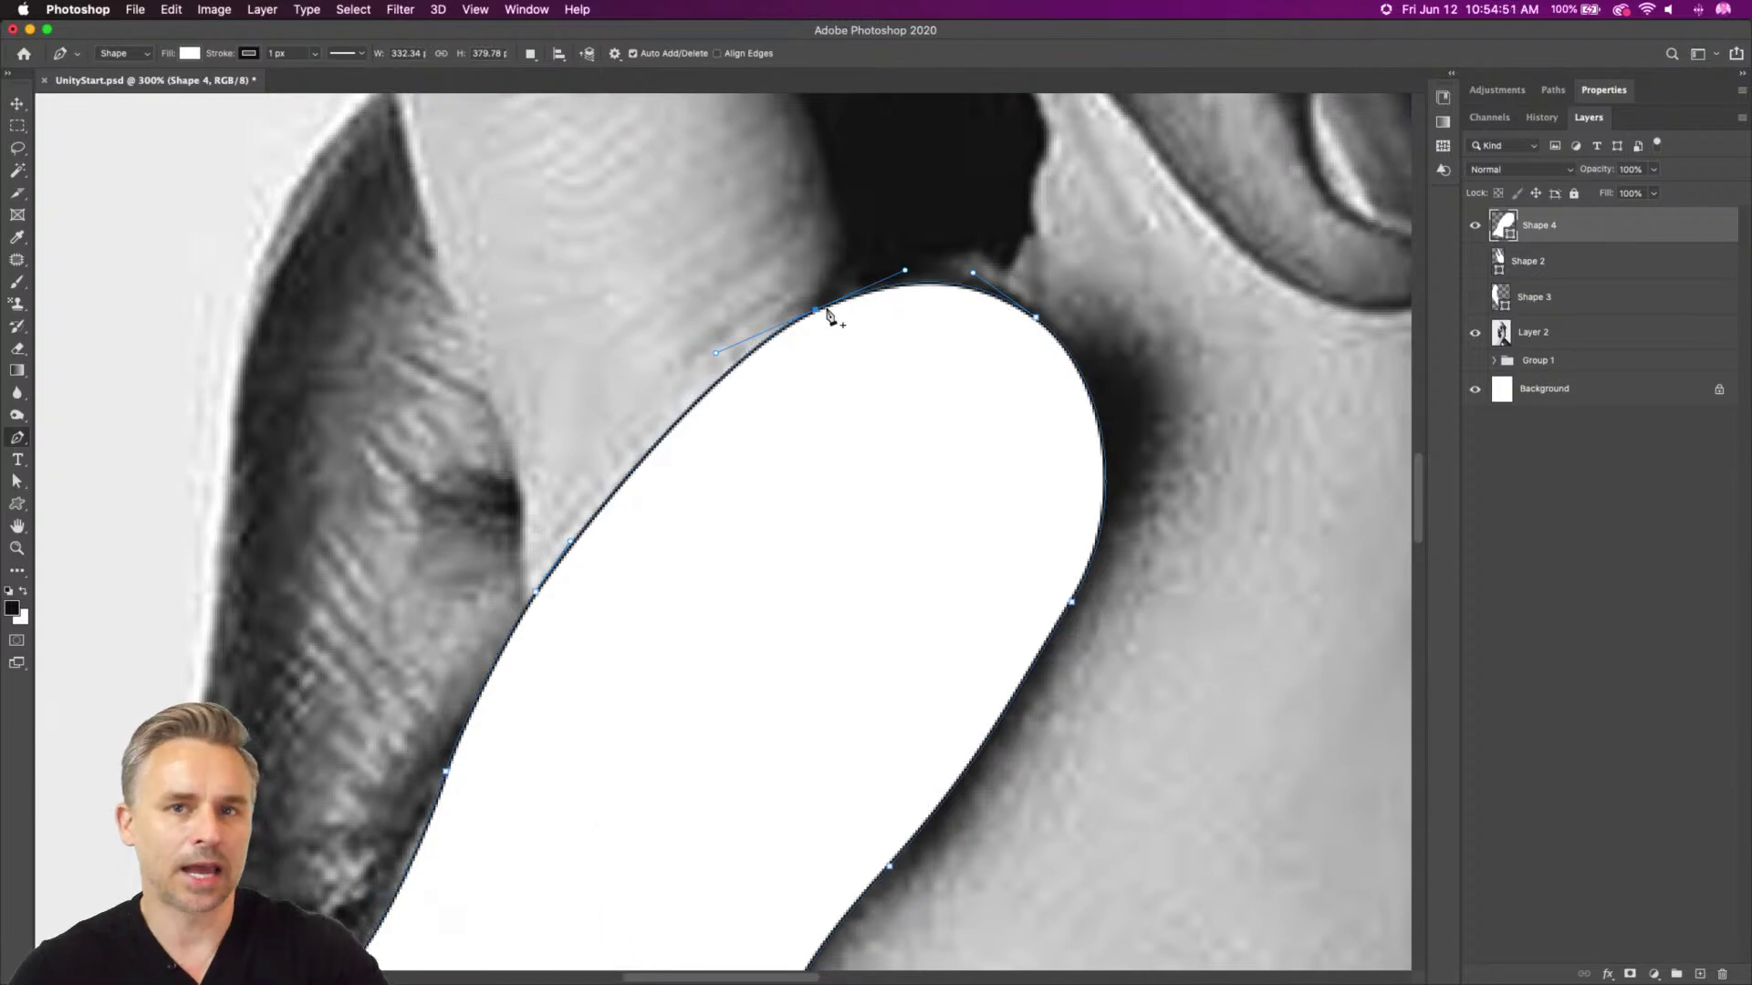
Extend the thumb's open path with one more anchor point along the light hand's wrist edge
scroll(817, 801, down, 10)
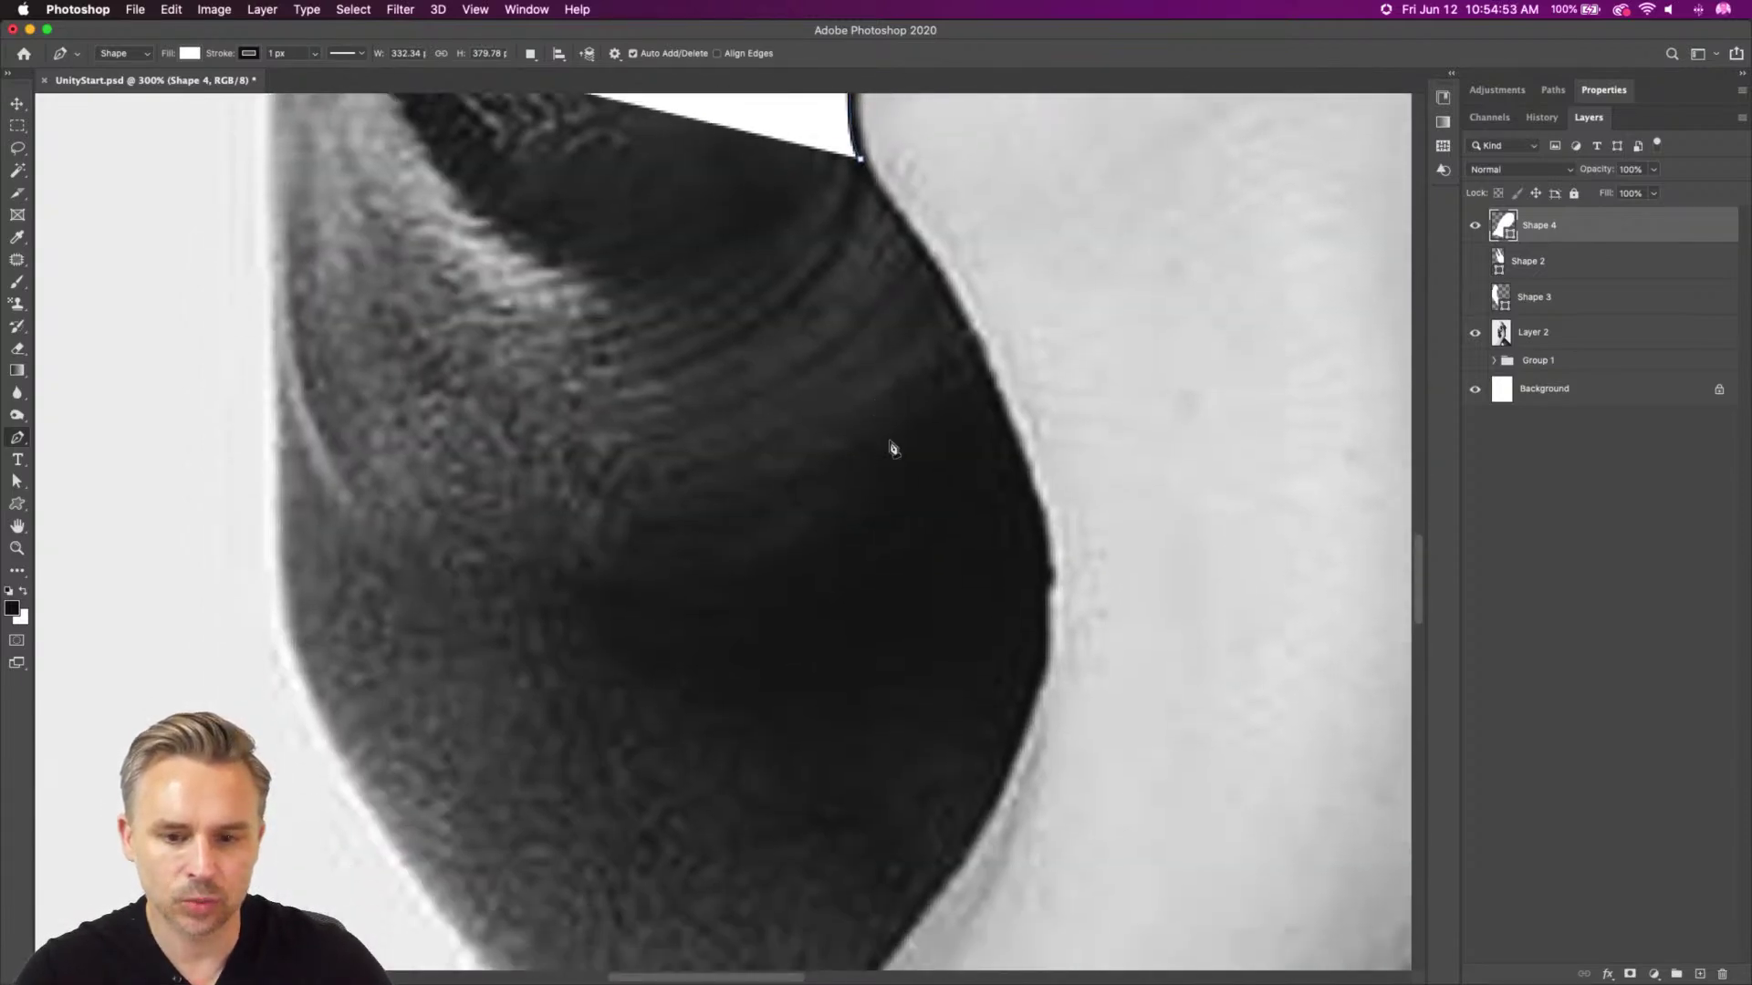
click(895, 215)
drag(811, 199, 752, 948)
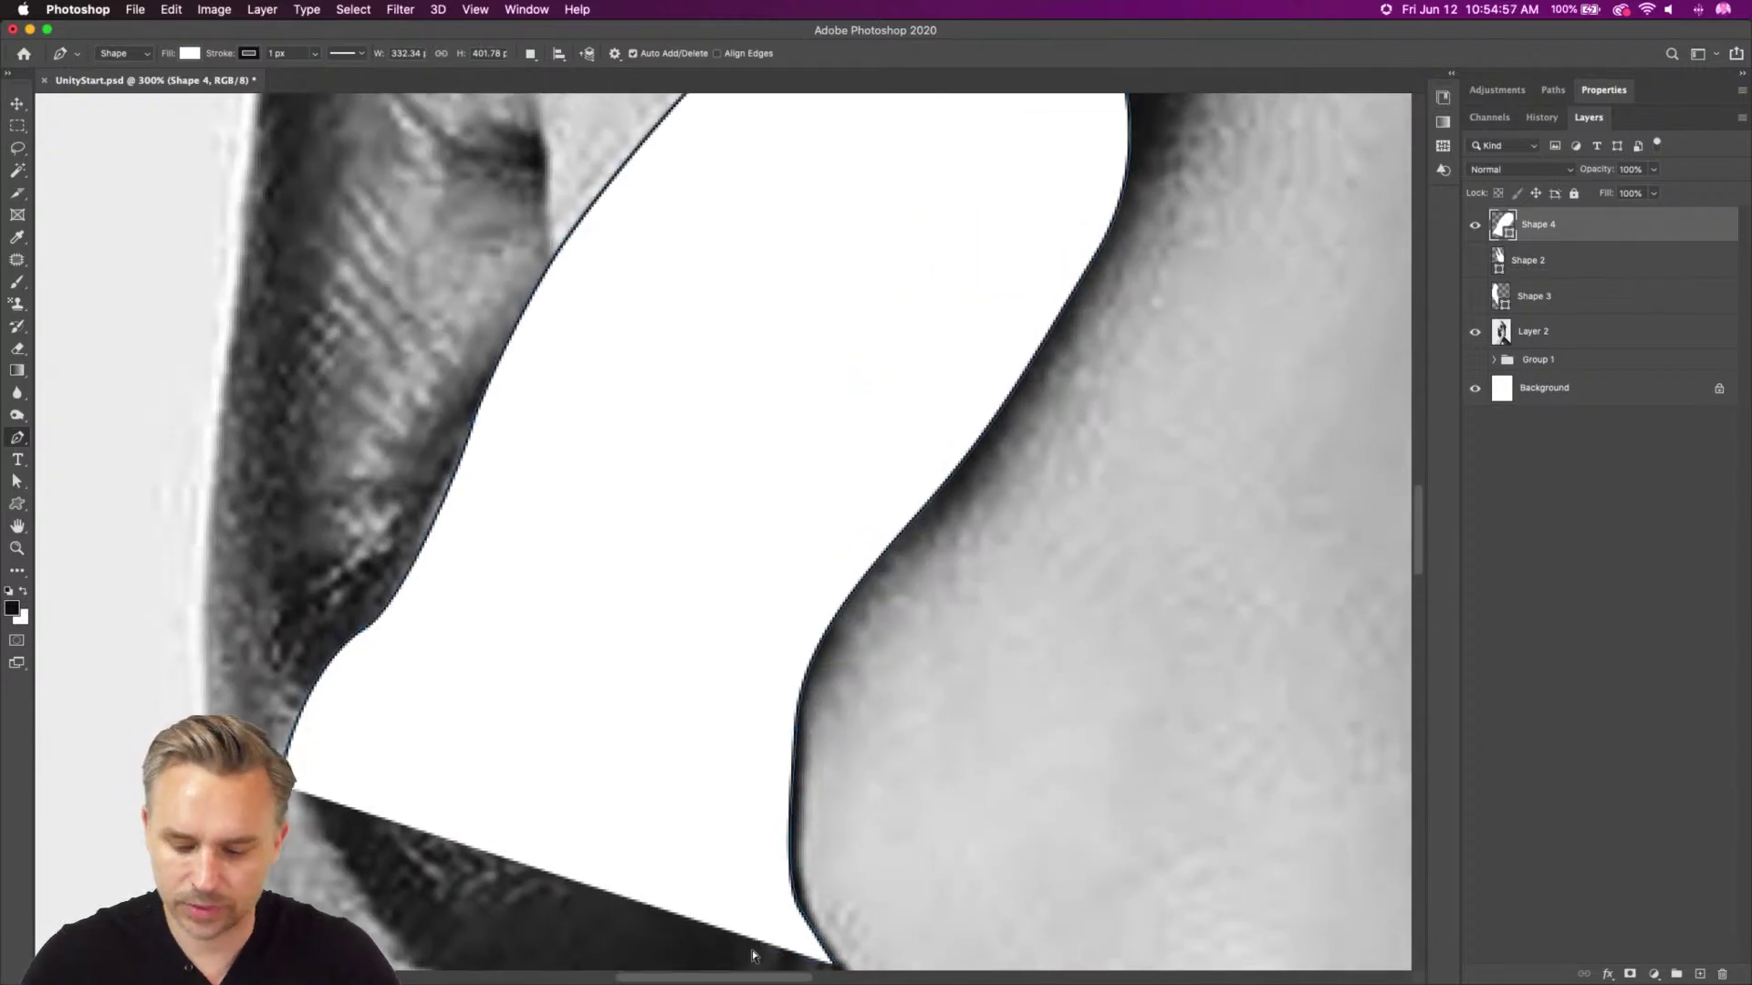
key(super+minus)
key(super+minus)
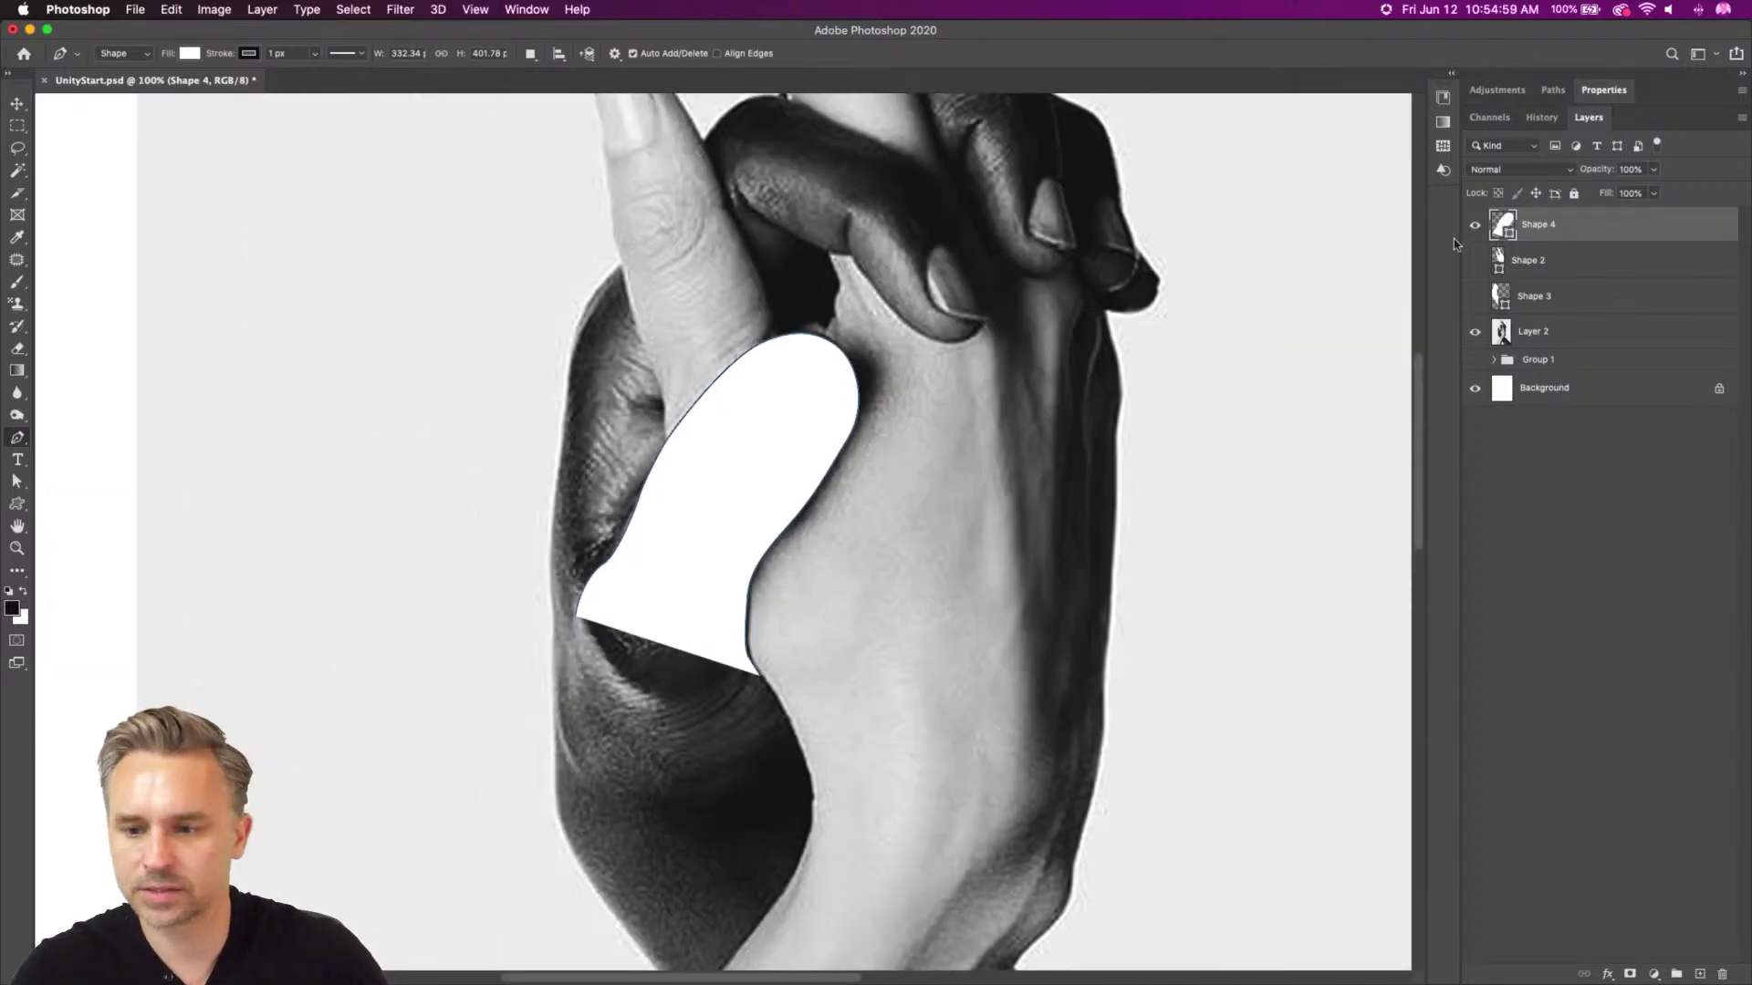
Show the Shape 2 and Shape 3 layers and set the thumb shape's stroke width to 5 px
drag(1477, 262, 1475, 298)
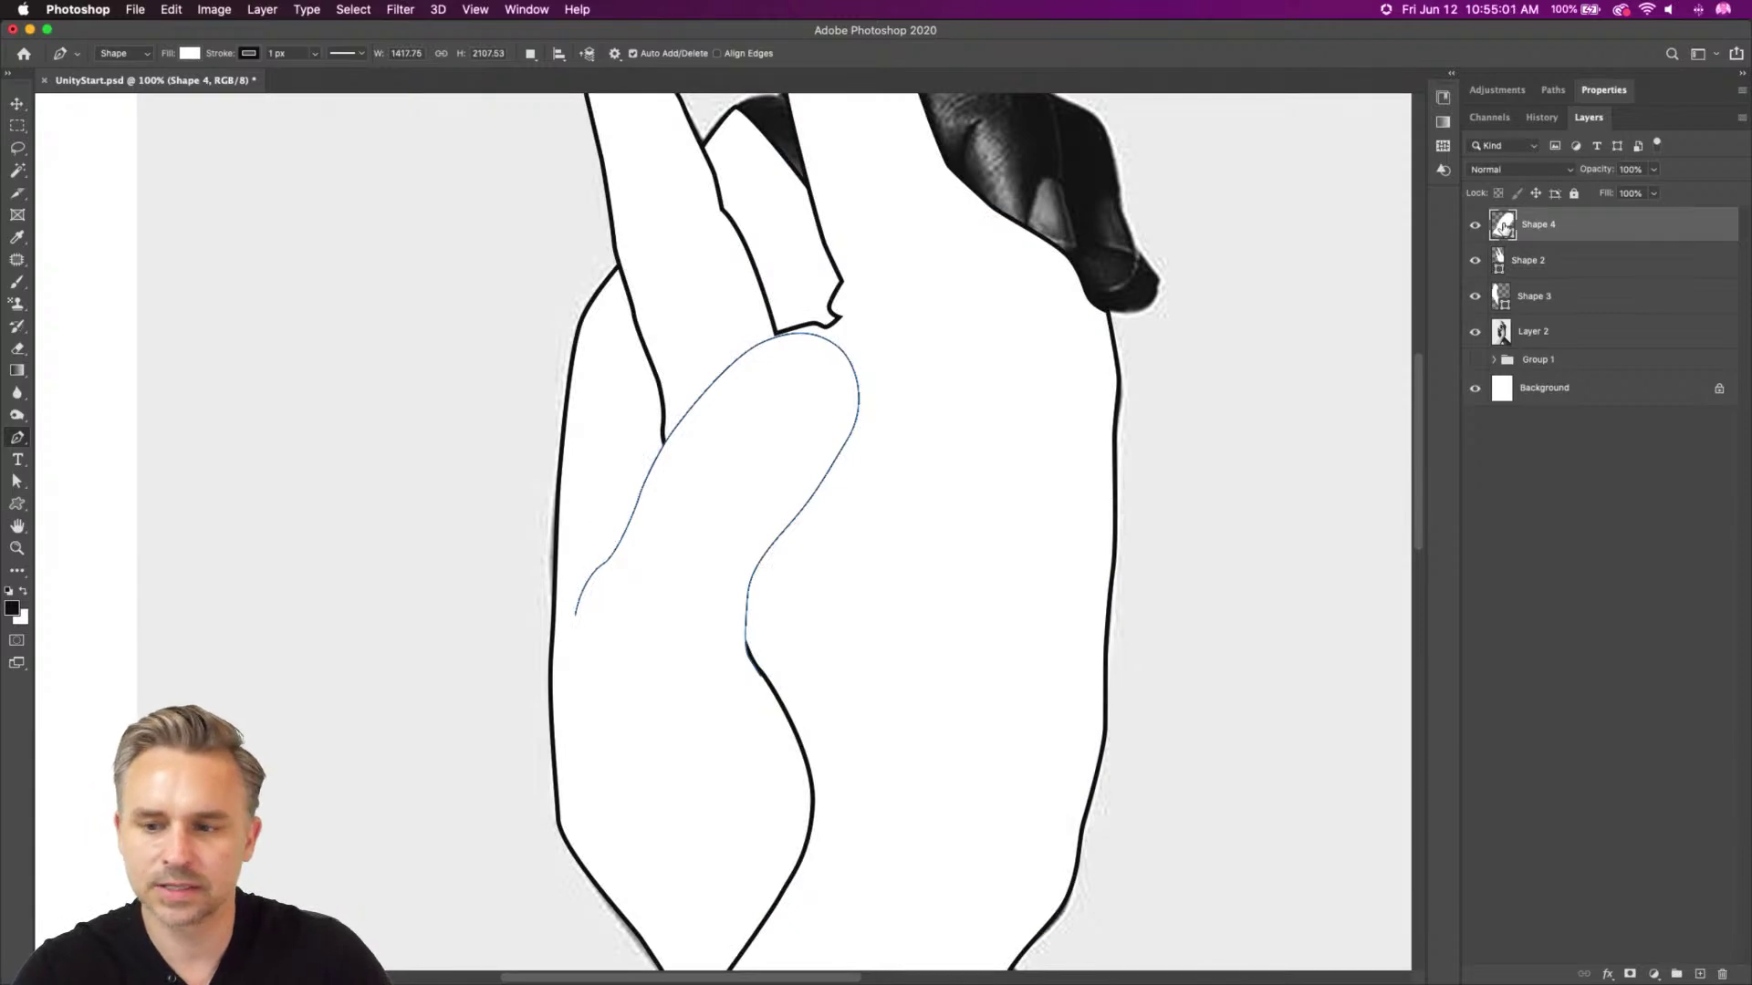
click(290, 52)
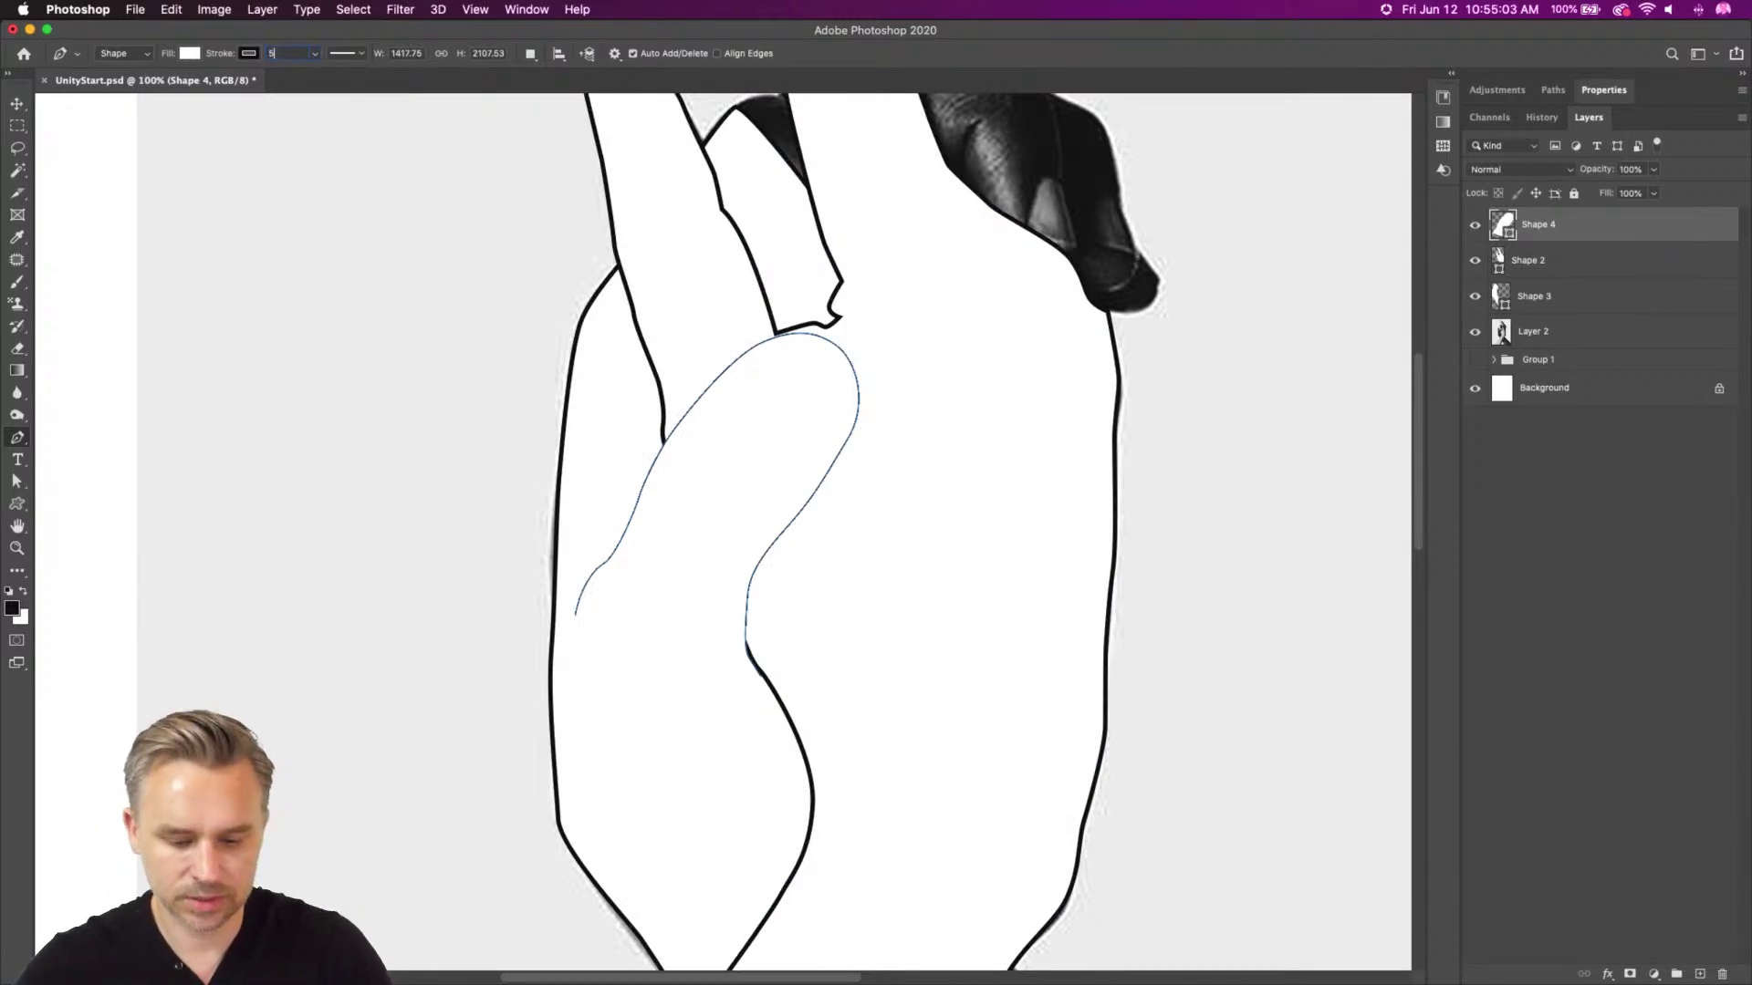
text(5)
key(Return)
mouse_move(587, 508)
mouse_down()
mouse_move(430, 809)
mouse_move(433, 865)
mouse_up()
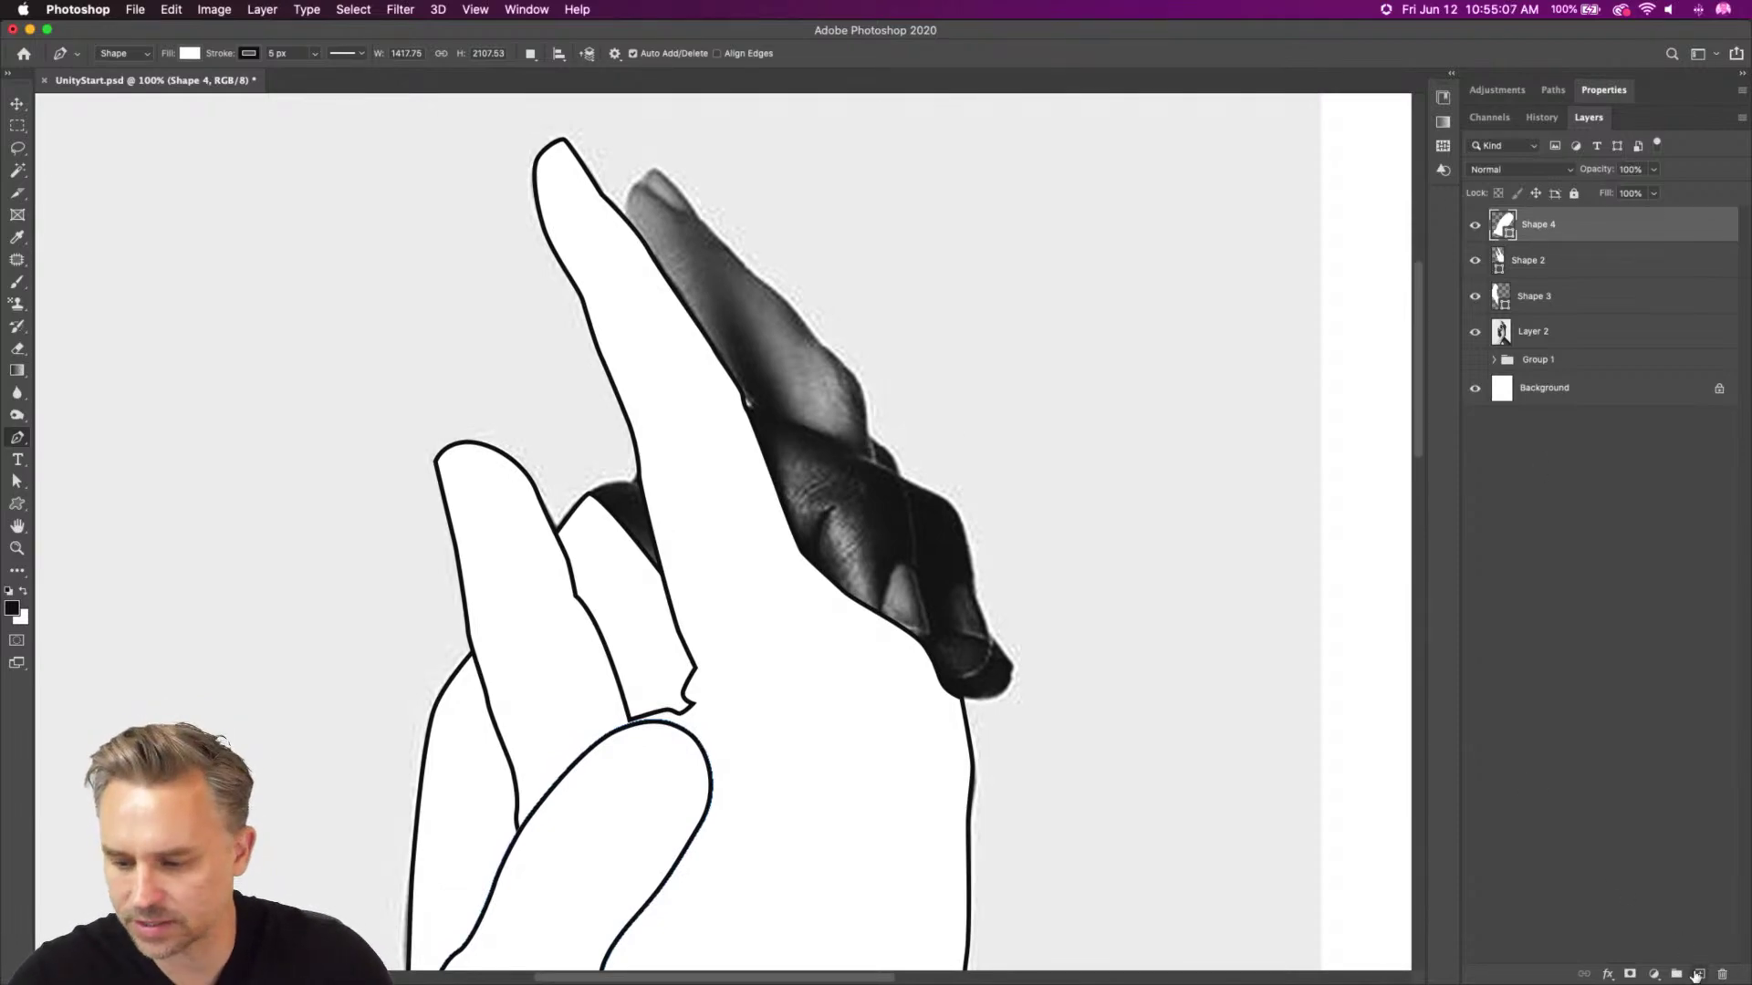
Add a new layer above Shape 4 and hide the Shape 4, Shape 2 and Shape 3 layers, keeping the Layer 2 photo visible
click(1697, 975)
drag(1474, 263, 1474, 367)
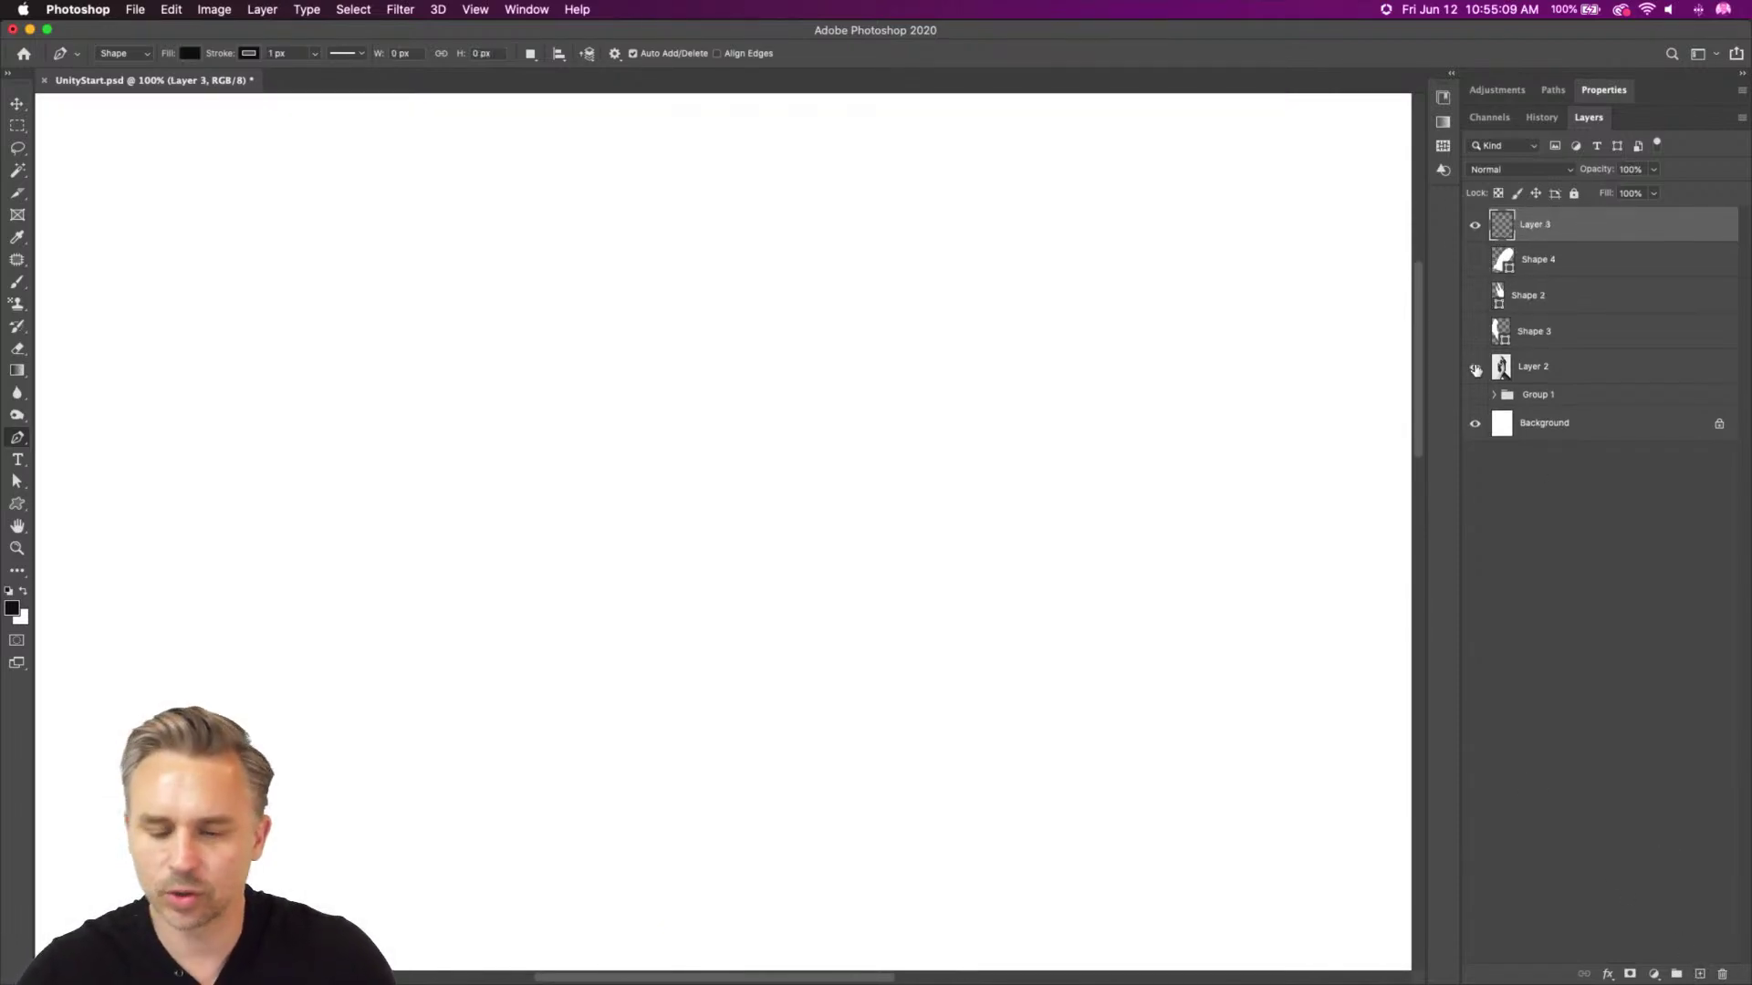
click(1474, 367)
Trace the upper knuckle edge of the dark bent finger with the Freeform Pen tool as a new shape
key(super+plus)
key(super+plus)
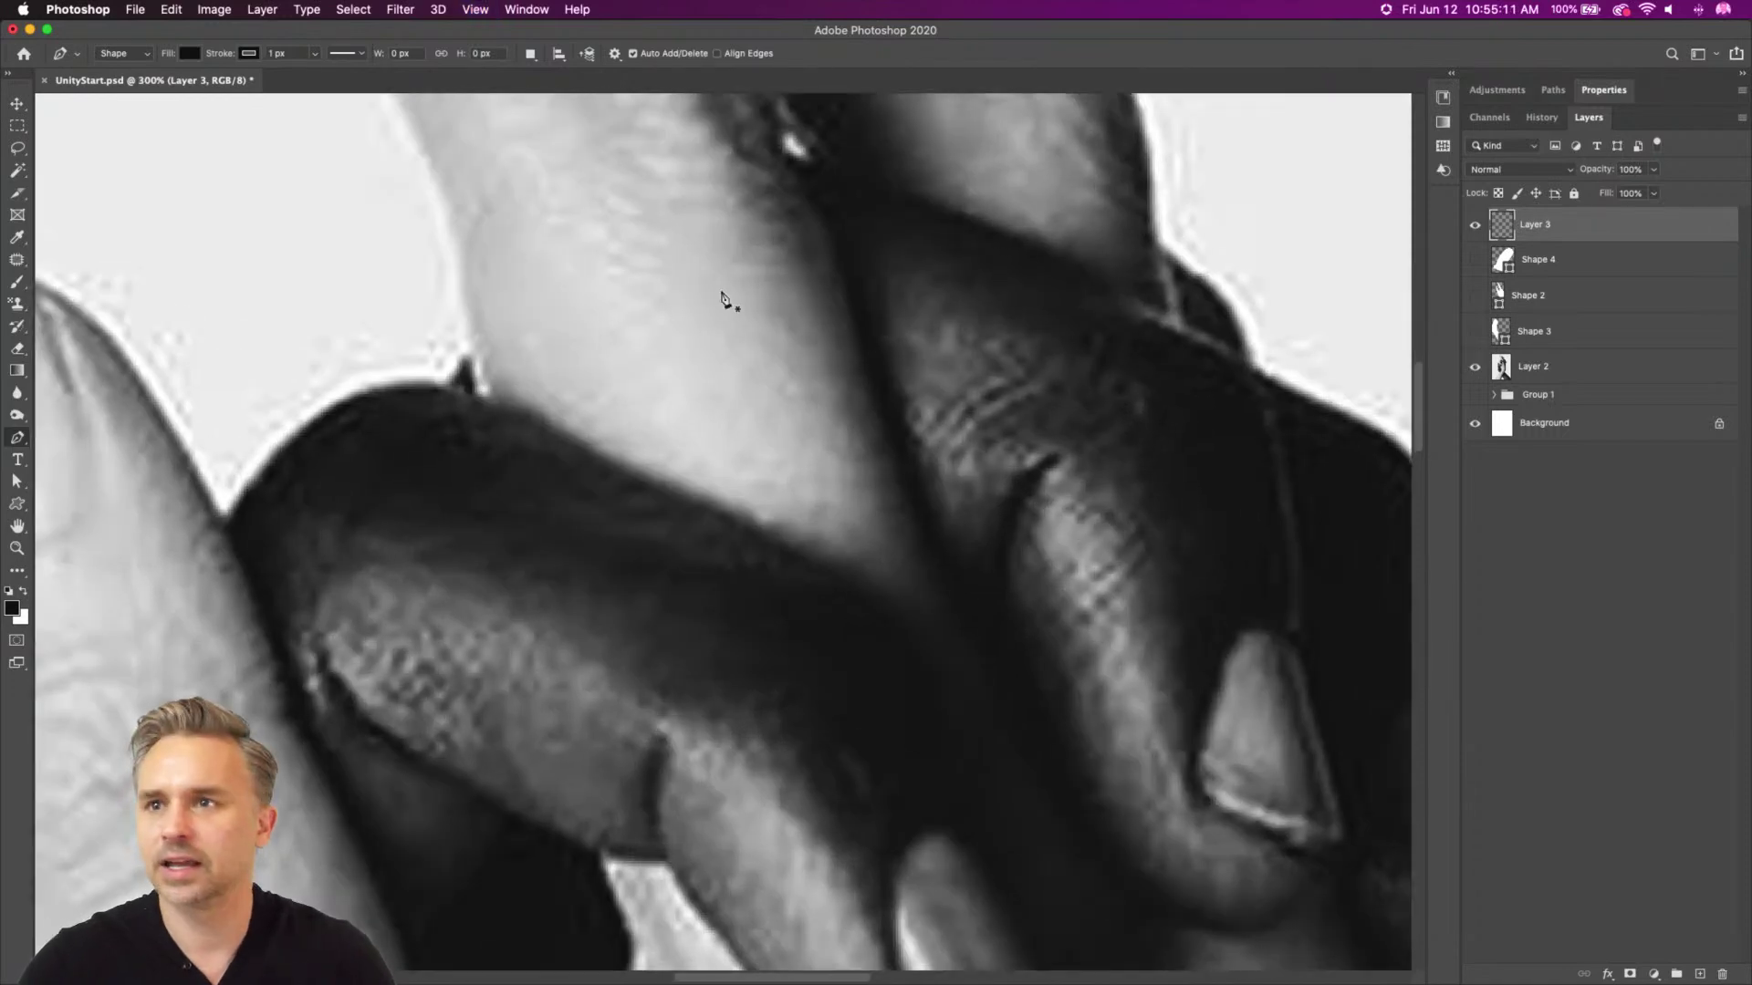
key(super+minus)
scroll(403, 281, down, 4)
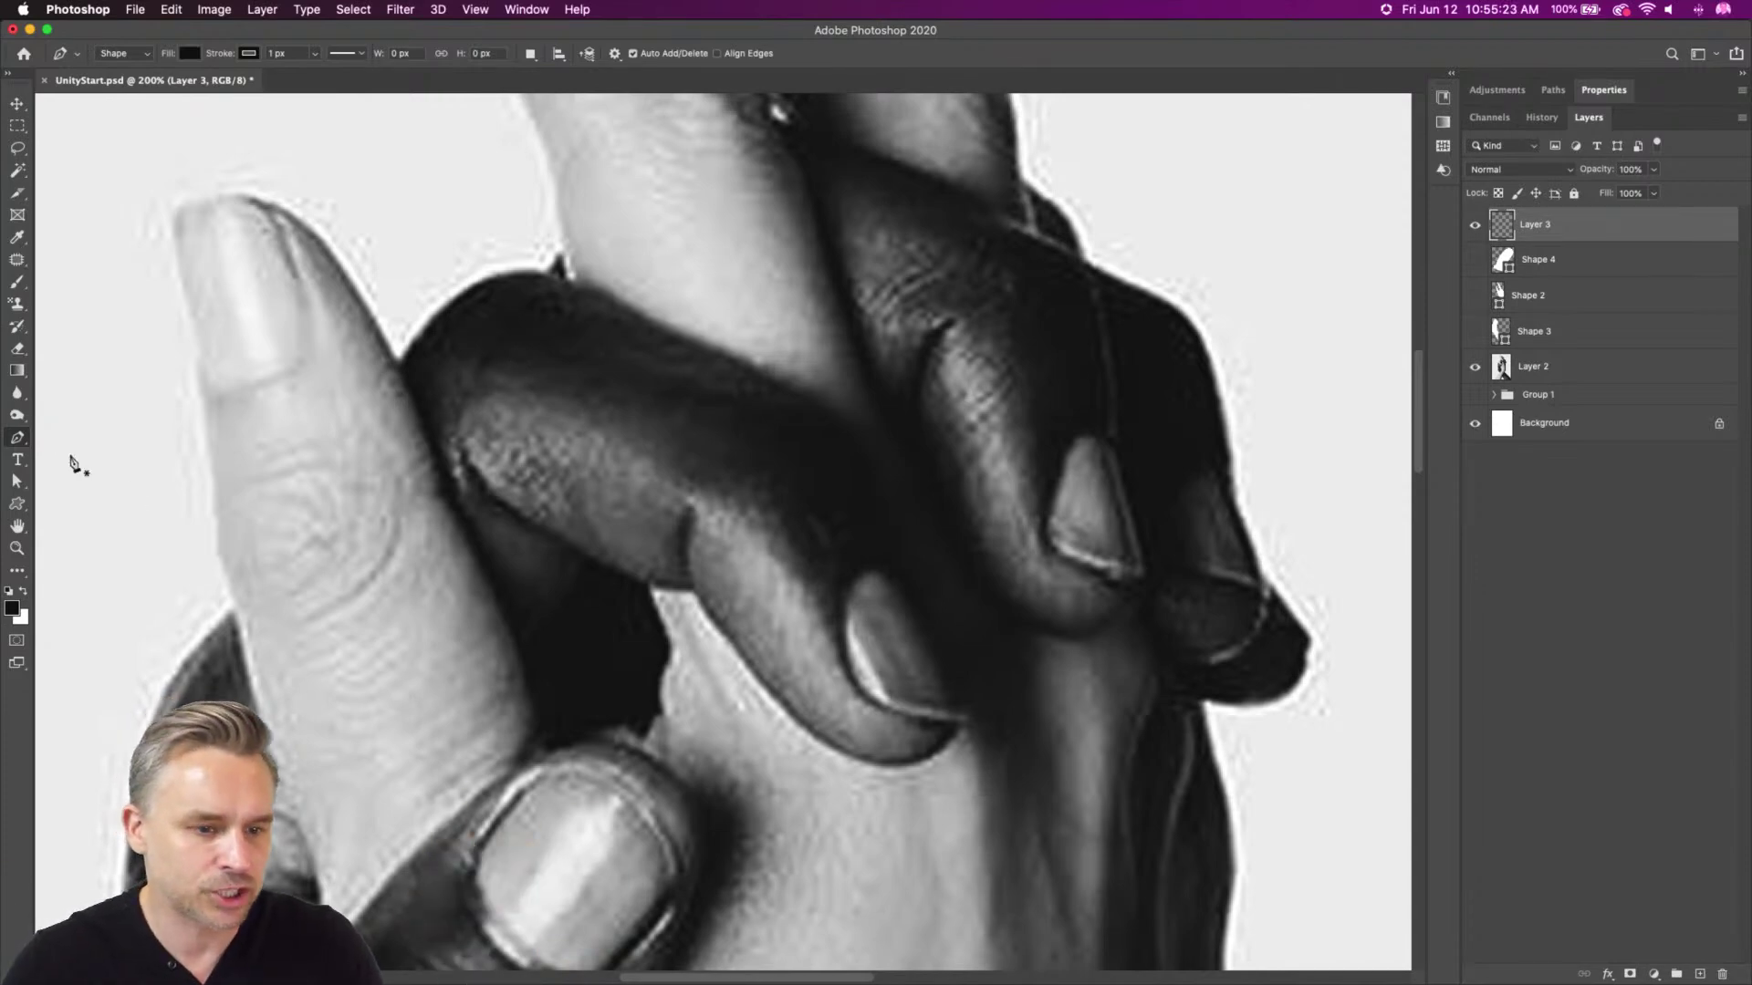
click(17, 440)
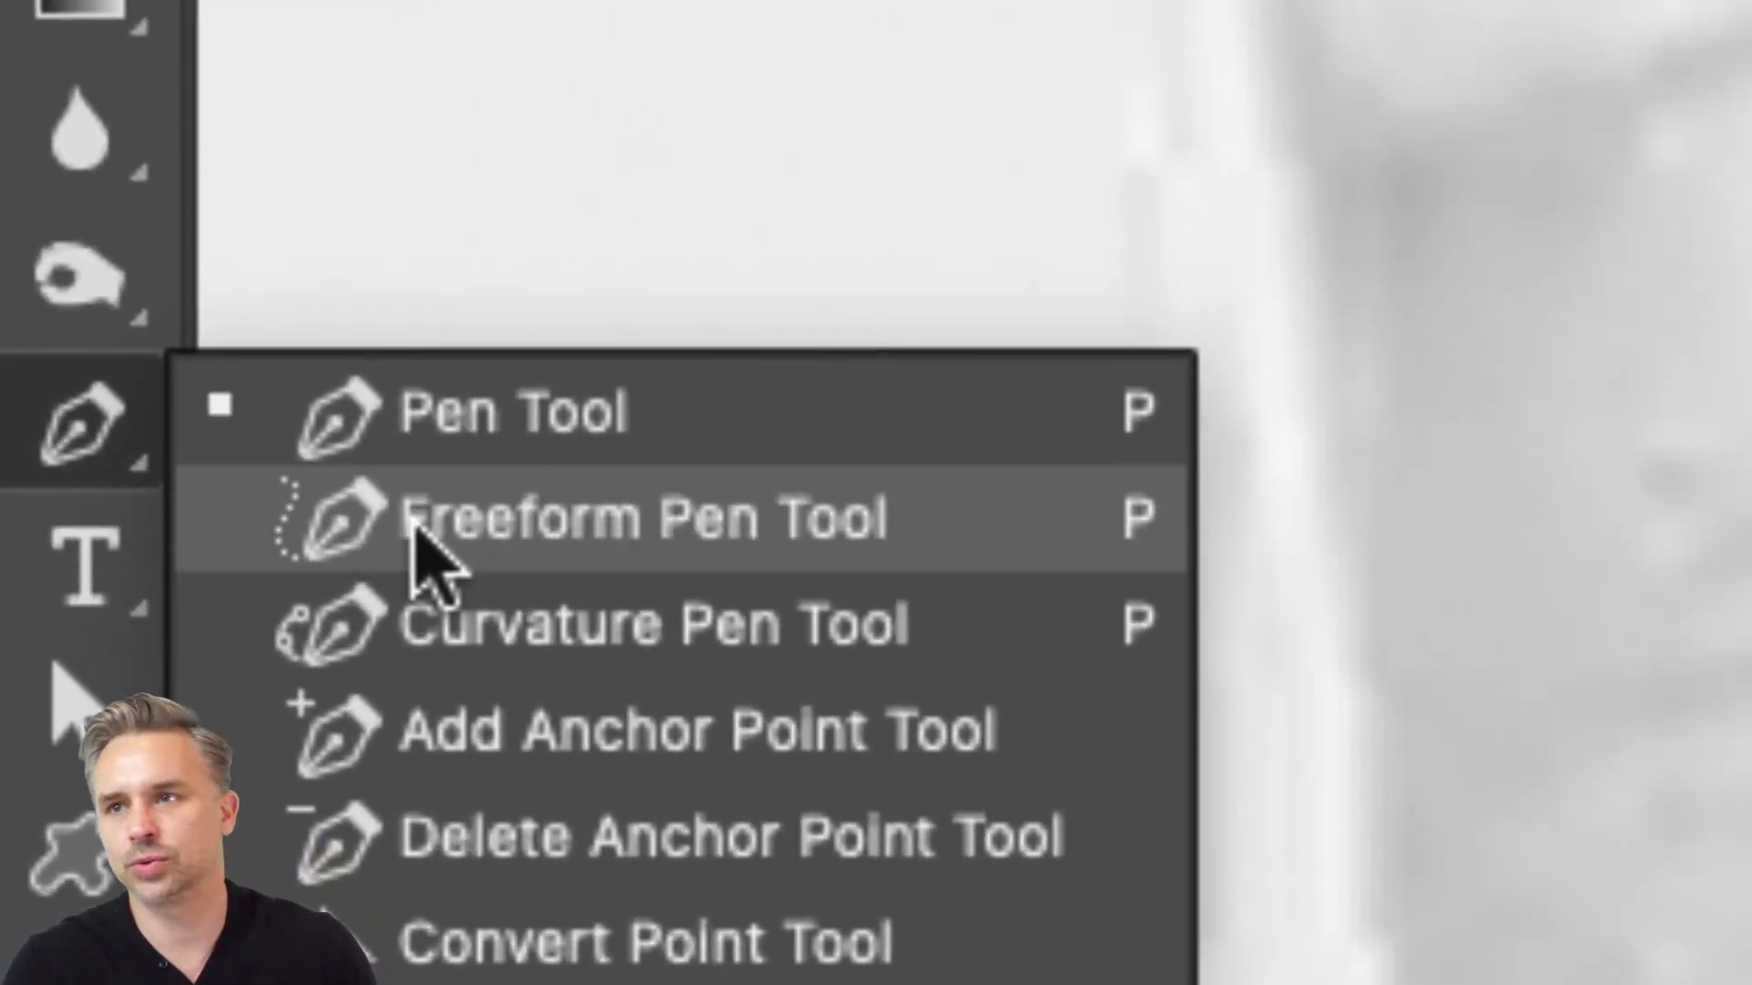
click(424, 529)
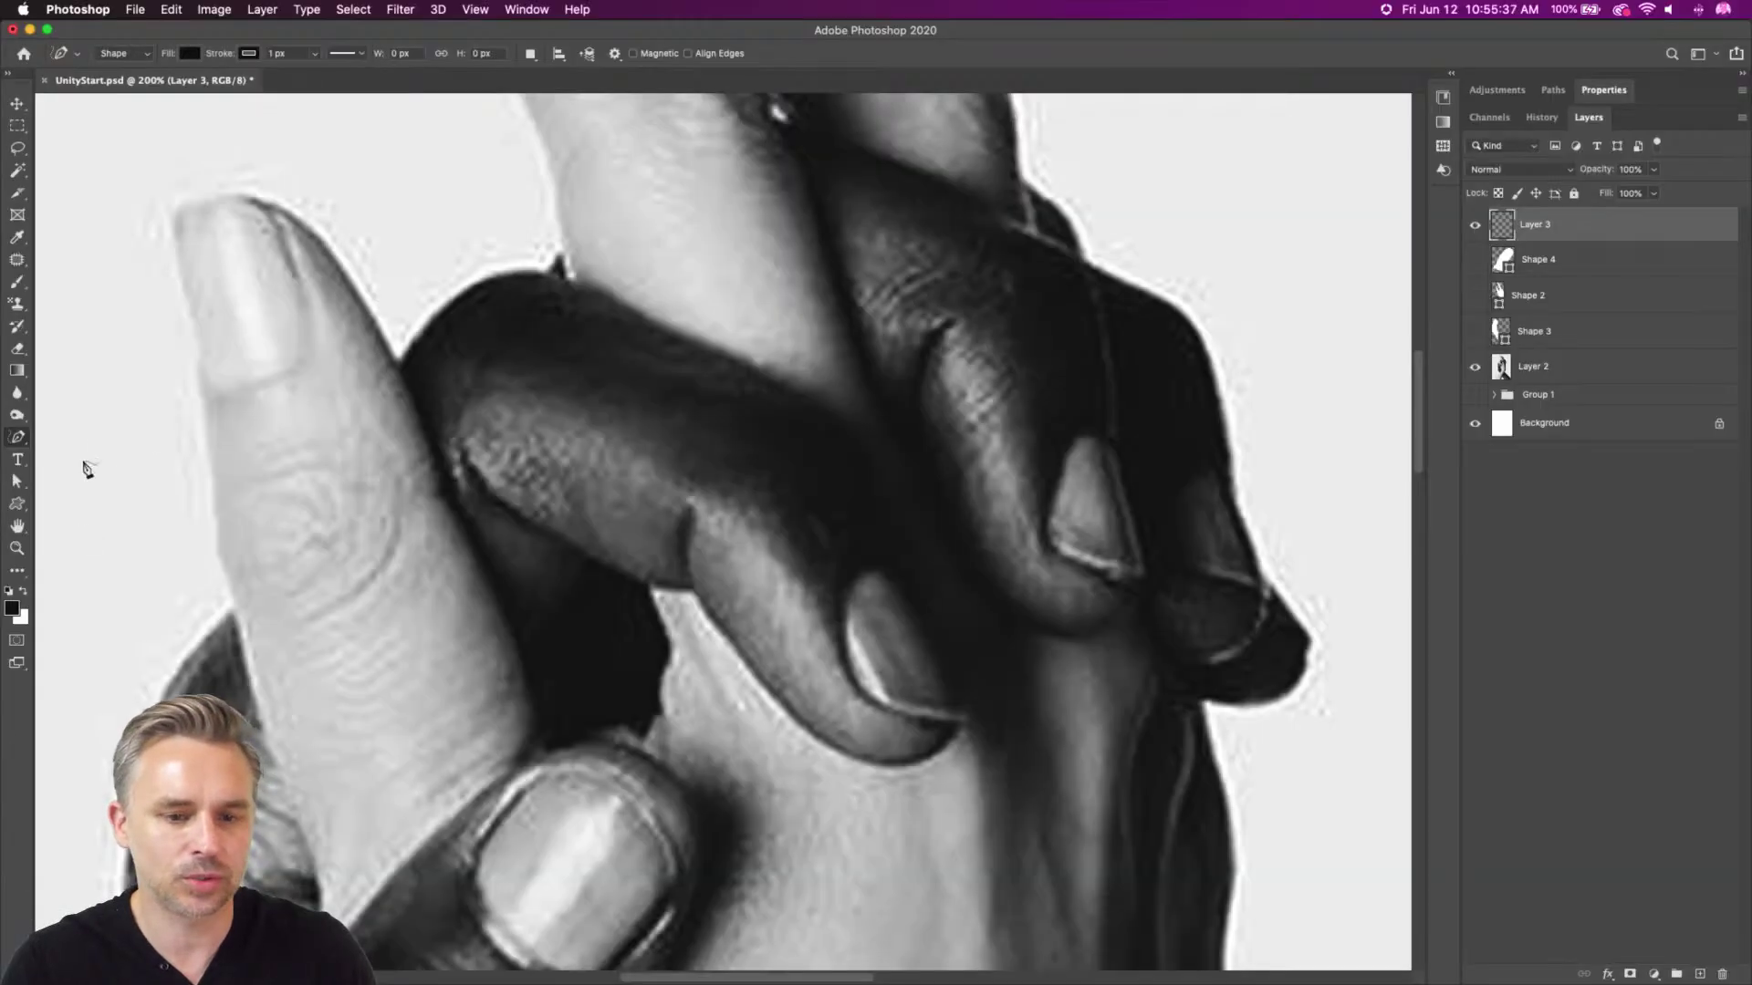
mouse_move(399, 374)
mouse_down()
mouse_move(492, 287)
mouse_move(552, 285)
mouse_move(680, 336)
mouse_up()
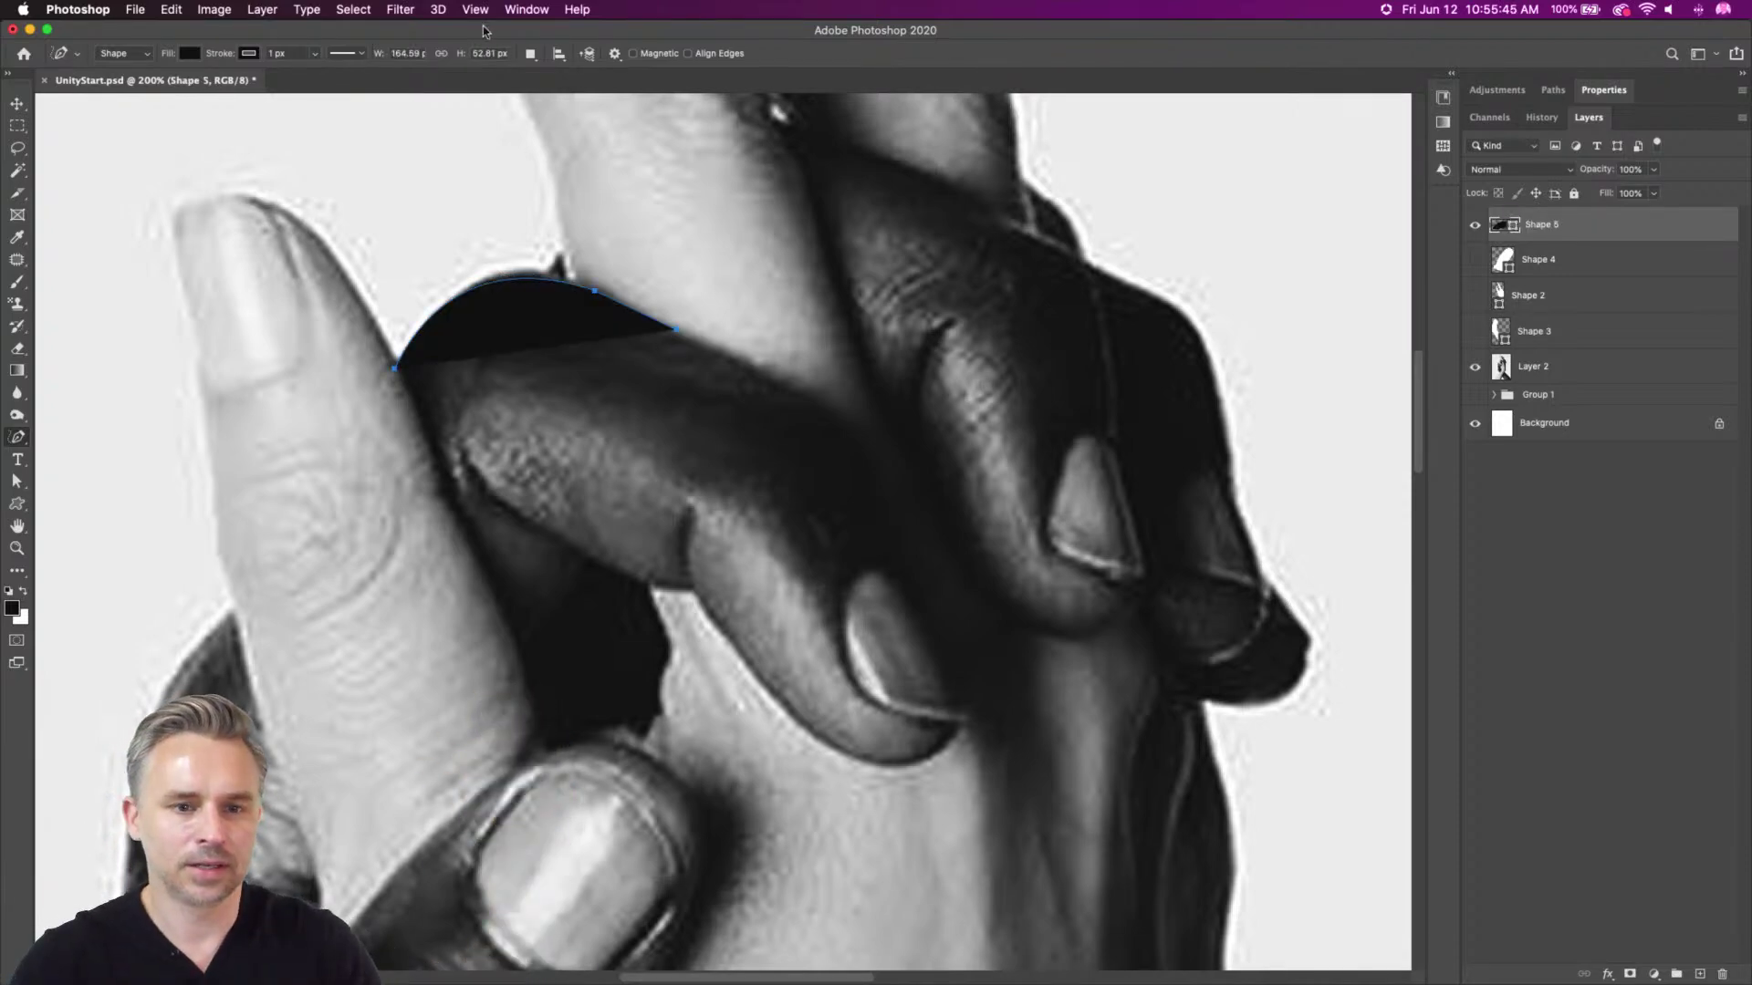
Increase the display thickness of paths in the Freeform Pen tool's path options
click(617, 54)
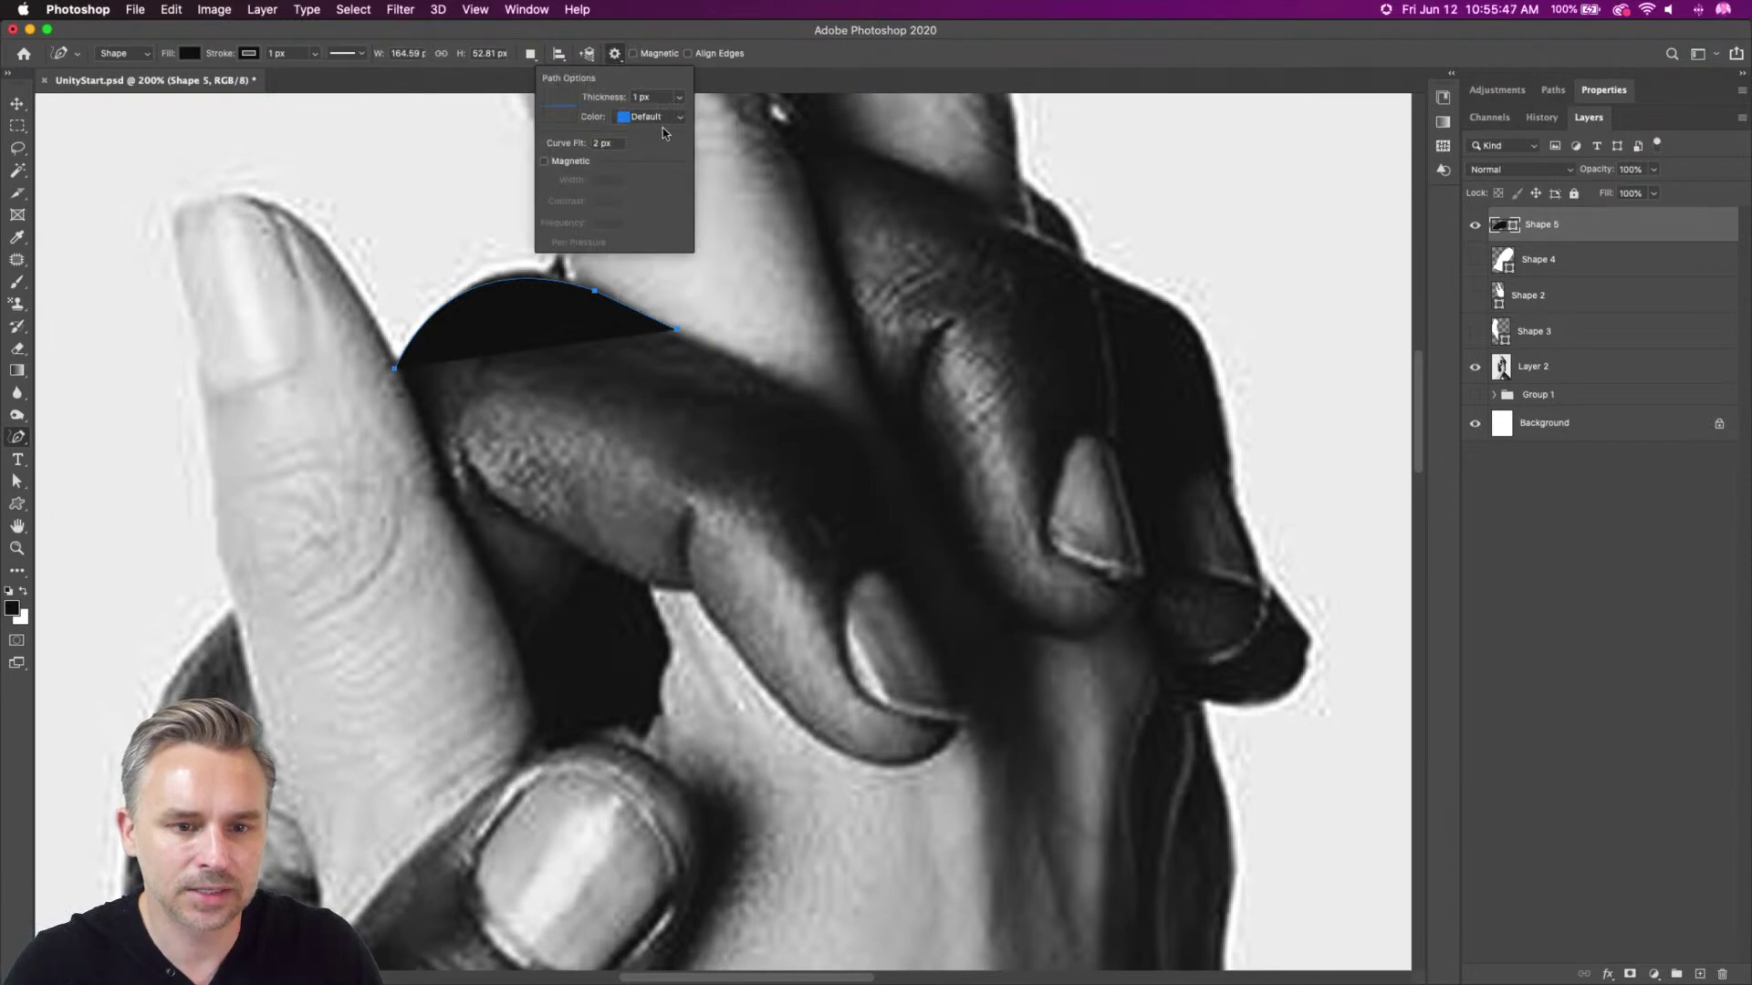
click(680, 99)
click(708, 187)
click(690, 38)
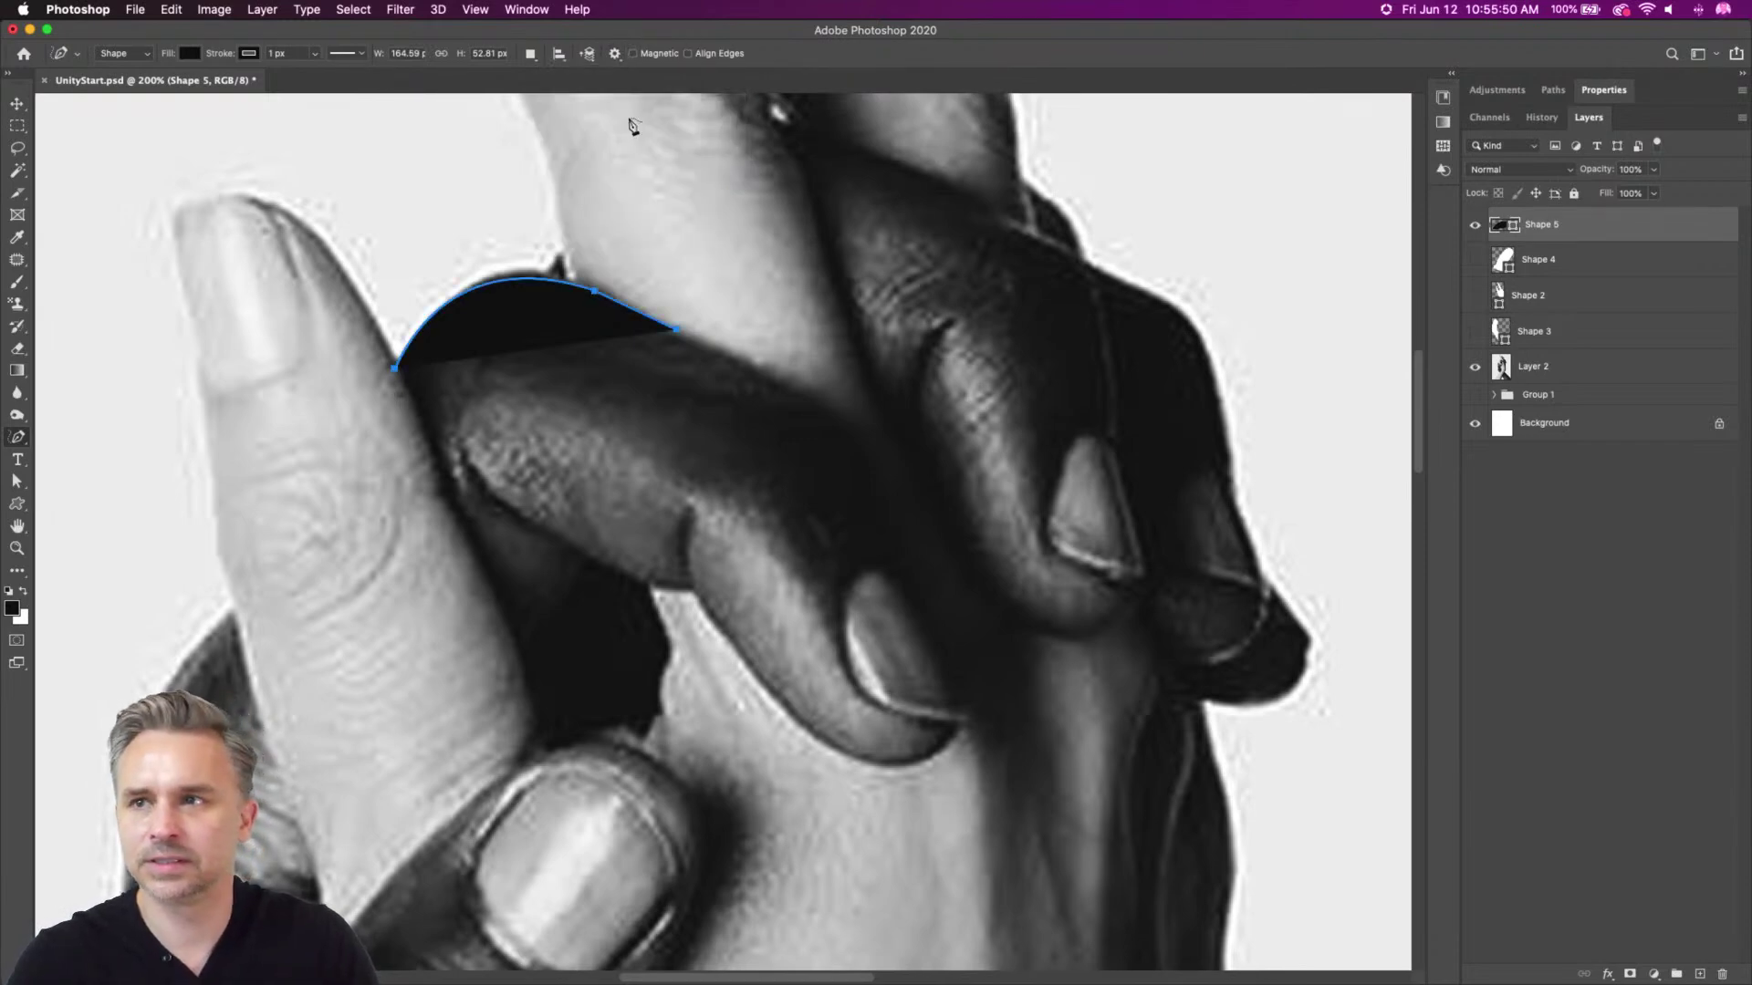
Lower the opacity of the Layer 2 photo and set the Shape 5 layer's fill to 0%
click(1539, 373)
drag(1558, 169, 1004, 182)
click(1540, 227)
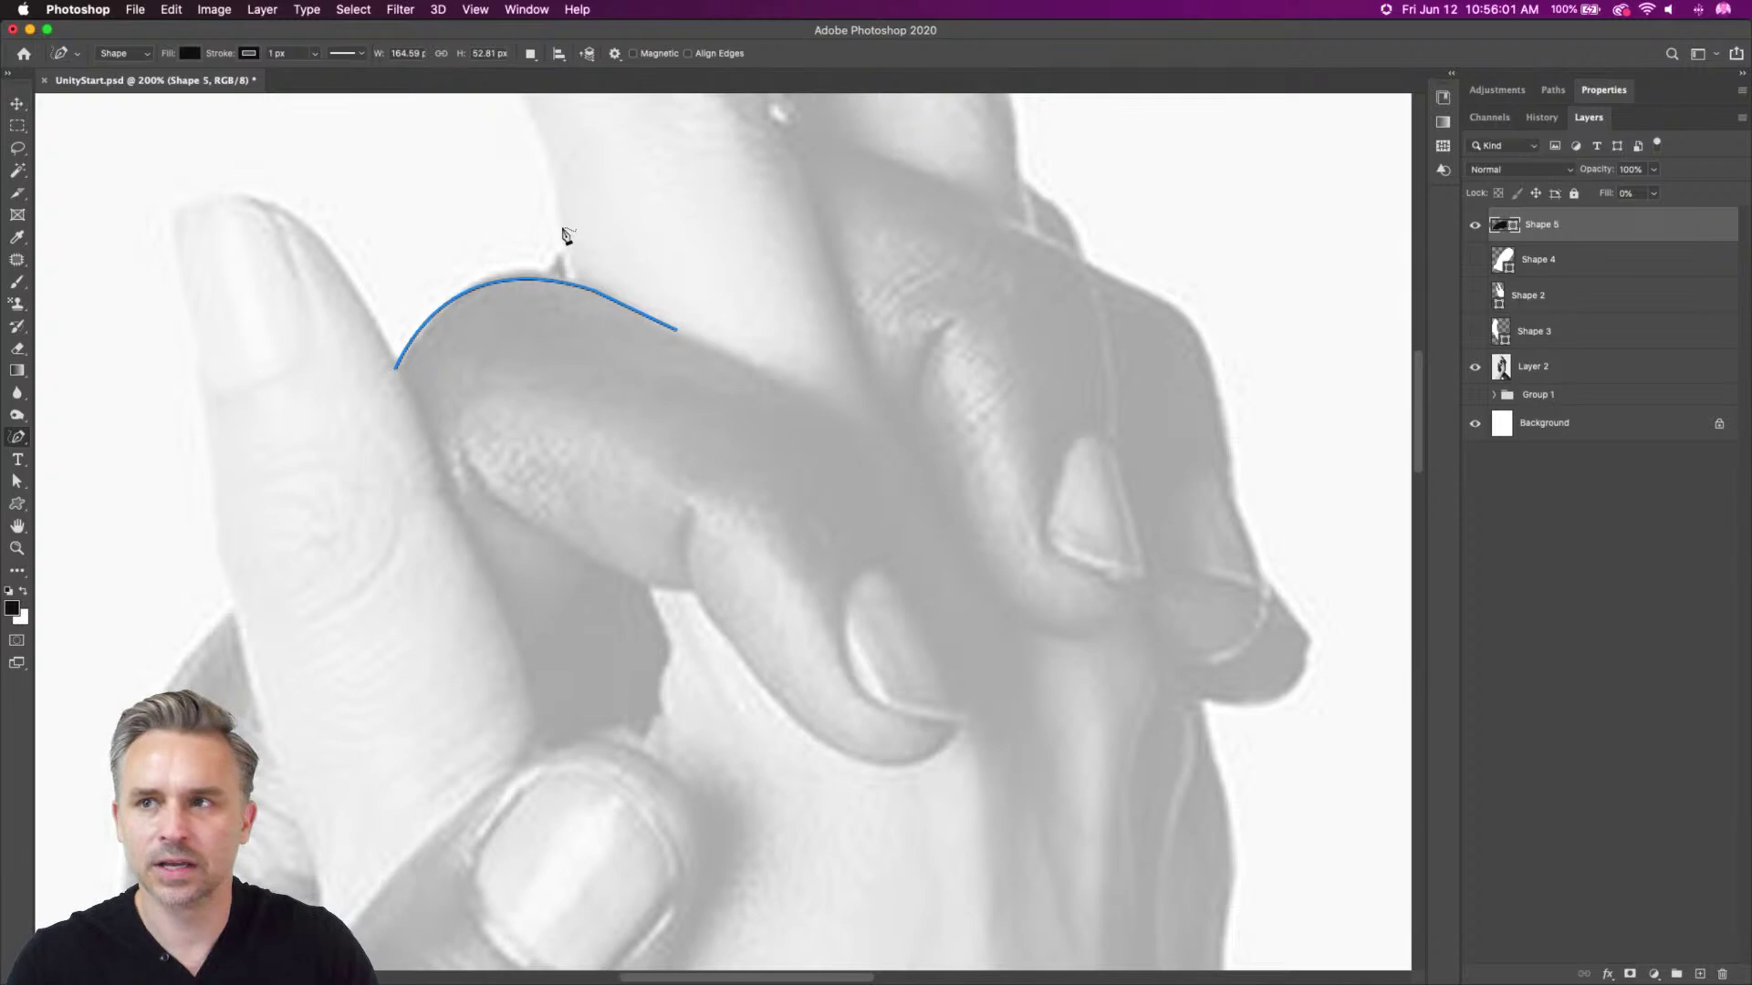
Extend the freeform path along the dark finger's upper edge and down past the nail to the fingertip
key(super+plus)
drag(564, 261, 637, 389)
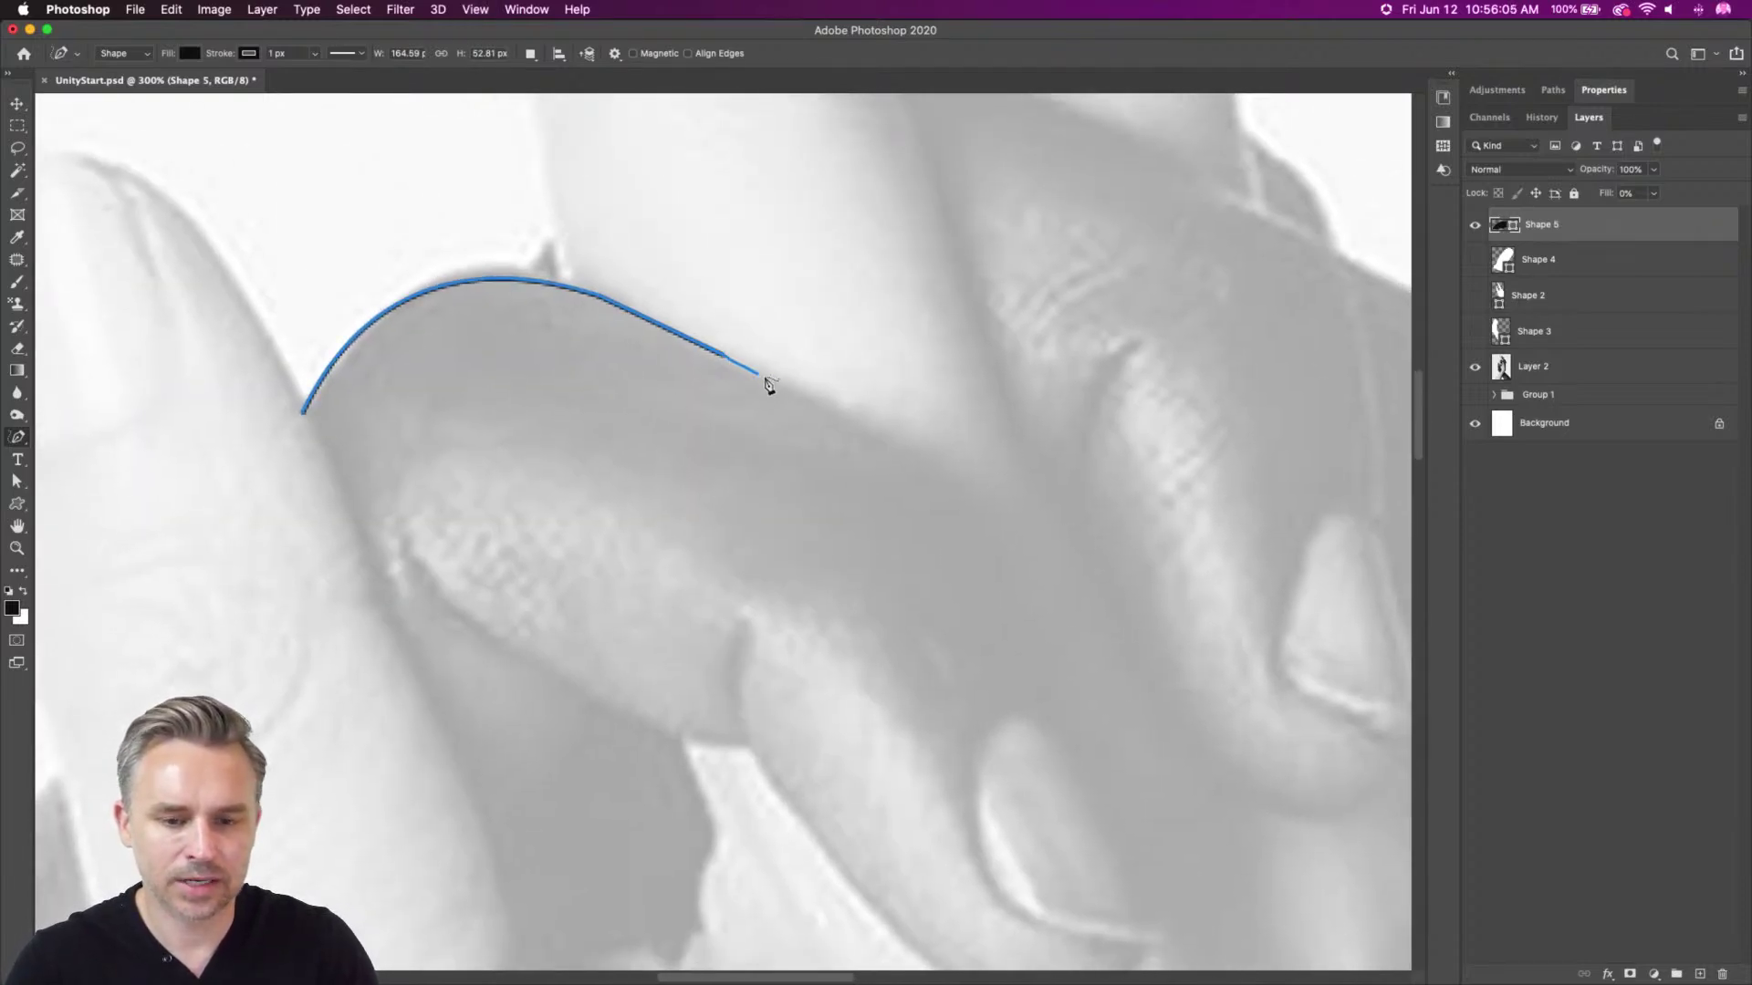
click(997, 493)
Trace around the dark fingertip and along the finger's underside to below the knuckle, undoing and redrawing the first fingertip stroke
mouse_move(923, 509)
mouse_down()
mouse_move(702, 241)
mouse_move(912, 496)
mouse_move(1024, 758)
mouse_move(931, 845)
mouse_move(797, 821)
mouse_move(666, 708)
mouse_up()
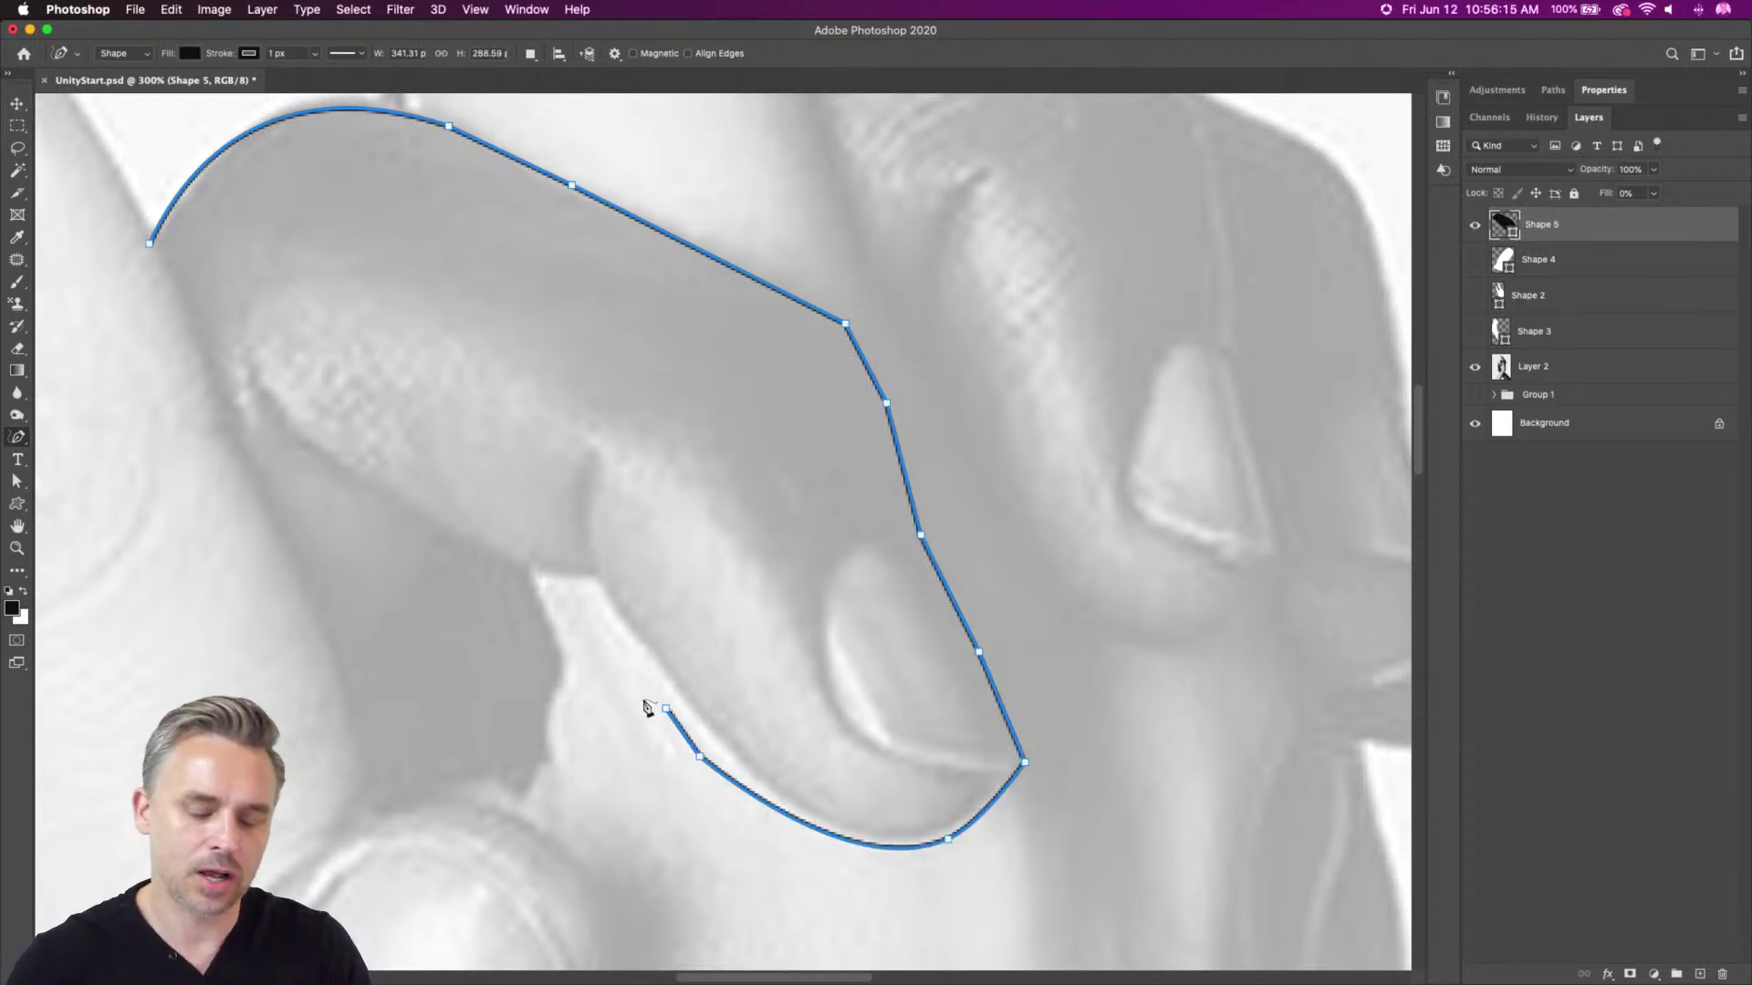
key(super+z)
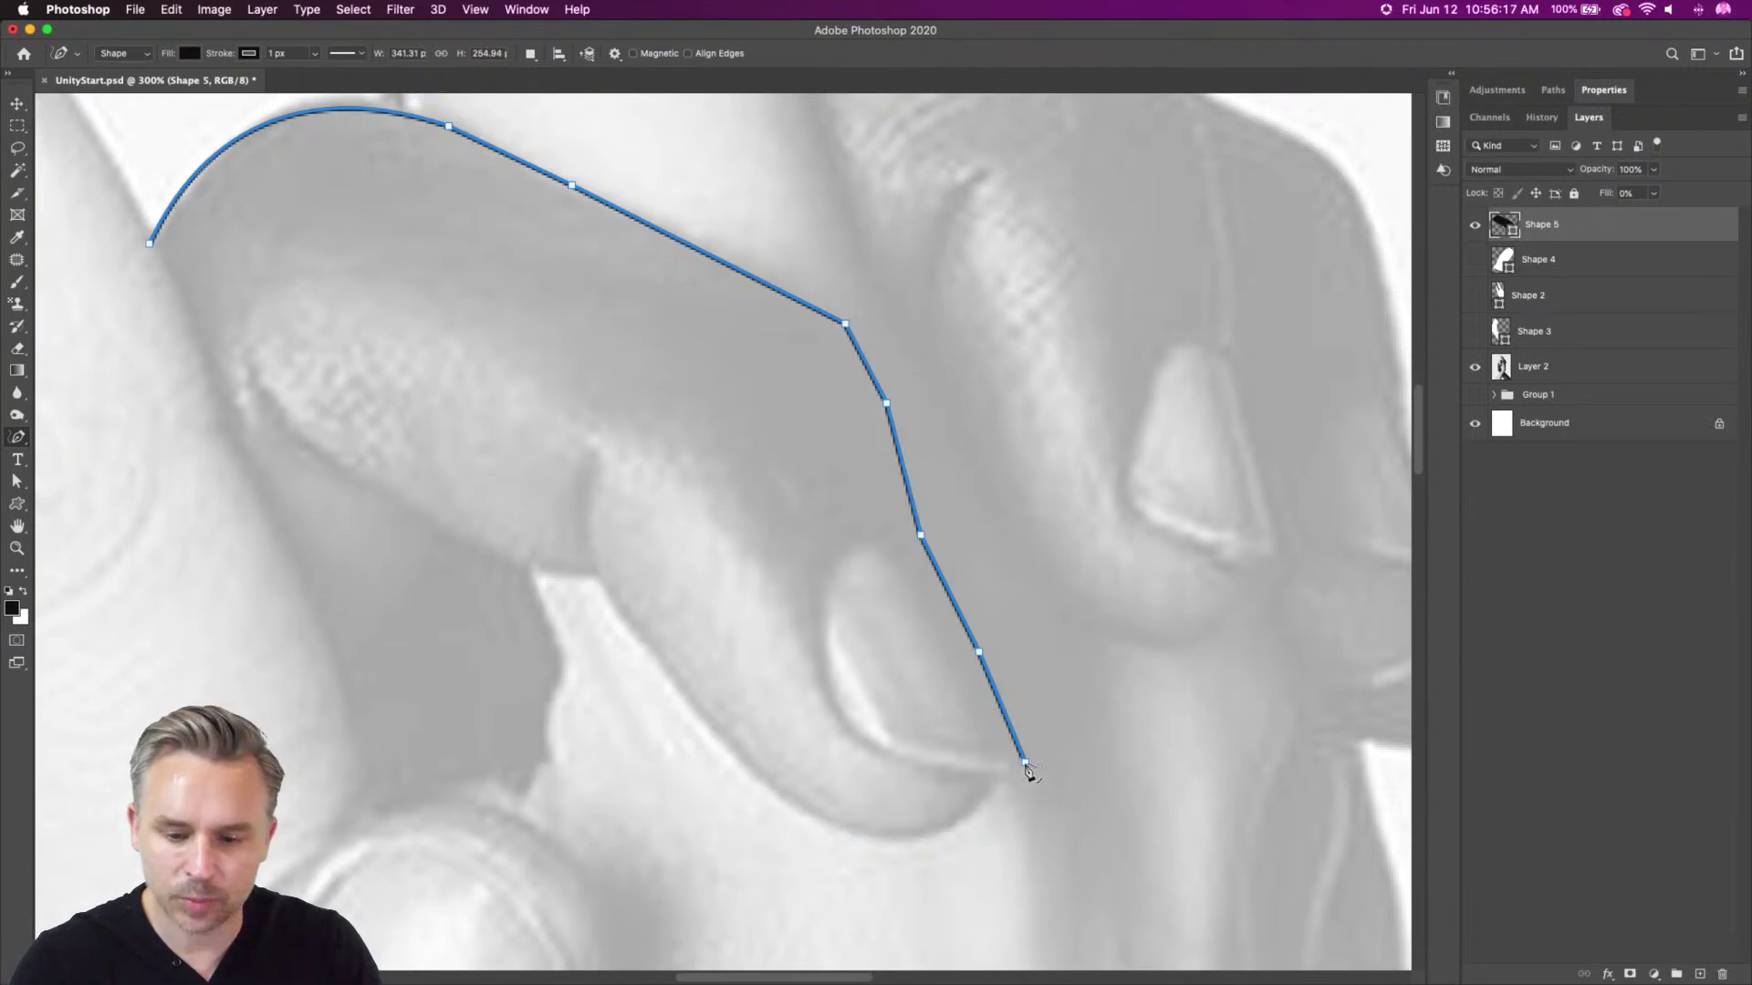
mouse_move(1030, 771)
mouse_down()
mouse_move(950, 823)
mouse_move(815, 816)
mouse_move(702, 725)
mouse_move(593, 573)
mouse_up()
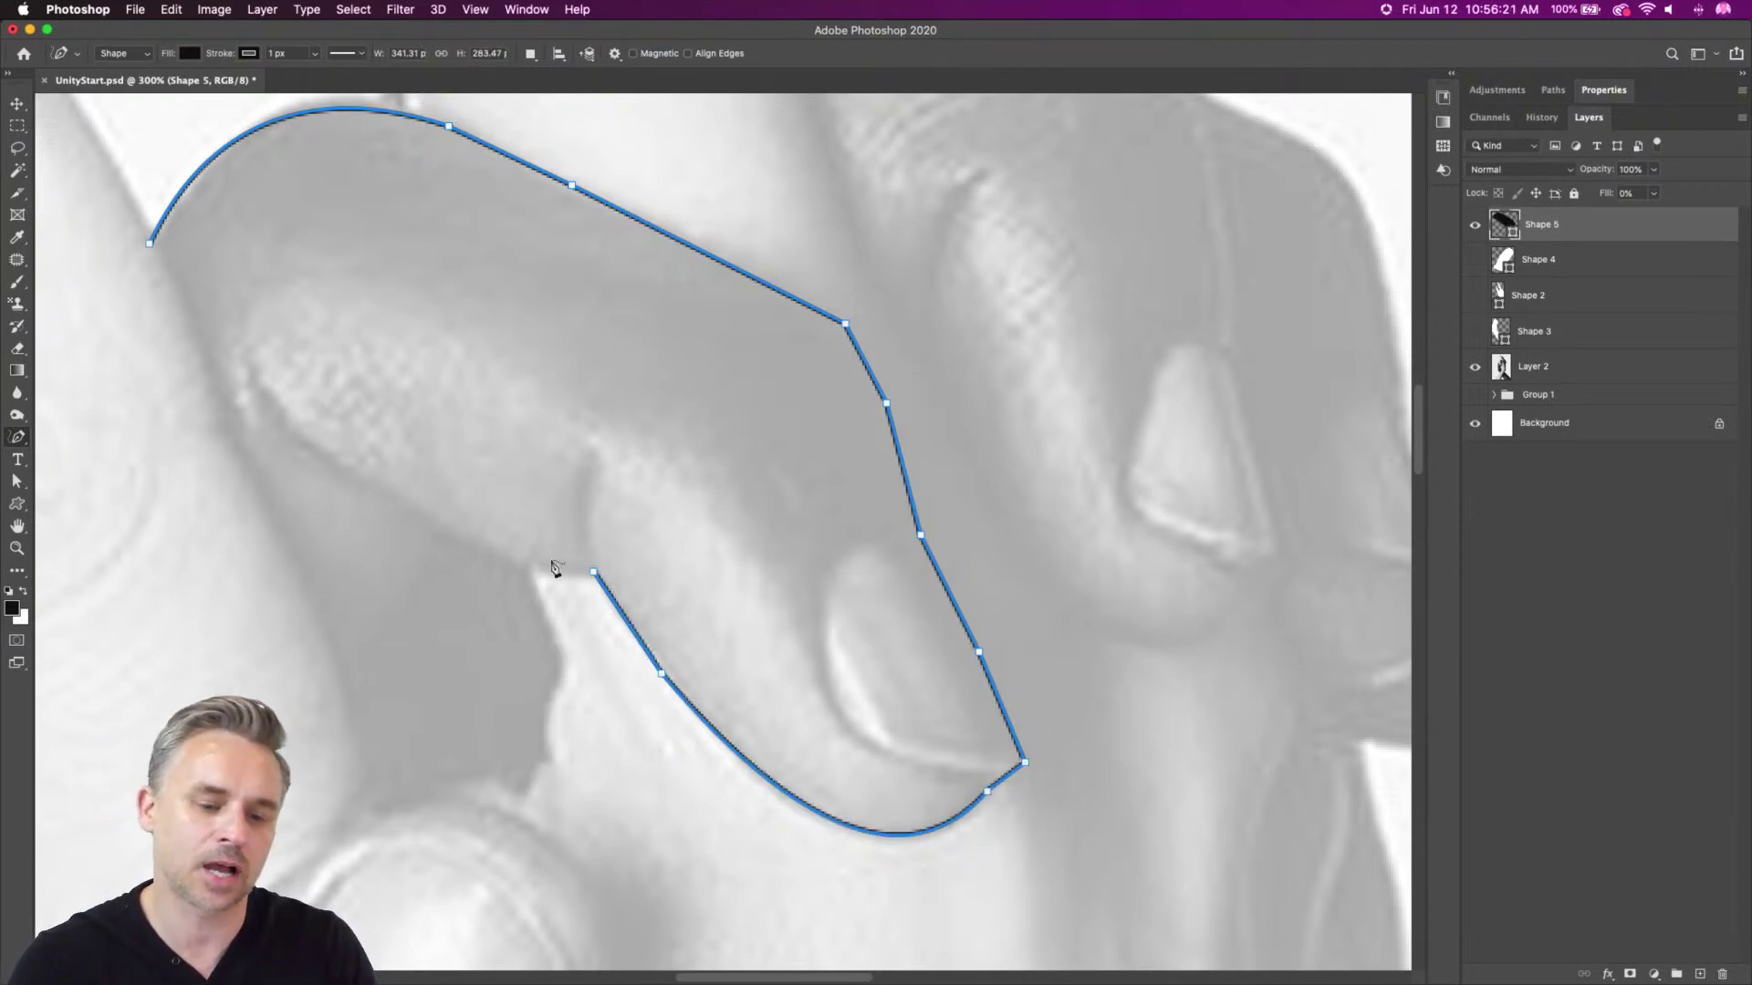
drag(534, 503, 715, 594)
mouse_move(774, 663)
mouse_down()
mouse_move(597, 613)
mouse_move(450, 485)
mouse_up()
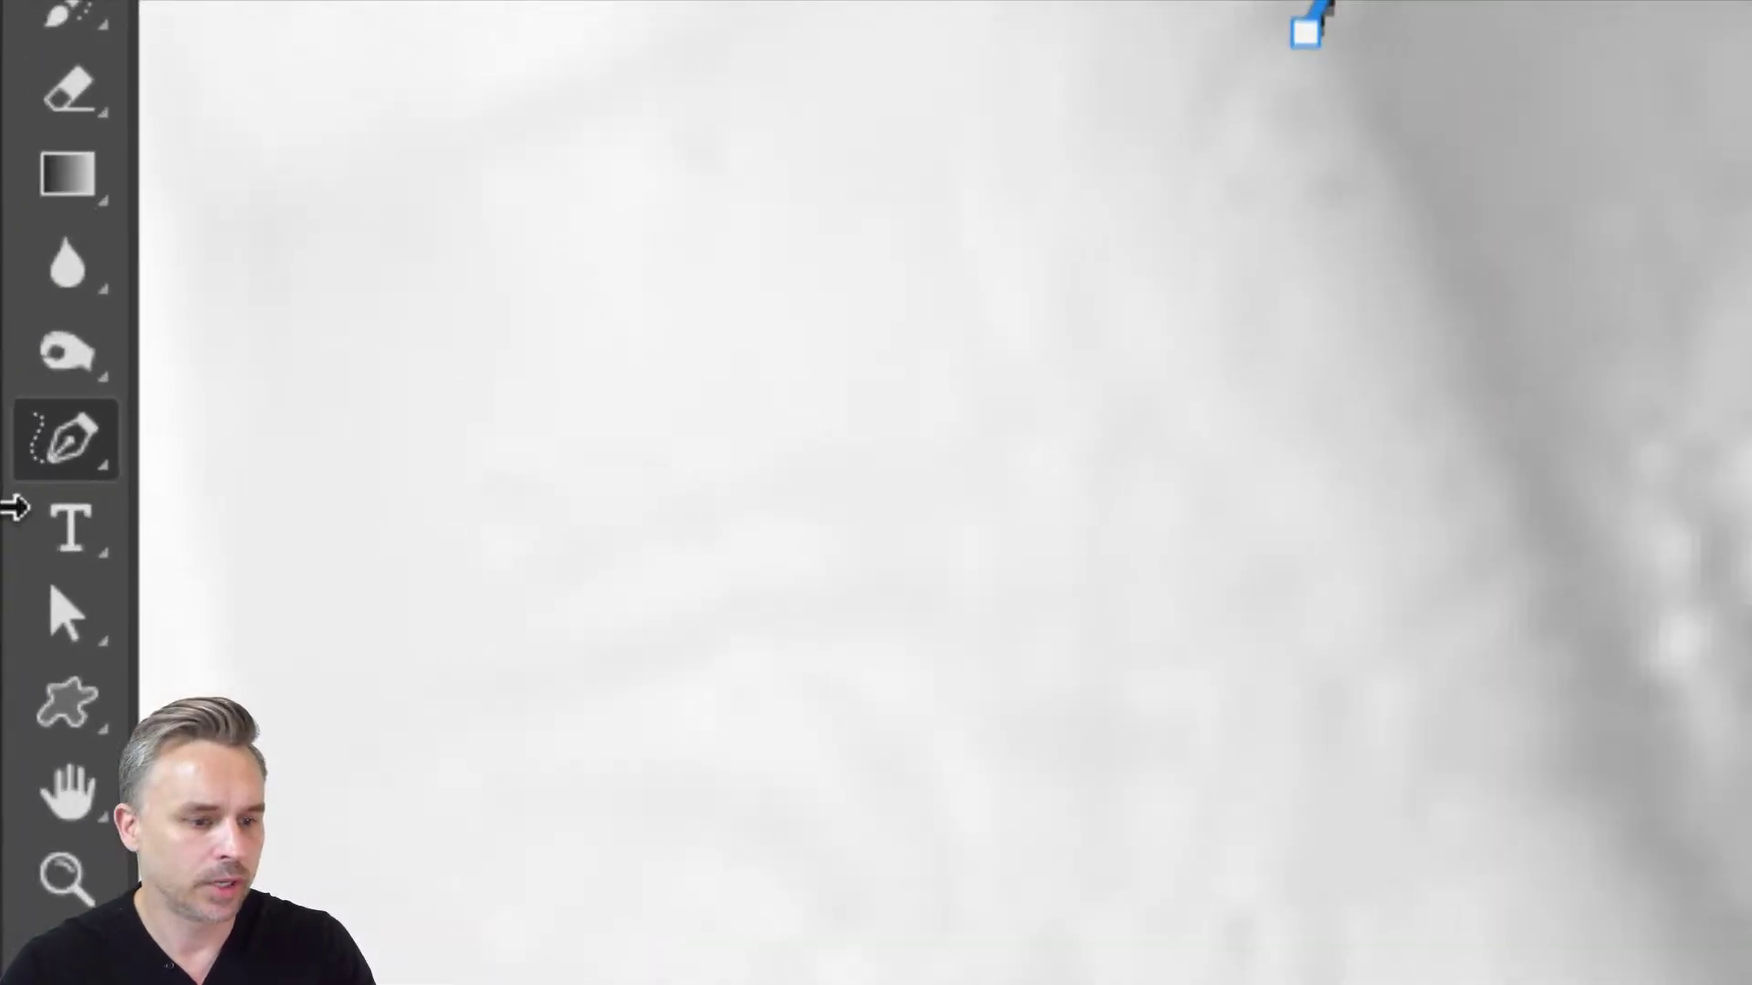
Reshape the dark finger's knuckle curve by moving the direction handle of the path's starting anchor point with the Direct Selection tool
click(42, 595)
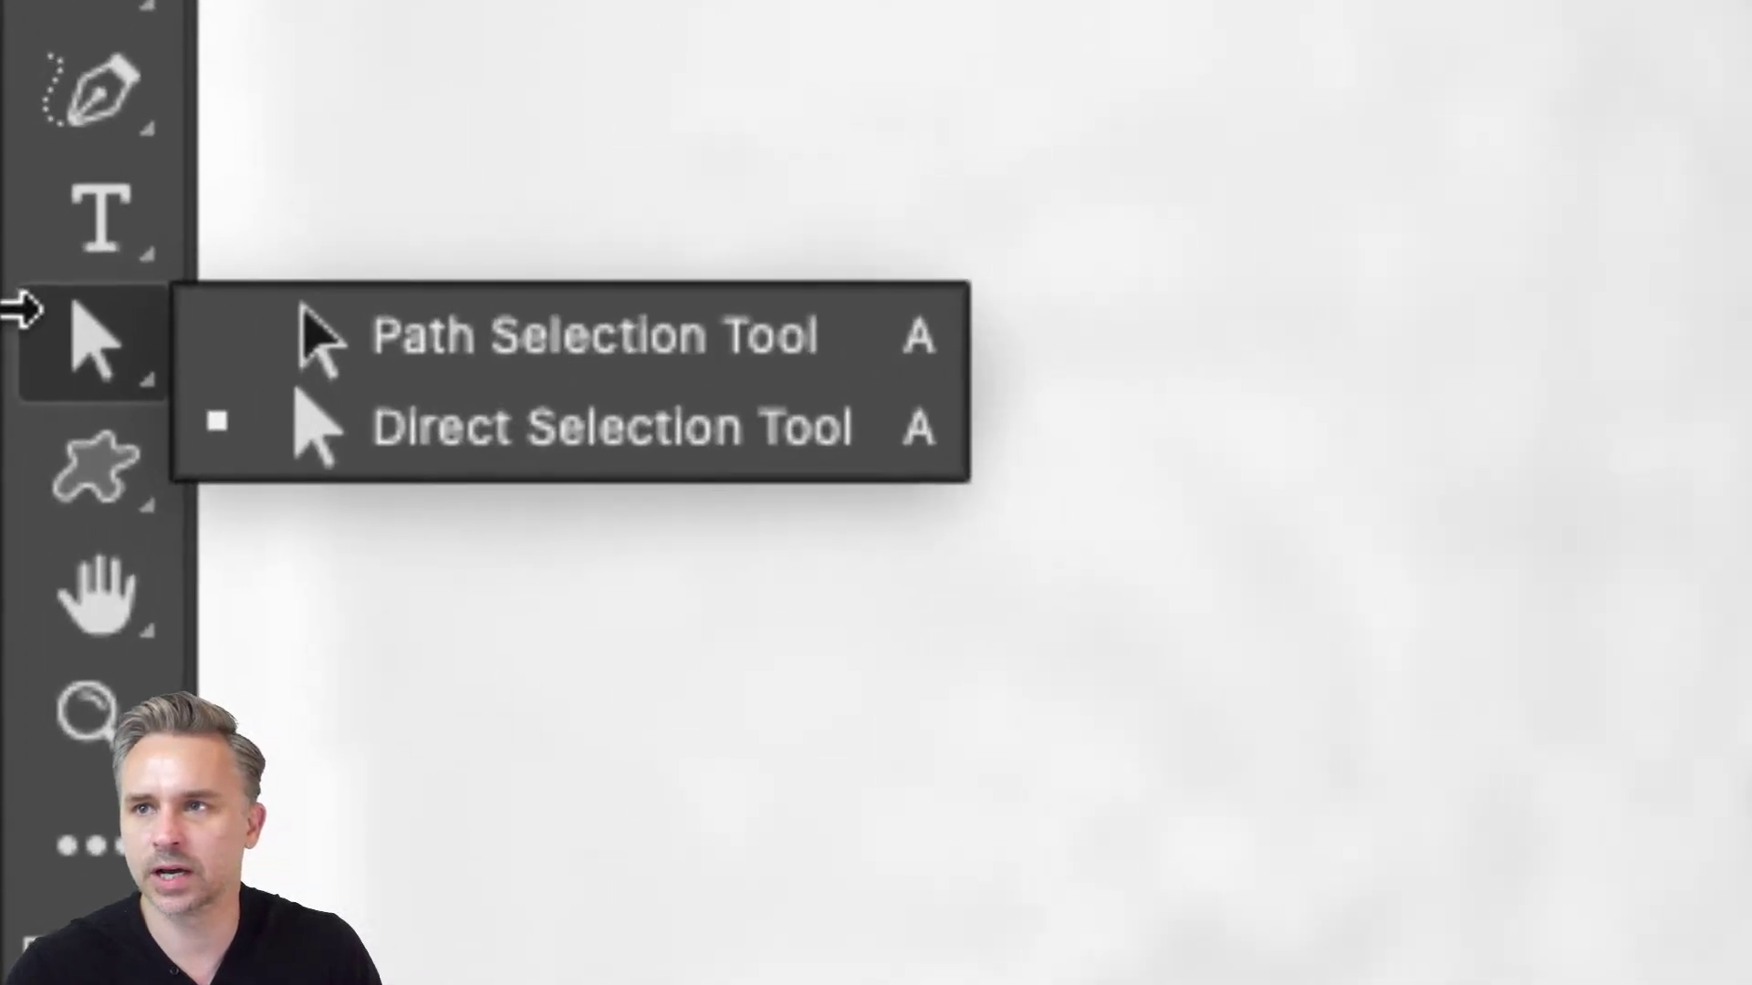
click(409, 443)
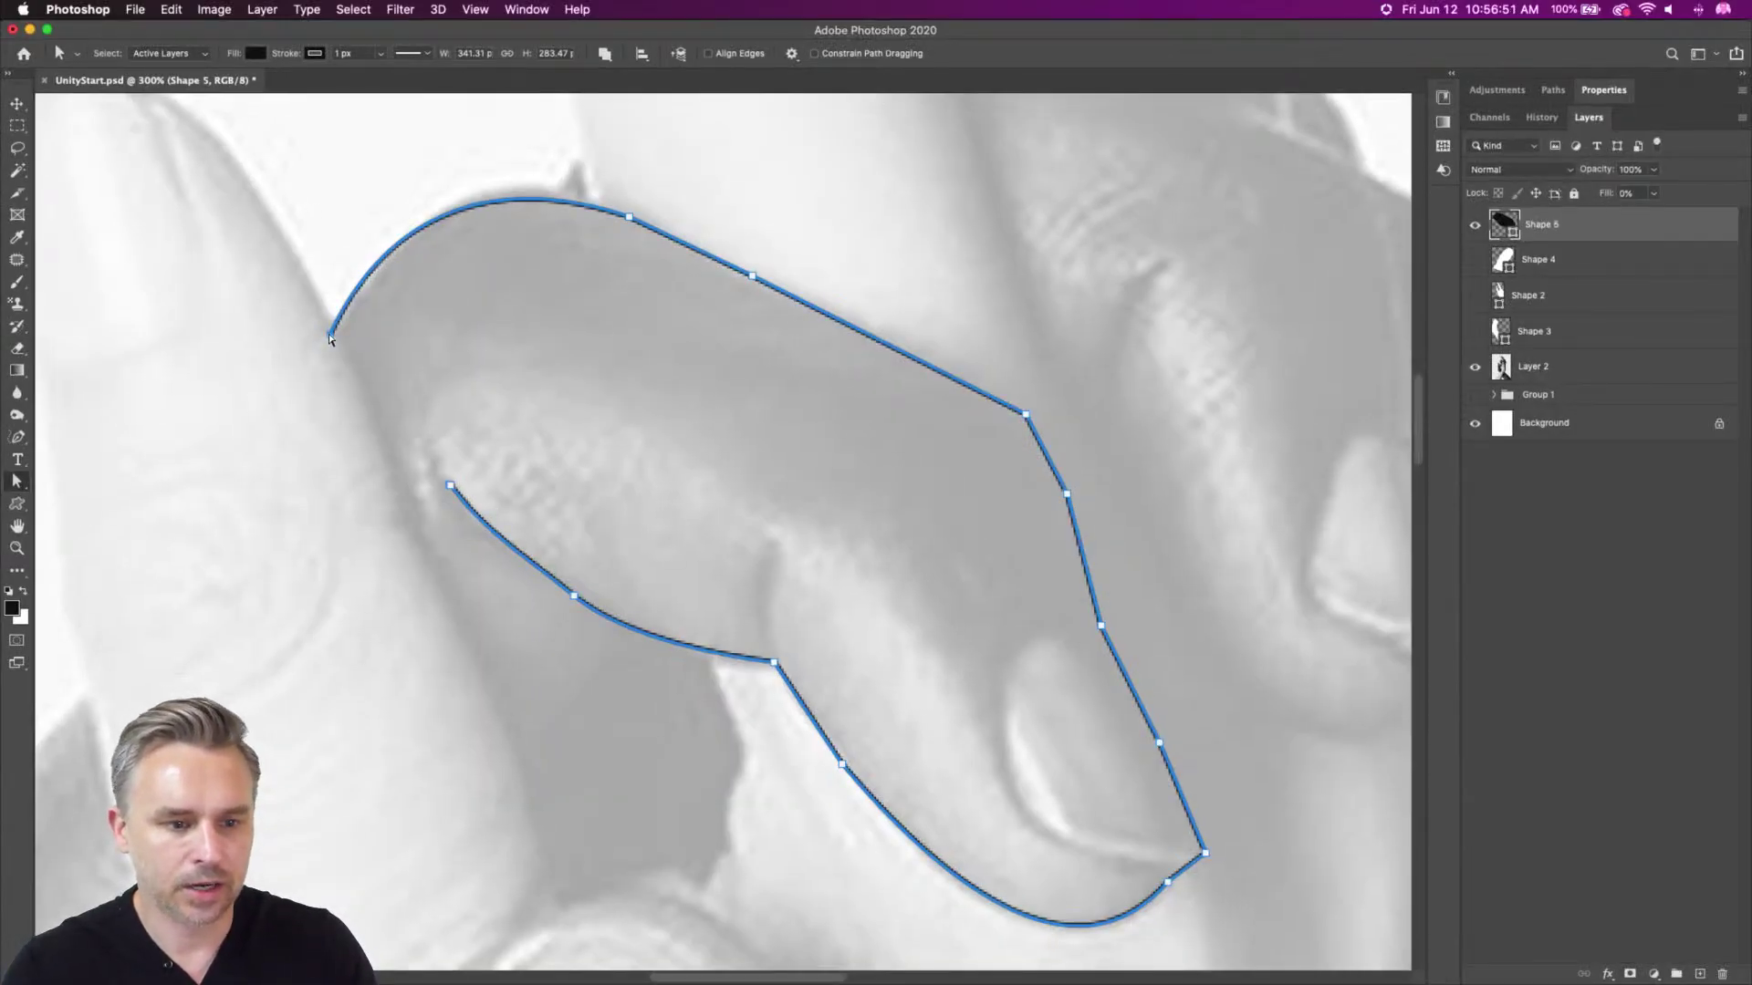
click(329, 337)
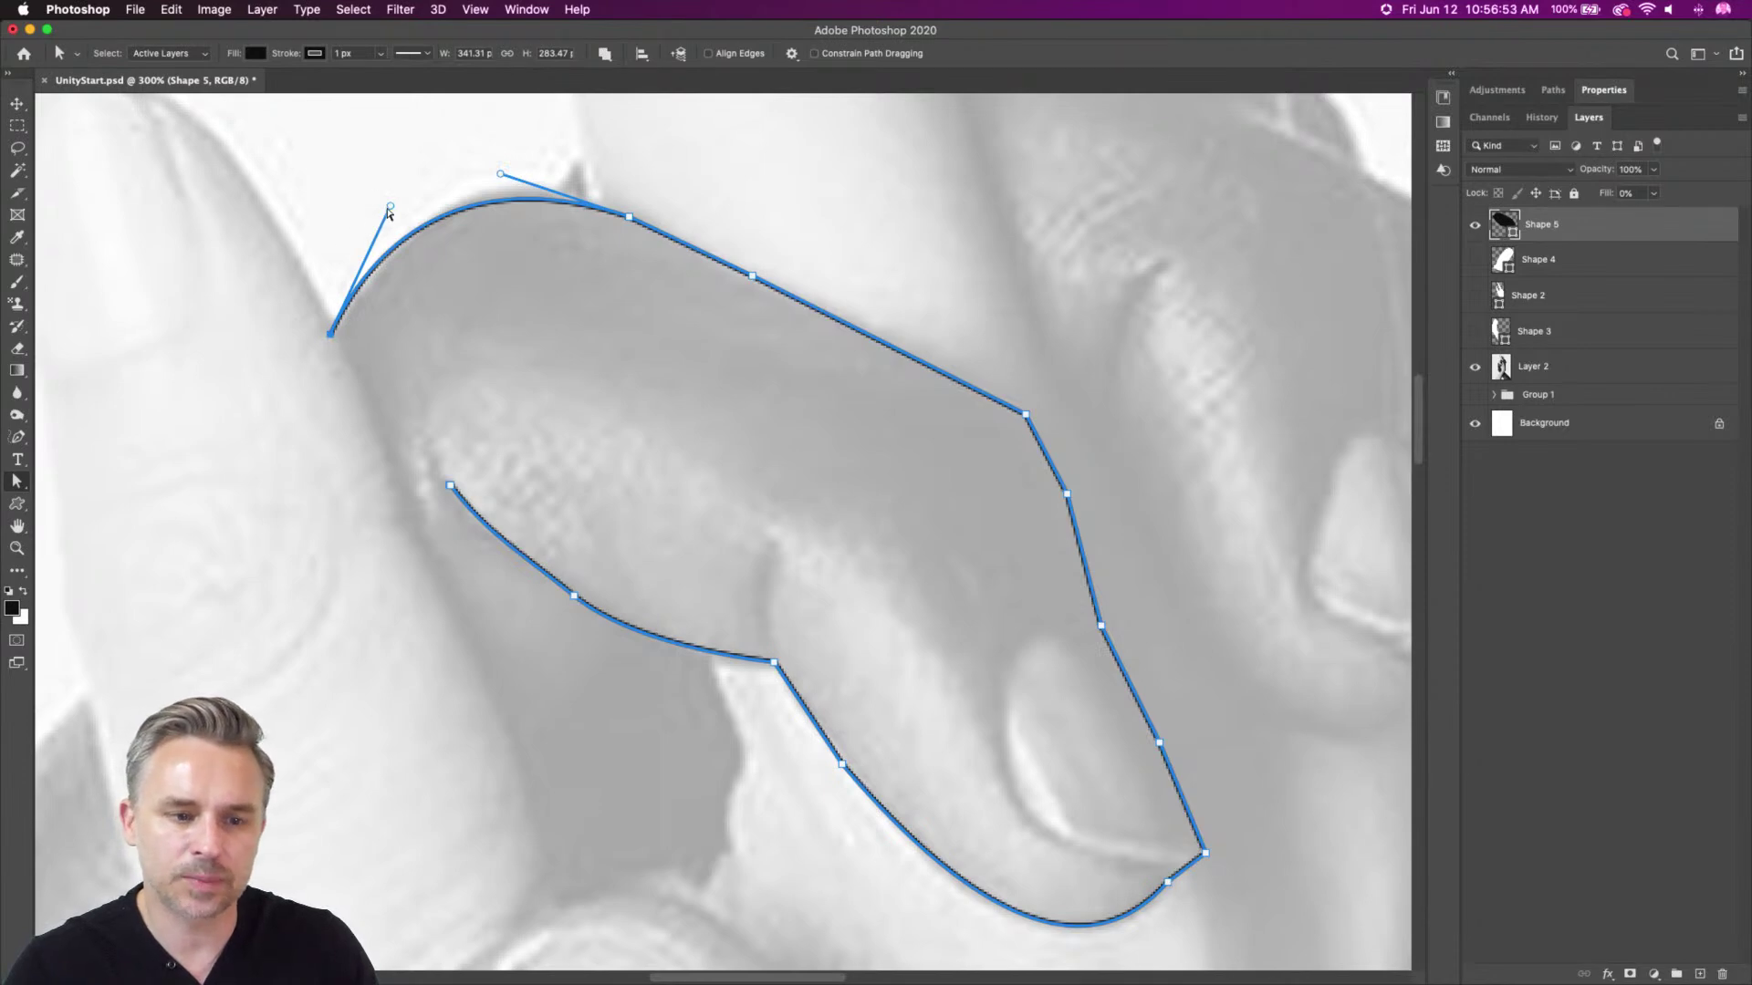
scroll(338, 268, left, 1)
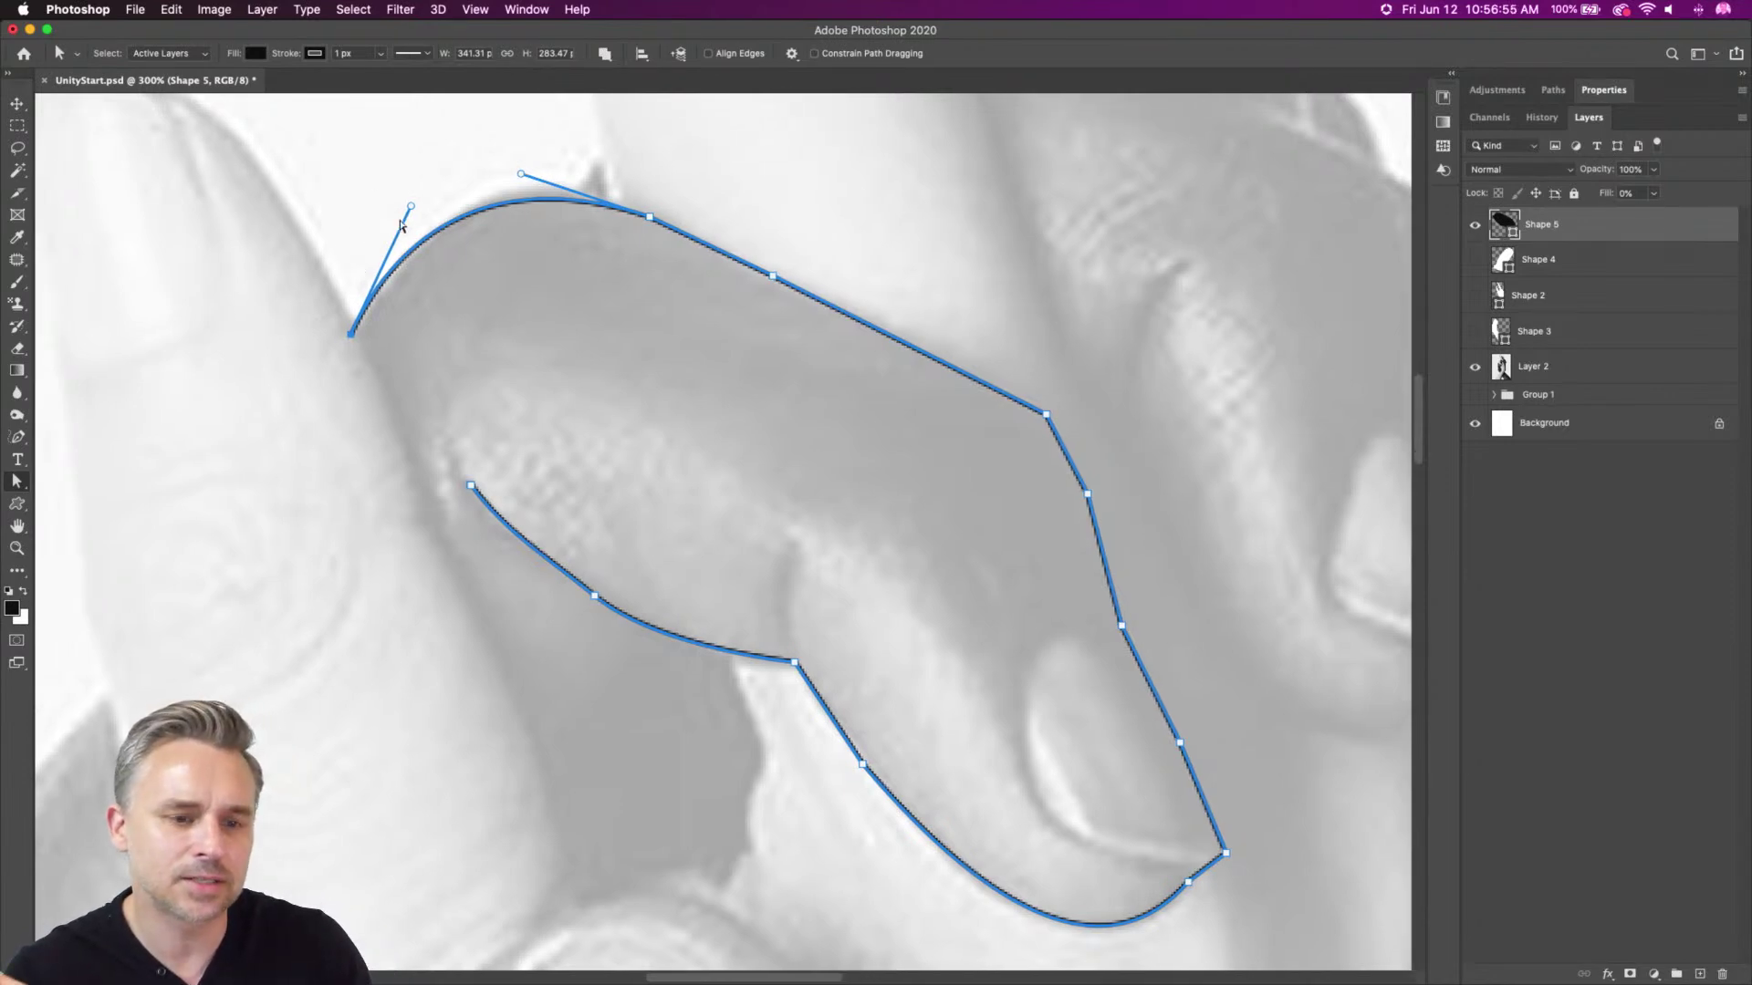
drag(411, 212, 438, 189)
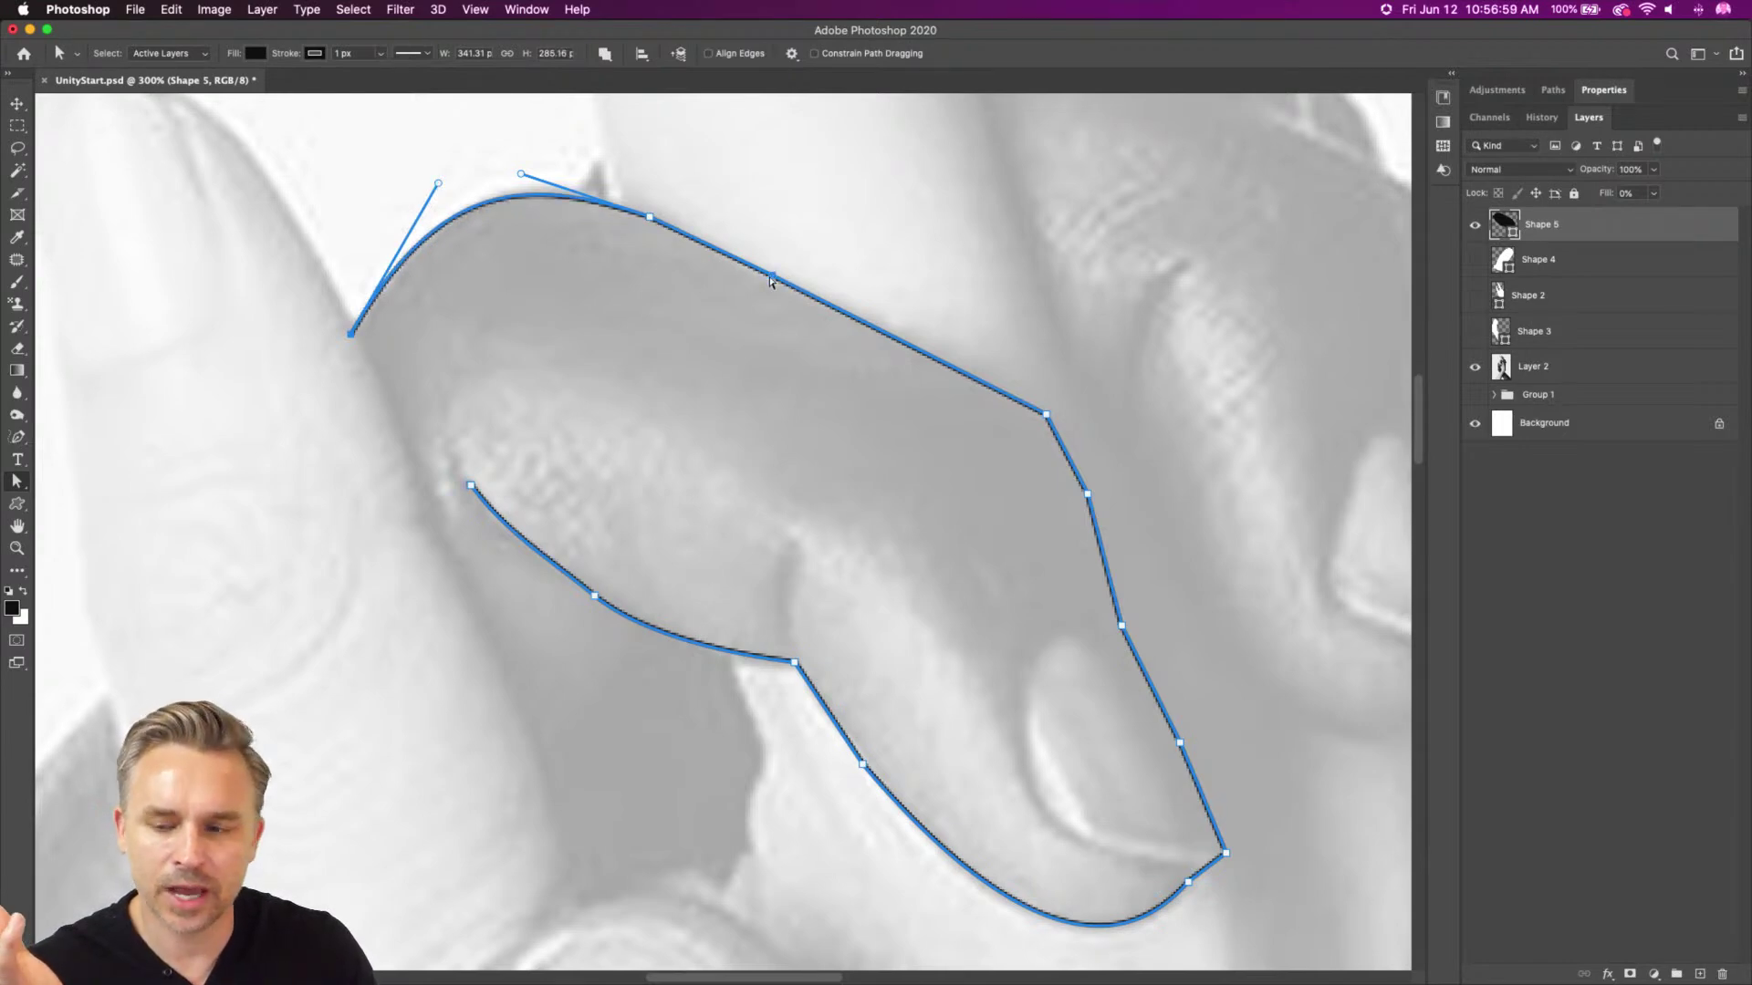
Hide the Shape 5 layer, show and select the Shape 2 layer, and keep Shape 3 hidden
click(1475, 225)
click(1474, 295)
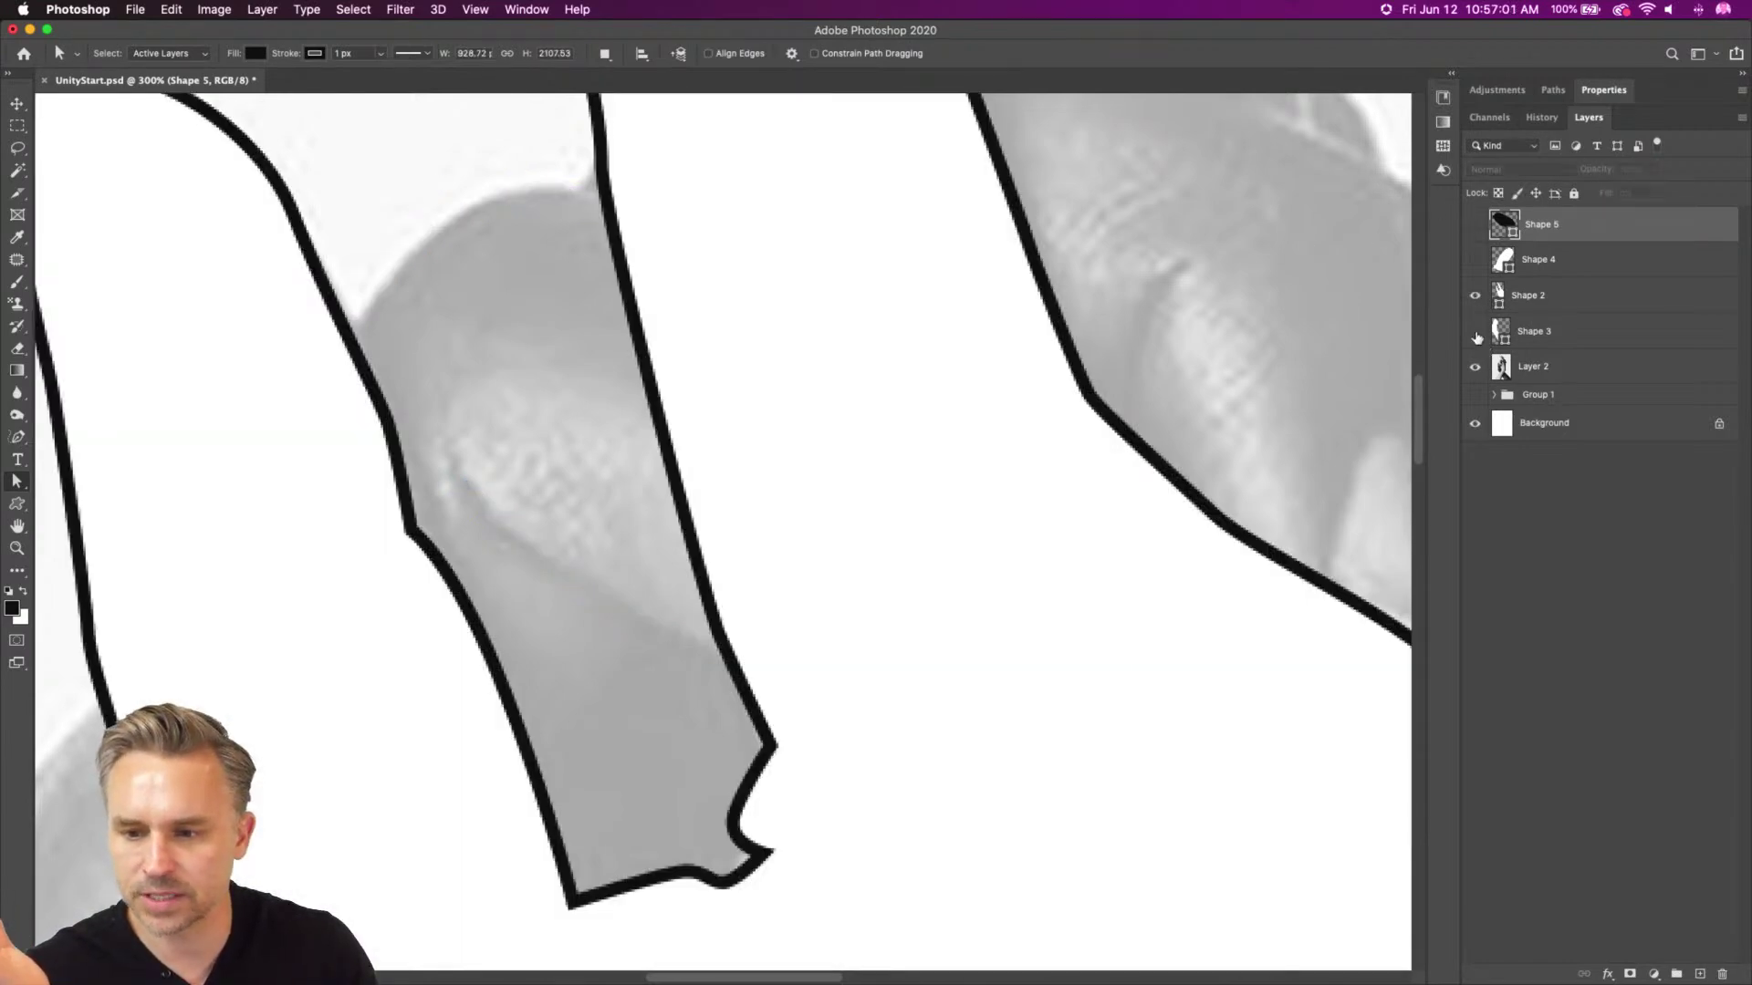
click(1472, 333)
click(1539, 301)
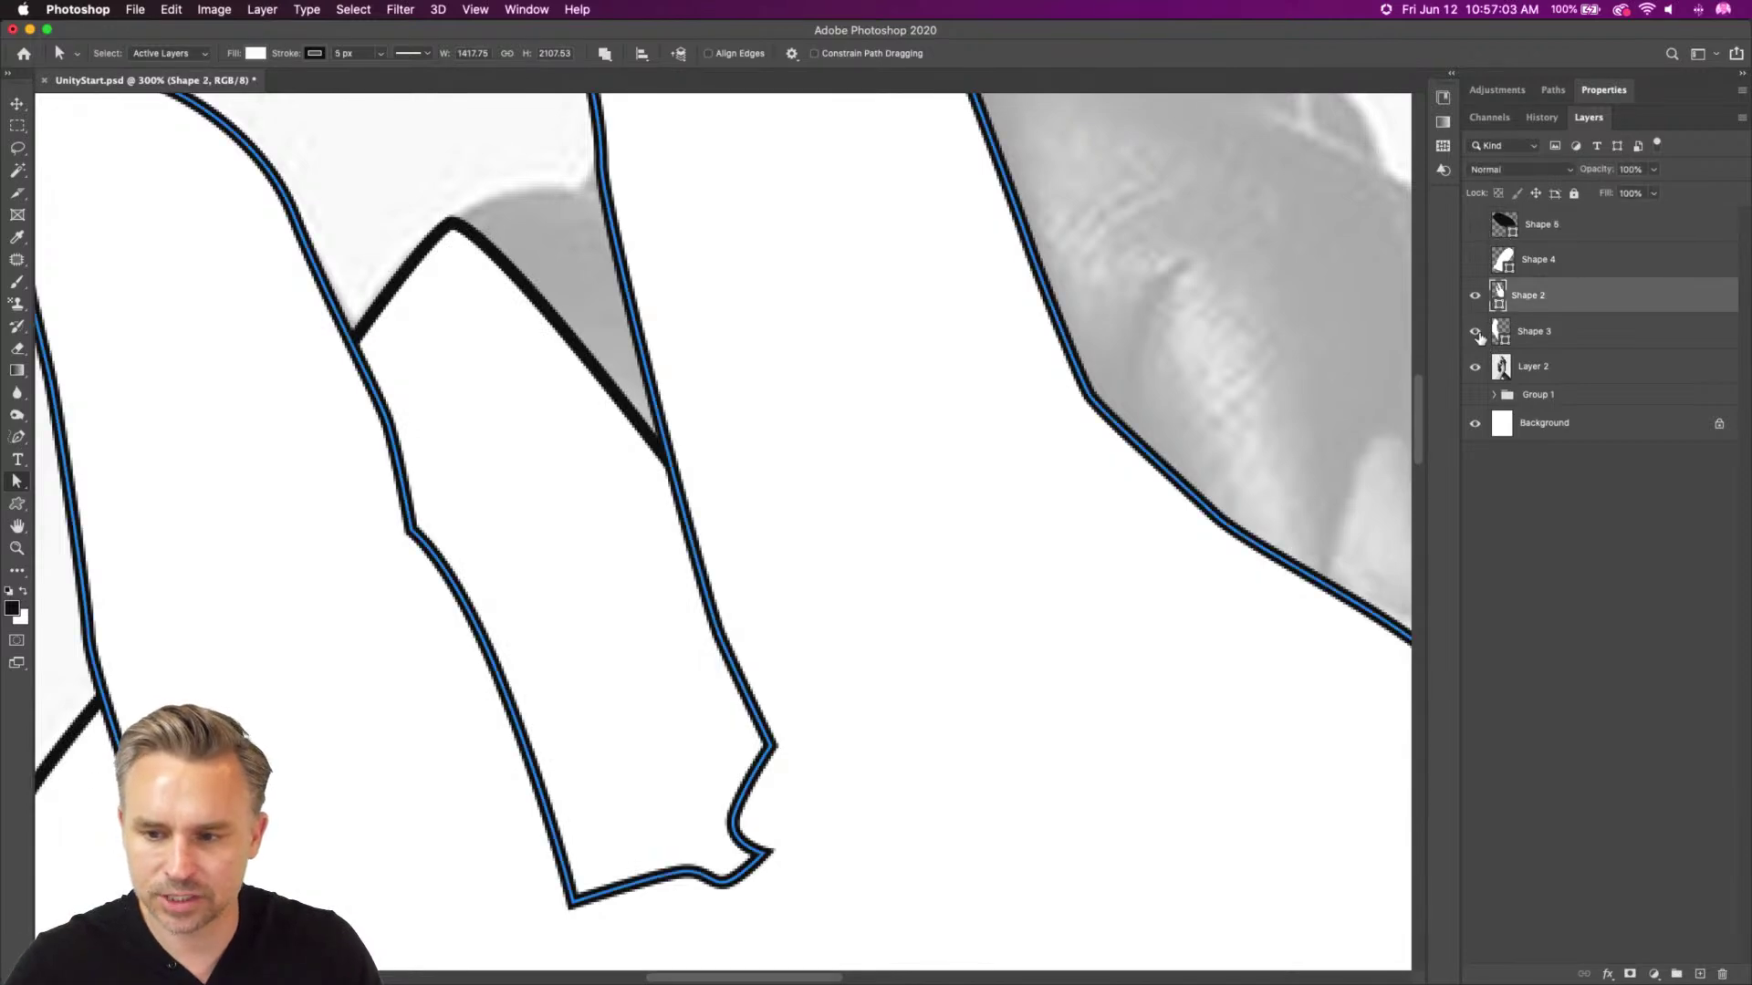
click(1478, 334)
Round the sharp corner anchor point at the lower right of Shape 2's finger gap with the Convert Point tool
key(super+0)
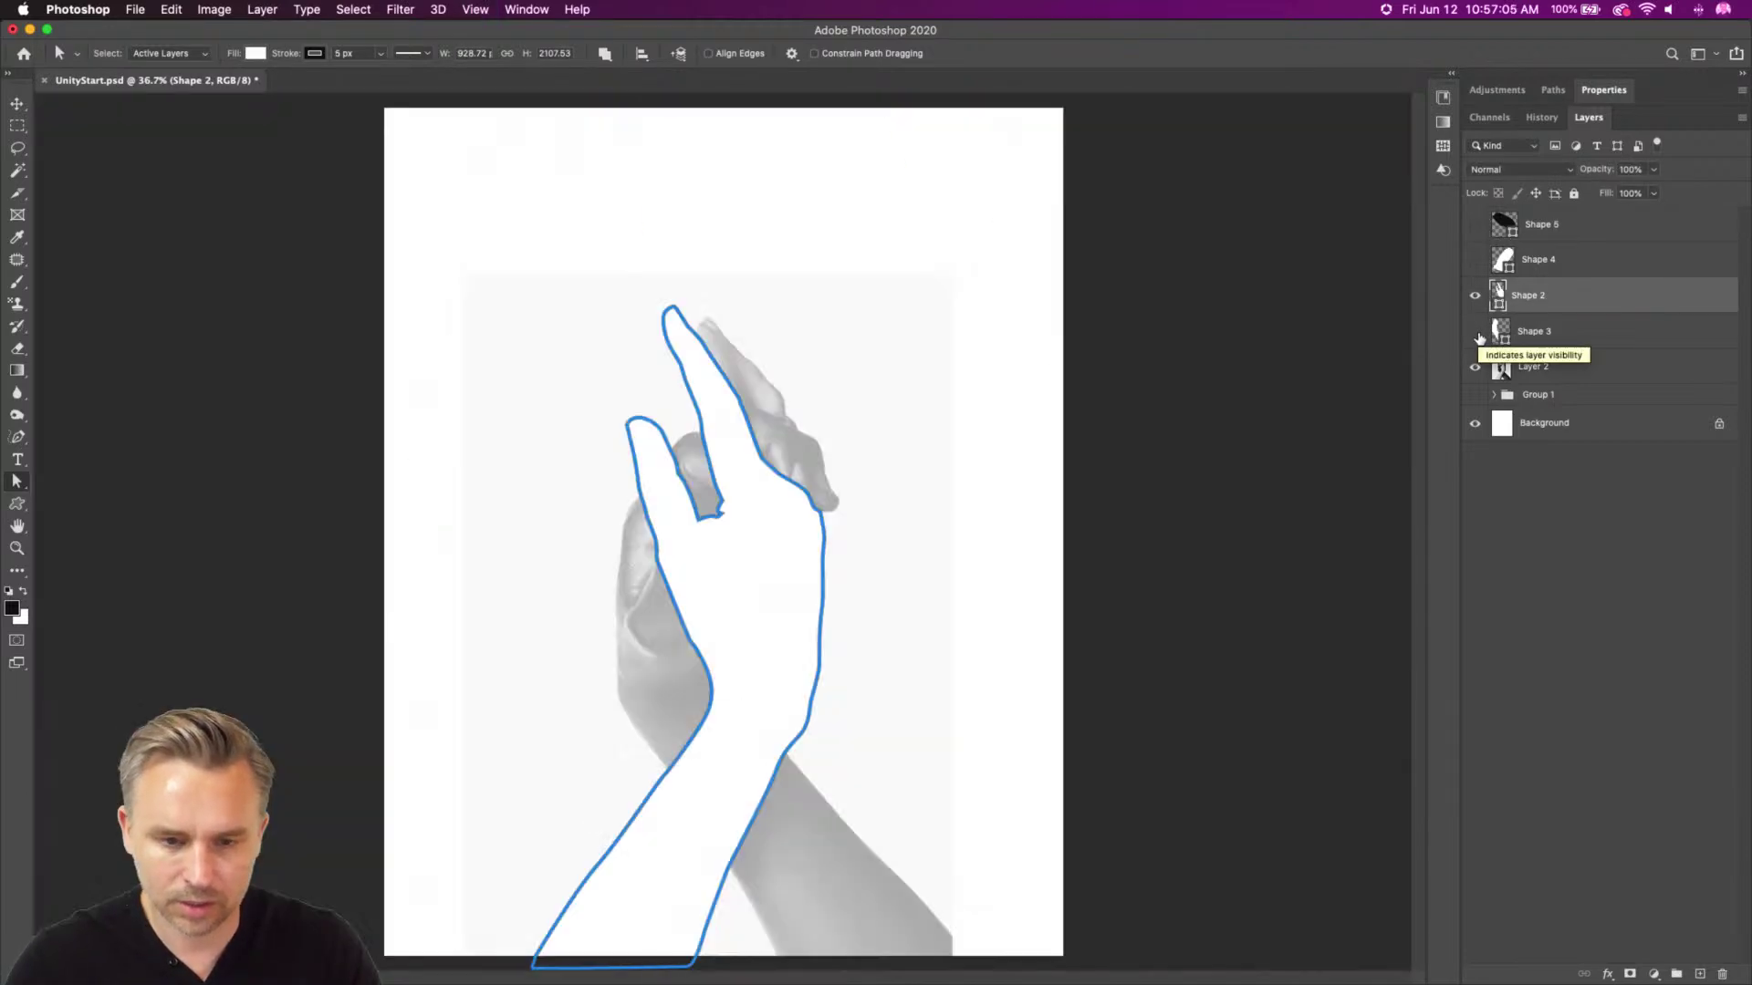
key(super+plus)
key(super+plus)
key(super+plus)
key(super+plus)
key(super+plus)
key(super+plus)
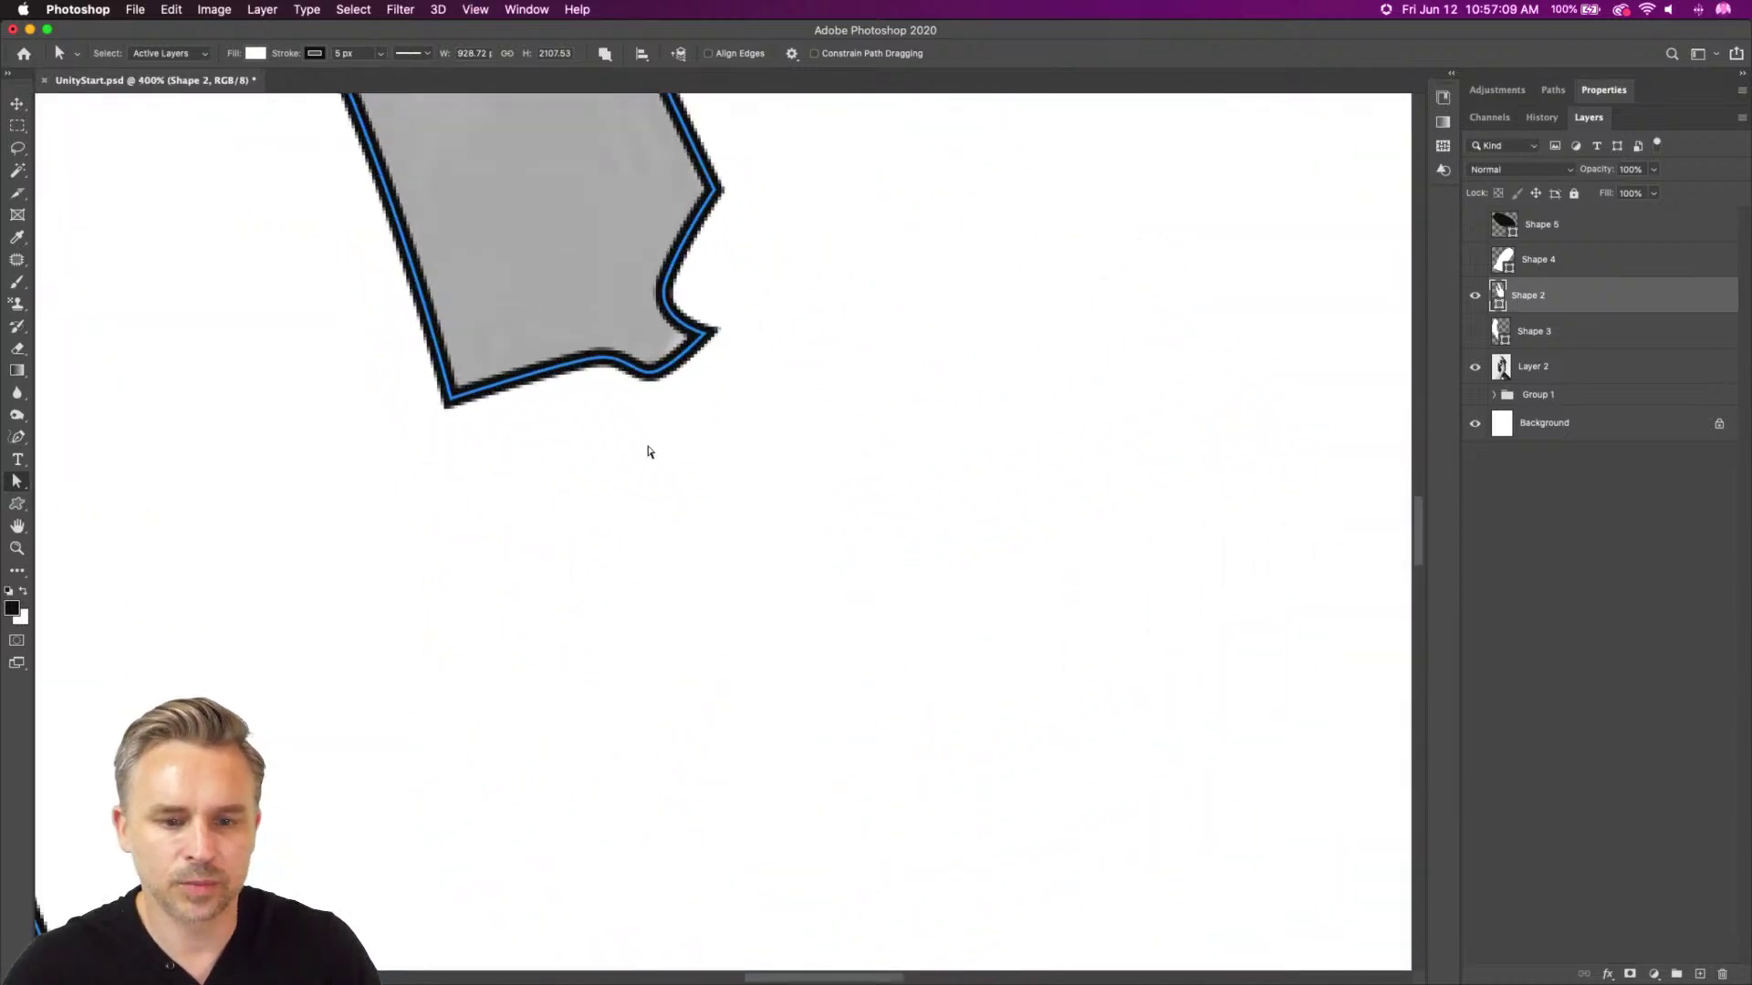
click(701, 340)
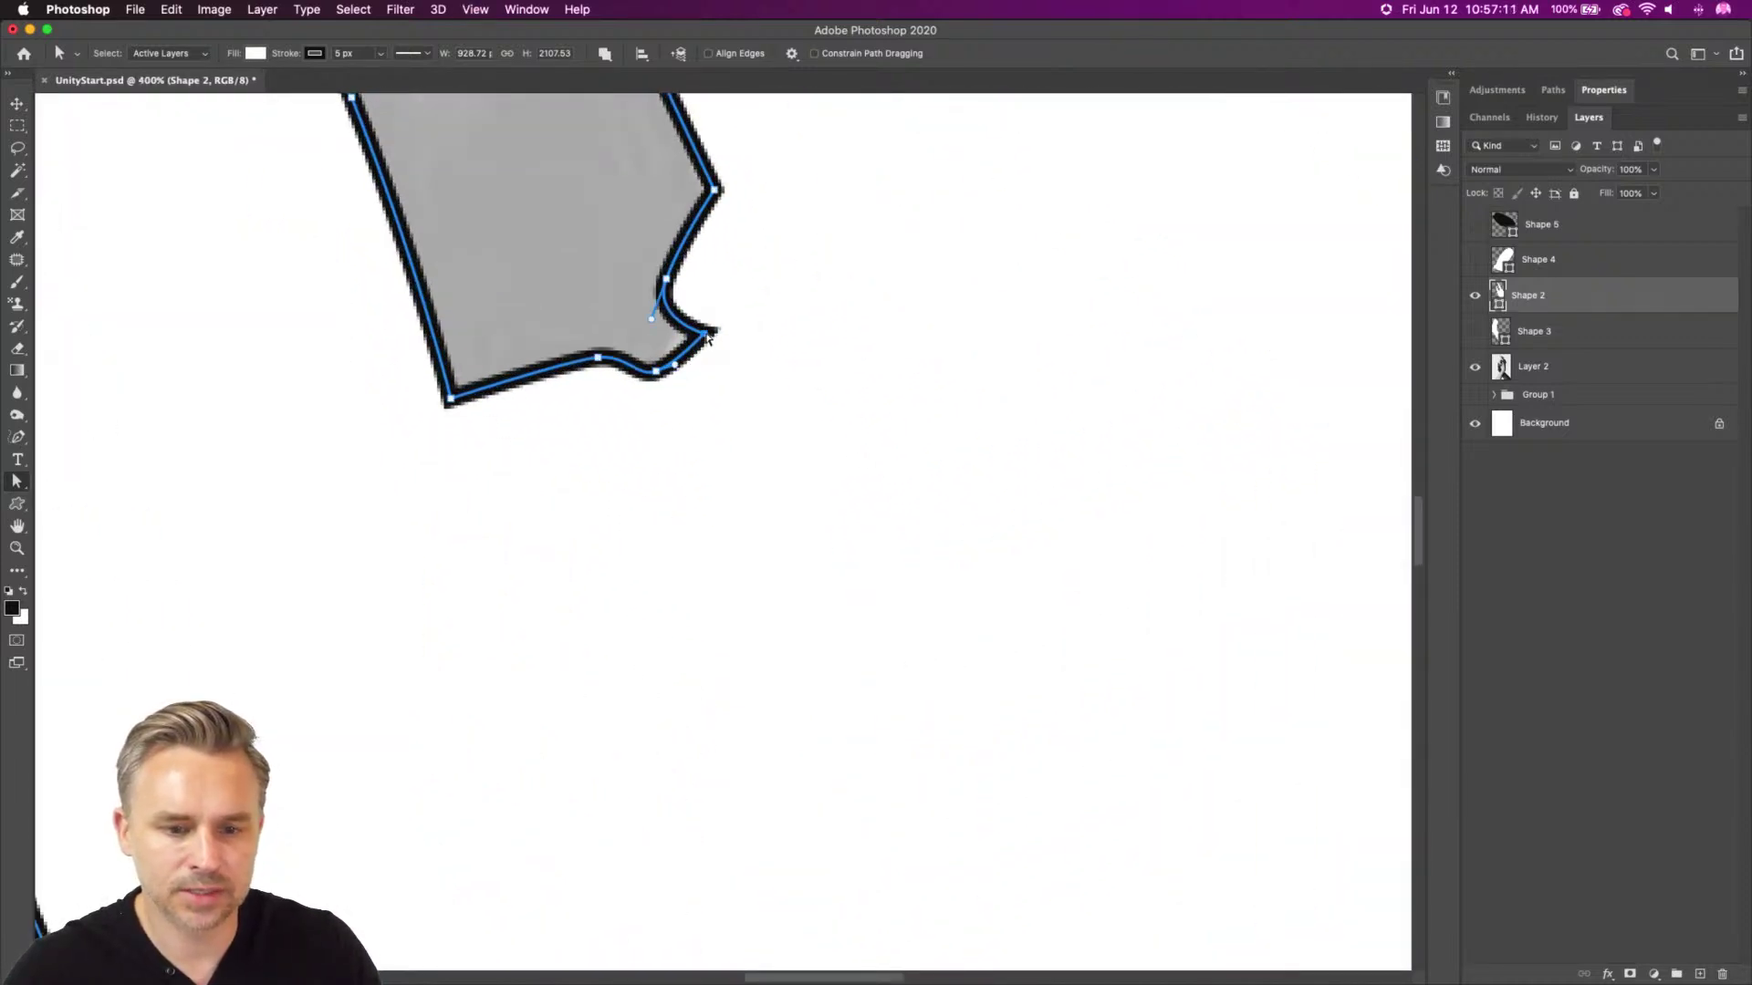
click(16, 481)
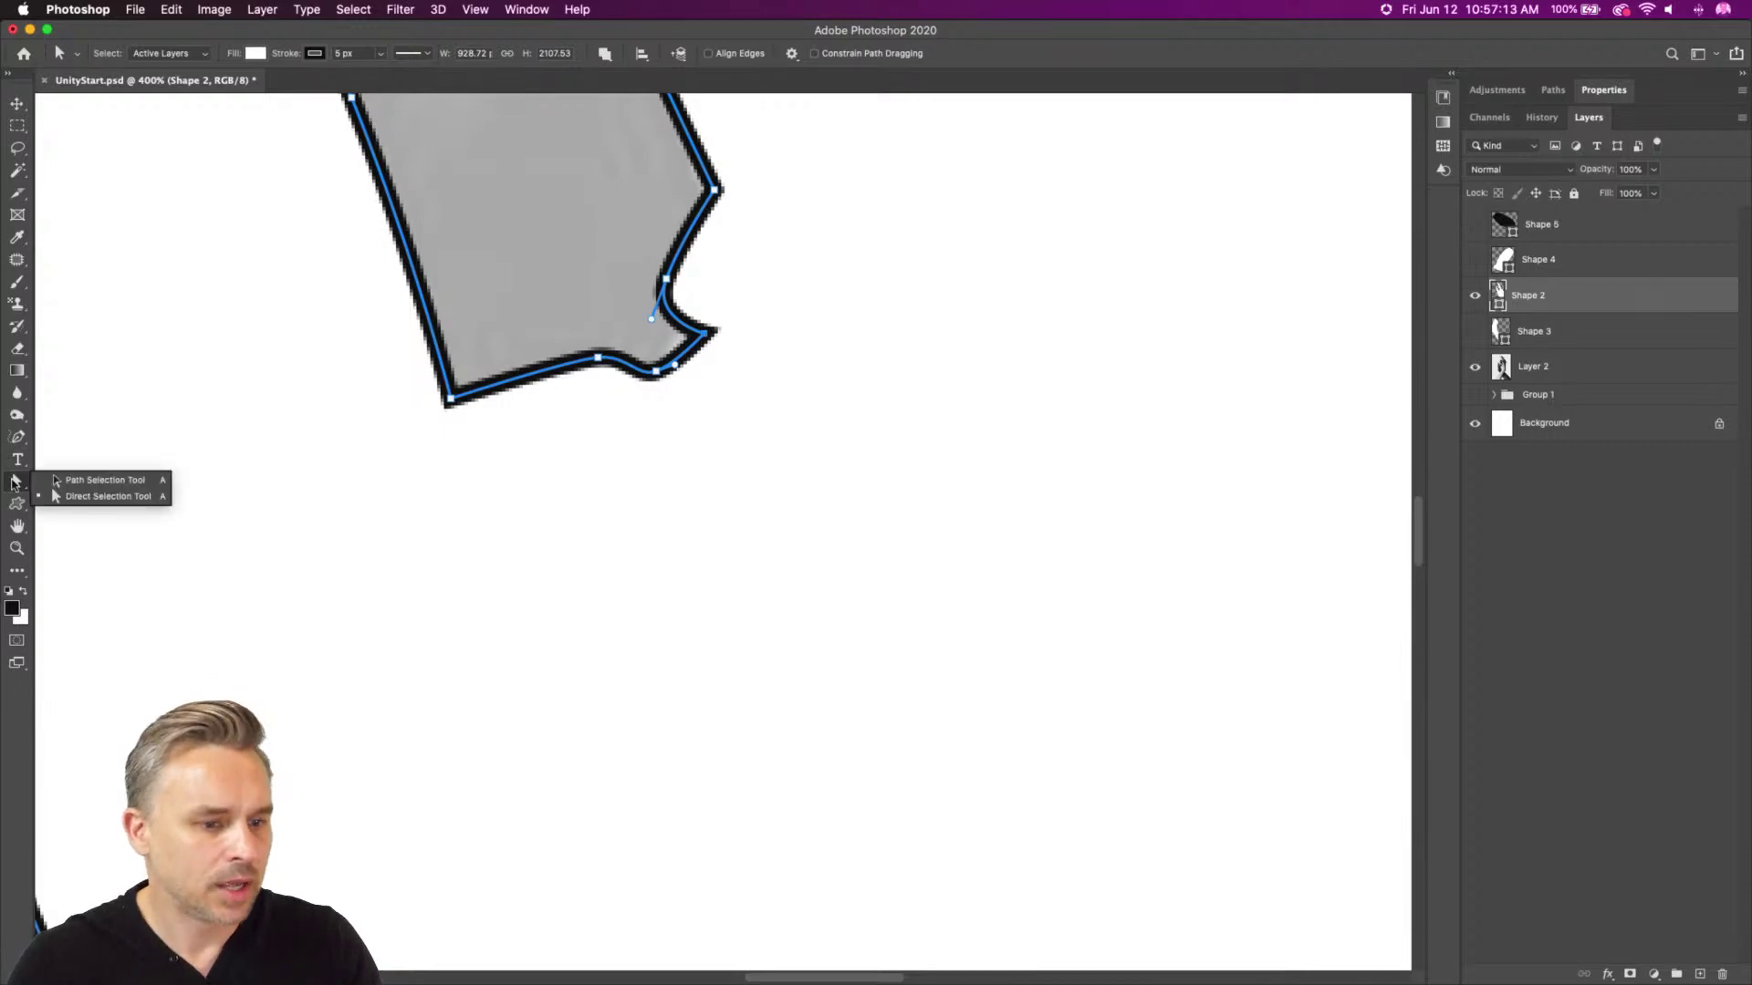
click(14, 436)
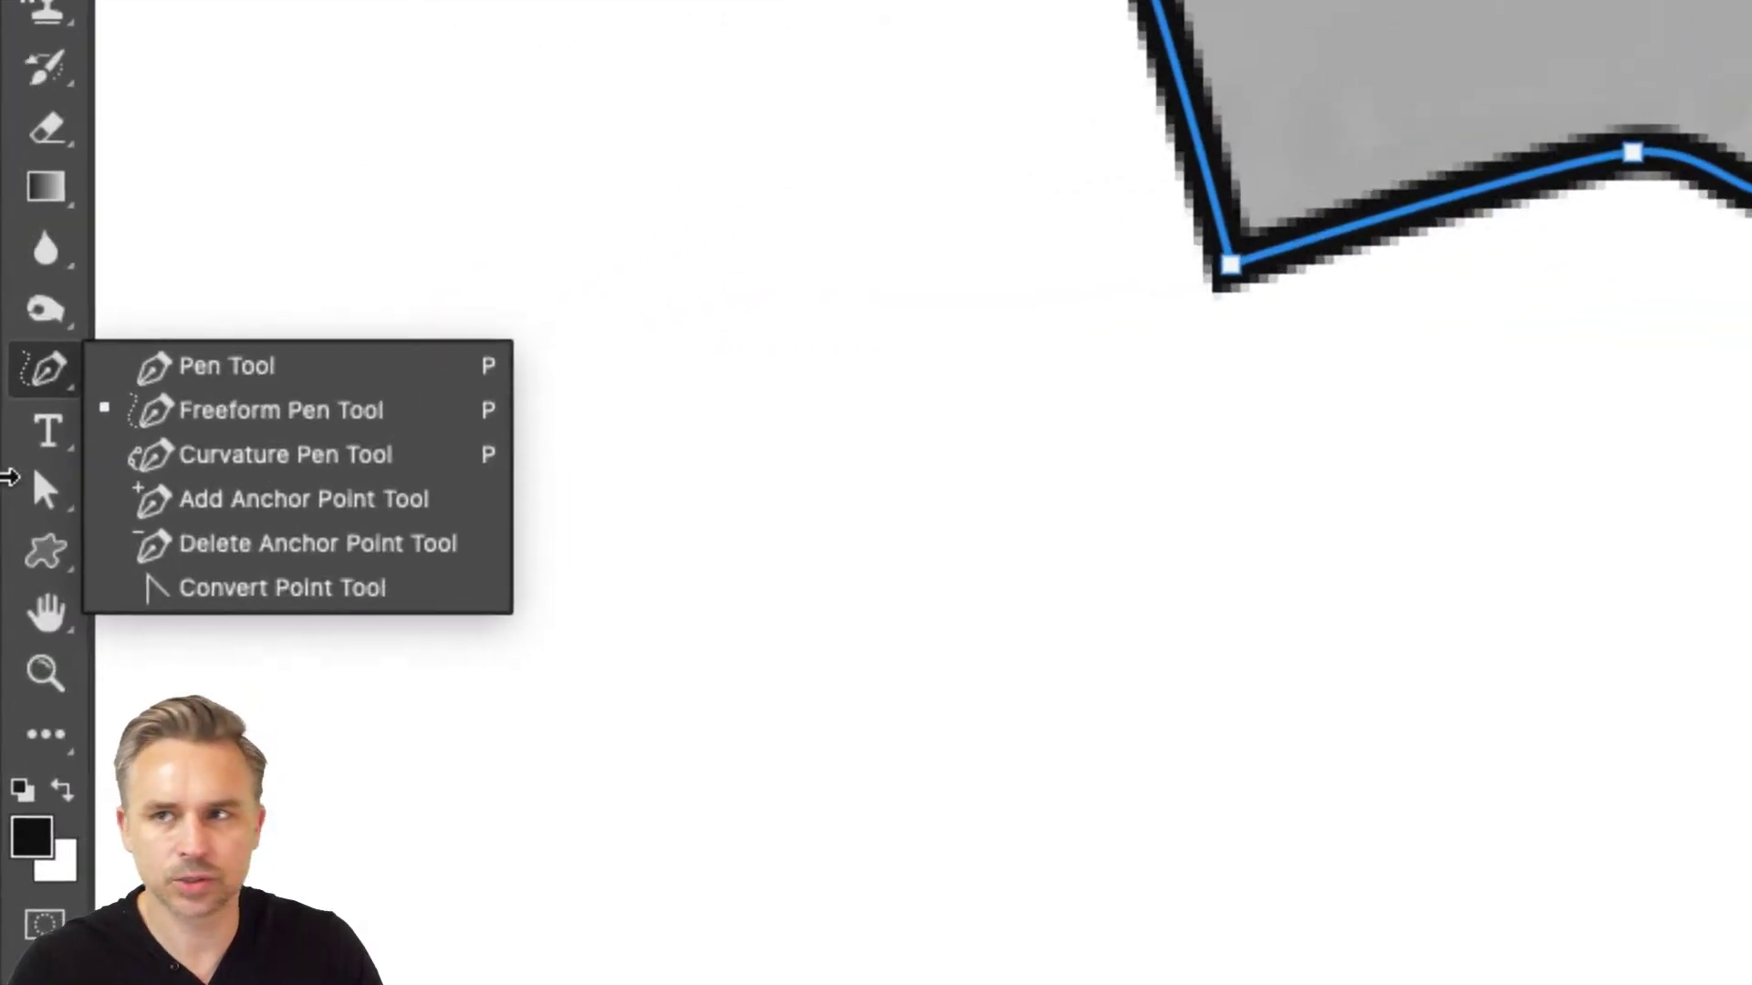
click(293, 629)
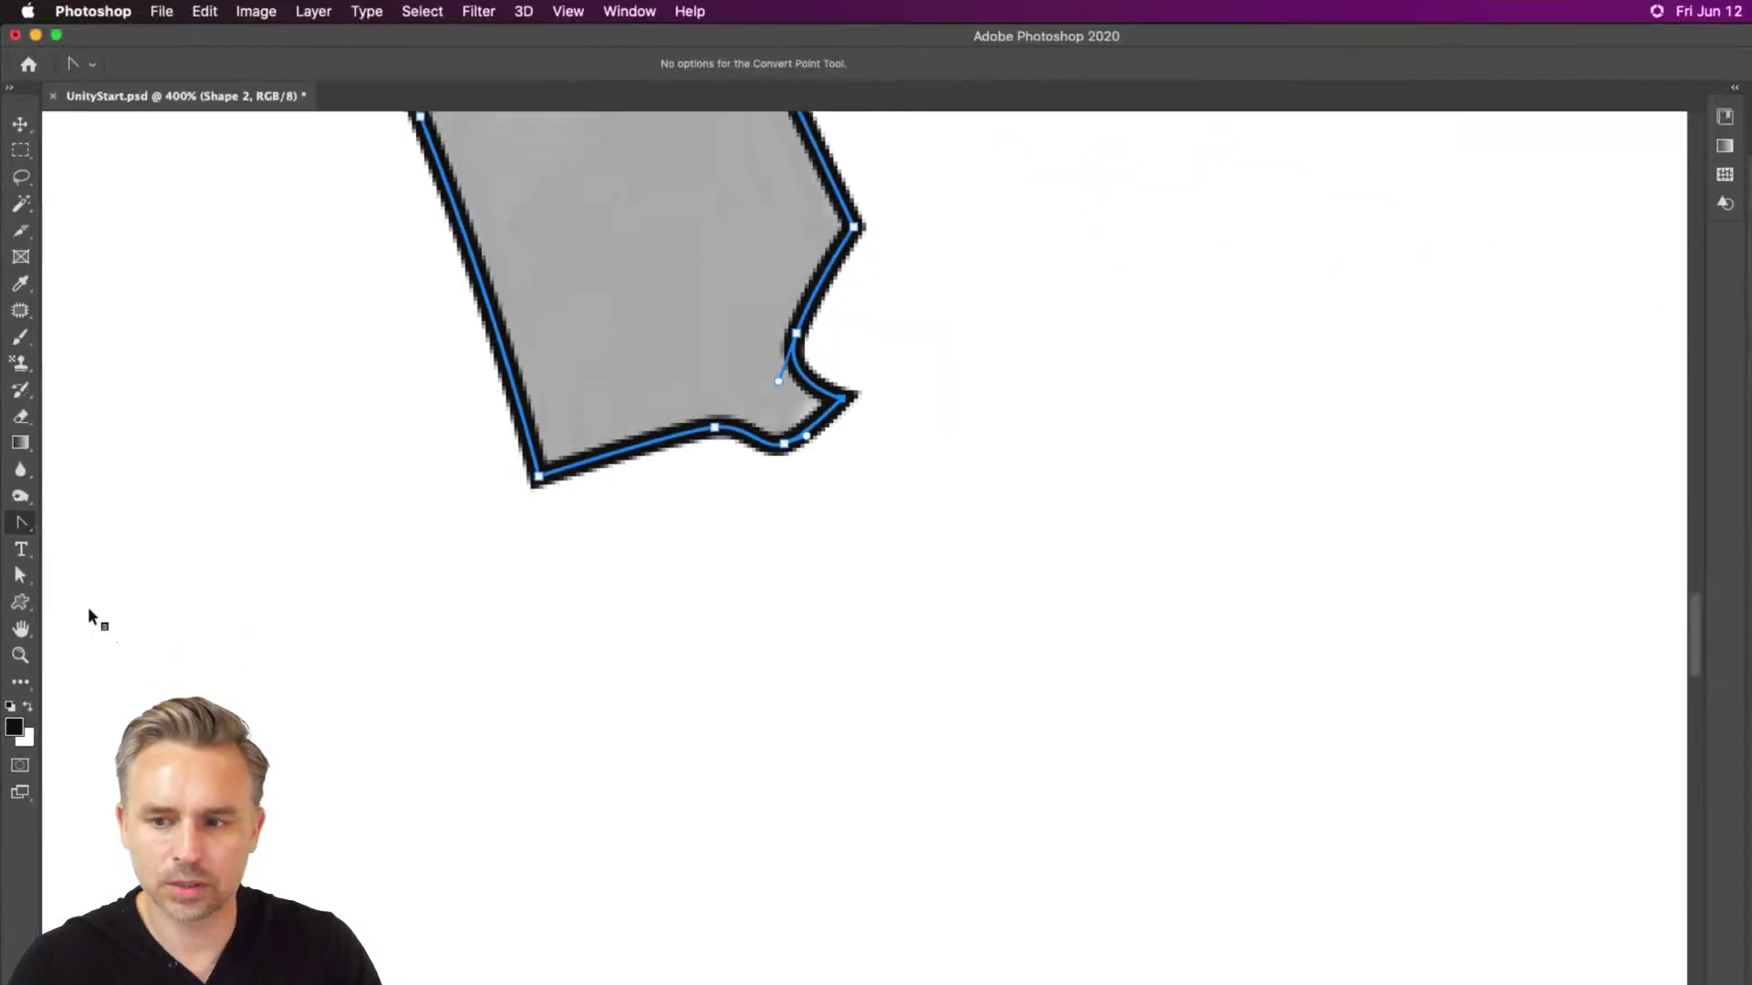
drag(841, 398, 841, 410)
drag(703, 343, 707, 320)
key(Left)
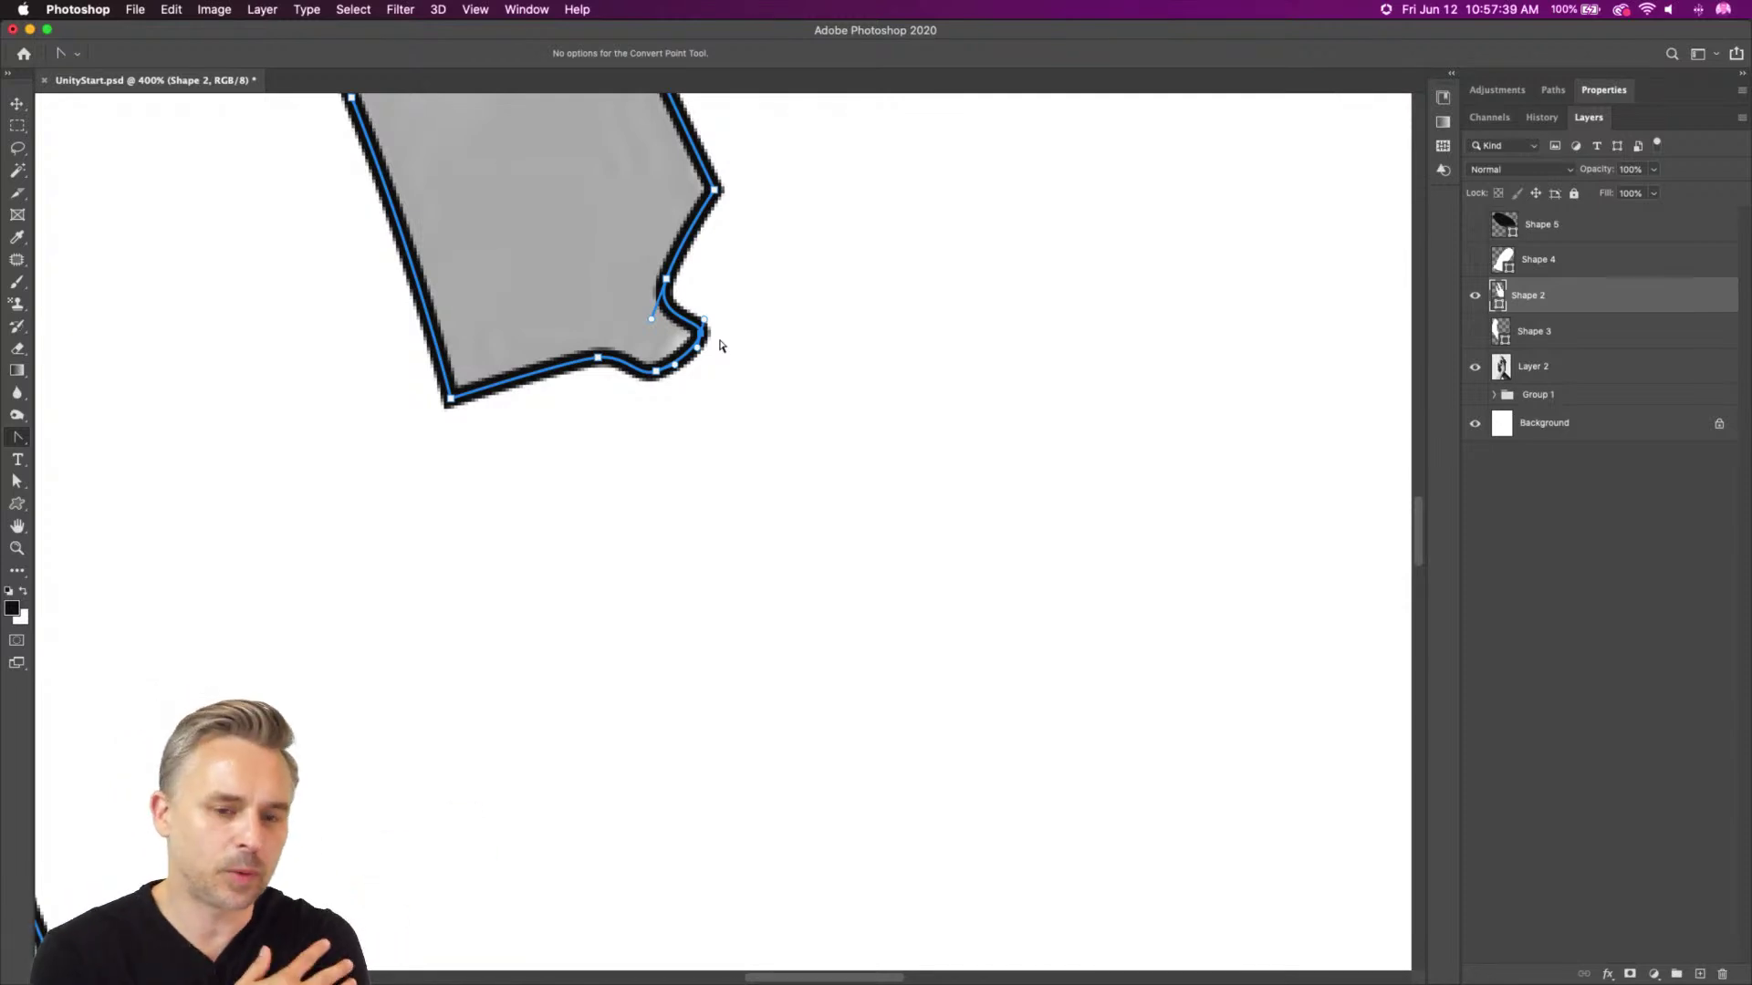
Select the anchor points of the small notch at the finger gap's lower right and shift them far to the right
key(super+0)
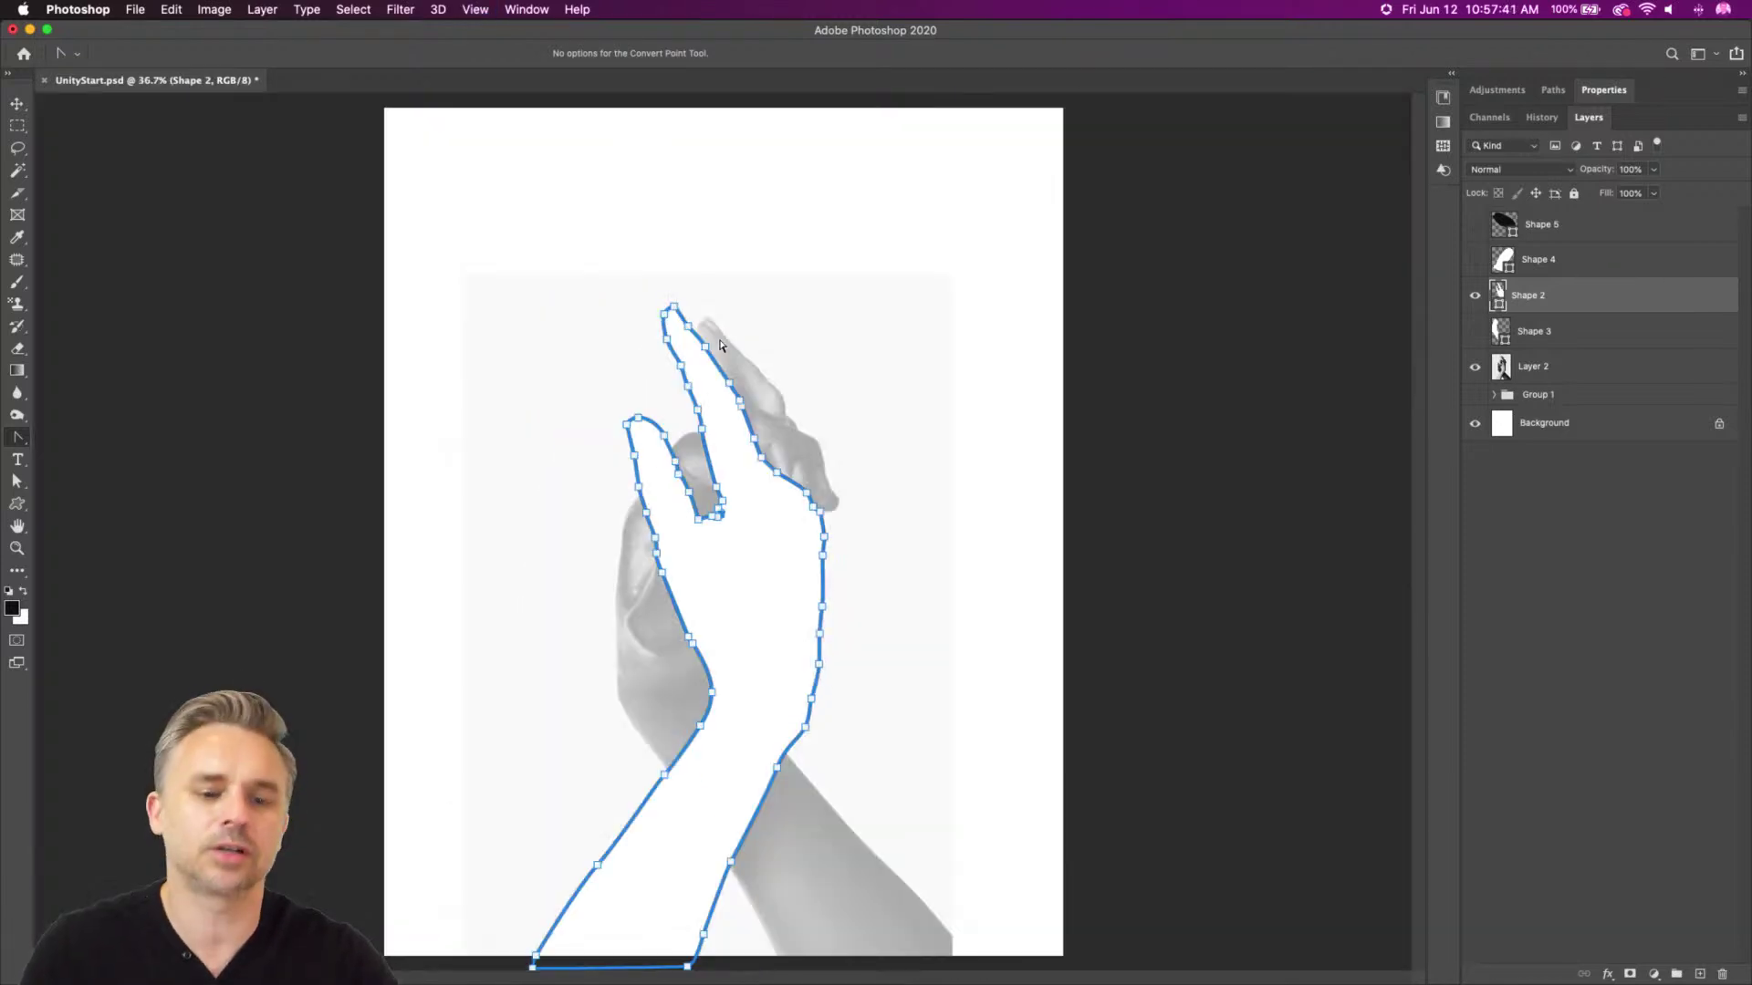
key(super+plus)
key(super+plus)
key(super+plus)
key(super+plus)
key(super+plus)
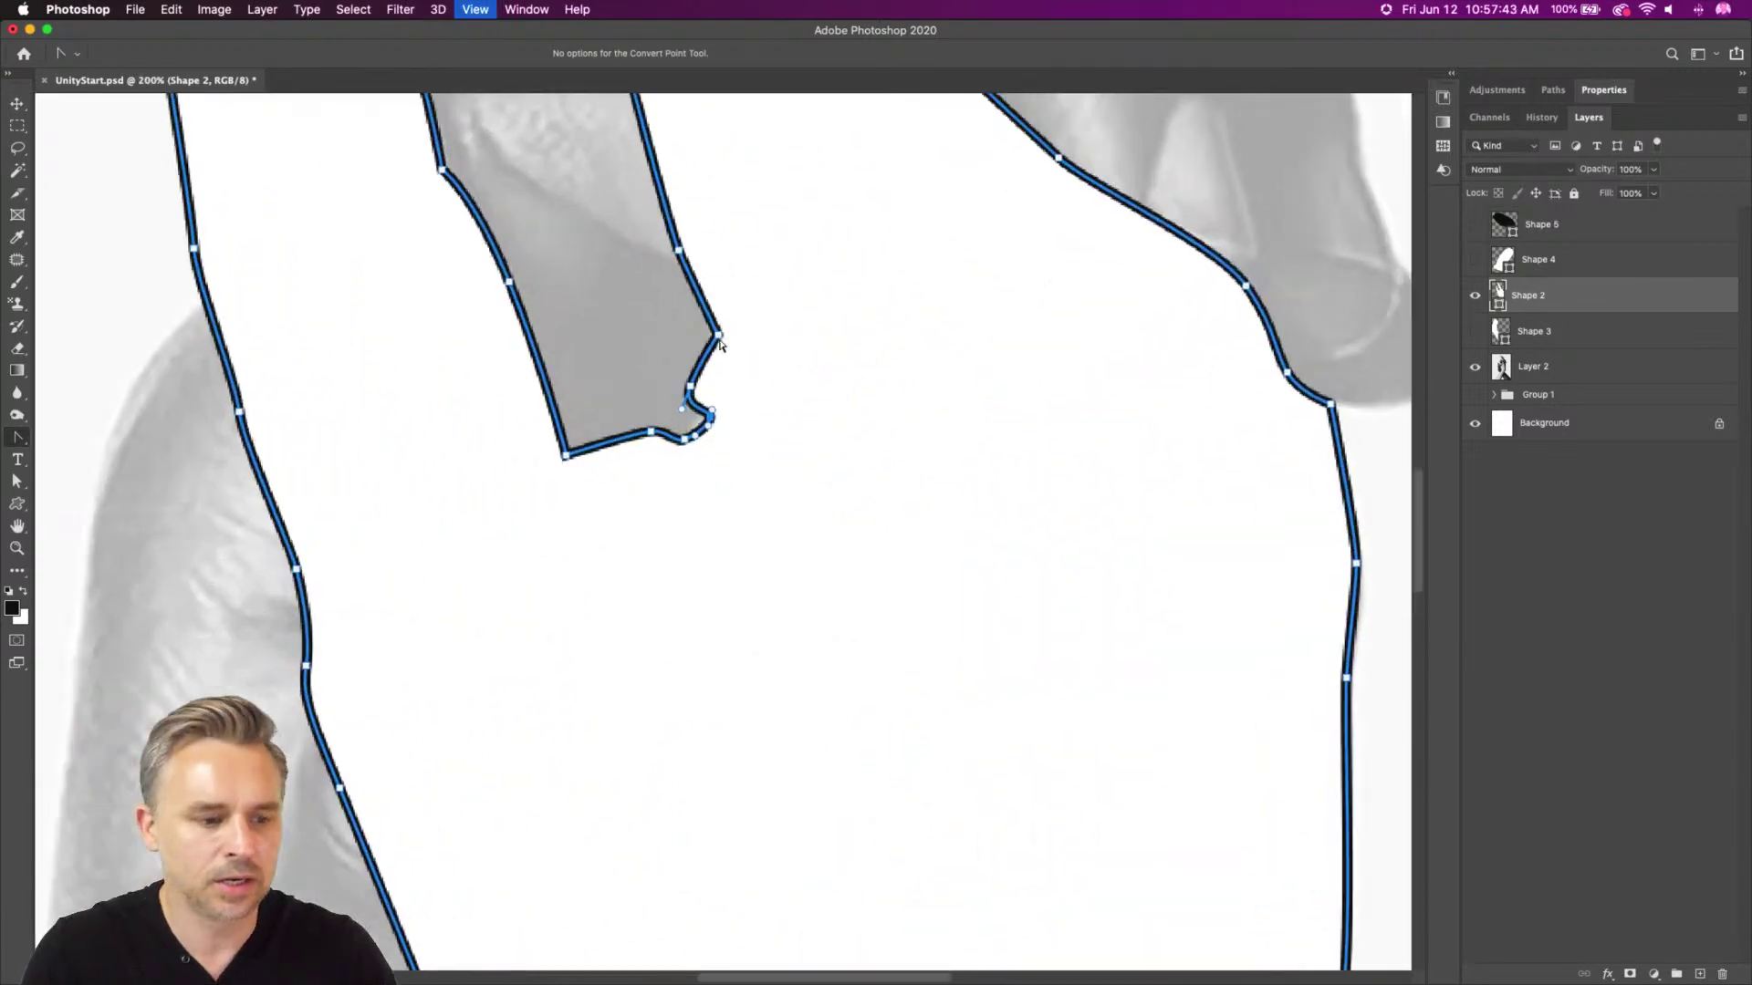
click(16, 481)
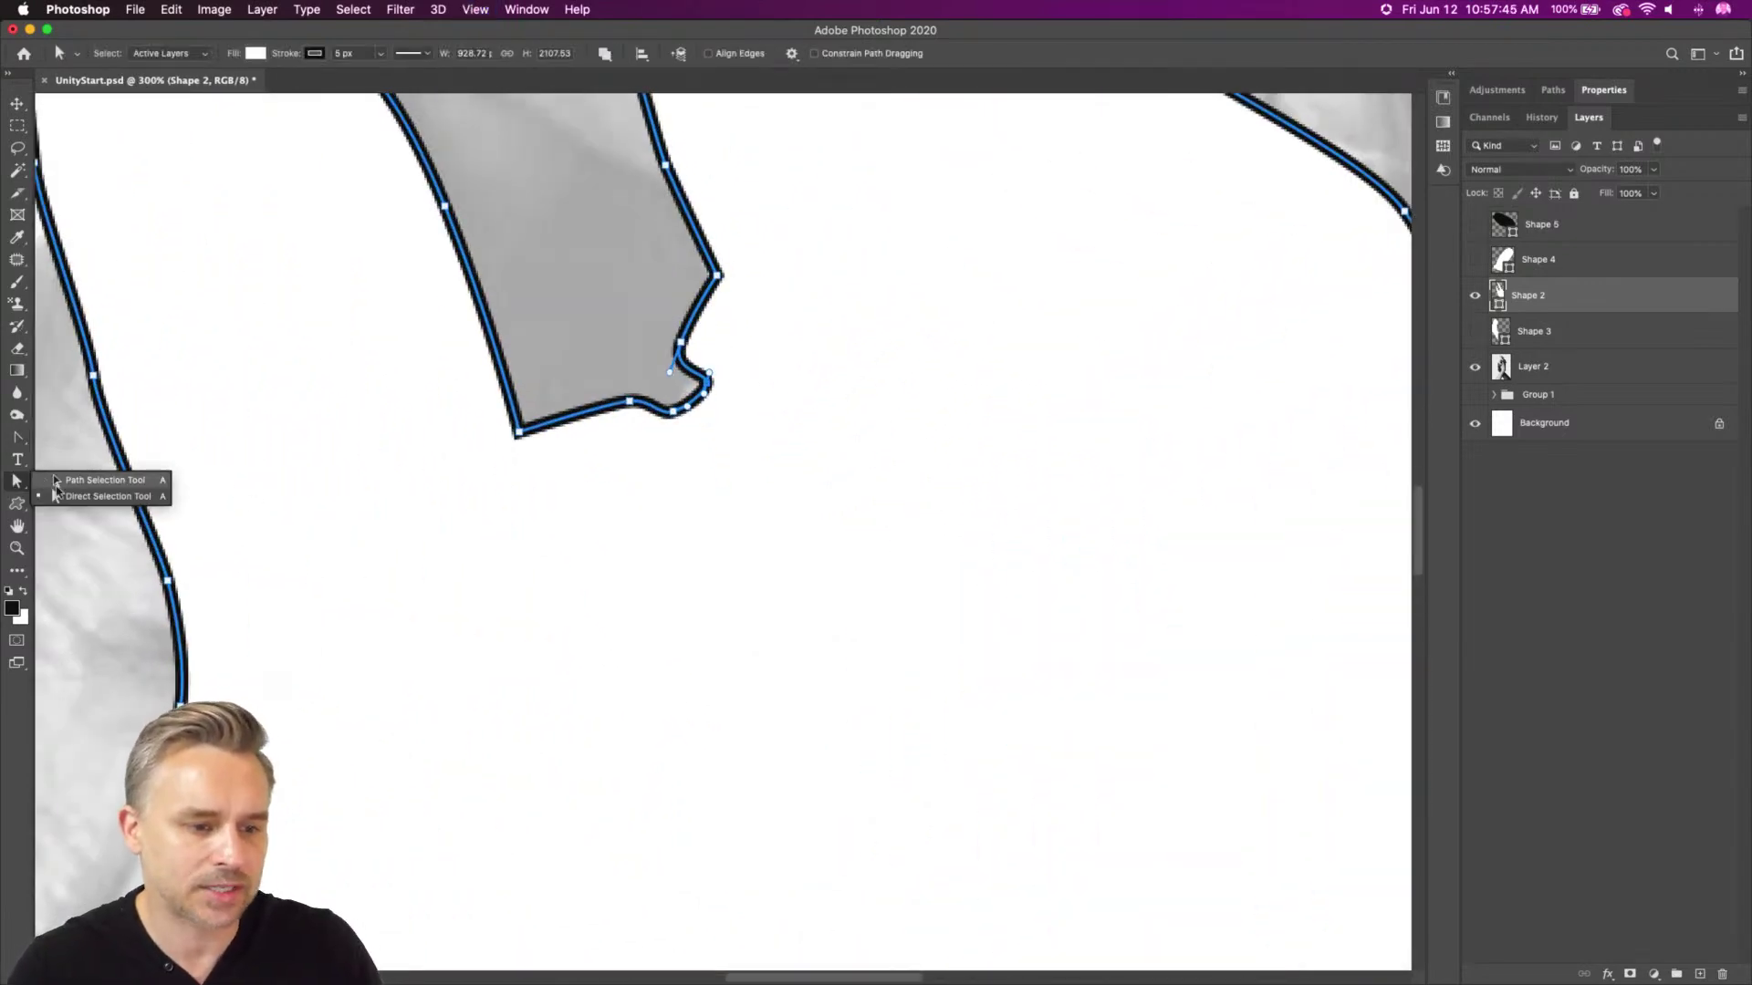
click(82, 498)
click(598, 271)
drag(570, 281, 822, 507)
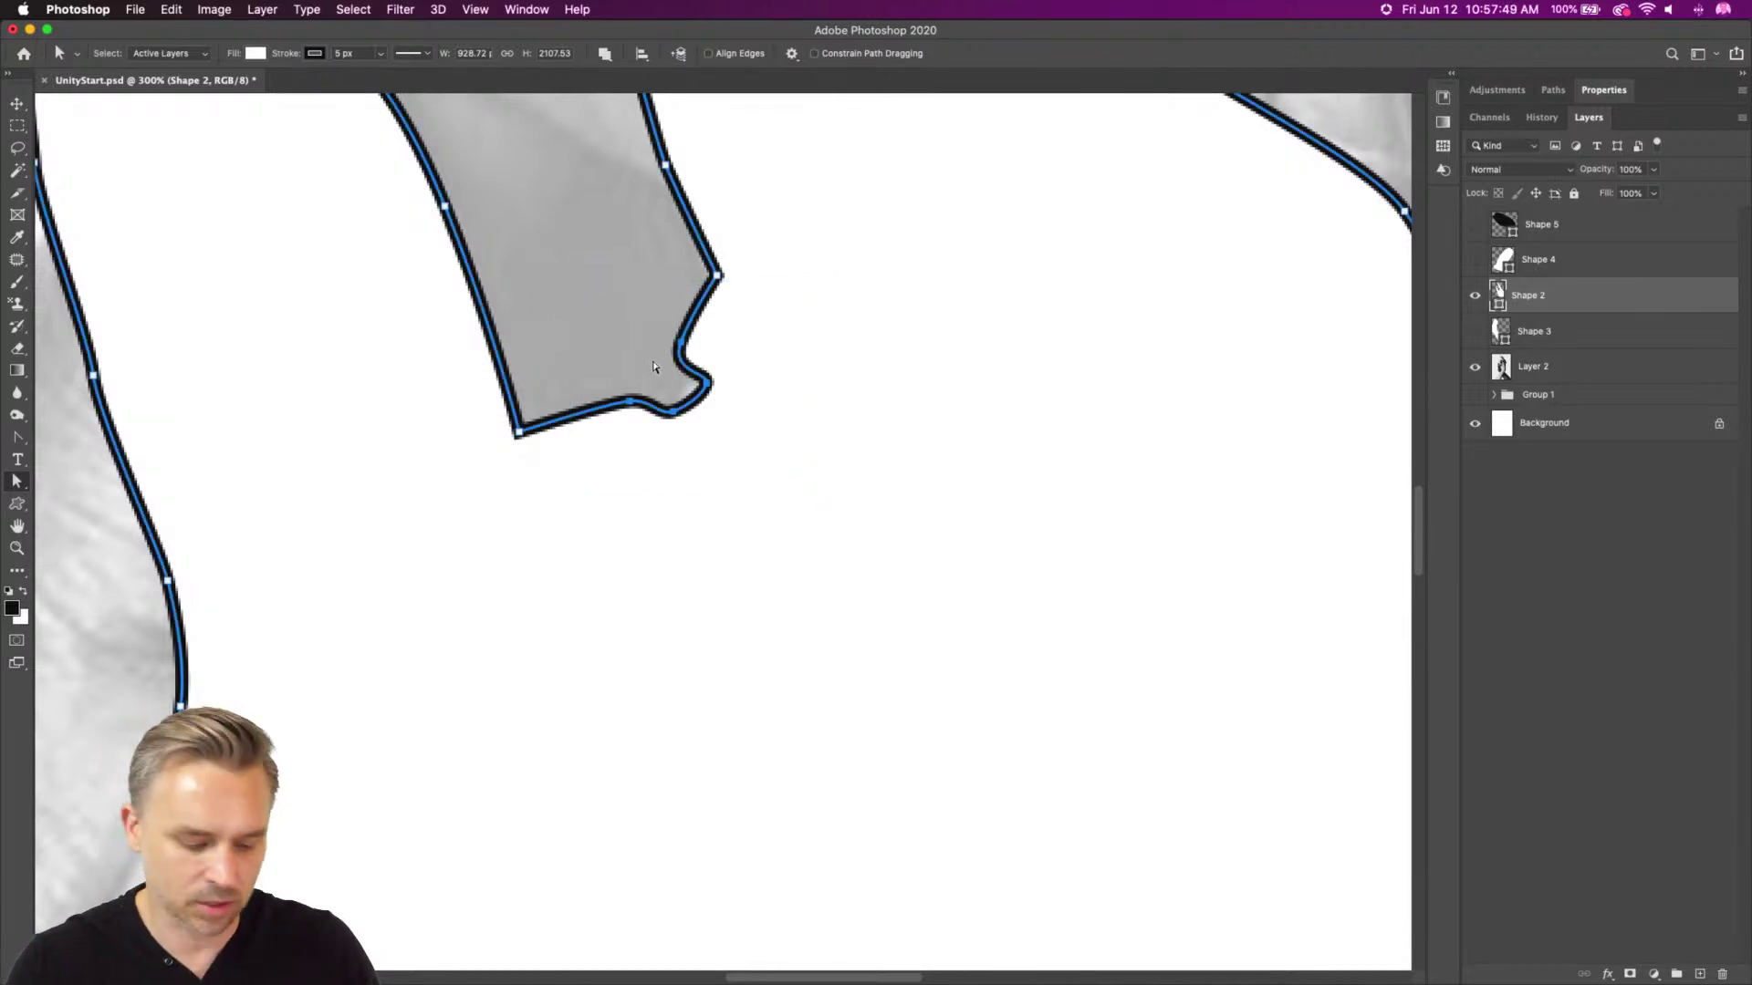
key(shift+Right)
key(shift+Right)
key(shift+Right)
key(shift+Right)
key(shift+Right)
key(shift+Right)
key(shift+Right)
key(shift+Right)
key(shift+Right)
key(shift+Right)
key(shift+Right)
key(shift+Right)
key(shift+Right)
key(shift+Right)
key(shift+Right)
key(shift+Right)
key(shift+Right)
key(shift+Right)
key(shift+Right)
key(shift+Right)
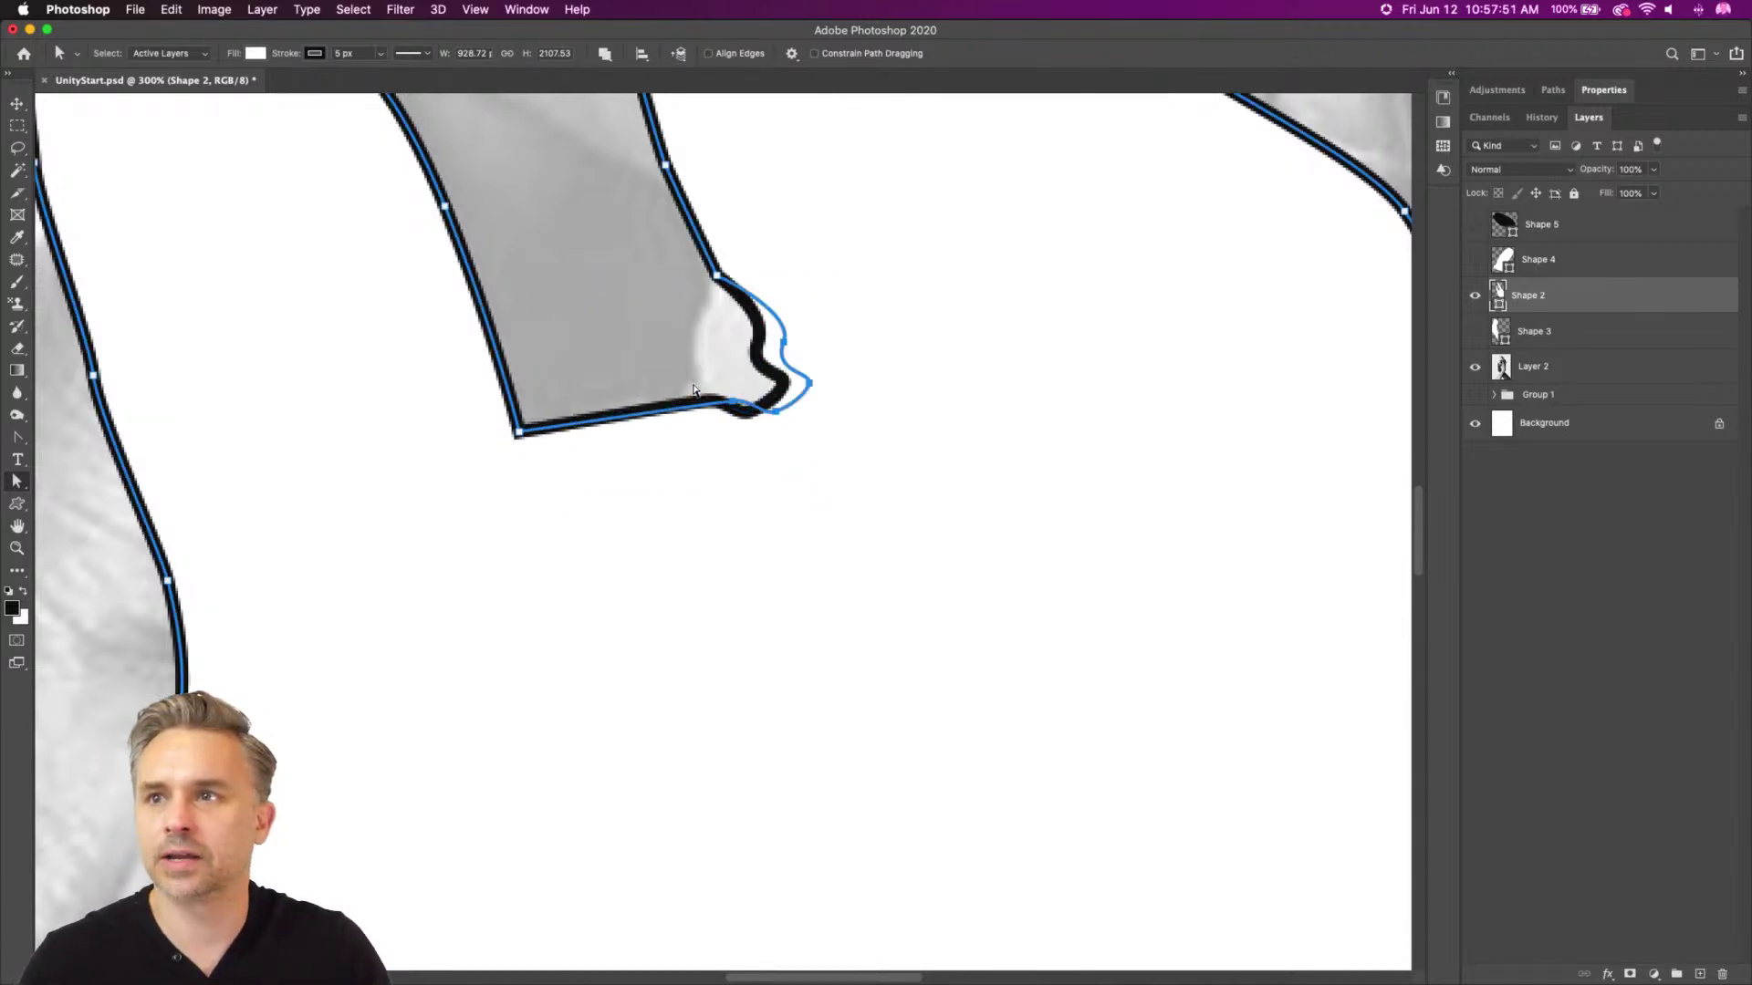
key(shift+Right)
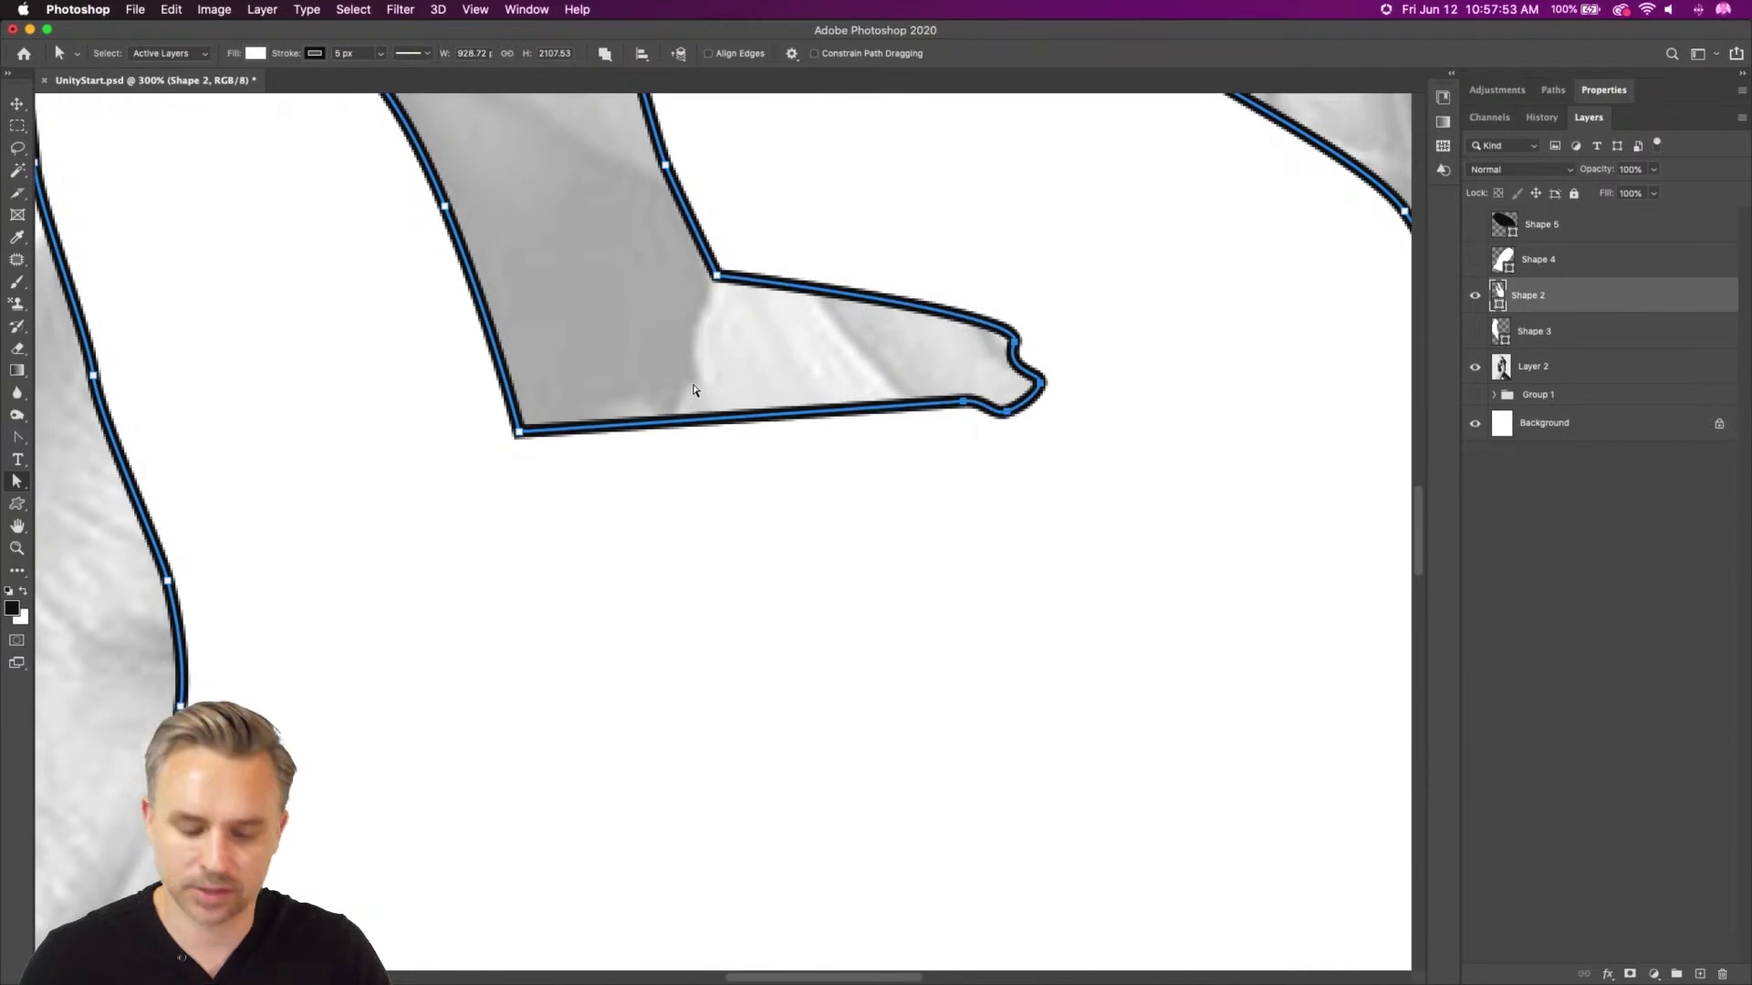
Shift the selected notch anchor points back left, leaving them slightly beyond the original edge of the finger gap
key(shift+Left)
key(shift+Left)
key(shift+Left)
key(shift+Left)
key(shift+Left)
key(shift+Left)
key(shift+Left)
key(shift+Left)
key(shift+Left)
key(shift+Left)
key(shift+Left)
key(shift+Left)
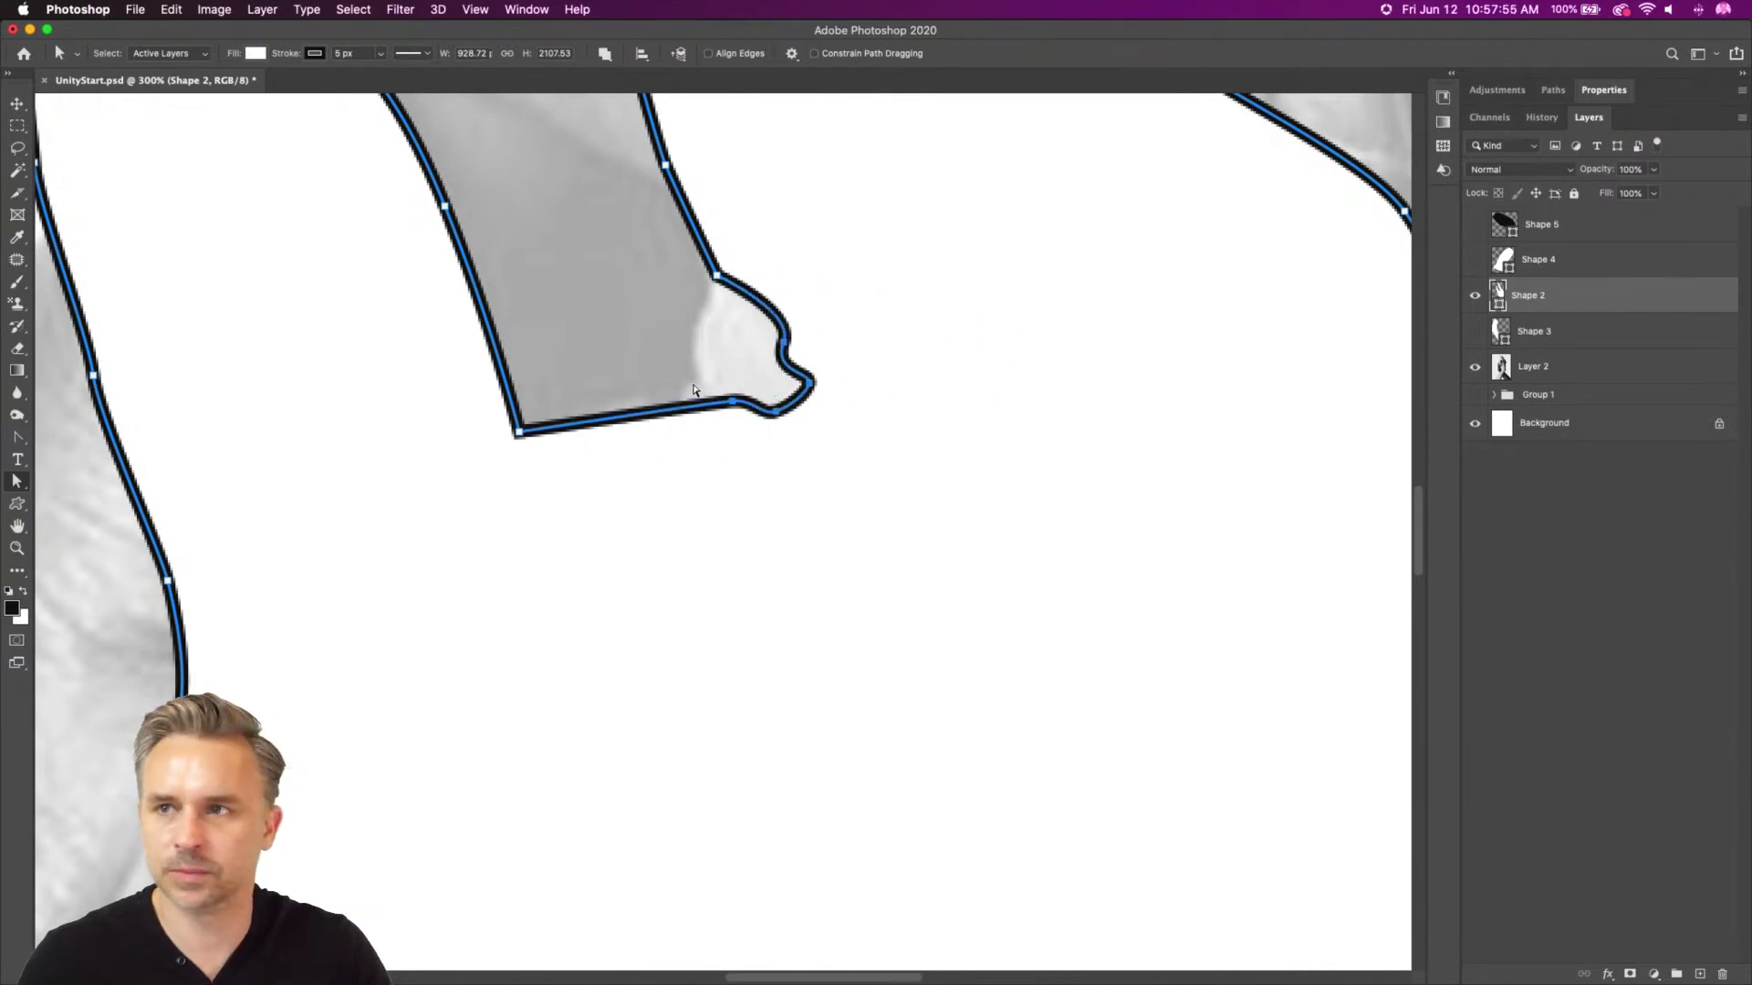
Nudge the selected notch anchor points further left to sit near the finger gap's lower-right corner
key(shift+Left)
key(shift+Right)
key(Left)
key(Left)
key(Left)
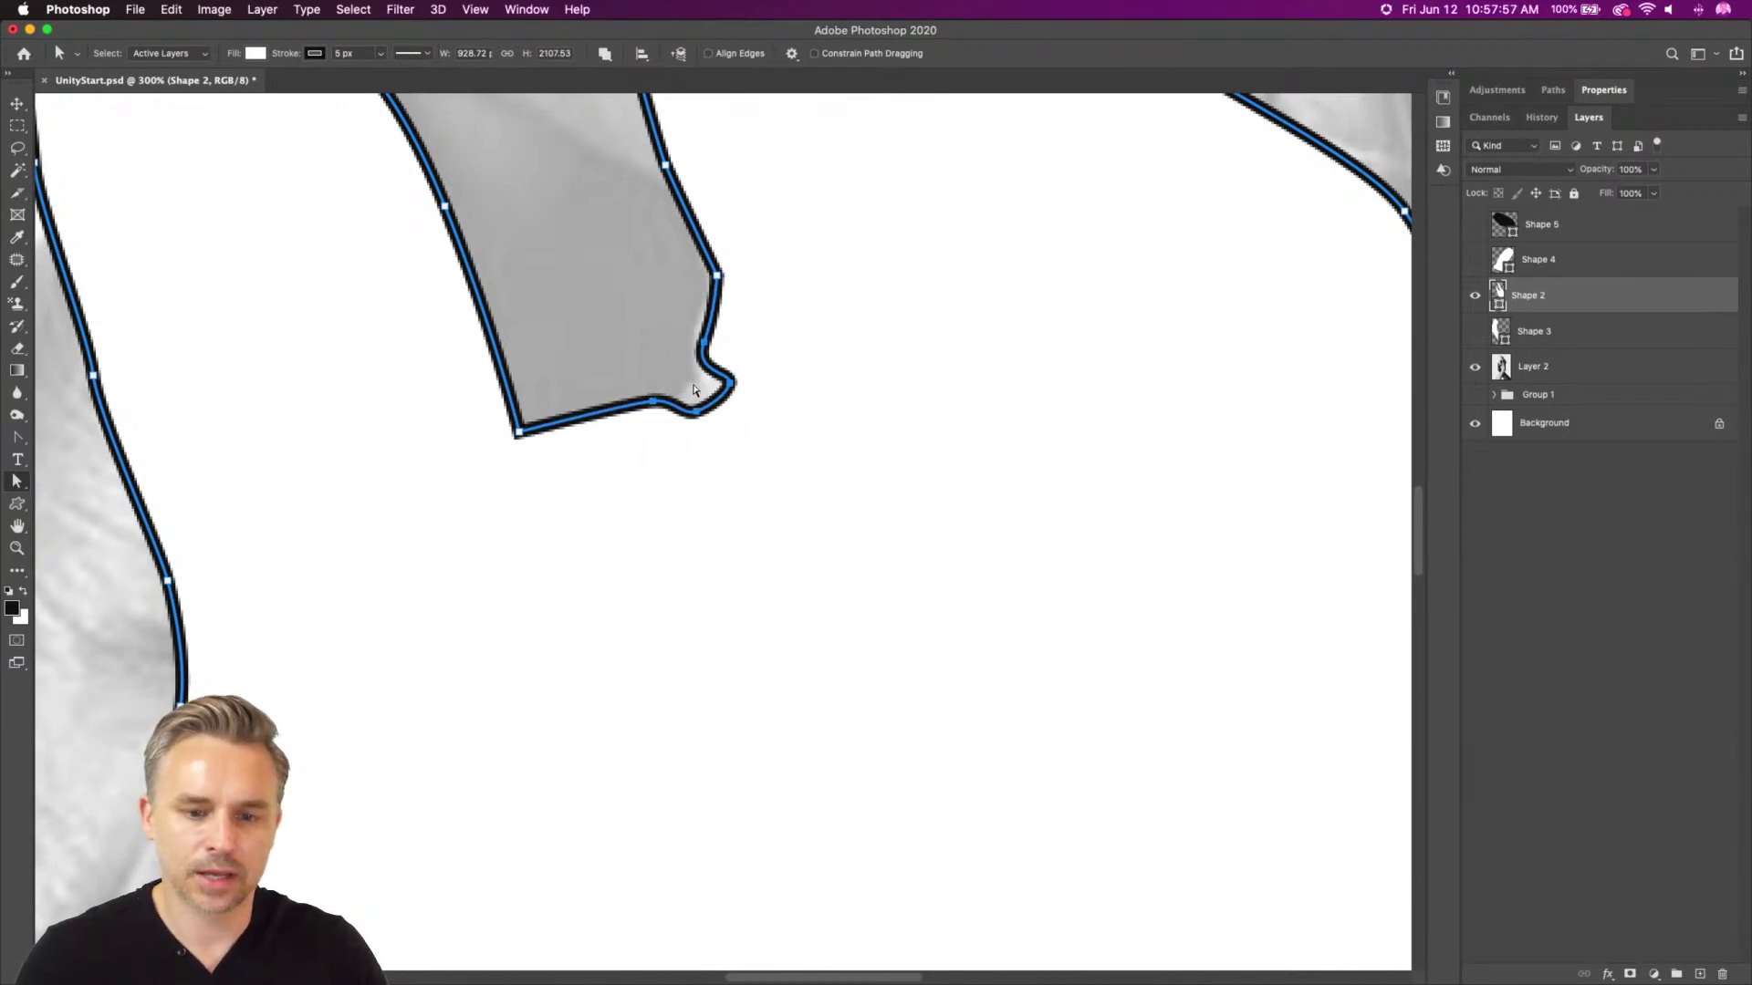
Dismiss the path display on Shape 2 and show the Shape 4 and Shape 3 layers
key(super+0)
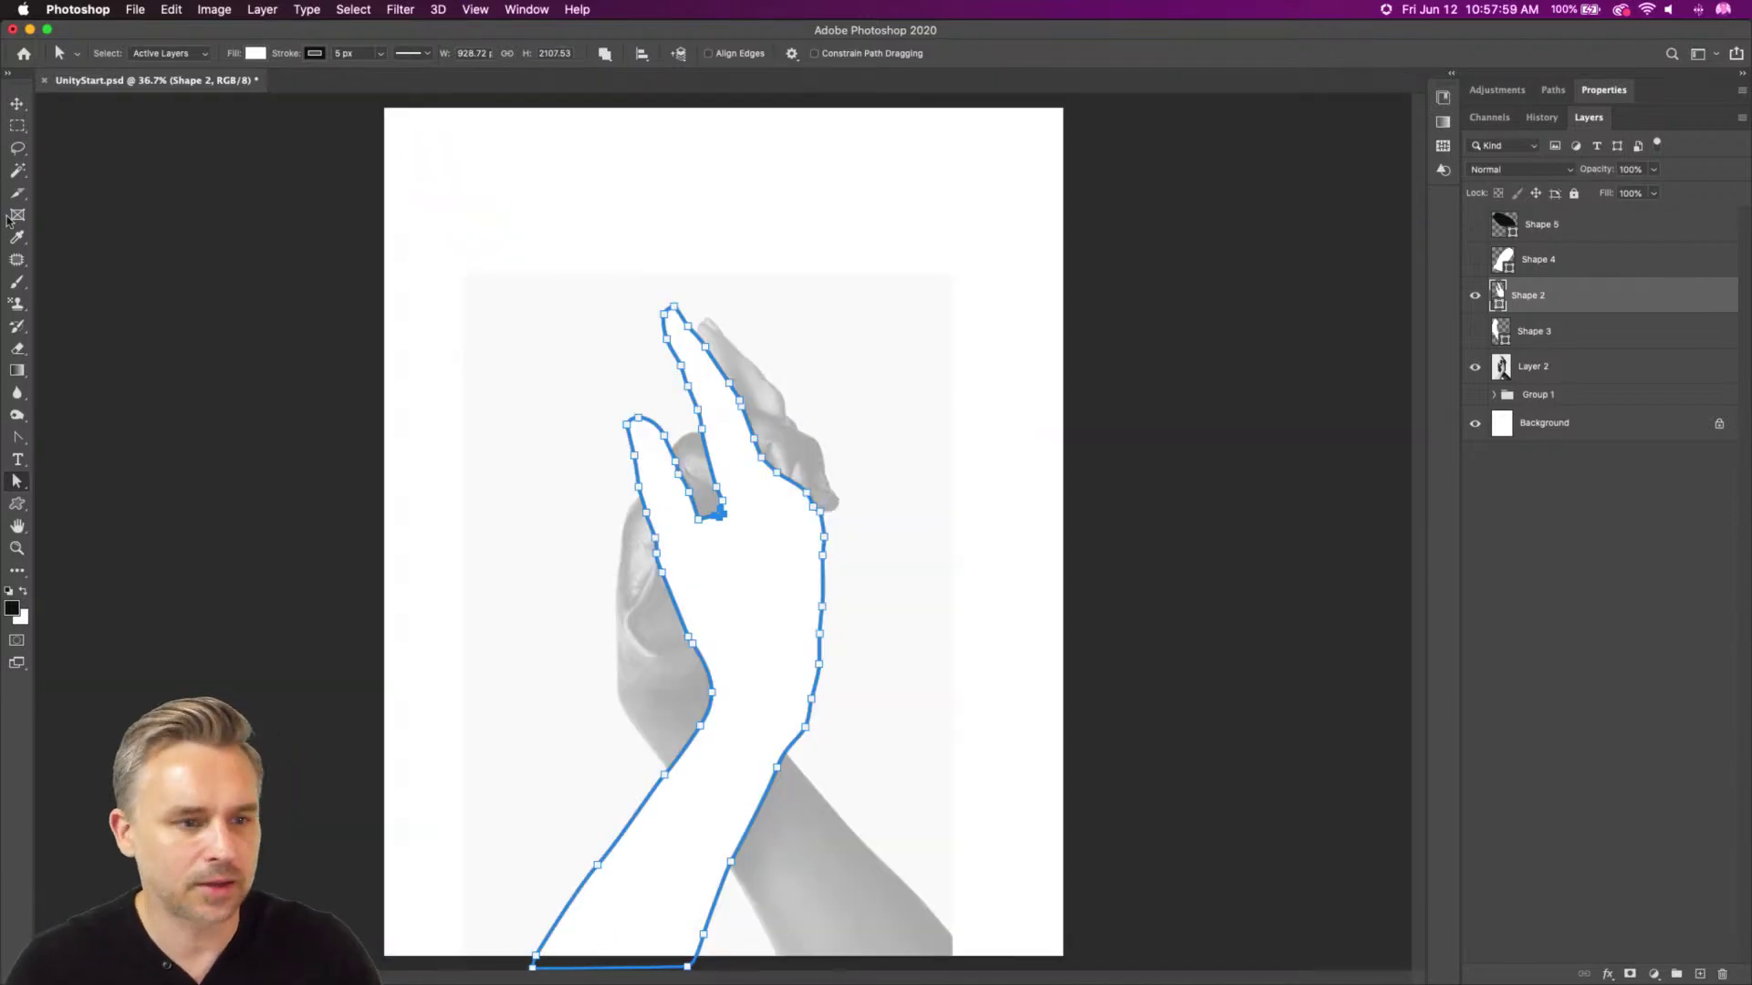
click(16, 128)
key(super+plus)
key(super+plus)
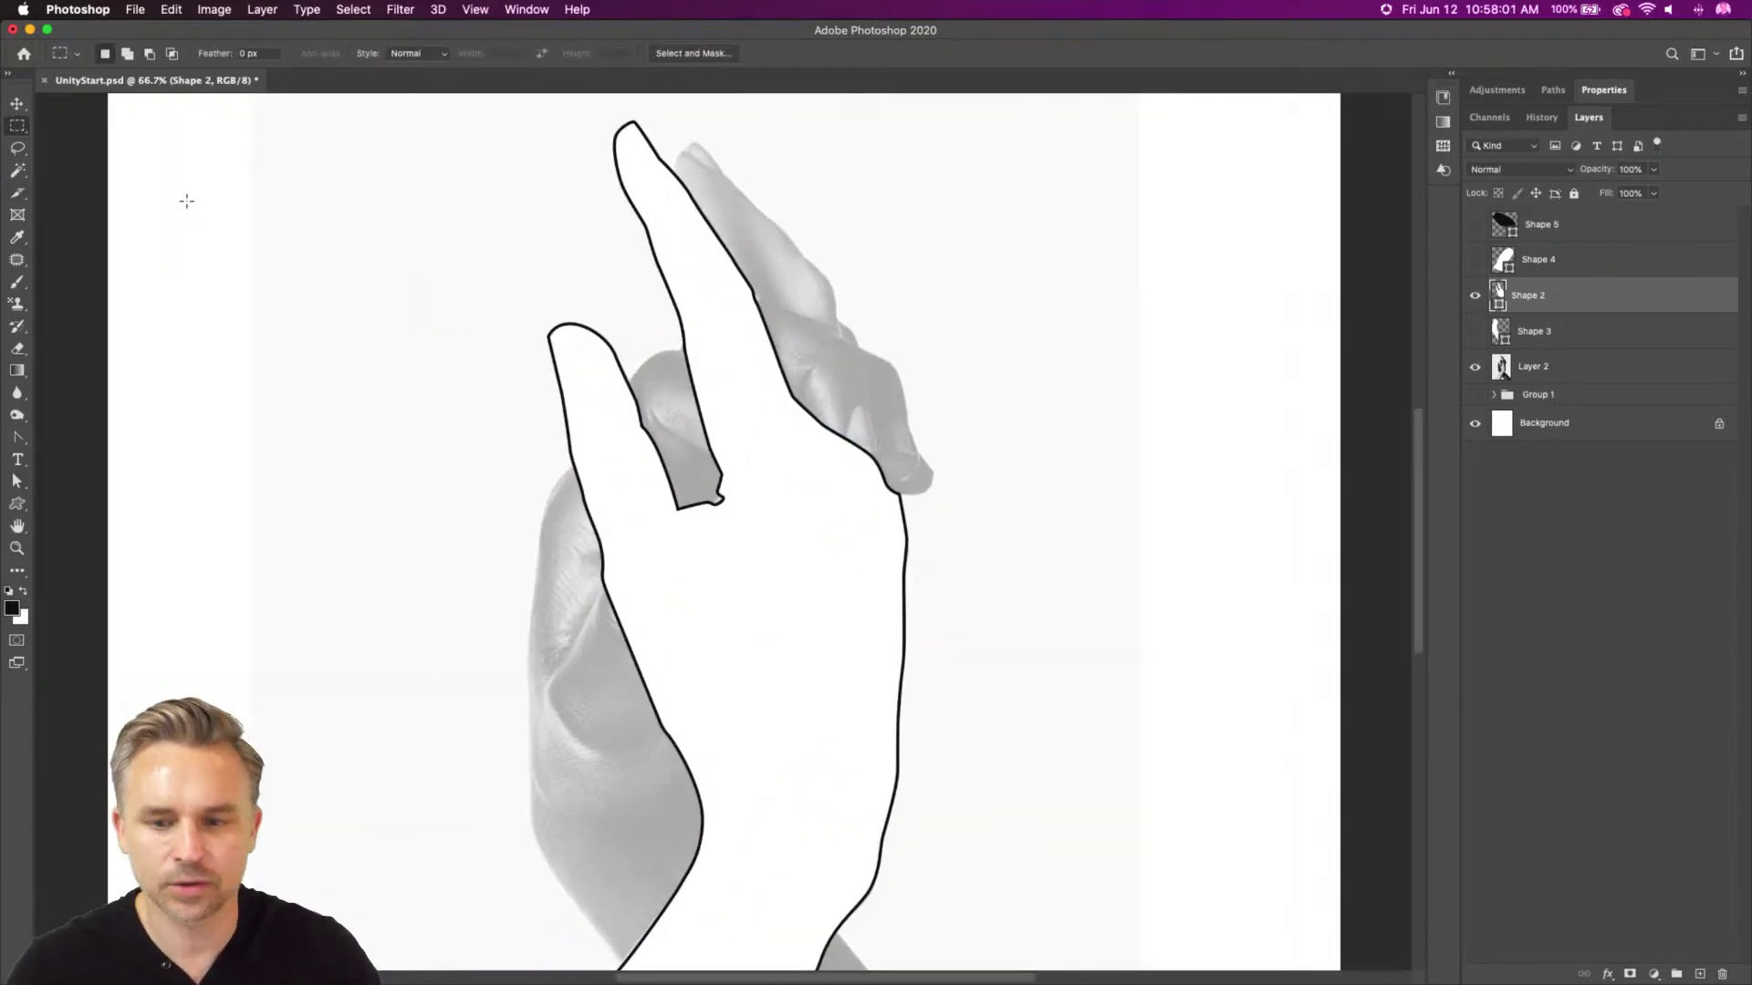
click(1474, 260)
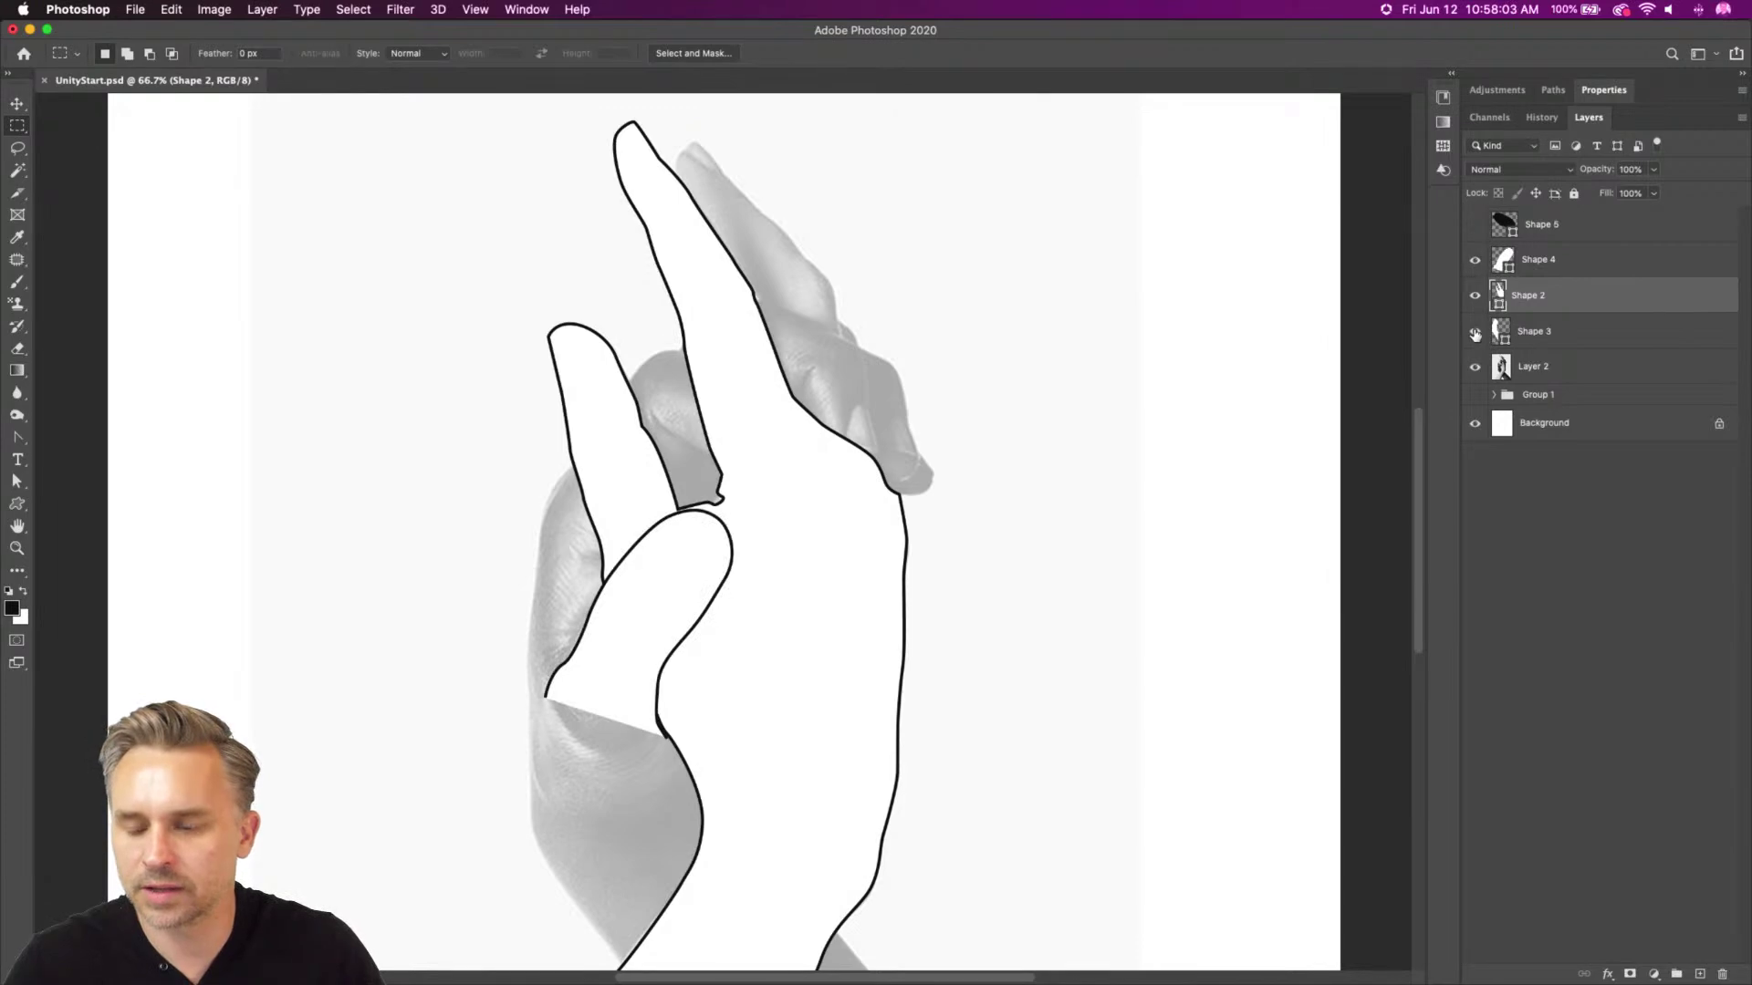
click(1475, 336)
Change Shape 5's fill color to white and show its layer
double_click(1504, 223)
click(830, 458)
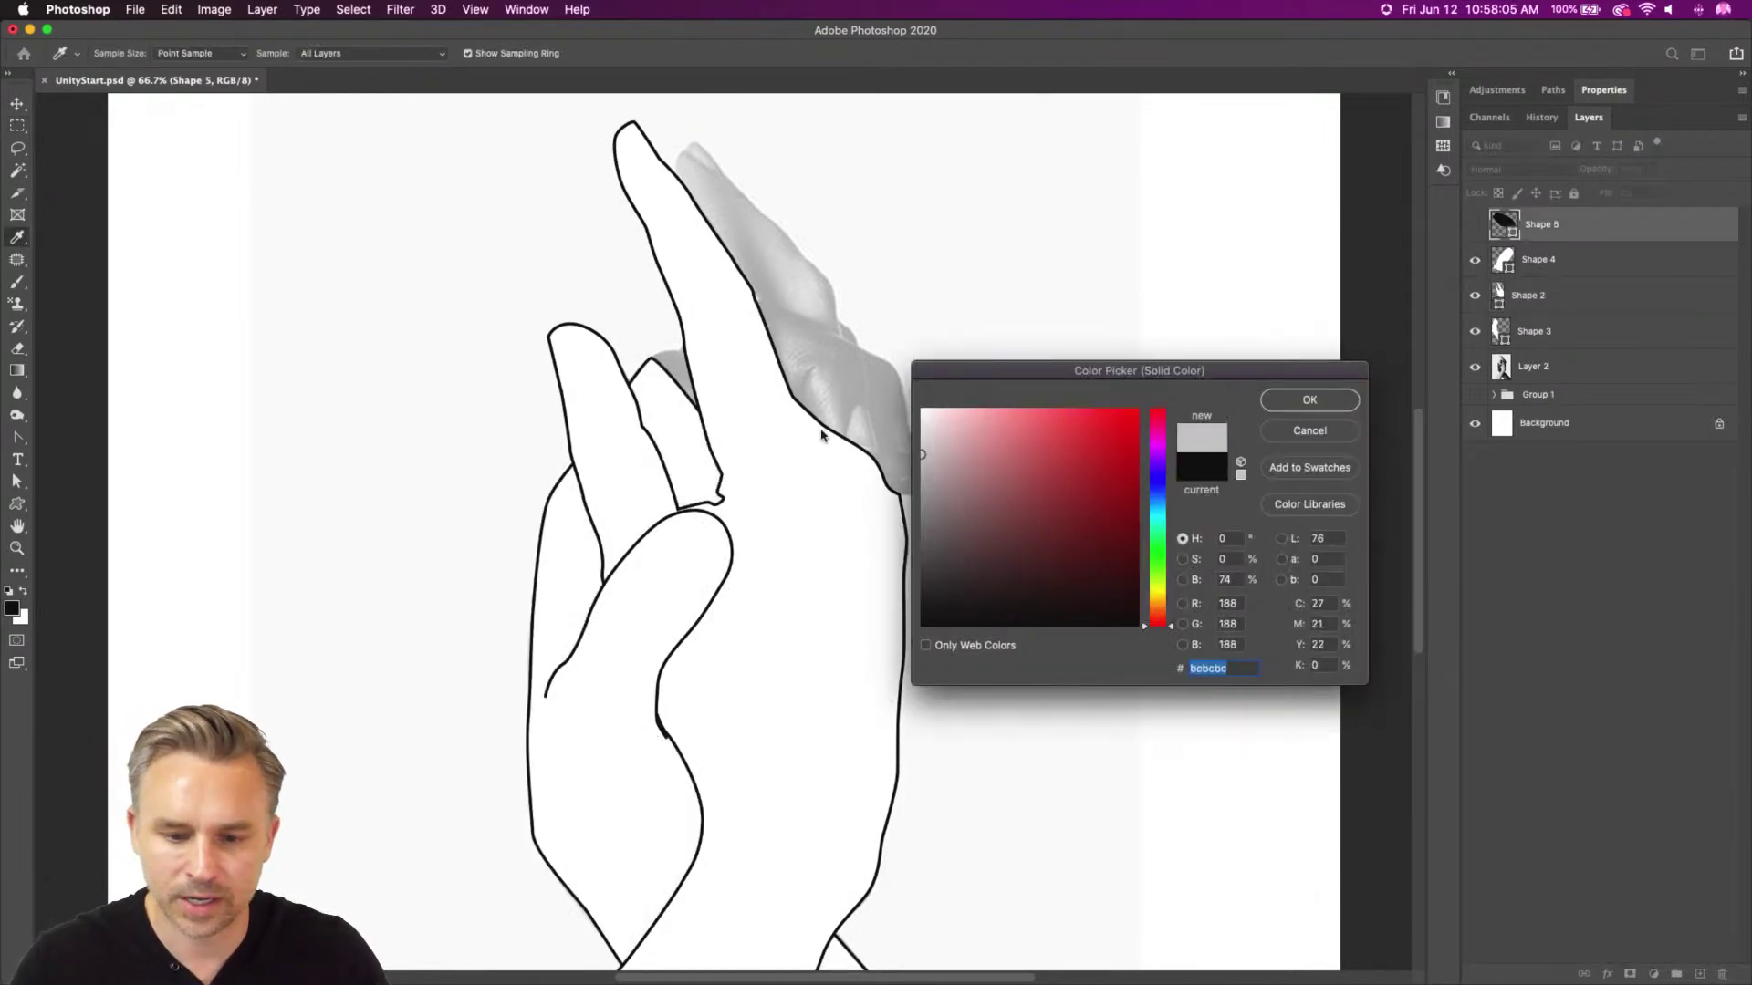
key(Return)
click(1474, 226)
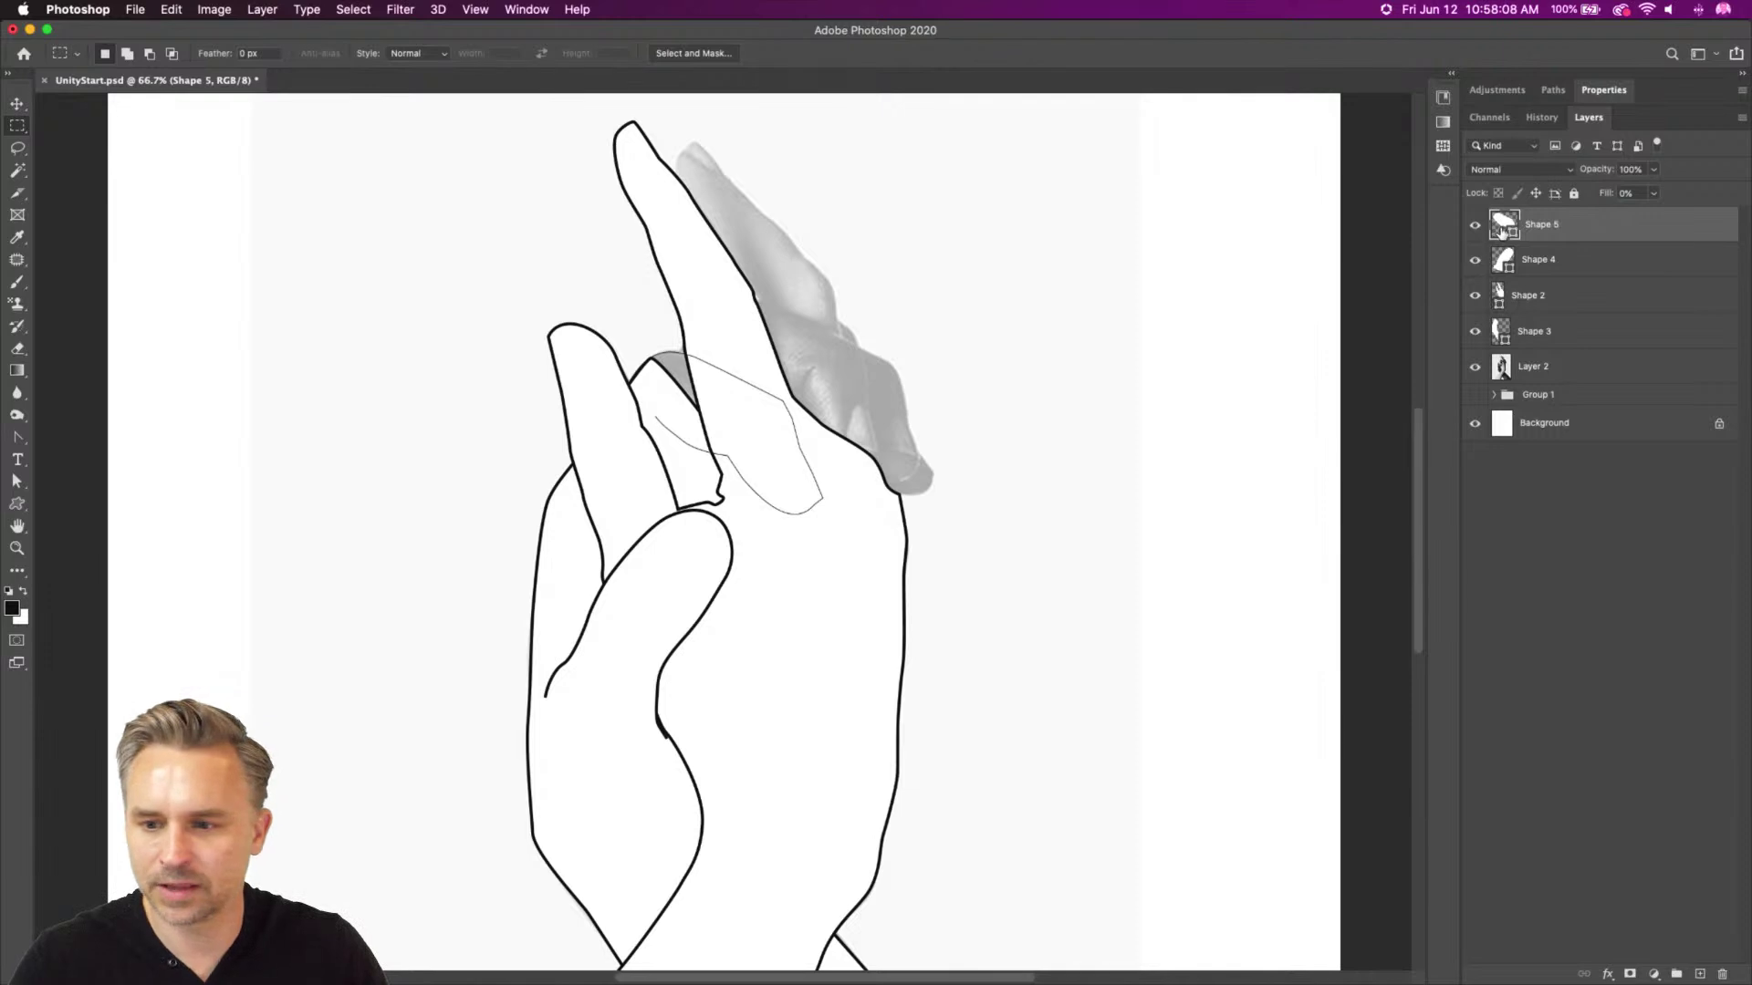
Set Shape 5's stroke width to 5 px and its layer fill to 100%
click(17, 481)
drag(350, 54, 172, 40)
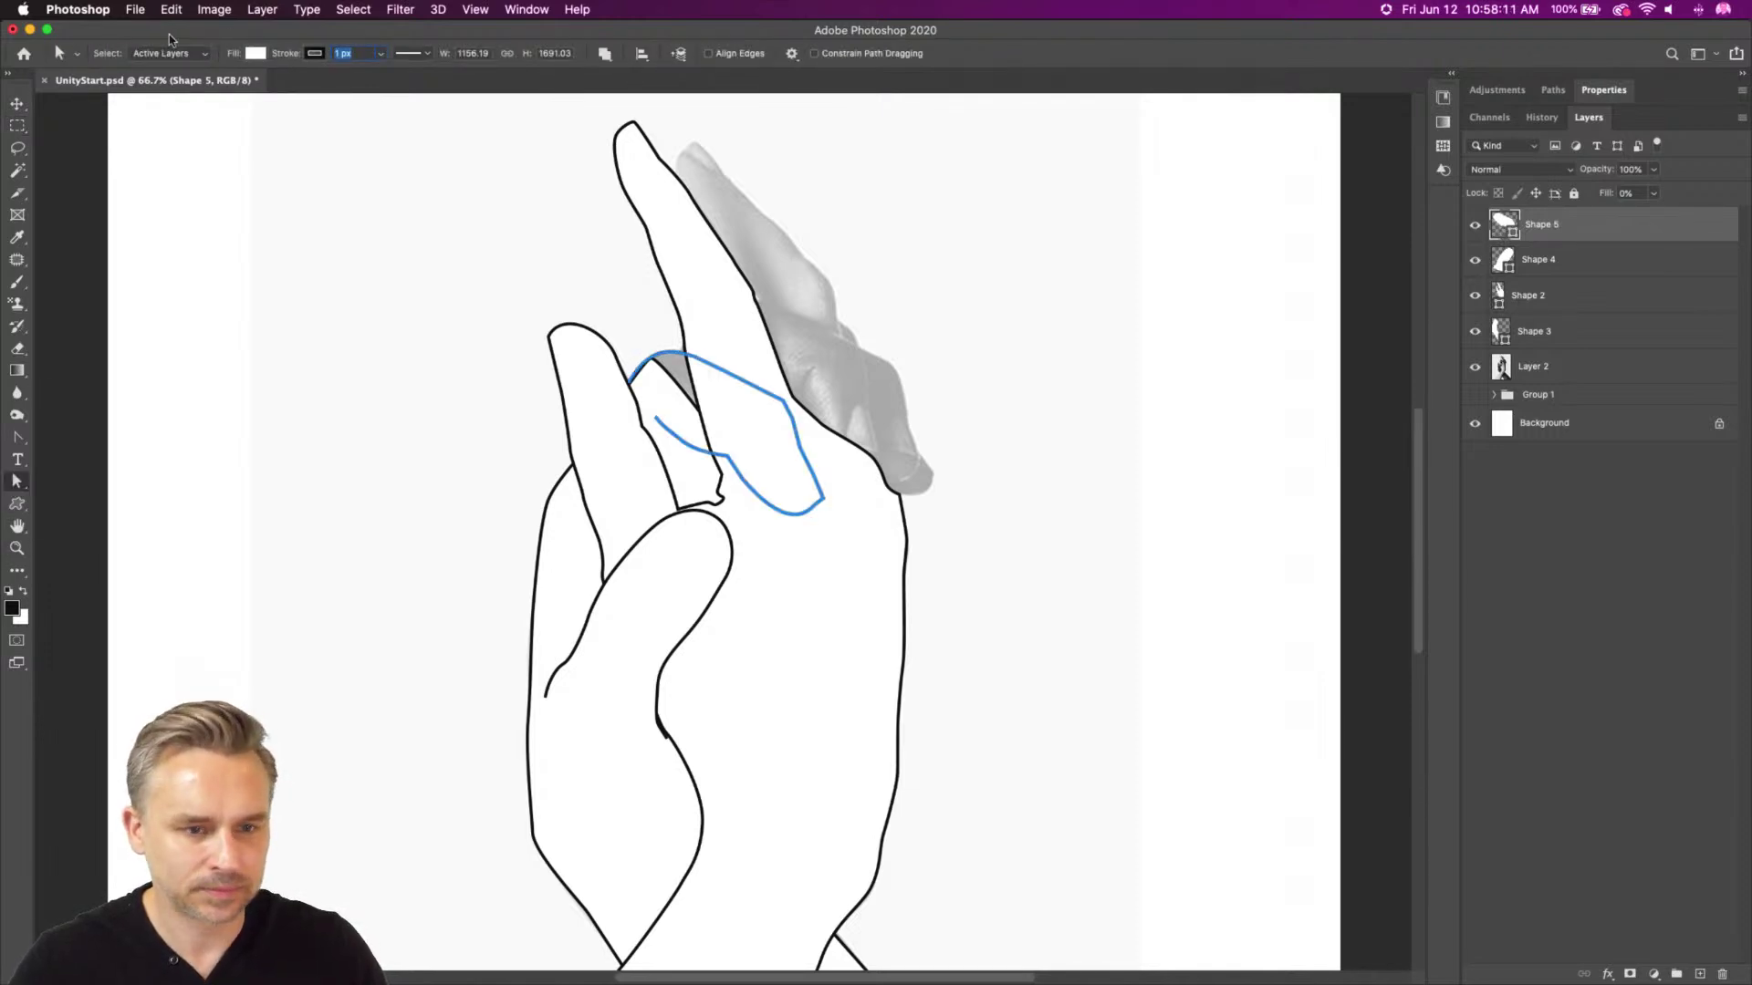
text(5)
key(Return)
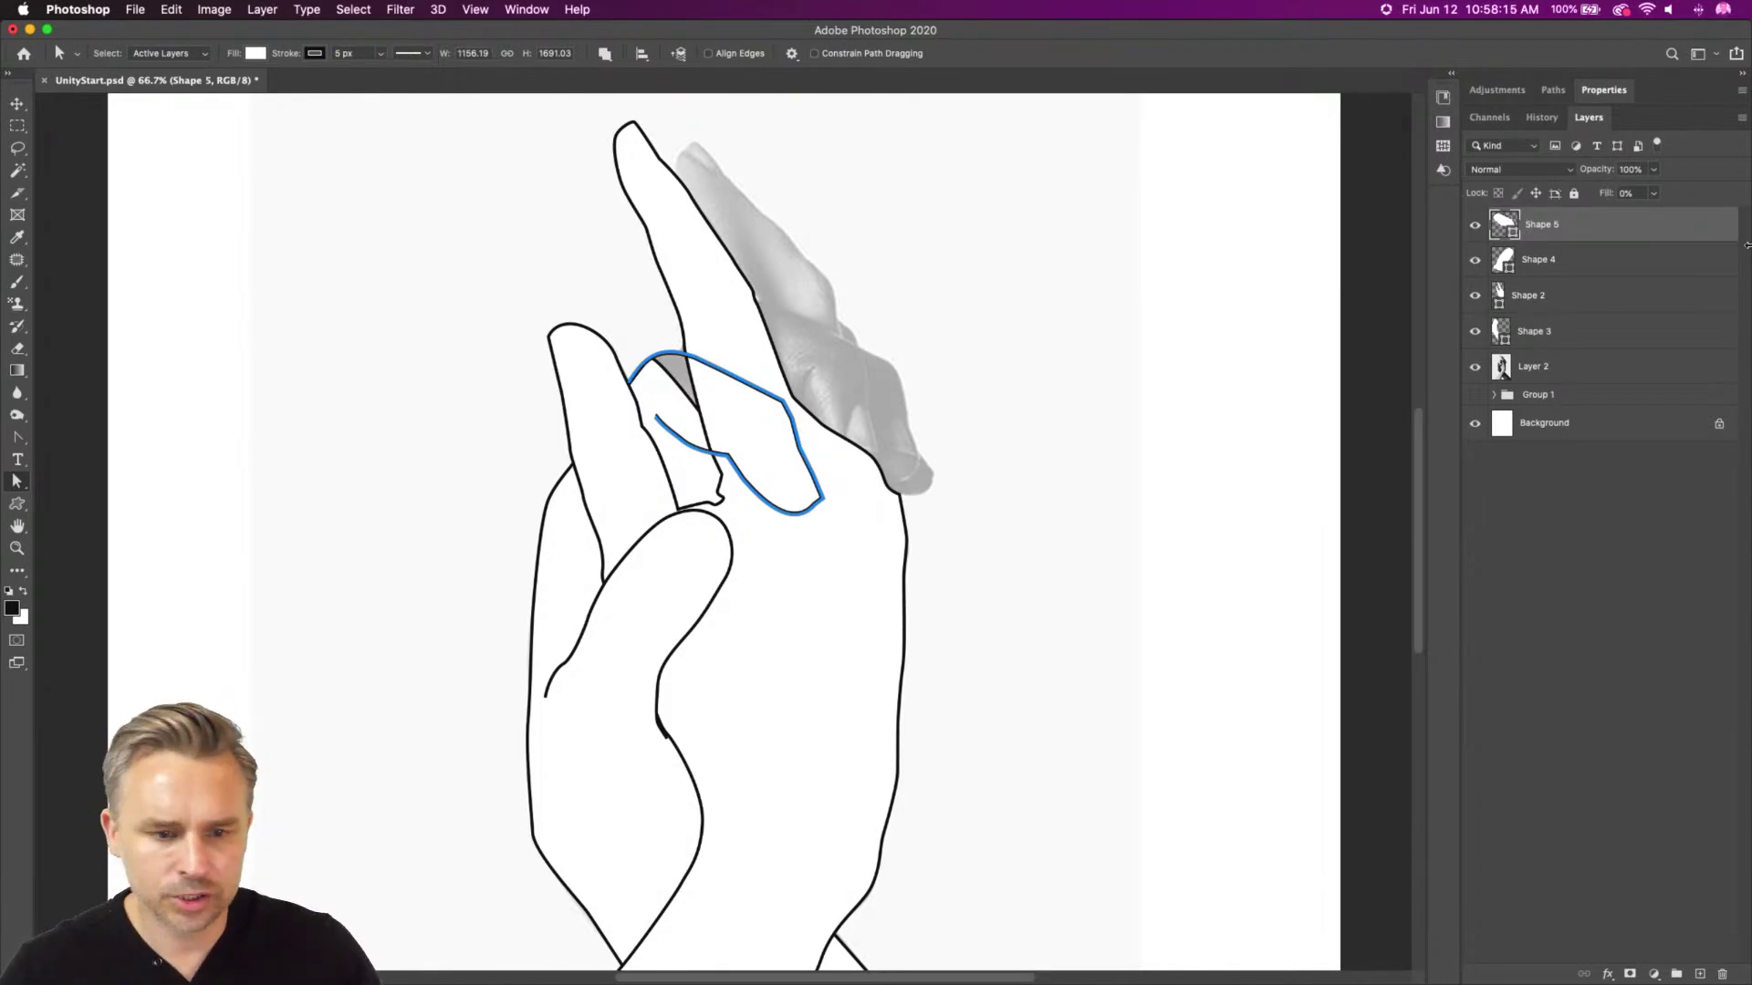
click(1603, 196)
text(100)
key(Return)
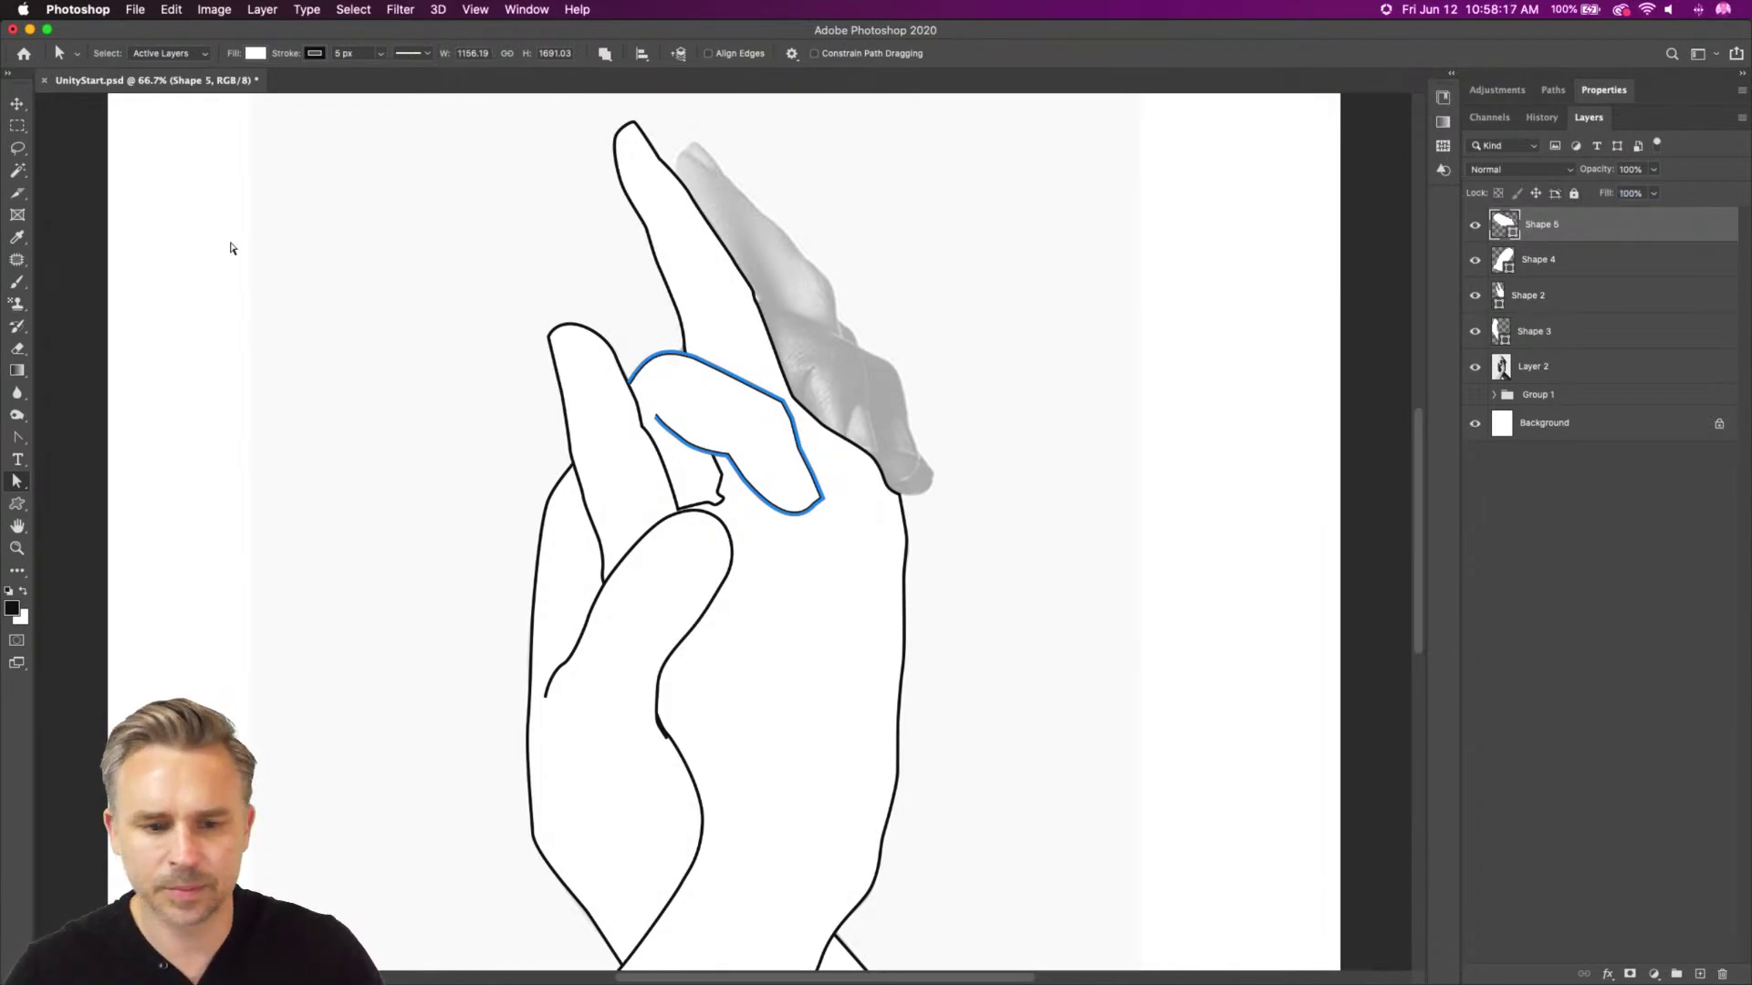
Hide all shape layers, add an empty layer on top, and keep the Layer 2 reference photo visible
drag(768, 310, 746, 490)
key(super+plus)
key(super+plus)
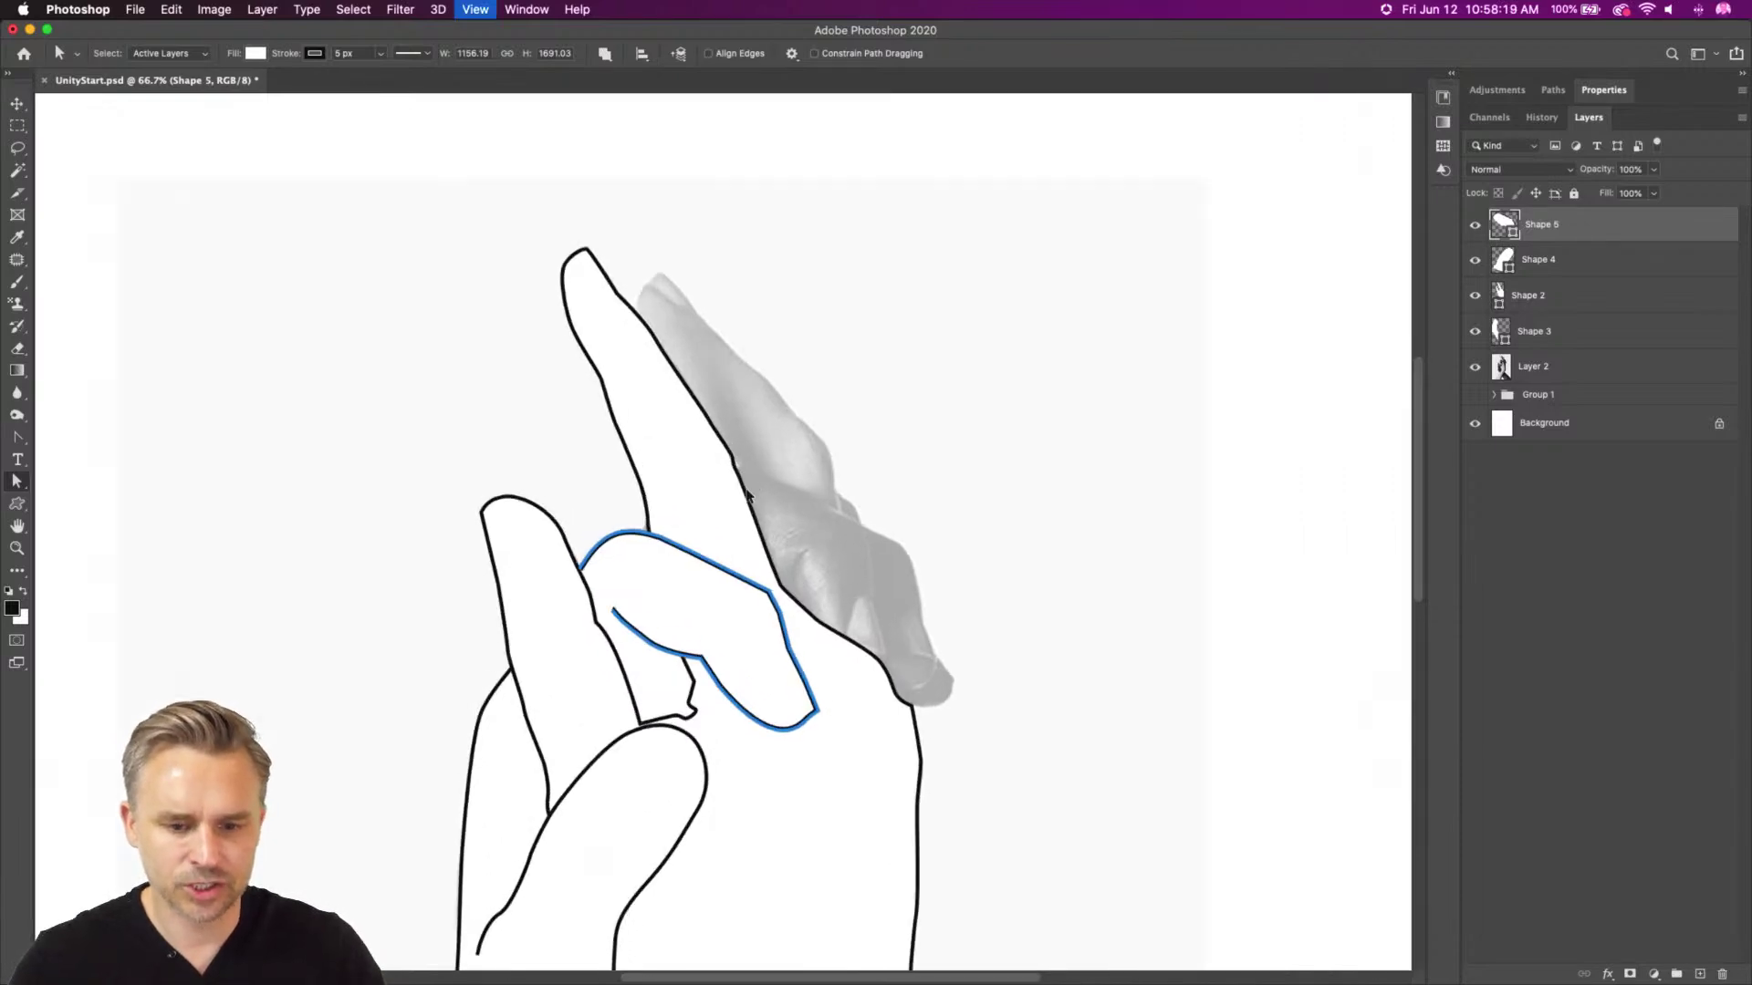
drag(569, 385, 555, 472)
key(super+minus)
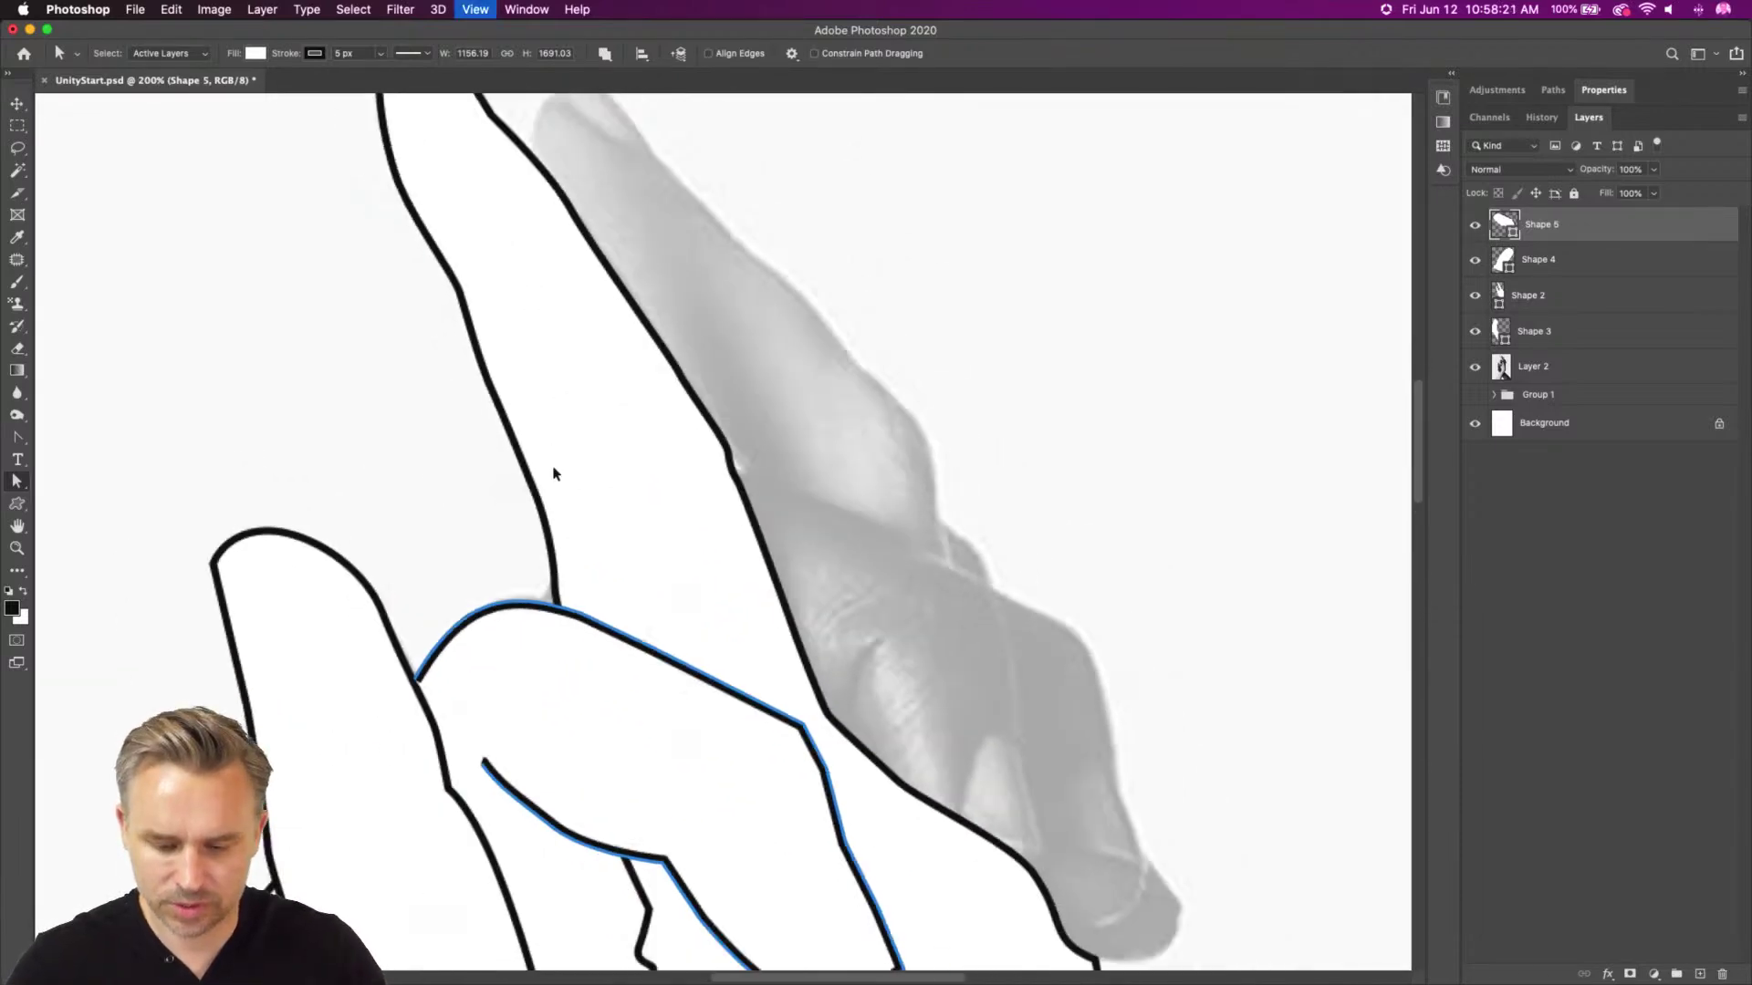
drag(1475, 226, 1473, 368)
click(1700, 975)
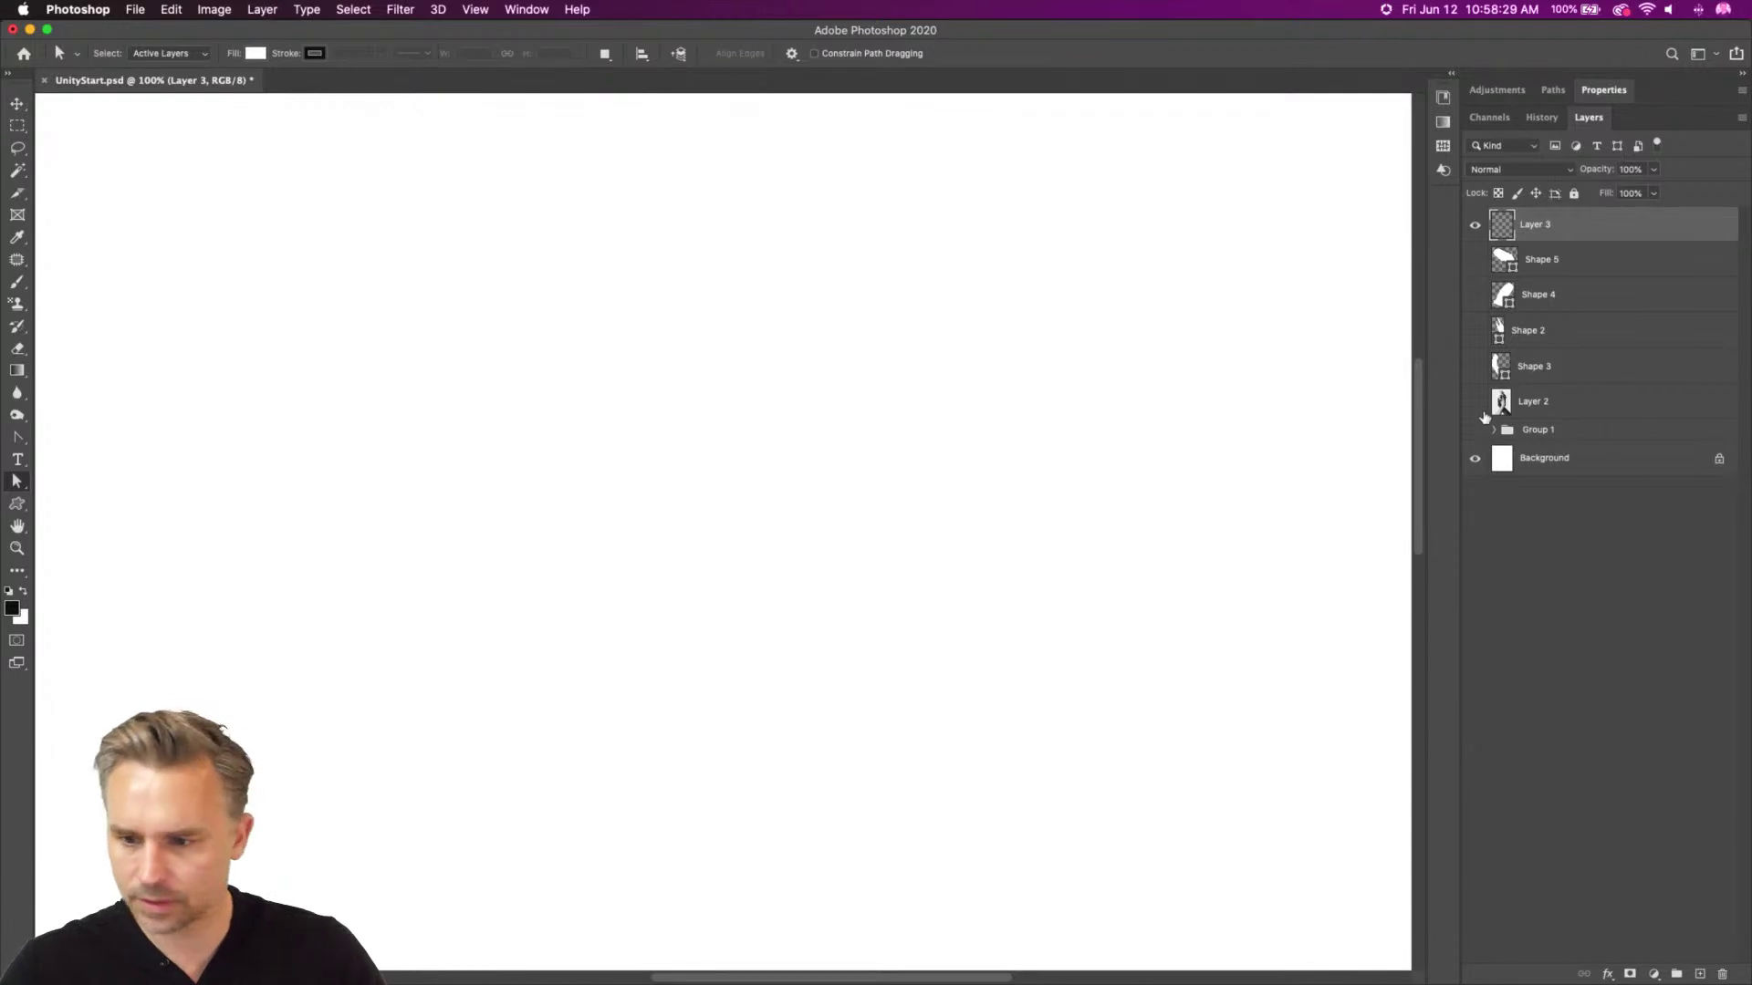
click(1535, 402)
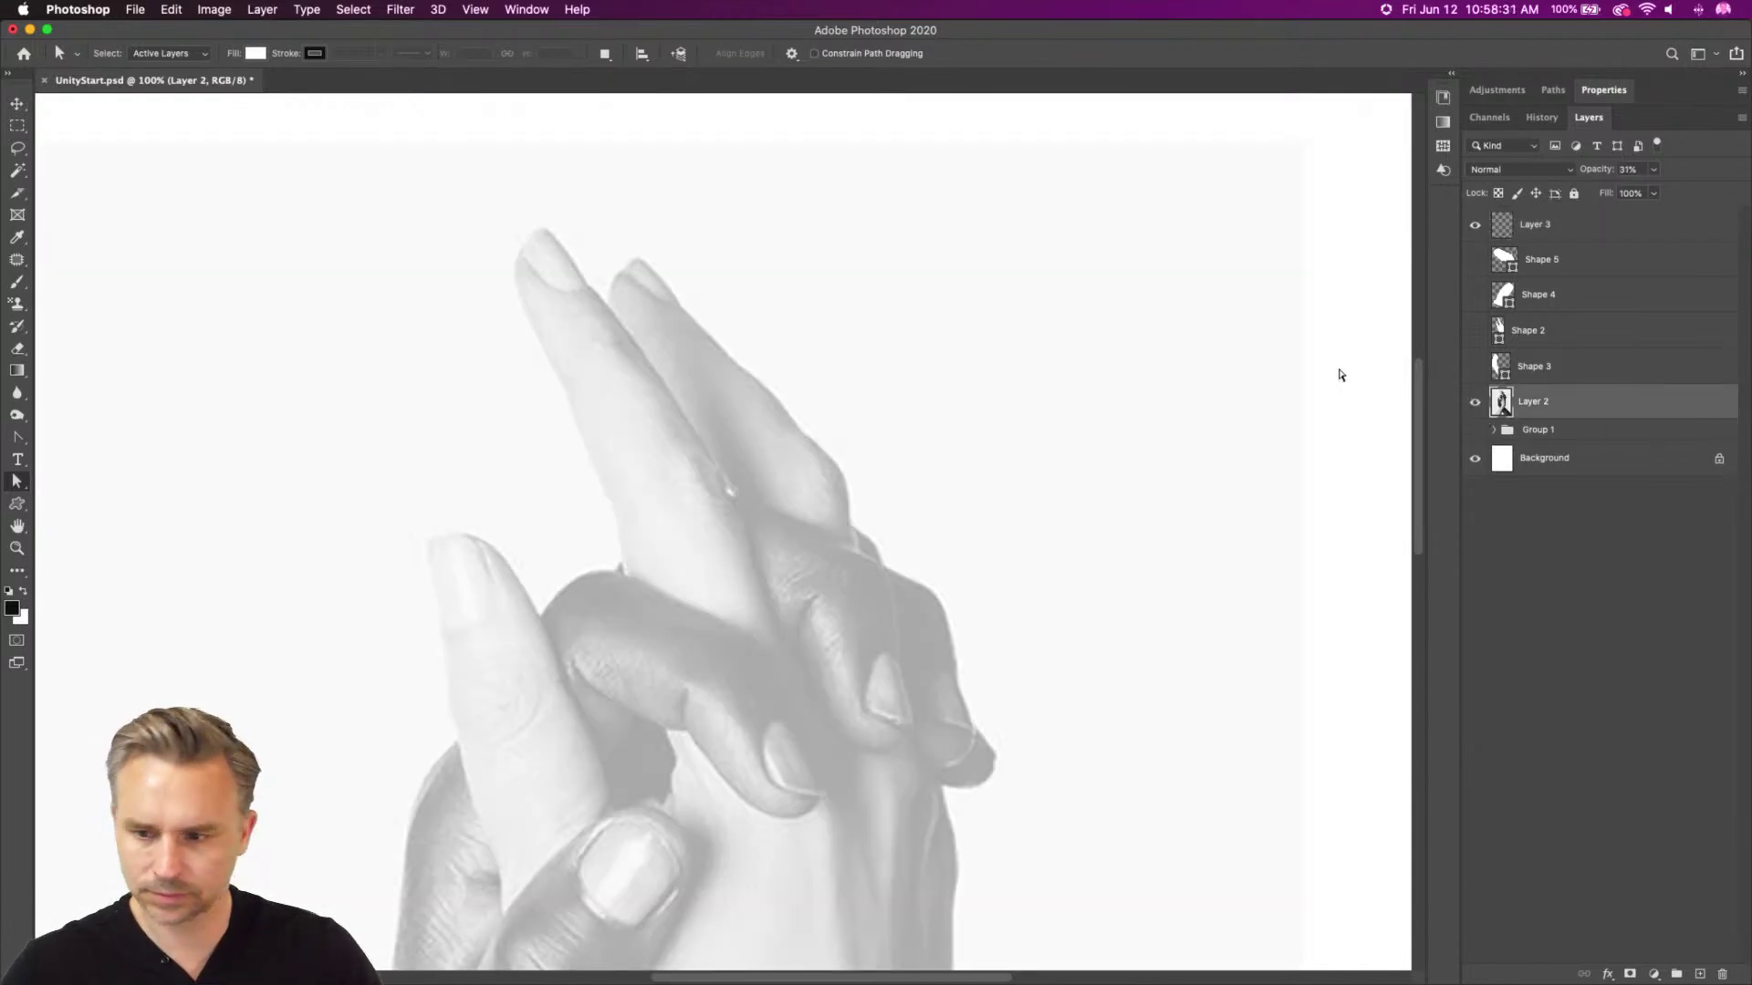
Check Shapes 2 to 5 against the photo, hide them again, and select the empty Layer 3 for pen drawing
click(1475, 367)
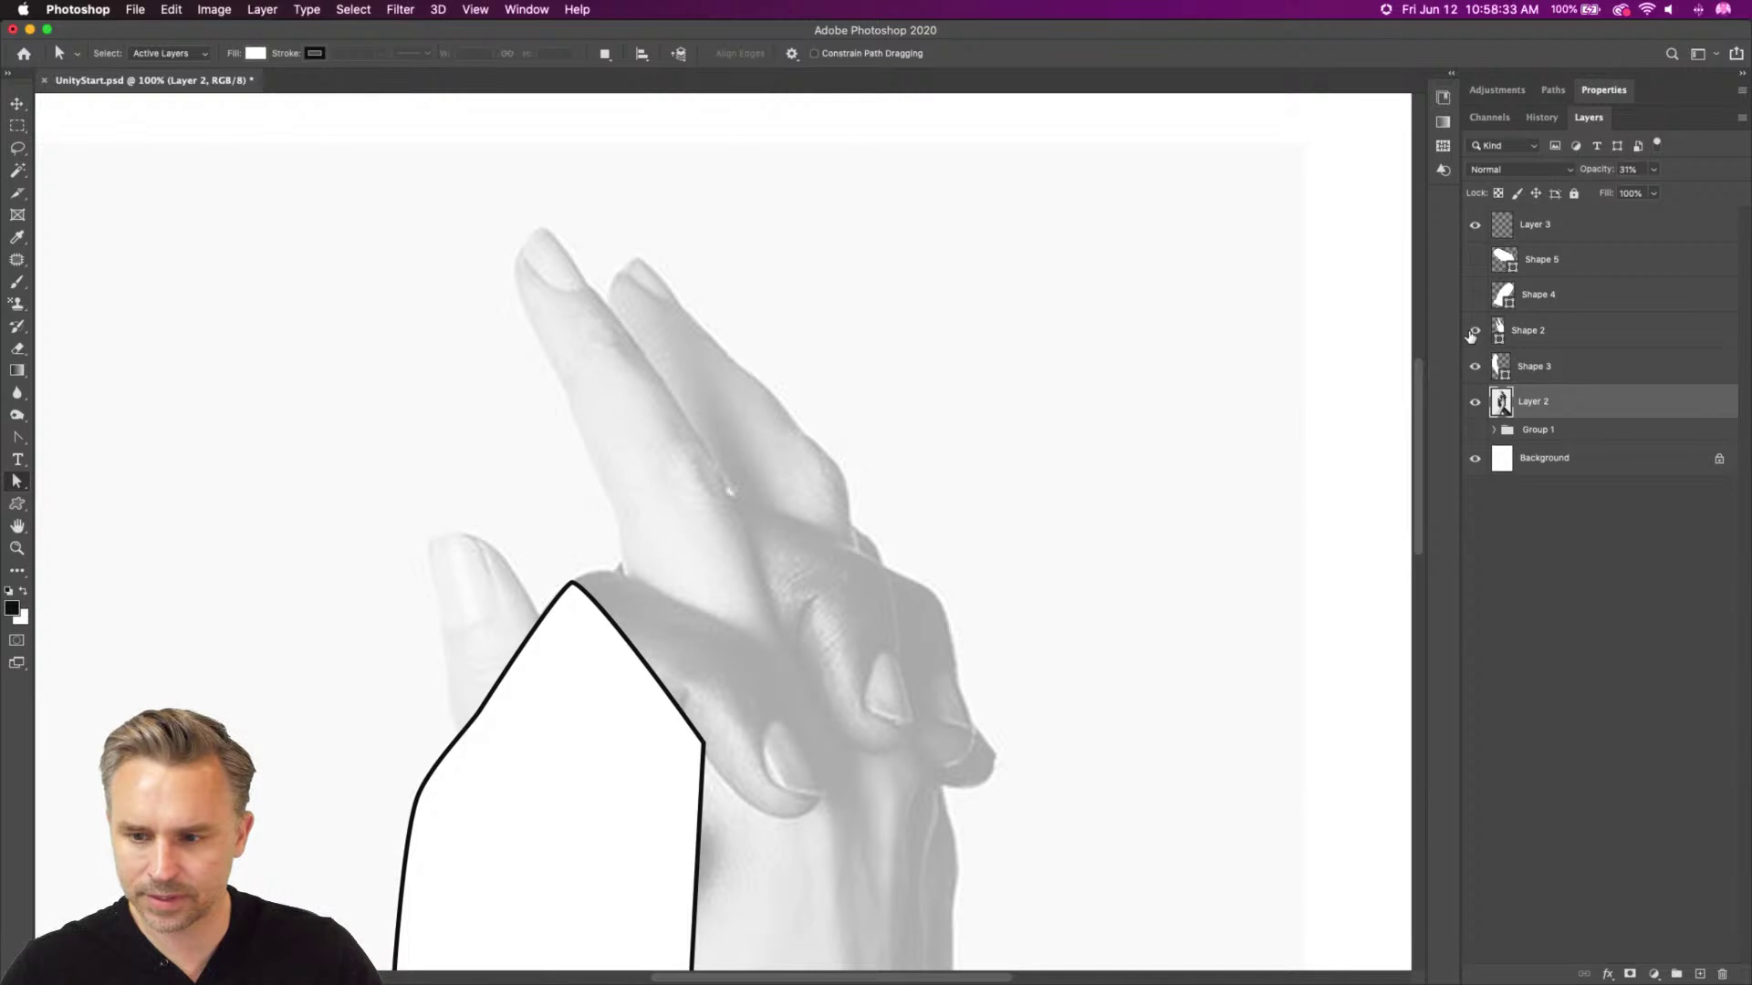
click(1475, 331)
click(1475, 295)
click(1475, 260)
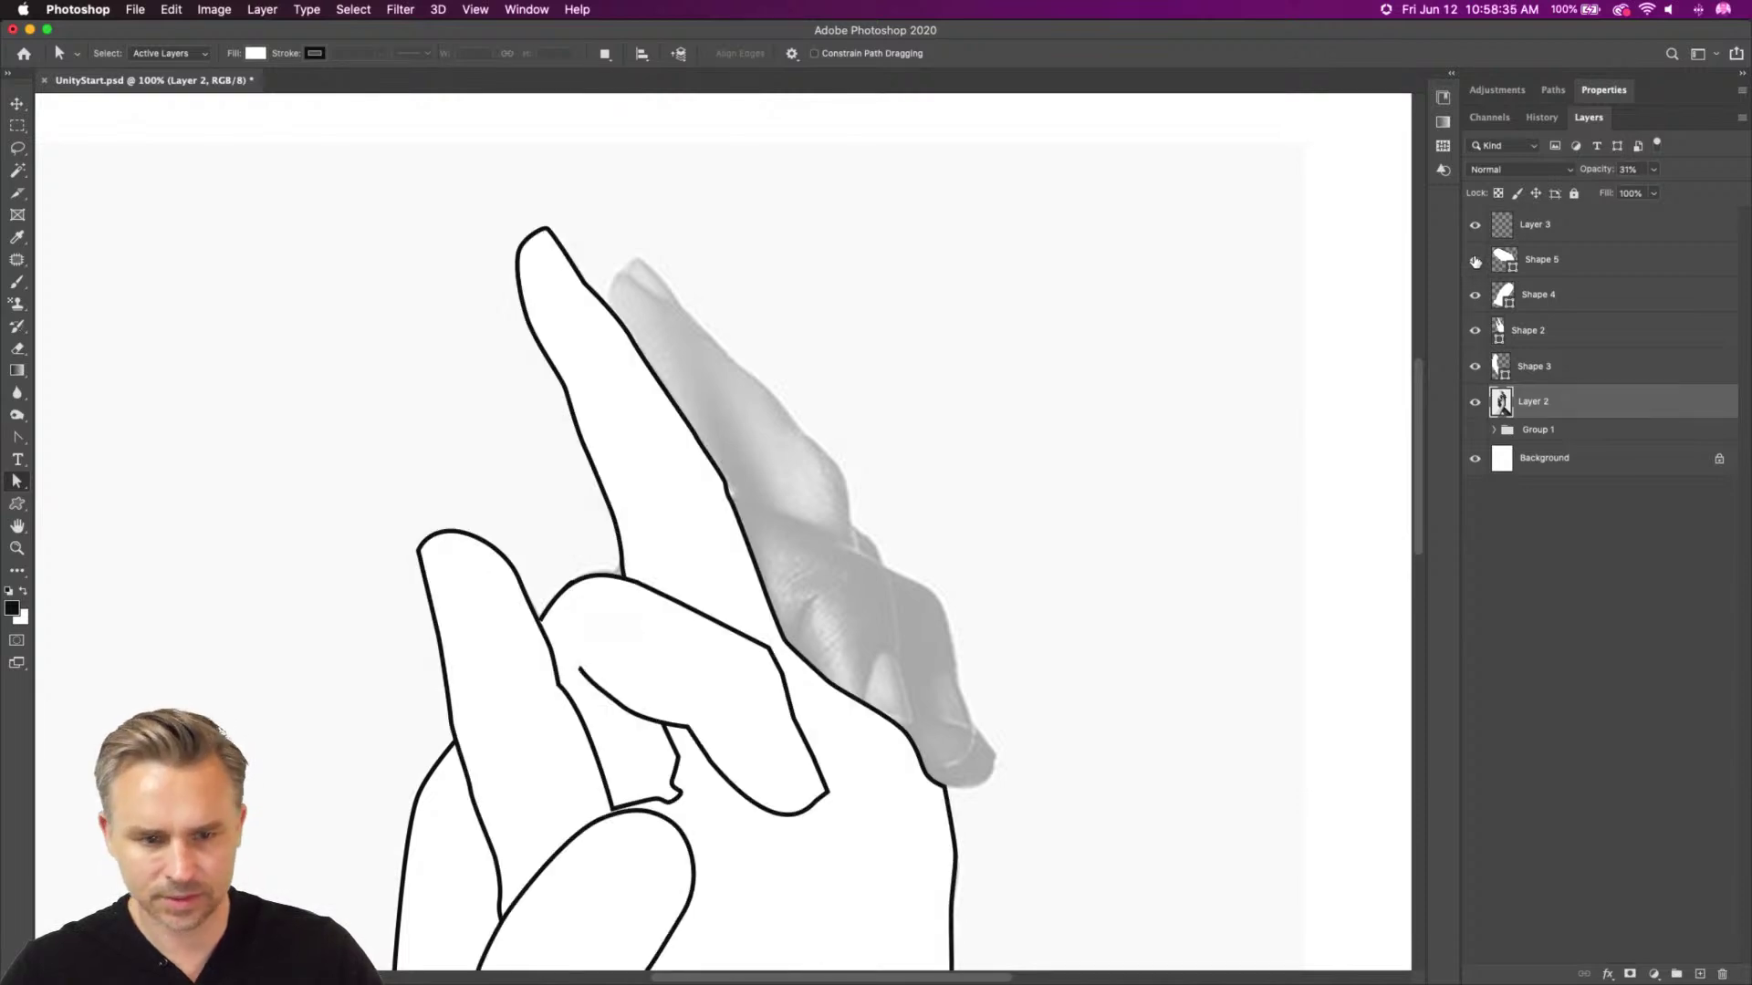
drag(1475, 262, 1470, 384)
click(1528, 234)
key(p)
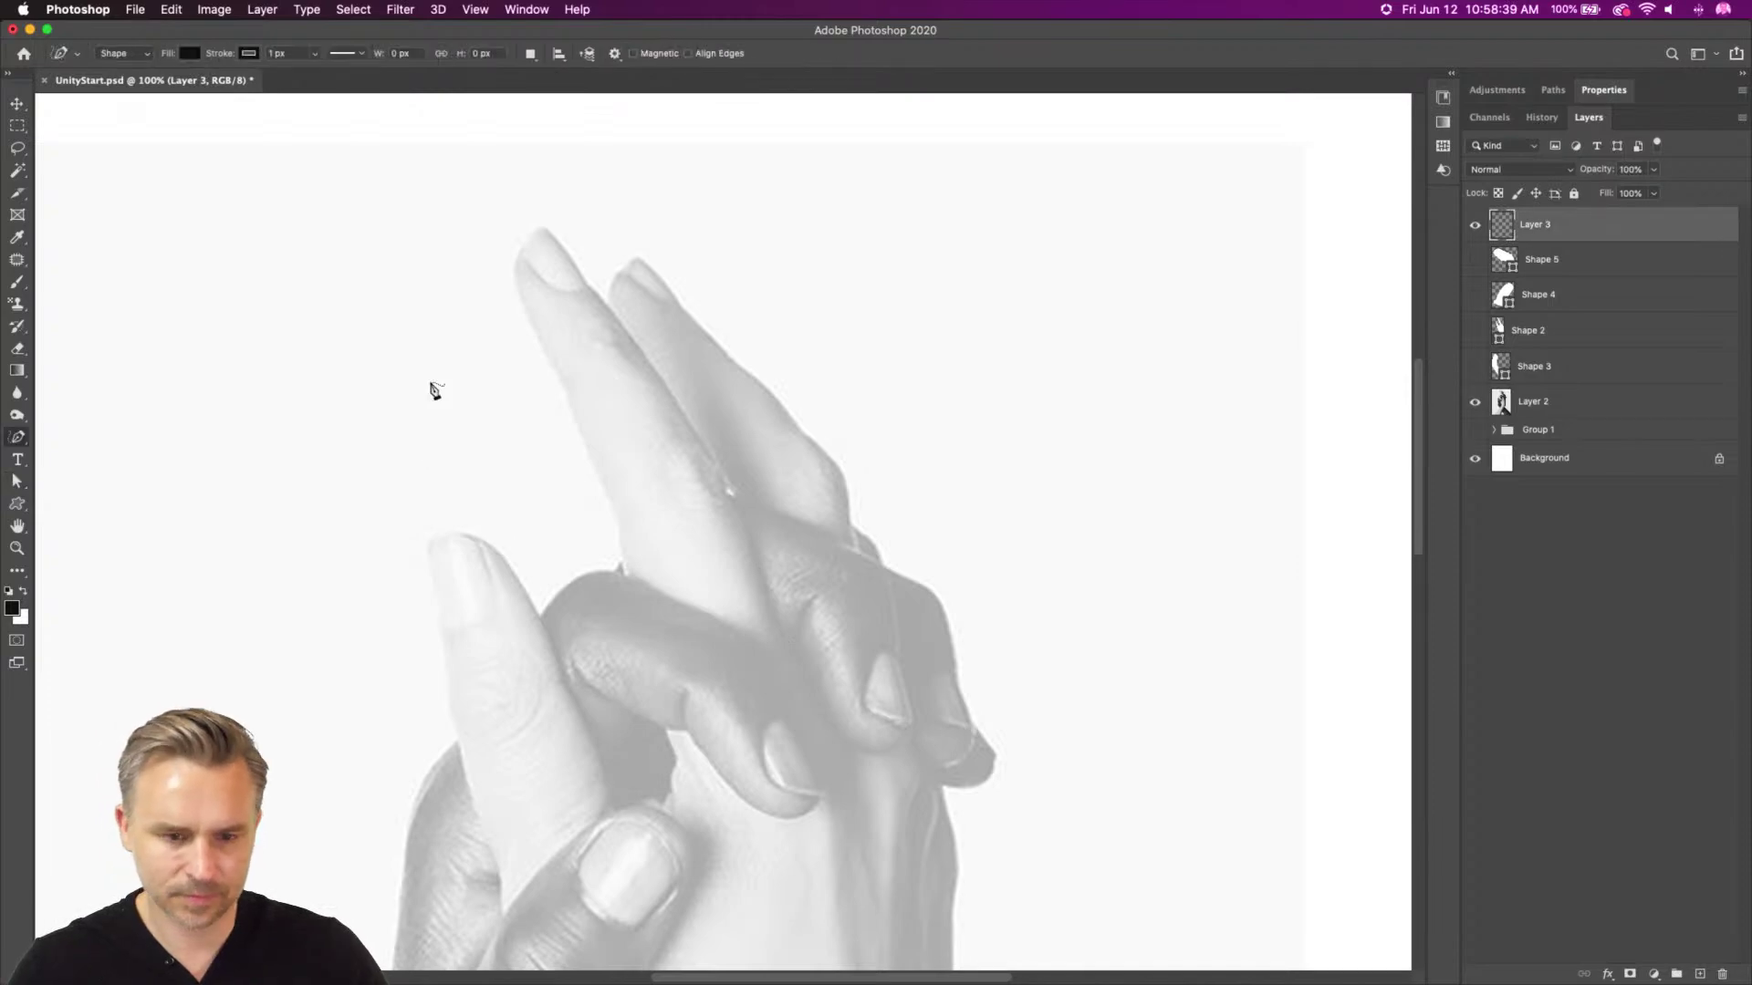
drag(621, 271, 632, 264)
key(super+z)
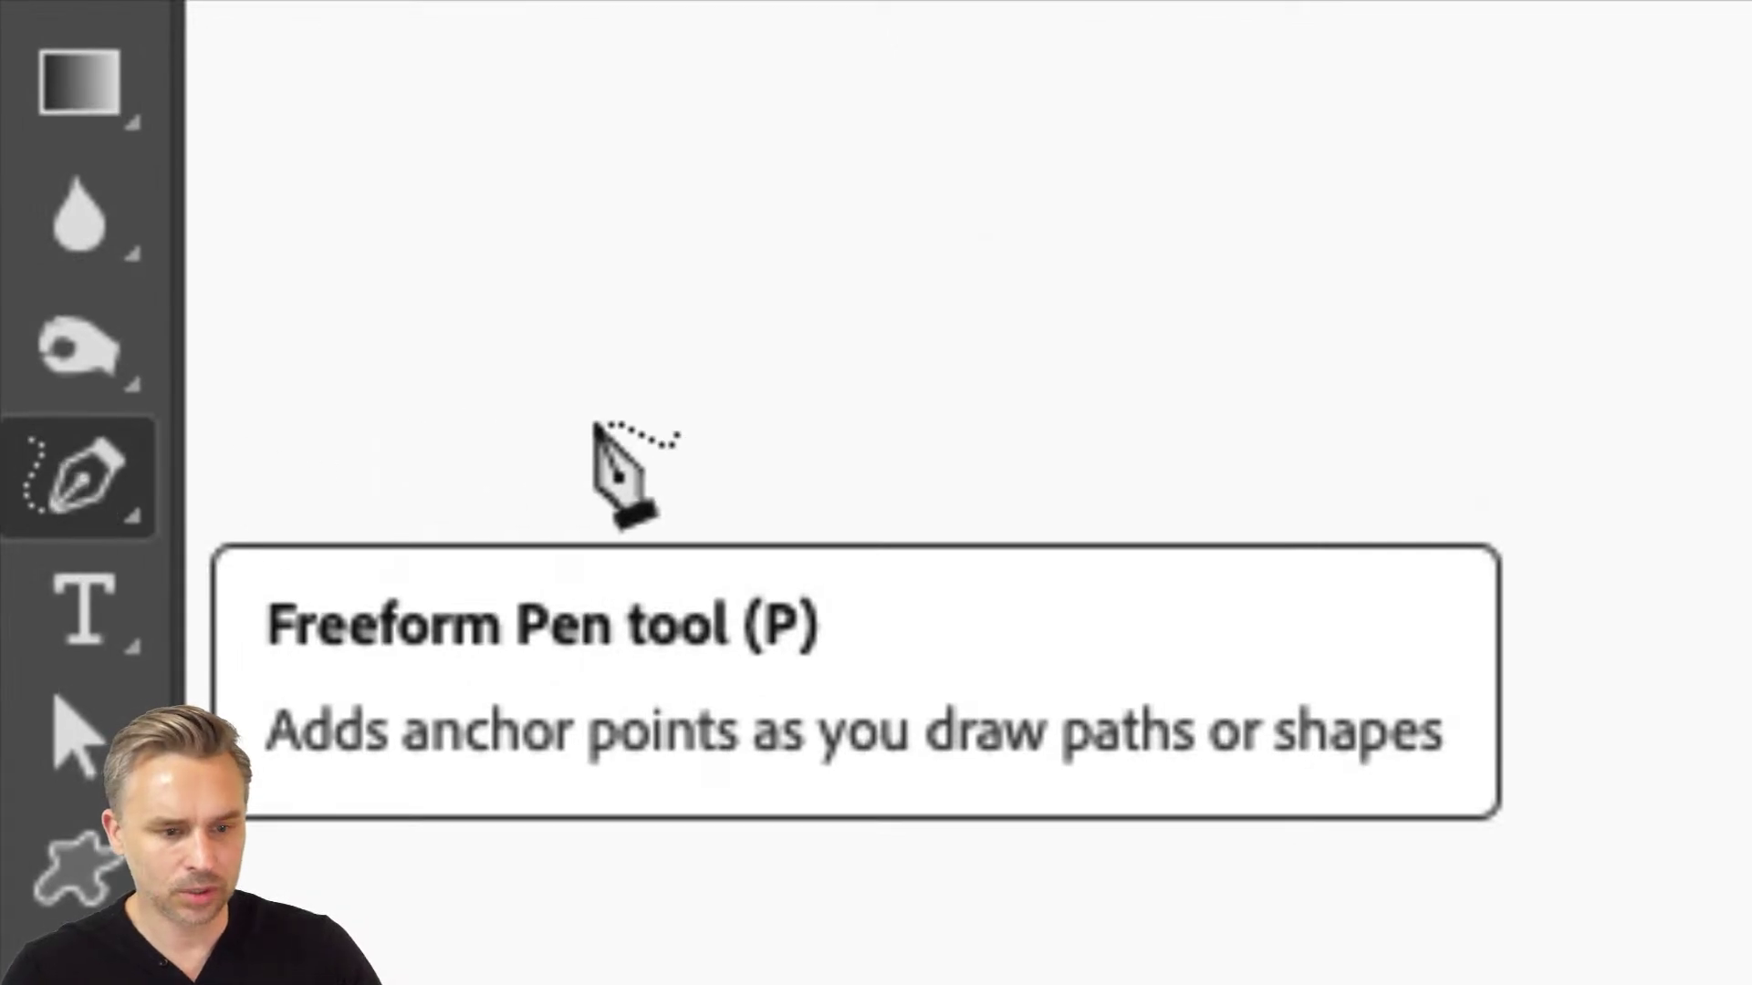
right_click(82, 471)
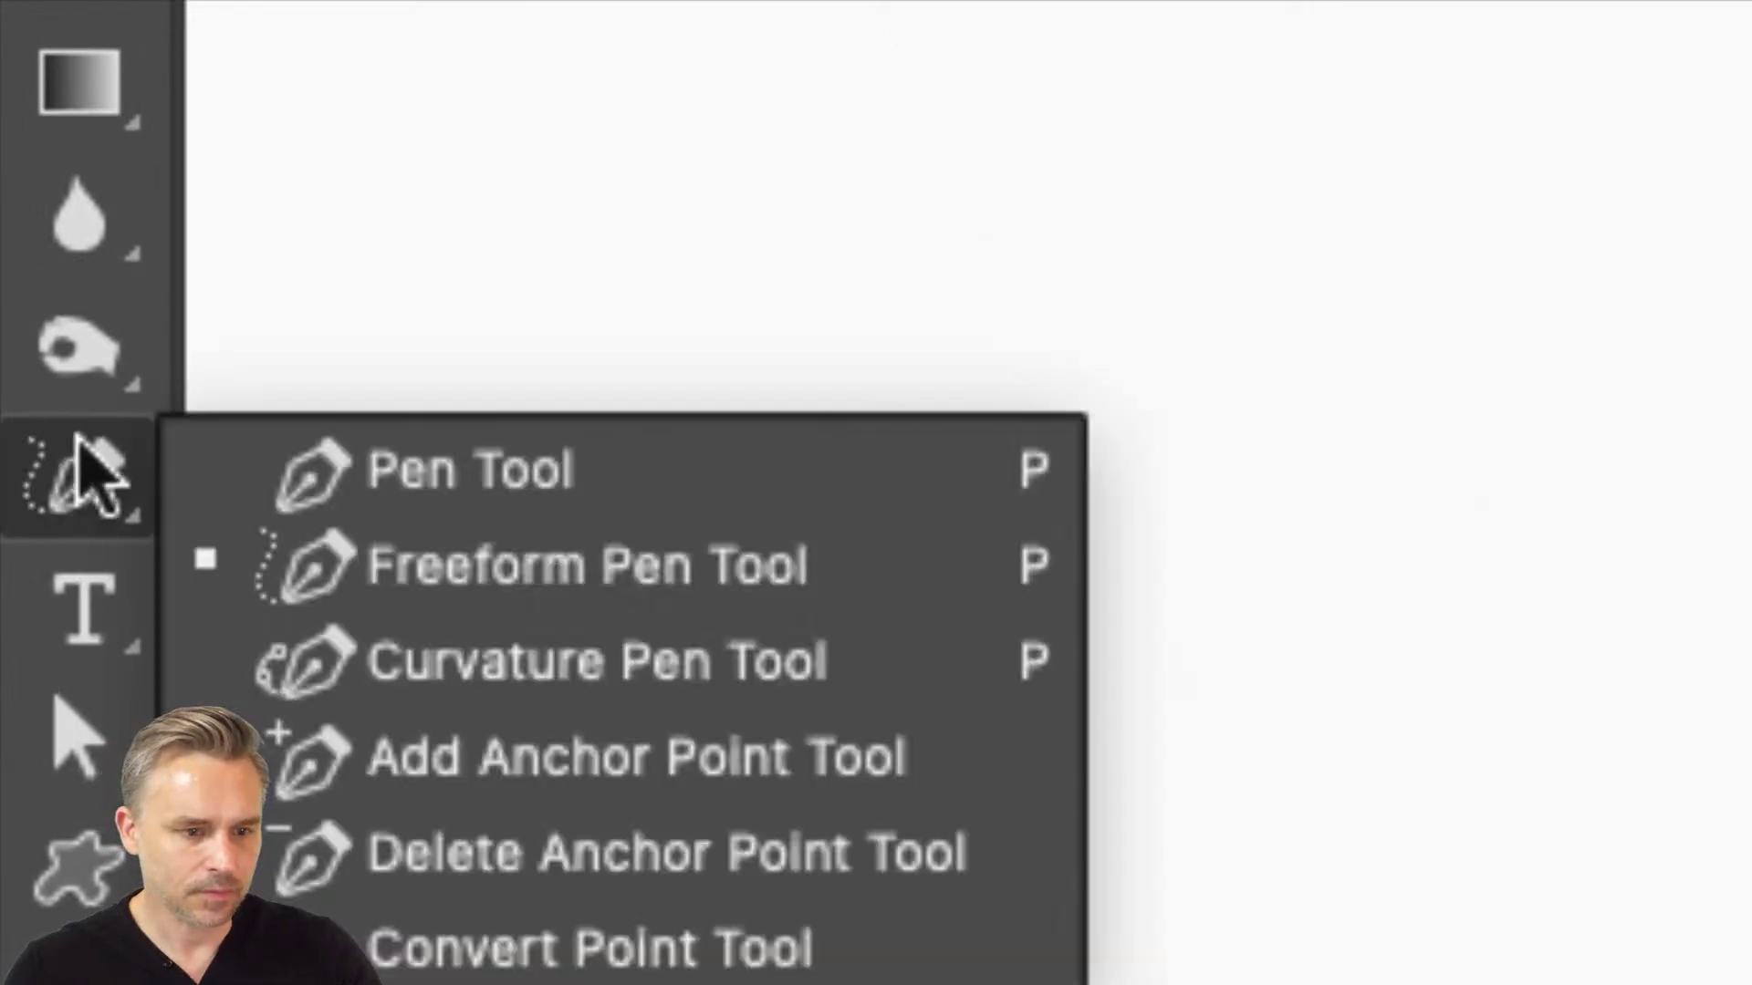
click(344, 472)
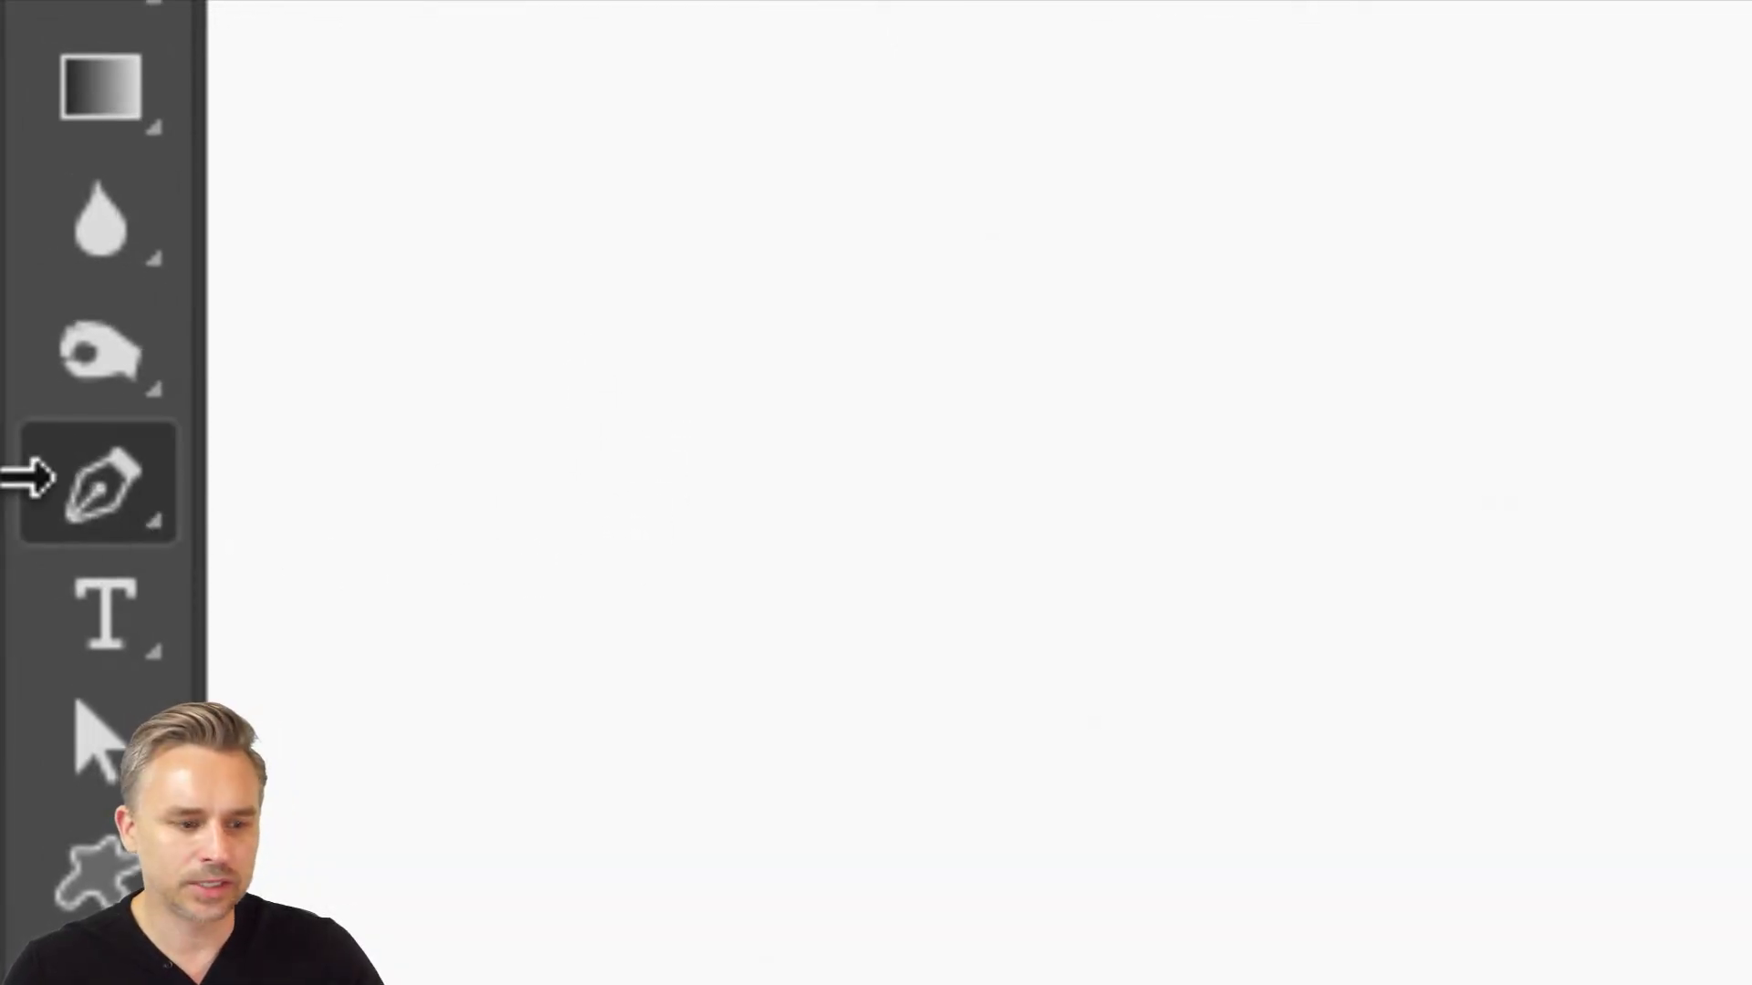
right_click(55, 479)
click(393, 561)
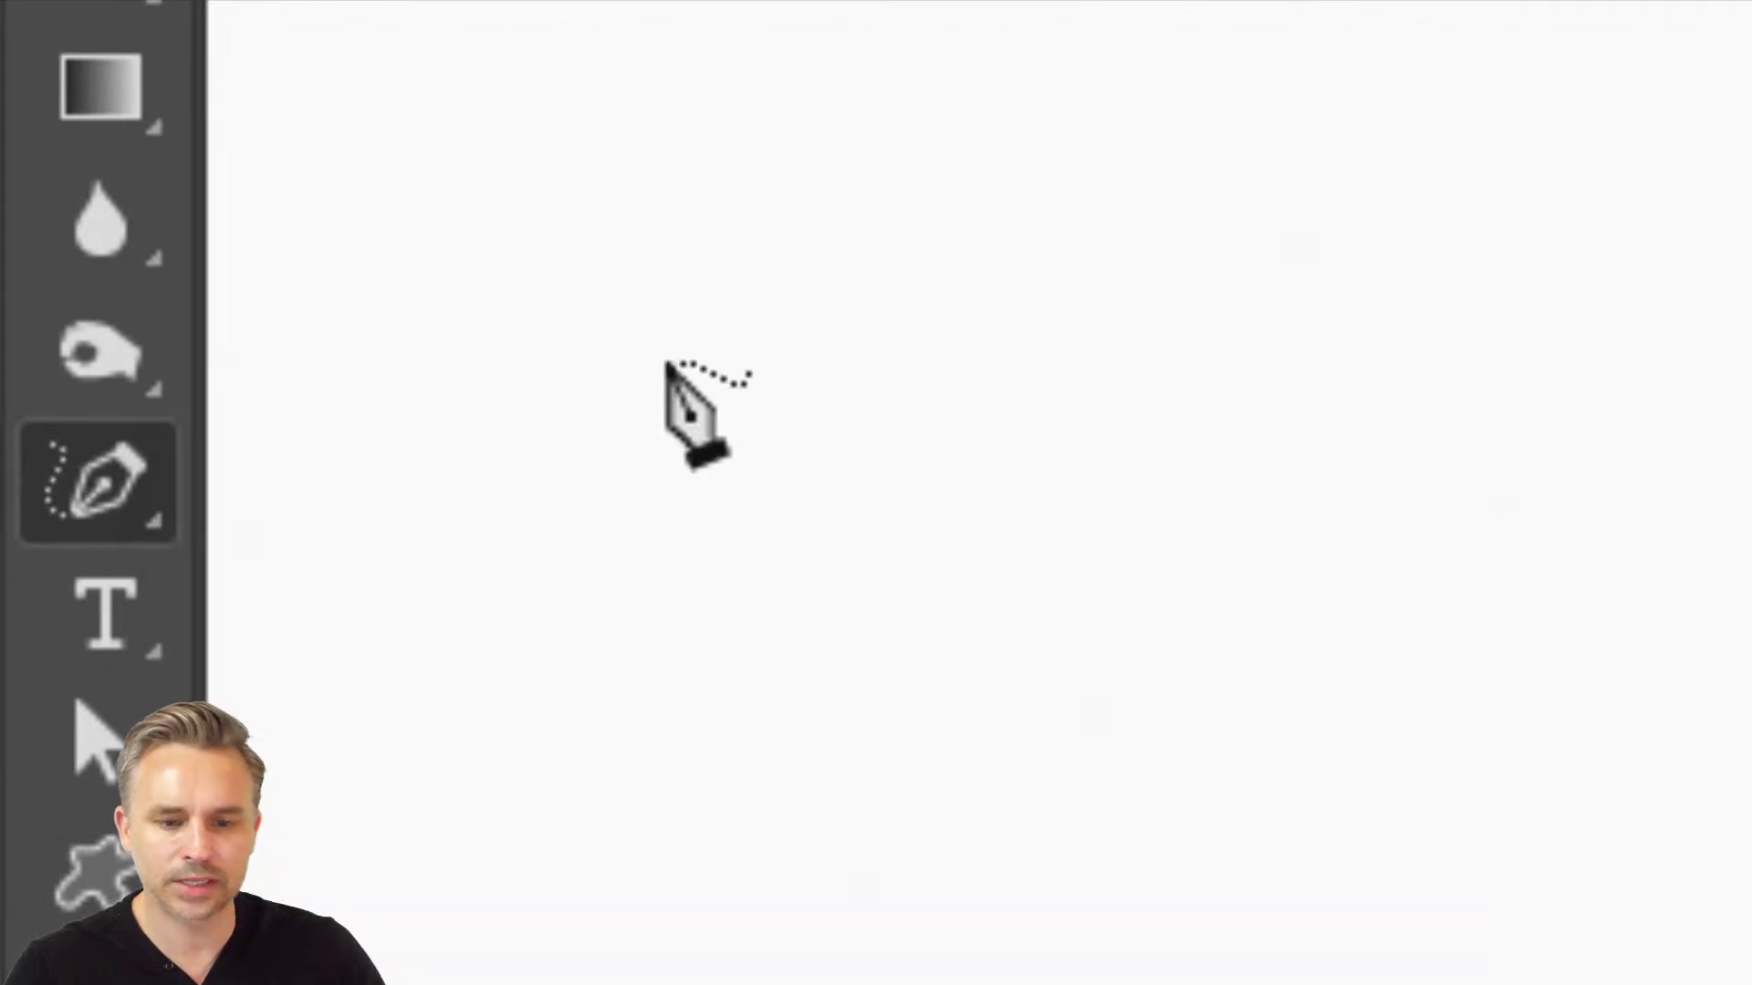
right_click(72, 490)
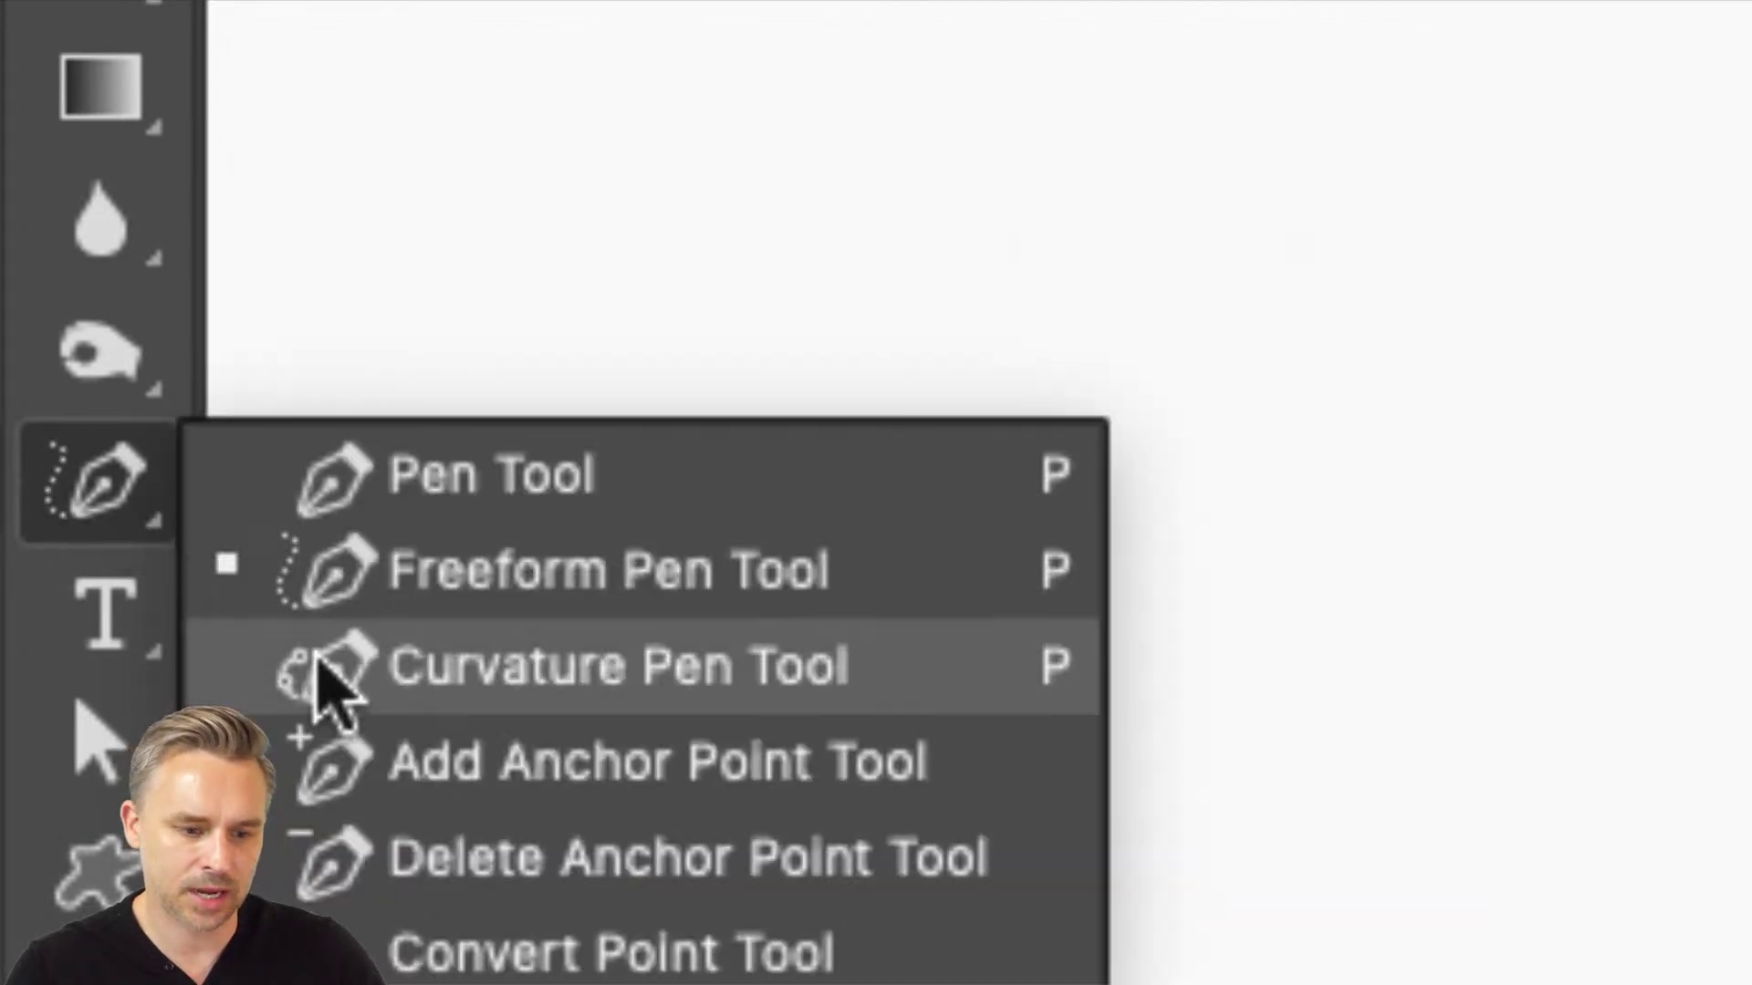
click(328, 675)
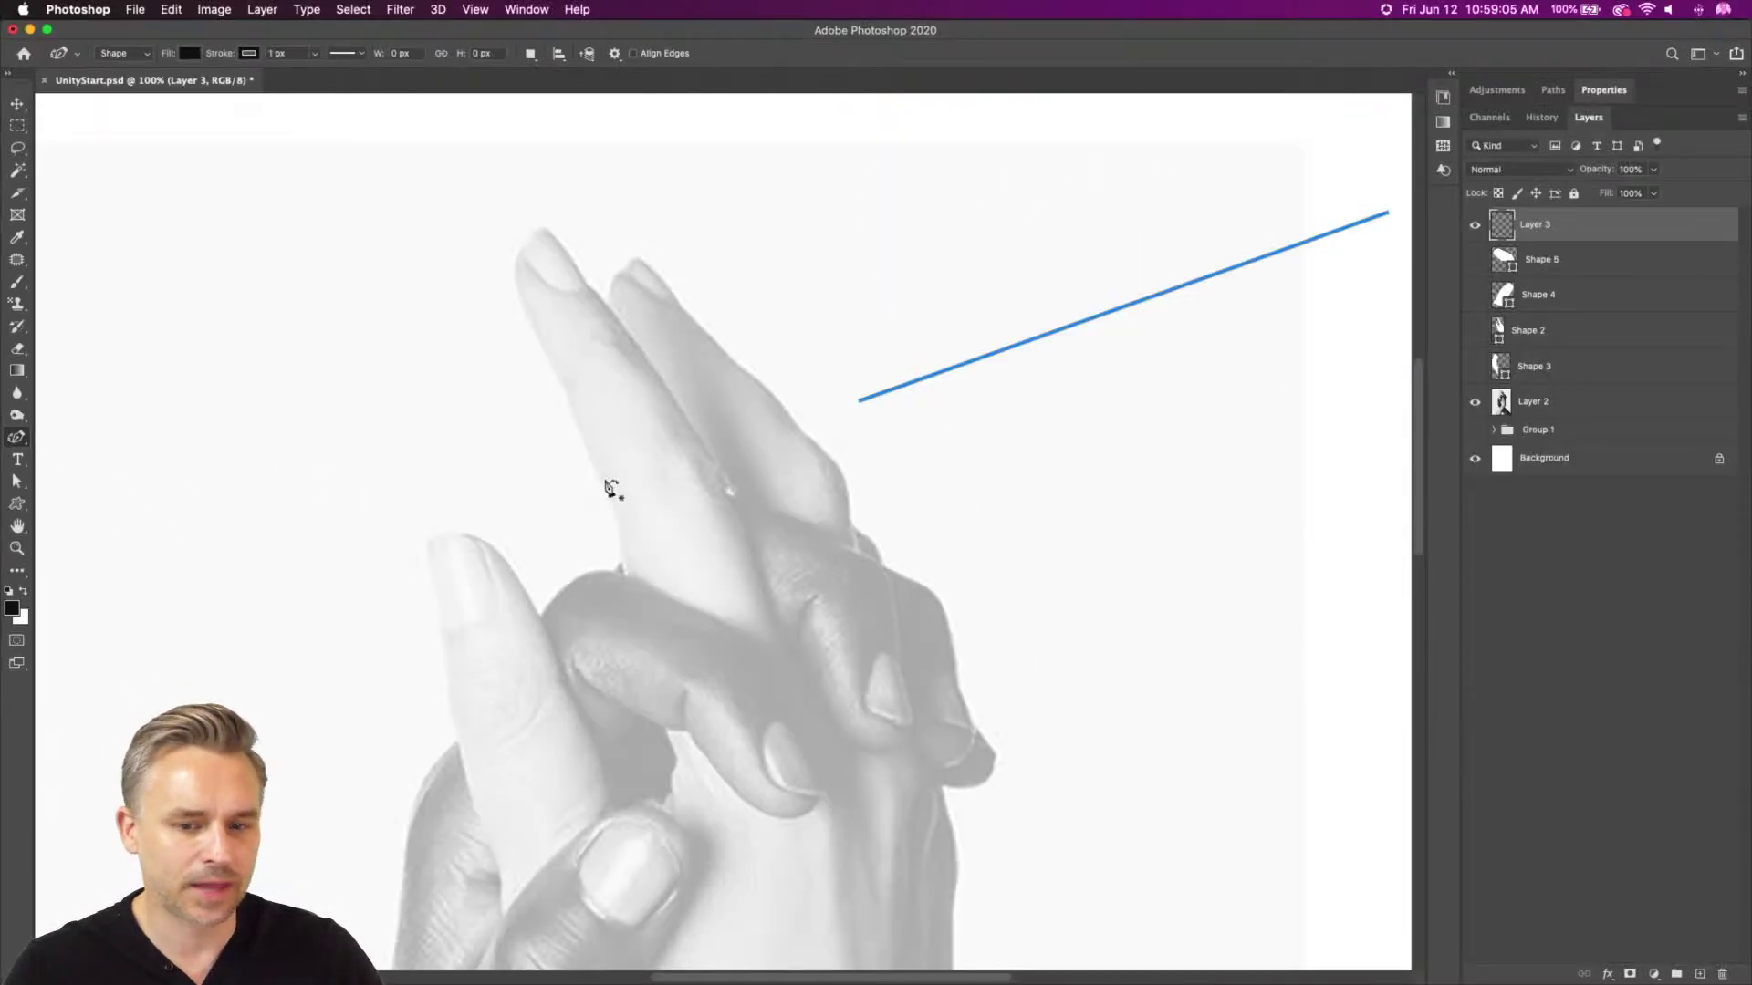
key(super+z)
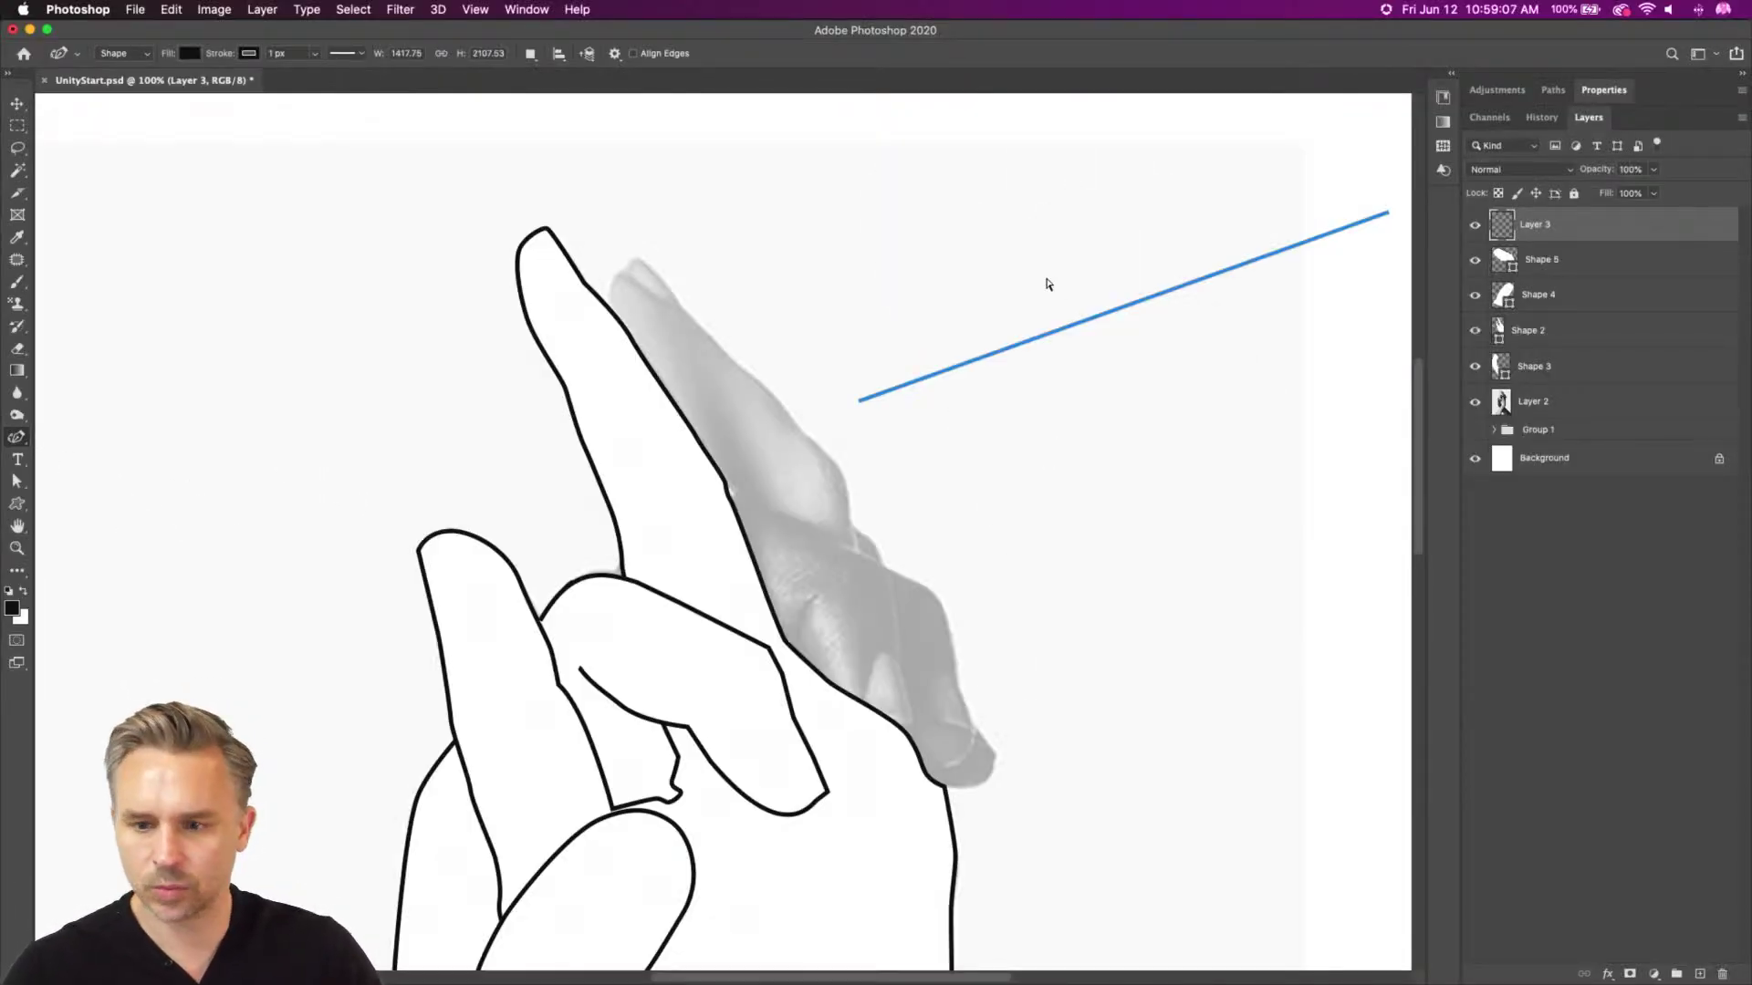
key(super+shift+z)
key(super+shift+z)
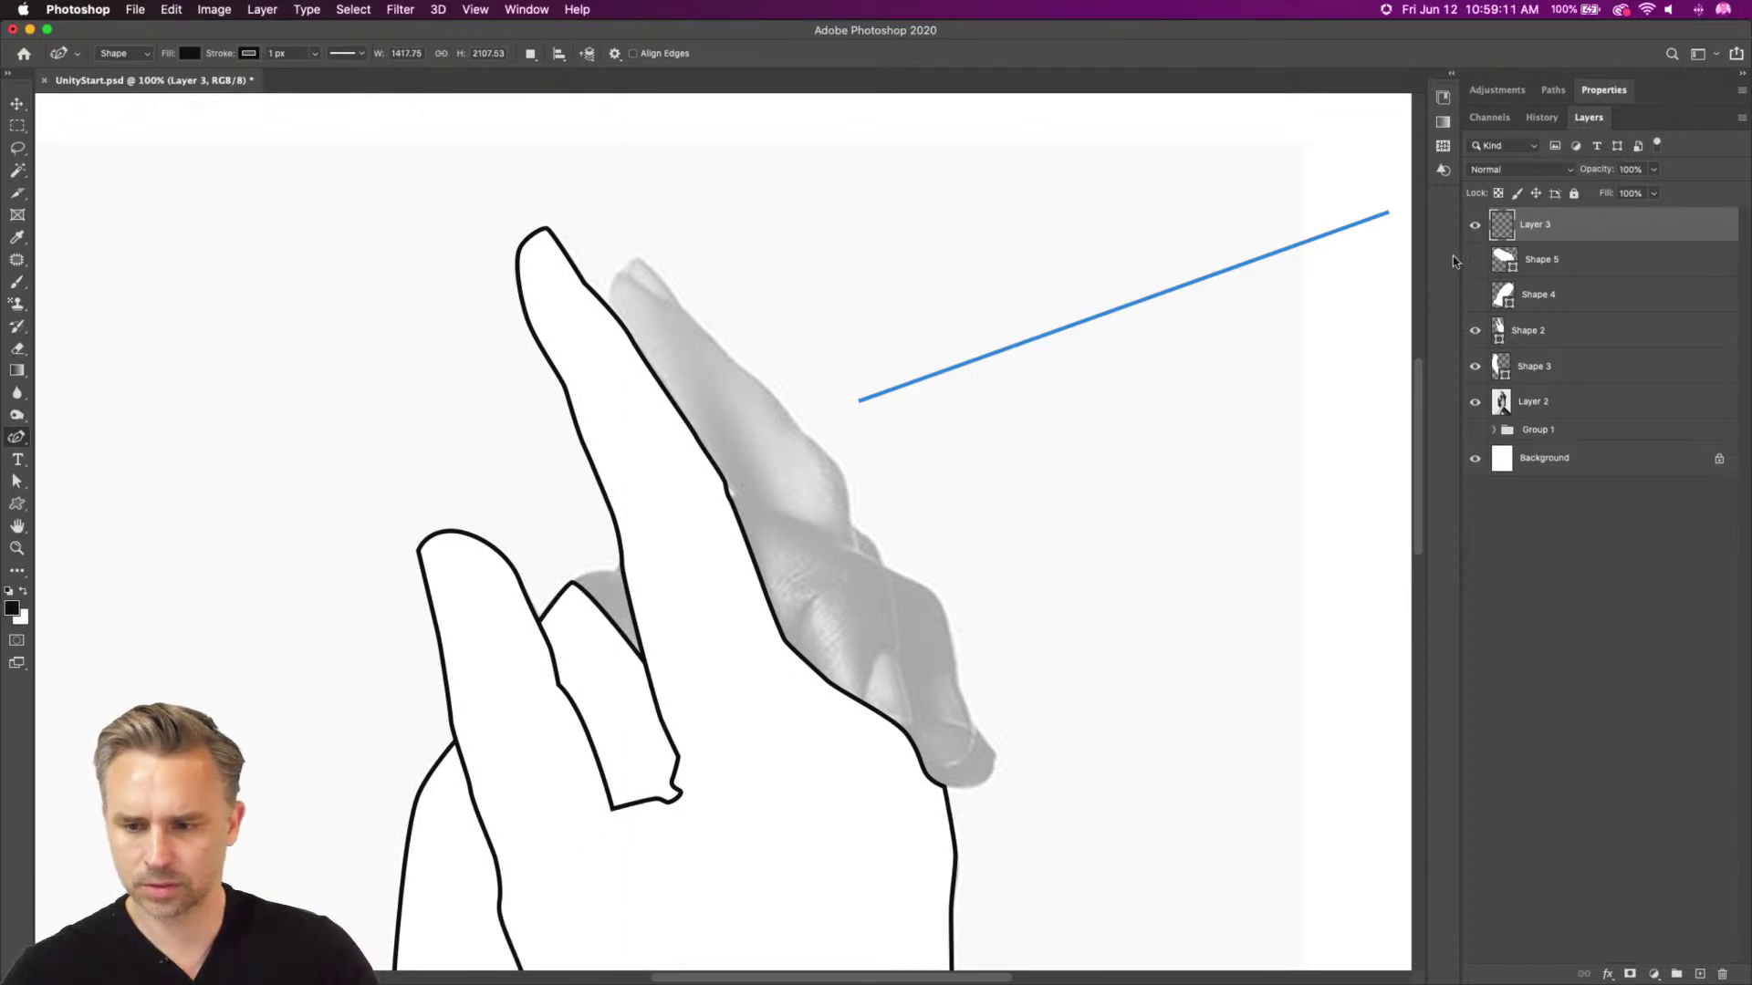
key(super+shift+z)
key(super+shift+z)
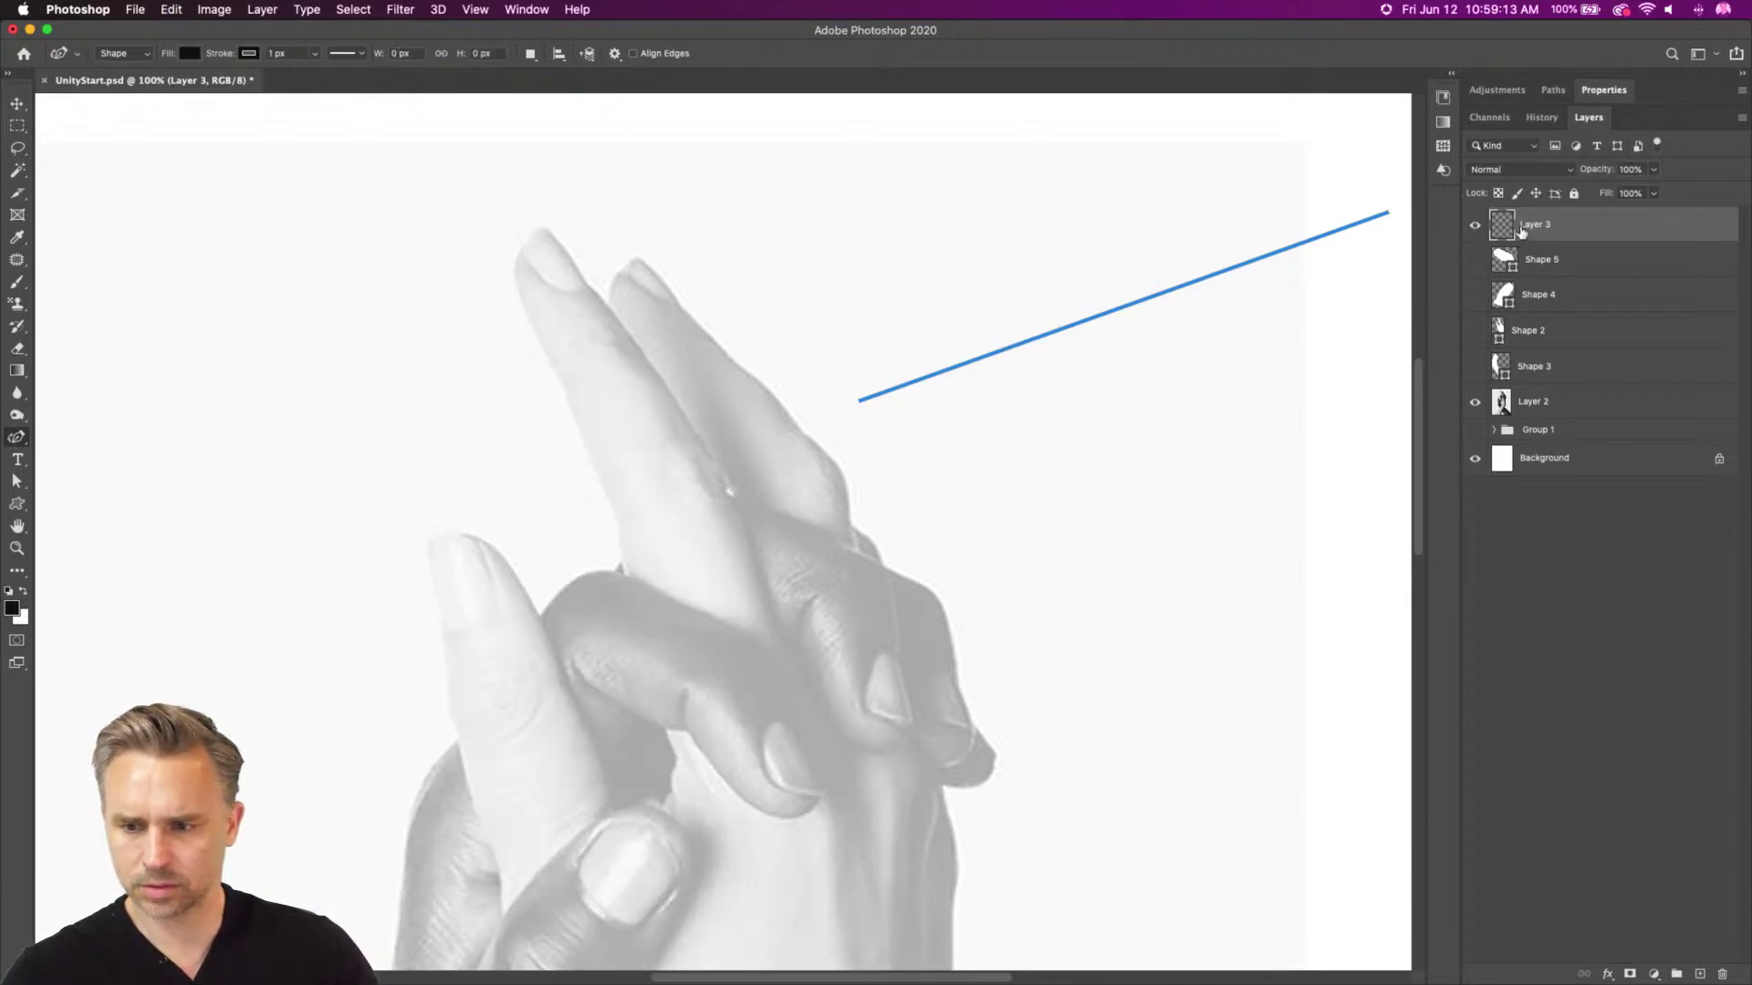
Trace the back finger's outer edge with the Pen tool, from its fingertip down to the knuckles
key(v)
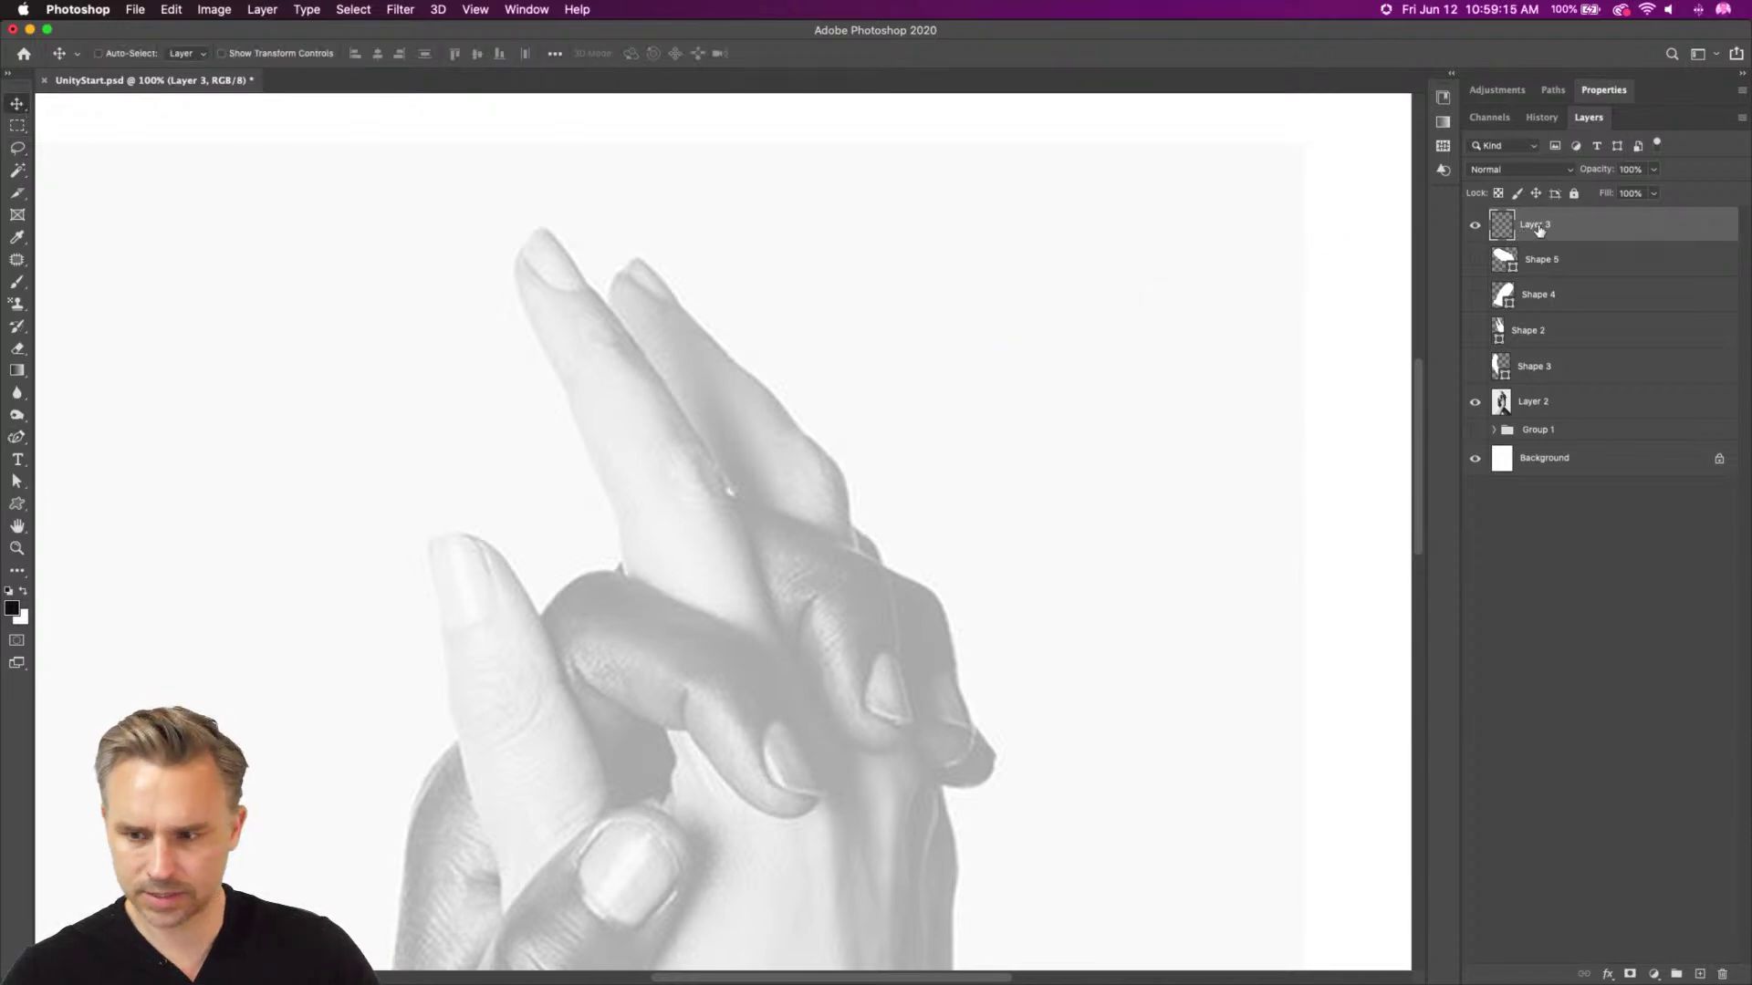
drag(17, 437, 75, 436)
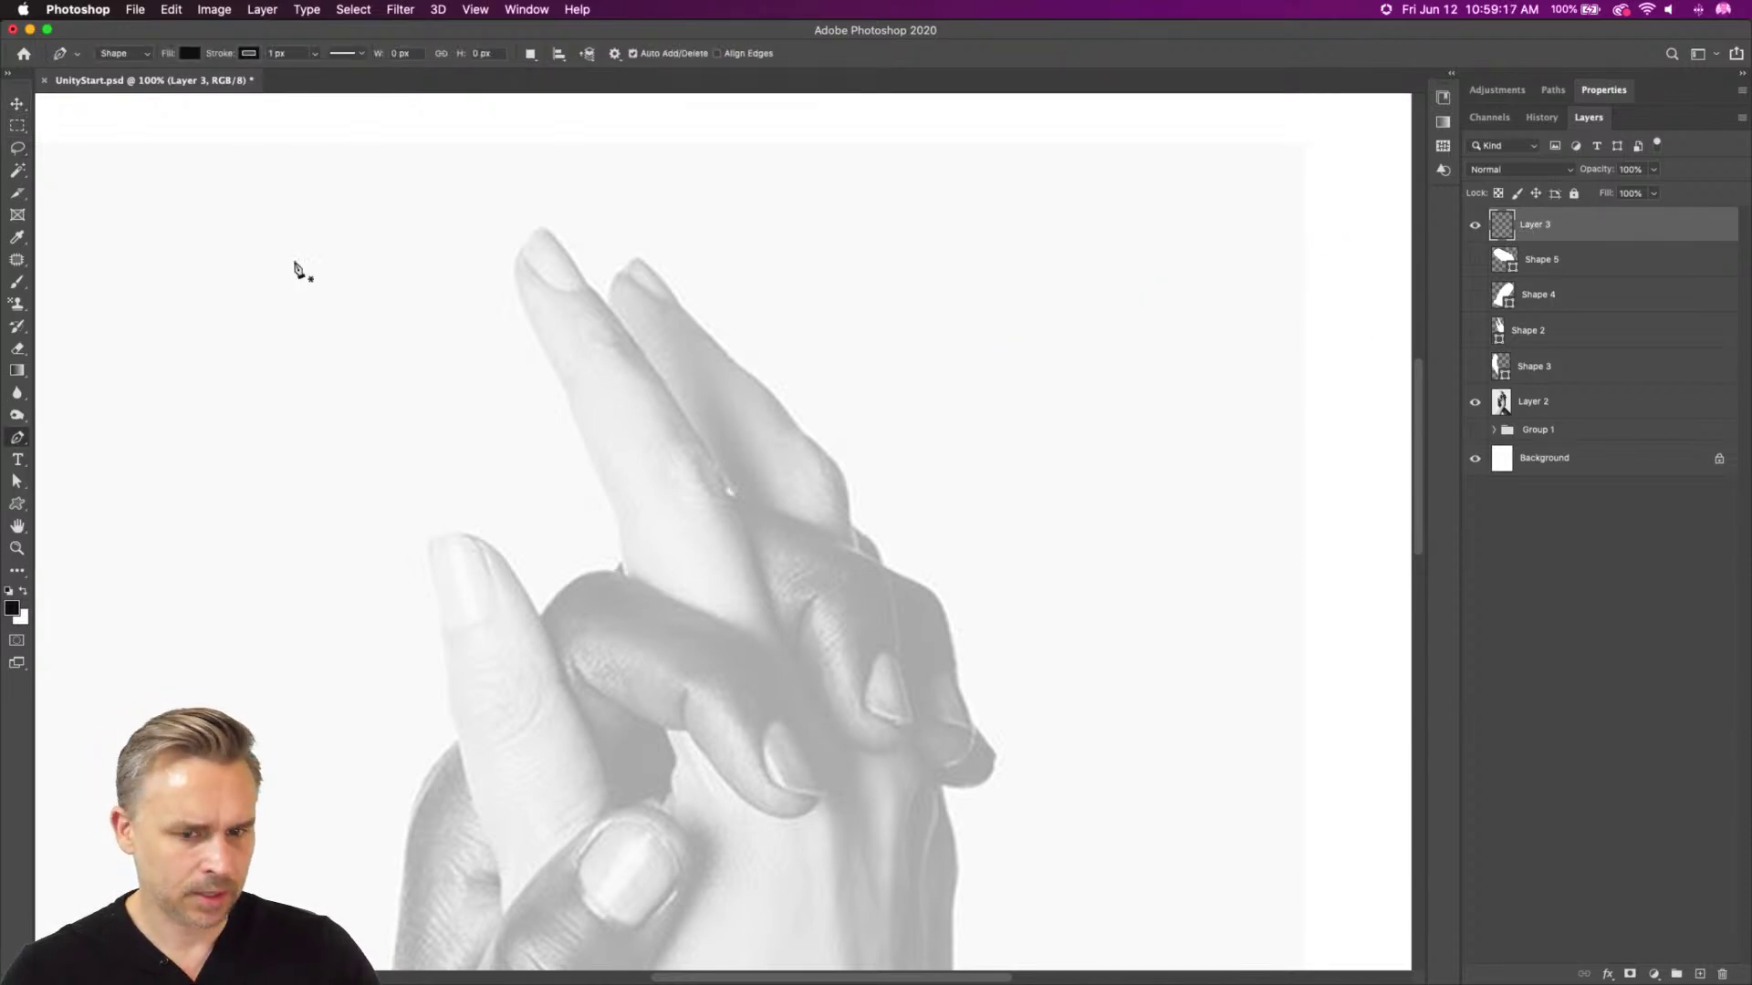
click(609, 312)
drag(624, 265, 632, 257)
click(642, 256)
click(680, 302)
drag(719, 349, 856, 552)
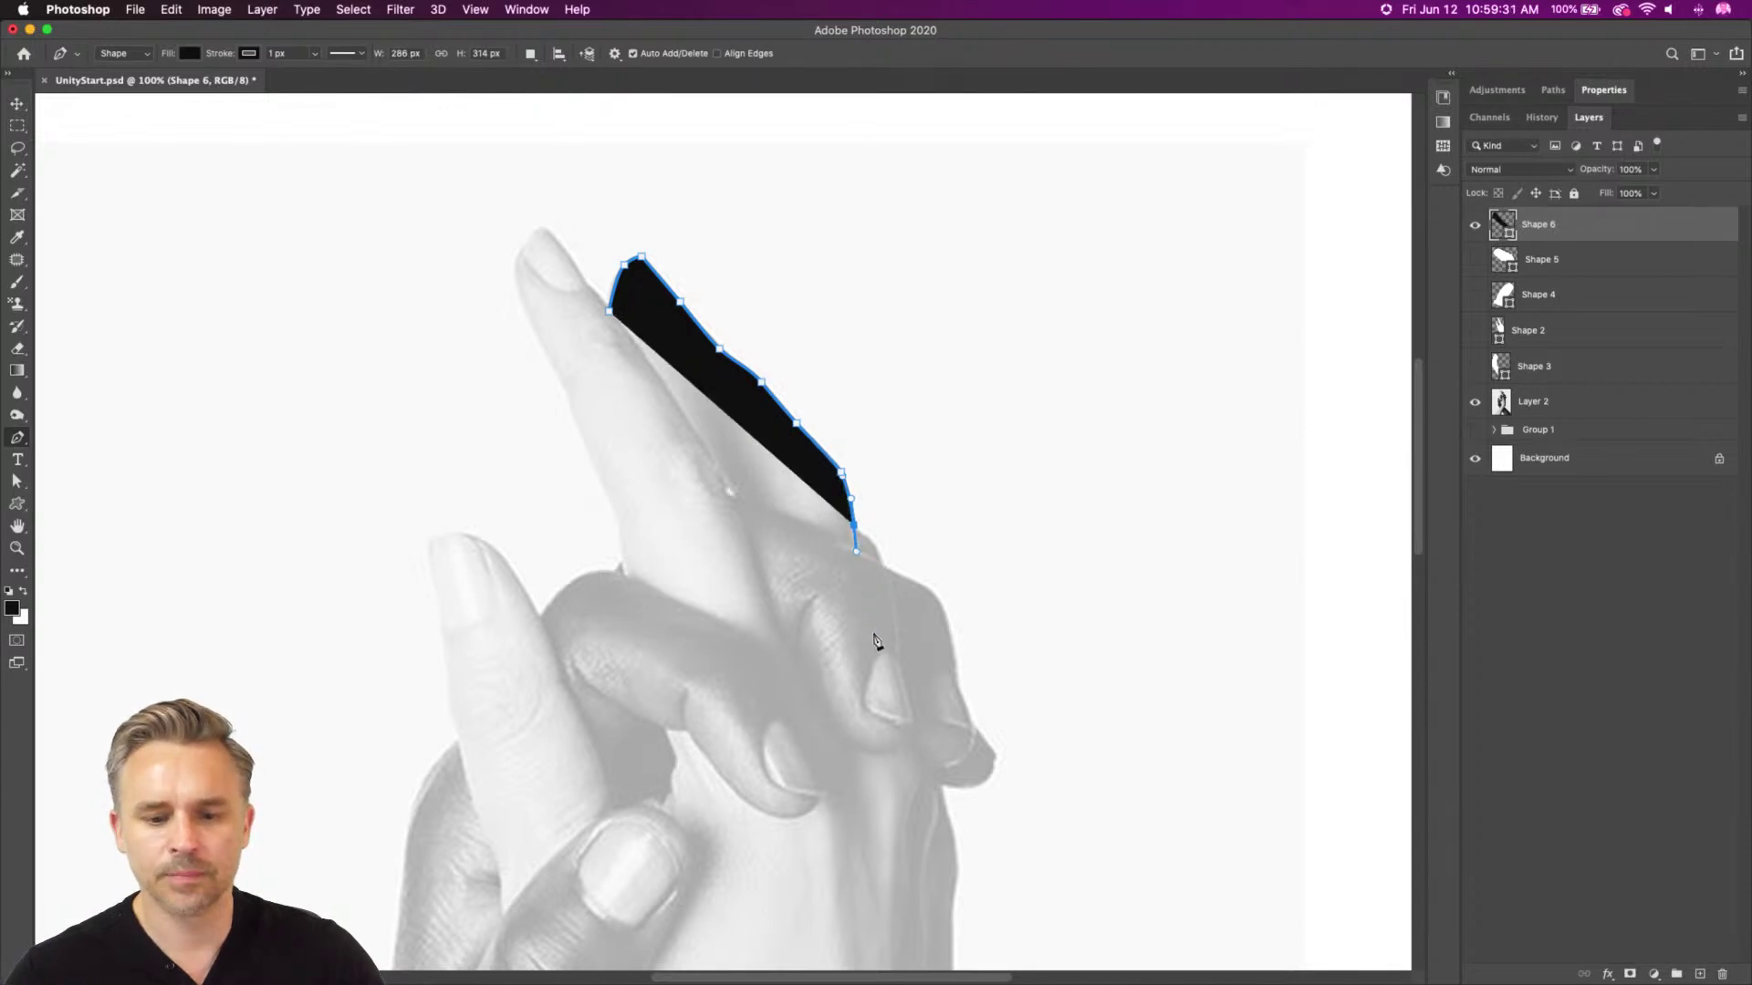
Close the back finger outline across its base and up the front finger's edge, about 304 by 428 px
drag(868, 617, 774, 600)
drag(729, 483, 722, 473)
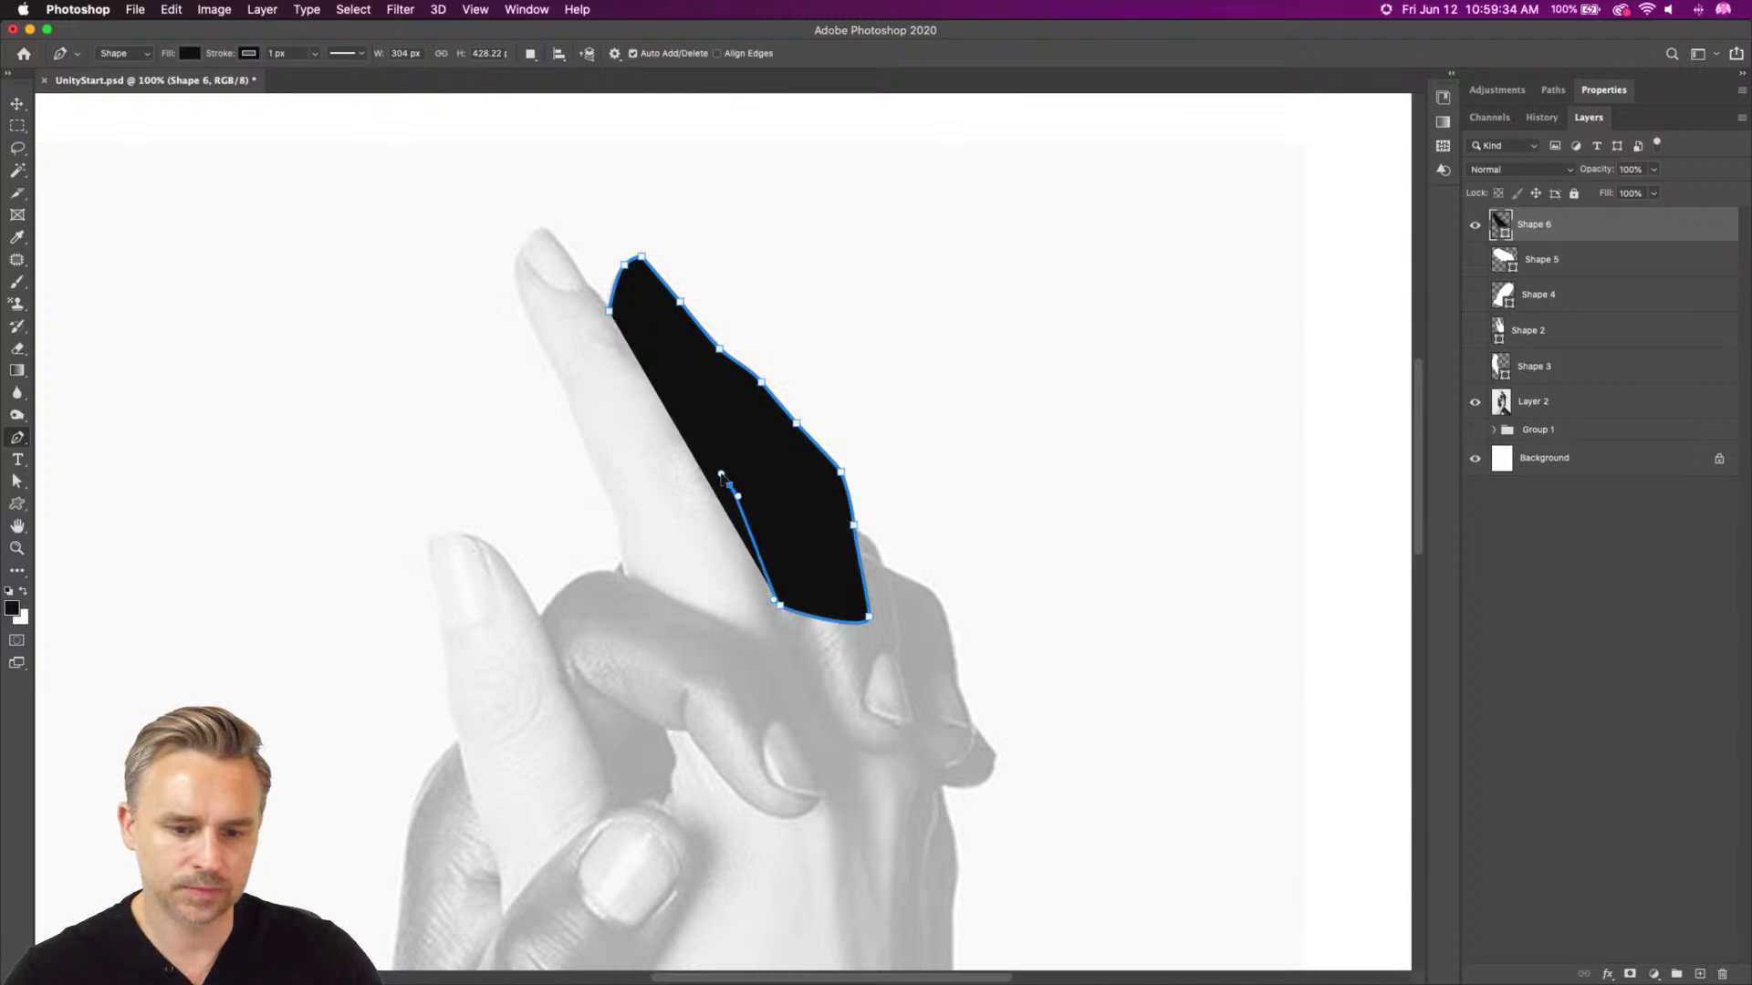
click(675, 427)
drag(610, 312, 608, 291)
Set the back finger shape's fill to white
click(191, 57)
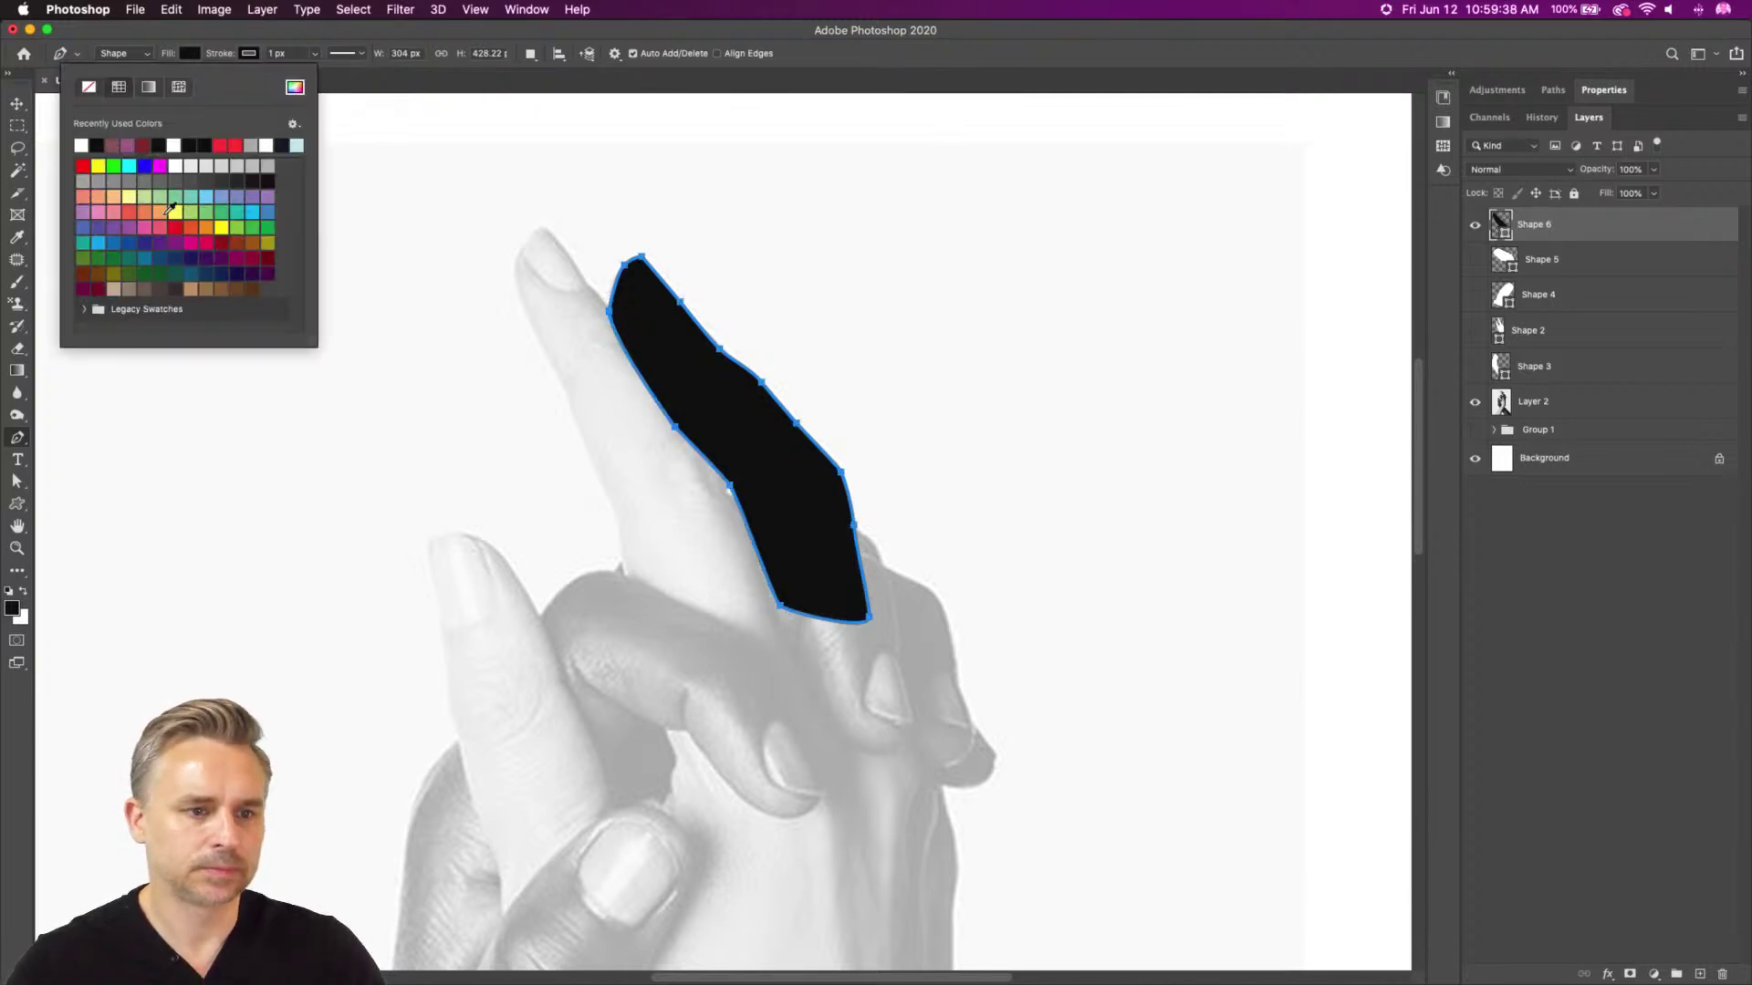
click(78, 144)
click(834, 319)
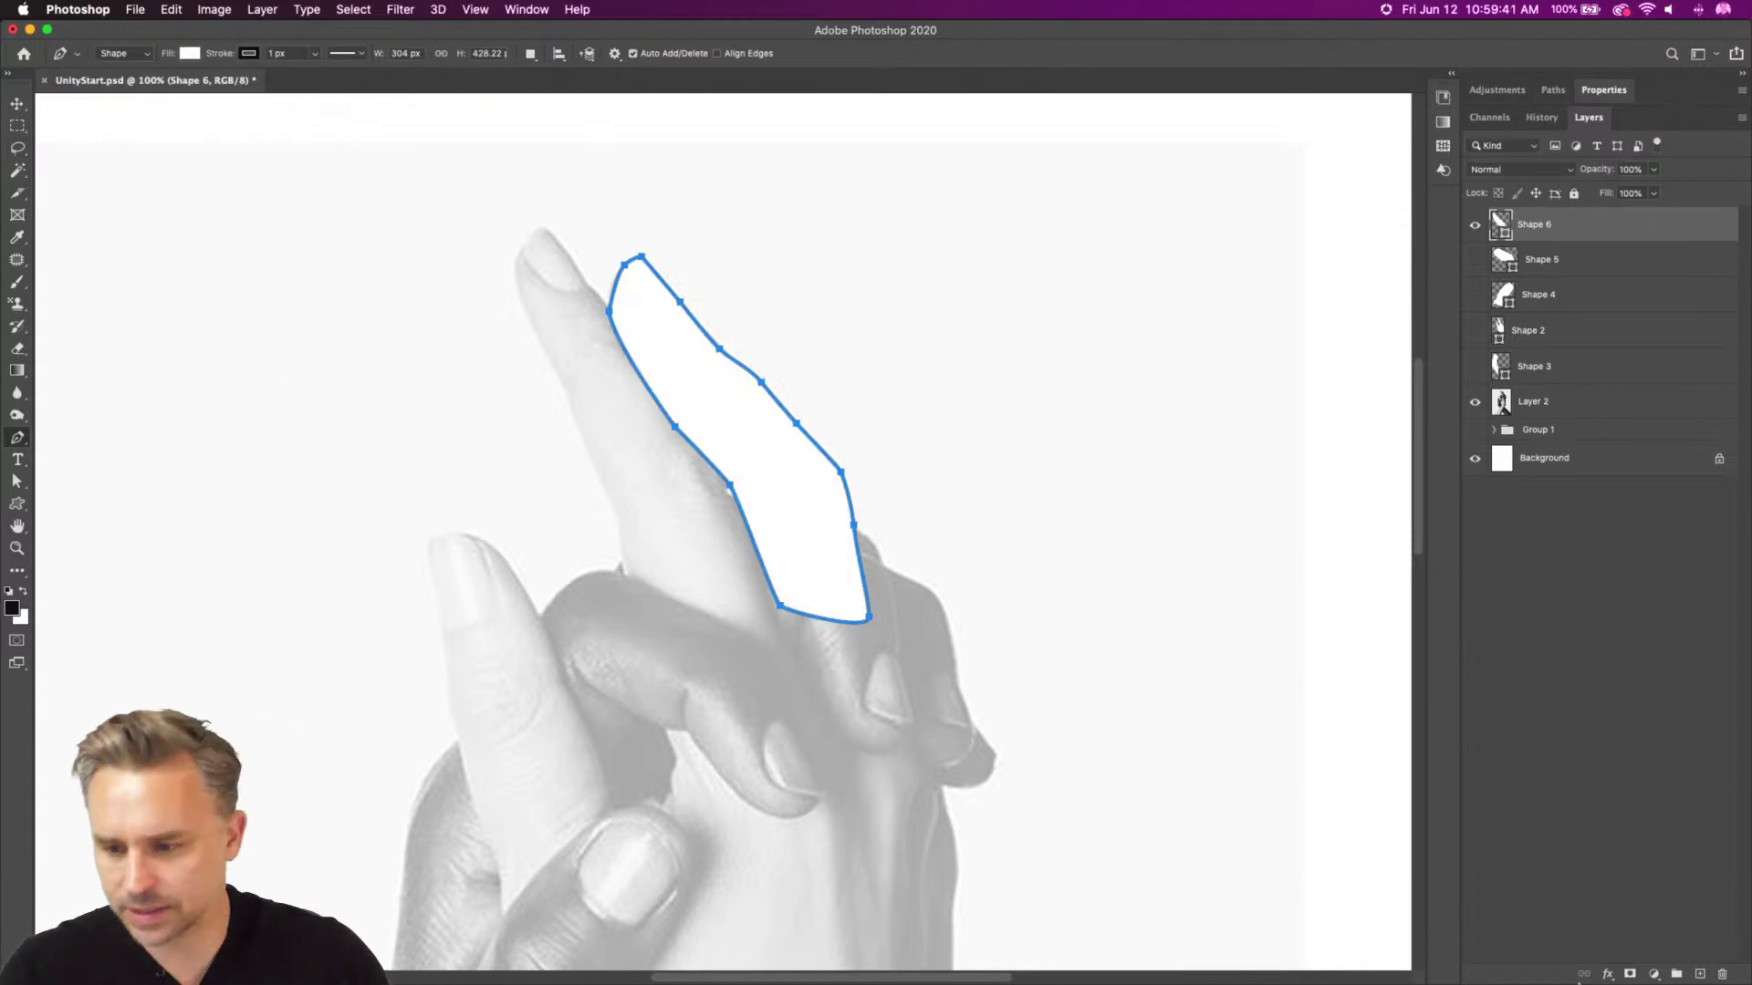
Hide Shape 6 and outline the small knuckle below the back finger on a new layer with the Freeform Pen, about 56 by 85 px
click(1699, 974)
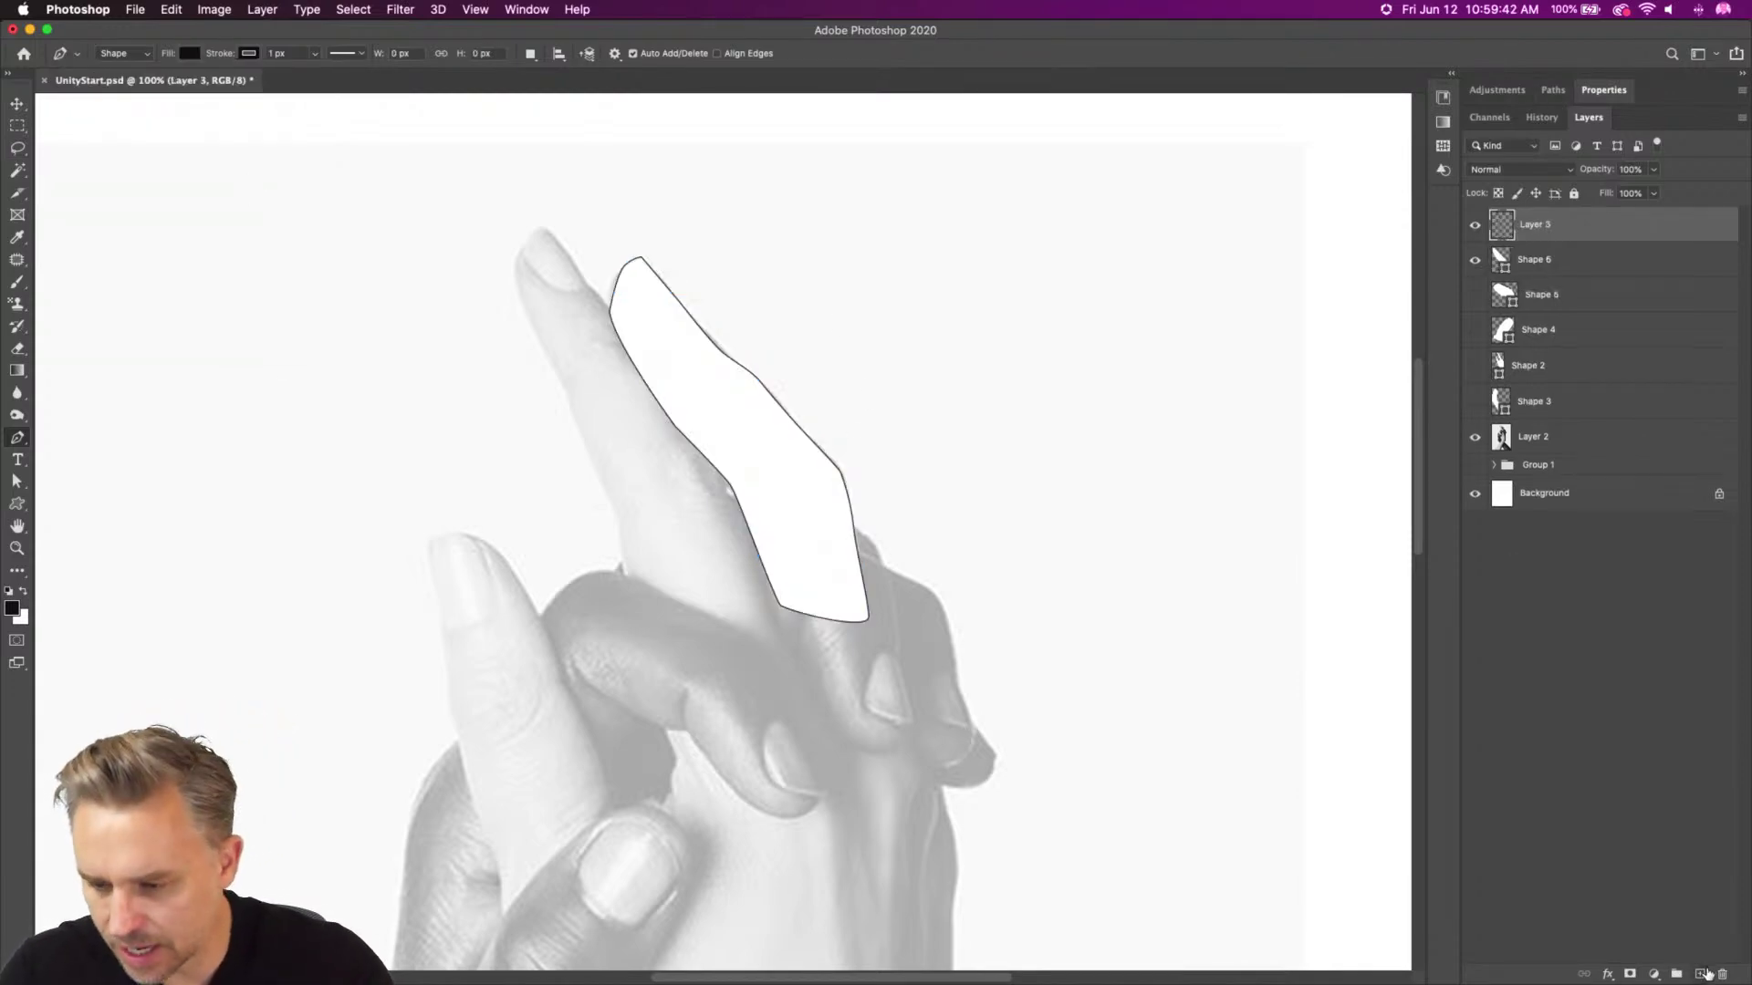
click(1478, 261)
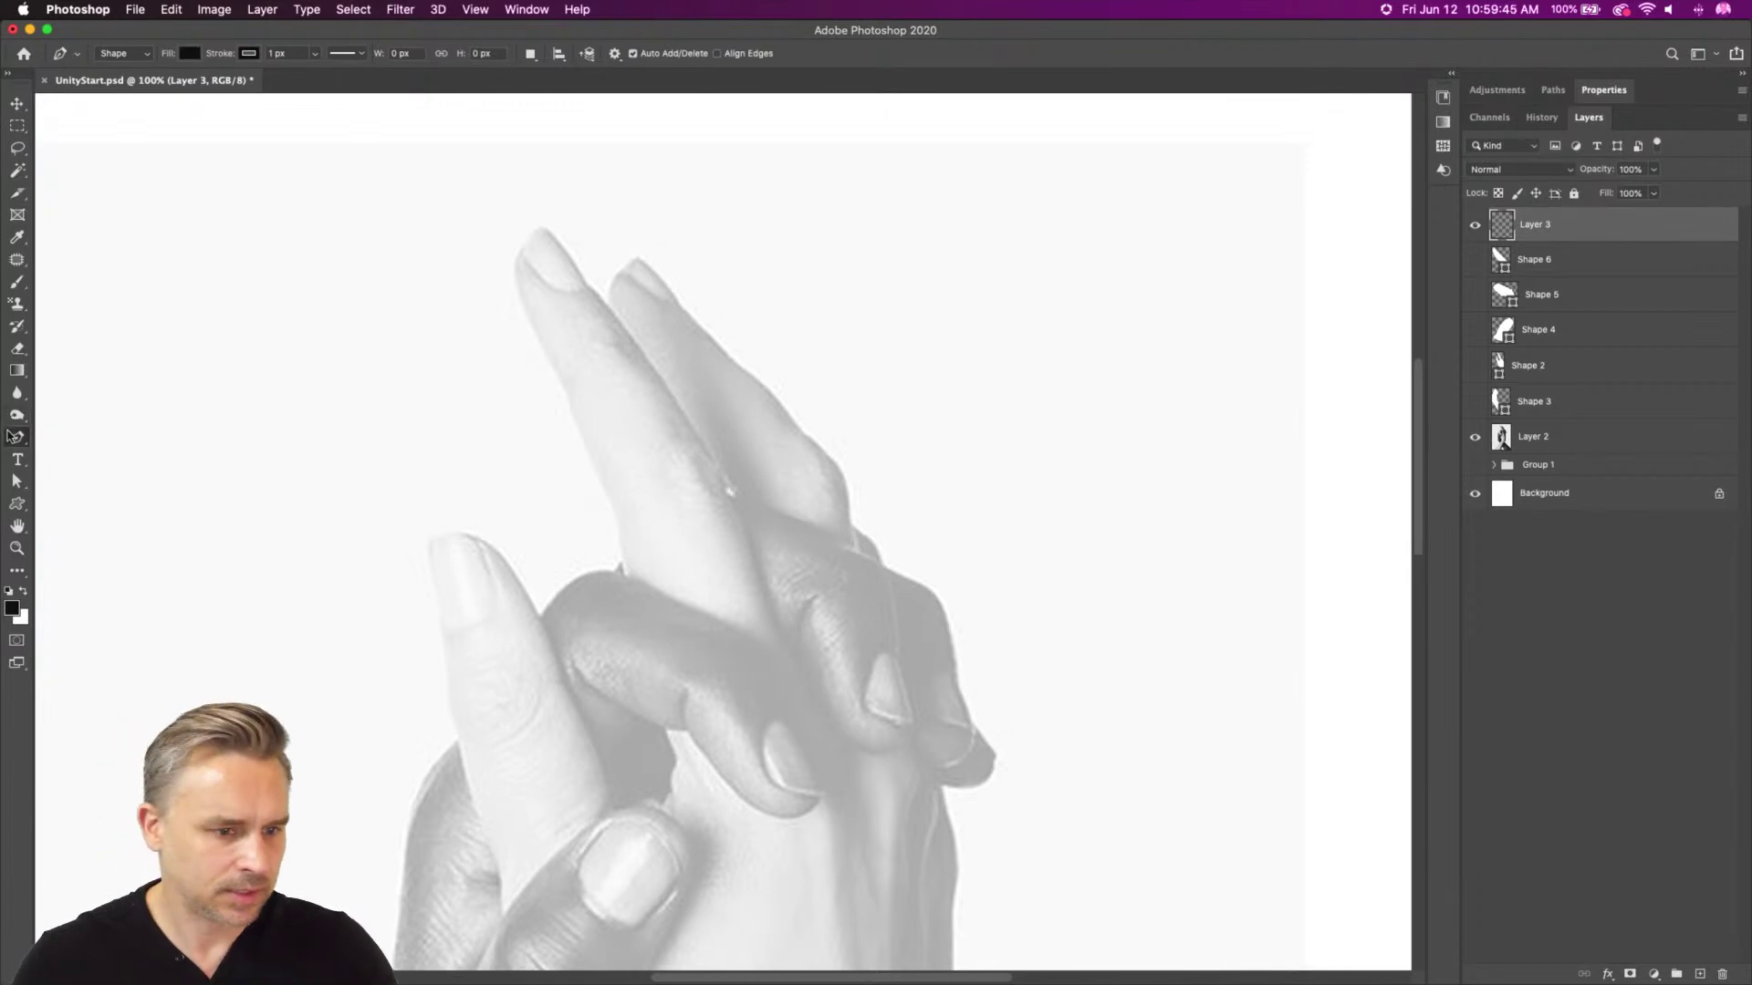
right_click(11, 436)
mouse_move(842, 524)
mouse_down()
mouse_move(871, 596)
mouse_move(836, 573)
mouse_move(845, 527)
mouse_move(593, 366)
mouse_up()
key(super+equal)
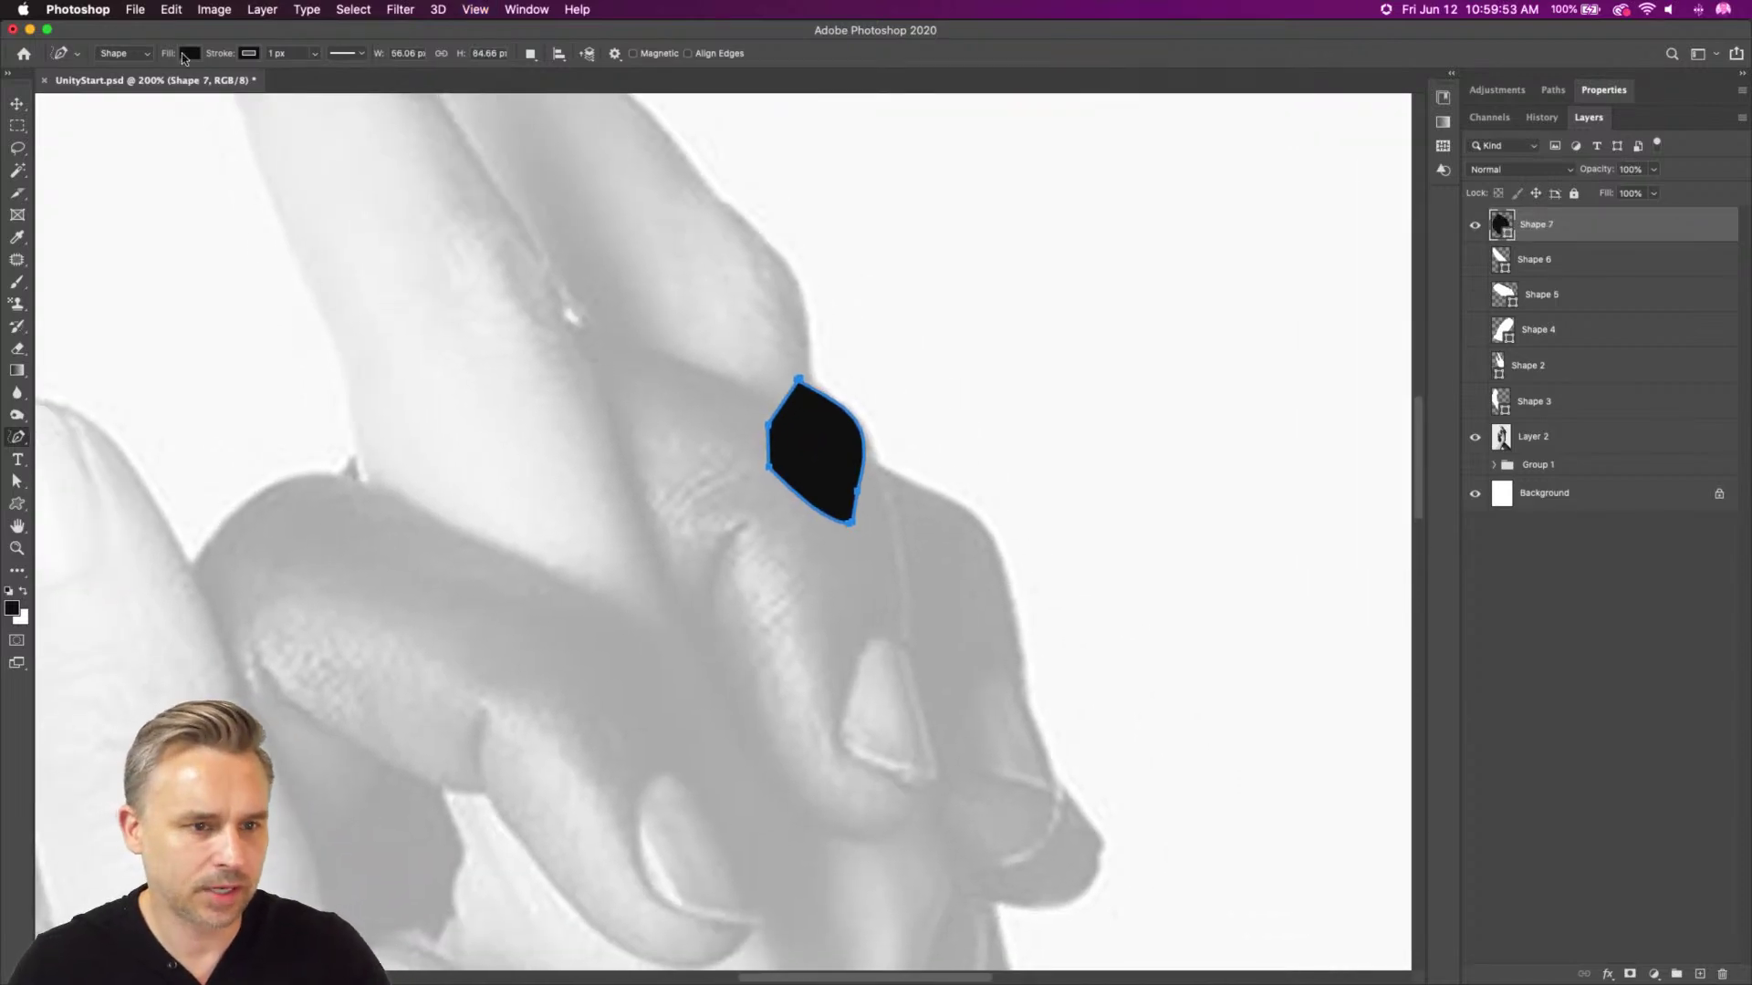
Set the small knuckle shape's fill to white
click(183, 54)
click(79, 140)
click(922, 505)
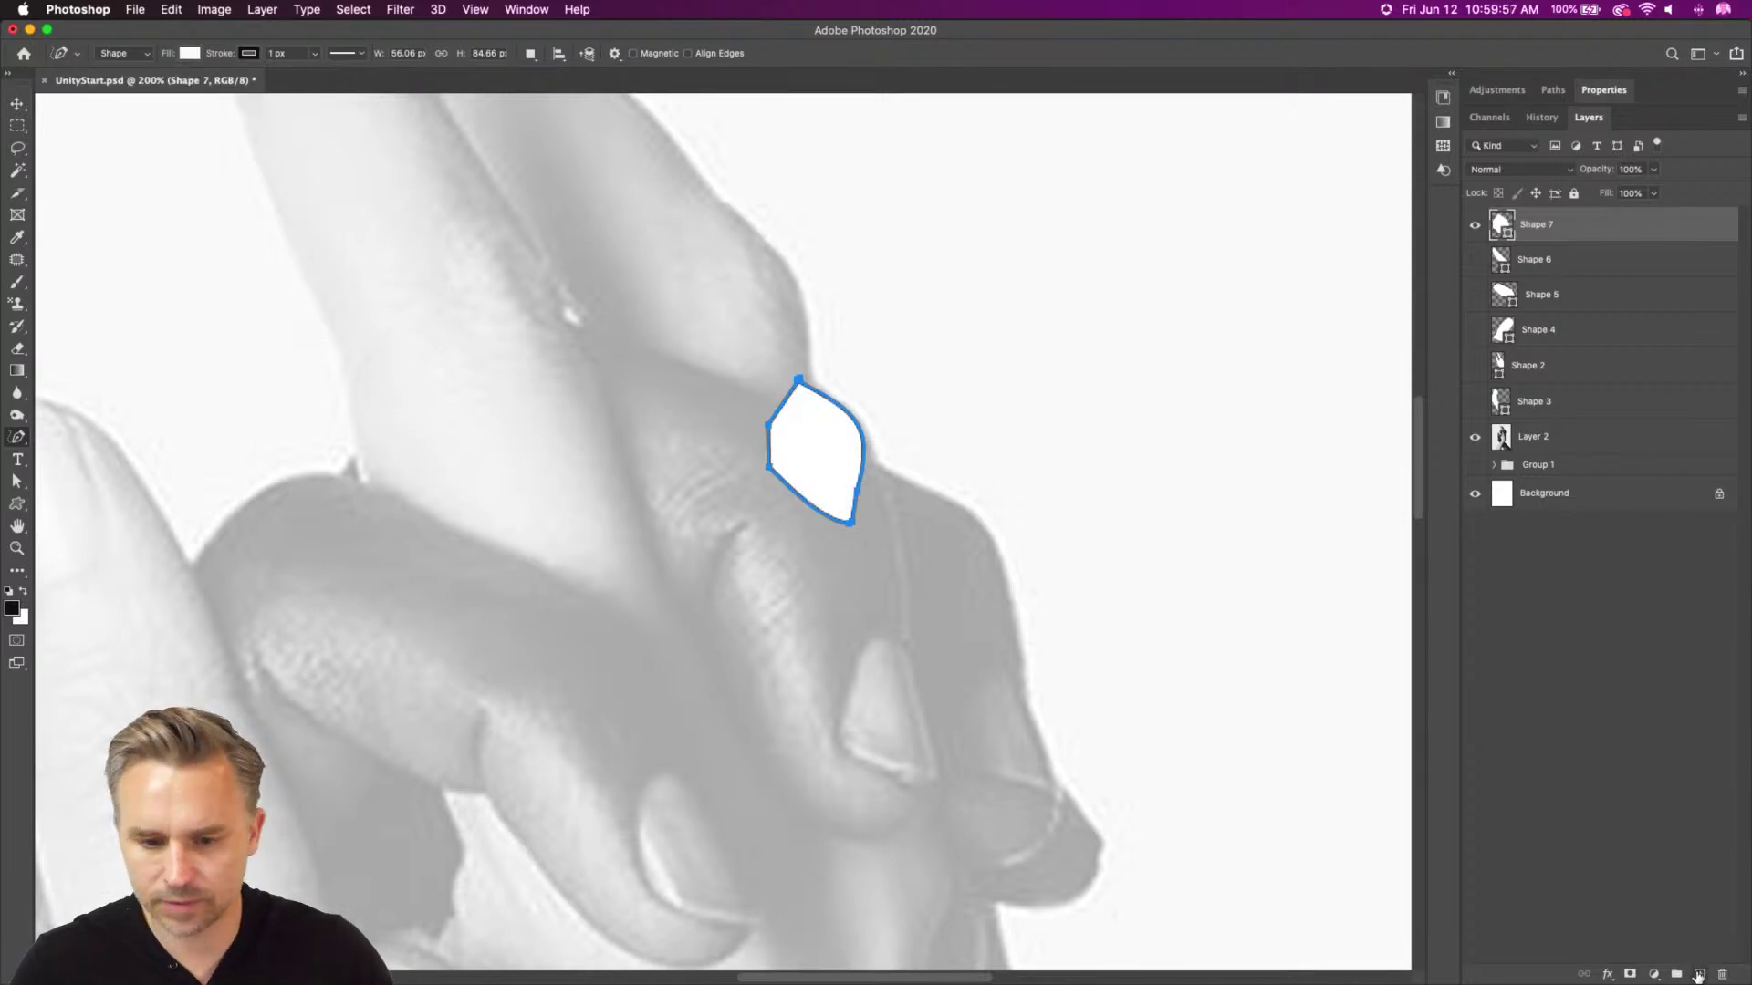
Add a new layer above the small knuckle and set the Freeform Pen's fill to white using the swapped foreground color
click(1697, 974)
drag(968, 485, 948, 384)
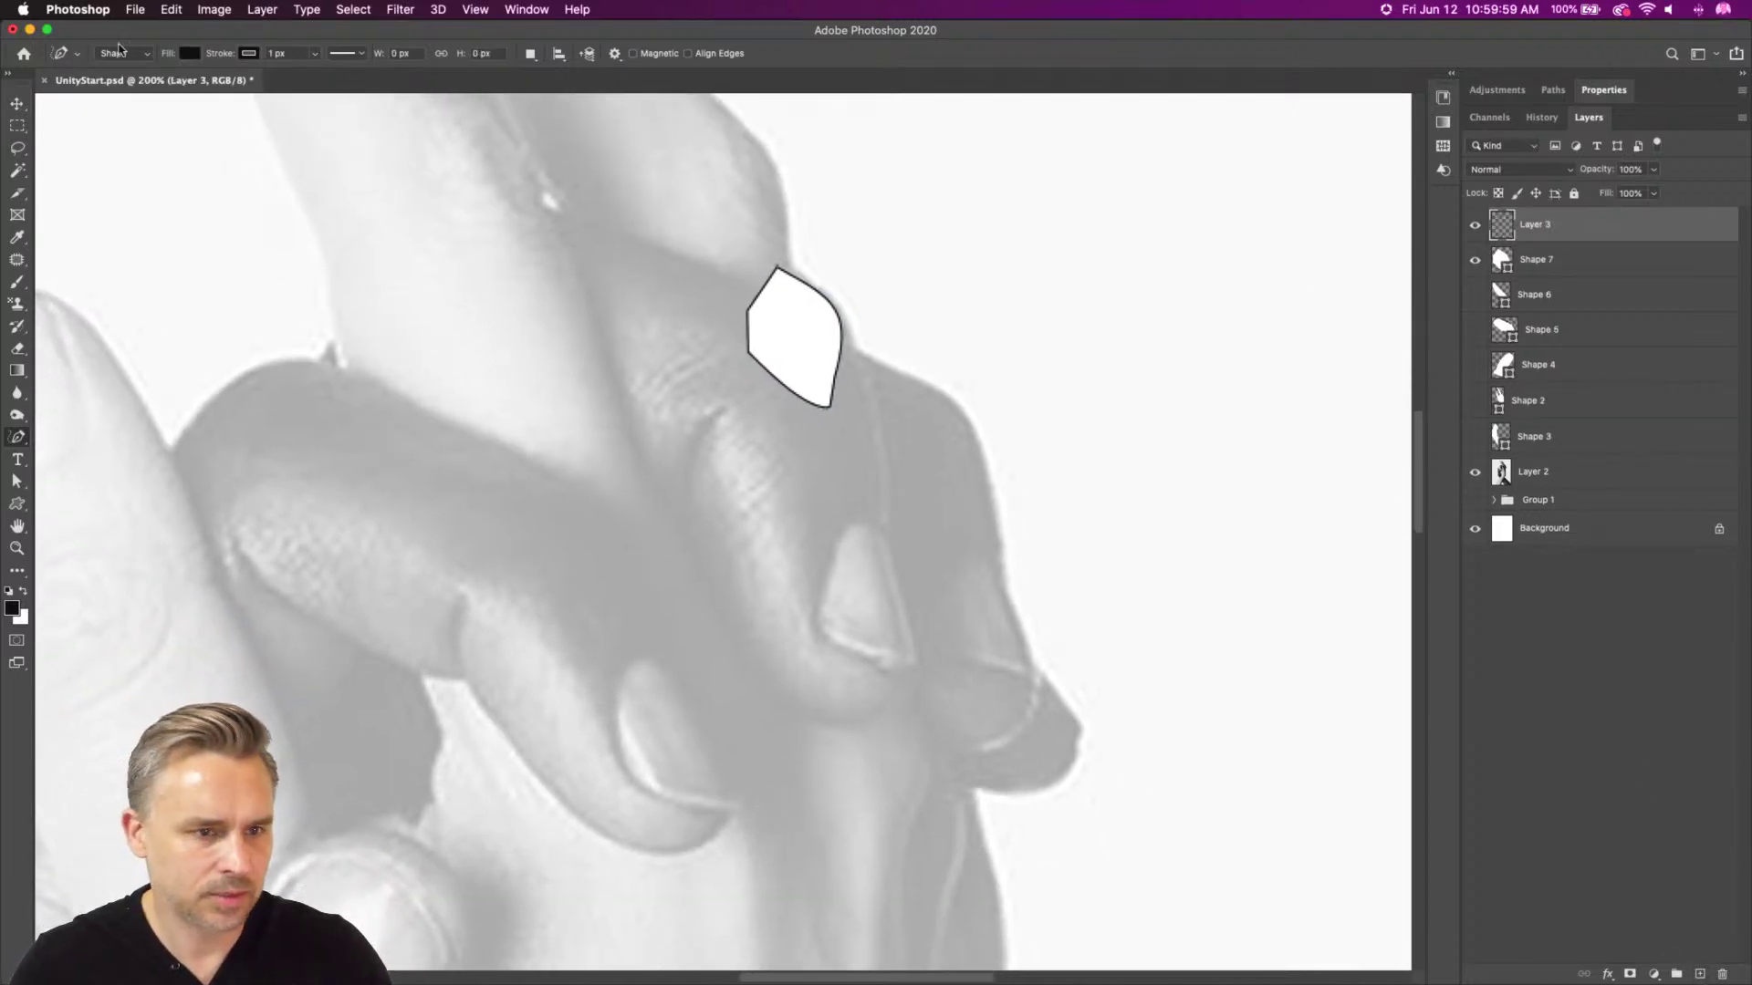
click(22, 594)
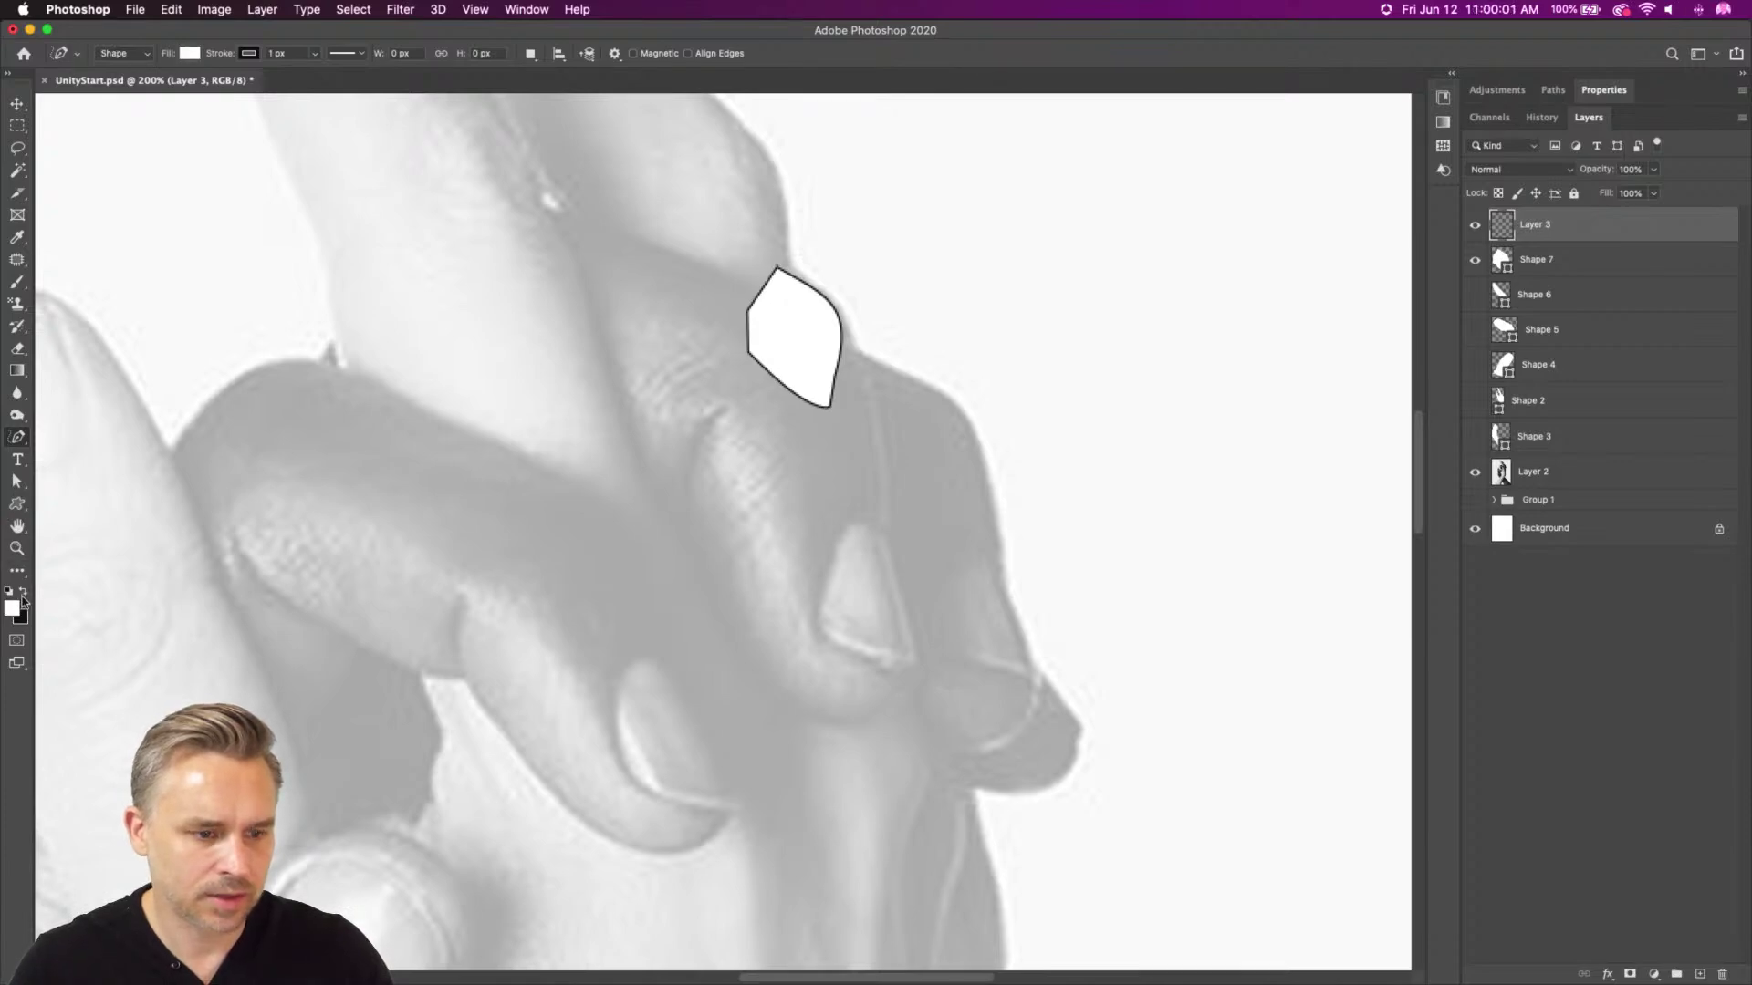
click(25, 595)
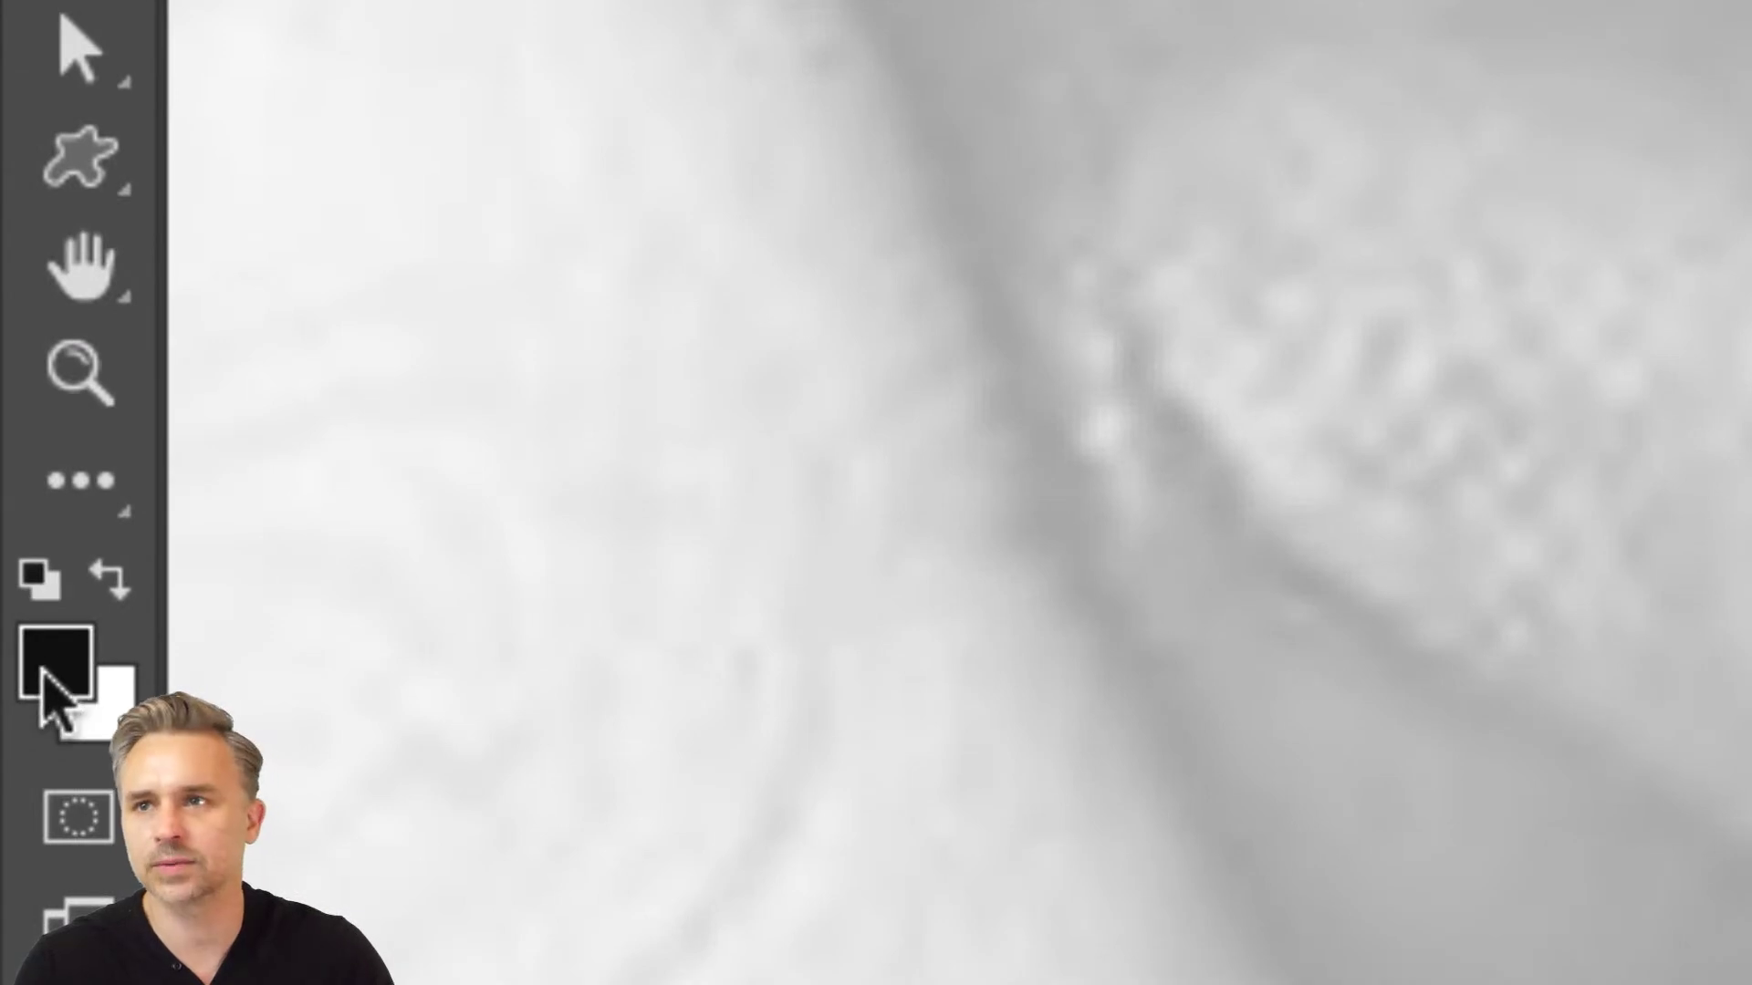
click(111, 582)
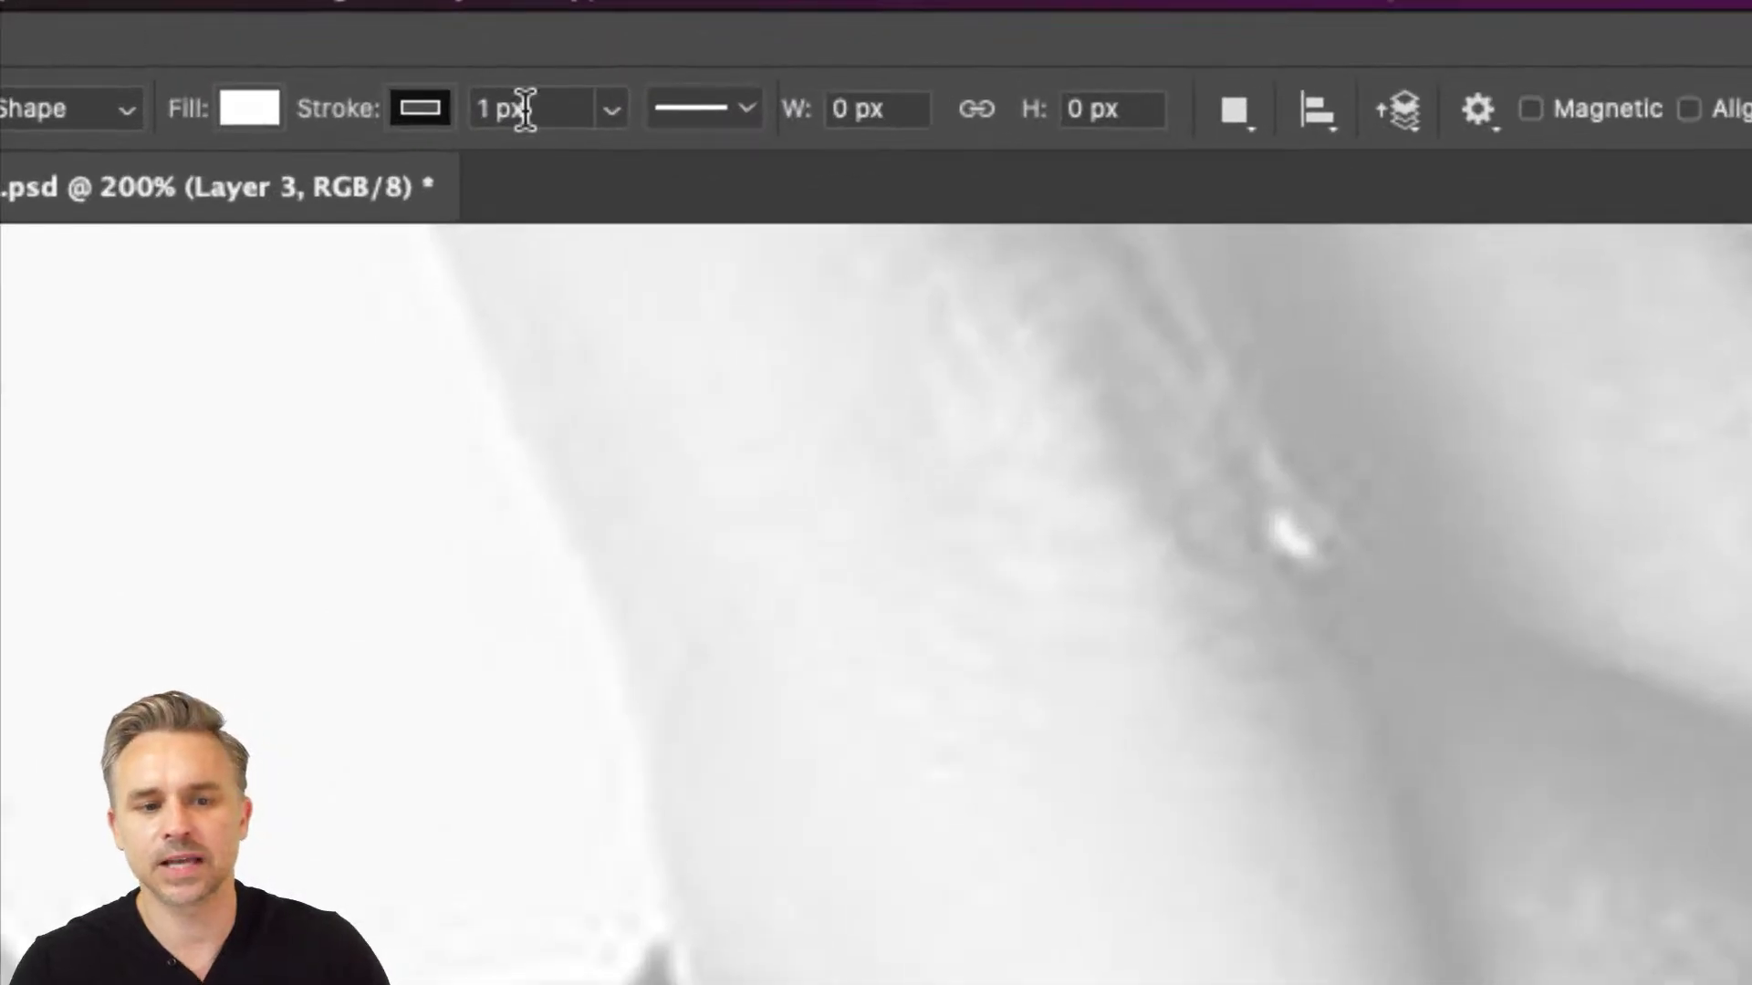
Set the stroke width to 5 px and outline the finger below the small knuckle, about 137 by 236 px
click(525, 108)
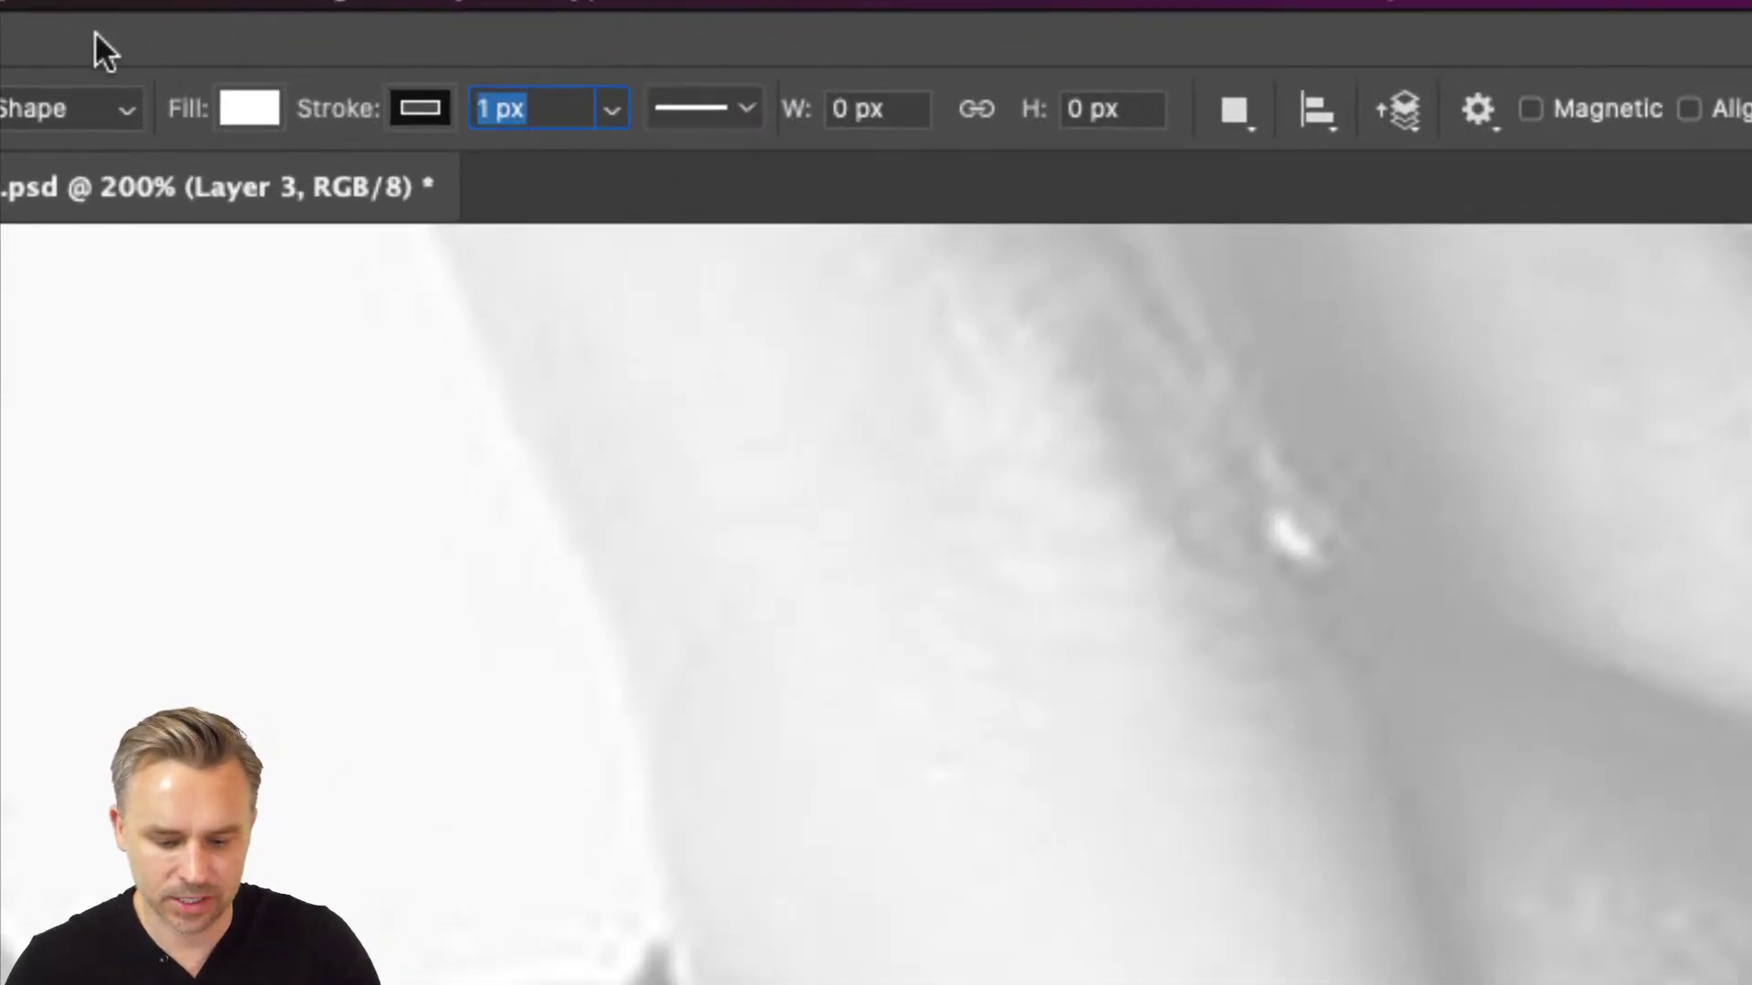
text(5)
key(Return)
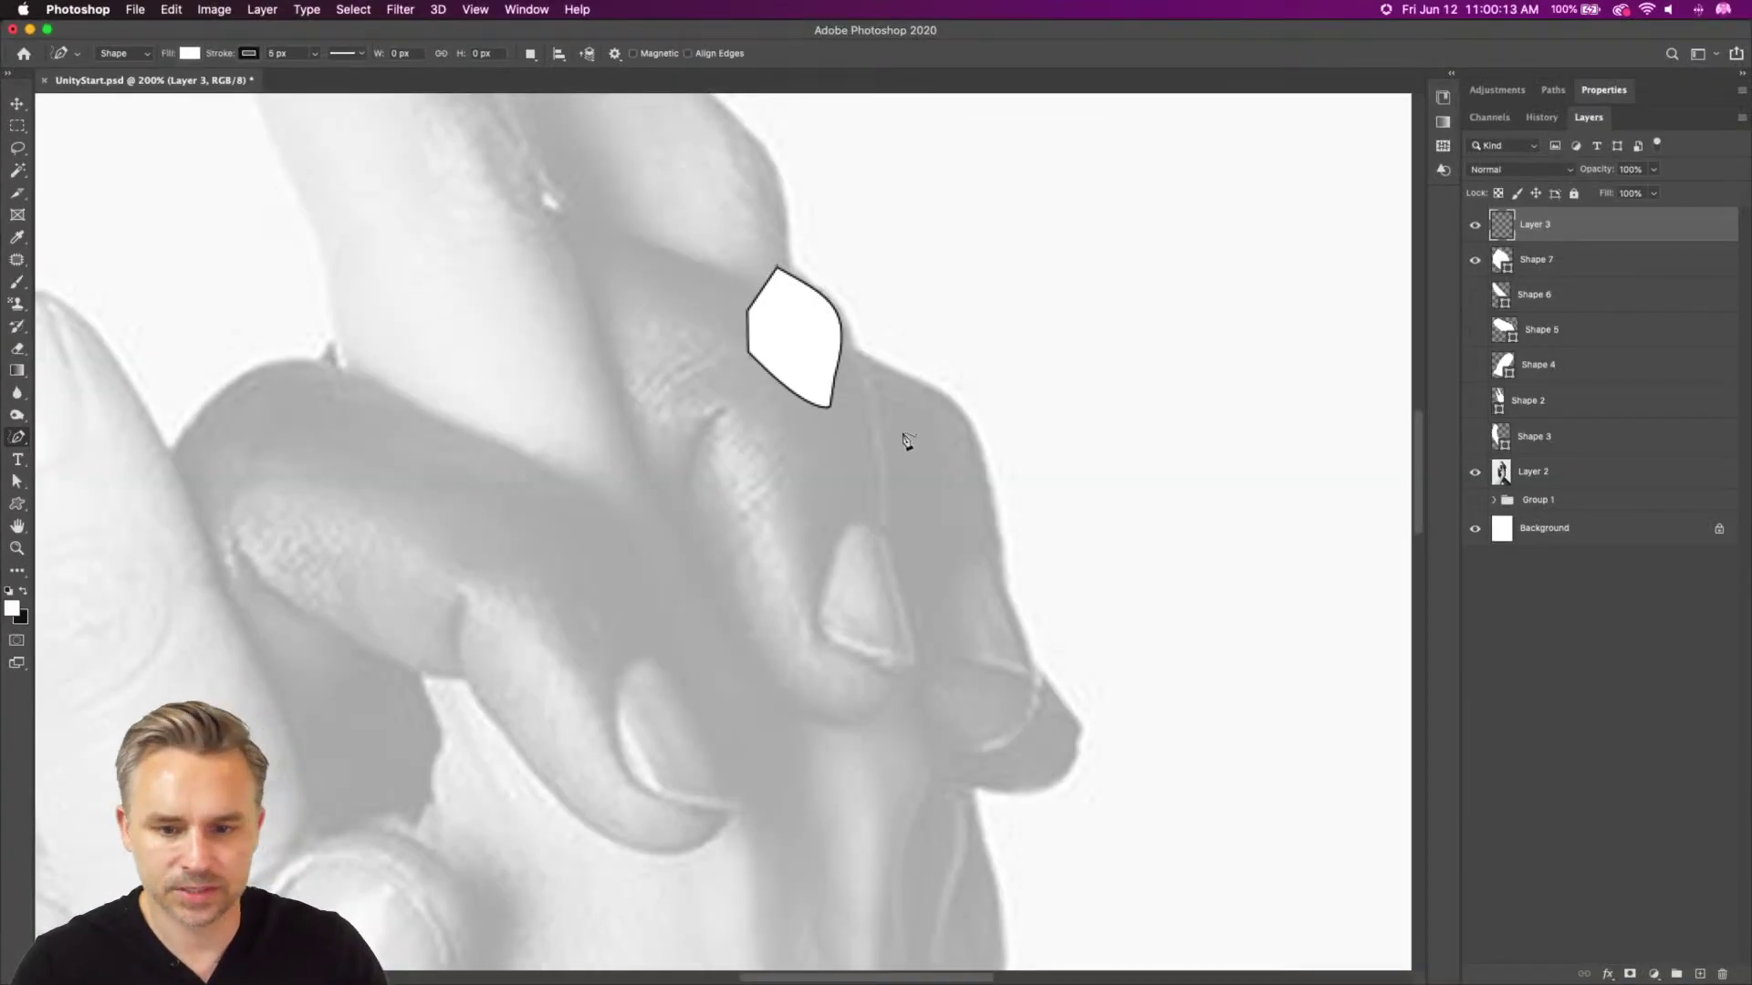
mouse_move(847, 358)
mouse_down()
mouse_move(958, 408)
mouse_move(982, 455)
mouse_move(1053, 695)
mouse_move(1025, 744)
mouse_move(957, 761)
mouse_move(926, 745)
mouse_move(868, 484)
mouse_move(821, 403)
mouse_move(847, 356)
mouse_up()
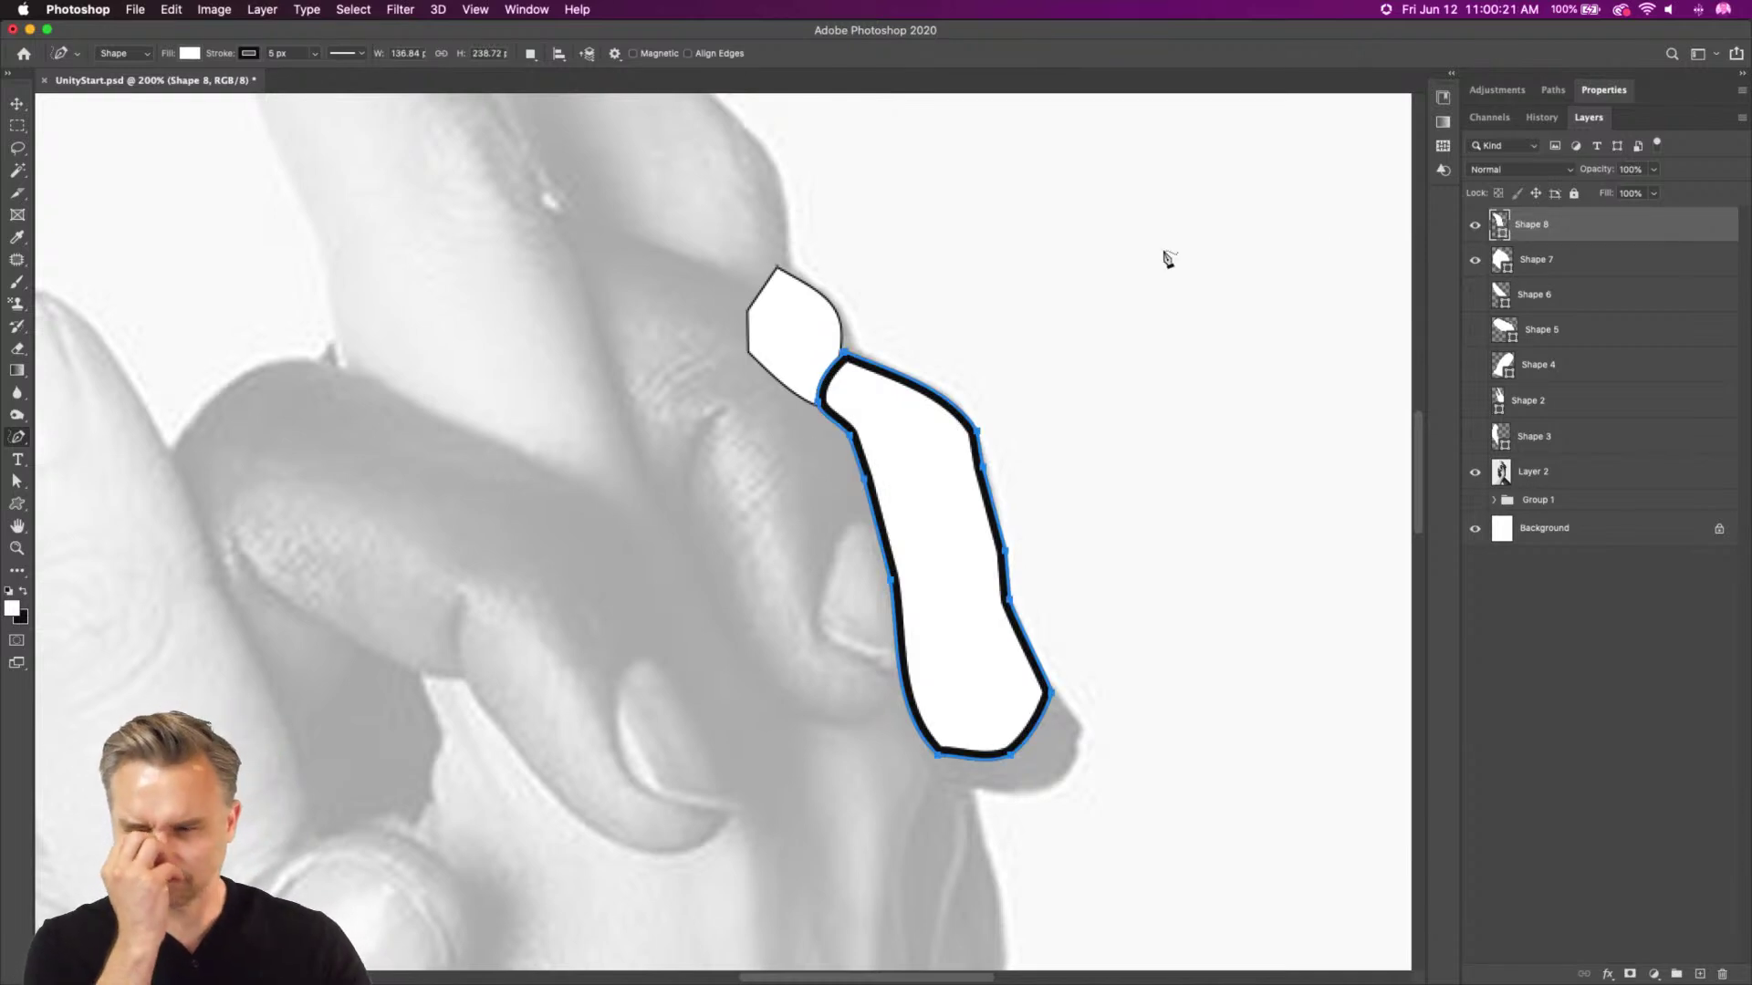
Set the small knuckle shape's stroke width to 5 px
click(1510, 259)
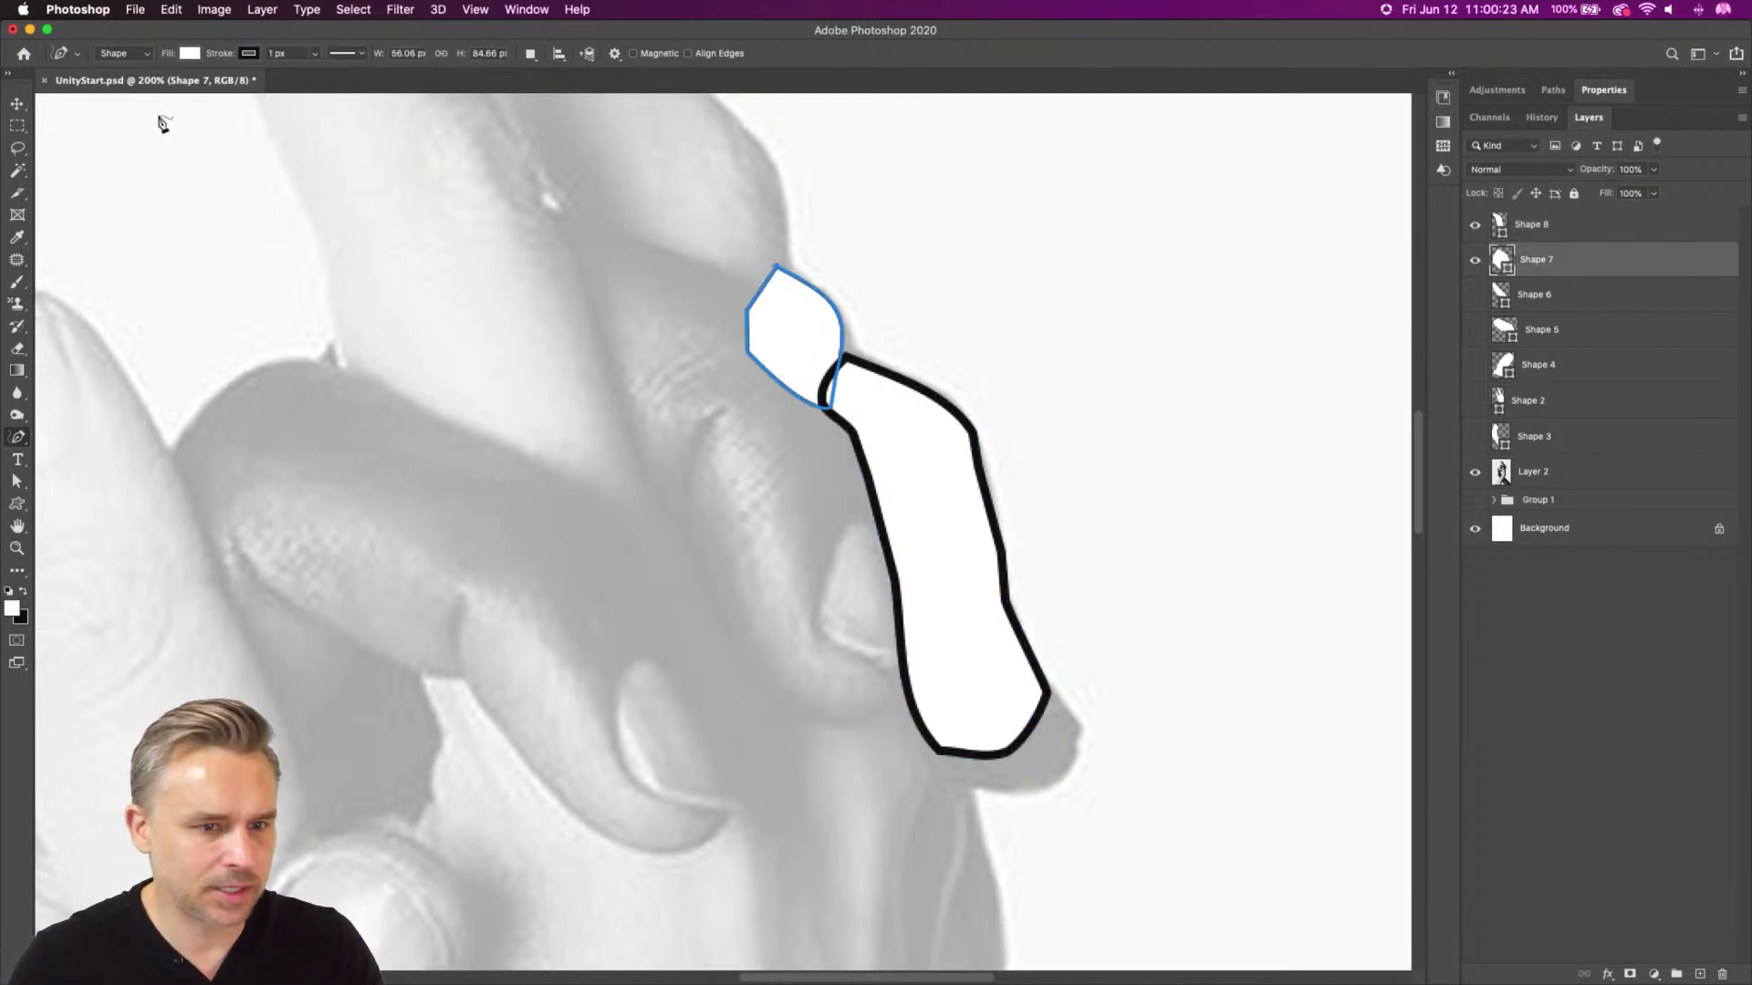
click(295, 52)
text(5)
key(Return)
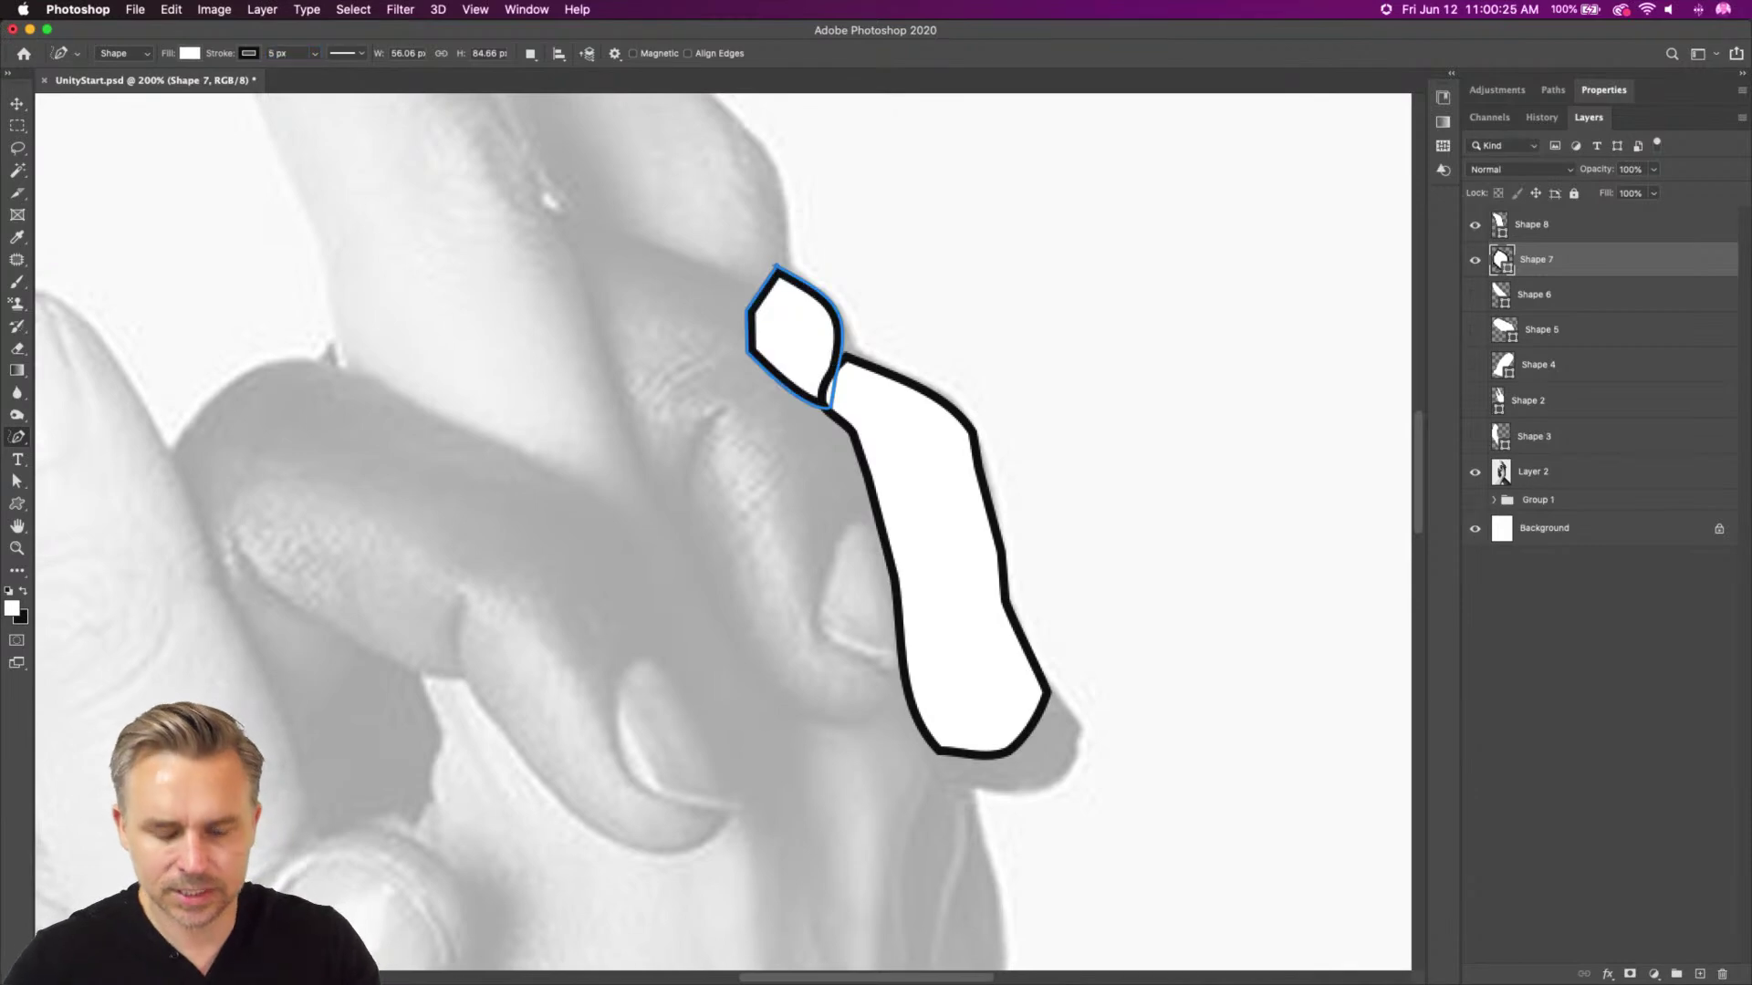
Hide Shapes 7 and 8 and outline the bent front finger on a new layer, about 217 by 299 px
drag(1473, 292, 1477, 232)
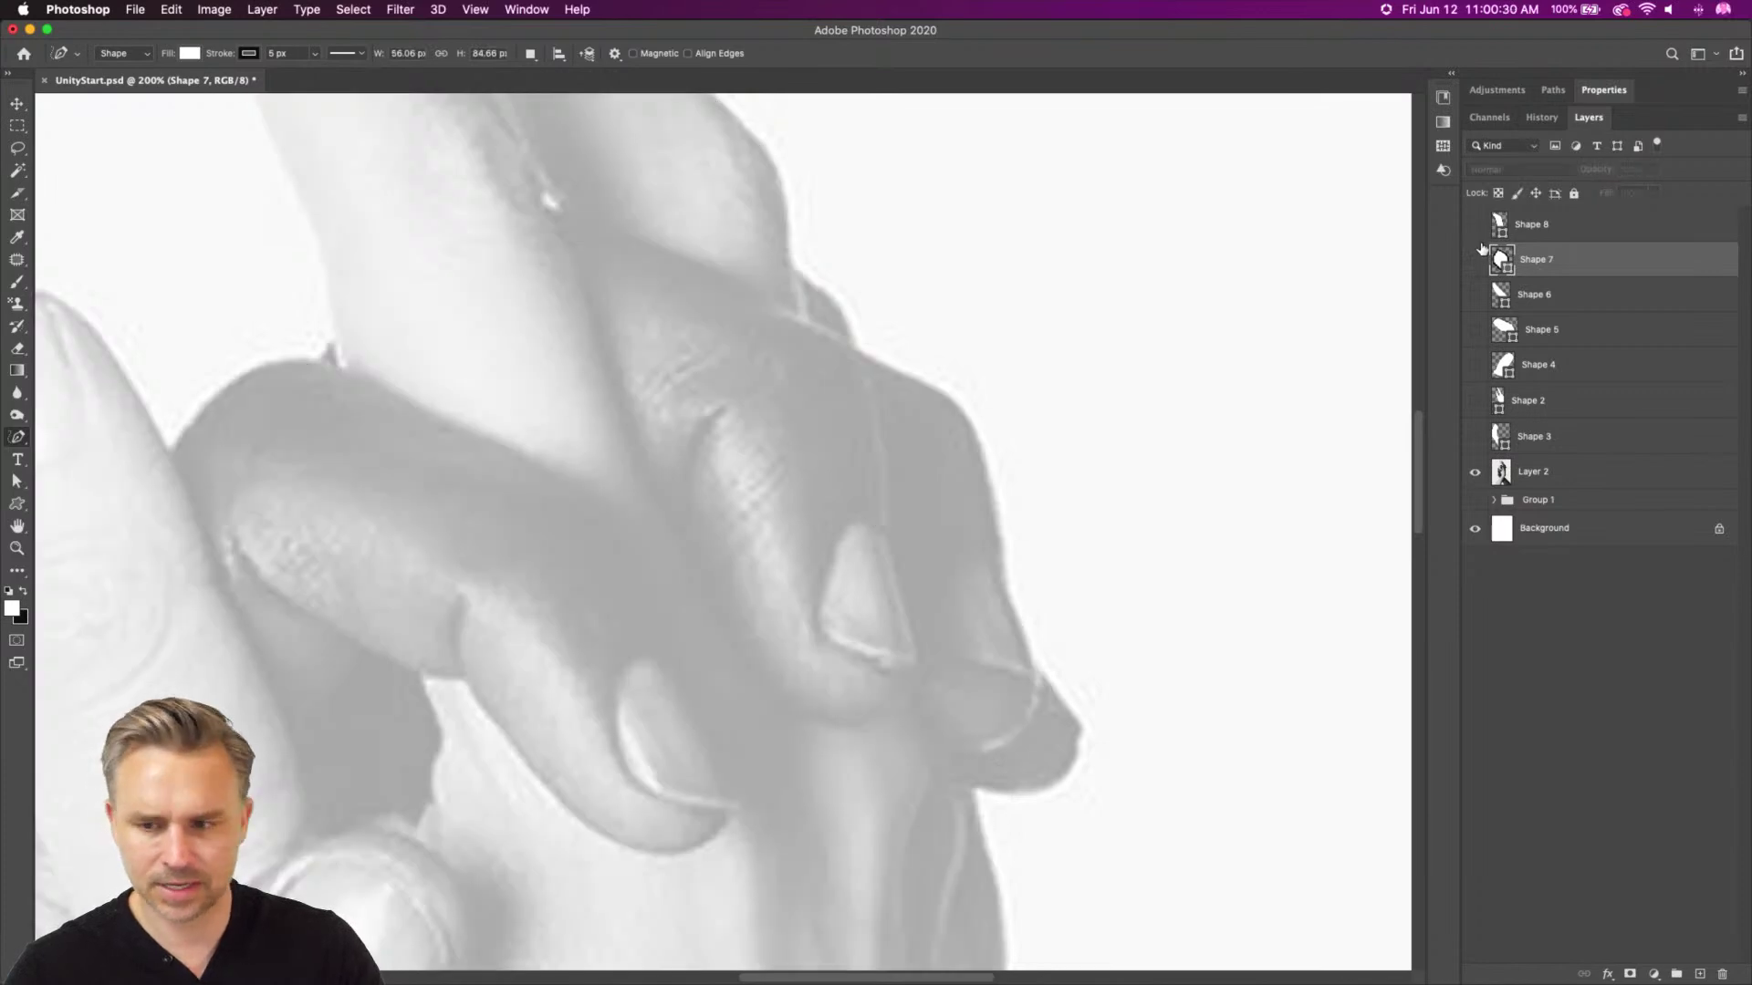
click(1533, 226)
click(1698, 975)
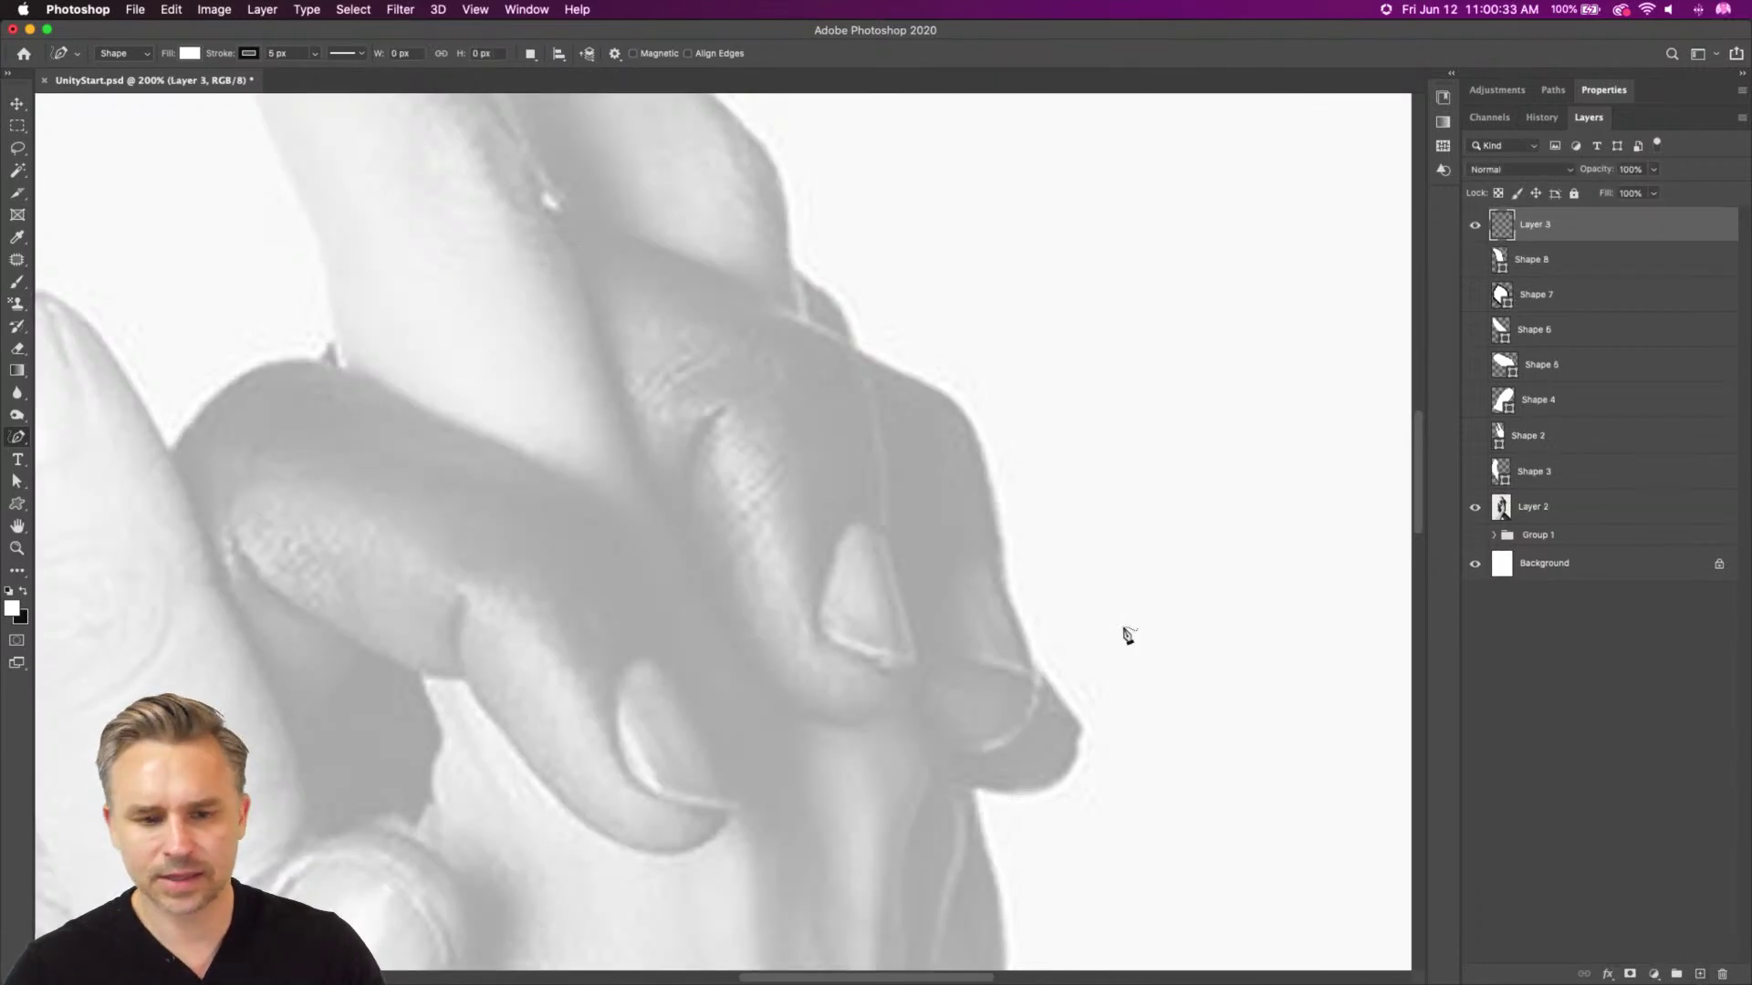
click(547, 206)
mouse_move(641, 258)
mouse_down()
mouse_move(855, 342)
mouse_move(921, 666)
mouse_move(886, 706)
mouse_move(820, 717)
mouse_move(726, 671)
mouse_move(548, 207)
mouse_up()
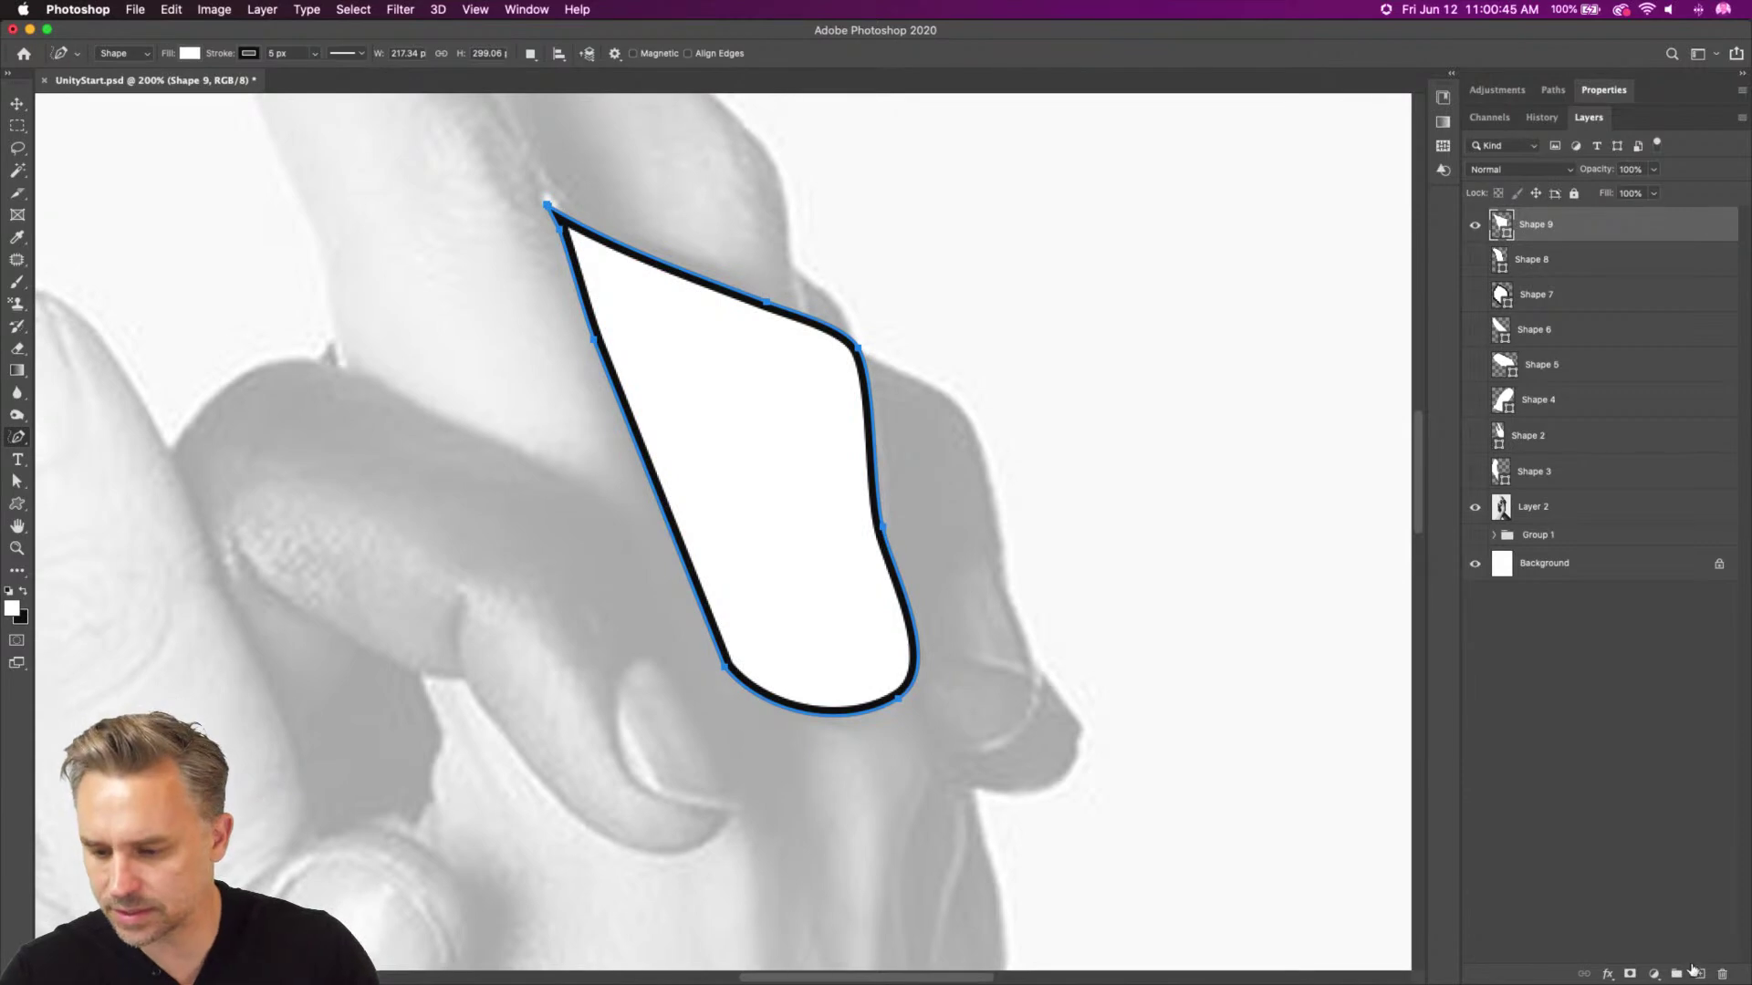
Outline the fingertip at the lower end of the outermost back finger on a new layer, about 83 by 98 px
click(1699, 974)
drag(744, 565, 692, 430)
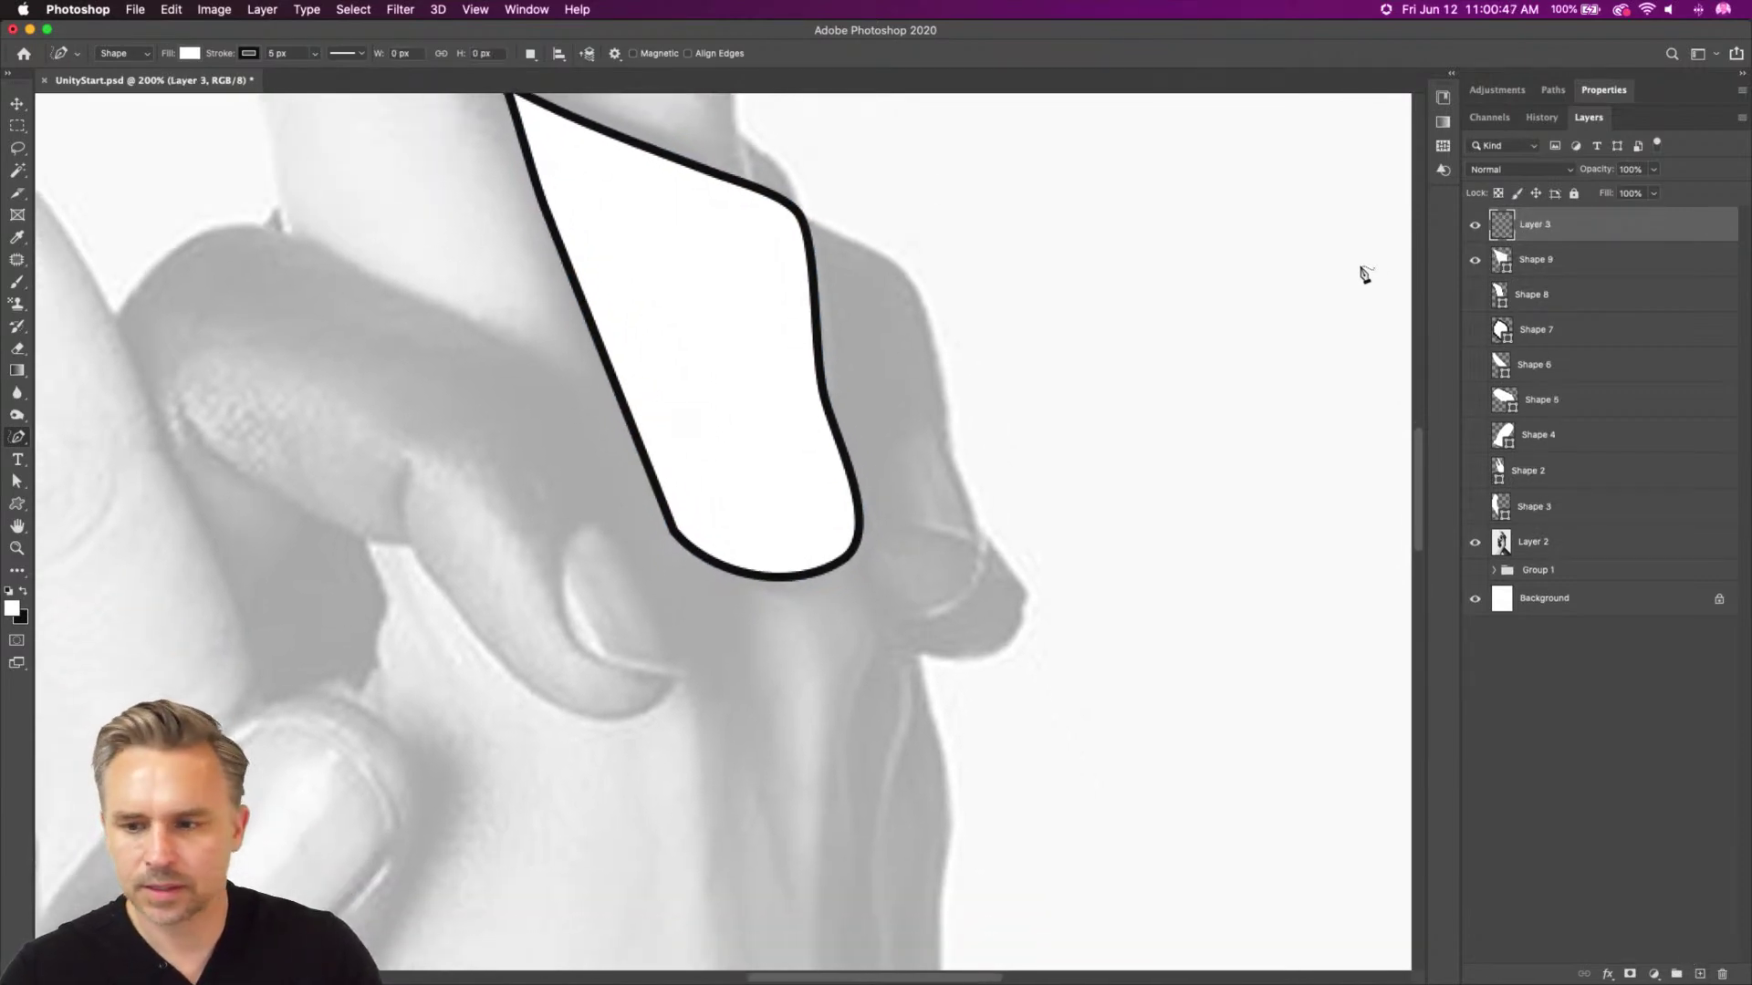
mouse_move(952, 501)
mouse_down()
mouse_move(1021, 596)
mouse_move(1014, 632)
mouse_move(975, 663)
mouse_move(917, 662)
mouse_move(881, 617)
mouse_move(885, 549)
mouse_move(952, 503)
mouse_up()
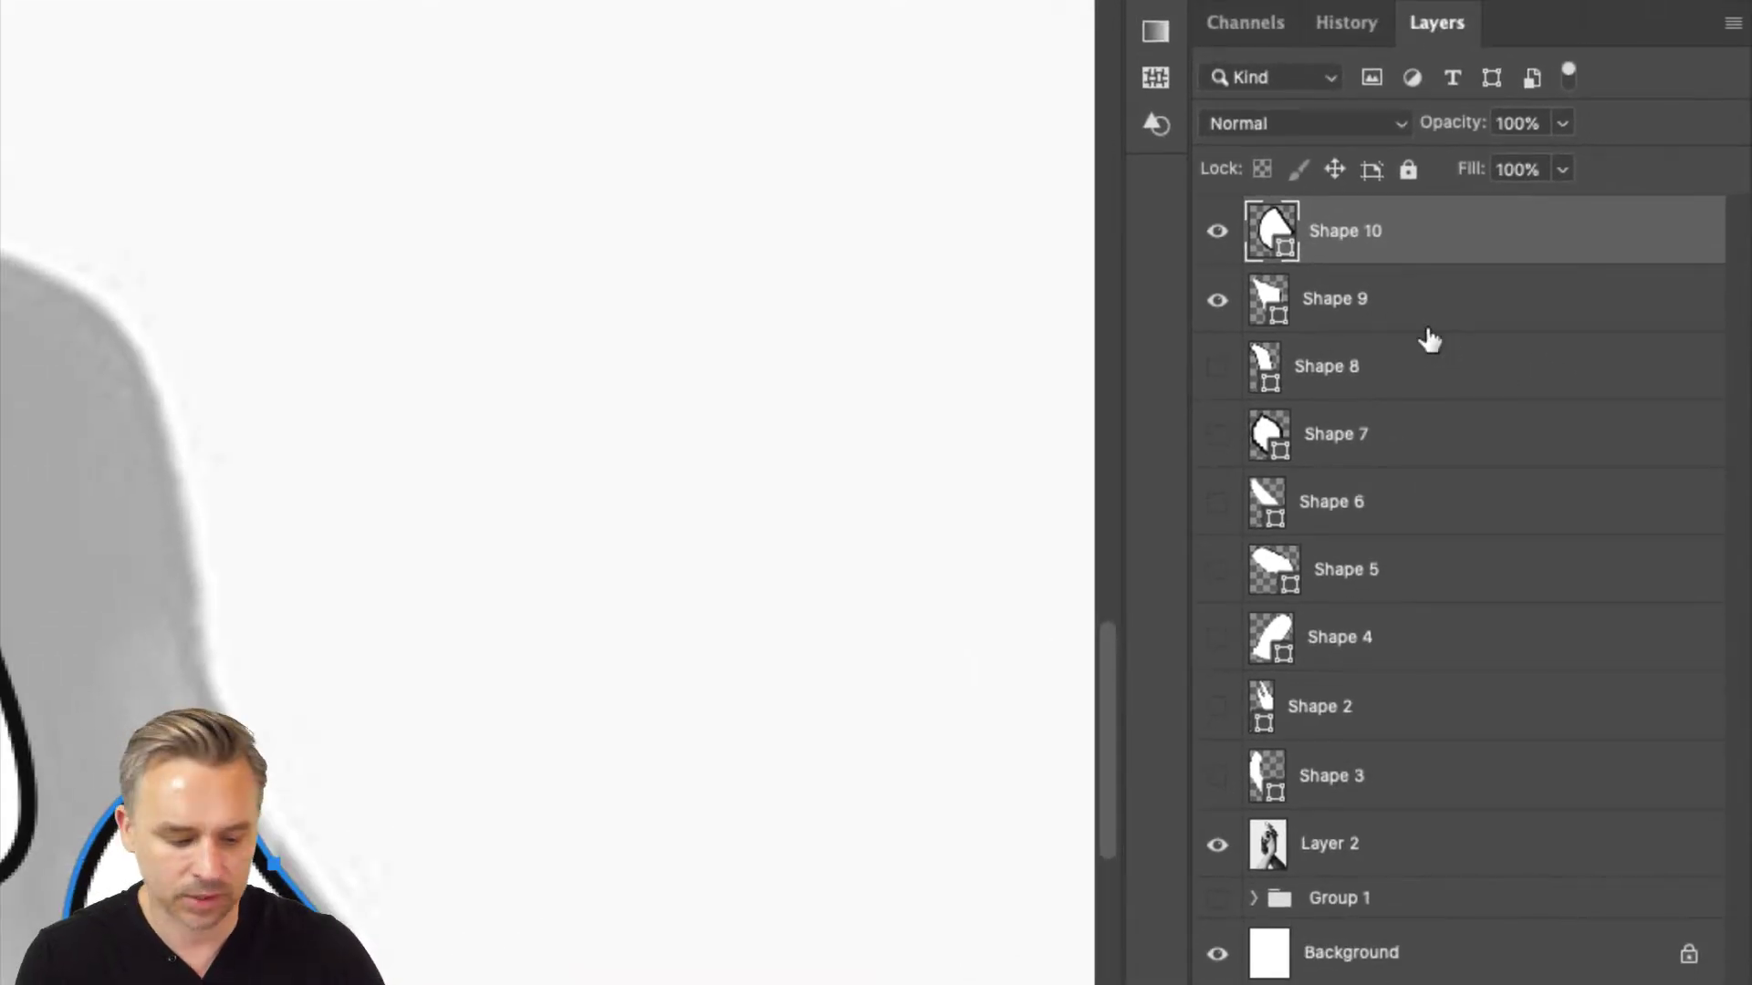
Move the Shape 10 layer down through the layer stack and back up to the top, one level at a time
key(super+bracketleft)
key(super+bracketleft)
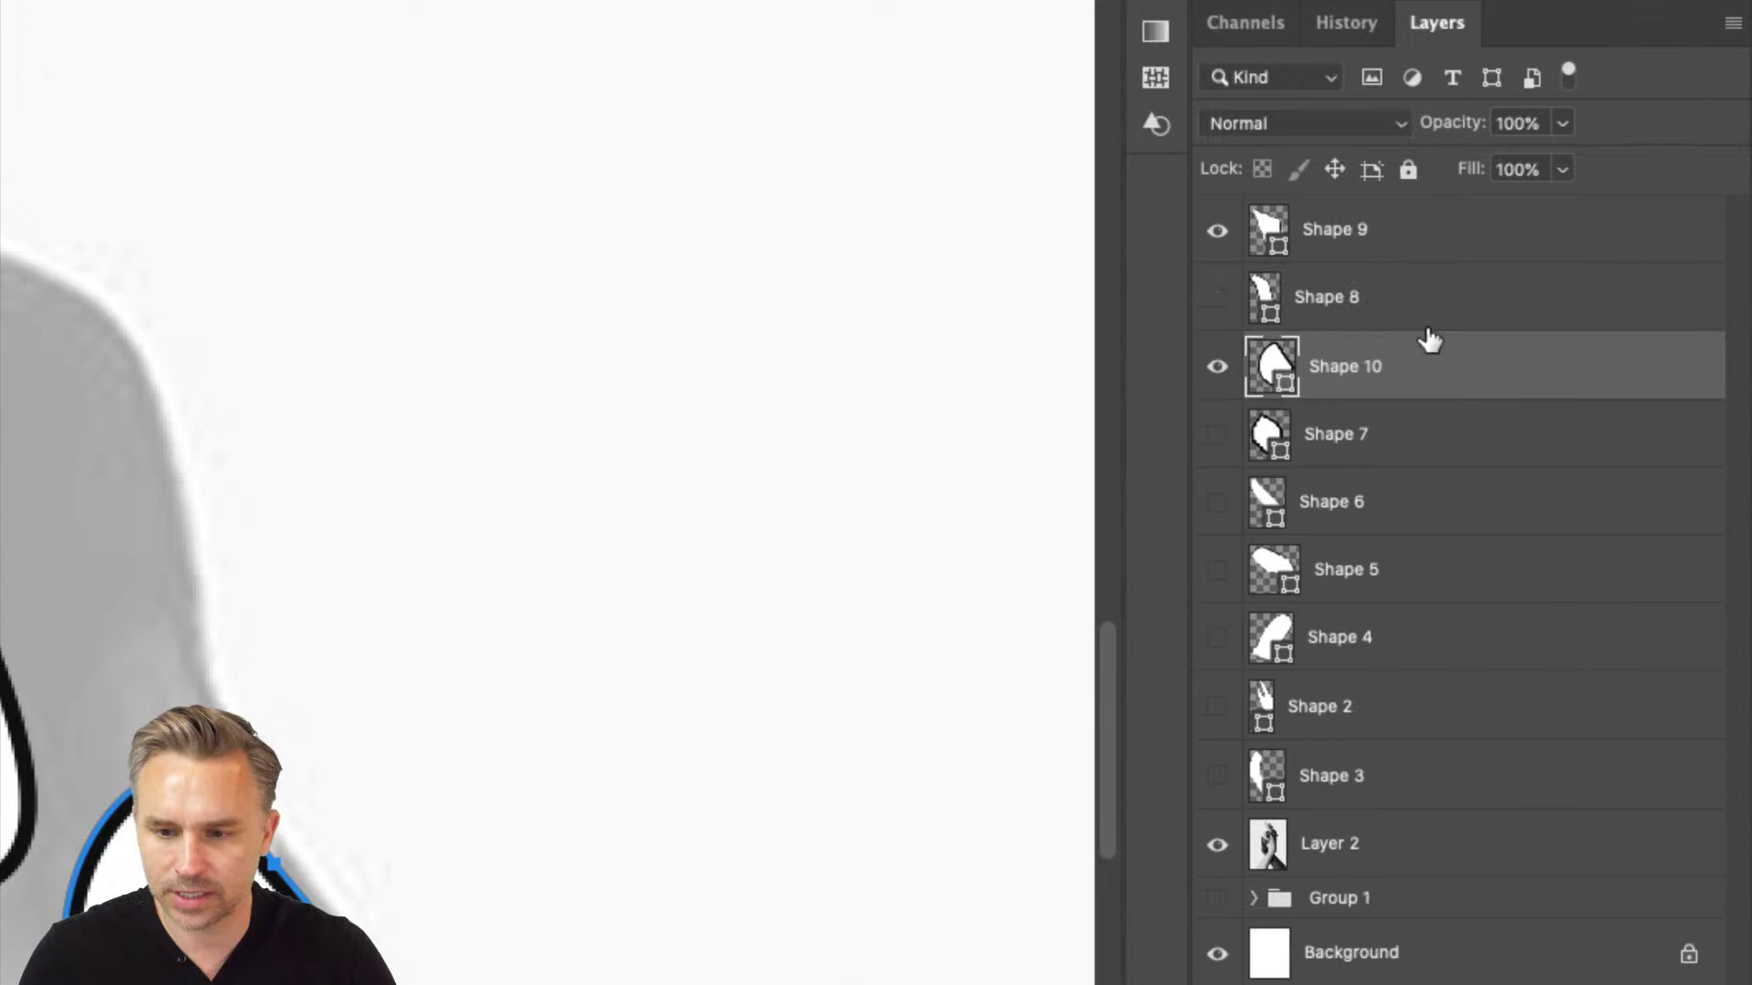
key(super+bracketleft)
key(super+bracketleft)
key(super+bracketleft)
key(super+bracketleft)
key(super+bracketleft)
key(super+bracketright)
key(super+bracketright)
key(super+bracketright)
key(super+bracketright)
key(super+bracketright)
key(super+bracketright)
key(super+bracketright)
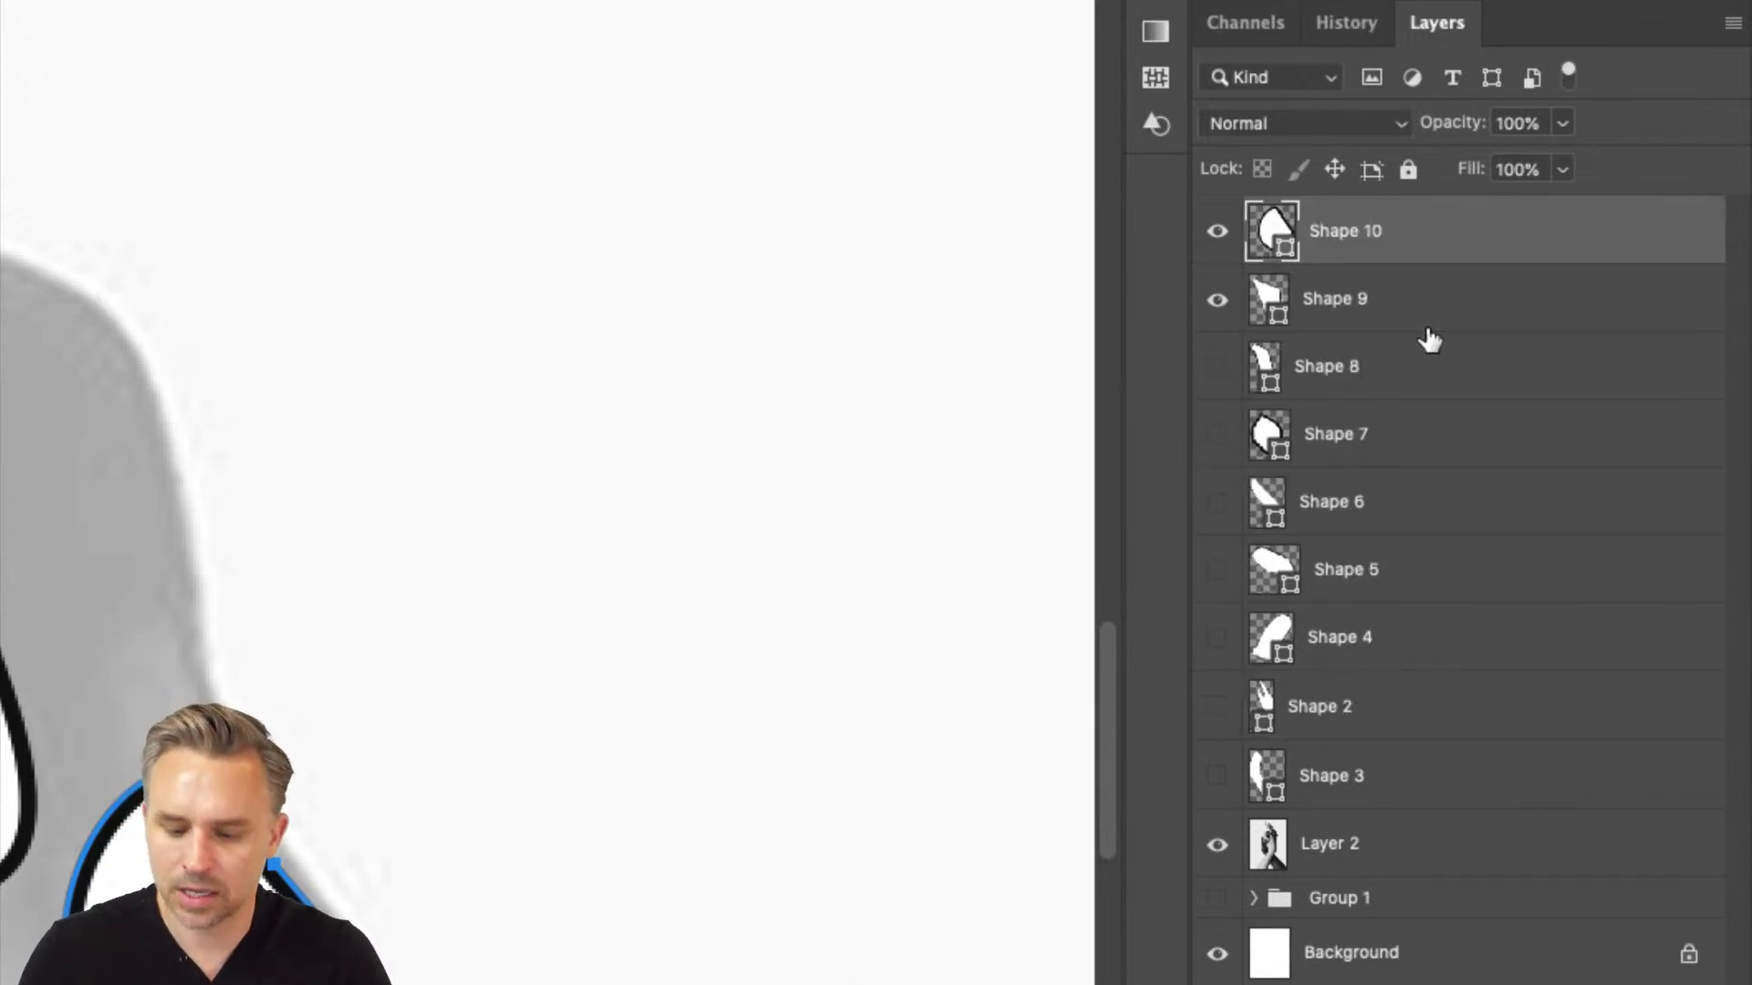
key(super+bracketleft)
key(super+bracketleft)
key(super+bracketleft)
key(super+bracketleft)
key(super+bracketleft)
key(super+bracketright)
key(super+bracketright)
key(super+bracketright)
key(super+bracketright)
key(super+bracketright)
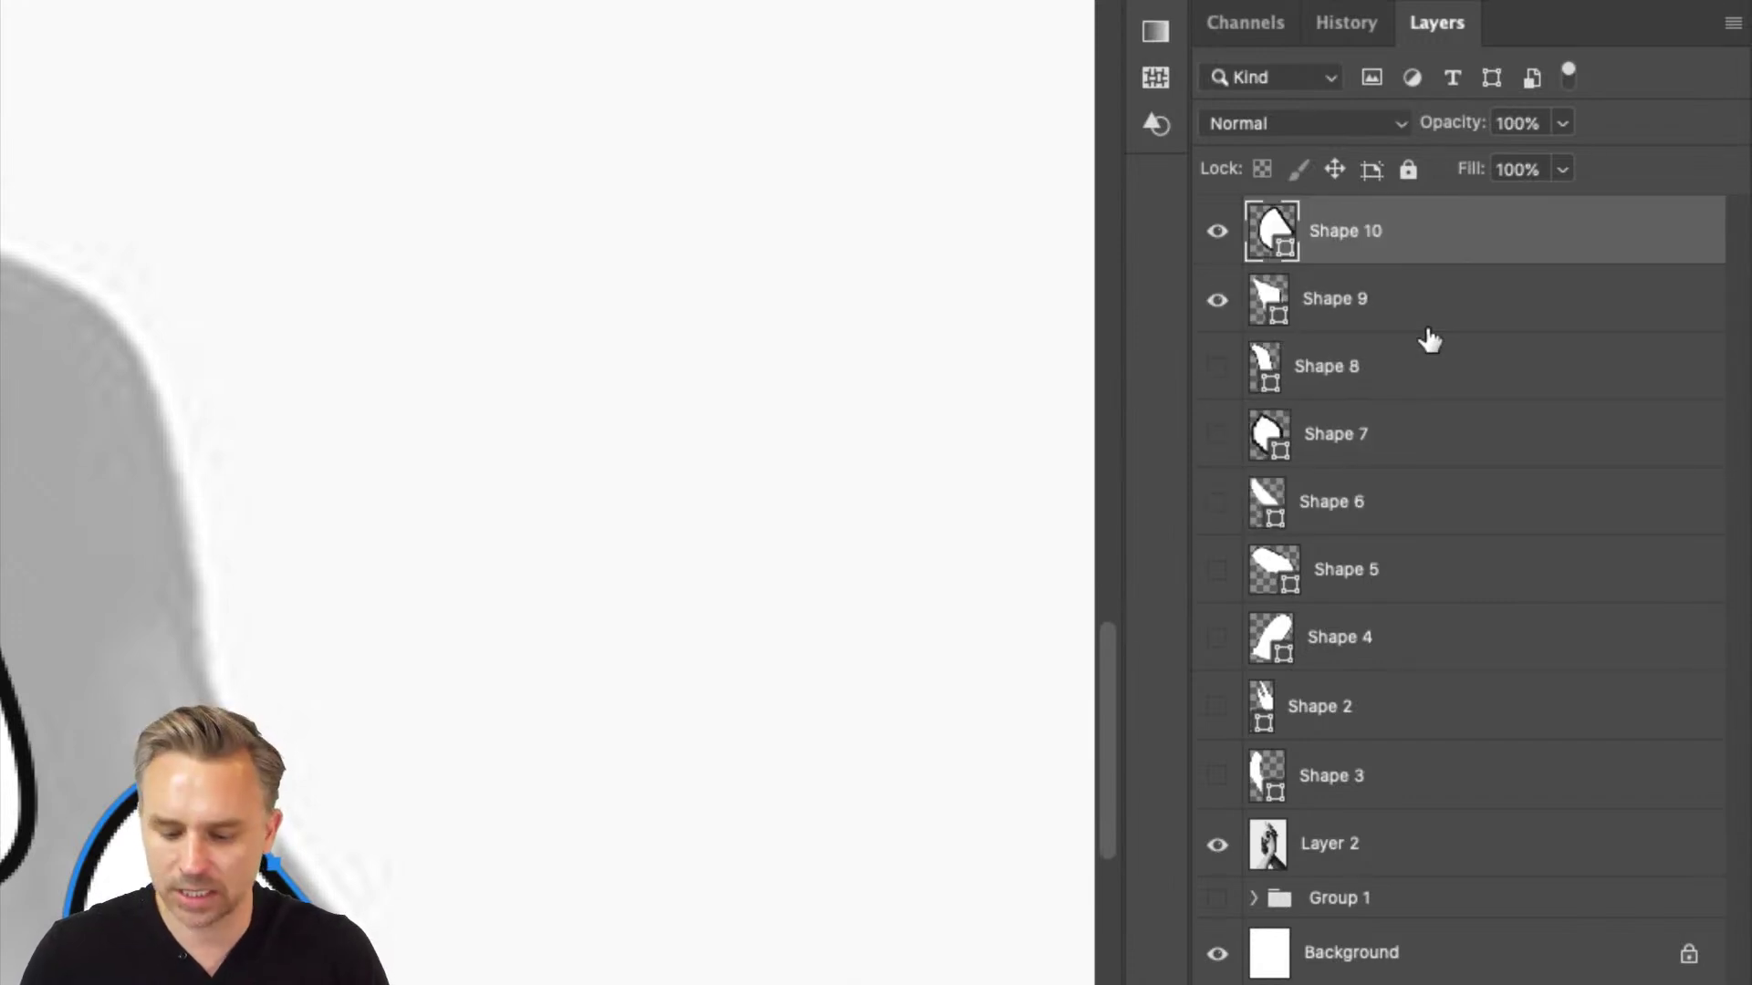
Place the Shape 10 layer between Shape 3 and Layer 2, and show all the hidden shape layers
key(super+shift+bracketleft)
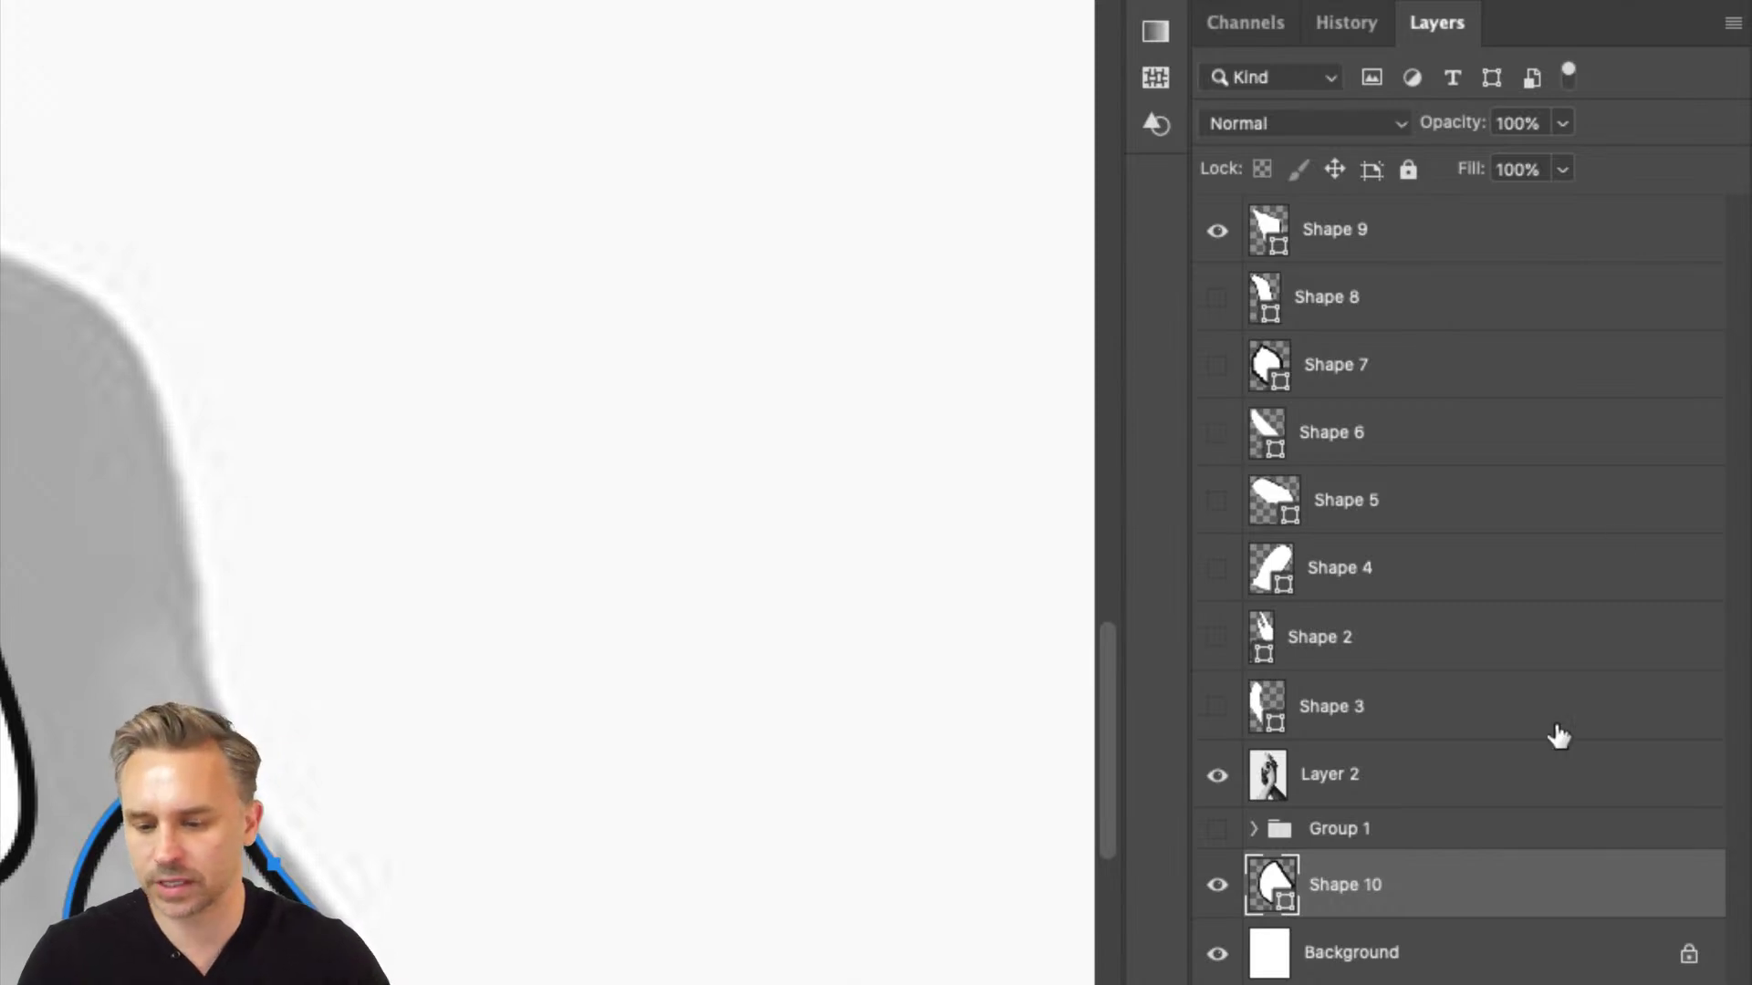
drag(1439, 872, 1449, 730)
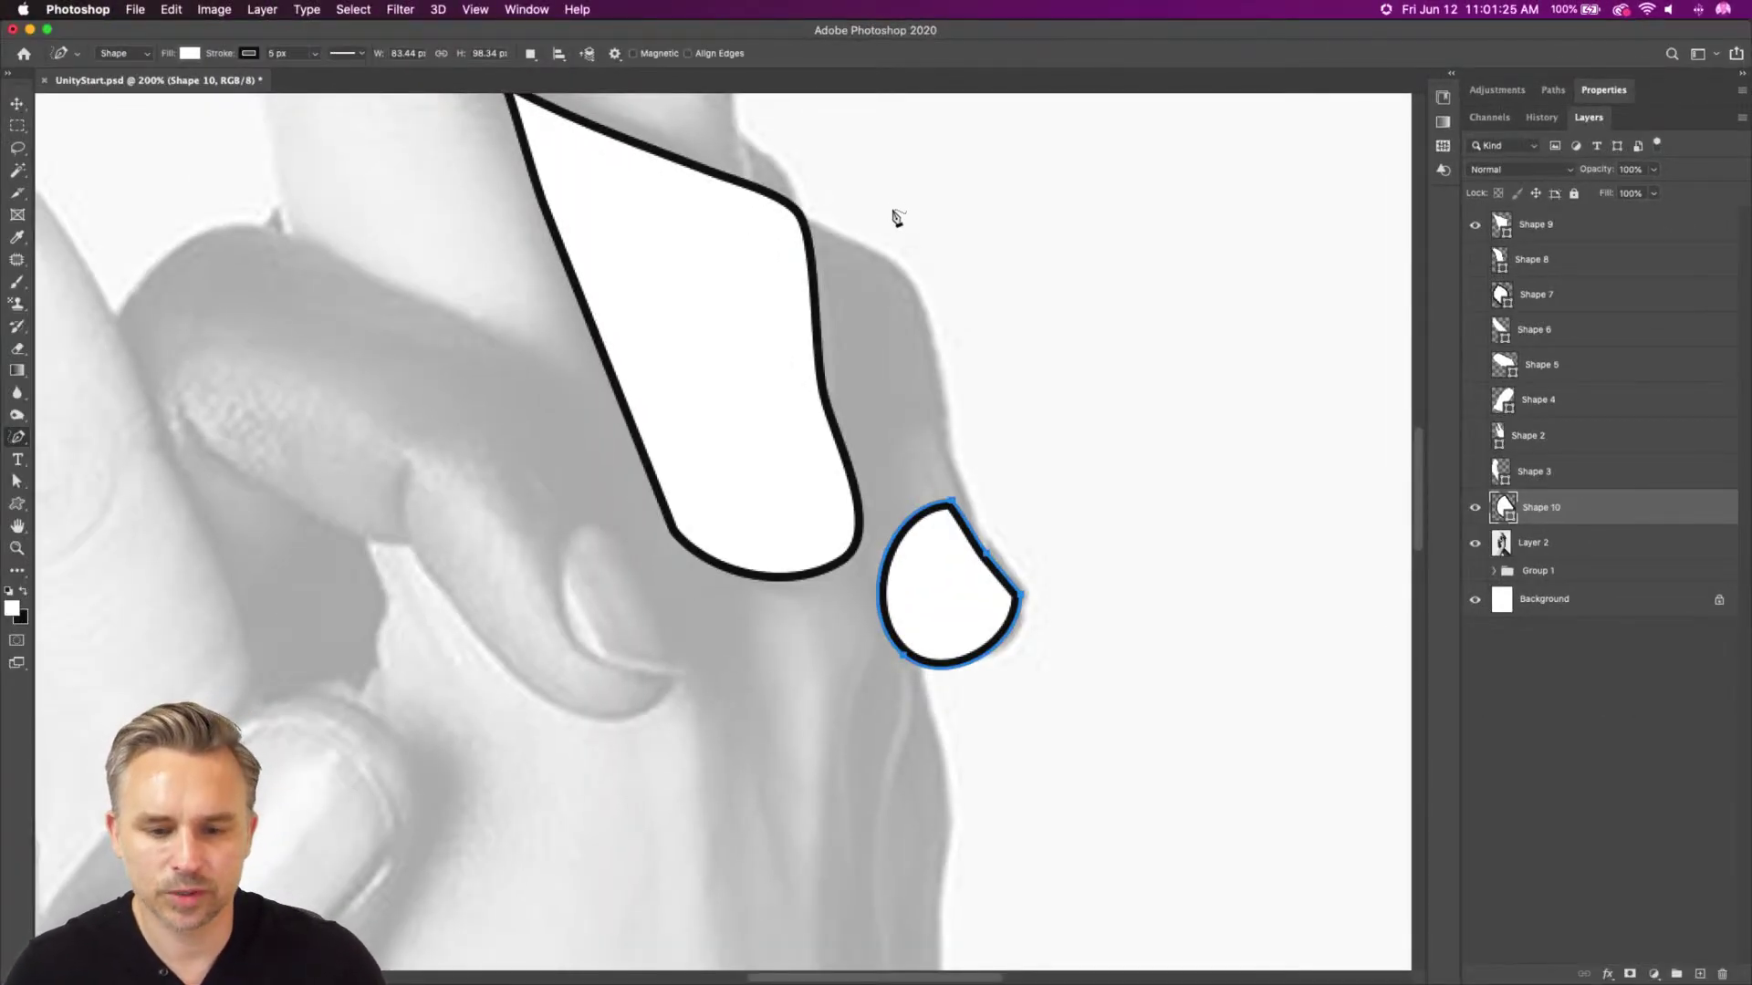
drag(1482, 271, 1481, 267)
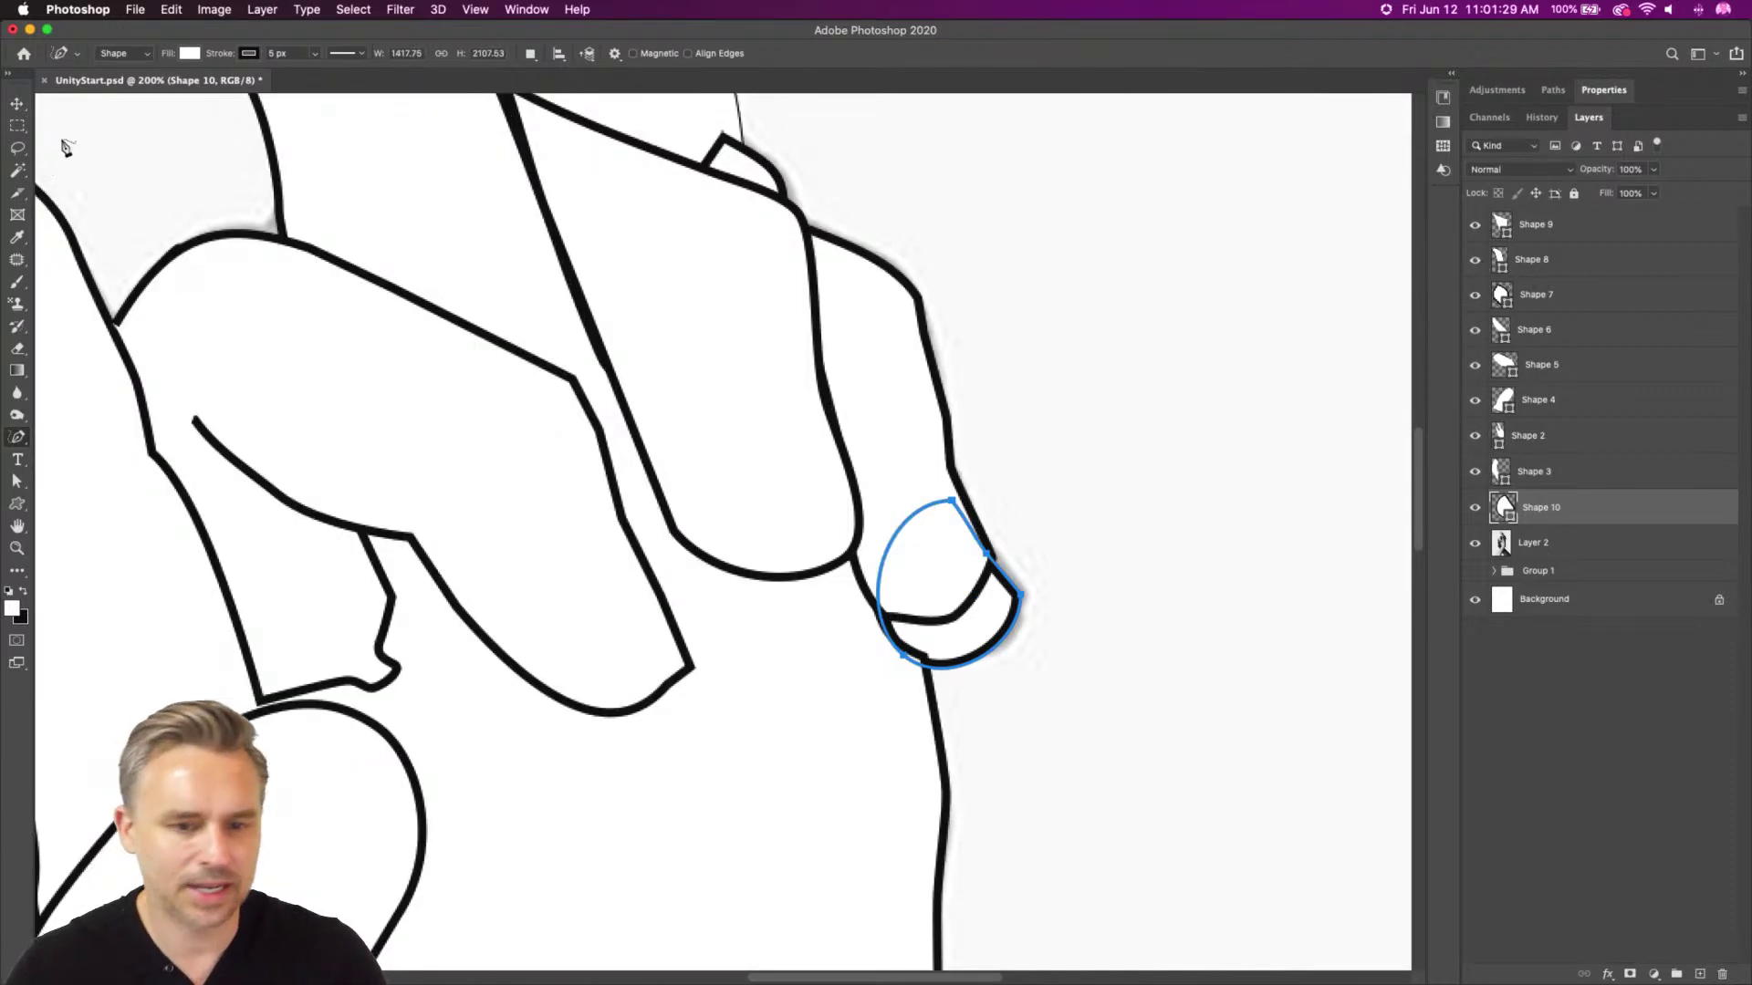
Set the stroke width of the back finger, Shape 6, to 5 px
key(super+minus)
key(super+minus)
drag(578, 266, 693, 379)
click(18, 104)
super+click(737, 378)
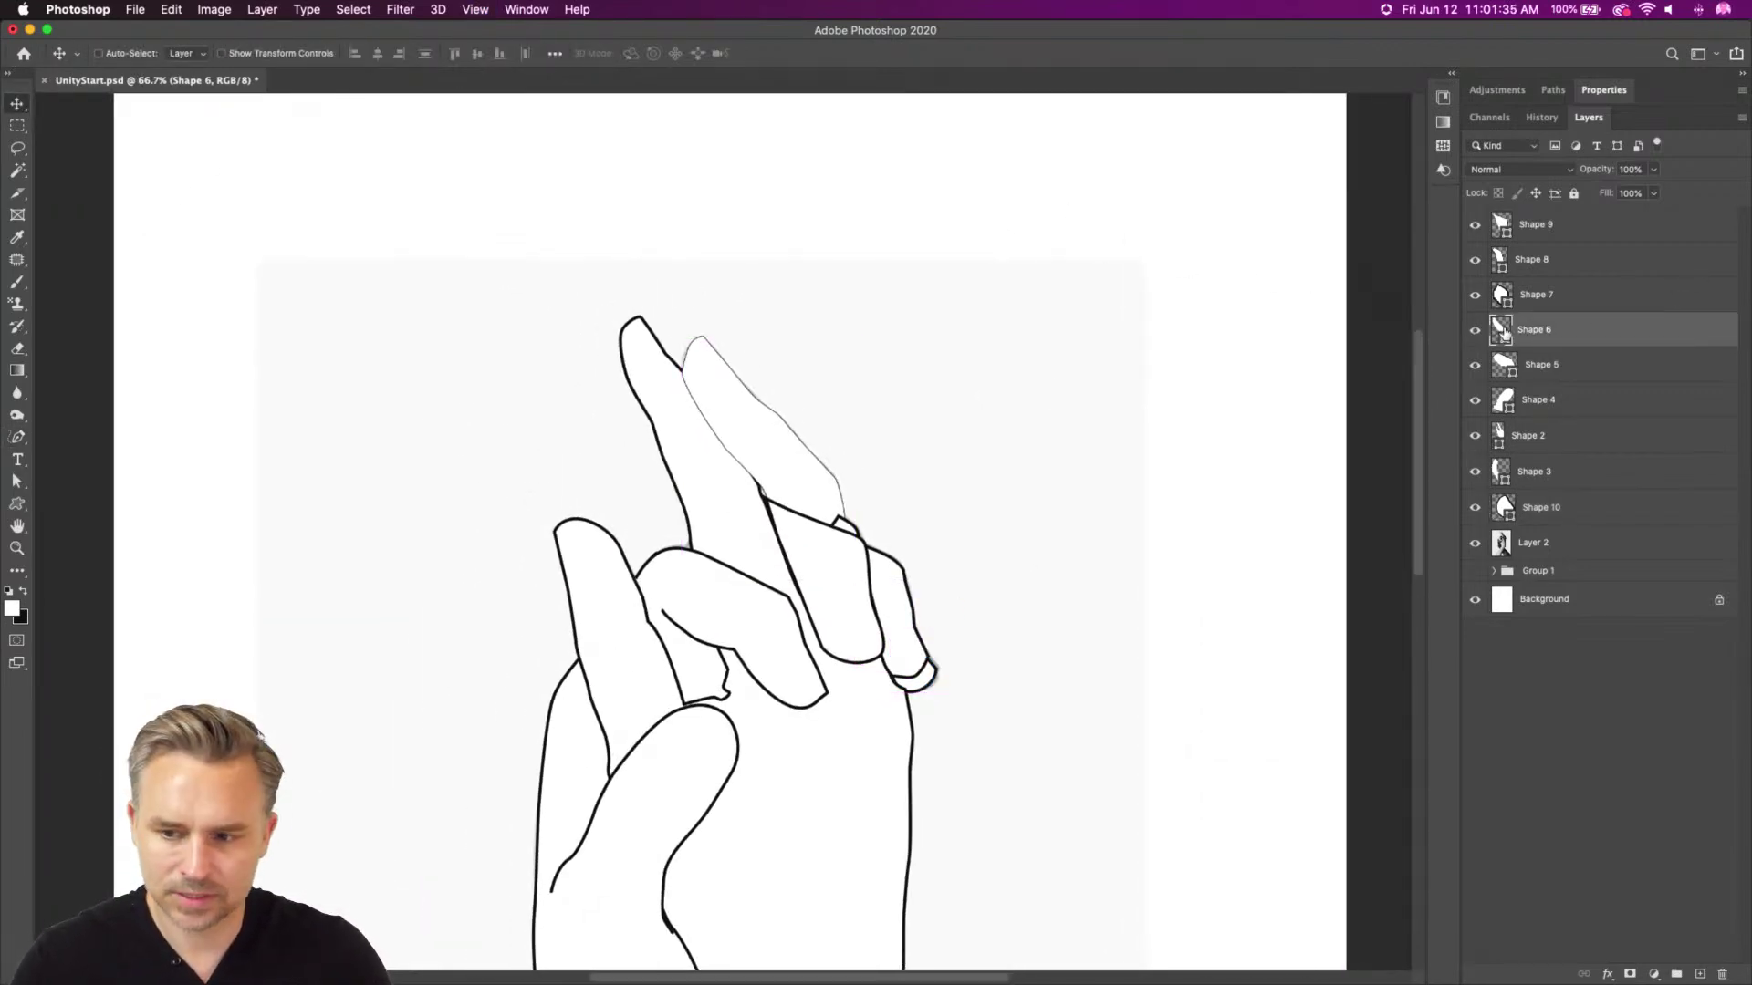
click(17, 504)
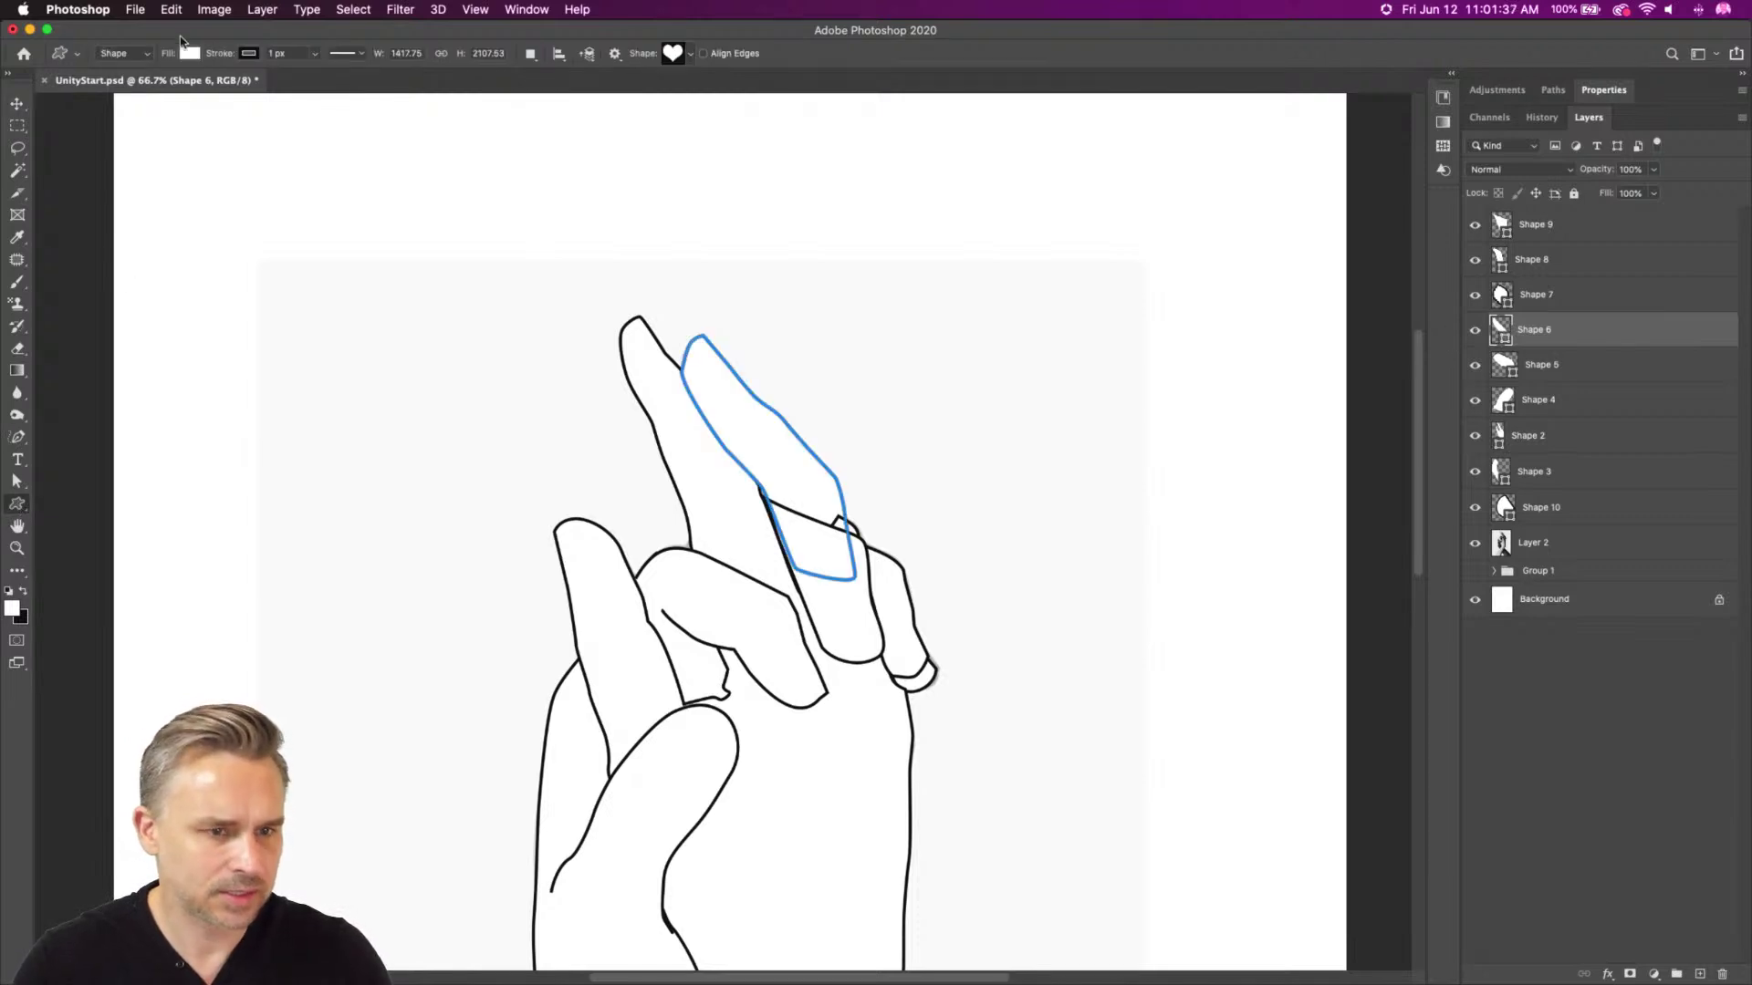
text(5)
key(Return)
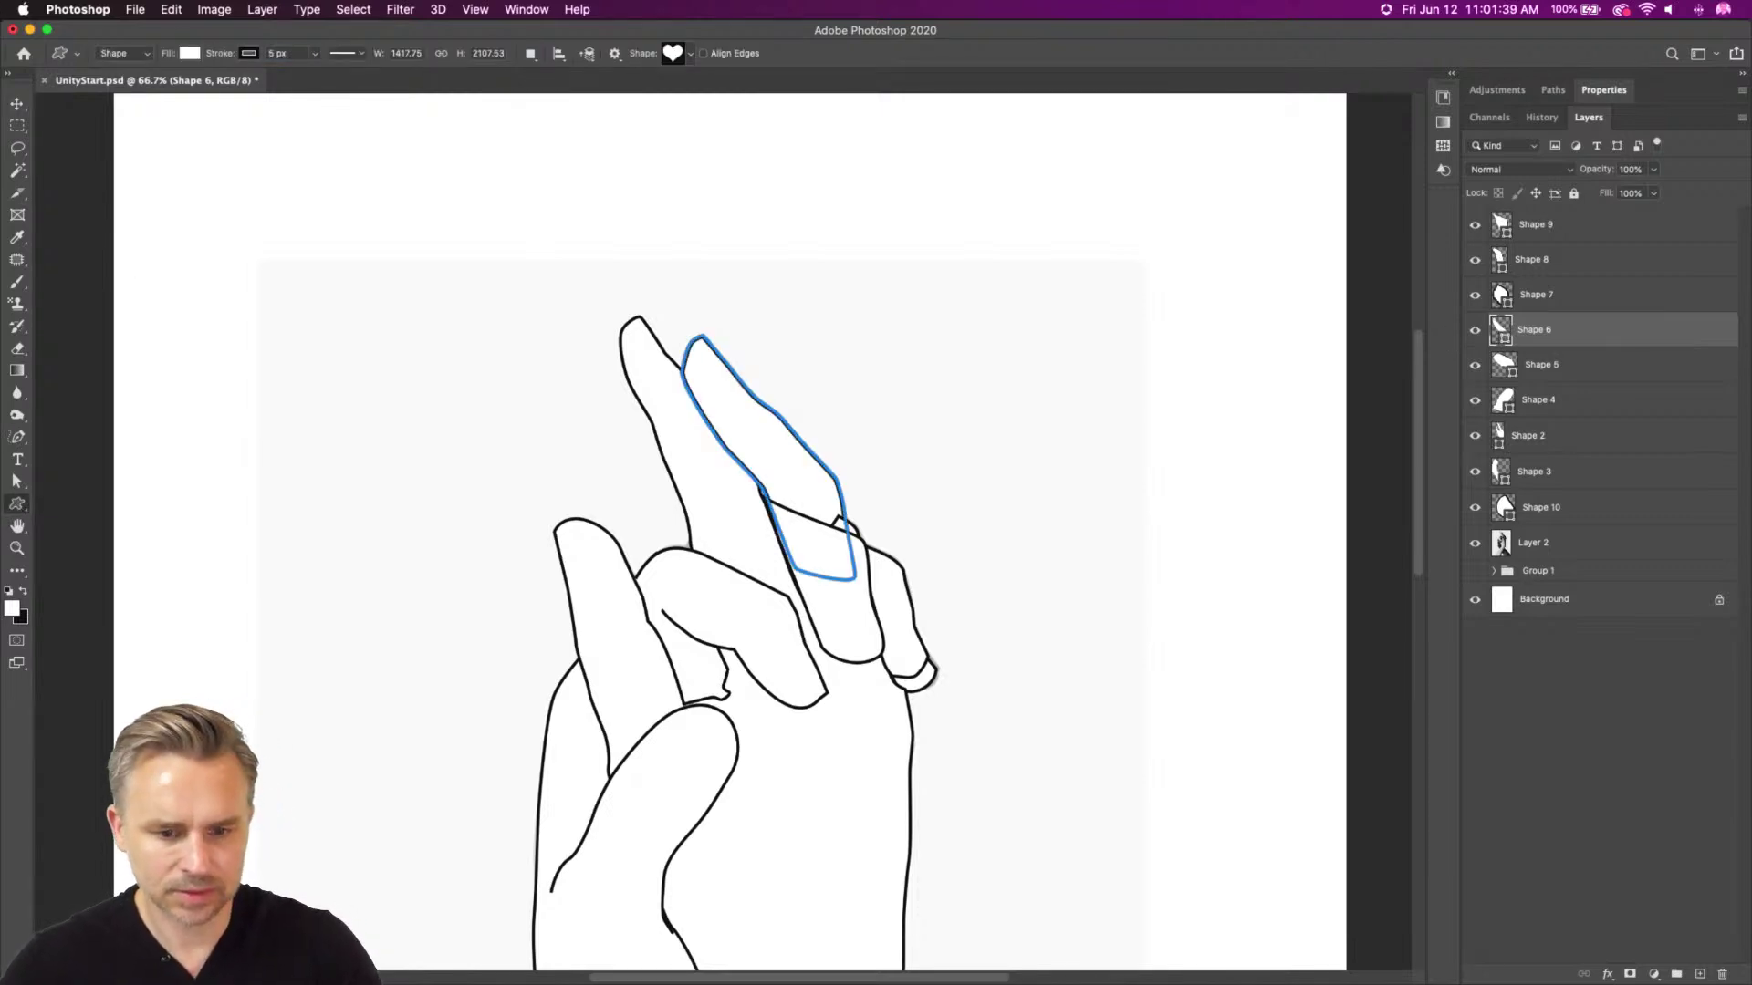
click(16, 104)
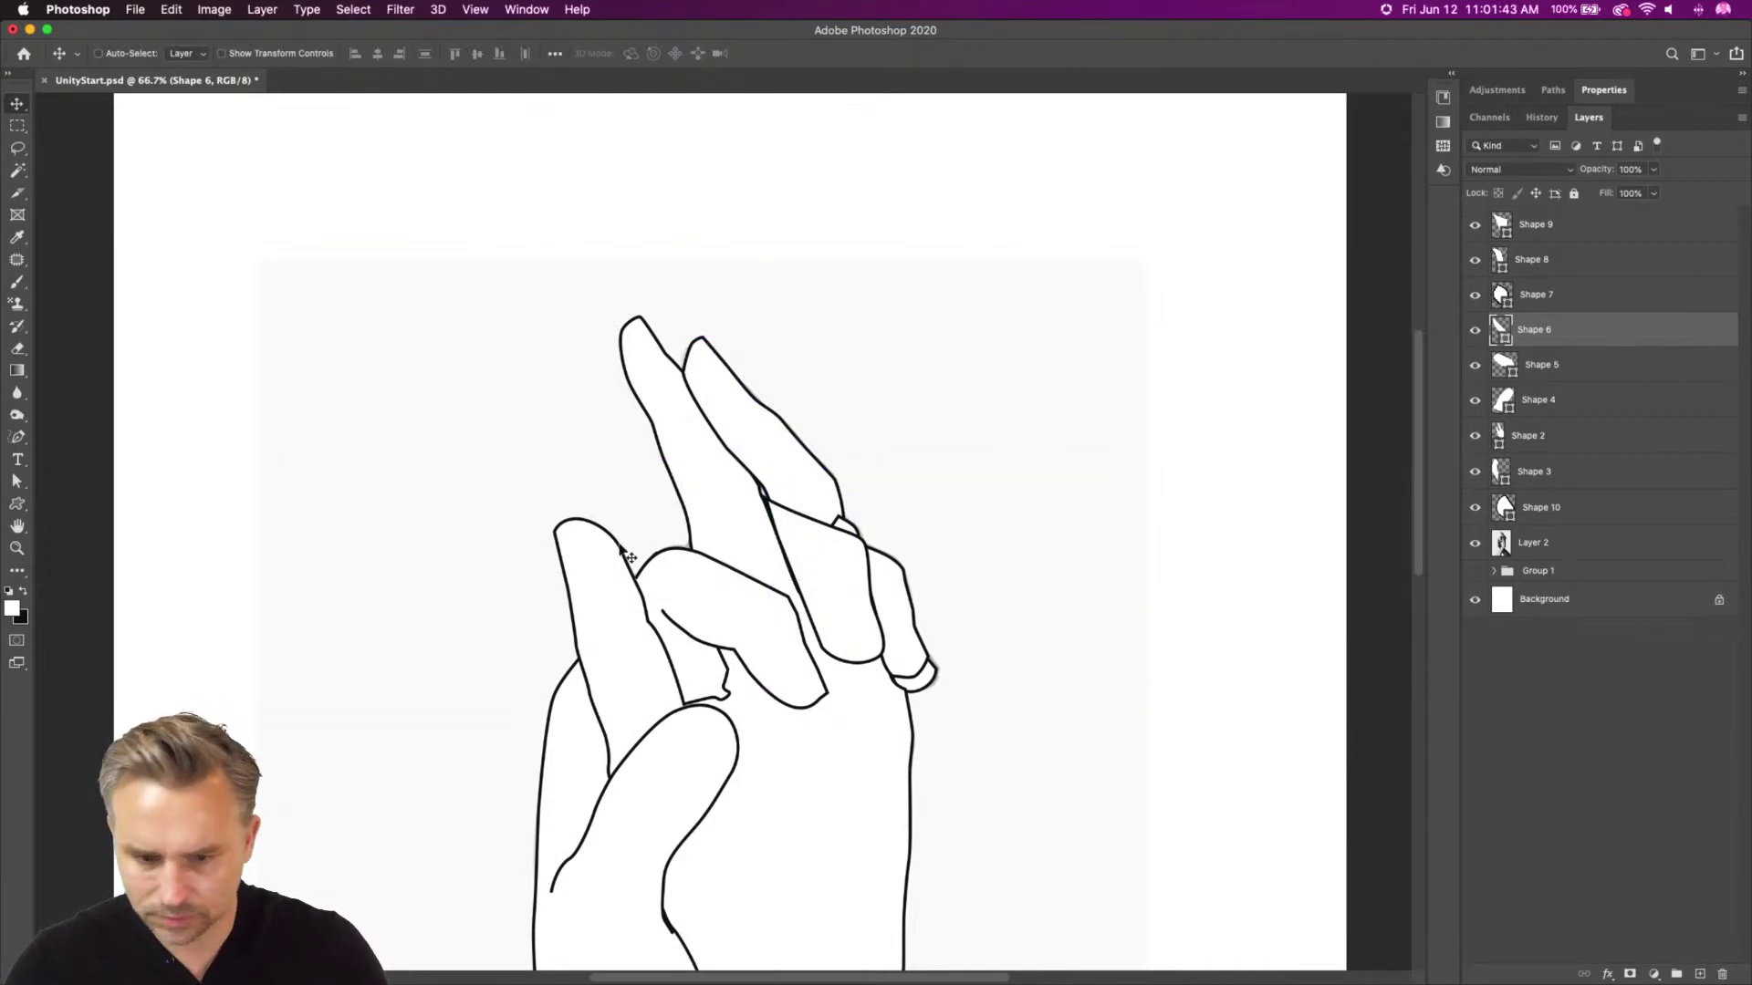
Select the small knuckle shape on the canvas and move its layer between Shape 3 and Shape 10
key(super+plus)
key(super+plus)
key(super+plus)
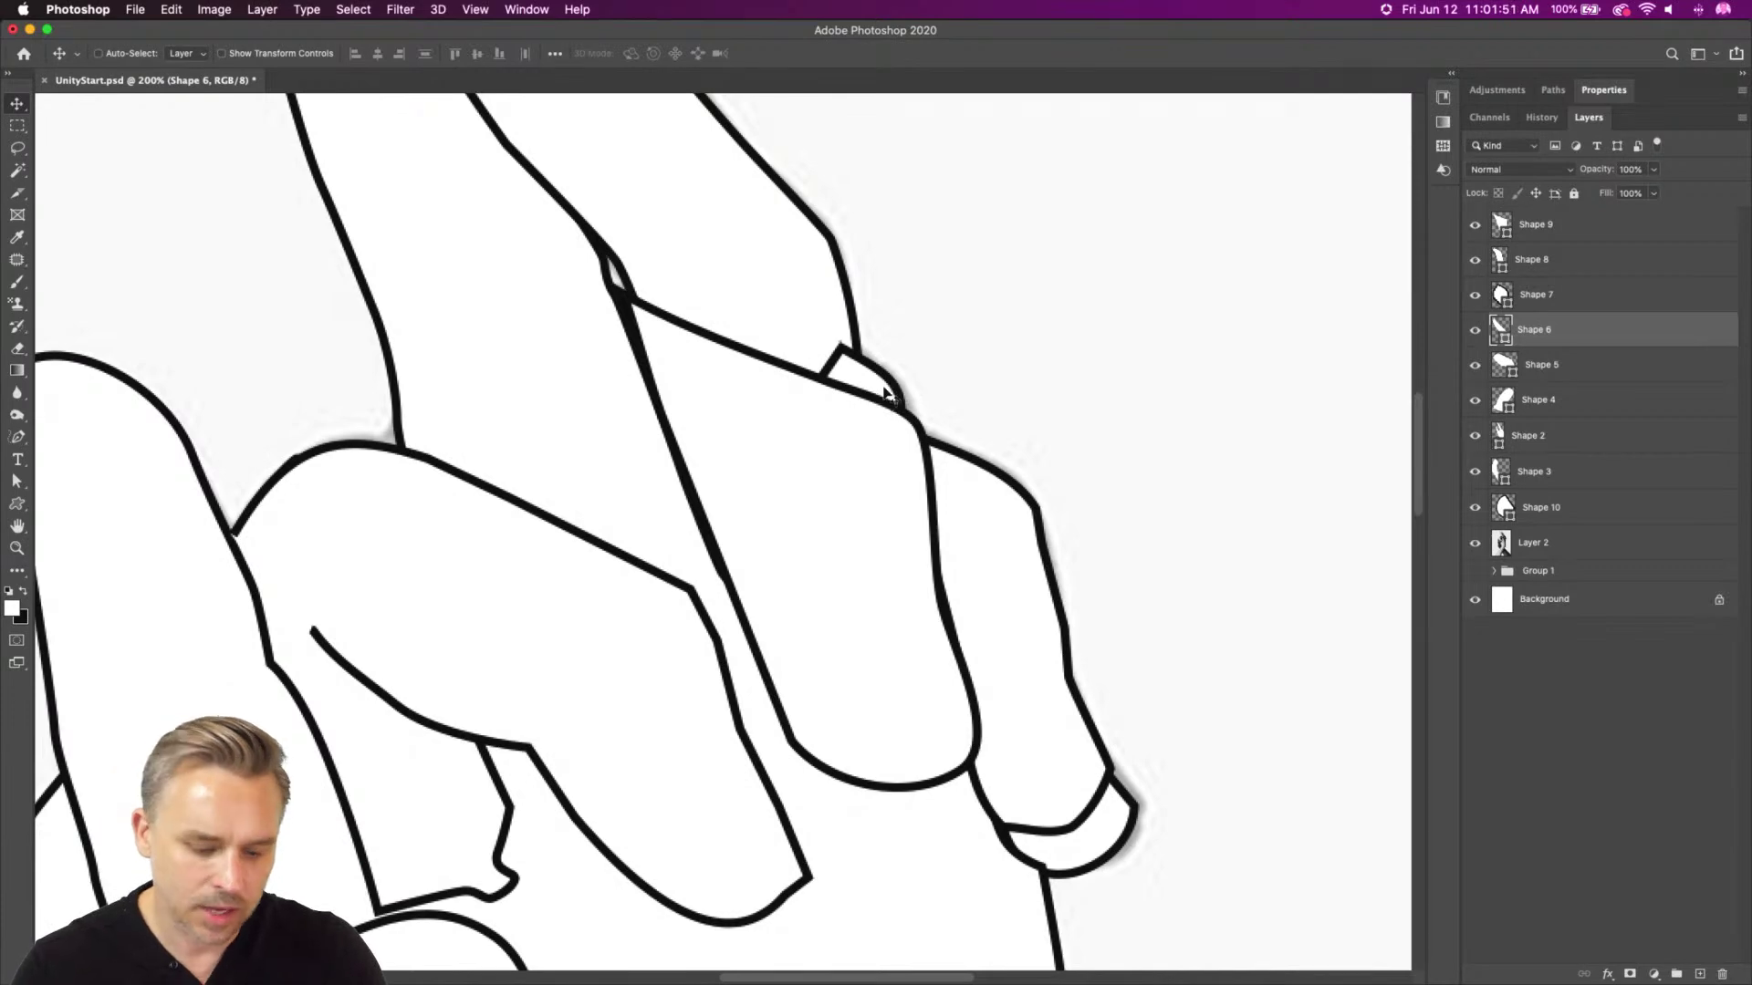
key(super)
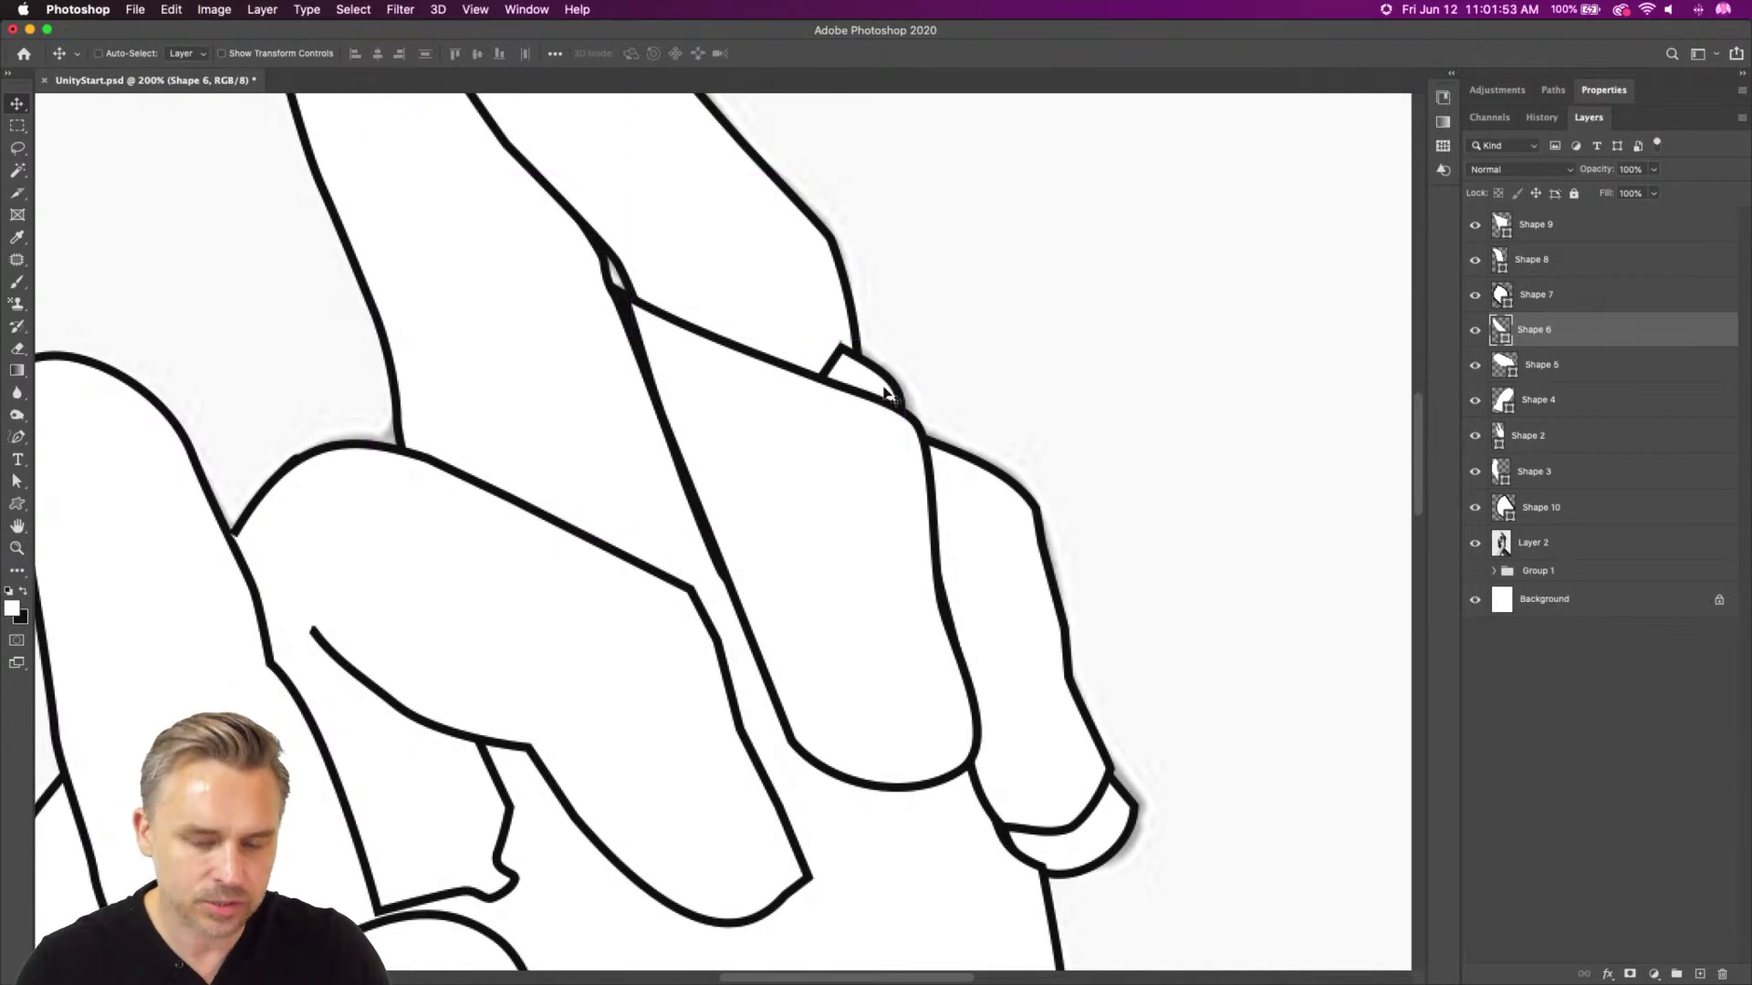
key(super)
super+click(884, 392)
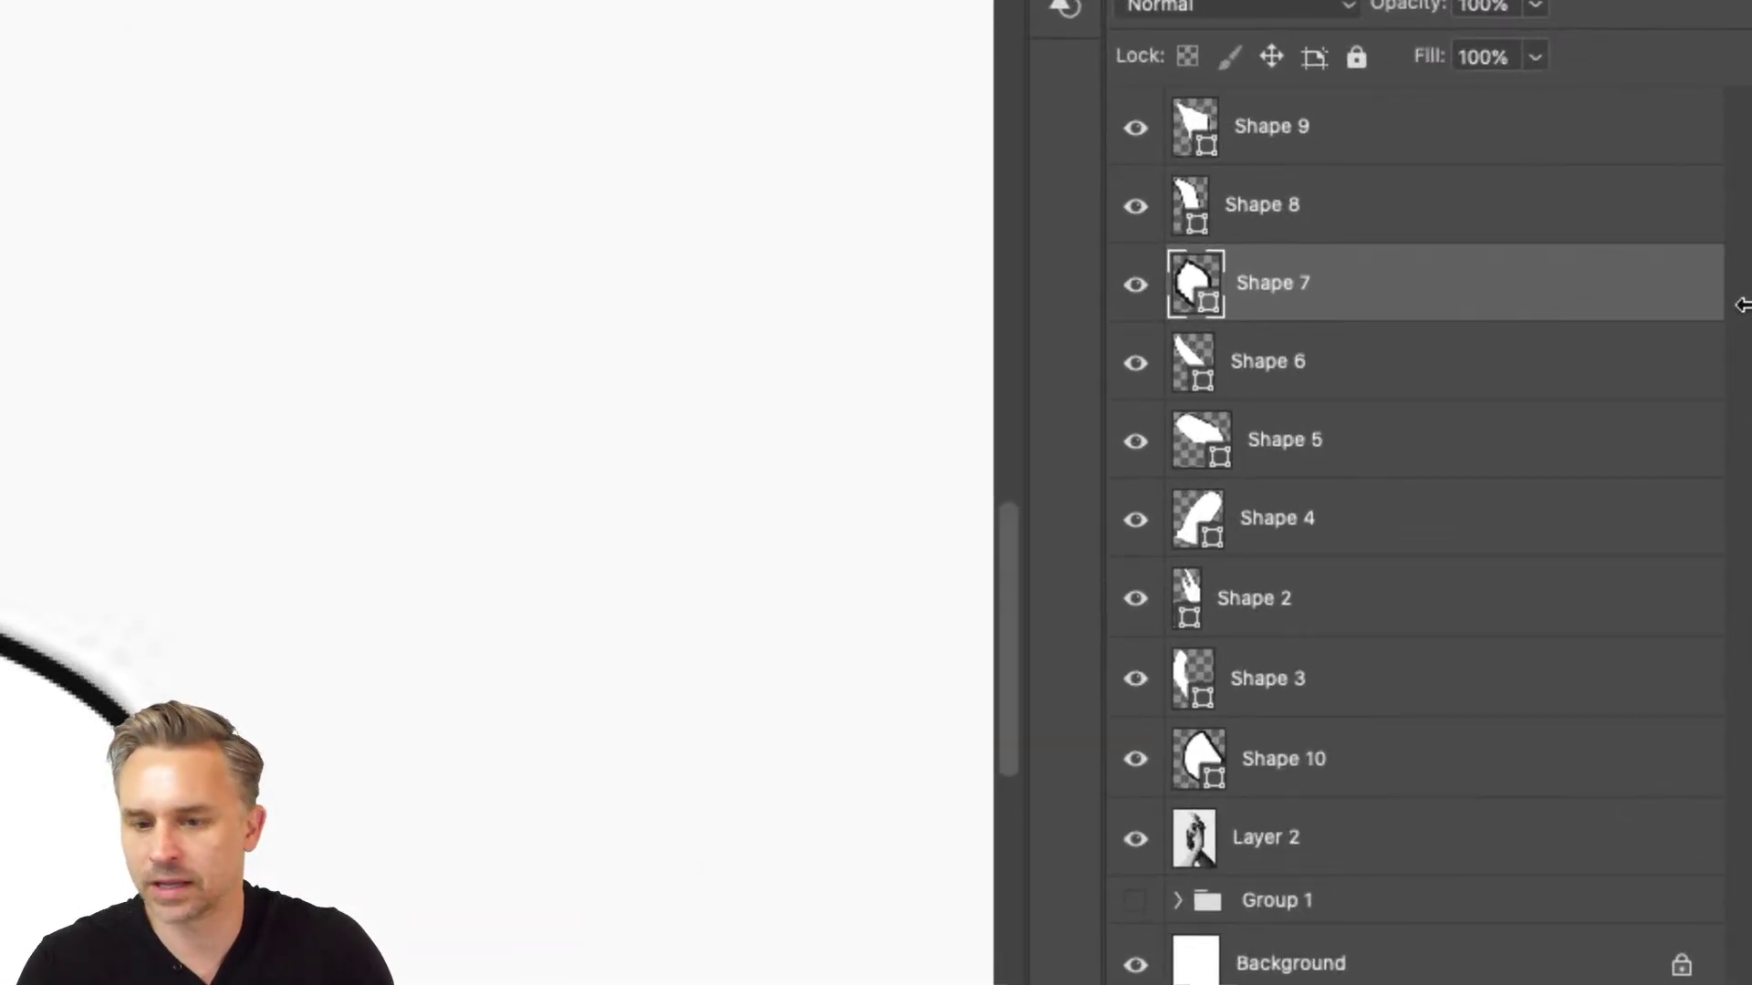
drag(1369, 299, 1369, 721)
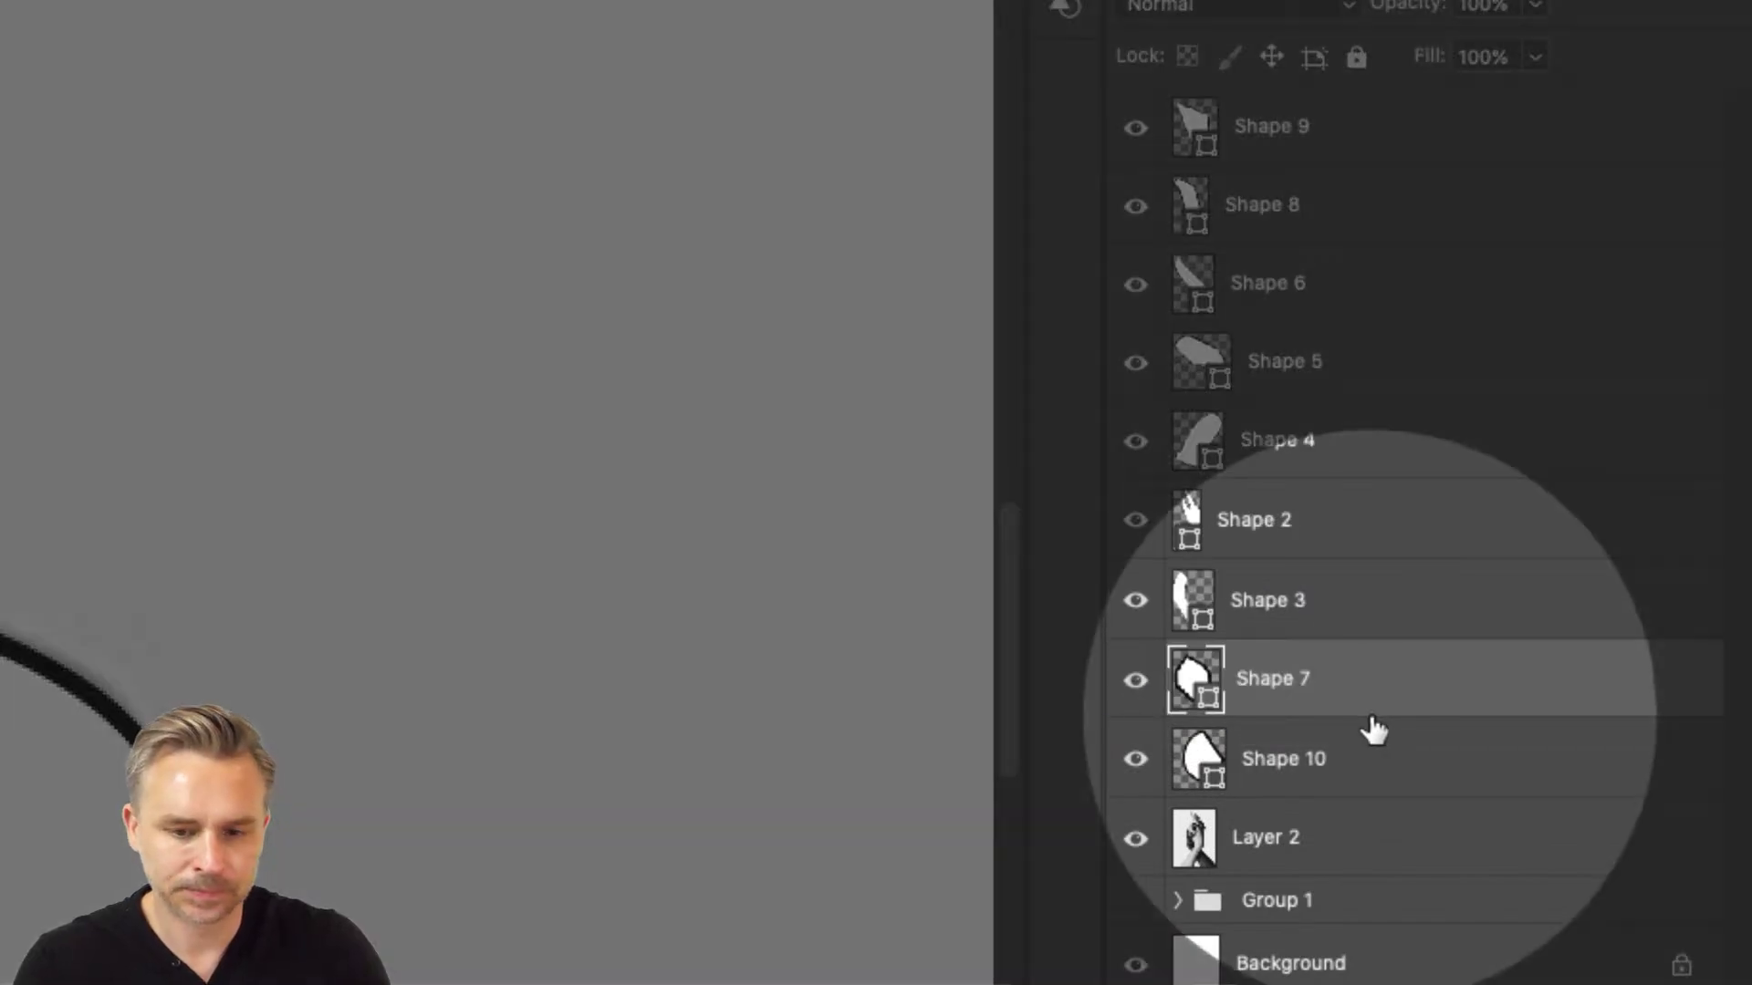
Select the Shape 10 layer and save the document
click(1477, 511)
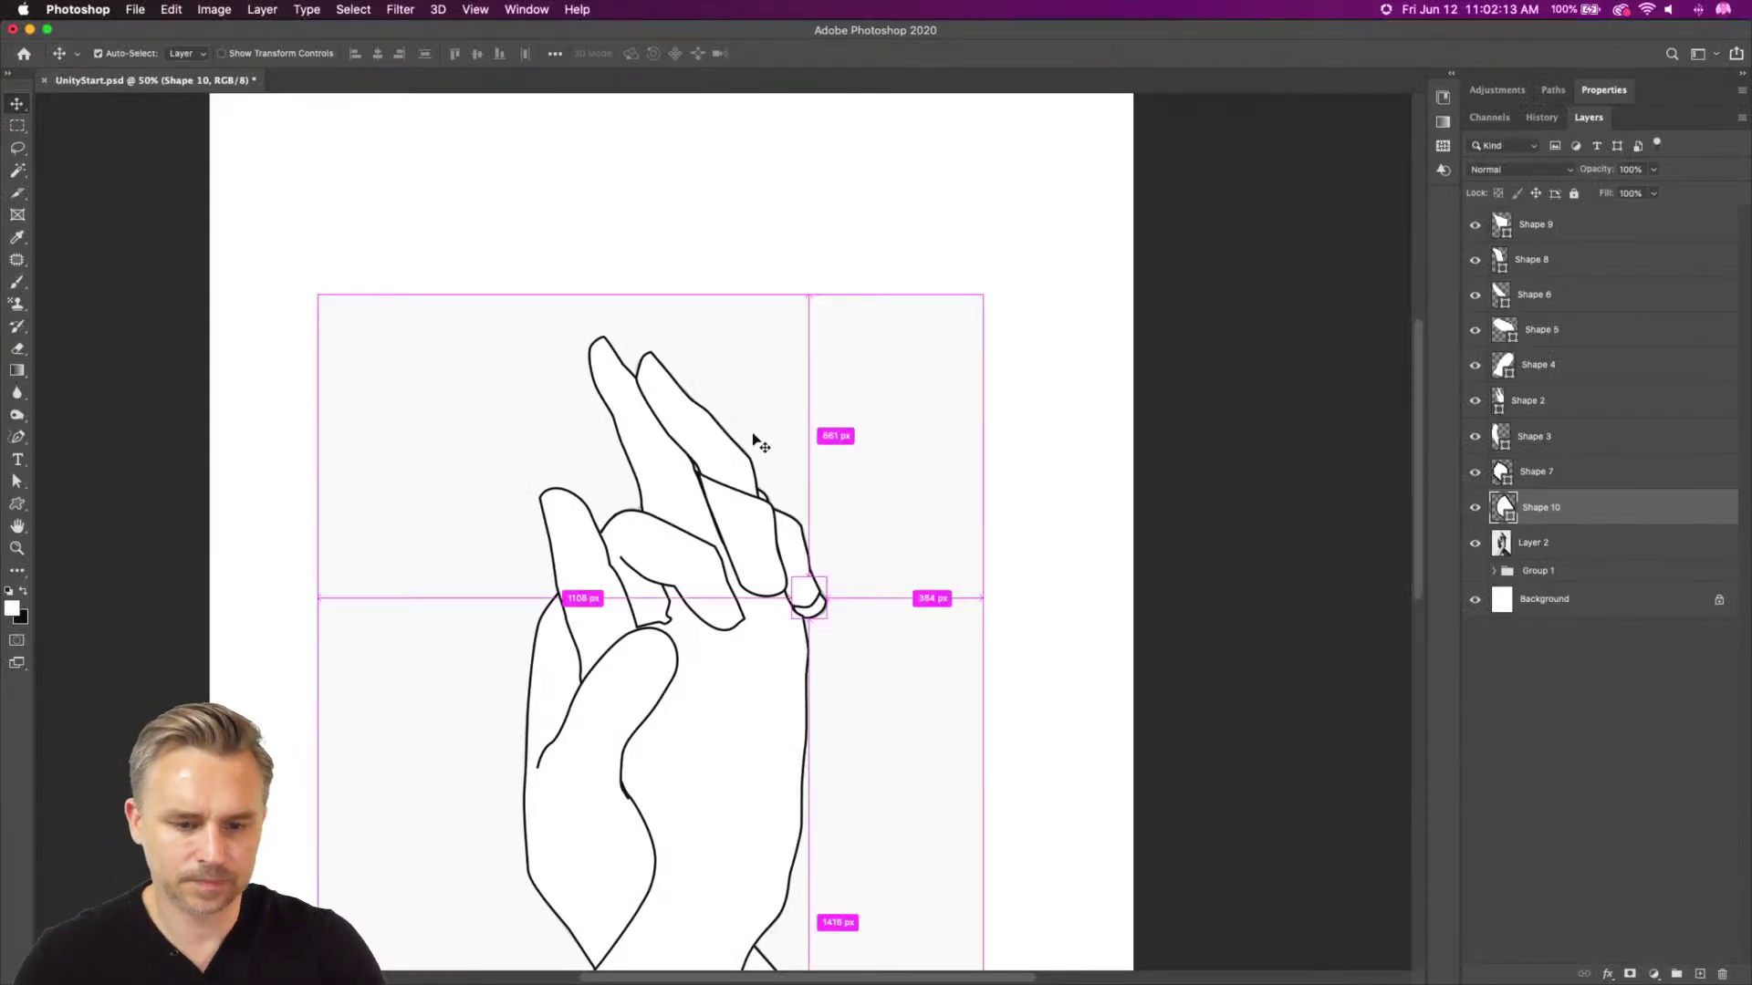
key(super+minus)
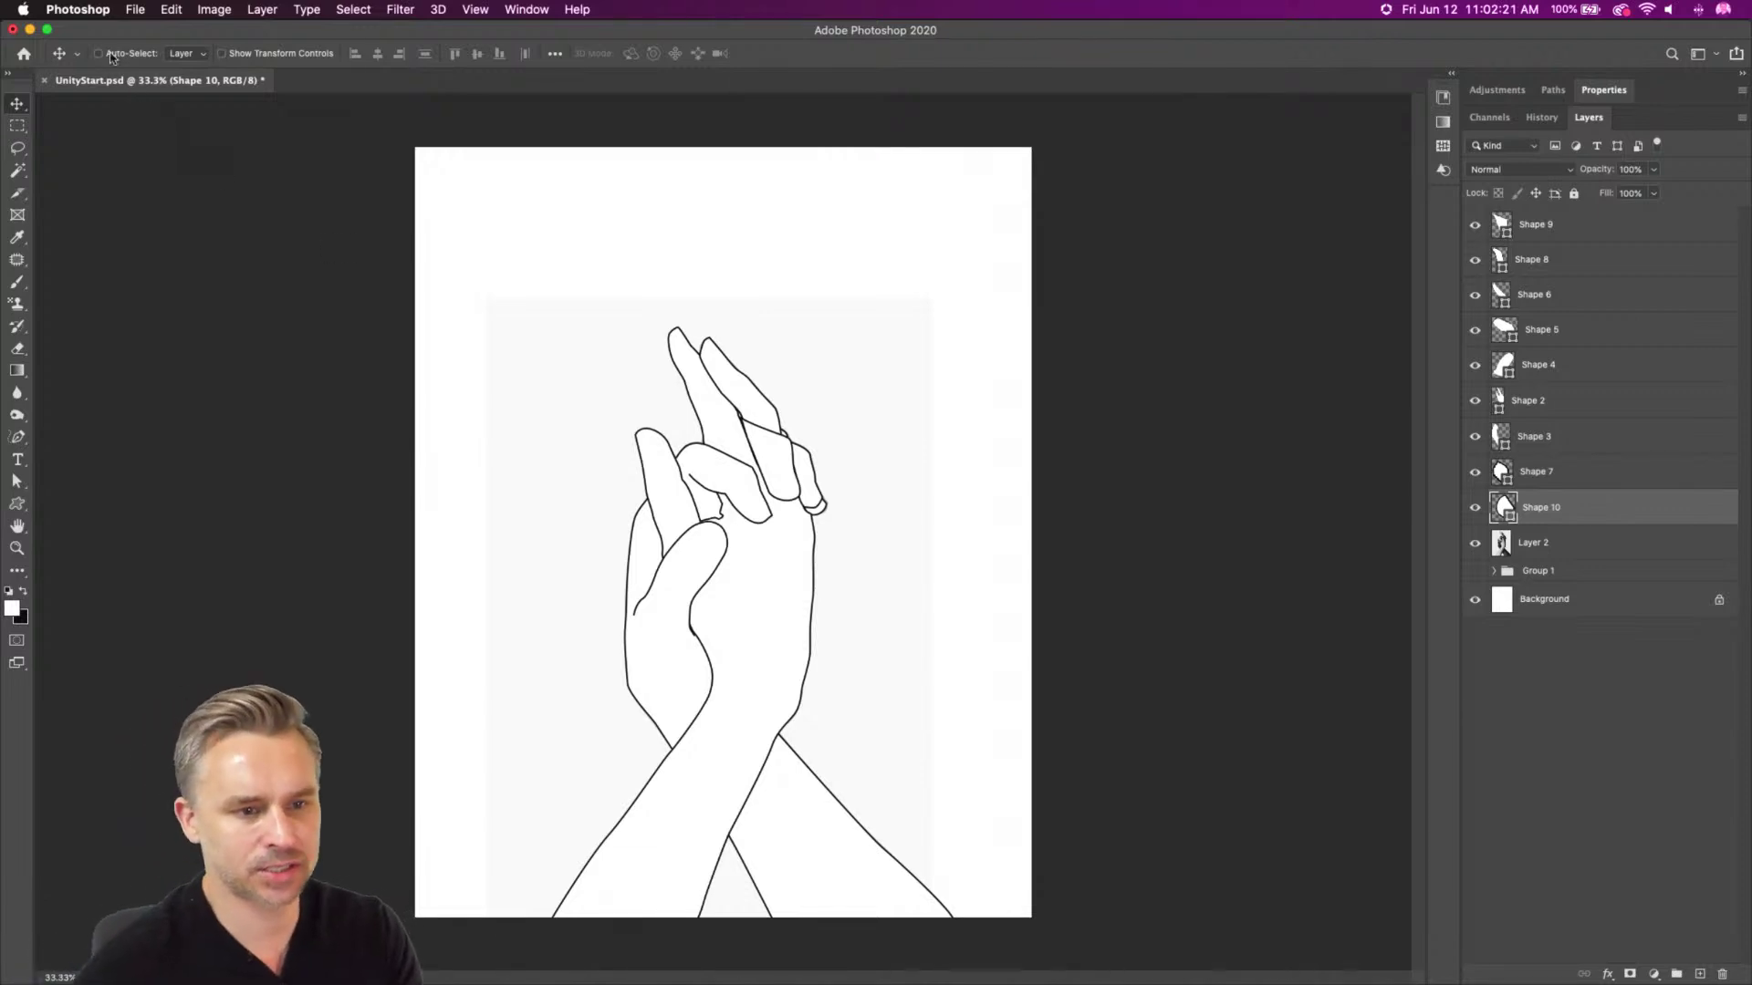
key(super+s)
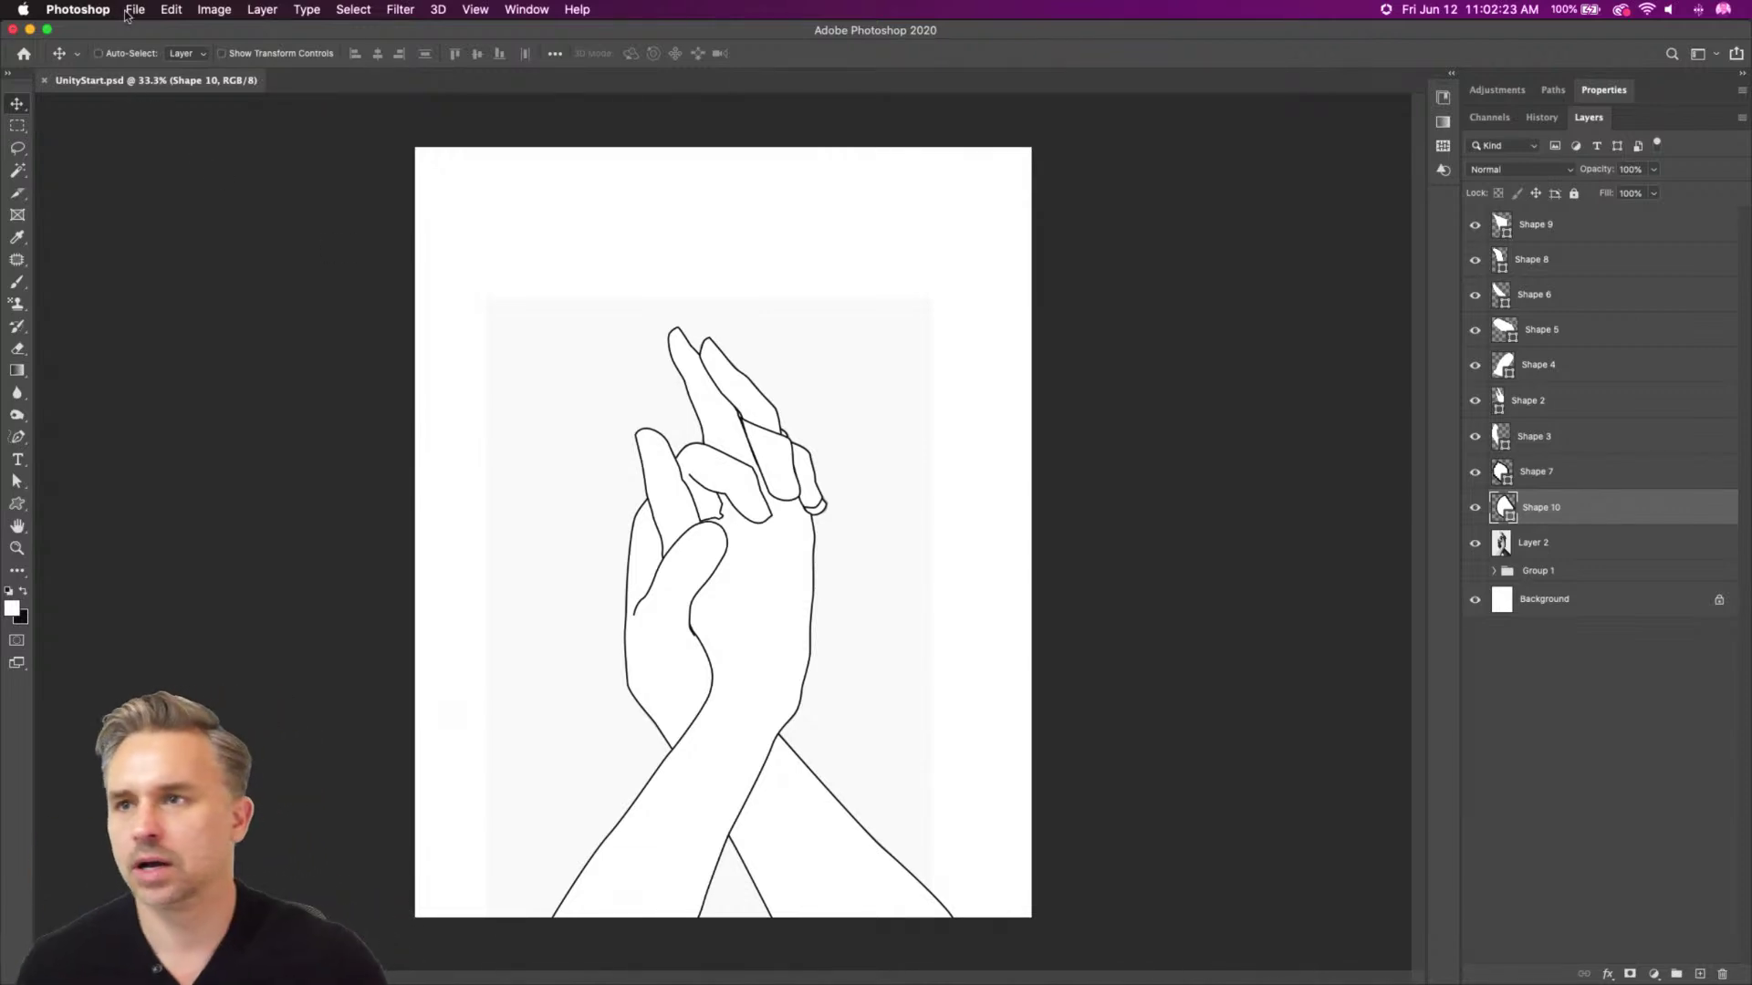
Switch to Finder and open the file Unityoutlines.psd in Photoshop
mouse_move(319, 983)
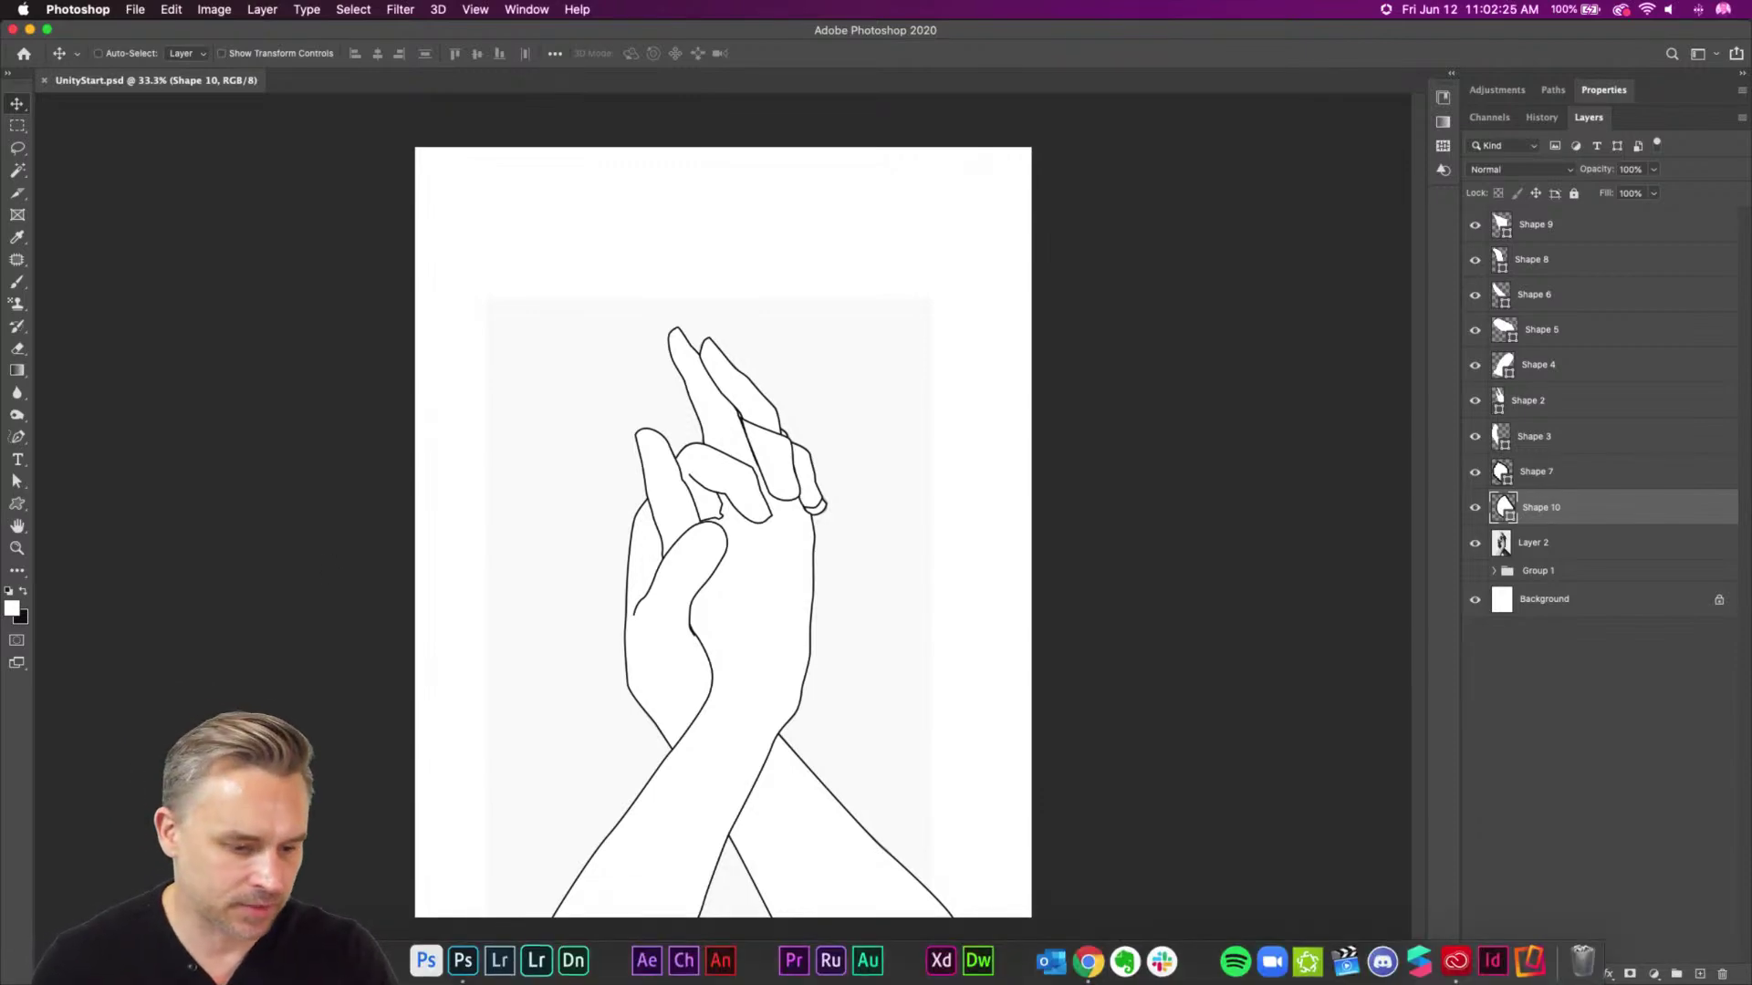
click(169, 962)
mouse_move(228, 982)
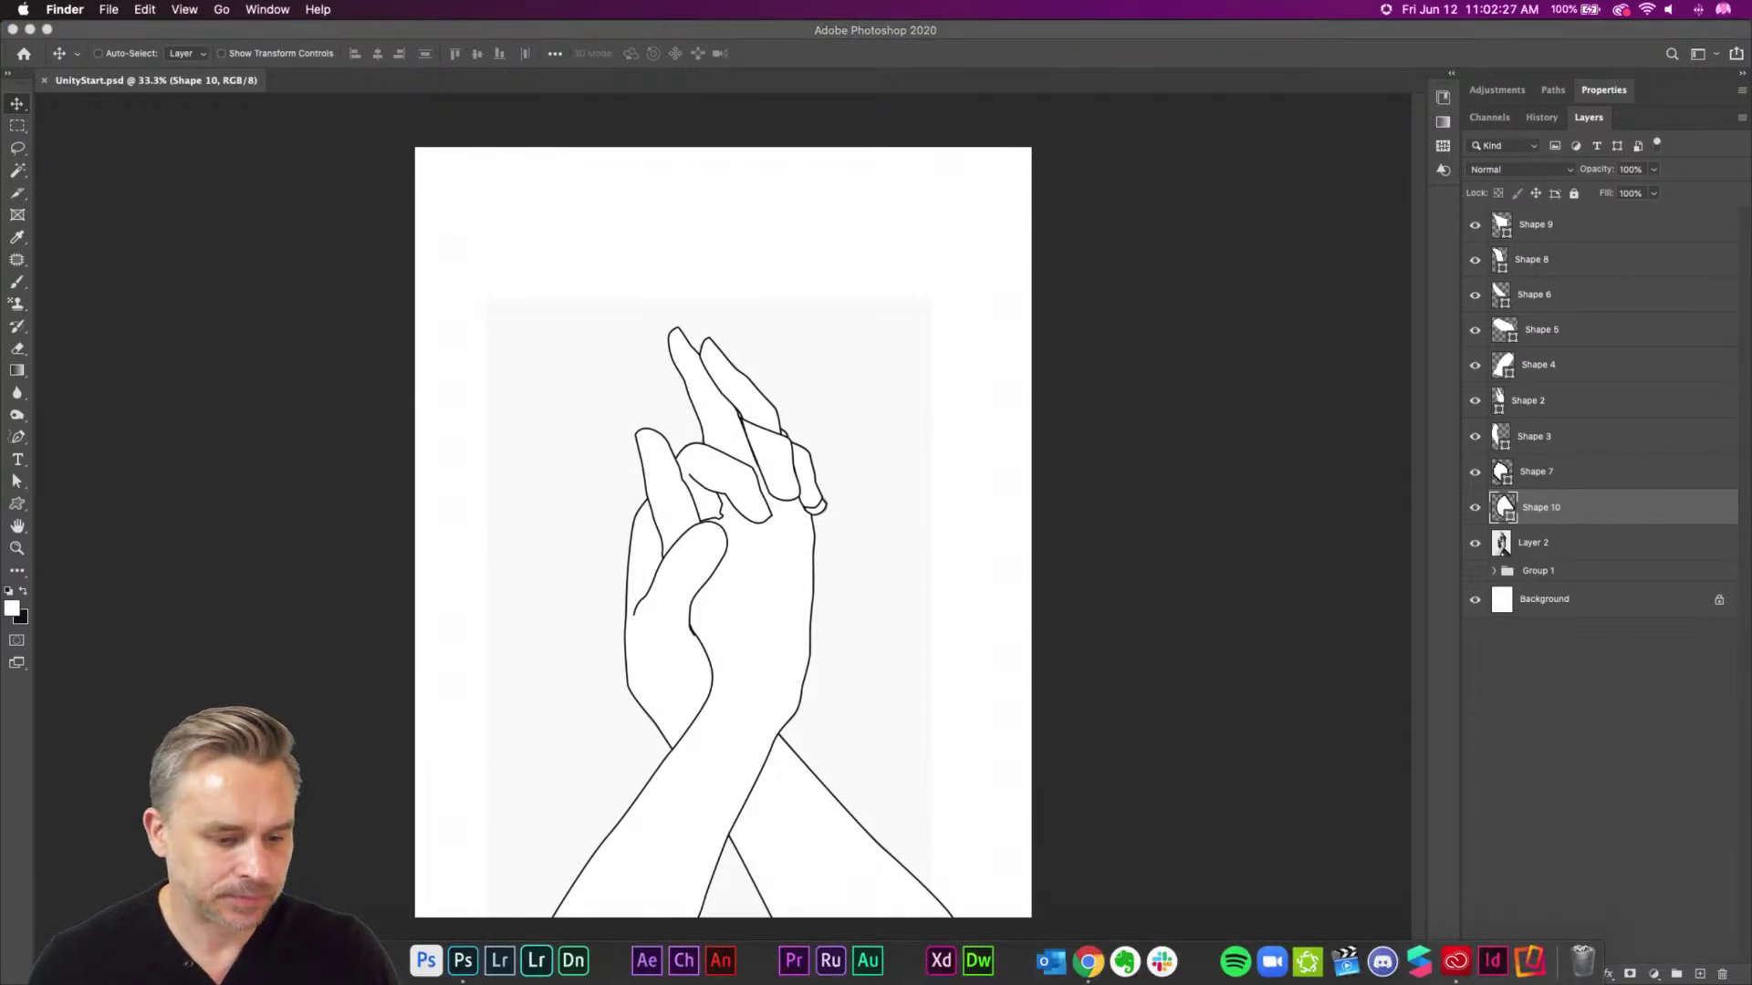
click(170, 961)
click(274, 254)
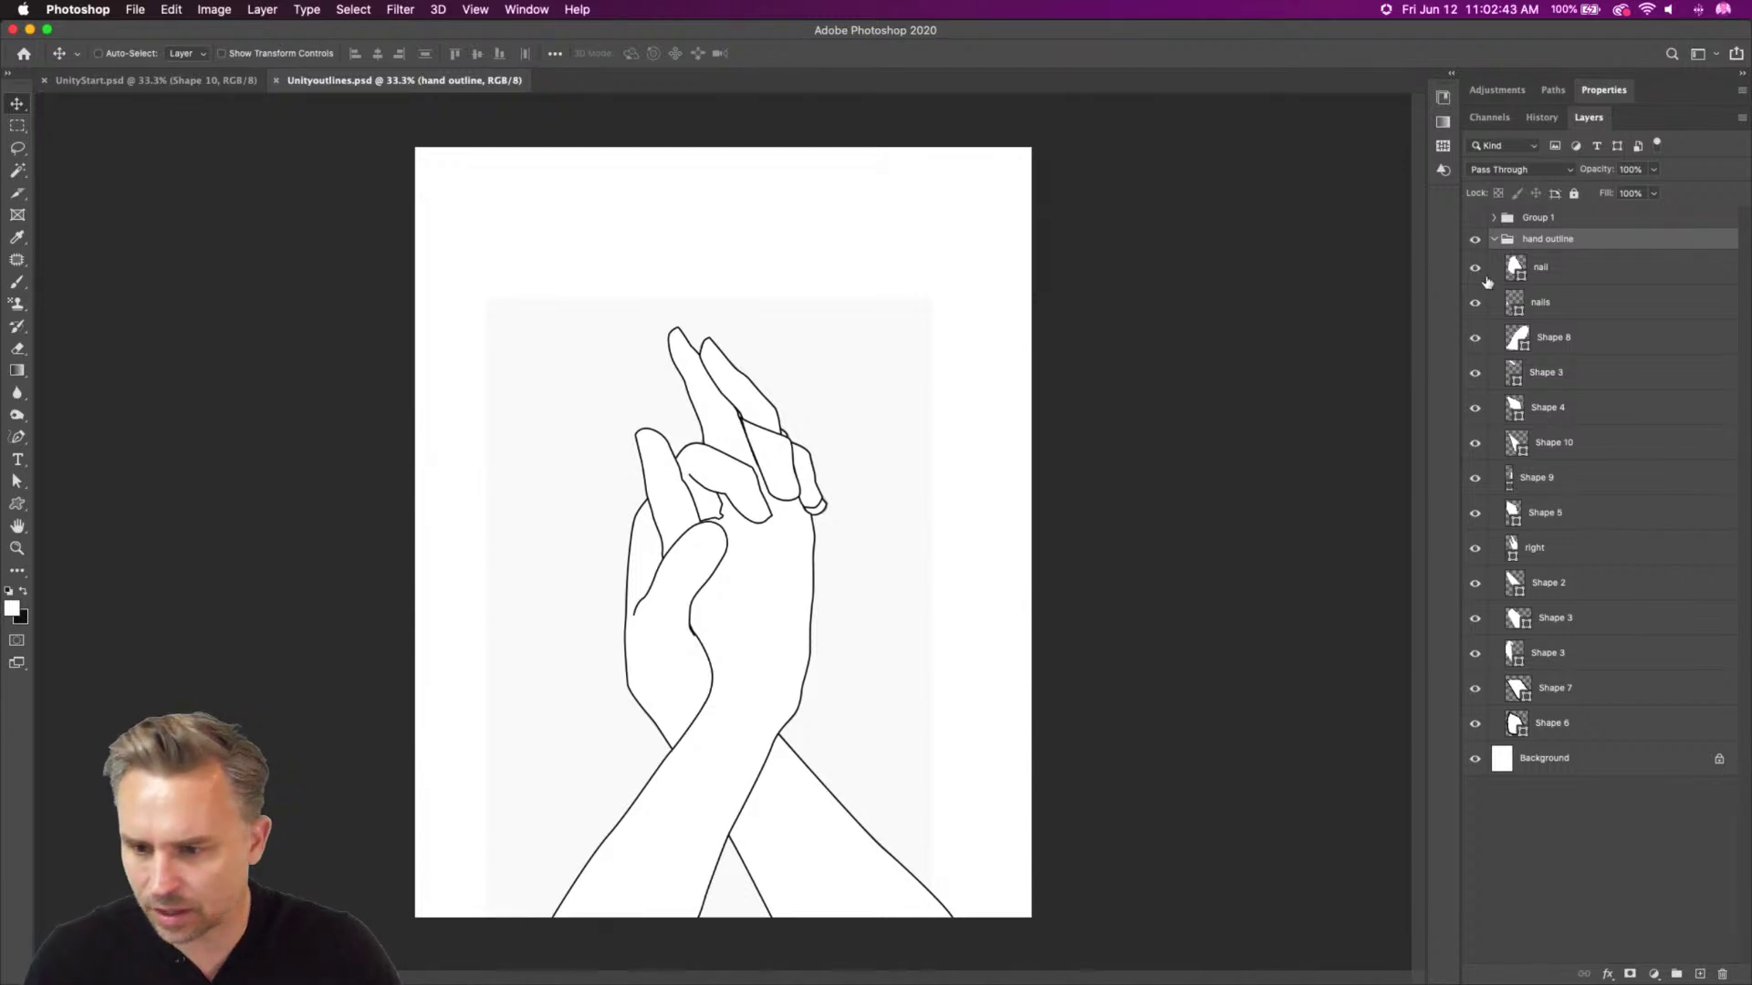
Select the nail layer in the hand outline group
click(1535, 281)
click(1476, 219)
key(super+equal)
key(super+equal)
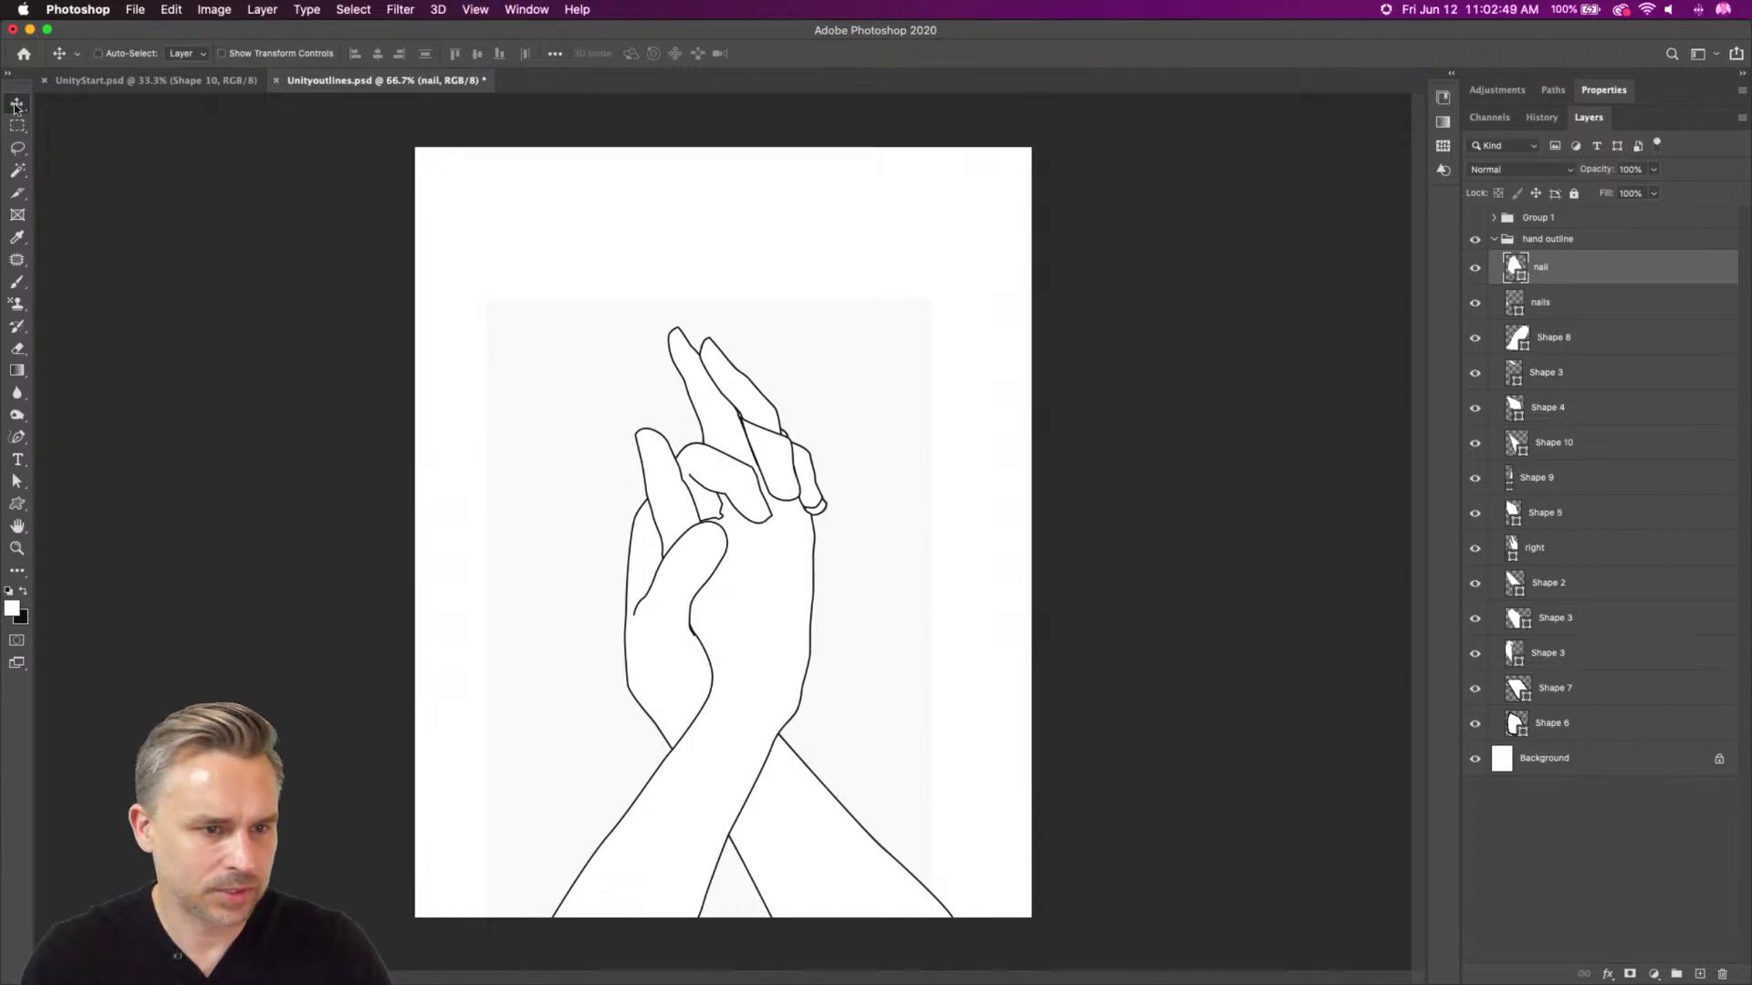
key(super+equal)
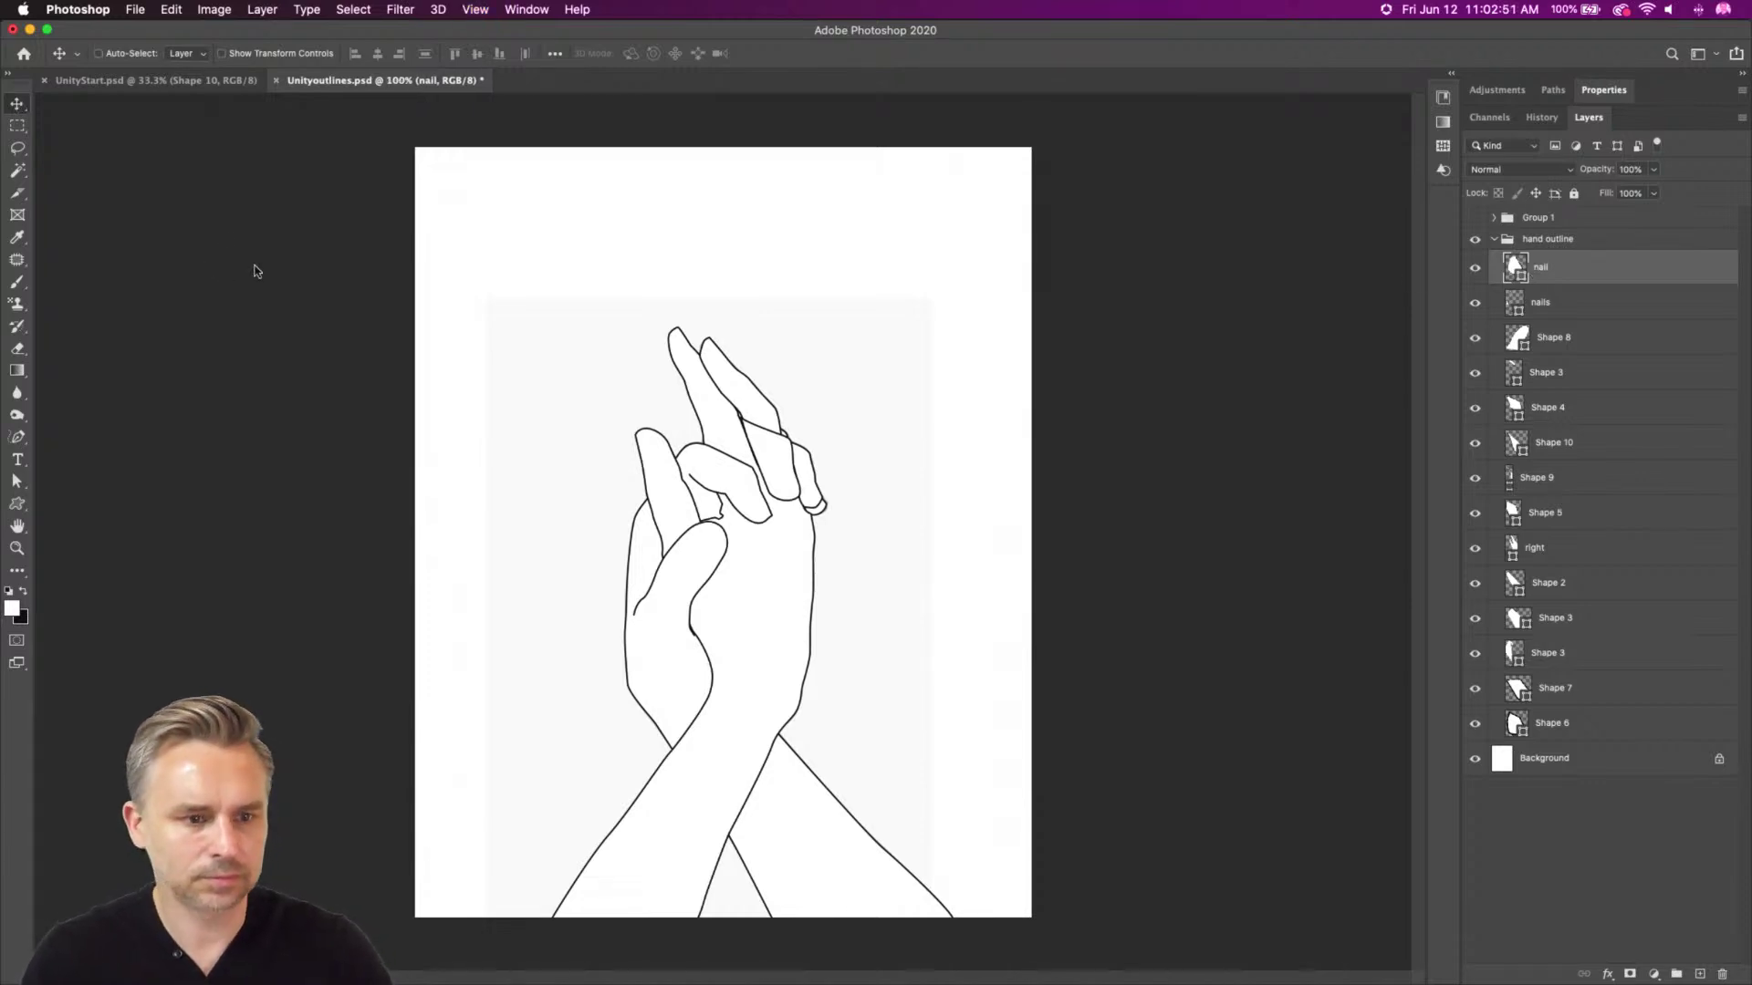
key(super+equal)
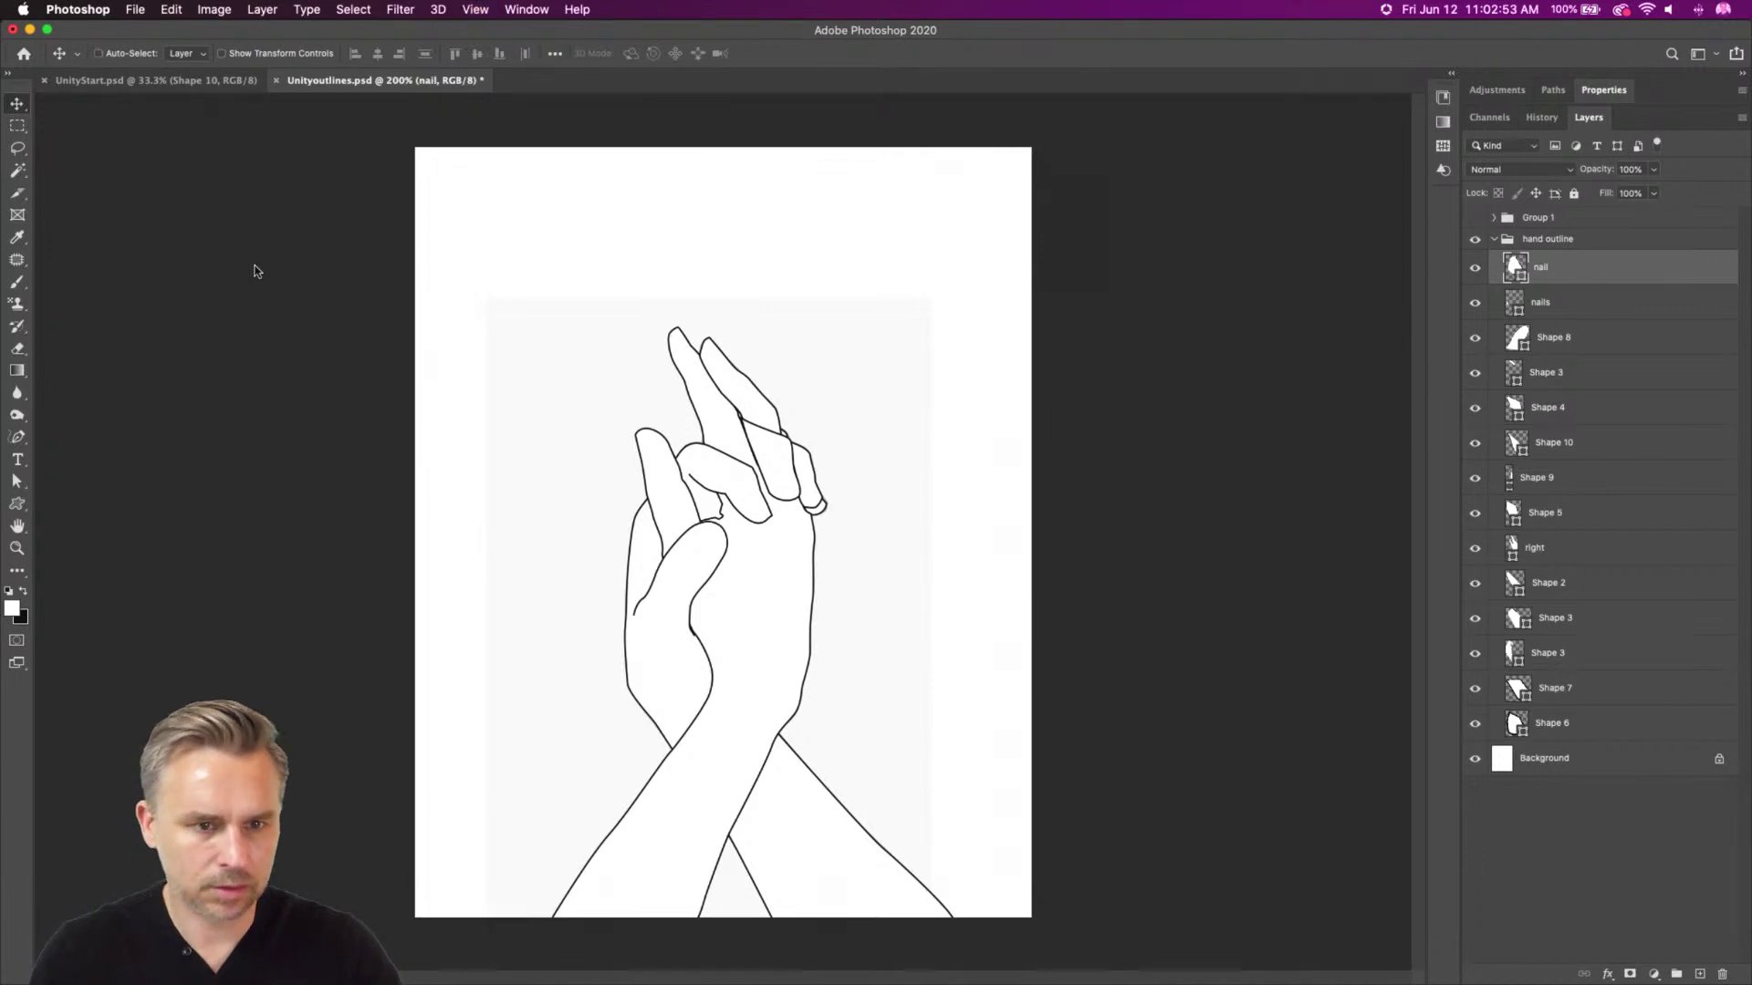
key(super+minus)
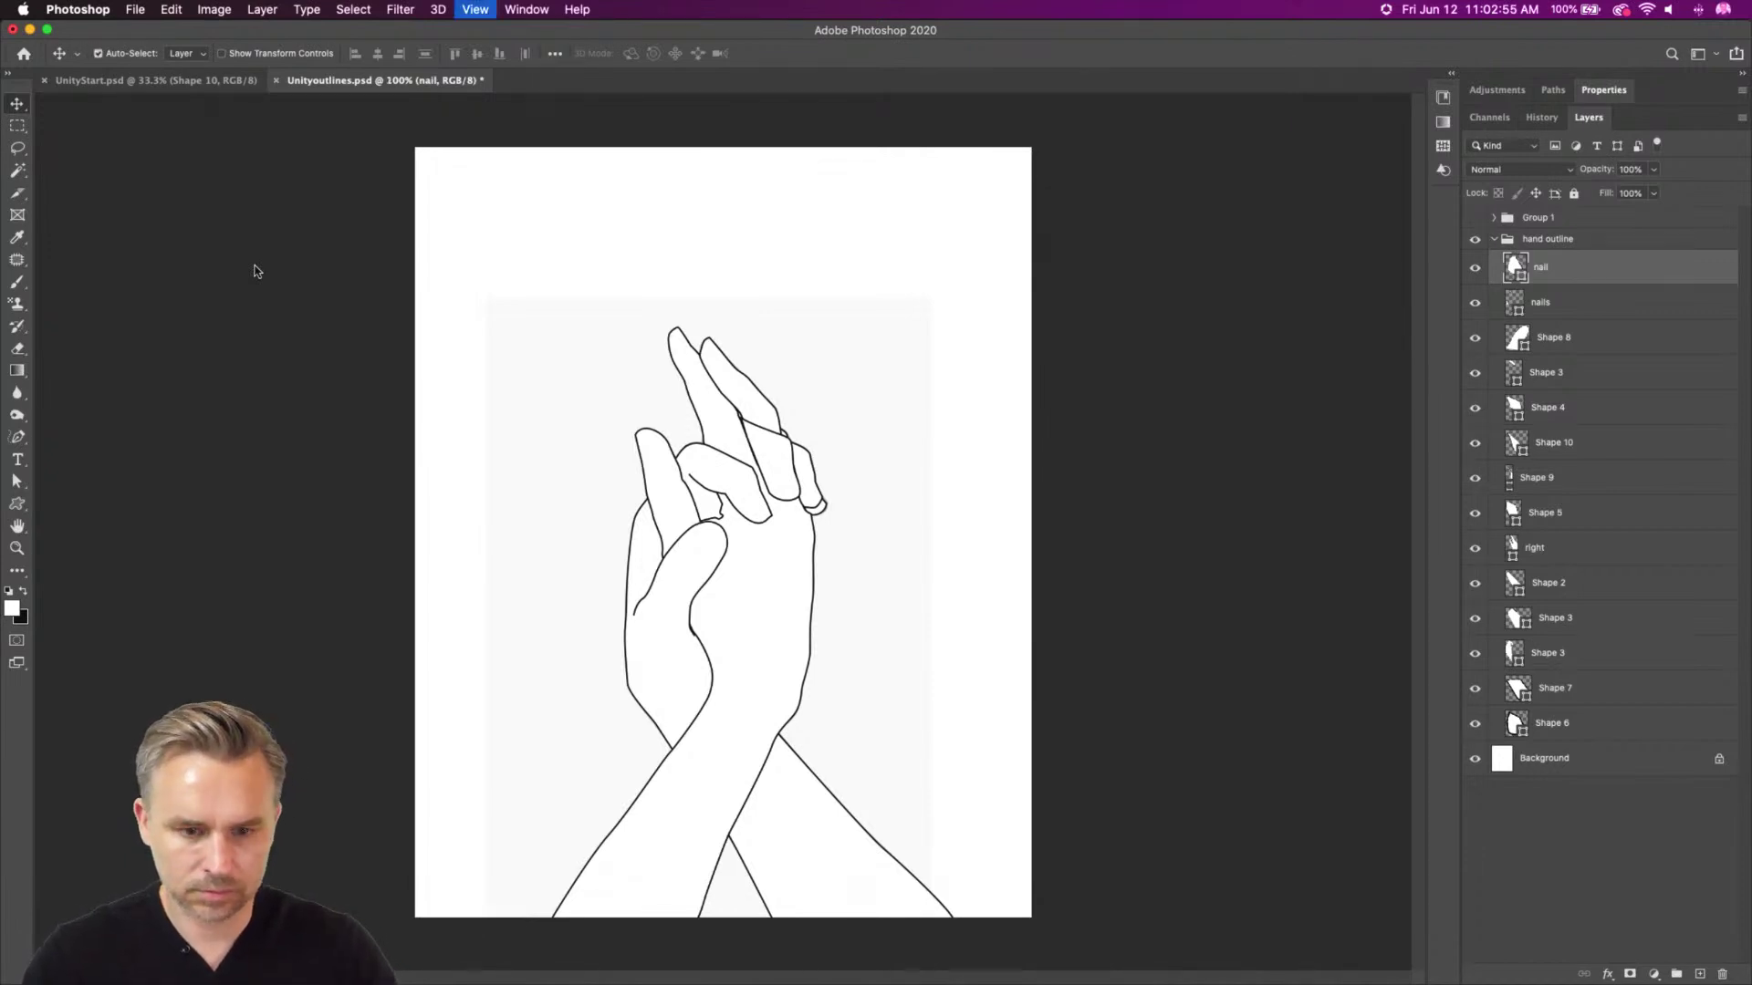
Close UnityStart.psd and Unityoutlines.psd, saving the changes to Unityoutlines.psd
click(195, 84)
click(315, 80)
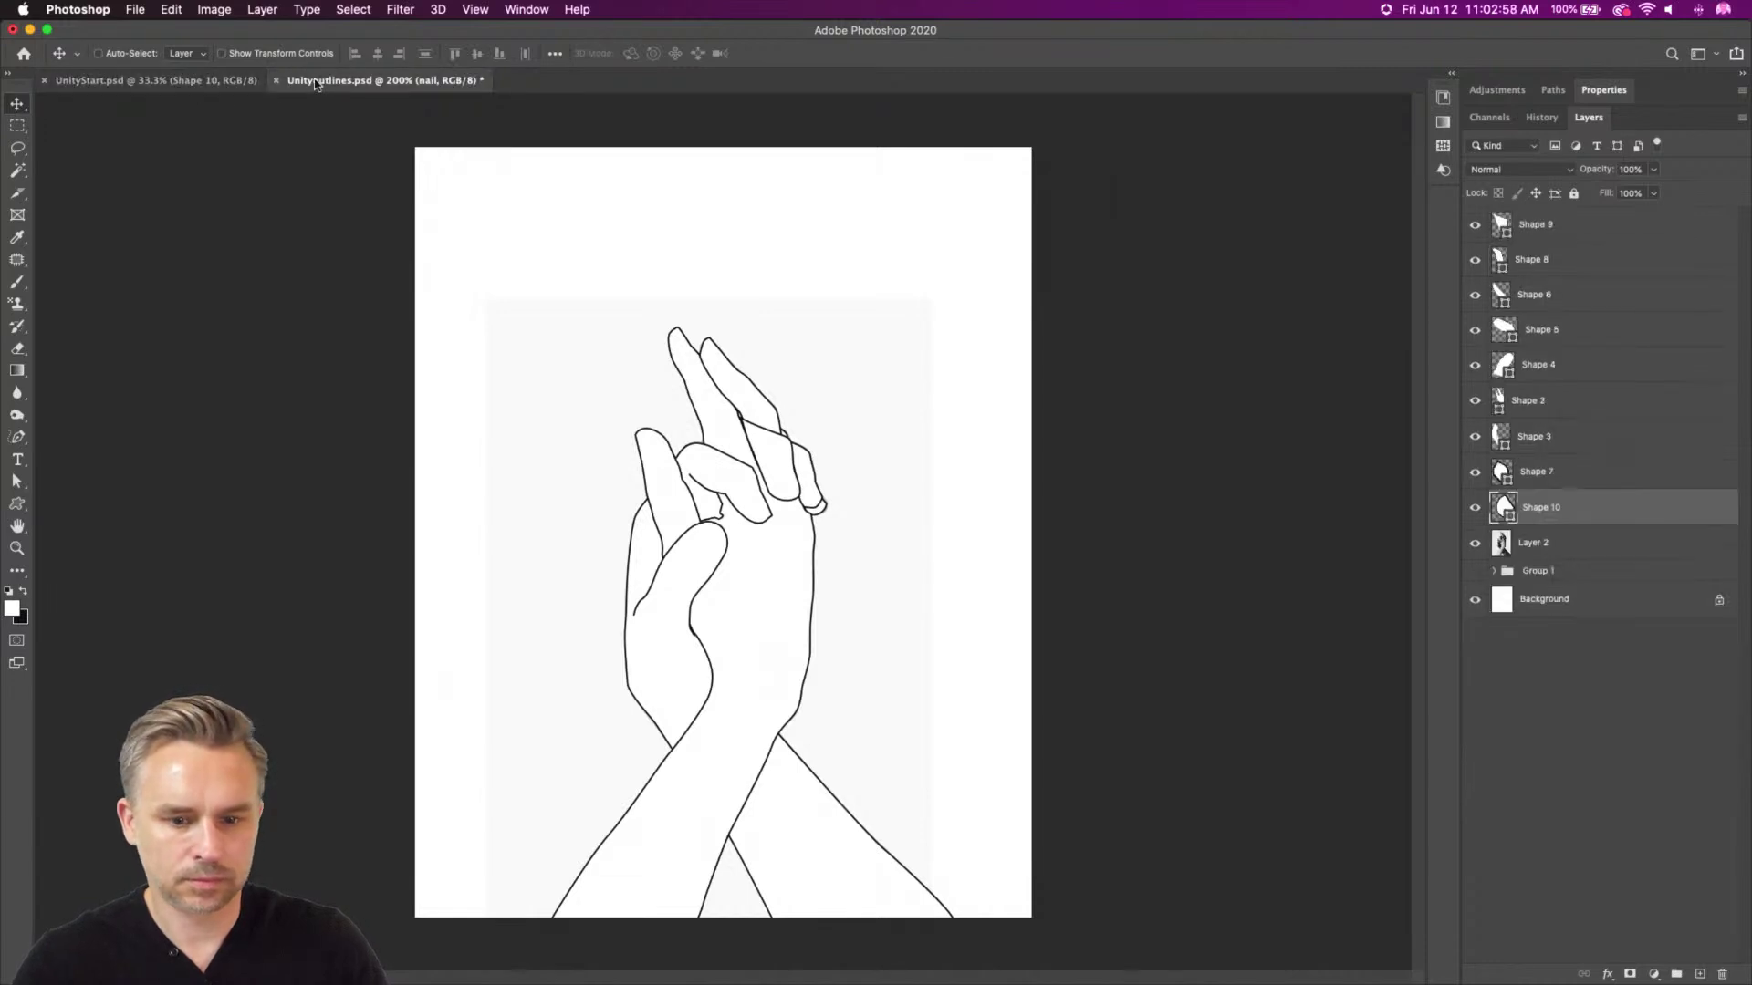
click(199, 82)
click(44, 82)
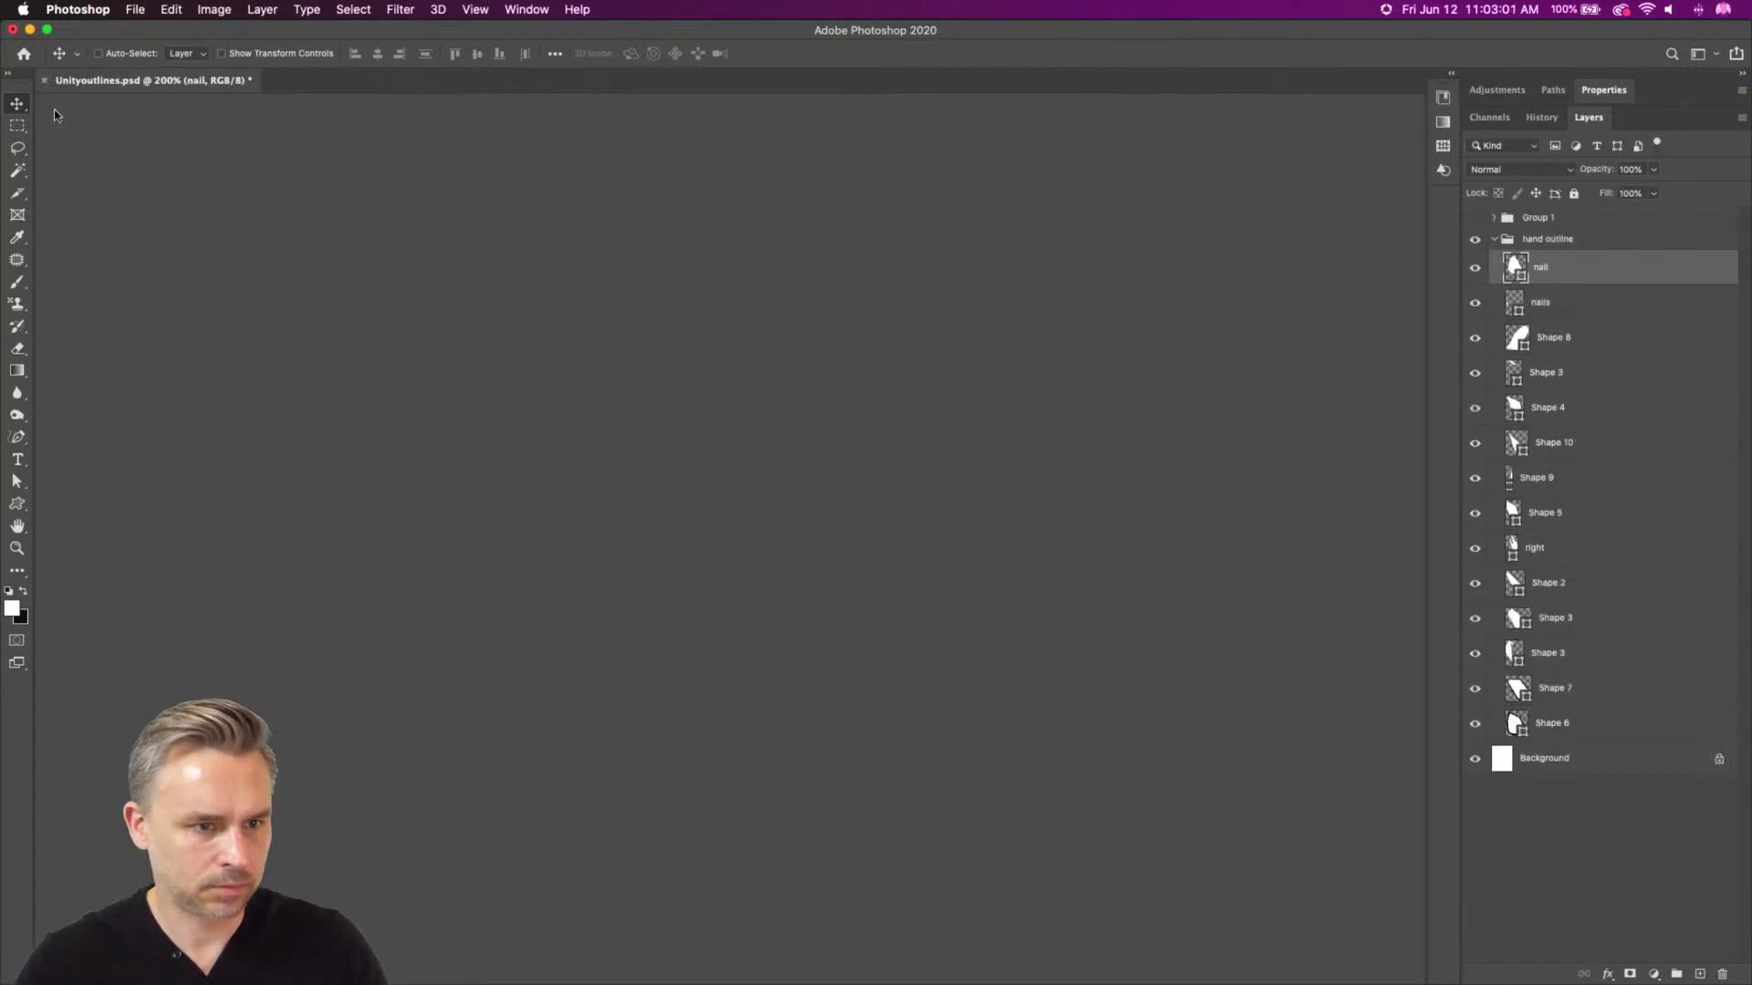
click(43, 83)
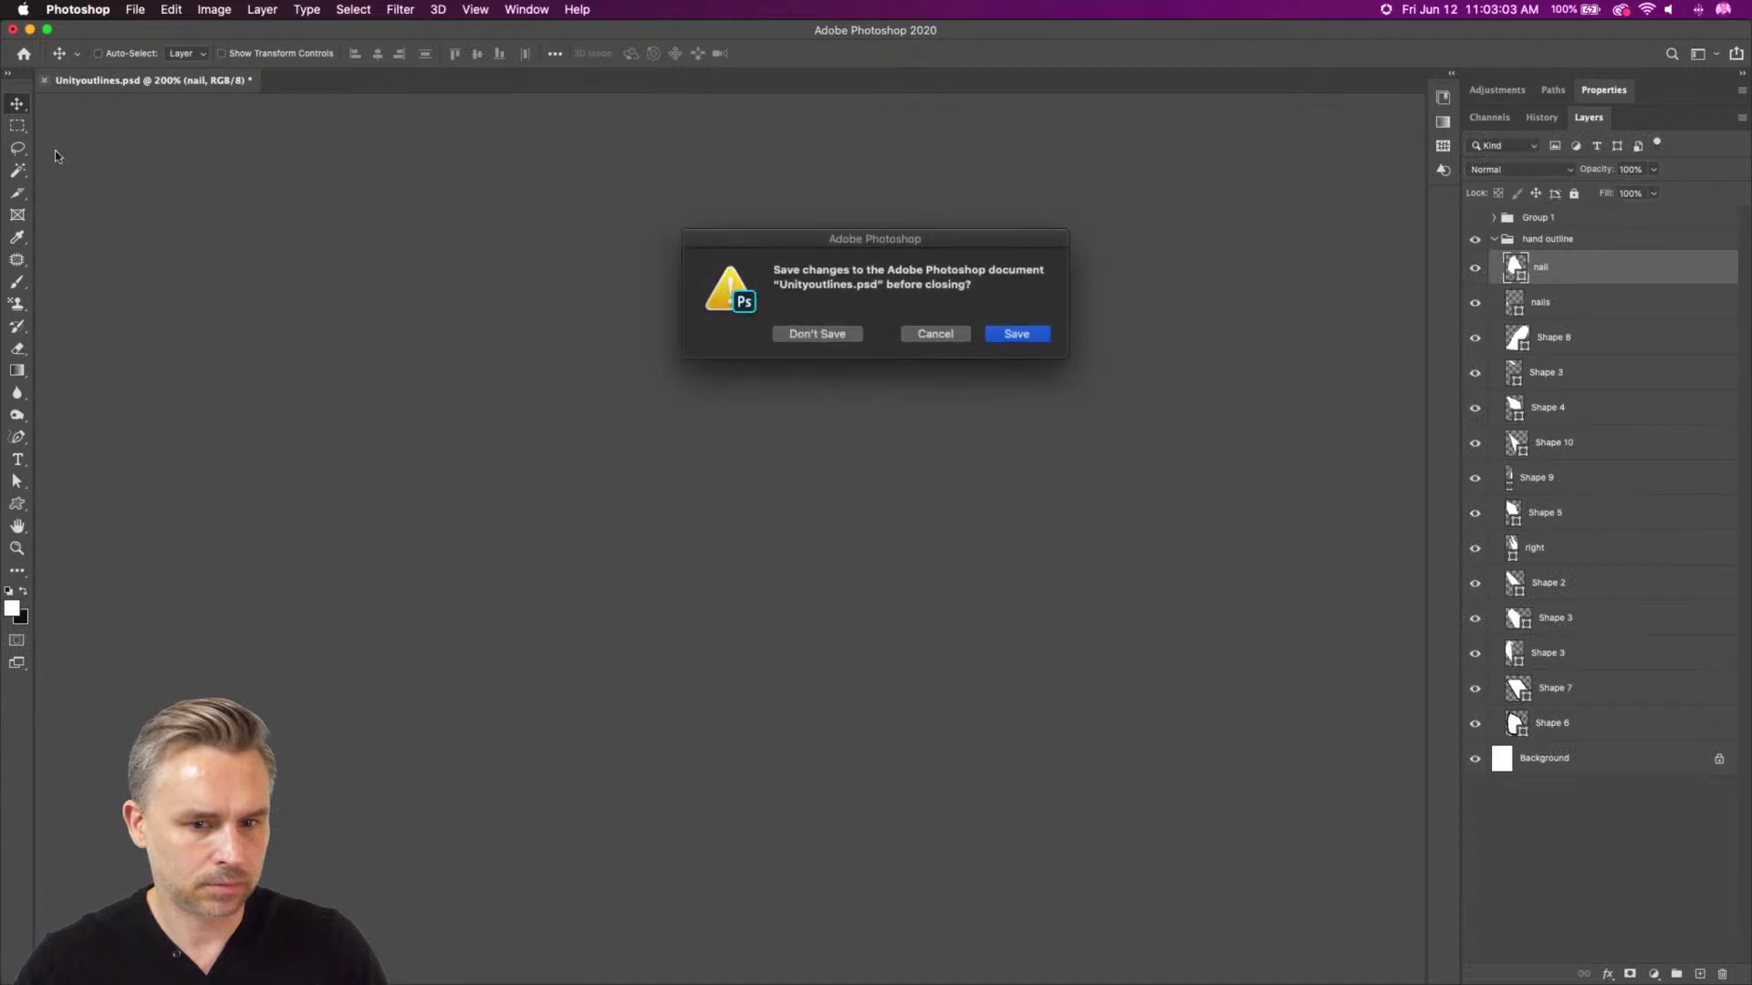
click(1007, 337)
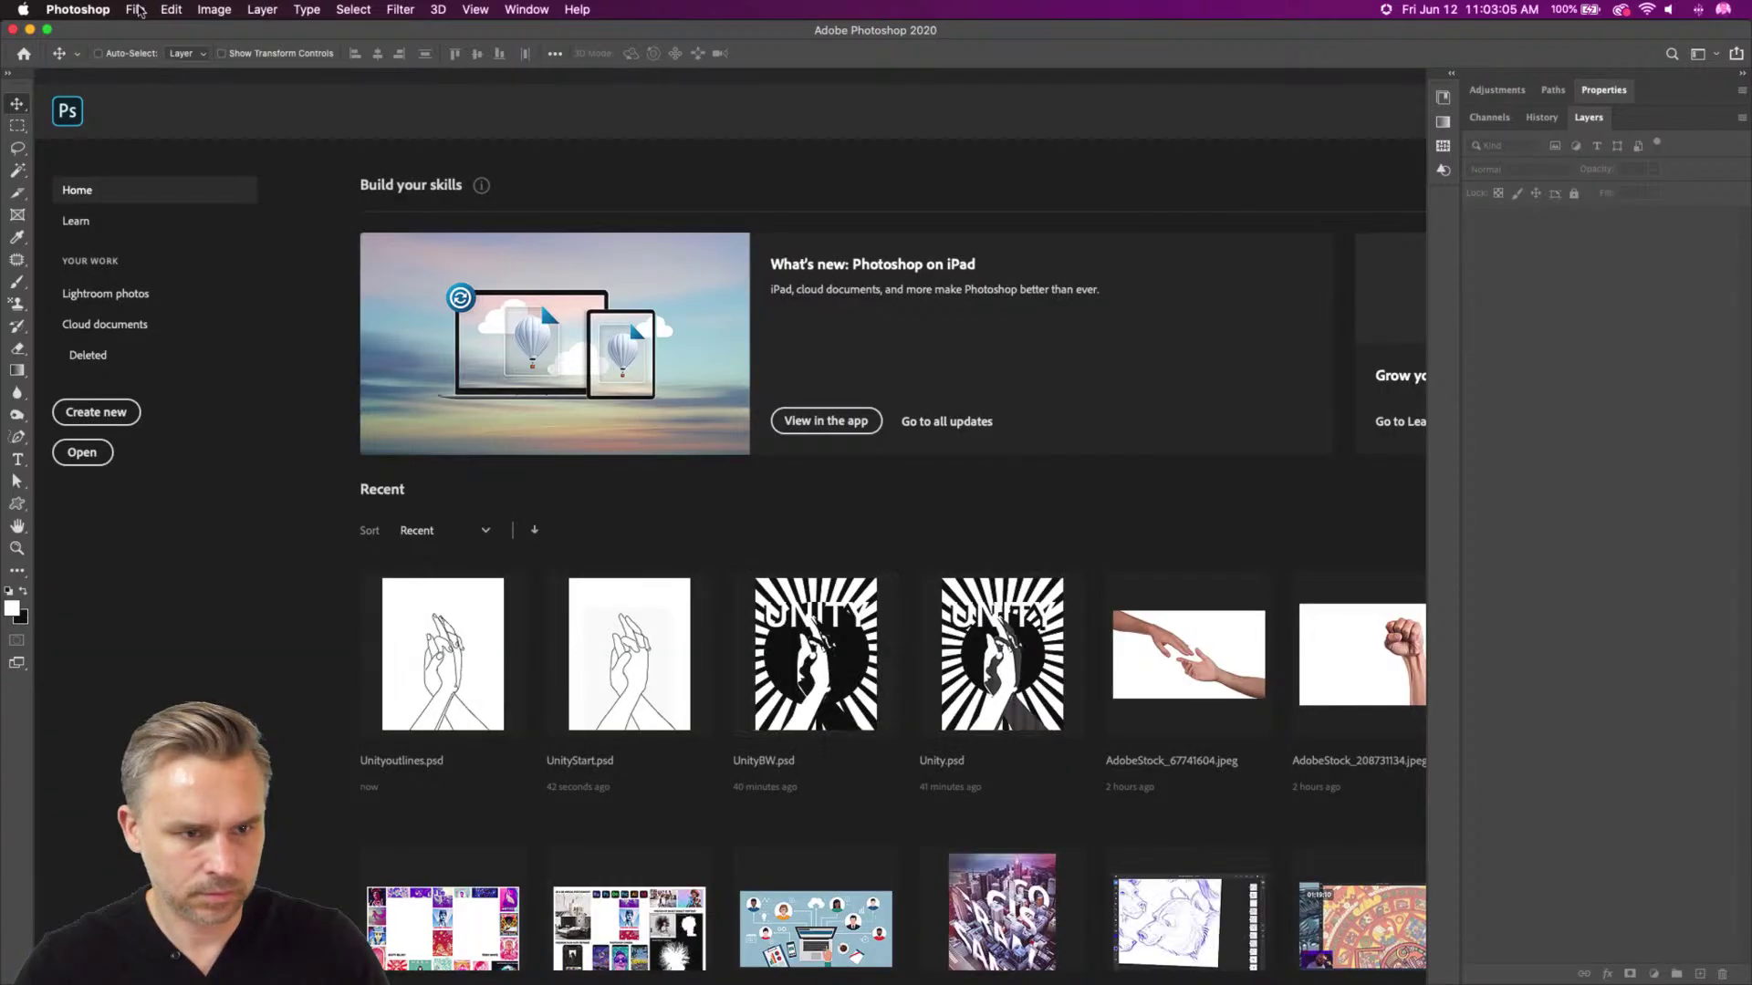
Quit and relaunch Photoshop, and reopen Unityoutlines.psd from the recent files
click(414, 680)
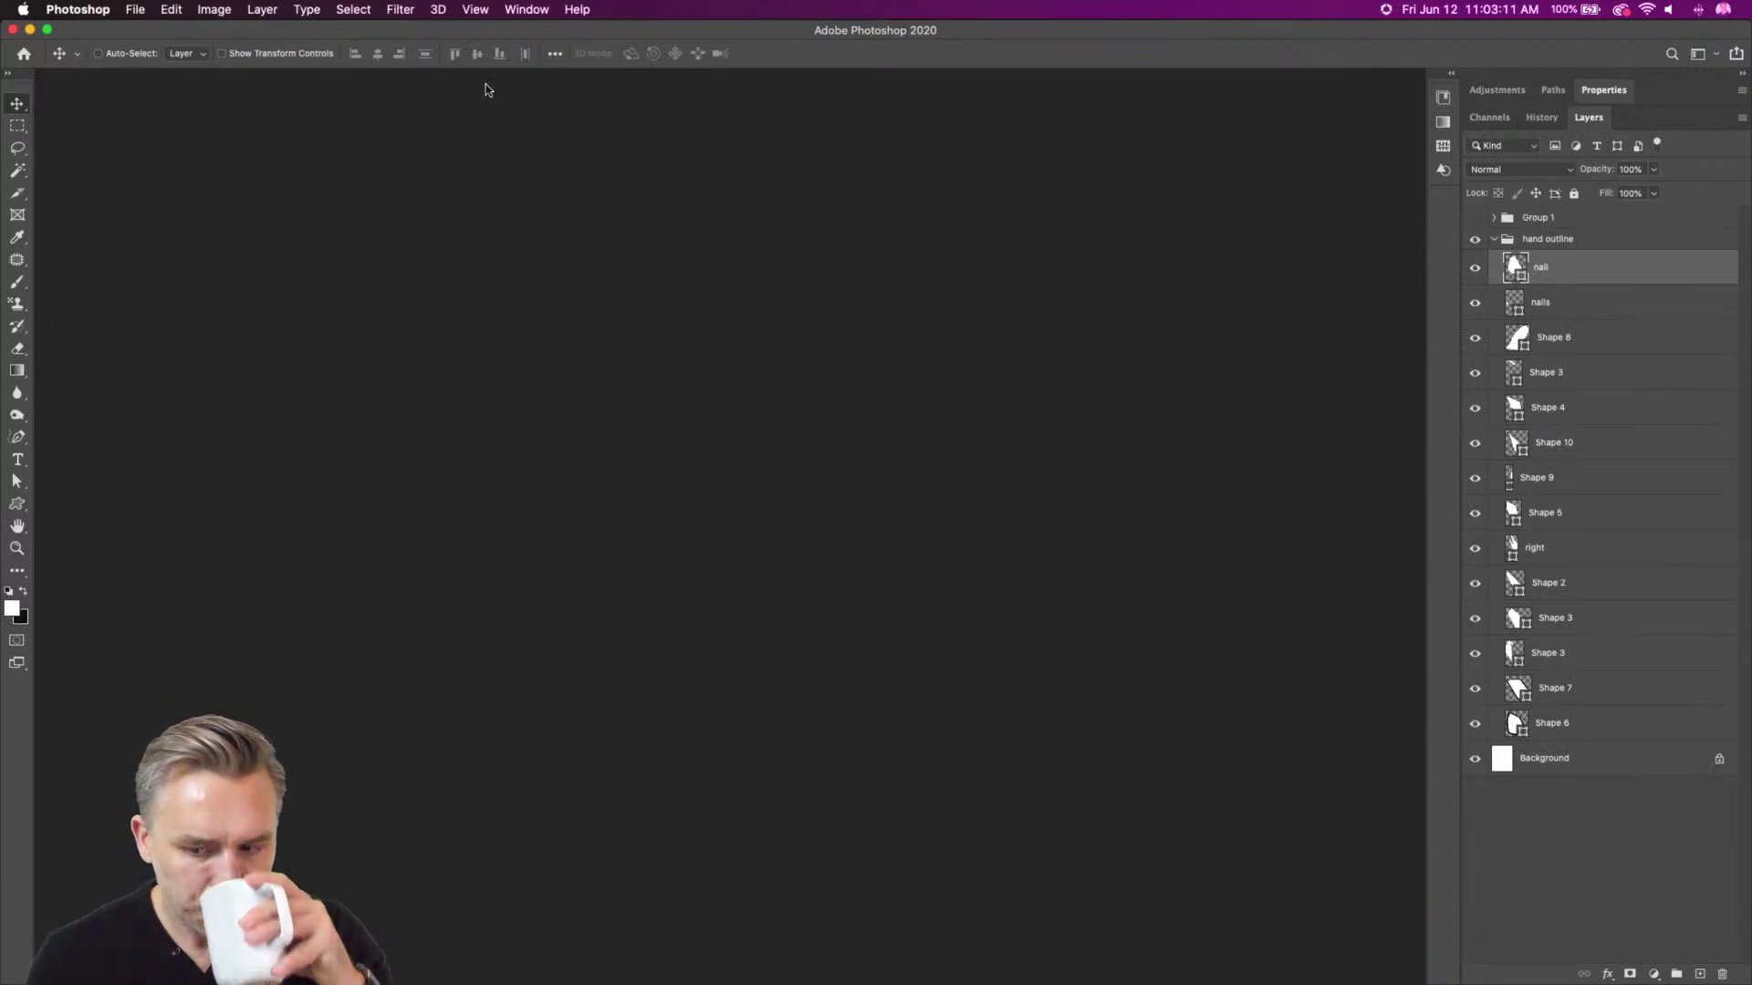
key(super+q)
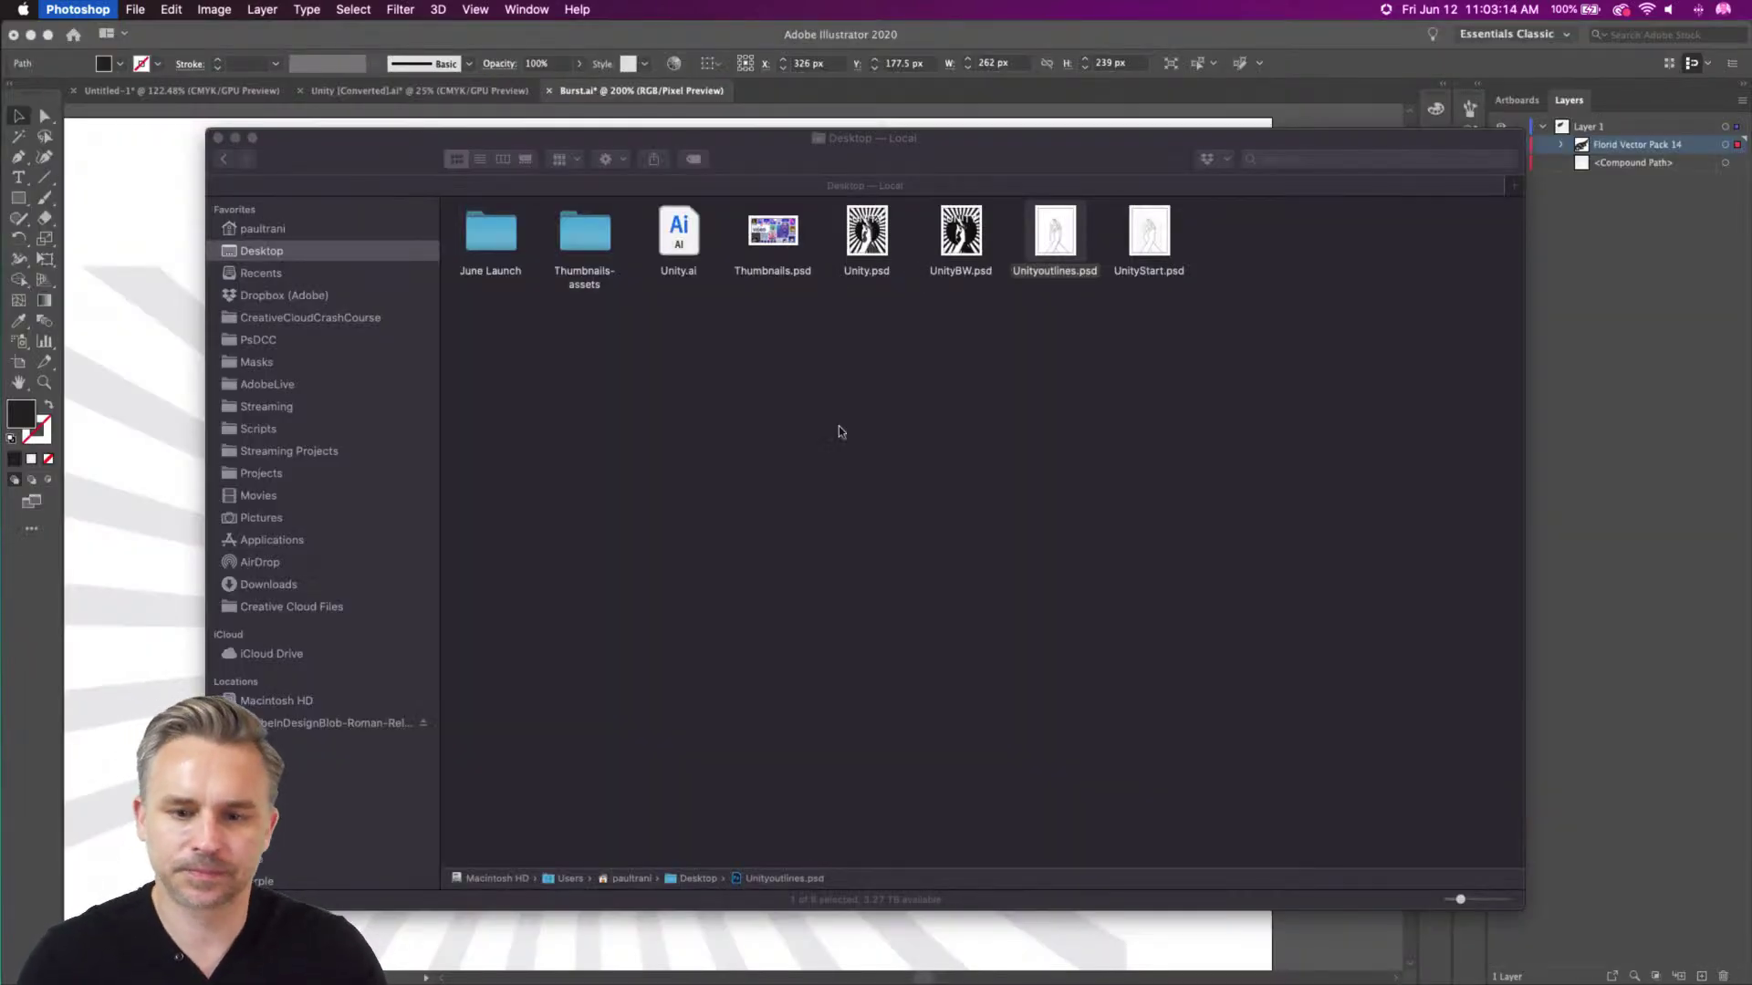
click(878, 470)
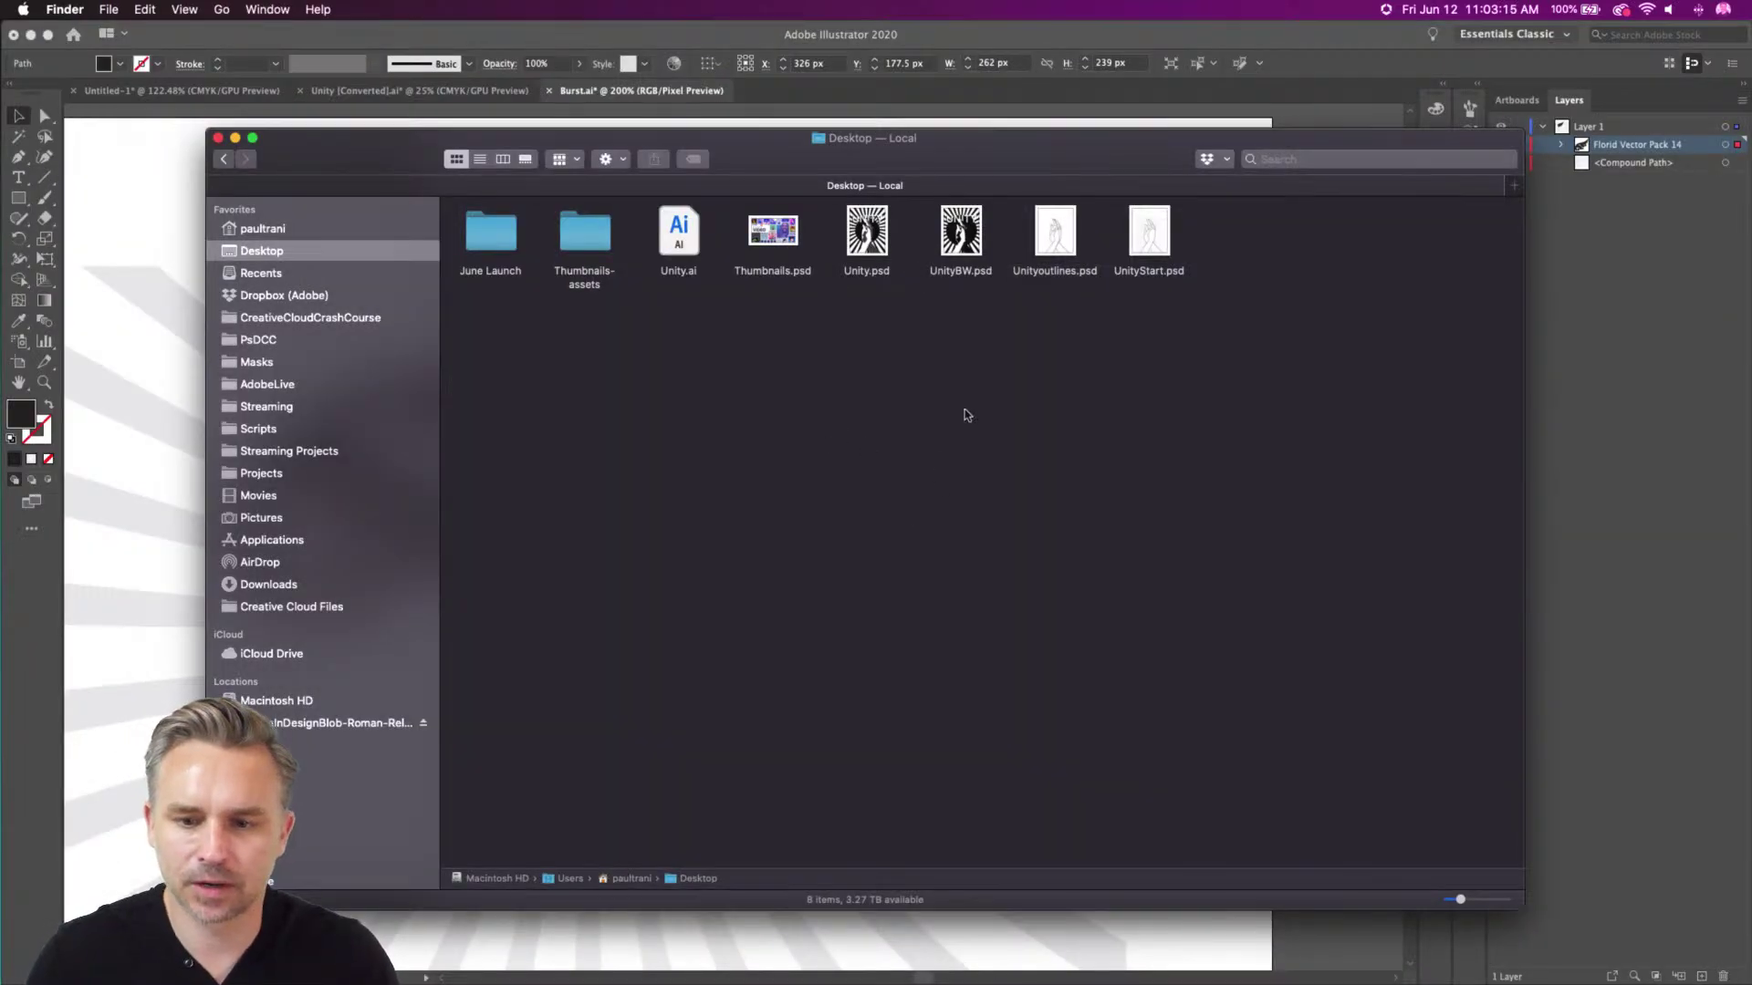
double_click(1059, 238)
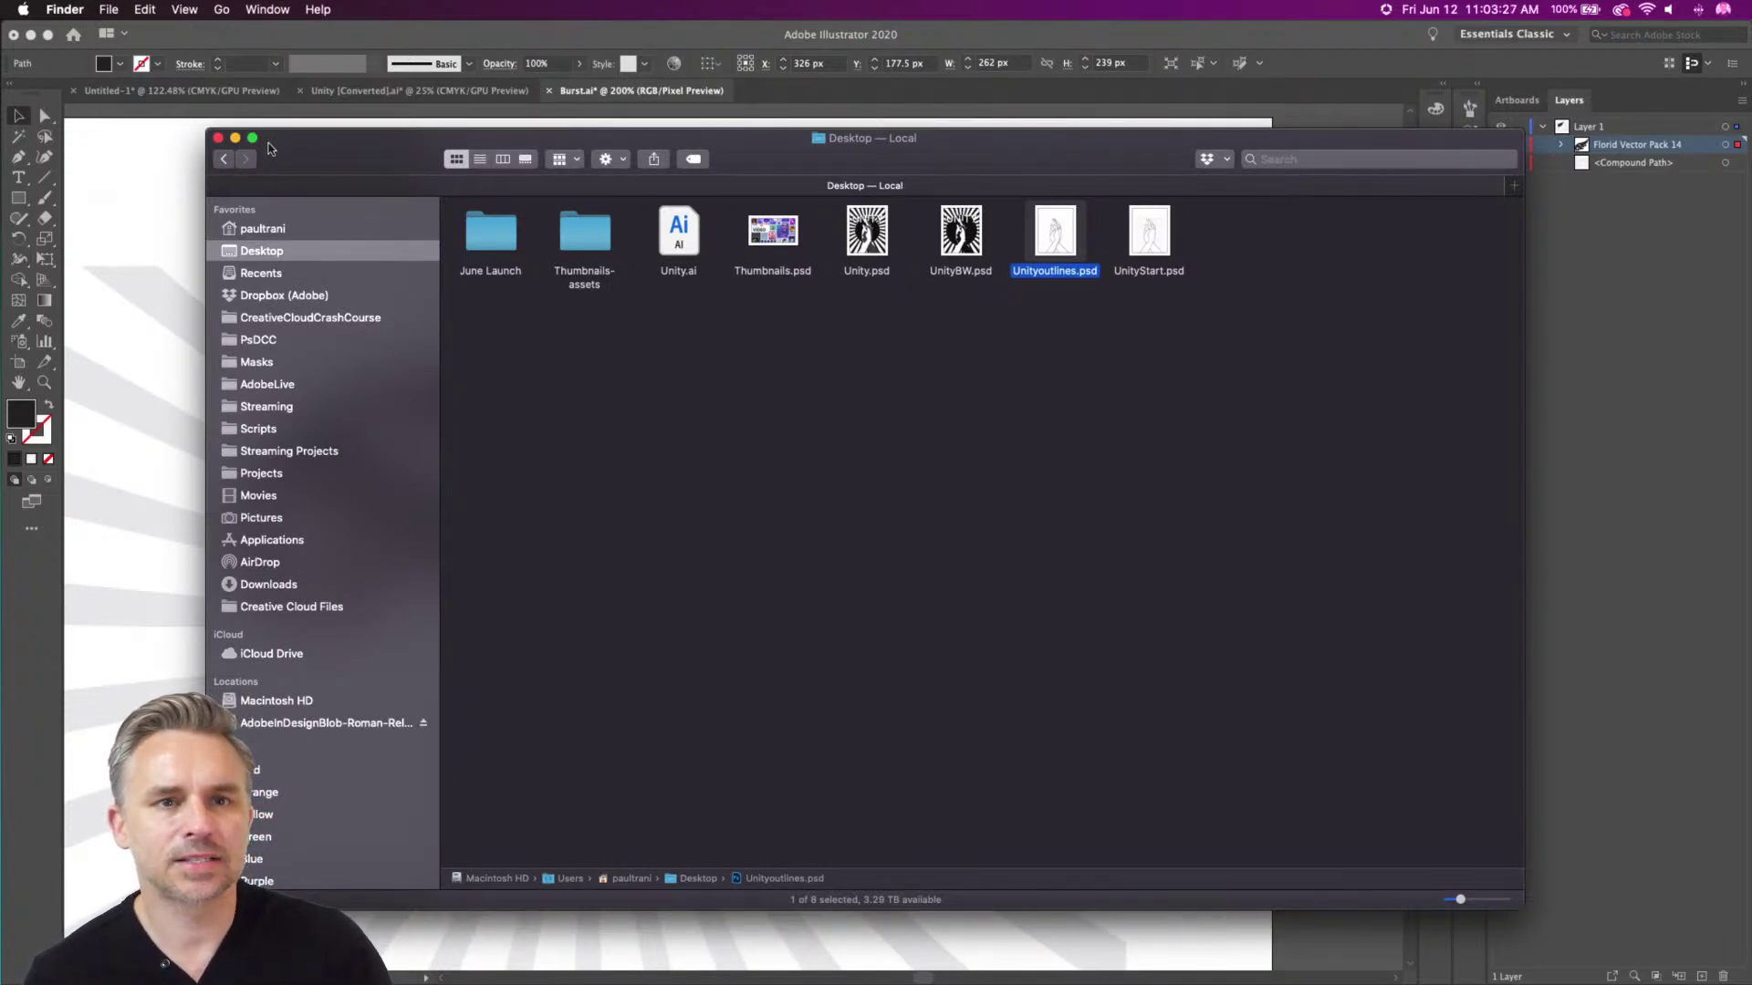
mouse_move(643, 983)
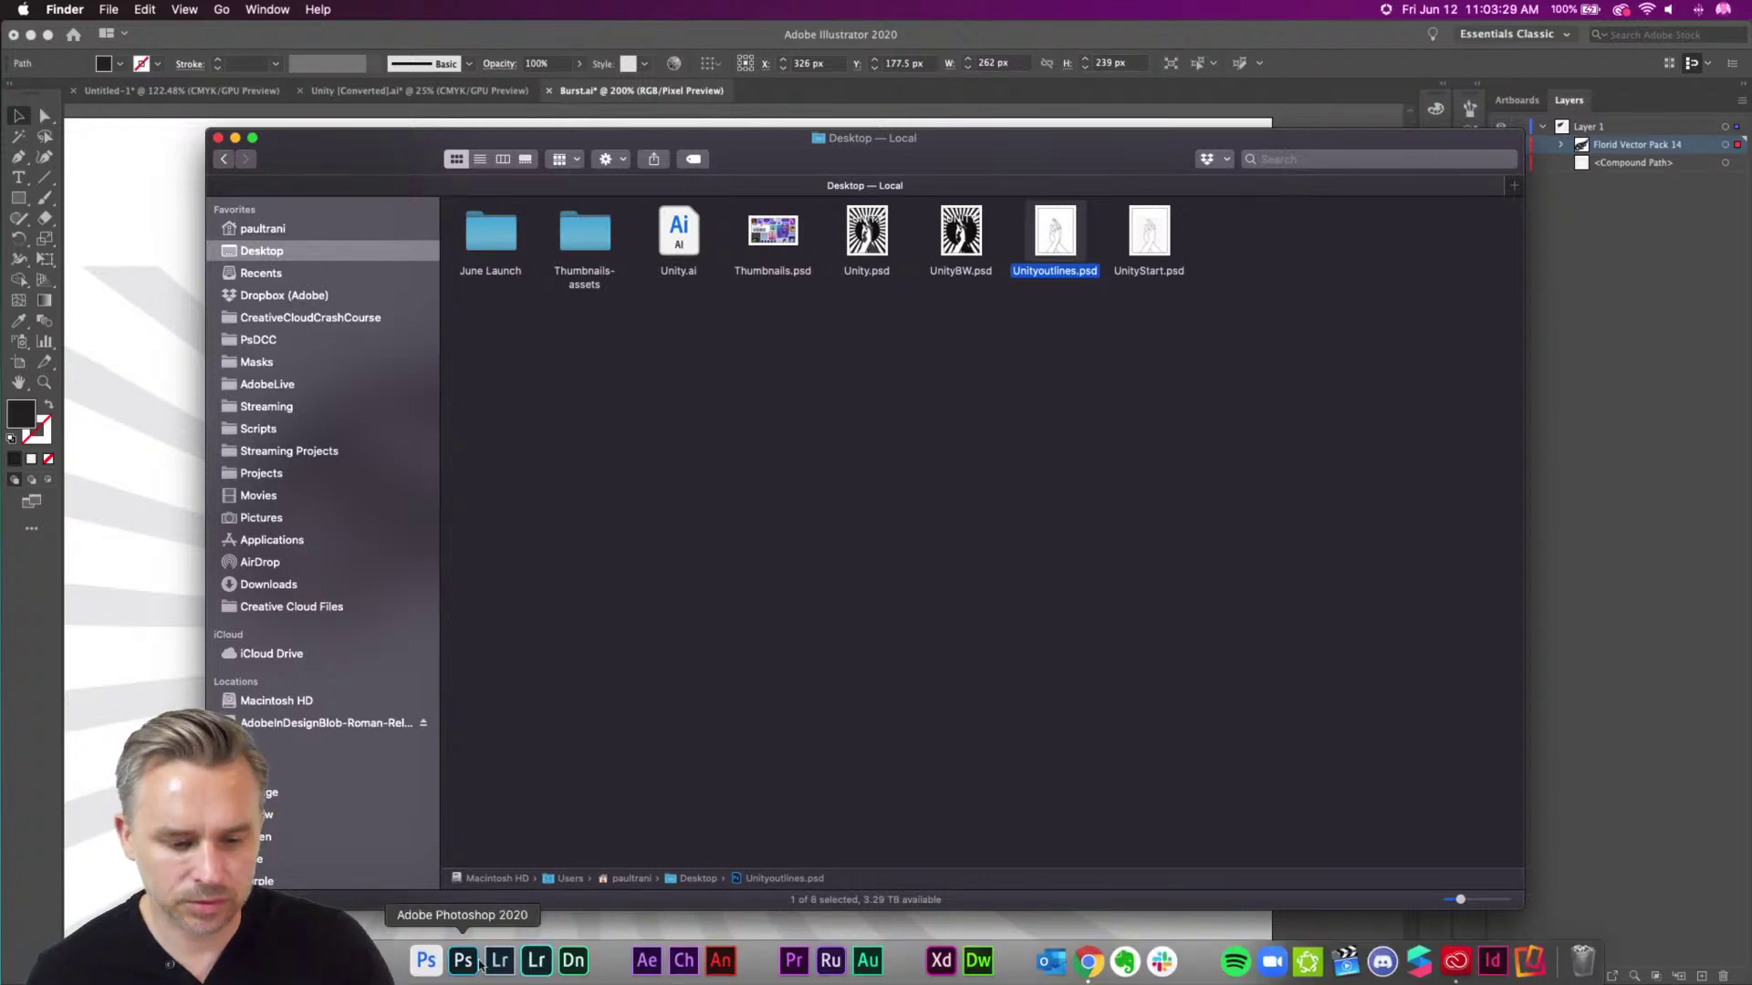
click(463, 962)
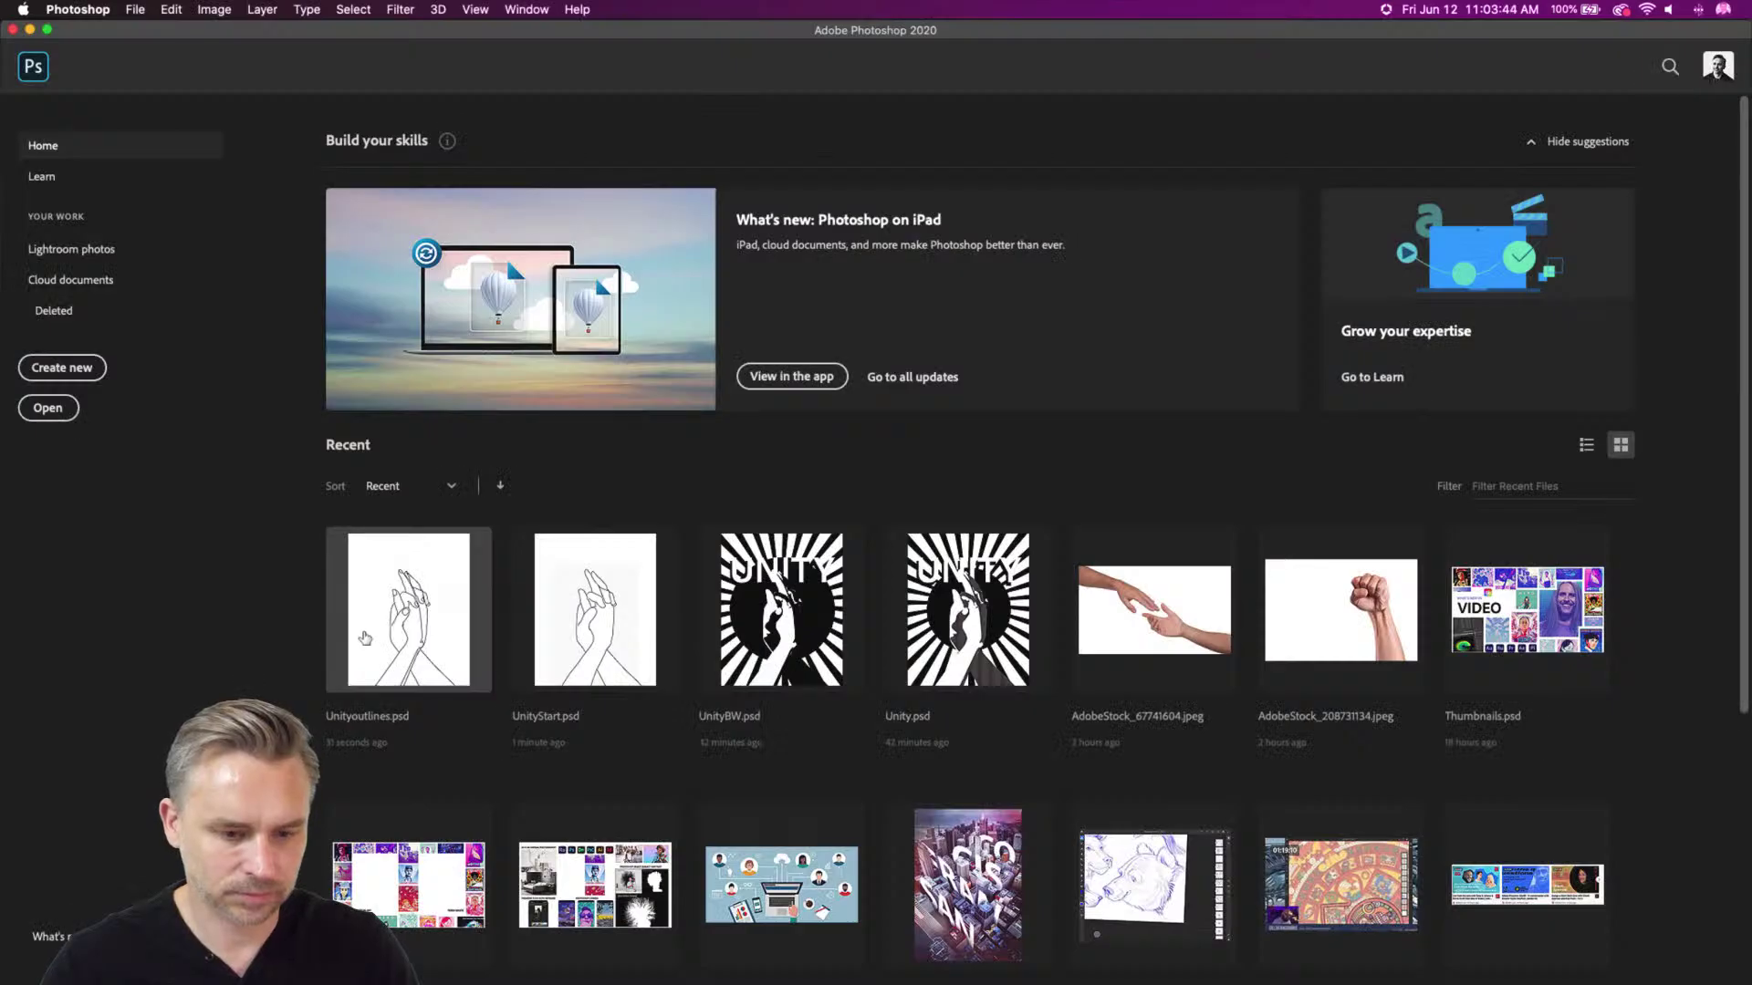
click(365, 638)
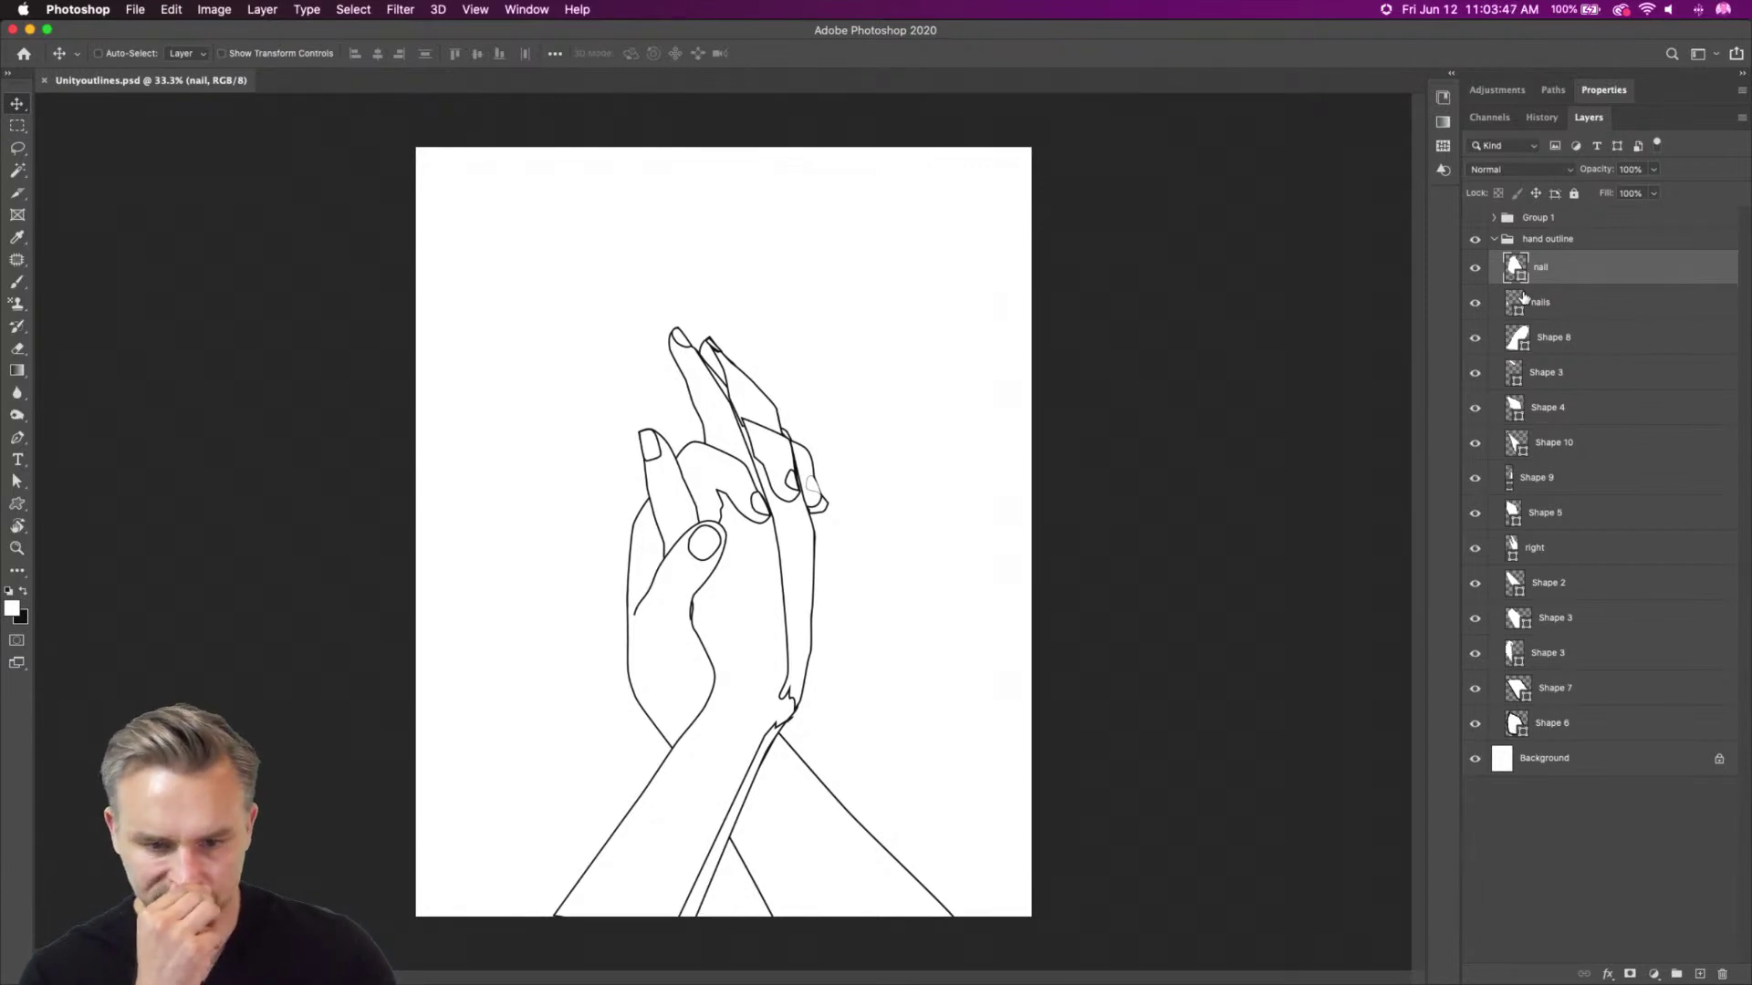
Set the stroke width of the nail layer's shape to 5 px
click(1551, 316)
click(1471, 307)
click(1473, 305)
click(1588, 273)
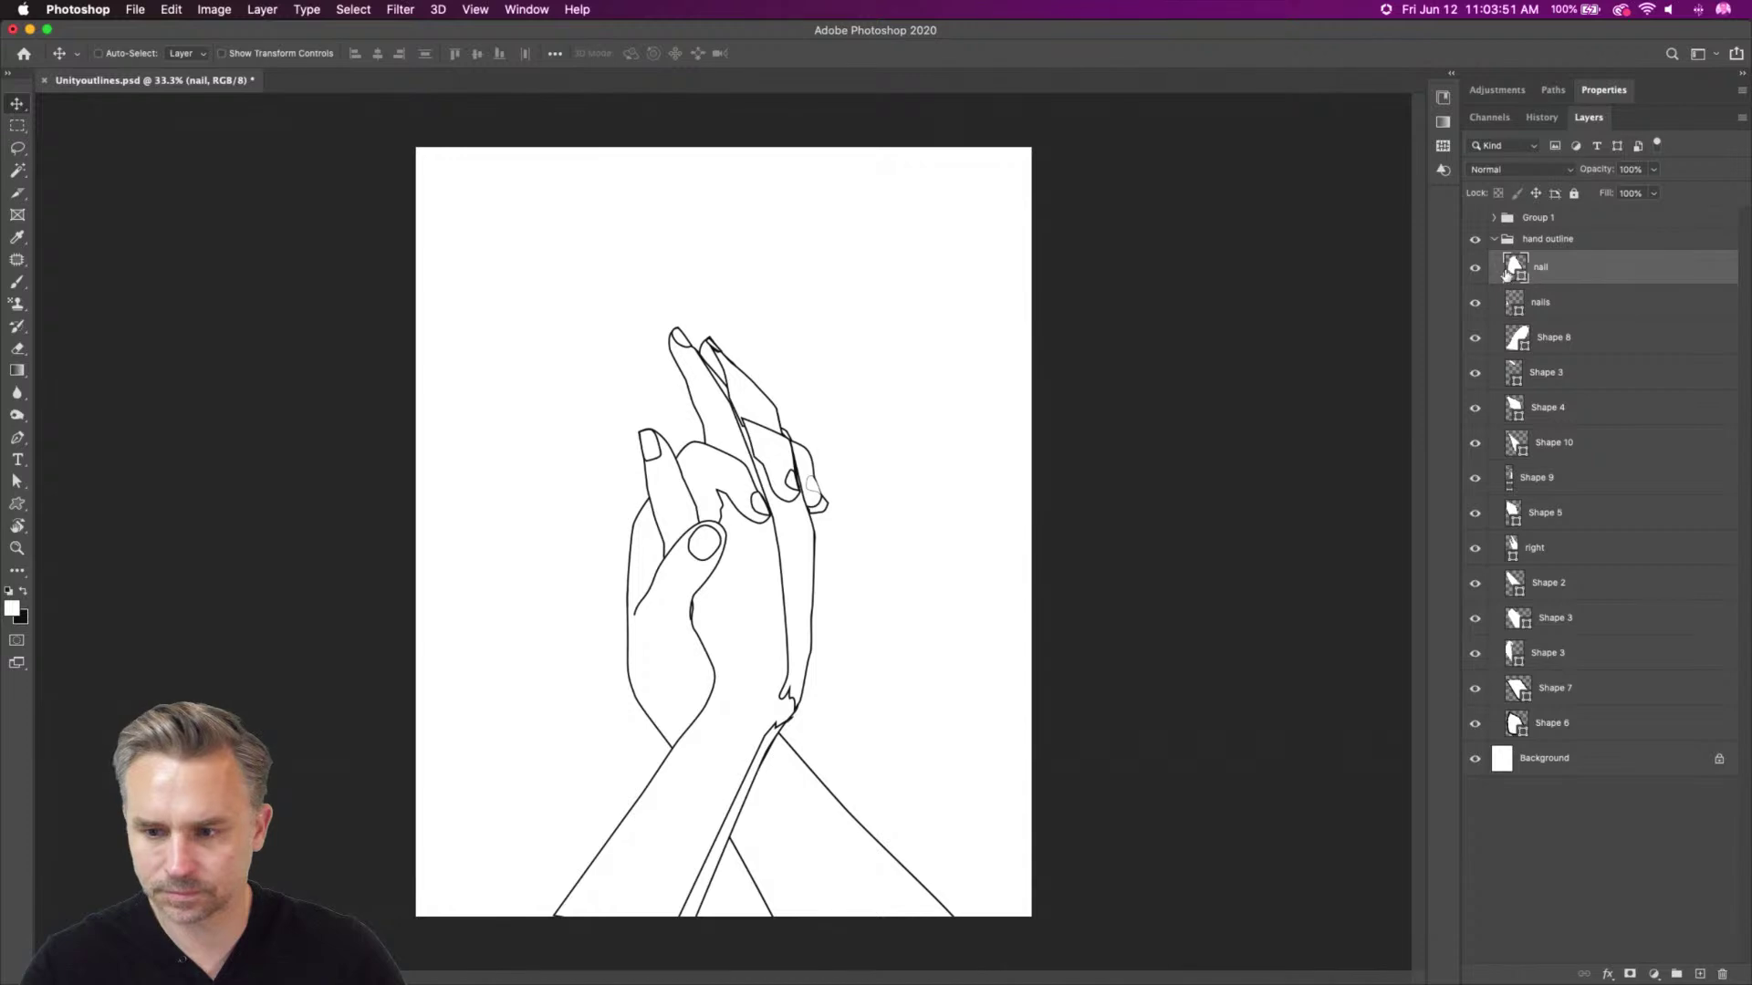
click(15, 504)
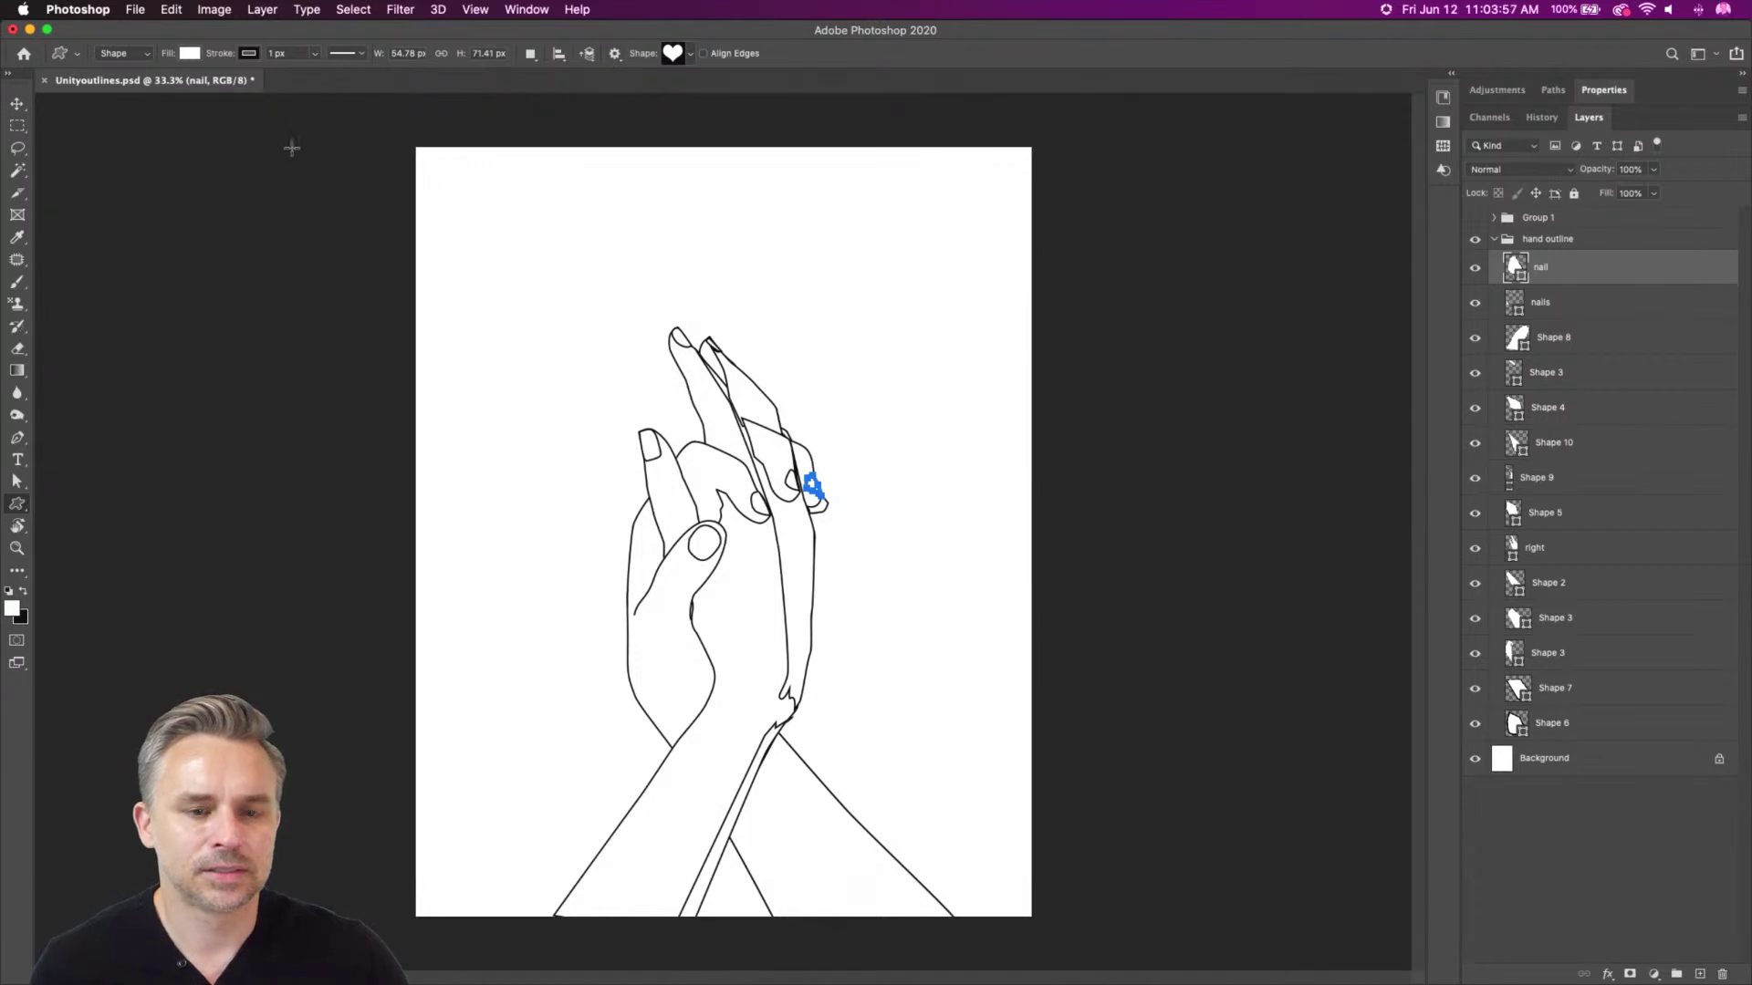
drag(291, 53, 110, 25)
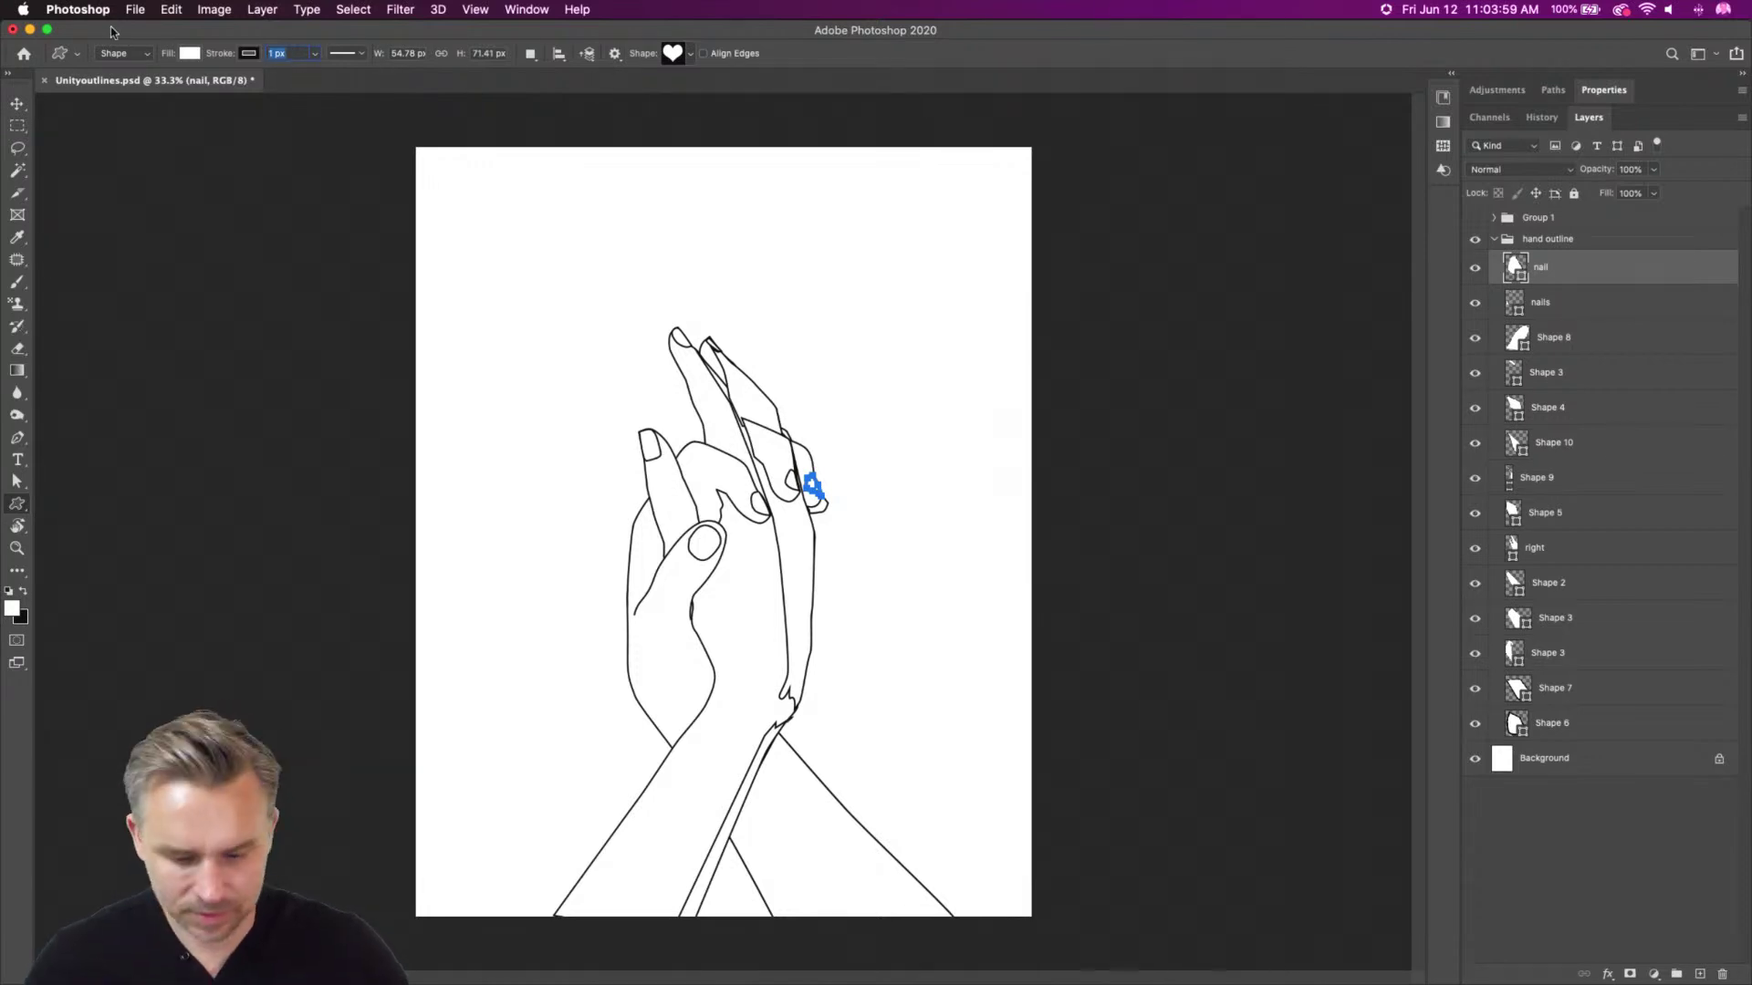
text(5)
key(Return)
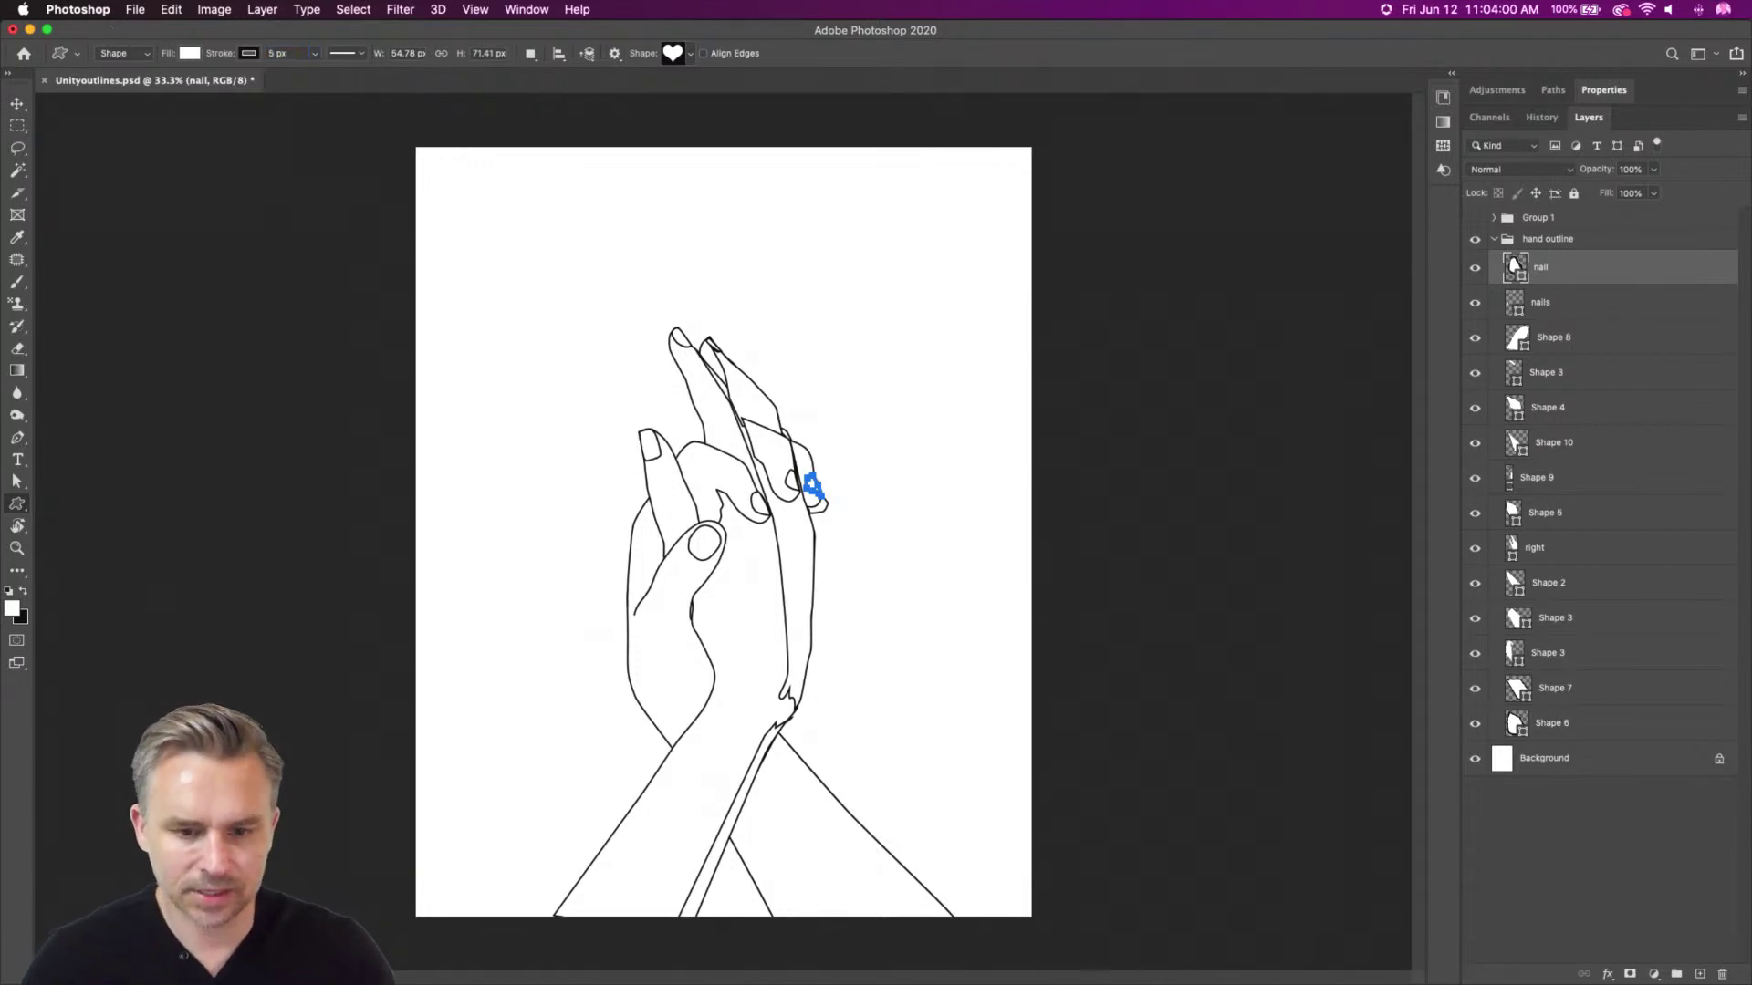
click(1576, 310)
click(1544, 271)
Delete the Black & White 1 and Posterize 1 adjustment layers from Group 1
click(1475, 223)
click(1476, 223)
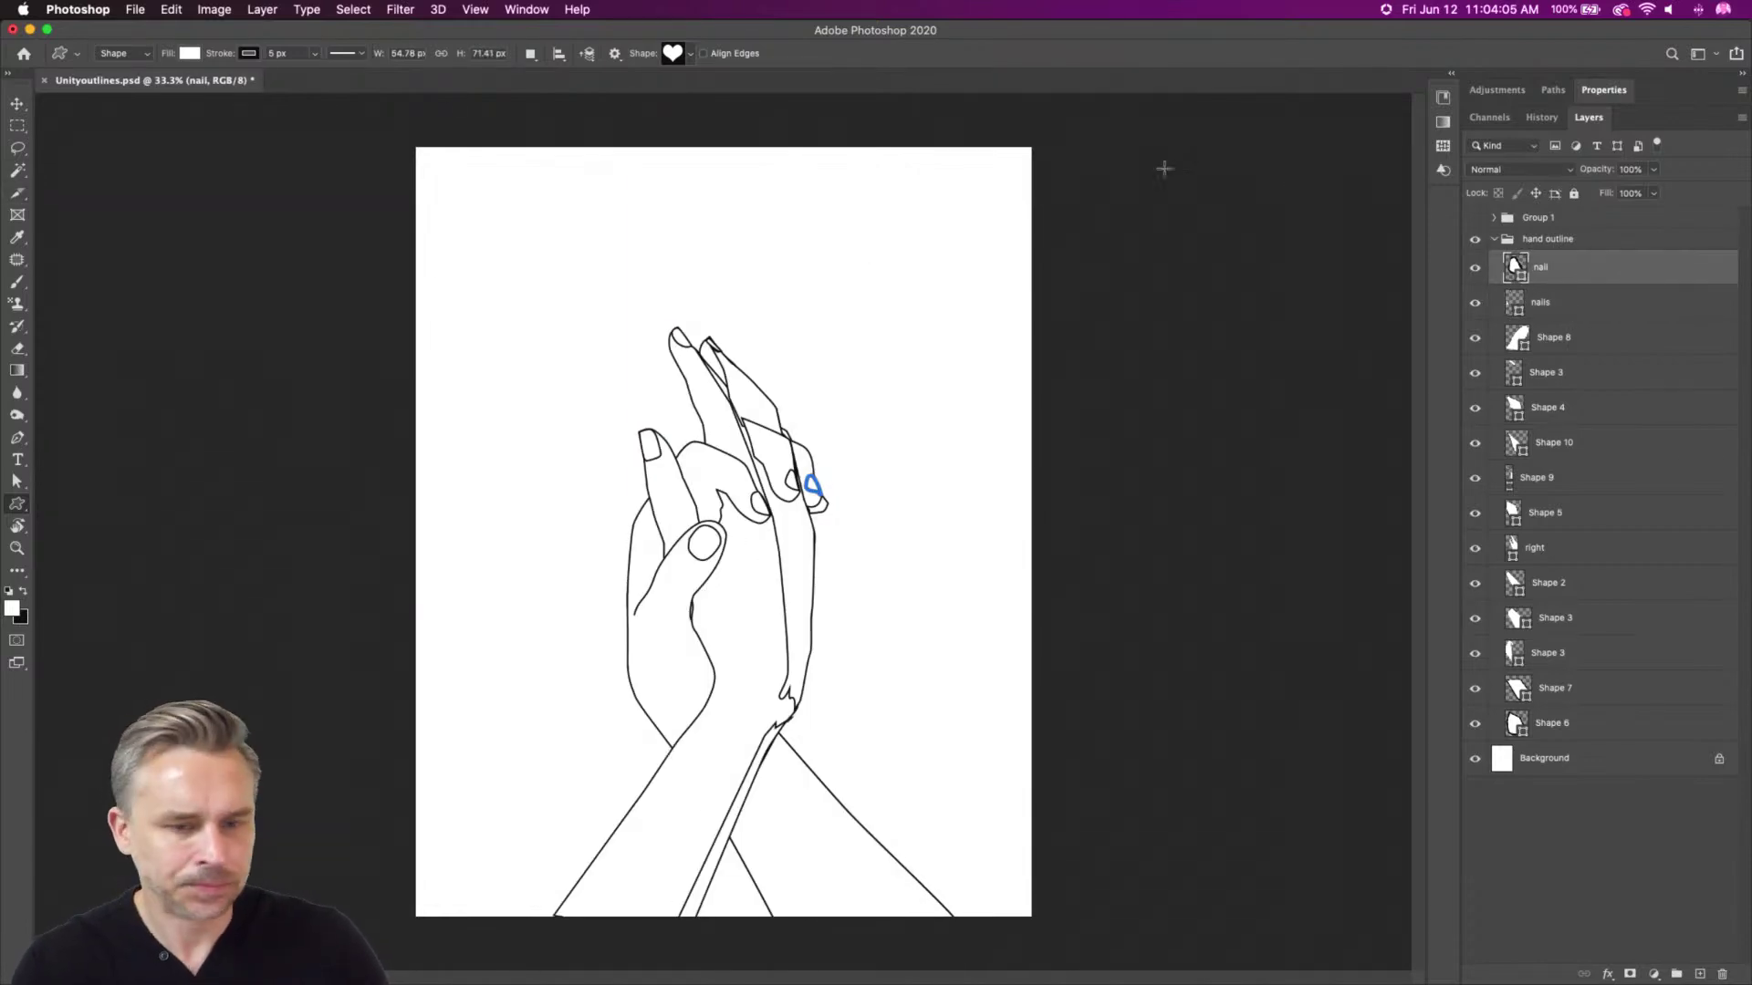
click(1493, 218)
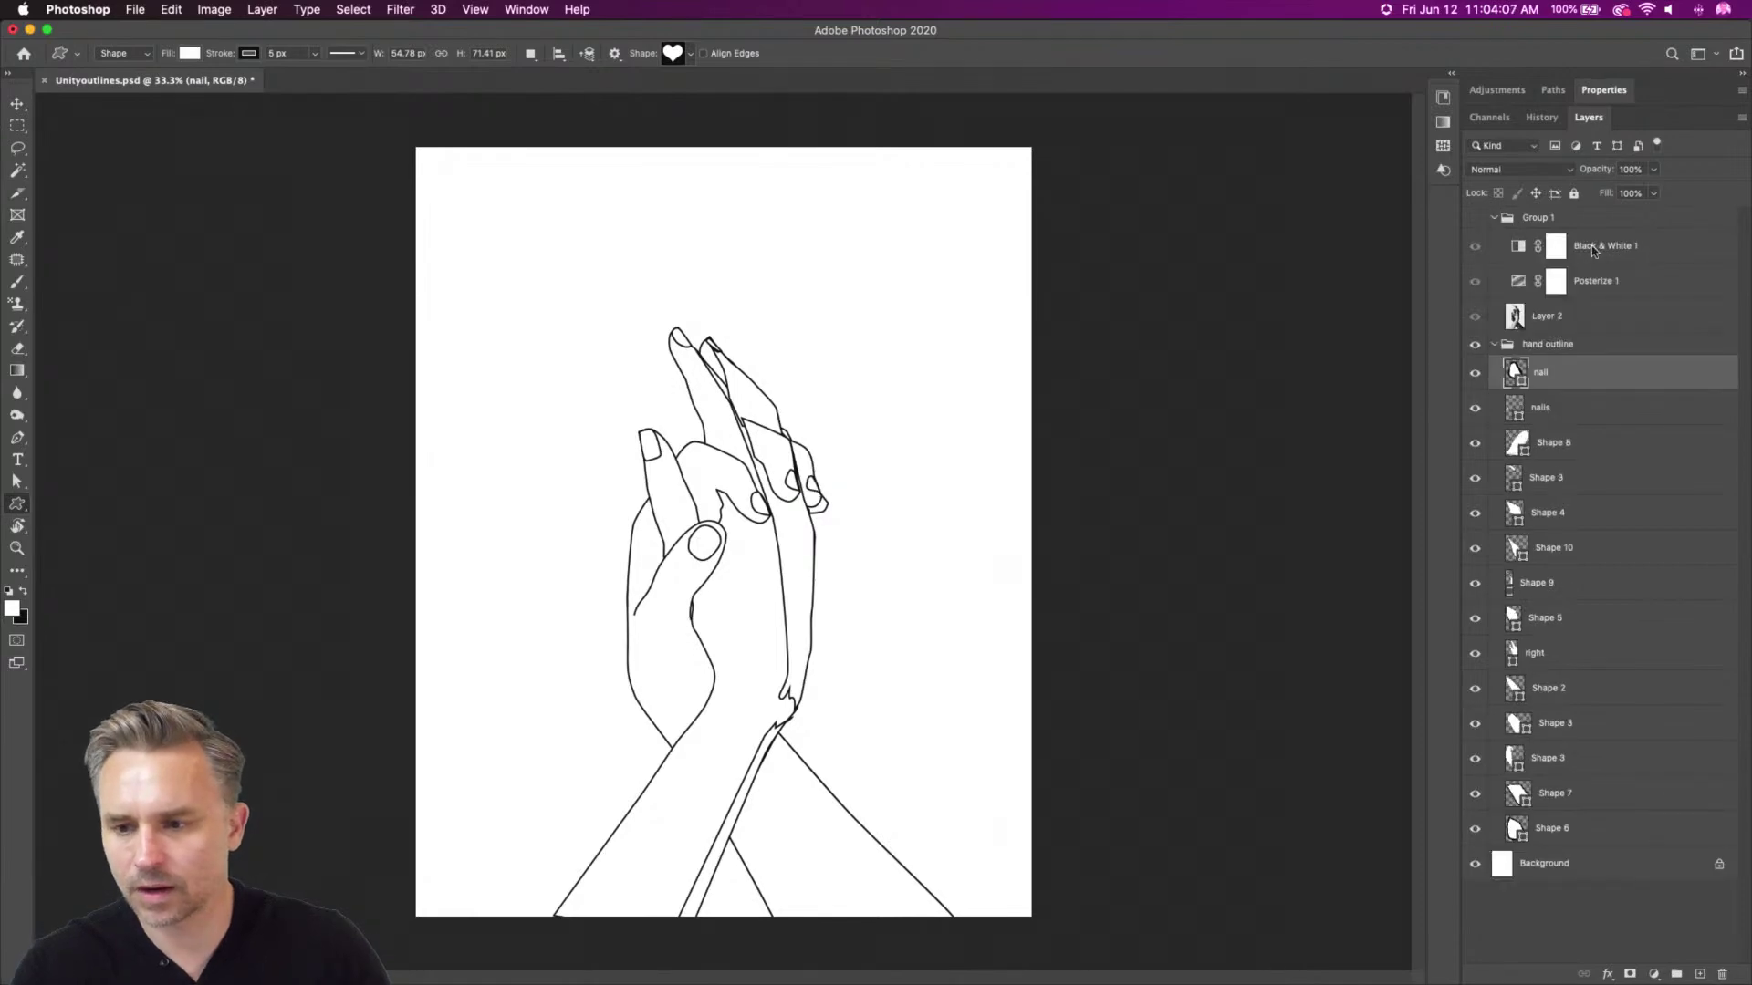
click(1587, 252)
shift+click(1598, 283)
click(1721, 973)
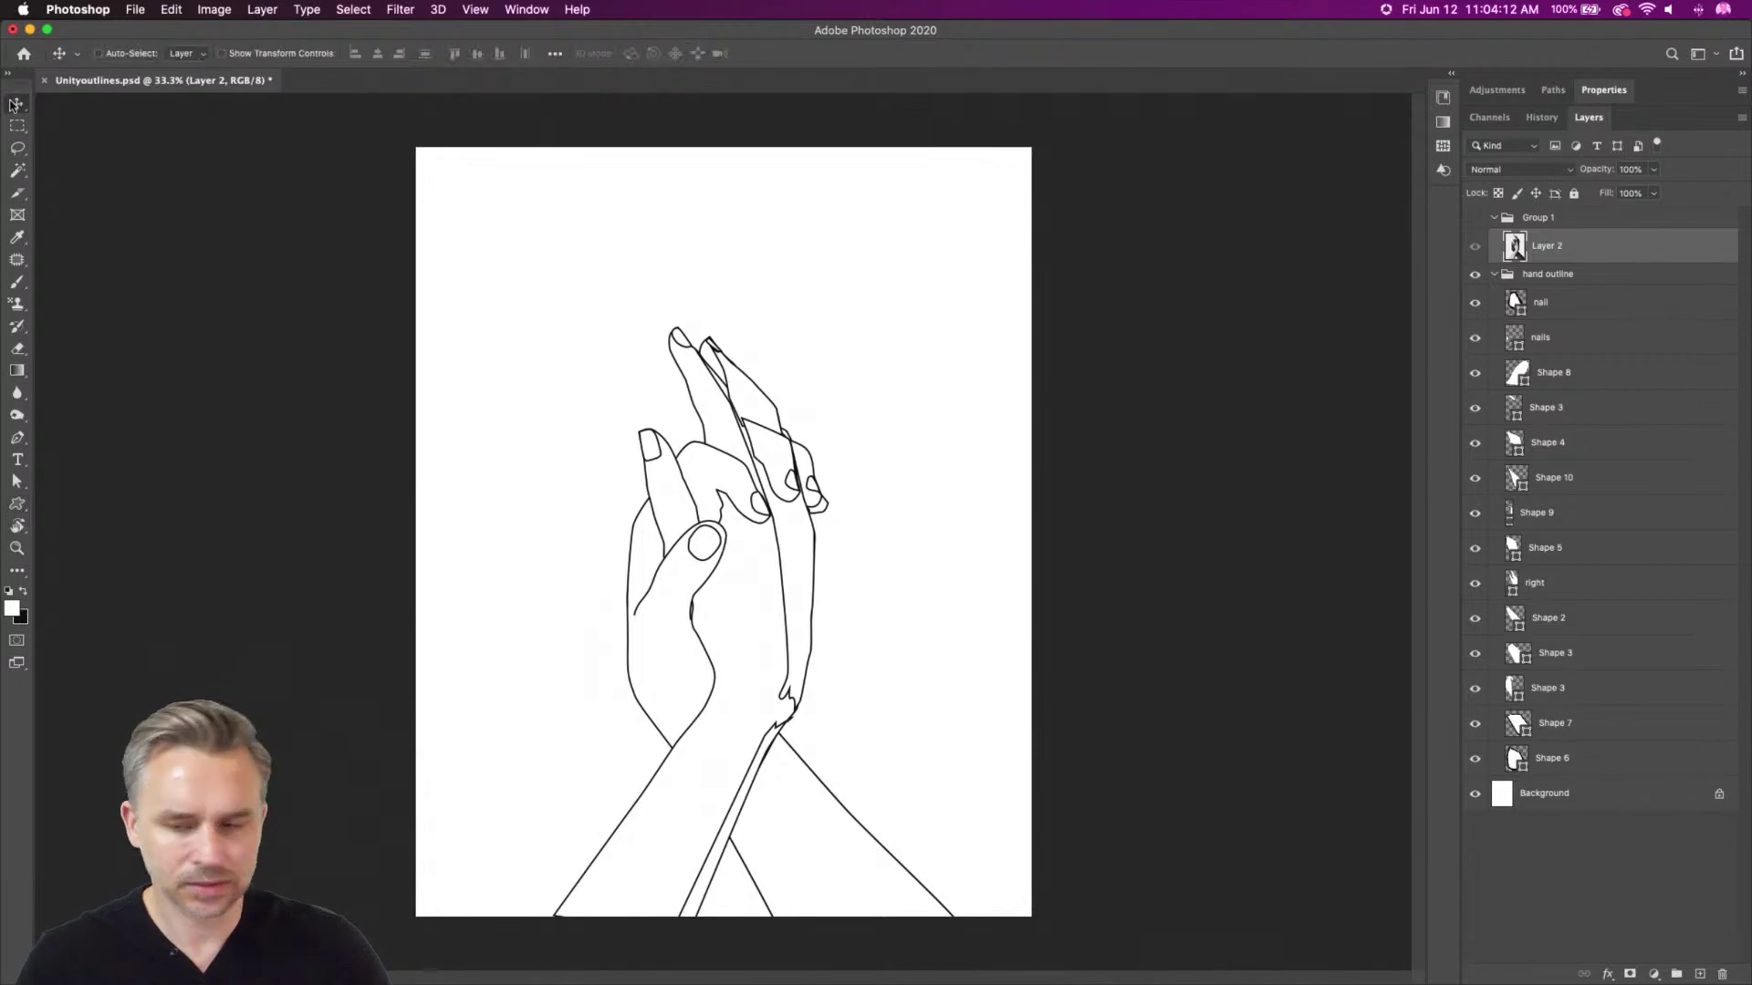
Compare the hand outlines with the reference photo, leaving Group 1 visible over the outlines
click(1474, 218)
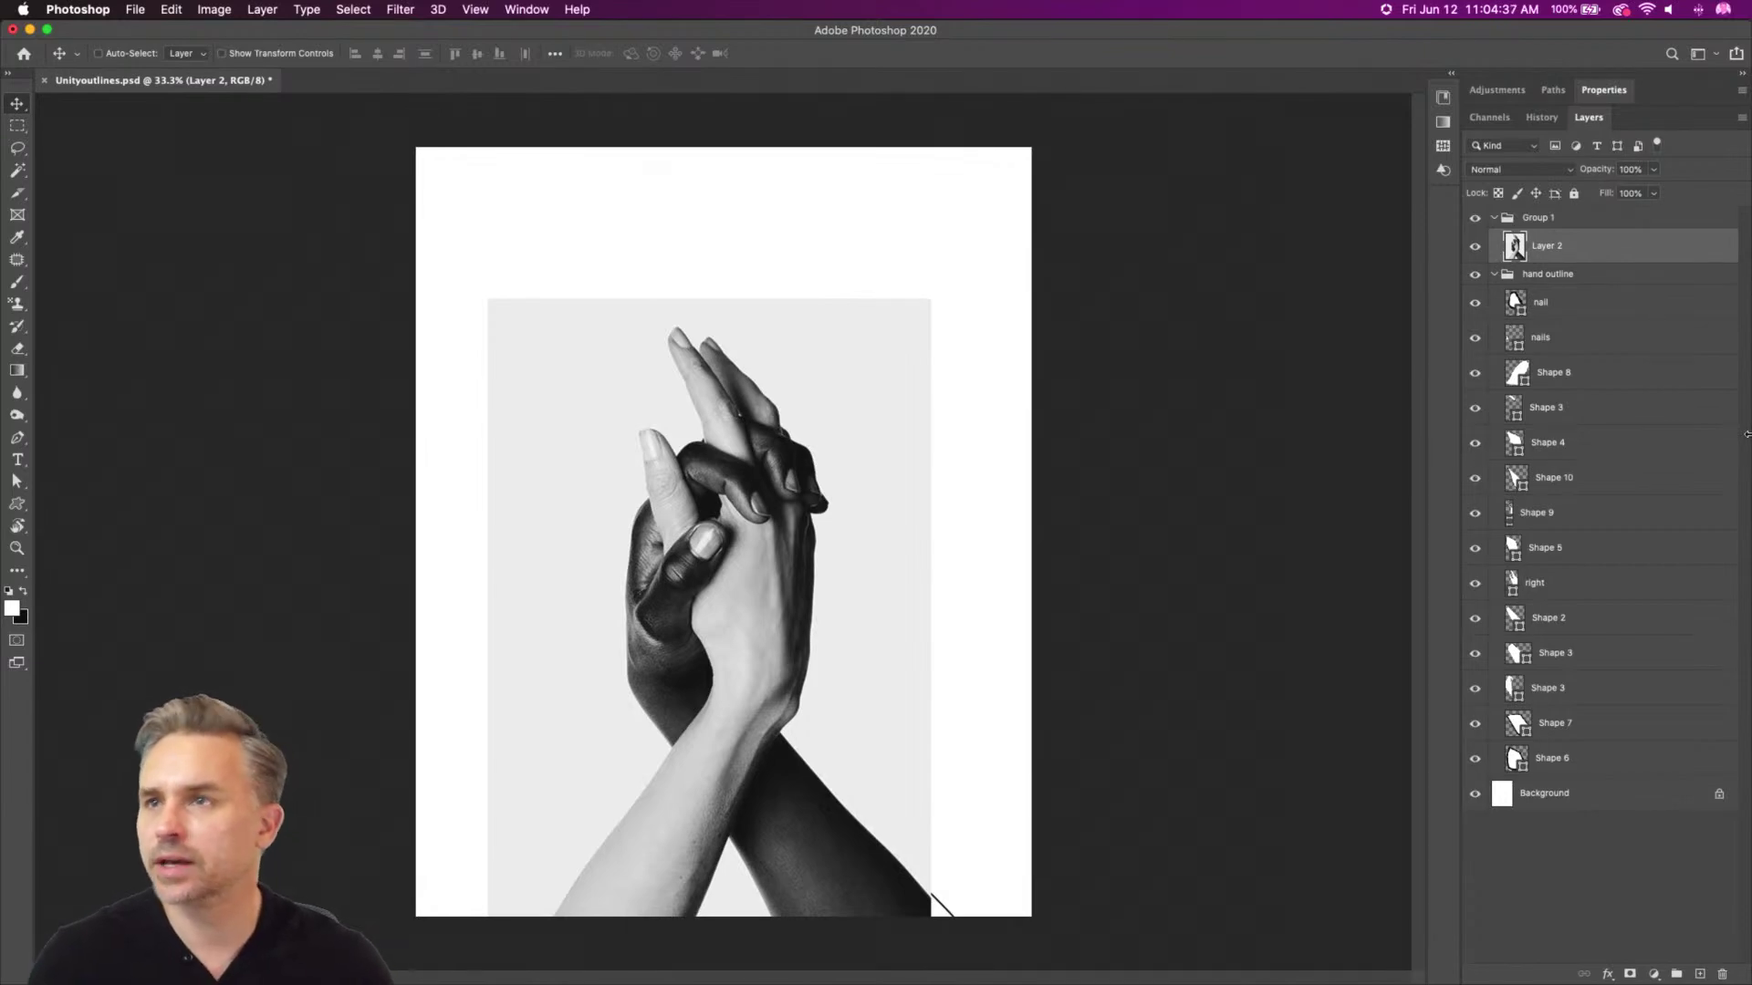
click(1476, 218)
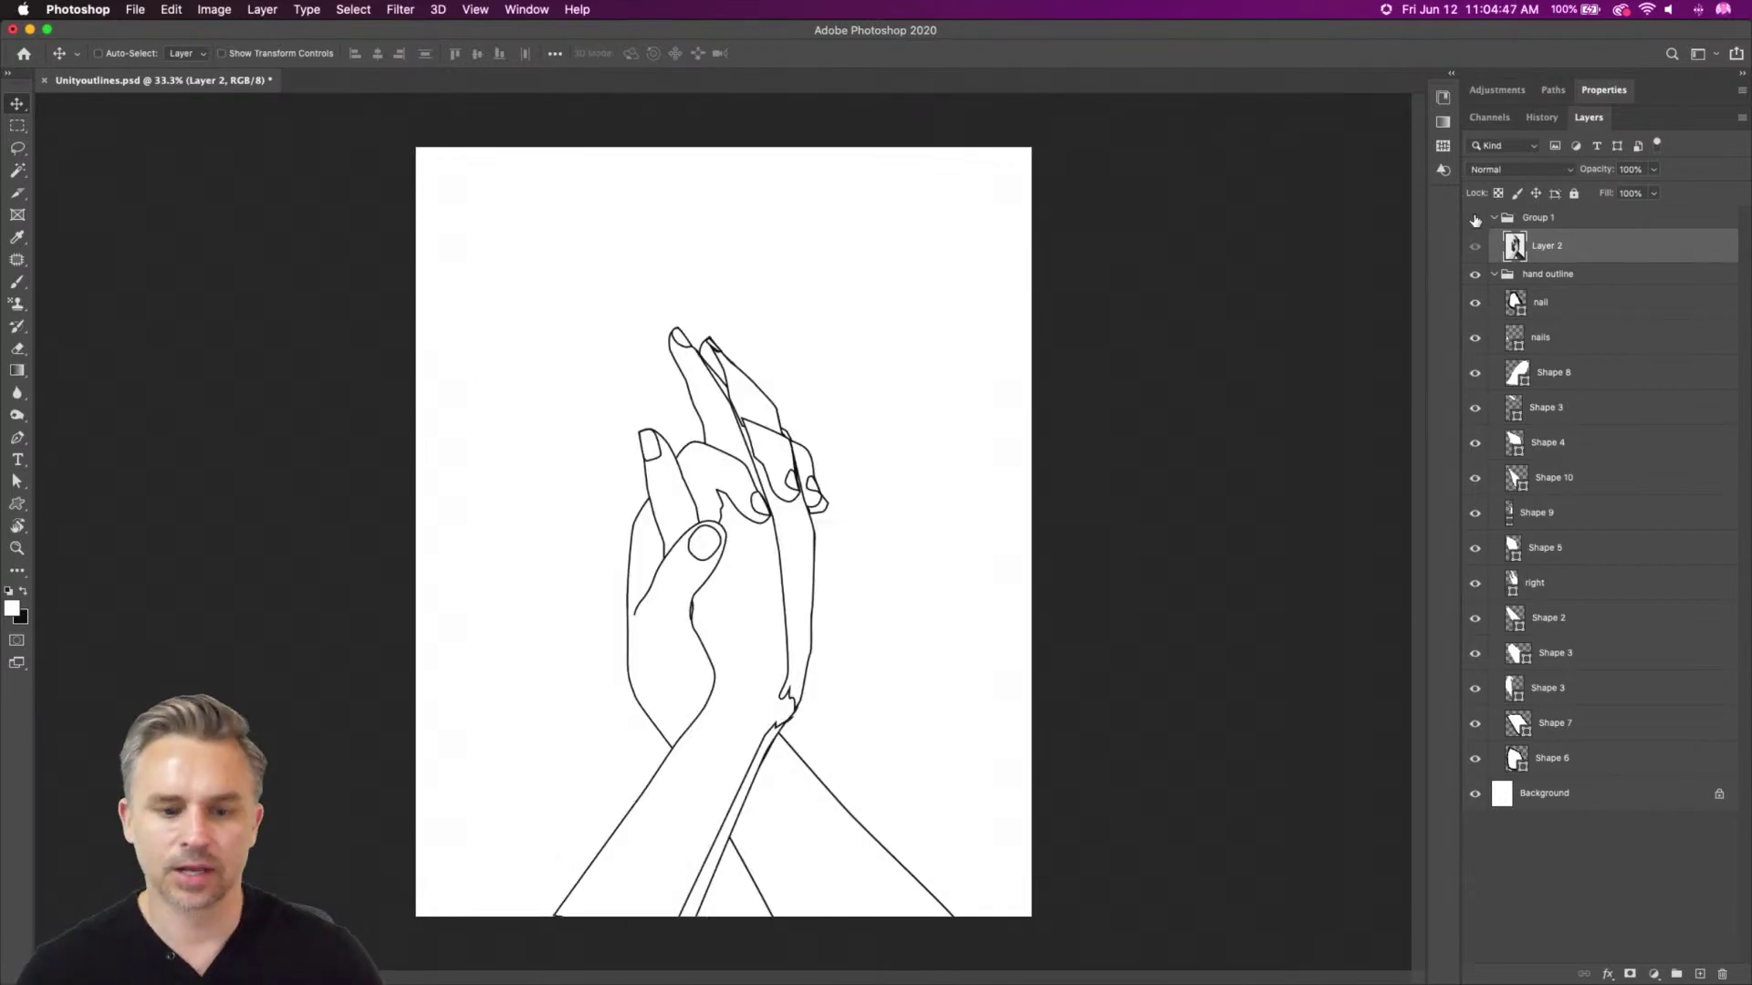
key(super+equal)
key(super+equal)
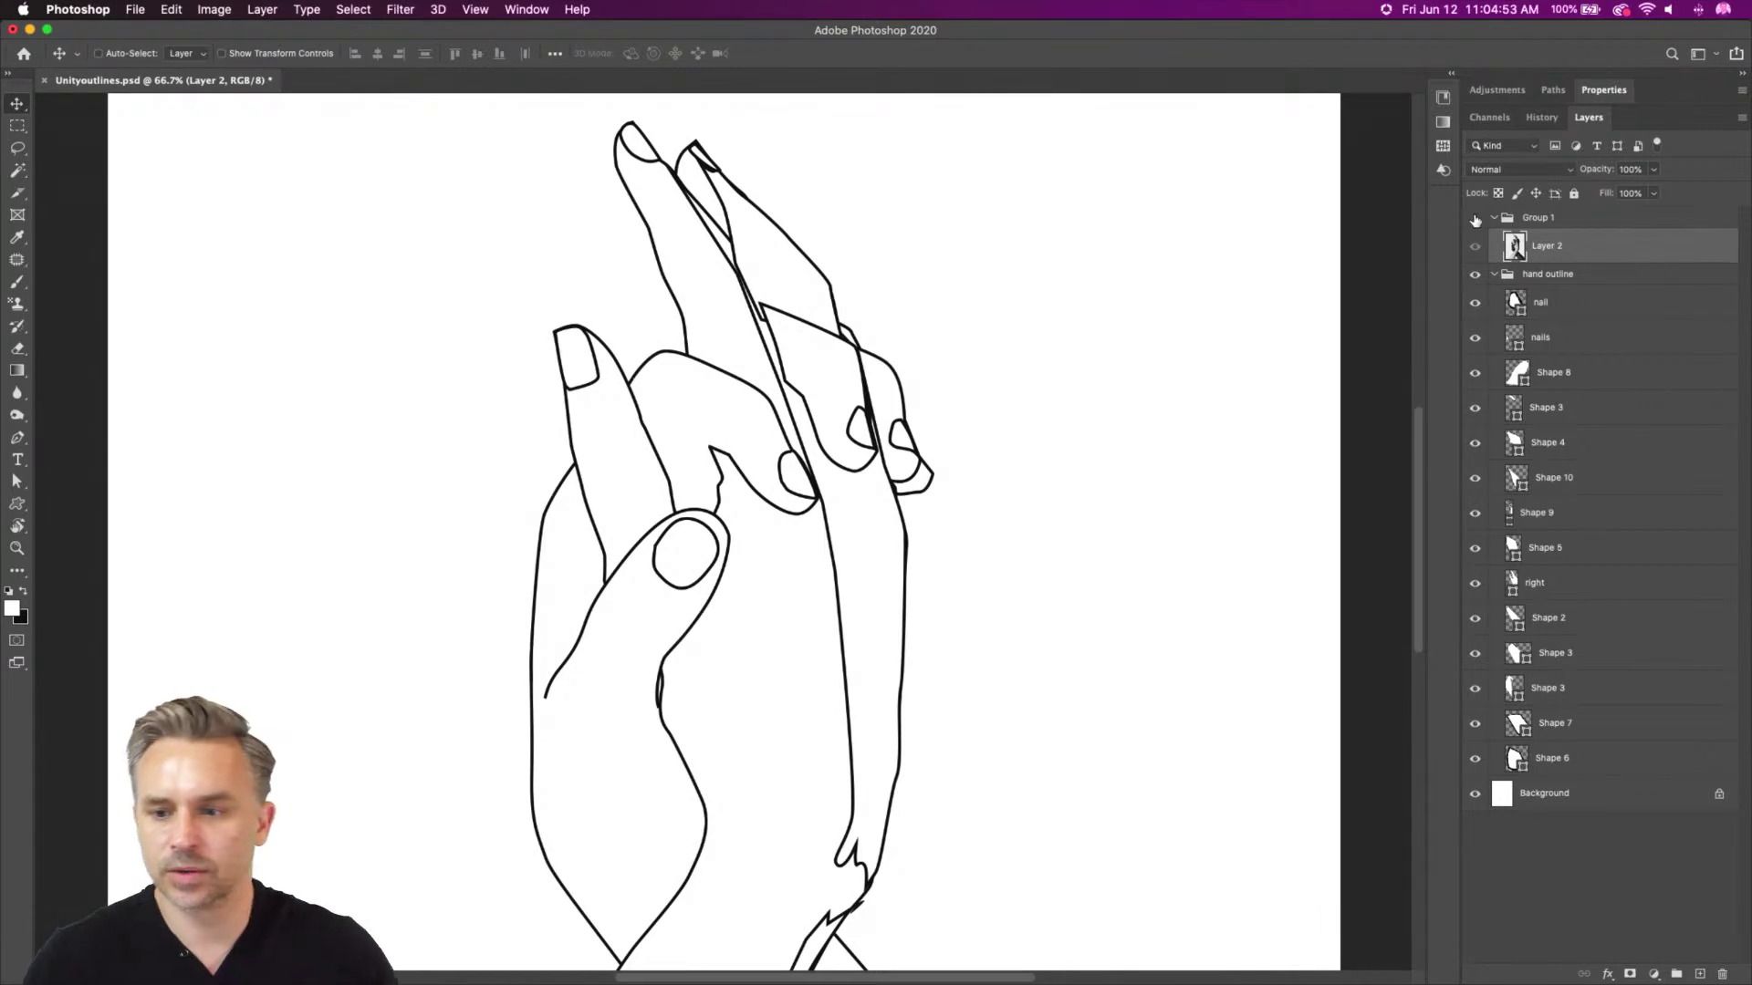
click(1475, 218)
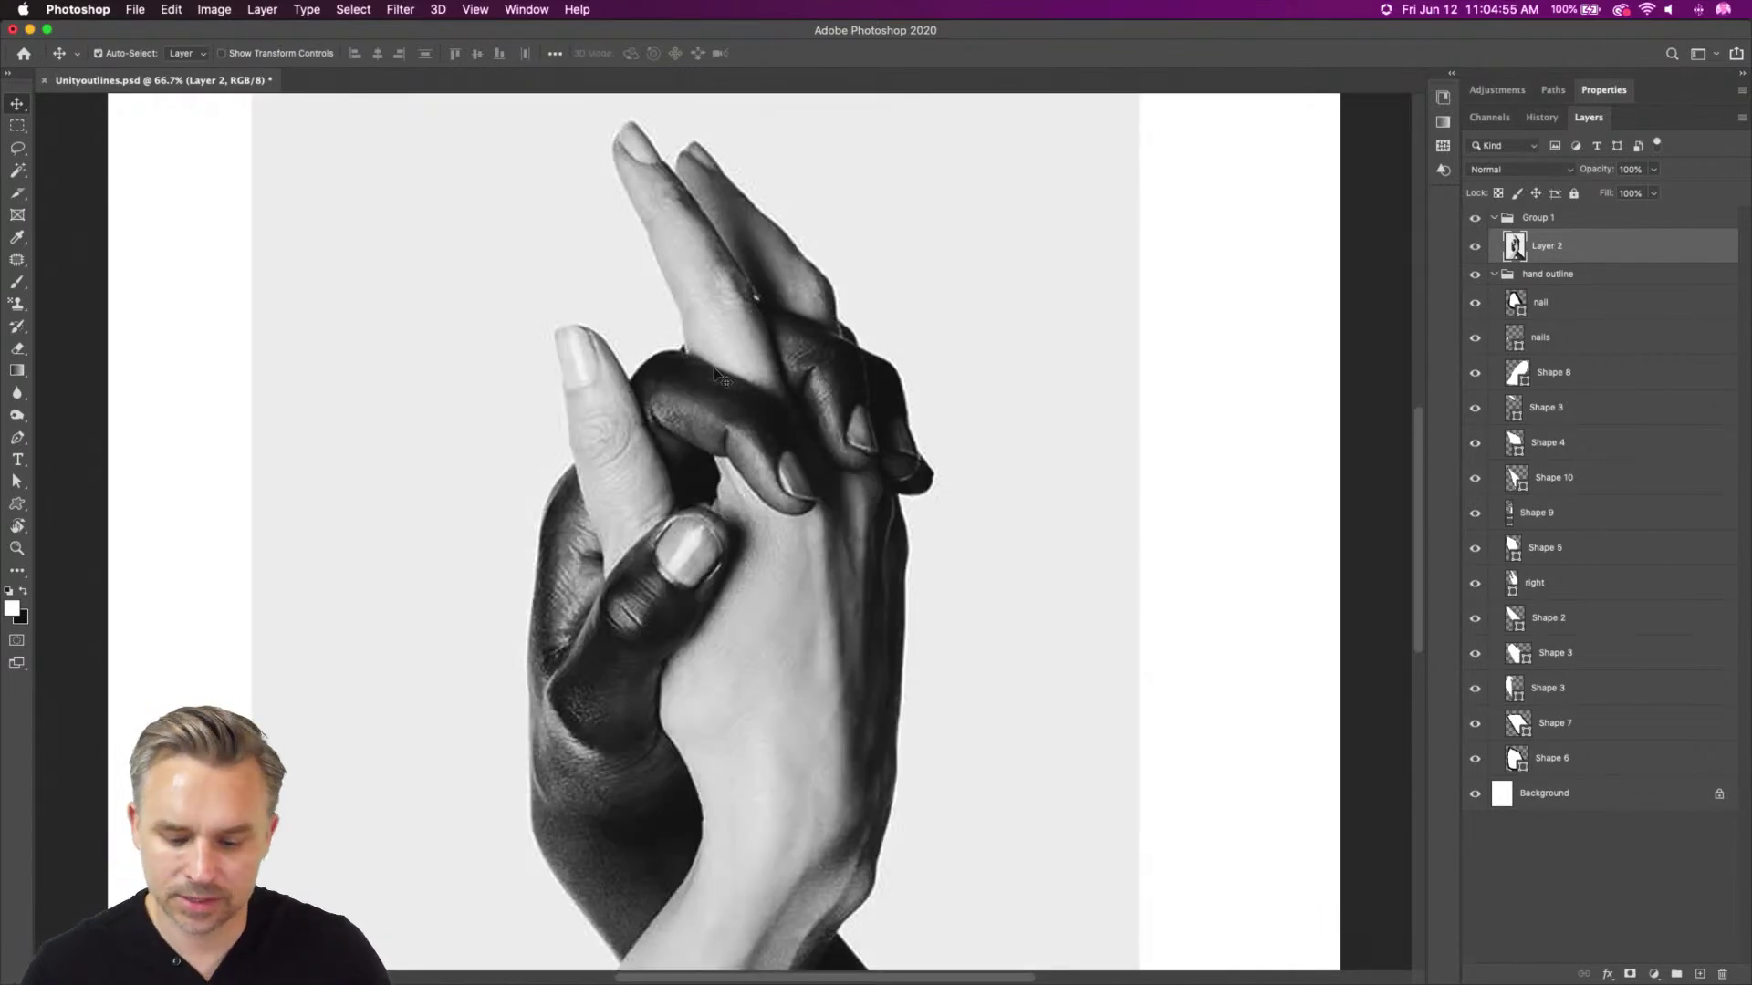
key(super+minus)
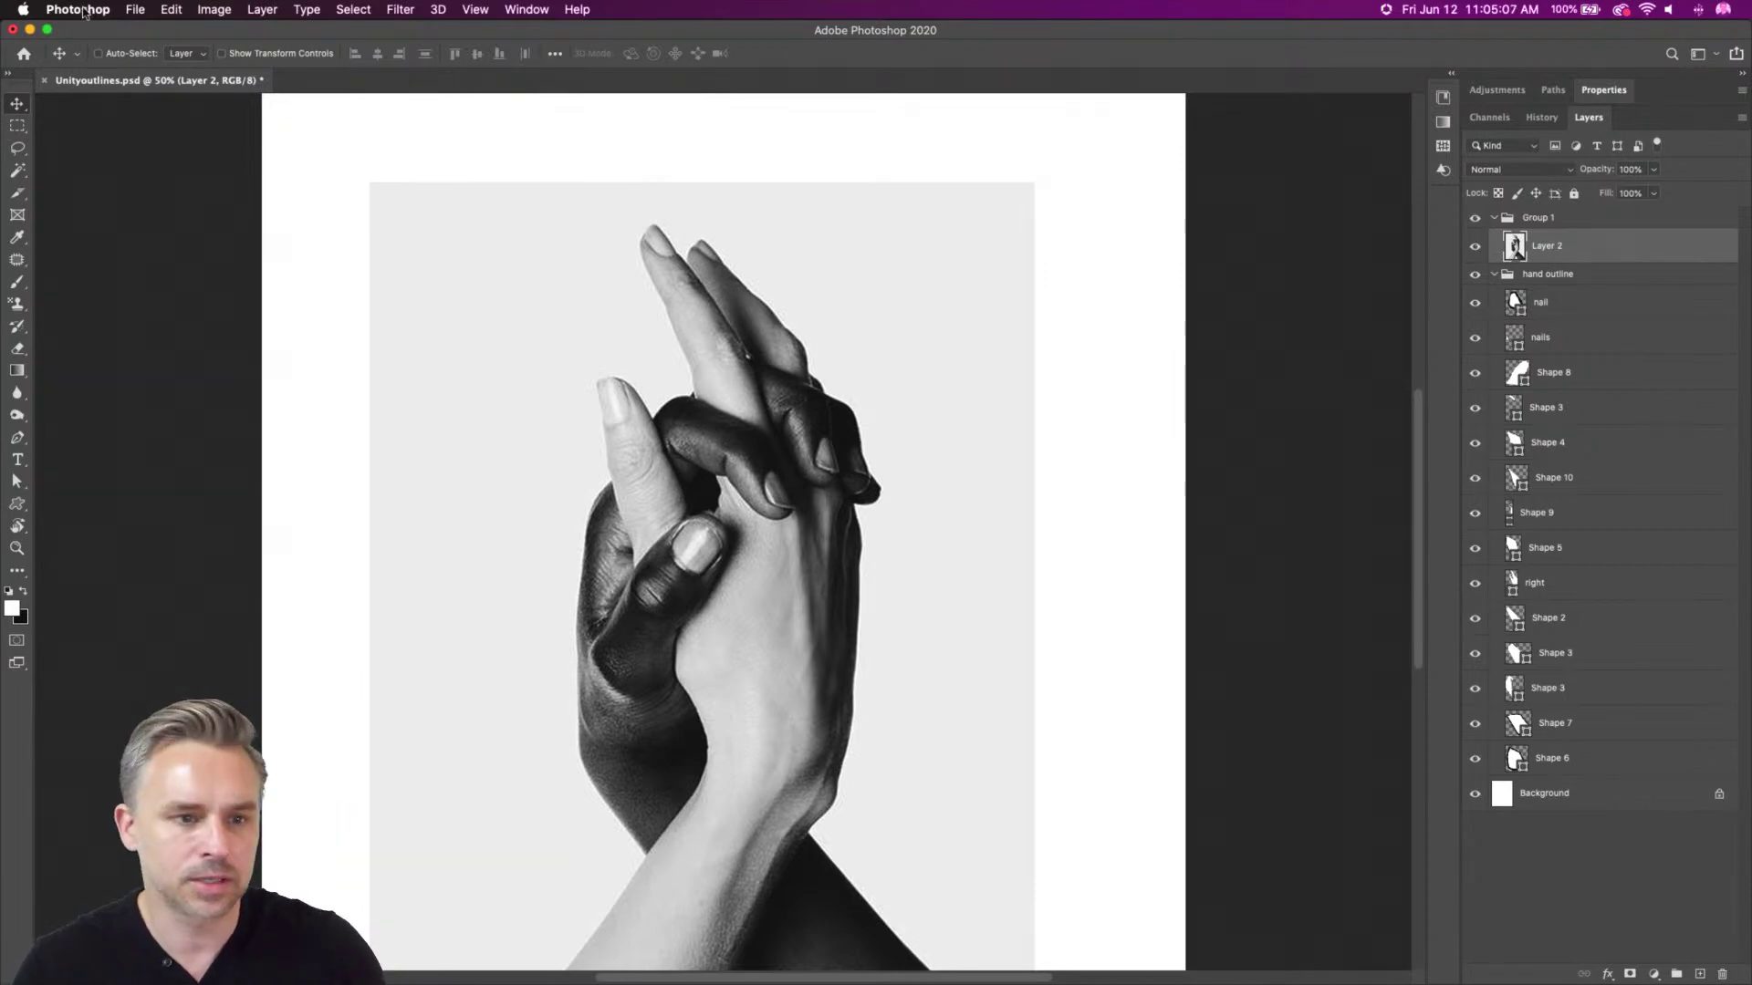
Add an empty layer above the hand photo in Group 1 and reselect the photo's Layer 2
click(1700, 974)
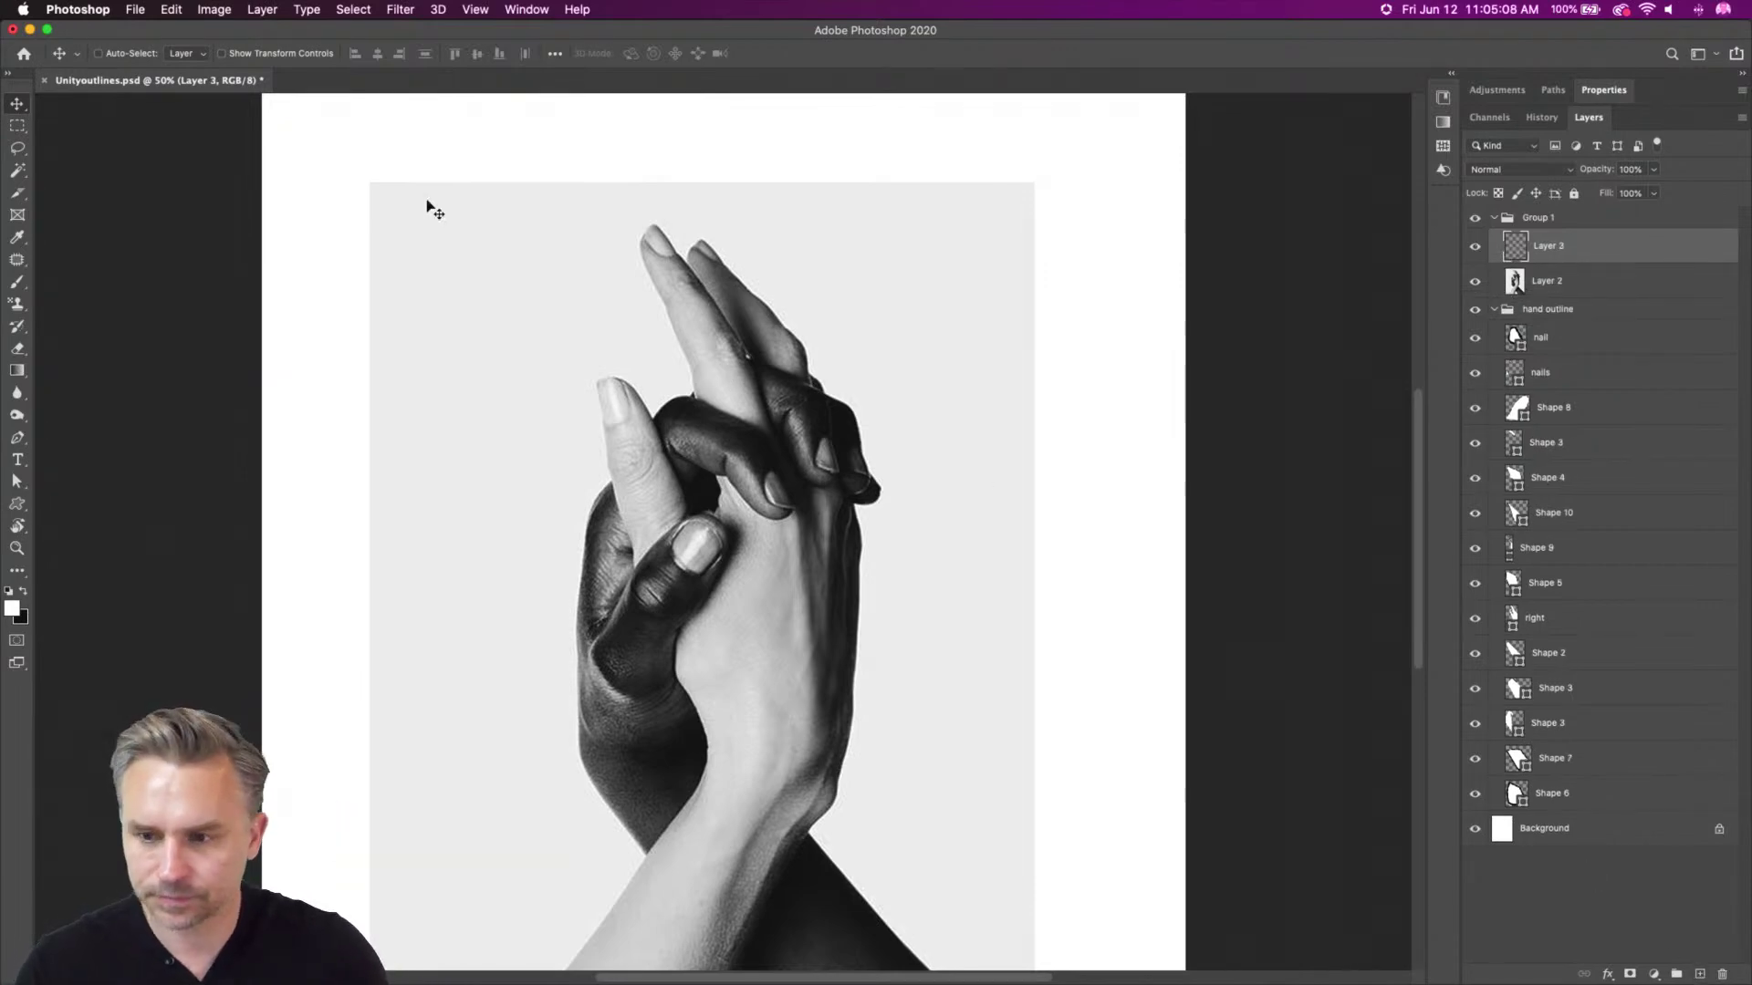
click(229, 7)
click(1622, 295)
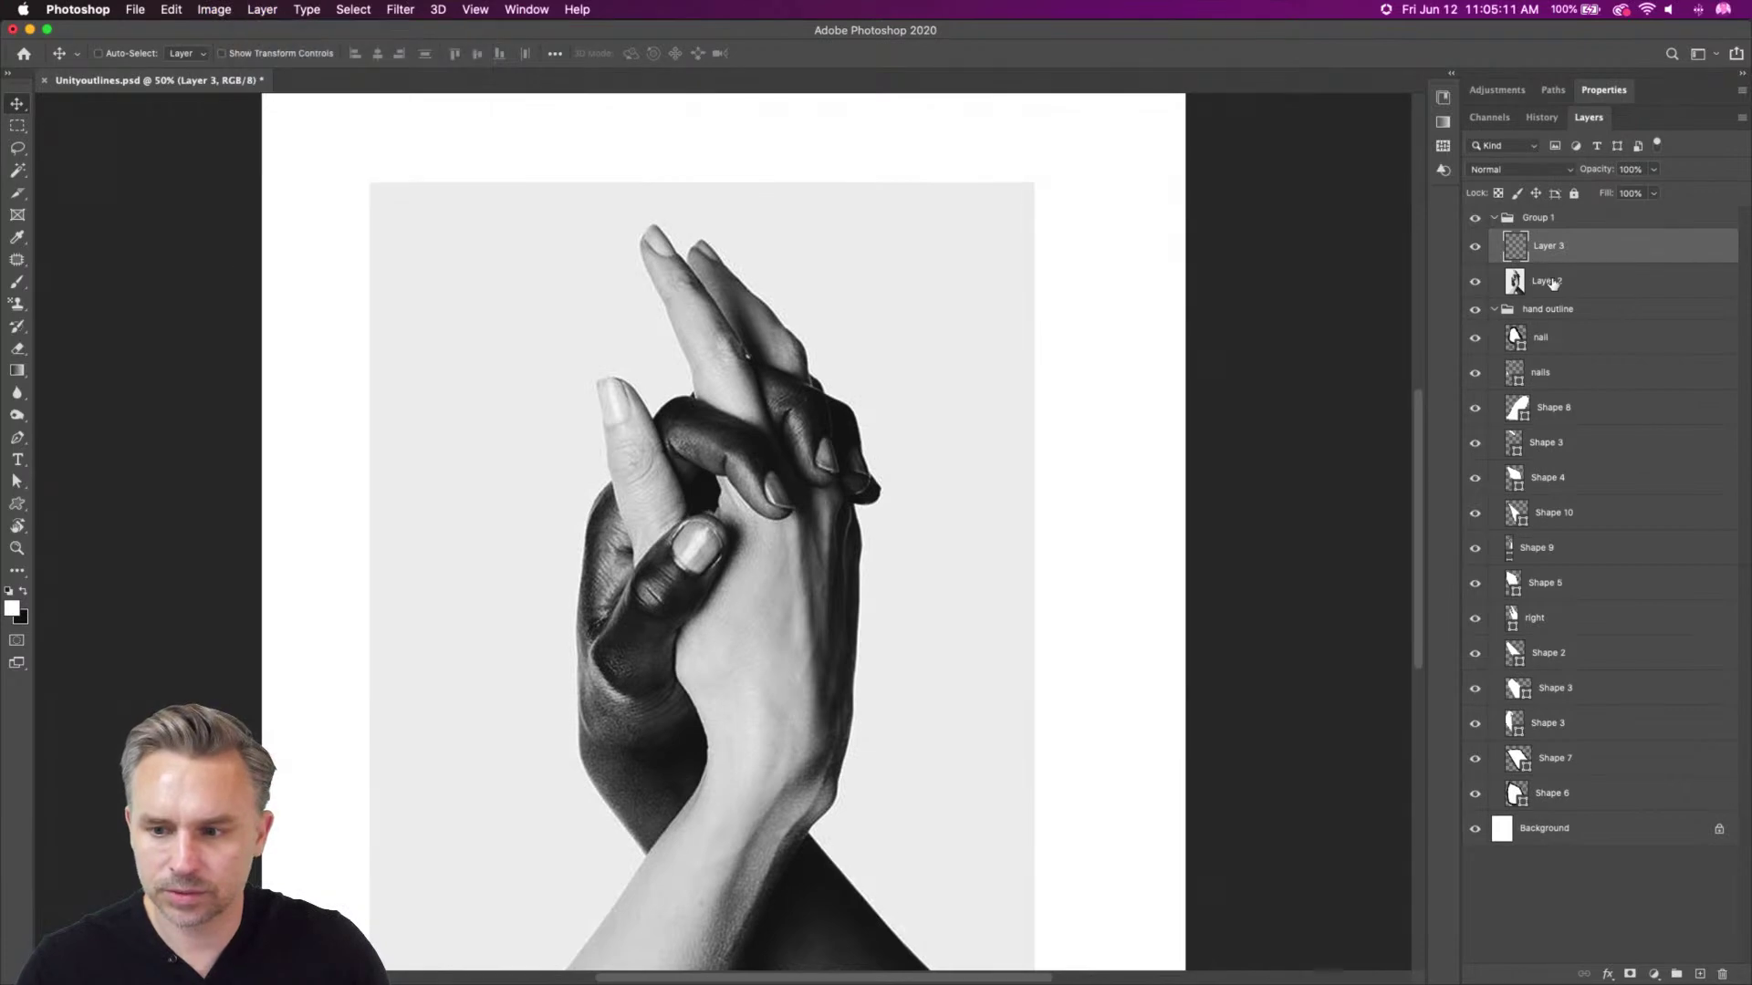
click(1551, 284)
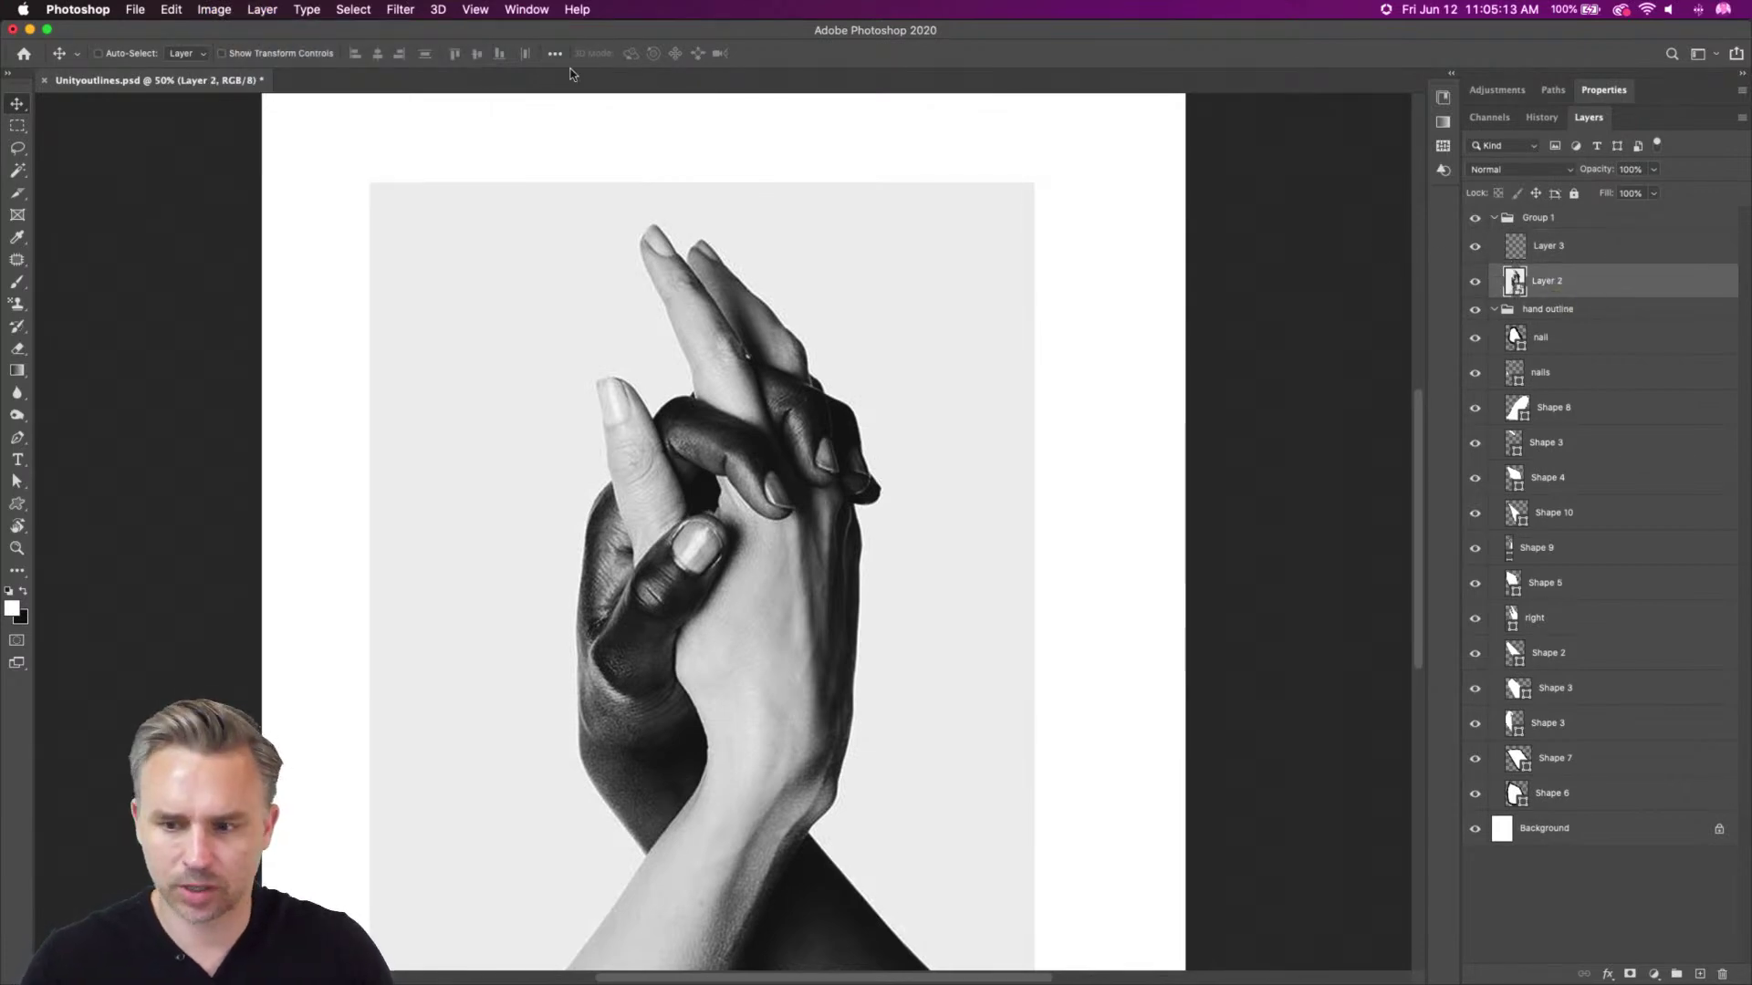
Add a Posterize adjustment layer directly above the hand photo's Layer 2
click(262, 9)
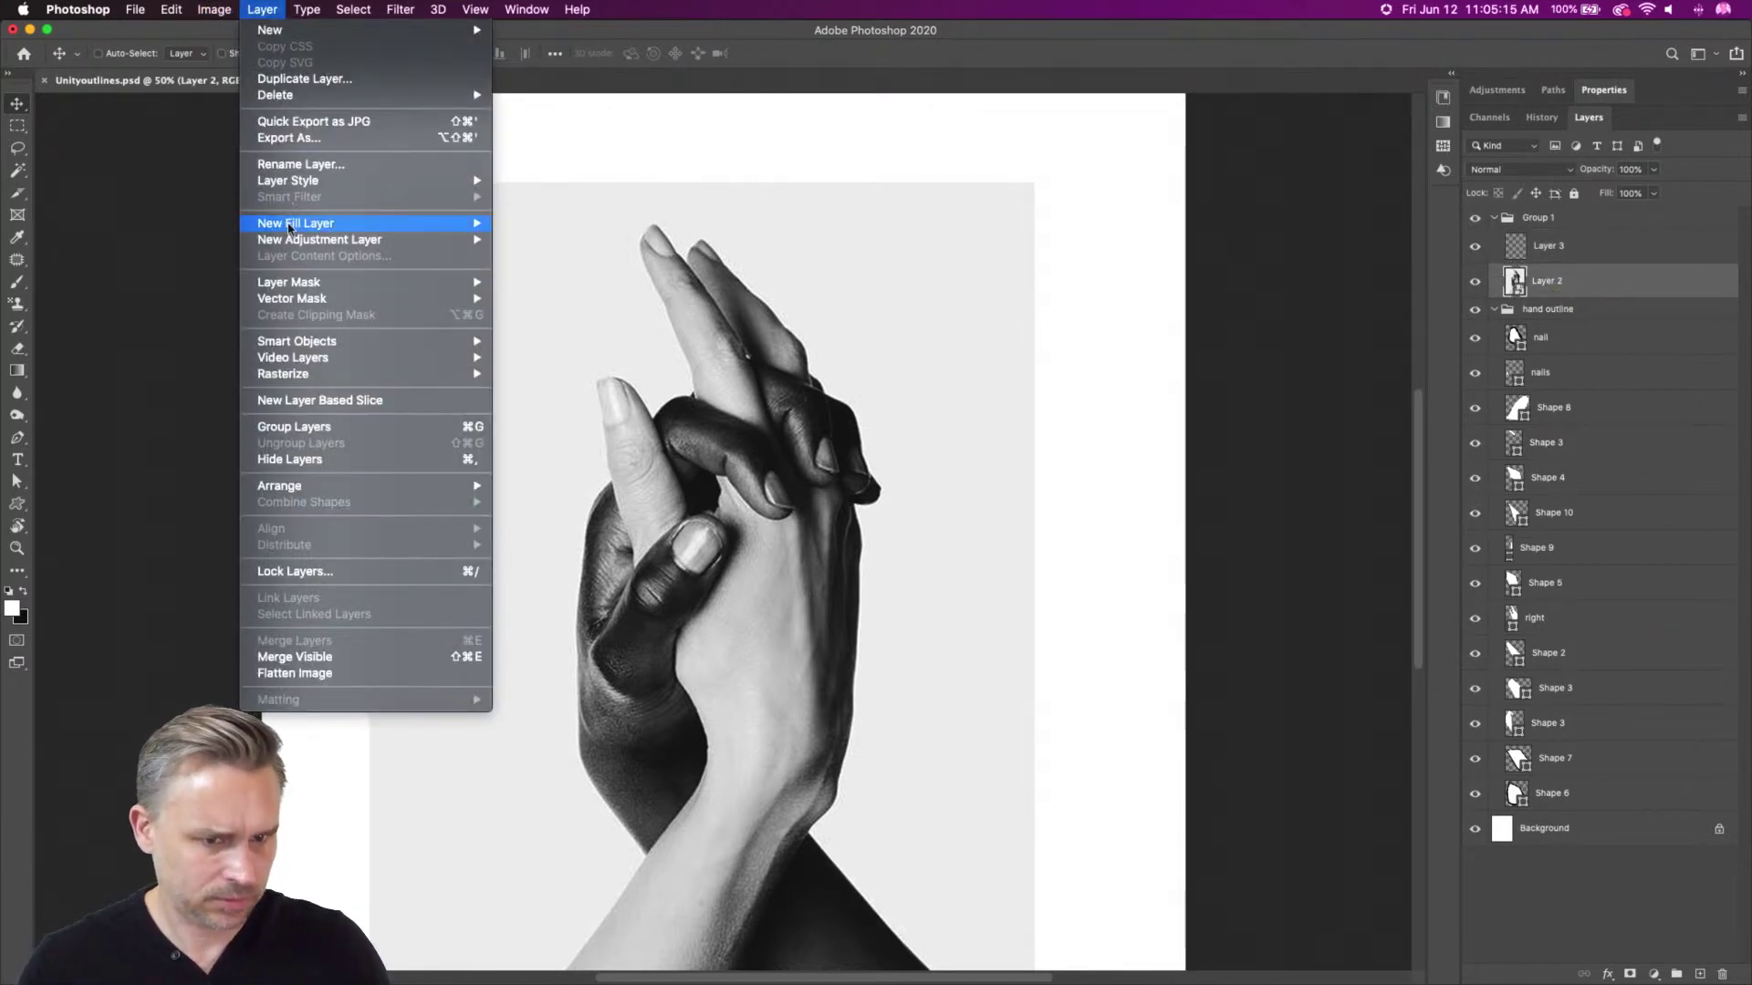
mouse_move(301, 239)
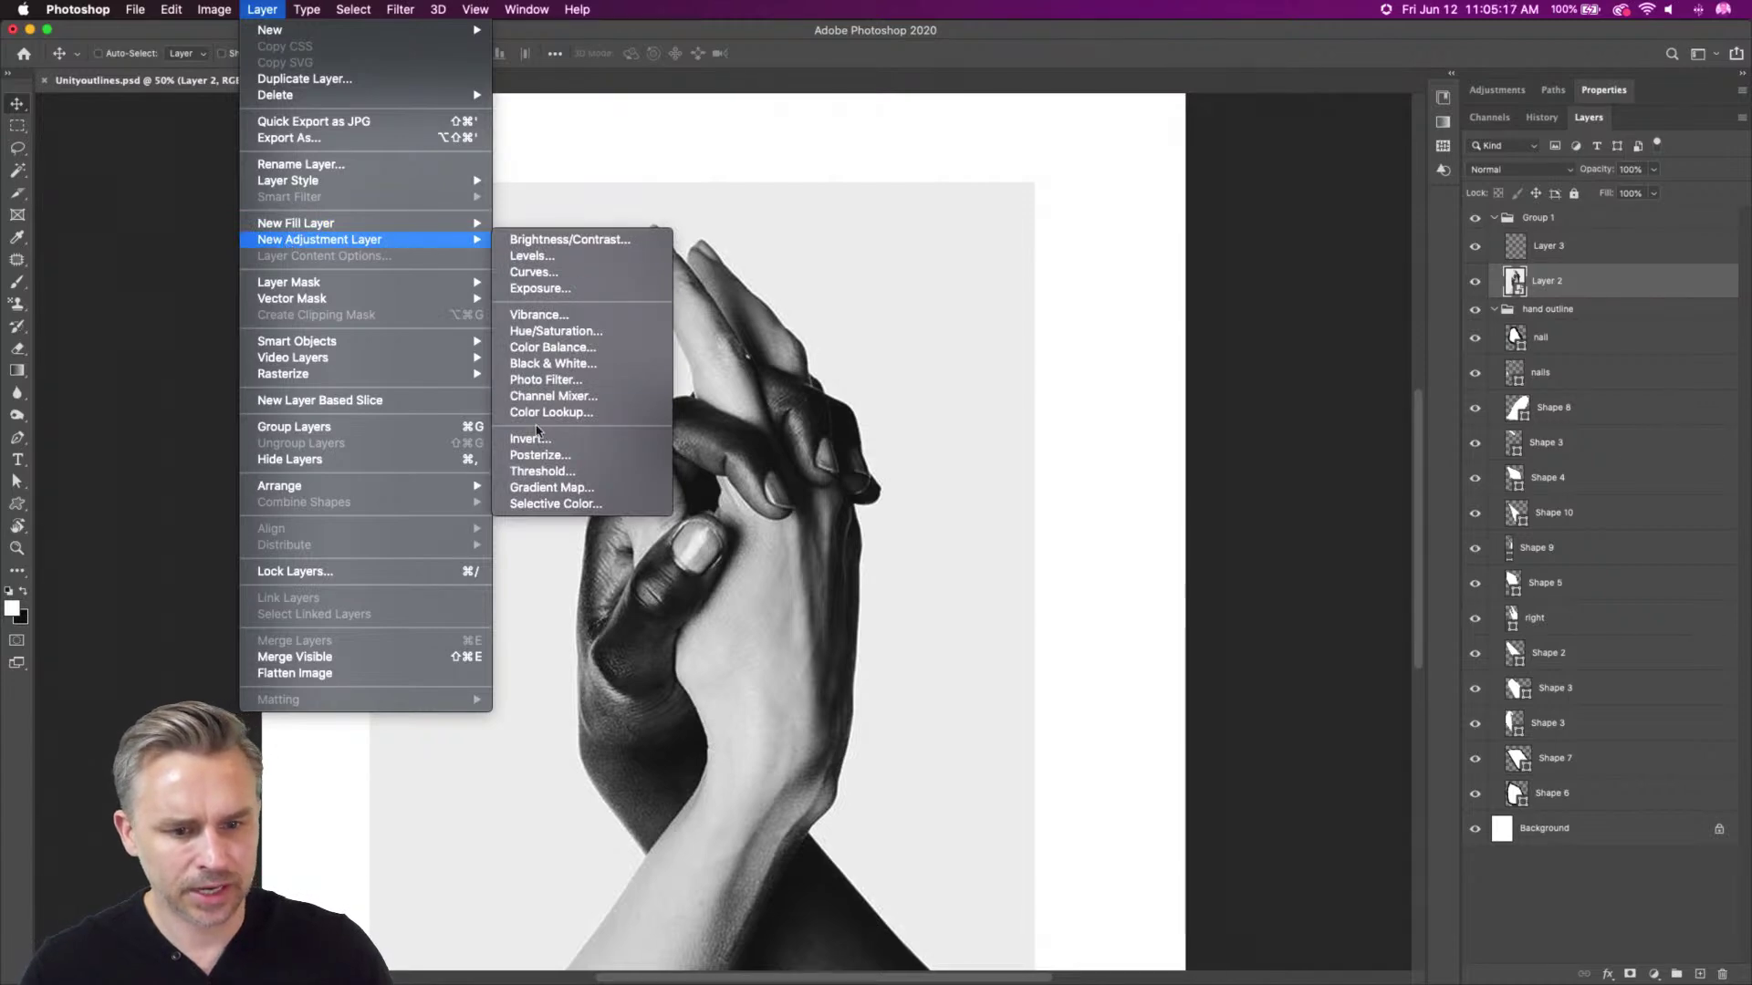
click(1651, 975)
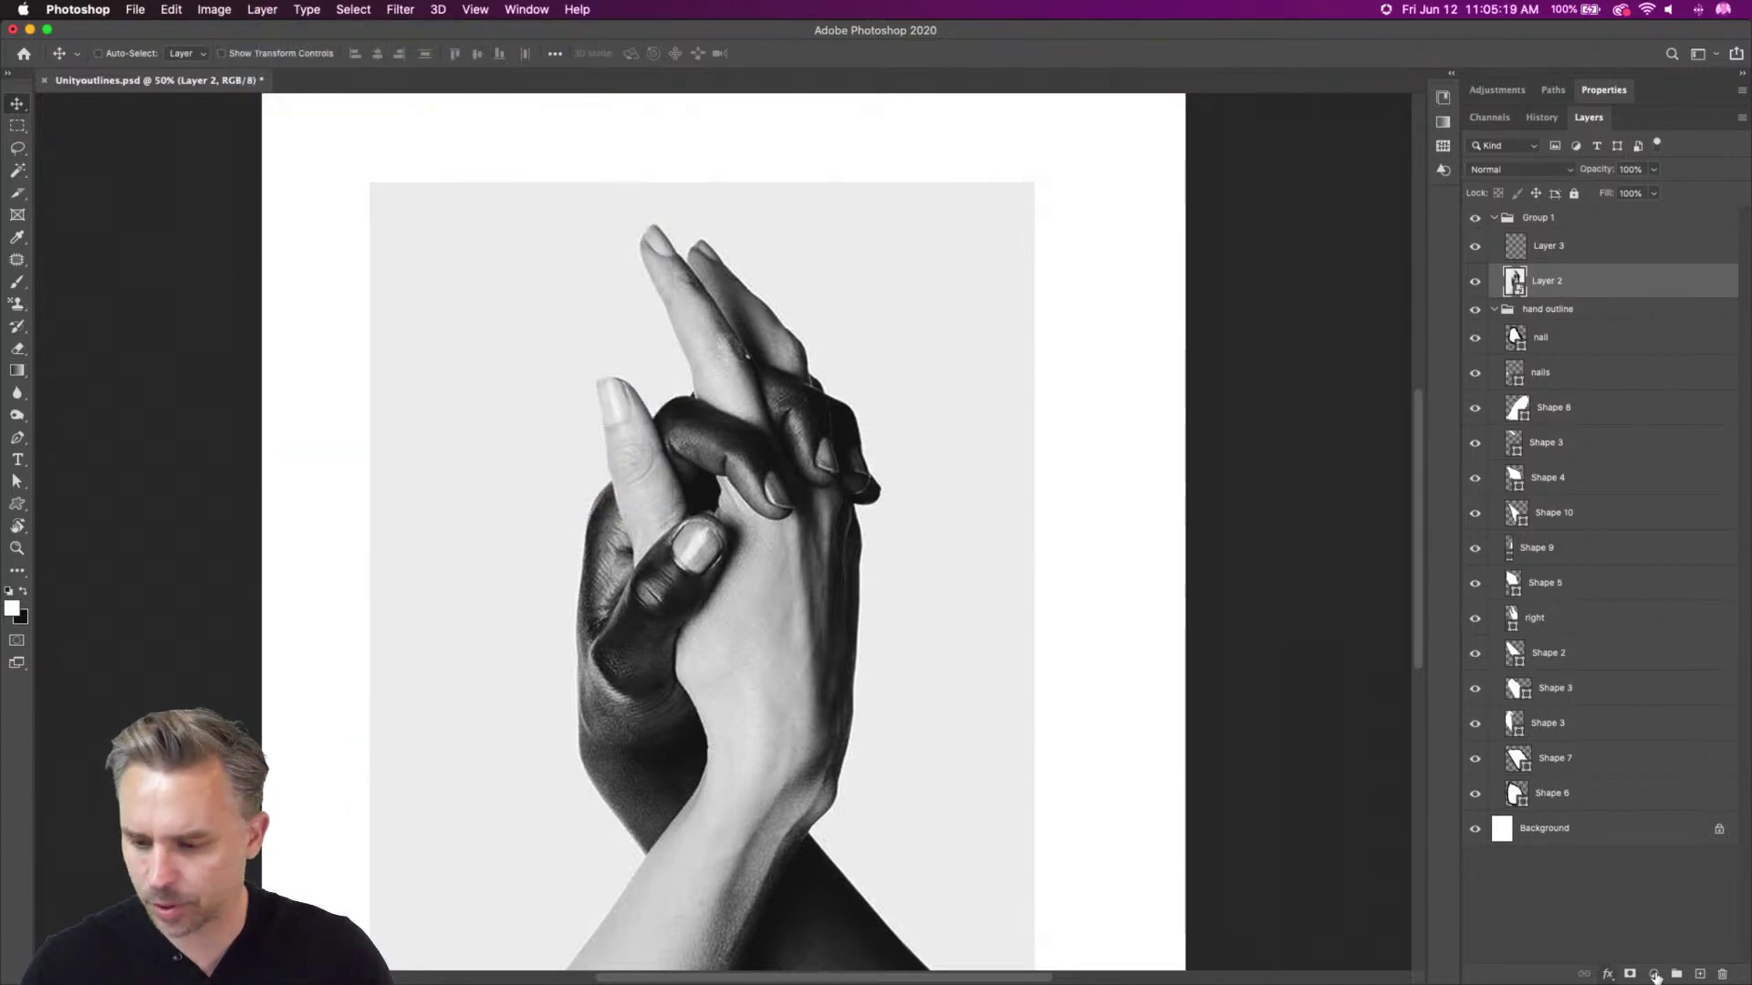
click(1653, 974)
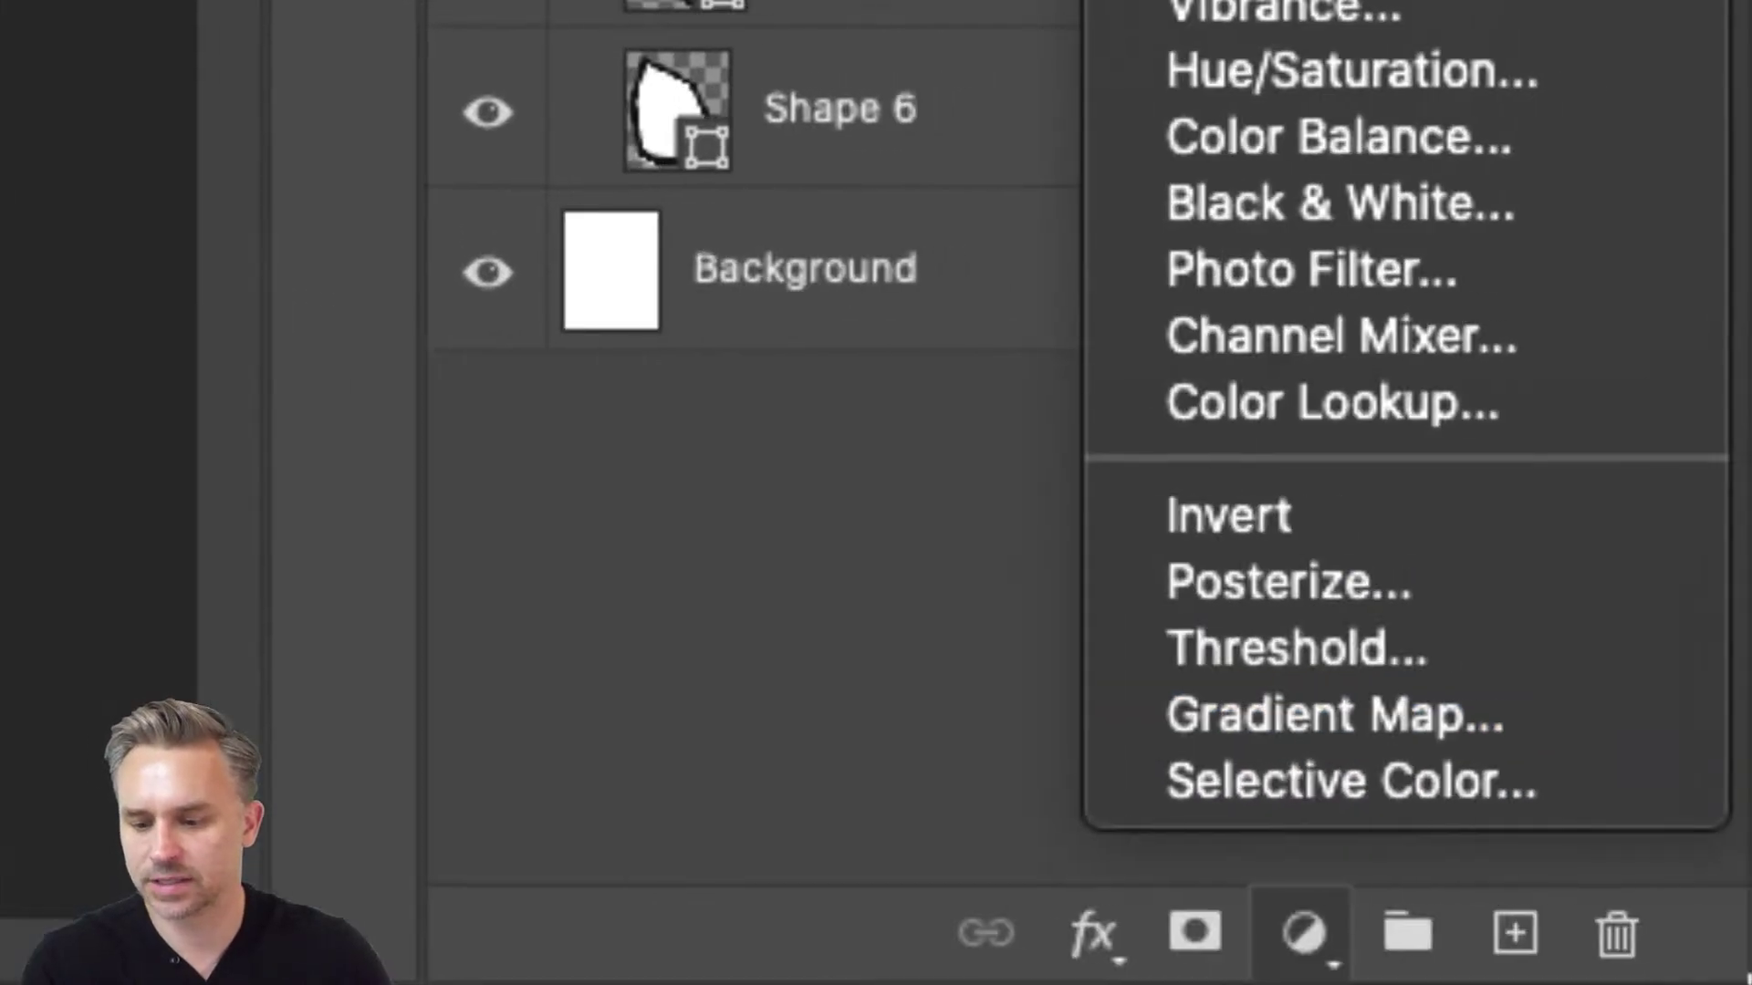
click(1308, 920)
click(1308, 919)
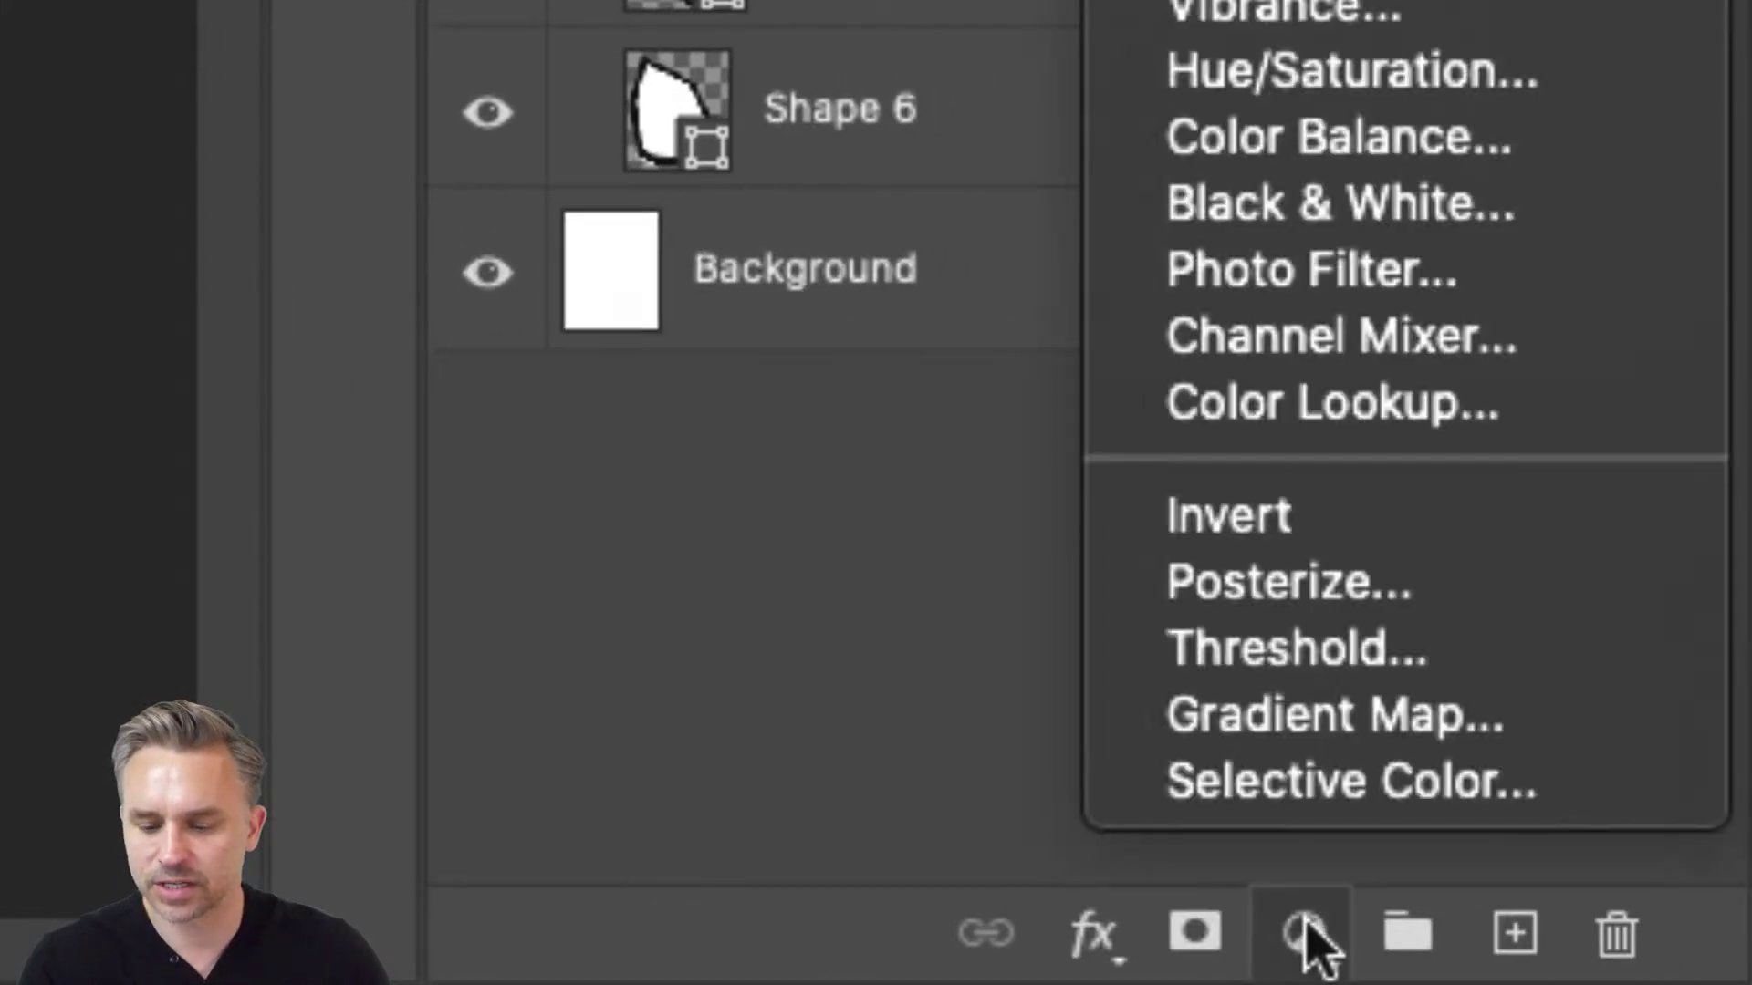
click(1360, 602)
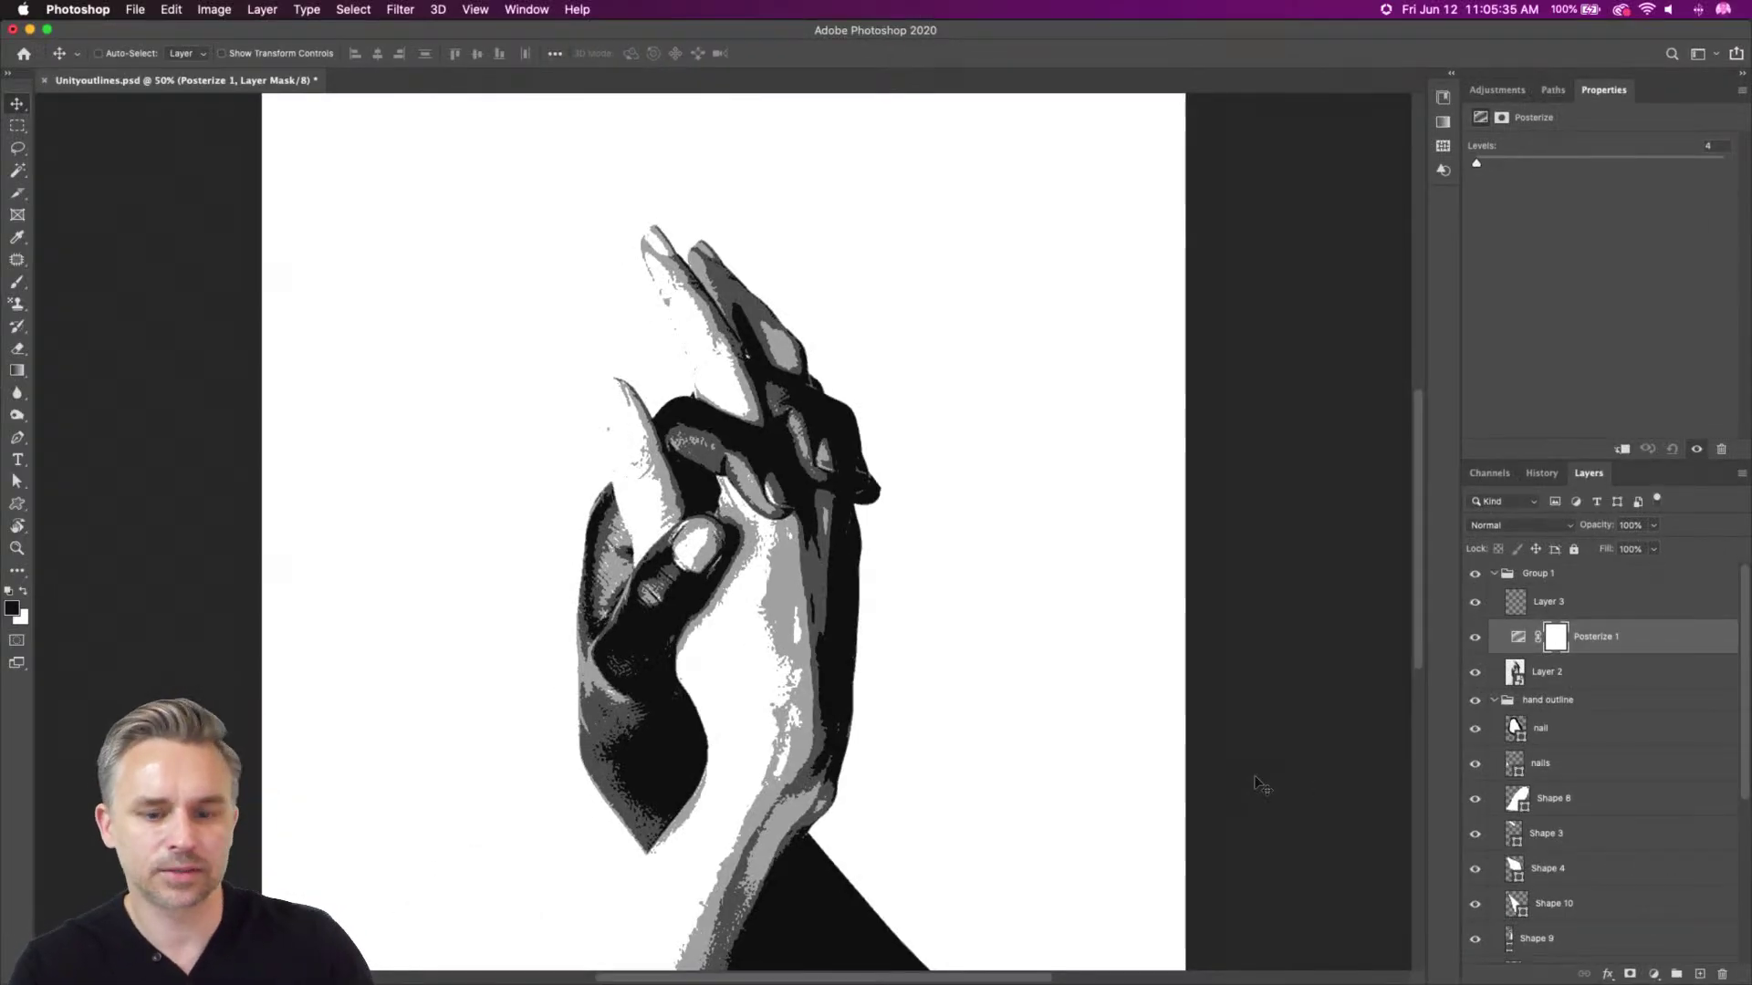
Try higher and lower Posterize levels on the hand photo, then set the levels to 4
mouse_move(1478, 169)
mouse_down()
mouse_move(1542, 168)
mouse_move(1504, 169)
mouse_up()
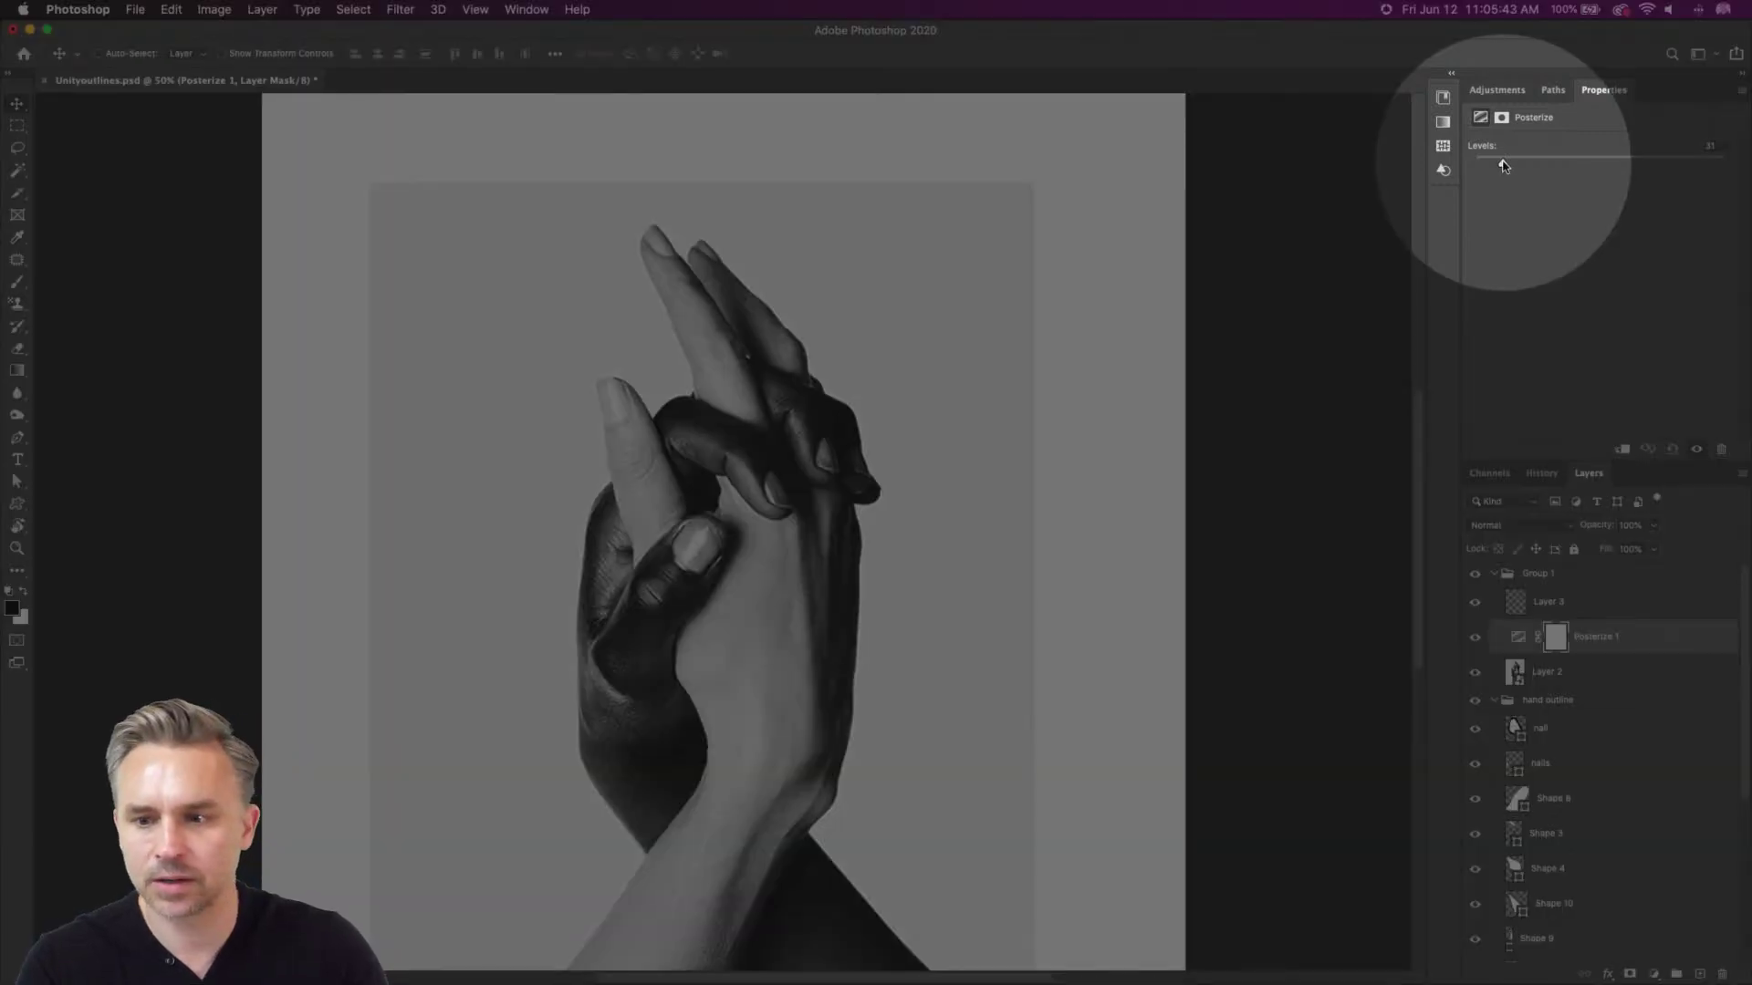
drag(1504, 166, 1477, 169)
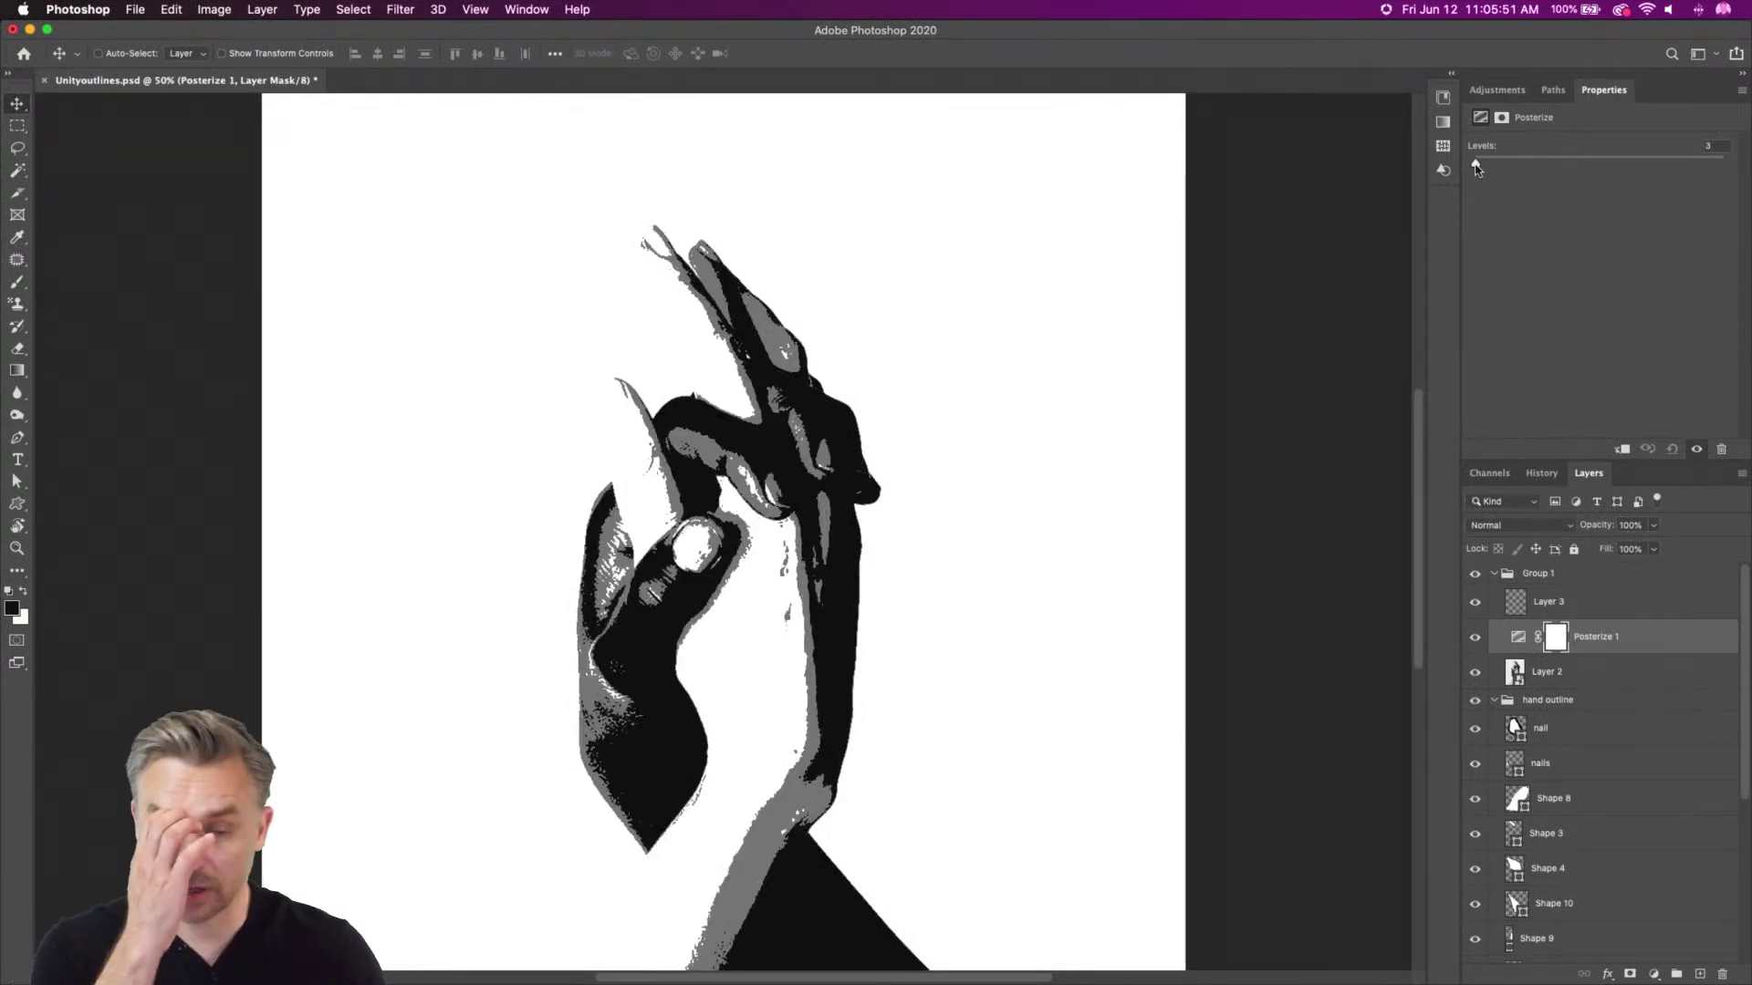
key(super+equal)
click(1721, 146)
text(4)
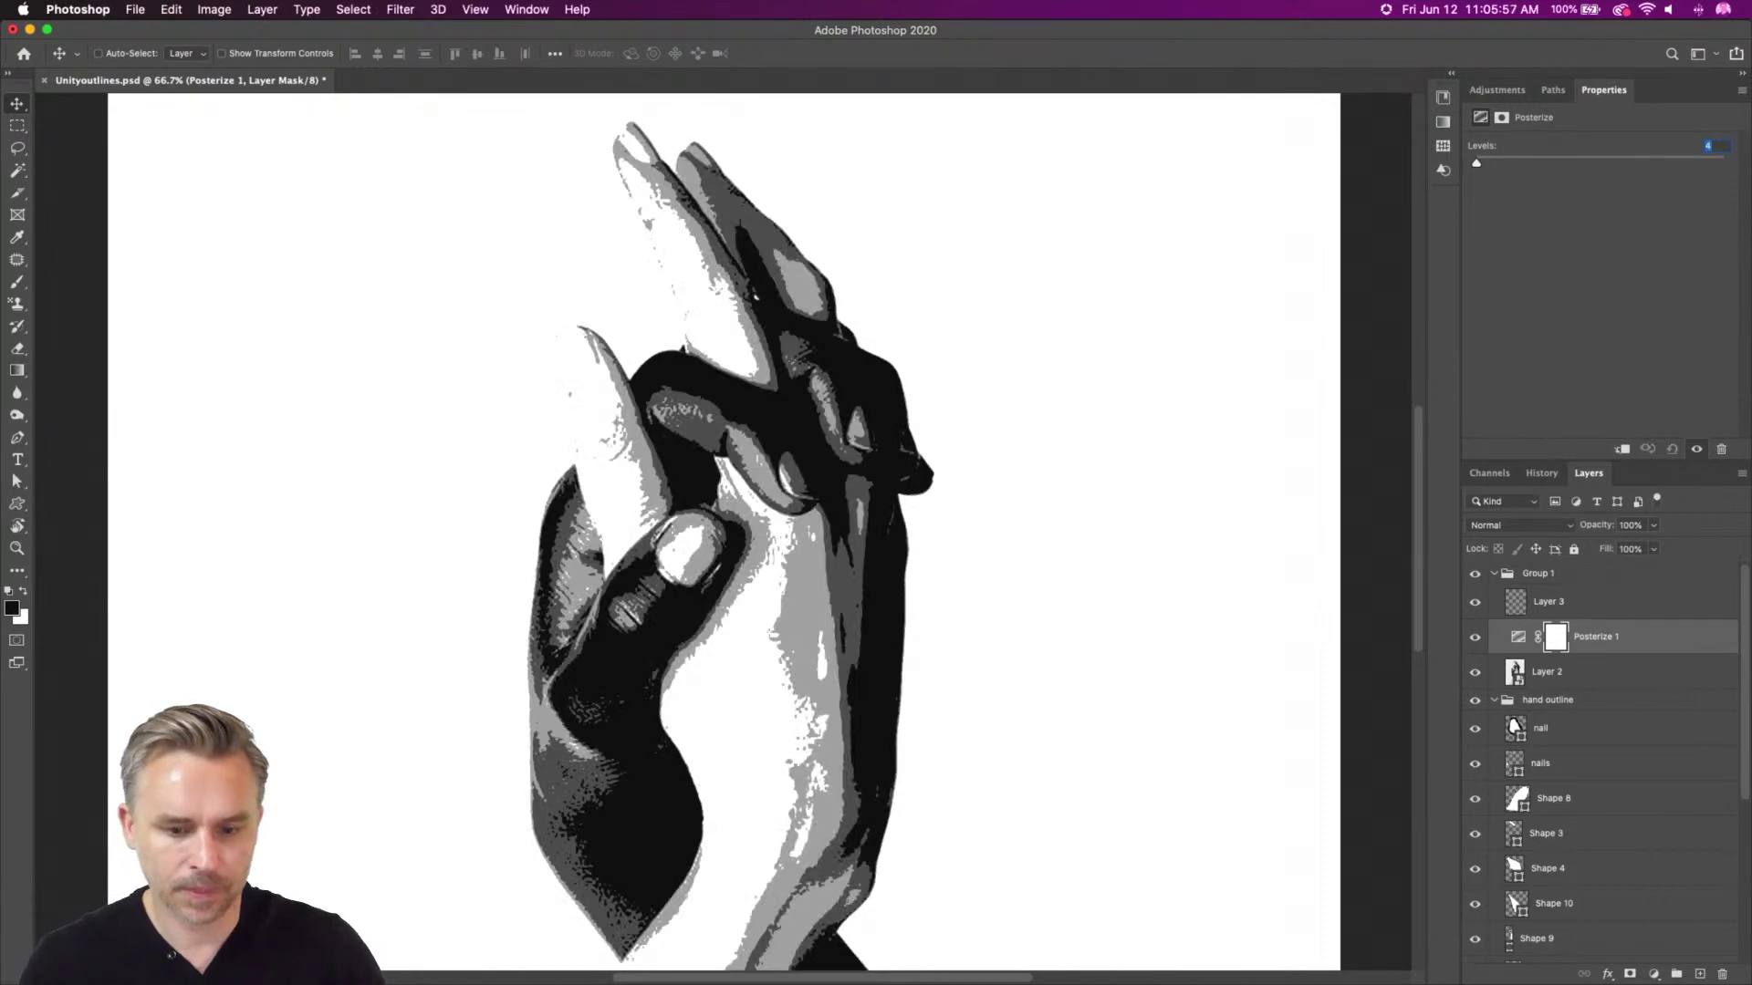
key(super+minus)
drag(726, 645, 849, 567)
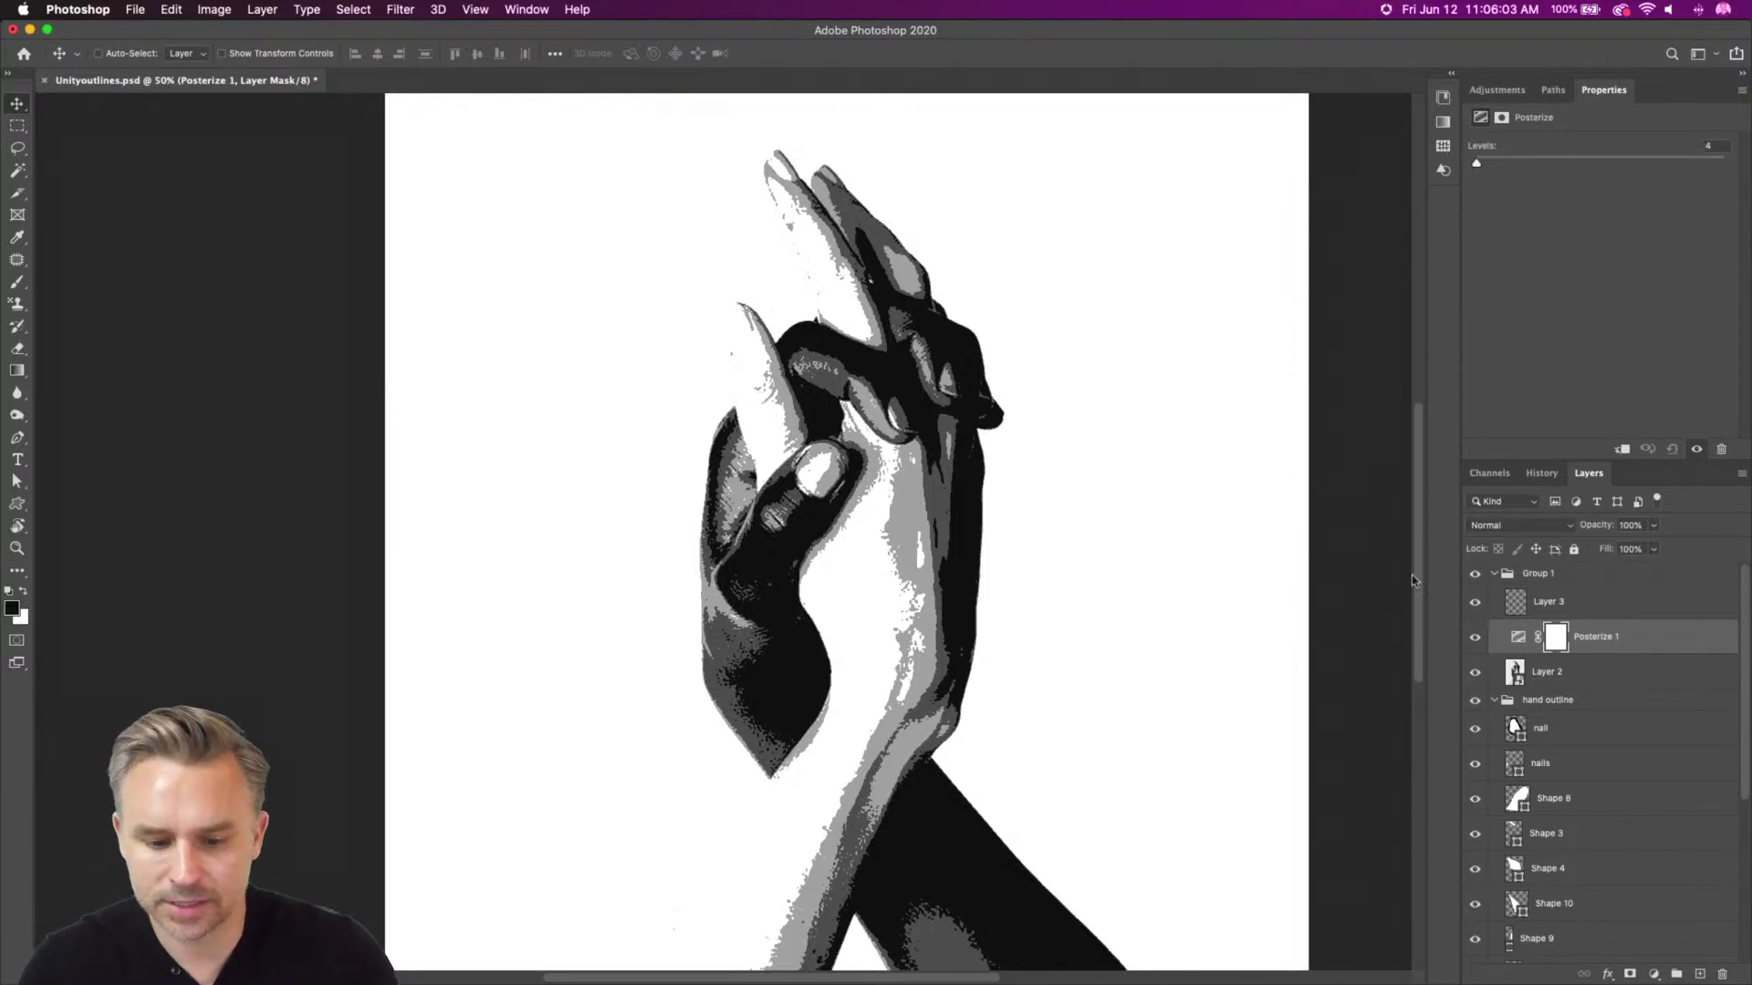
Add an empty layer above the nail layer in the hand outline group and activate the Pen tool
click(1553, 605)
double_click(1662, 91)
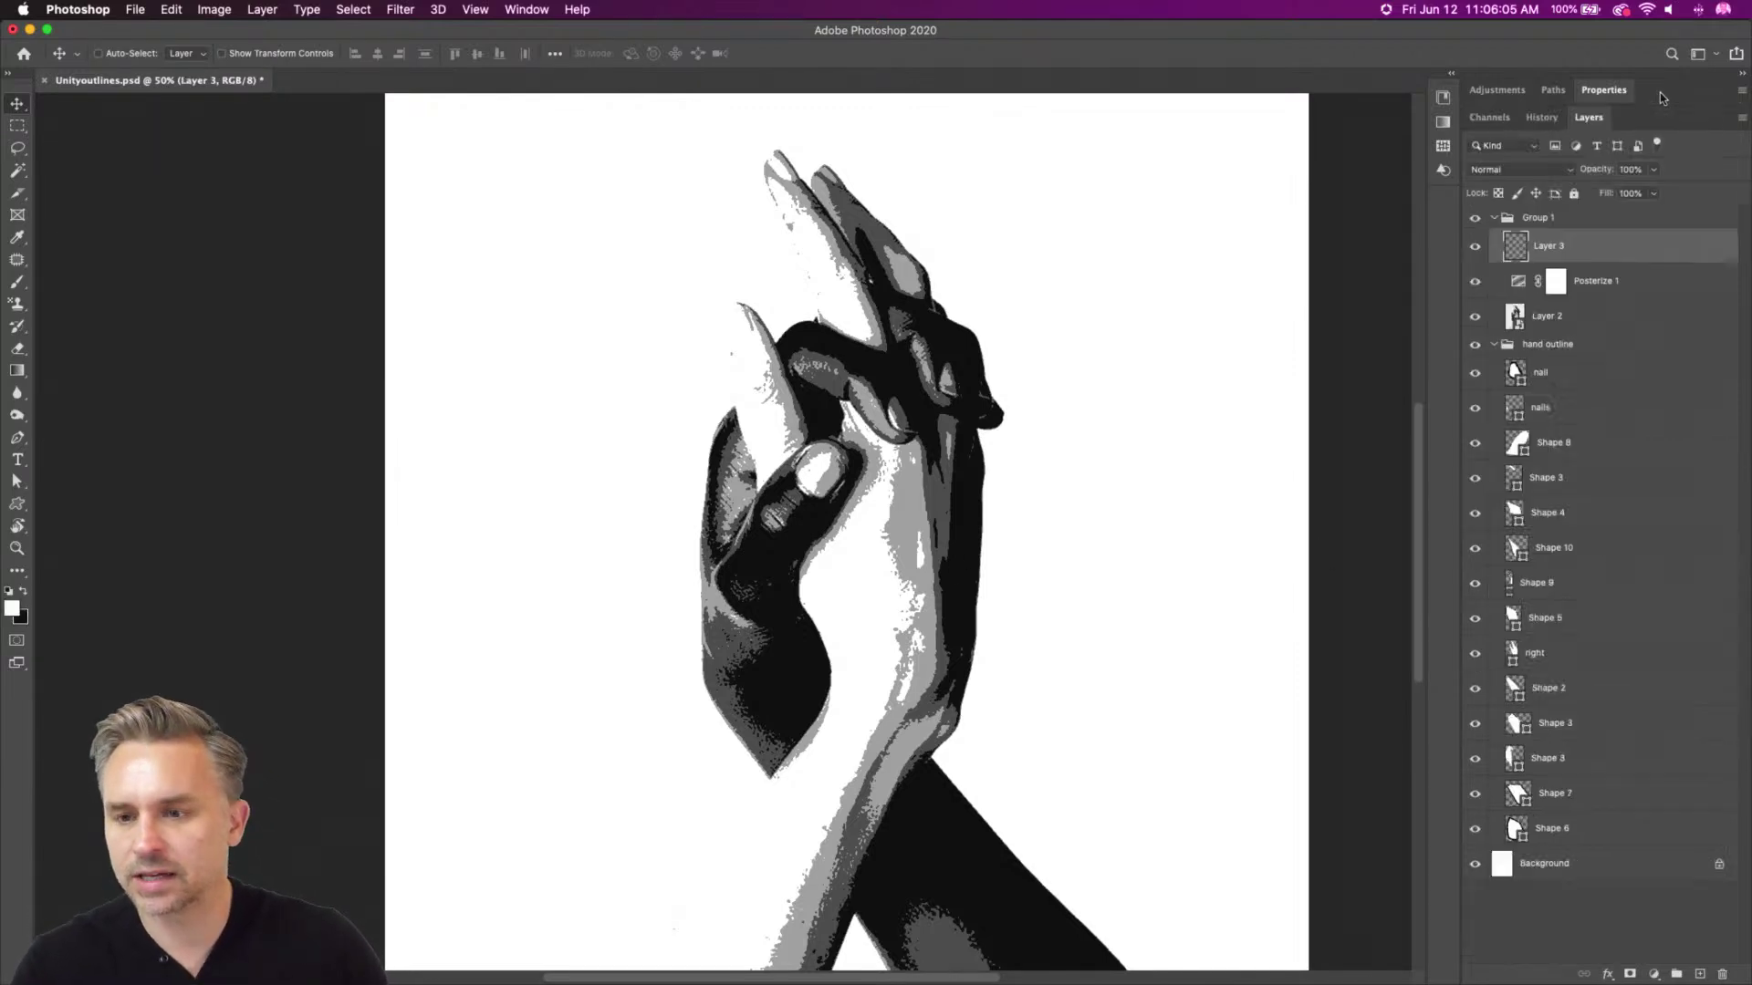
click(1571, 328)
click(1561, 383)
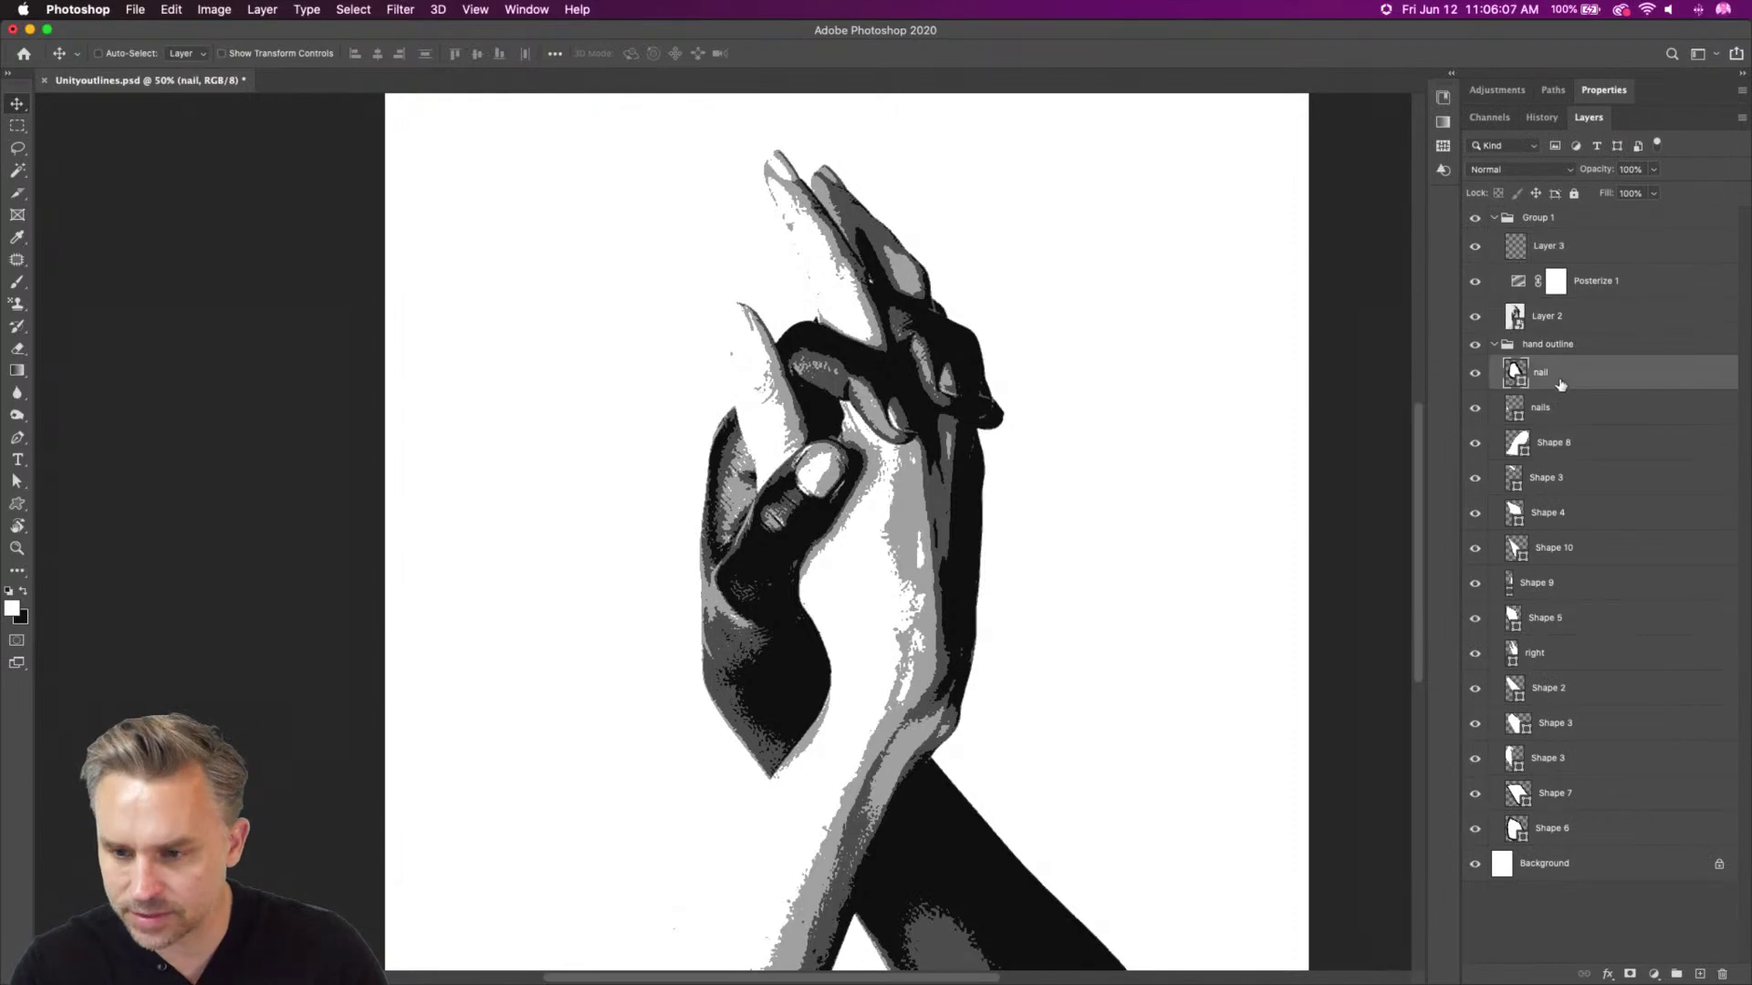
click(1699, 975)
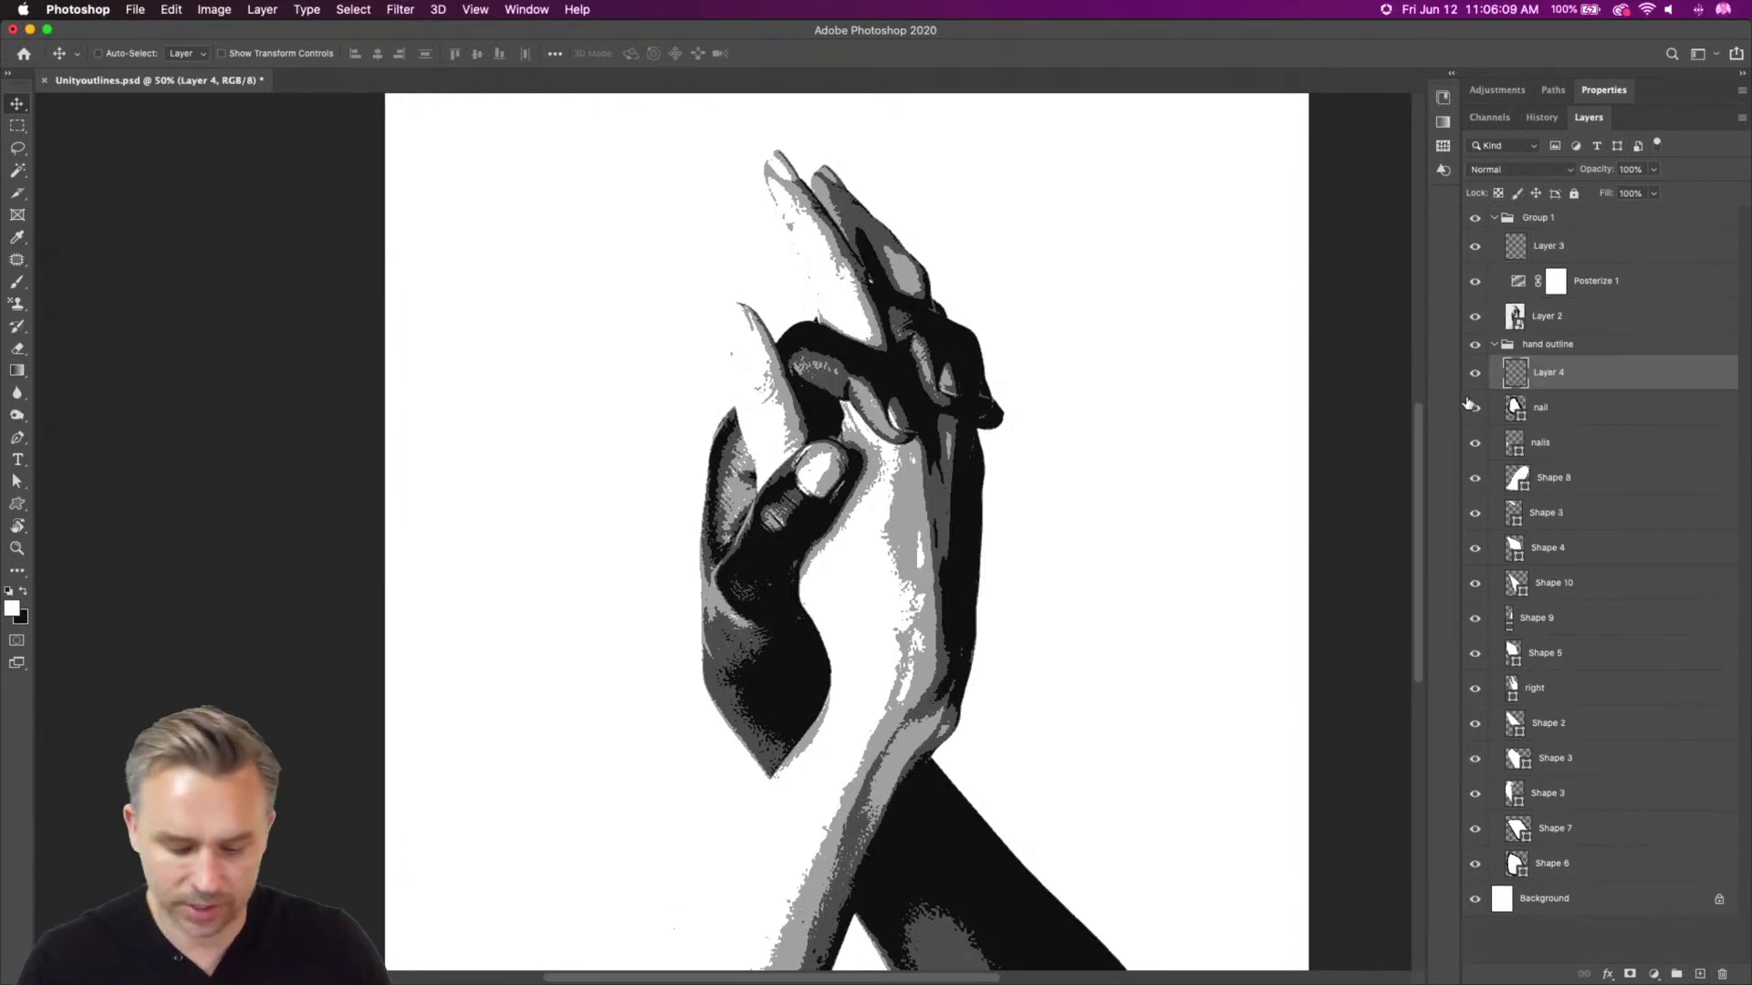
key(p)
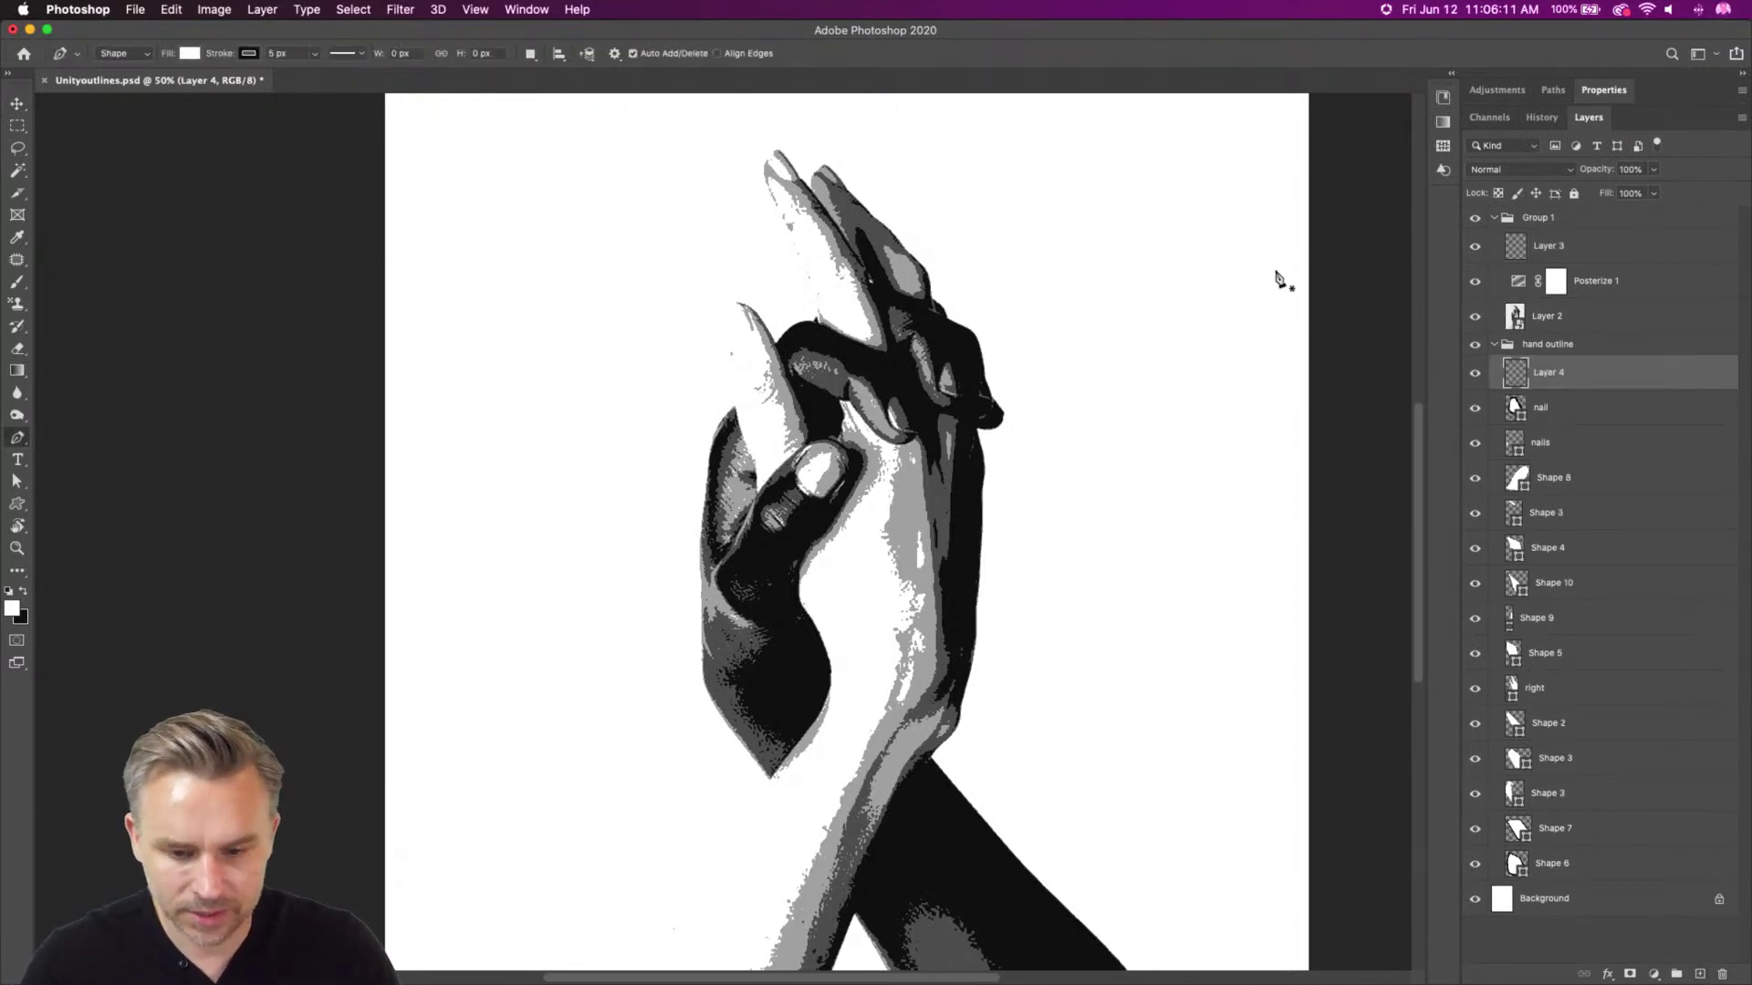
Compare the posterized photo in Group 1 with the hand outlines beneath it
click(1588, 250)
click(1603, 284)
click(1493, 218)
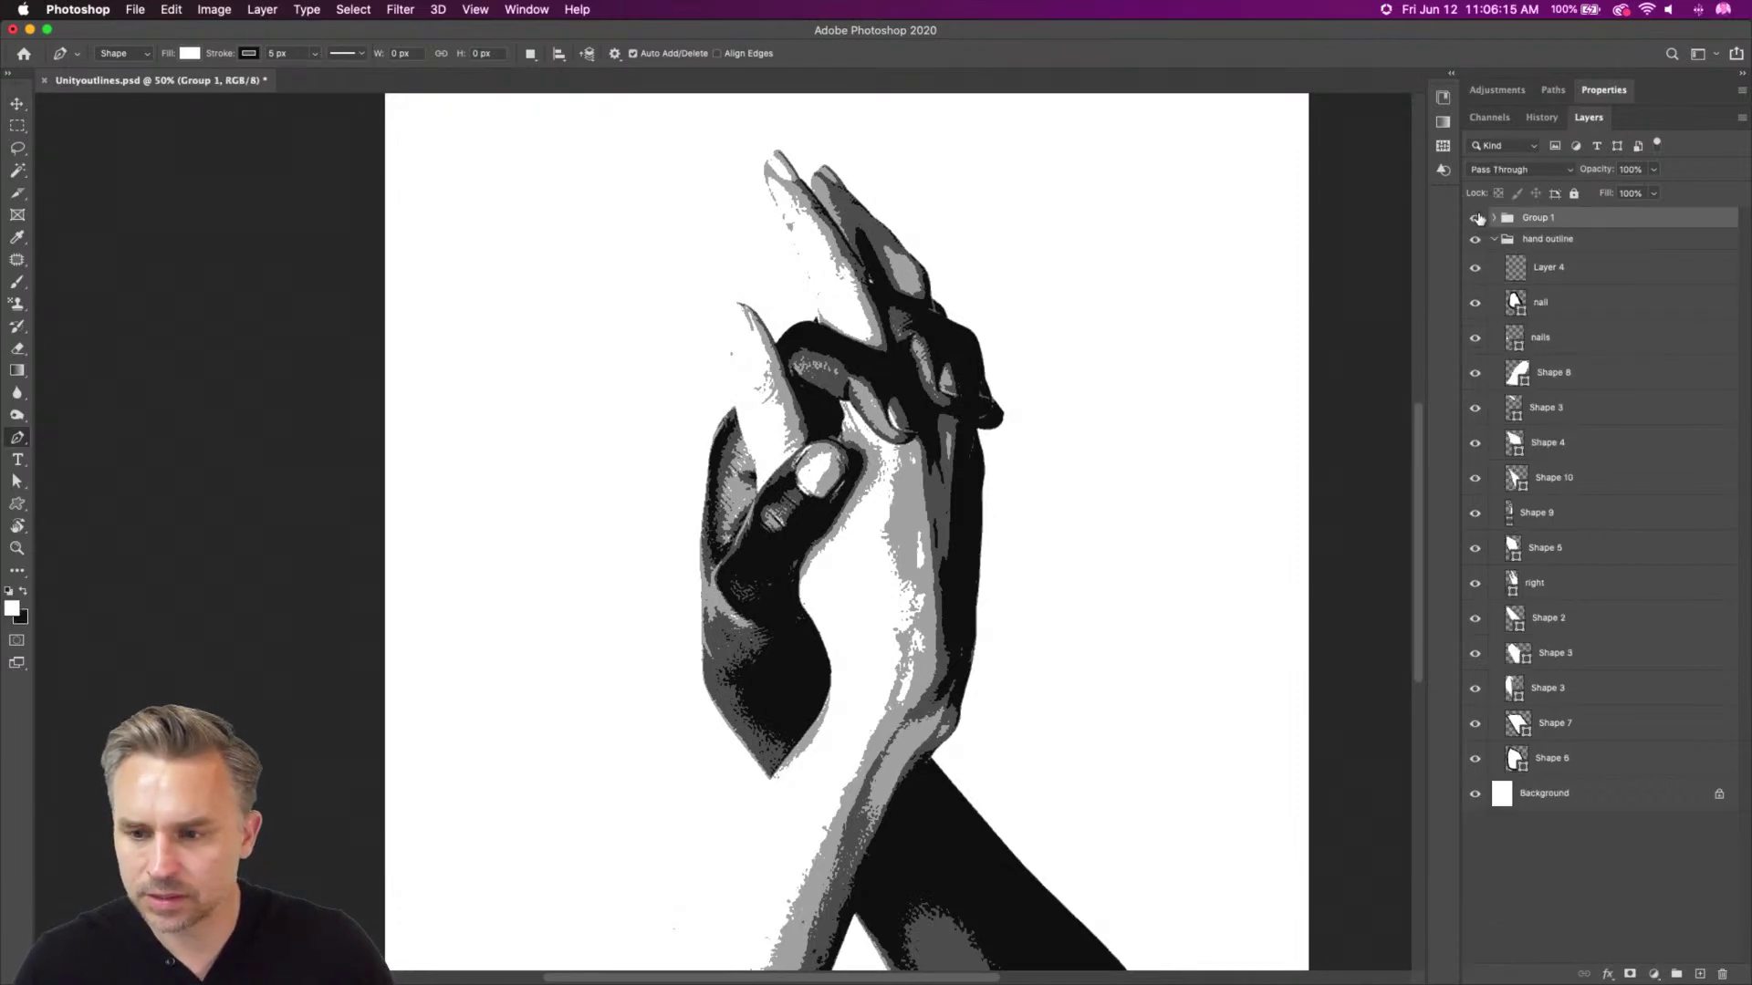
click(1476, 218)
click(1476, 218)
click(1477, 218)
click(1477, 218)
click(1495, 218)
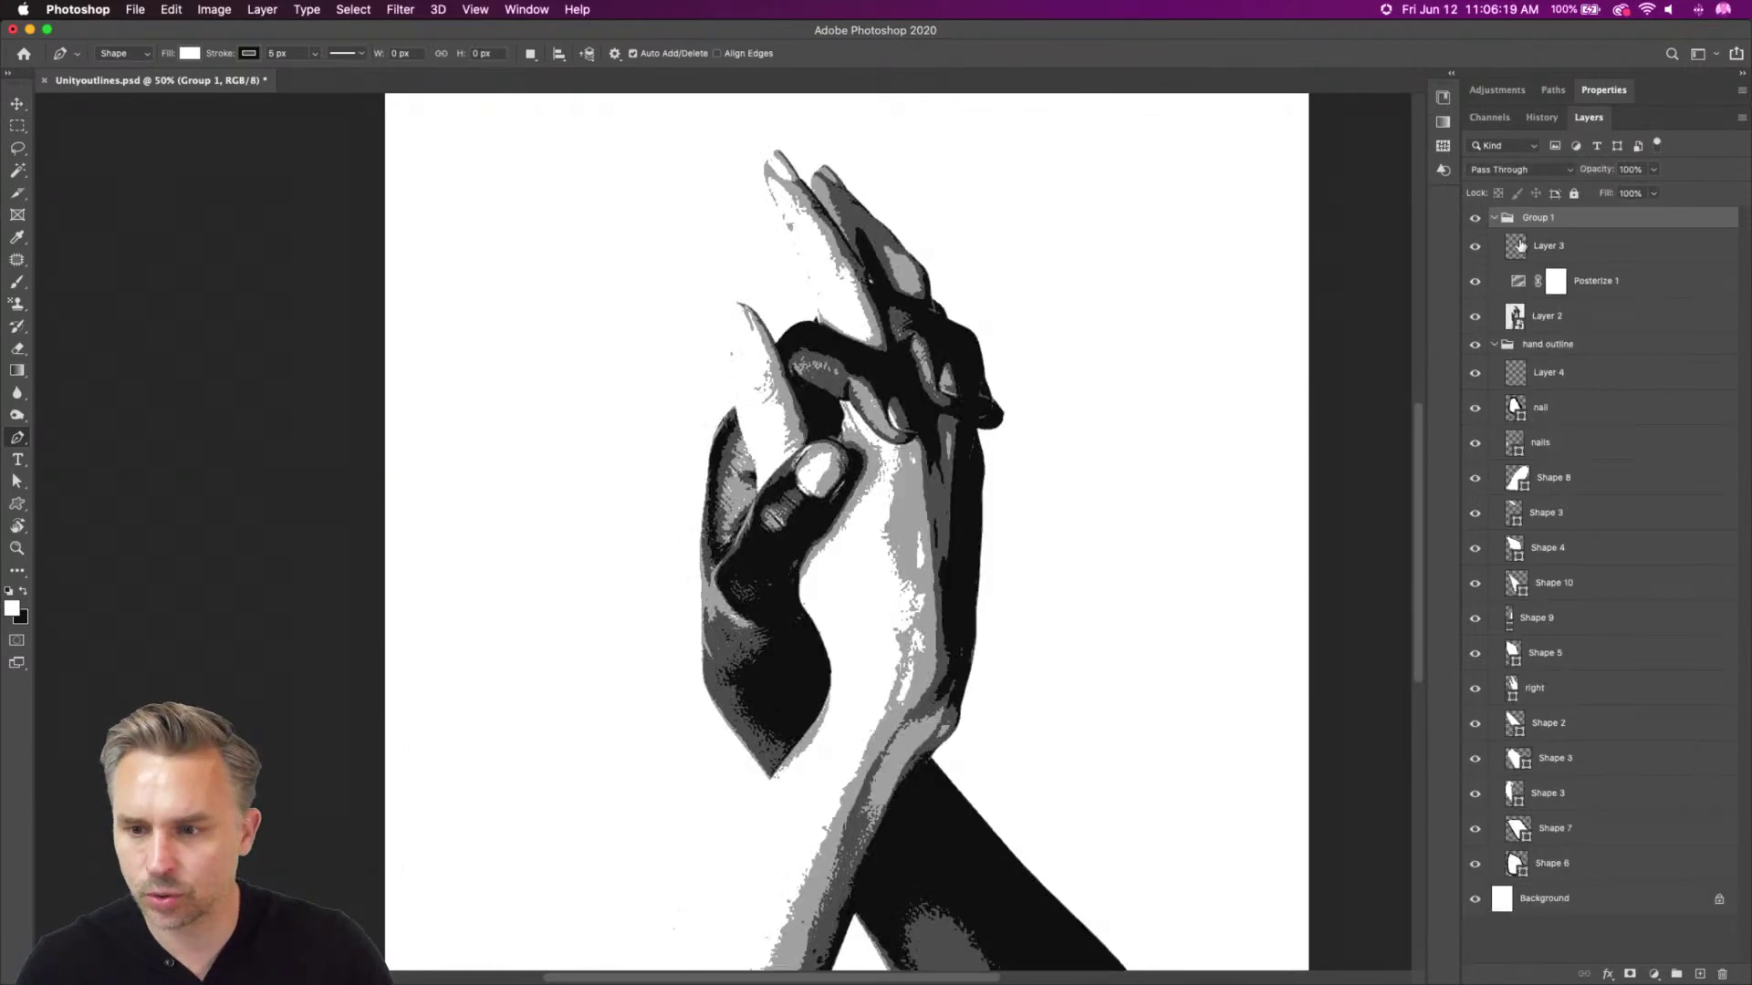
Set the Posterize 1 adjustment layer to 3 levels and reselect Layer 3
click(1540, 250)
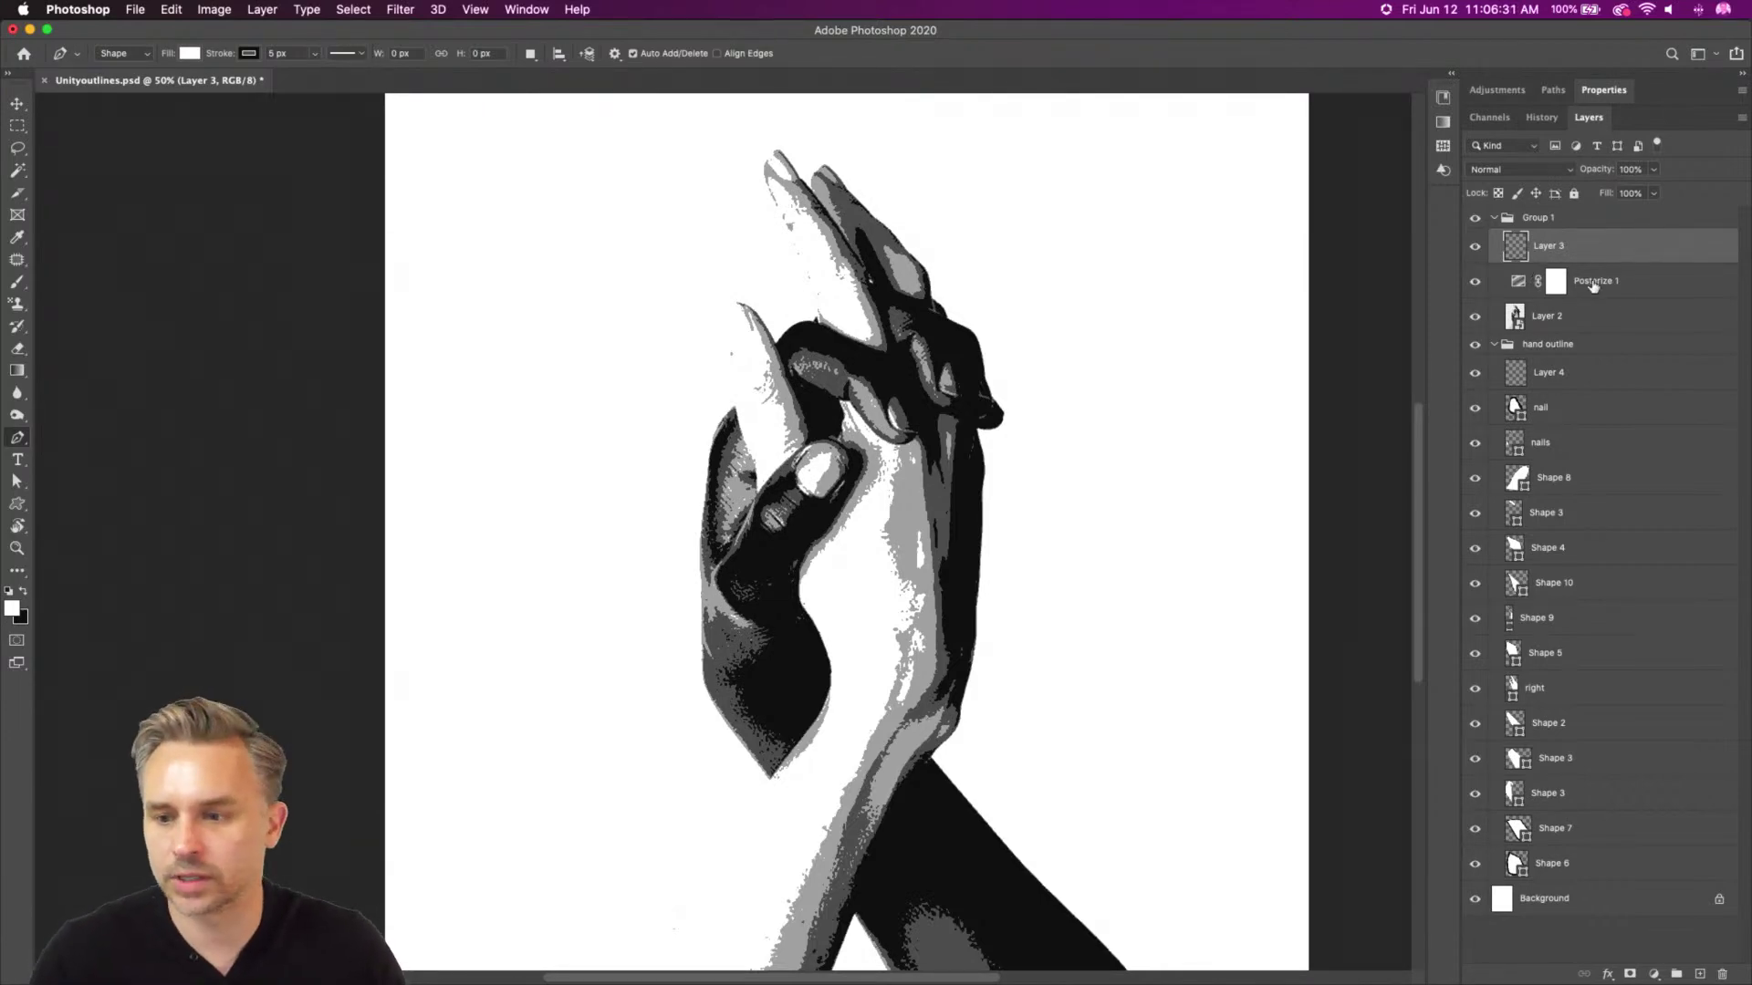
click(1556, 277)
click(1599, 92)
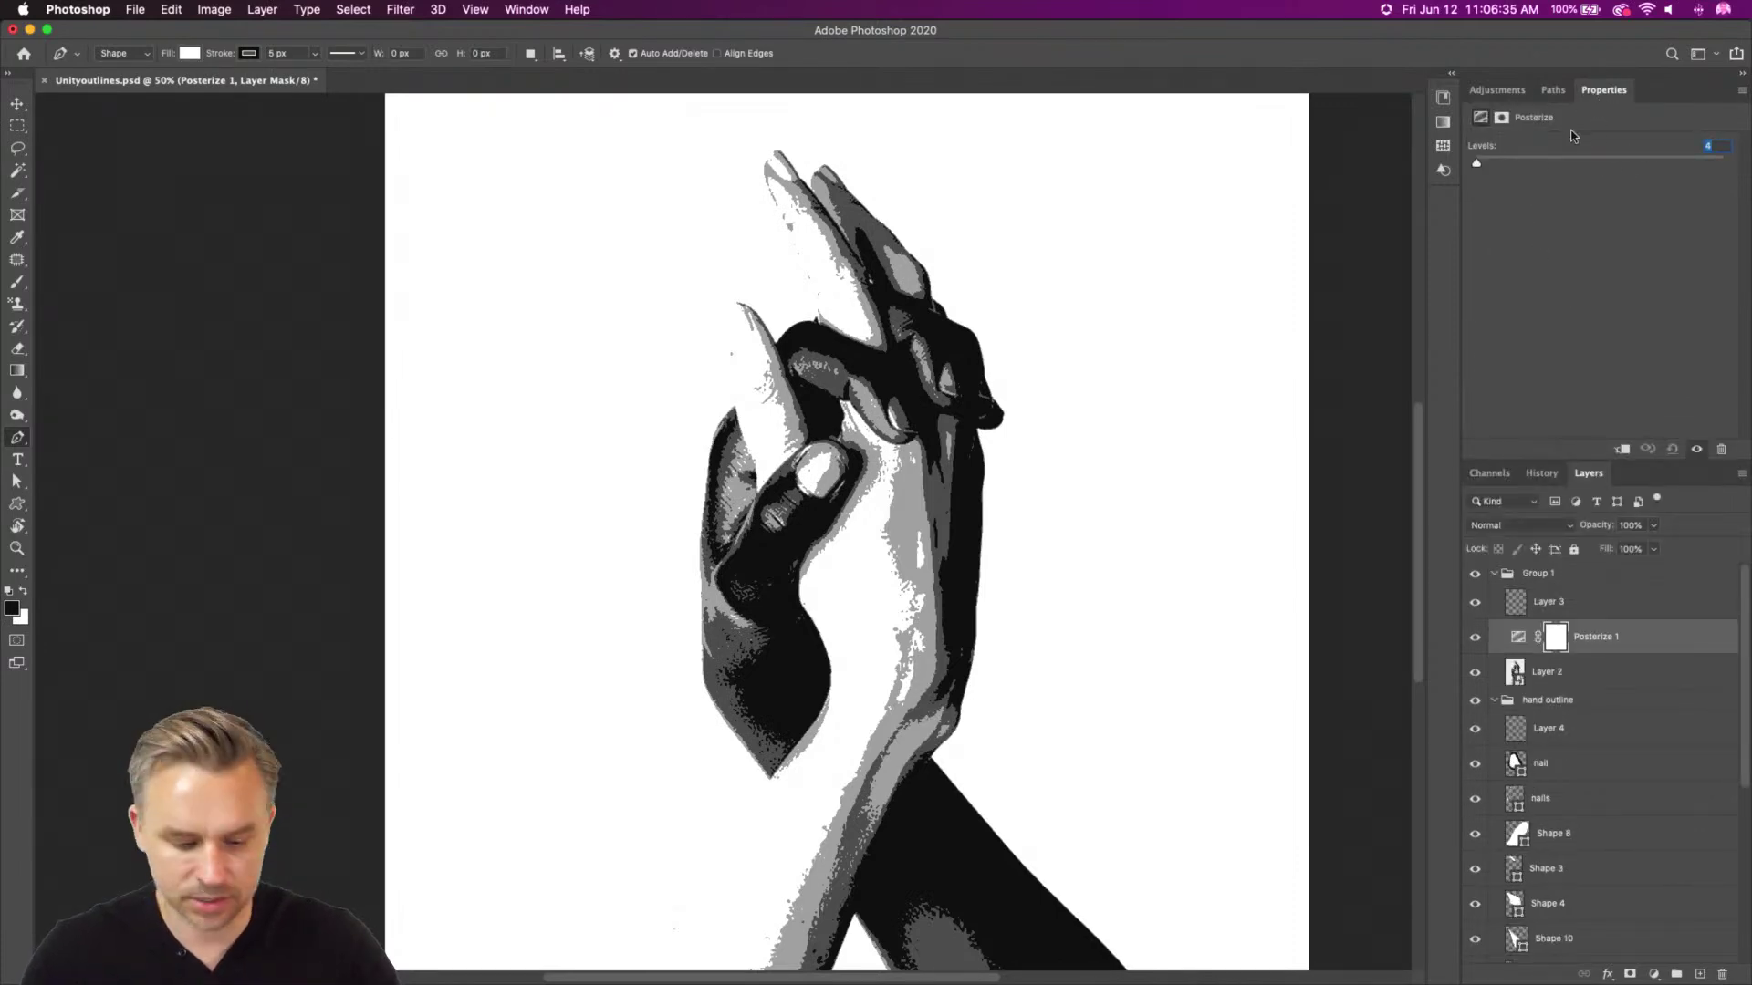
text(3)
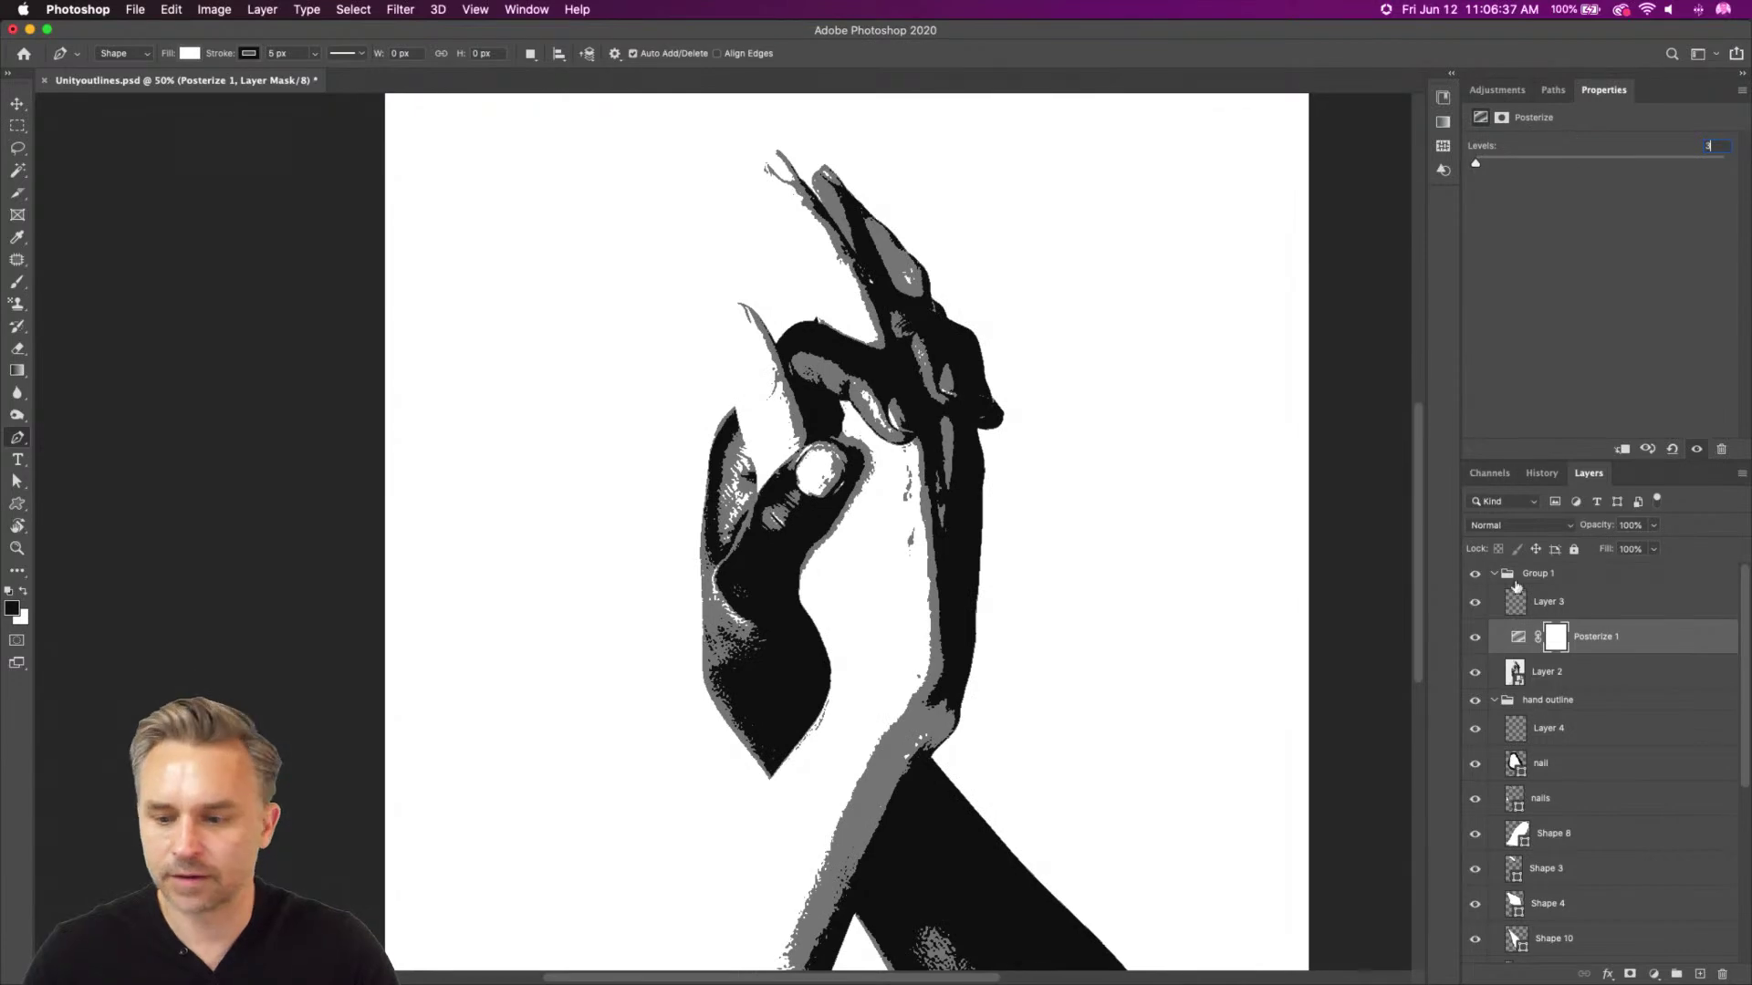
click(1577, 641)
click(1578, 613)
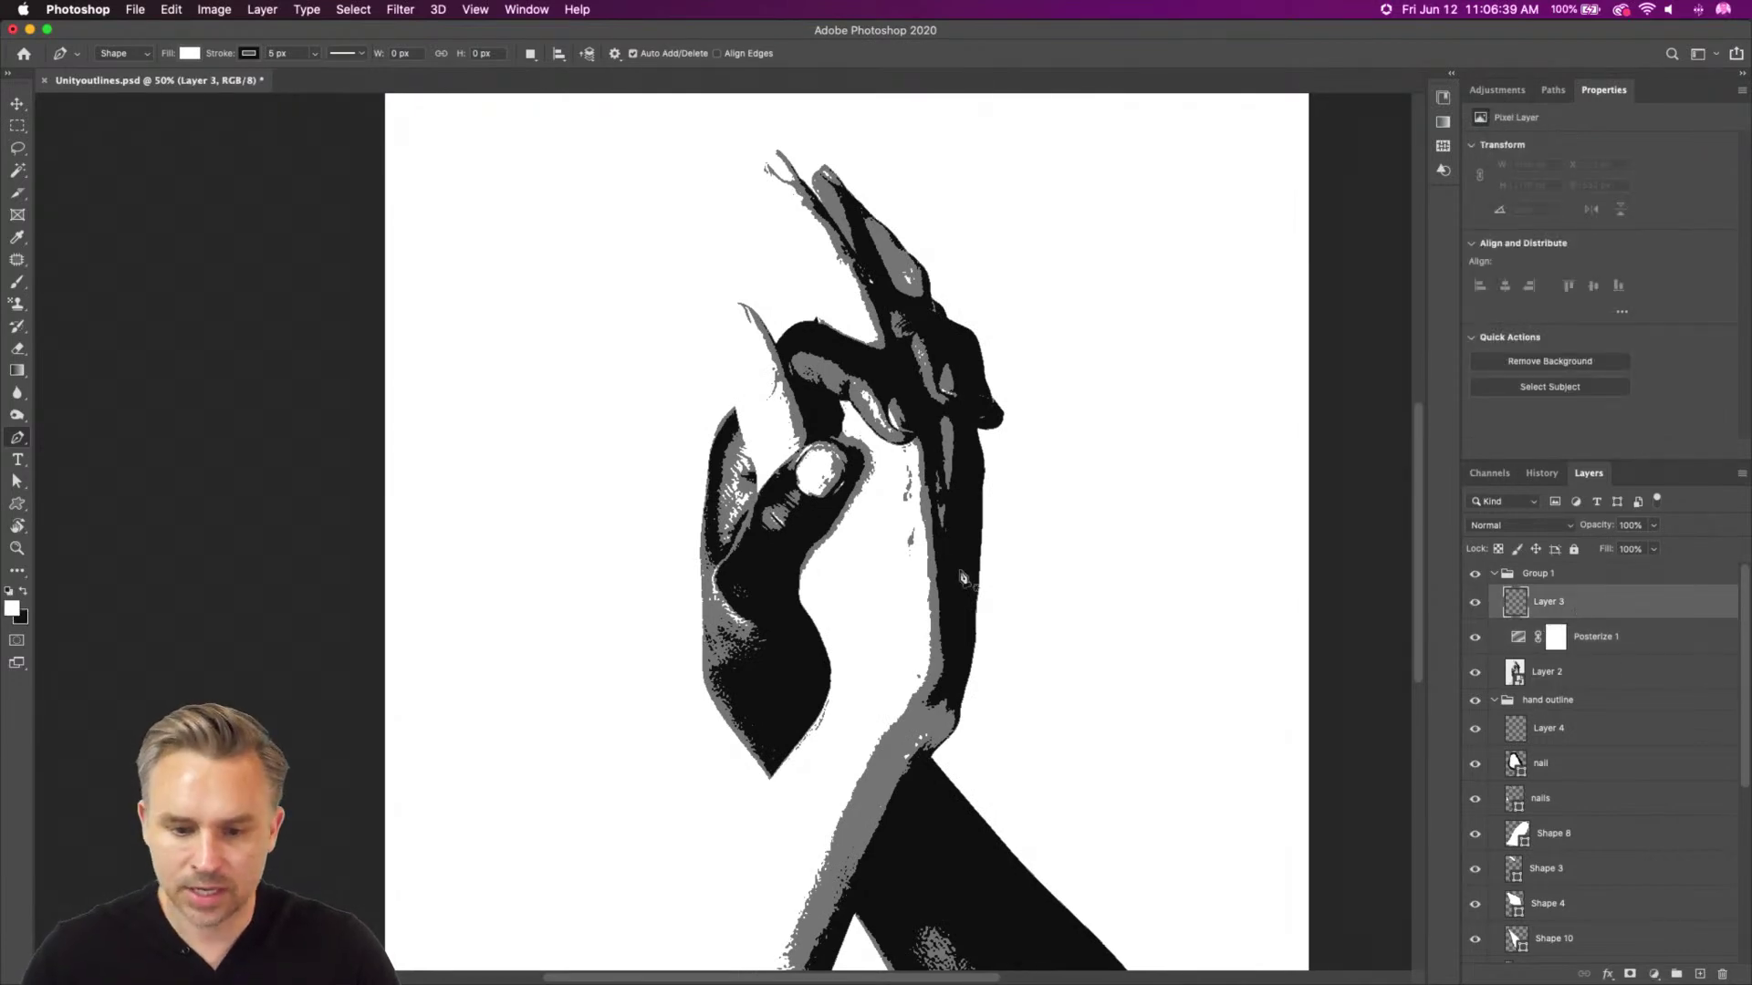
Rename Group 1 as Reference, collapse and hide it, and select the hand outline group
key(super+plus)
drag(690, 613, 624, 413)
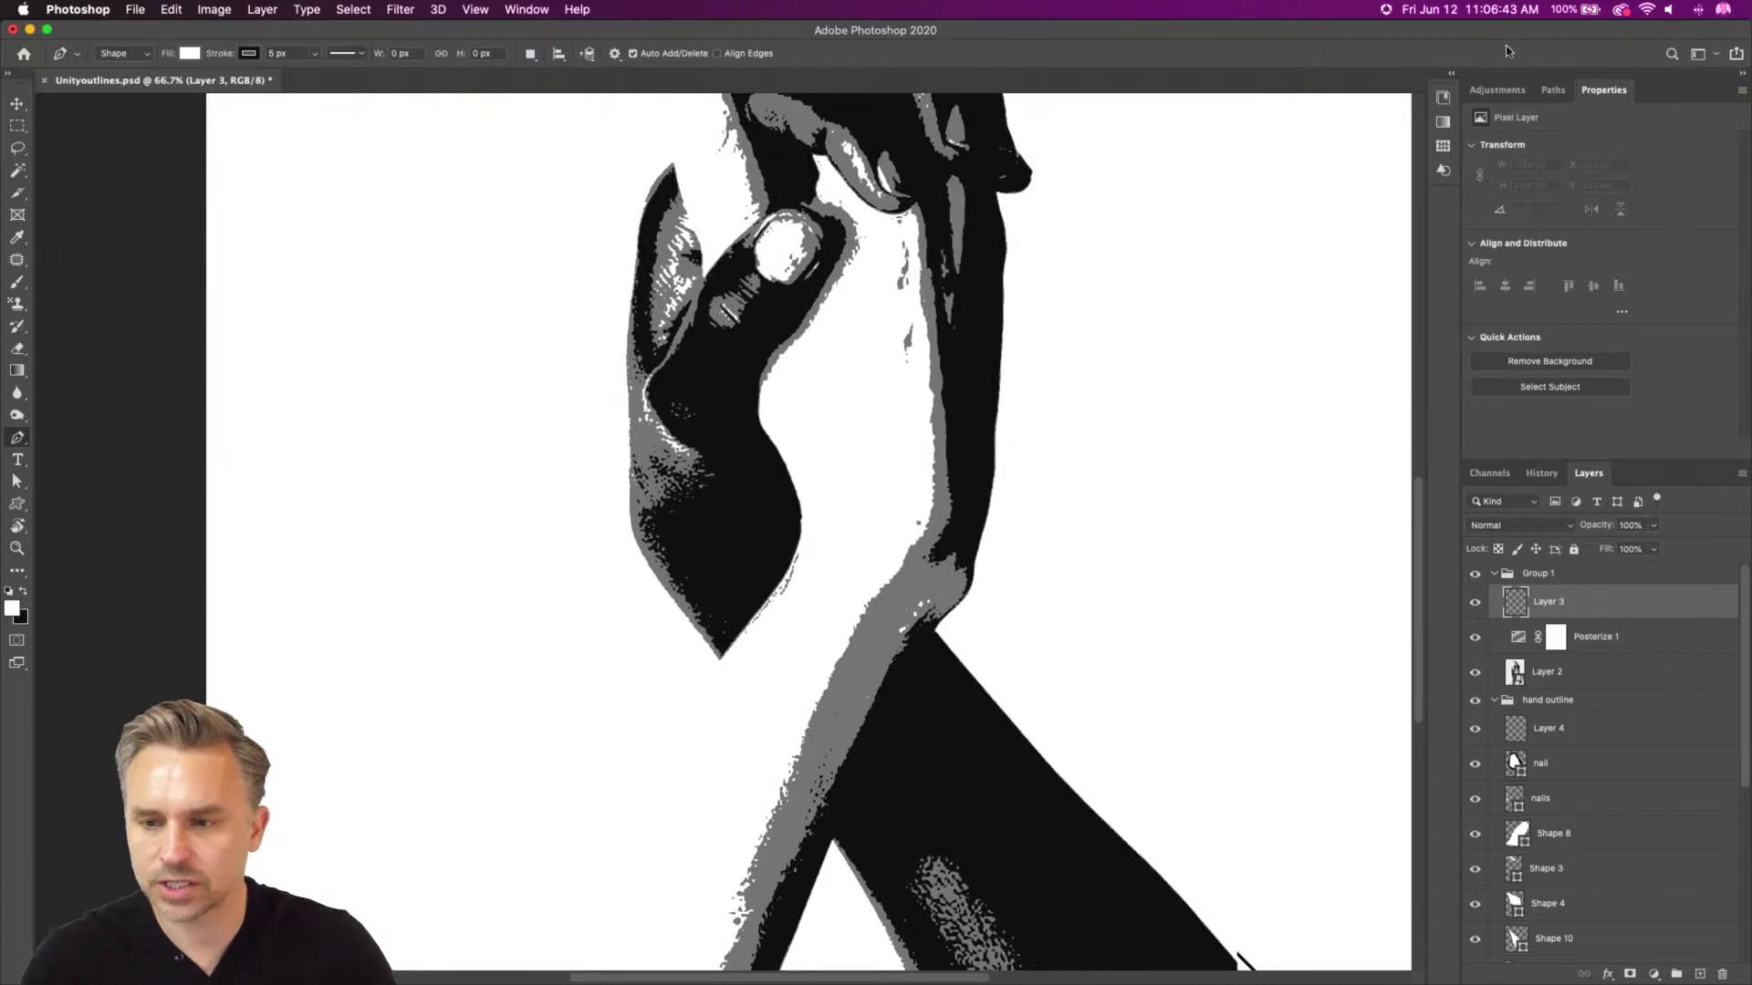
double_click(1668, 94)
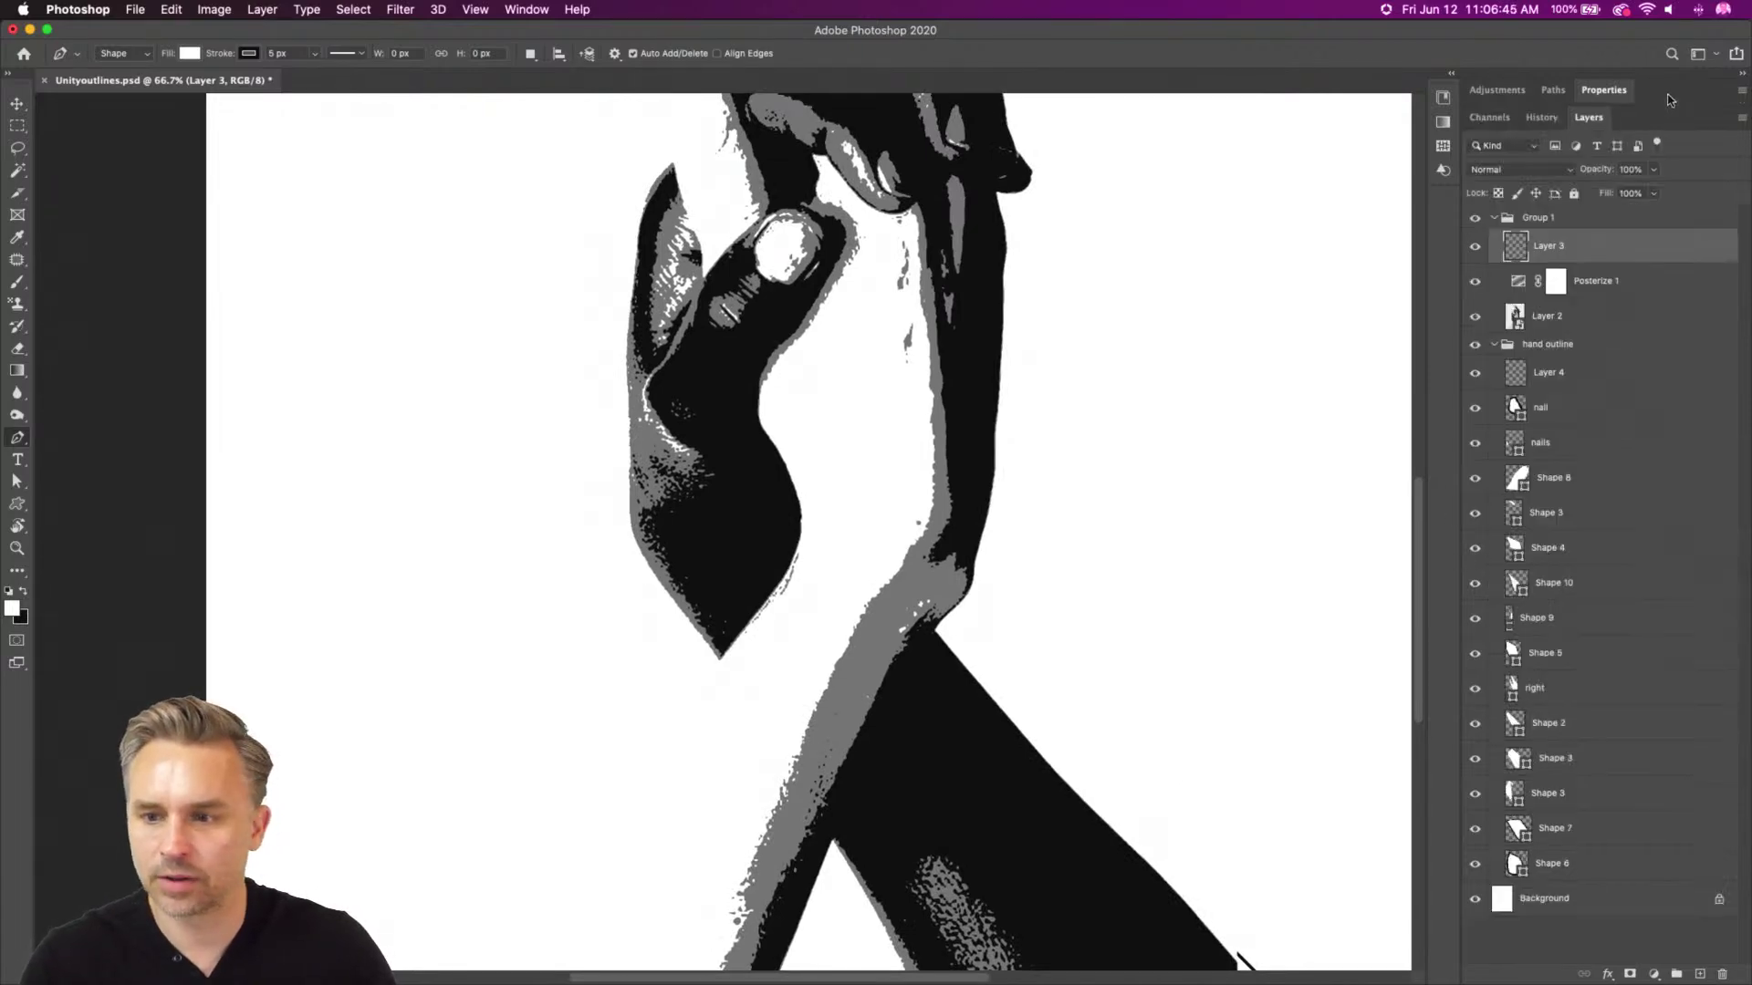
click(1494, 219)
double_click(1529, 219)
text(Heference)
key(Return)
click(1475, 218)
click(1540, 243)
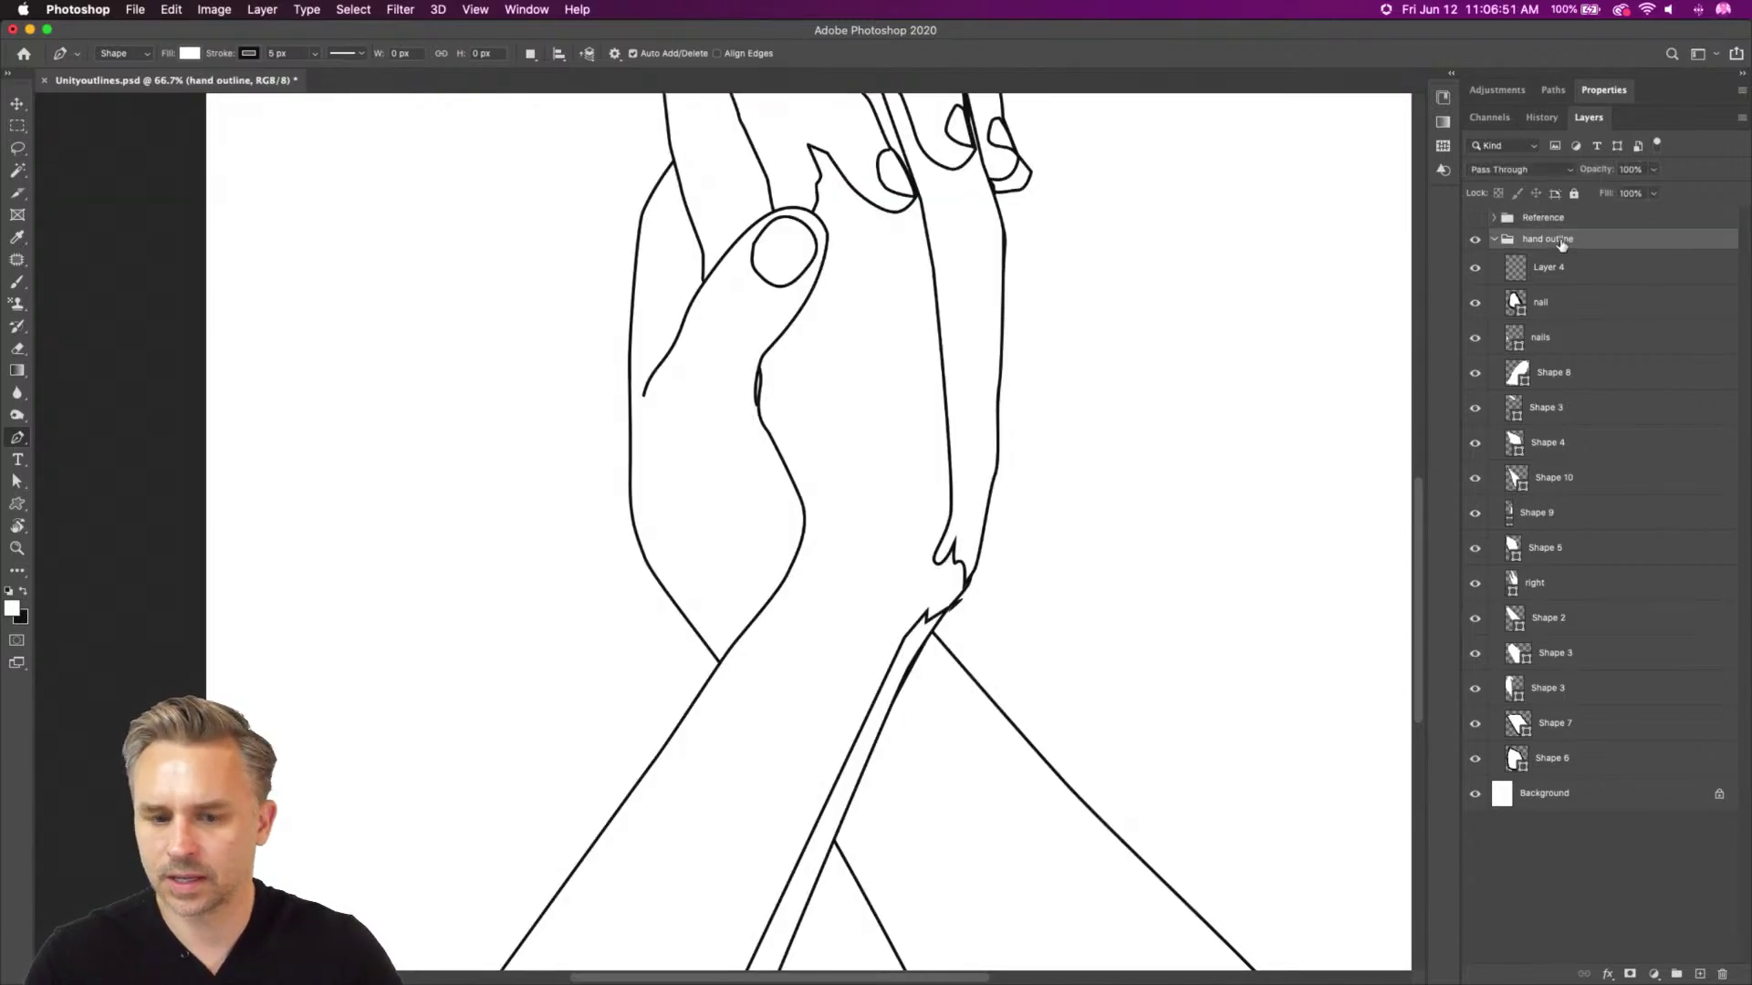
Fill Shape 9, the narrow strip along the back of the hand and wrist, with black
key(super+minus)
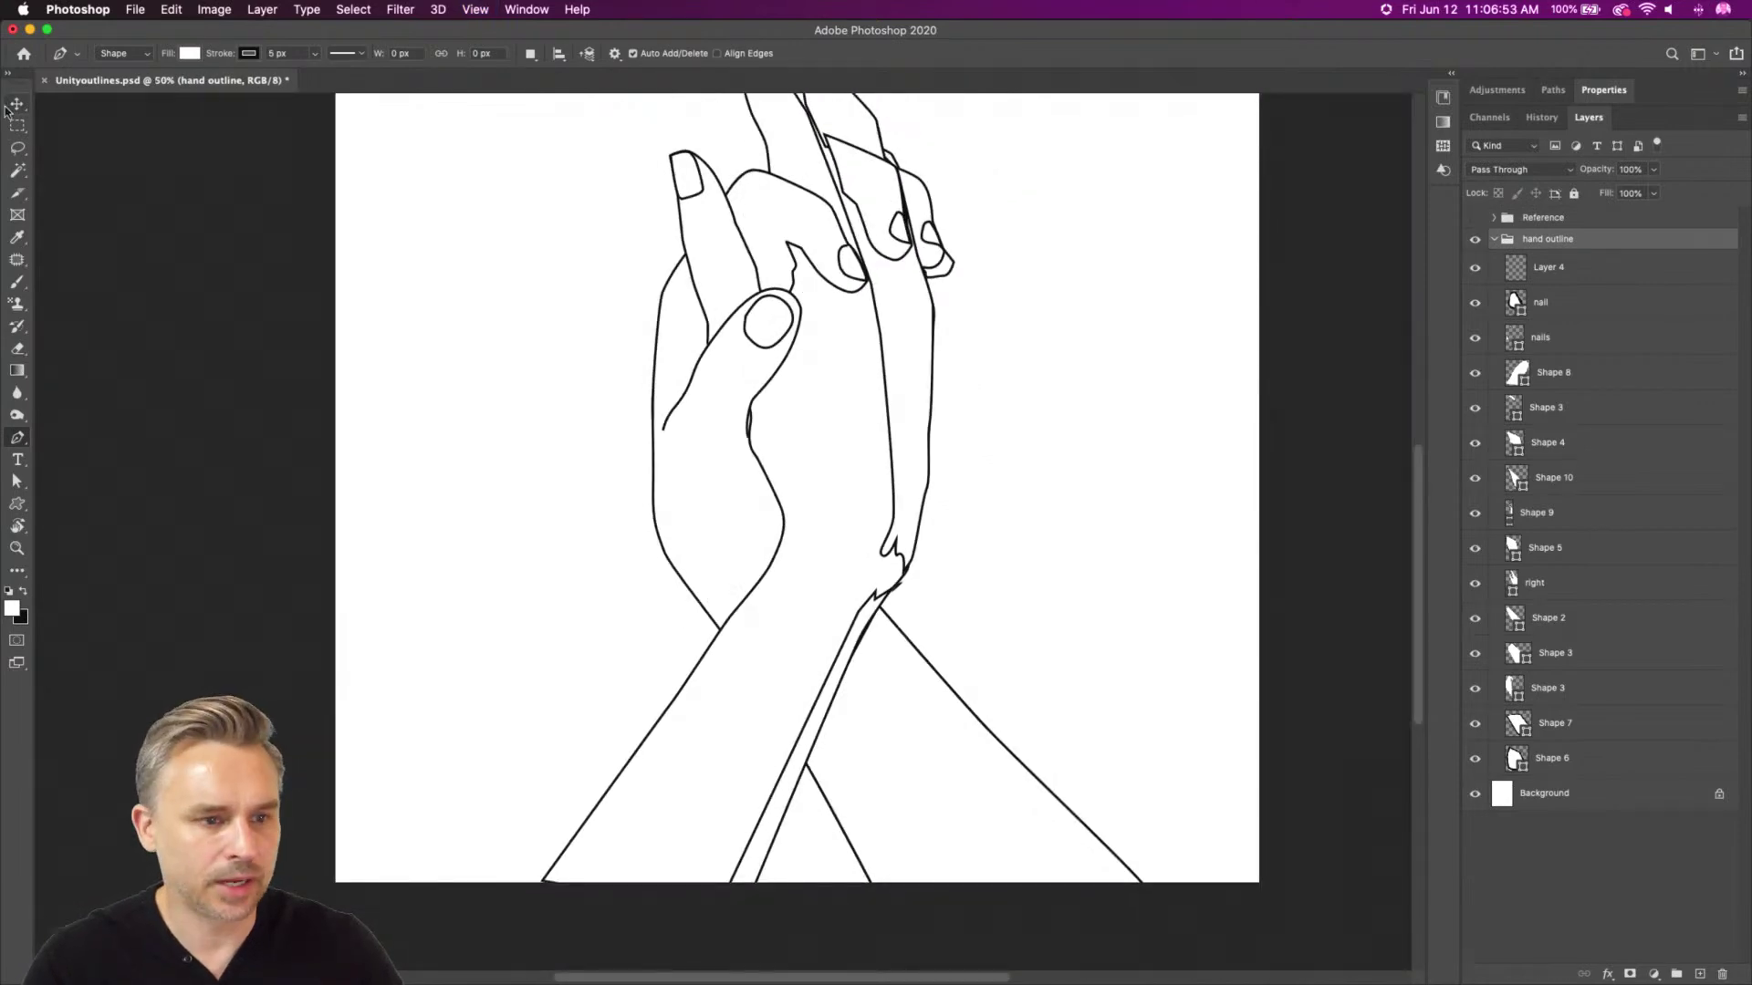
key(v)
click(834, 704)
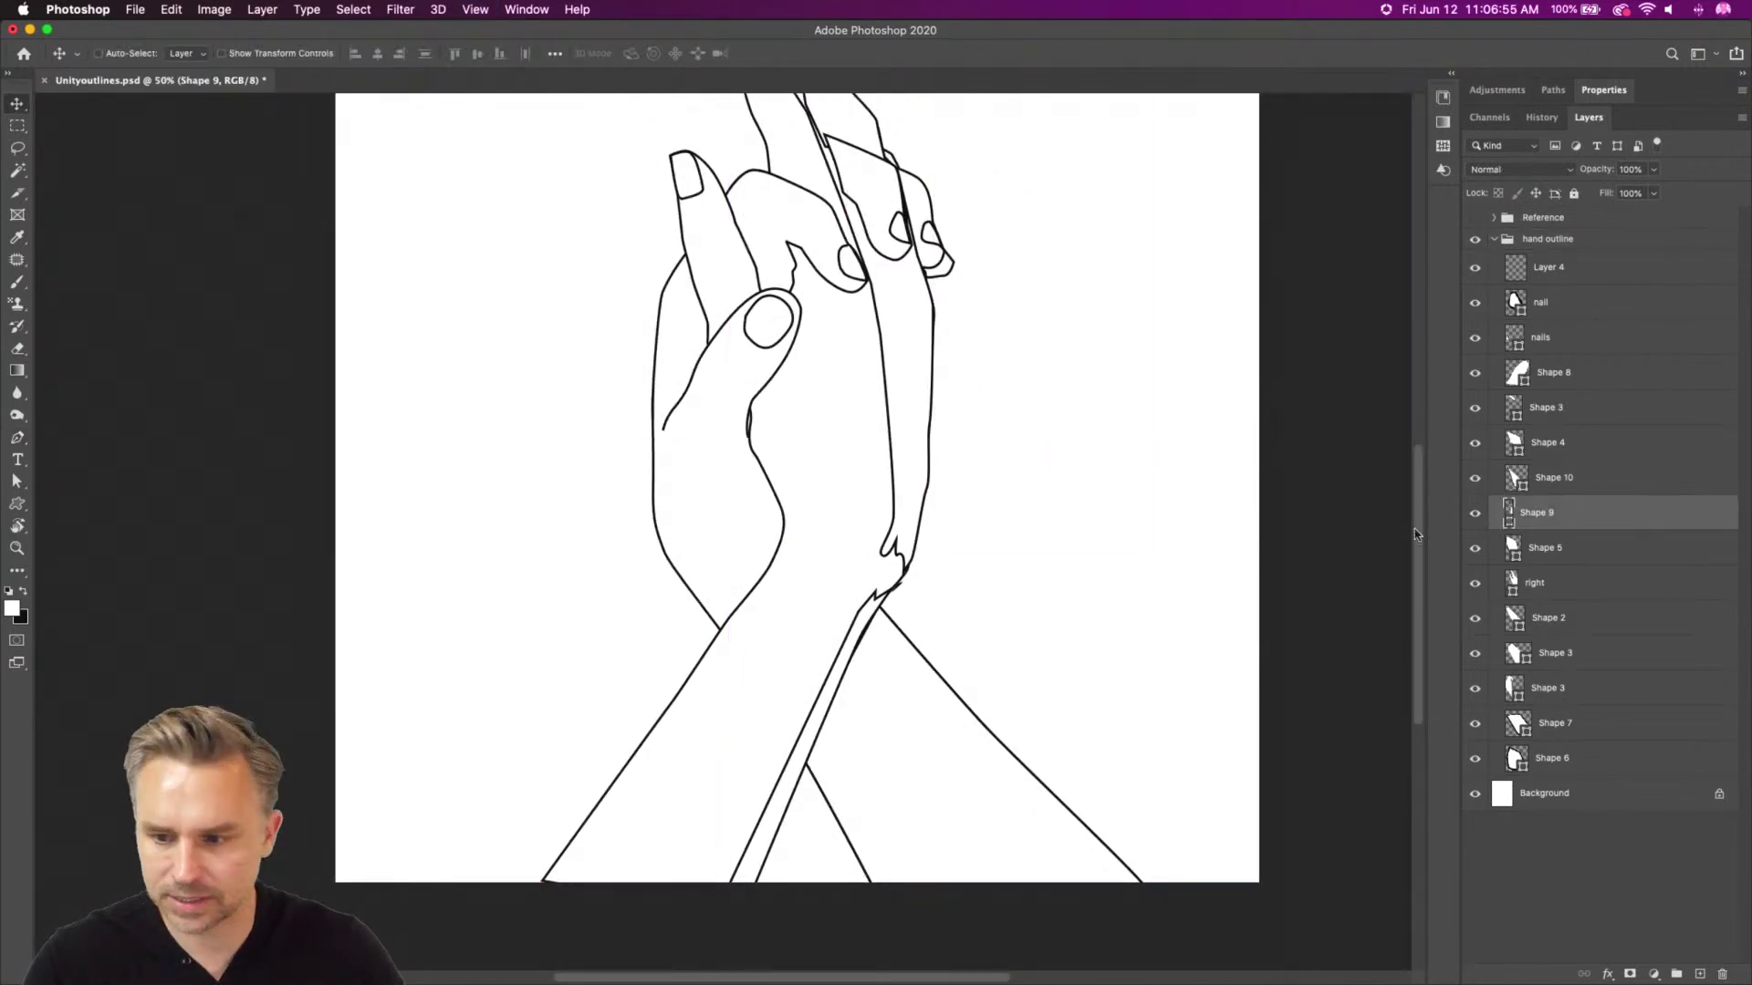
double_click(1507, 518)
drag(954, 527, 896, 686)
key(Return)
Fill the Shape 3 forearm running down to the lower right with black (000000)
super+click(928, 743)
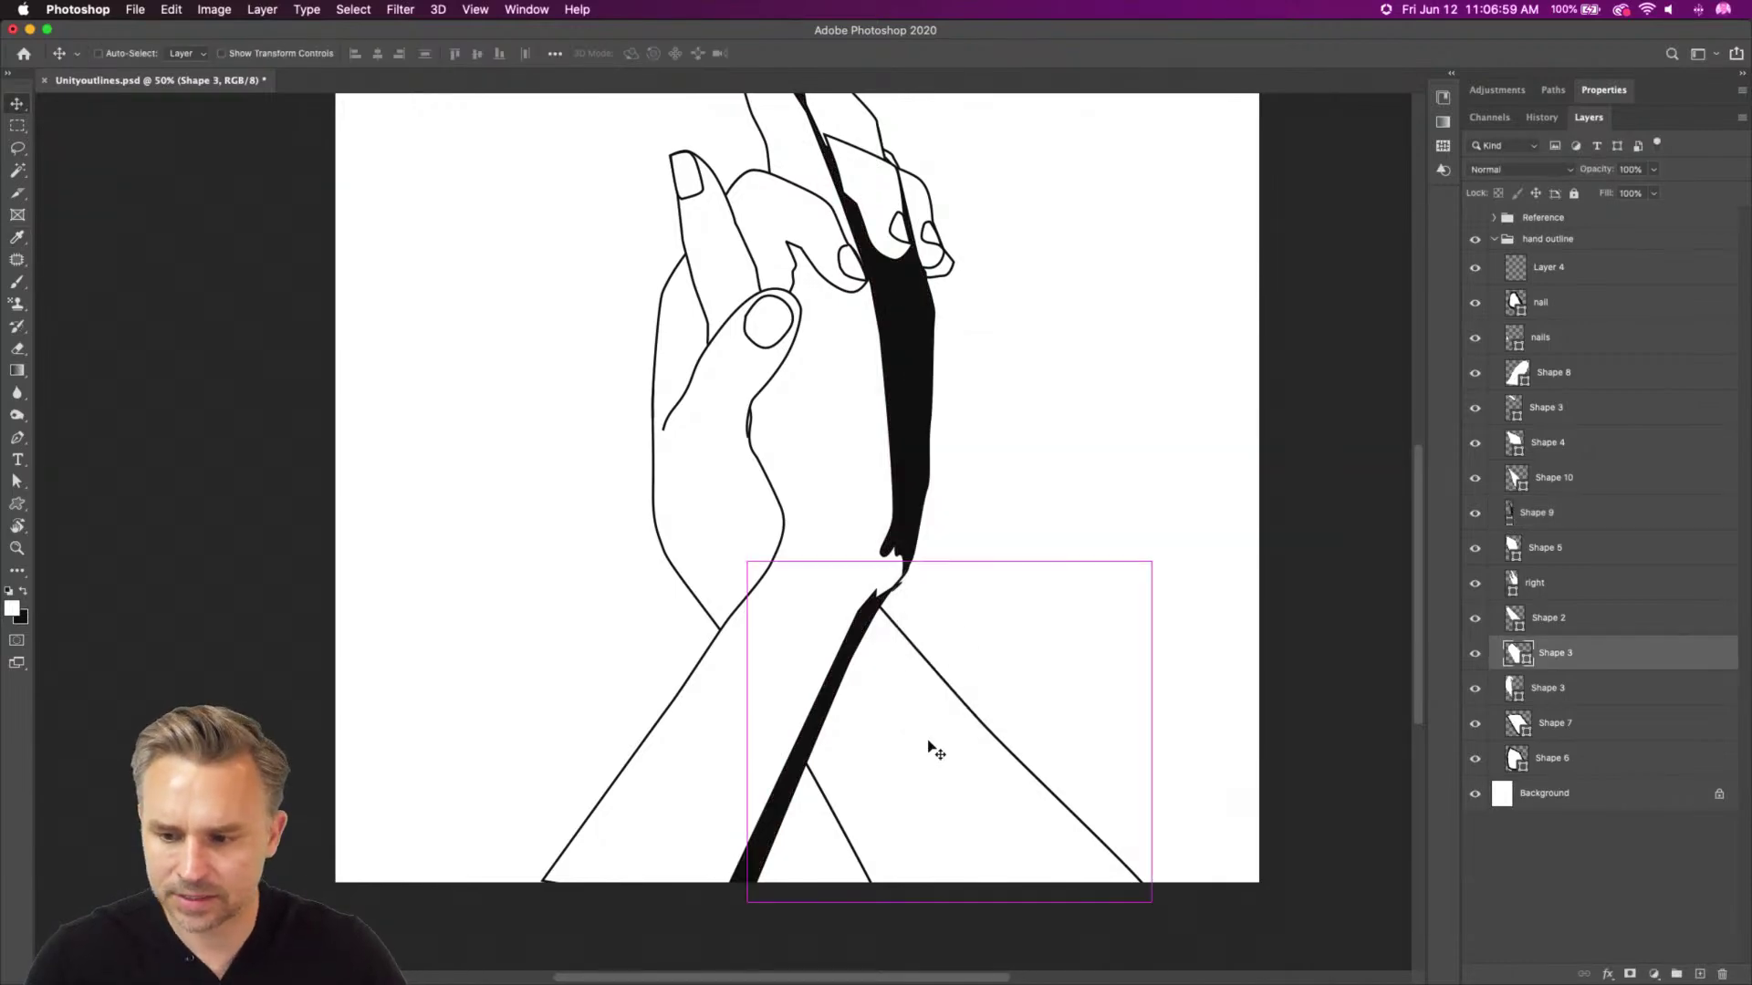
double_click(1521, 655)
drag(973, 574, 888, 652)
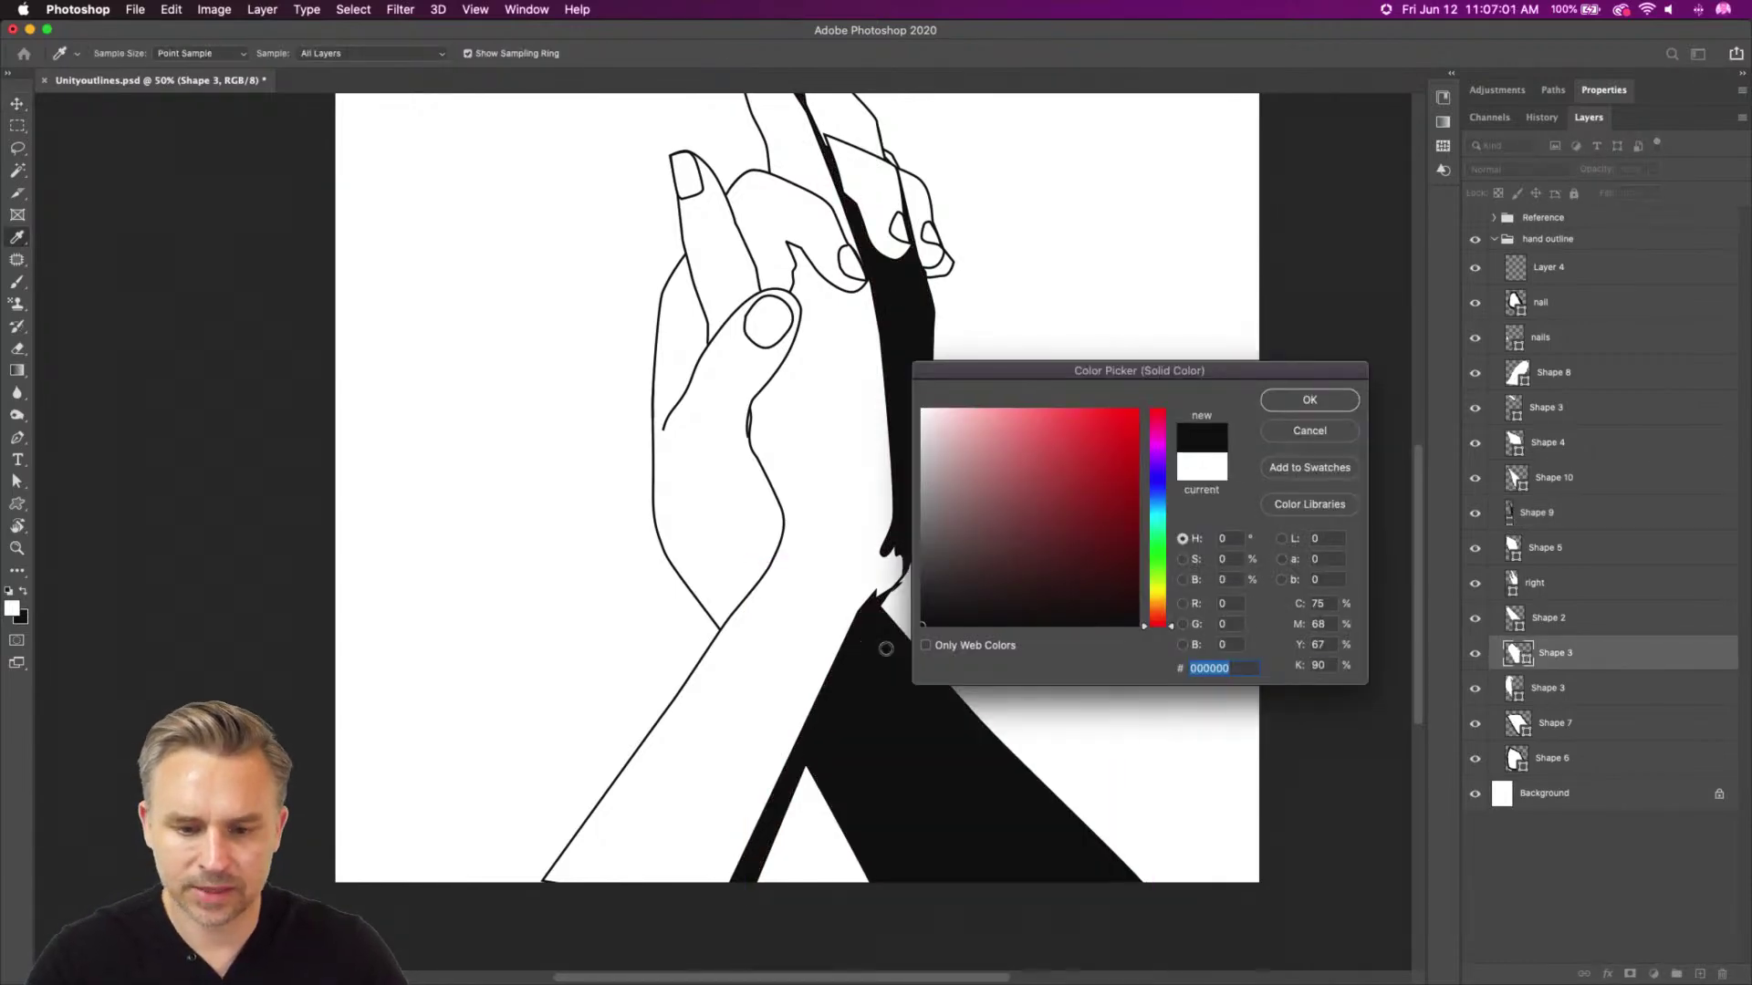
key(Return)
drag(710, 224, 719, 416)
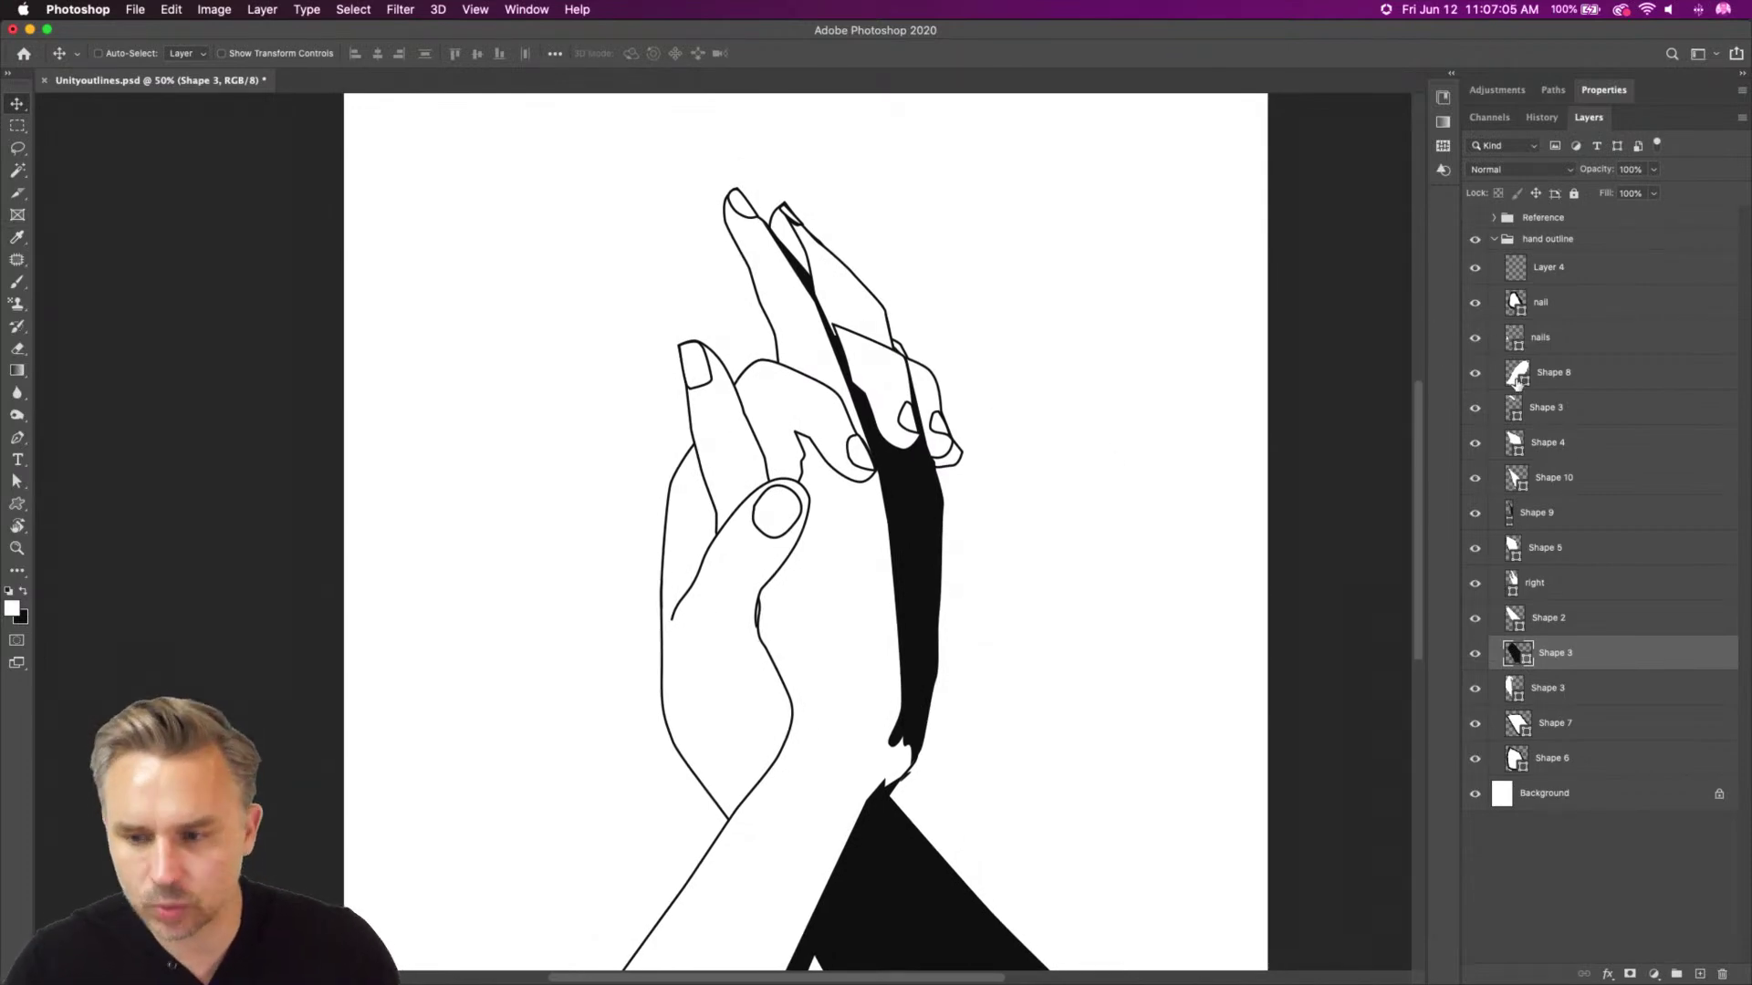
Compare the black-filled shapes with the posterized photo, leaving the Reference group visible
click(1477, 219)
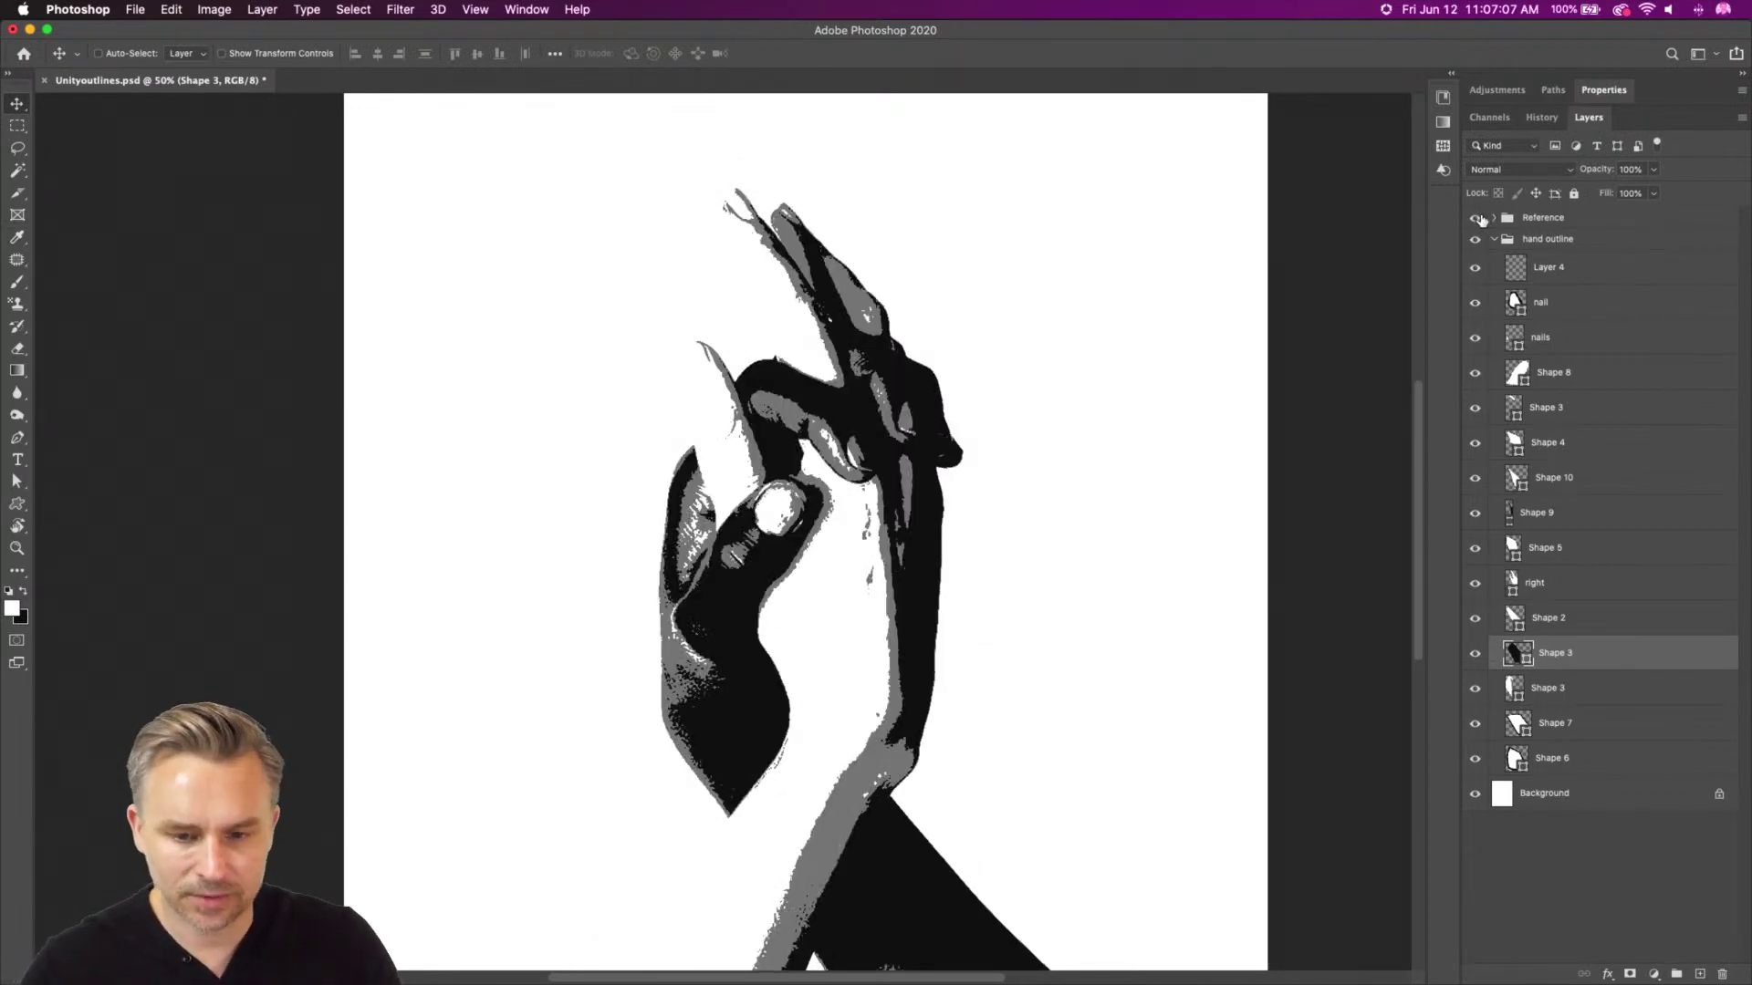
click(1478, 219)
click(1477, 219)
click(1478, 219)
click(1479, 219)
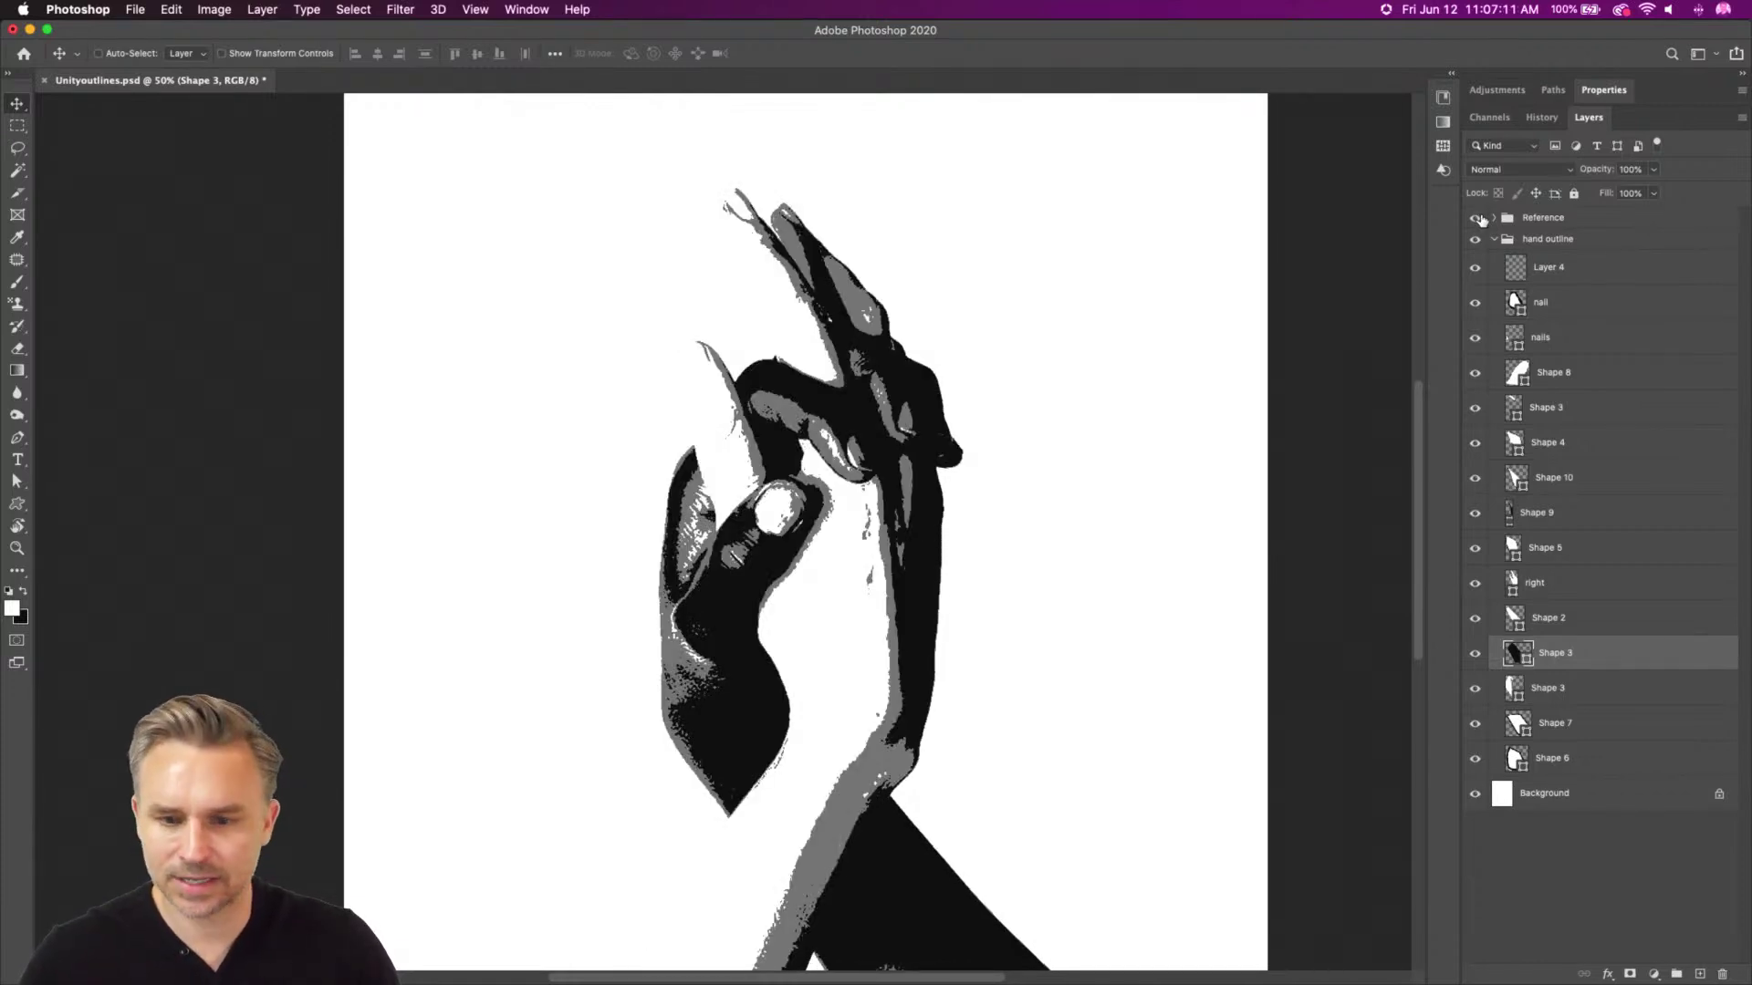
click(1476, 219)
click(1476, 219)
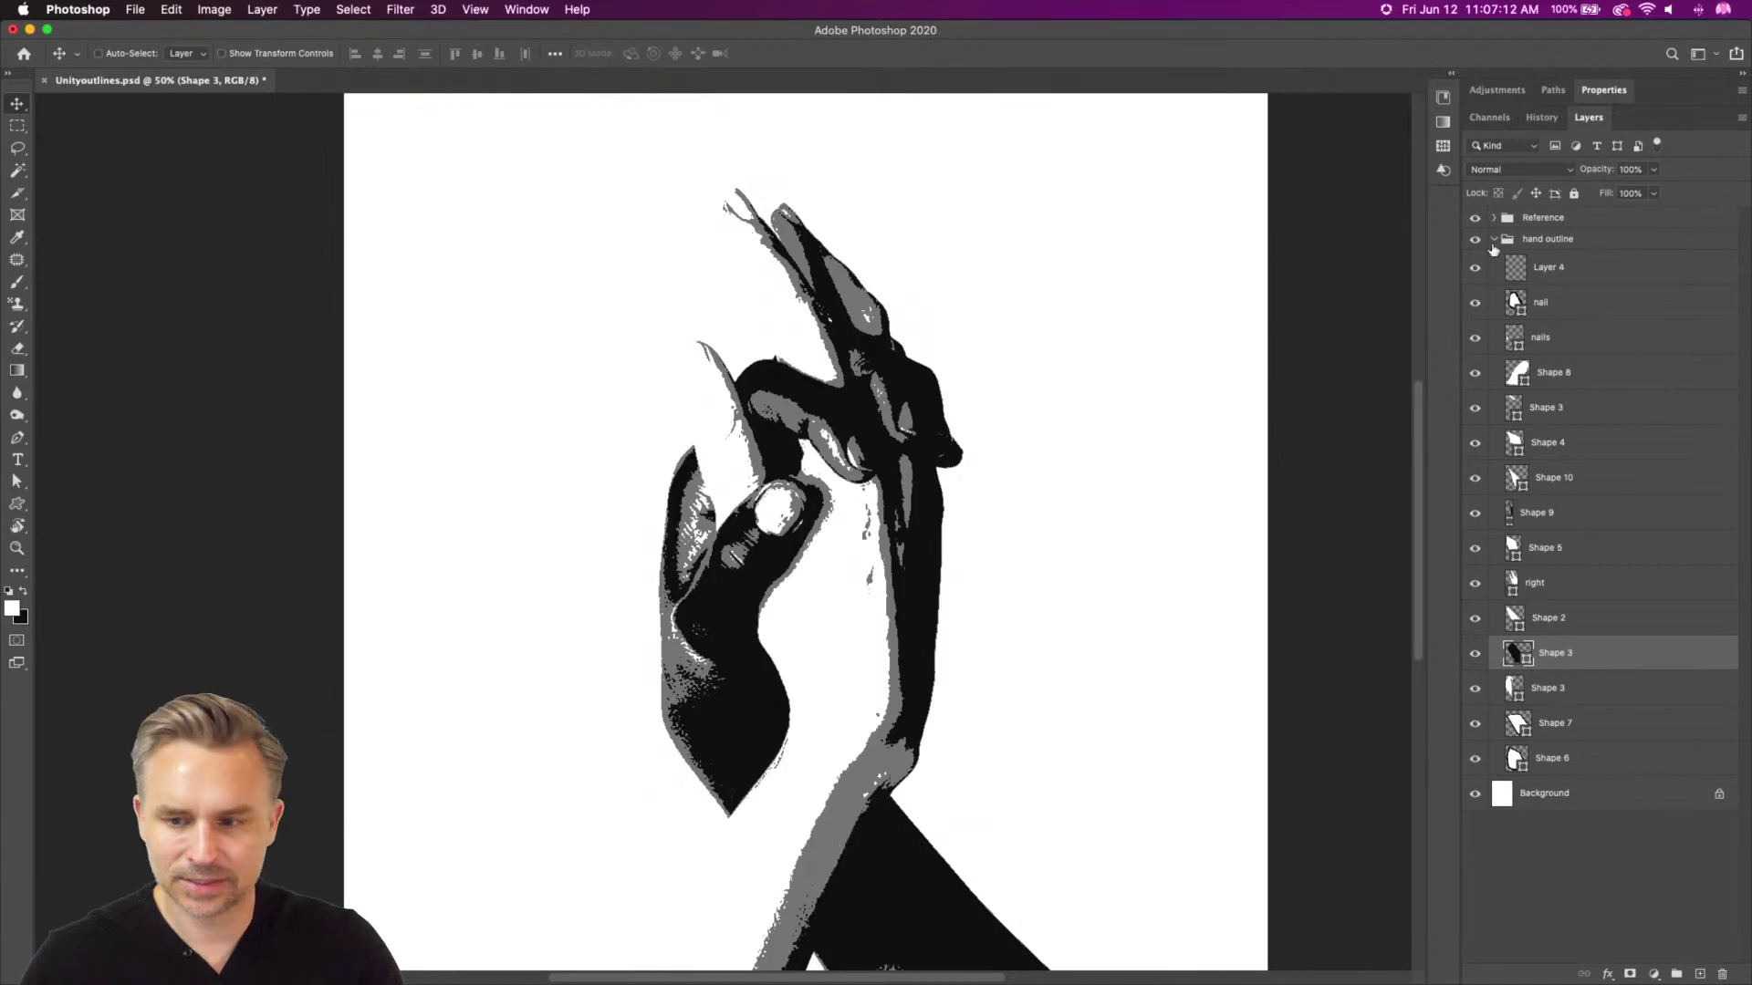
On Layer 4, start a Pen shape tracing the bent finger's shadow along its upper edge and around the fingertip
click(1542, 271)
key(super+plus)
key(super+plus)
drag(1202, 540, 1048, 751)
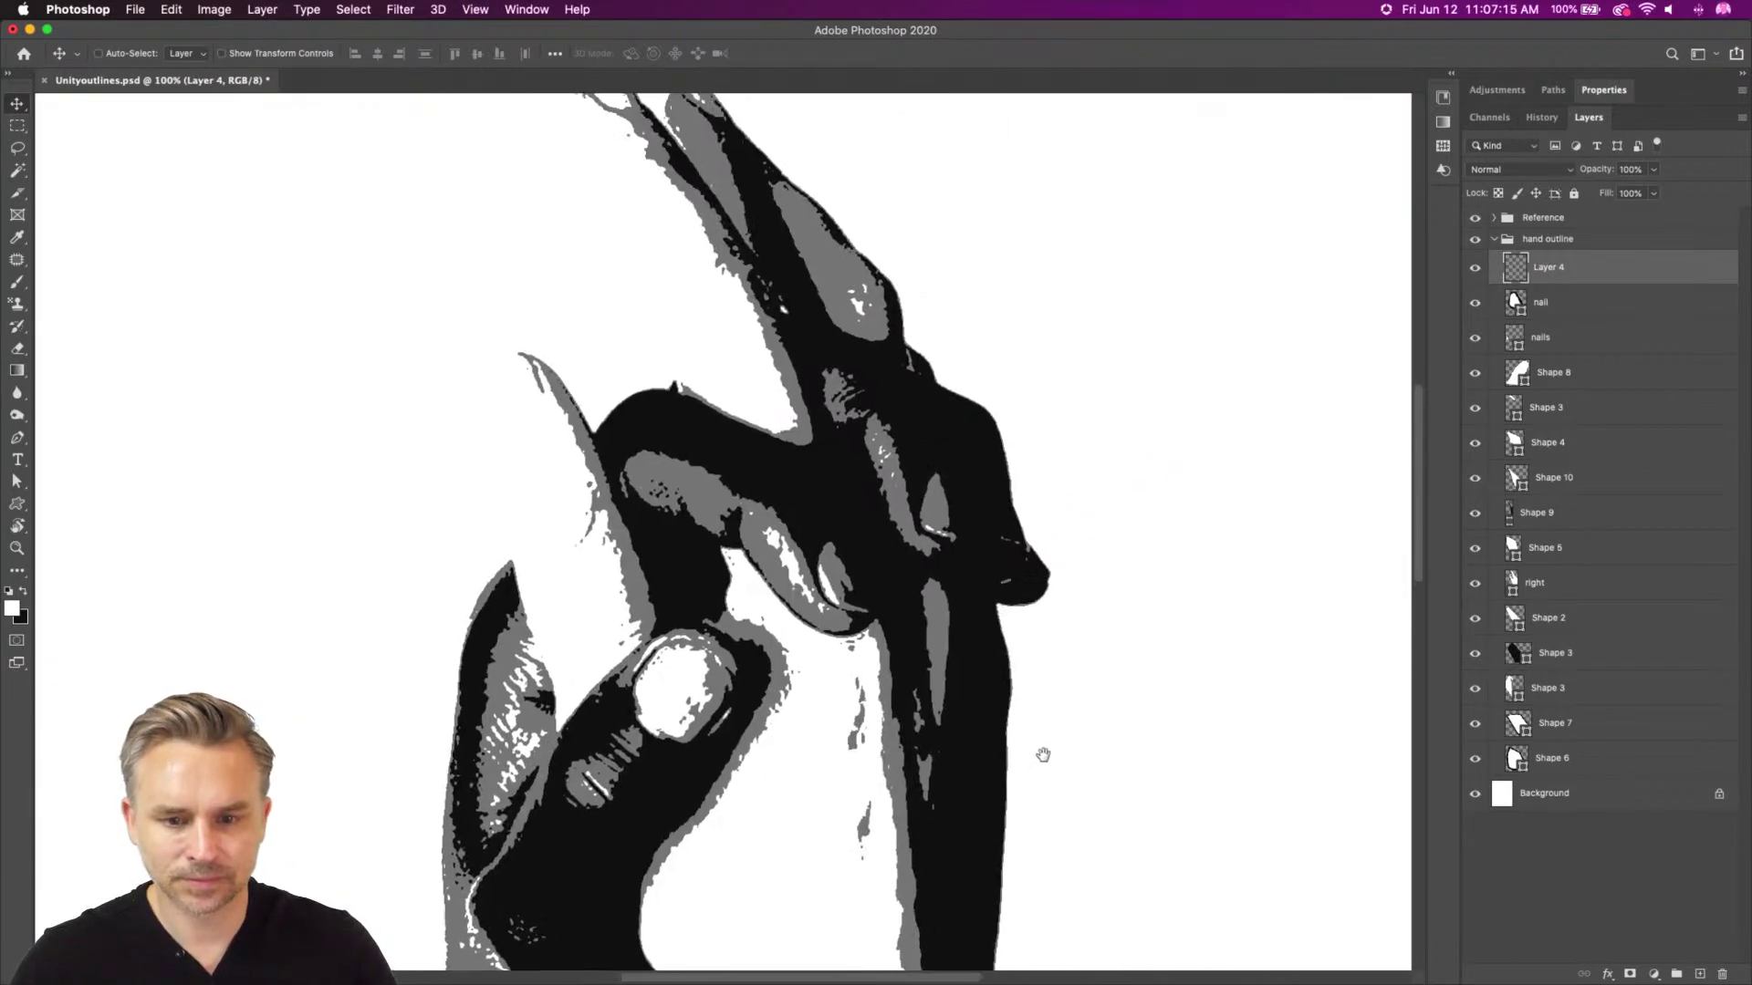
key(p)
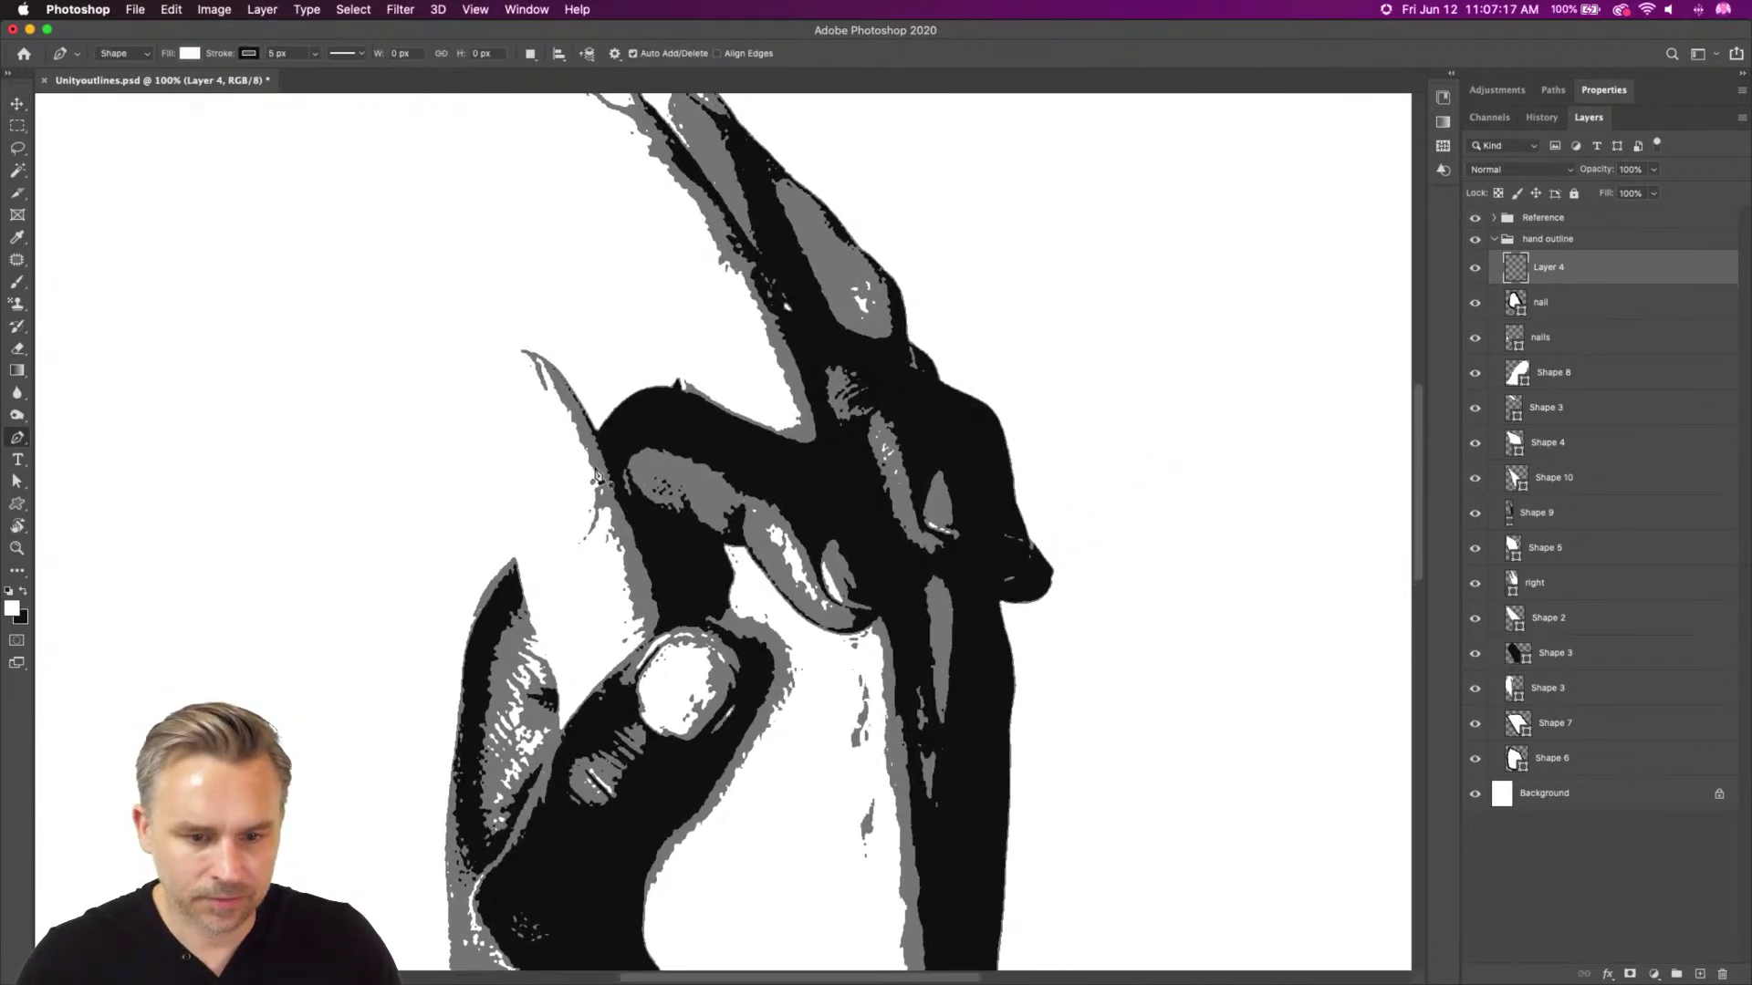
click(598, 430)
click(652, 386)
drag(652, 387, 678, 388)
drag(764, 426, 833, 470)
drag(888, 595, 844, 604)
click(811, 622)
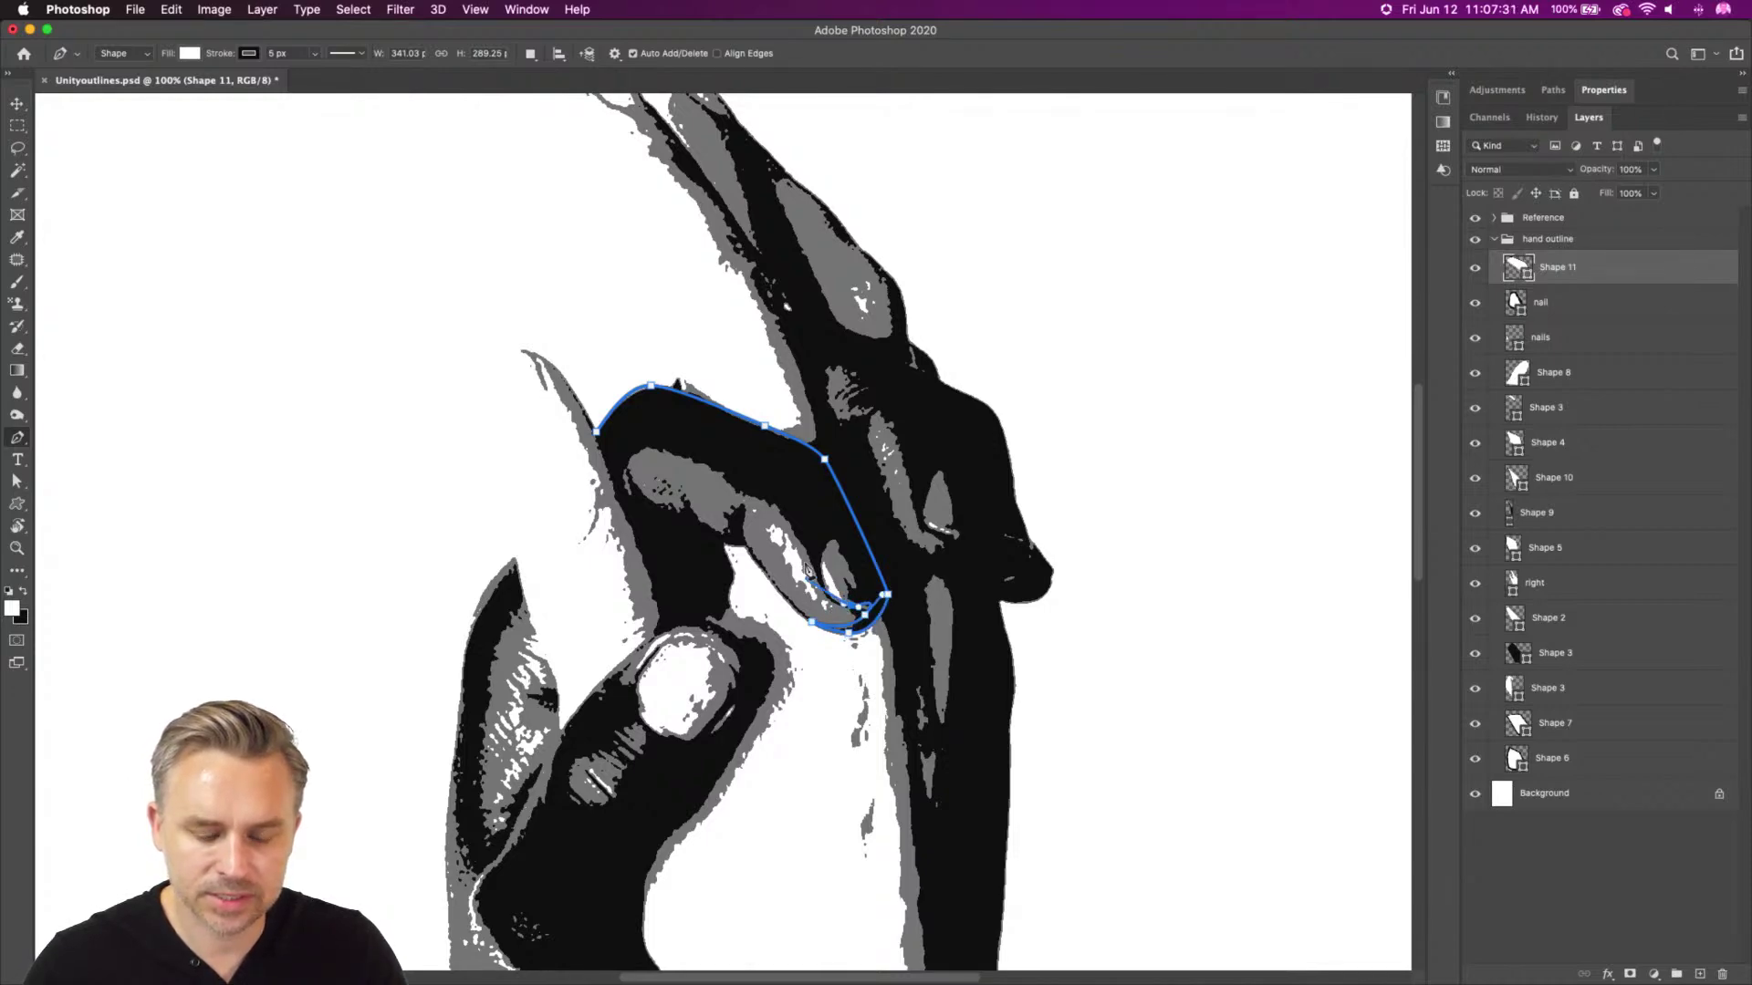
Continue the path back around the bent finger's grey highlight and down the shadow's inner edge towards the thumb
drag(802, 545, 727, 537)
click(737, 577)
drag(727, 599, 729, 613)
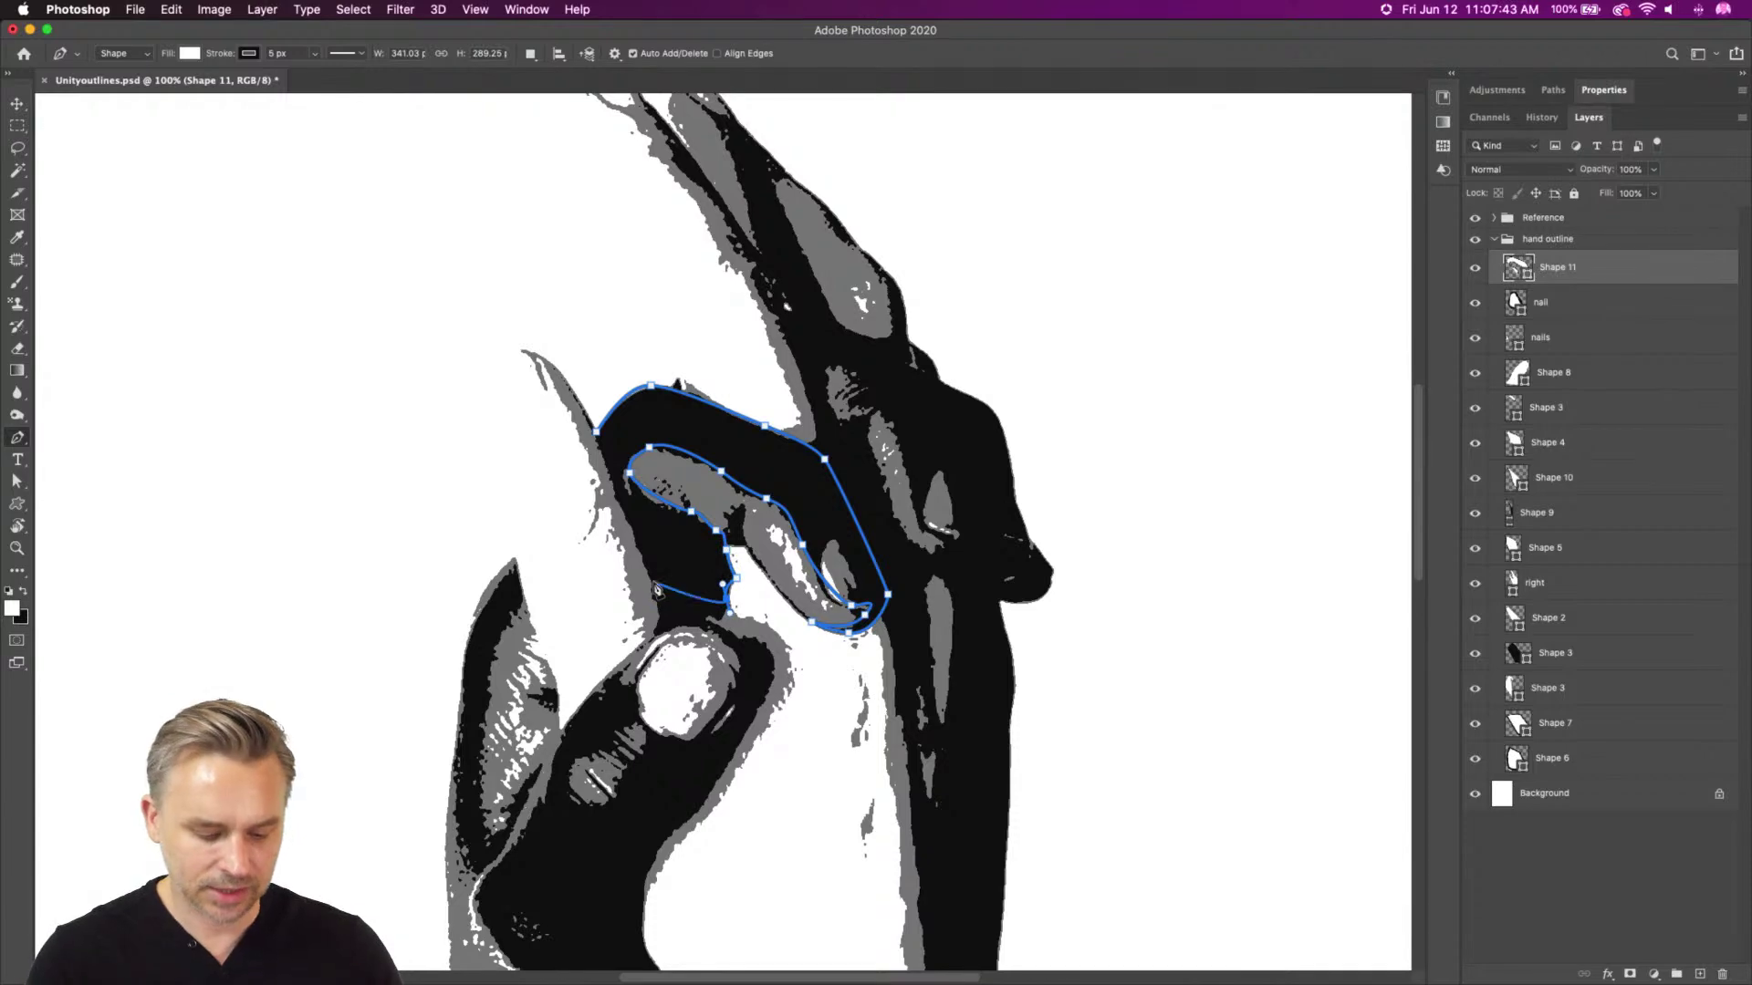
Refine the path below the grey highlight by adding an anchor point and reshaping the curve into a pointed notch
key(super+plus)
key(super+plus)
key(super+plus)
key(super+plus)
drag(598, 555, 849, 385)
drag(738, 277, 743, 238)
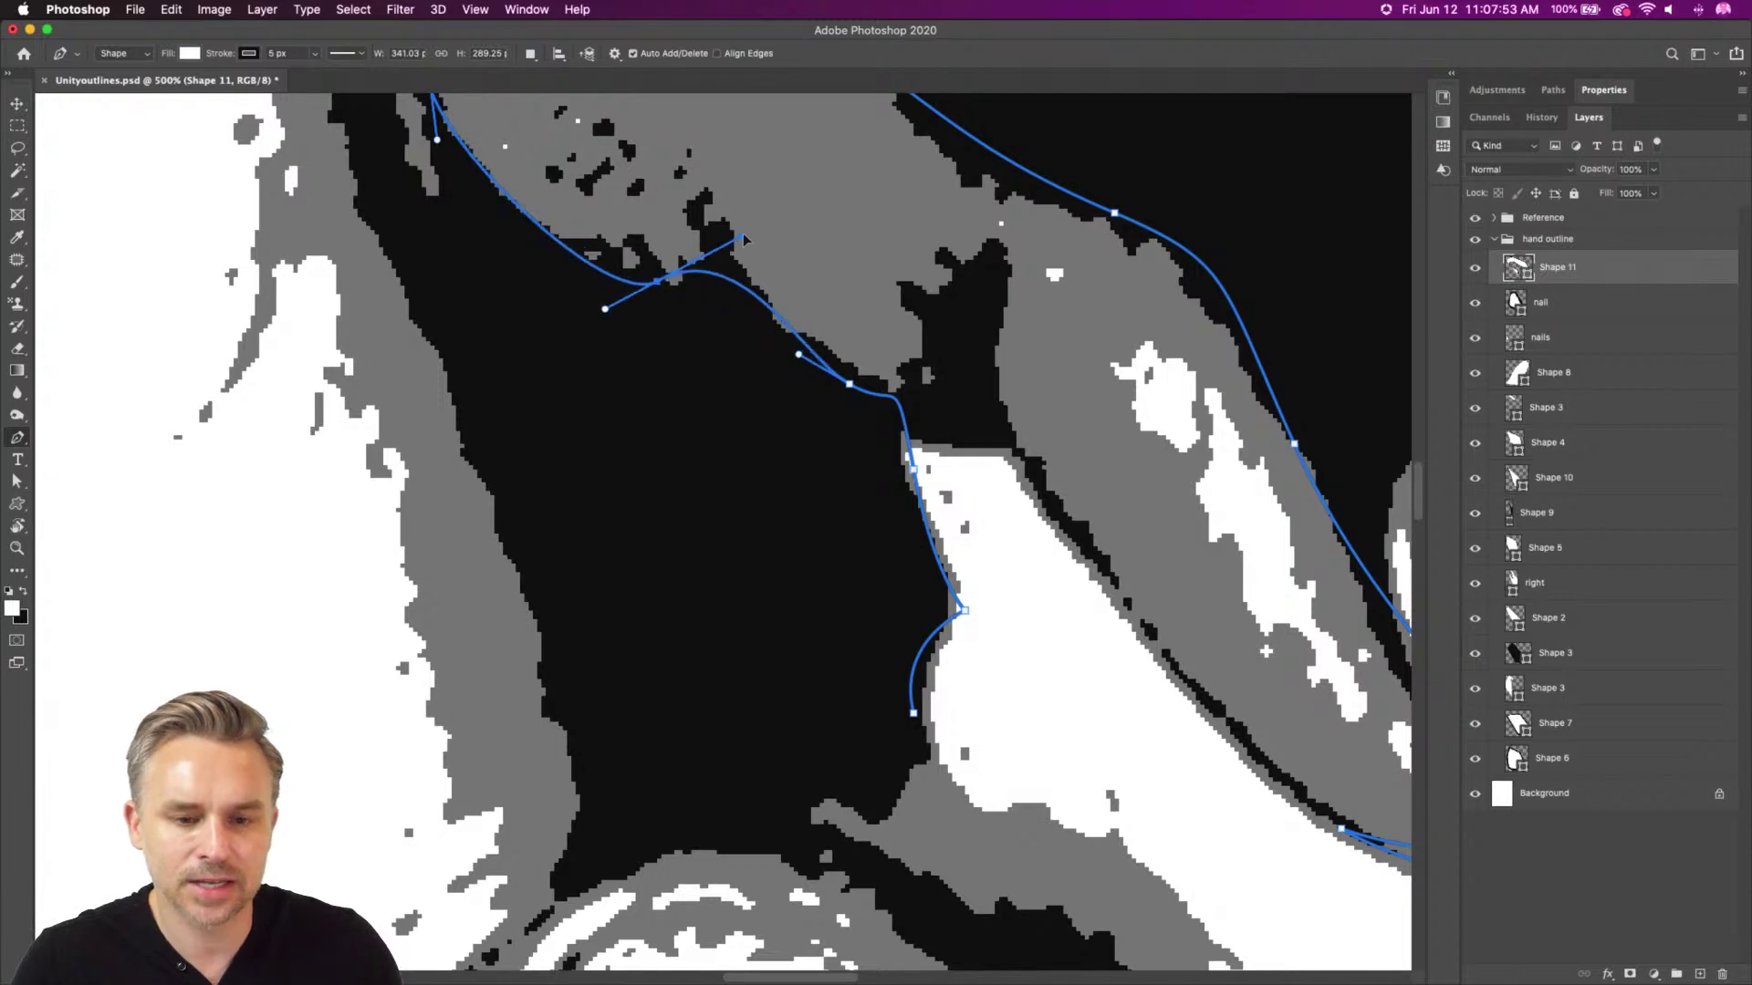
right_click(18, 442)
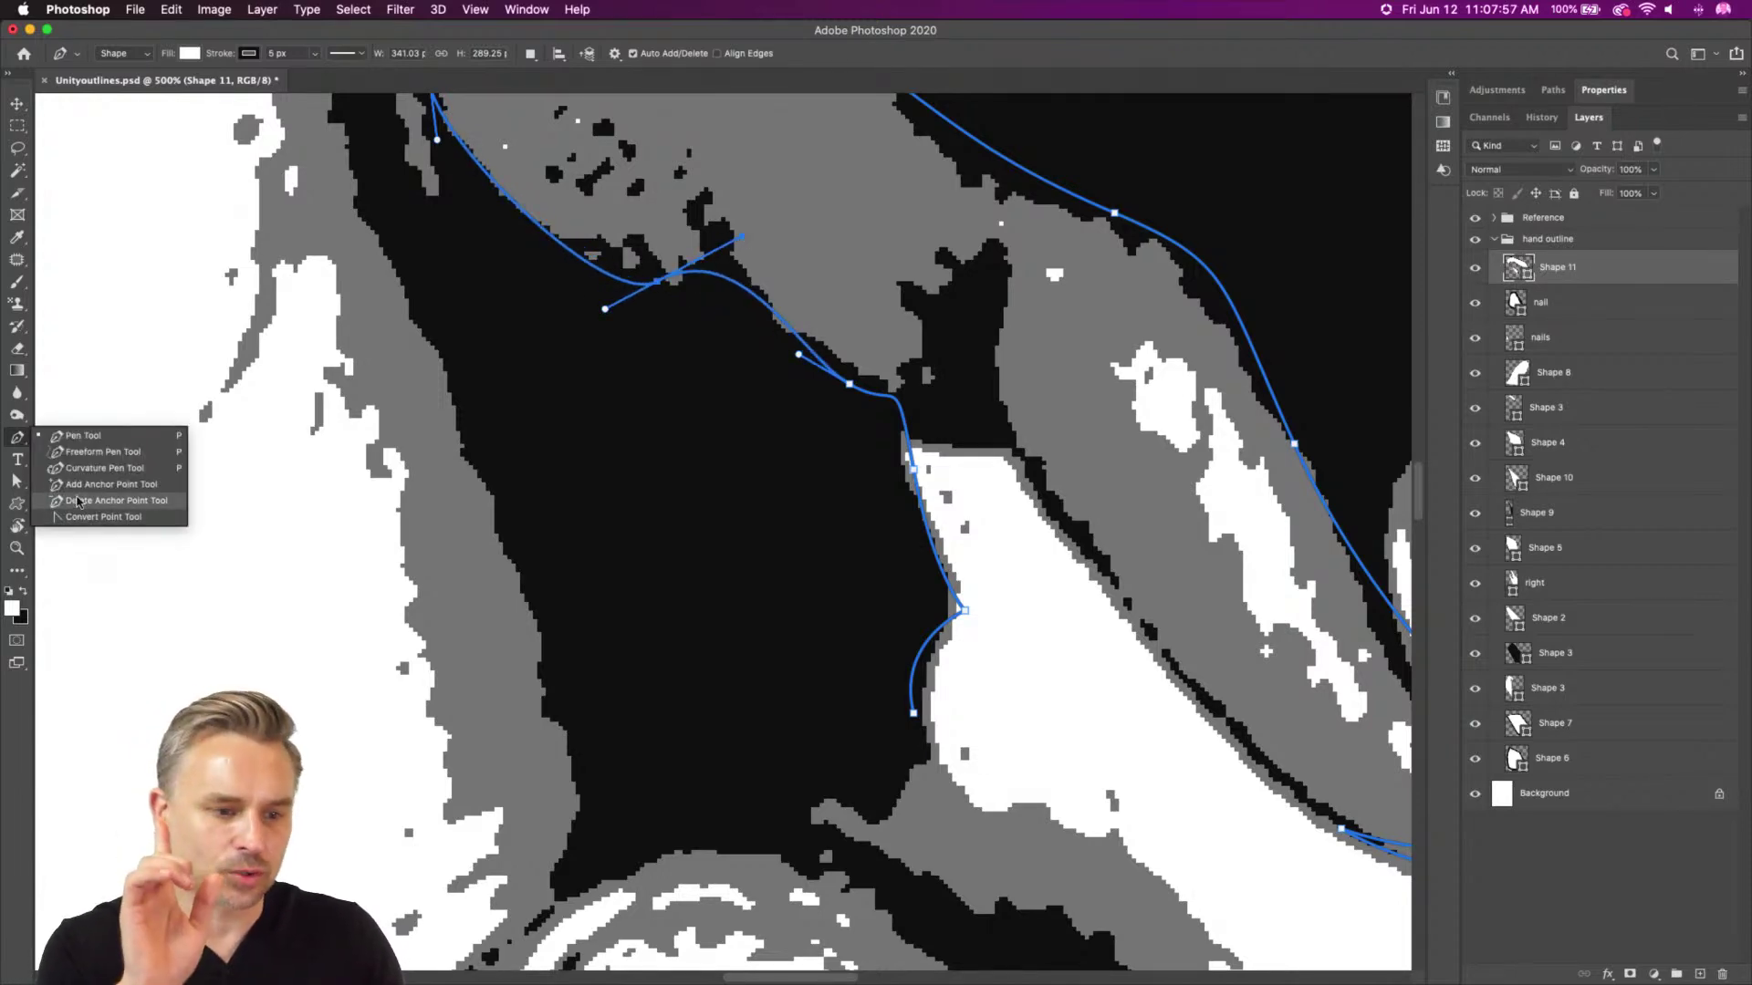
click(82, 485)
click(717, 277)
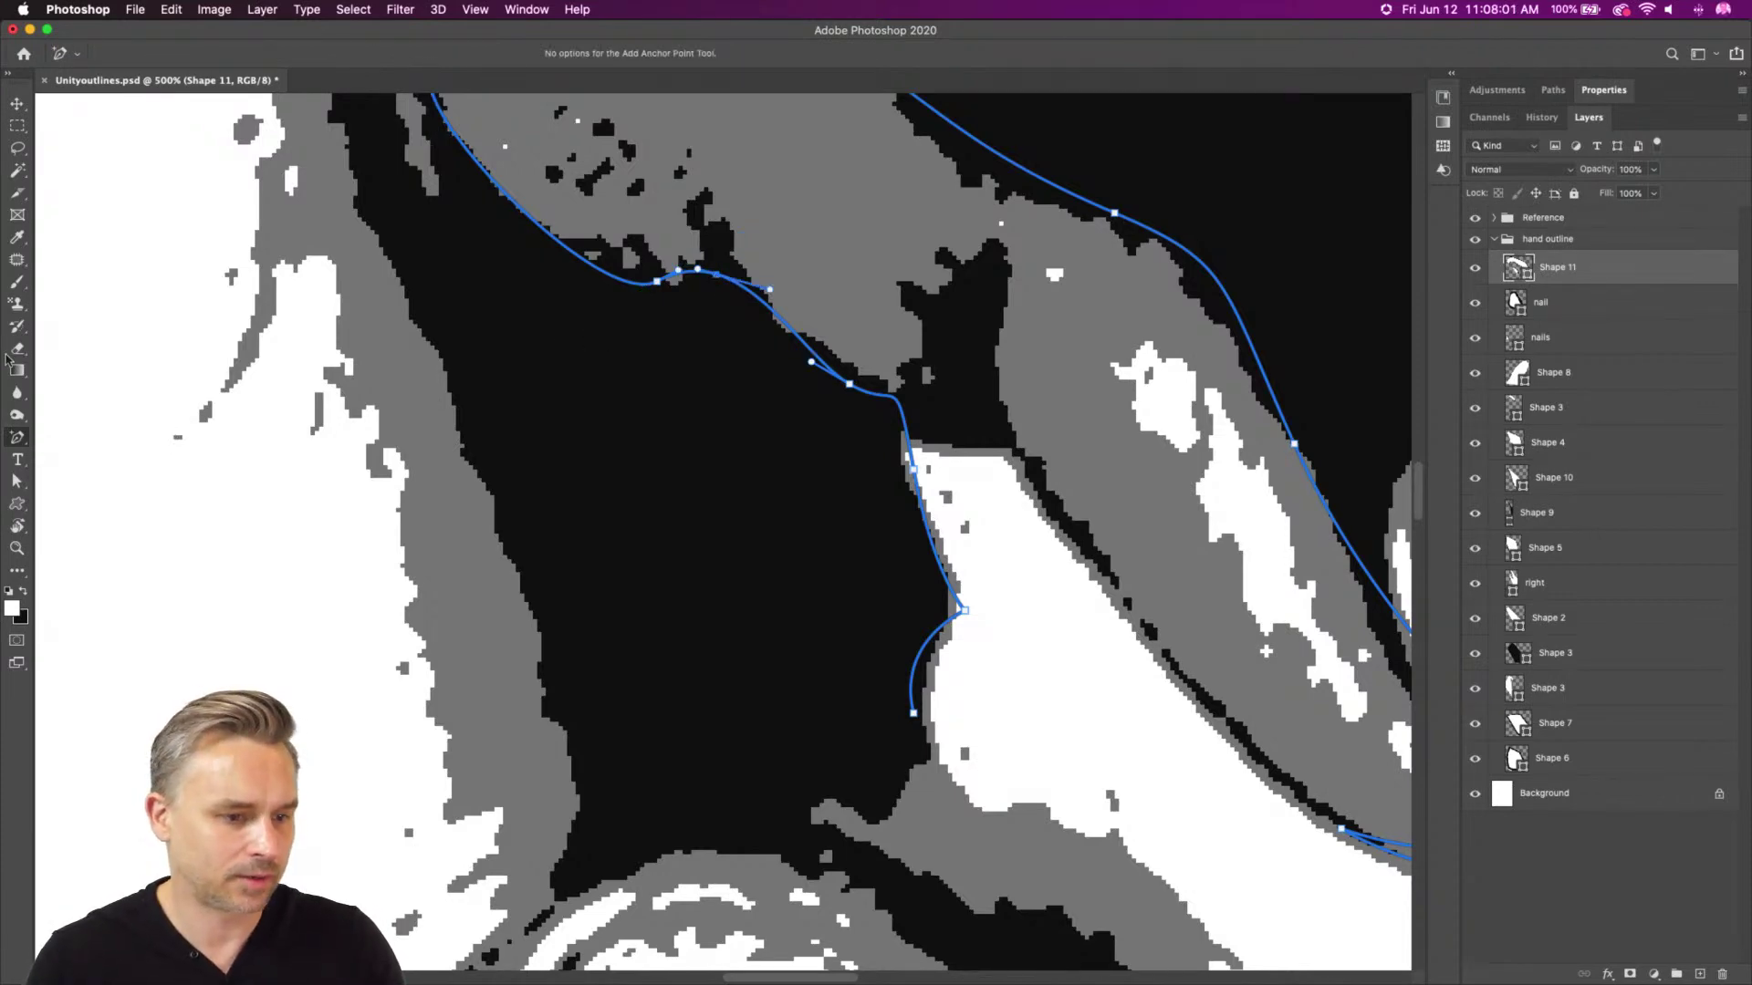
key(a)
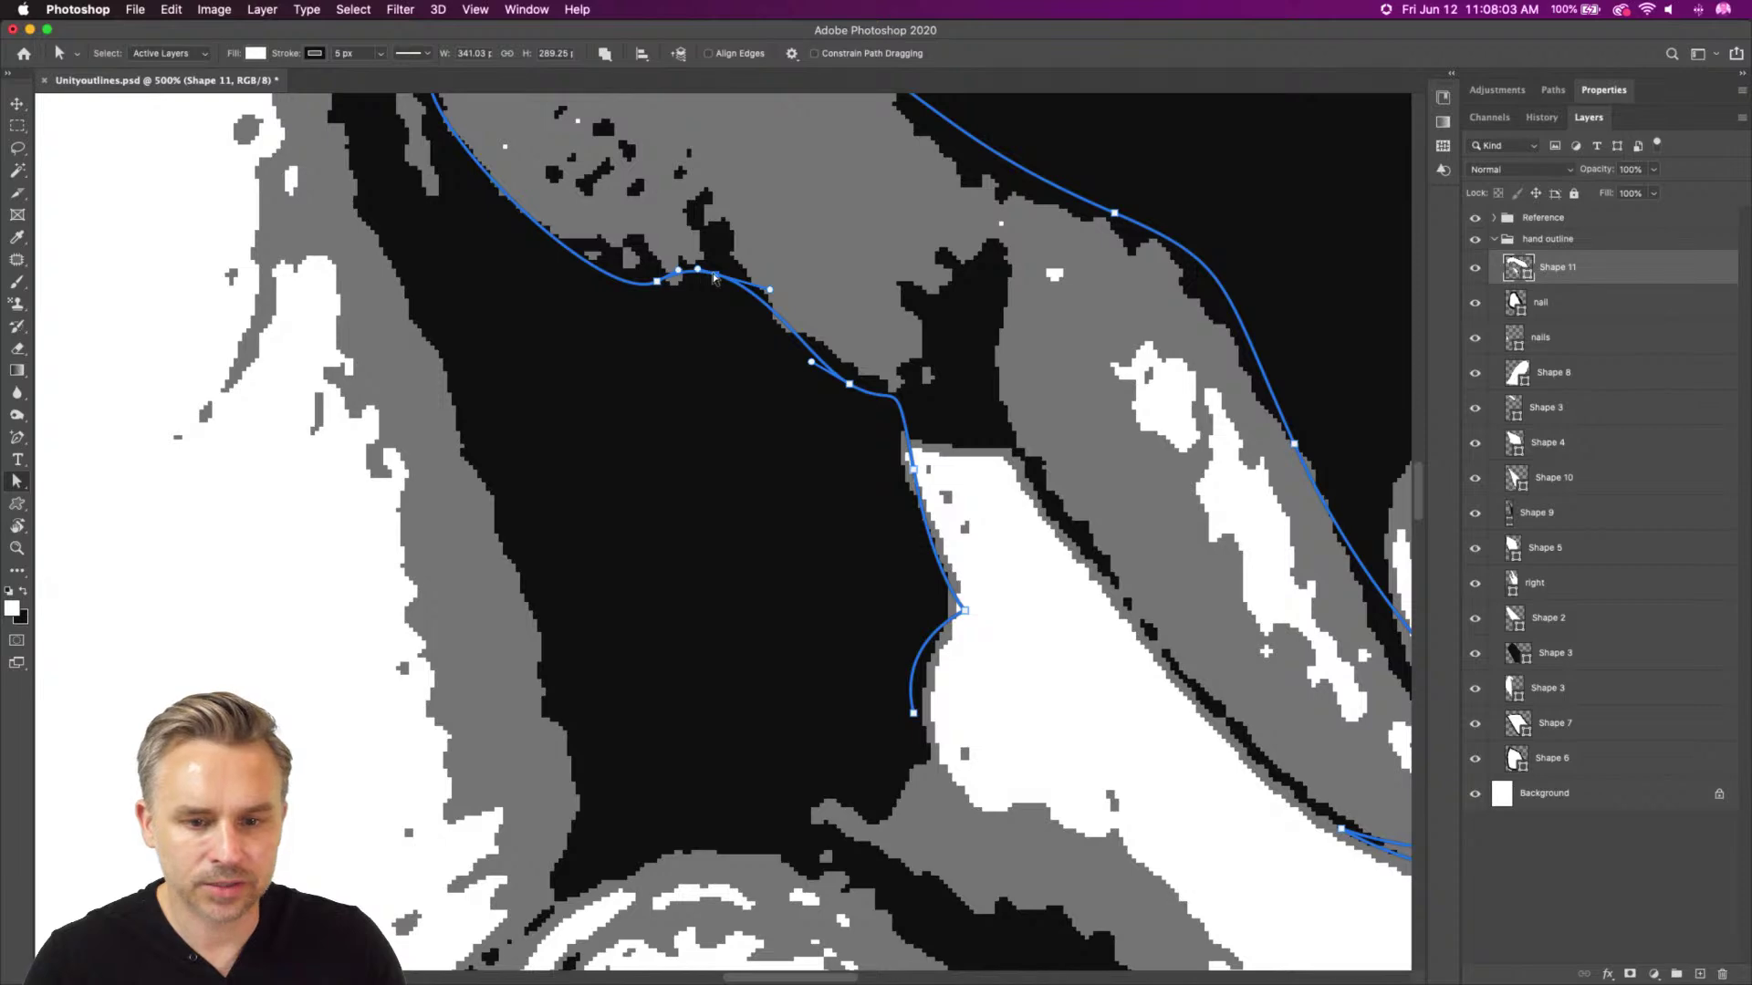
drag(717, 278, 746, 331)
drag(812, 362, 810, 373)
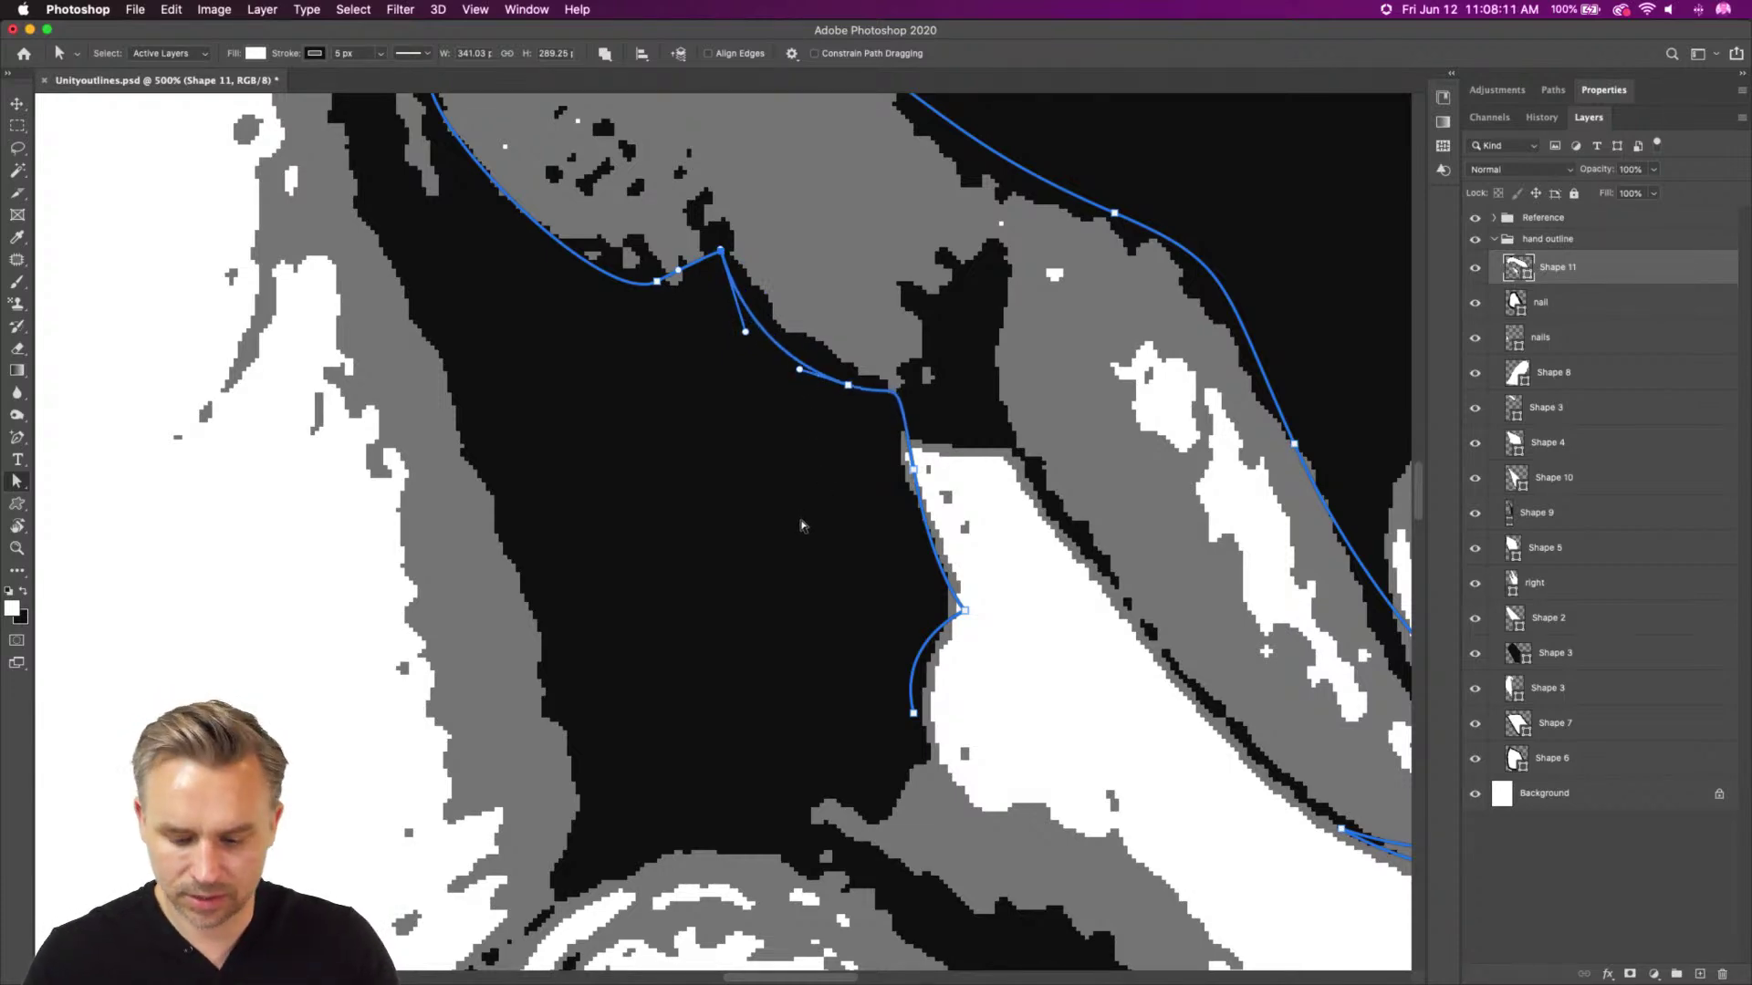
Resume the open path, trace the shadow's edge above the thumb and along the neighbouring finger, and close the shape
key(p)
click(913, 714)
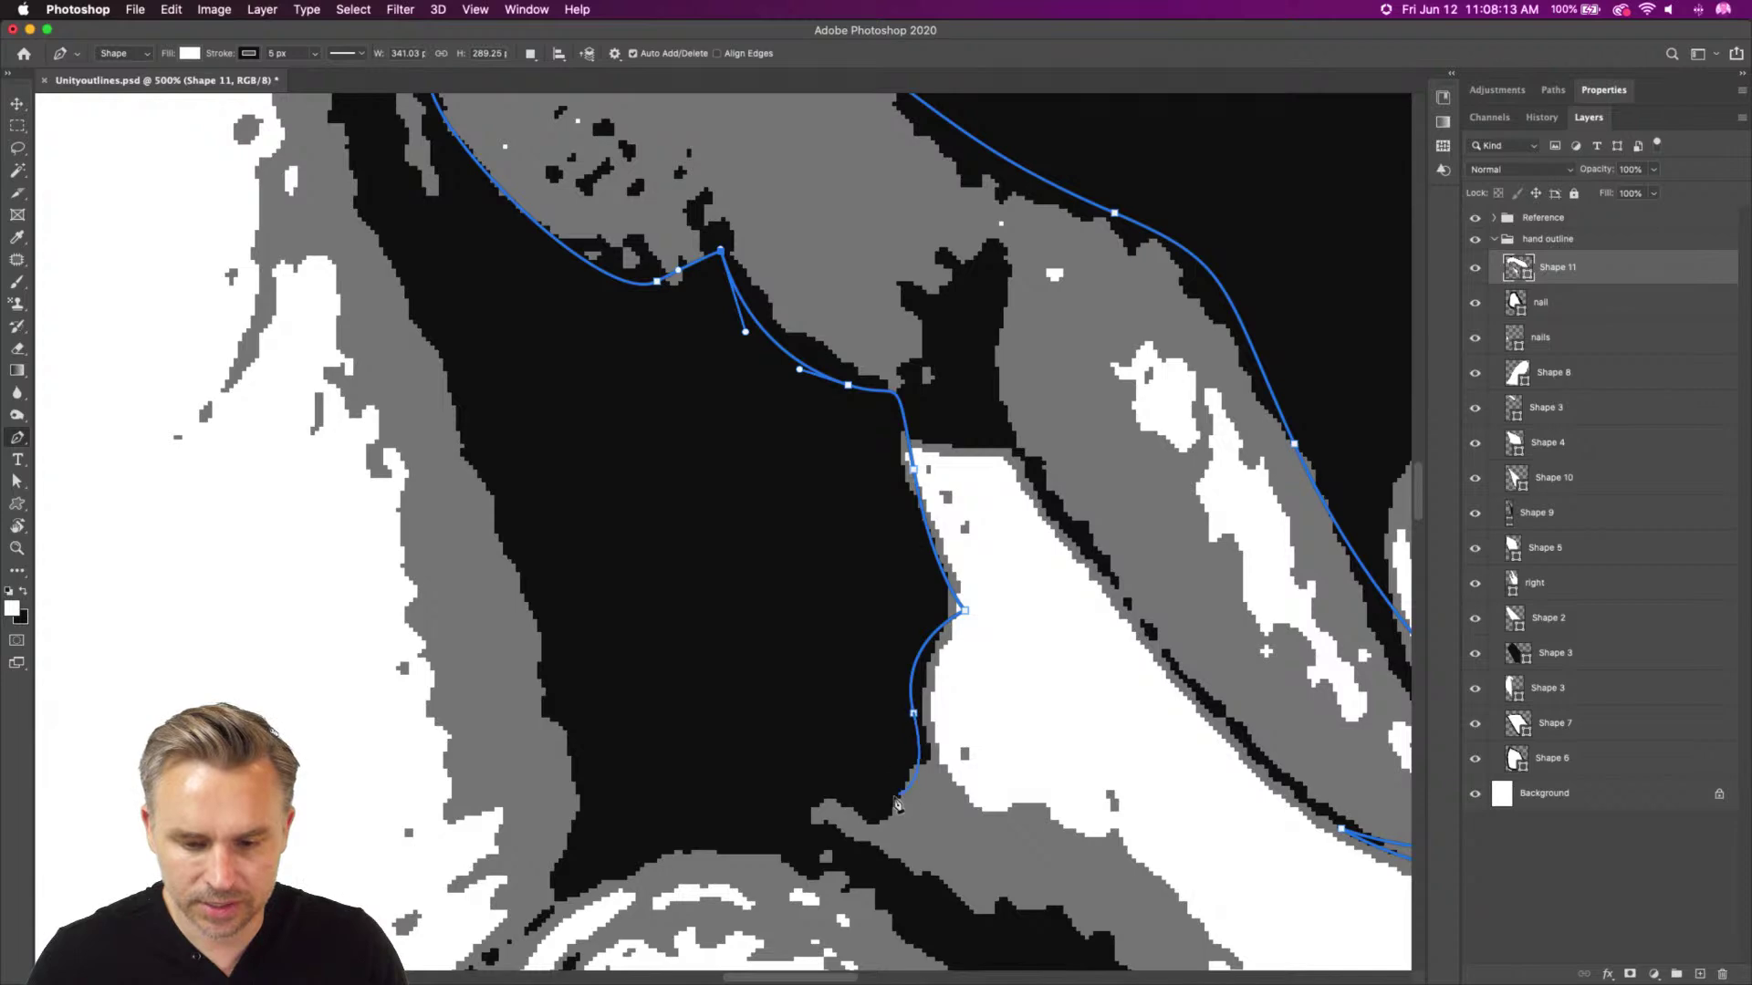
drag(880, 825, 831, 836)
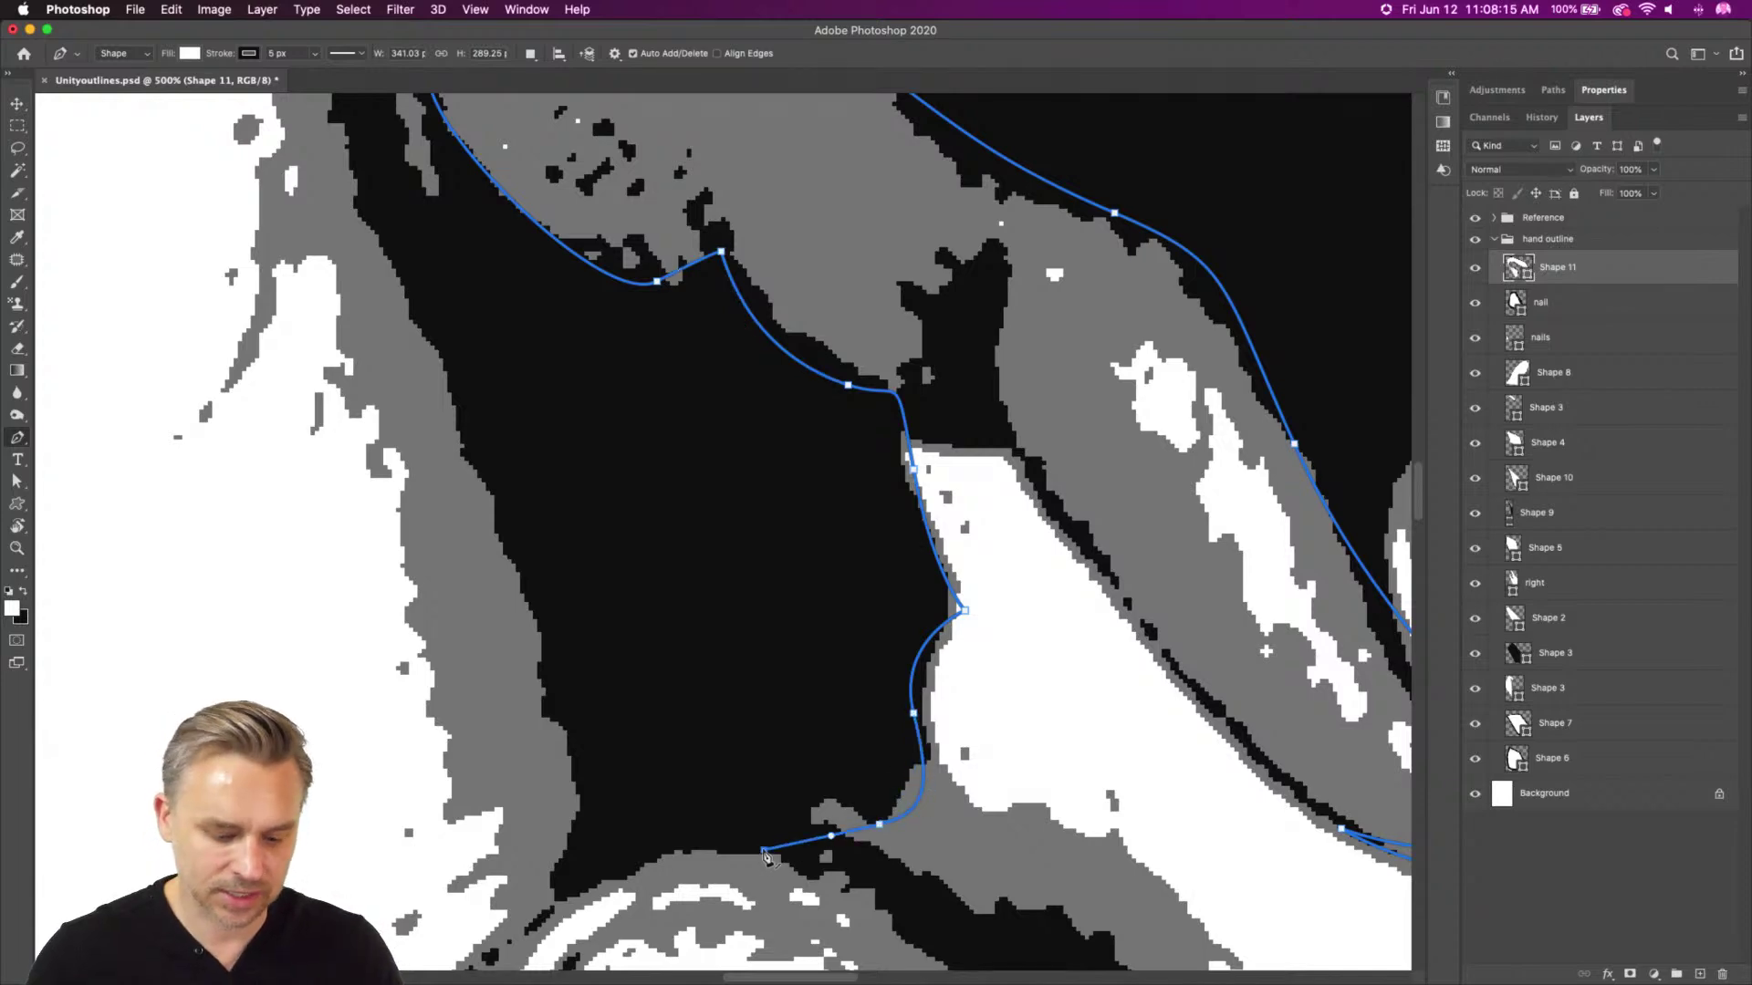
drag(563, 898, 535, 920)
click(528, 928)
drag(484, 512, 520, 679)
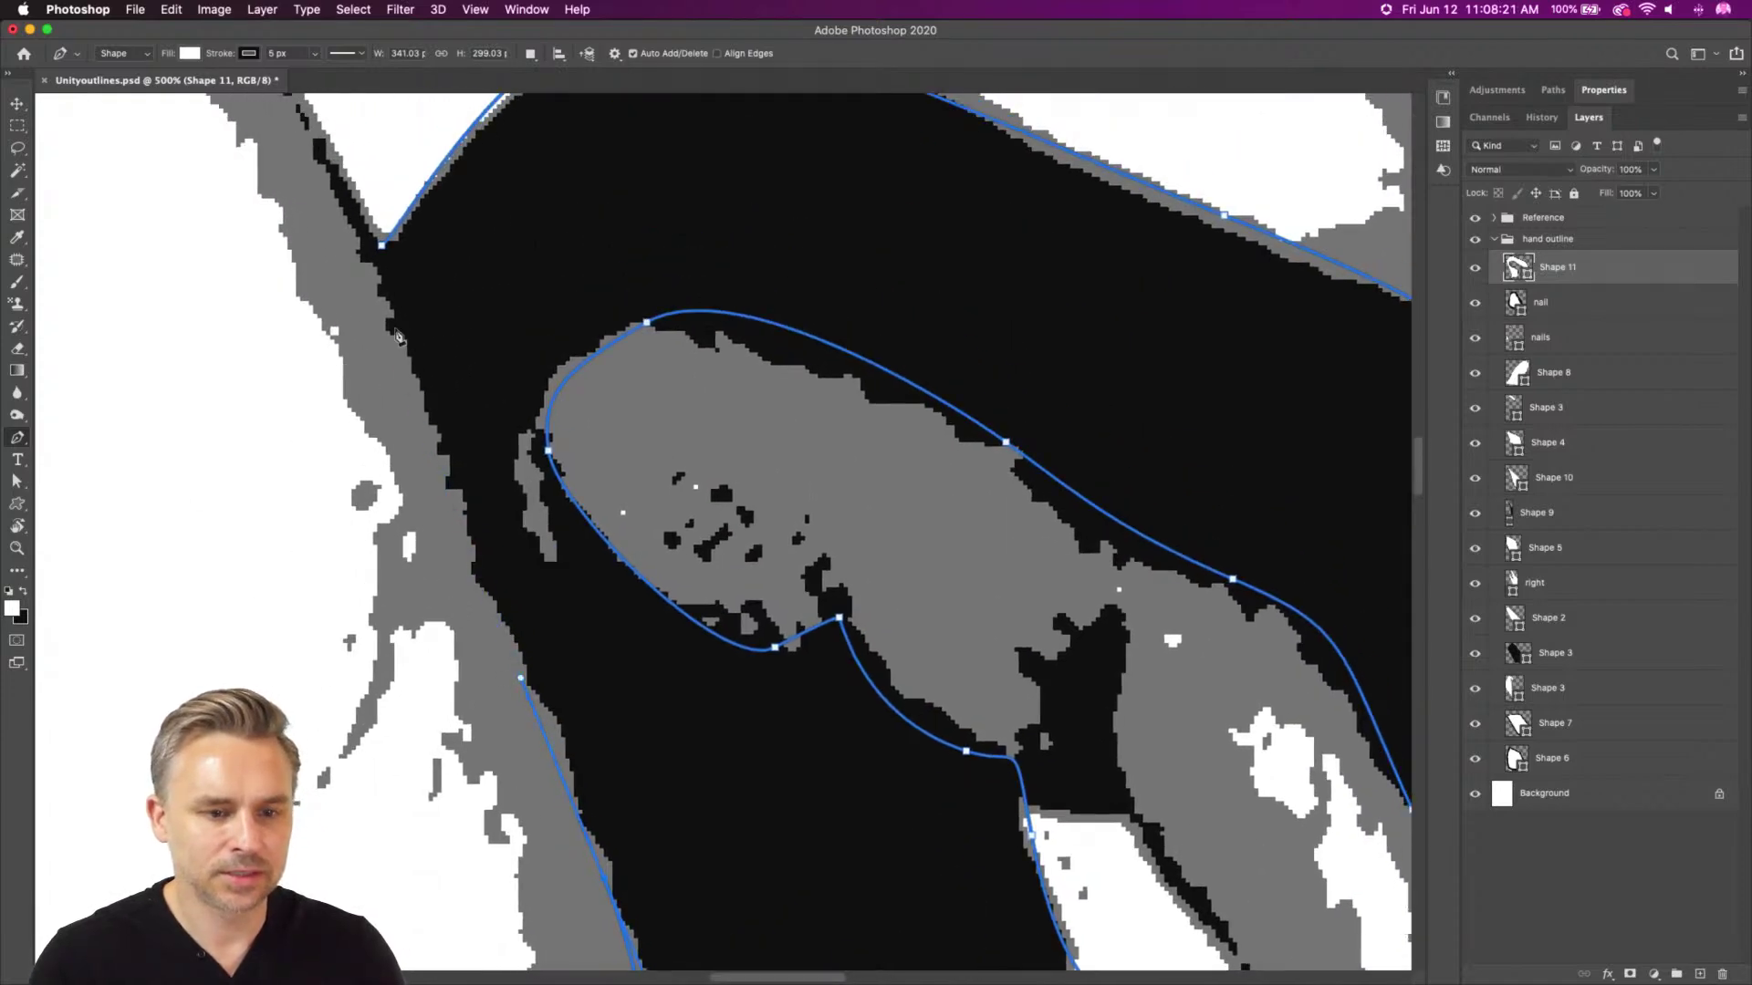
click(381, 253)
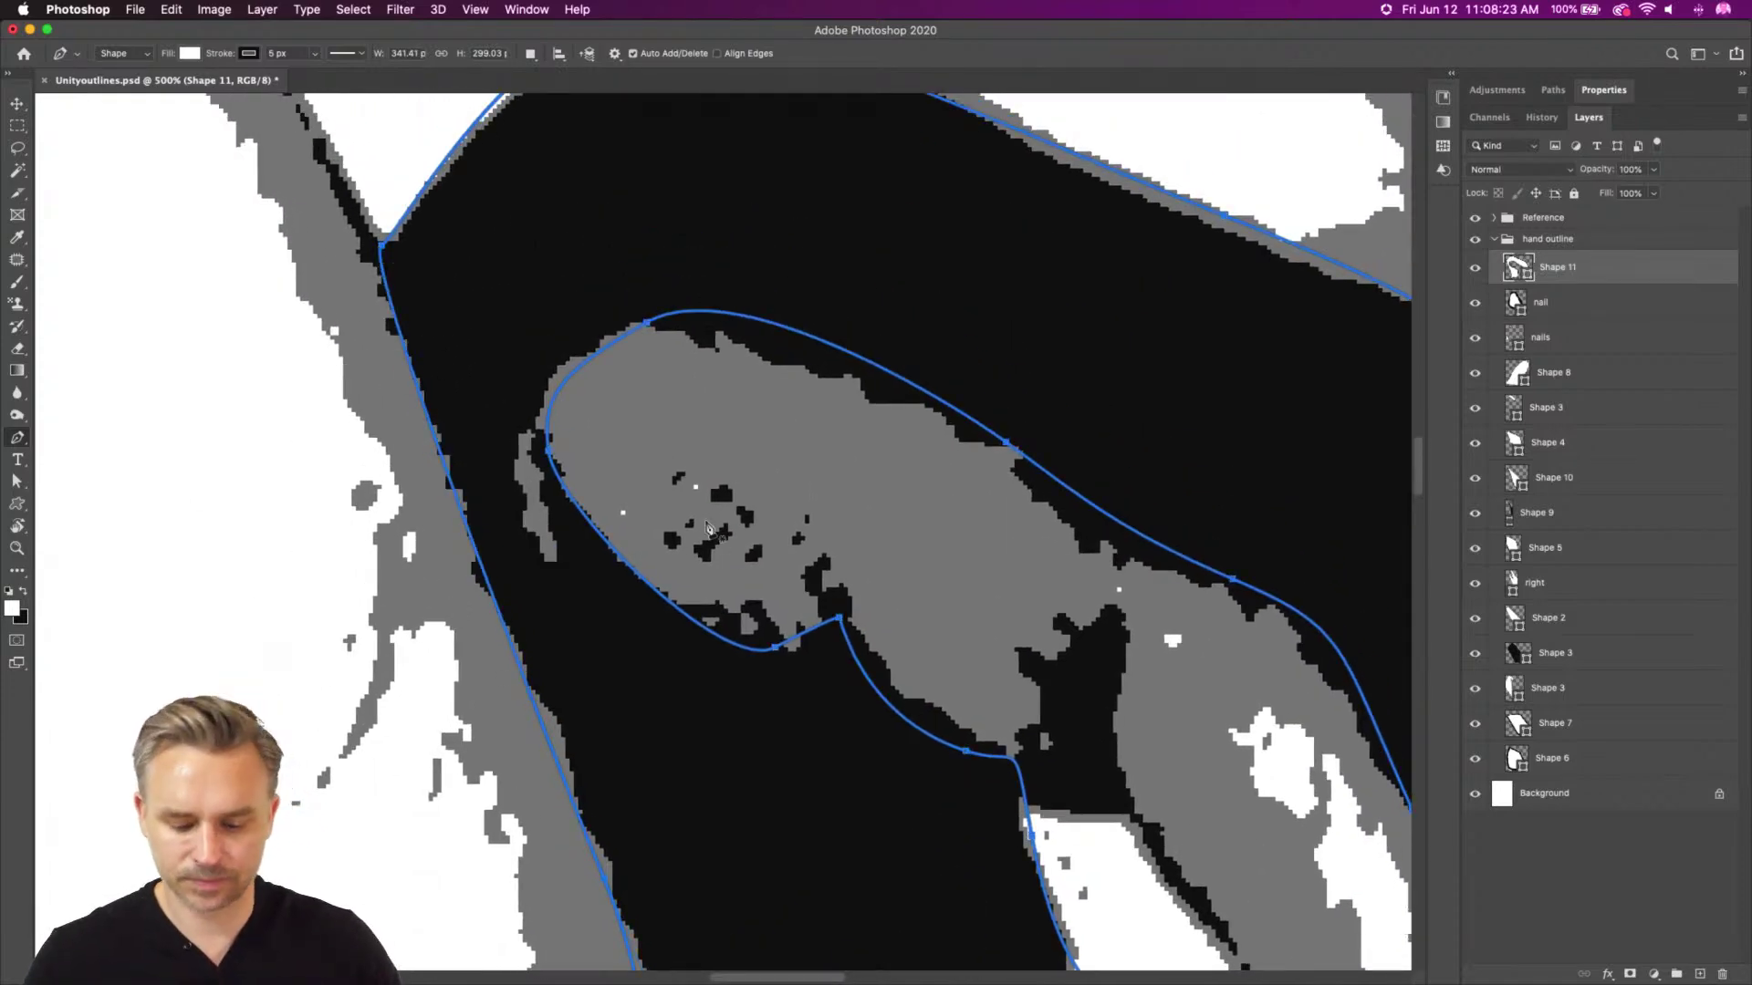
Fill Shape 11, the bent finger's shadow, with black (000000)
key(super+0)
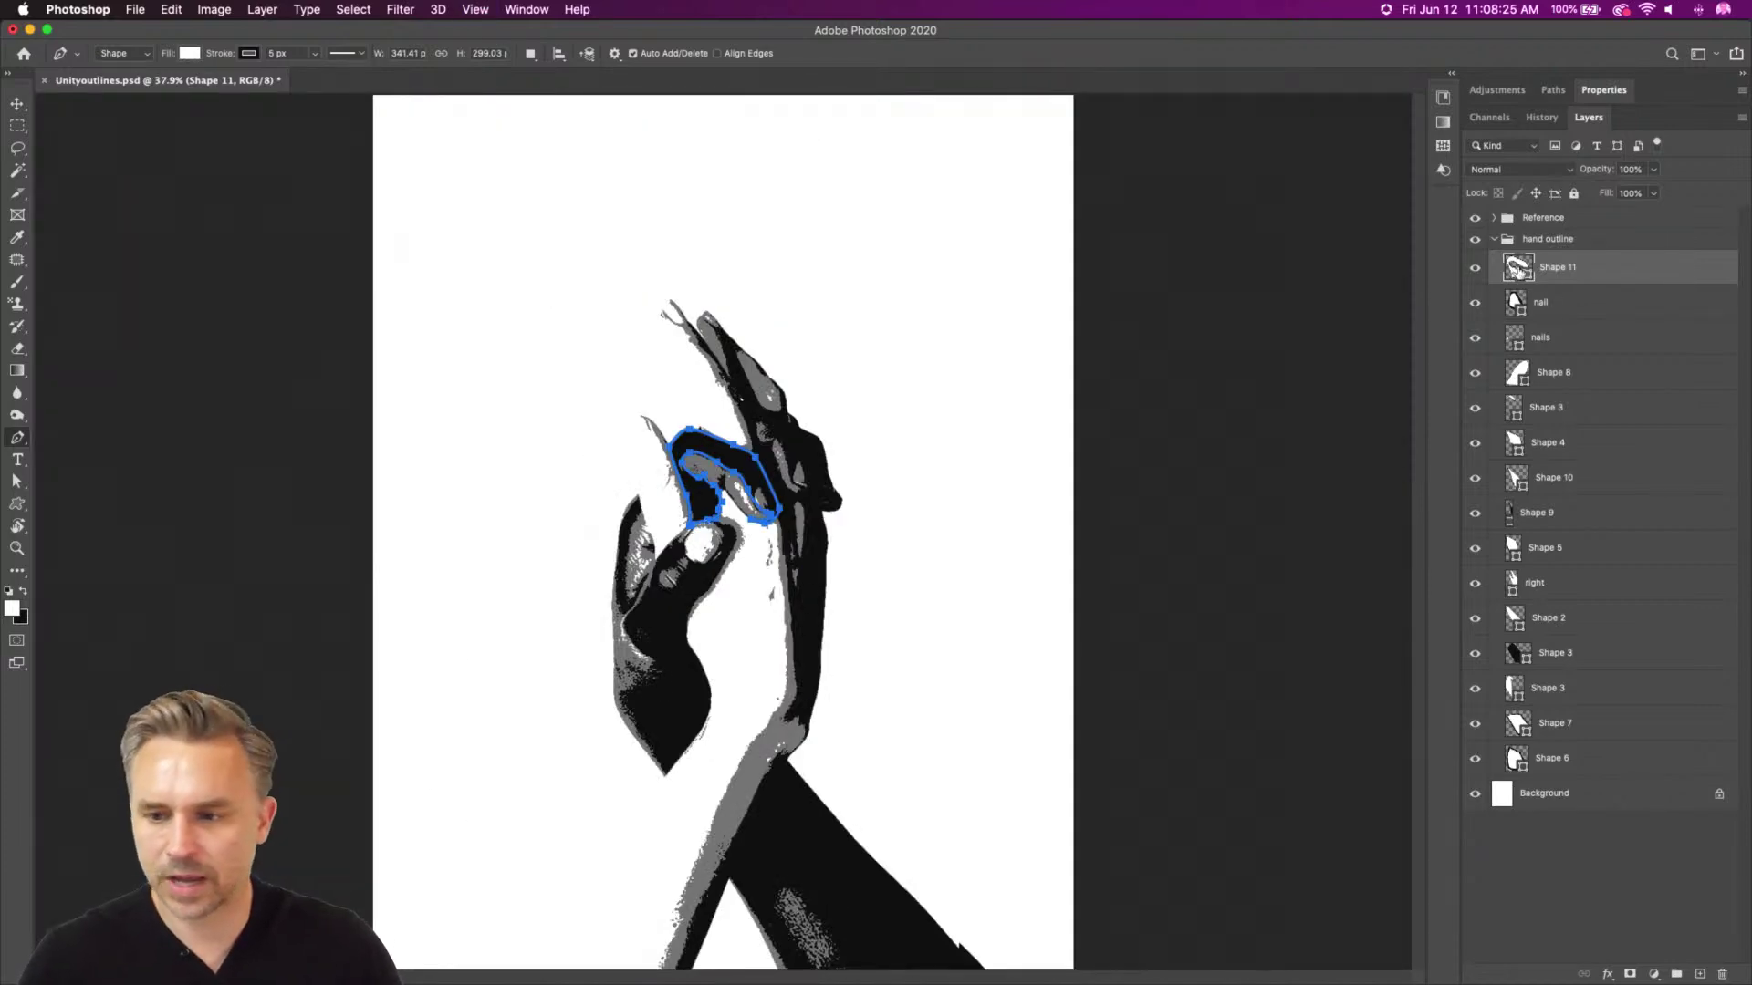
double_click(1510, 268)
click(810, 629)
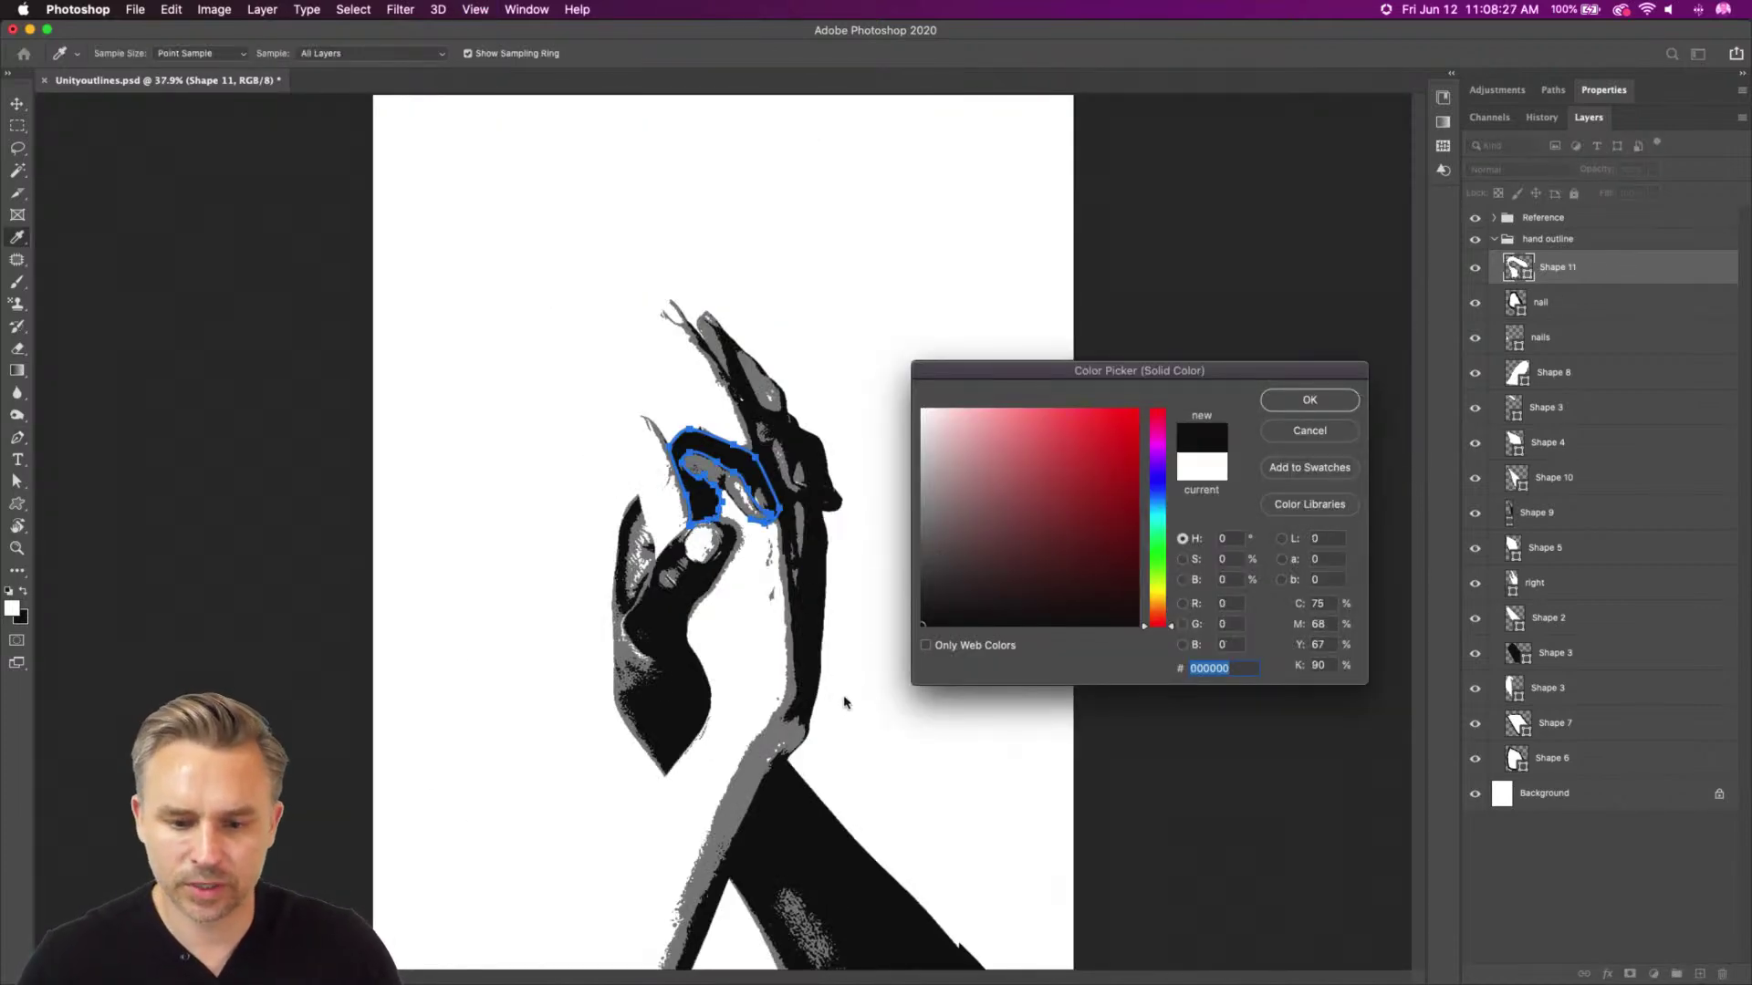
key(Return)
click(18, 103)
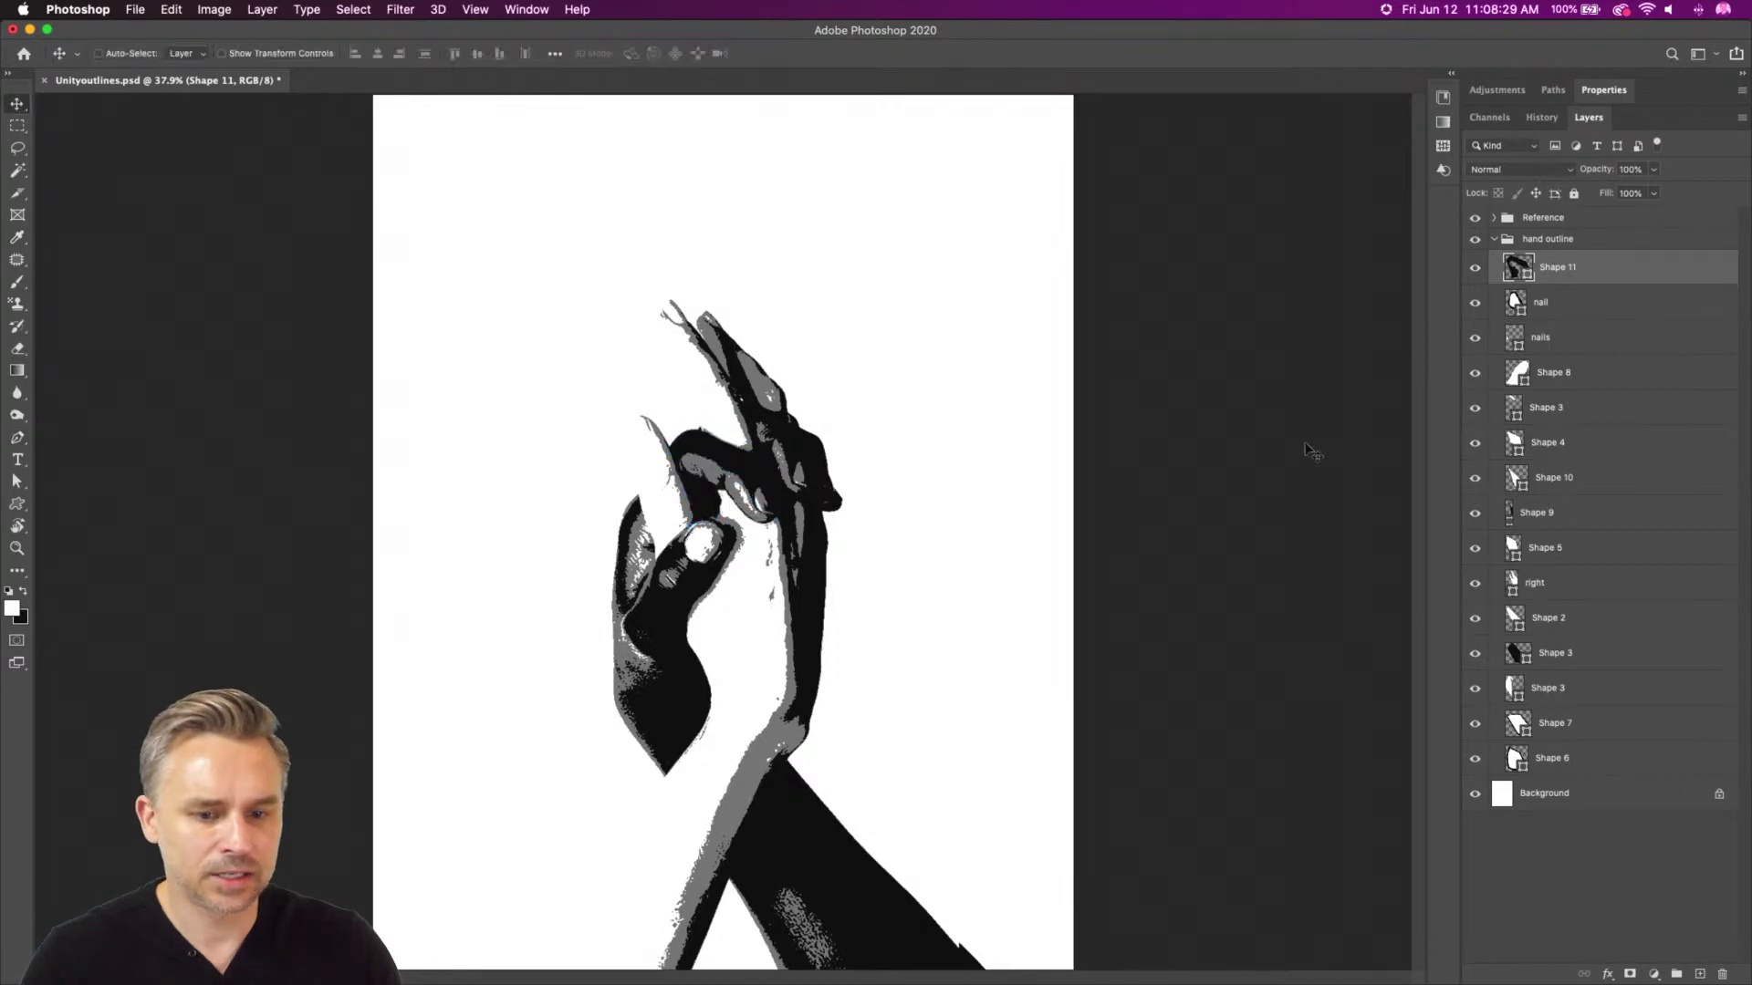
Hide the Reference group and examine the black finger shadow against the hand outlines
click(1474, 221)
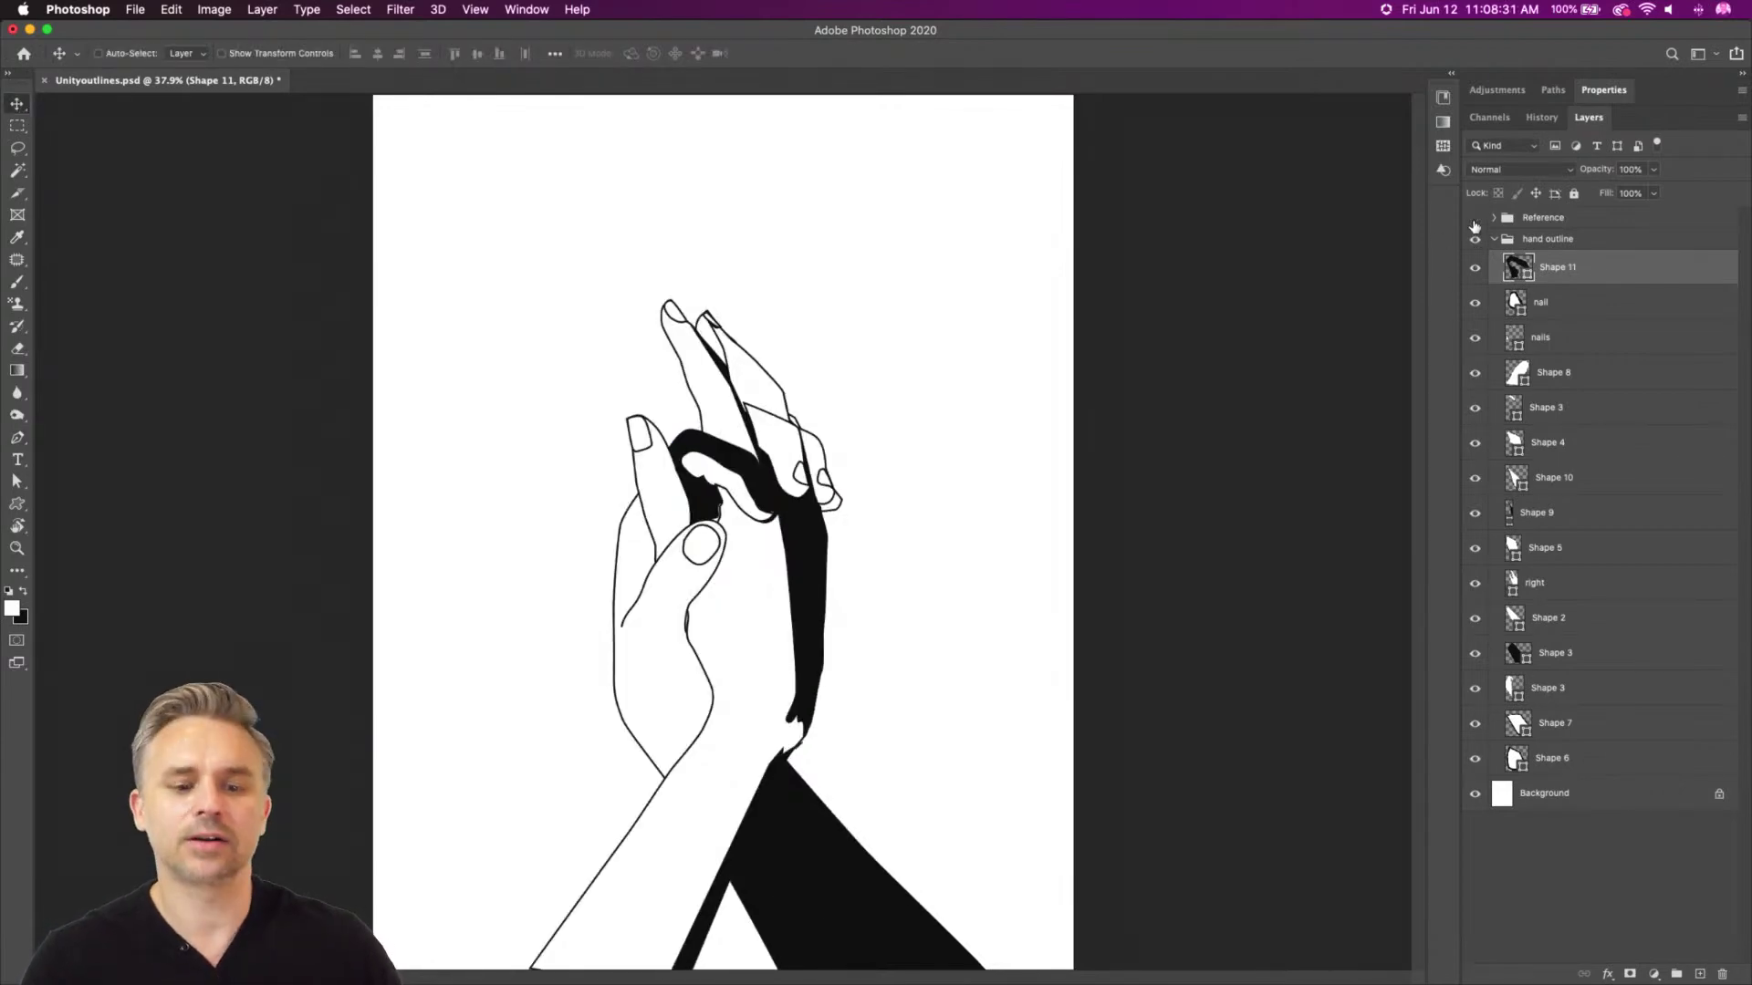
key(super+plus)
key(super+plus)
key(super+plus)
key(super+plus)
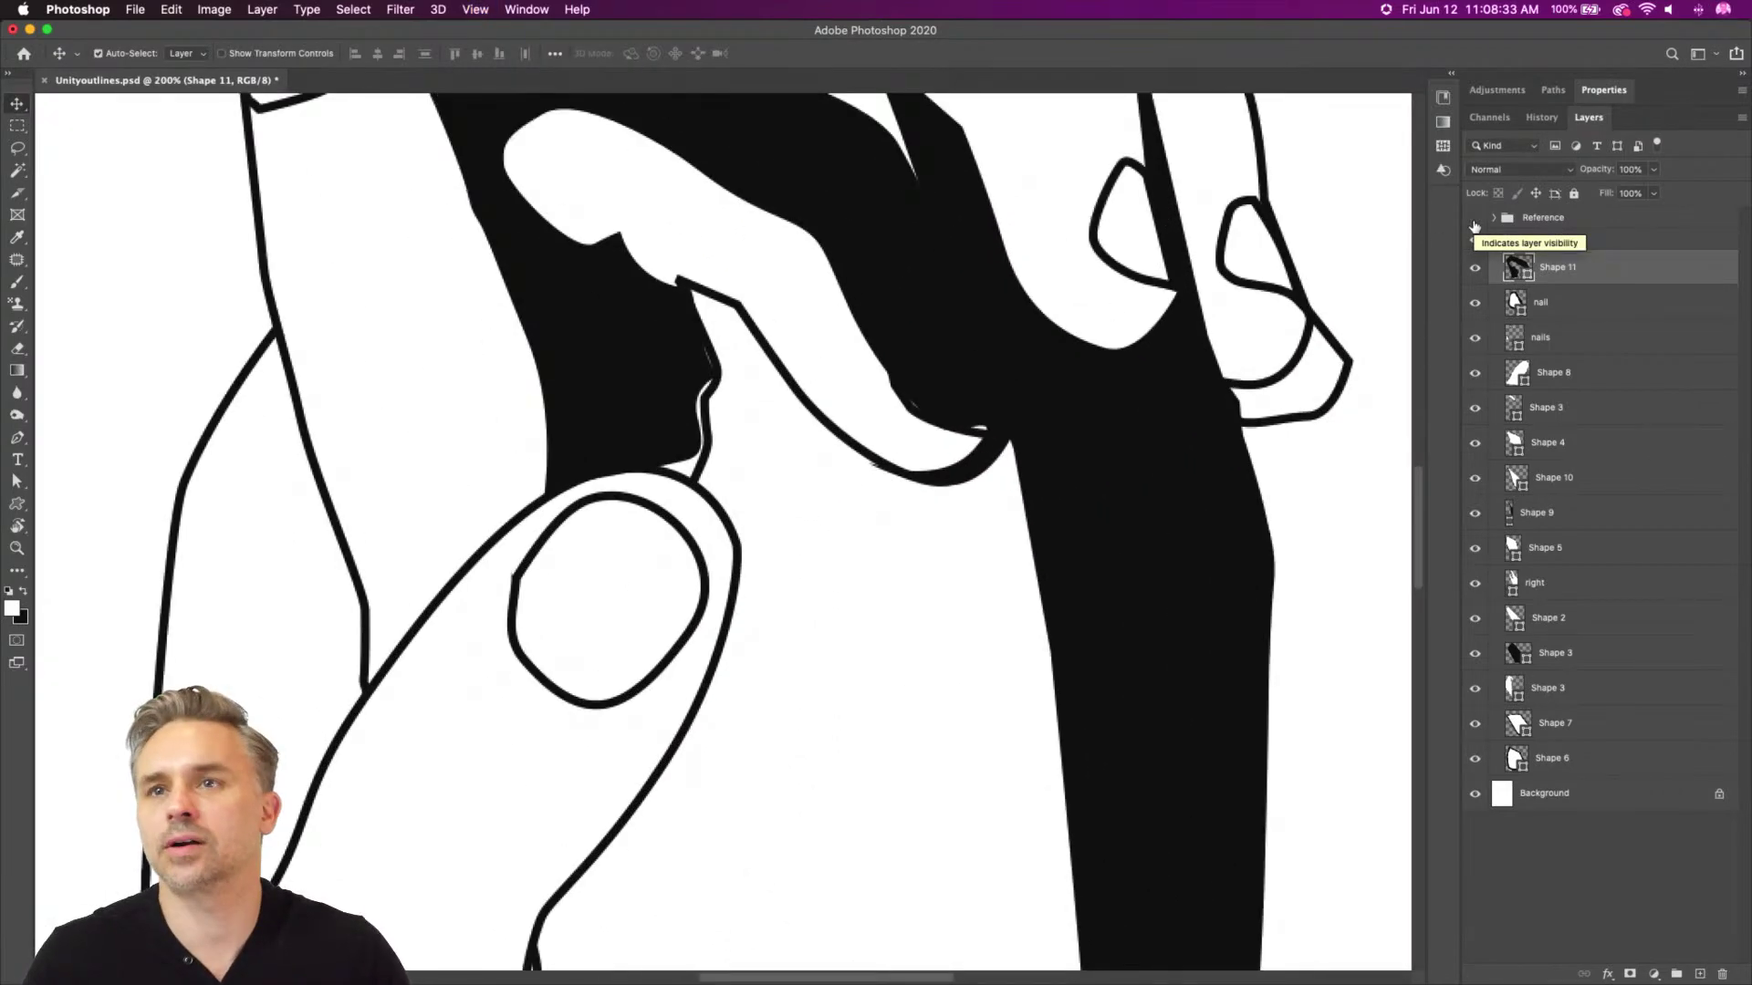
key(super+minus)
key(super+minus)
key(super+minus)
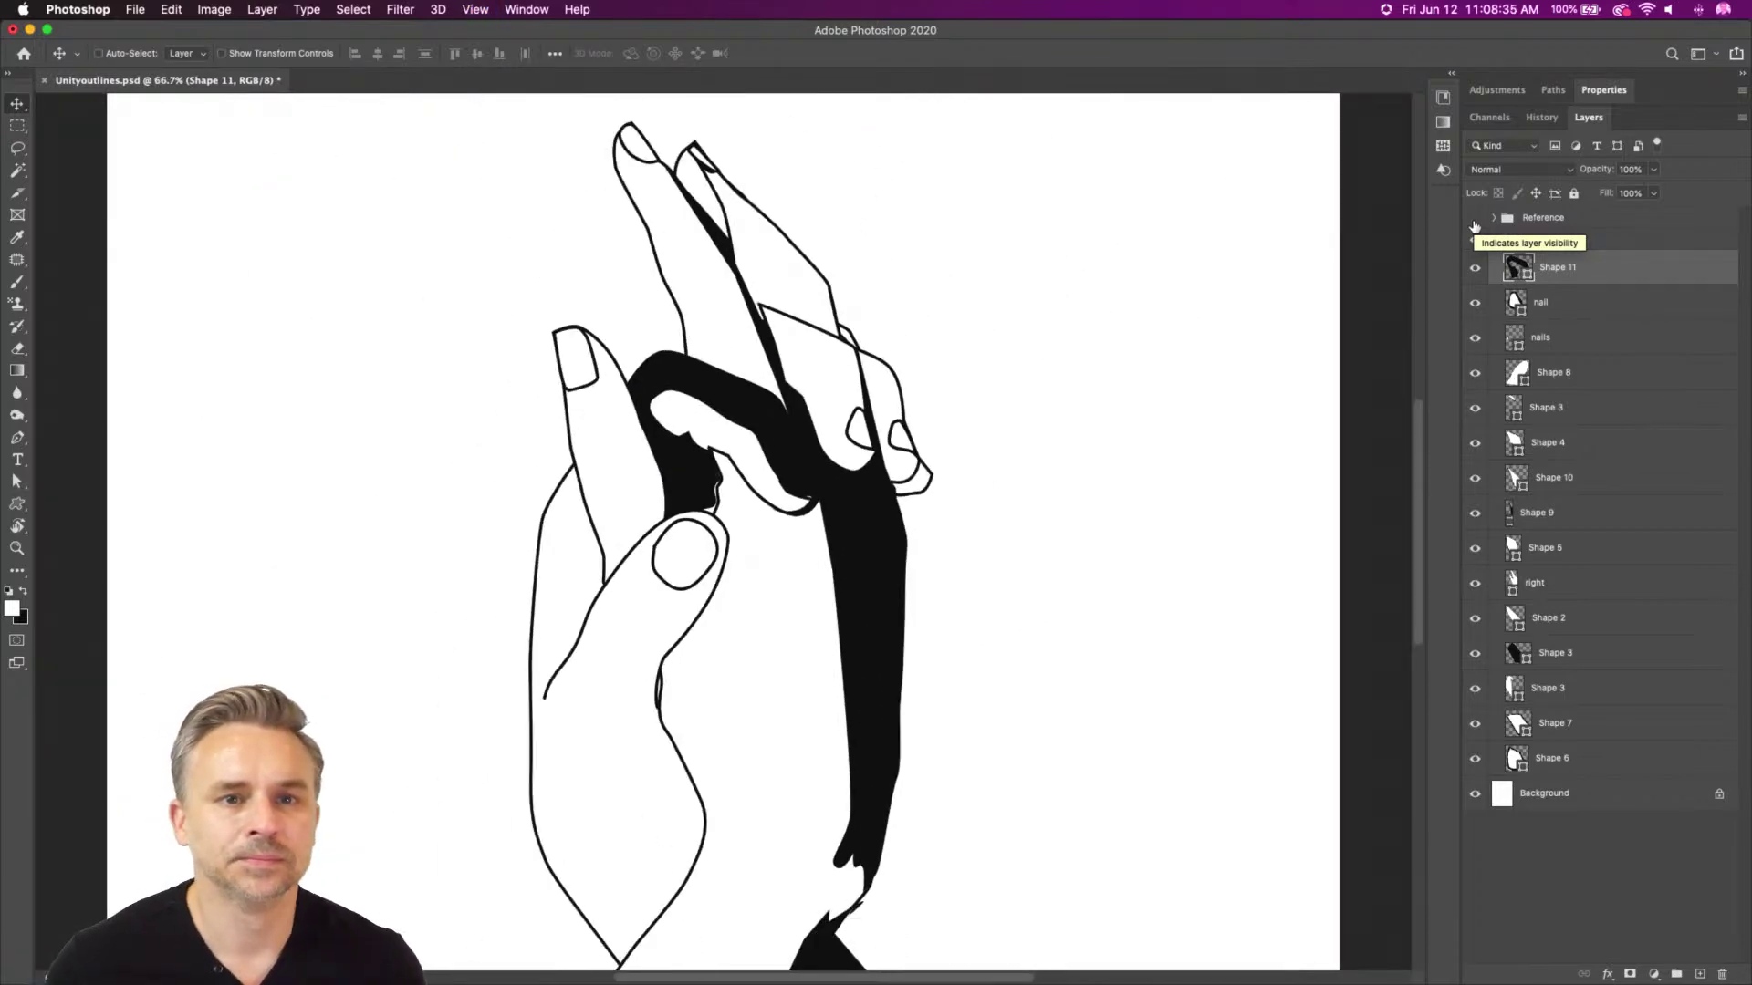
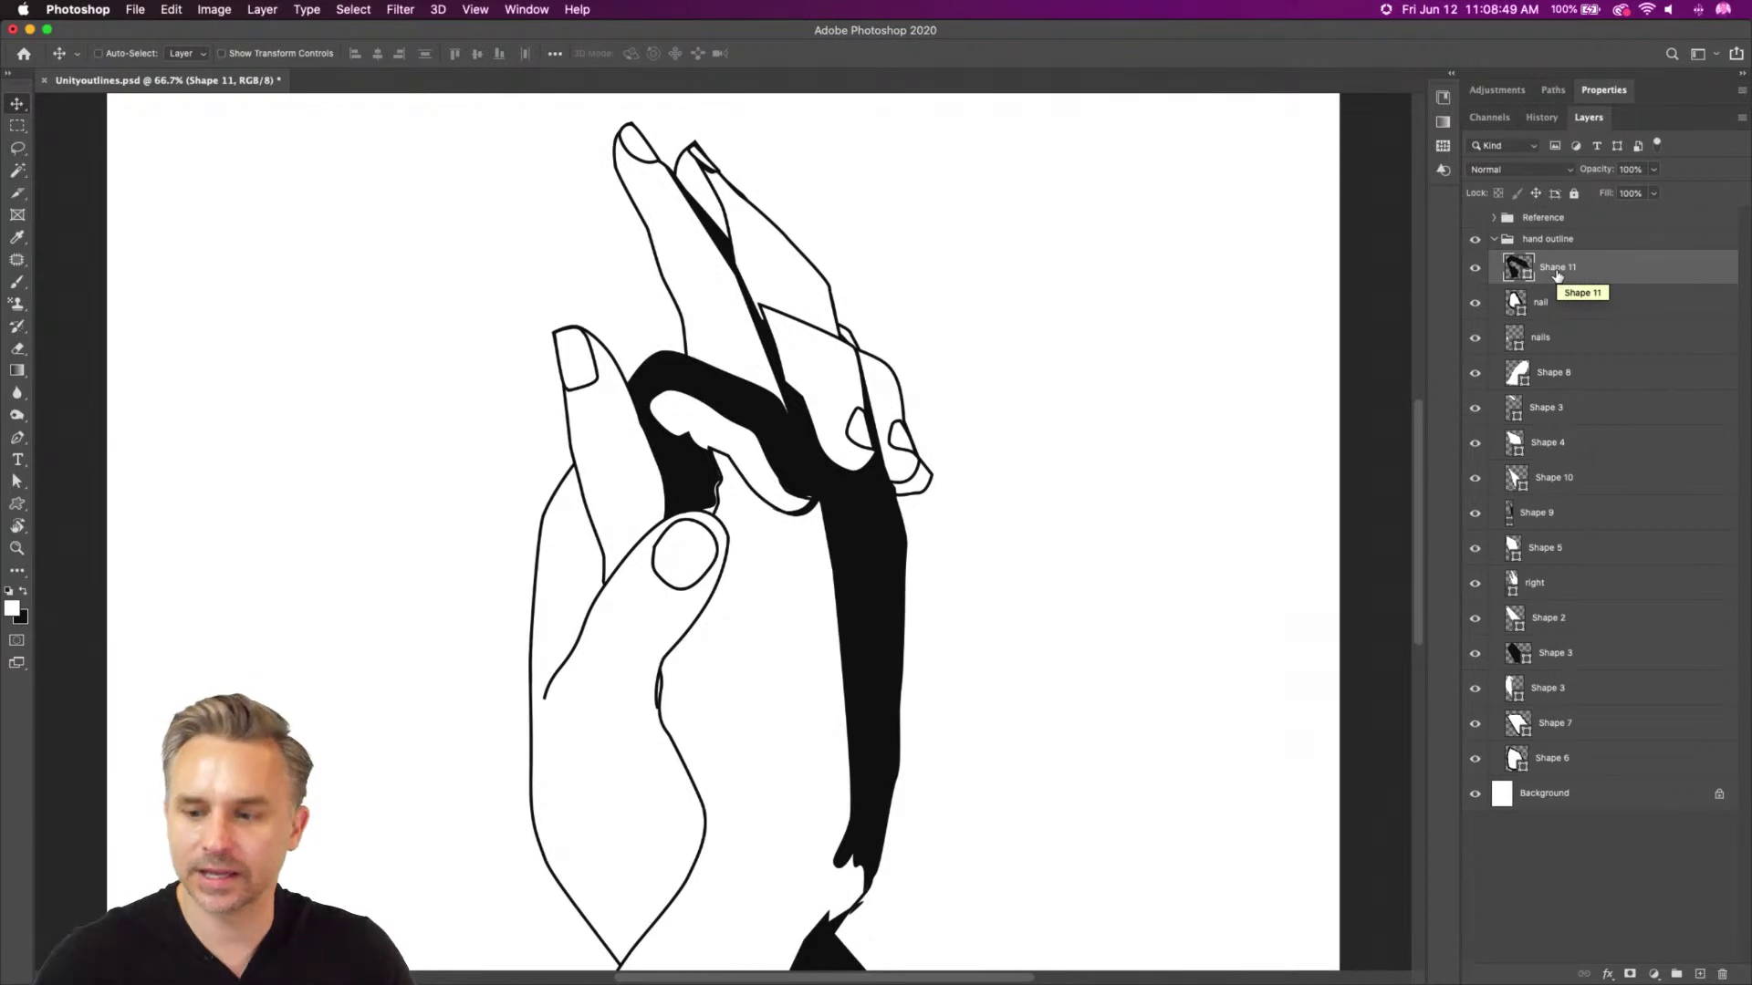
Add an empty layer above Shape 11 and compare the upper fingers with the Reference group, leaving it hidden
click(1697, 974)
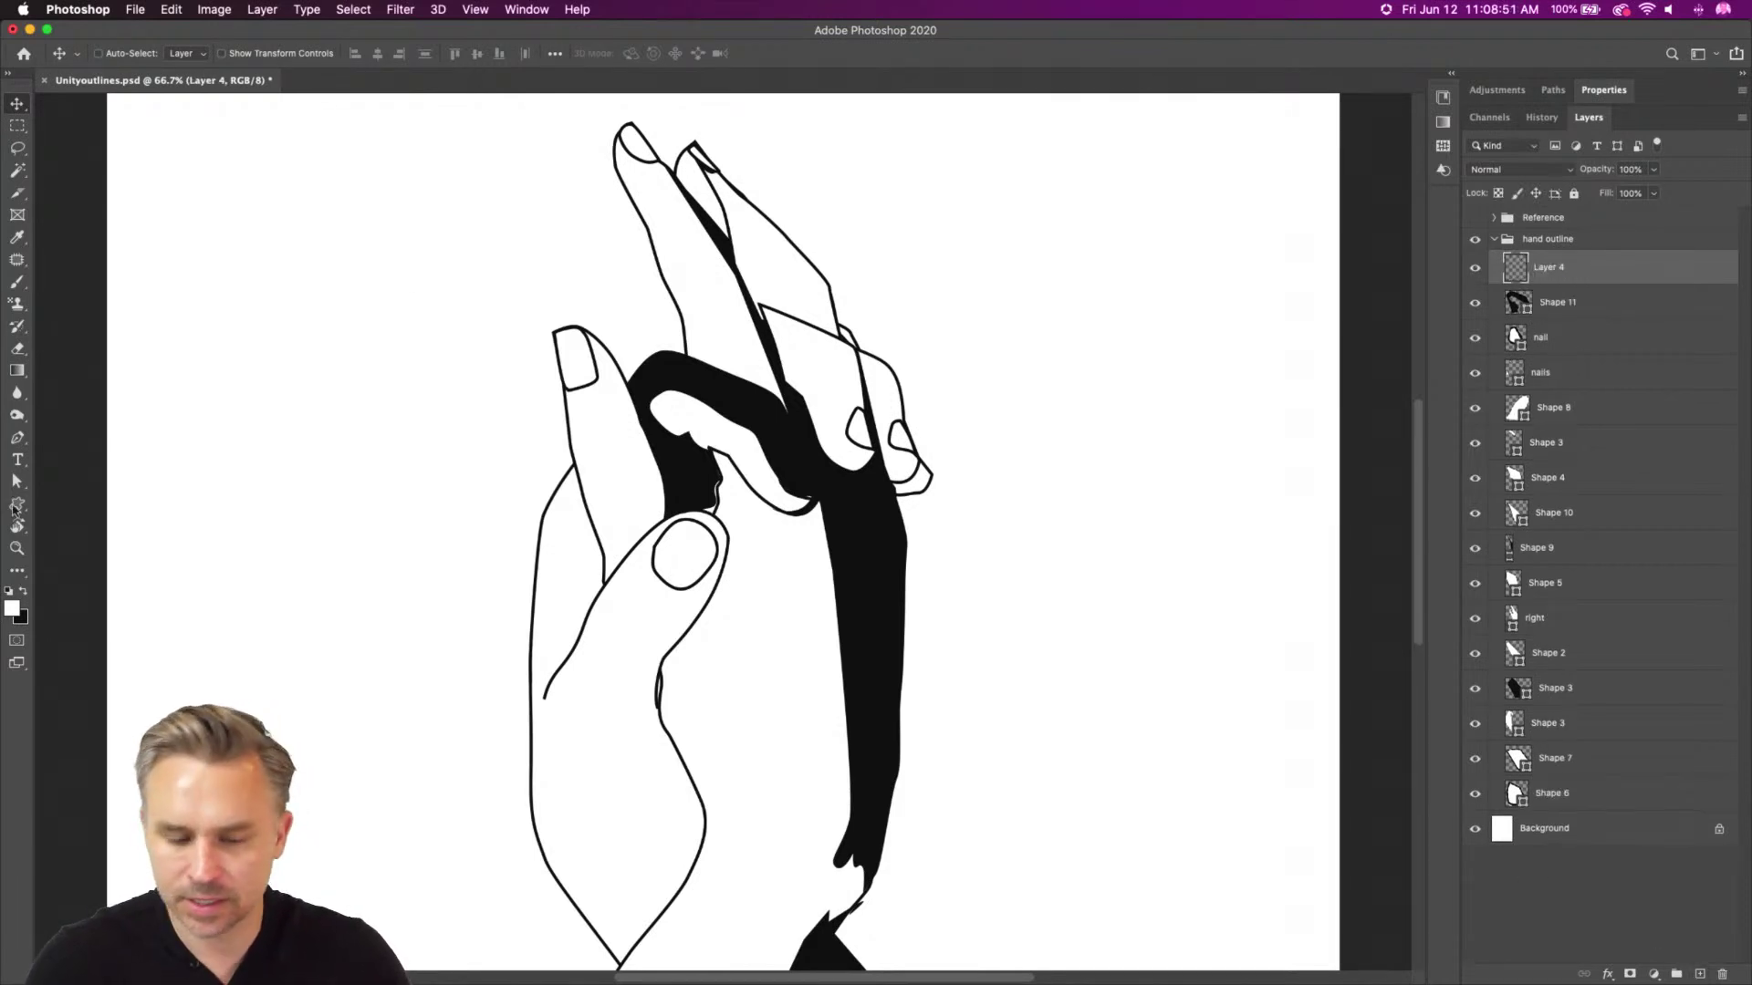
key(super+plus)
drag(592, 285, 524, 352)
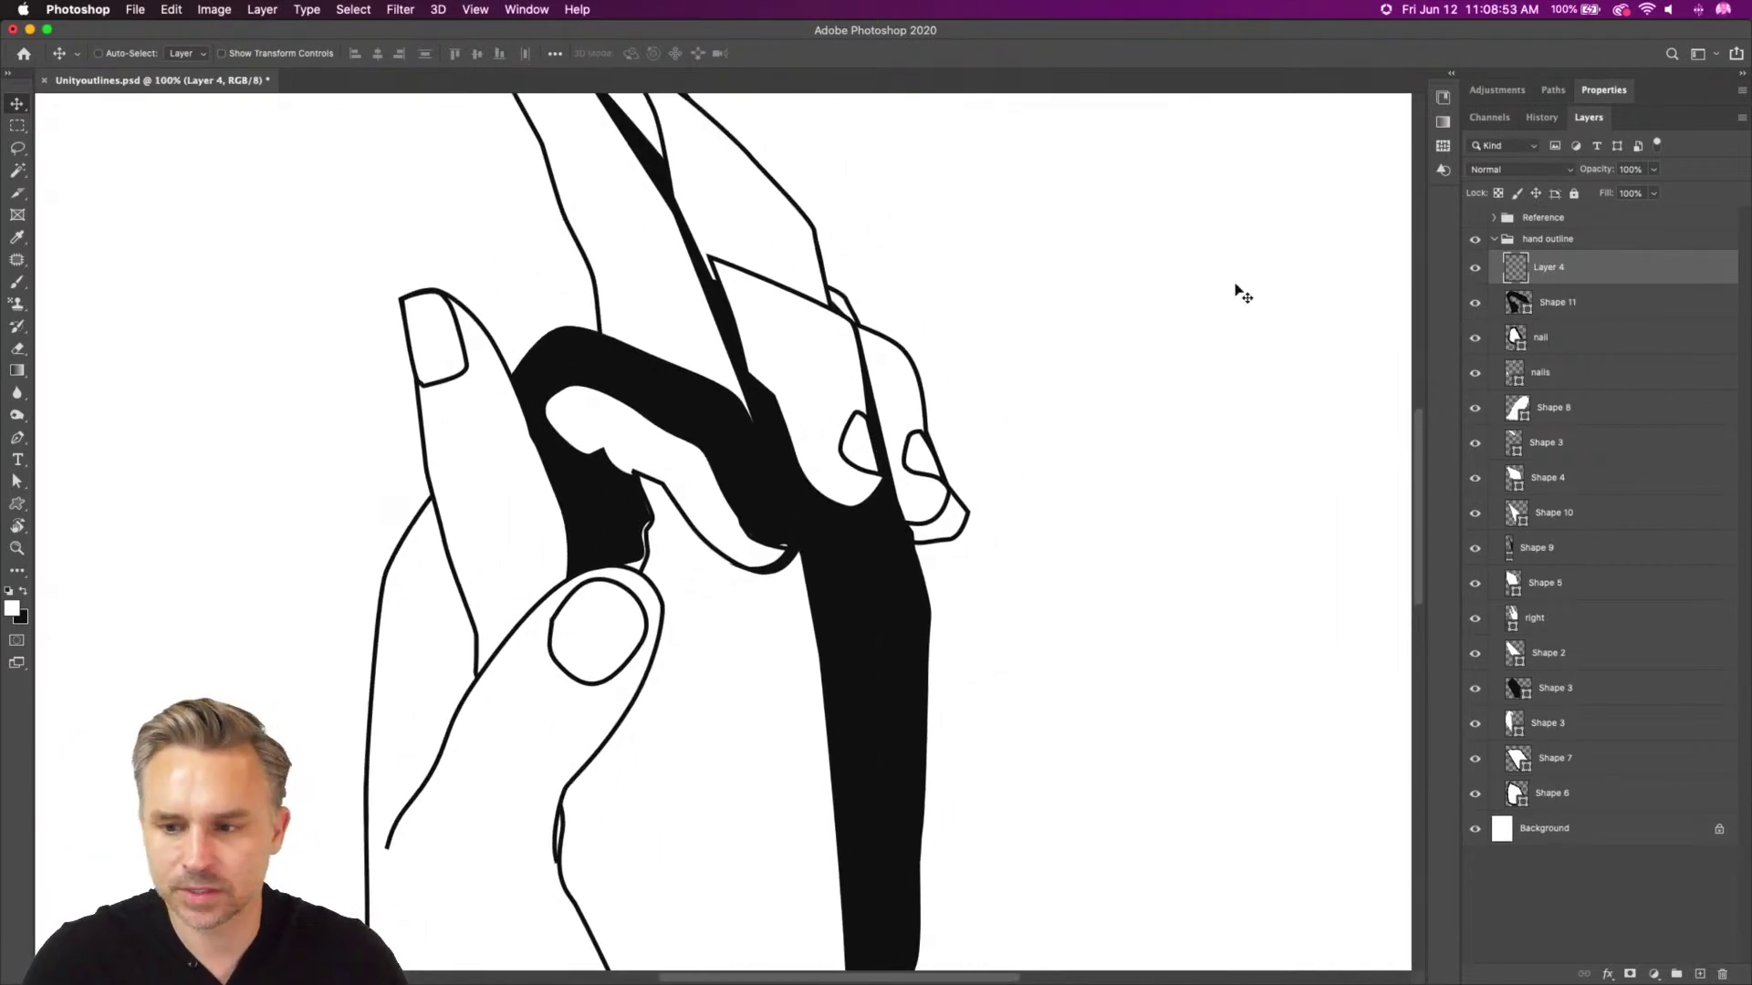
scroll(453, 424, up, 5)
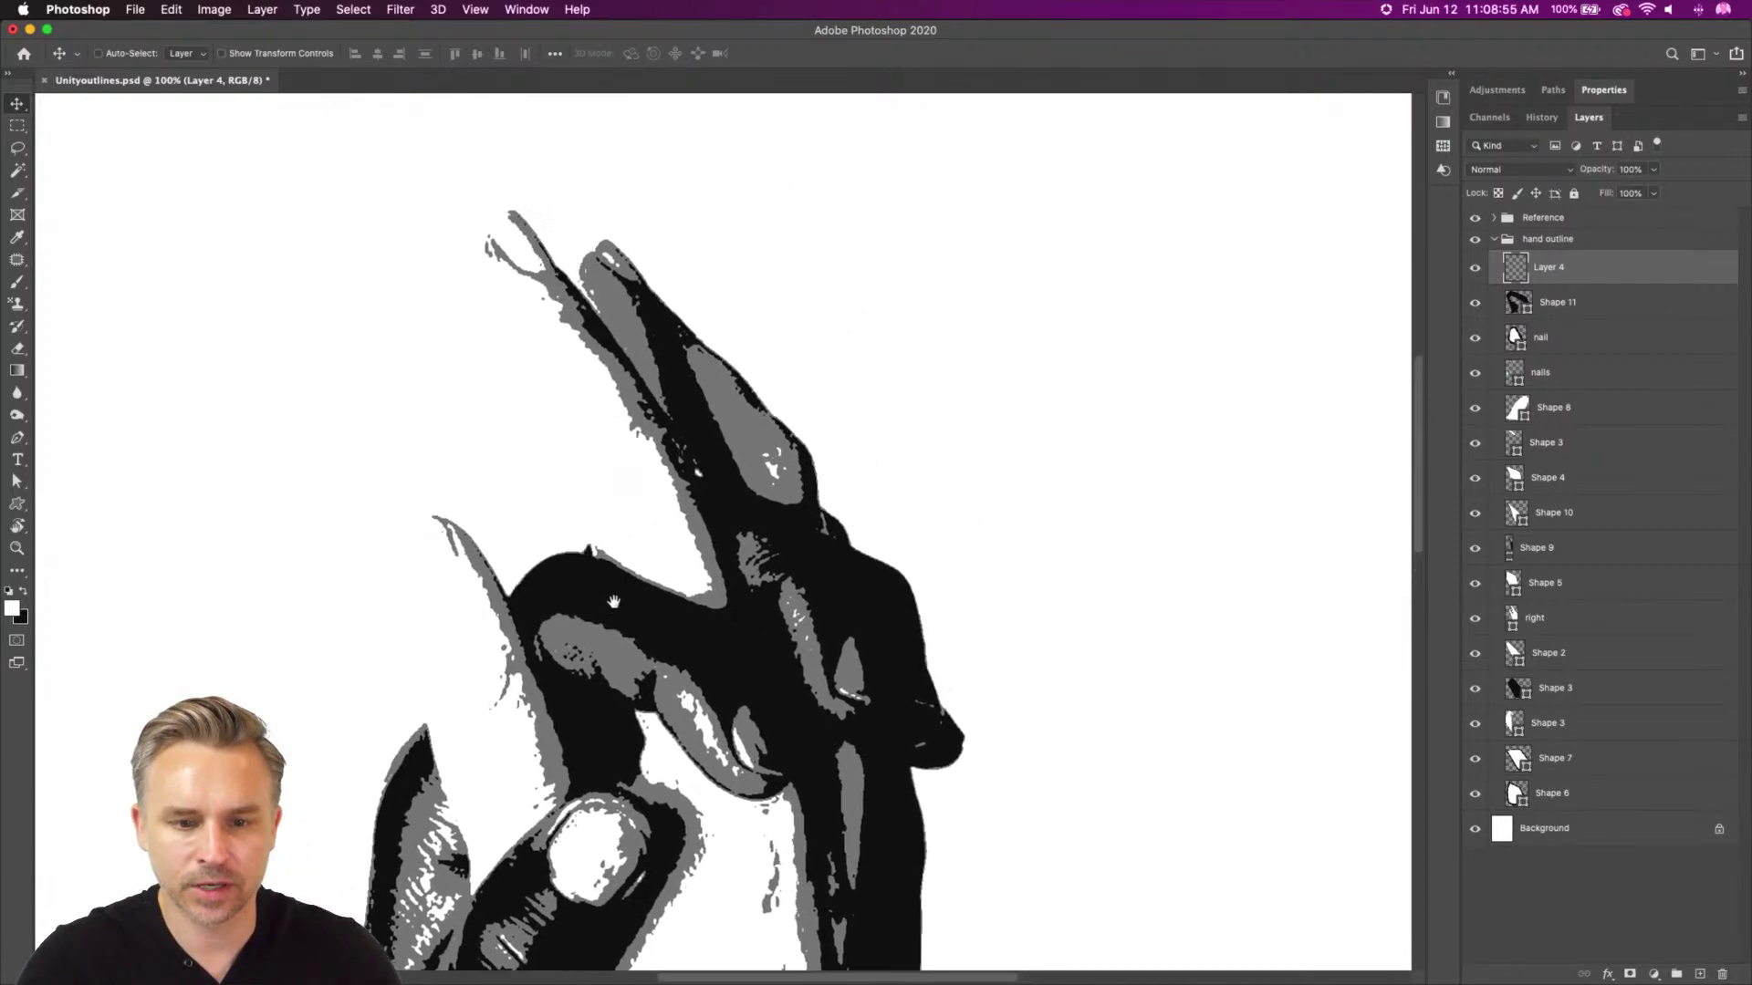
click(1476, 220)
click(1476, 220)
click(1476, 220)
click(1476, 220)
click(1476, 220)
Fill Shape 10, the rear finger at the upper right of the hand, with near-black (0a0a0a)
super+click(717, 374)
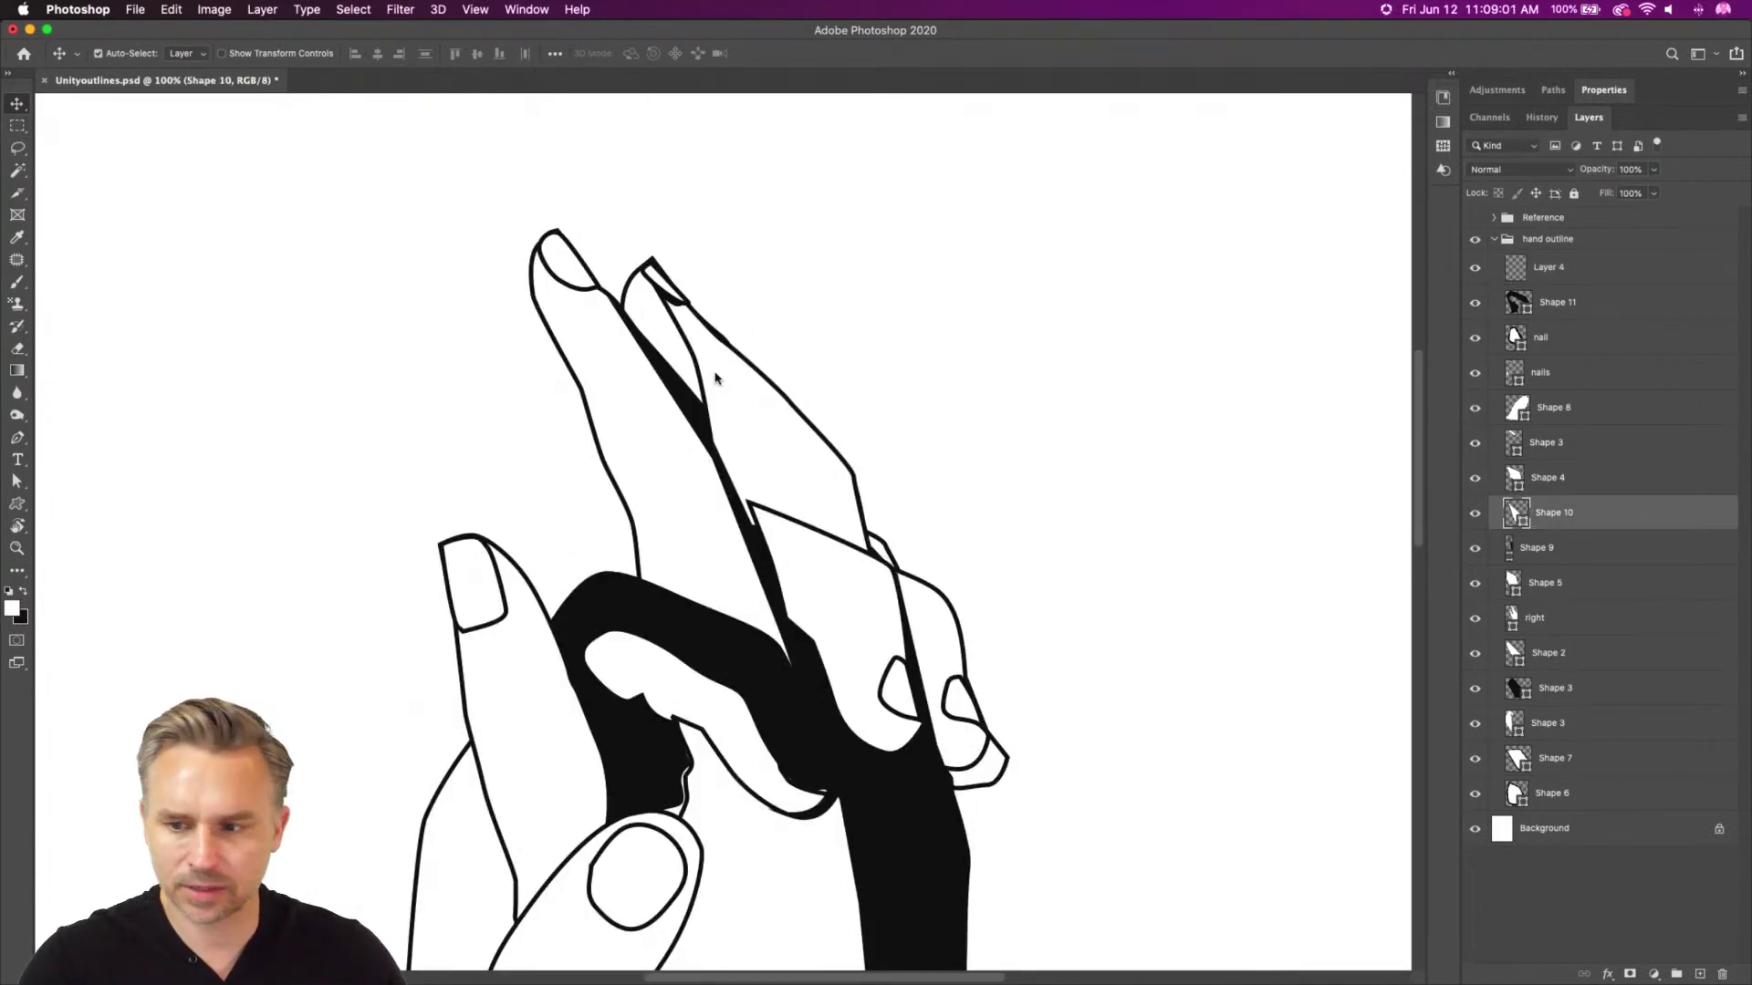
click(1475, 514)
click(1475, 513)
double_click(1518, 517)
click(818, 689)
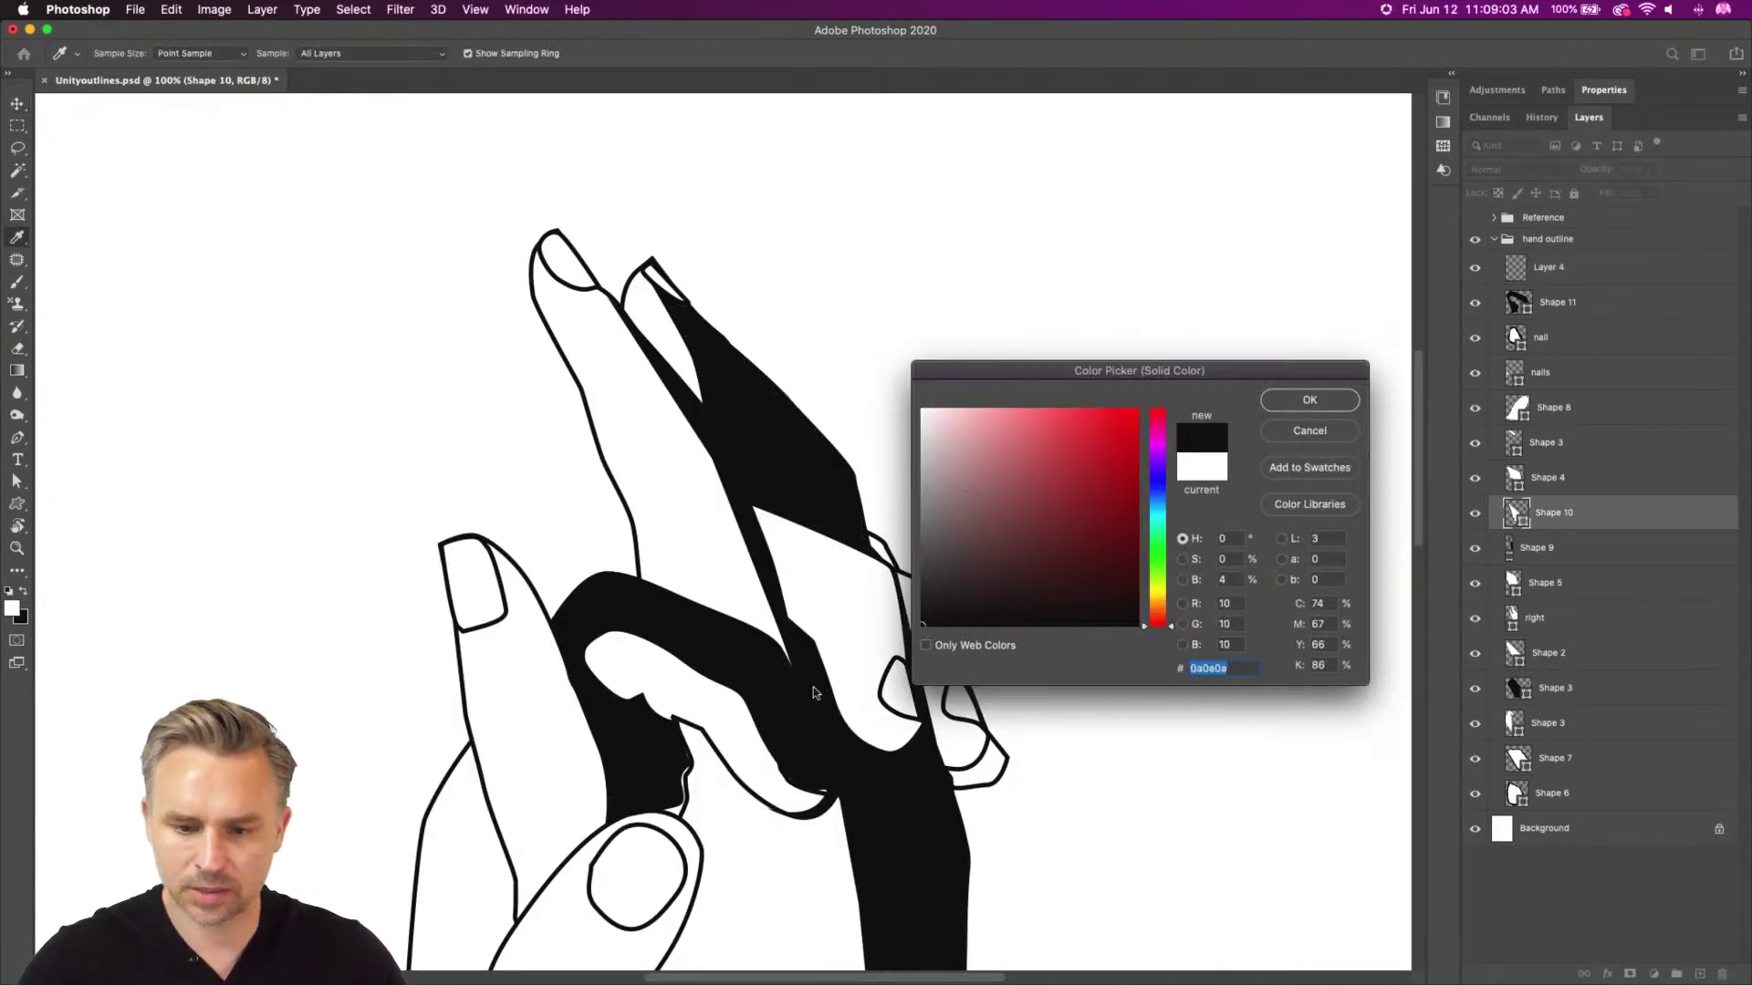
key(Return)
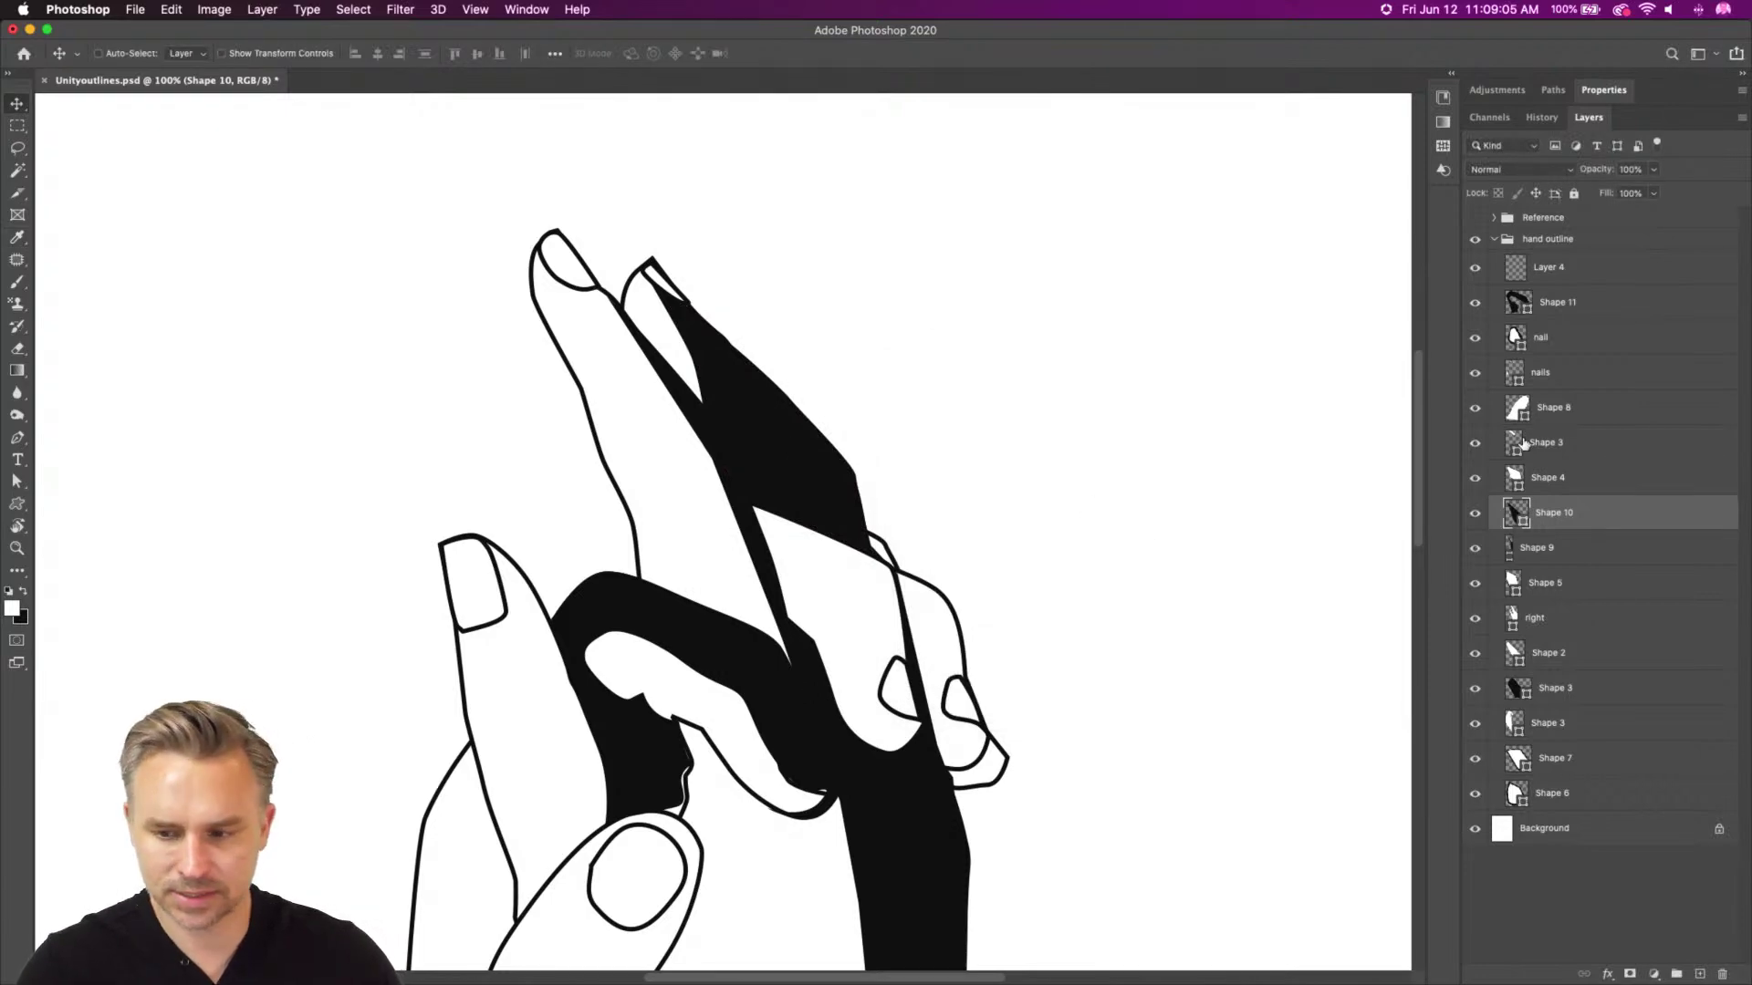
Fill Shape 4, the folded finger below Shape 10, with black (000000), checking against the Reference group and leaving it visible
click(1473, 218)
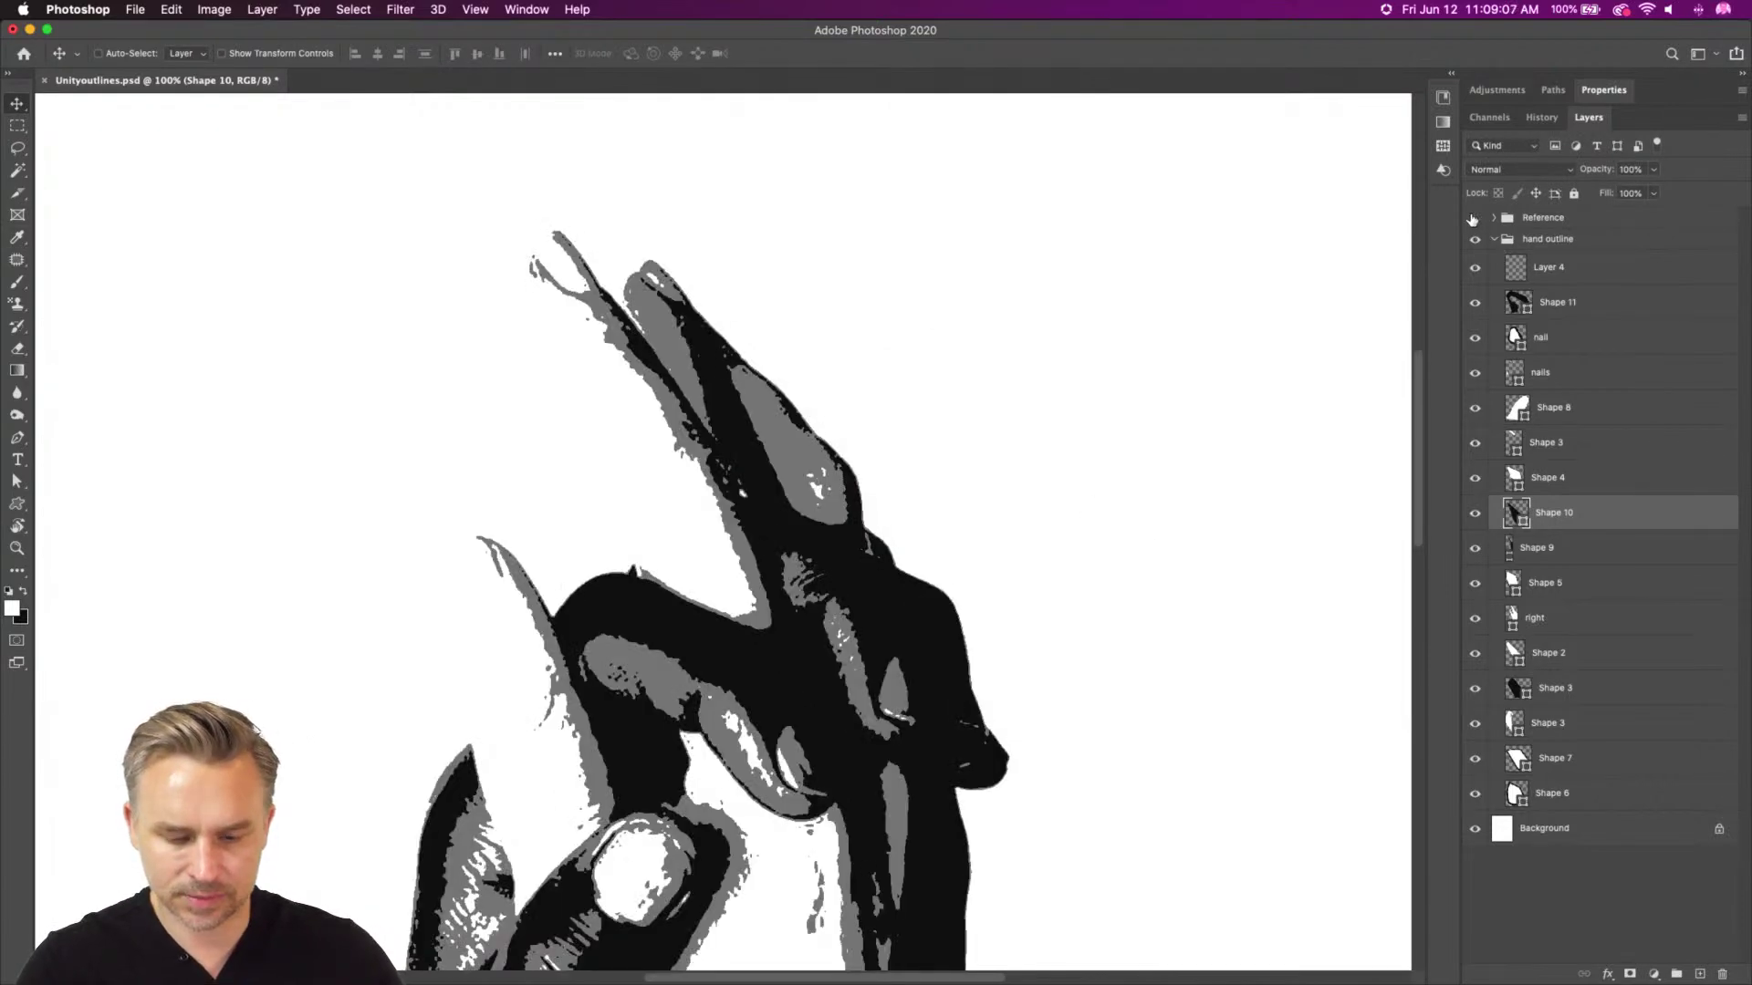
click(1472, 218)
click(1472, 218)
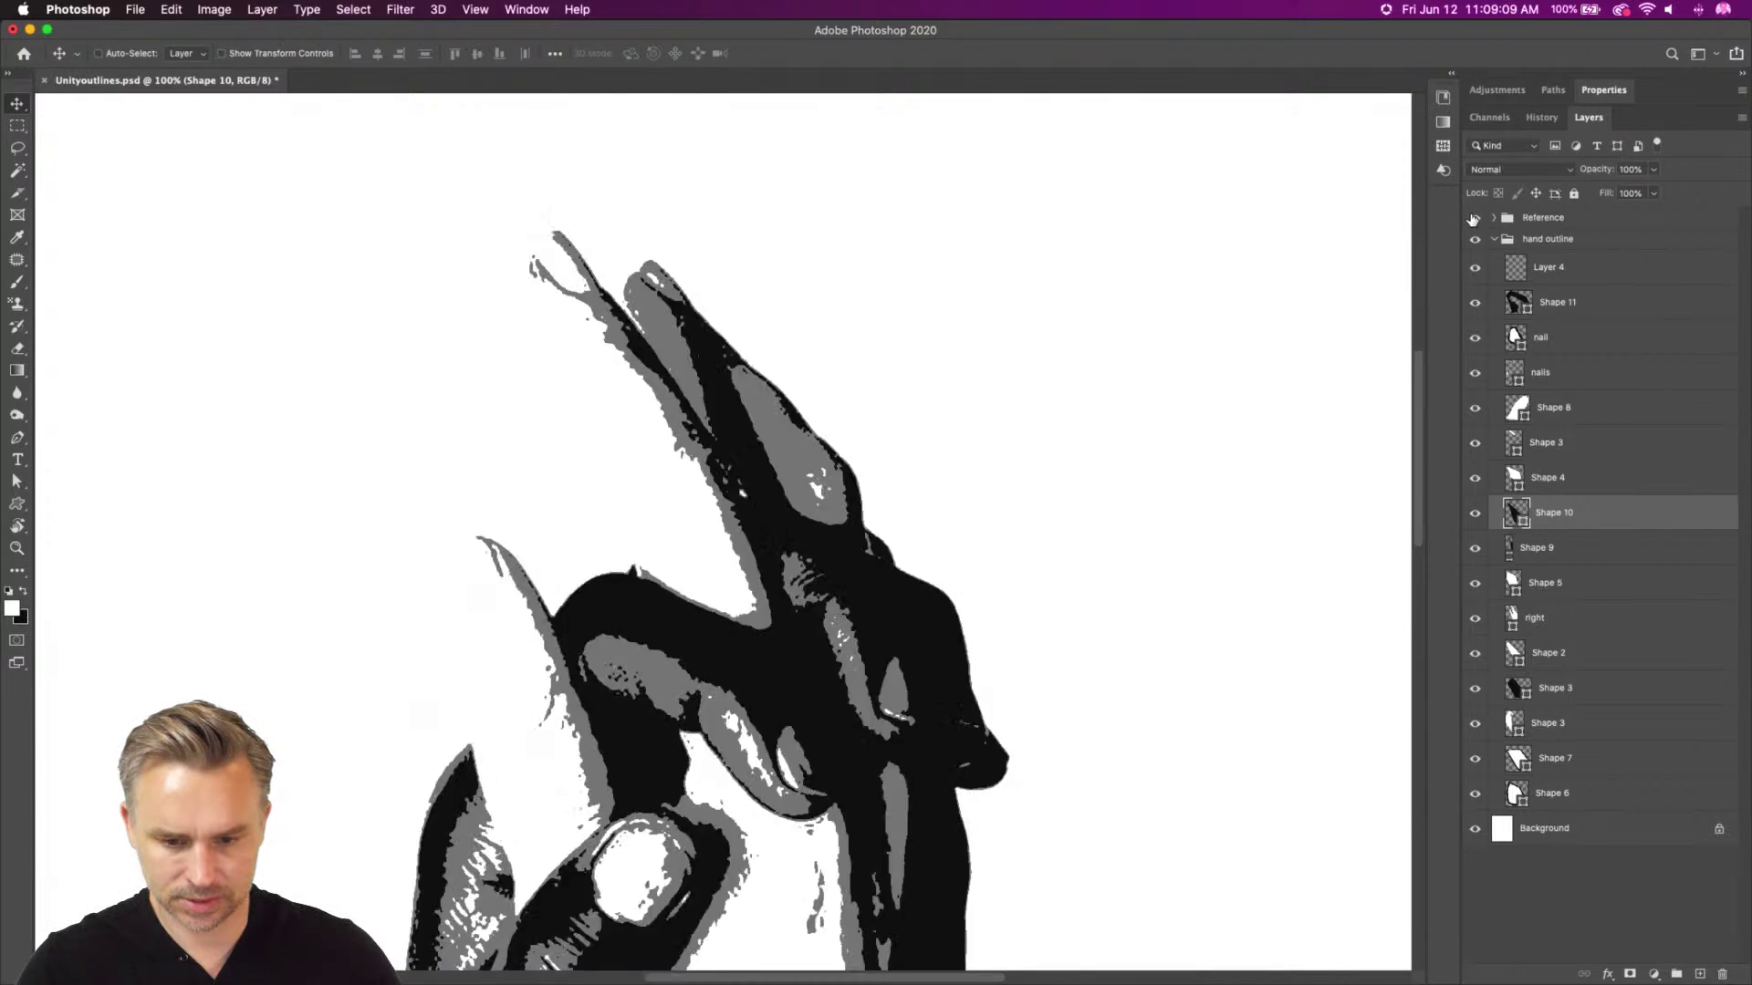
click(1472, 219)
super+click(869, 620)
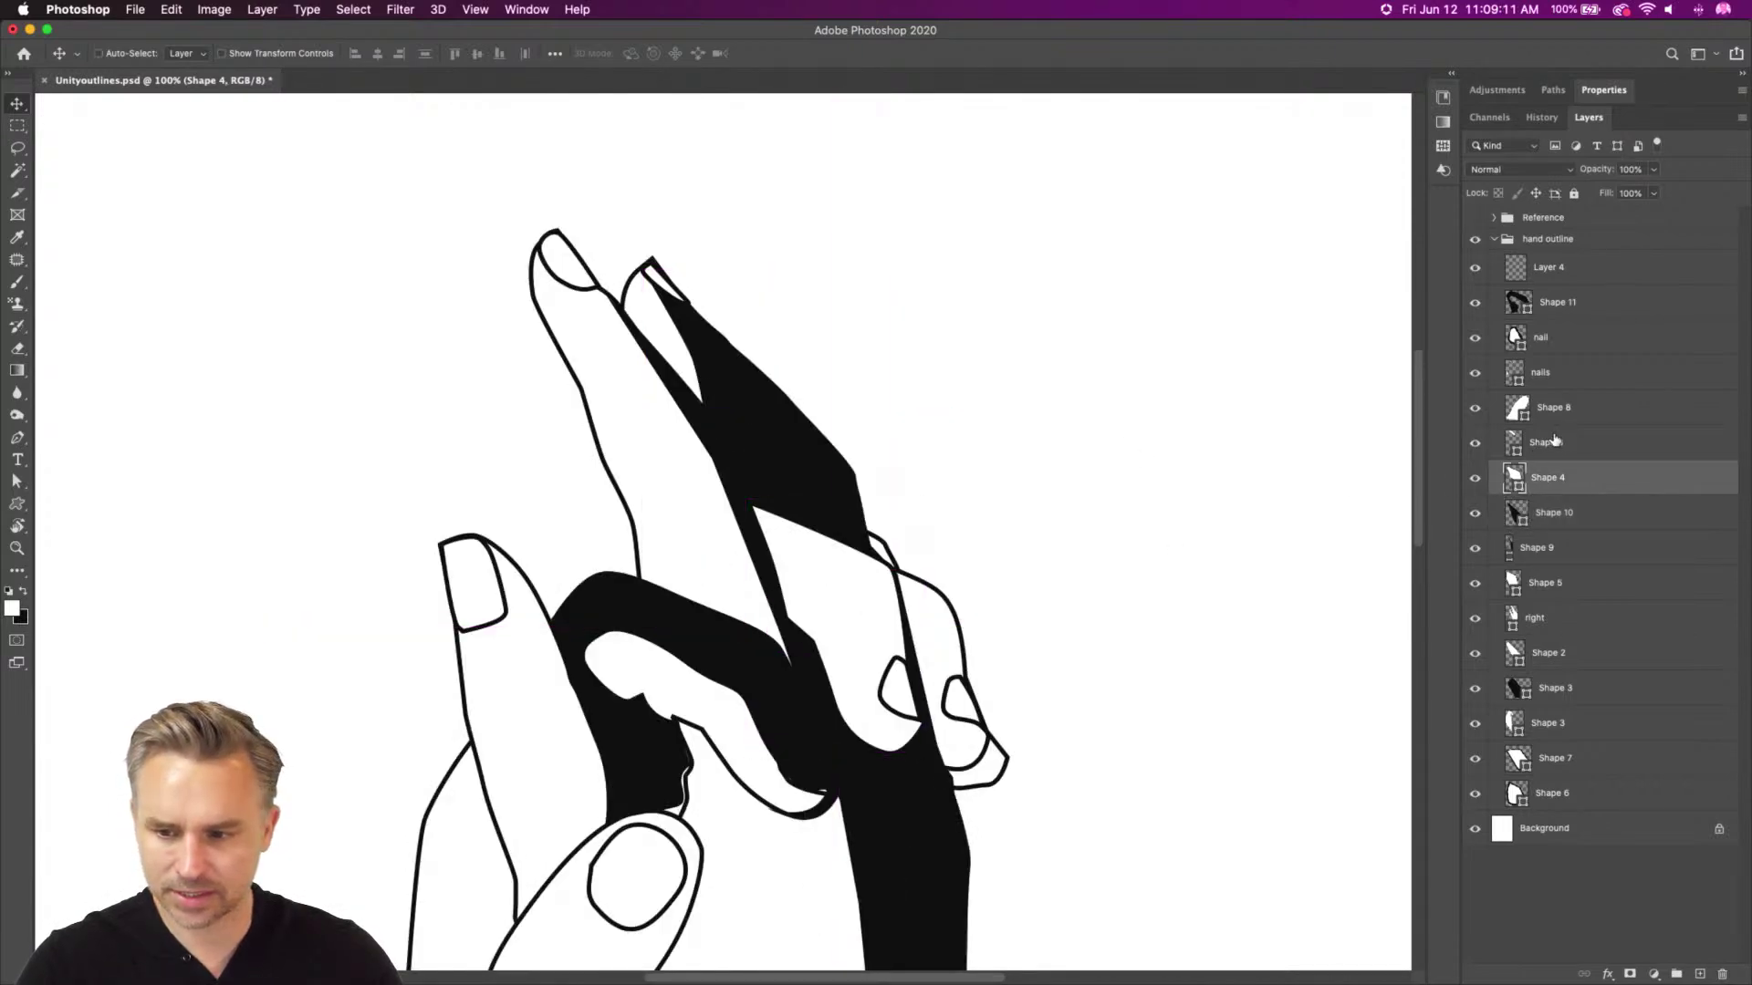
double_click(1513, 481)
click(868, 723)
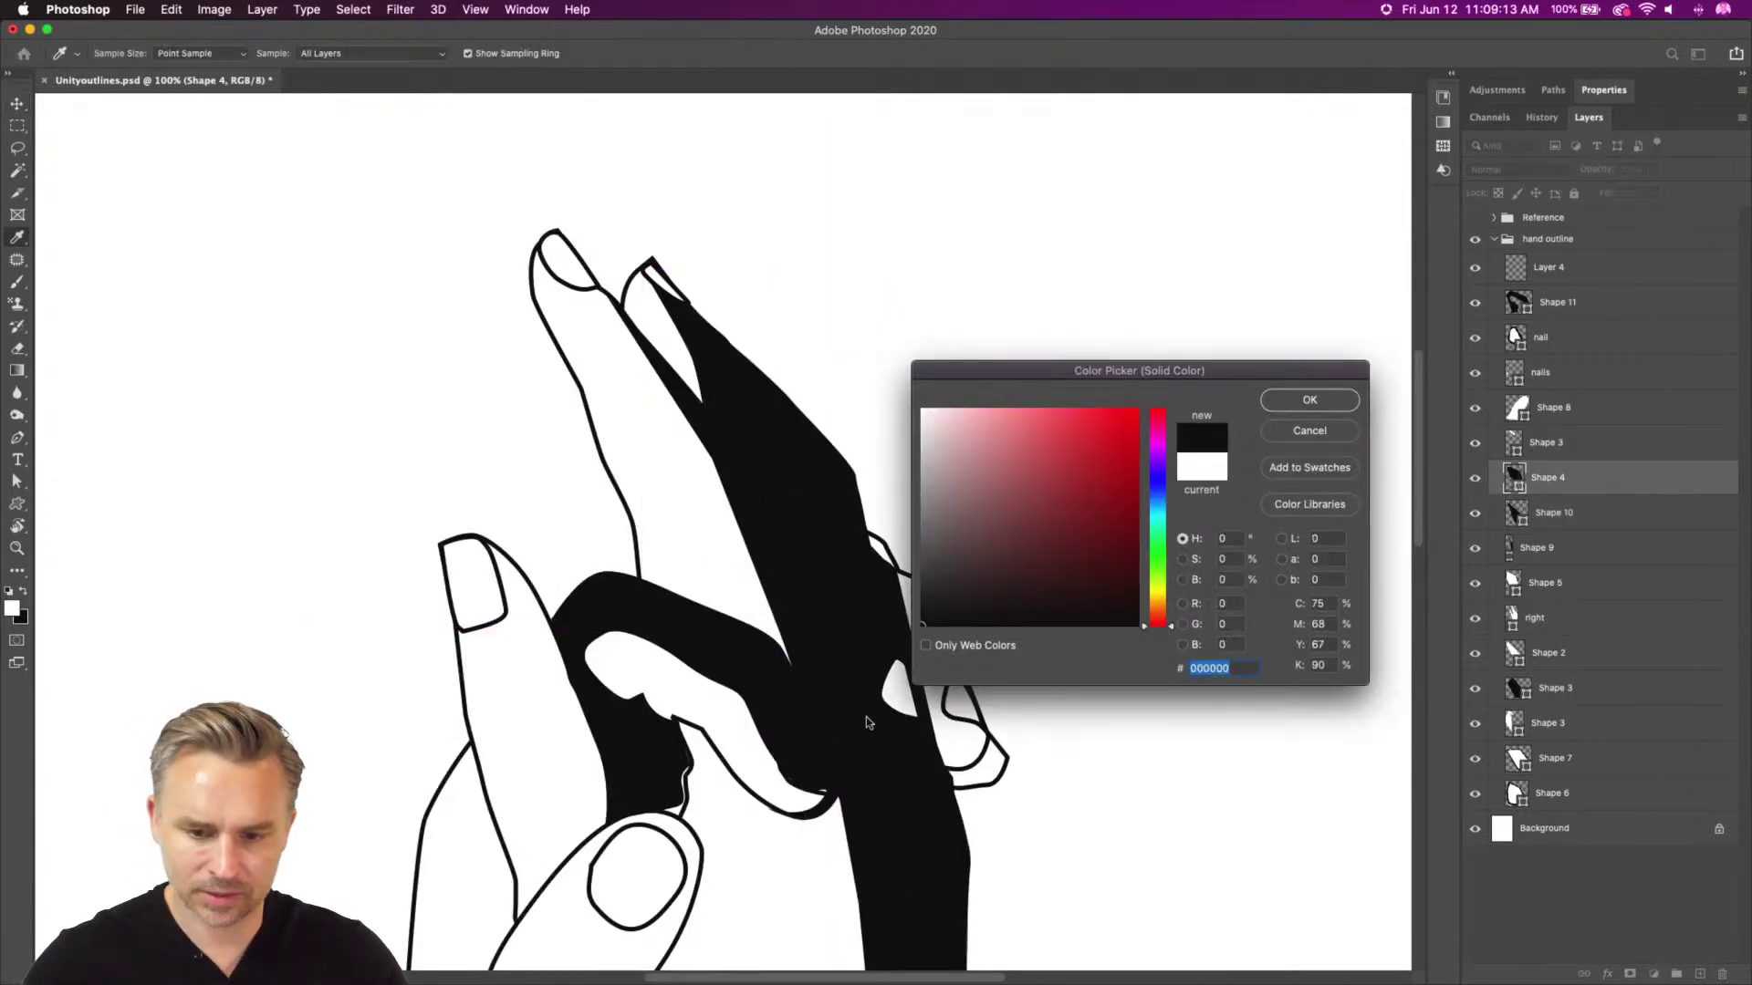
key(Return)
click(1474, 219)
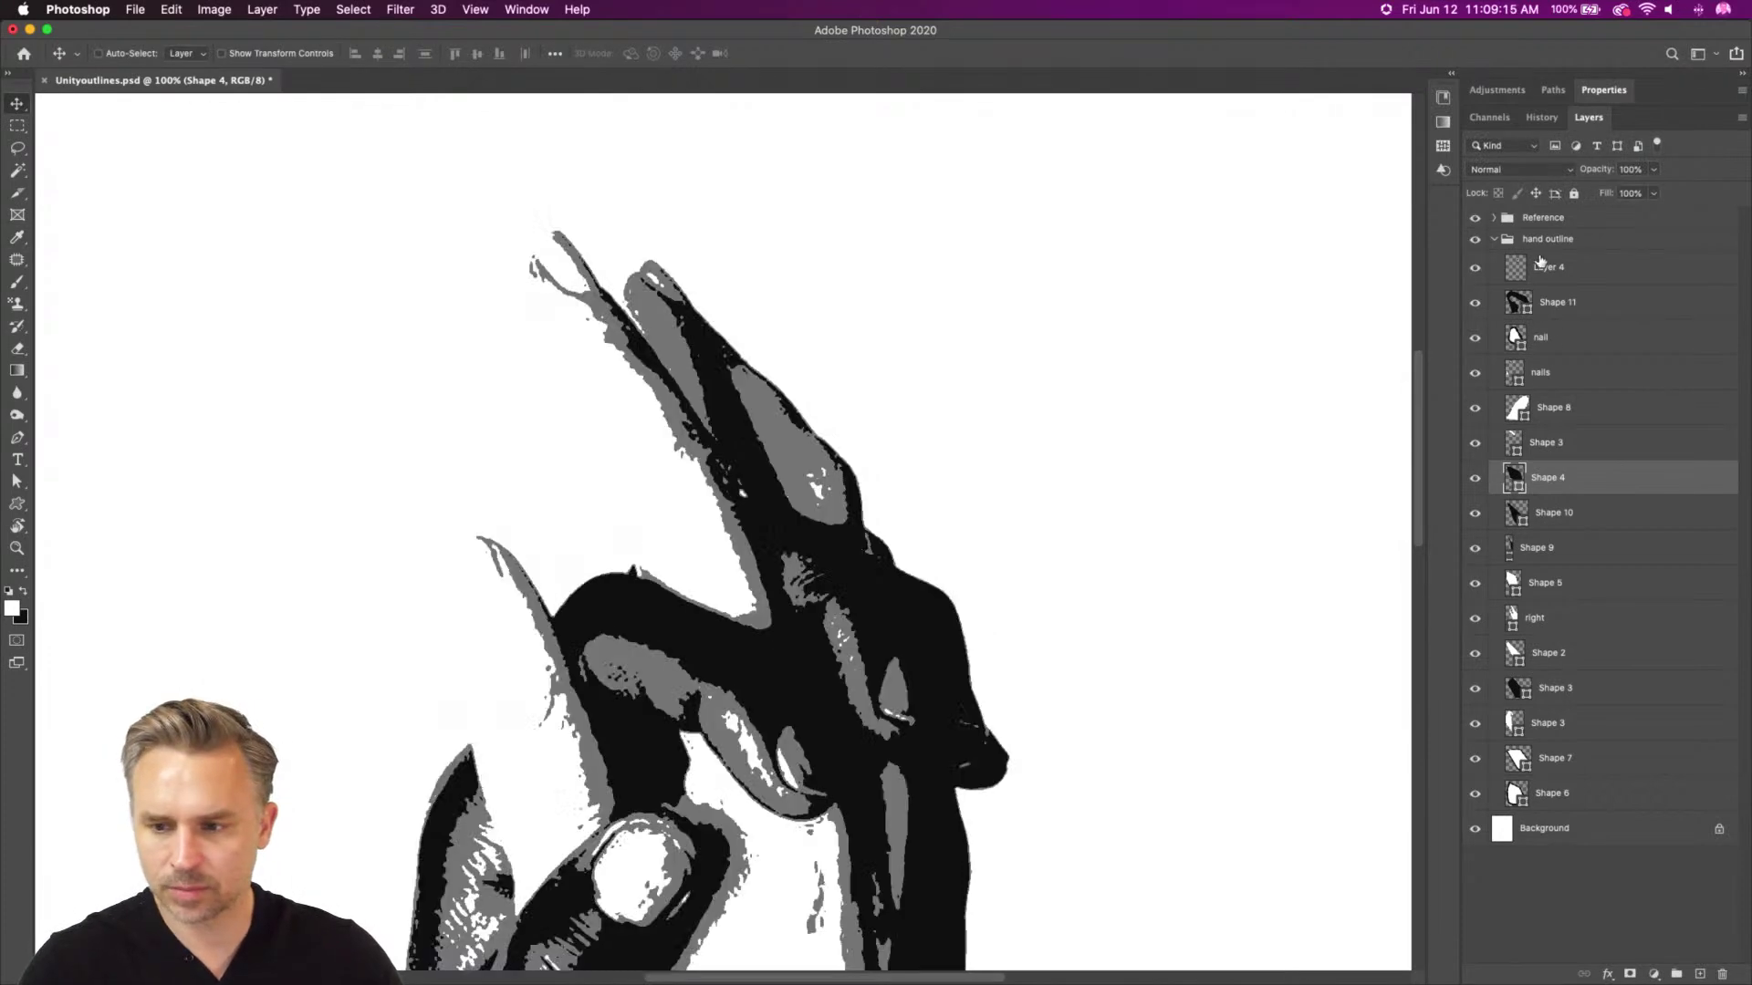
click(1548, 268)
key(super+equal)
key(super+equal)
drag(576, 655, 316, 307)
key(p)
click(623, 251)
key(super+z)
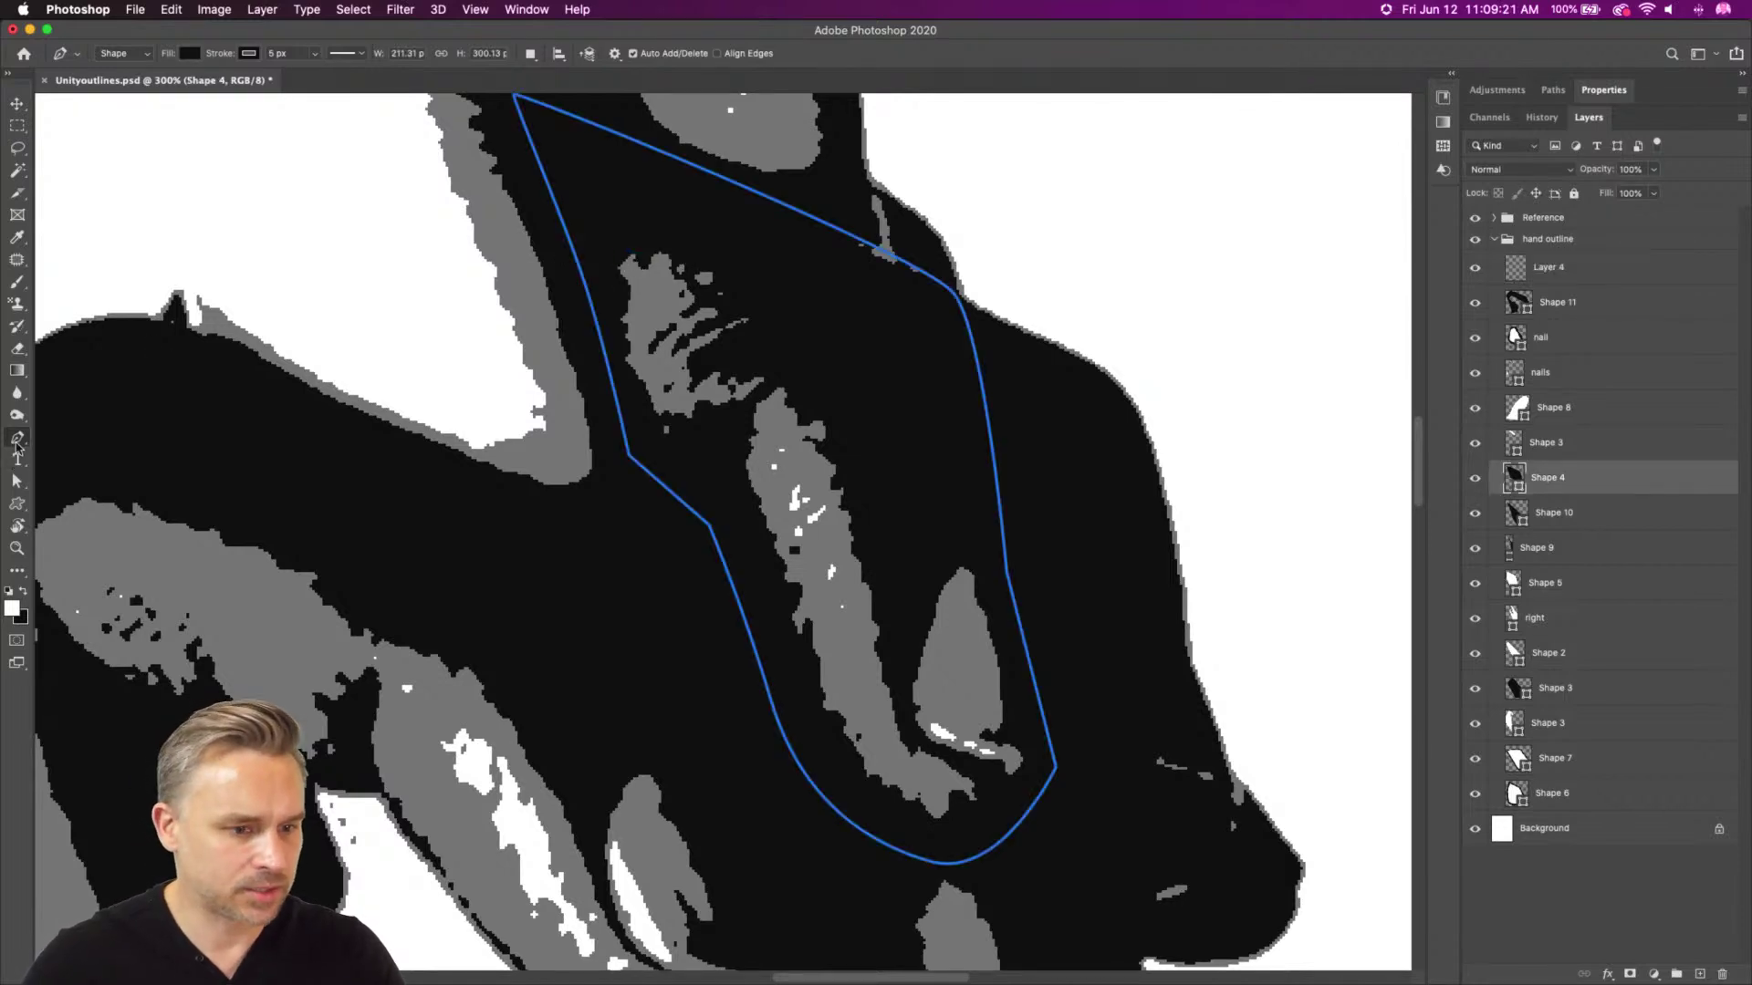
Trace the folded finger's long grey highlight as a Freeform Pen shape on Layer 4, and hide the Reference group
click(18, 442)
click(94, 451)
click(1551, 272)
mouse_move(643, 262)
mouse_down()
mouse_move(820, 402)
mouse_move(900, 697)
mouse_move(919, 738)
mouse_move(1000, 783)
mouse_move(924, 815)
mouse_move(888, 799)
mouse_move(786, 640)
mouse_move(751, 507)
mouse_move(754, 418)
mouse_move(675, 426)
mouse_move(650, 404)
mouse_move(627, 357)
mouse_move(642, 256)
mouse_up()
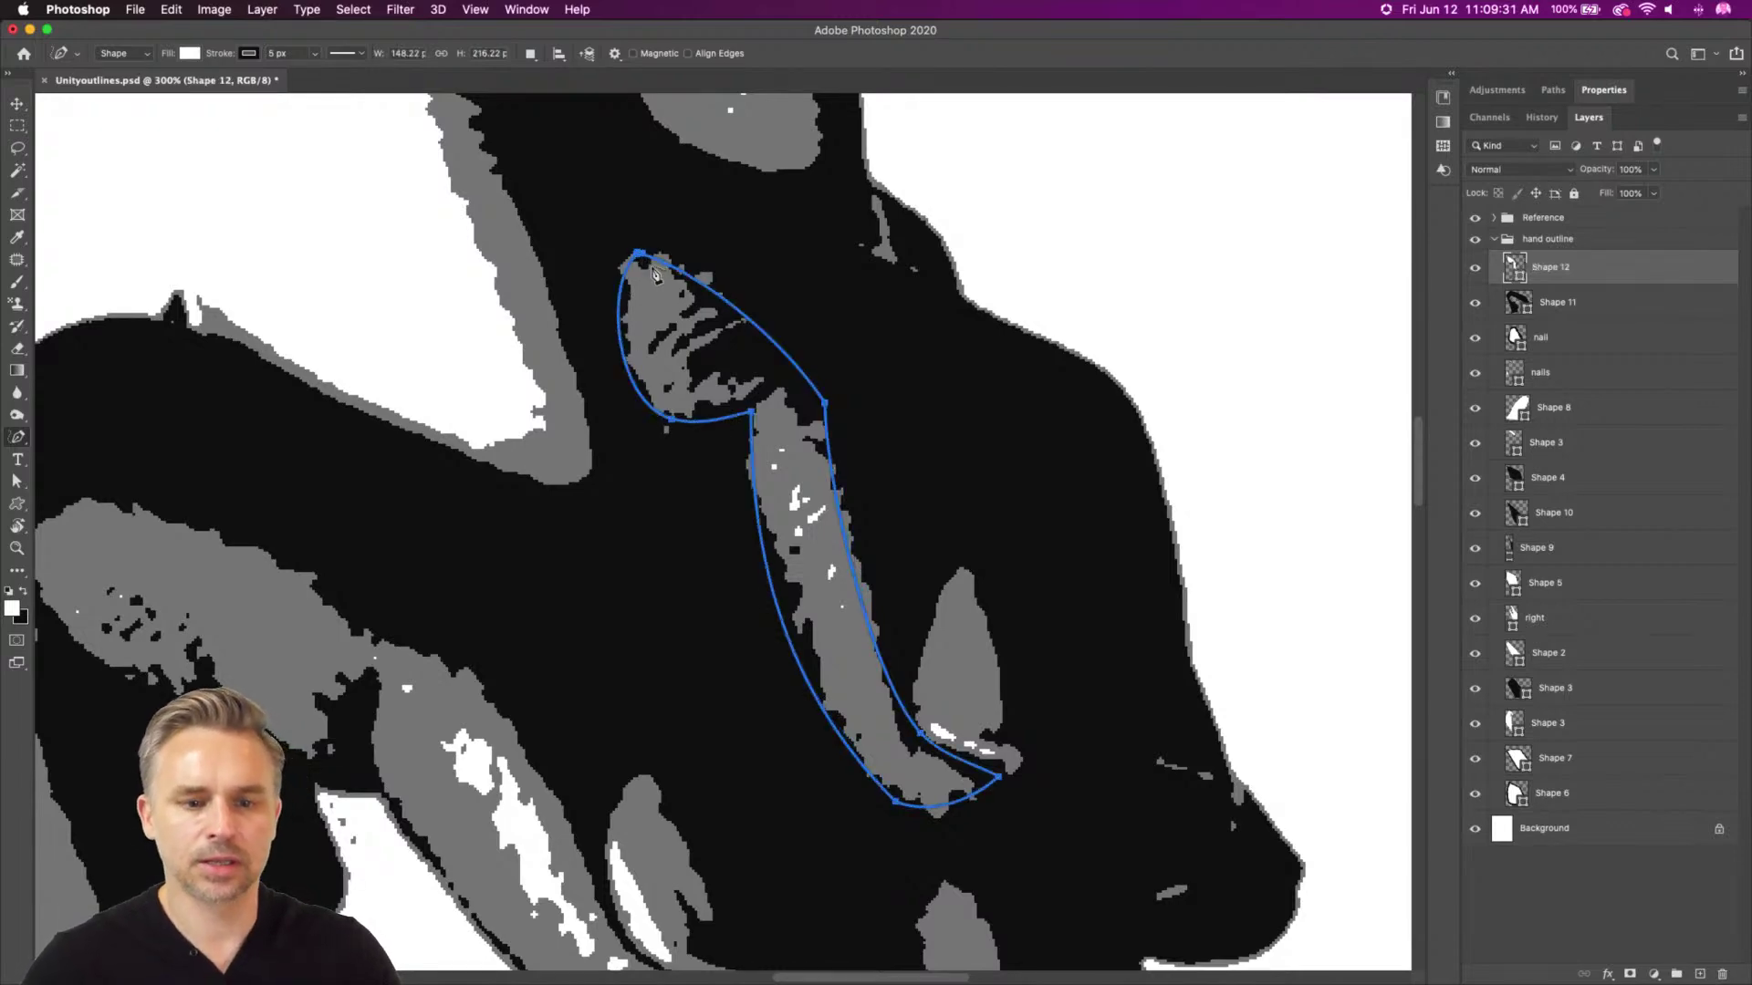
click(1474, 218)
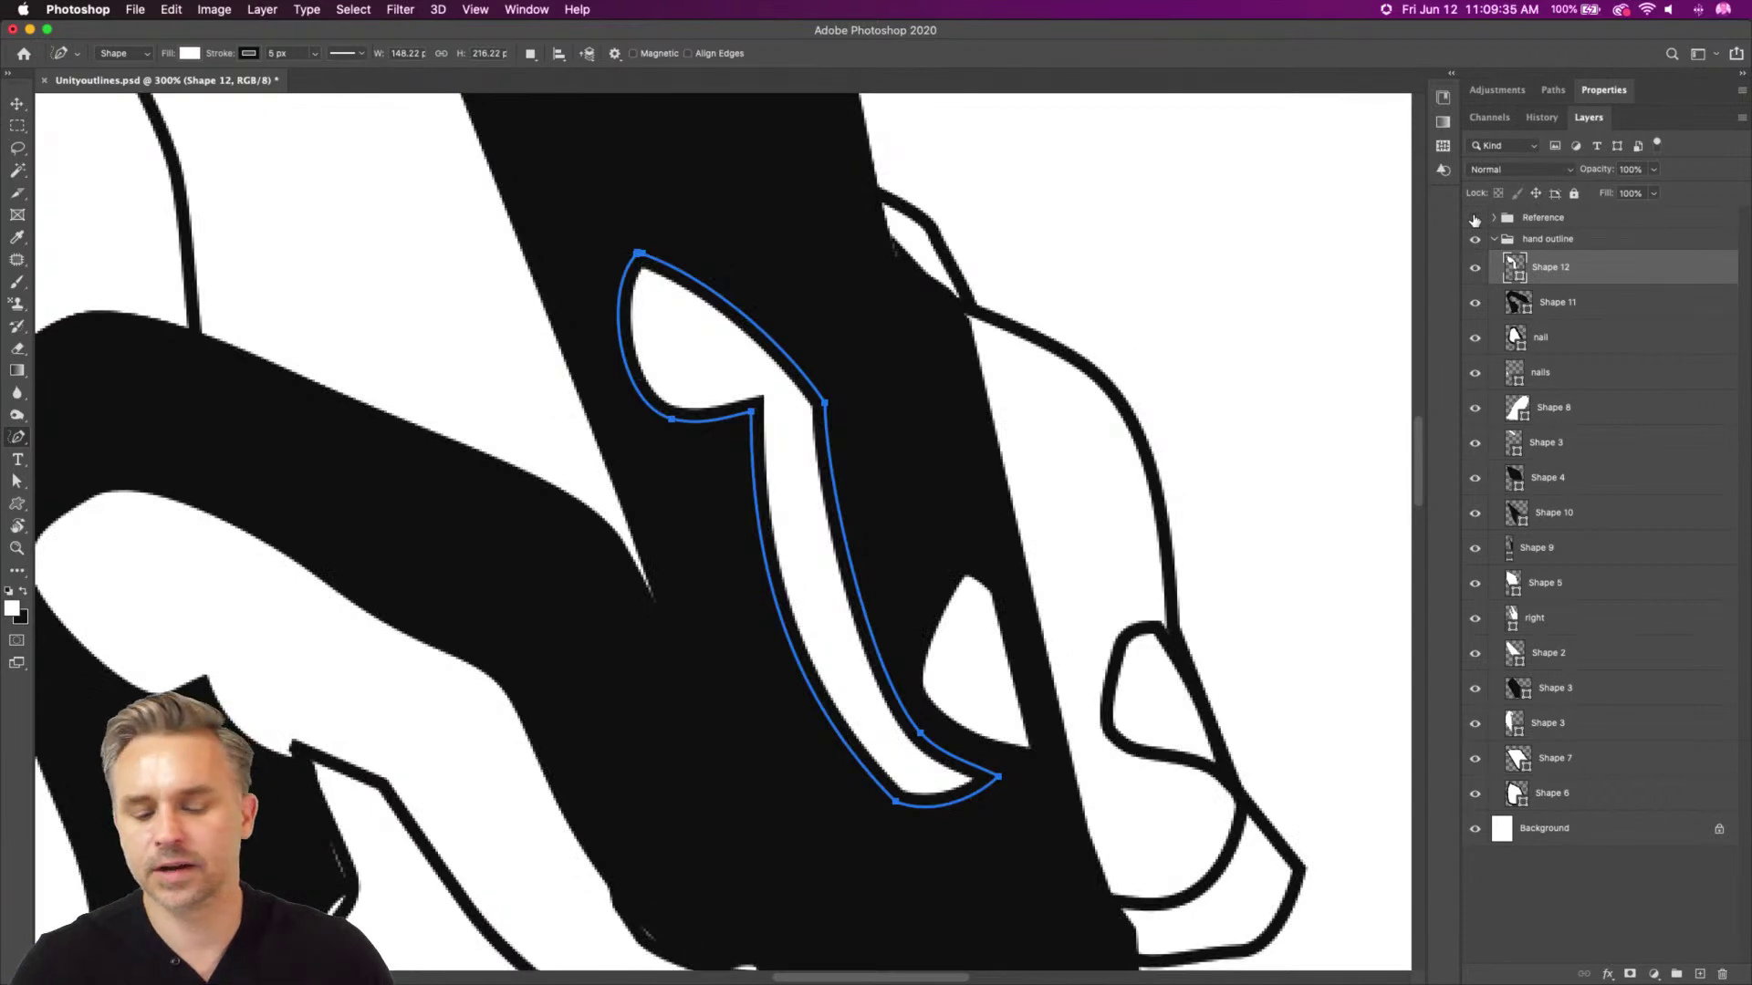
Fill the curled finger on the Shape 5 layer with the black sampled from the dark arm
click(1473, 219)
click(1474, 219)
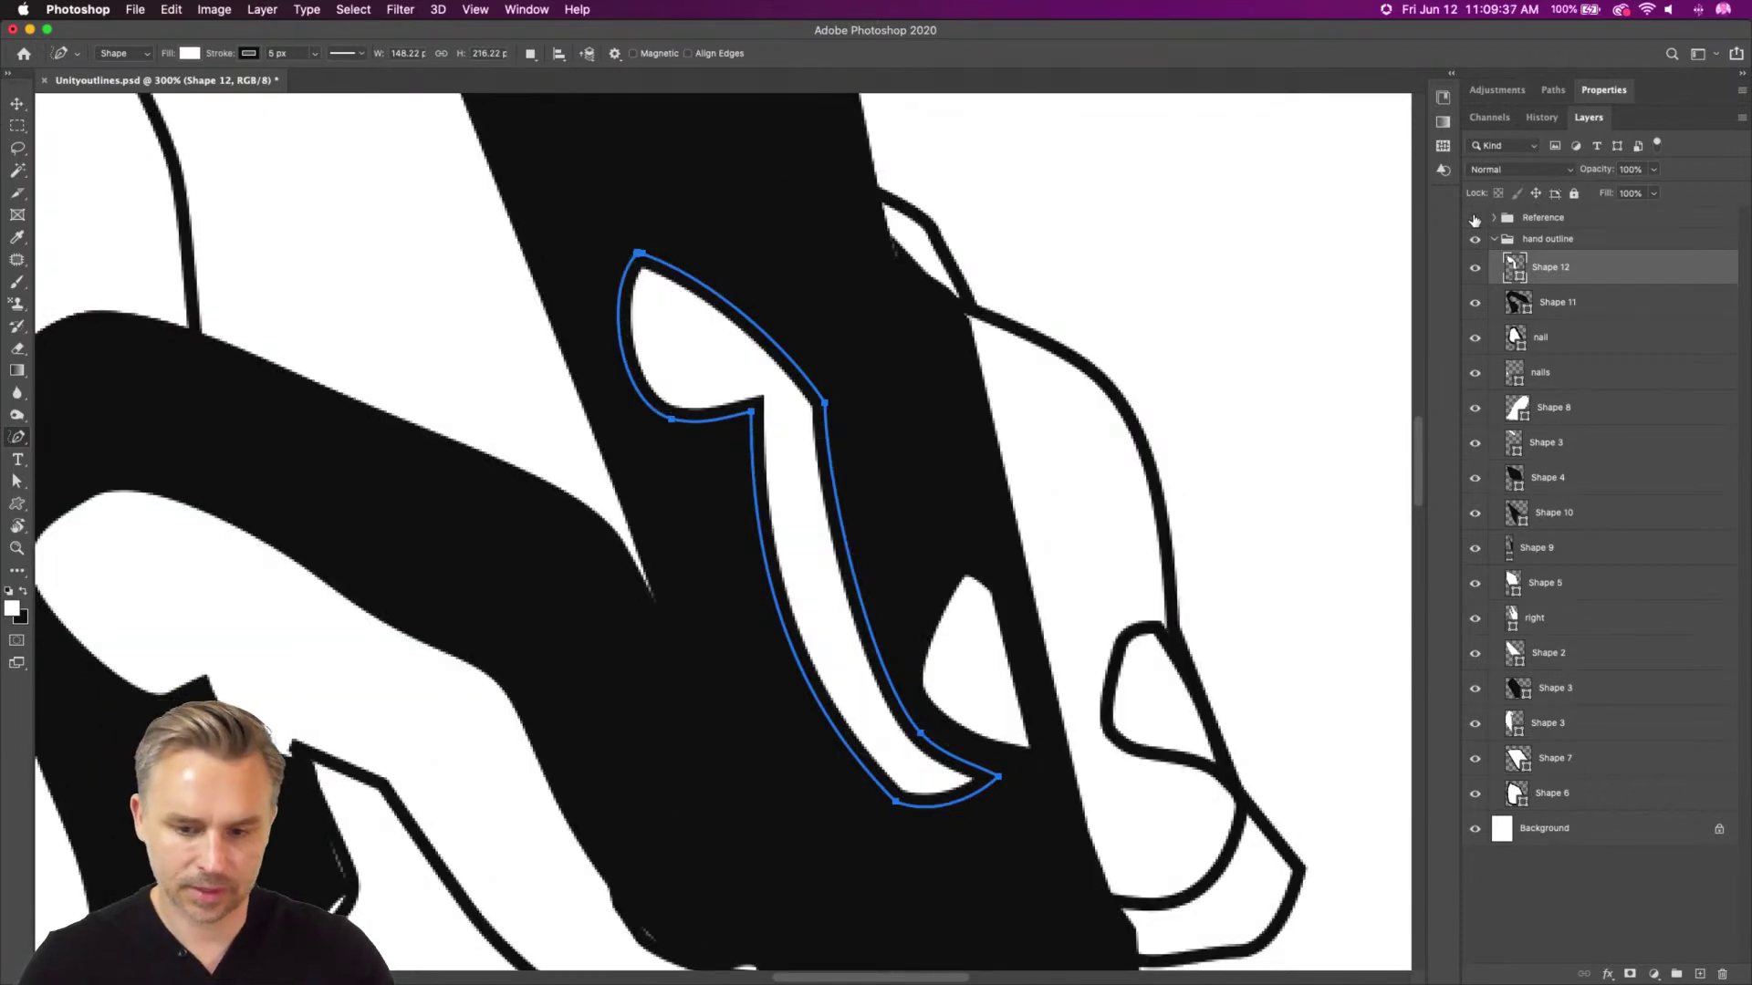
key(super+minus)
key(super+minus)
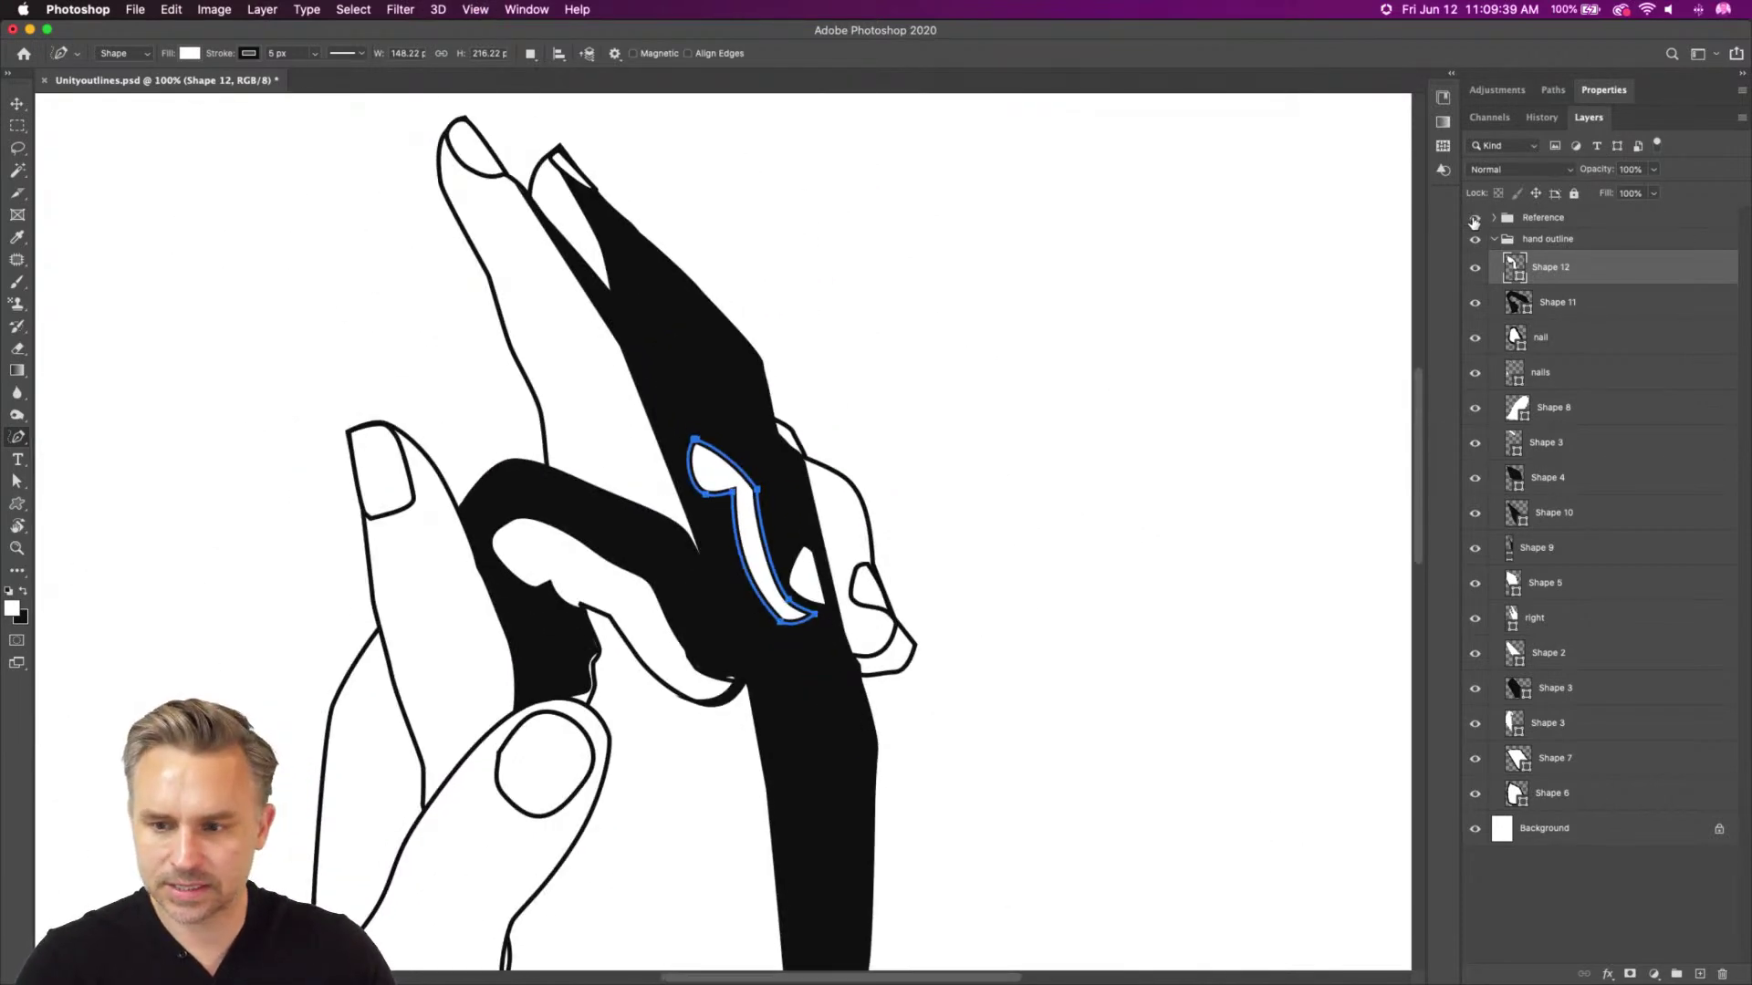
click(1473, 219)
click(1474, 219)
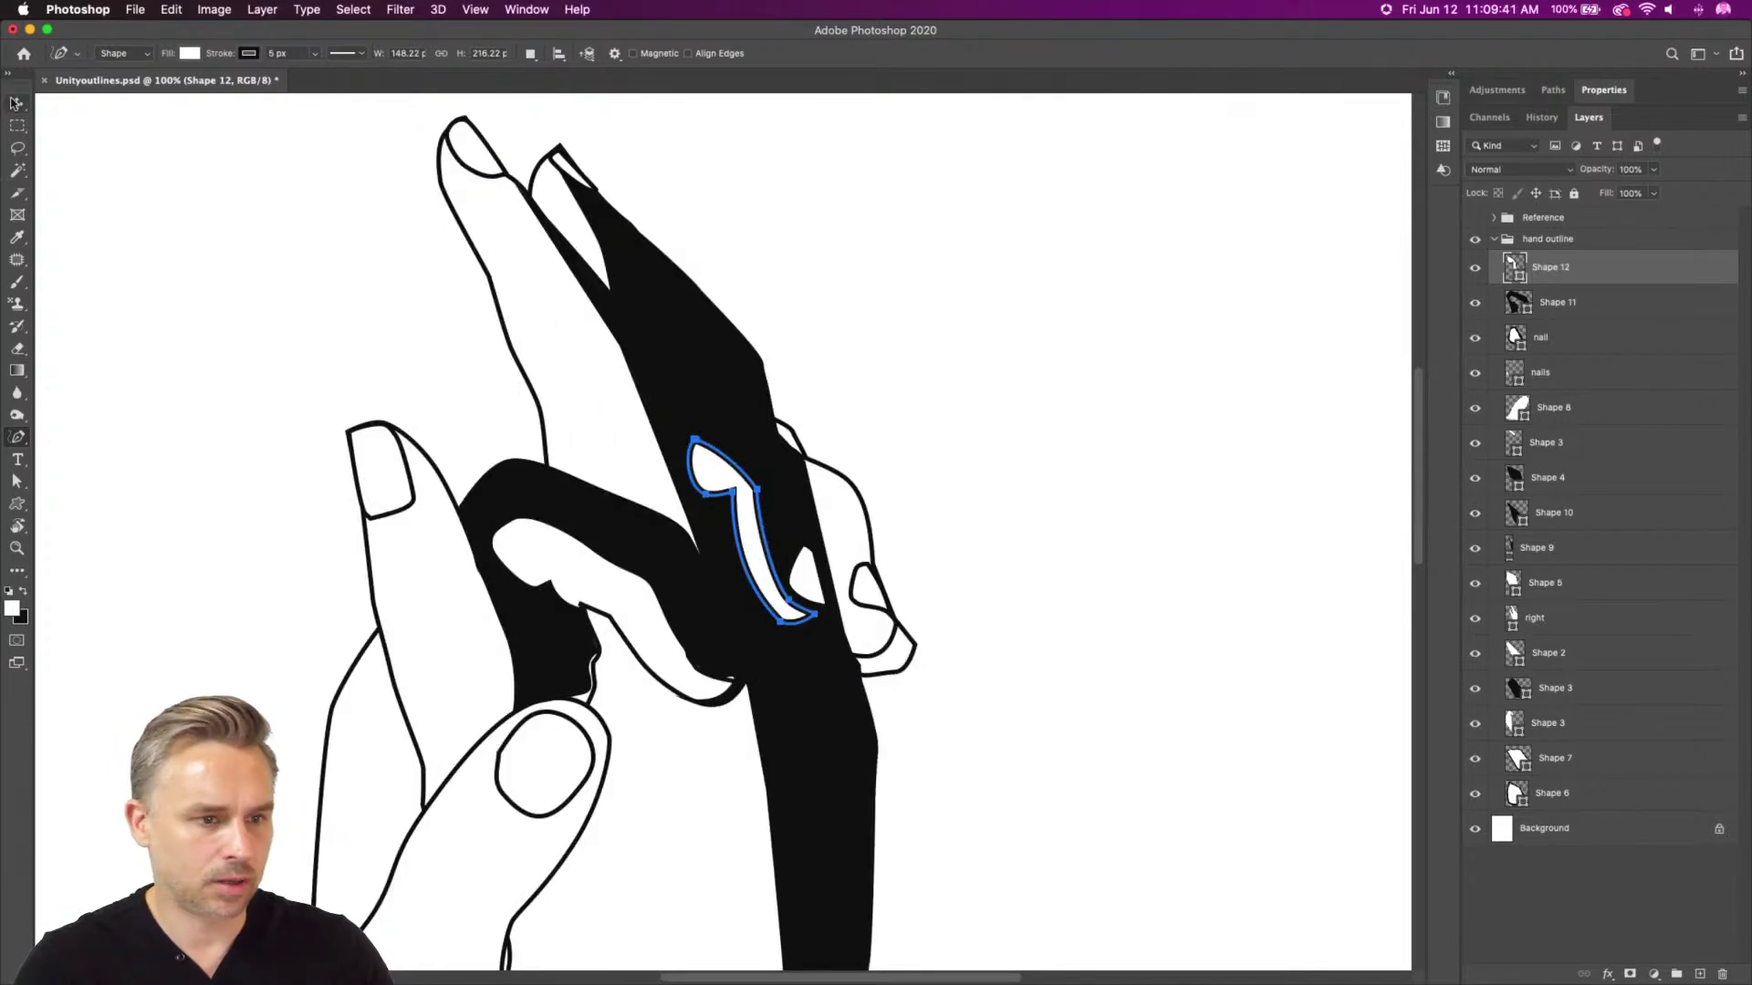
click(17, 103)
super+click(853, 520)
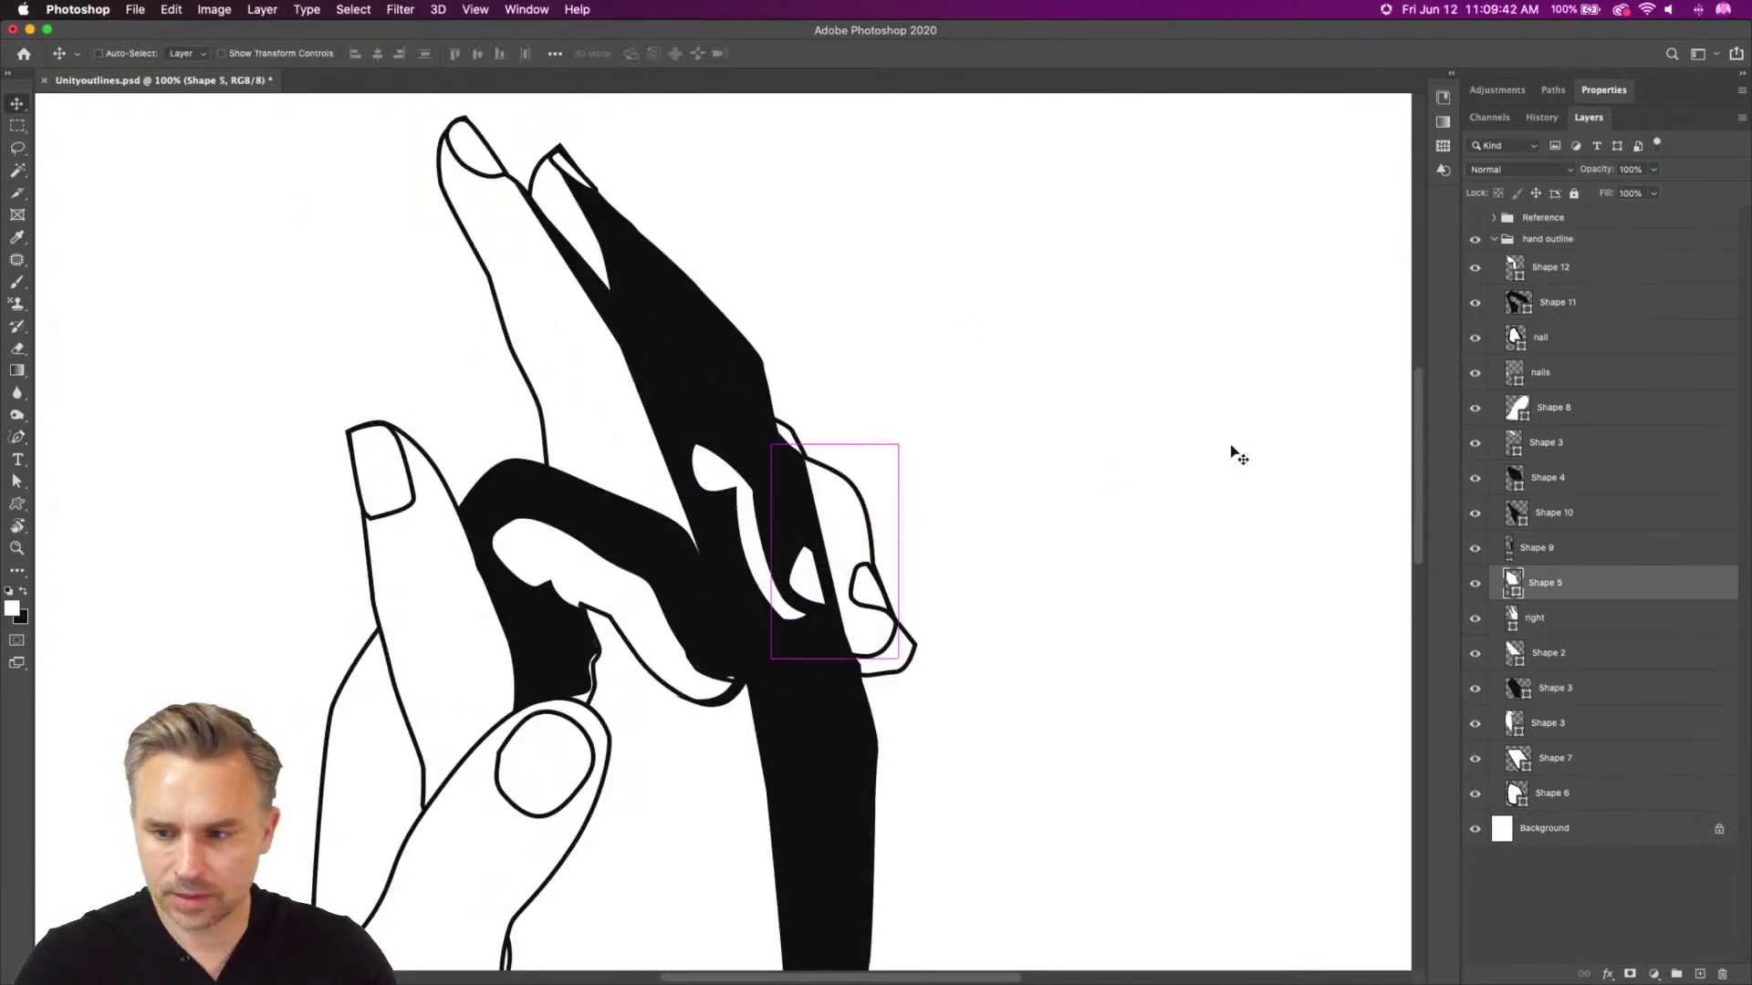
double_click(1512, 586)
click(841, 696)
key(Return)
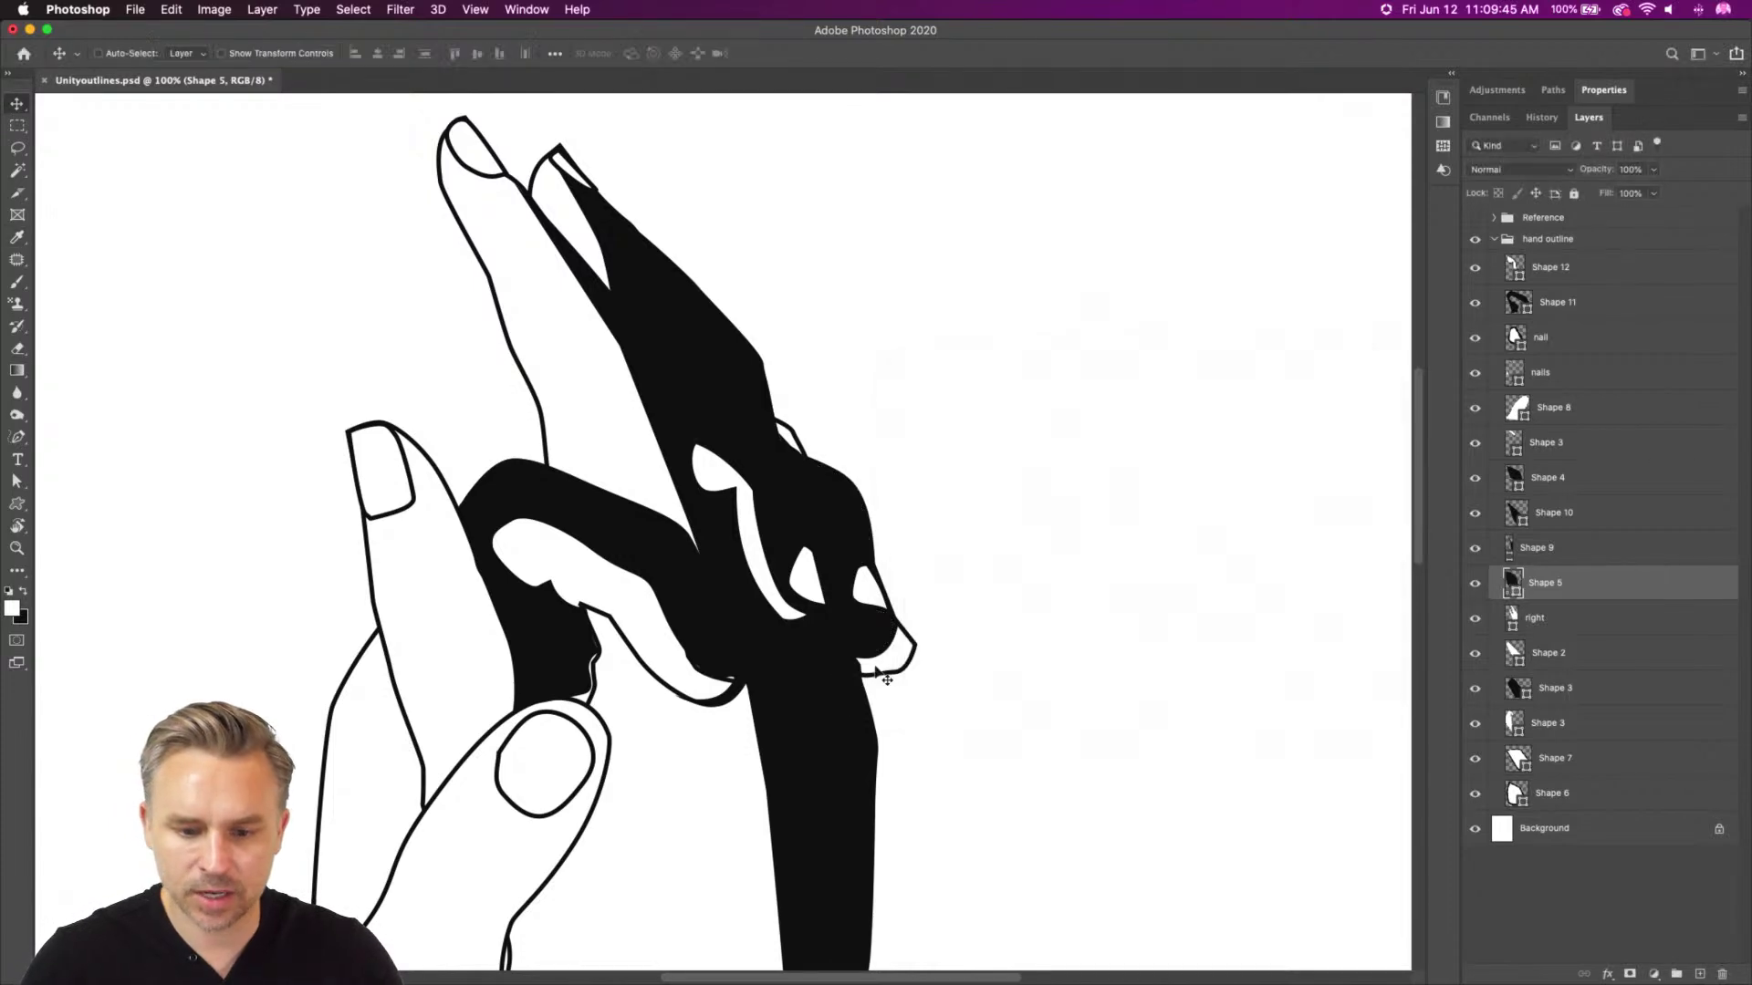
Fill the remaining white finger areas on Shape 7 and Shape 6 with the black sampled from the dark arm
super+click(889, 673)
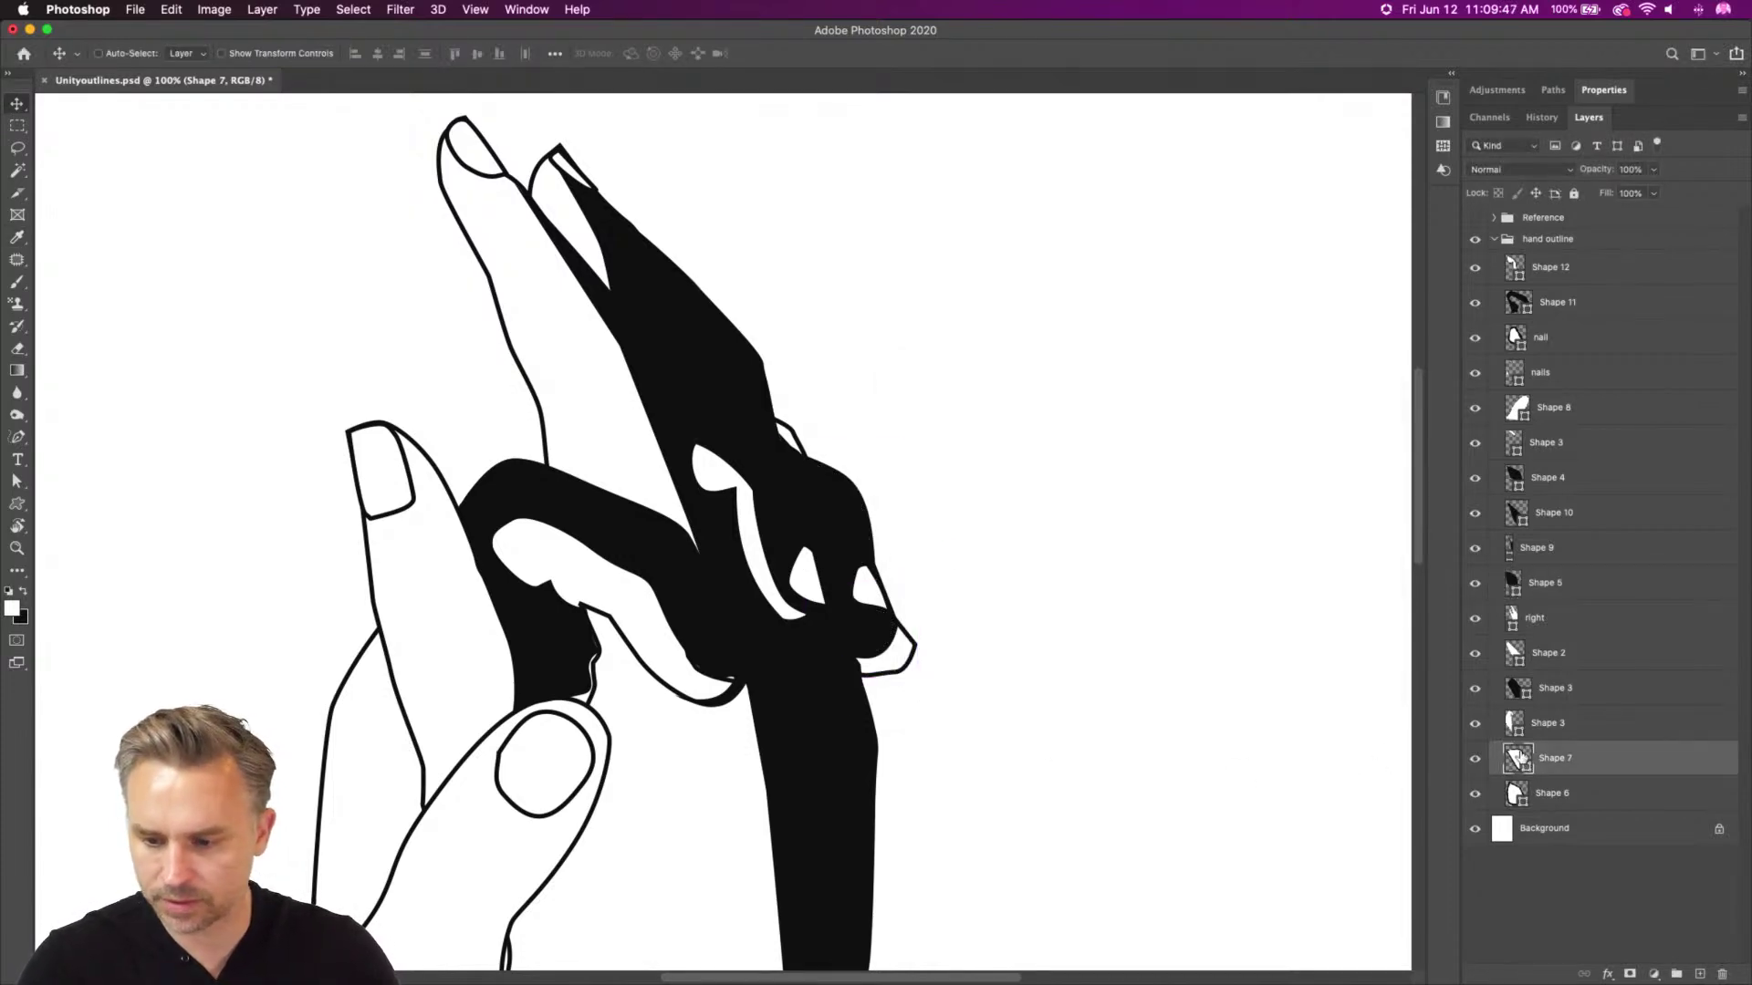
double_click(1521, 757)
click(822, 751)
key(Return)
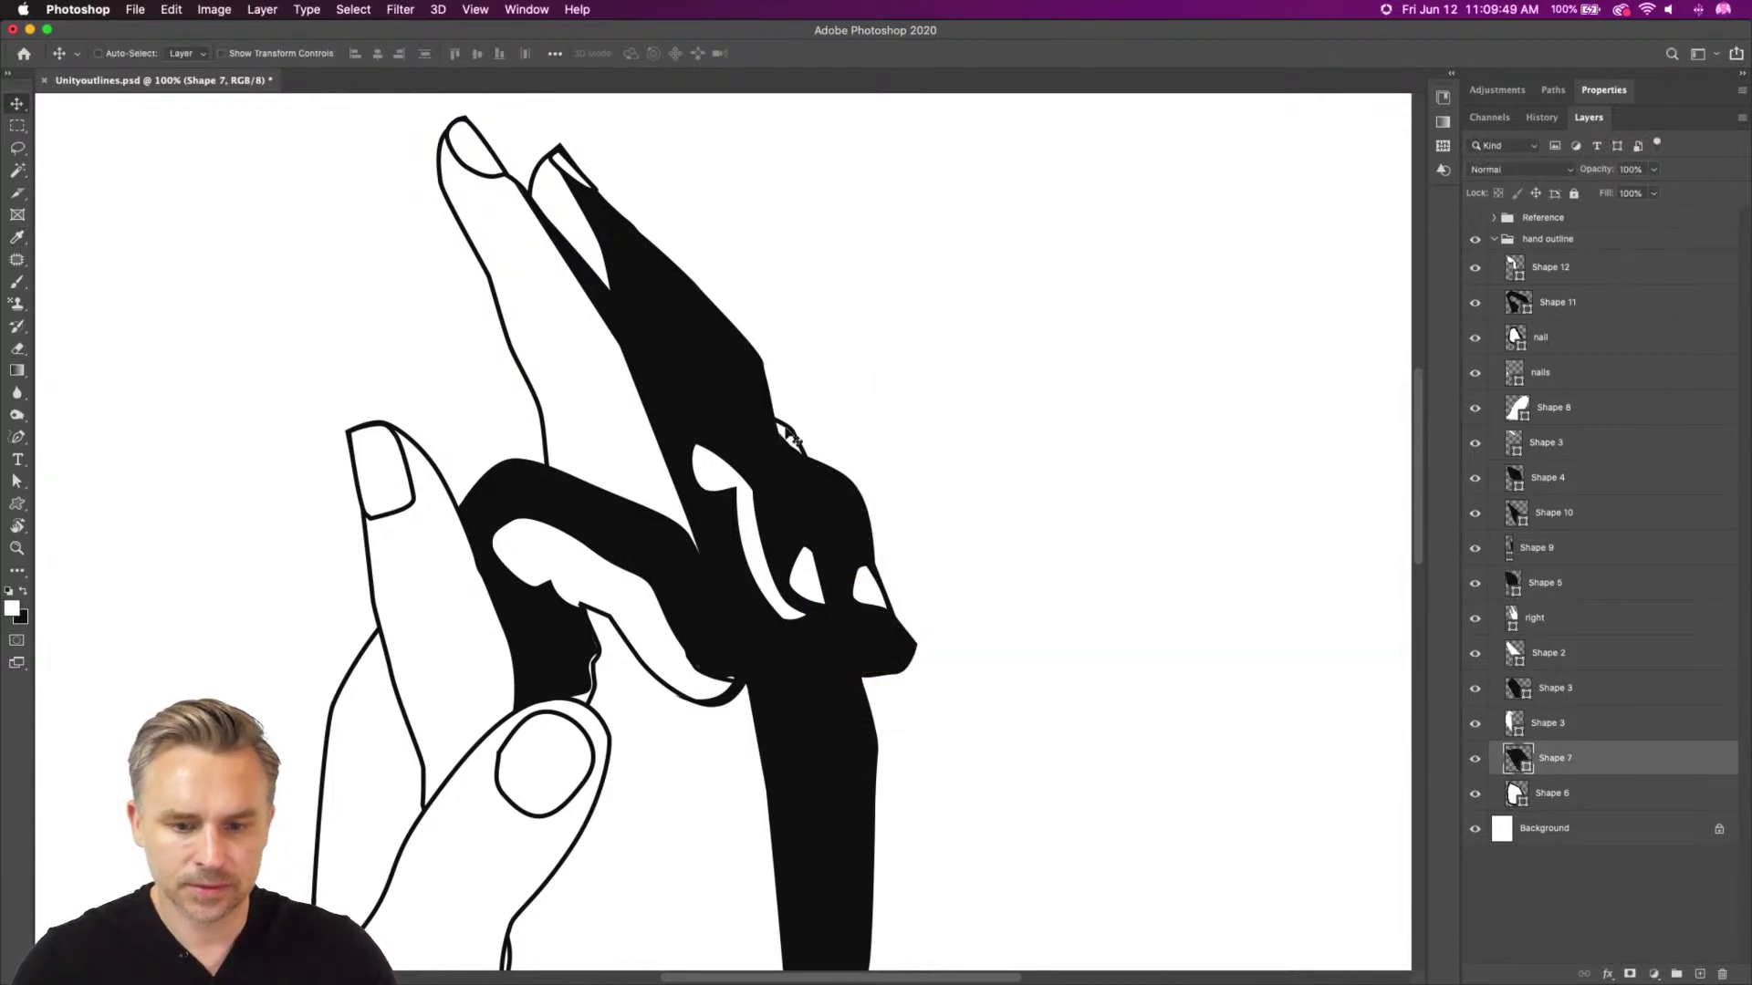
super+click(792, 440)
double_click(1515, 794)
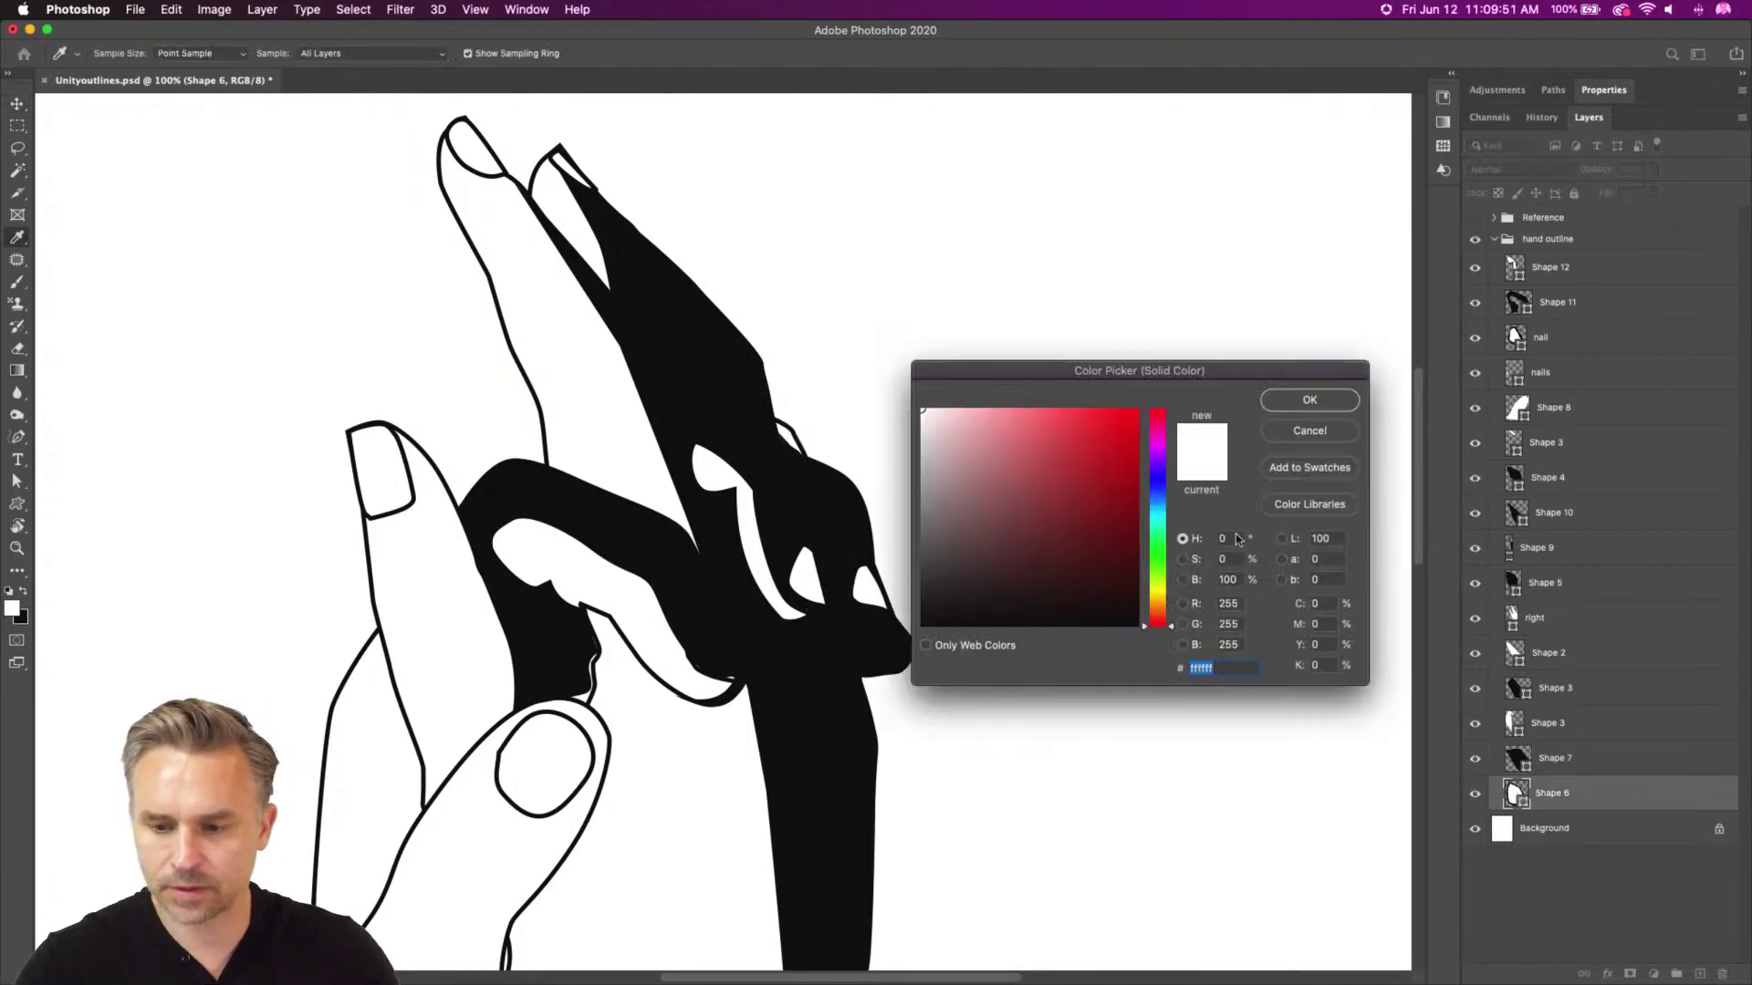
click(814, 718)
key(Return)
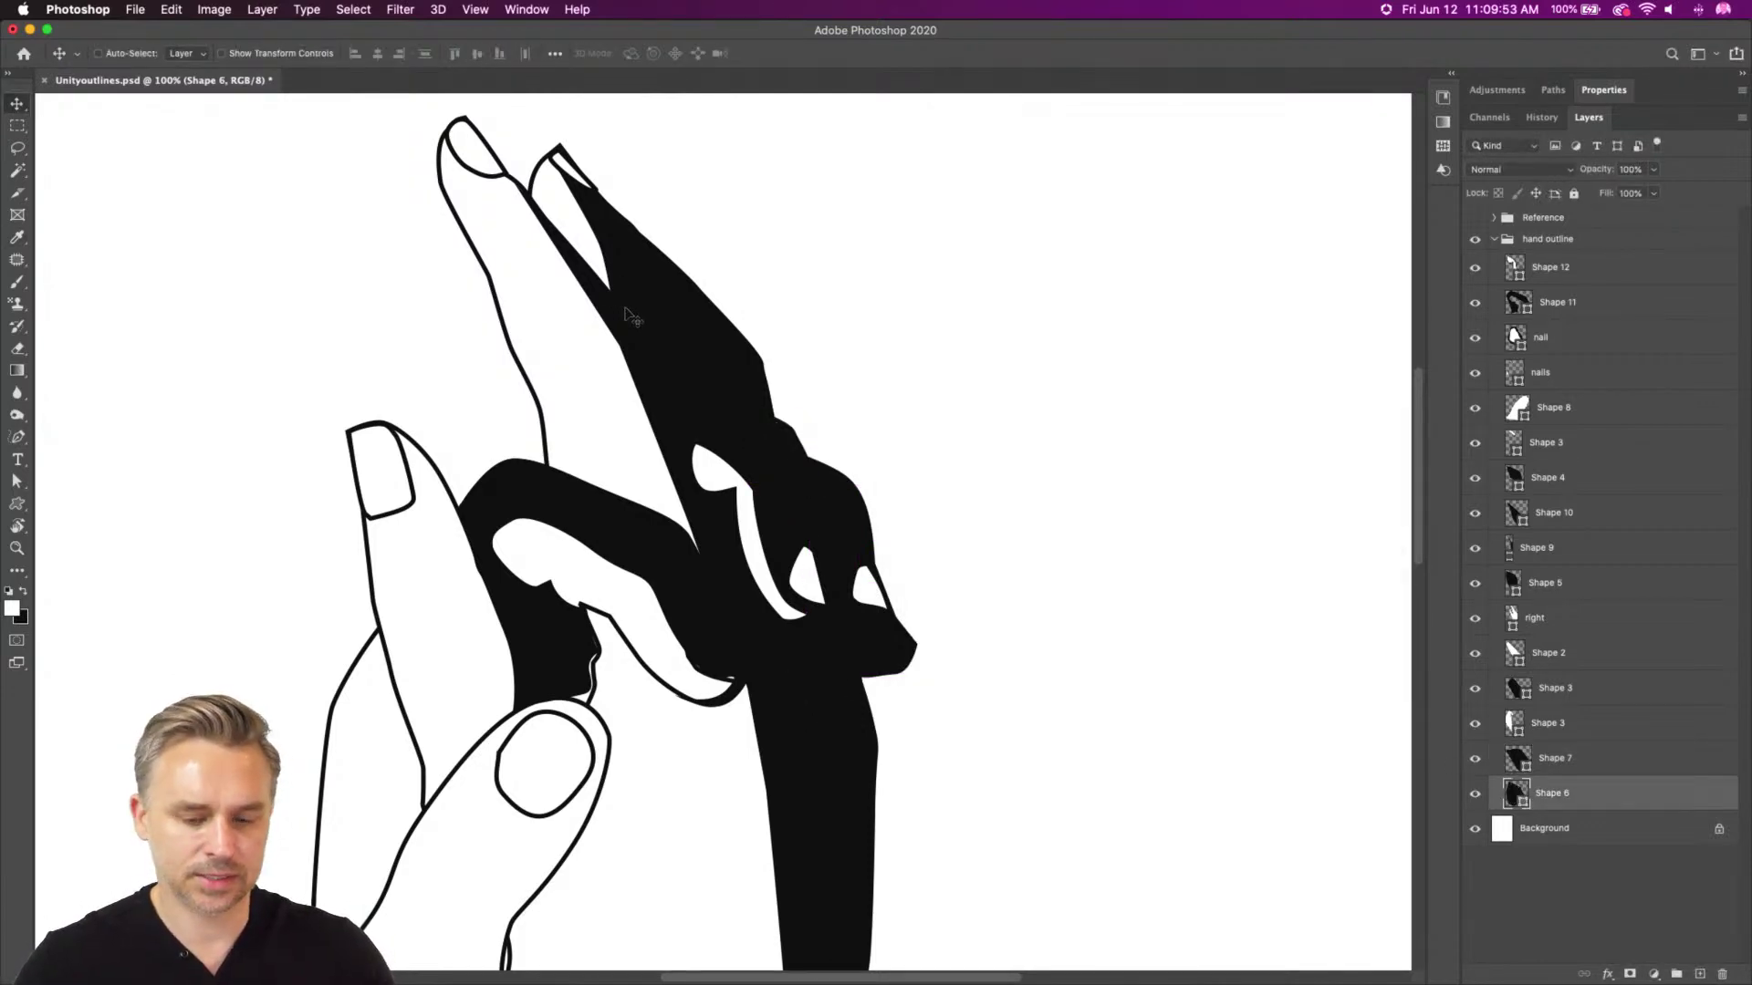
Show the Reference group over the artwork and add a new empty layer above Shape 12
key(super+minus)
key(super+minus)
drag(728, 583, 824, 340)
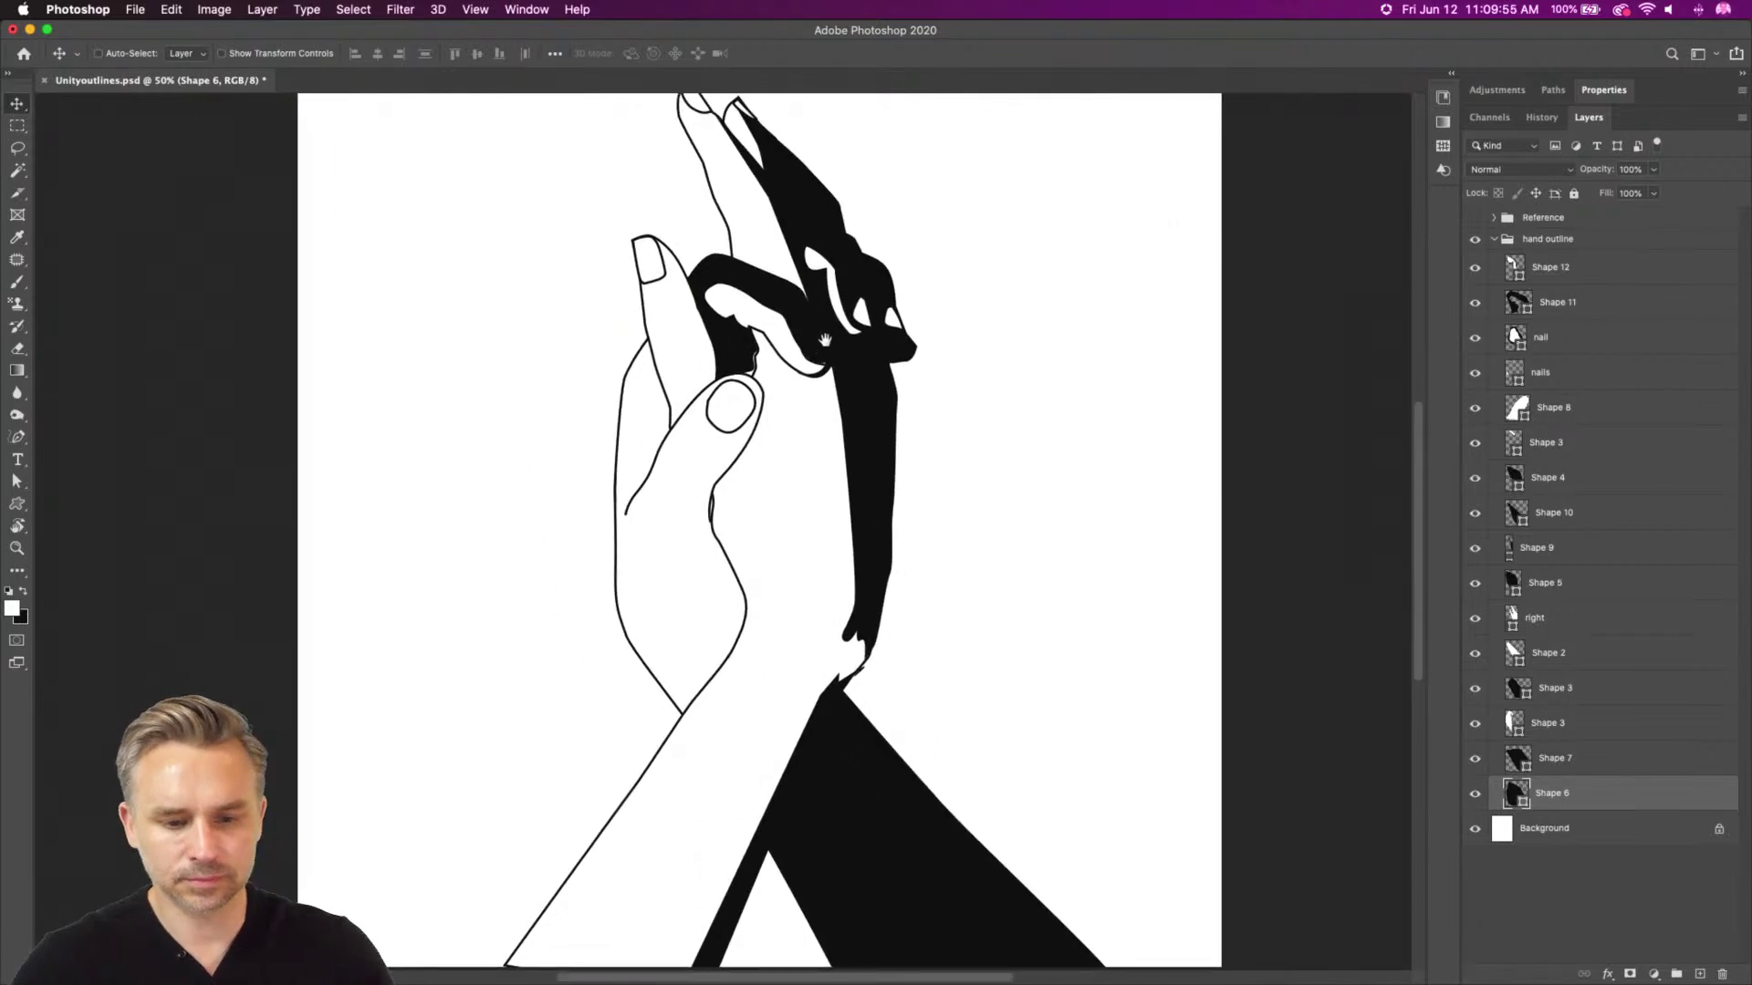
click(1474, 218)
click(1474, 218)
click(1474, 218)
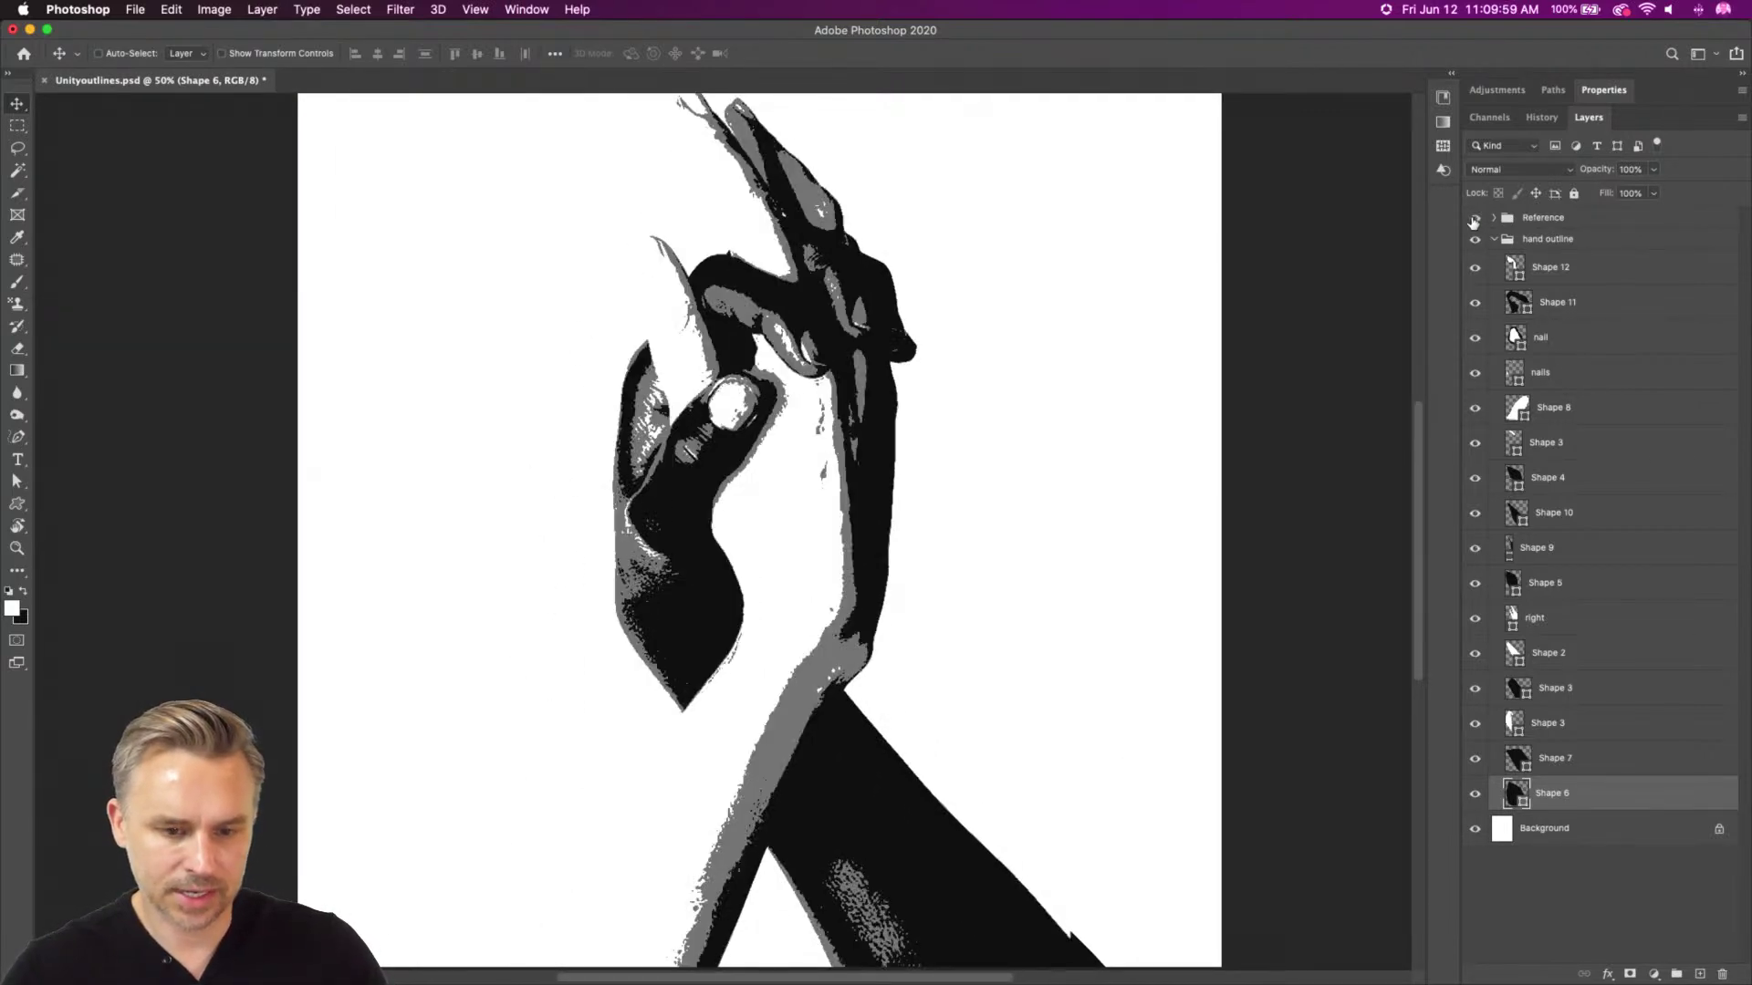
click(1549, 268)
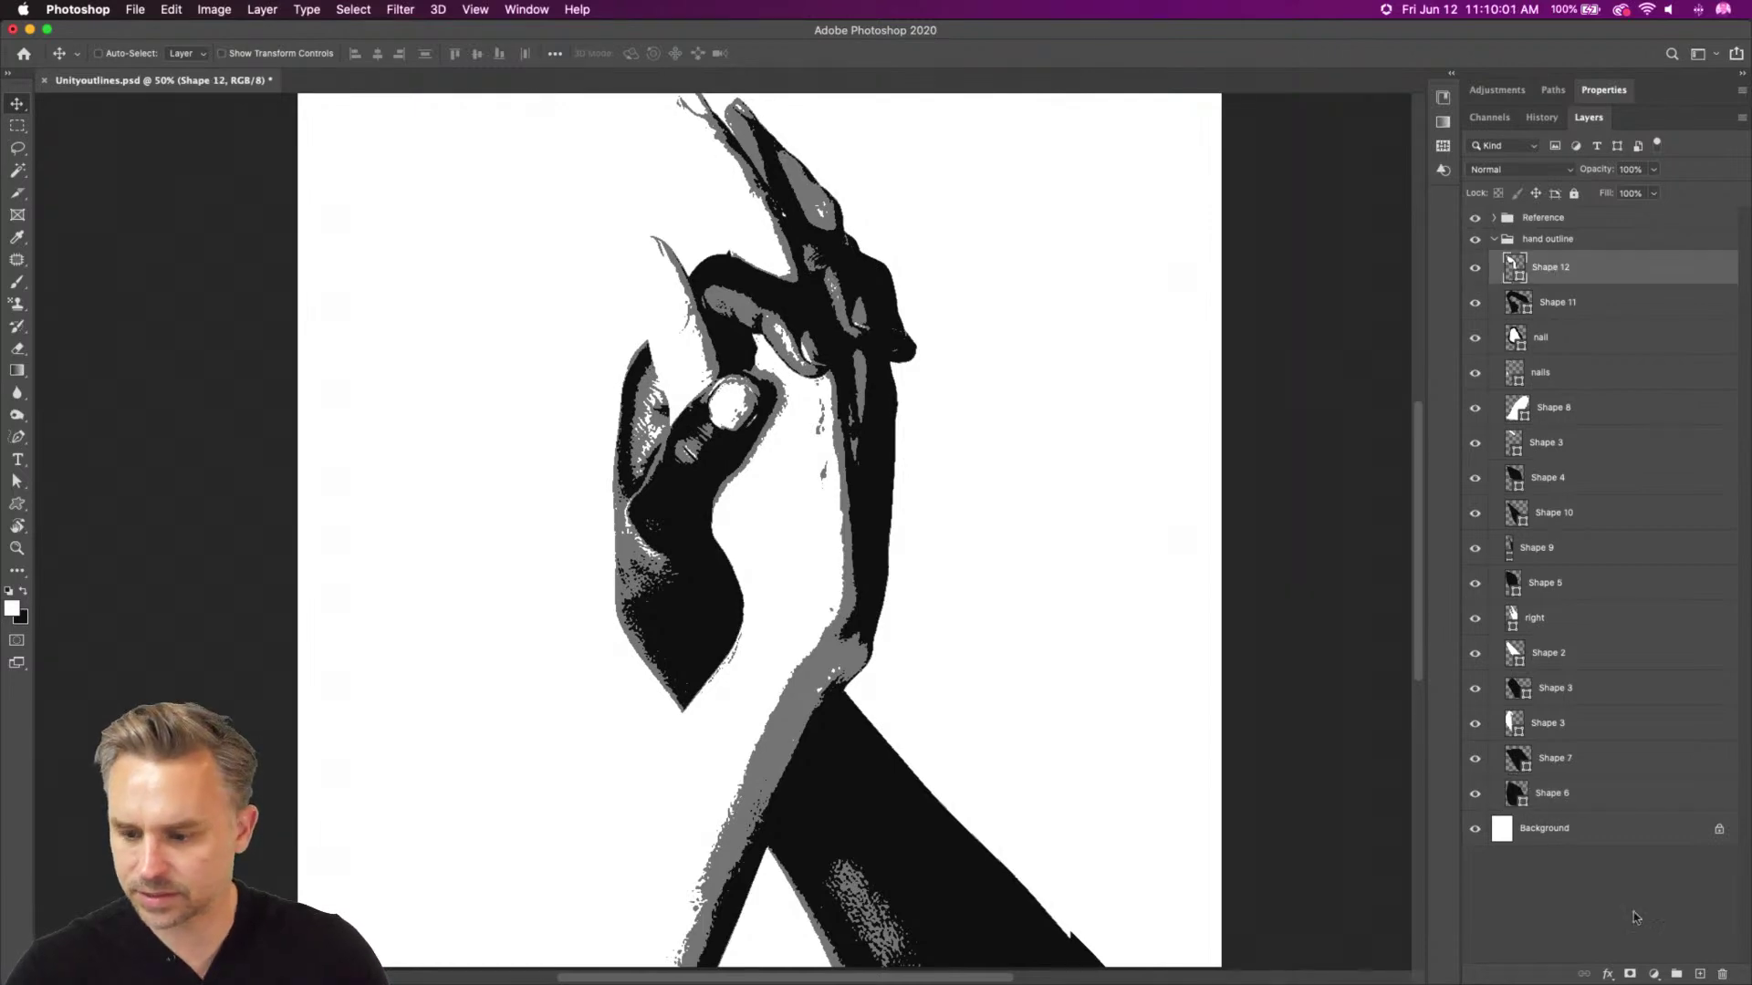
click(1703, 974)
key(super+plus)
key(super+plus)
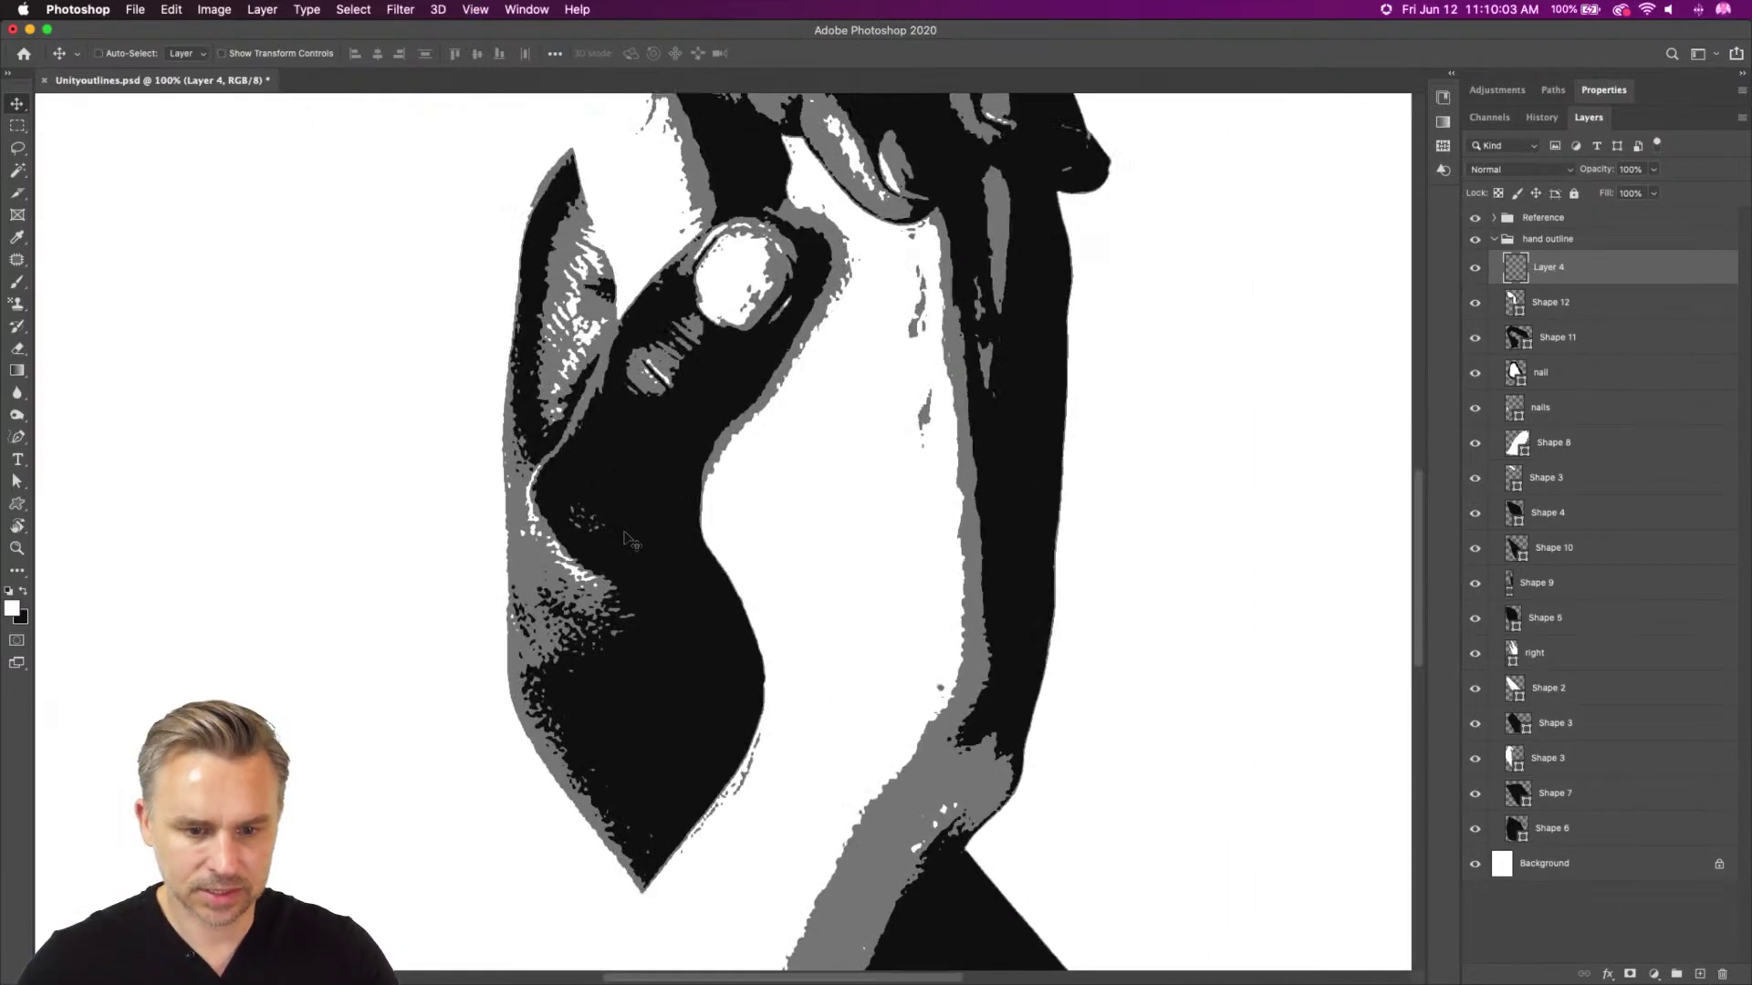
drag(448, 601, 457, 587)
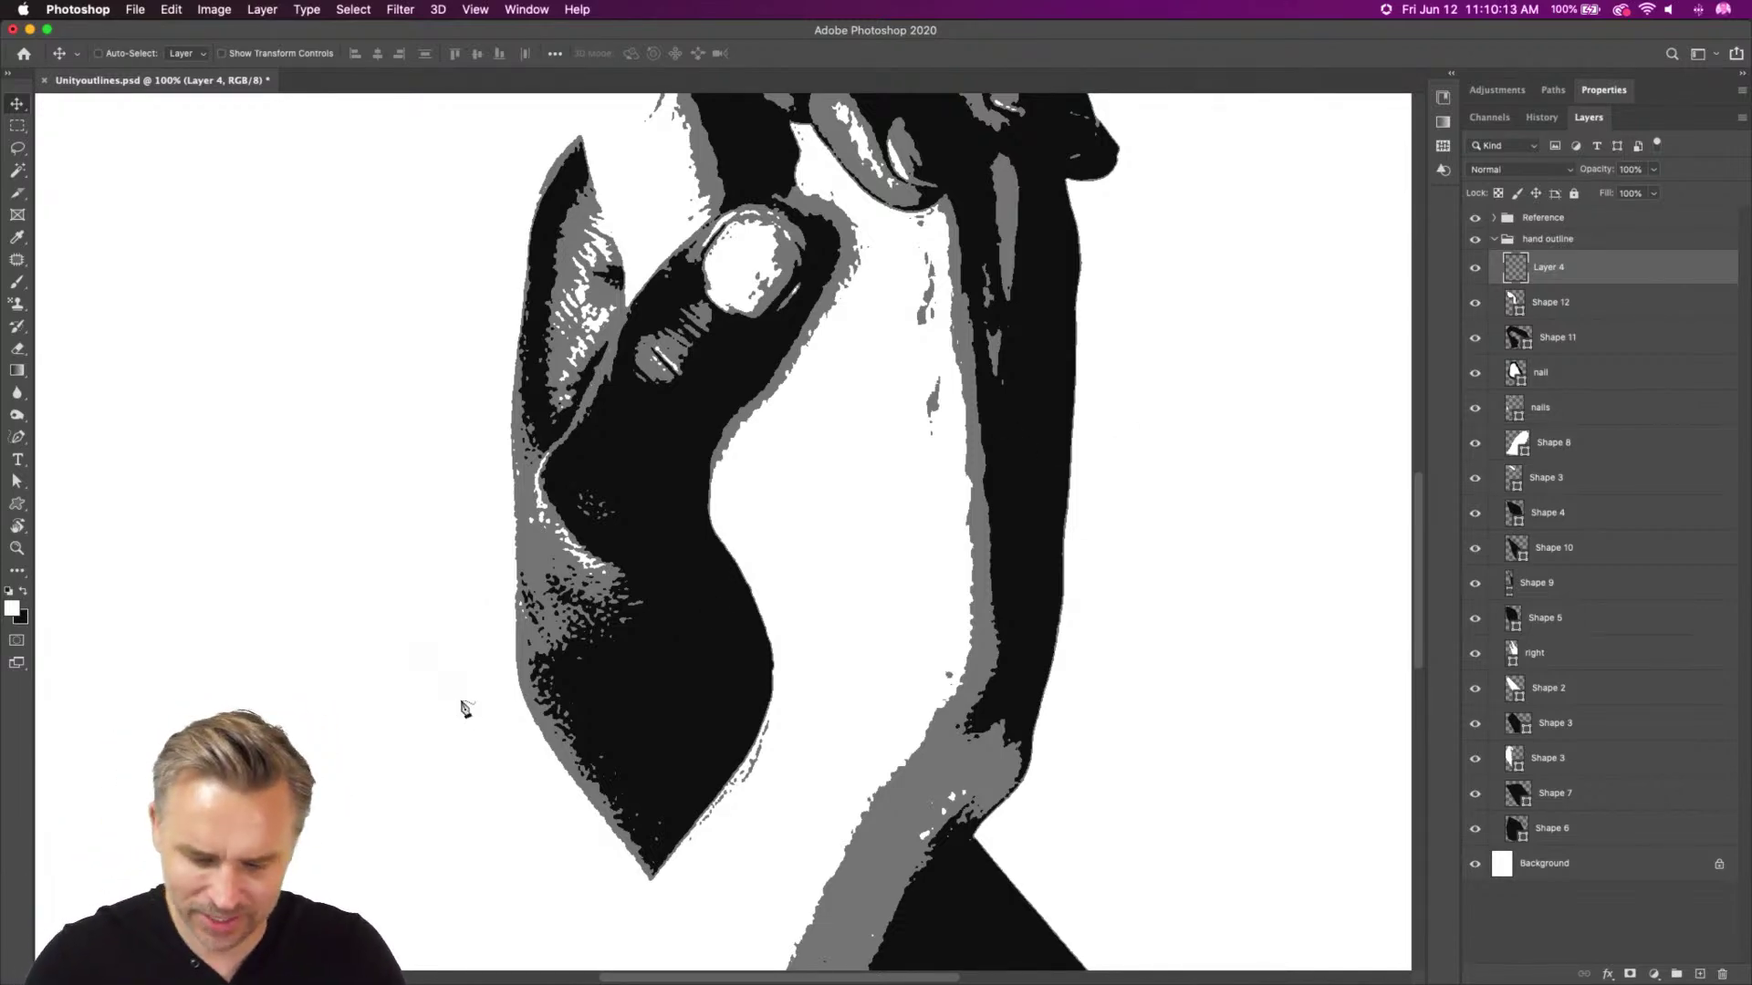
key(p)
click(546, 666)
click(551, 639)
key(super+z)
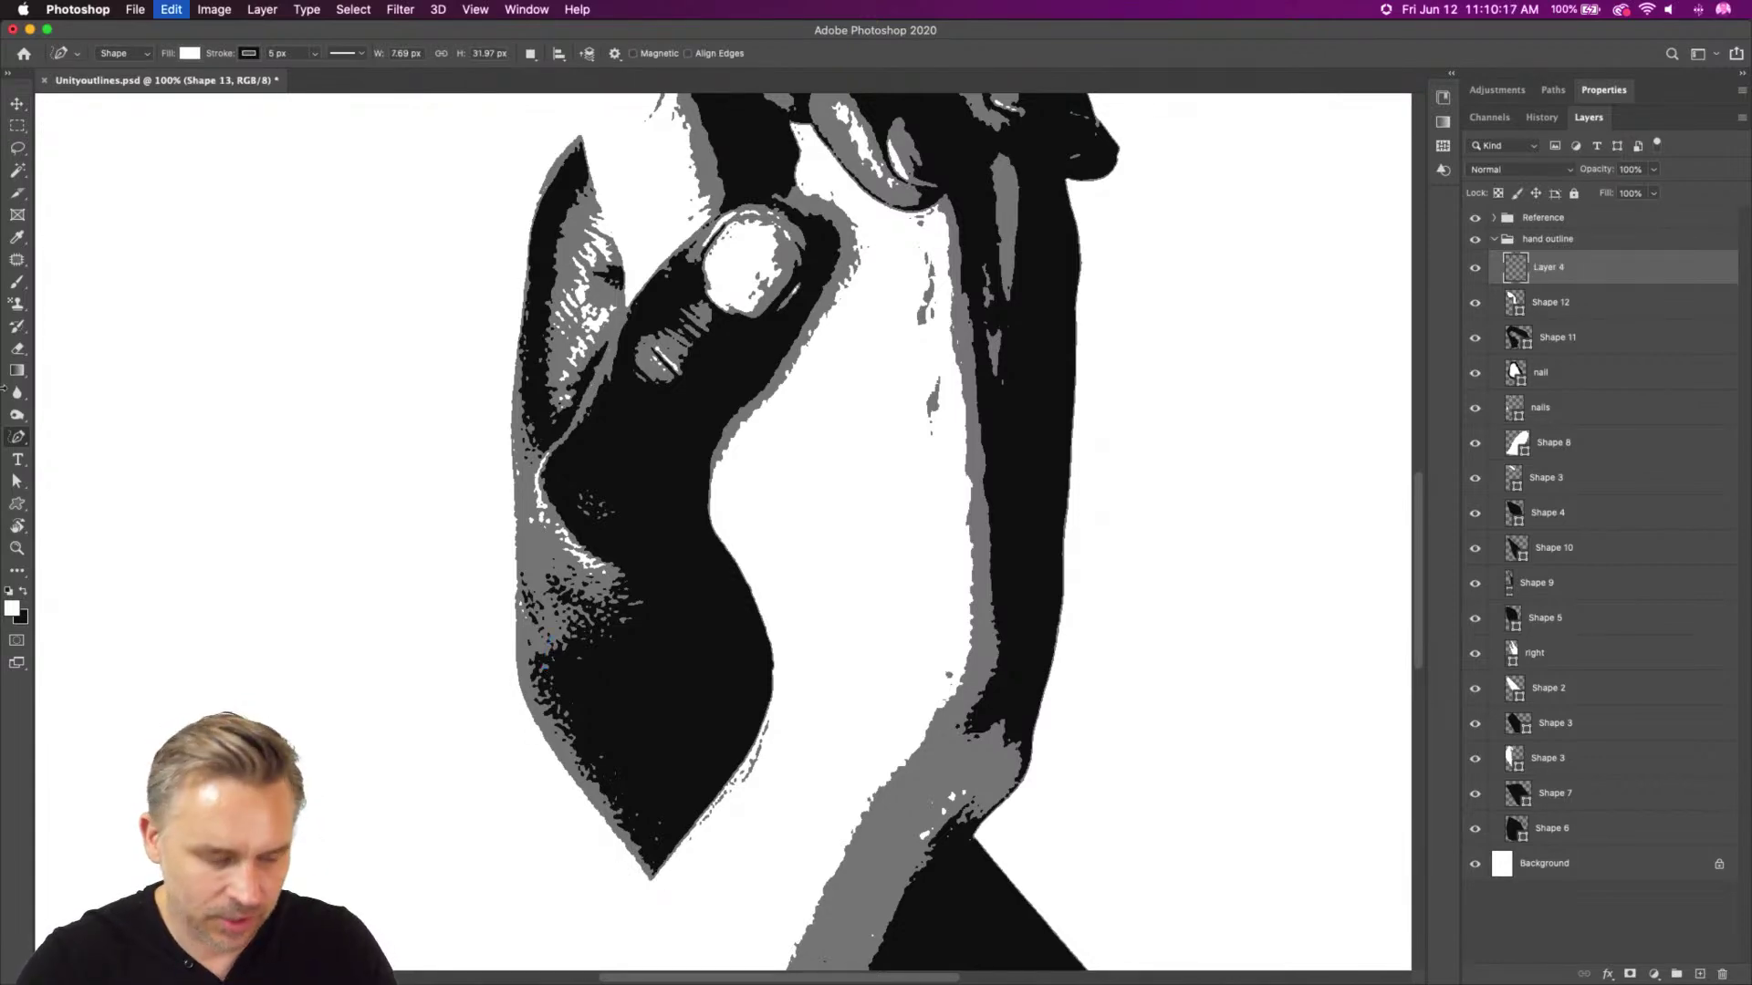
Switch to the standard Pen Tool and start a shape path at the lower tip of the dark palm
click(11, 438)
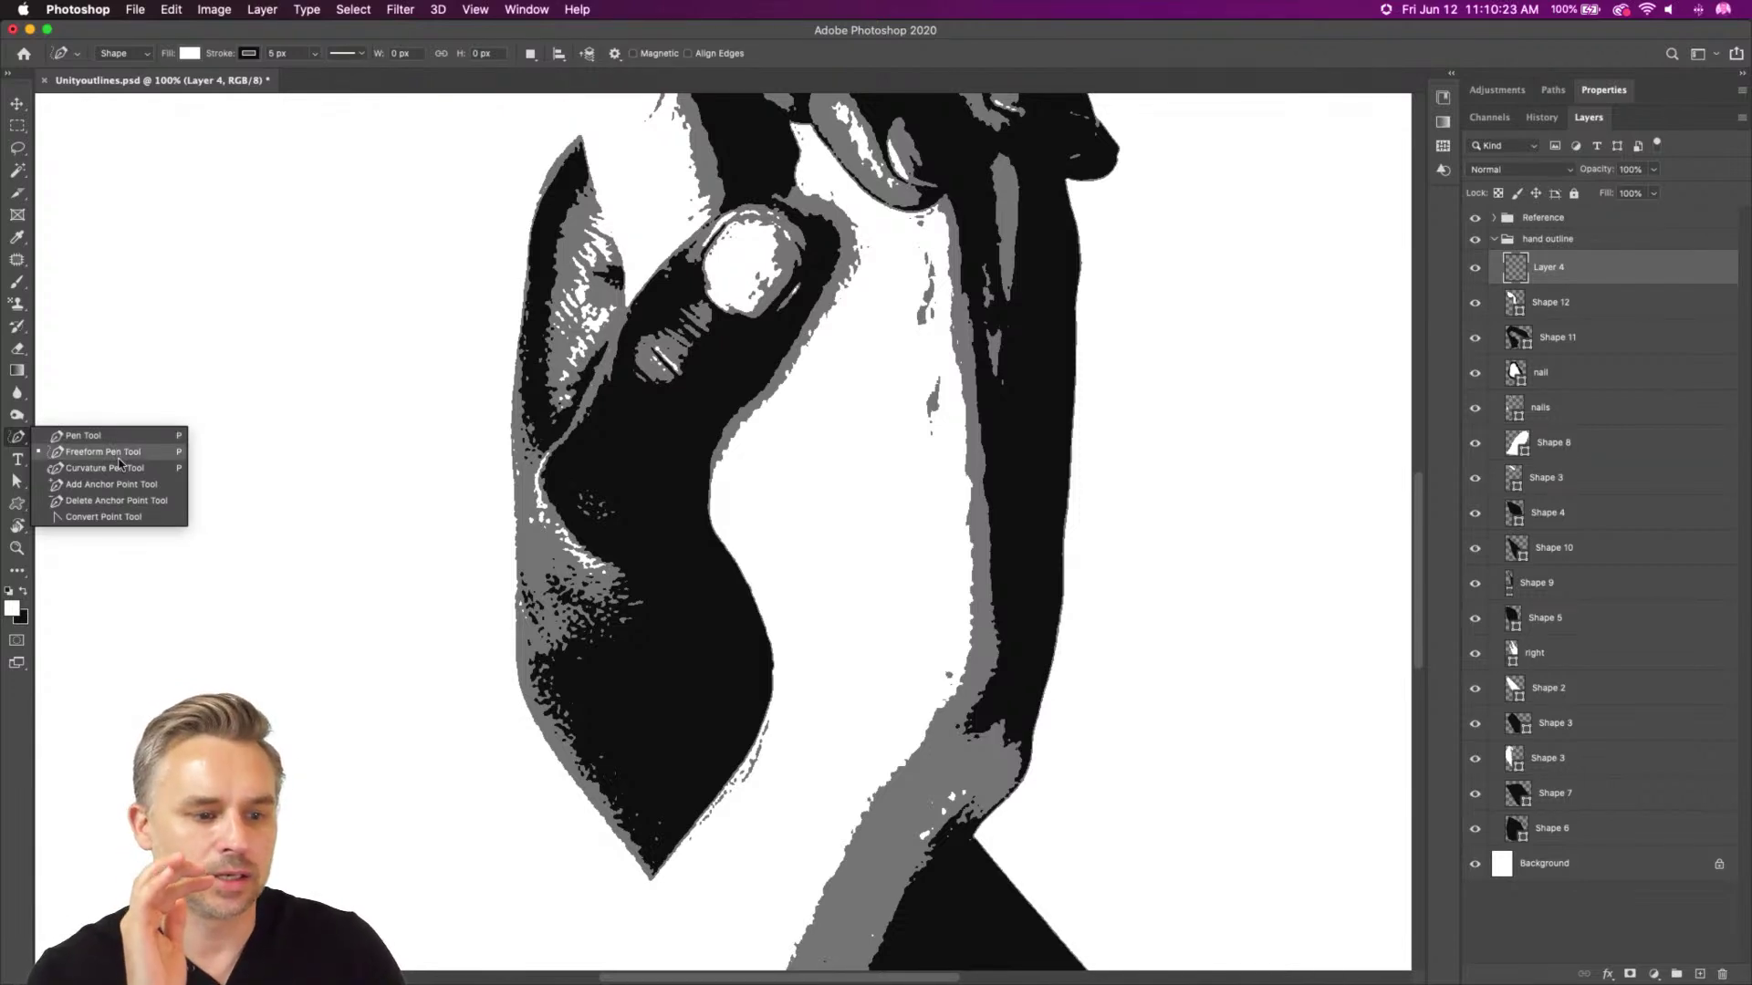
click(121, 438)
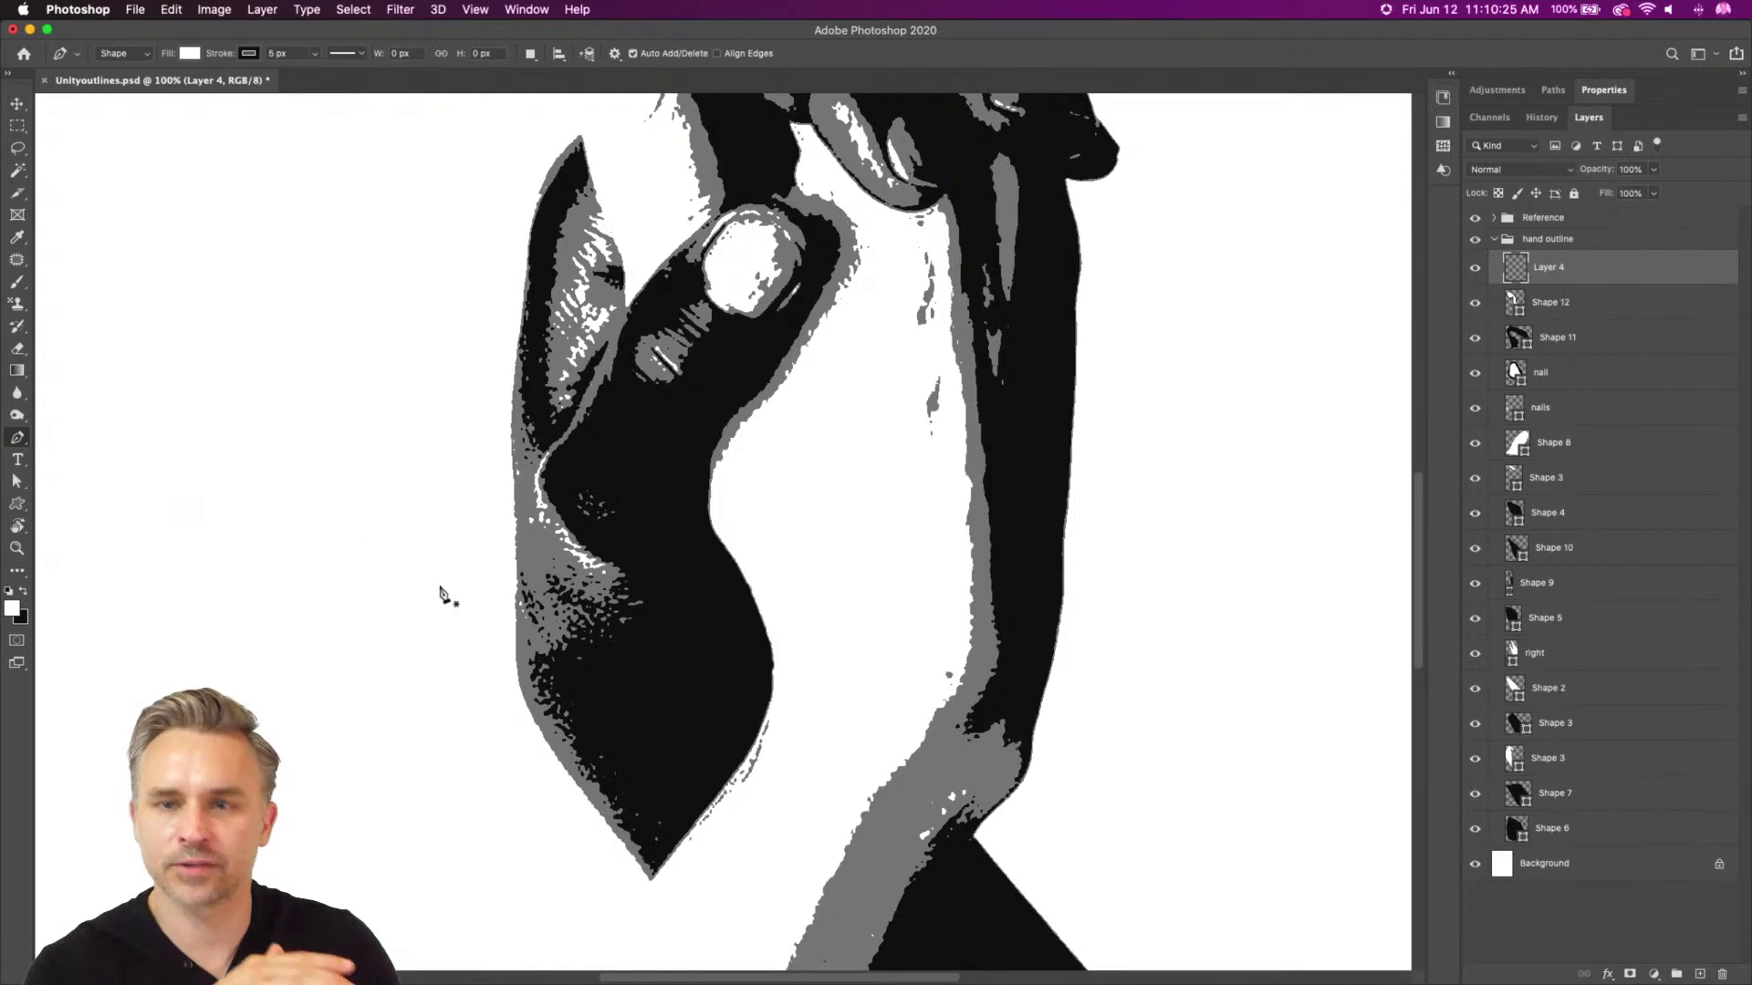
click(657, 872)
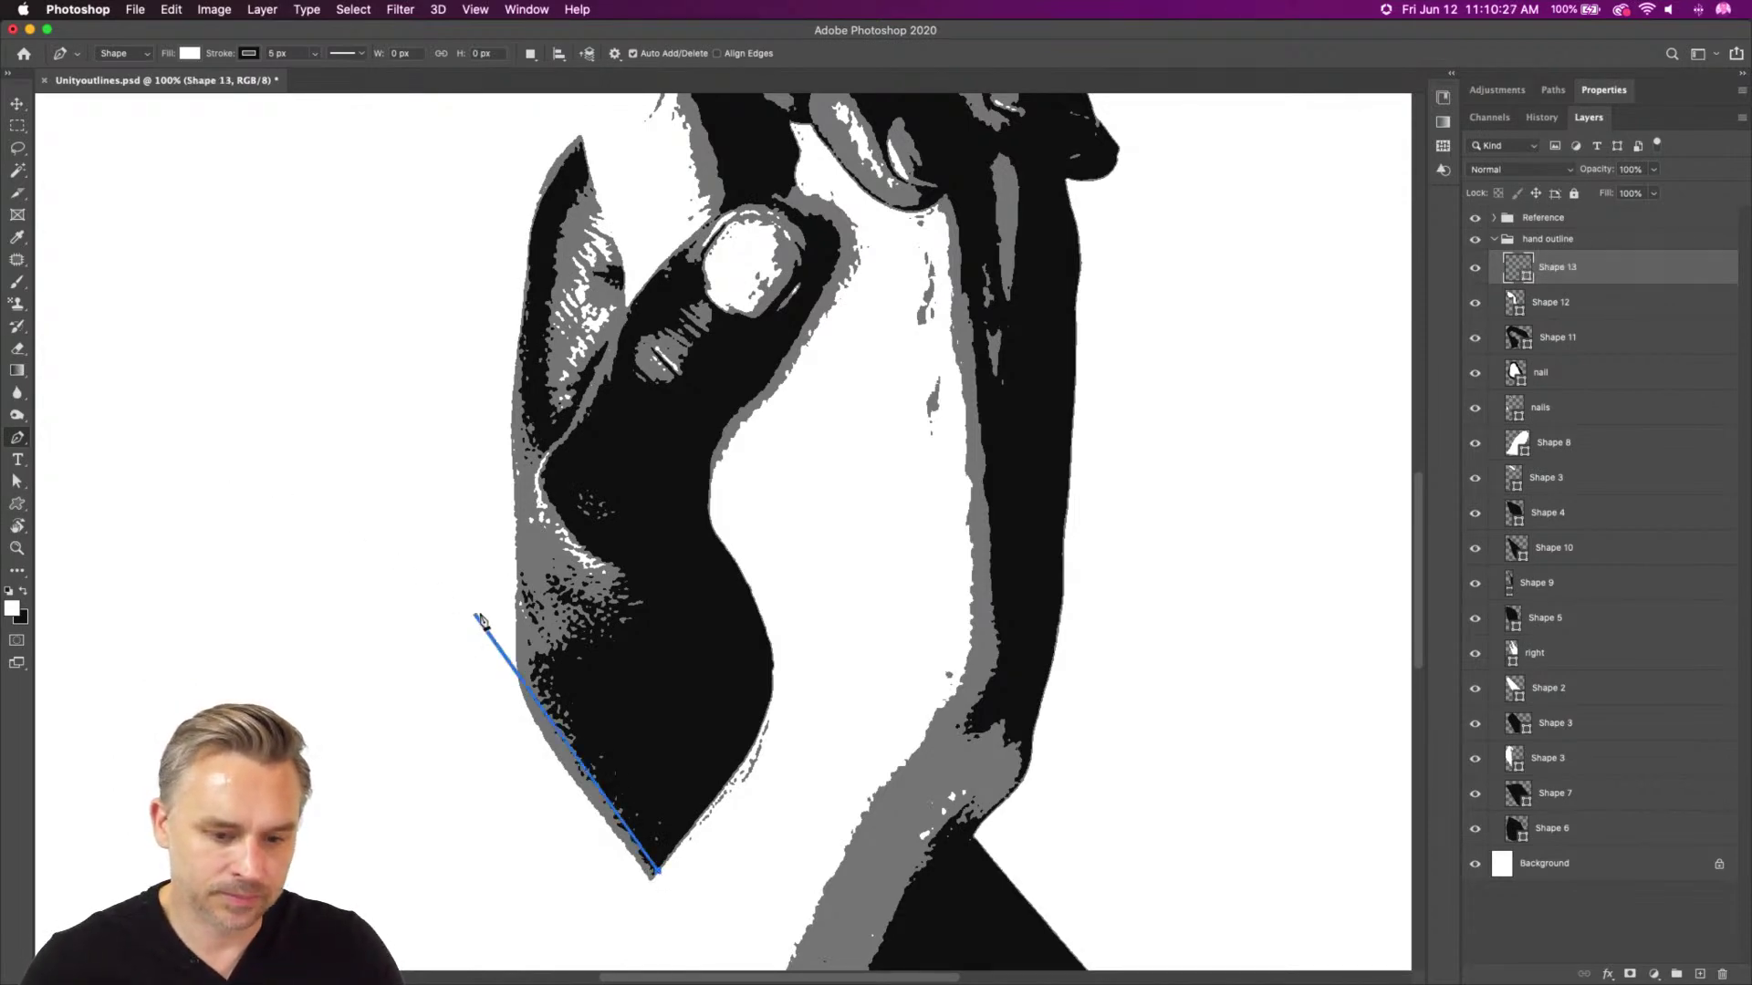
drag(562, 715, 558, 690)
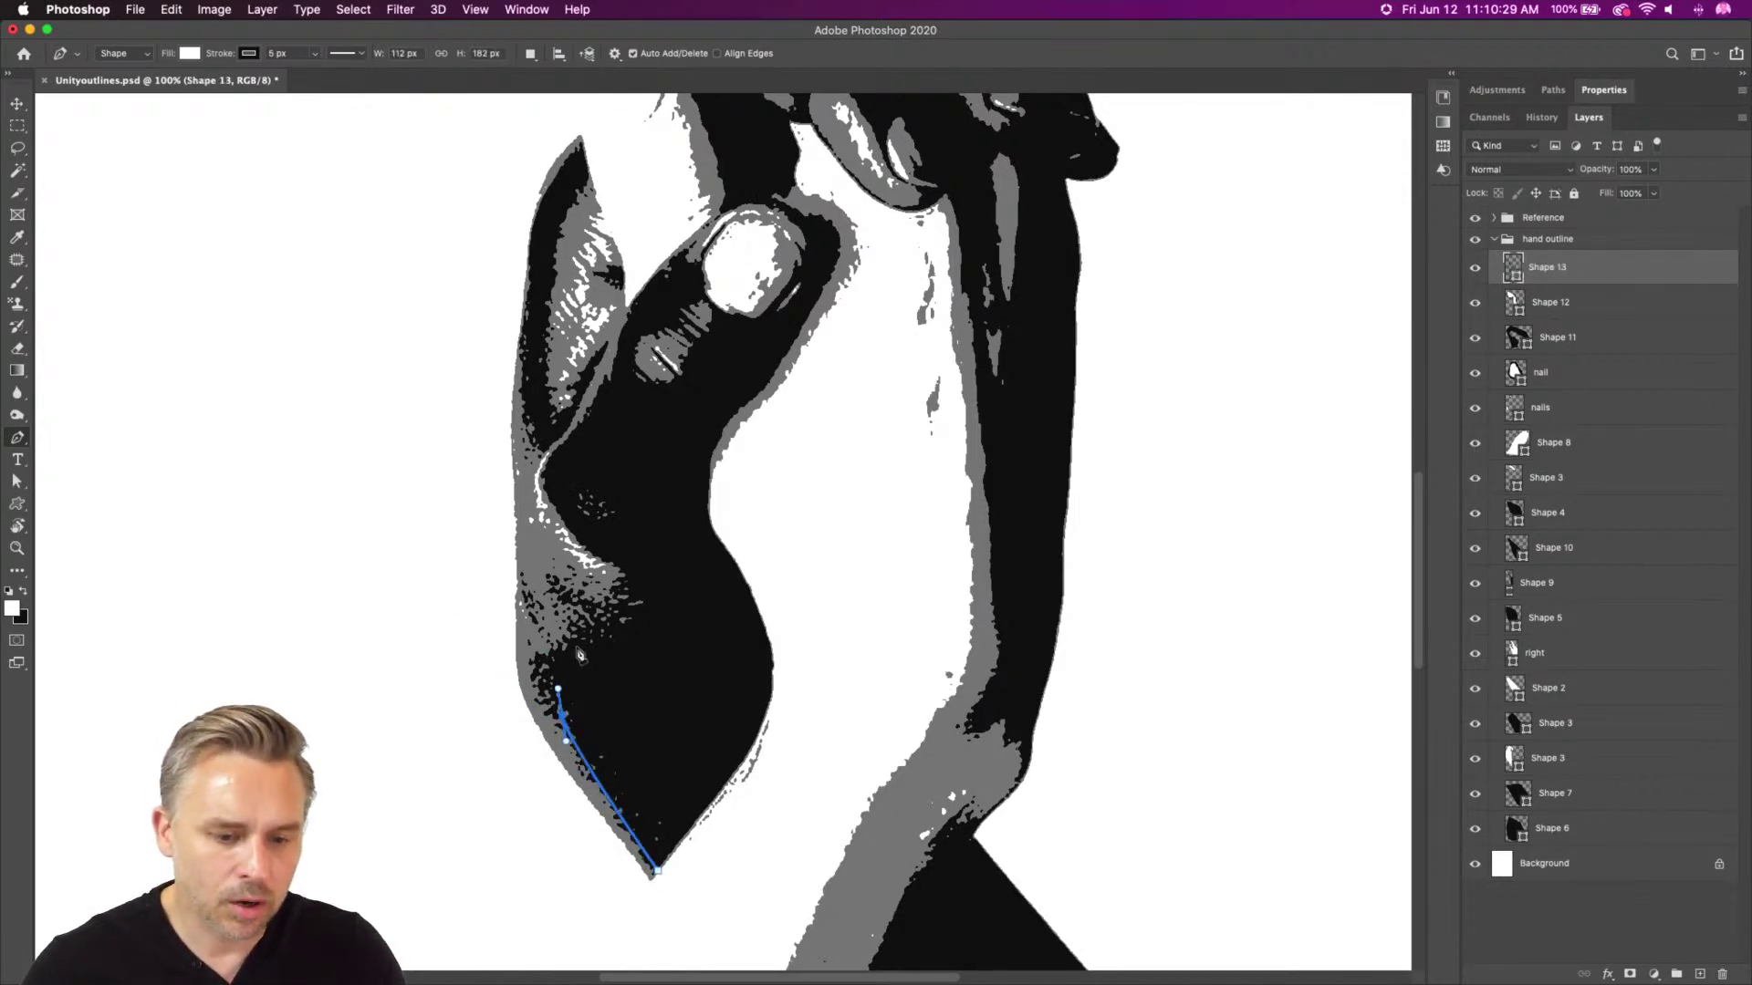
key(super+z)
Trace the path up the outer edge of the dark palm and thumb shadow, curving around the thumbnail
drag(537, 676, 601, 390)
drag(623, 325, 633, 296)
click(699, 242)
drag(708, 301, 810, 248)
click(795, 213)
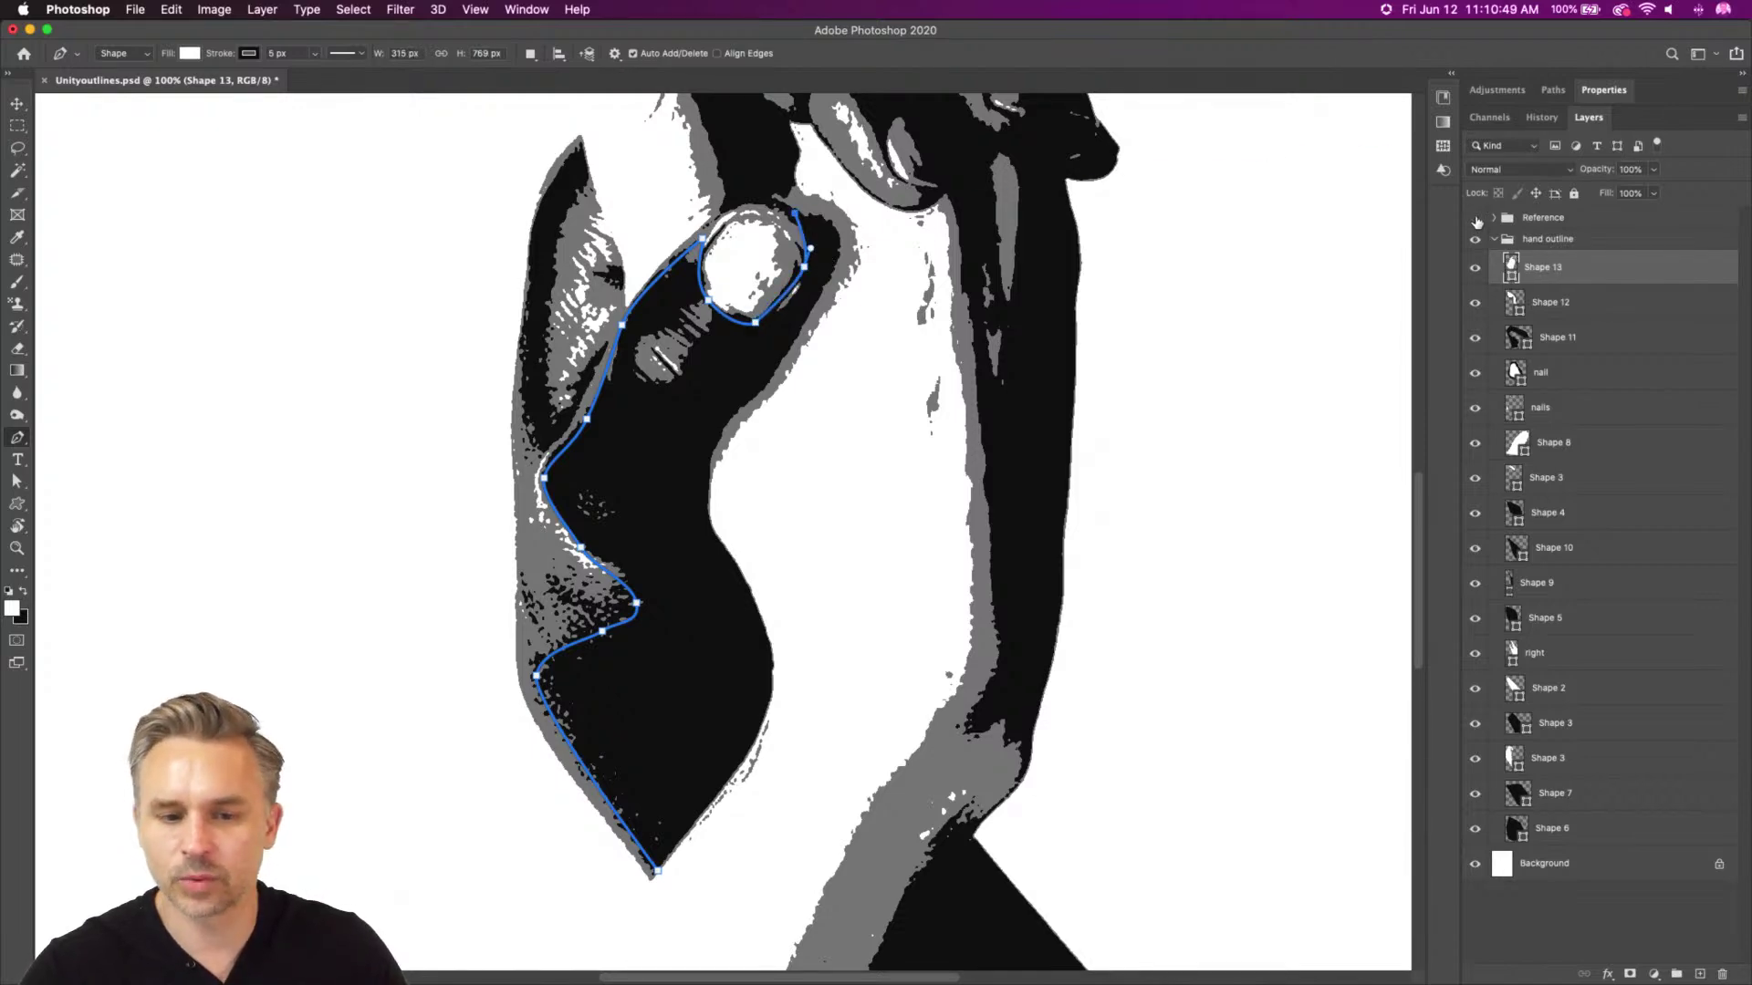
Continue the path down the inner edge of the thumb and palm and close it at its starting point
click(1475, 219)
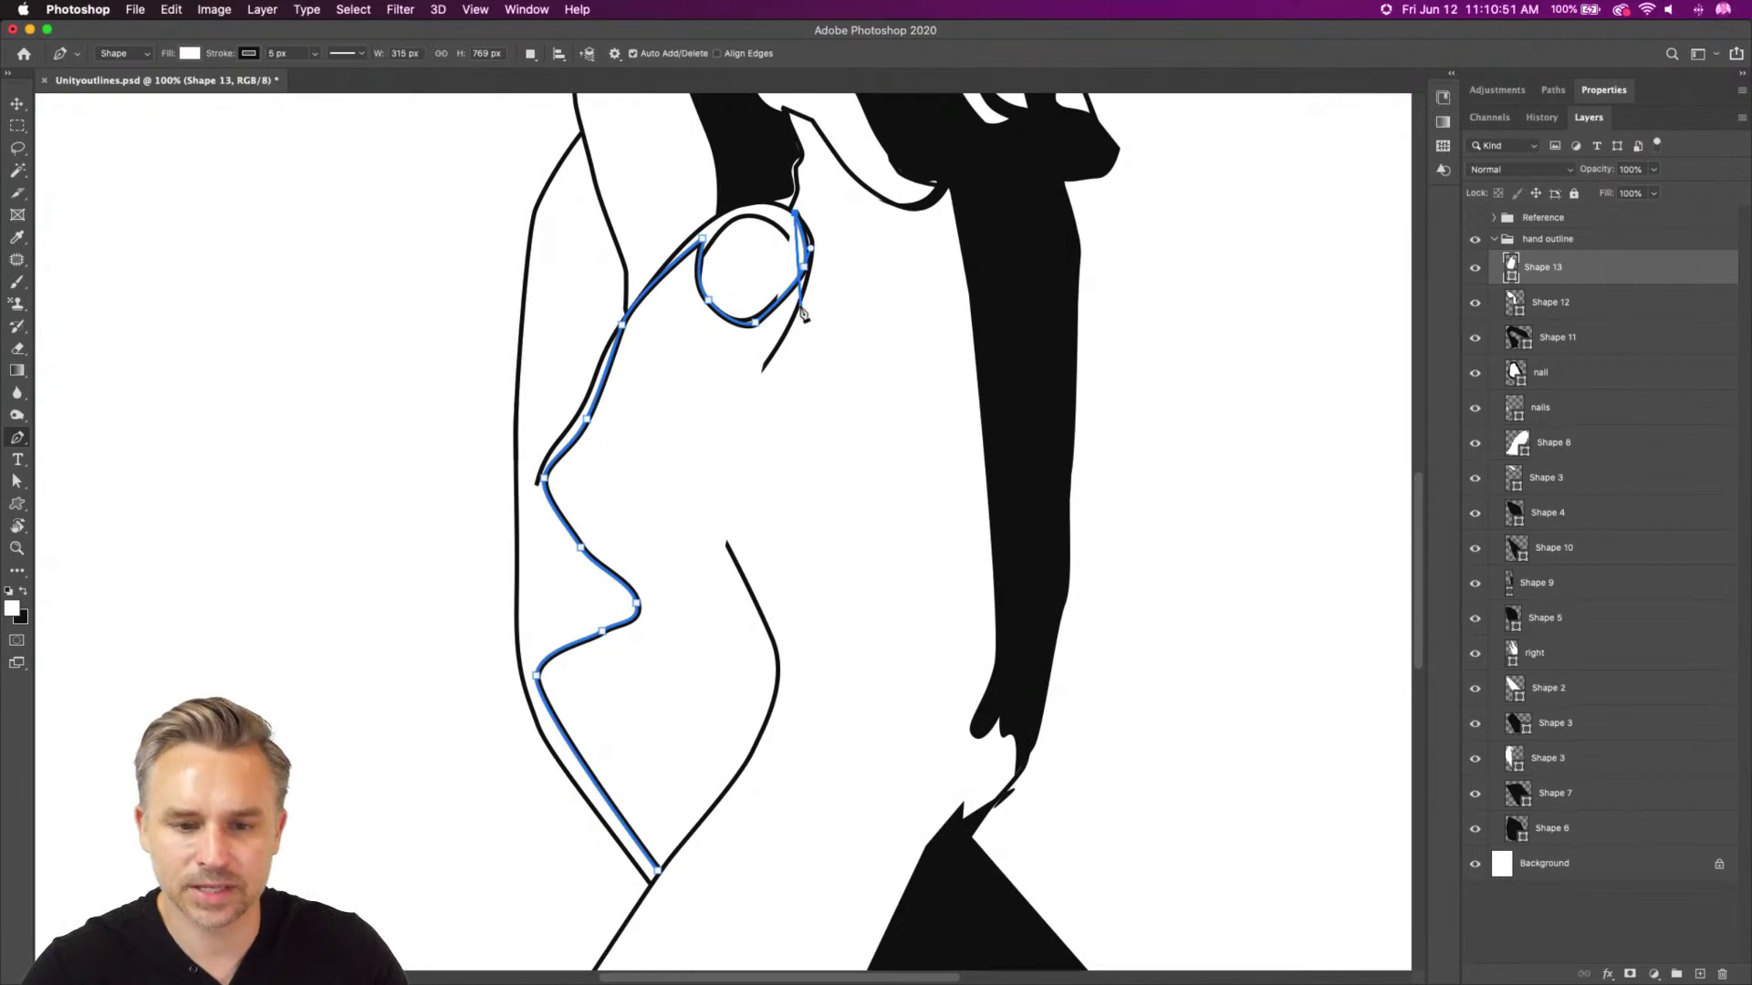
drag(804, 290, 723, 417)
click(745, 393)
click(1476, 220)
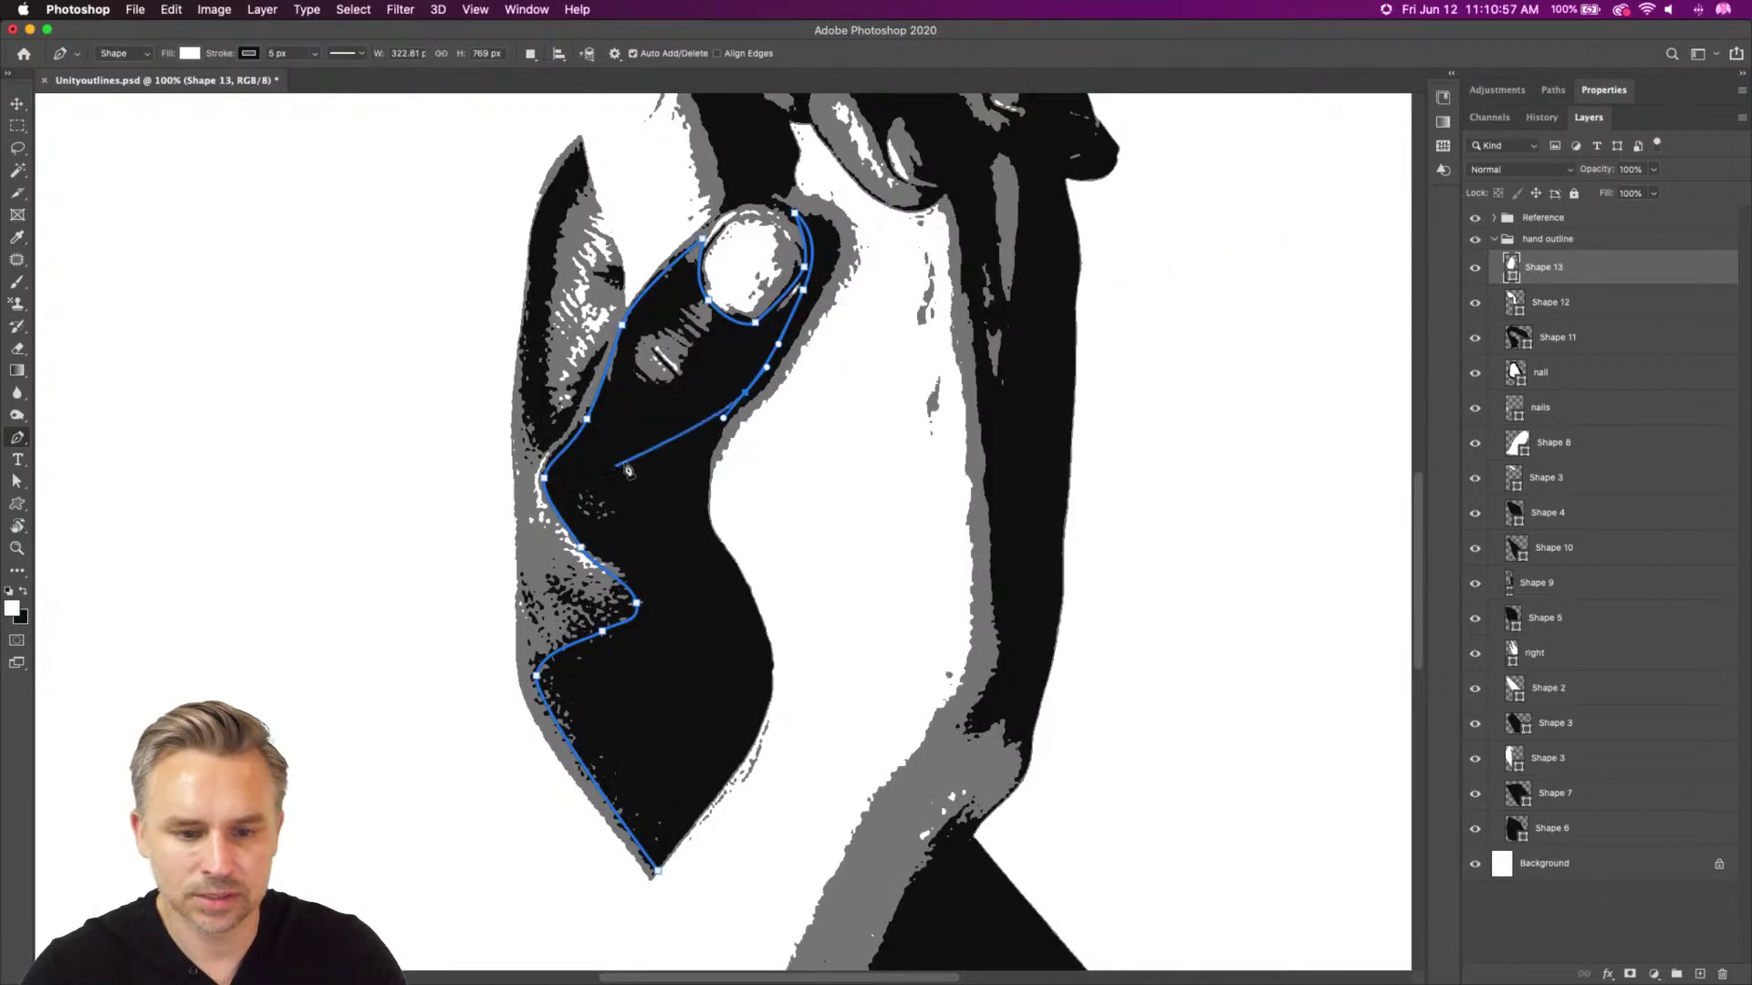
drag(709, 468, 743, 577)
drag(768, 653, 769, 675)
drag(752, 750, 720, 801)
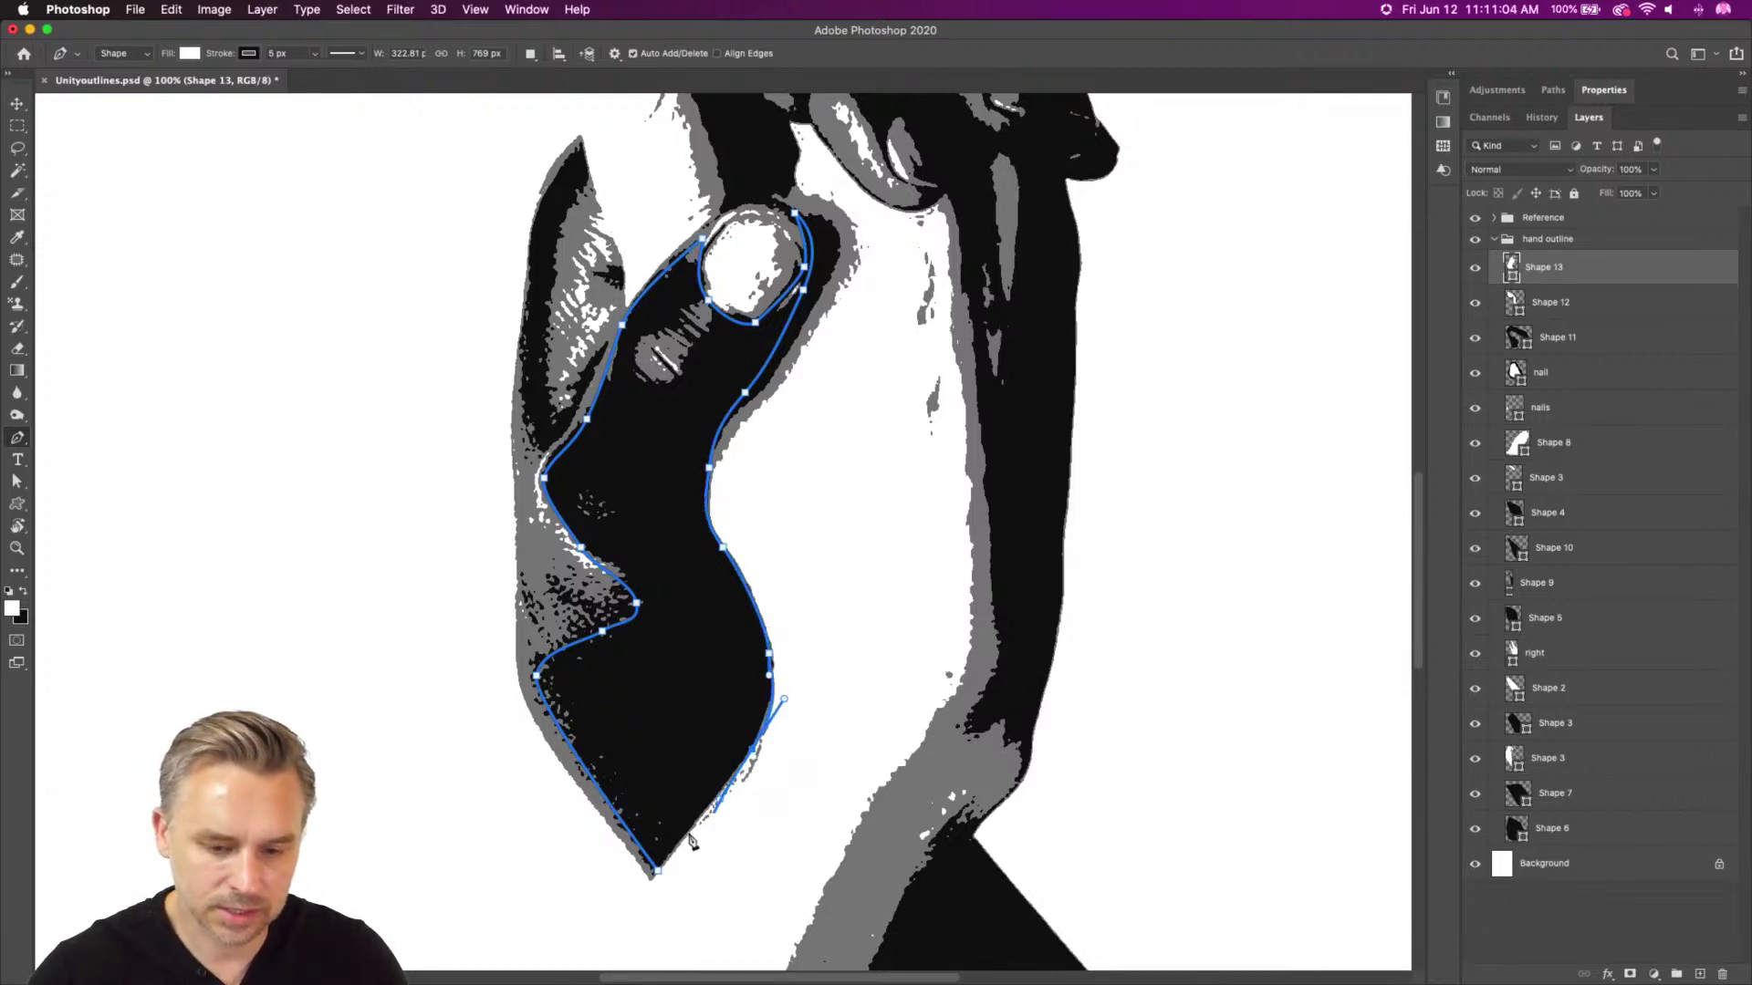
click(657, 870)
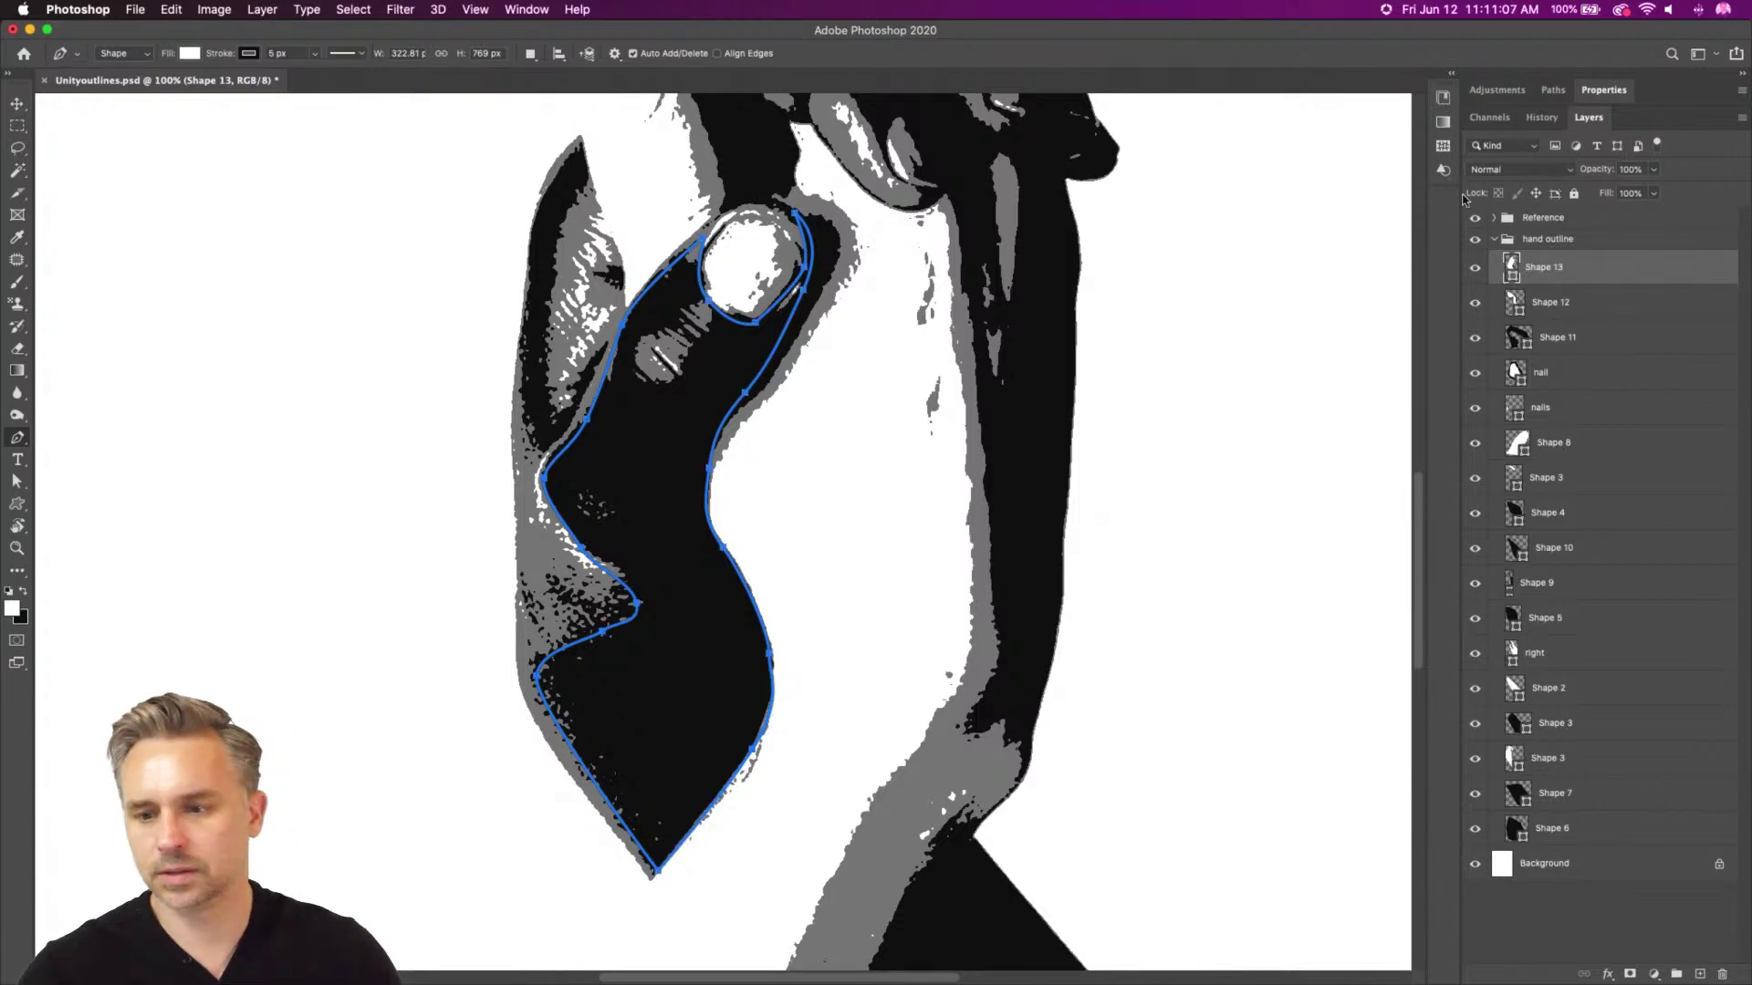
Fill the traced thumb and palm shape with black and hide the Reference group to check the artwork
double_click(1512, 273)
drag(995, 584, 835, 686)
key(Return)
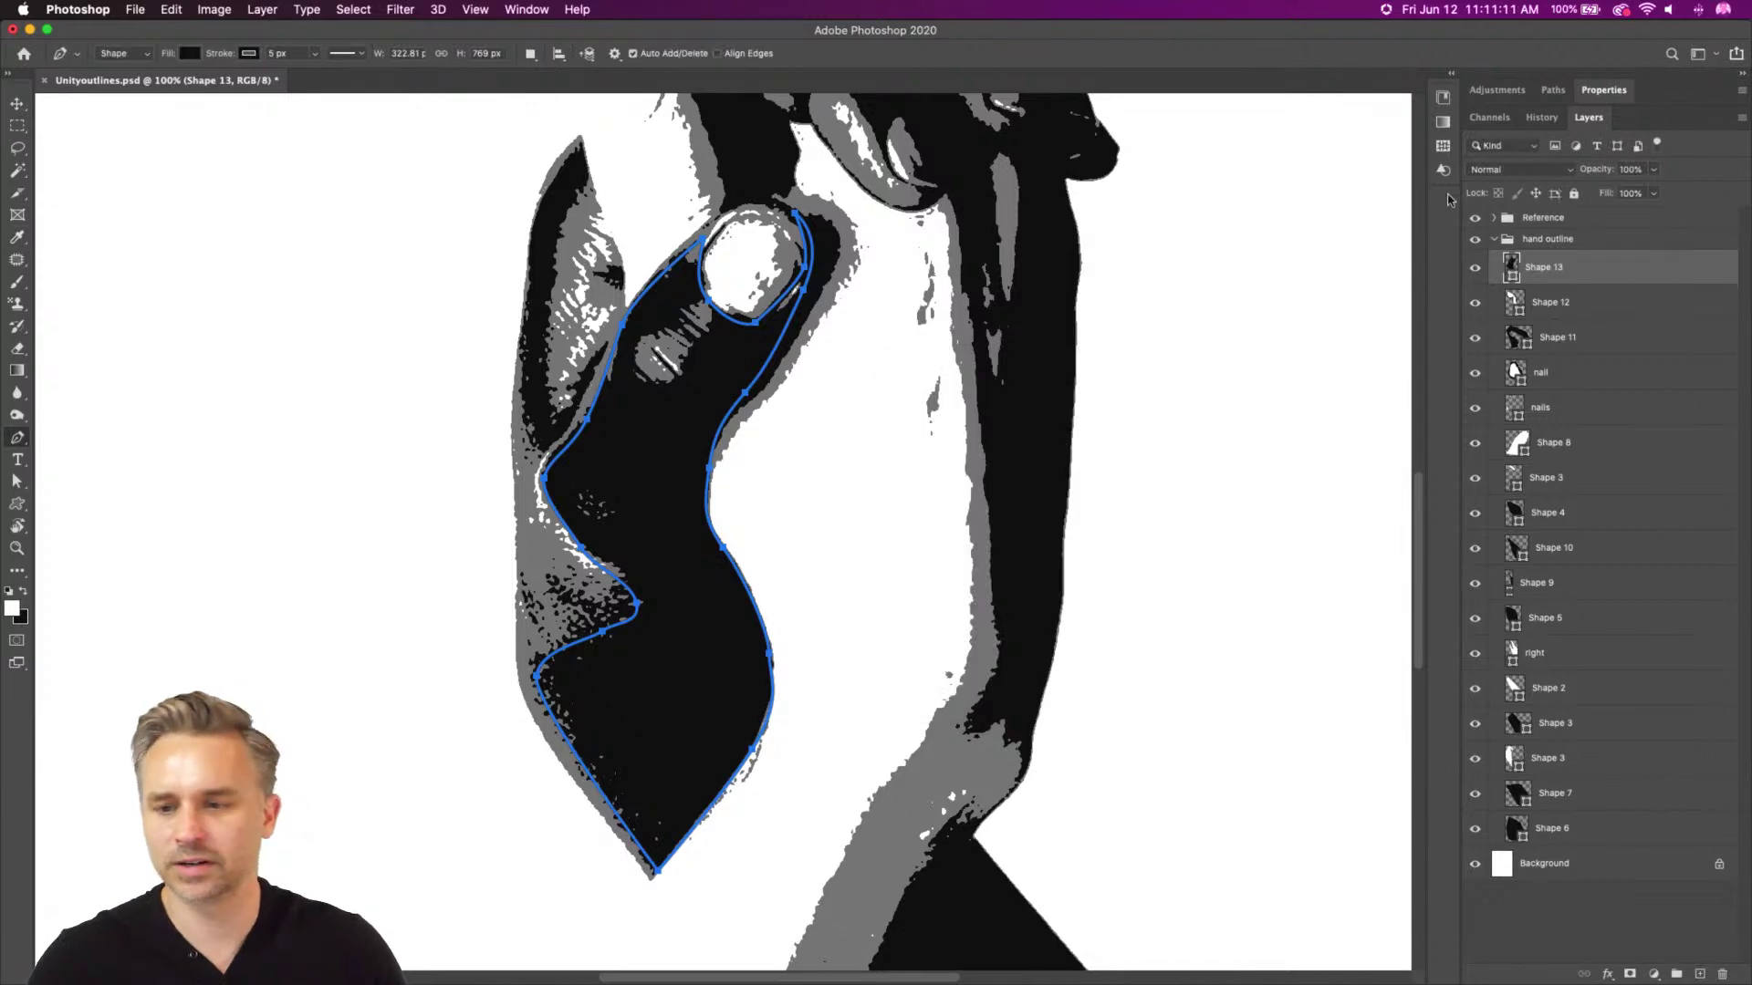
click(1475, 219)
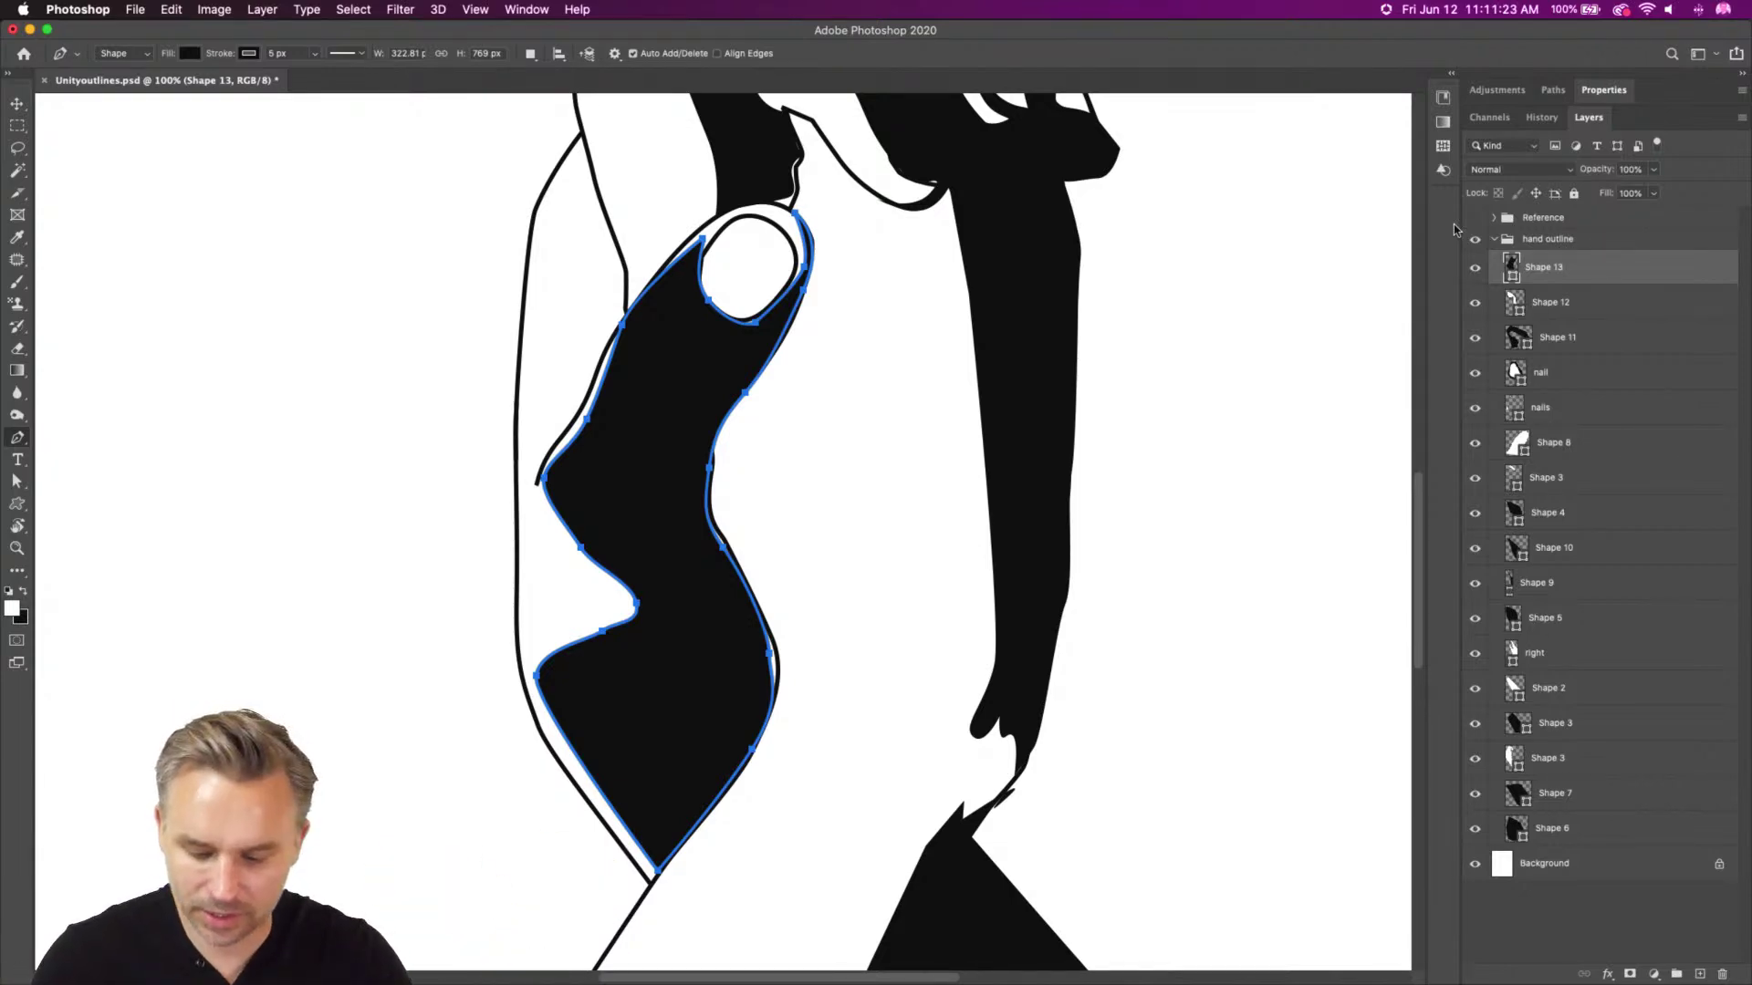
key(super+minus)
key(super+minus)
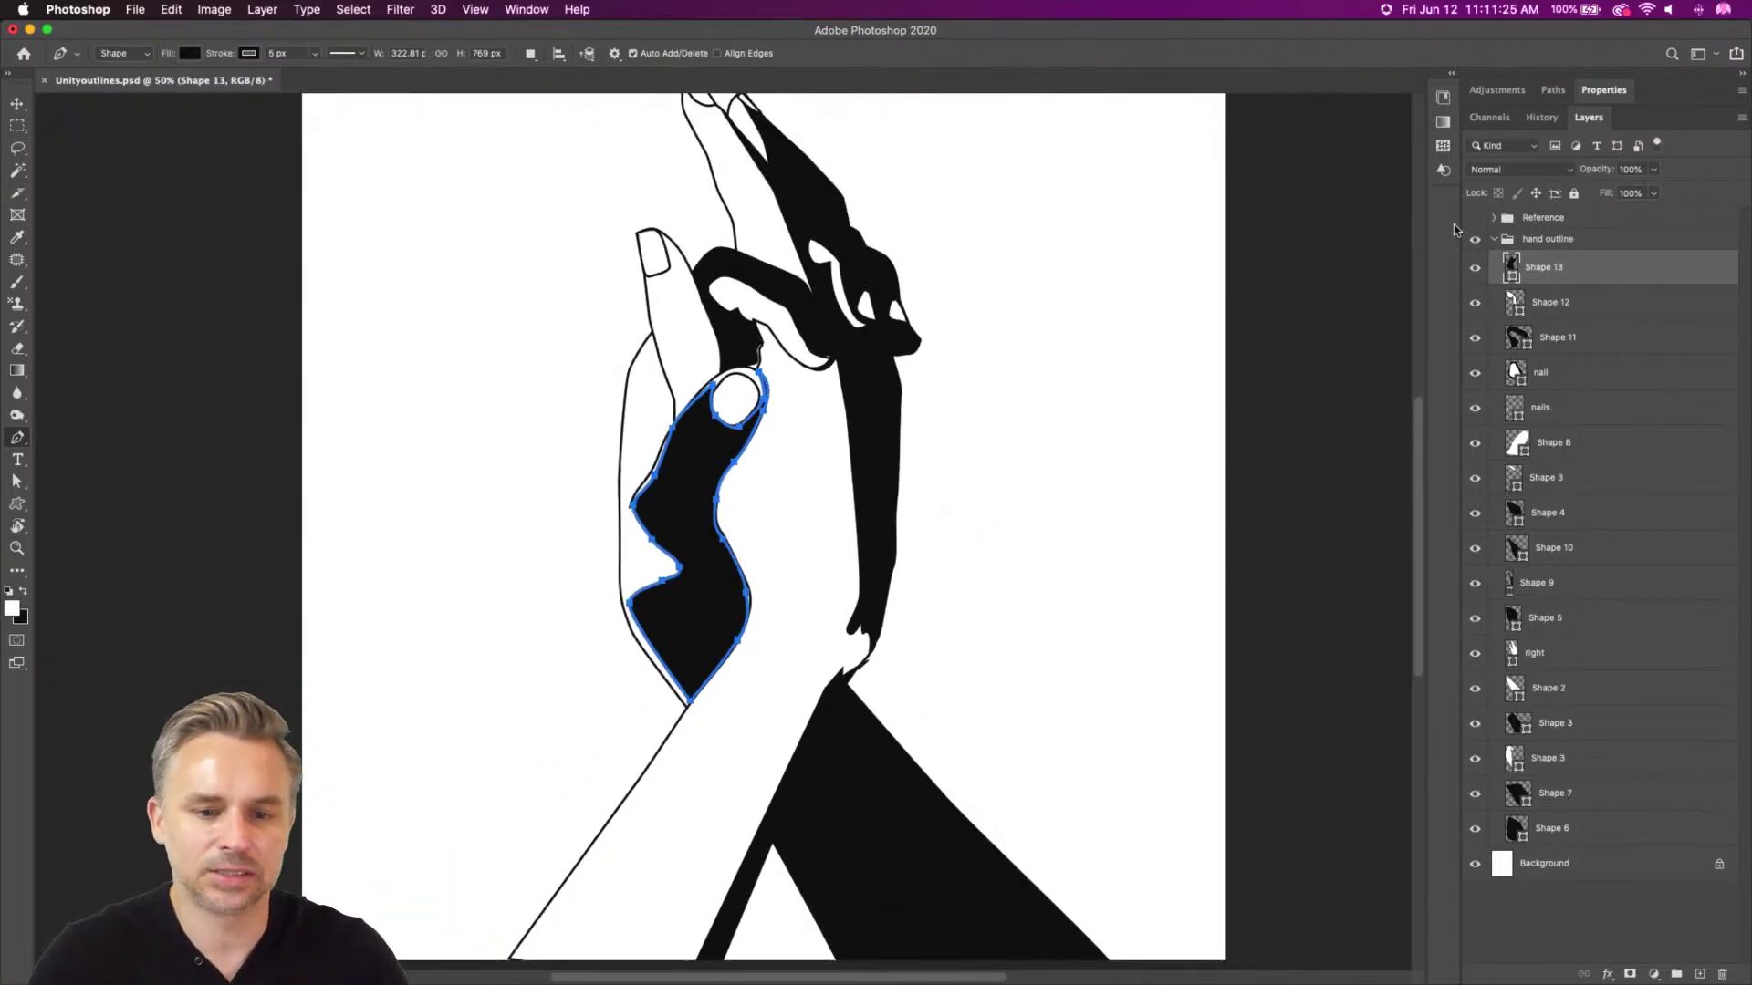
drag(544, 323, 627, 526)
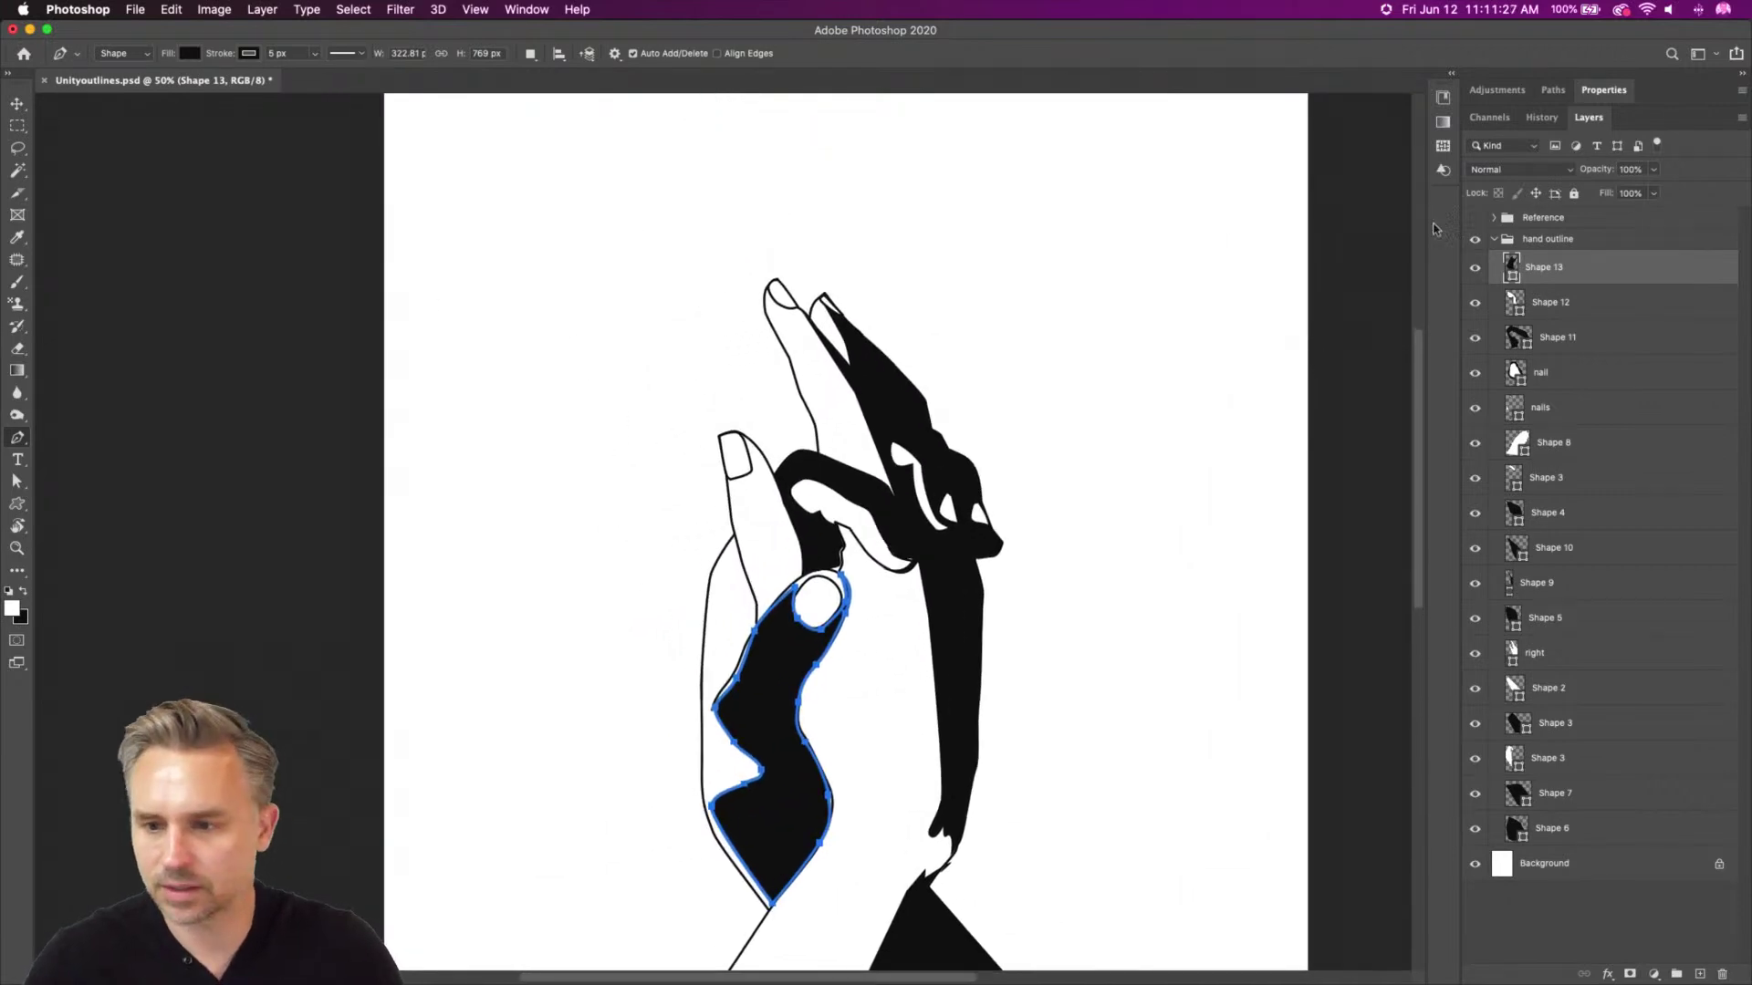
click(1473, 218)
click(1474, 218)
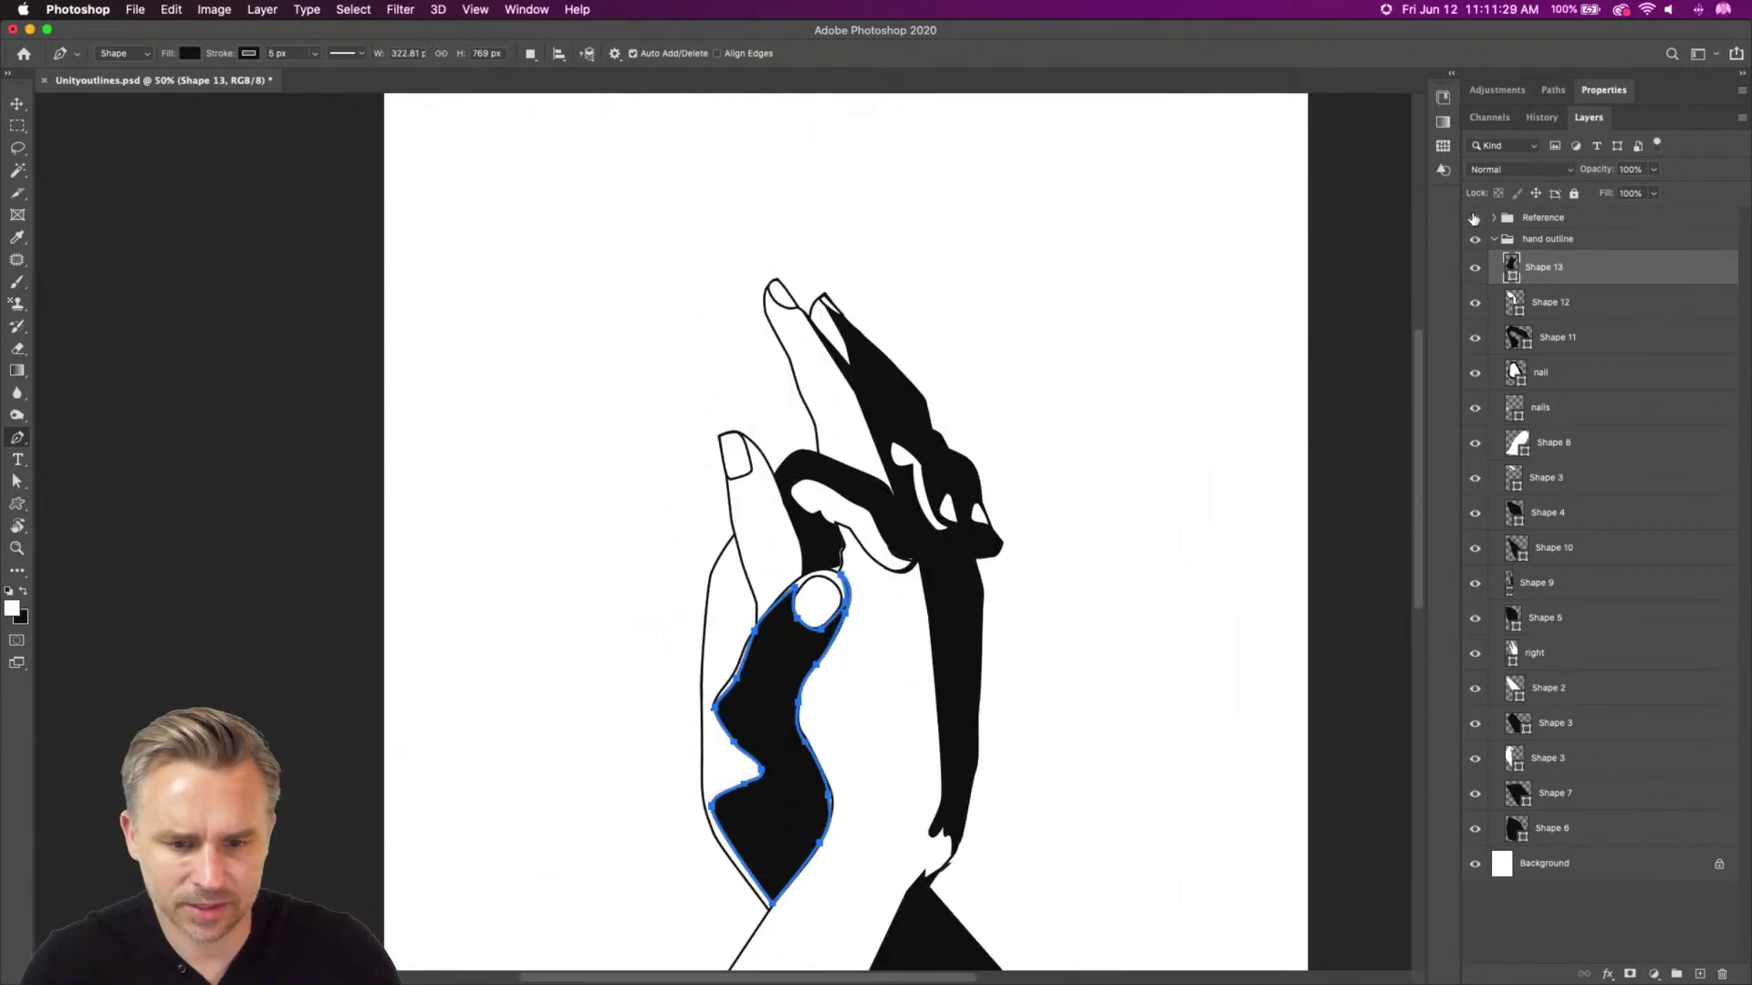
Show the Reference group, set its Posterize adjustment to 5 levels, and compare it with the traced artwork
click(1473, 218)
click(1495, 219)
click(1554, 249)
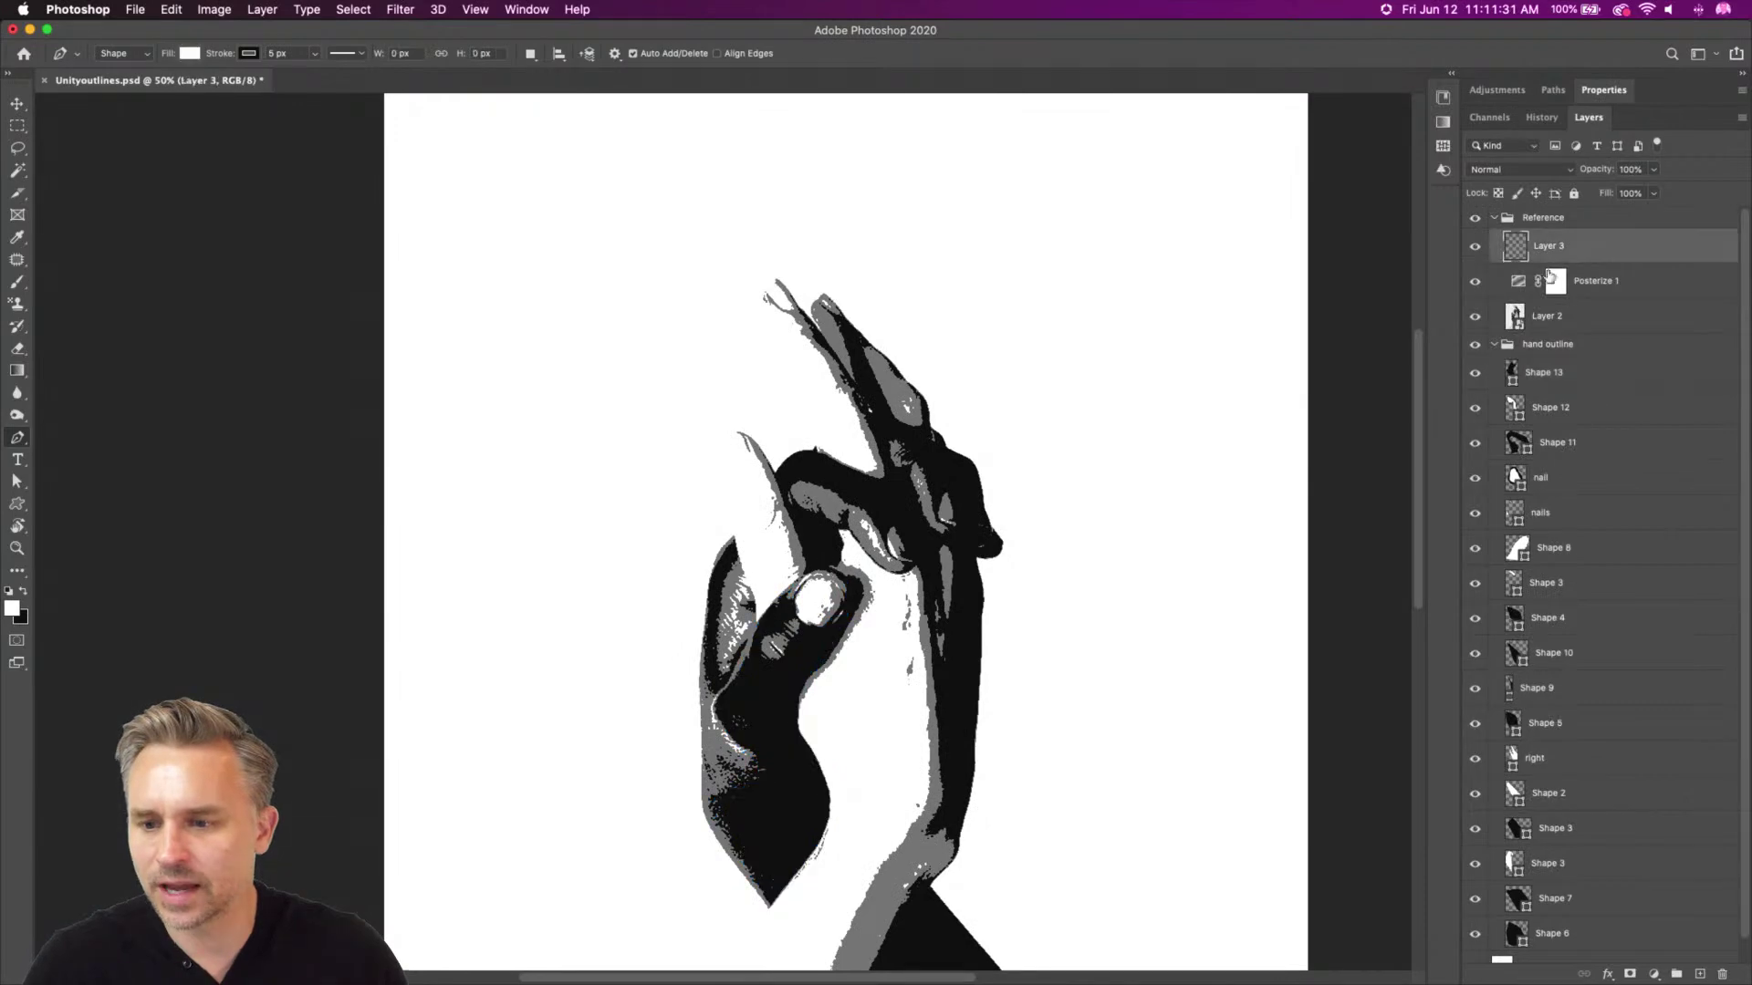
click(1588, 286)
click(1598, 91)
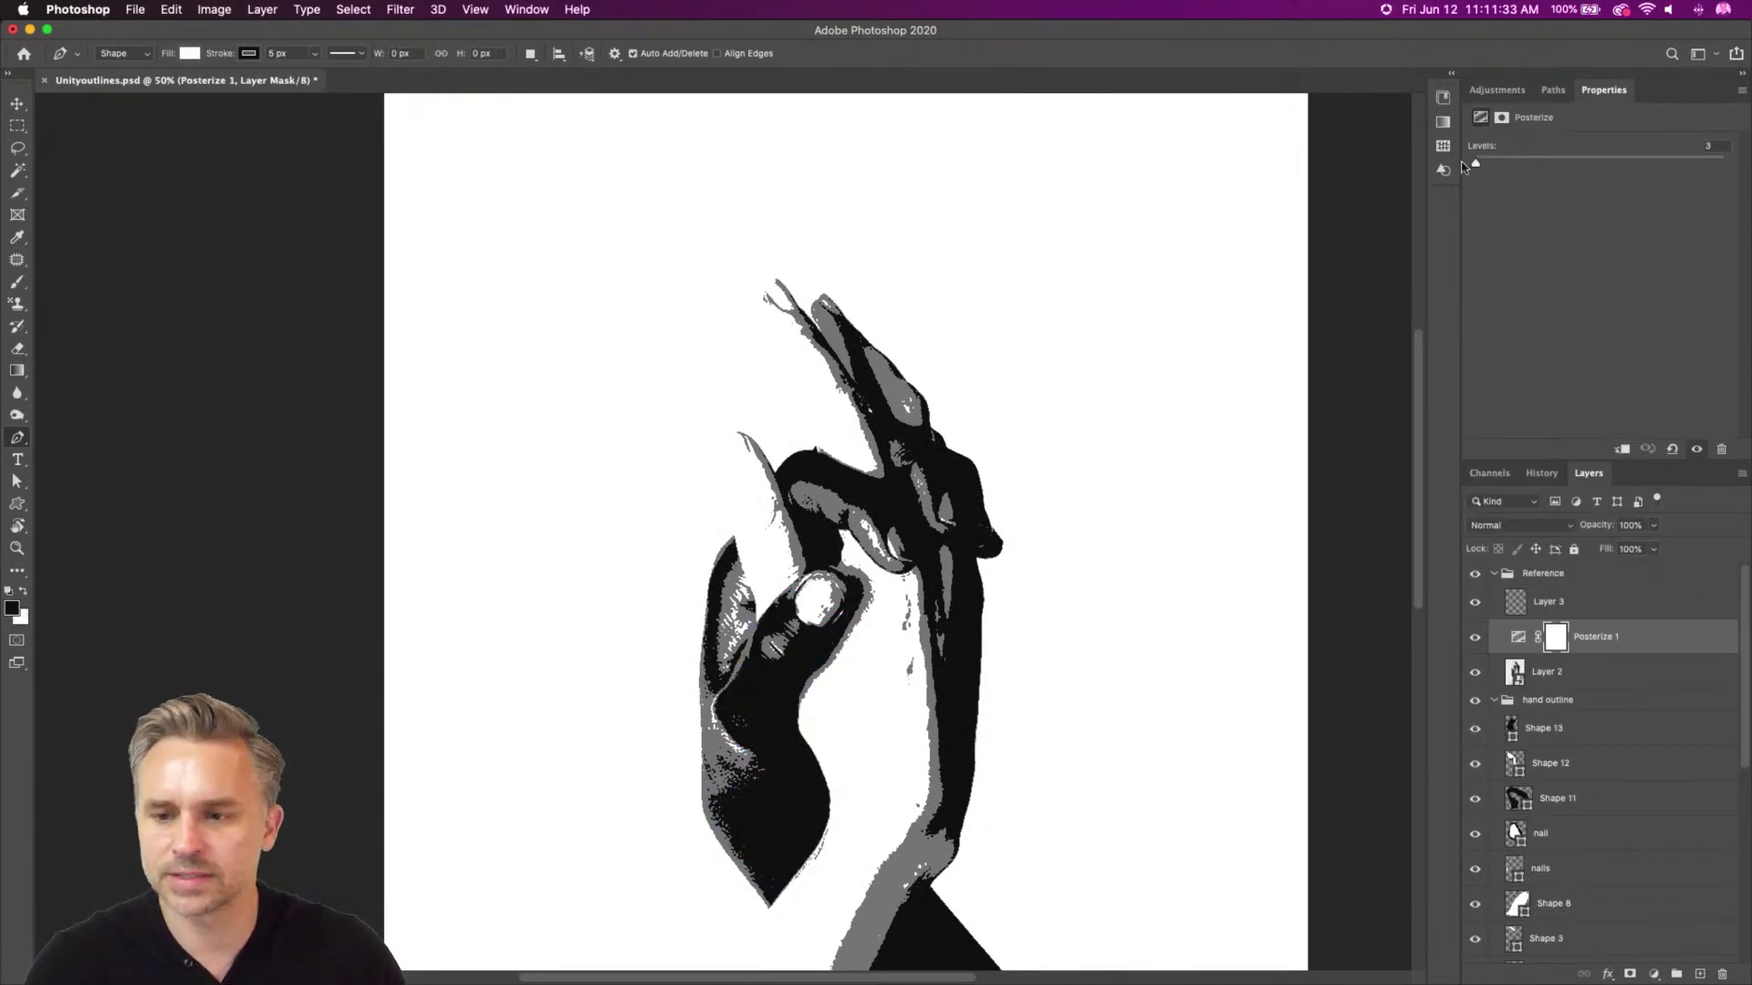
drag(1475, 165, 1478, 166)
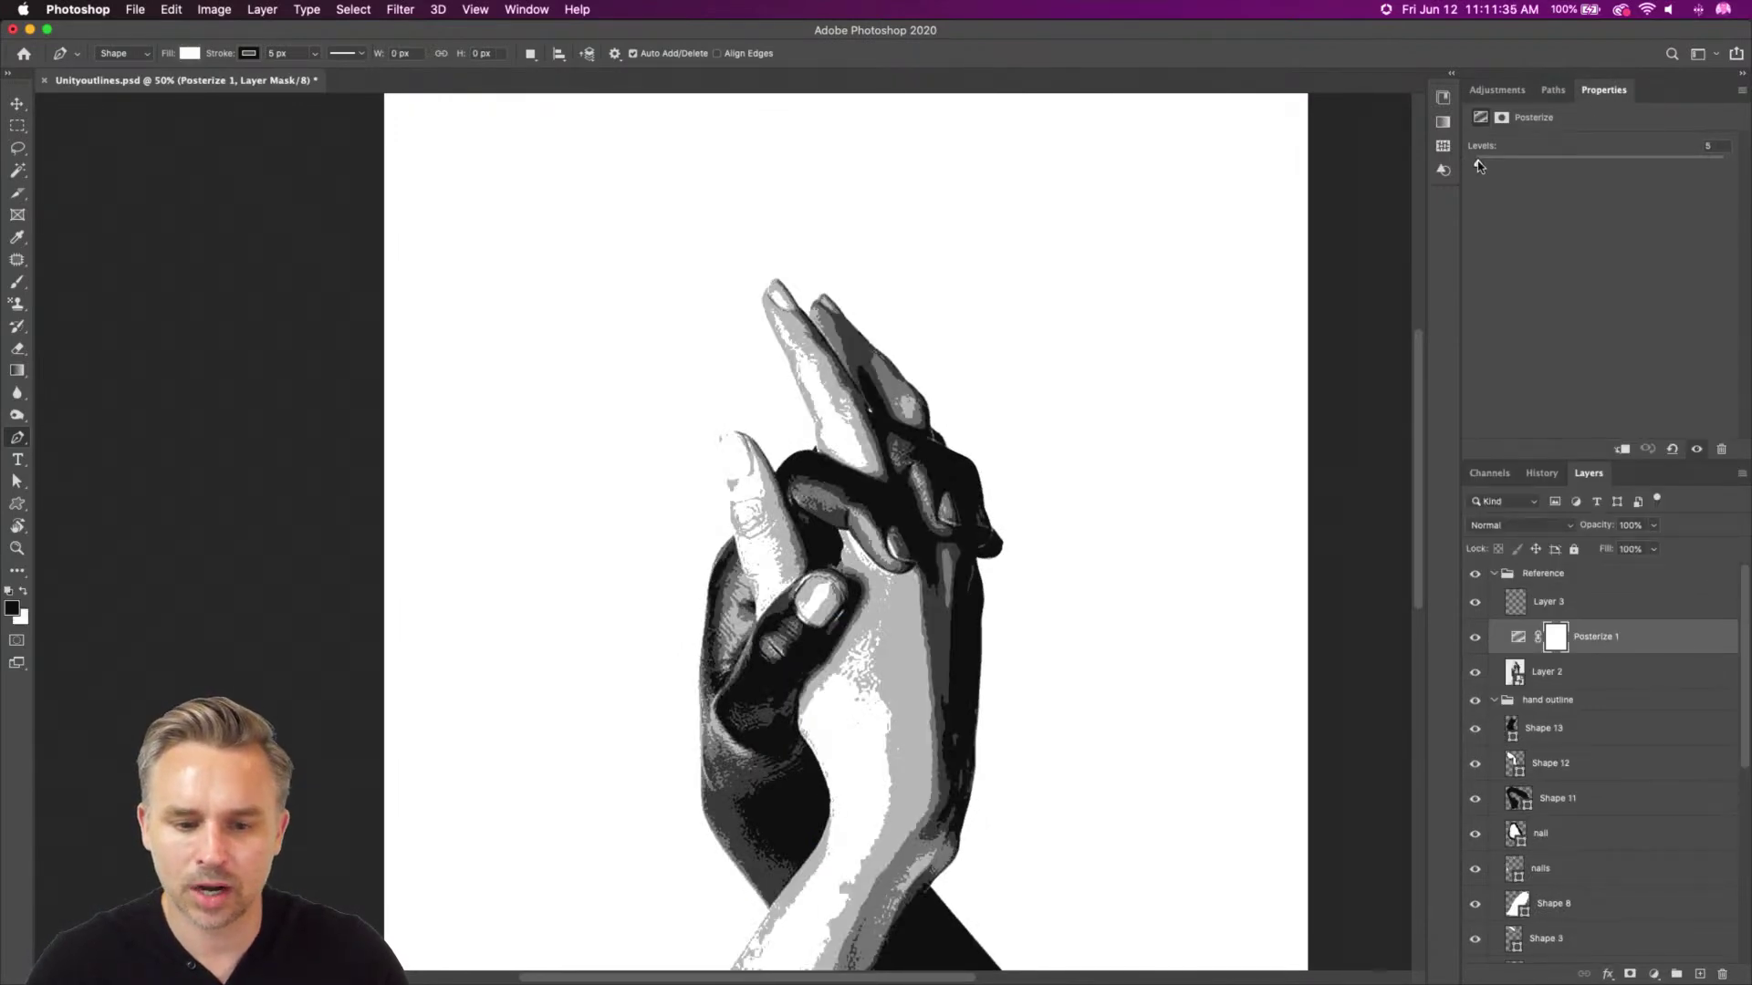
scroll(950, 215, down, 5)
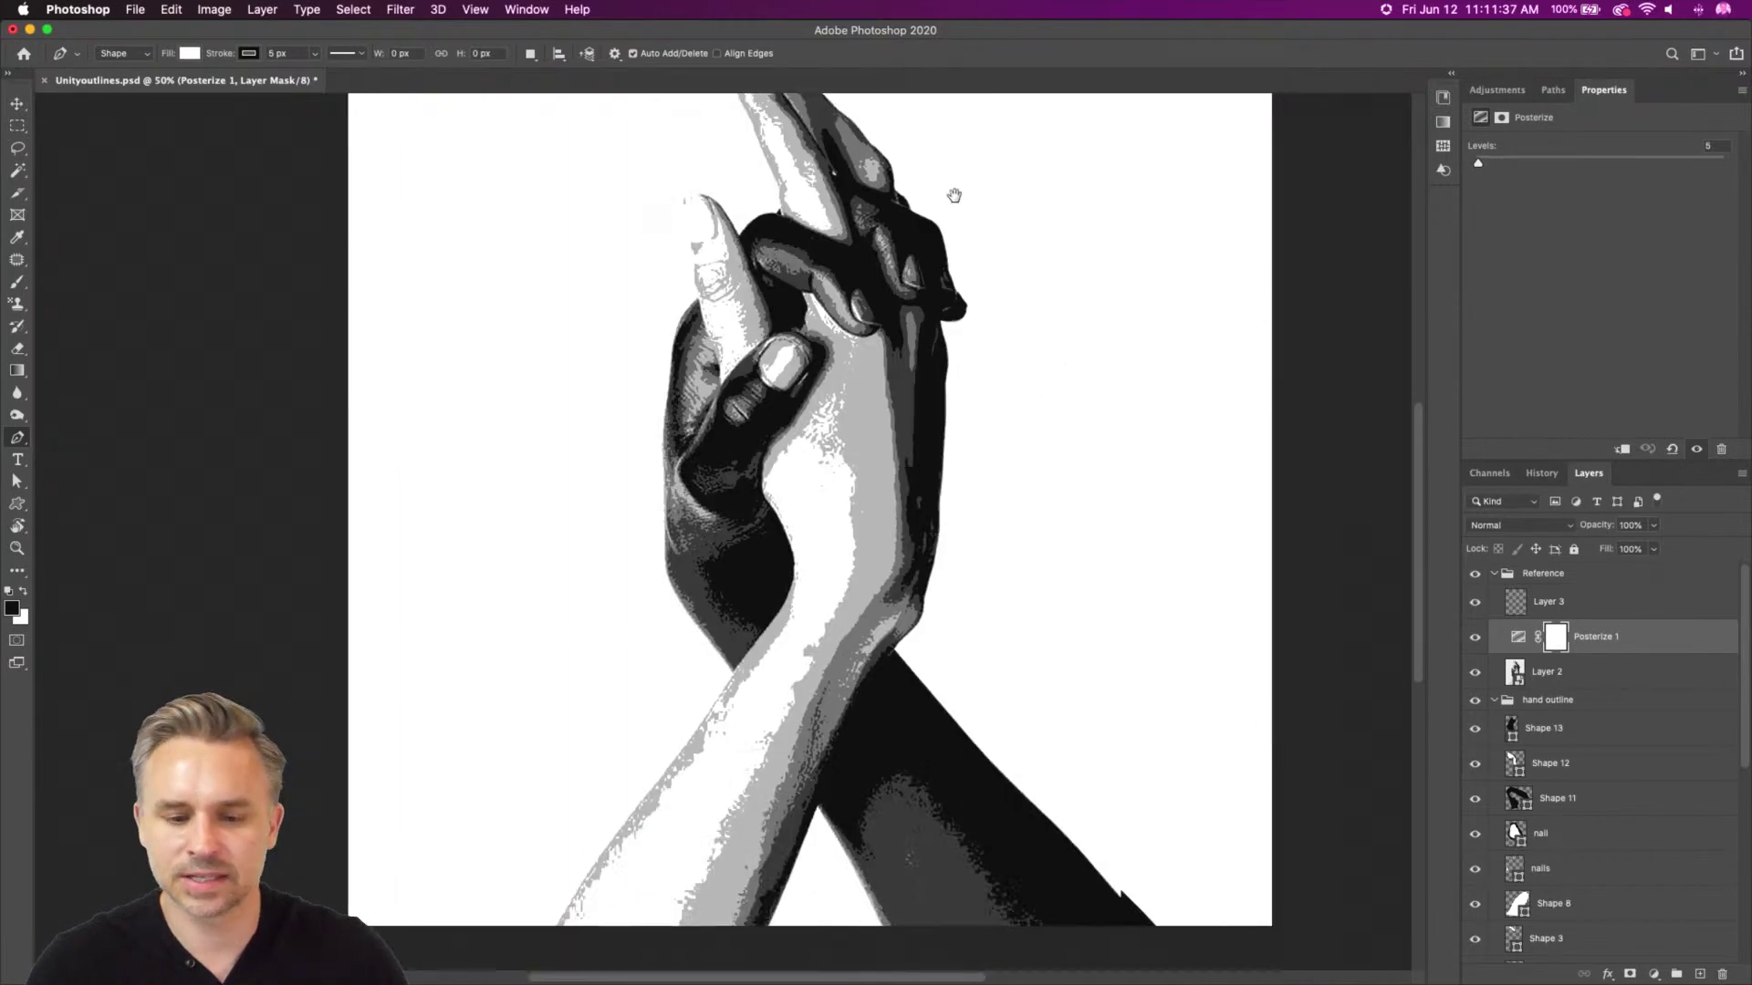
click(1477, 575)
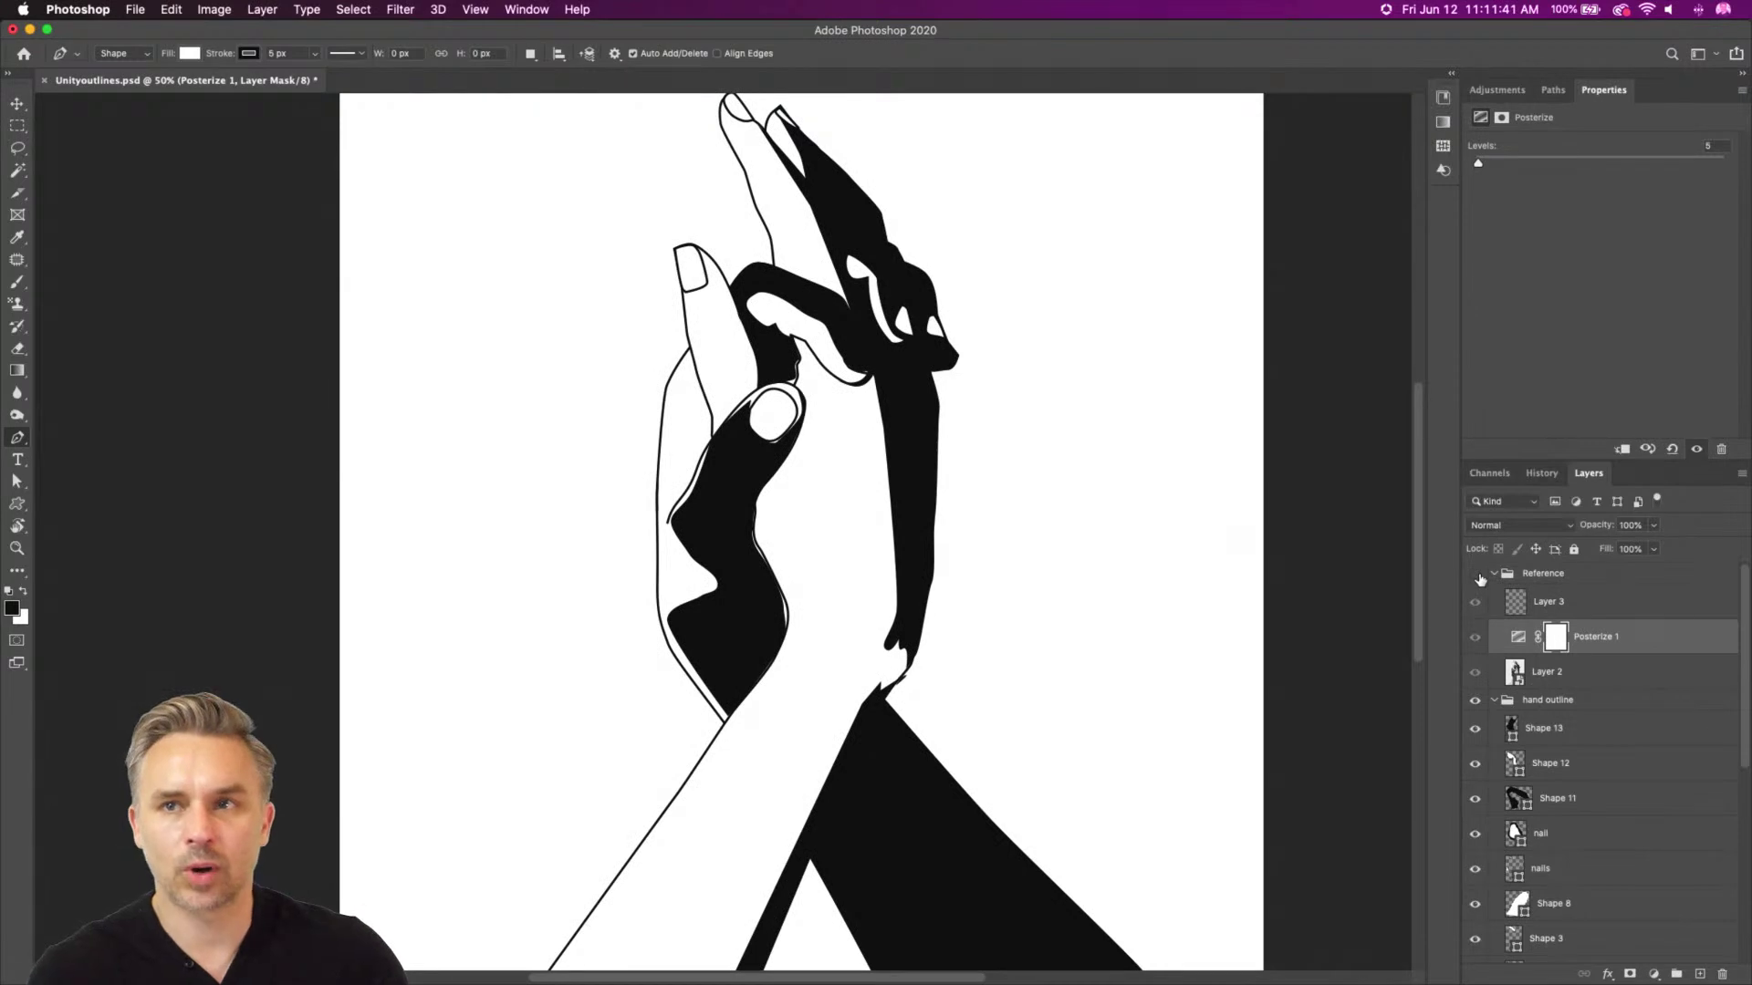
click(1477, 575)
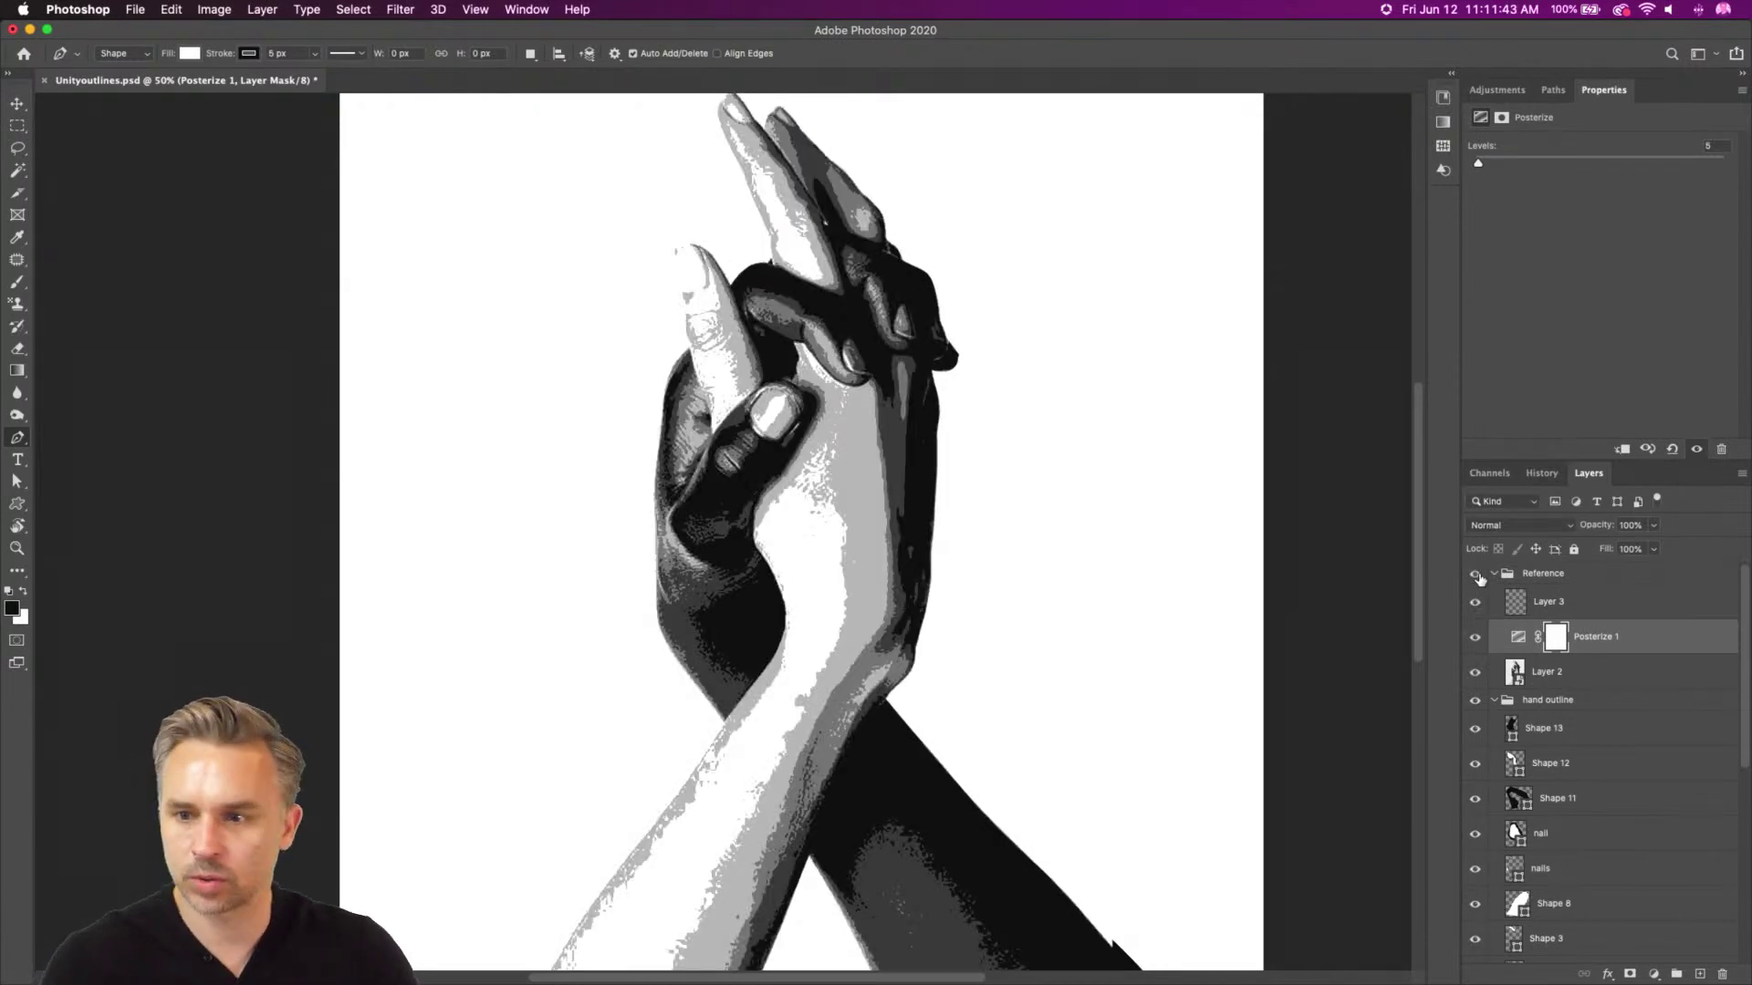
Save the document and hide the Reference group to show only the traced artwork
key(super+s)
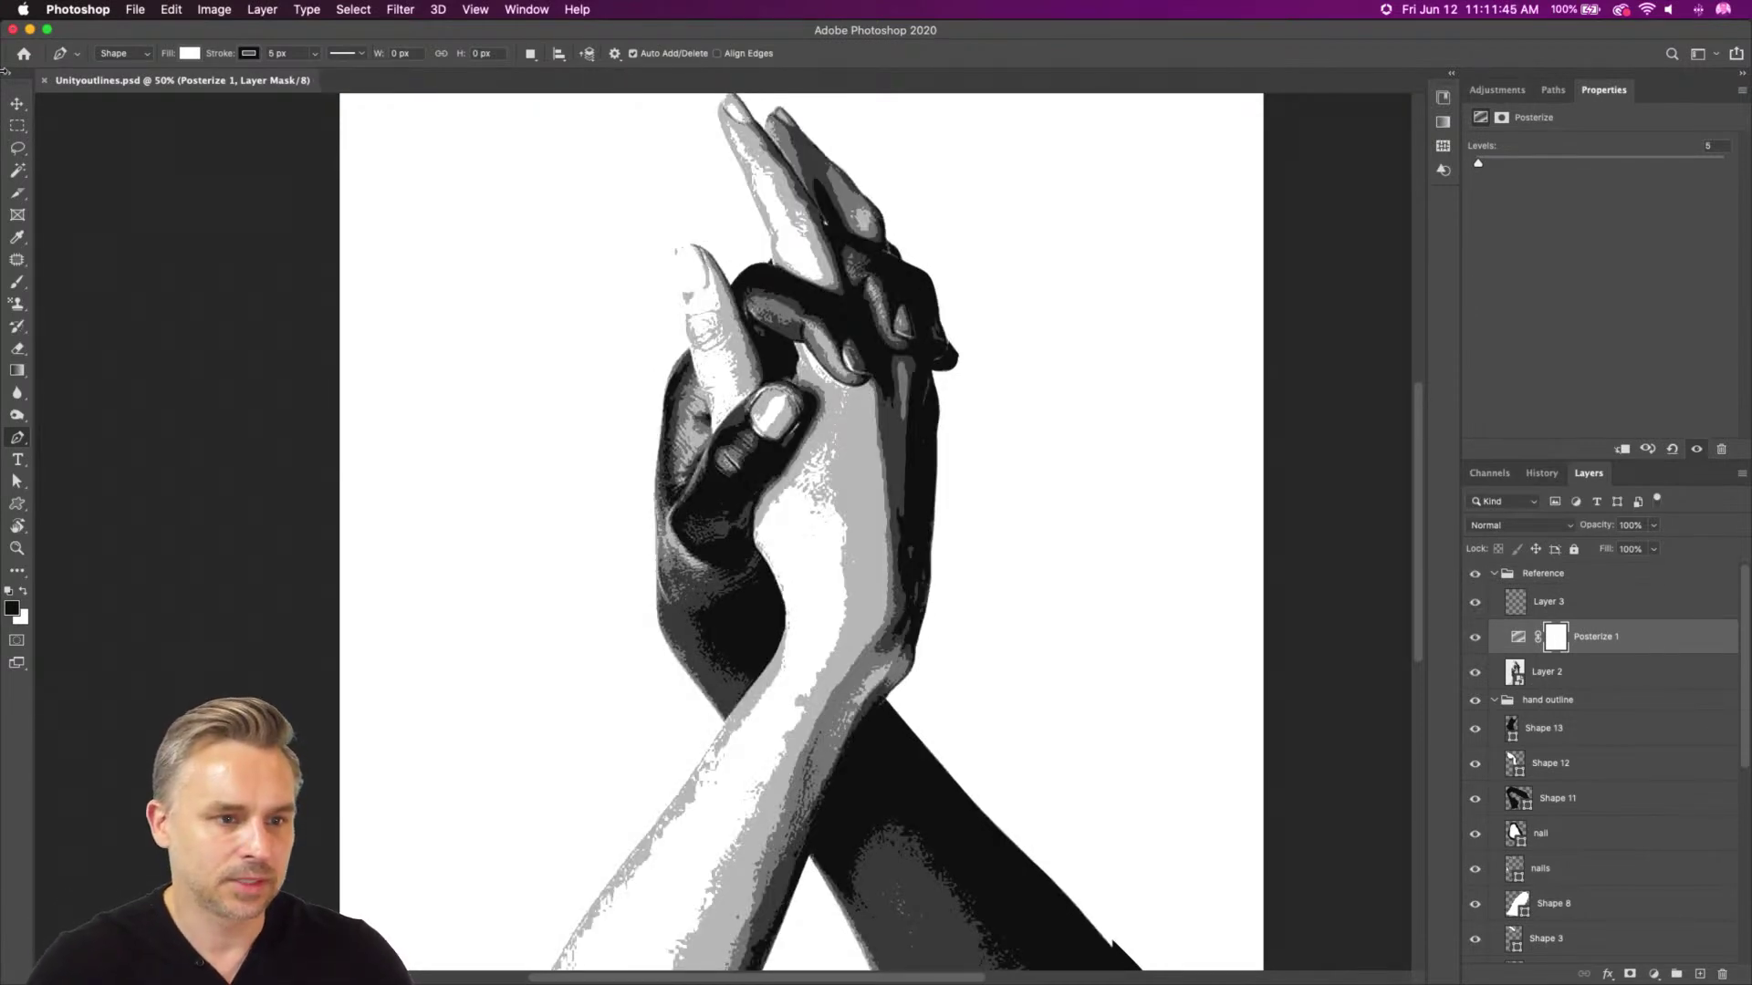
click(1477, 575)
double_click(1656, 95)
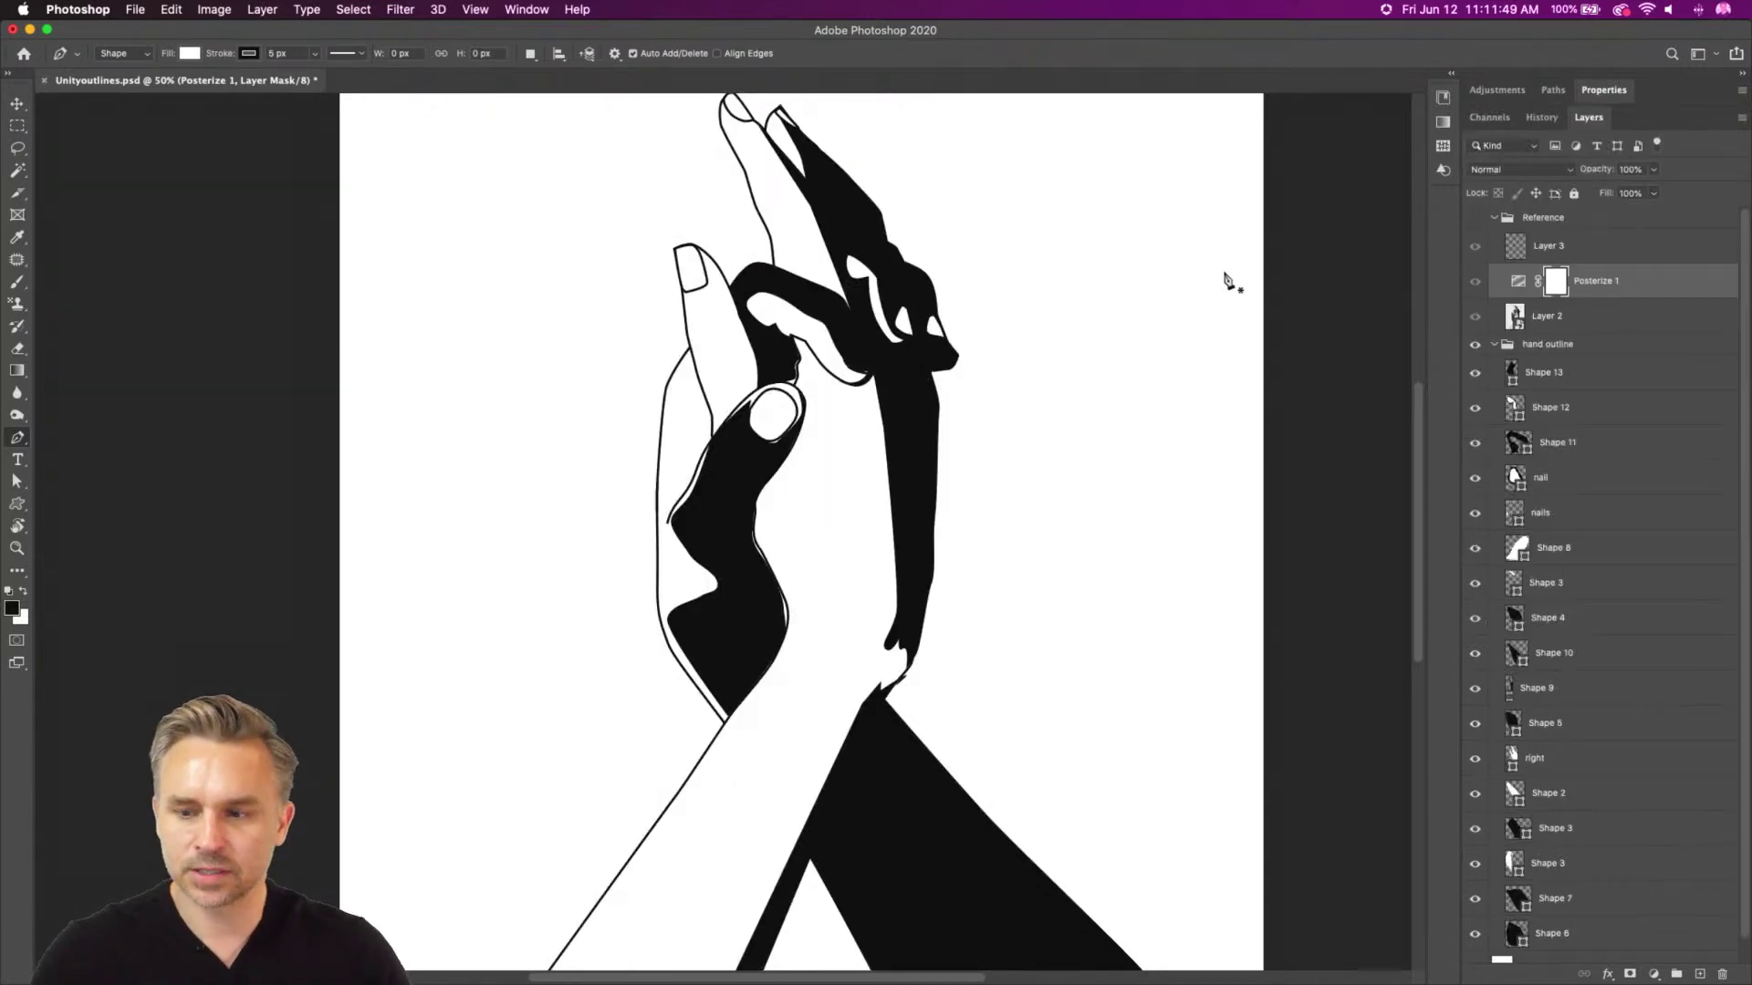
Draw a black heart custom shape about 1601 by 1395 px on a new layer between the Background and the hand outline group
click(17, 127)
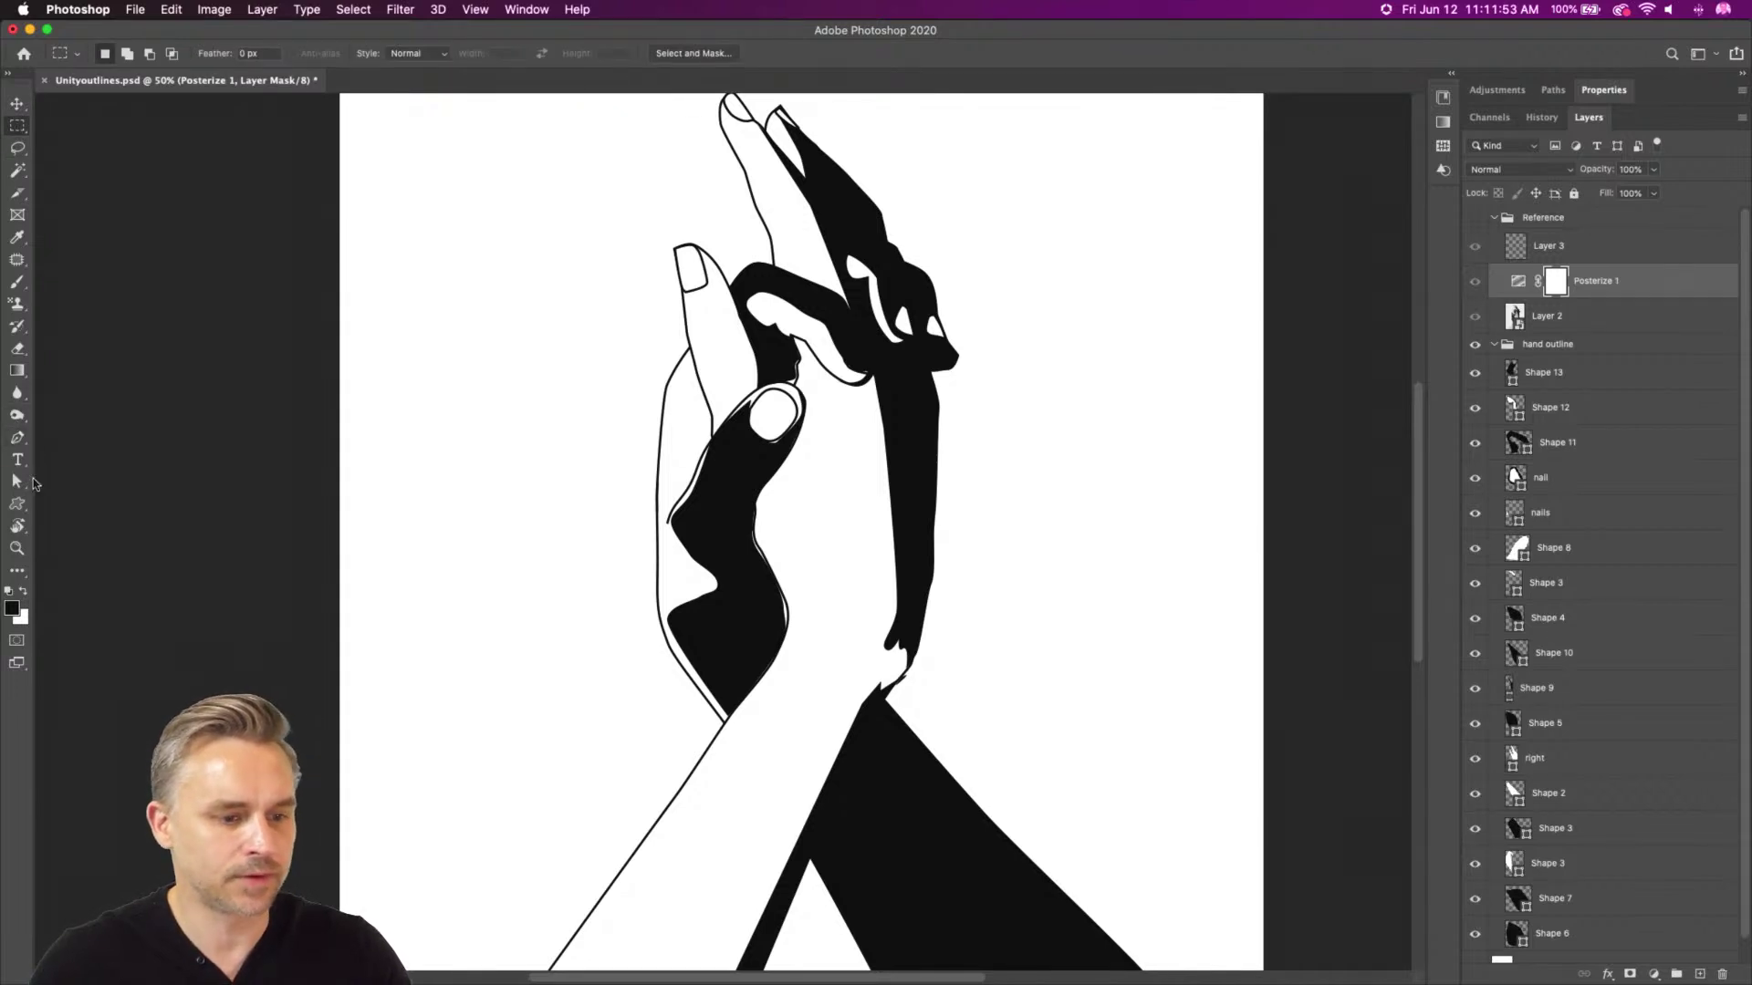
click(16, 504)
click(91, 584)
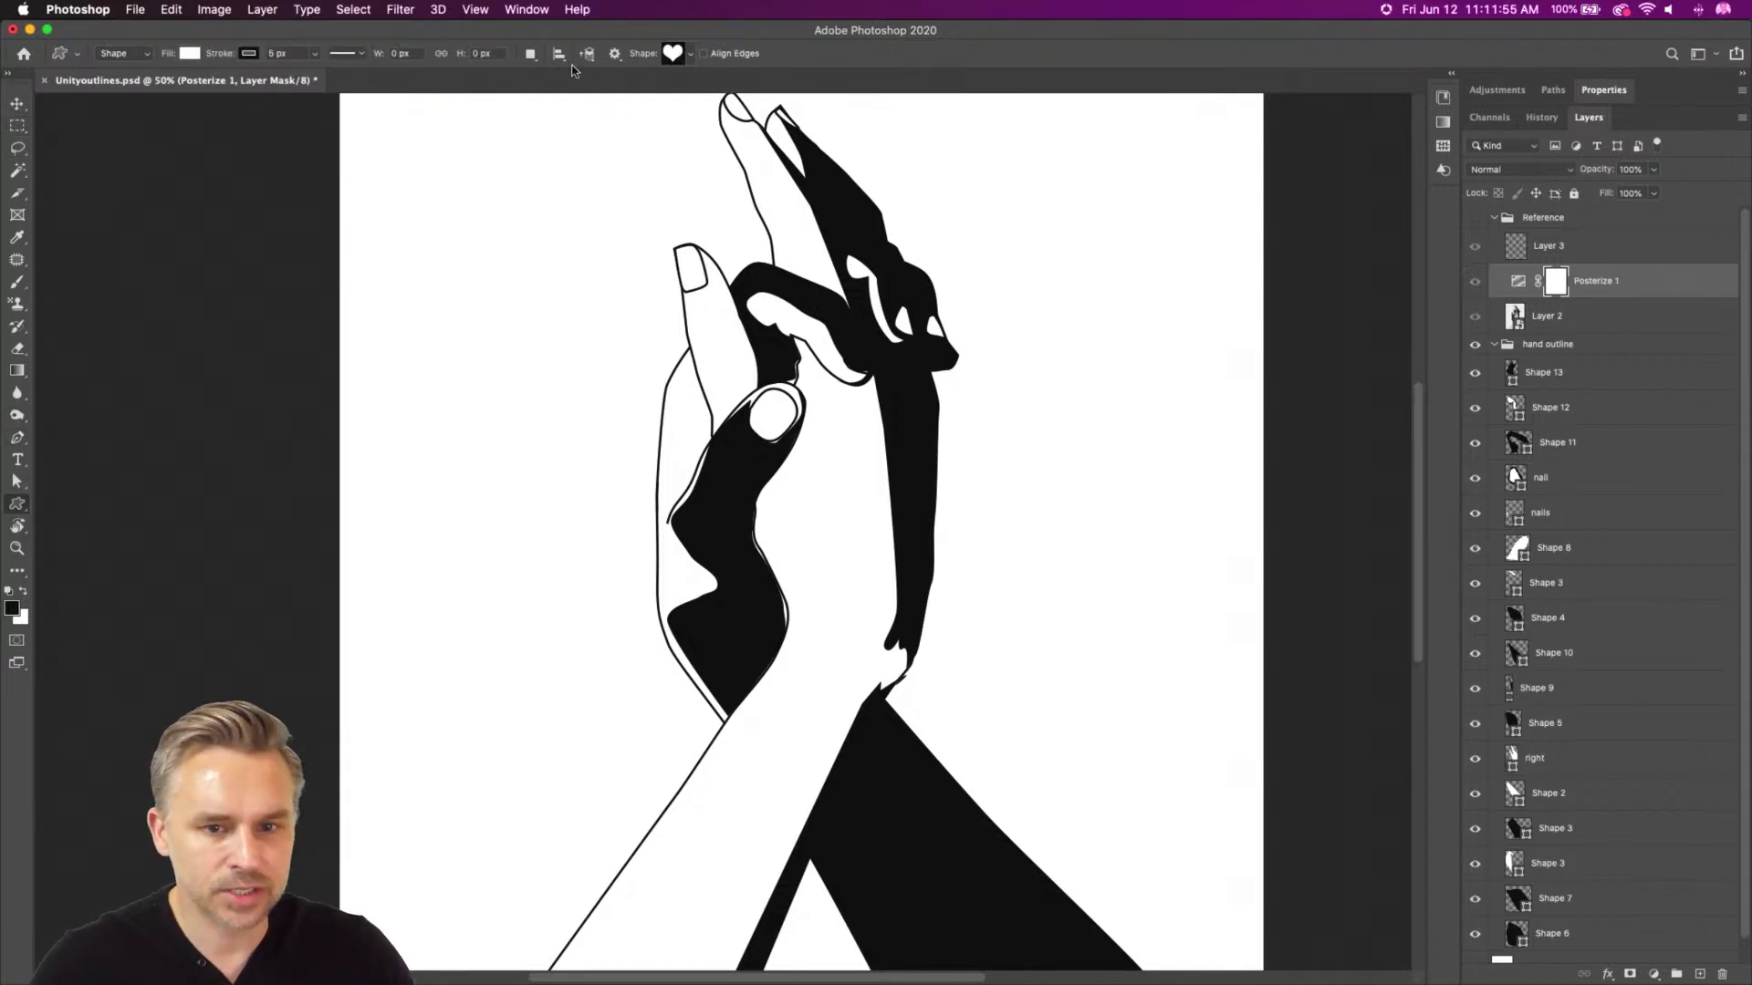
click(1495, 345)
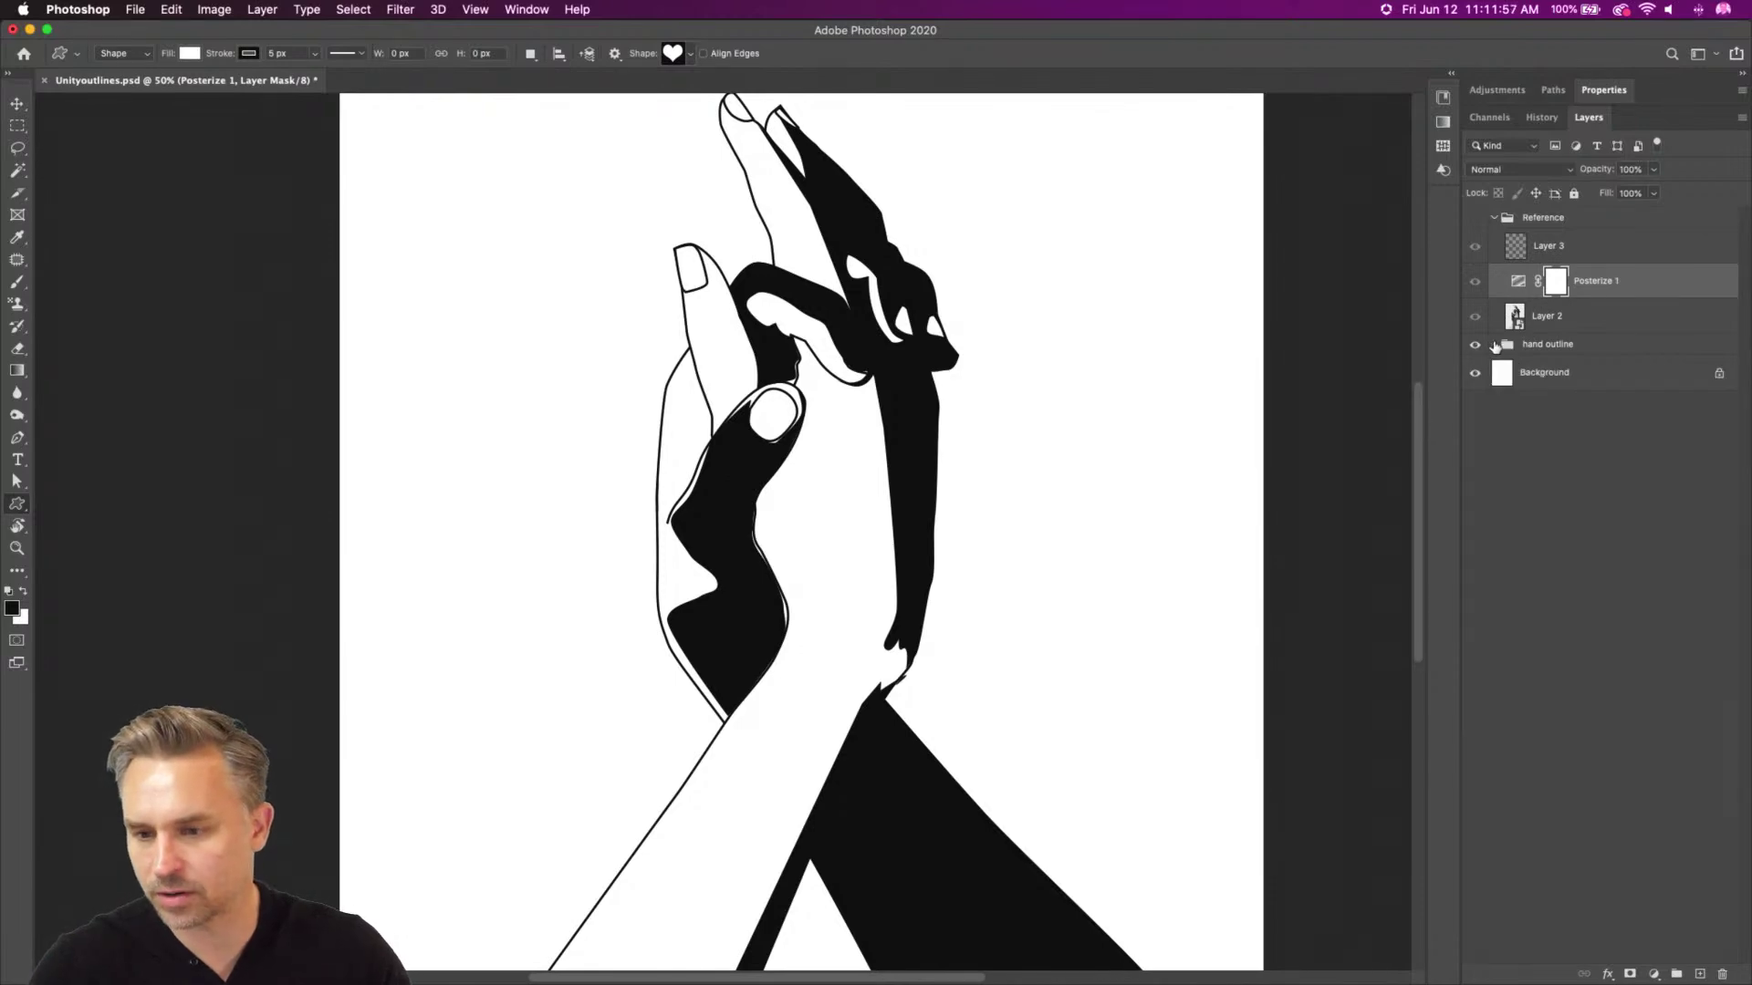
click(1539, 374)
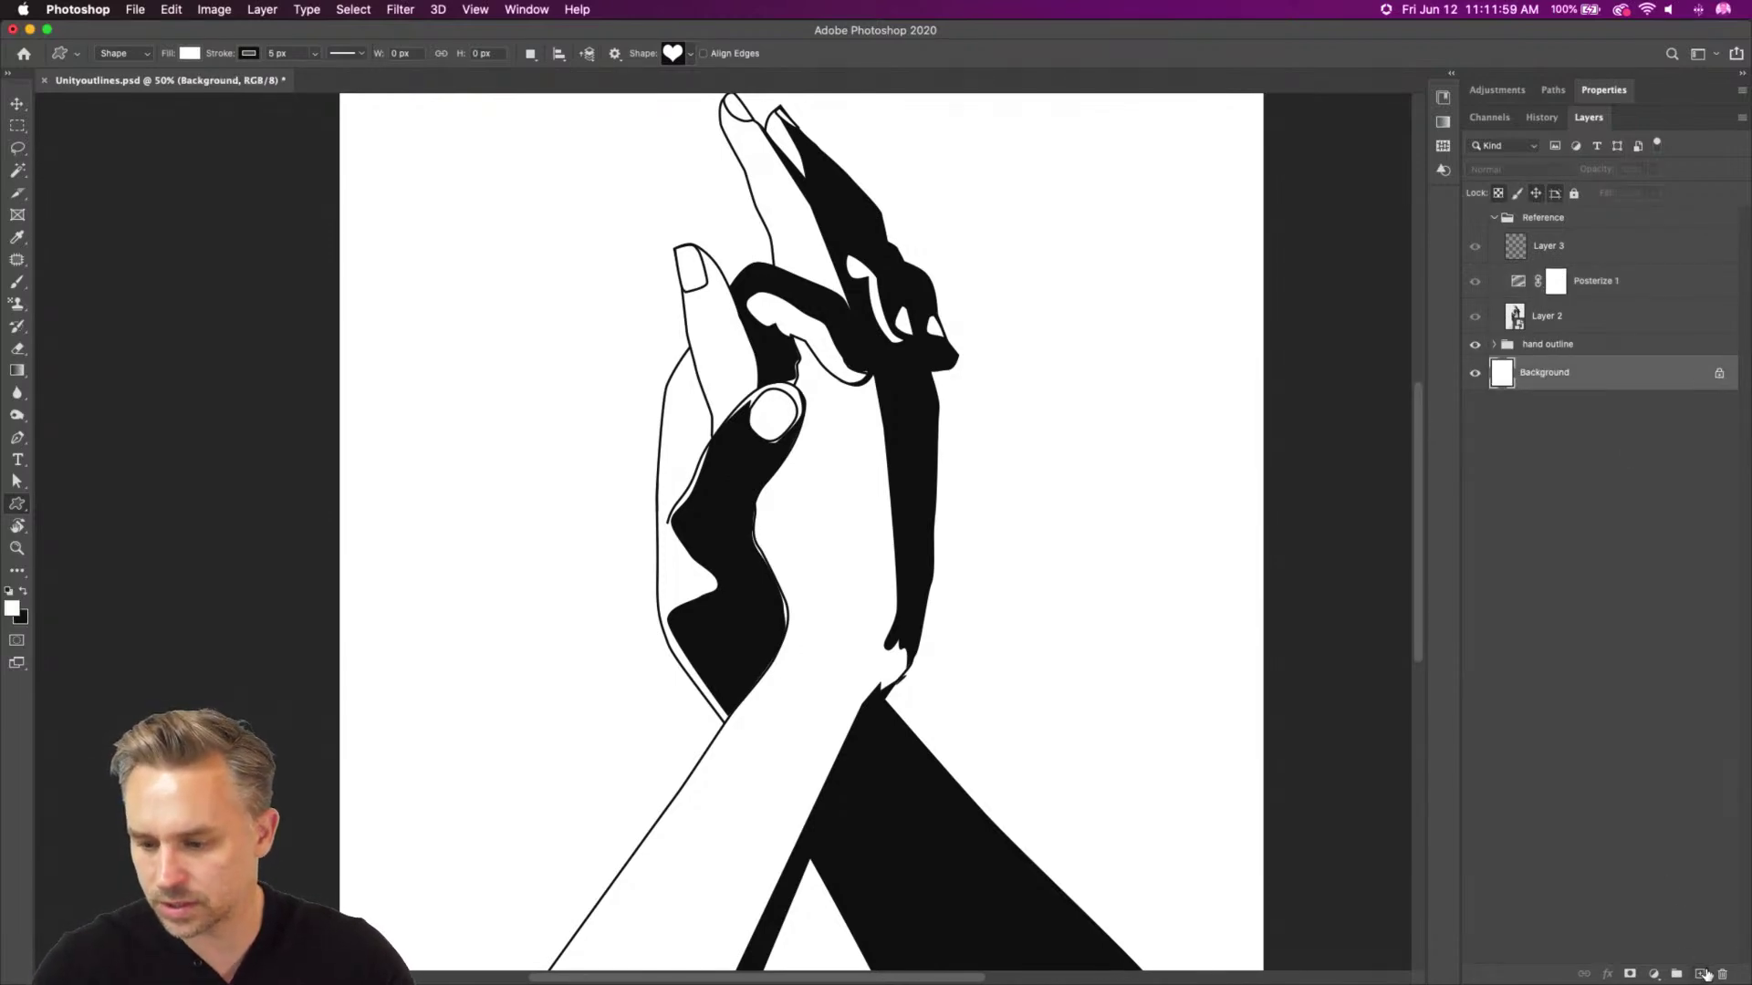
click(1702, 974)
click(22, 594)
drag(783, 511, 1119, 968)
drag(766, 389, 751, 708)
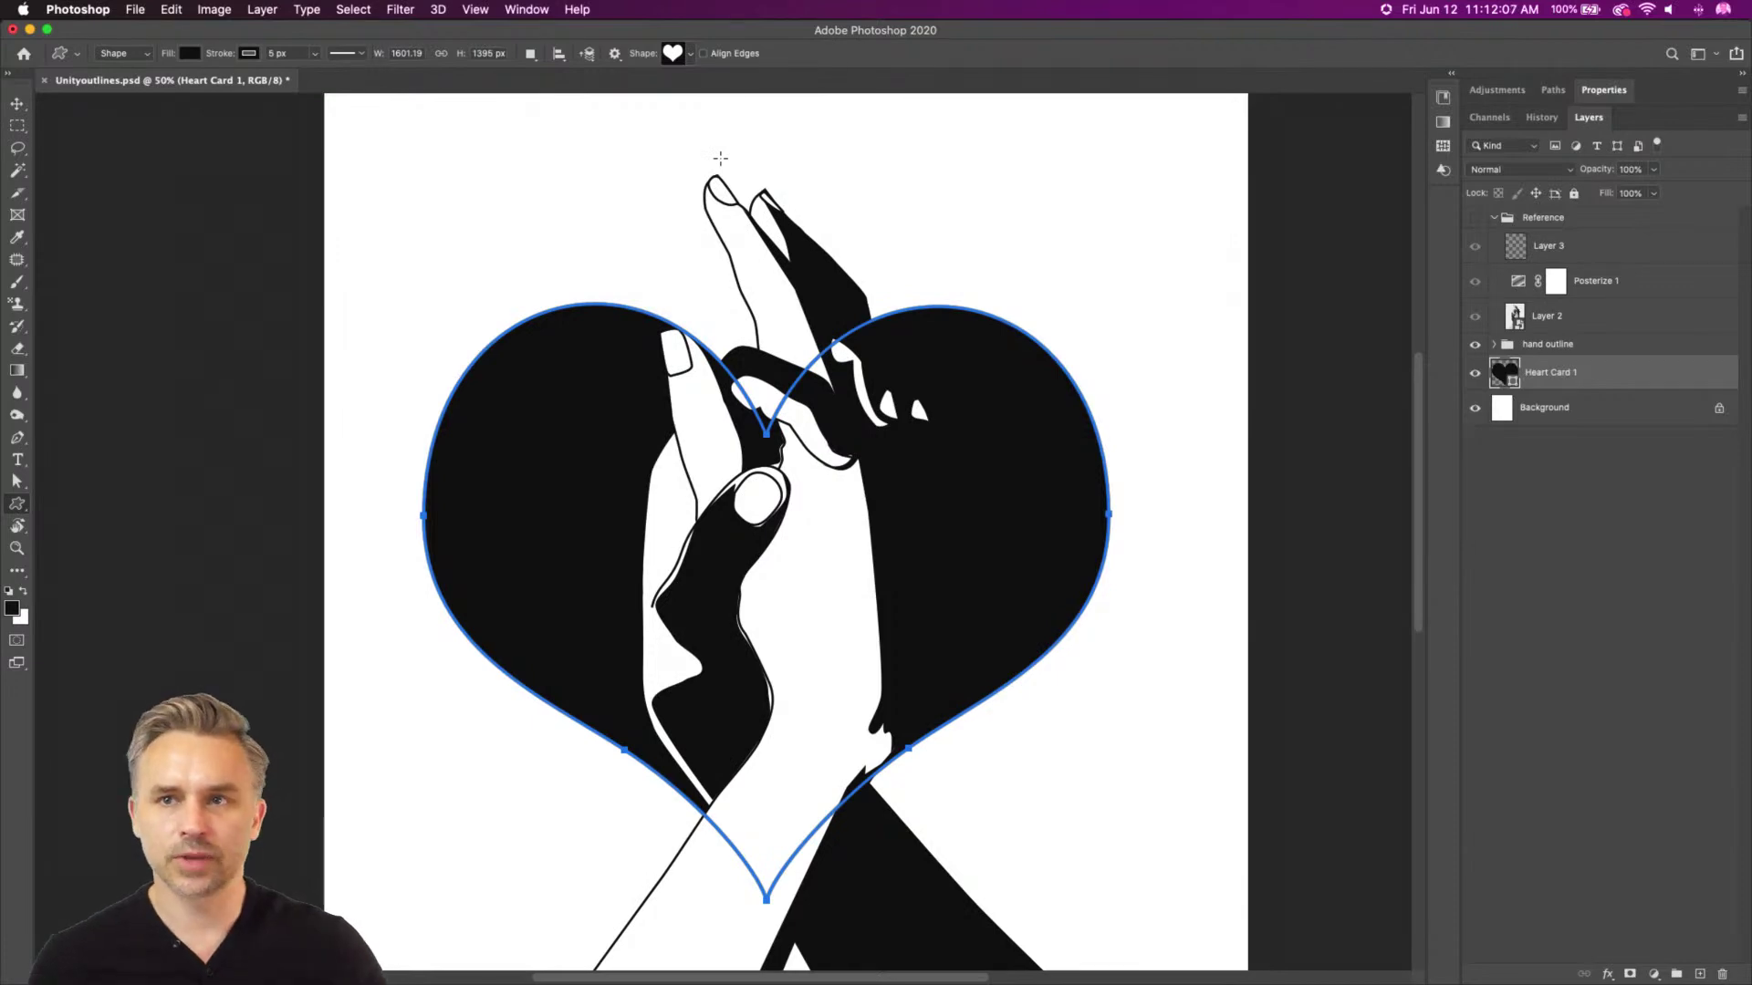
Scale the heart up to about 124% and reposition it so it is centred behind the hands
click(16, 103)
drag(509, 436, 512, 410)
key(super+t)
drag(435, 283, 355, 208)
drag(359, 198, 354, 212)
drag(538, 522, 539, 504)
key(super+minus)
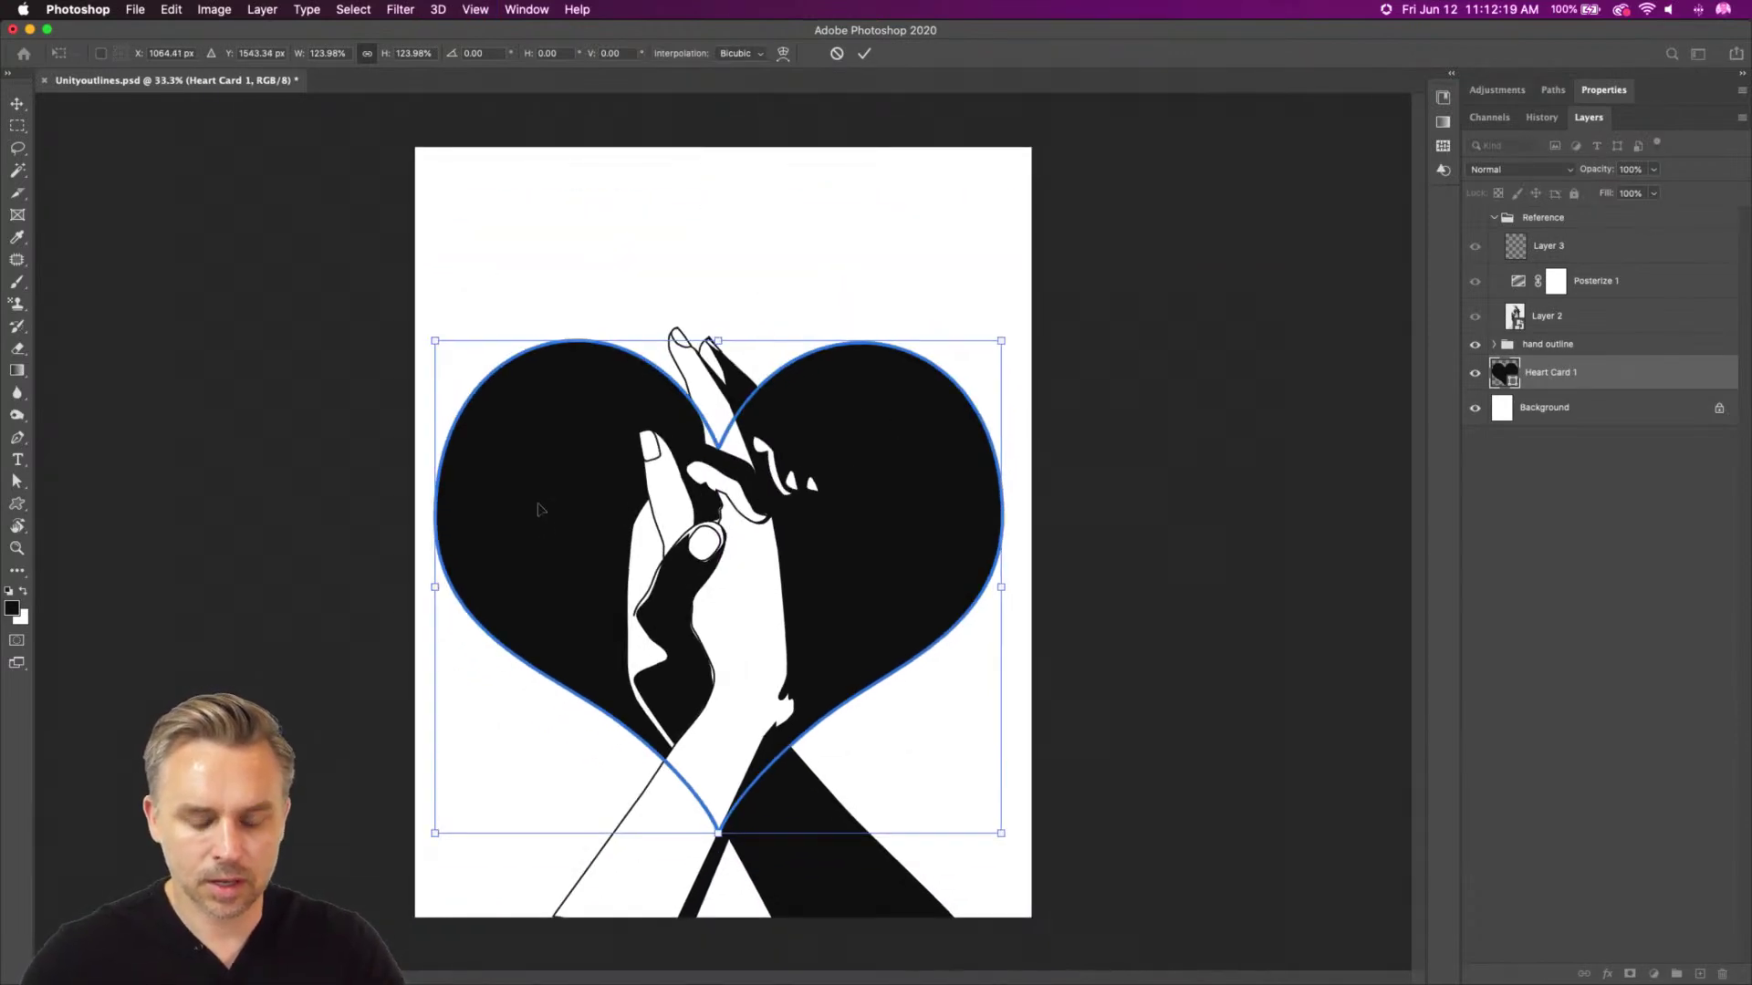
key(Return)
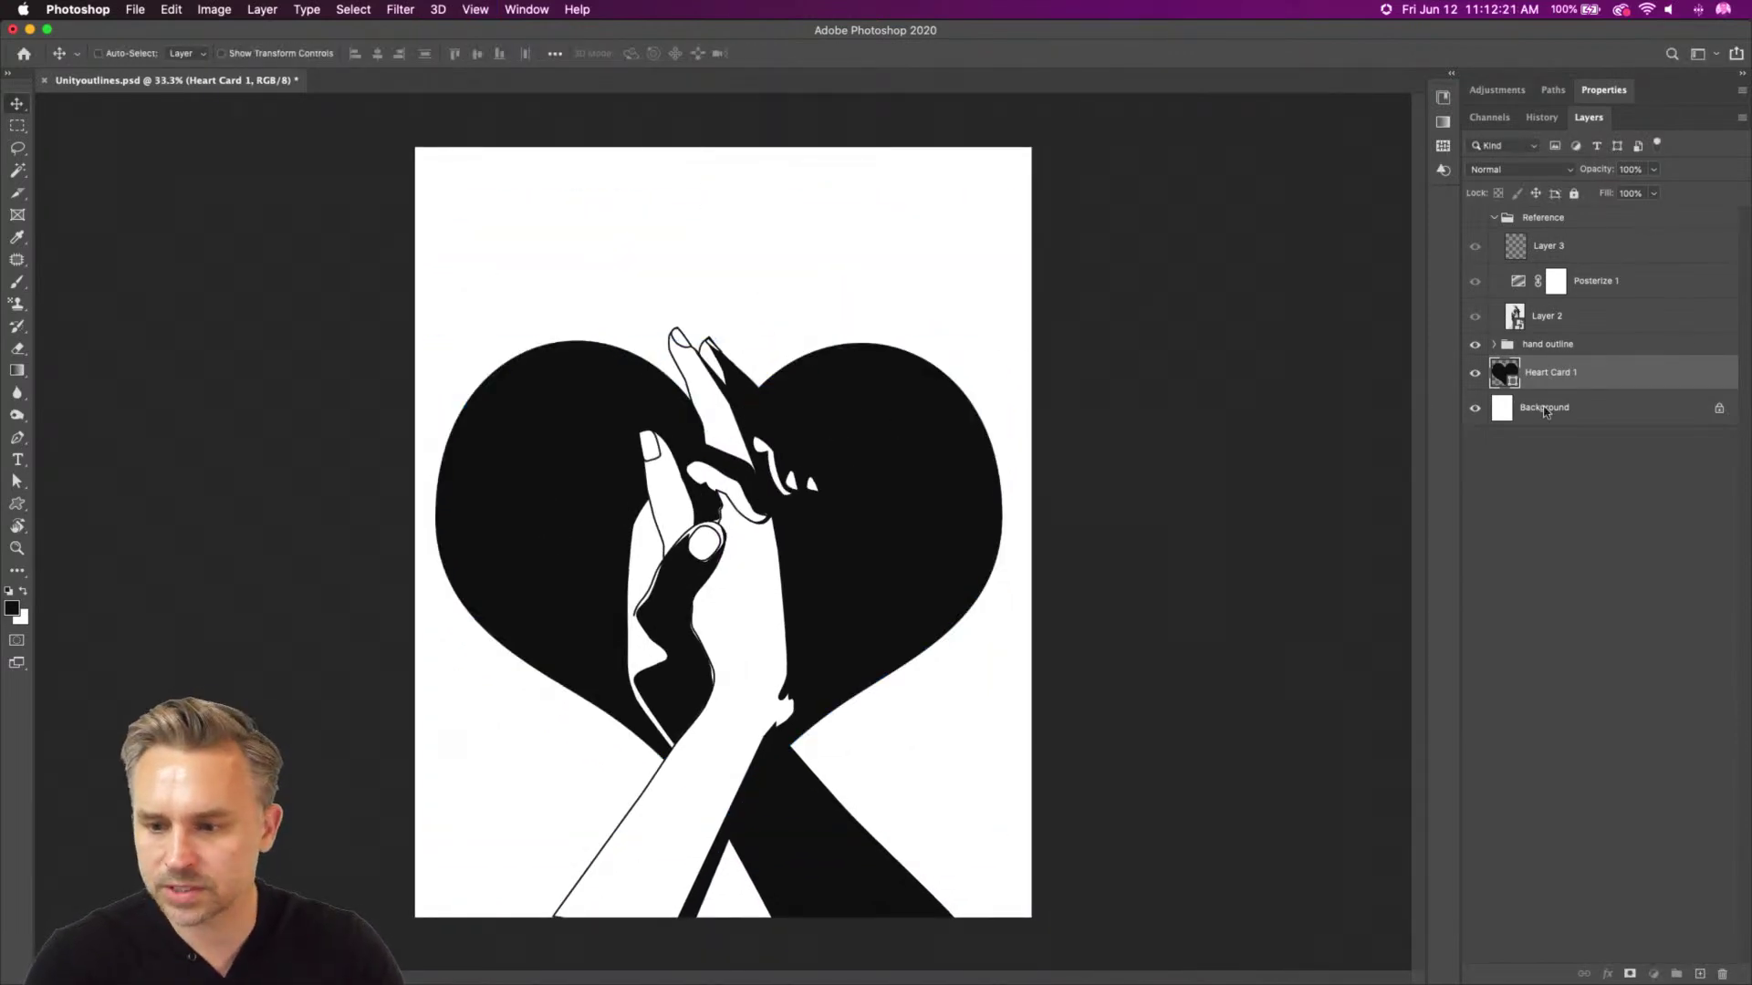
Draw a black rectangle about 1106 by 2830 px covering the right half of the canvas, on a new layer directly above the Background
click(1542, 408)
click(1699, 974)
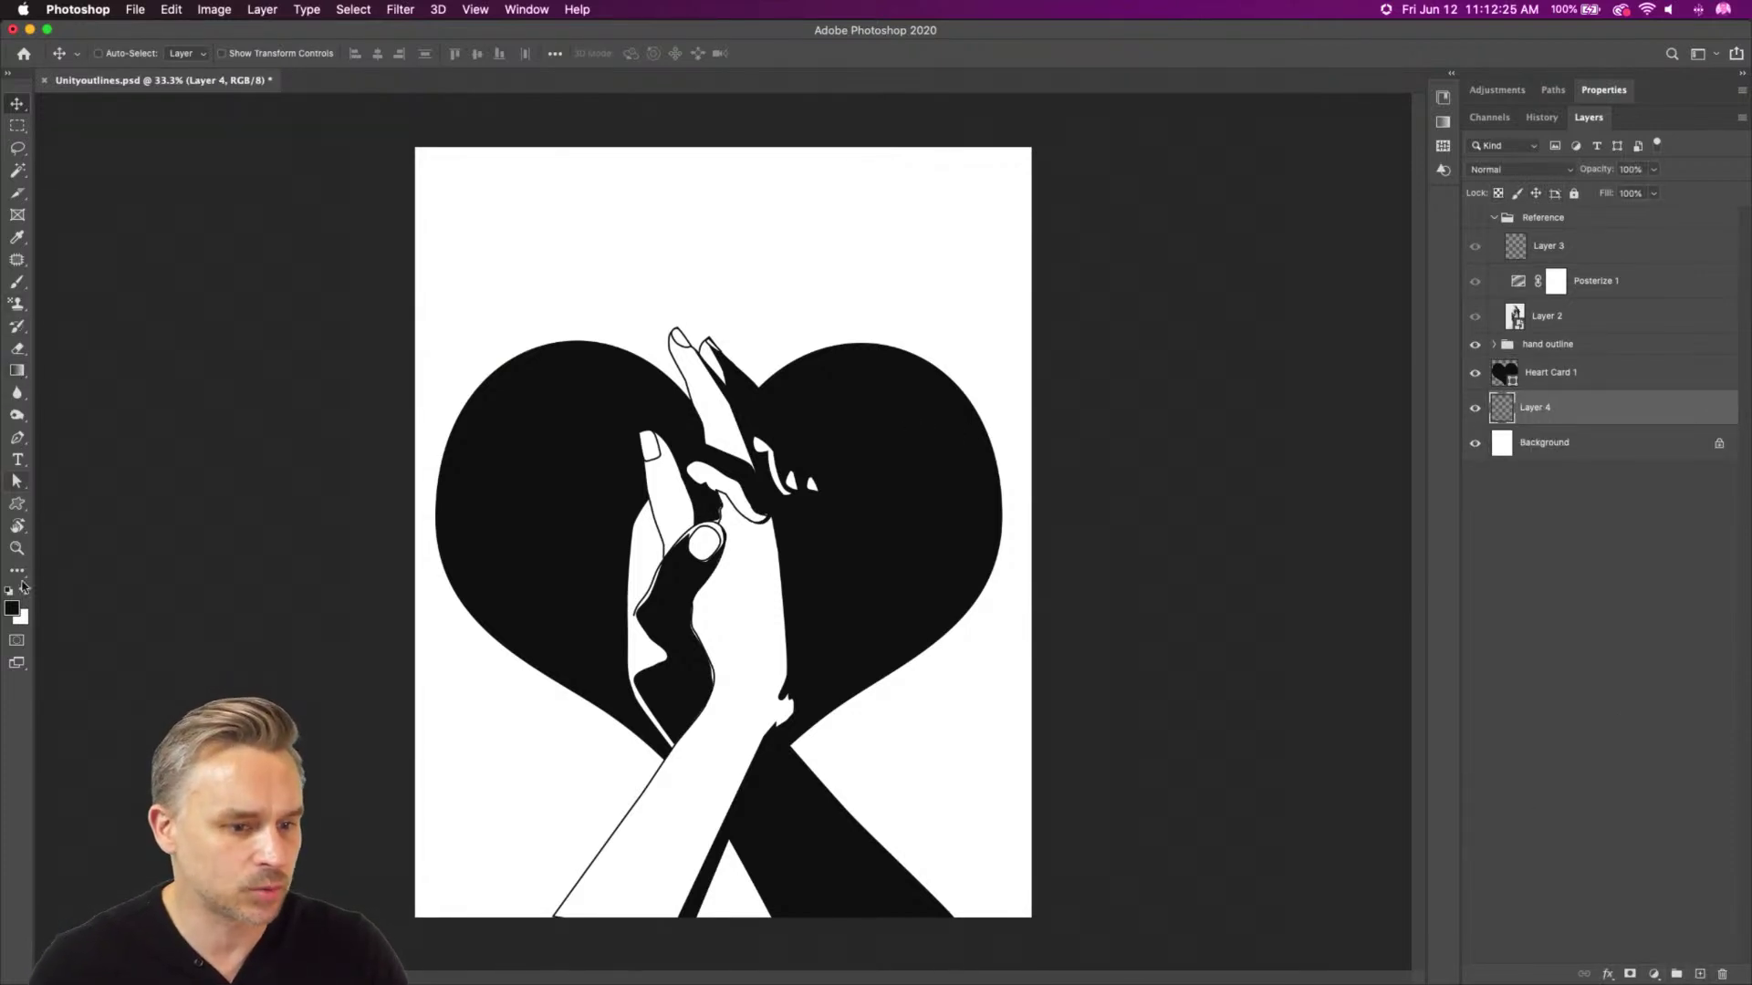
click(17, 505)
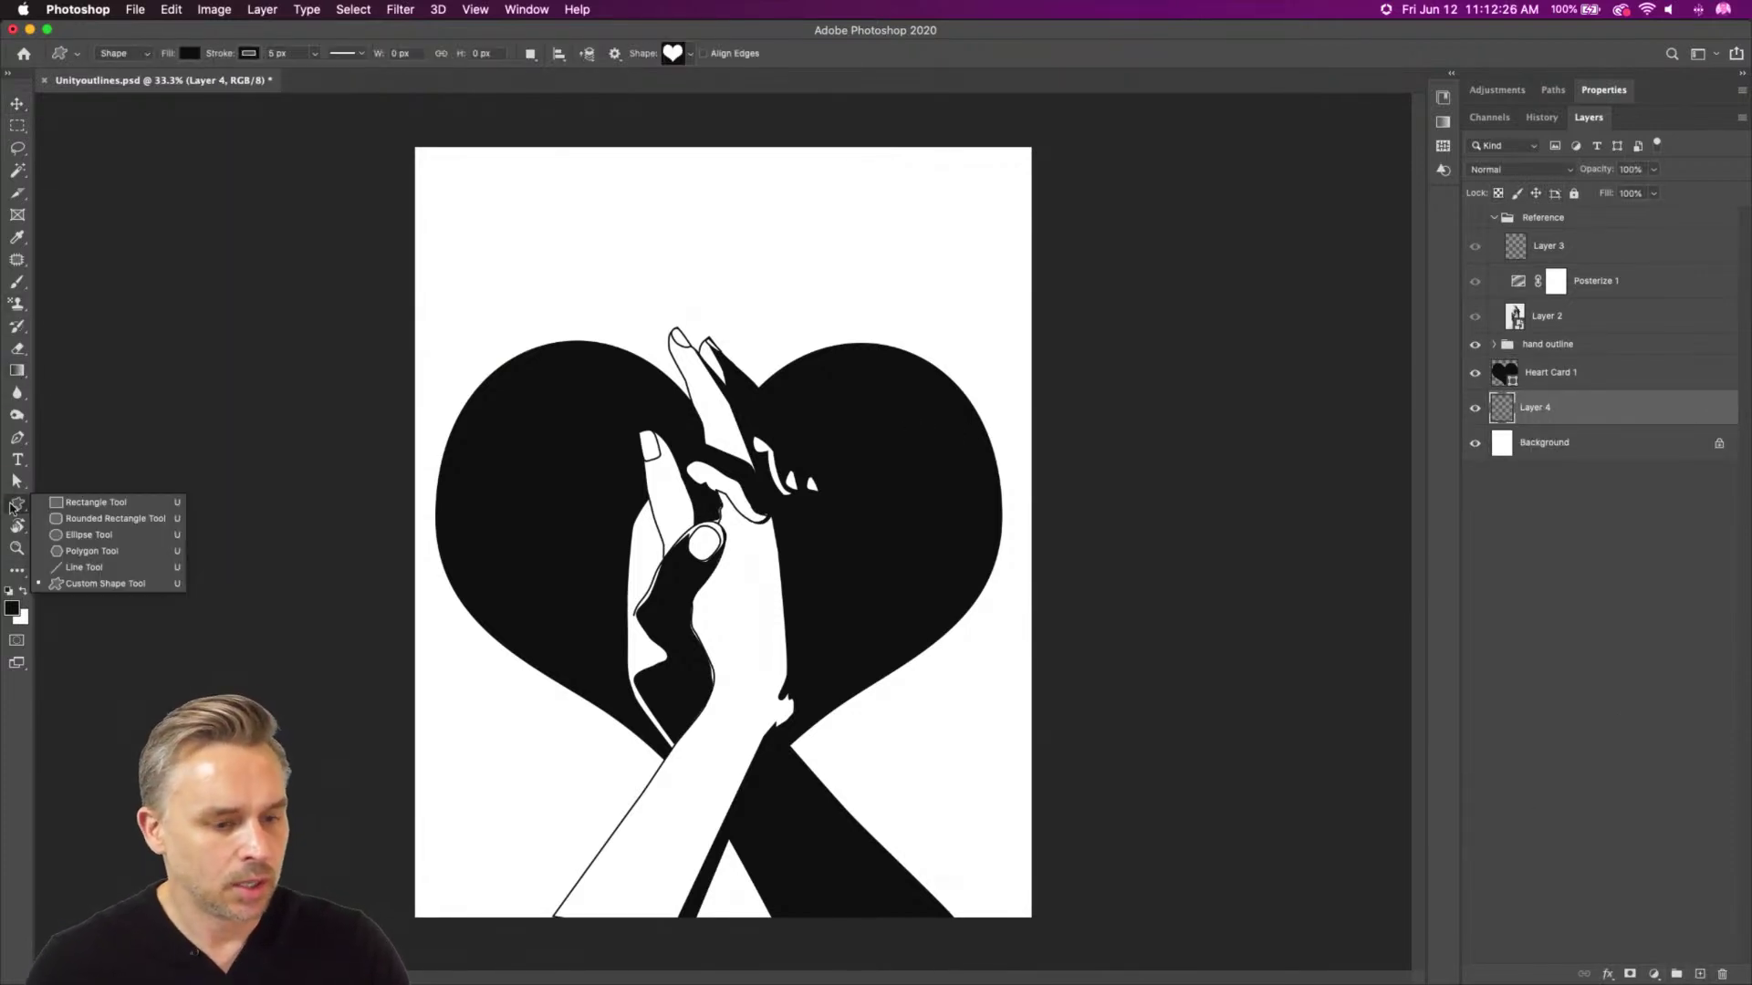
click(105, 501)
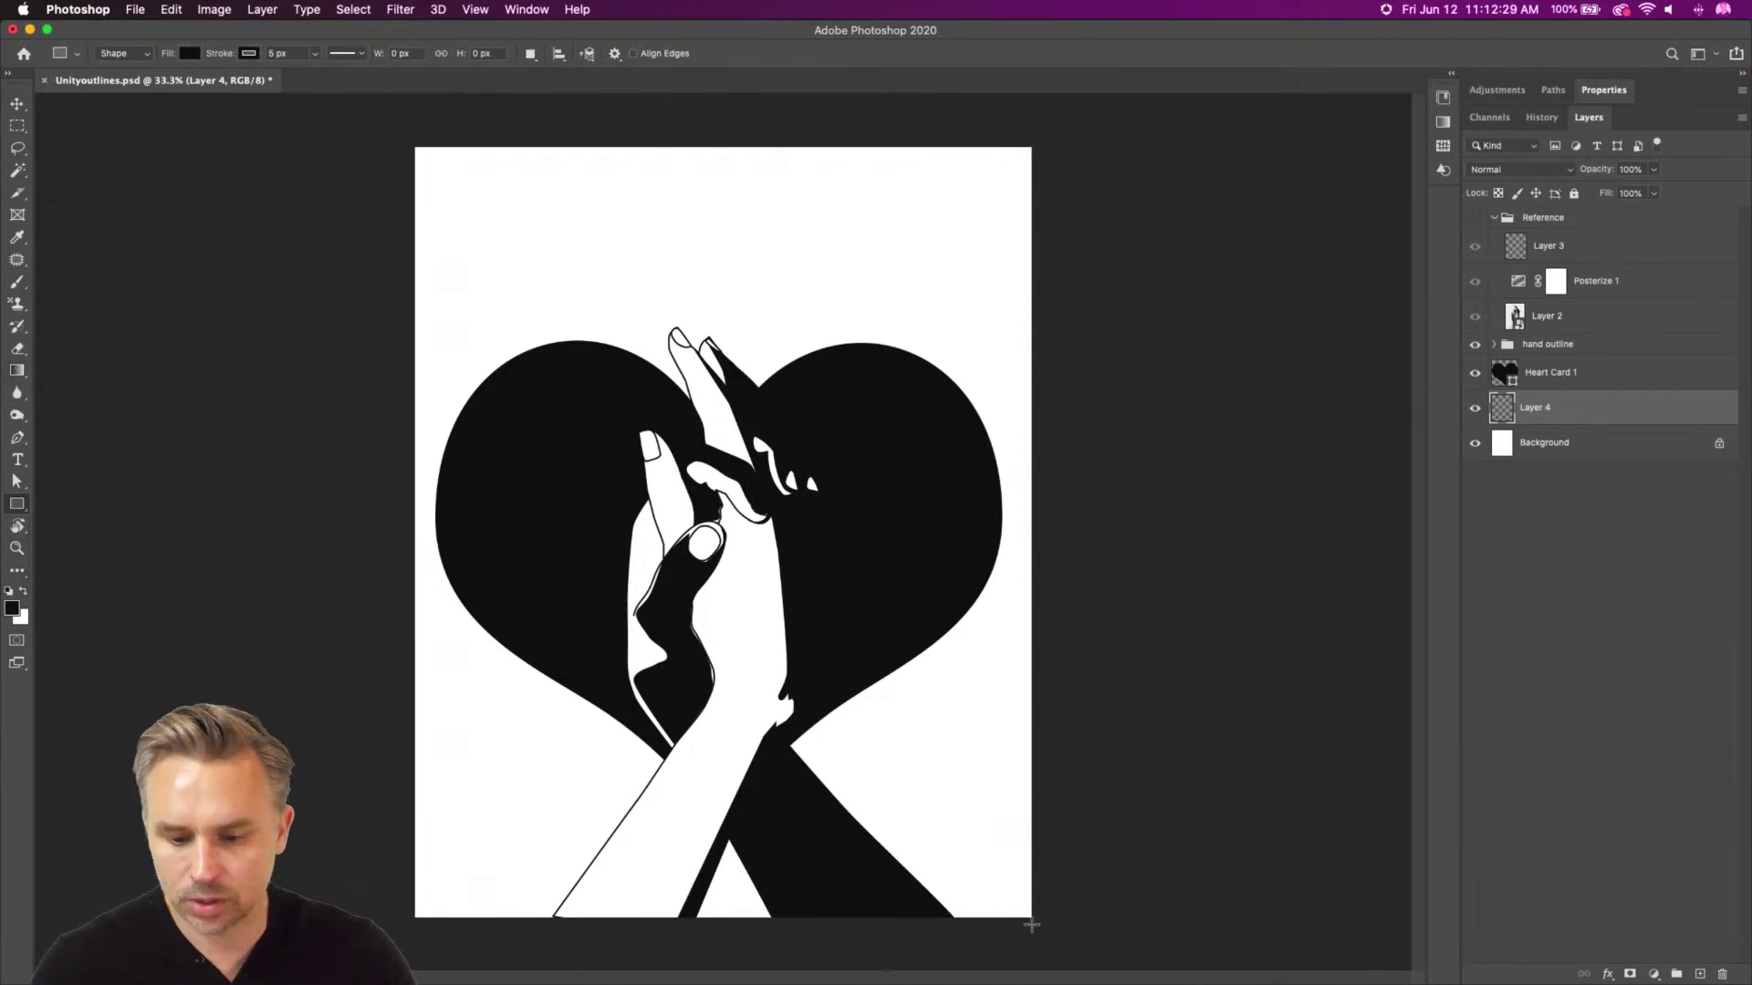
drag(1041, 924, 706, 154)
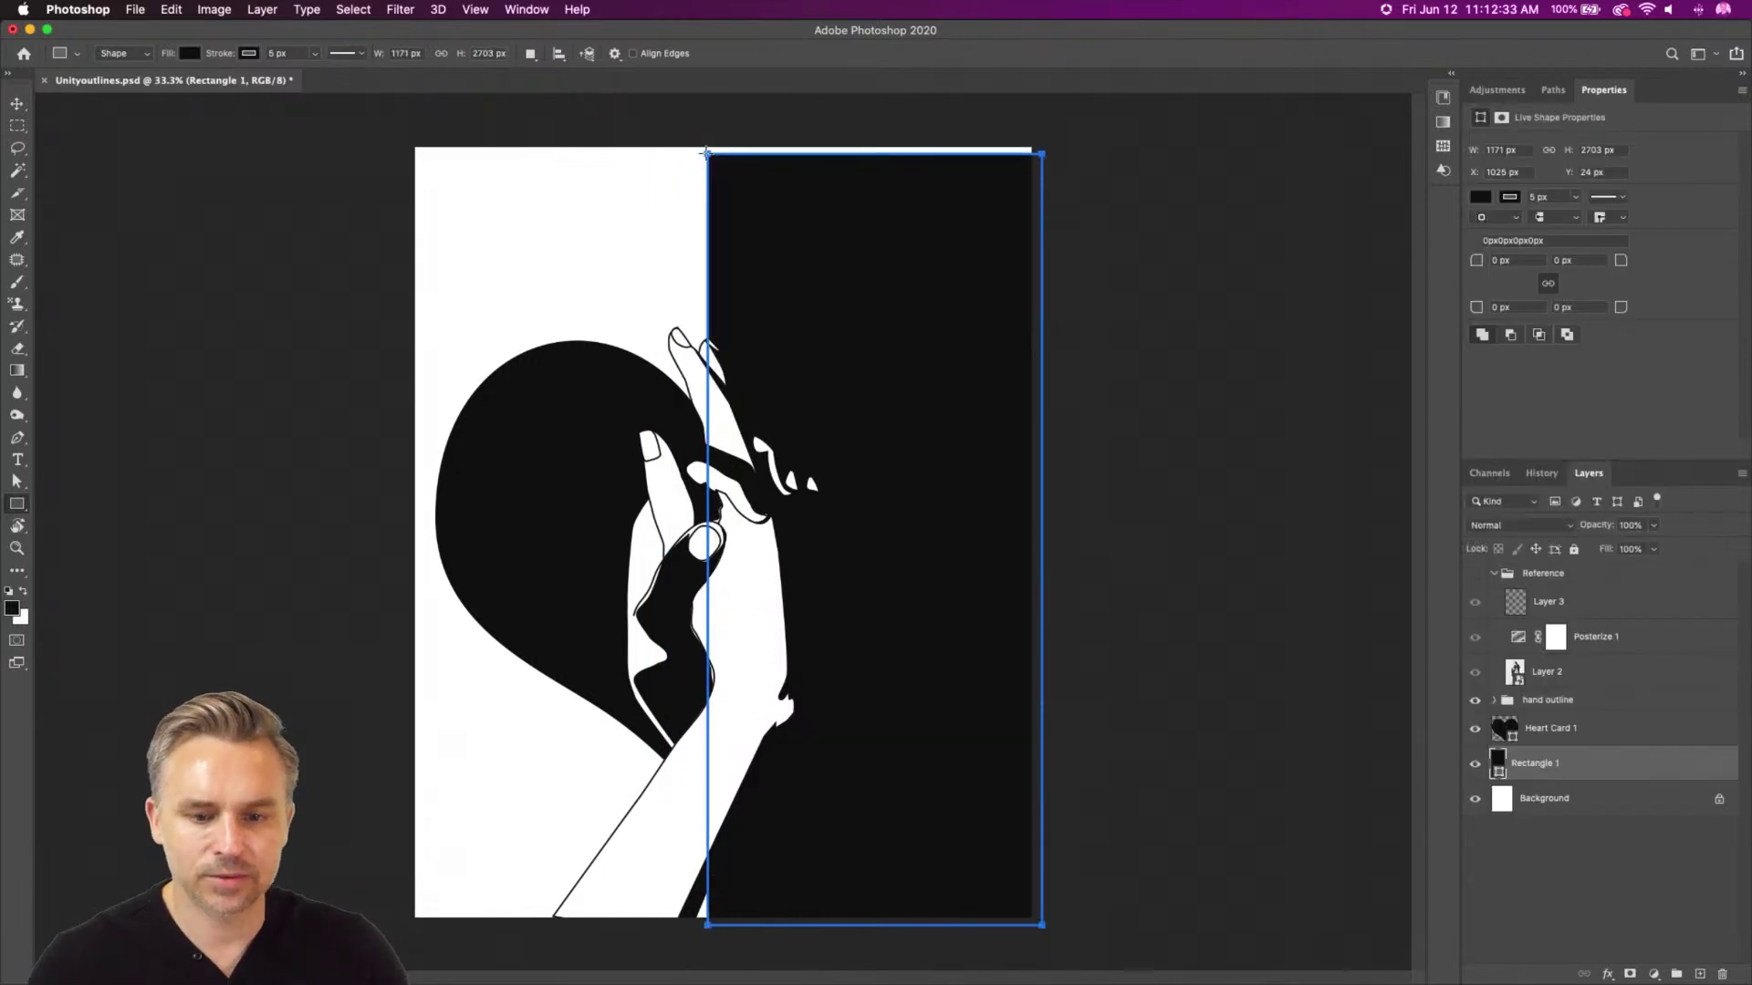
key(super+z)
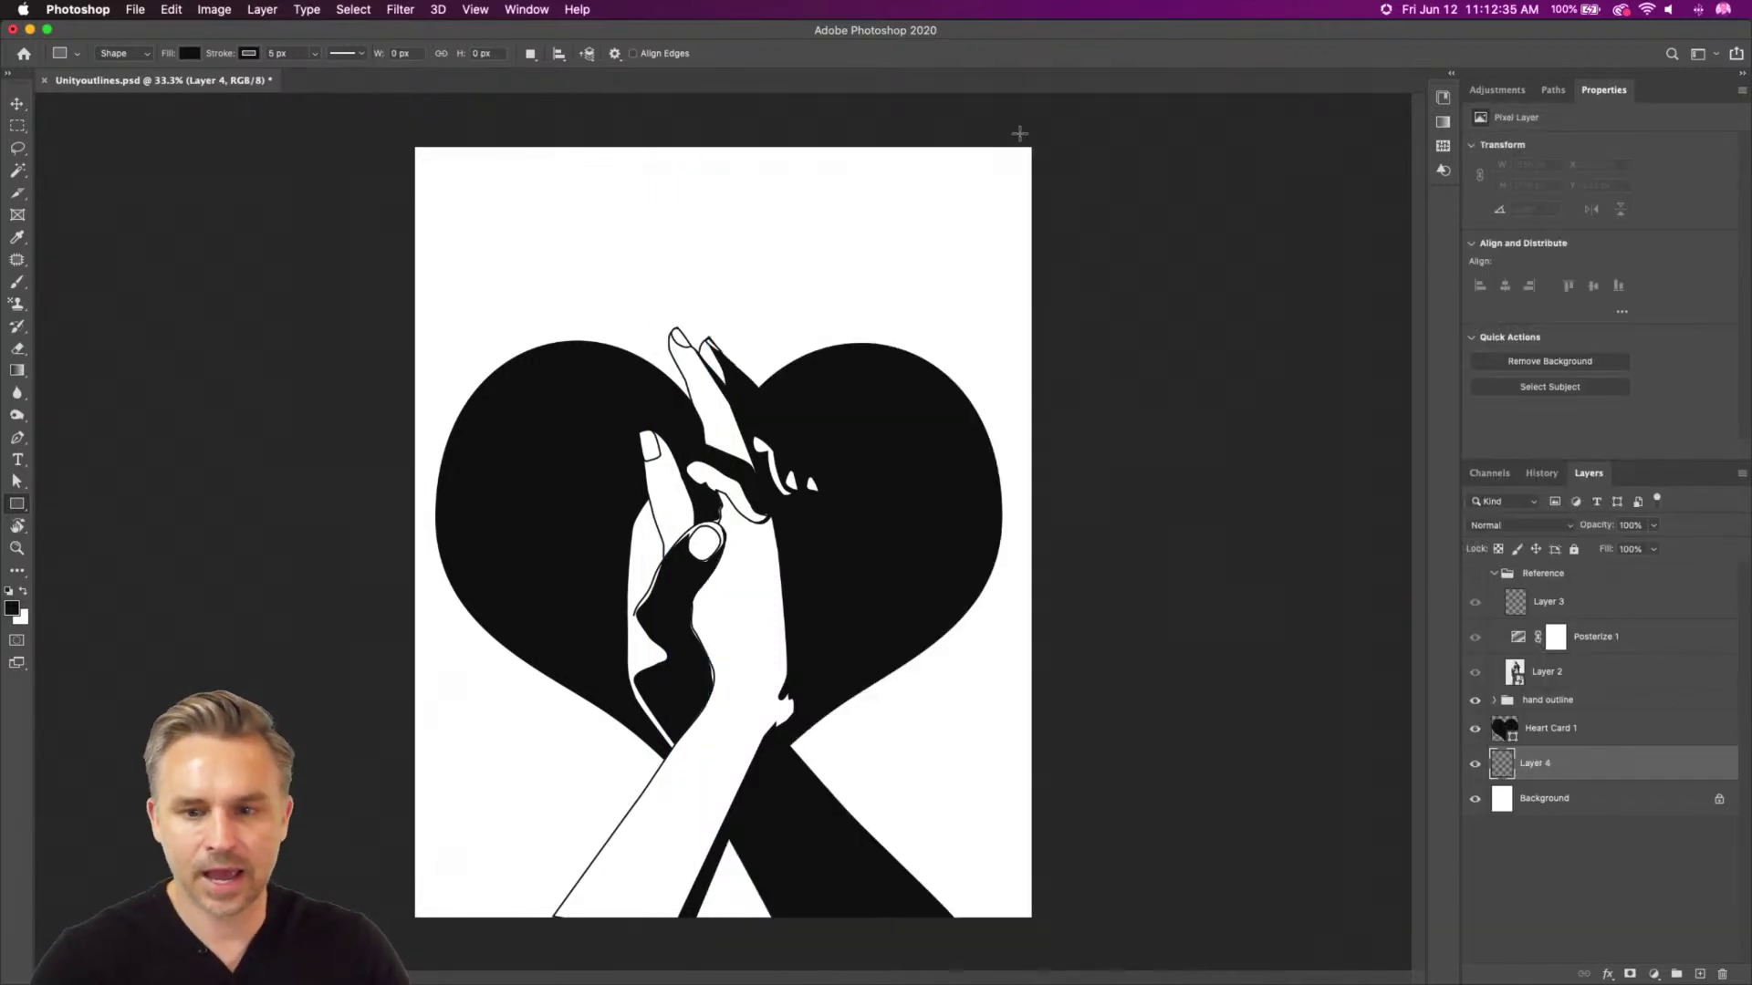
drag(1034, 131, 718, 940)
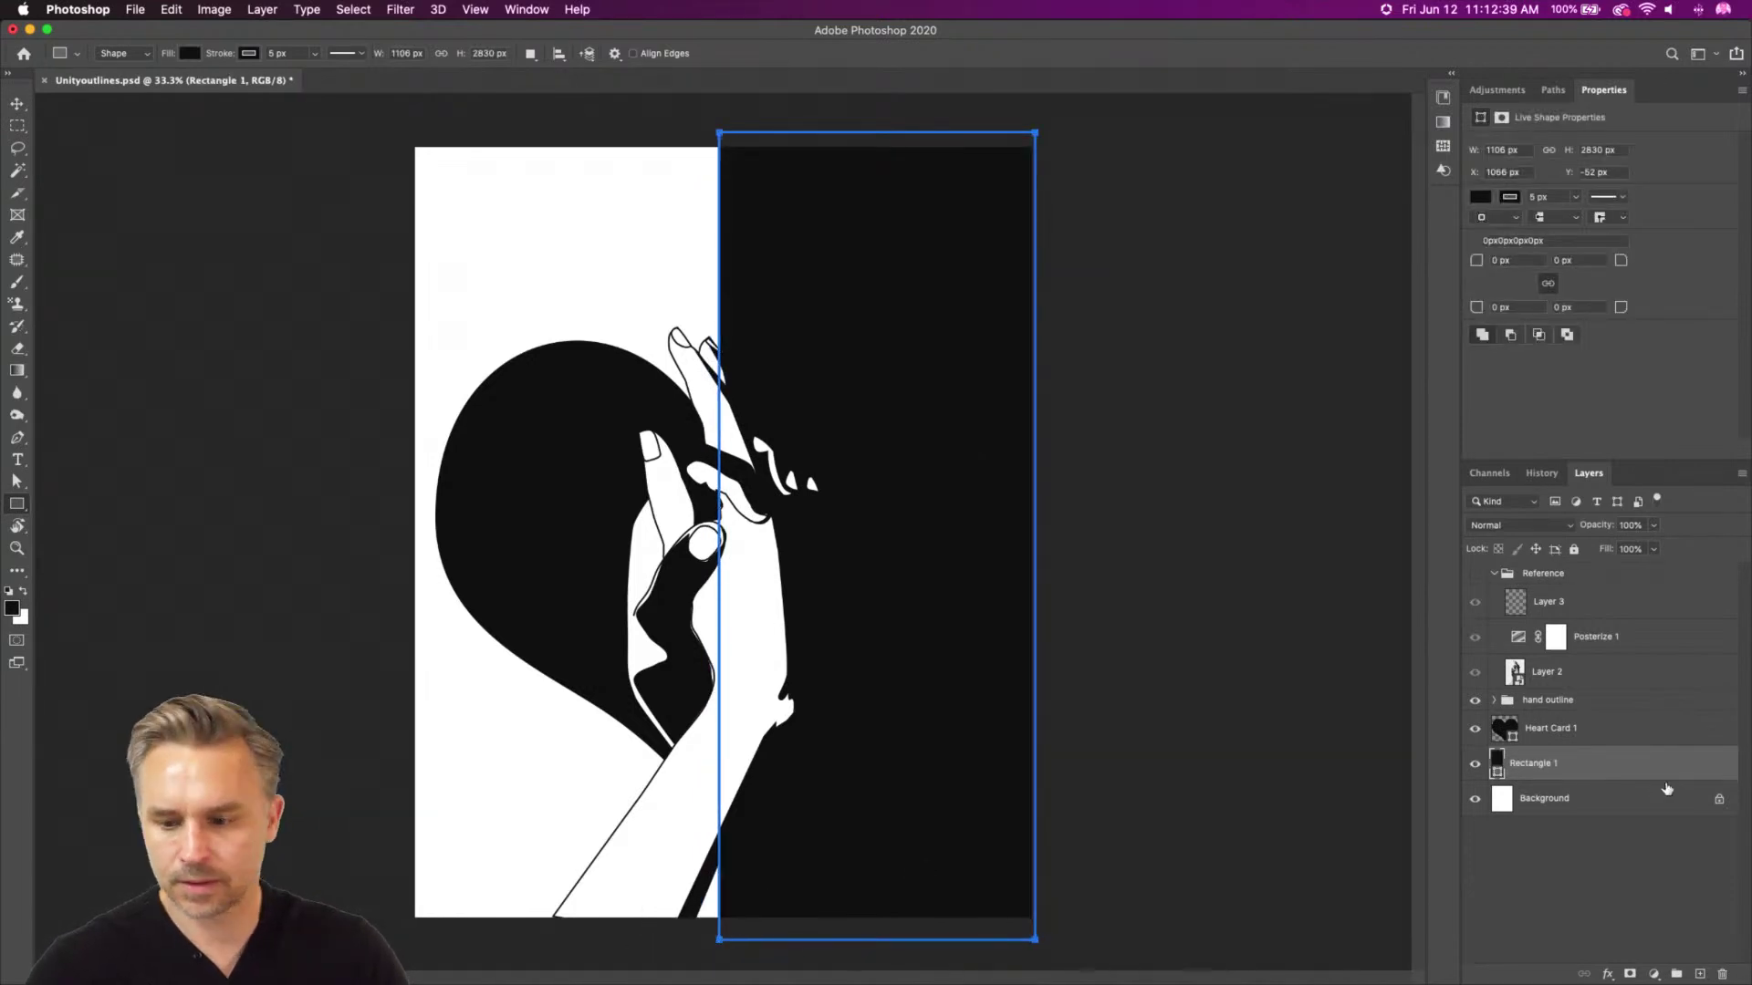
Duplicate the heart shape and delete the copy's two left-side anchor points, keeping only its right half
click(1565, 740)
key(super+j)
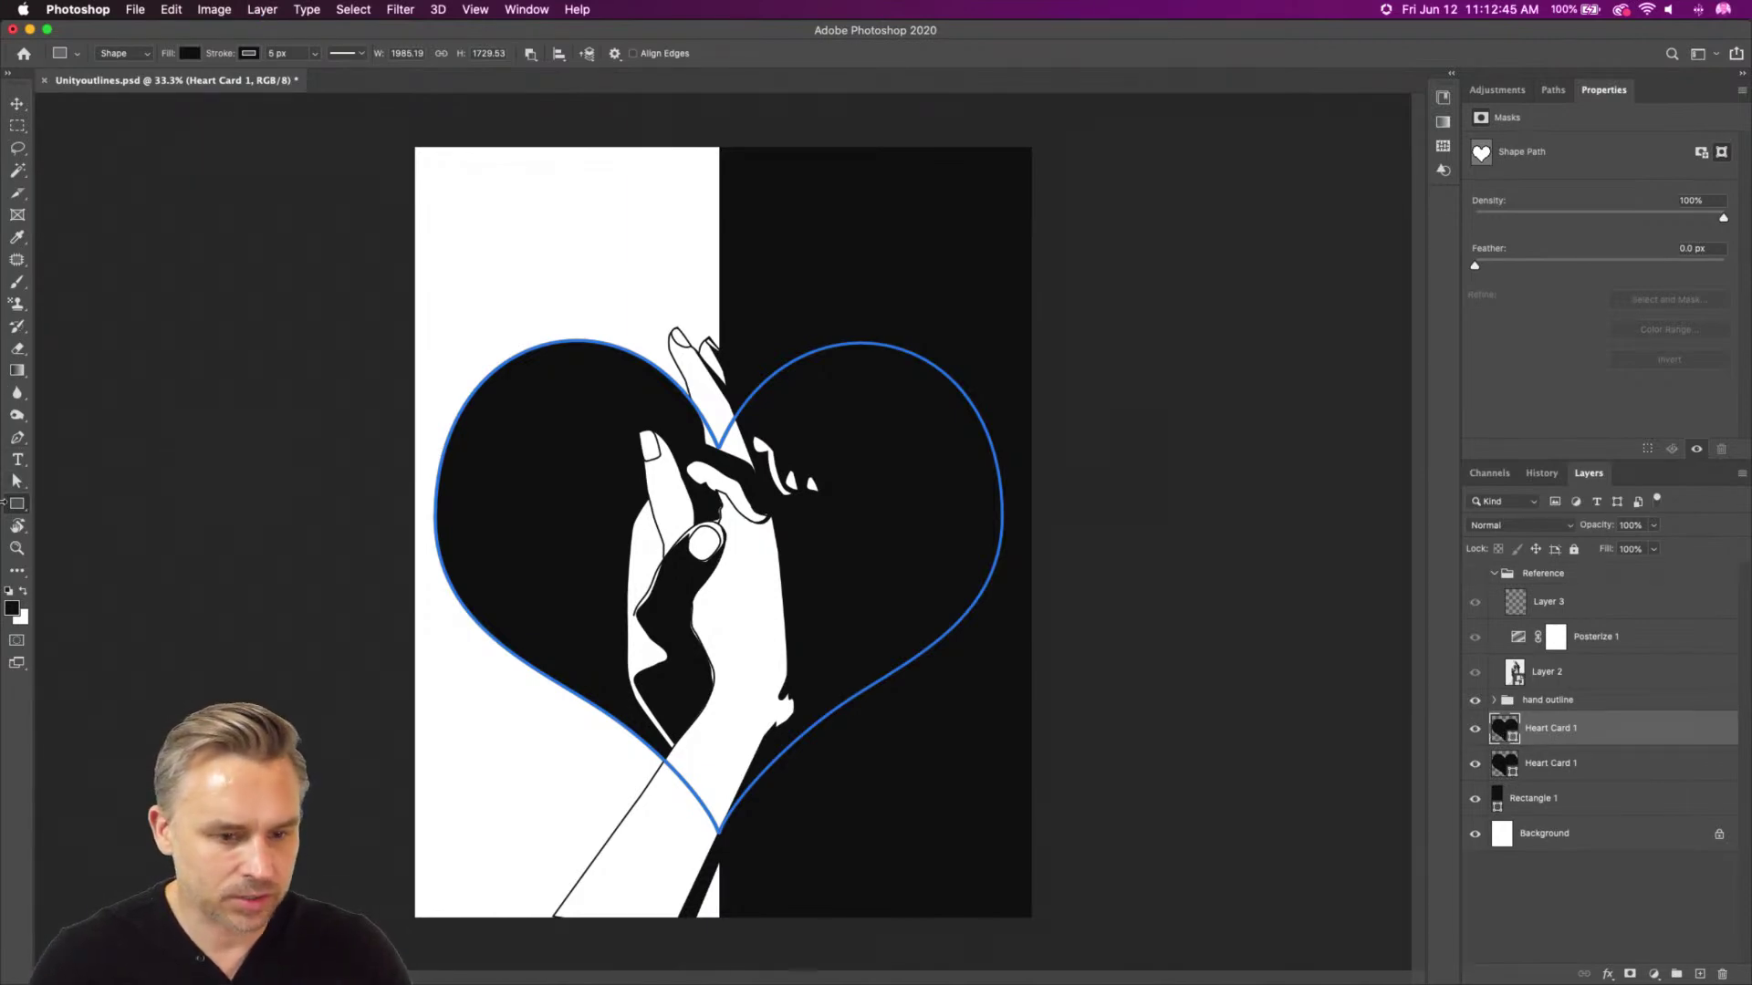
click(23, 445)
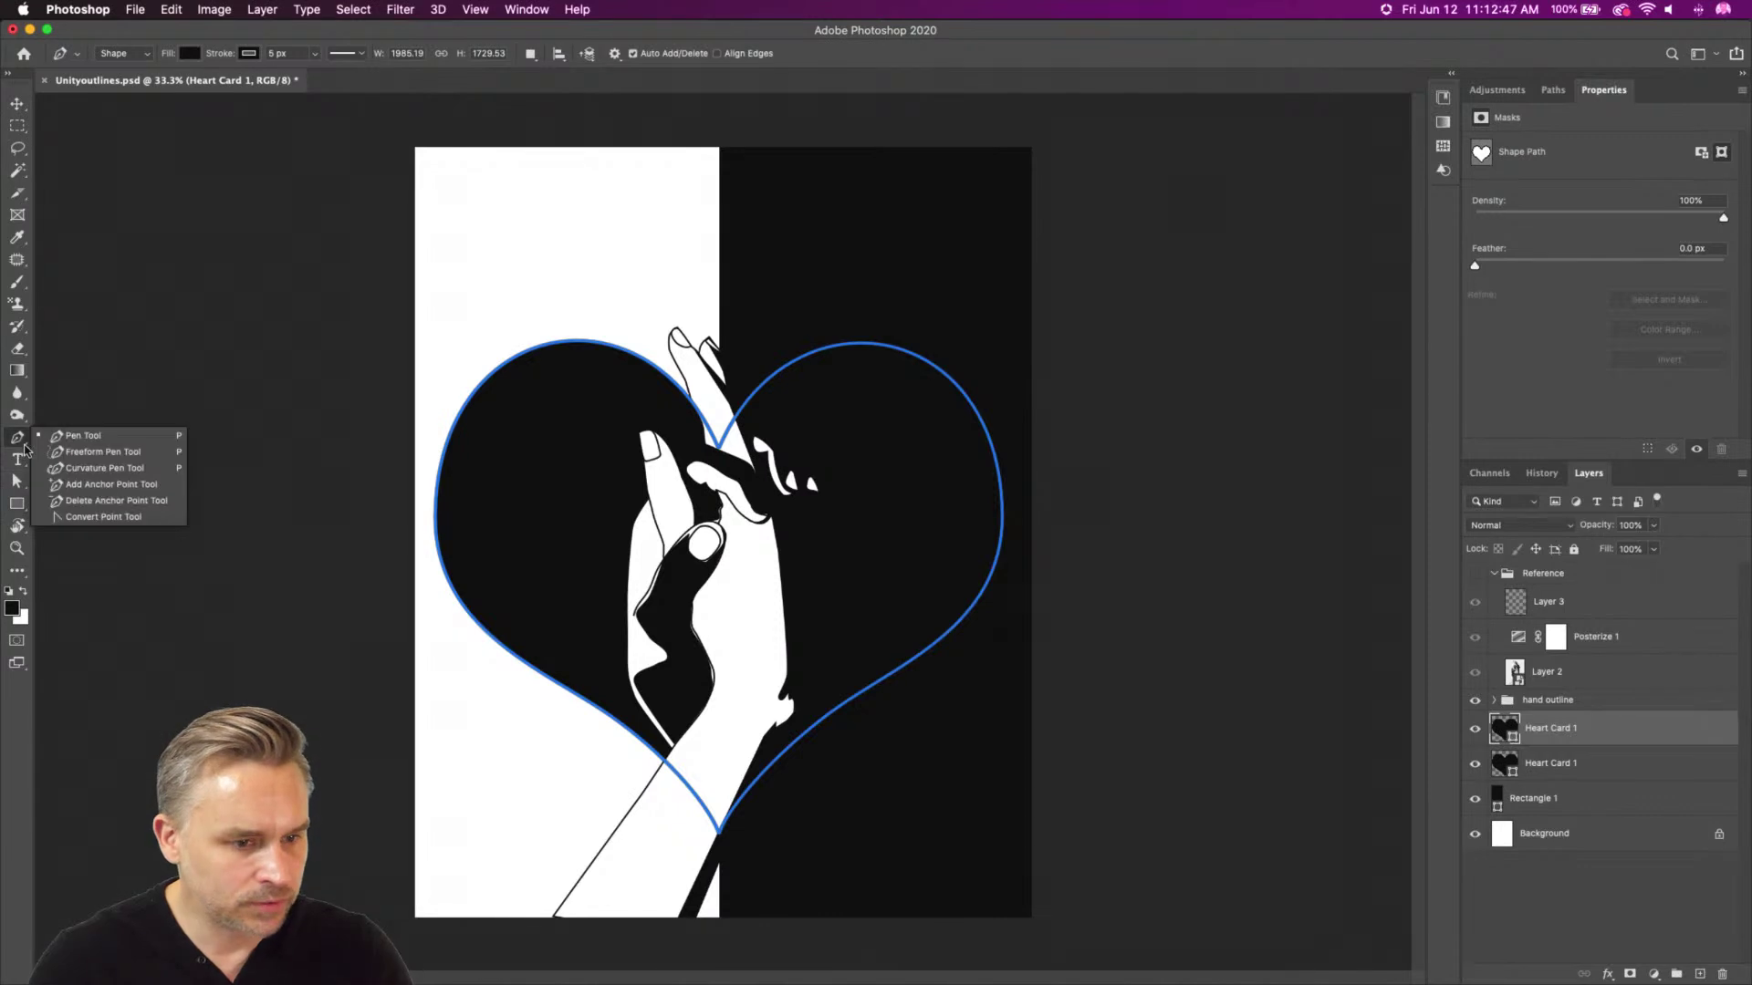
click(109, 501)
click(602, 348)
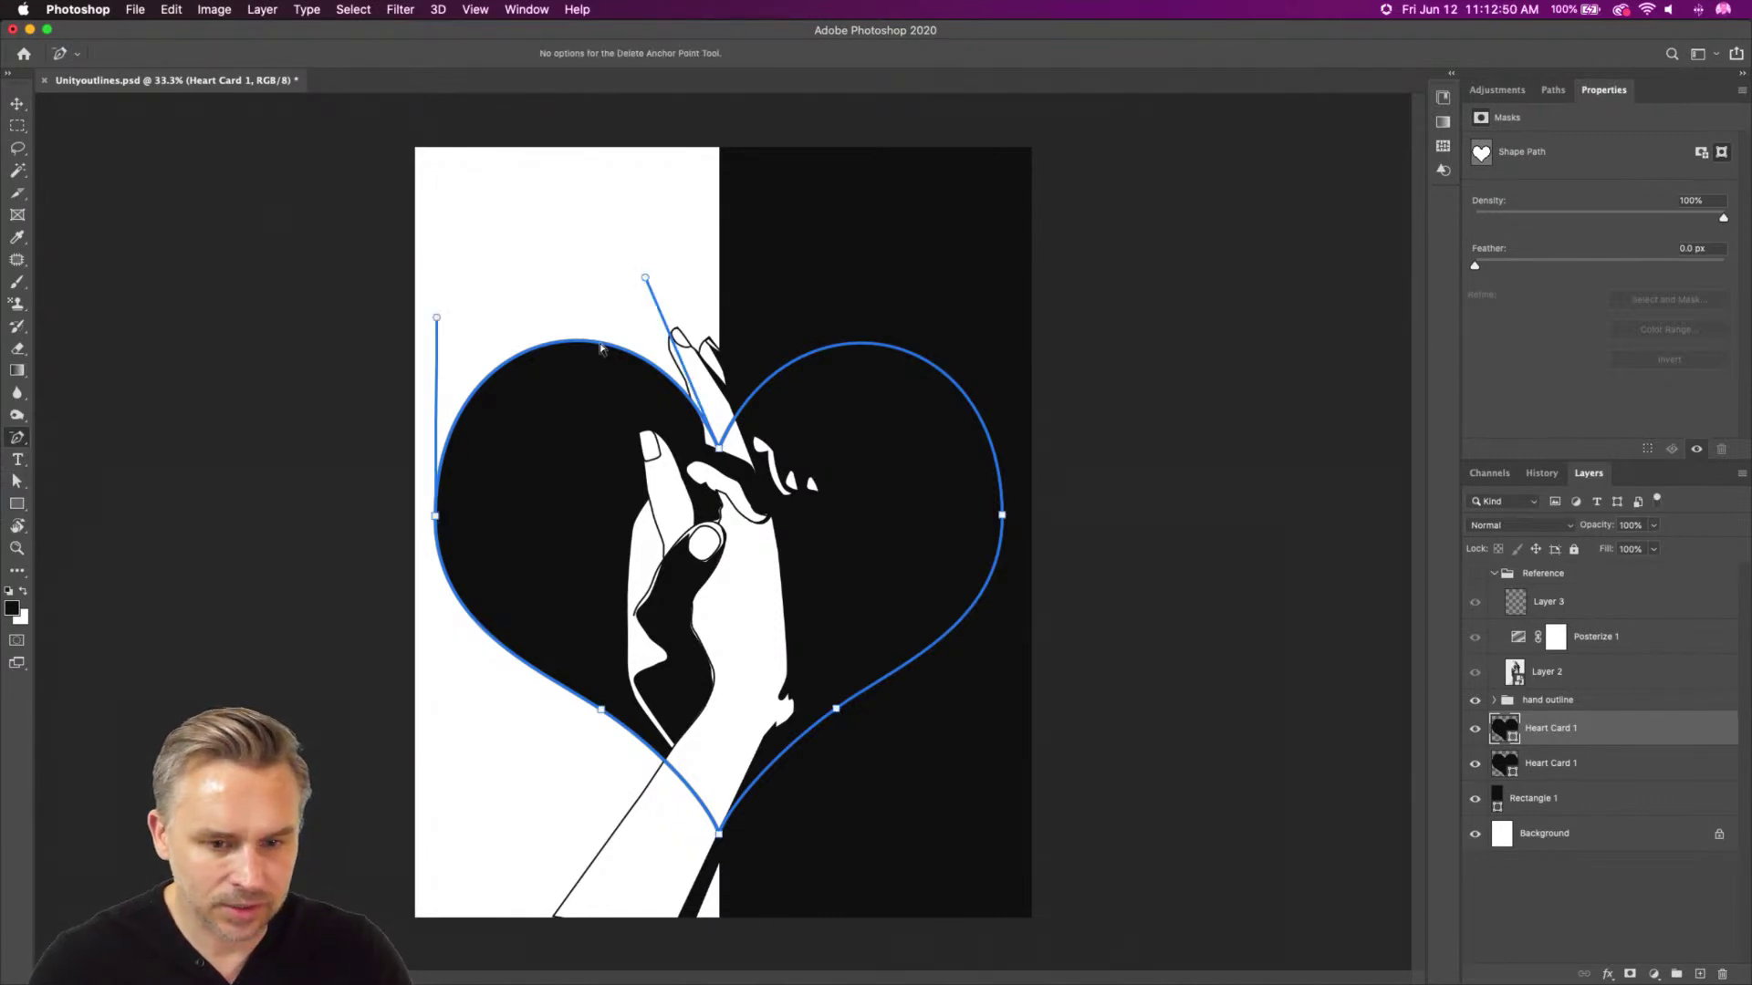
click(435, 514)
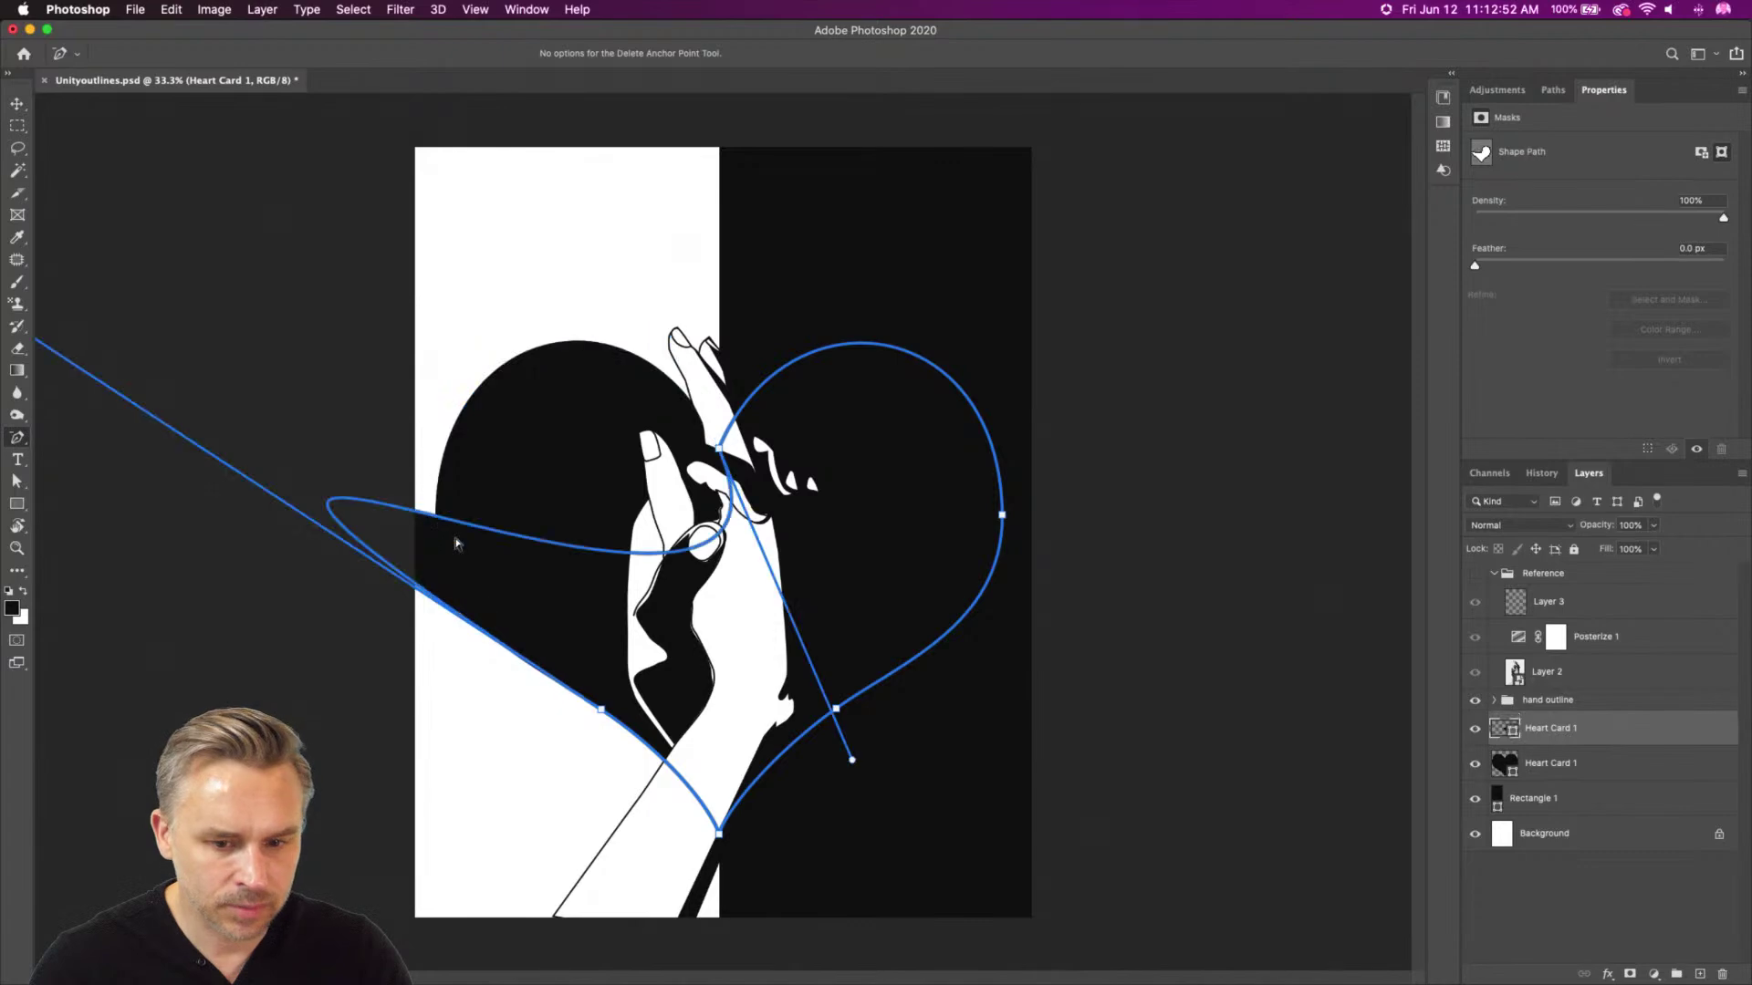
click(601, 711)
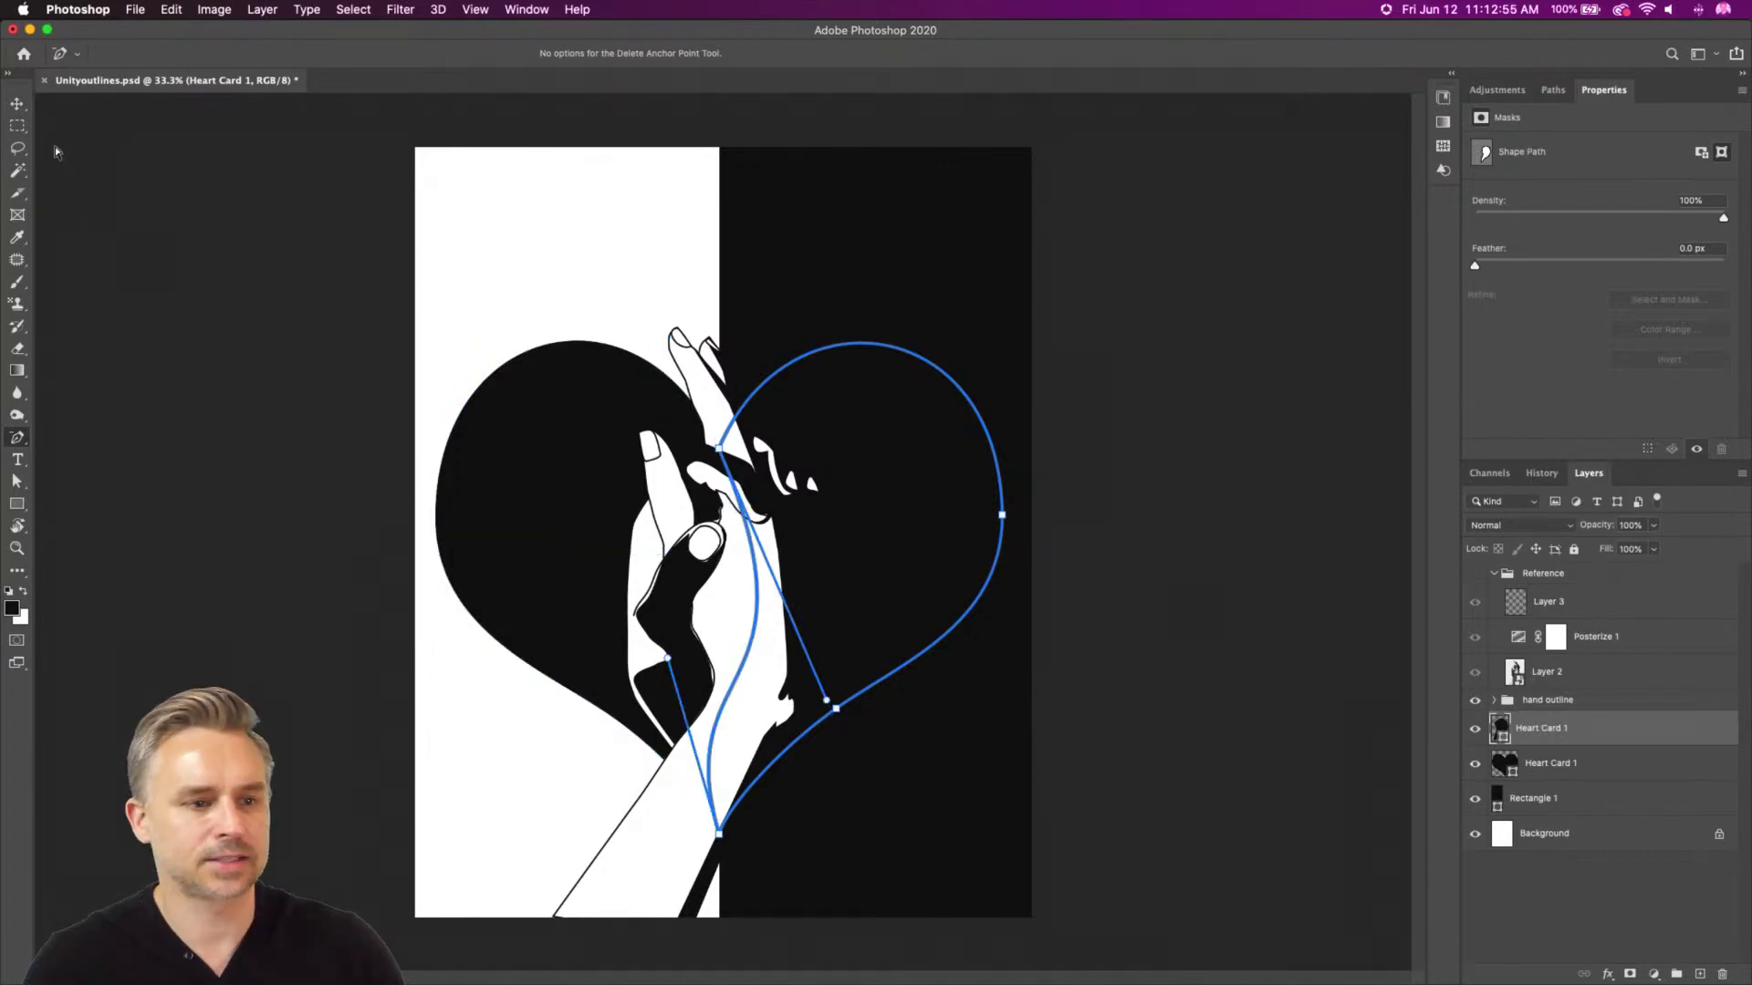
Change the fill of the right half-heart to white
click(16, 104)
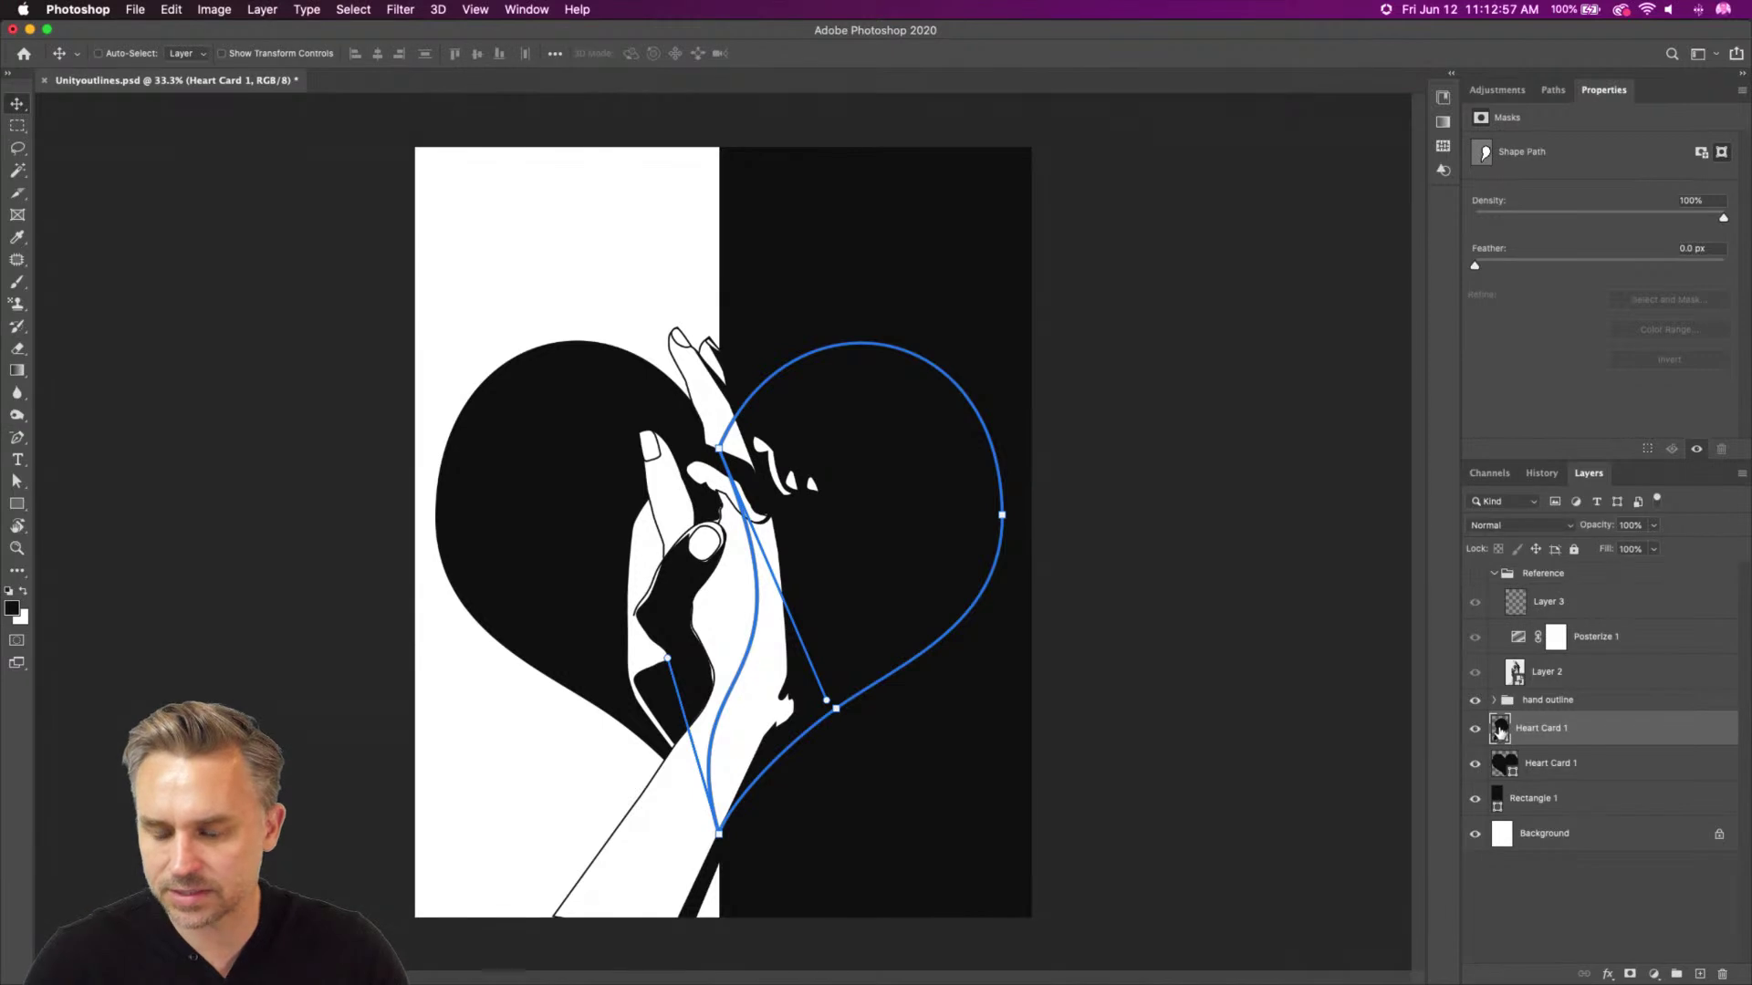
double_click(1500, 733)
drag(981, 459, 879, 389)
key(Return)
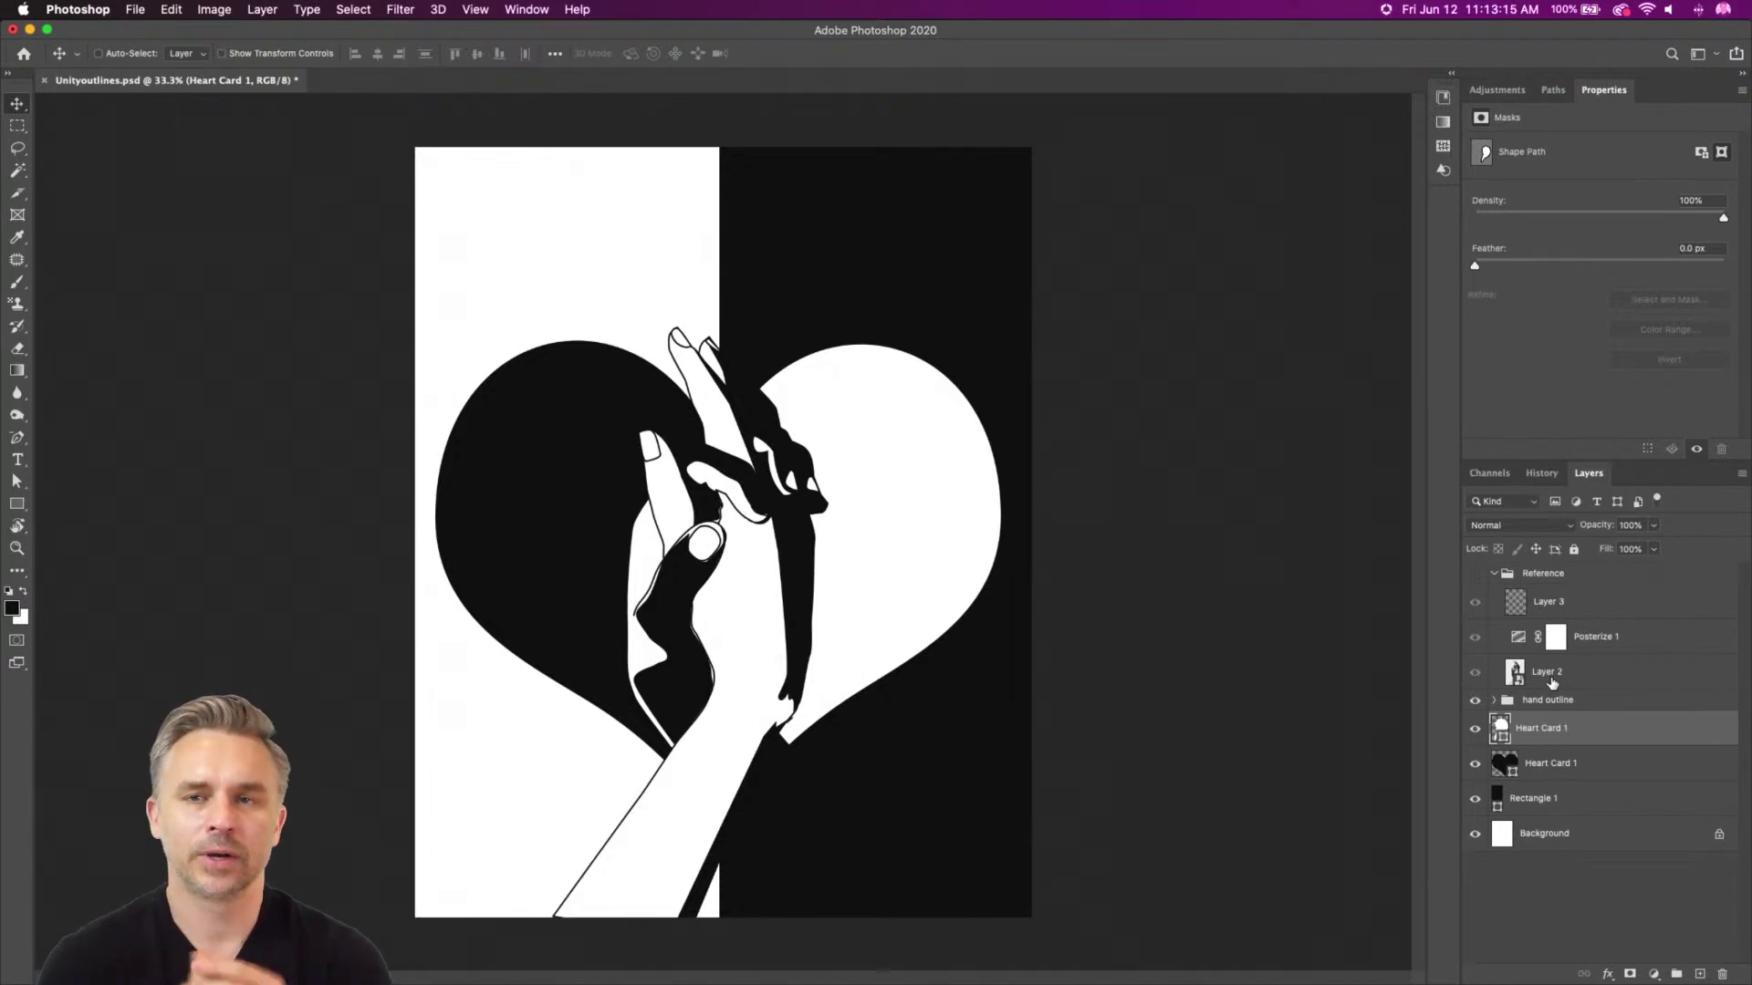
Expand the hand outline group and toggle the dark forearm's Shape 3 layer to examine how it meets the heart and background
click(1493, 701)
scroll(1533, 712, down, 3)
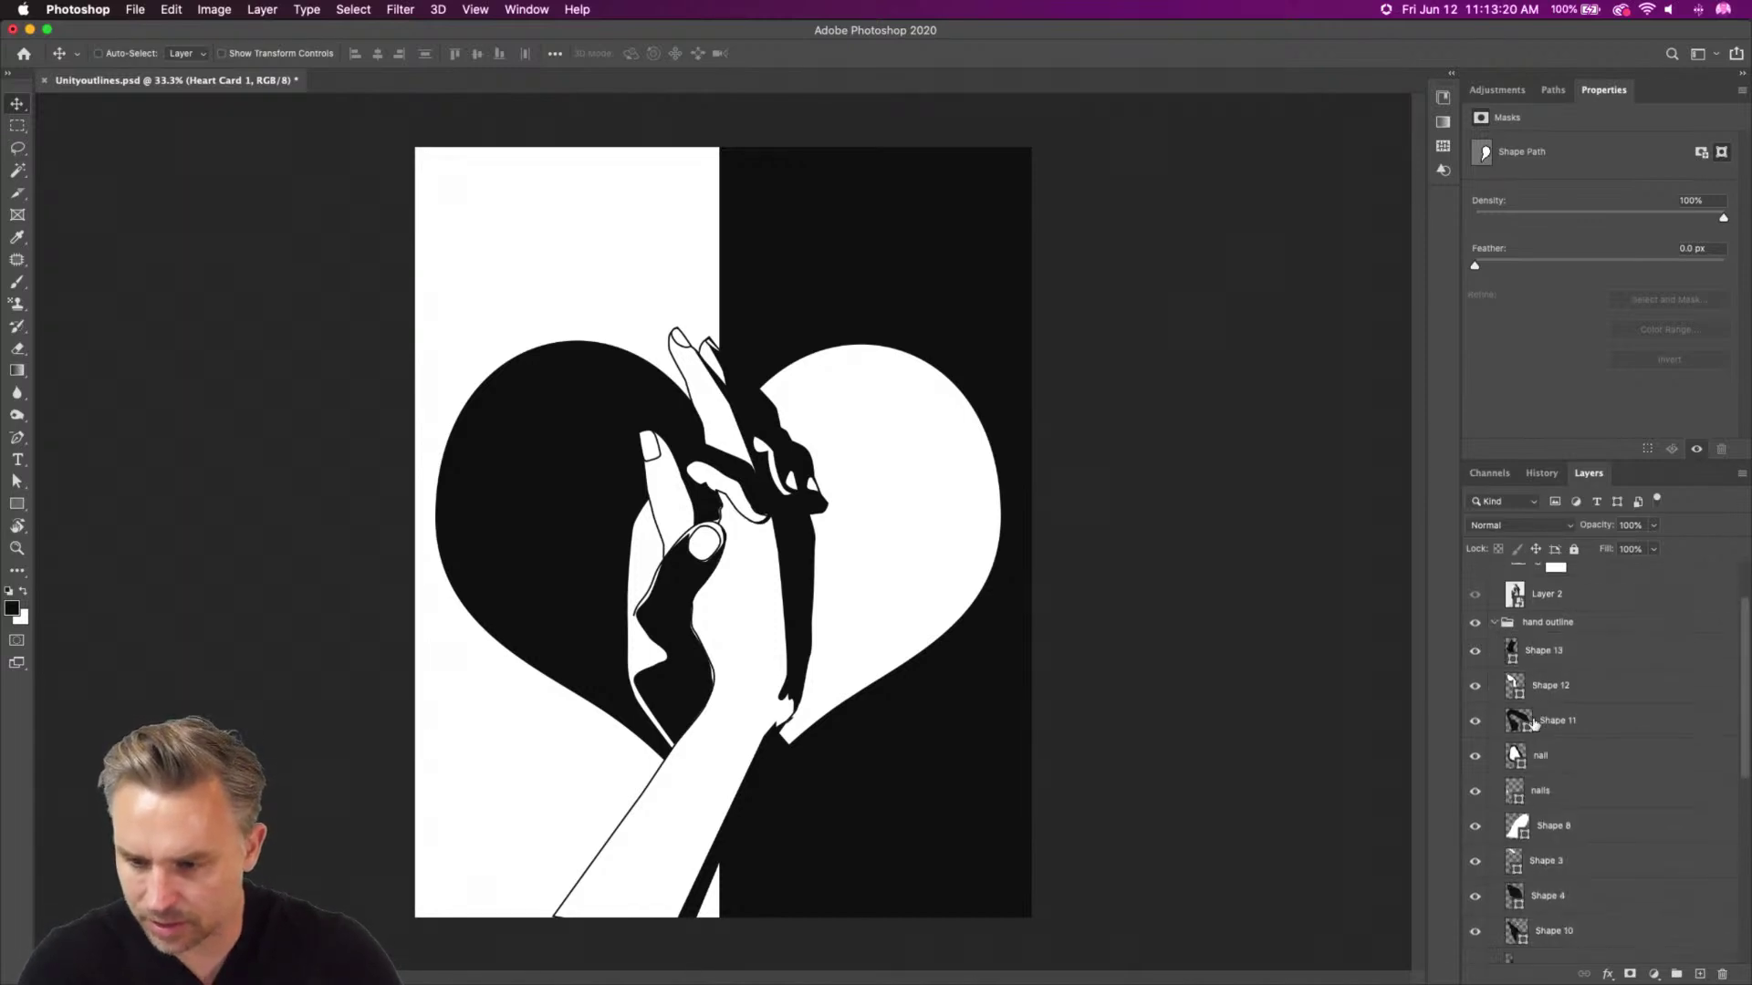
double_click(1663, 92)
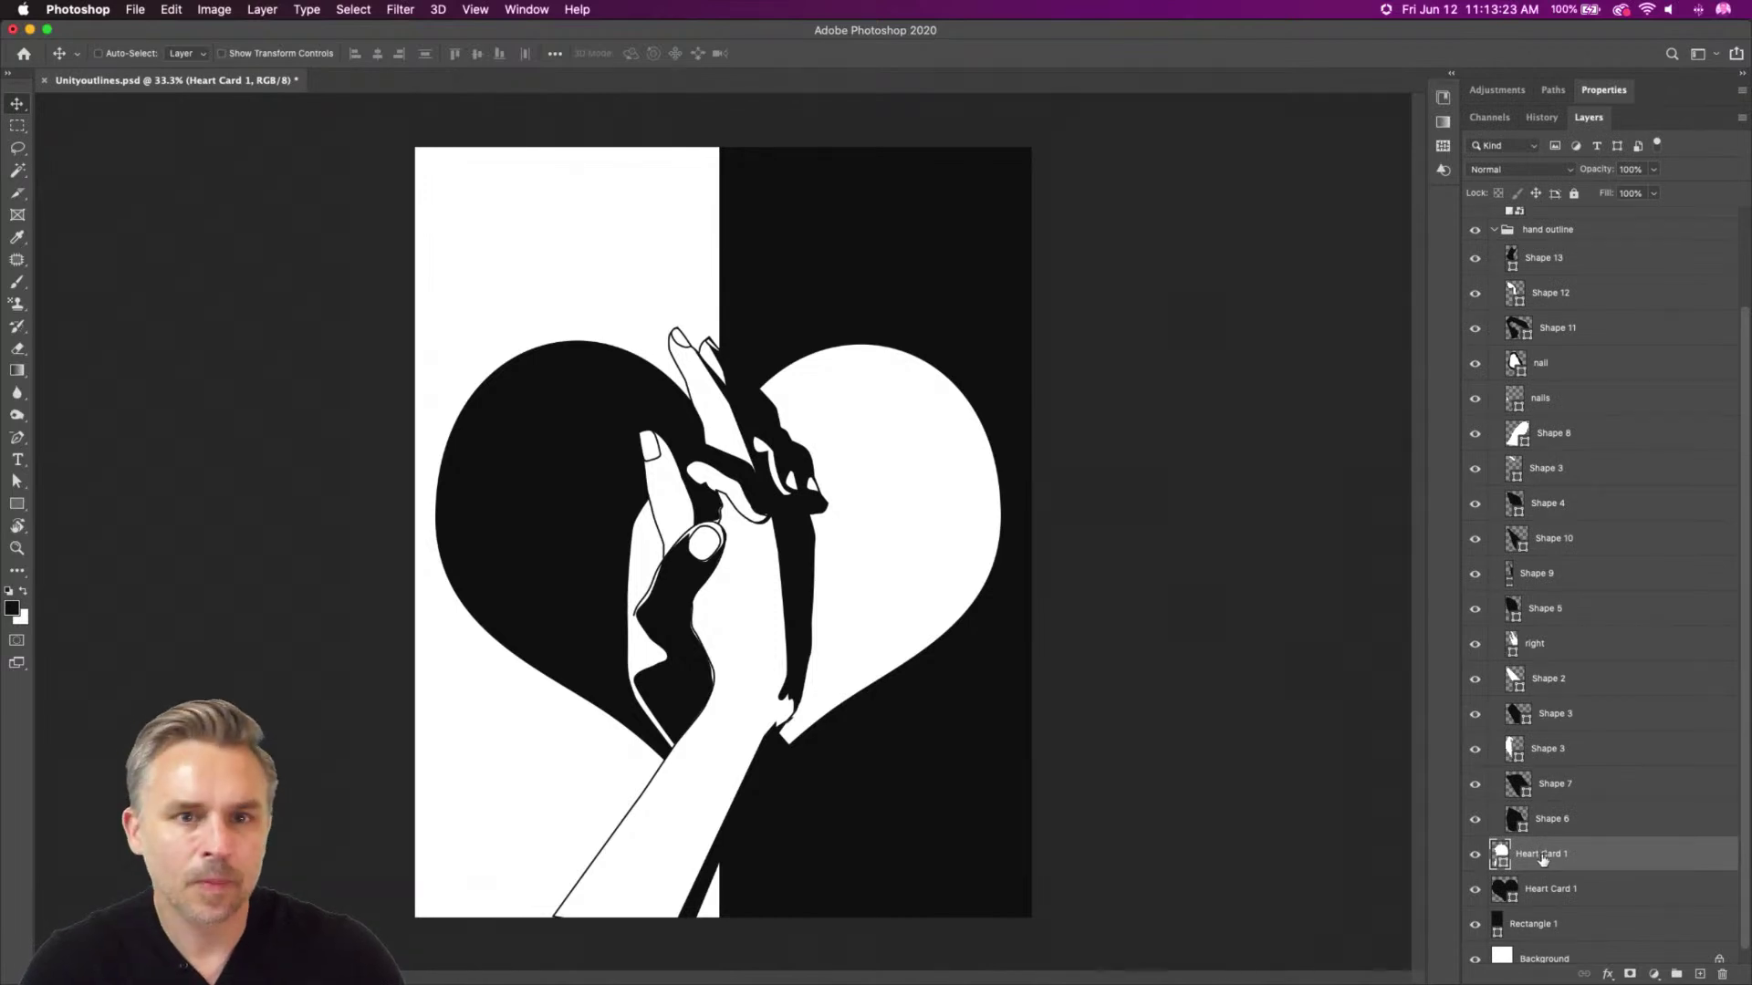
drag(1542, 862, 1562, 892)
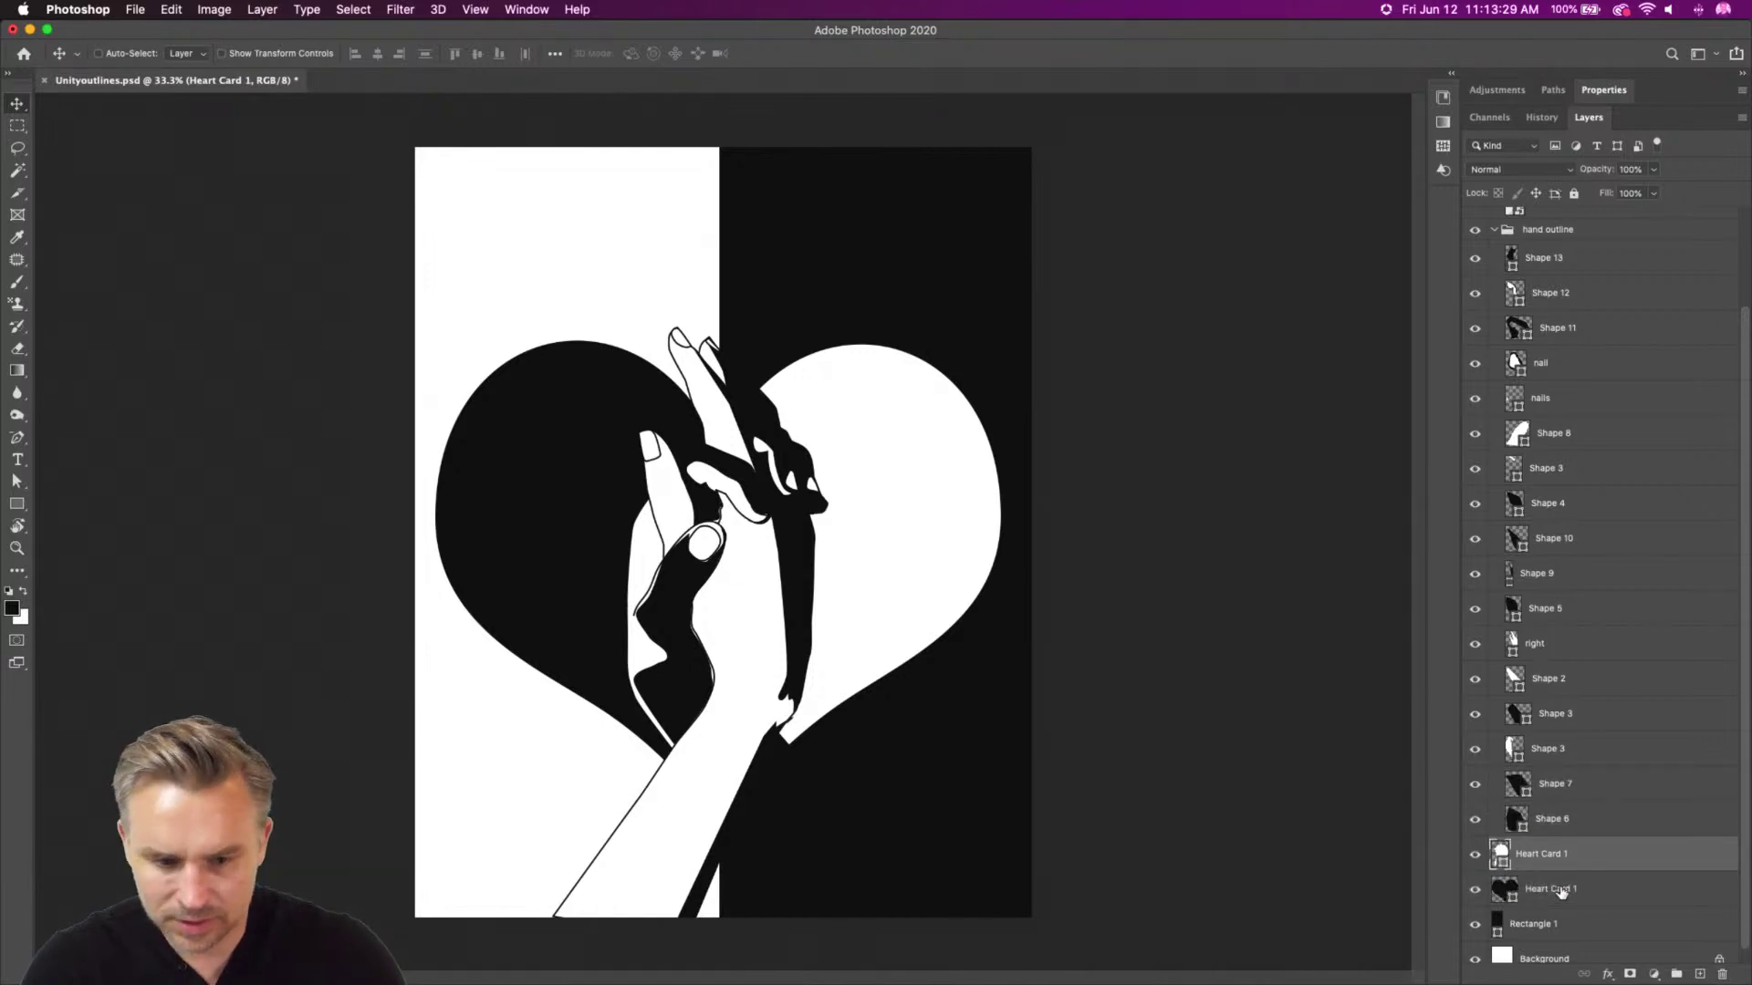
click(1546, 888)
click(1546, 861)
click(1555, 894)
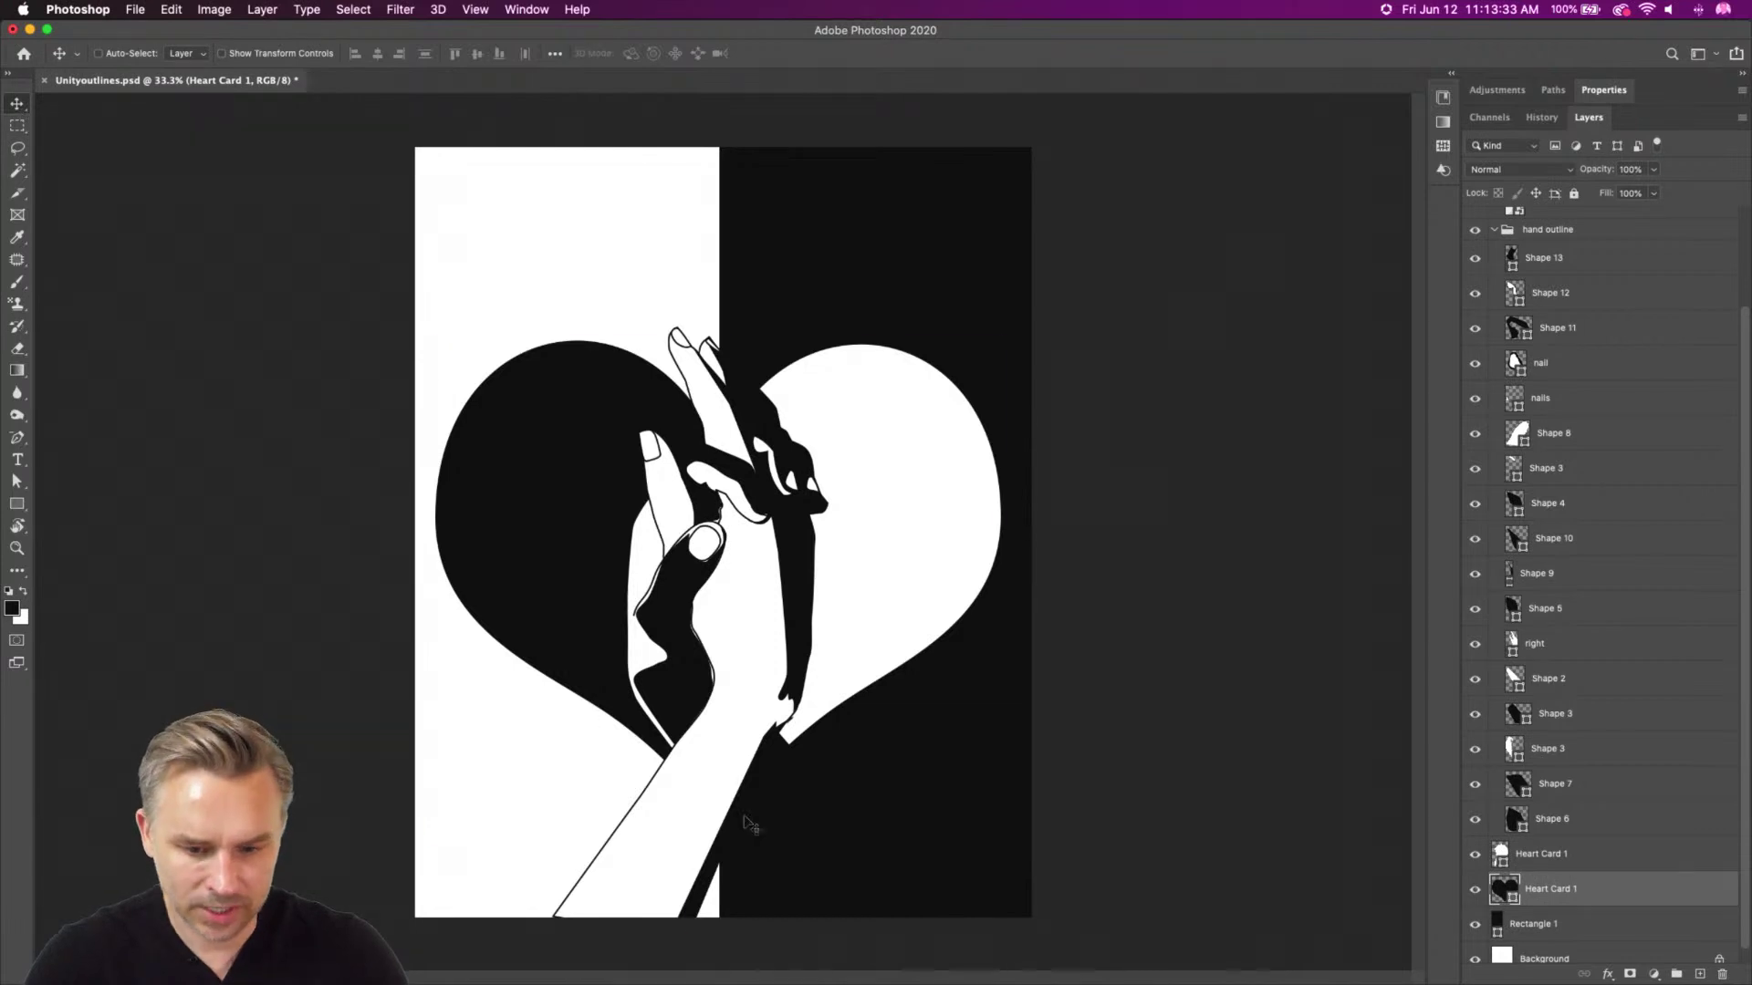
super+click(778, 820)
click(1475, 714)
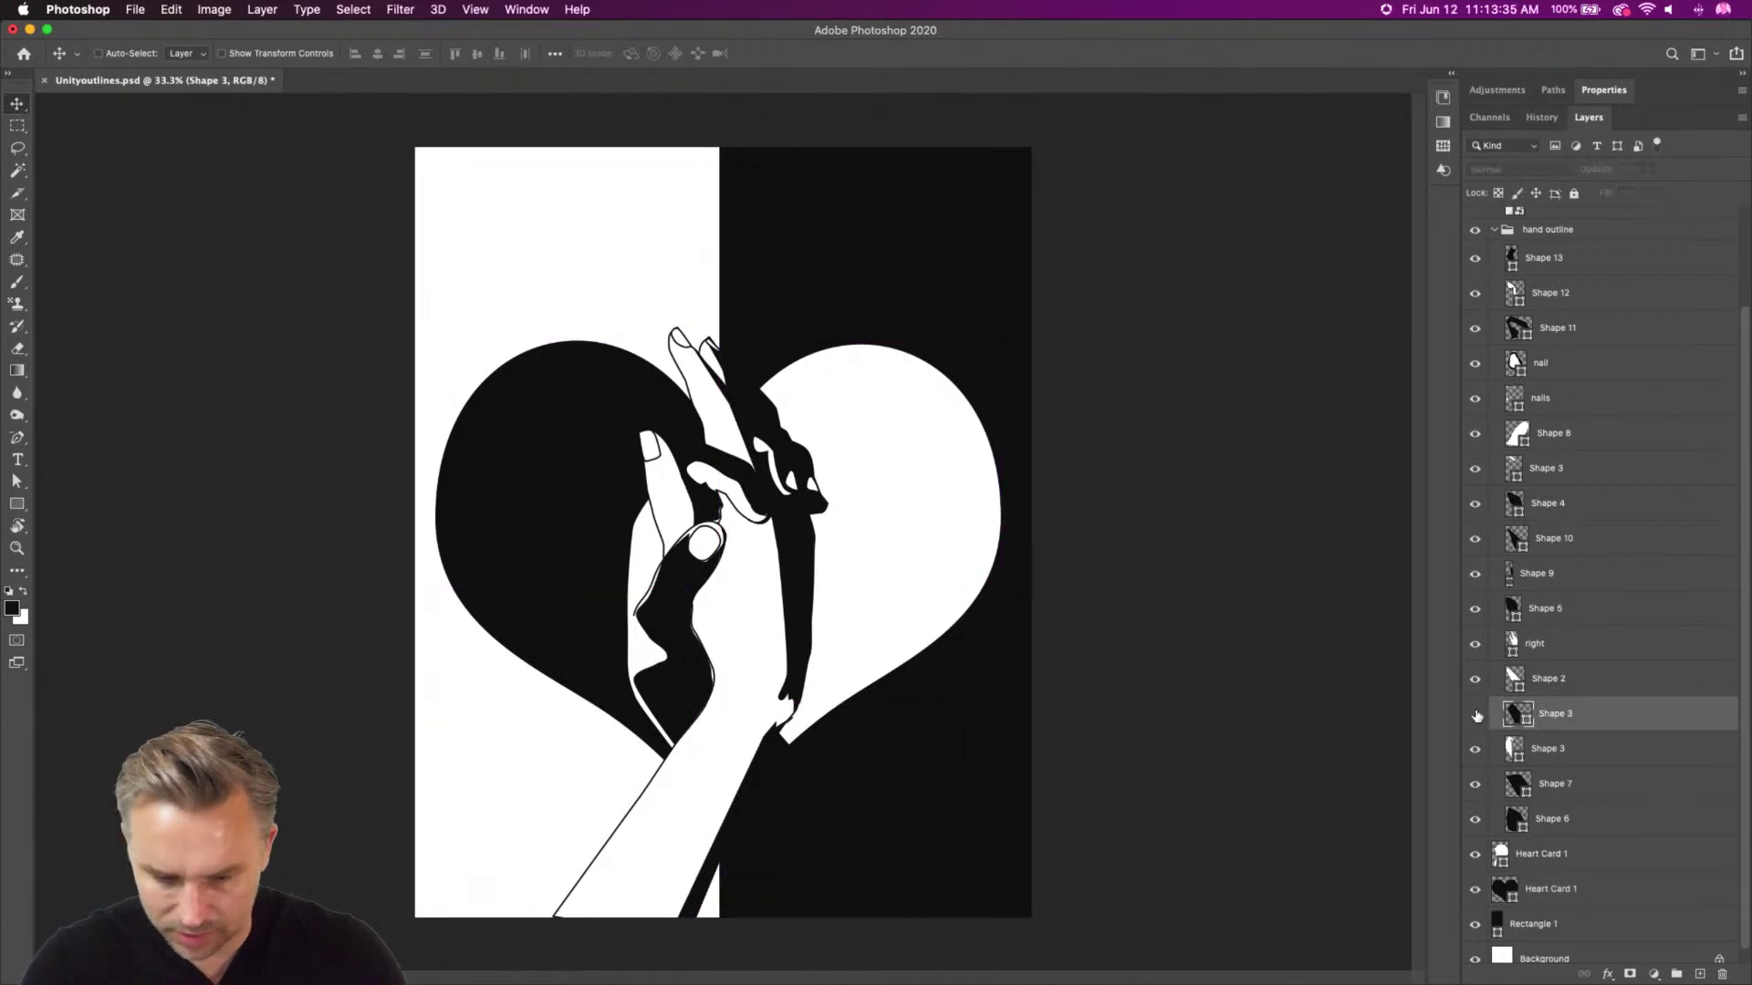
click(1476, 715)
click(1475, 715)
click(1475, 715)
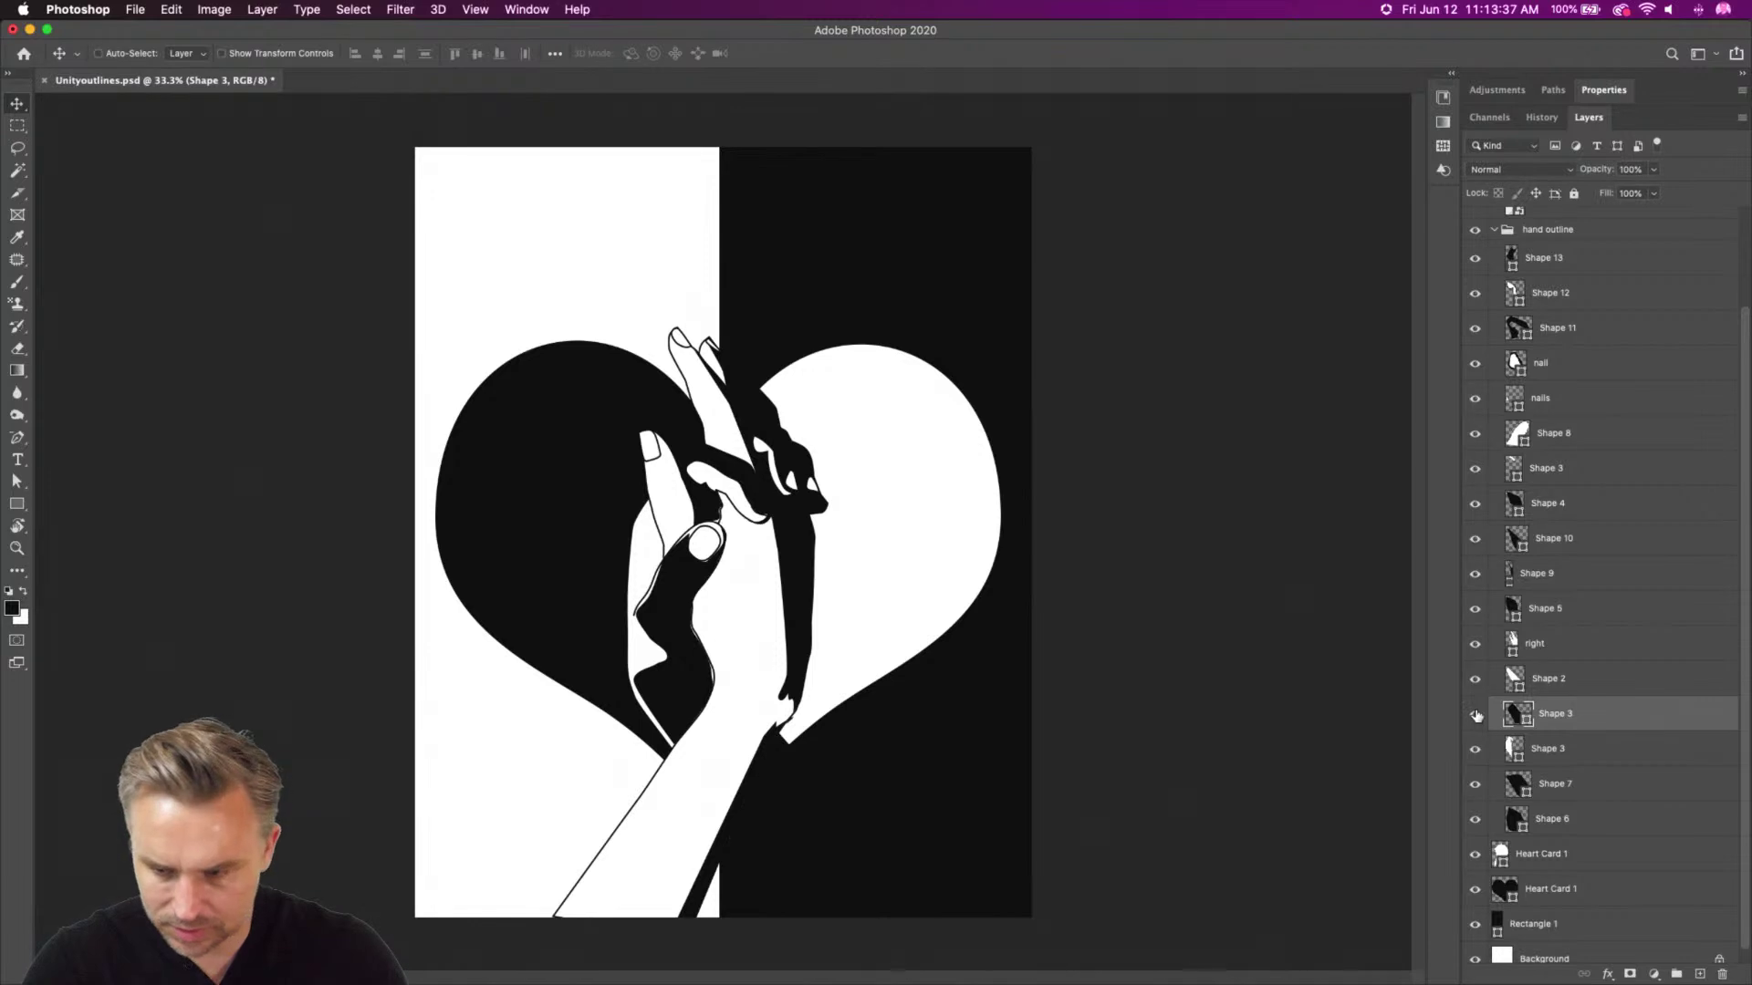
click(1501, 232)
Select the bottom tip anchor point of the full black heart and move it straight down to lengthen the point
click(1539, 897)
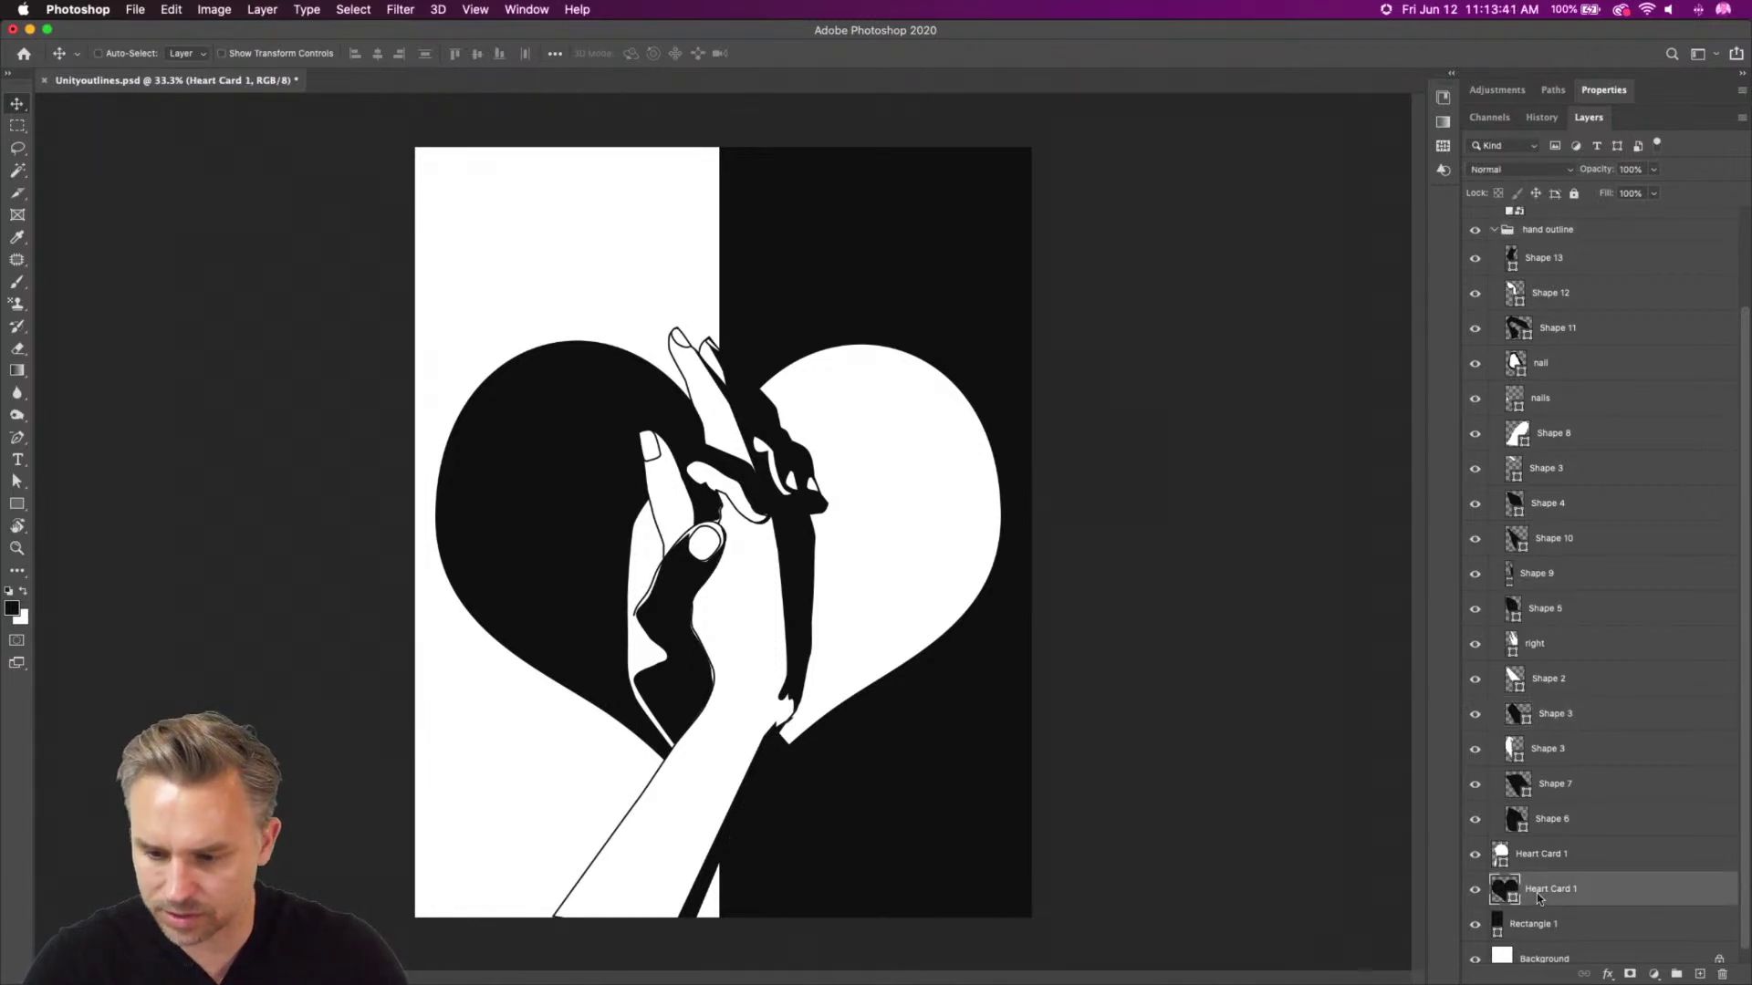
click(14, 445)
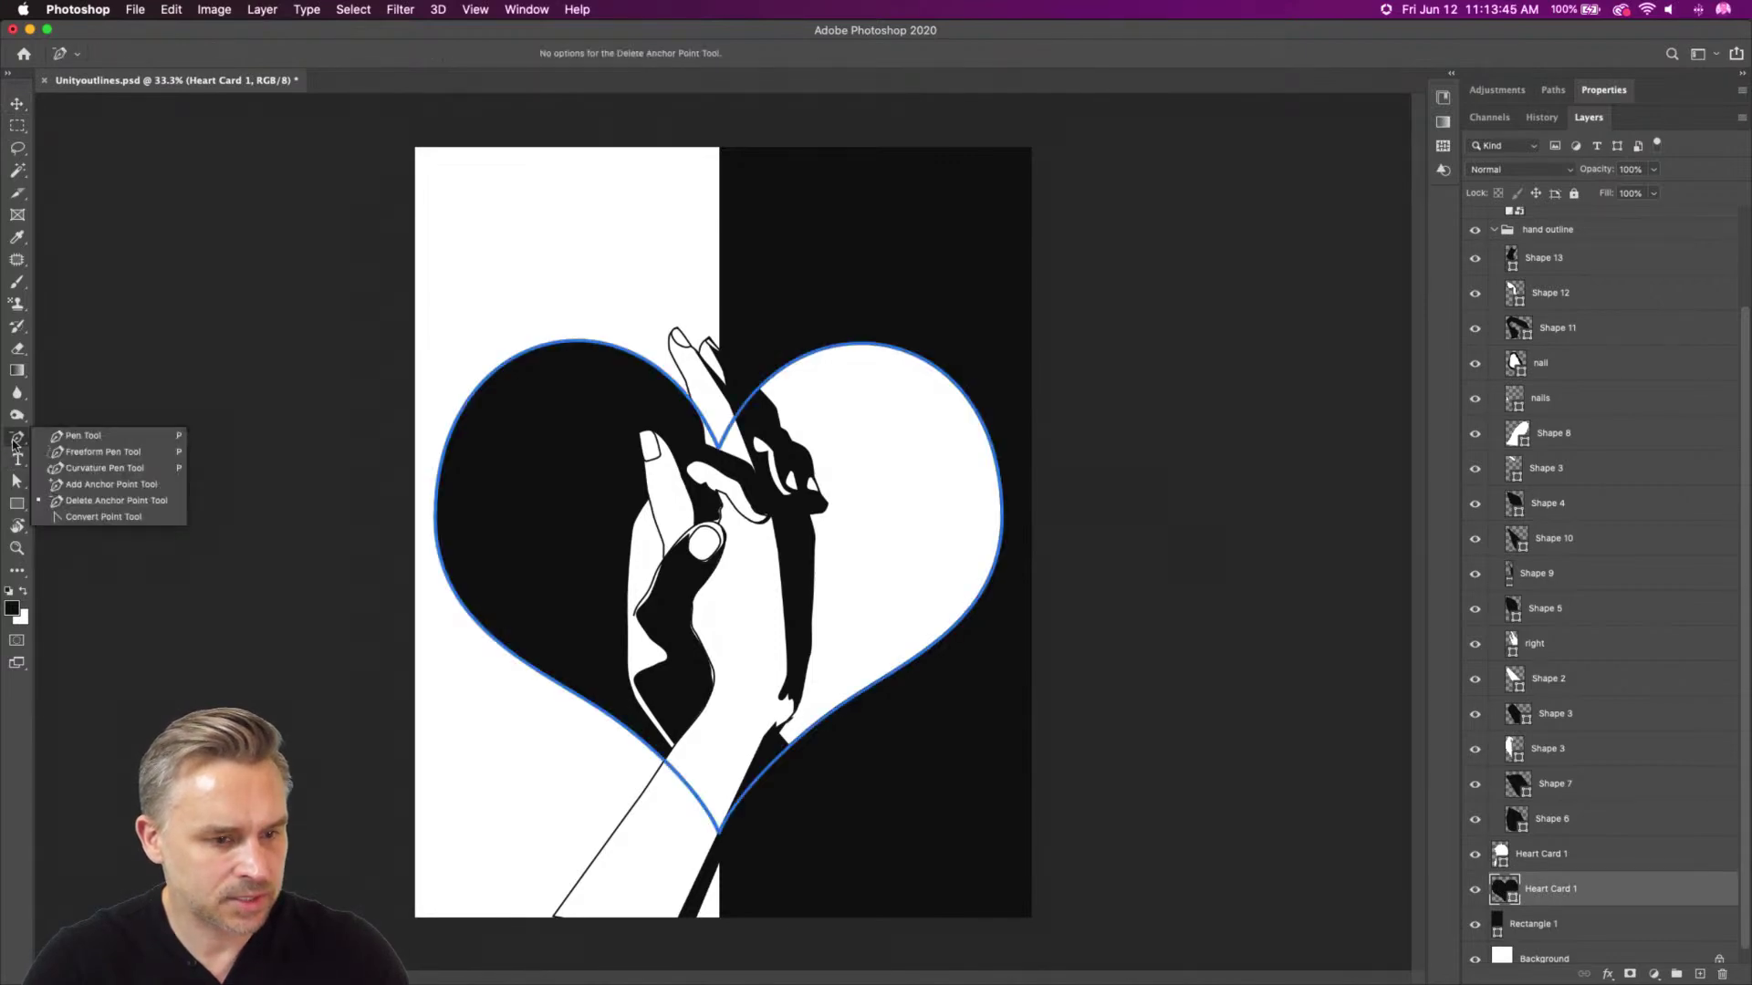
click(22, 486)
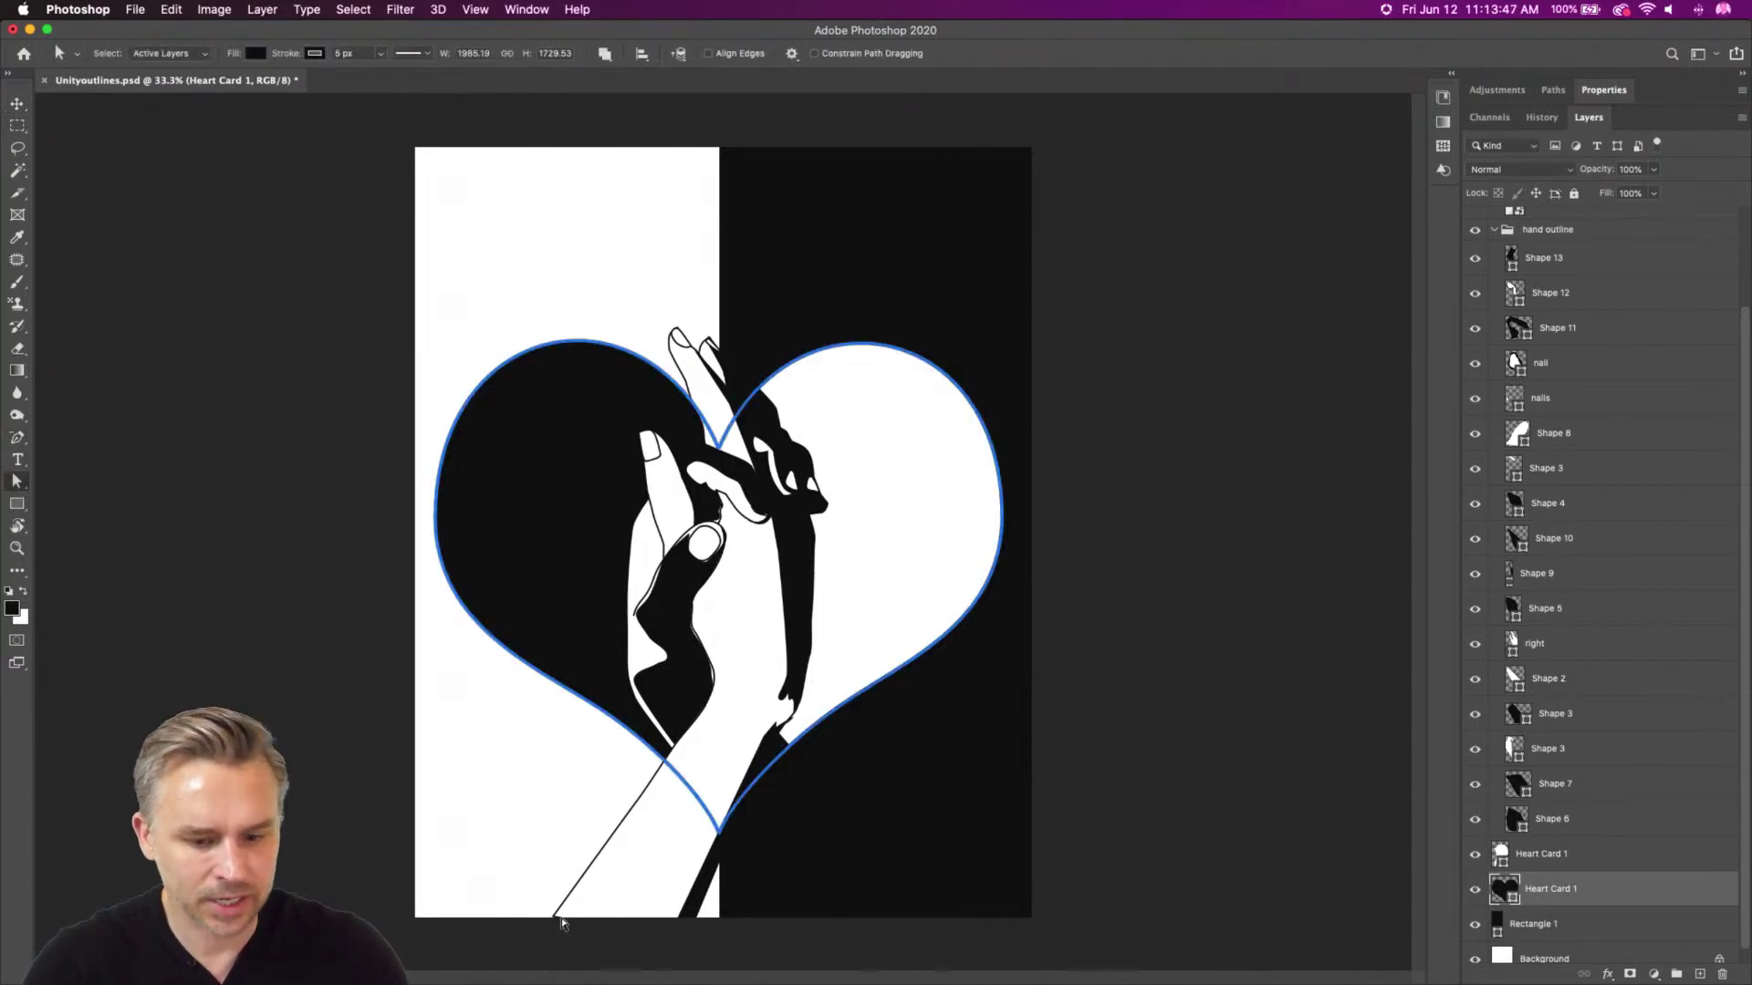
drag(659, 937, 803, 778)
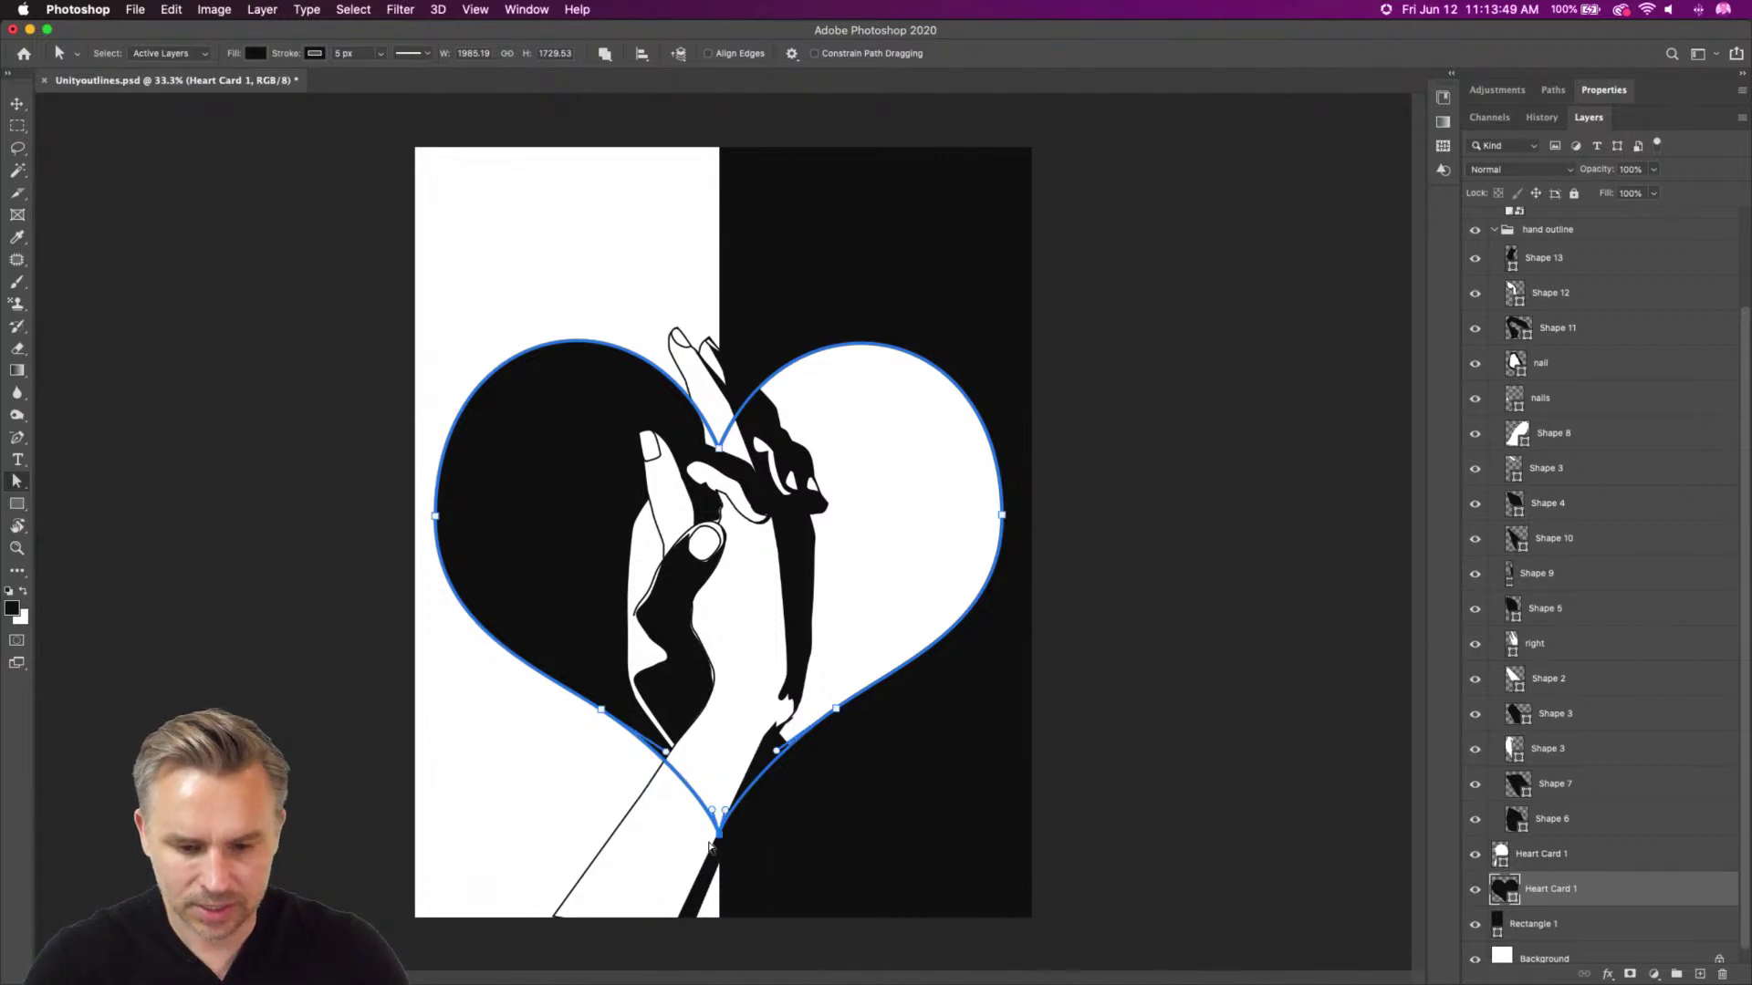
key(shift+Down)
key(shift+Down)
key(shift+Down)
key(shift+Down)
key(shift+Down)
key(shift+Down)
key(shift+Down)
key(shift+Down)
key(shift+Down)
key(shift+Down)
key(shift+Down)
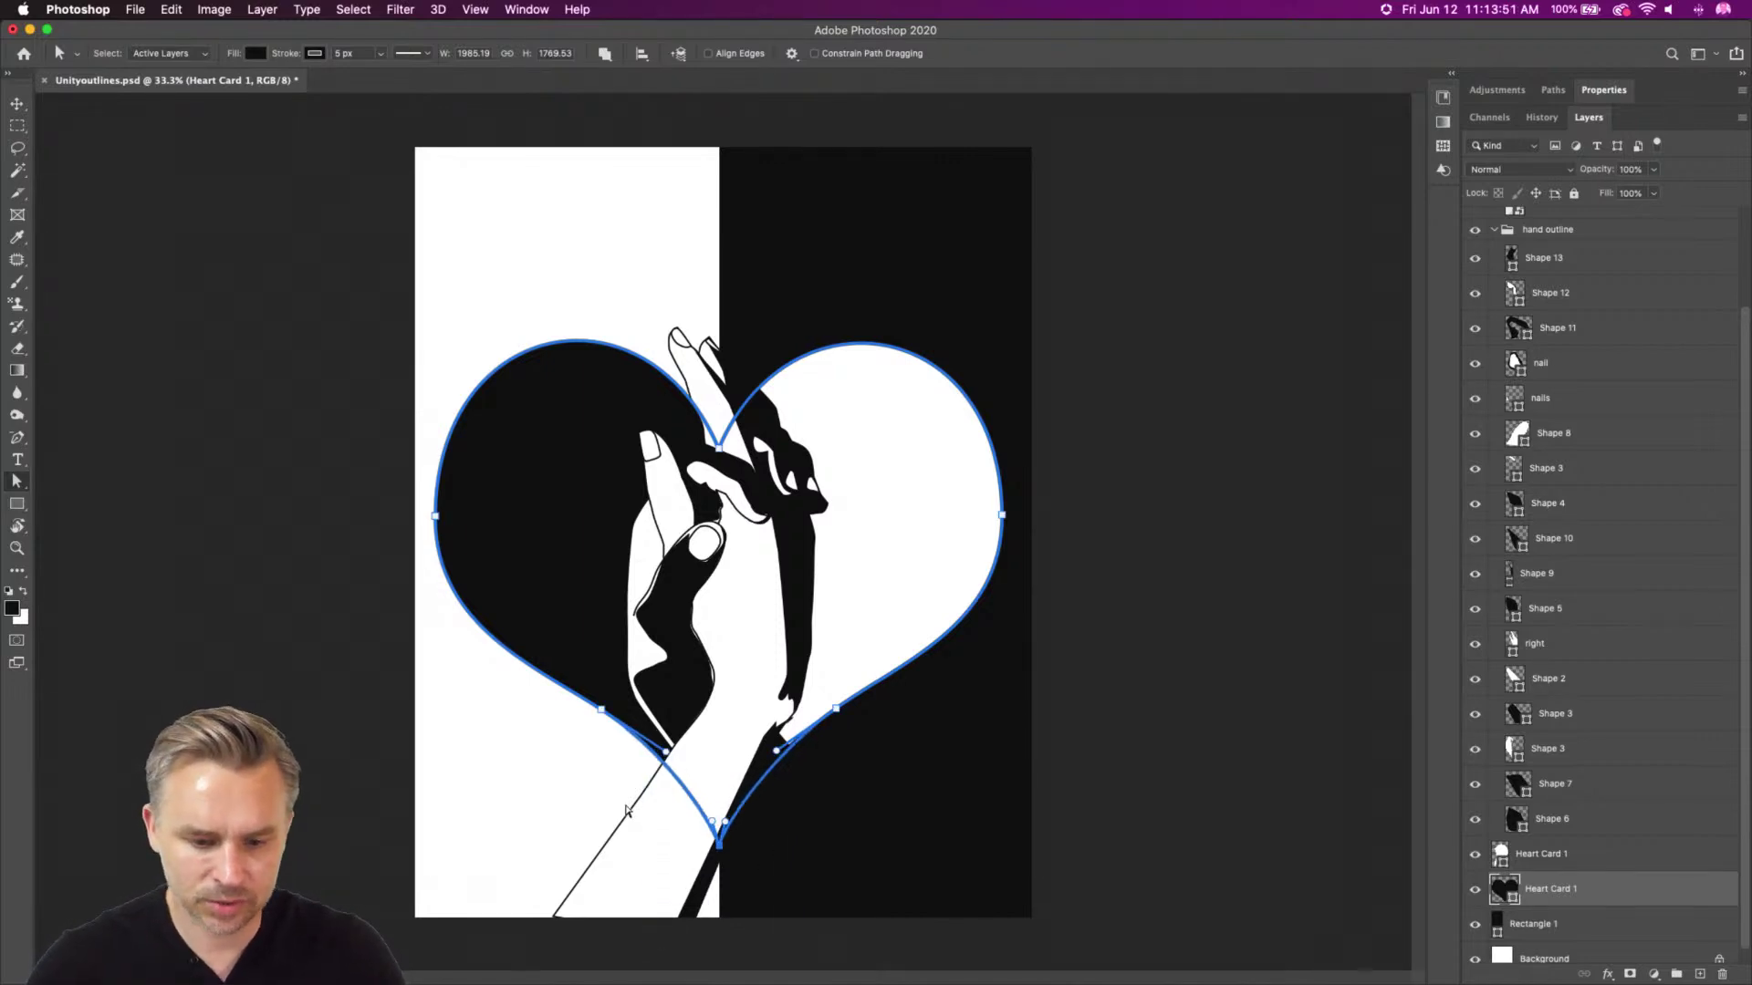
key(shift+Down)
key(shift+Down)
key(shift+Down)
key(shift+Down)
key(shift+Down)
key(shift+Down)
key(shift+Down)
key(shift+Down)
key(shift+Down)
key(shift+Down)
key(shift+Down)
key(shift+Down)
key(shift+Down)
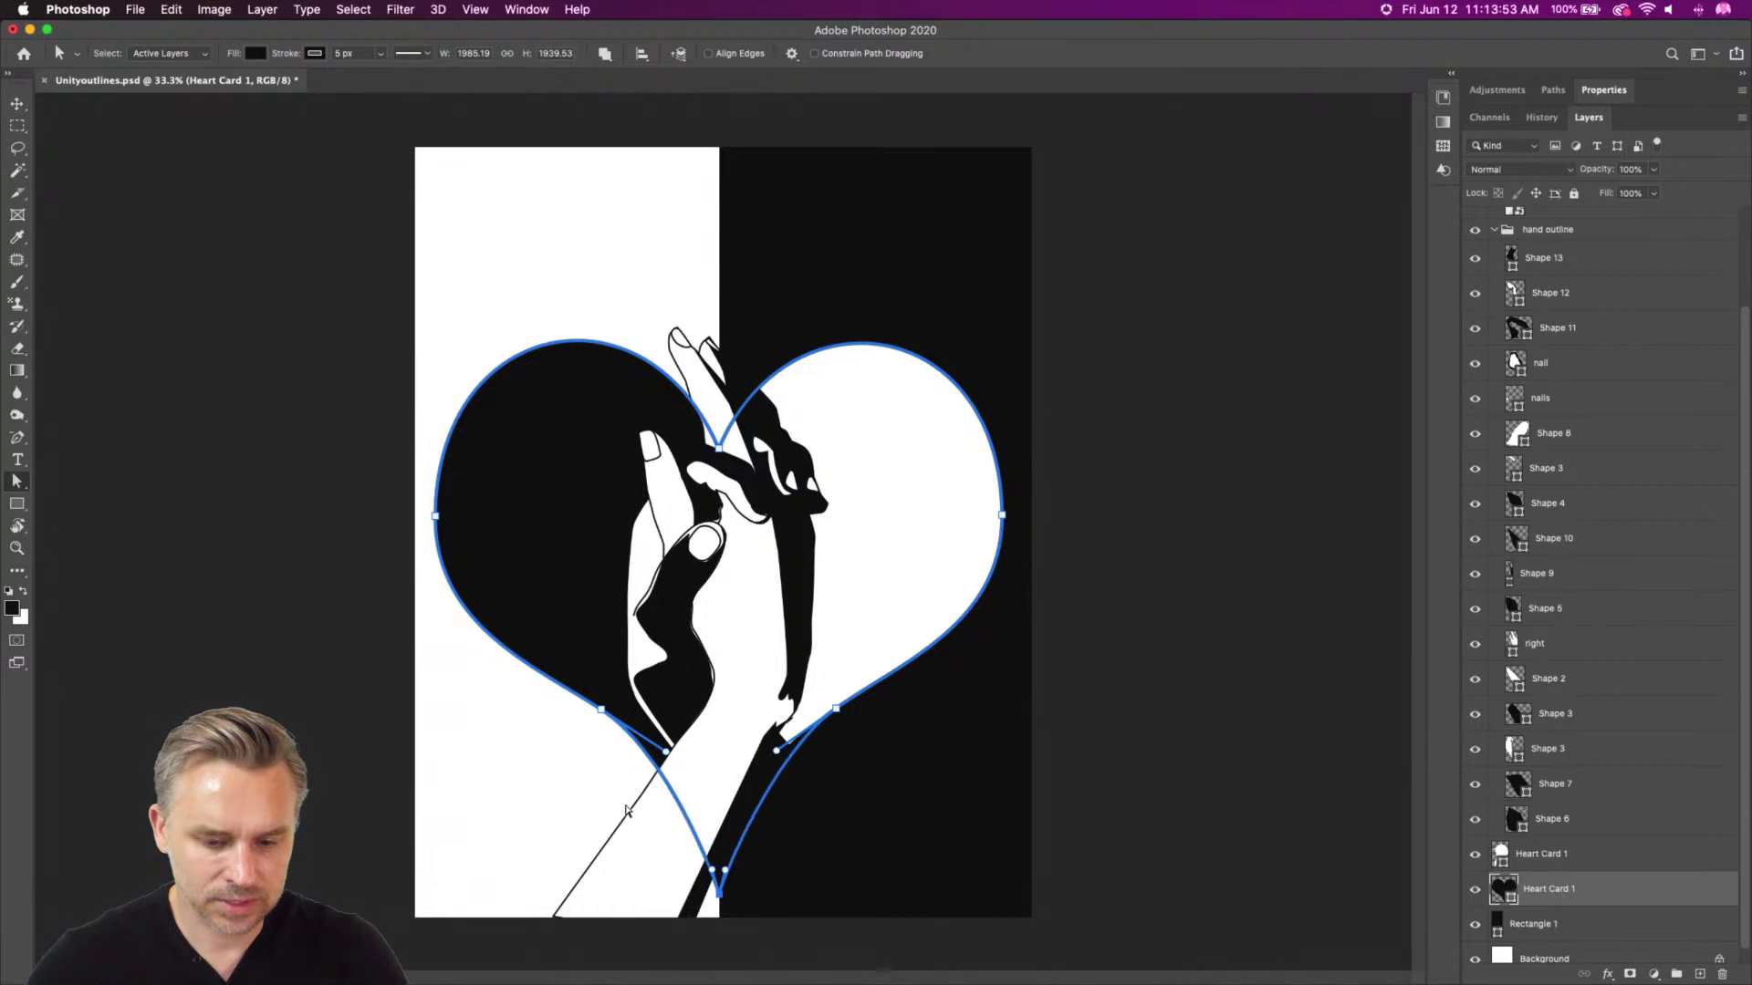
key(shift+Up)
key(shift+Up)
key(shift+Up)
key(shift+Up)
key(shift+Up)
key(shift+Up)
key(shift+Up)
key(shift+Up)
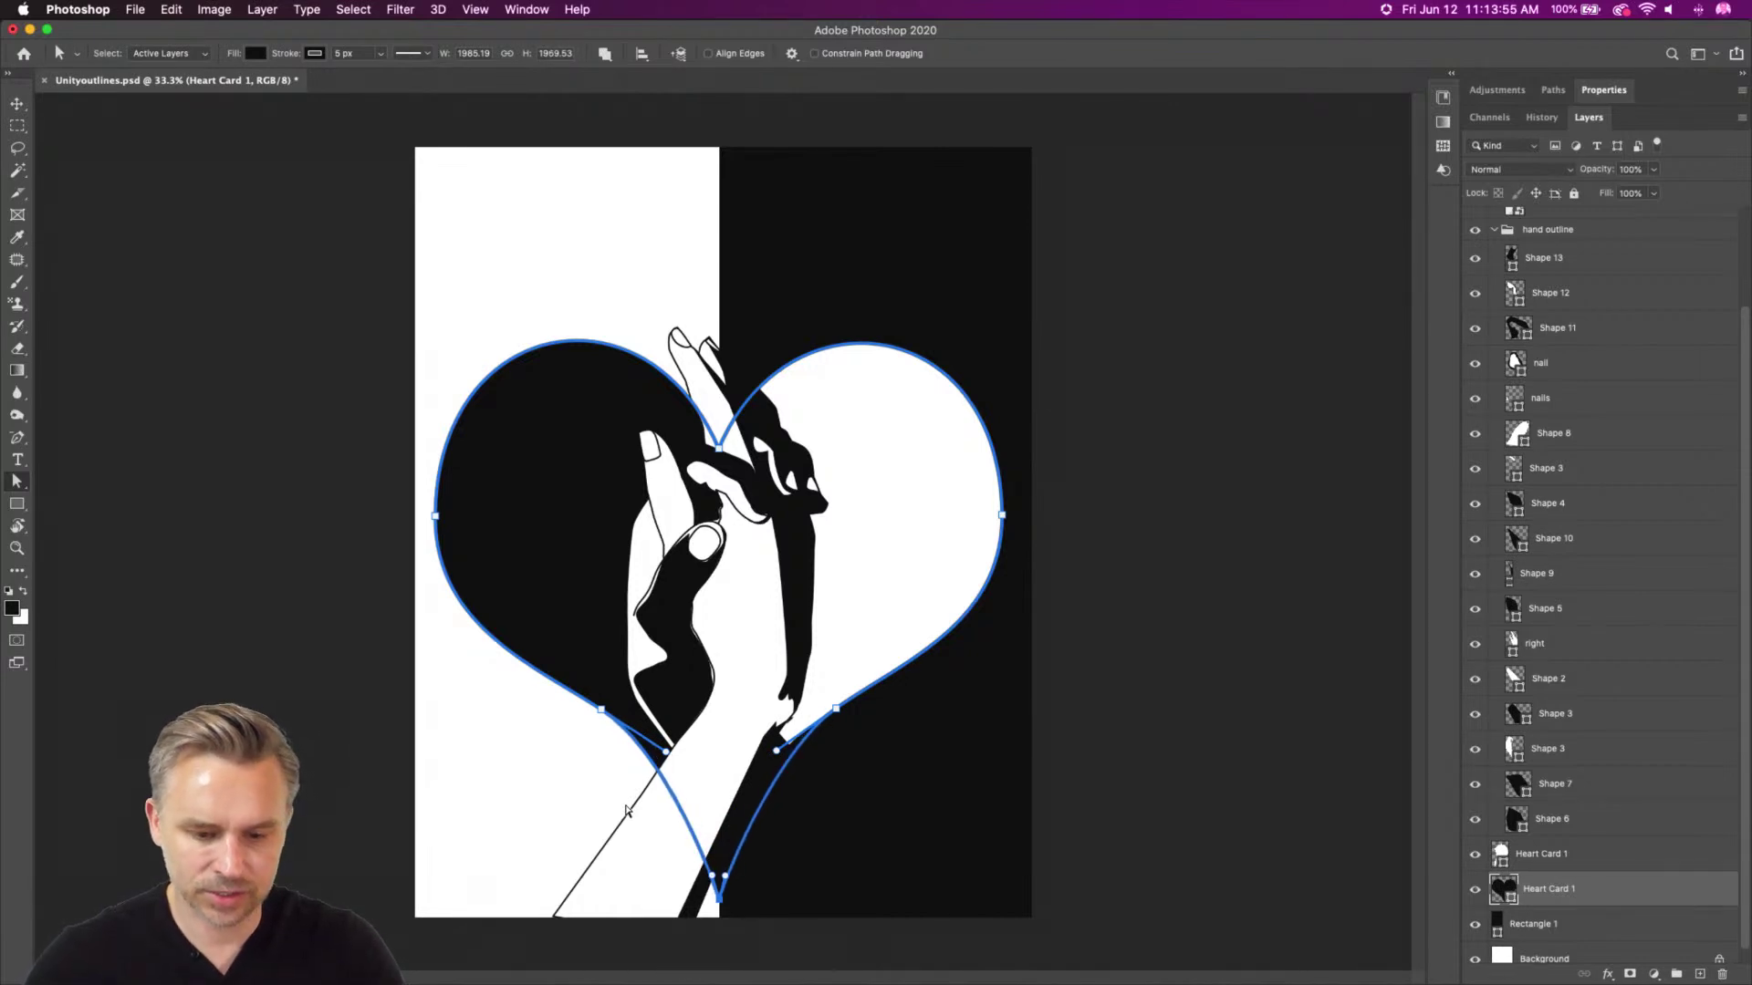
Move the full black heart's bottom tip anchor straight up until the shape is about 1830 px tall
key(shift+Up)
key(shift+Up)
key(shift+Up)
key(shift+Up)
key(shift+Up)
key(shift+Up)
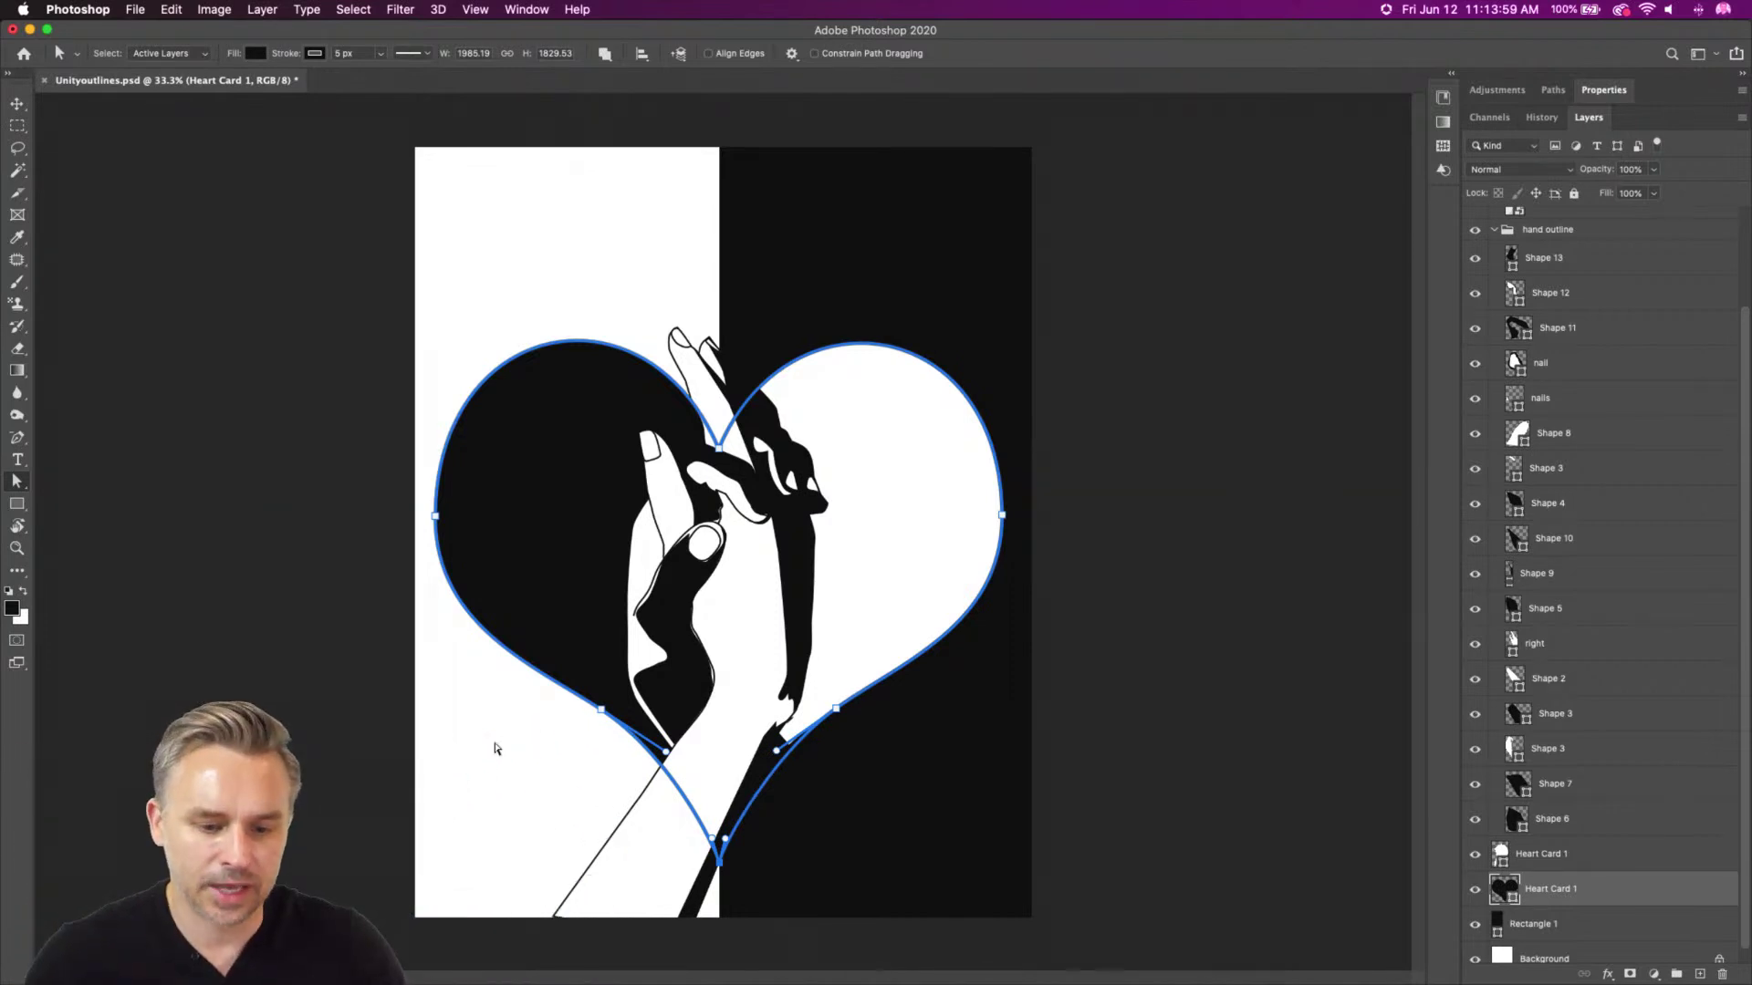
Select the black heart's three lower anchor points and move them straight down together by about 130 px
drag(366, 667, 980, 907)
key(shift+Down)
key(shift+Down)
key(shift+Down)
key(shift+Down)
key(shift+Down)
key(shift+Down)
key(shift+Down)
key(shift+Down)
key(shift+Down)
key(shift+Down)
key(shift+Down)
key(shift+Down)
key(shift+Down)
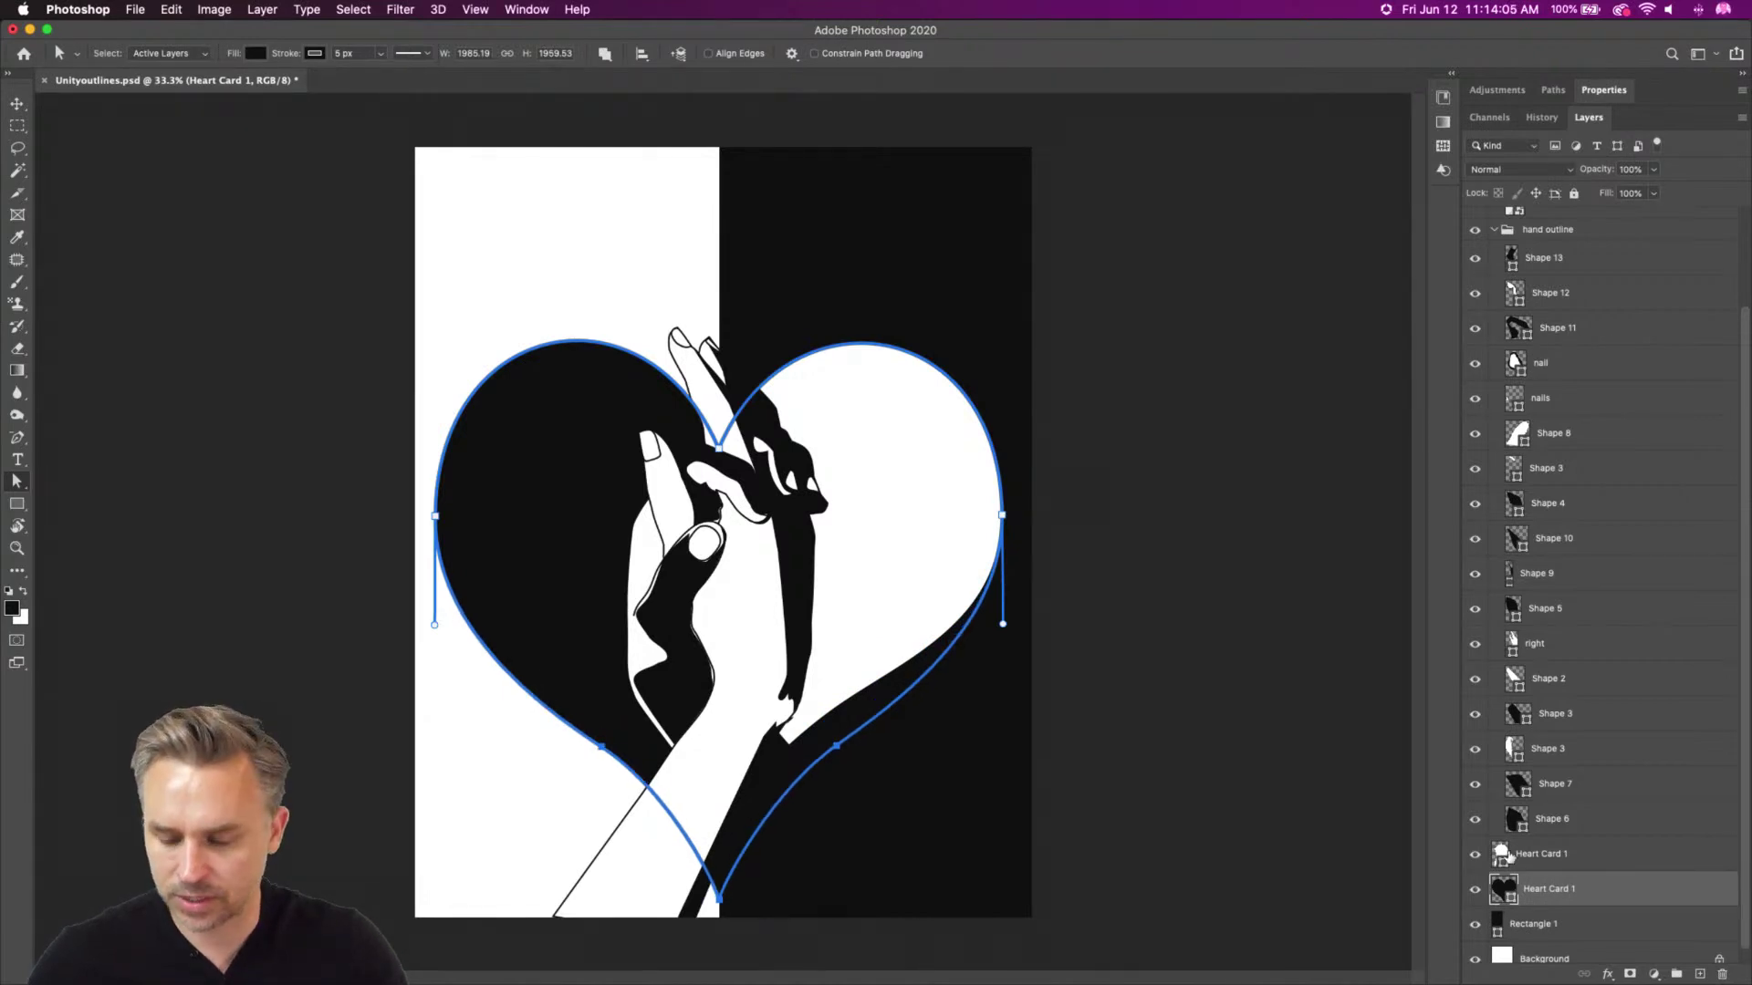
Select the bottom tip anchor of the white right half-heart and move it straight down to lengthen the point
click(1509, 854)
drag(389, 790, 796, 936)
key(shift+Down)
key(shift+Down)
key(shift+Down)
key(shift+Down)
key(shift+Down)
key(shift+Down)
key(shift+Down)
key(shift+Down)
Move the white half-heart's tip and lower-right anchors straight down together until the shape is about 1962 px tall
drag(942, 927, 465, 680)
key(shift+Down)
key(shift+Down)
key(shift+Down)
key(shift+Down)
key(shift+Down)
key(shift+Down)
key(shift+Down)
key(shift+Down)
key(shift+Down)
key(shift+Down)
key(shift+Down)
key(shift+Down)
key(shift+Down)
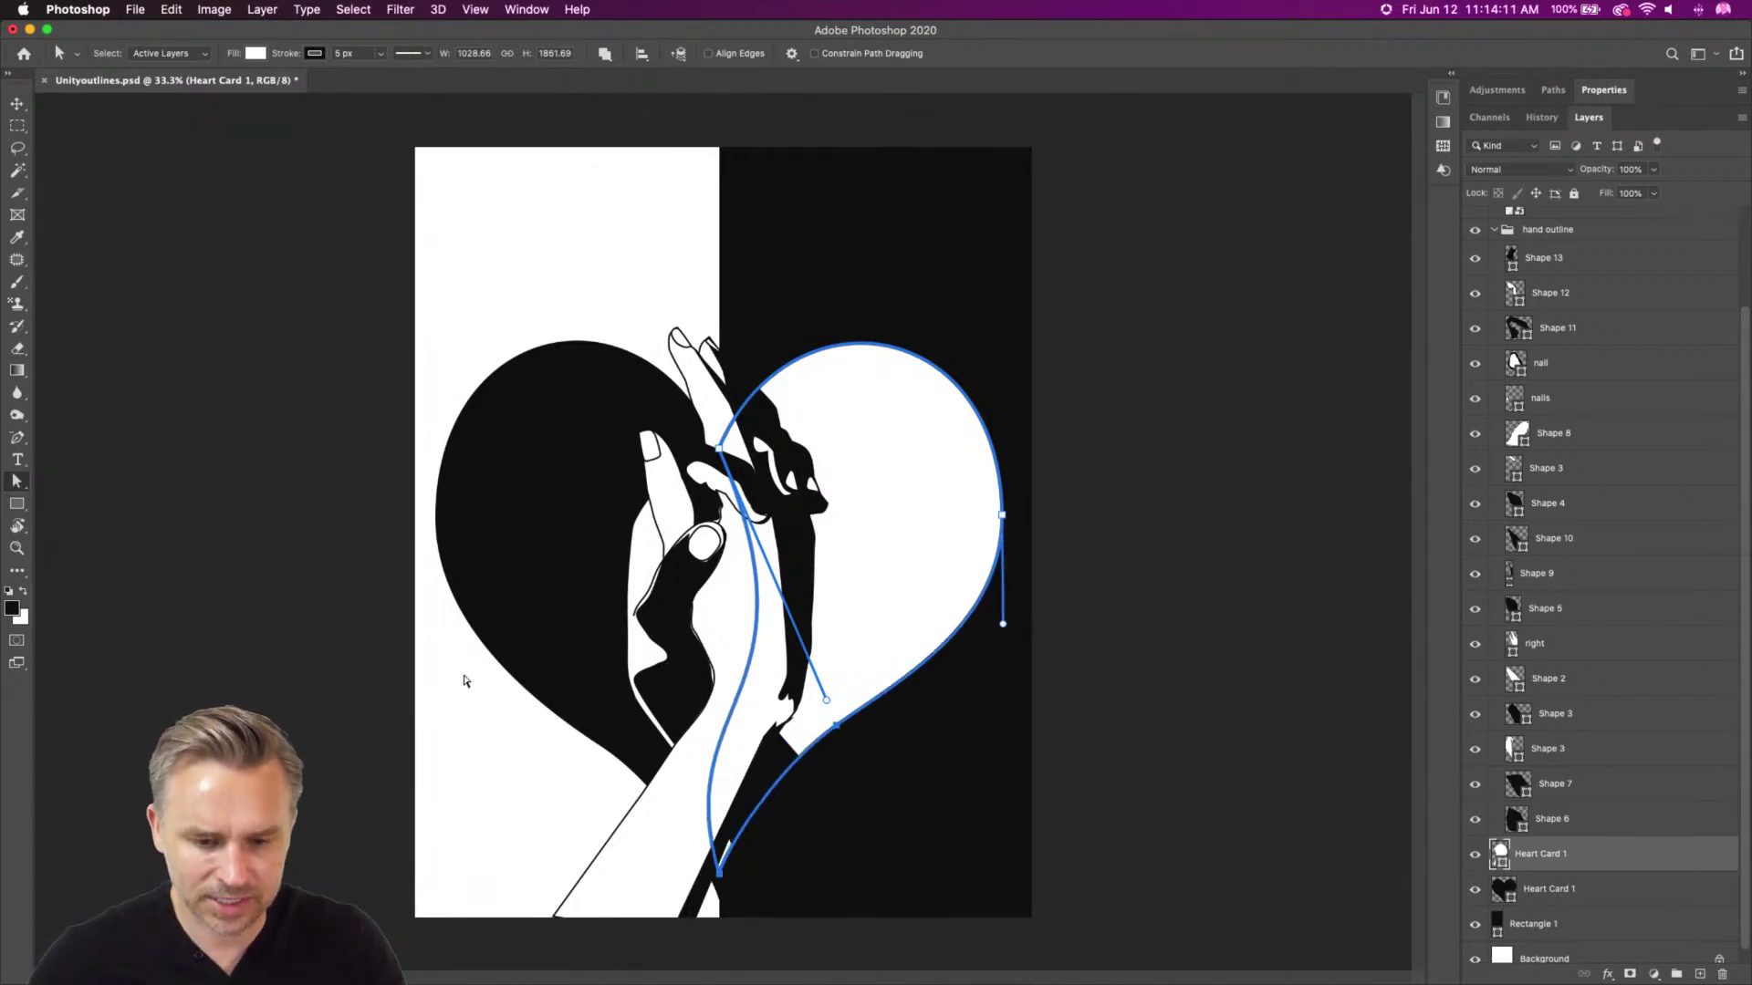
key(shift+Down)
key(shift+Down)
key(shift+Down)
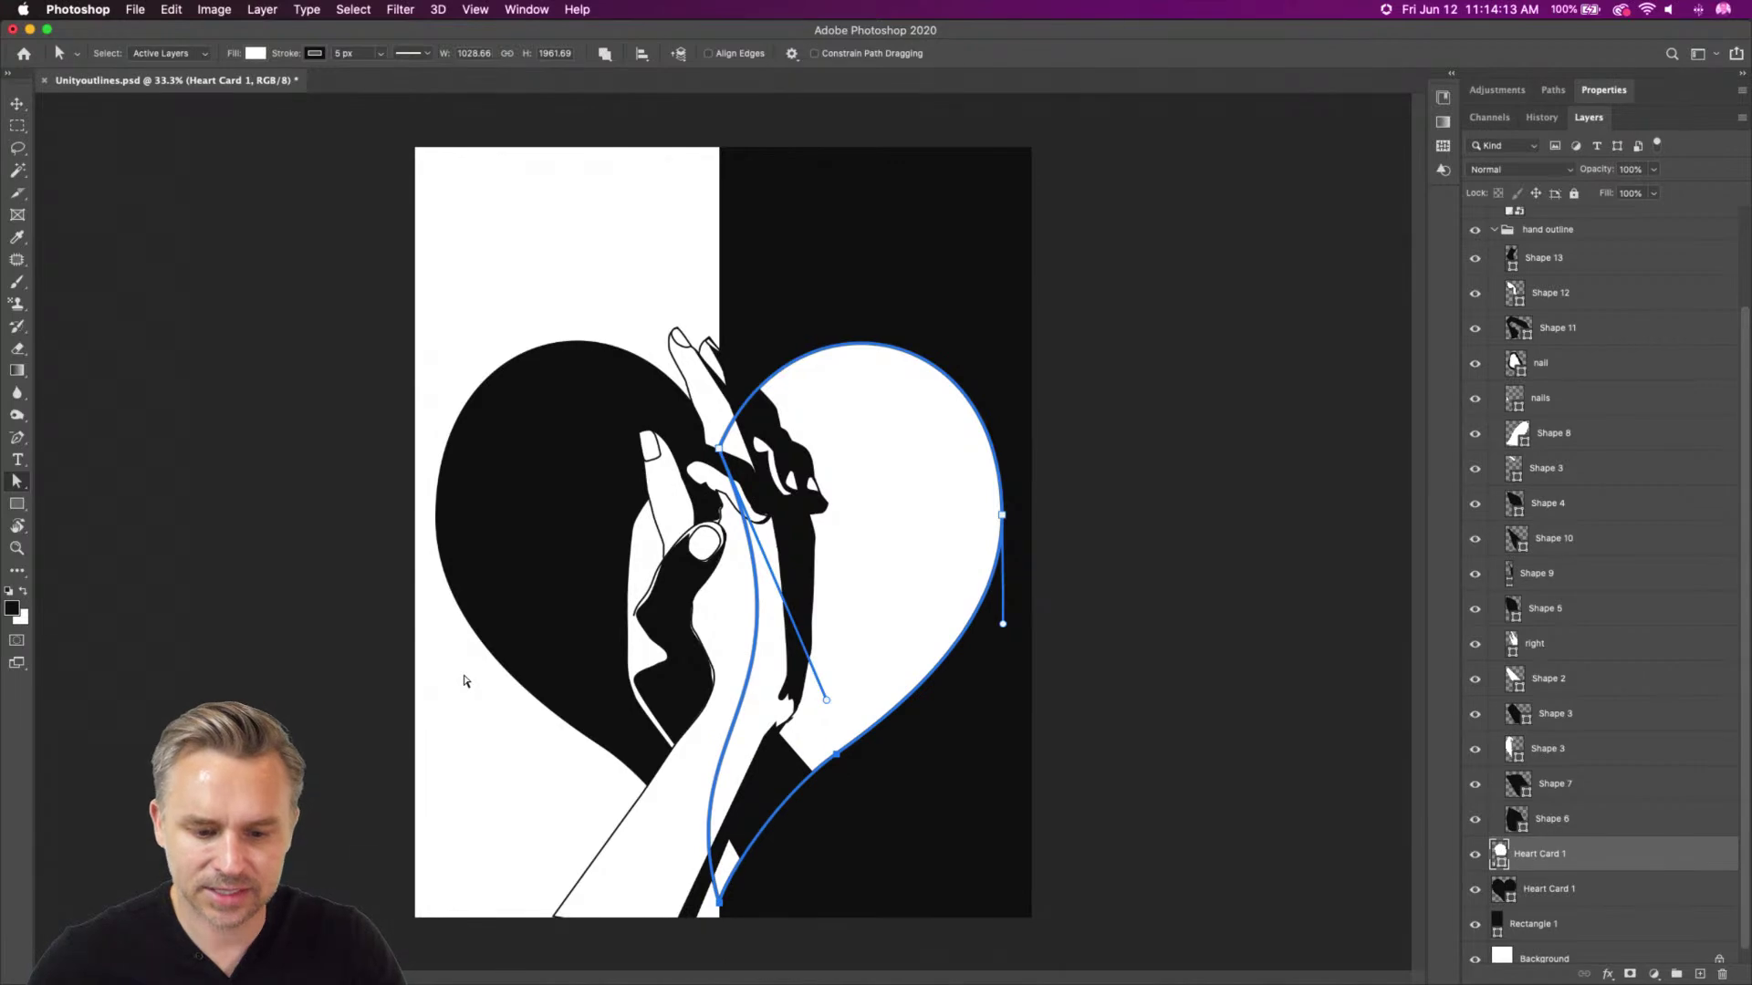
key(Escape)
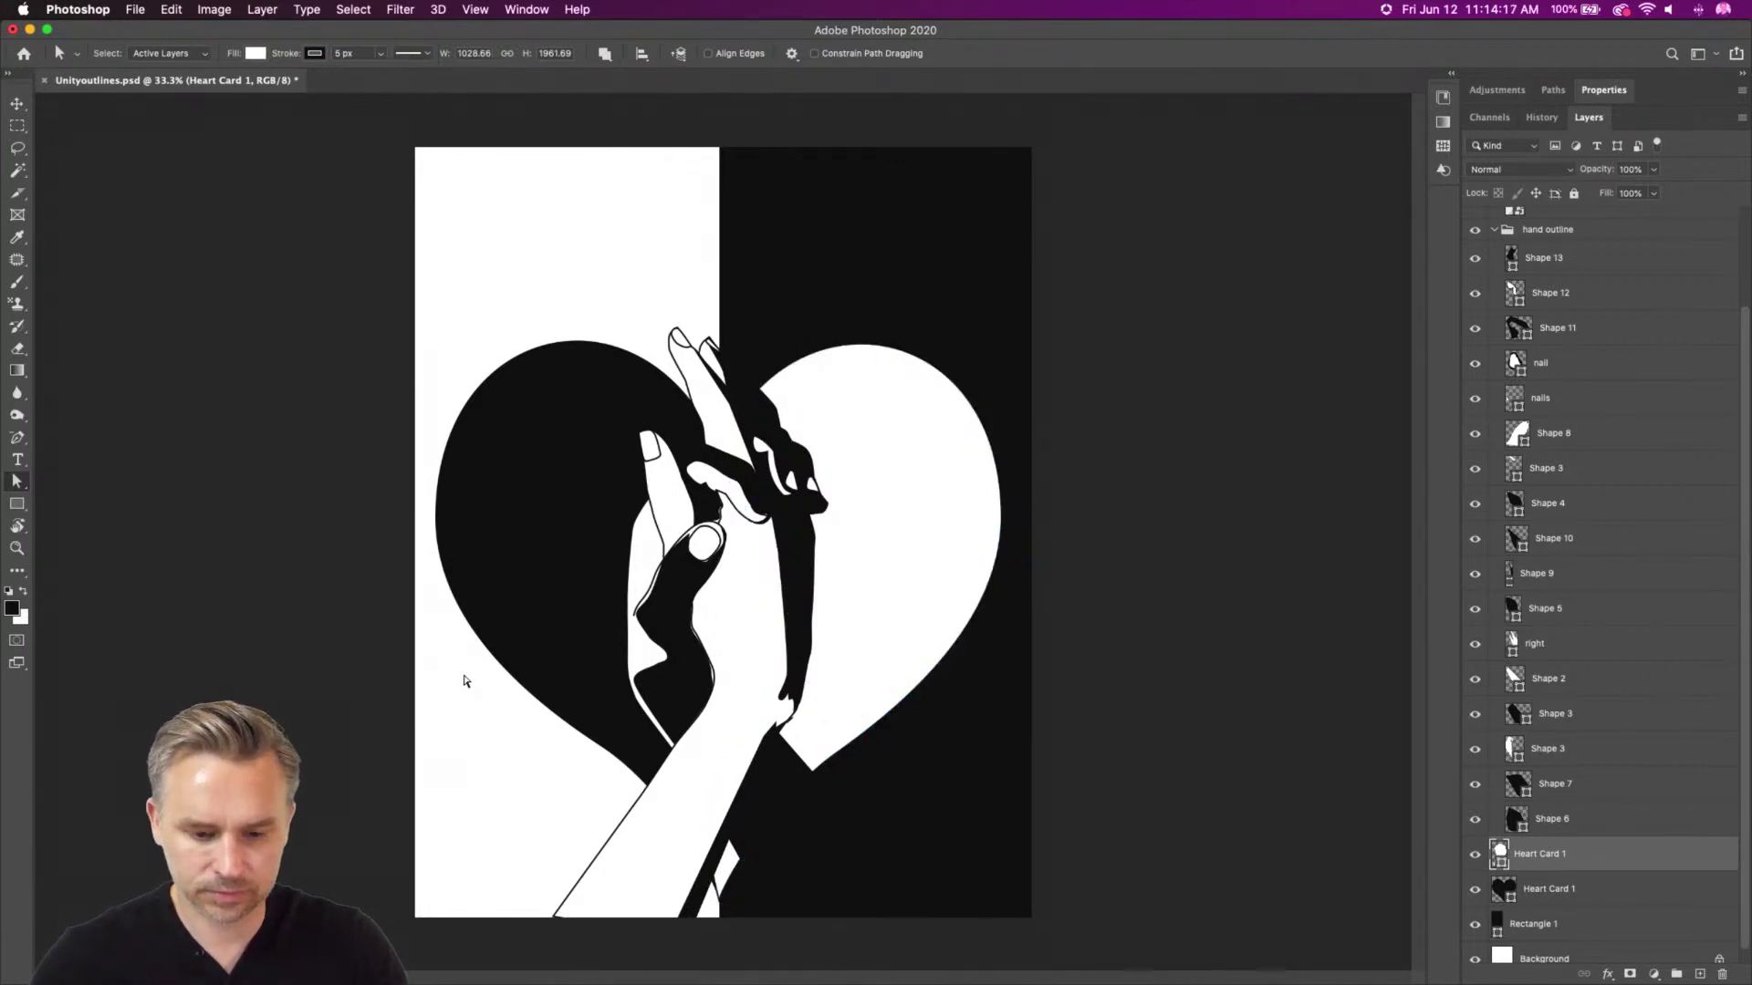
Pull the direction handle of the white half-heart's tip anchor outward to the left to reshape its inner edge
drag(332, 846, 836, 980)
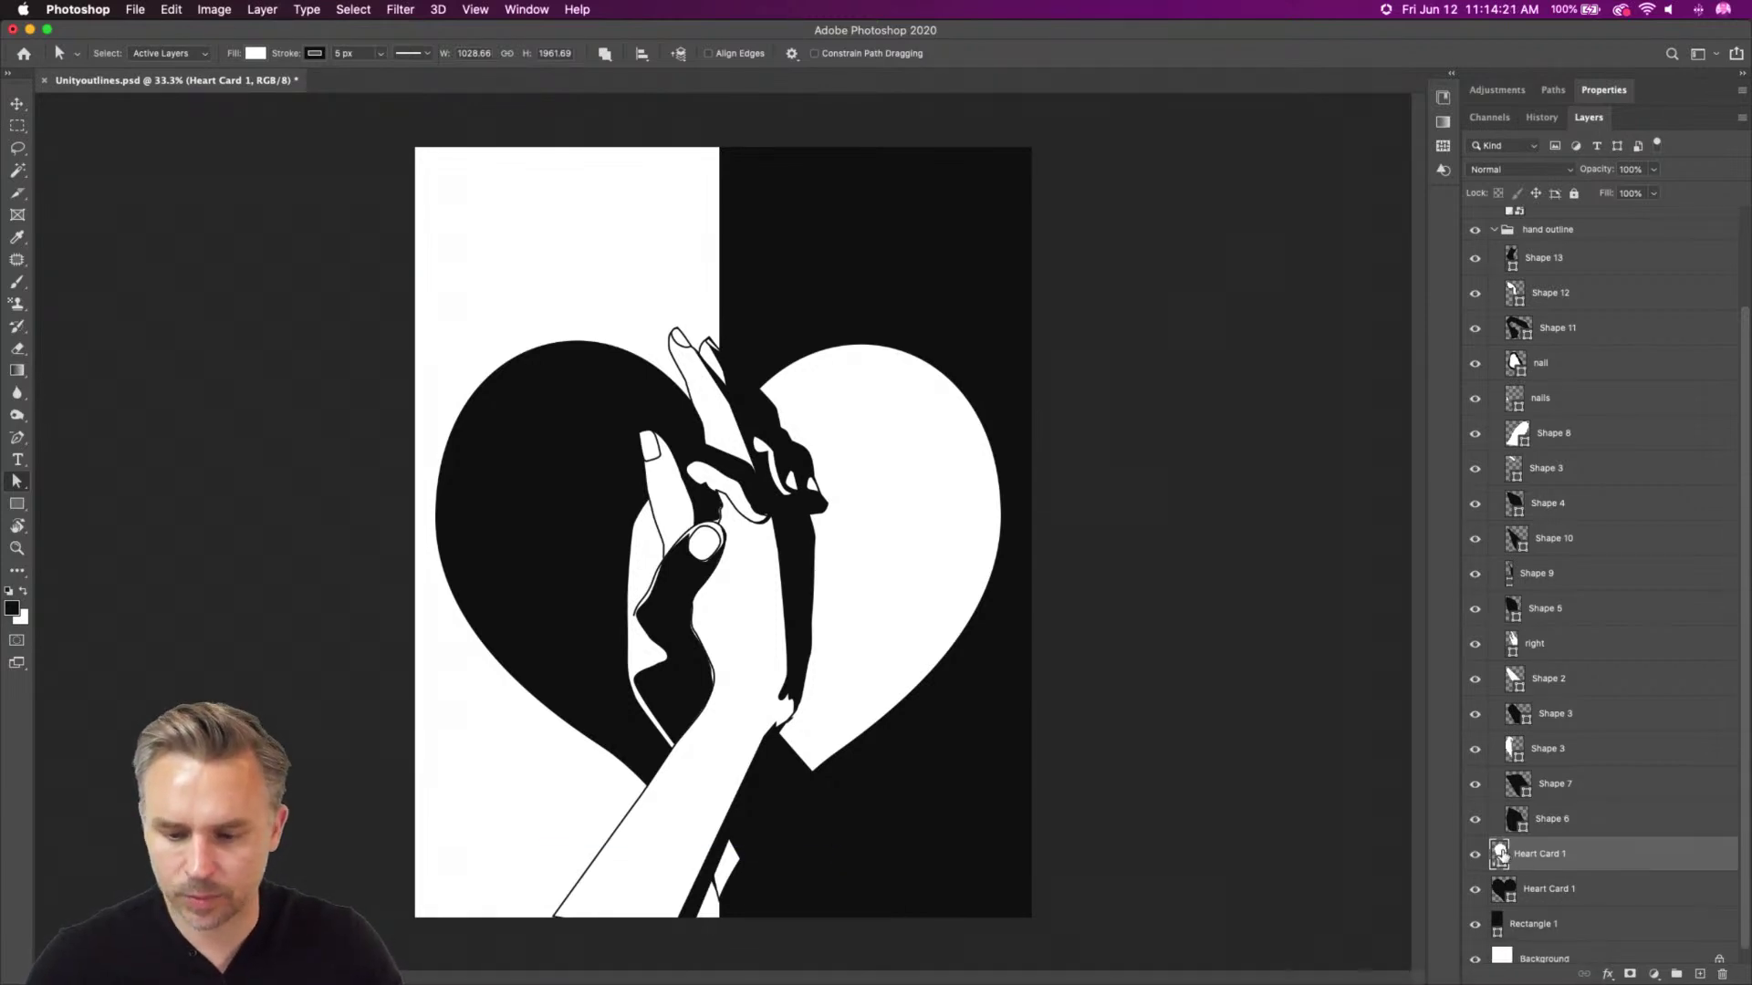
click(771, 946)
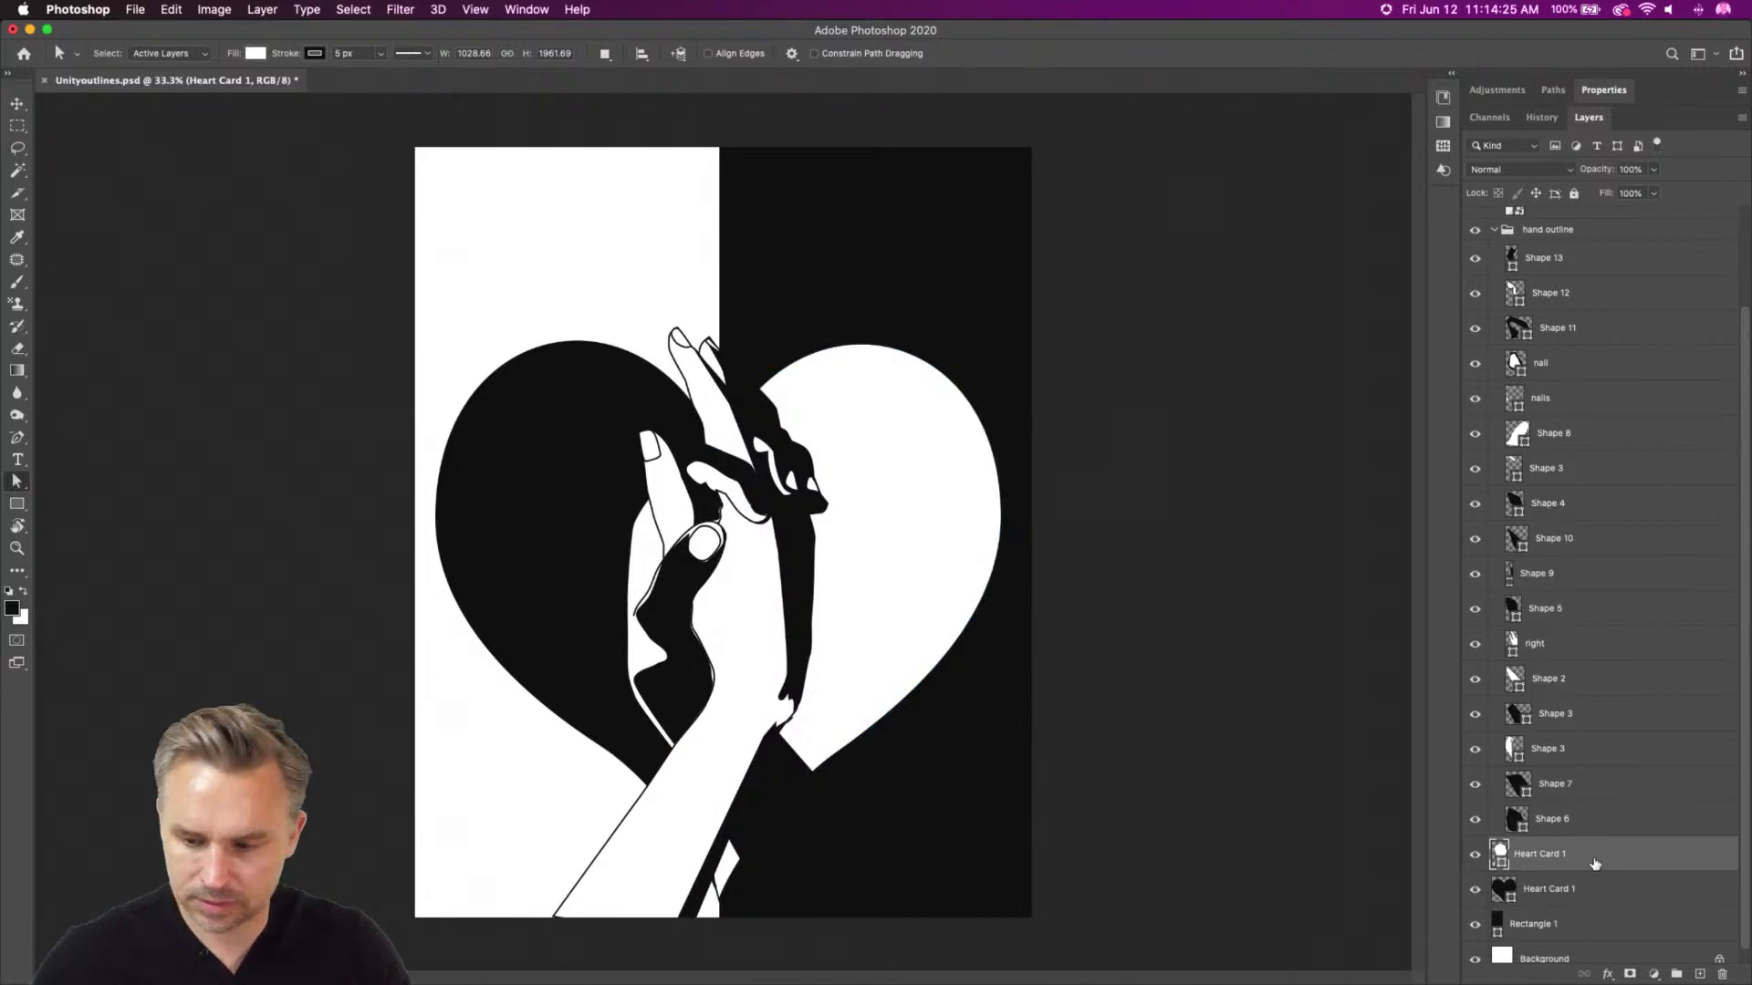
click(720, 903)
drag(667, 729, 569, 763)
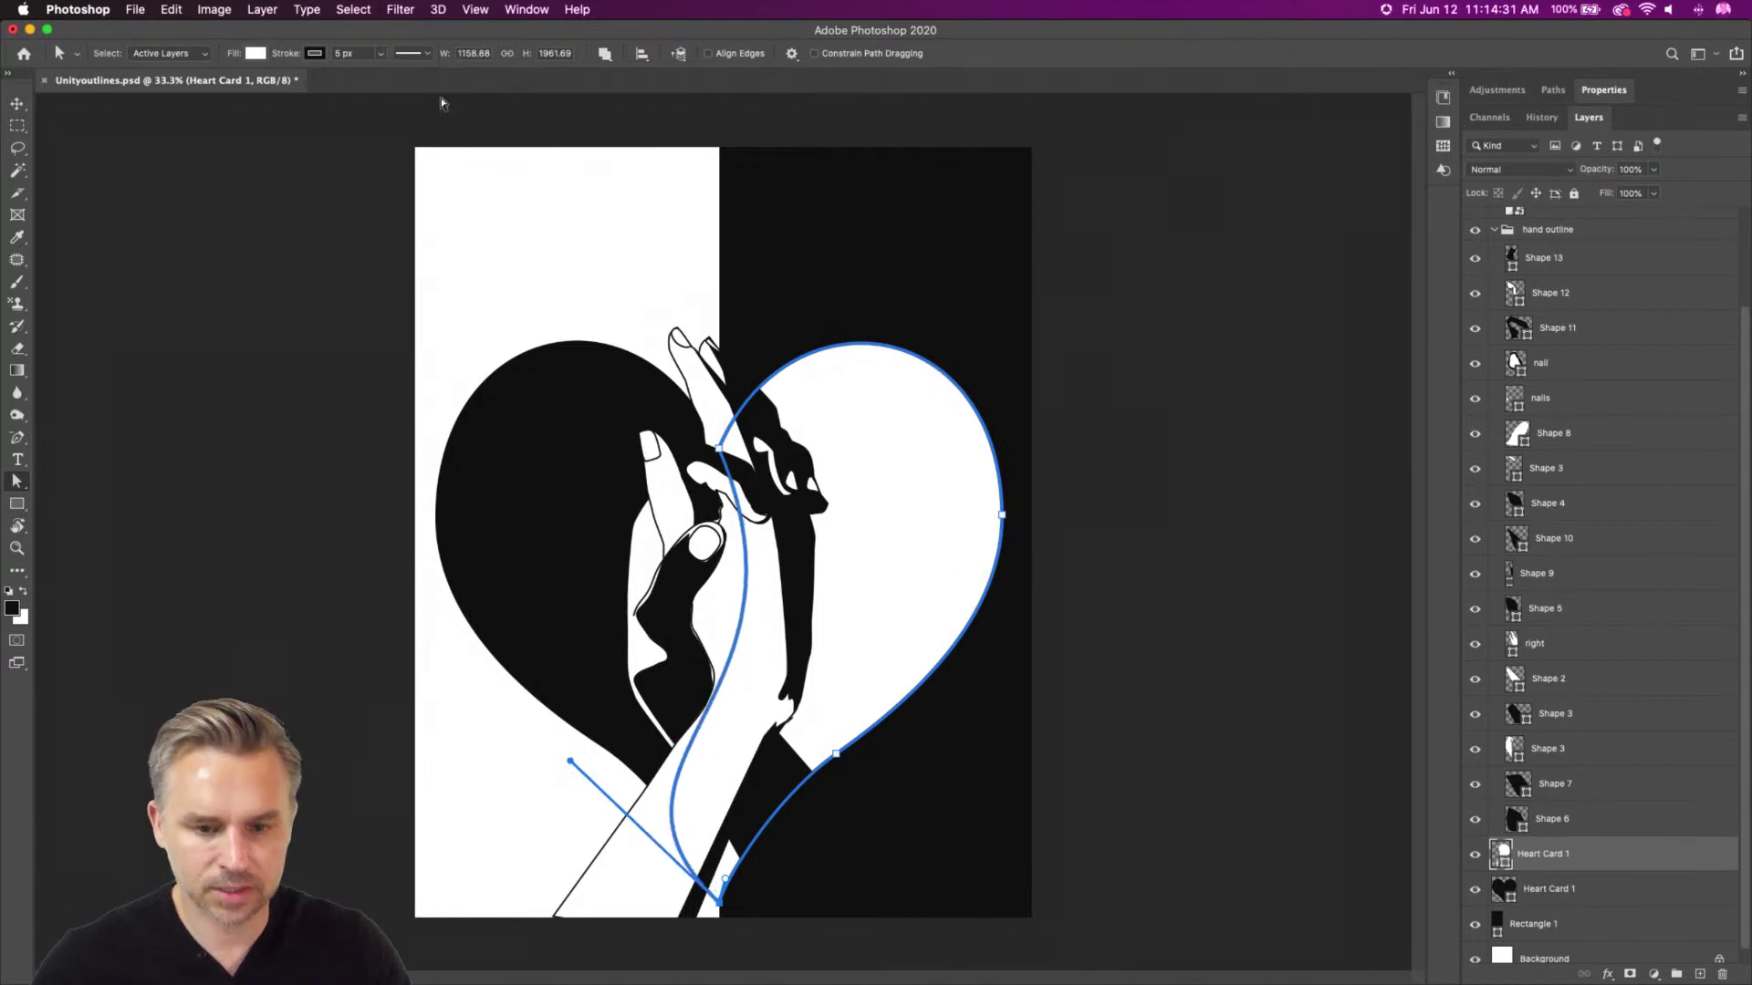
click(18, 104)
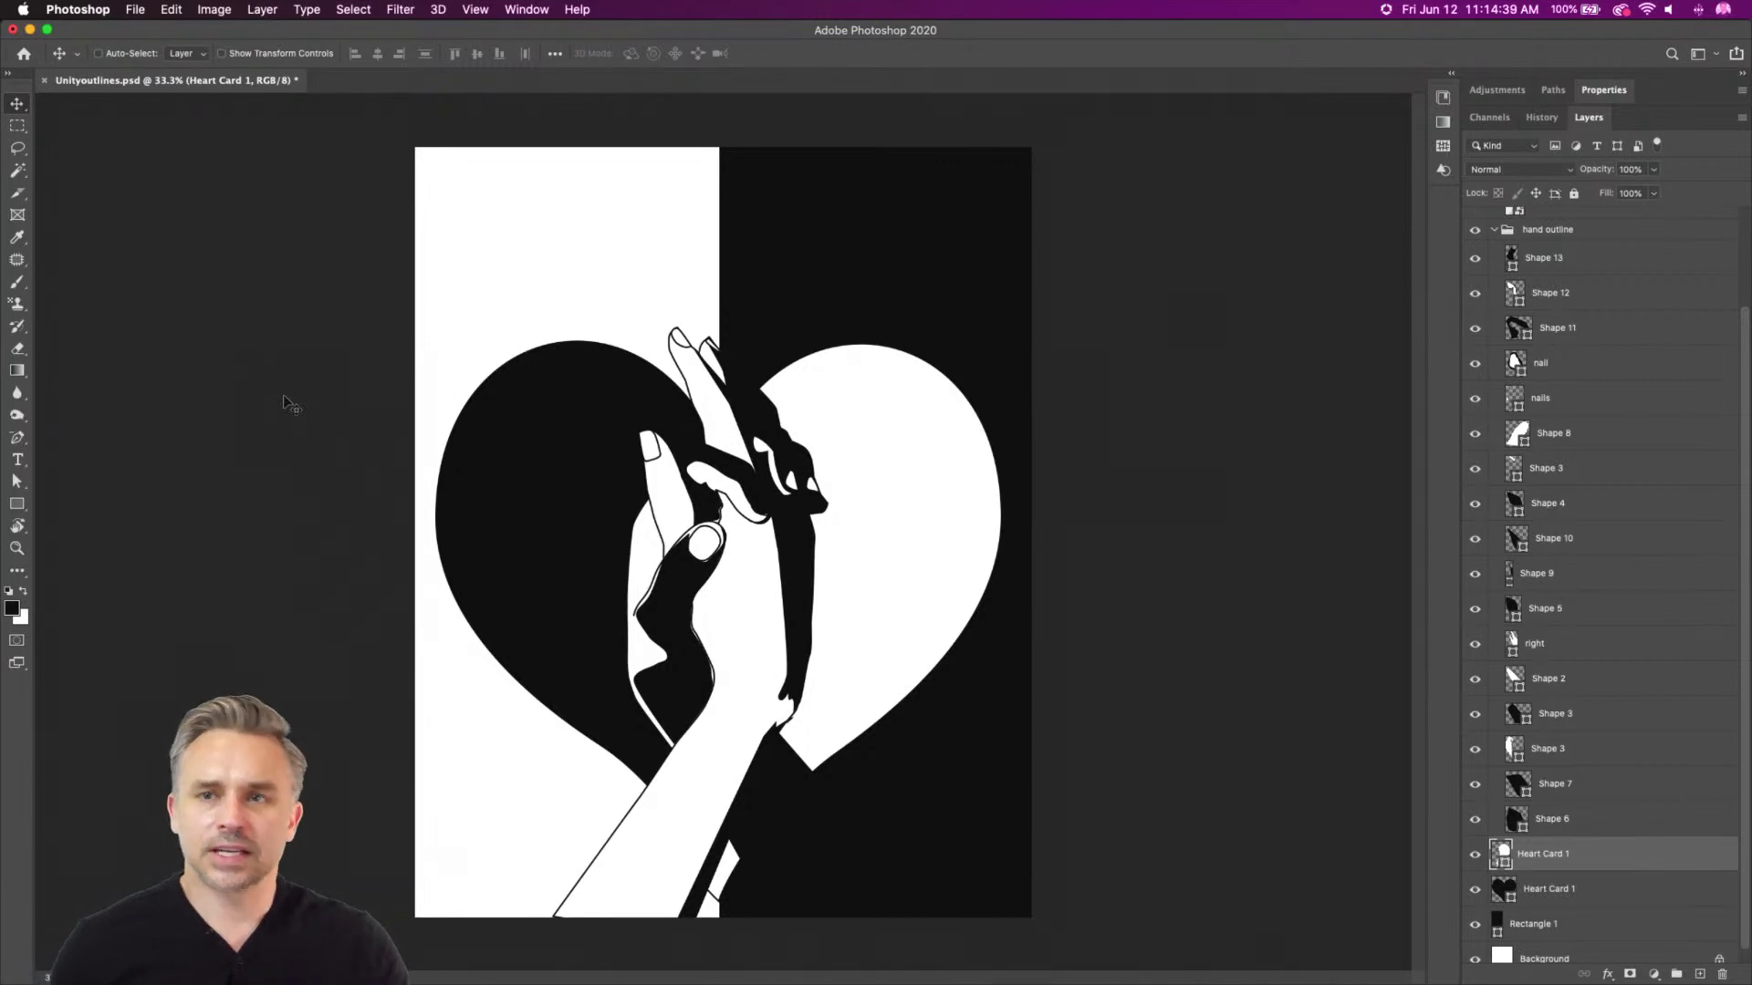
key(m)
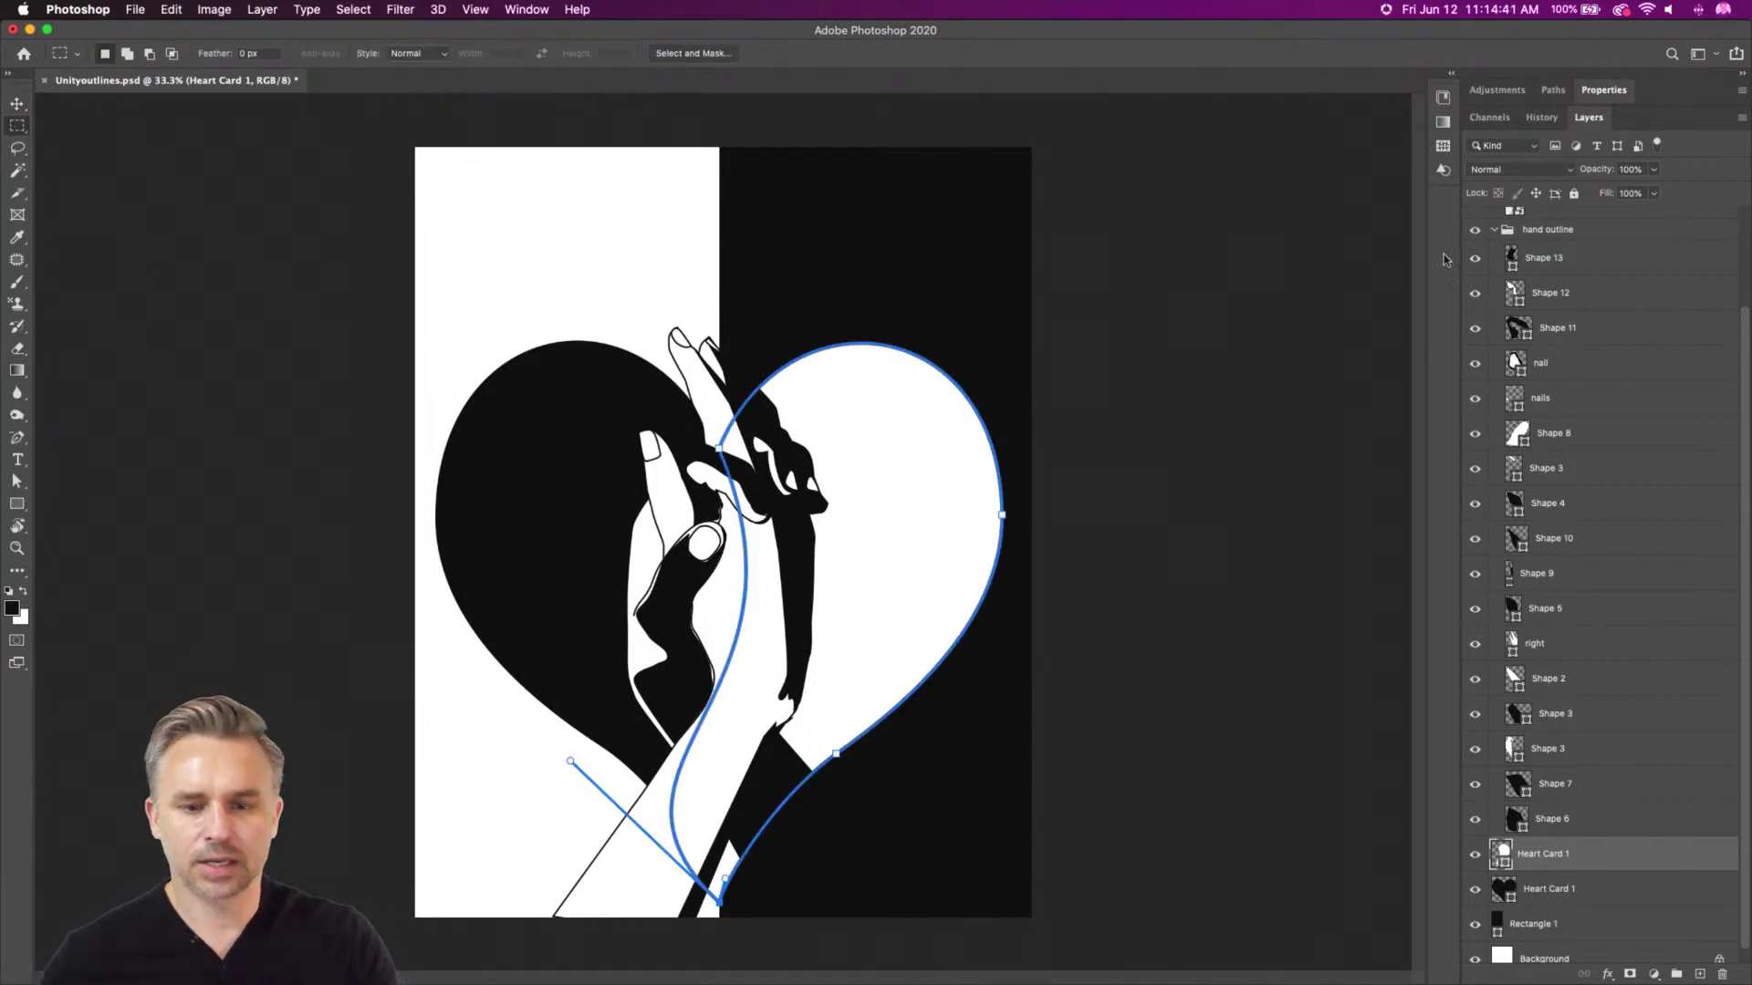
click(1551, 258)
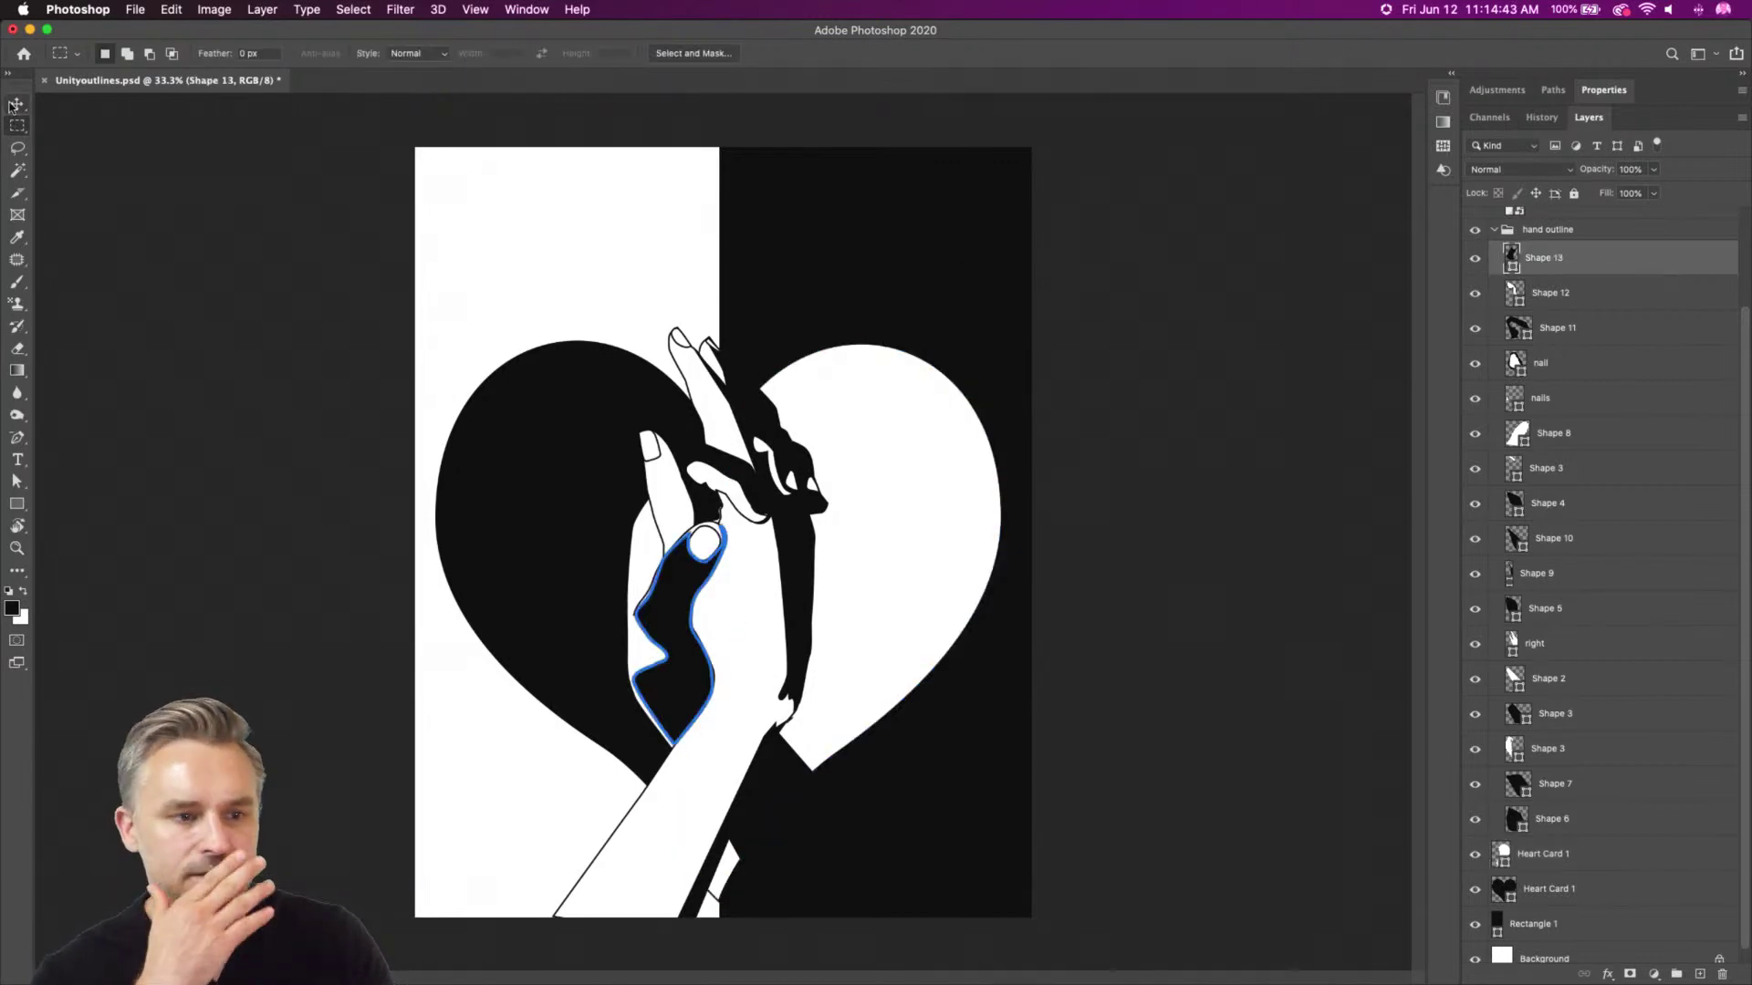
click(16, 103)
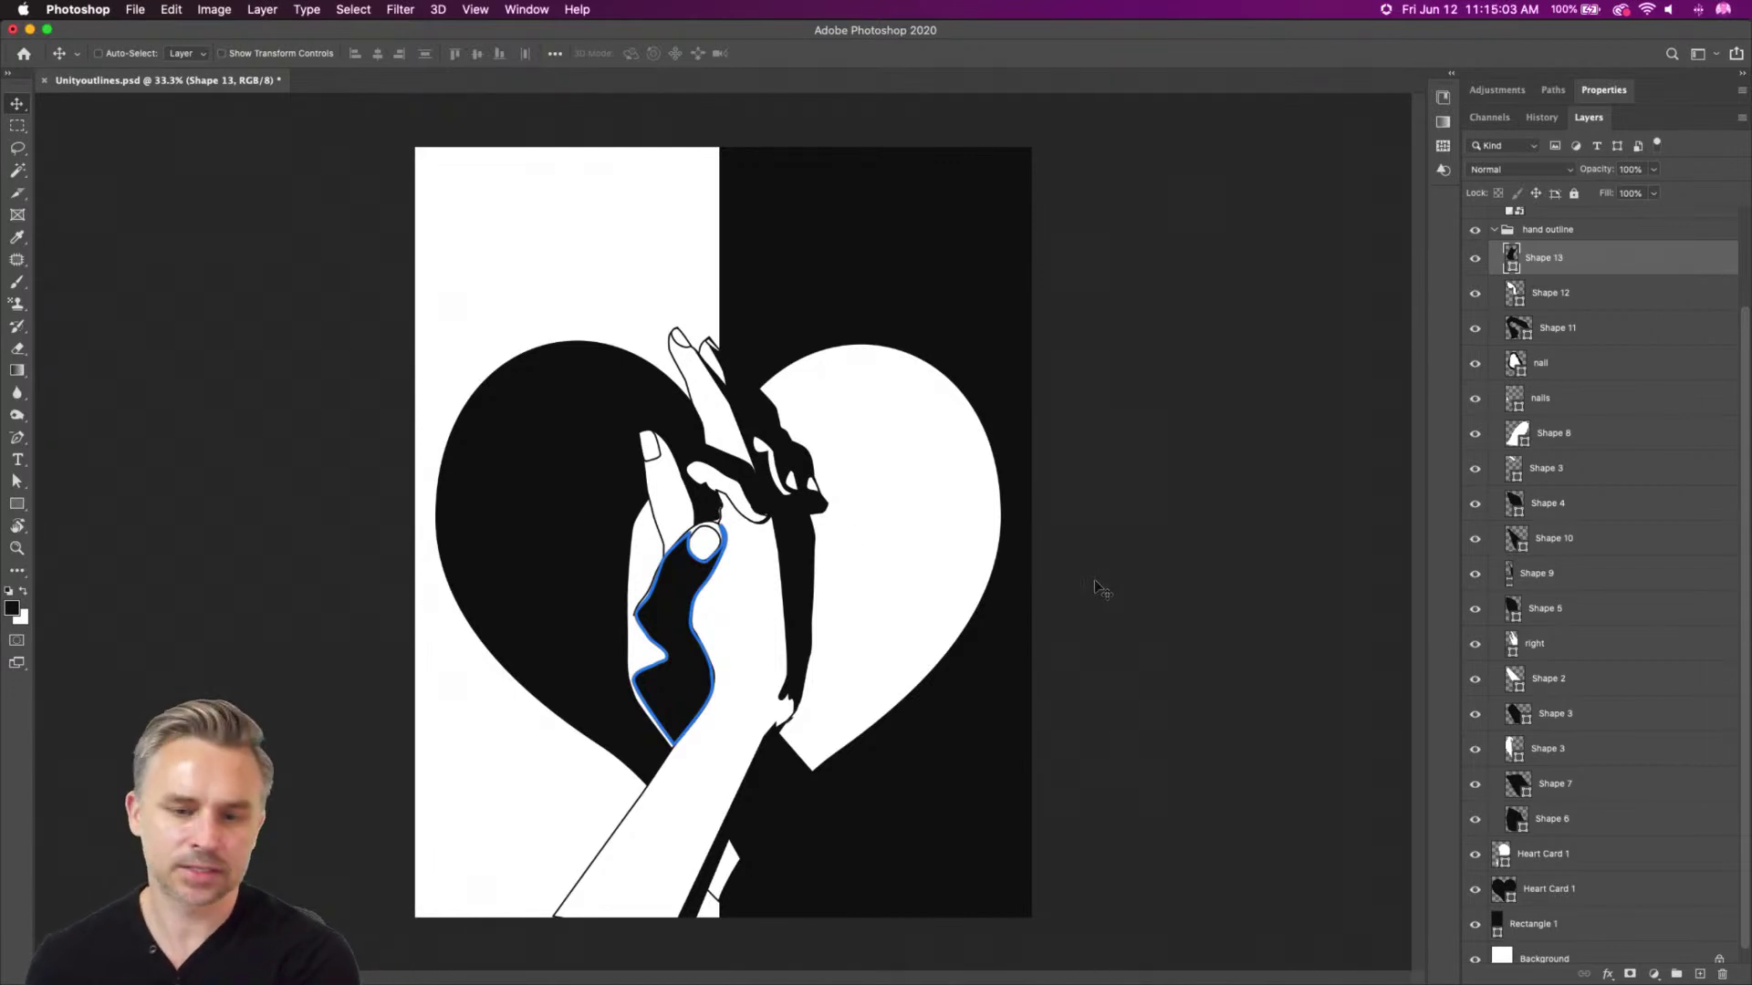
click(17, 126)
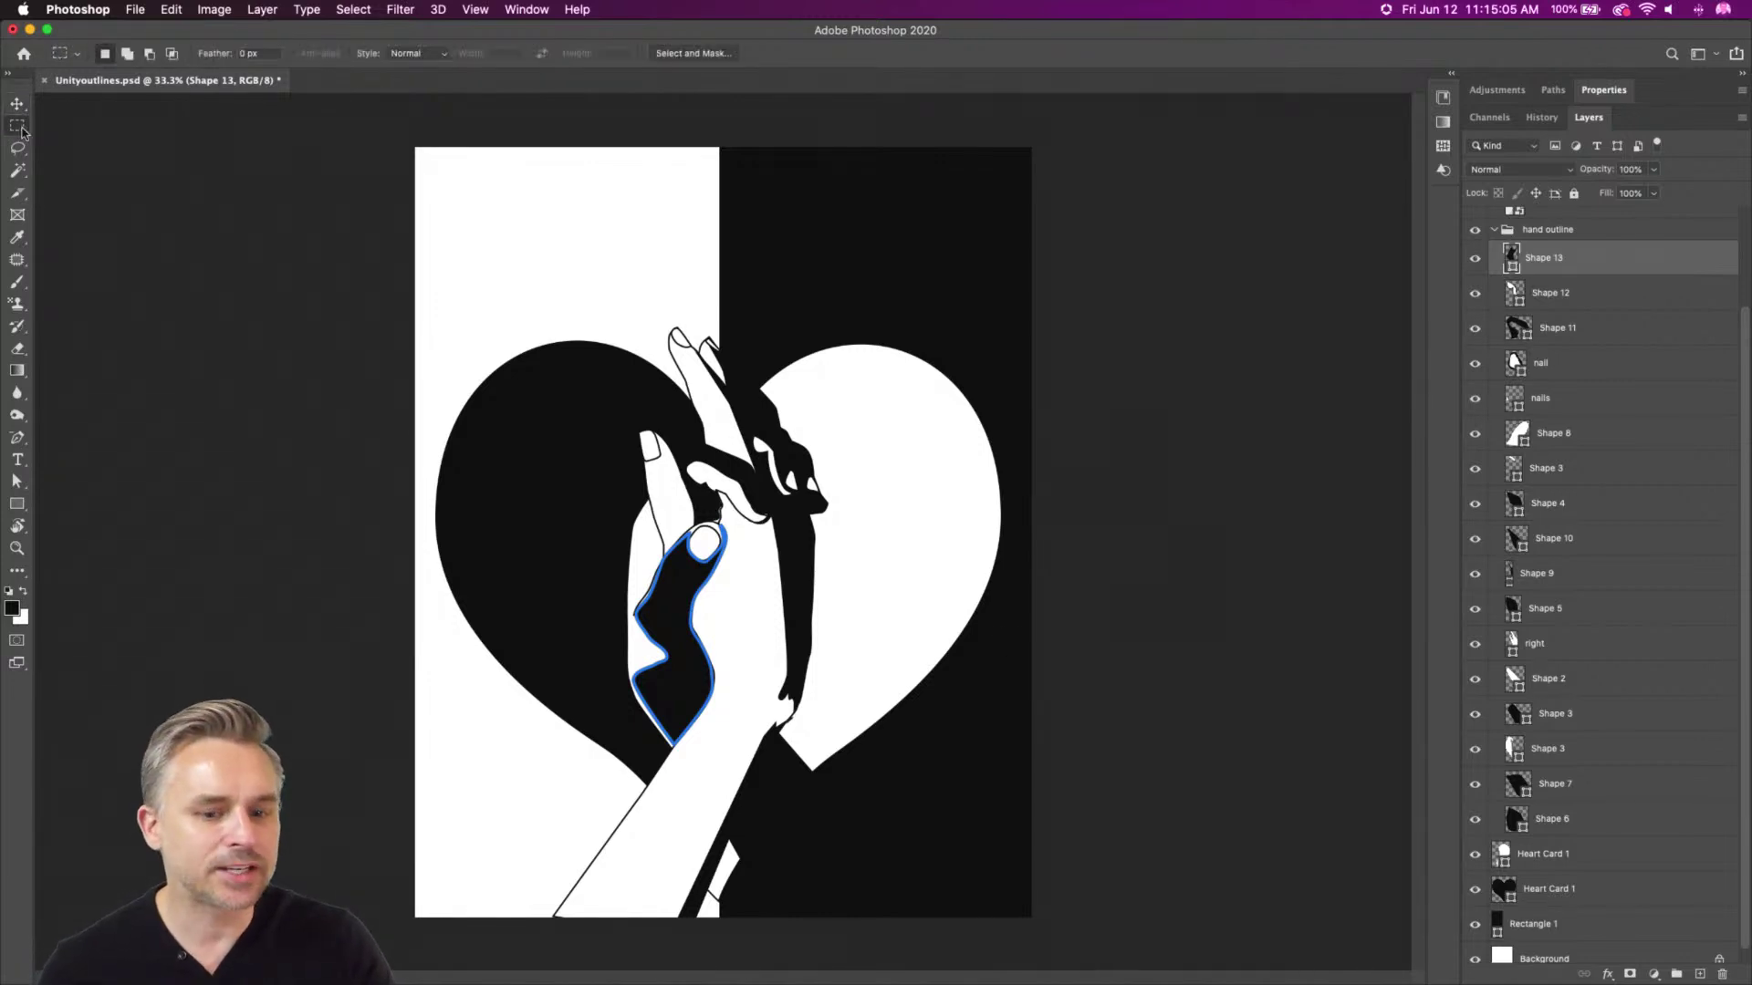
click(1550, 297)
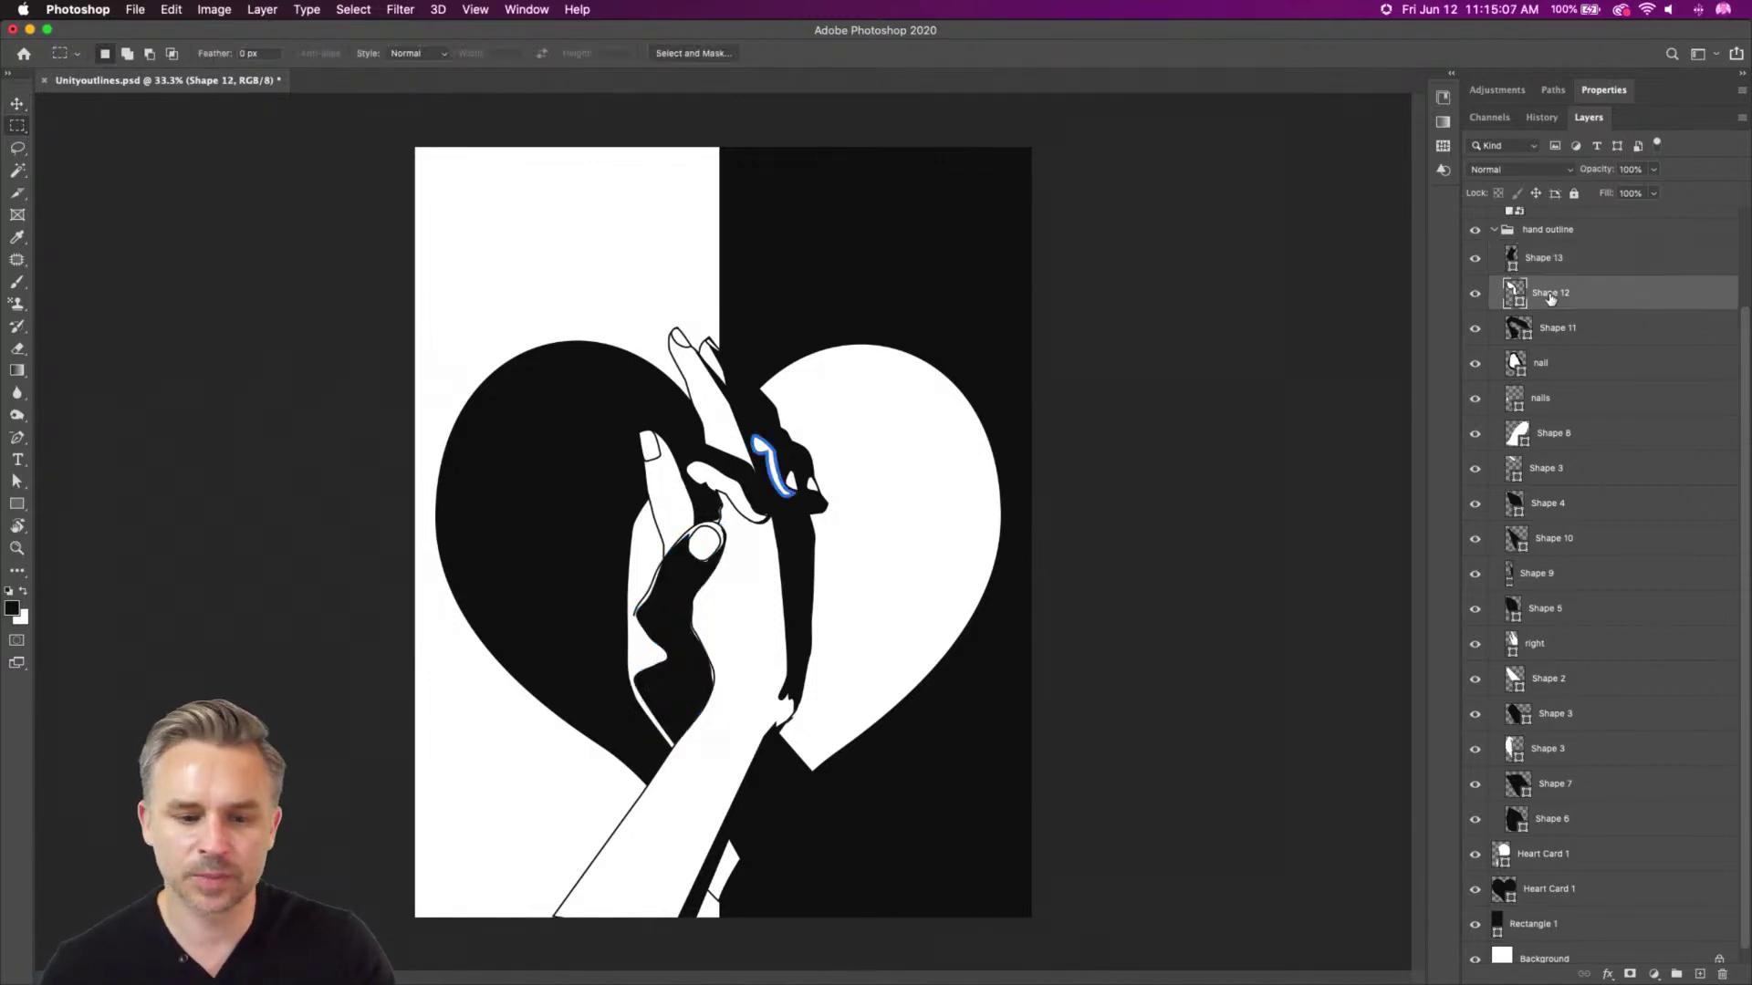
click(1569, 231)
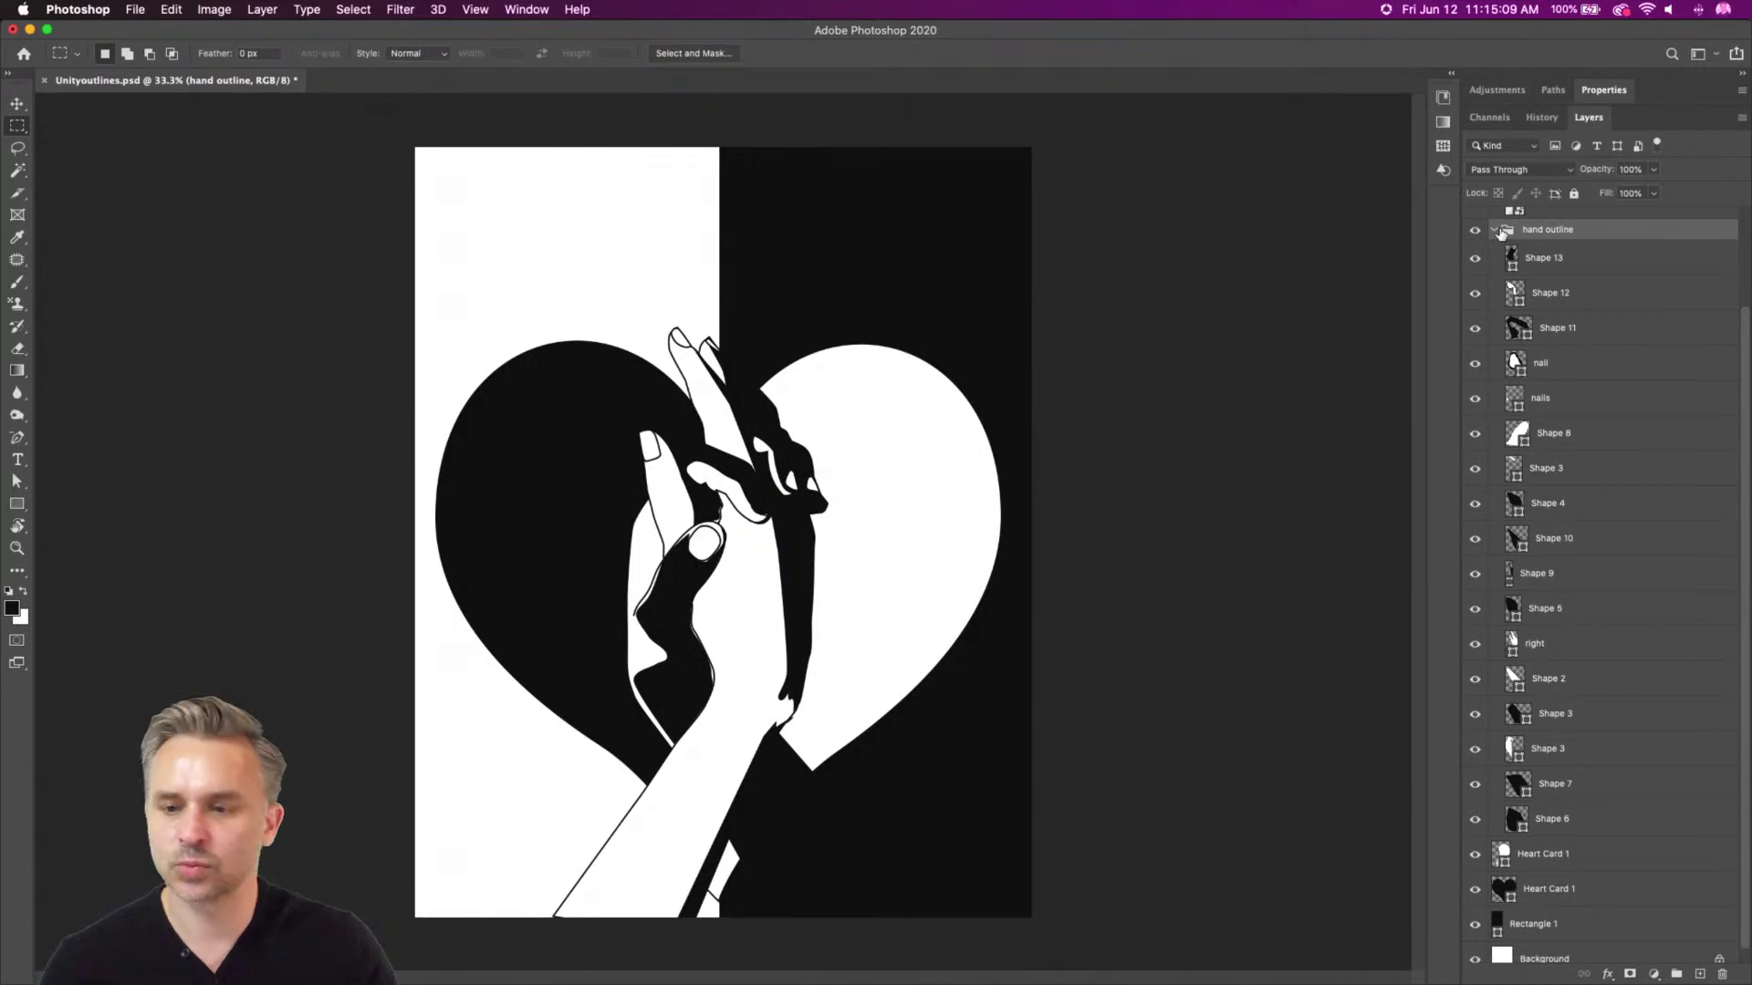
Select all shape layers in the hand outline group, from Shape 13 to Shape 6, and remove their stroke
click(1530, 256)
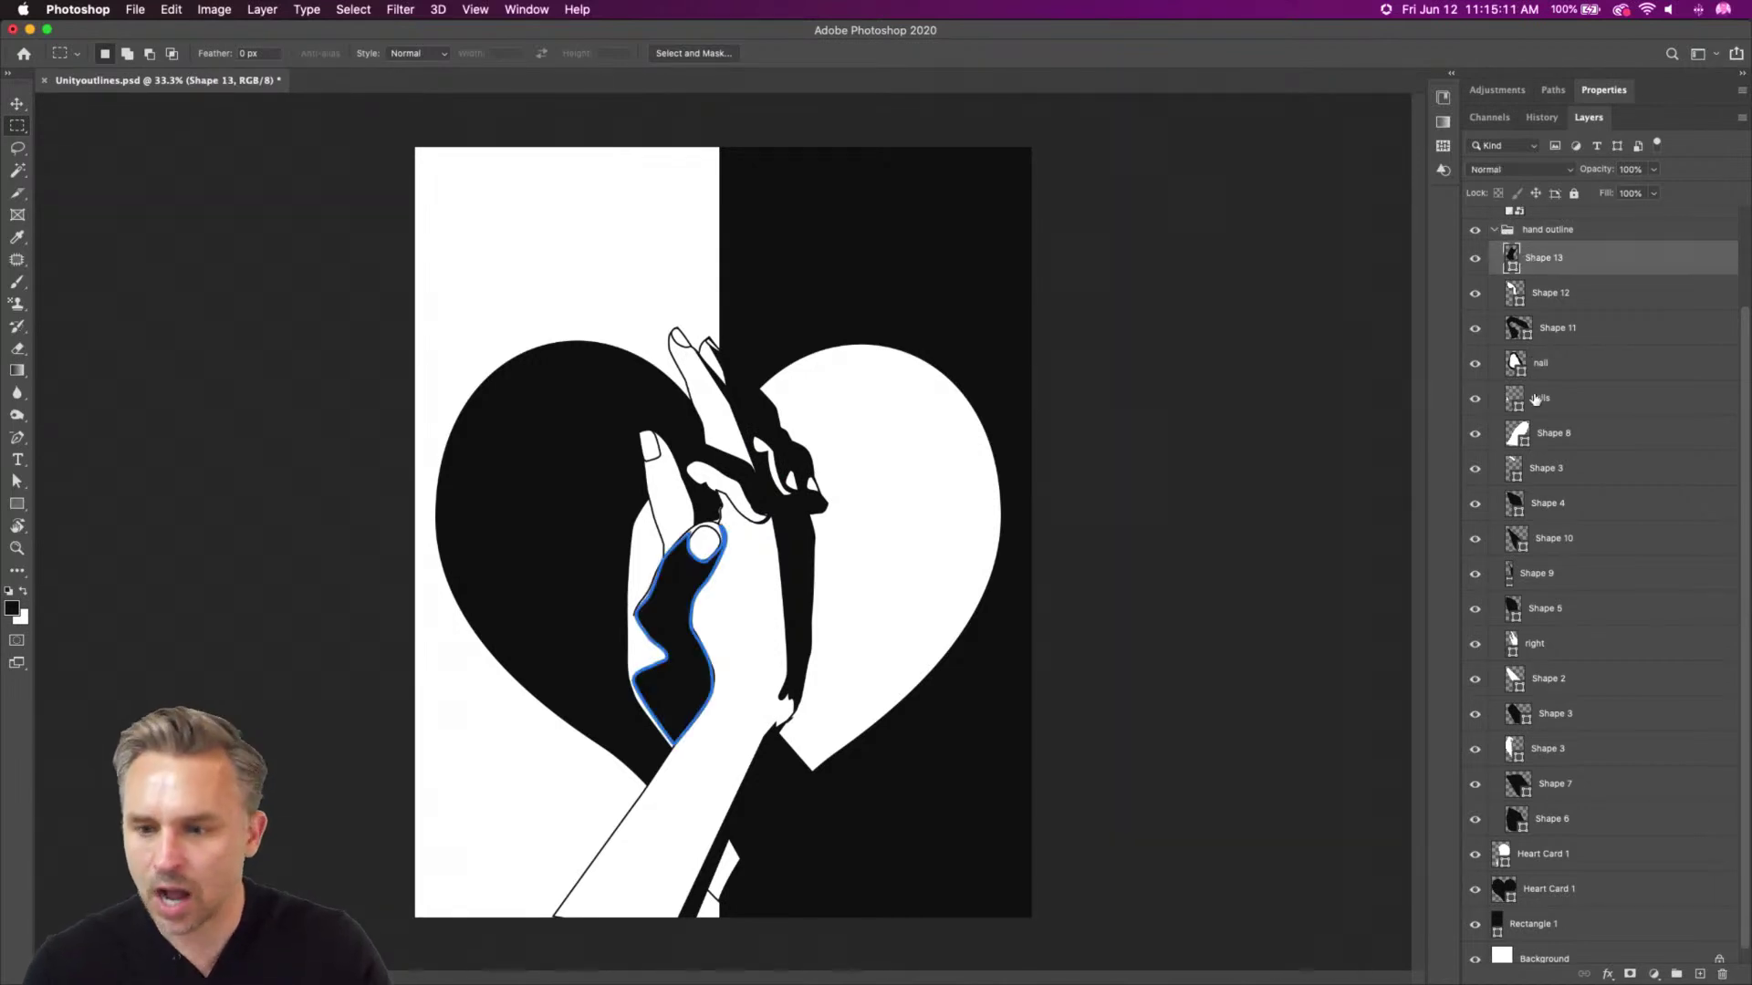
scroll(1536, 392, down, 1)
shift+click(1562, 805)
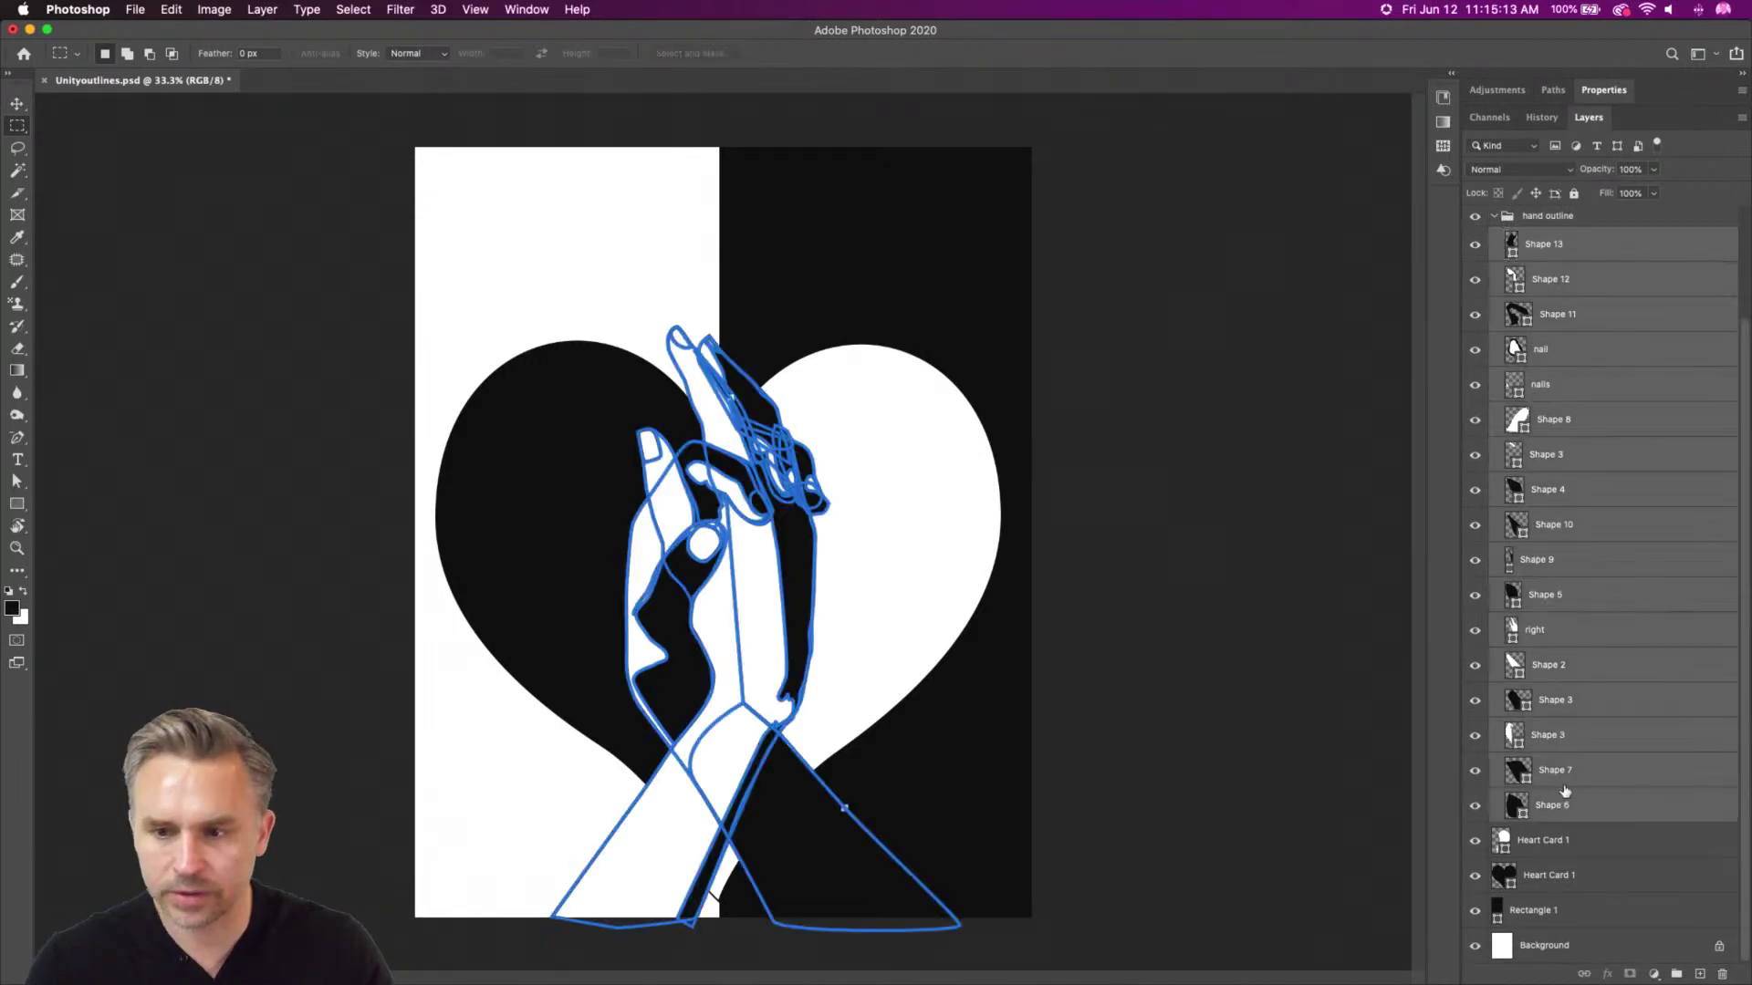
click(14, 482)
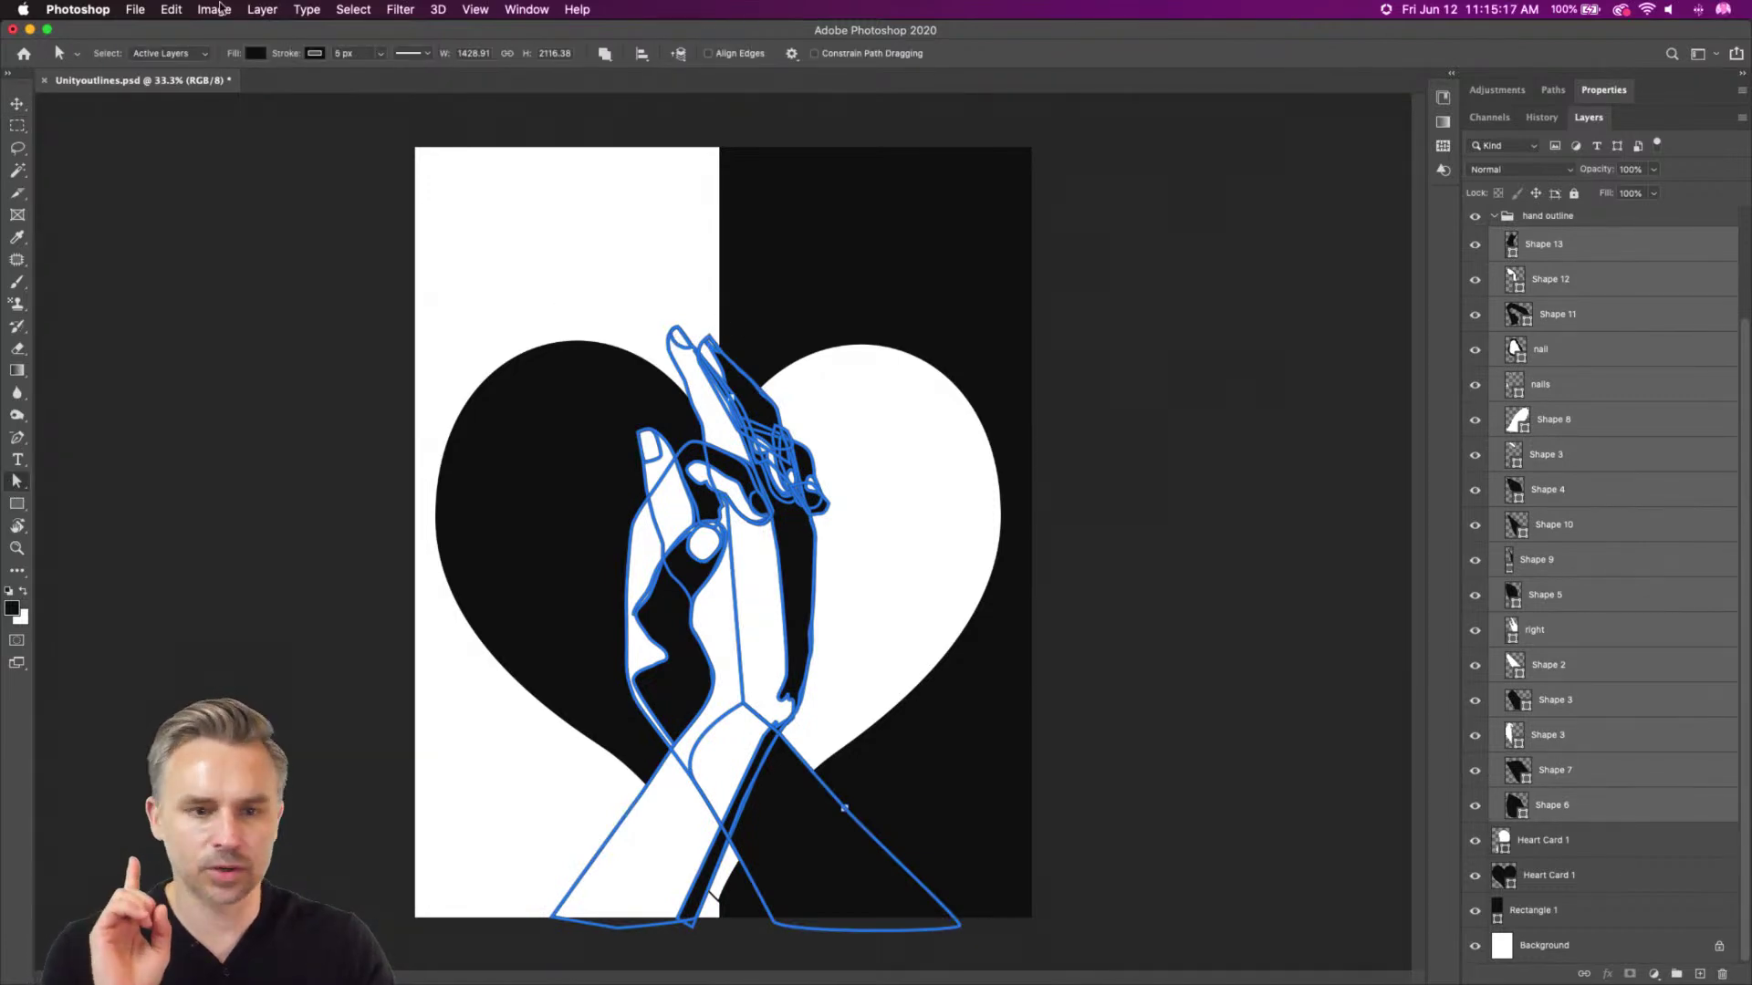
click(317, 54)
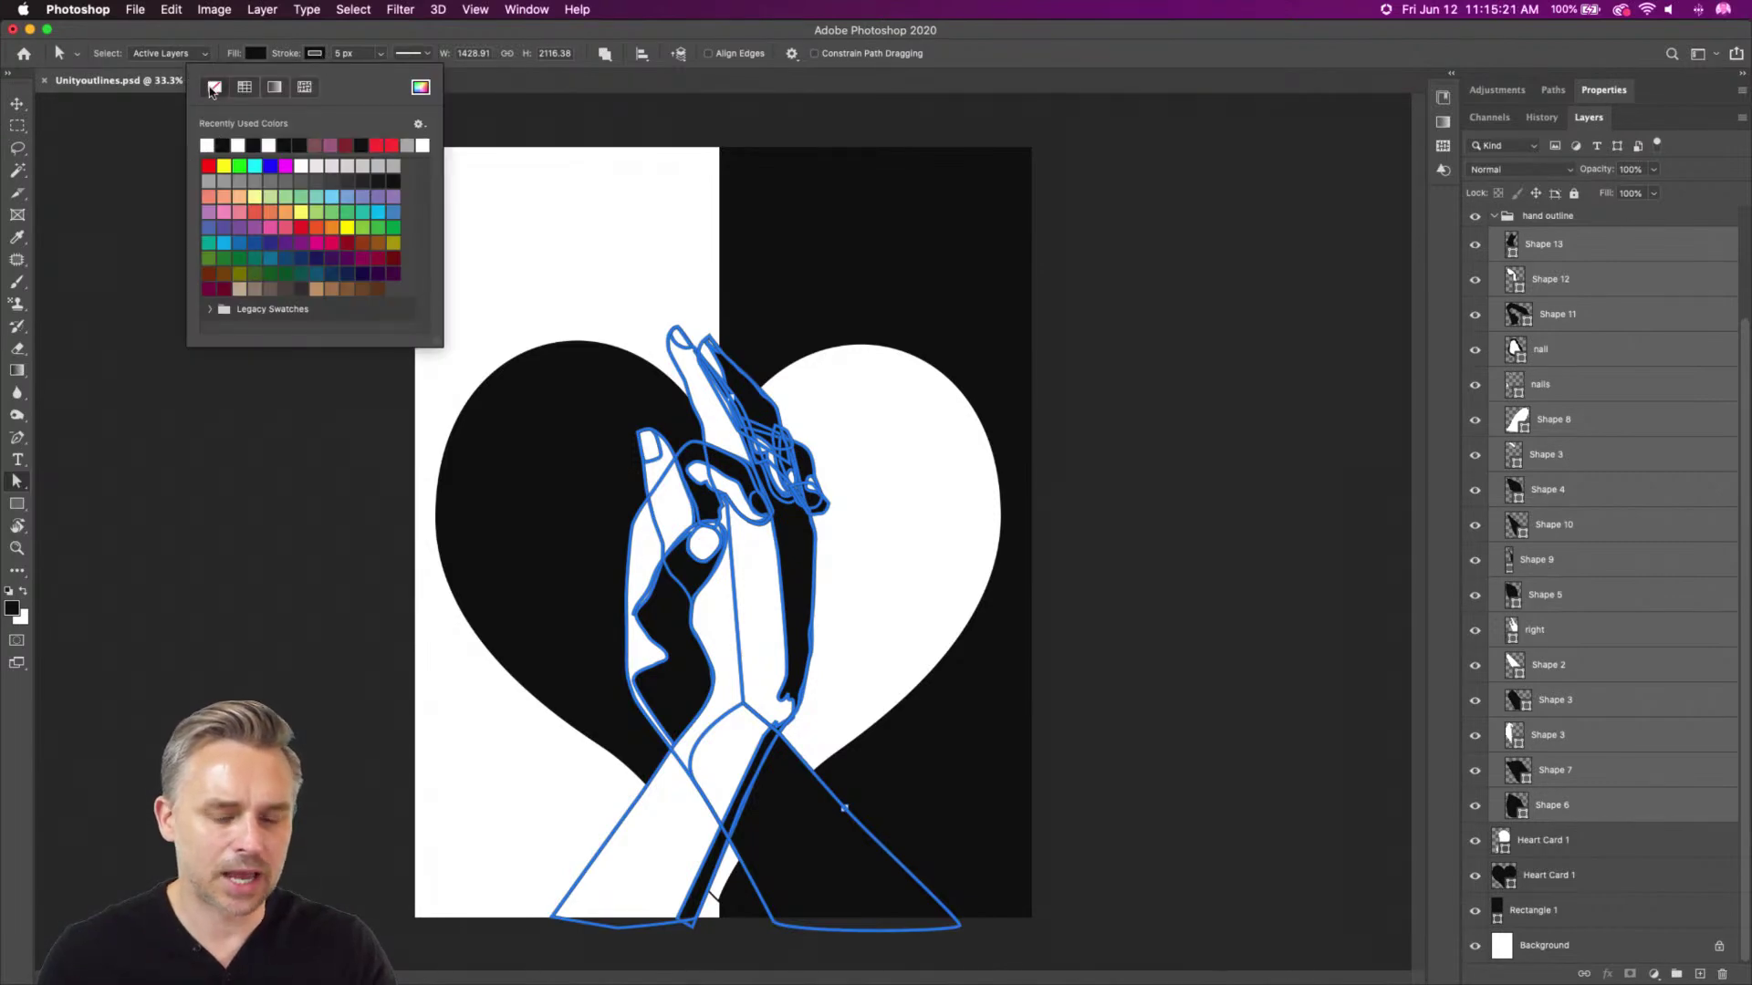
click(17, 104)
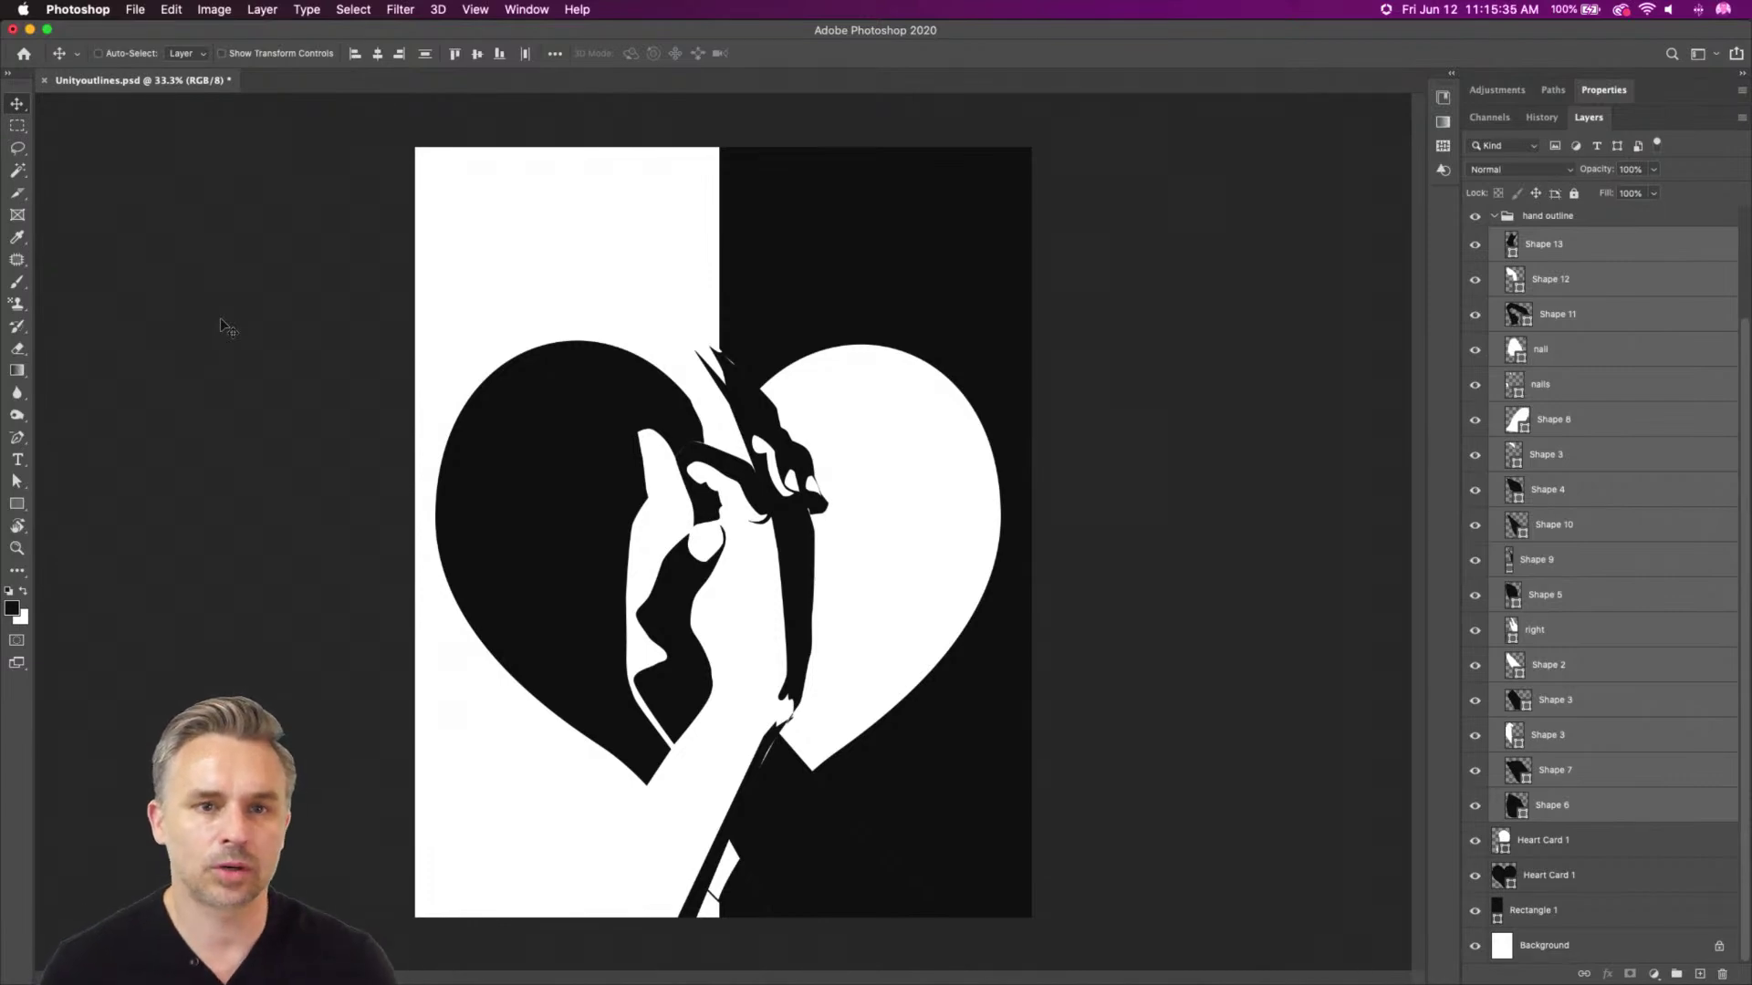
Select the dark forearm's Shape 3 layer and display the pattern presets
click(1591, 537)
super+click(792, 818)
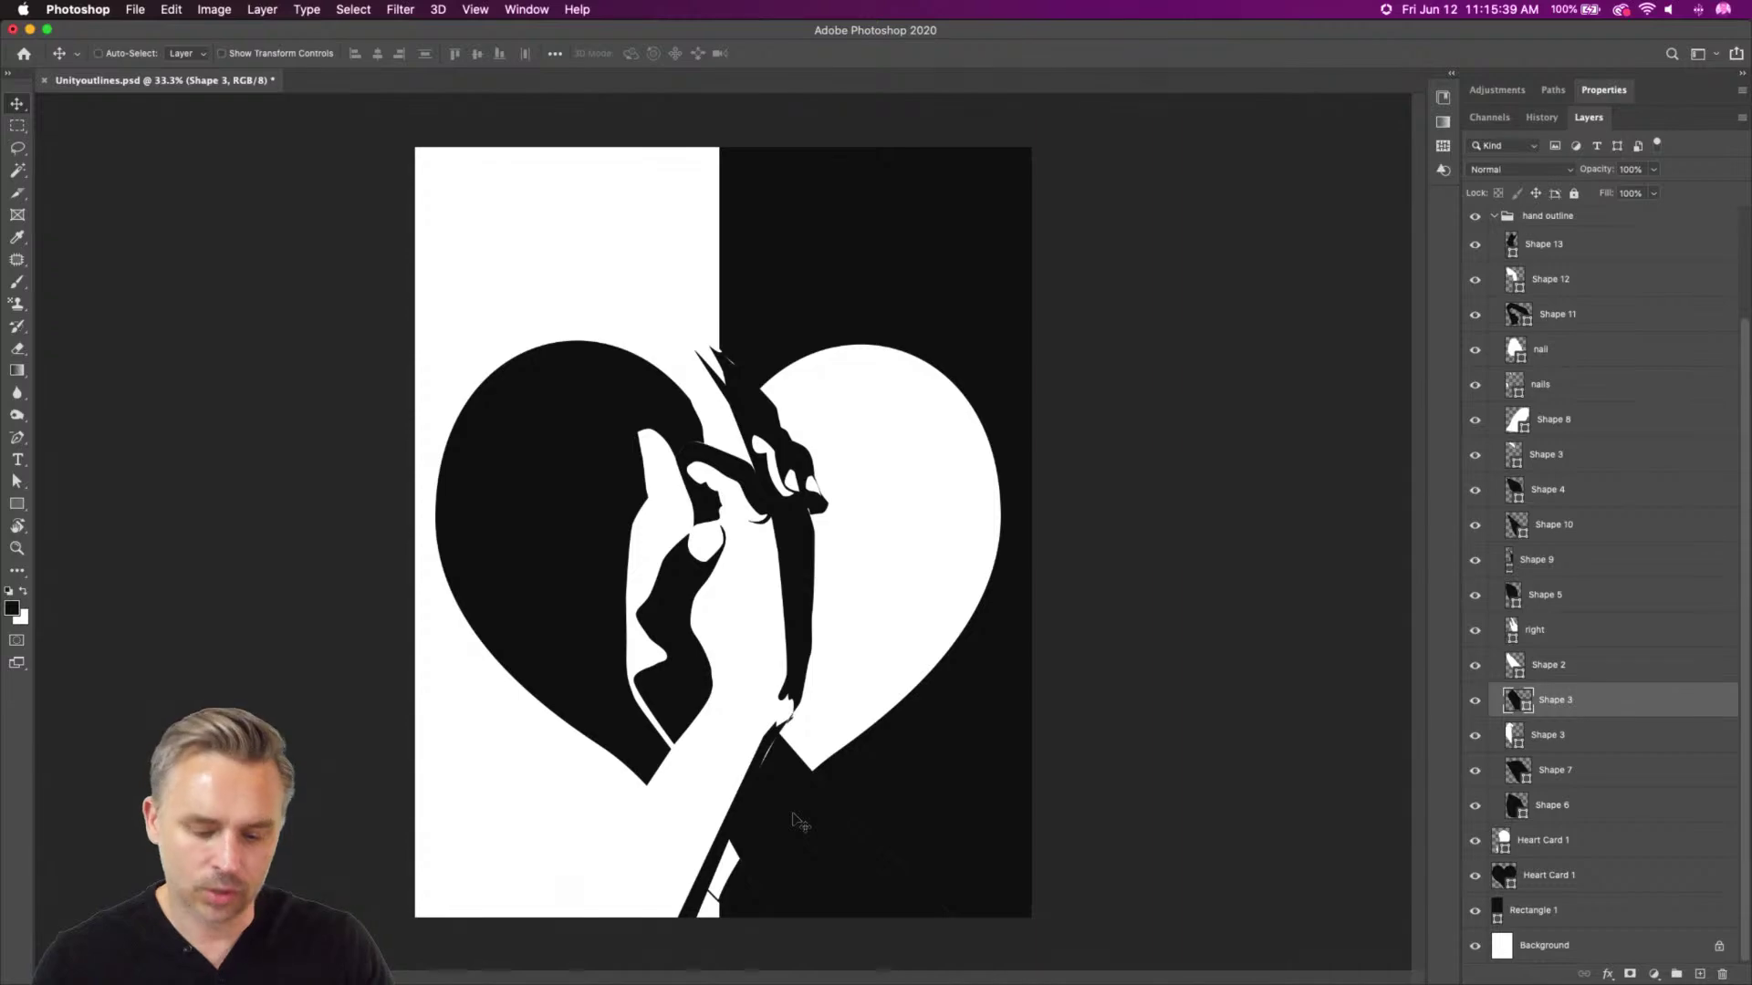
click(1446, 76)
click(1226, 90)
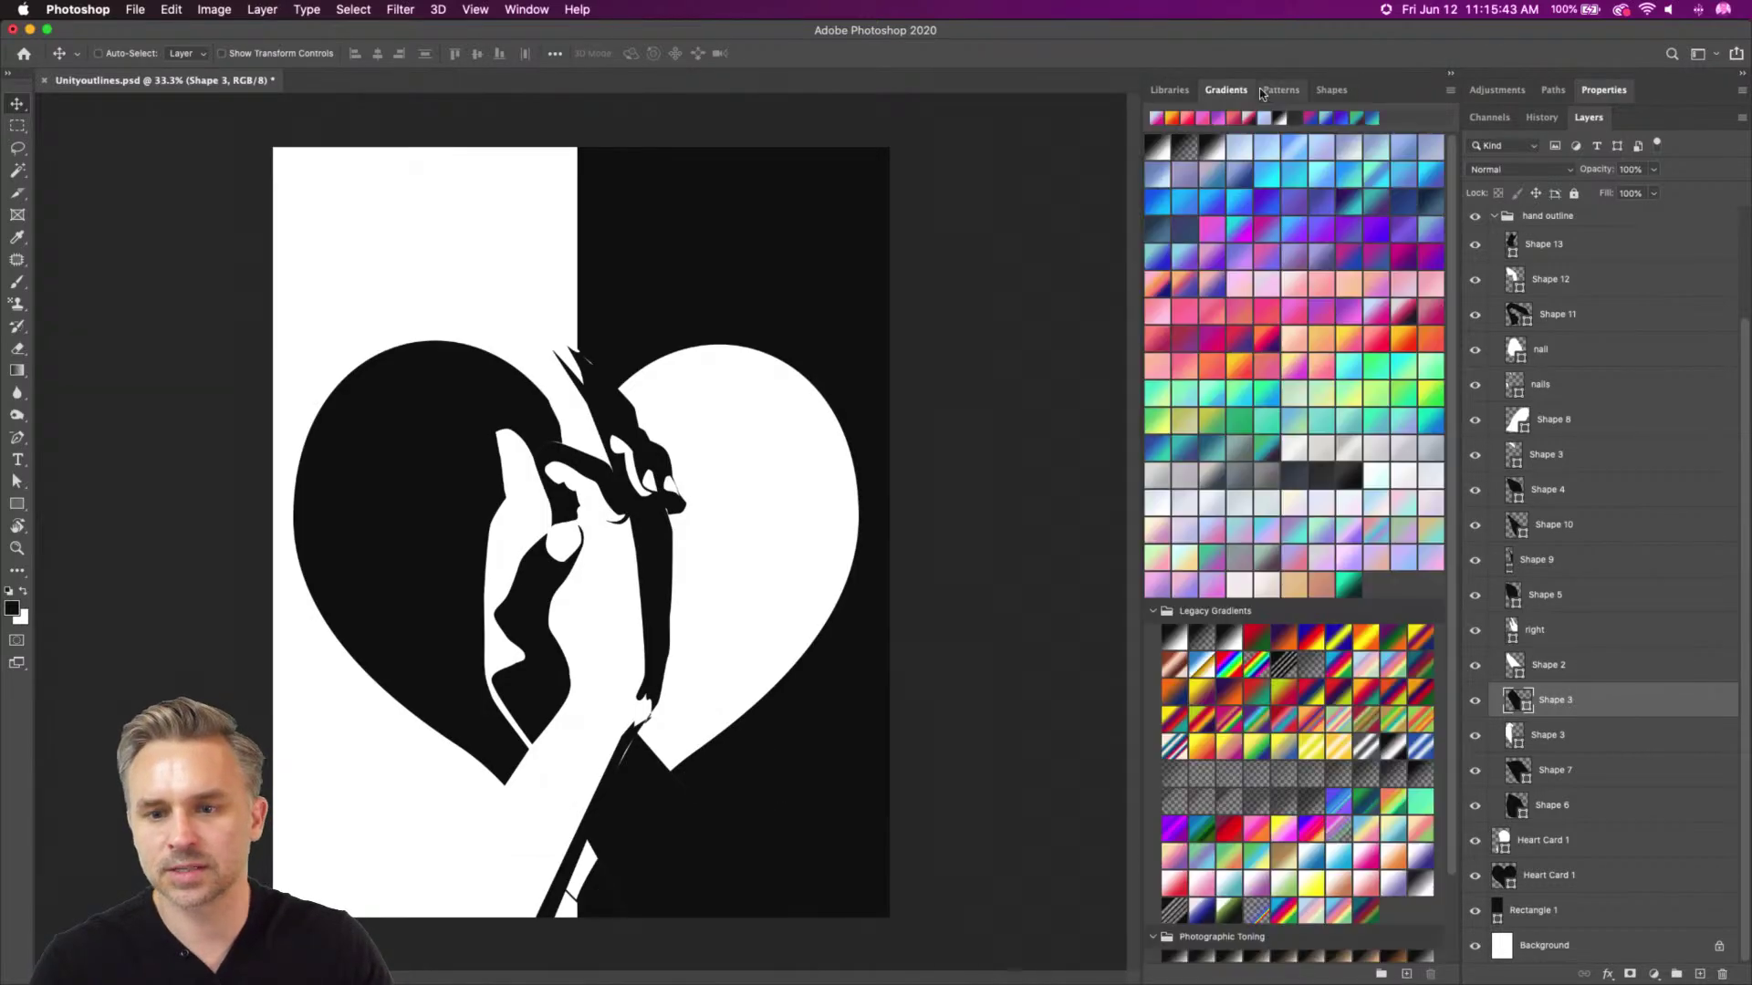
click(1272, 91)
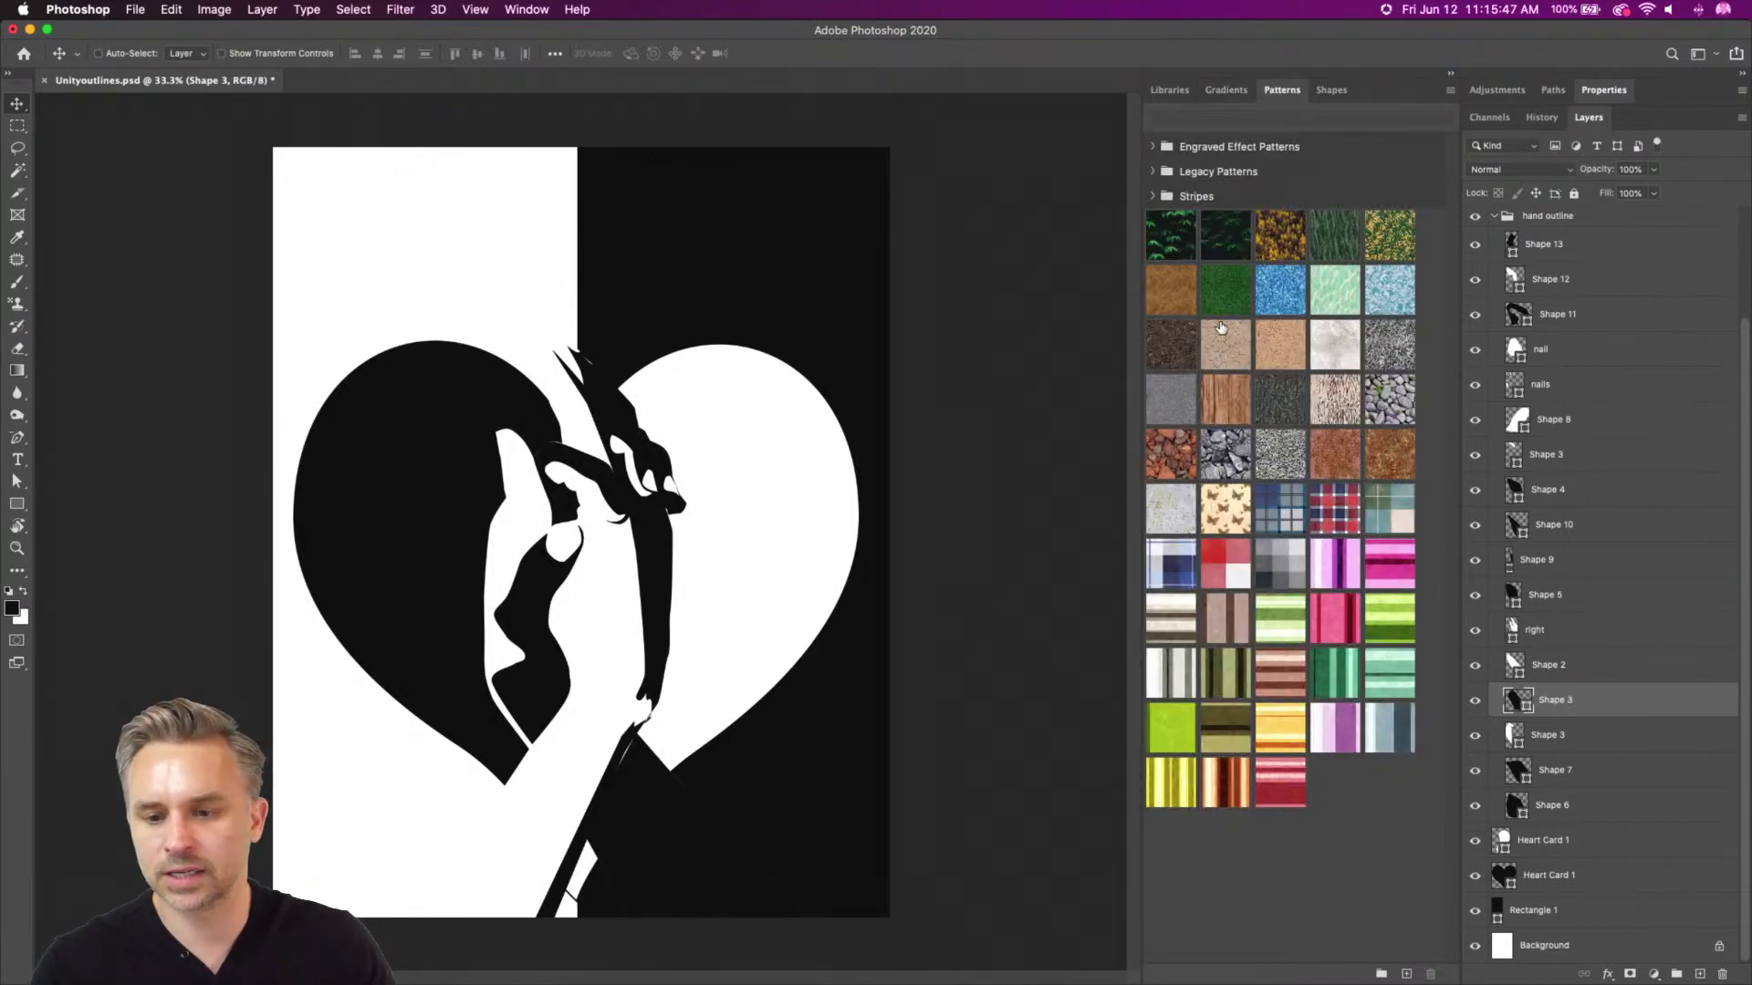
Try several black-and-white and grey textures from Legacy Patterns as the forearm's fill
click(1151, 172)
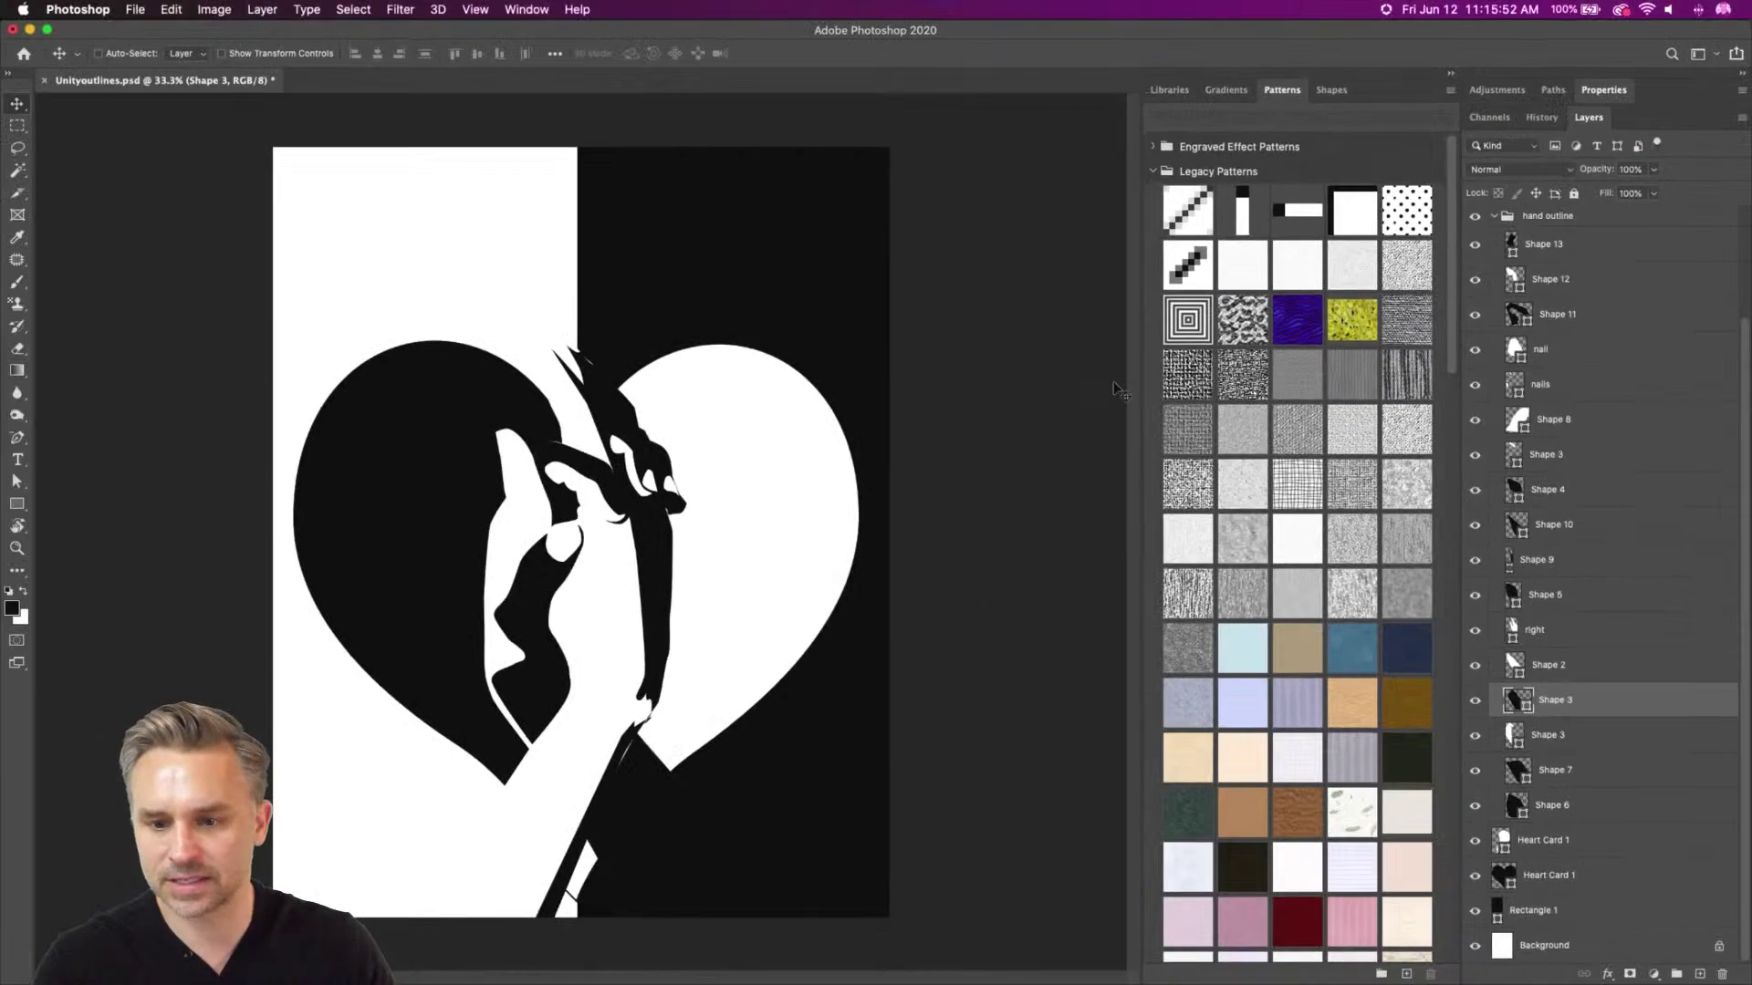
click(1079, 365)
click(1189, 376)
click(1192, 429)
click(1251, 485)
click(1252, 439)
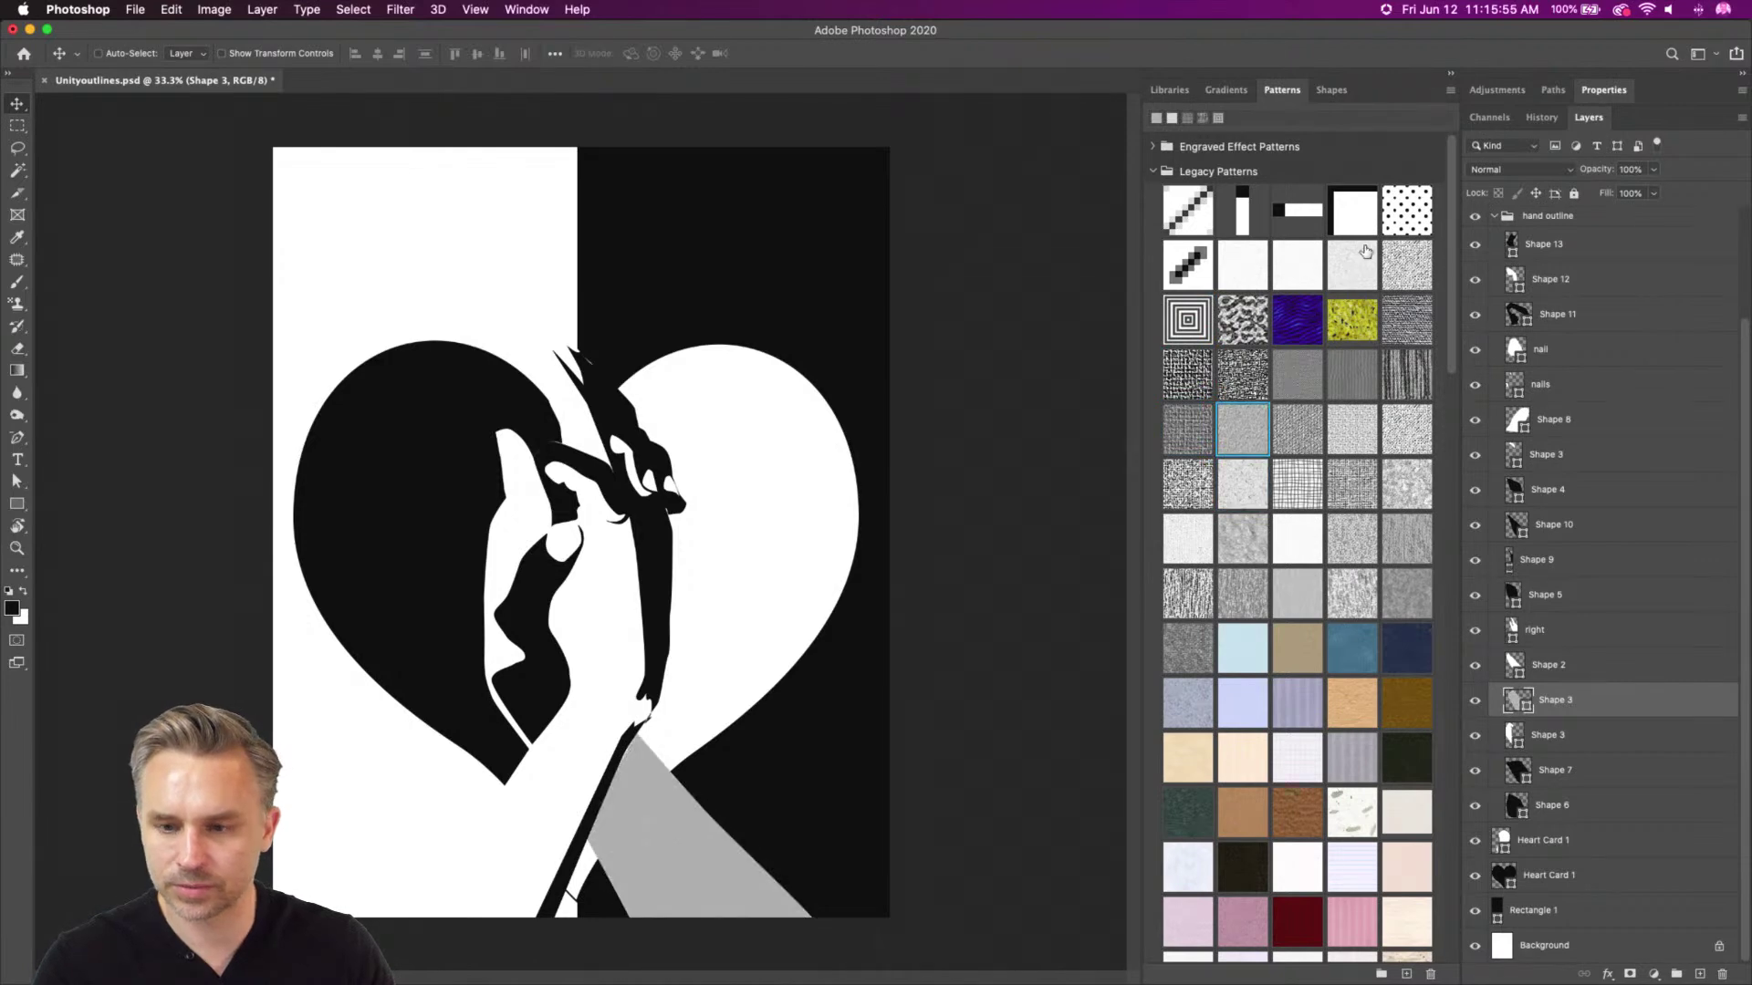
Try the butterfly, plaid and brown striped fabric patterns as the forearm's fill
click(1154, 173)
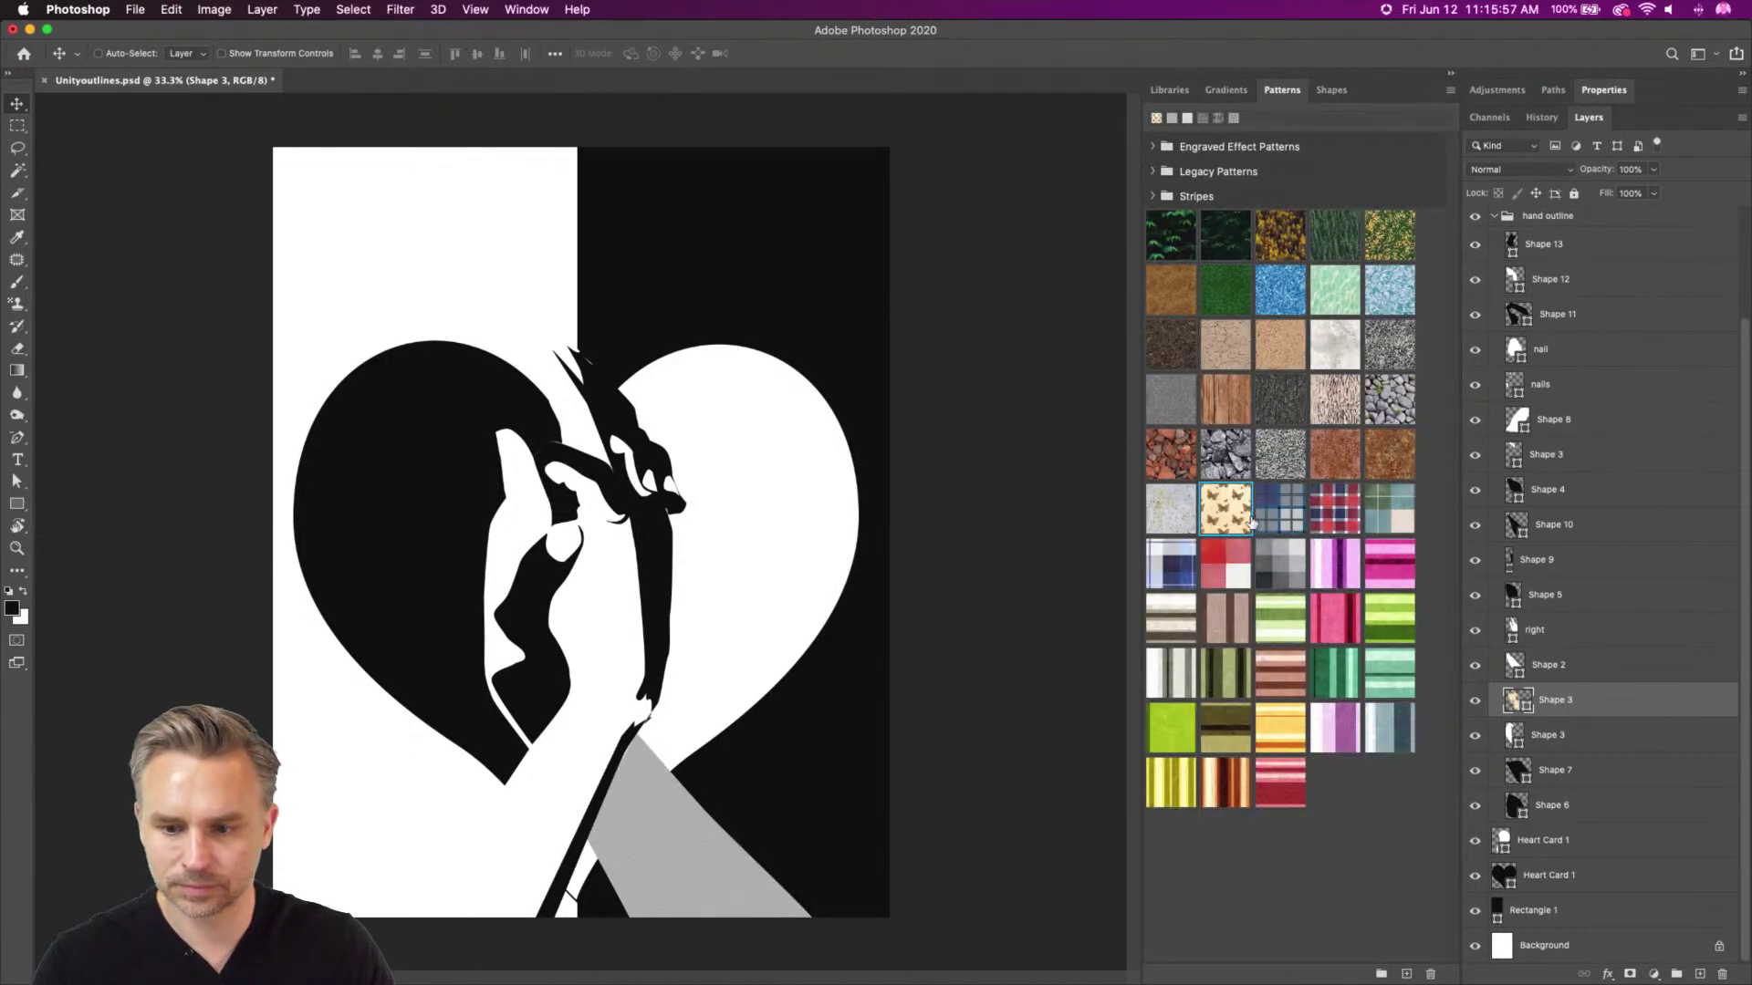
click(1233, 517)
click(1277, 513)
click(1278, 567)
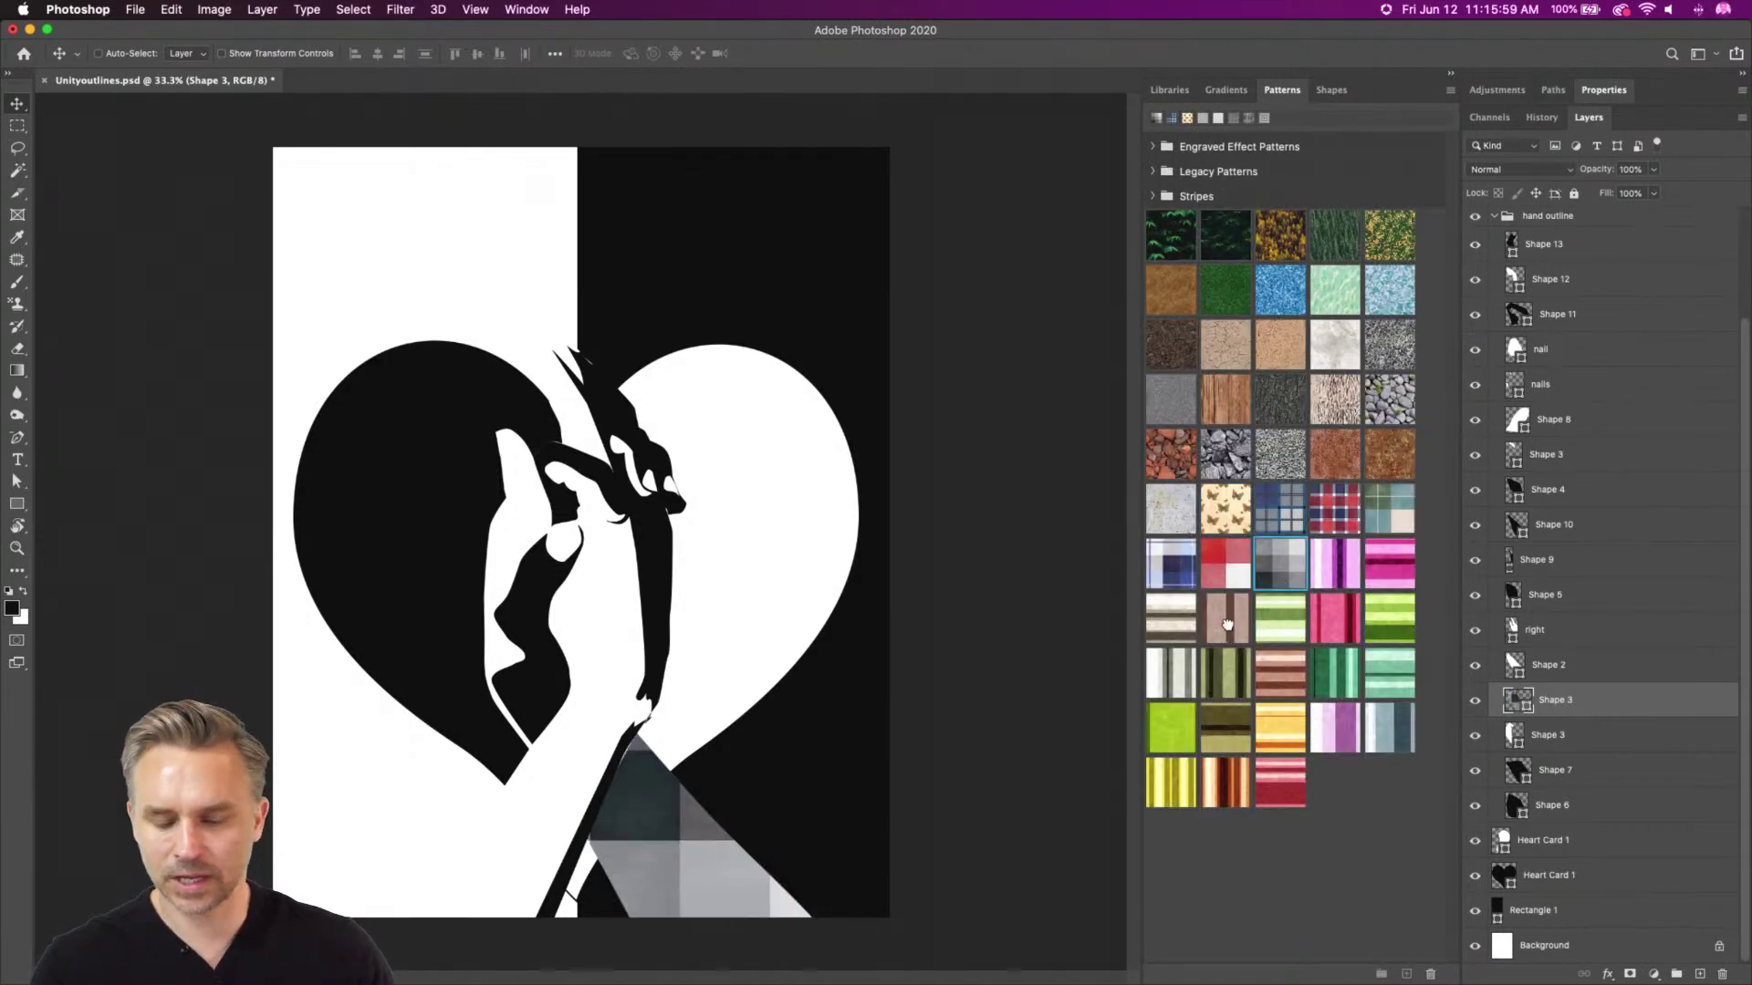
click(1226, 618)
Compare the Engraved Effect Patterns on the forearm and fill it with the second-darkest wavy line pattern
click(1155, 147)
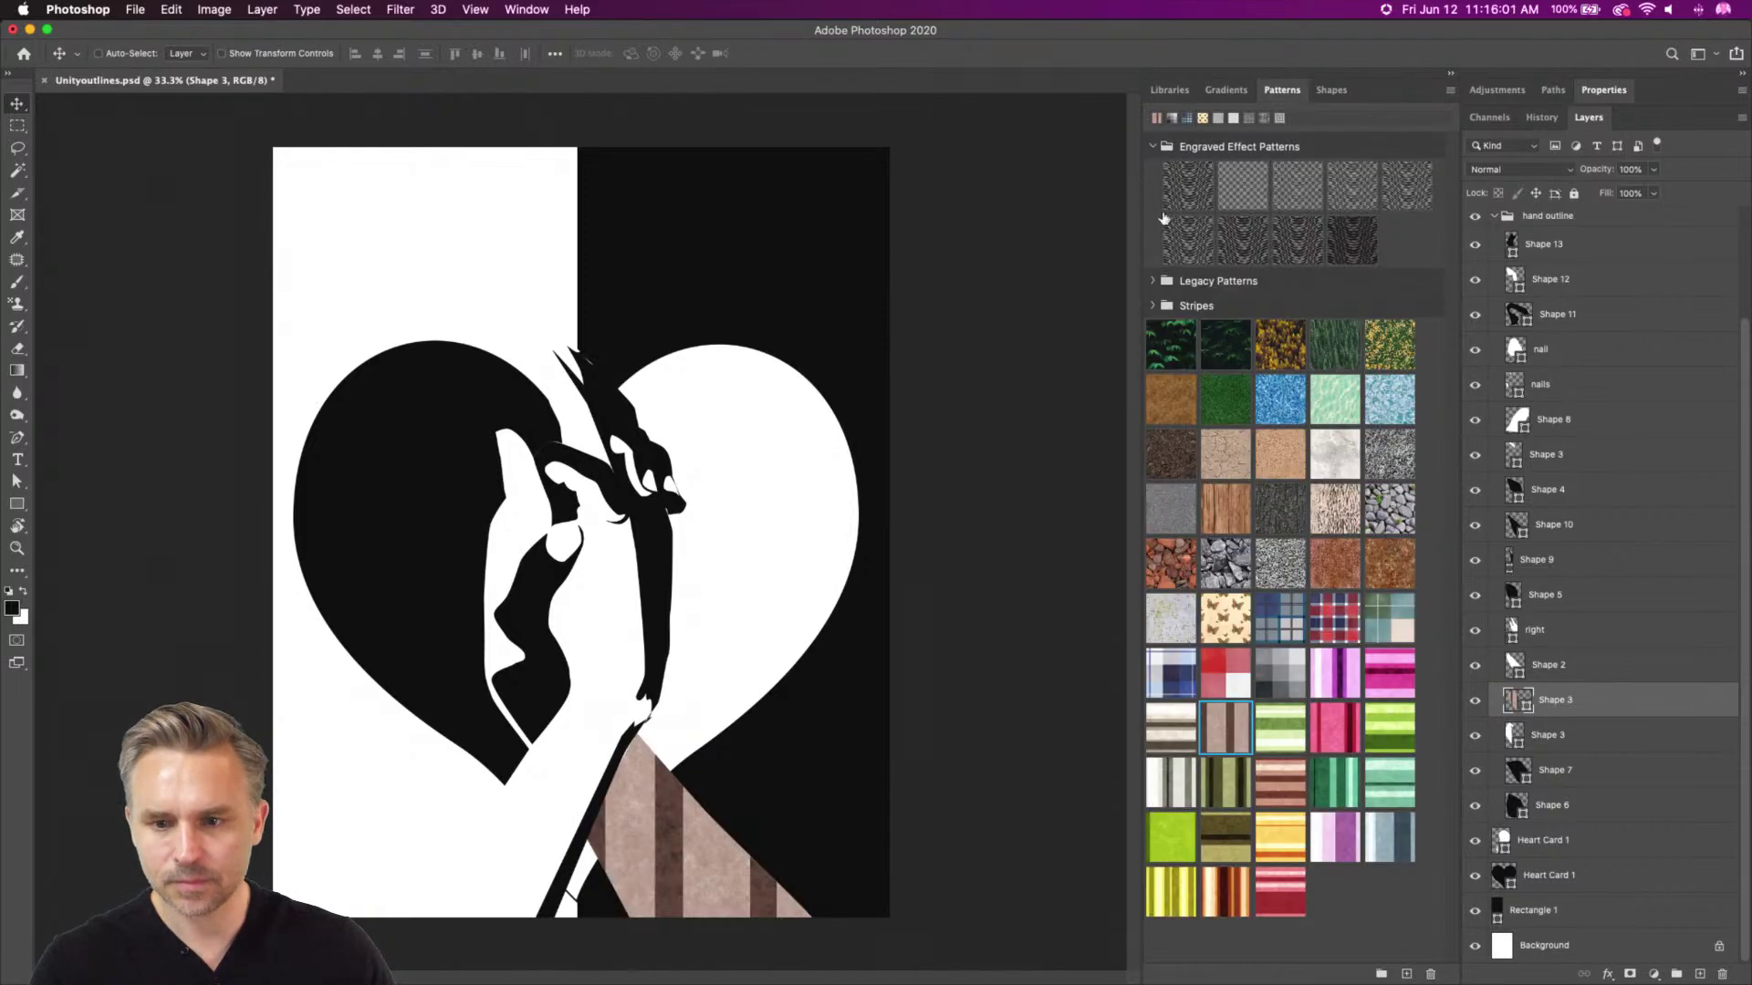
click(1235, 240)
click(1307, 247)
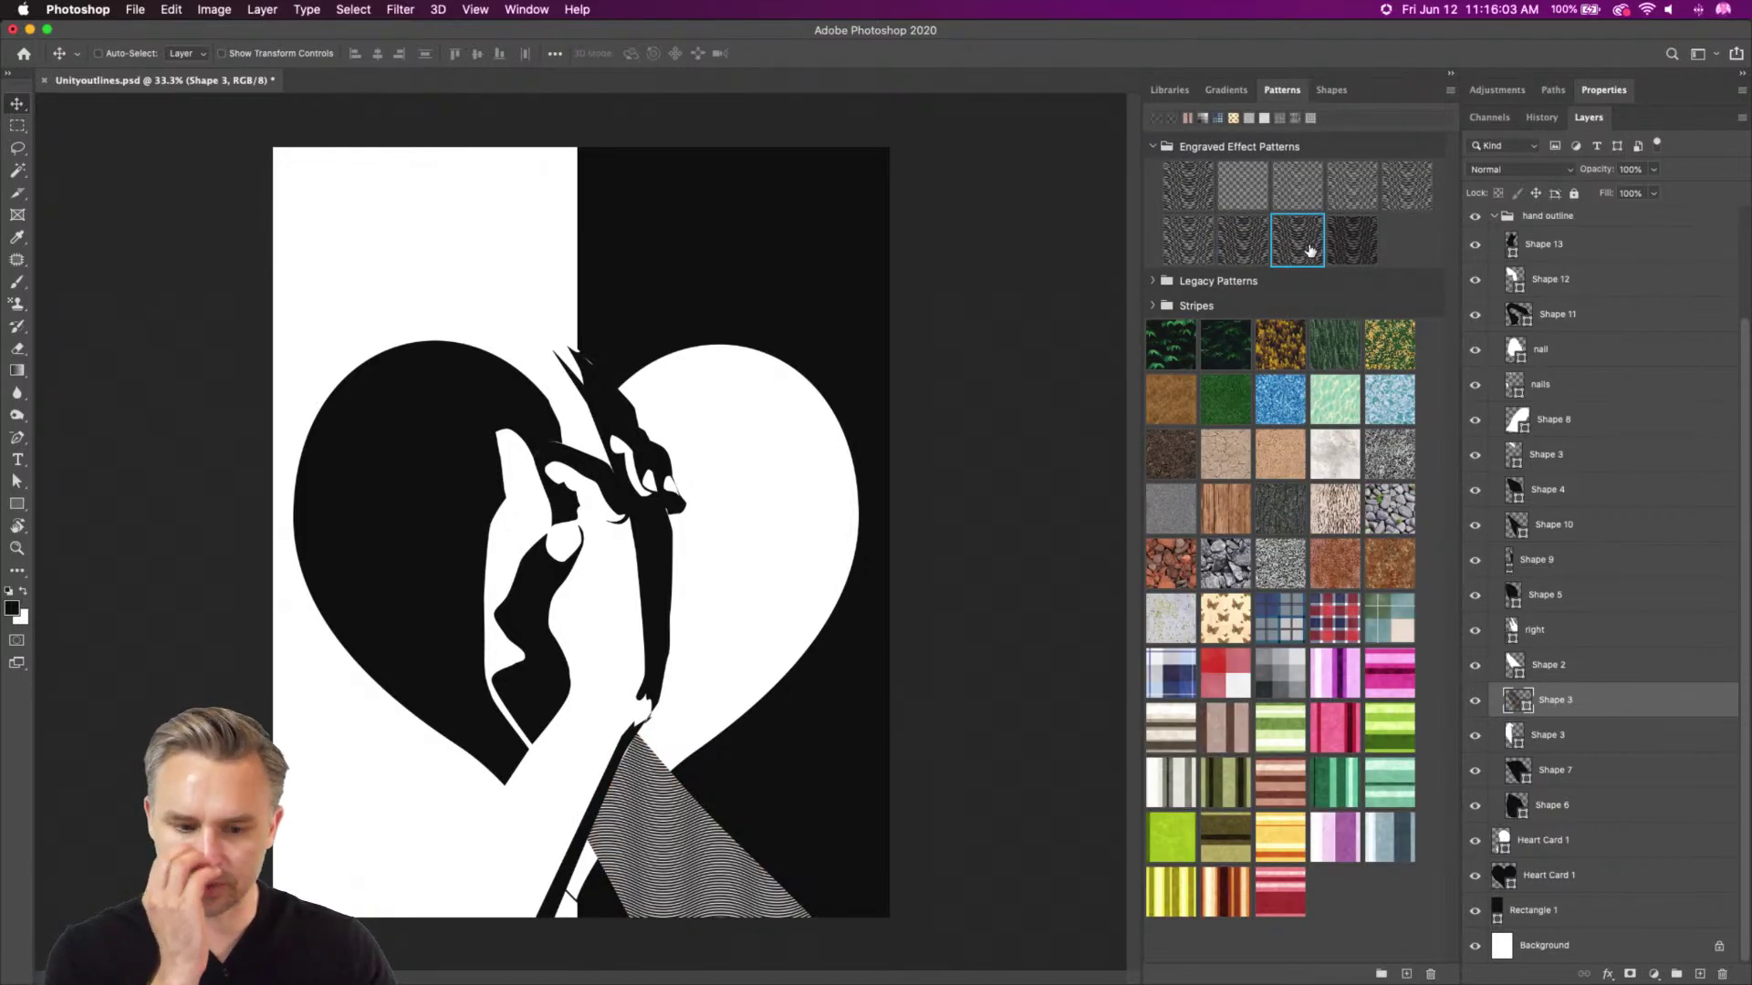
click(1356, 248)
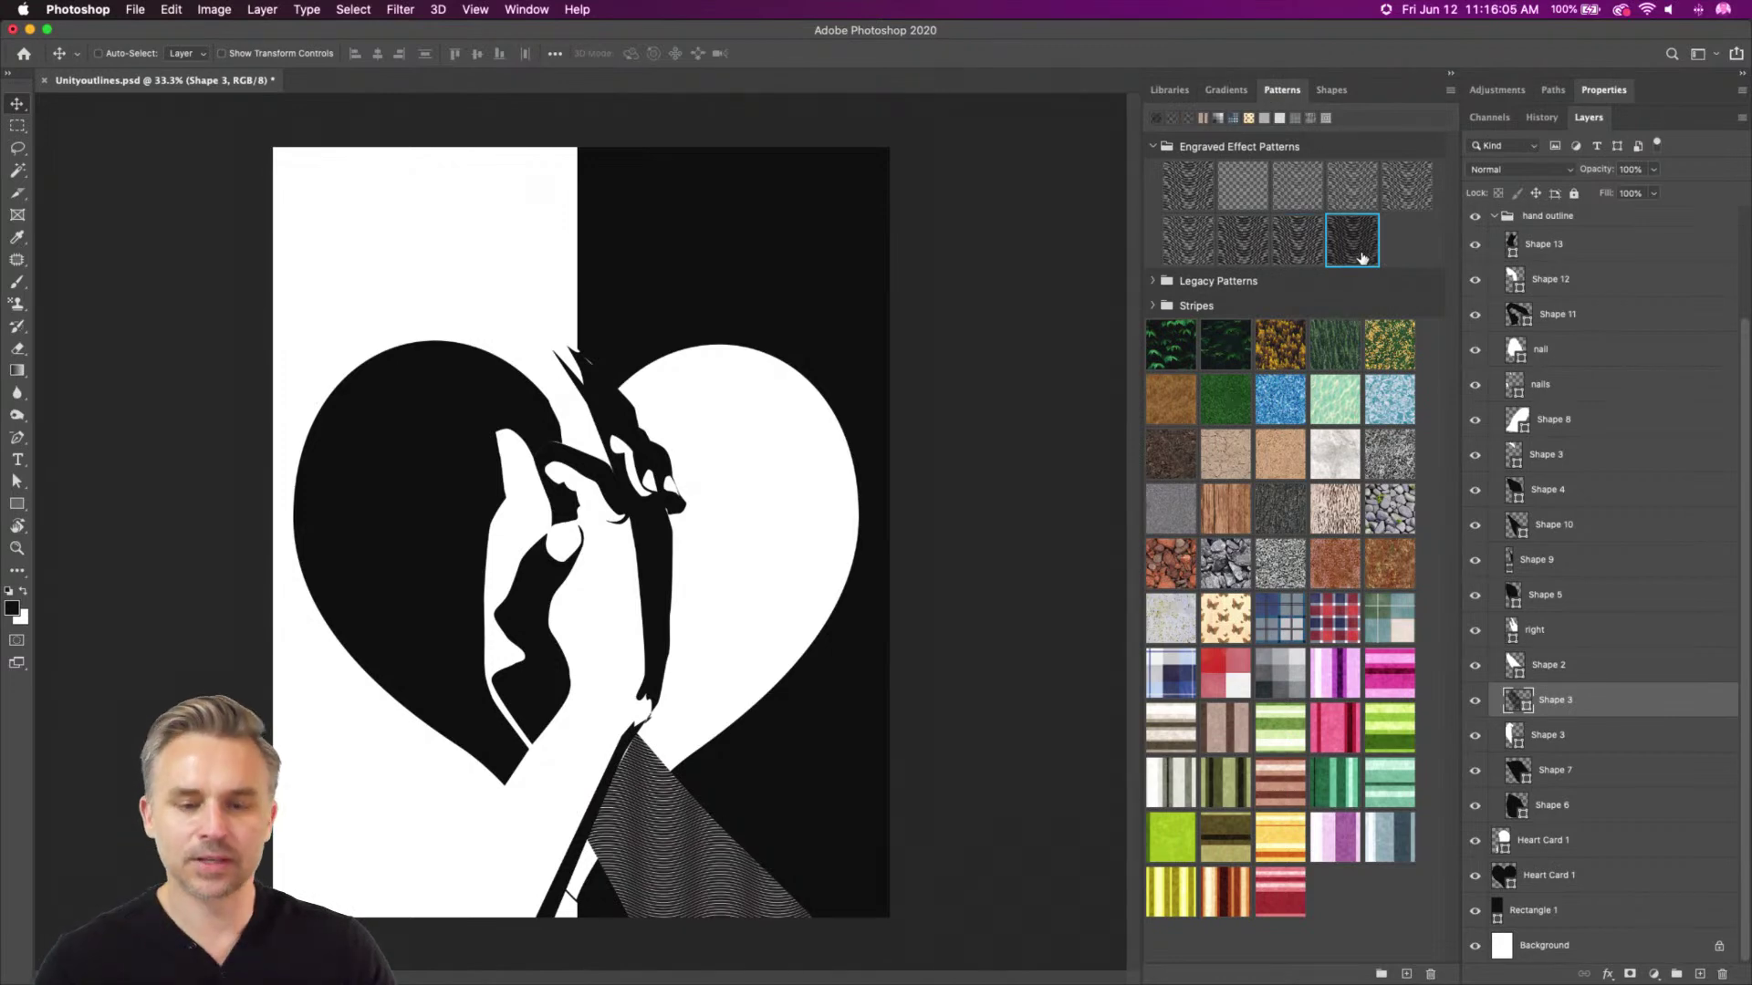
click(1305, 244)
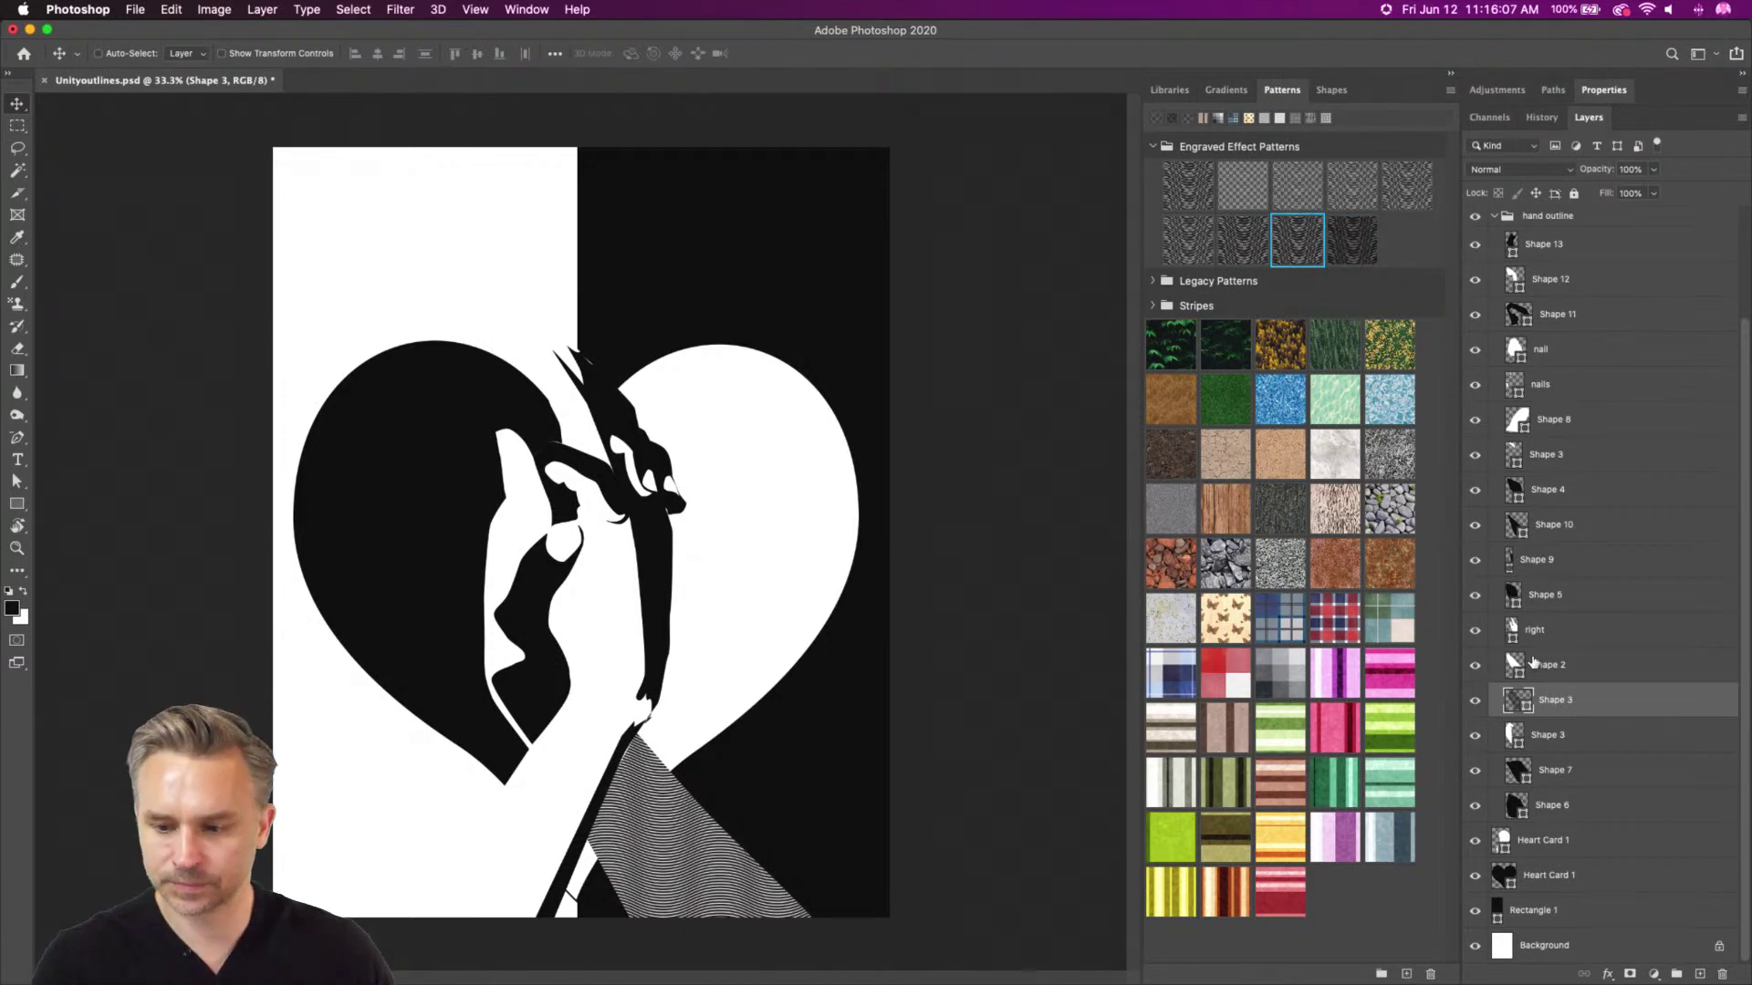
Fill the thumb's dark shape (Shape 13) and the curled finger's dark shape (Shape 11) with the darkest Engraved Effect pattern
click(1534, 664)
super+click(533, 690)
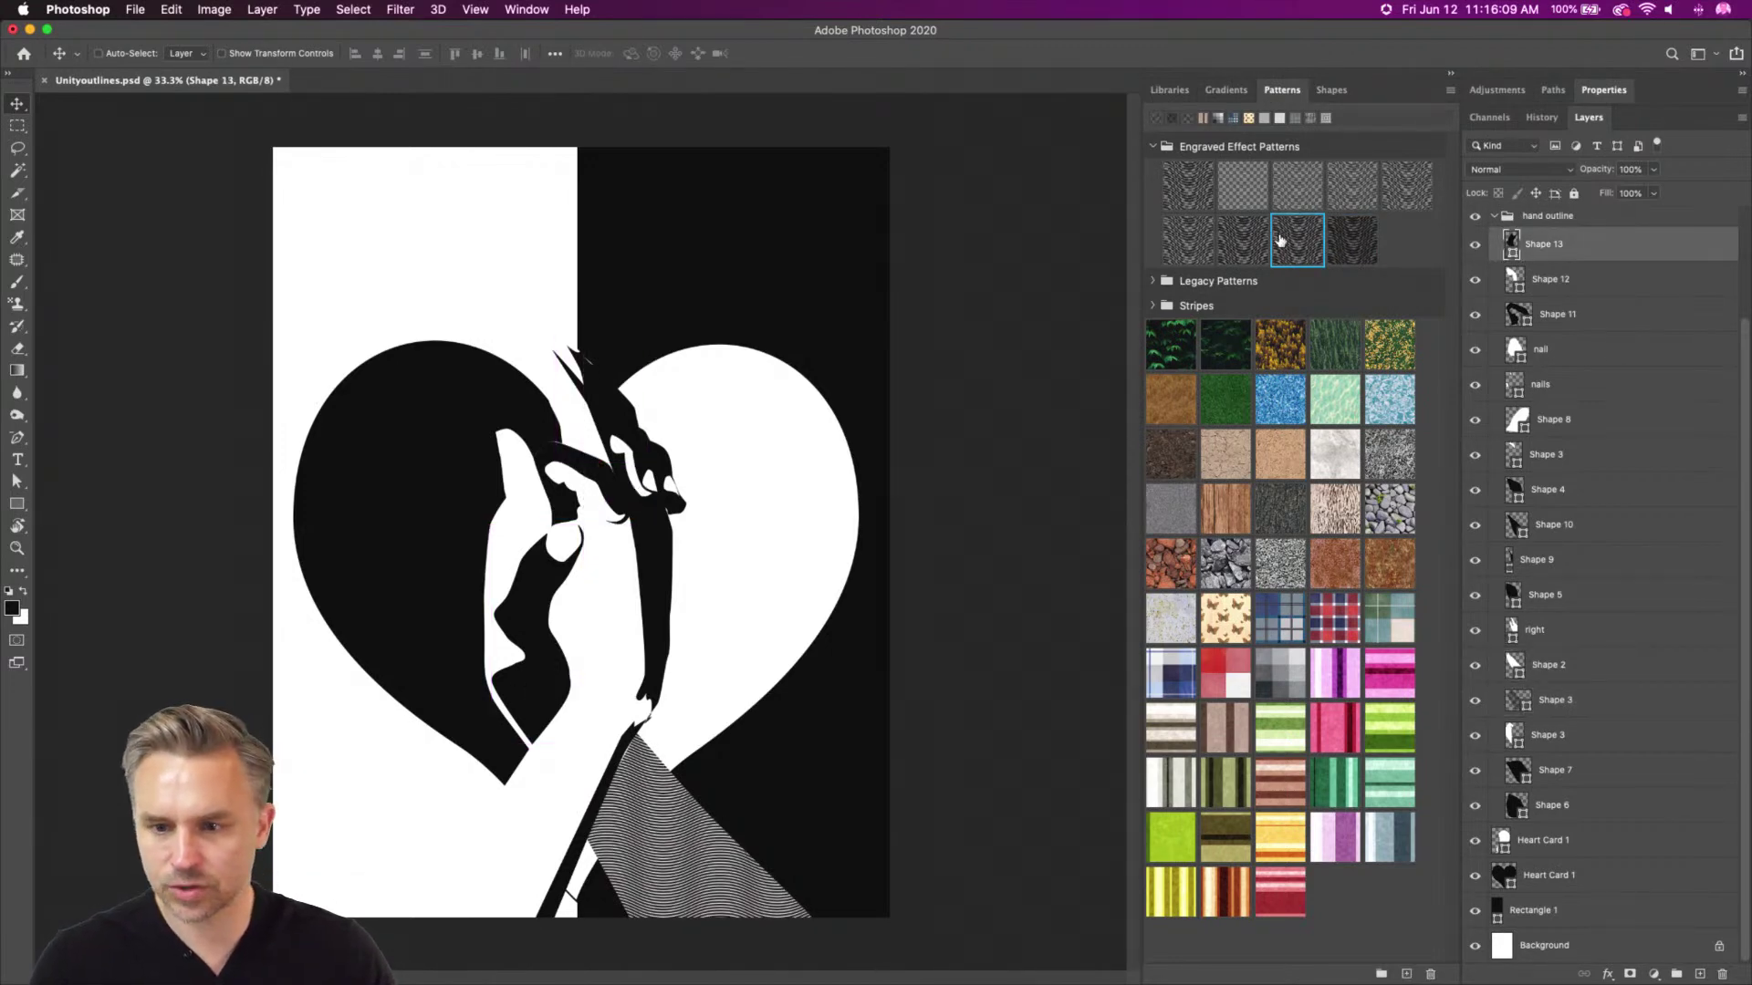
click(1343, 241)
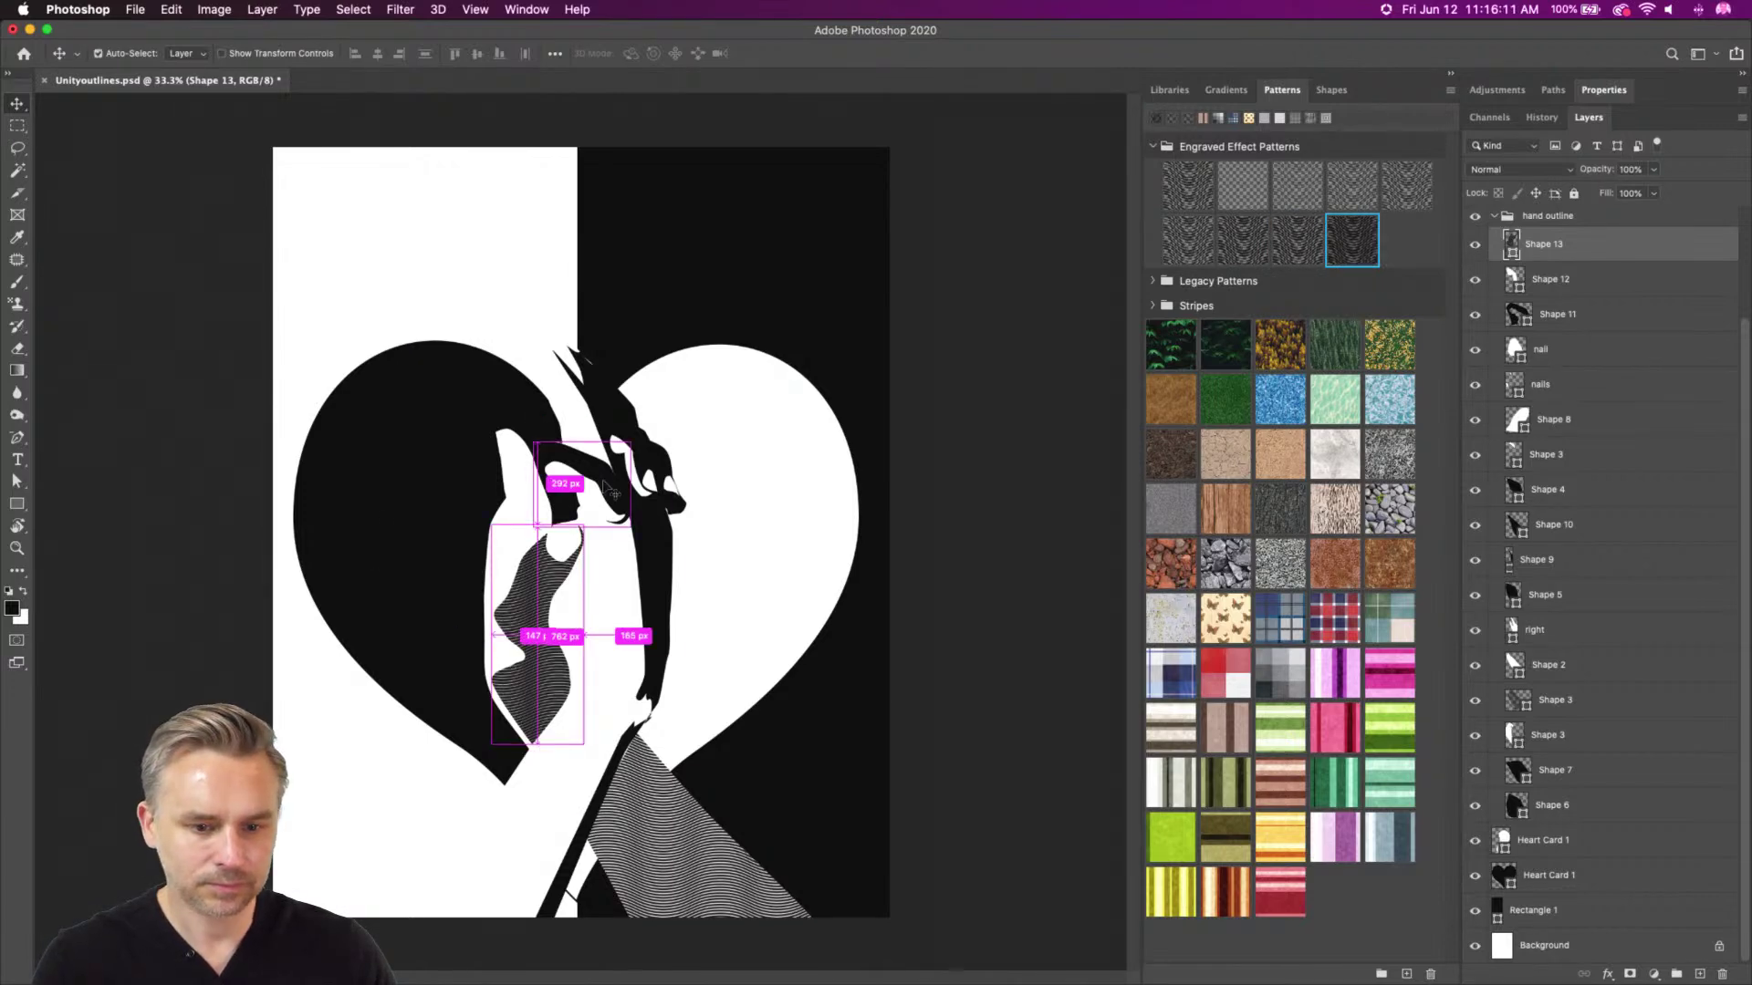
super+click(611, 492)
click(1356, 243)
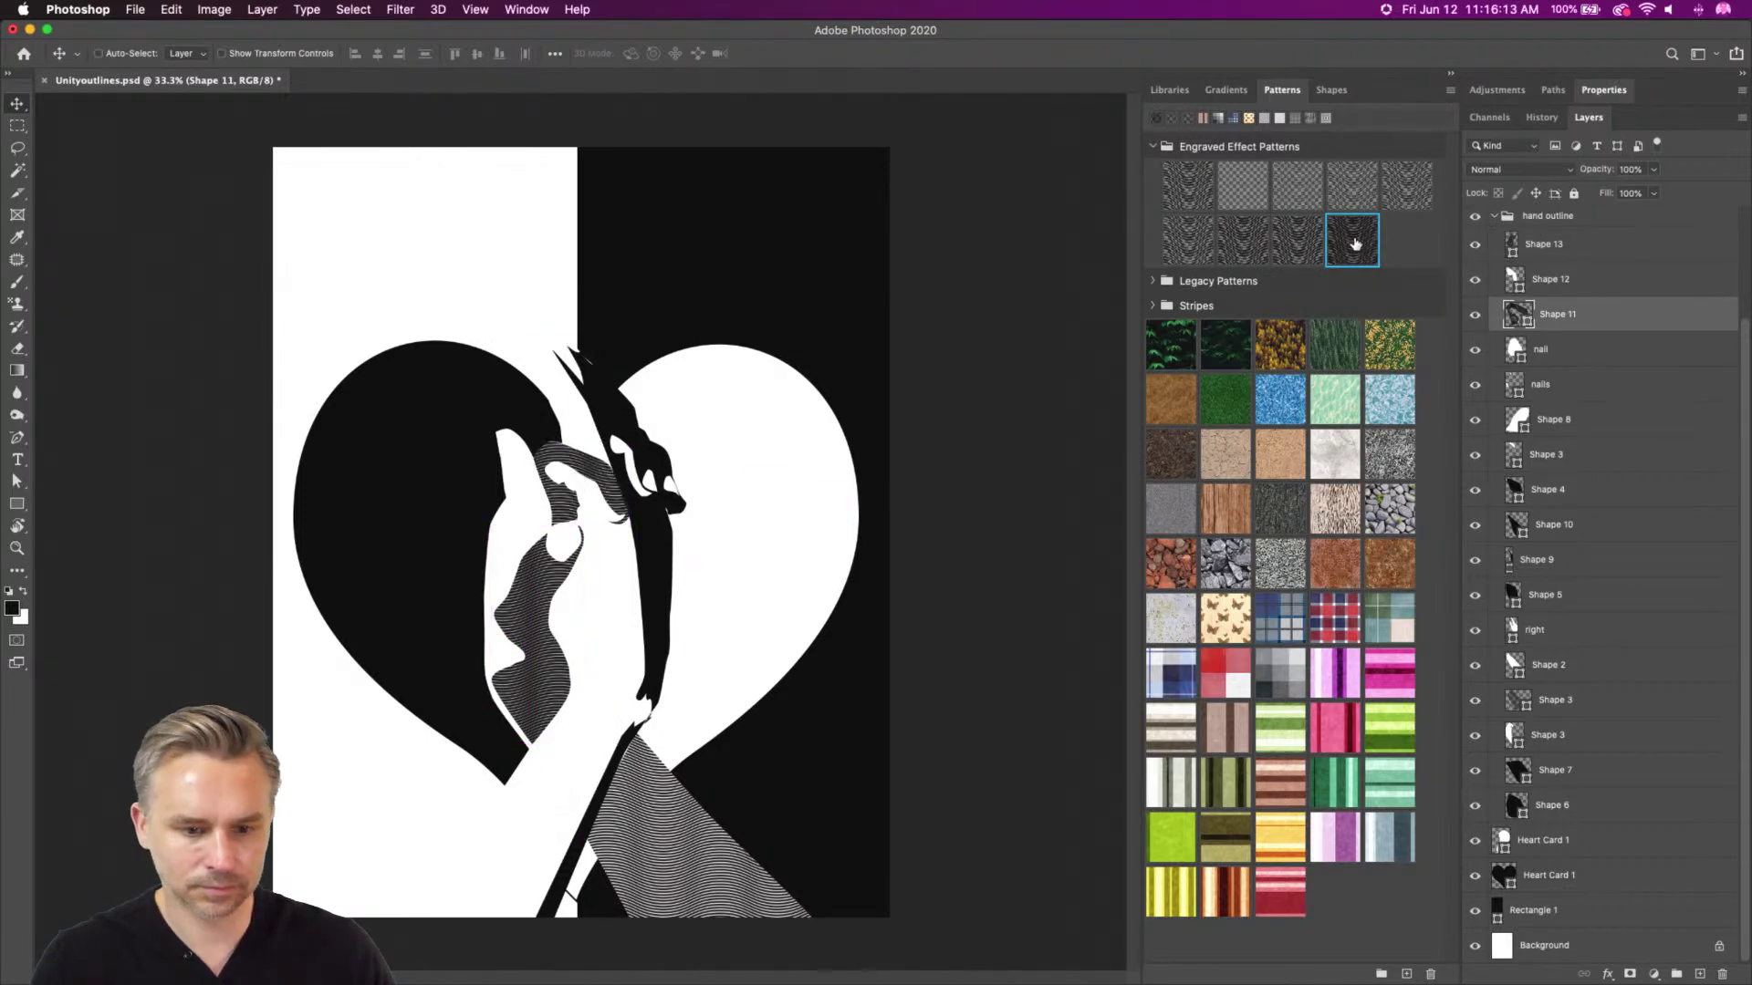
Fill the dark hand's long edge shape (Shape 9) and upper finger shape (Shape 10) with the darkest Engraved Effect pattern
super+click(651, 580)
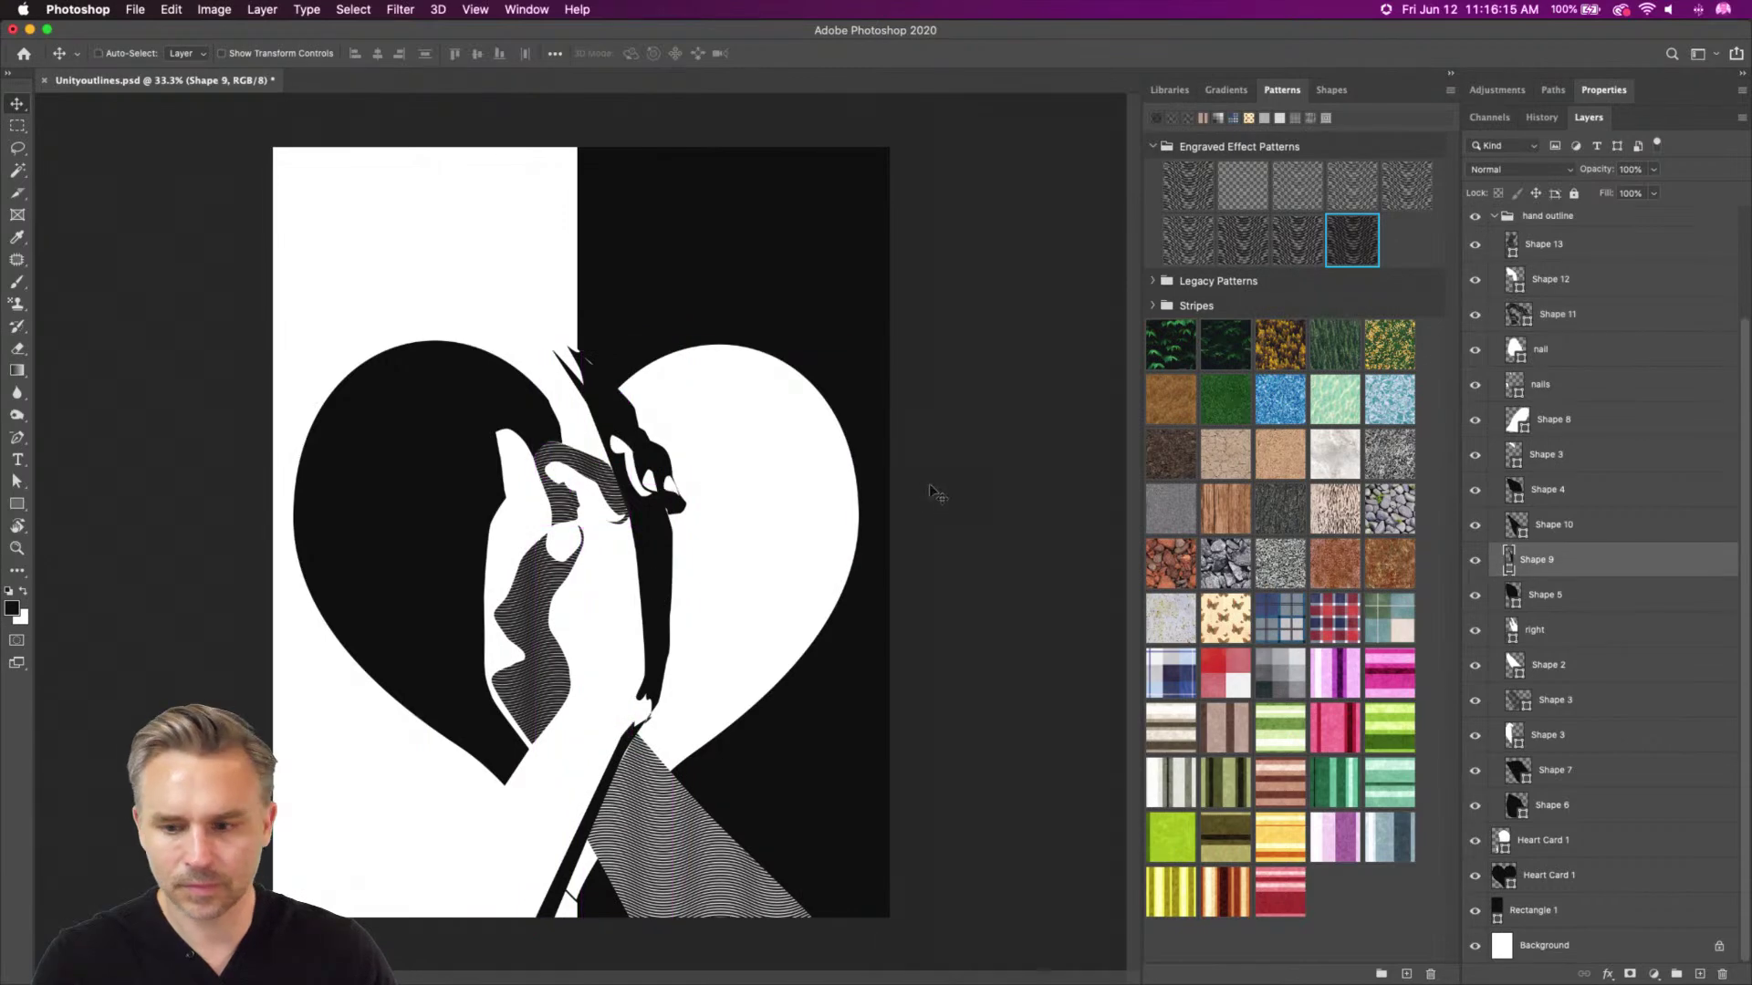
click(1345, 237)
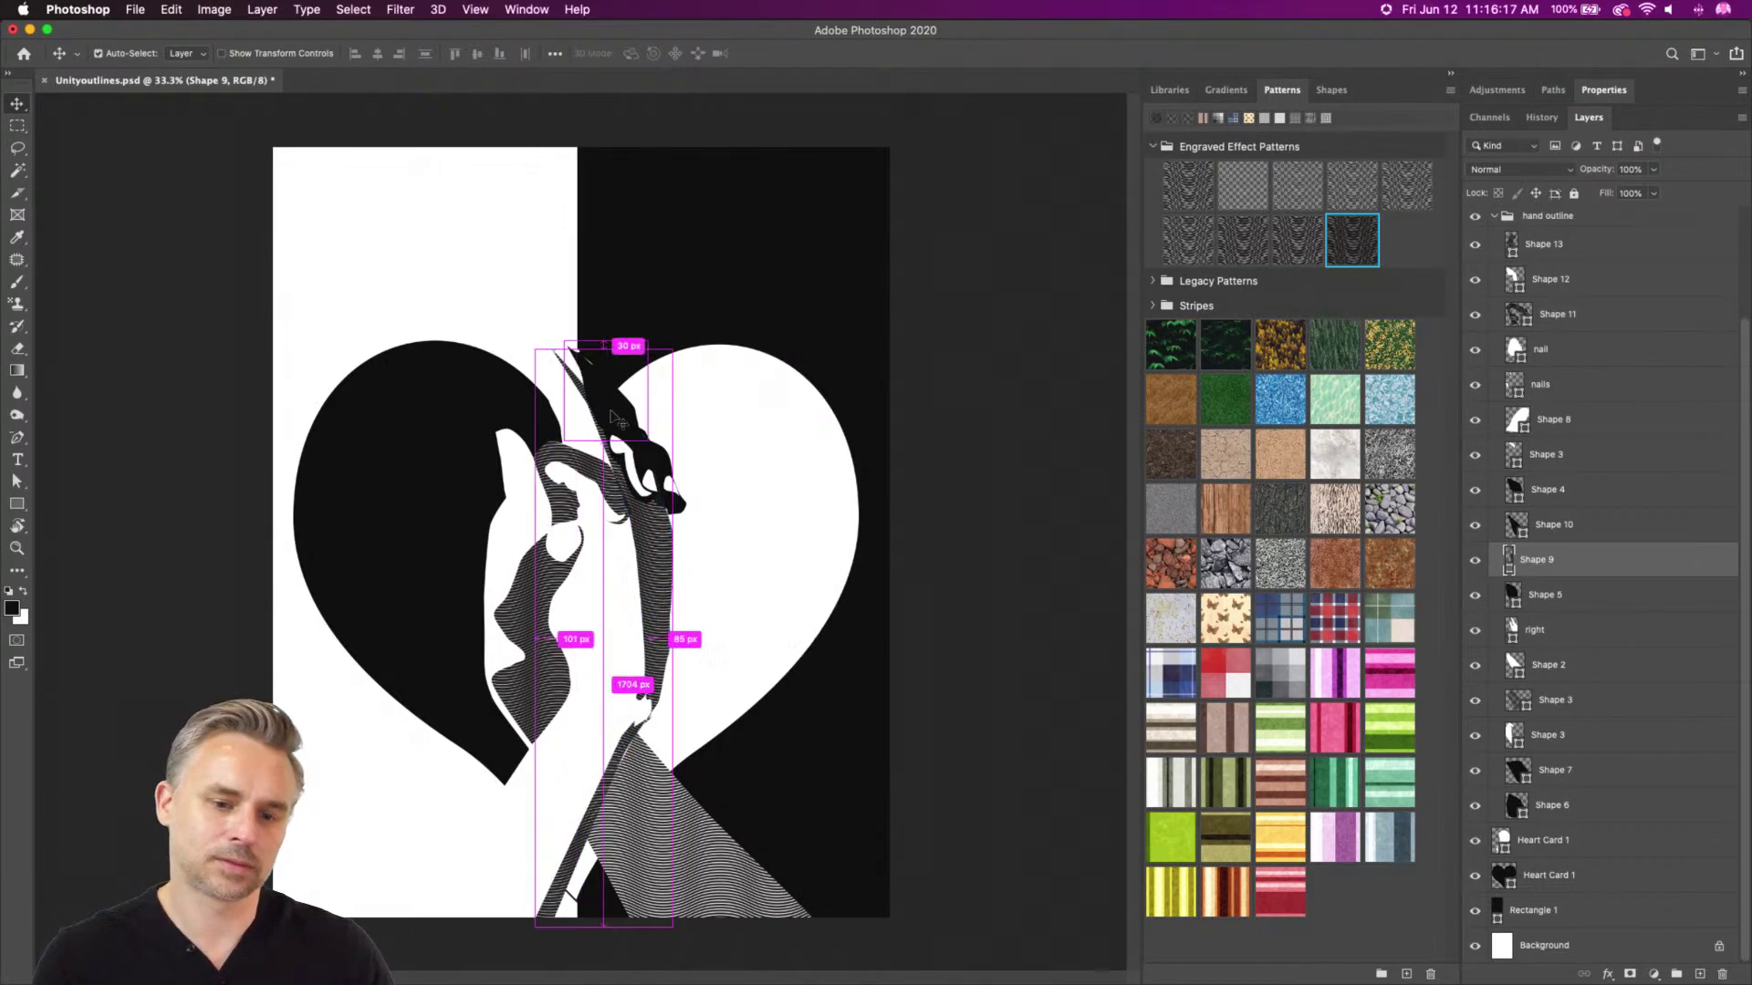
super+click(617, 412)
click(1340, 238)
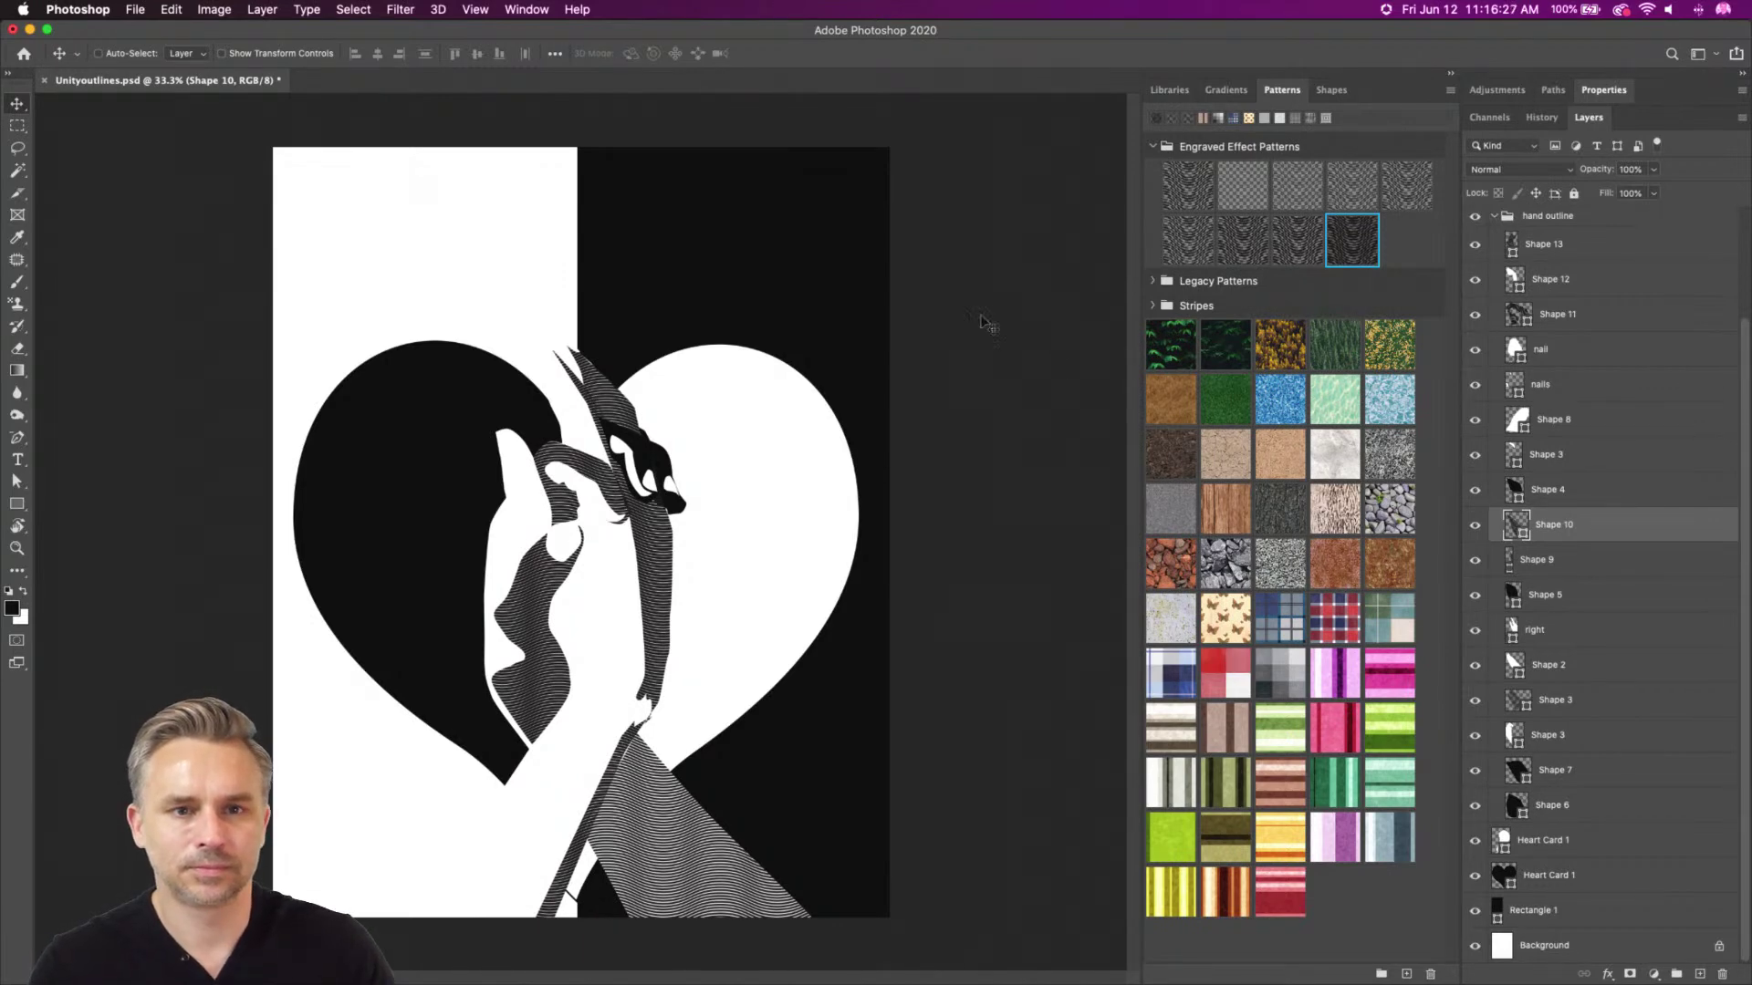
Scale the forearm's wavy line pattern fill to 128%
click(1558, 502)
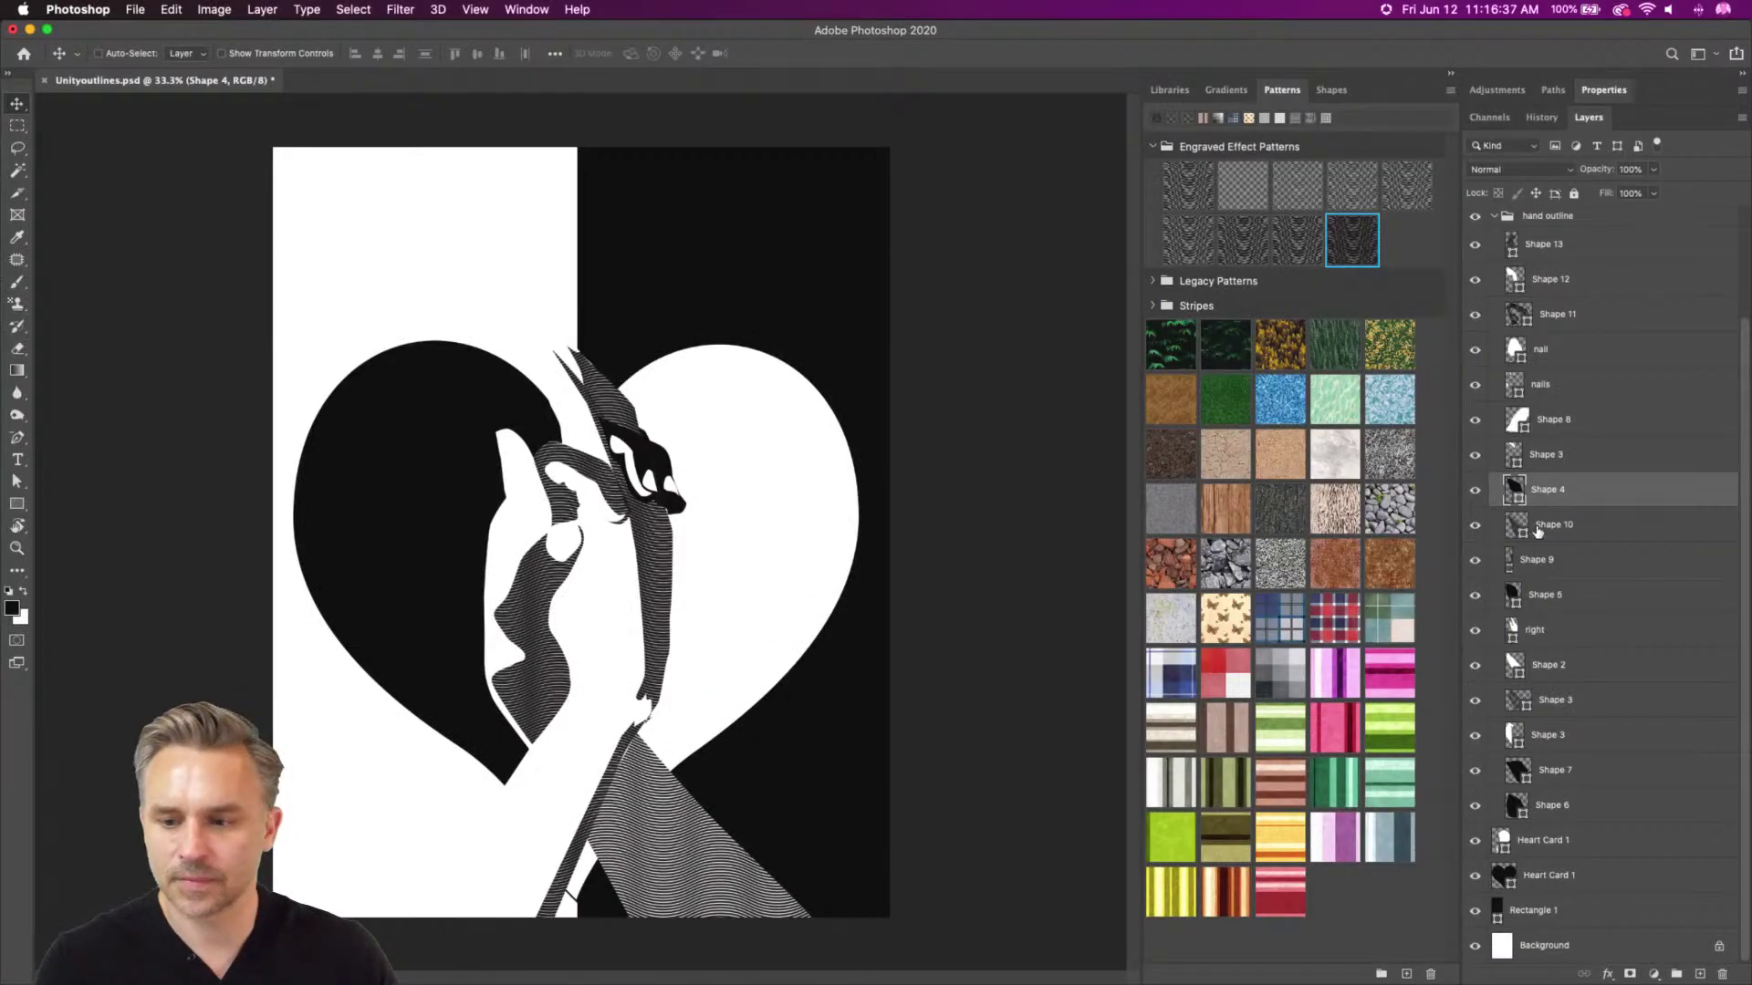
click(1522, 530)
super+click(647, 857)
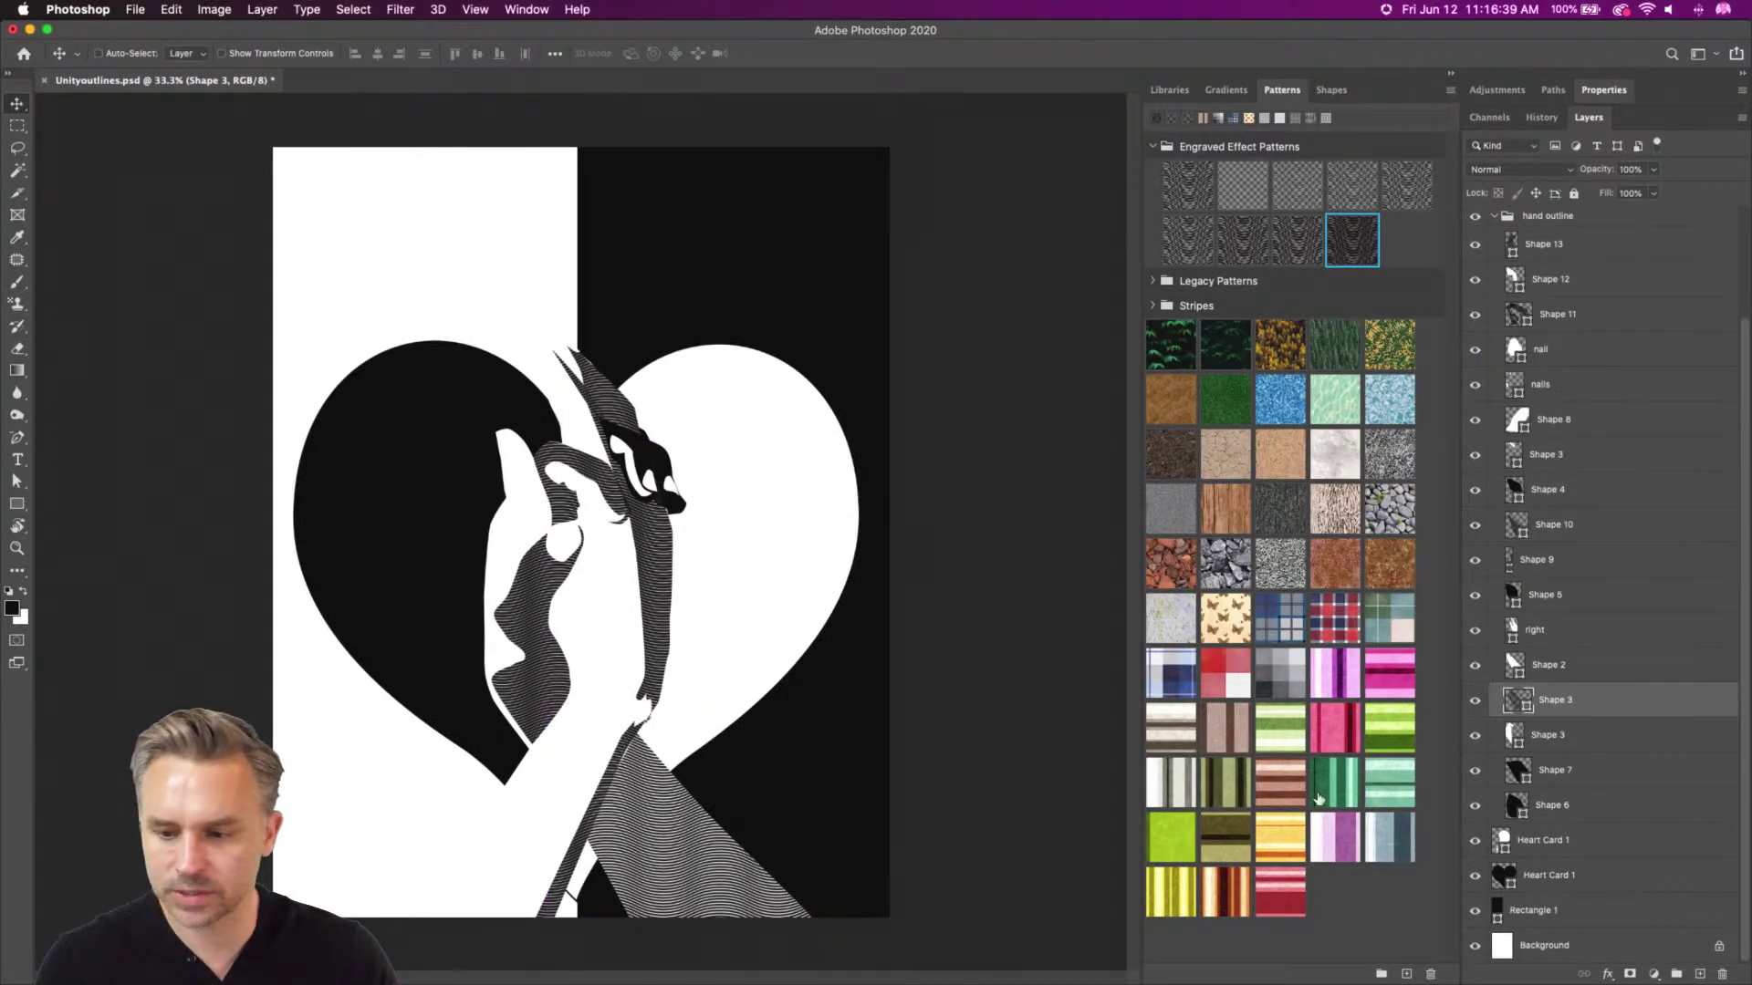
double_click(1508, 700)
drag(761, 346, 885, 456)
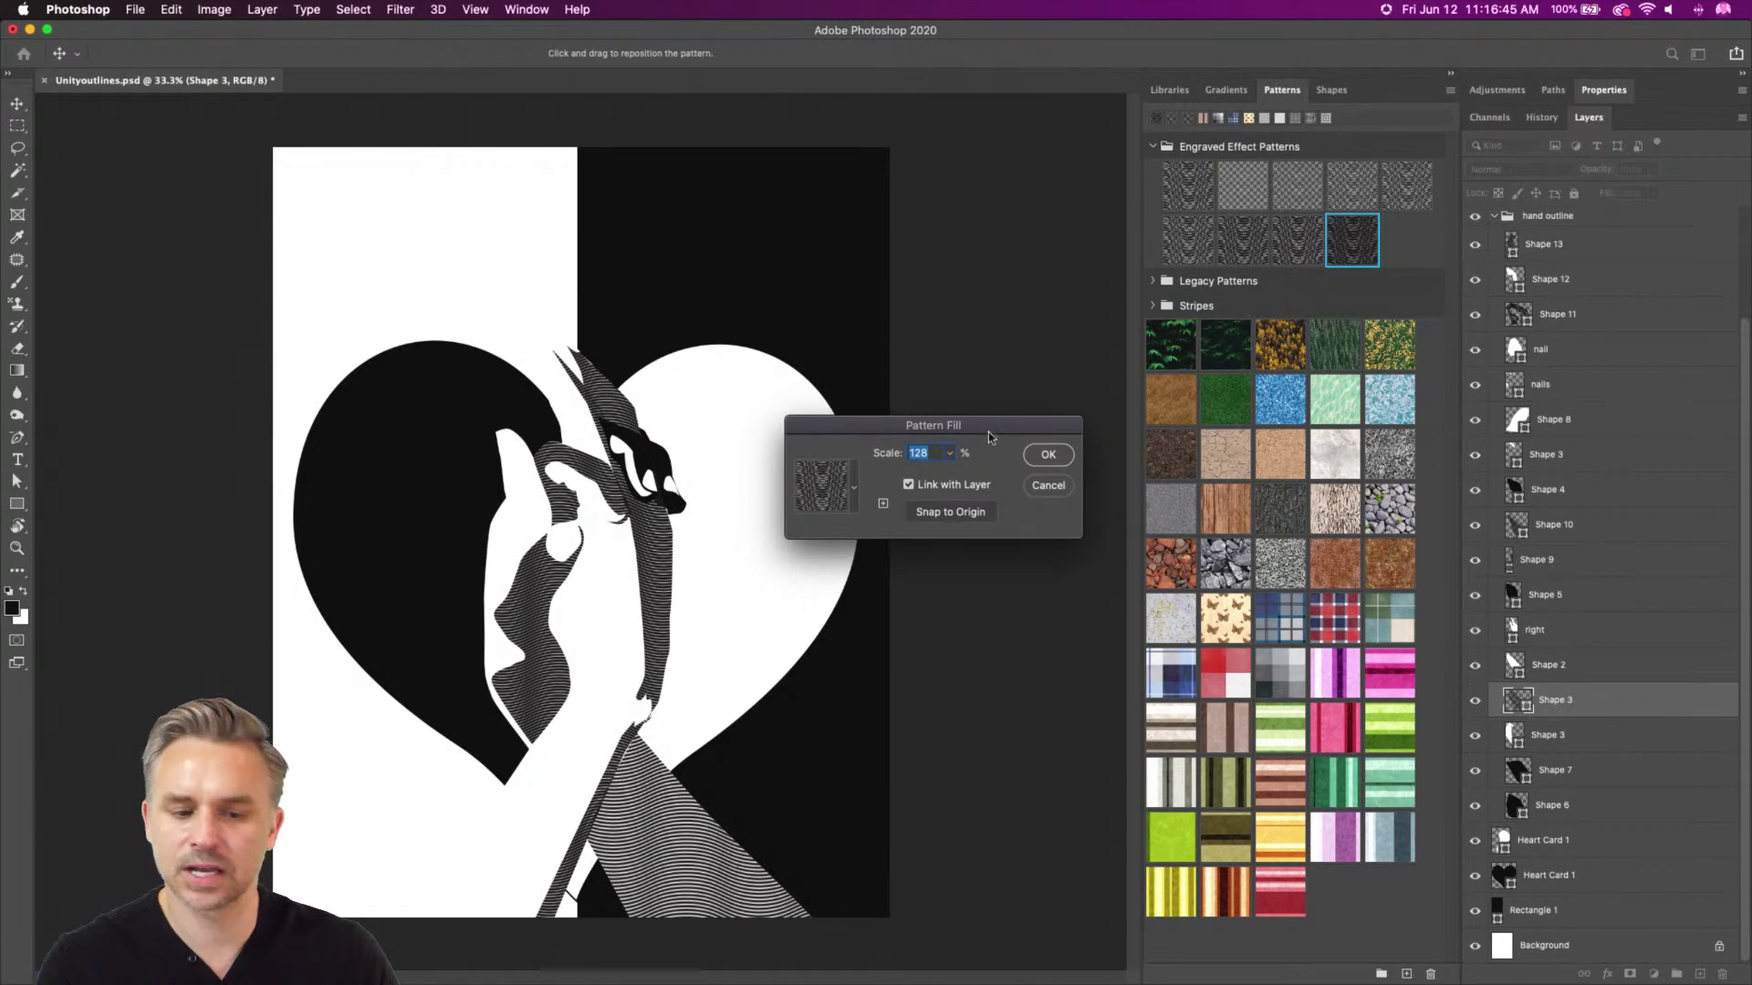
click(1038, 453)
Scale the pattern fill of the dark hand's long edge shape (Shape 9) to 113% and save the document
super+click(642, 520)
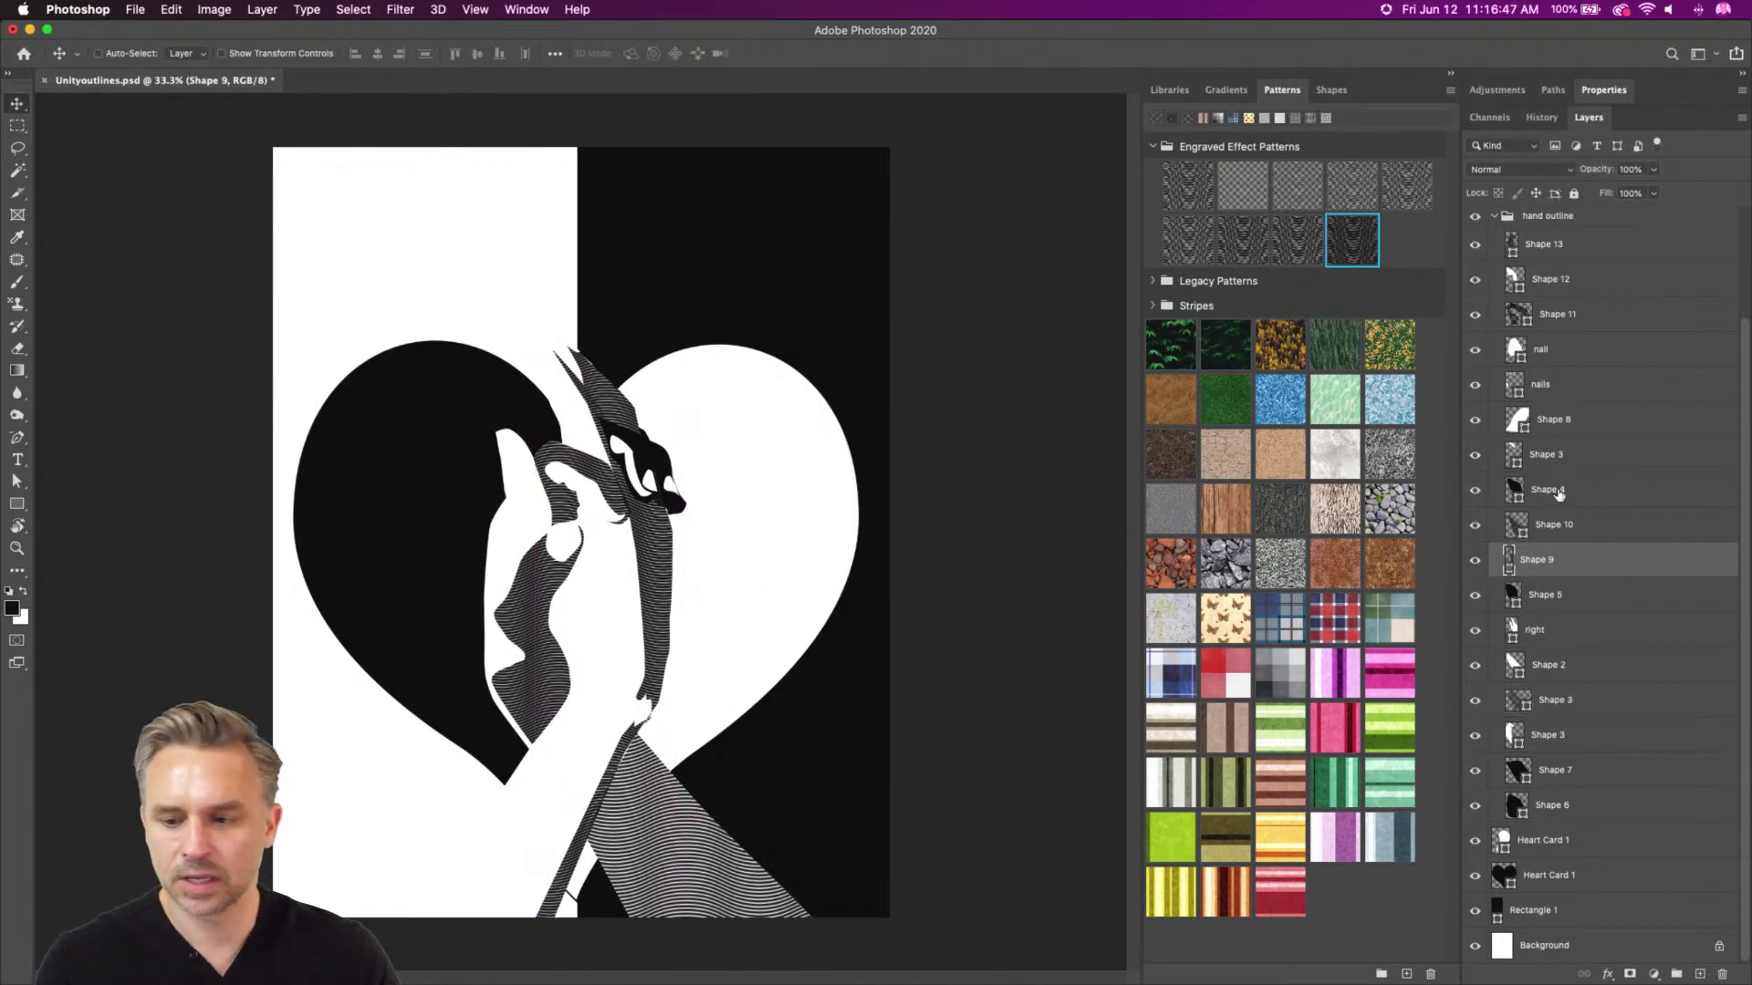
double_click(1507, 560)
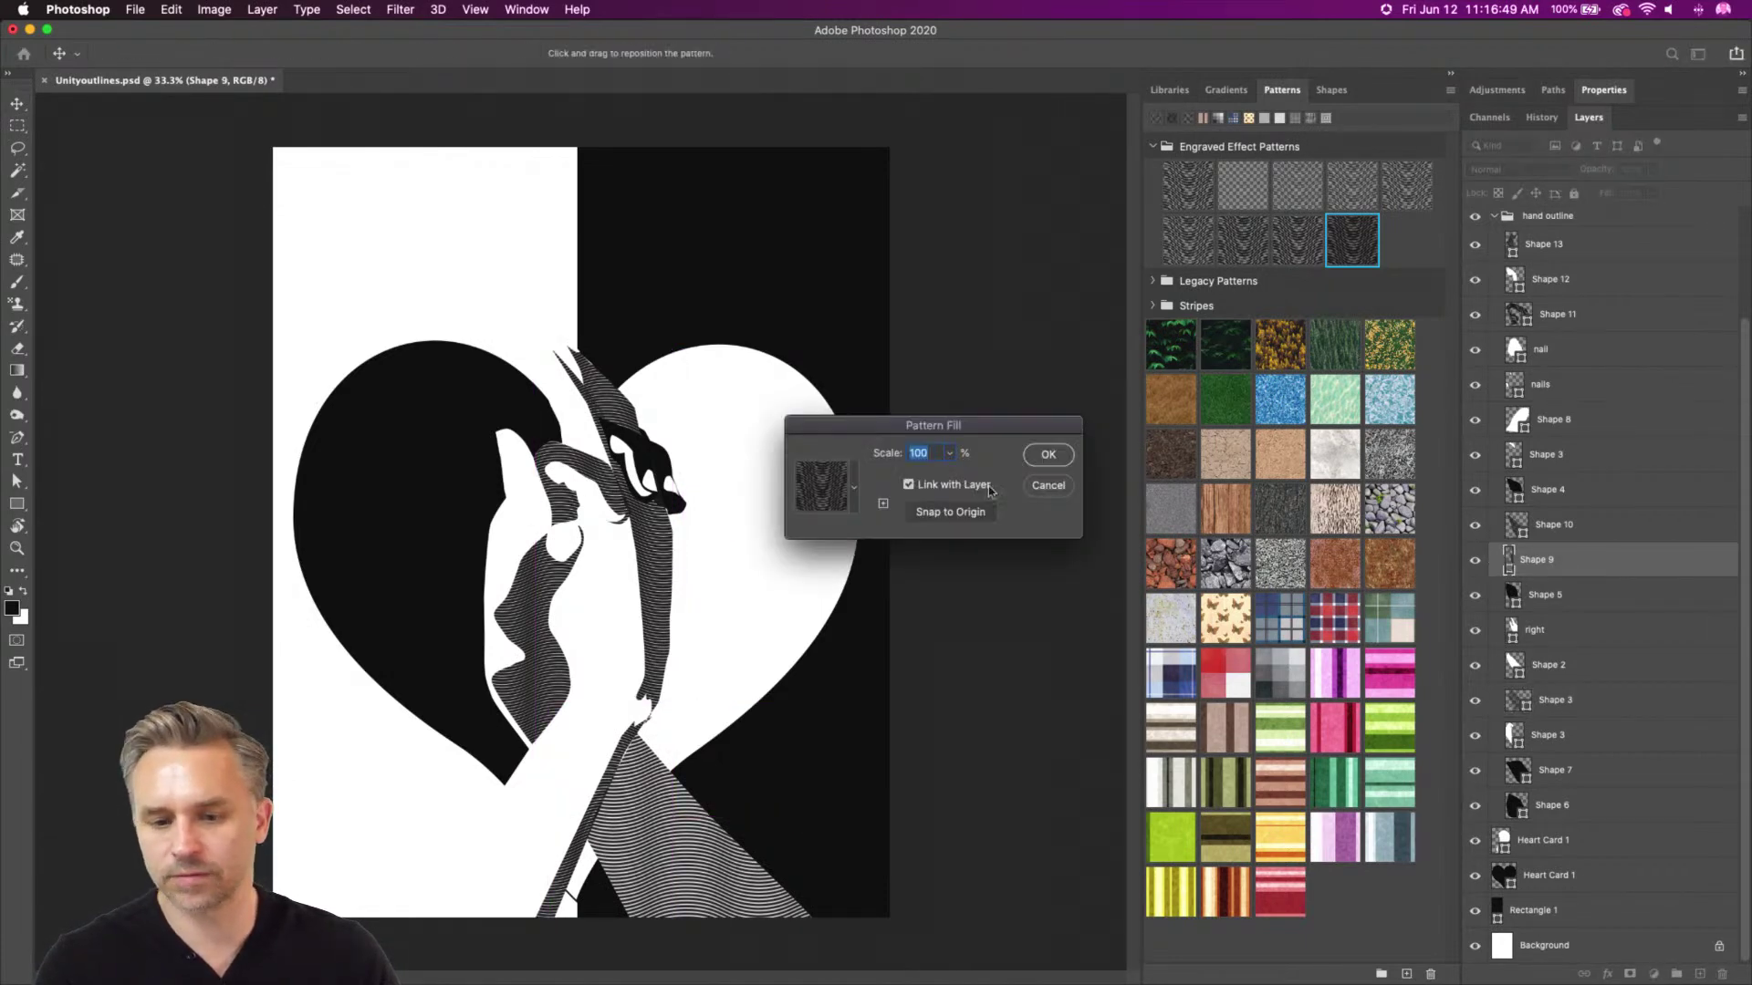
drag(882, 456, 893, 457)
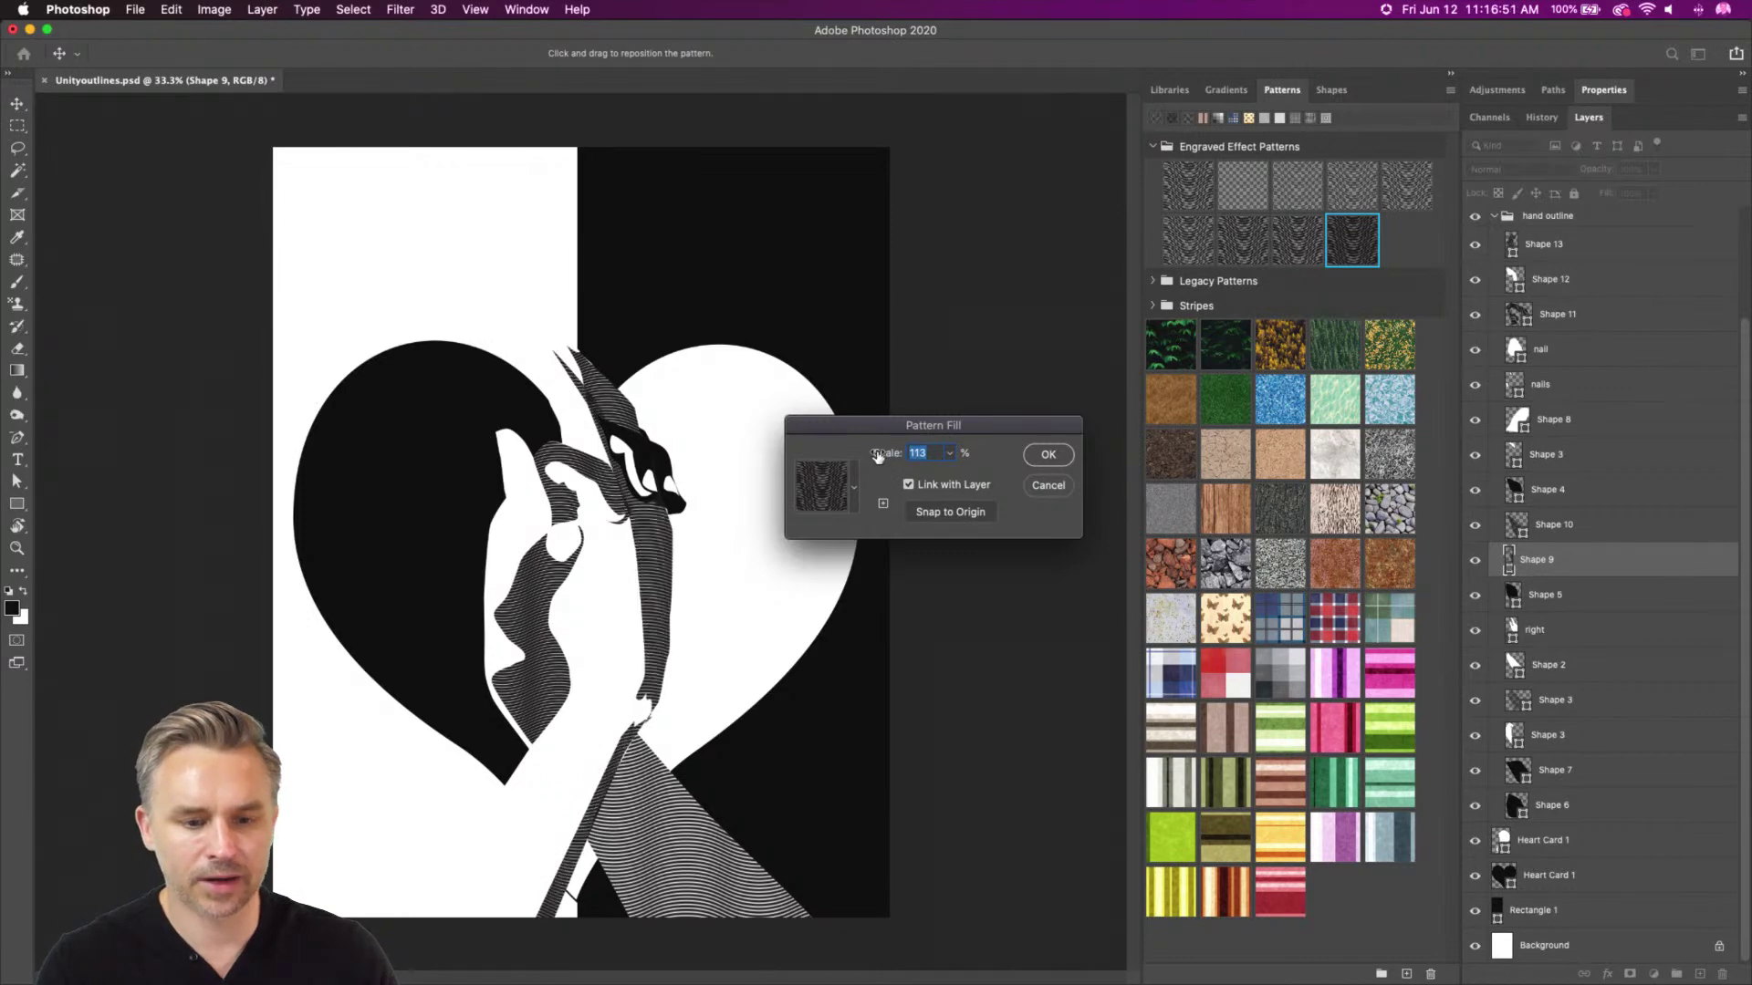
click(1045, 454)
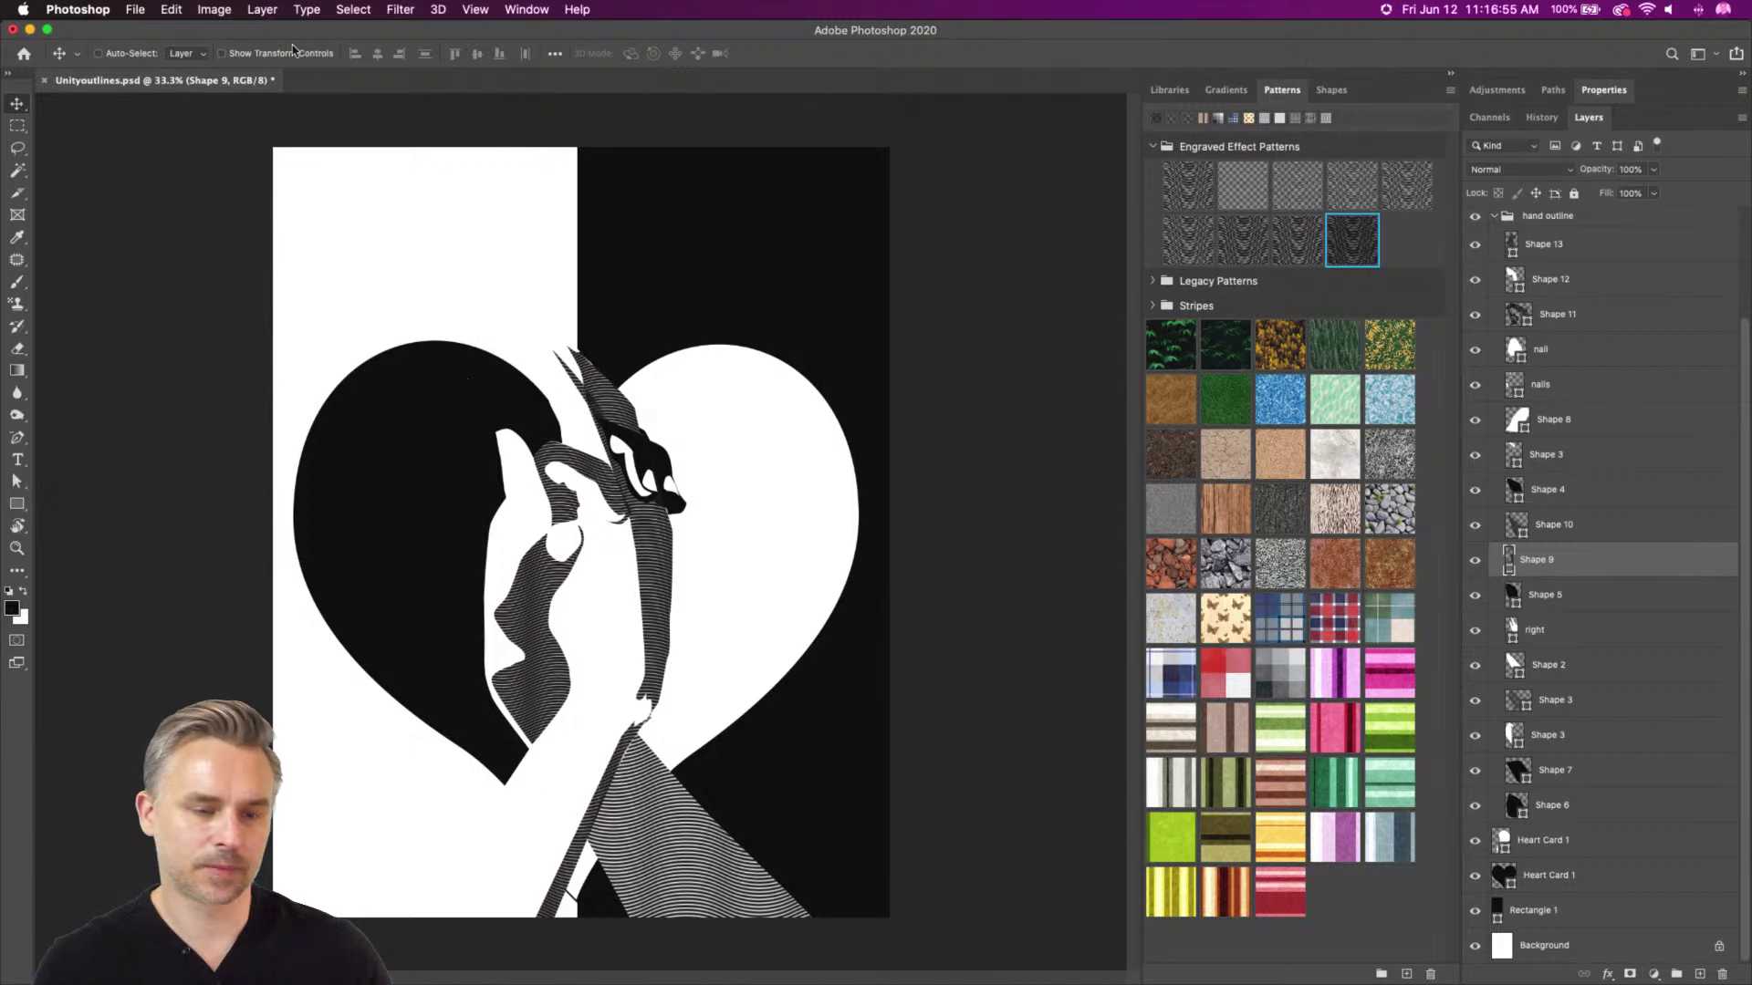
key(super+s)
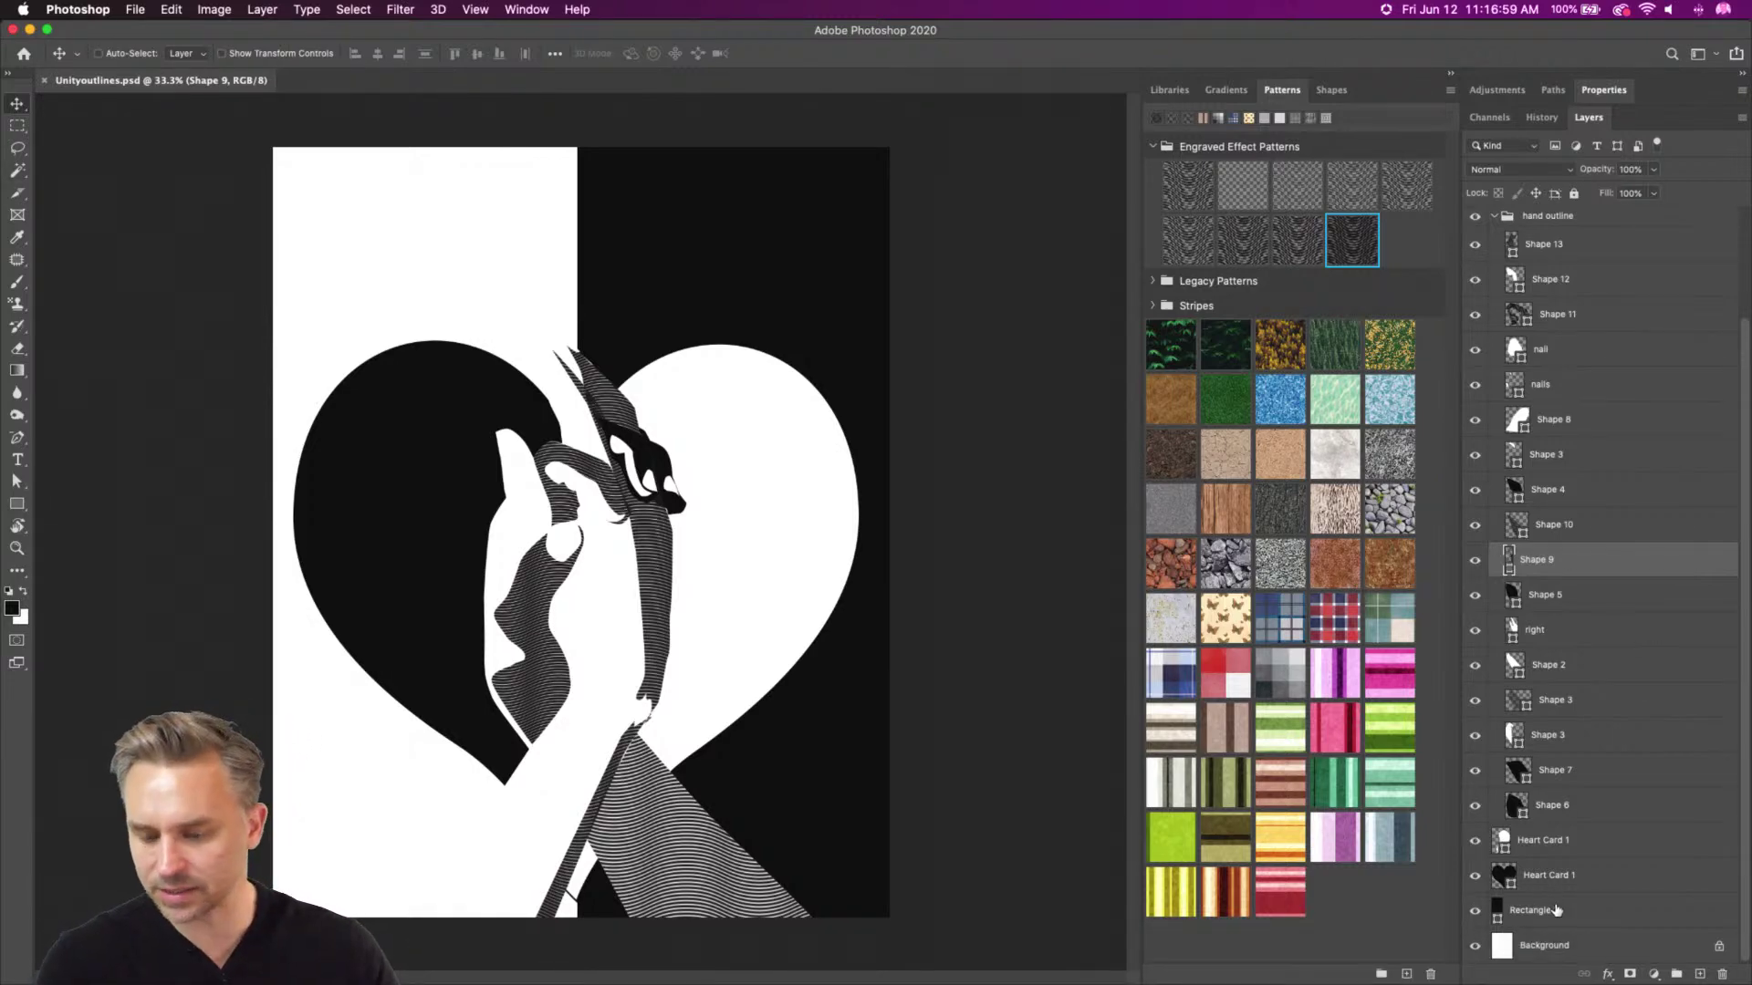
Add a new layer above Rectangle 1, and hide both heart layers and the black background rectangle
click(1609, 914)
click(1697, 973)
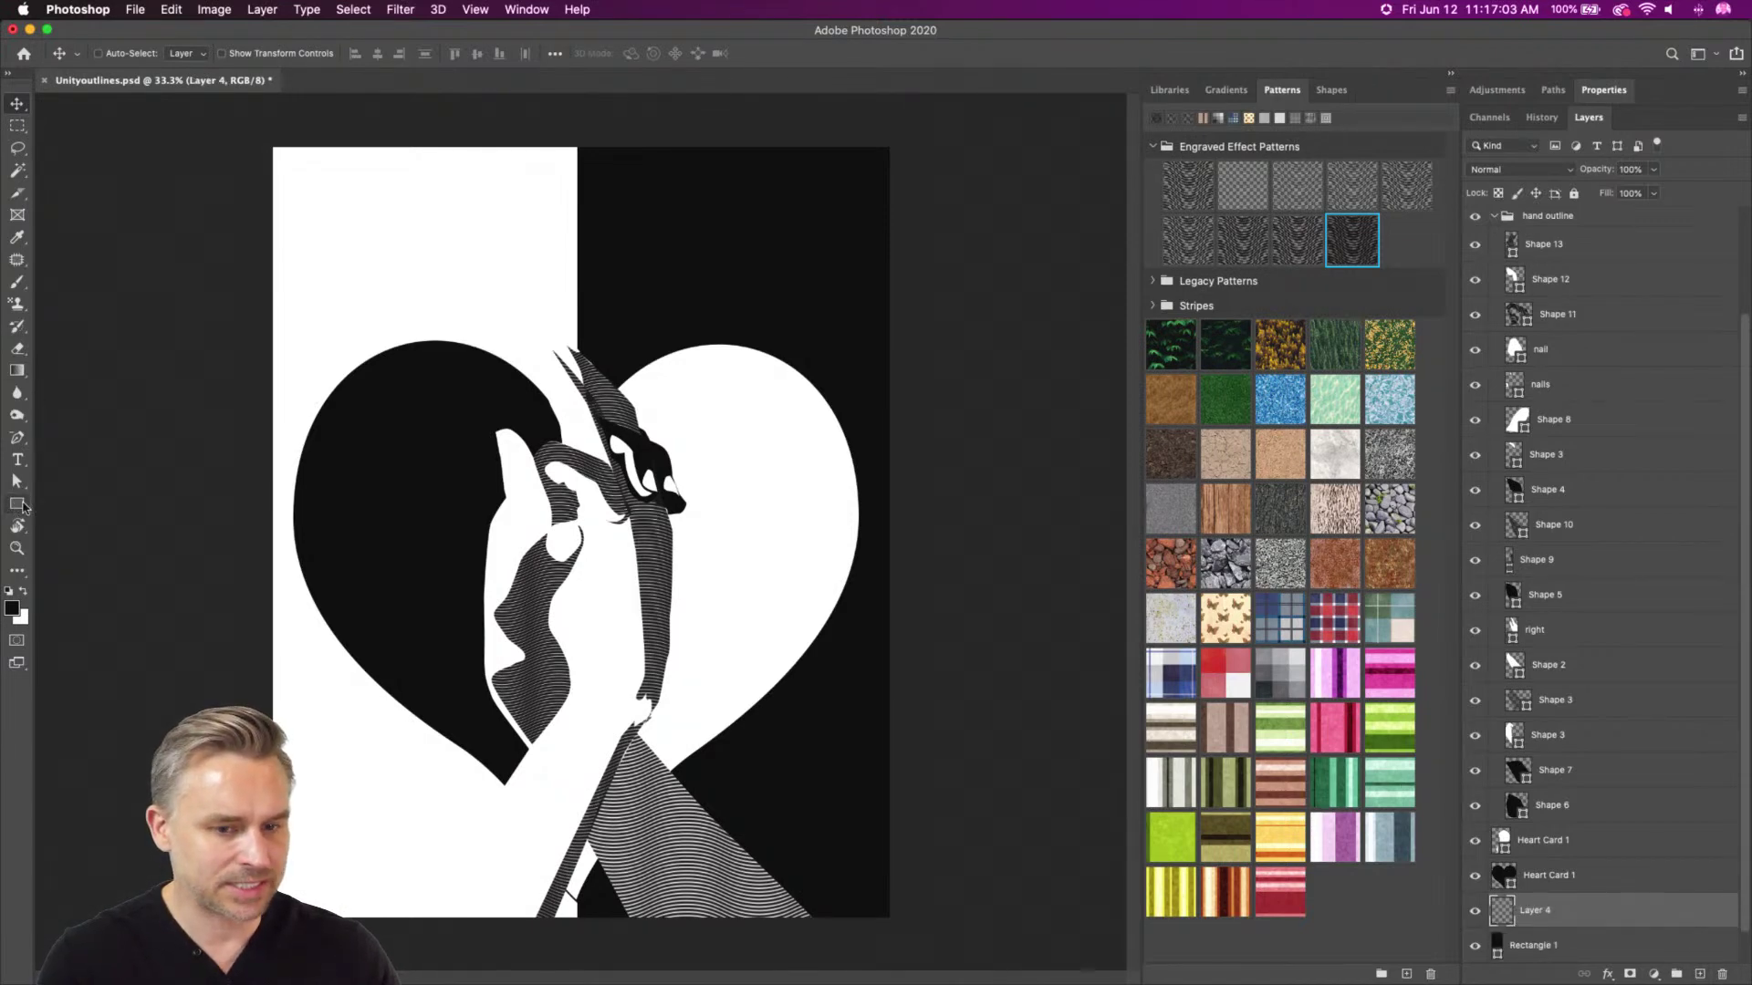
click(1475, 876)
scroll(1477, 894, down, 1)
click(1477, 912)
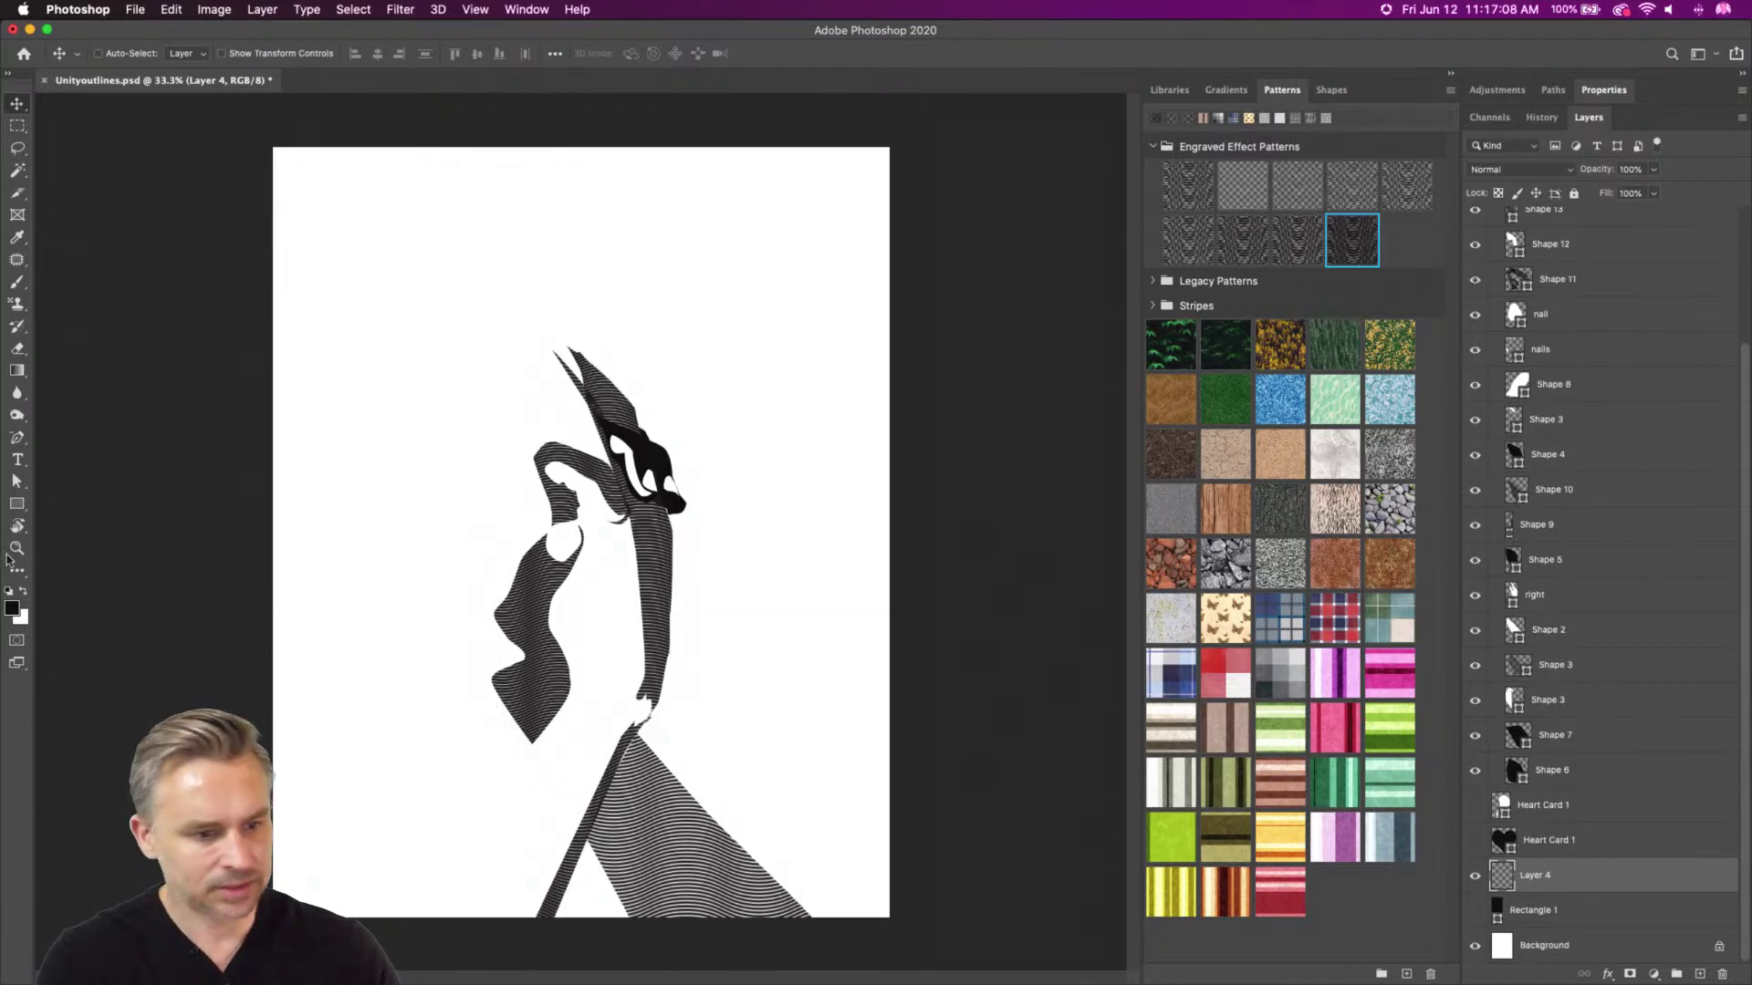
Place the sunburst custom shape over the hands, rotate it -90°, and enlarge it to cover the whole canvas, centred behind the hands
click(16, 504)
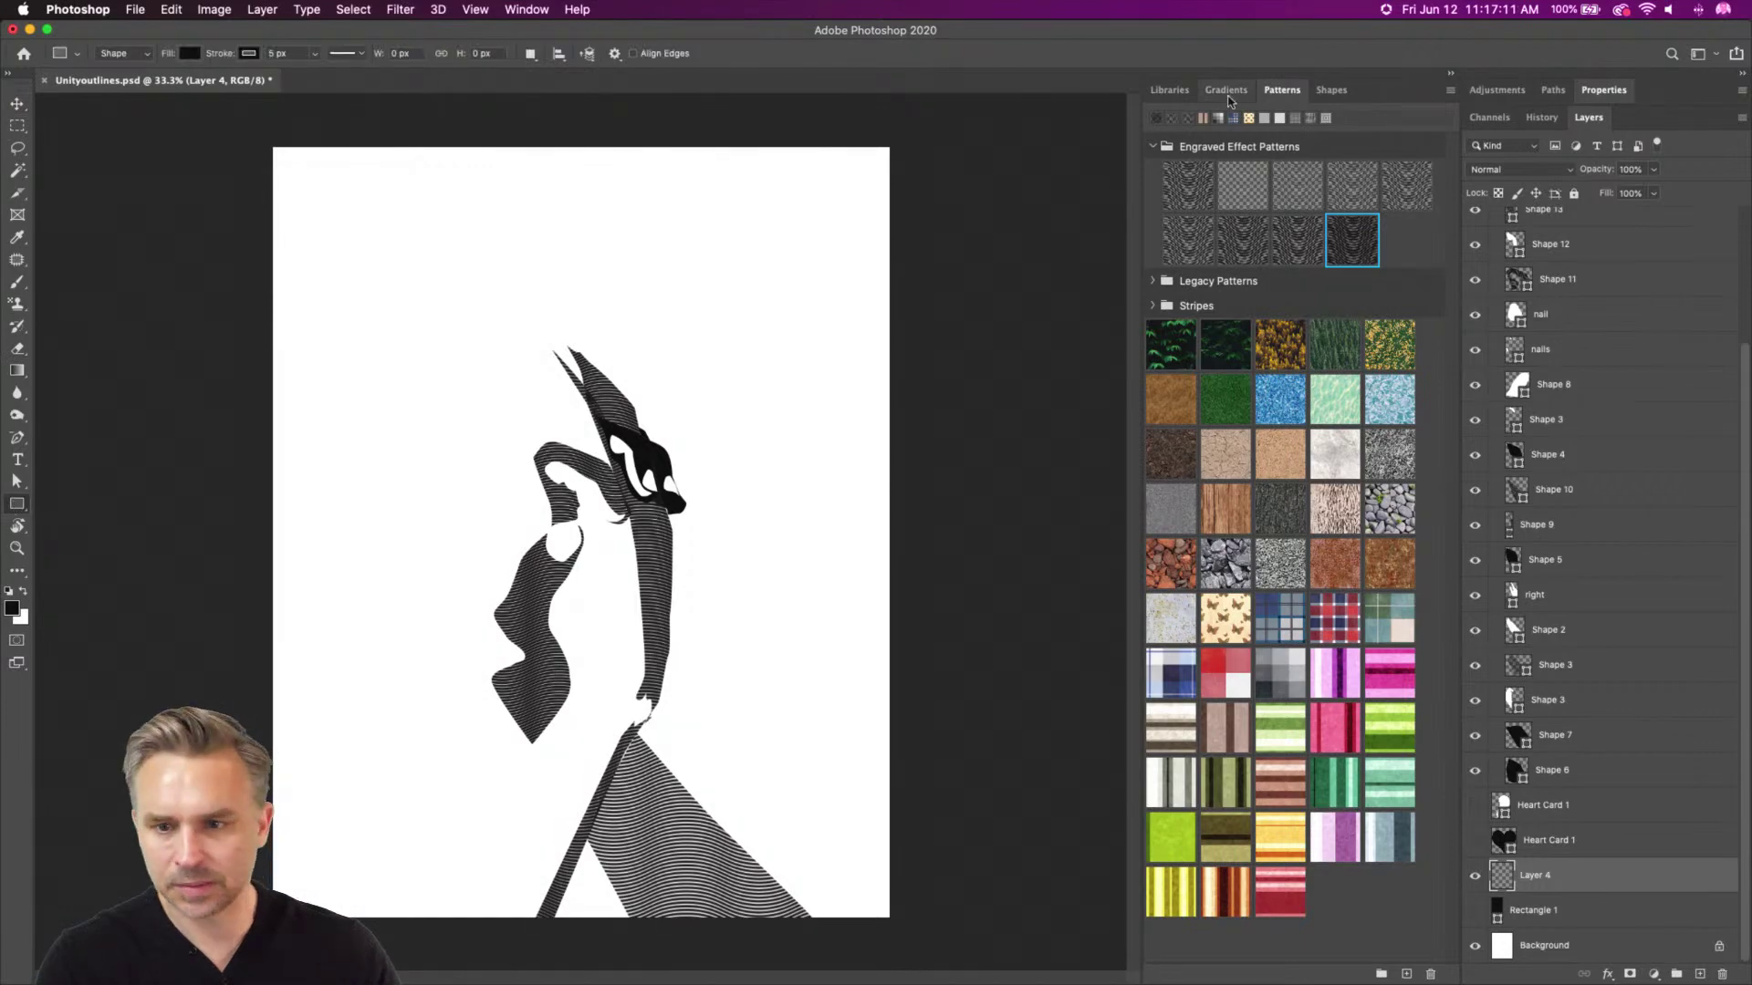
click(1331, 90)
scroll(1277, 712, down, 10)
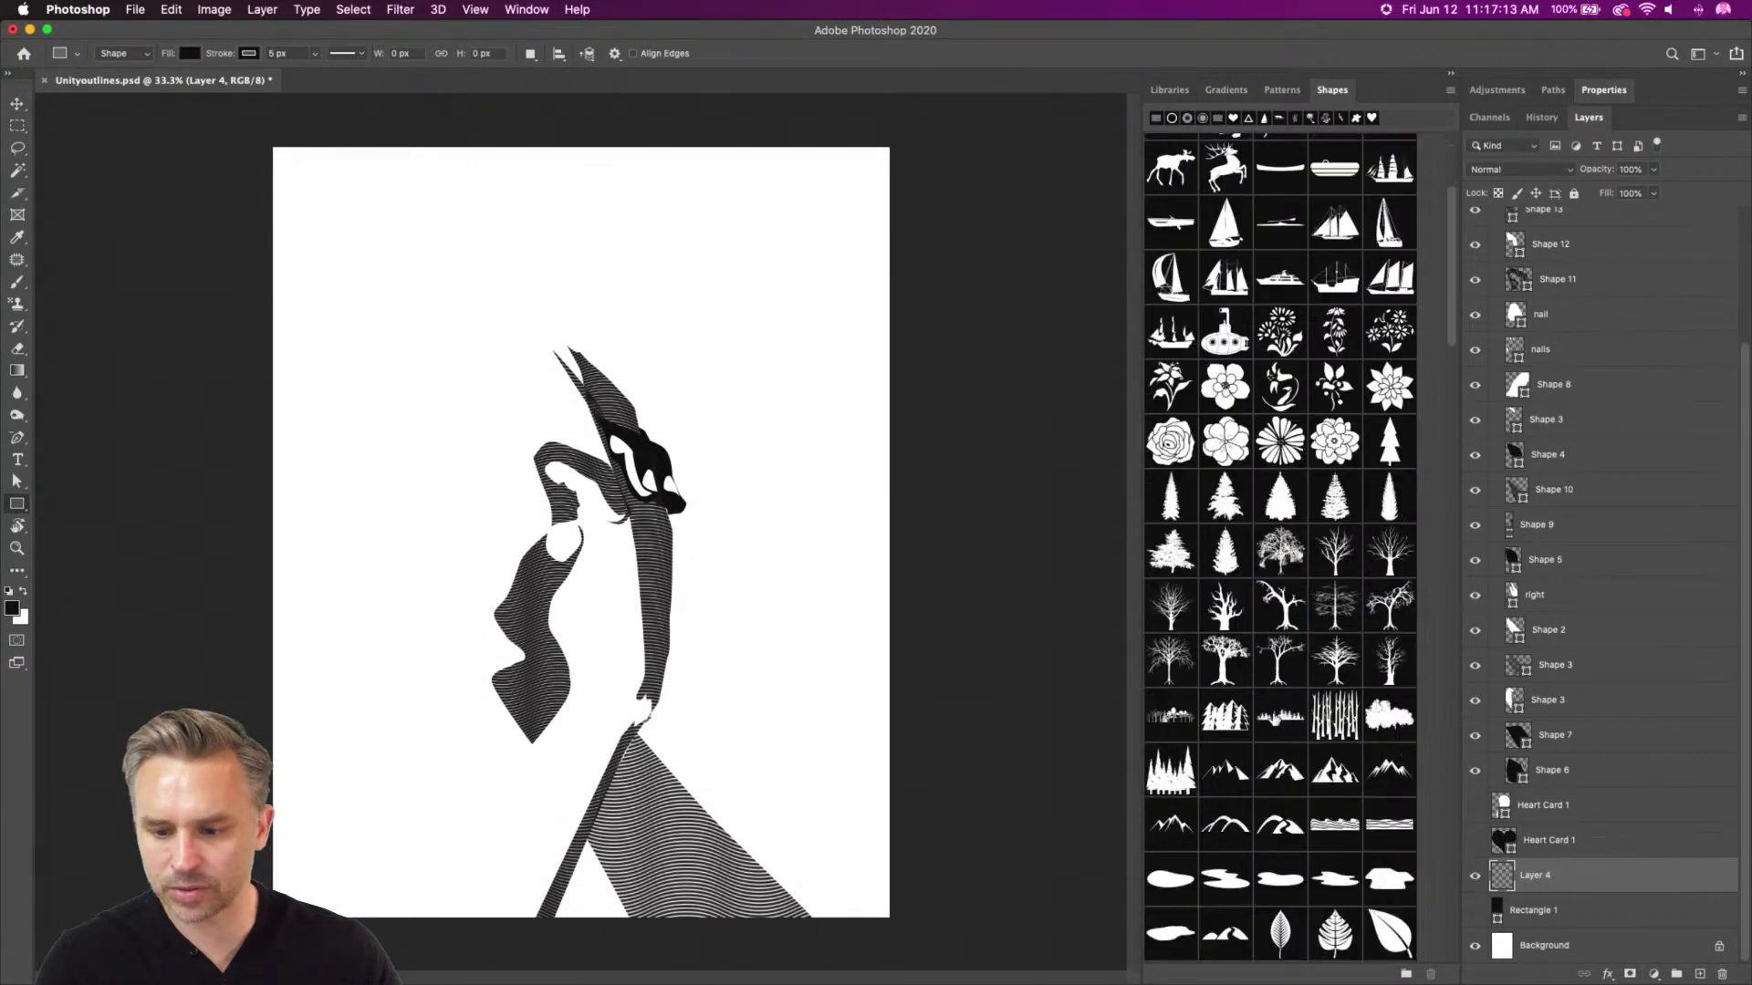
scroll(1276, 714, down, 15)
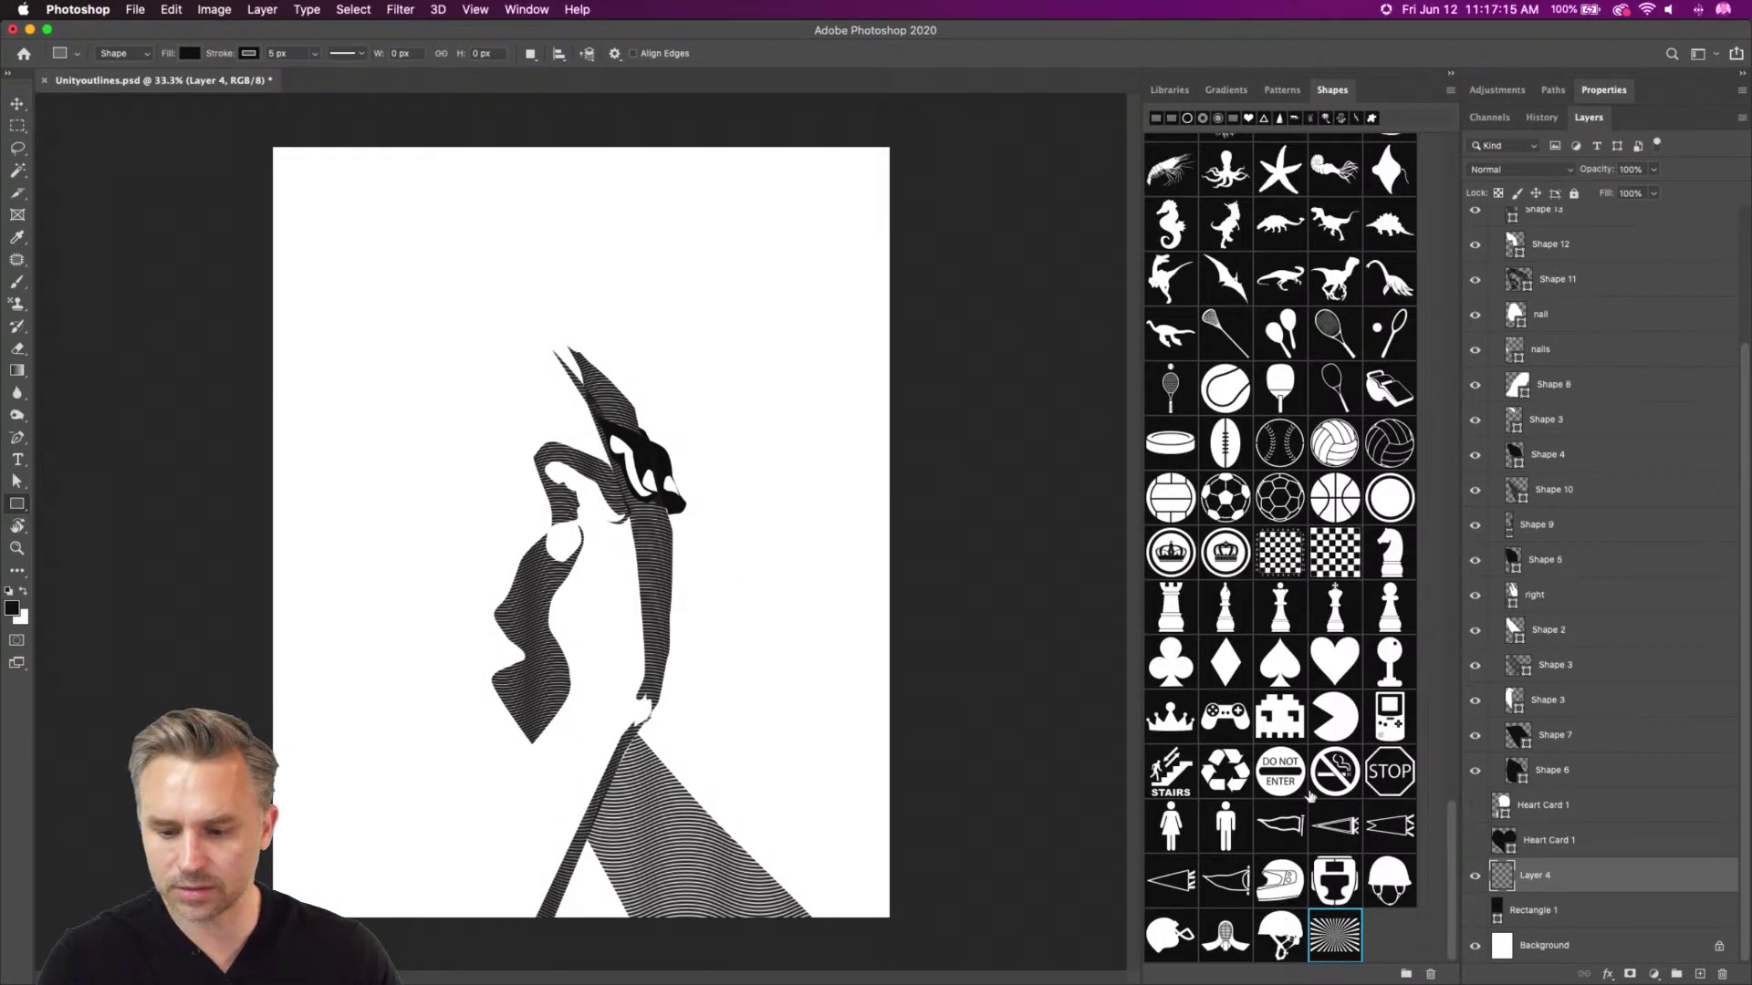
drag(1337, 936, 595, 528)
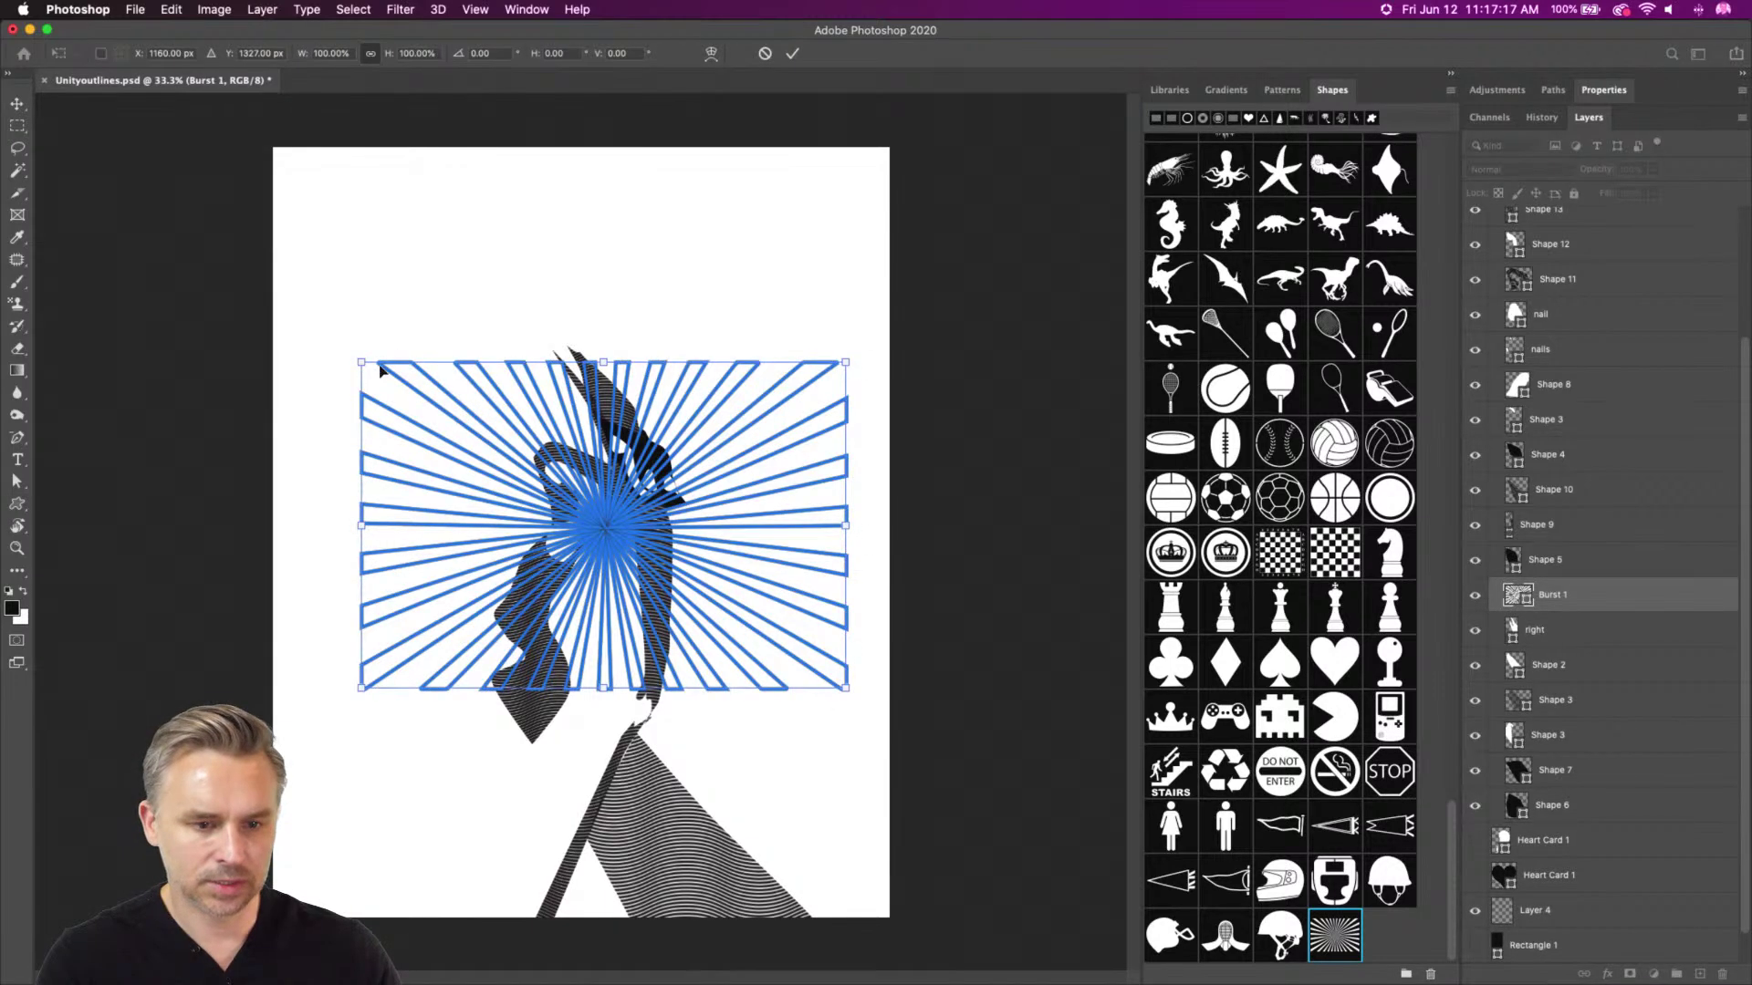
drag(345, 352, 445, 796)
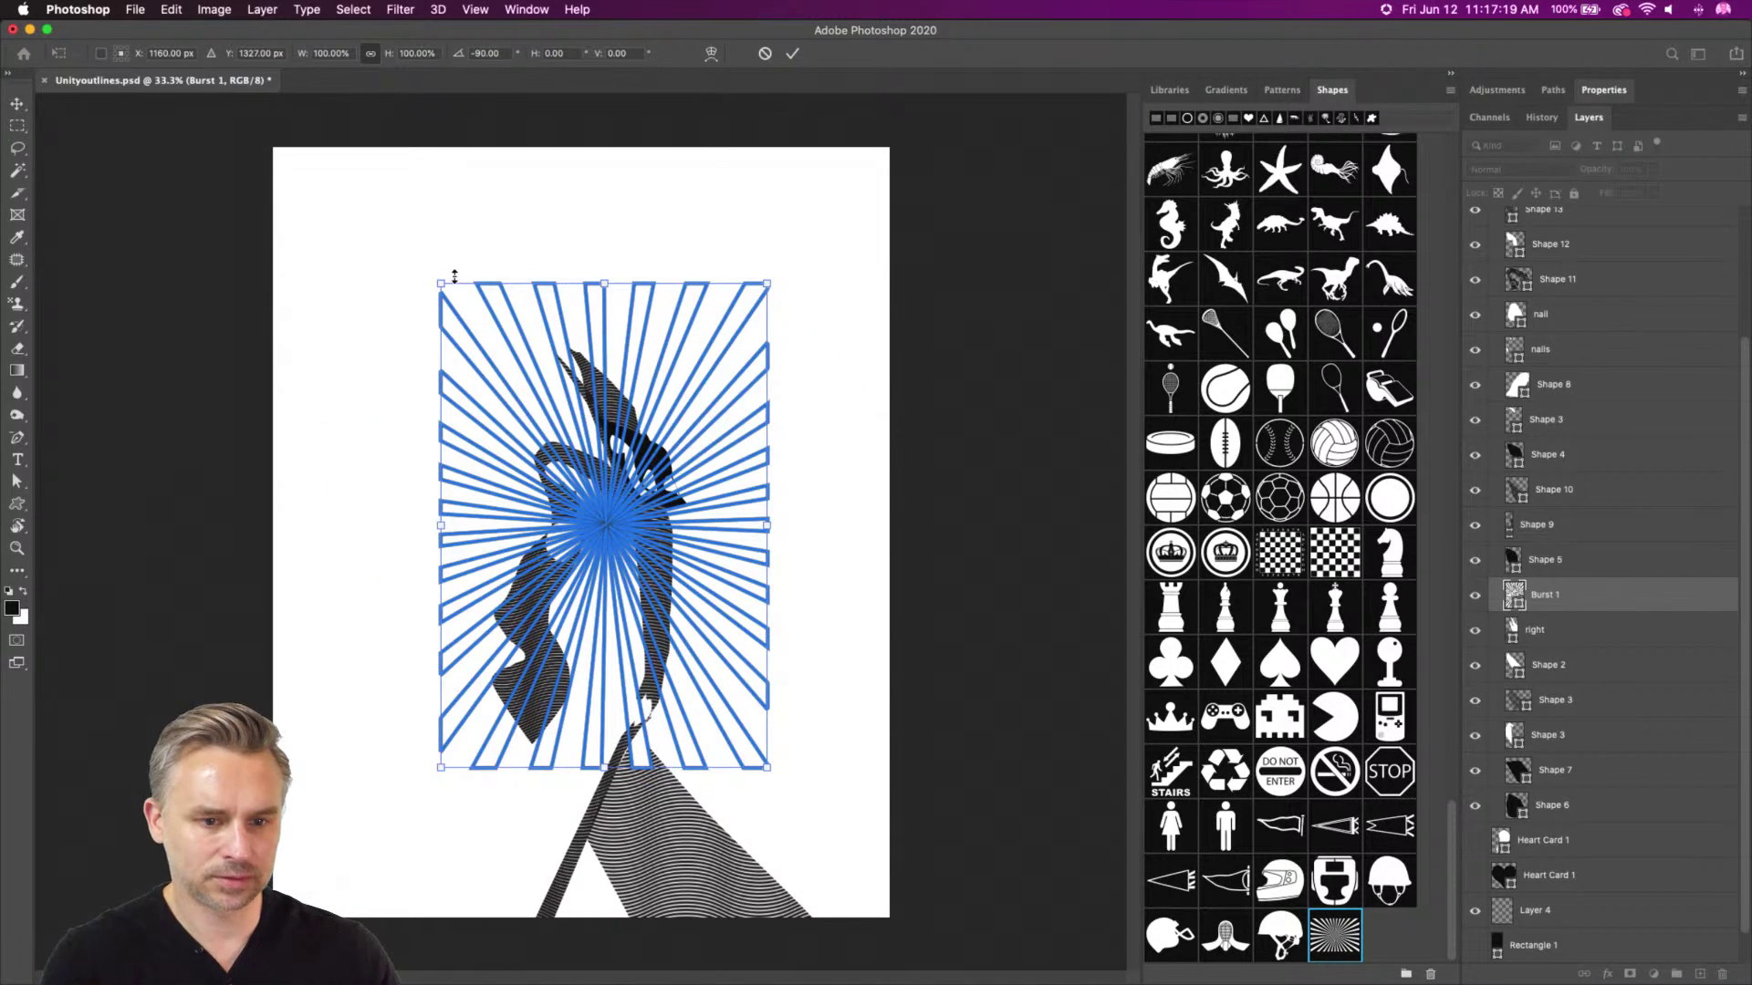
drag(440, 283, 80, 84)
drag(404, 281, 373, 330)
key(Return)
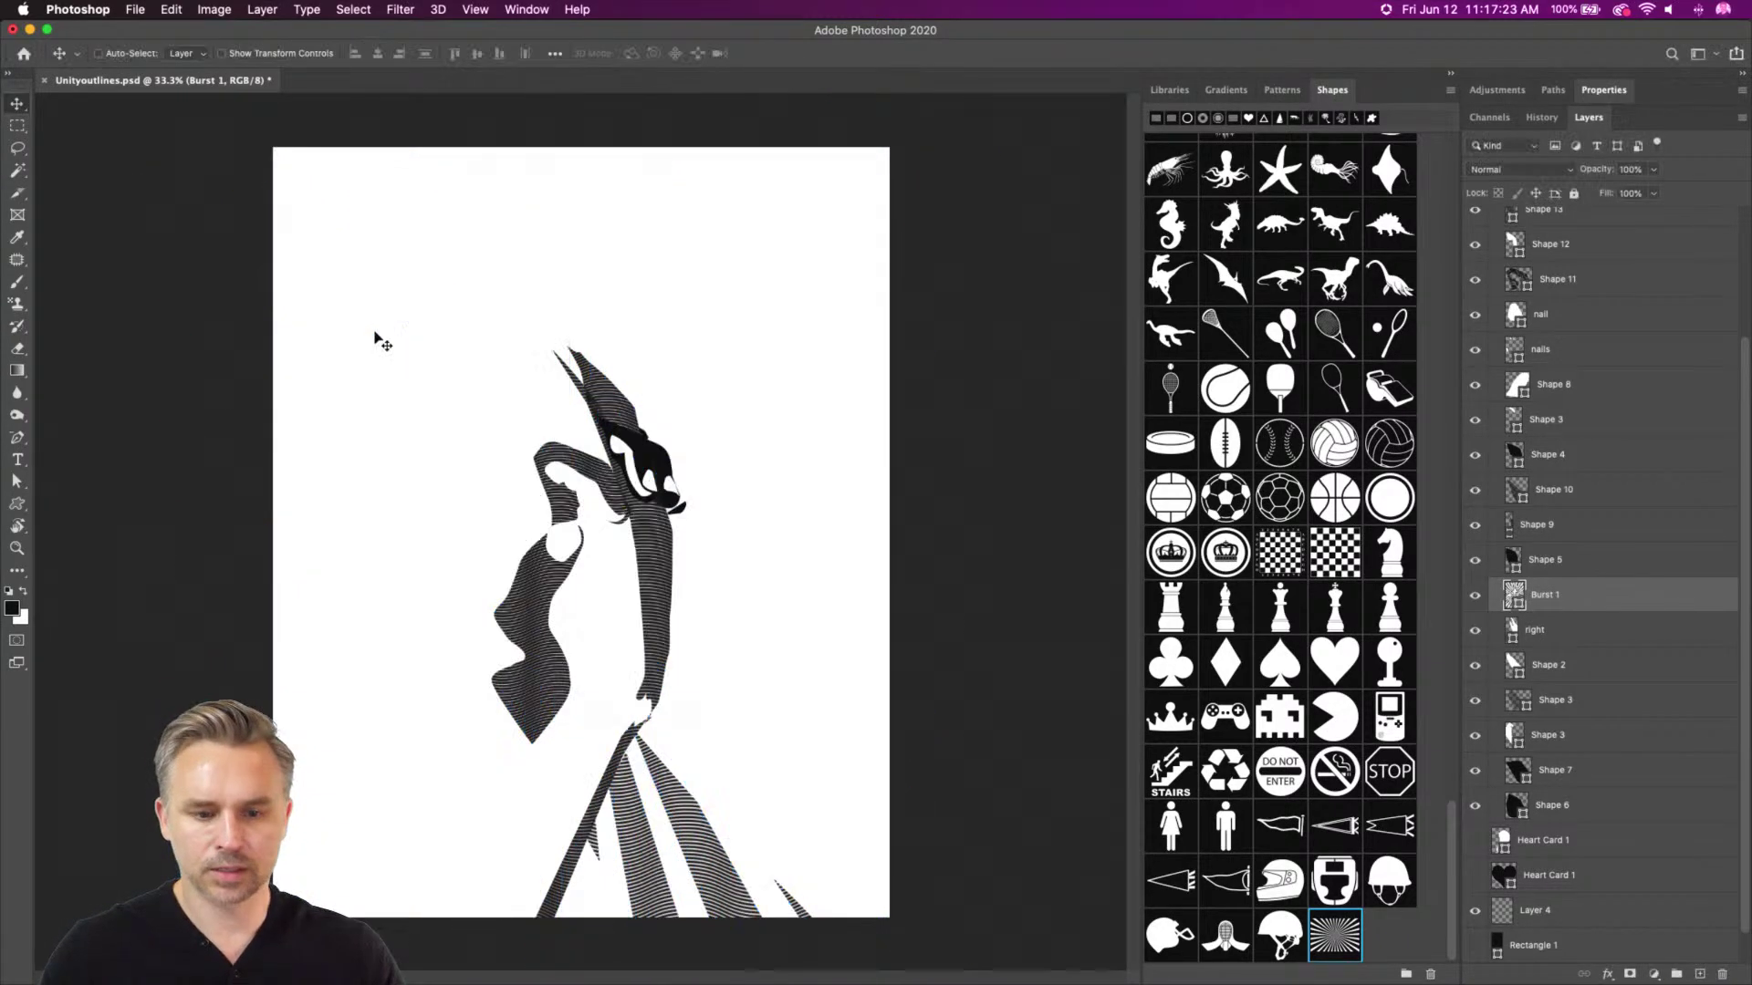
Fill the sunburst with black, move its layer directly below the heart layers, and save the document
double_click(1515, 598)
drag(955, 526, 806, 713)
key(Return)
drag(1603, 598, 1596, 882)
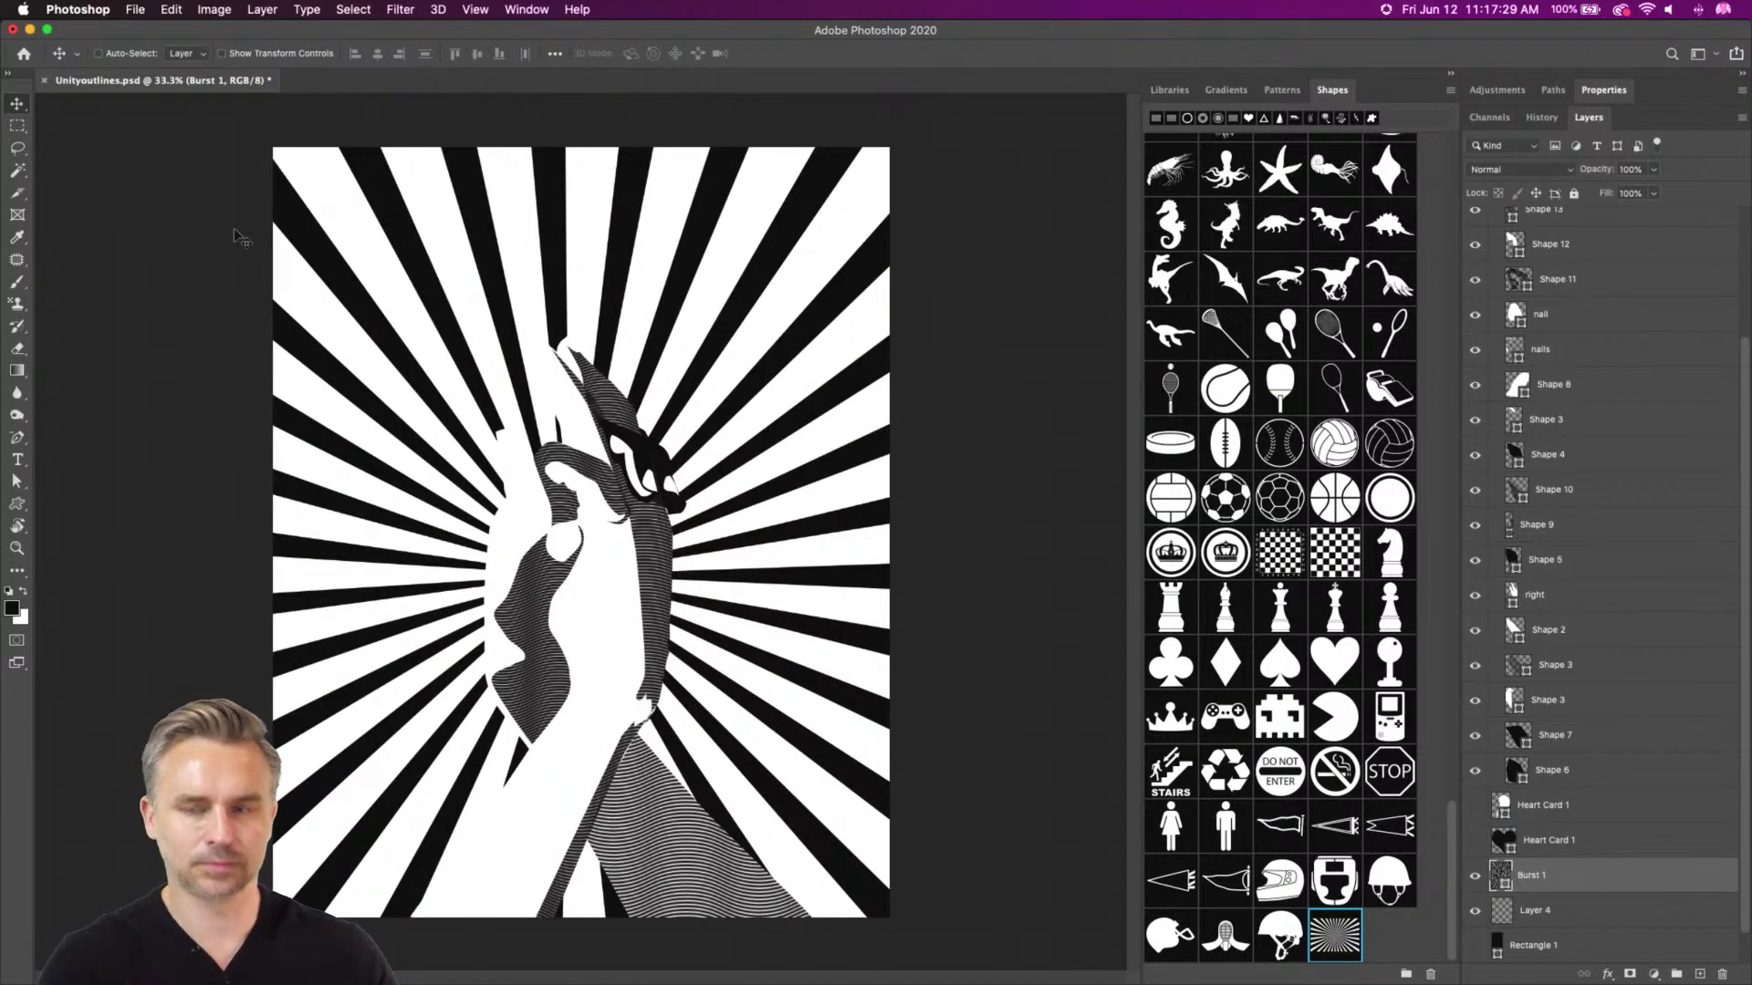
key(super+s)
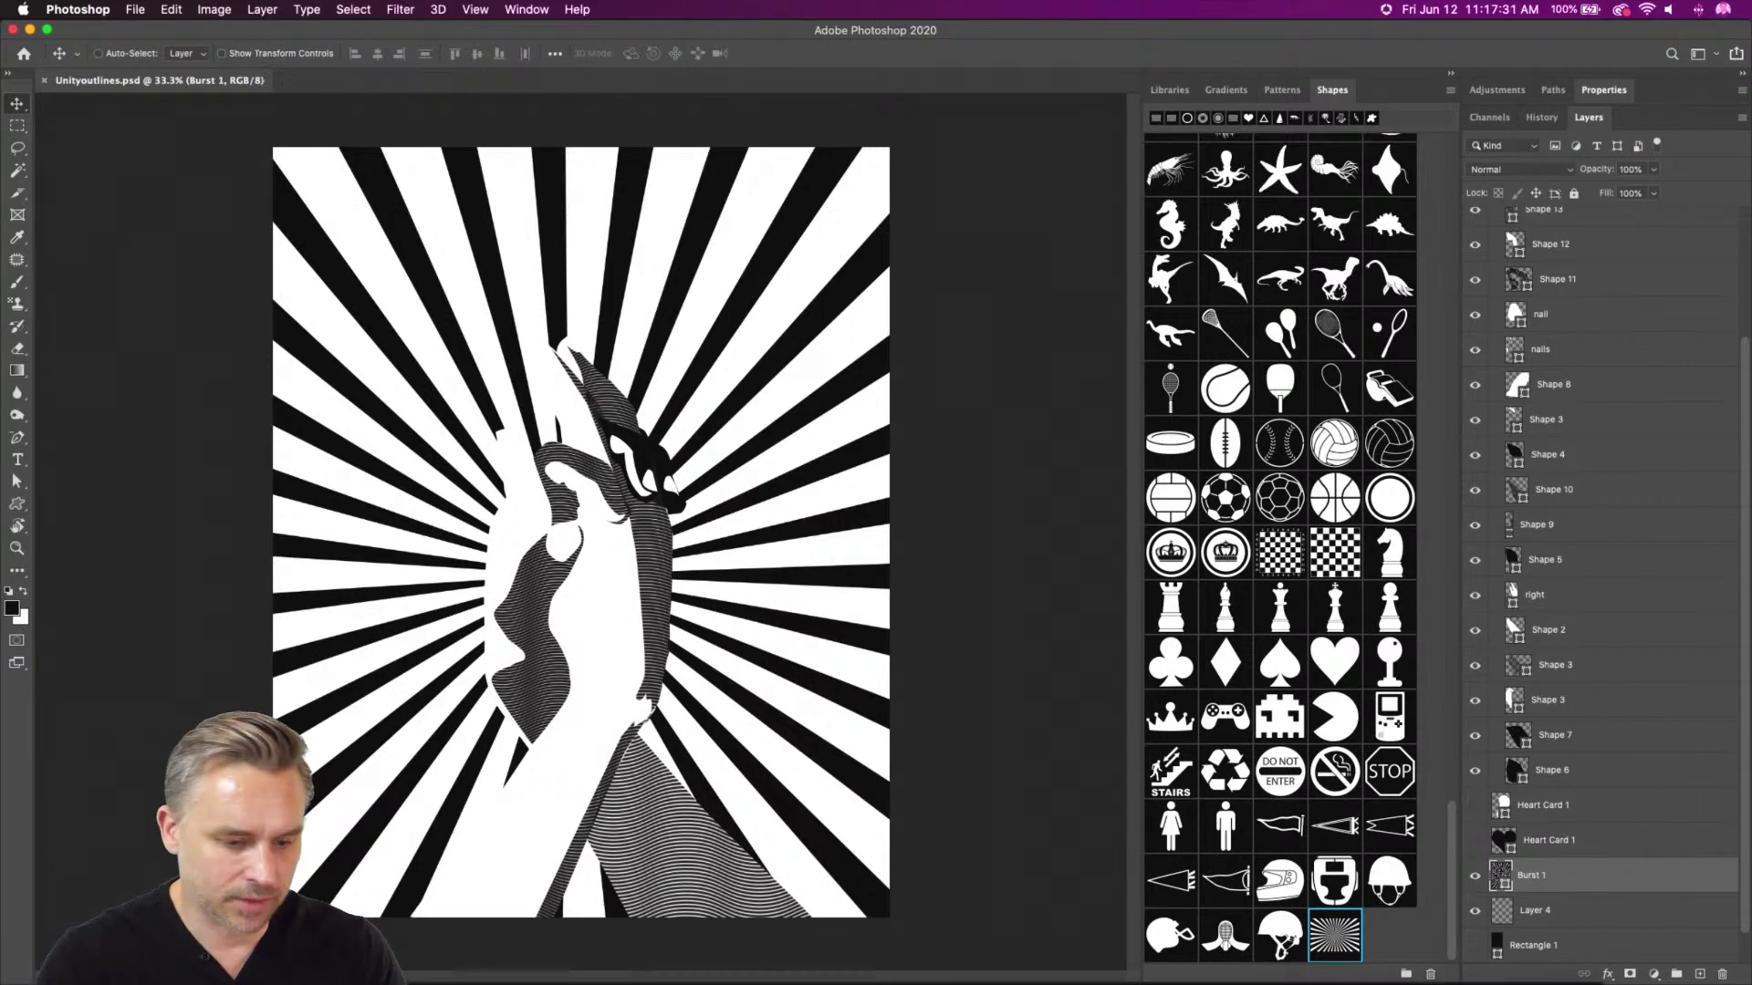
Switch to Finder and open UnityBW.psd from the Desktop in Photoshop
click(170, 961)
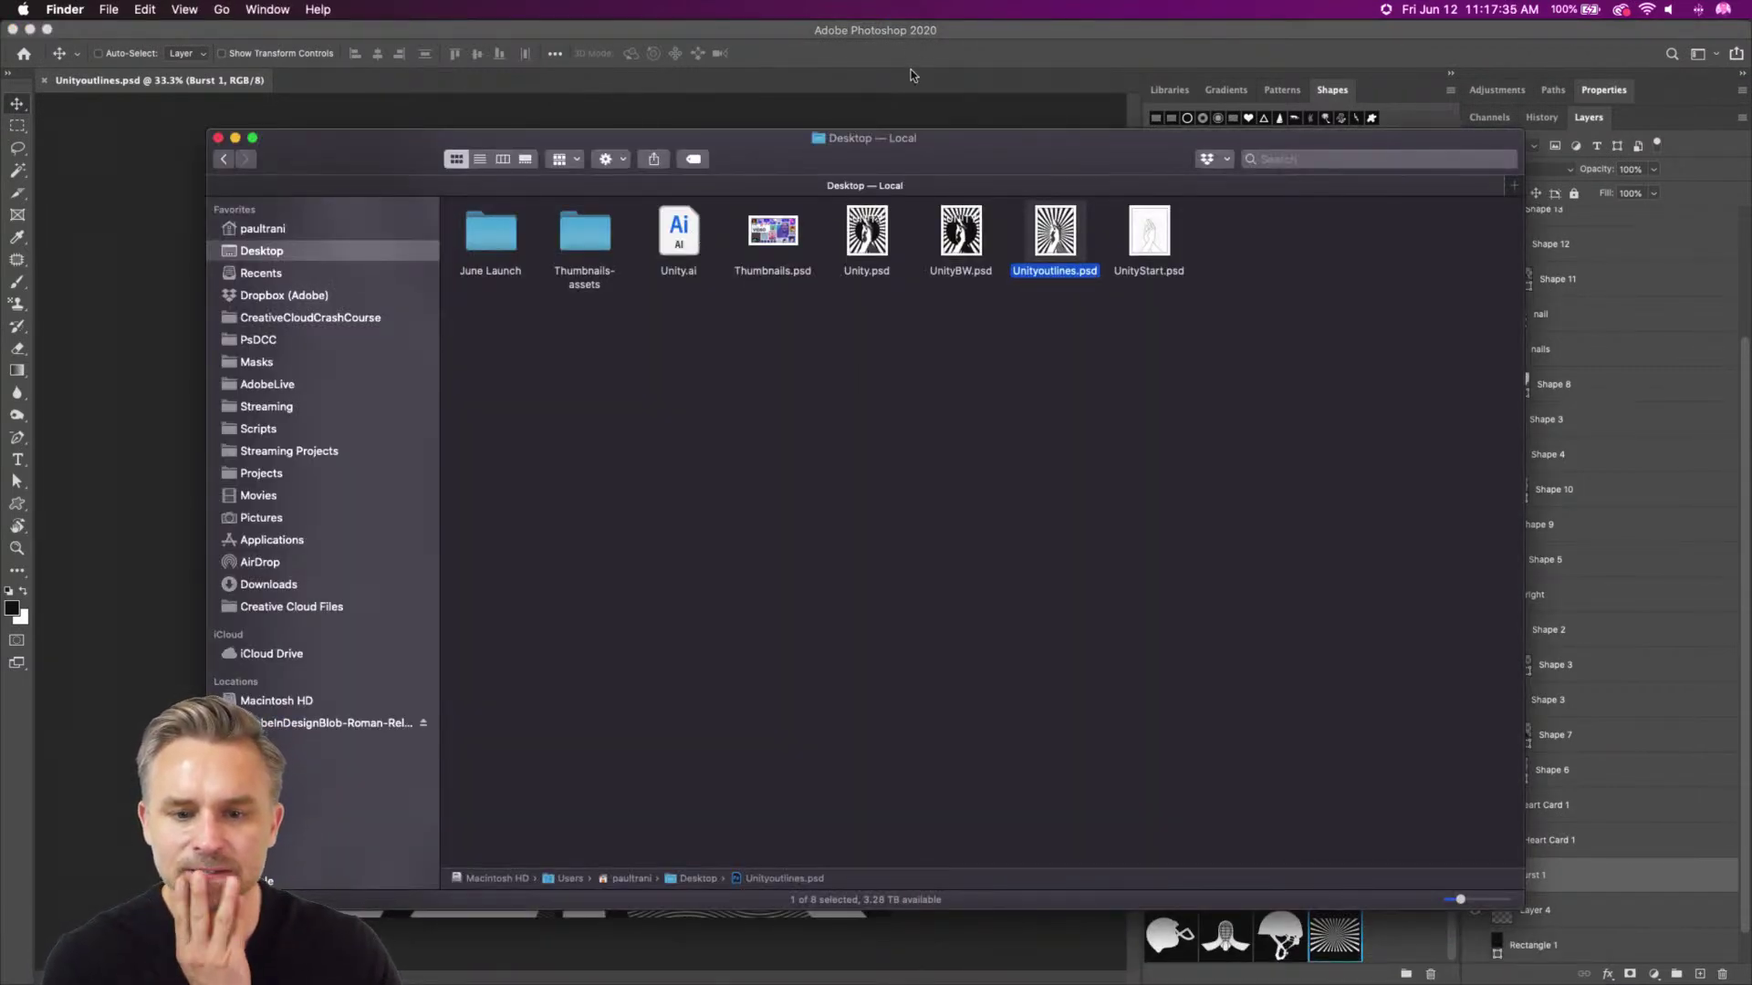
click(944, 250)
click(931, 314)
double_click(958, 234)
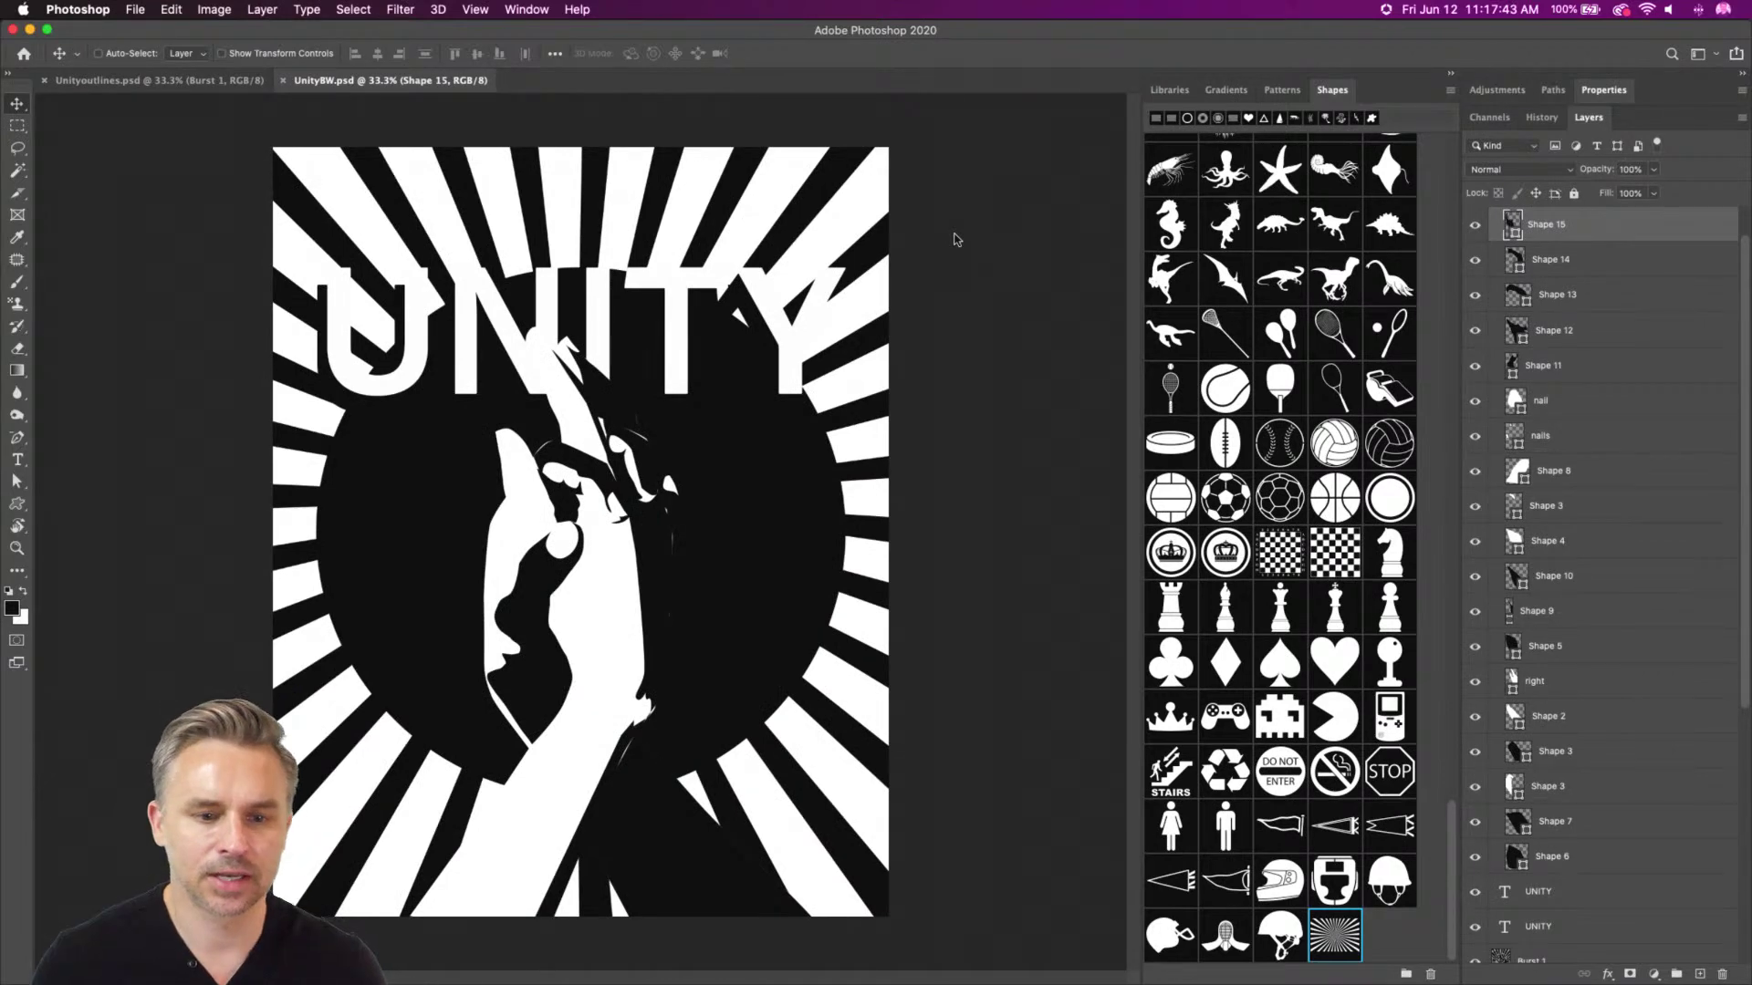
Collapse the hand outline group and hide both UNITY text layers
scroll(1588, 295, up, 1)
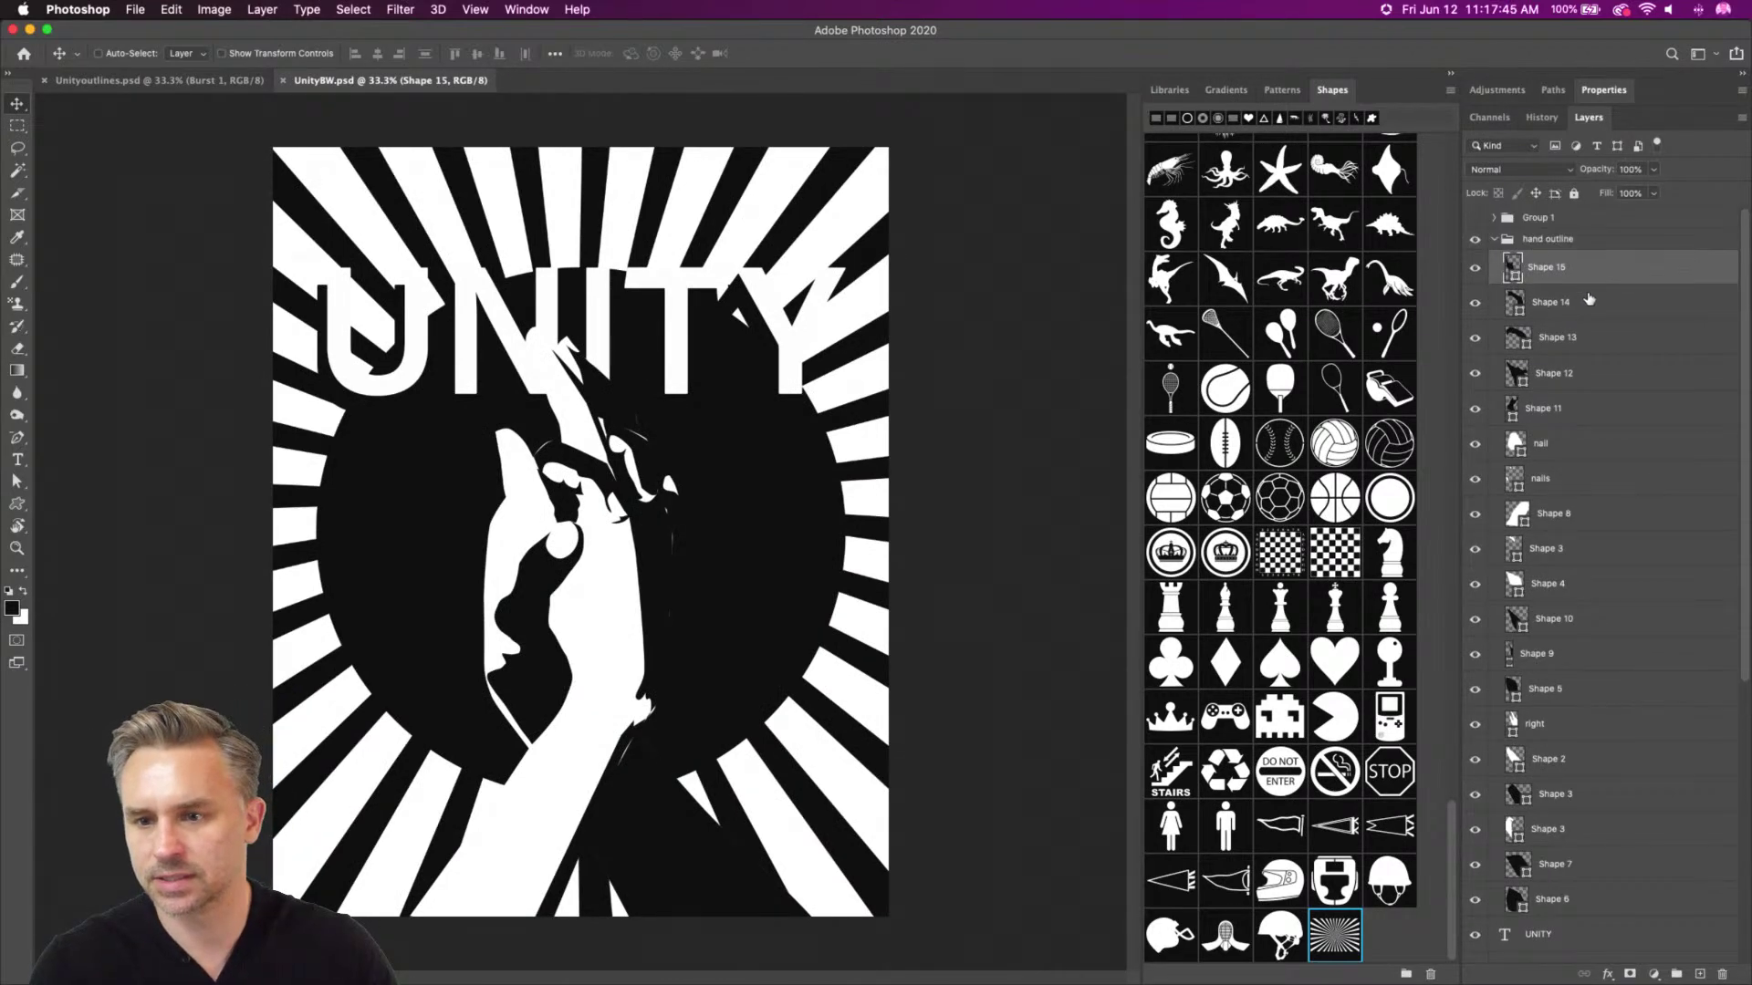
click(1495, 240)
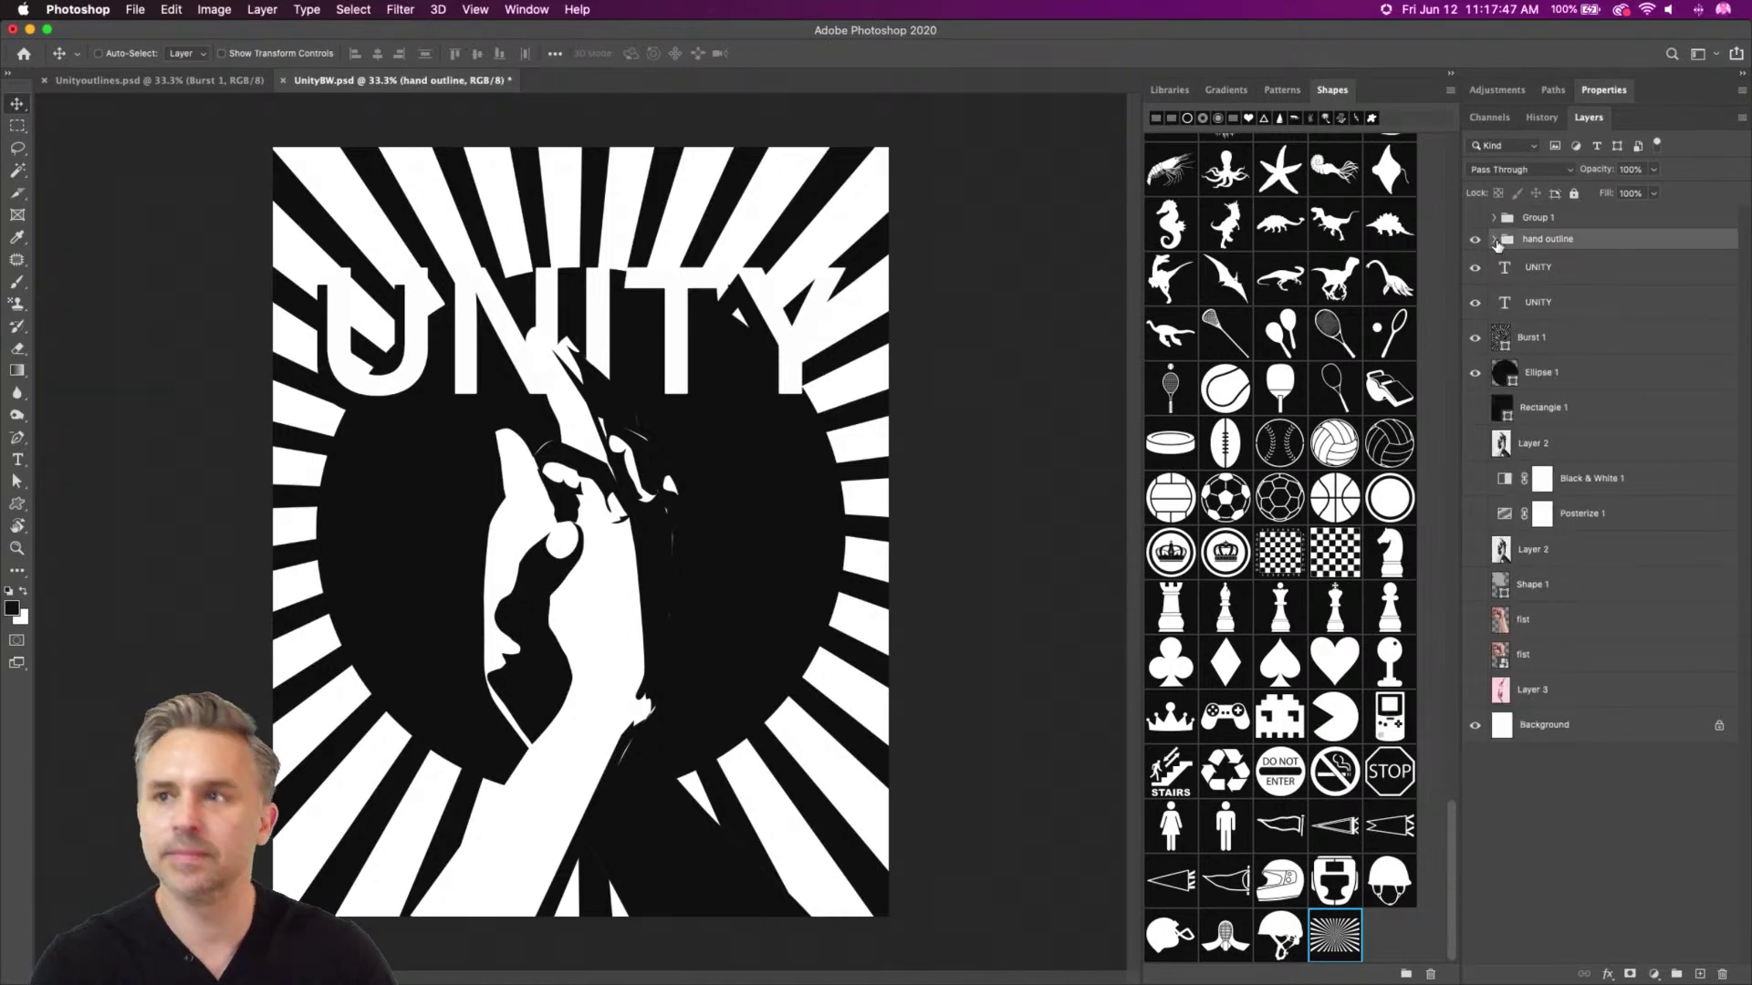
drag(1475, 273, 1475, 303)
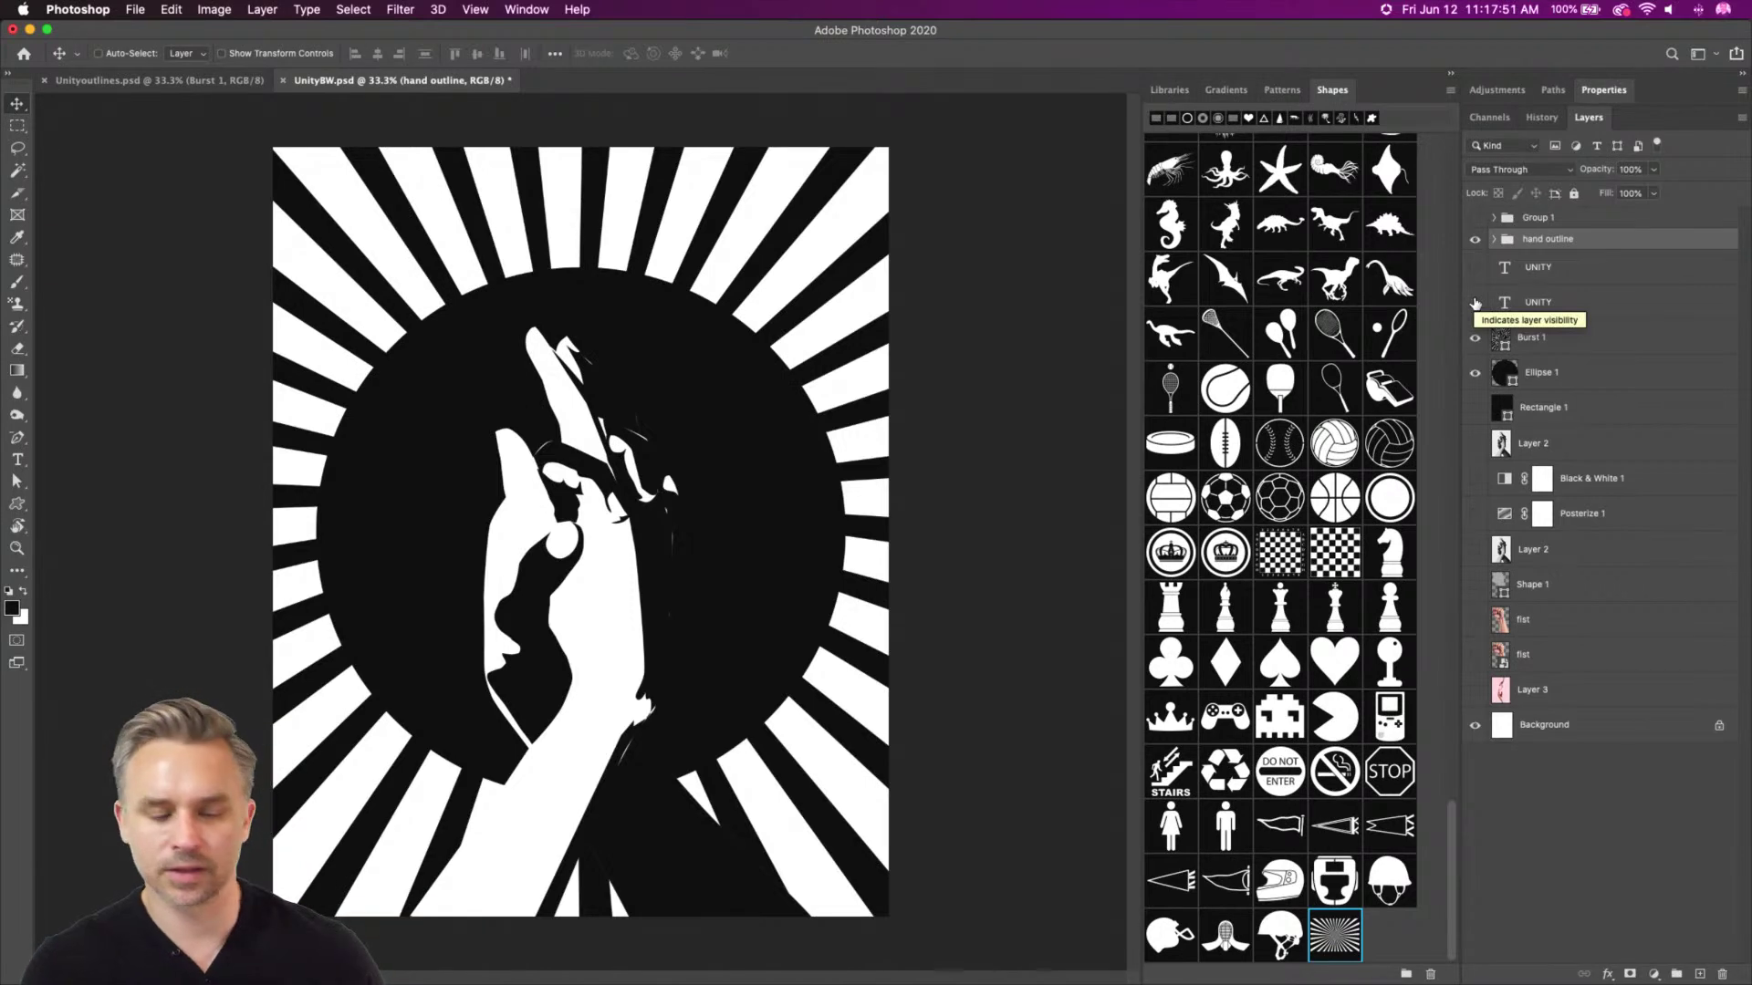
Draw a black heart about 1994 by 1737 px on a new layer above Ellipse 1, hide the circle, and position the heart behind the hands
click(1540, 376)
click(1696, 974)
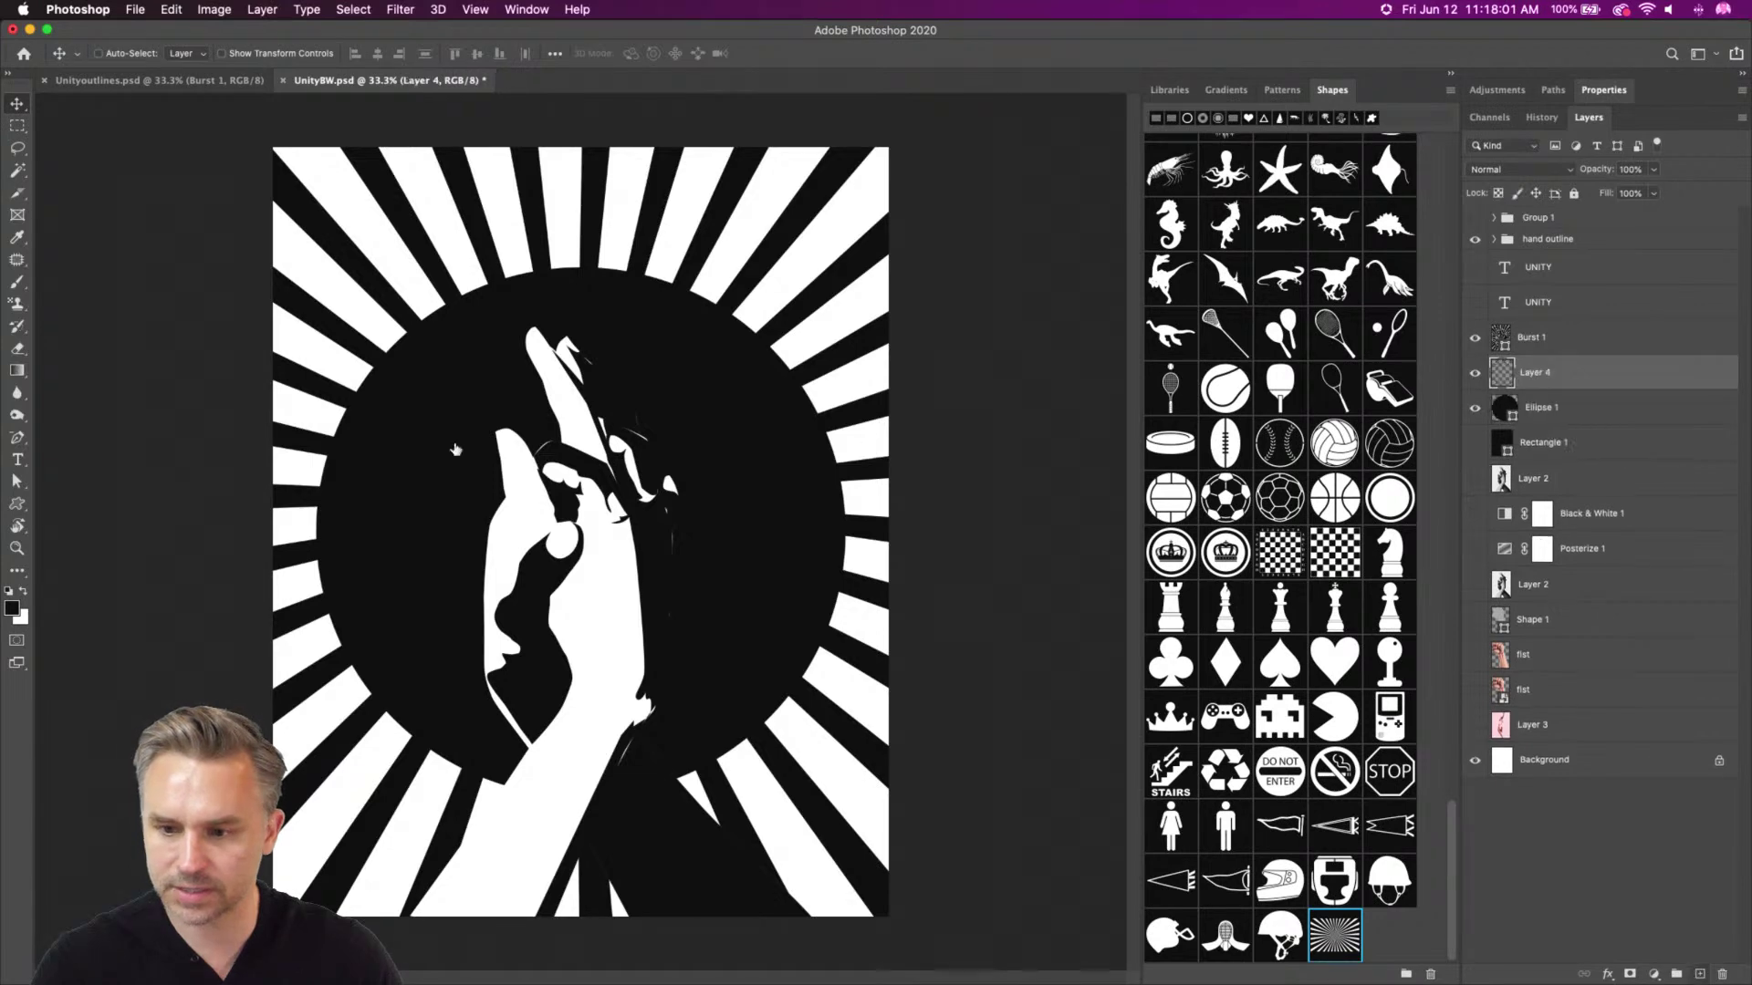
click(15, 505)
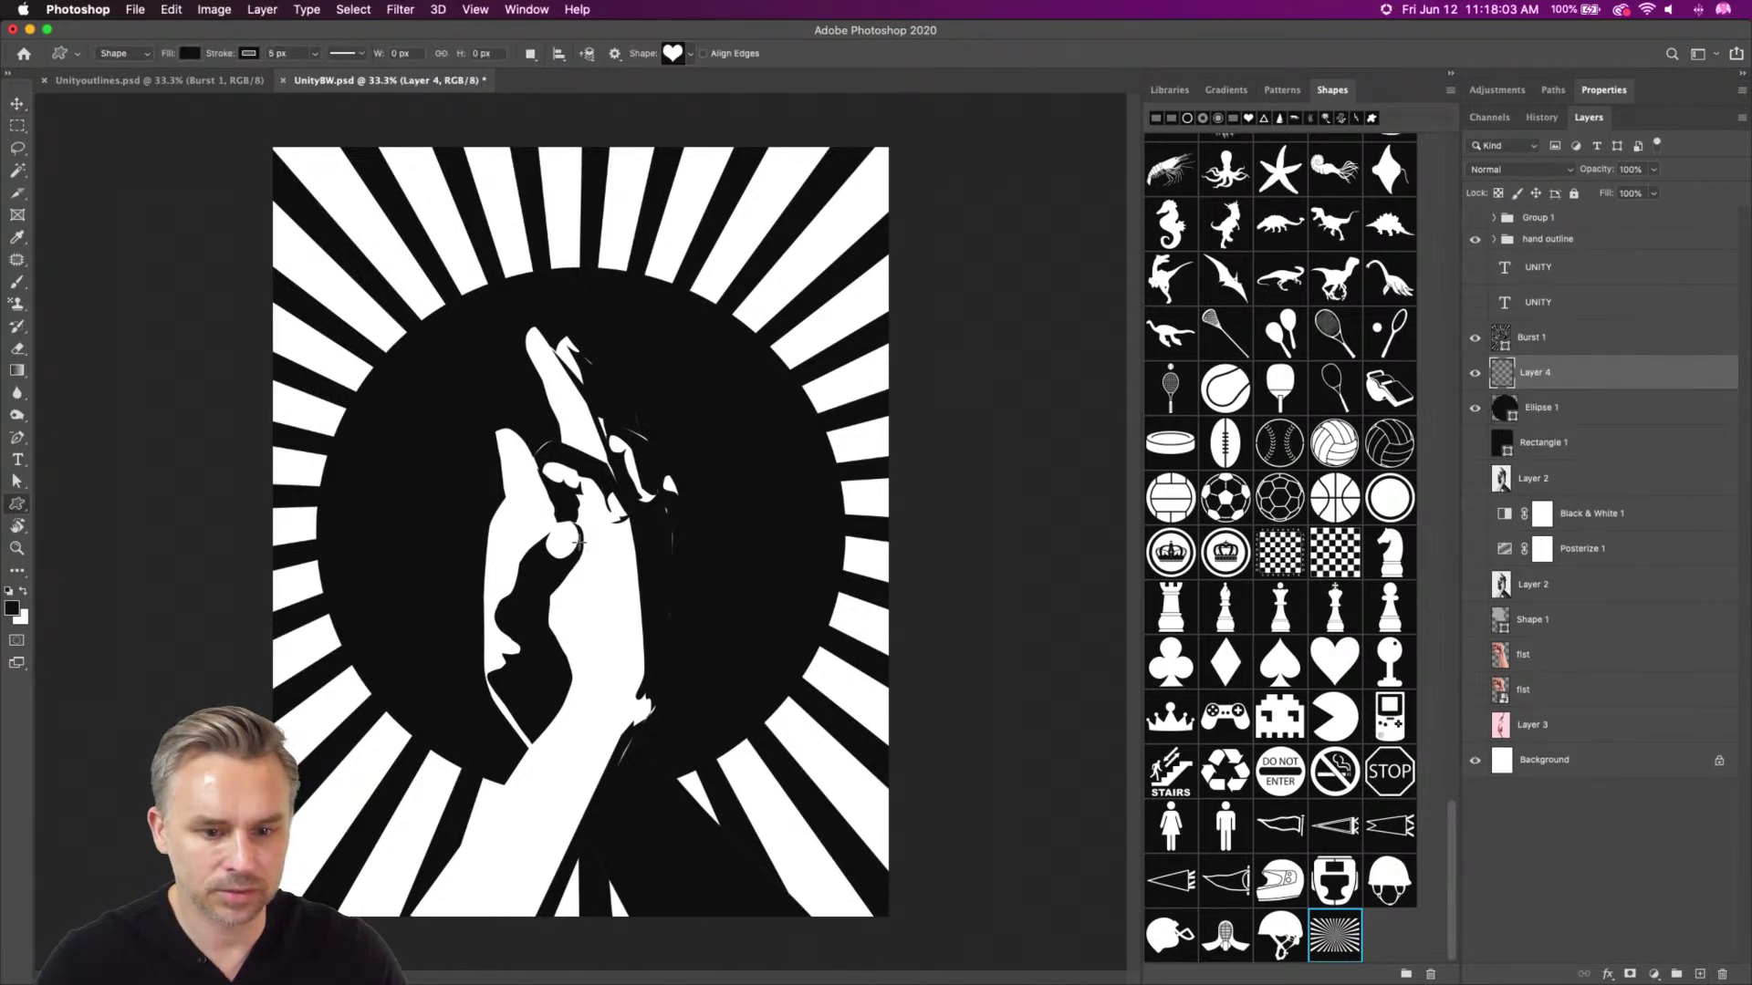
drag(579, 527, 864, 833)
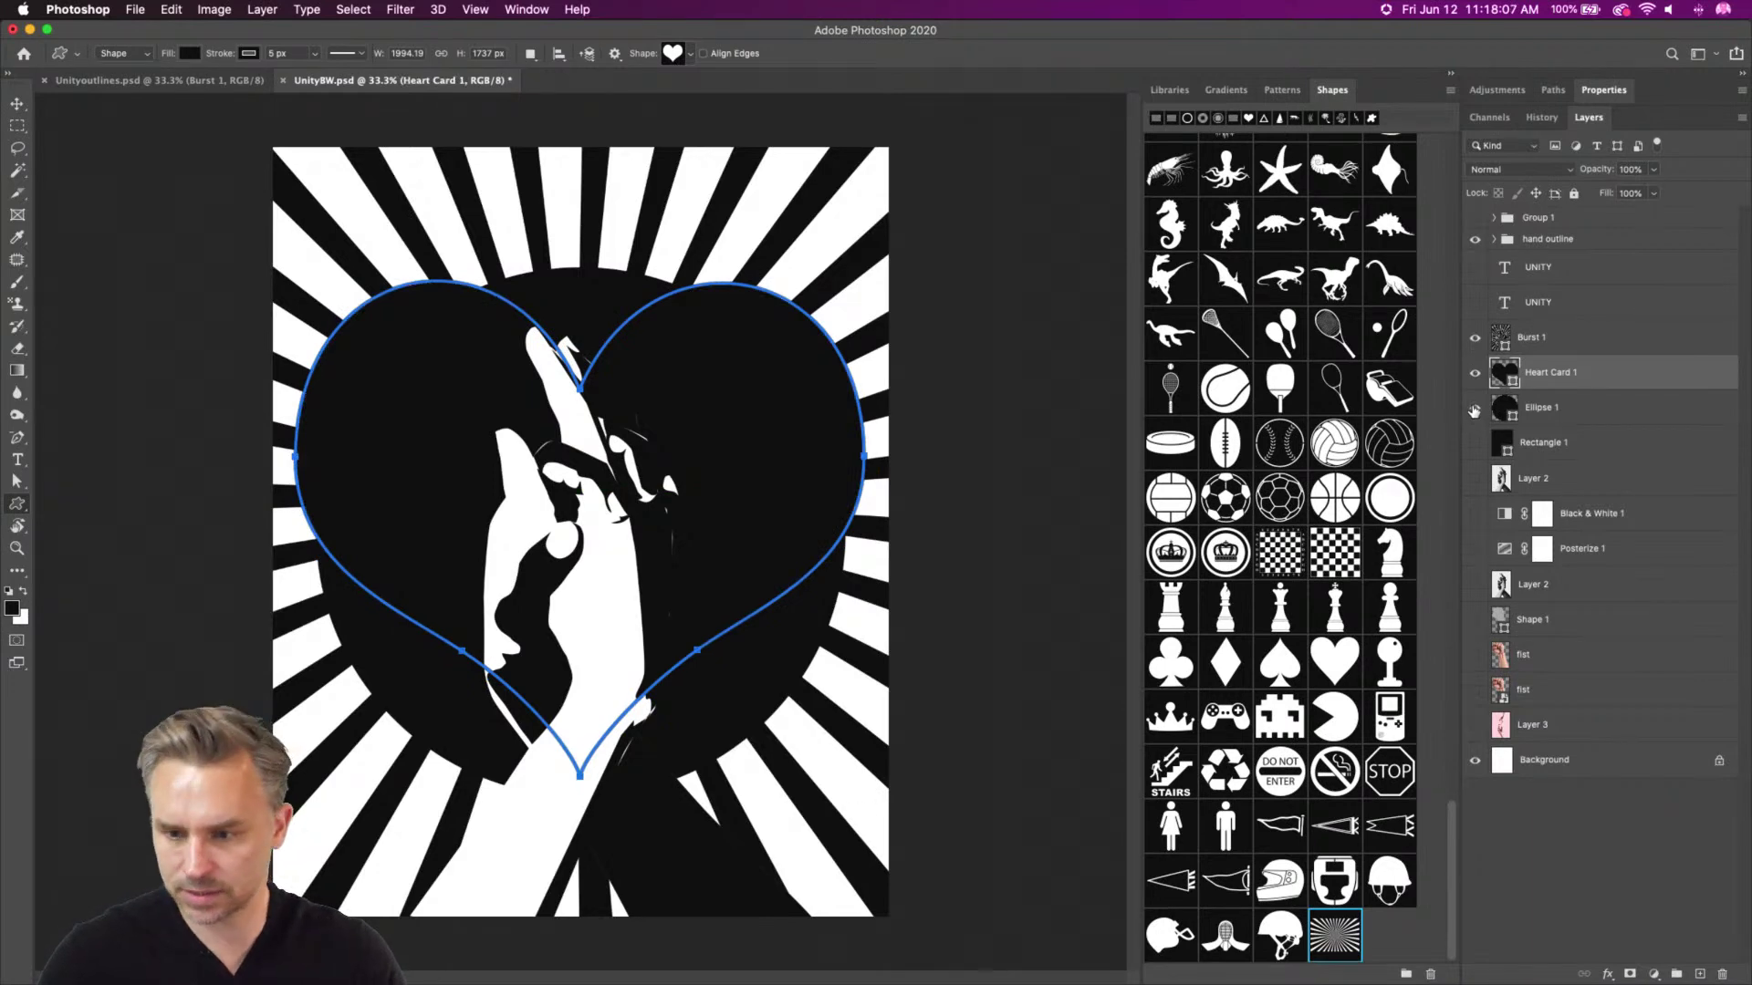
click(16, 104)
mouse_move(377, 409)
mouse_down()
mouse_move(381, 442)
mouse_move(372, 430)
mouse_up()
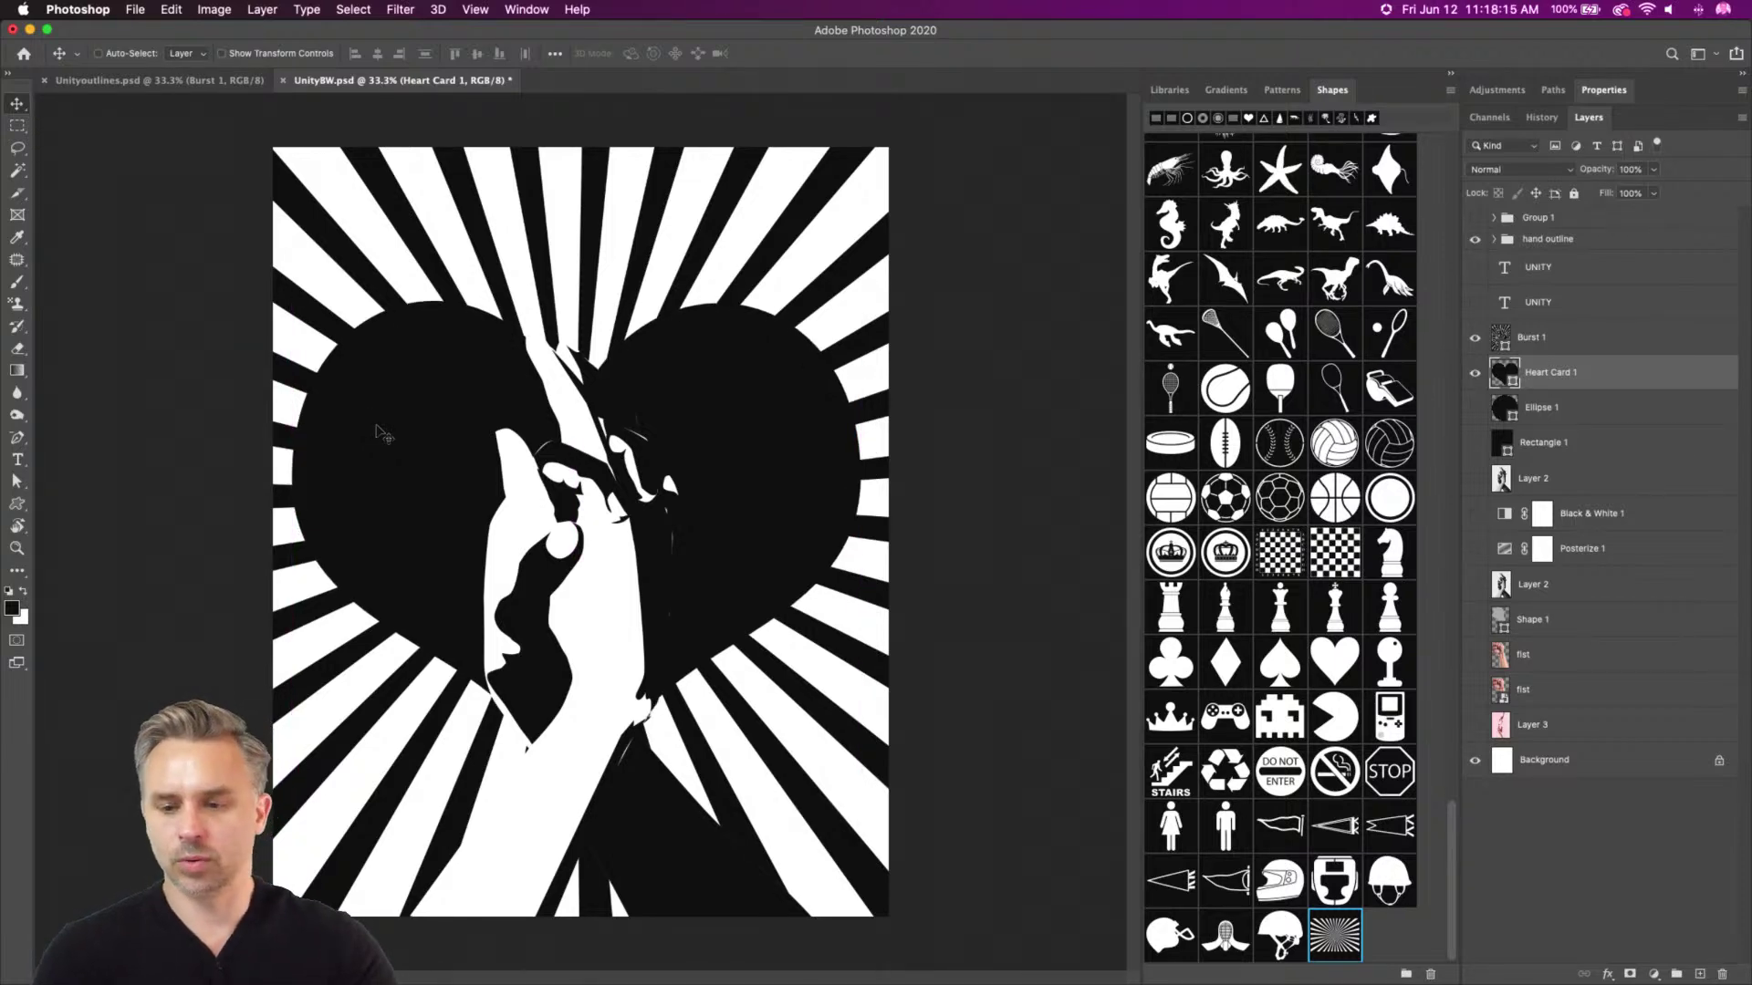
Hide the heart layer and show the black circle (Ellipse 1) behind the hands again
click(1475, 373)
click(1474, 408)
click(1542, 408)
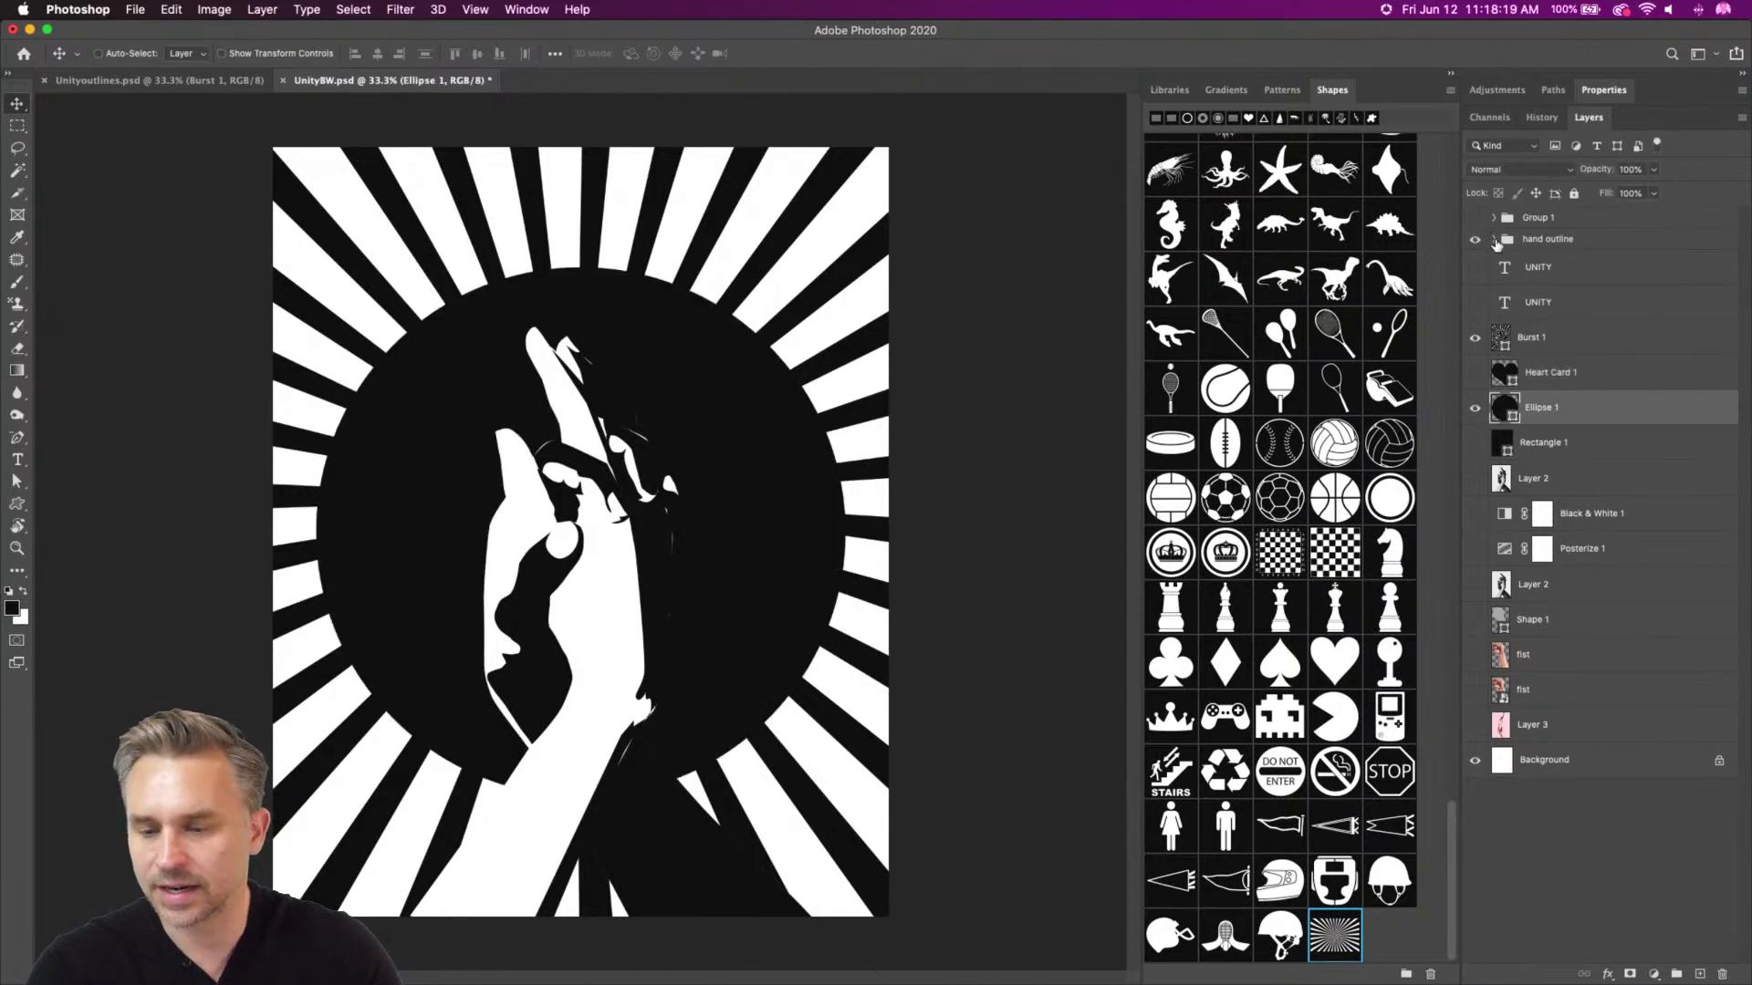
Expand the hand outline group and set the curled finger's shape (Shape 13) to red, ff0000
click(1494, 240)
double_click(1517, 337)
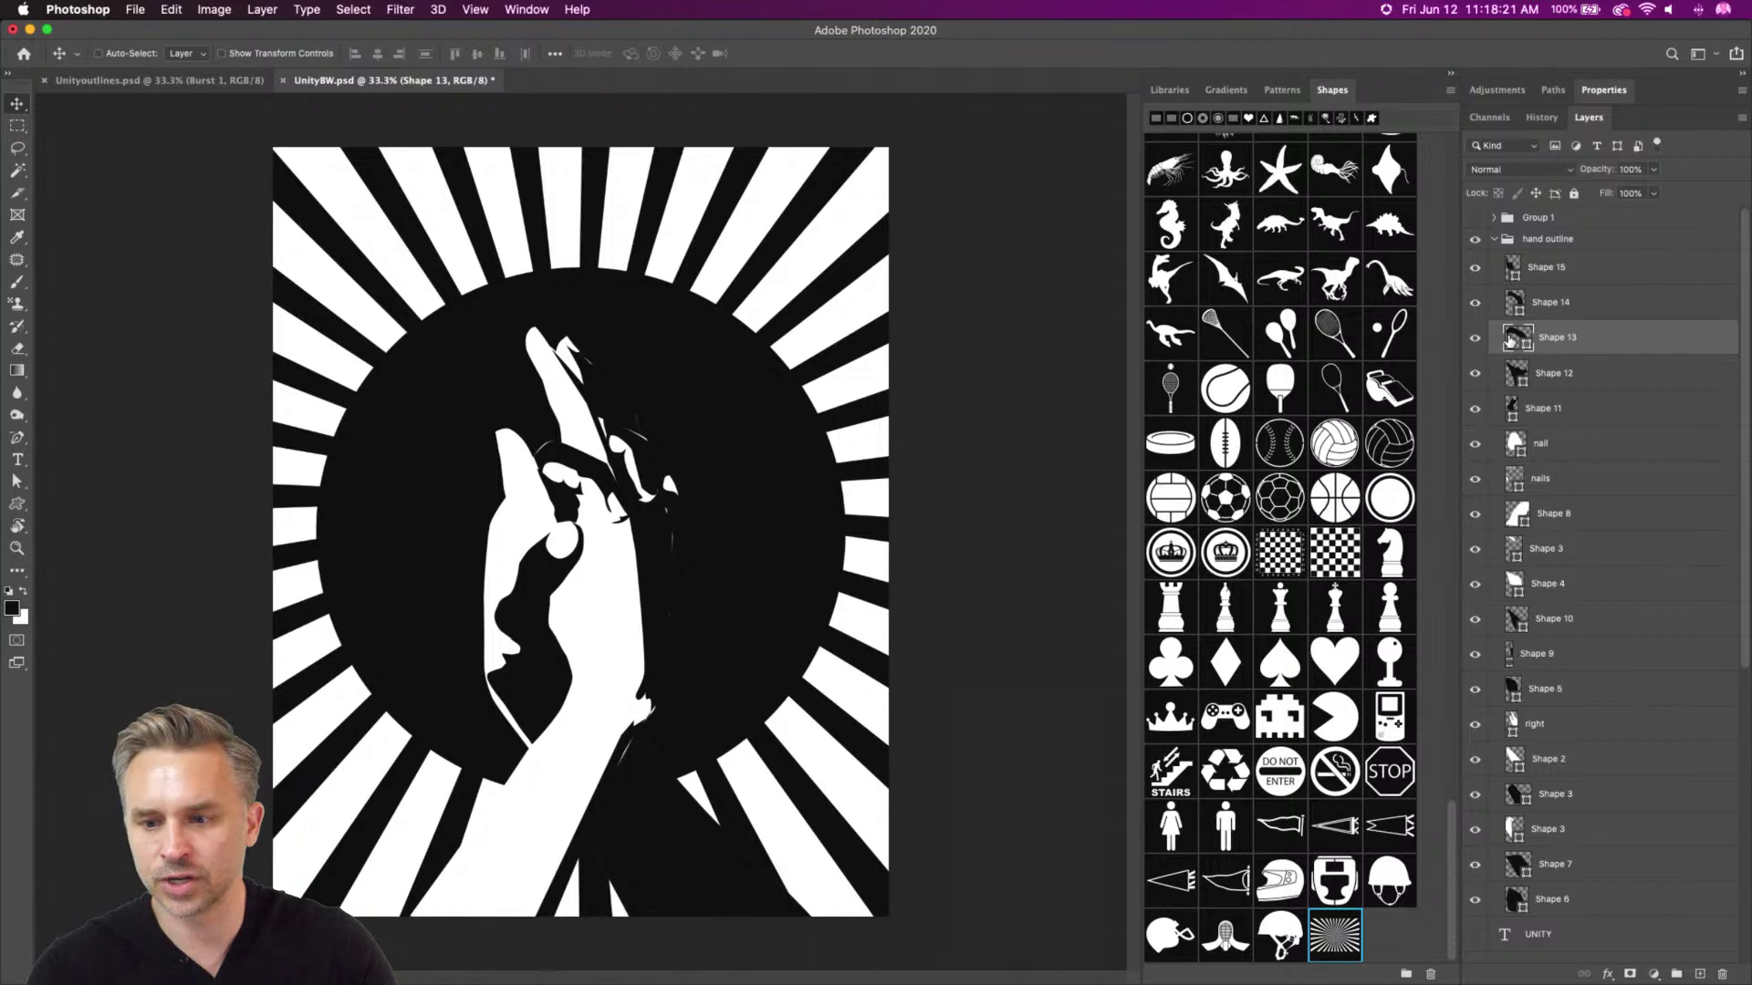
click(1138, 411)
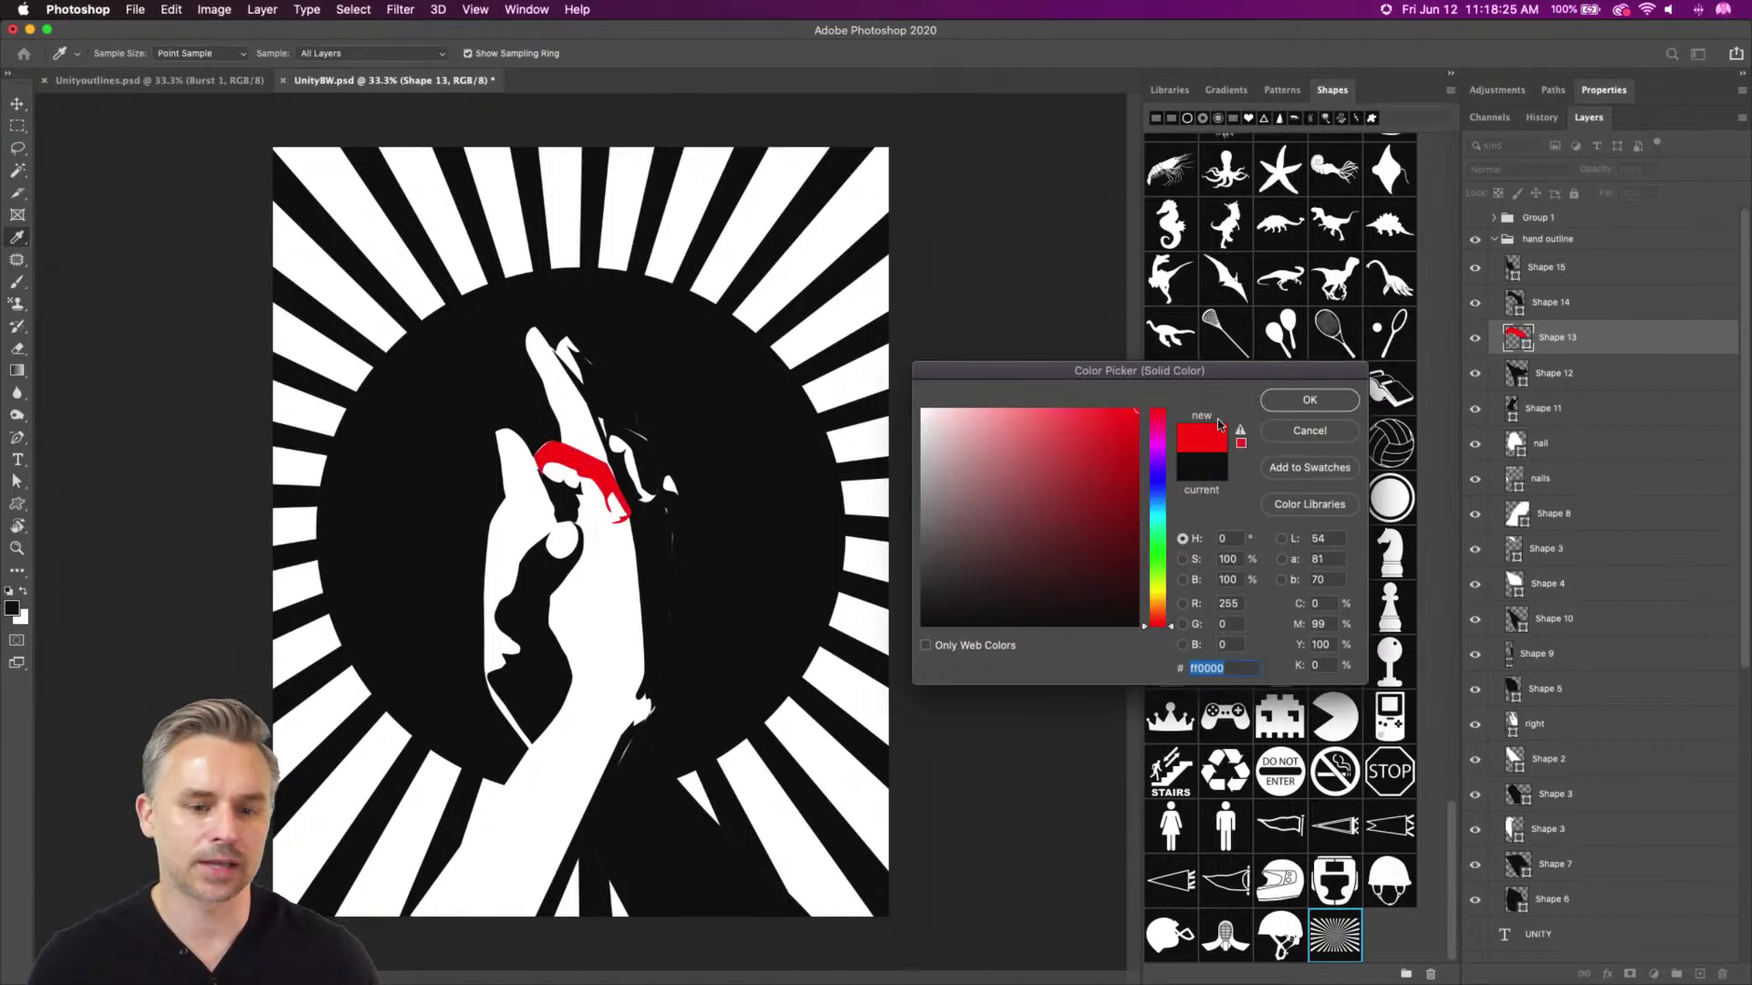
click(1309, 400)
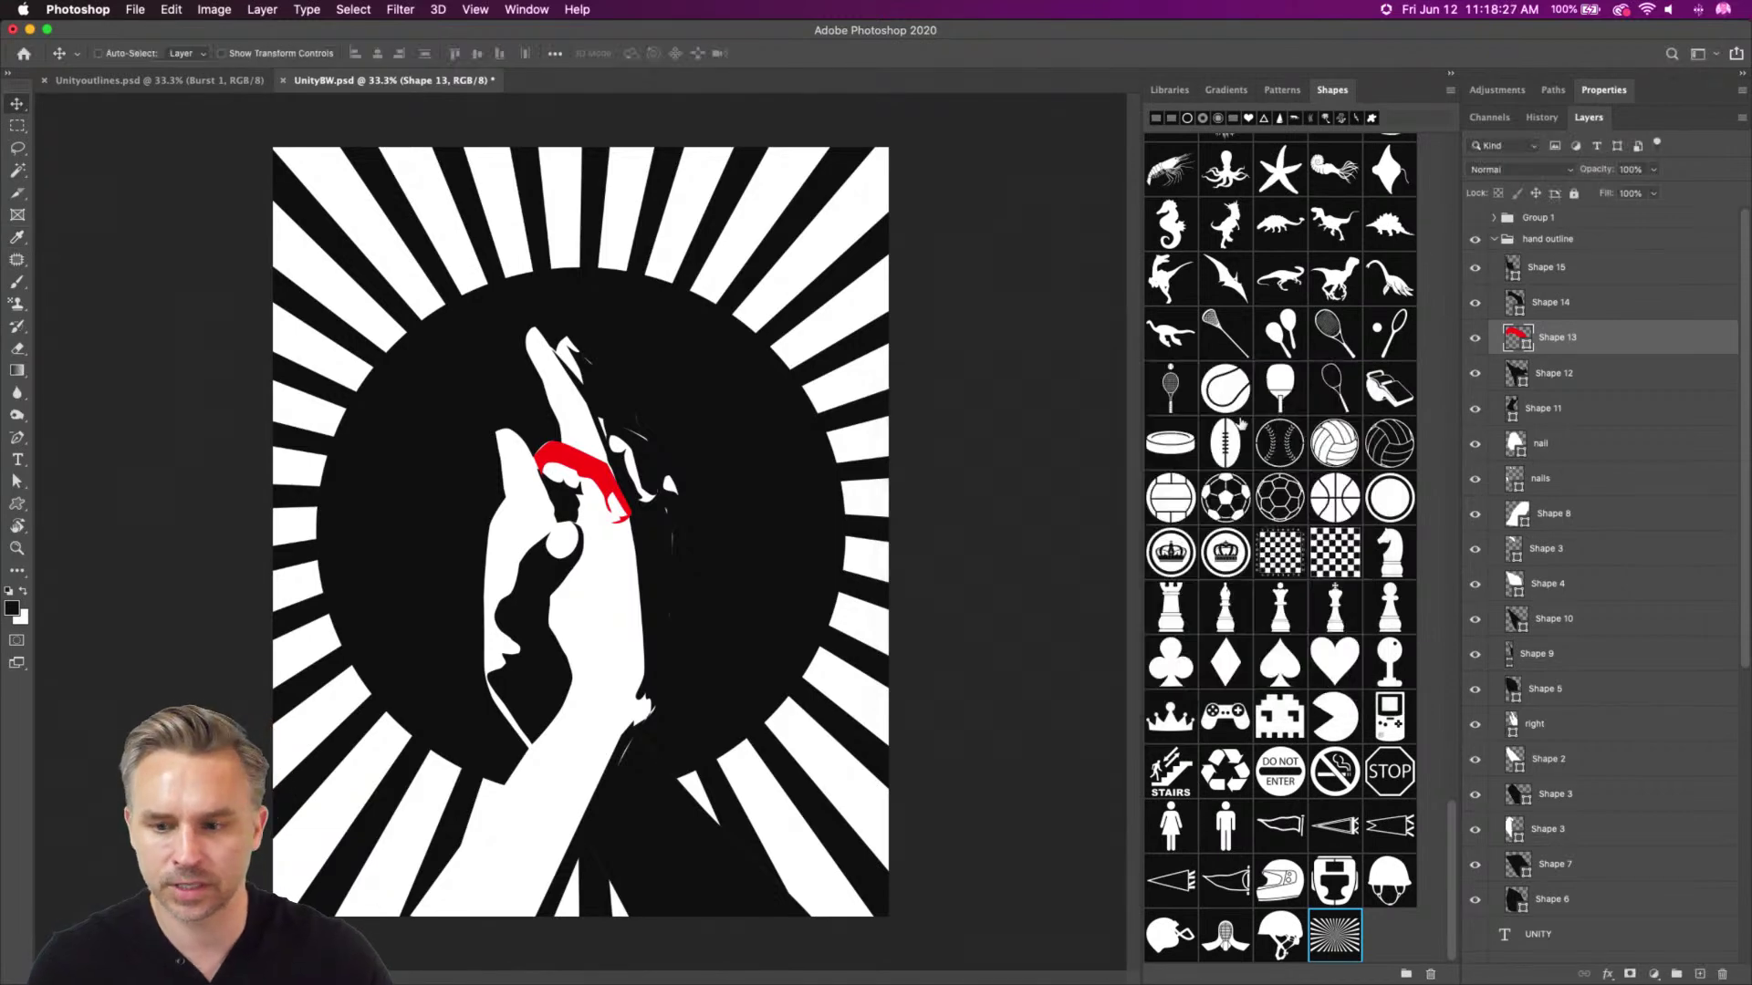
Recolour the curled finger's shape (Shape 13) magenta and the small shadow shape beneath it (Shape 12) red
double_click(1516, 335)
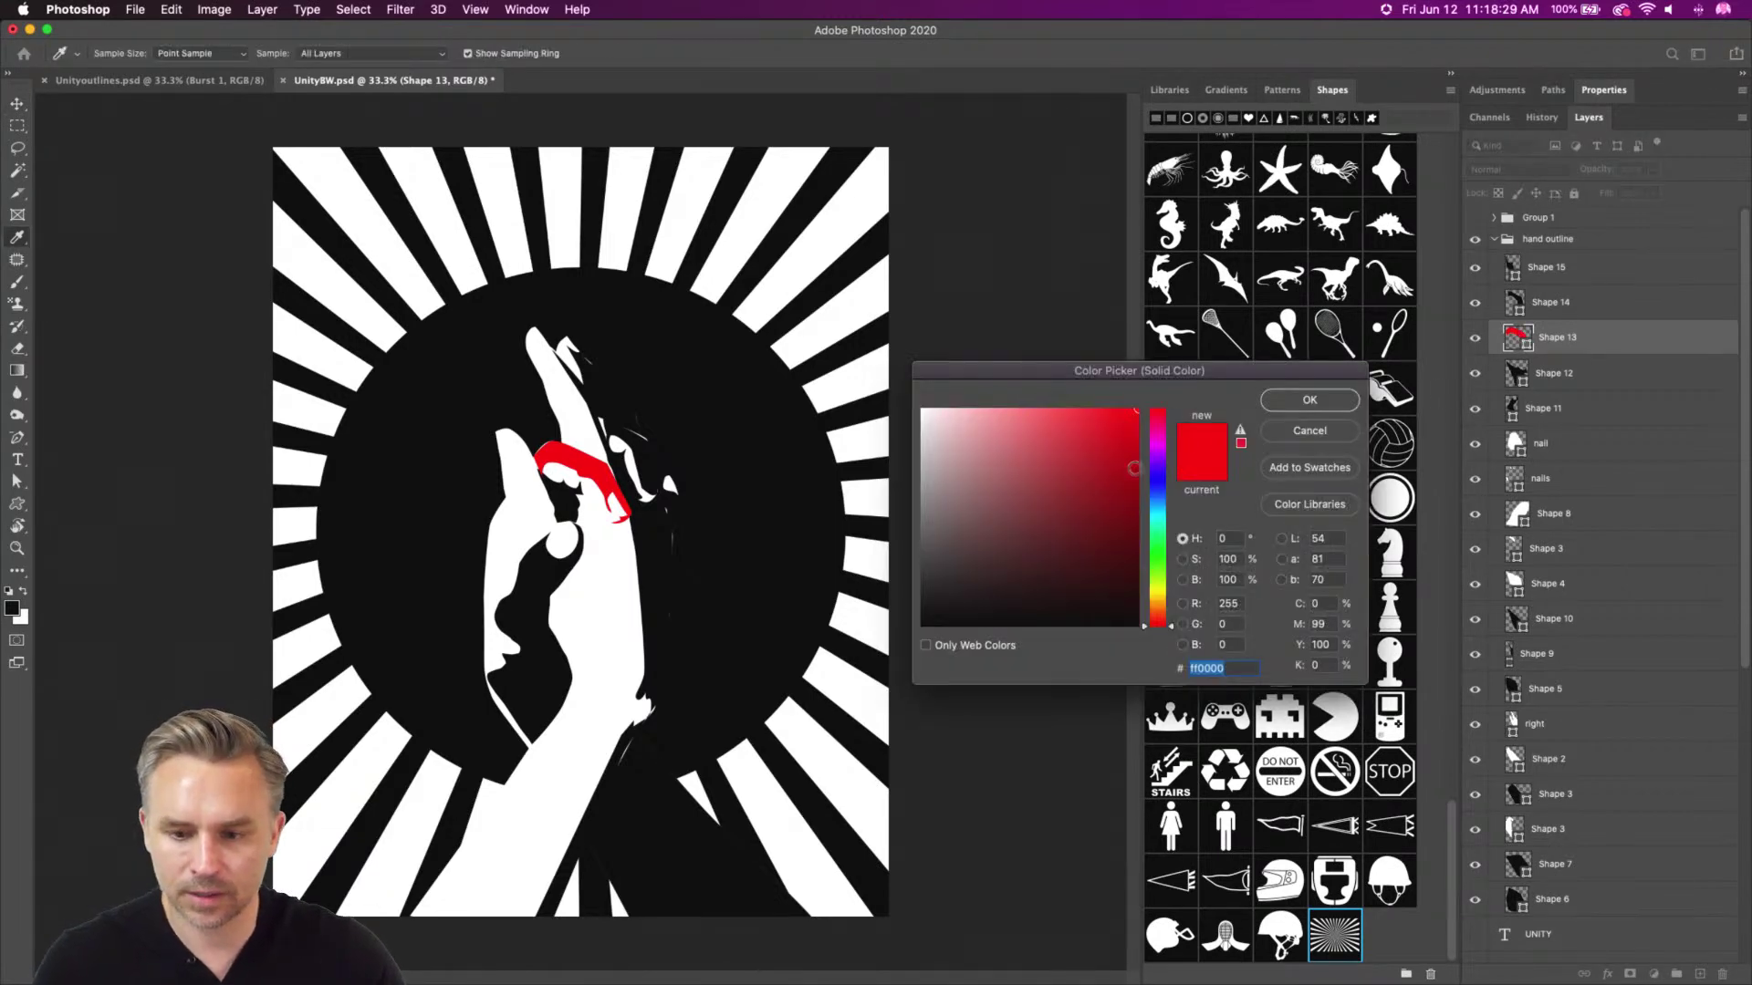
click(1158, 441)
key(Return)
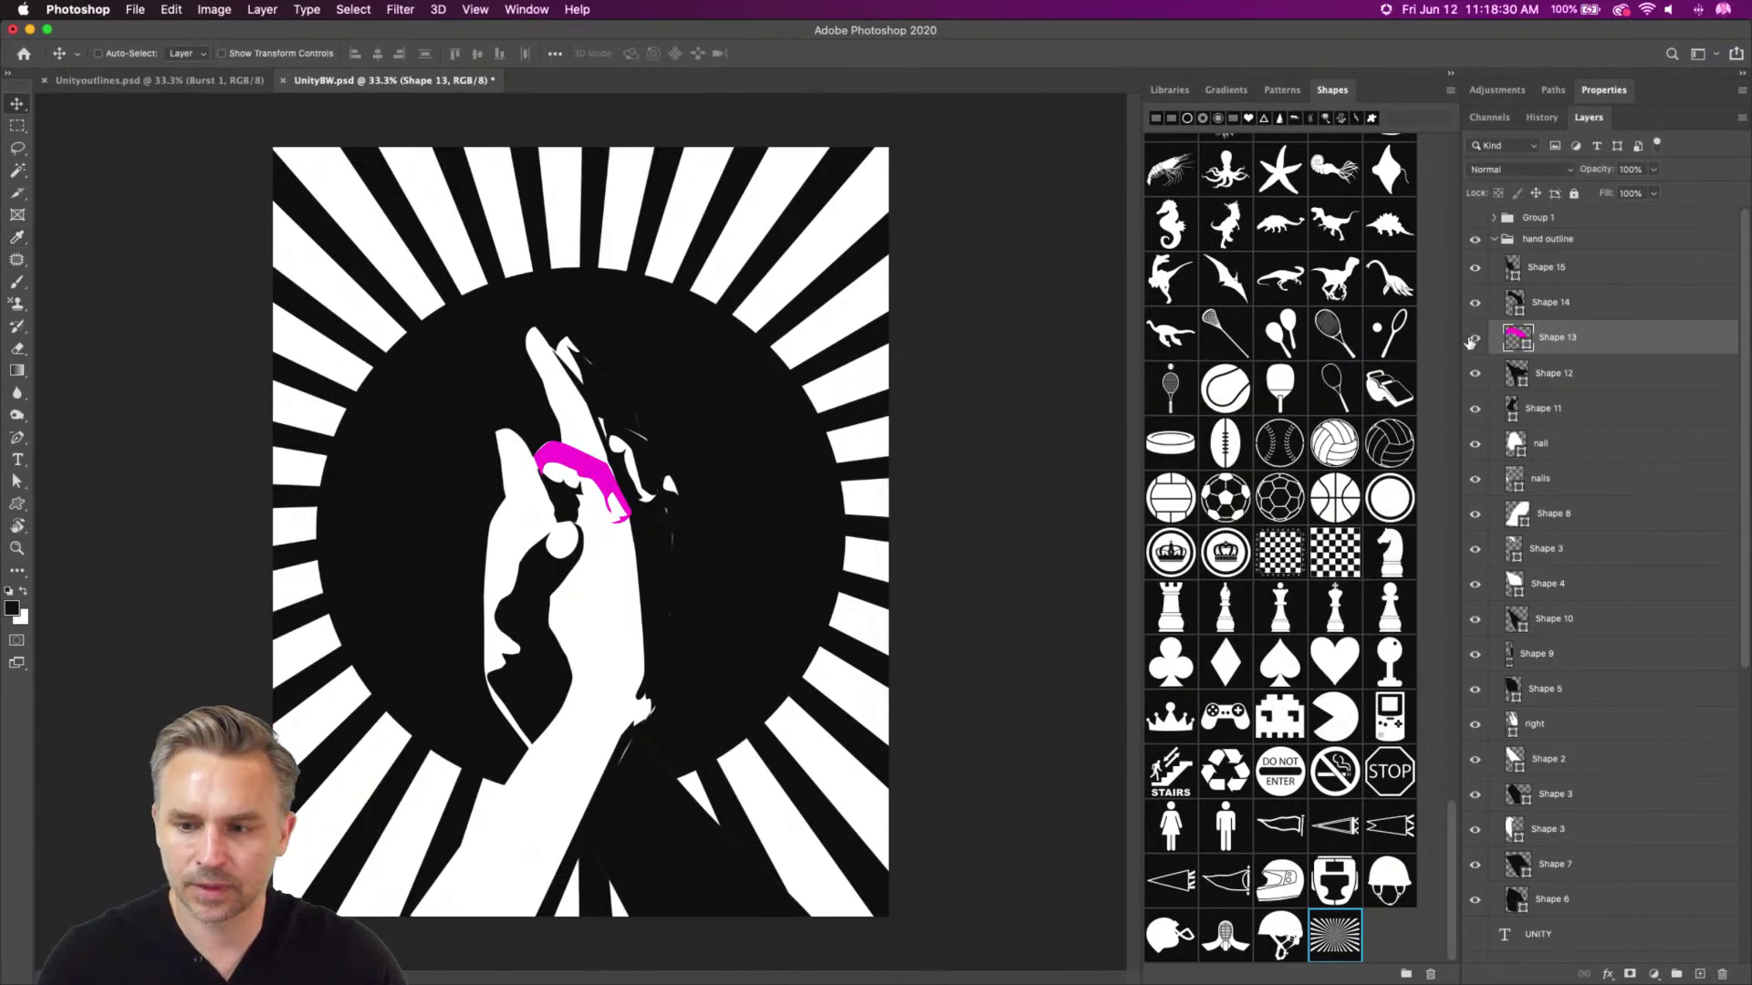
double_click(1520, 373)
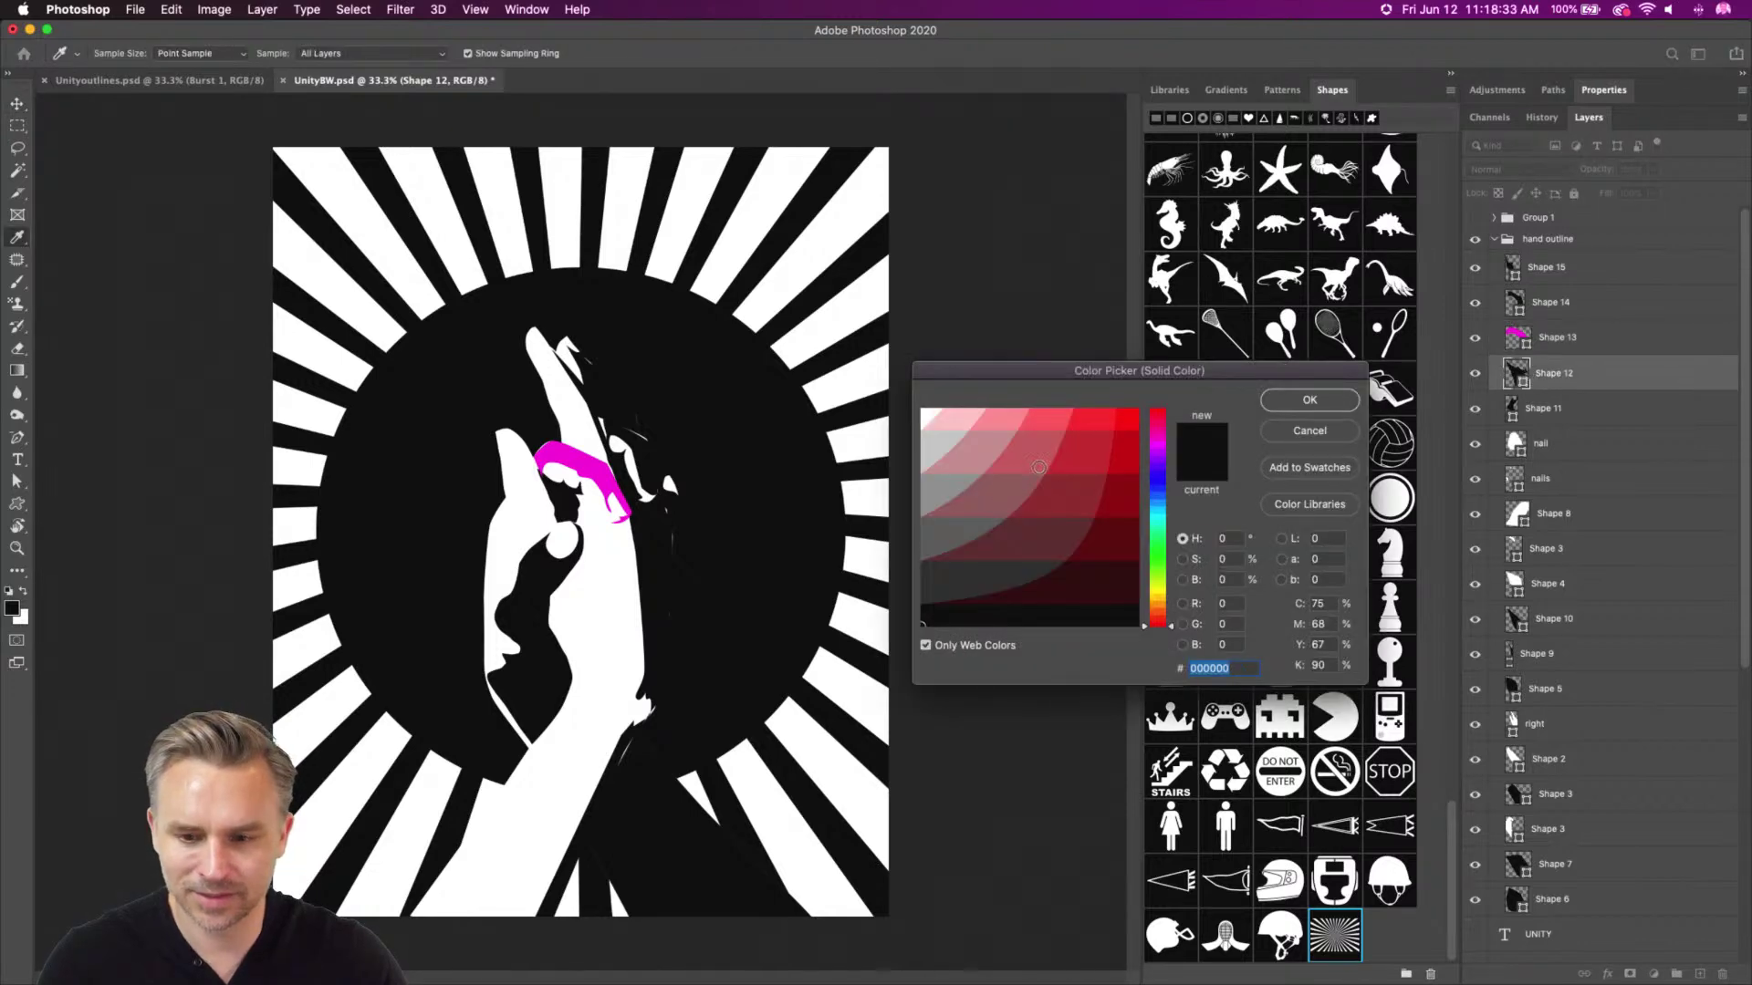
click(1128, 417)
key(Return)
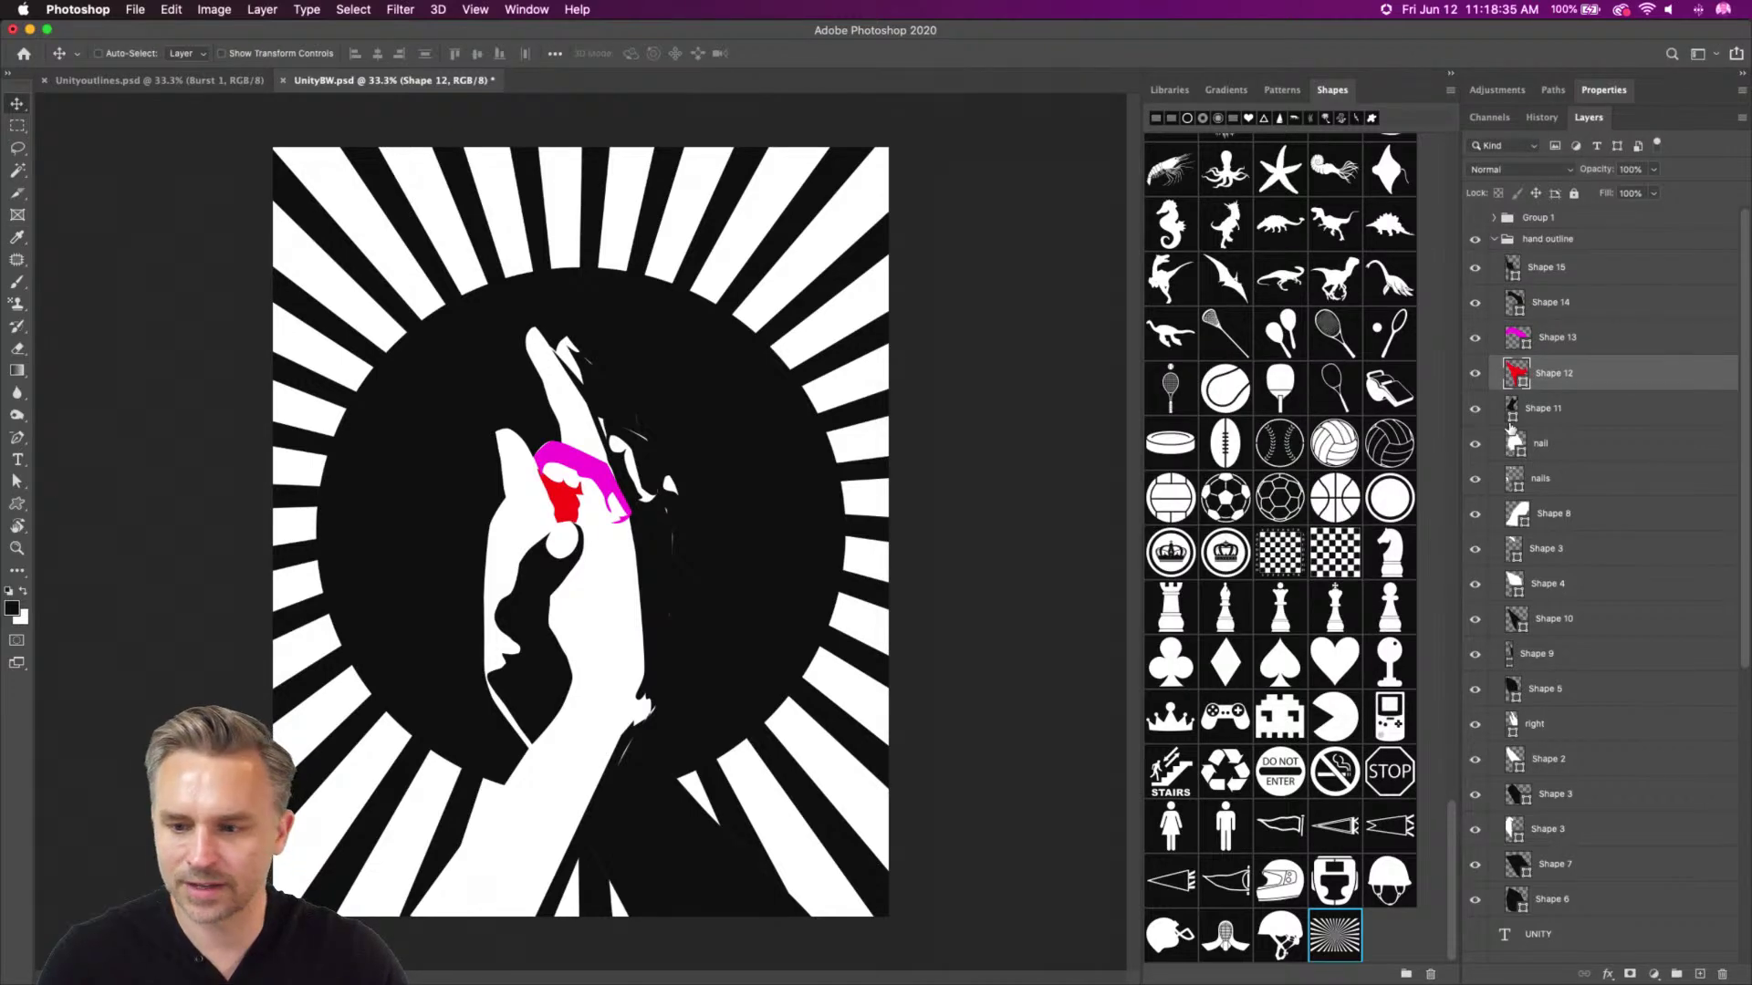
Set the palm shadow shape (Shape 11) to blue, 3300ff
double_click(1512, 409)
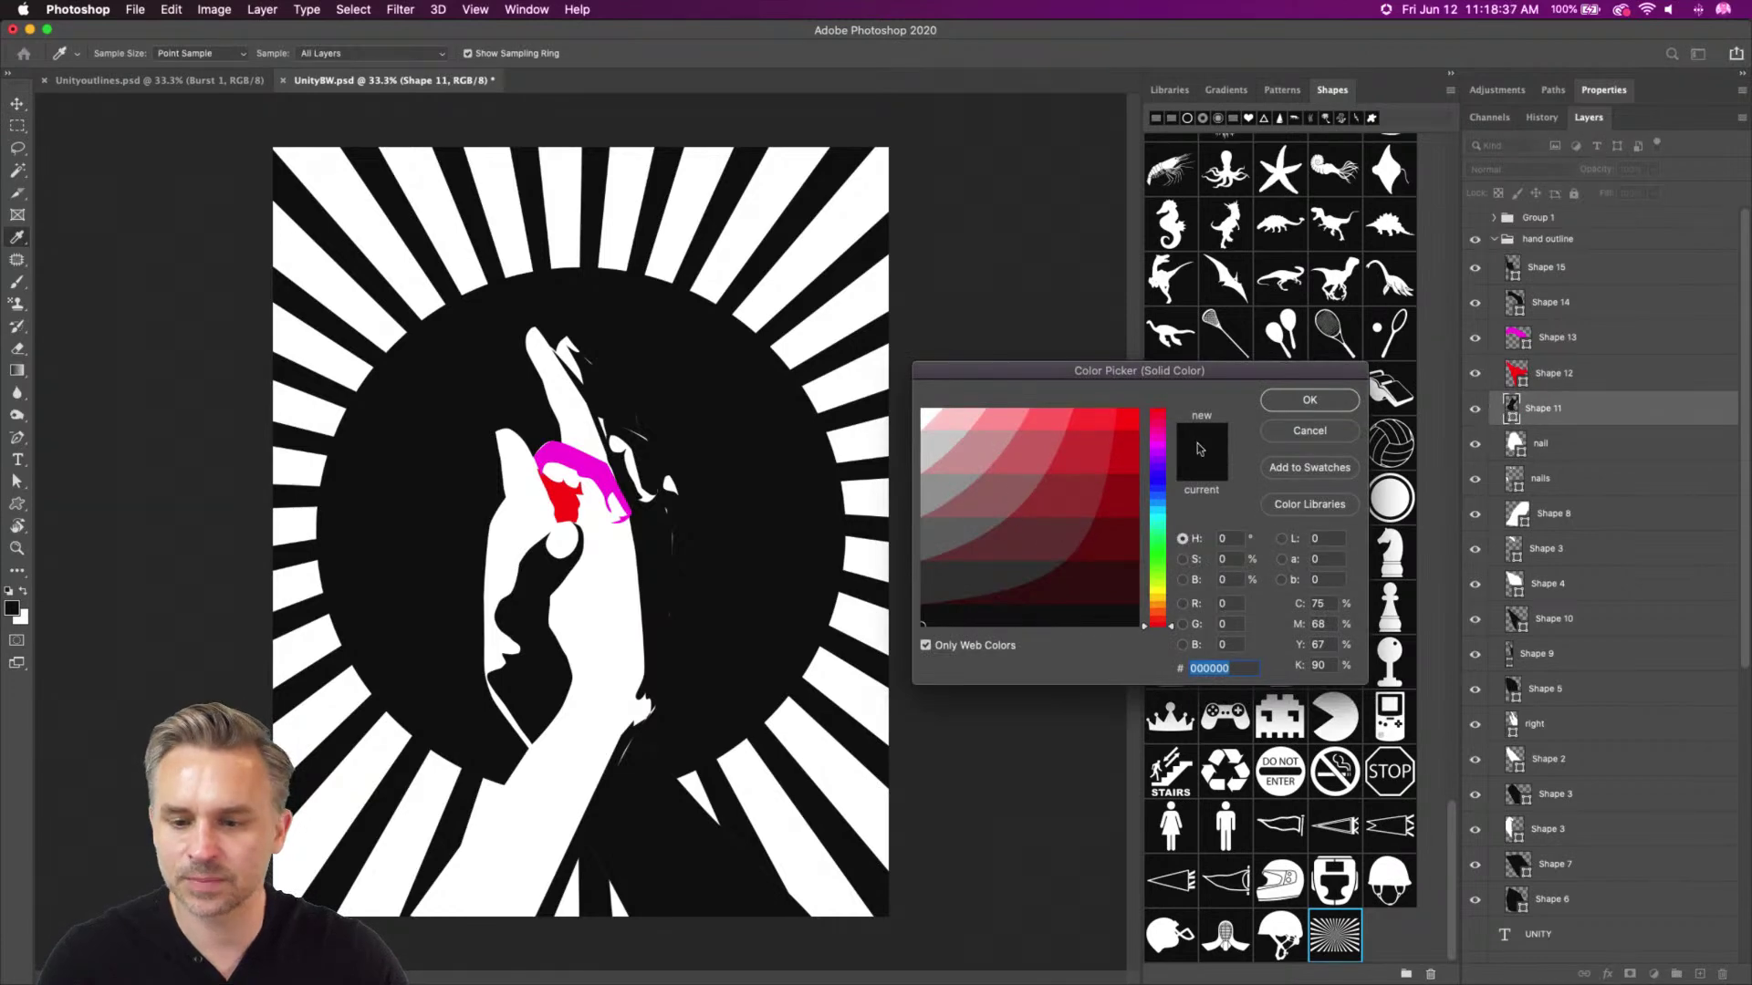
drag(1149, 454, 1149, 476)
click(1128, 418)
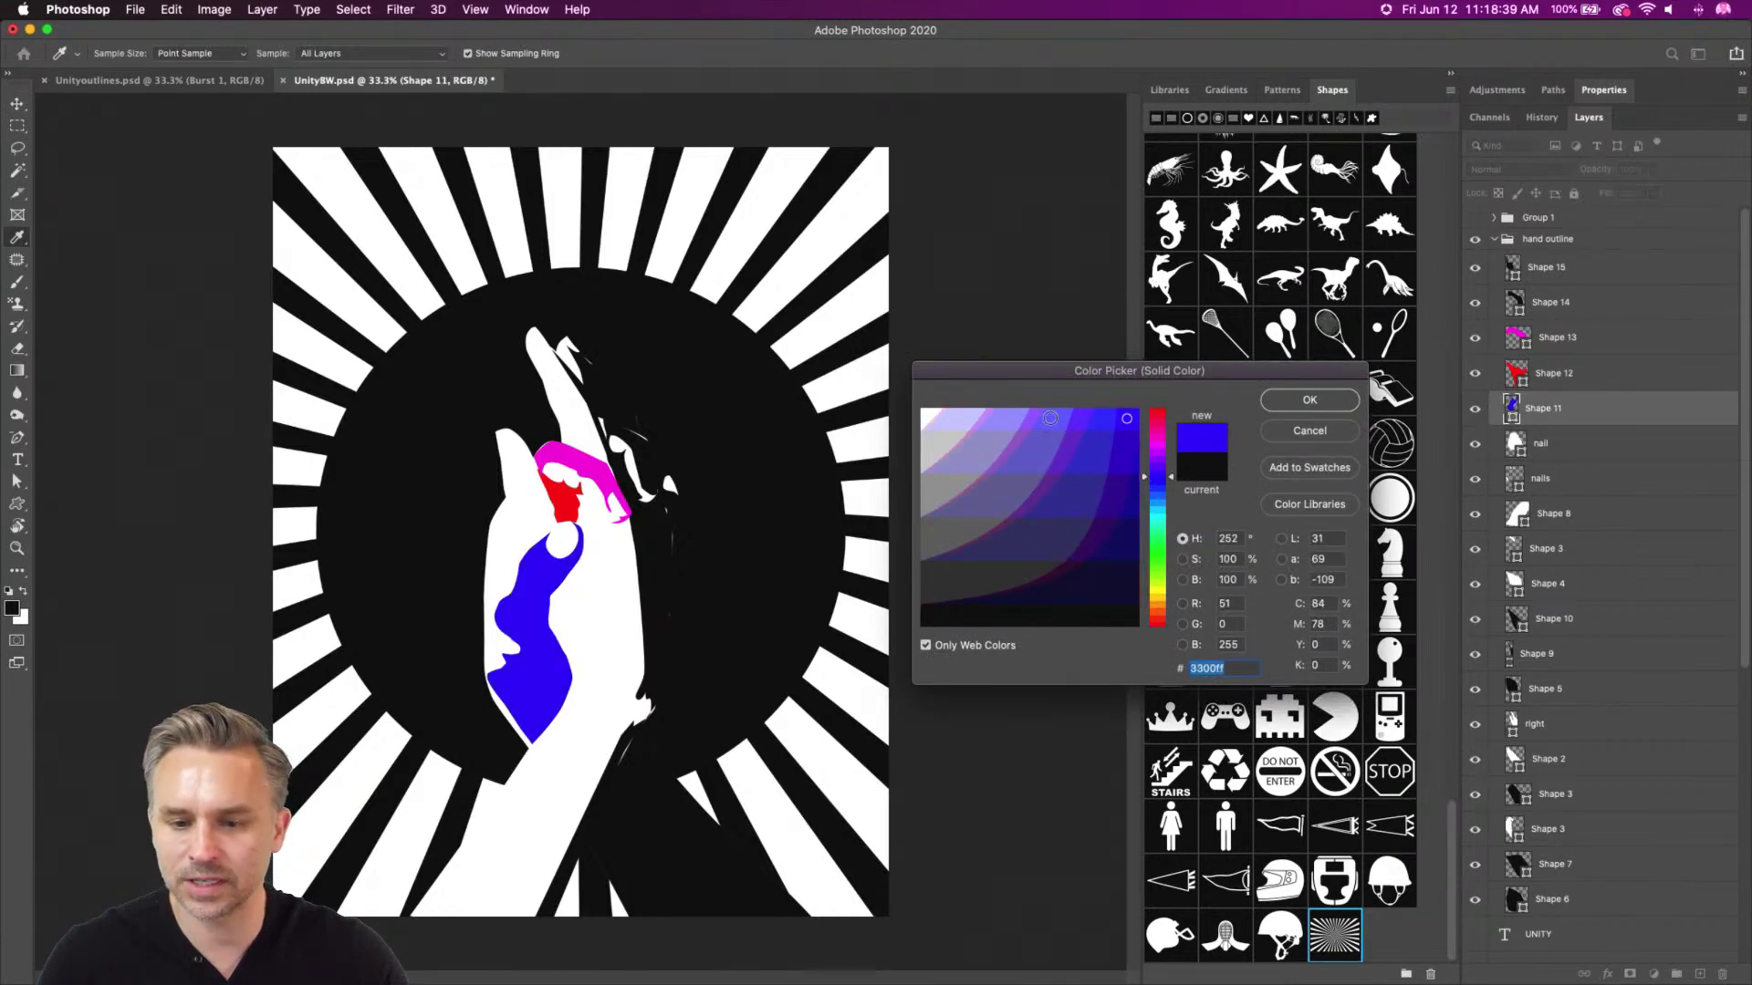
key(Return)
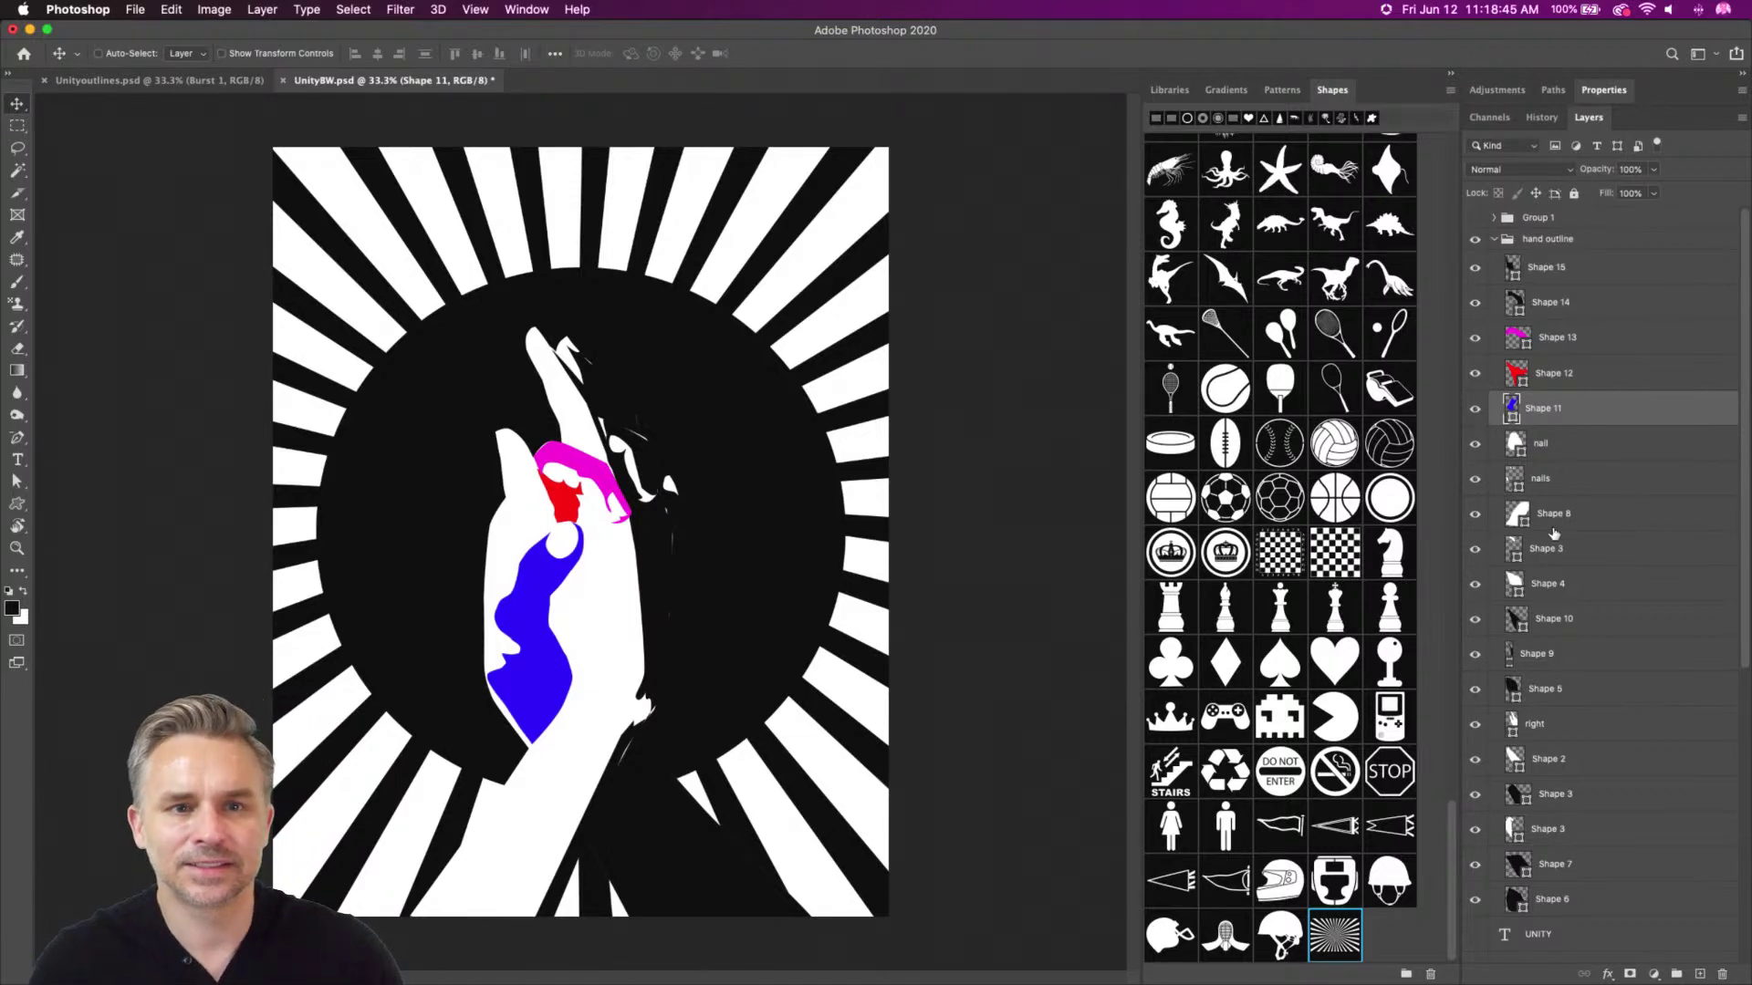
Set the upper fingertip shadow (Shape 10) to light blue, 0099ff, restricted to web colours
click(1499, 445)
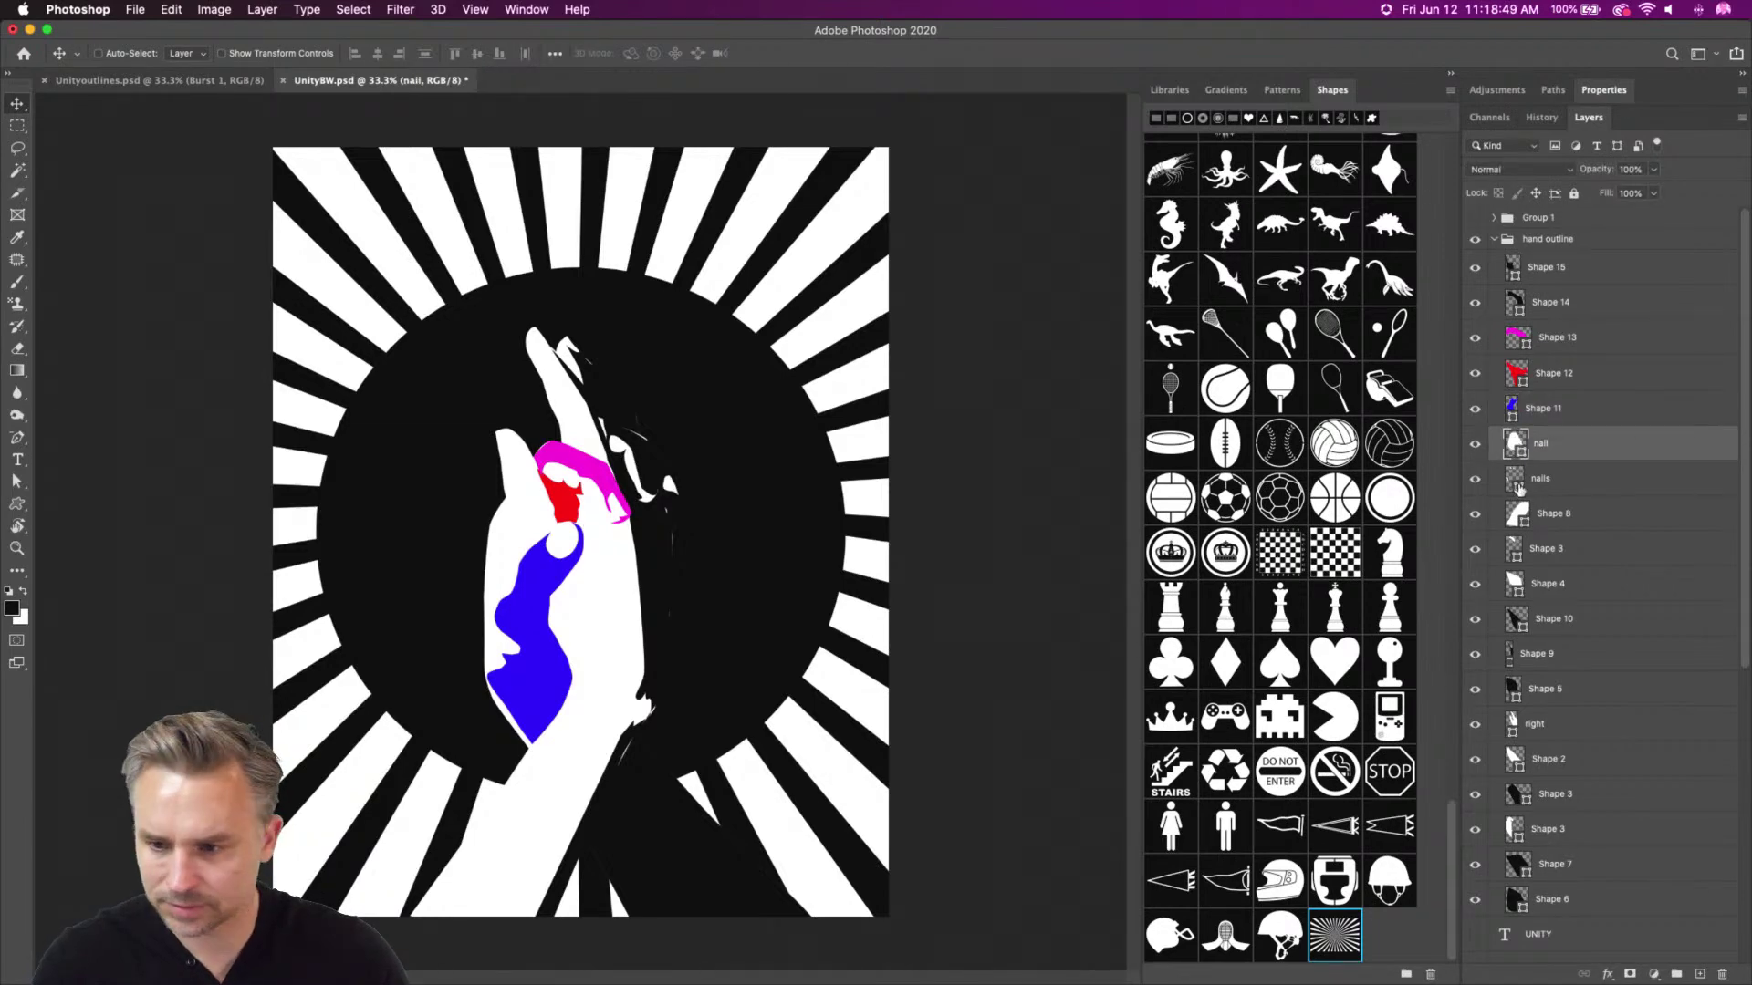
double_click(1517, 620)
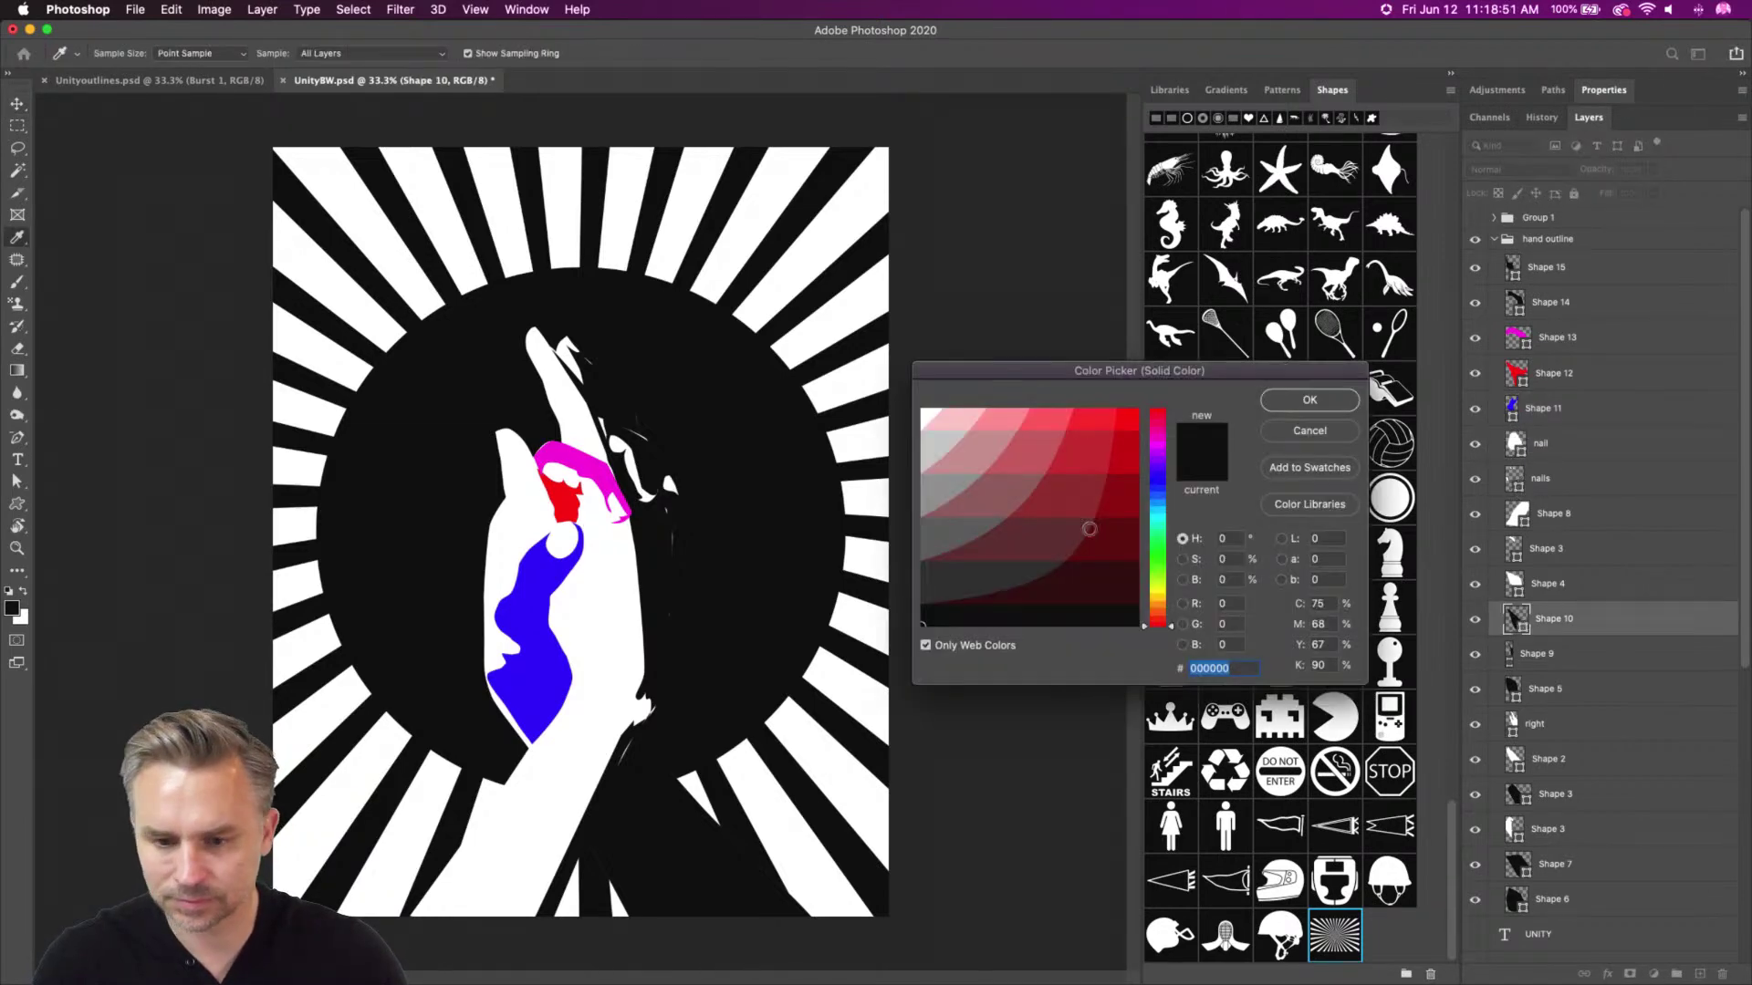
click(1156, 477)
drag(1156, 477, 1155, 504)
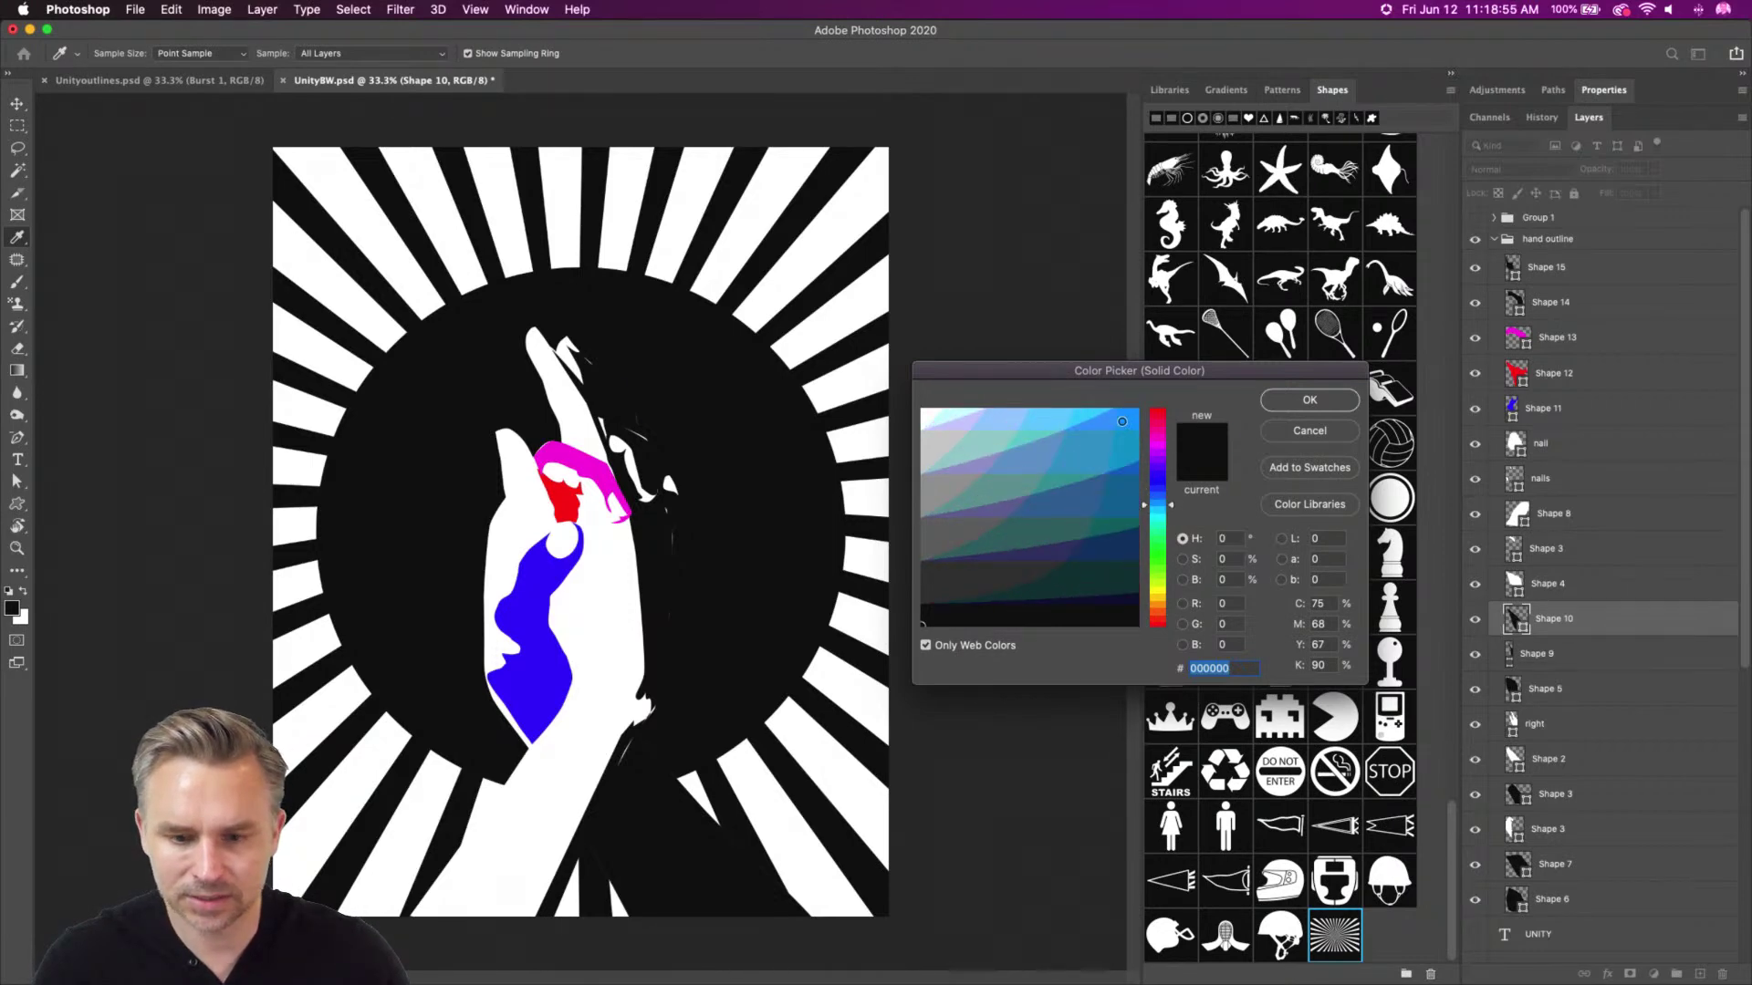
click(1121, 422)
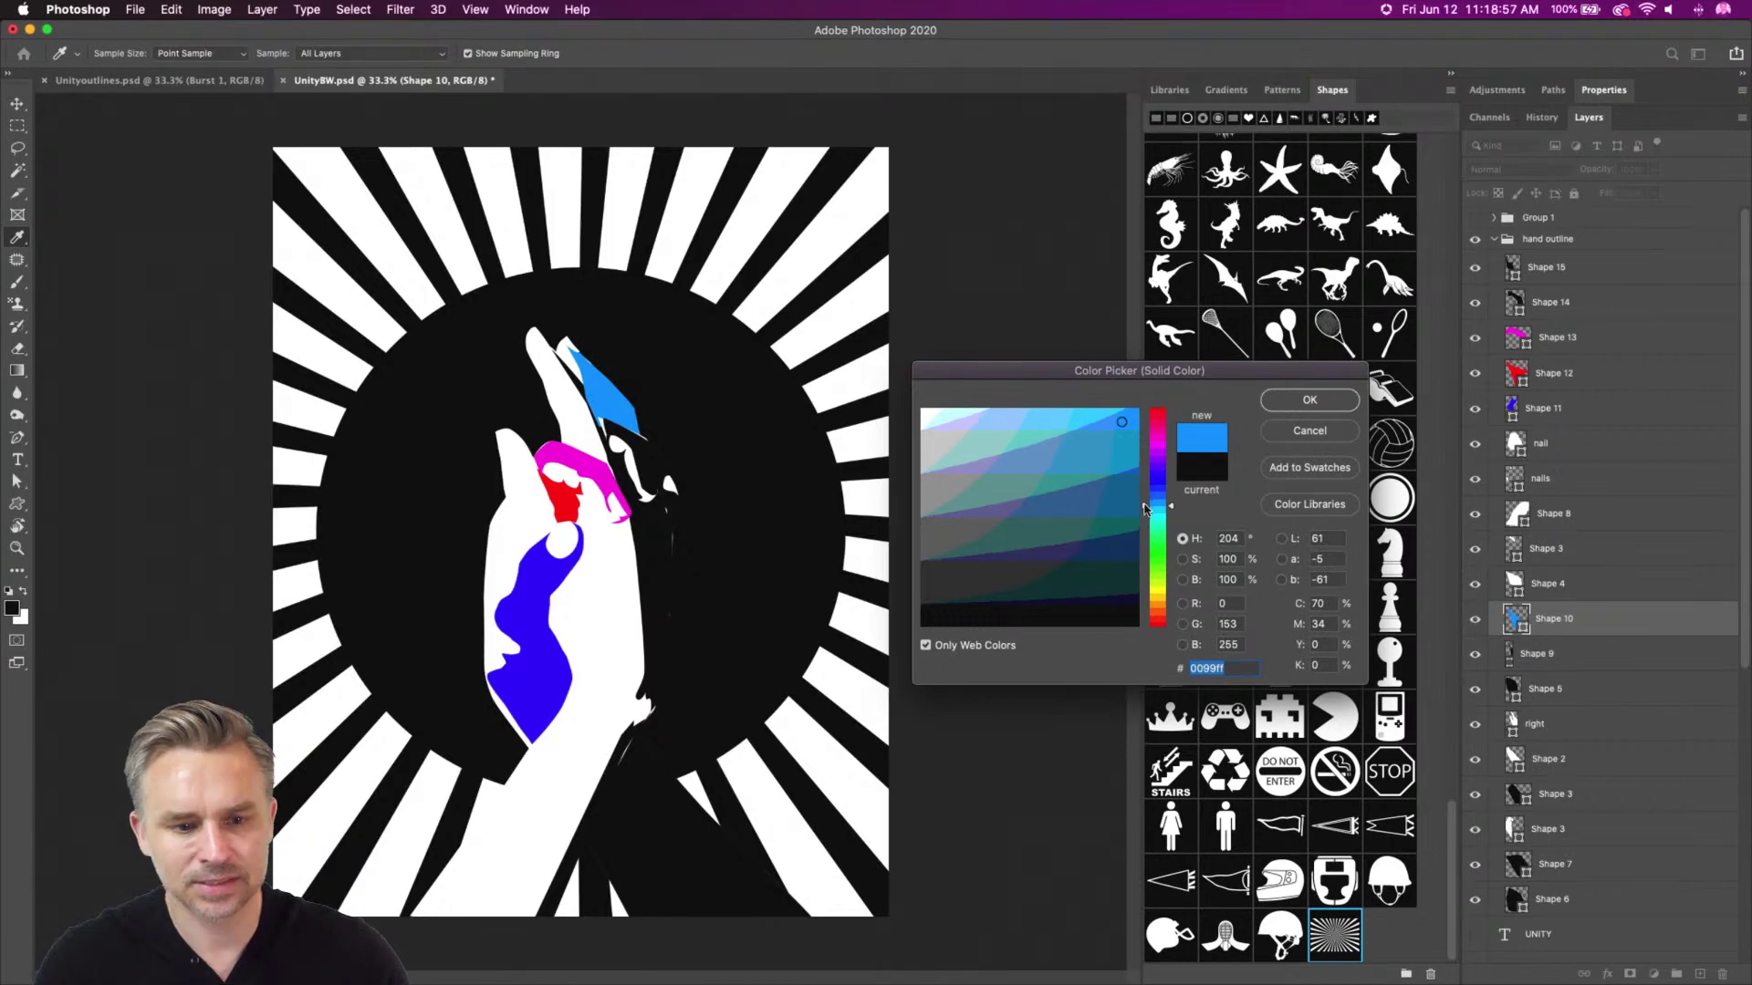
key(Return)
Set the dark forearm shape (Shape 3) at the poster's lower edge to blue, 0000ff
super+click(675, 856)
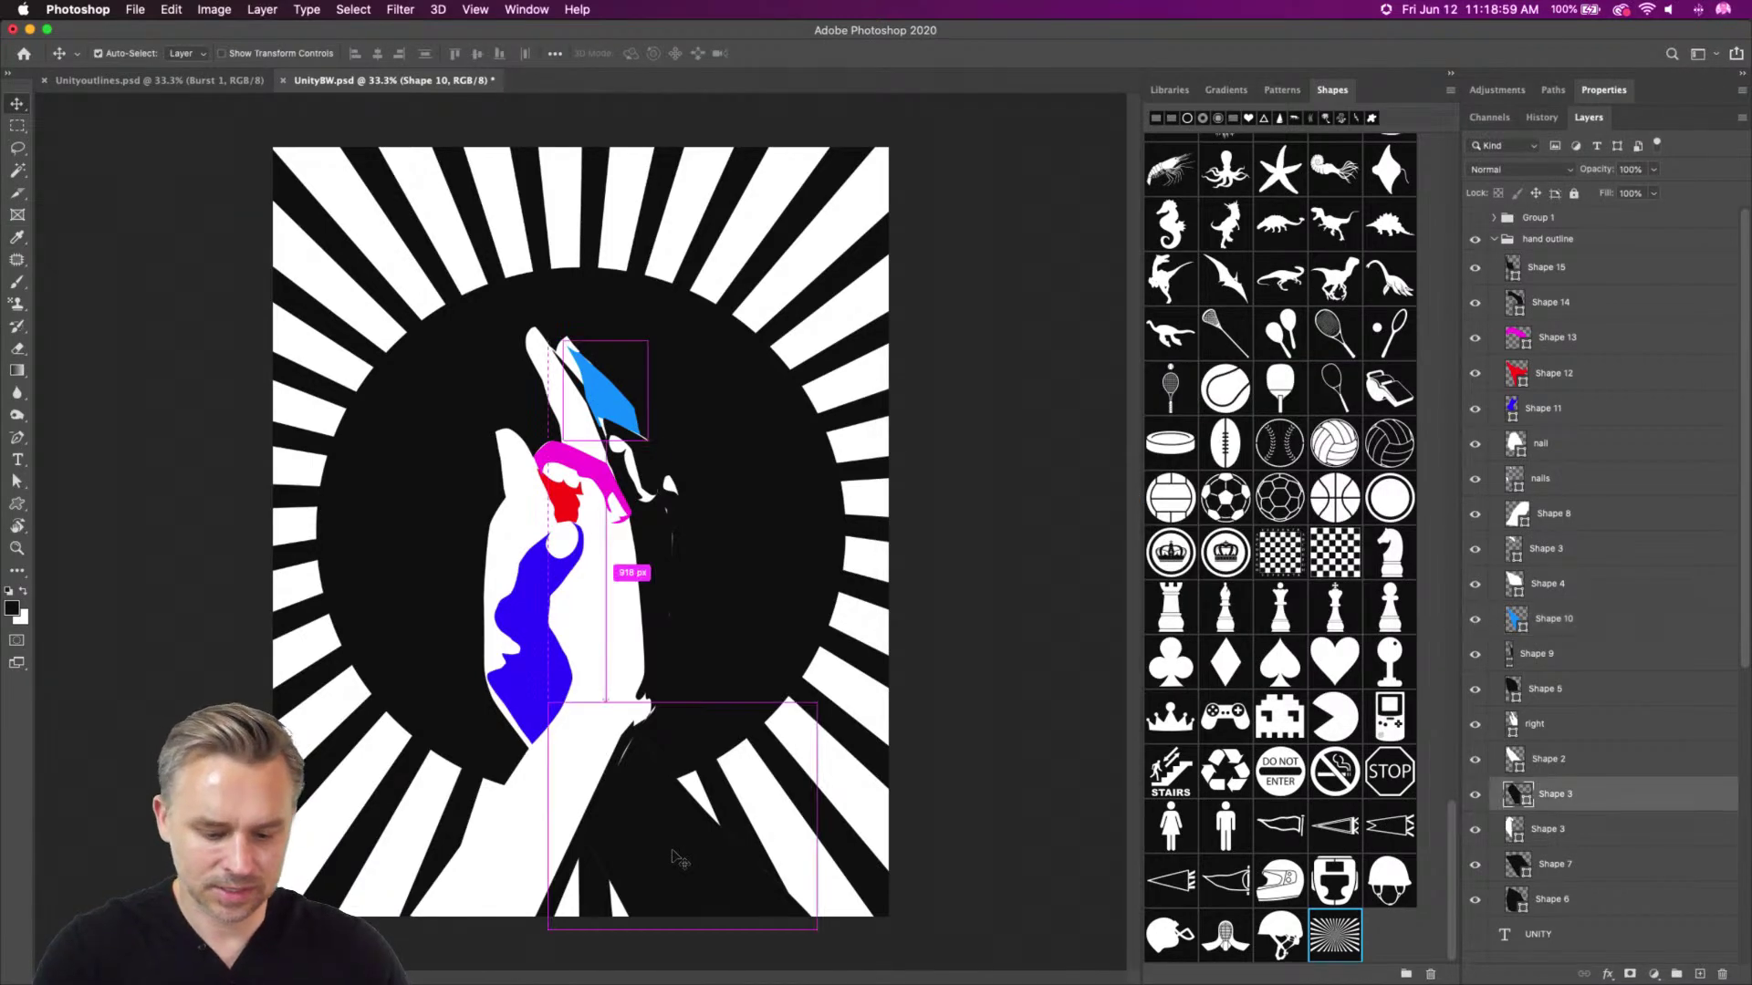
double_click(1518, 796)
click(1145, 421)
drag(1145, 421, 1158, 404)
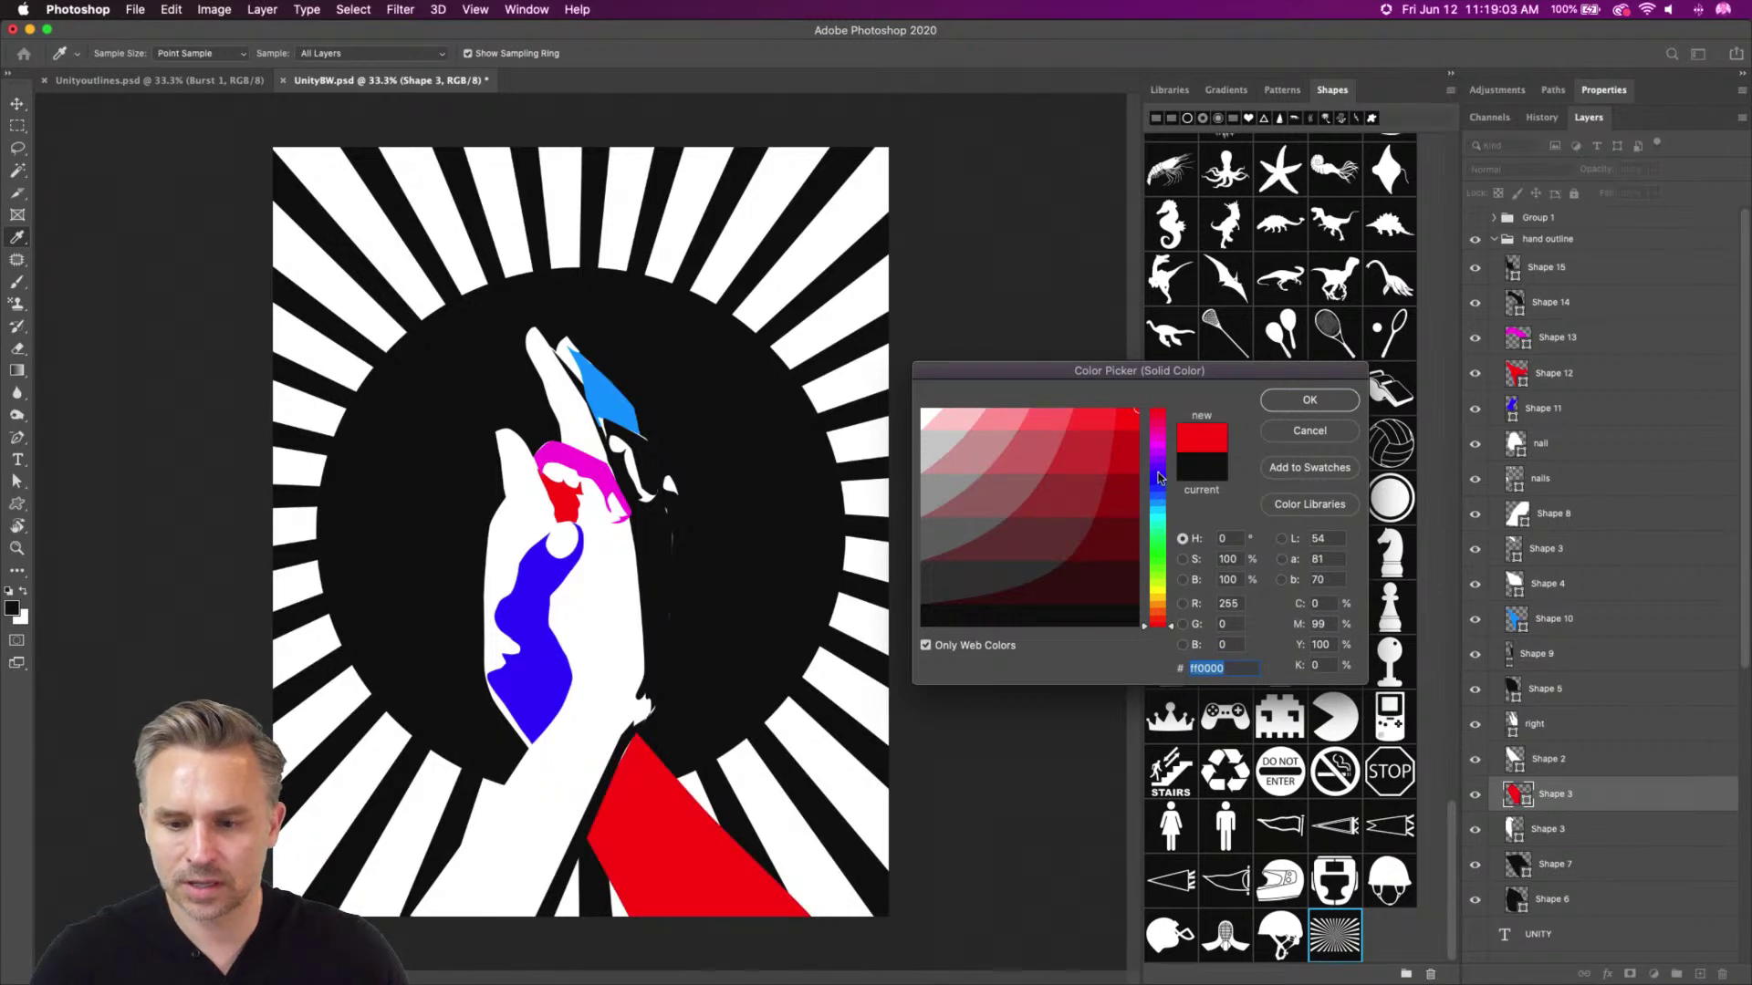
click(1158, 479)
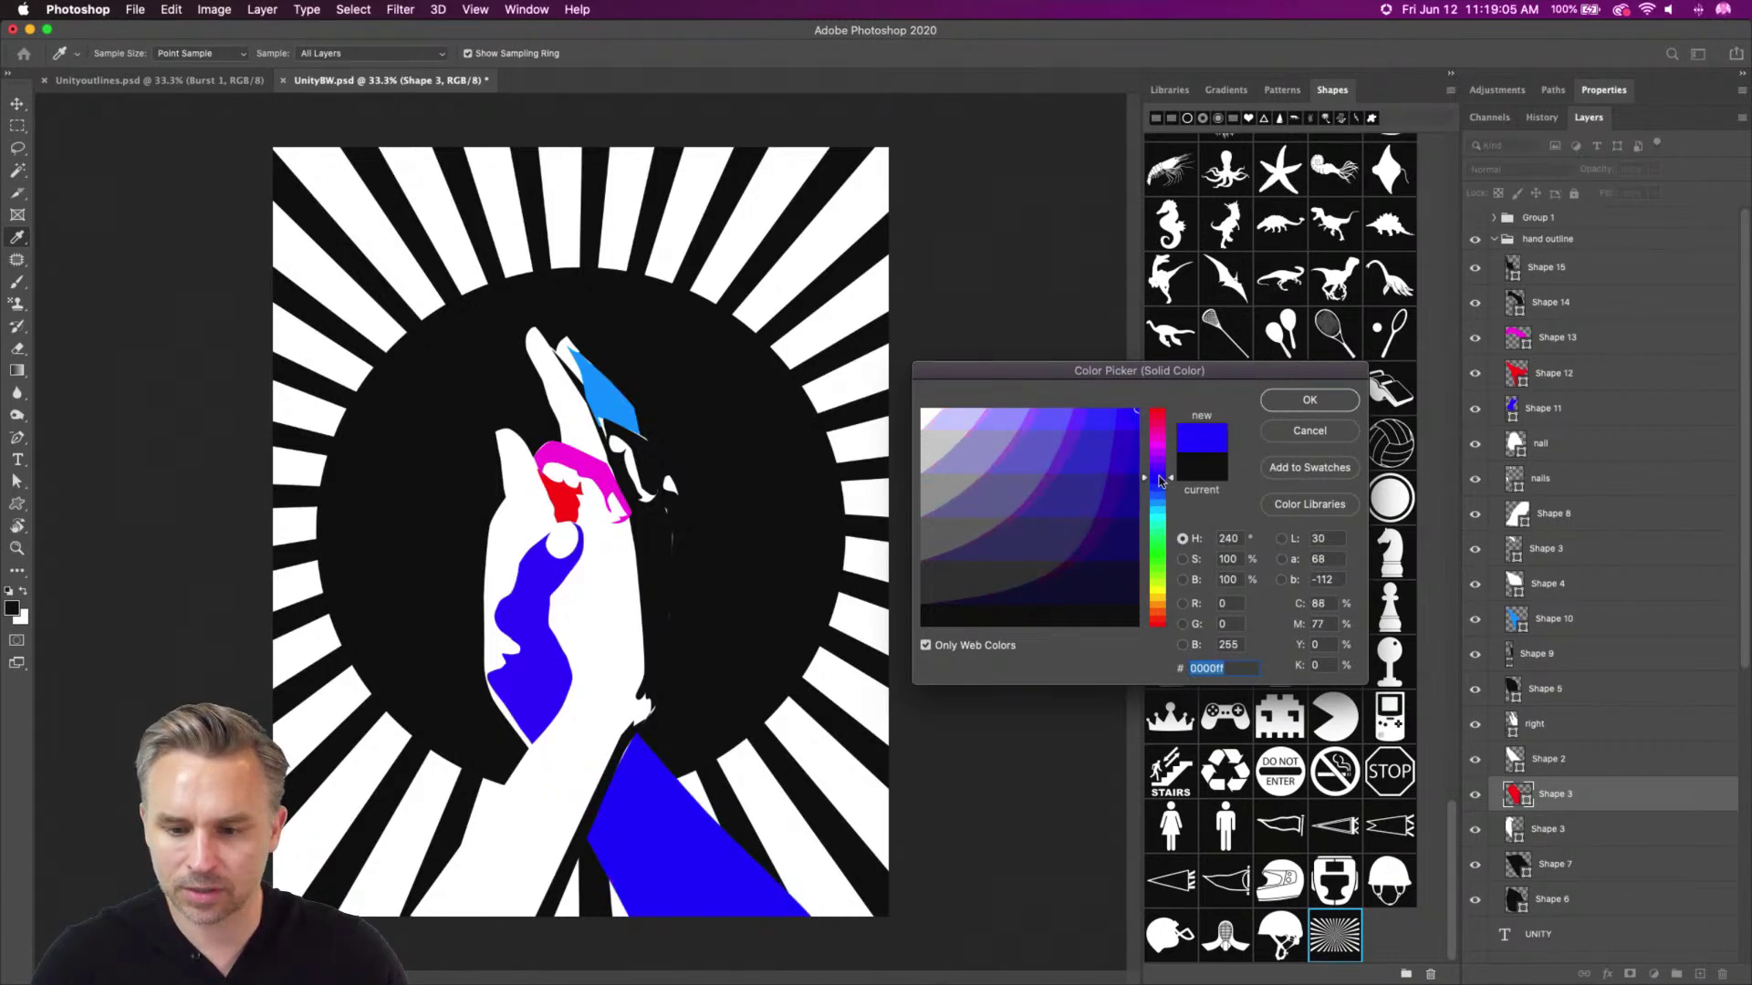
click(1307, 400)
key(v)
Change the palm shadow shape (Shape 11) to teal green, 00cc99
click(1537, 415)
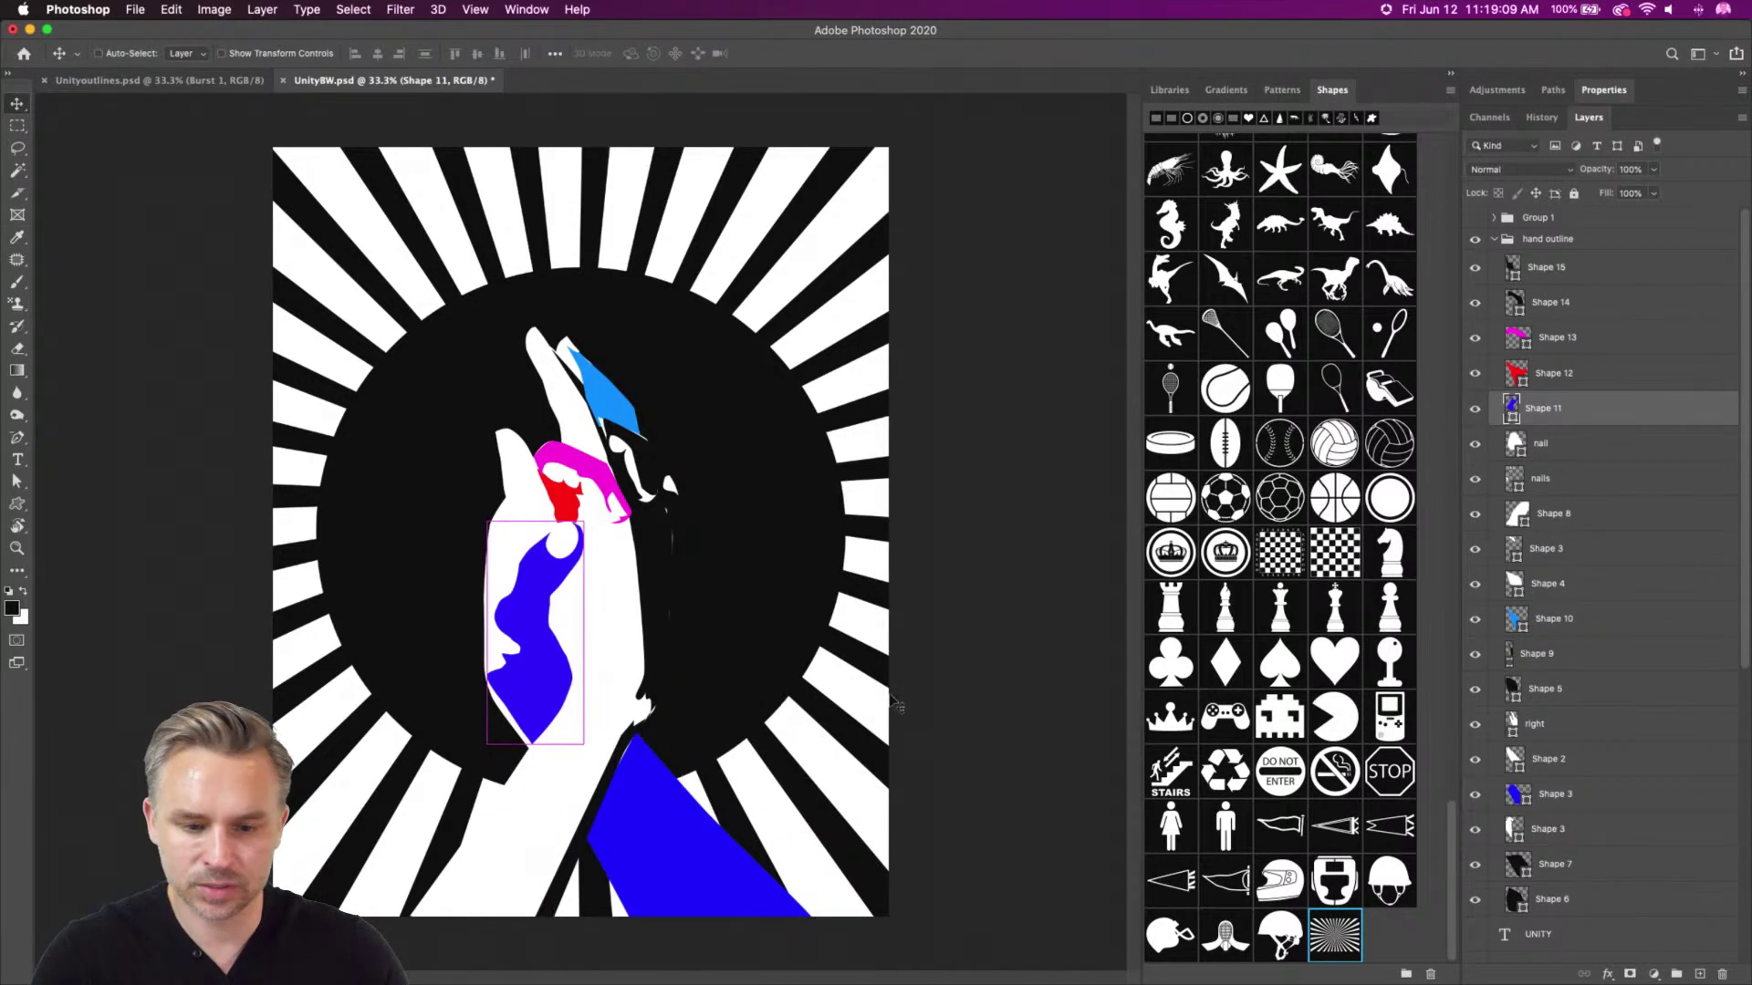
double_click(1508, 405)
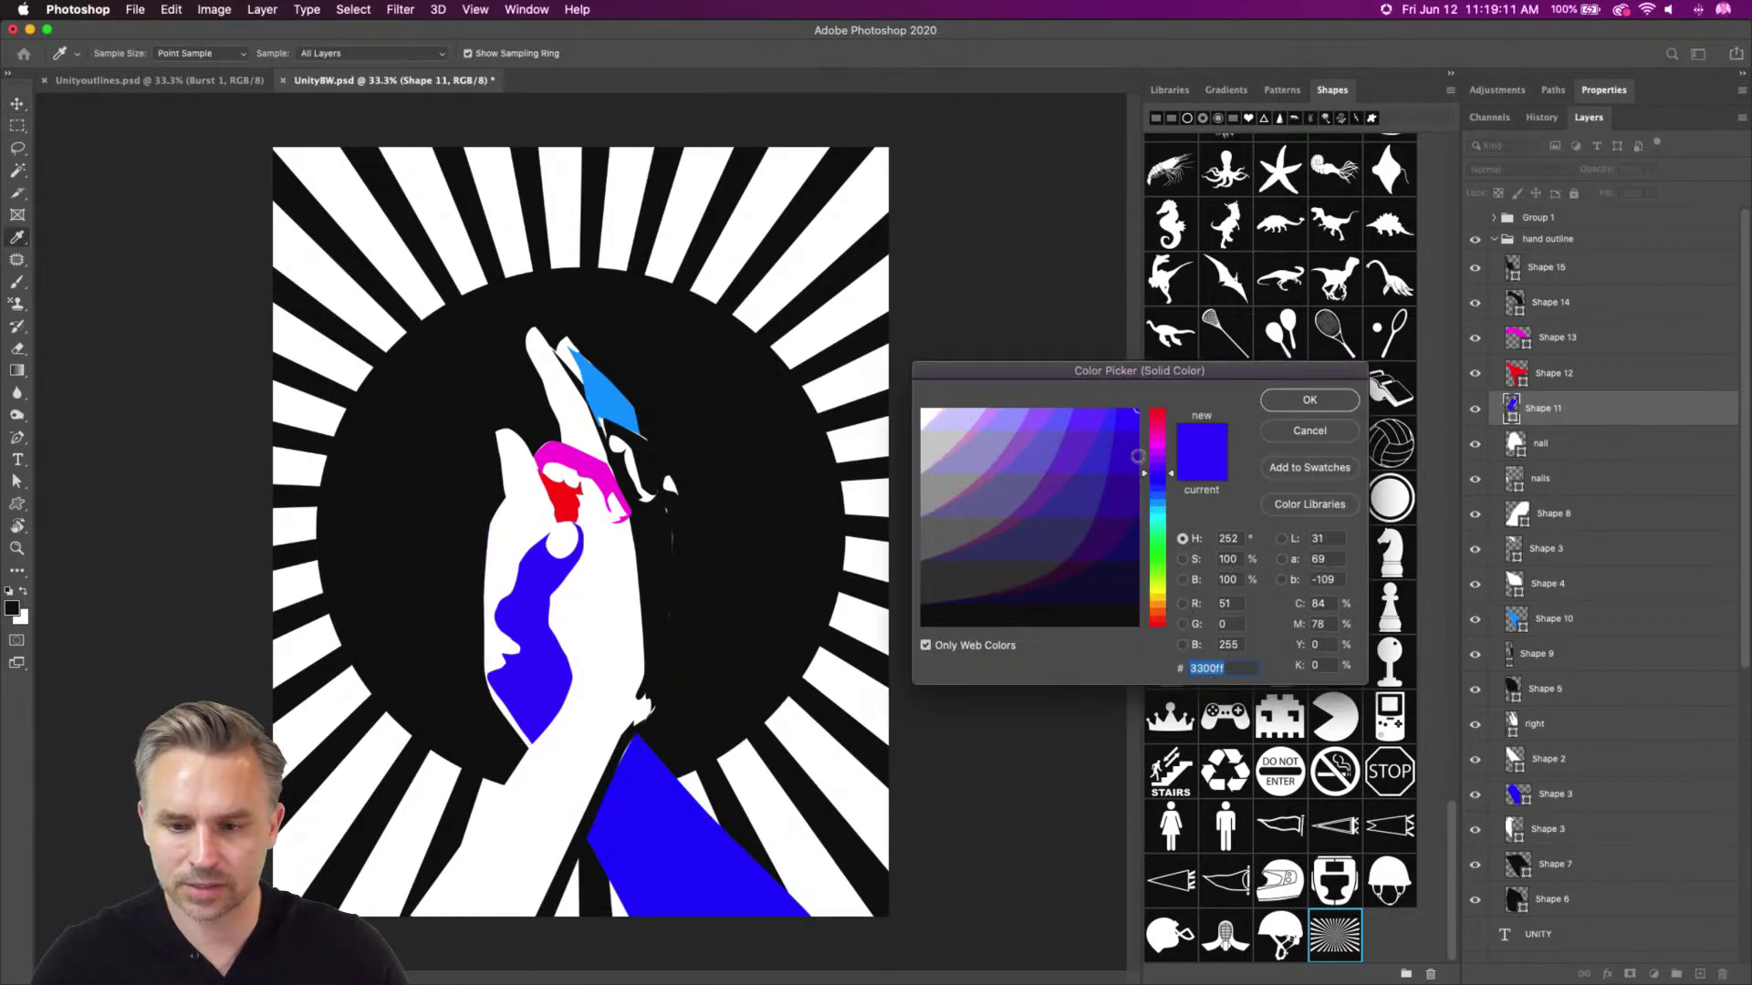
drag(1155, 540, 1157, 535)
drag(1115, 434, 1126, 451)
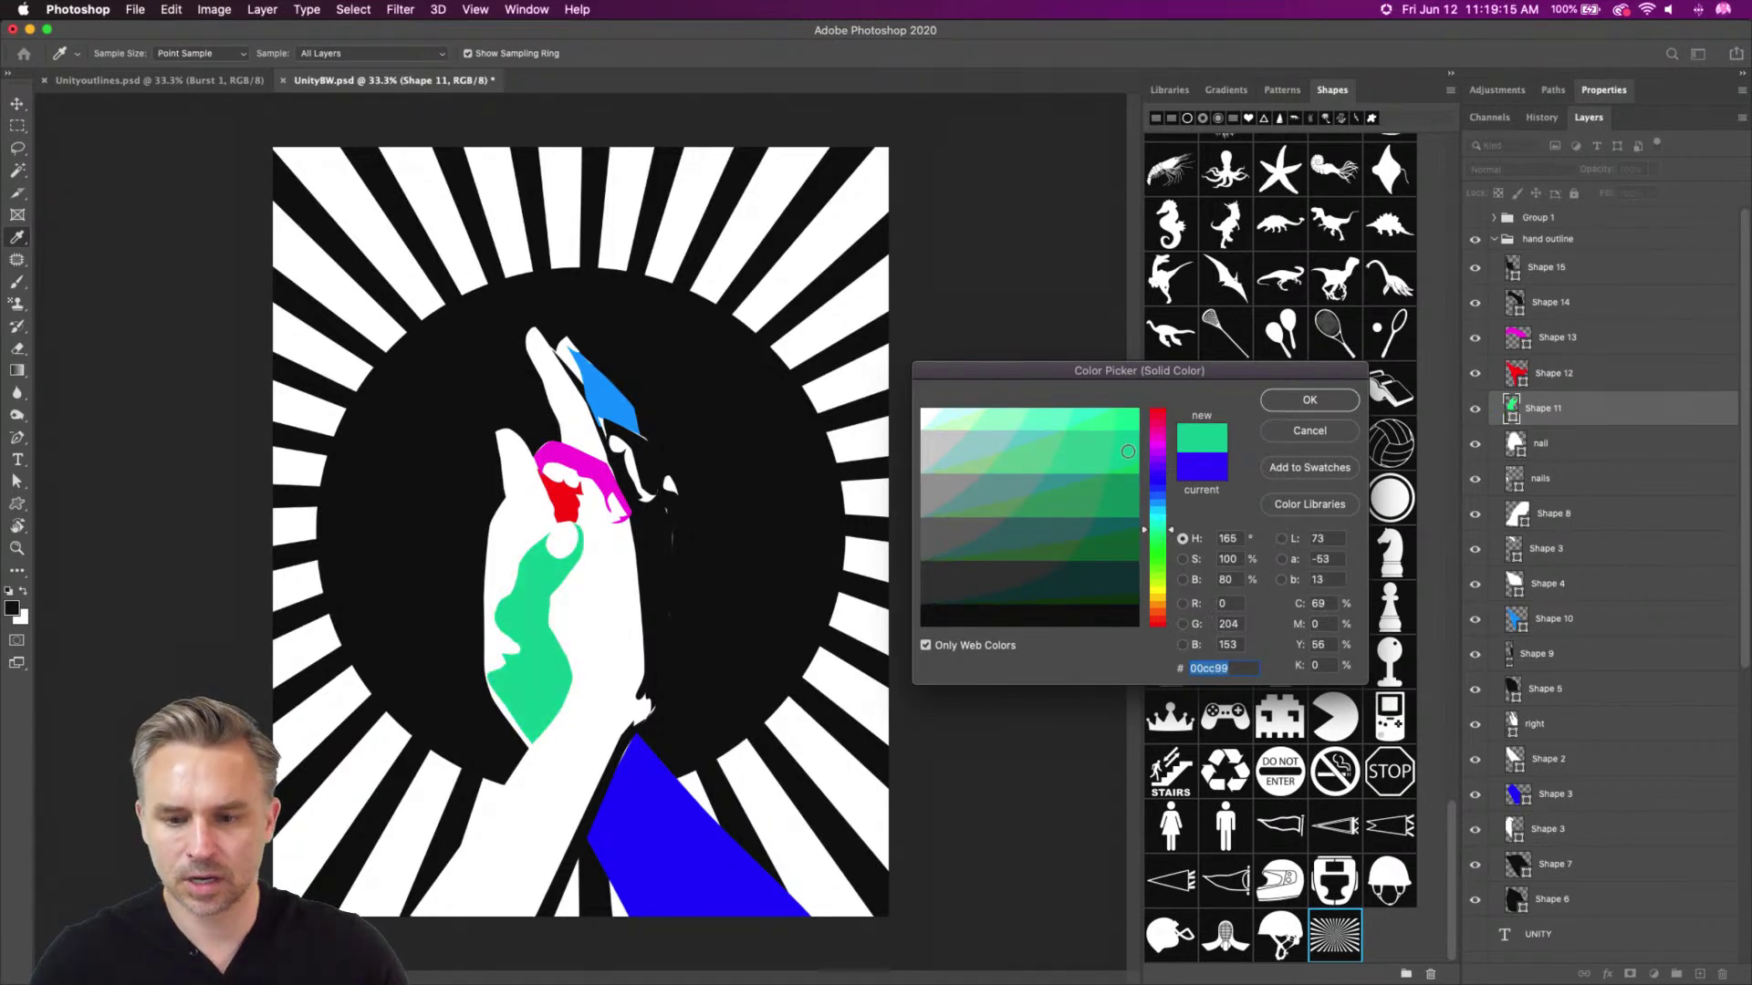
key(Return)
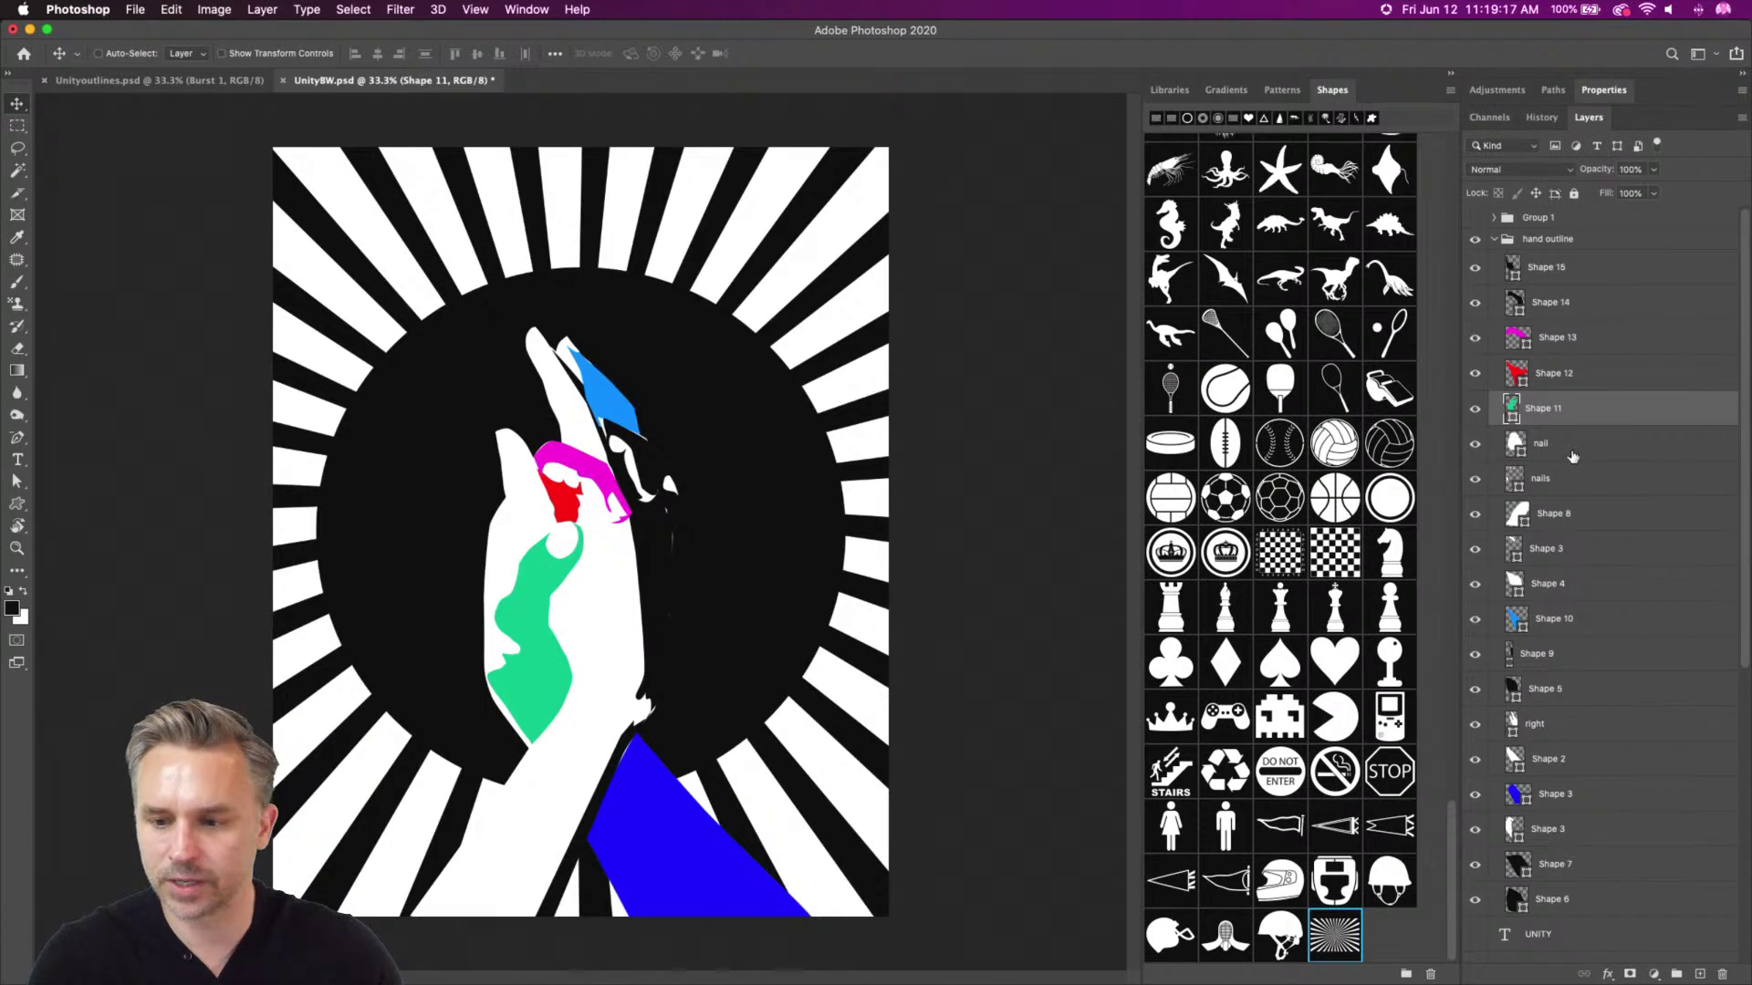
Set the long shadow along the back of the hand and forearm (Shape 9) to orange, ff9900
click(1542, 654)
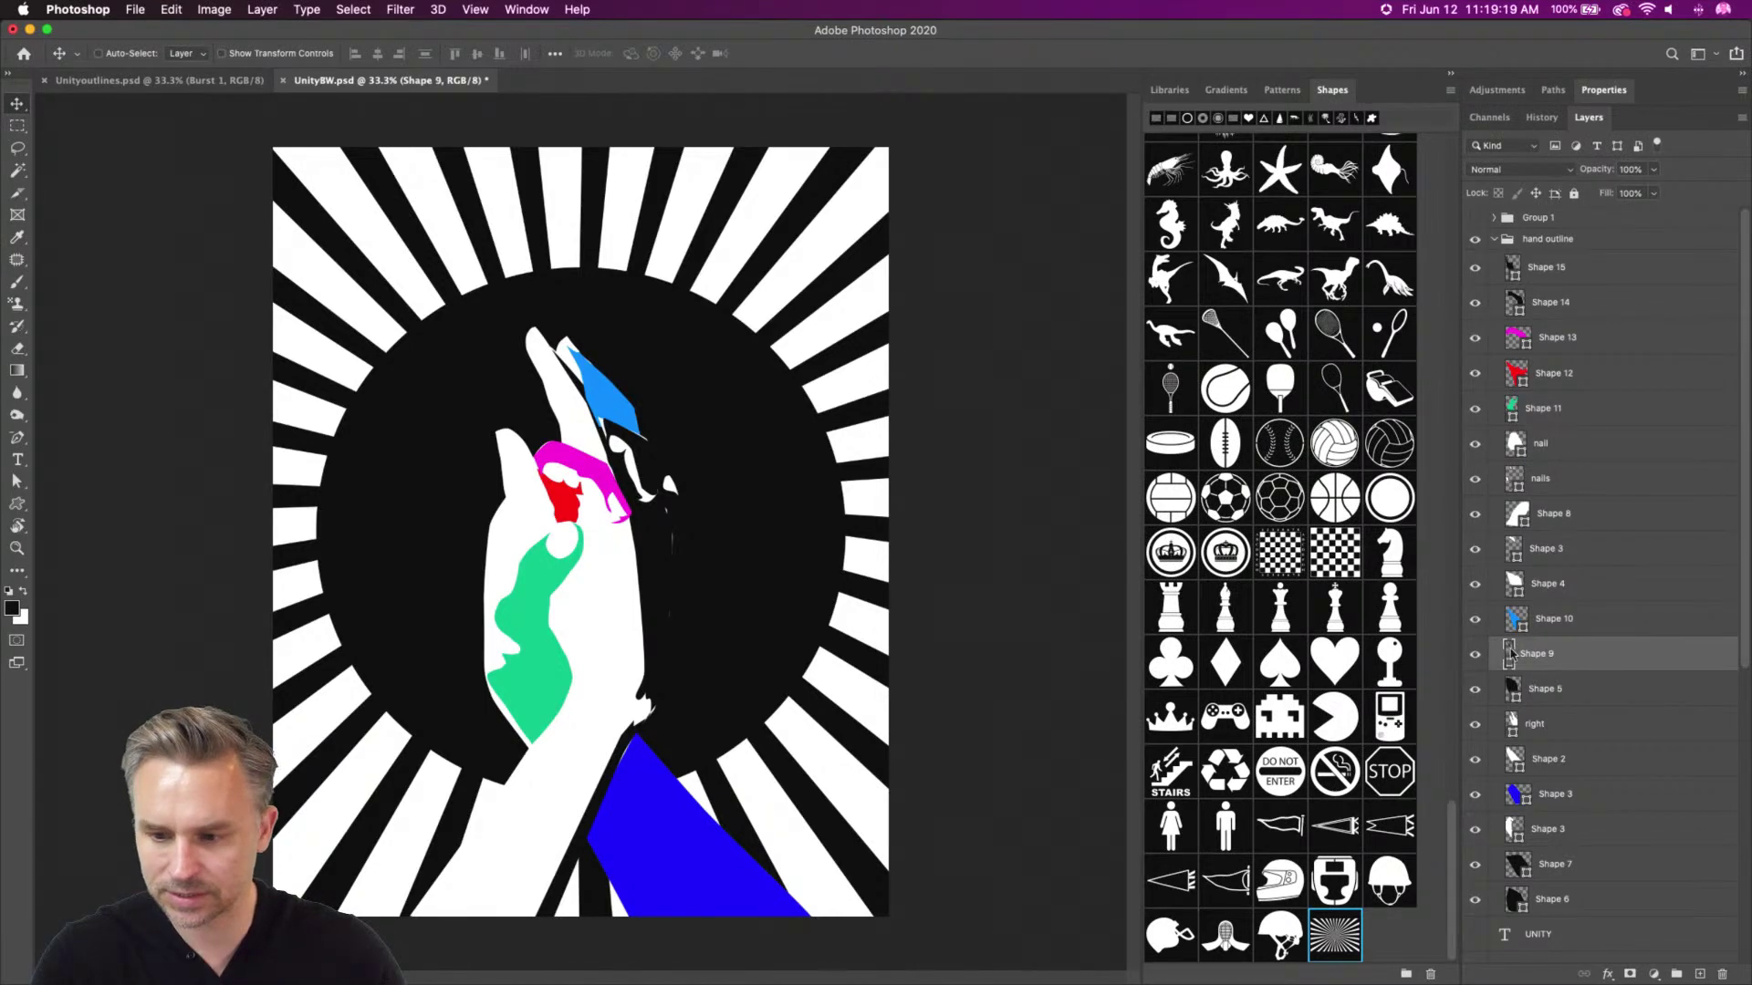
double_click(1510, 653)
click(1151, 601)
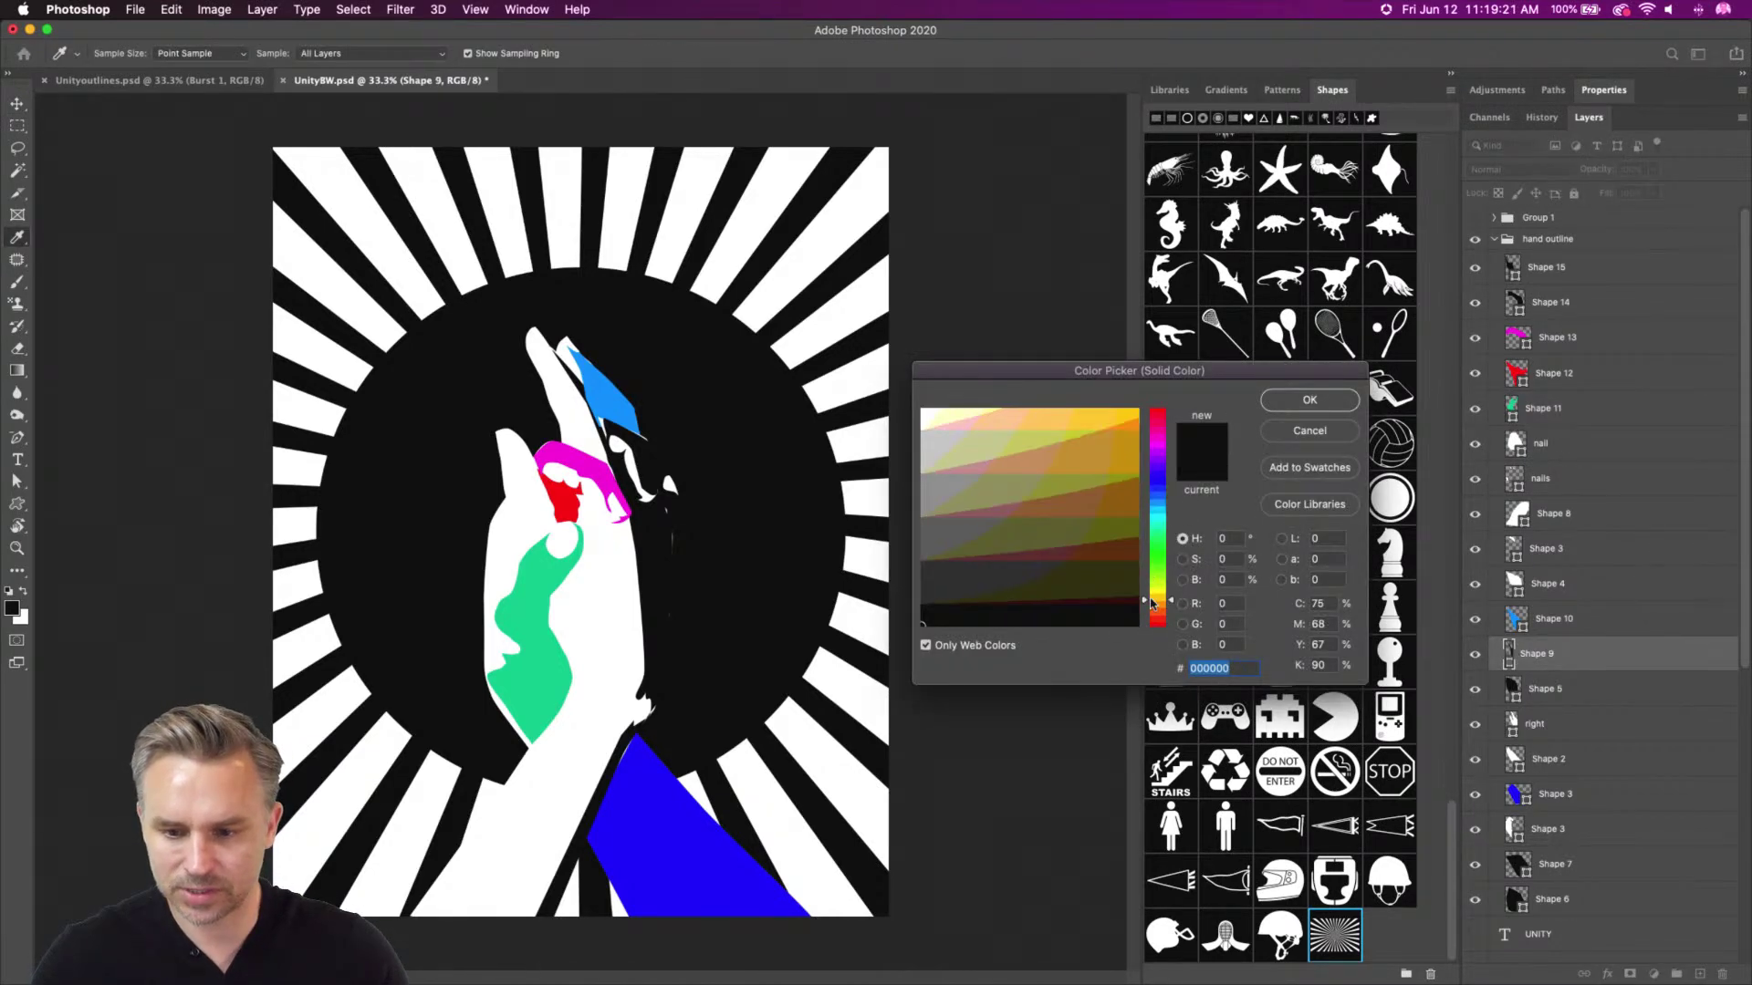
click(1125, 413)
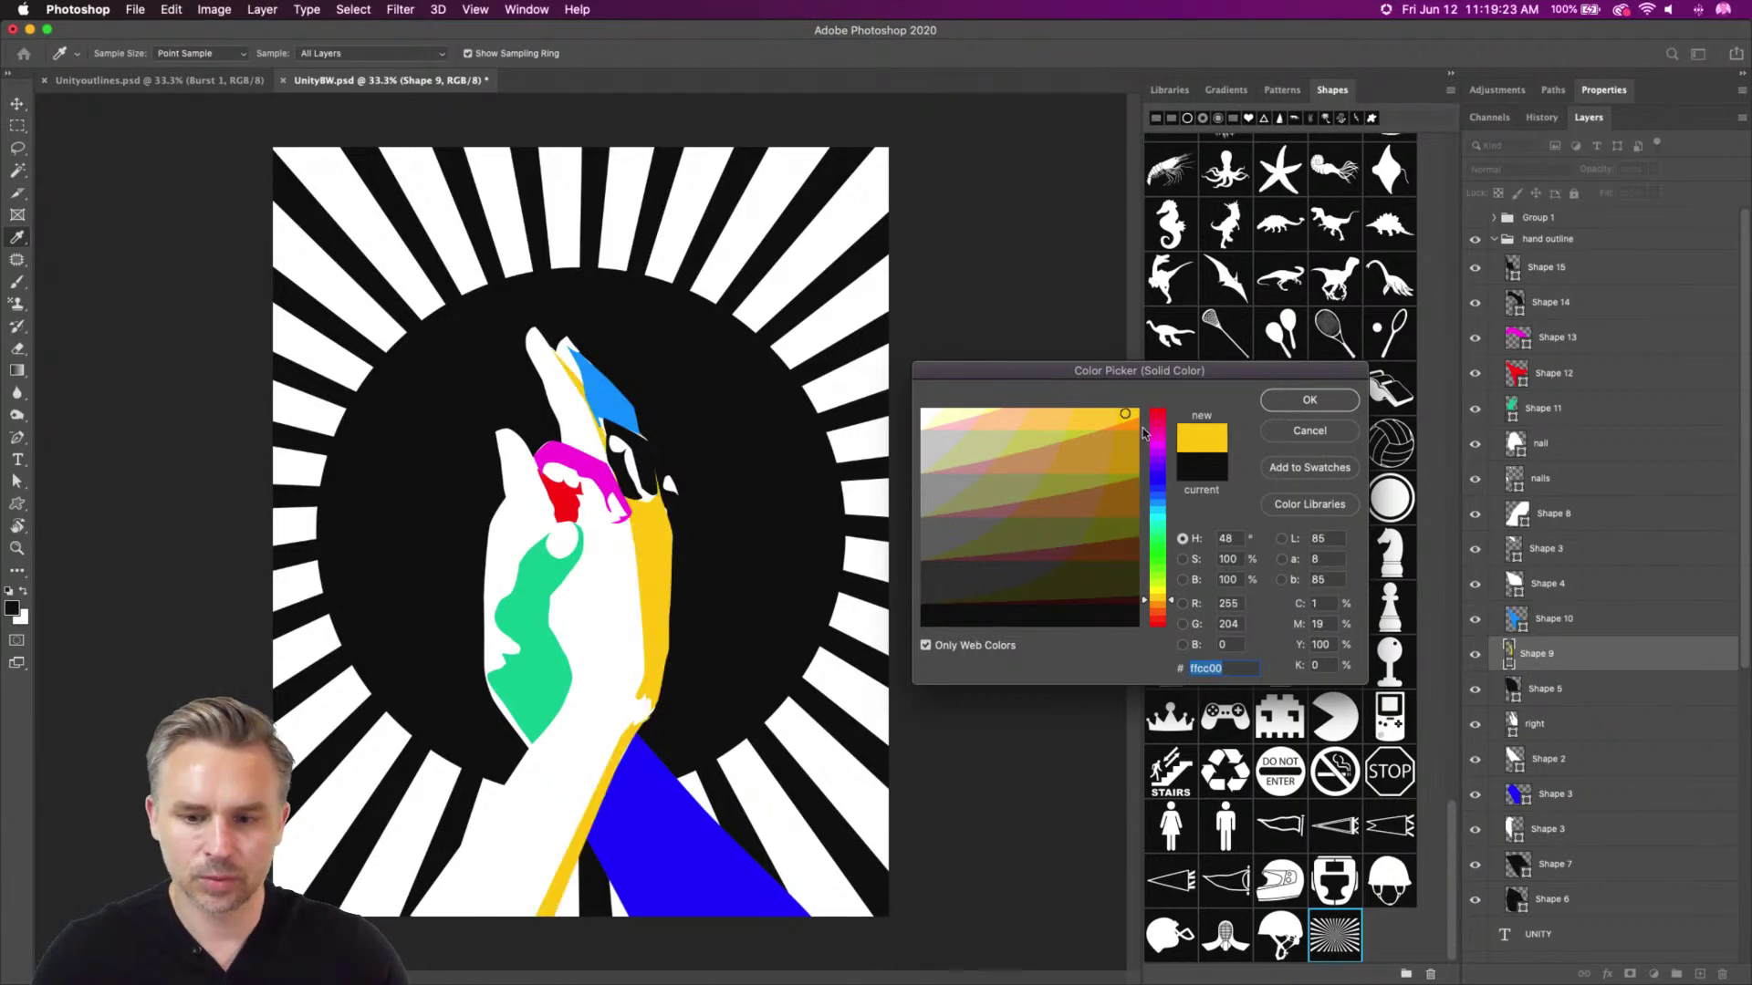
click(1139, 424)
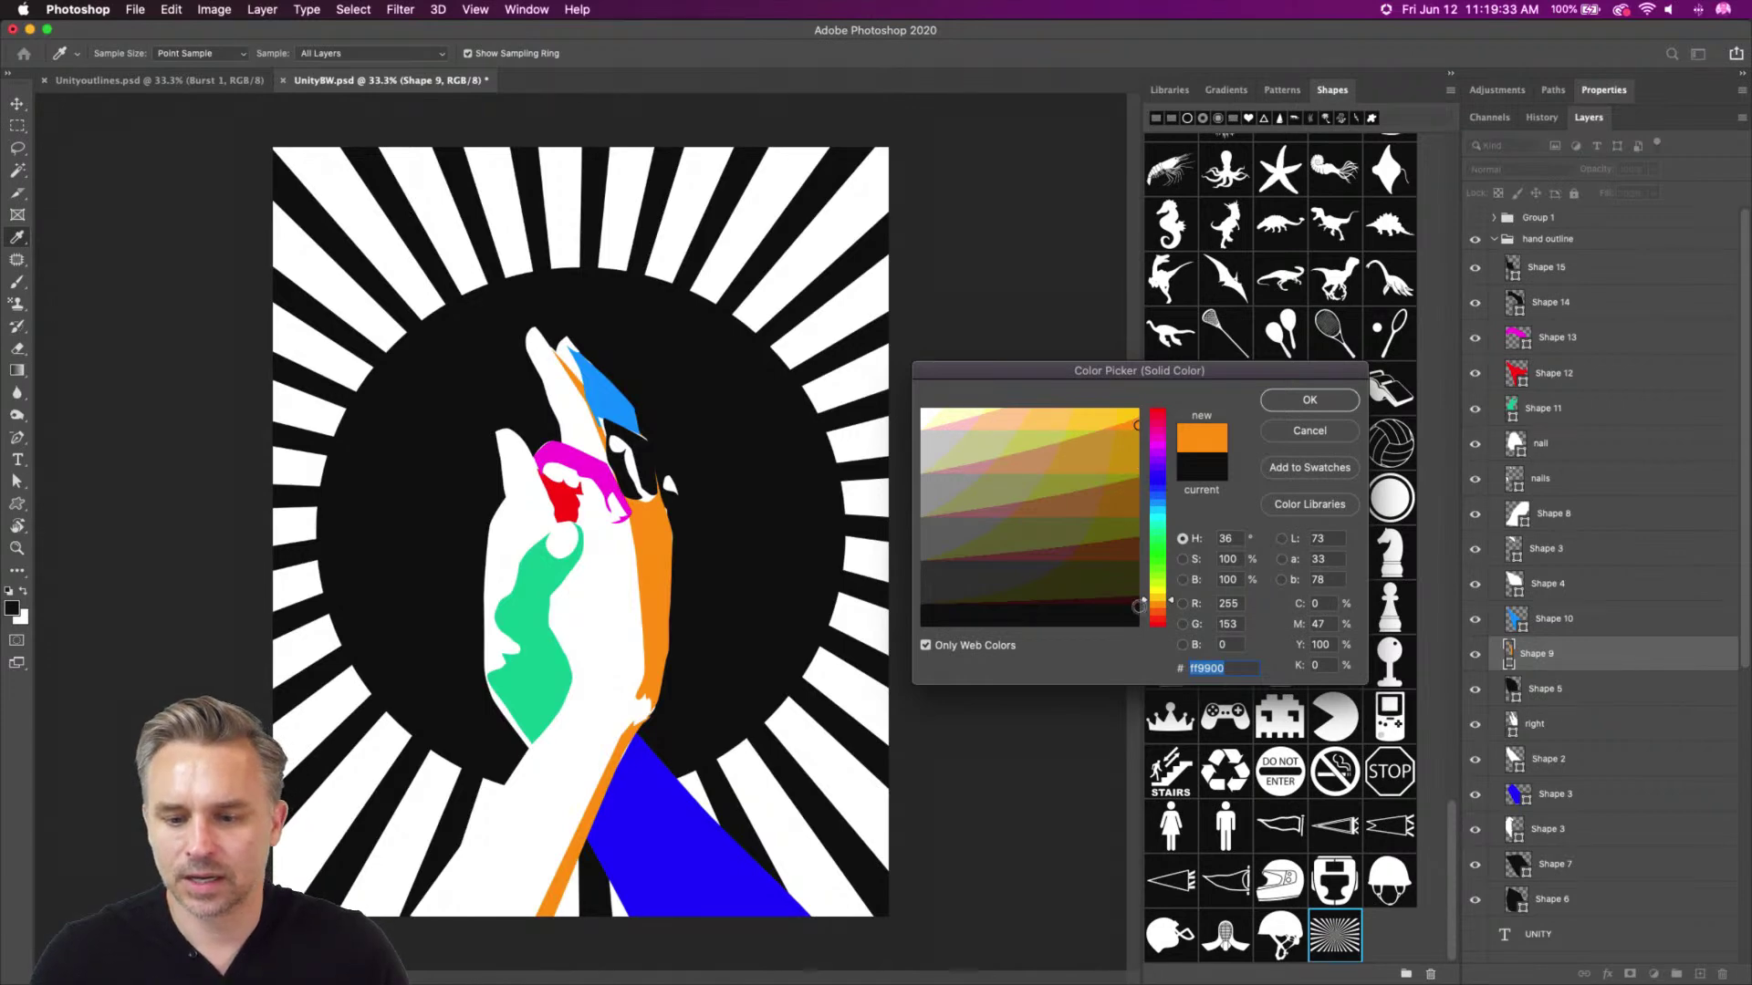
drag(1145, 600, 1145, 603)
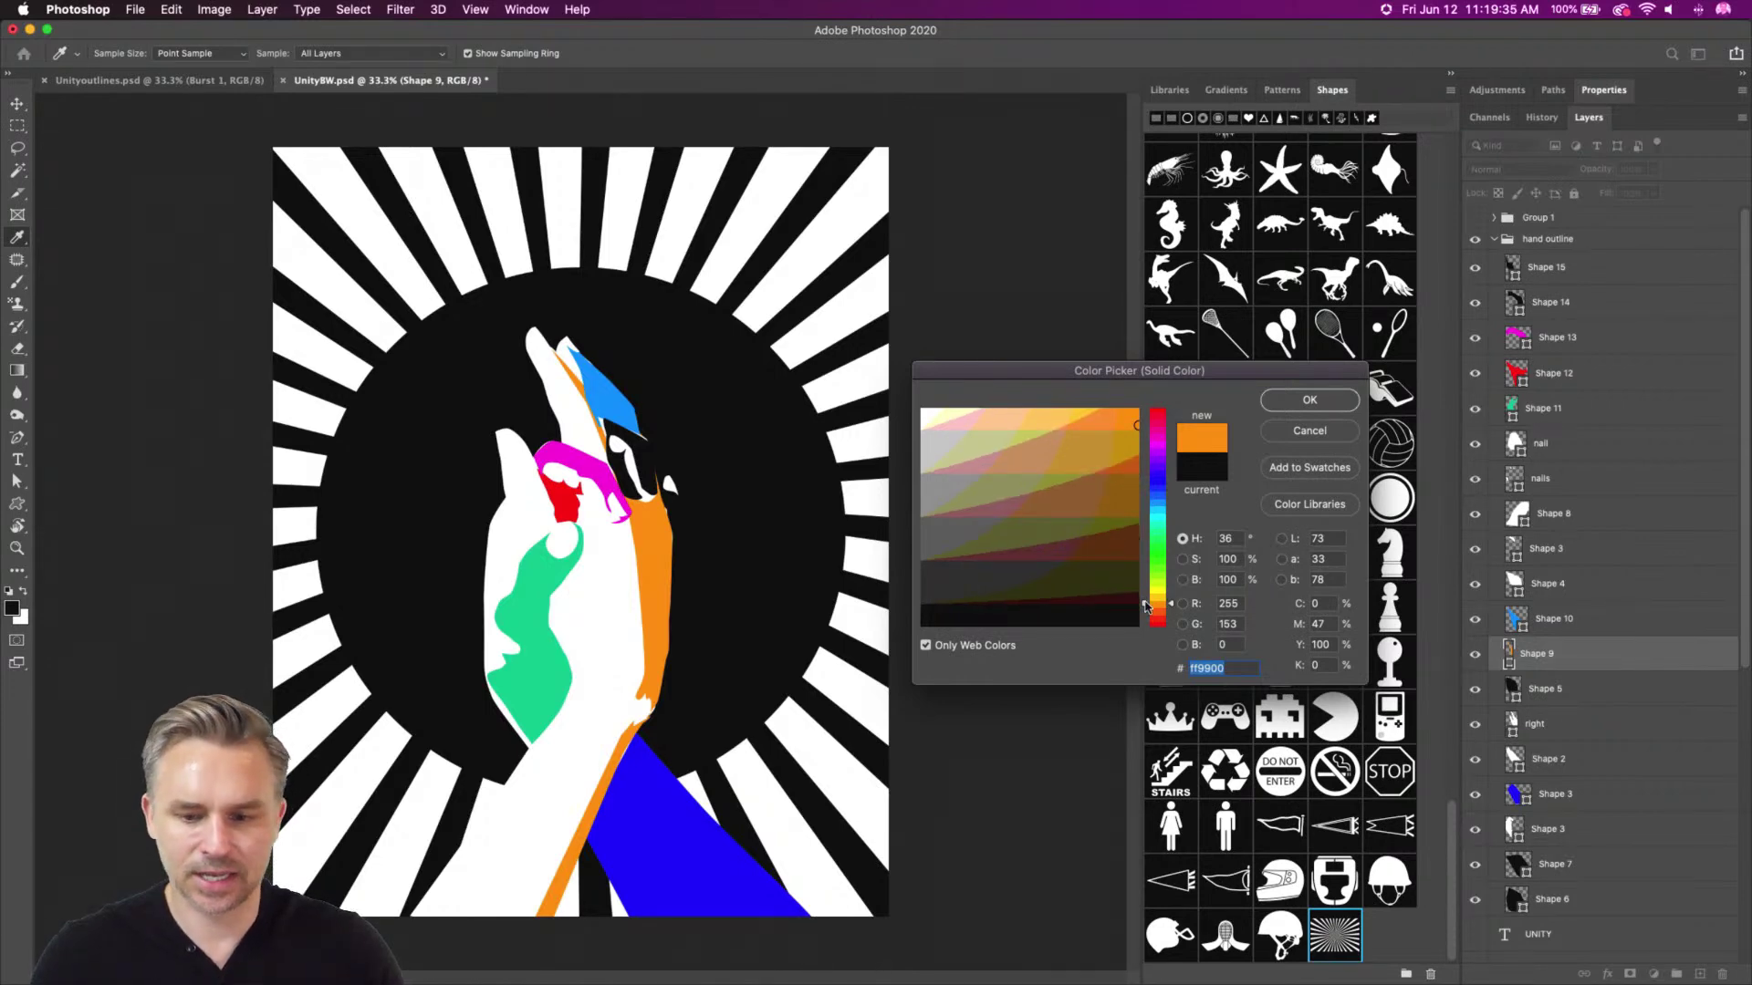
key(Return)
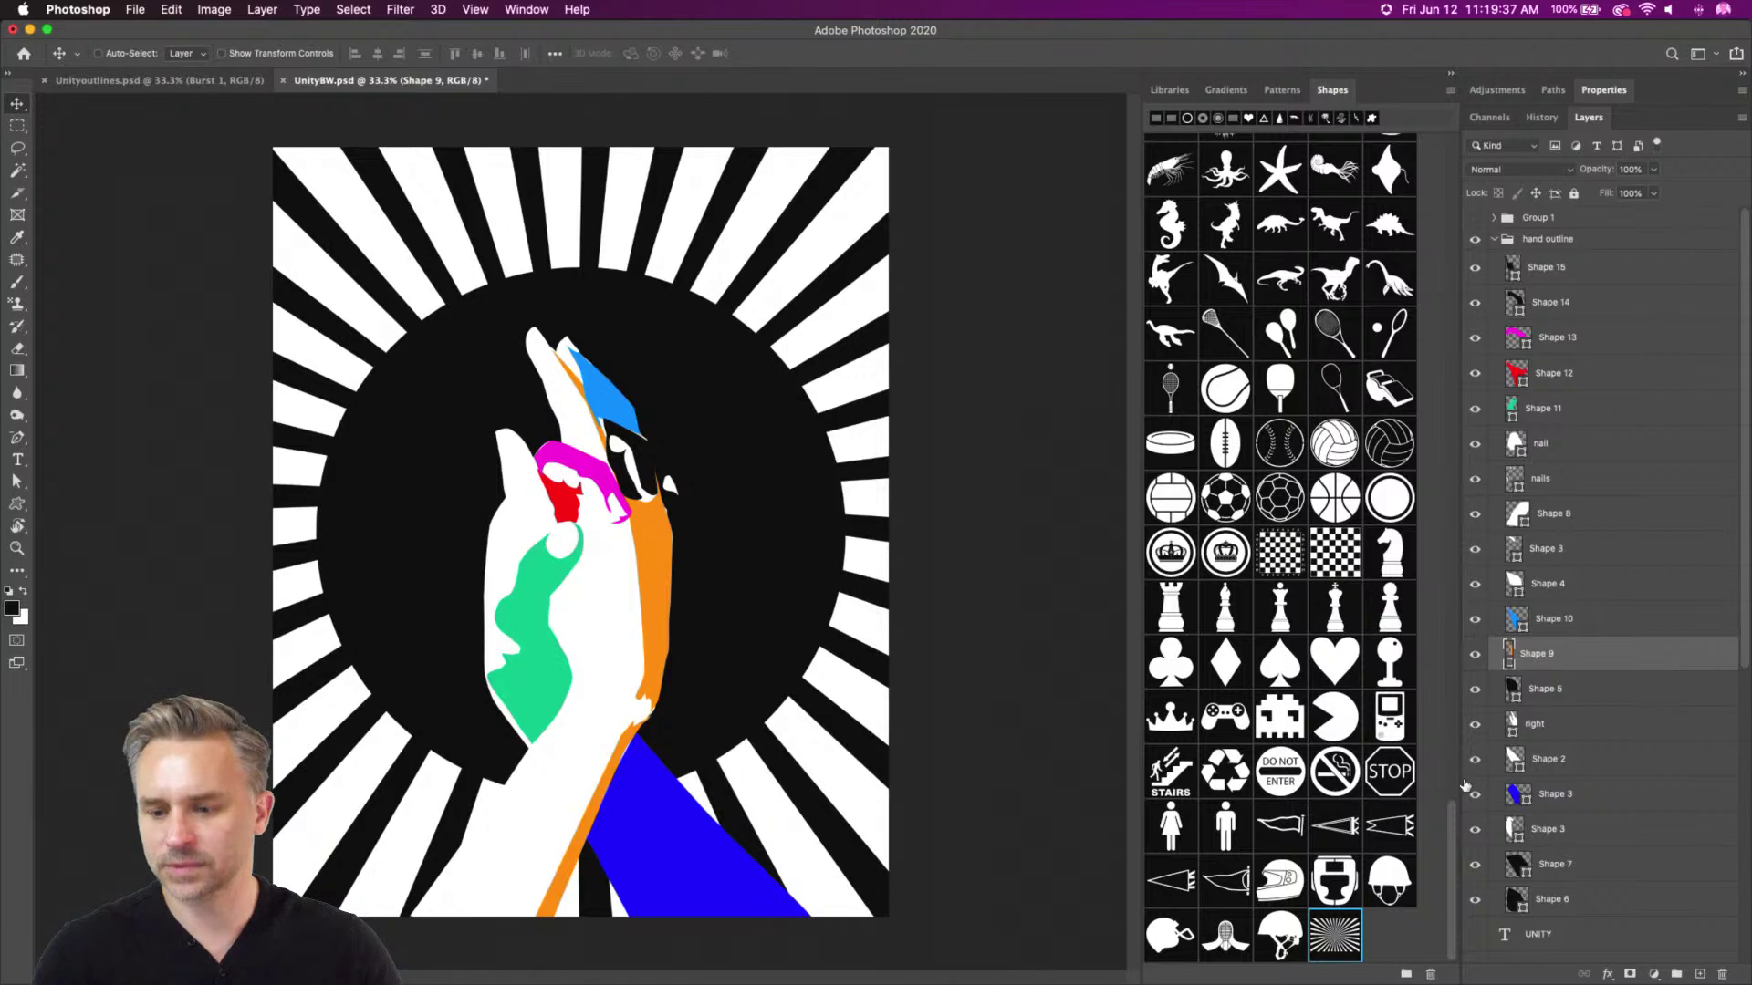
Try lime for the rear fingertip's shape (Shape 5), and settle on pink-red, ff0066
double_click(1512, 692)
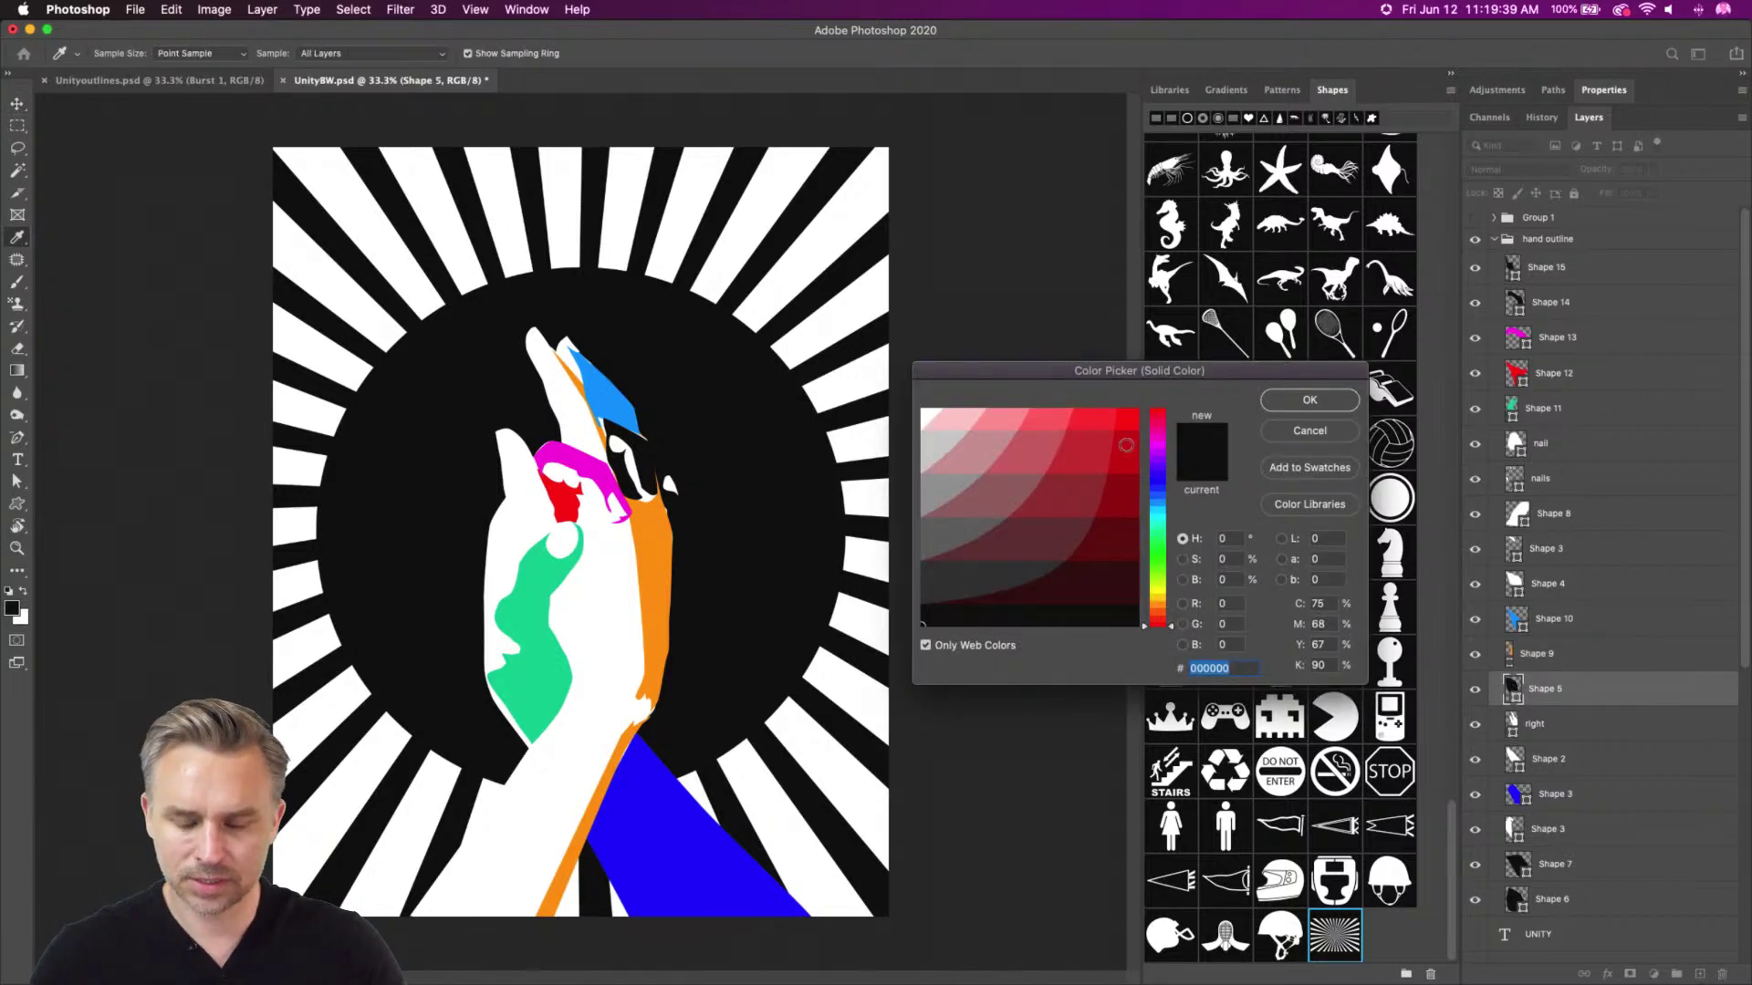
click(1149, 489)
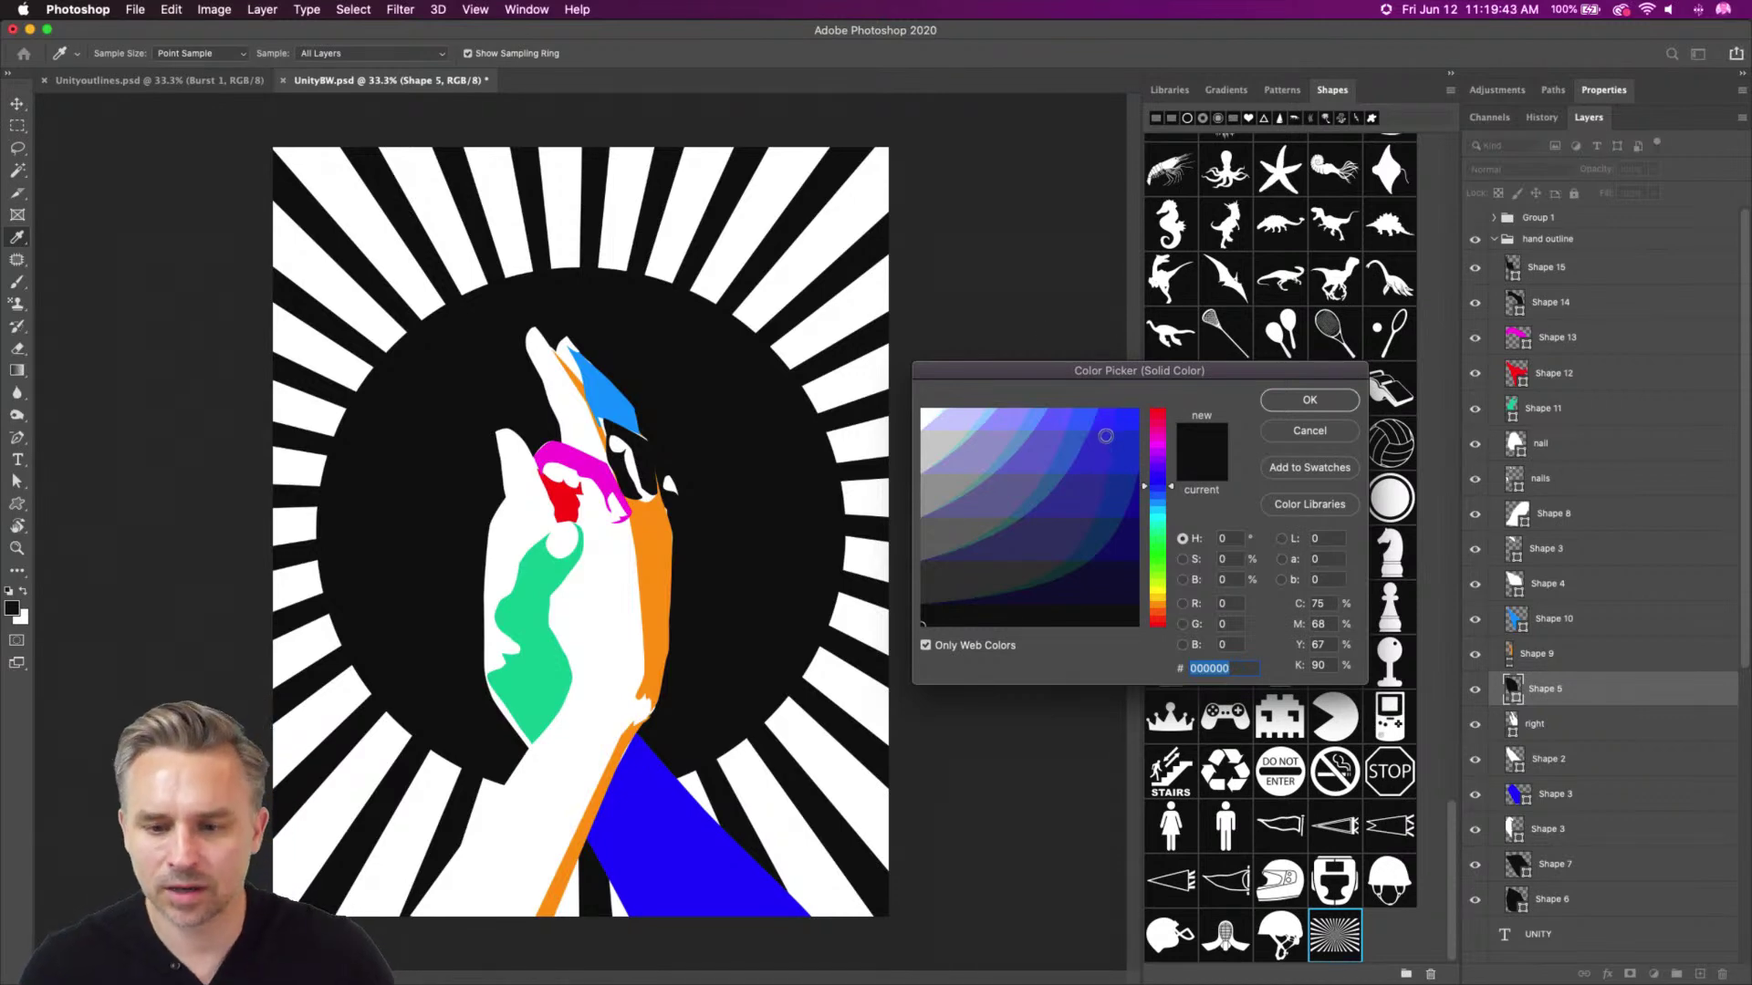
drag(1147, 489, 1146, 590)
click(1066, 445)
click(1120, 426)
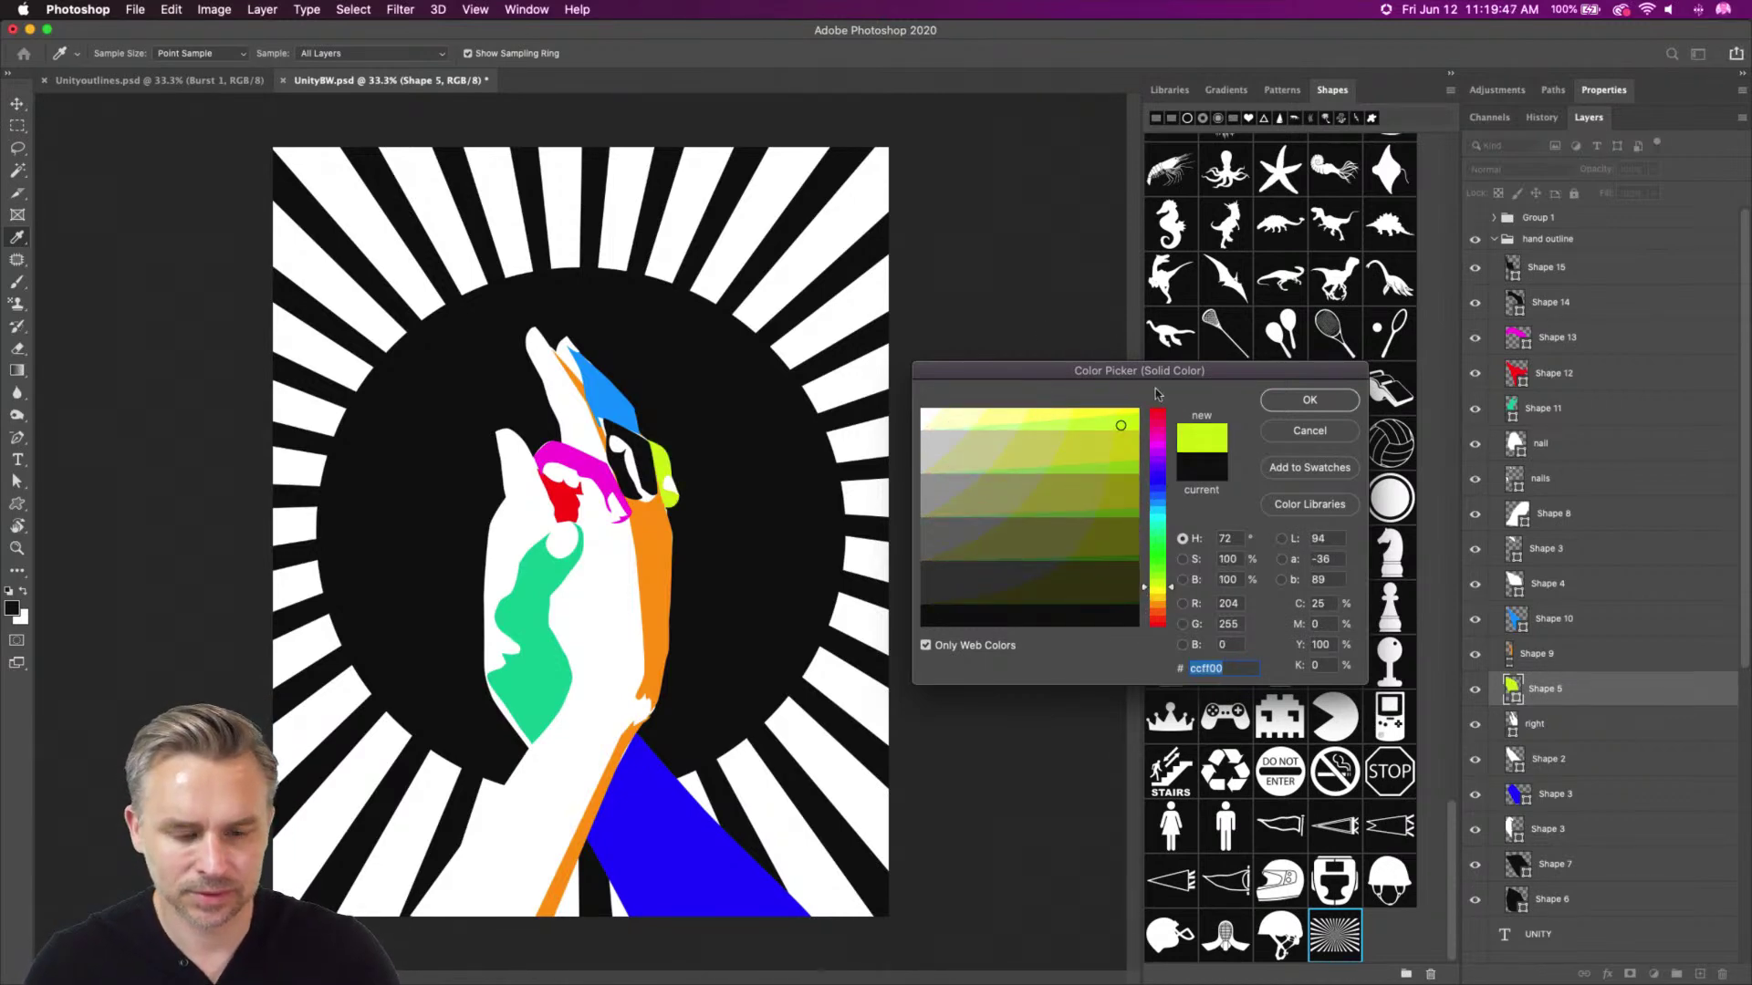
click(1155, 438)
mouse_move(1155, 441)
mouse_down()
mouse_move(1133, 410)
mouse_move(1157, 422)
mouse_up()
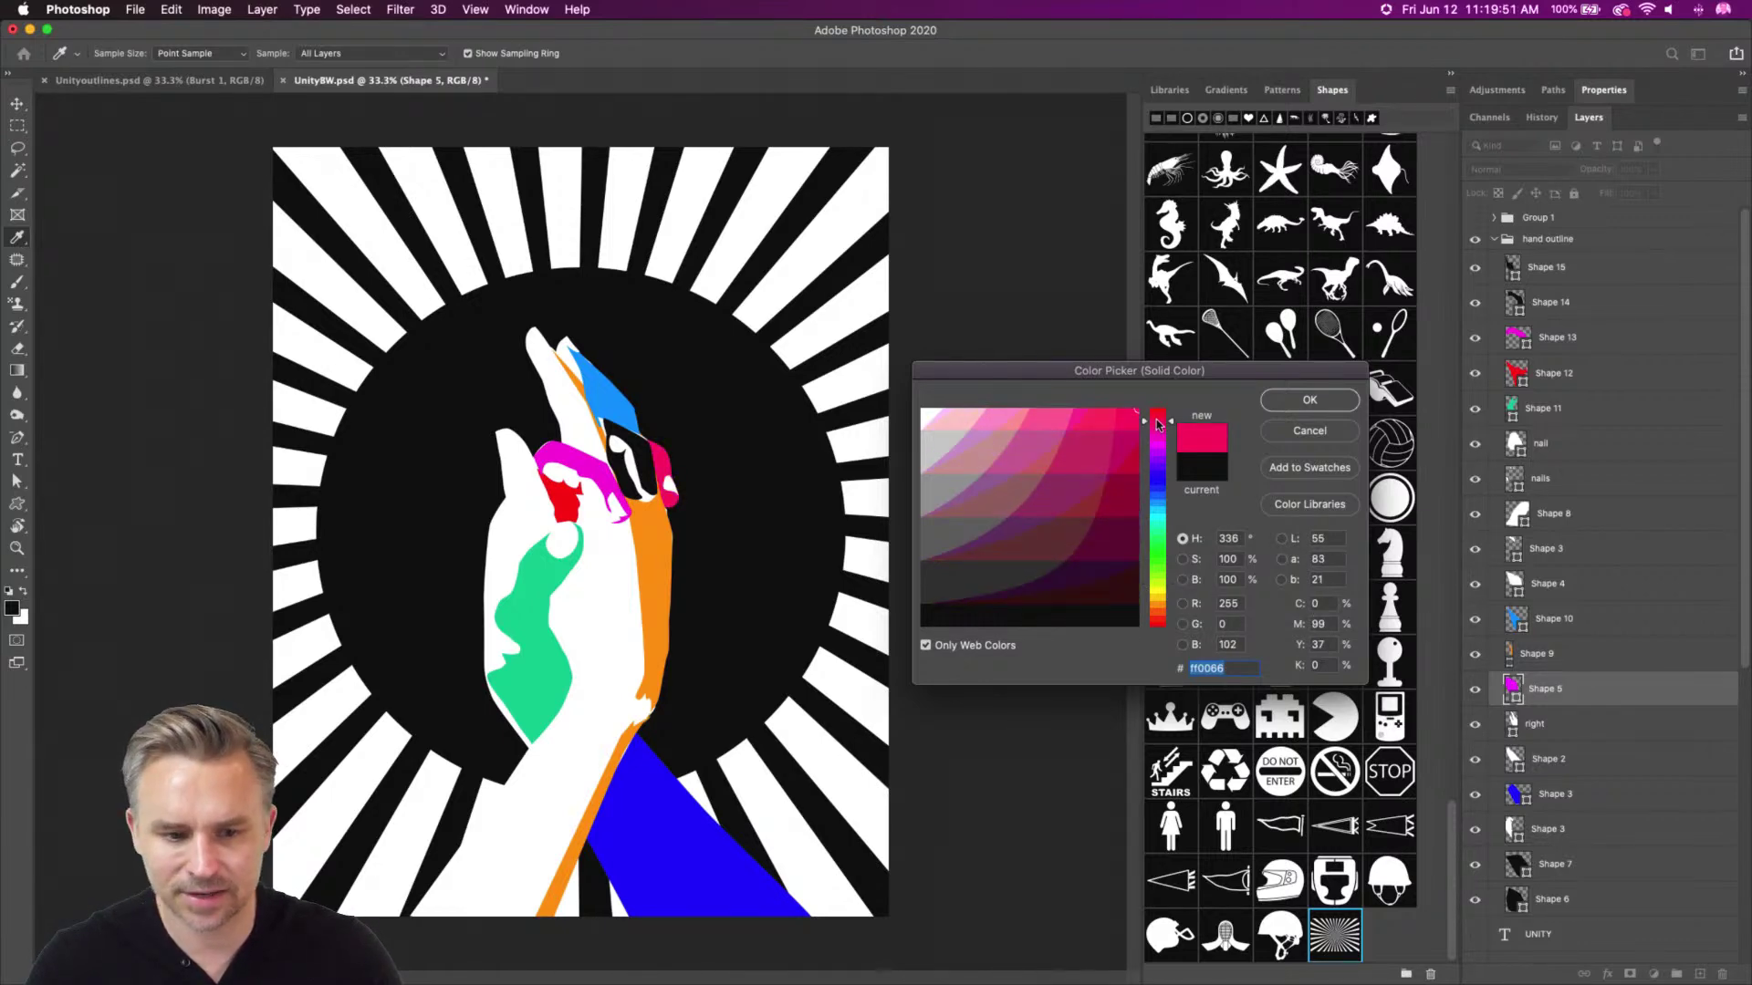
click(1310, 401)
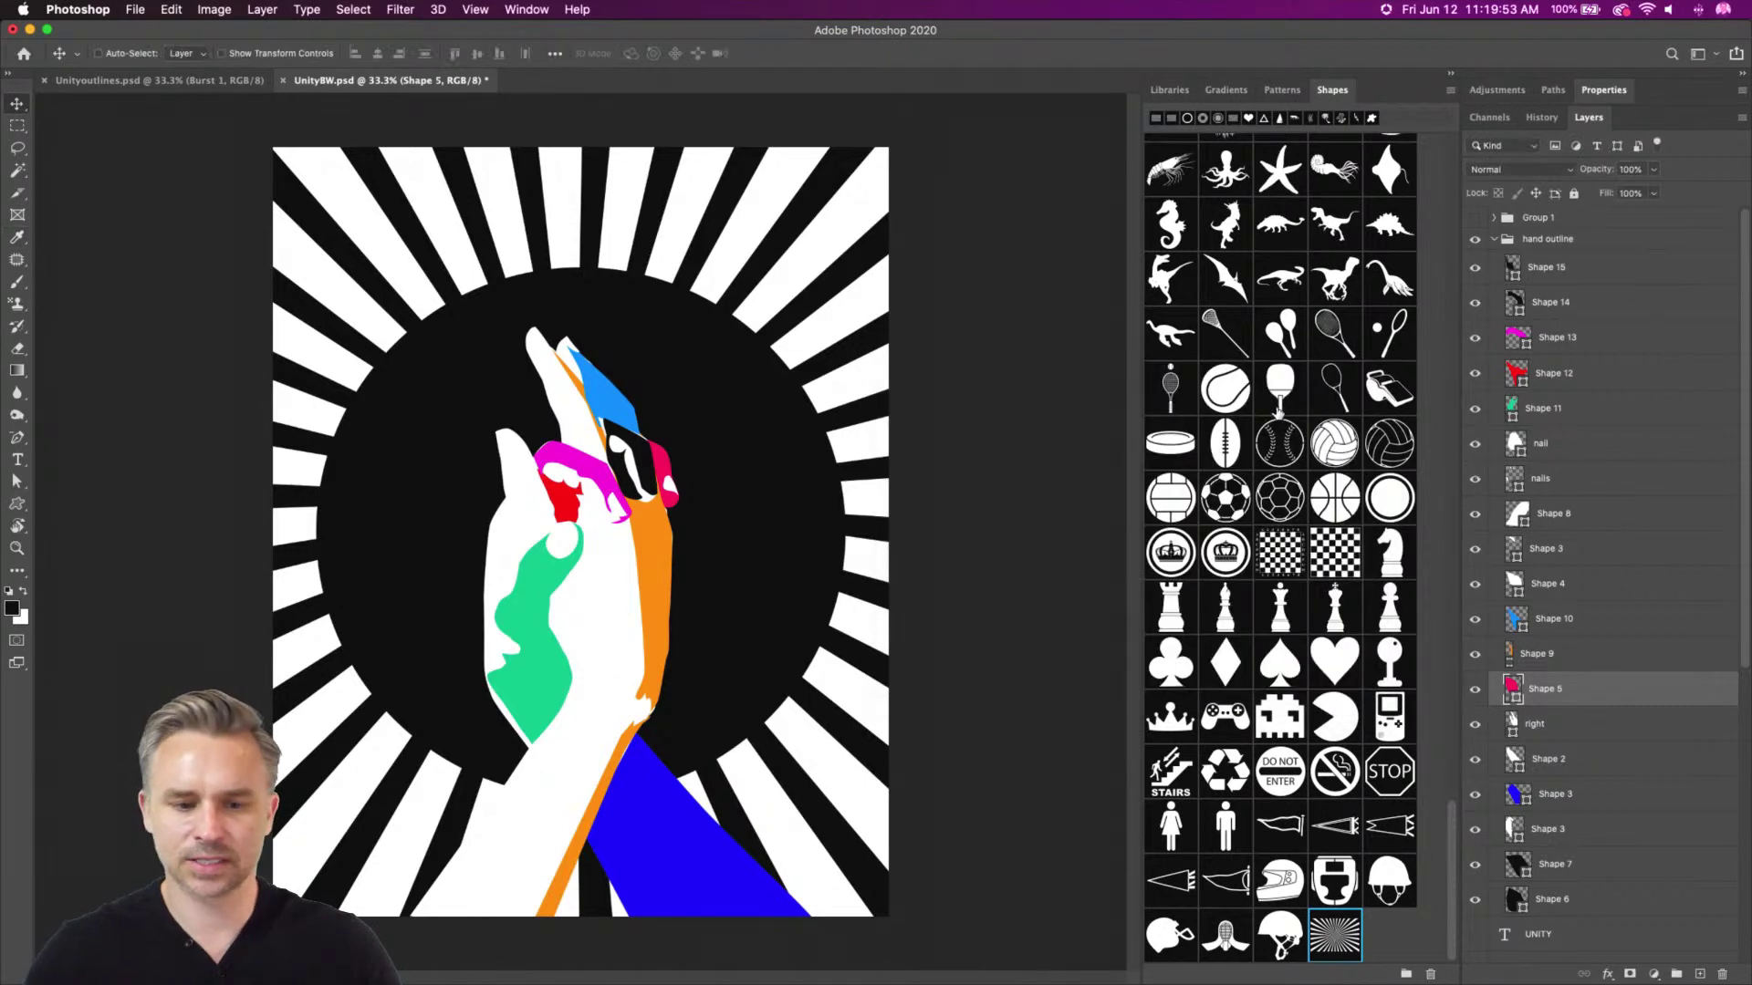
Try teal and yellow on the finger shape below the light blue one (Shape 14), and settle on green, 00cc66
super+click(636, 450)
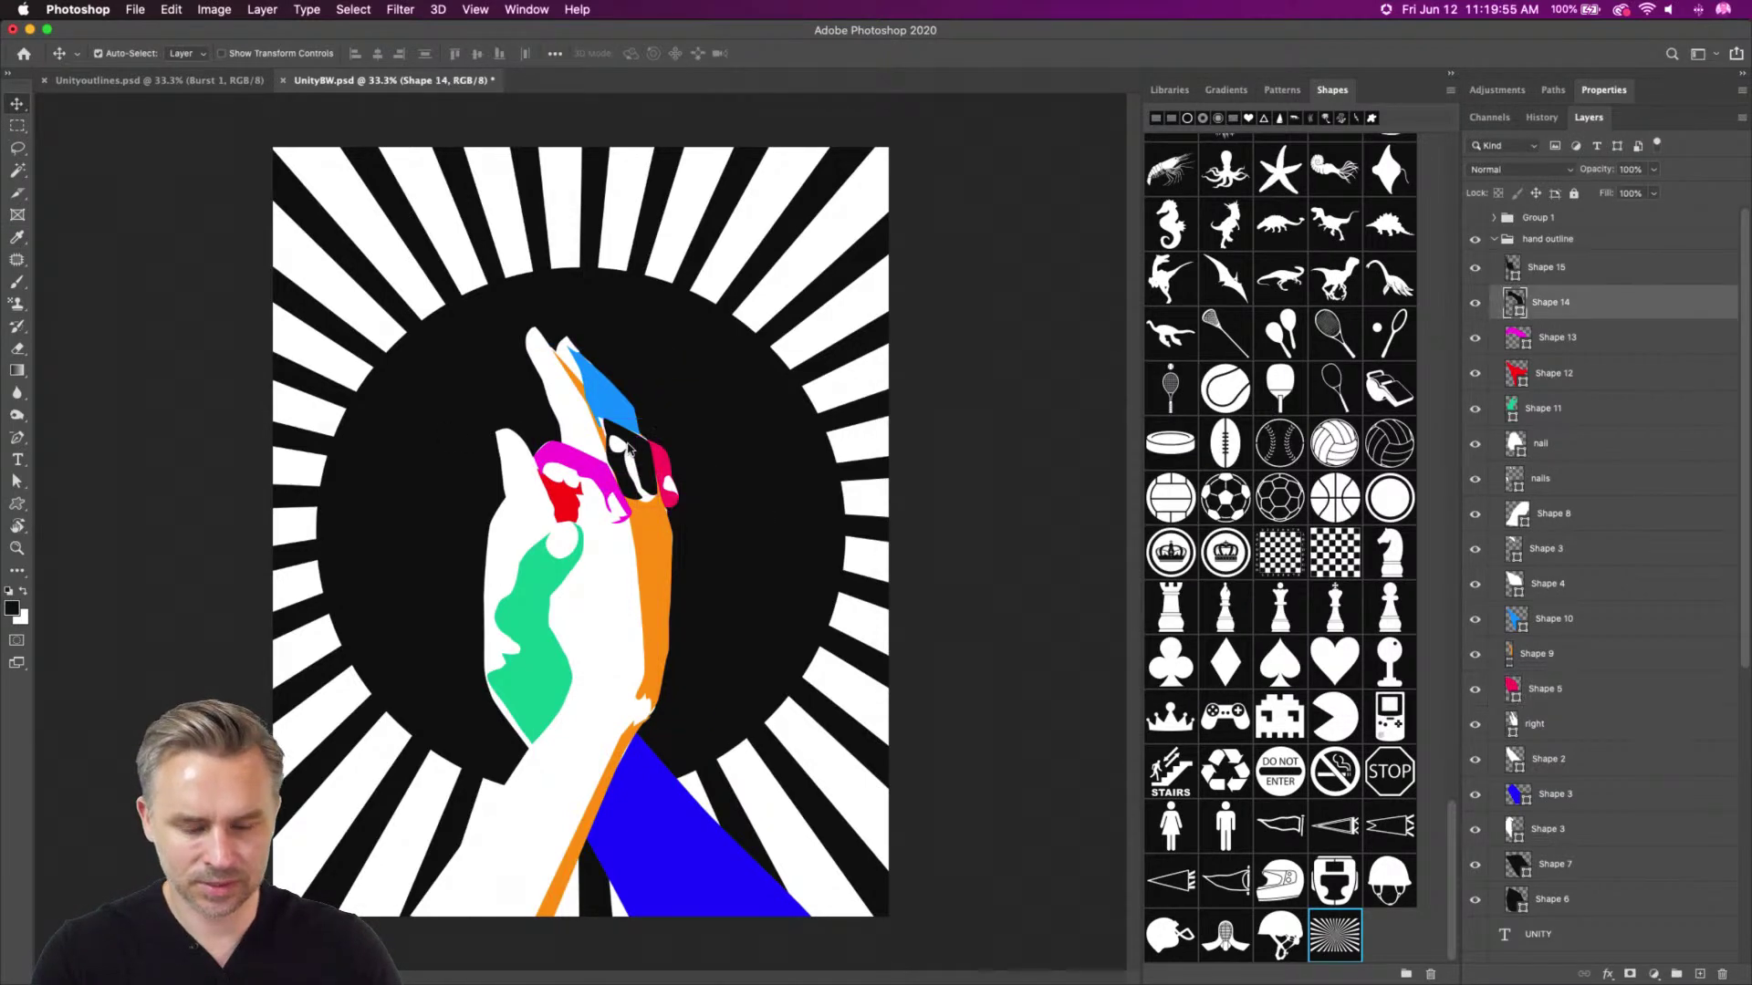
double_click(1515, 299)
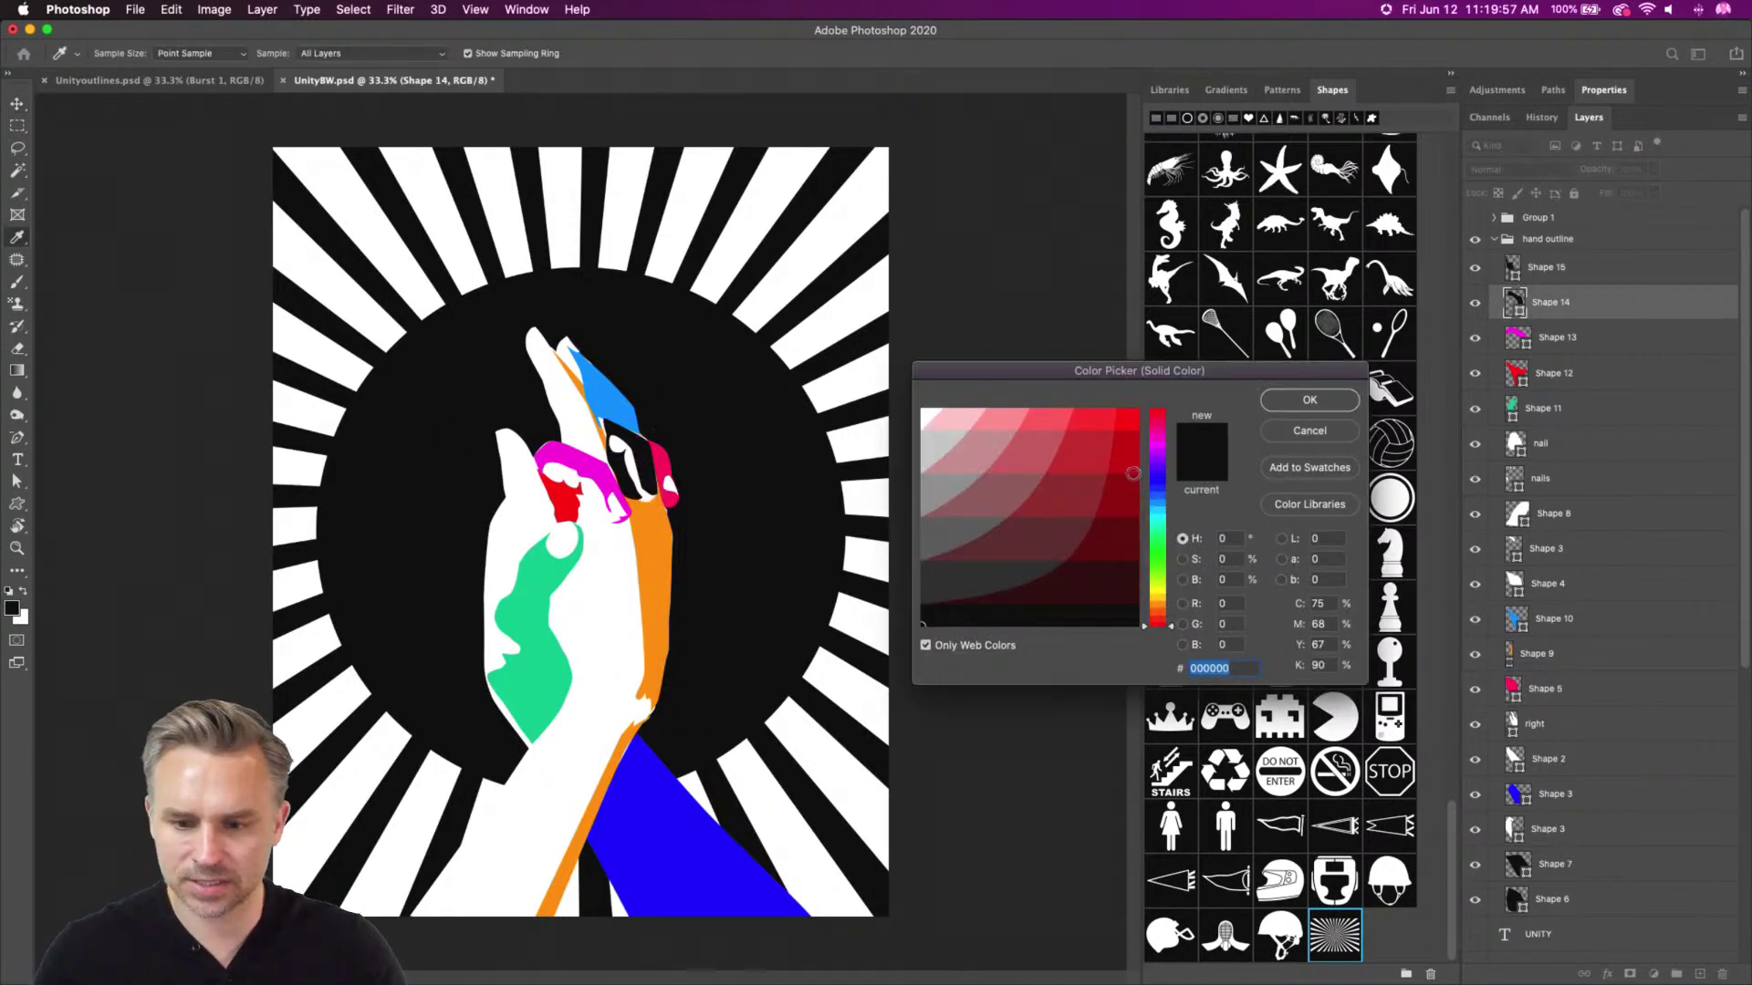
click(1154, 517)
click(1100, 520)
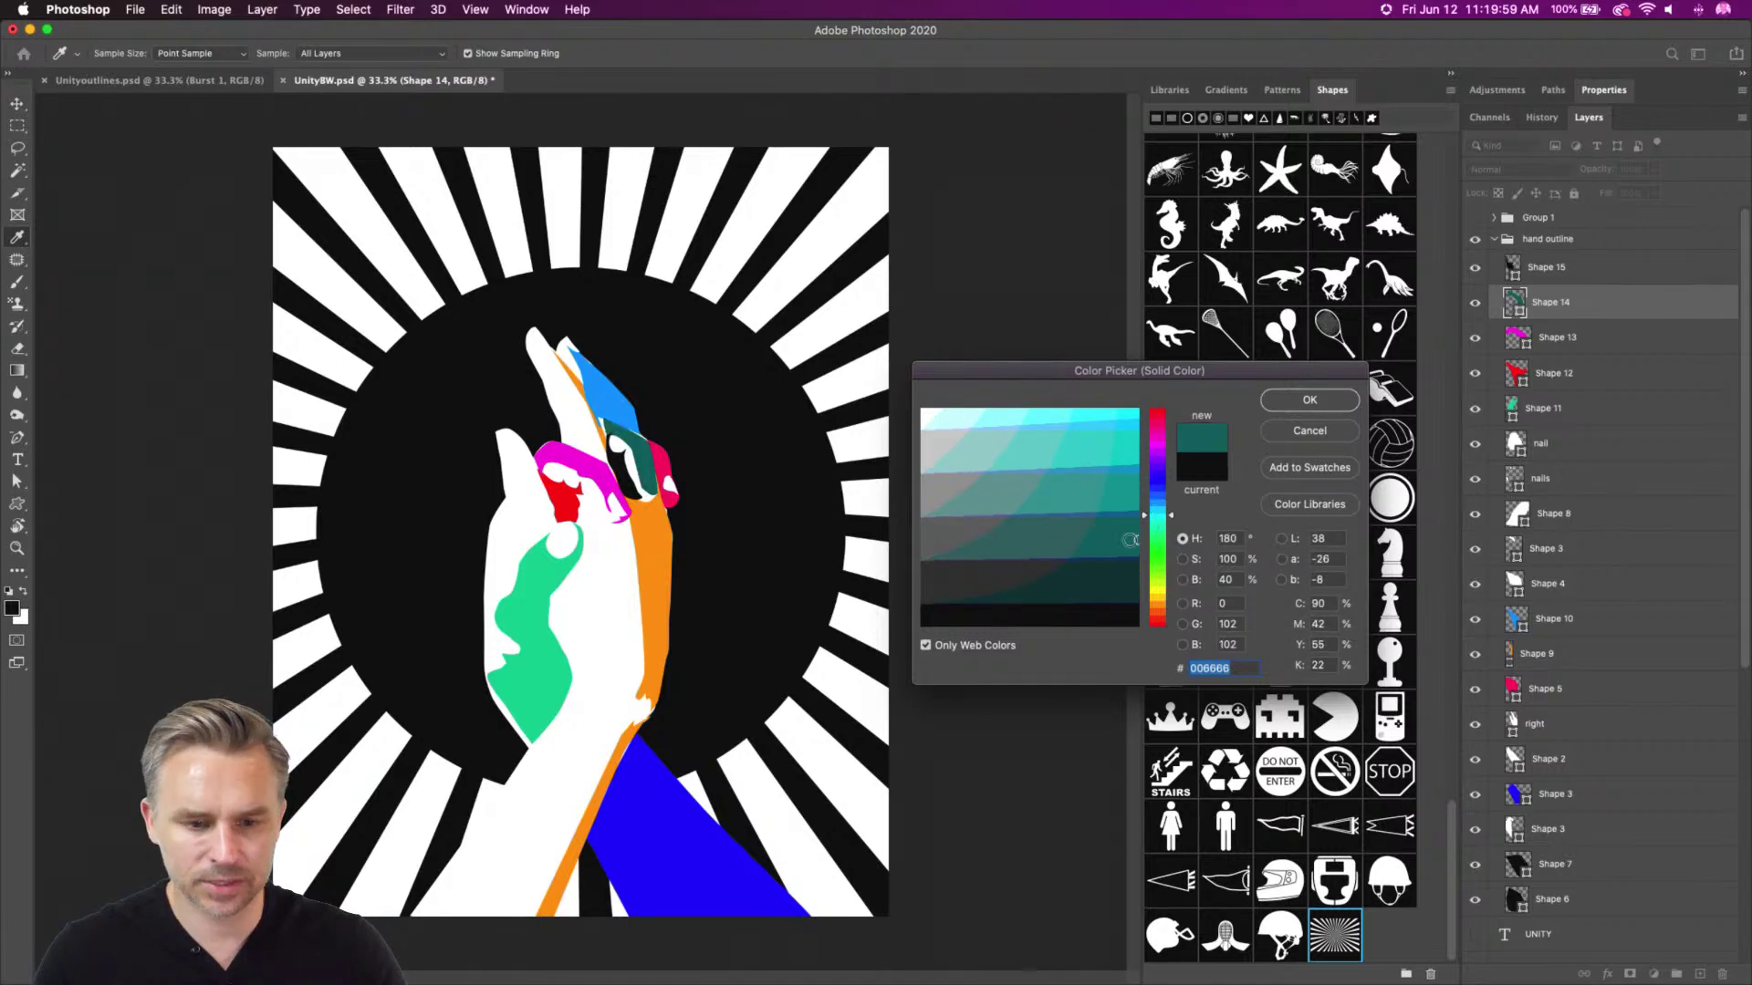
click(1163, 603)
drag(1159, 600, 1159, 589)
drag(1115, 438, 1155, 392)
click(1154, 539)
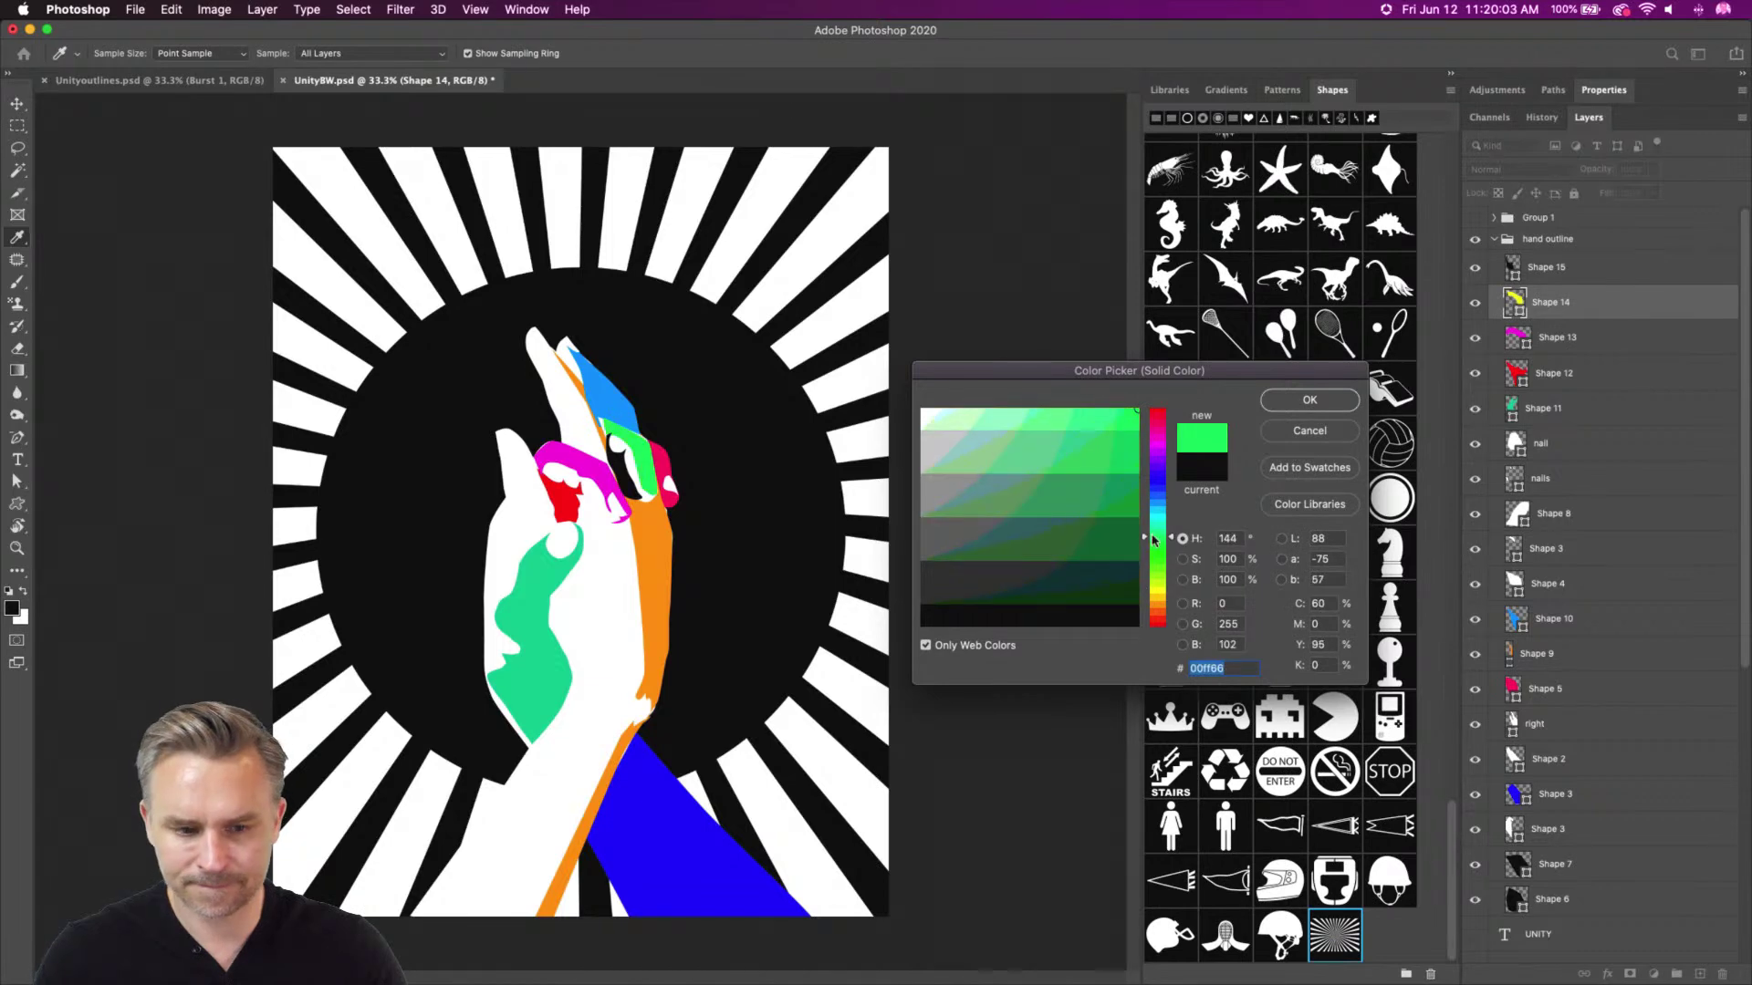
click(1121, 450)
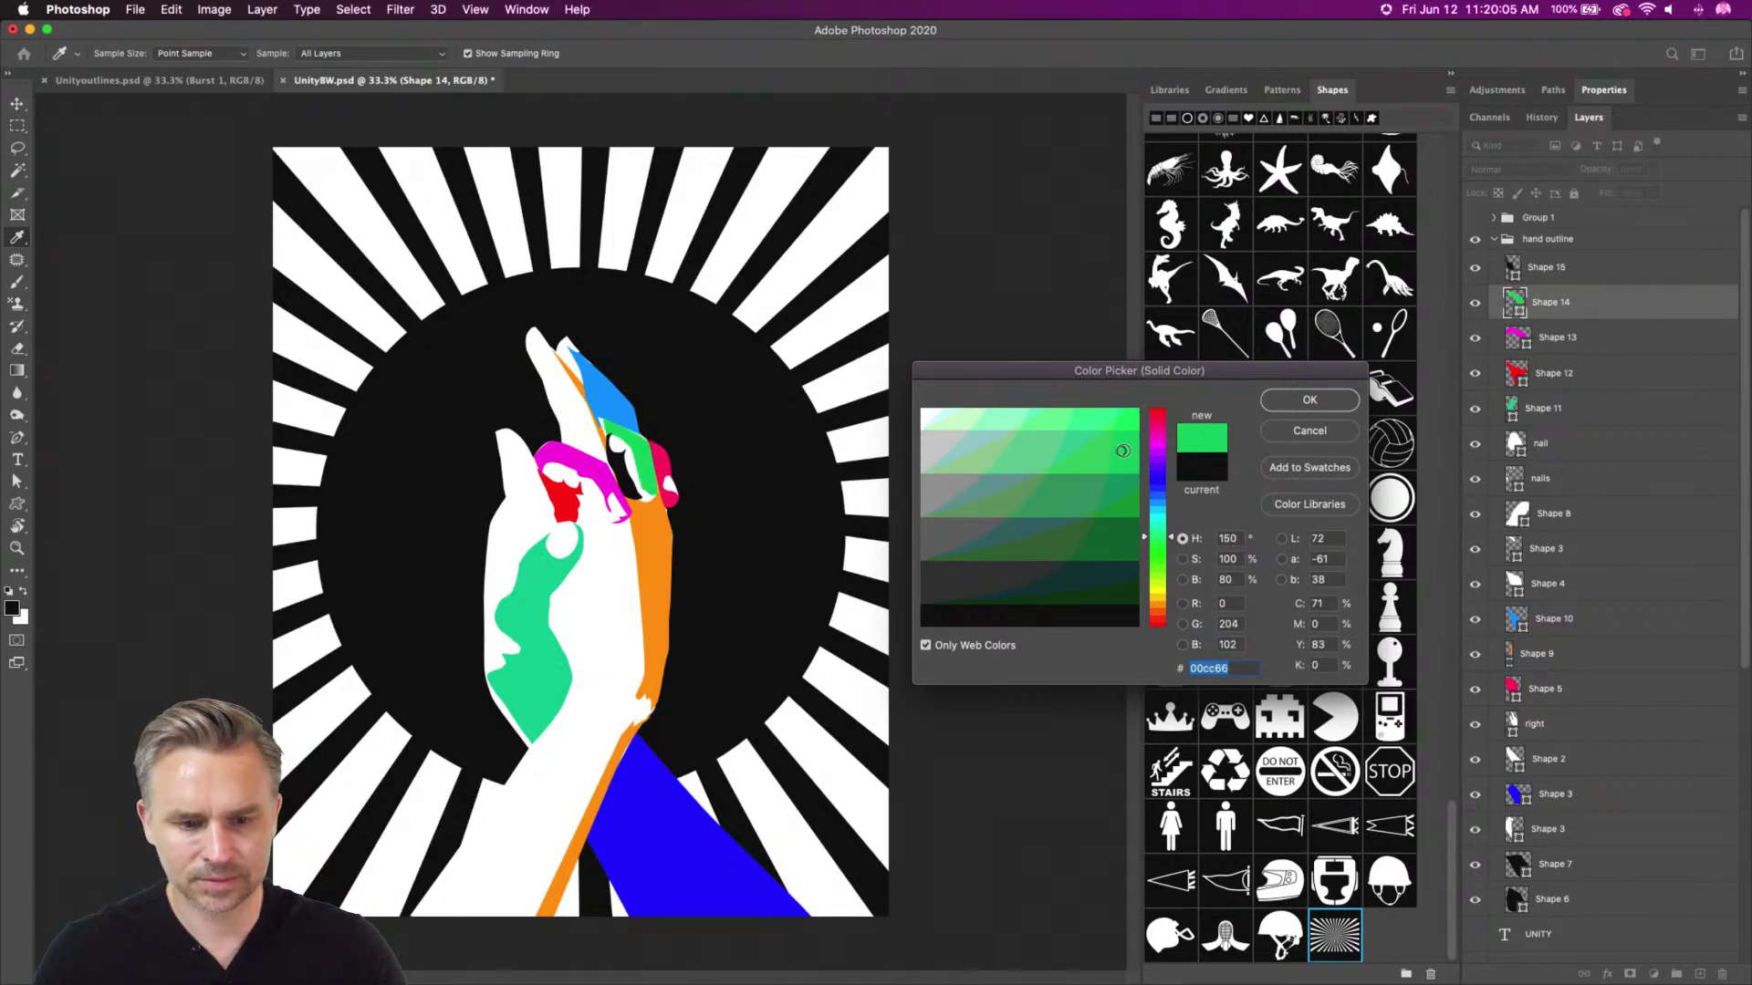
key(Return)
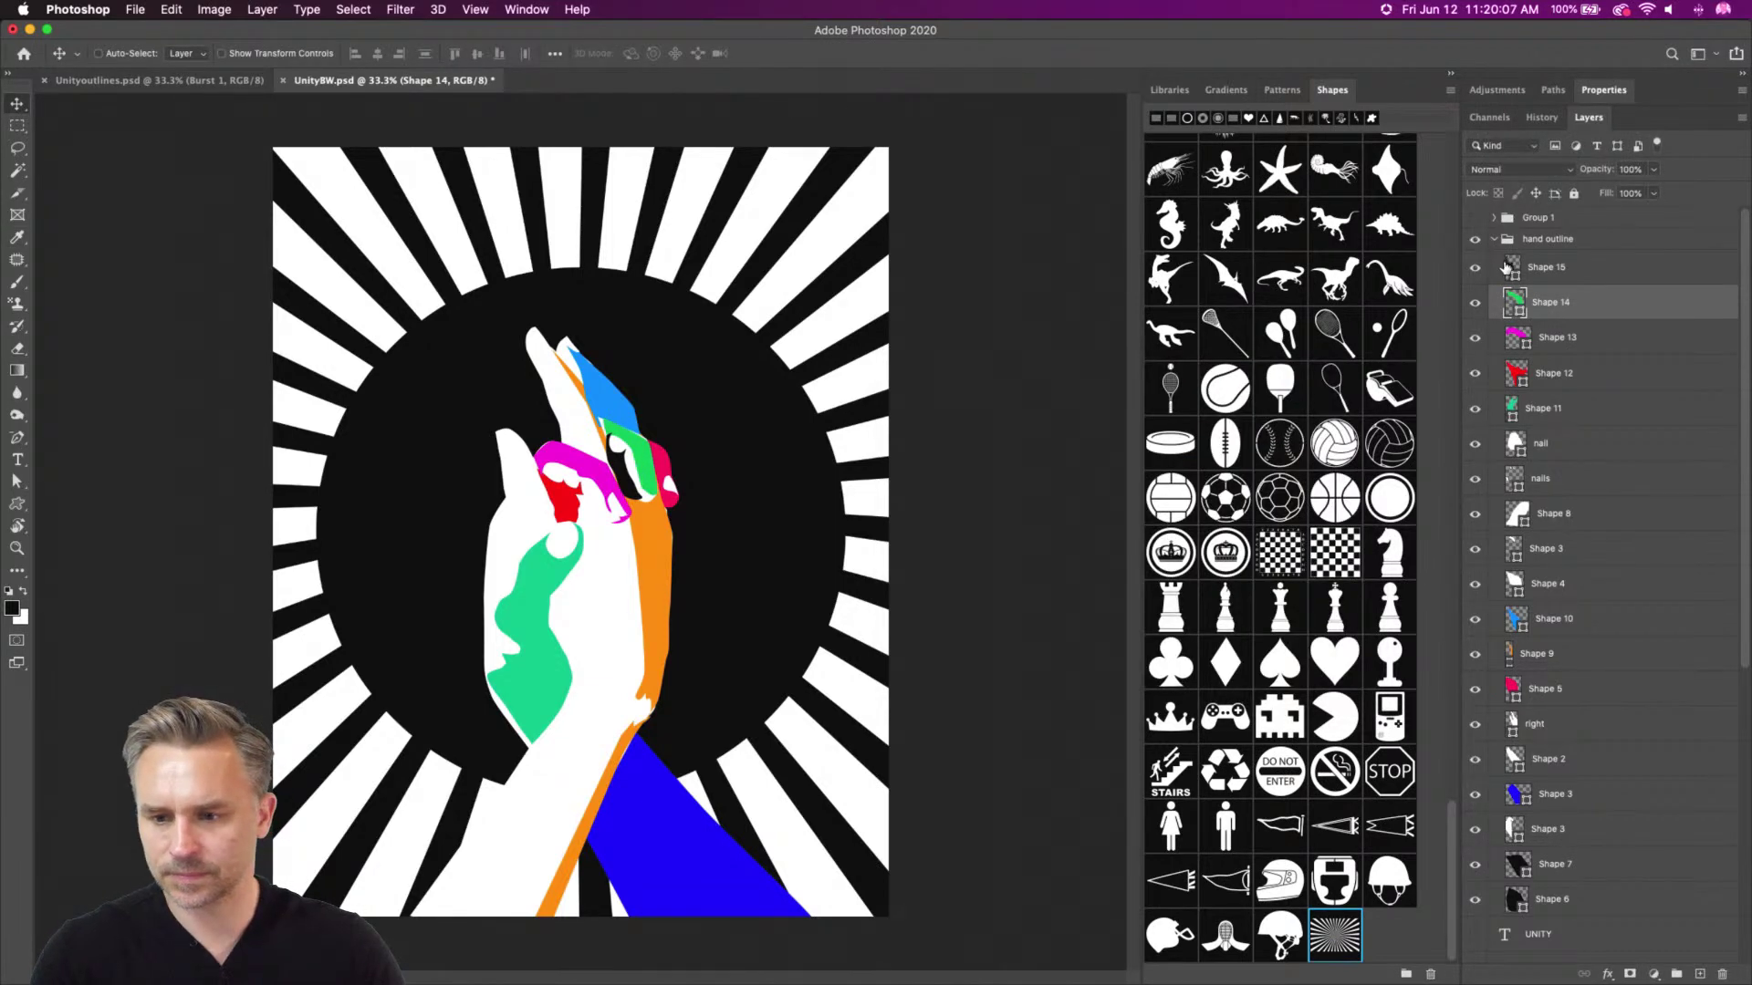
Recolour the shape between the green and light blue fingers (Shape 15) to dark blue, 006699
double_click(1510, 266)
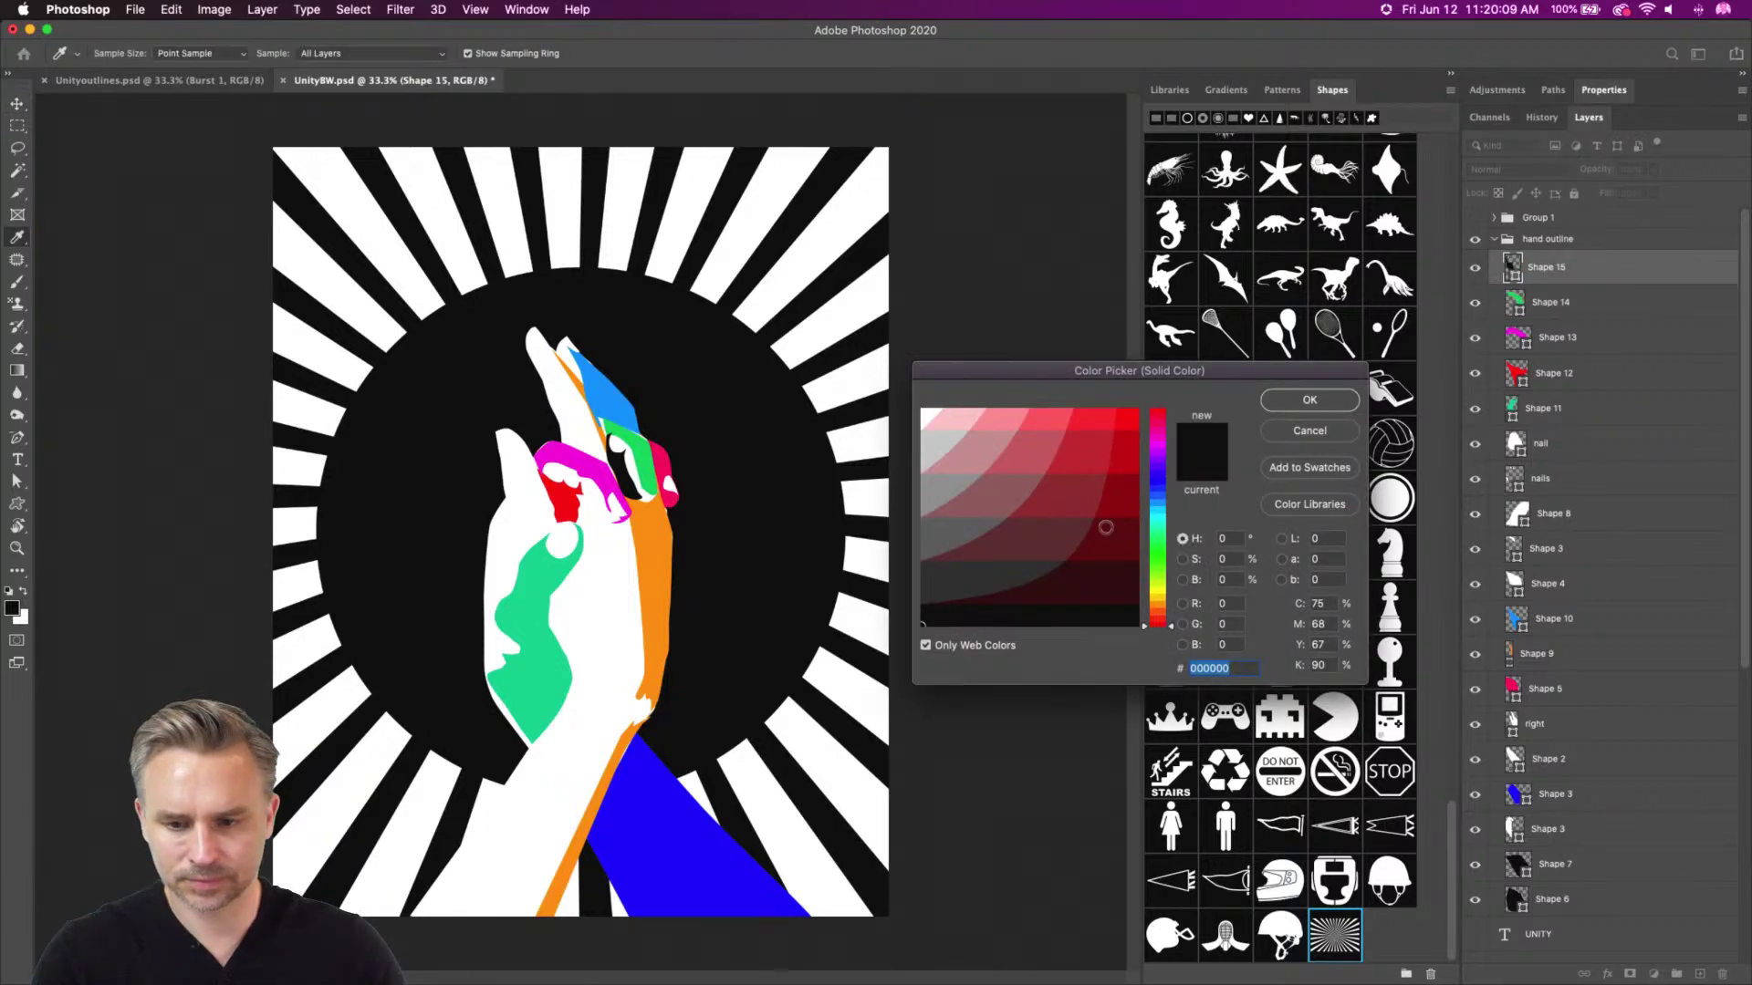
drag(1162, 501, 1160, 510)
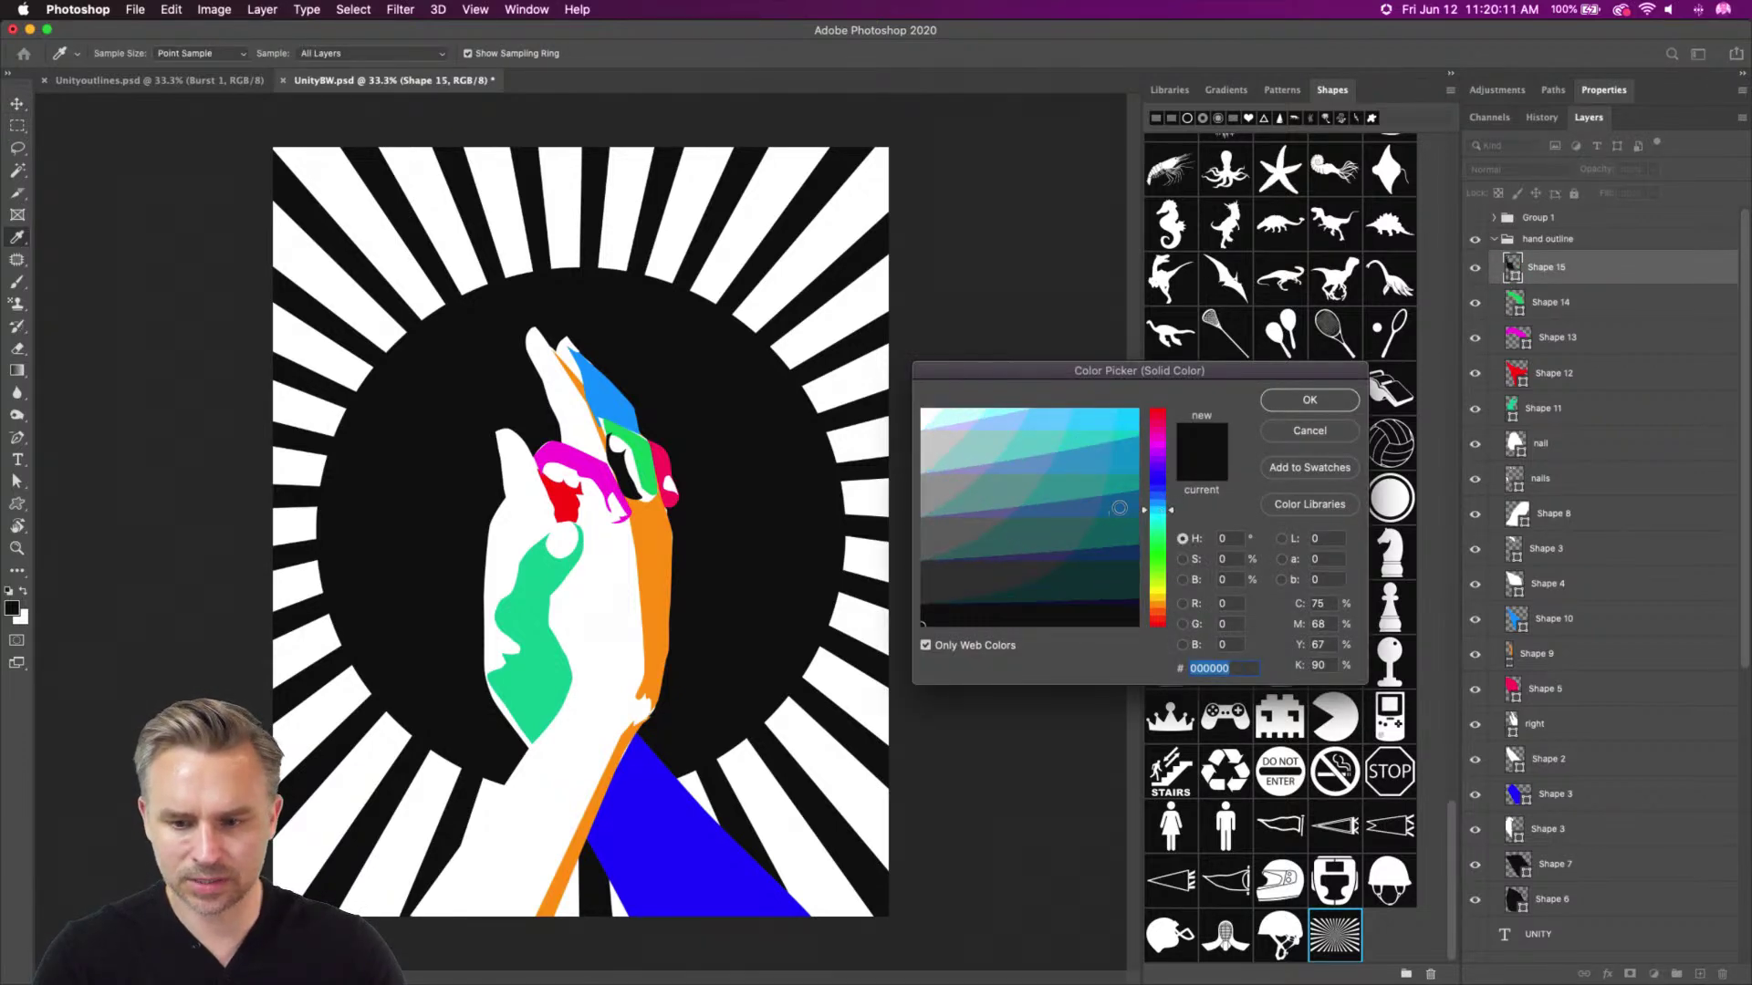
click(1119, 508)
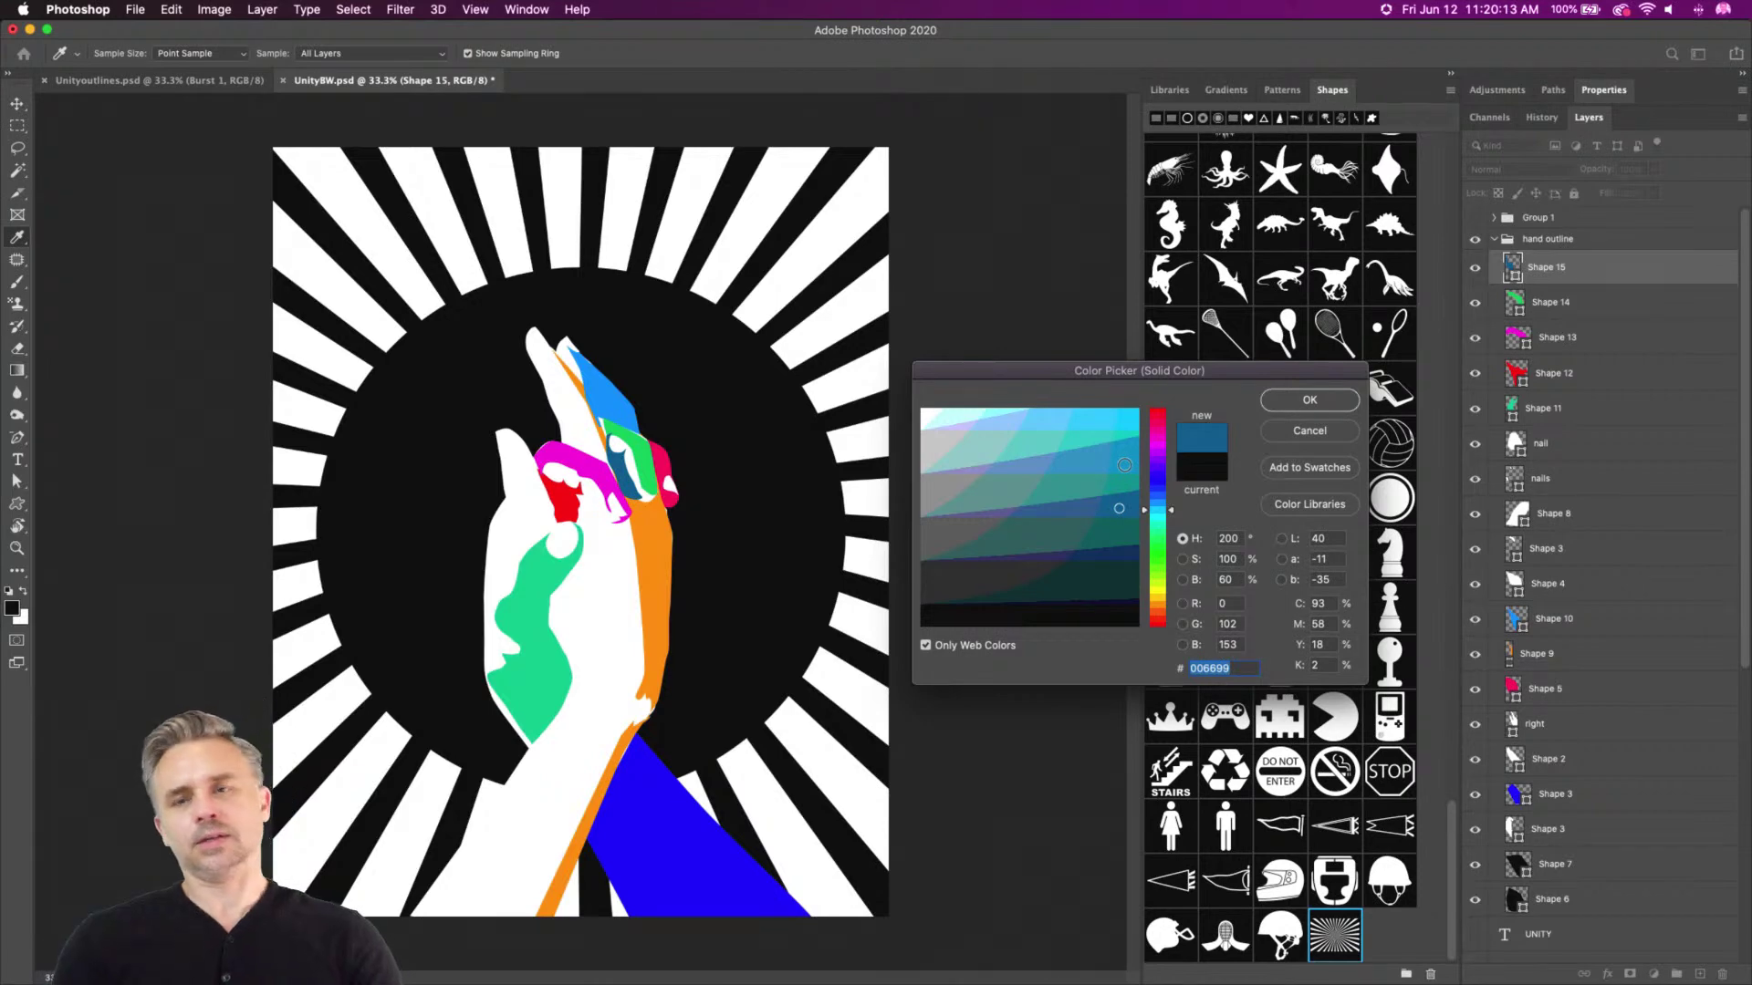
key(Return)
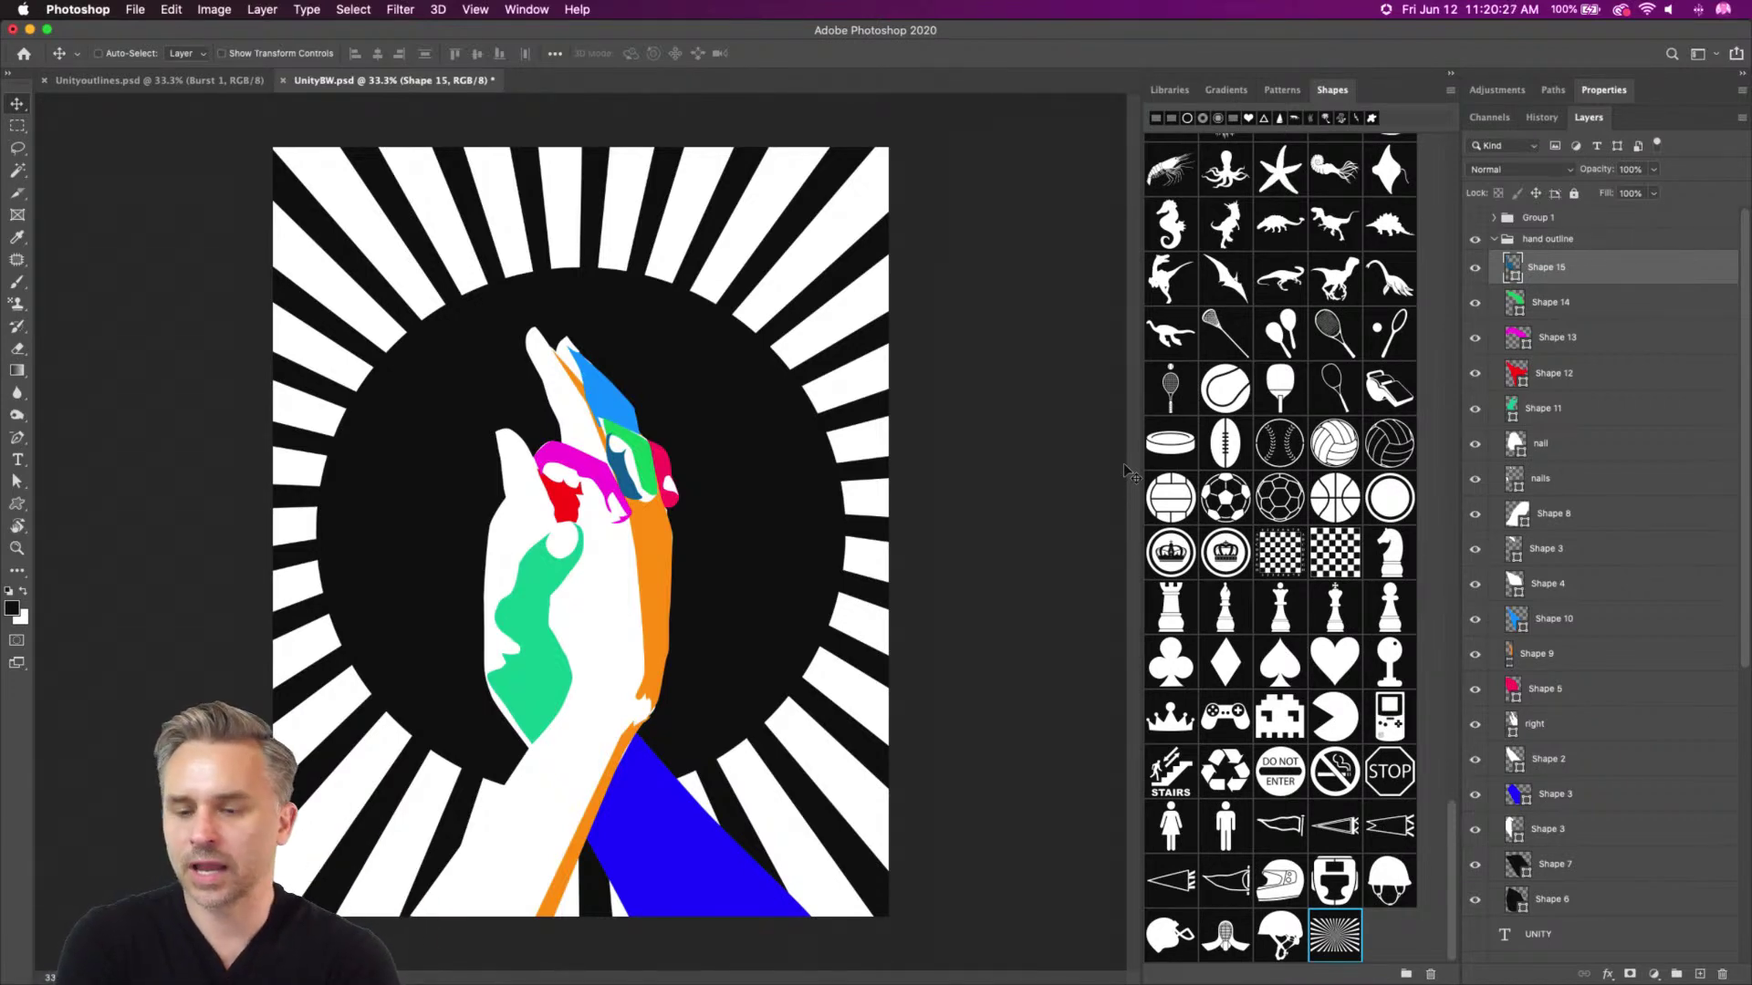
Show the reference photo group (Group 1) and ungroup its layers
click(1475, 218)
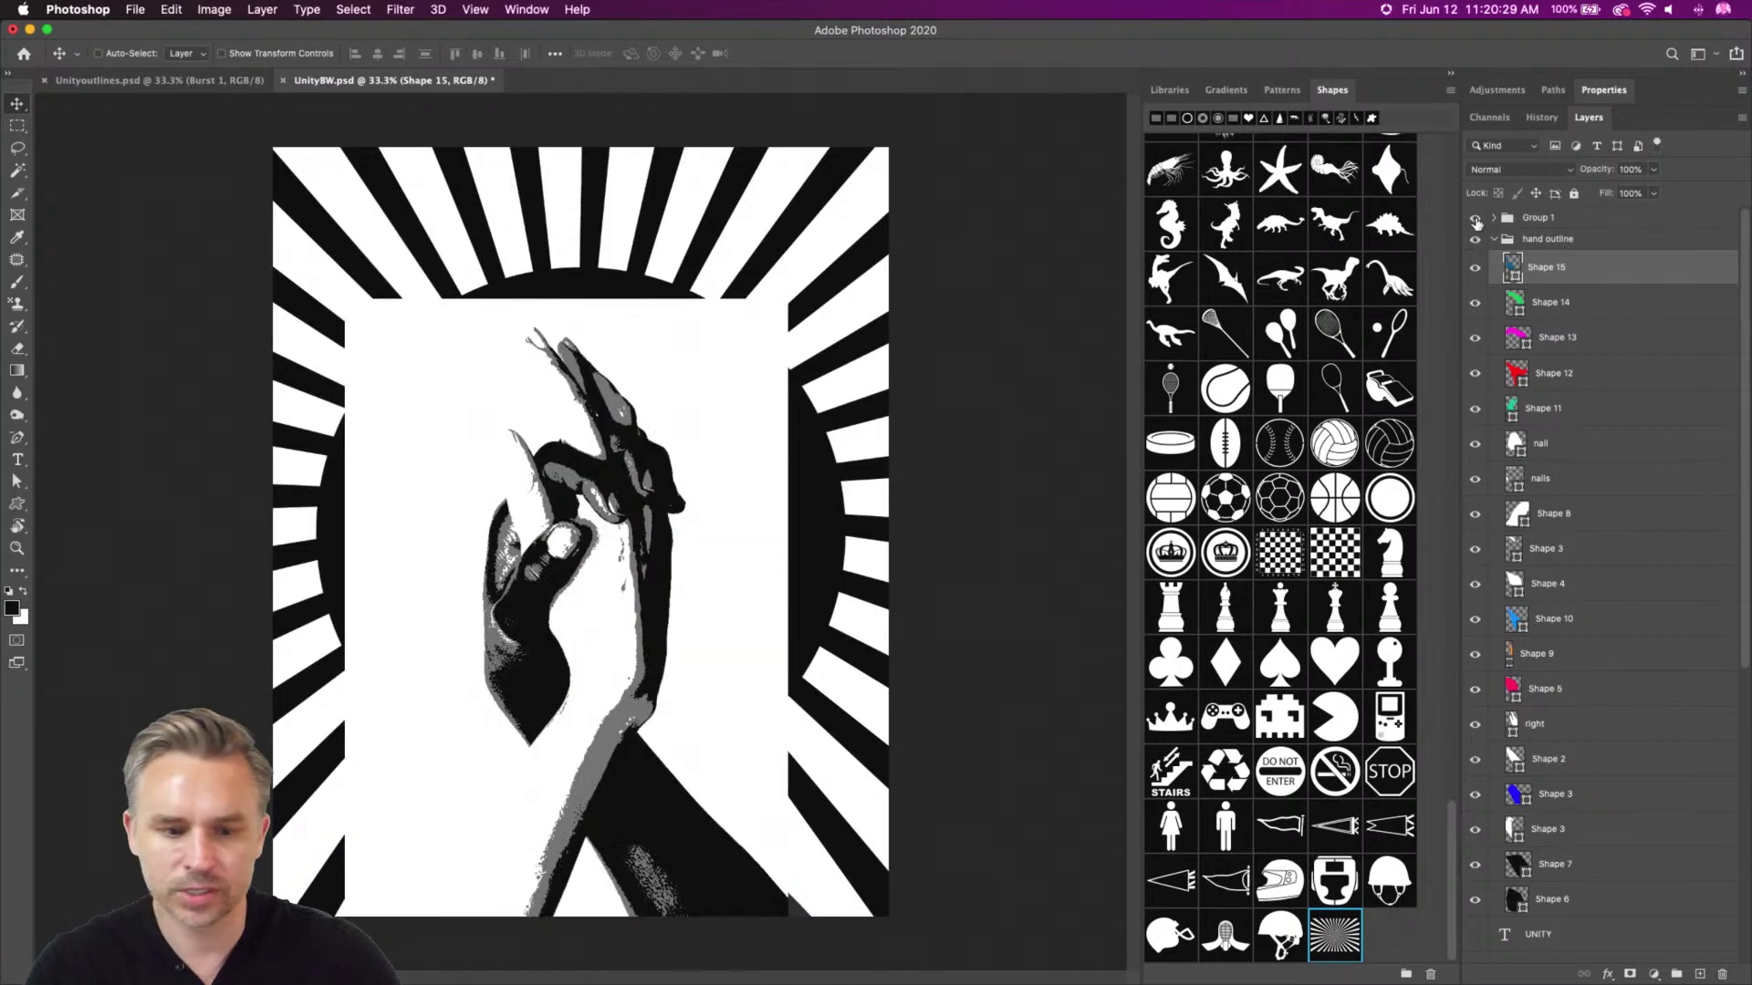
click(1504, 224)
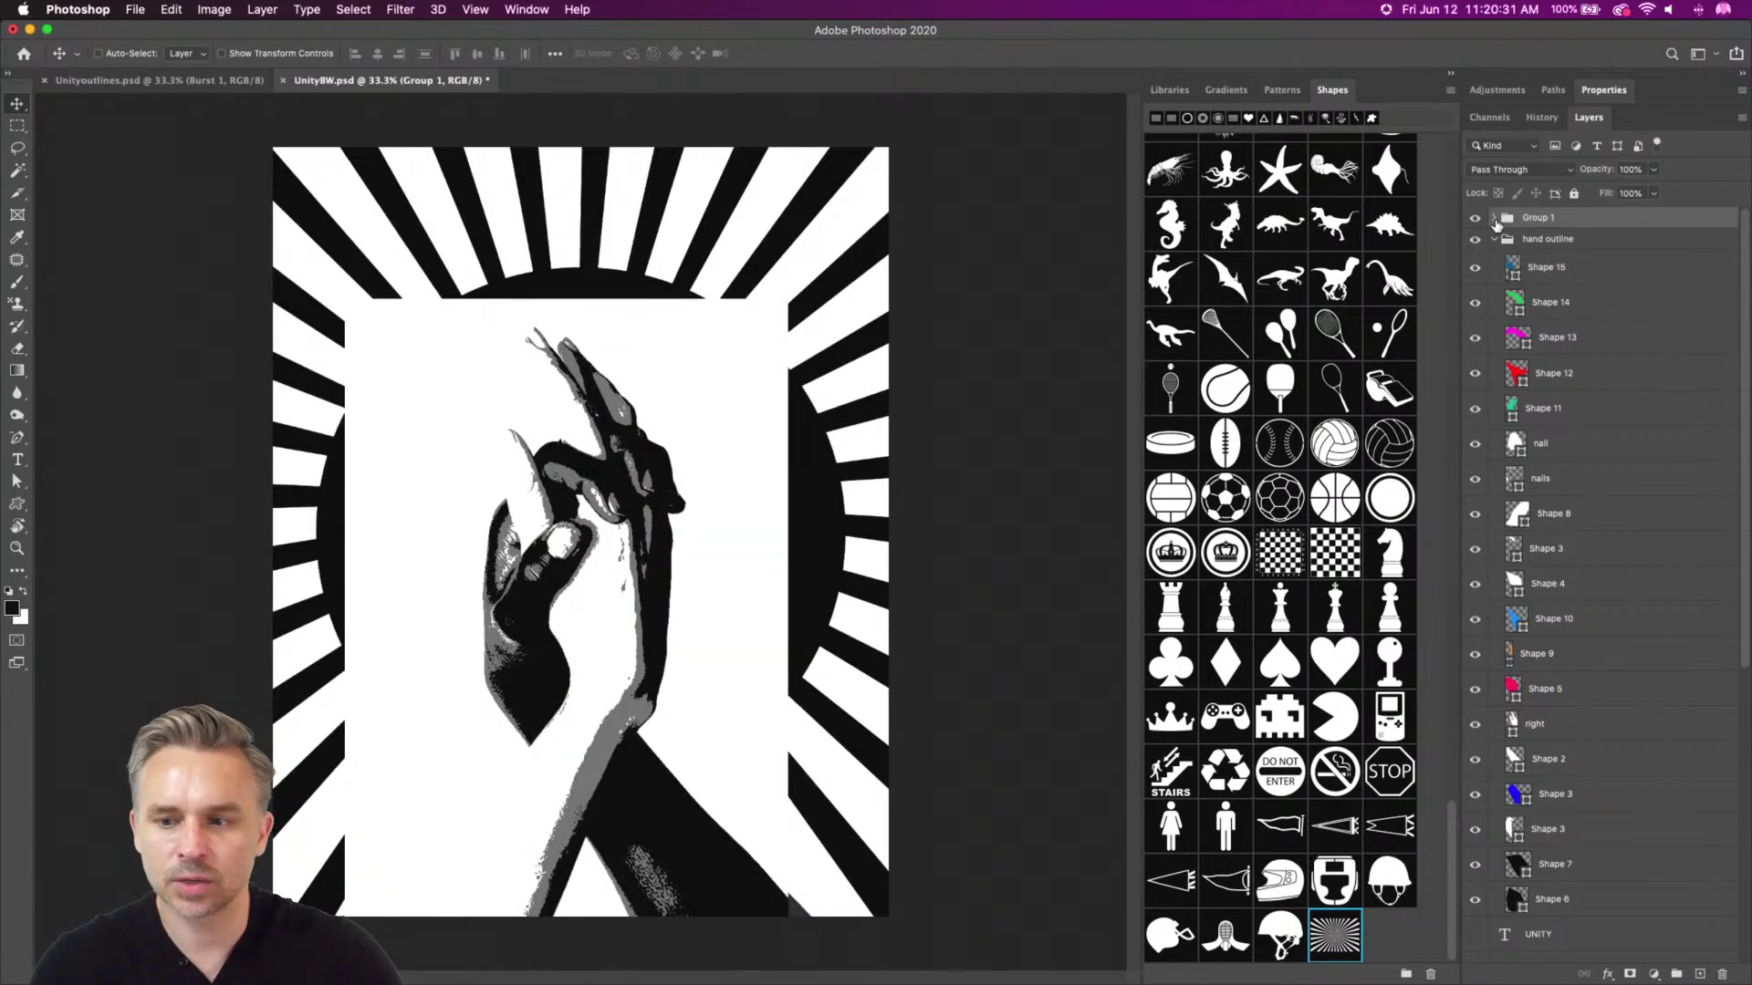
click(1495, 218)
click(1540, 322)
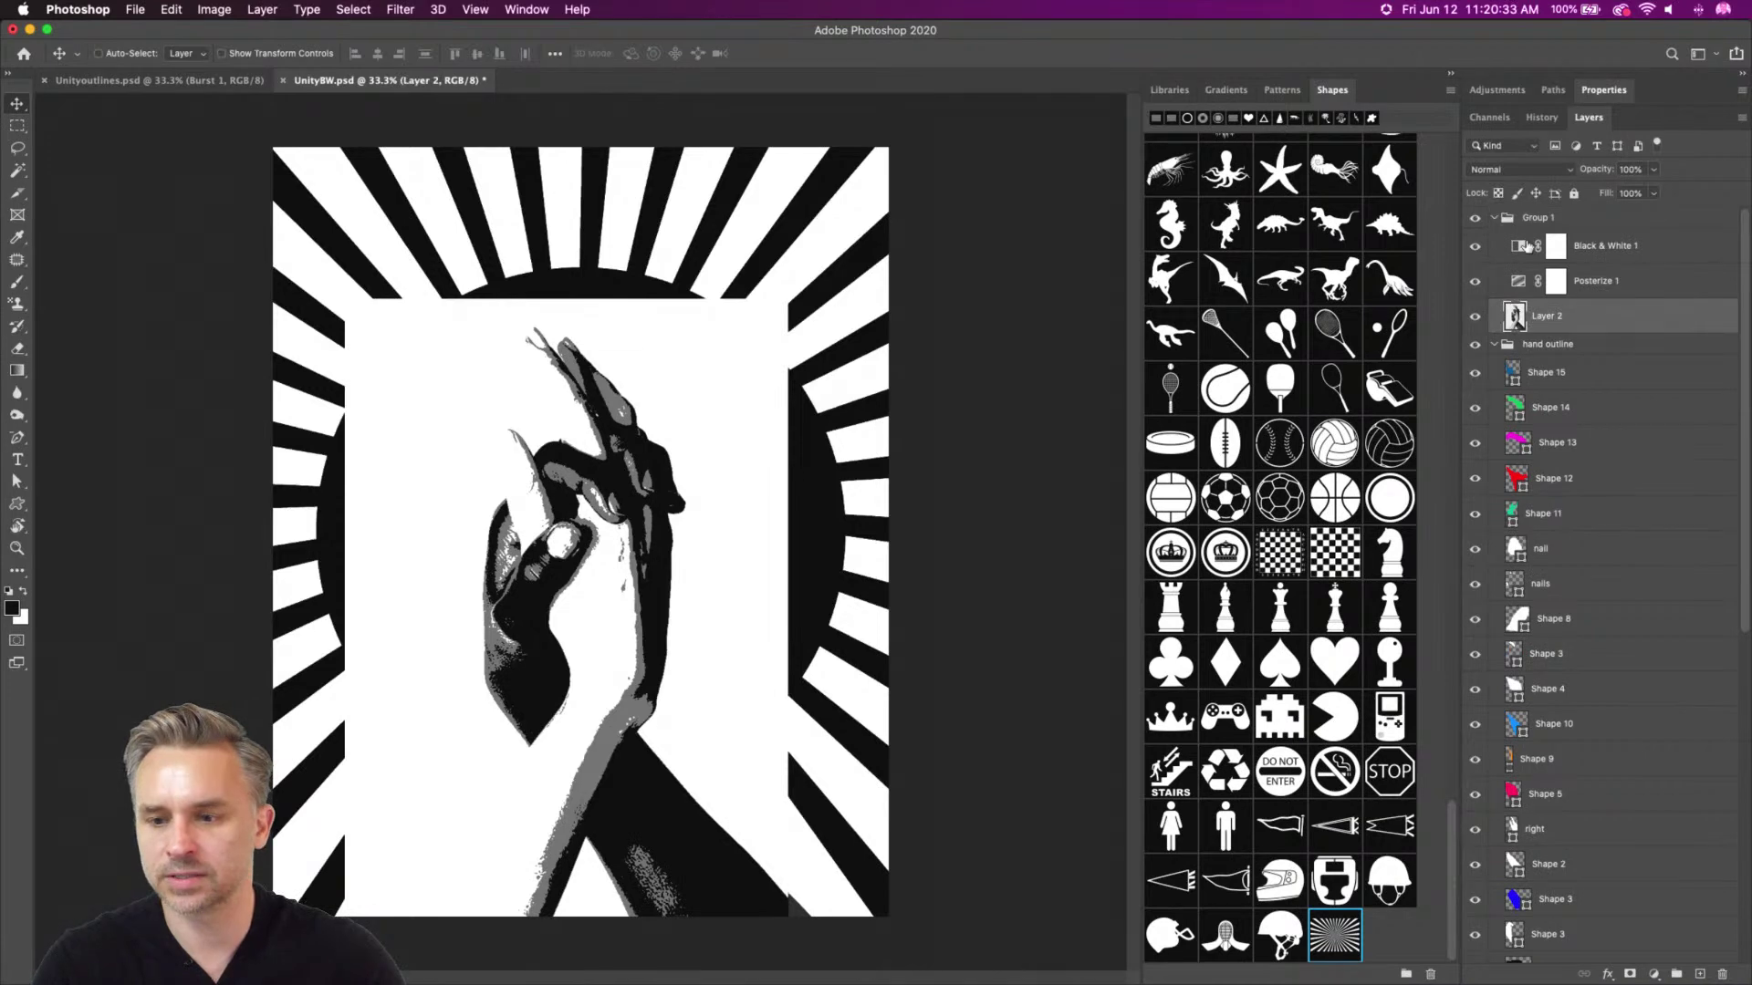
click(1580, 221)
right_click(1581, 220)
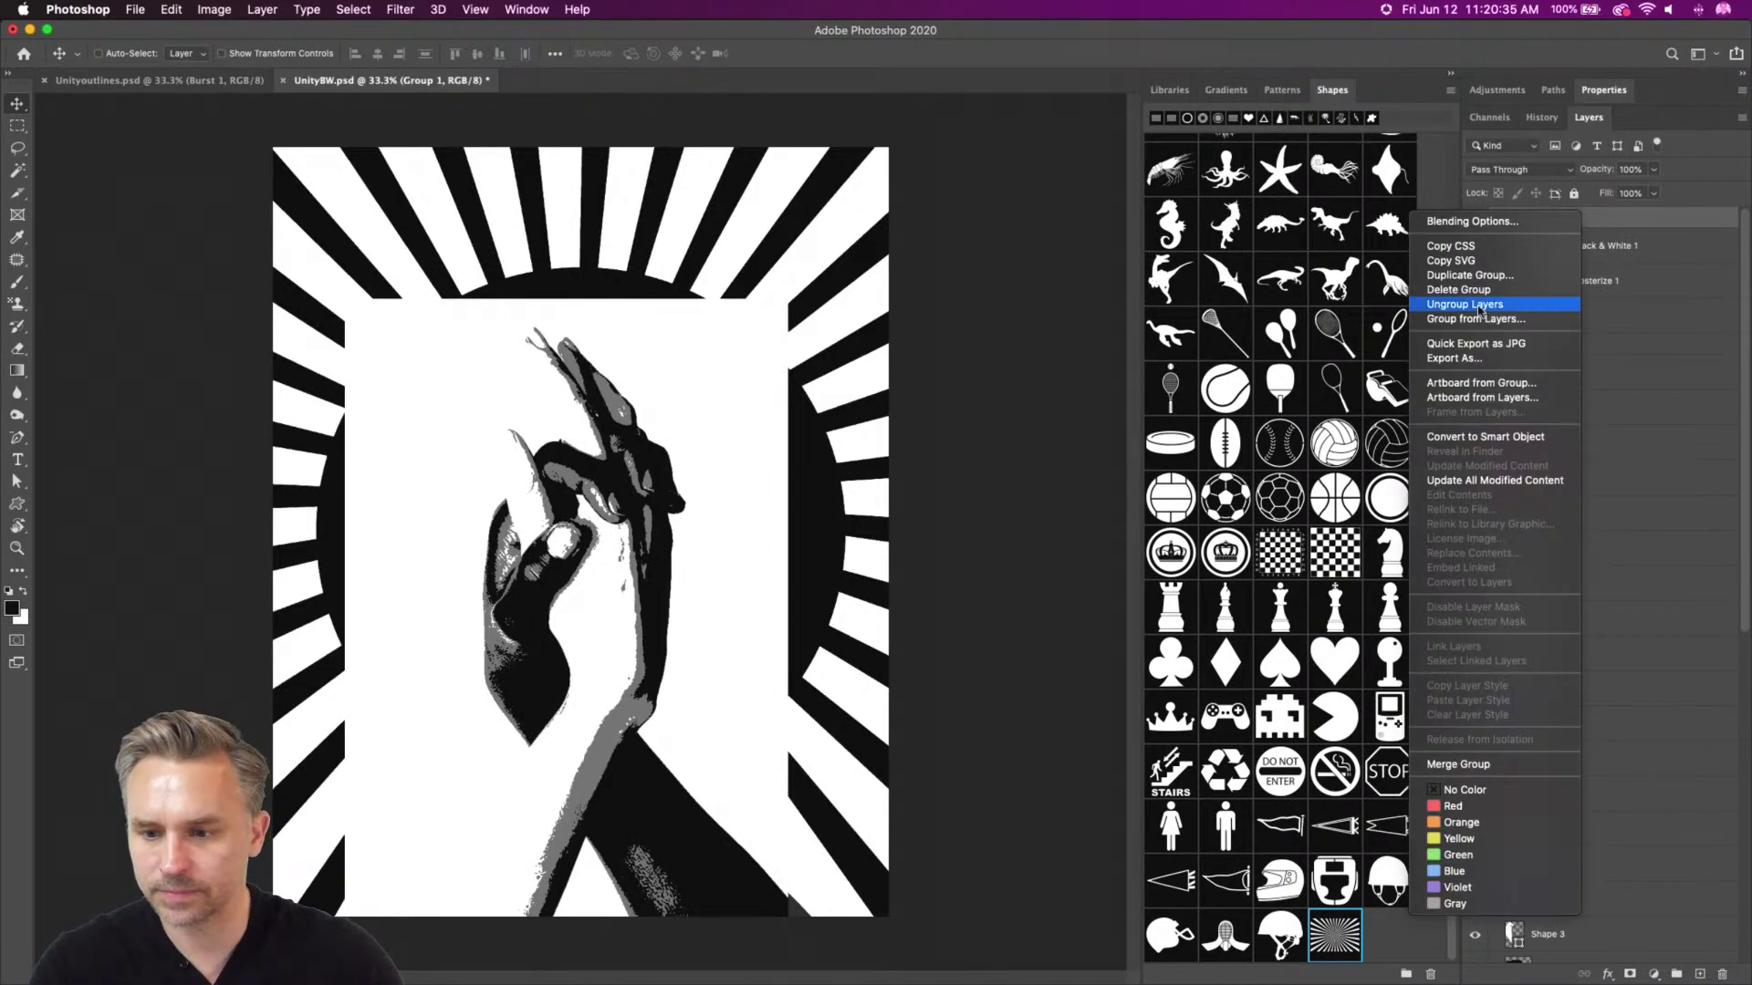
click(1480, 308)
Clip the photo layer (Layer 2) to the hand outline group and hide Black & White 1, keeping Posterize 1 on
click(1571, 302)
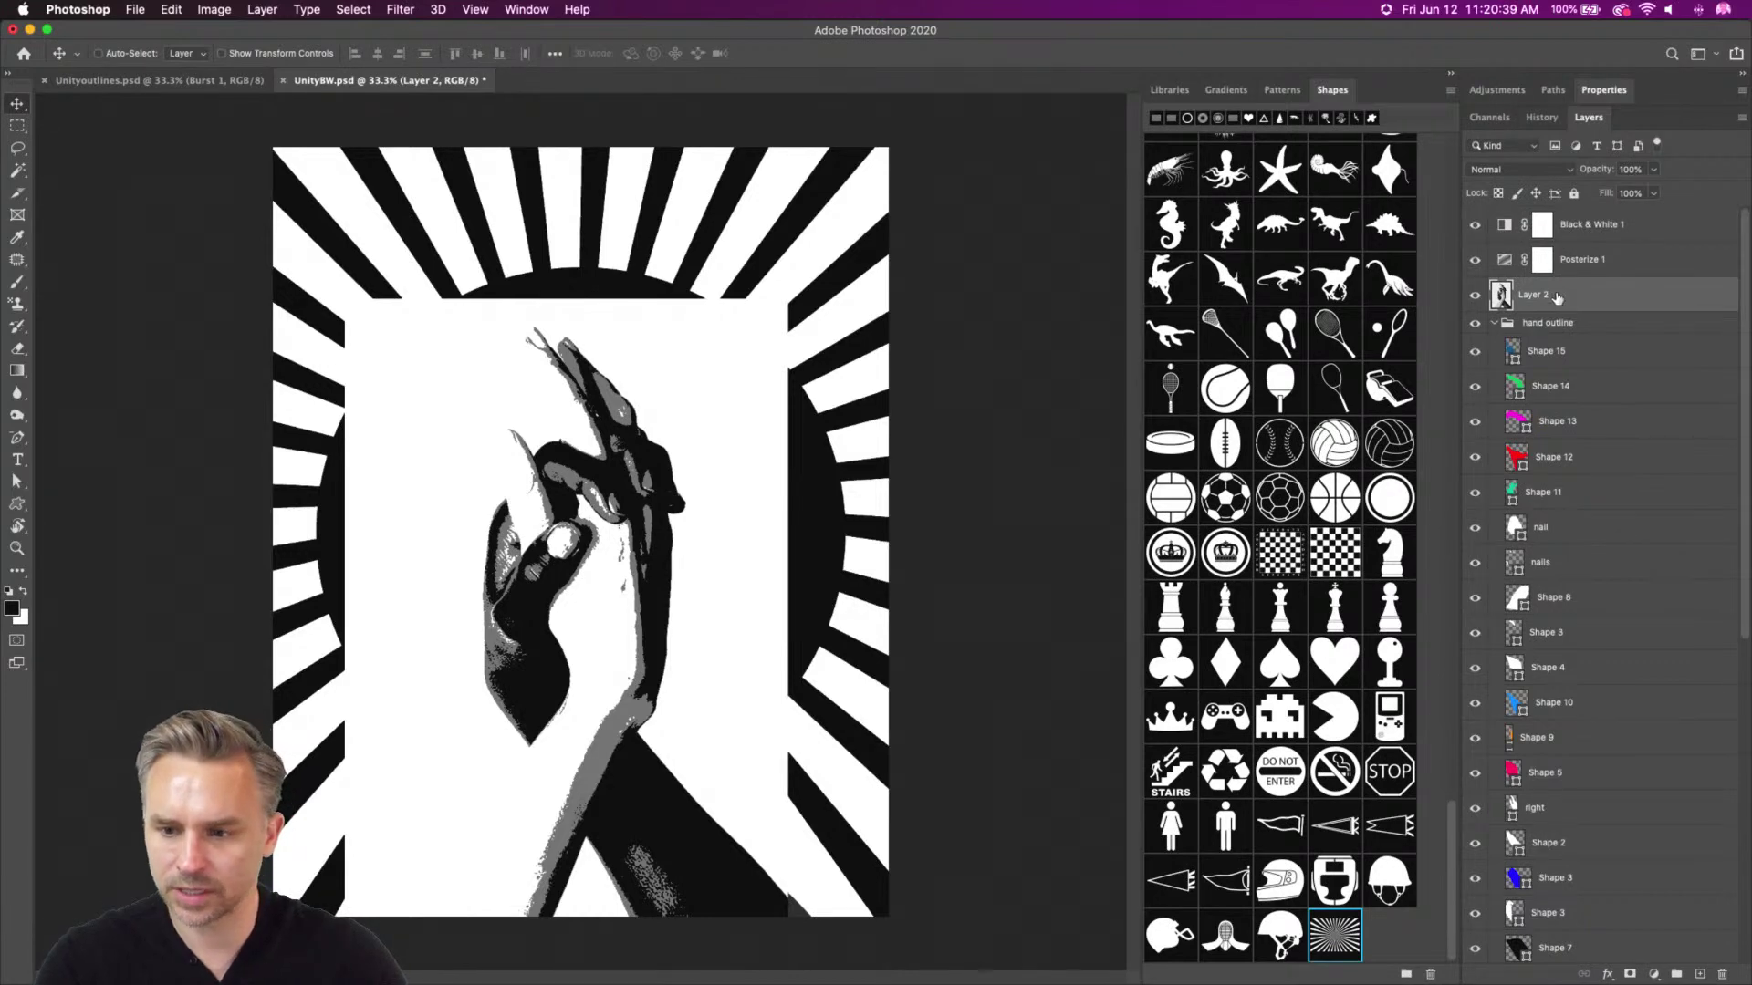
click(1494, 324)
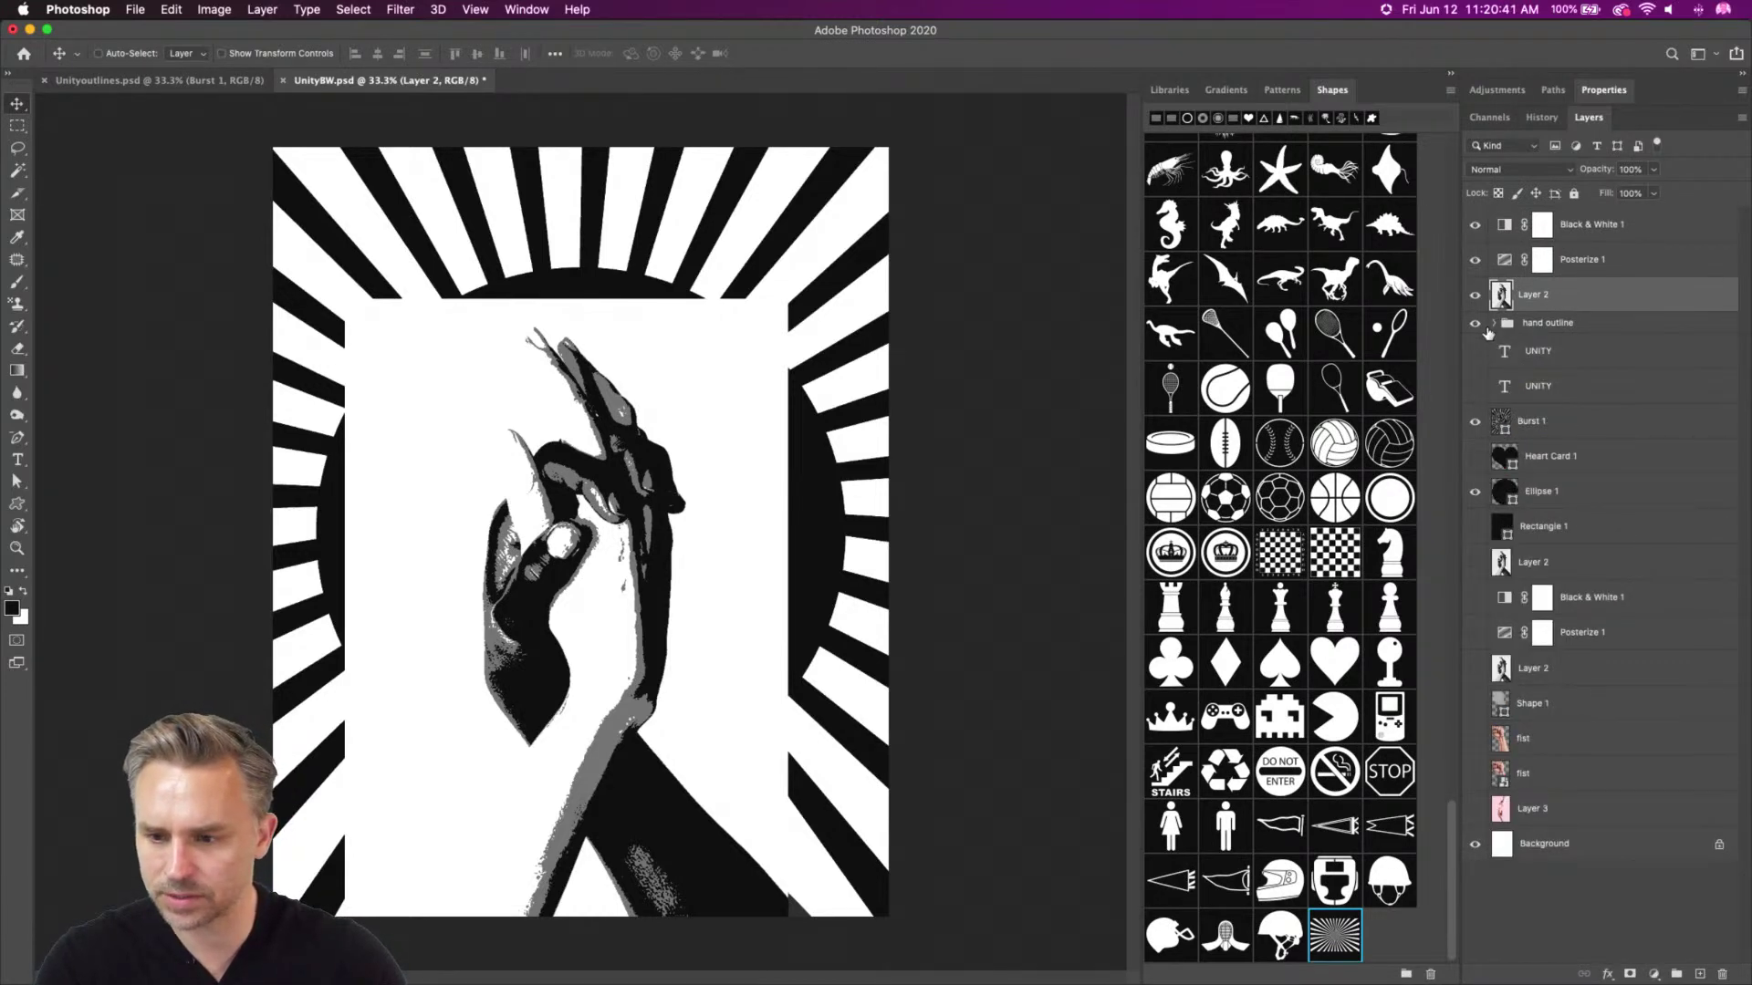
alt+click(1554, 308)
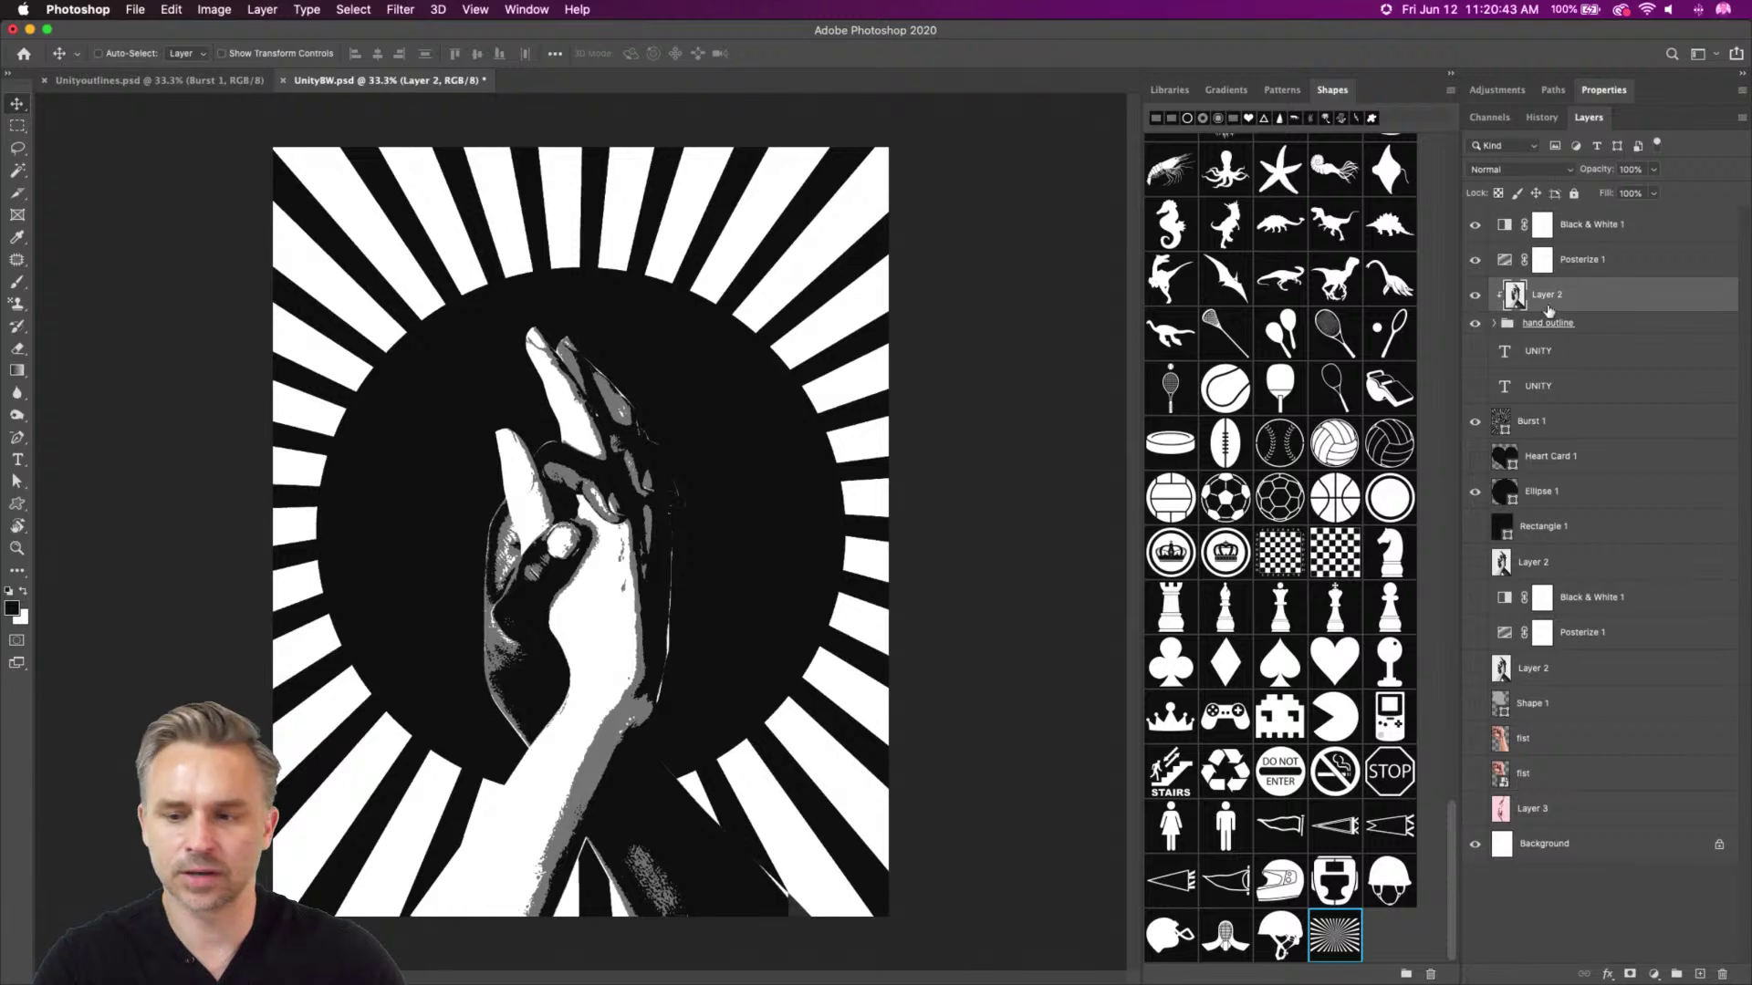
click(1520, 171)
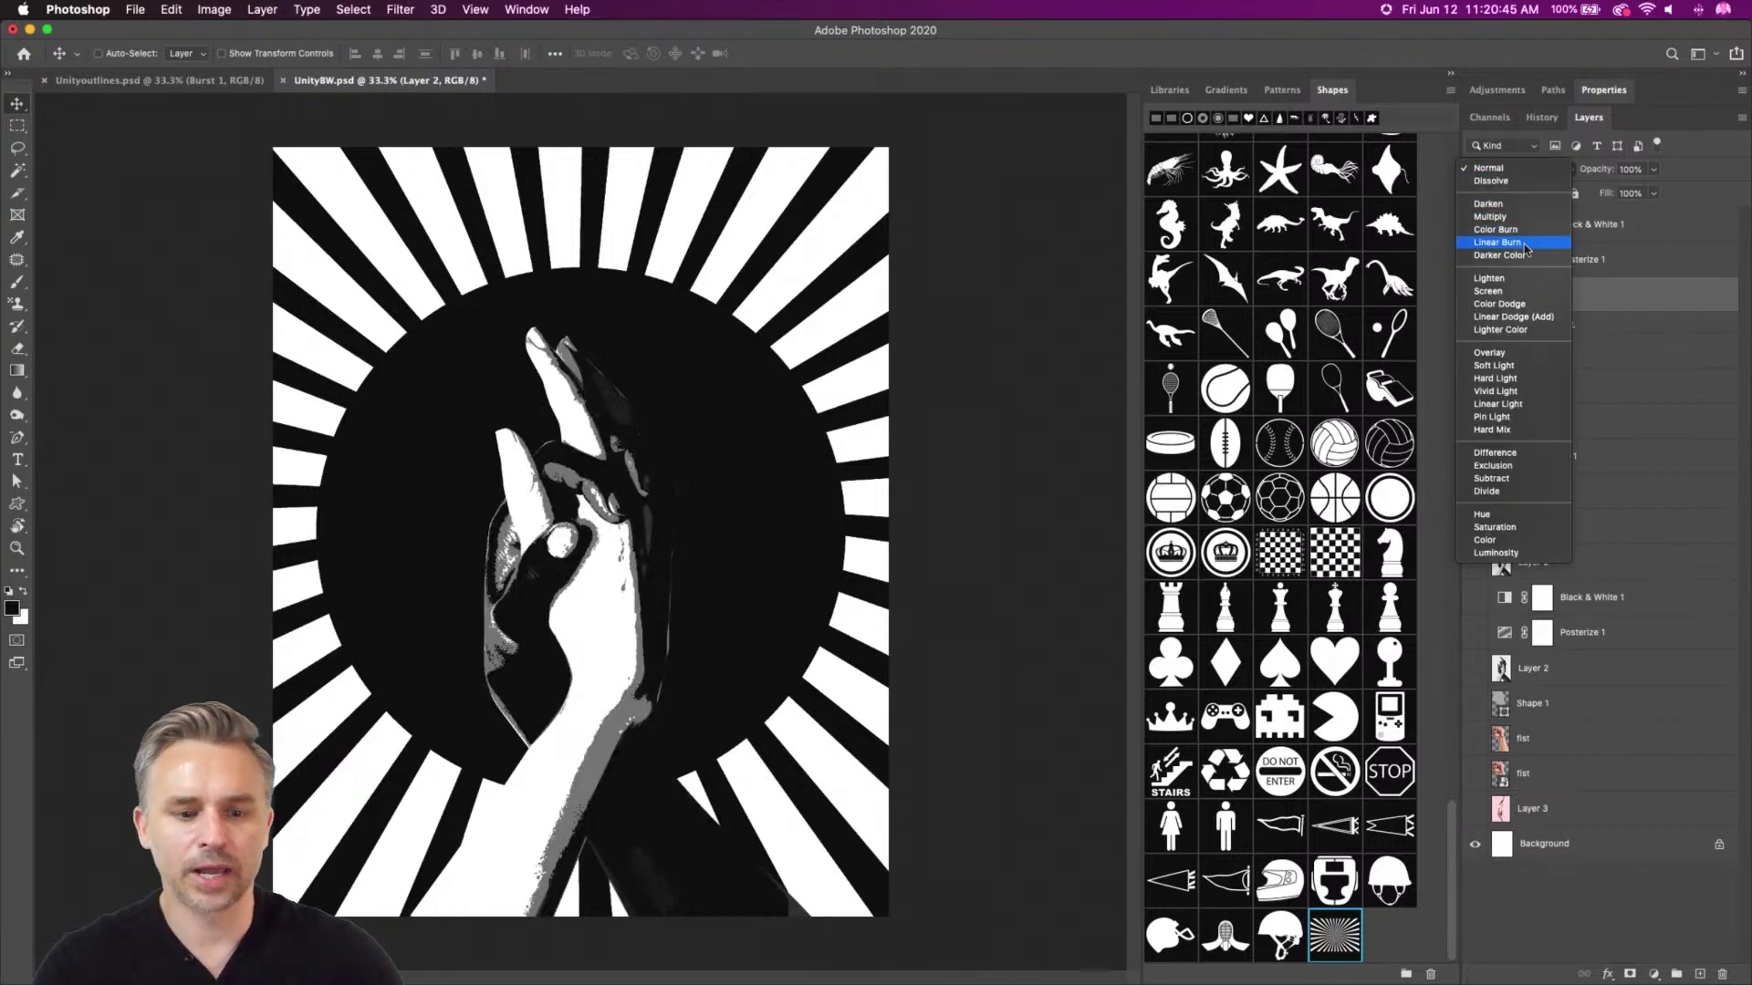
click(1660, 313)
drag(1475, 225, 1473, 259)
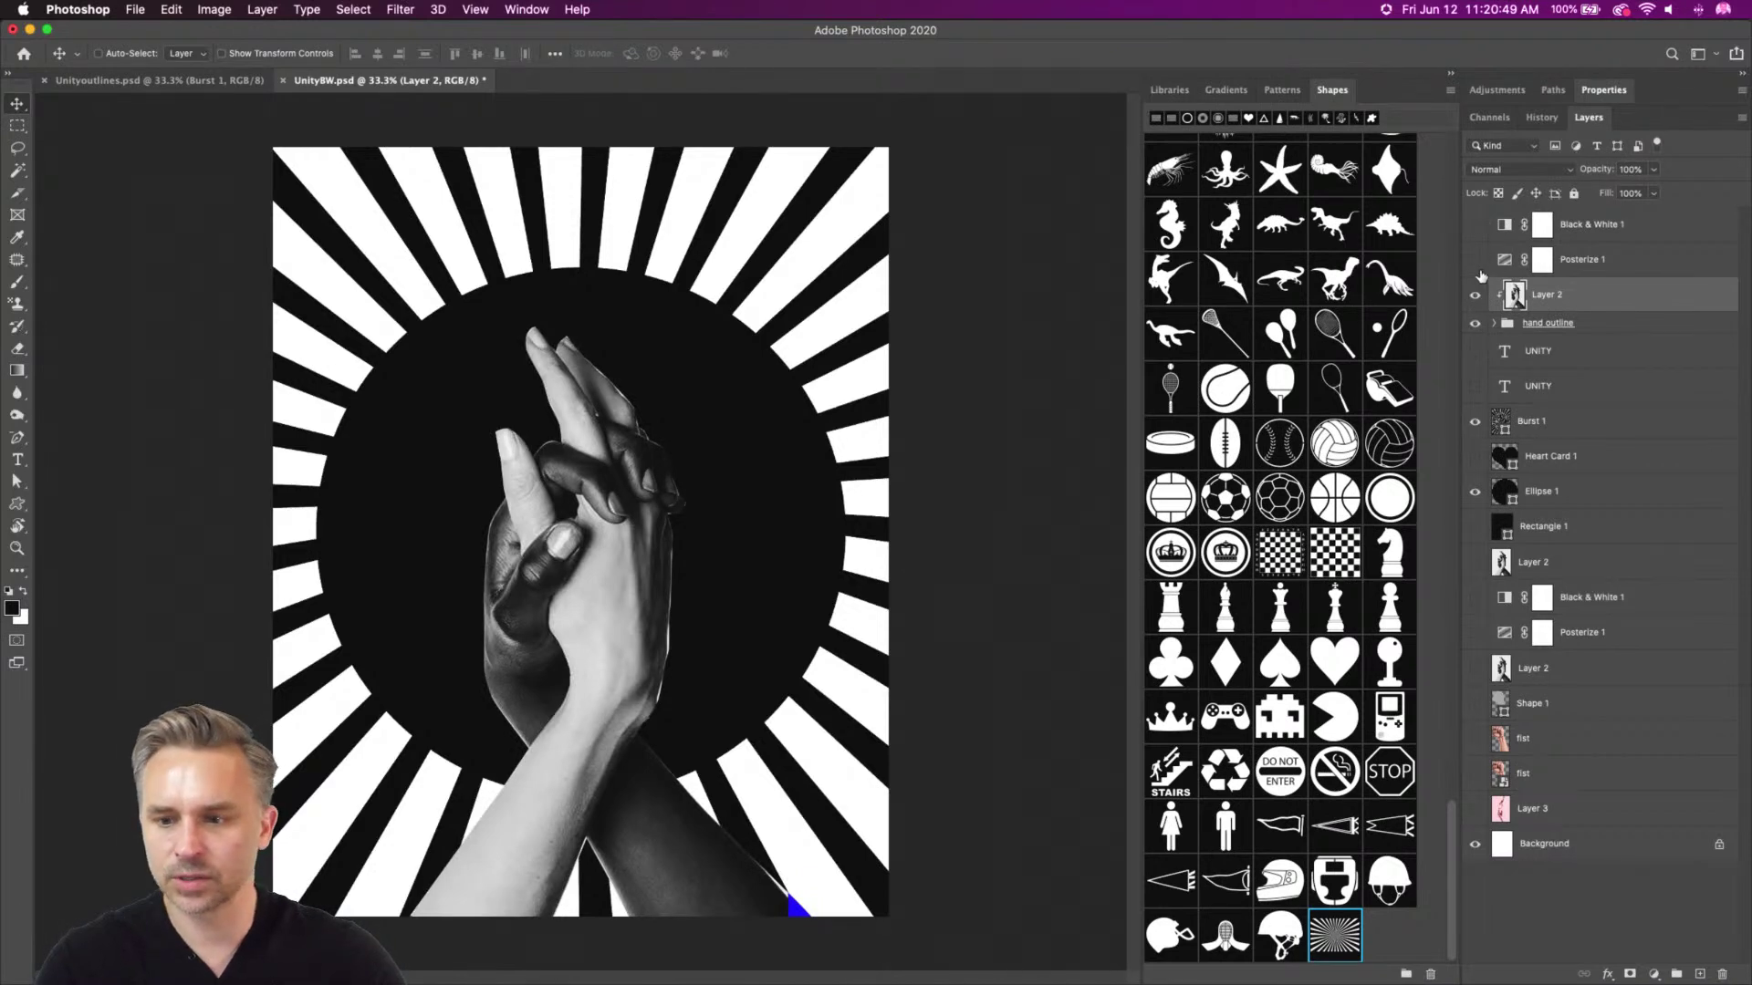
click(1476, 262)
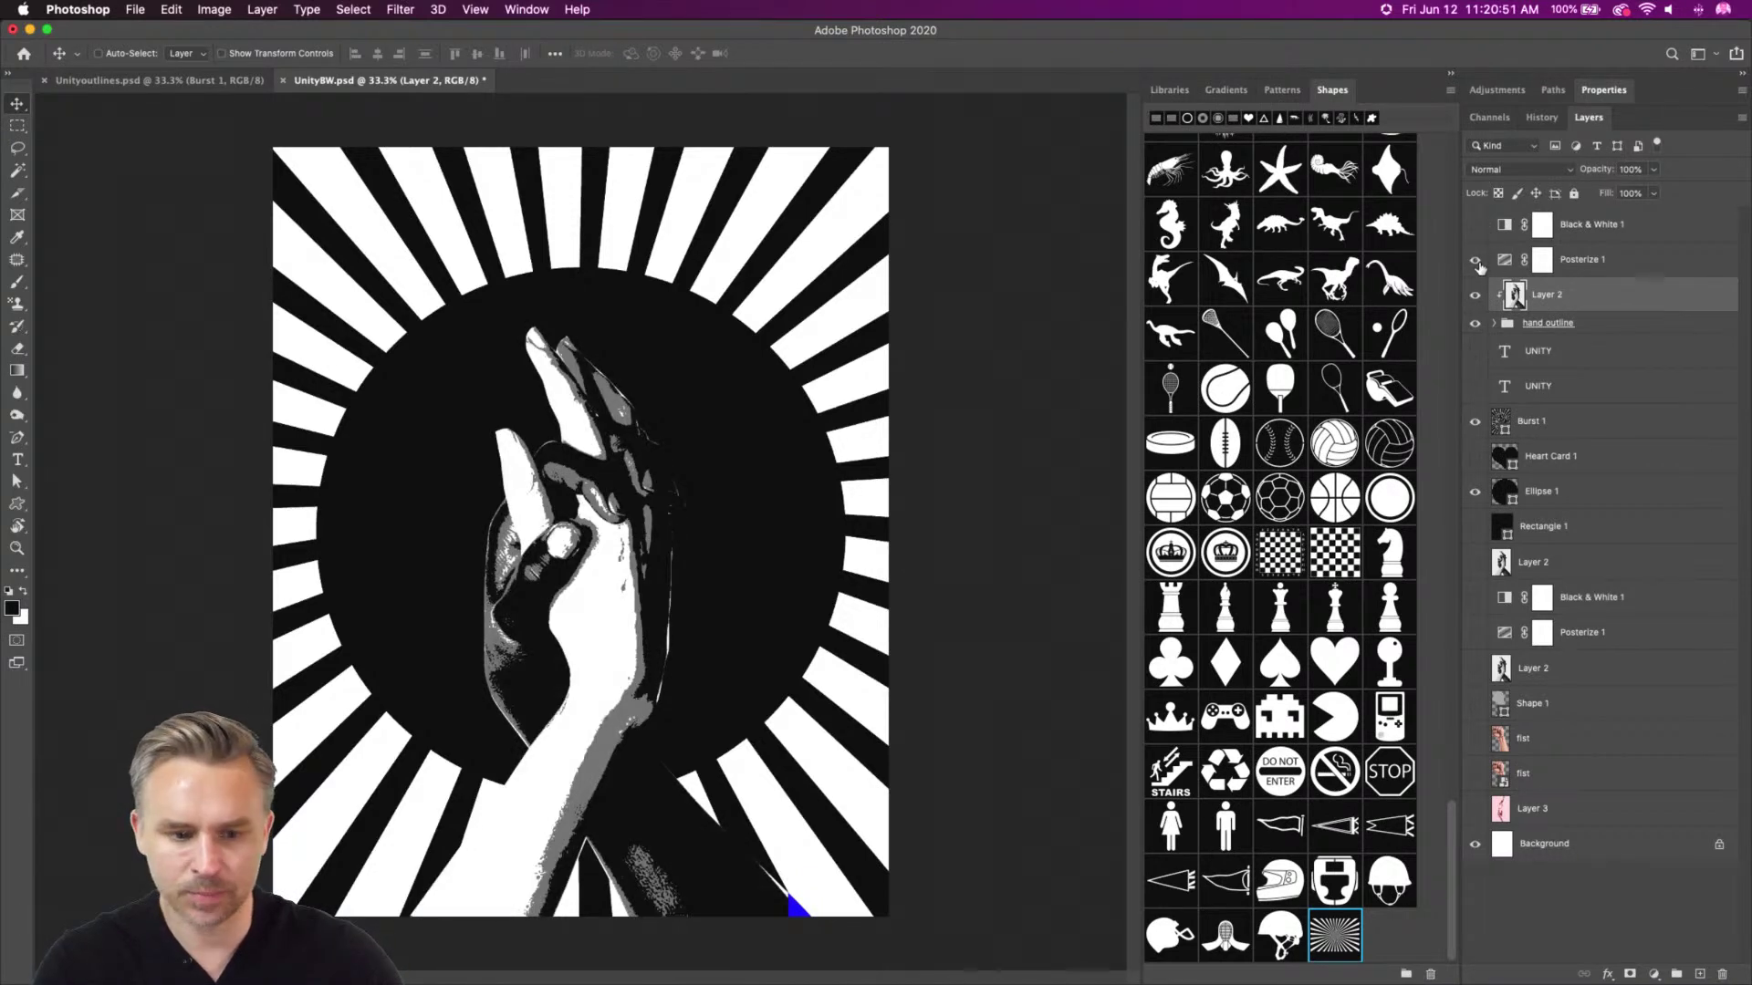
Try the Darker Color blending mode on the clipped photo layer
click(1507, 168)
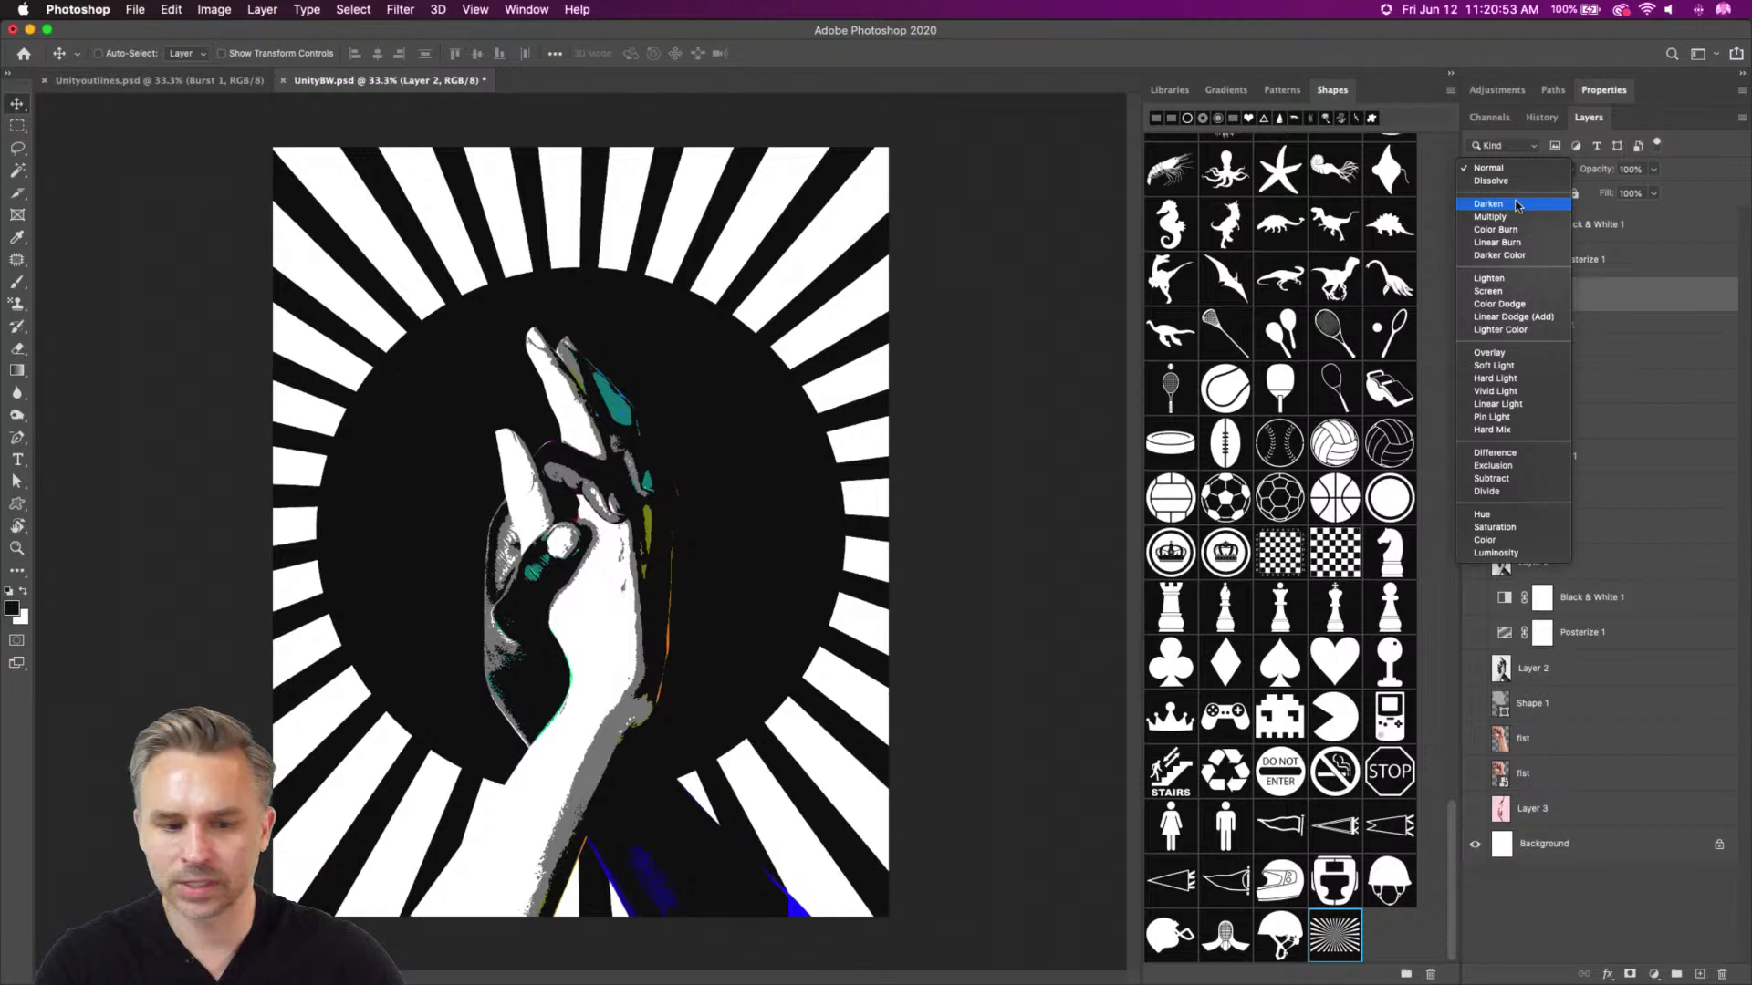
click(1519, 257)
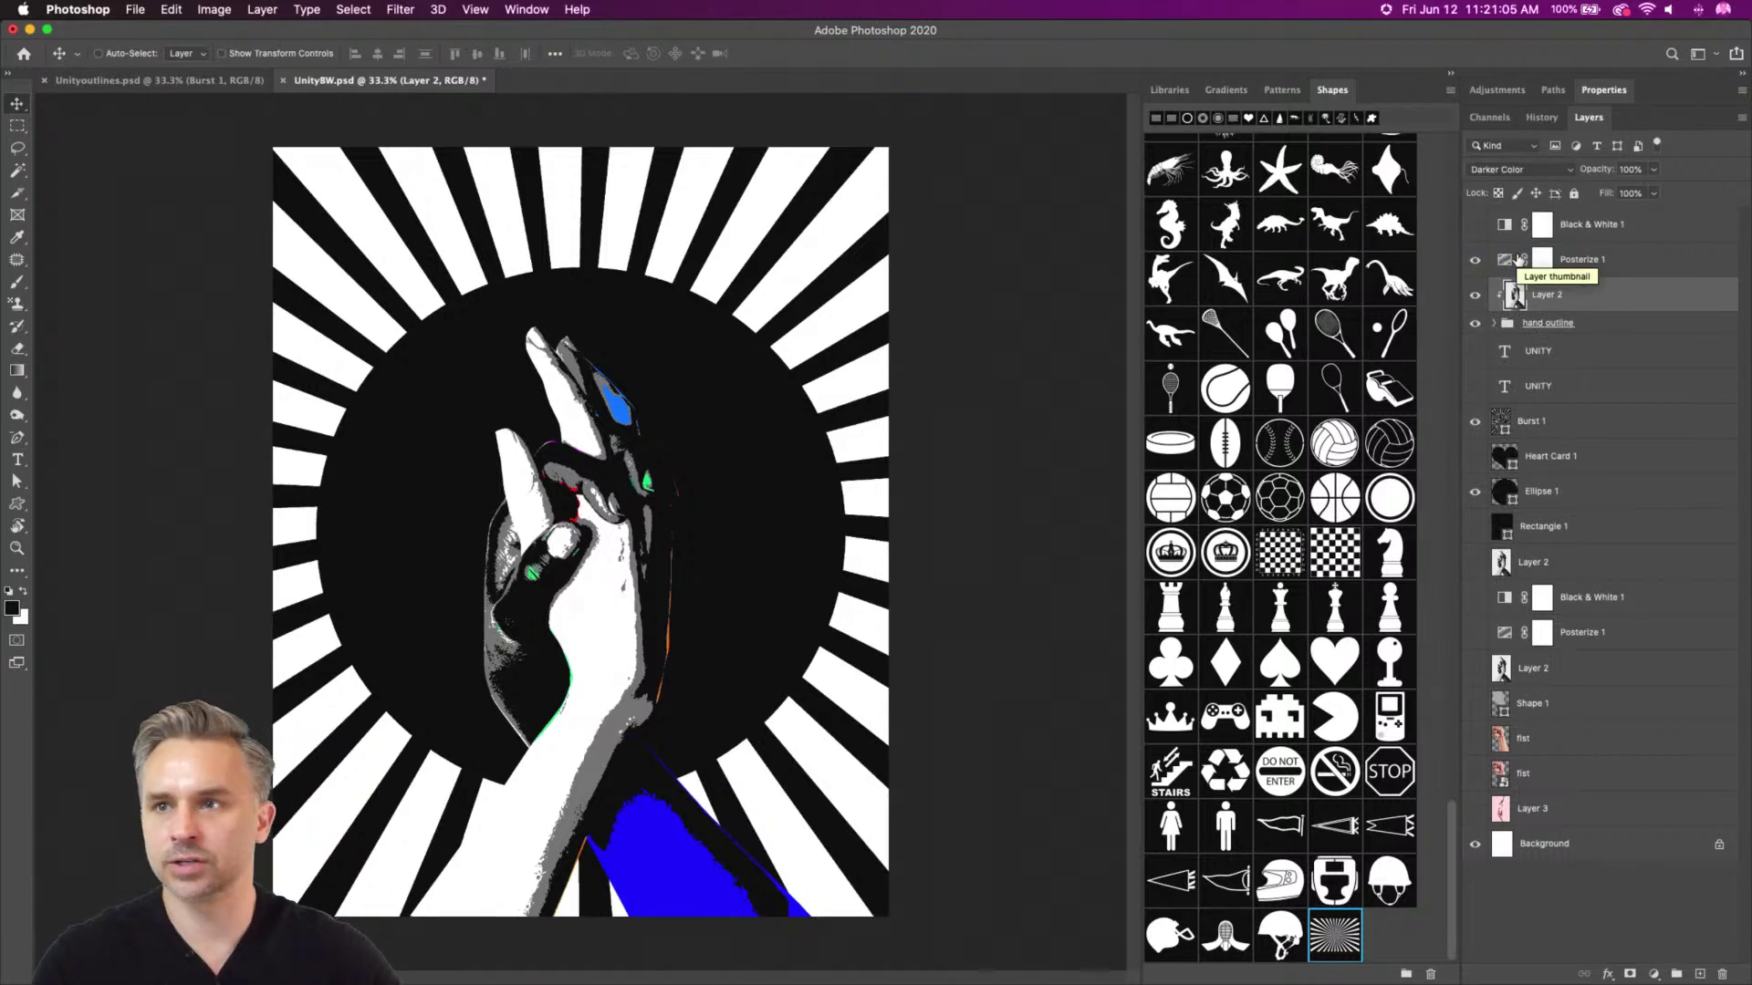
key(super+plus)
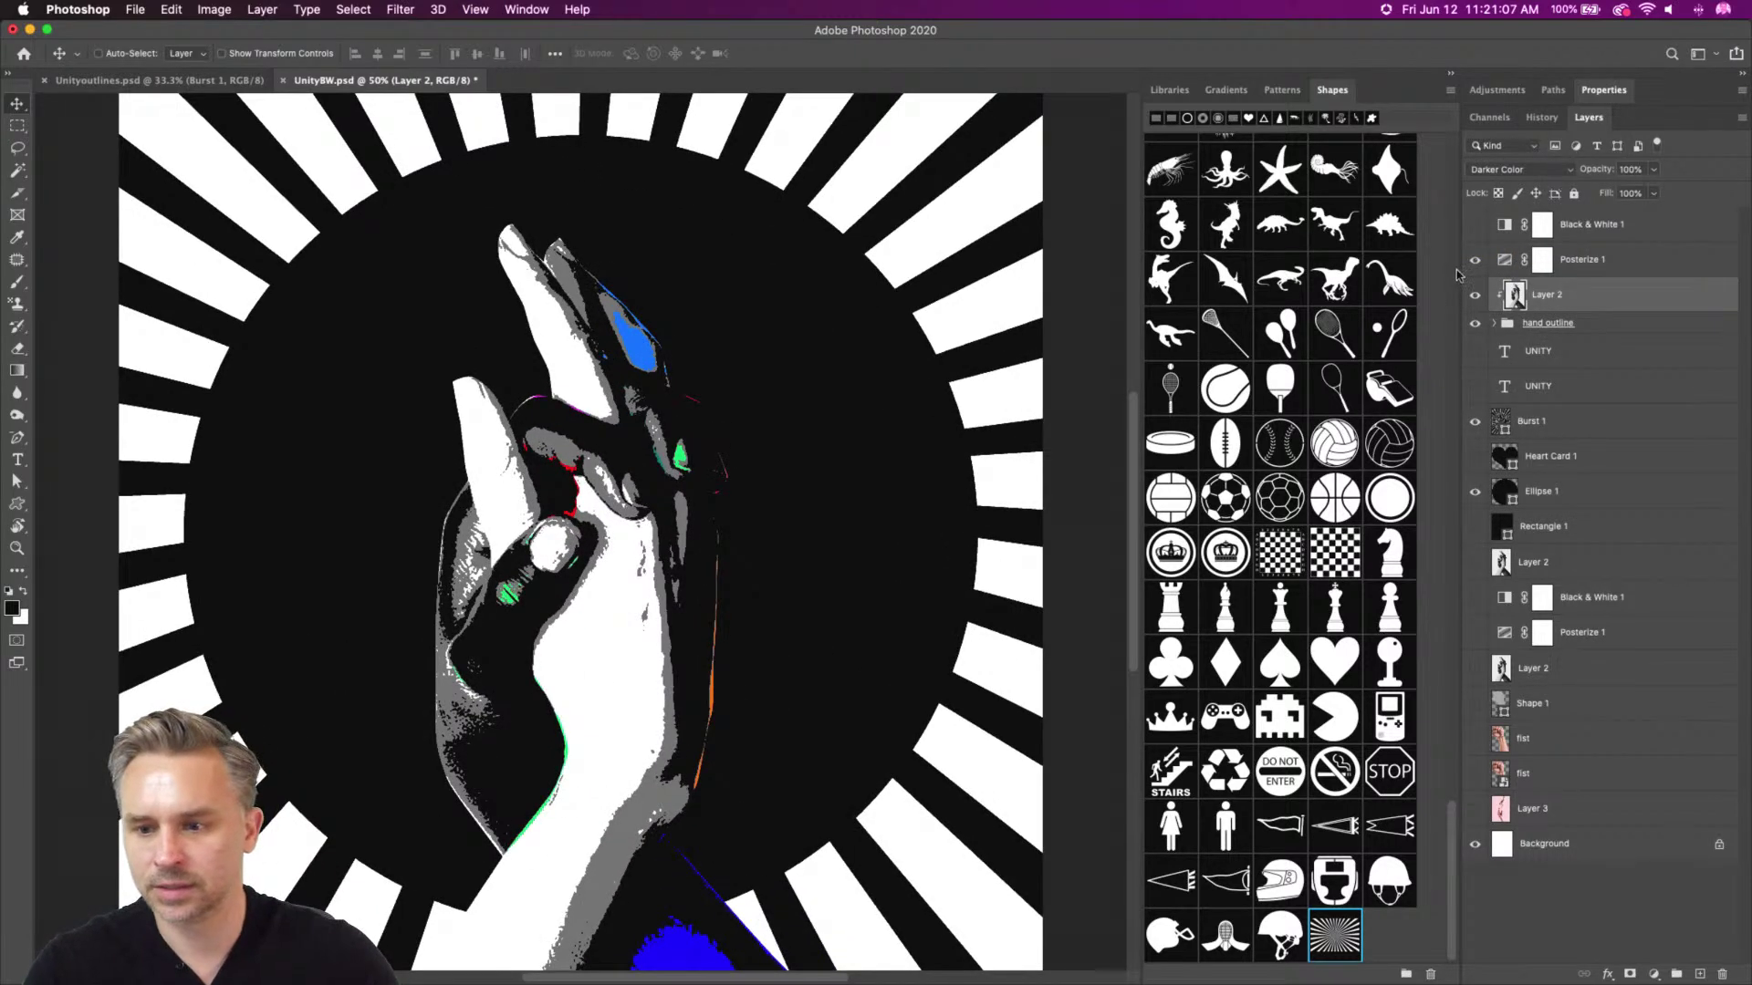
Hide Posterize 1, set the clipped photo layer to Hard Light, and compare the artwork with and without the photo
click(1561, 265)
click(1475, 260)
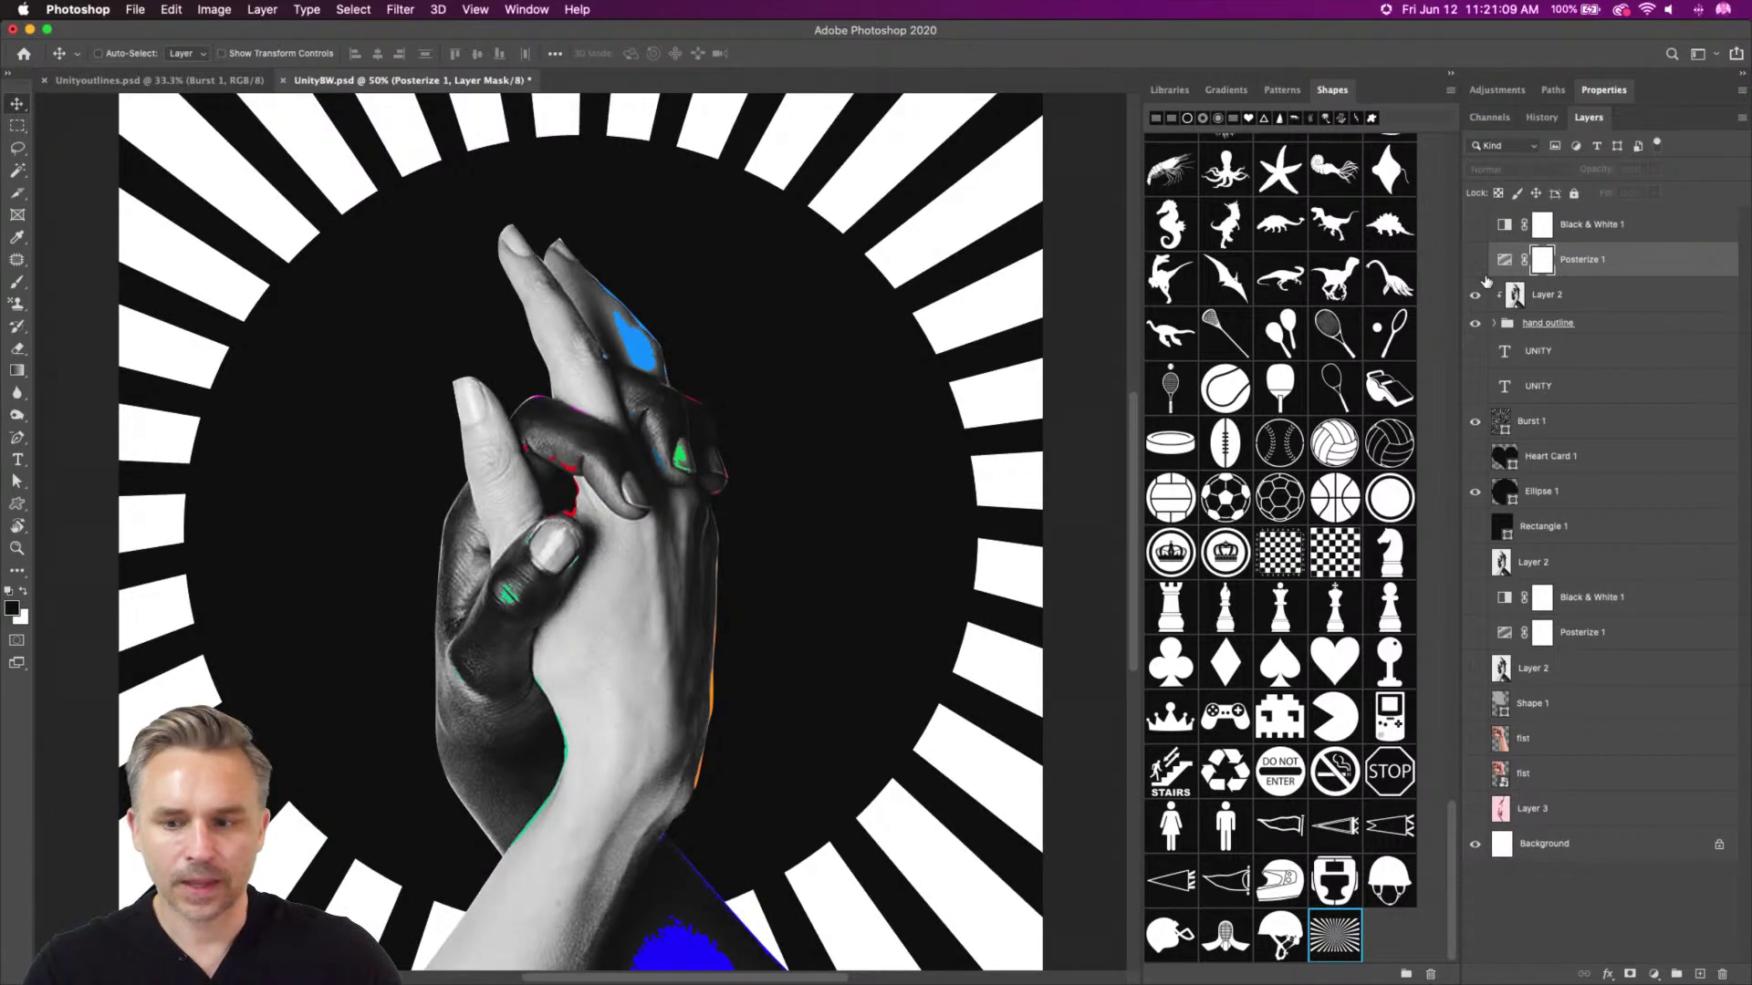
click(1562, 297)
click(1516, 171)
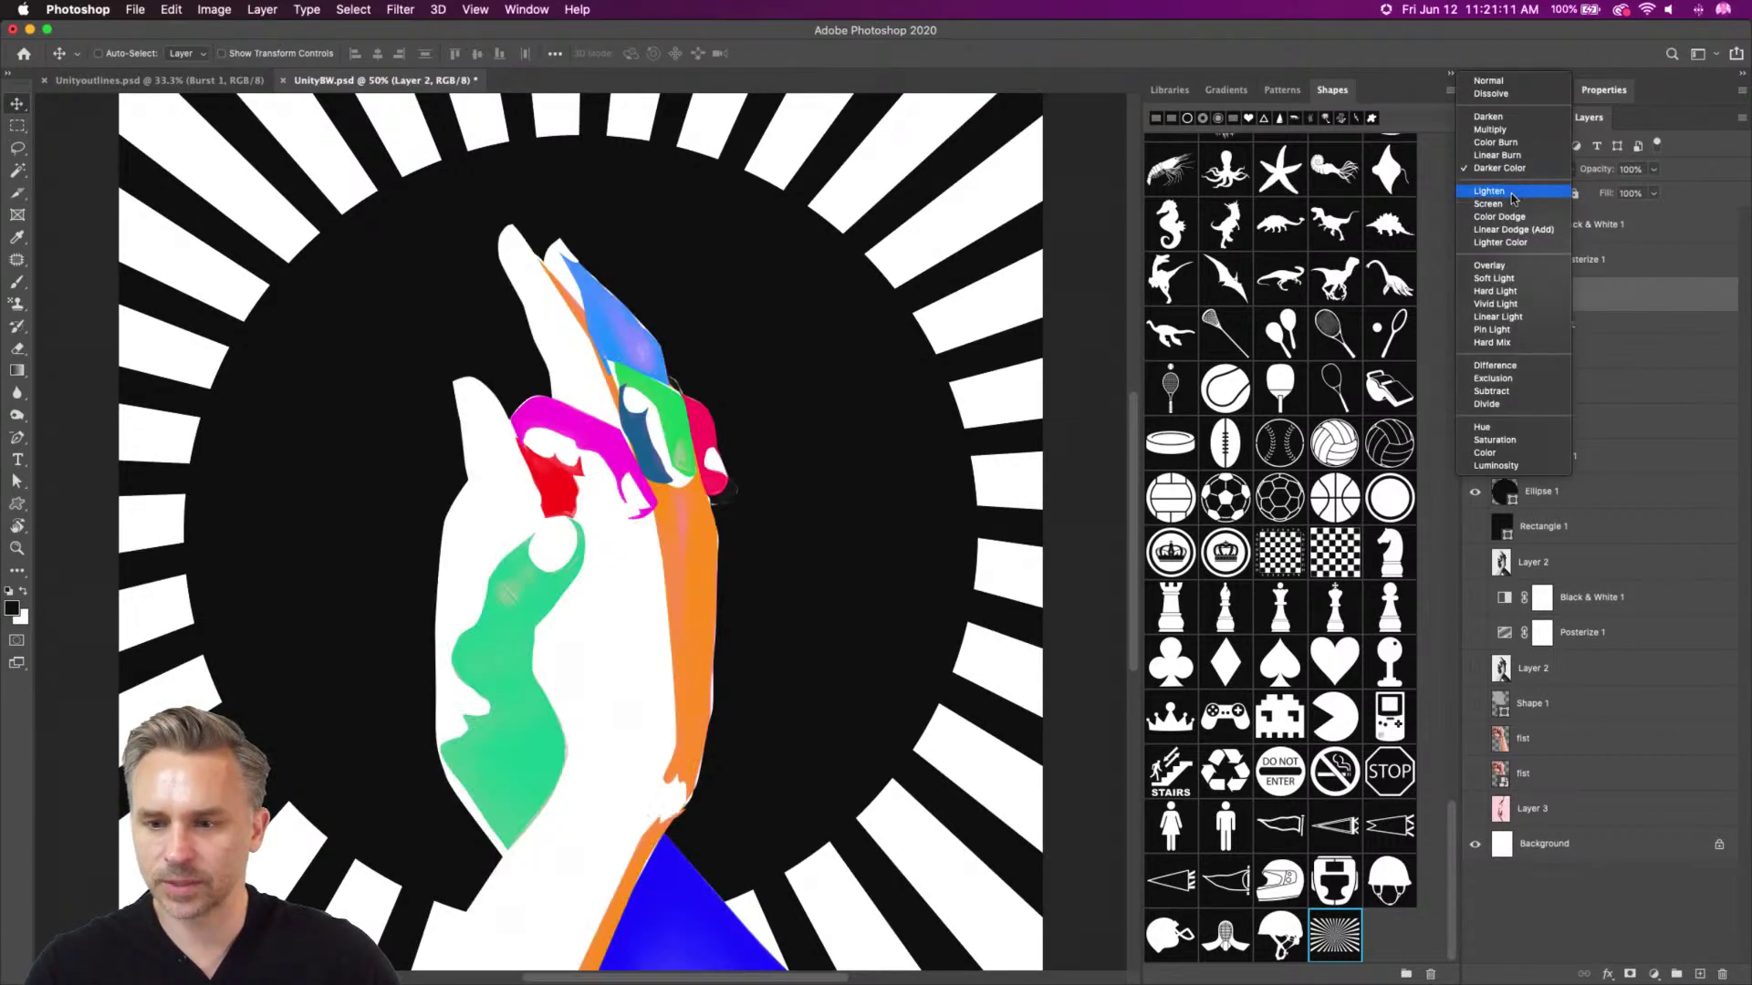
click(1496, 291)
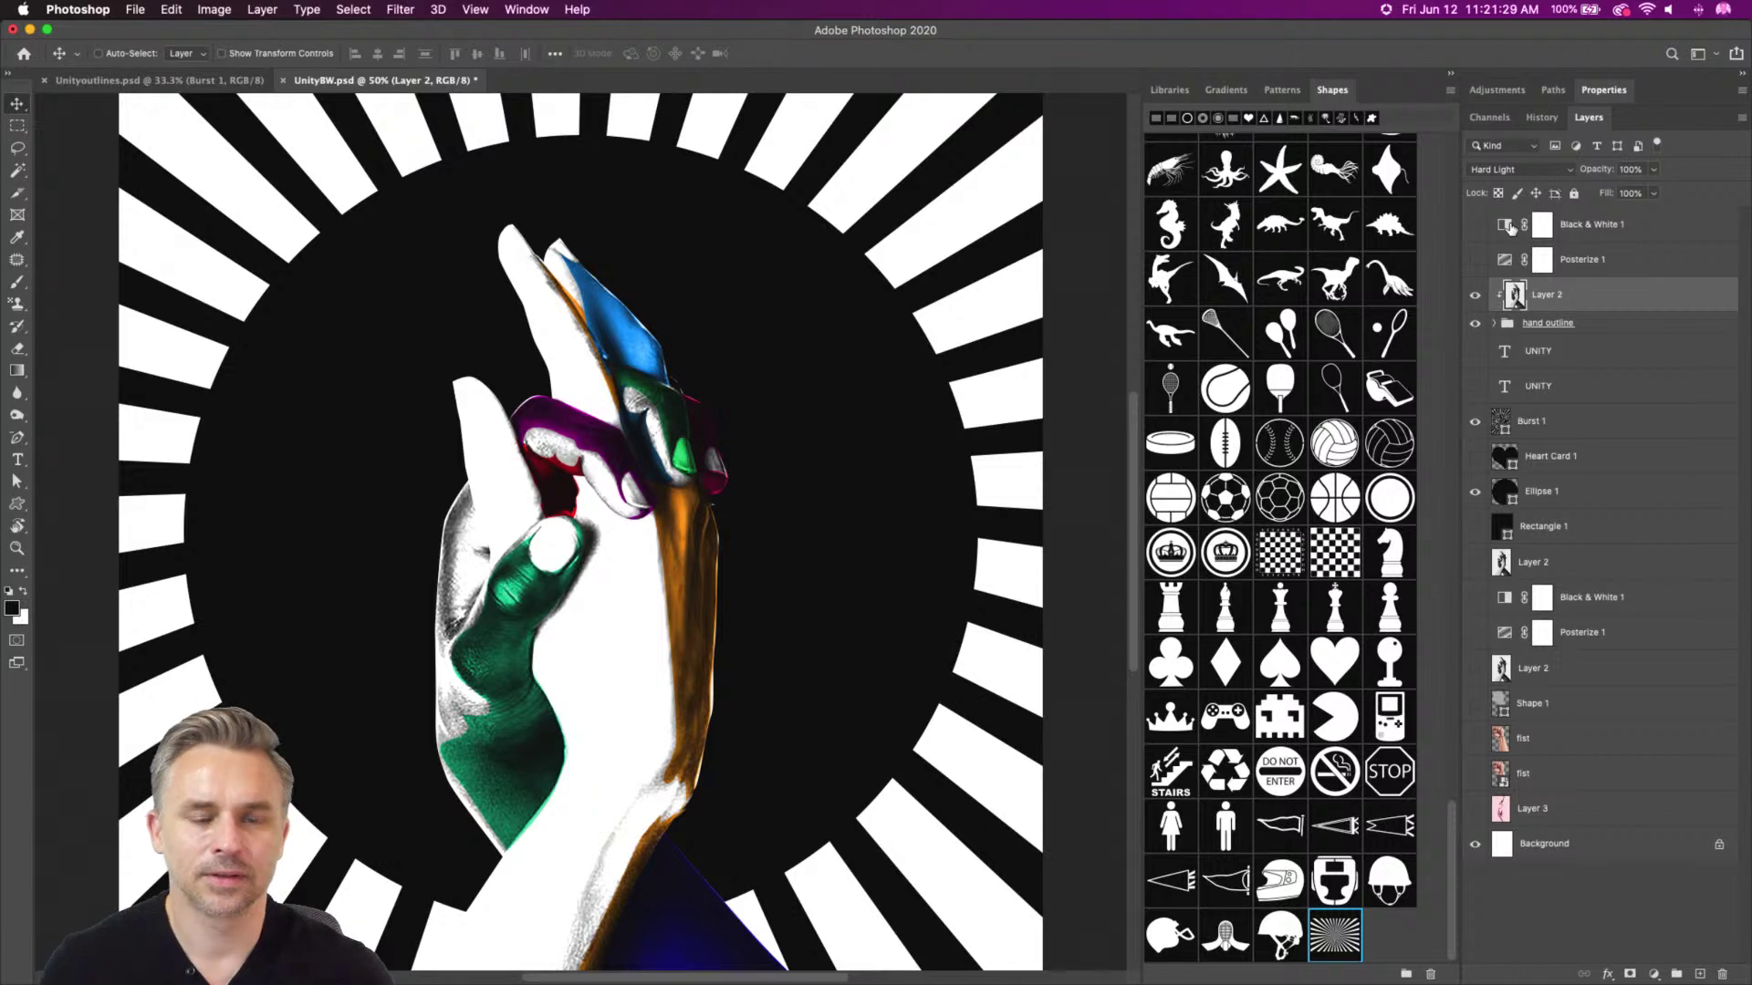
click(1475, 296)
click(1475, 296)
Try red on the black Shape 7 in the hand outline group, and settle on blue
click(1498, 327)
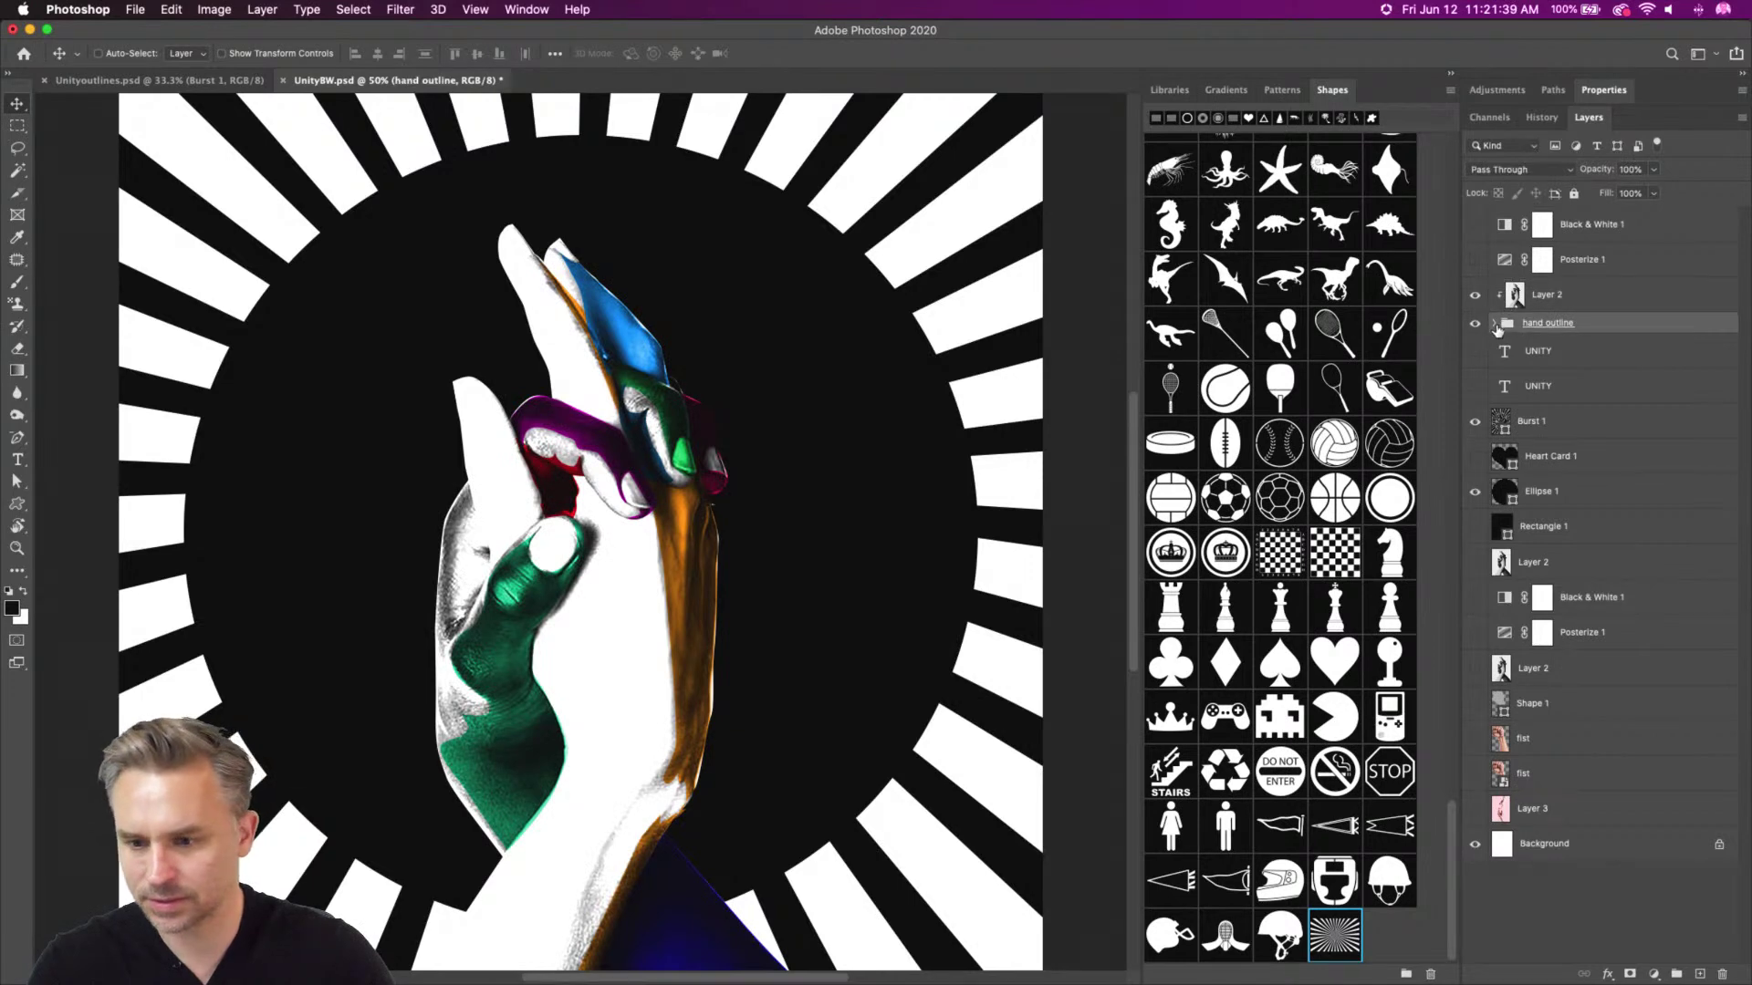
click(1495, 324)
scroll(1496, 376, down, 5)
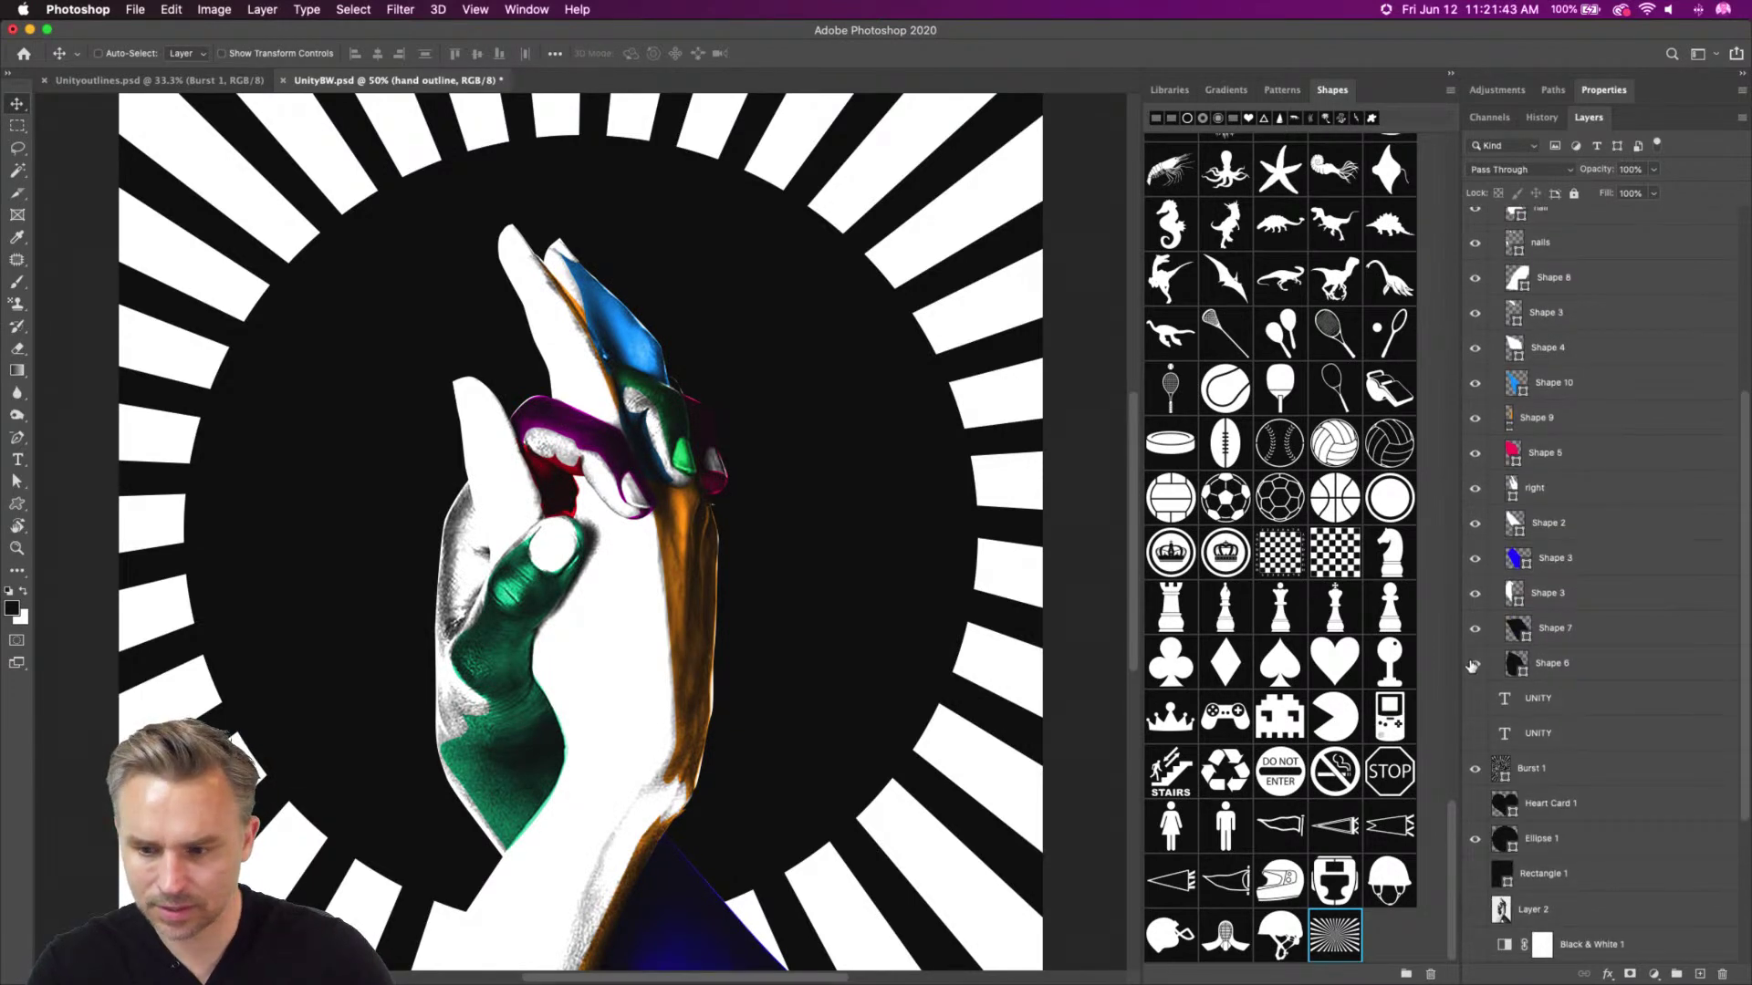
double_click(1517, 636)
click(1135, 470)
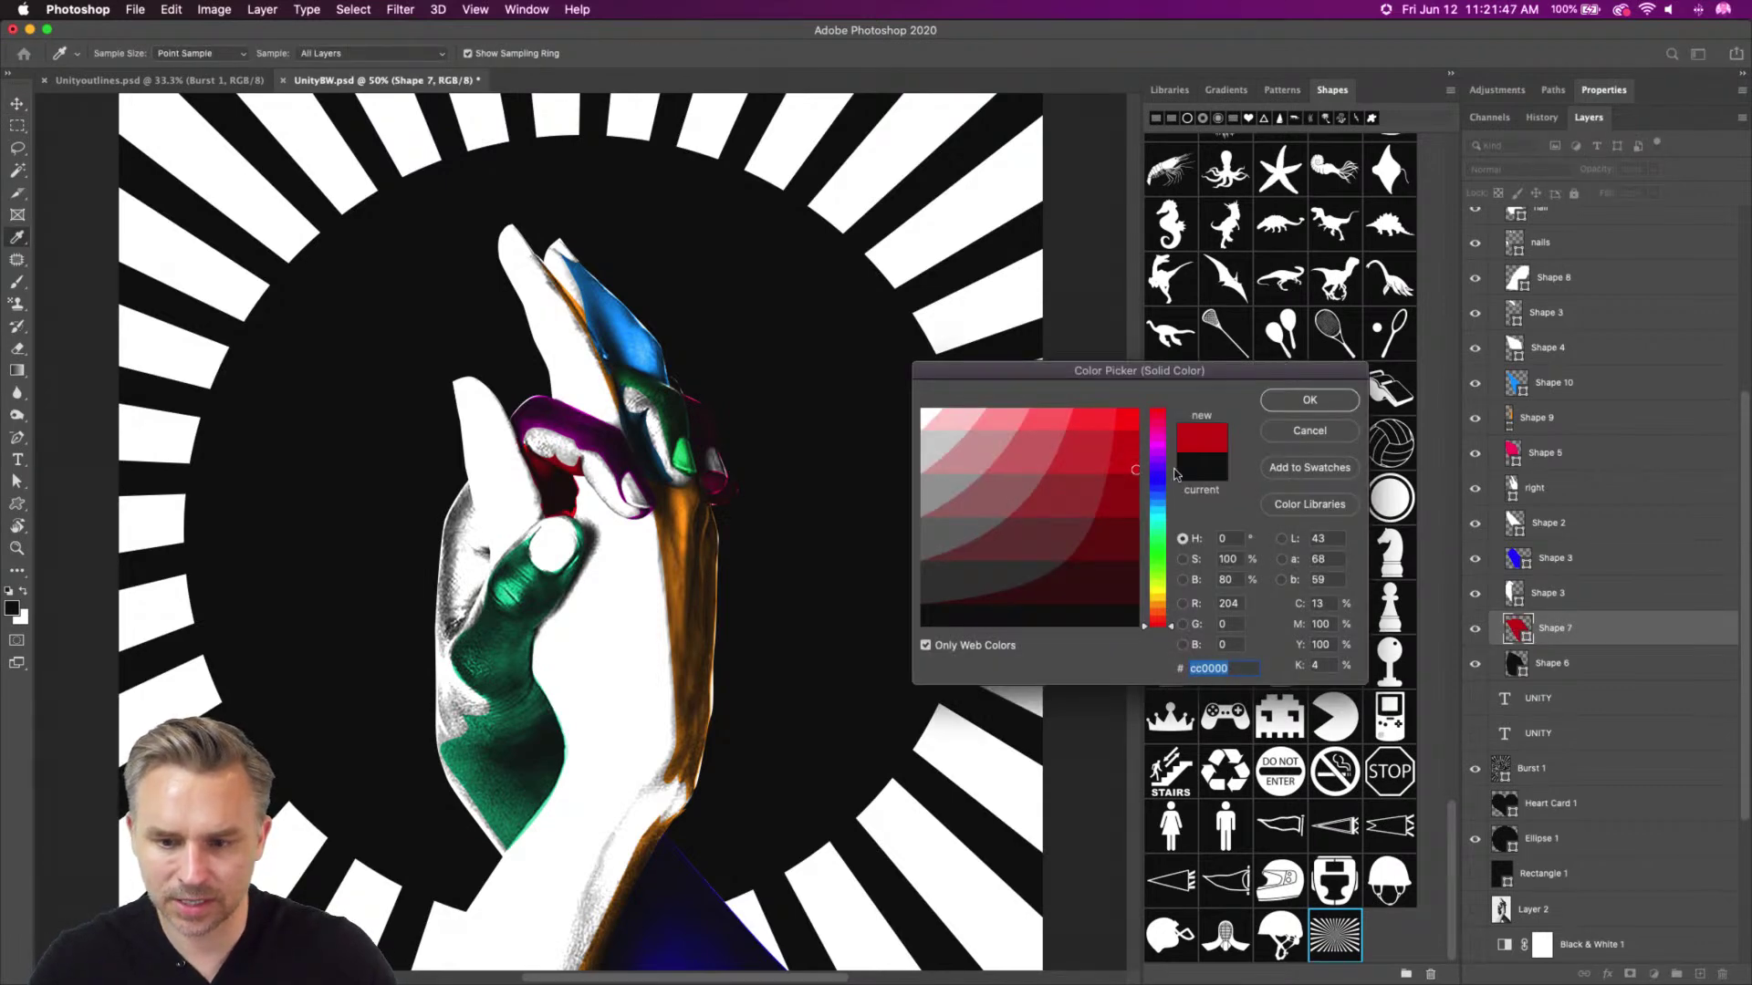
click(1205, 466)
click(1160, 480)
click(1124, 453)
key(Return)
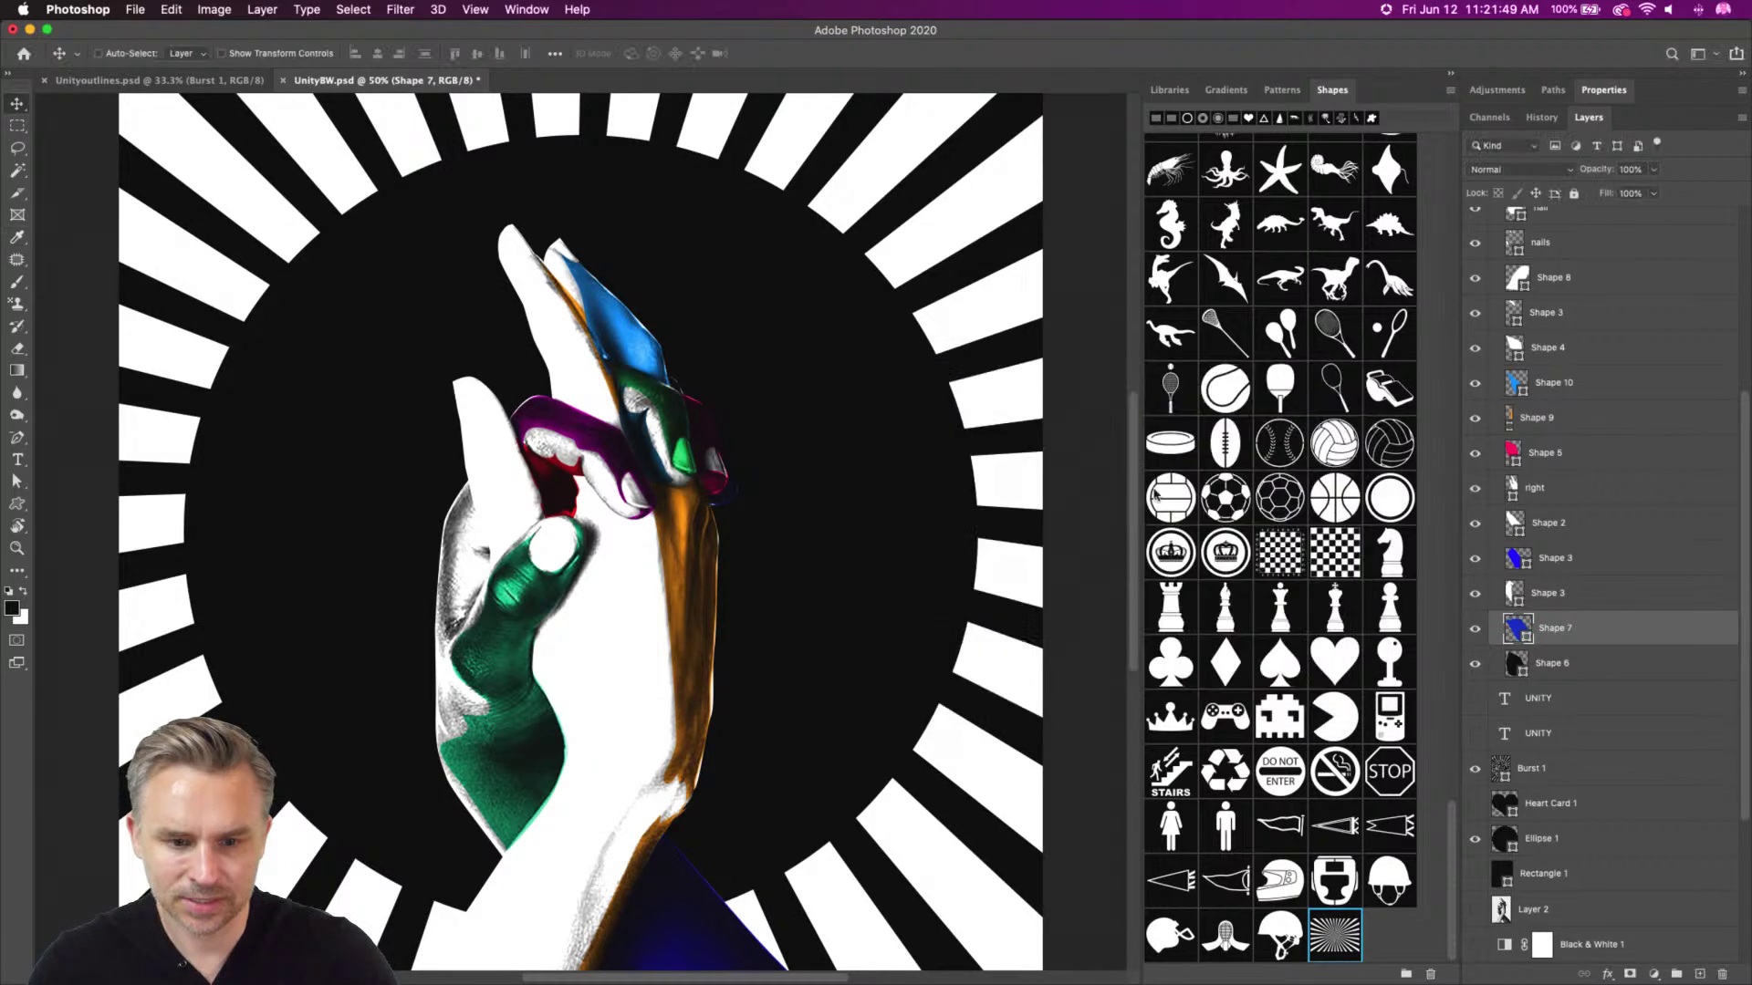
Recolour the black Shape 6 at the base of the hand outline group to bright cyan
double_click(1516, 663)
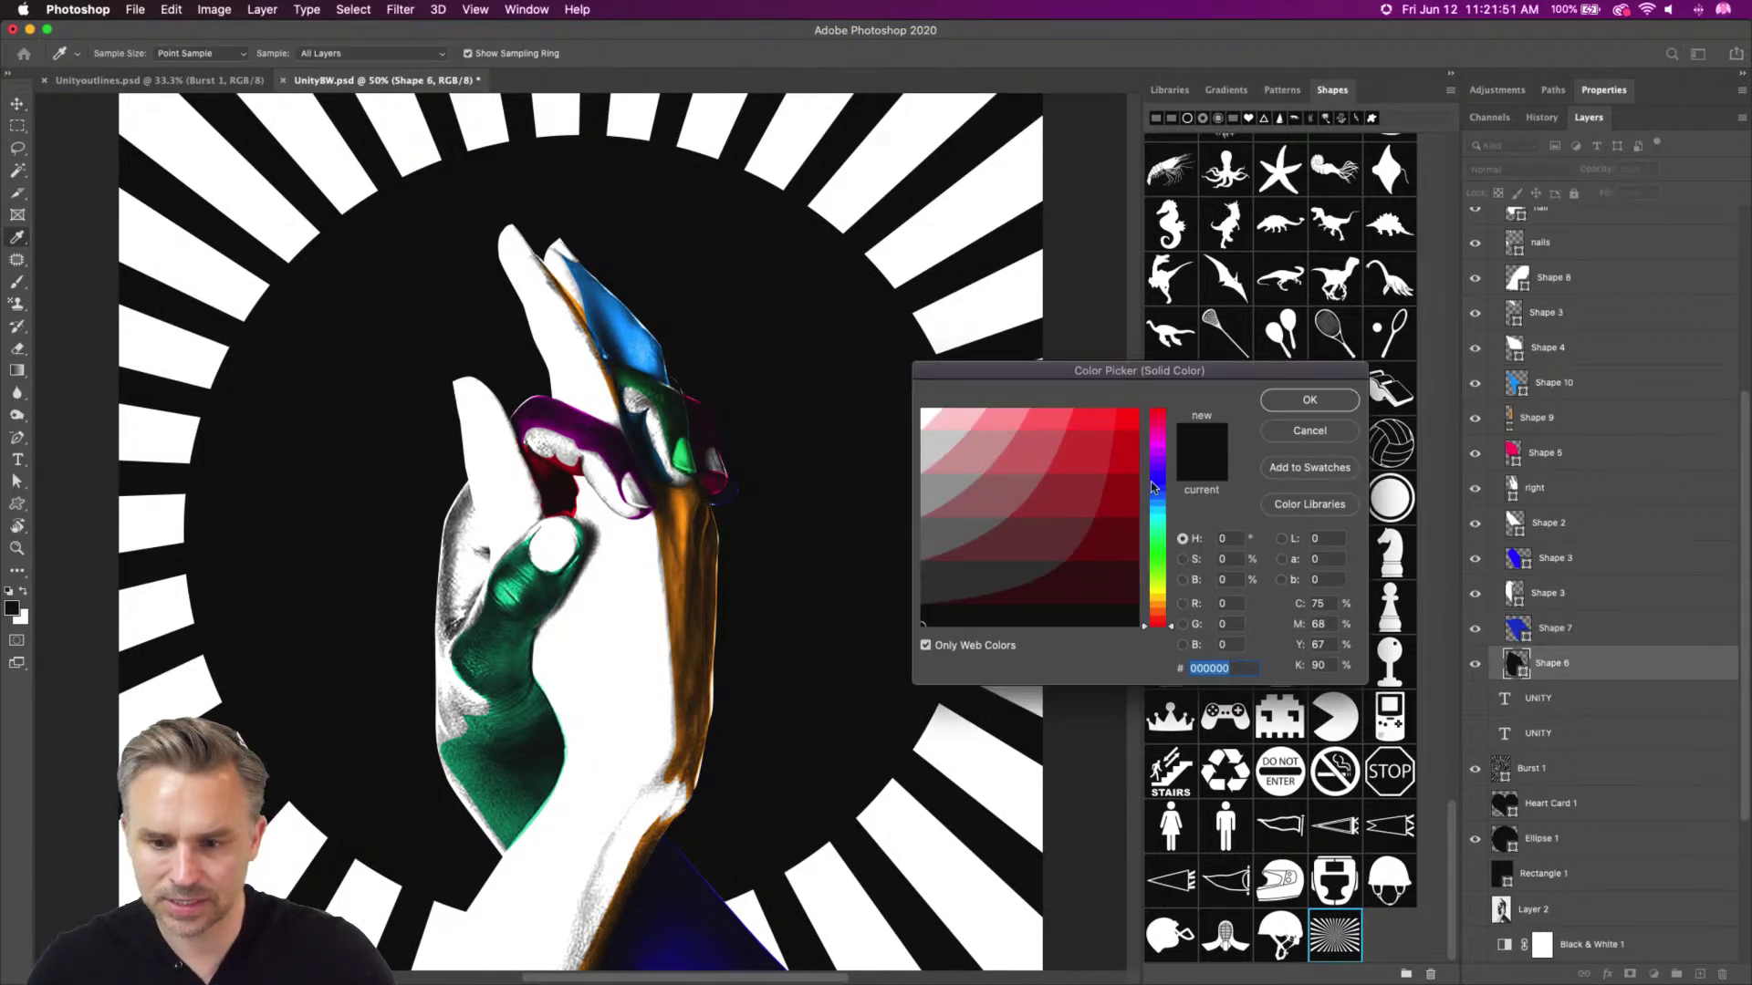
click(1151, 508)
click(1121, 416)
key(Return)
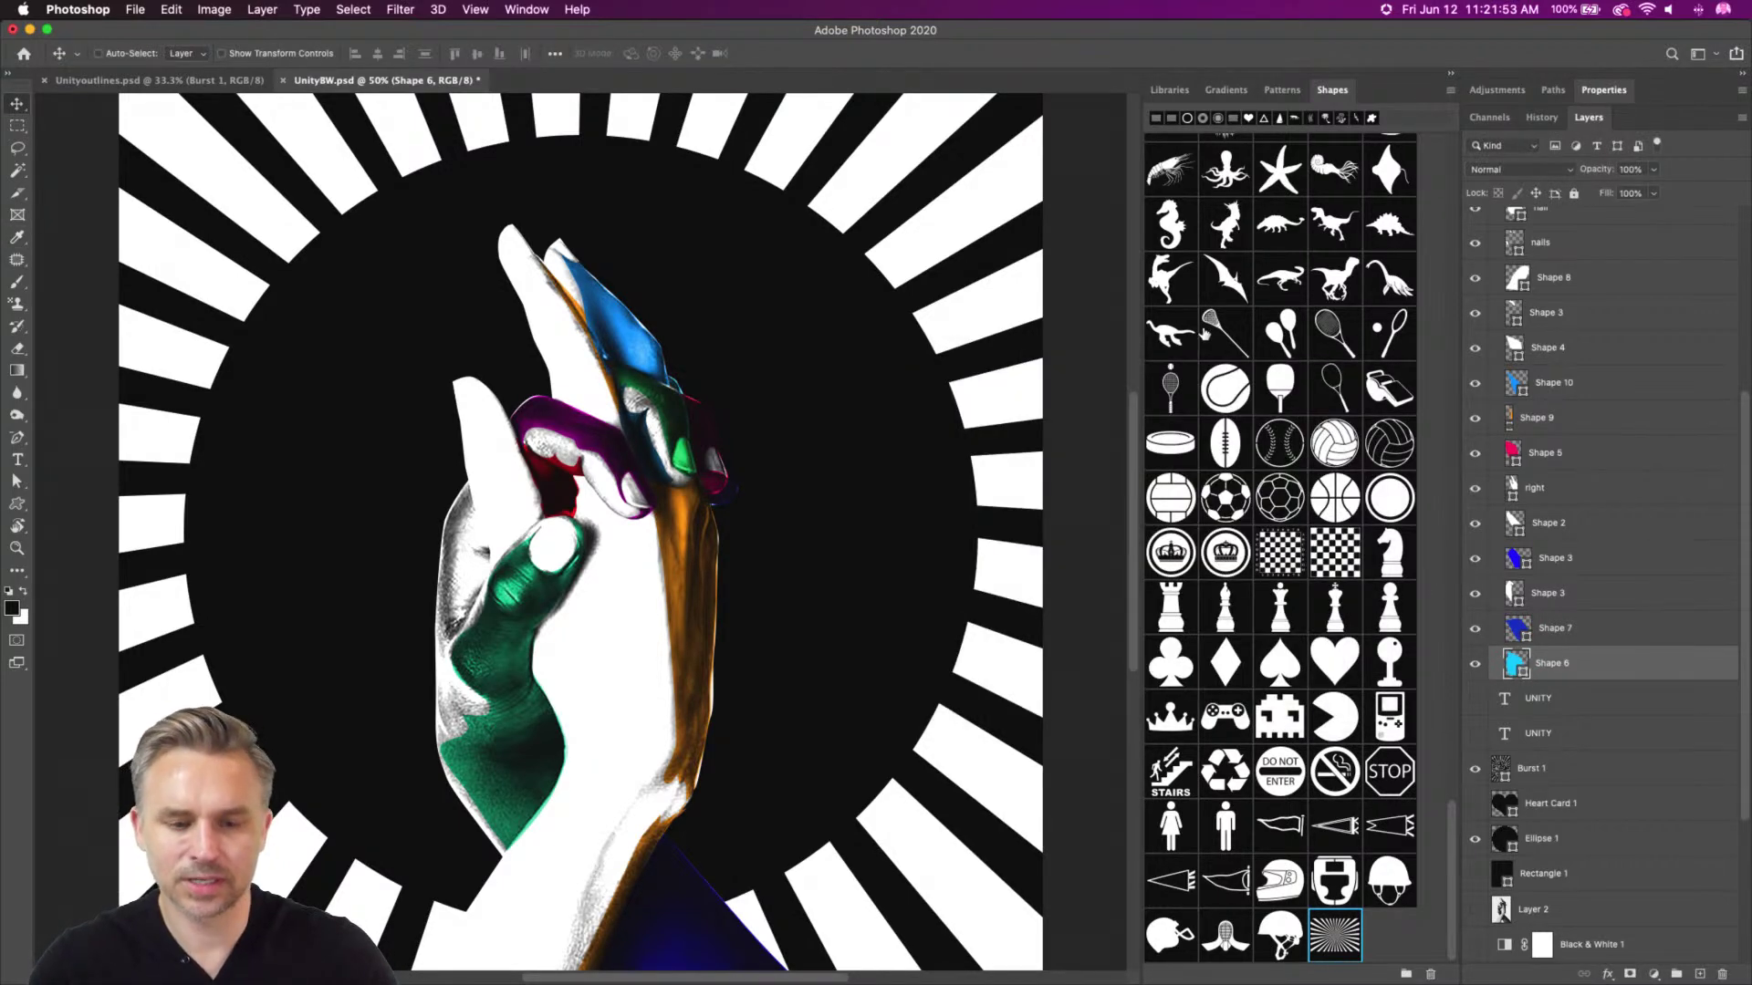
Preview other blending modes on the clipped photo layer without applying one
key(super+minus)
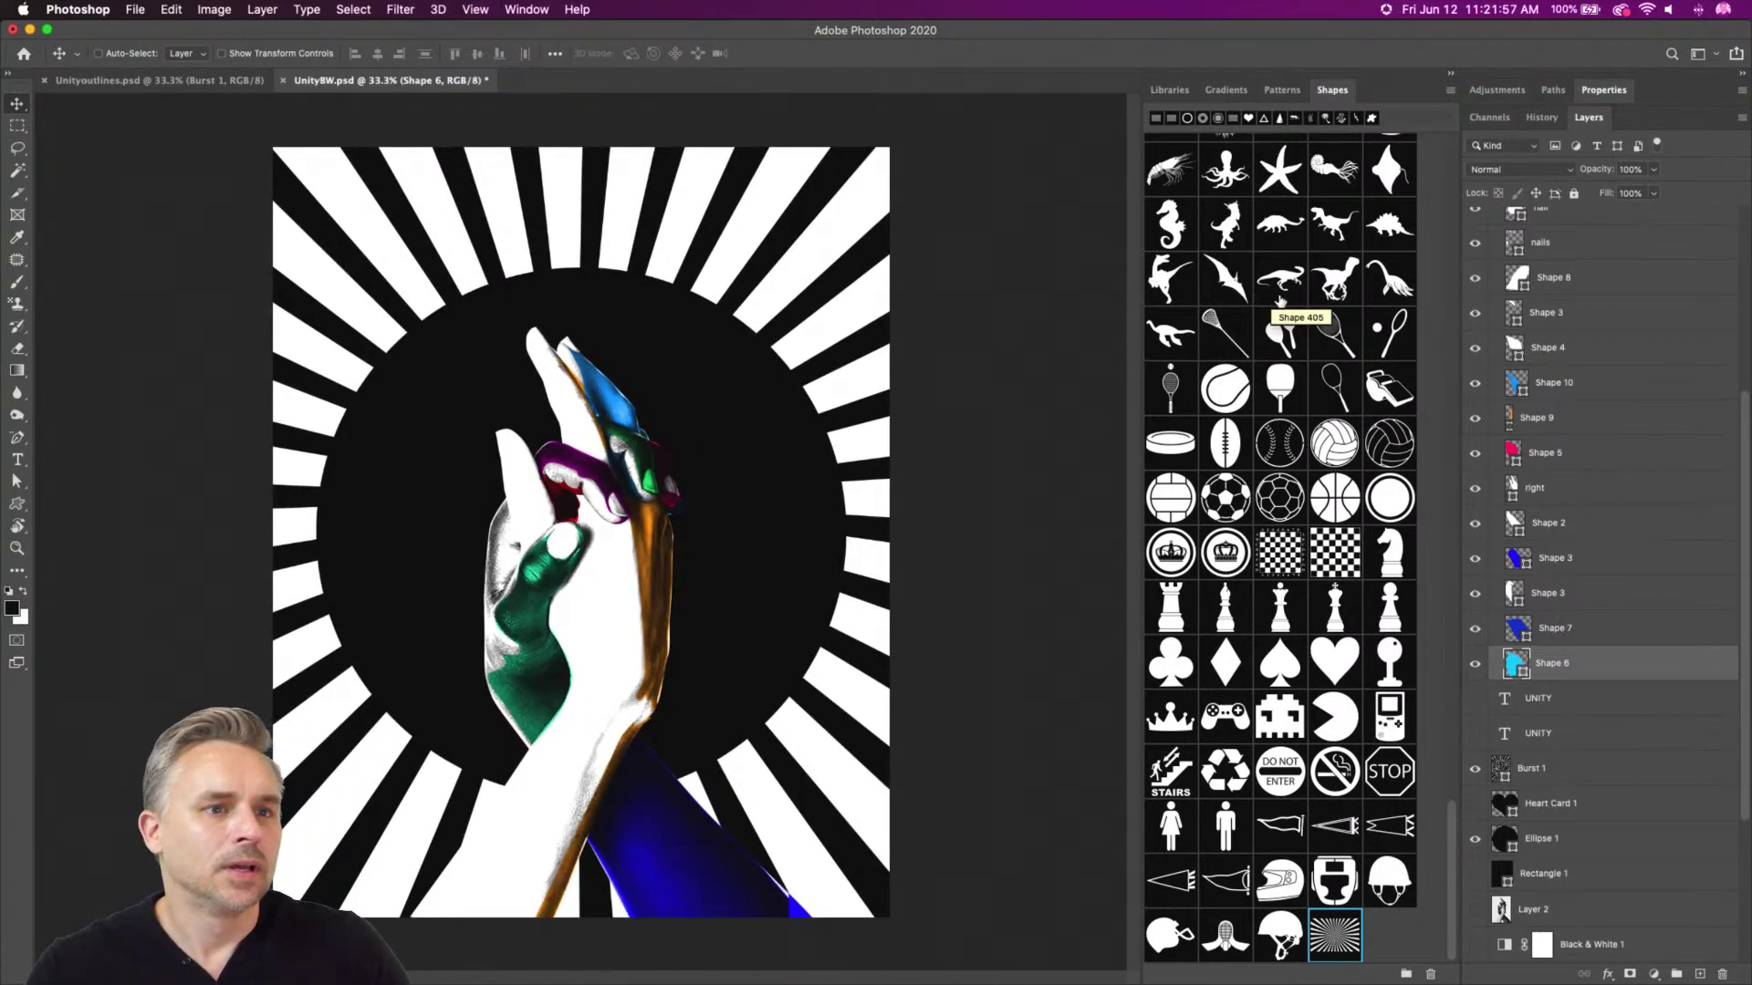
scroll(1516, 356, up, 10)
click(1494, 324)
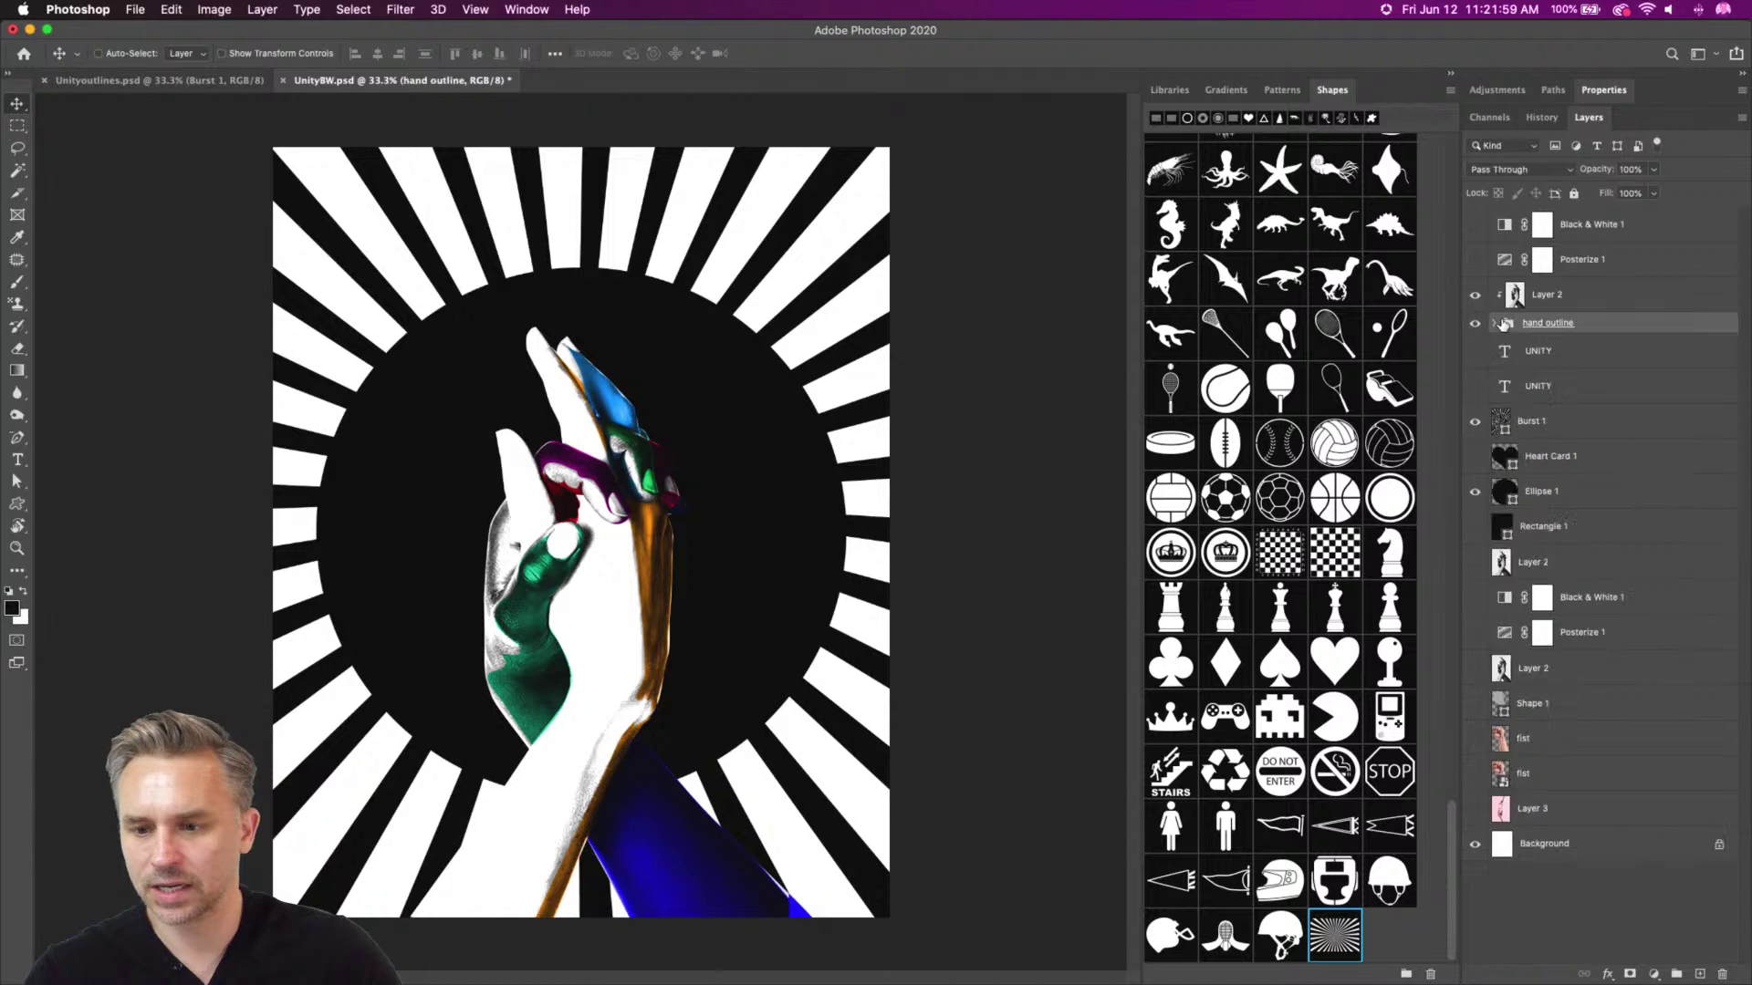
click(1559, 307)
click(1492, 170)
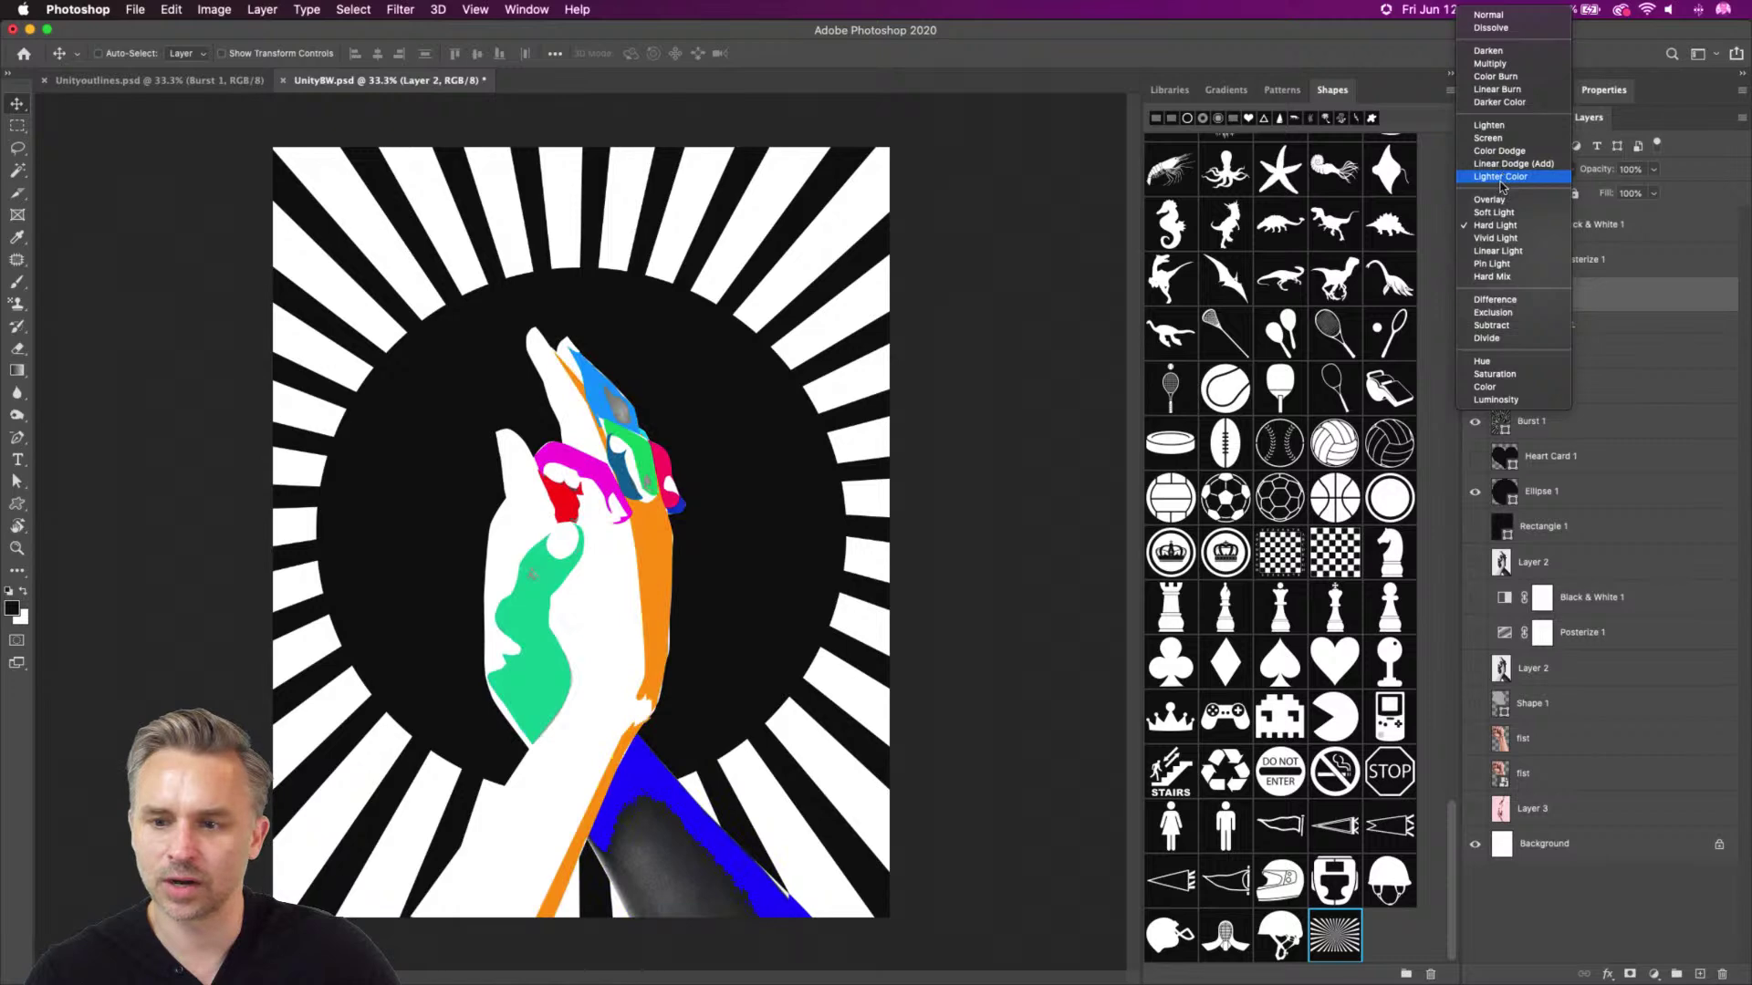
click(1632, 293)
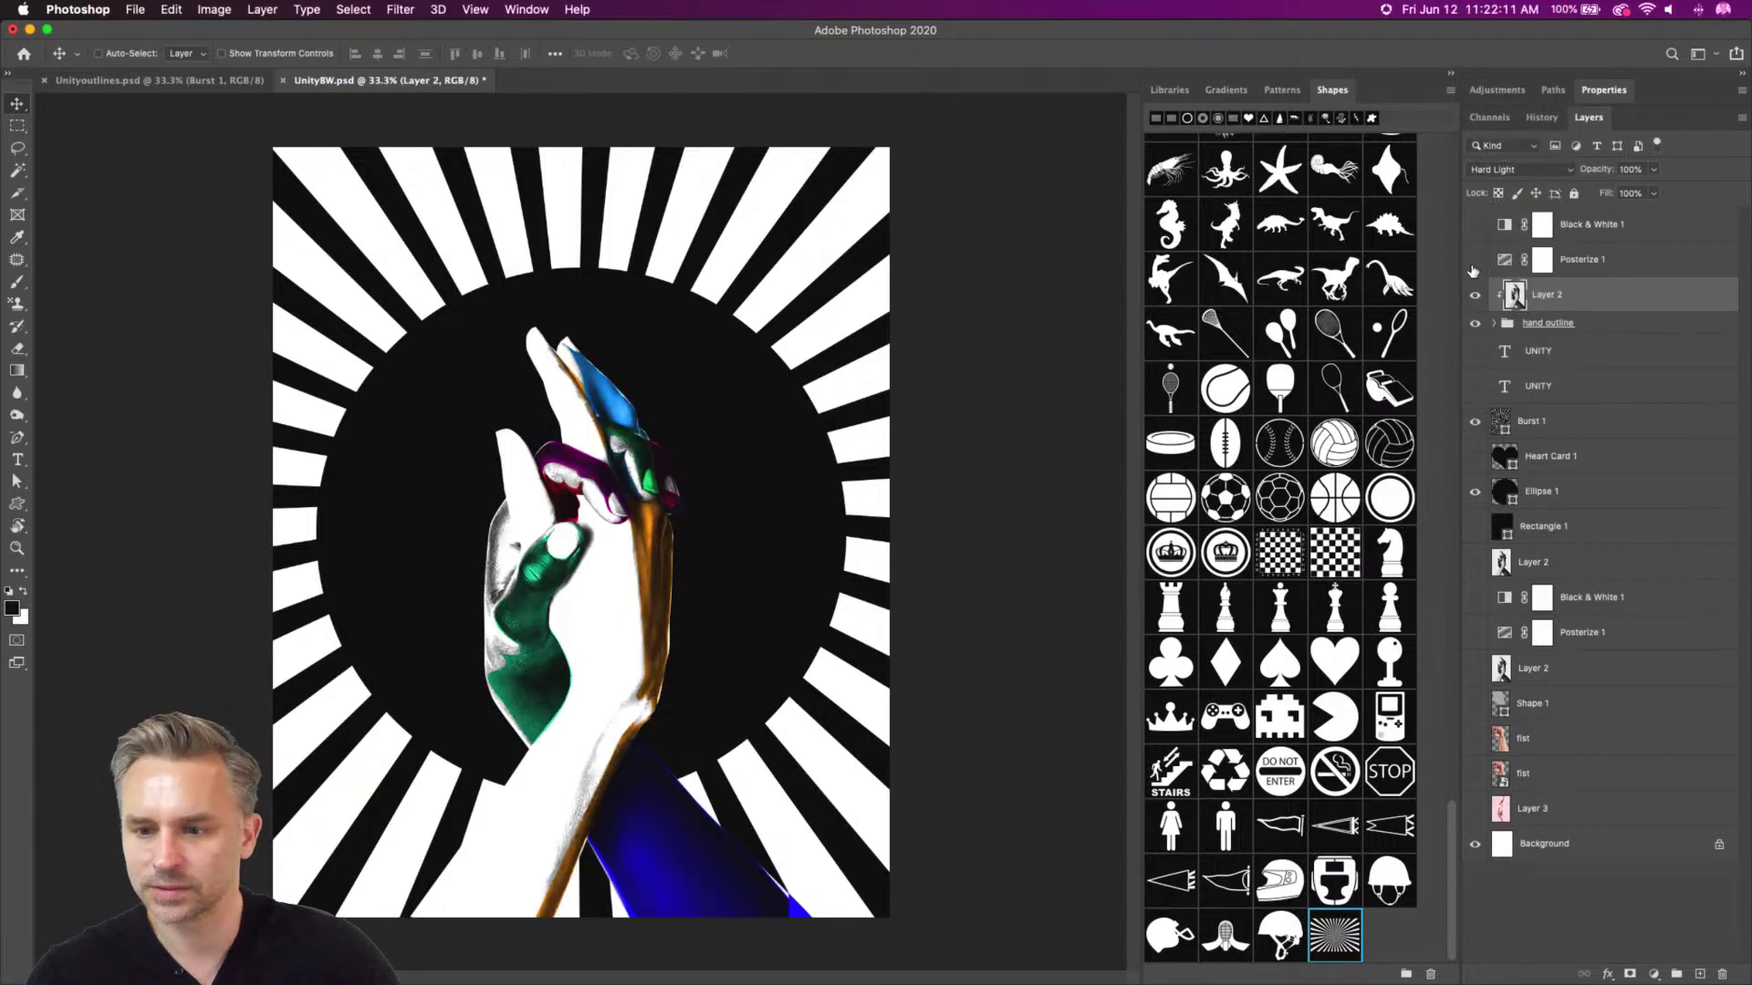
Turn Posterize 1 back on, try Pin Light for the clipped photo layer, and settle on Linear Burn
click(1474, 264)
click(1501, 172)
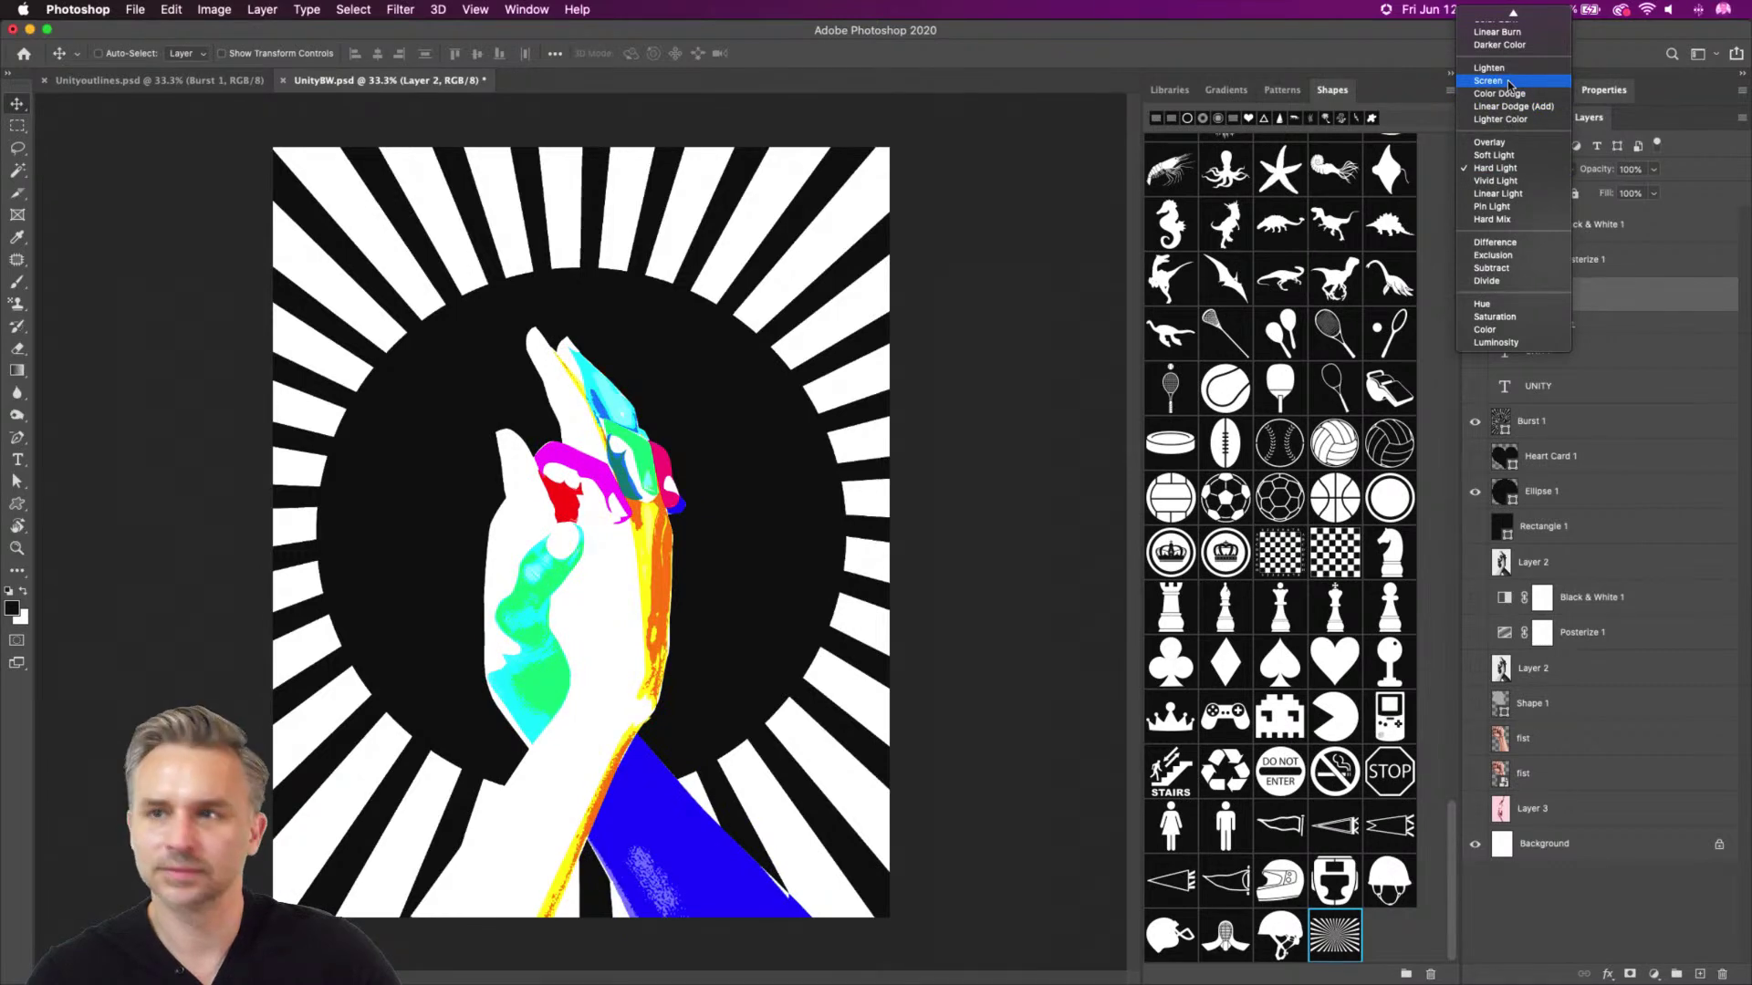
click(1514, 209)
click(1500, 167)
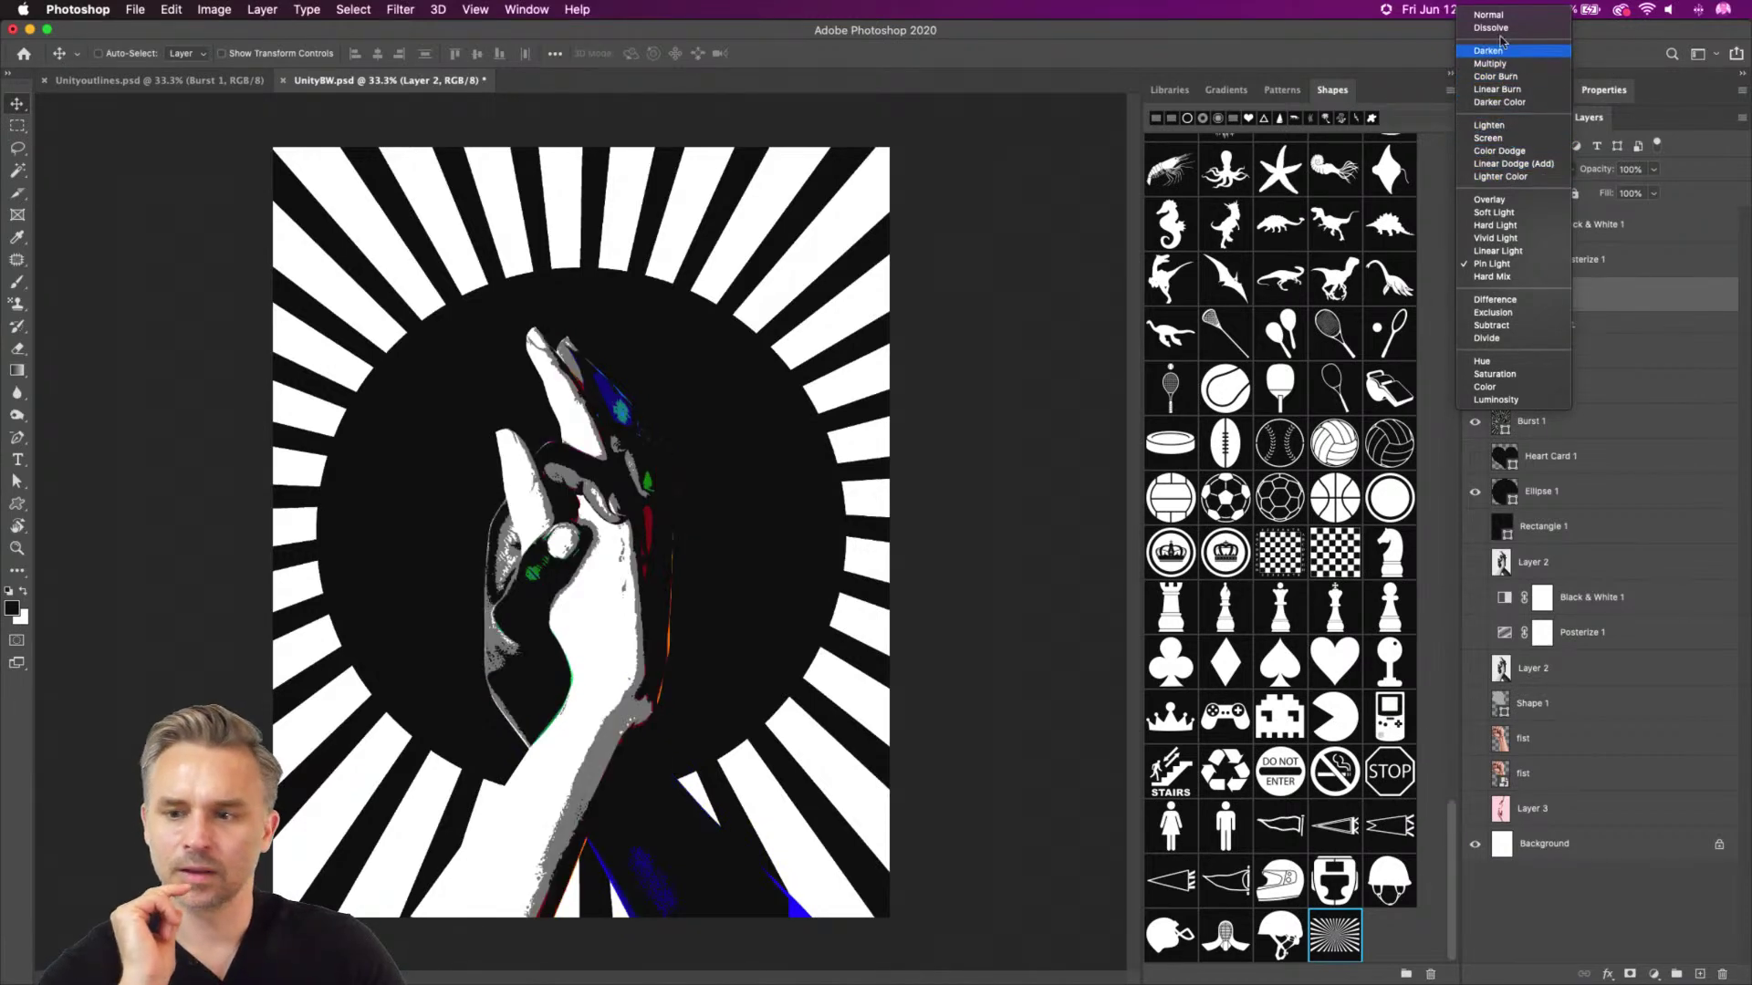
click(1517, 91)
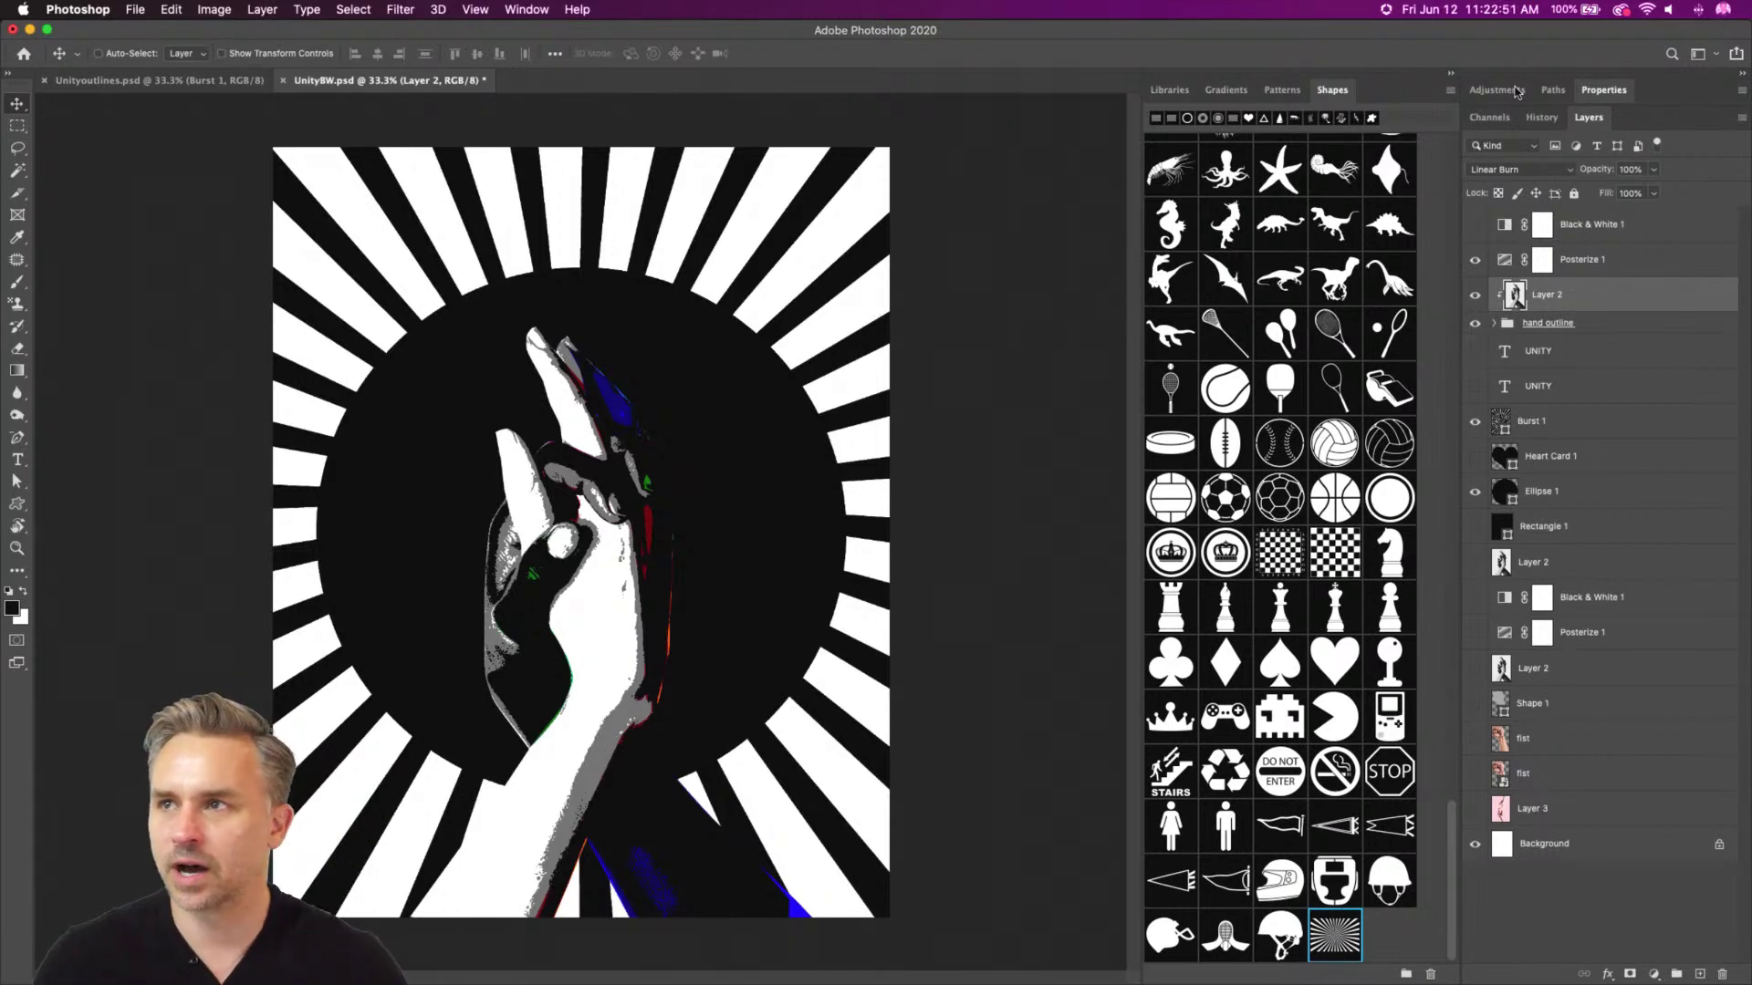
Duplicate the clipped Linear Burn photo layer and expand the hand outline group
key(super+j)
mouse_move(1552, 295)
mouse_down()
mouse_move(1553, 327)
mouse_move(1588, 362)
mouse_move(1583, 297)
mouse_up()
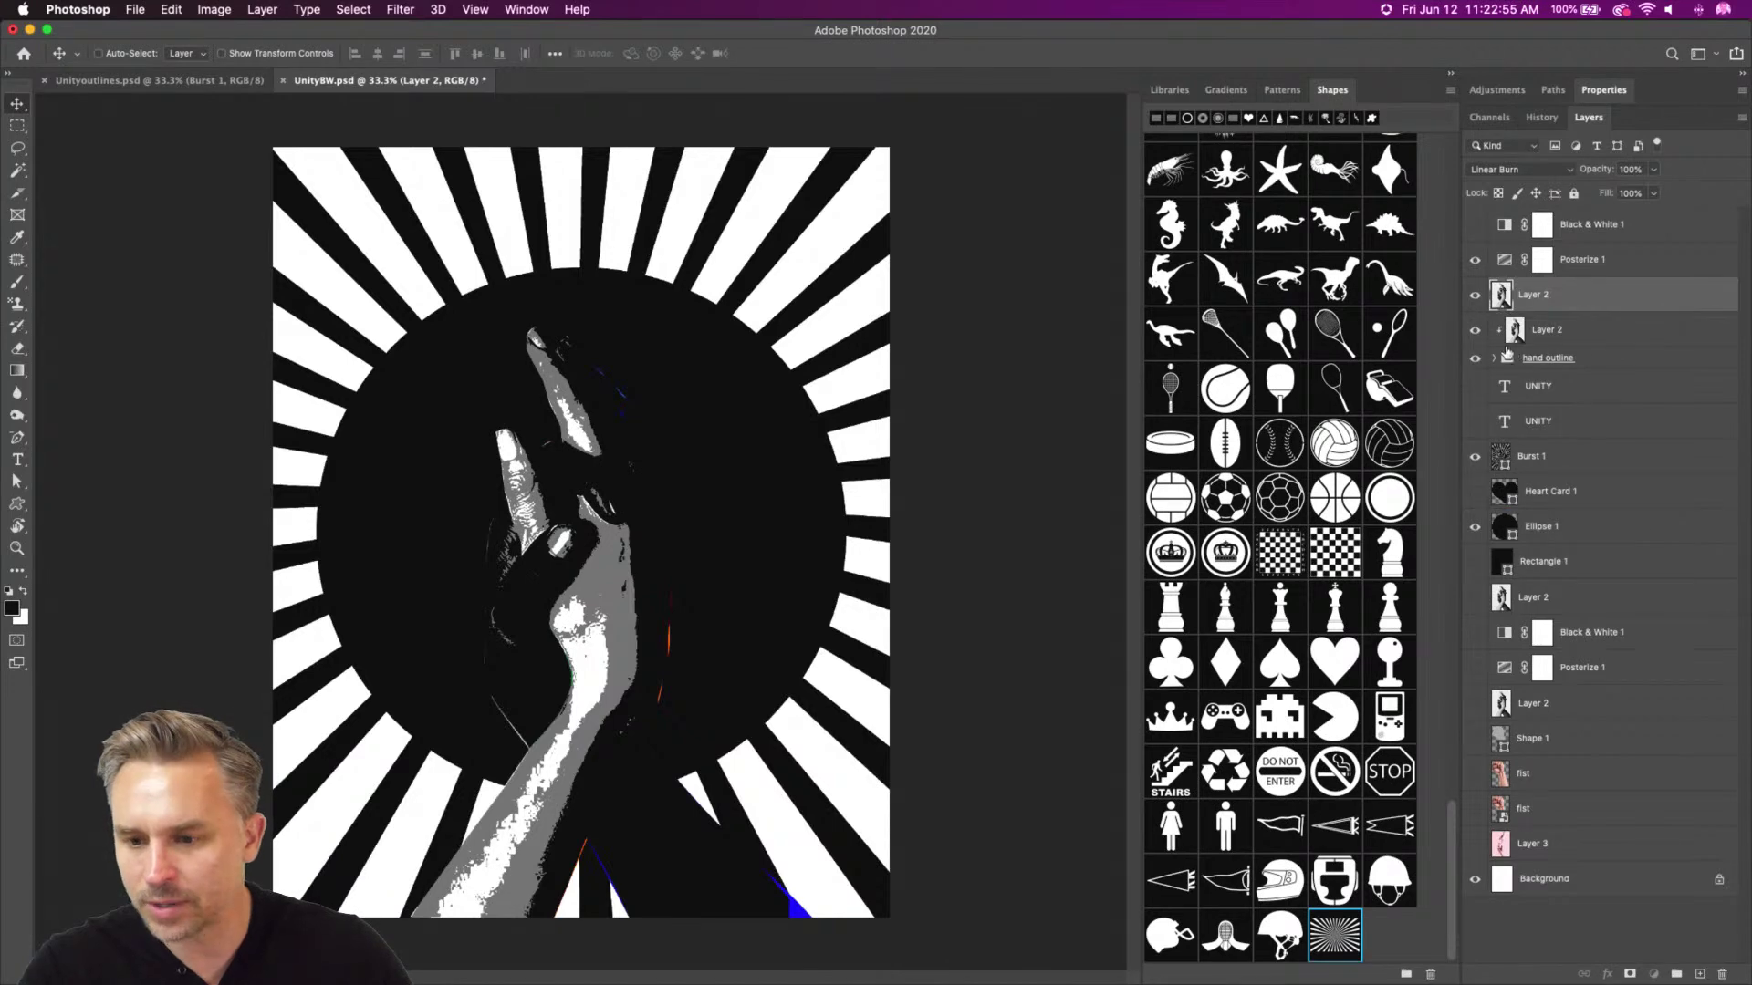
click(1494, 359)
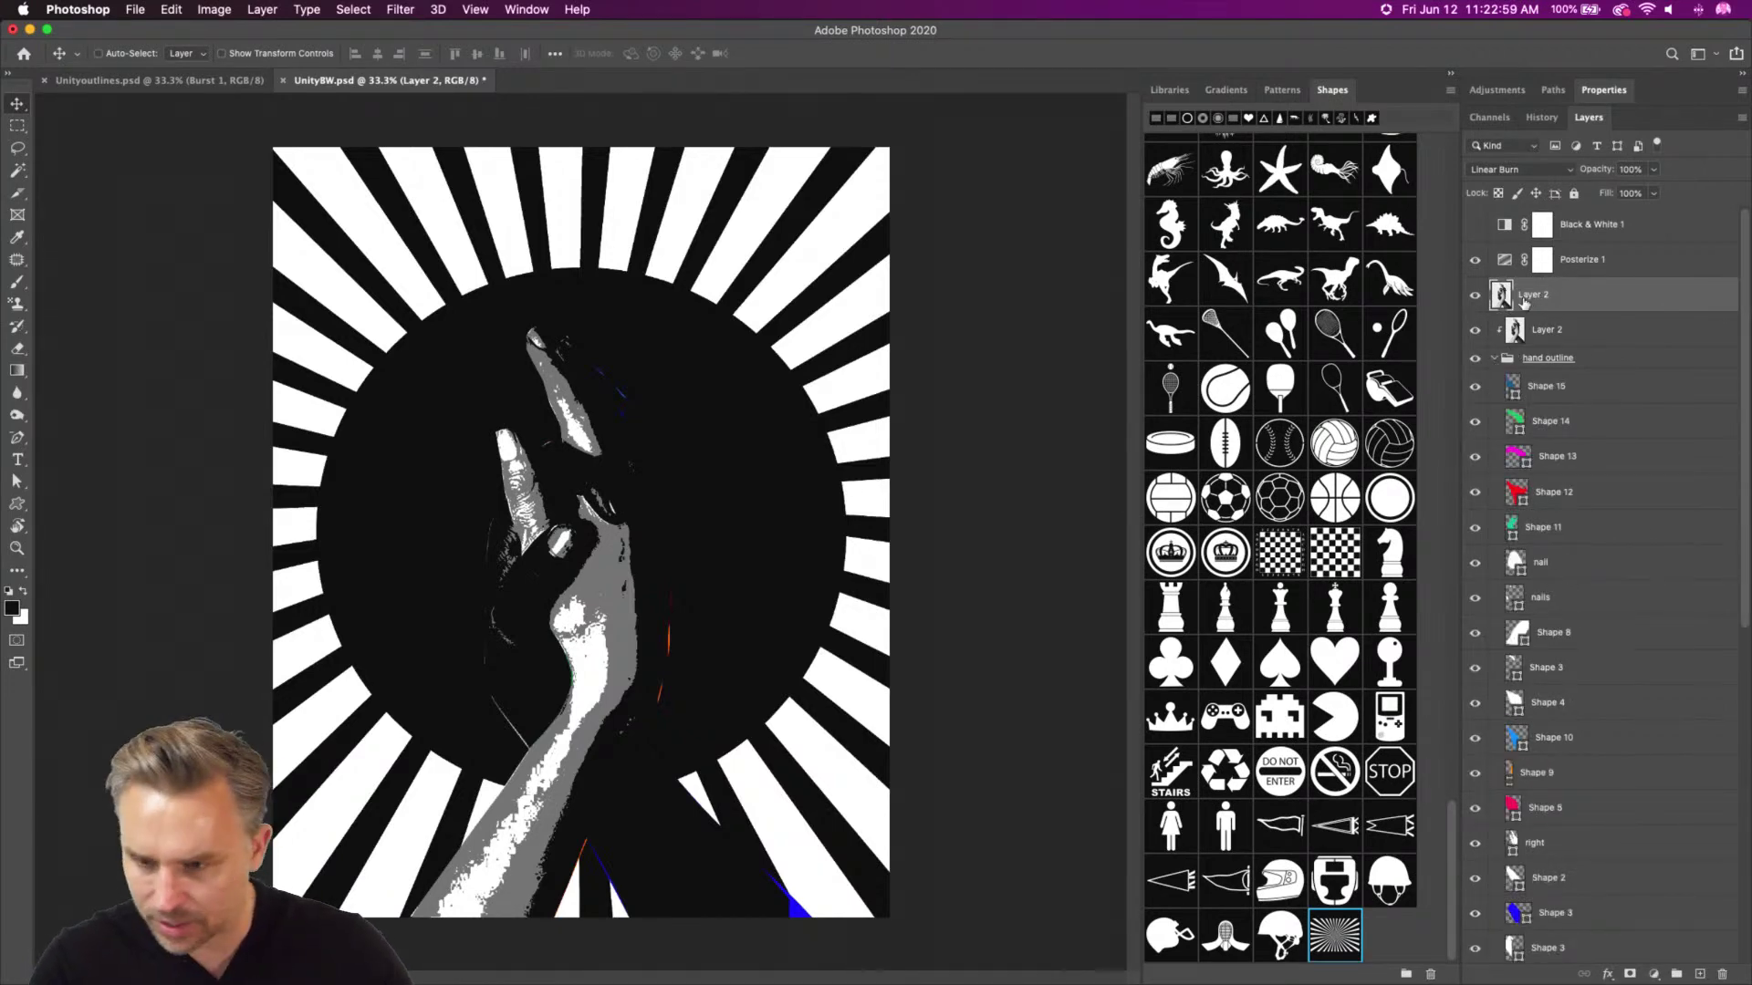
Move Posterize 1 below the unclipped Layer 2 copy, hide both, and select the clipped Layer 2
click(1474, 296)
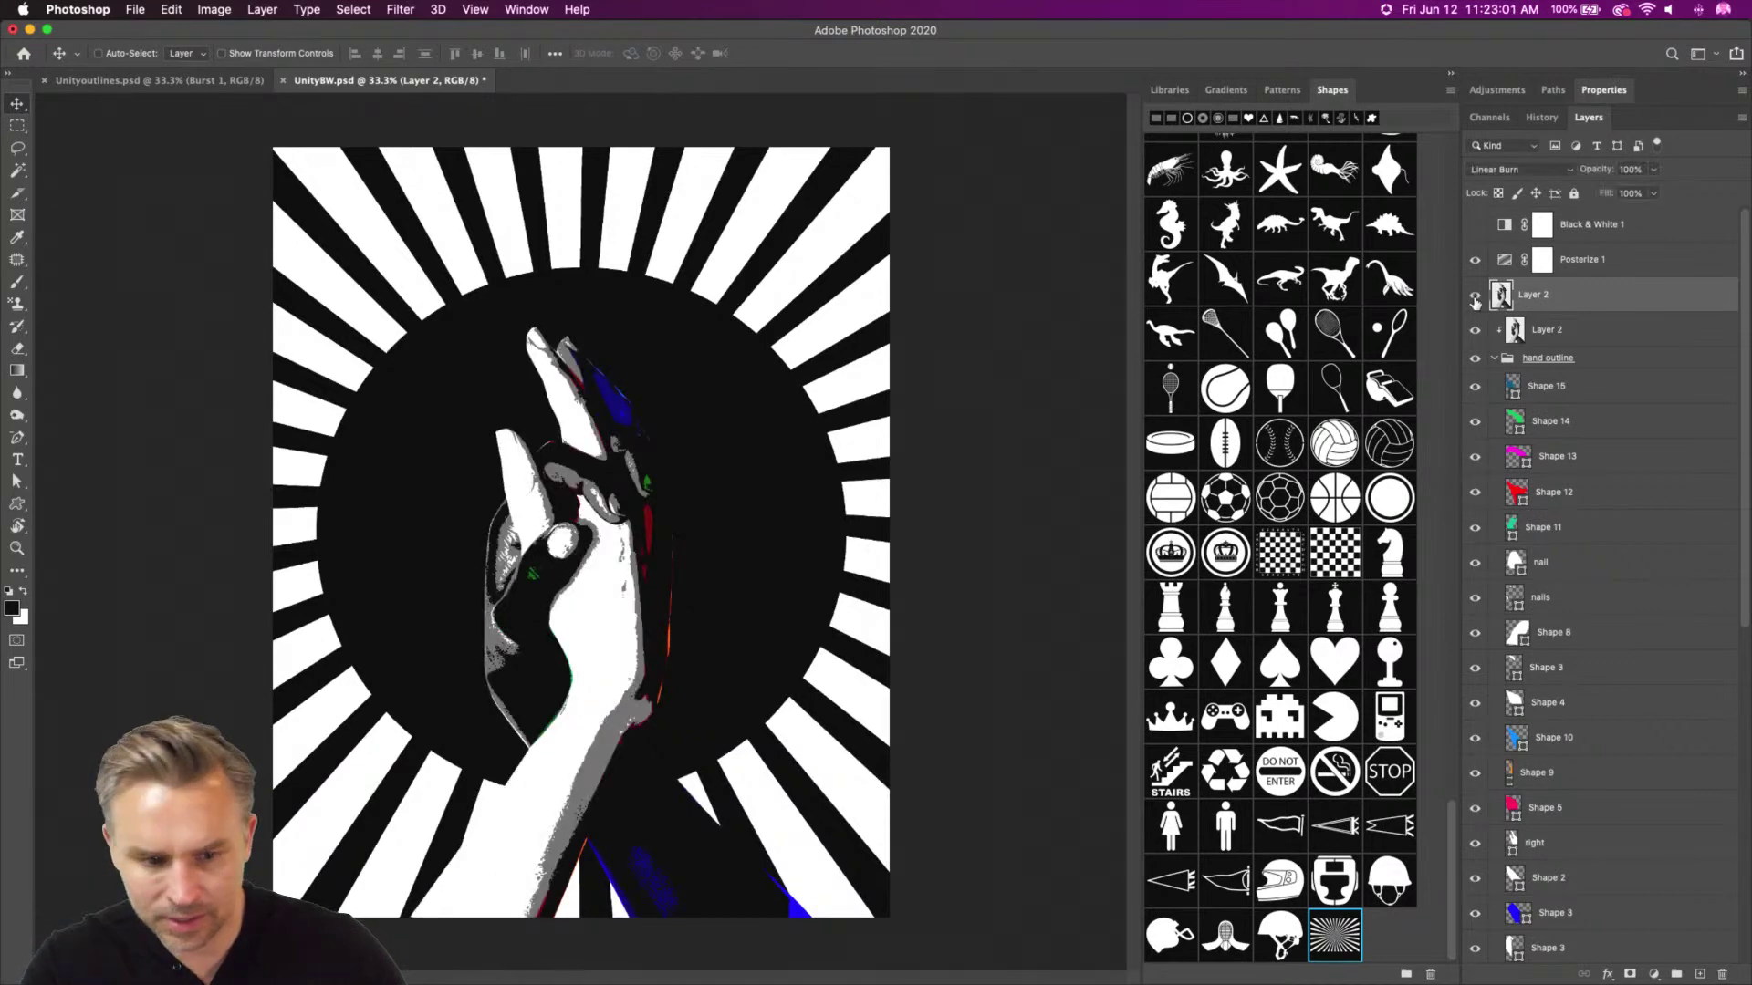
click(1475, 296)
click(1474, 260)
drag(1552, 267, 1513, 308)
click(1476, 262)
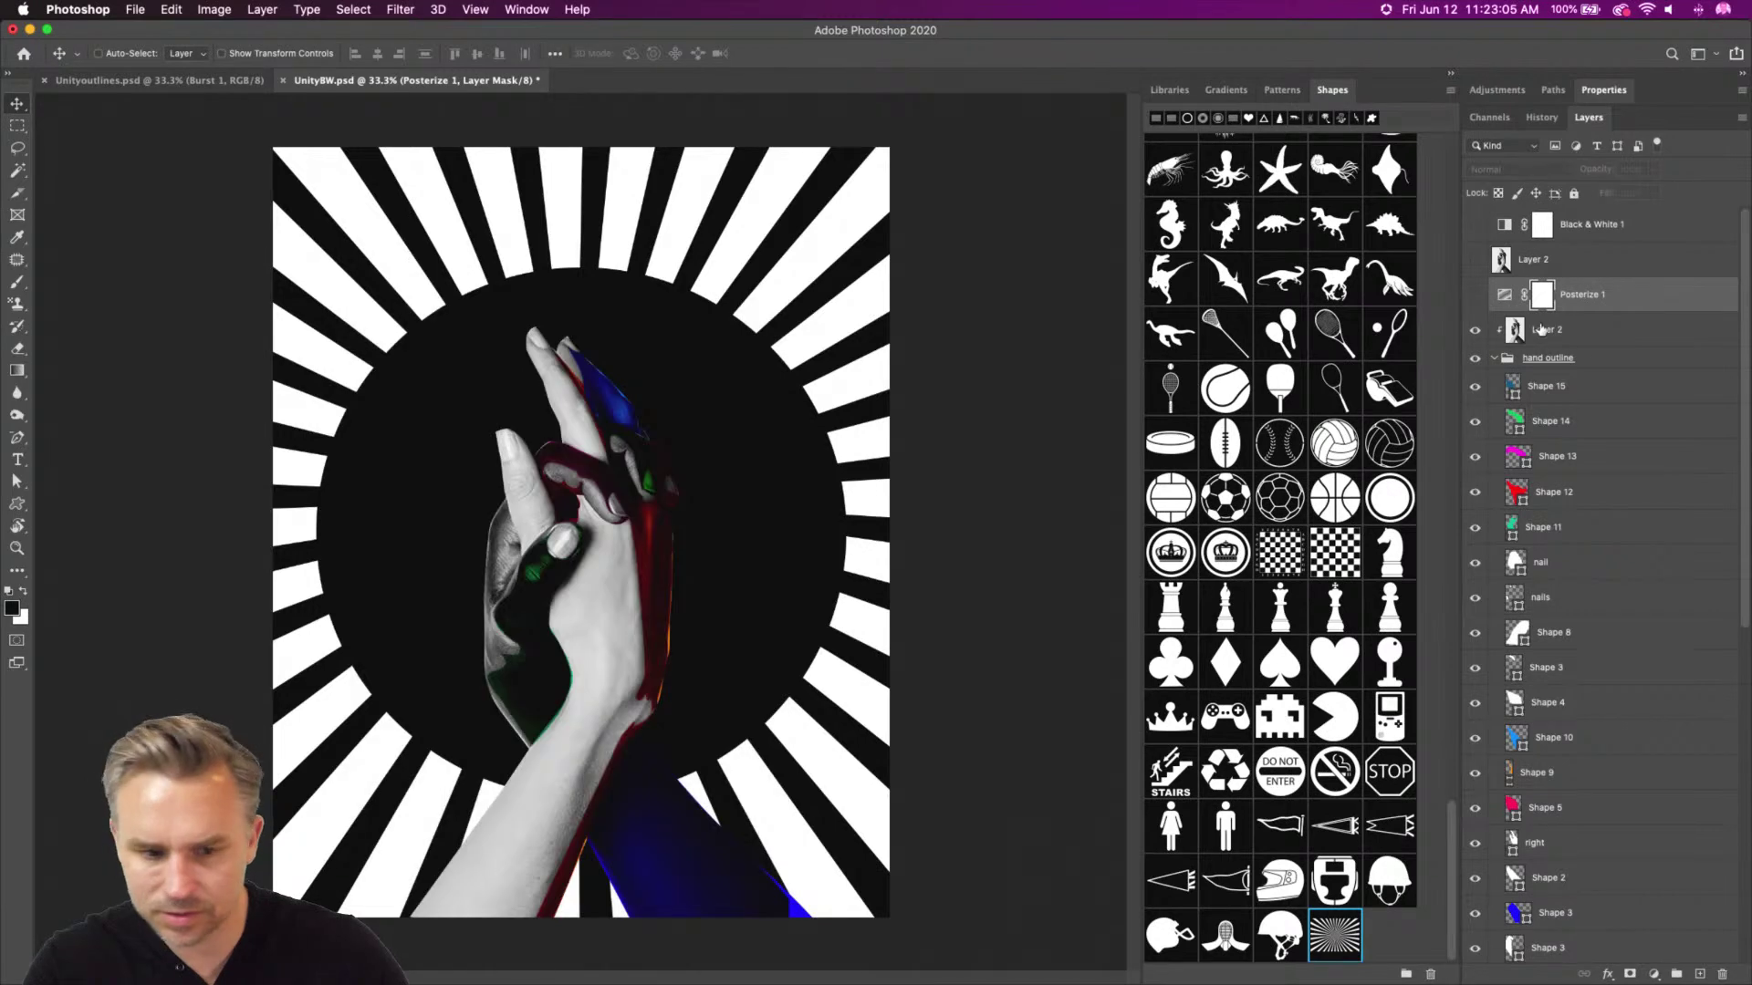
click(1488, 337)
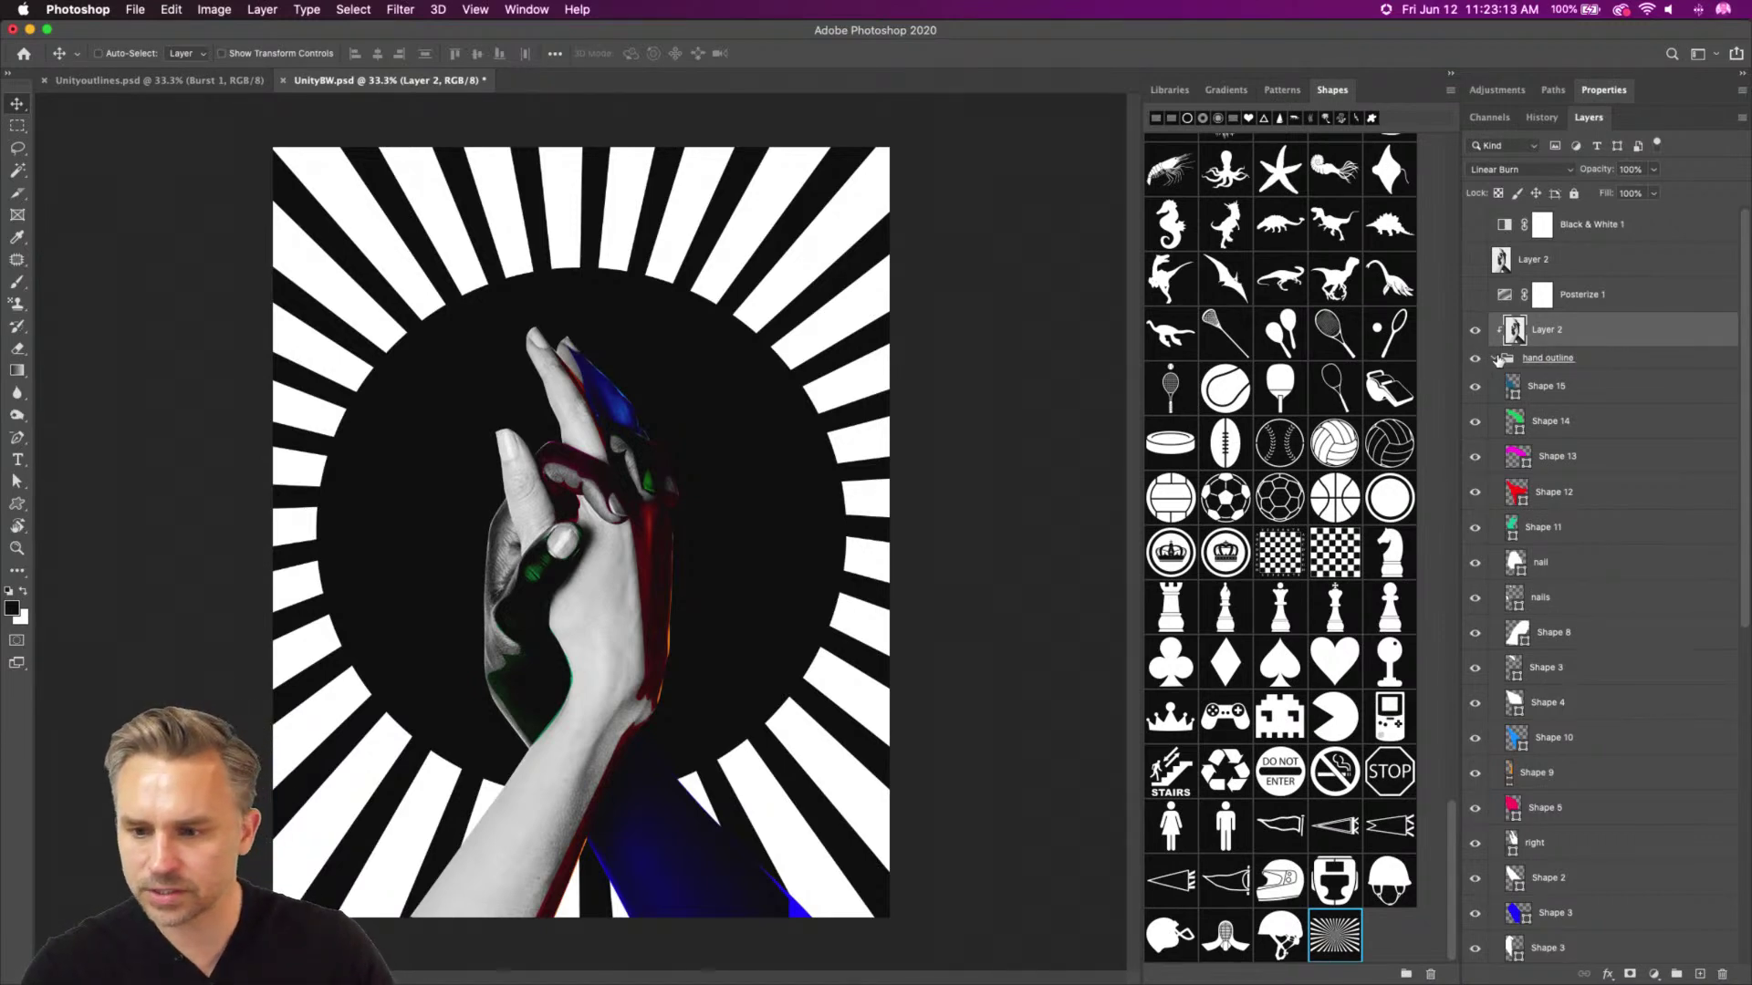
Turn Posterize 1 back on and compare the artwork with the Ellipse 1 circle and Burst 1 sunburst hidden in turn
click(1494, 358)
click(1474, 527)
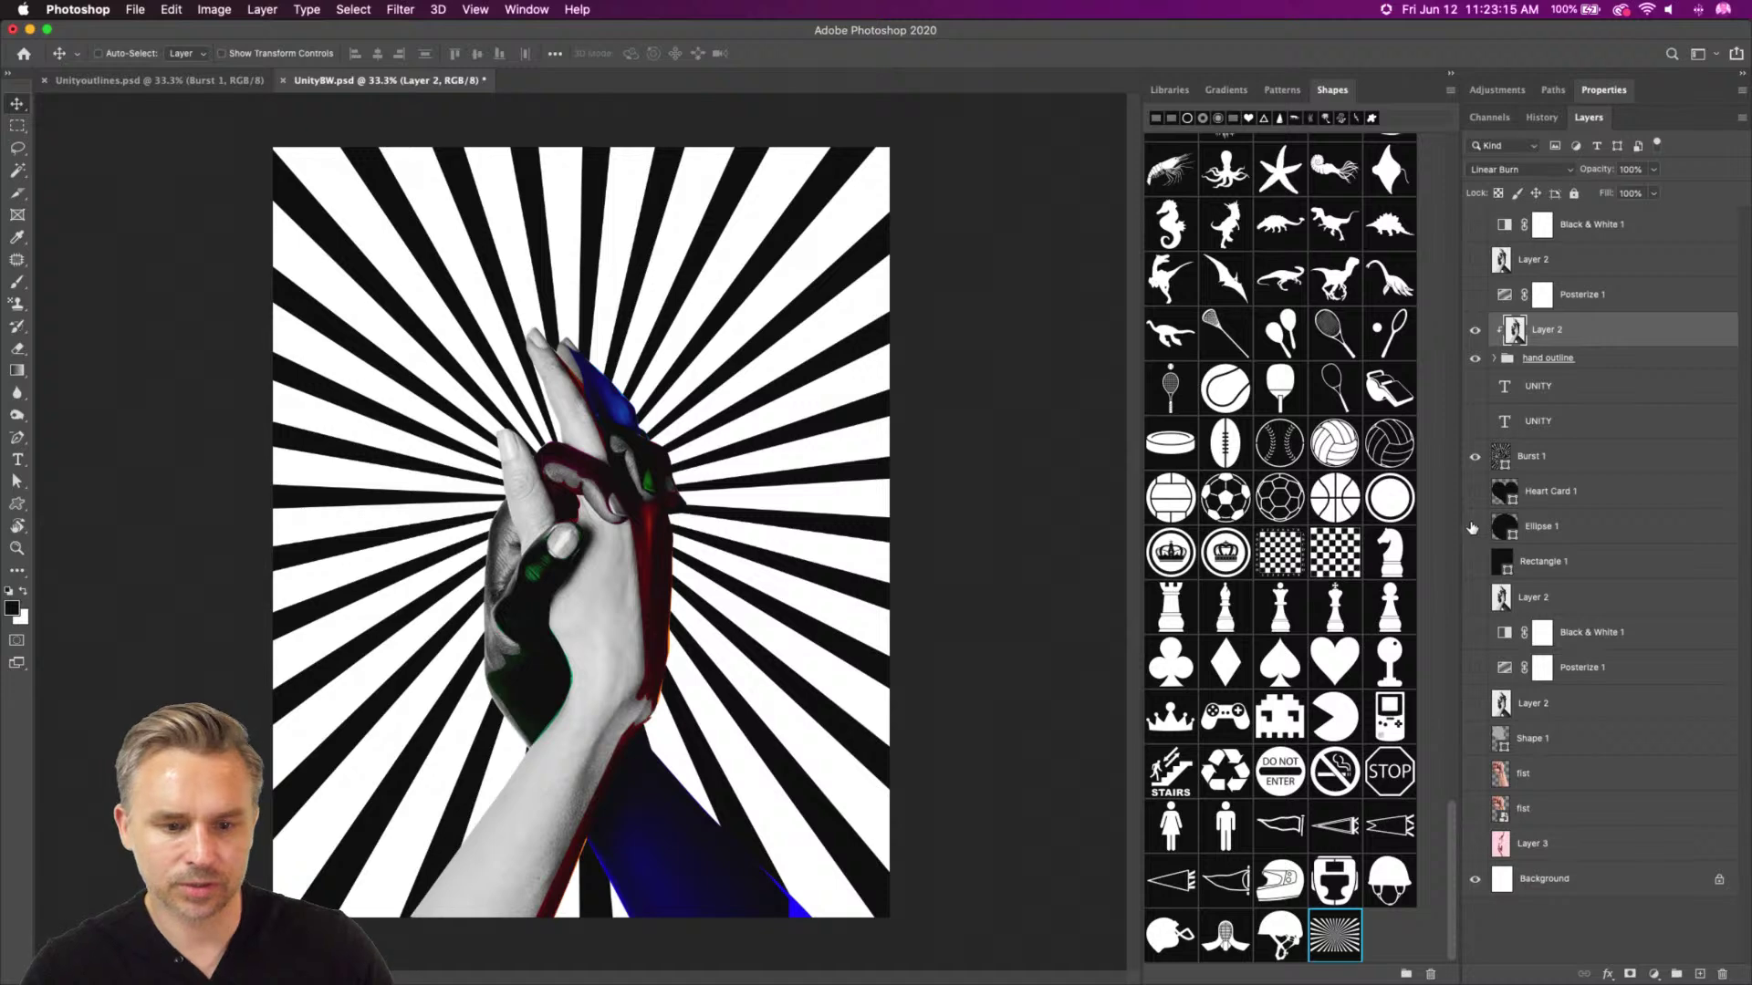
click(1475, 296)
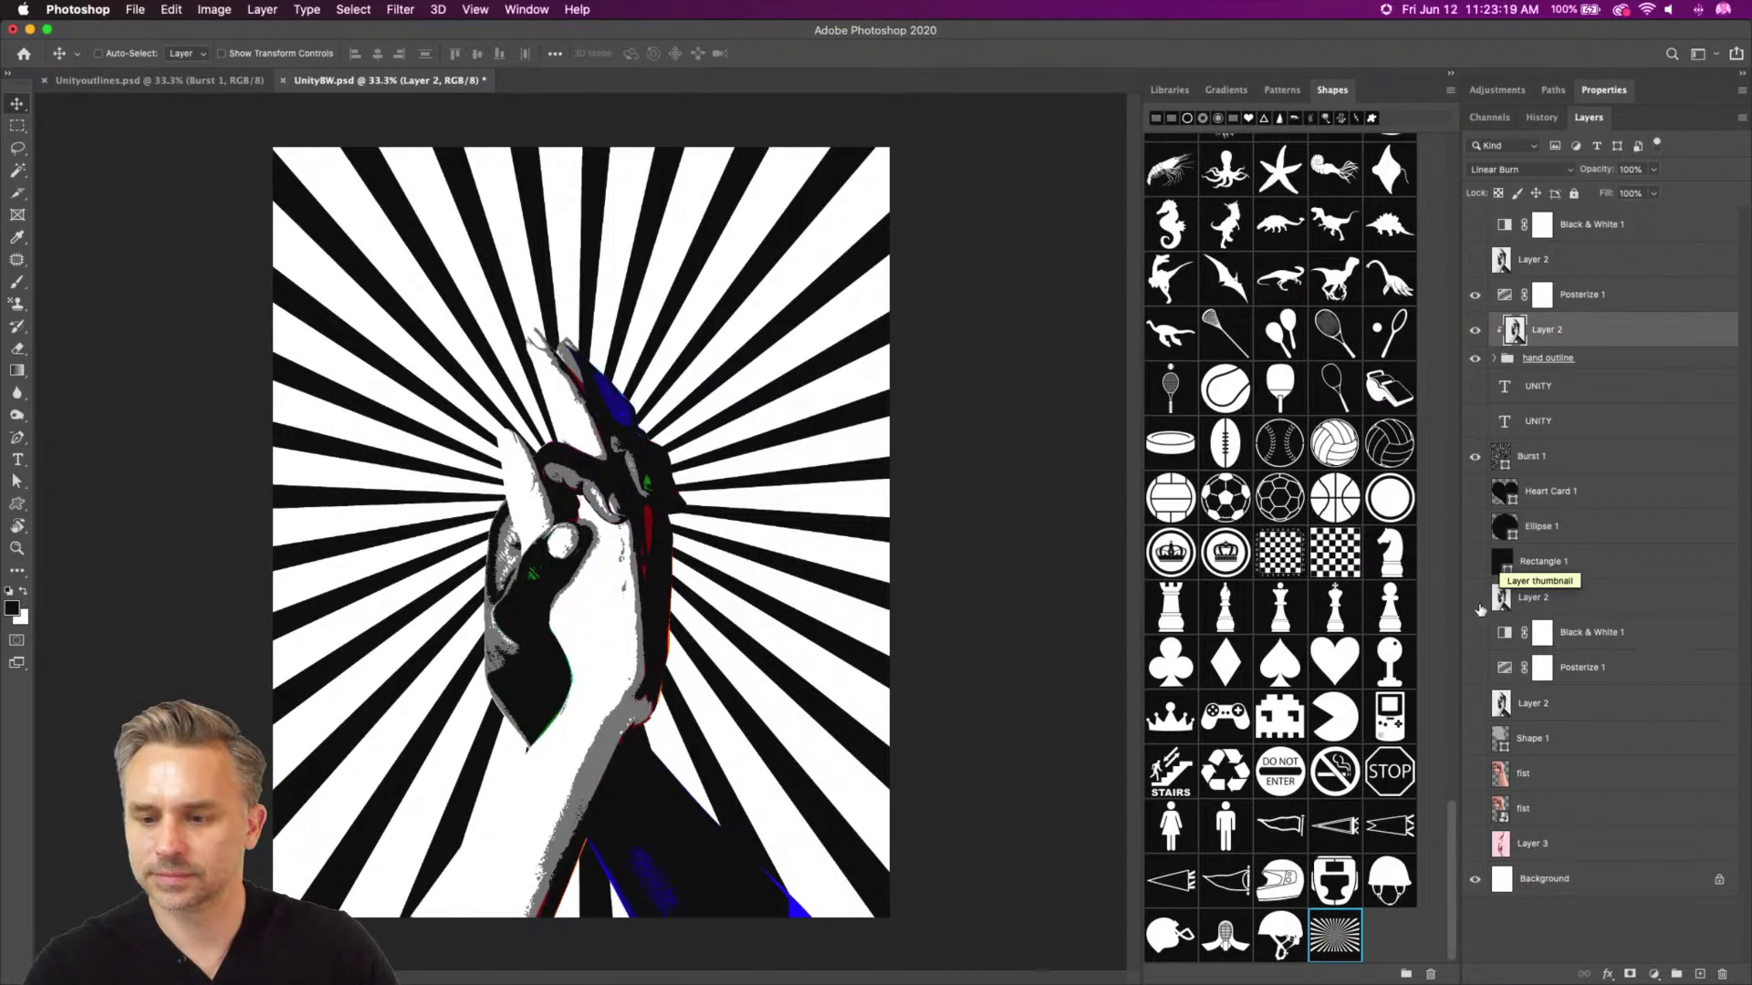
click(1474, 458)
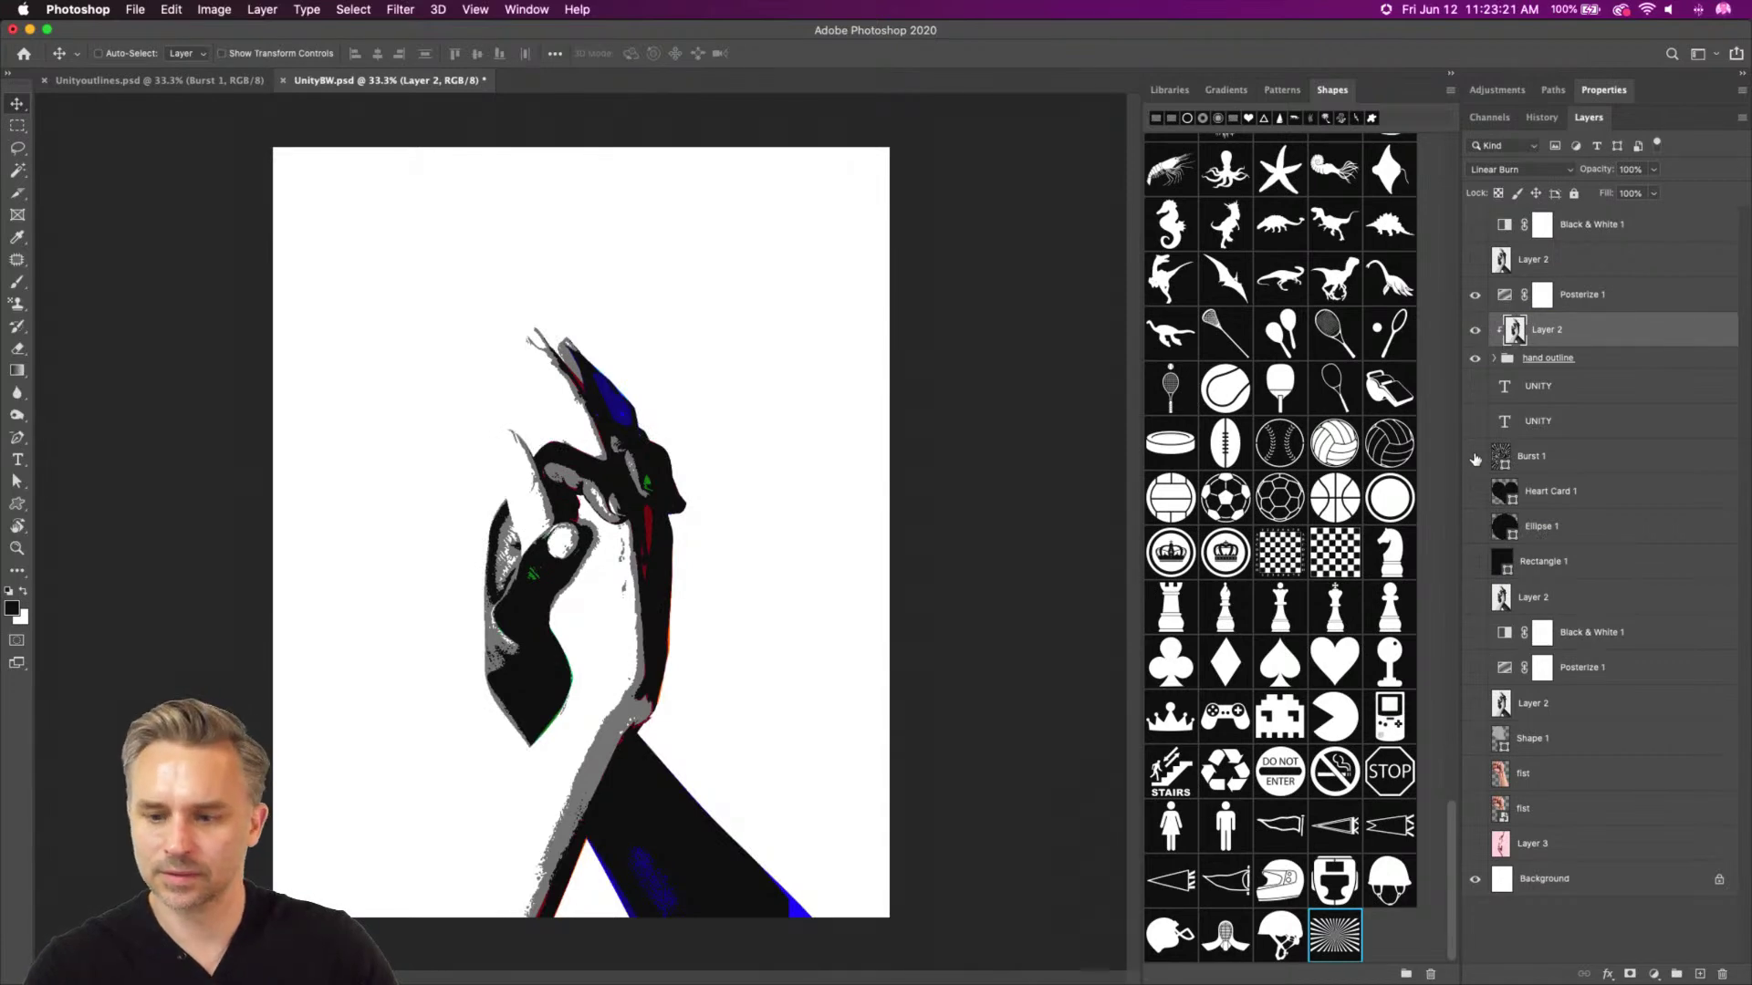
click(1474, 528)
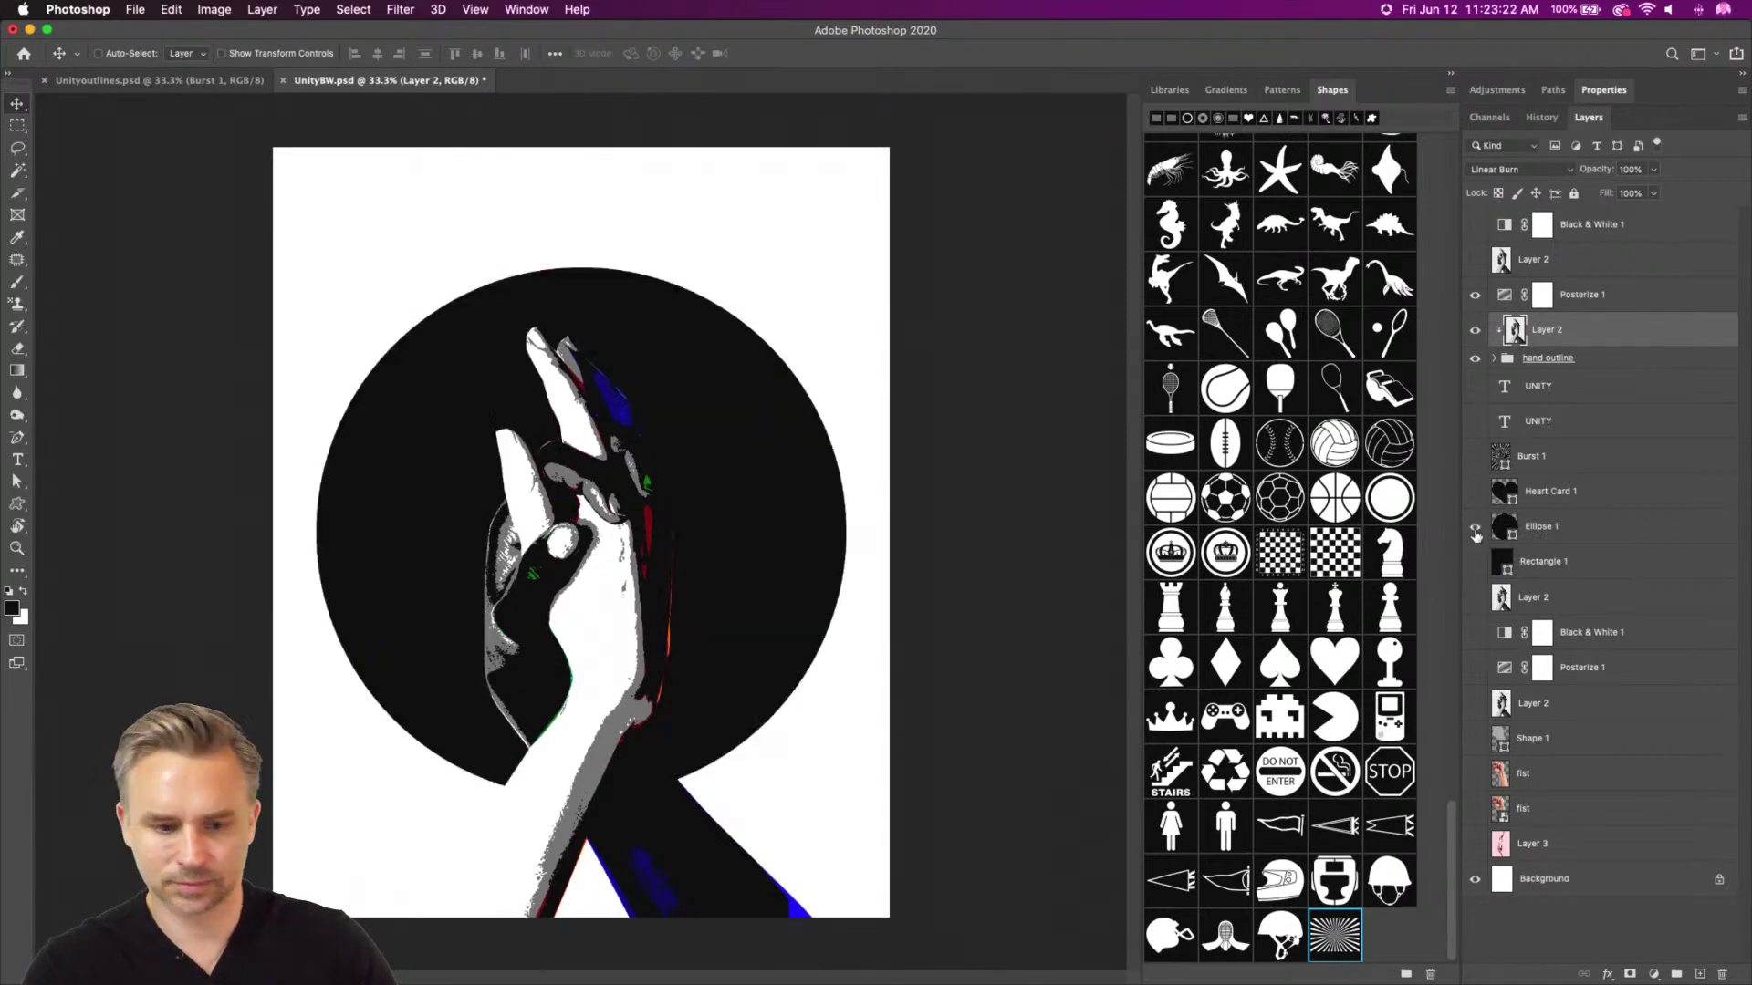
click(1475, 458)
click(1474, 263)
click(1475, 261)
click(1496, 358)
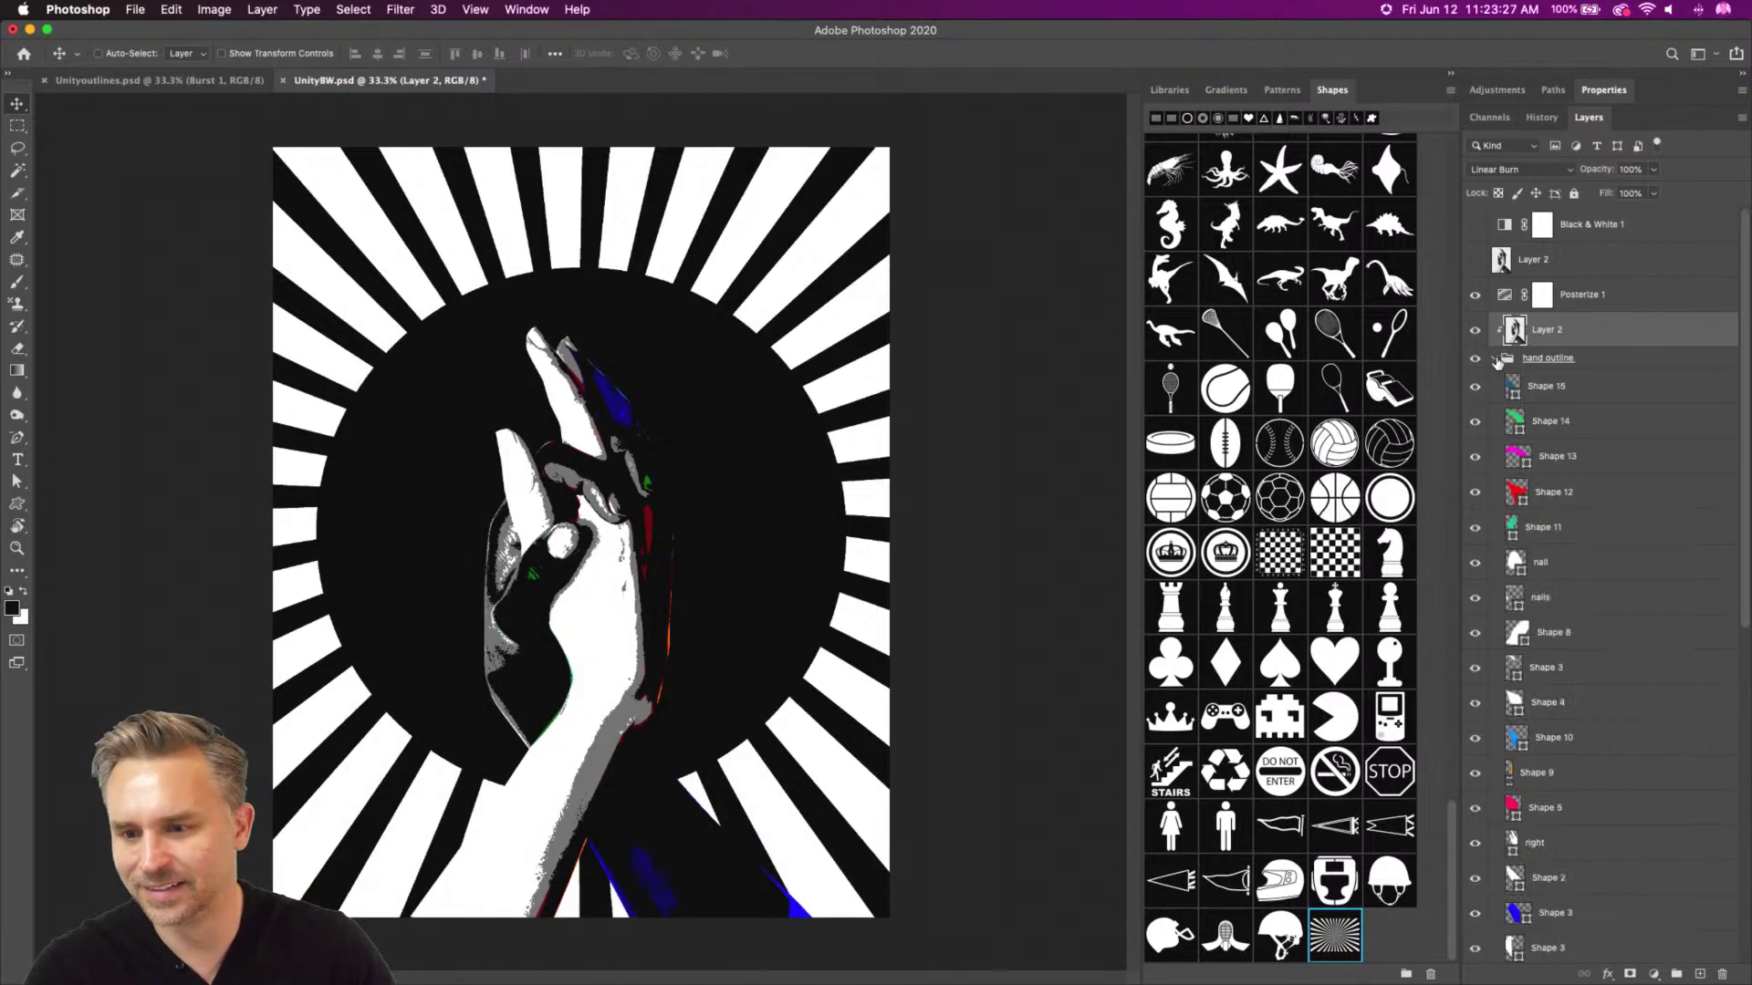
Move the photo Layer 2 and Posterize 1 into the hand outline group above Shape 9 and clip both to it
alt+click(1574, 312)
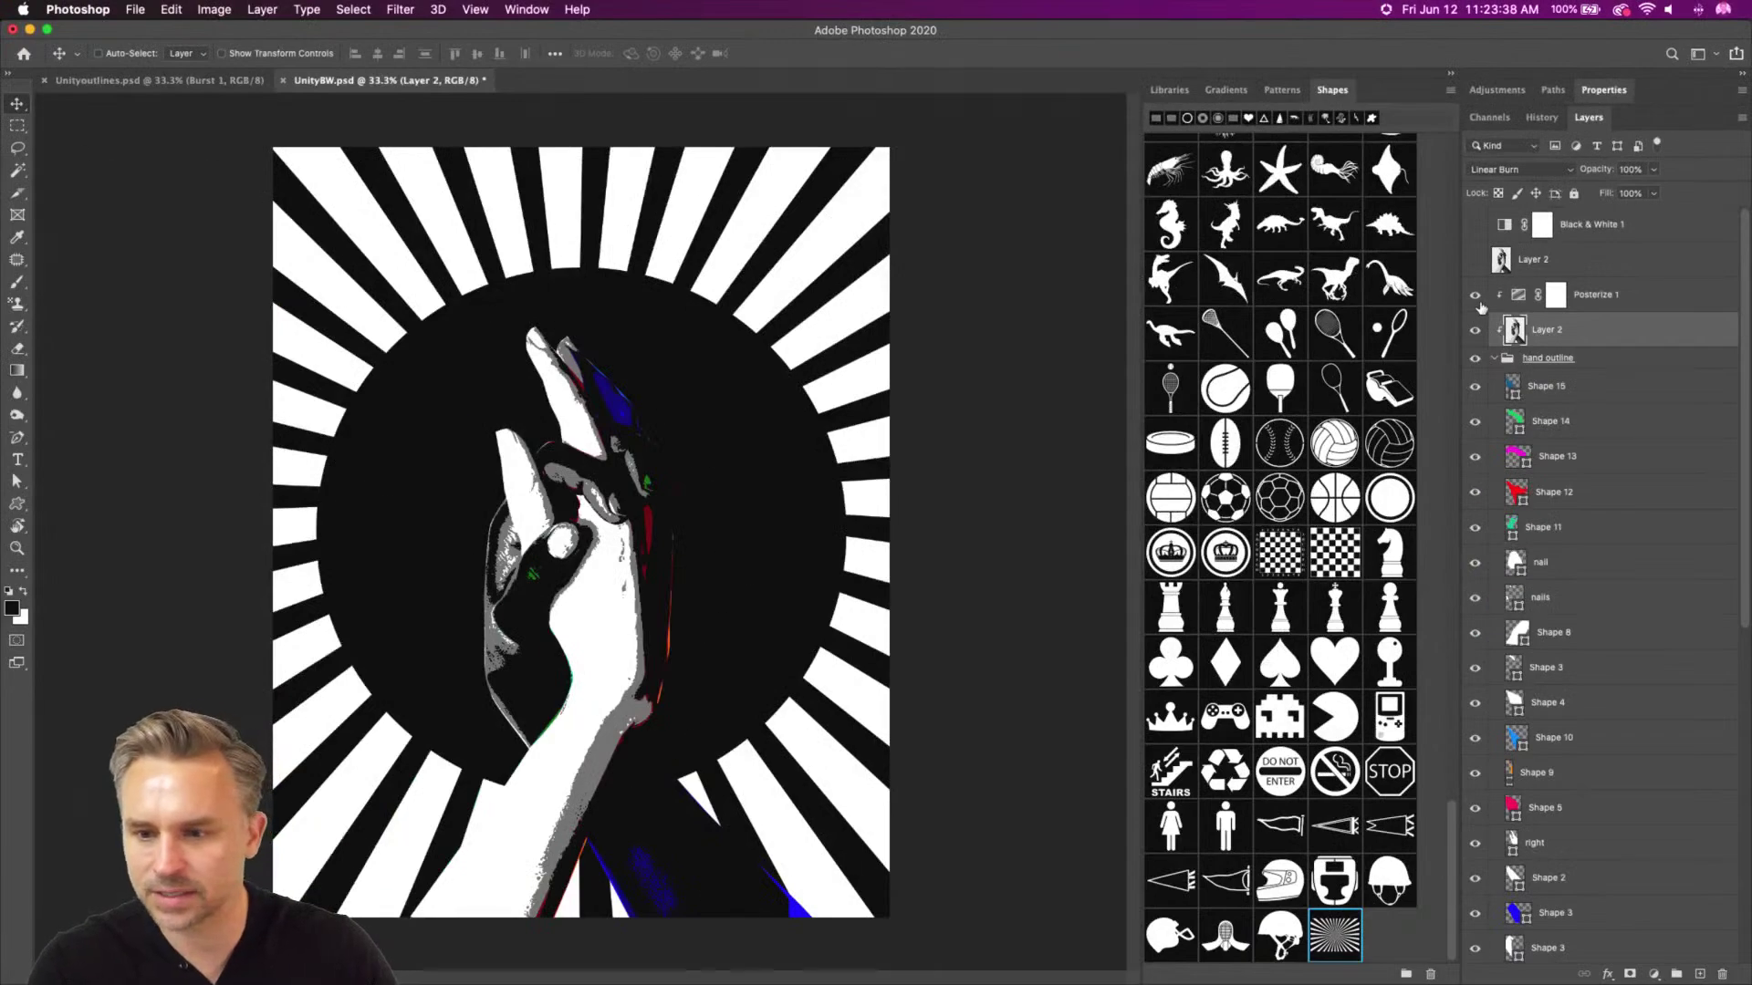
drag(1477, 300, 1470, 336)
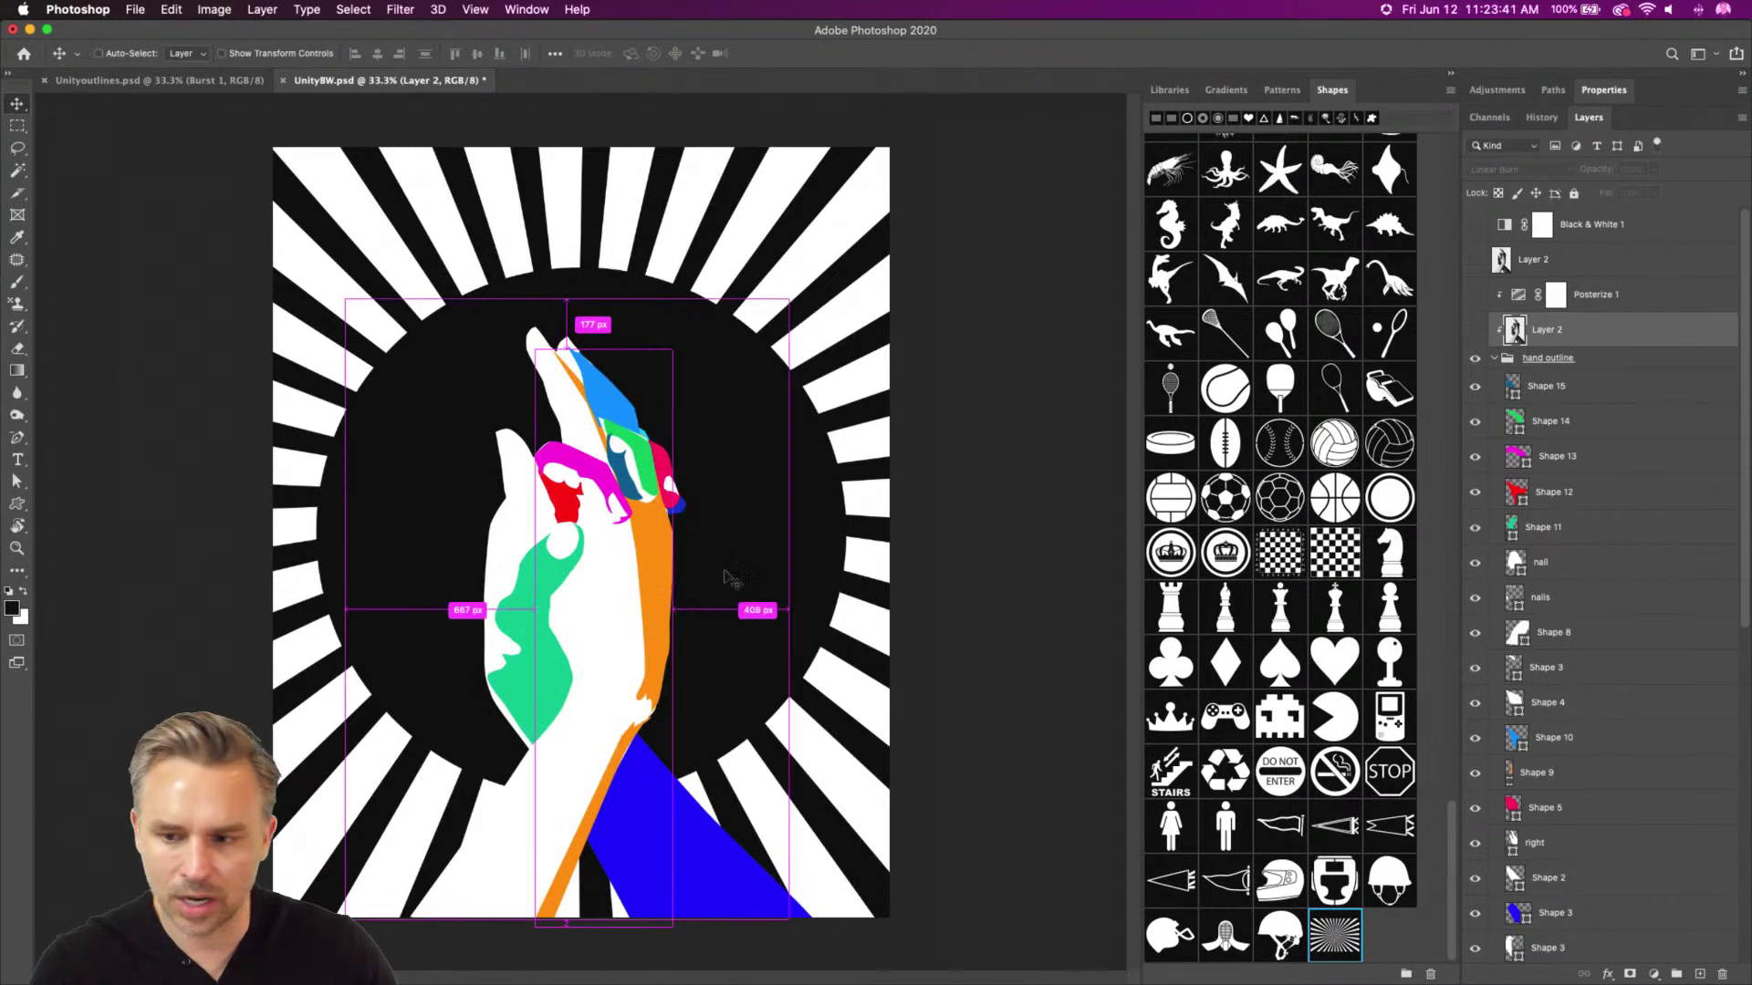
drag(1551, 339, 1571, 763)
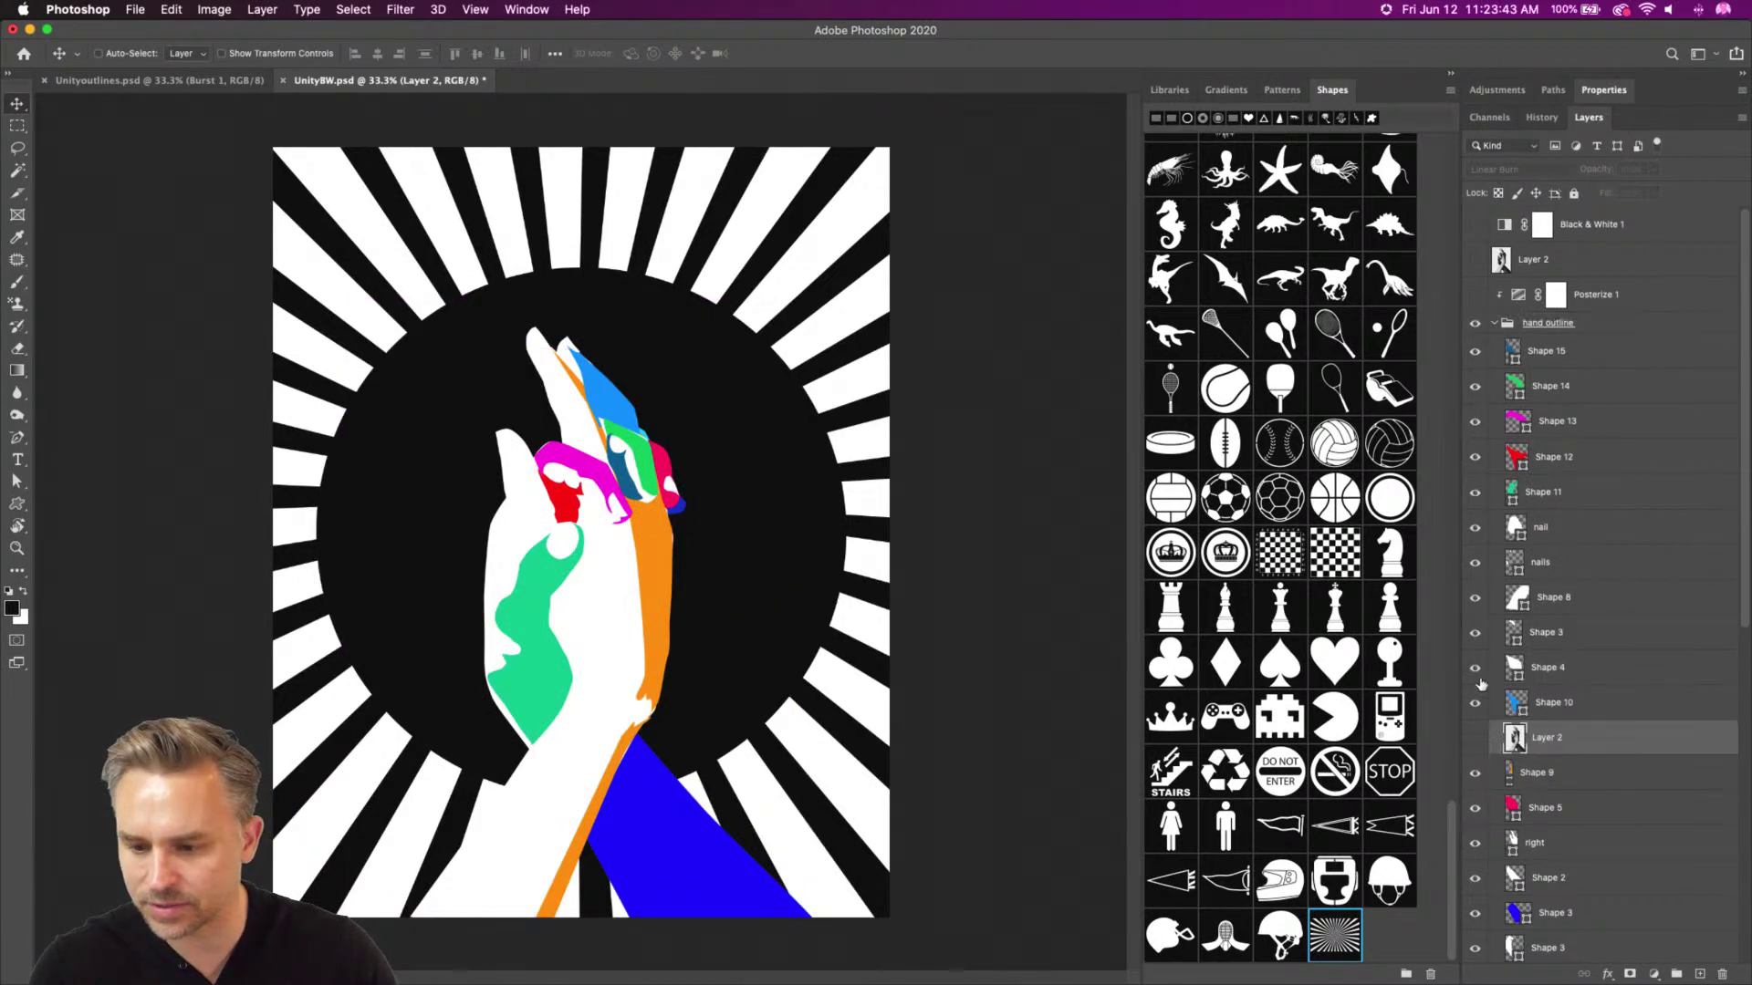
click(1476, 299)
drag(1597, 301, 1598, 712)
click(1475, 739)
alt+click(1548, 756)
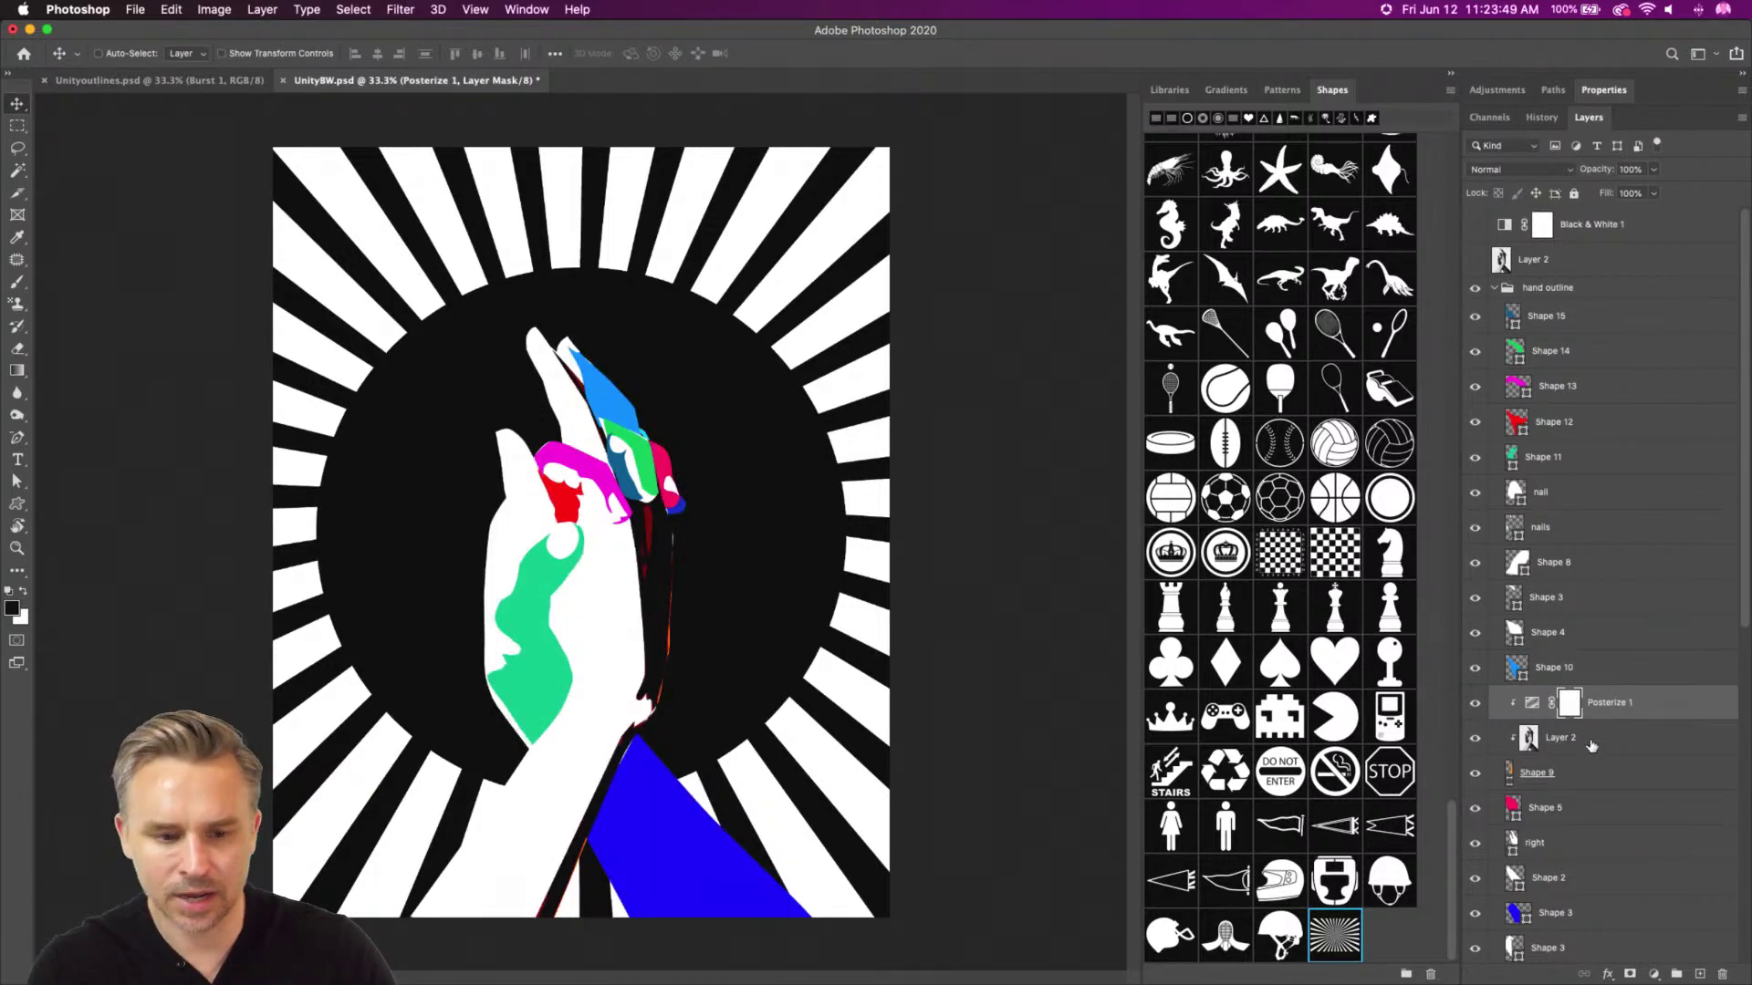
Set the blending mode of the photo layer clipped to Shape 9 to Screen
alt+click(1583, 719)
key(super+plus)
key(super+plus)
key(super+plus)
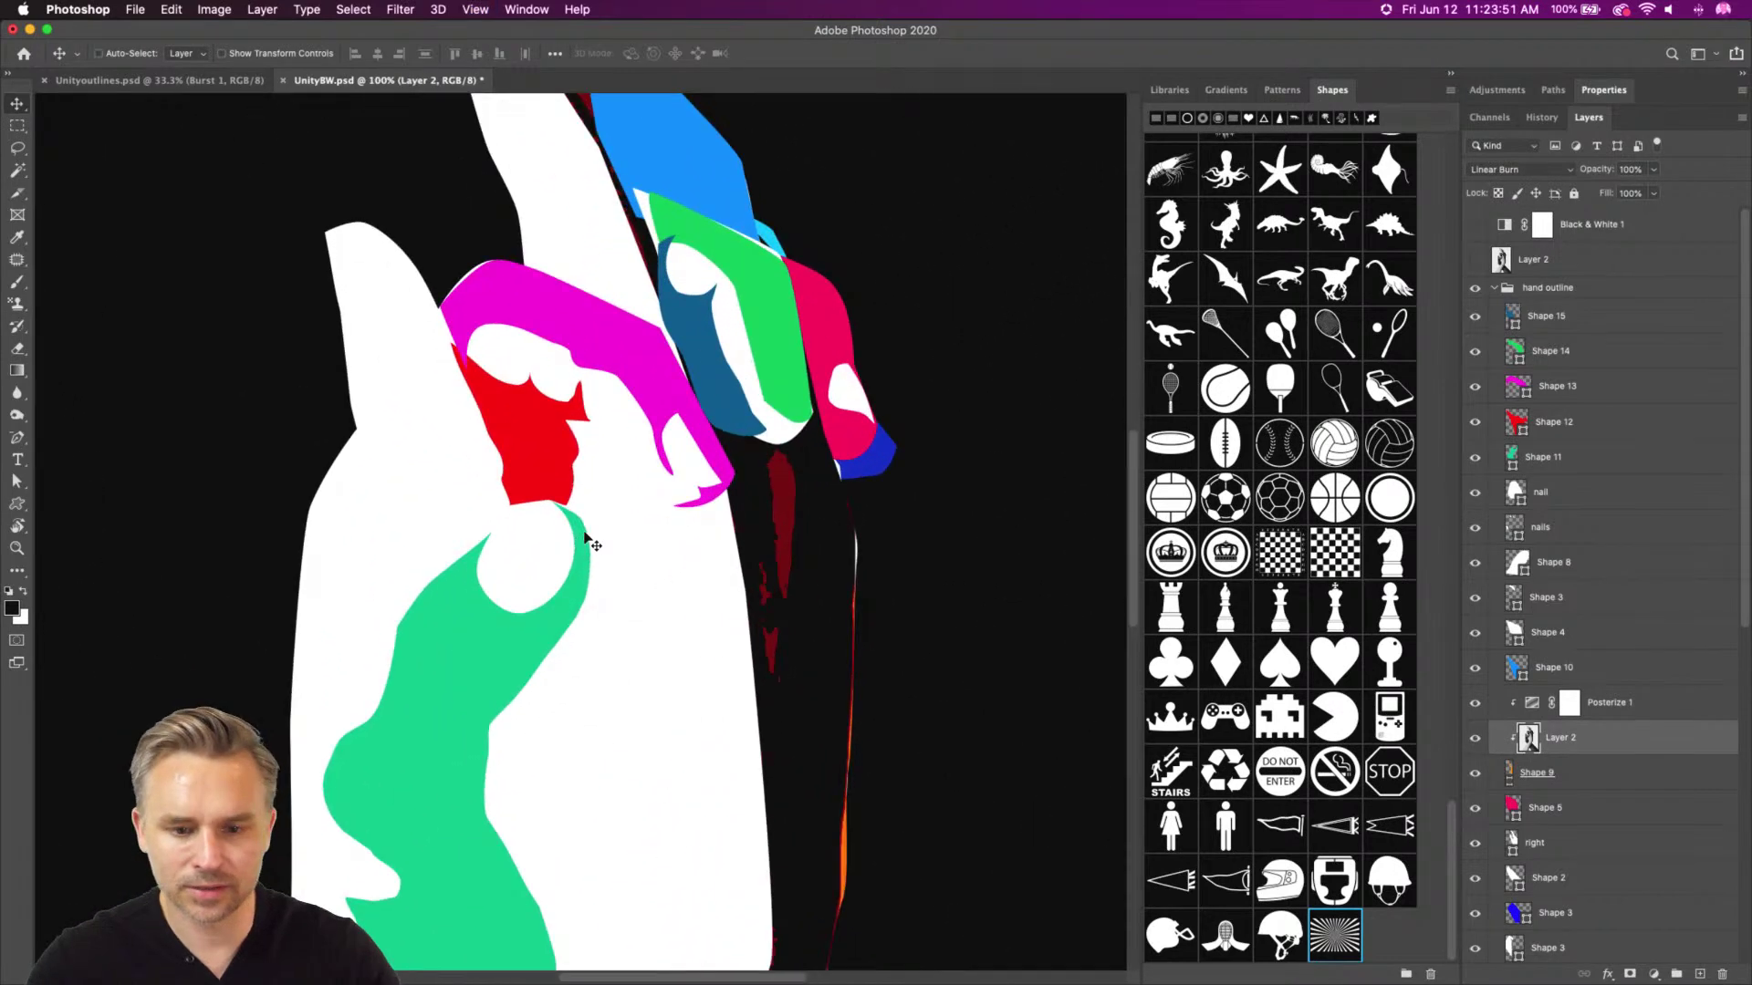
drag(584, 536, 466, 341)
click(1530, 168)
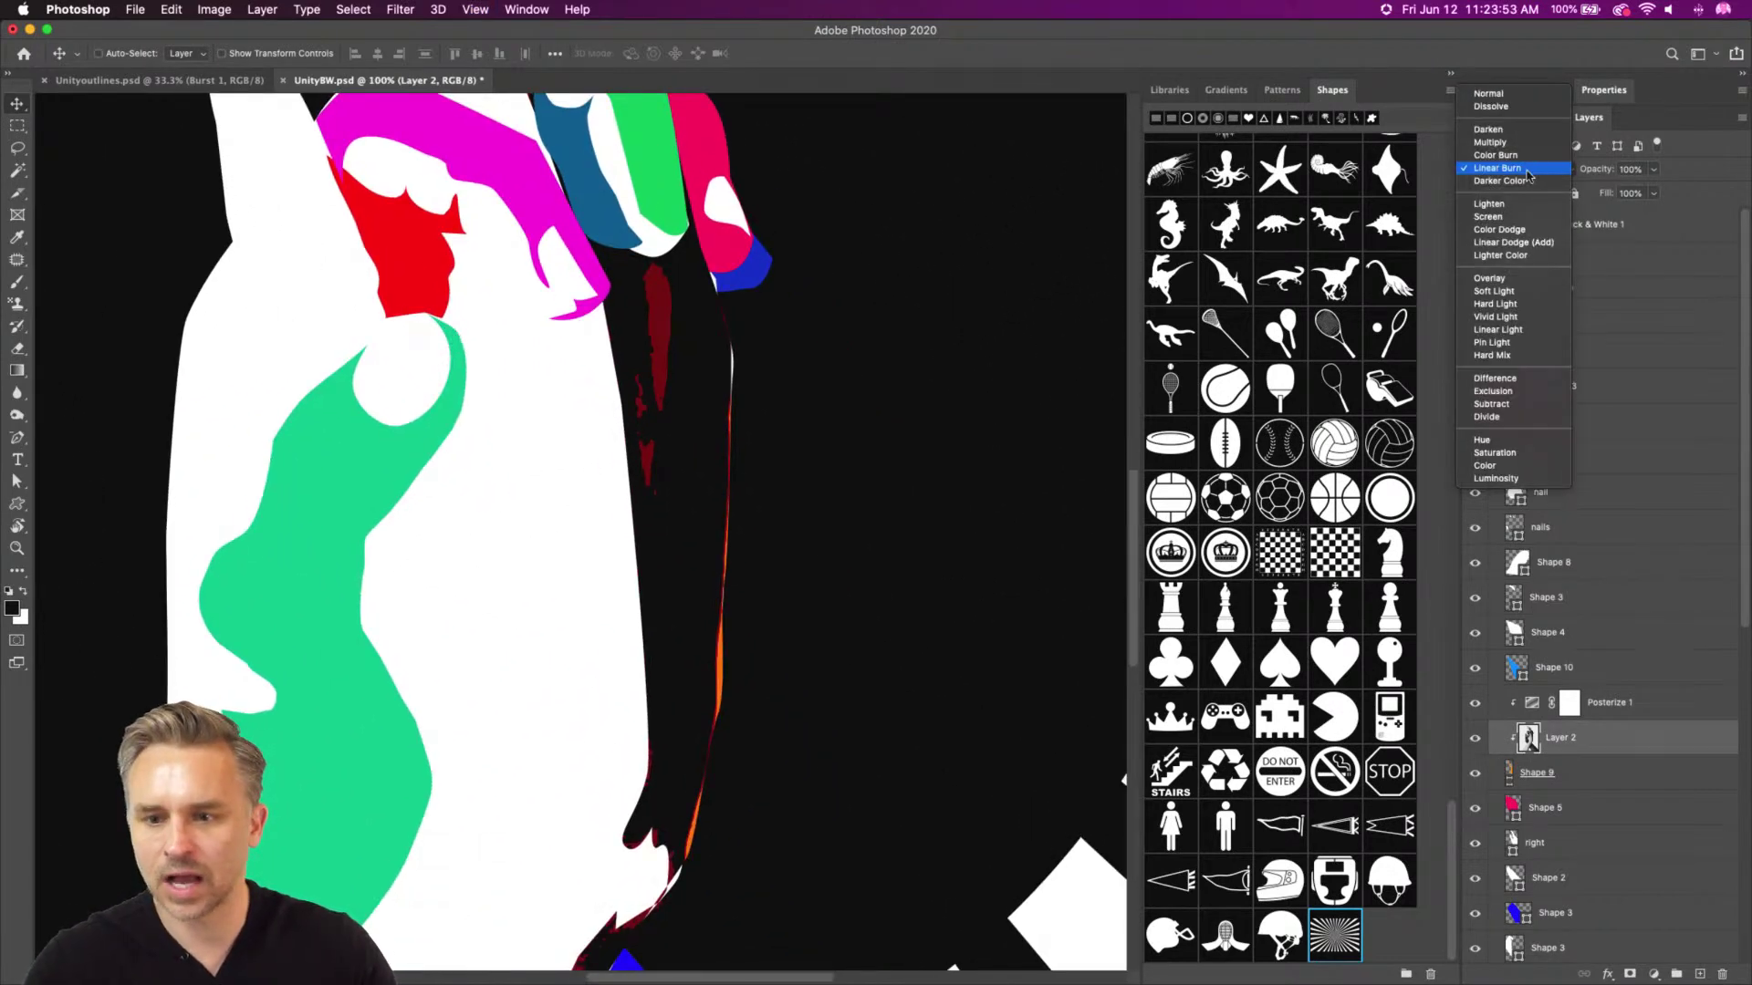
click(1522, 220)
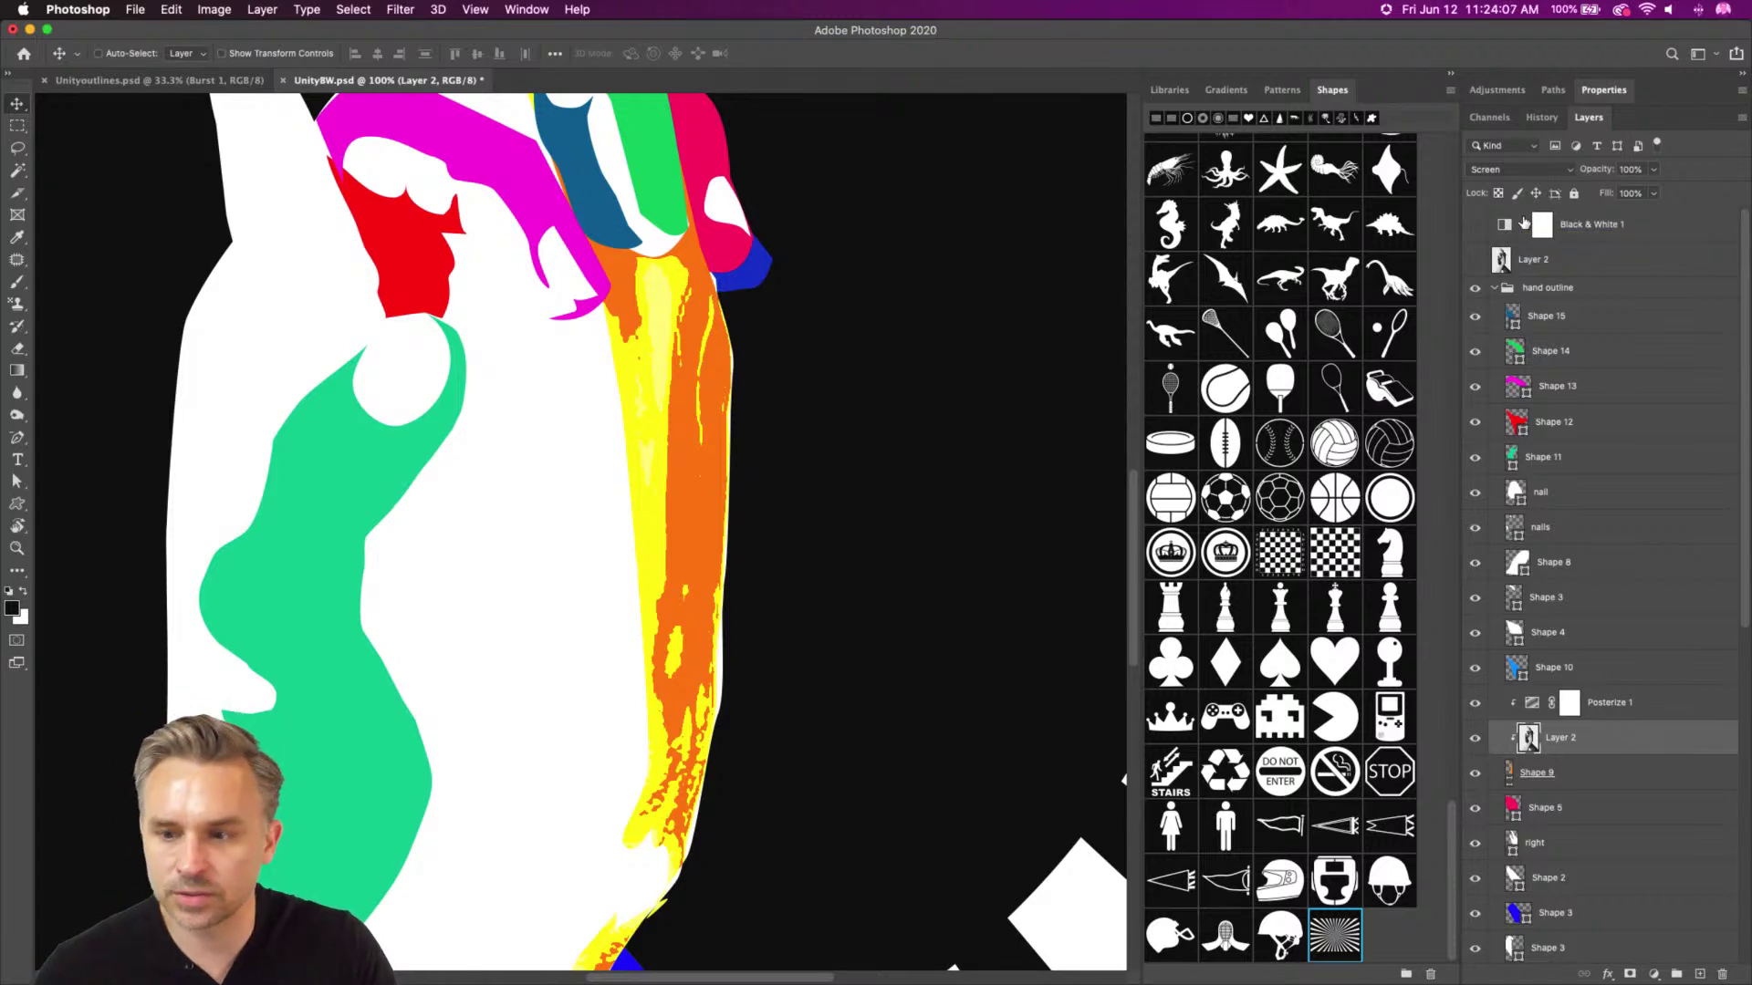
Duplicate the clipped Layer 2 and Posterize 1 pair, move the copies directly above Shape 2, and clip them to it
shift+click(1604, 710)
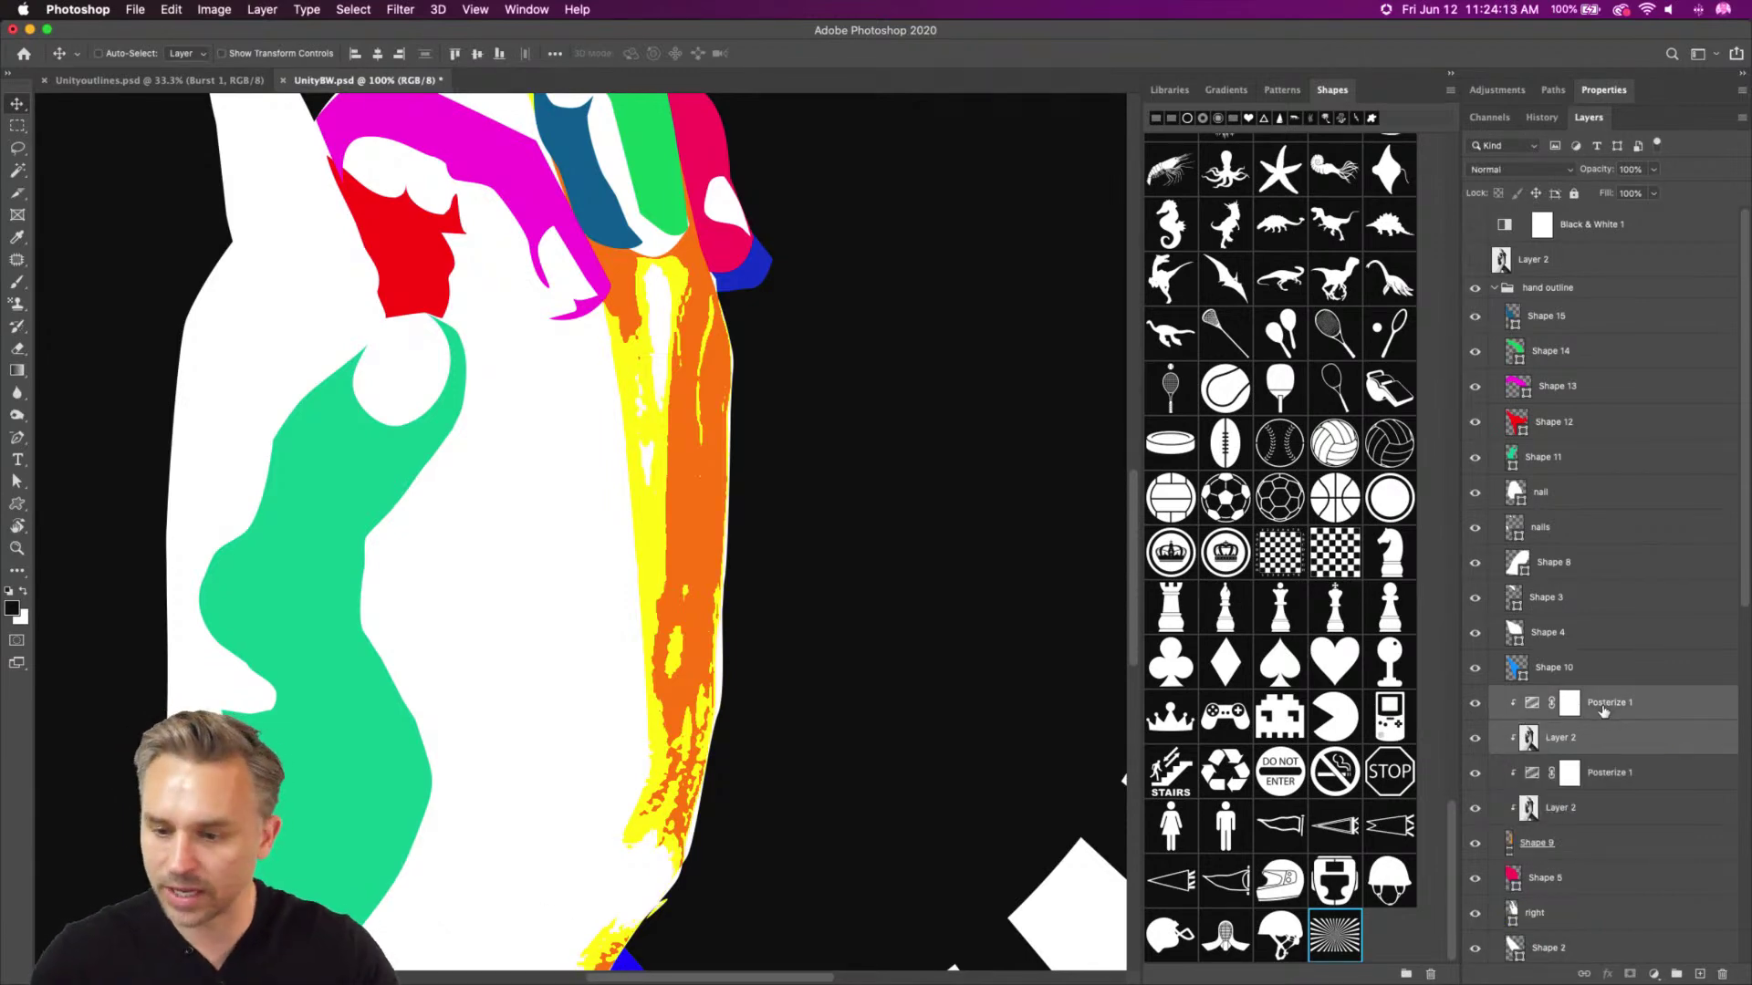
key(super+j)
scroll(1579, 681, down, 4)
drag(1597, 519, 1599, 717)
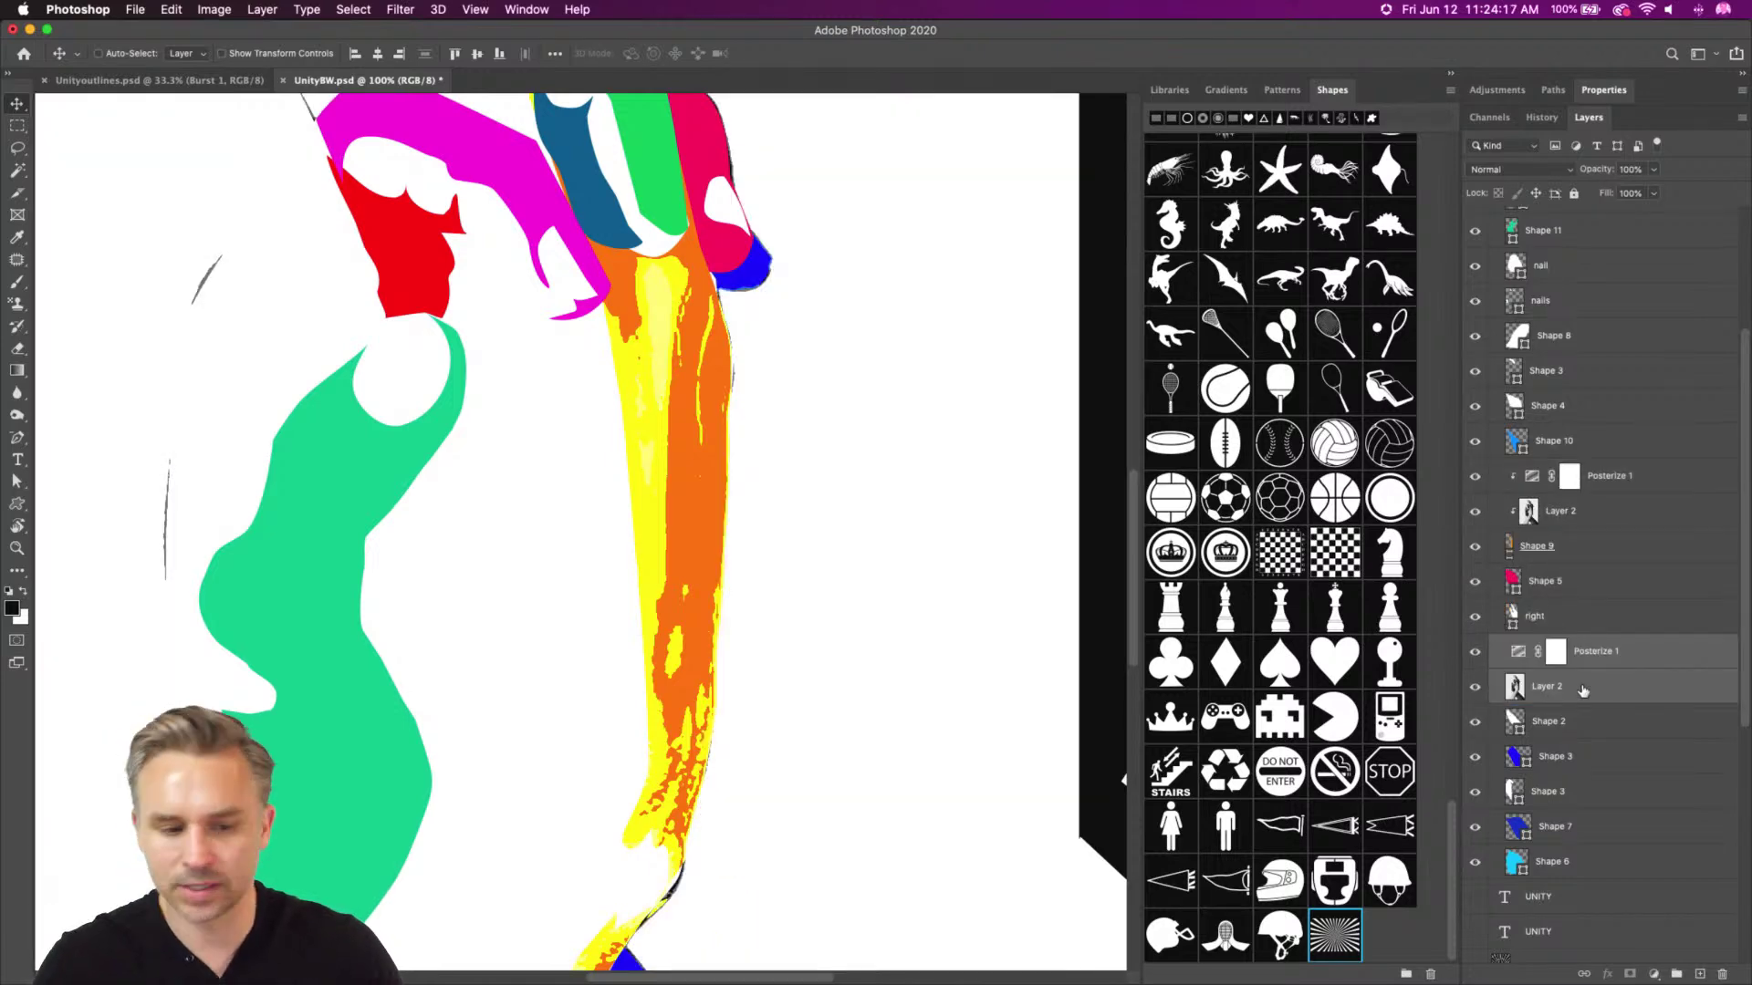
alt+click(1579, 703)
click(1539, 724)
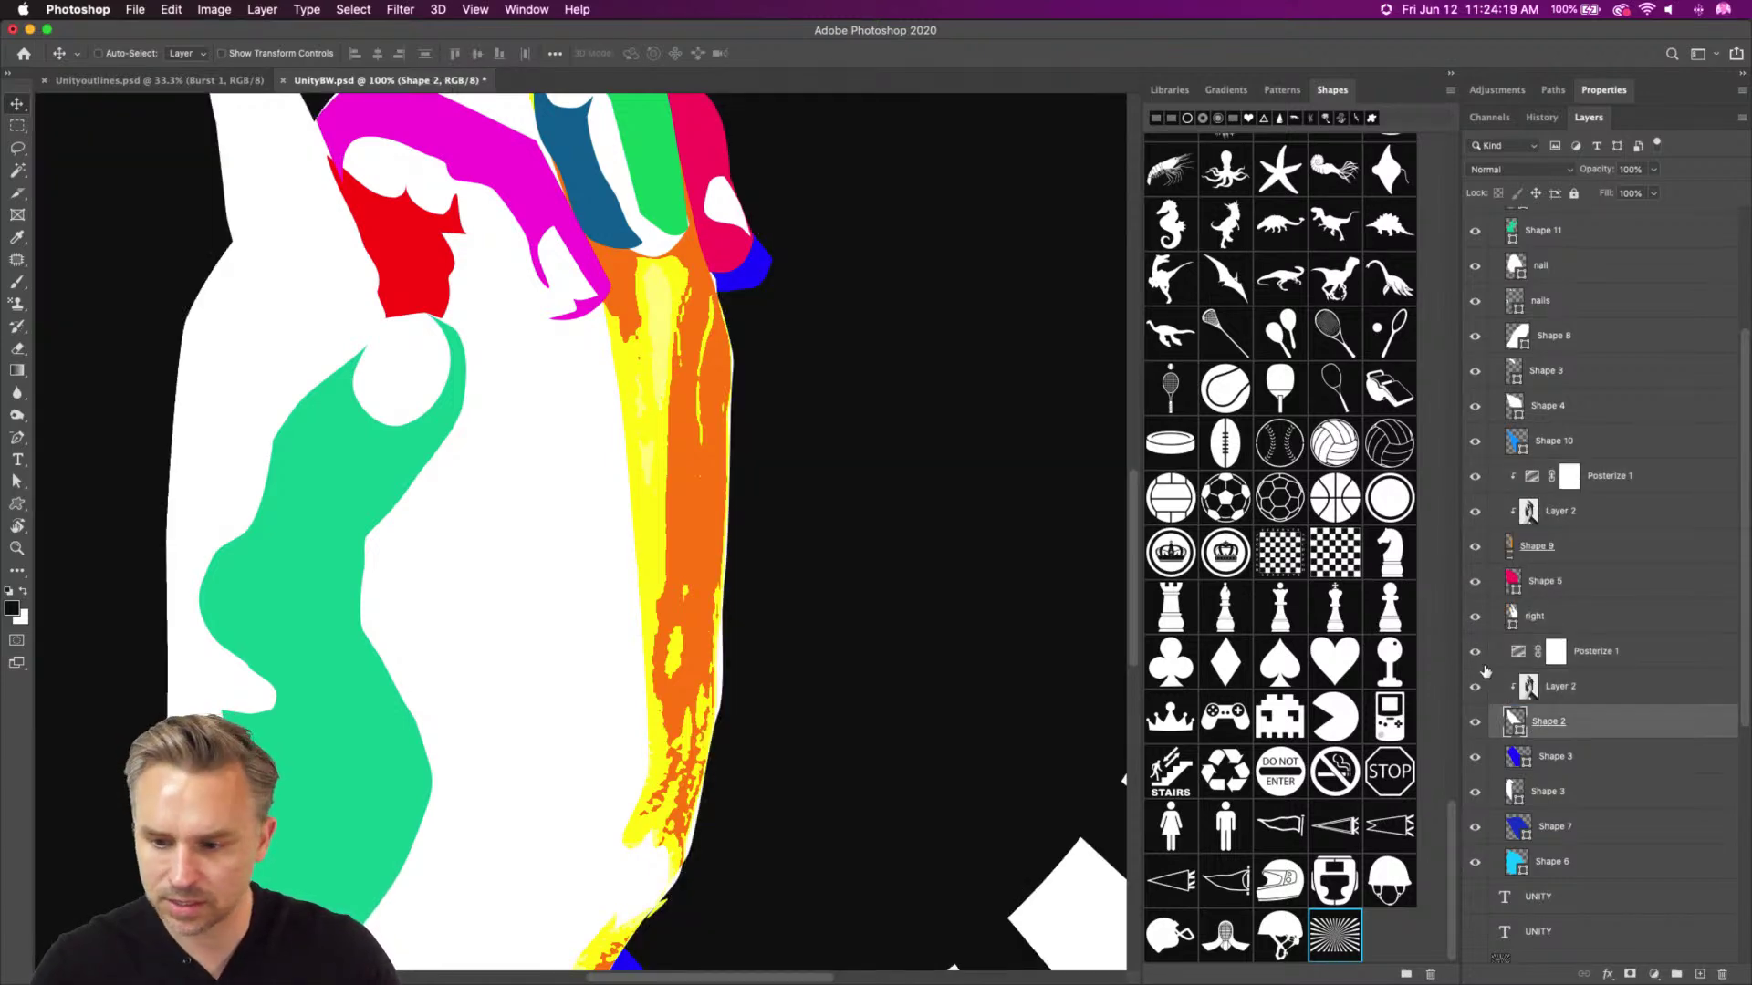
alt+click(1571, 669)
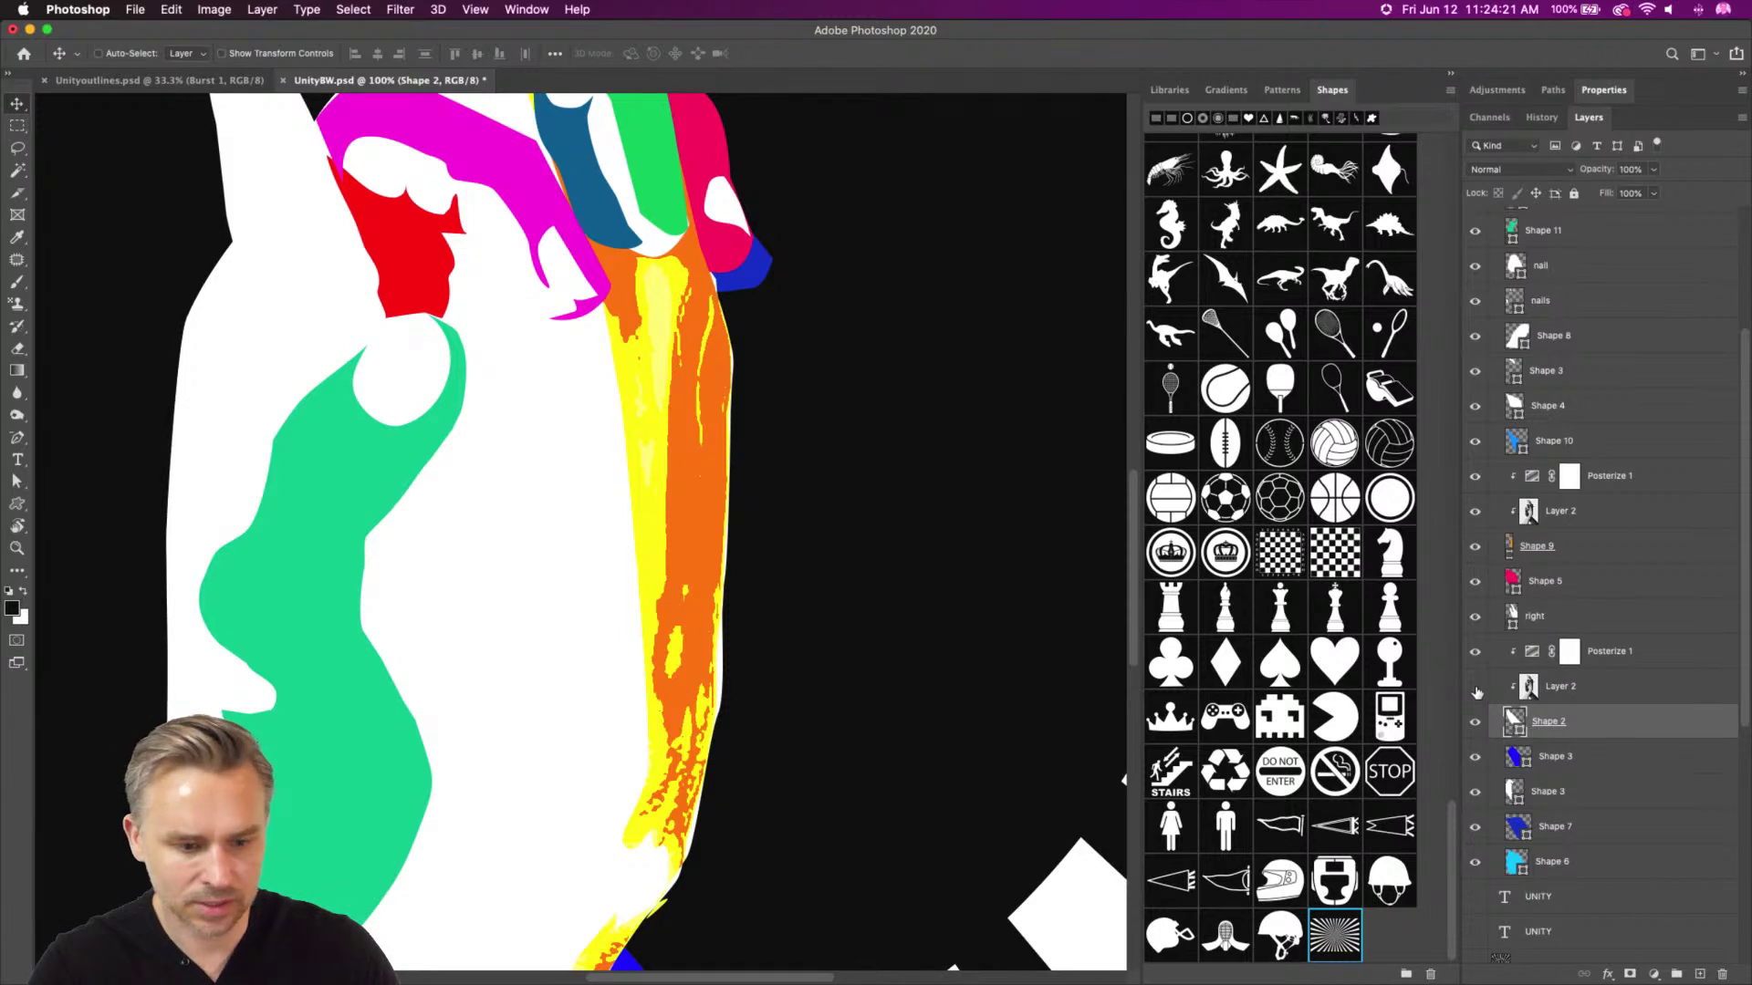
Hide the copied pair, then examine which parts of the hands Shape 2 and the white Shape 3 cover
drag(1475, 657, 1474, 687)
drag(591, 716, 840, 128)
click(1477, 725)
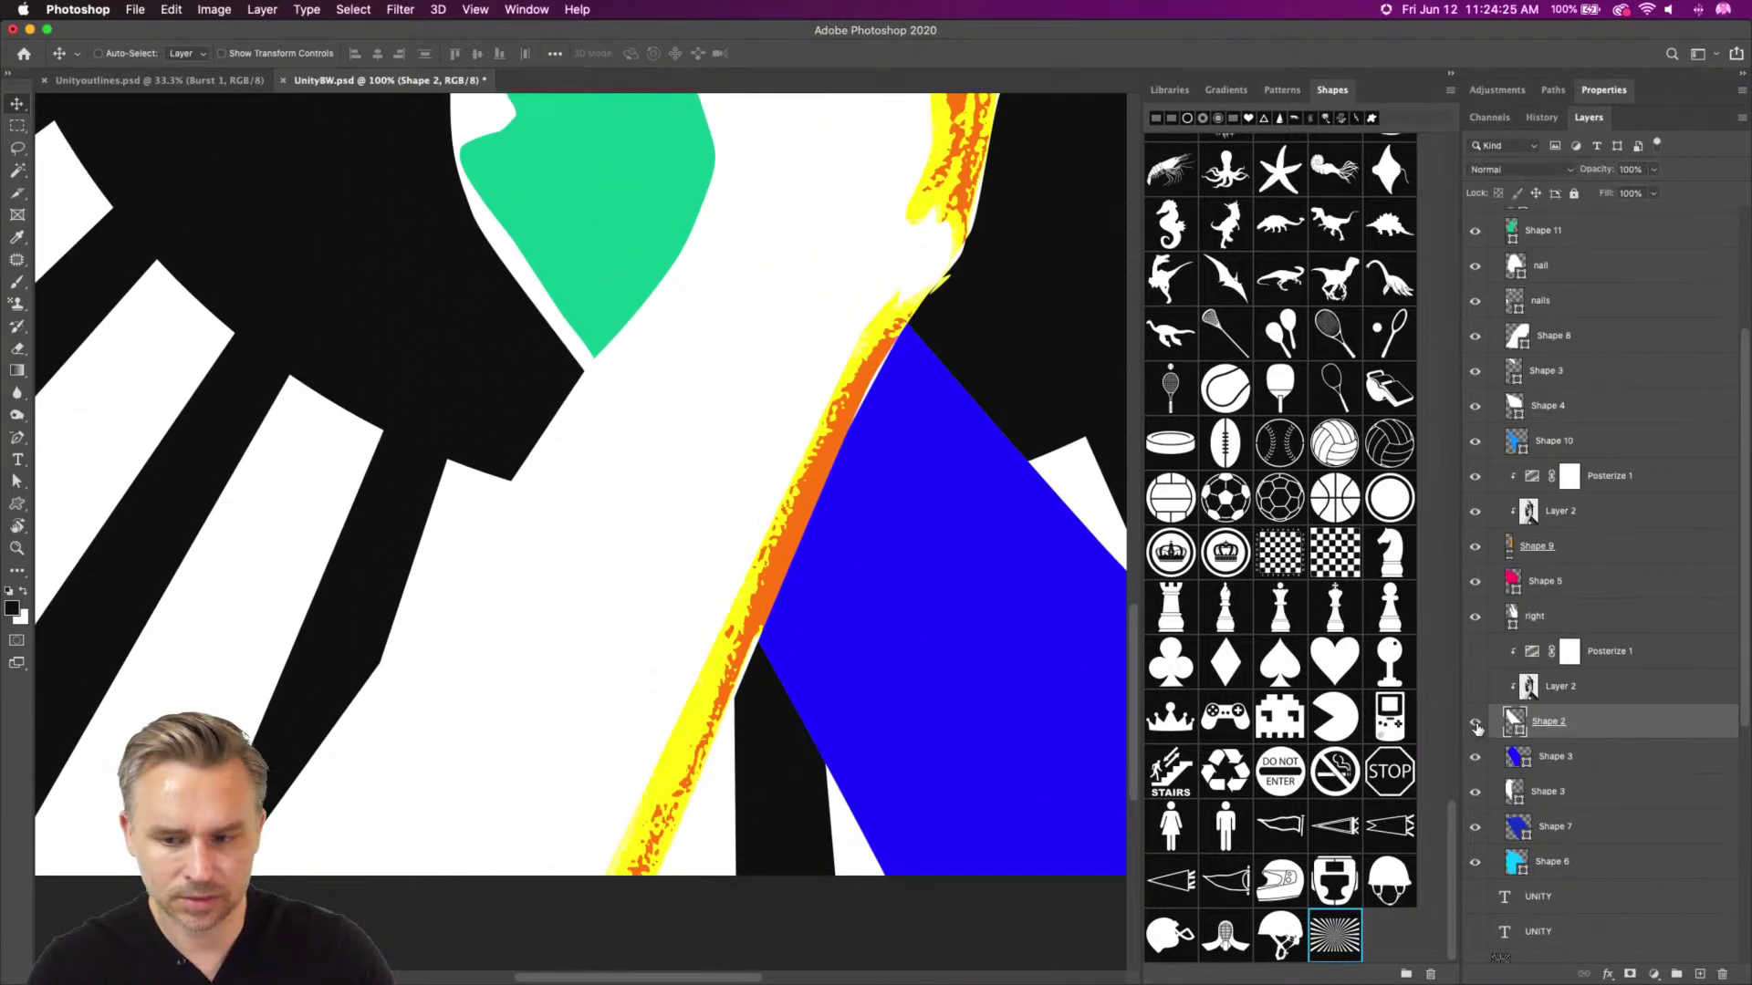
key(super+minus)
key(super+minus)
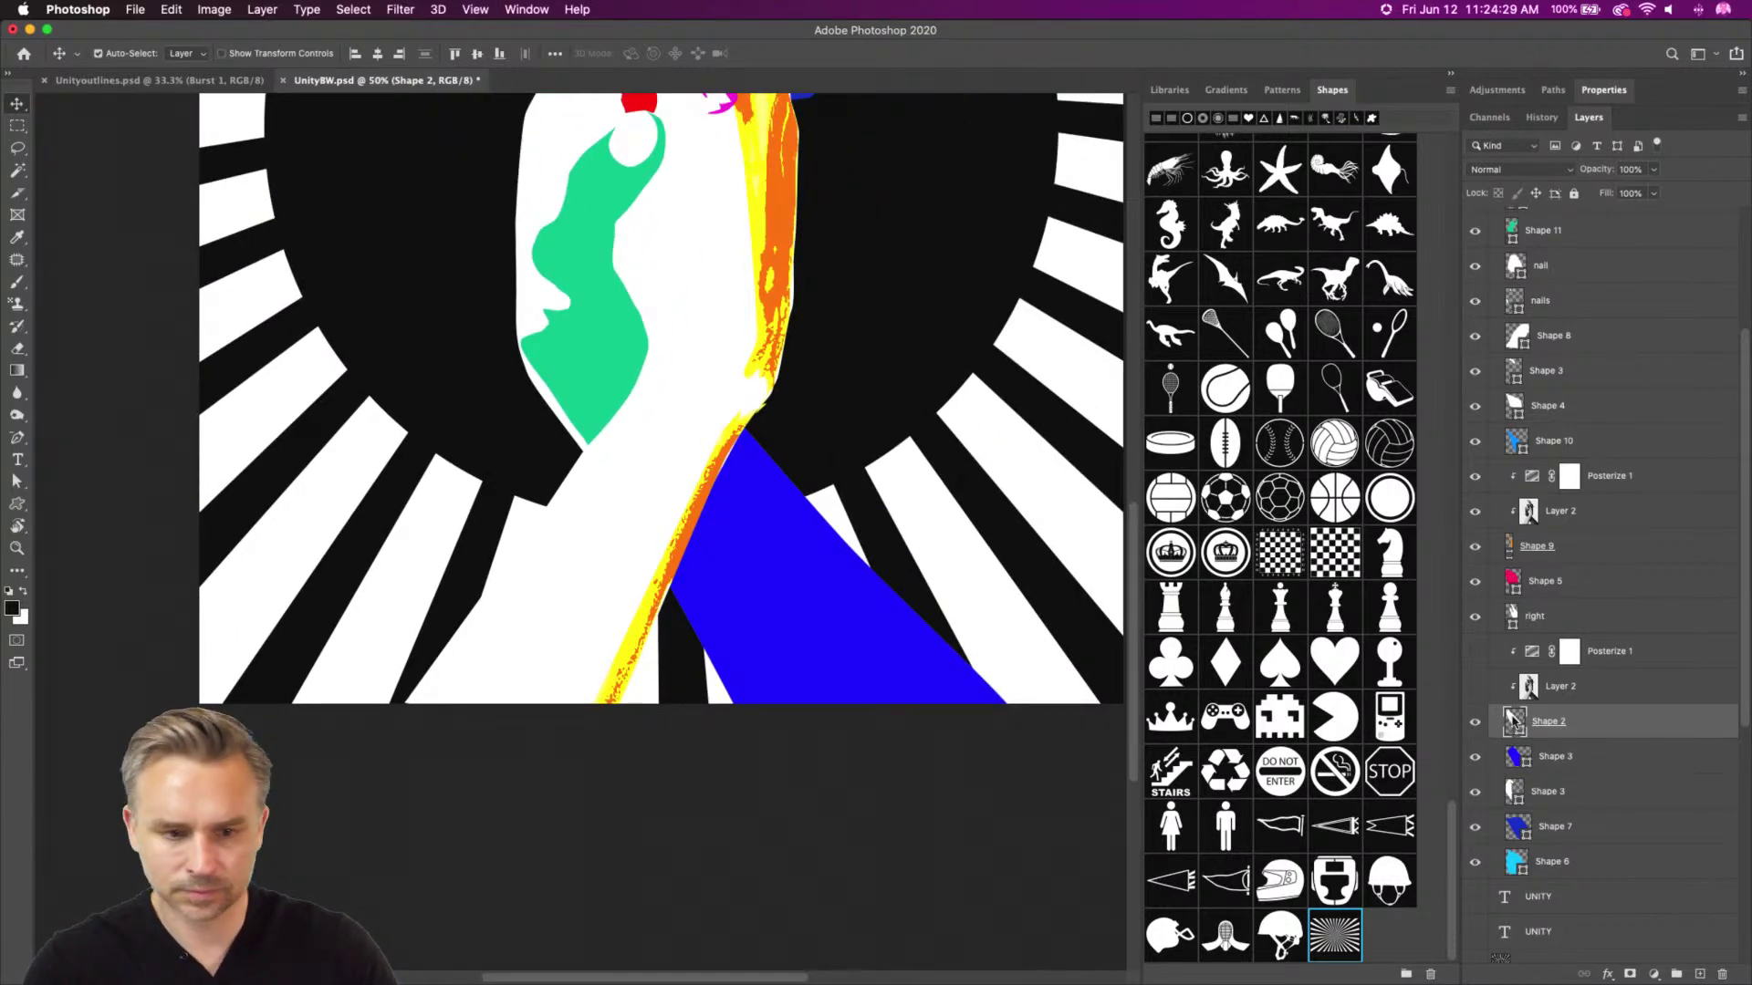
drag(676, 415, 660, 590)
click(1477, 724)
click(1475, 796)
click(1475, 797)
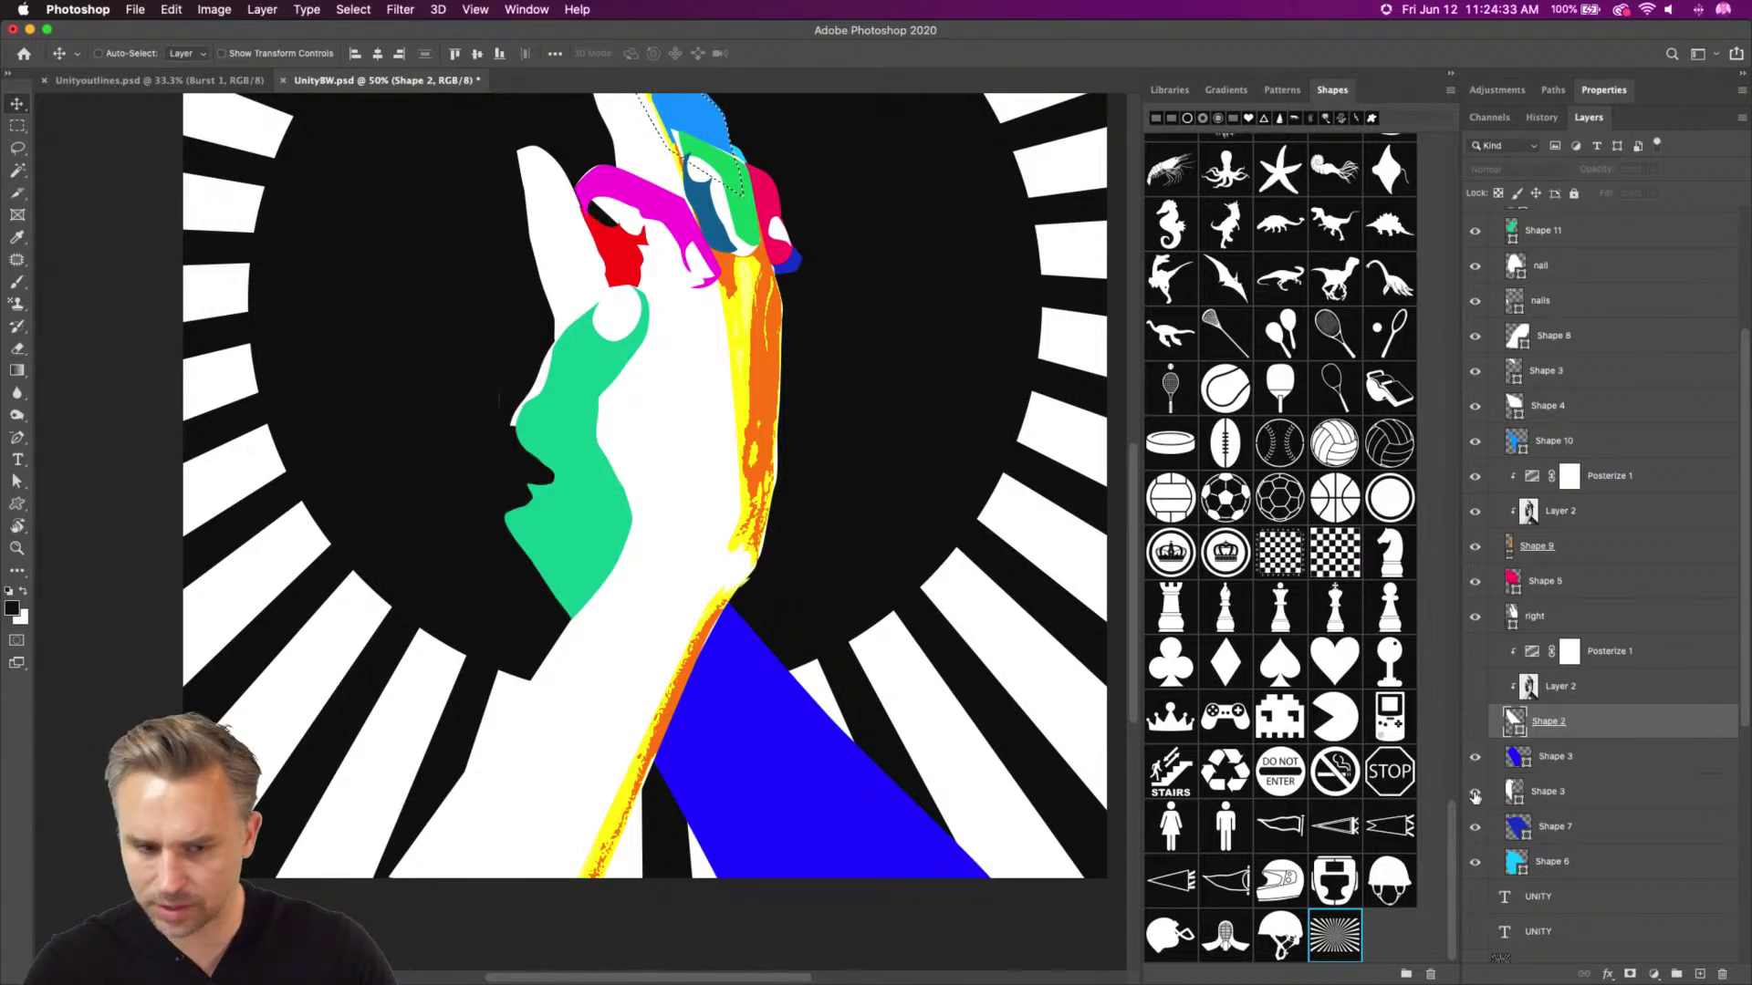
click(1475, 721)
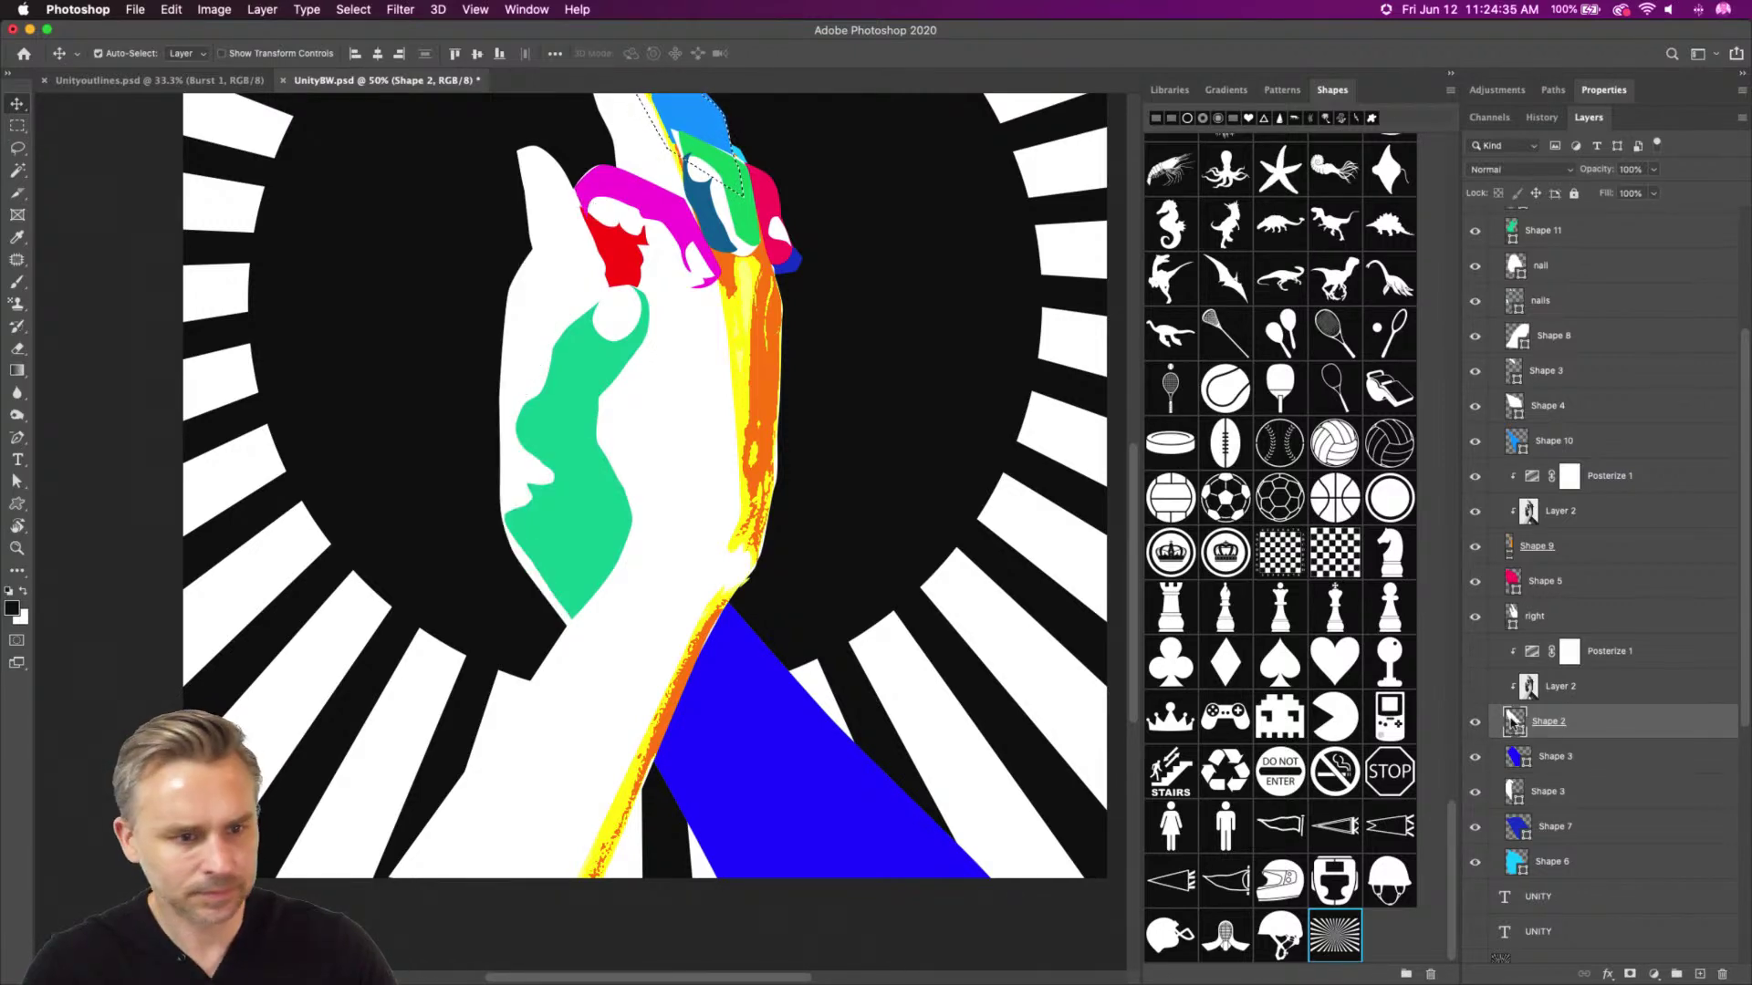
click(17, 482)
drag(487, 226, 481, 539)
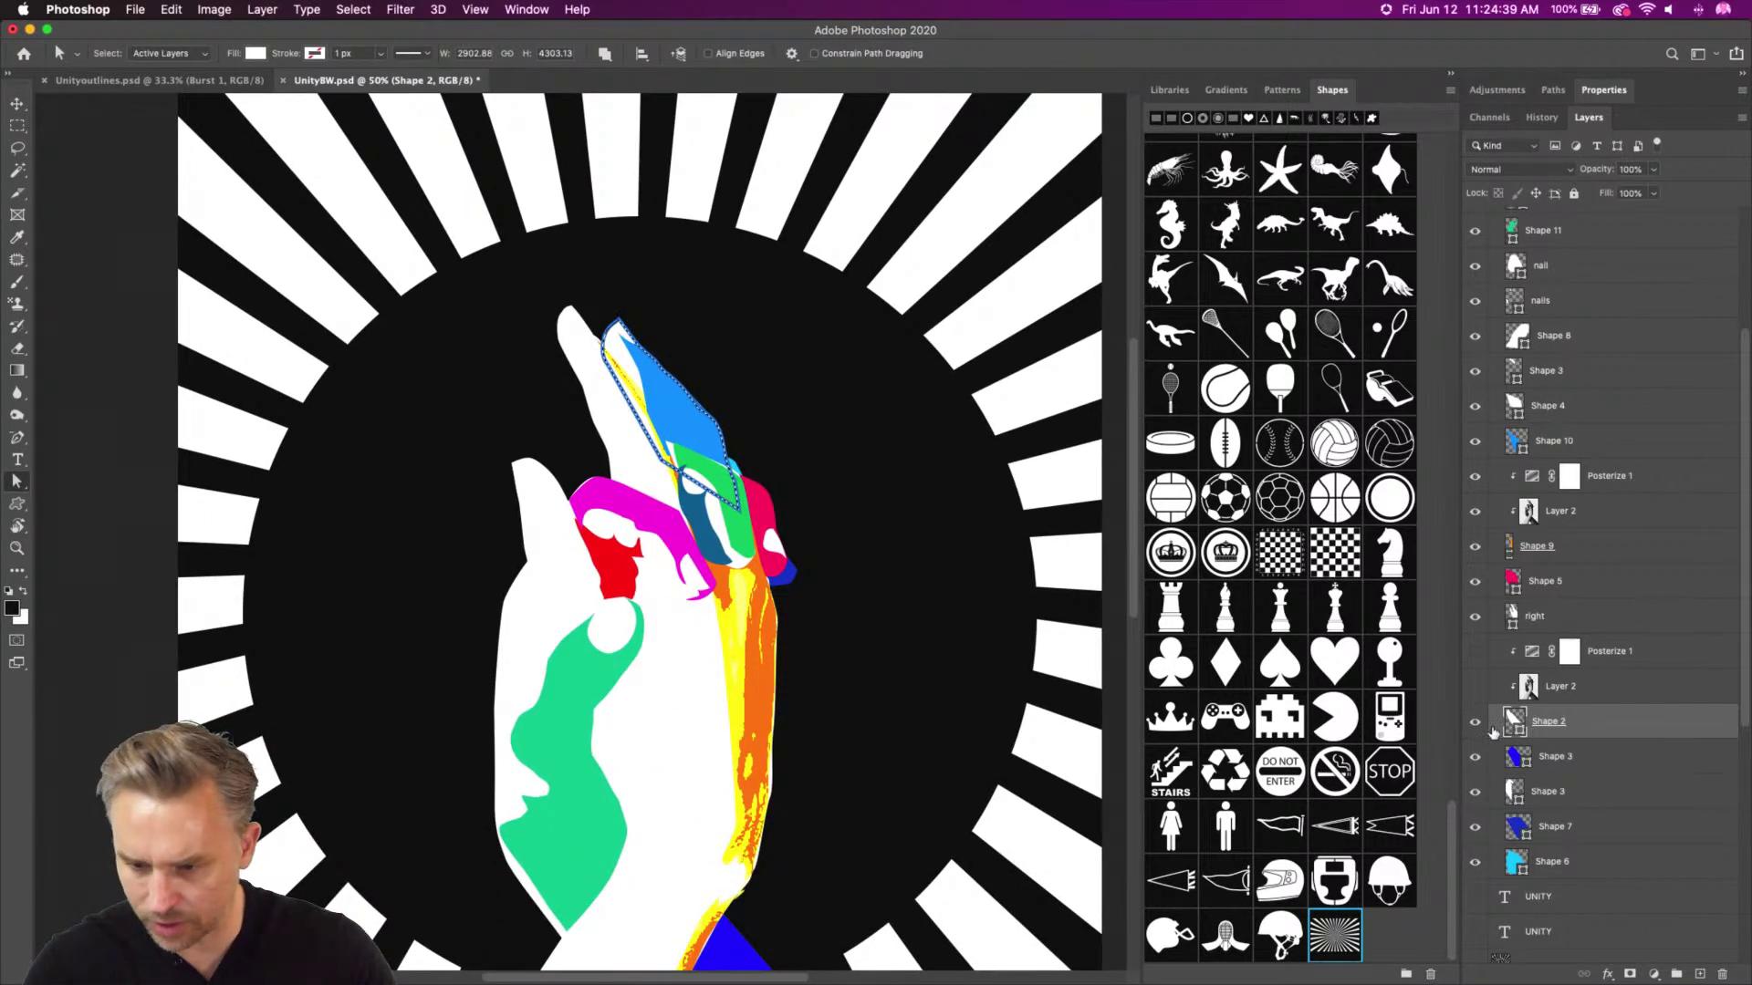
click(1506, 792)
click(16, 105)
drag(550, 589, 552, 372)
Move the copied Layer 2 and Posterize 1 pair above the white hand's "right" layer, show both, and clip them to it
super+click(654, 609)
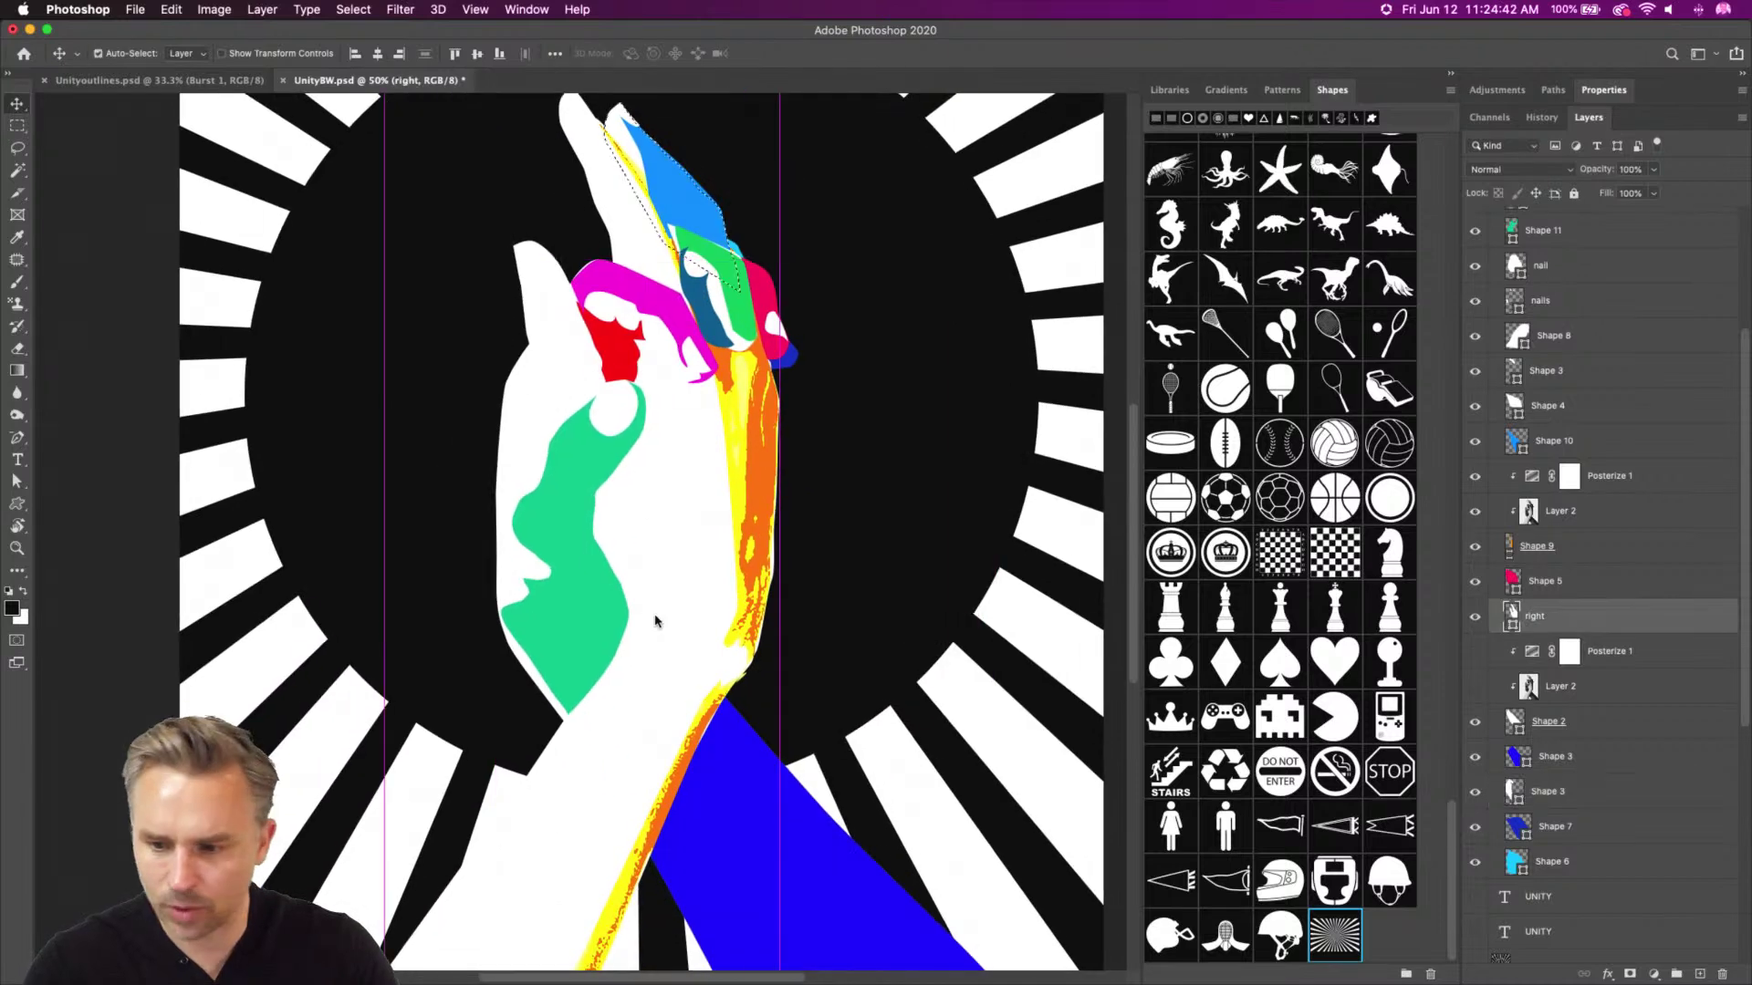
click(1572, 694)
shift+click(1642, 655)
drag(1645, 655, 1638, 597)
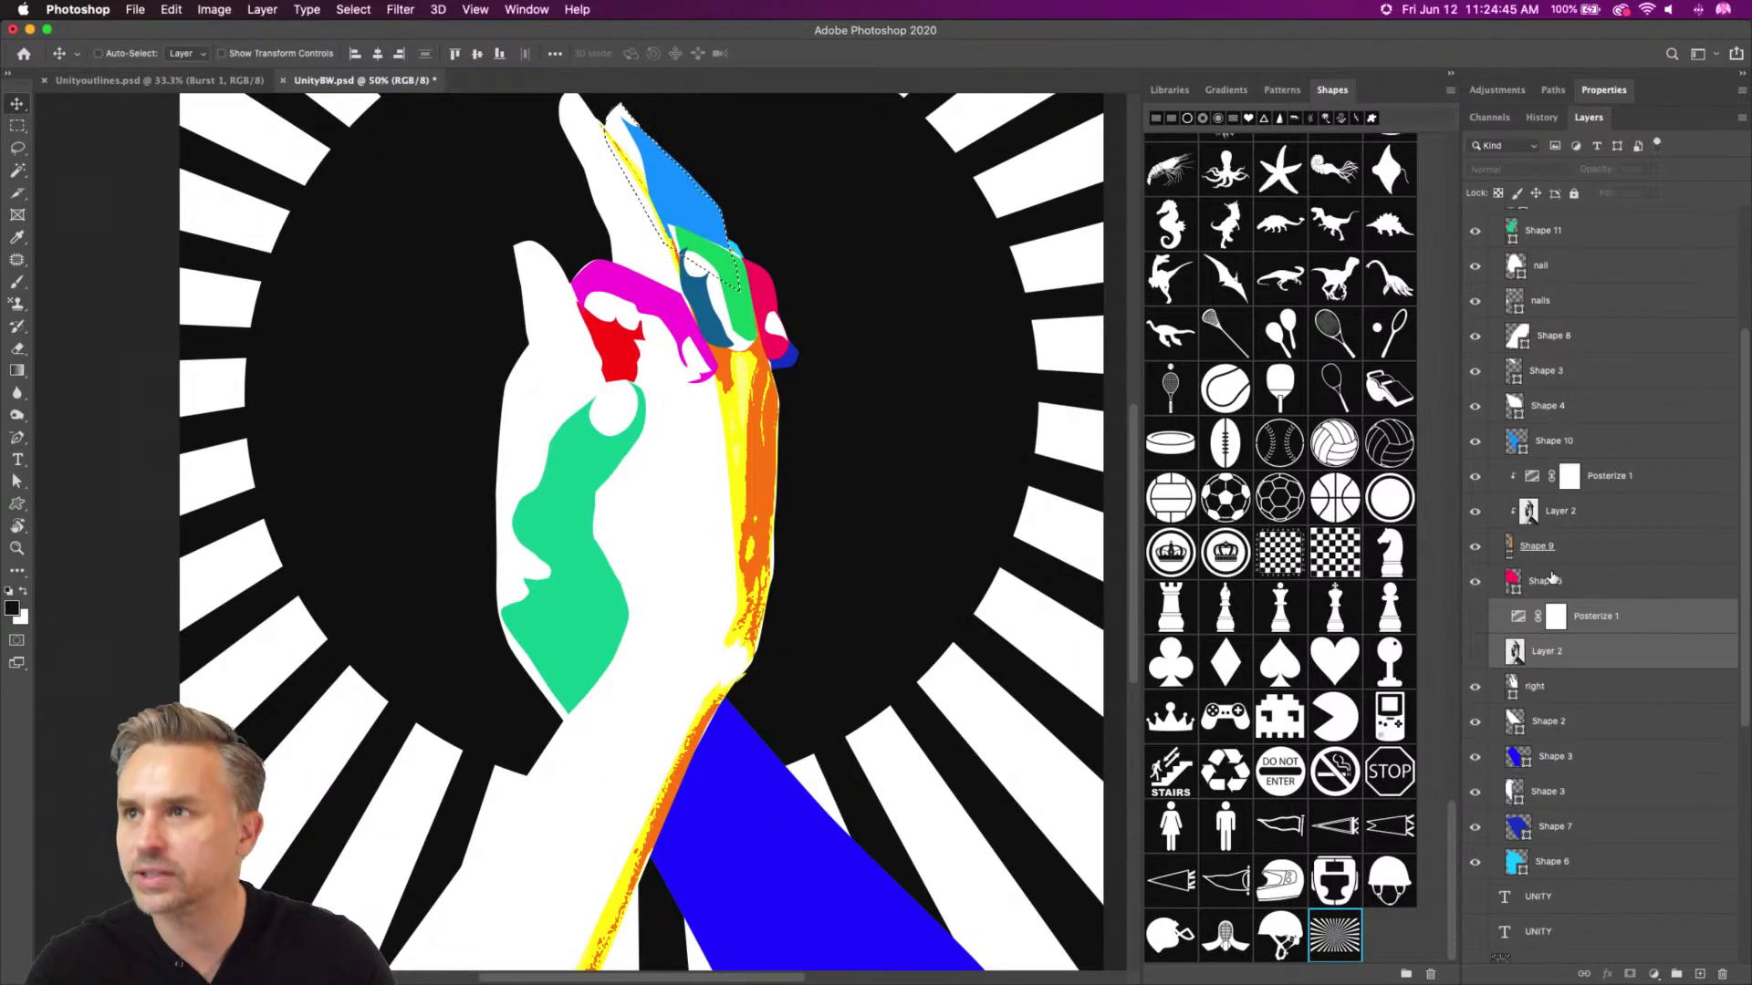
click(1475, 652)
click(1475, 617)
alt+click(1563, 658)
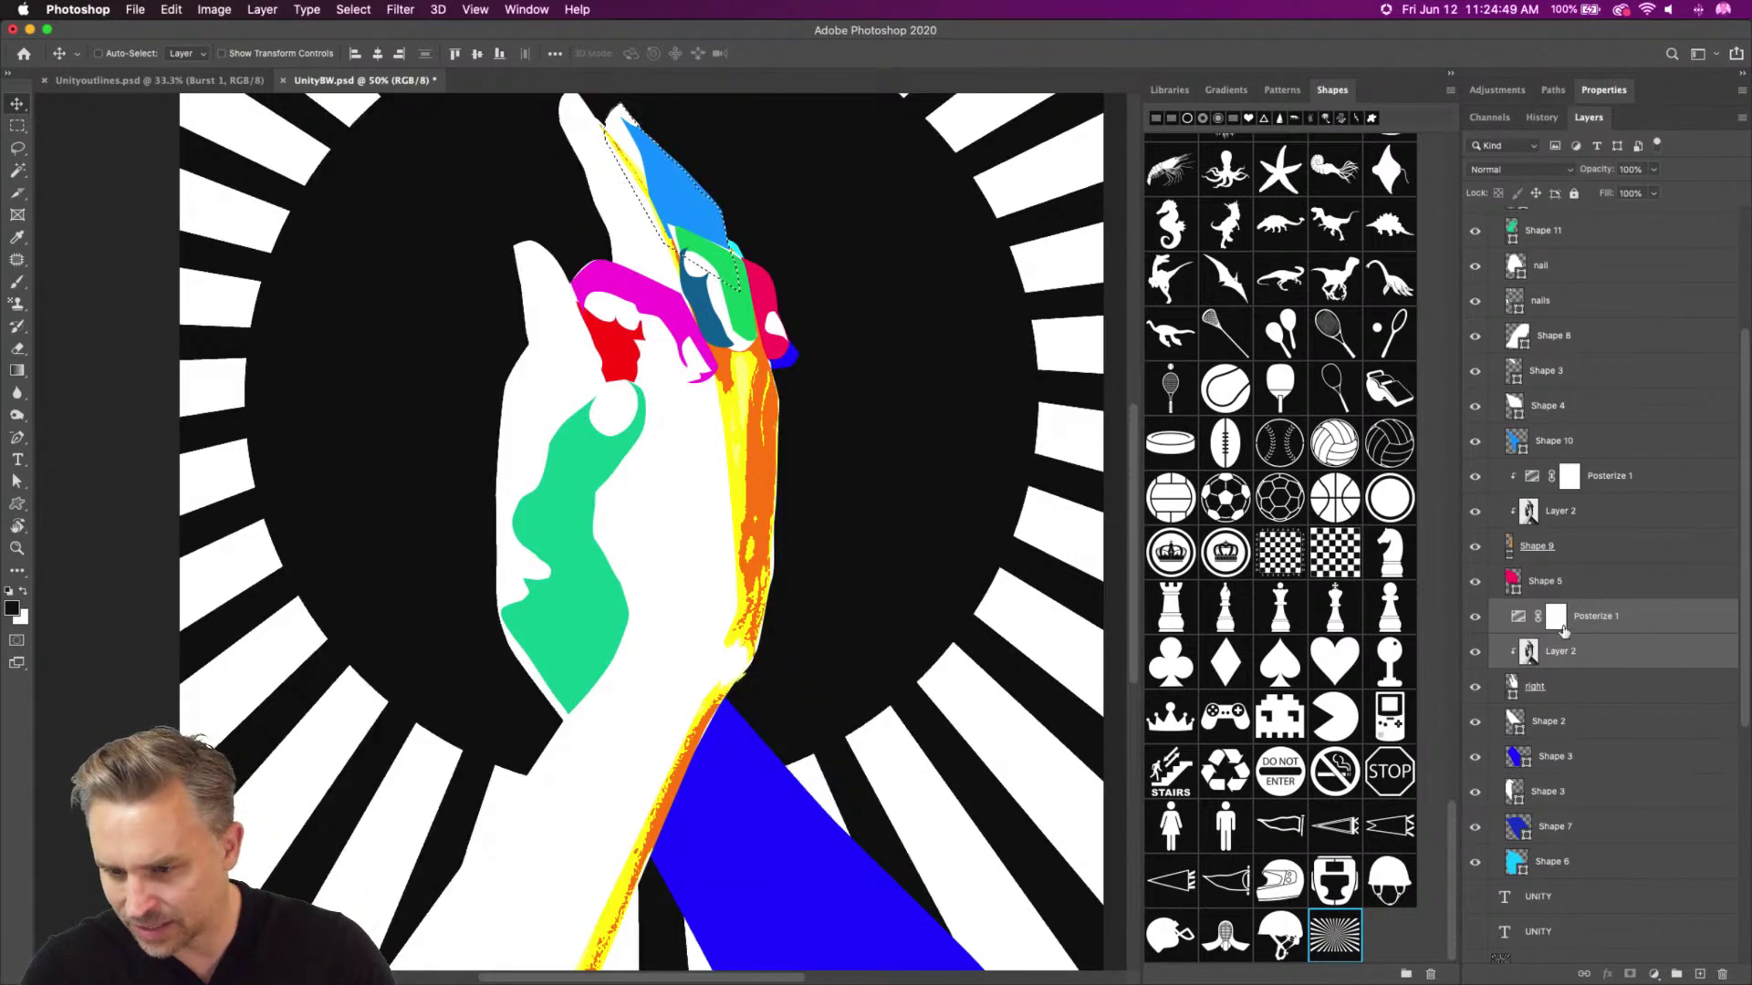
alt+click(1569, 627)
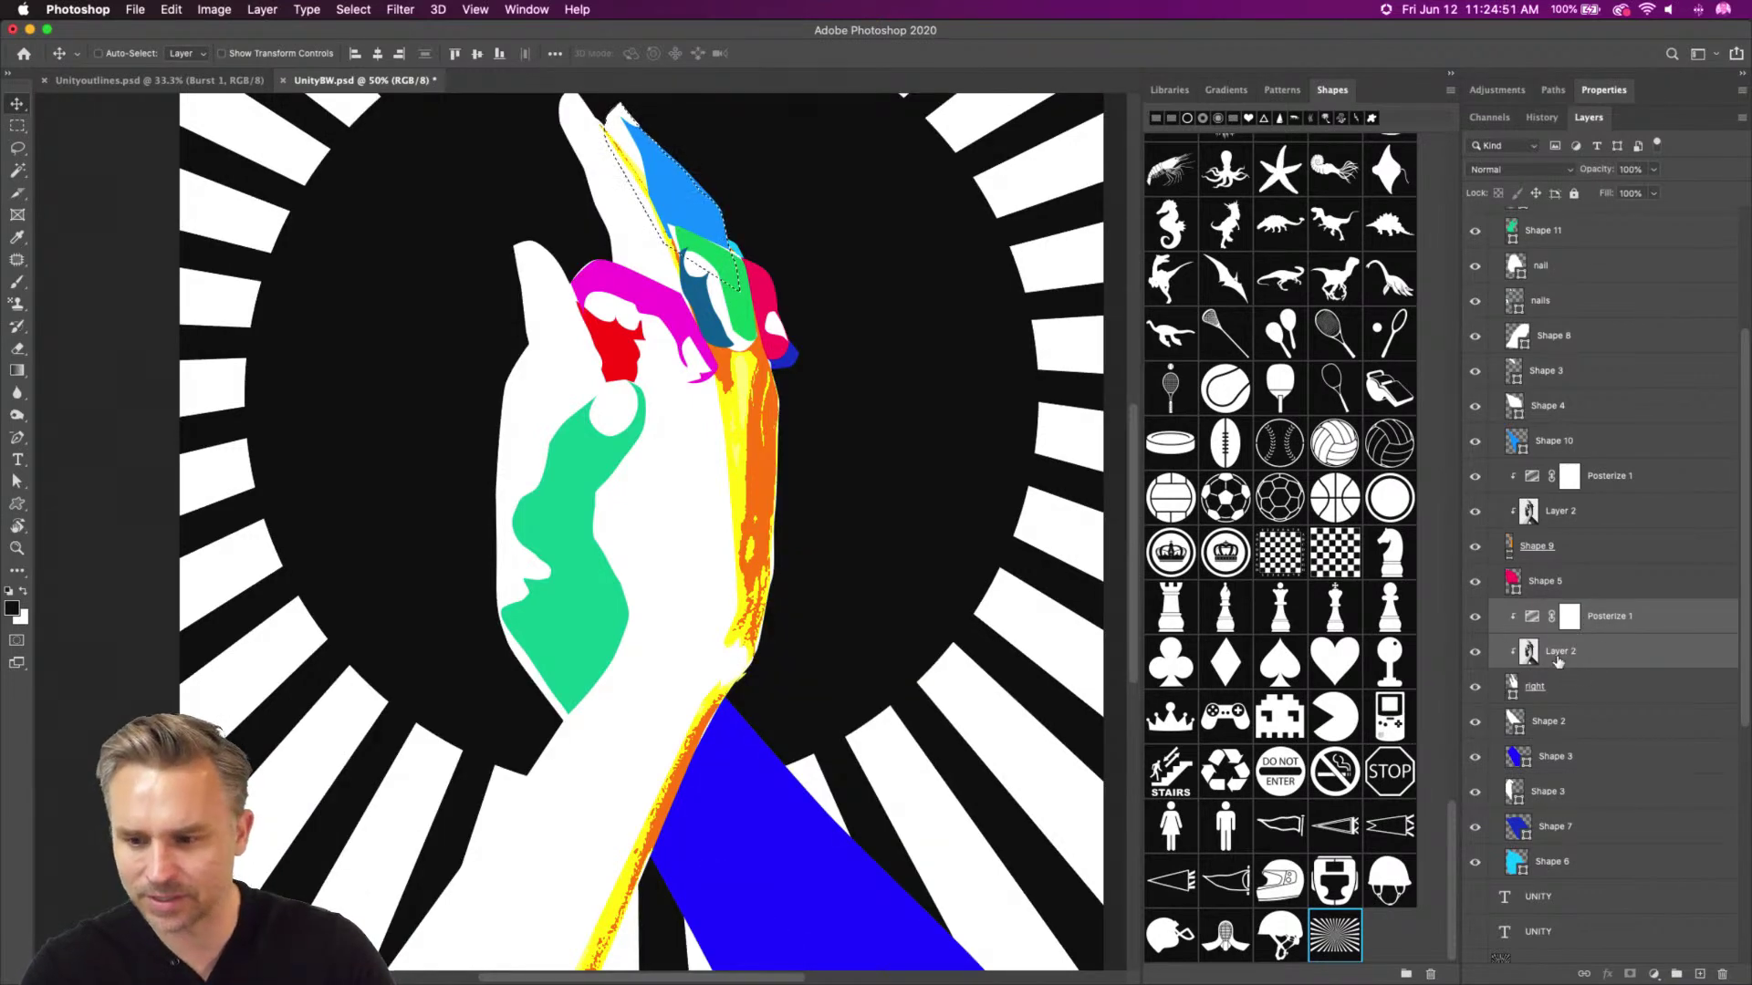
Set the blending mode of the photo layer clipped to the "right" shape to Darken
click(1553, 653)
click(1539, 172)
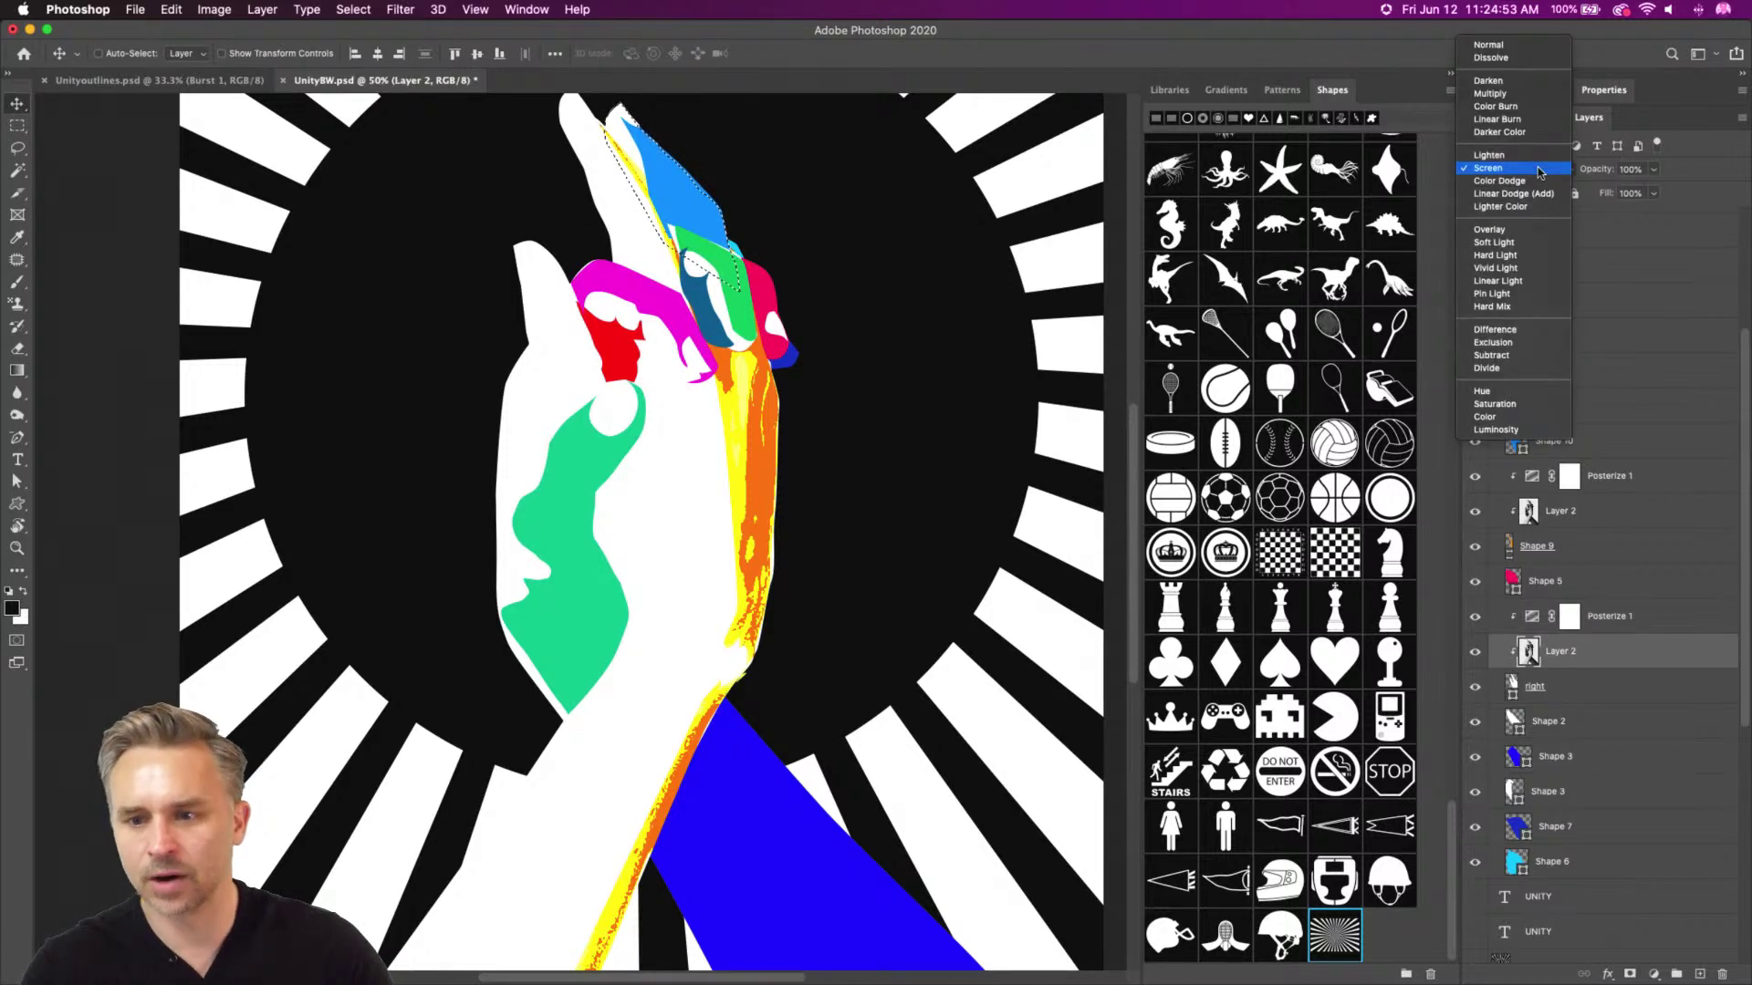
click(1513, 83)
Recolour the white "right" hand shape to the yellow ffff00 sampled from the orange and yellow hand edge
click(1581, 688)
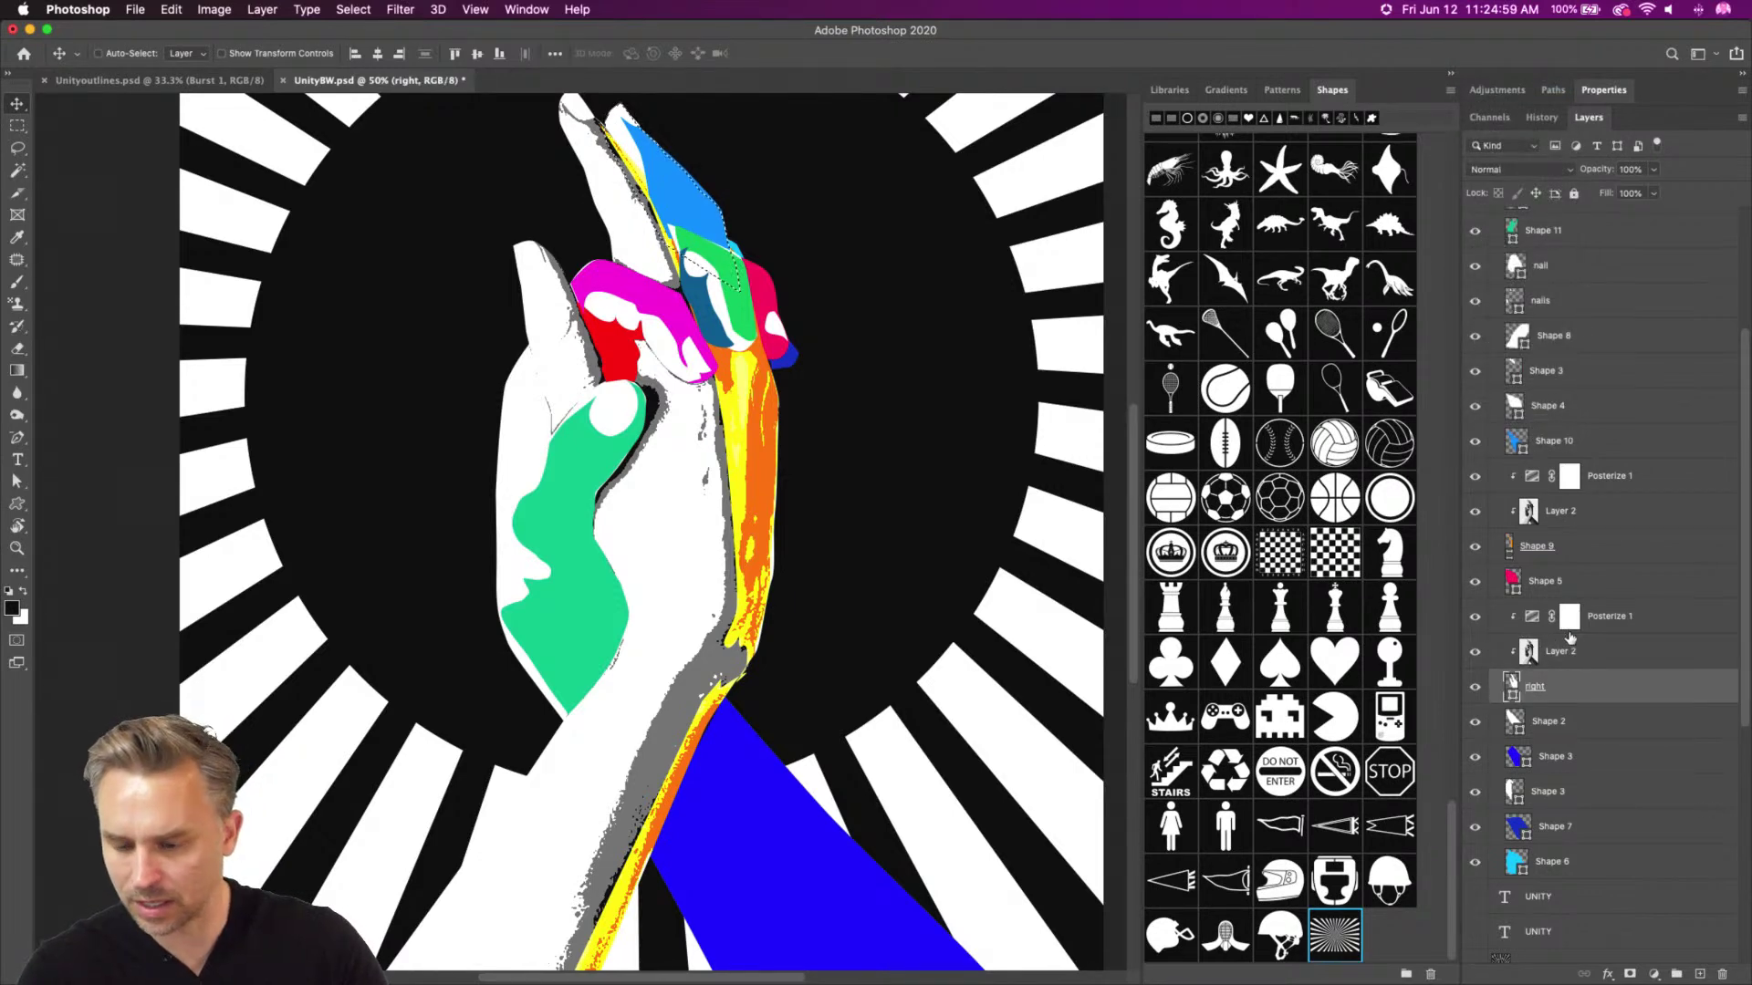
double_click(1511, 684)
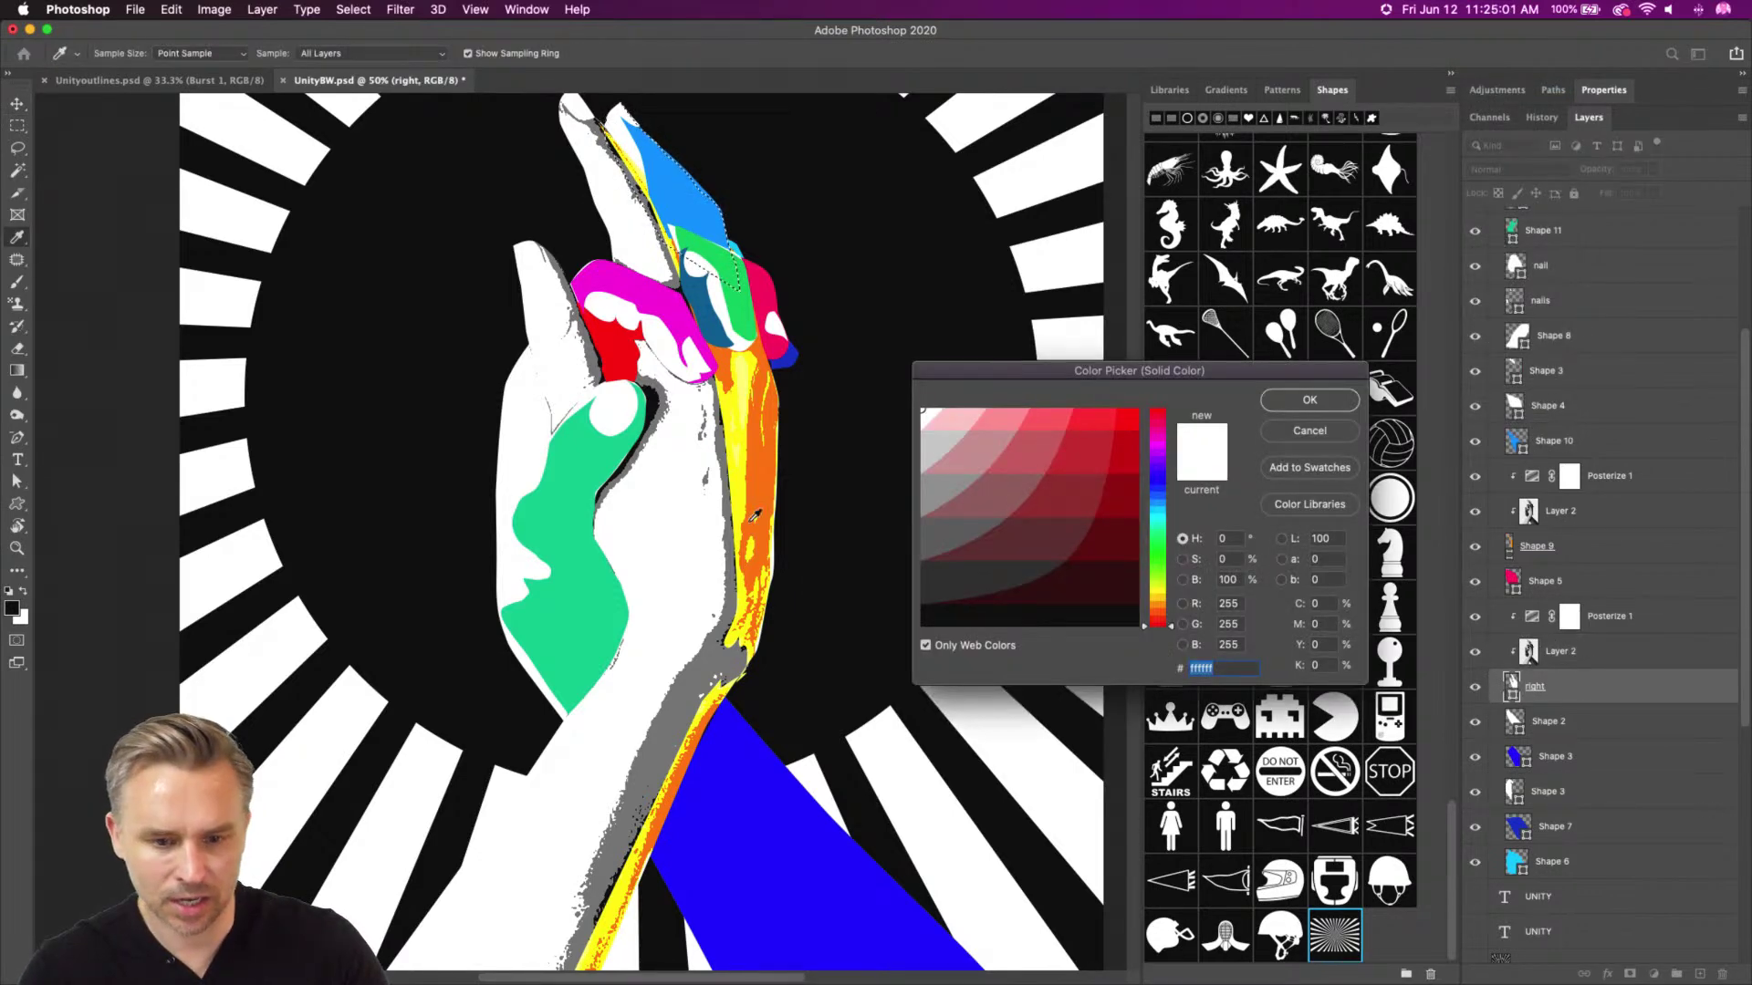
click(756, 461)
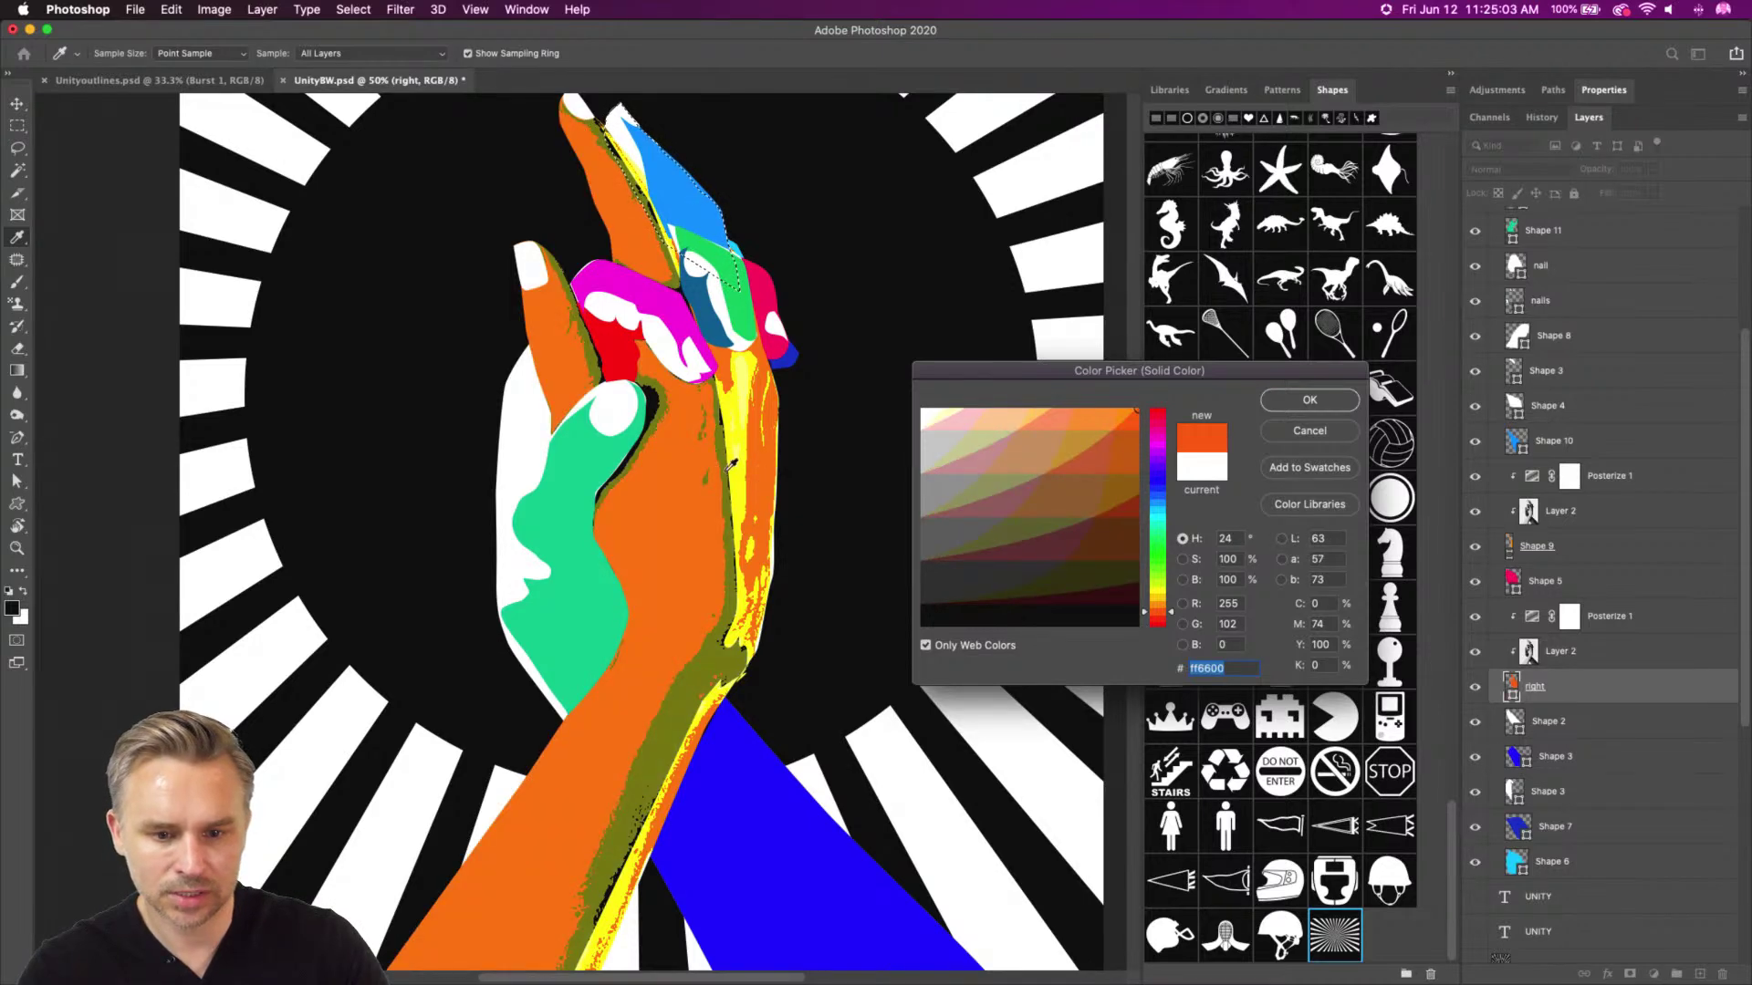
click(735, 572)
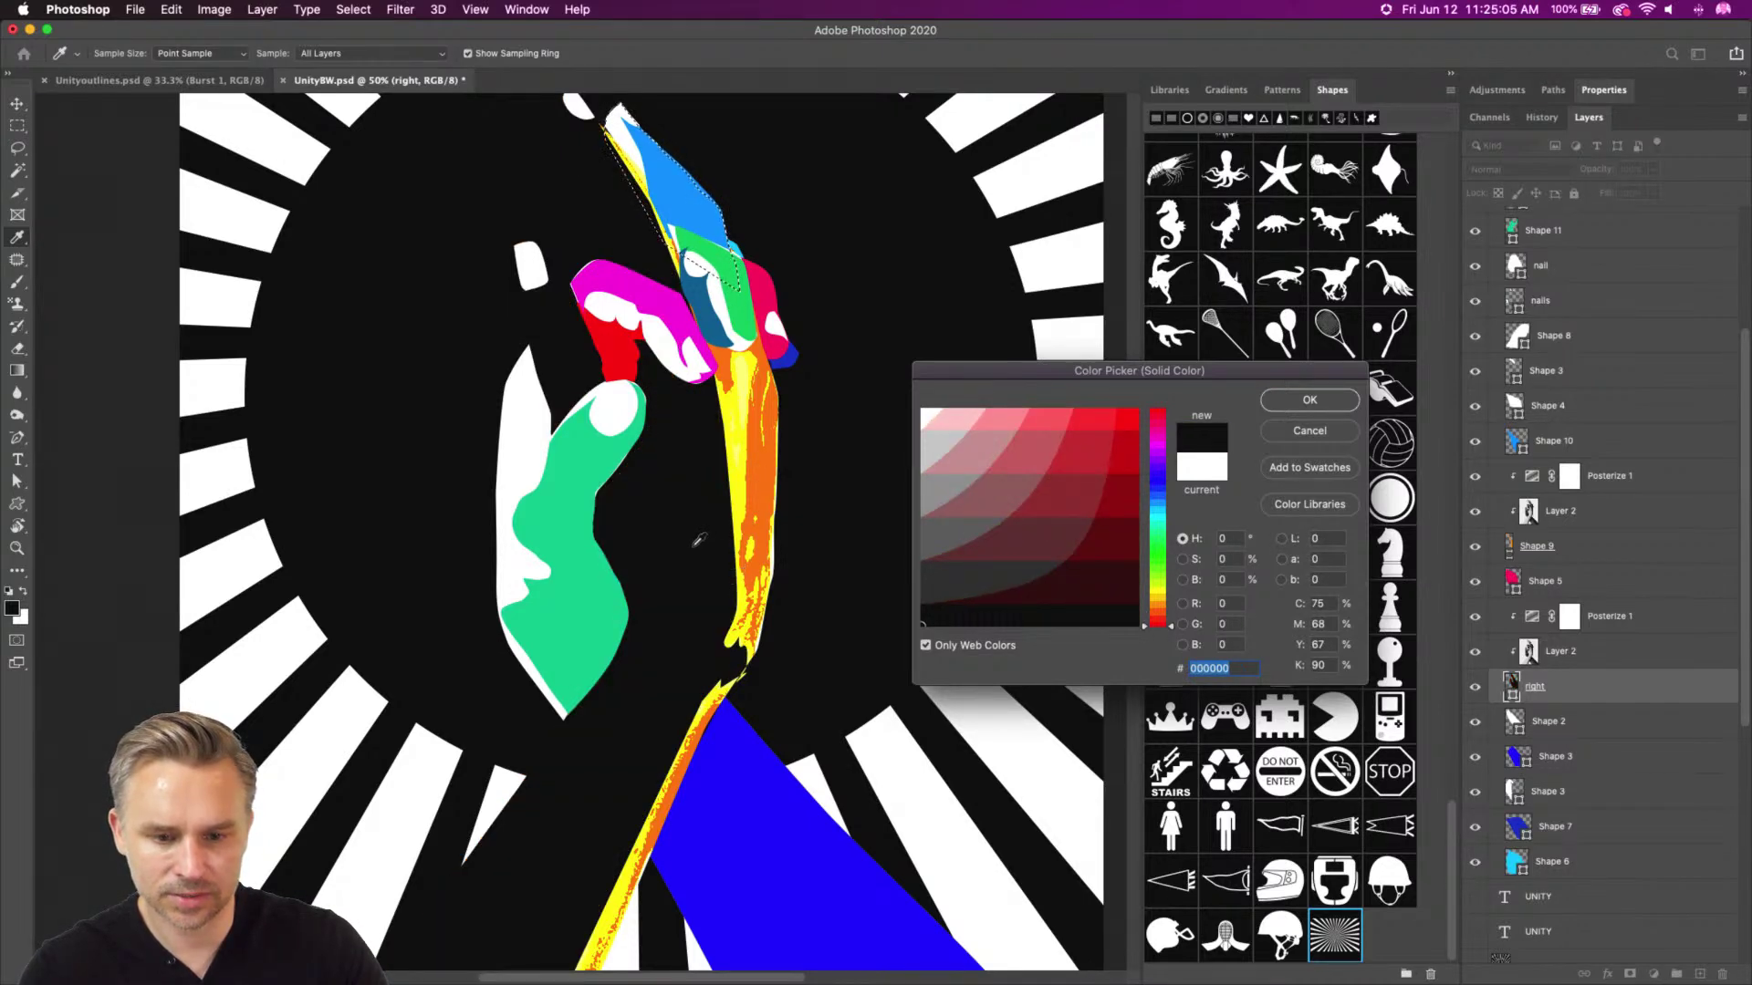
click(735, 471)
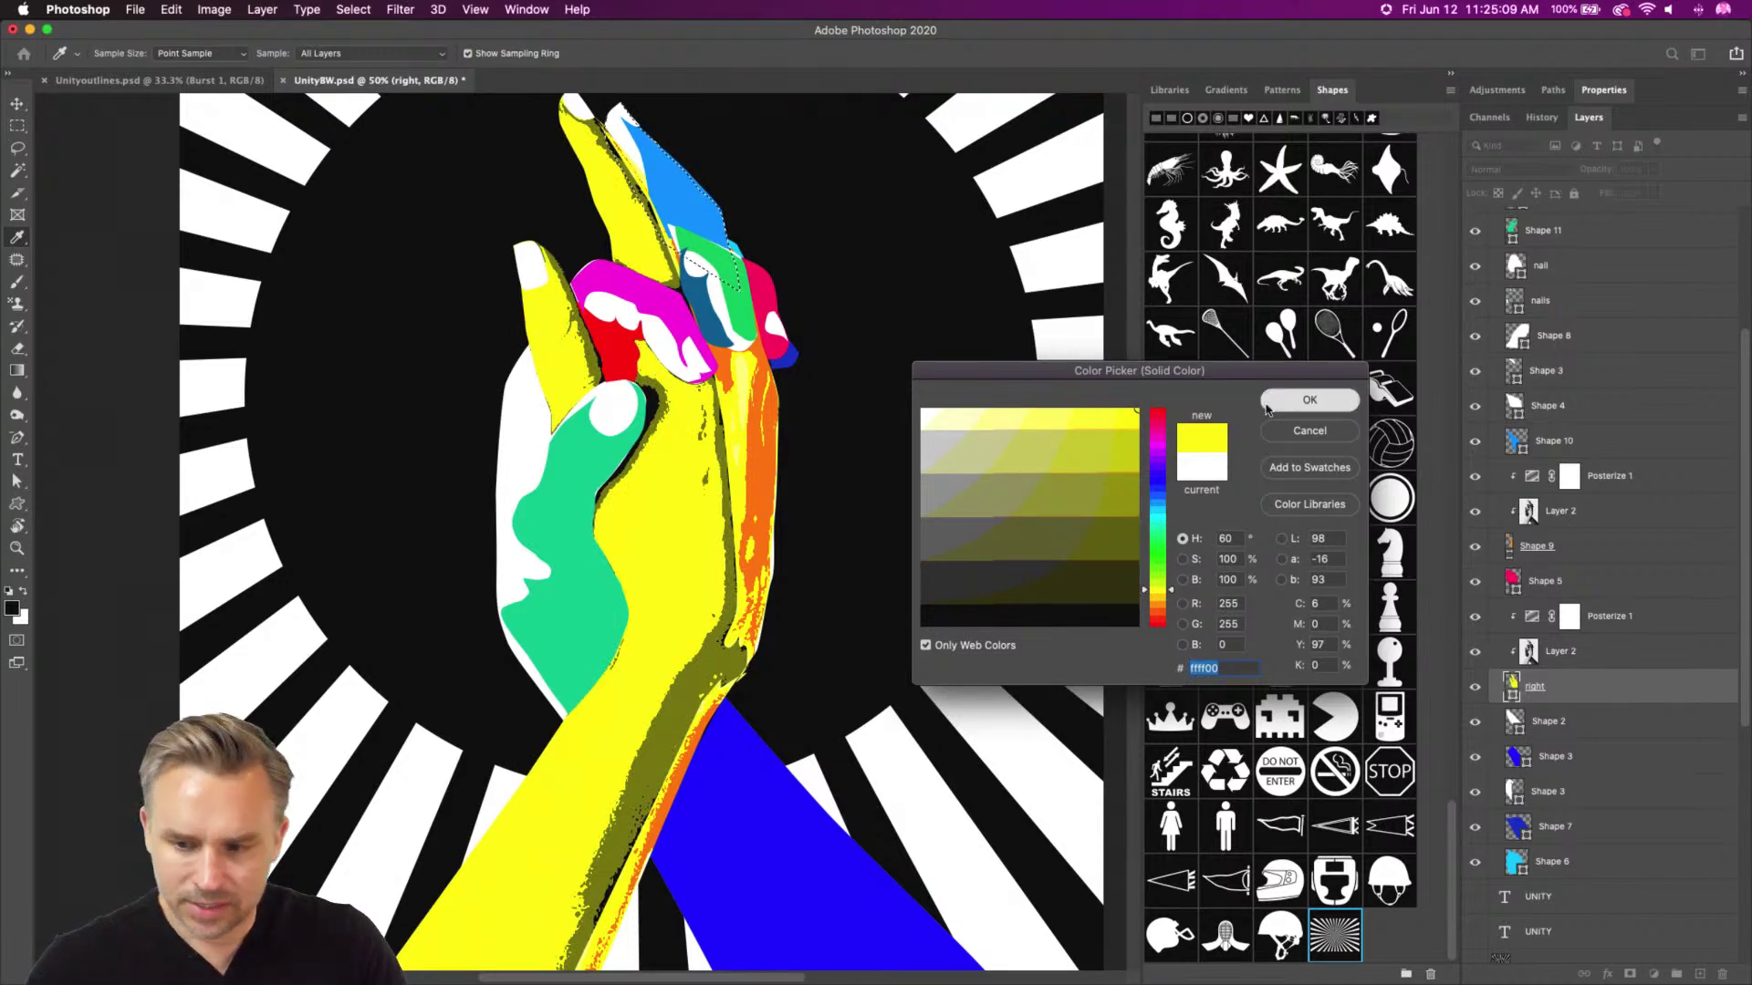
click(1309, 400)
Change the blending mode of the Layer 2 photo clipped to the yellow "right" hand shape to Linear Light and hide the guides
click(1558, 650)
click(1494, 170)
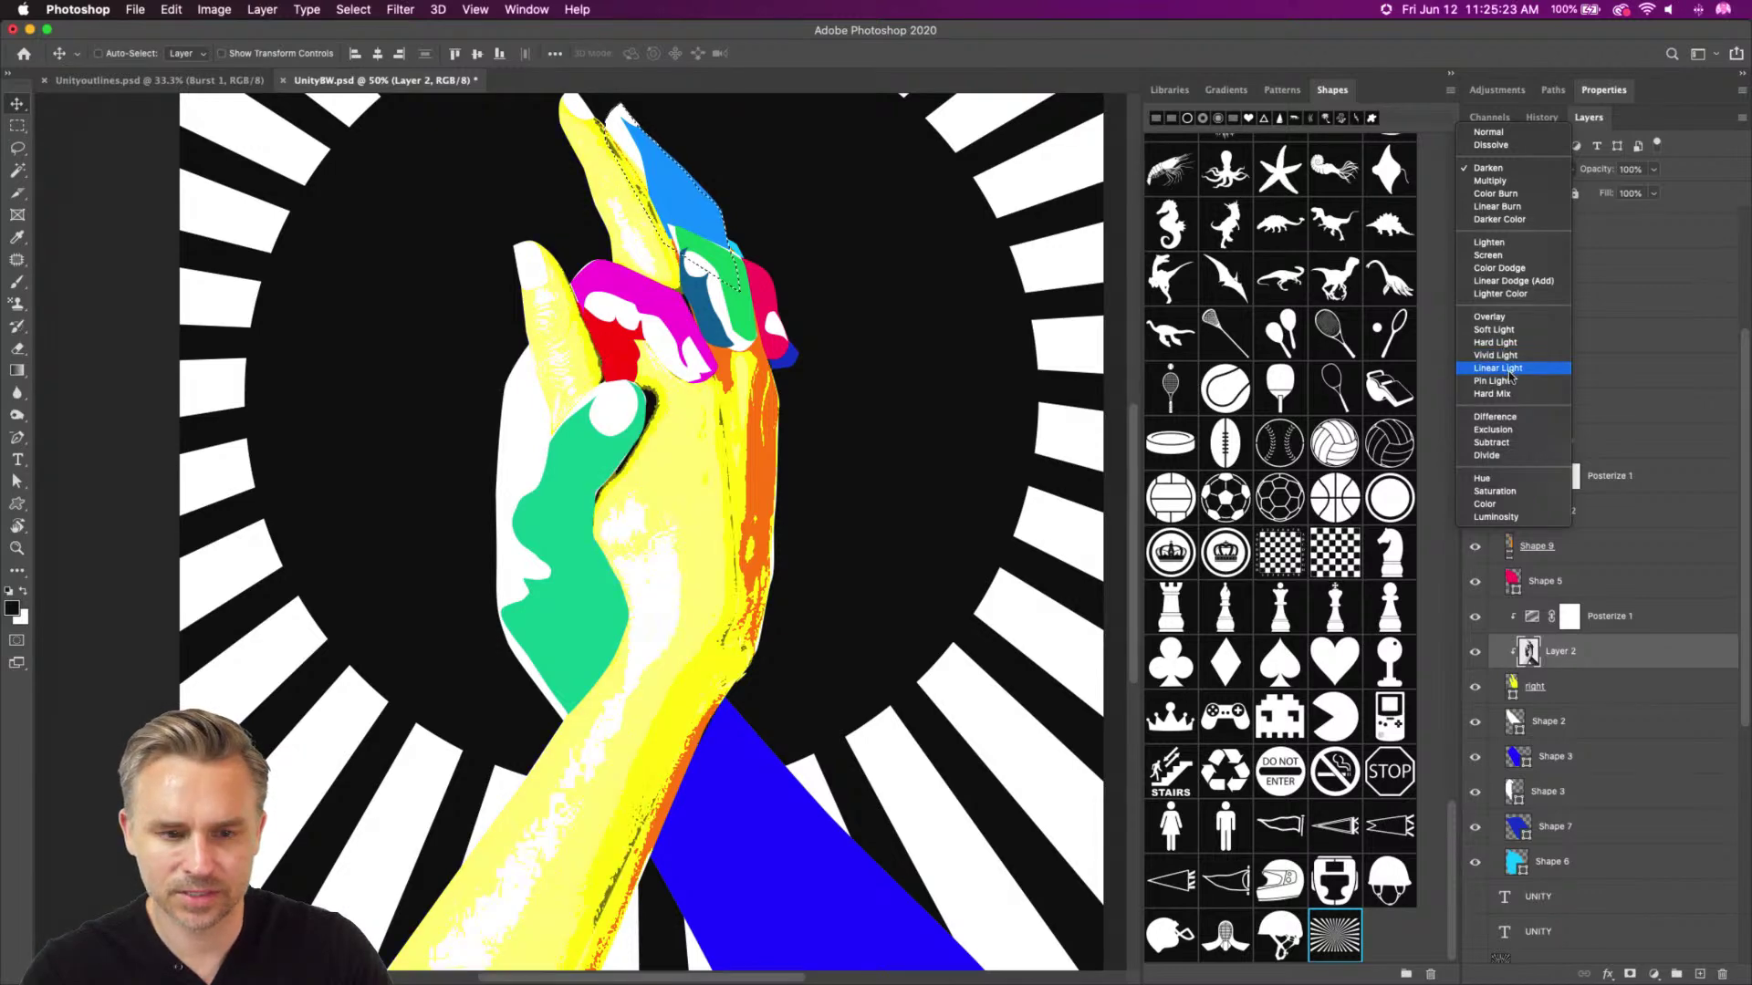
click(1508, 370)
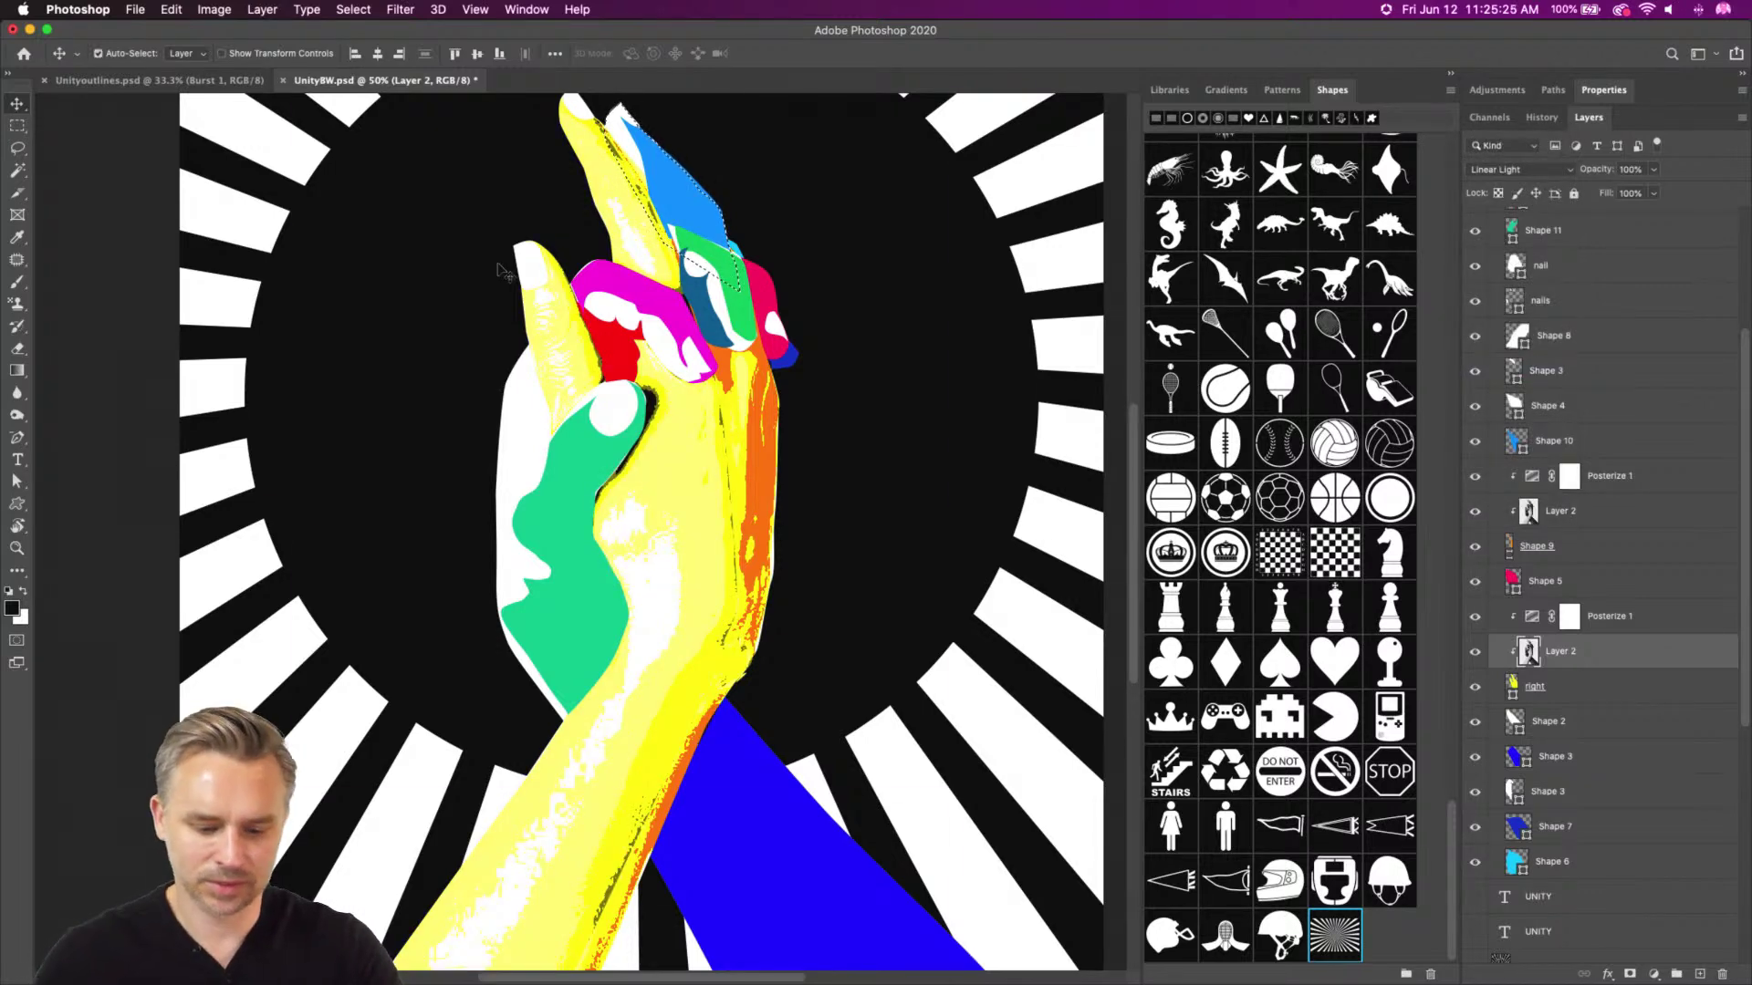
key(super+minus)
key(super+semicolon)
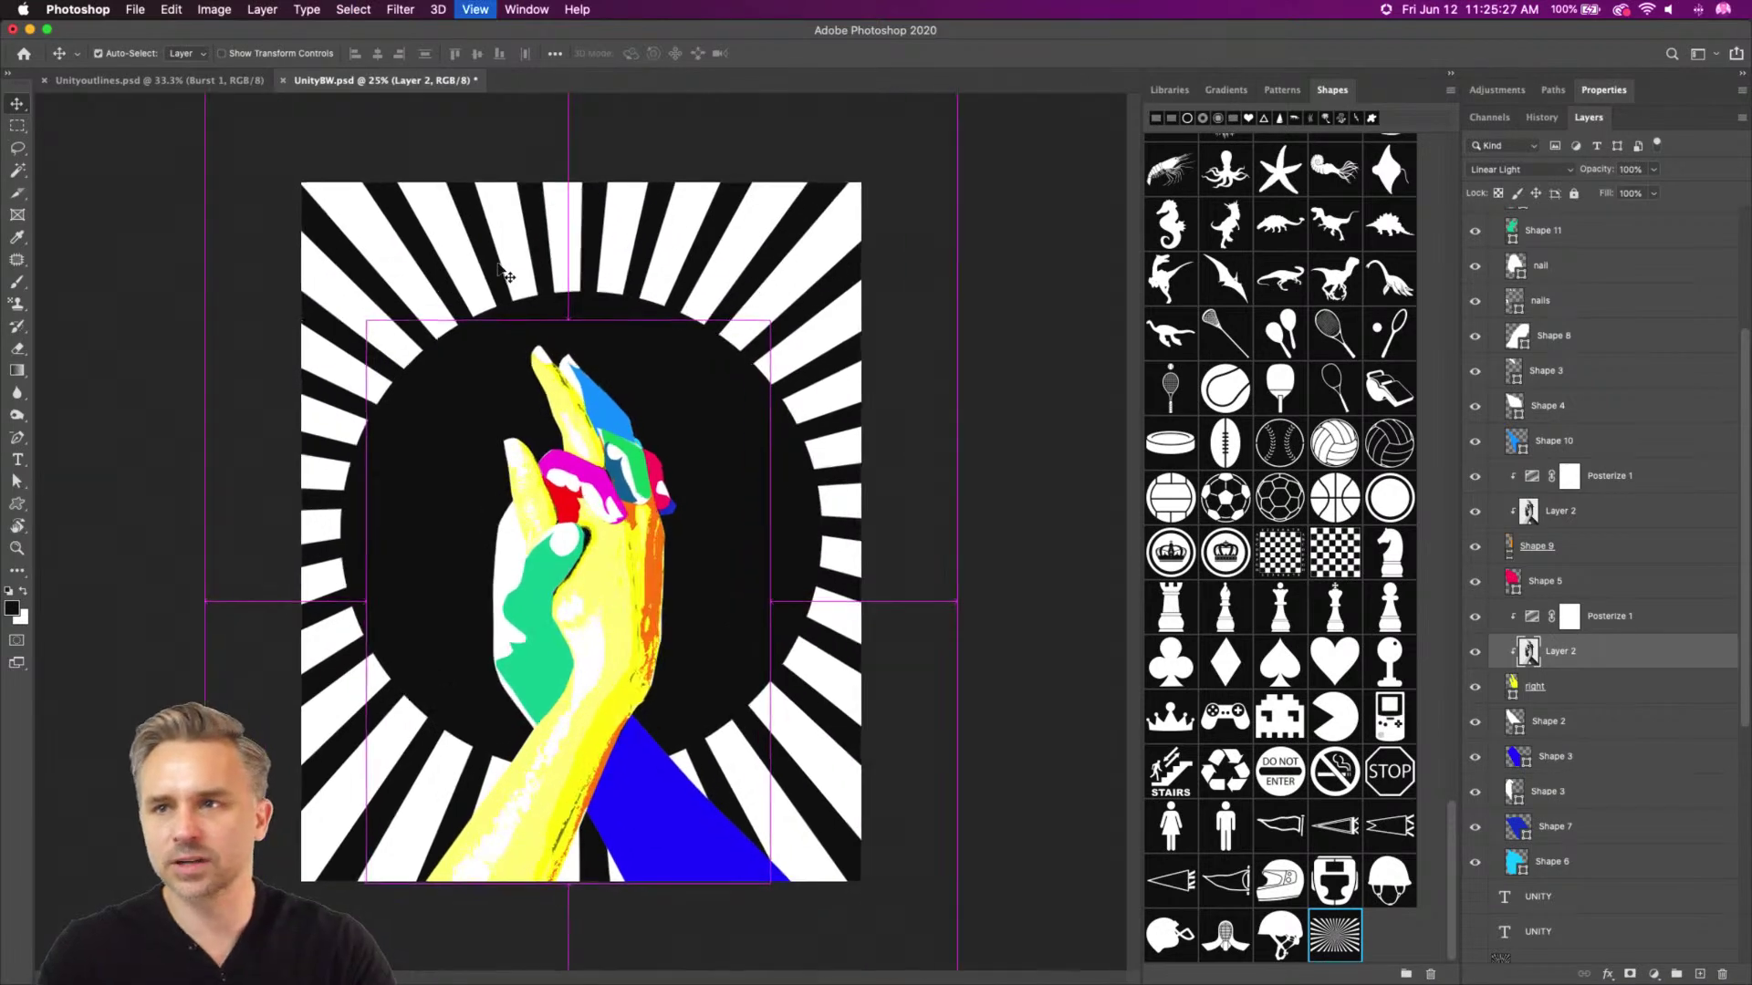
key(super+semicolon)
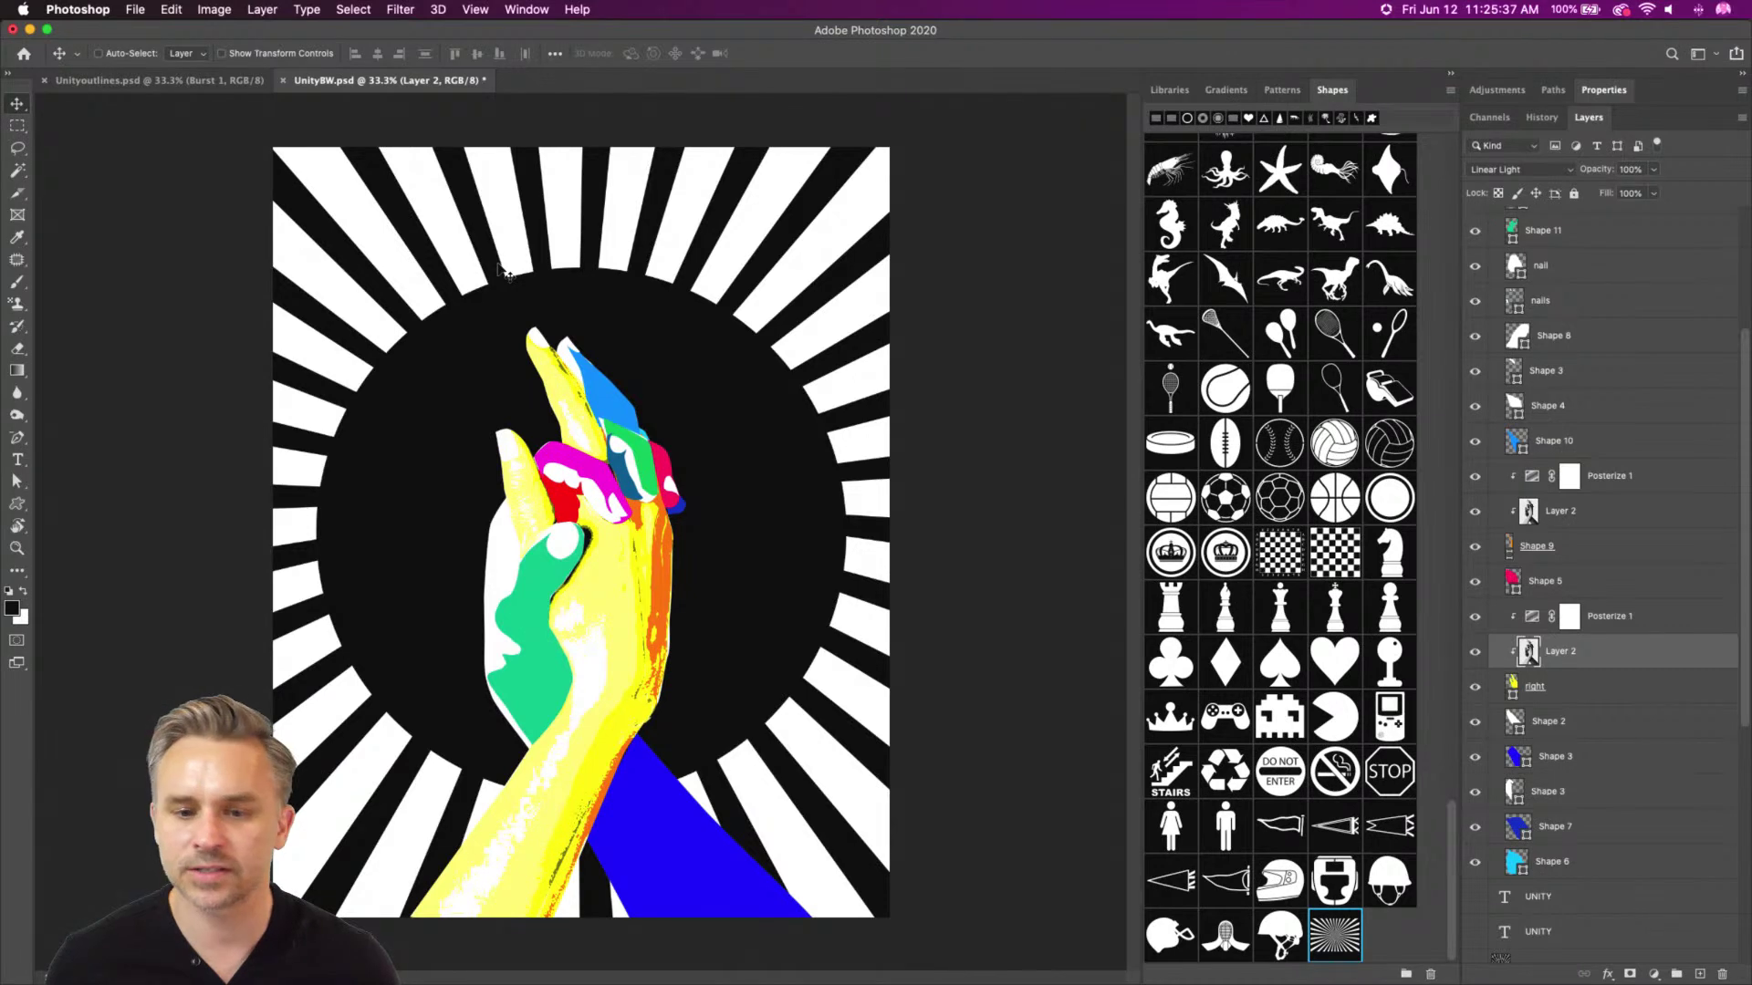
Collapse the hand outline group, then hide the Burst 1 sunburst and add an empty layer above Heart Card 1
scroll(1493, 292, up, 5)
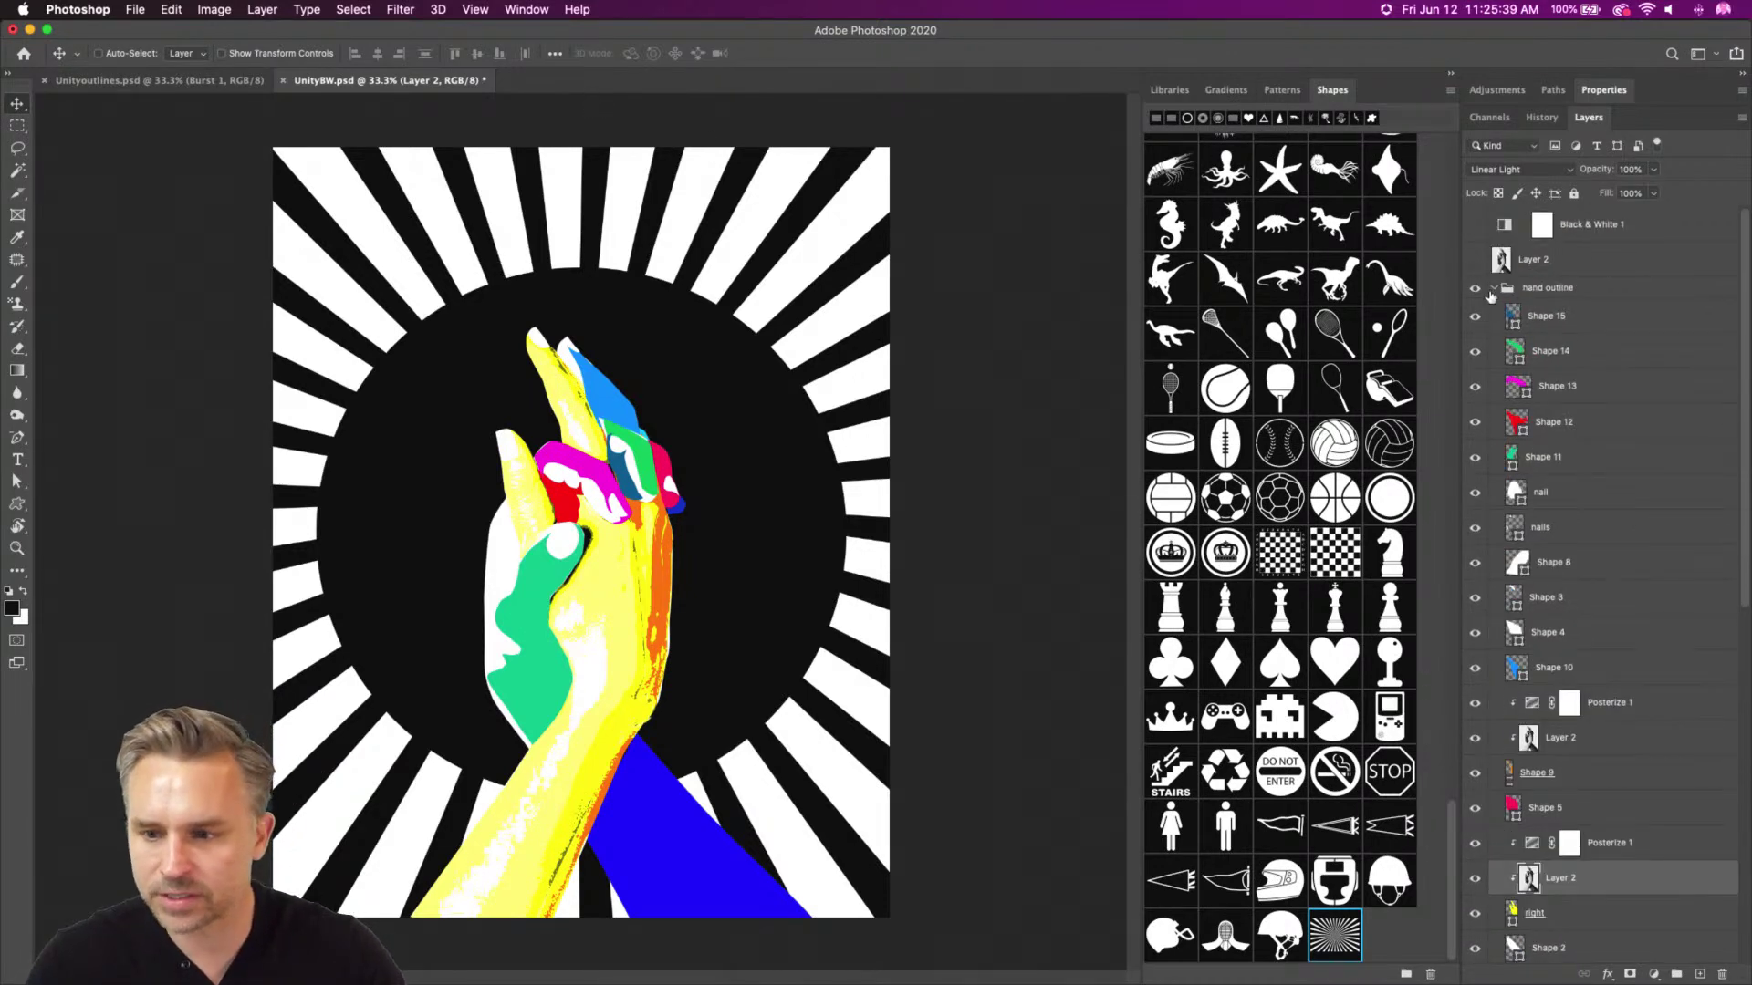
click(1494, 288)
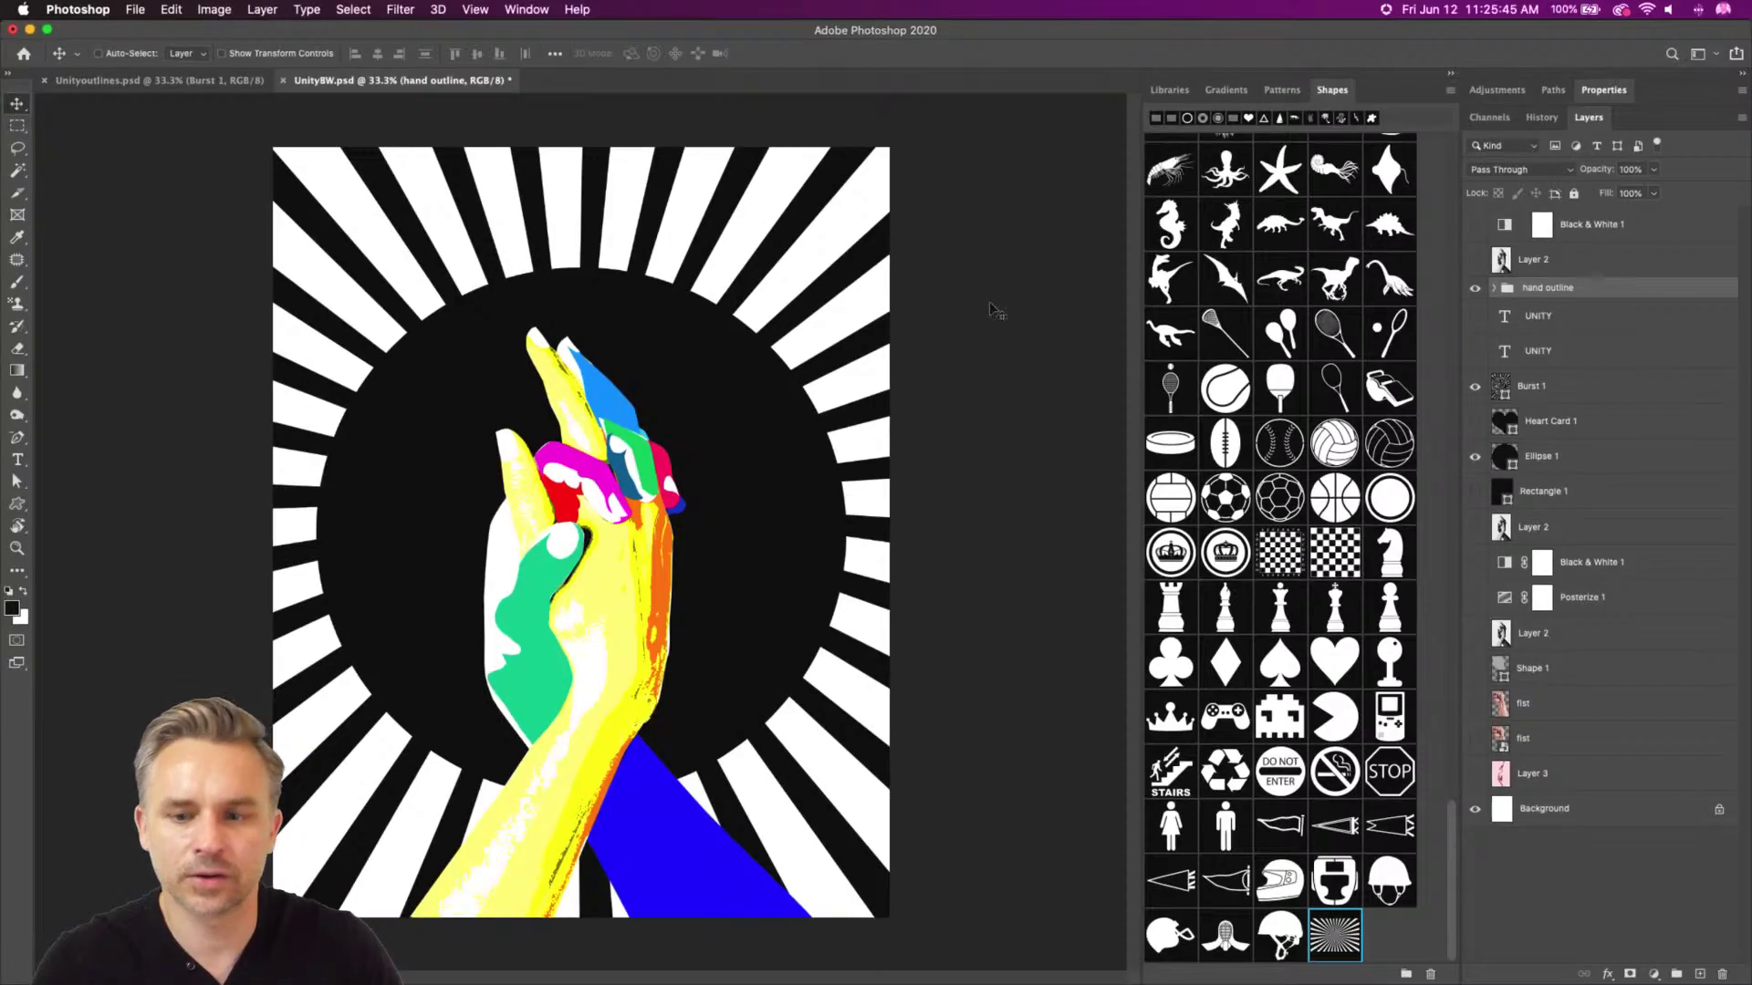
click(1475, 392)
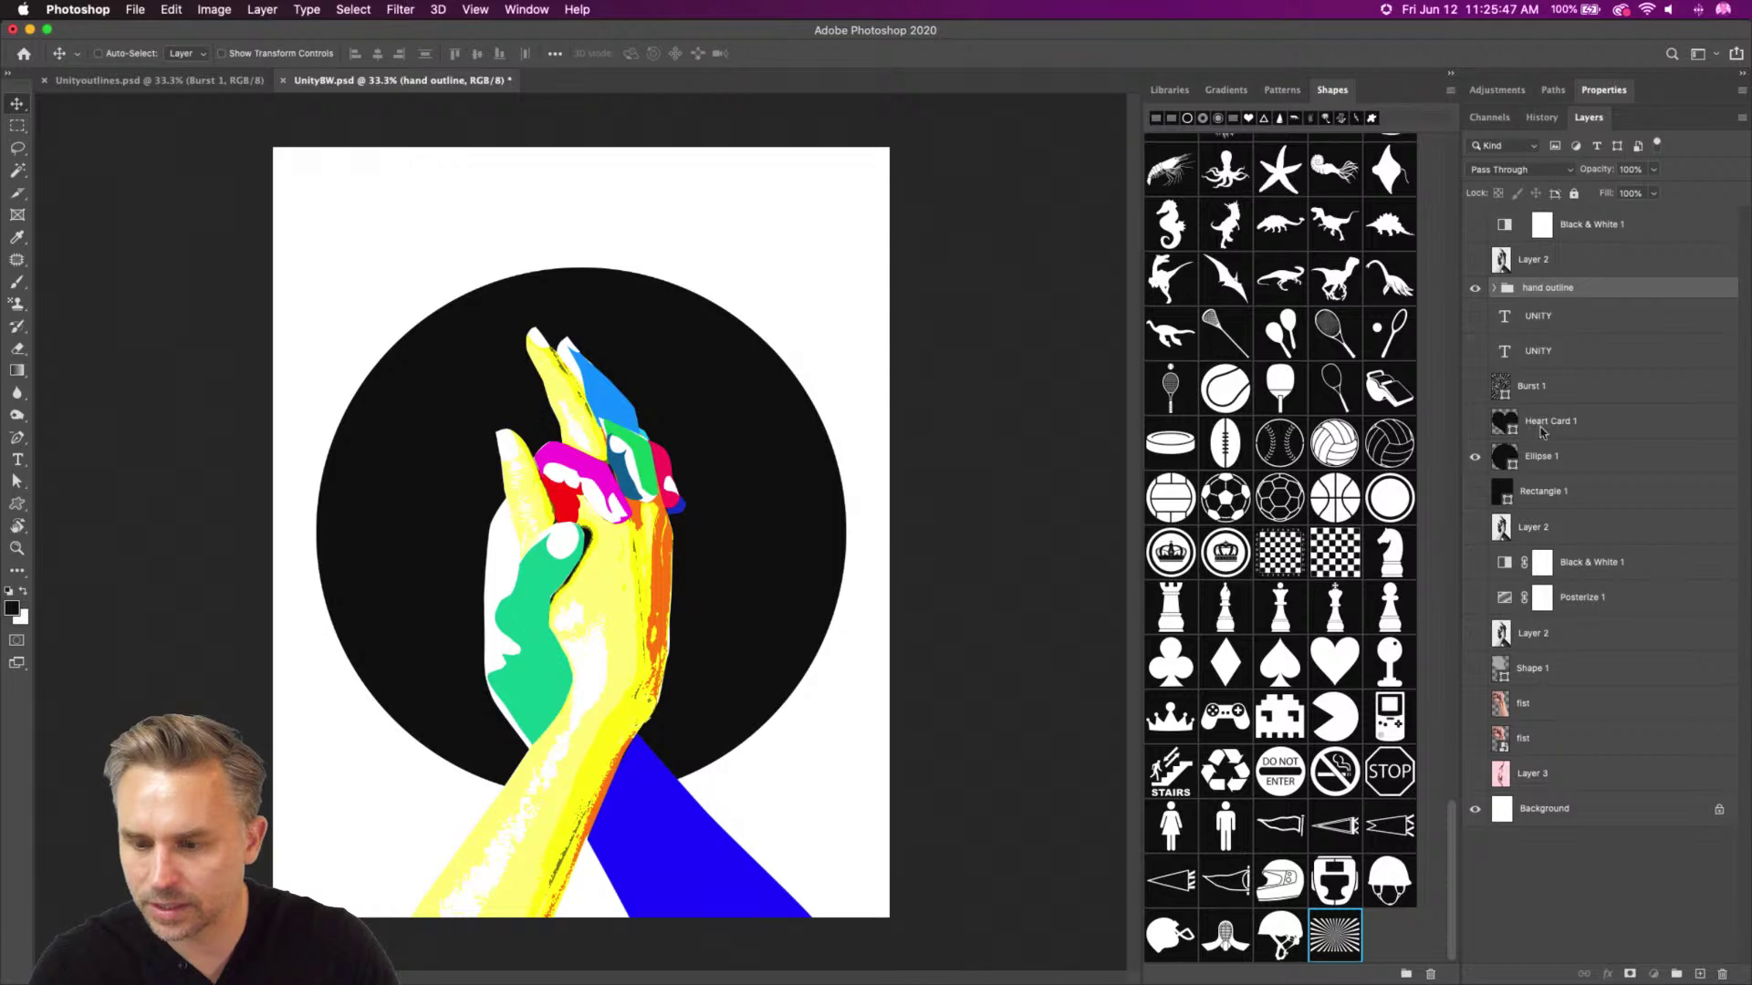
click(1539, 423)
click(1699, 975)
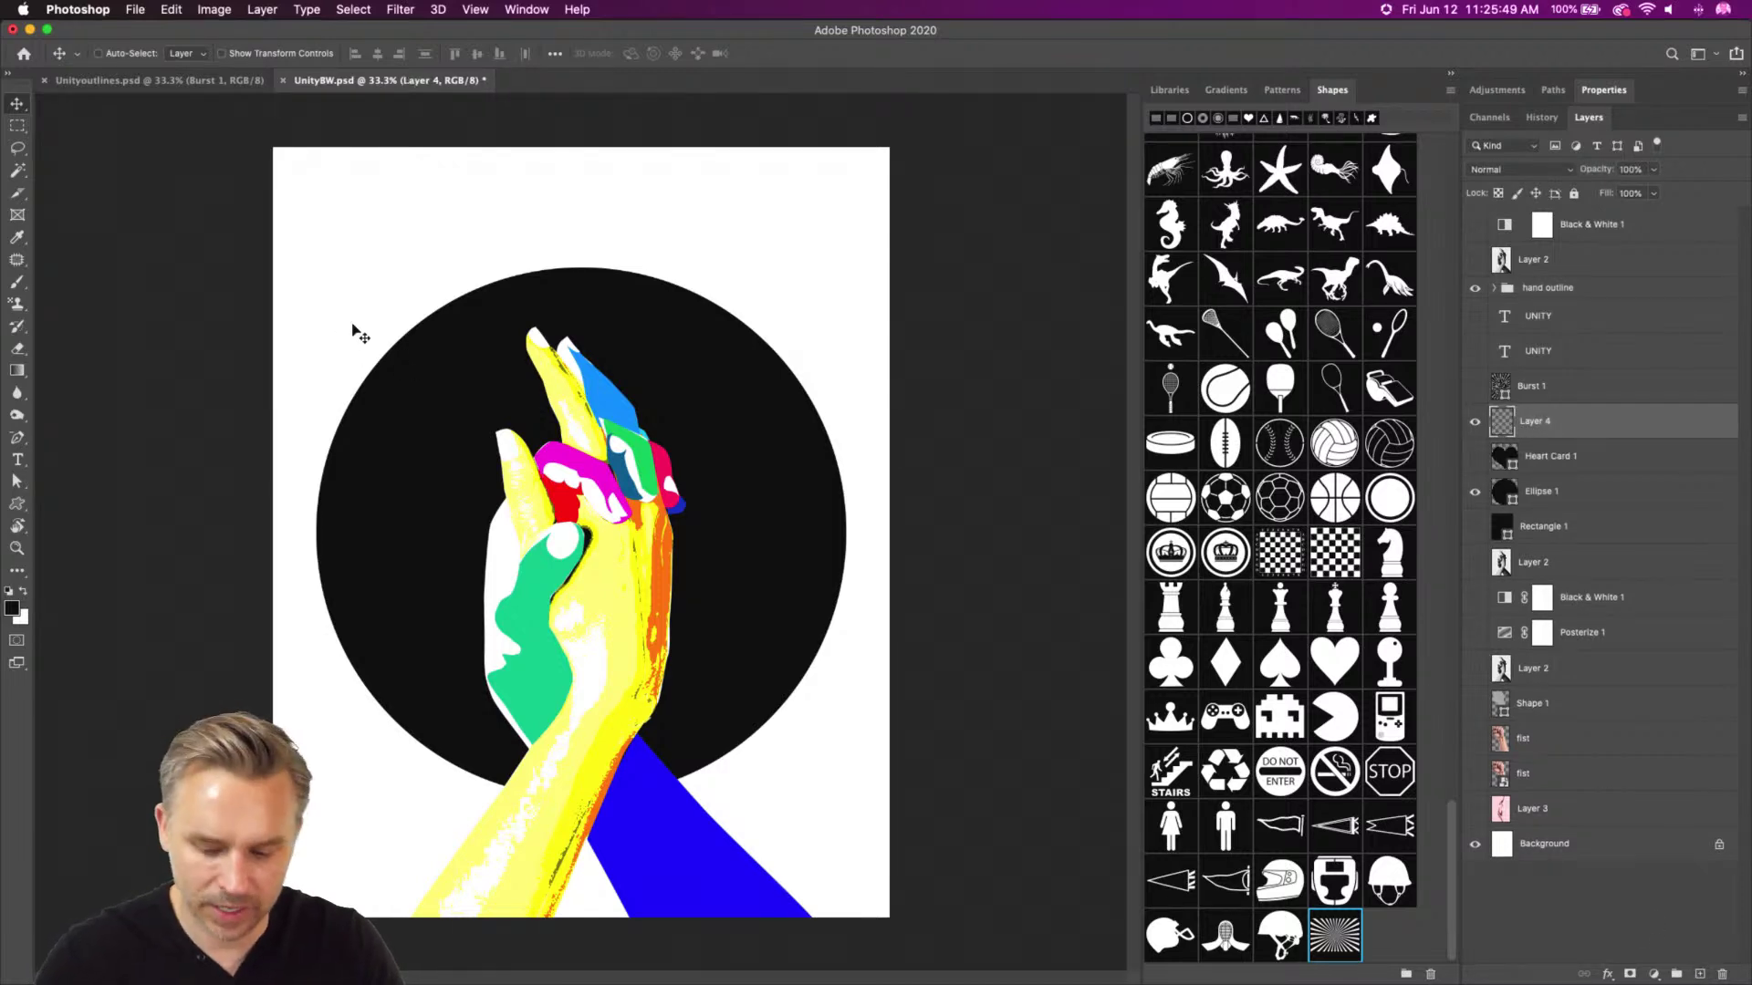
Draw a black triangular ray with the Pen tool from the centre of the hands out past the poster's upper-left corner
key(p)
click(567, 523)
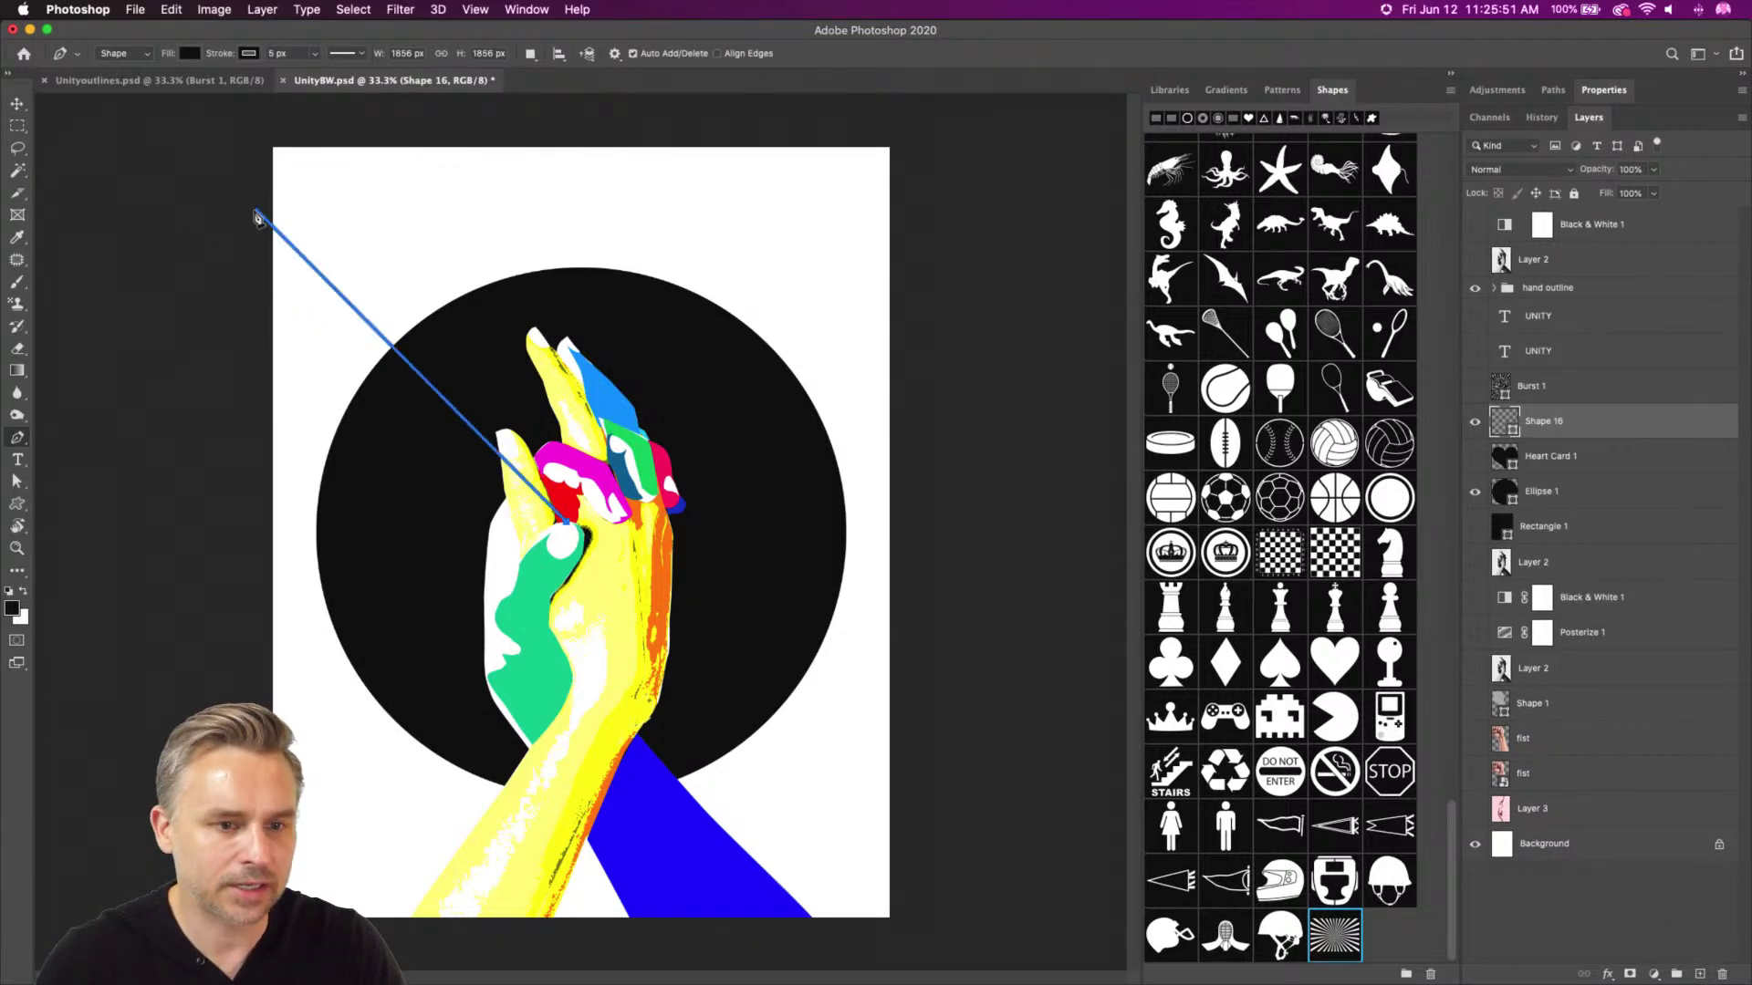
drag(247, 214, 253, 208)
key(super+z)
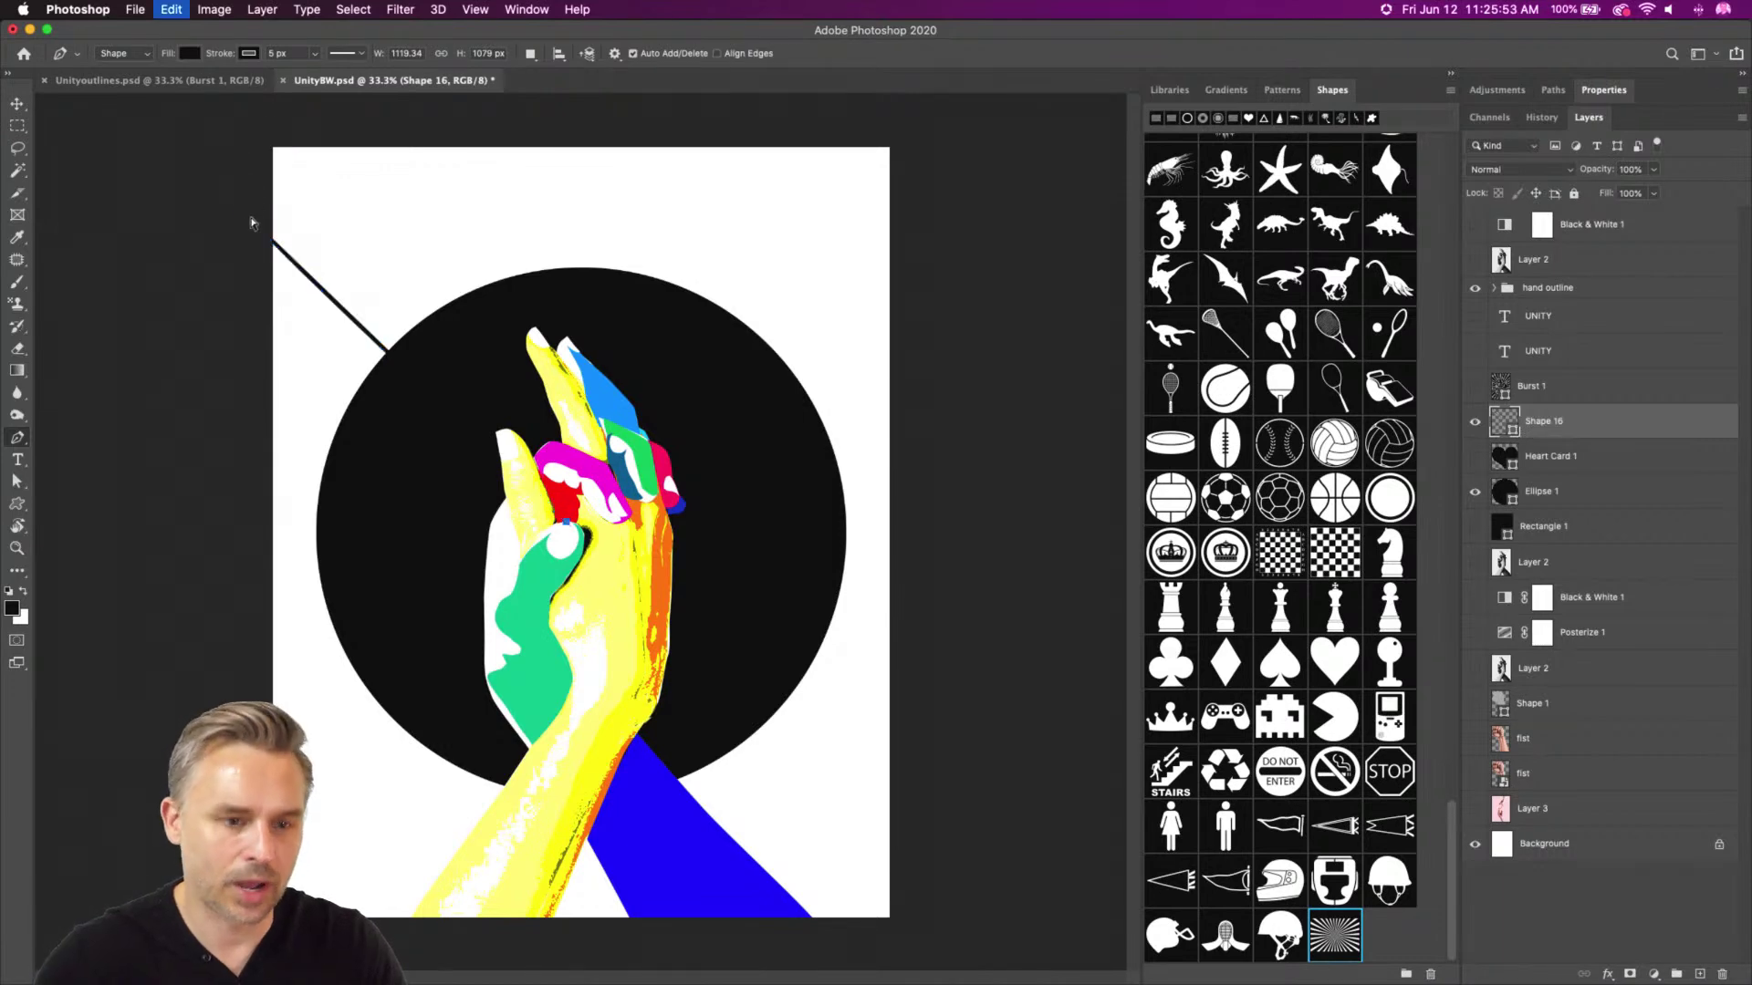
click(124, 147)
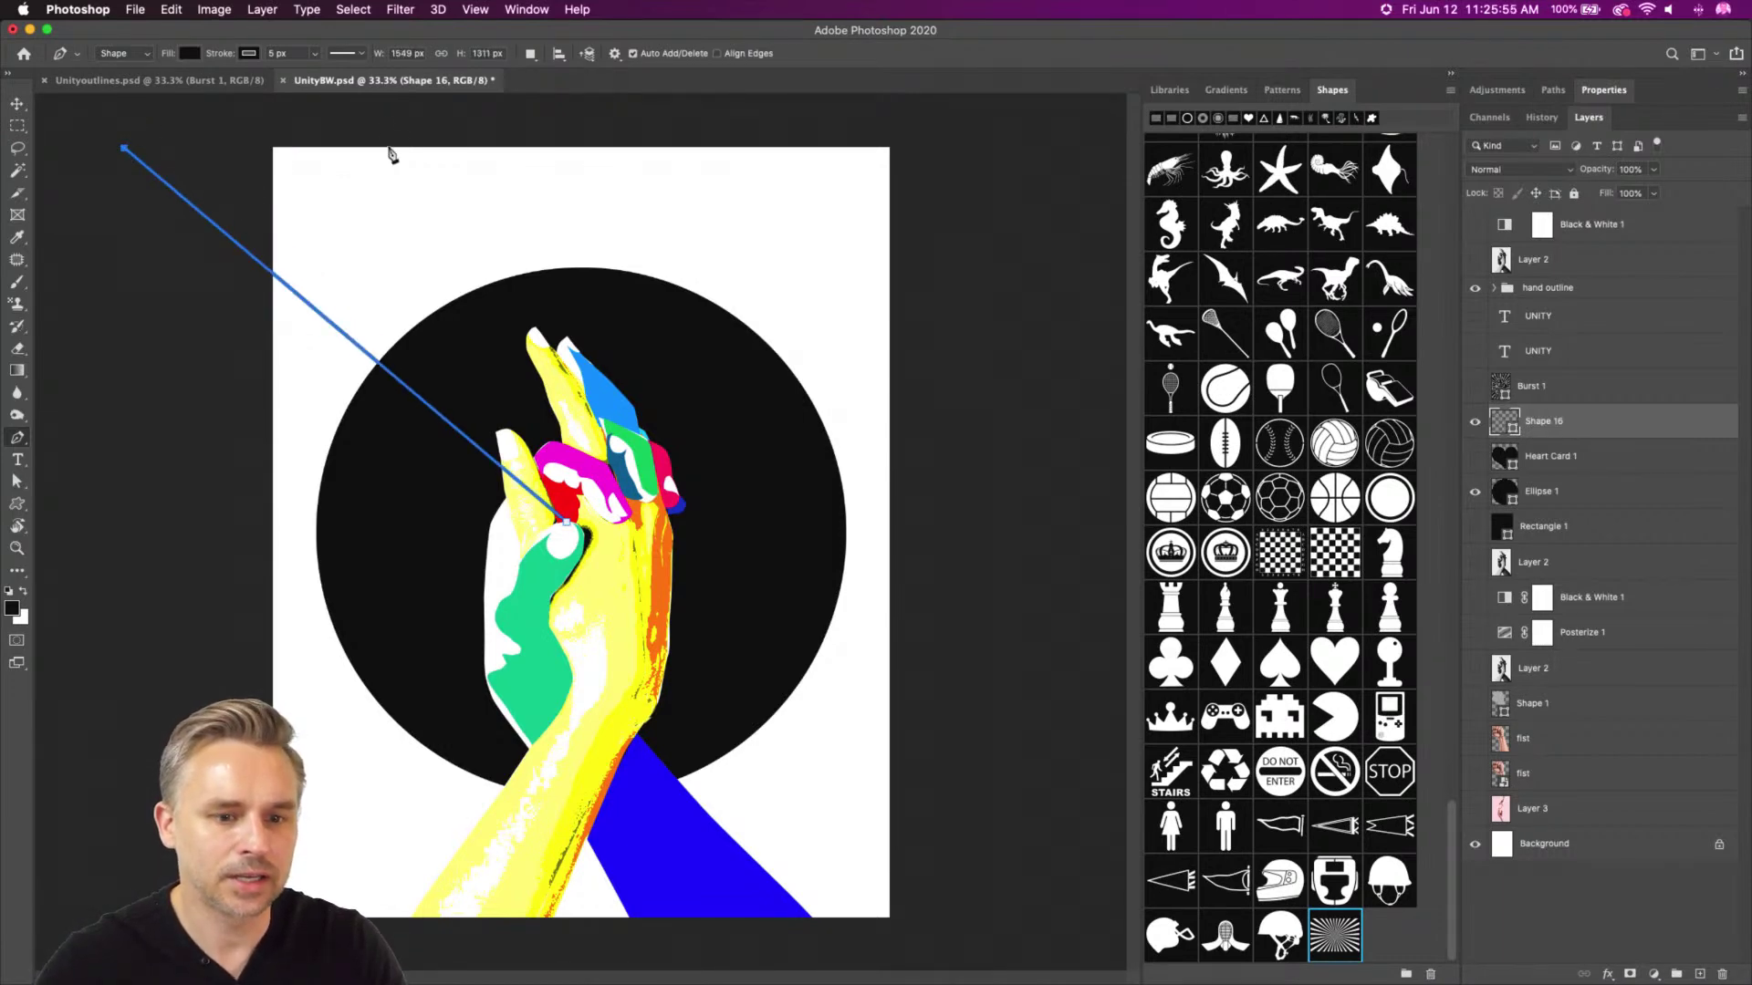
click(567, 525)
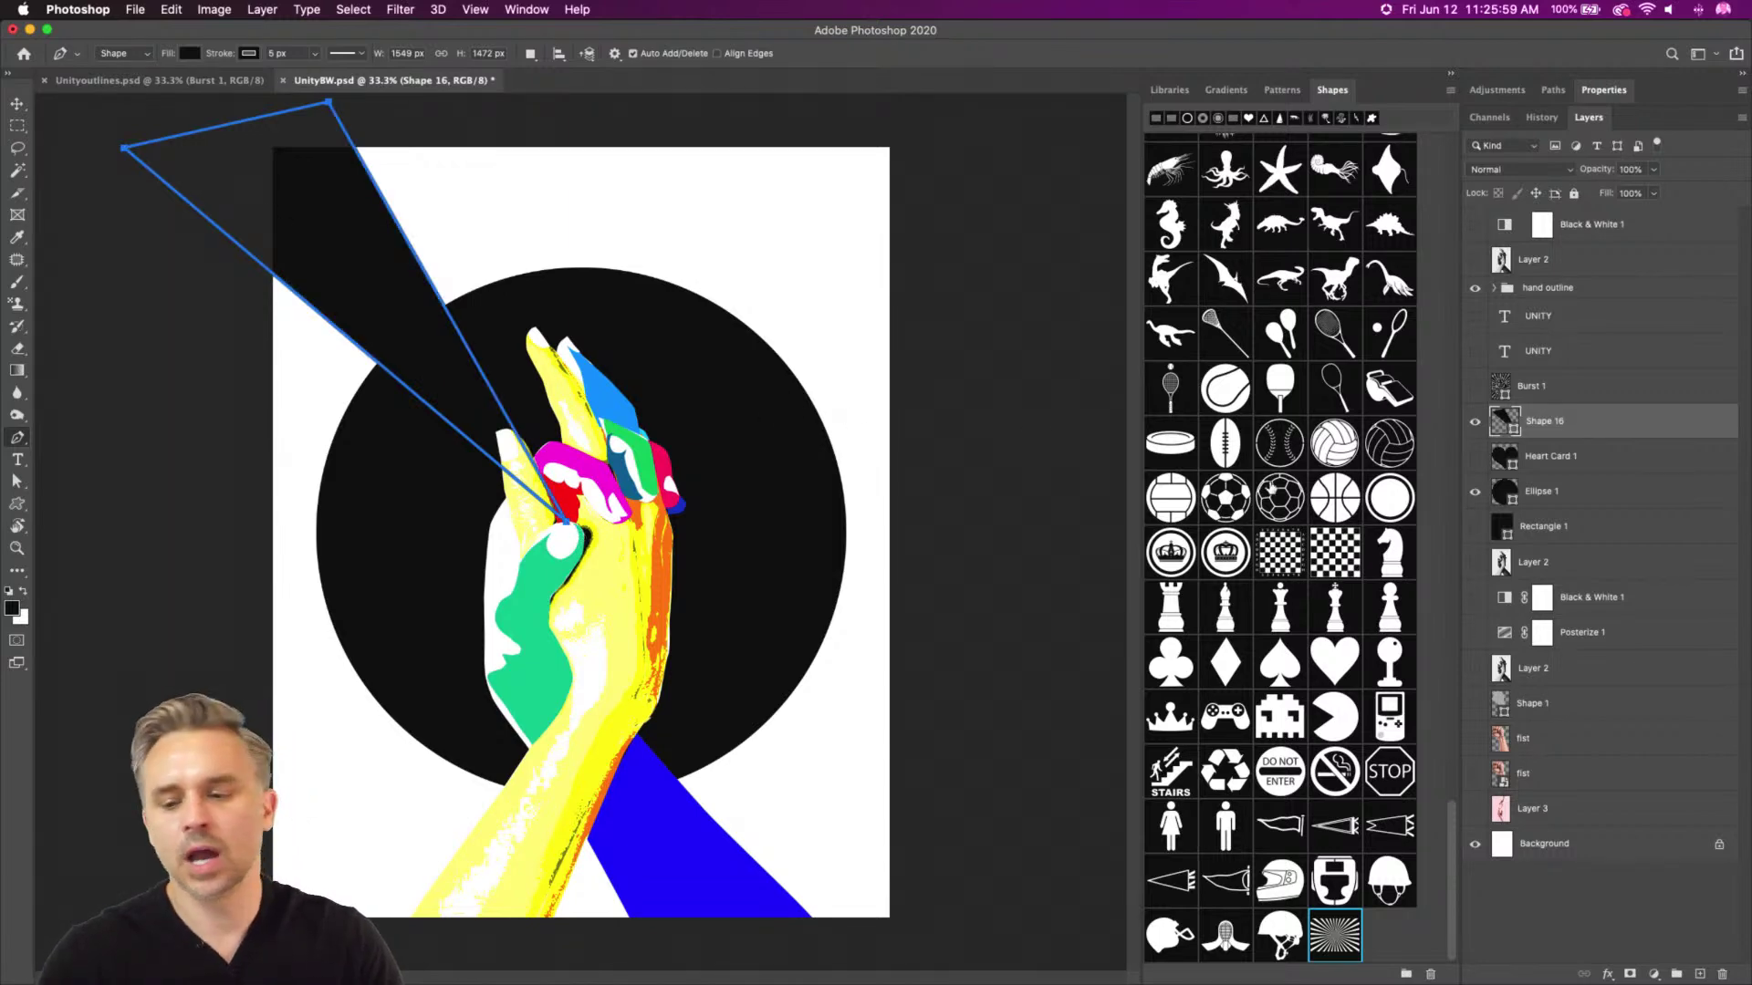
click(14, 105)
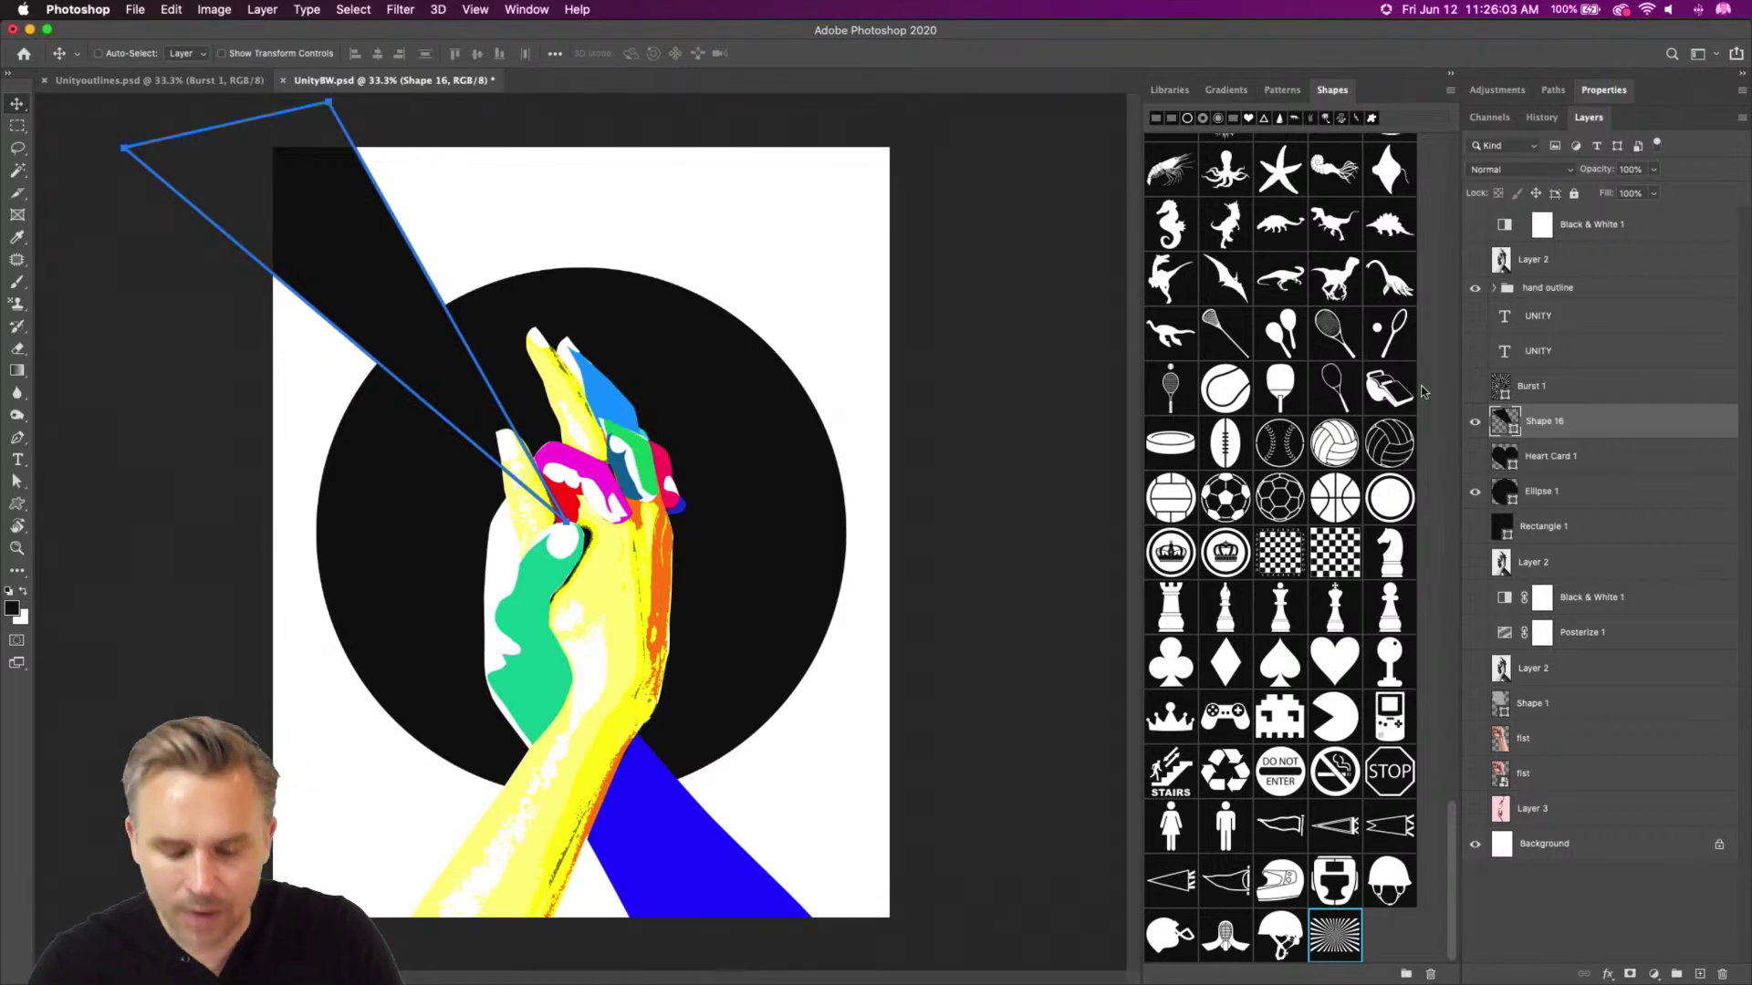
Duplicate the black ray while transforming it, rotate the copy about 29° clockwise and place it beside the first with its tip near the hands' centre
key(super+t)
key(Return)
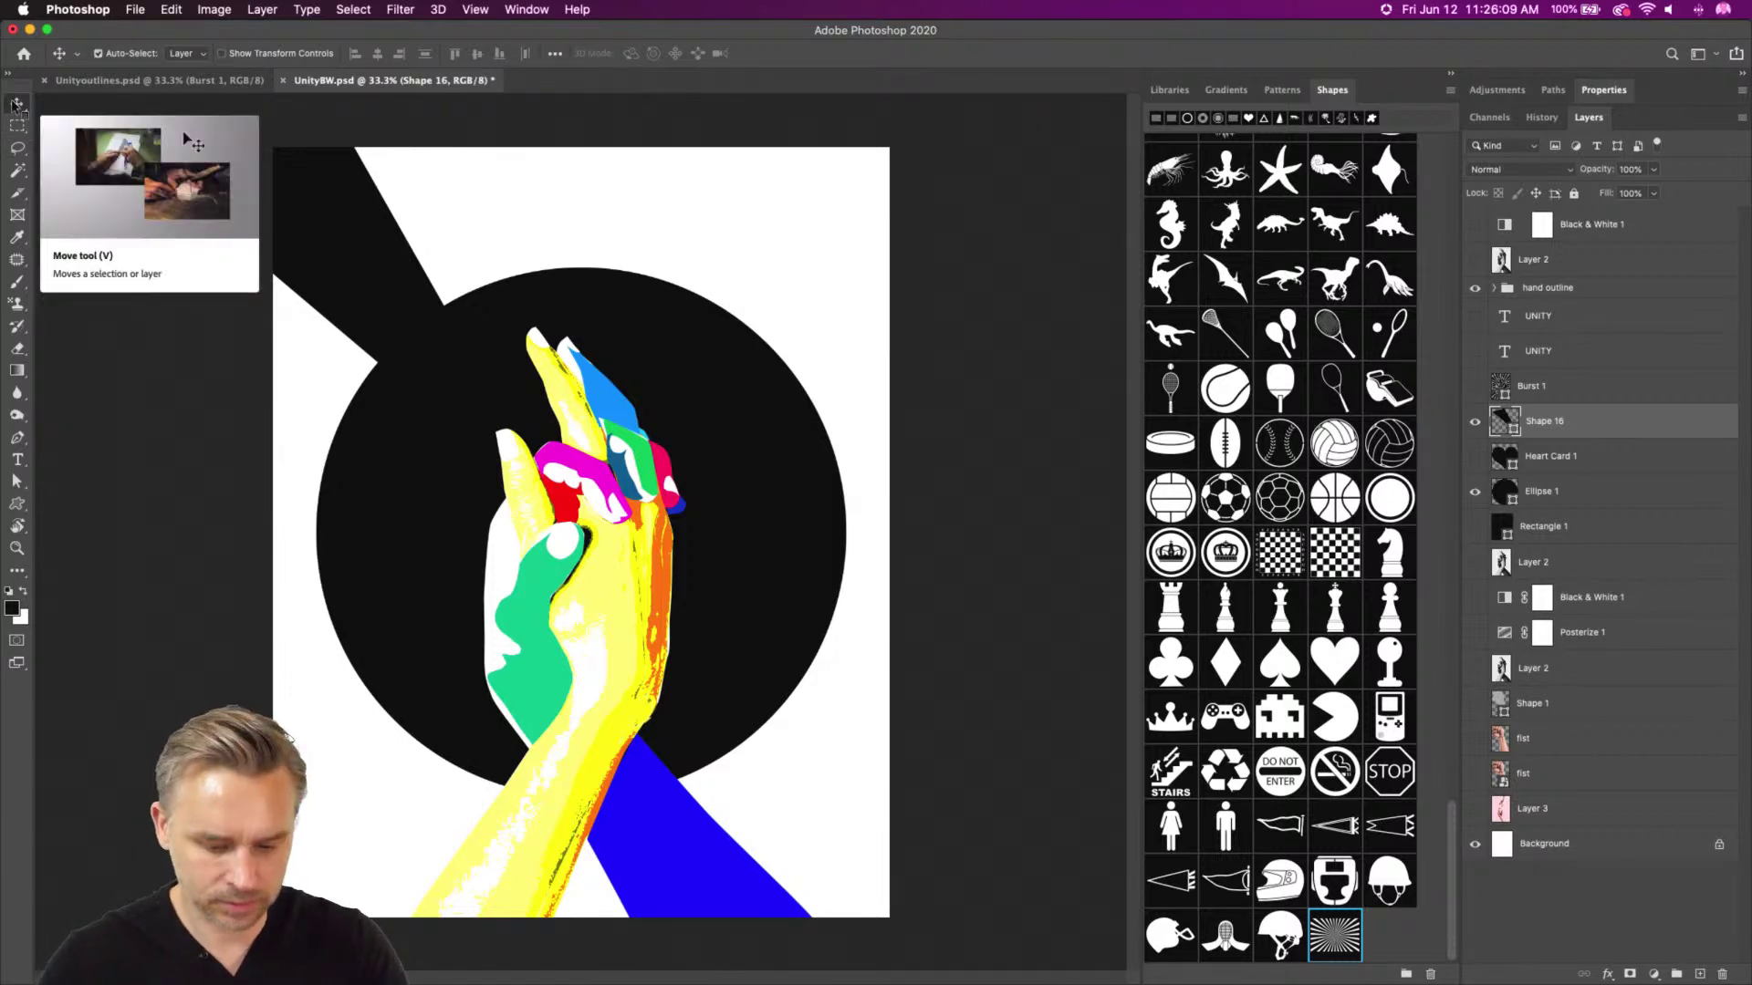
key(super+t)
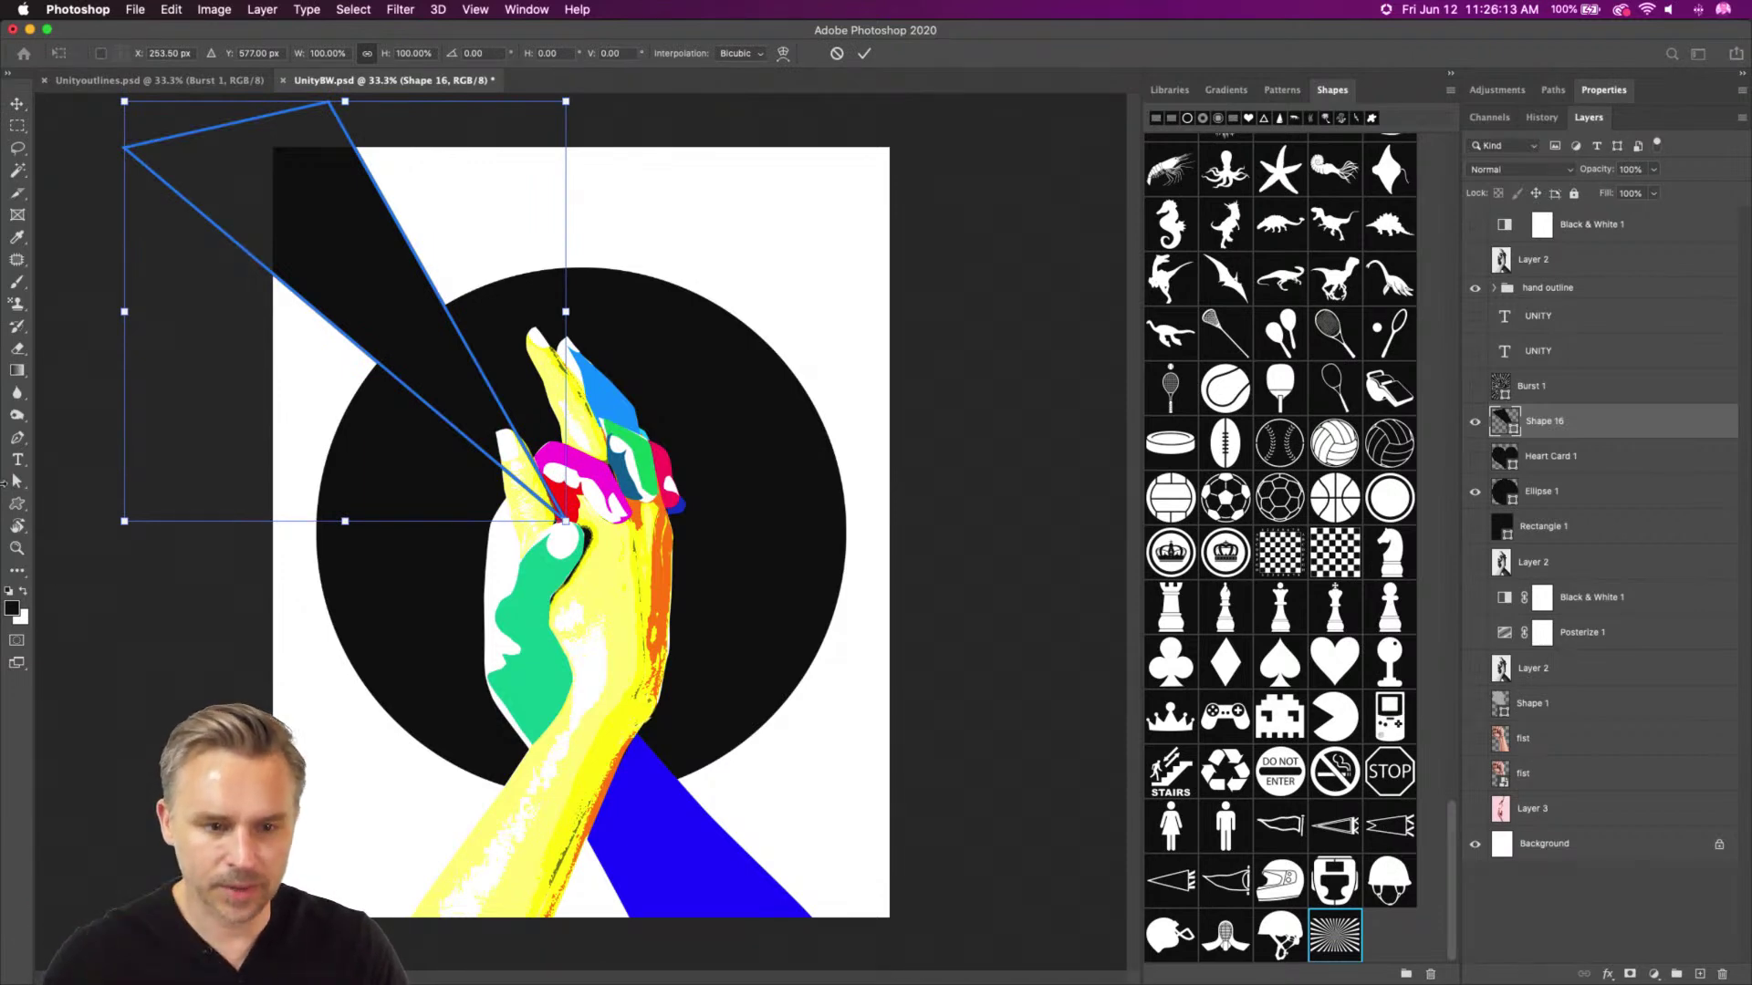
drag(103, 529, 97, 420)
drag(371, 299, 463, 250)
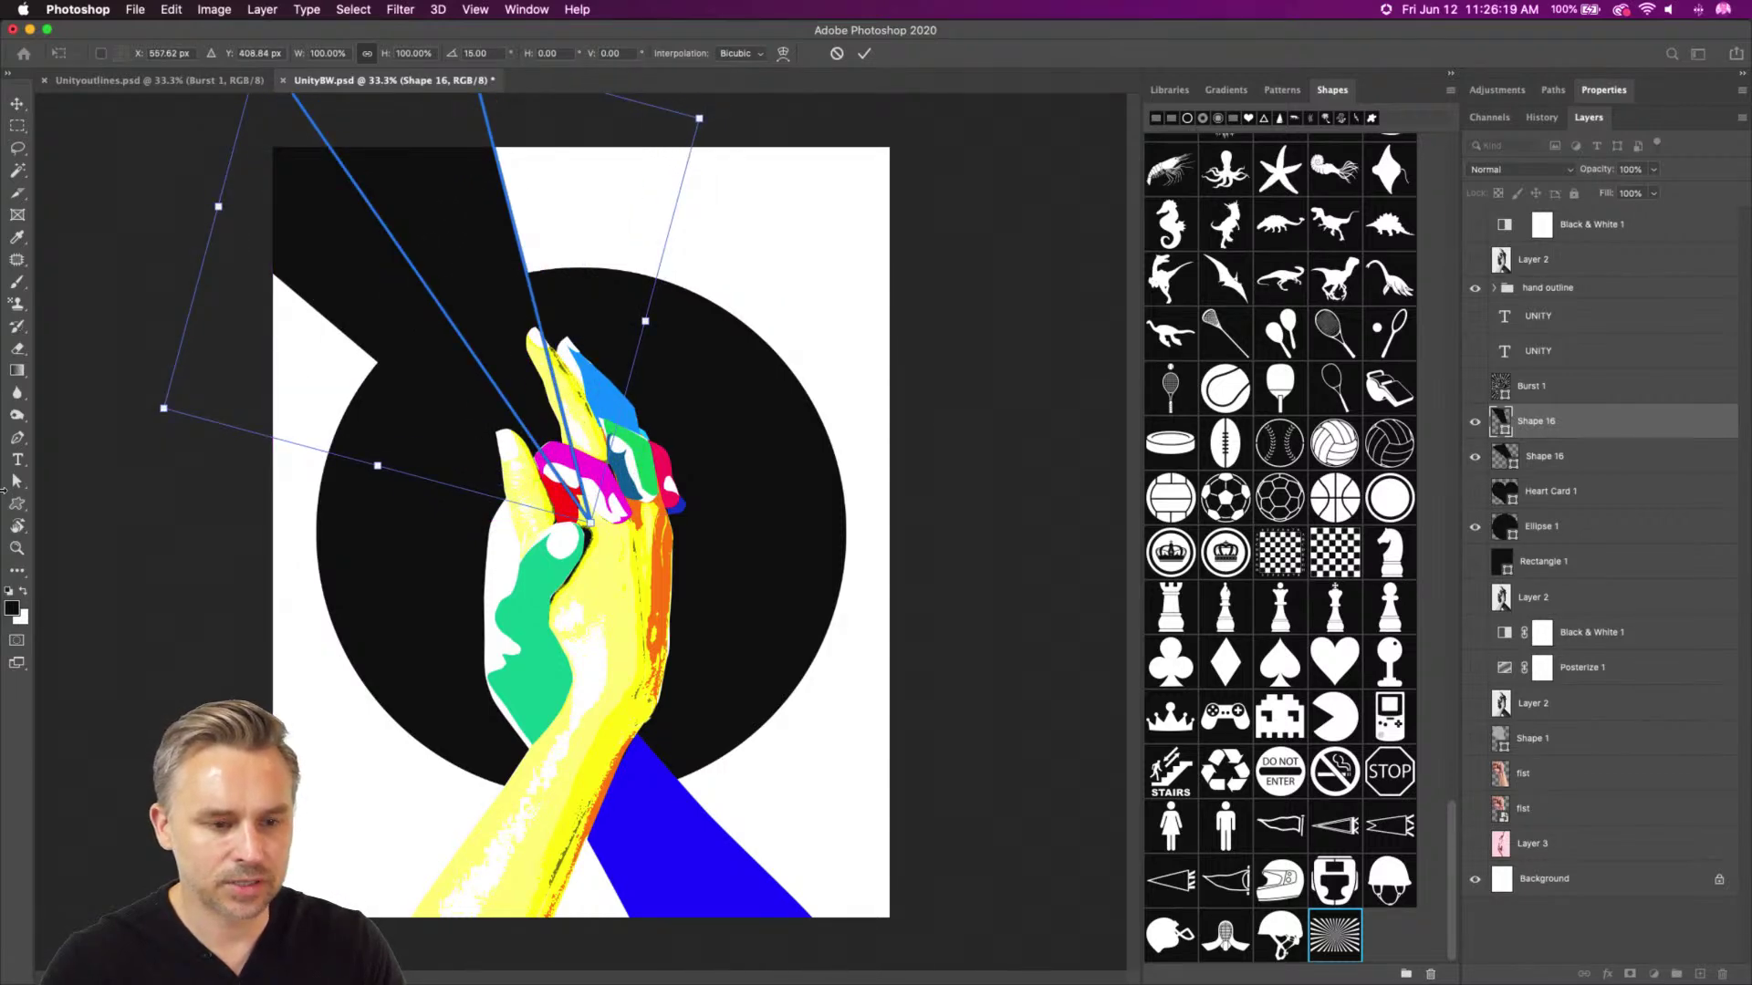
drag(130, 416, 153, 336)
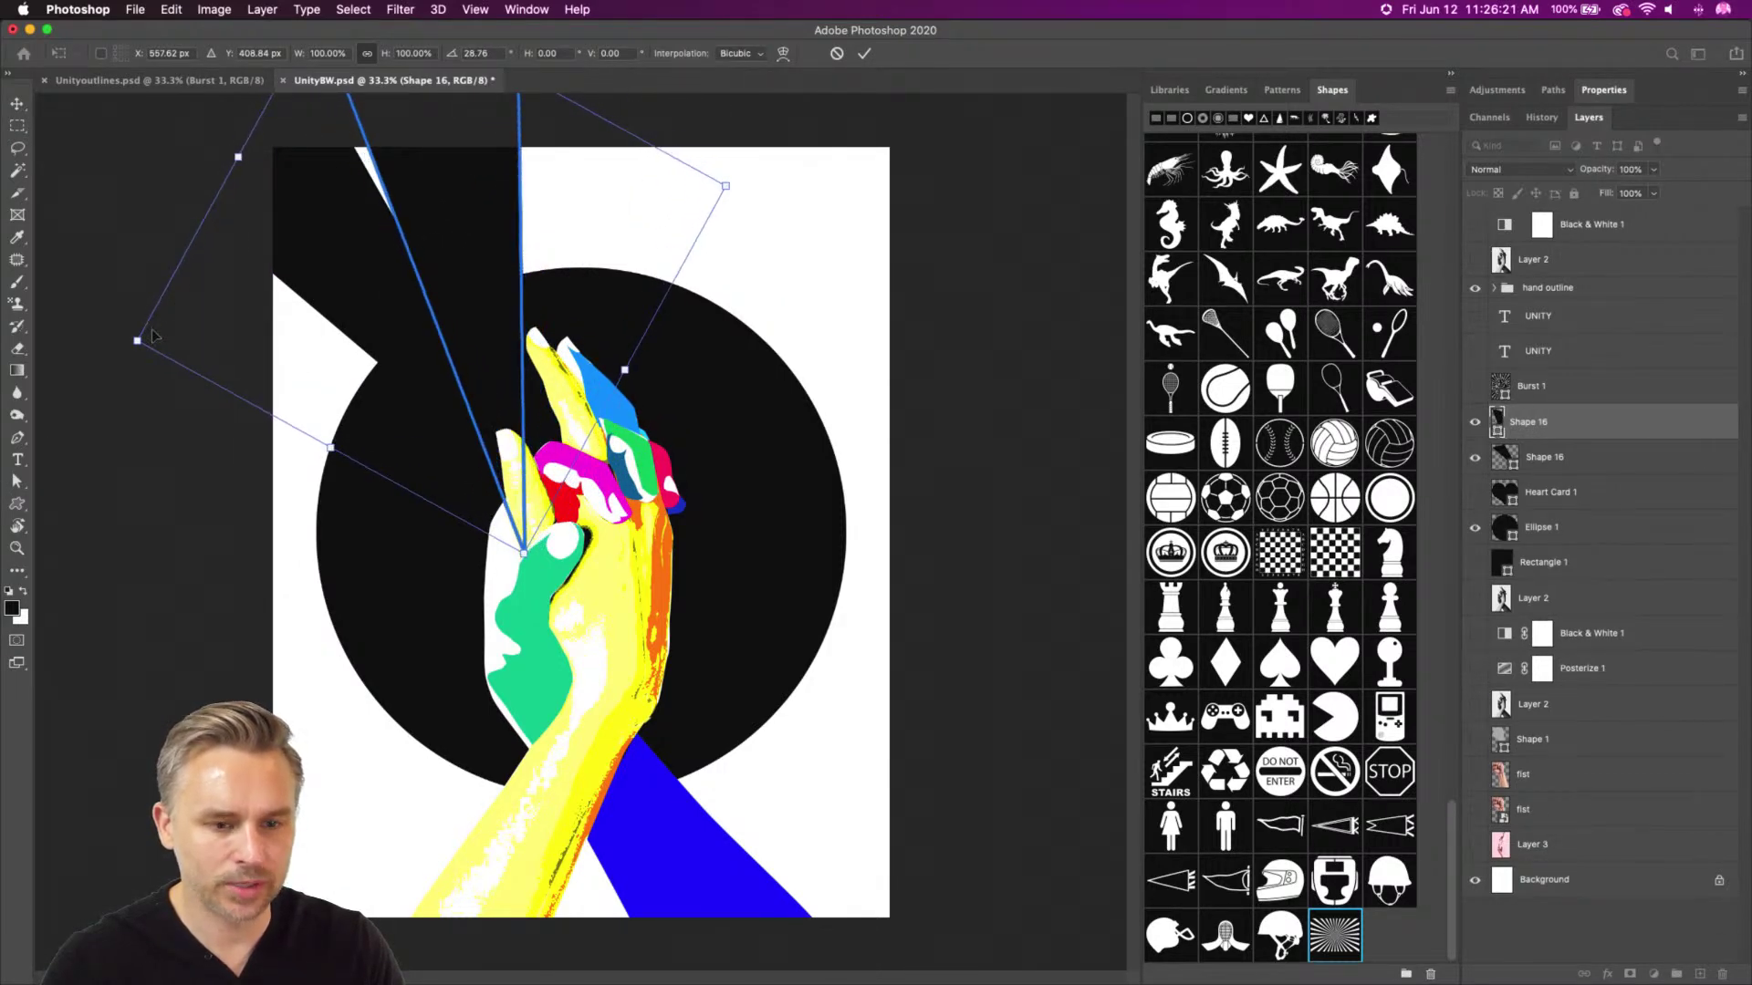
drag(424, 271, 520, 244)
key(Return)
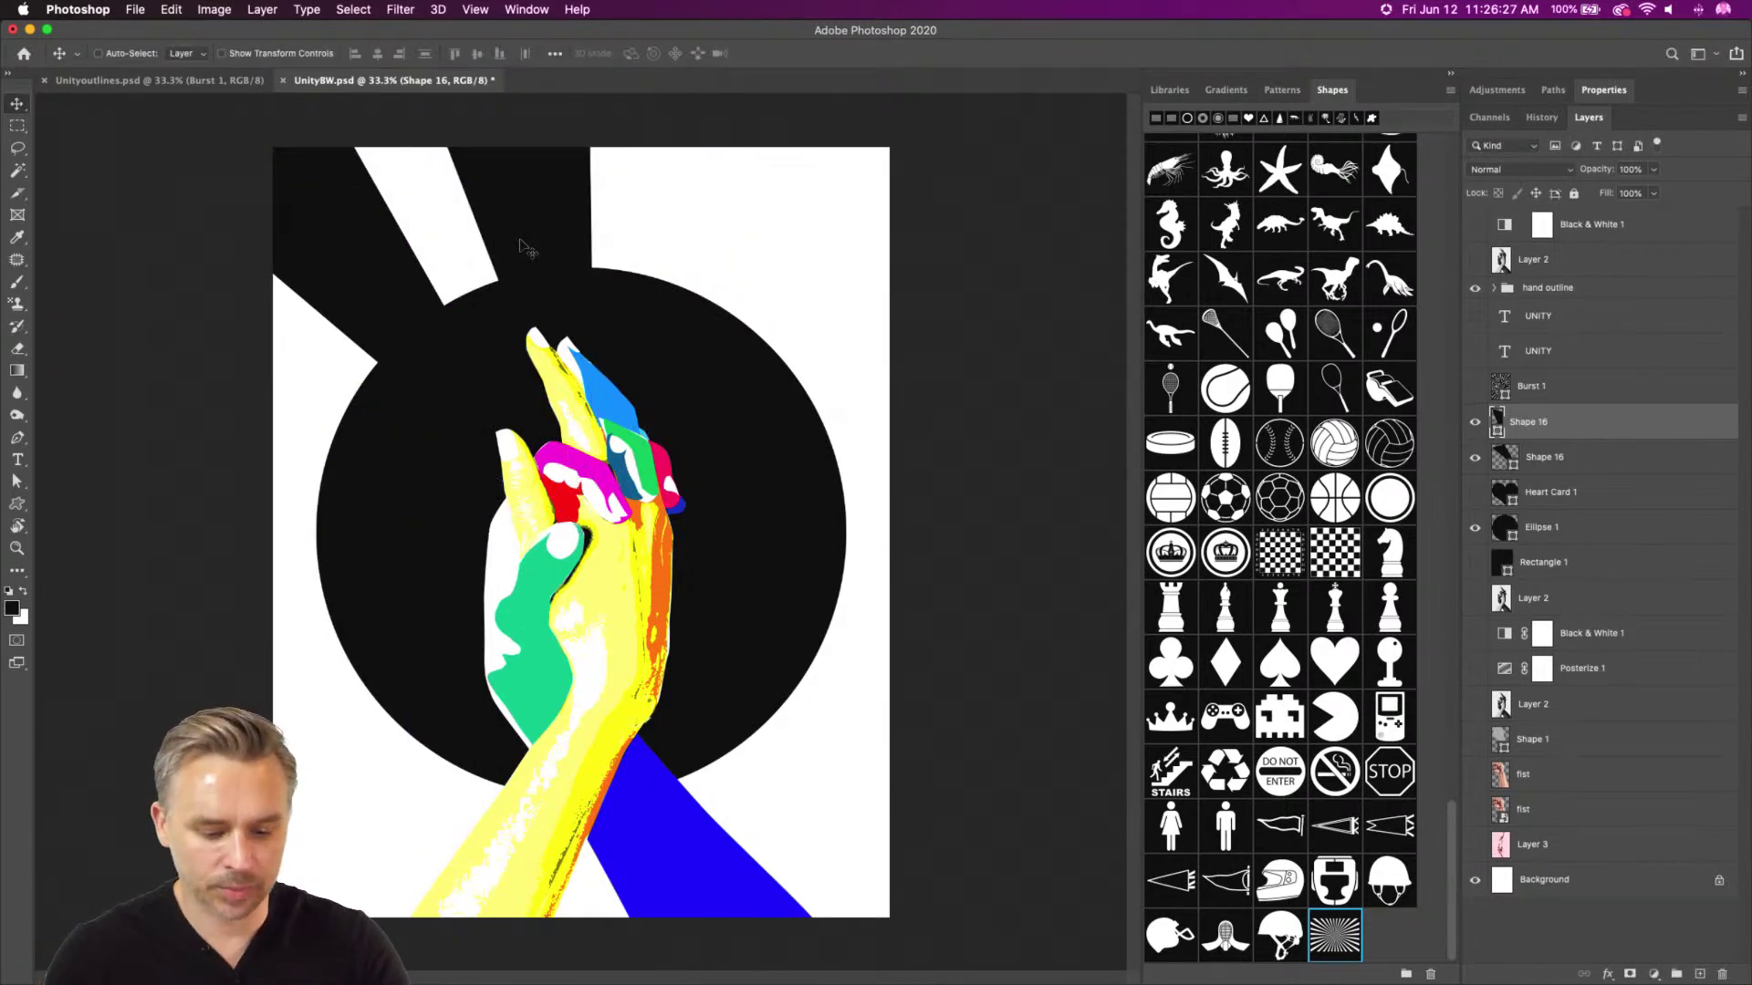
Repeat the duplicate-and-rotate transform eleven times to fan the black rays all the way around the hands
key(super+alt+shift+t)
key(super+alt+shift+t)
key(super+alt+shift+t)
key(super+alt+shift+t)
key(super+alt+shift+t)
key(super+alt+shift+t)
key(super+alt+shift+t)
key(super+alt+shift+t)
key(super+alt+shift+t)
key(super+alt+shift+t)
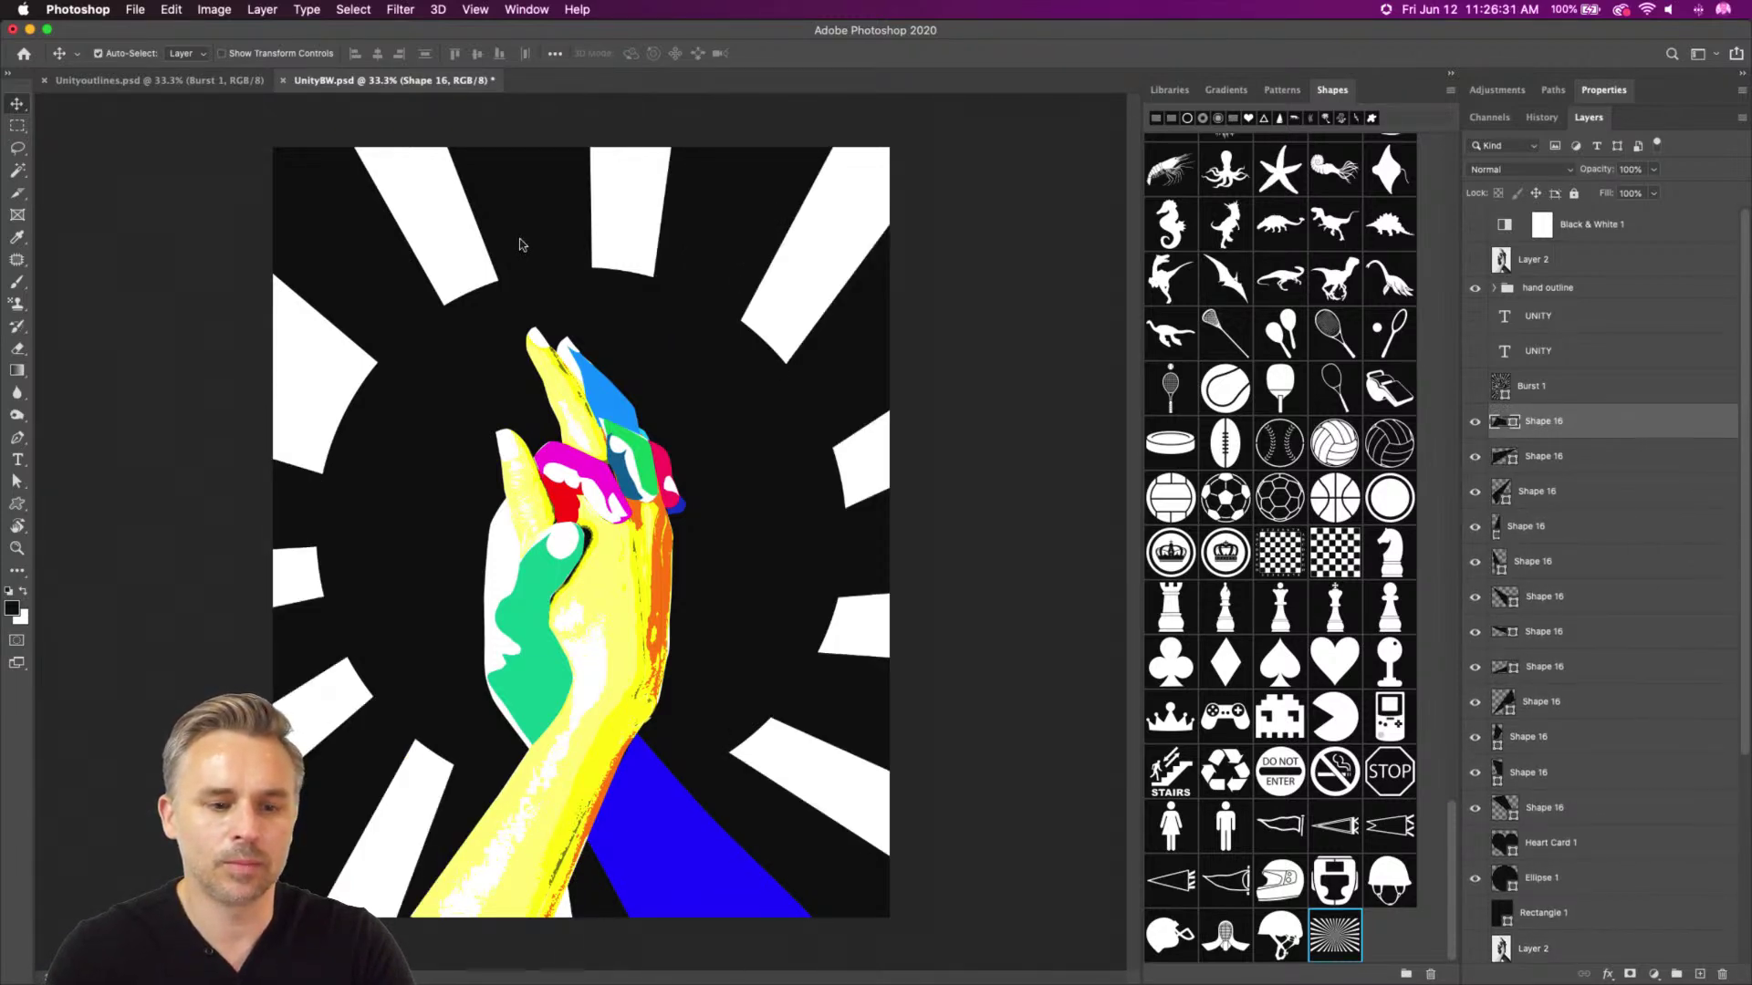
key(super+alt+shift+t)
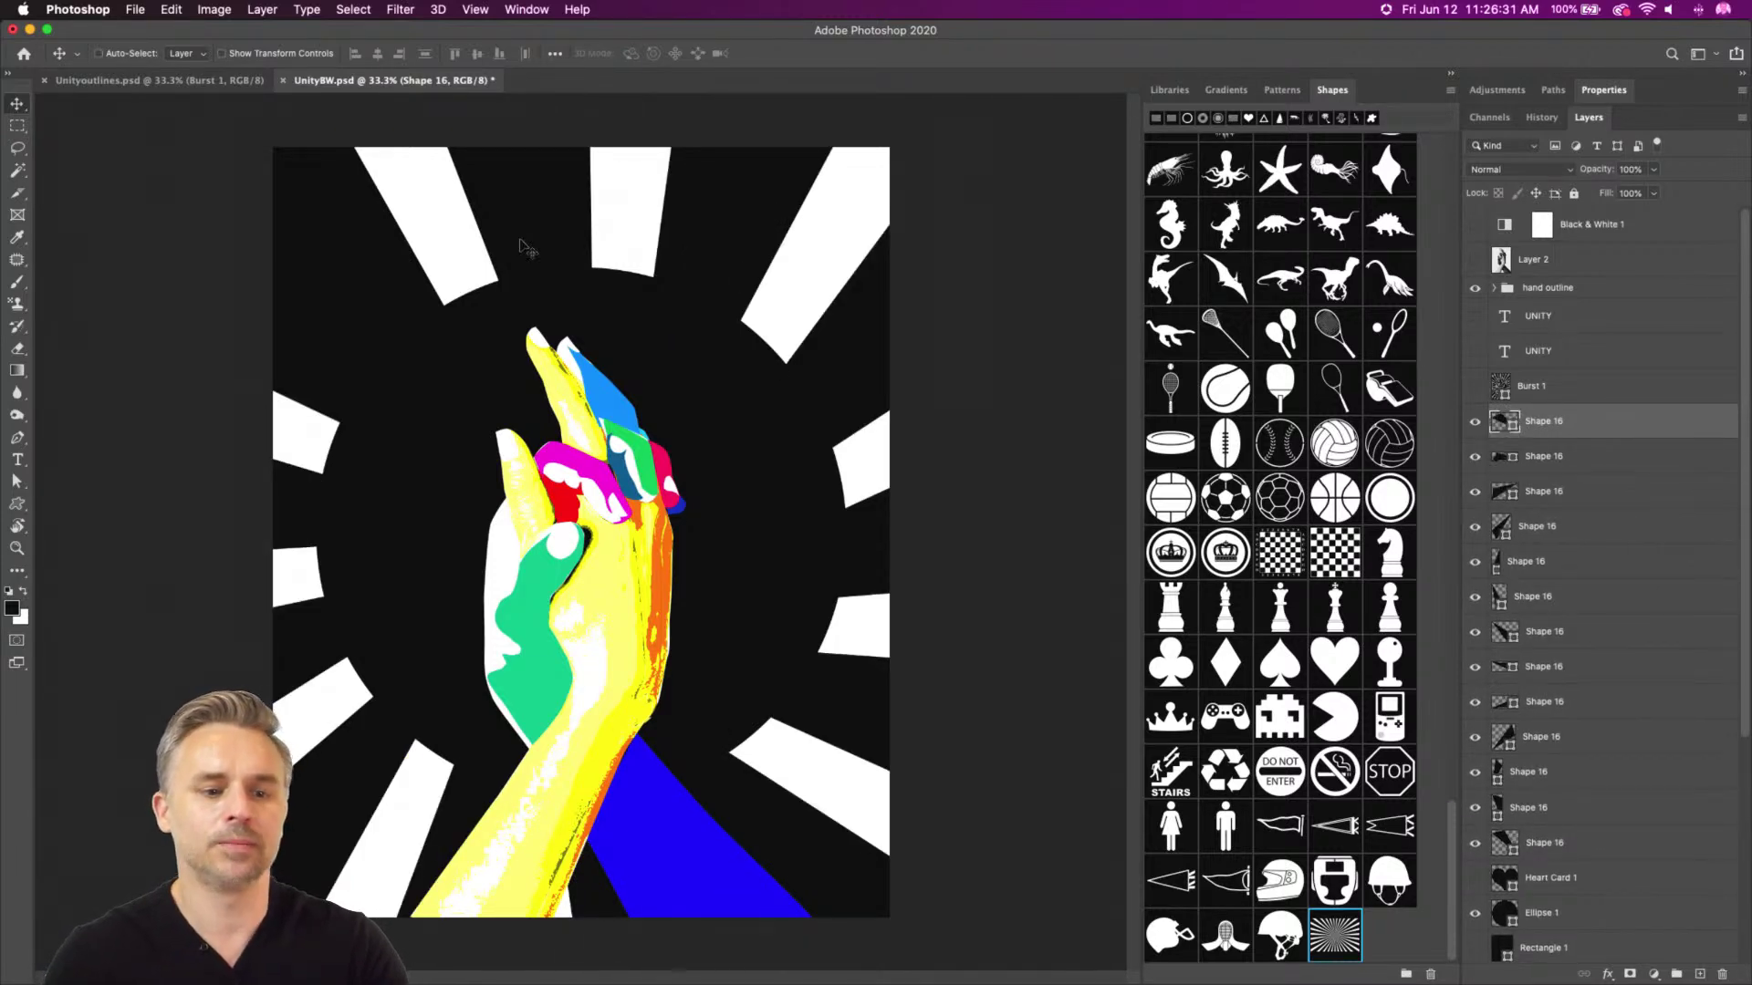
Recolour the topmost ray shape to red ff0000
double_click(1504, 424)
click(1138, 410)
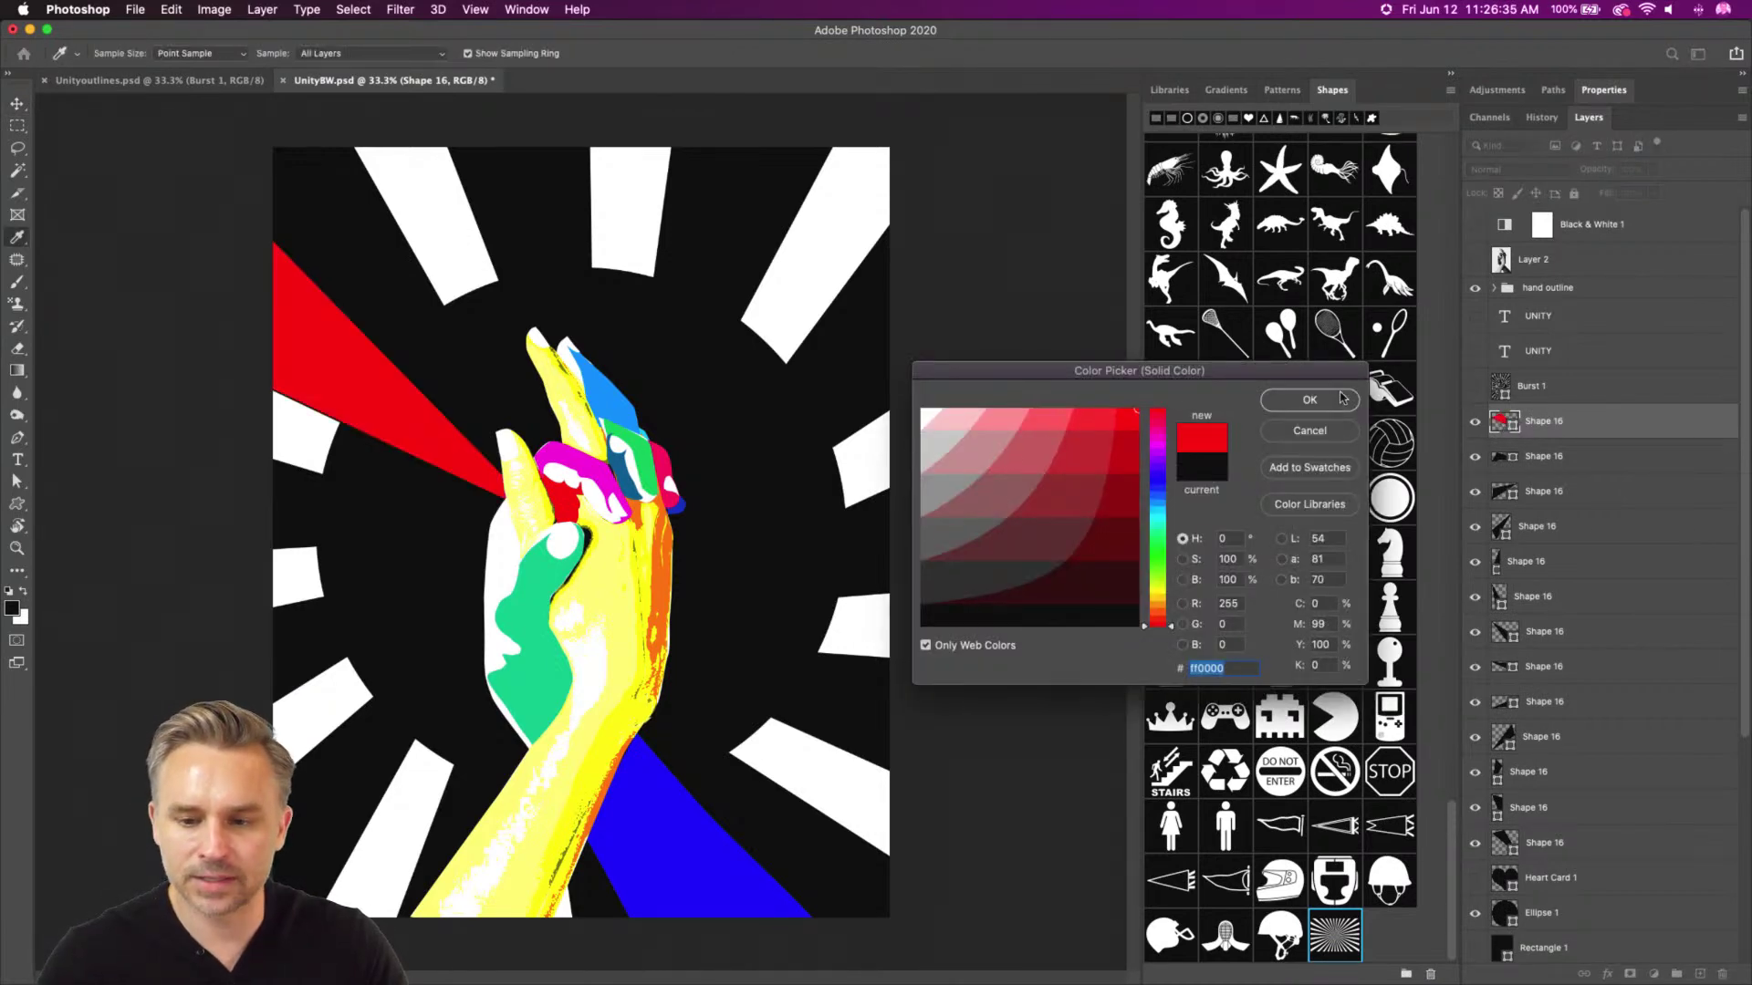
click(1341, 400)
Recolour the second ray shape, directly below the red one in the layer stack, to bright magenta
click(1529, 458)
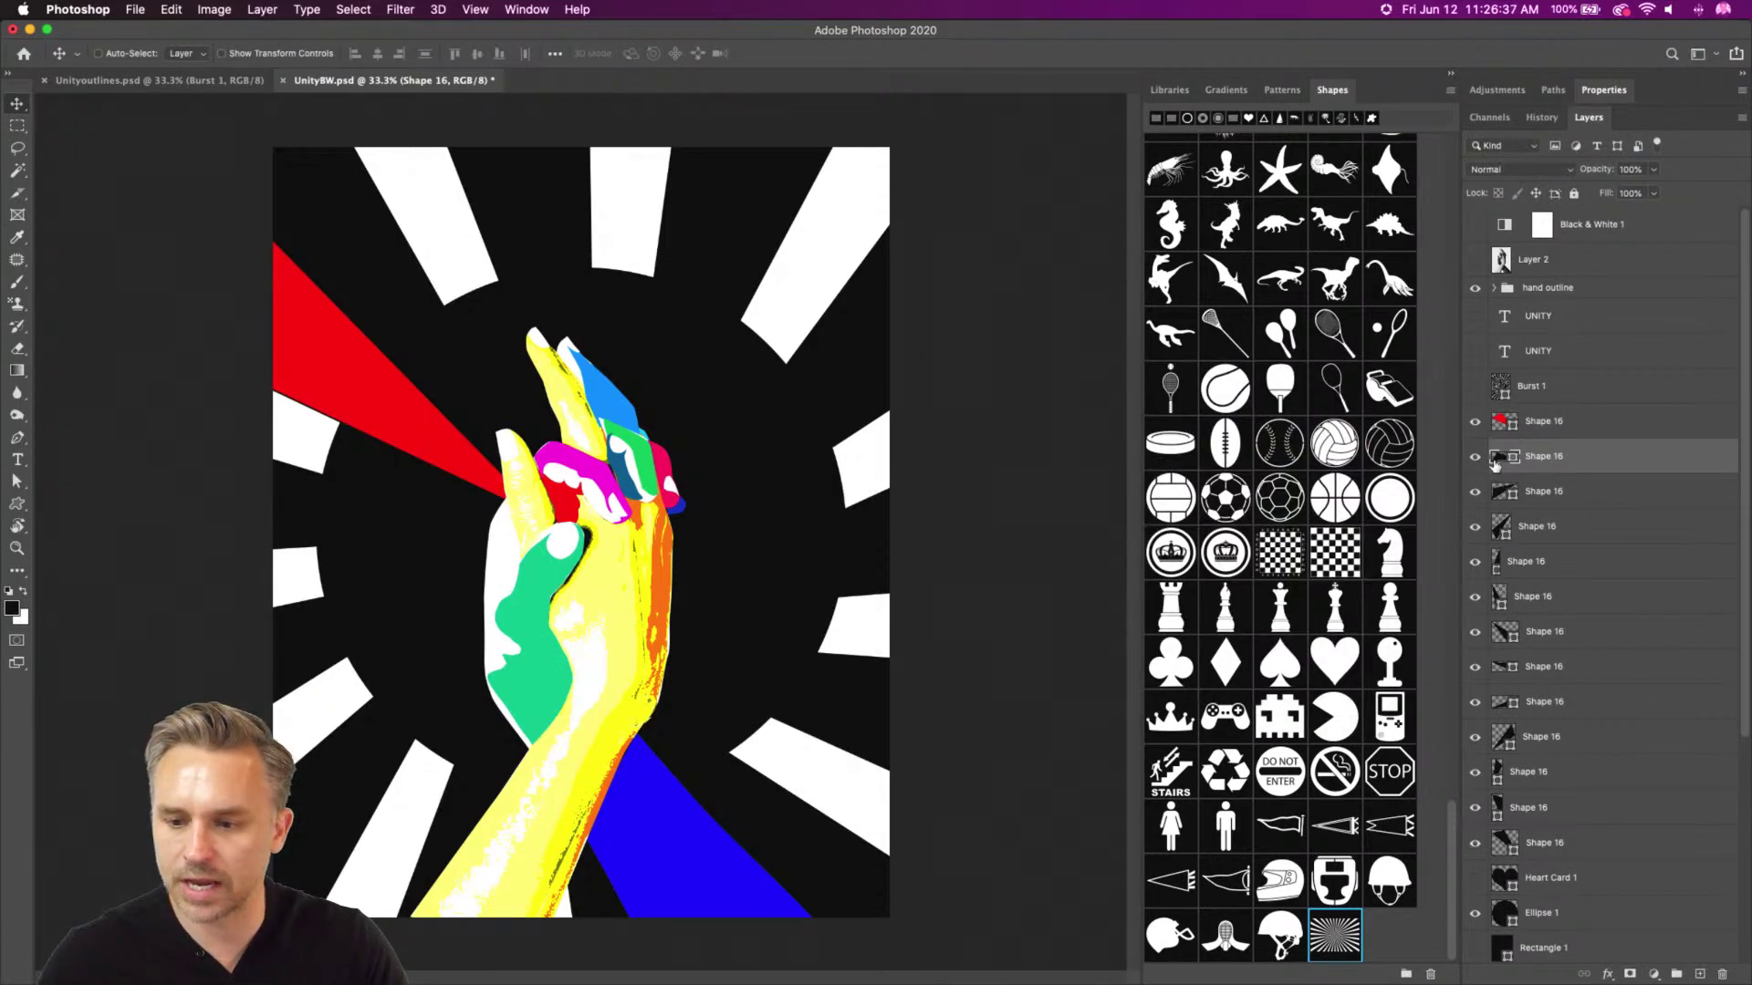
double_click(1496, 459)
click(1155, 445)
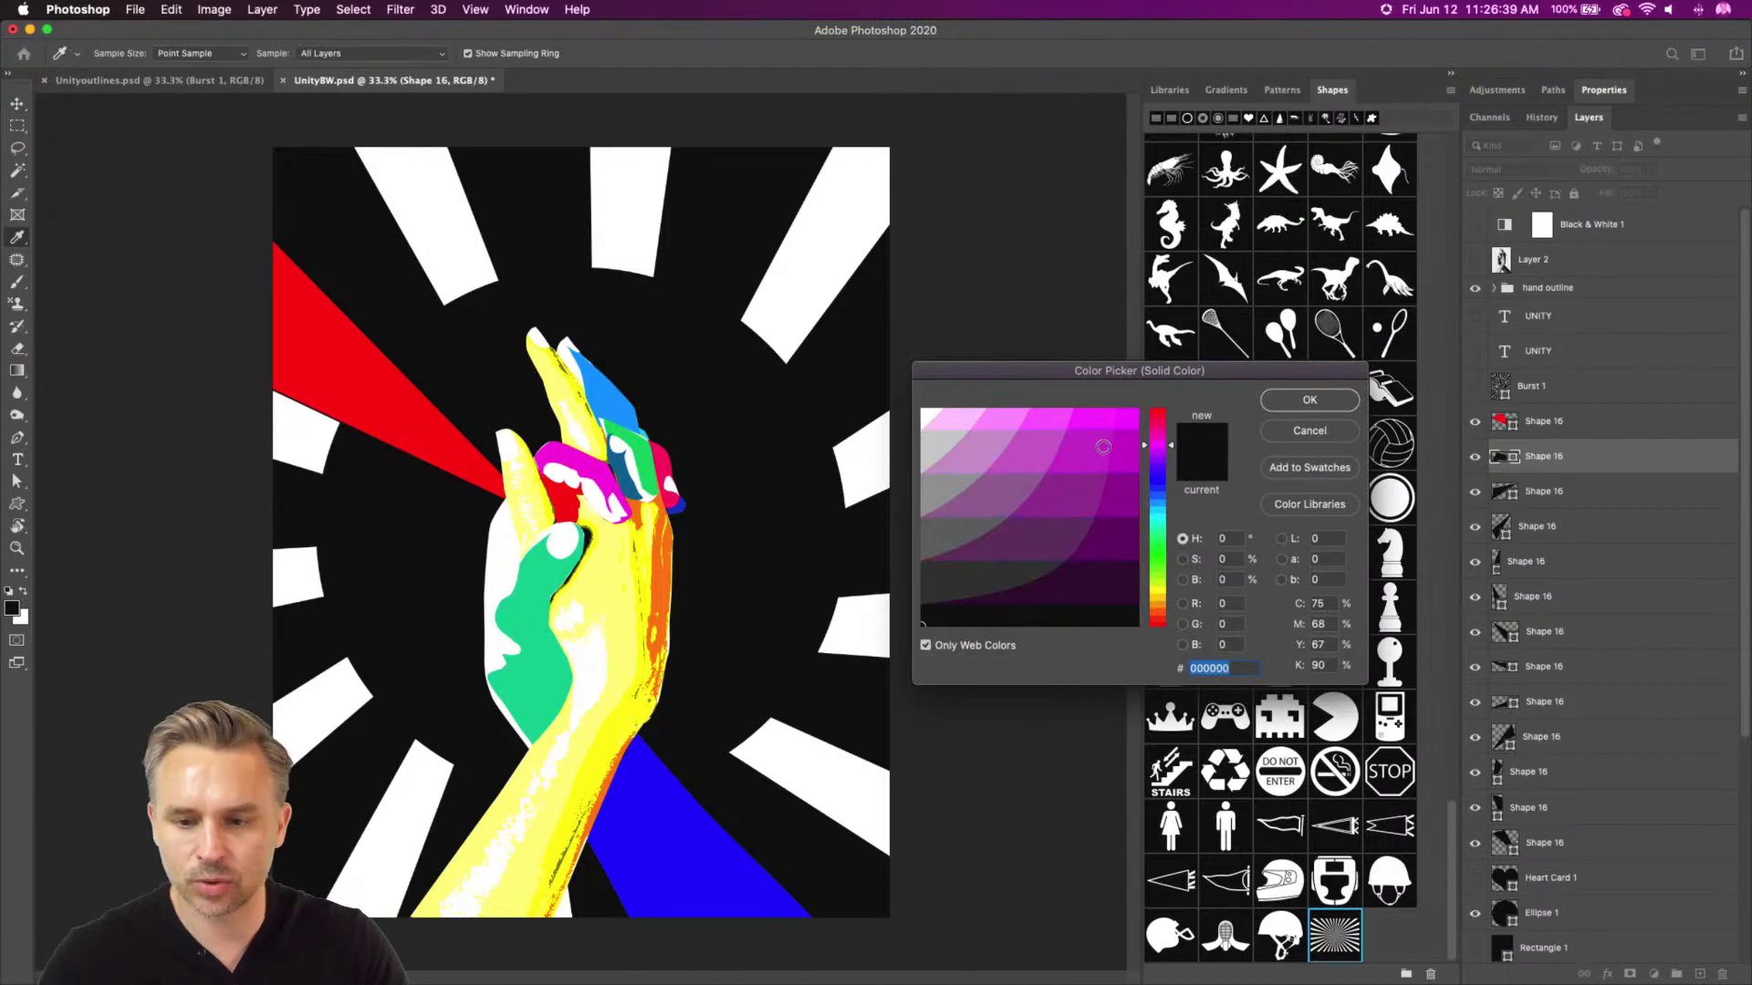
click(1139, 409)
key(Return)
Move the black Ellipse 1 circle above all the ray shapes in the layer stack, directly below Burst 1
click(1514, 425)
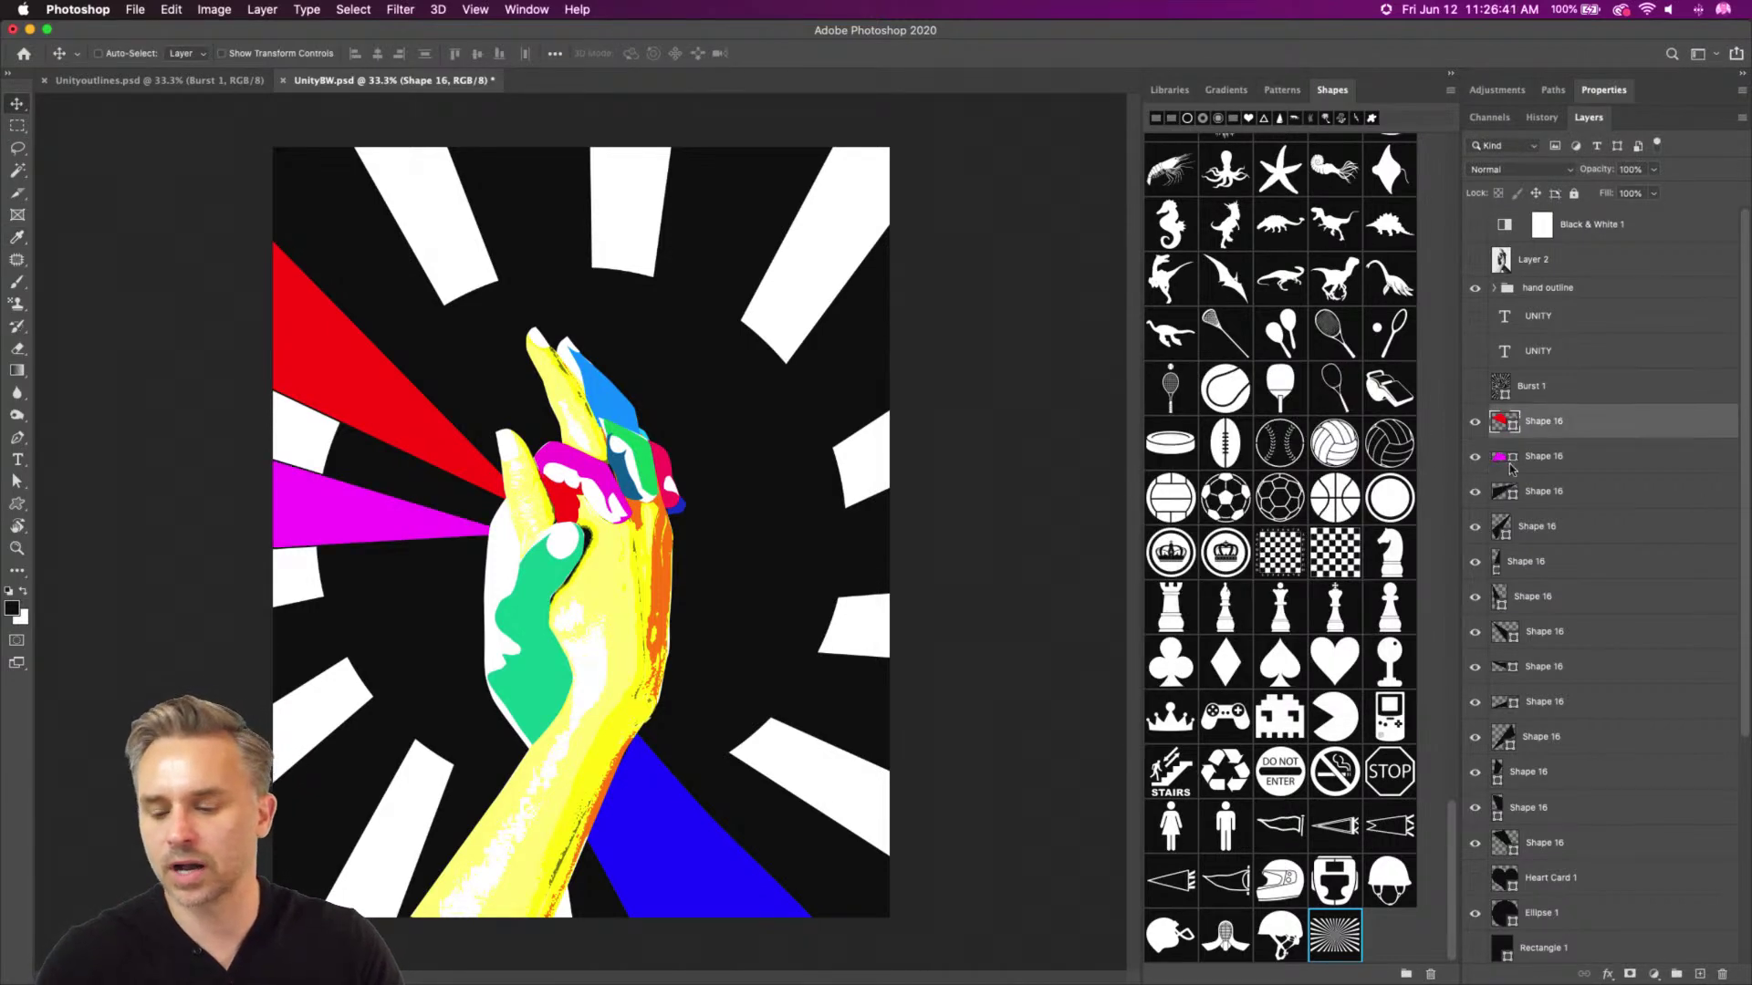
click(1555, 914)
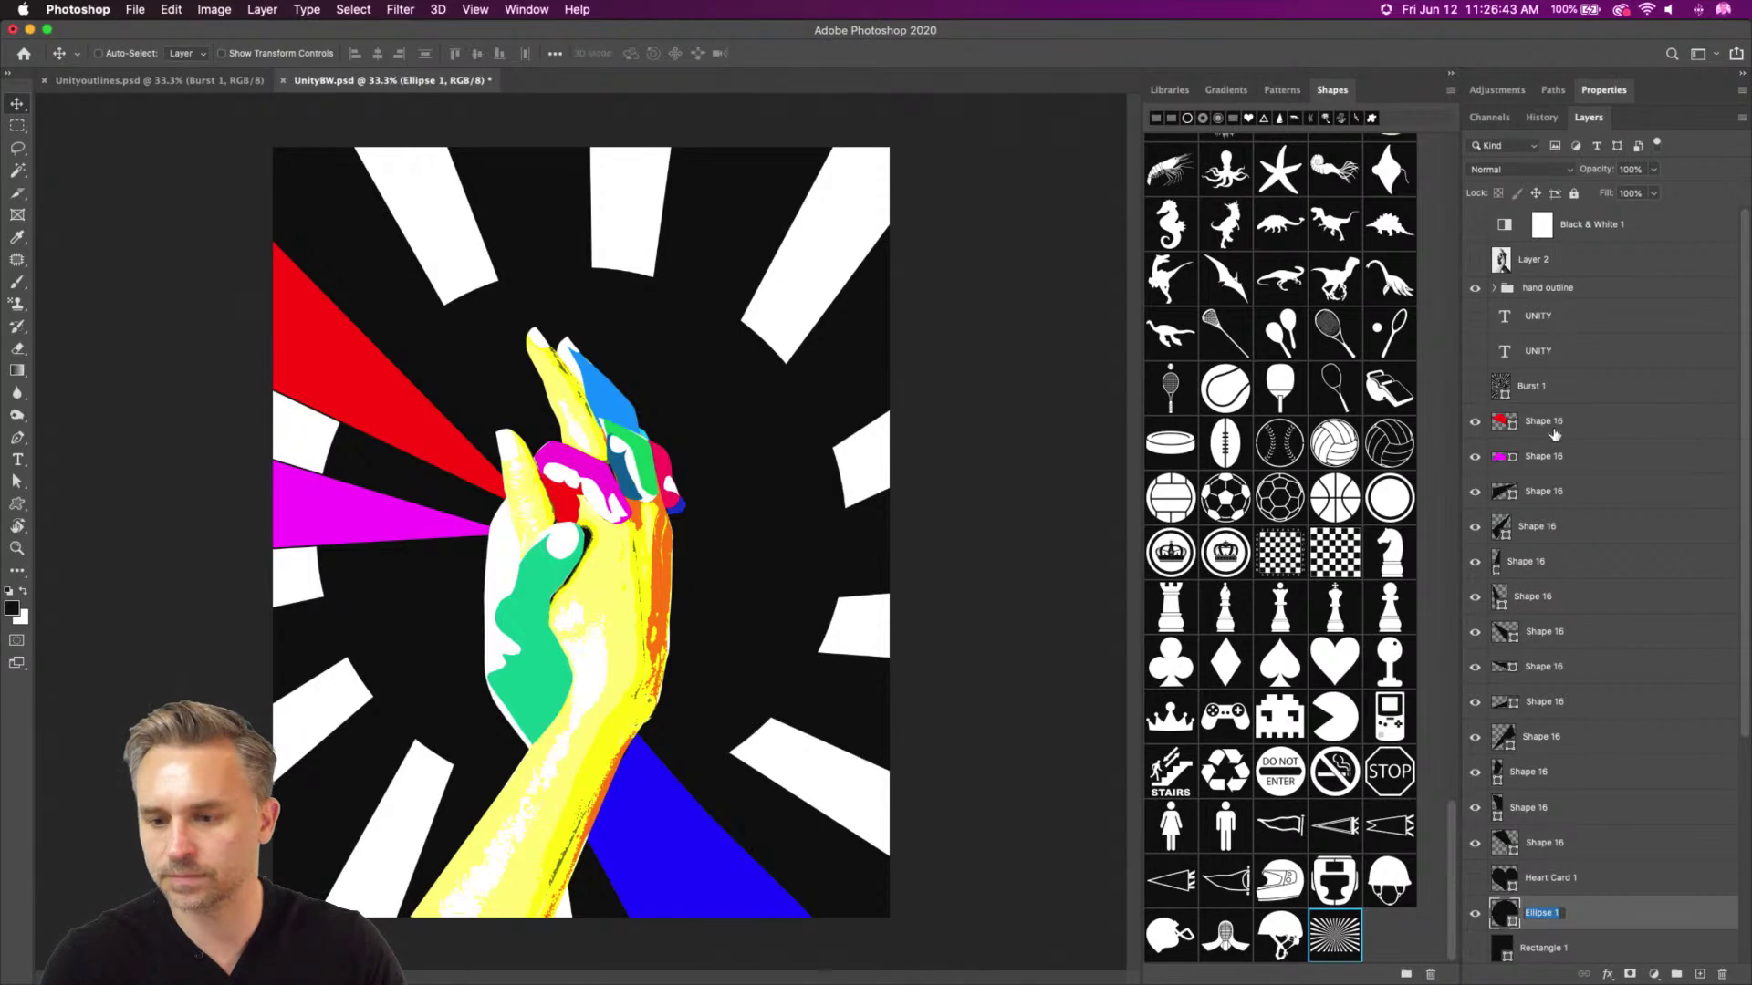
drag(1613, 916, 1586, 424)
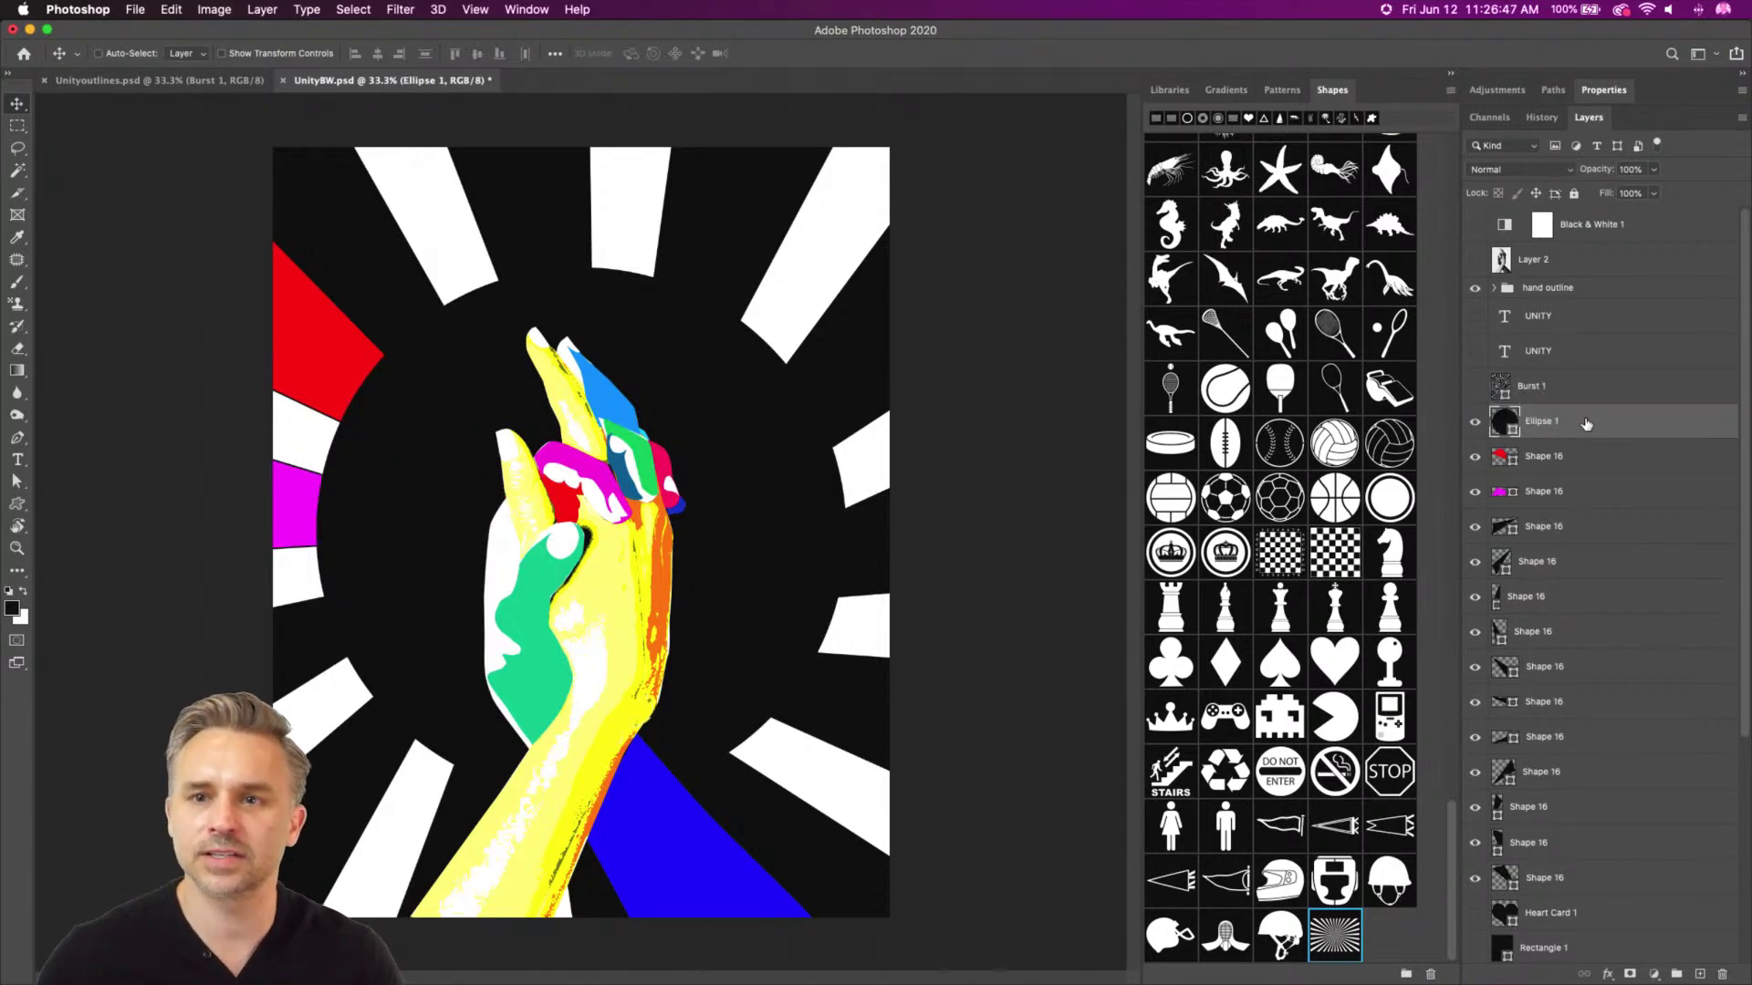